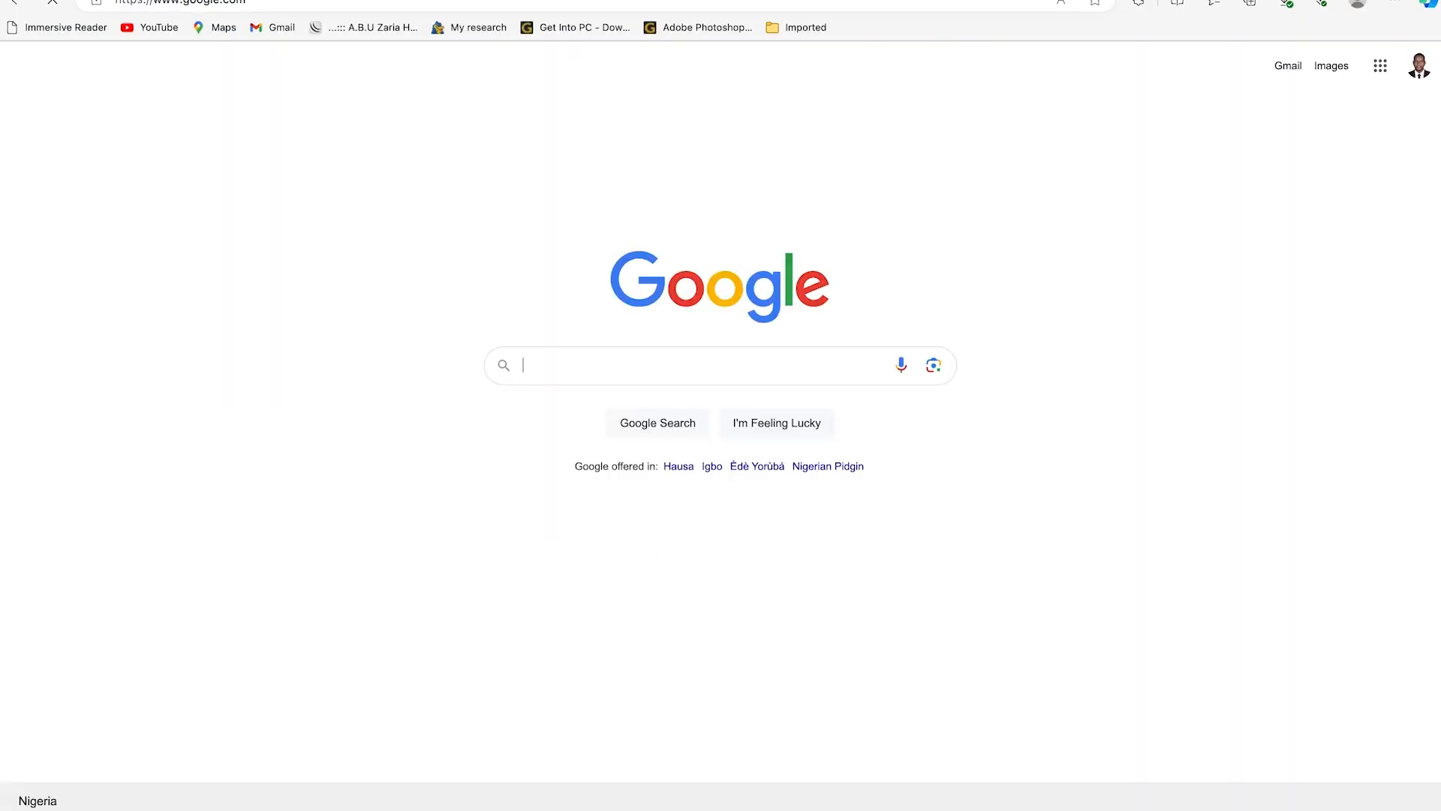
Step: Find the Canva website through a Google search for "canva" and accept all of its cookies
text(canva)
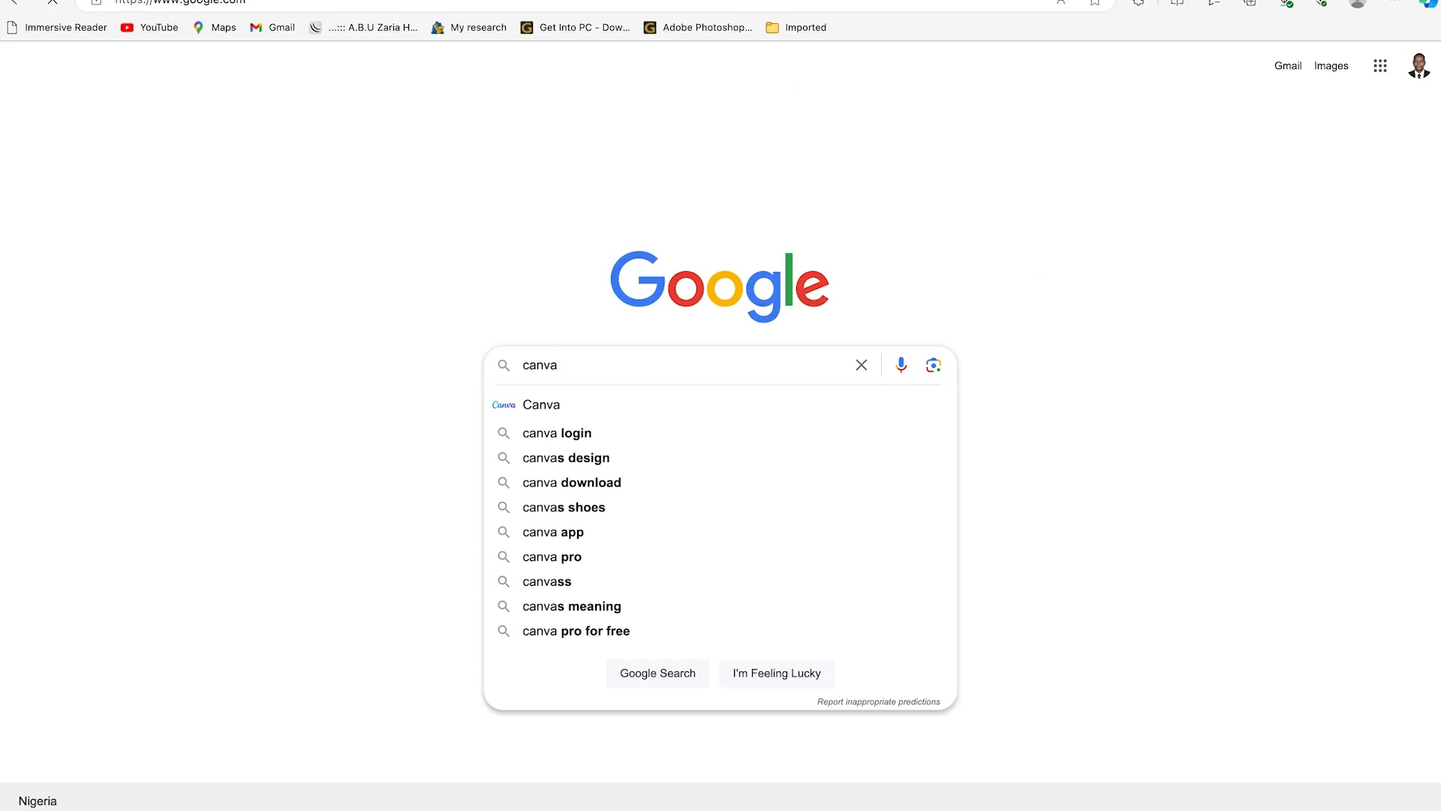
key(Return)
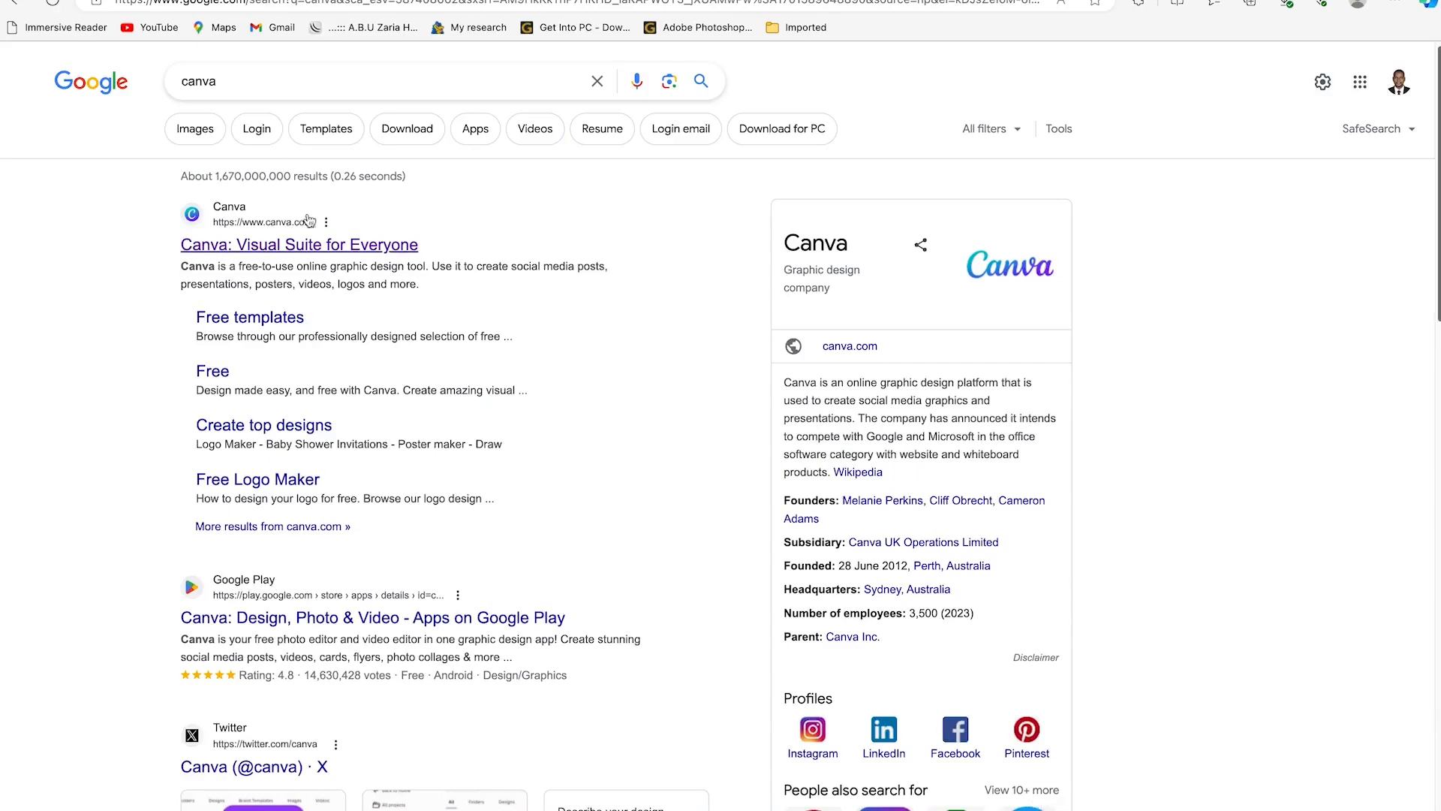
click(289, 248)
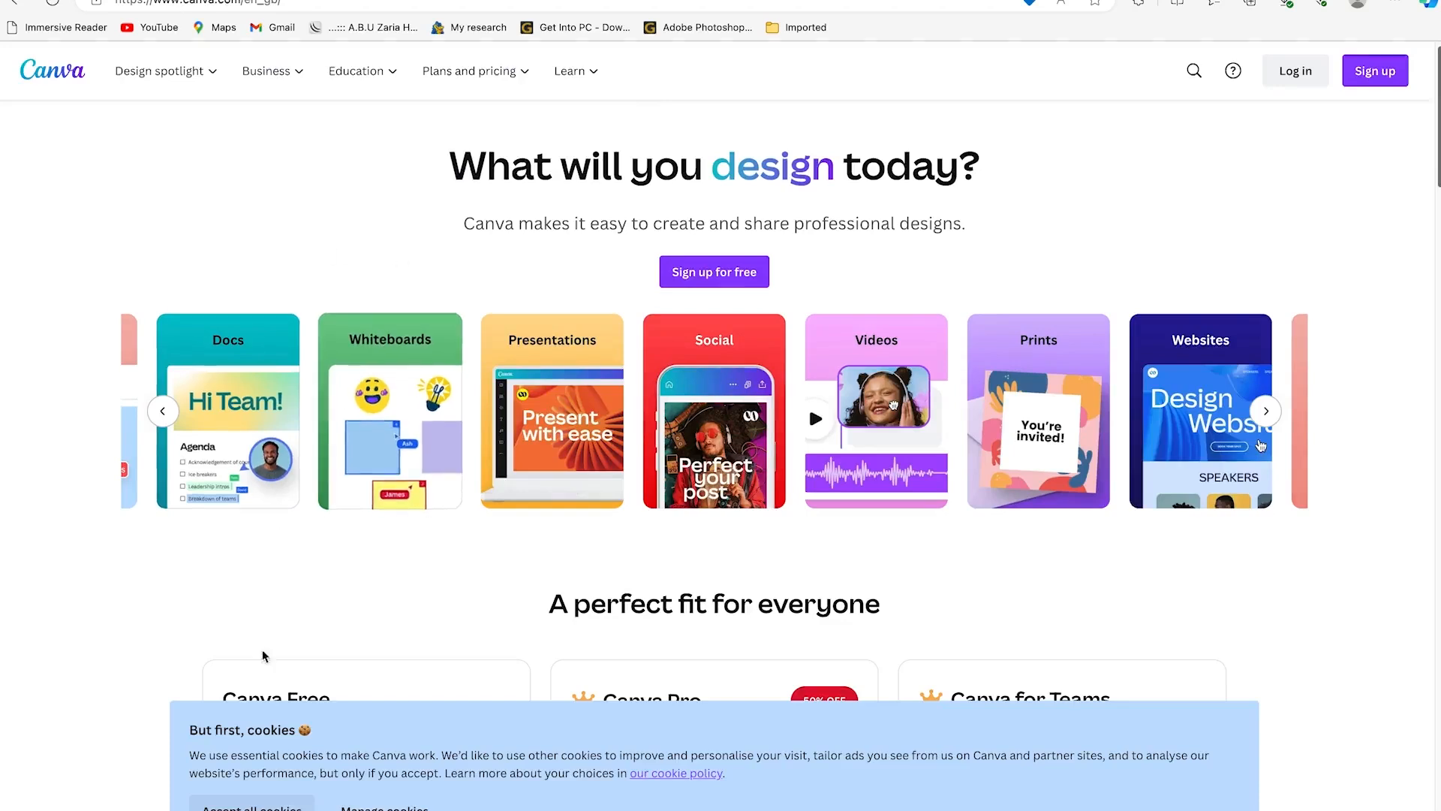
click(262, 803)
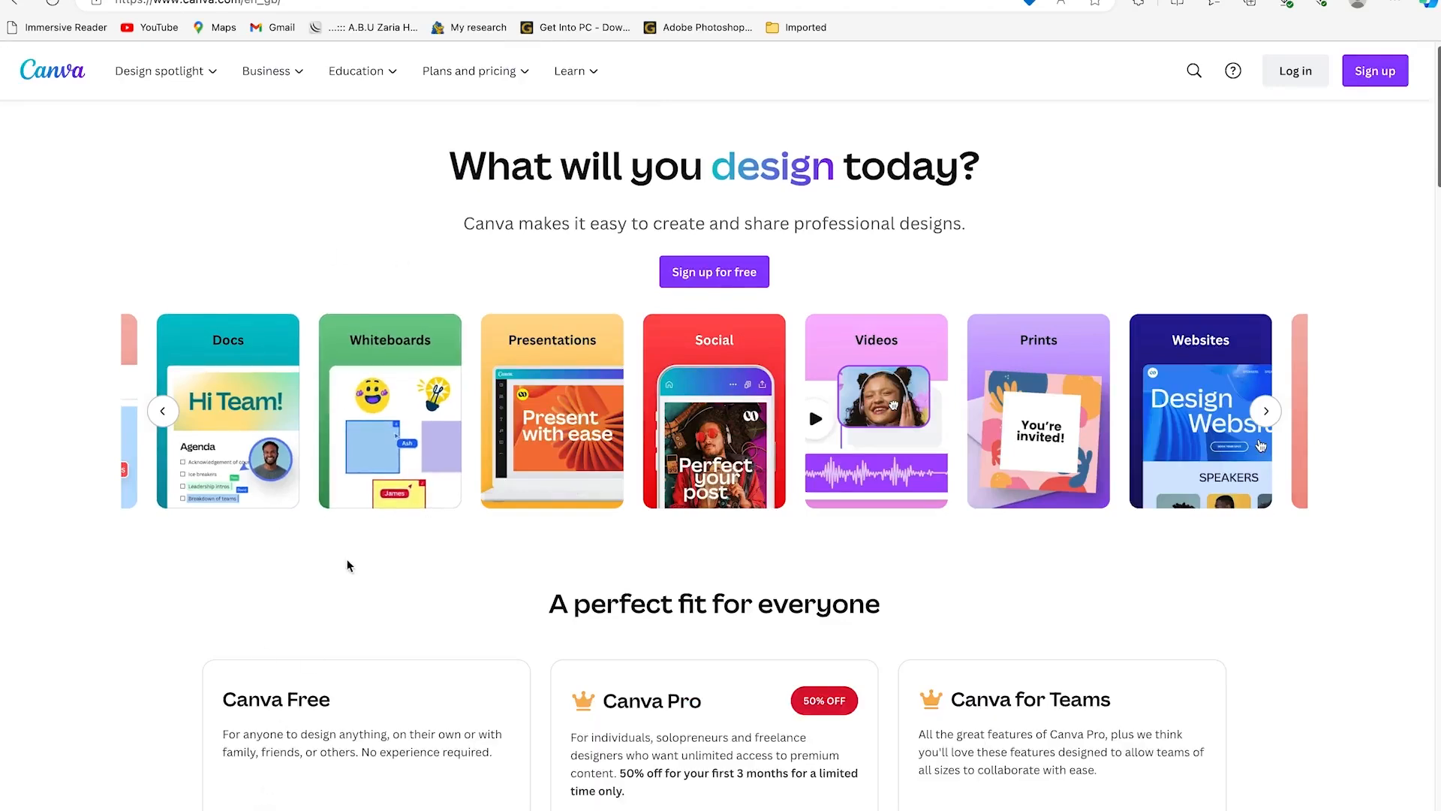
Step: Look through the Canva homepage, including the further cards in the "We're full of surprises" section
scroll(553, 405, down, 1)
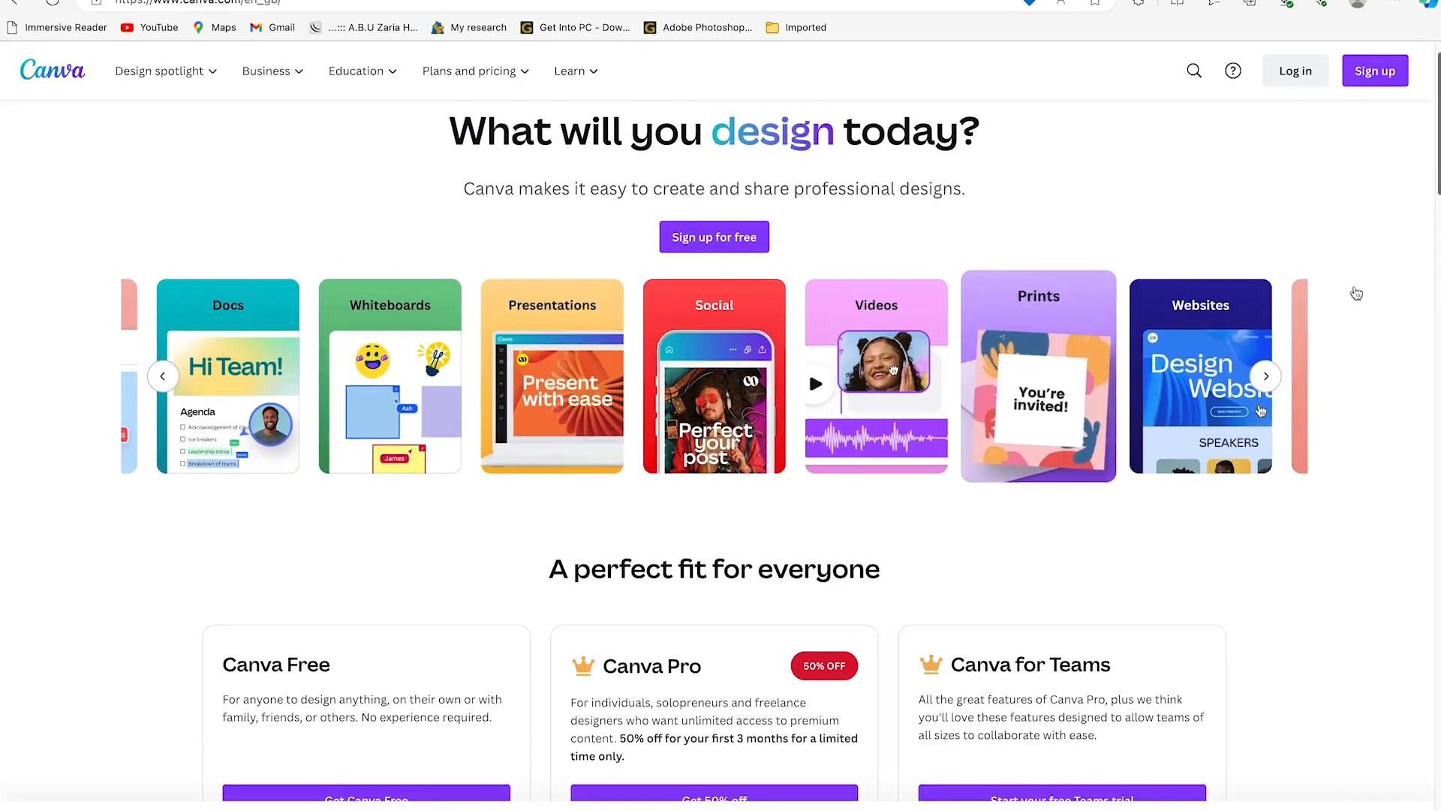
drag(1429, 172, 1333, 770)
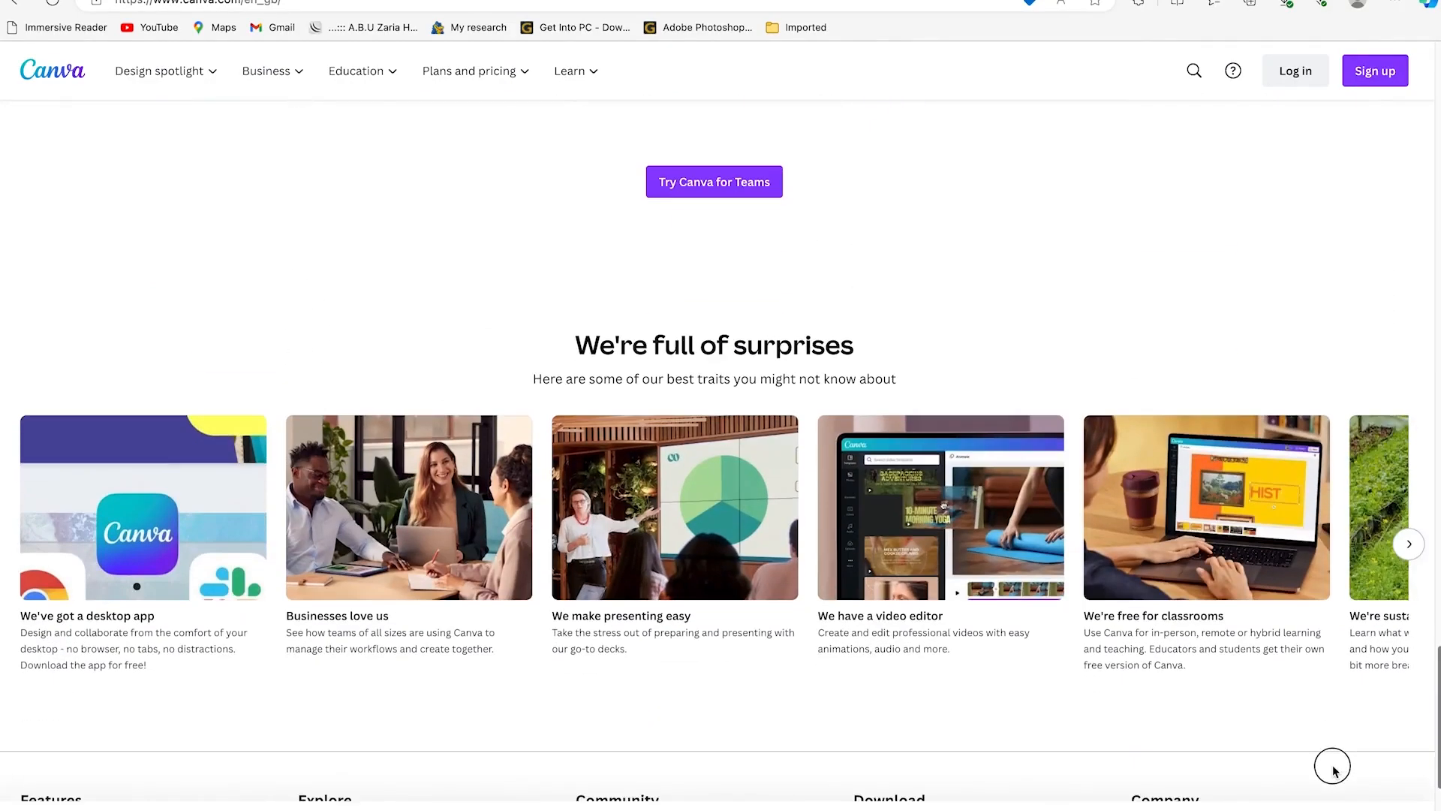
click(1415, 548)
click(1409, 545)
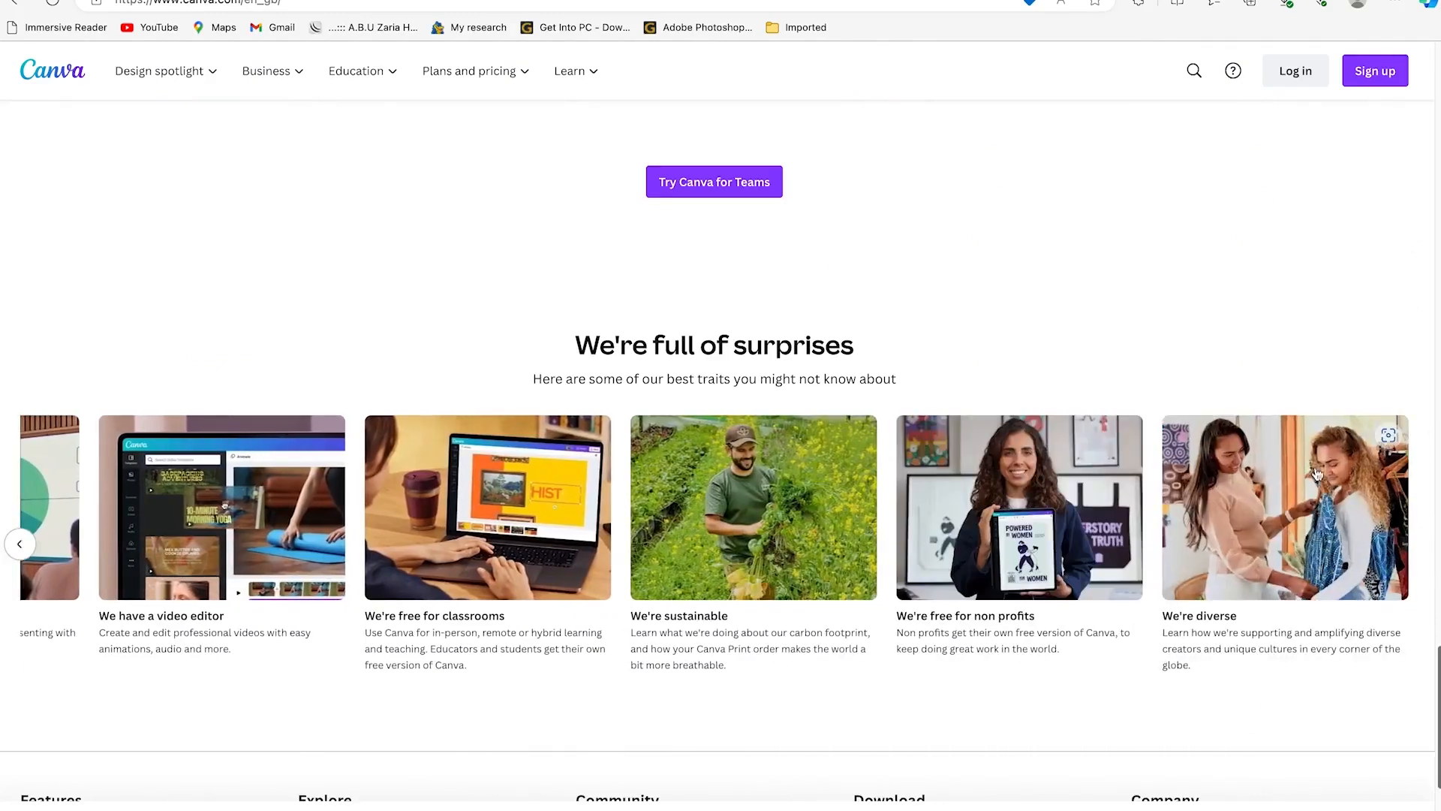
scroll(1213, 338, up, 7)
scroll(1213, 344, up, 20)
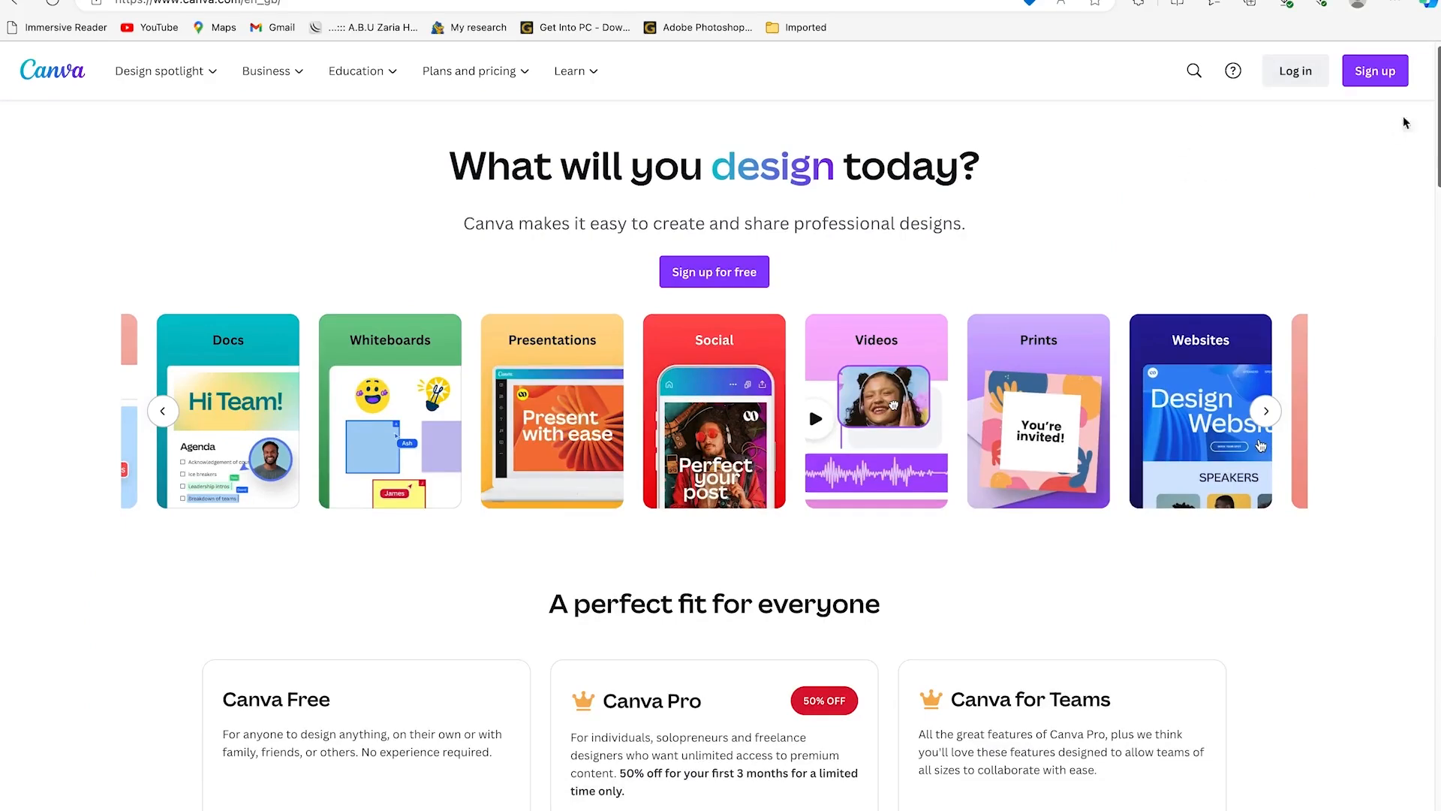
Step: Examine the available sign-up methods and the Canva Free, Pro and Teams plan cards on the homepage
click(1385, 72)
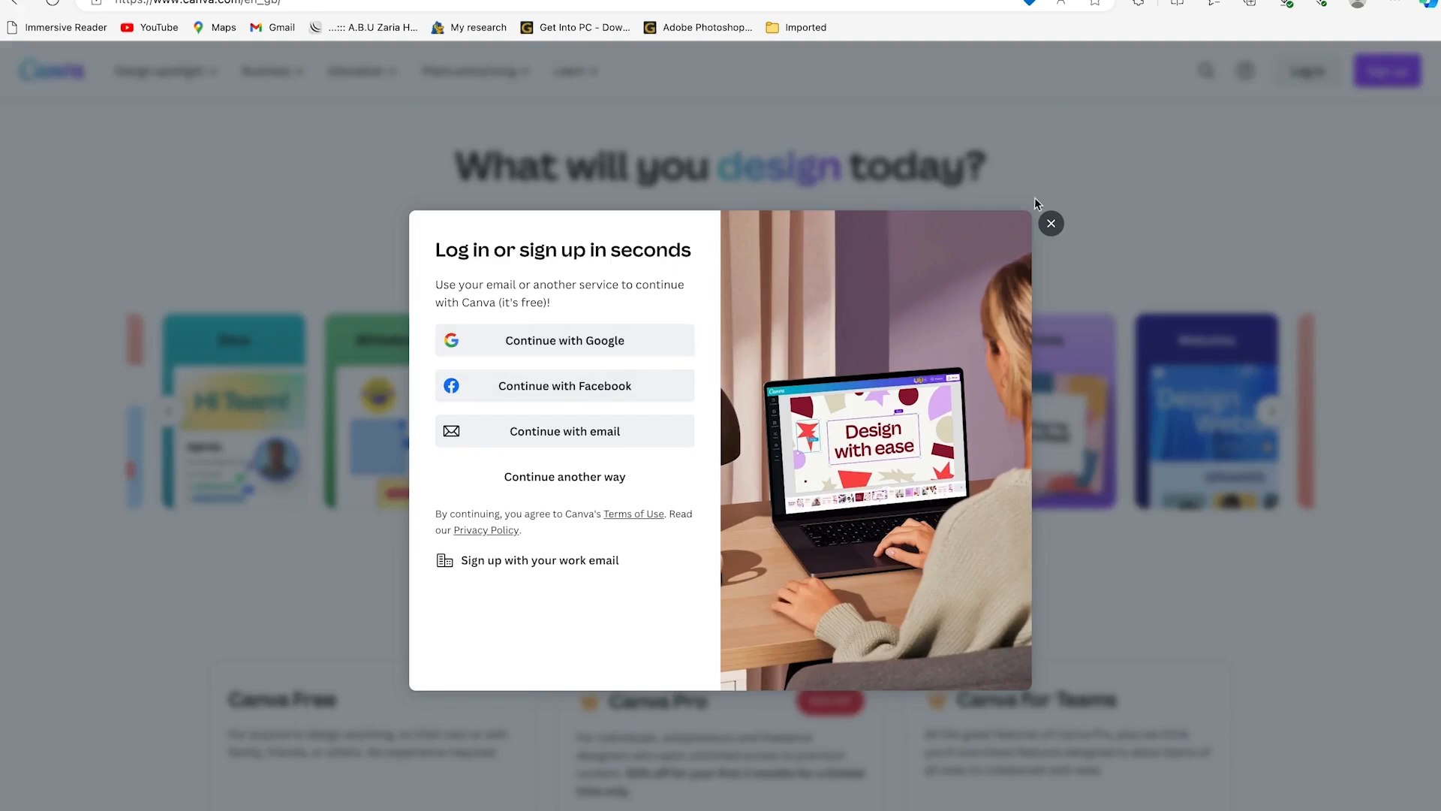
click(1051, 225)
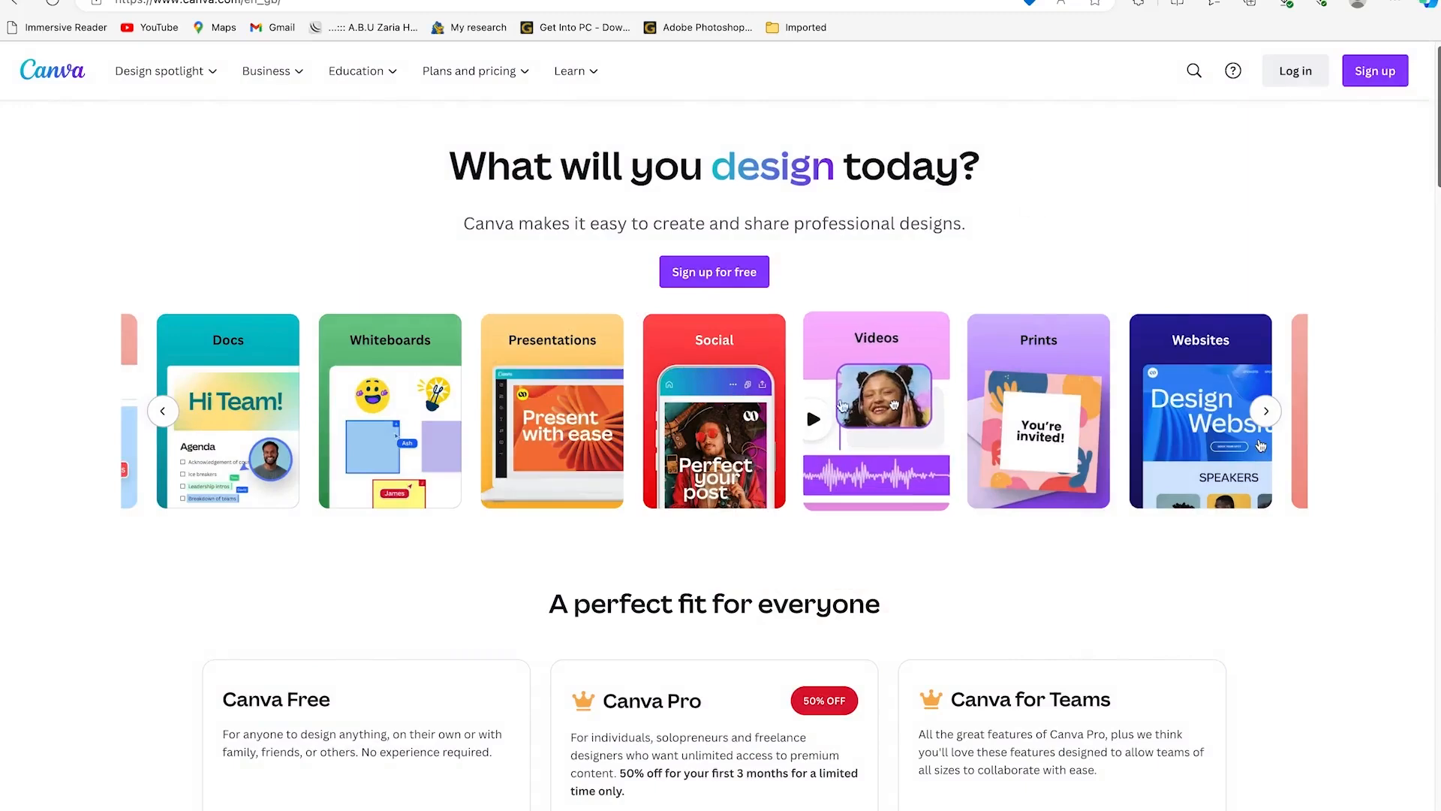
scroll(560, 441, down, 8)
scroll(560, 442, up, 3)
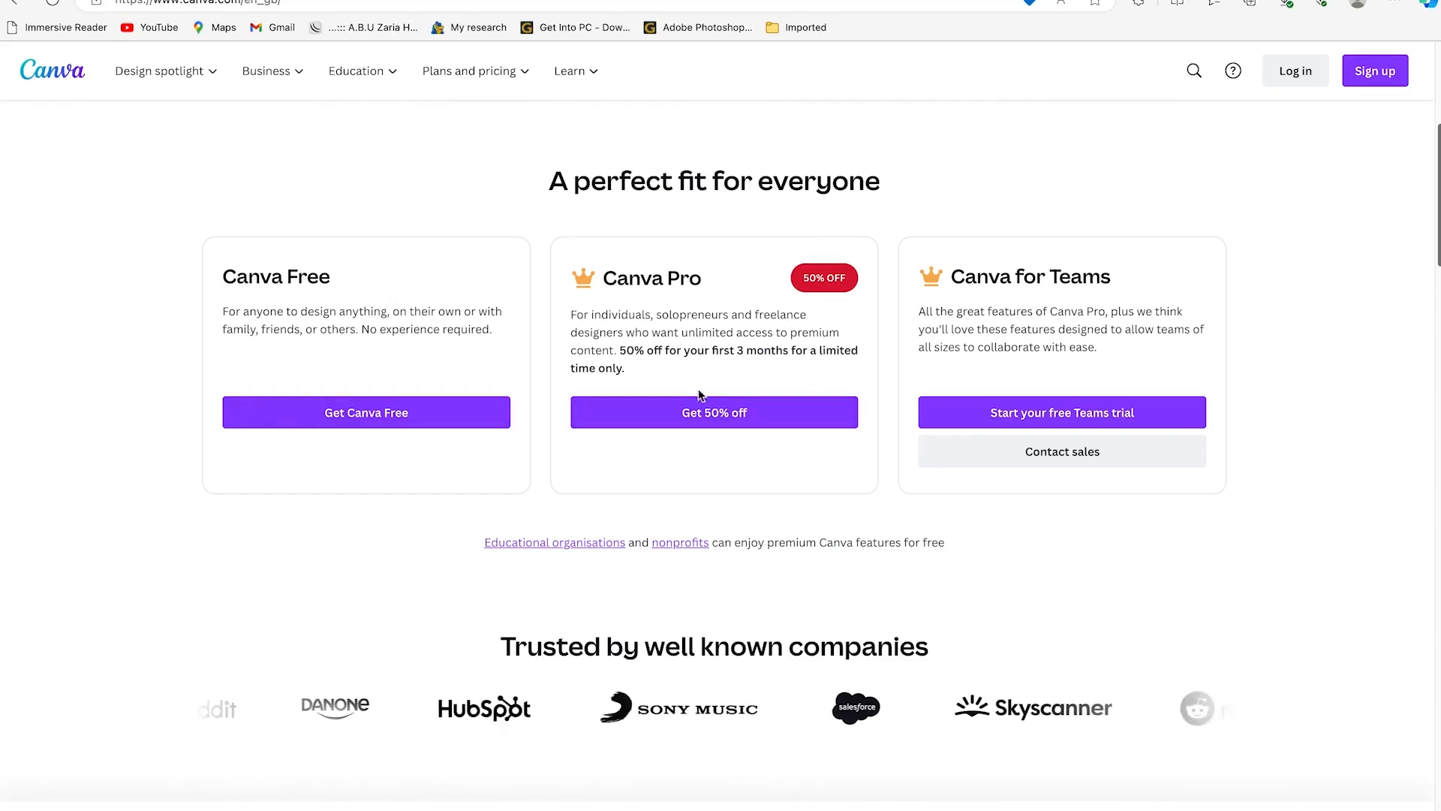
scroll(748, 392, up, 5)
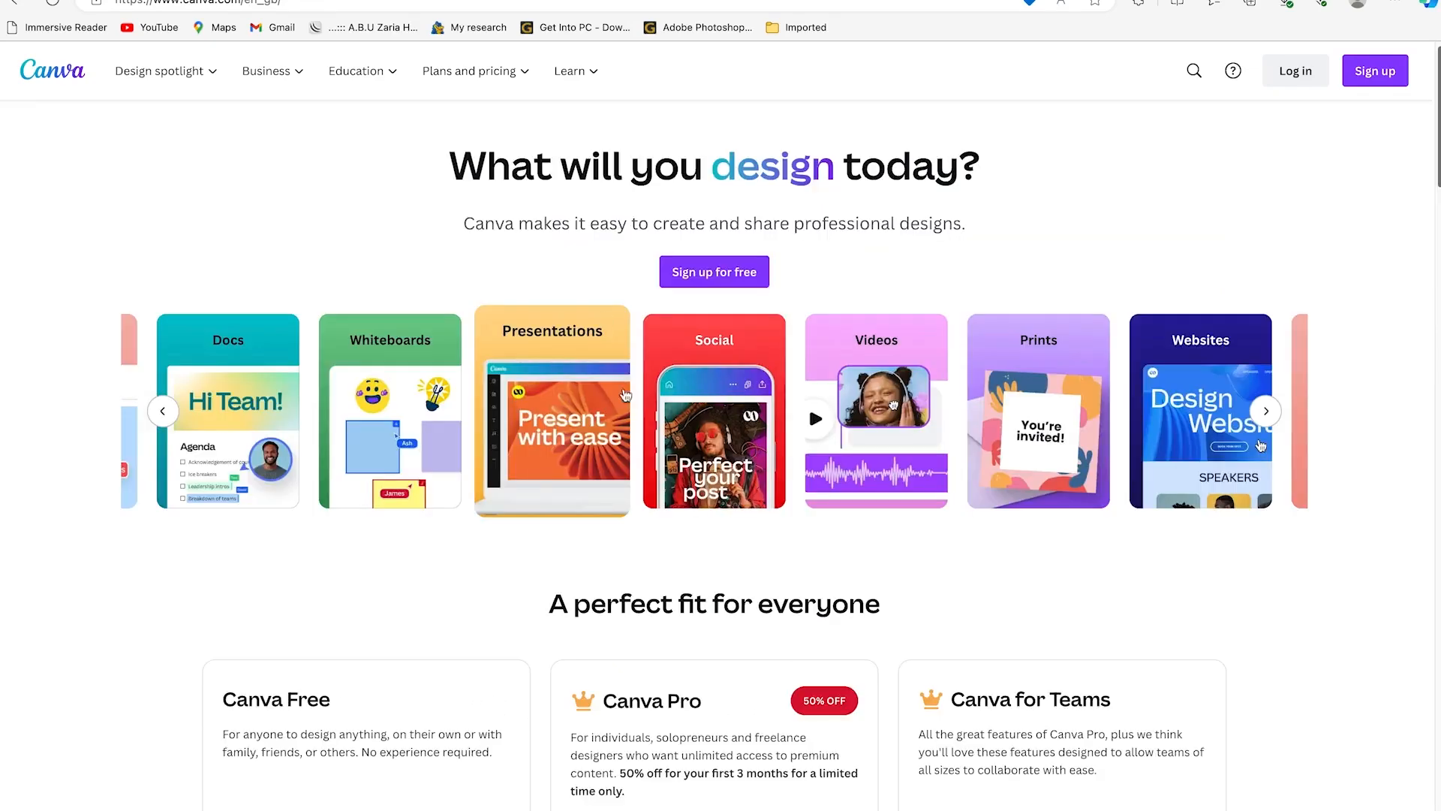
Step: Open the Free plan page and compare the monthly pricing and features of Canva Free and Canva Pro
mouse_move(525, 75)
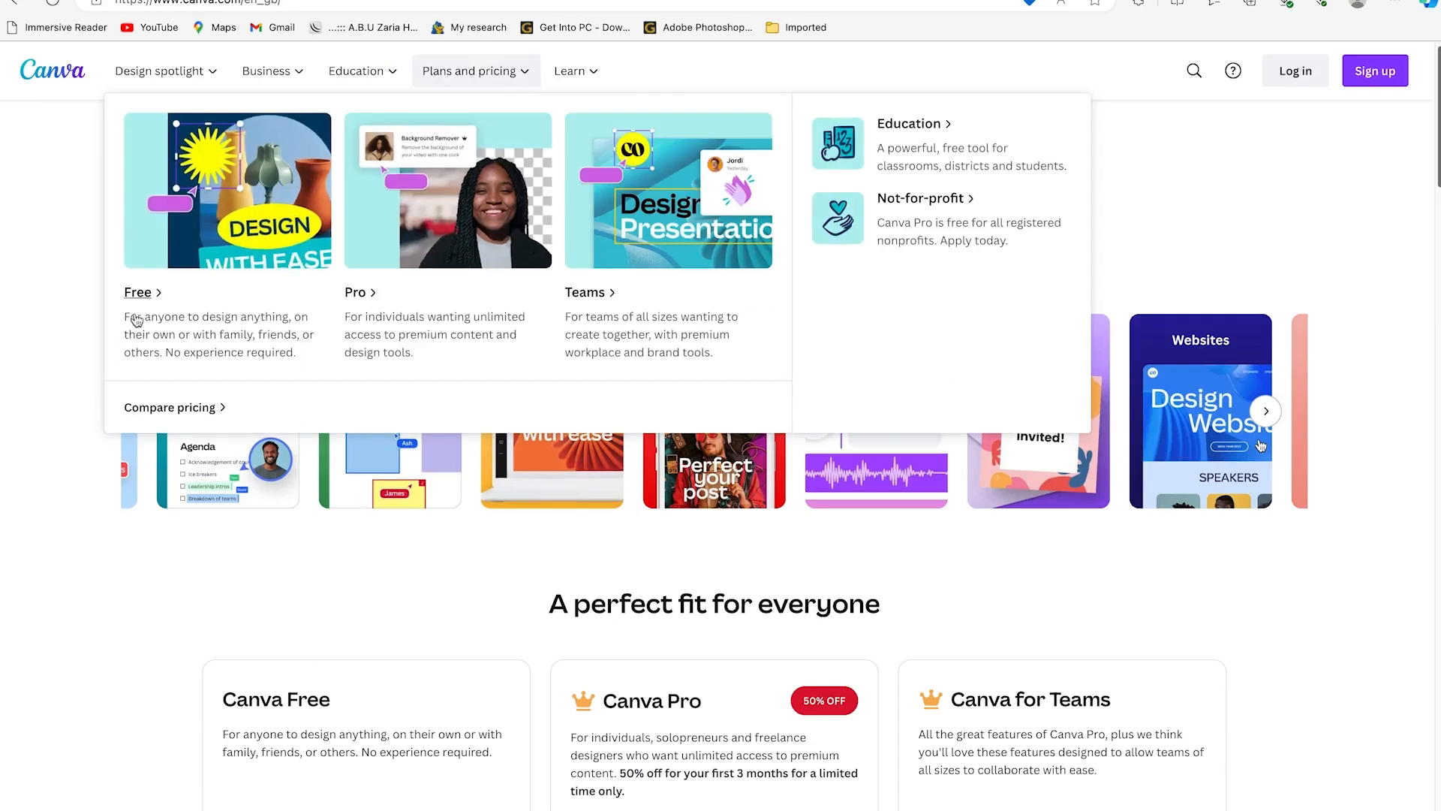
click(207, 308)
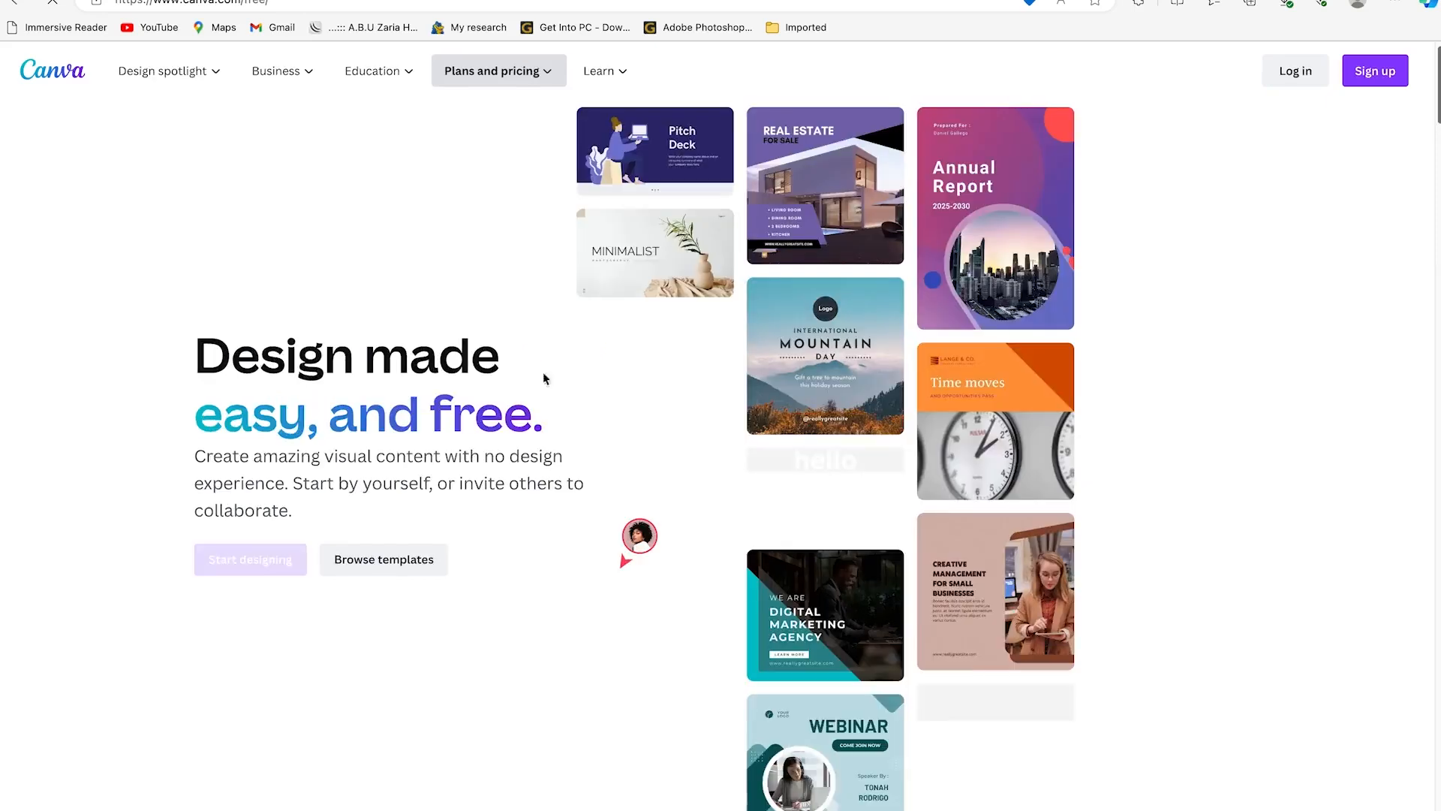
scroll(467, 443, down, 5)
scroll(468, 449, up, 5)
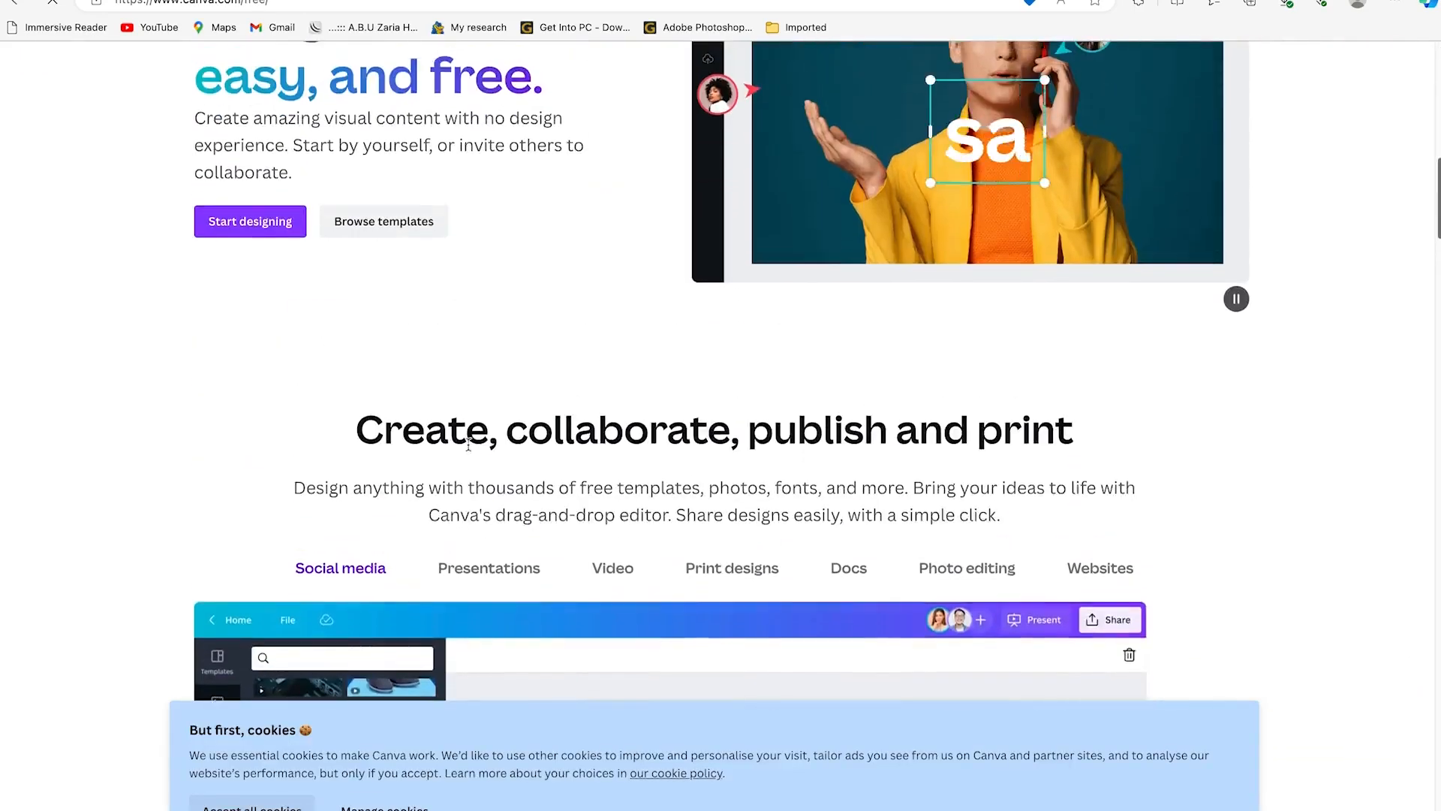
scroll(469, 444, down, 5)
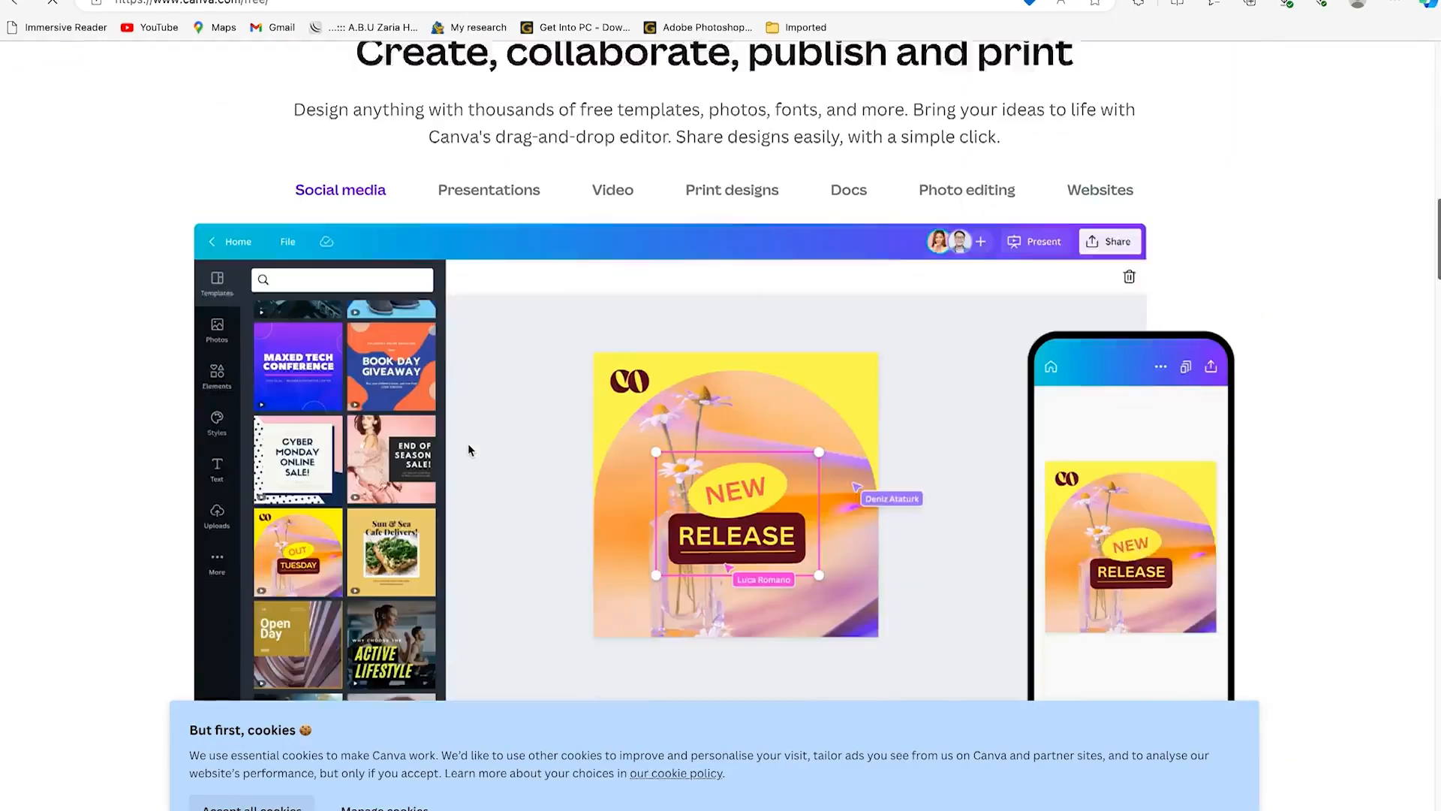
scroll(467, 450, up, 4)
scroll(467, 456, down, 8)
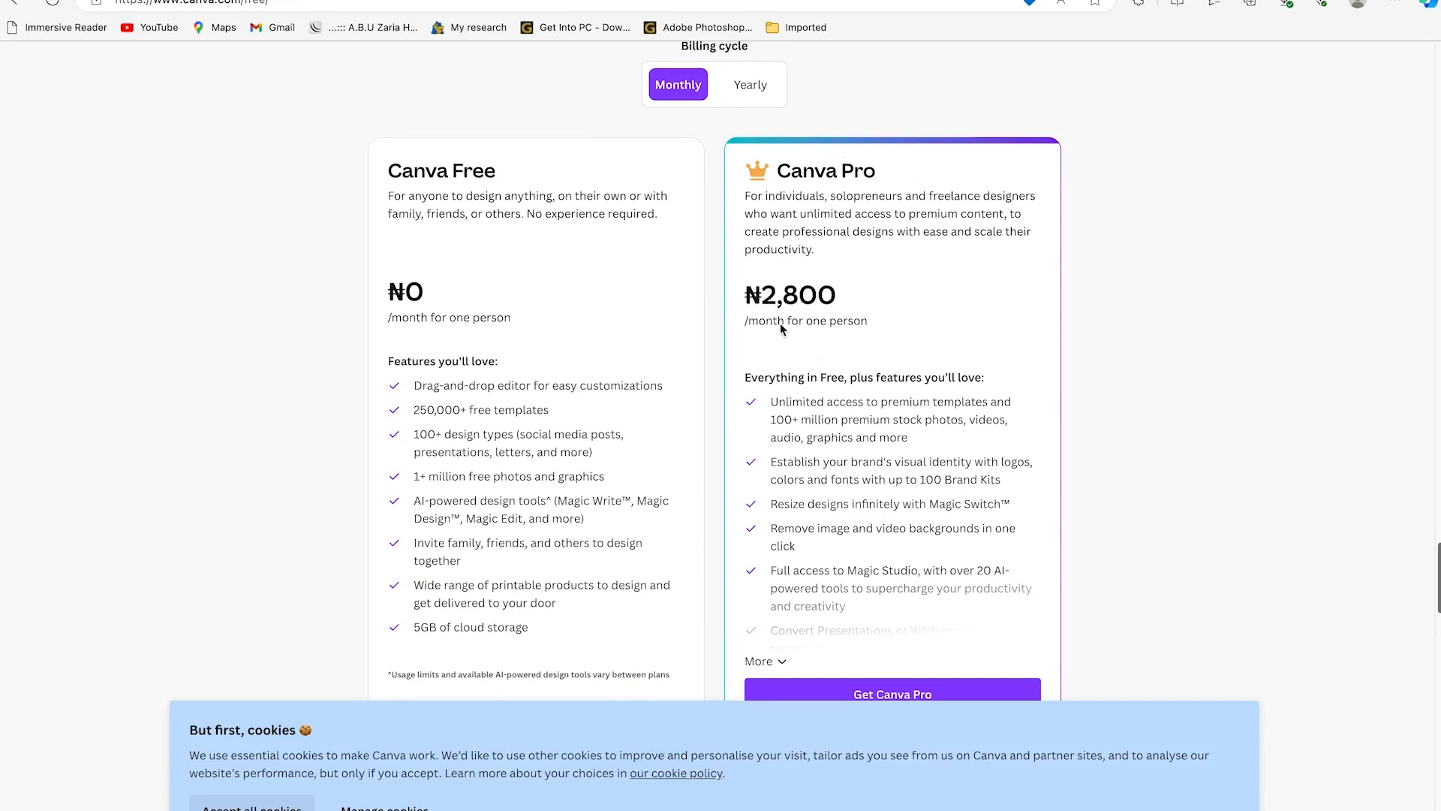
scroll(821, 403, down, 1)
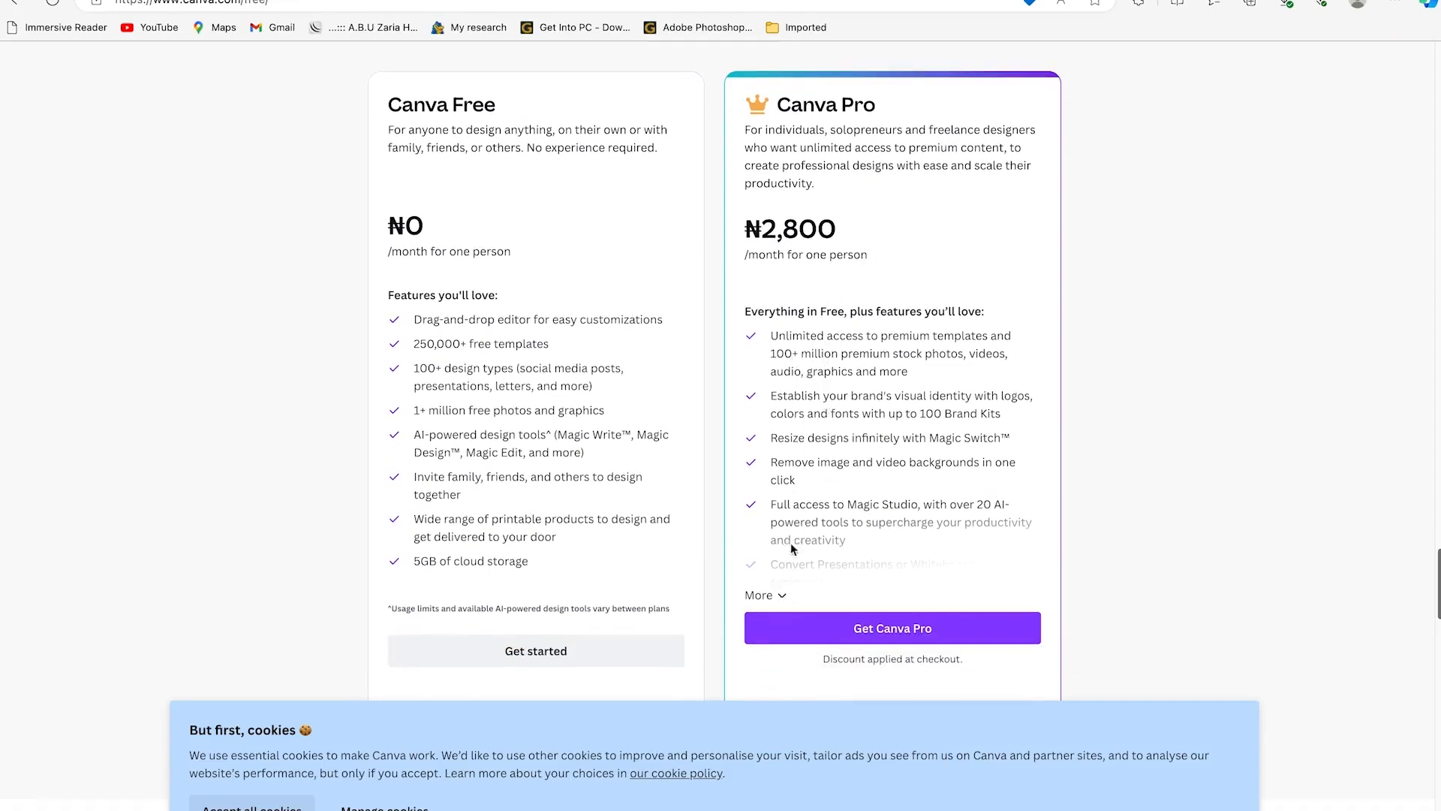
scroll(802, 204, up, 20)
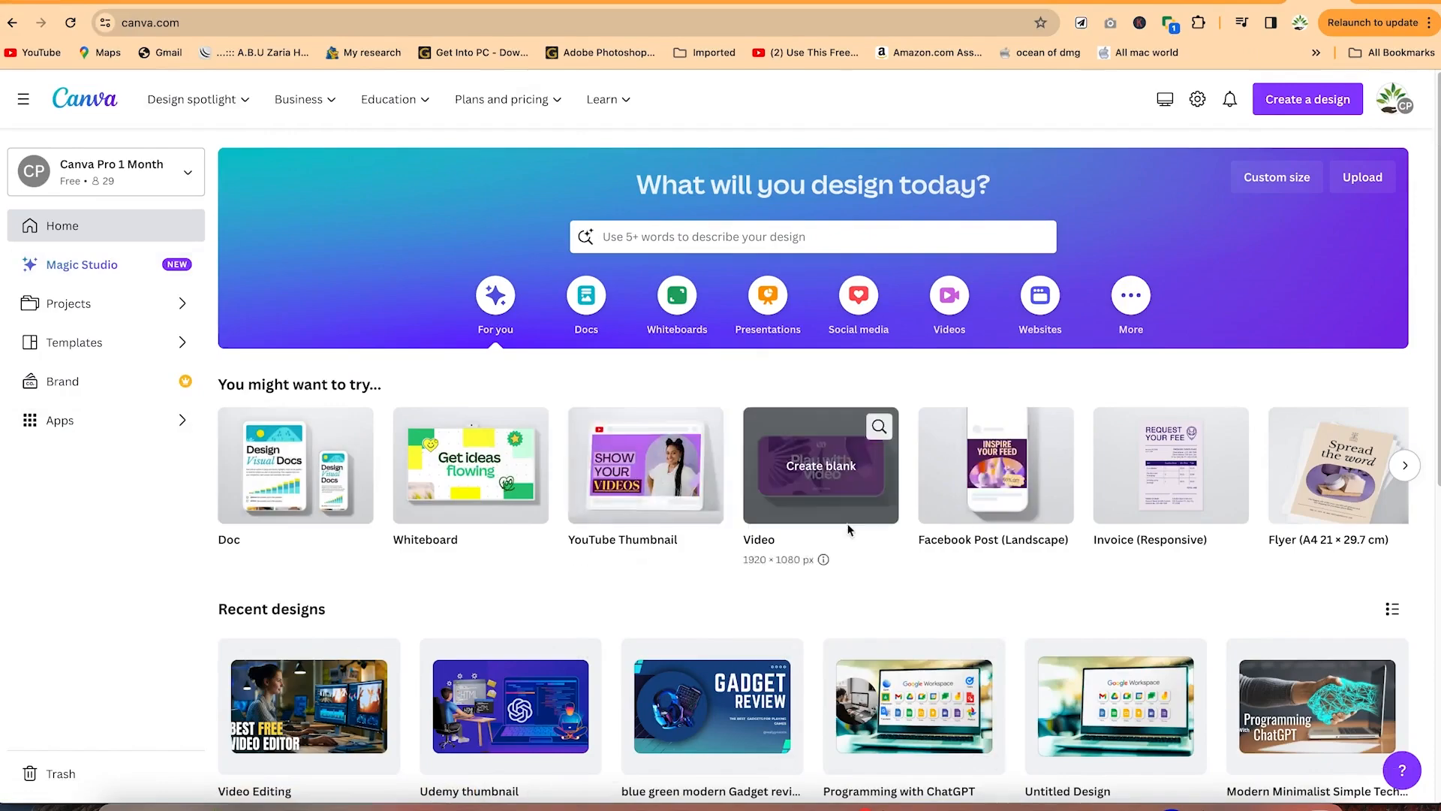
Step: Browse the suggested design types in the "You might want to try" row of the signed-in home page
scroll(847, 530, down, 2)
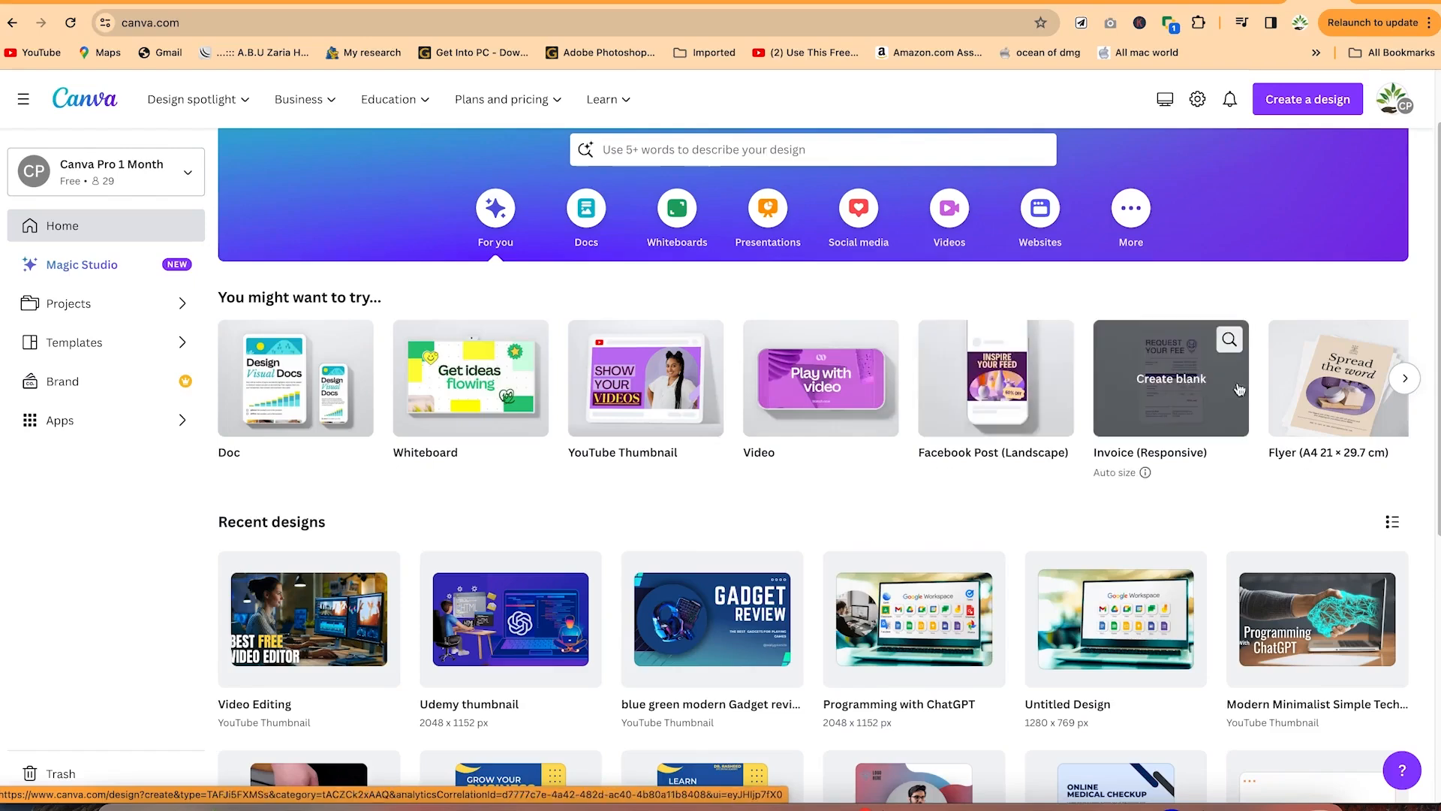
click(1406, 380)
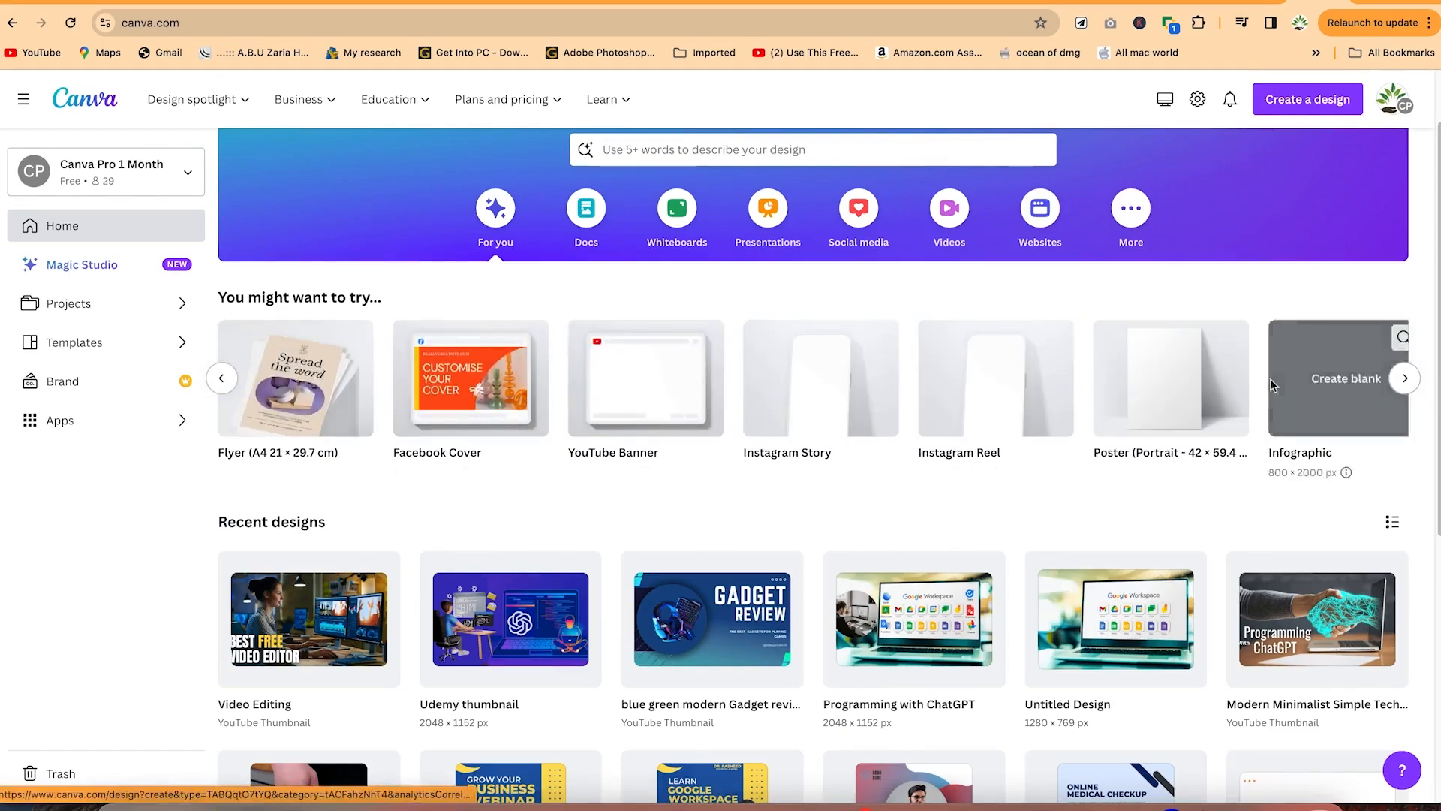
click(1406, 379)
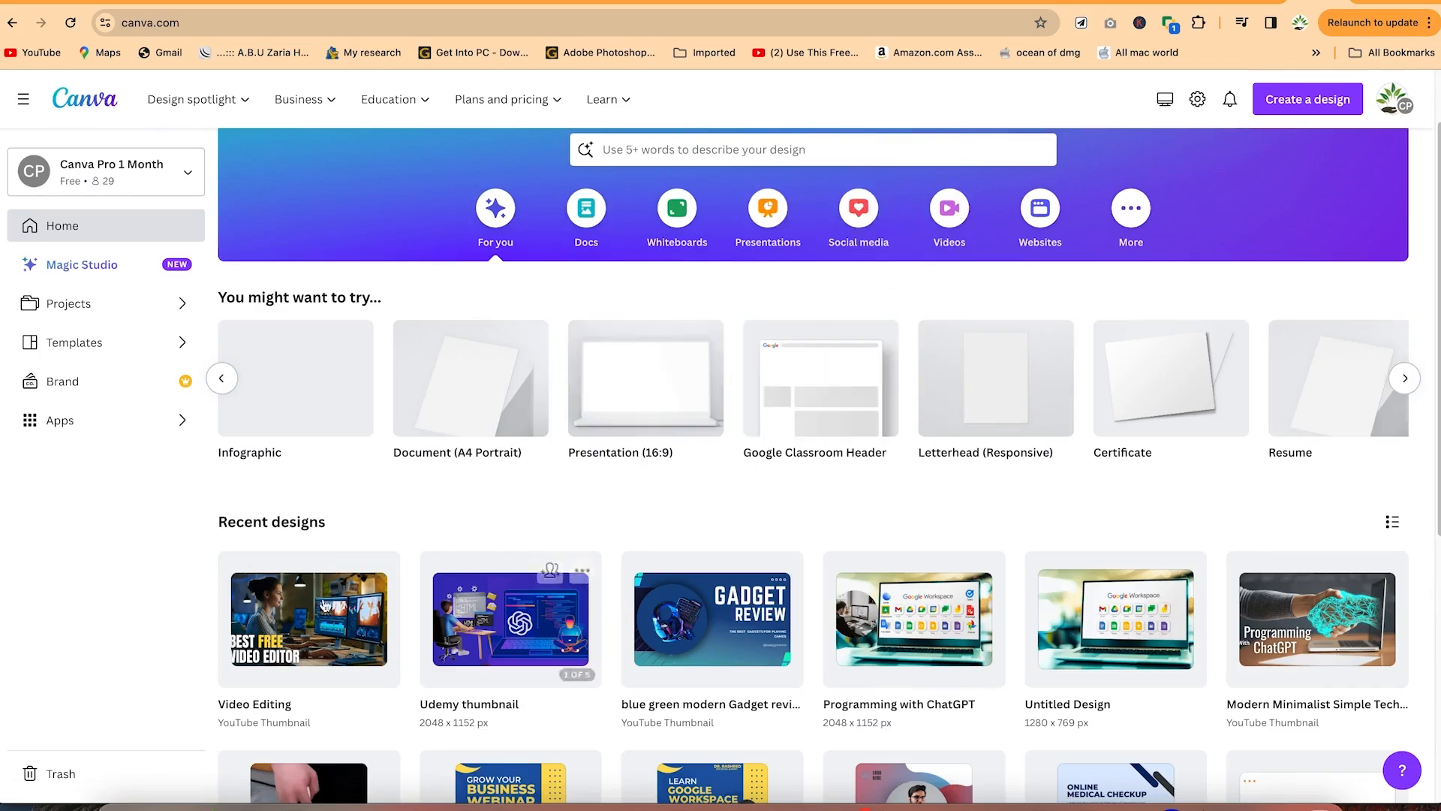
Step: Review the recent designs, switching them to a list view and back to the grid view
scroll(487, 694, down, 1)
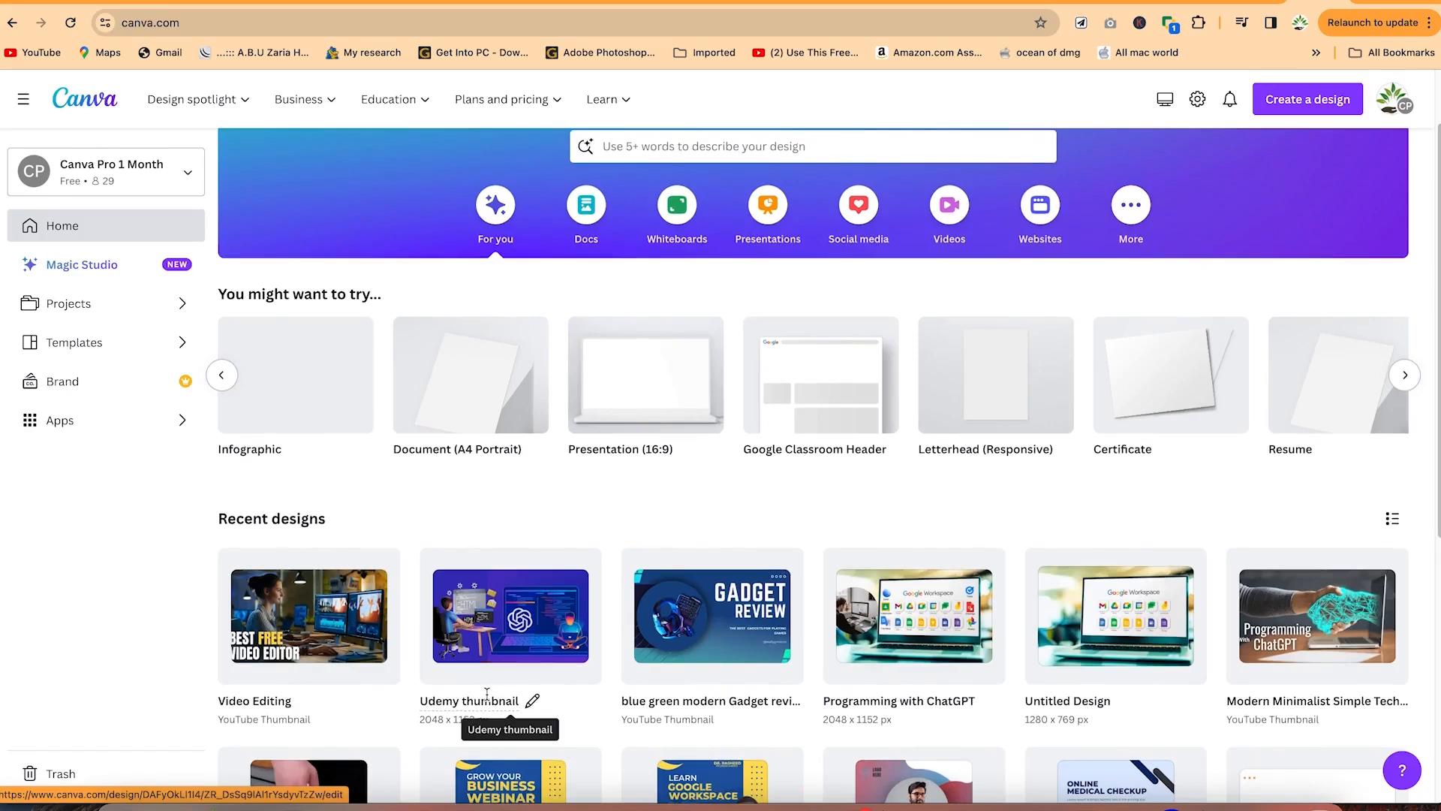
scroll(480, 675, down, 1)
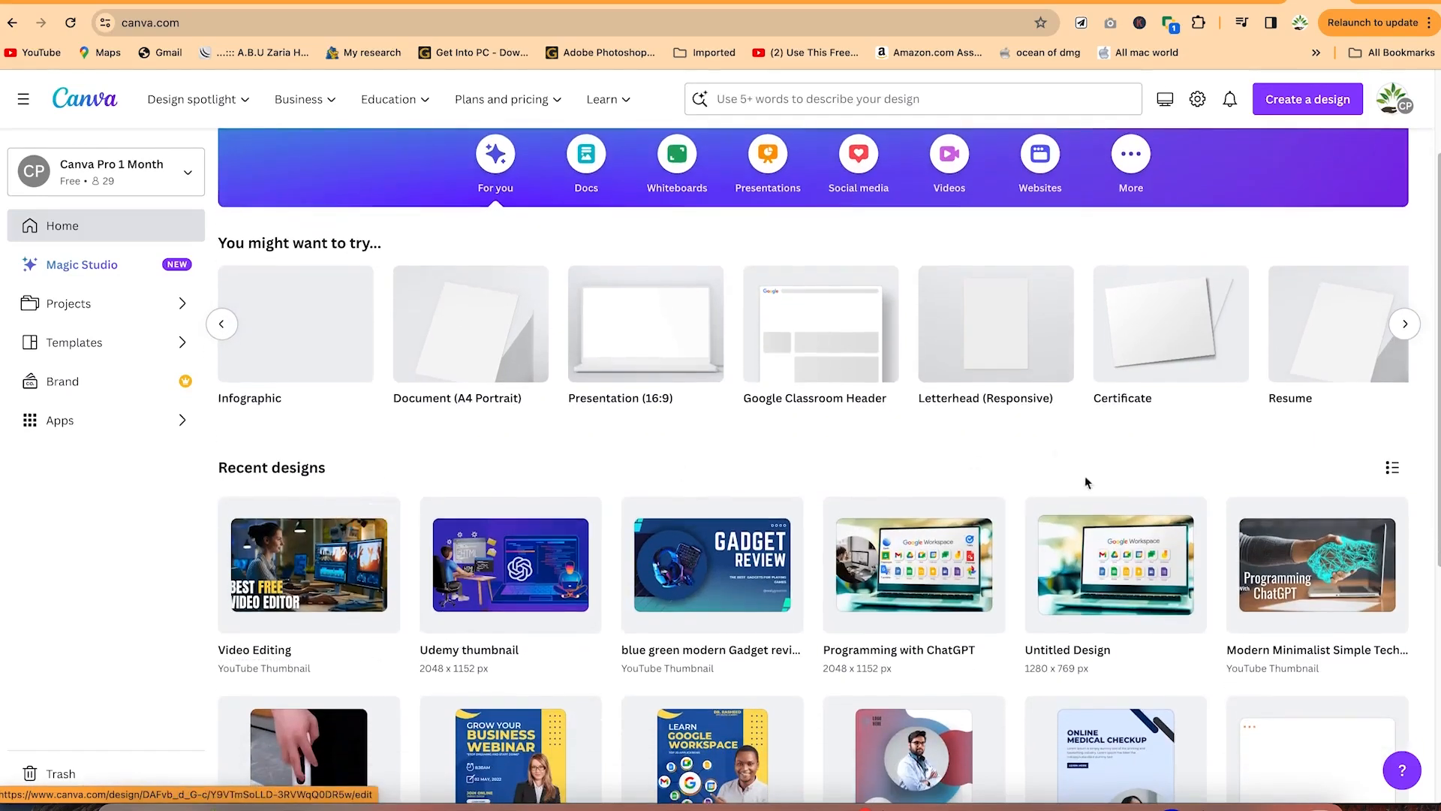
click(1393, 467)
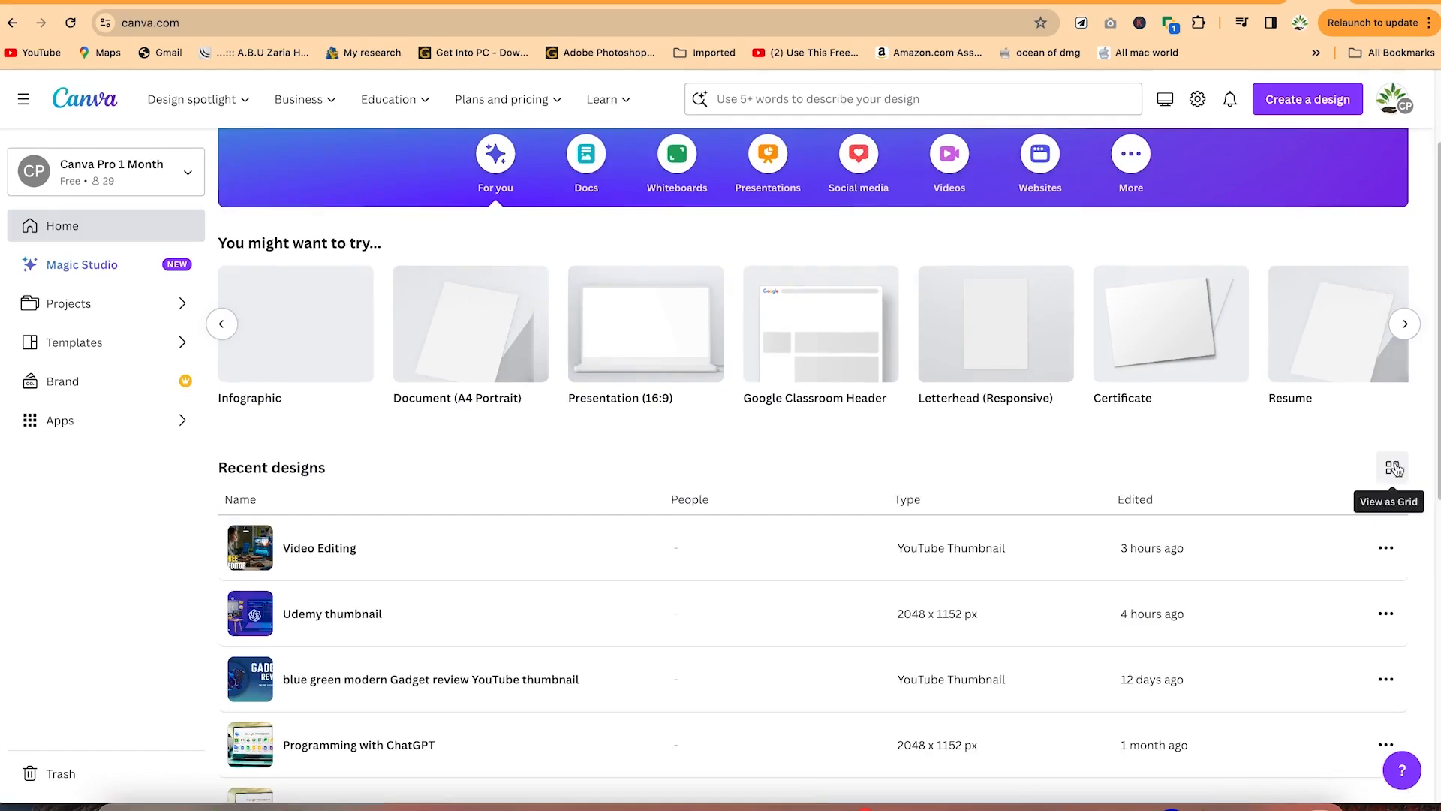
click(1393, 468)
scroll(1398, 467, up, 3)
scroll(953, 646, down, 3)
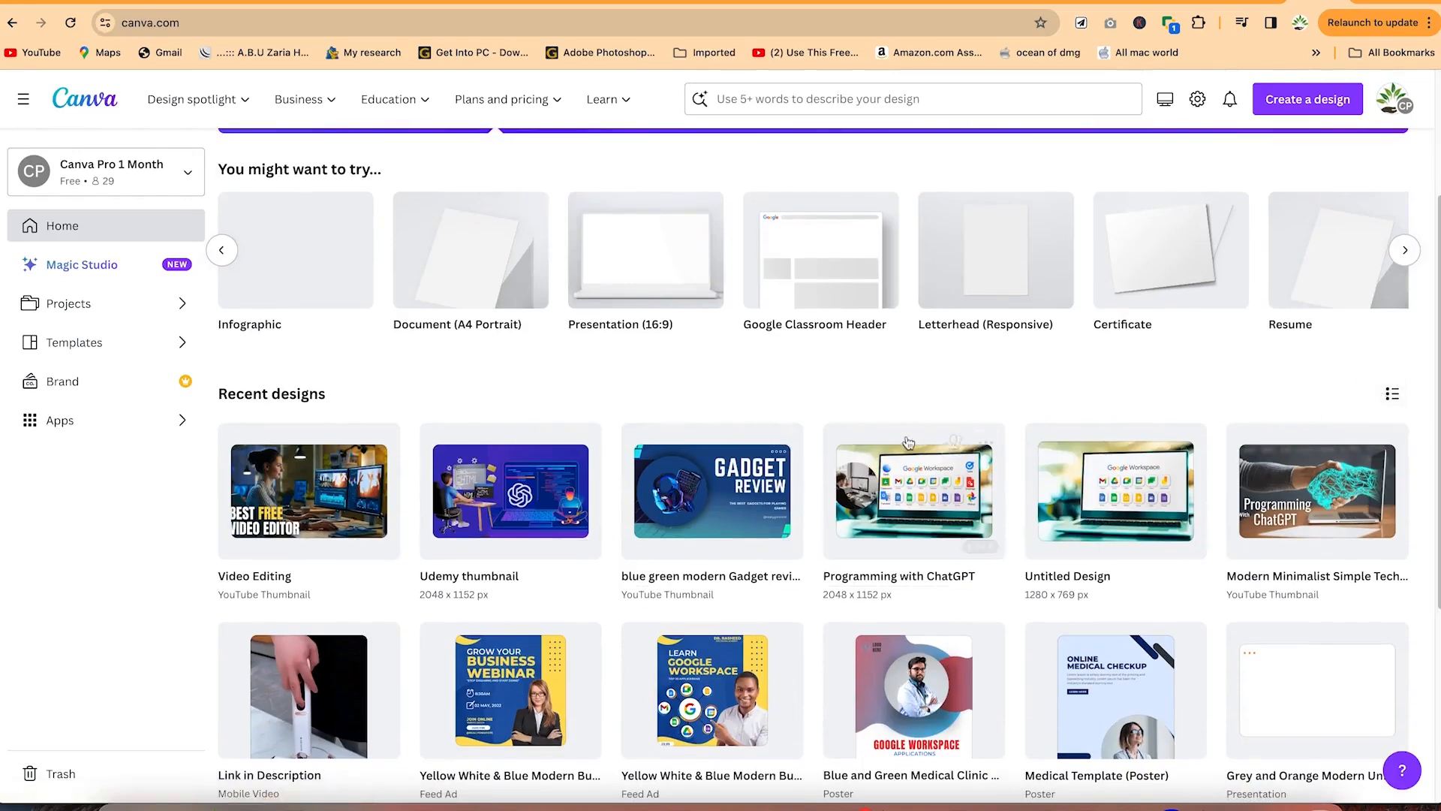
scroll(1002, 407, up, 3)
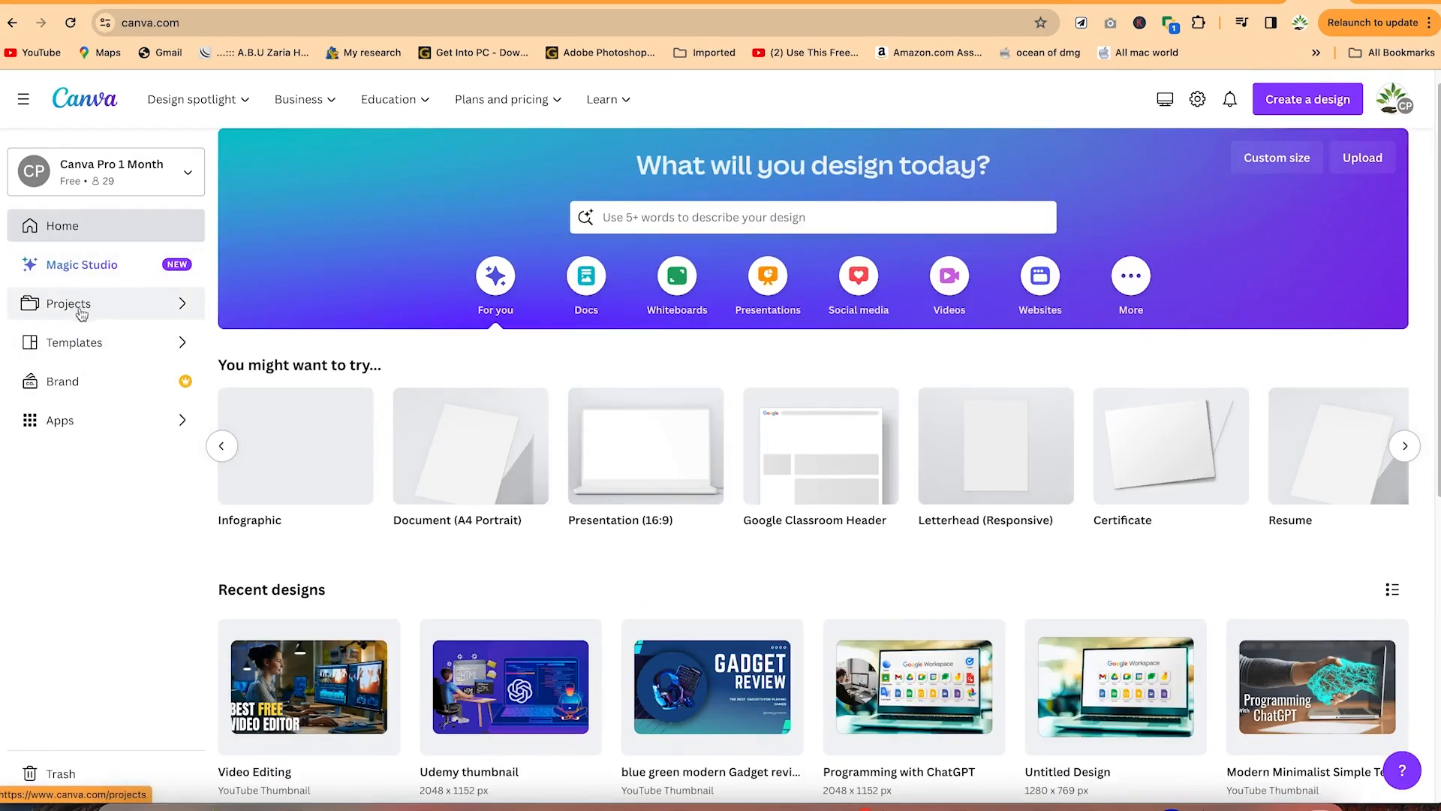
Step: Show the Videos category on the home page and browse its easy-to-assemble video formats
click(108, 351)
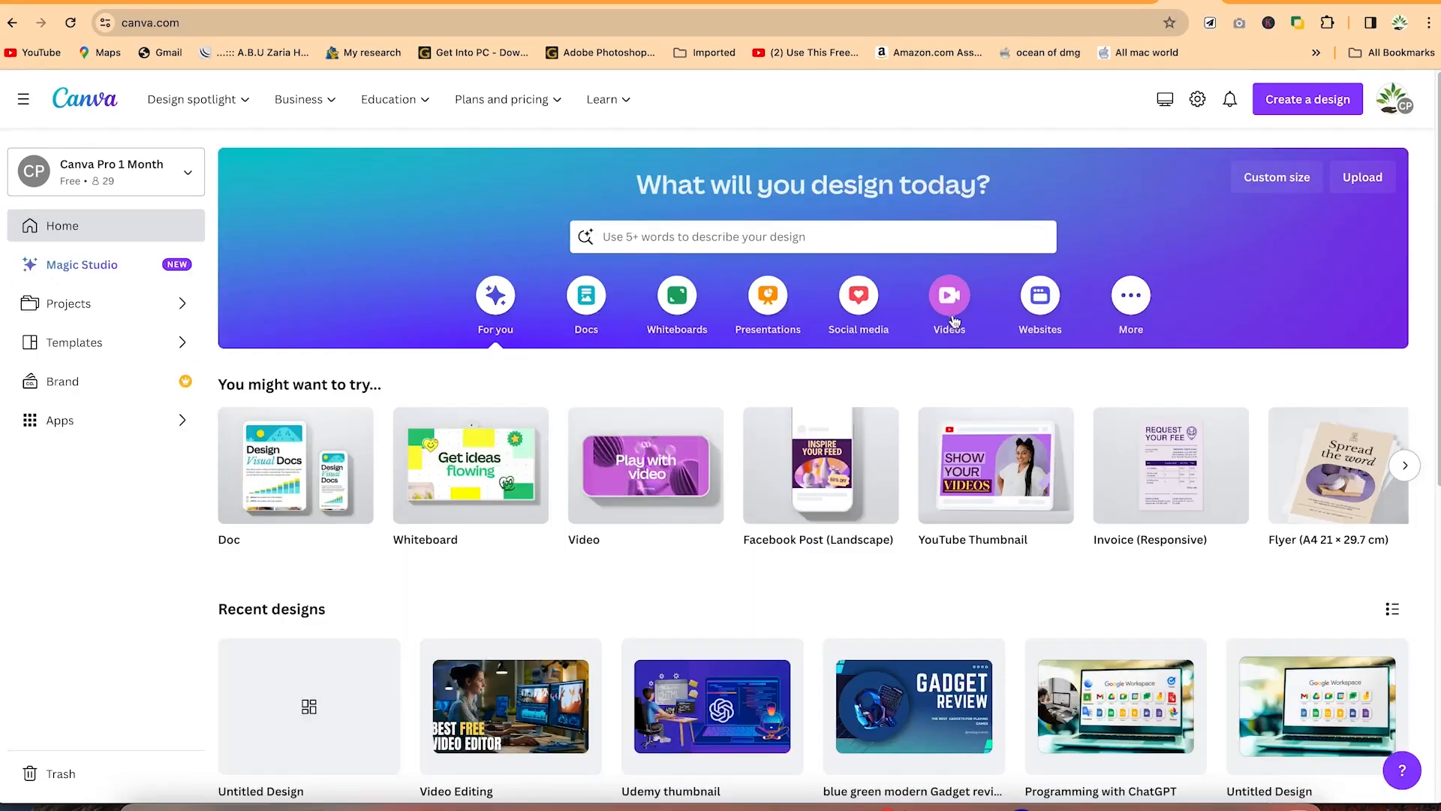
click(950, 335)
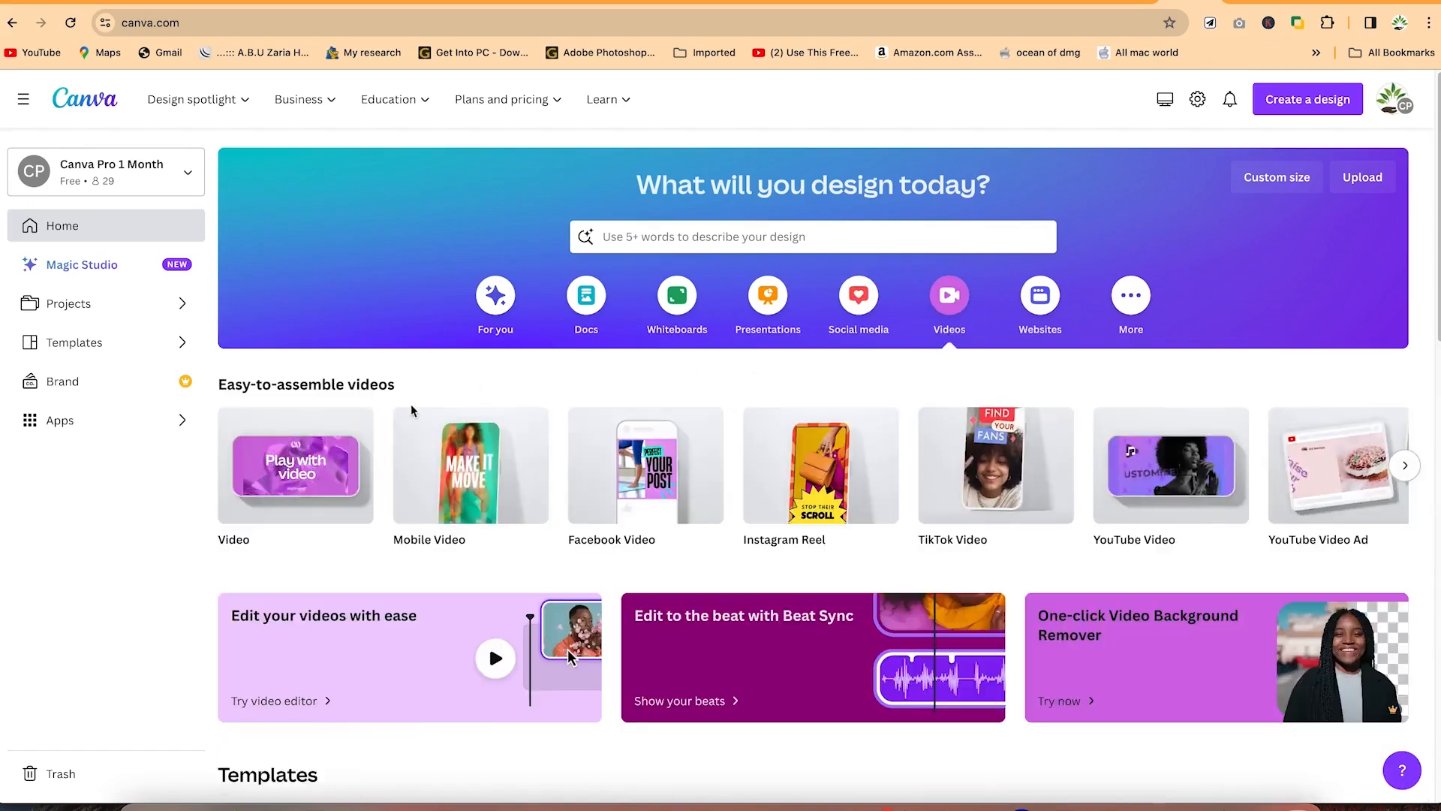
mouse_move(351, 511)
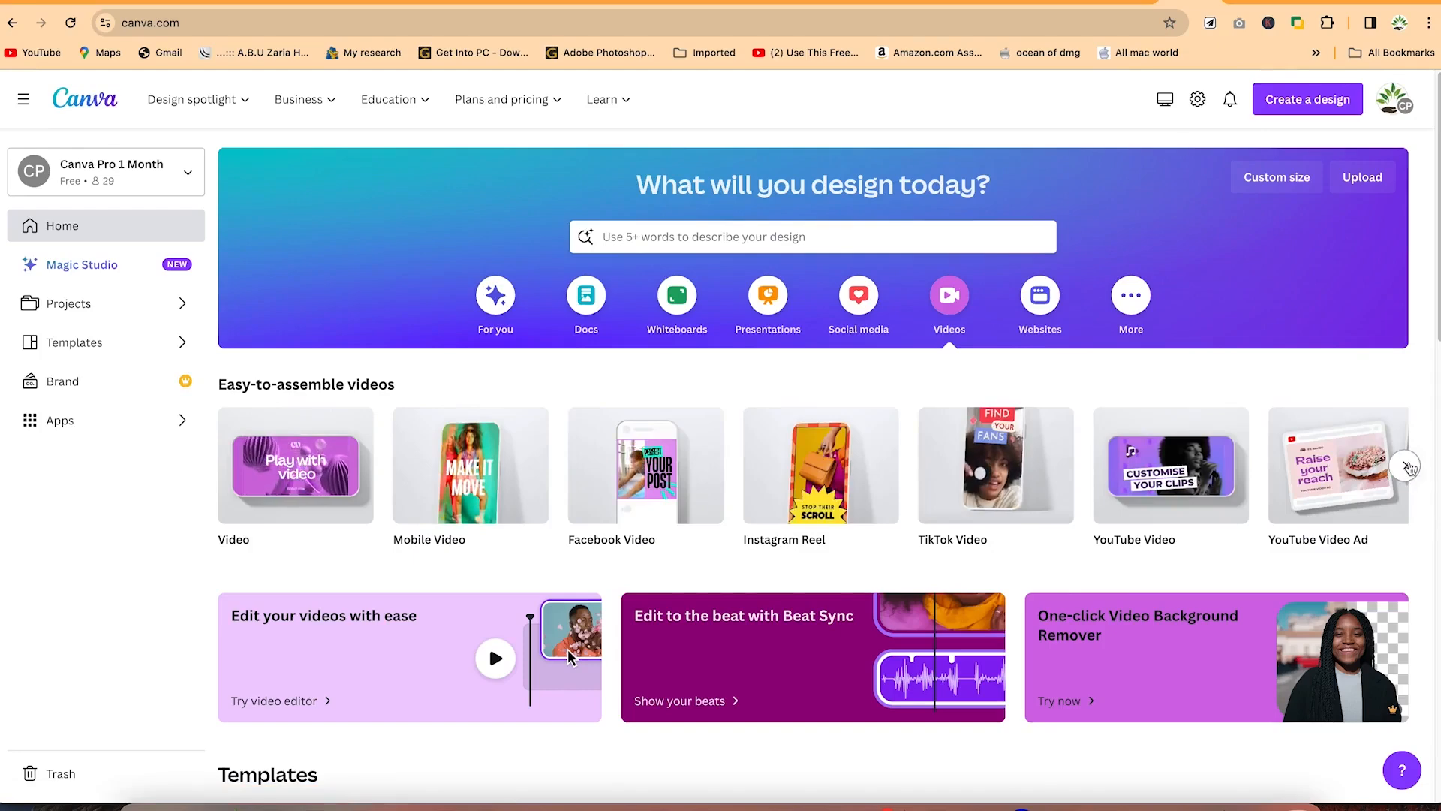
click(1405, 465)
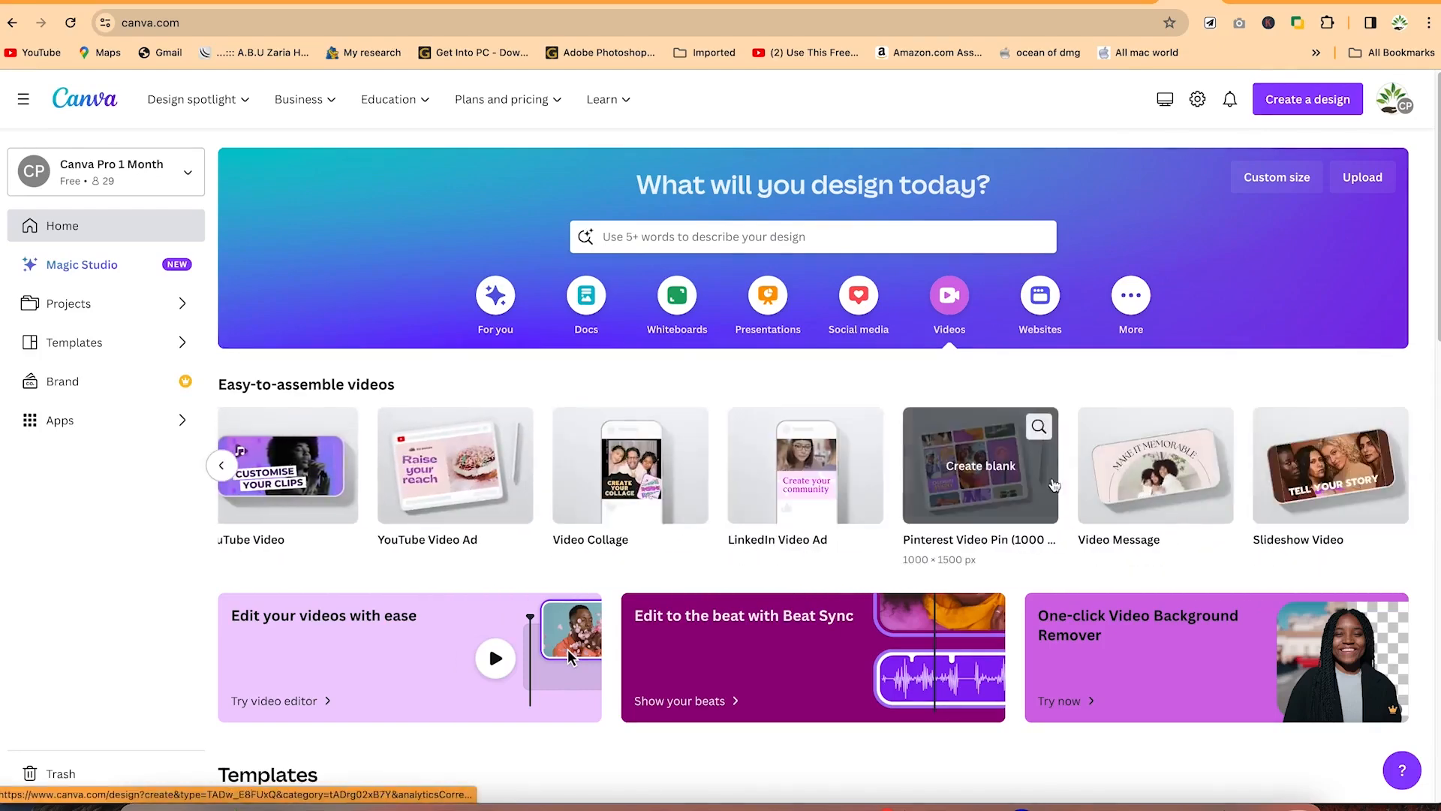
Step: Examine the ready-made video templates in the Videos category, including Facebook Videos, Instagram Reels and TikTok Videos
scroll(657, 518, down, 2)
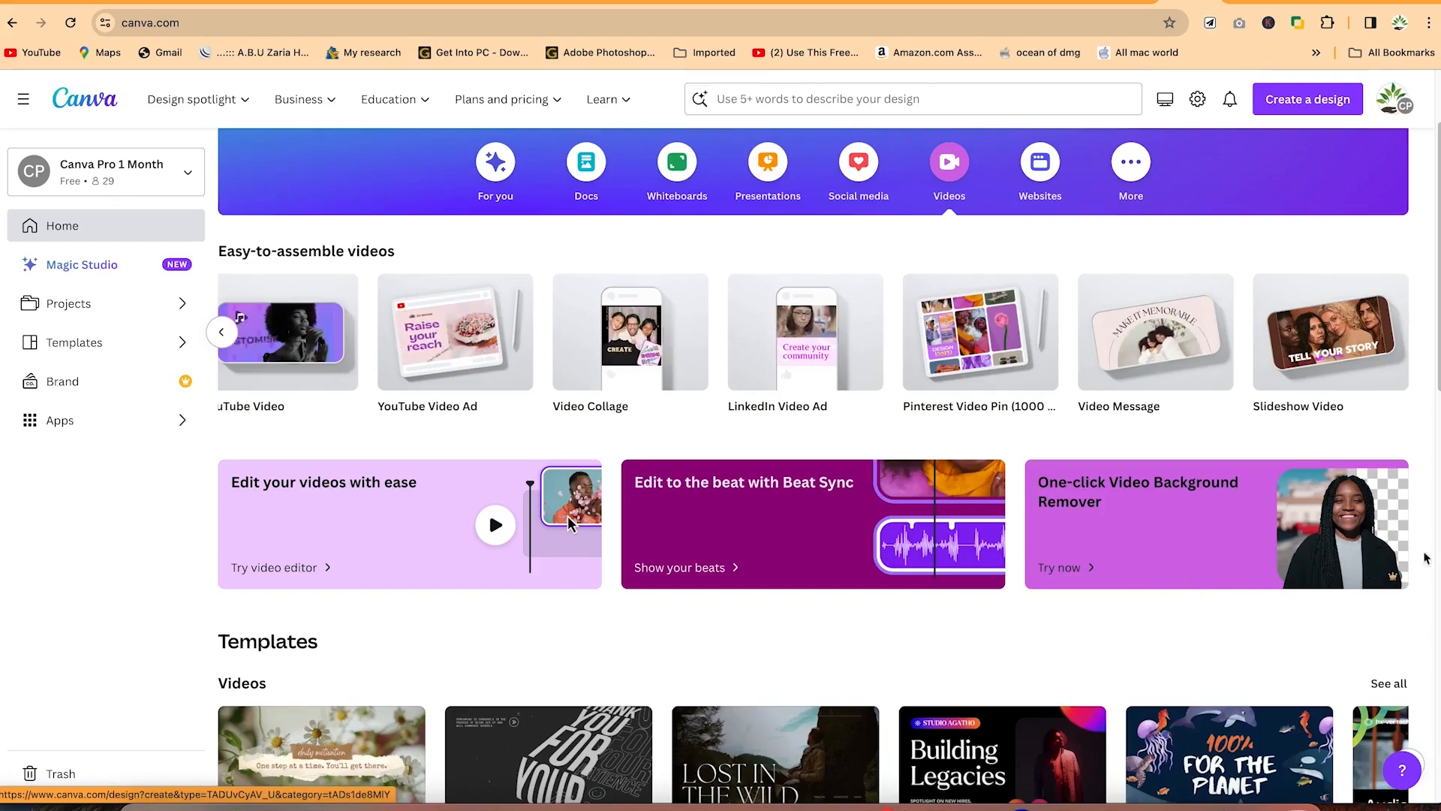
scroll(703, 636, down, 1)
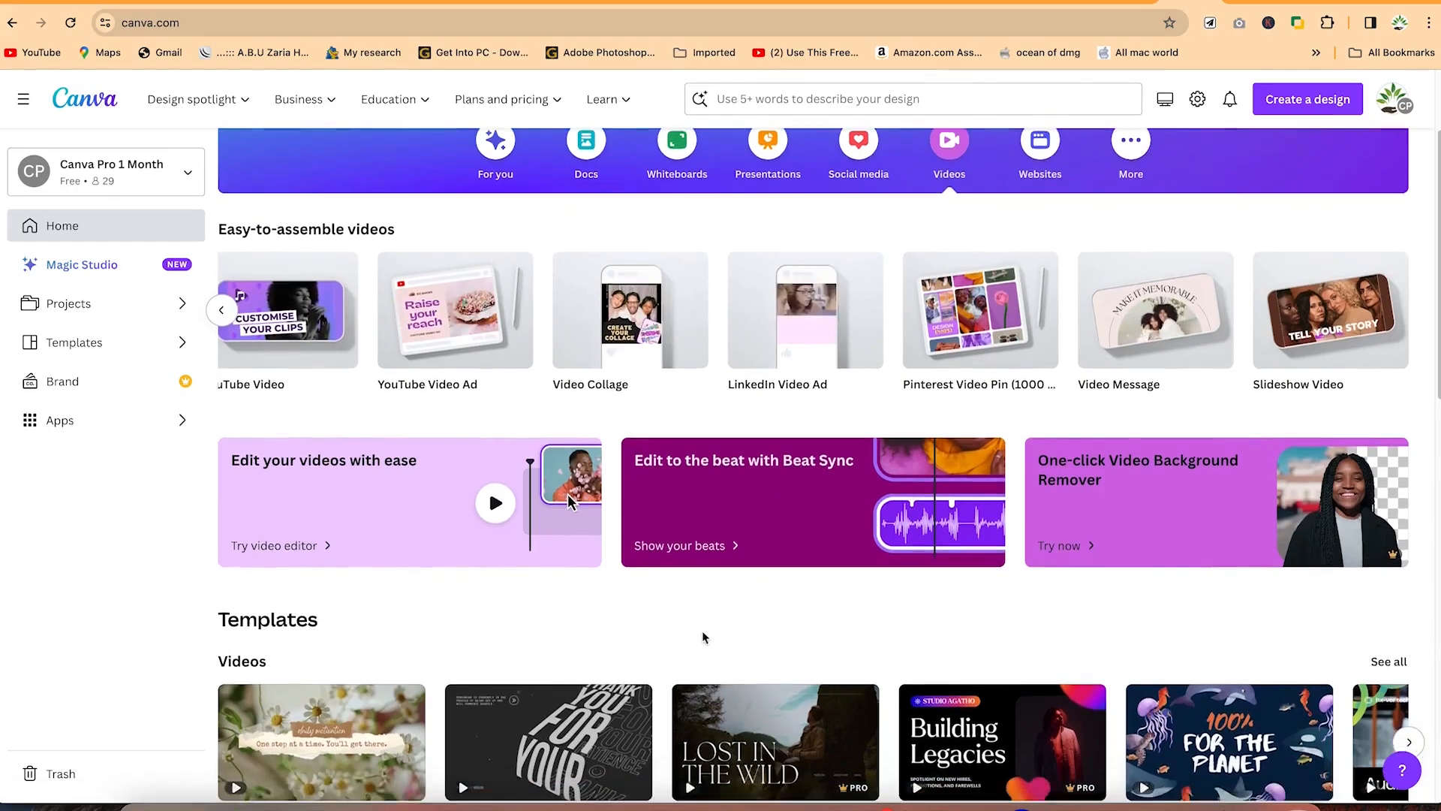
scroll(703, 637, down, 10)
scroll(578, 610, down, 3)
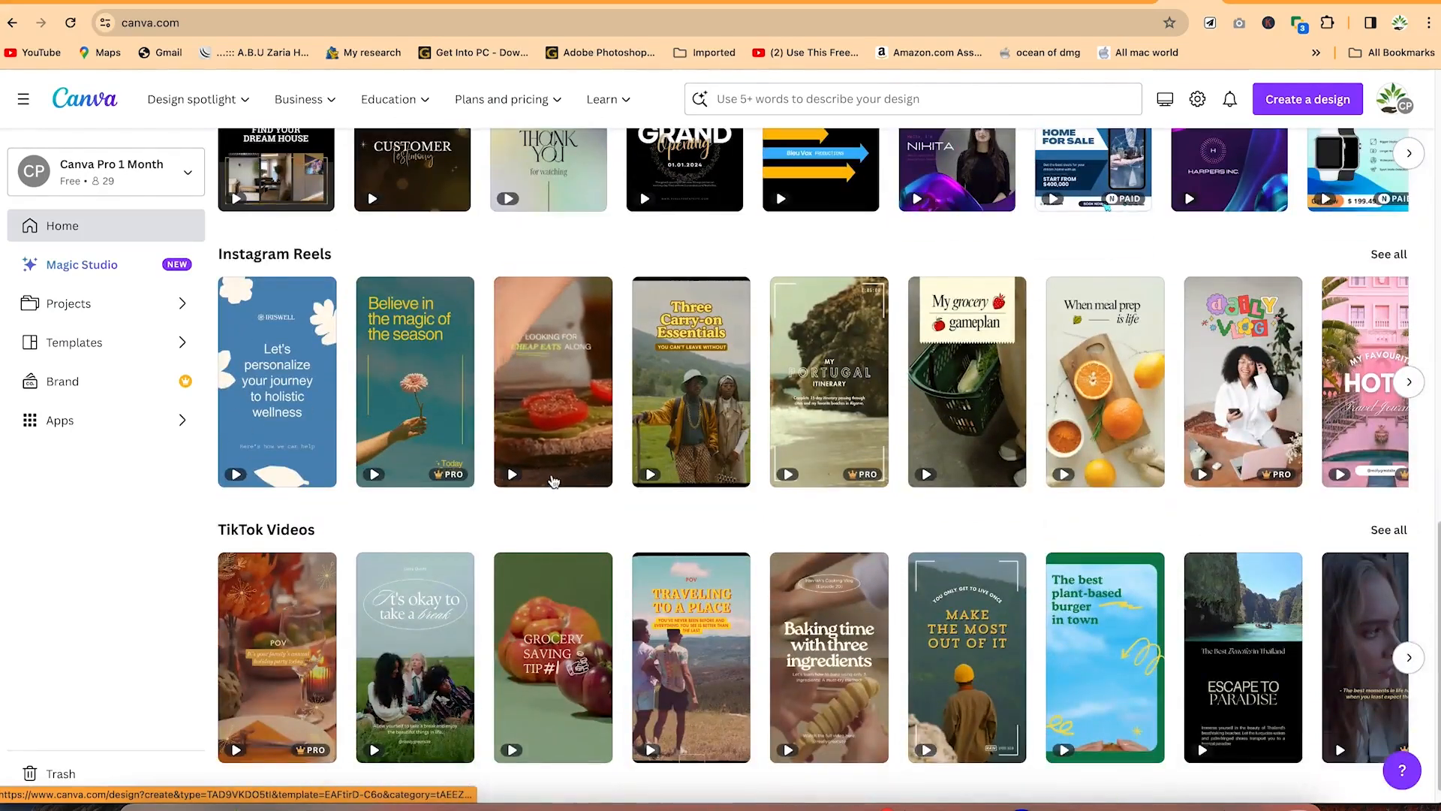
scroll(548, 484, up, 4)
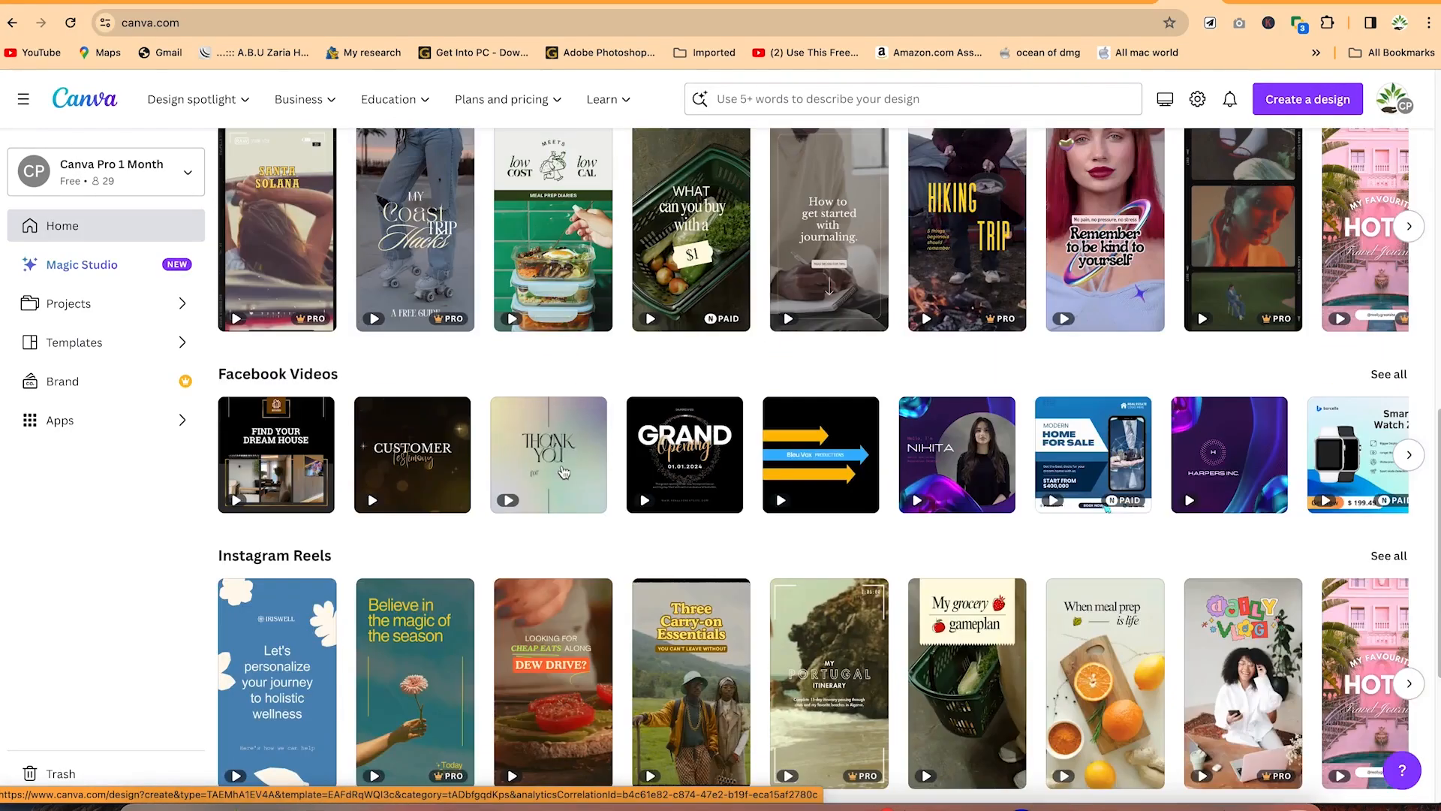
Step: Look through the remaining Instagram Reels and TikTok video templates and return to the start of the home page
scroll(304, 388, down, 4)
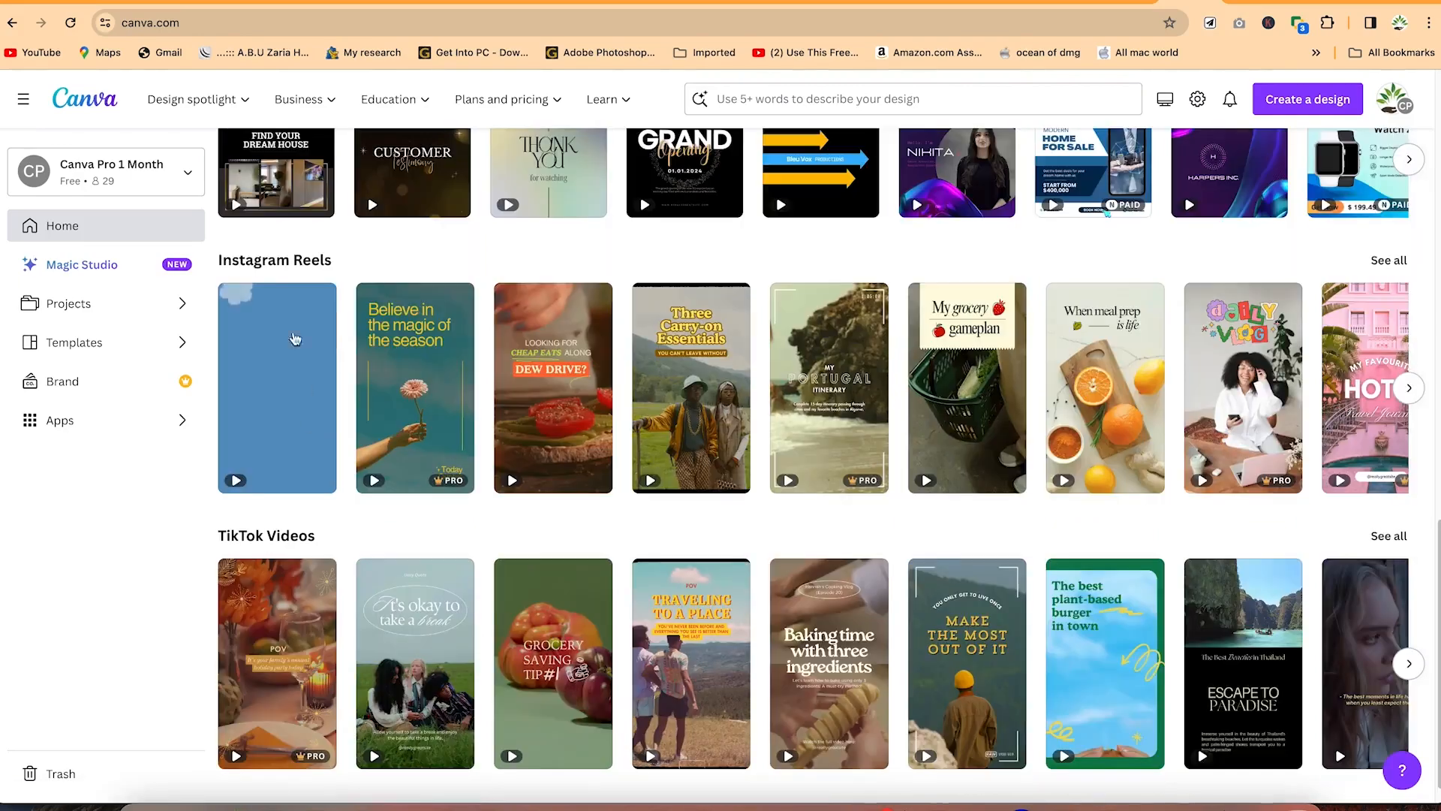
scroll(309, 525, down, 1)
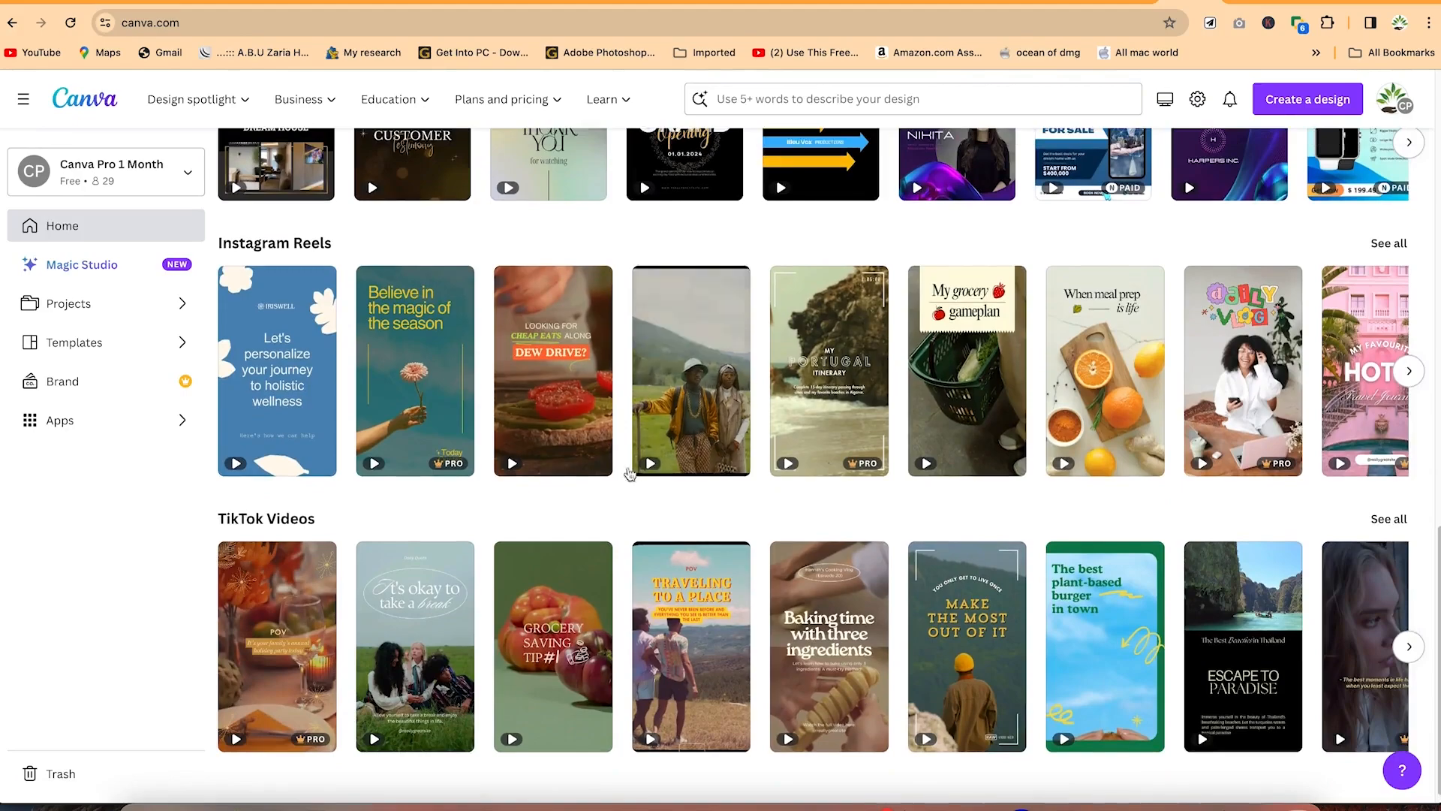
scroll(553, 382, up, 10)
scroll(552, 383, up, 6)
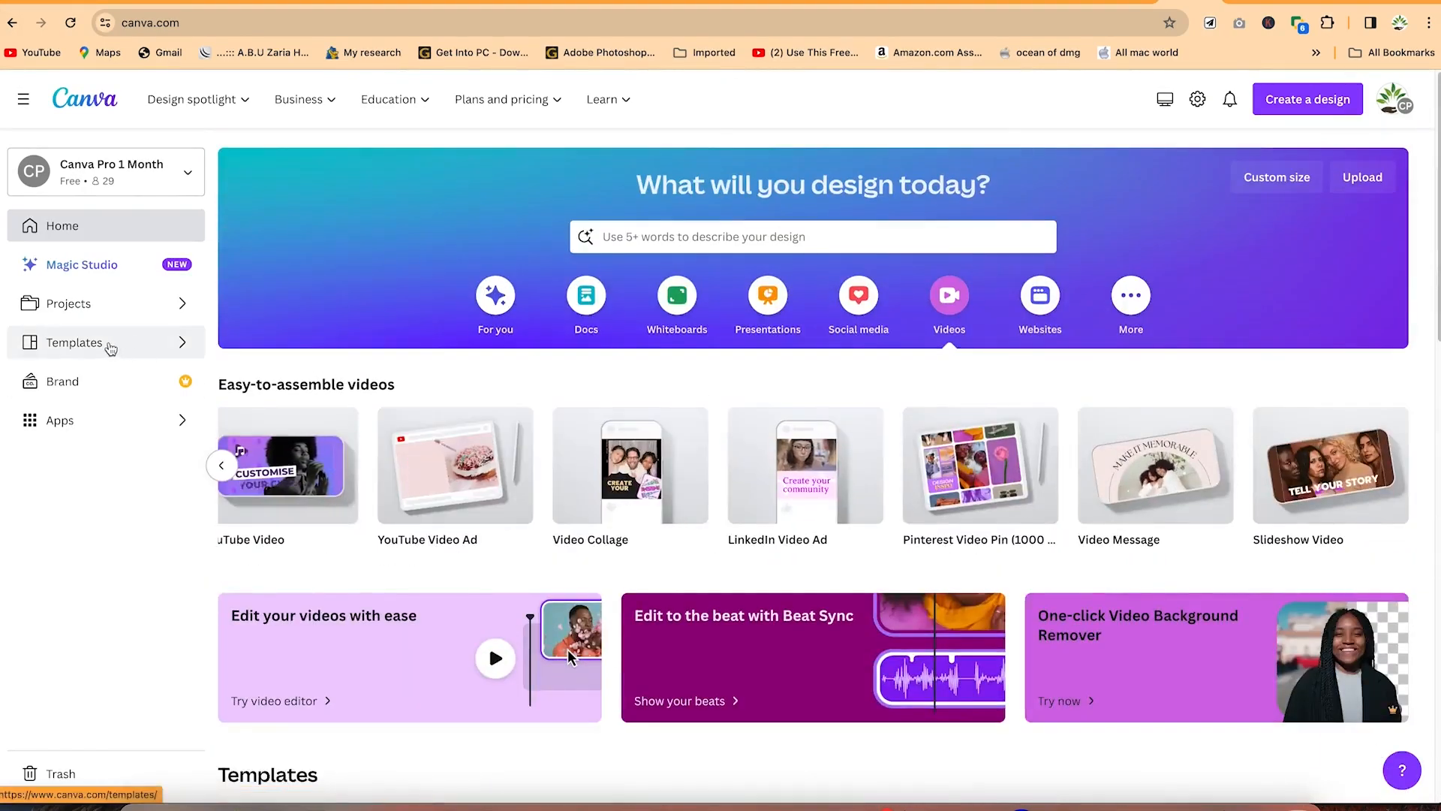
Step: Review the recent items, folders and designs on the Projects page, and return to the home page
click(104, 307)
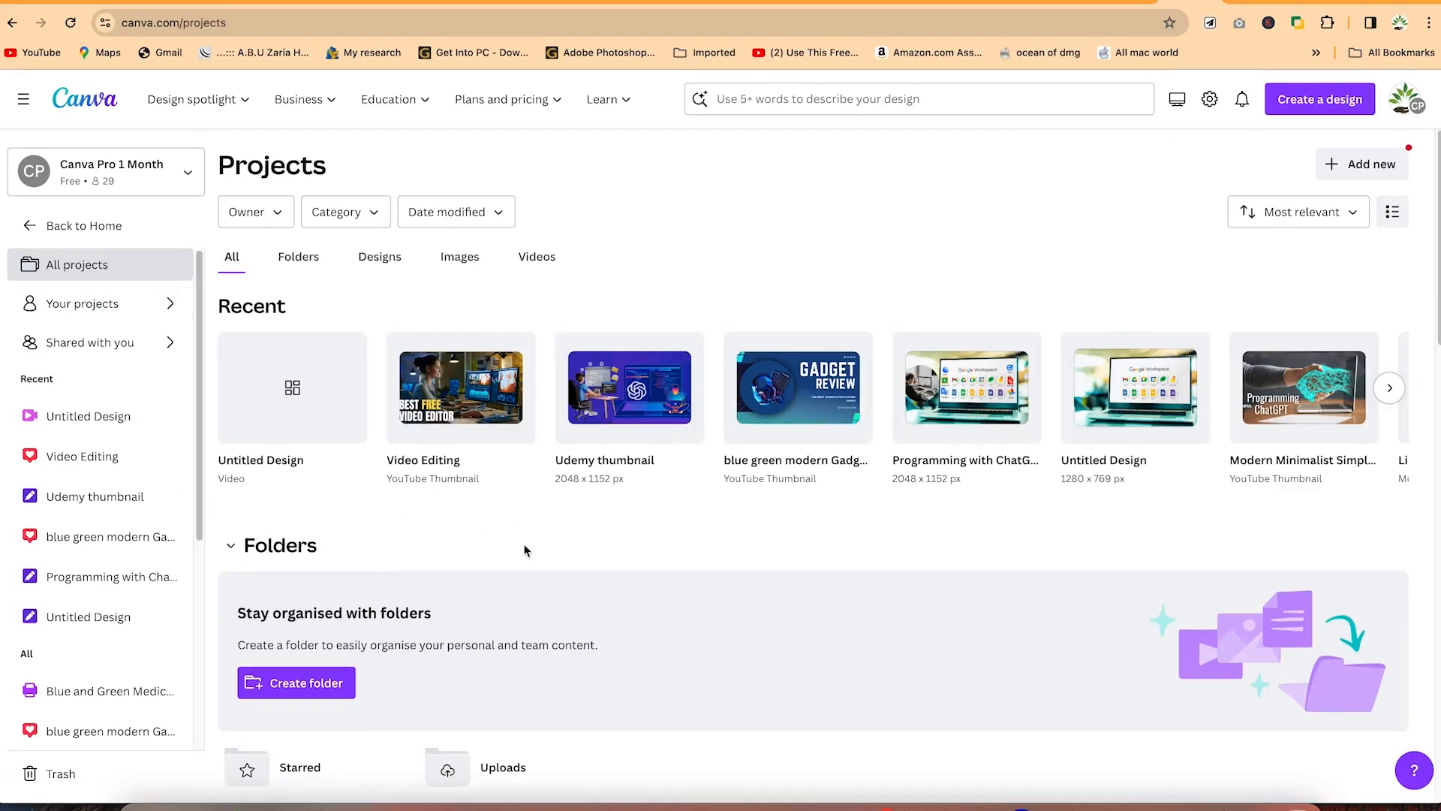
scroll(287, 598, down, 3)
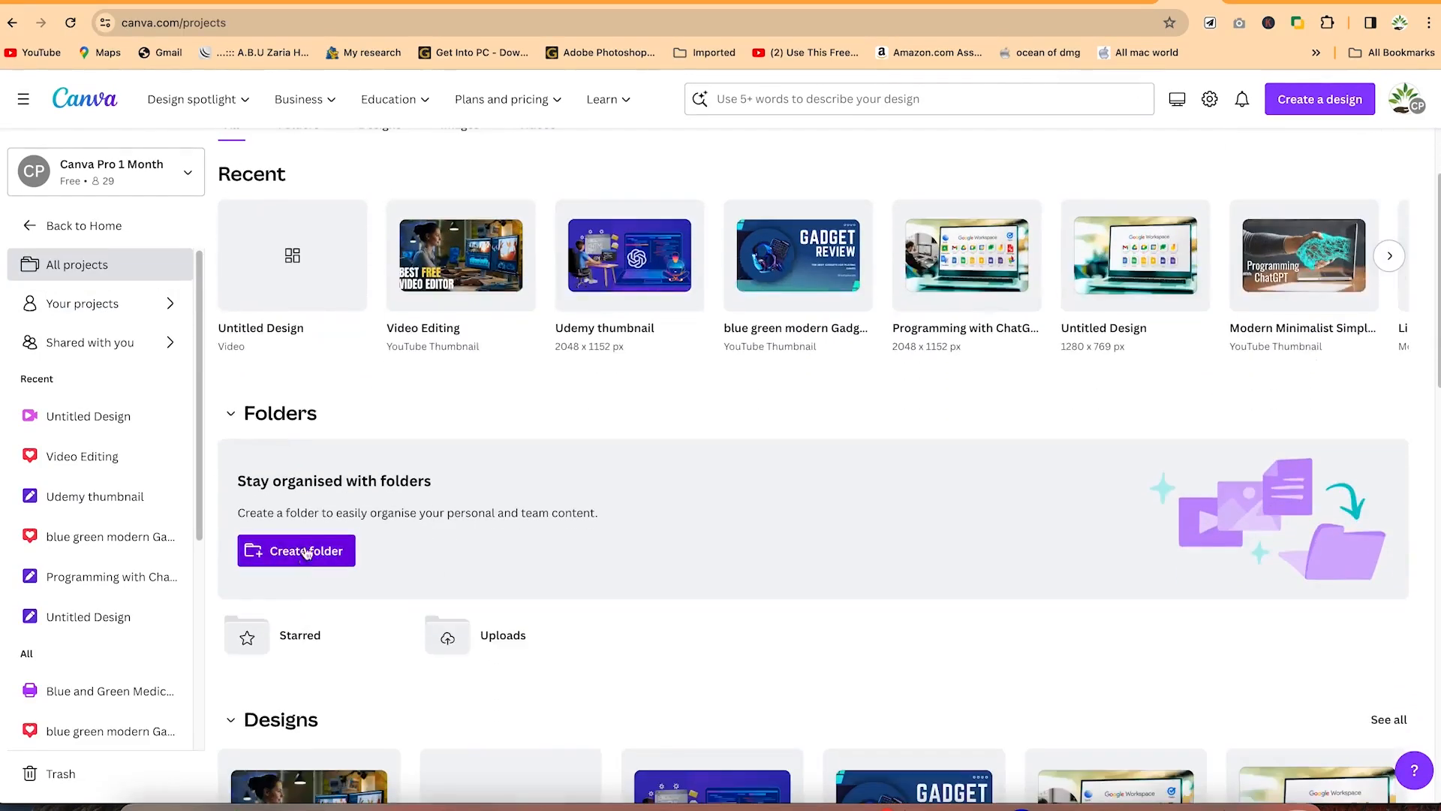
scroll(349, 372, down, 5)
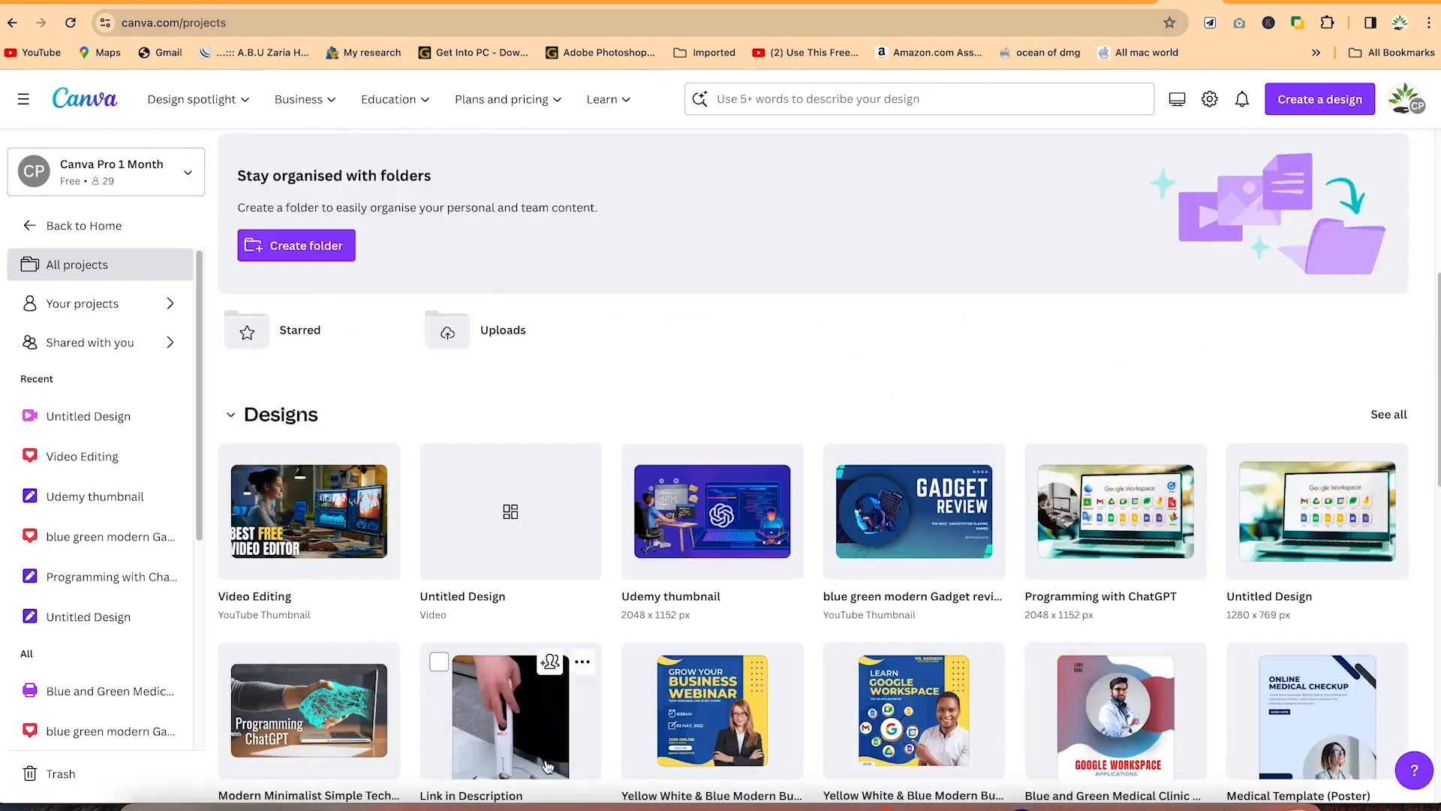
scroll(535, 766, down, 3)
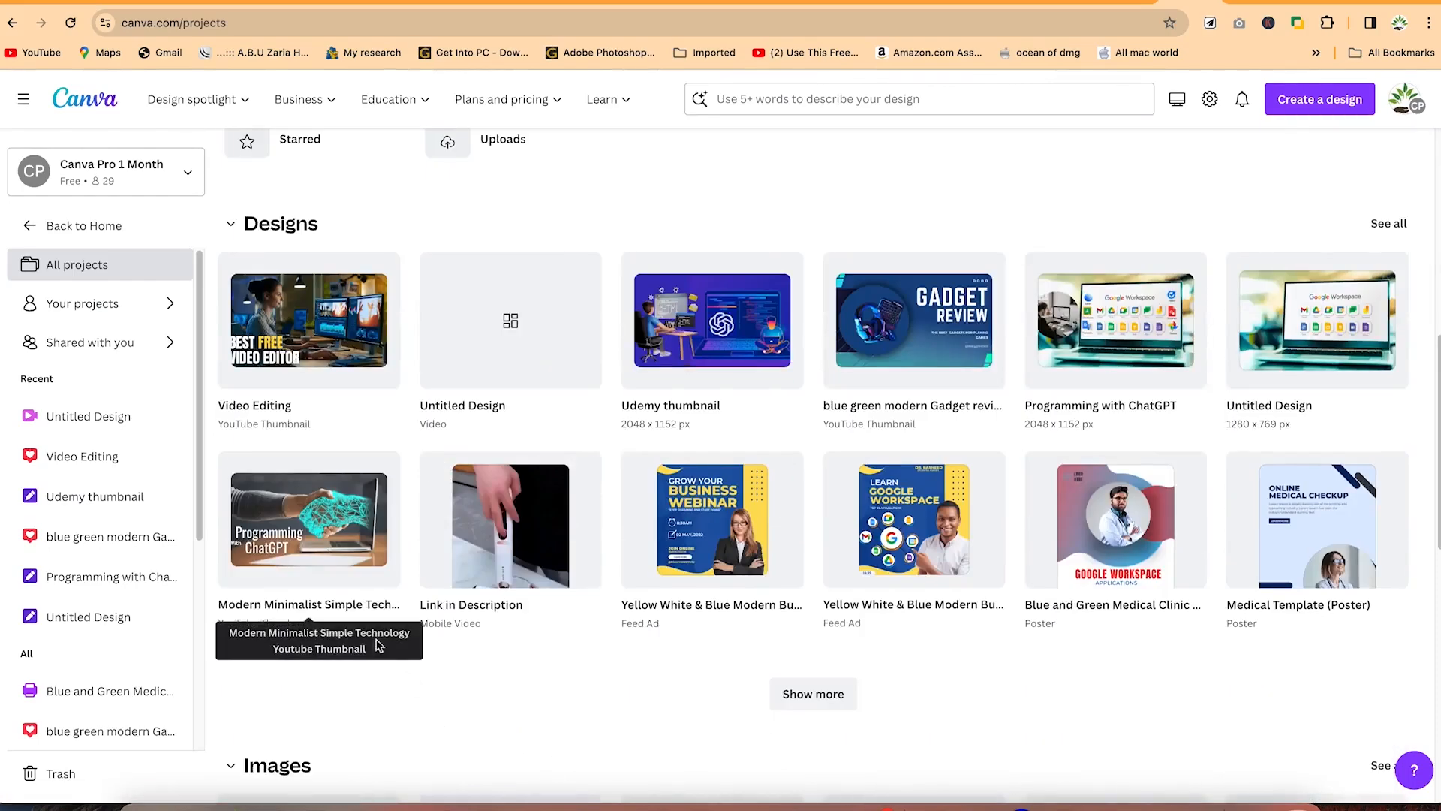
click(75, 226)
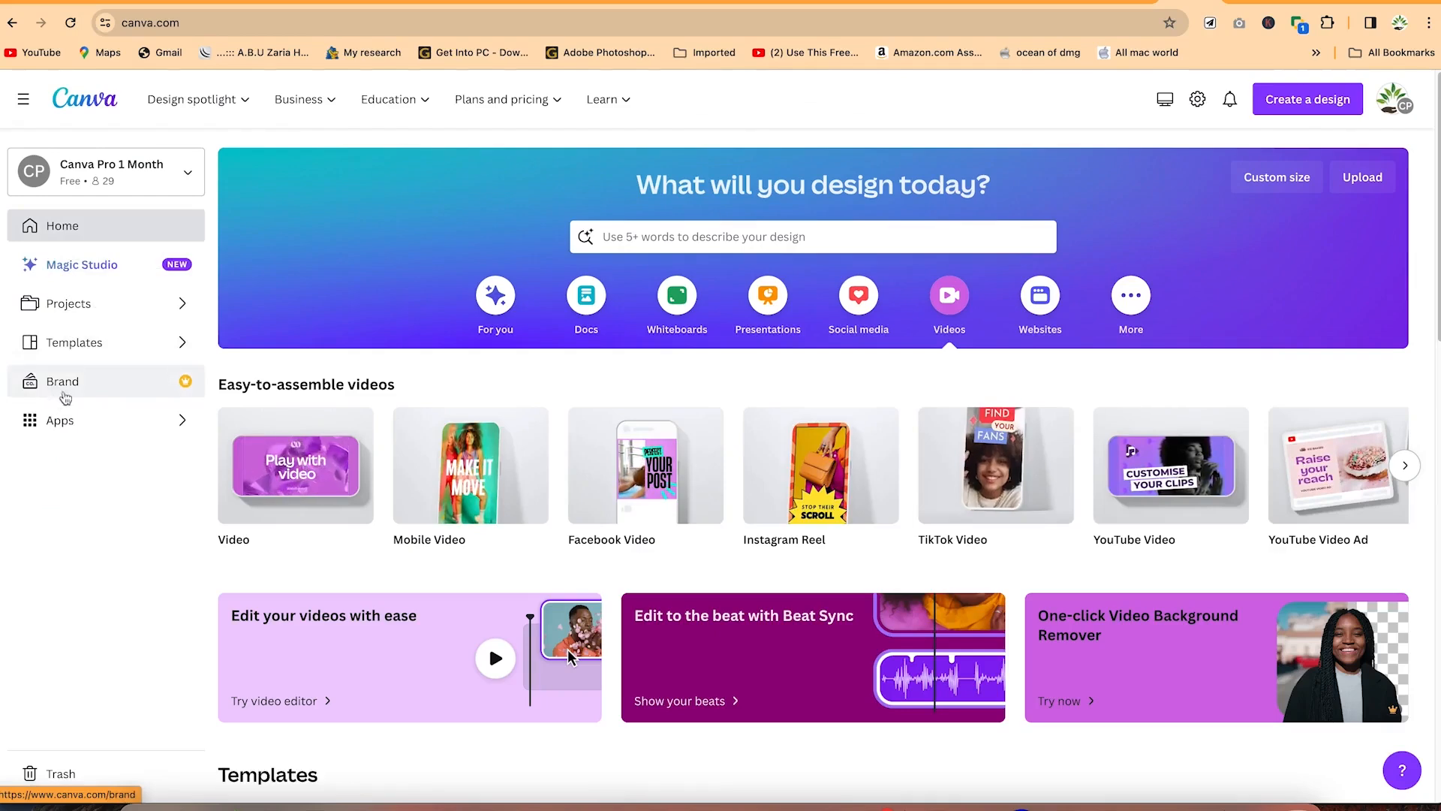
Step: Browse the trending and new apps on the Apps page, and return to the home page
click(92, 427)
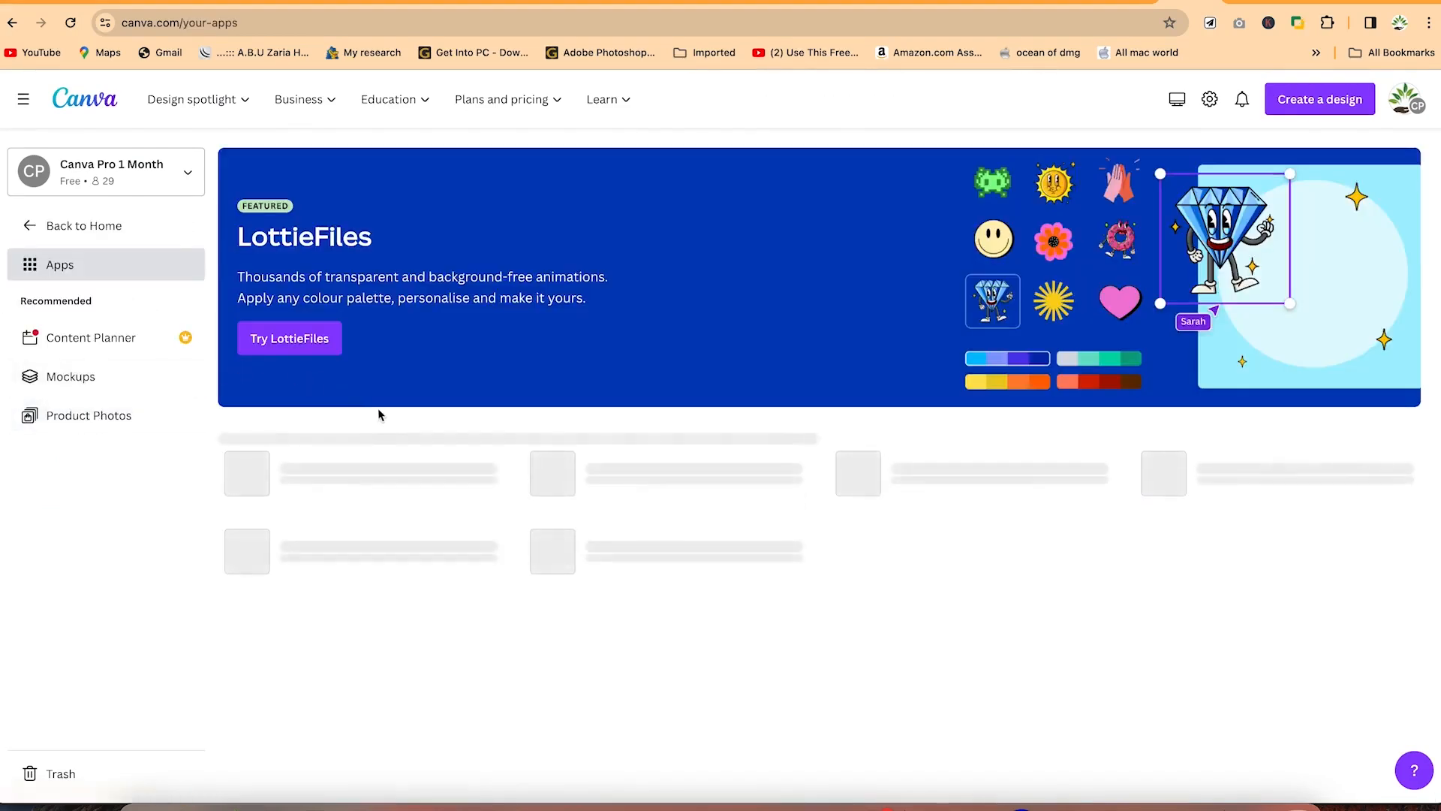
scroll(856, 662, down, 1)
scroll(857, 662, down, 4)
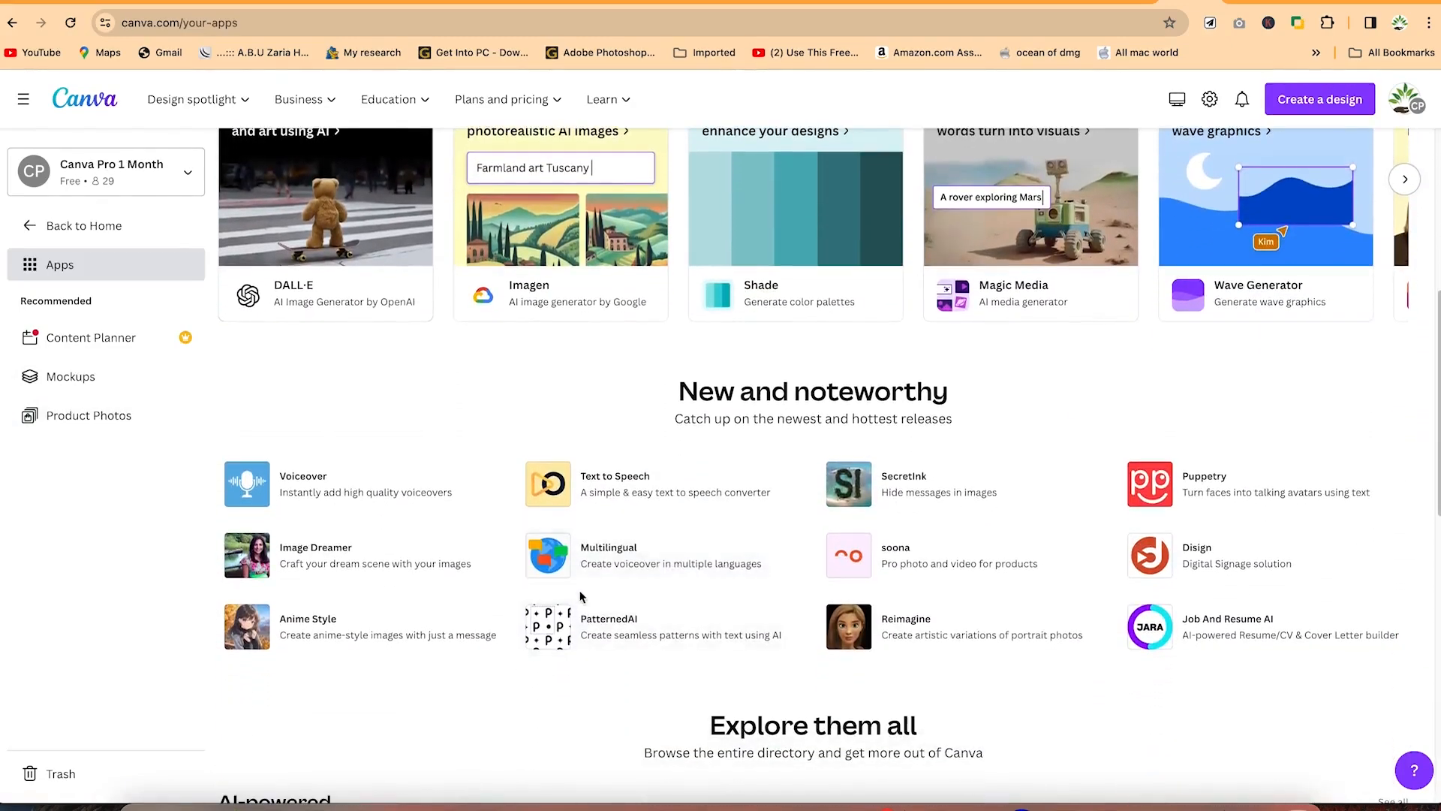
scroll(567, 585, up, 5)
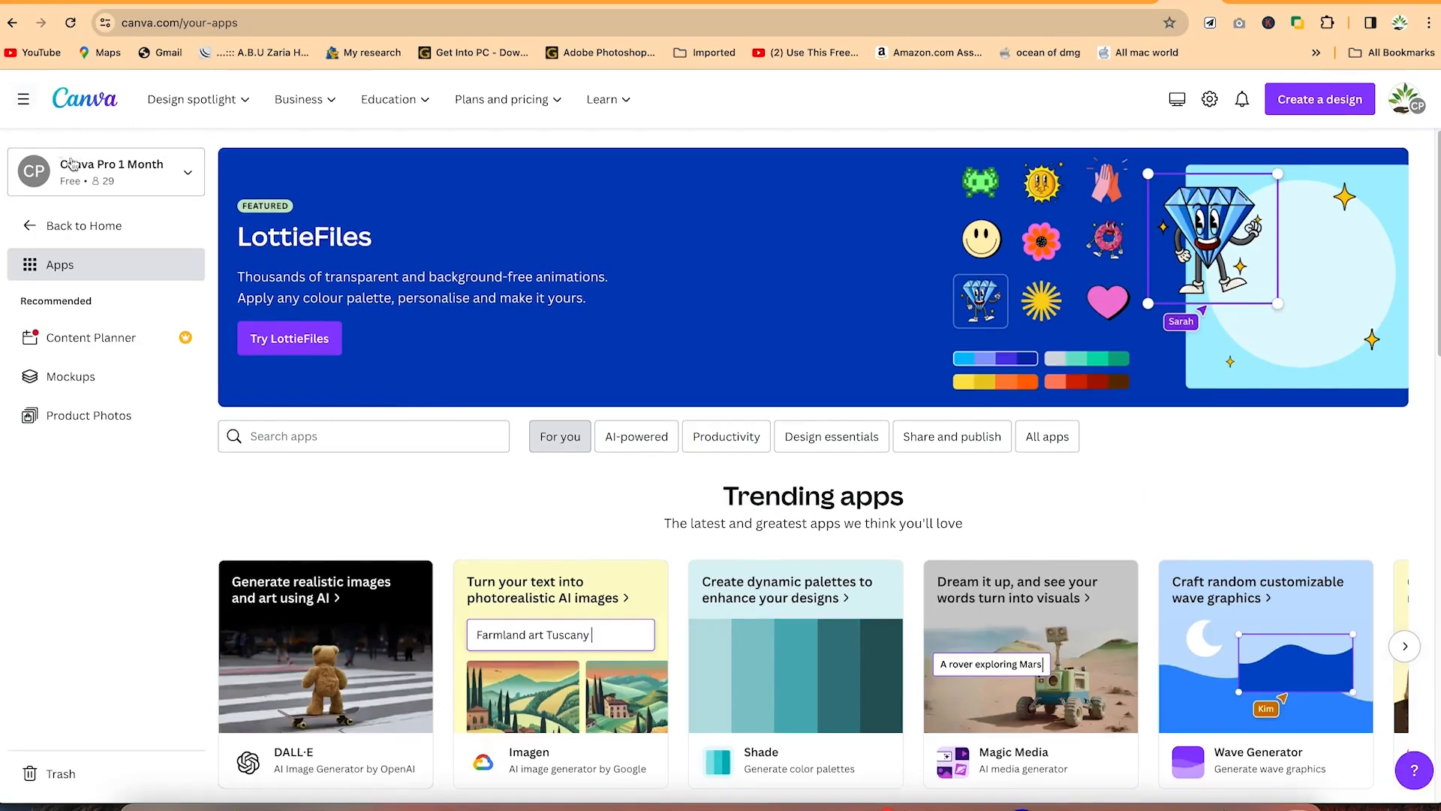
click(89, 226)
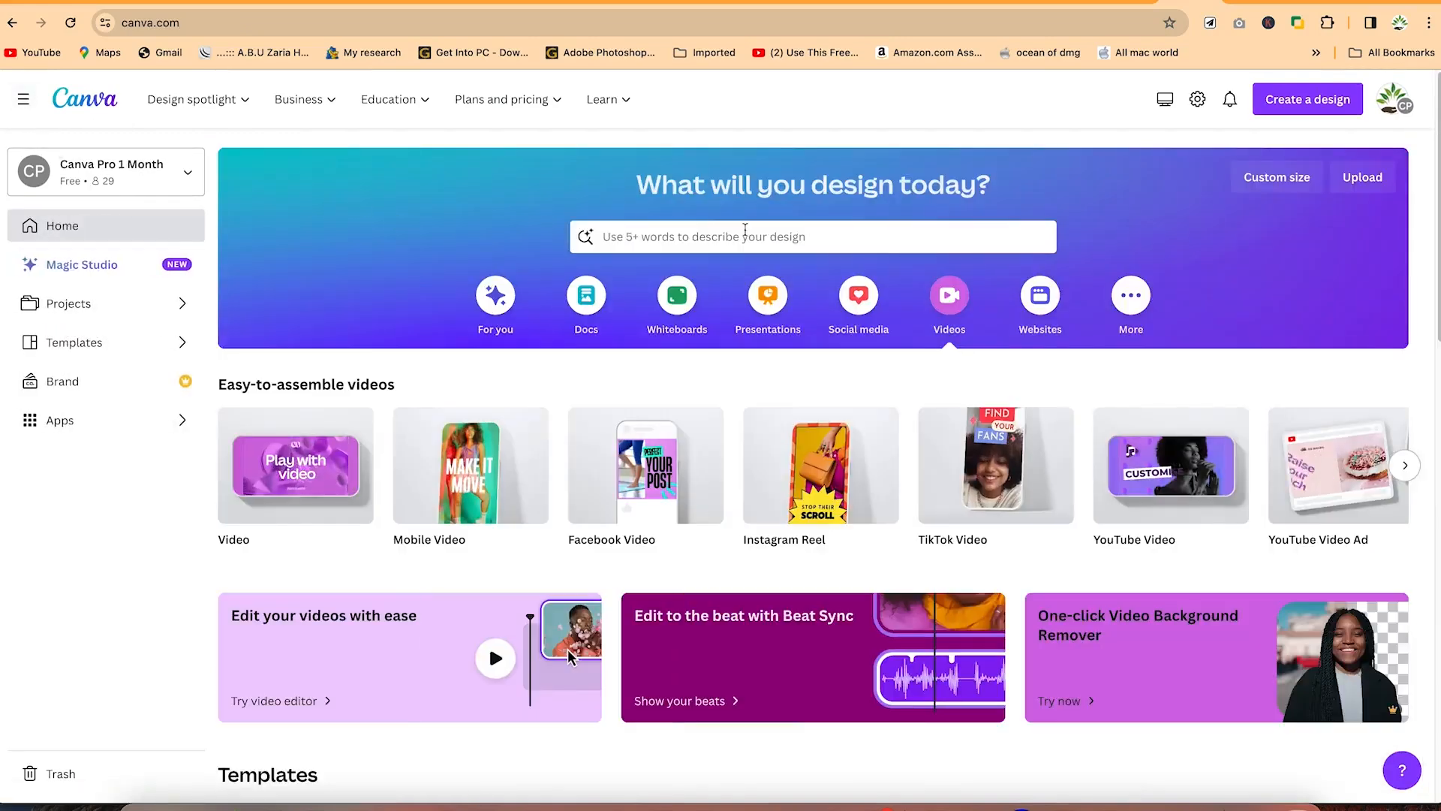
Step: Check the recent searches and designs offered by the home page search, and dismiss them
click(733, 237)
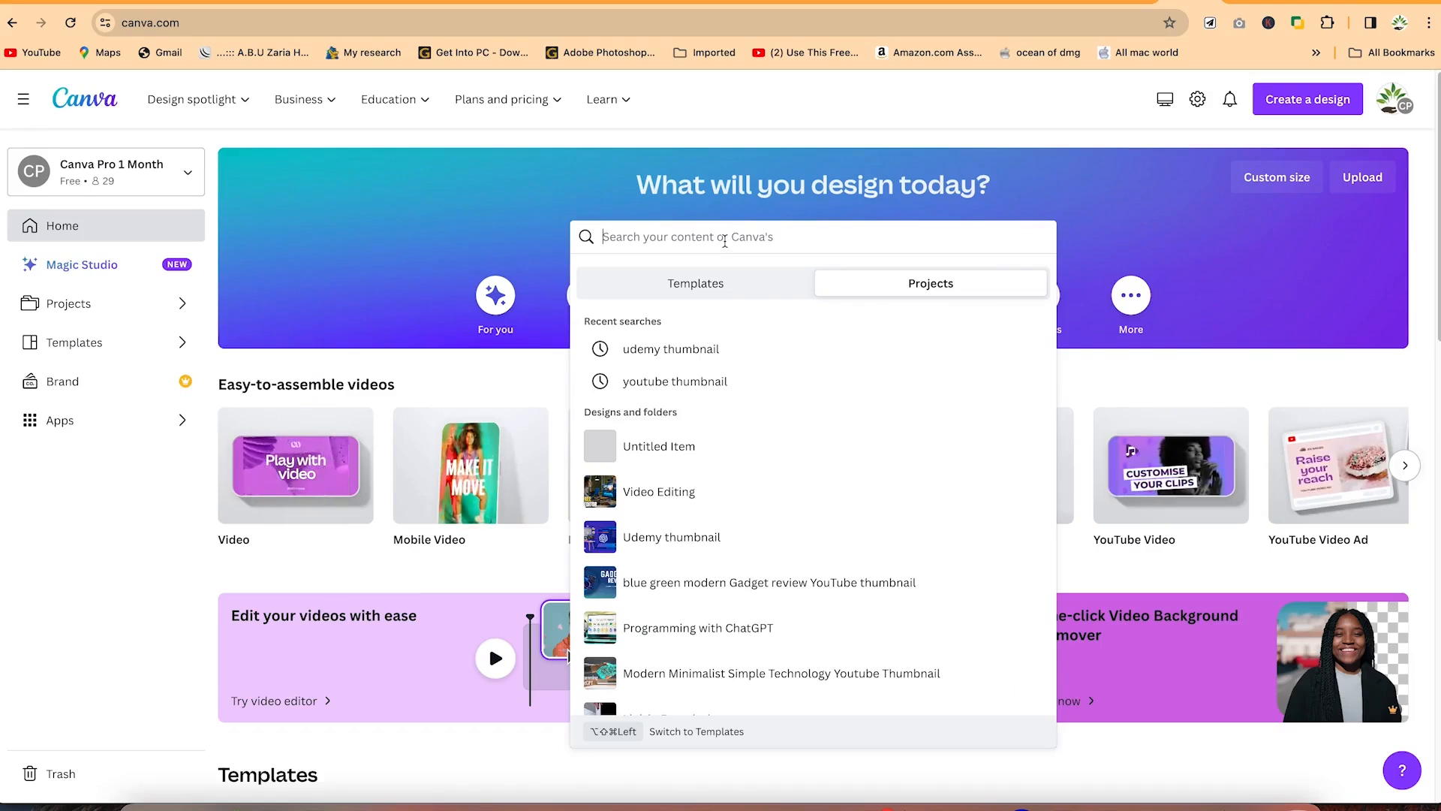
click(1058, 111)
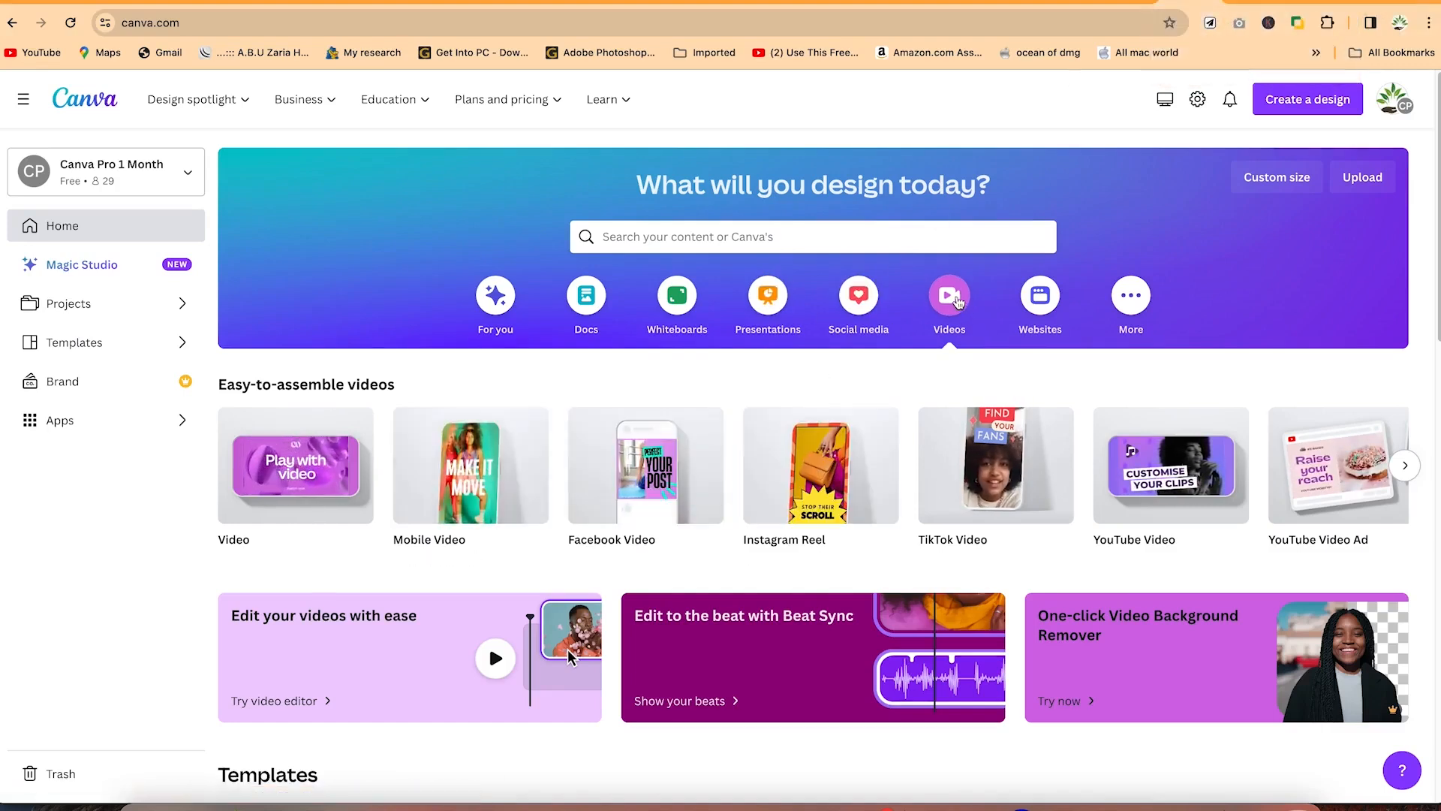
Step: Create a blank 1920 × 1080 px video and decline opening it in the desktop app
mouse_move(292, 484)
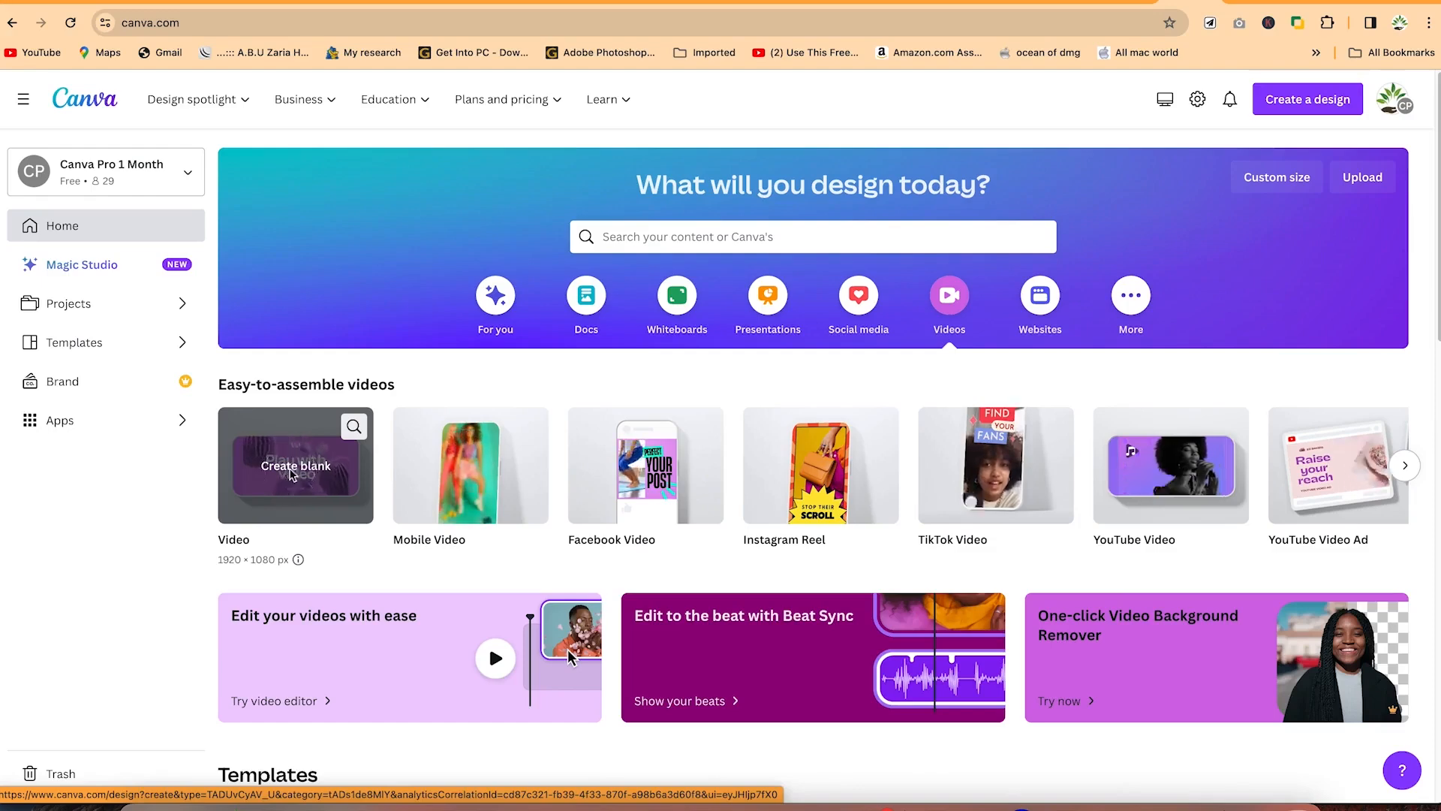
click(293, 467)
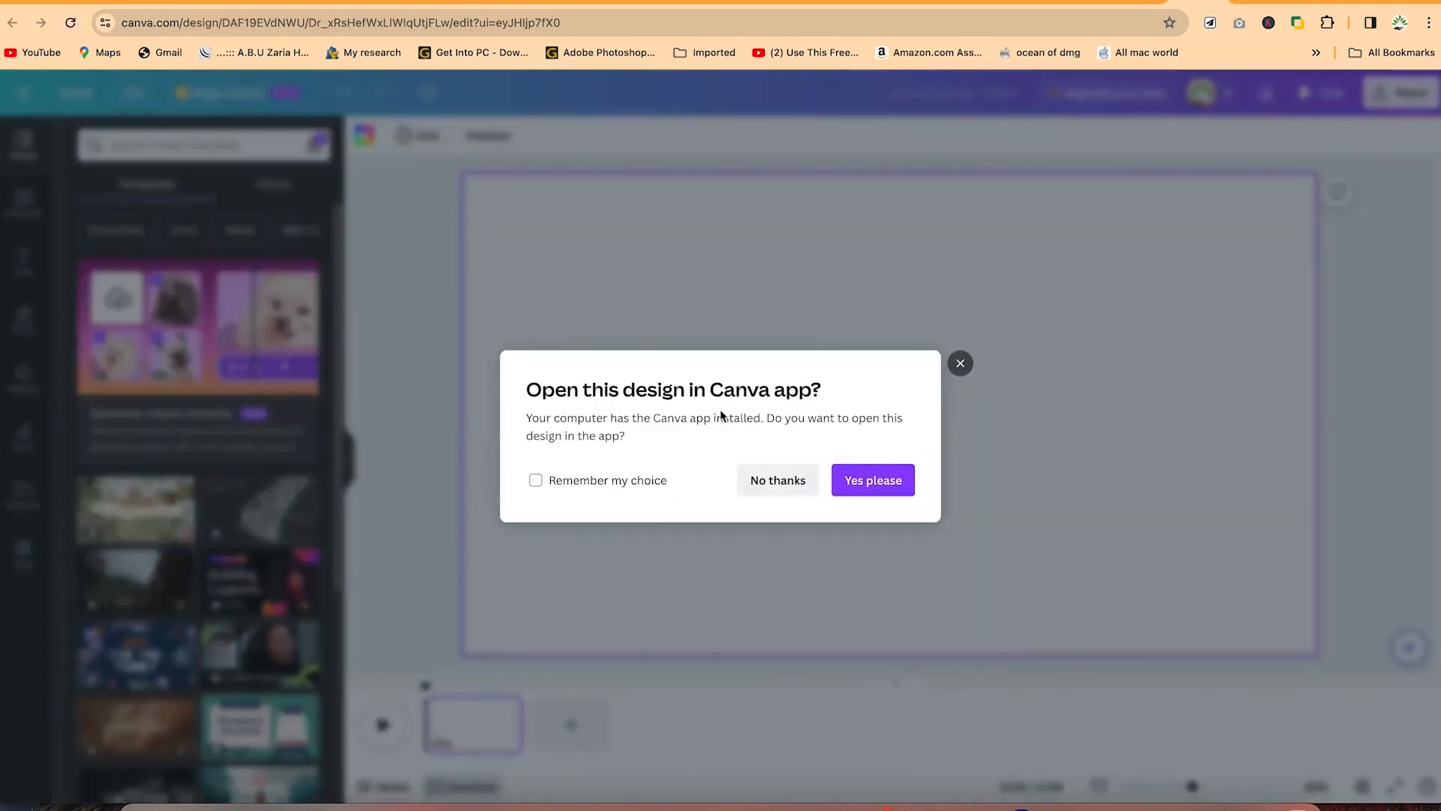
click(777, 481)
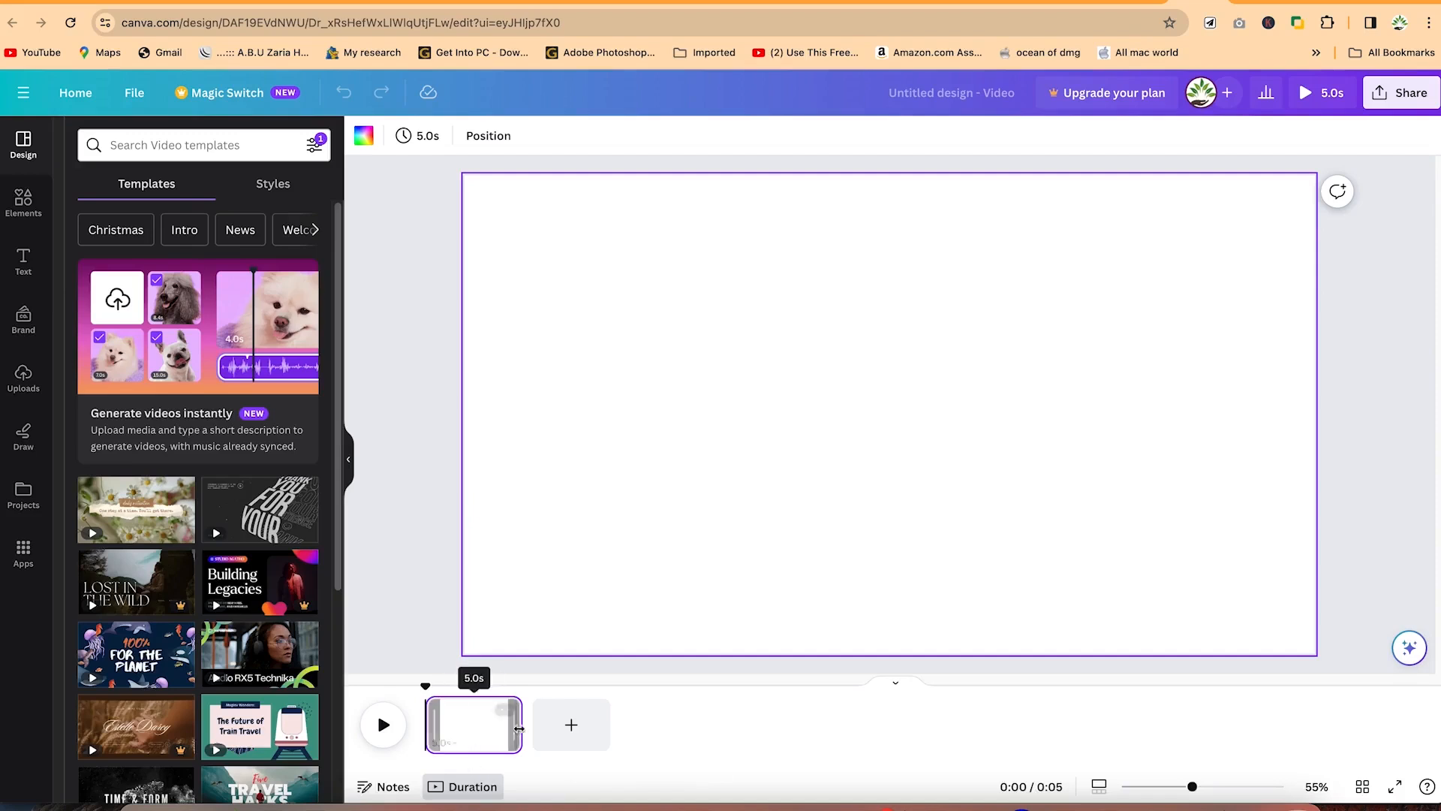
Step: Lengthen the blank page in the timeline to 8.0 seconds
drag(523, 734, 582, 726)
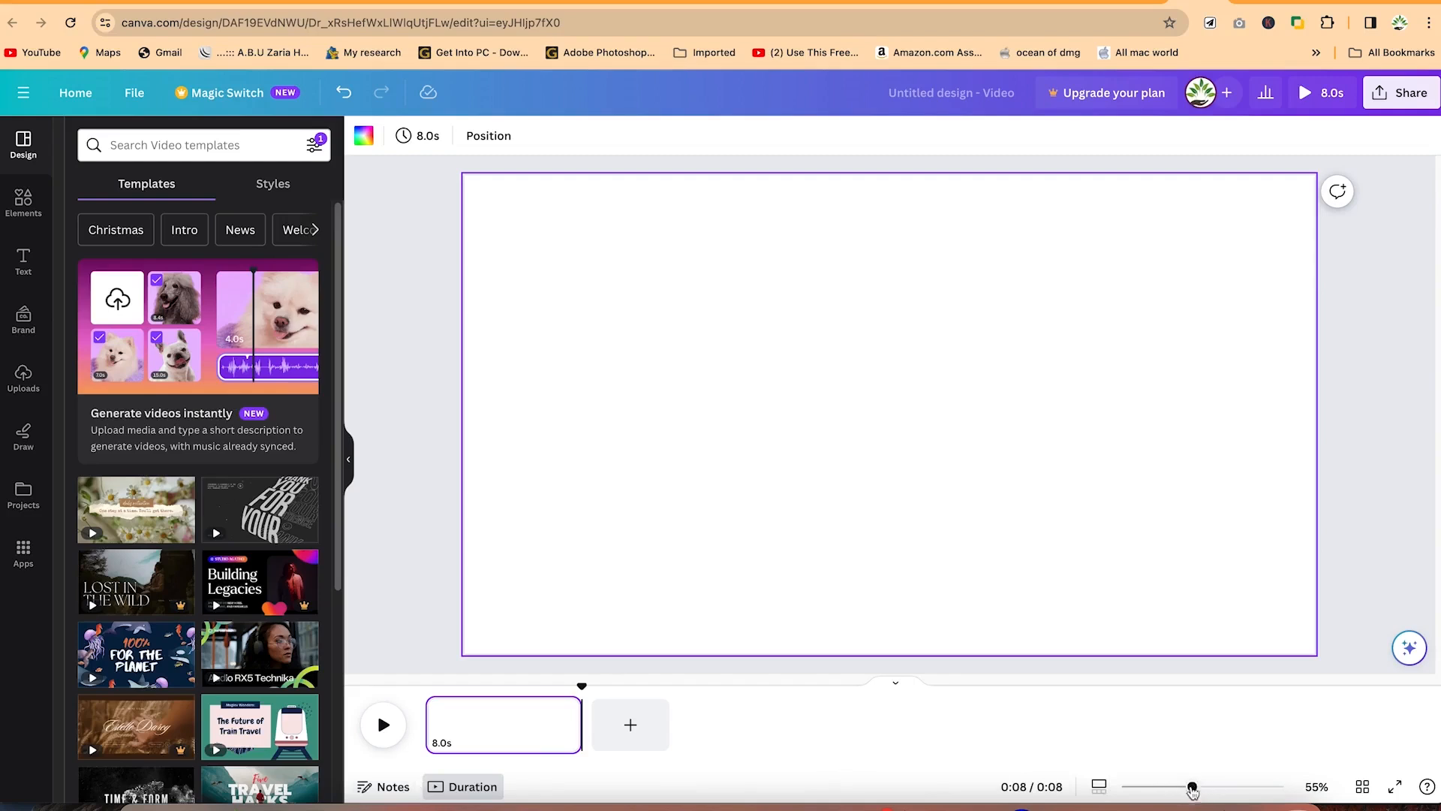
Step: Set the canvas zoom to 56% and enlarge the timeline thumbnails to 166%
drag(1193, 787, 1203, 786)
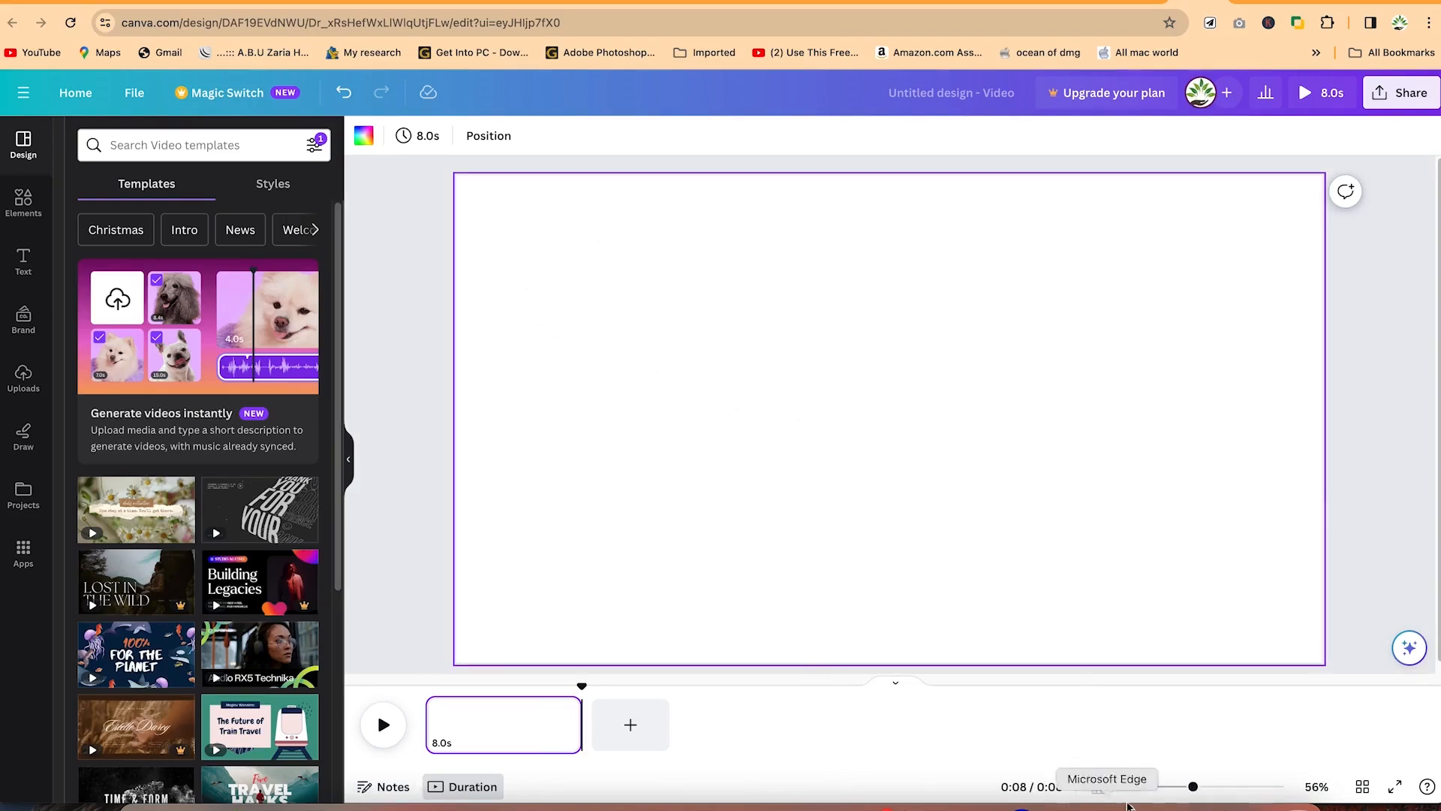
click(1101, 787)
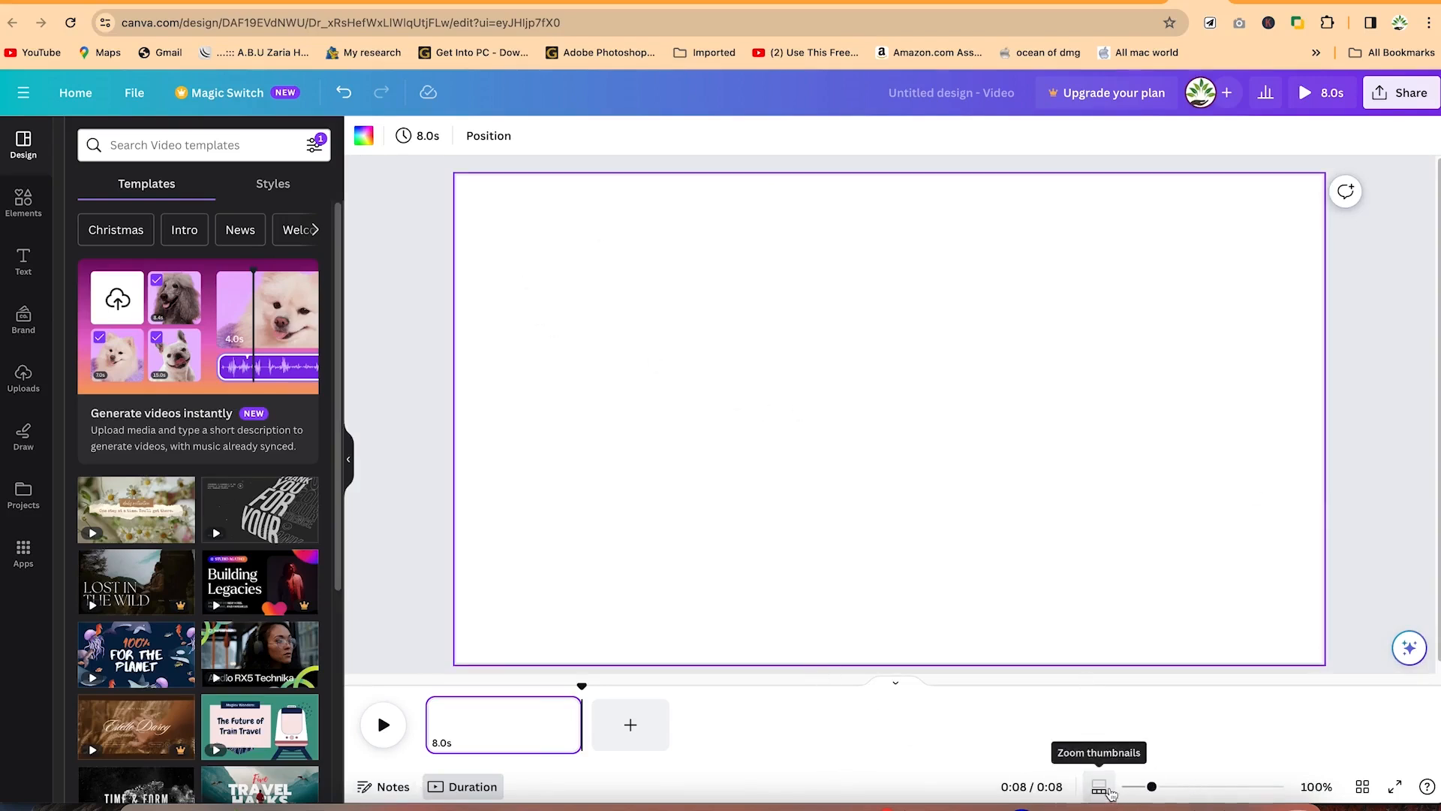
drag(1152, 787, 1173, 787)
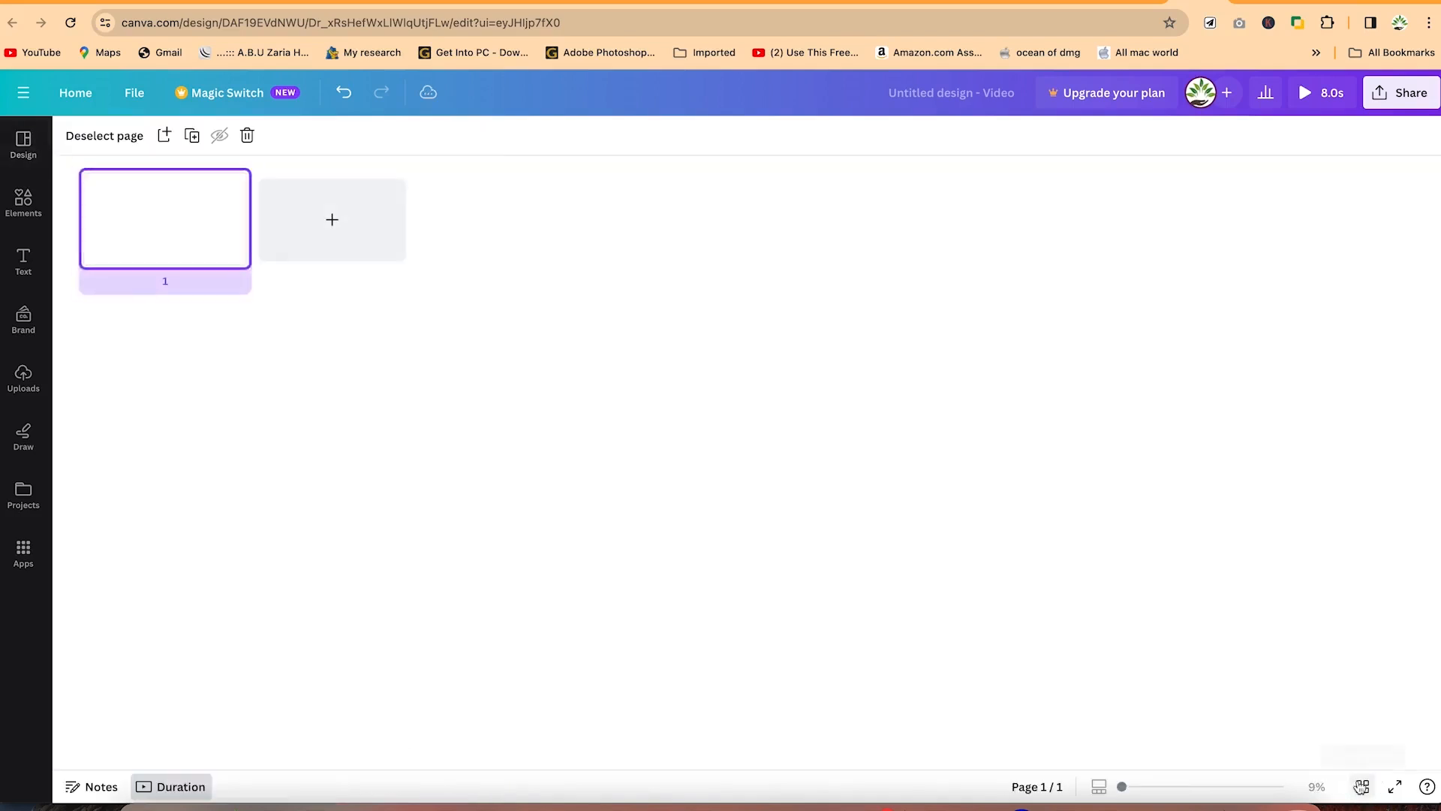
Step: View the video's pages as a grid and return to the page editor
click(1362, 786)
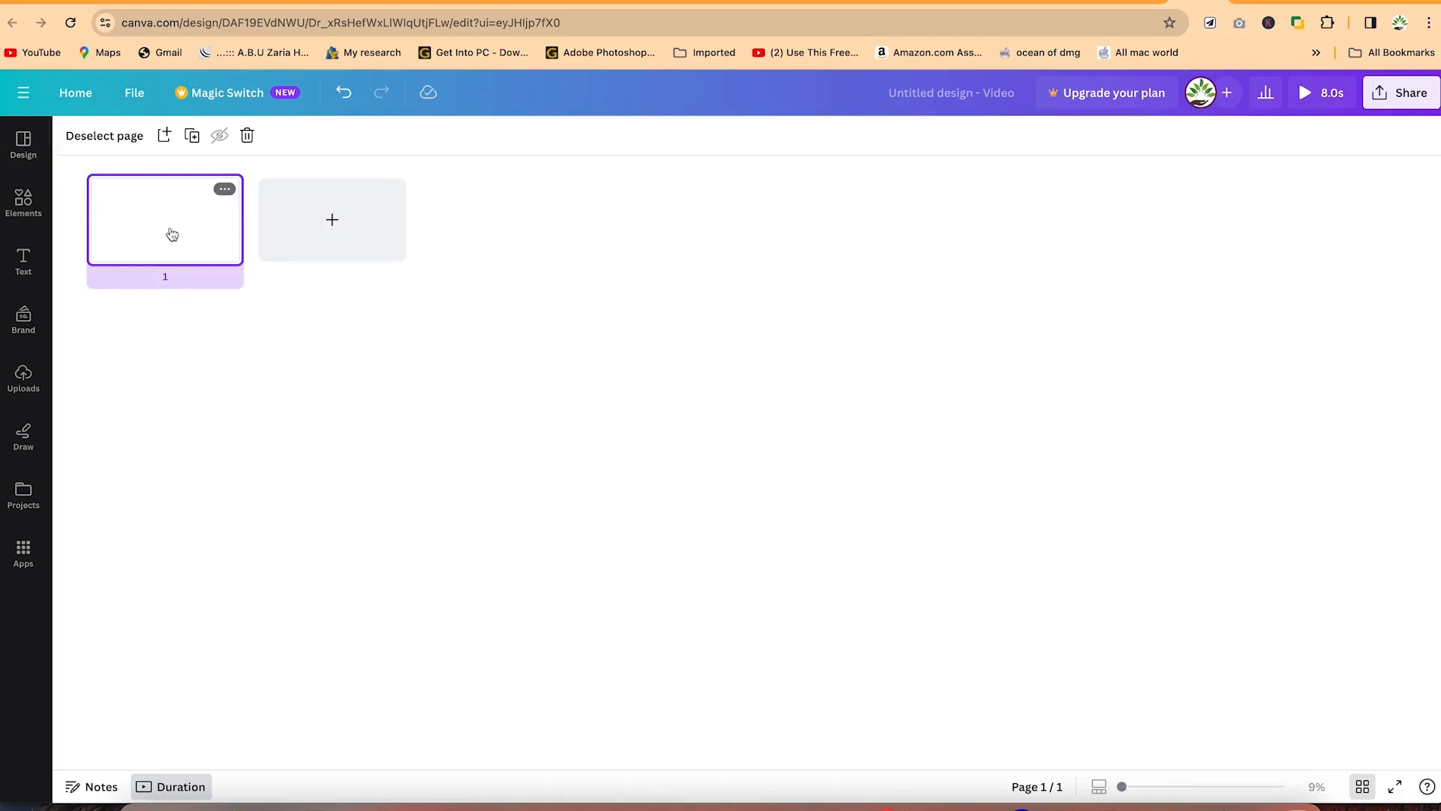
click(1361, 788)
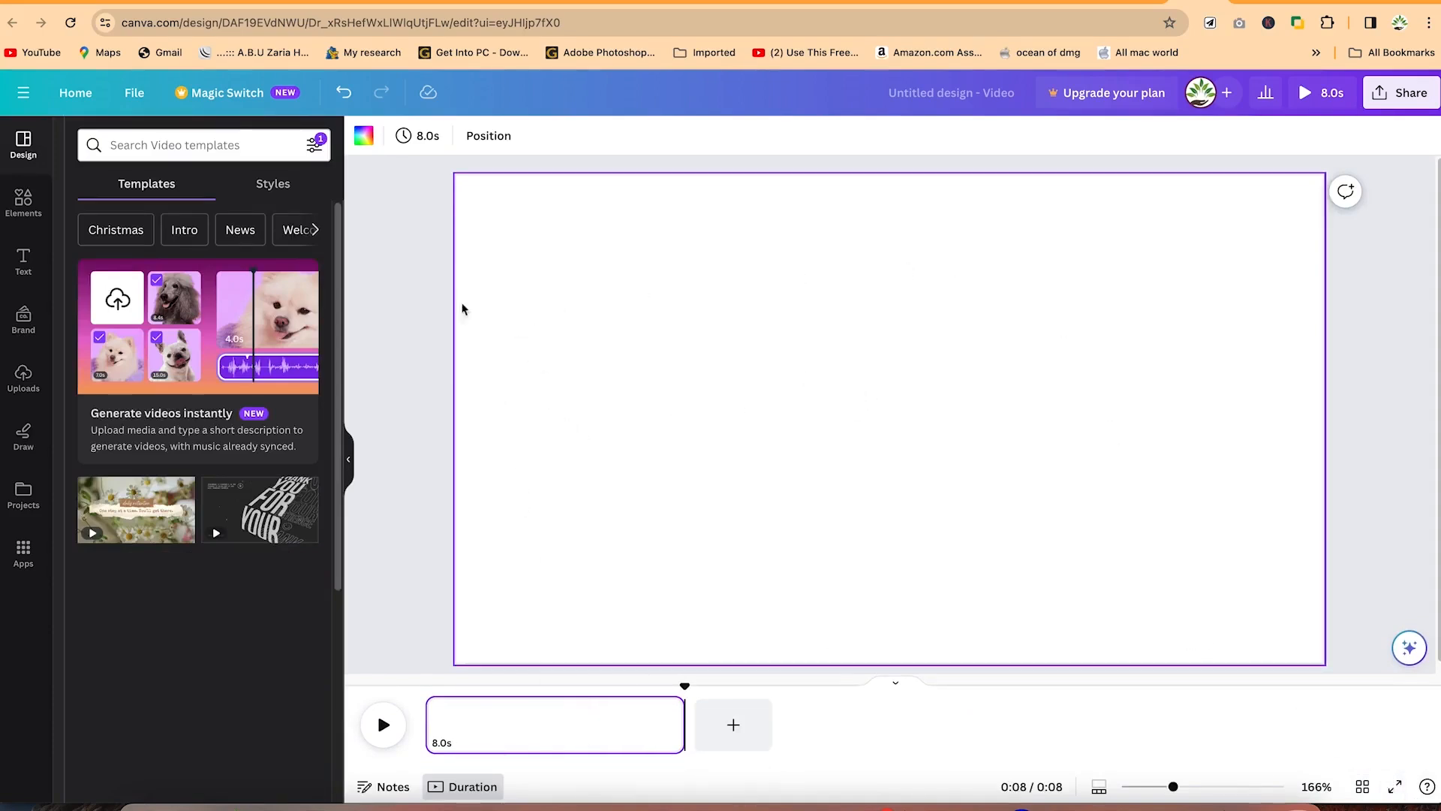
Step: Inspect the page's background colour choices, its timing setting and its position and layer options
click(361, 142)
scroll(115, 488, down, 2)
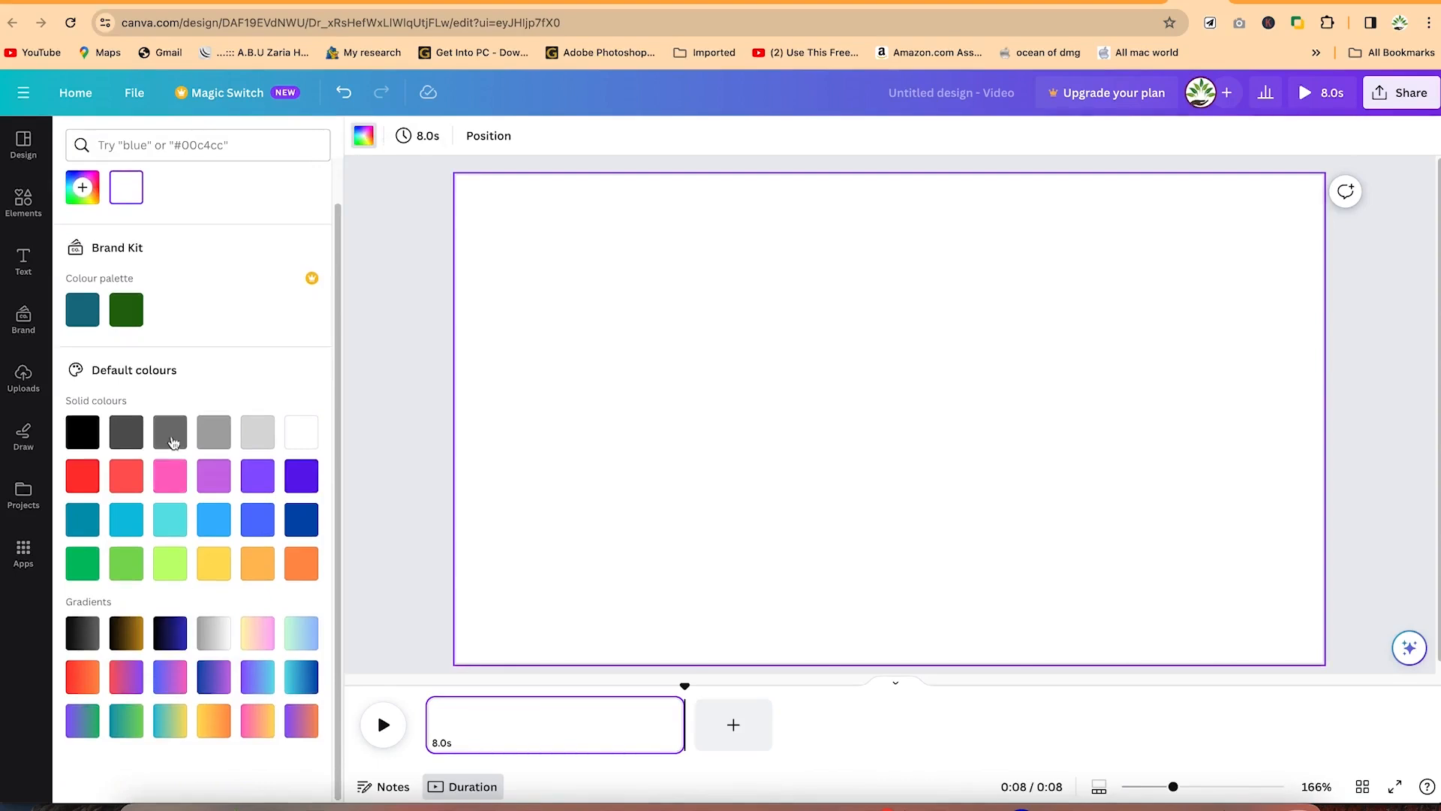
click(422, 136)
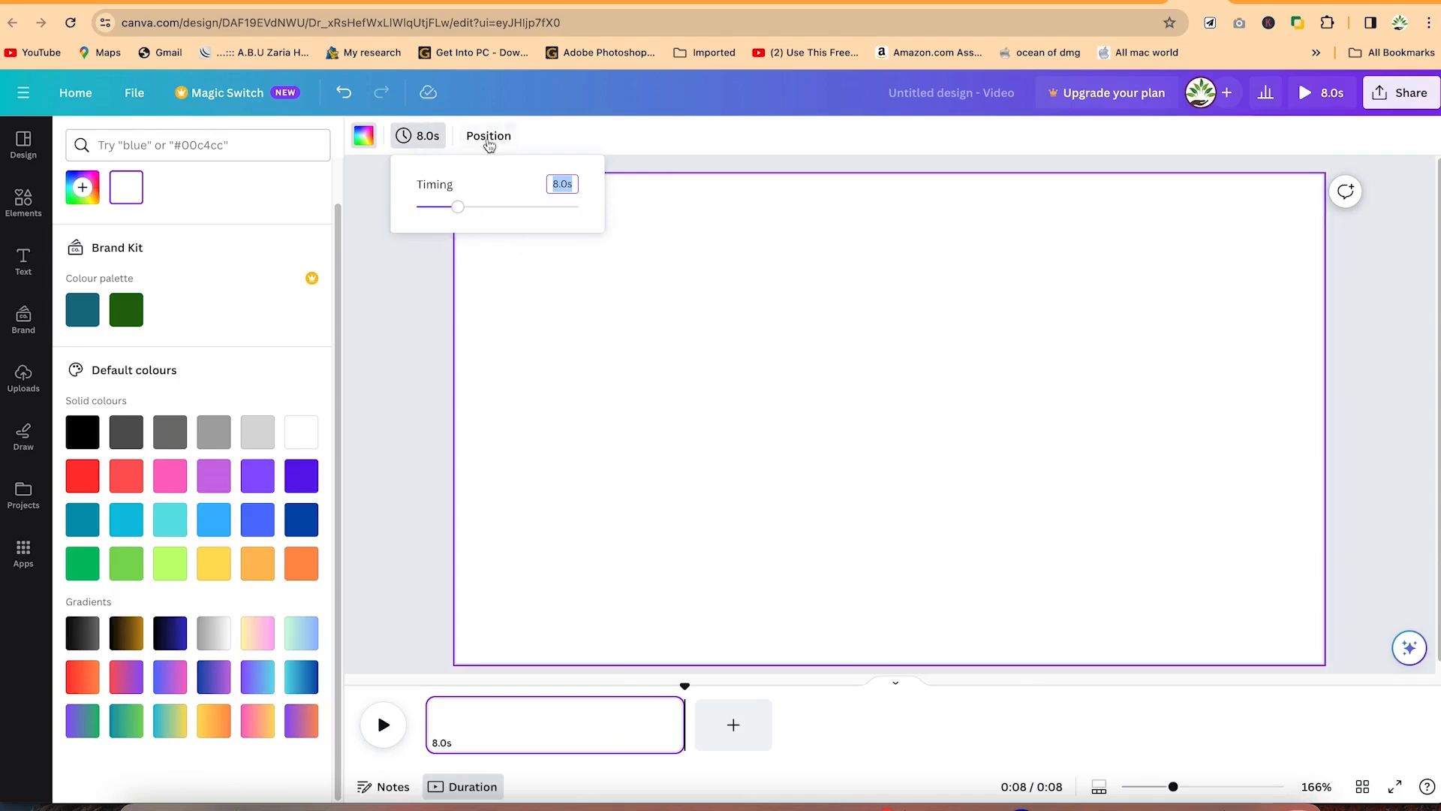
click(489, 142)
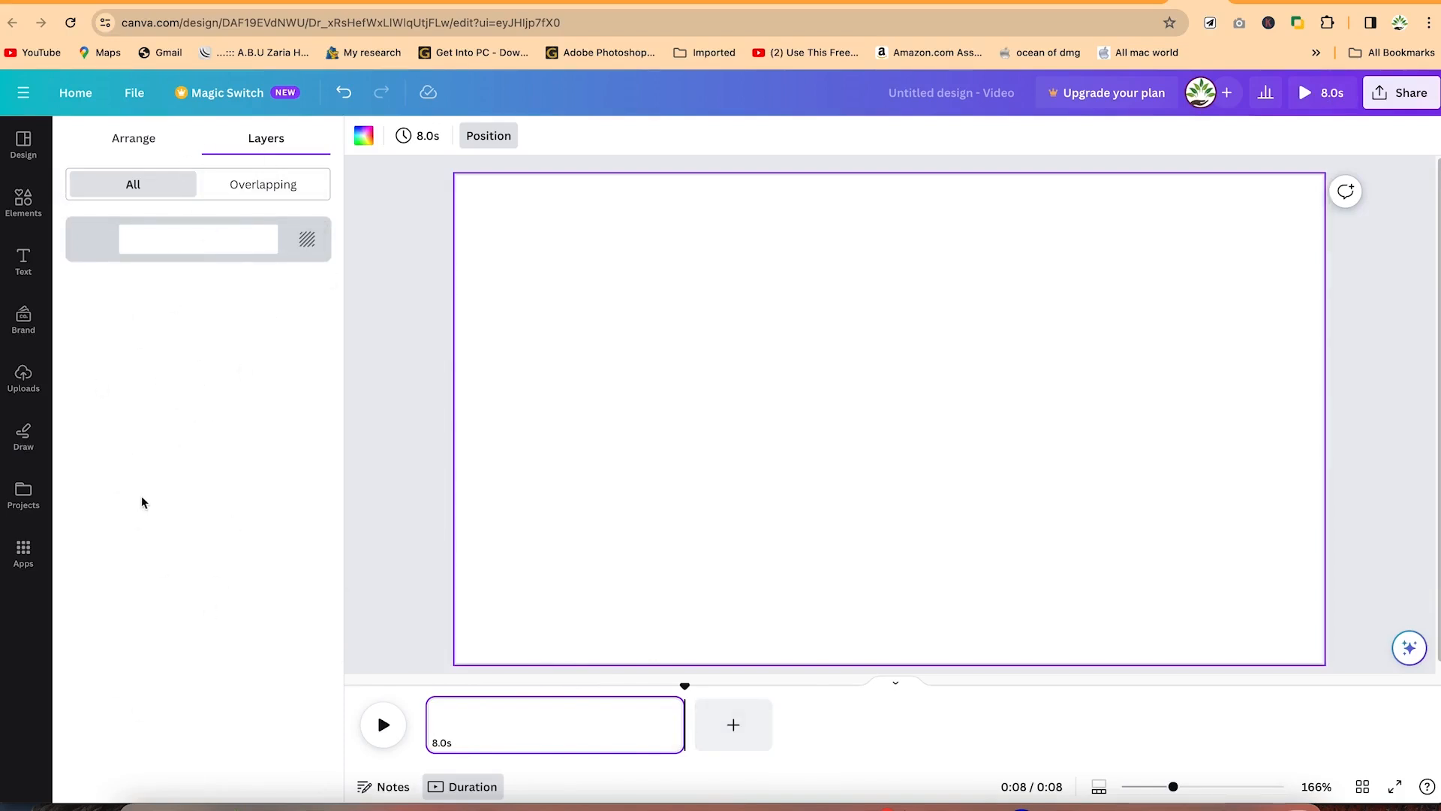
Step: Browse the ready-made video templates offered for the blank design
click(16, 150)
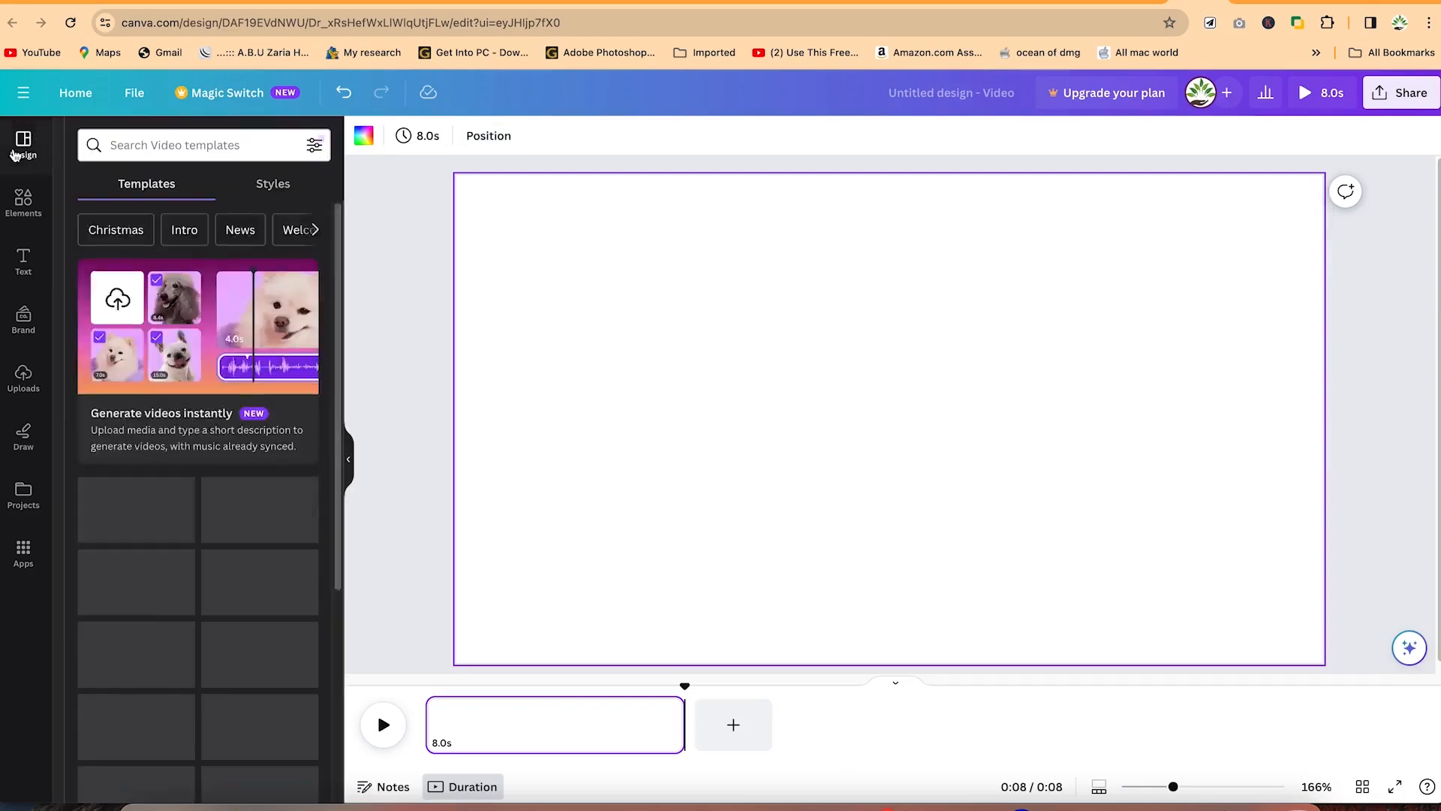
scroll(228, 593, down, 3)
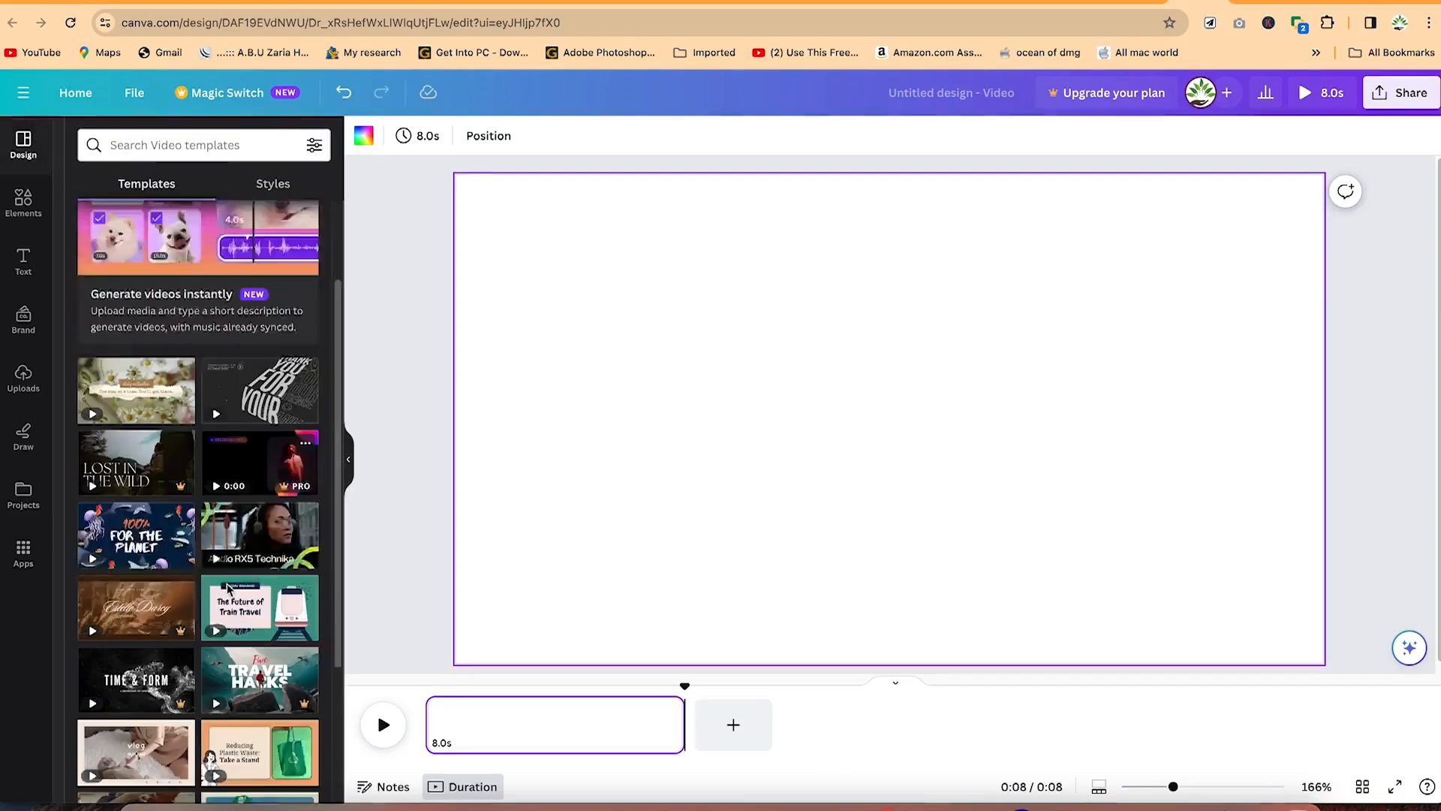
scroll(229, 593, down, 2)
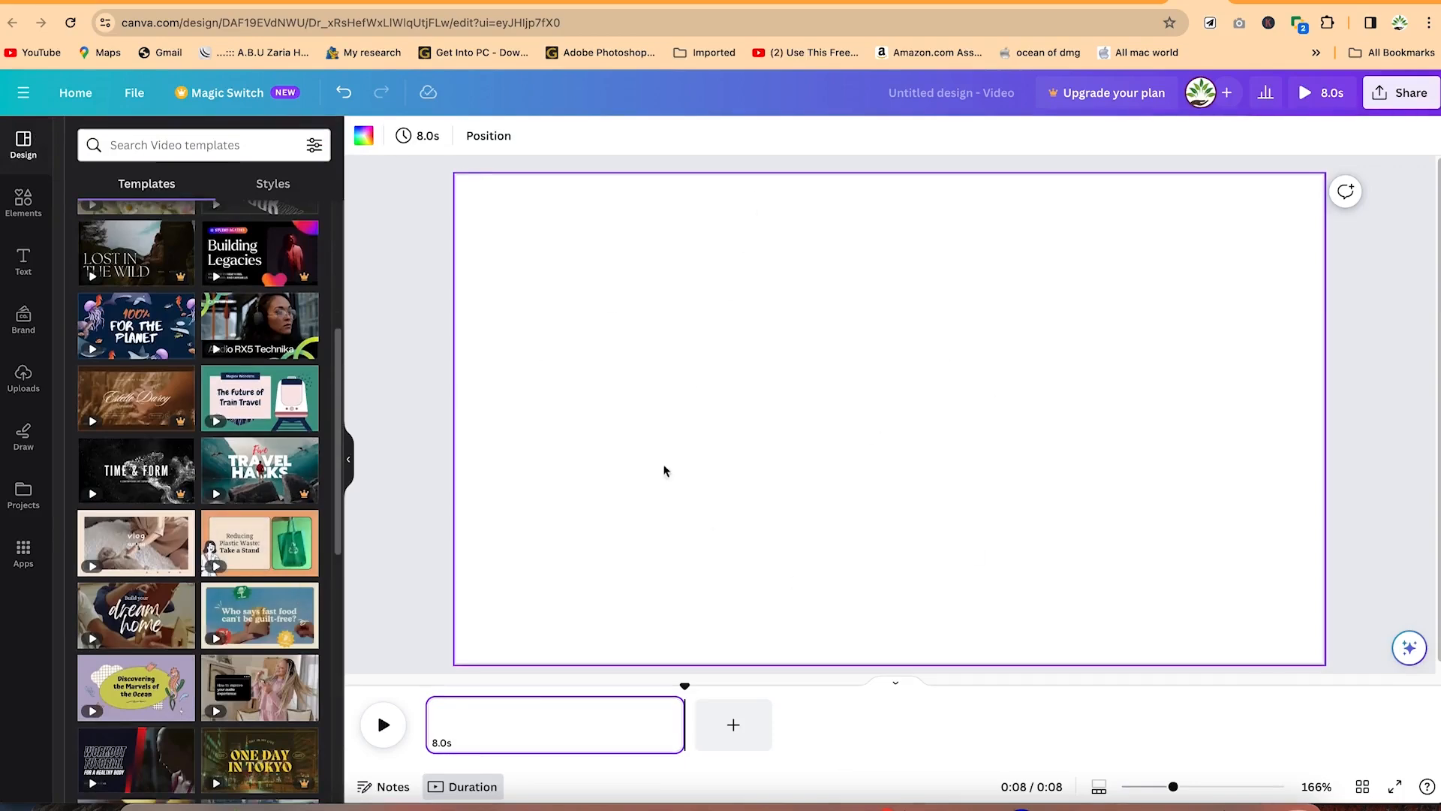
scroll(109, 424, down, 3)
scroll(109, 426, up, 6)
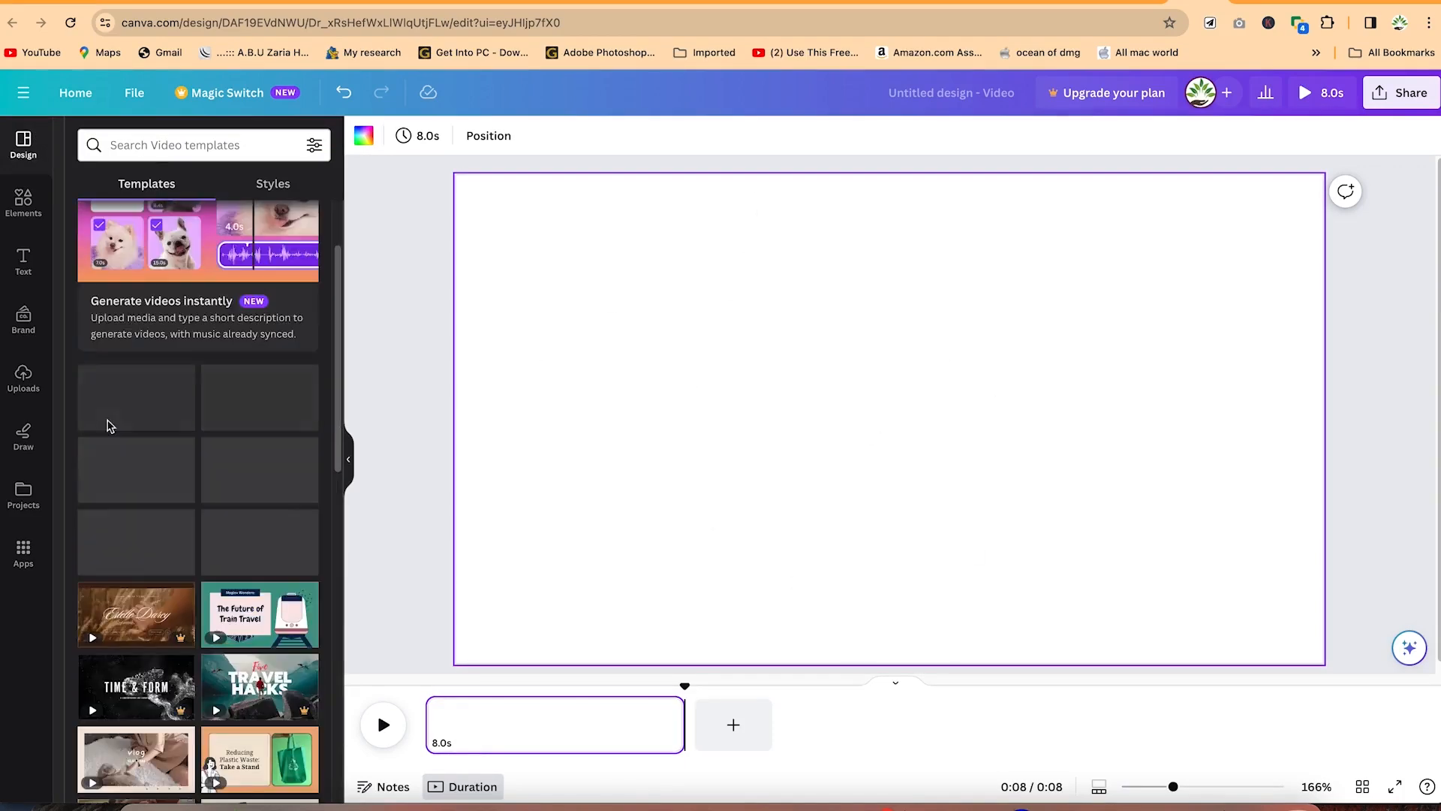
scroll(109, 426, down, 3)
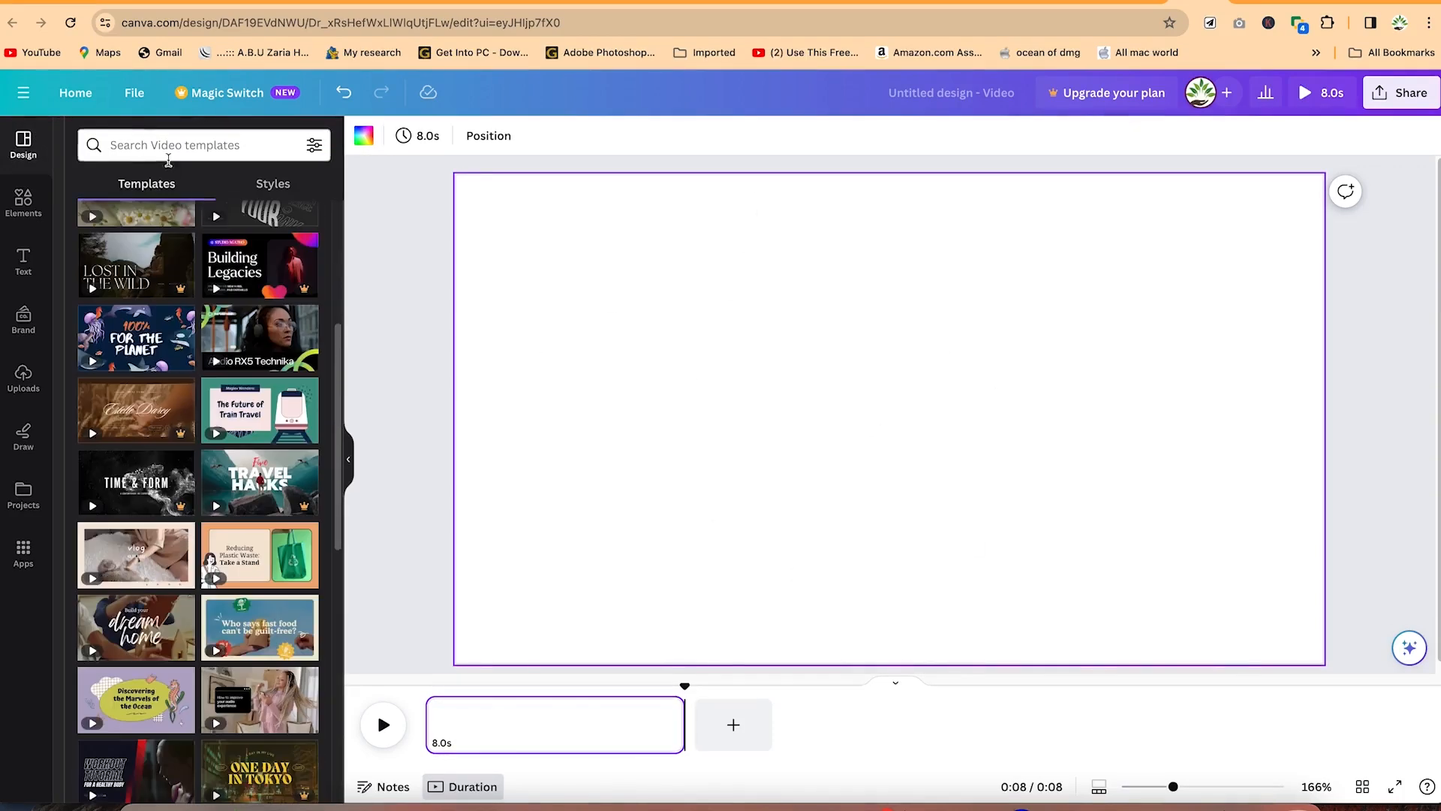
Step: Search the video templates for "cats"
click(165, 134)
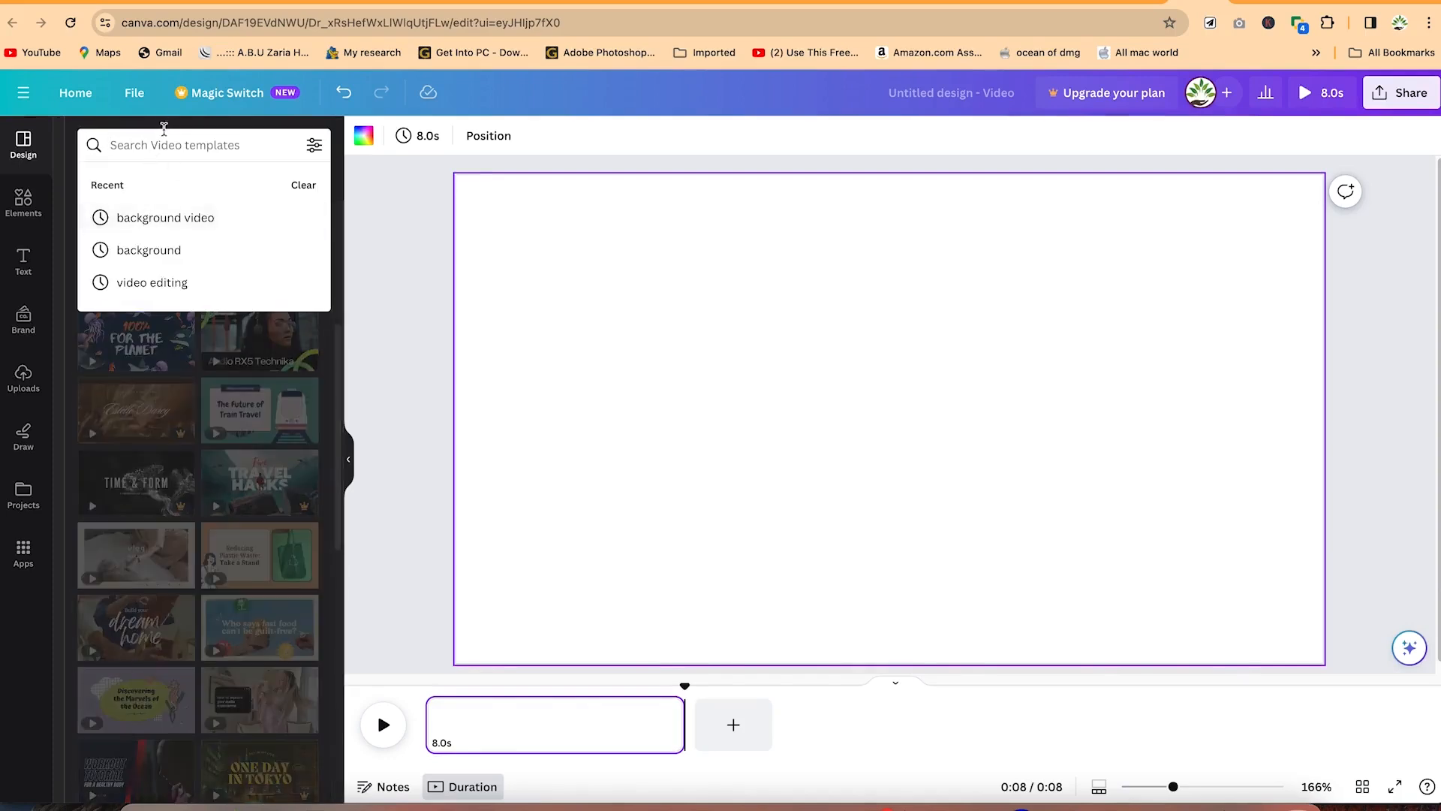
click(386, 284)
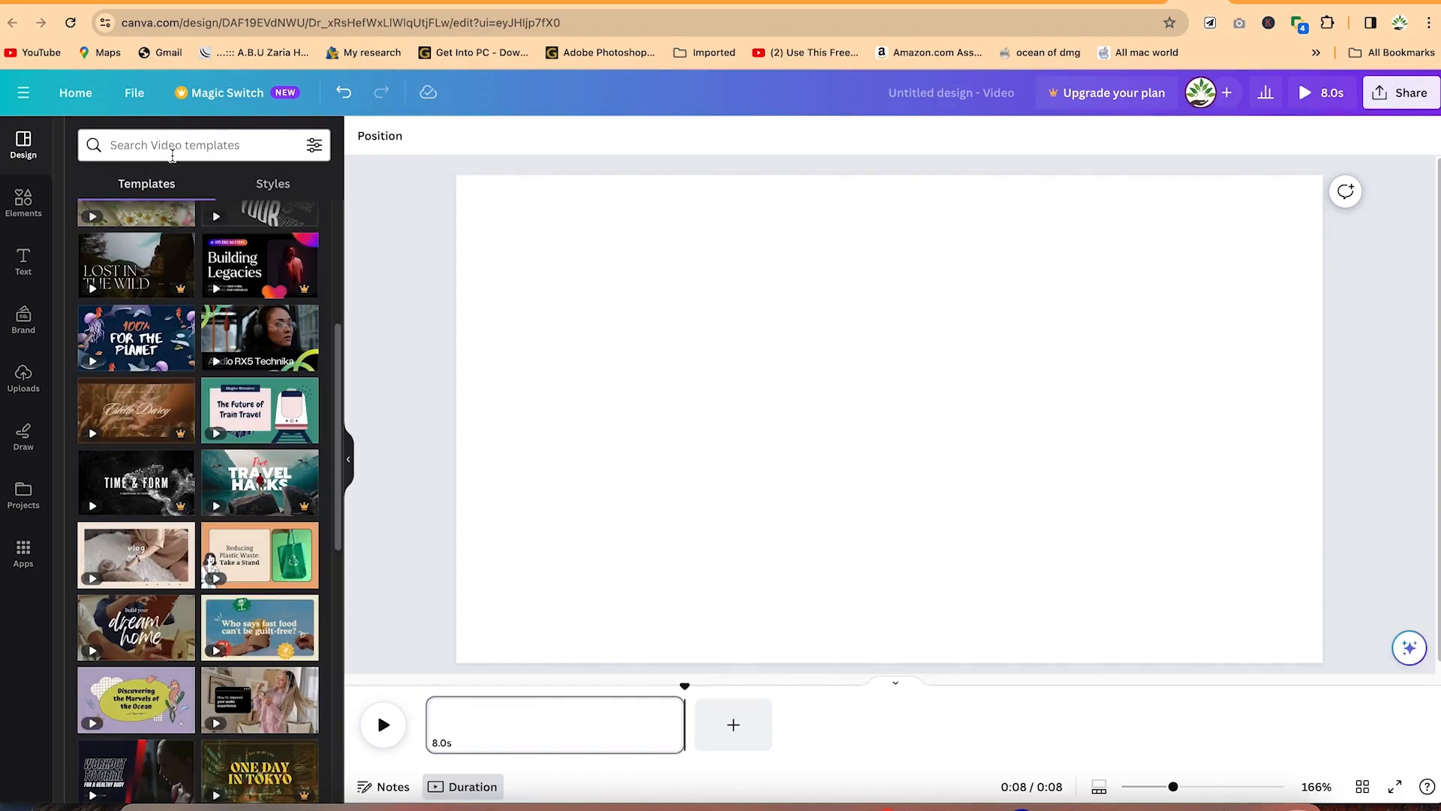
click(162, 144)
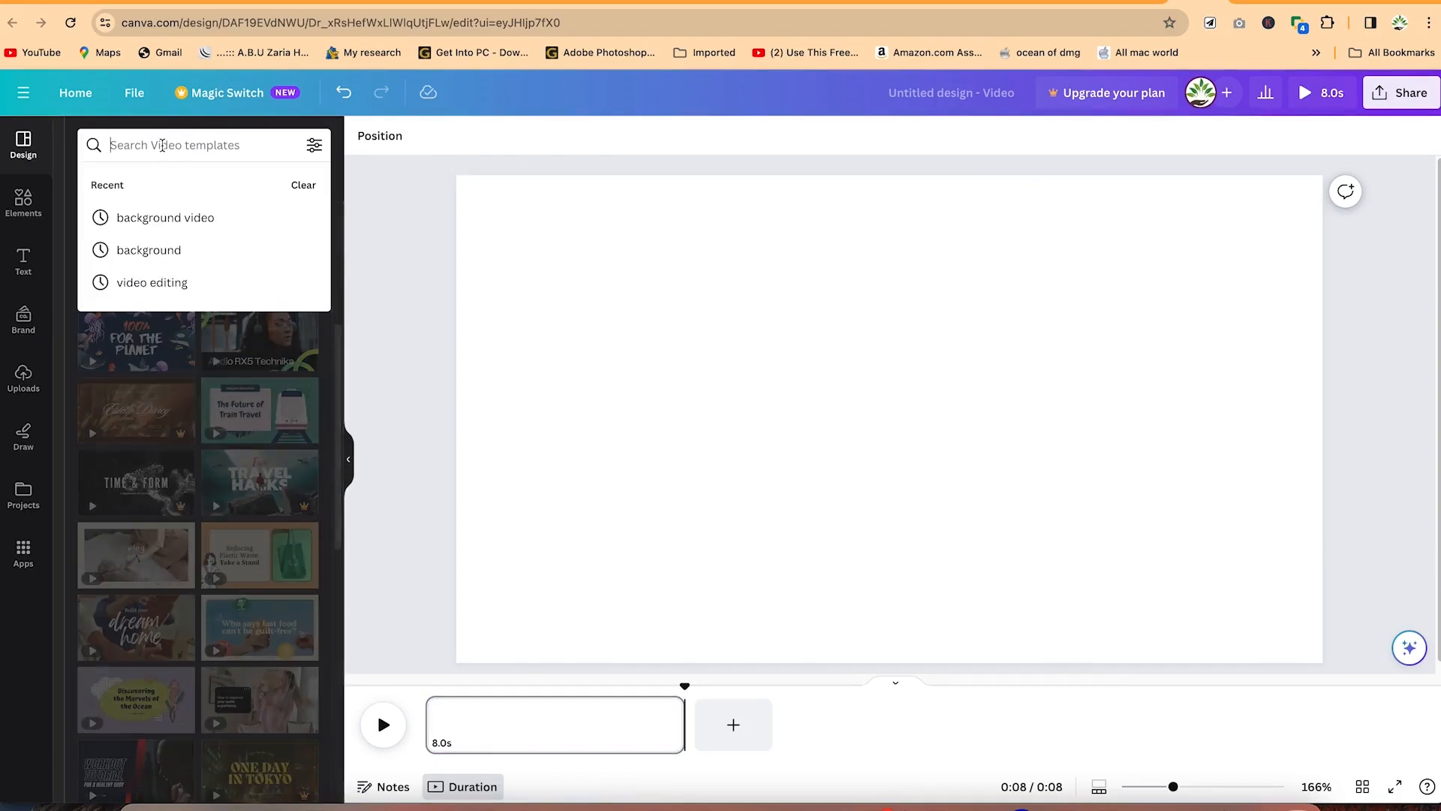
text(cats)
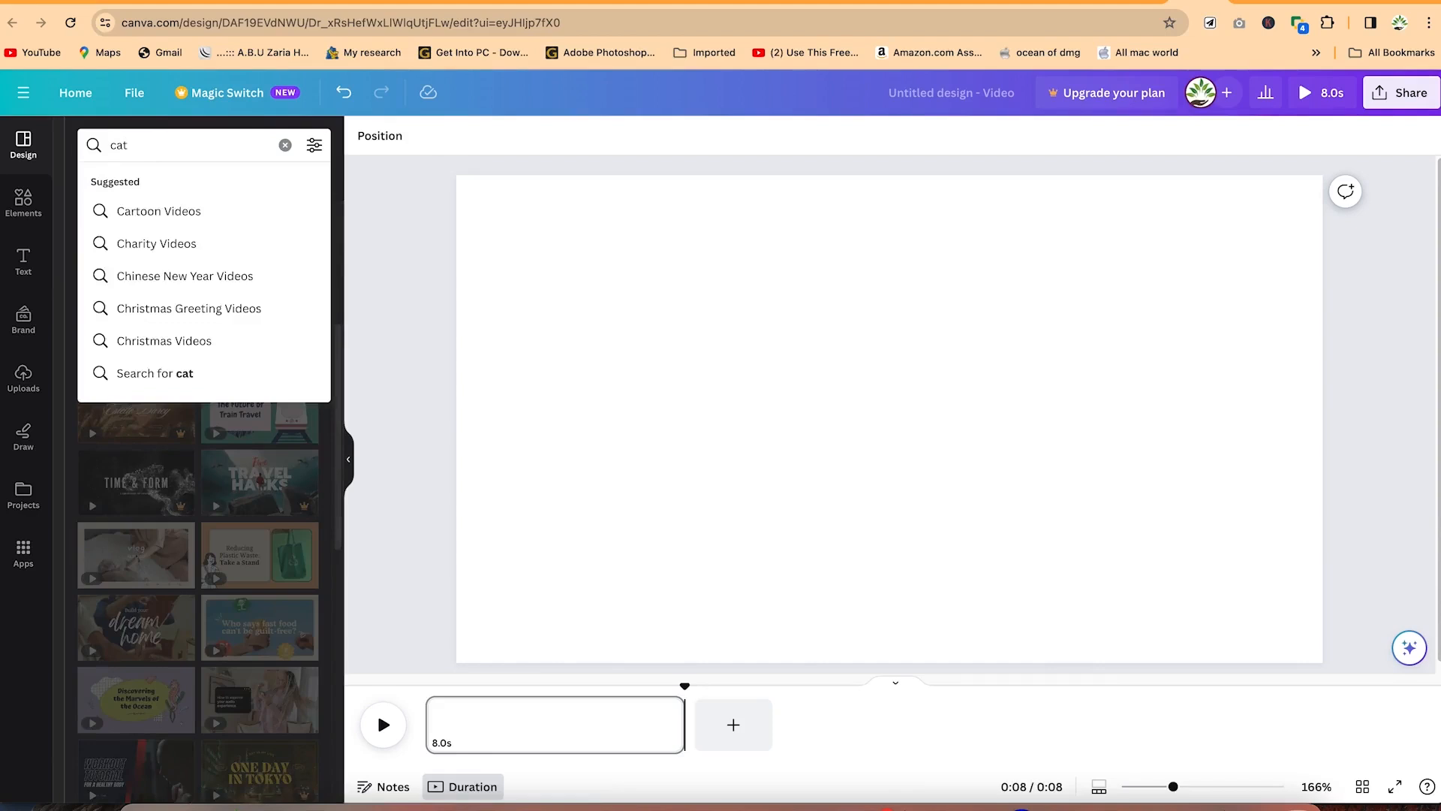
key(Return)
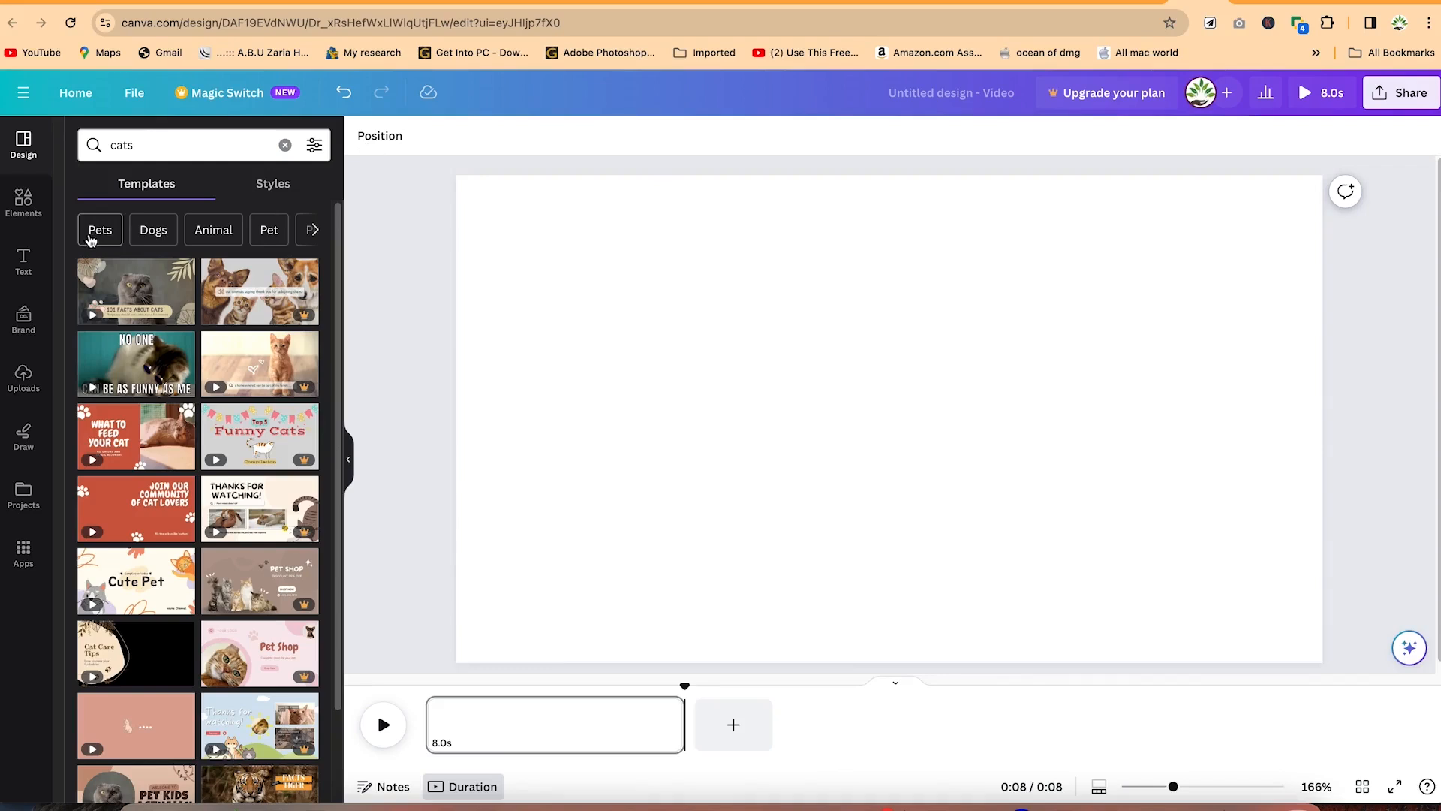
Step: Examine the related topics for the cats search and the colour, language and price filters for templates
click(312, 229)
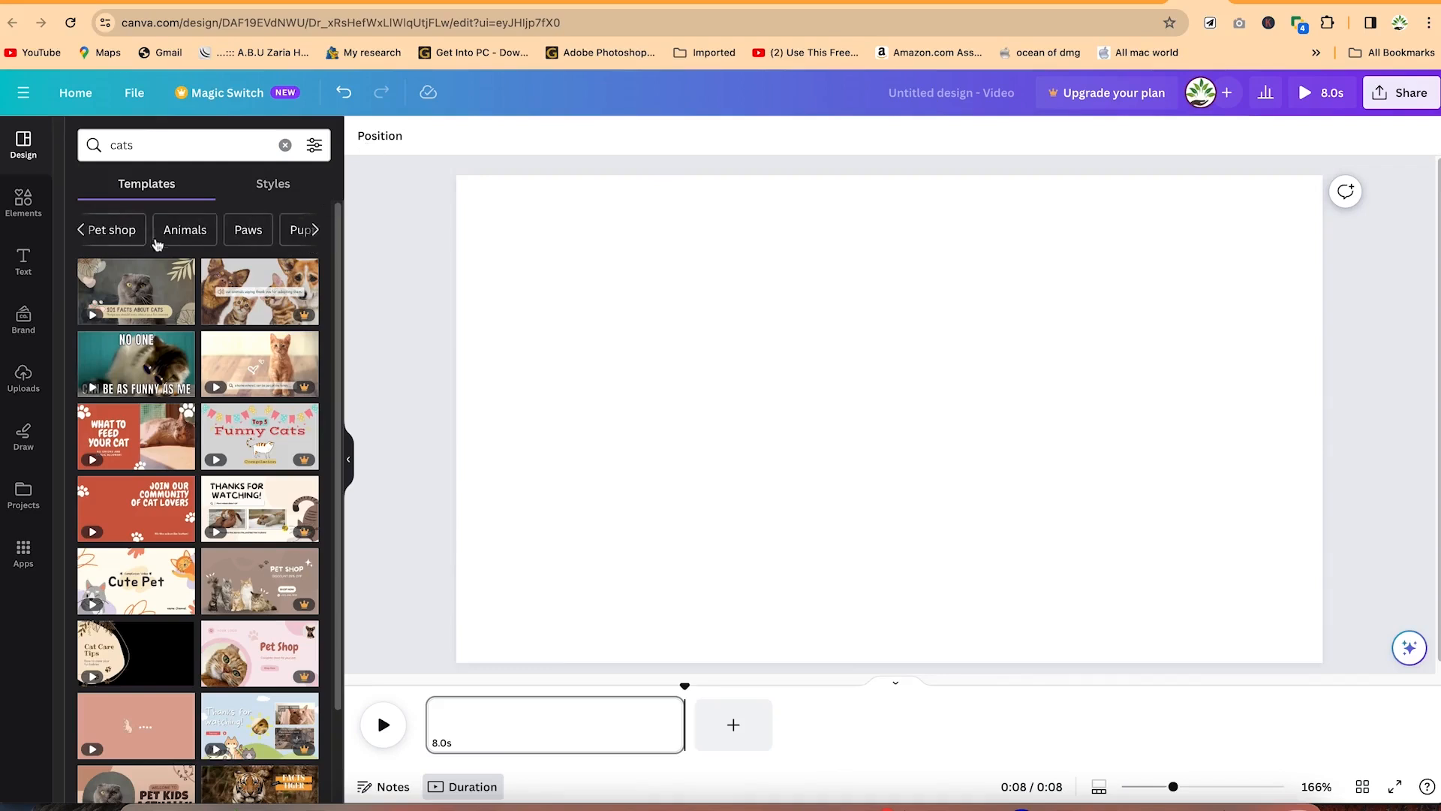
click(314, 145)
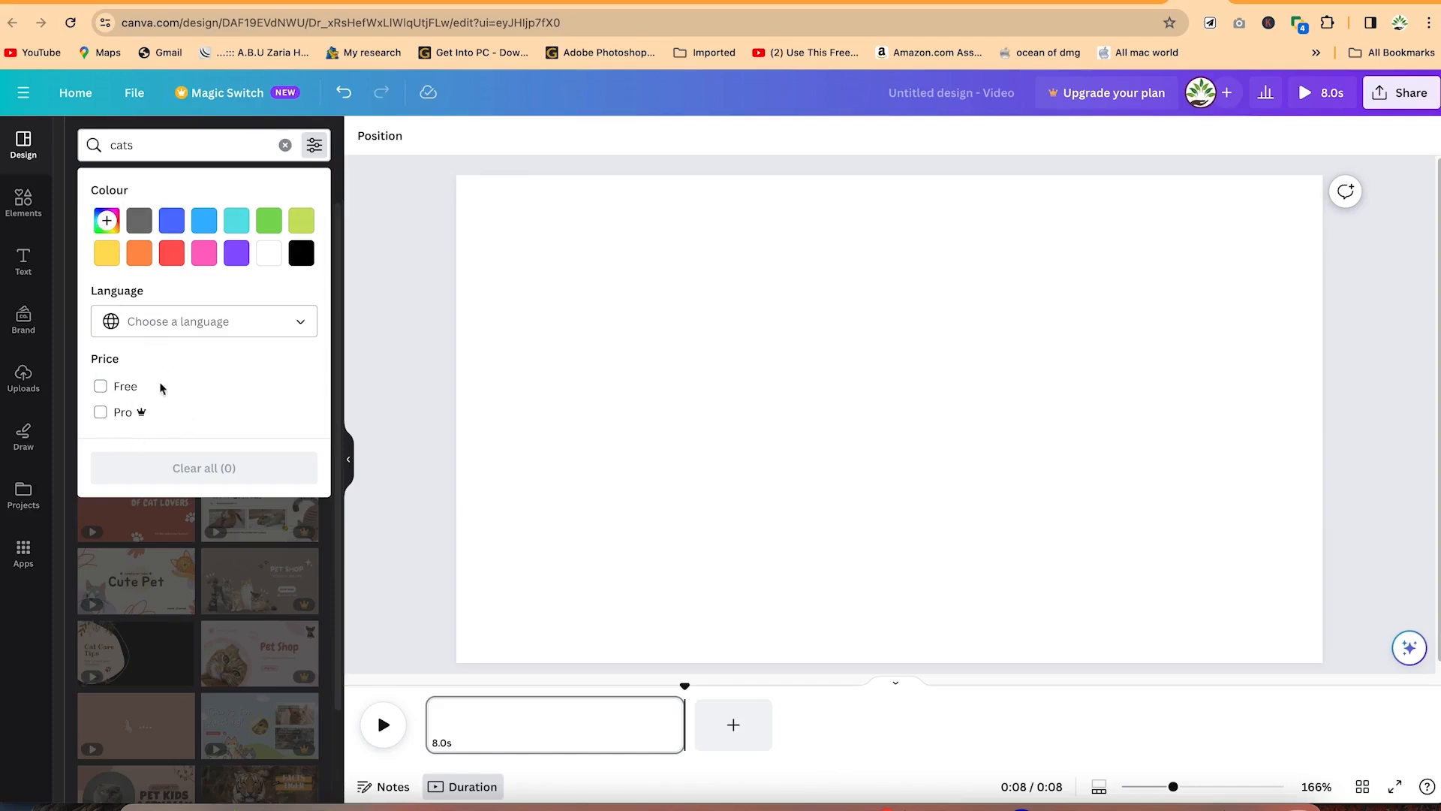
click(422, 315)
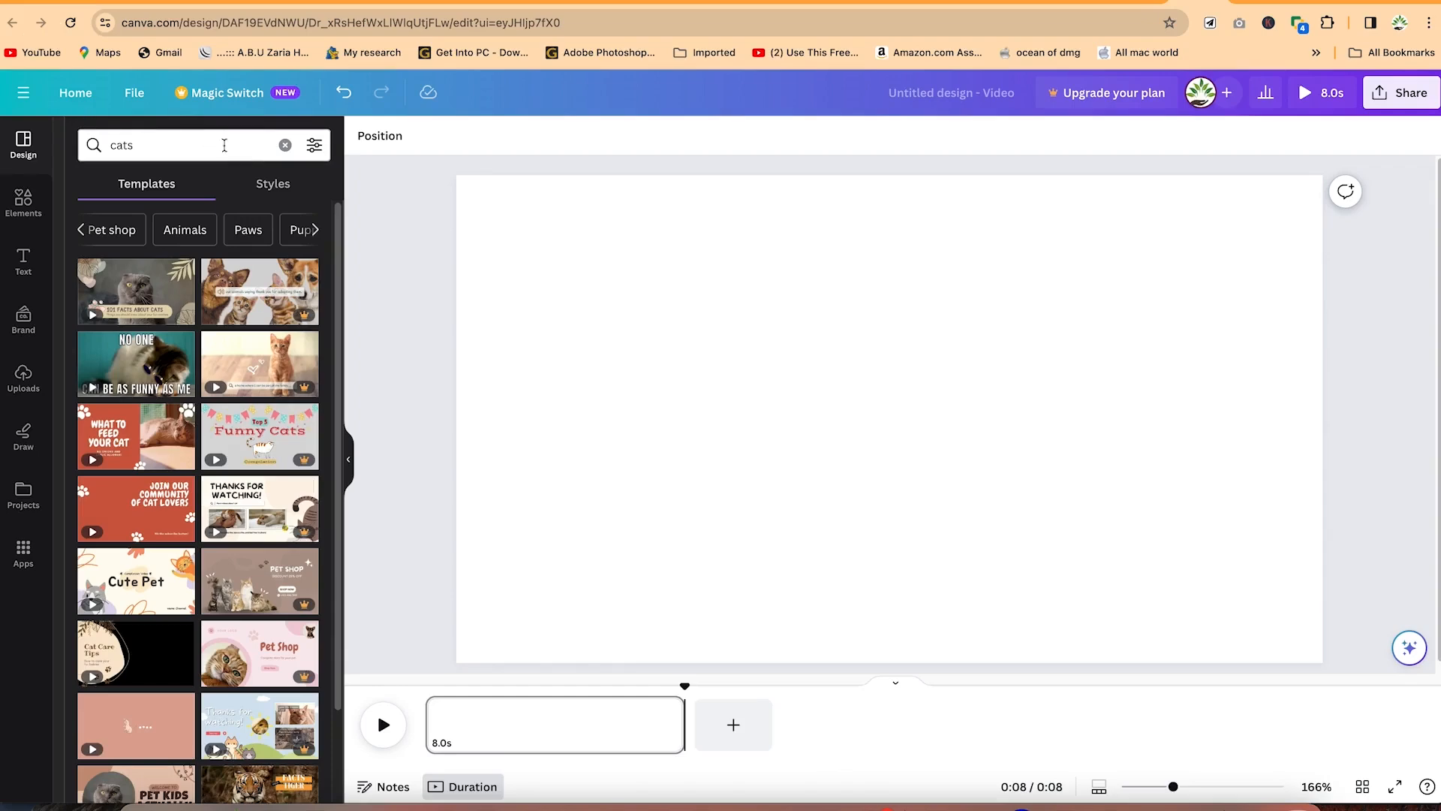
Step: Browse the design elements, from shapes, graphics and stickers to photos, videos and audio, and the suggested search keywords
click(24, 212)
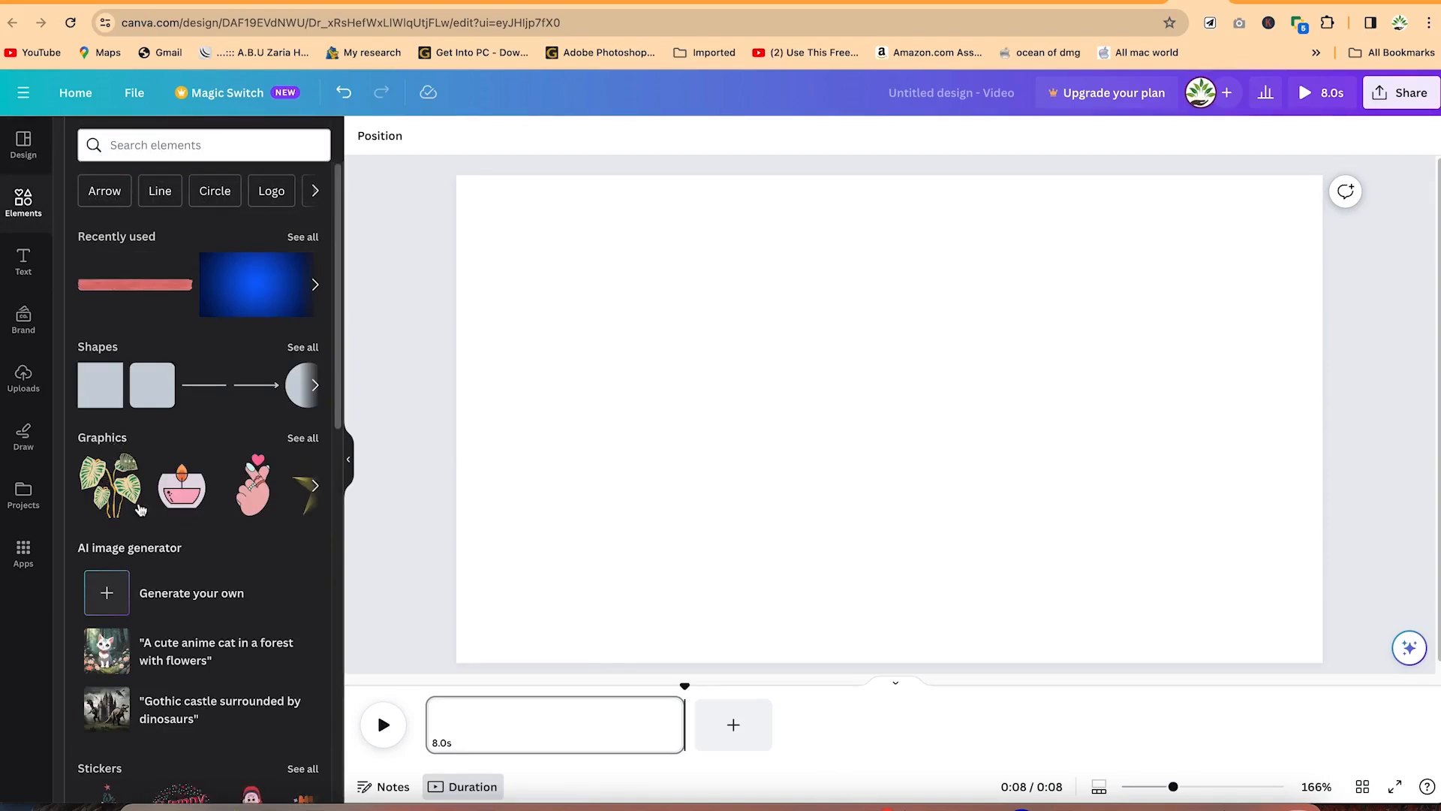
scroll(188, 609, down, 5)
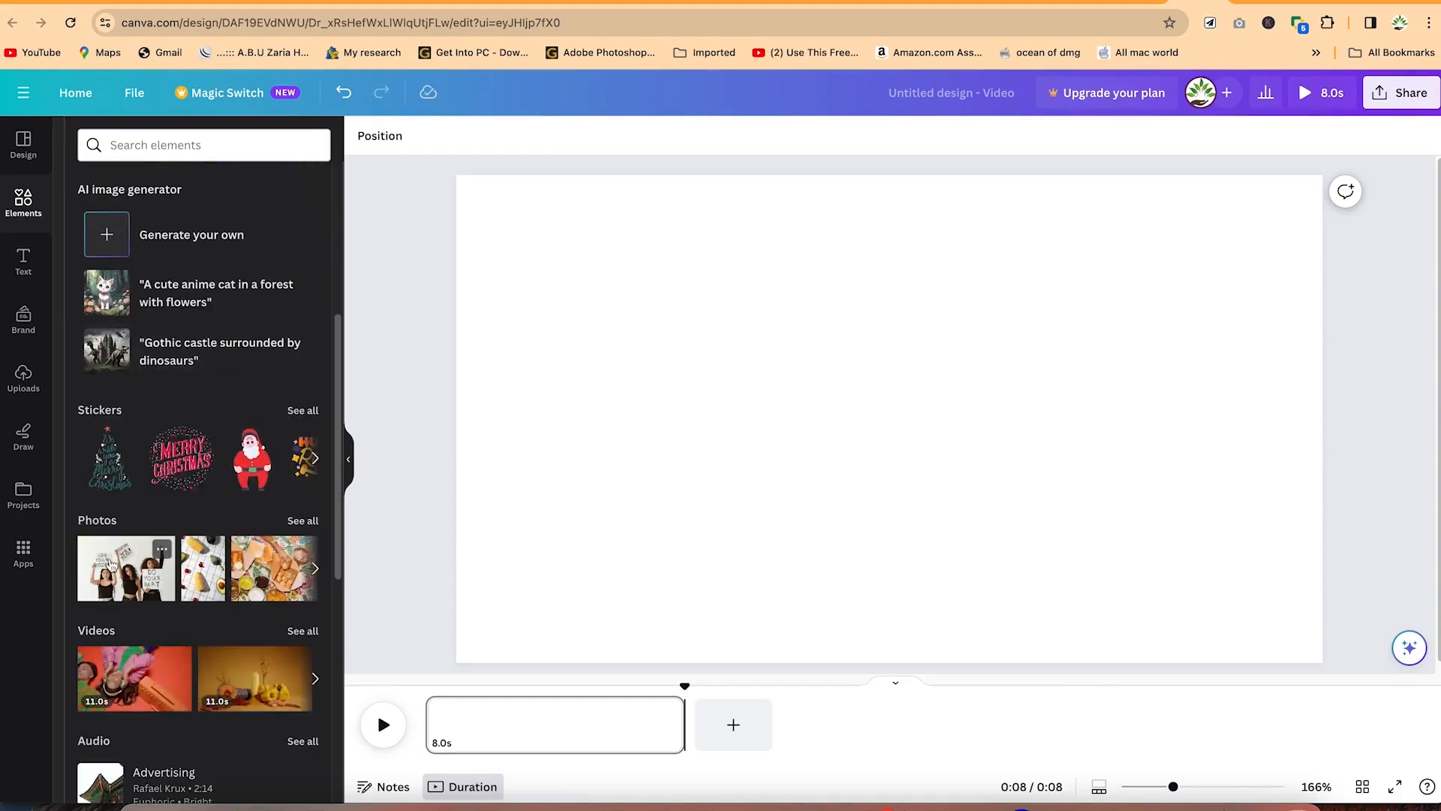
scroll(140, 564, down, 1)
scroll(141, 562, down, 3)
scroll(144, 170, up, 8)
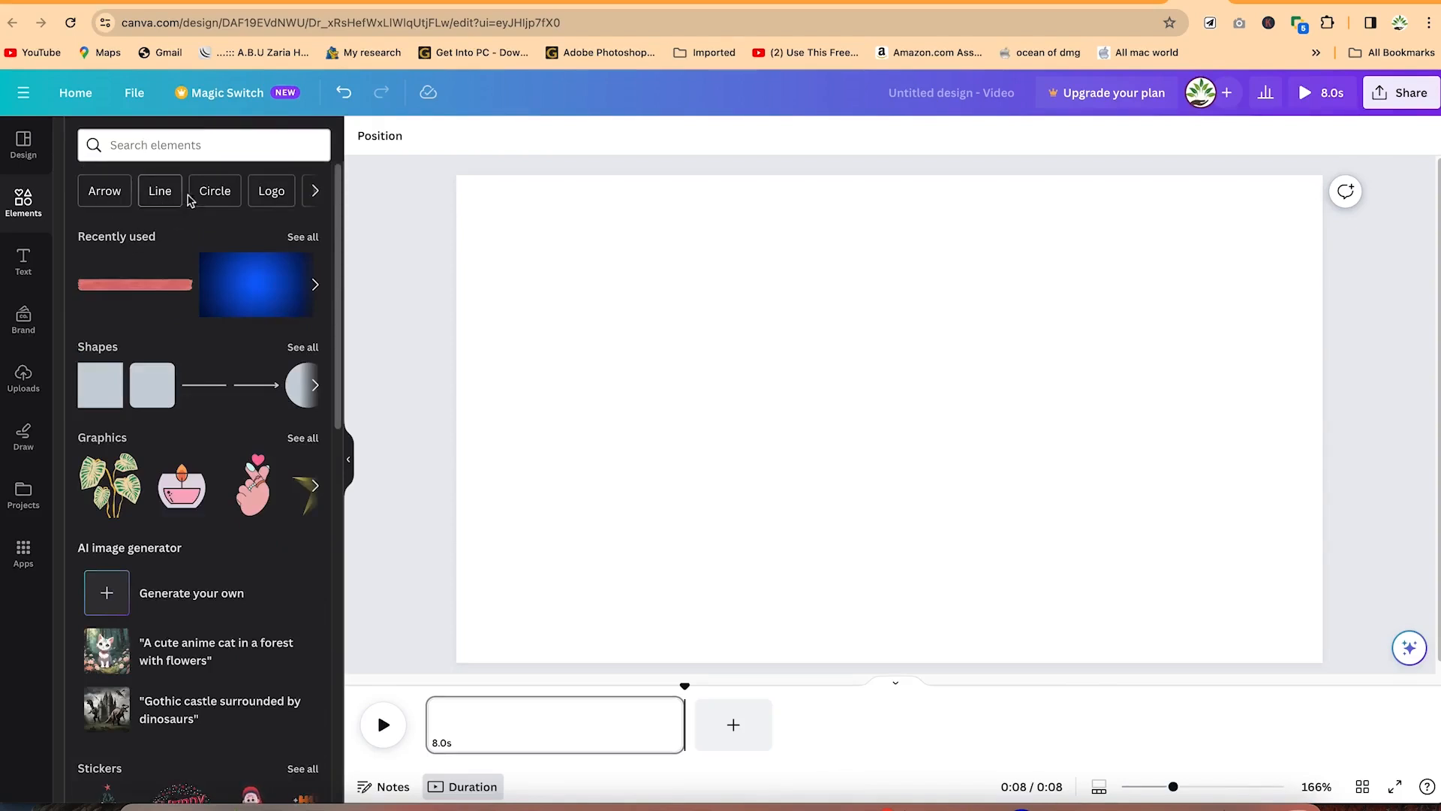
click(315, 190)
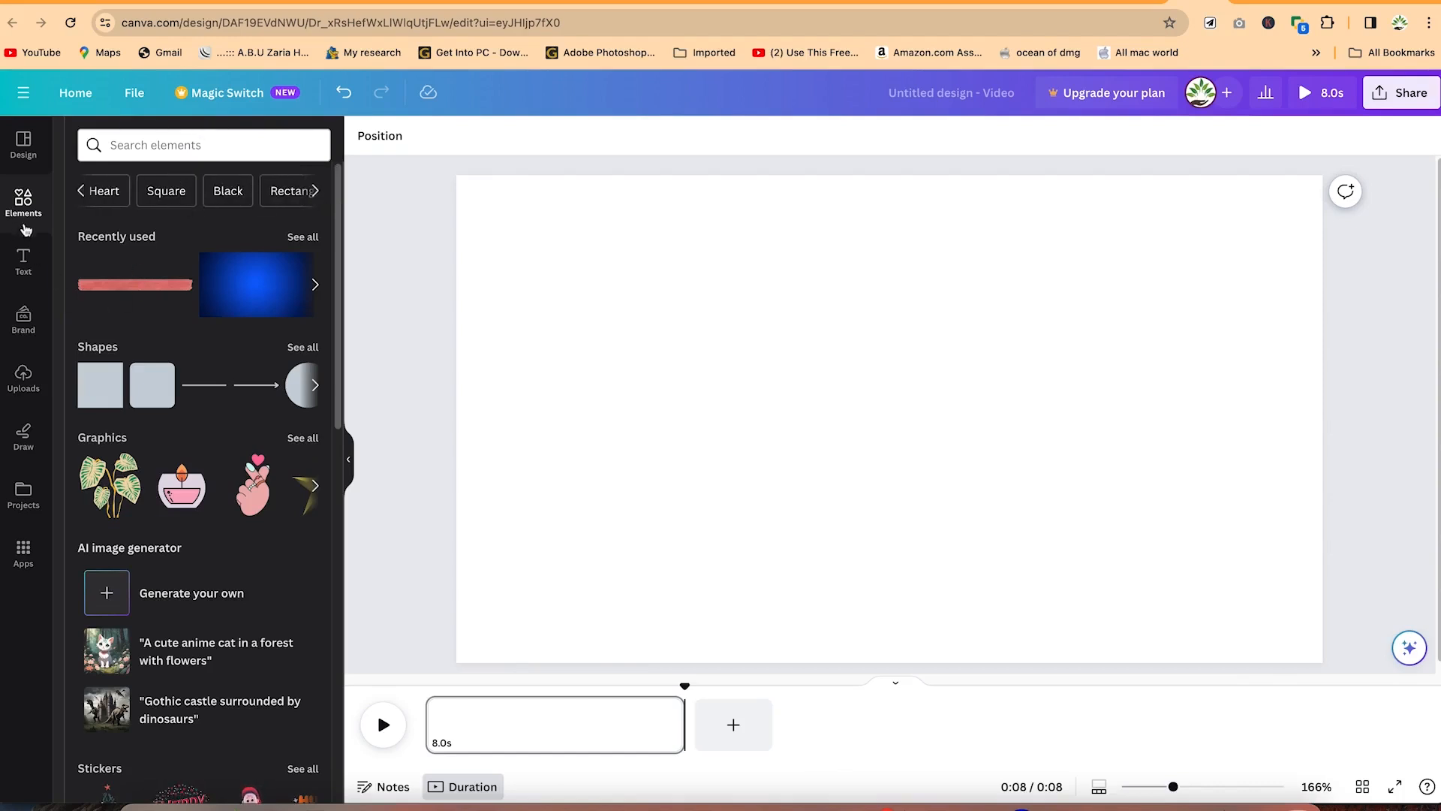
Step: Look through the default text styles and the ready-made font combinations
click(22, 266)
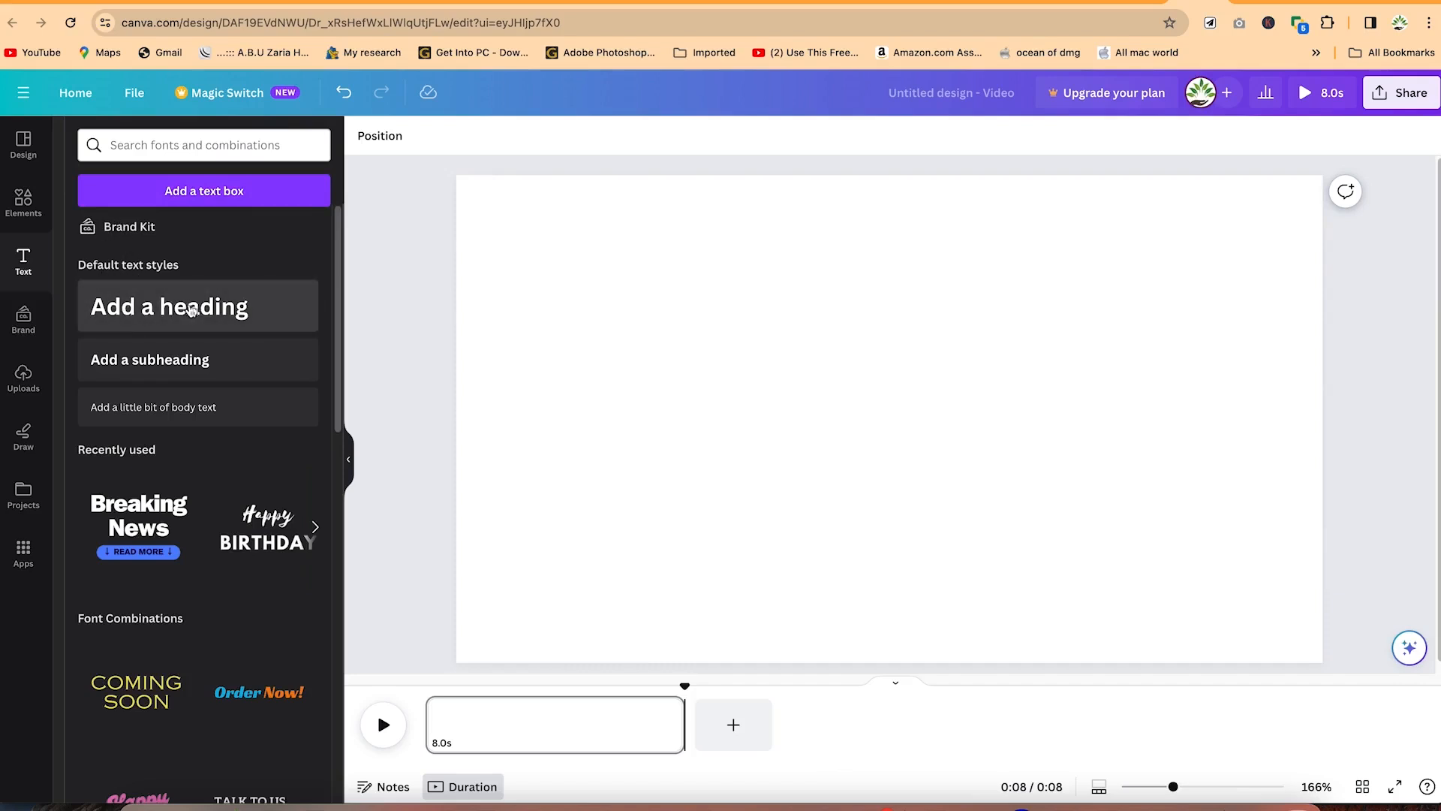
scroll(191, 451, down, 4)
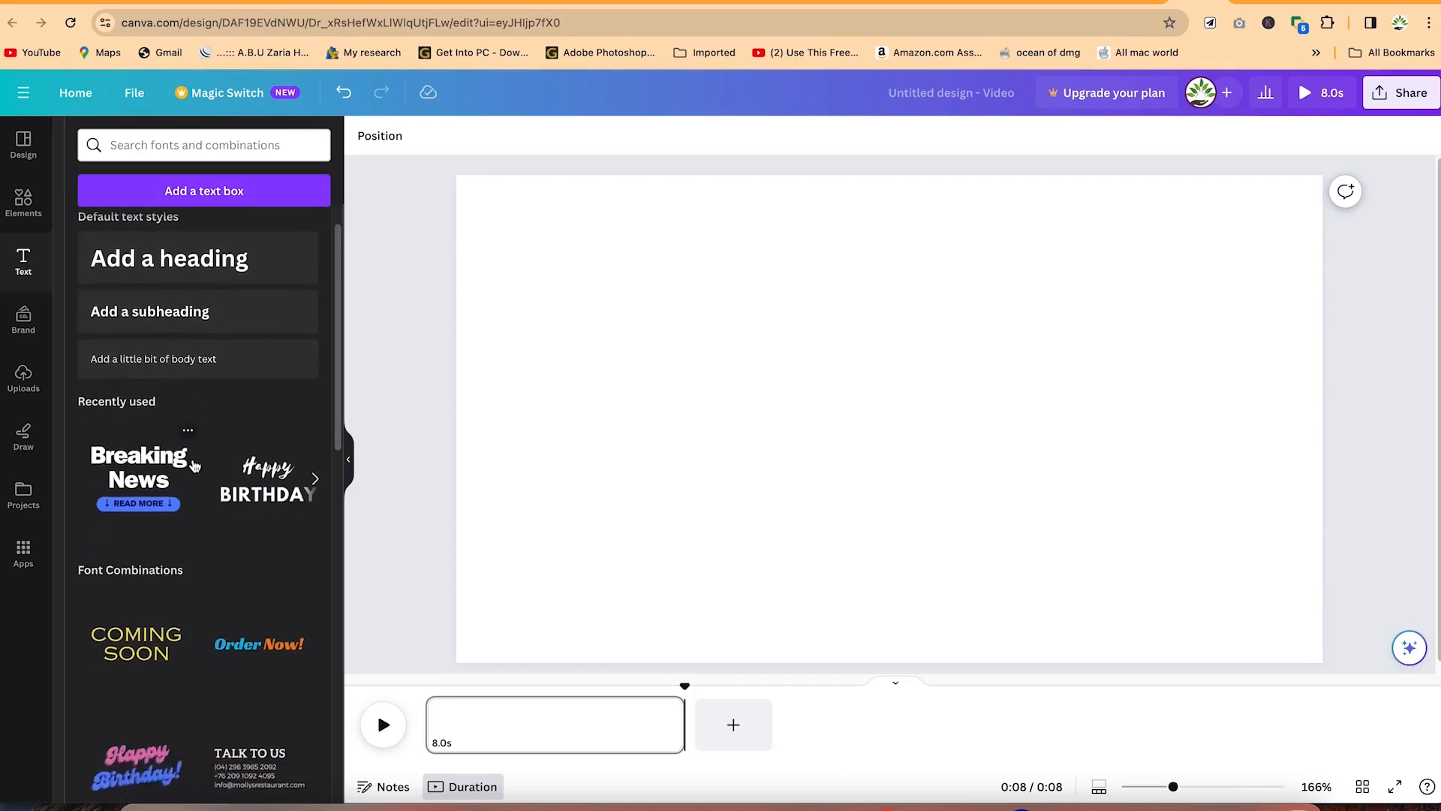
scroll(194, 465, down, 10)
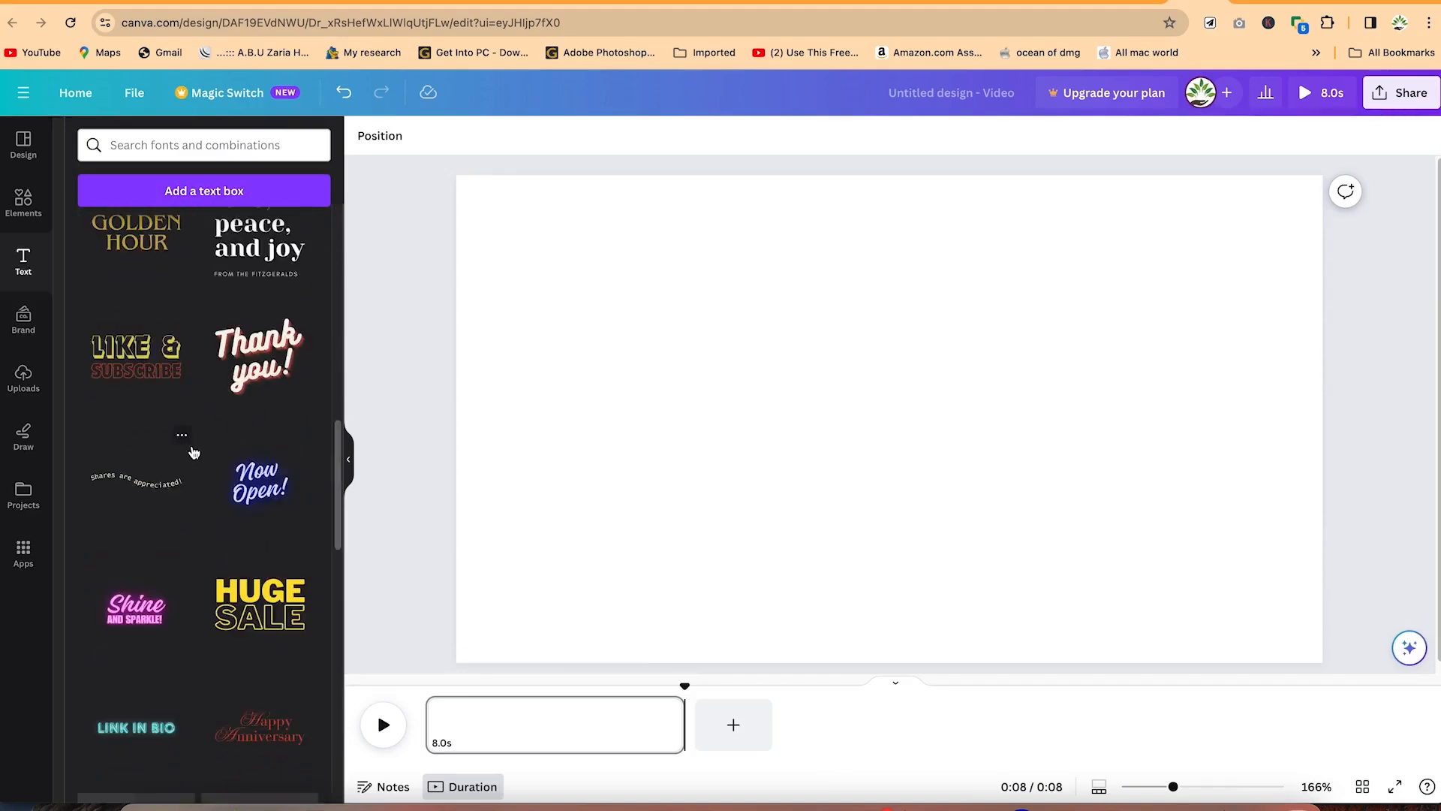
scroll(190, 450, down, 6)
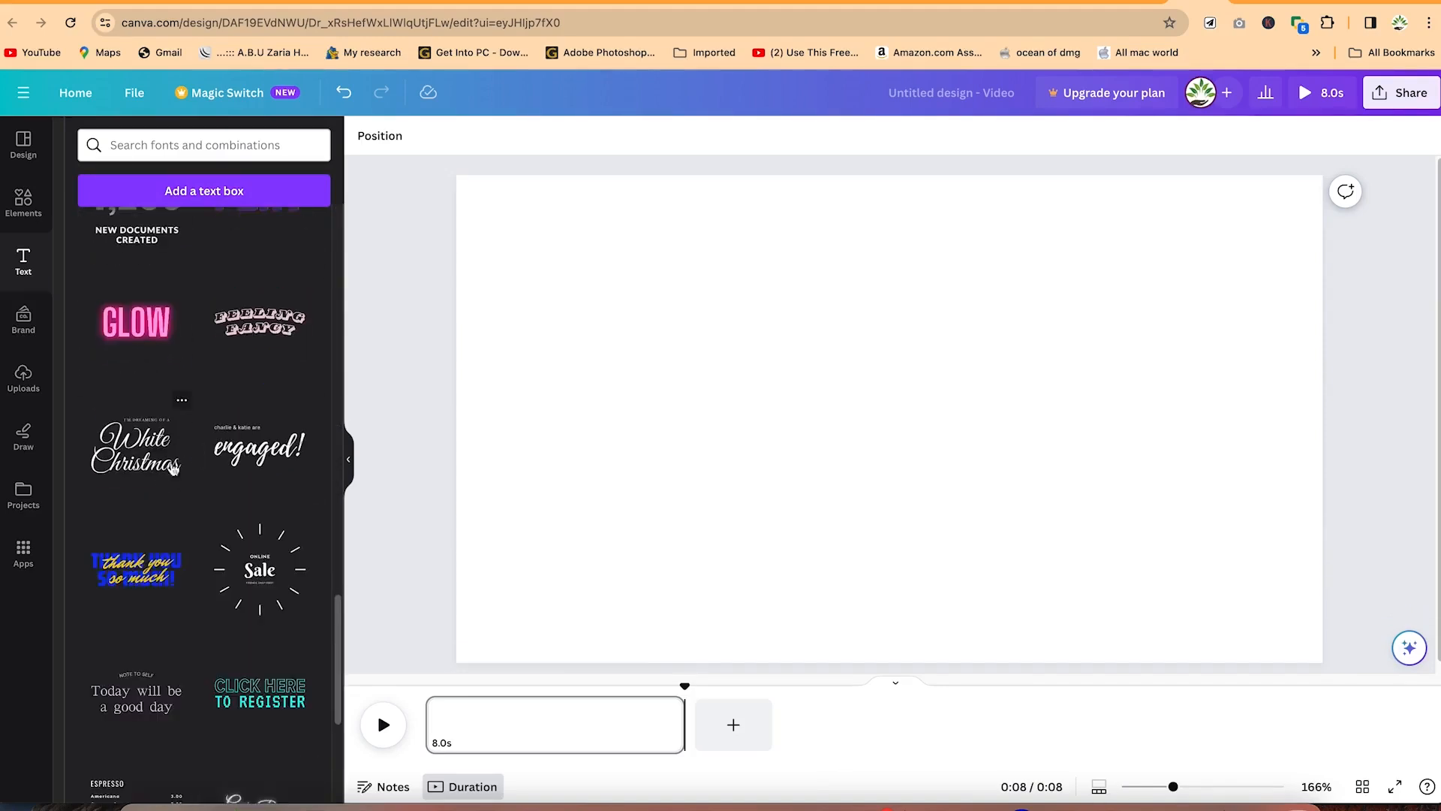
scroll(200, 508, down, 1)
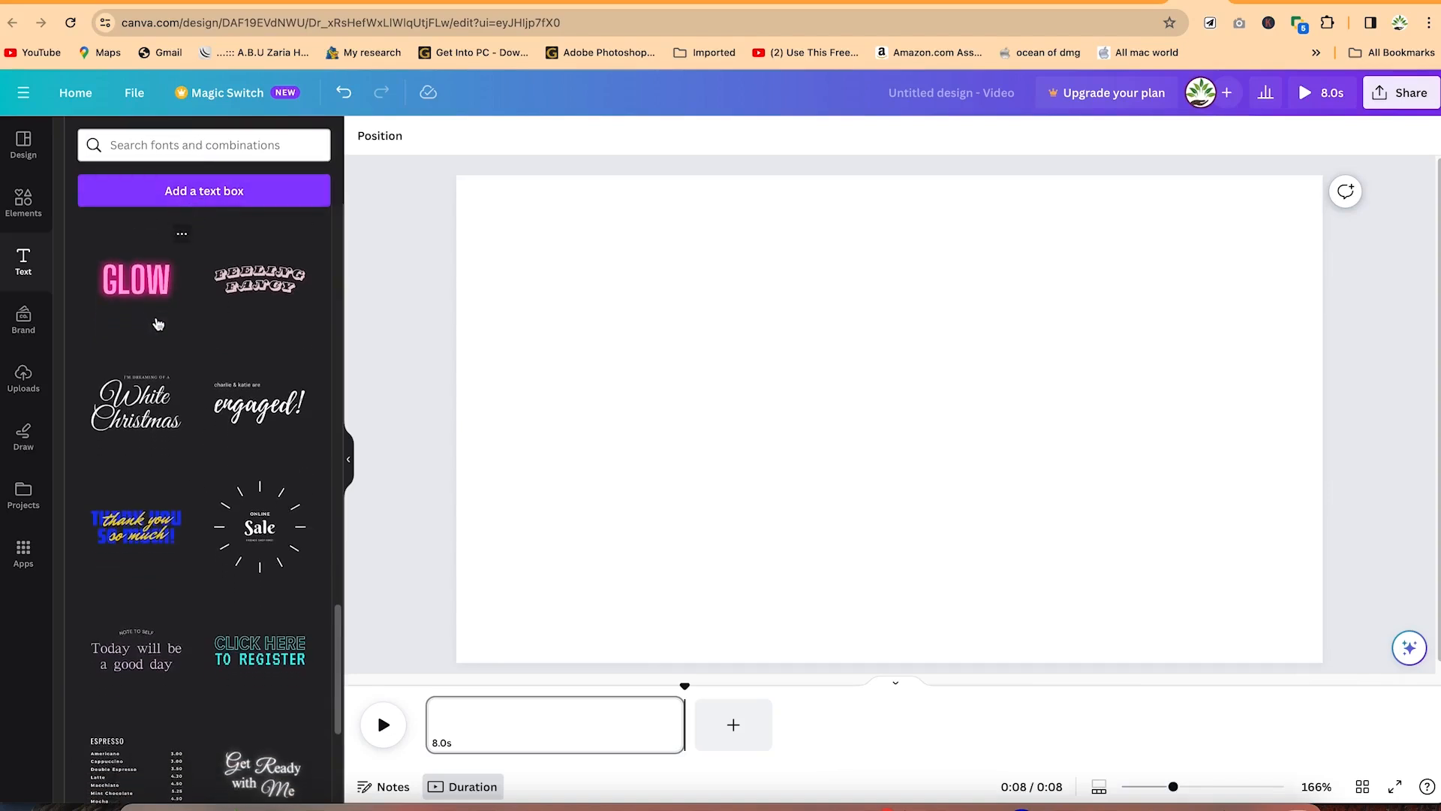
scroll(212, 515, down, 8)
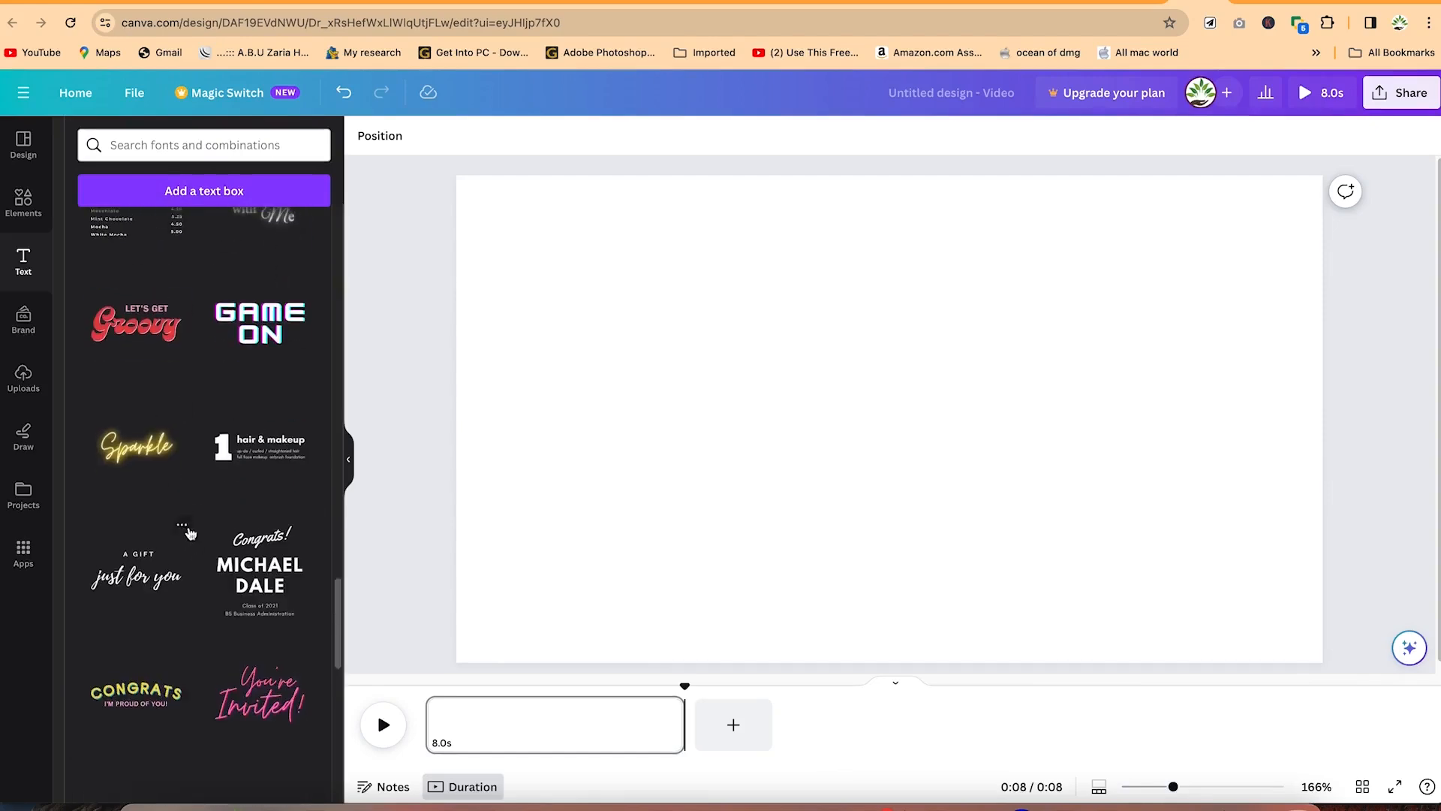
scroll(153, 269, up, 5)
scroll(153, 269, up, 3)
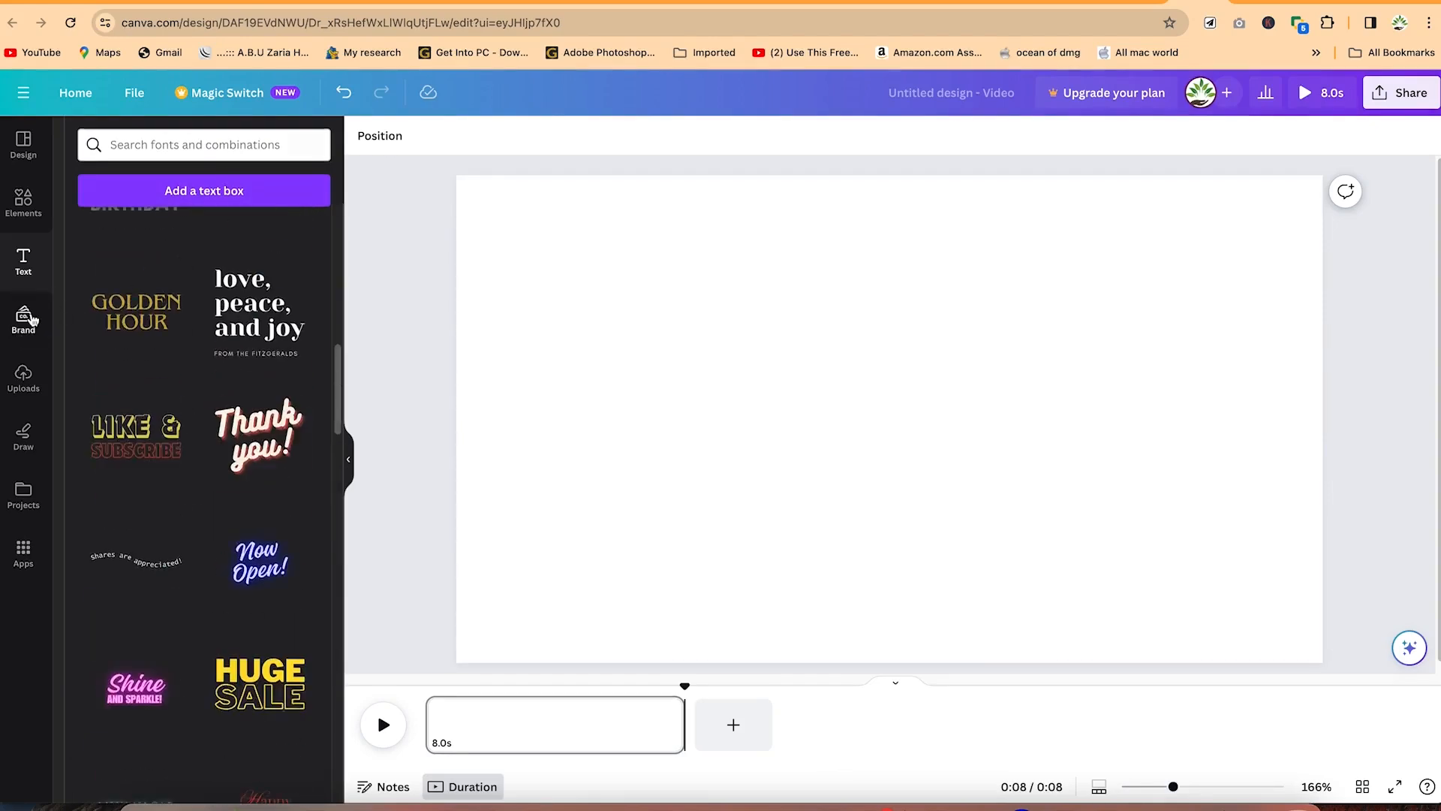
Step: Review the brand templates and the Brand Kit's voice, logo, colour and font sections
click(23, 319)
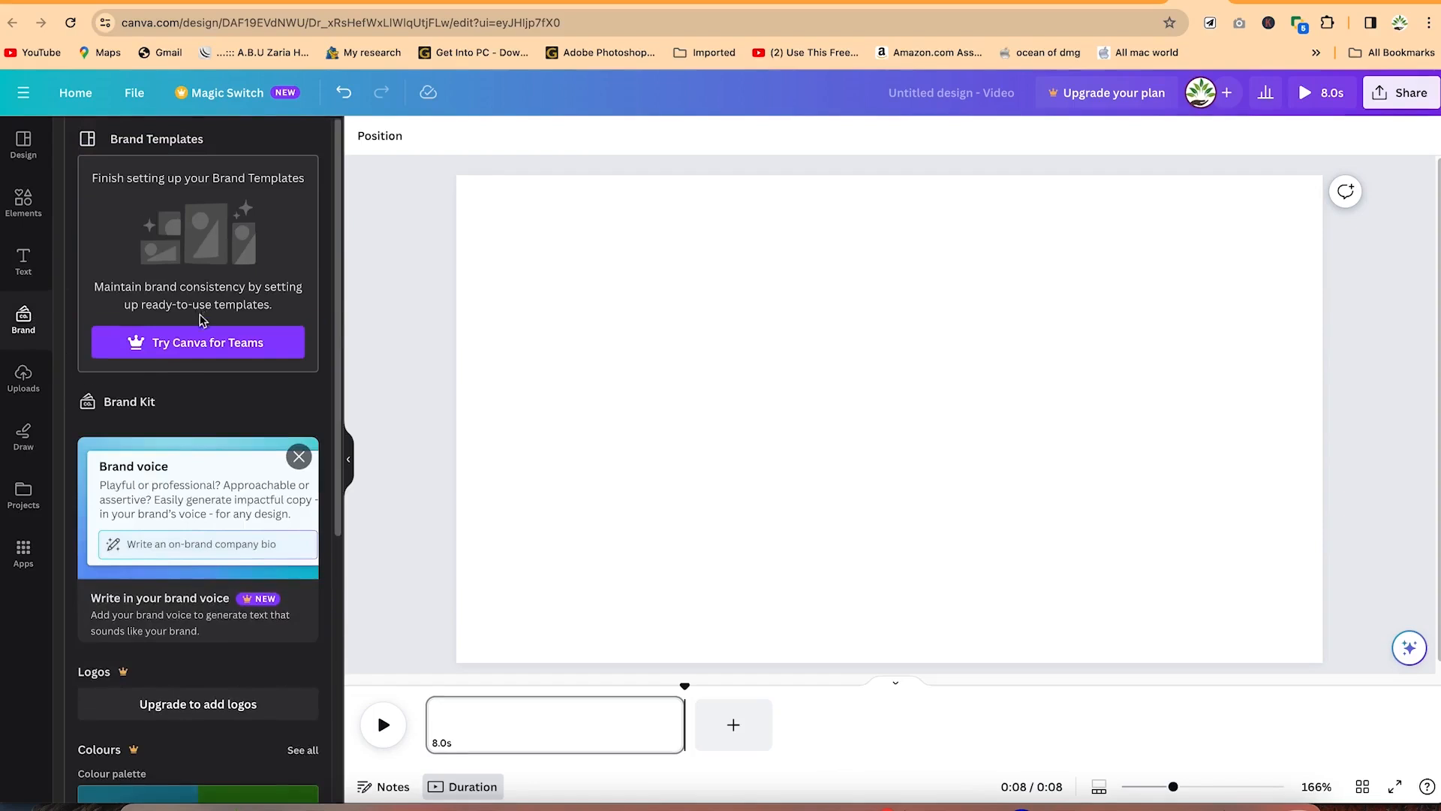
scroll(201, 322, down, 2)
scroll(203, 328, up, 2)
scroll(203, 330, up, 1)
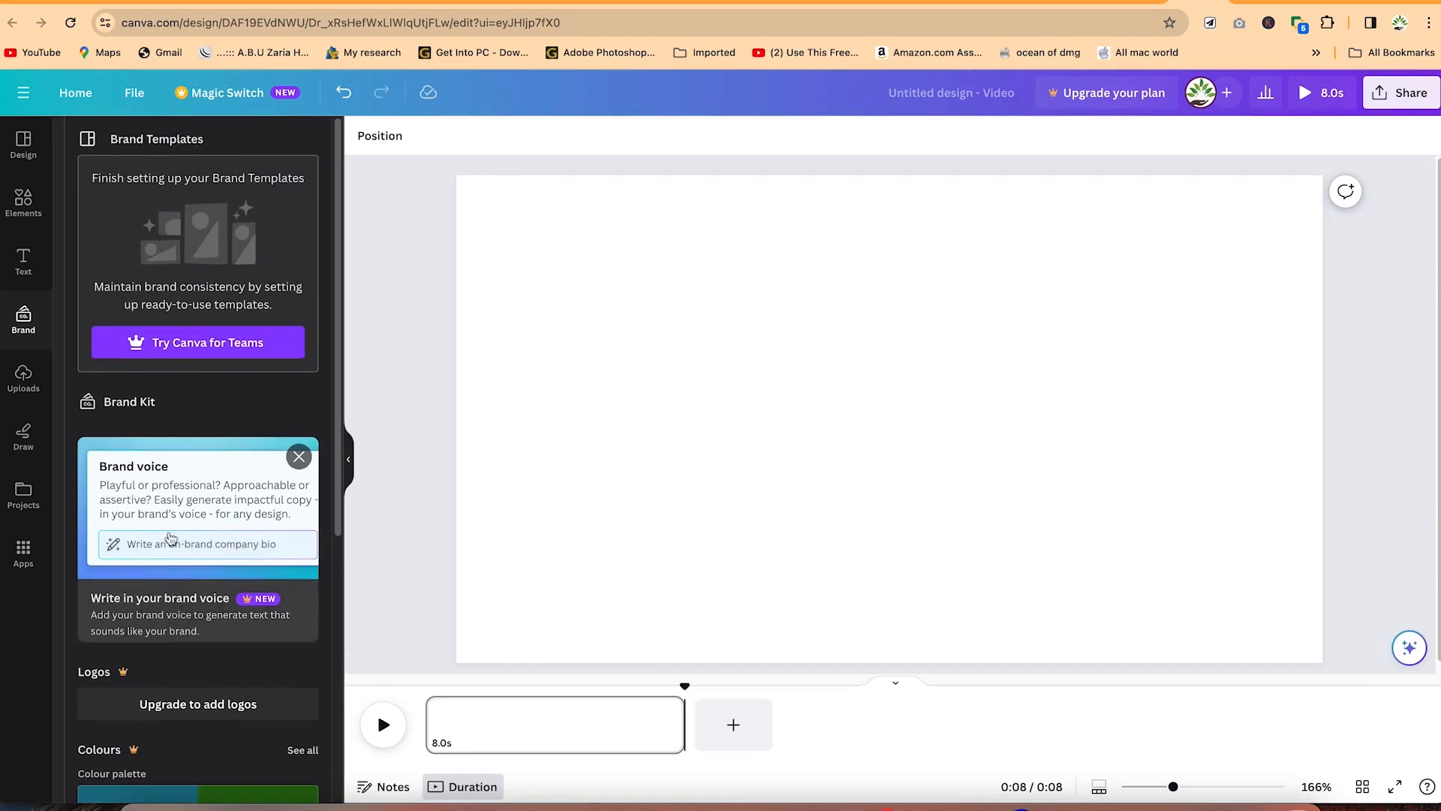
scroll(151, 701, down, 1)
scroll(150, 701, down, 4)
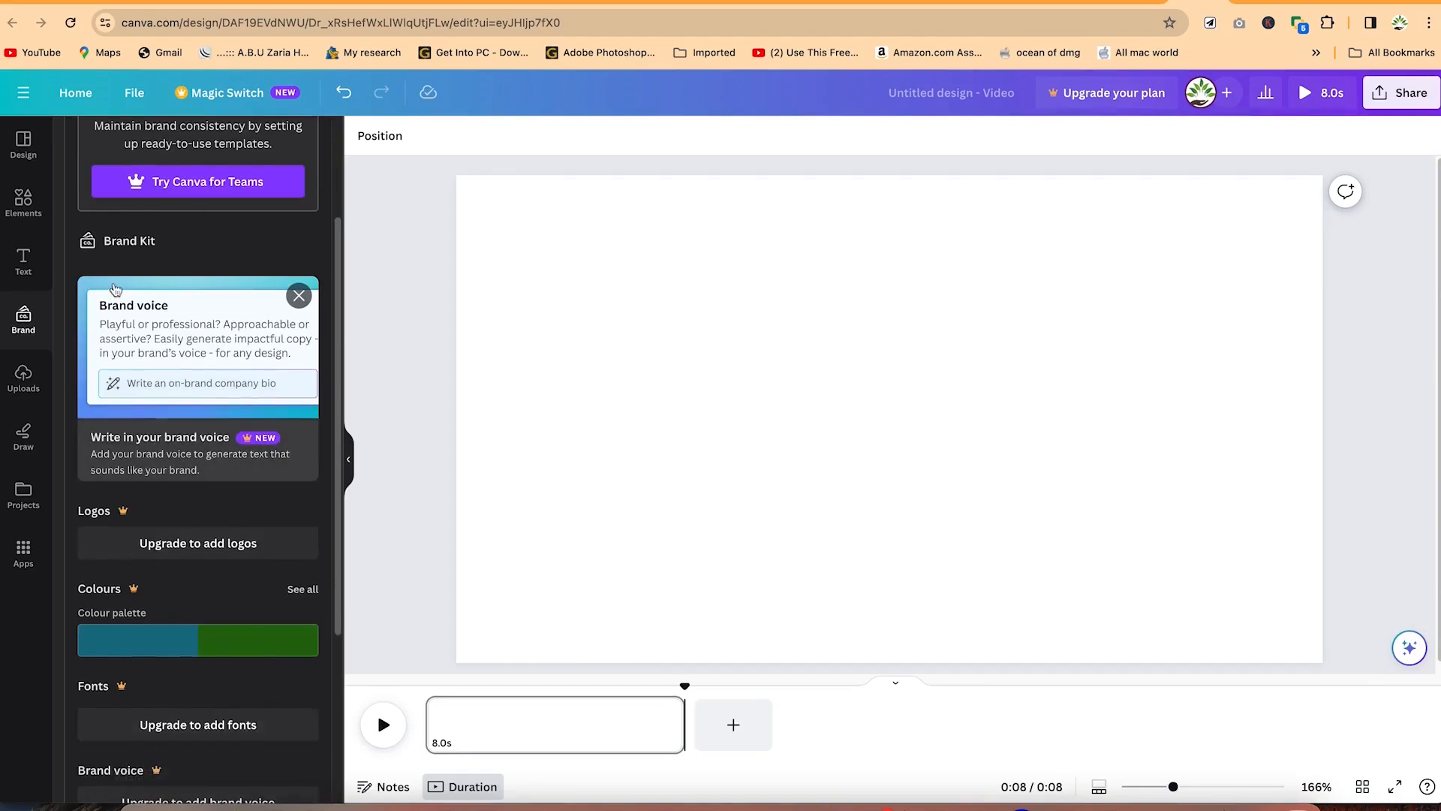
Step: Inspect the uploaded images, audio and videos, and the sources from which files can be imported
click(33, 393)
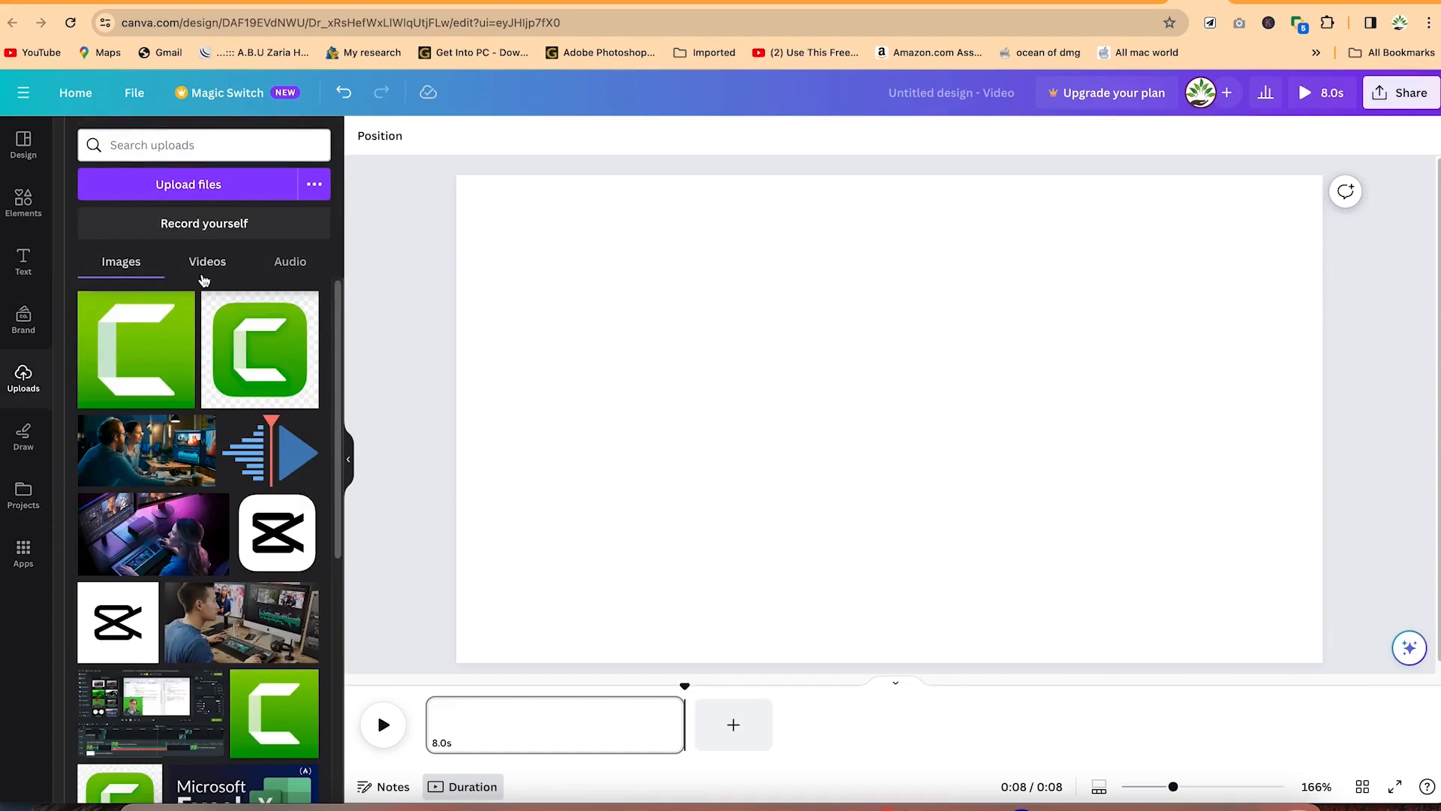
click(302, 267)
click(224, 267)
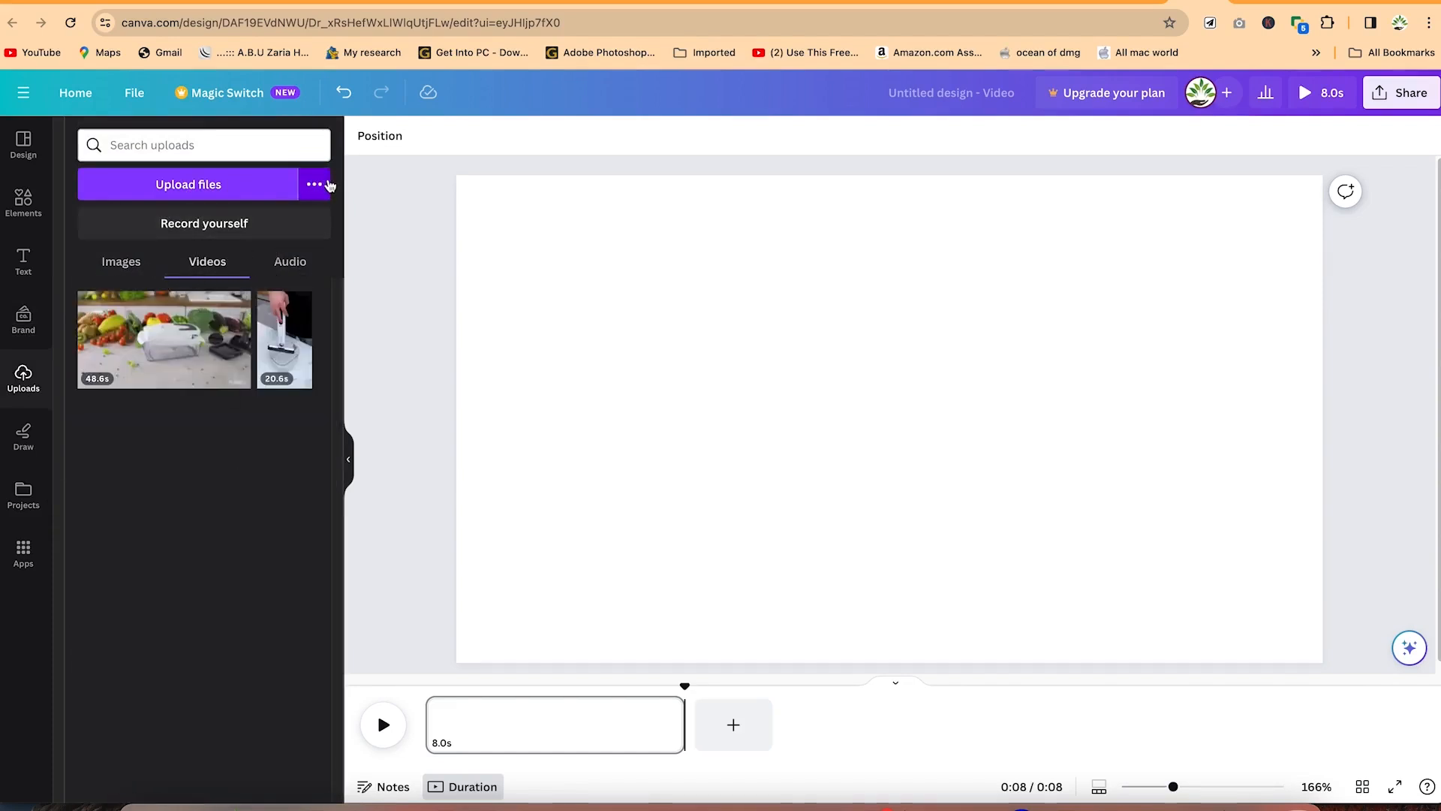
click(314, 185)
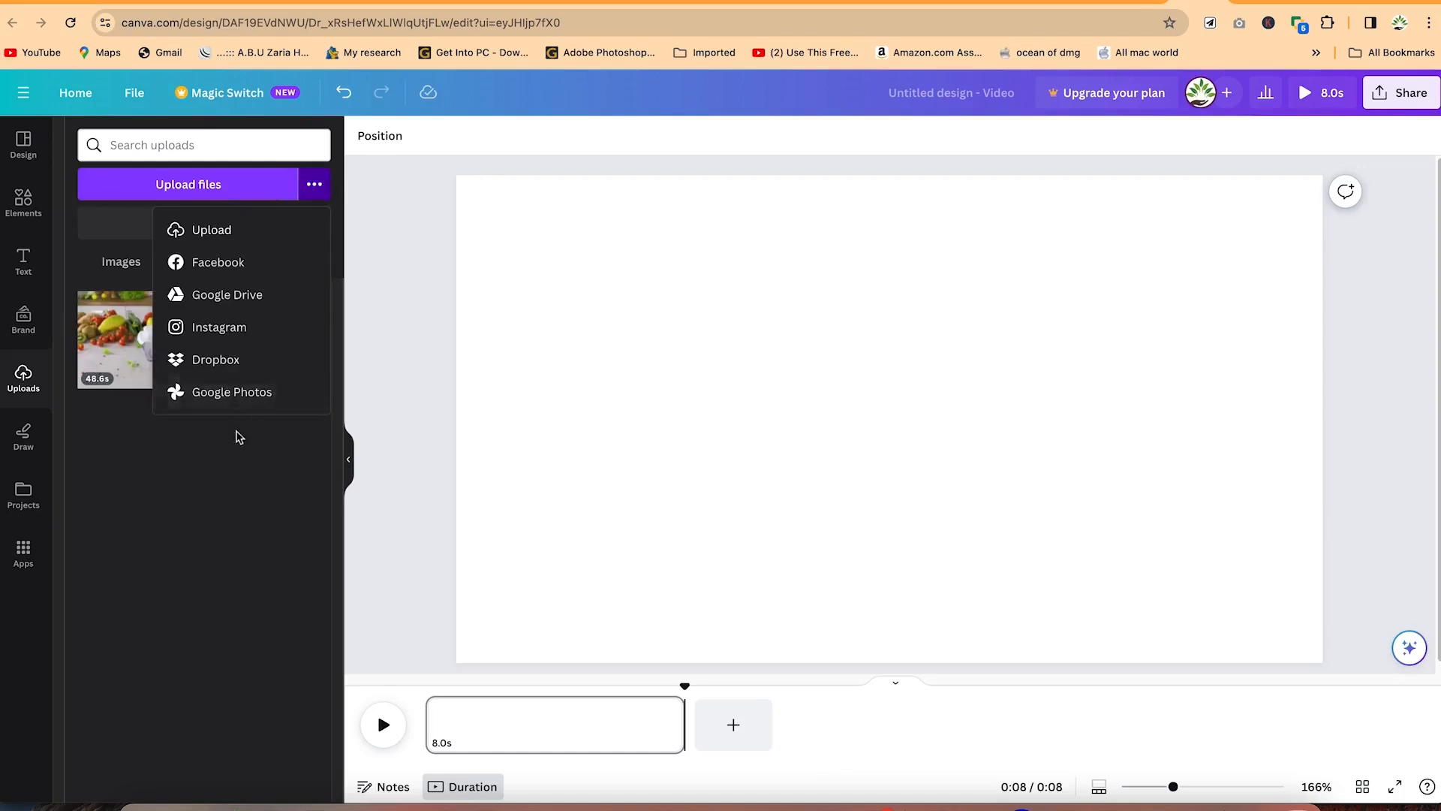
click(210, 474)
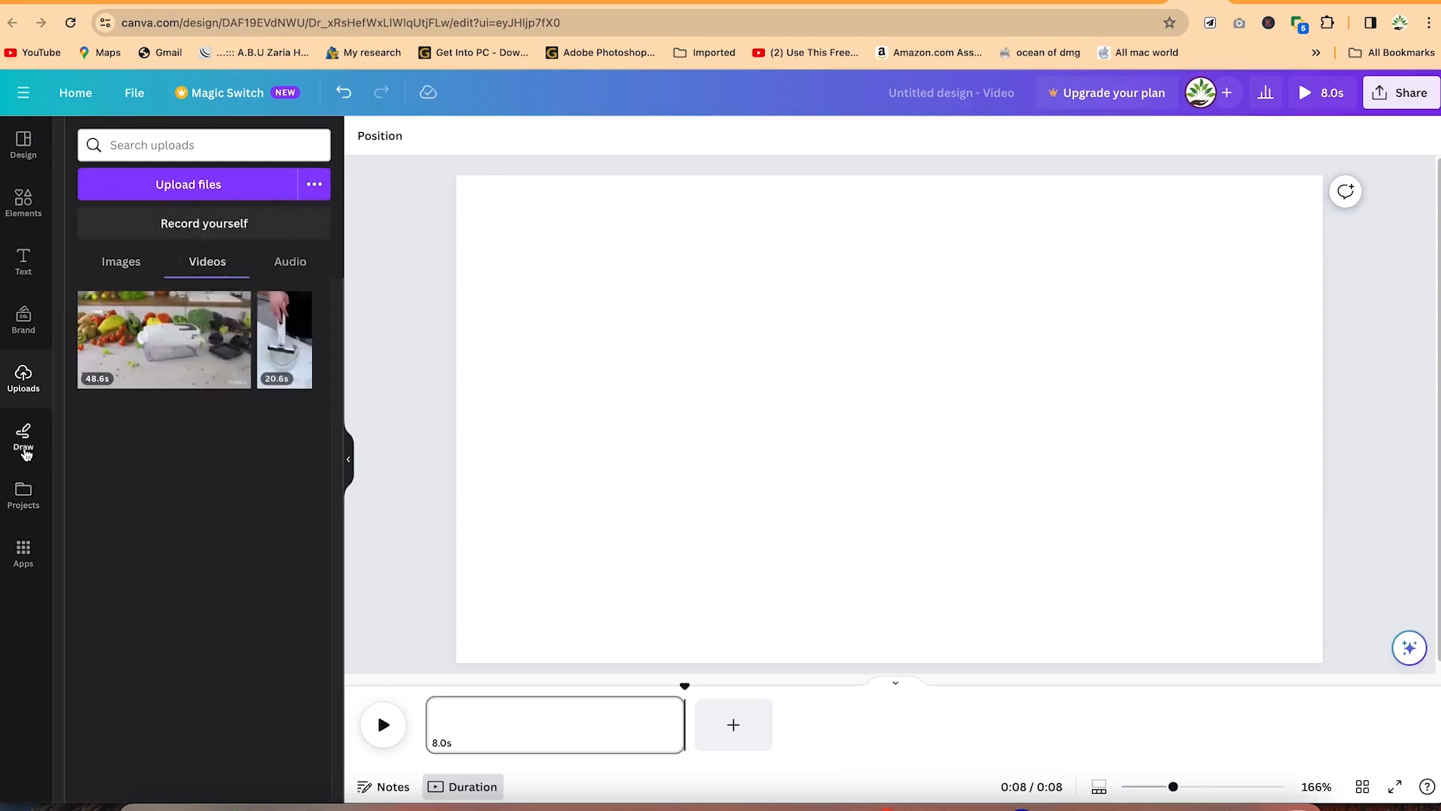
Step: View the drawing tools and the saved projects available in the editor
click(30, 439)
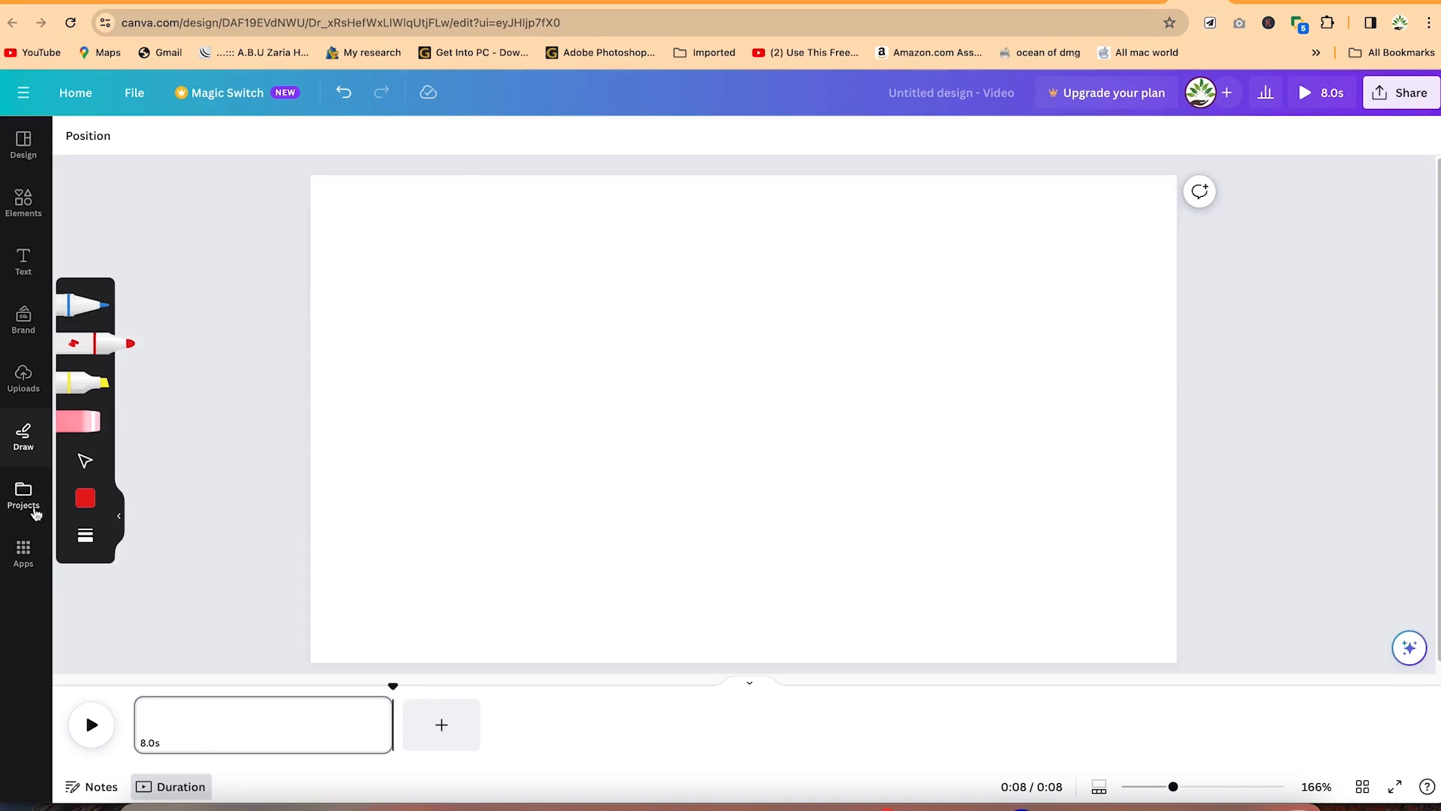
click(26, 491)
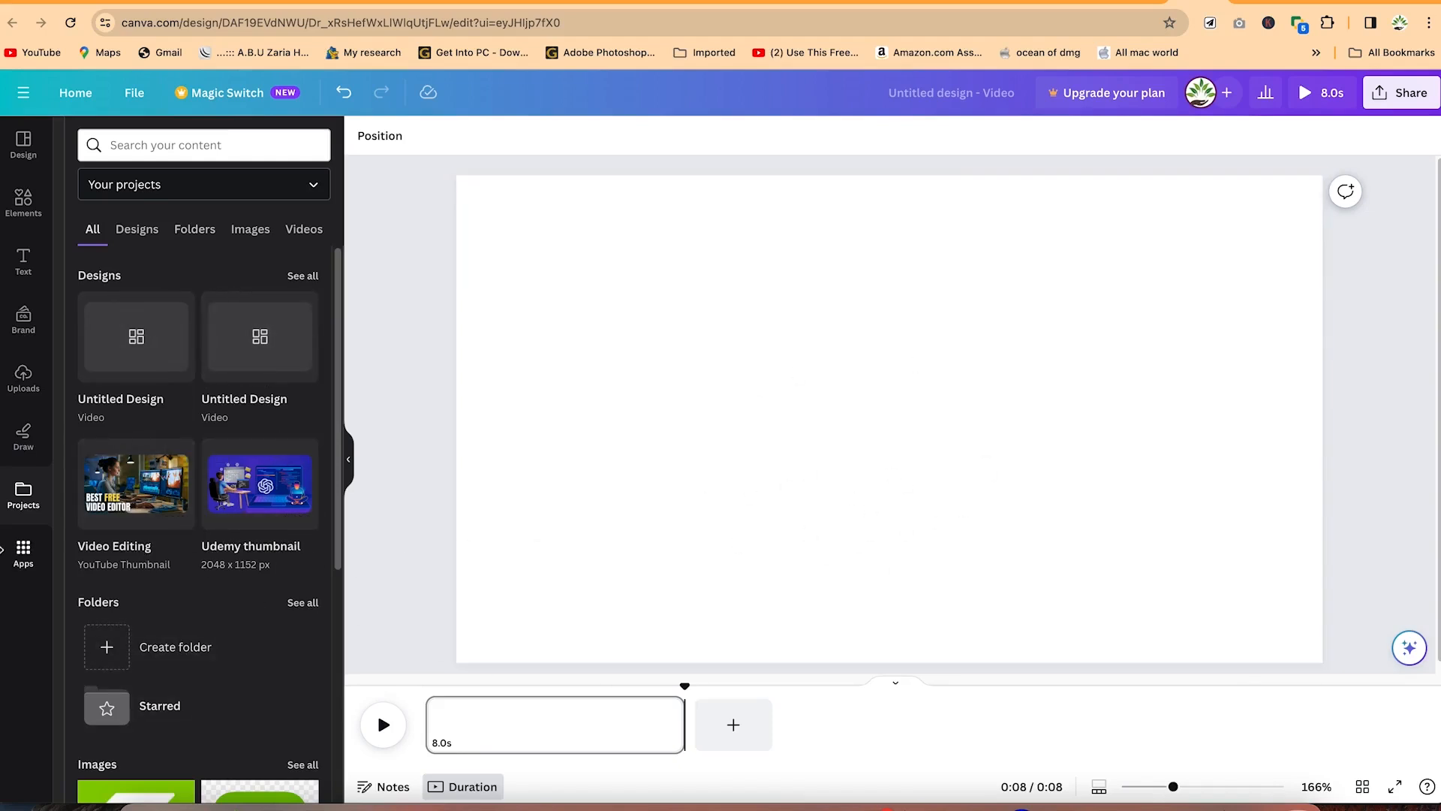
Step: Browse the apps on offer, including the More from Canva, Popular, AI-powered and Create something new groups
click(24, 552)
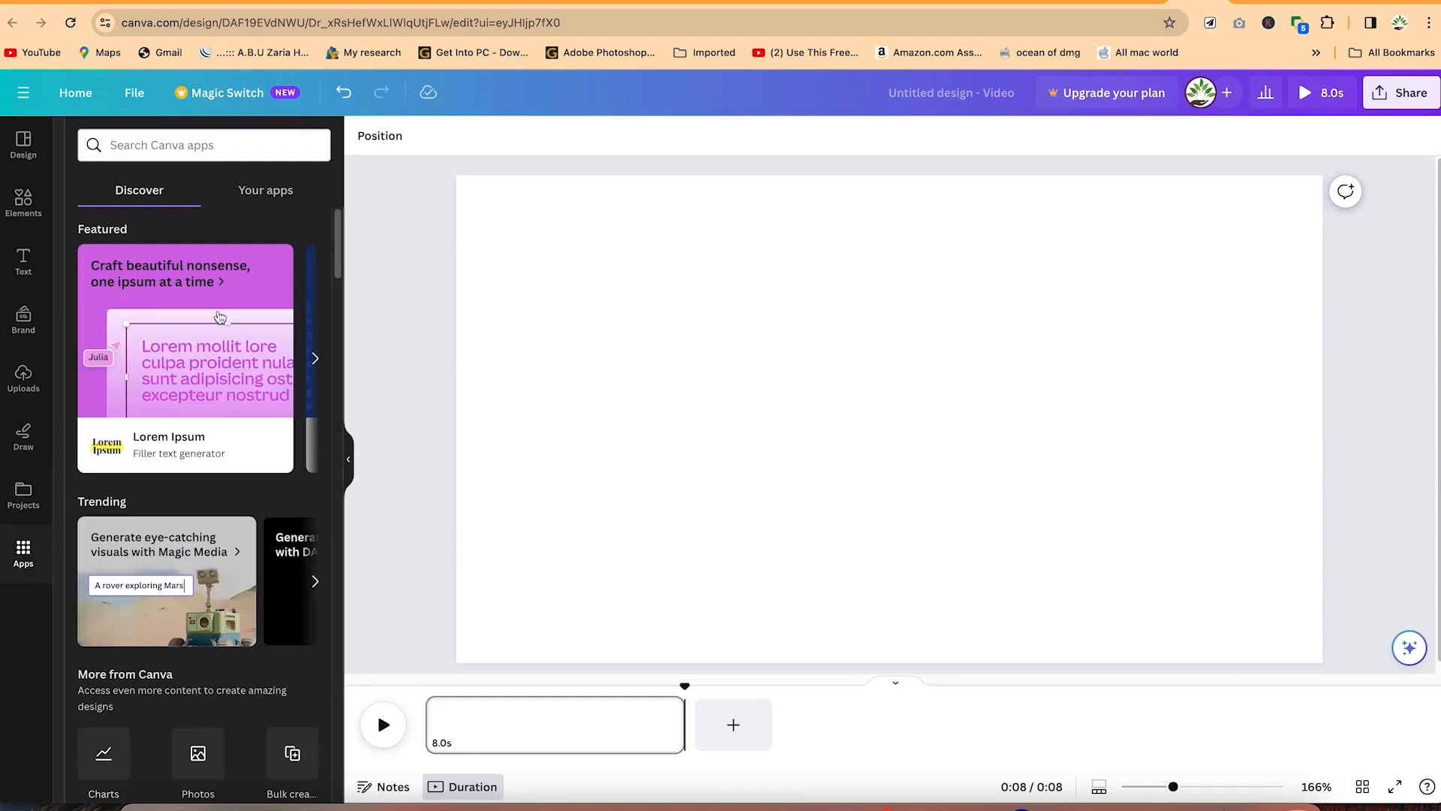
scroll(199, 511, down, 4)
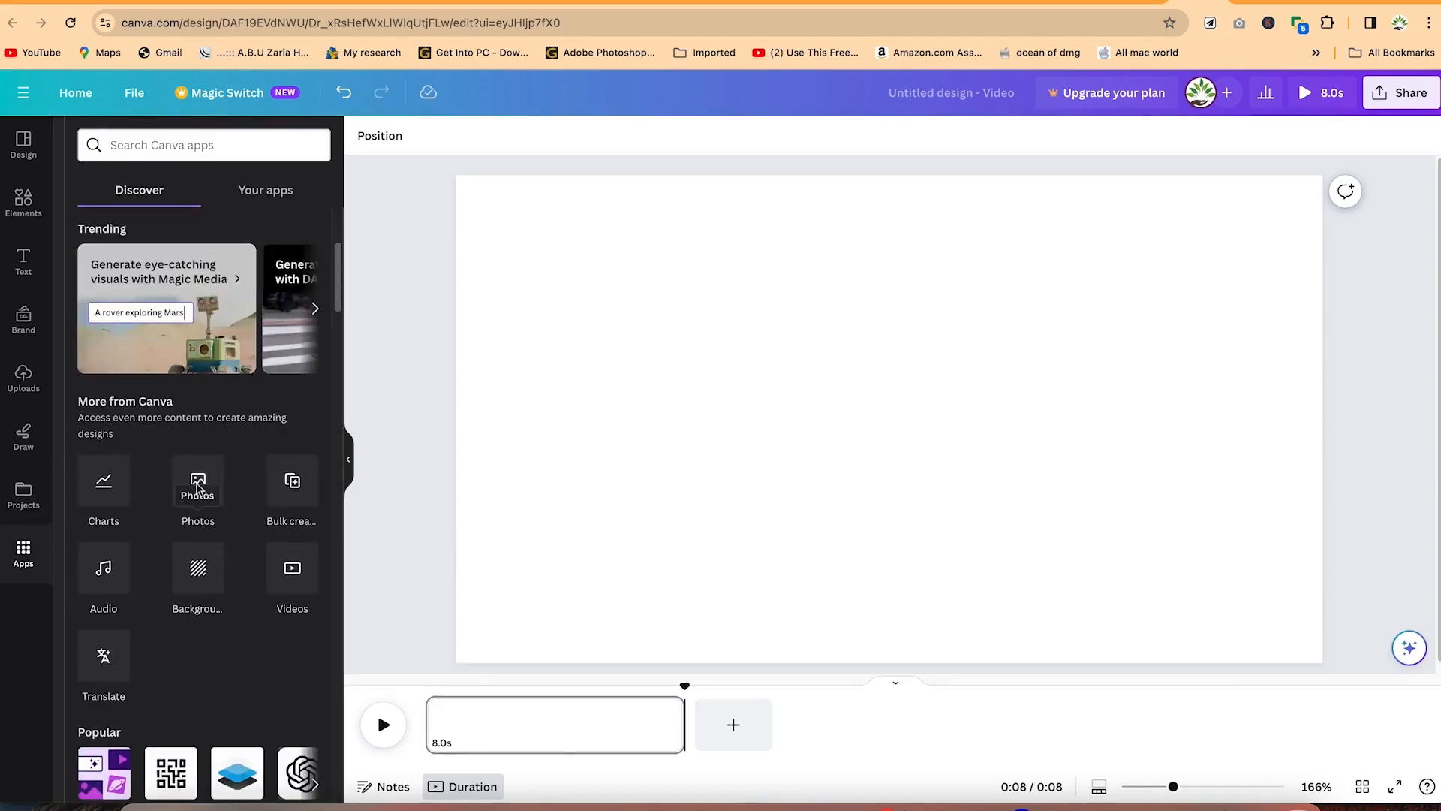
click(194, 482)
scroll(138, 673, down, 5)
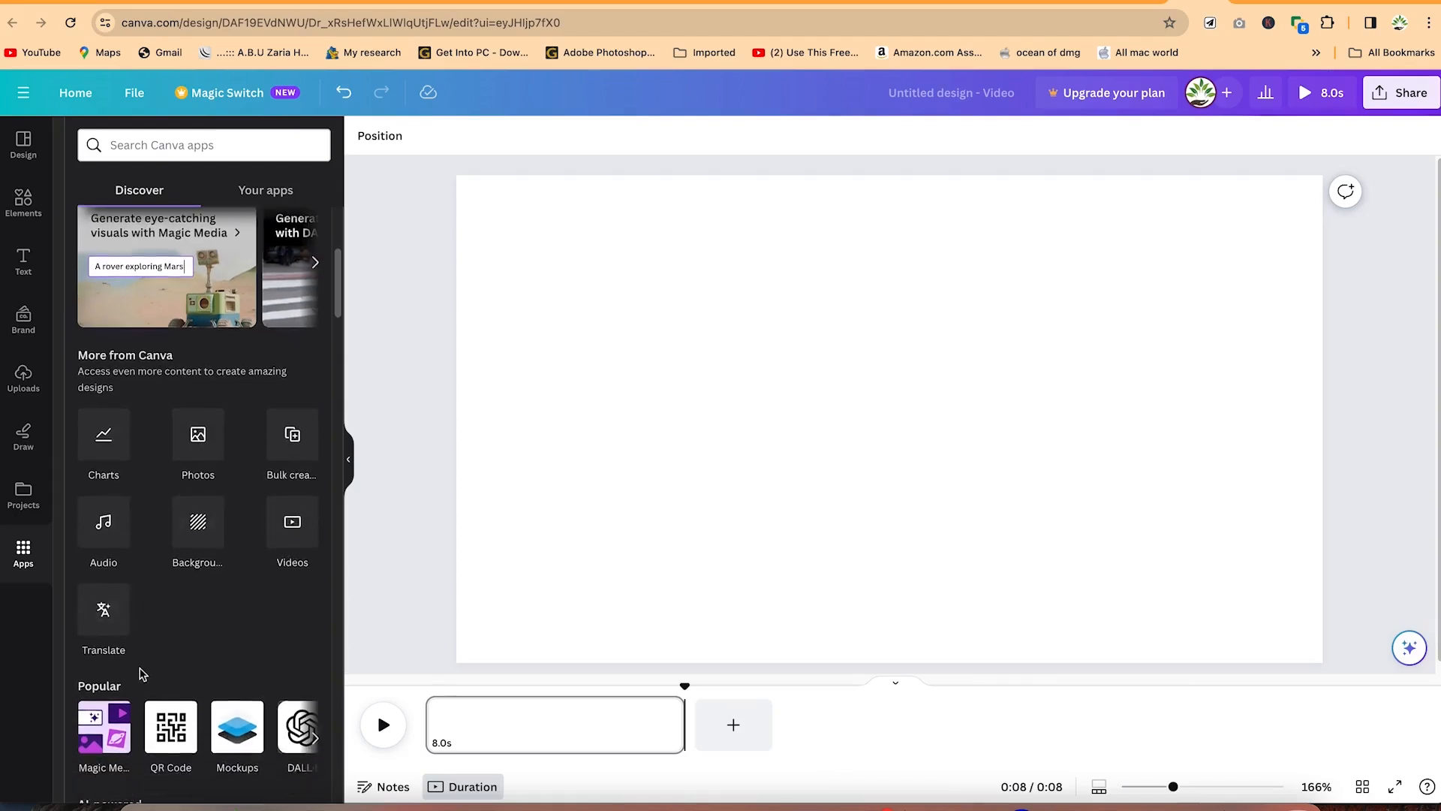
scroll(170, 634, down, 2)
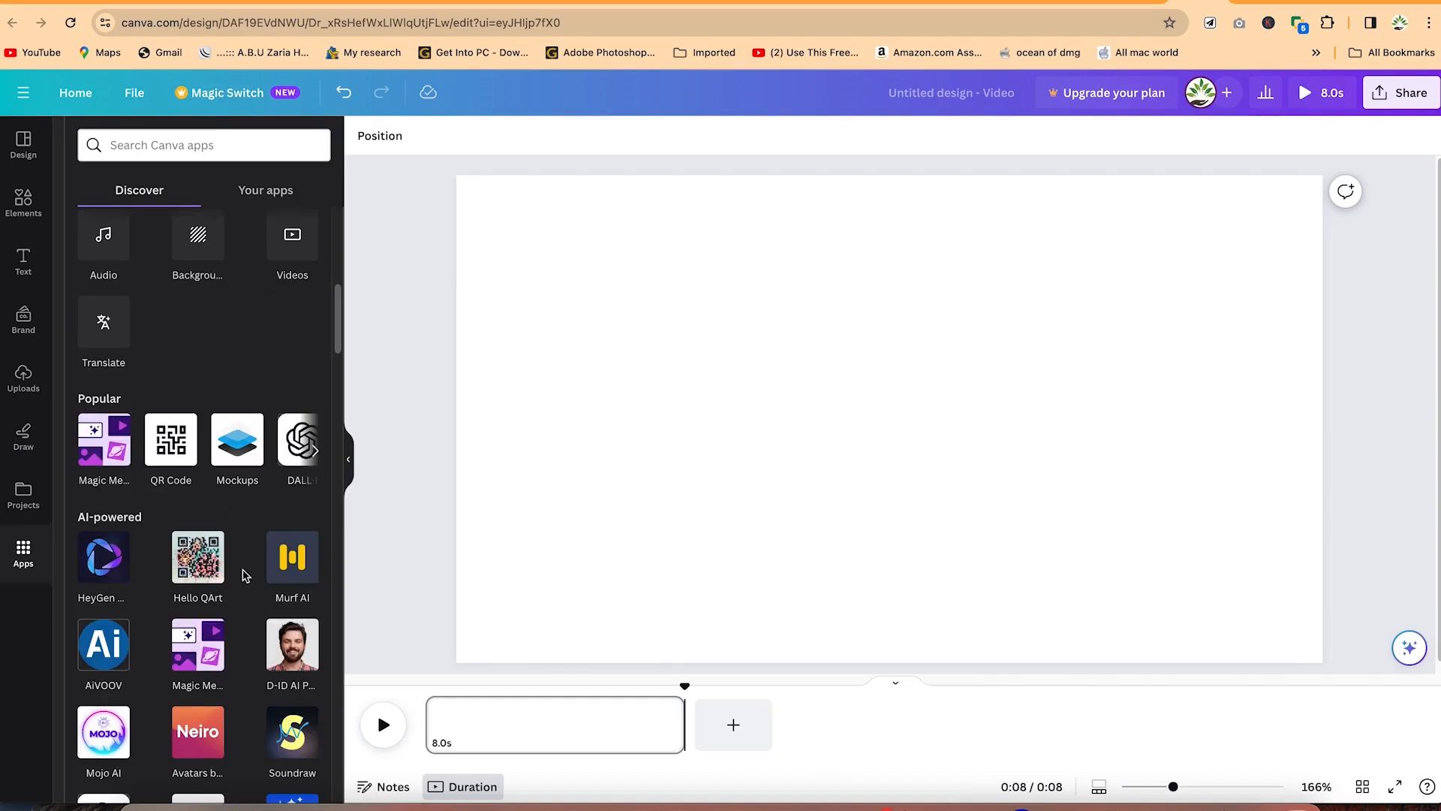
scroll(244, 568, down, 4)
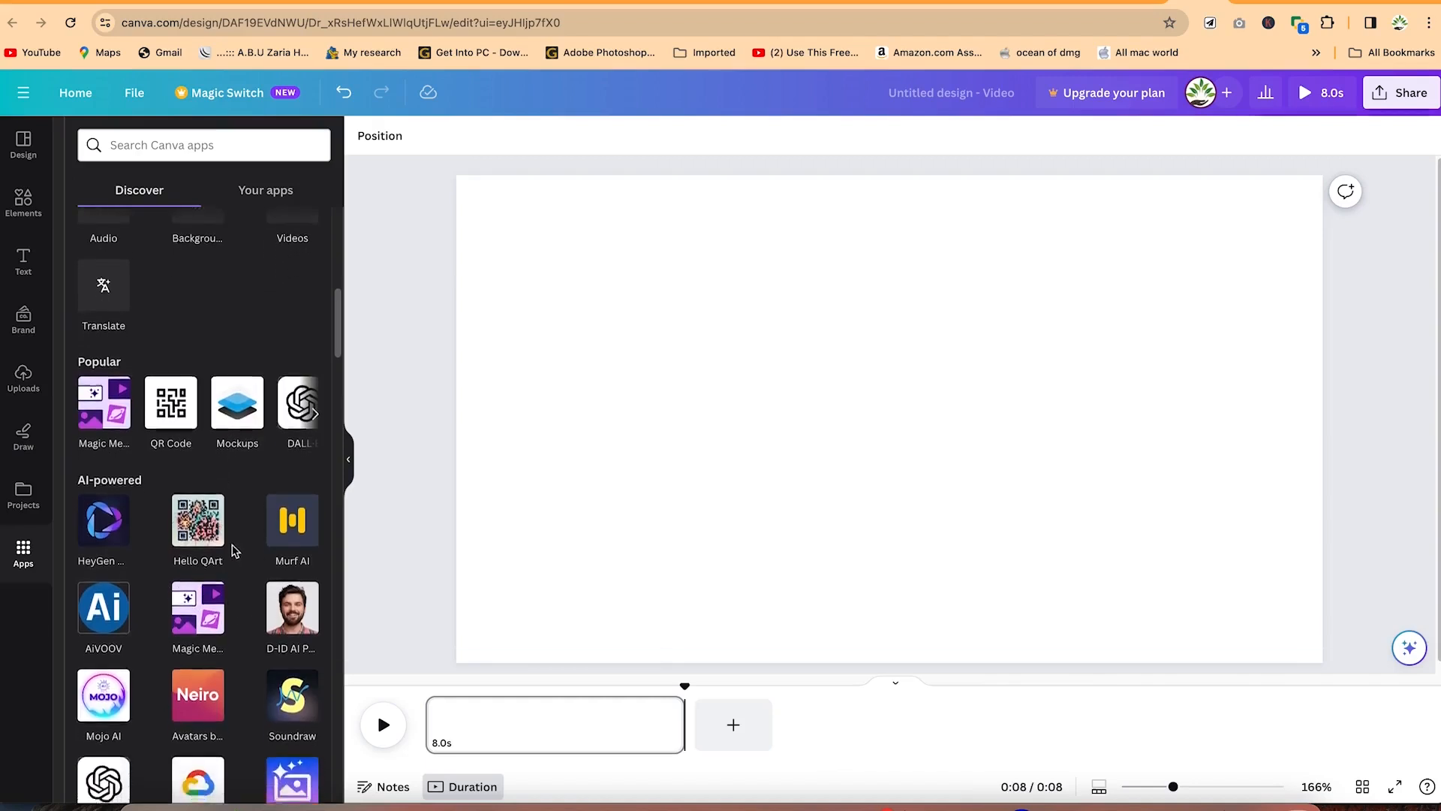
scroll(234, 550, down, 6)
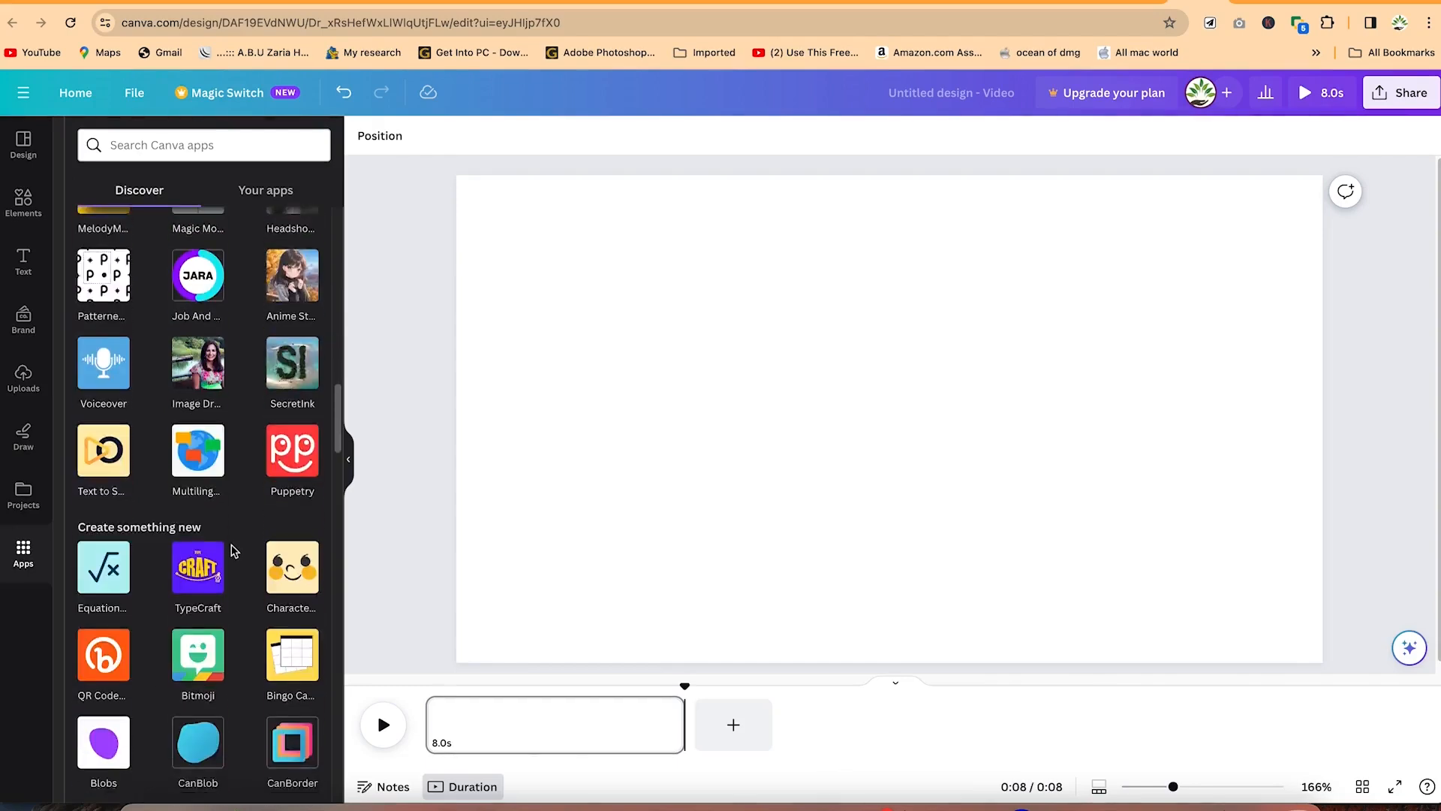
scroll(234, 550, up, 15)
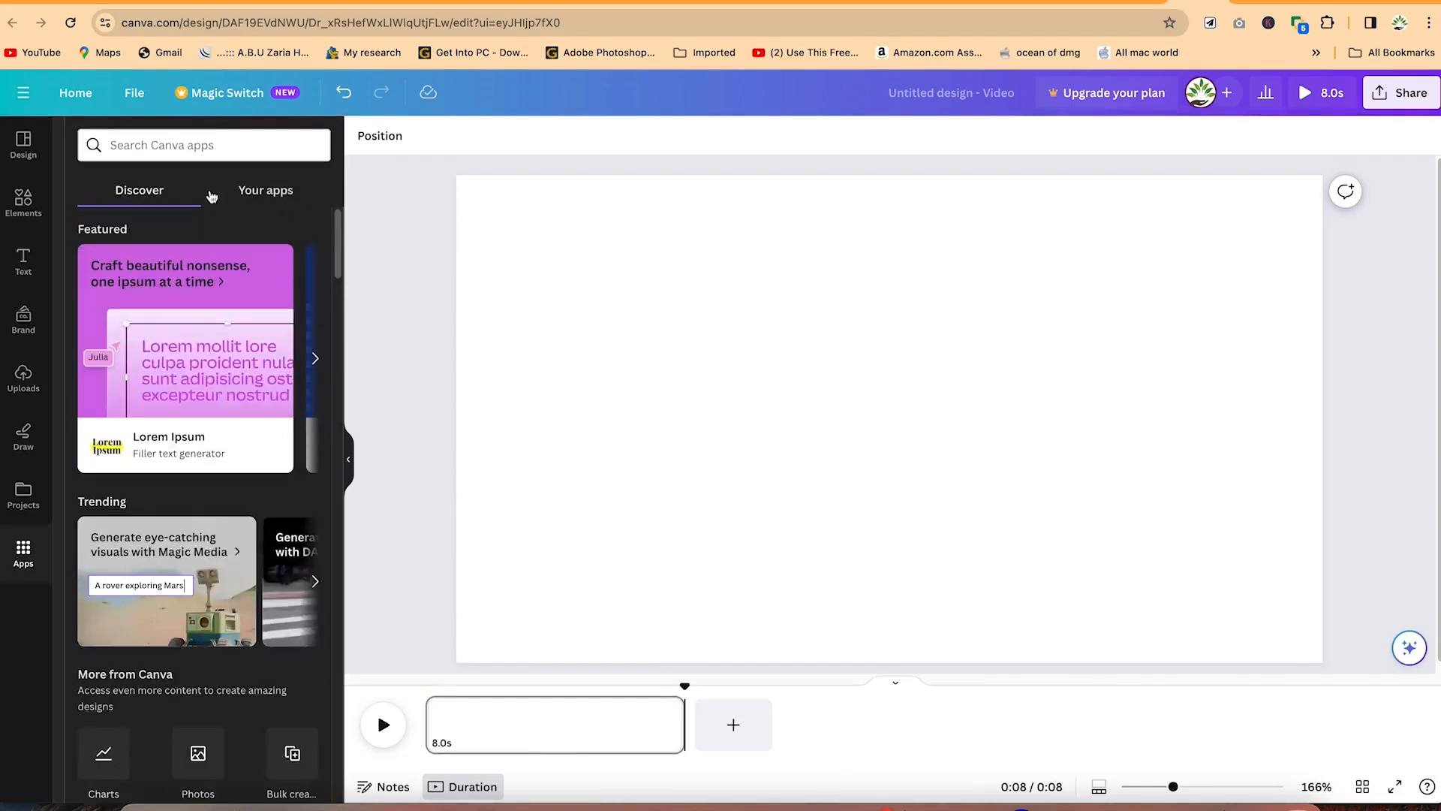
Step: Return to the Canva home page, open its desktop app page and download Canva for Mac
click(349, 461)
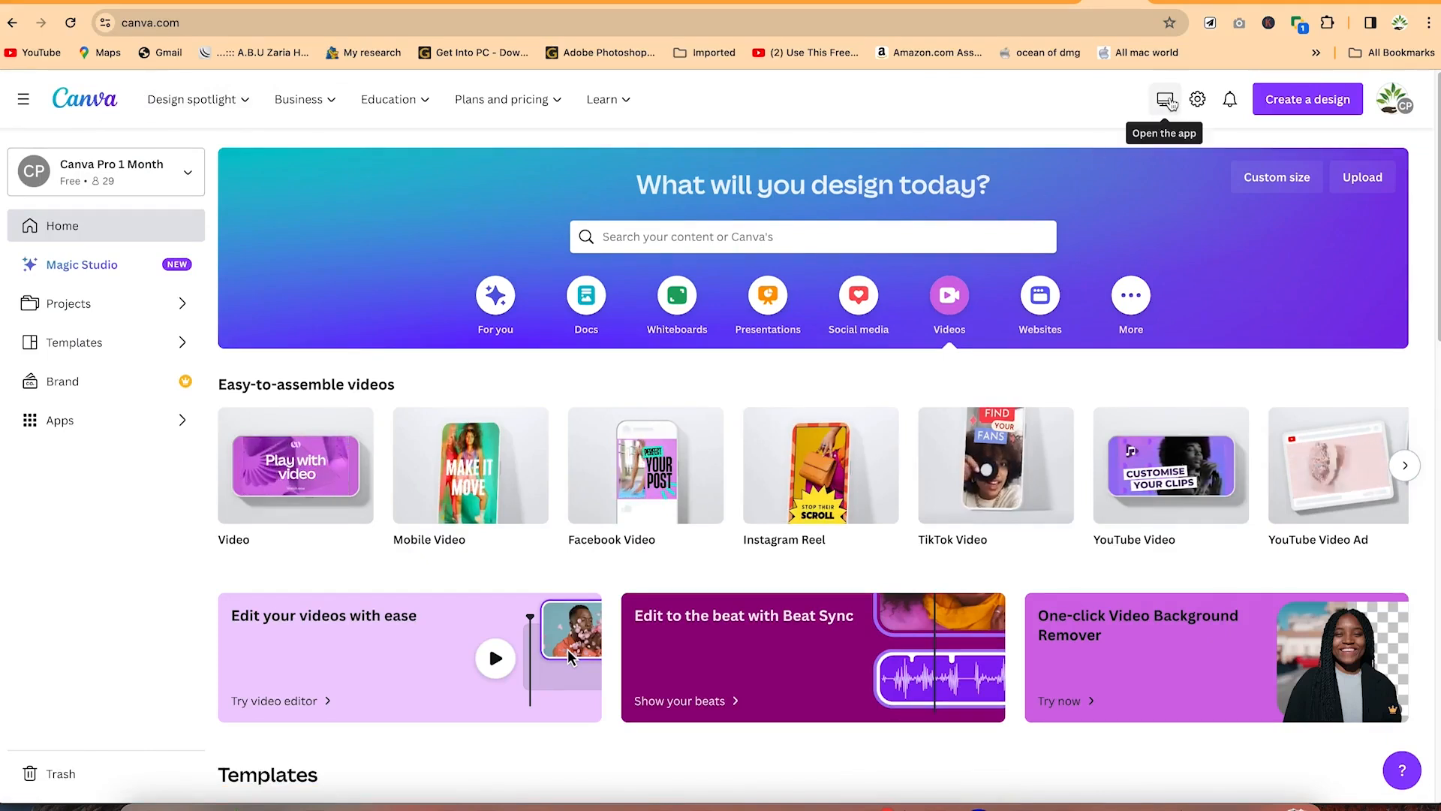
click(1166, 99)
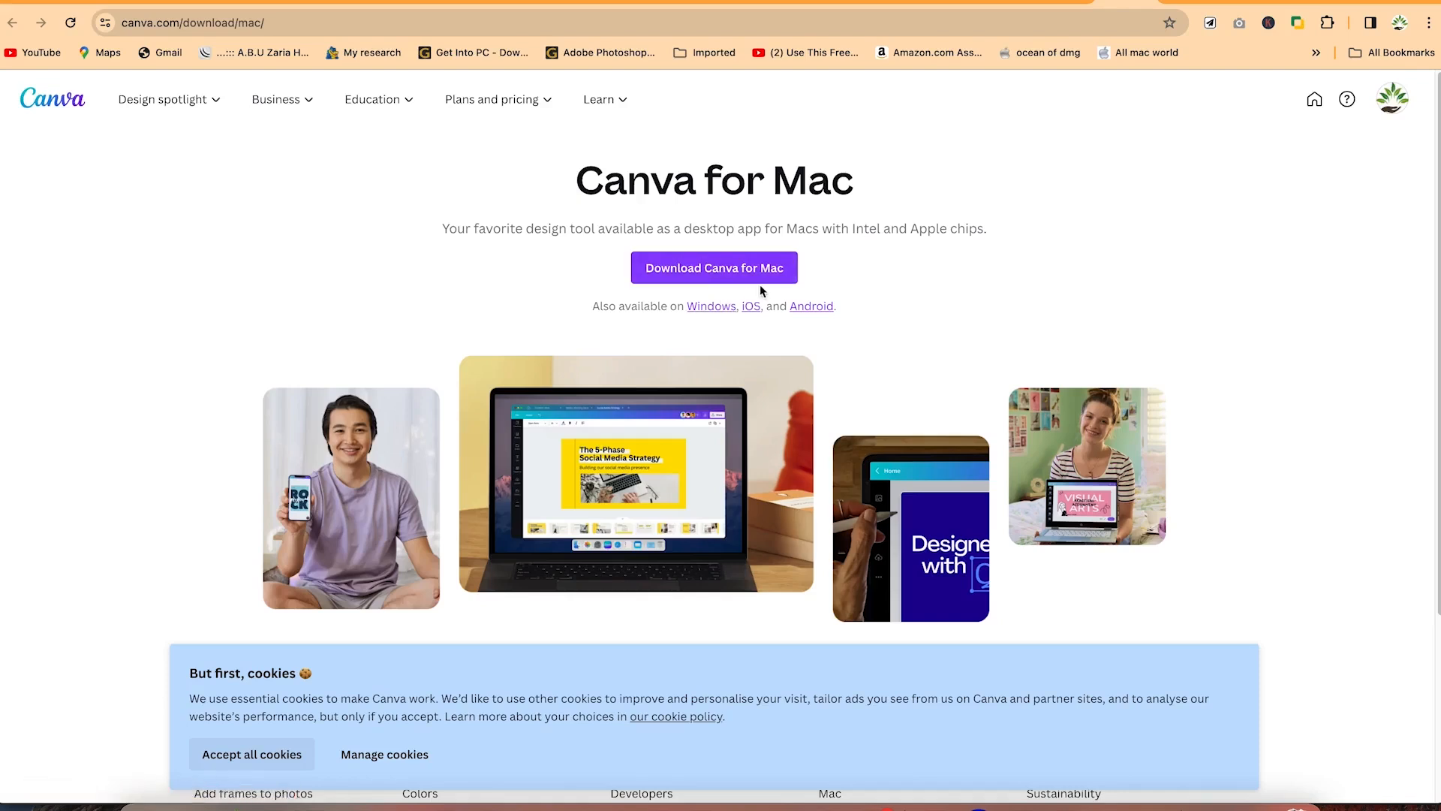
click(719, 282)
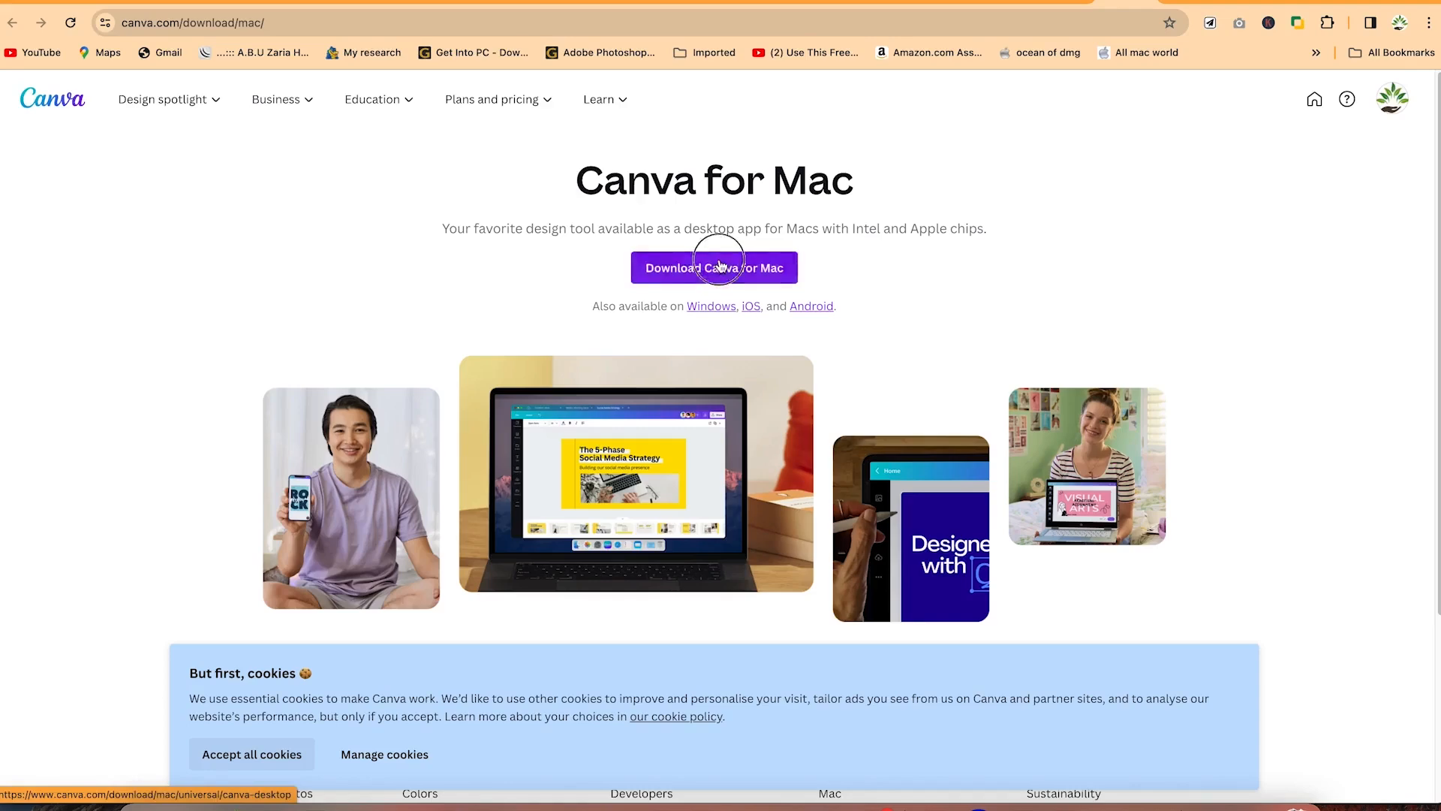
Step: Pause the Canva installer download, look in Finder's Downloads folder and return to the browser
click(1342, 23)
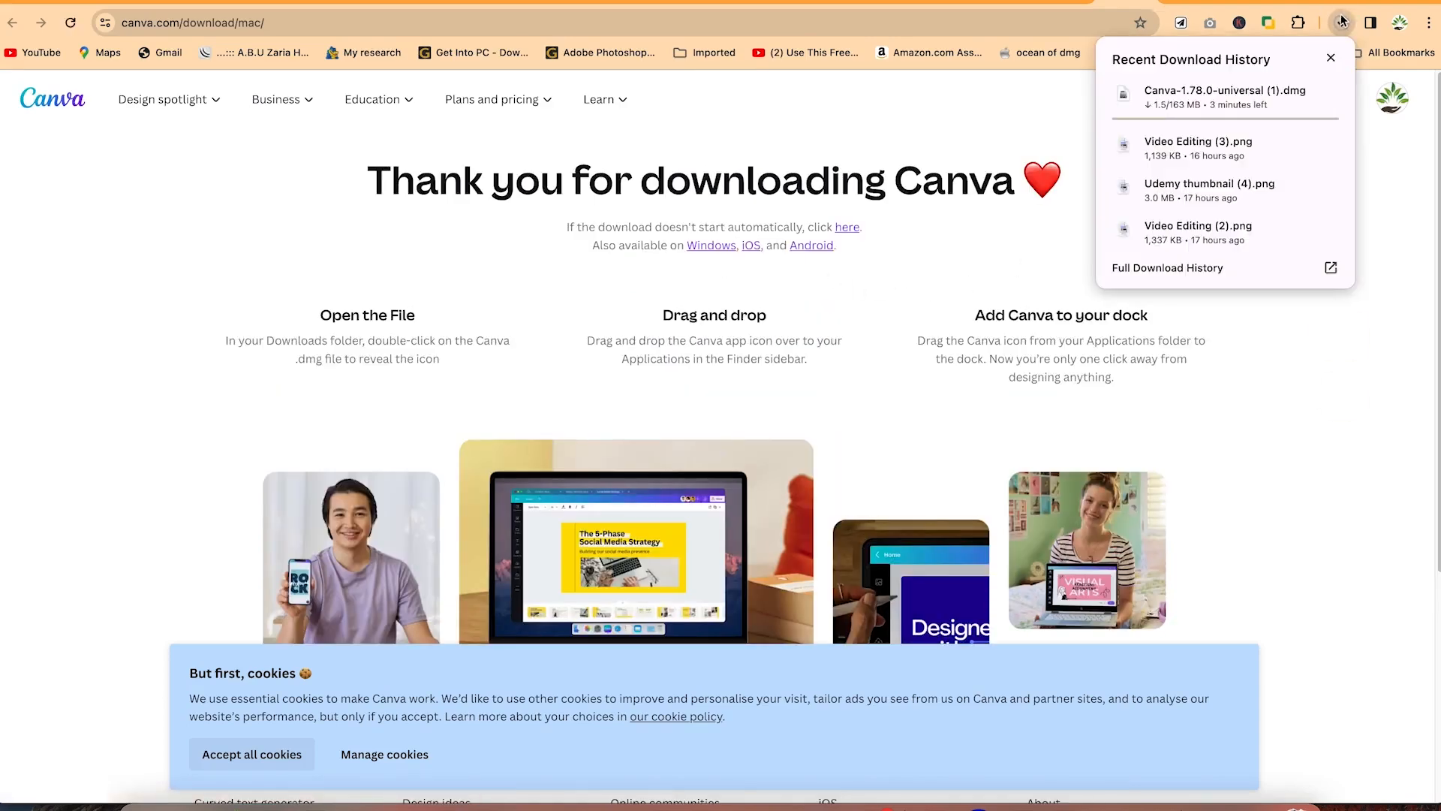
click(1299, 96)
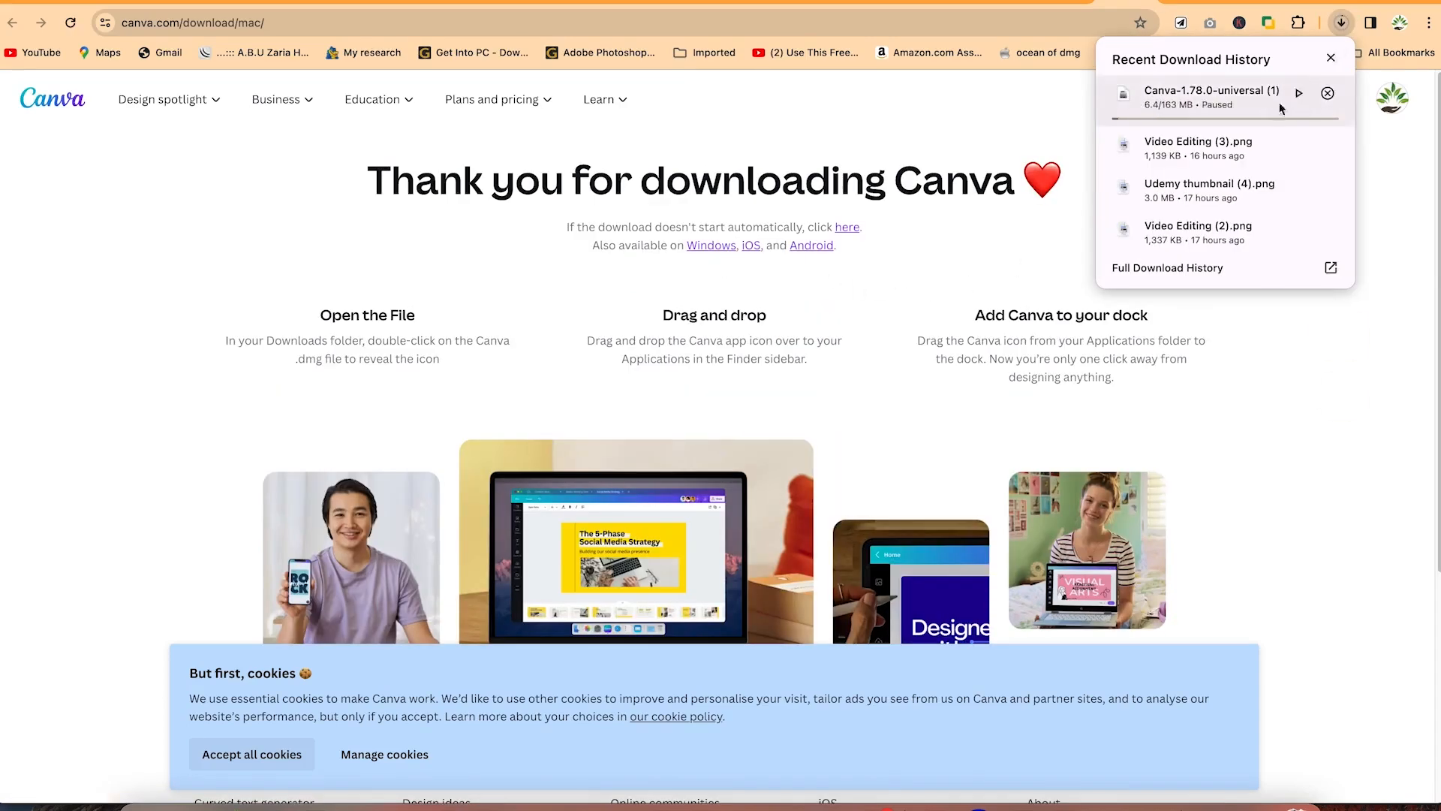
click(140, 806)
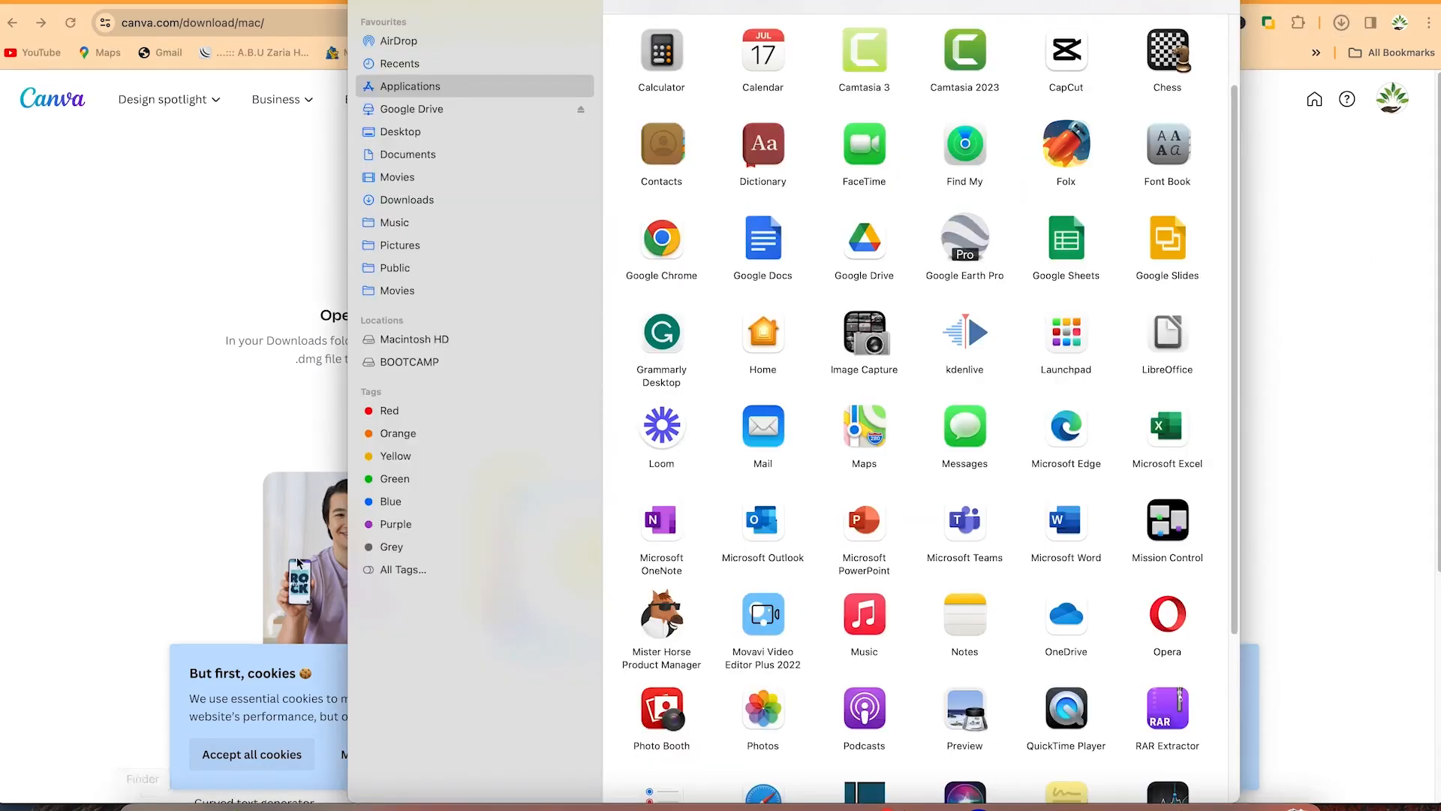
click(409, 199)
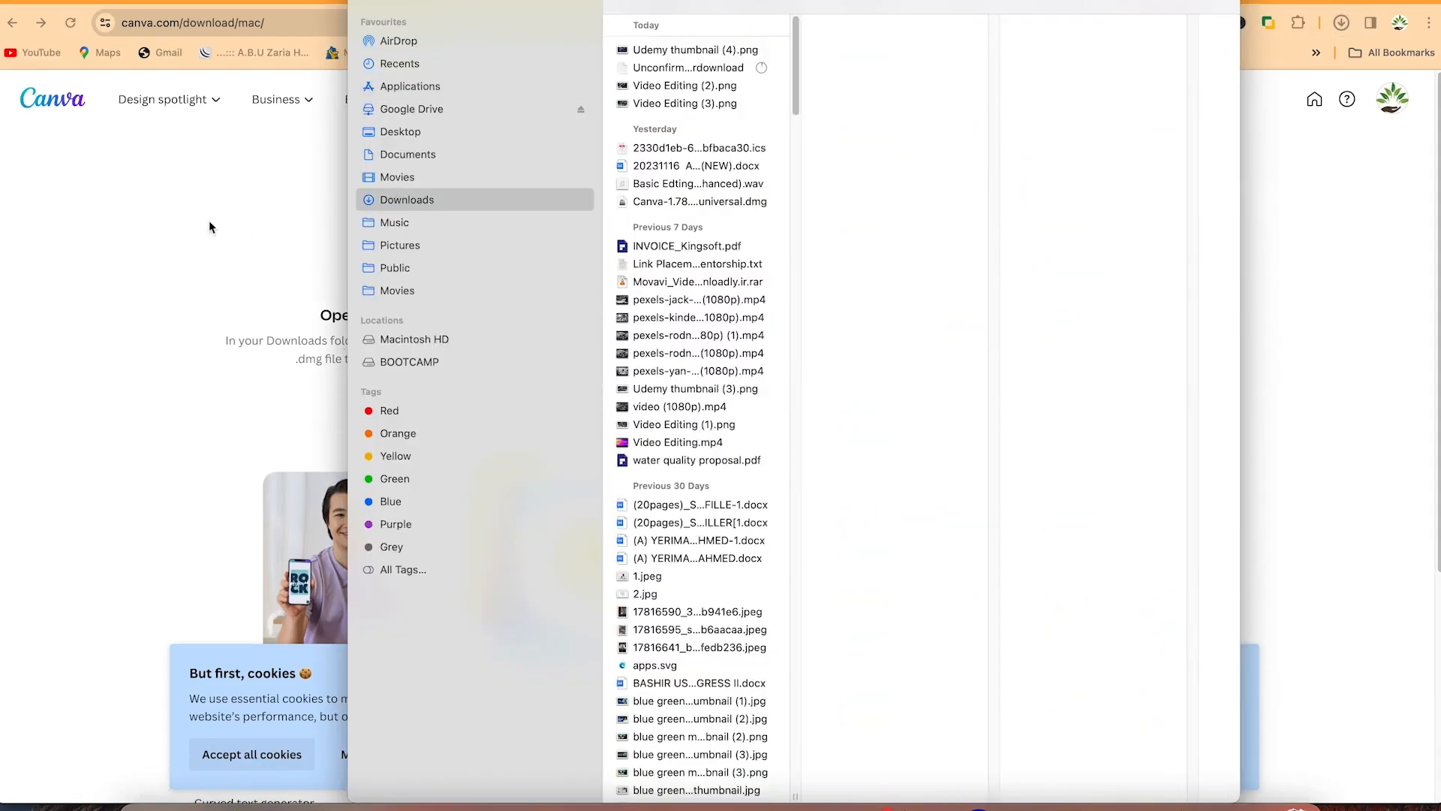
click(204, 219)
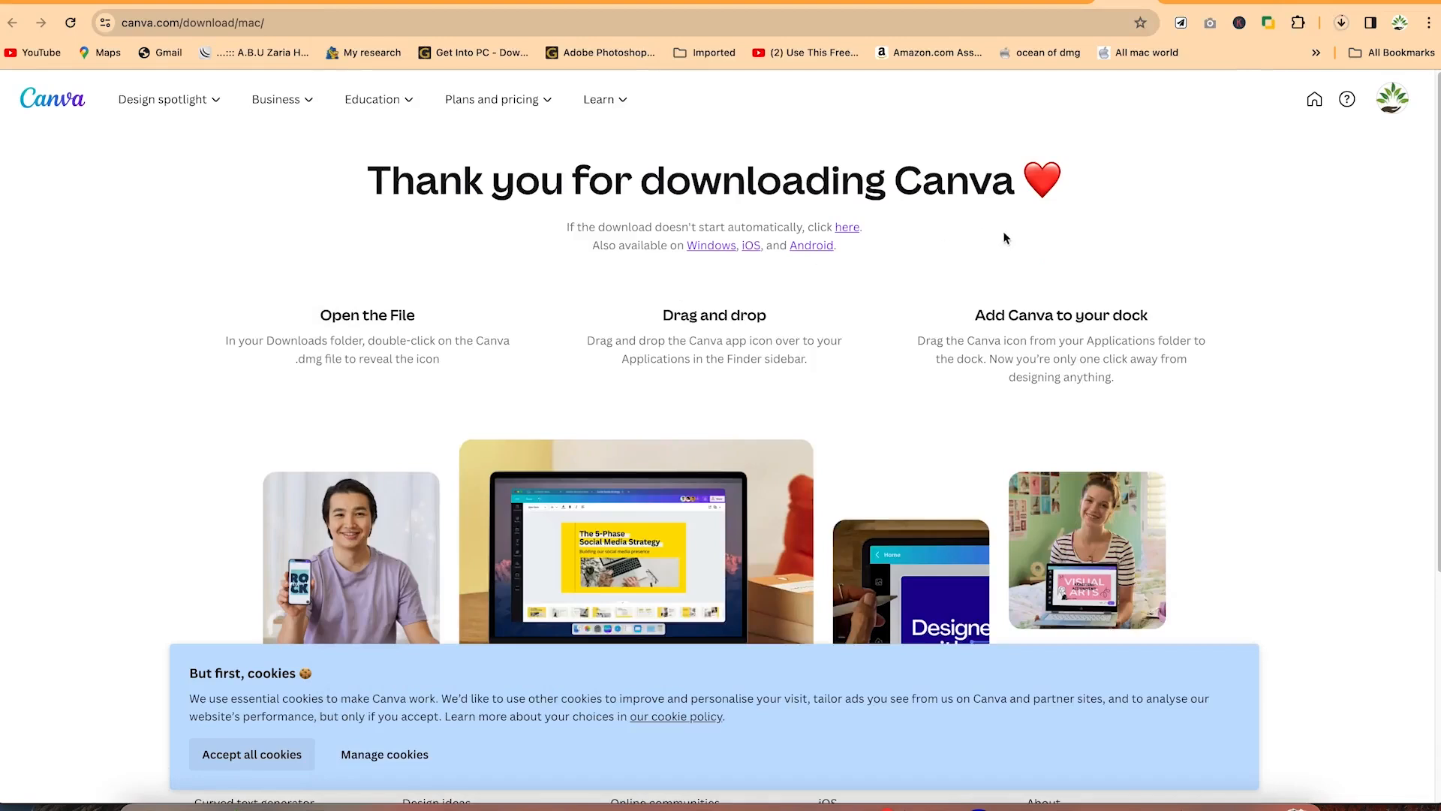
Step: Open the downloaded Canva-1.78.0-universal (1).dmg from its folder and copy Canva into Applications
click(1341, 21)
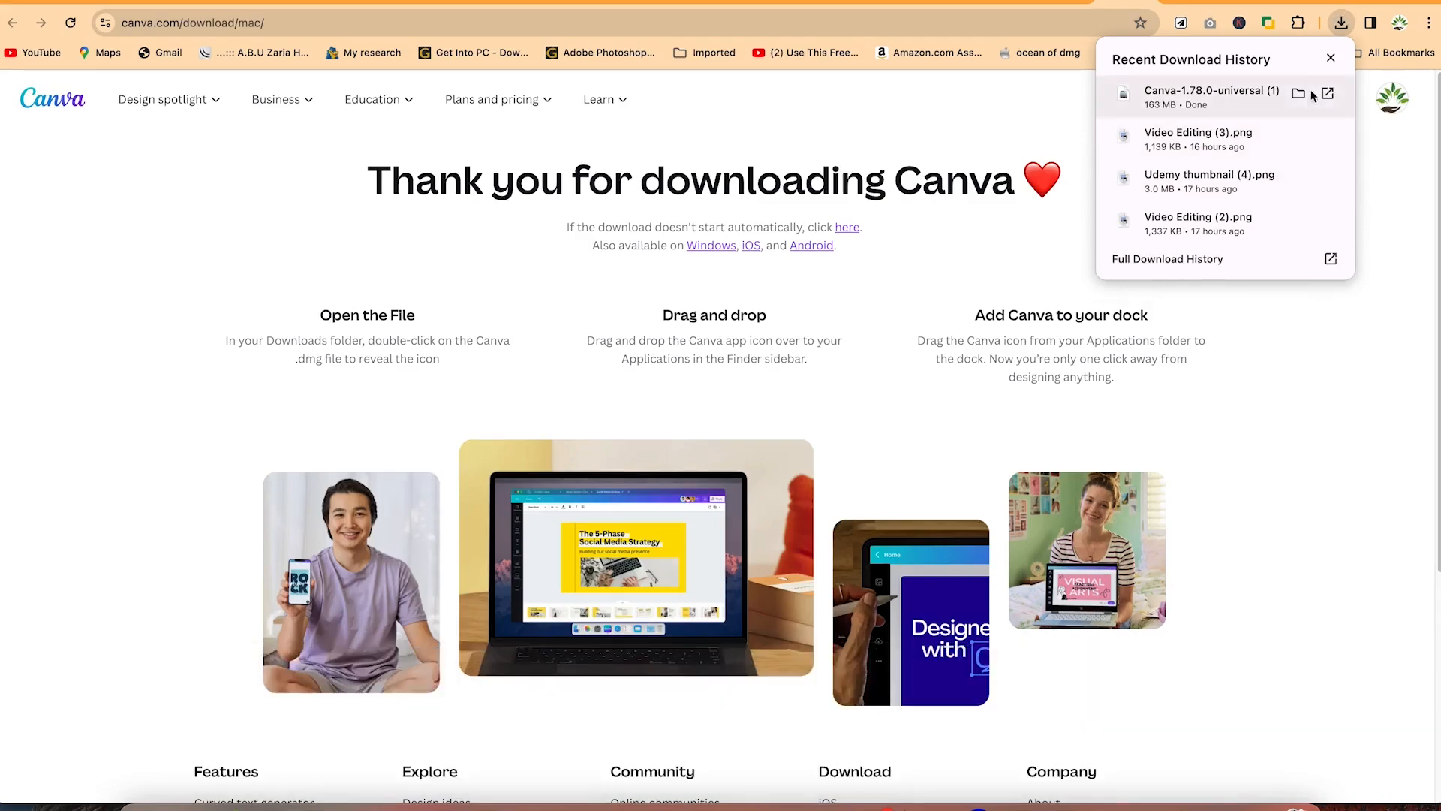
click(1298, 94)
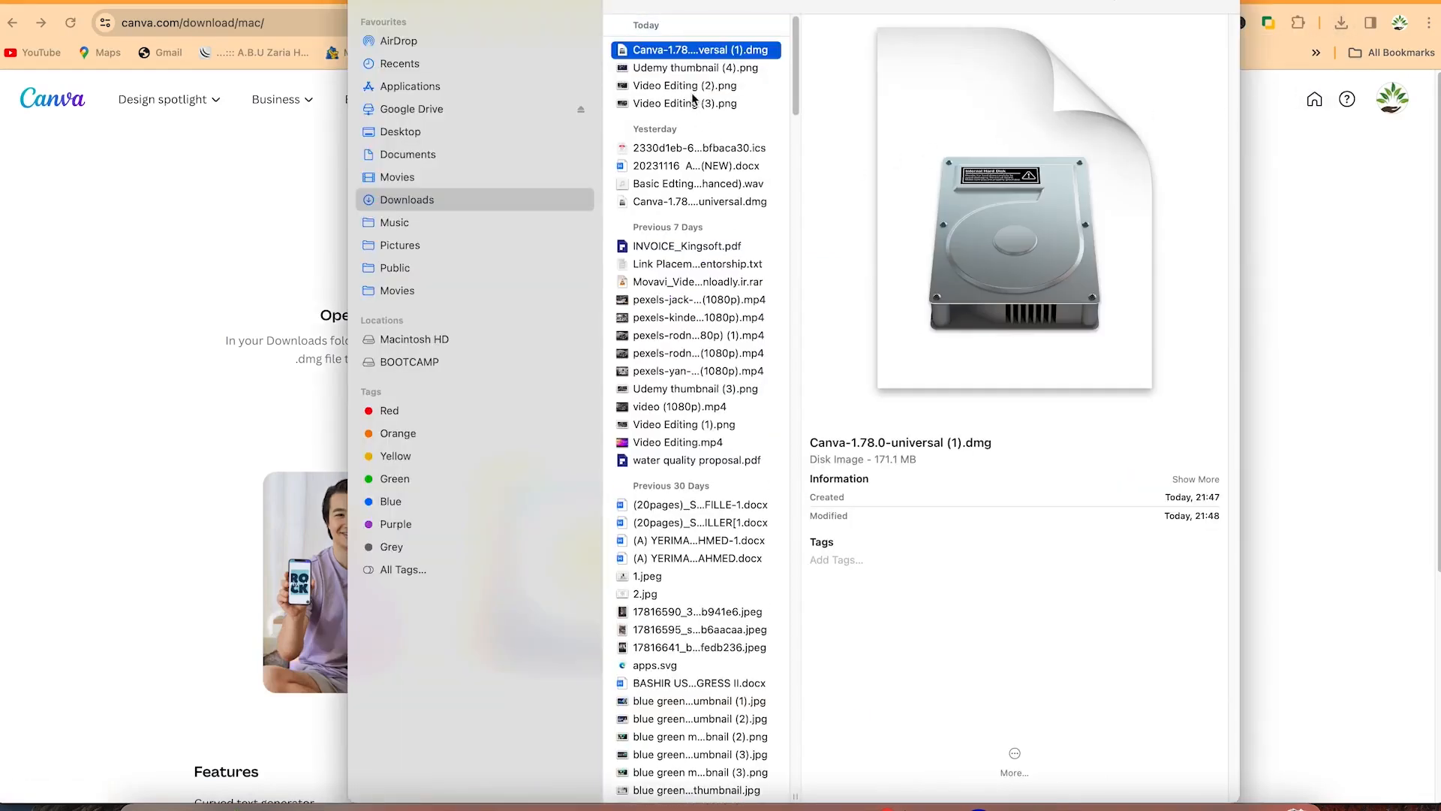
double_click(675, 51)
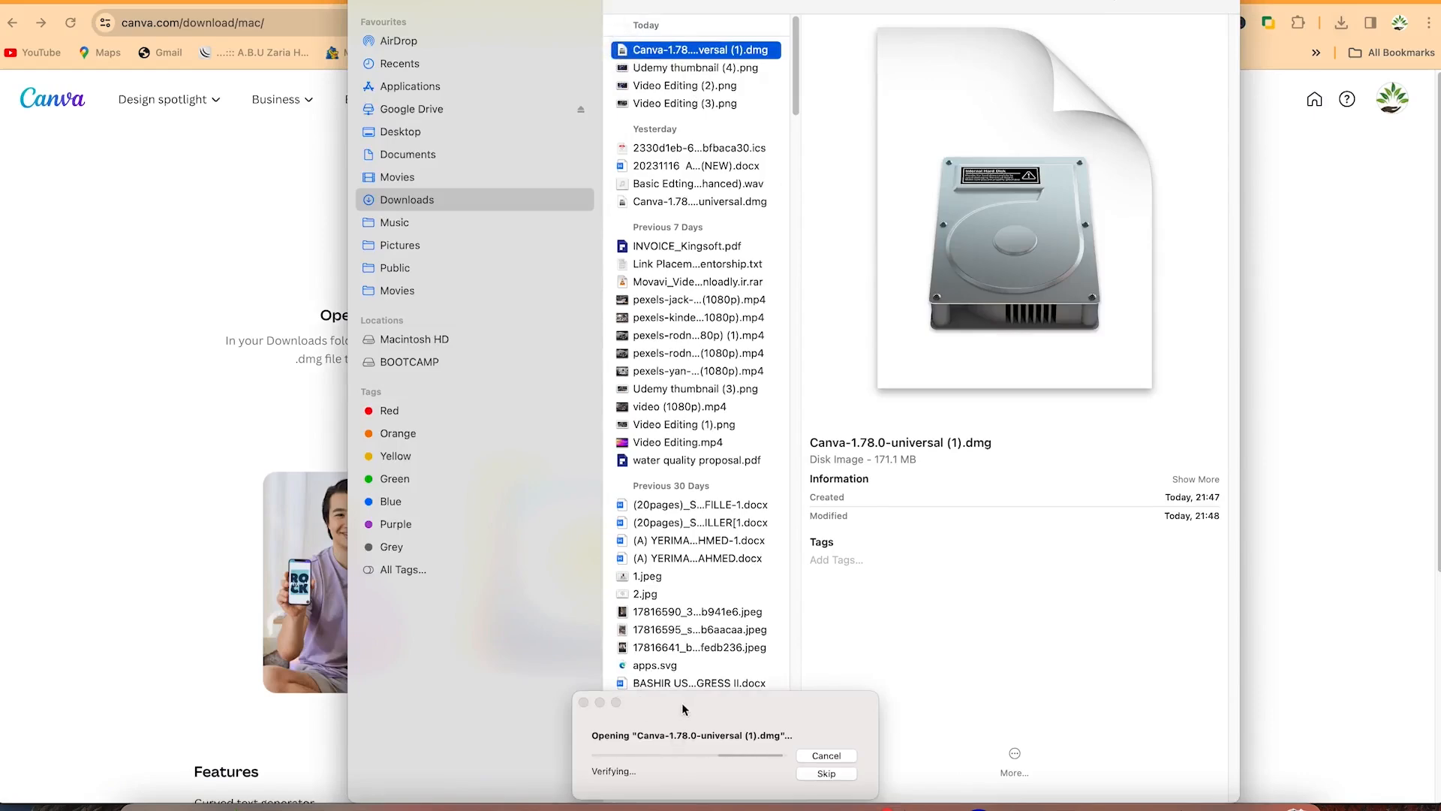
drag(684, 708, 713, 276)
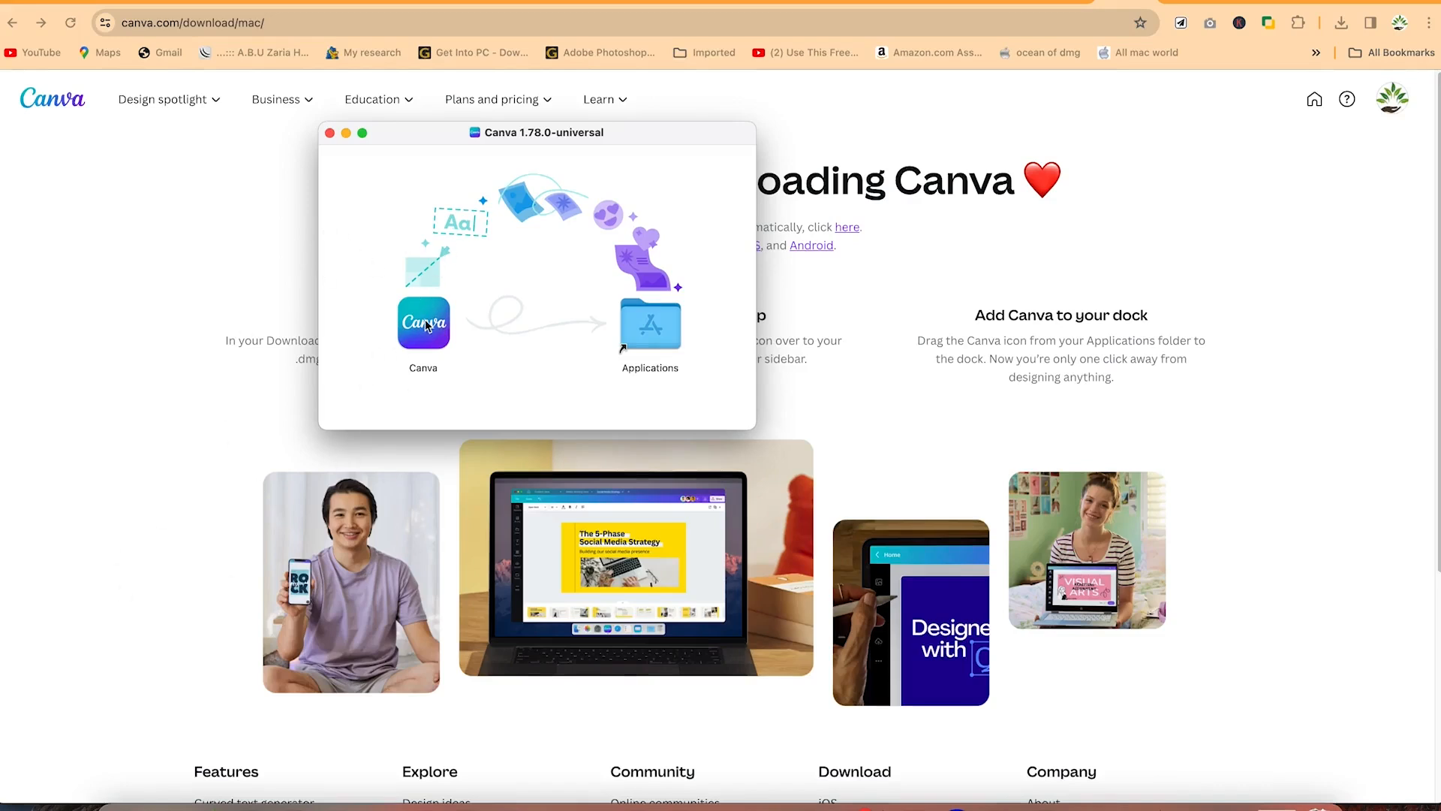
drag(424, 330, 658, 332)
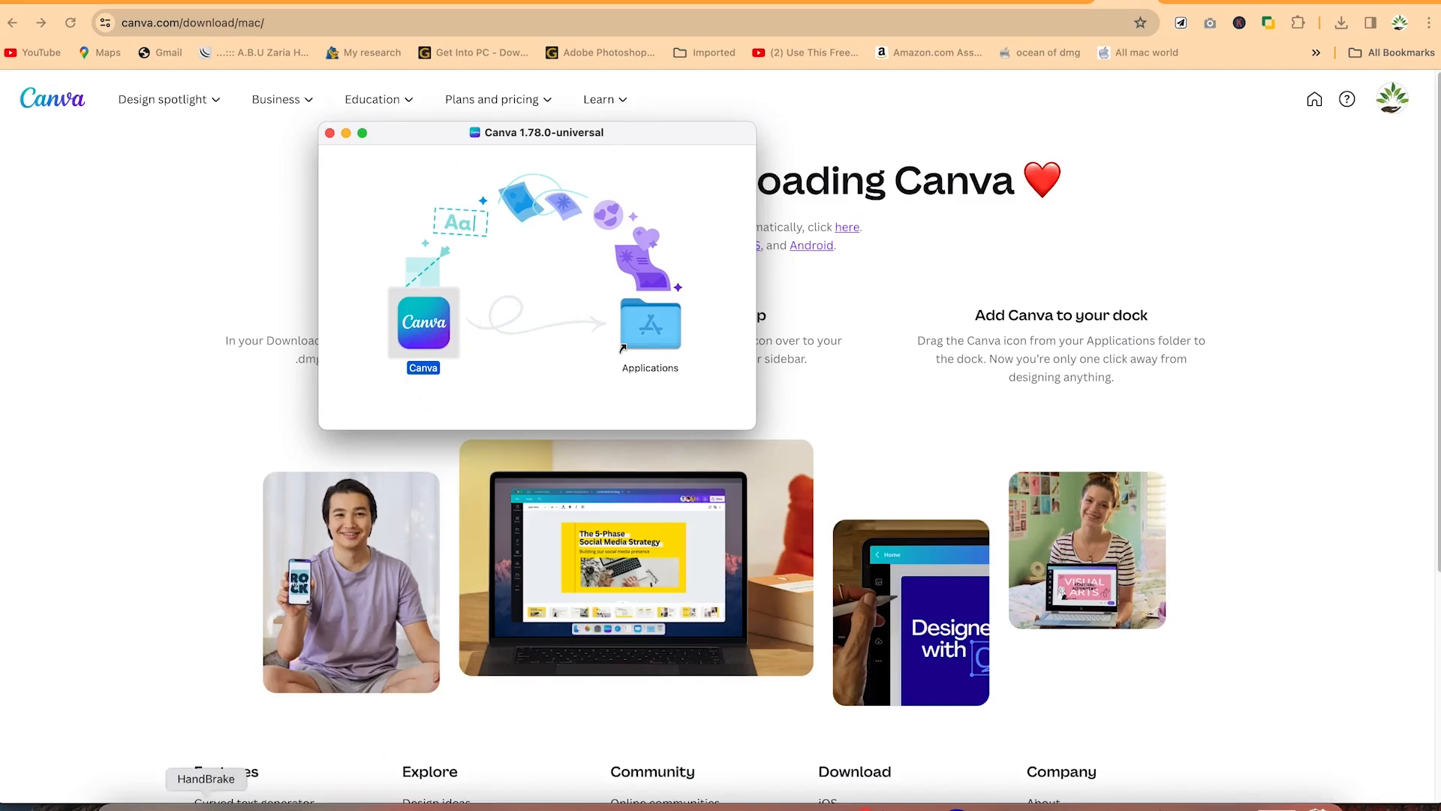
Step: Launch the installed Canva desktop app, close the installer window and allow the app to open
click(161, 806)
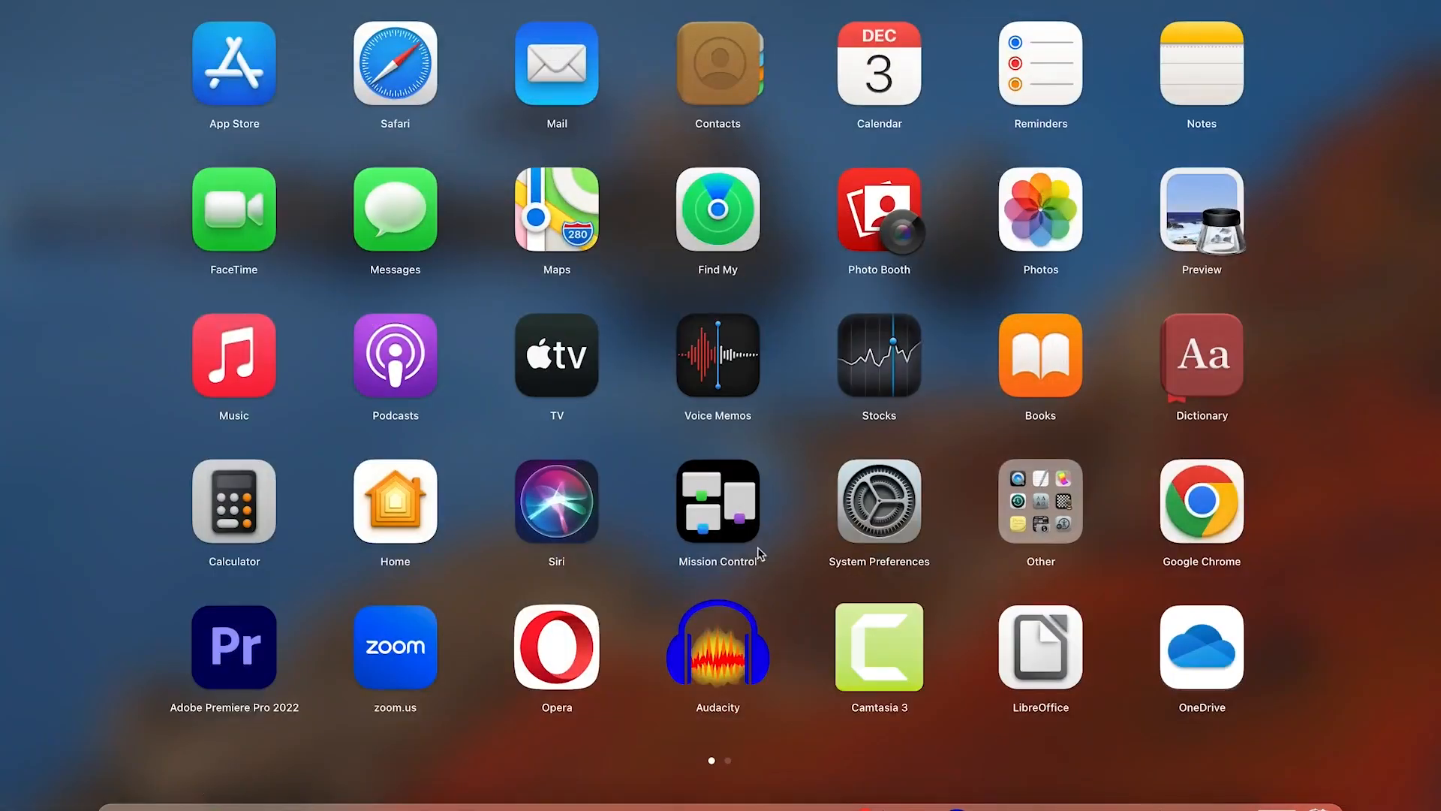
text(c)
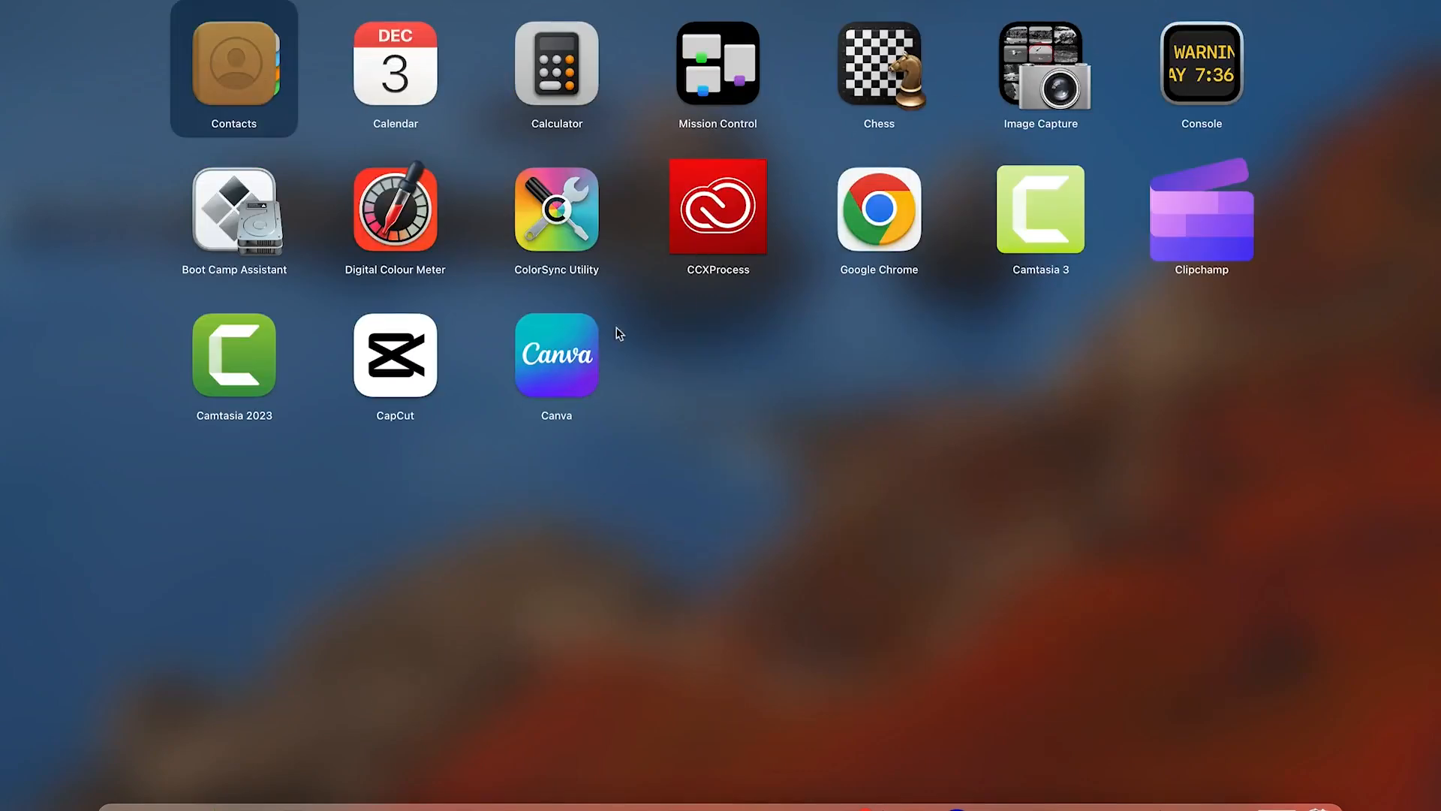
click(550, 353)
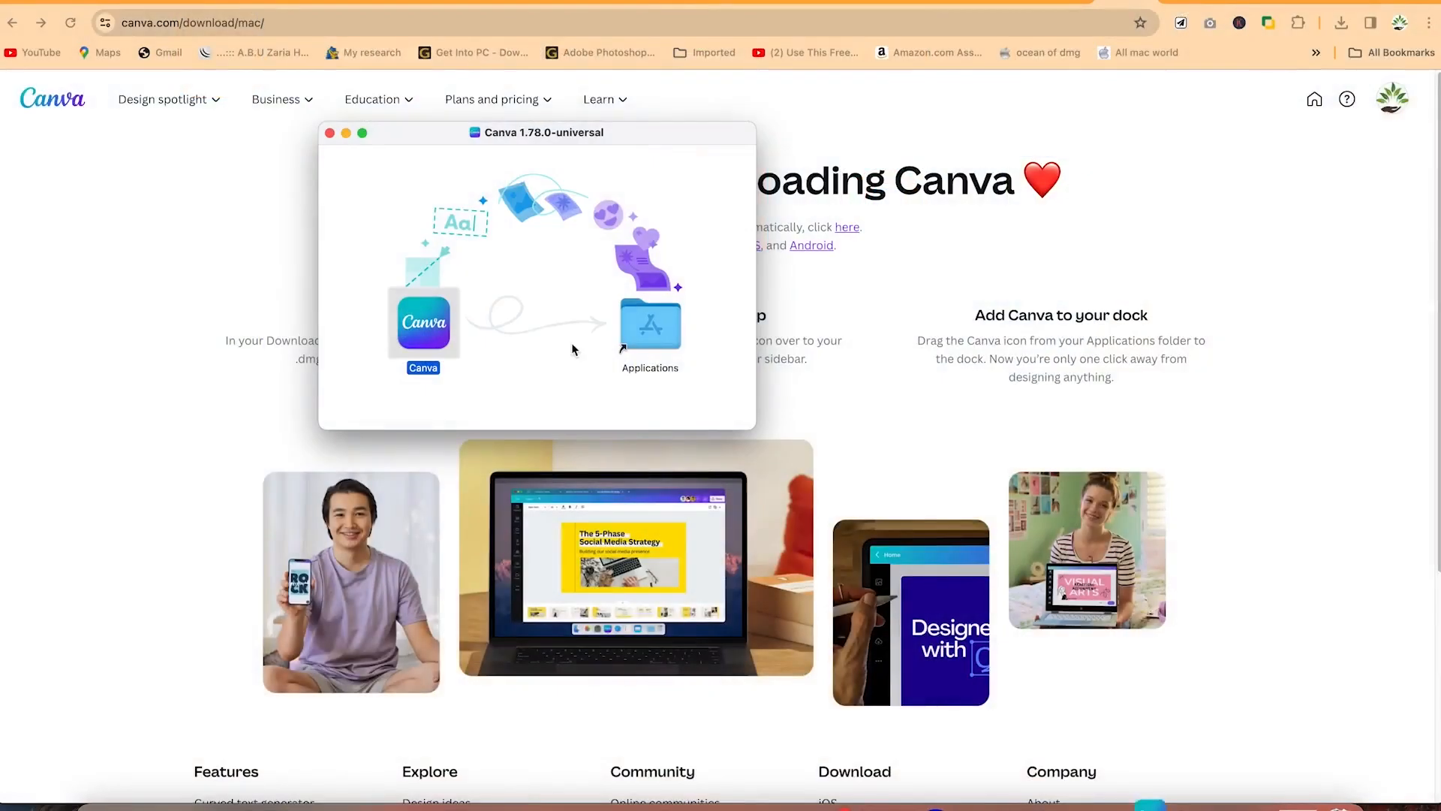
click(329, 133)
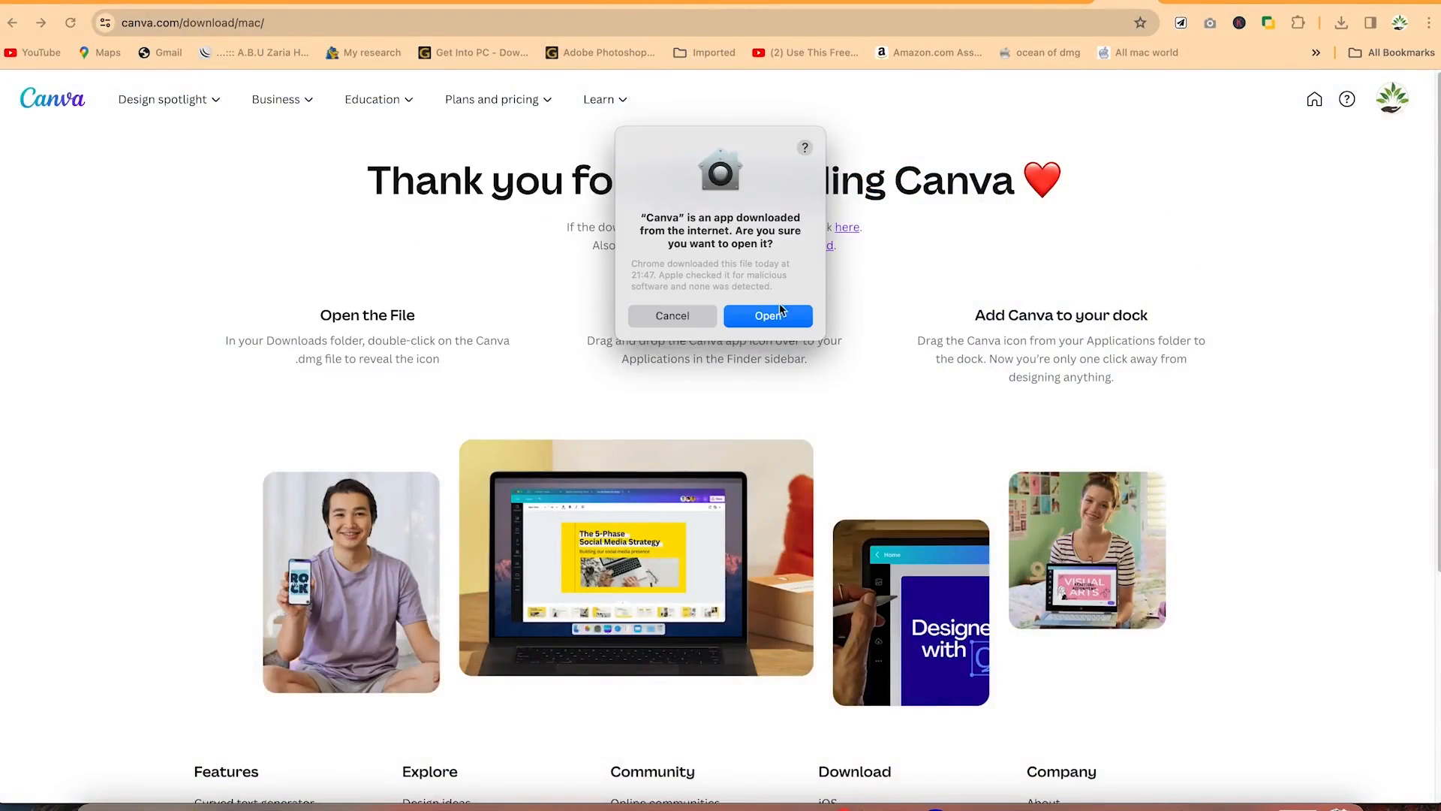
click(779, 315)
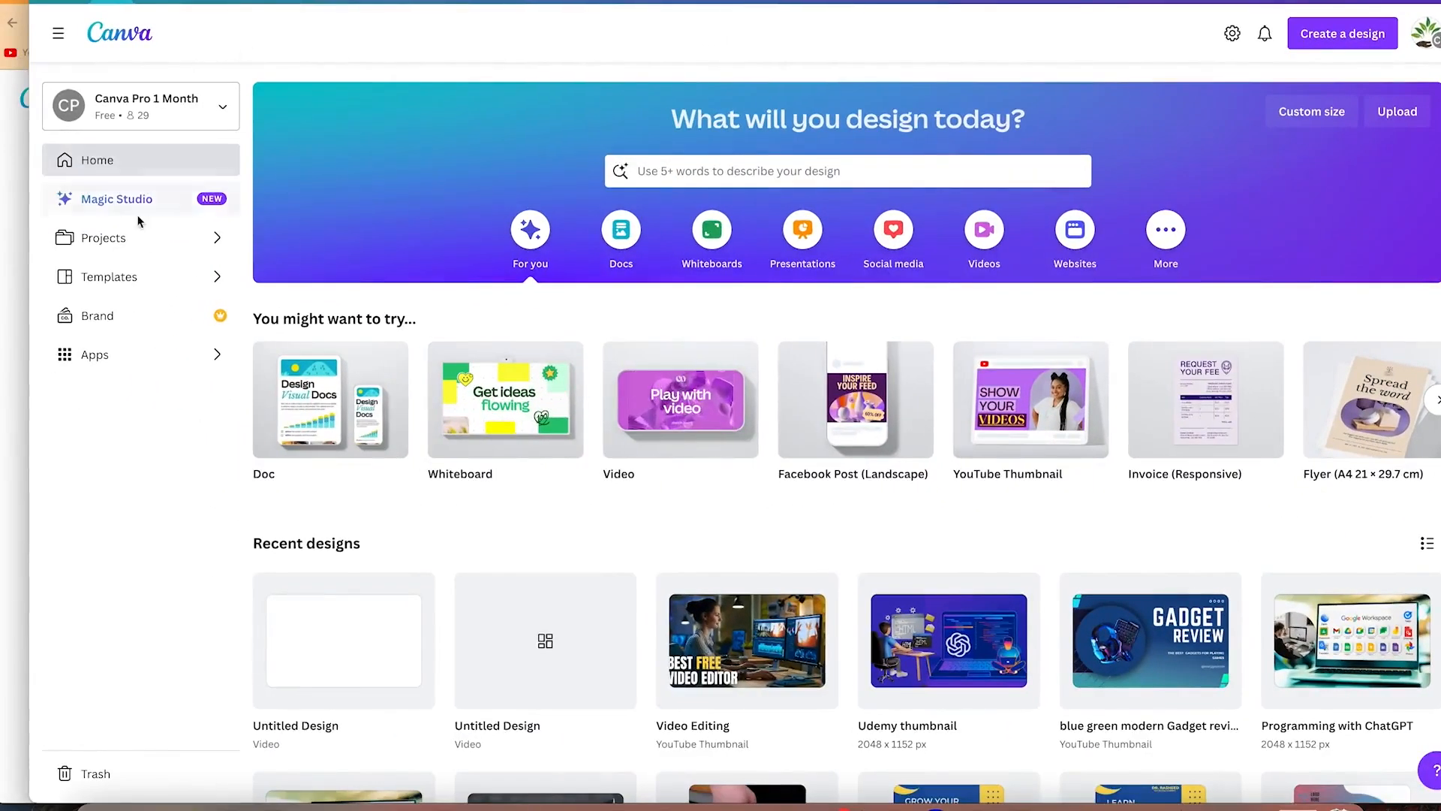
Step: Browse the Templates page with its categories and recommended design types, and return to the home page
click(130, 275)
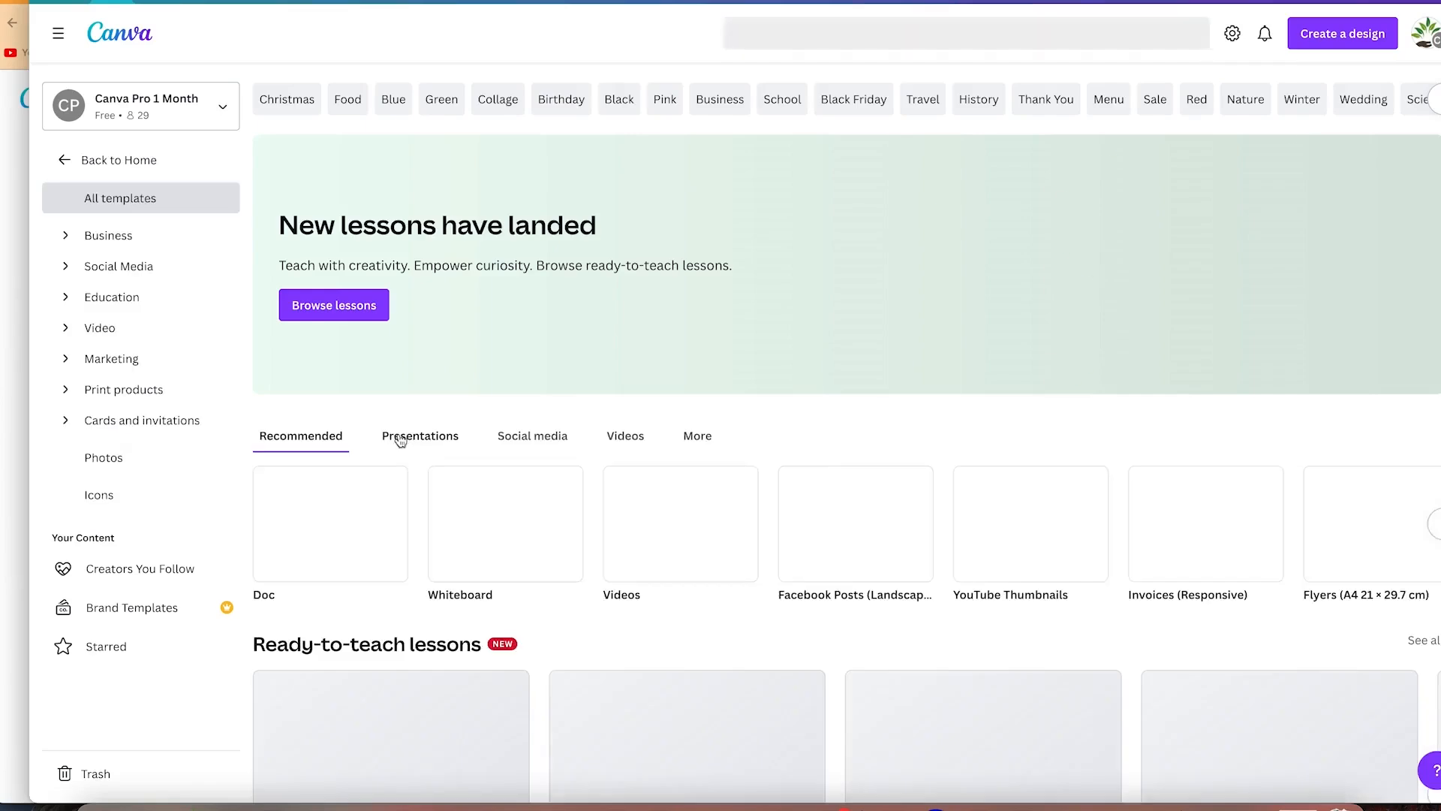
scroll(458, 525, down, 5)
scroll(478, 539, up, 5)
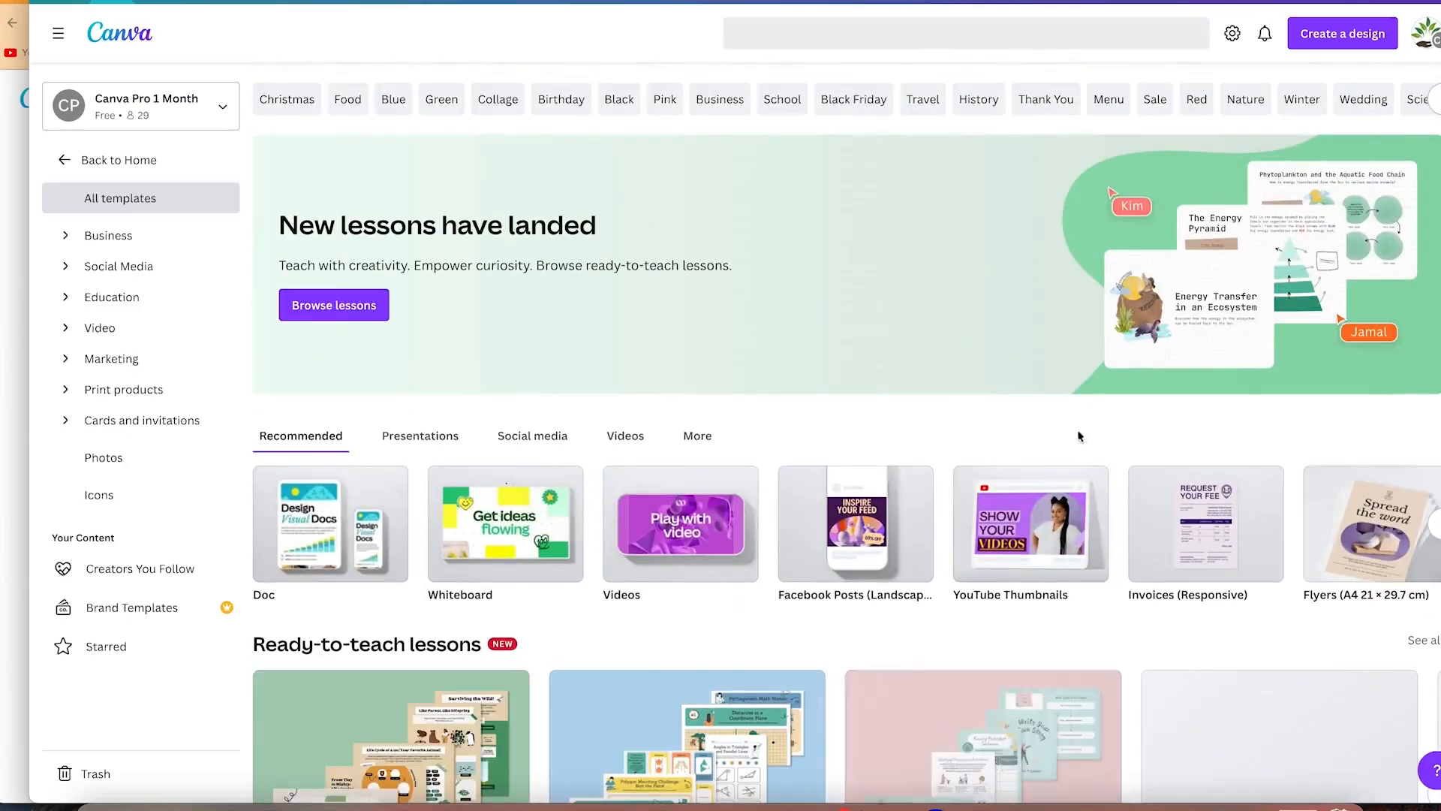
click(1435, 523)
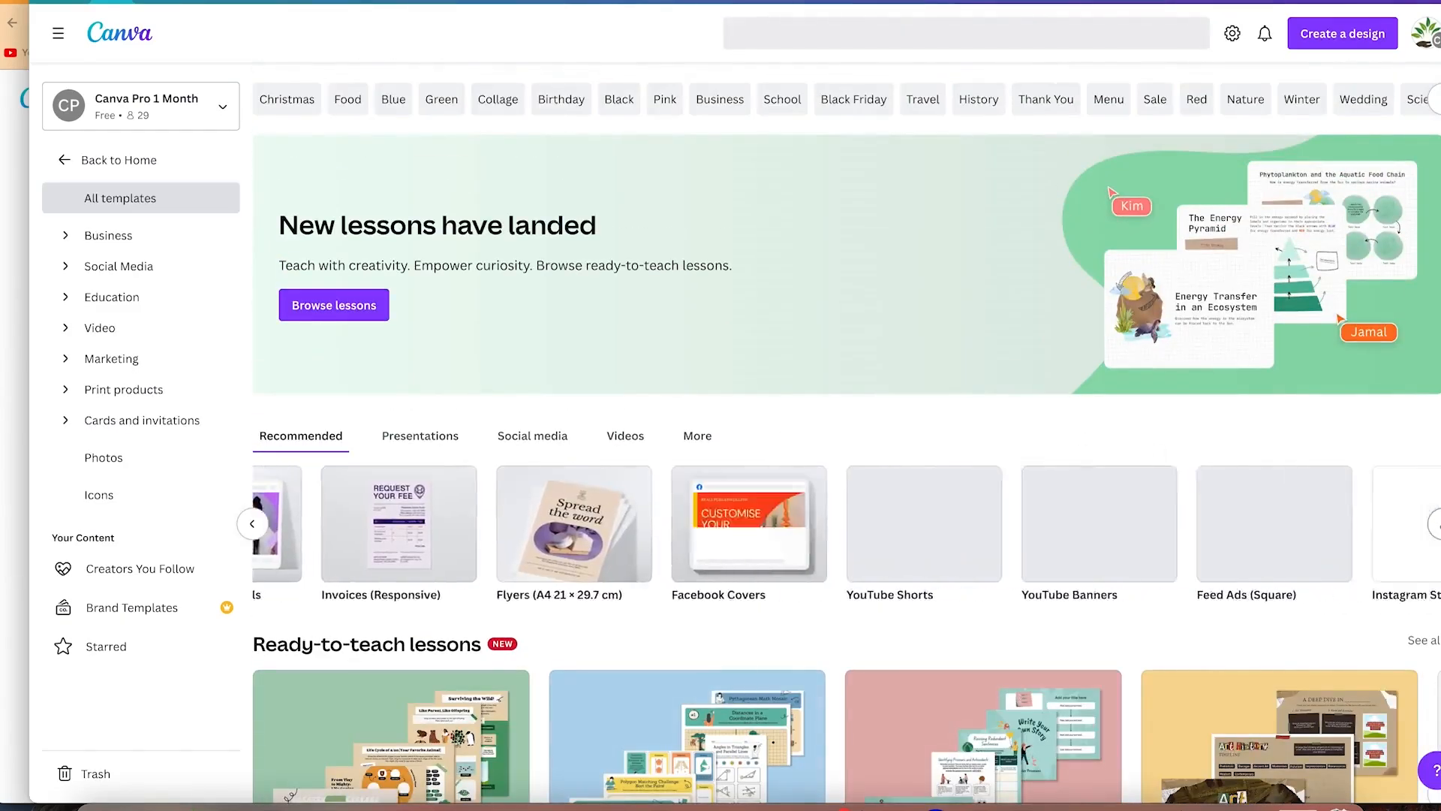
scroll(633, 553, down, 5)
scroll(634, 553, up, 5)
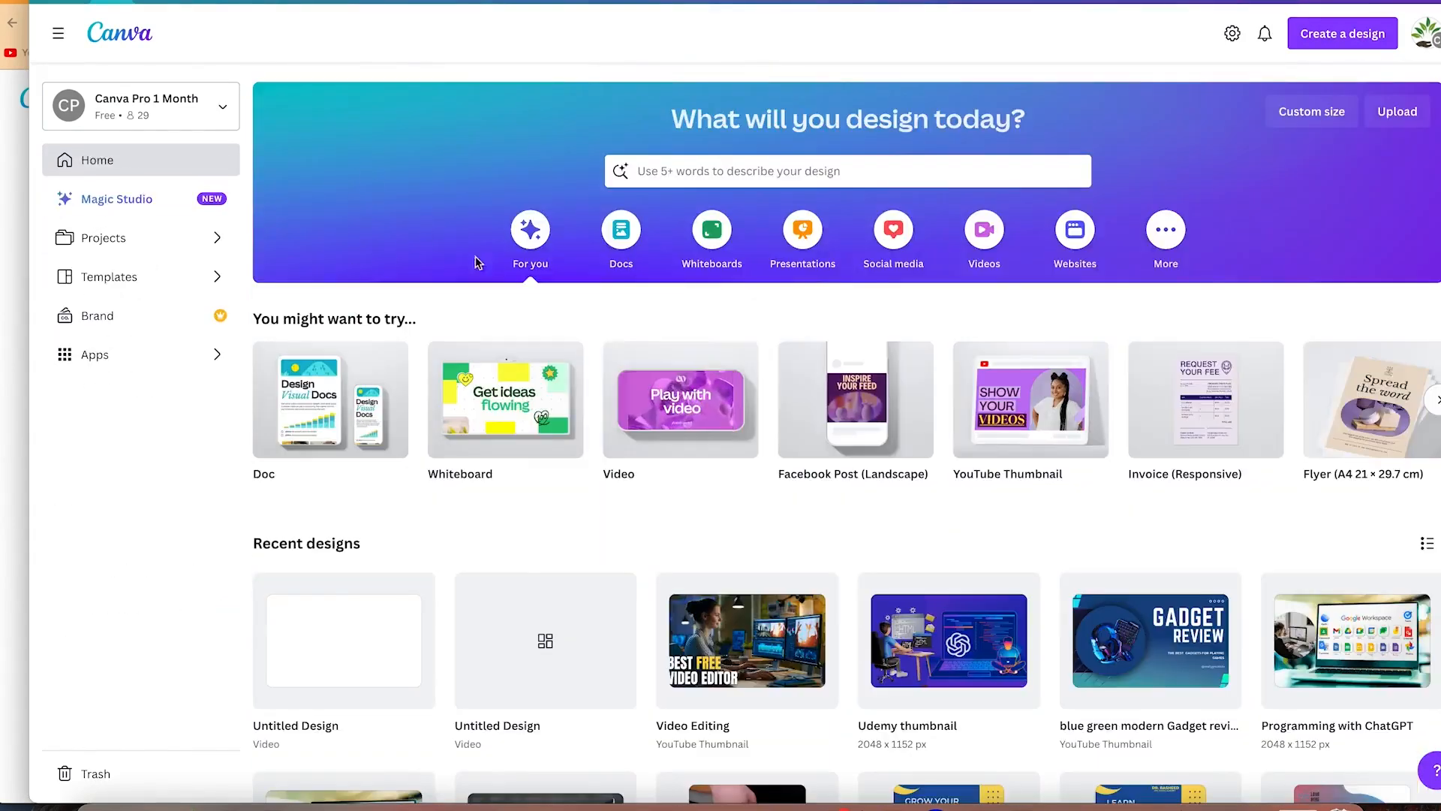
Step: Browse the video formats and the mobile and Facebook video templates, and create a blank Video design
click(983, 230)
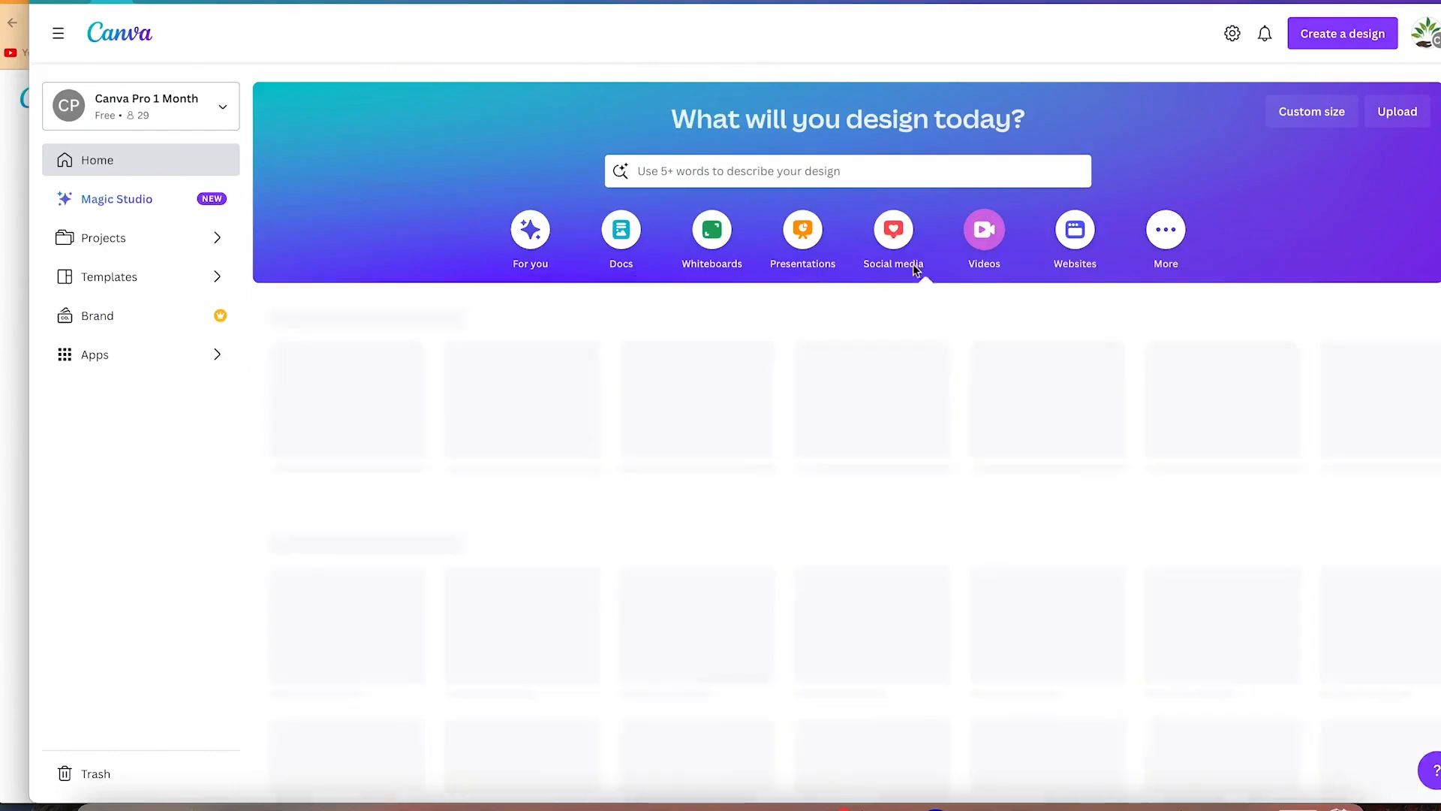
scroll(535, 471, down, 1)
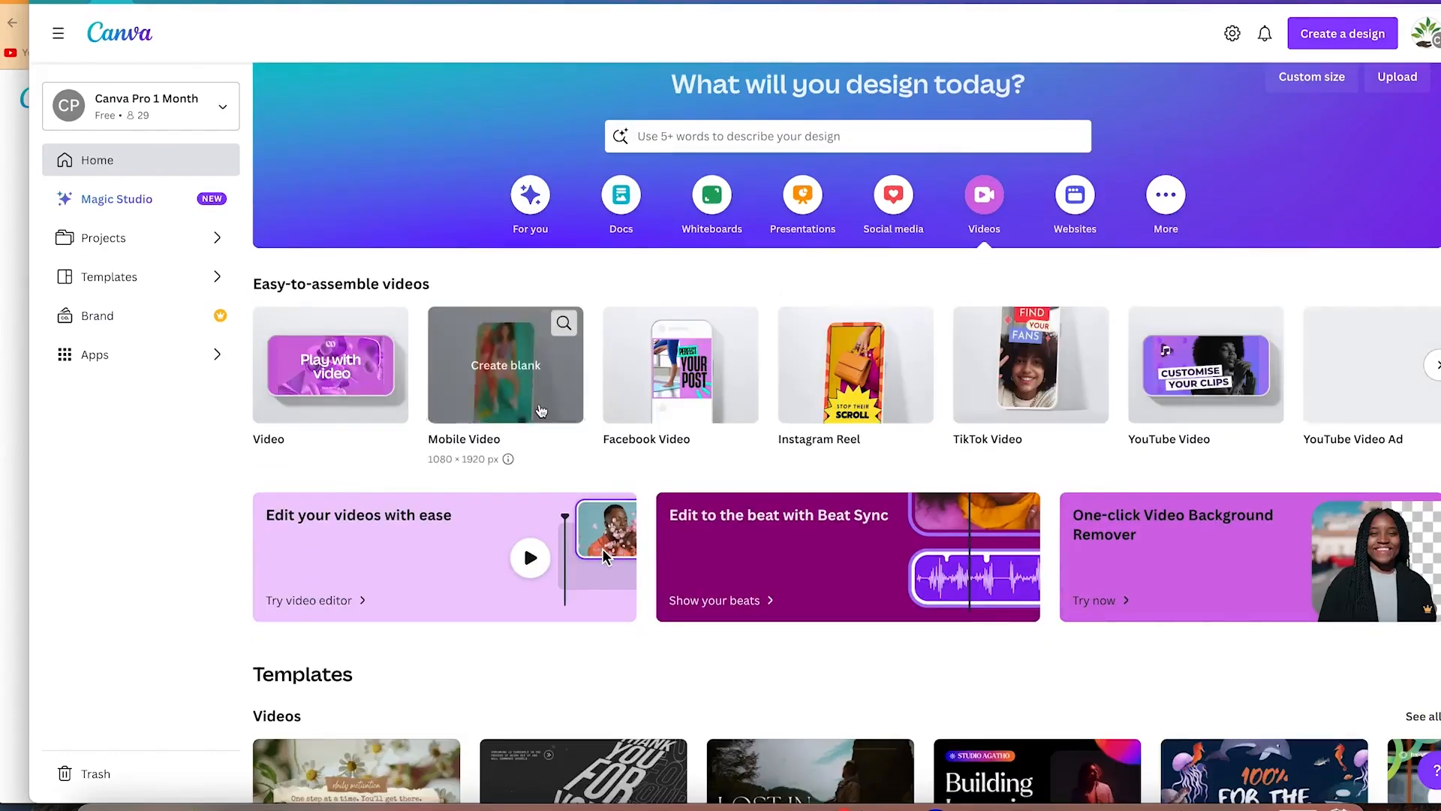
scroll(547, 422, down, 8)
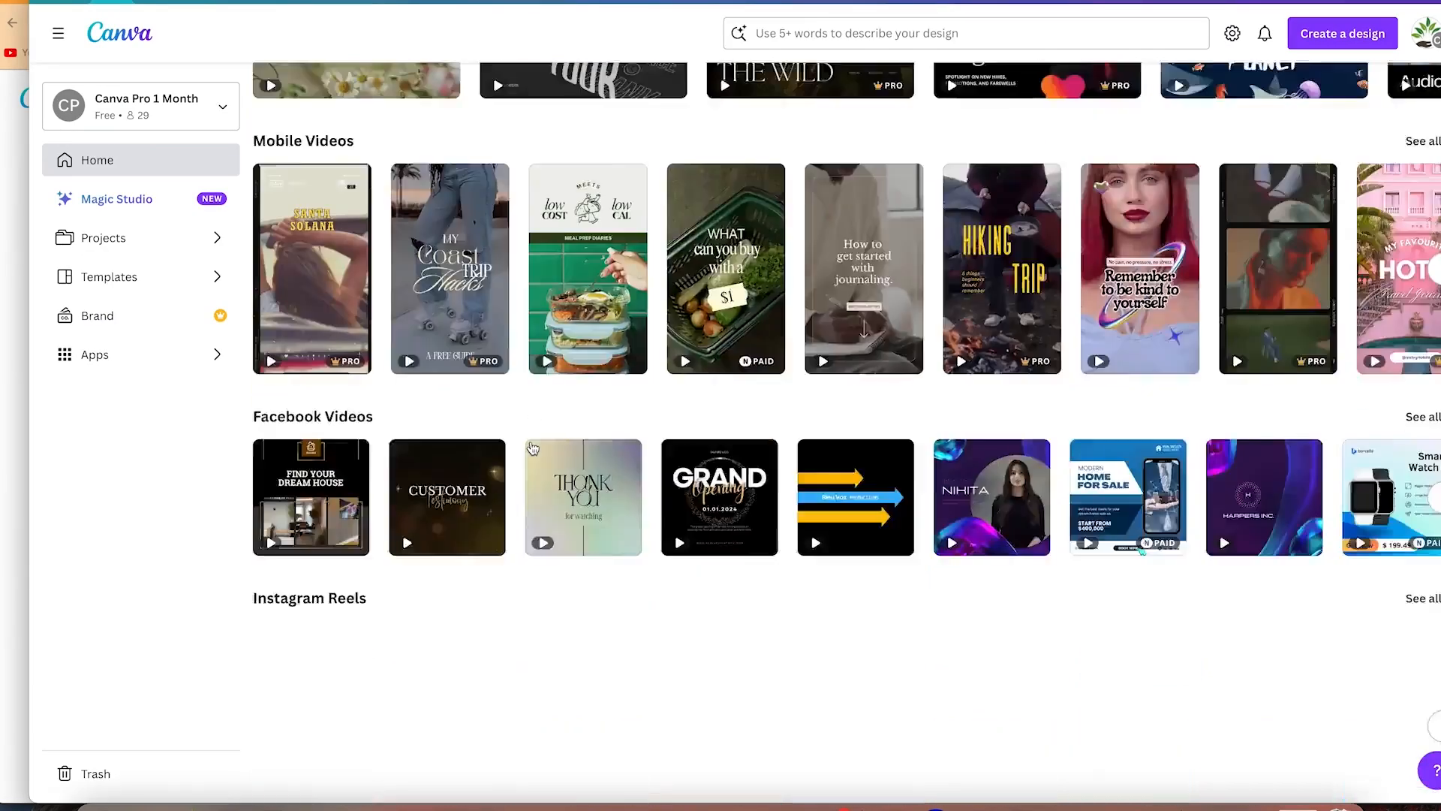
scroll(532, 448, up, 8)
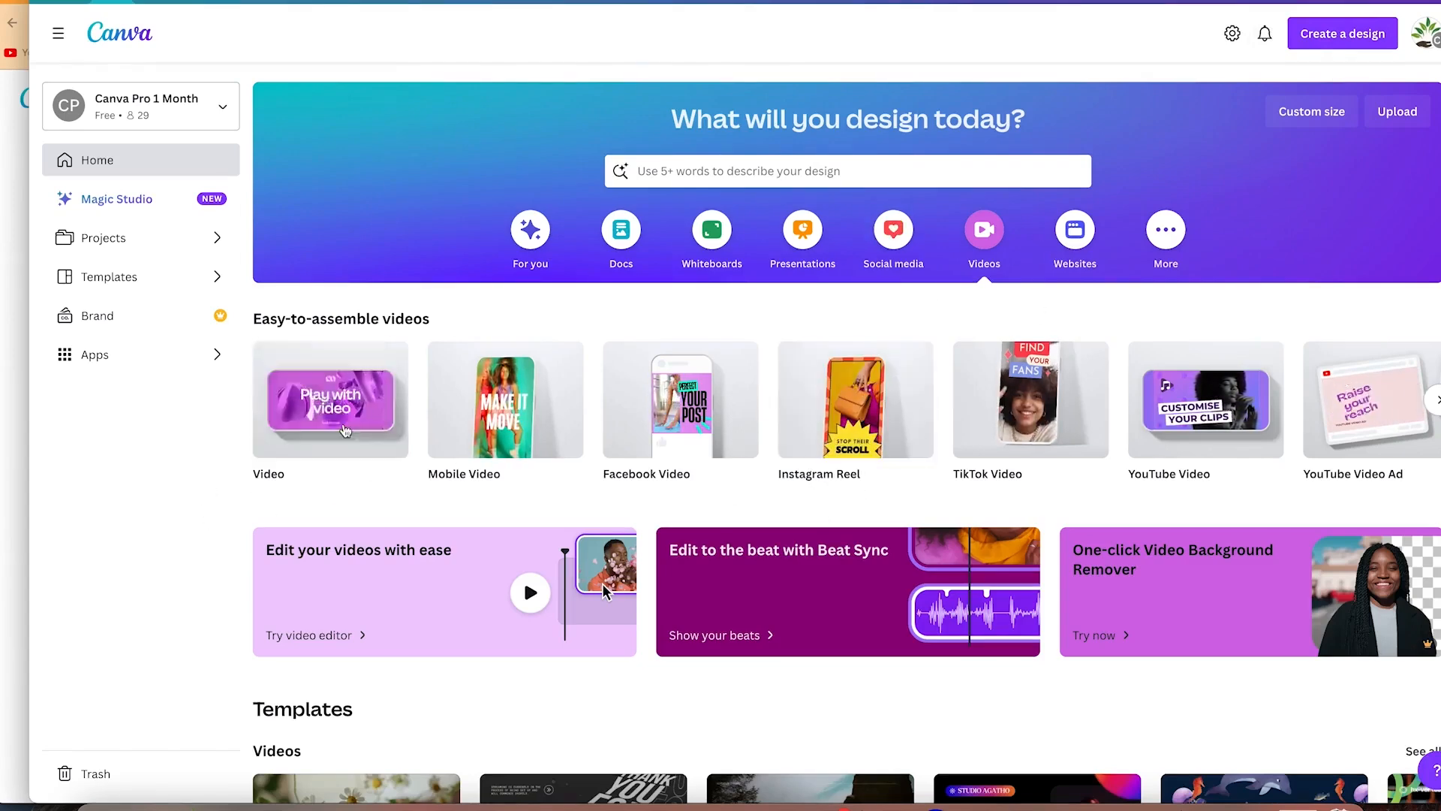
click(346, 430)
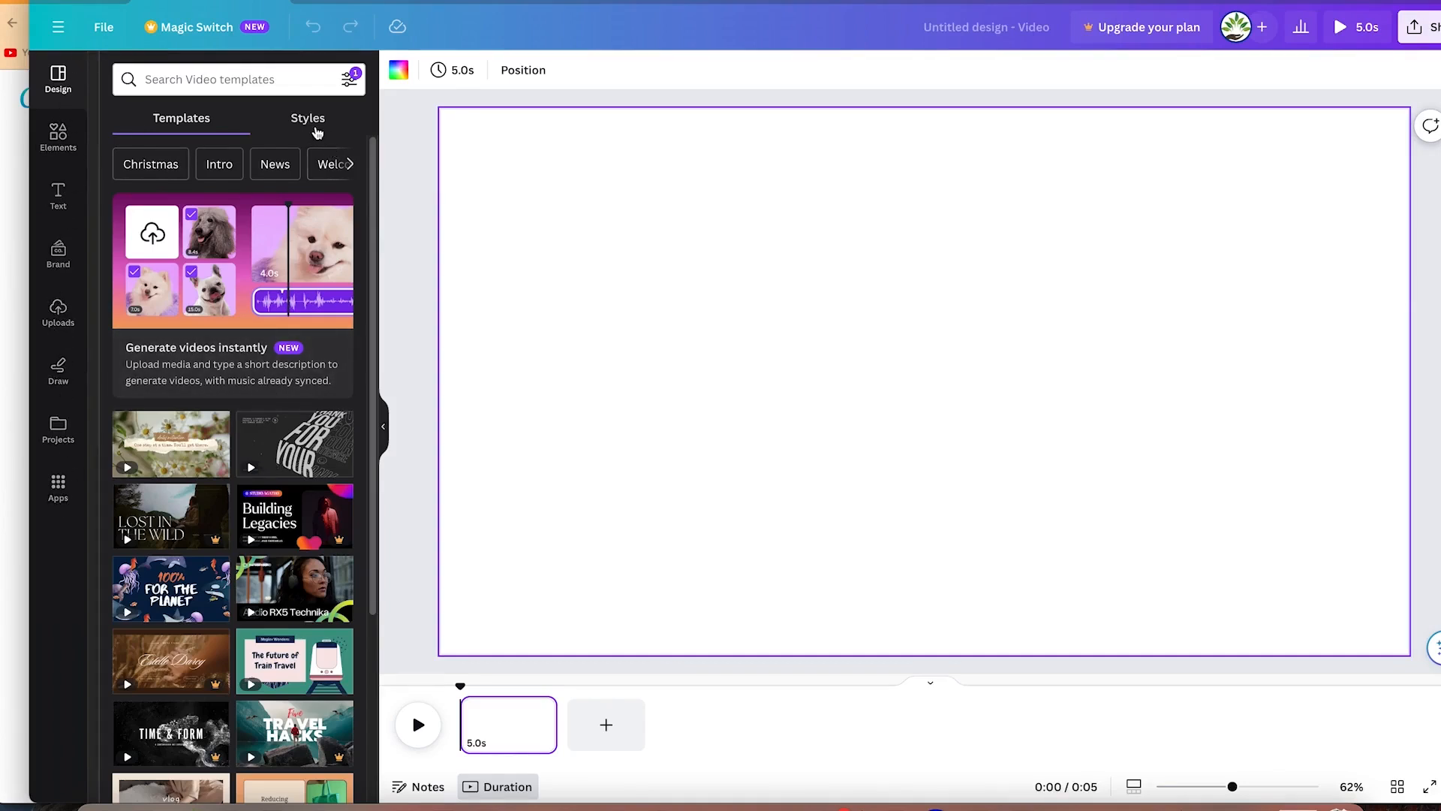
Step: View the Styles and Templates collections in the desktop video editor's Design section
click(317, 132)
click(209, 120)
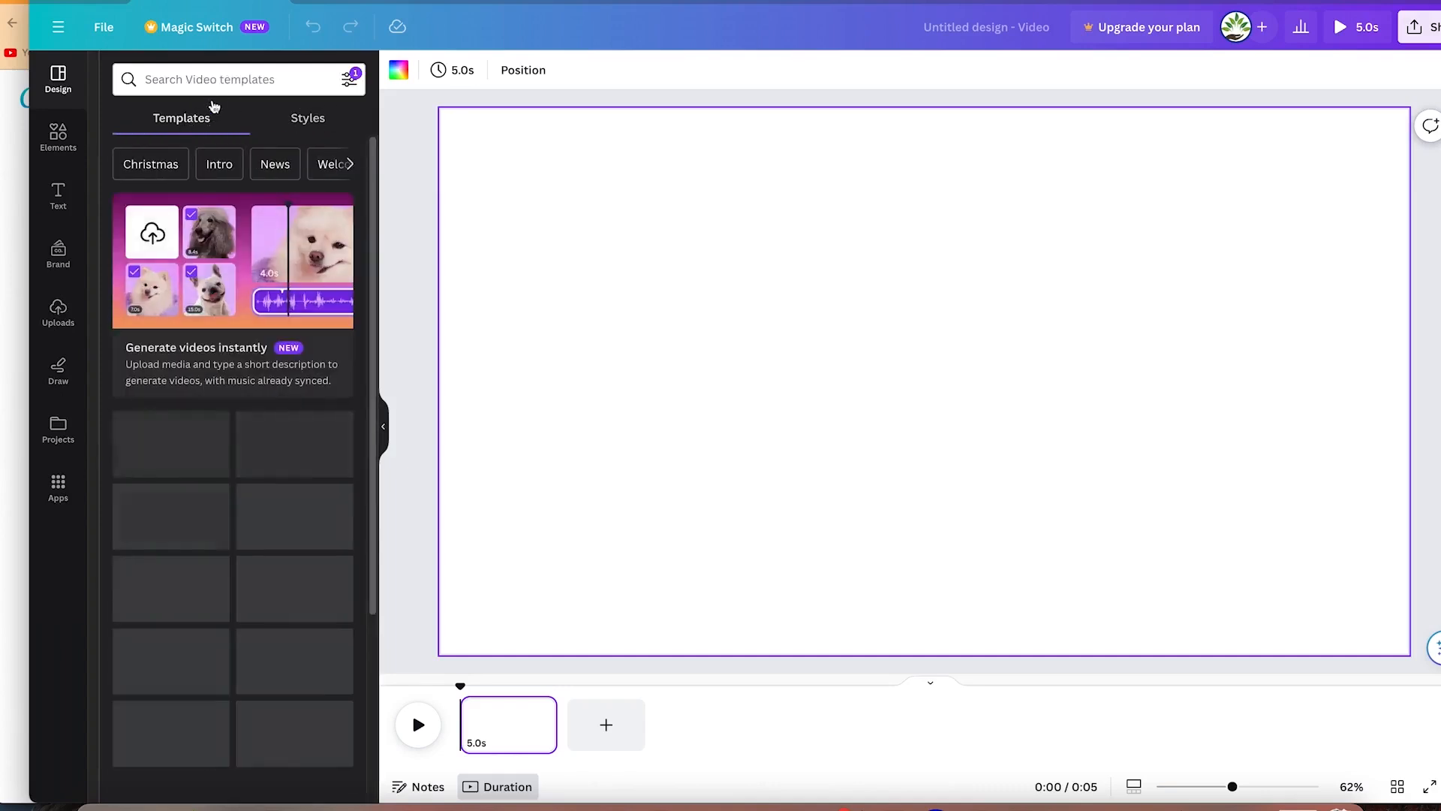
click(208, 78)
click(611, 279)
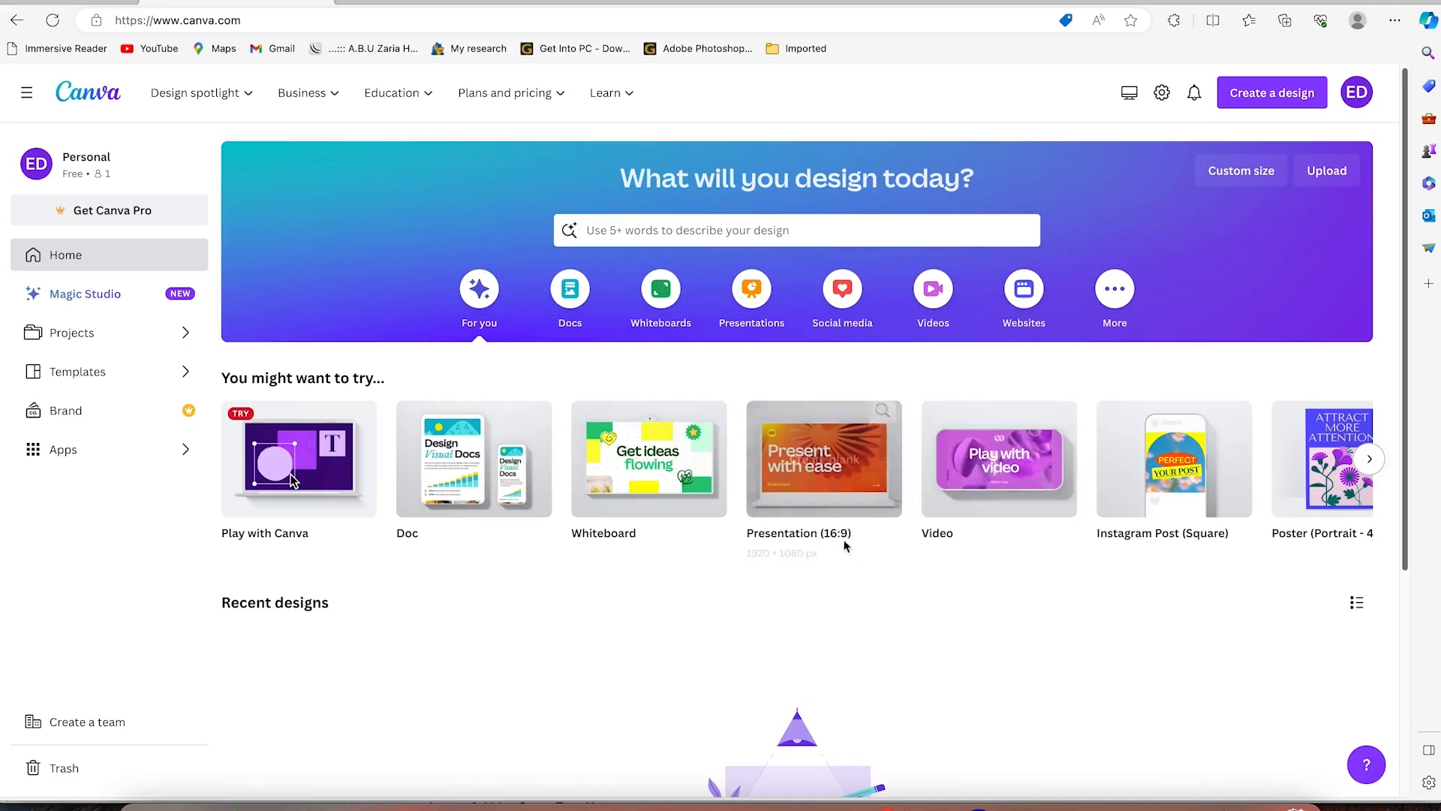
Step: Switch to Canva in Microsoft Edge, create a blank 1920 × 1080 px video and open it in the desktop app
mouse_move(1002, 473)
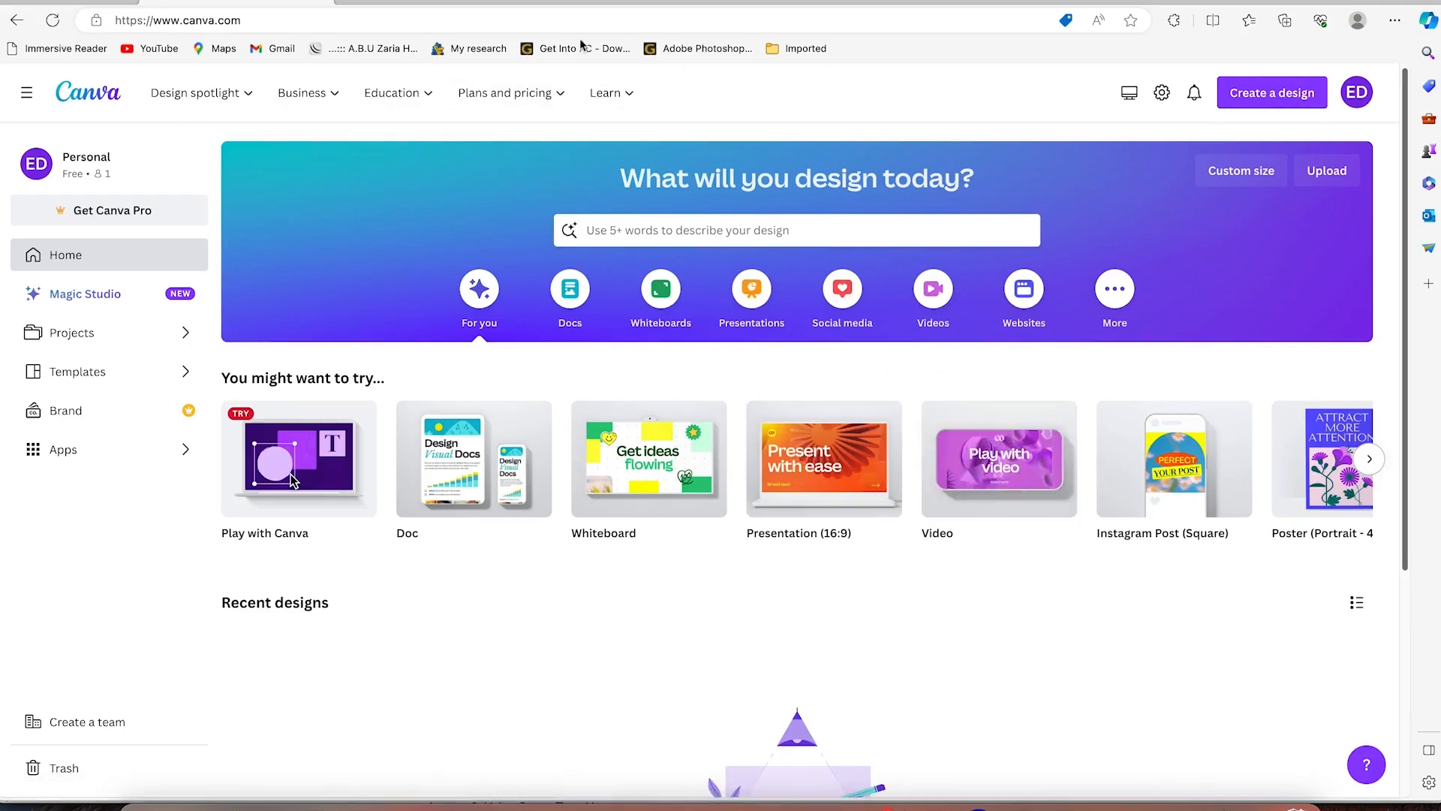
mouse_move(1068, 537)
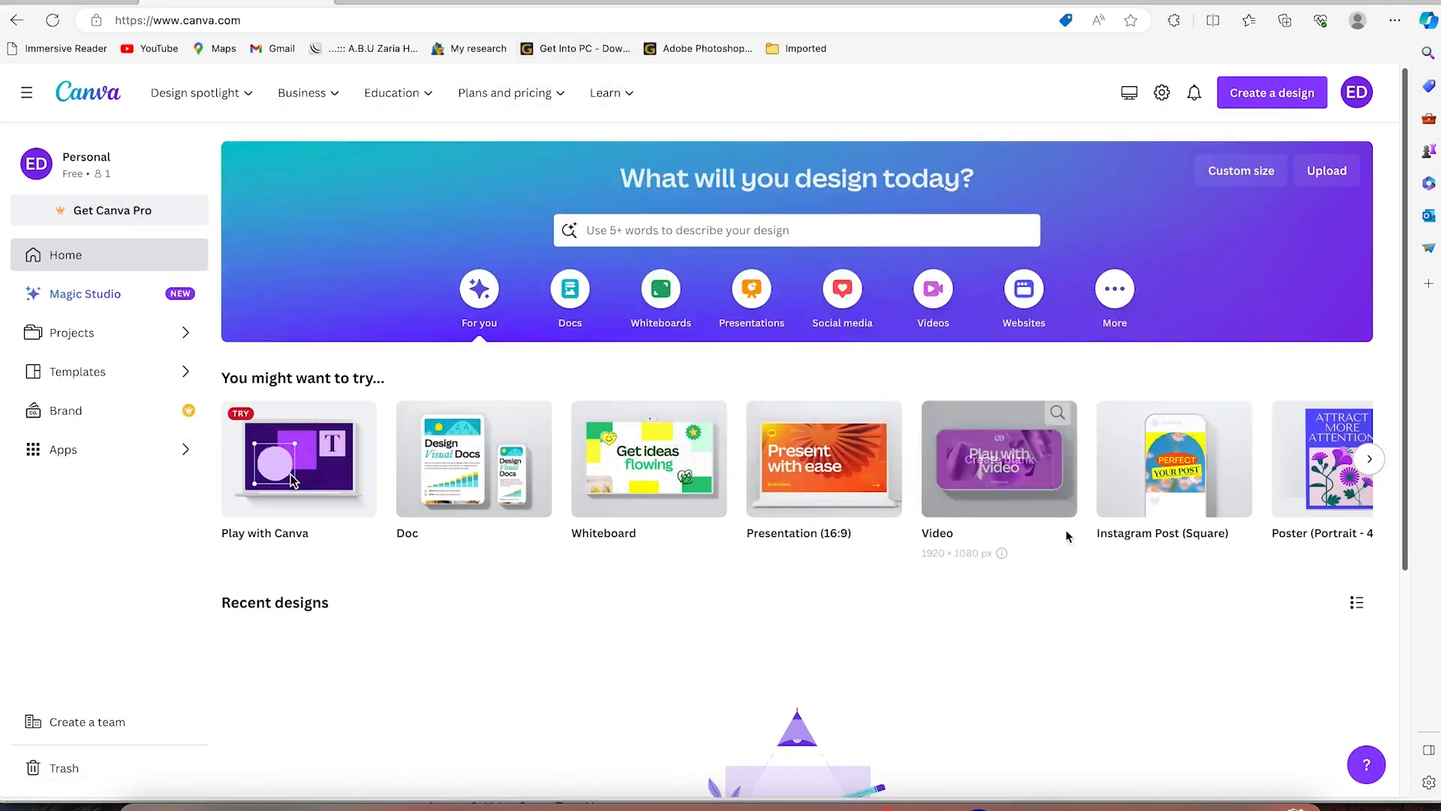
click(1025, 480)
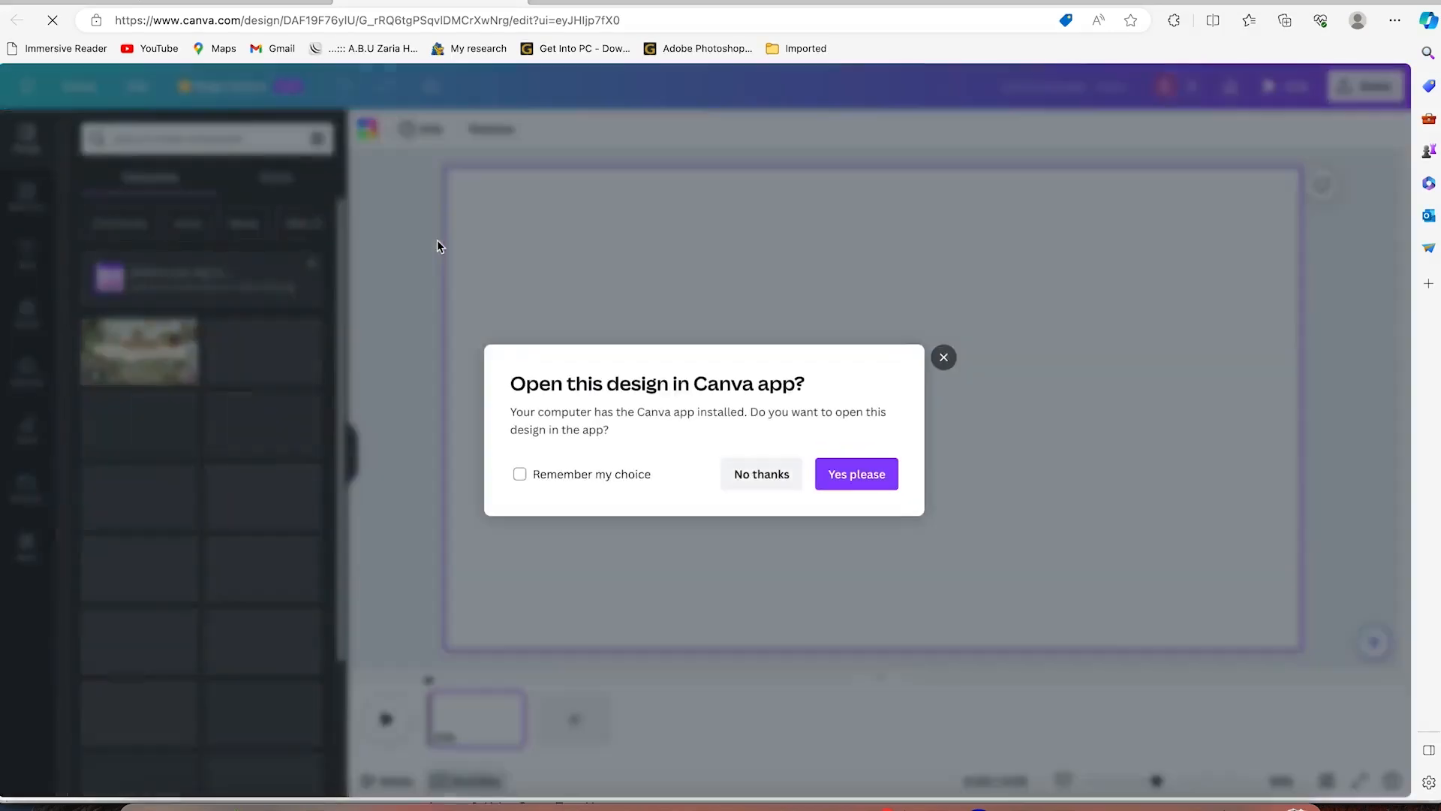
click(856, 474)
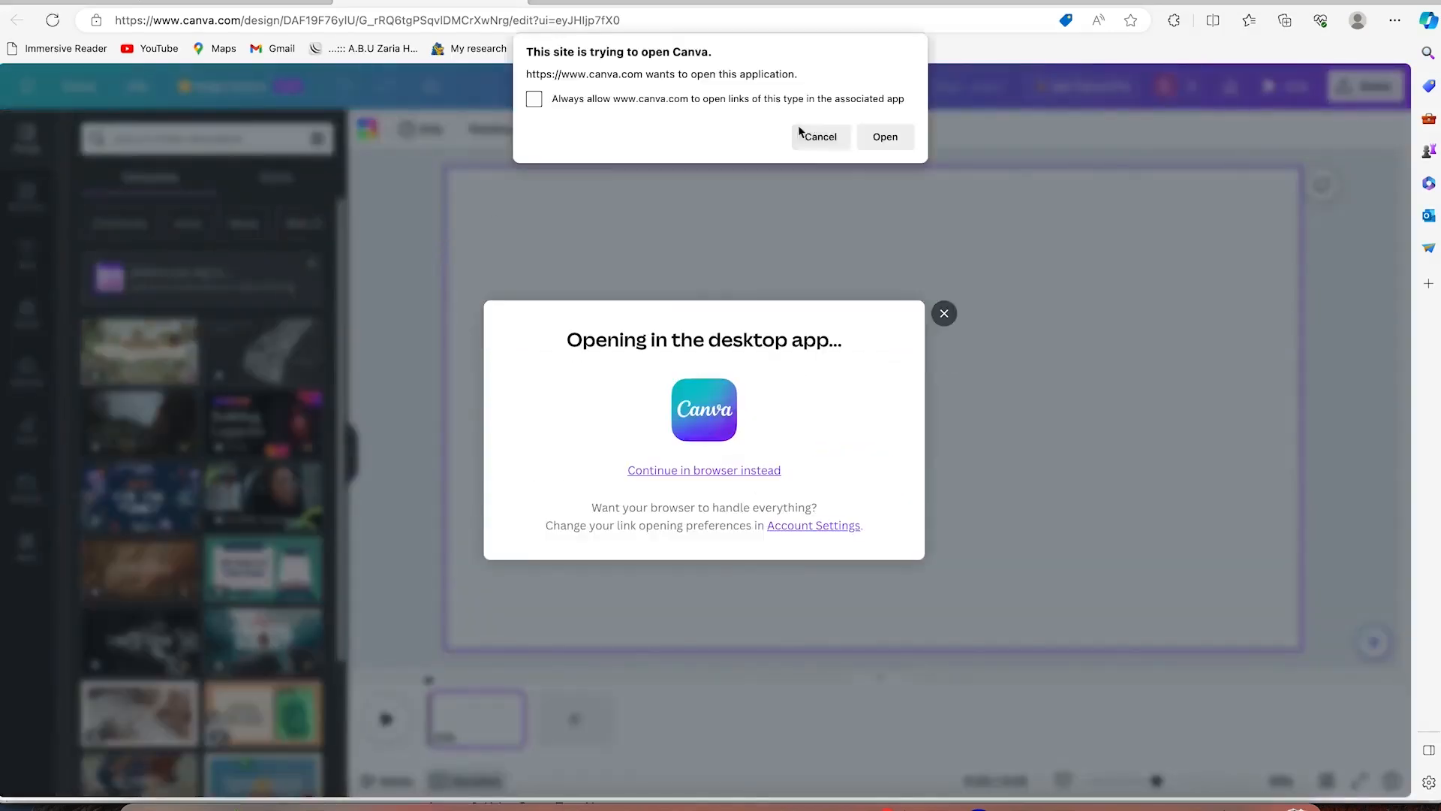
click(875, 135)
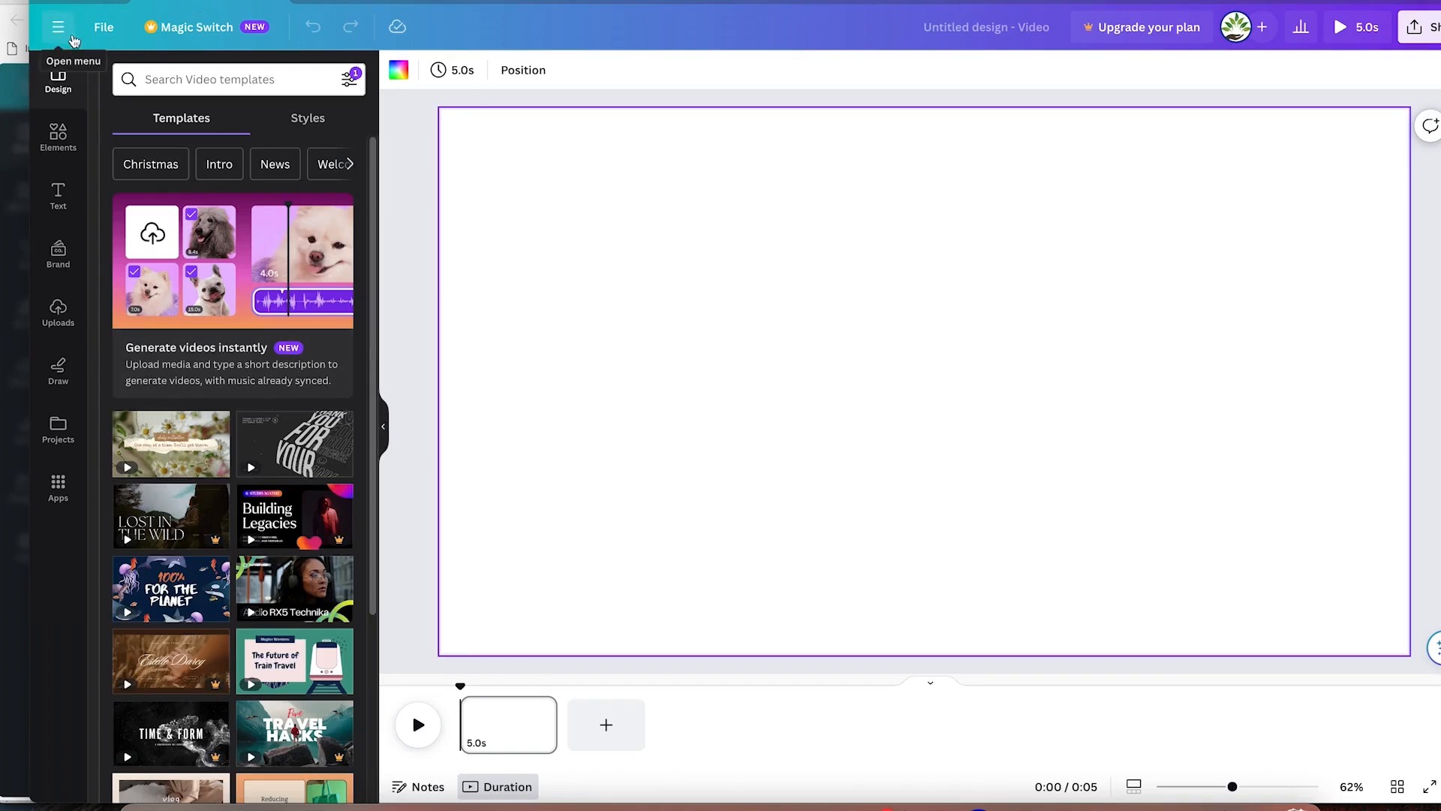
Step: View the custom size fields and unit options for a new design, and create a blank Video design instead
click(103, 27)
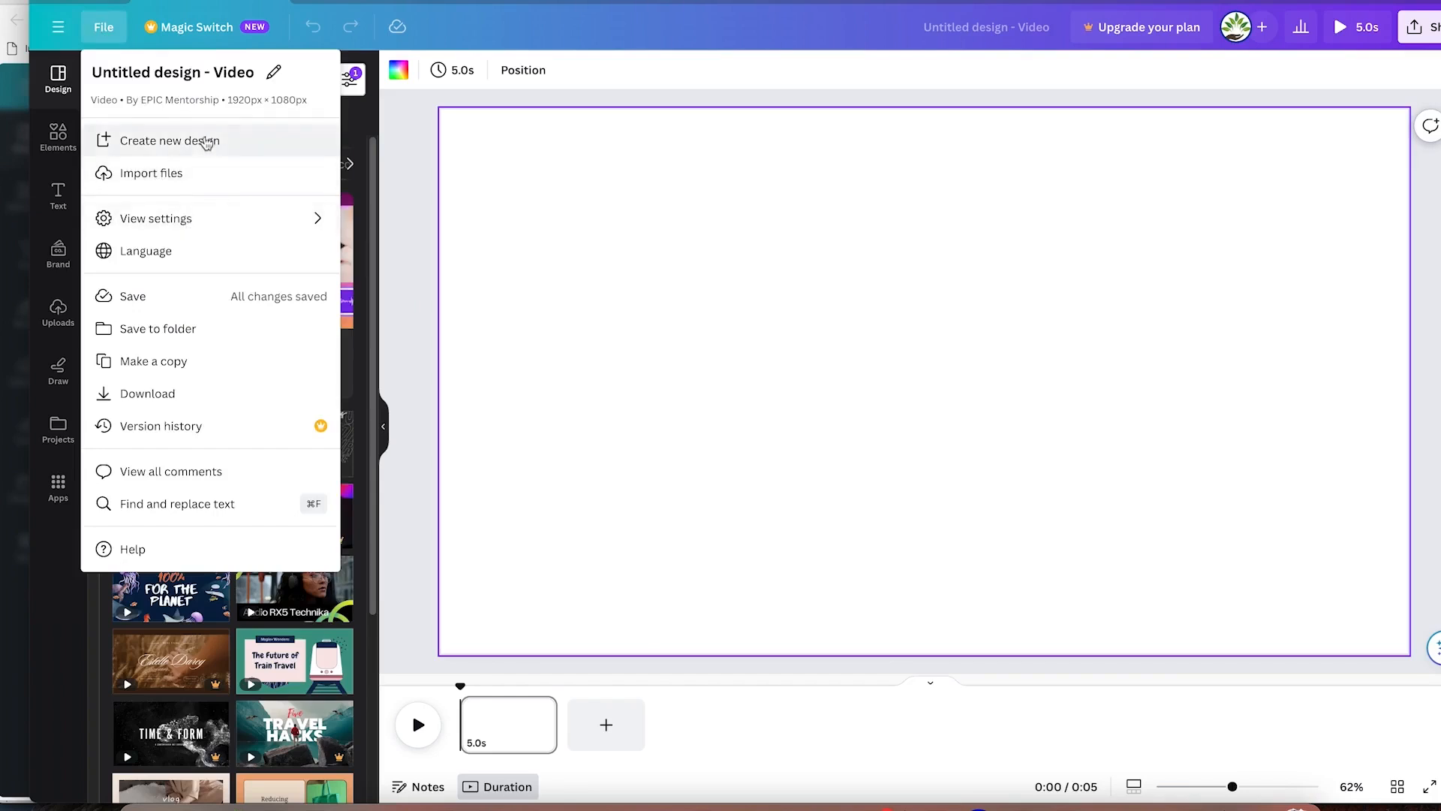
click(205, 142)
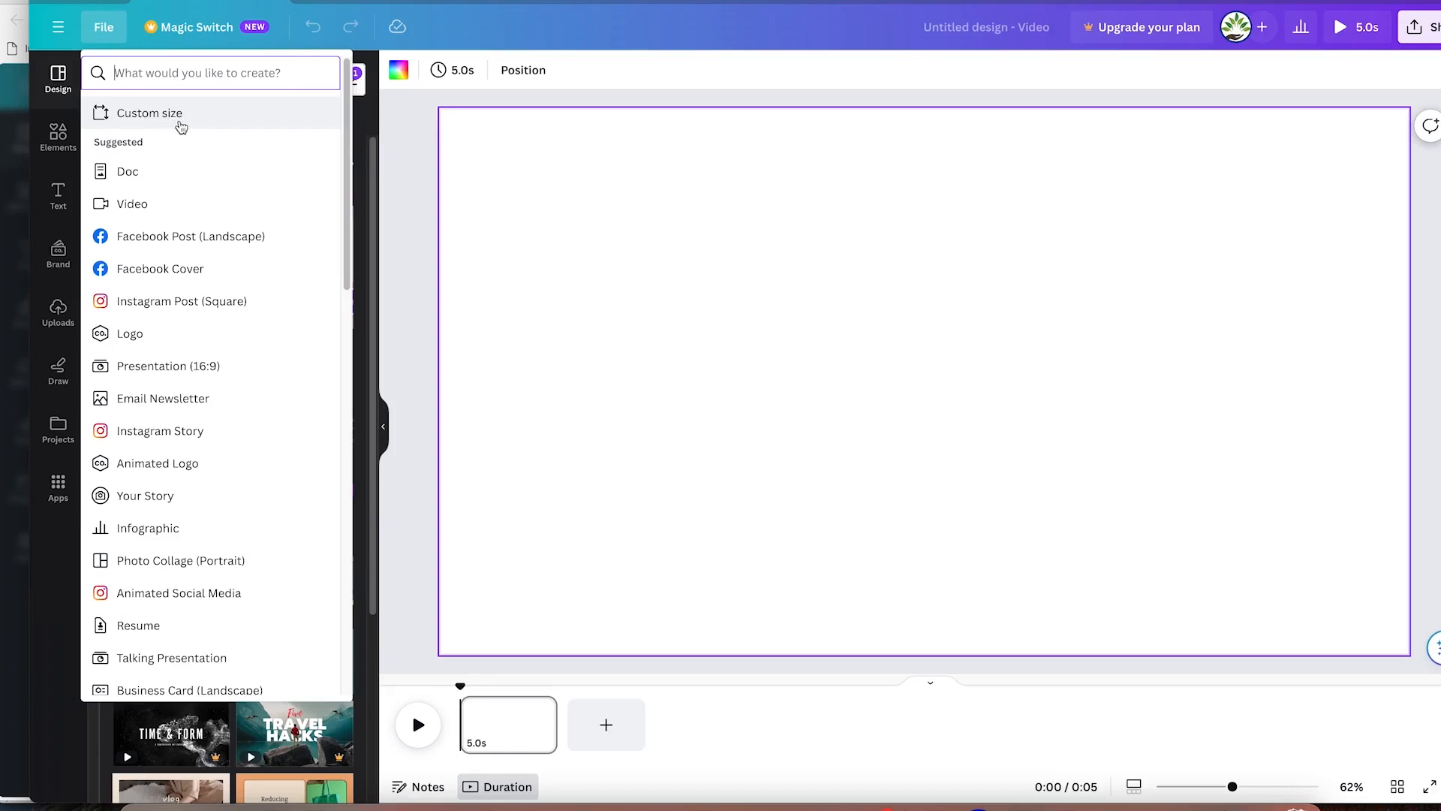
click(179, 119)
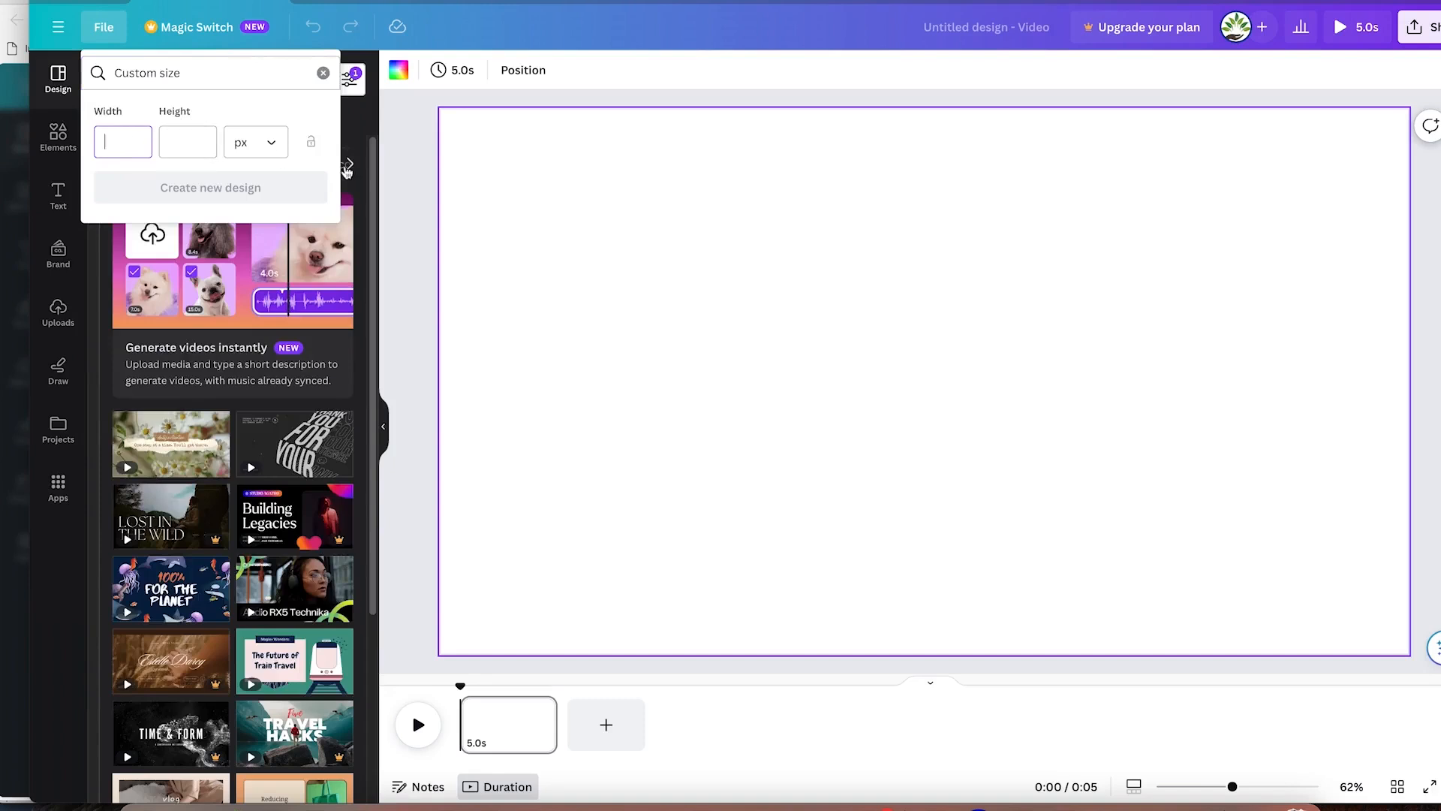
click(277, 140)
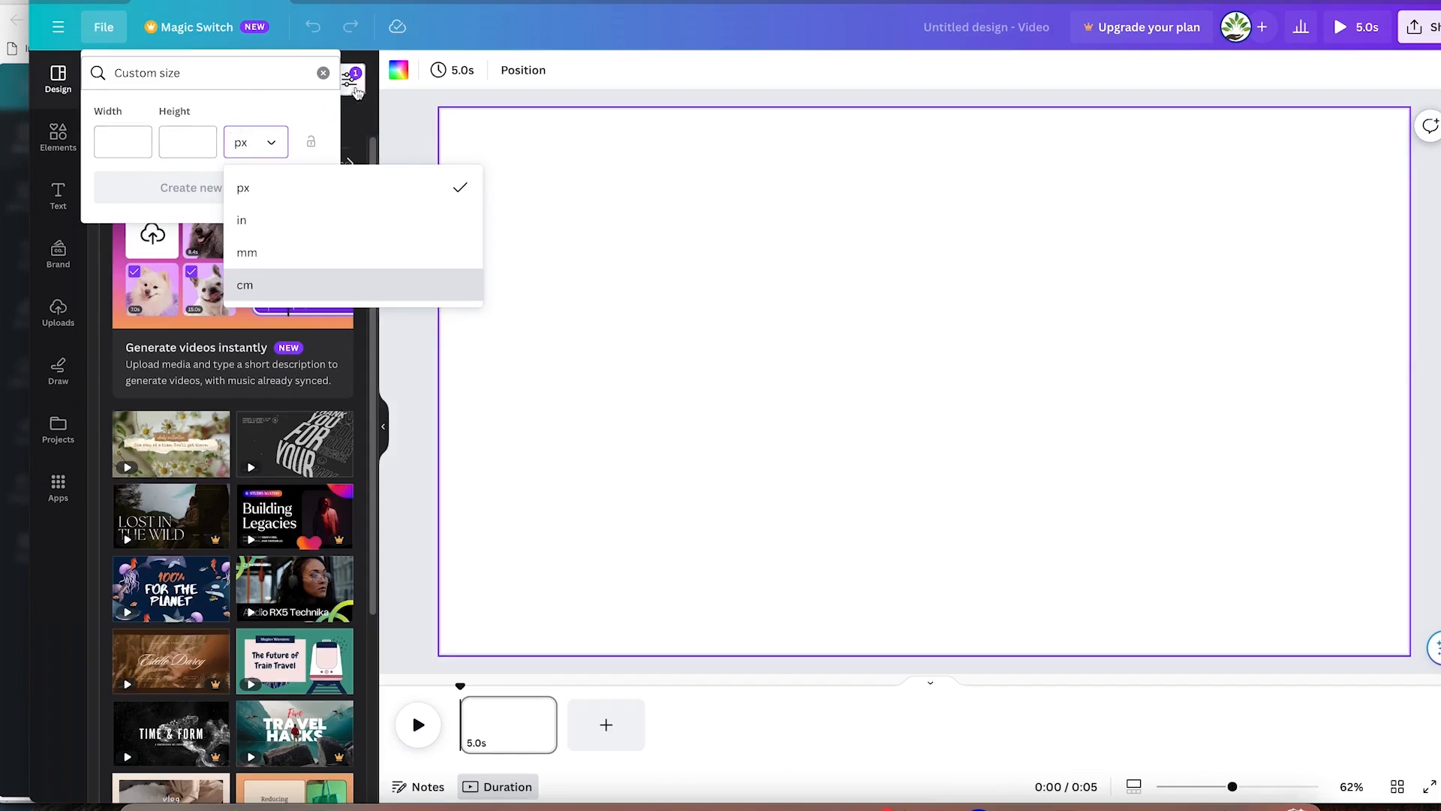
click(323, 72)
click(322, 72)
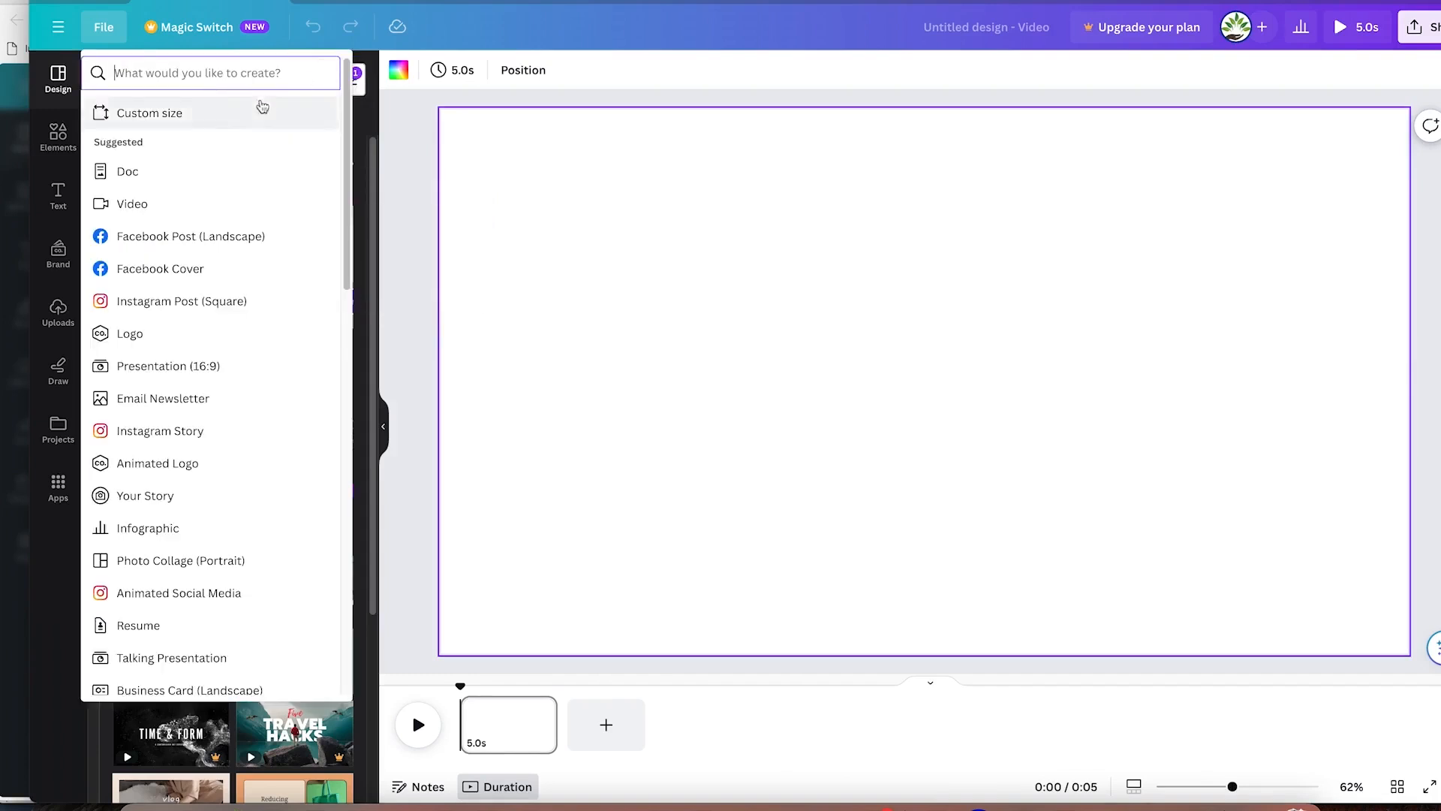
click(132, 211)
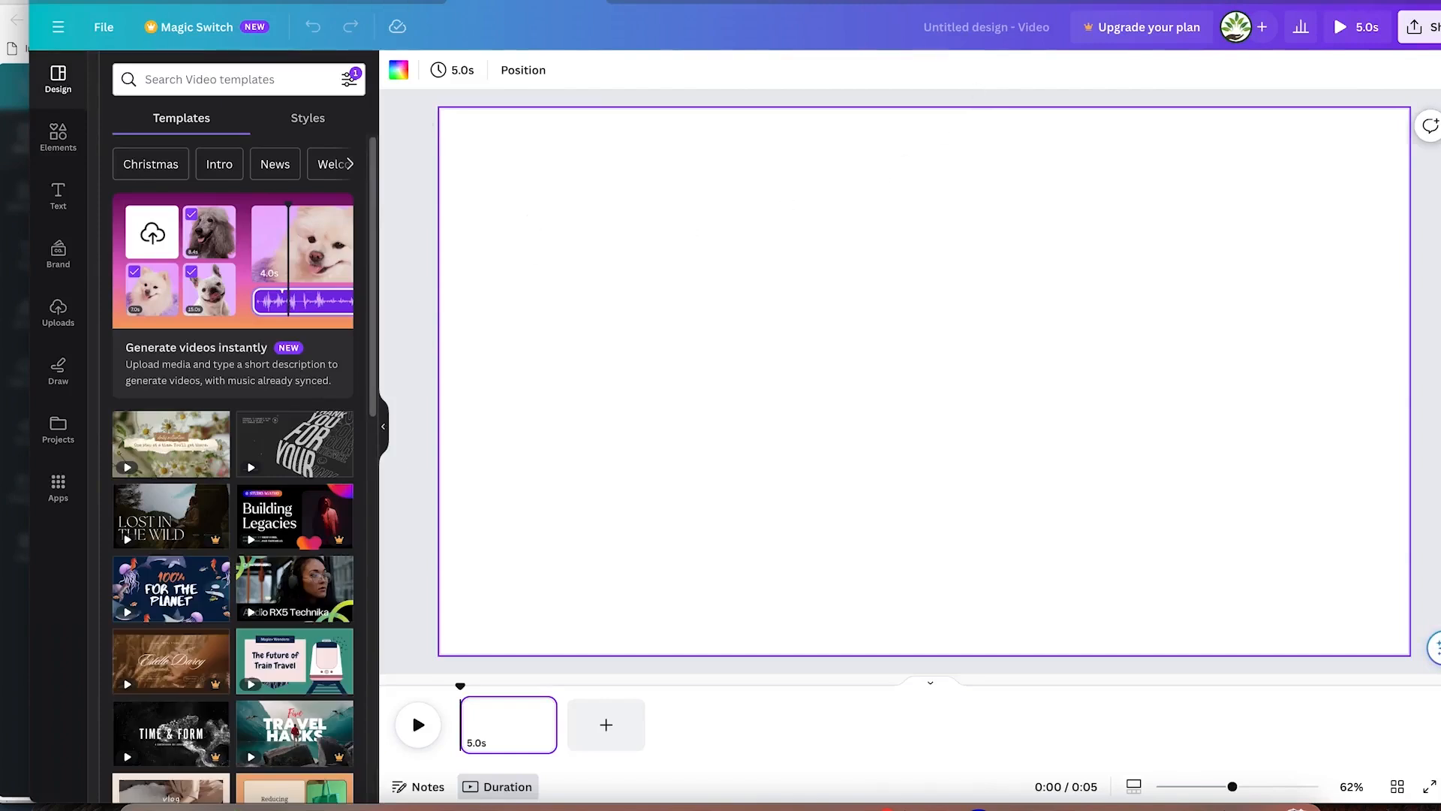
Step: Rename the untitled video design as Sample Video Editing
click(982, 31)
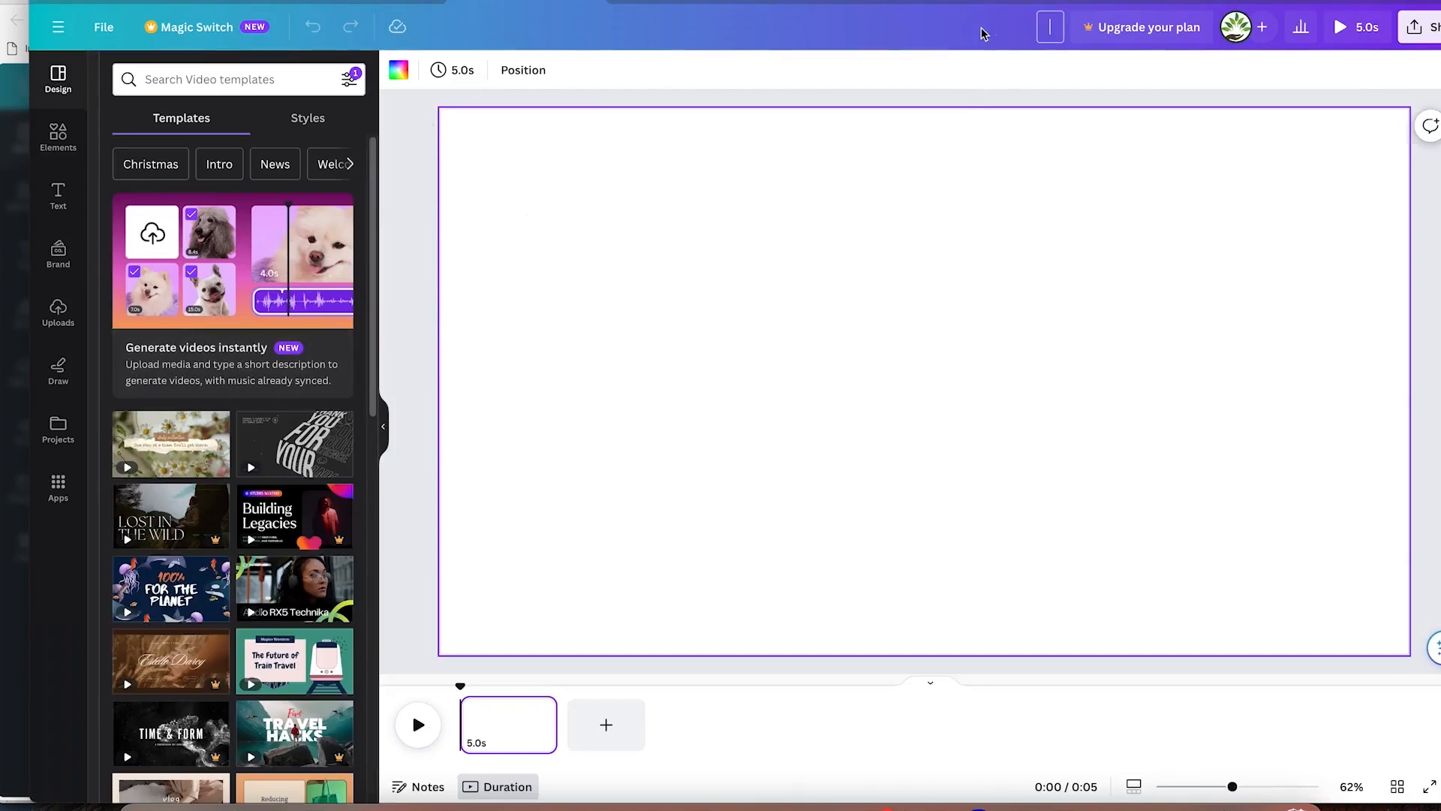
text(Sample Video Editing)
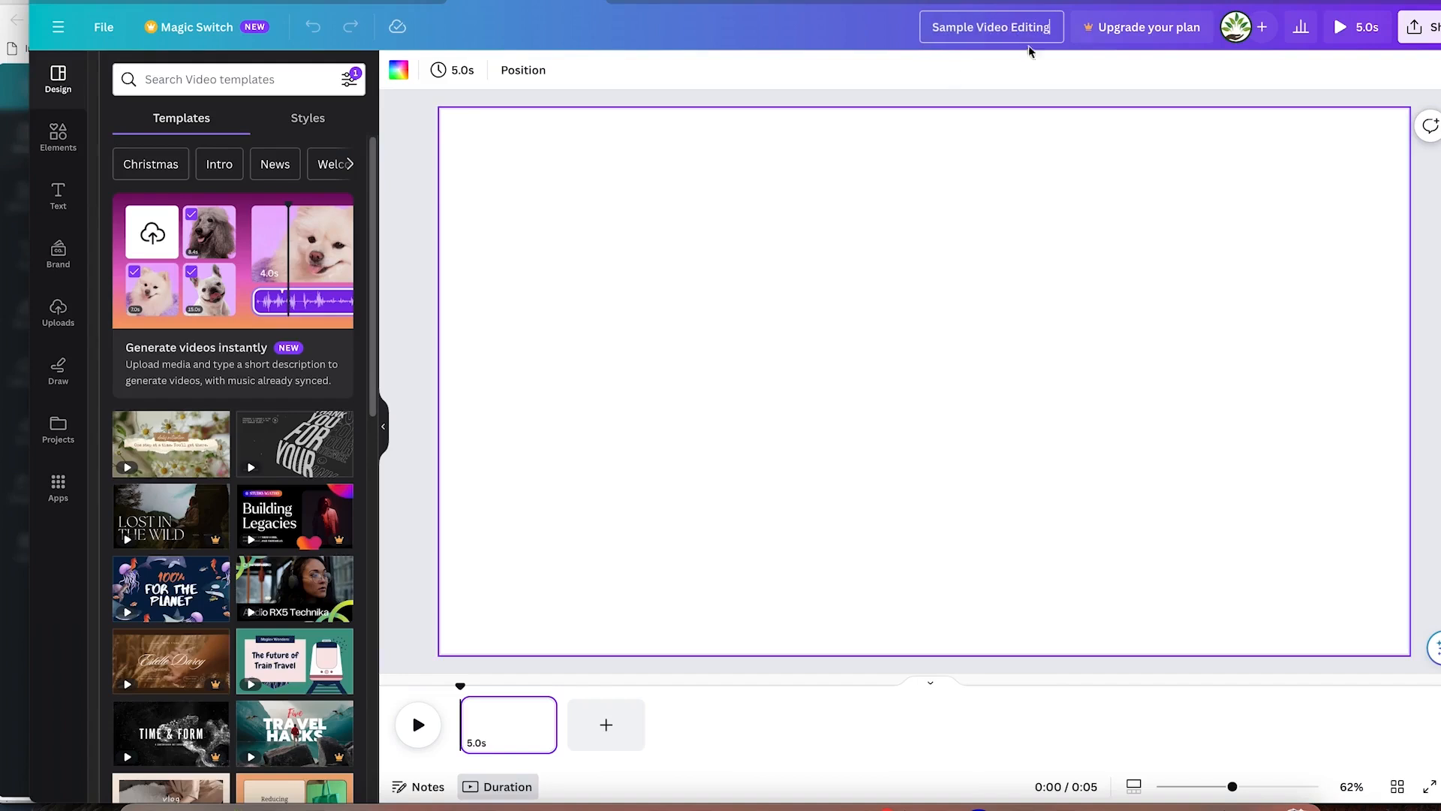
click(891, 230)
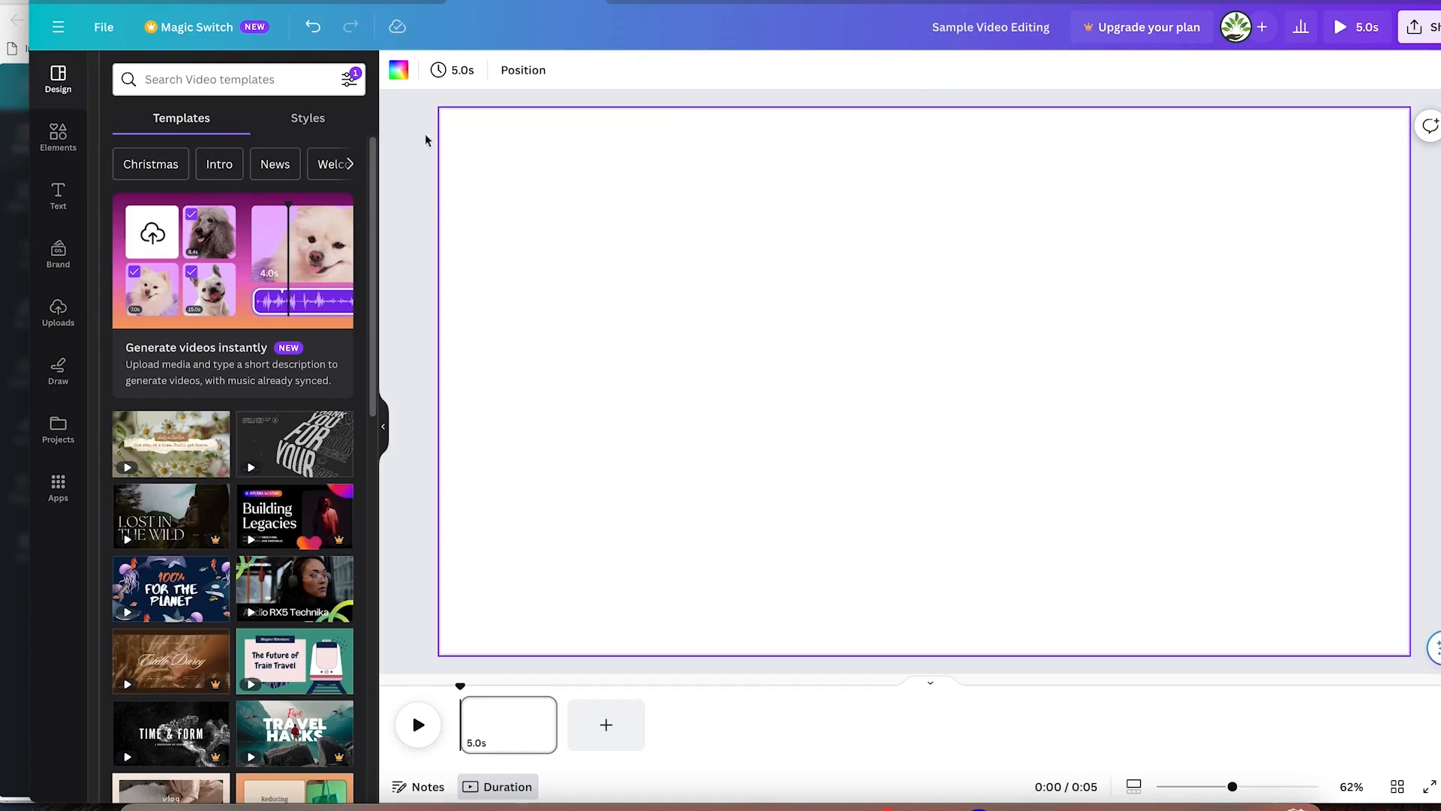
Step: Look at the list of existing projects and save the design in a new folder named Sample Project
click(58, 32)
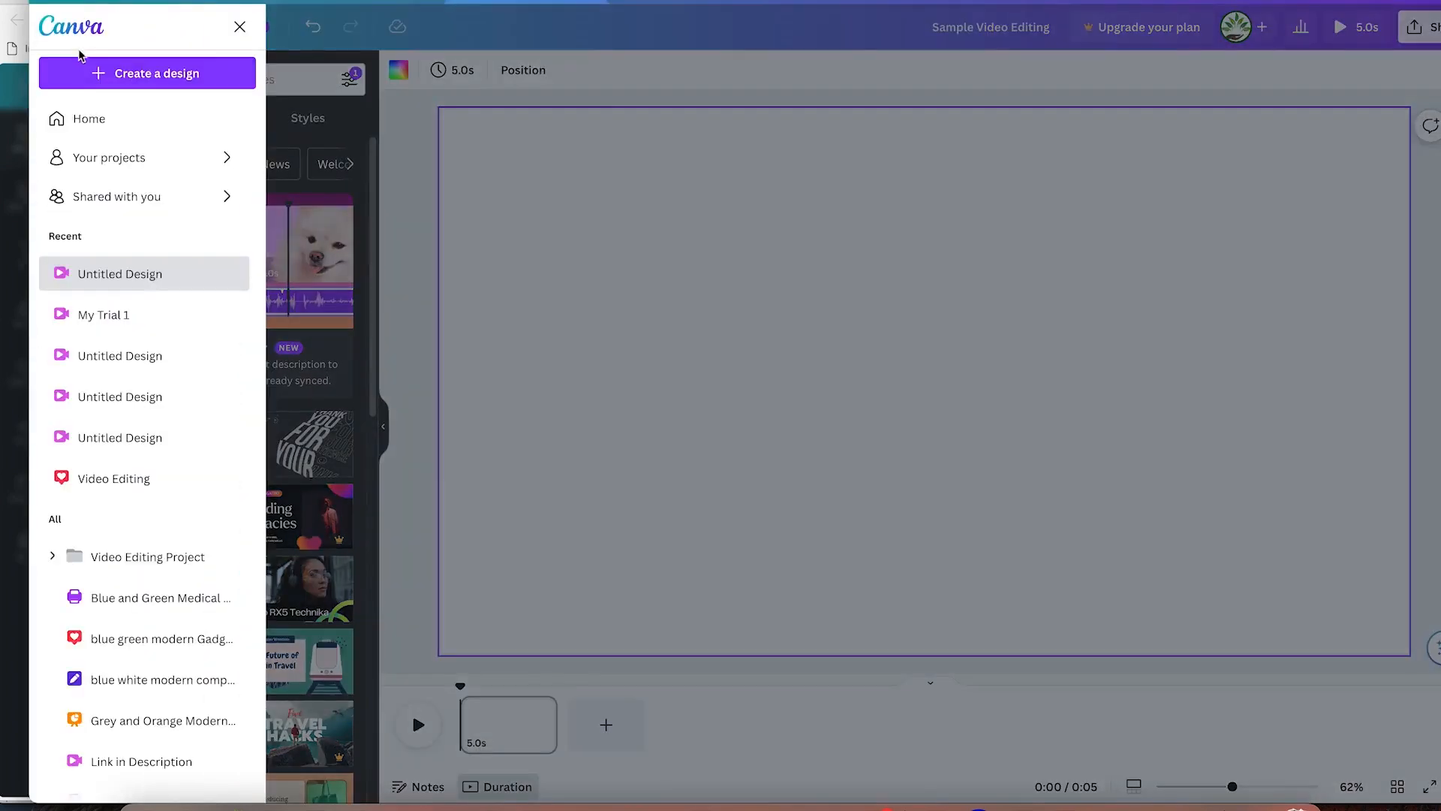
click(131, 160)
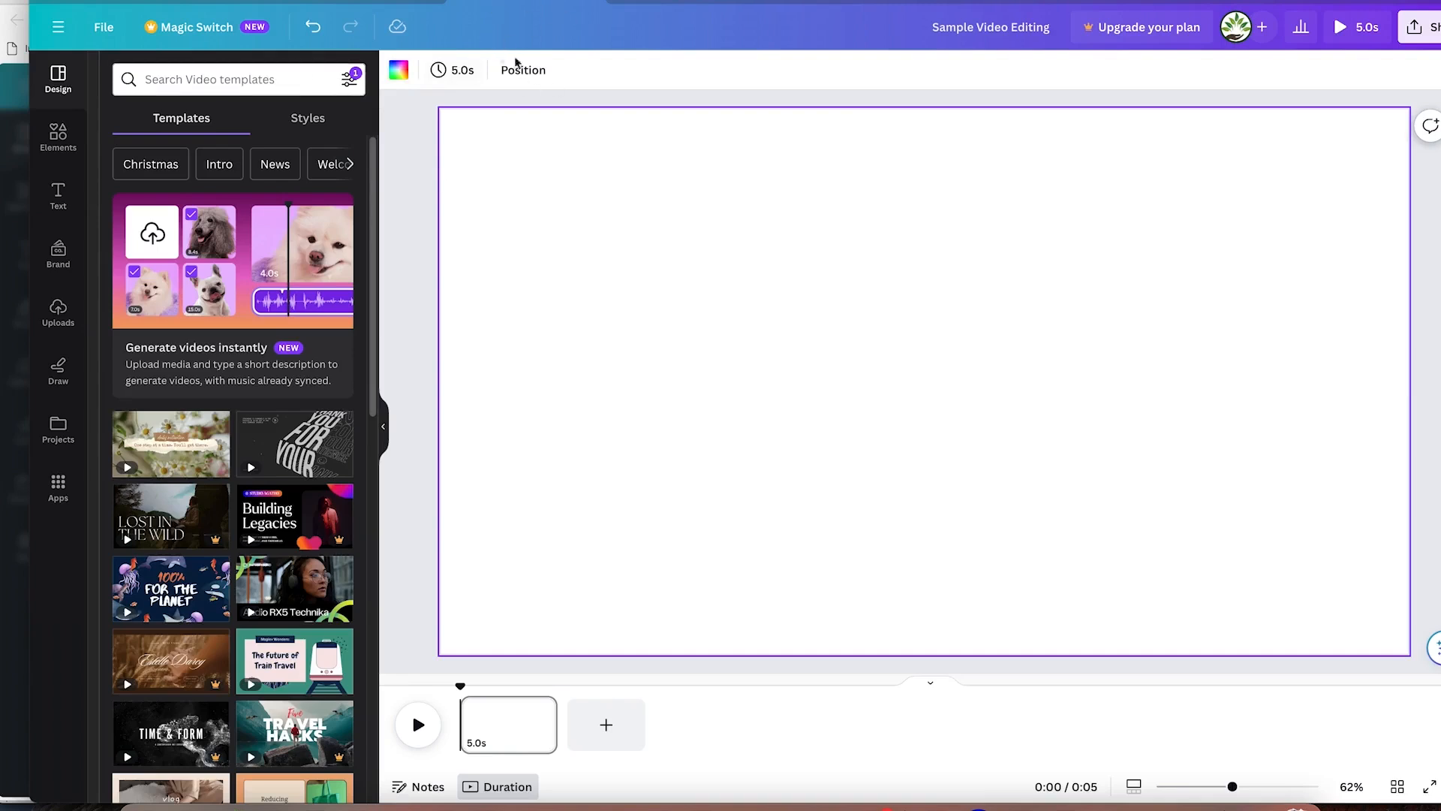
click(105, 27)
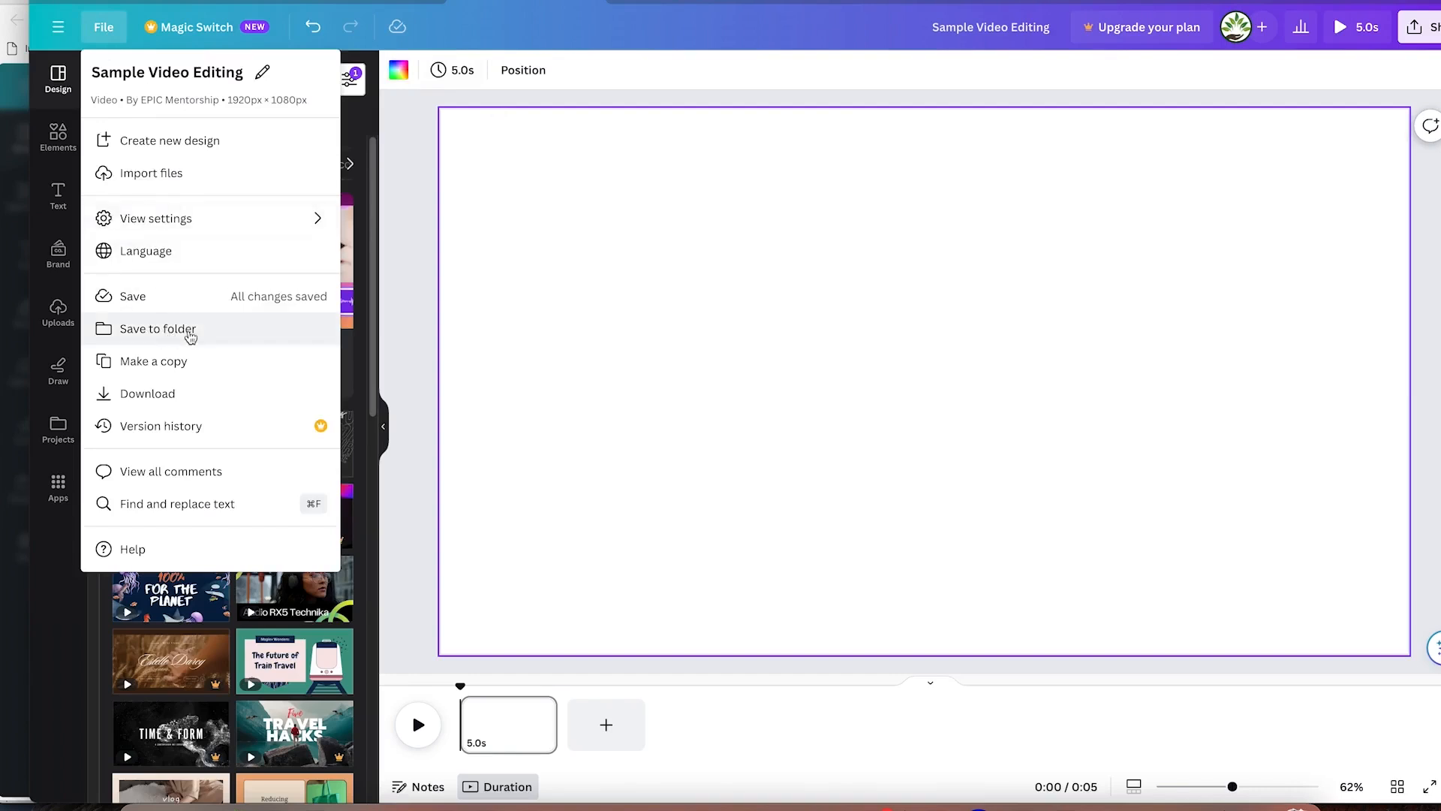
click(193, 337)
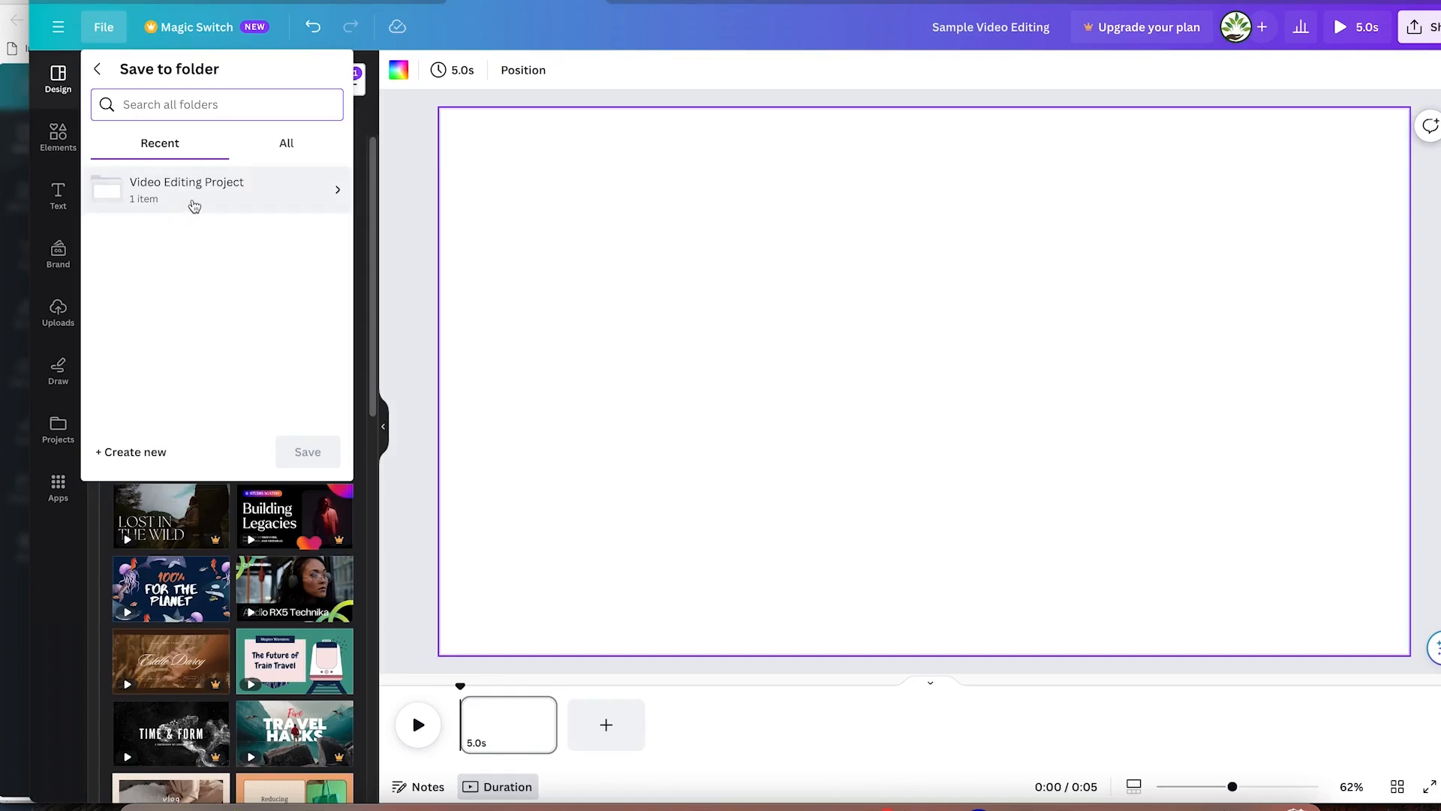
click(132, 453)
click(211, 125)
text(Sample Project)
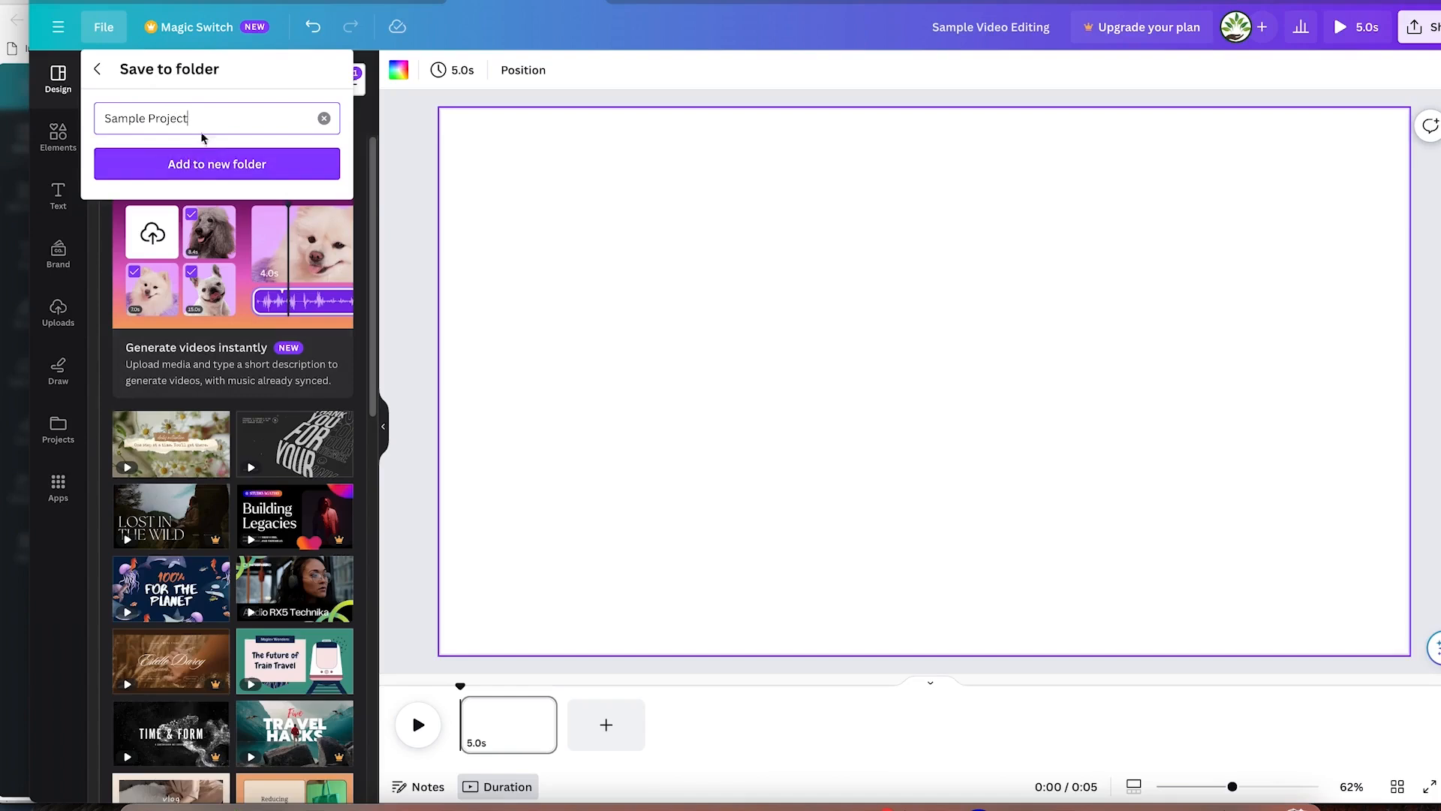
click(218, 162)
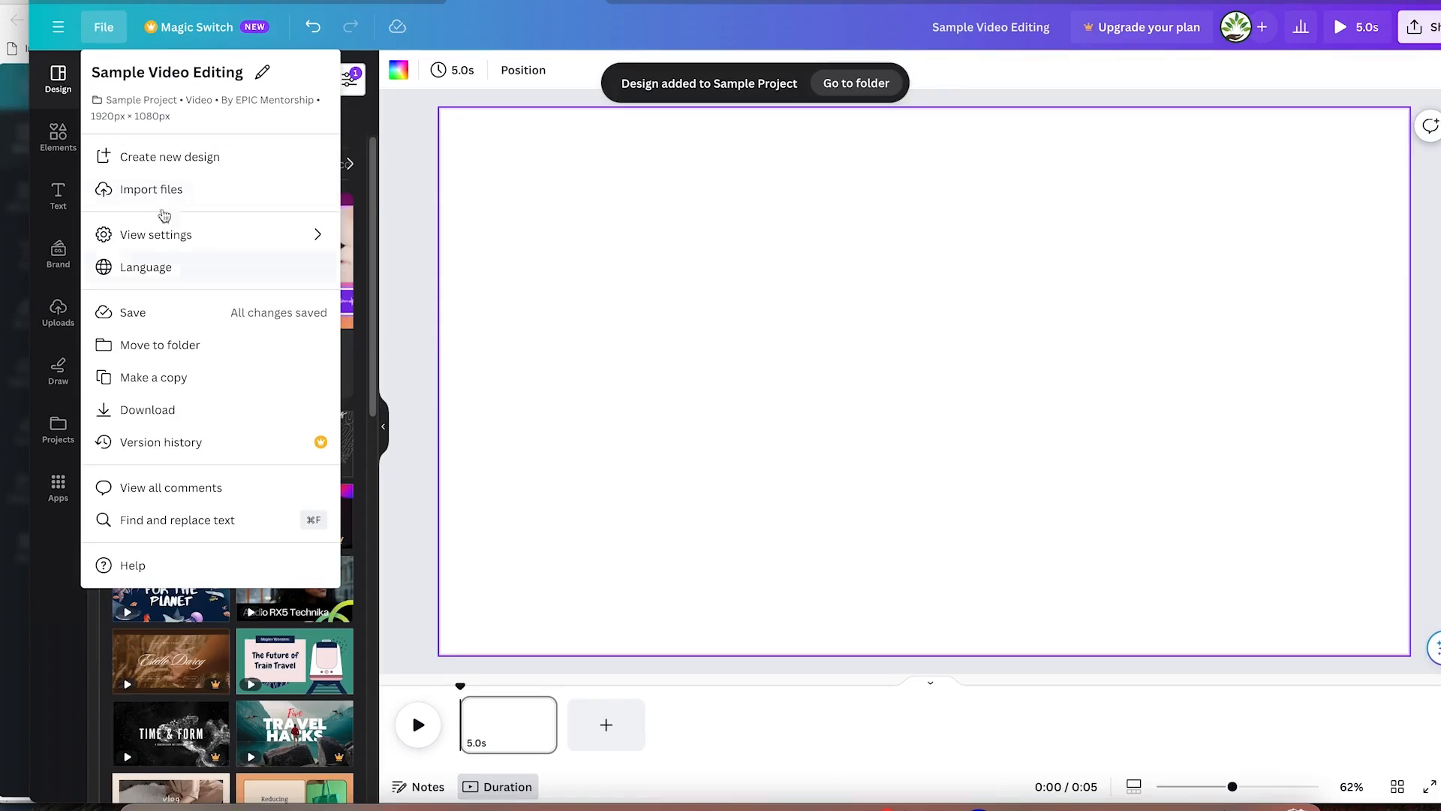
click(489, 283)
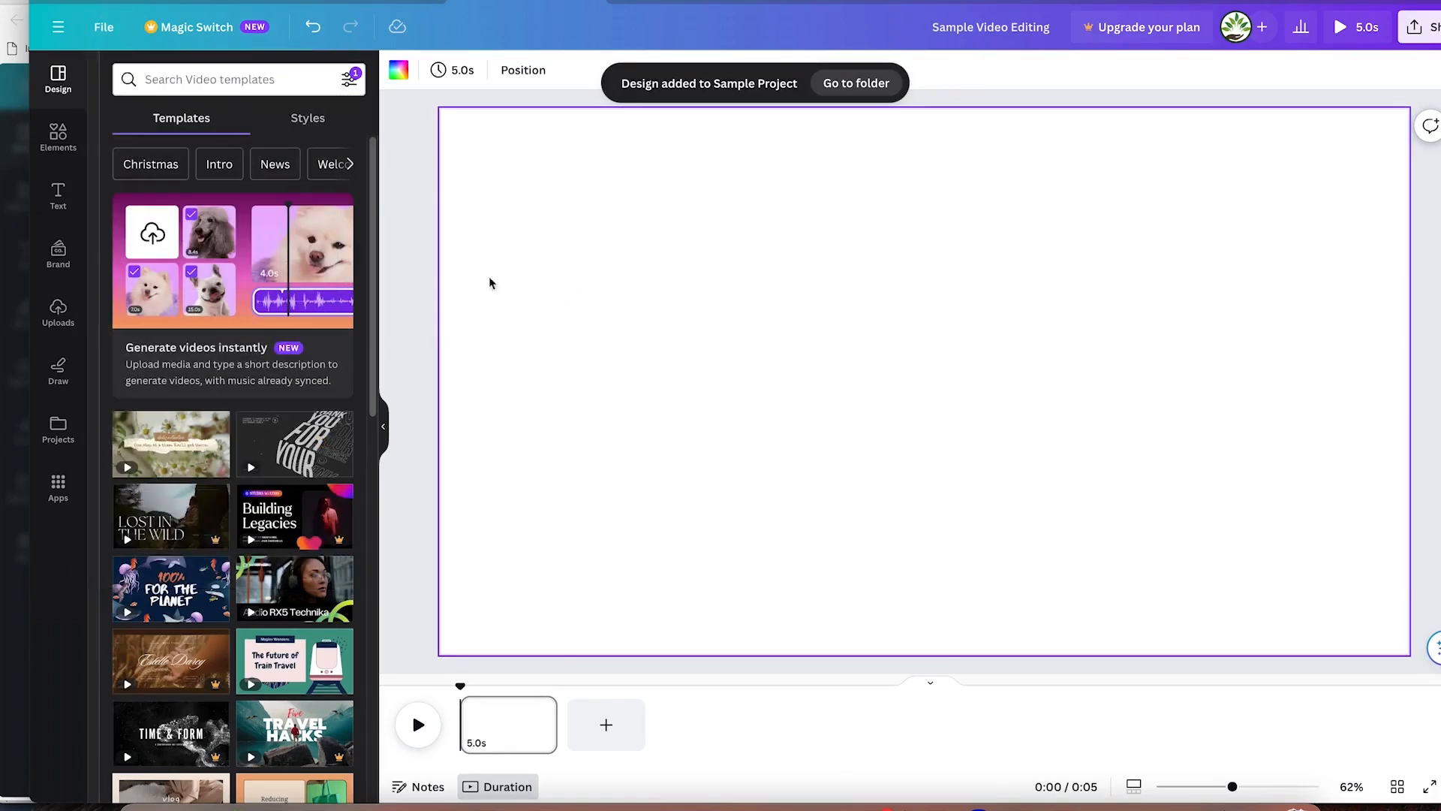
Step: Check the contents of the Sample Project folder, and reopen Sample Video Editing from the recent designs on the home page
click(58, 27)
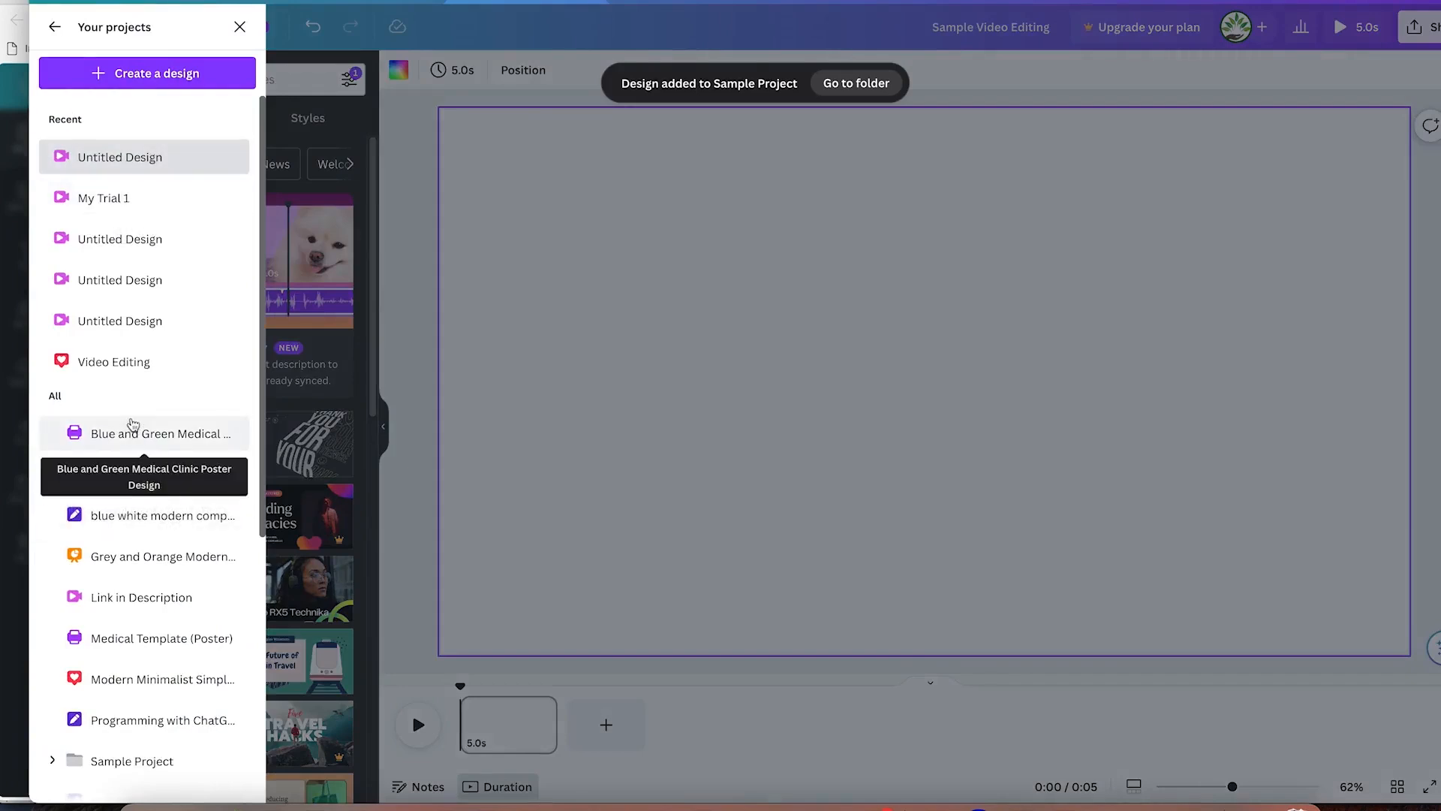
scroll(147, 472, down, 1)
scroll(148, 472, down, 4)
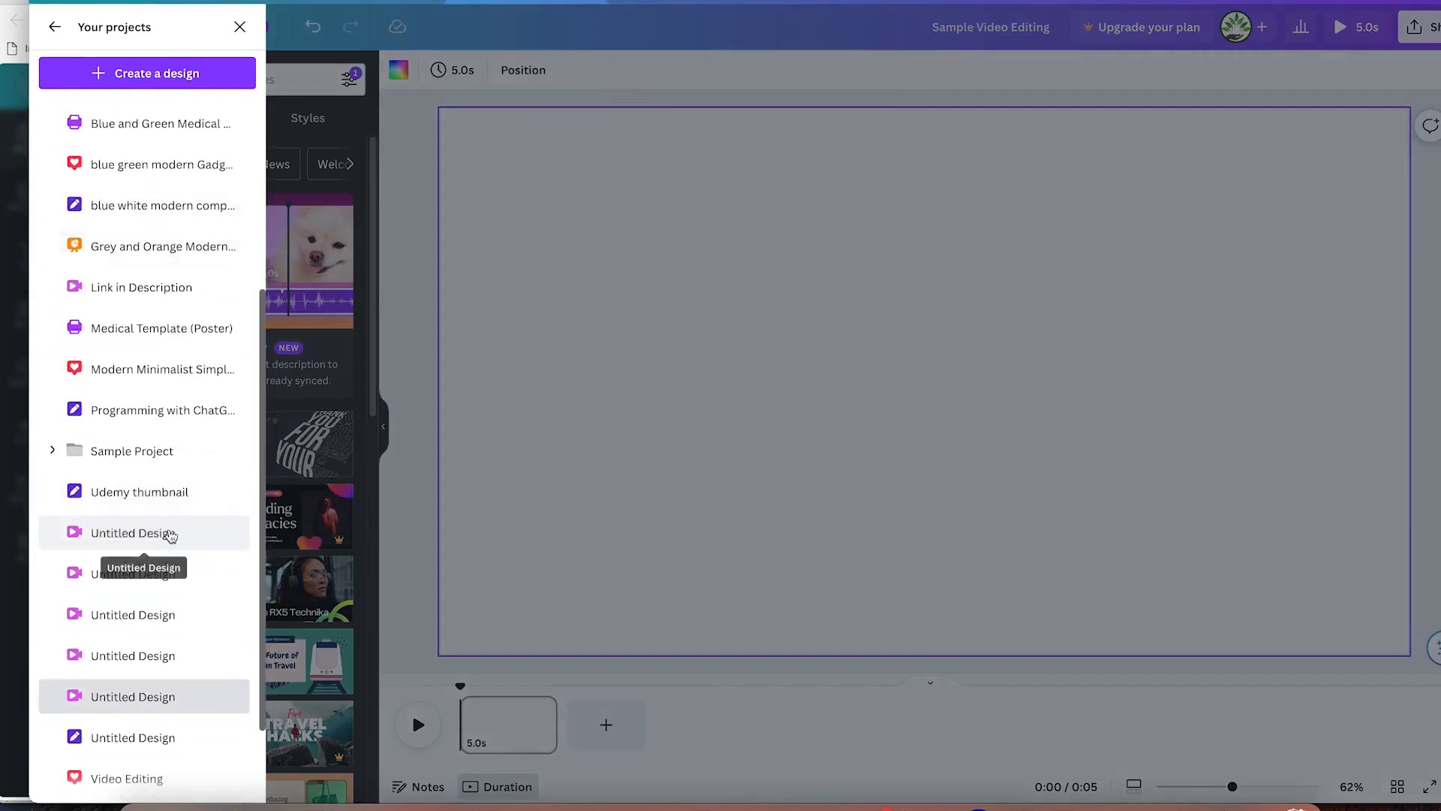
click(53, 451)
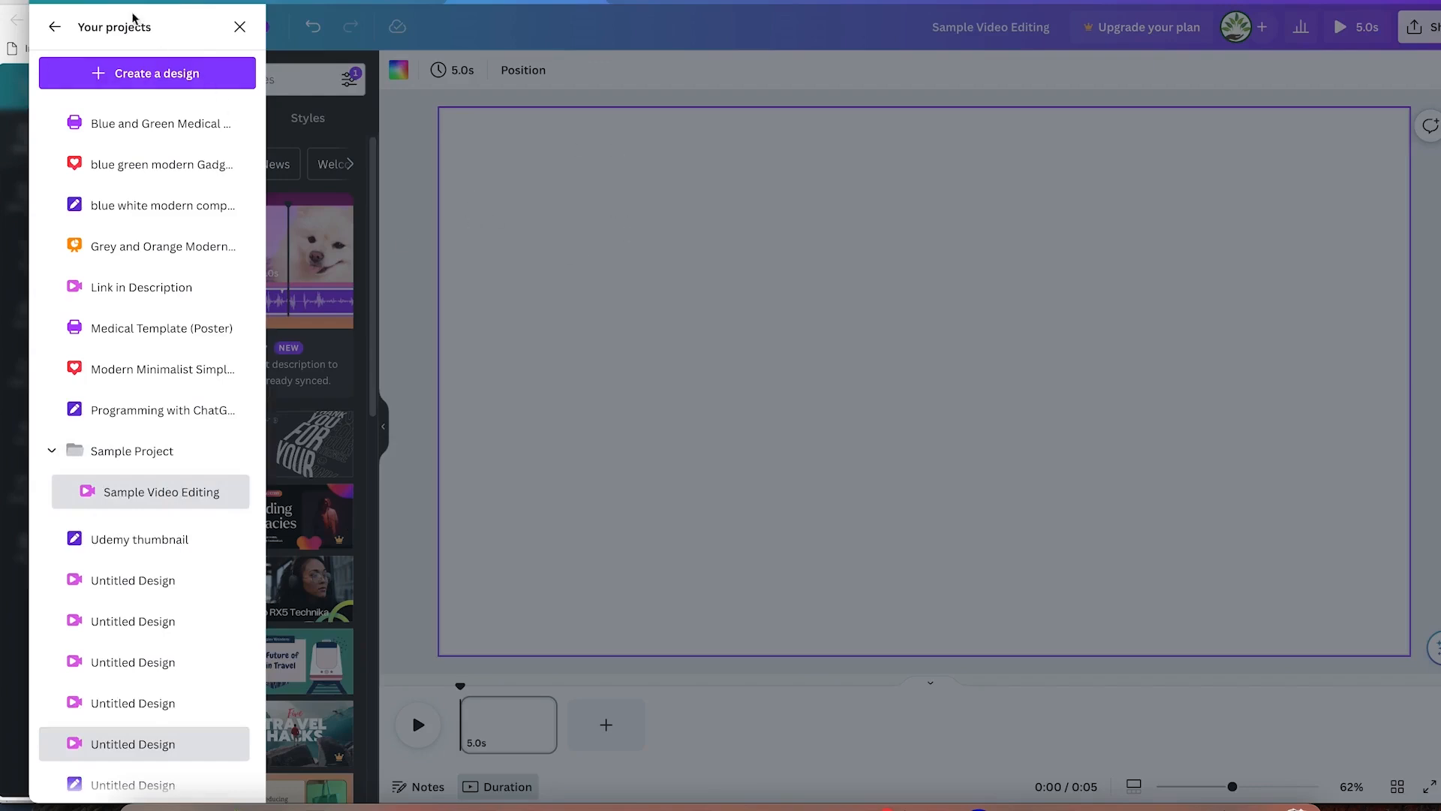
click(240, 26)
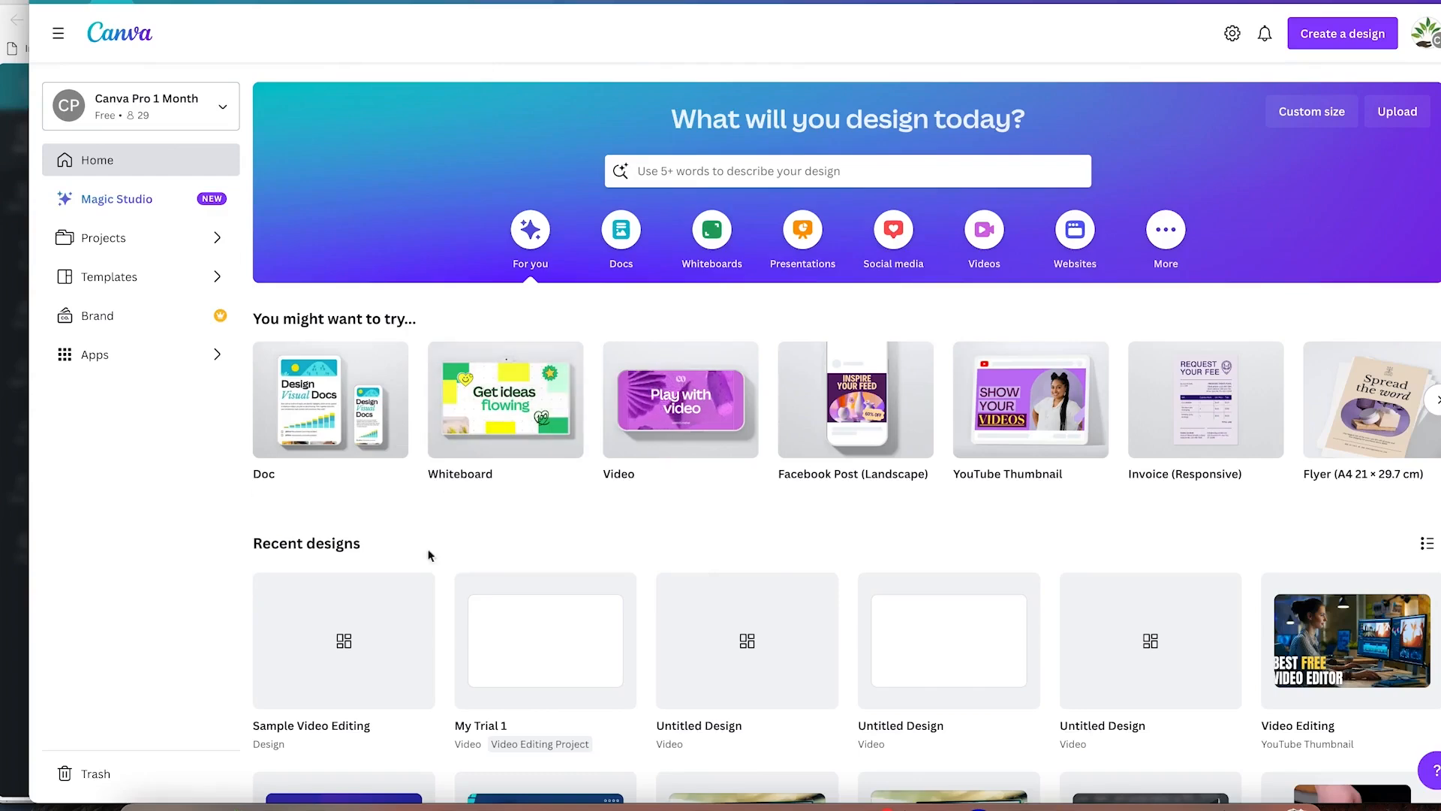
click(329, 663)
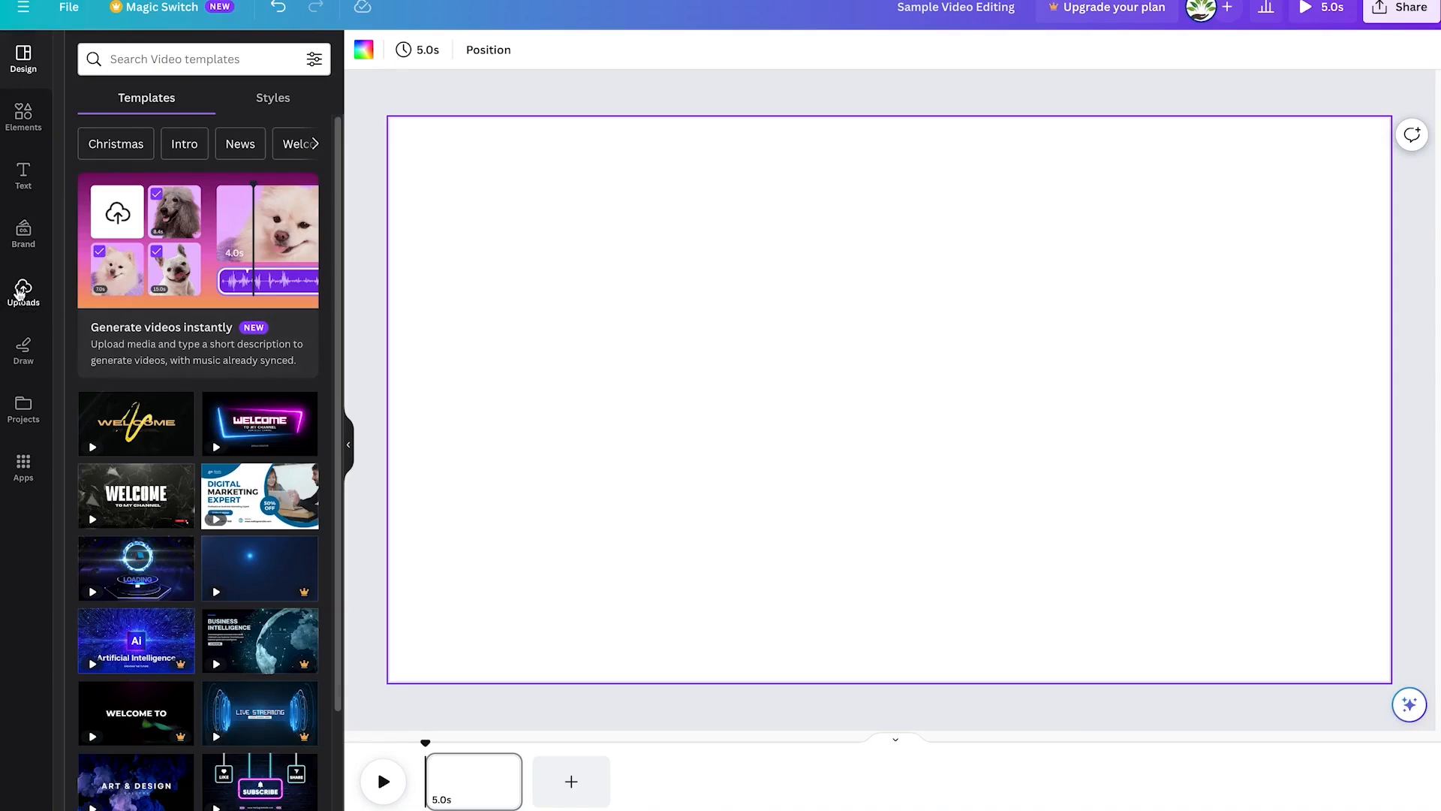
Step: Browse the uploaded images, videos and audio, and view the options available for the uploaded image.png
click(21, 292)
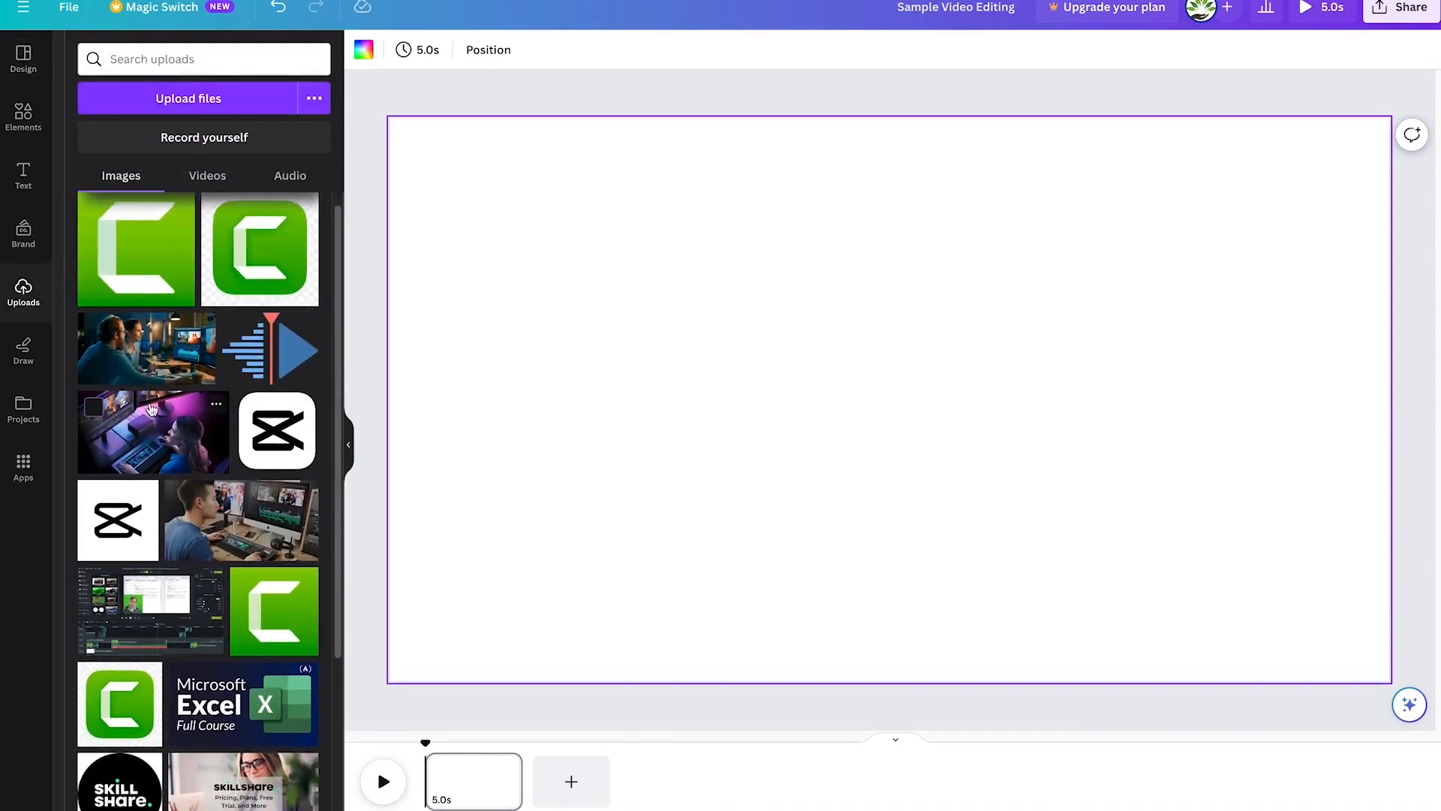
scroll(155, 417, down, 1)
scroll(155, 417, down, 15)
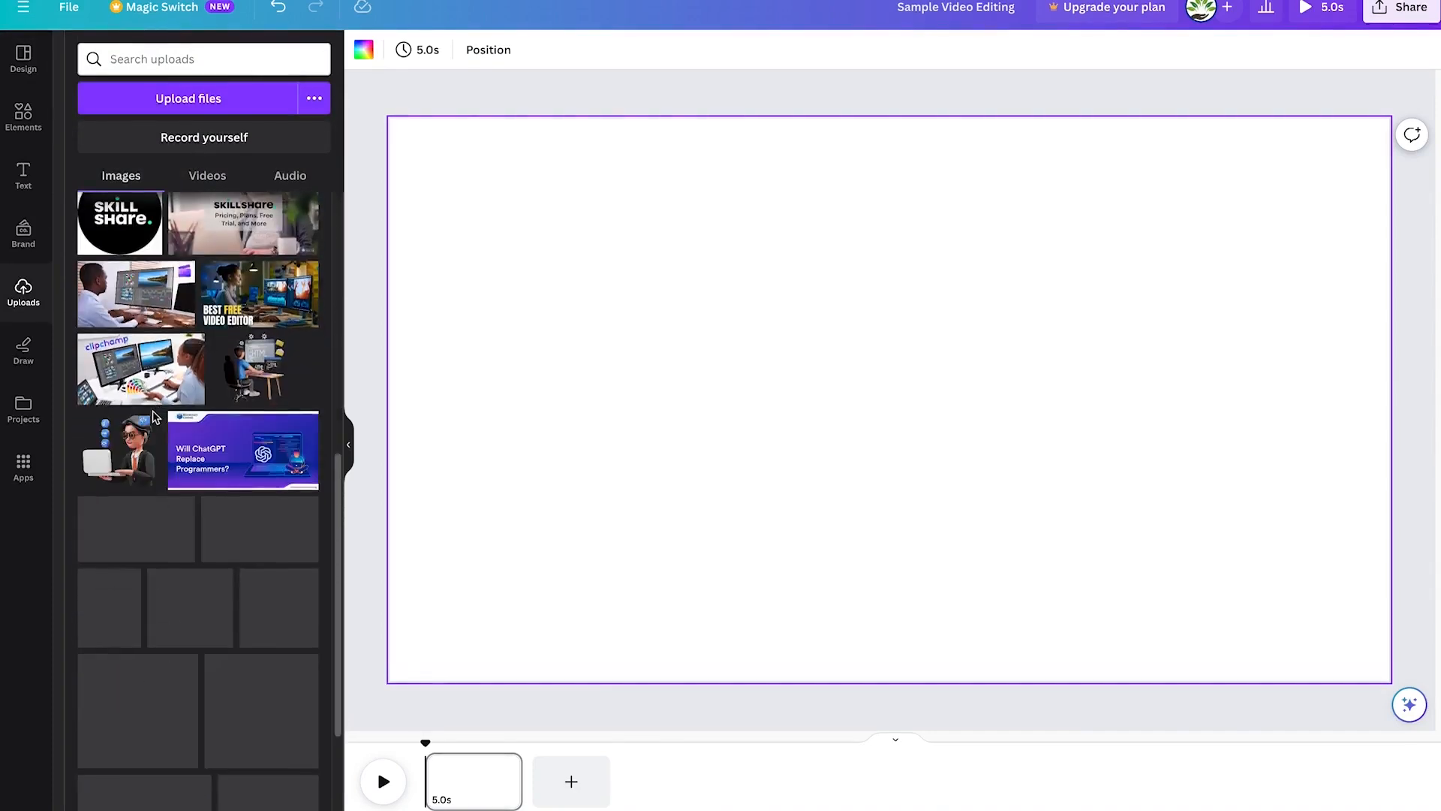
scroll(154, 418, up, 15)
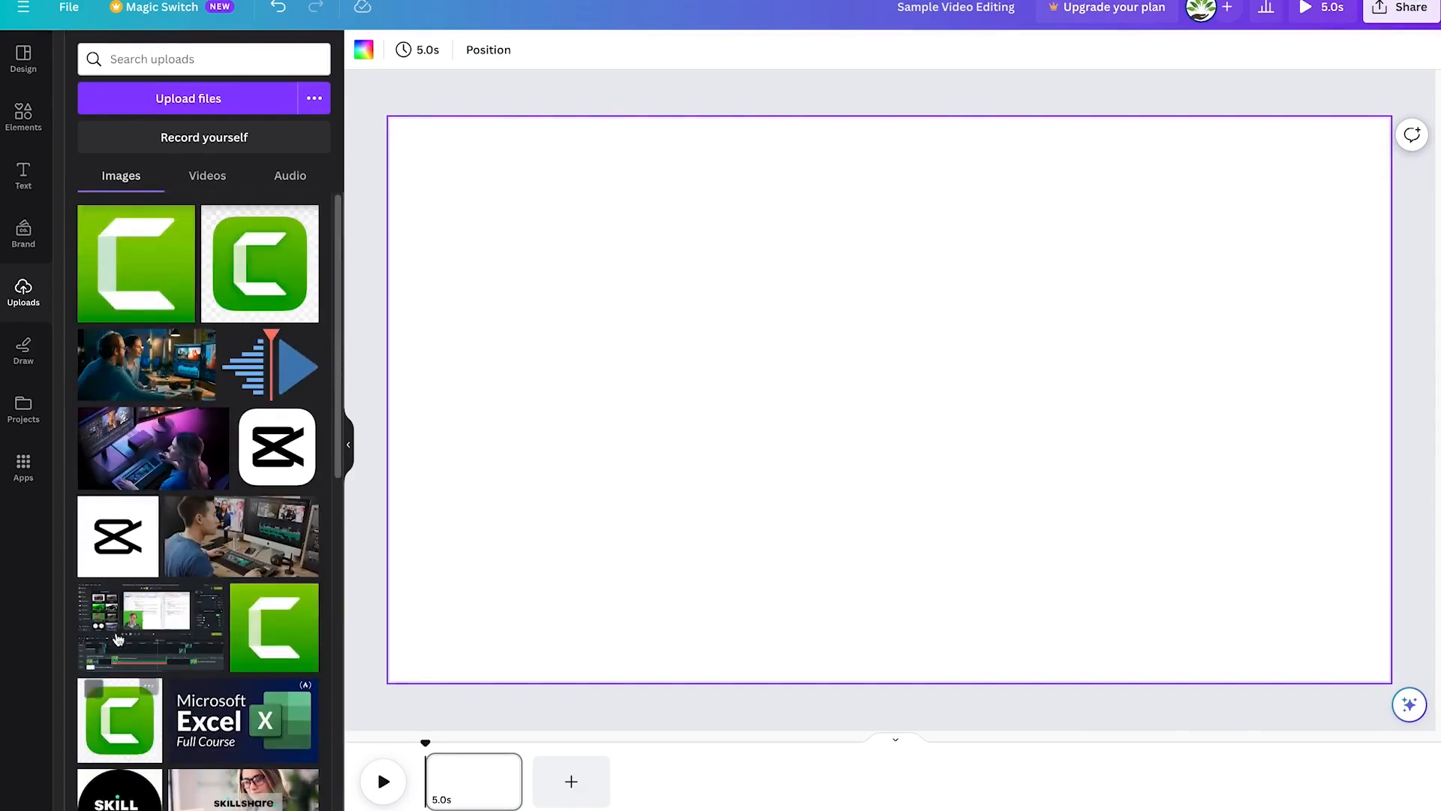
click(208, 180)
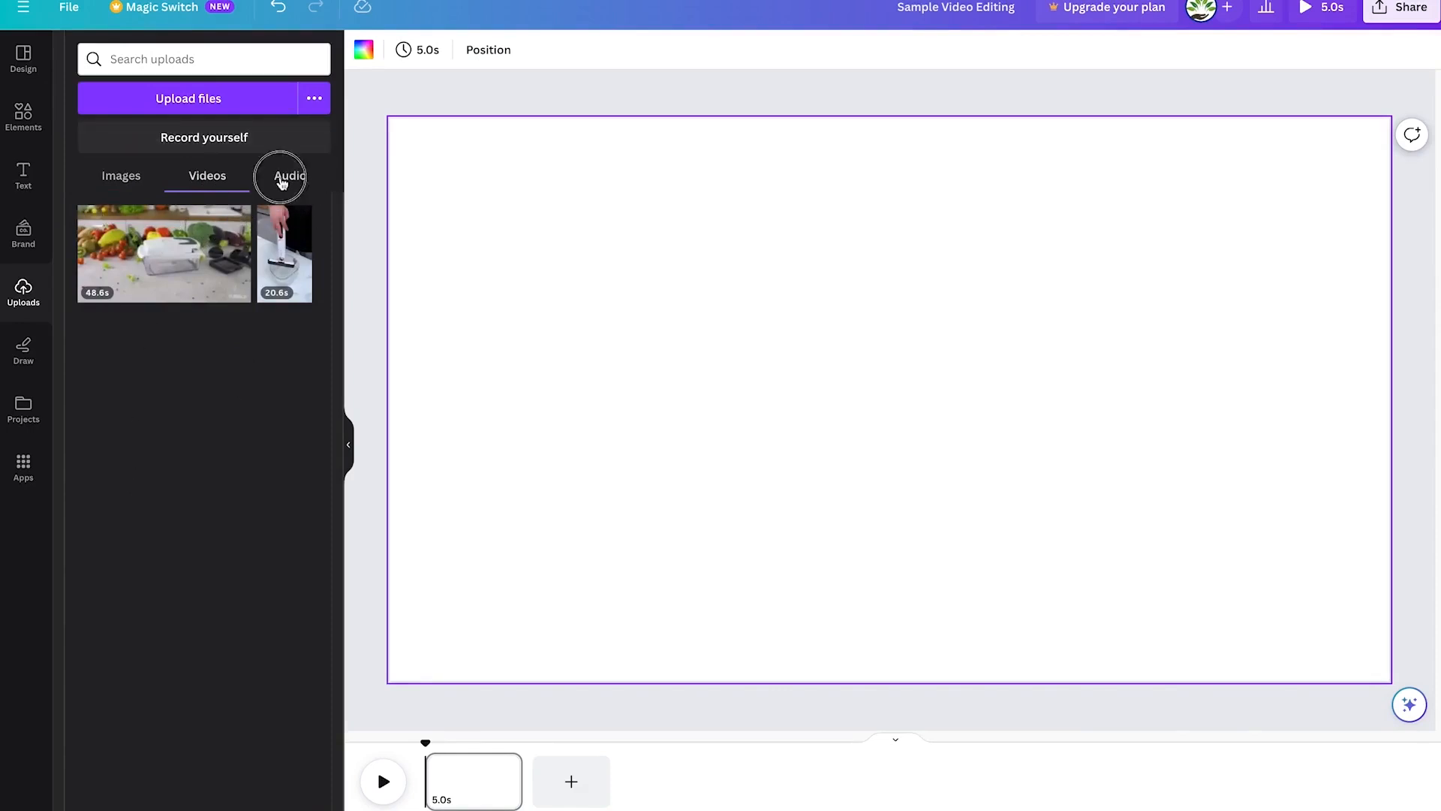
click(282, 179)
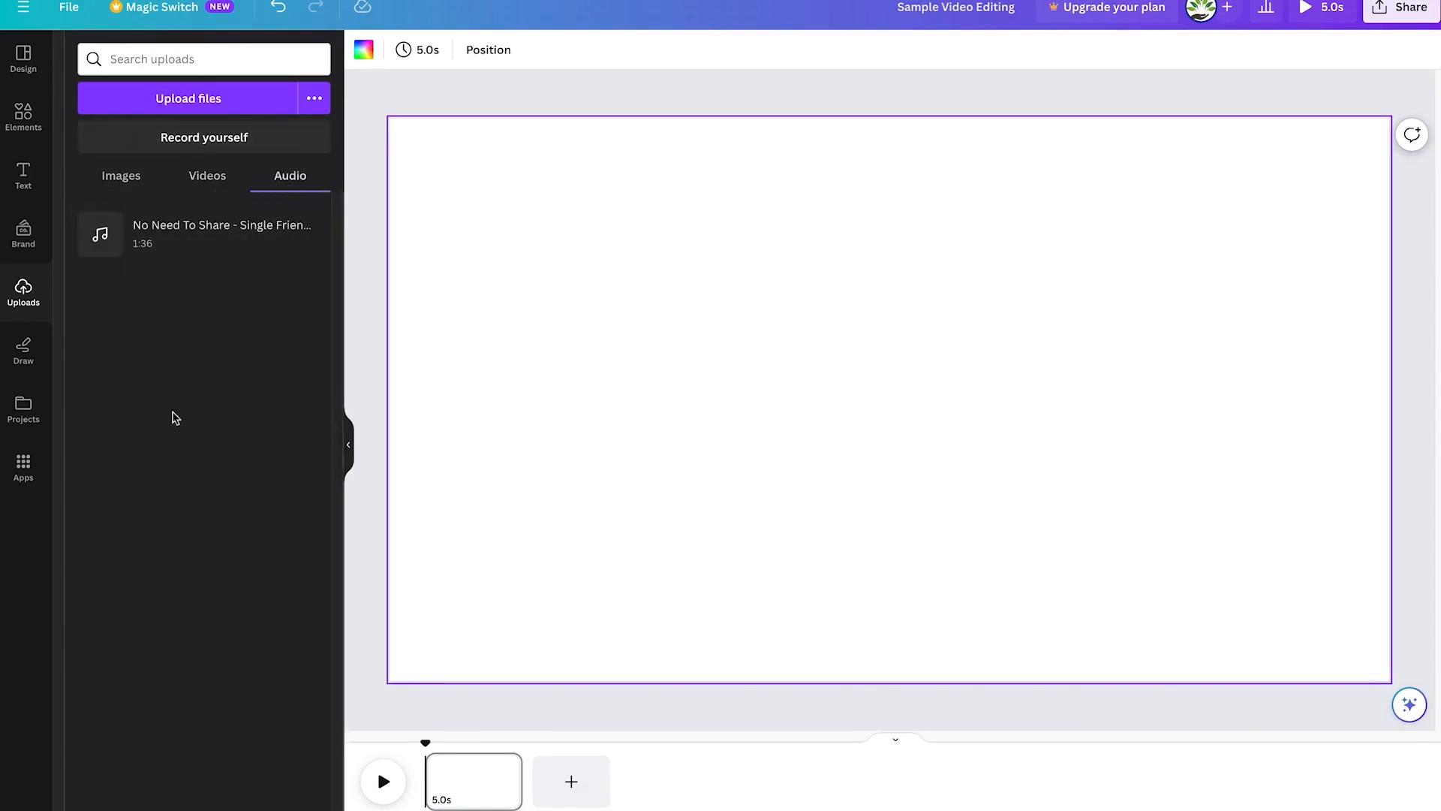
click(112, 175)
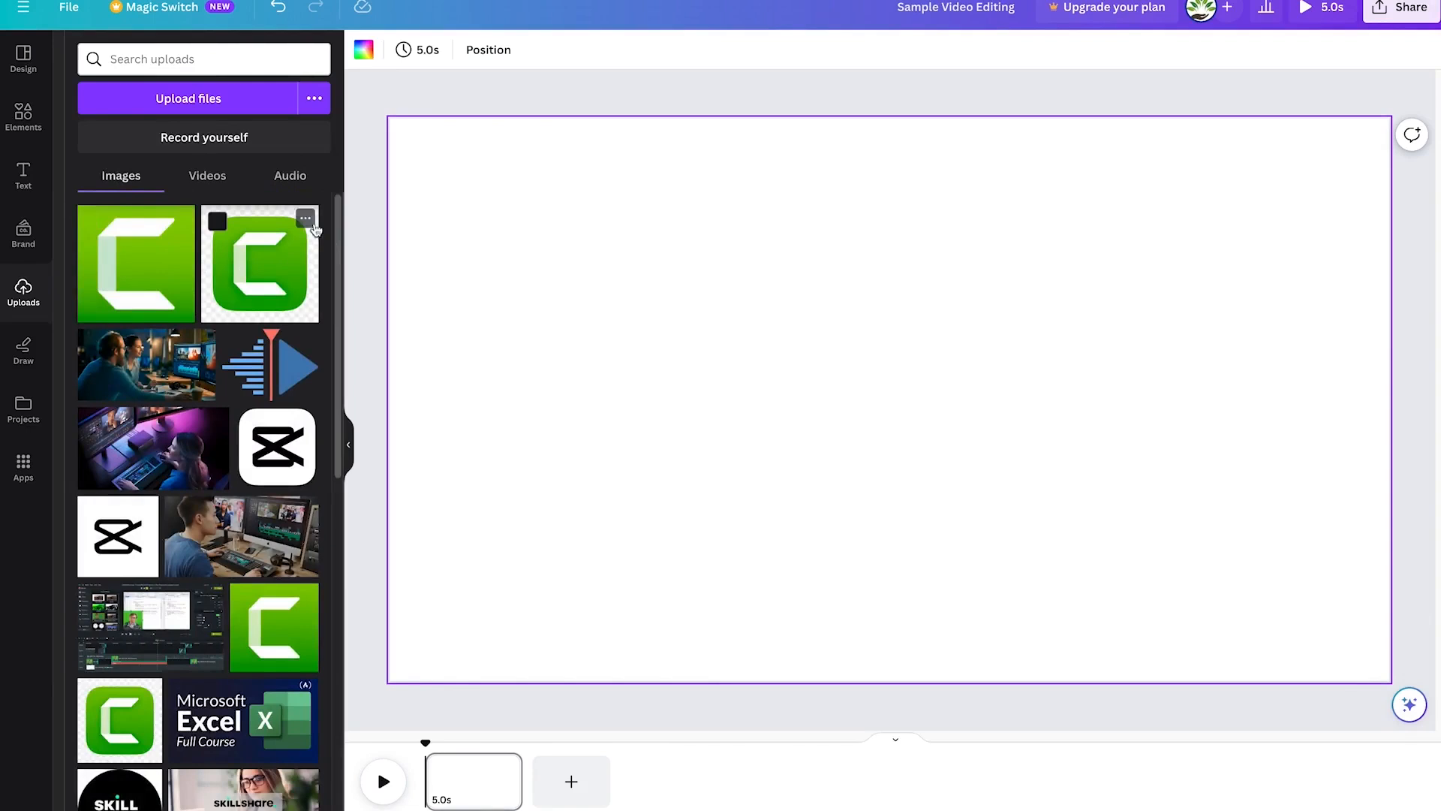
click(306, 219)
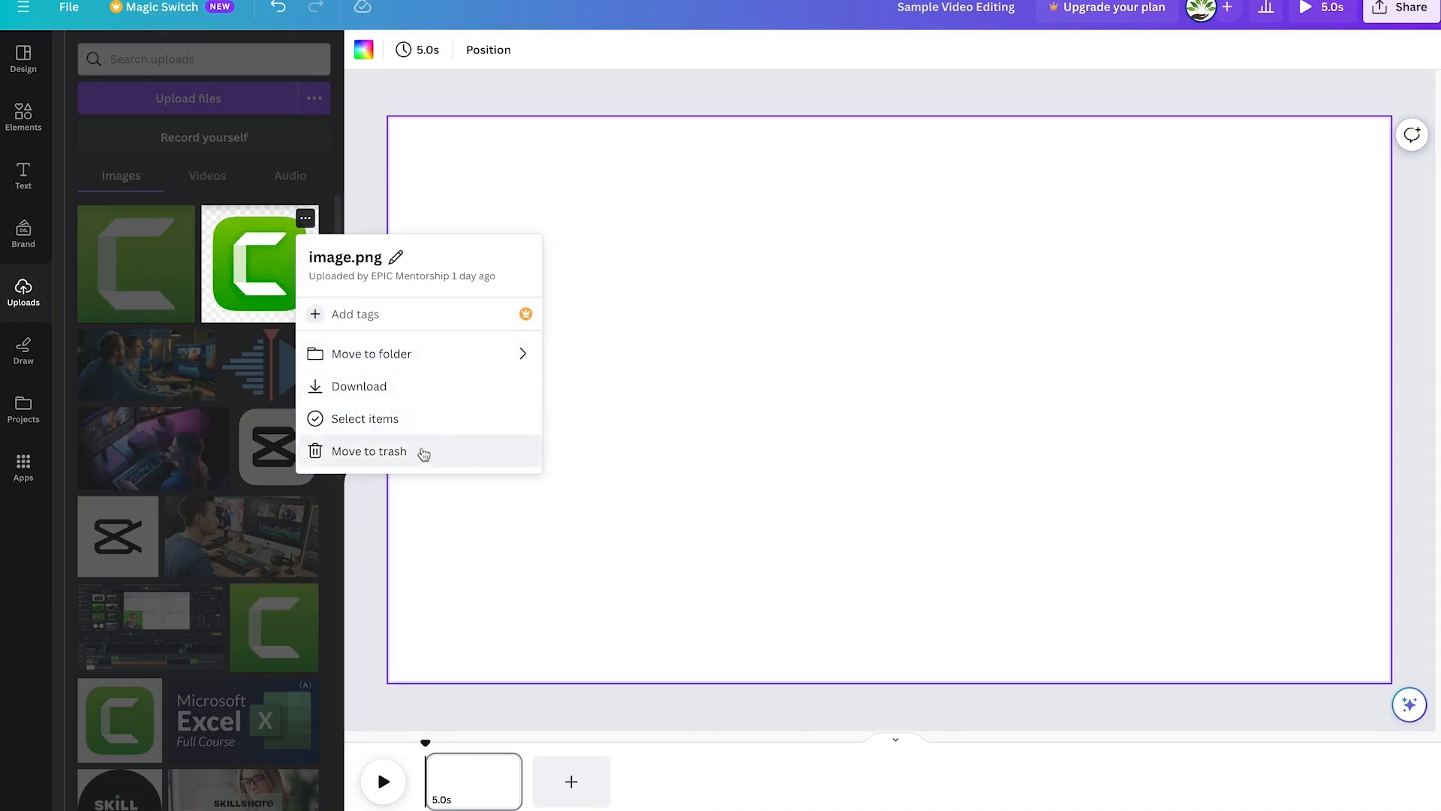
click(476, 171)
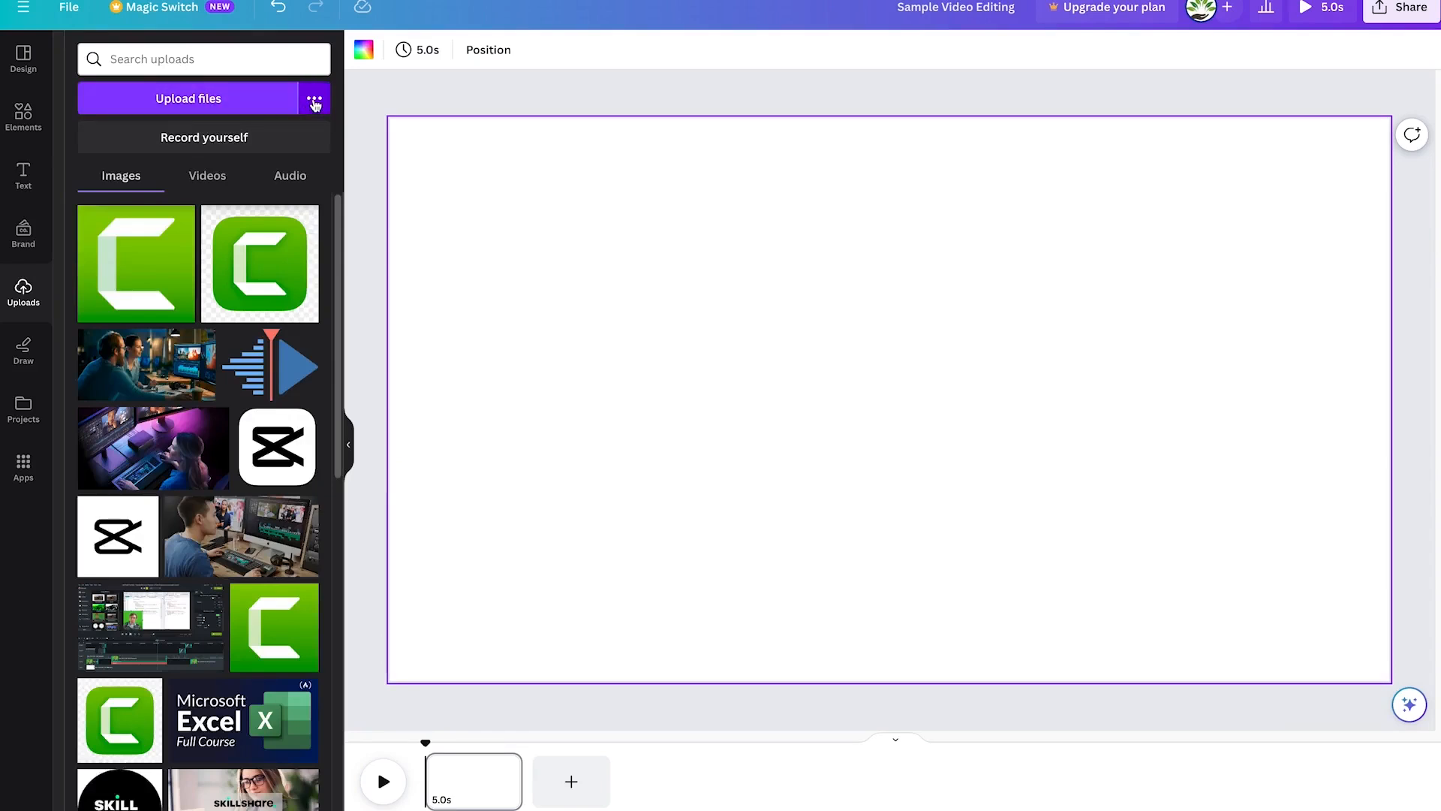
Step: Upload the three MP4 videos from the Videos folder inside Desktop > Video Editing with Canva > Media
click(314, 103)
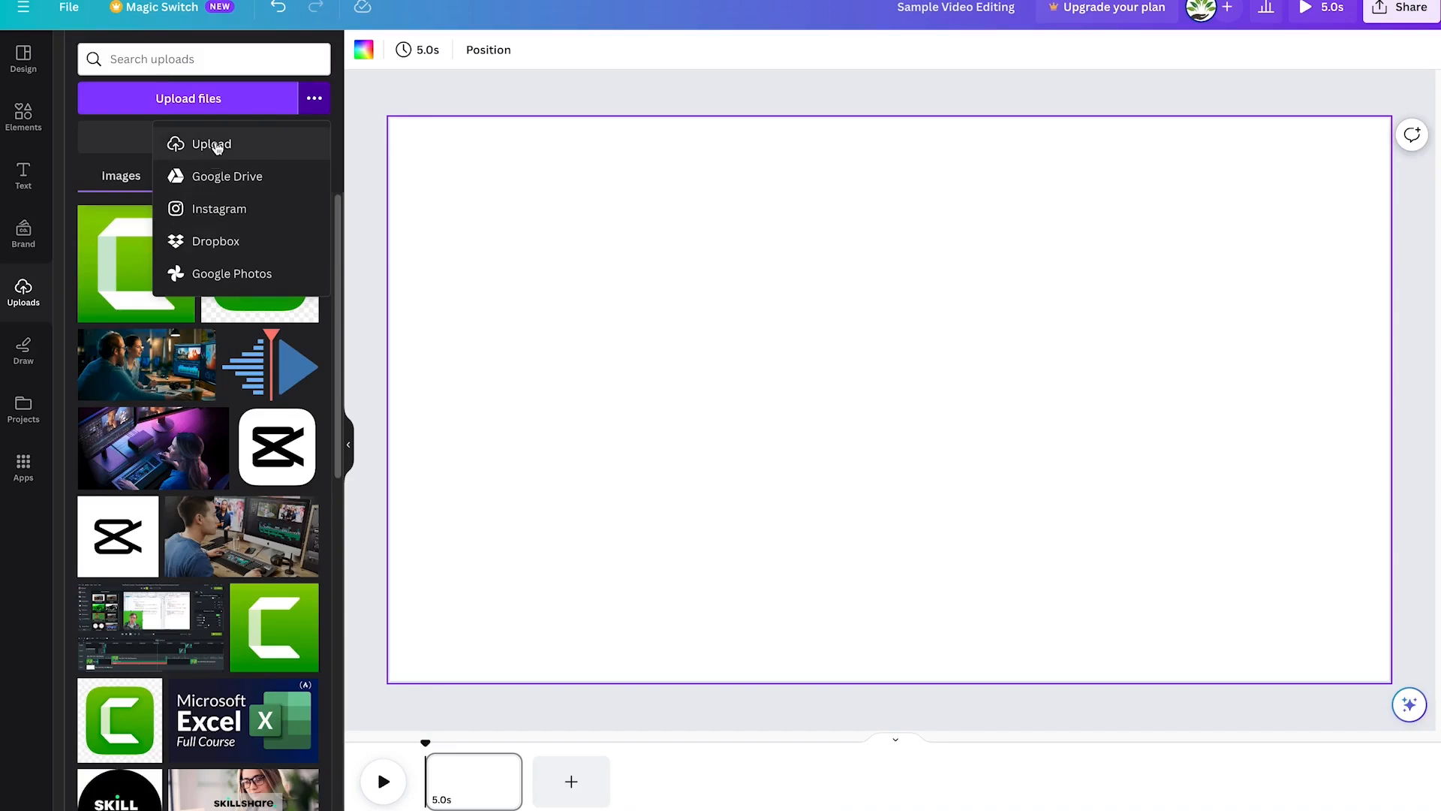
click(216, 146)
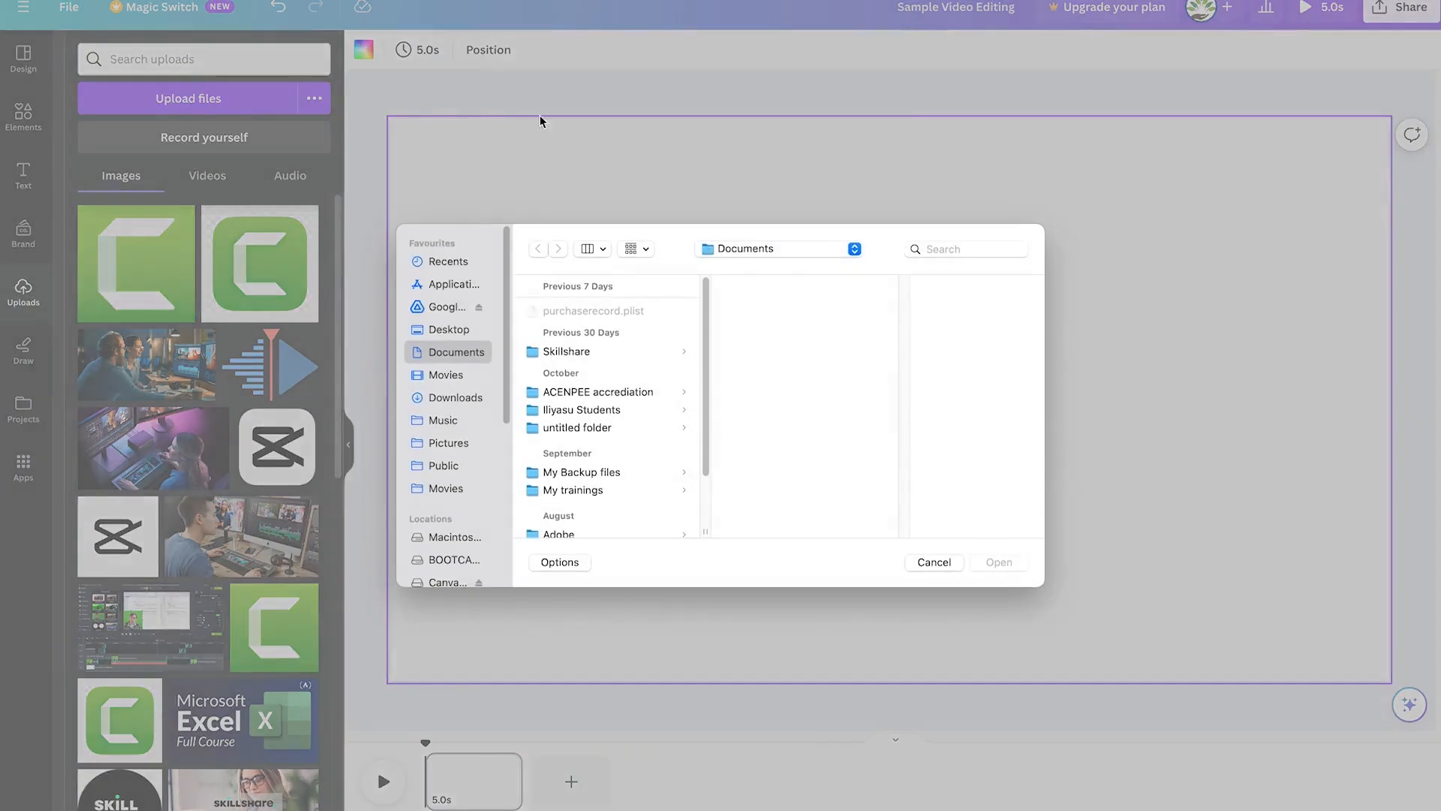
click(452, 330)
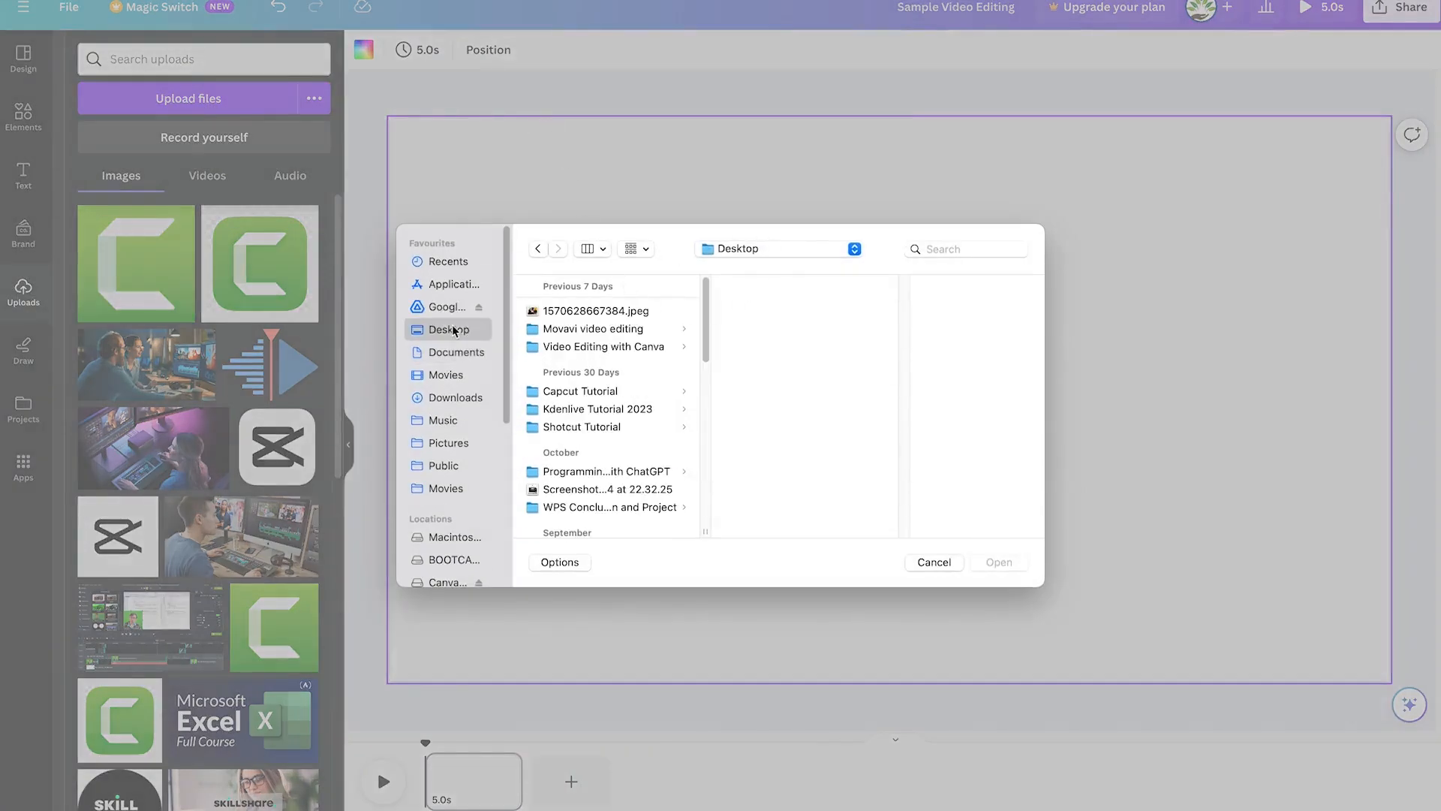
click(588, 351)
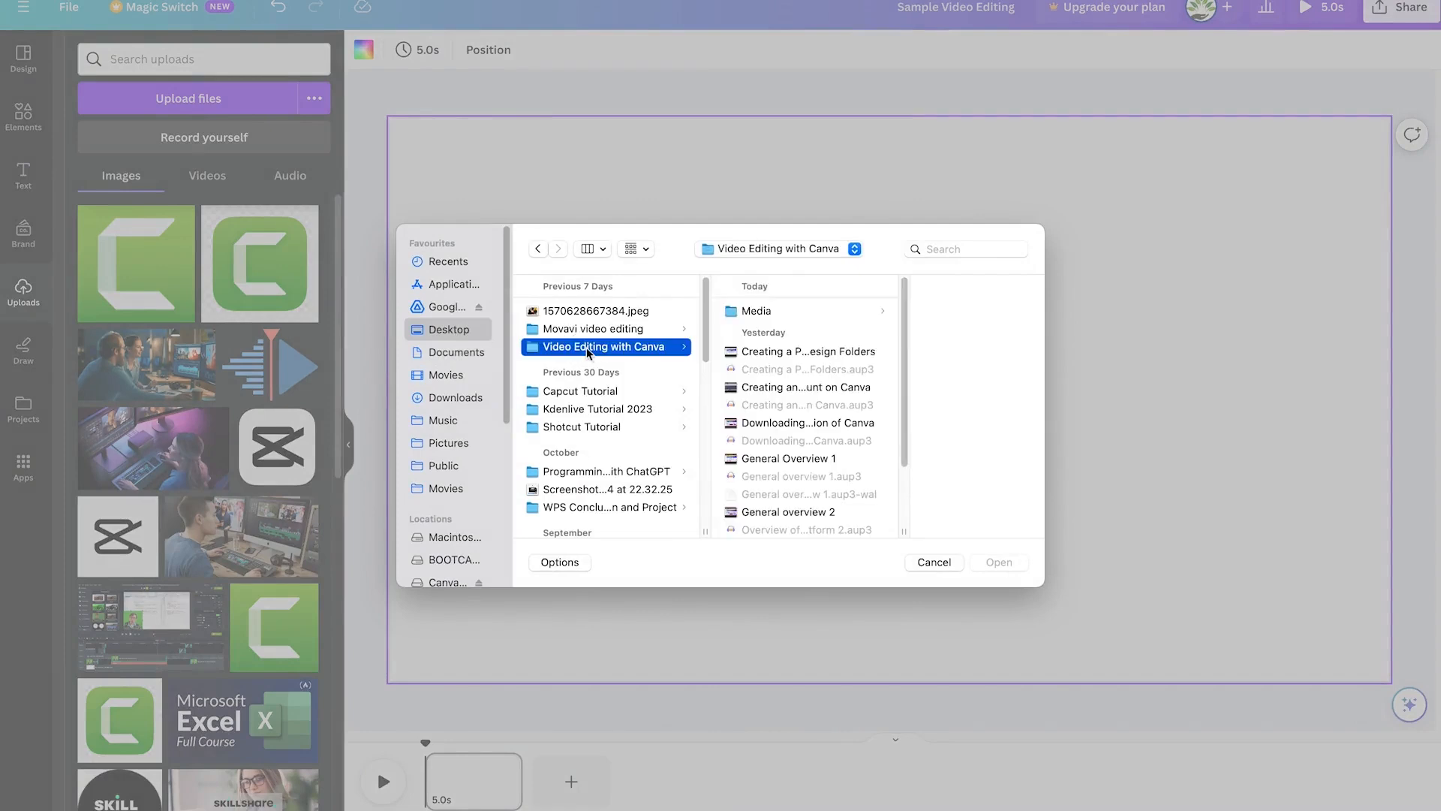
click(754, 311)
click(928, 315)
drag(935, 430, 880, 309)
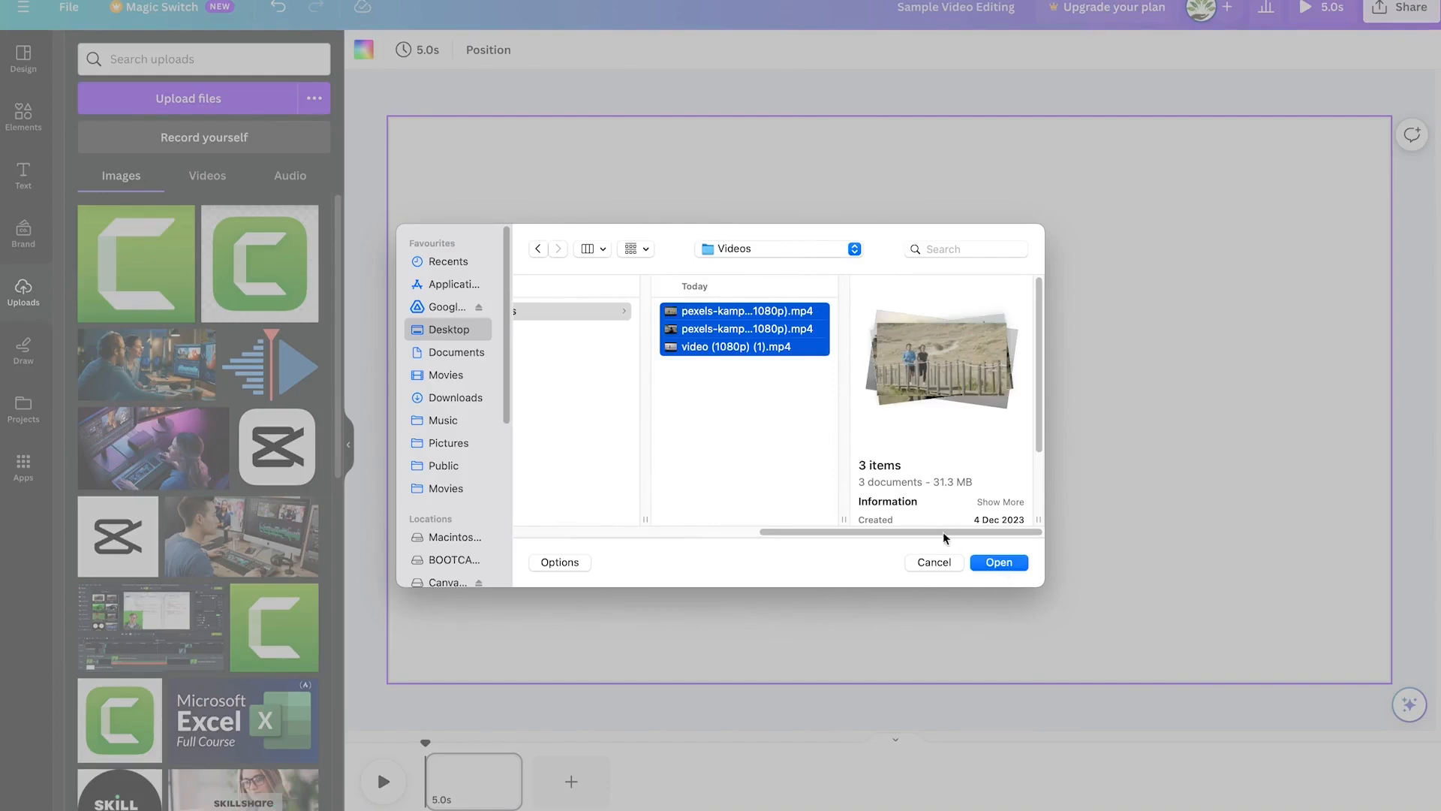
click(1008, 565)
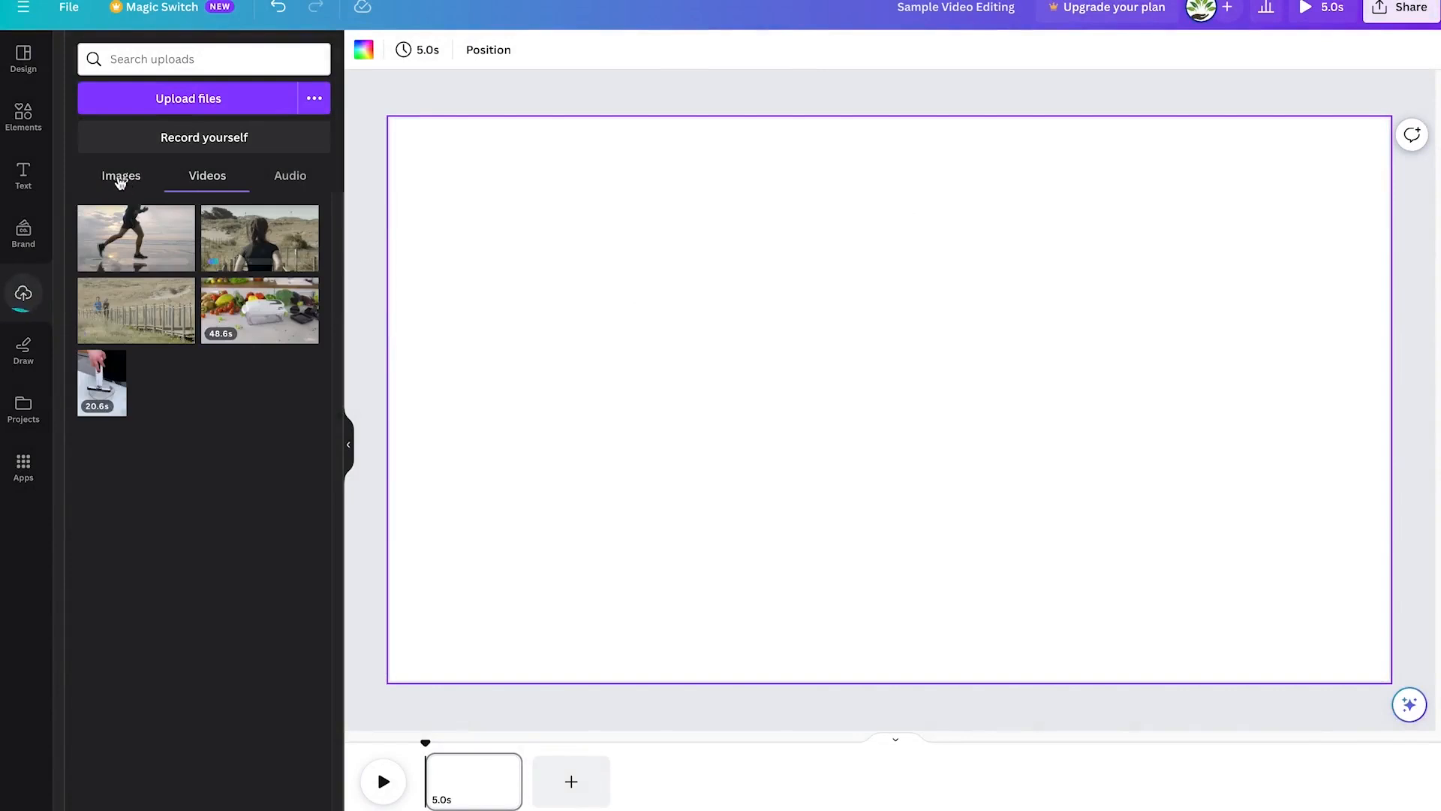
Step: Check the uploaded images, and return to the uploaded videos to follow their upload progress
click(118, 177)
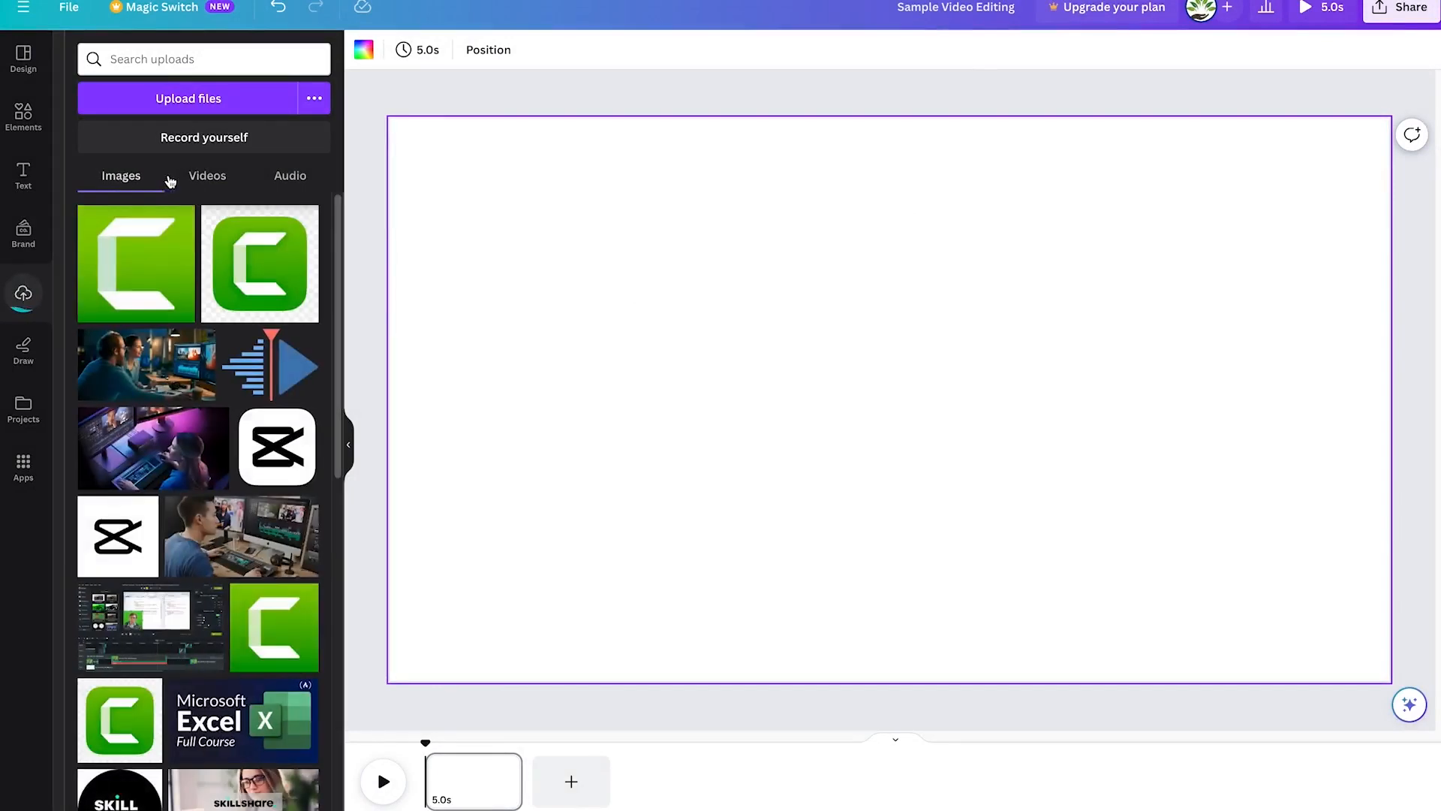
click(197, 177)
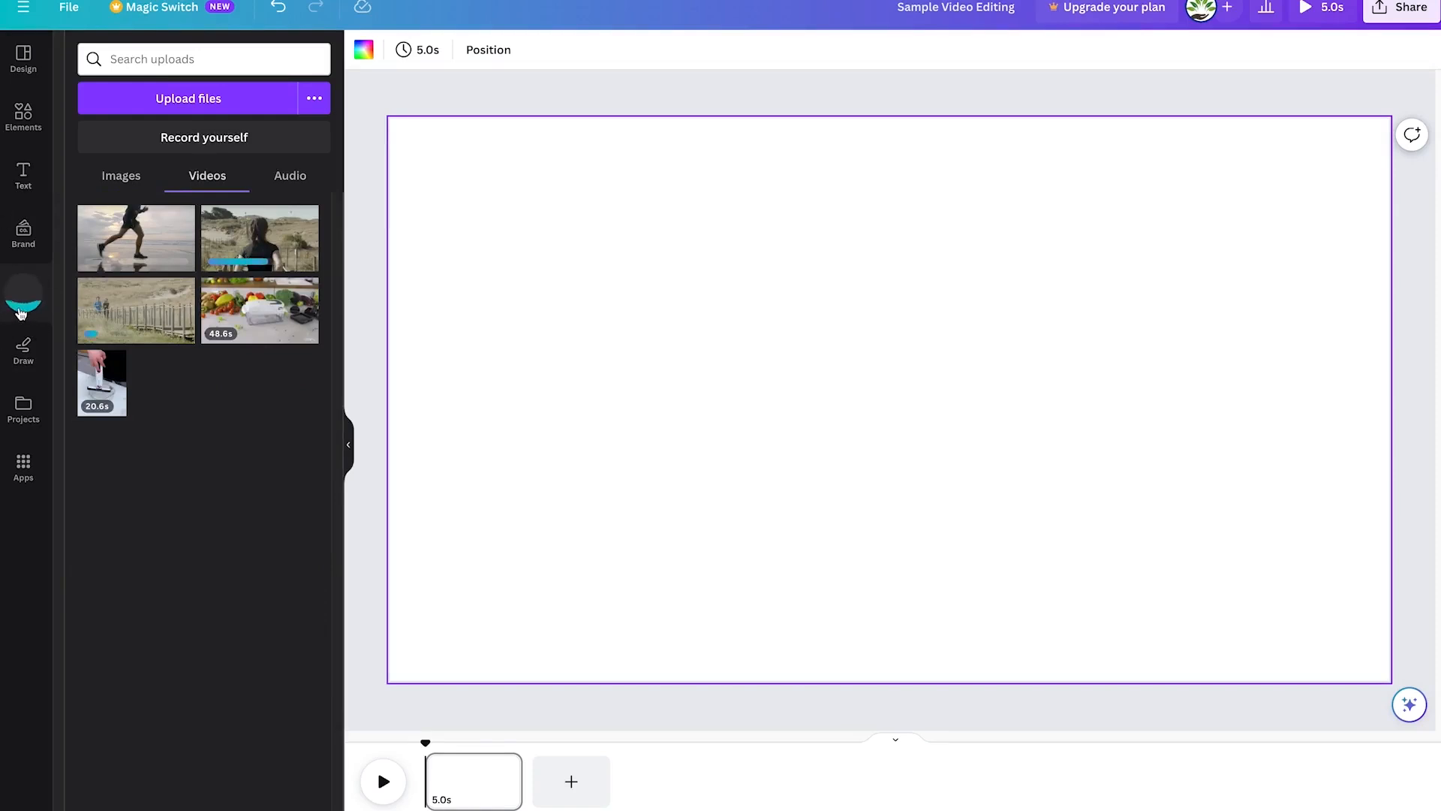
mouse_move(225, 268)
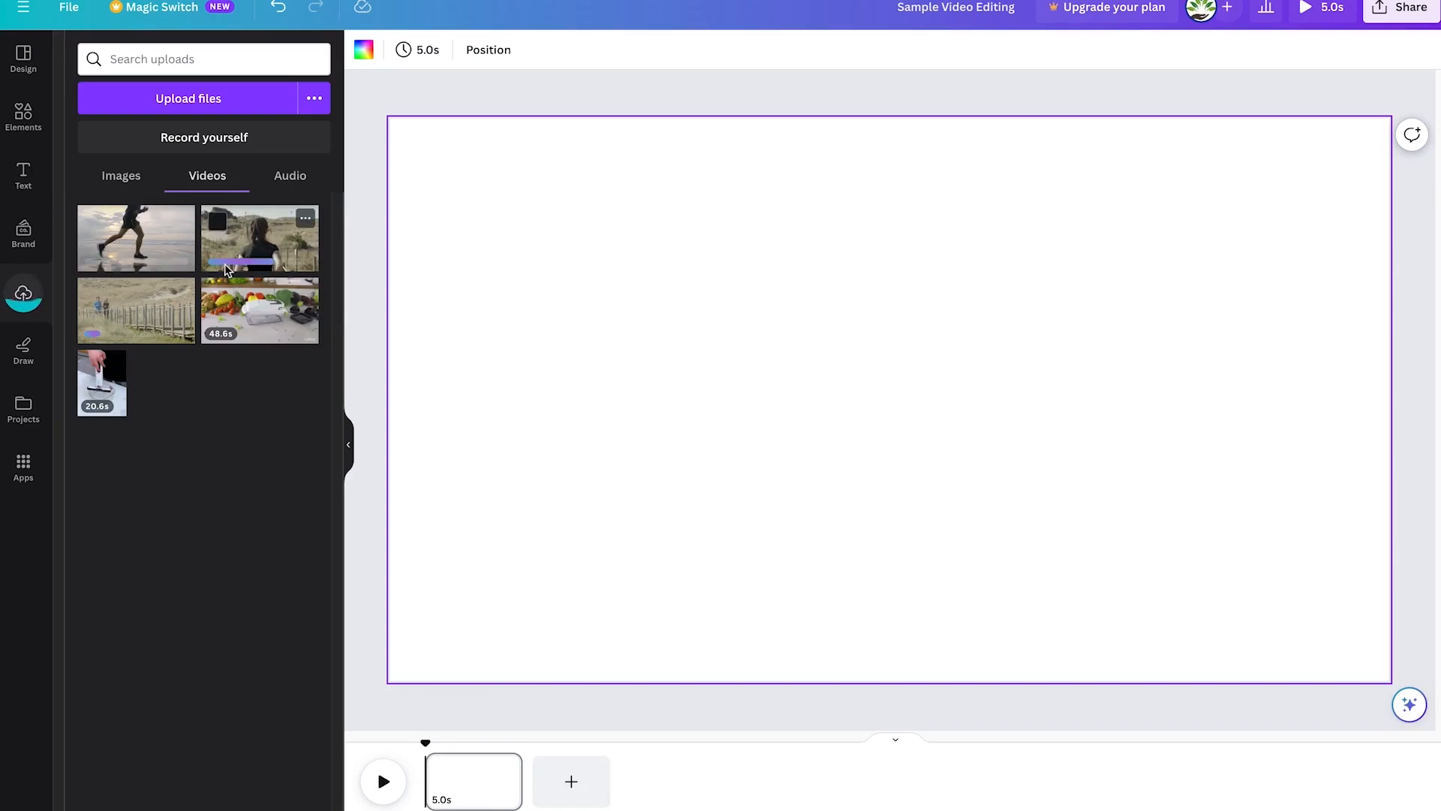
mouse_move(121, 304)
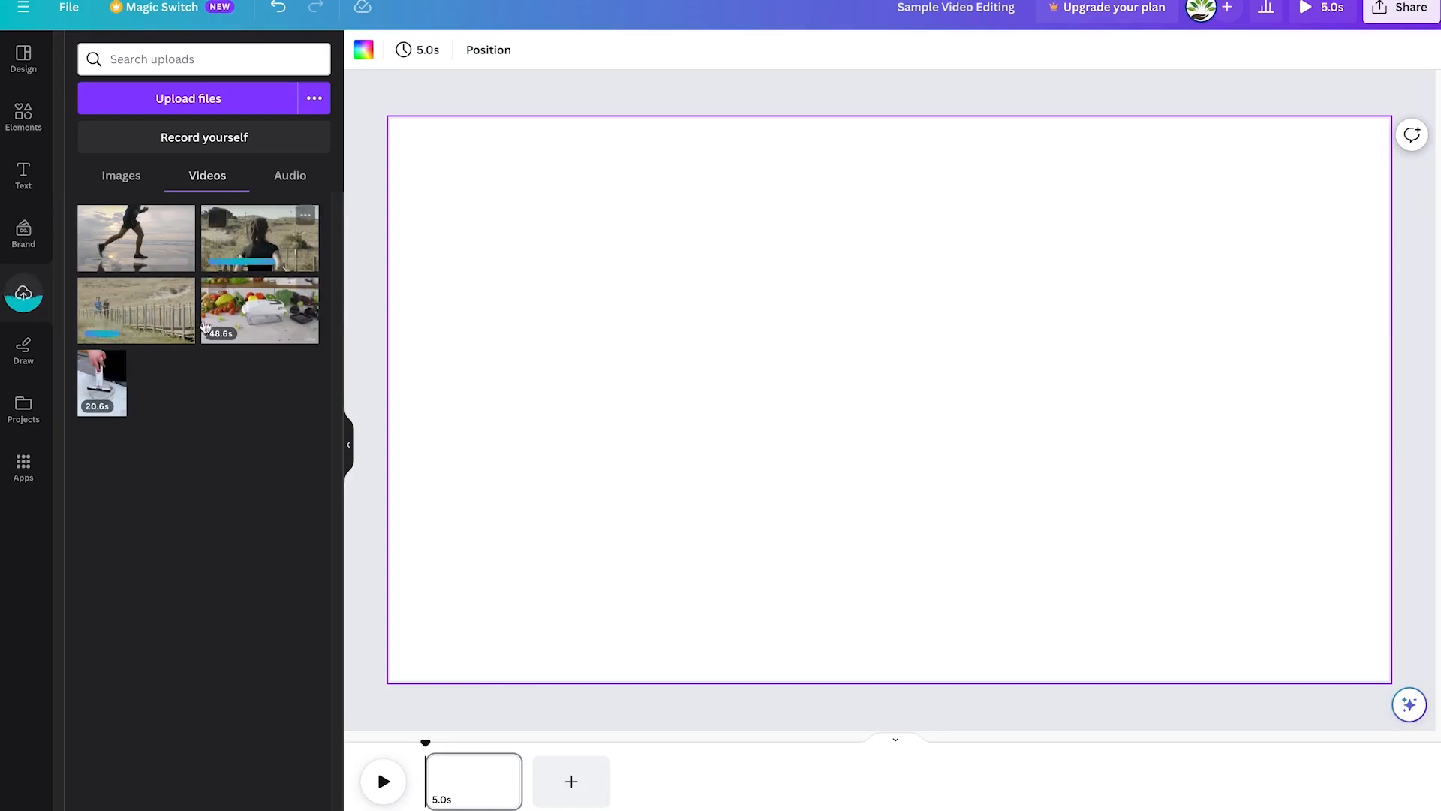
Step: Add a blank second page to the timeline and place the beach runner video on the first page
drag(258, 268, 521, 212)
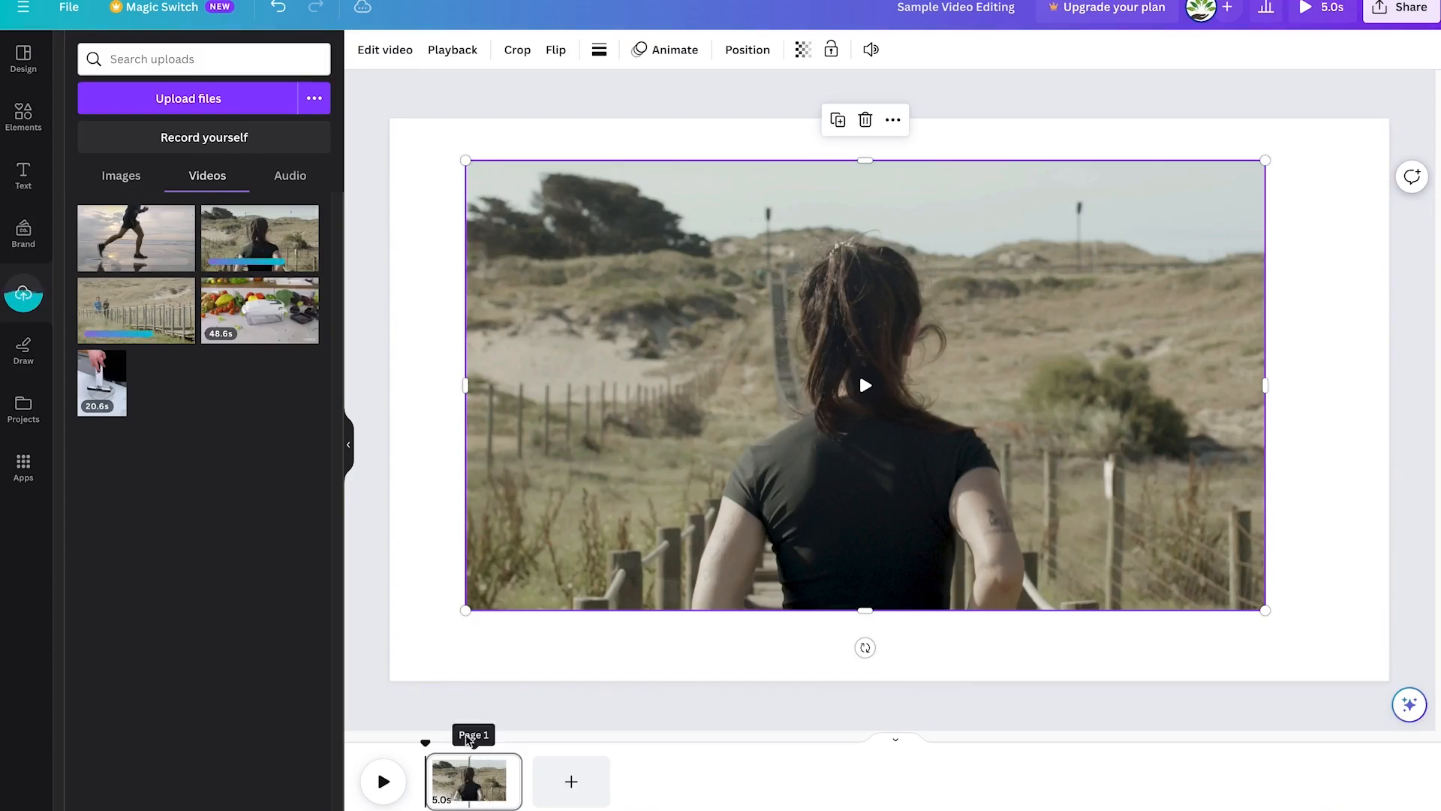
click(568, 788)
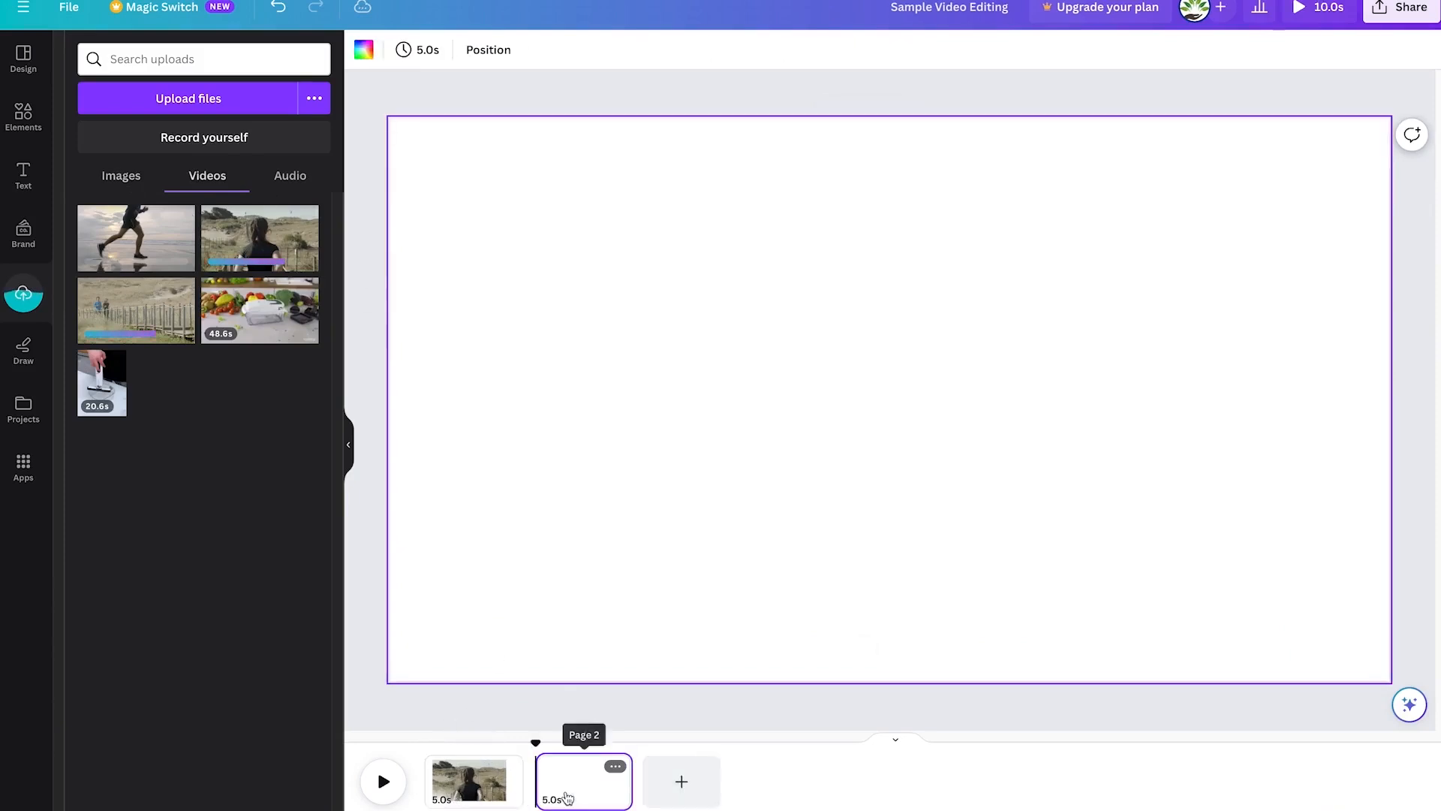
drag(130, 224, 801, 518)
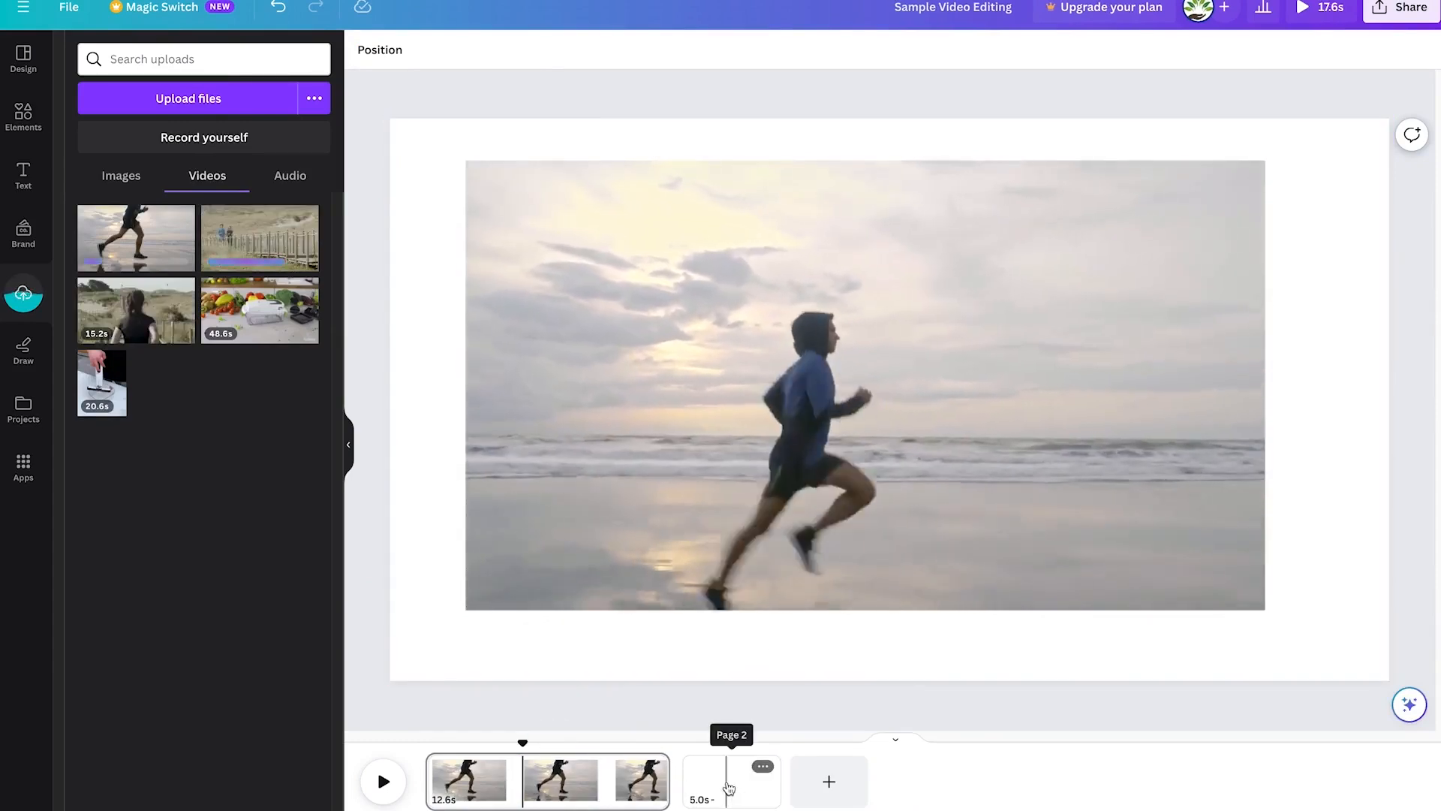
Step: Fill the second page with the boardwalk couple video and add the ponytailed woman's video as the third page
click(728, 786)
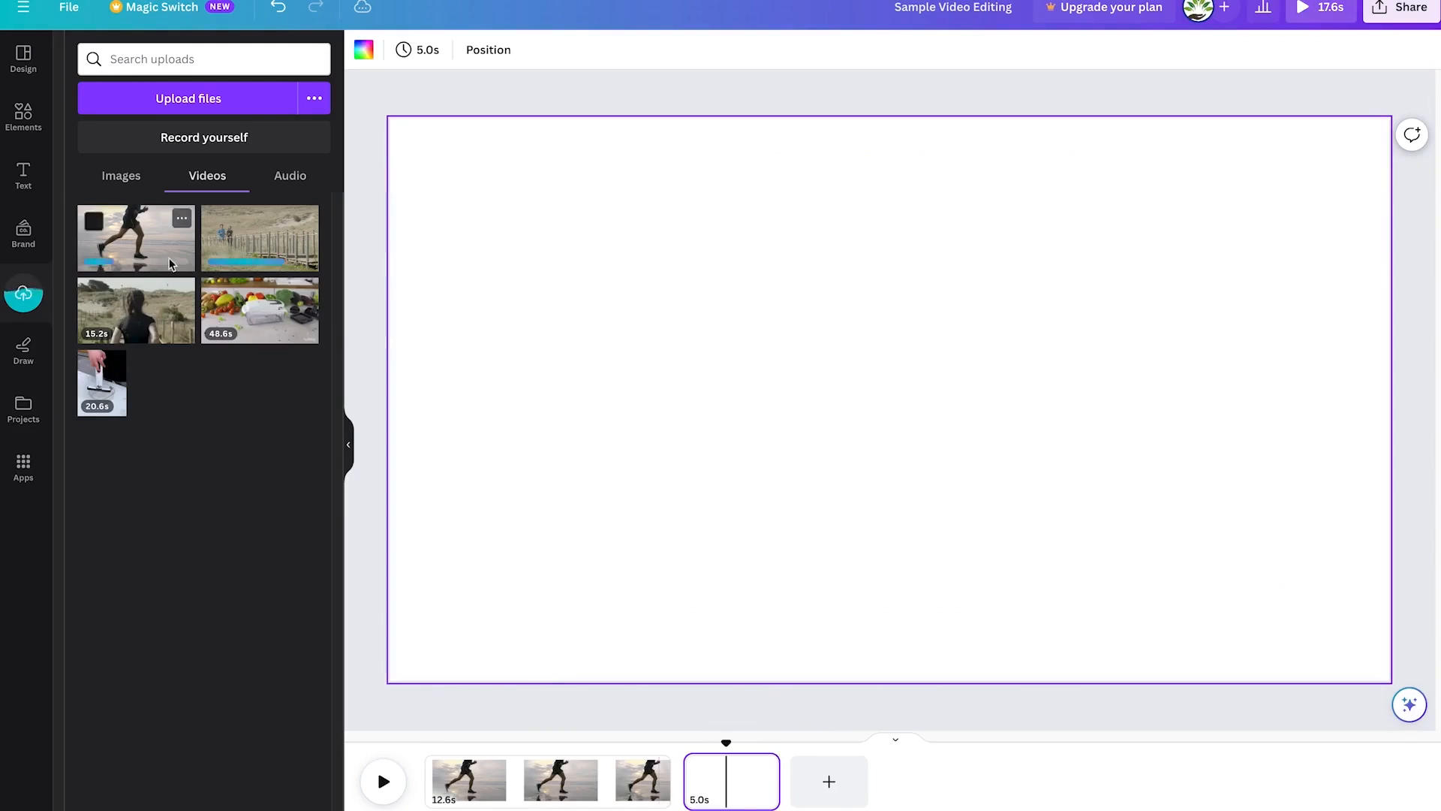
drag(233, 250, 728, 795)
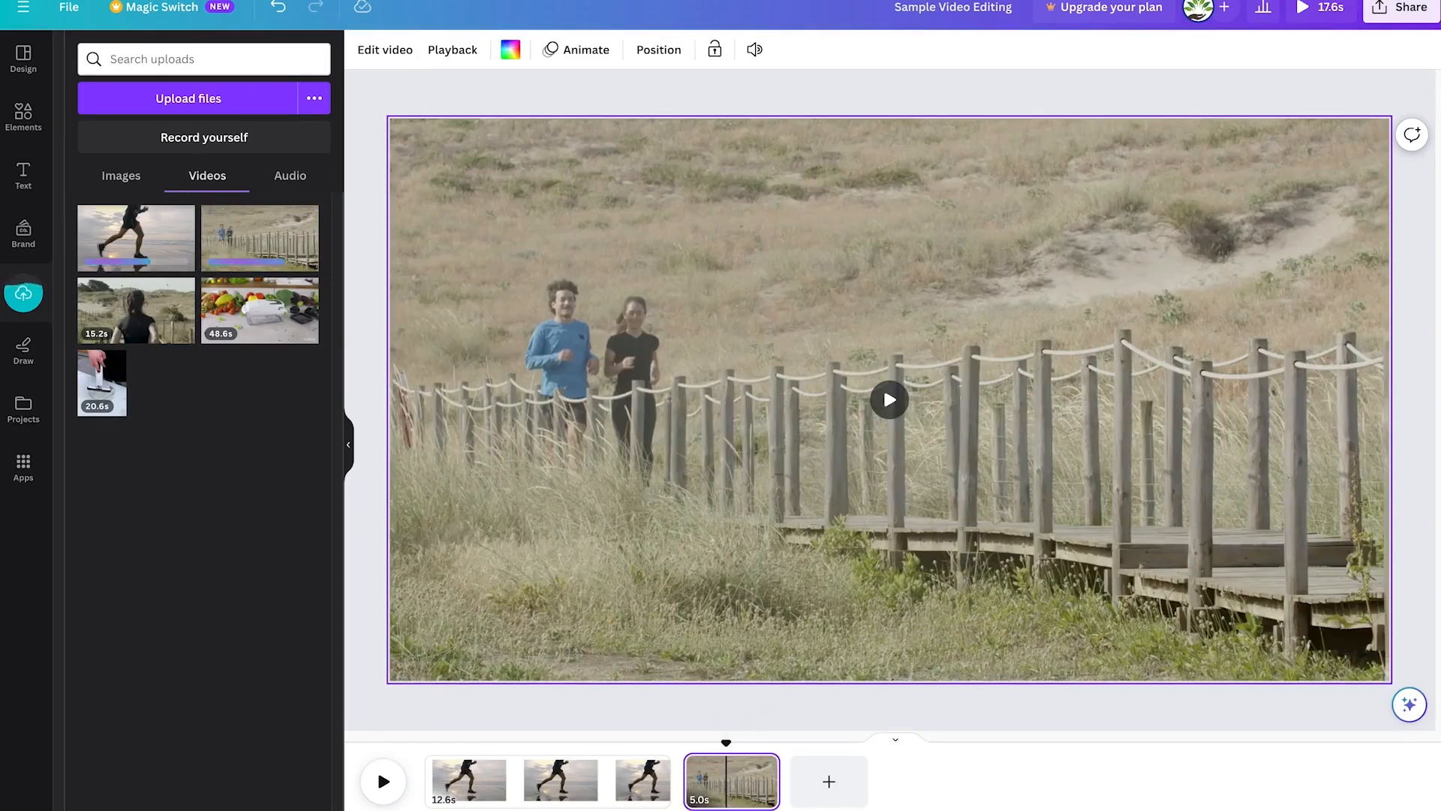
drag(139, 311, 1092, 796)
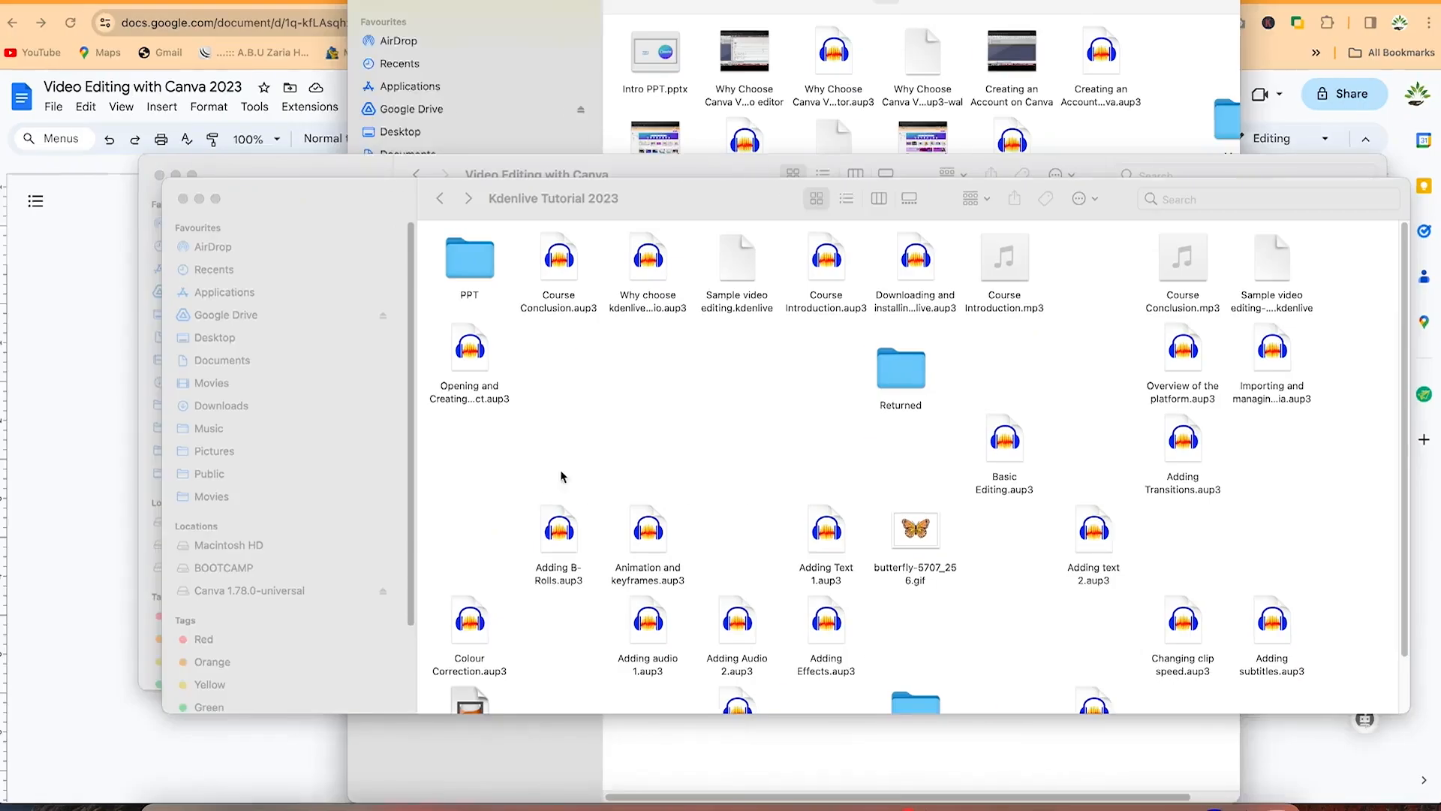
Step: Open the Images folder inside Desktop > Capcut Tutorial in Finder and show it over the Canva editor
click(561, 476)
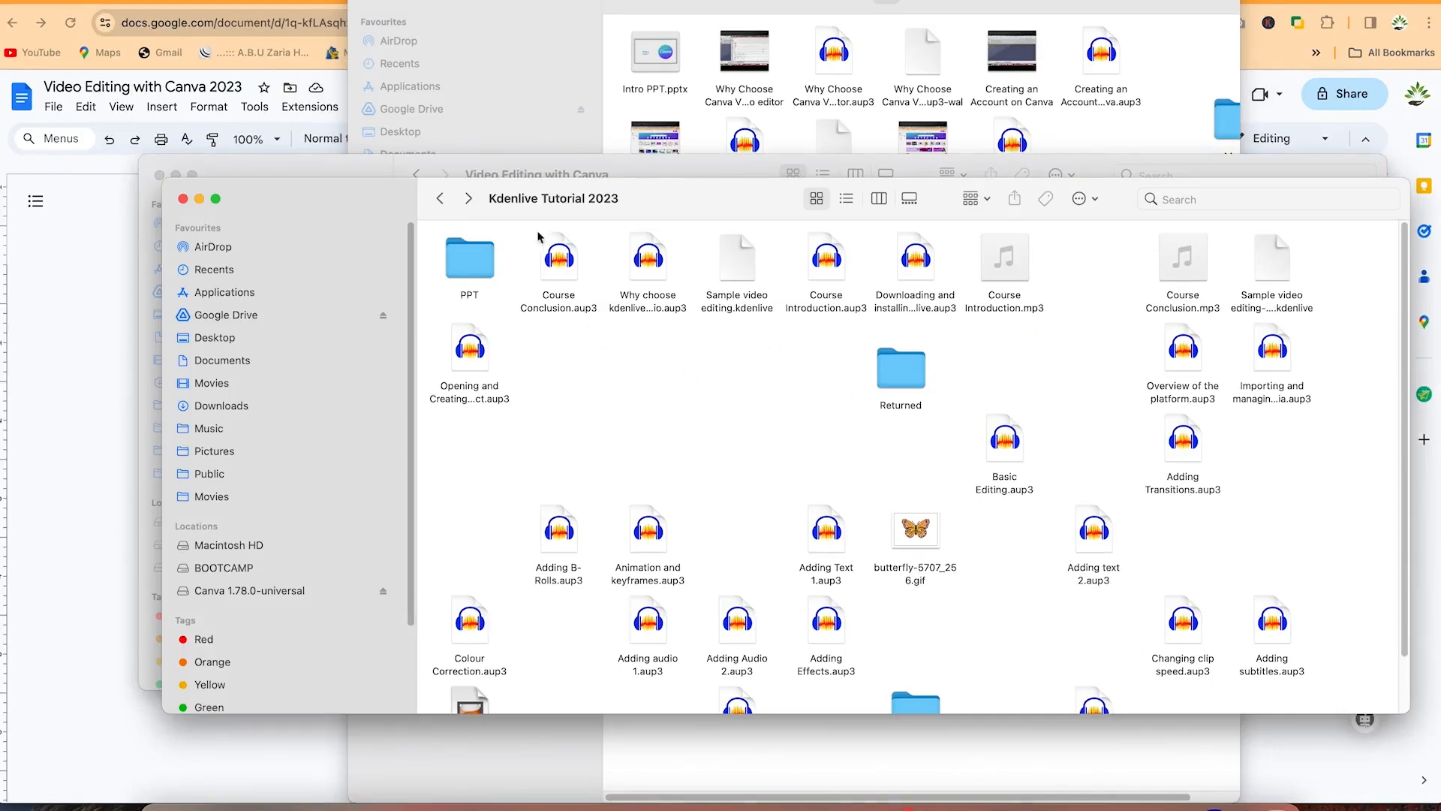
click(440, 198)
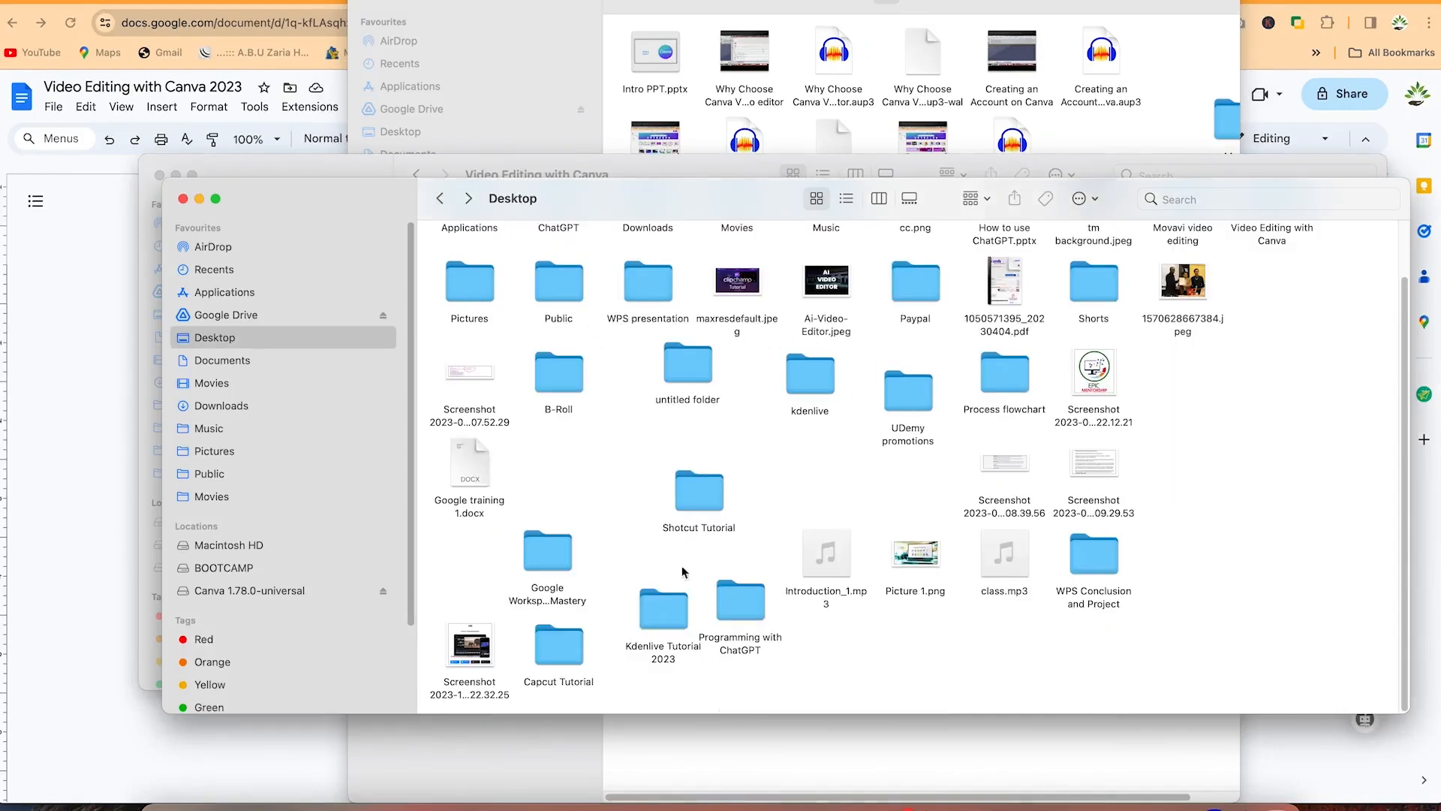
double_click(575, 653)
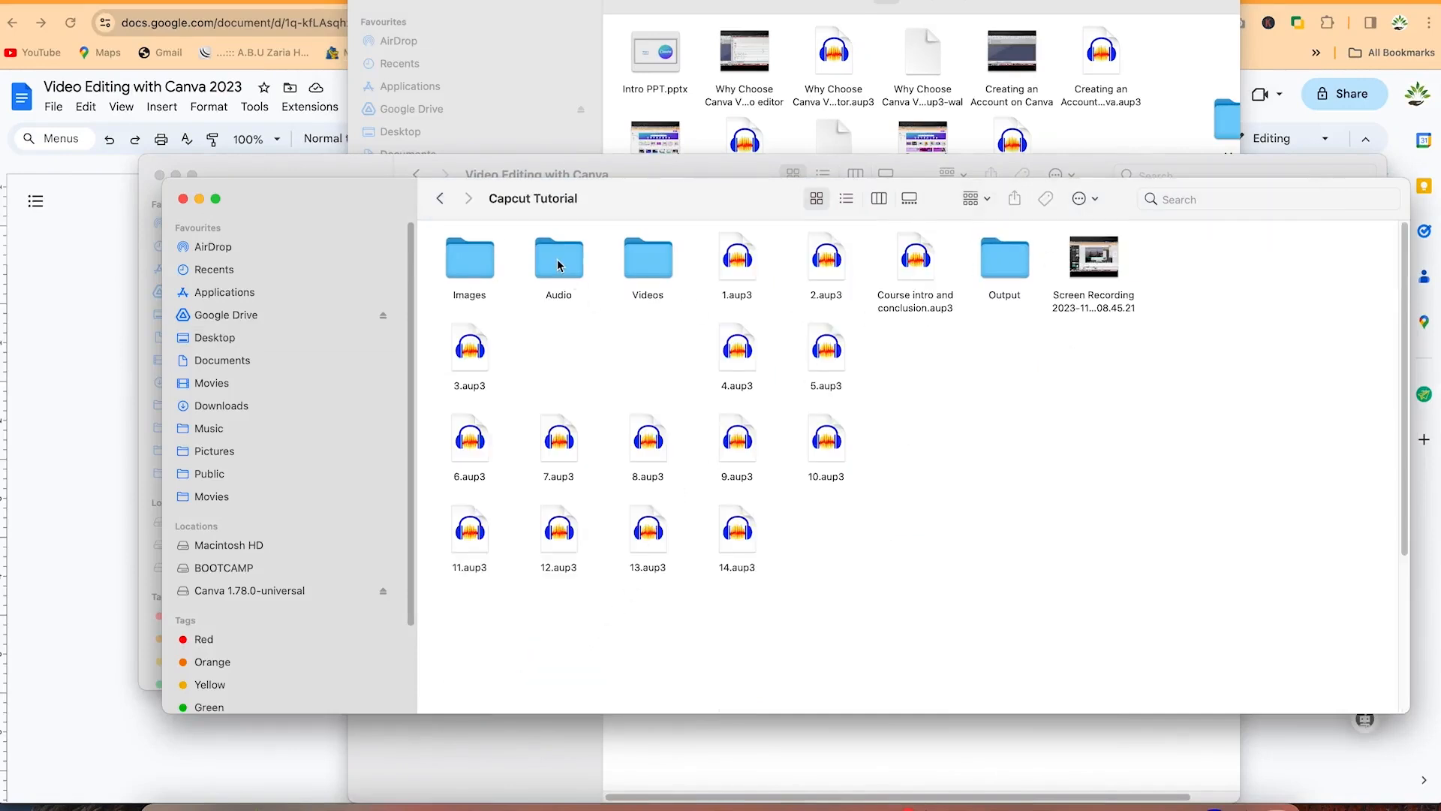
double_click(471, 269)
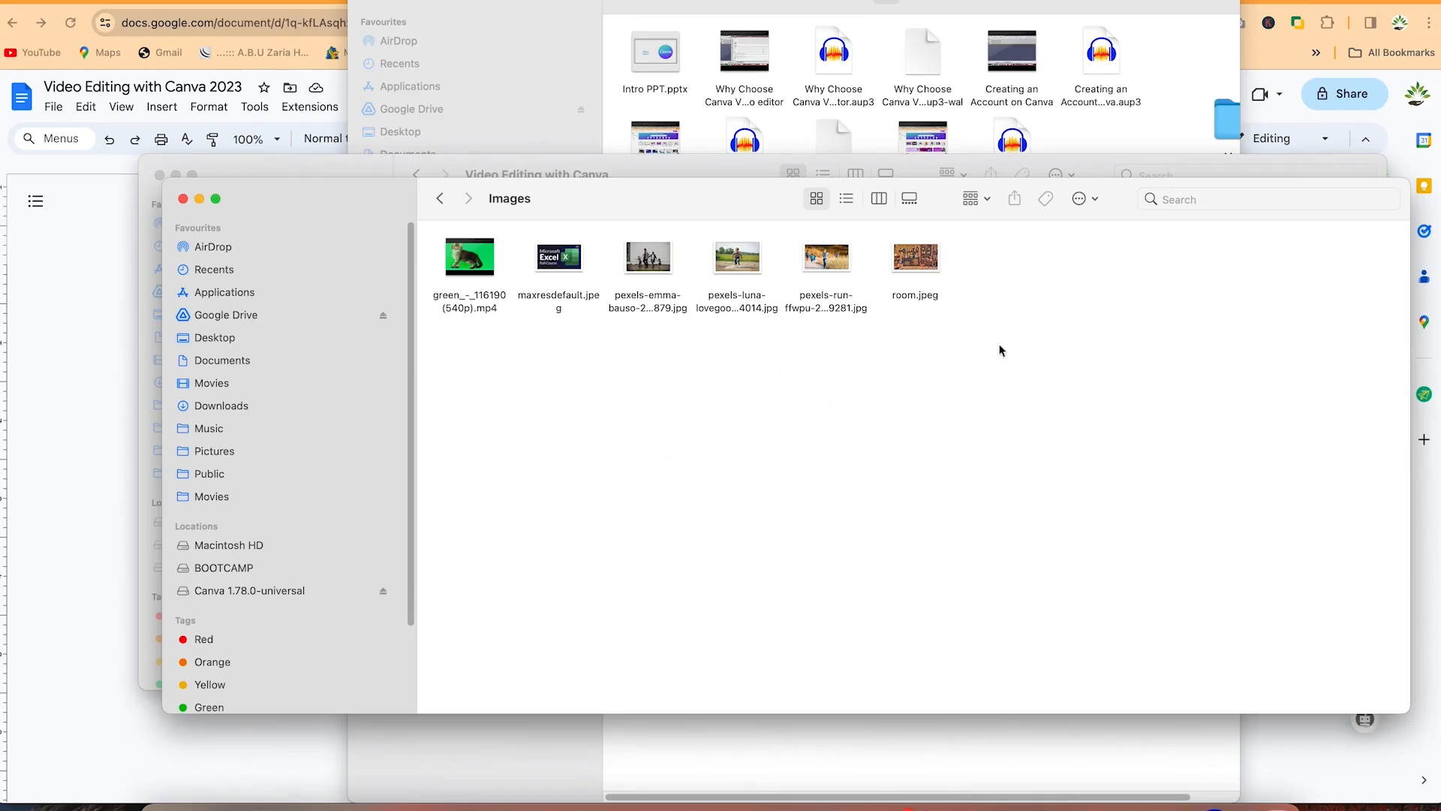
click(1171, 802)
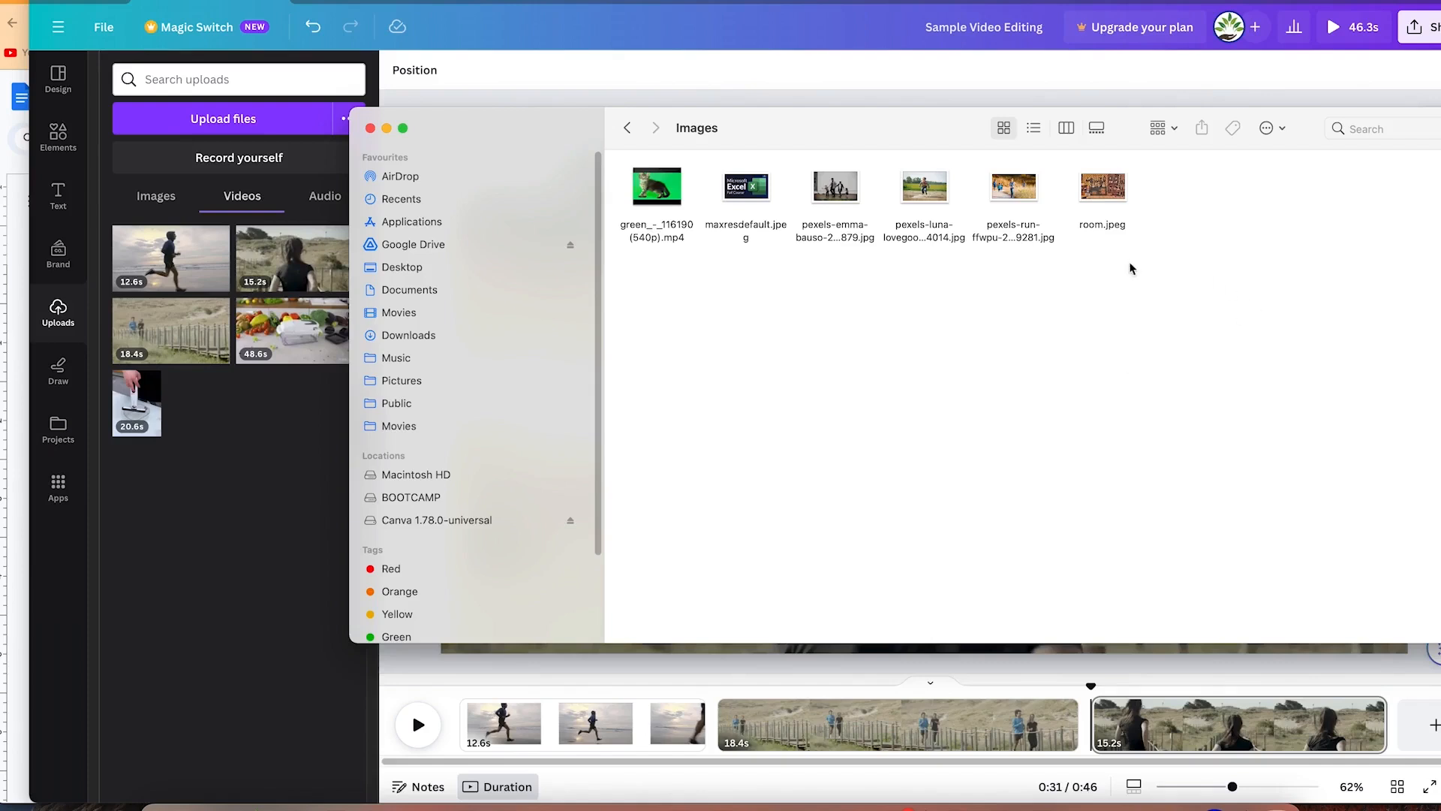
Step: Upload room.jpeg and the three pexels JPG photos to Canva and show the uploaded images
drag(1131, 268, 621, 227)
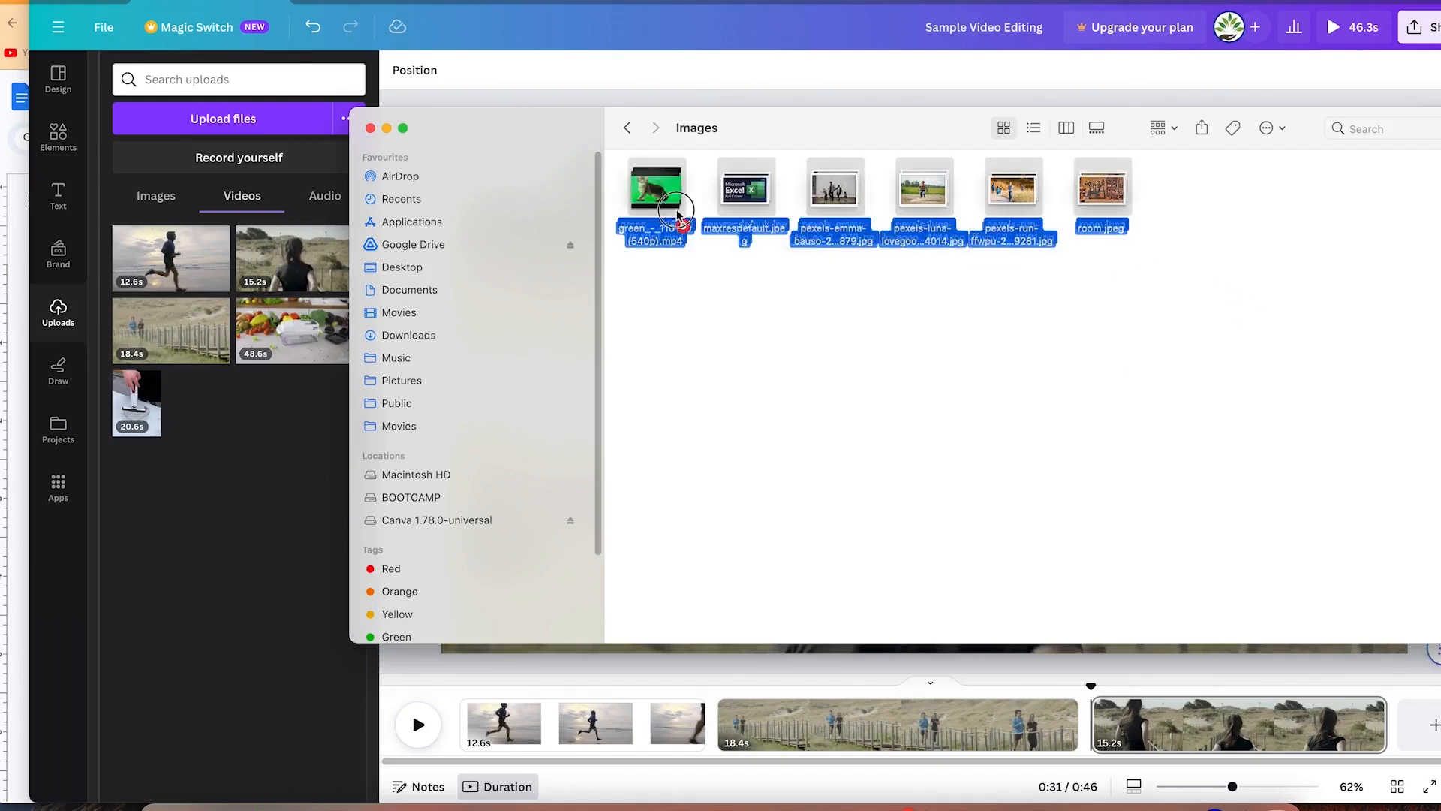
click(801, 330)
drag(1245, 293, 154, 517)
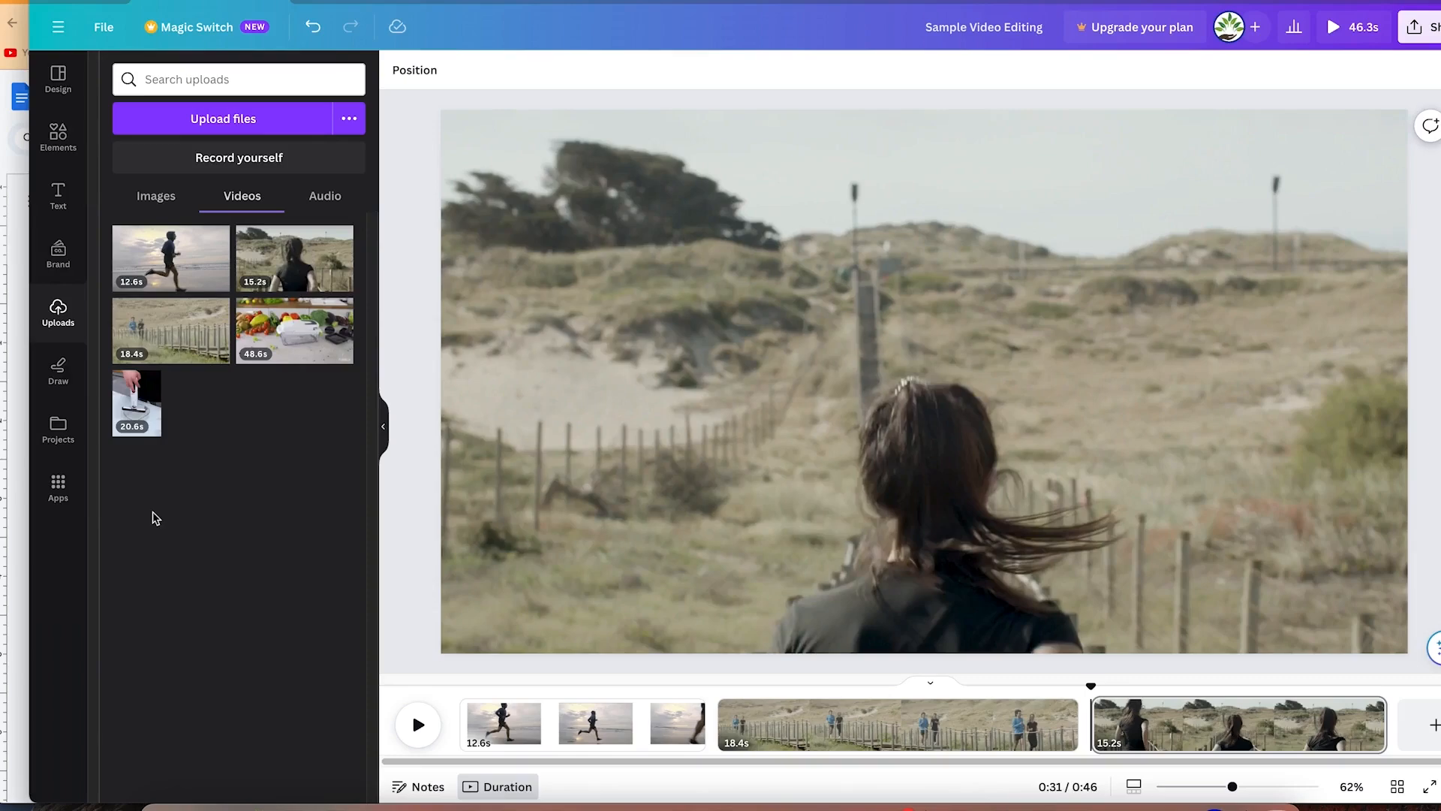
click(166, 197)
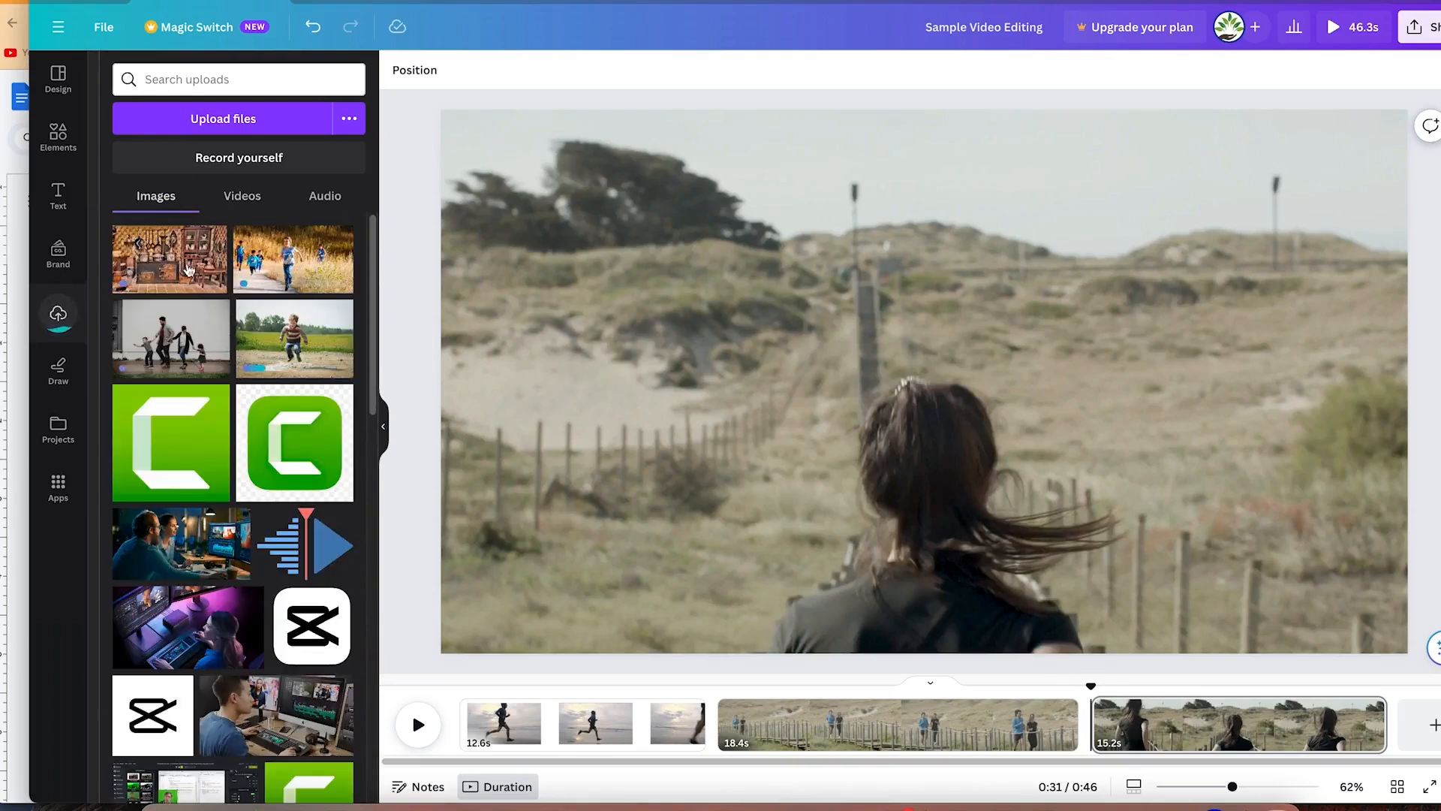
Step: Overlay the kitchen image on the third page, and place the running children photo, scaled down, in the upper-right corner of the second page
drag(184, 270, 849, 405)
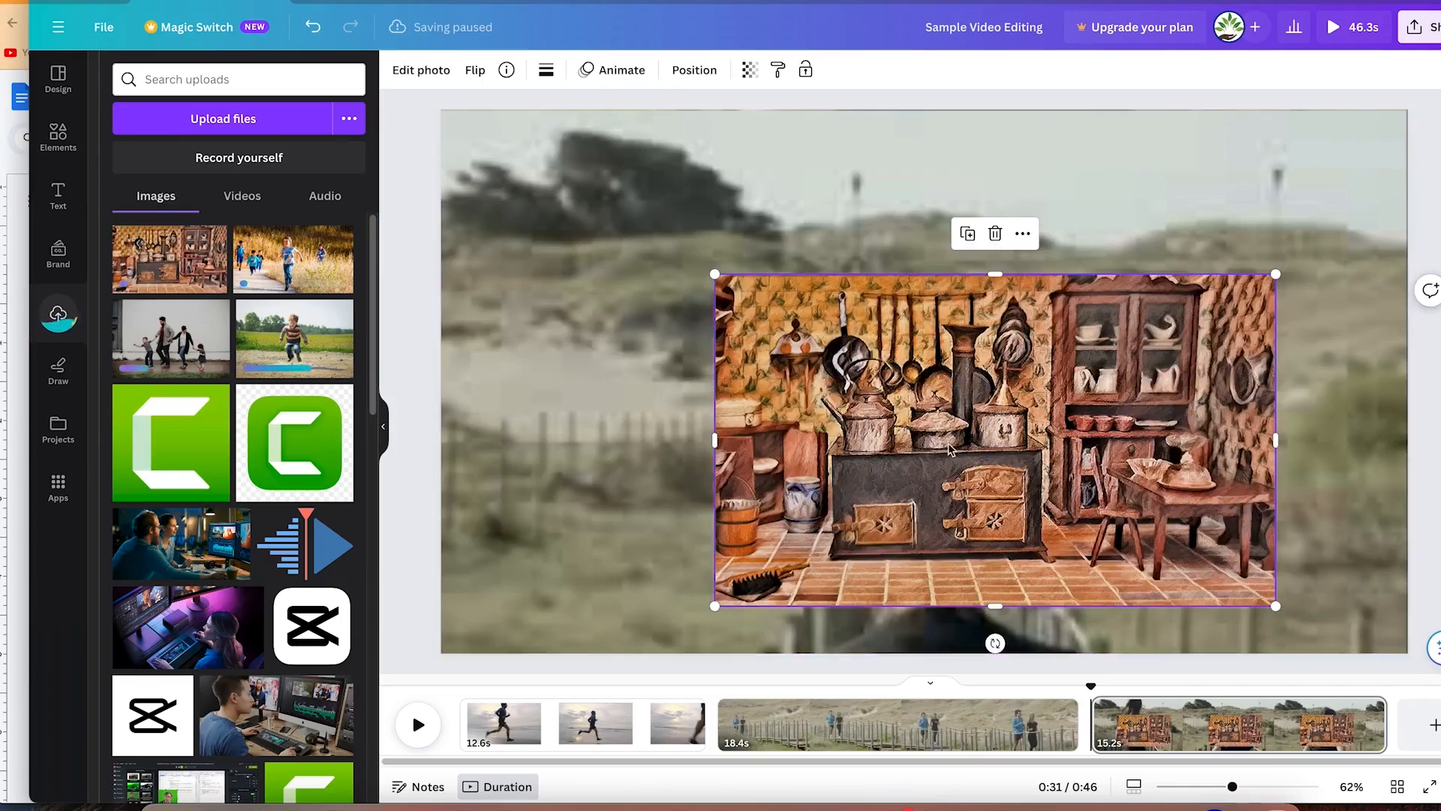
click(895, 713)
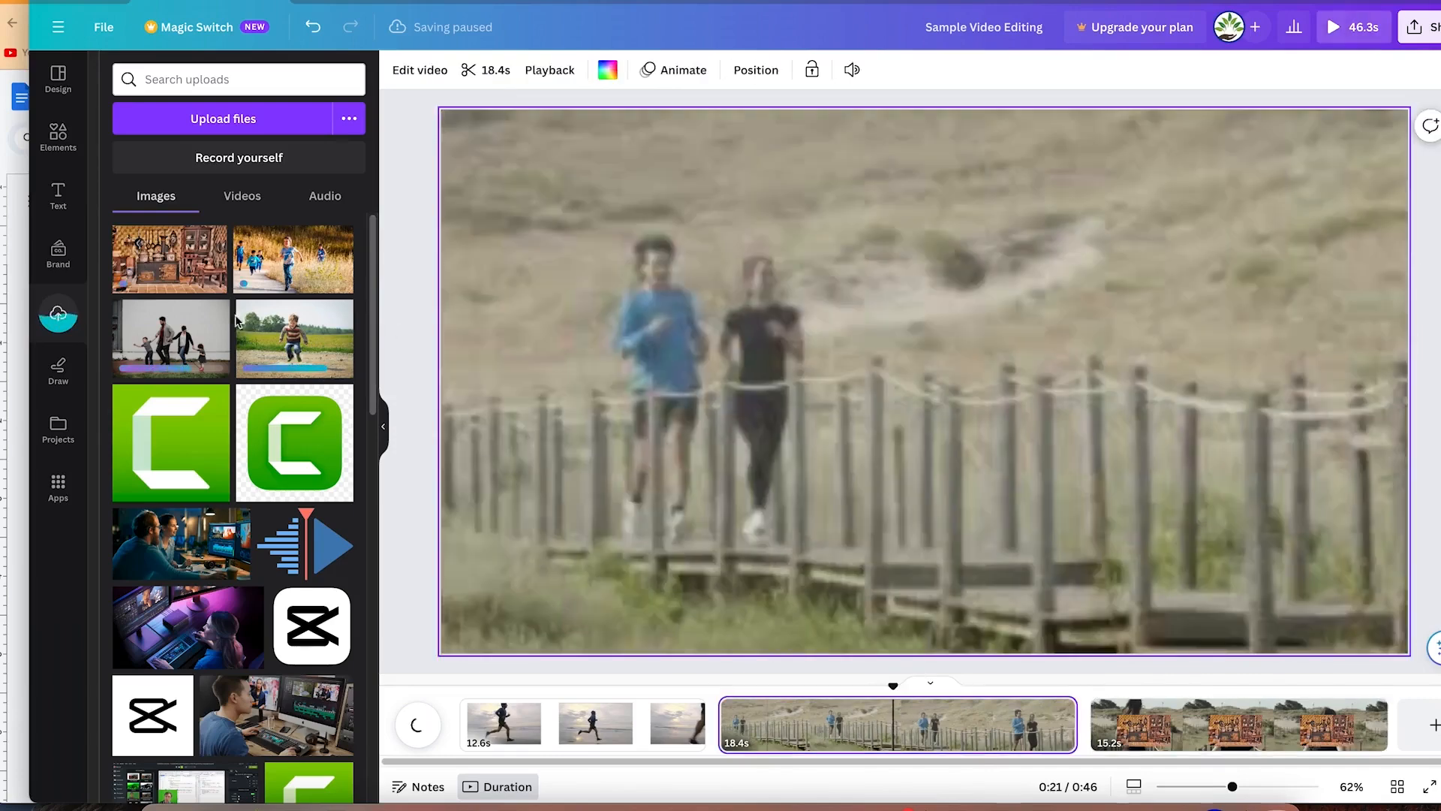
drag(286, 241, 665, 386)
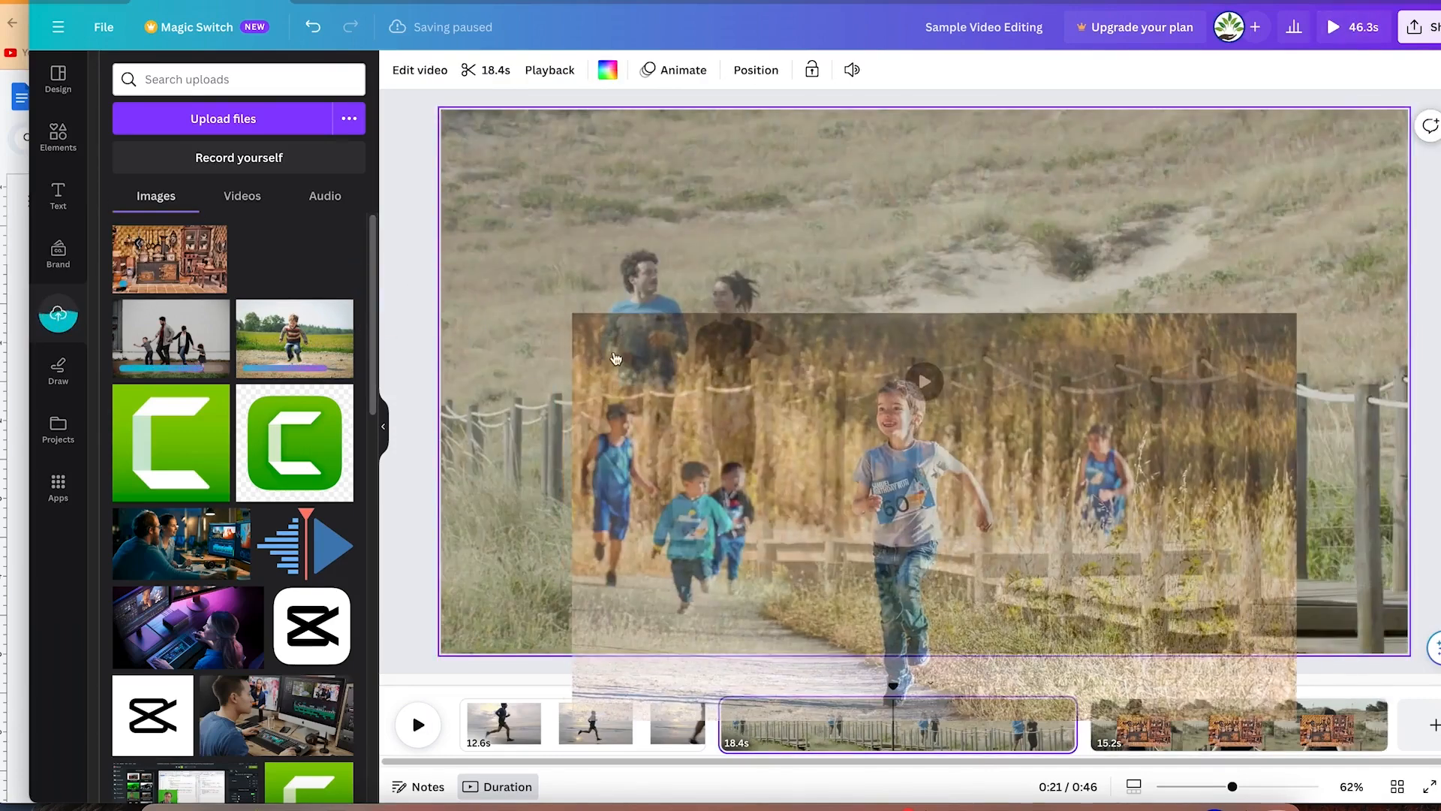
drag(573, 314, 859, 476)
drag(998, 537, 1107, 156)
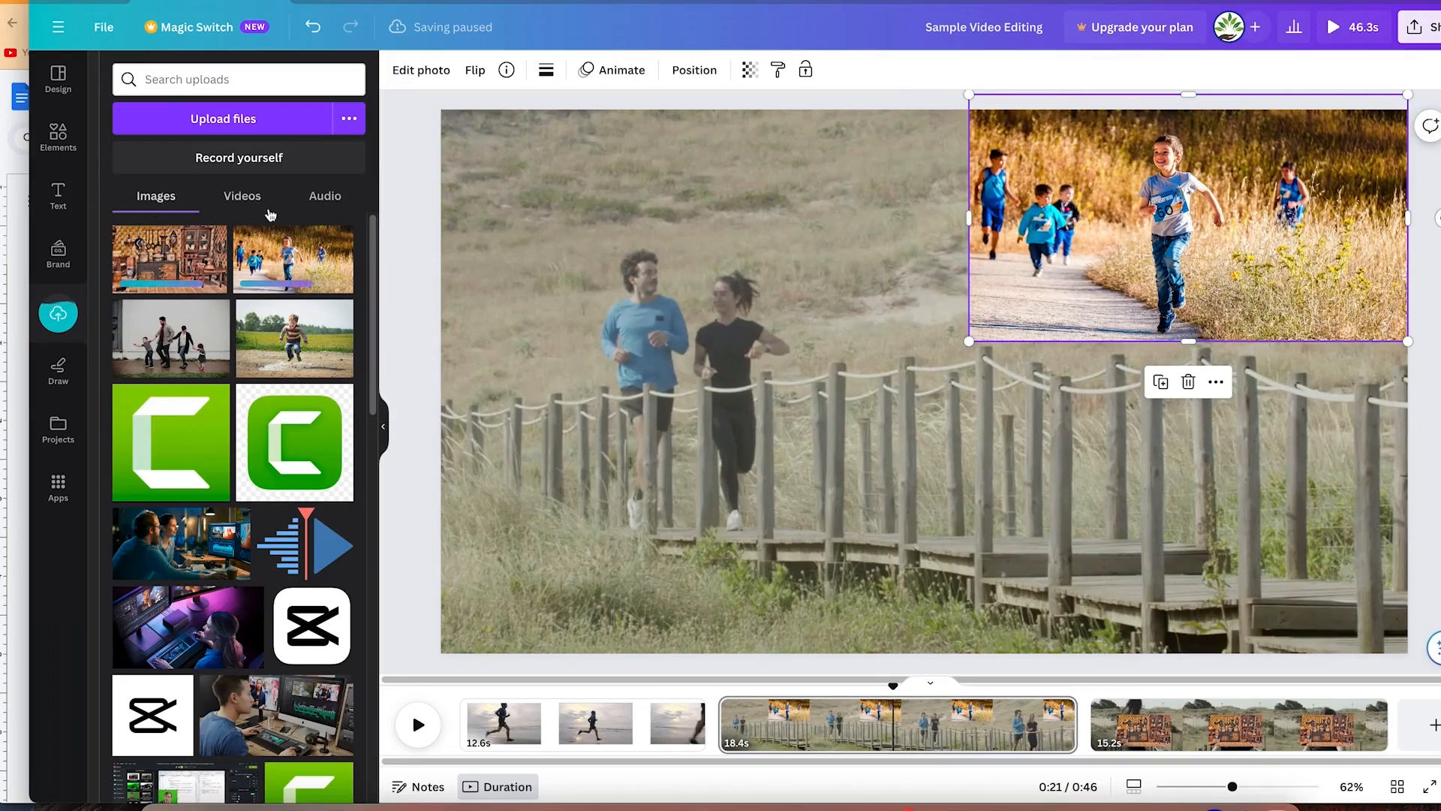
Step: Upload Dream Escape - The Tides.mp3, type-writing-6834.mp3 and Stayin' Lazy - Godmode.mp3 from the Audio folder of Capcut Tutorial to the Canva audio uploads
click(308, 199)
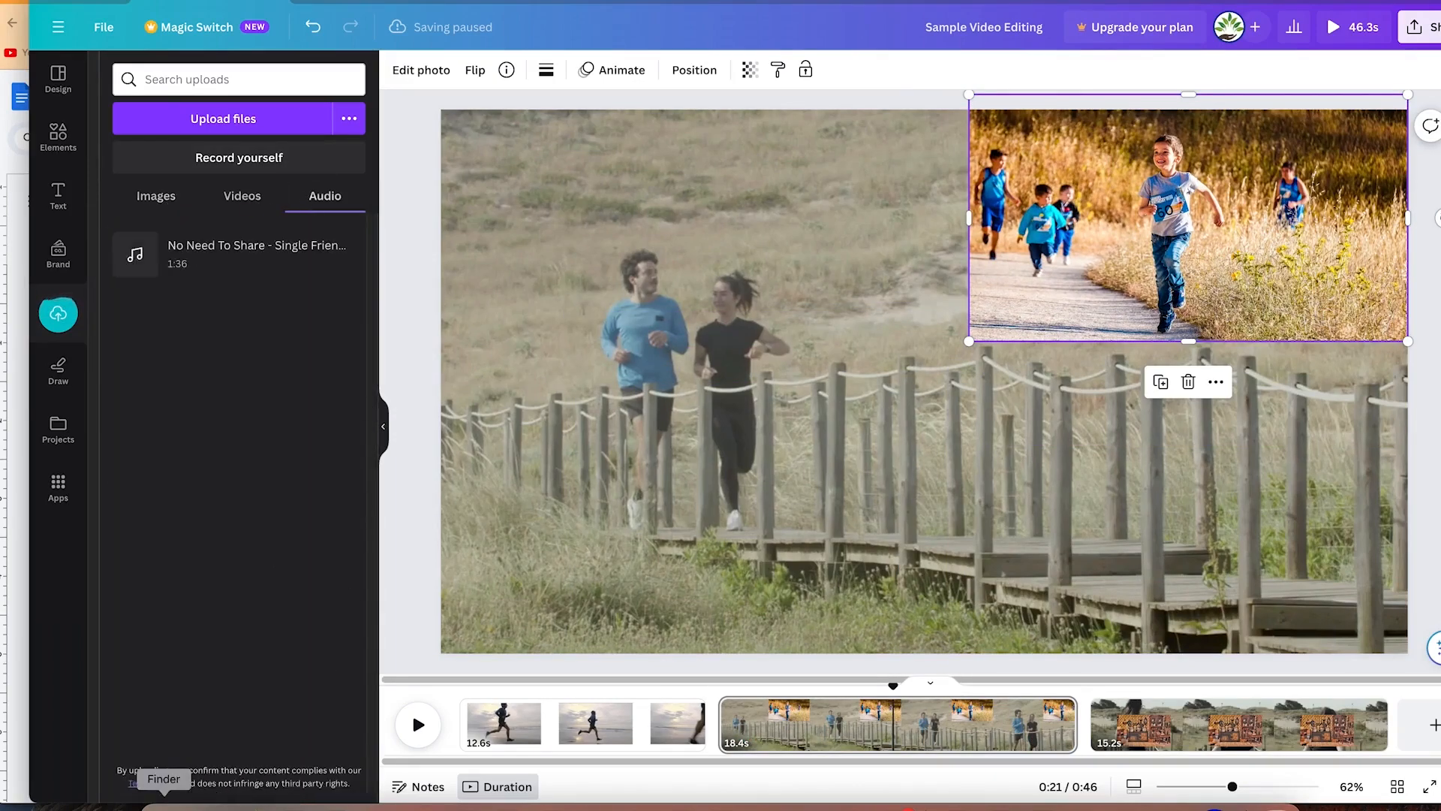
click(164, 806)
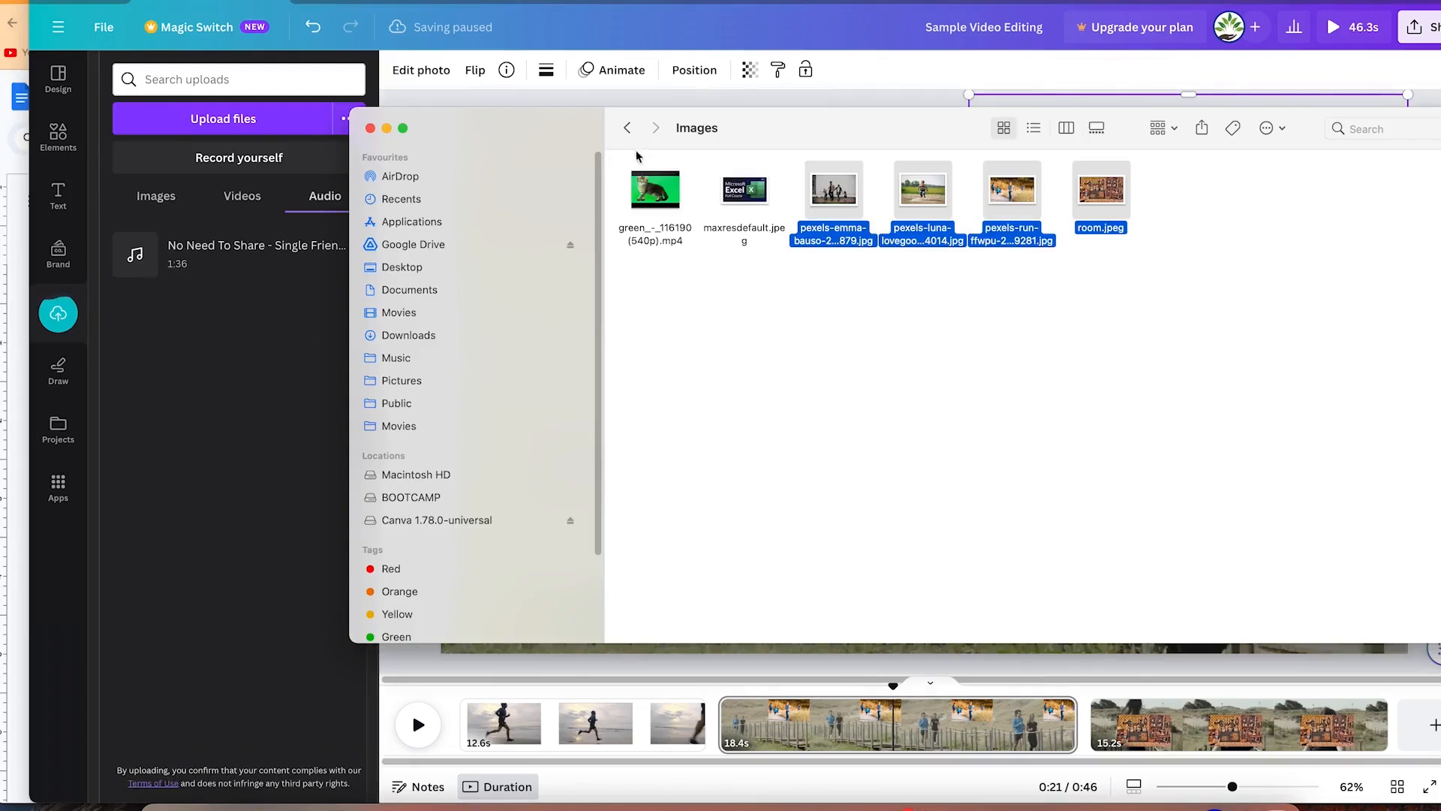
click(624, 128)
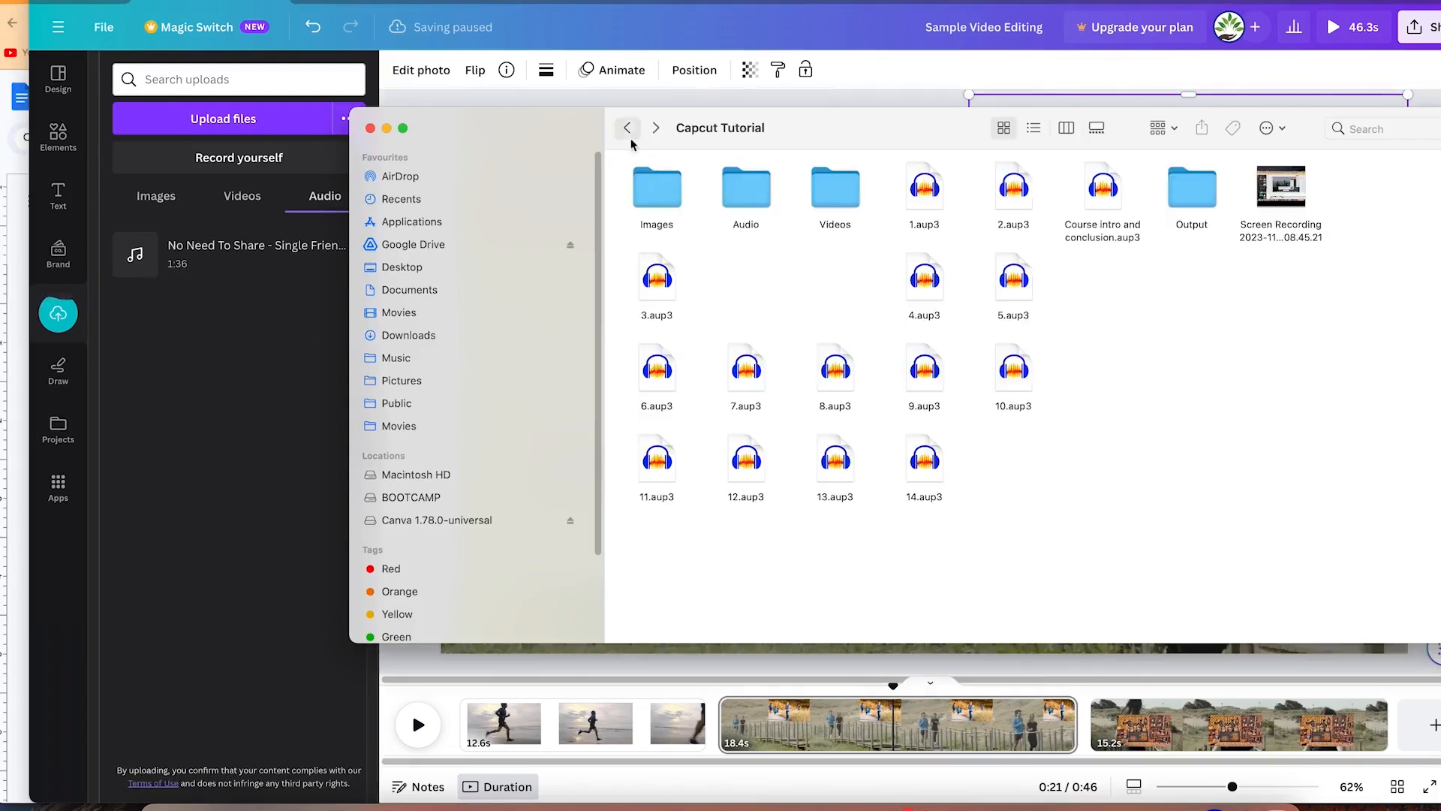
click(814, 198)
double_click(746, 189)
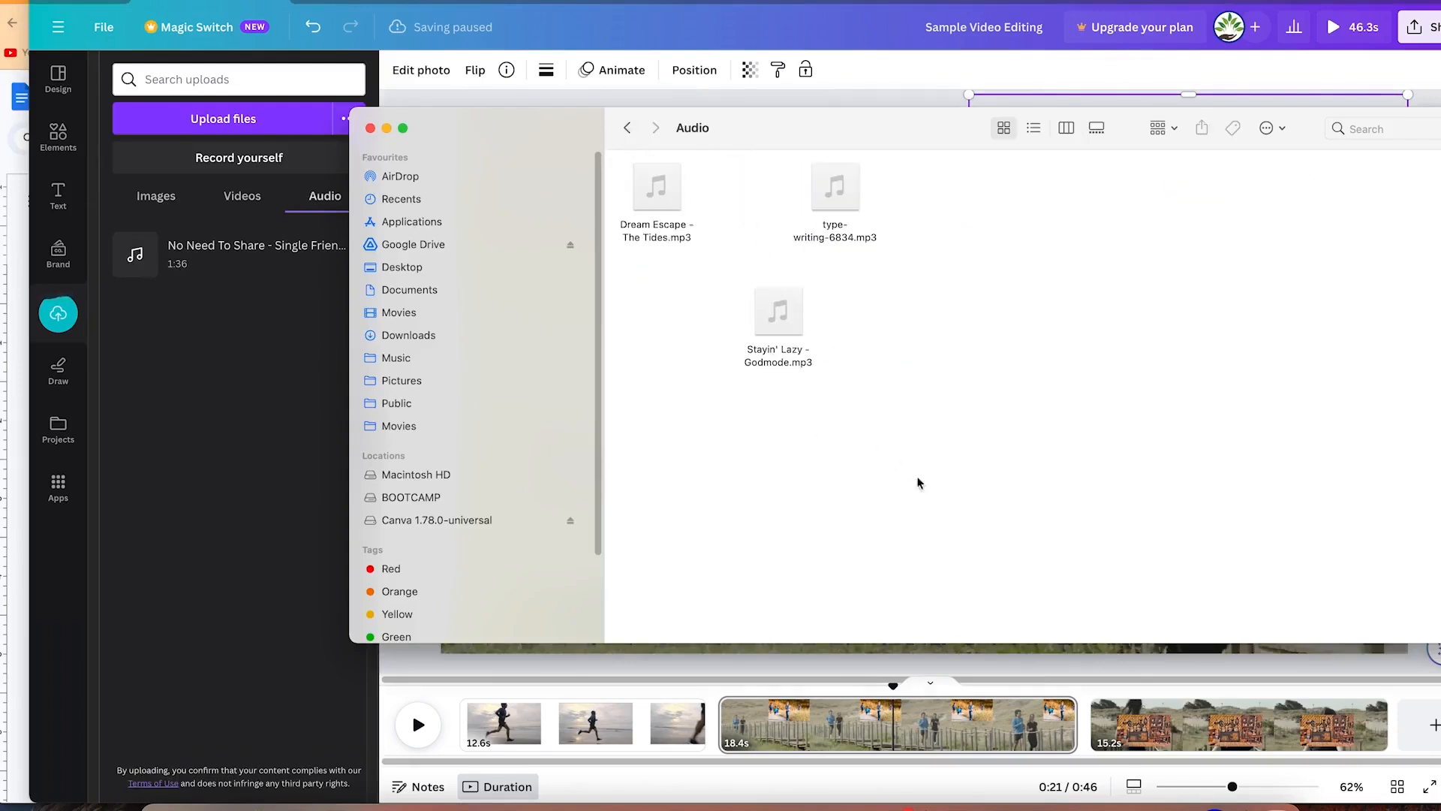
click(775, 328)
drag(775, 328, 197, 469)
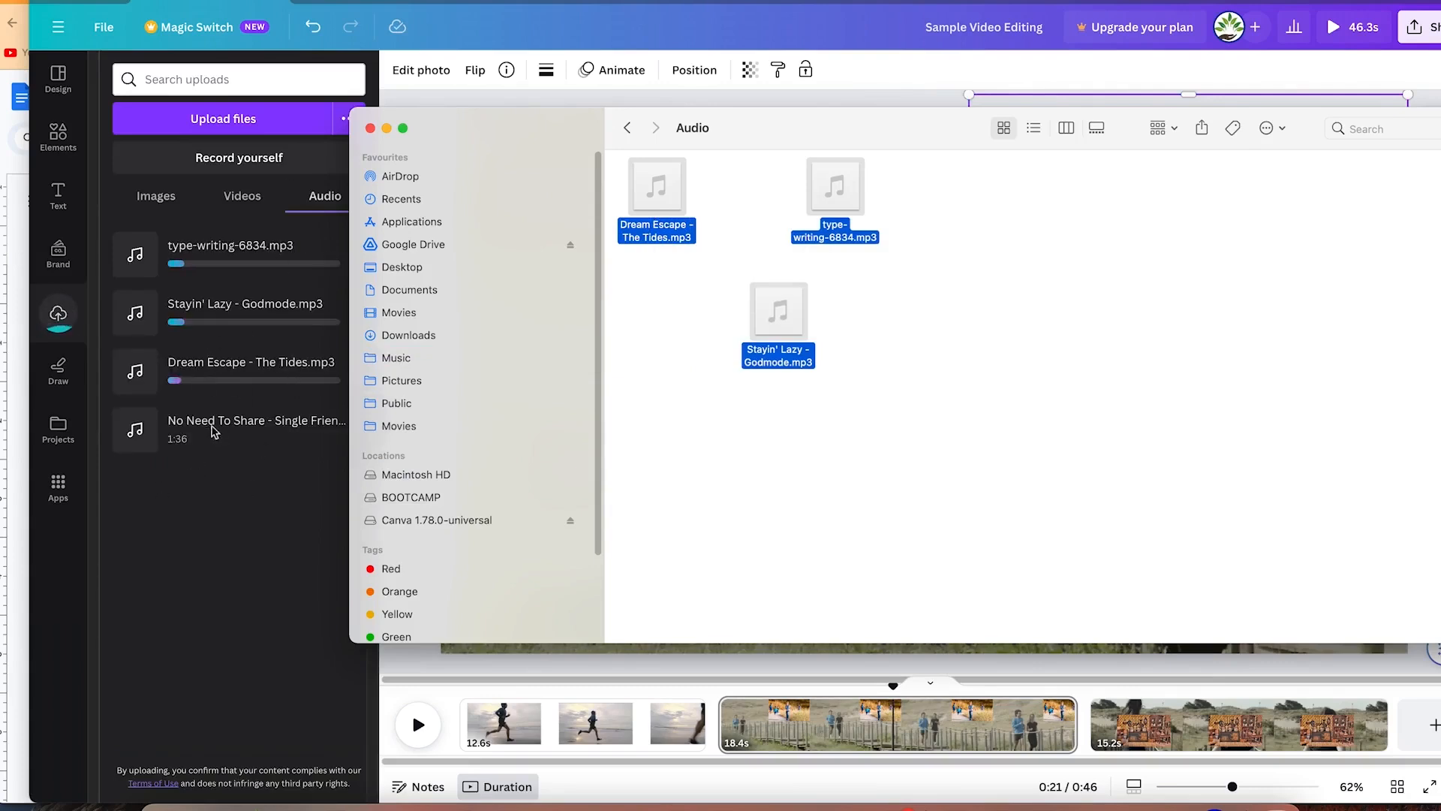
click(174, 626)
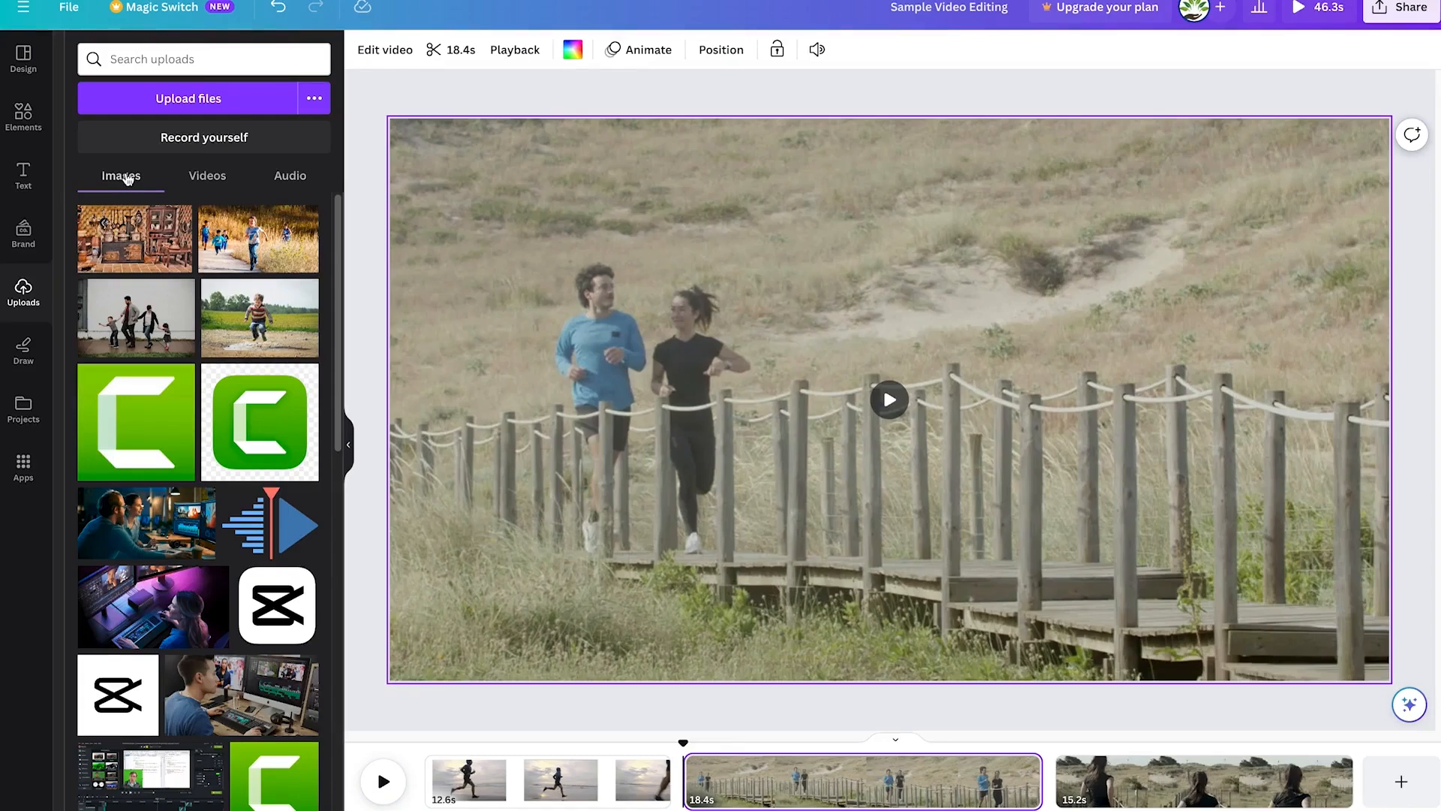
Step: Review the uploaded videos and audio files
click(206, 177)
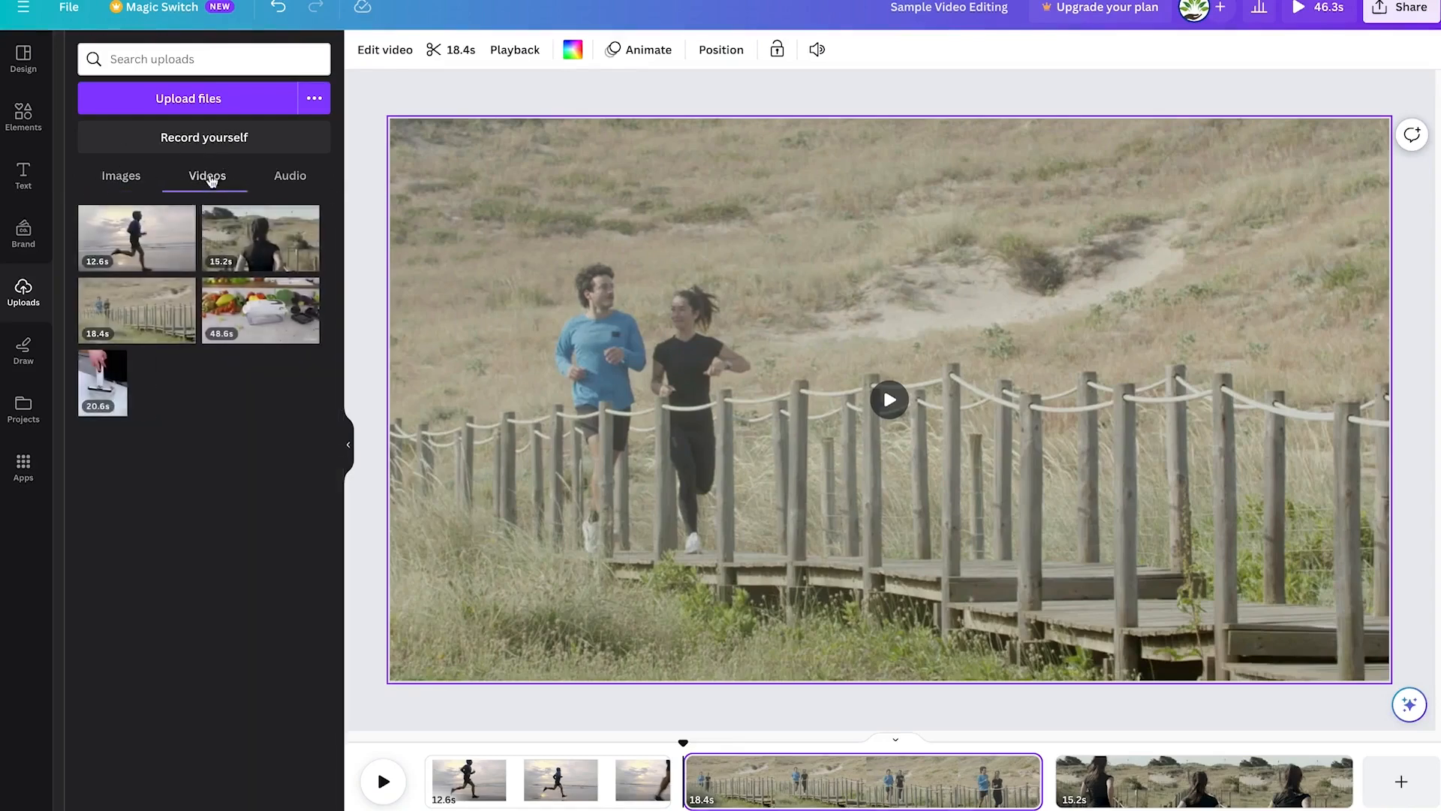
click(292, 176)
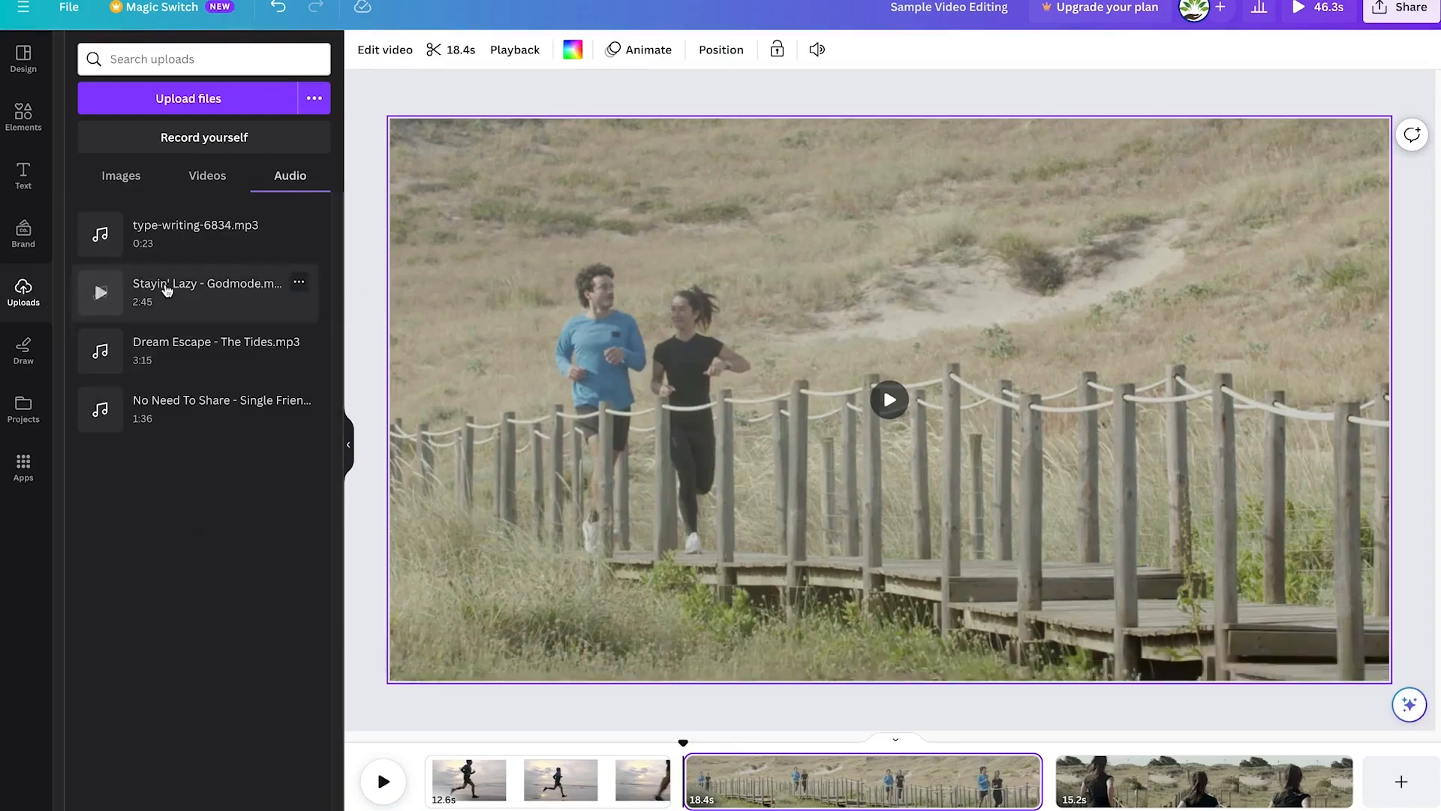
click(202, 176)
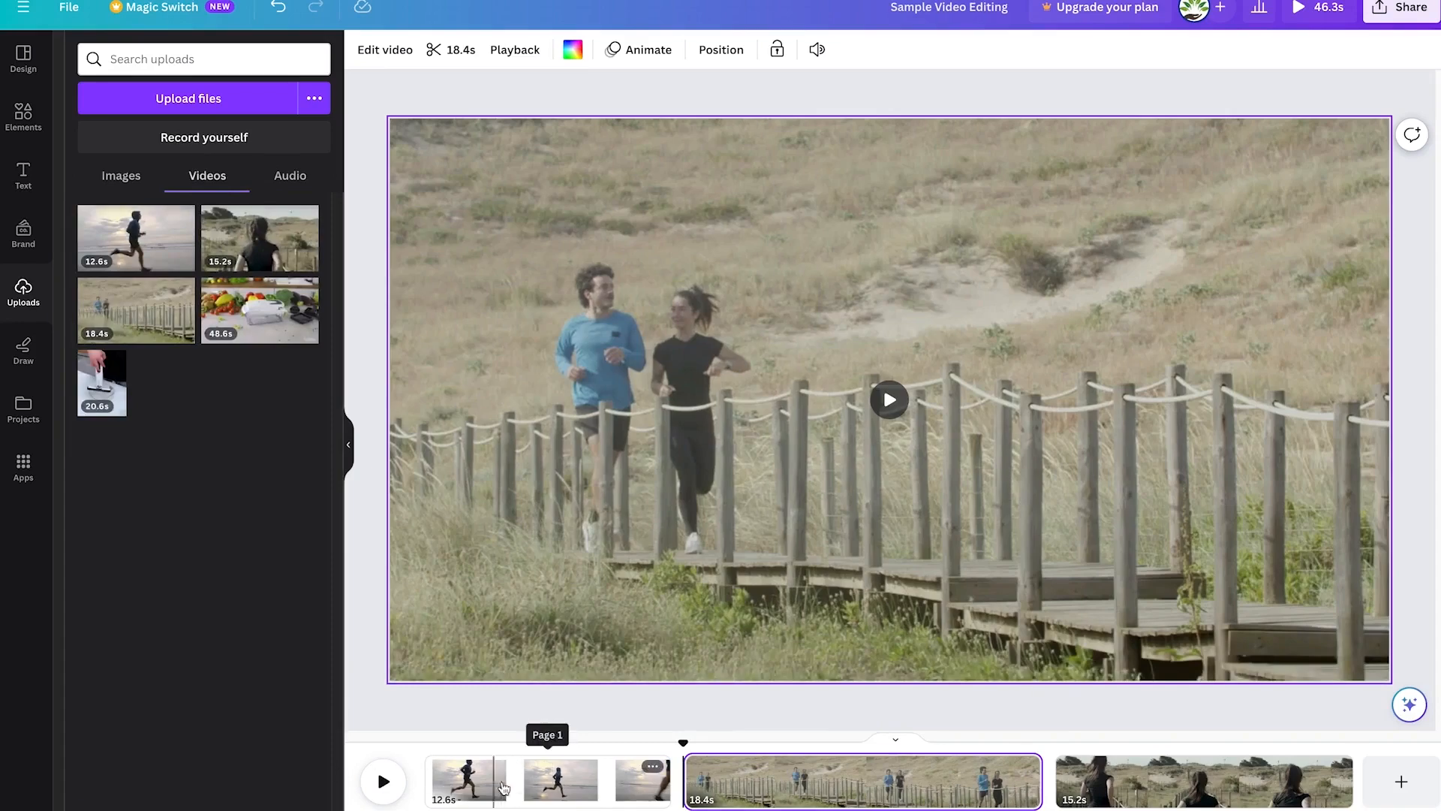
Step: Look through the three timeline clips, and preview playback of the third and first clips
click(584, 777)
click(764, 780)
click(1131, 780)
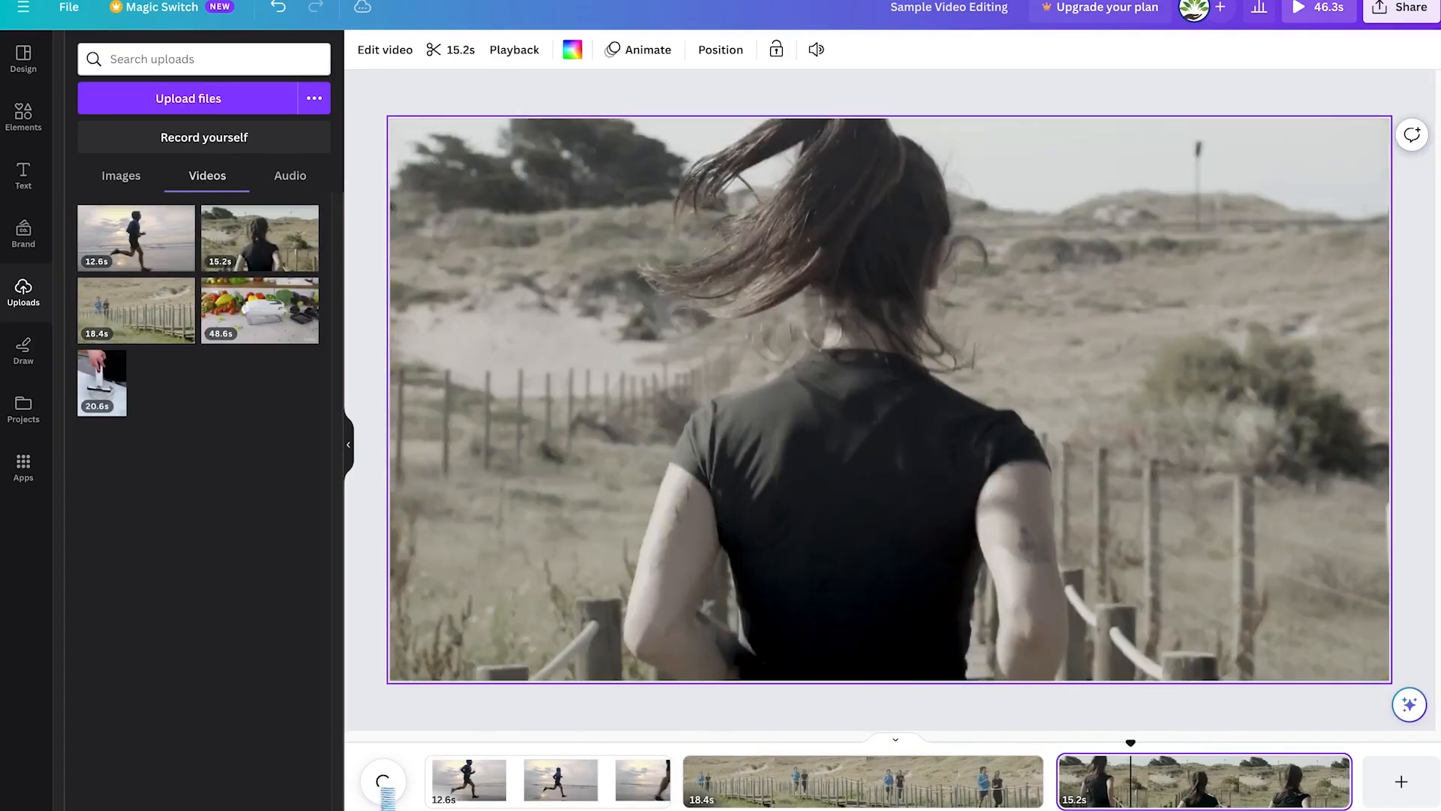
click(383, 792)
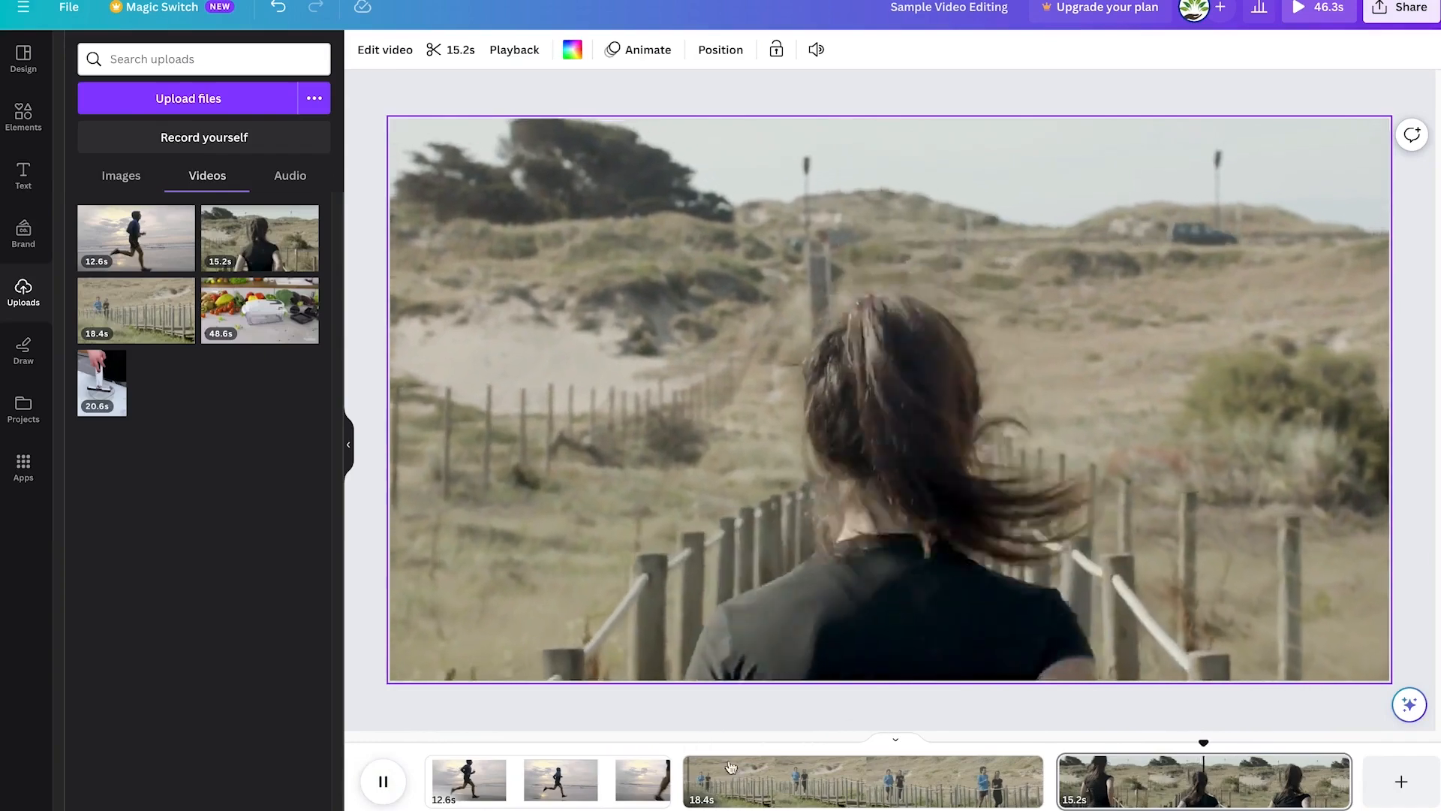
drag(1229, 743, 531, 773)
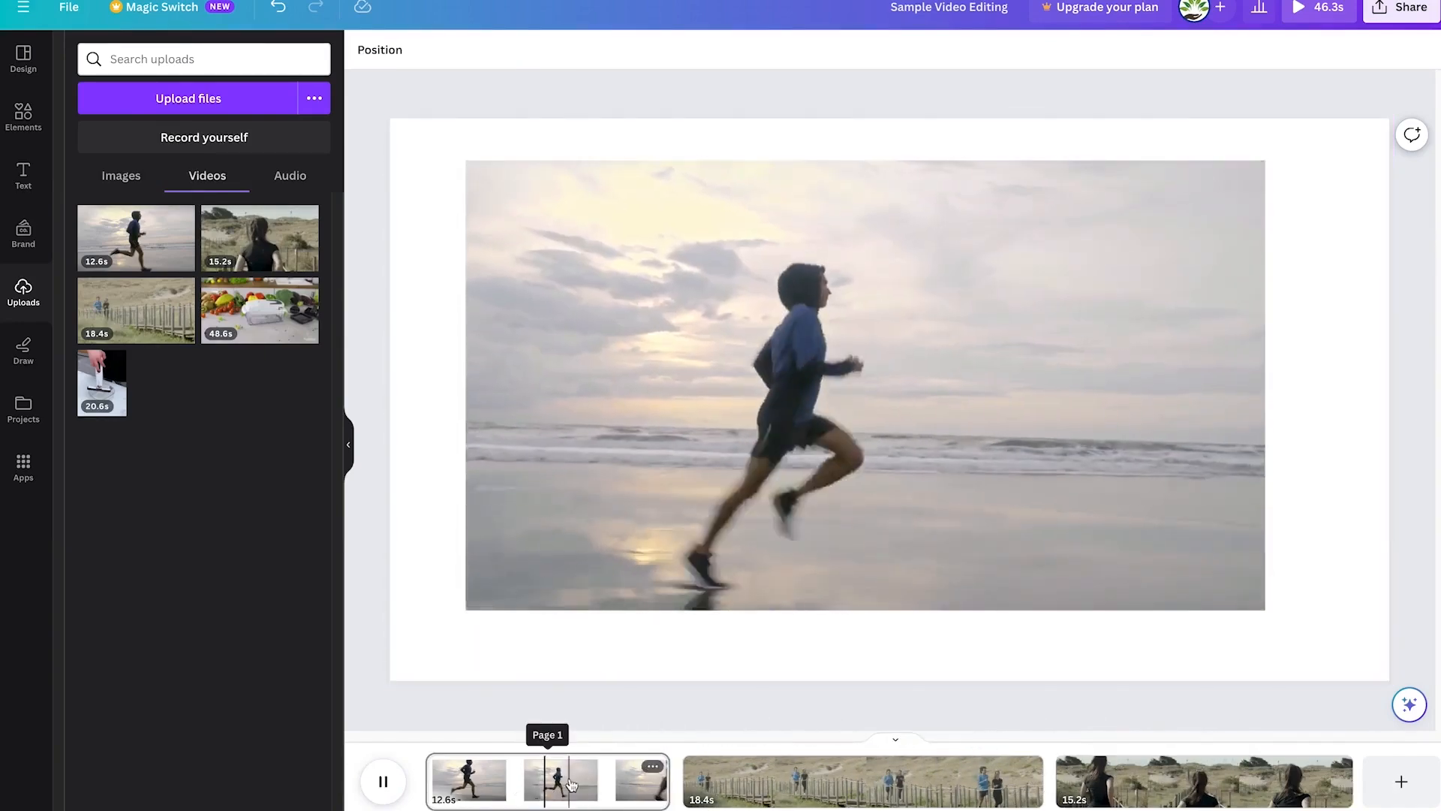
click(380, 783)
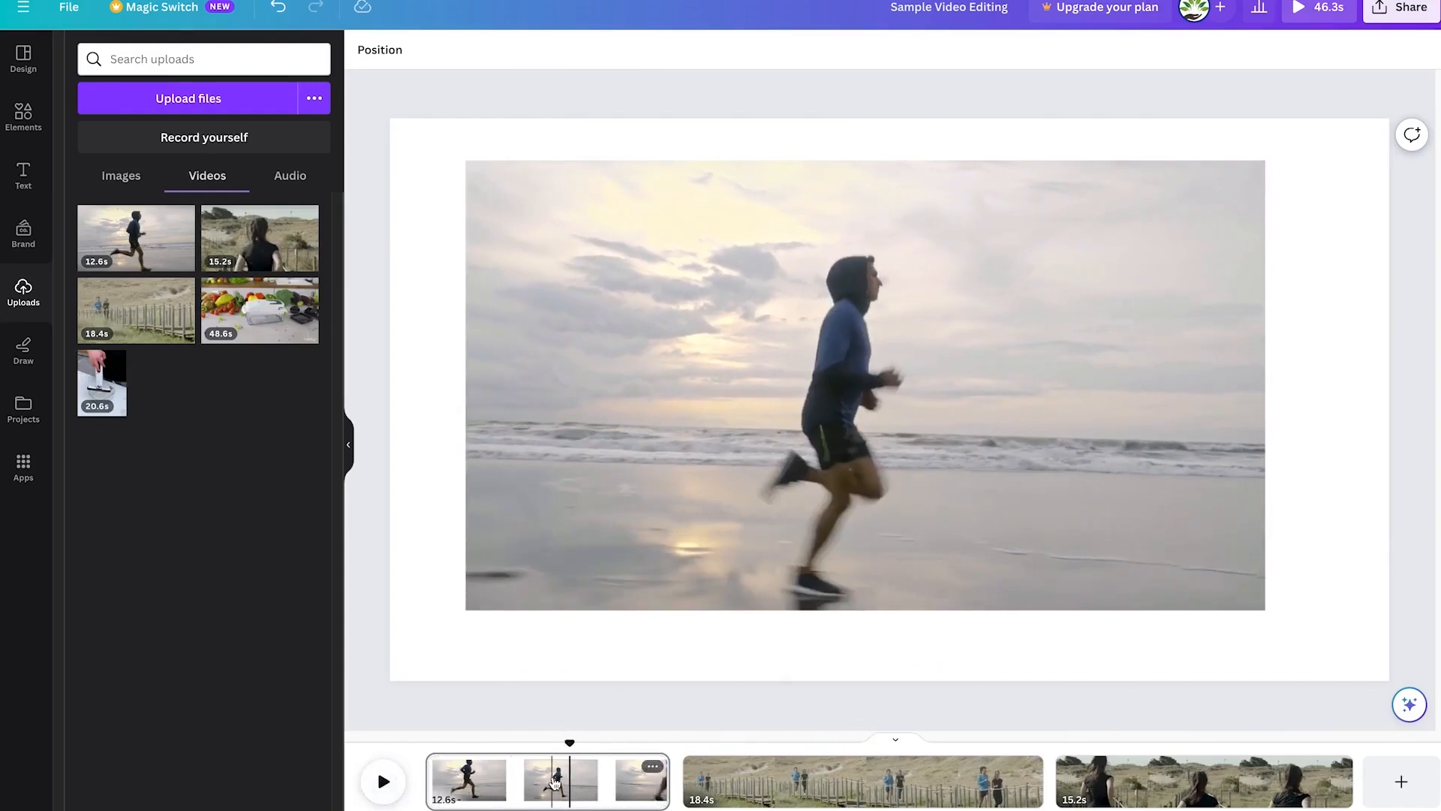
Step: Split the first page's beach runner clip near its middle into parts of about 6.4 s and 6.1 s
click(552, 783)
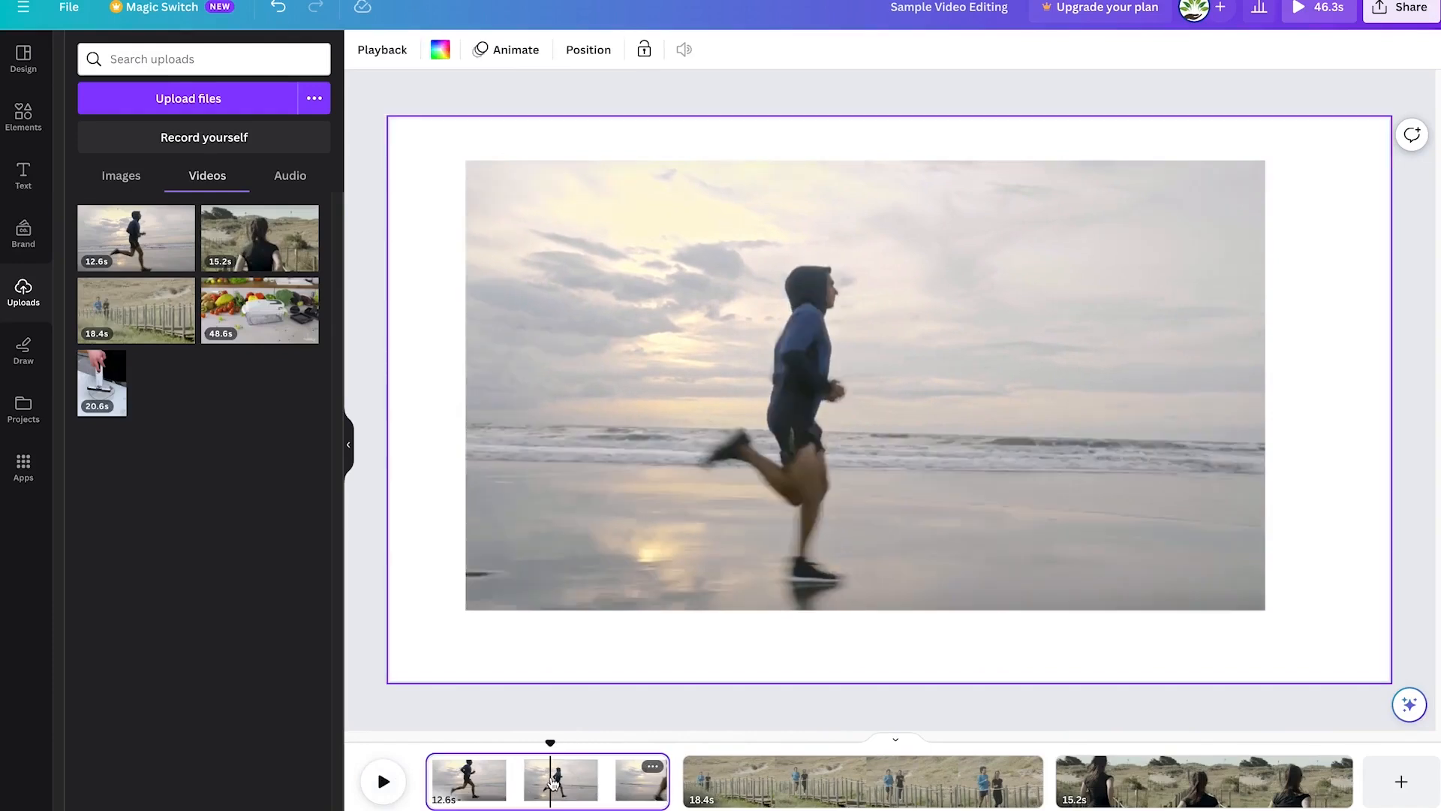
right_click(551, 783)
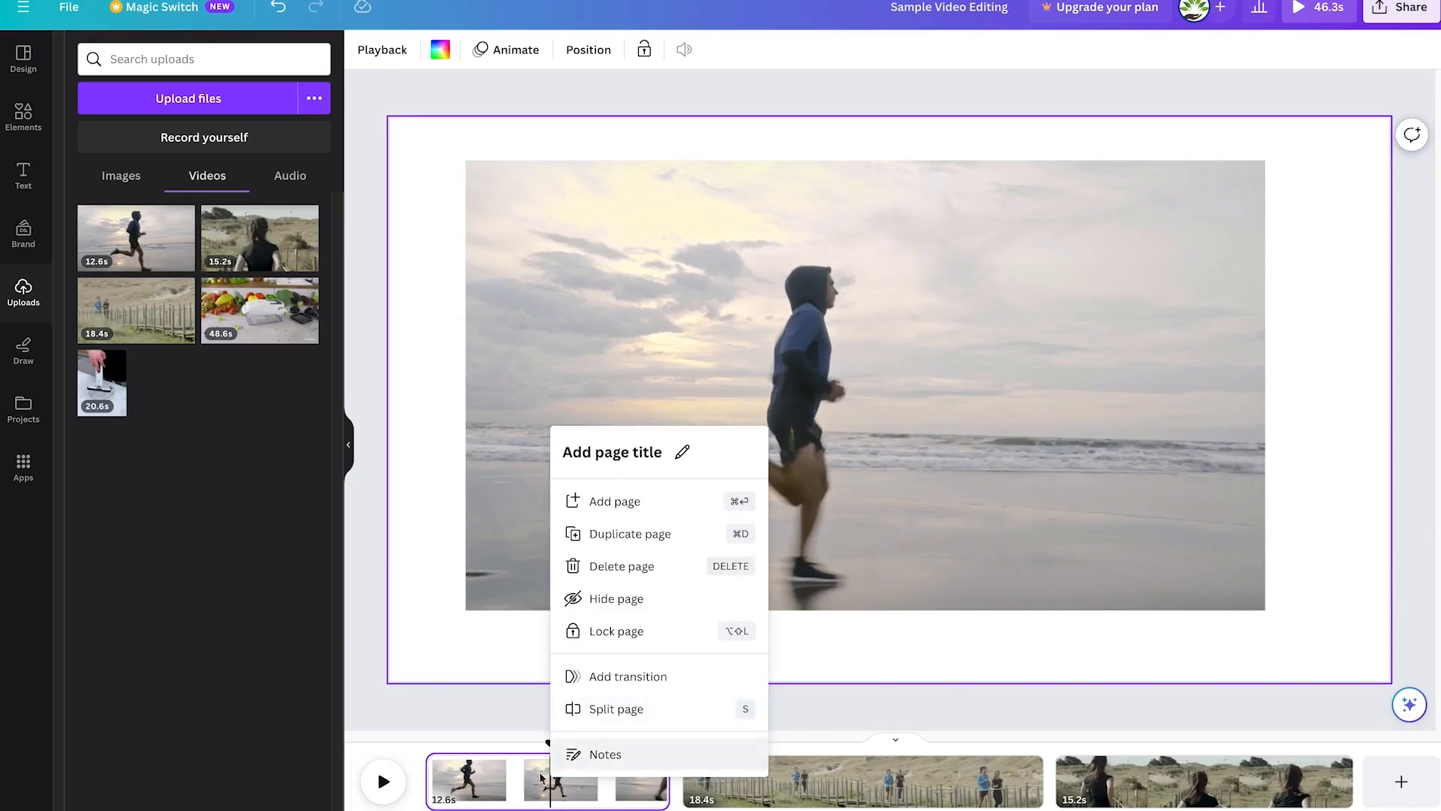
click(501, 781)
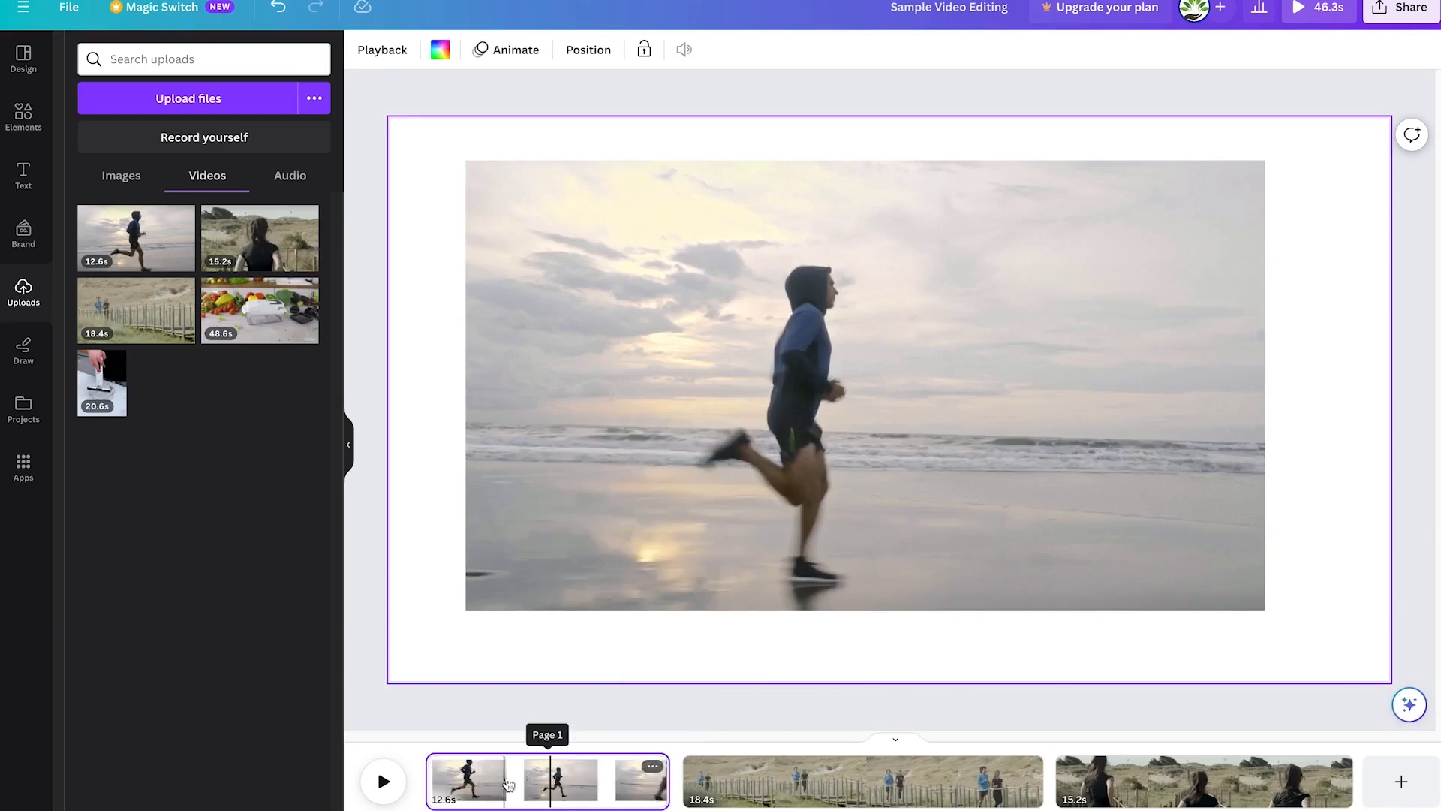
right_click(556, 781)
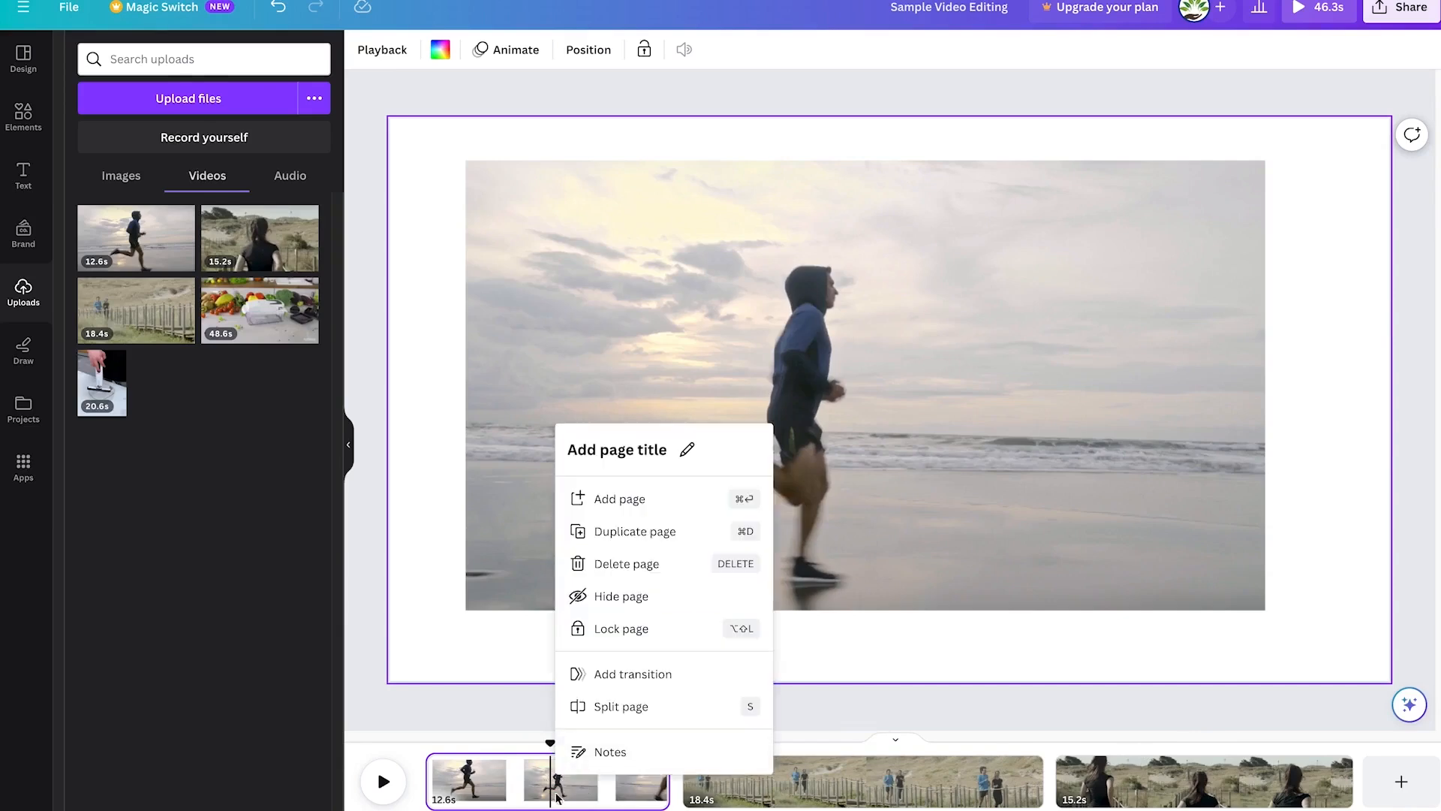
click(623, 708)
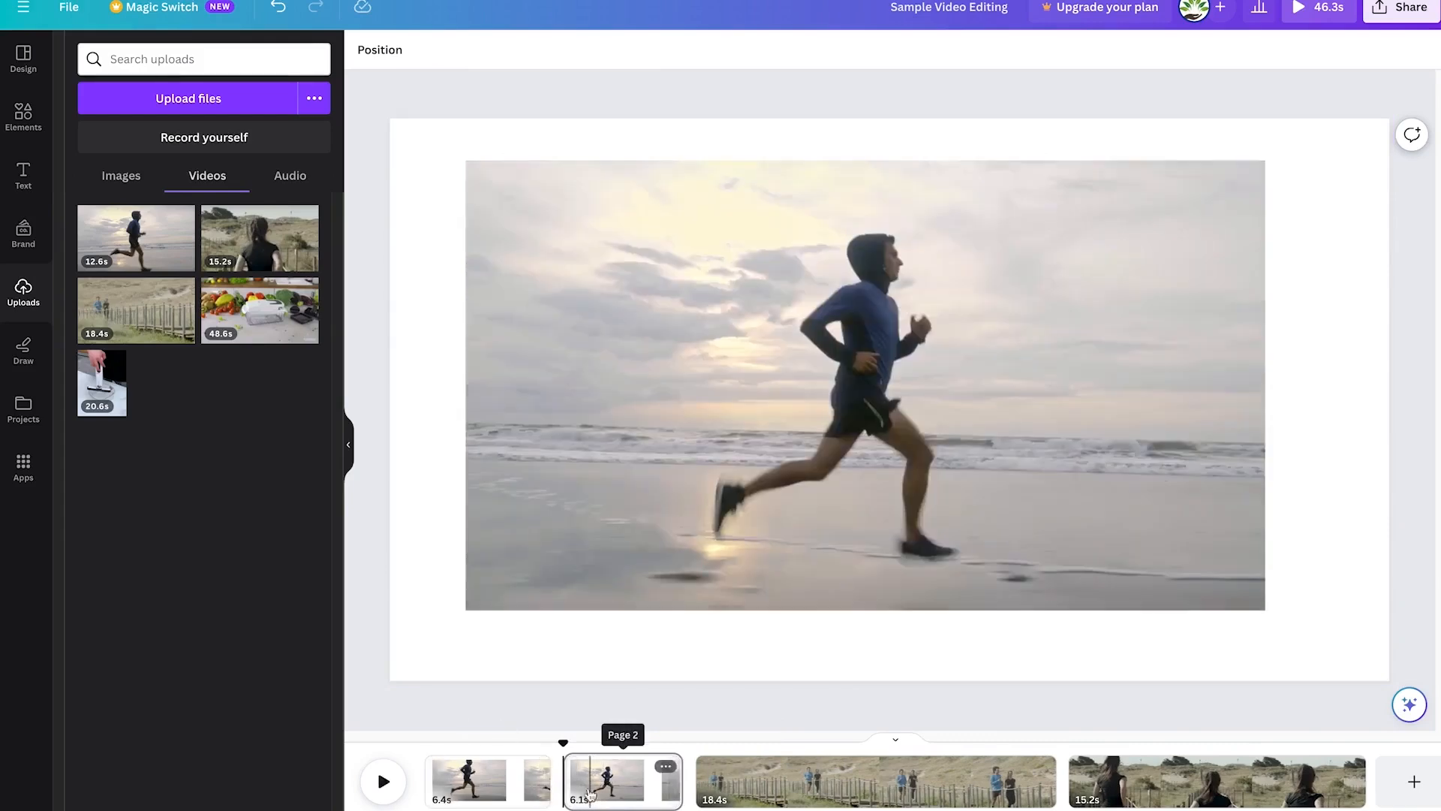
Step: Compare the two runner parts and split the first one around its middle into parts of about 3.1 s and 3.2 s
click(472, 794)
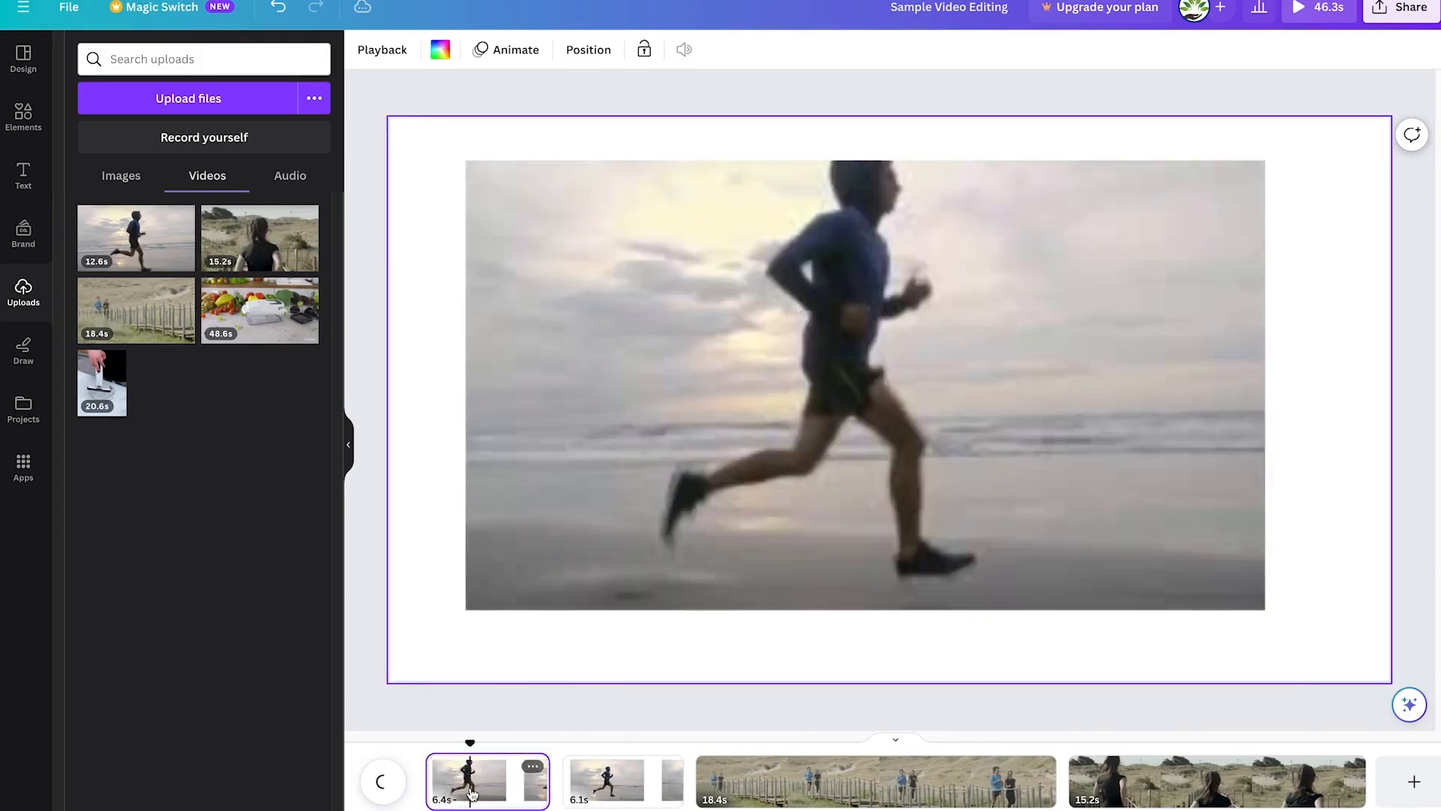
click(612, 781)
click(509, 780)
click(603, 785)
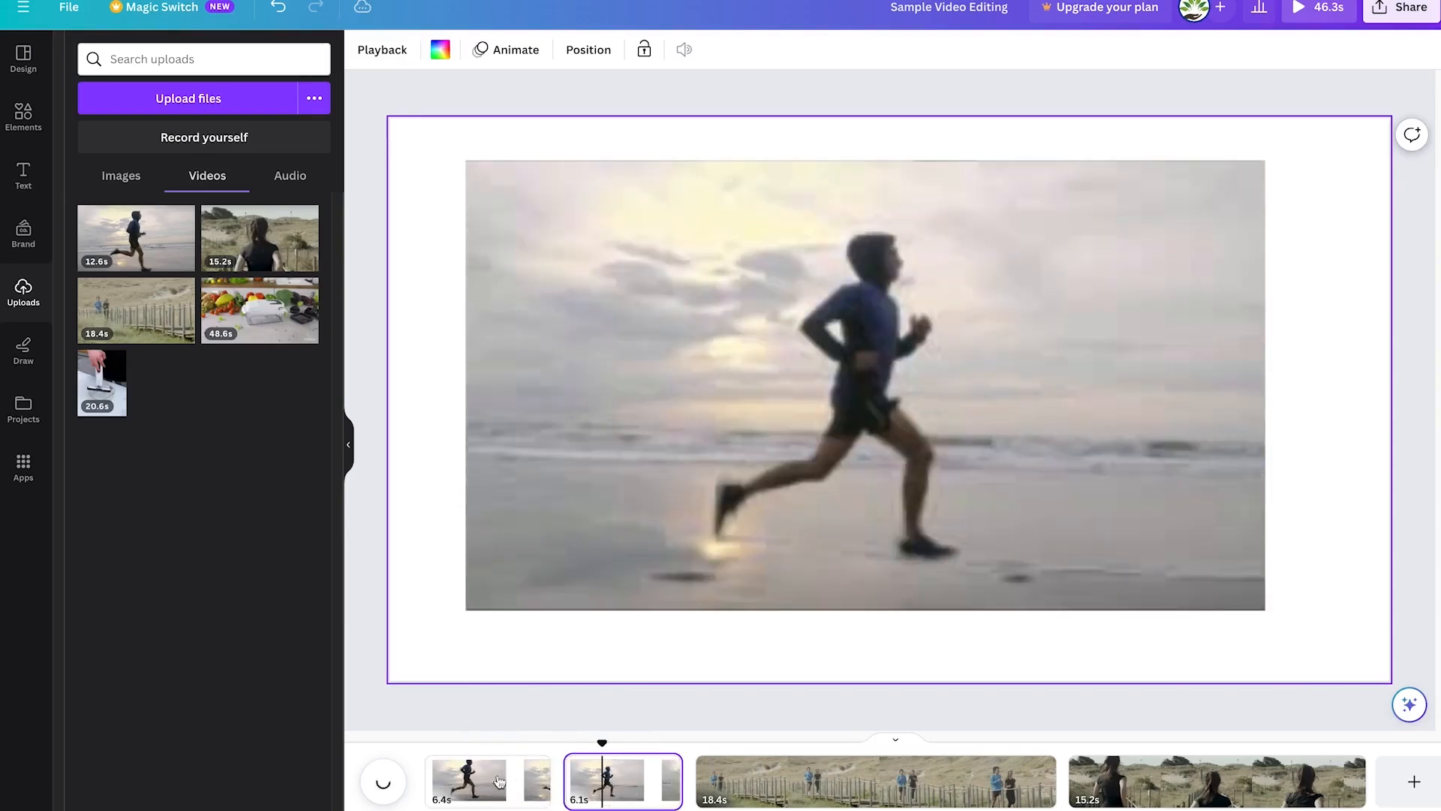
click(510, 790)
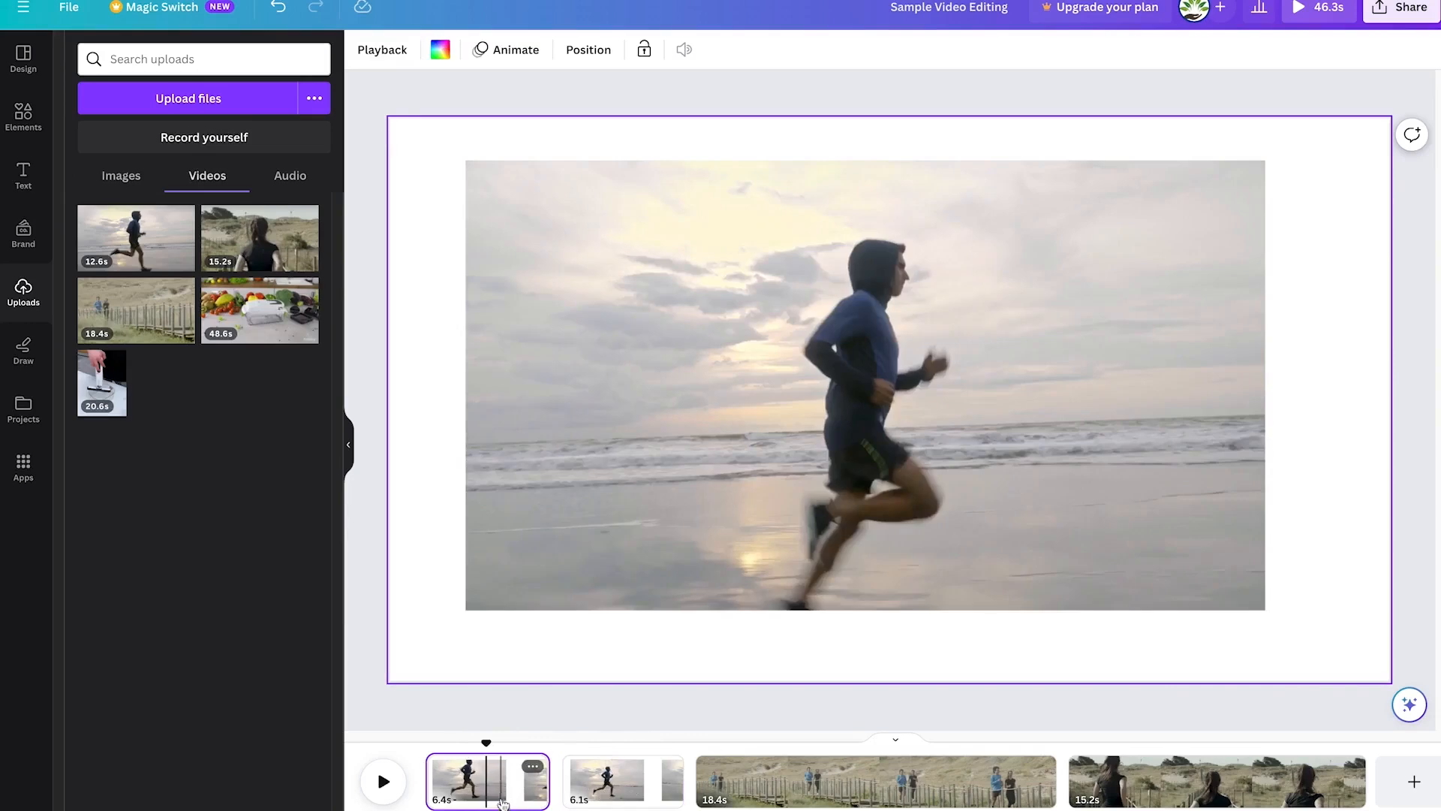
key(s)
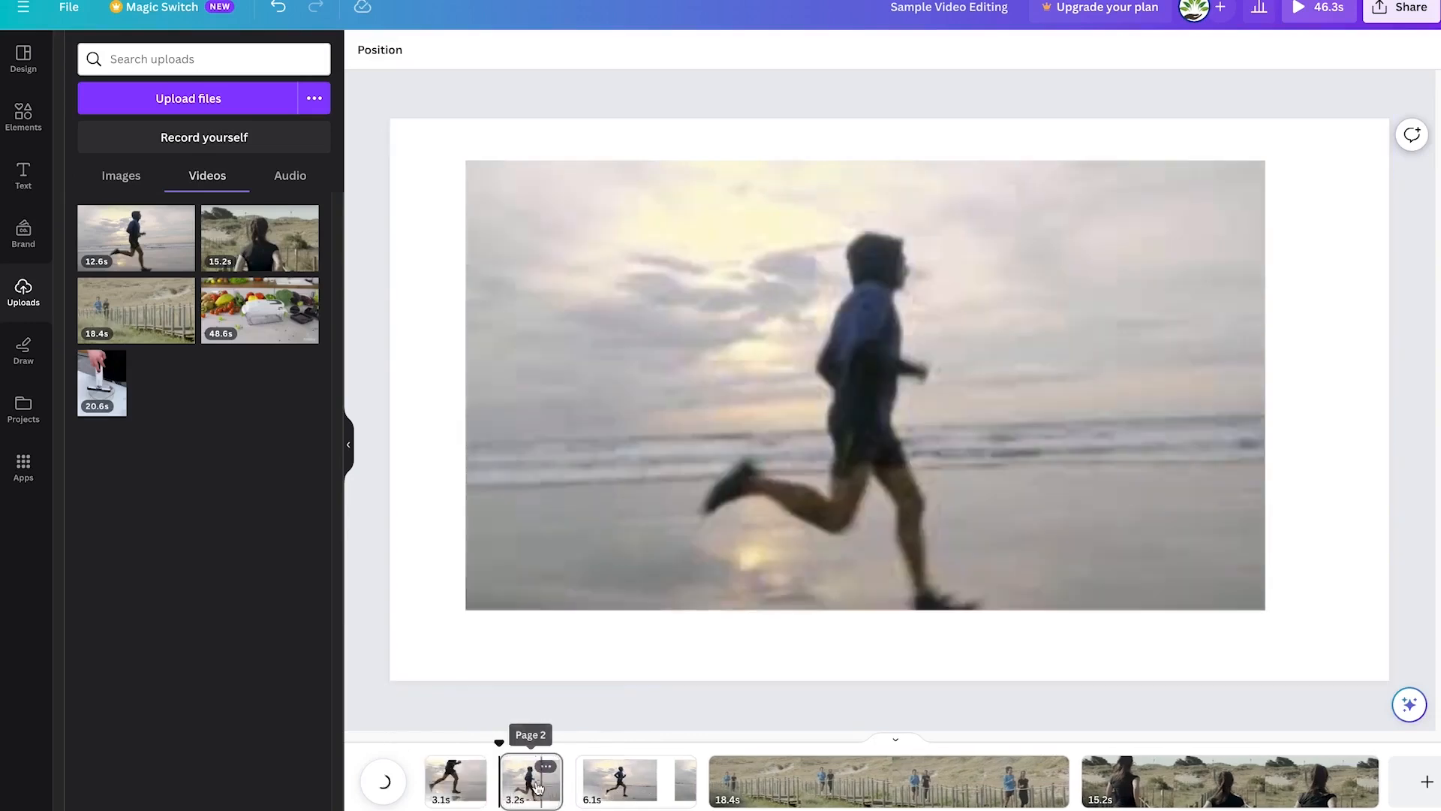
Step: Check the first two runner parts and view the page options of the second one
click(459, 784)
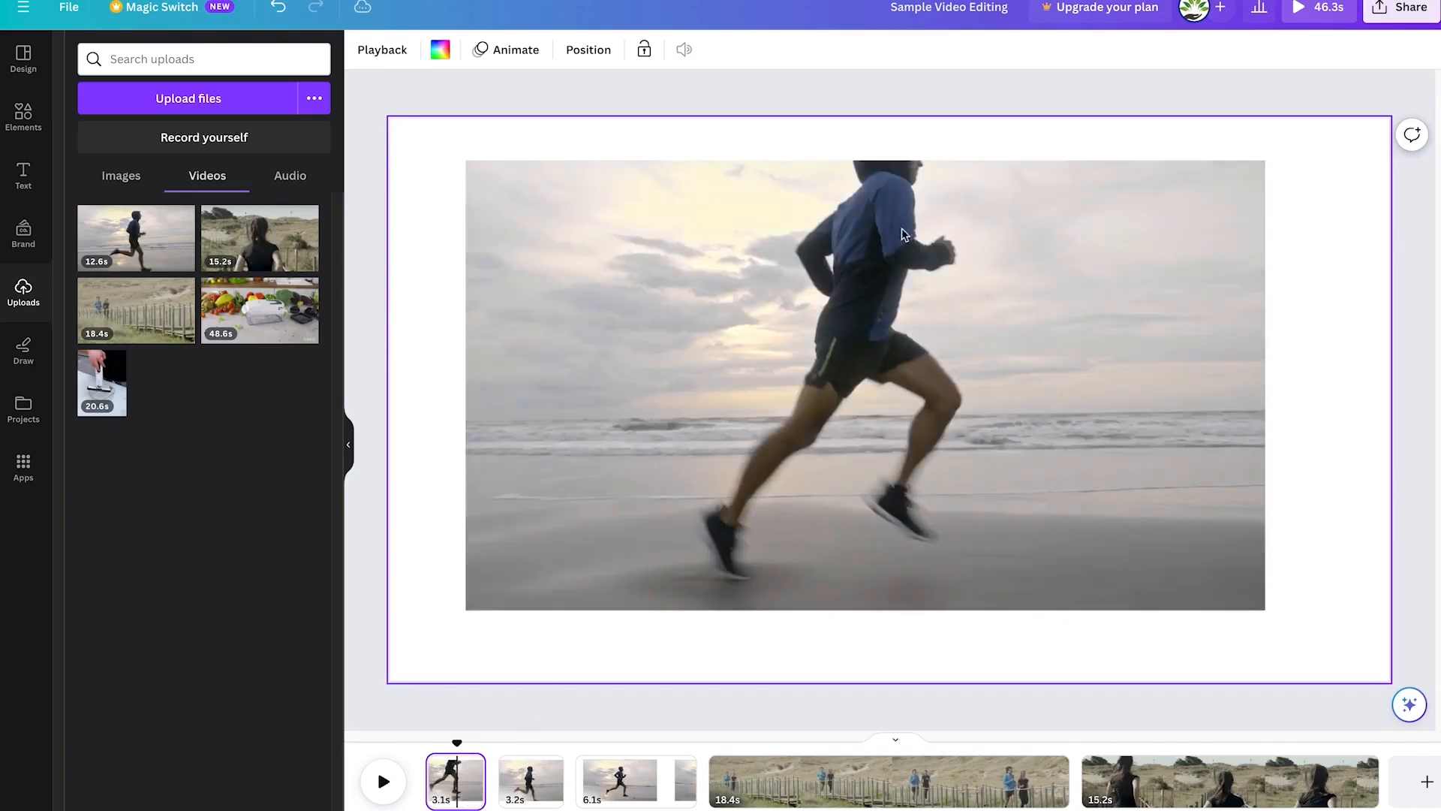
click(530, 781)
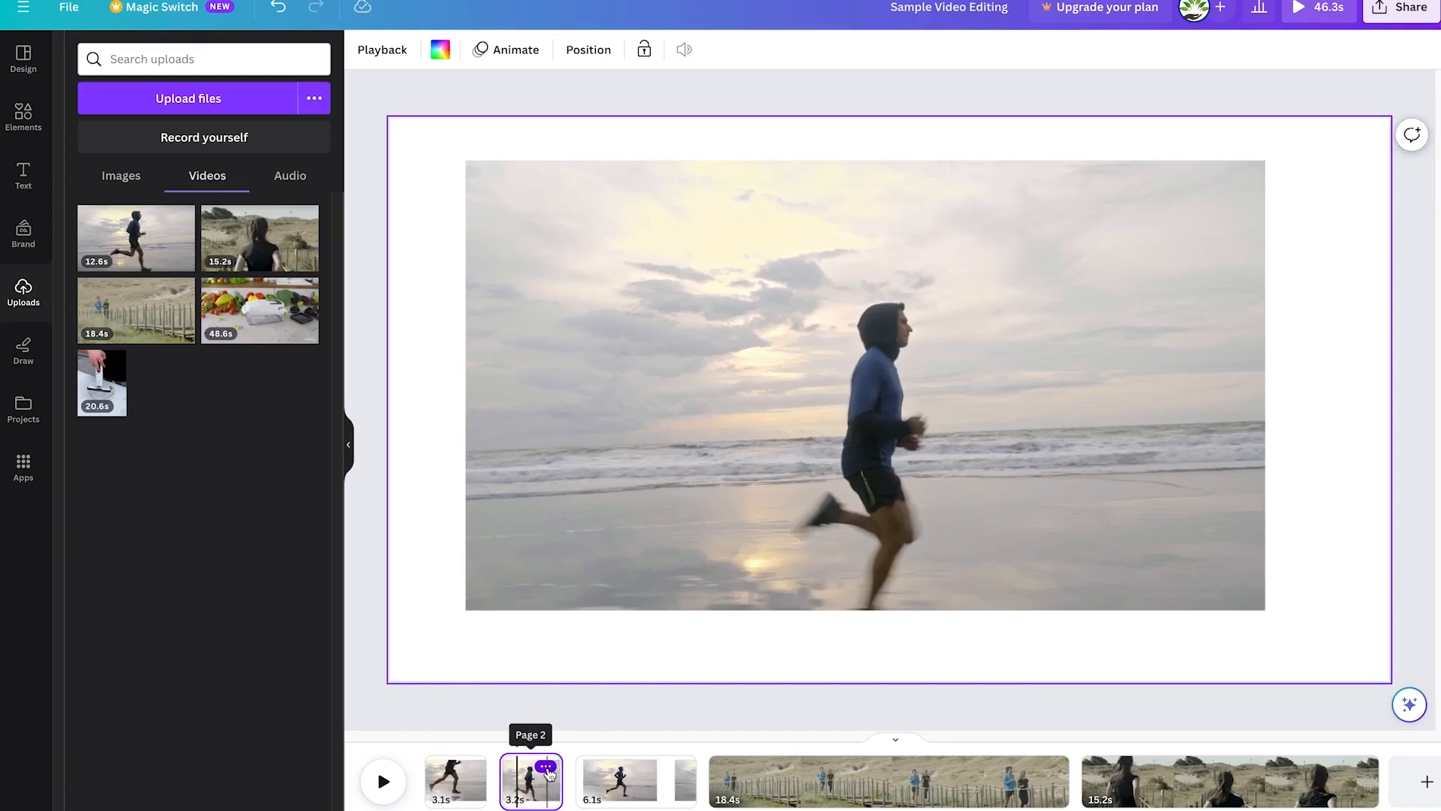
click(546, 767)
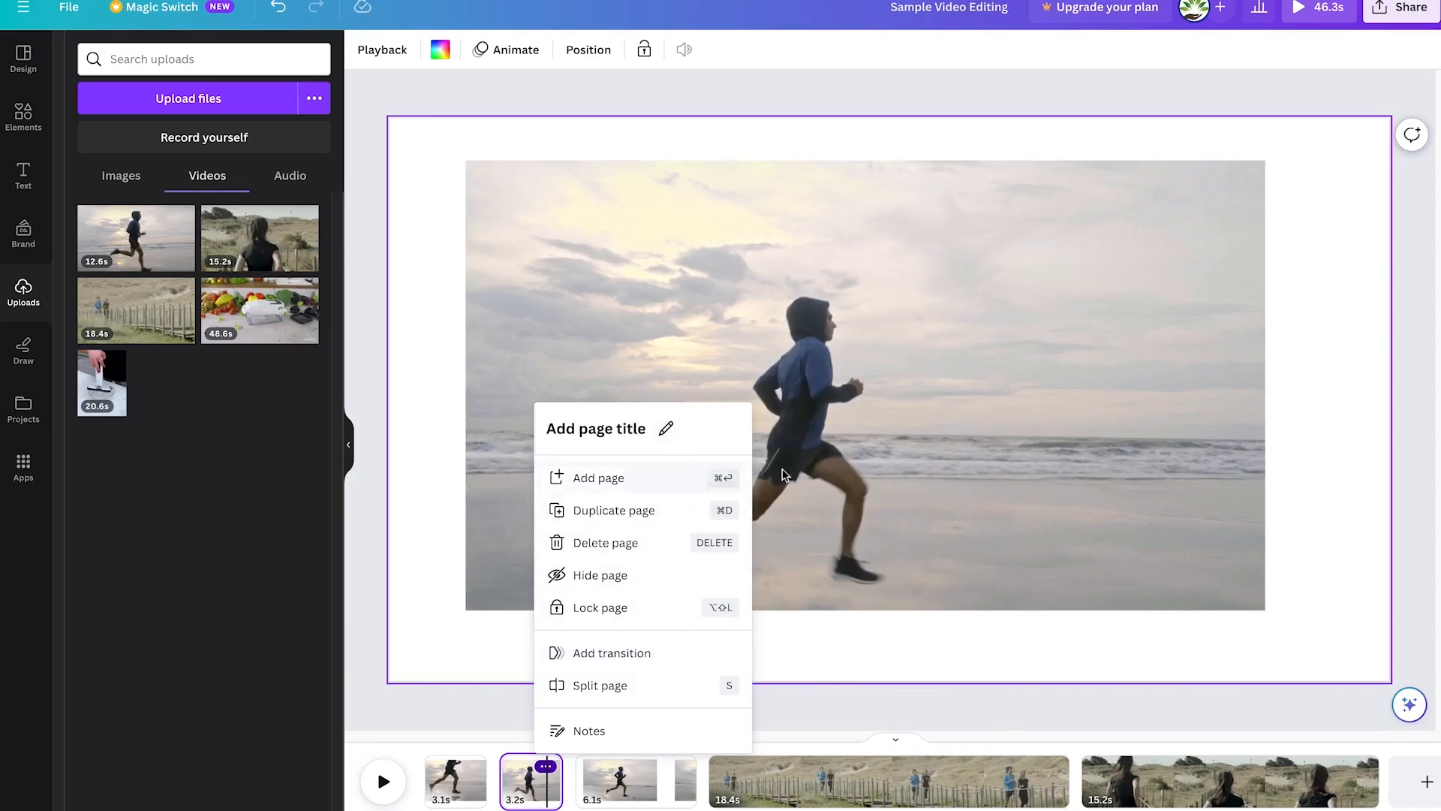
click(867, 707)
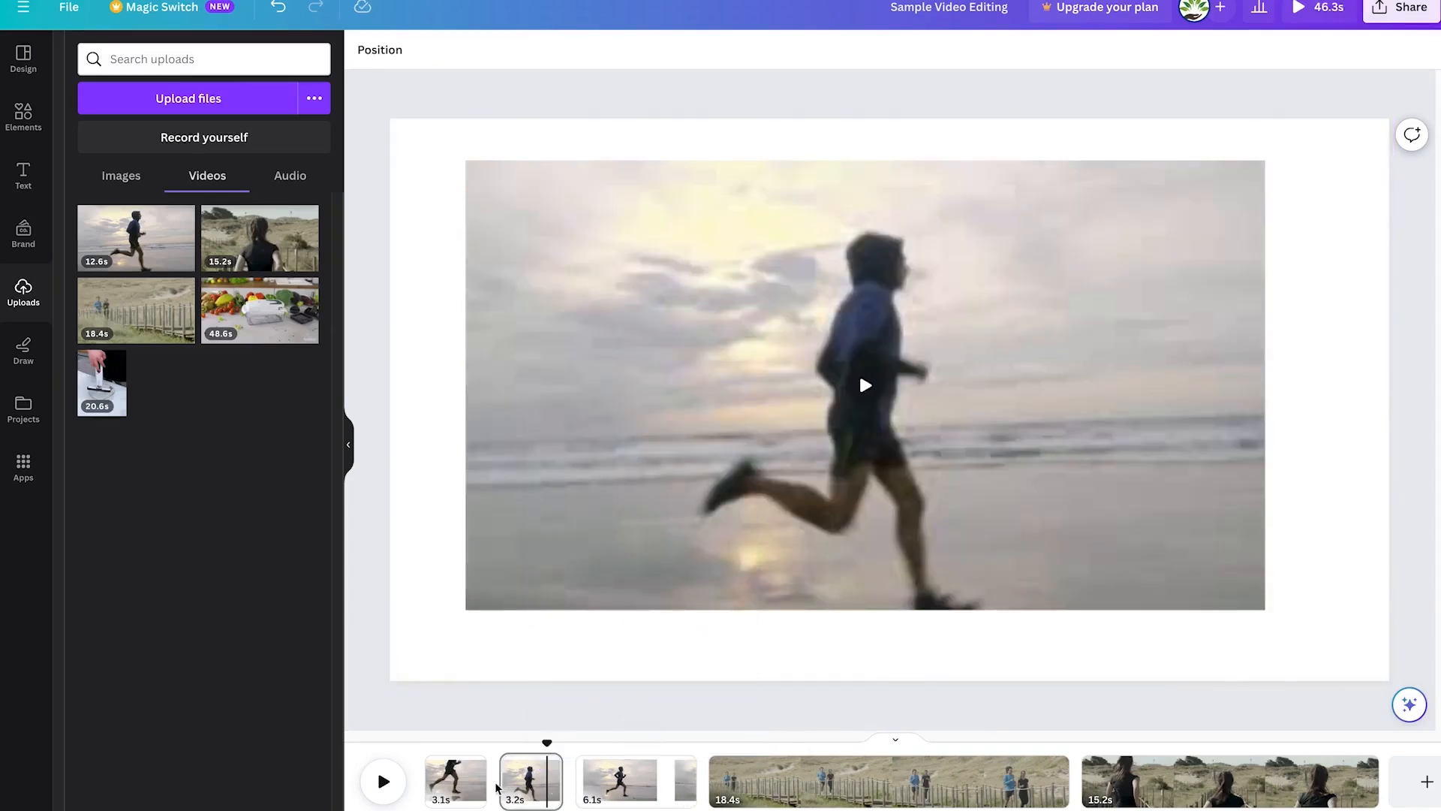
Step: Trim the start of the boardwalk clip to leave about 12.2 s, and extend it back to its full 18.4 s
click(787, 784)
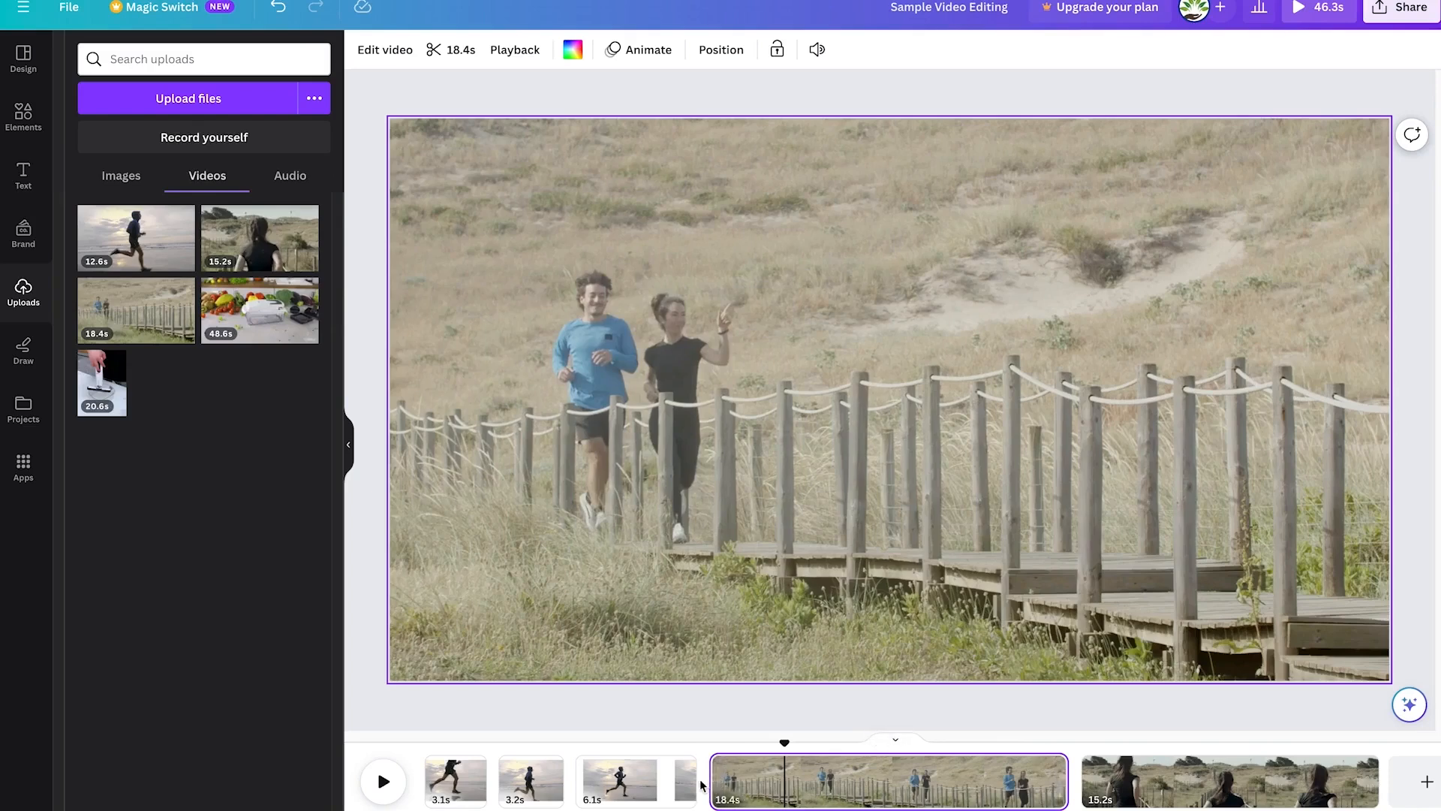
mouse_move(713, 786)
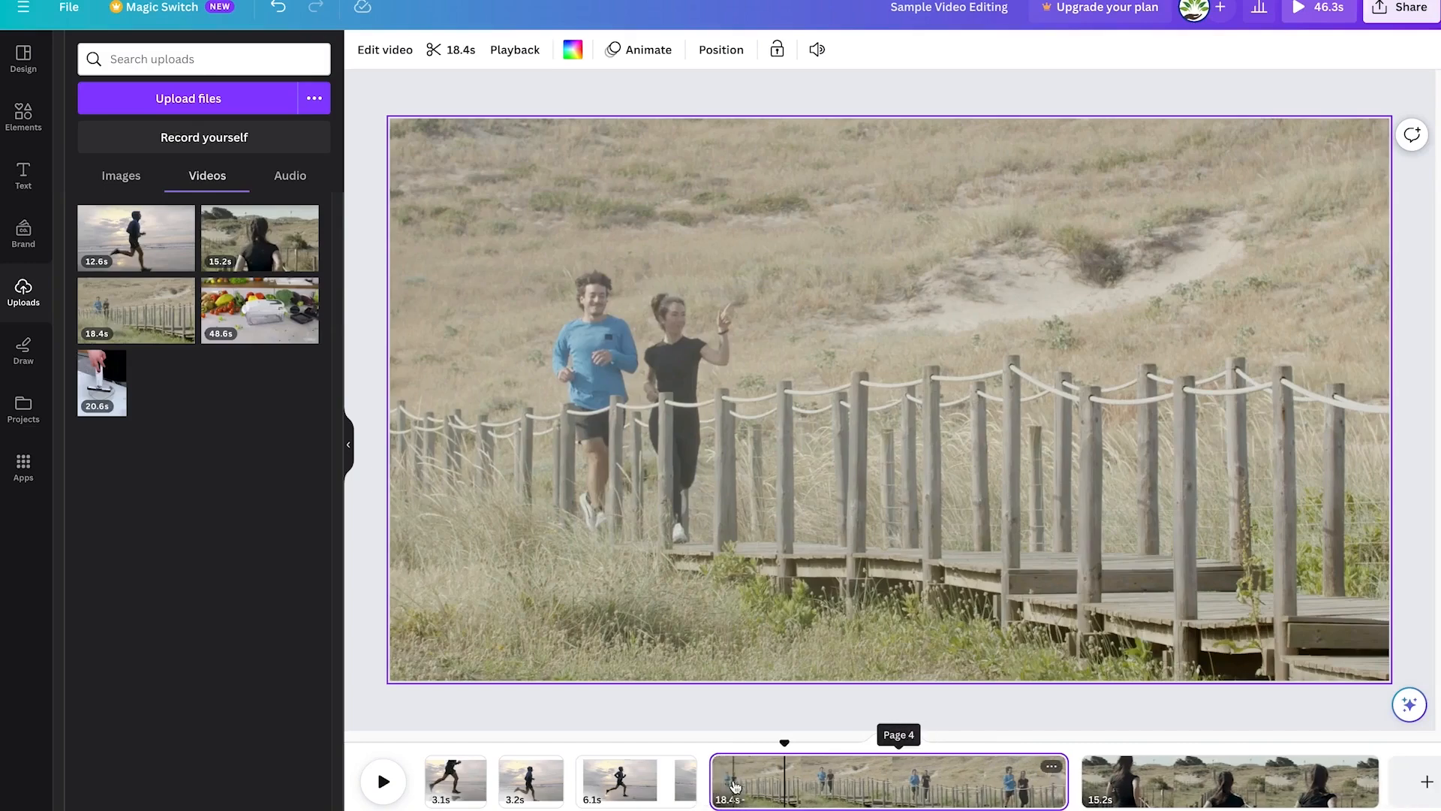
drag(713, 779, 839, 783)
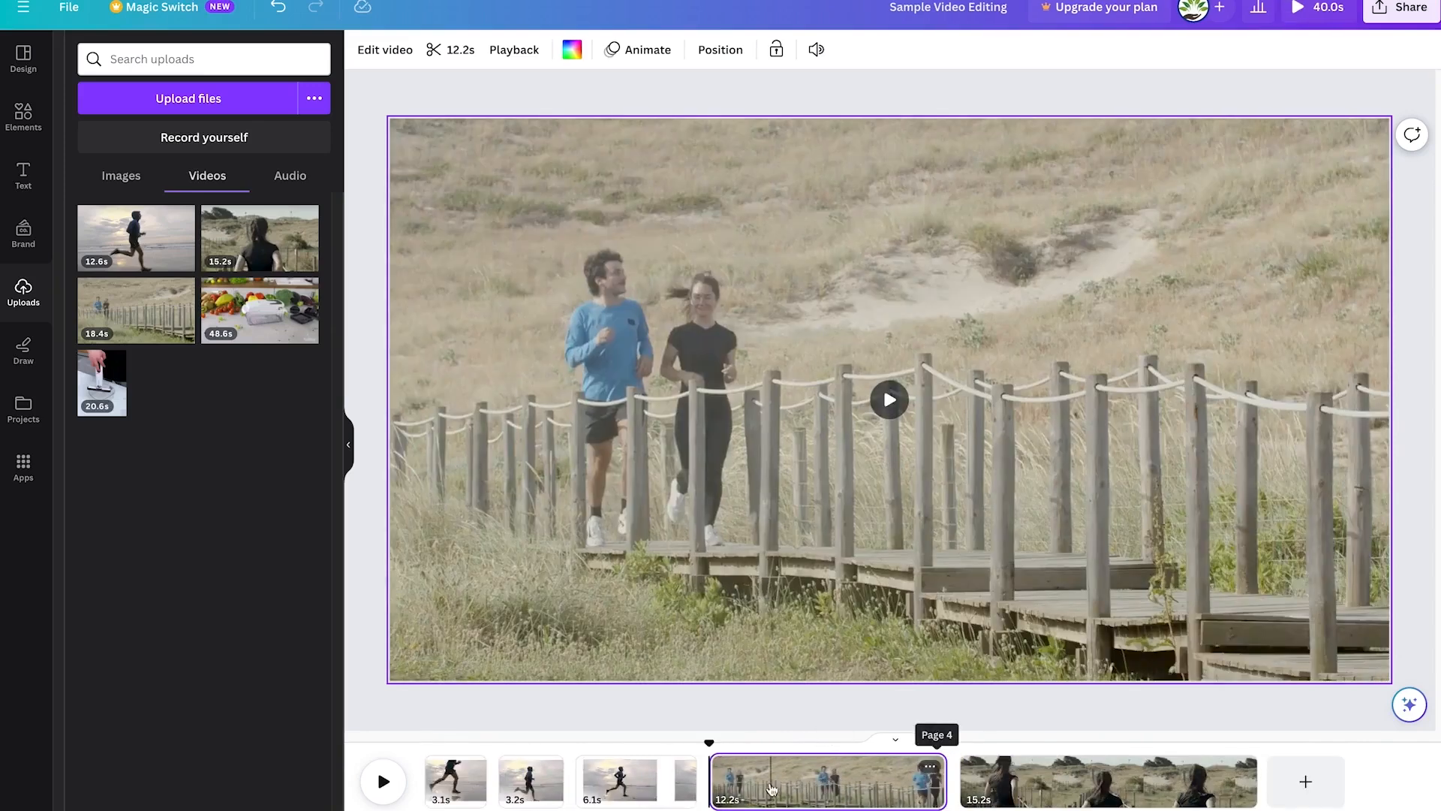
mouse_move(704, 778)
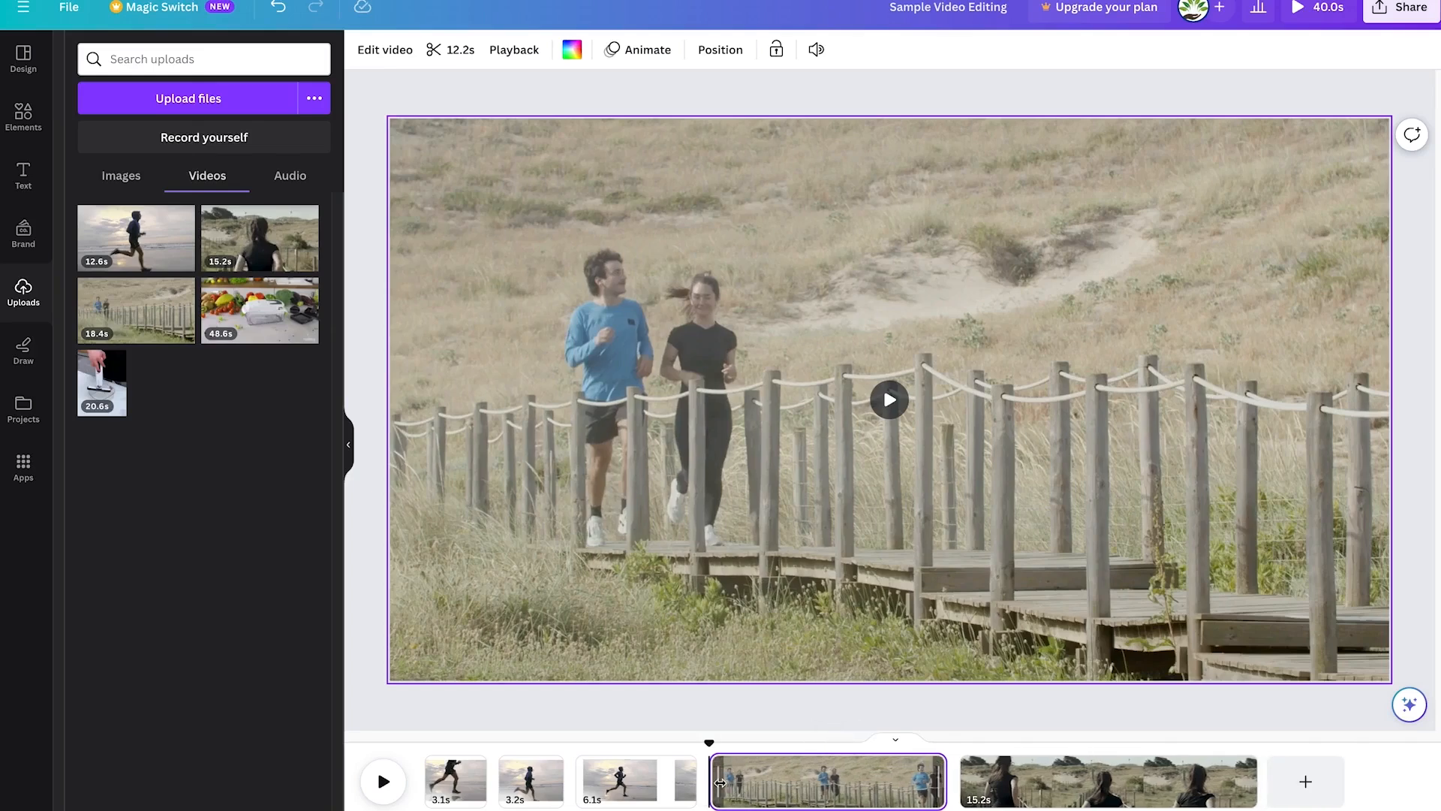
drag(720, 782, 585, 782)
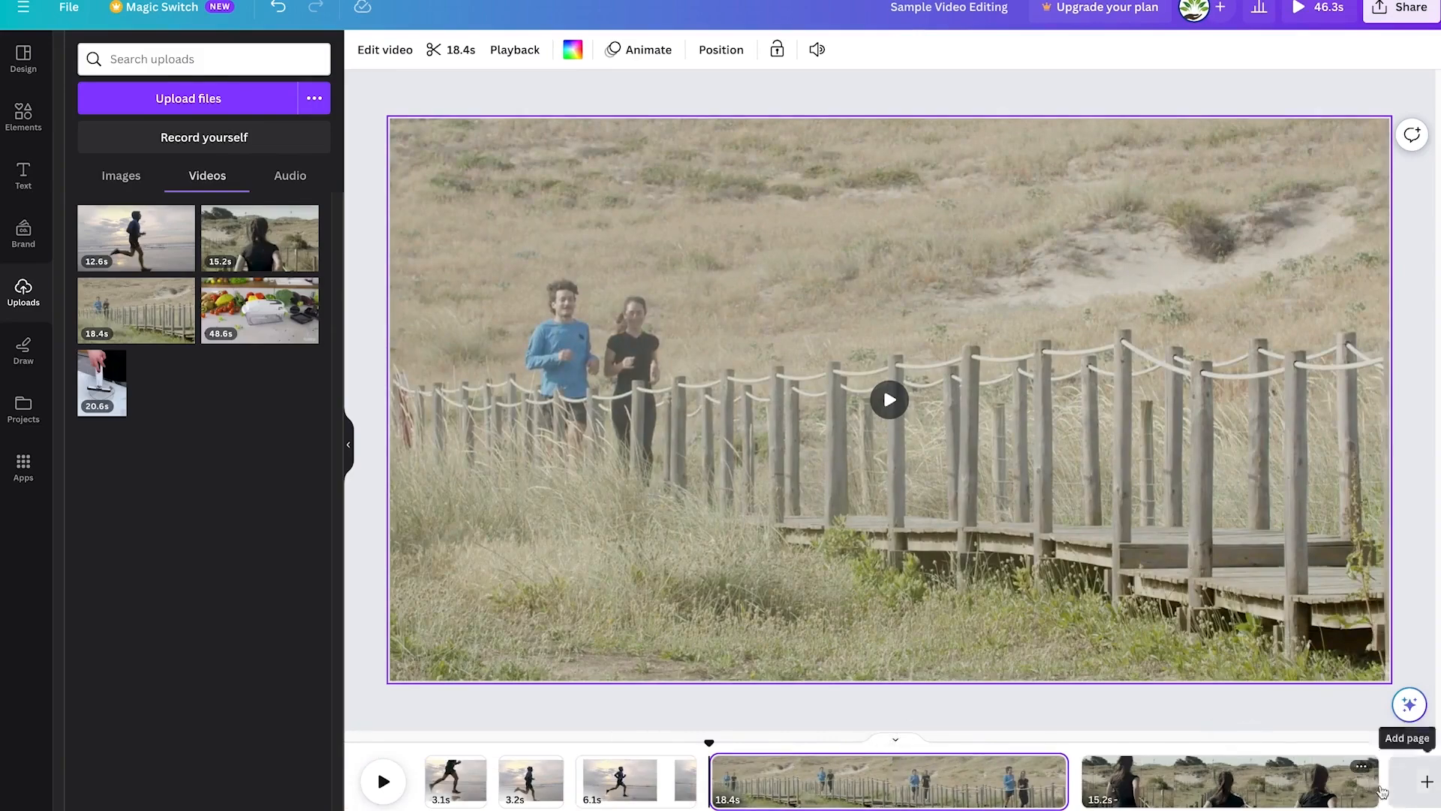
Step: Trim the end of the last clip, the woman seen from behind, to leave about 10.6 s
drag(1376, 784, 1259, 786)
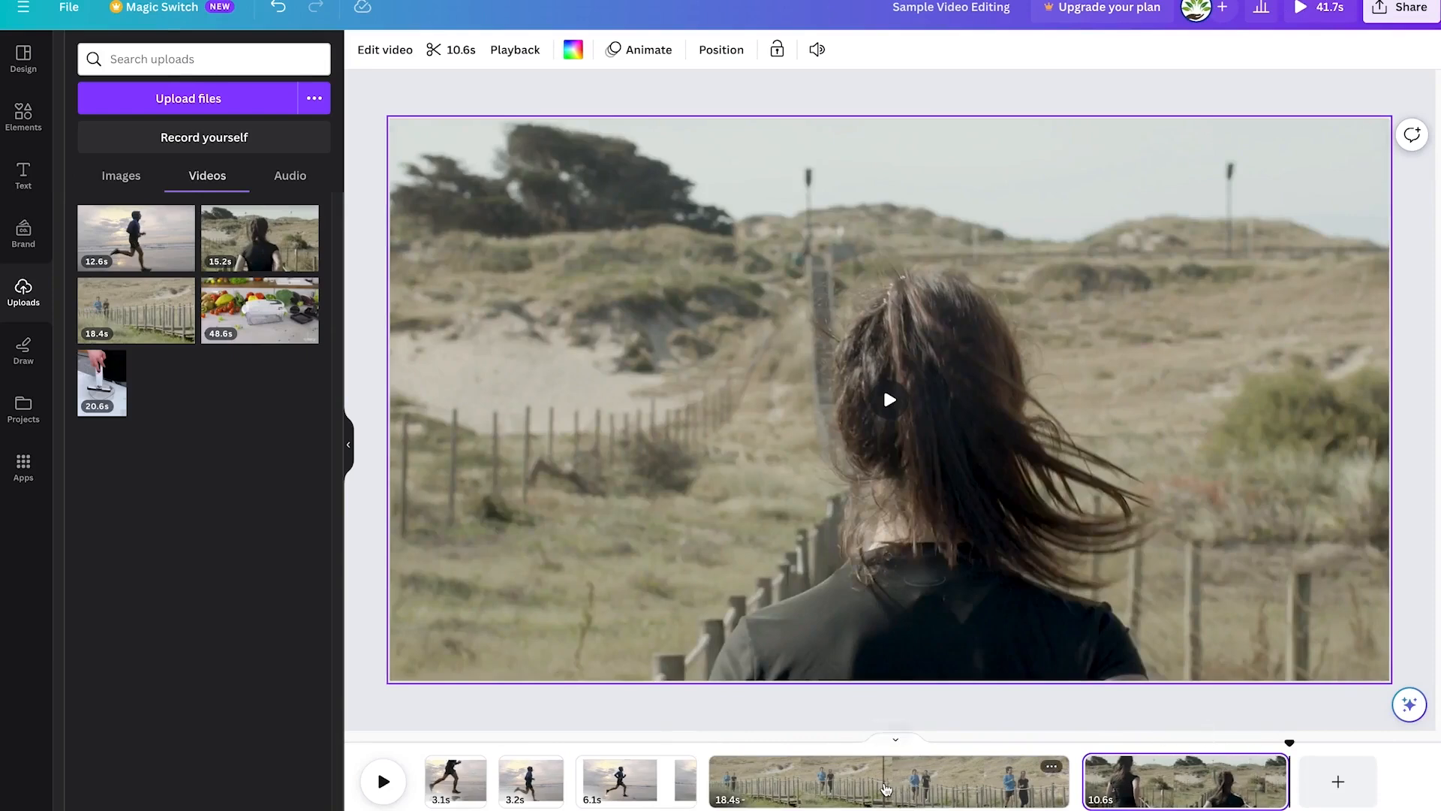
Step: Trim both the start and the end of the boardwalk clip to a duration of about 15.1 s
click(892, 789)
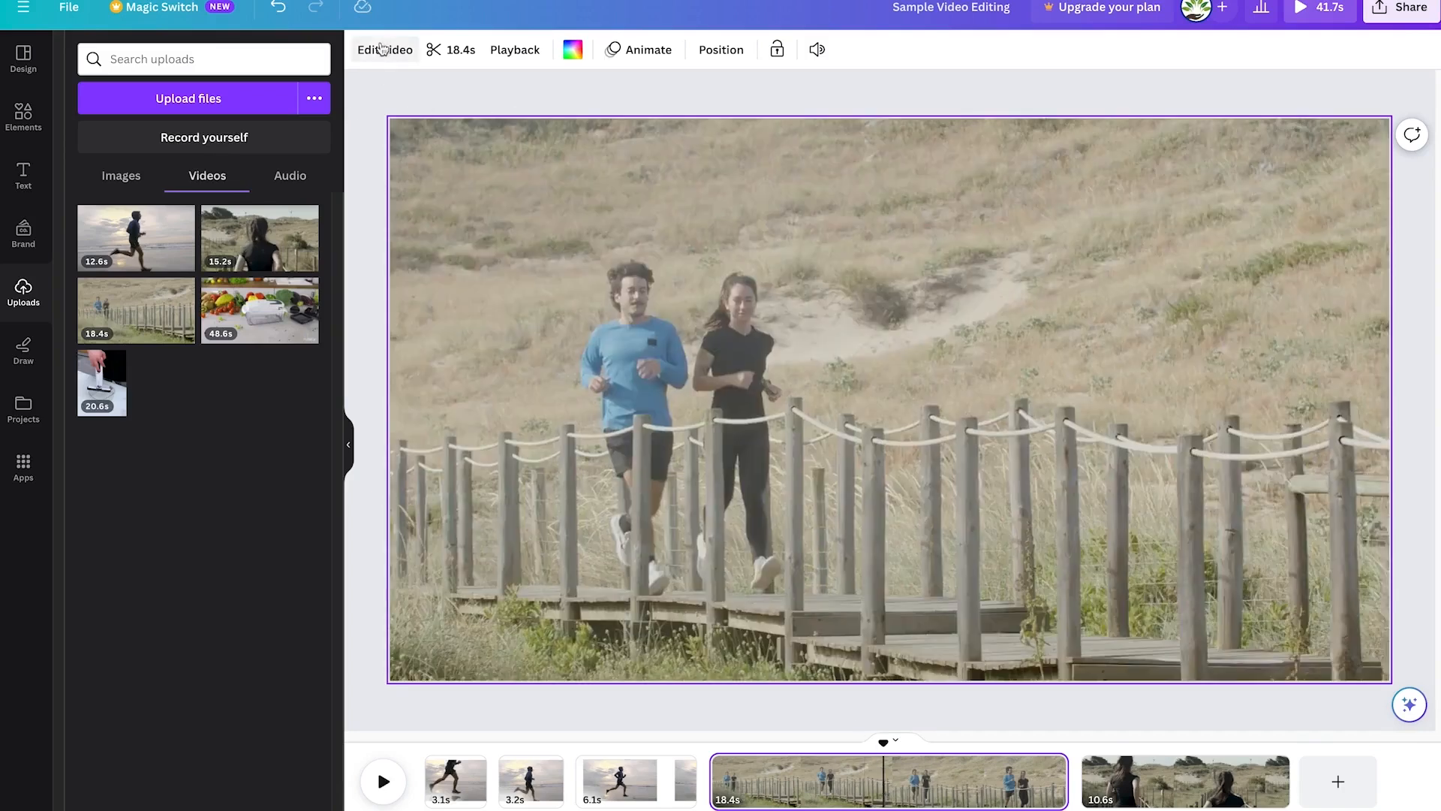
click(452, 53)
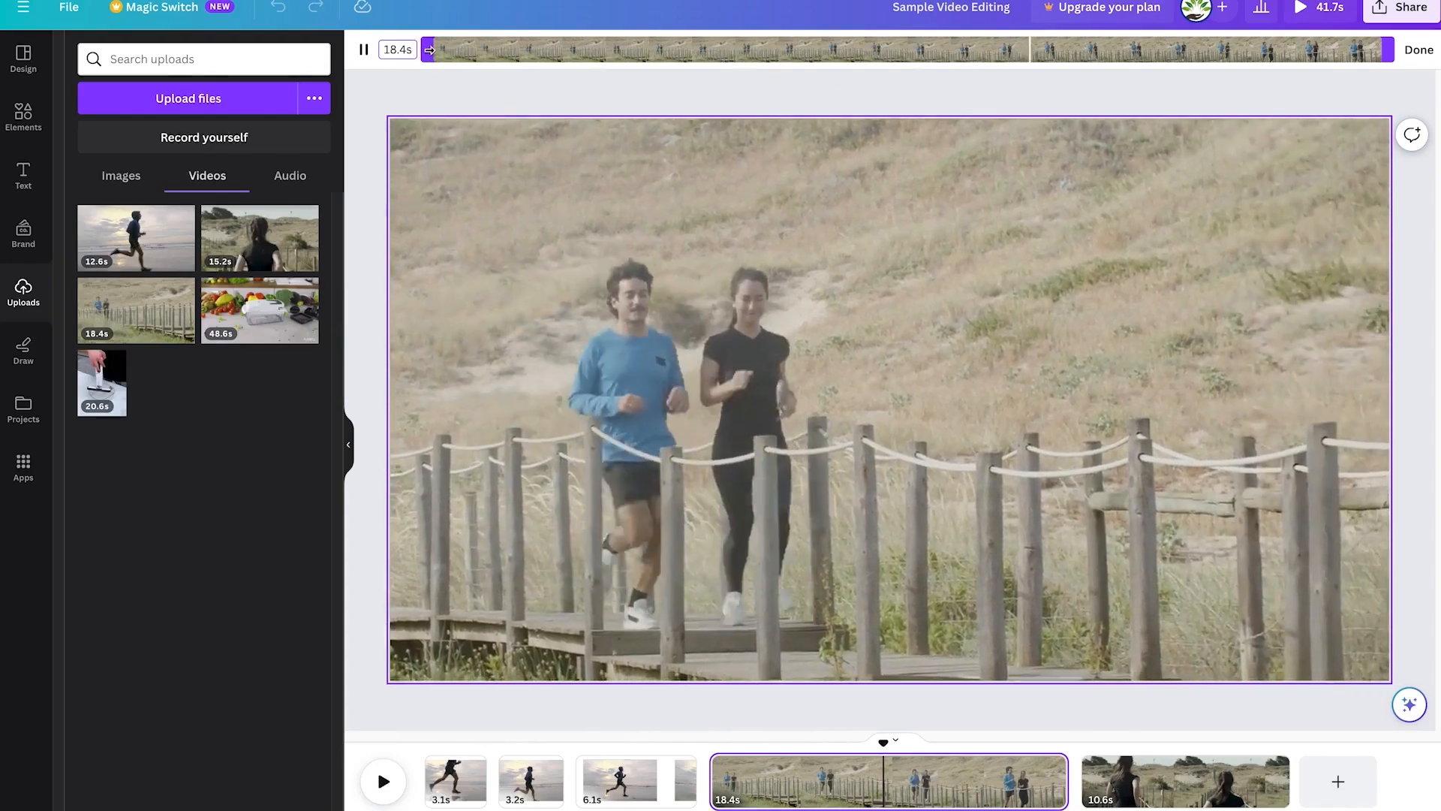
drag(429, 49, 675, 51)
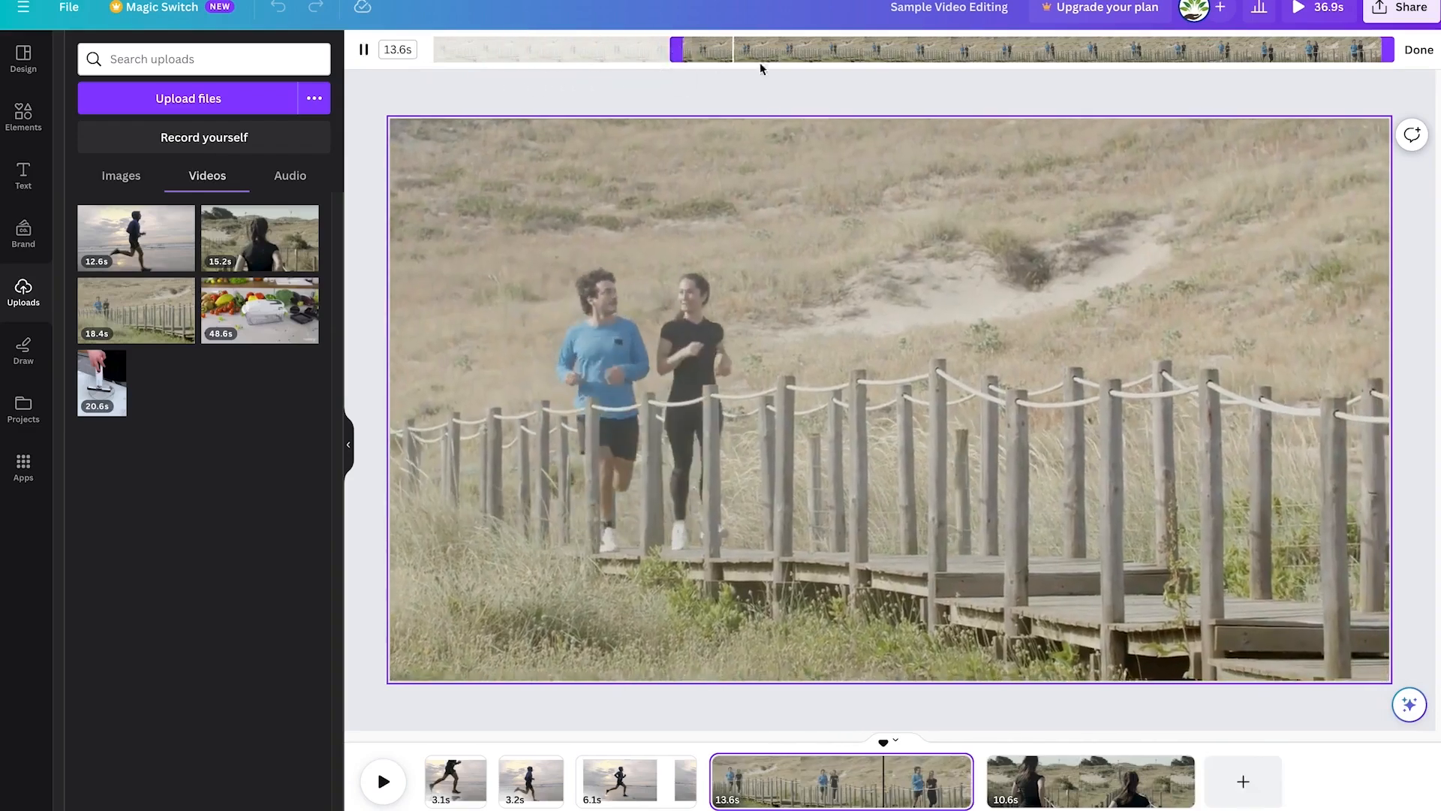
drag(1388, 49, 1189, 81)
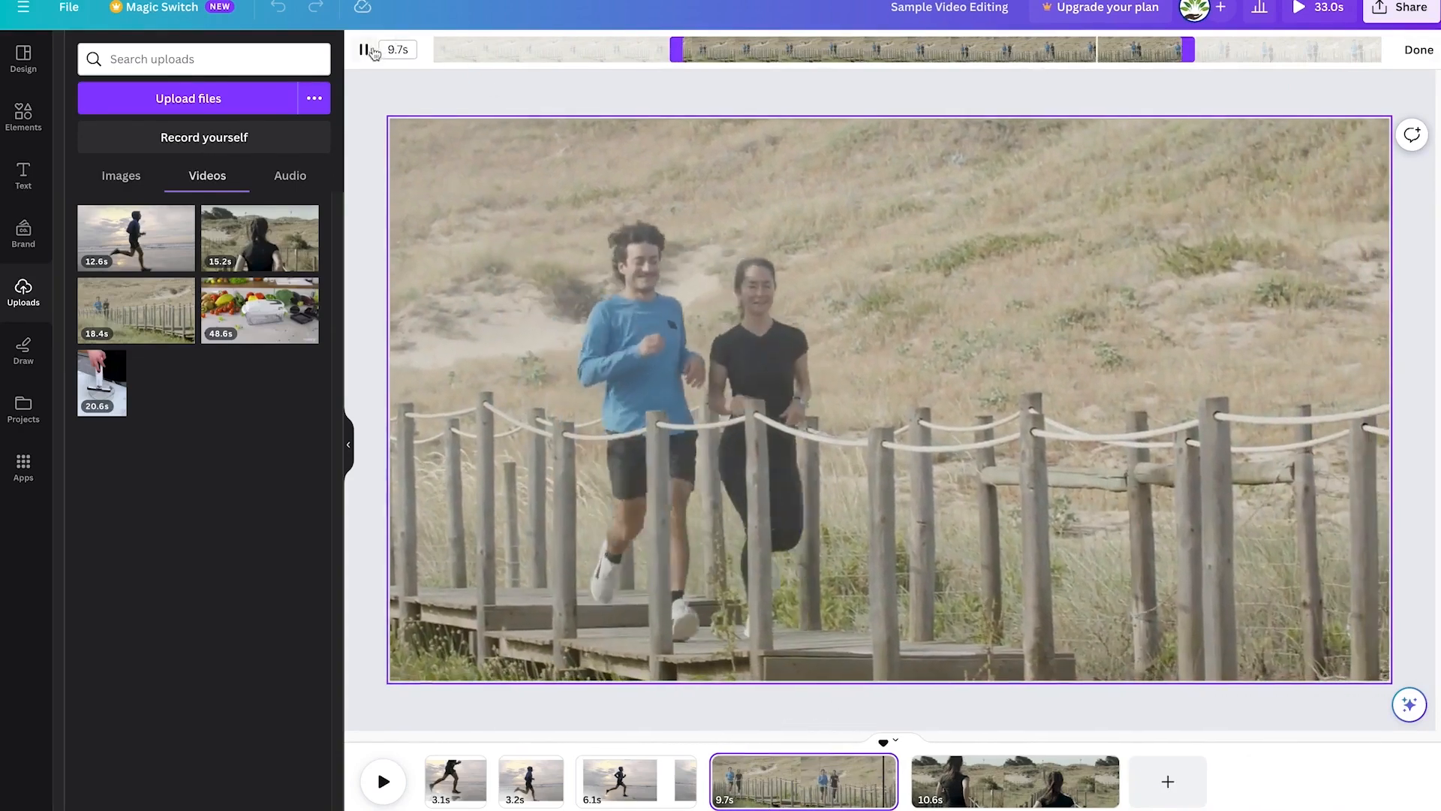
click(363, 49)
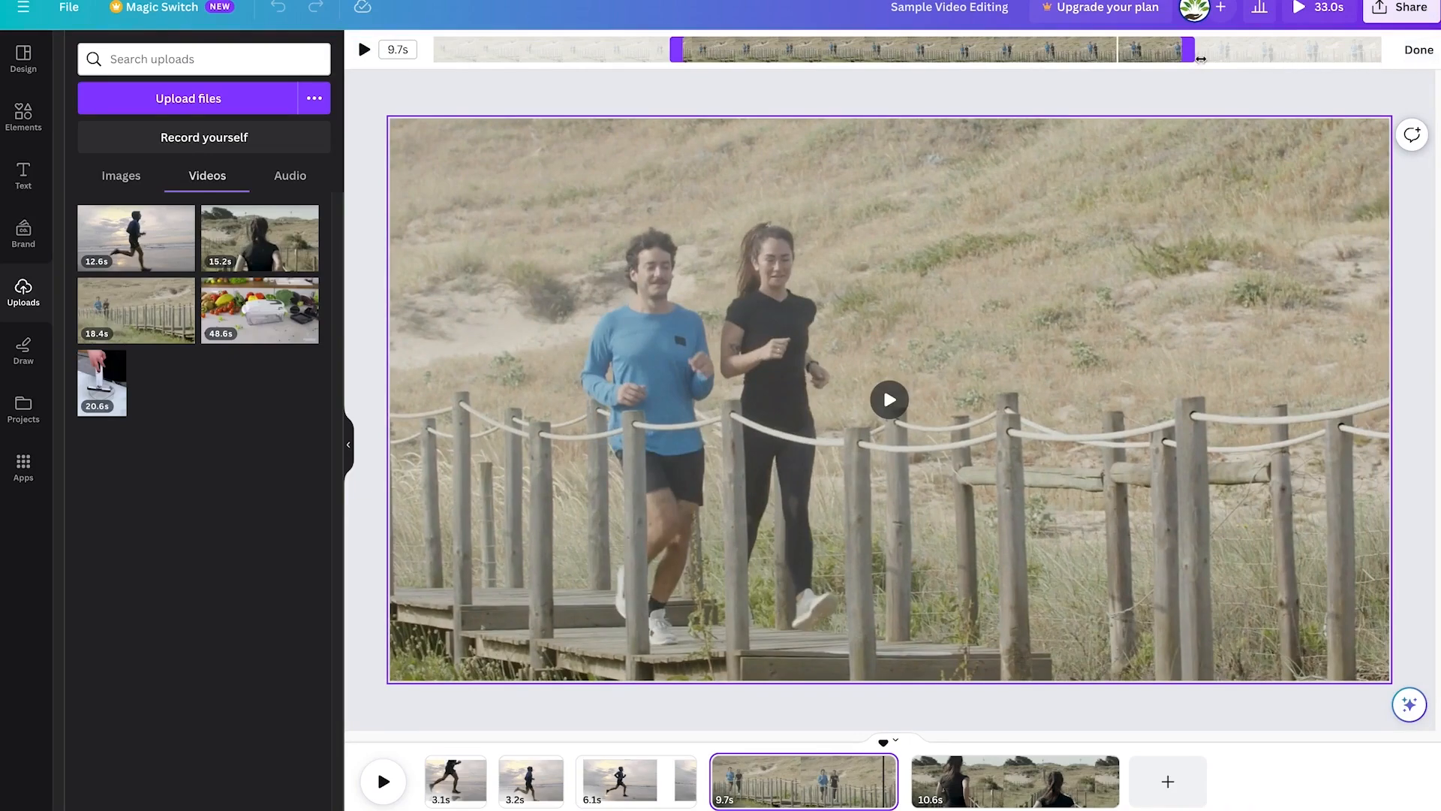
drag(1190, 51, 1275, 50)
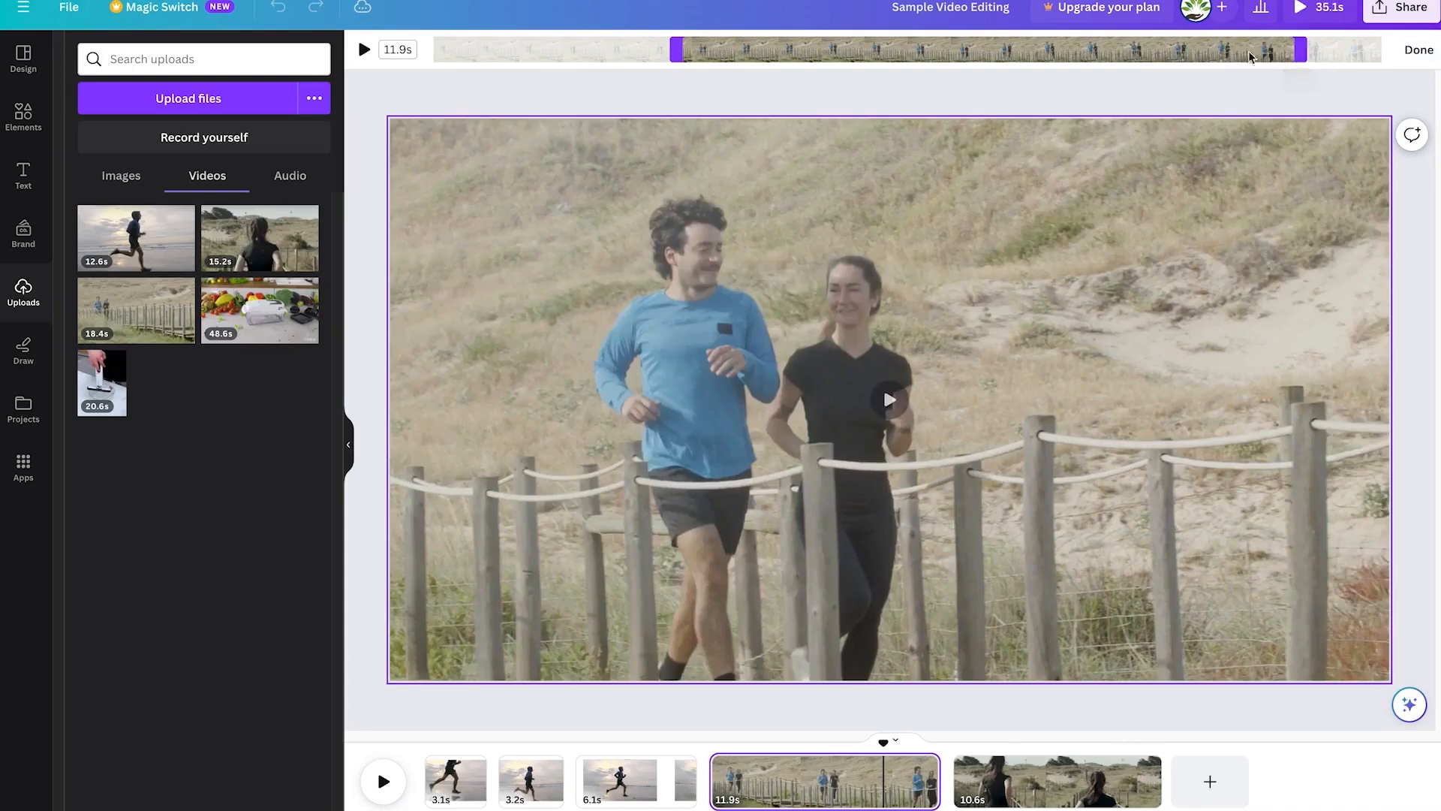
drag(680, 48, 511, 51)
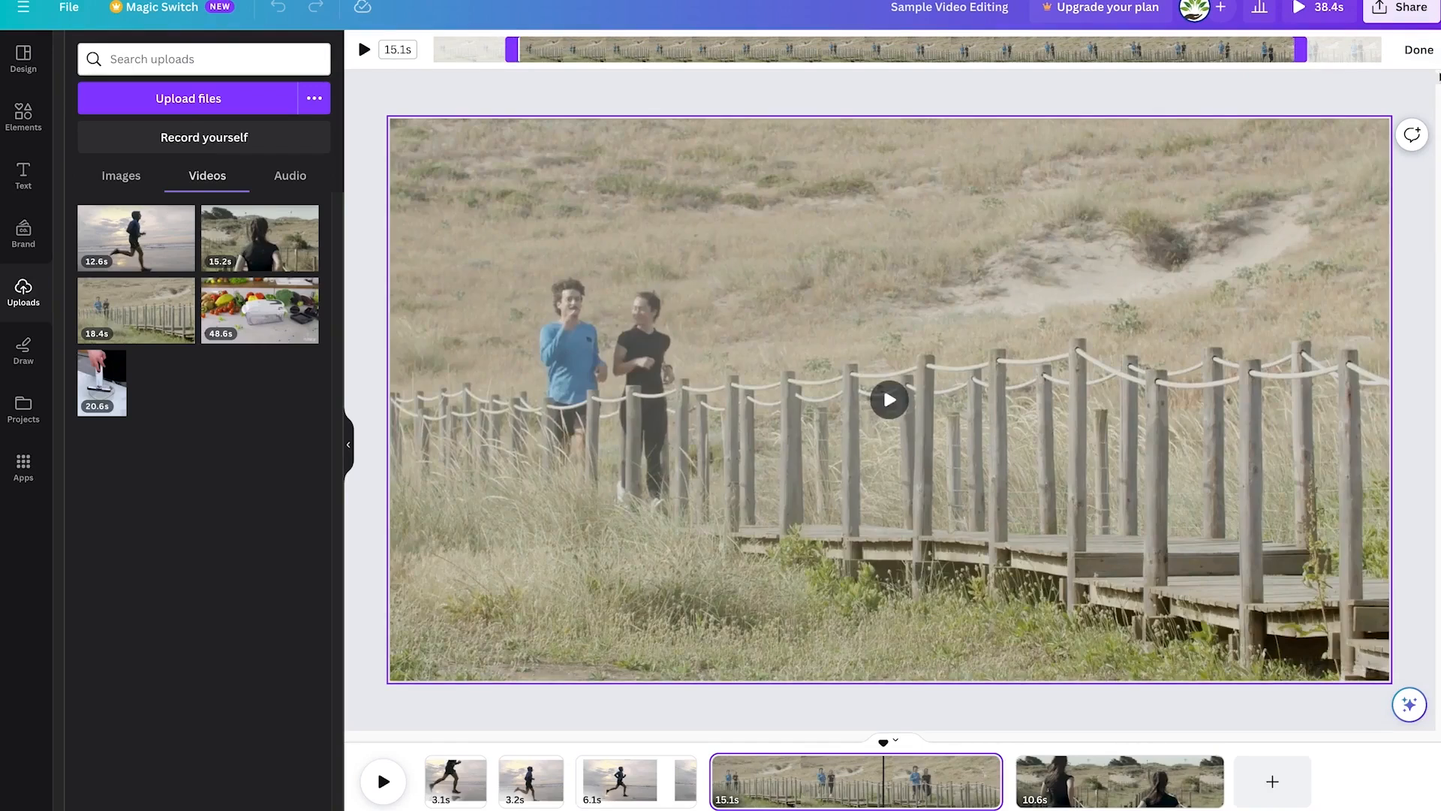
click(1418, 50)
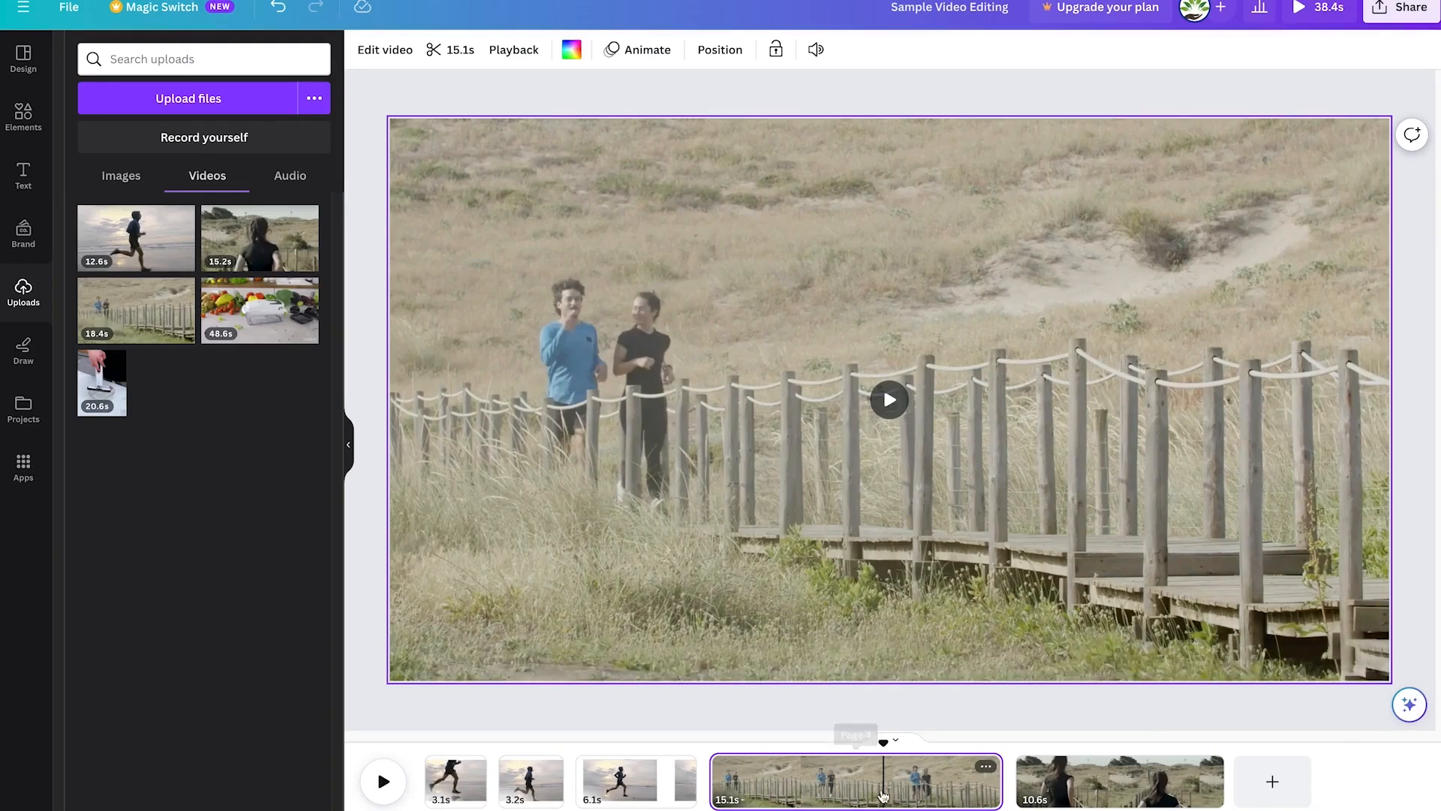
Step: Reorder the timeline so the boardwalk clip is second, the 6.1 s runner part third, the 10.6 s clip fourth and the 3.2 s runner part last
drag(863, 780, 1077, 781)
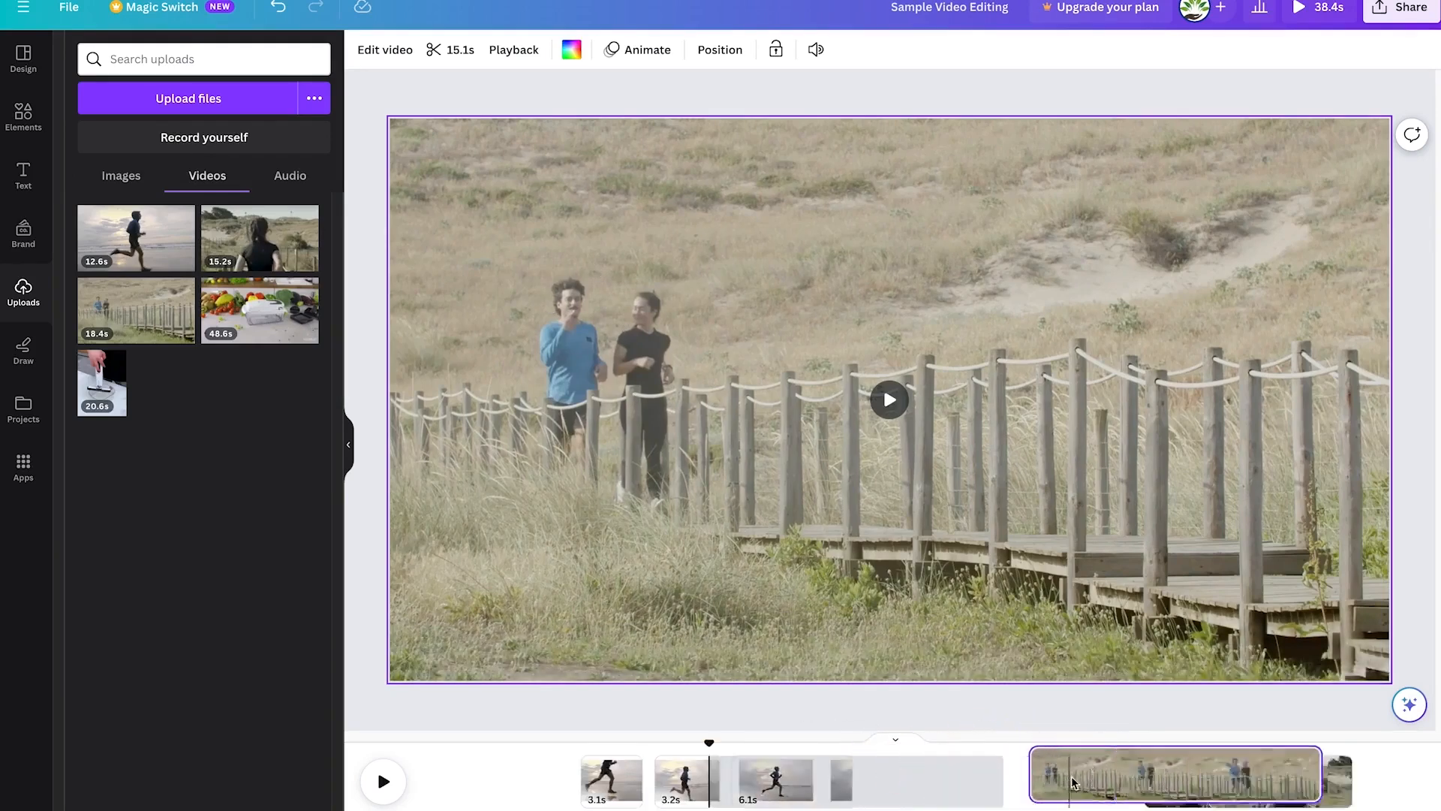
drag(634, 788, 833, 776)
drag(528, 764, 878, 777)
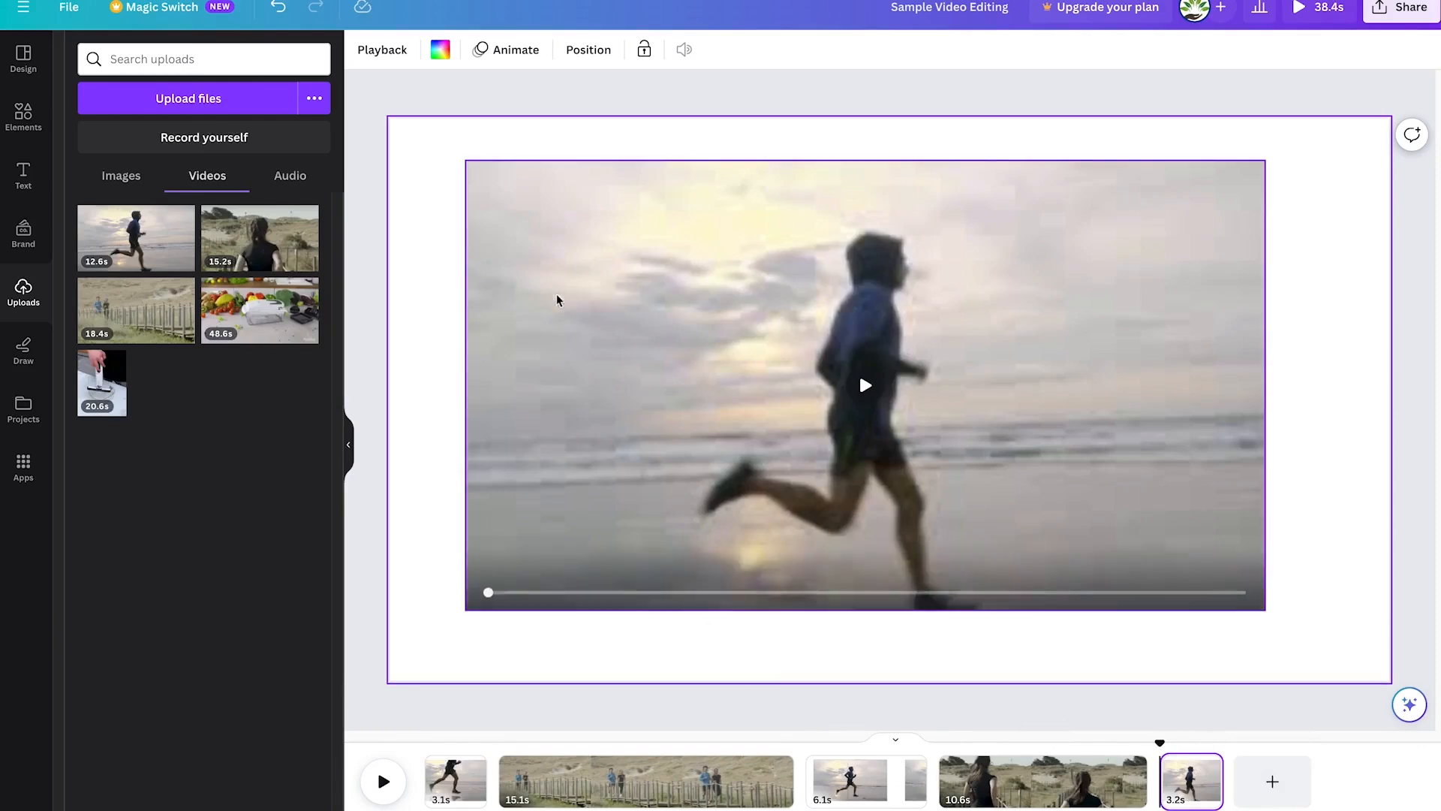
Step: Look through the full filter collection for the boardwalk clip, including more of the Warm, Vivid and Vintage filters
click(700, 788)
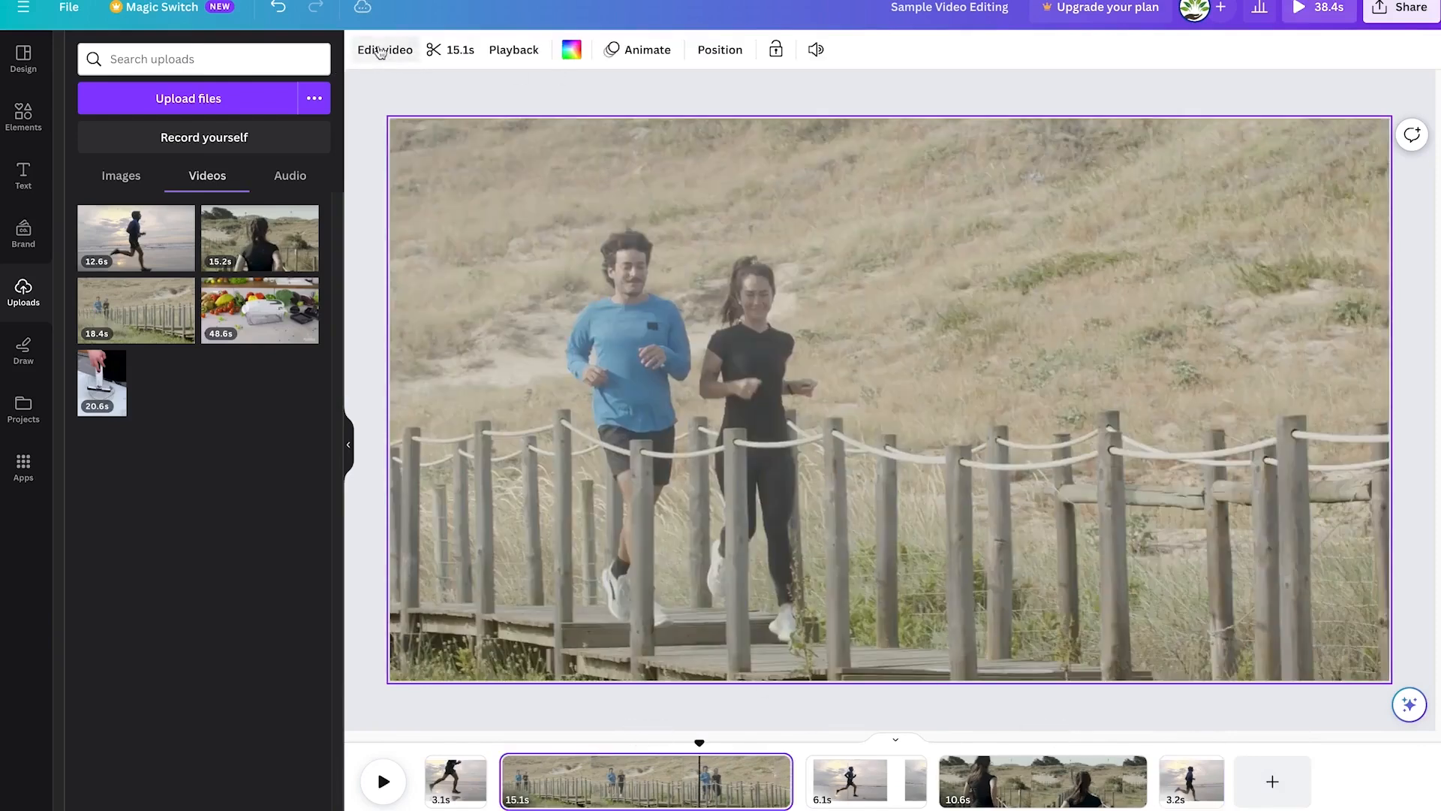
click(385, 51)
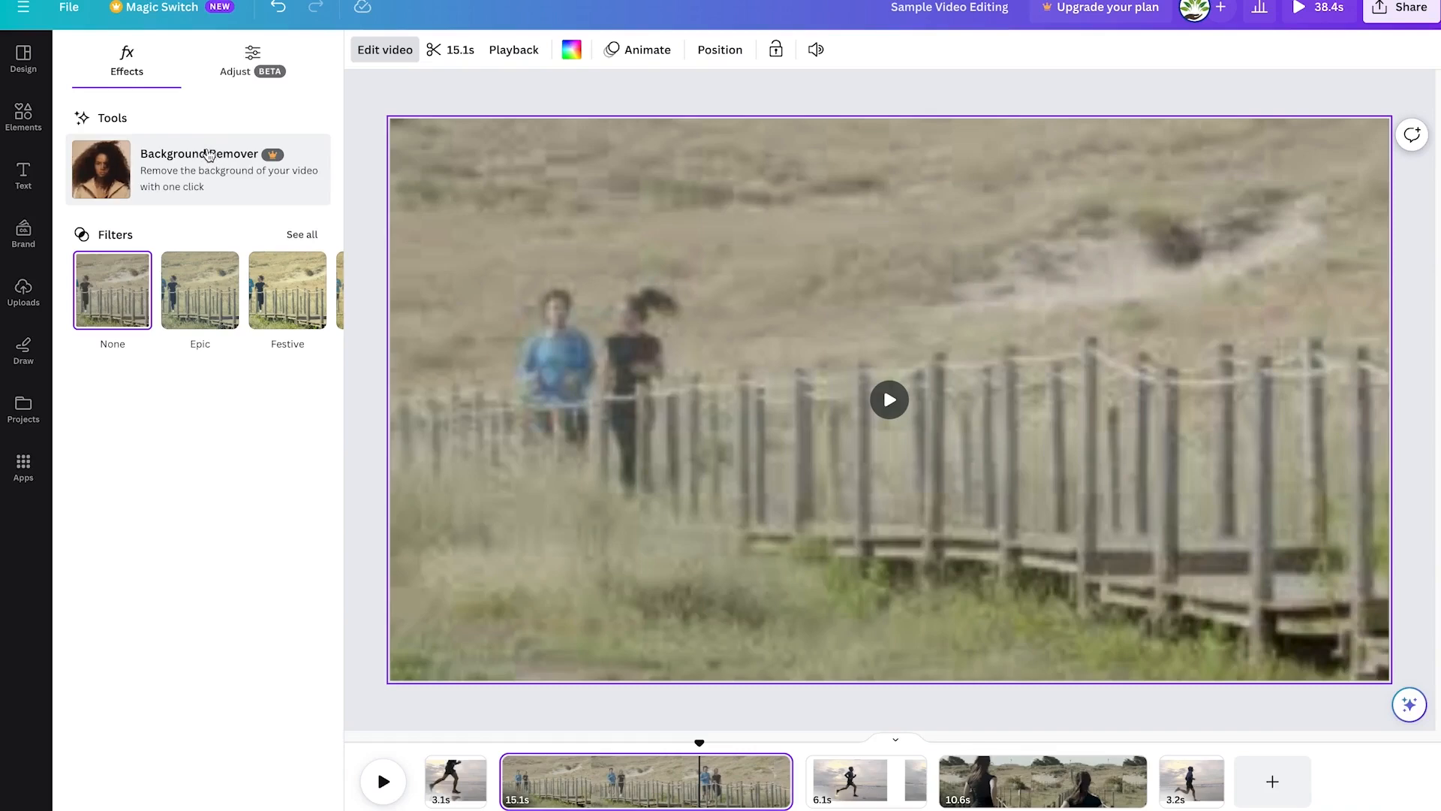
click(312, 235)
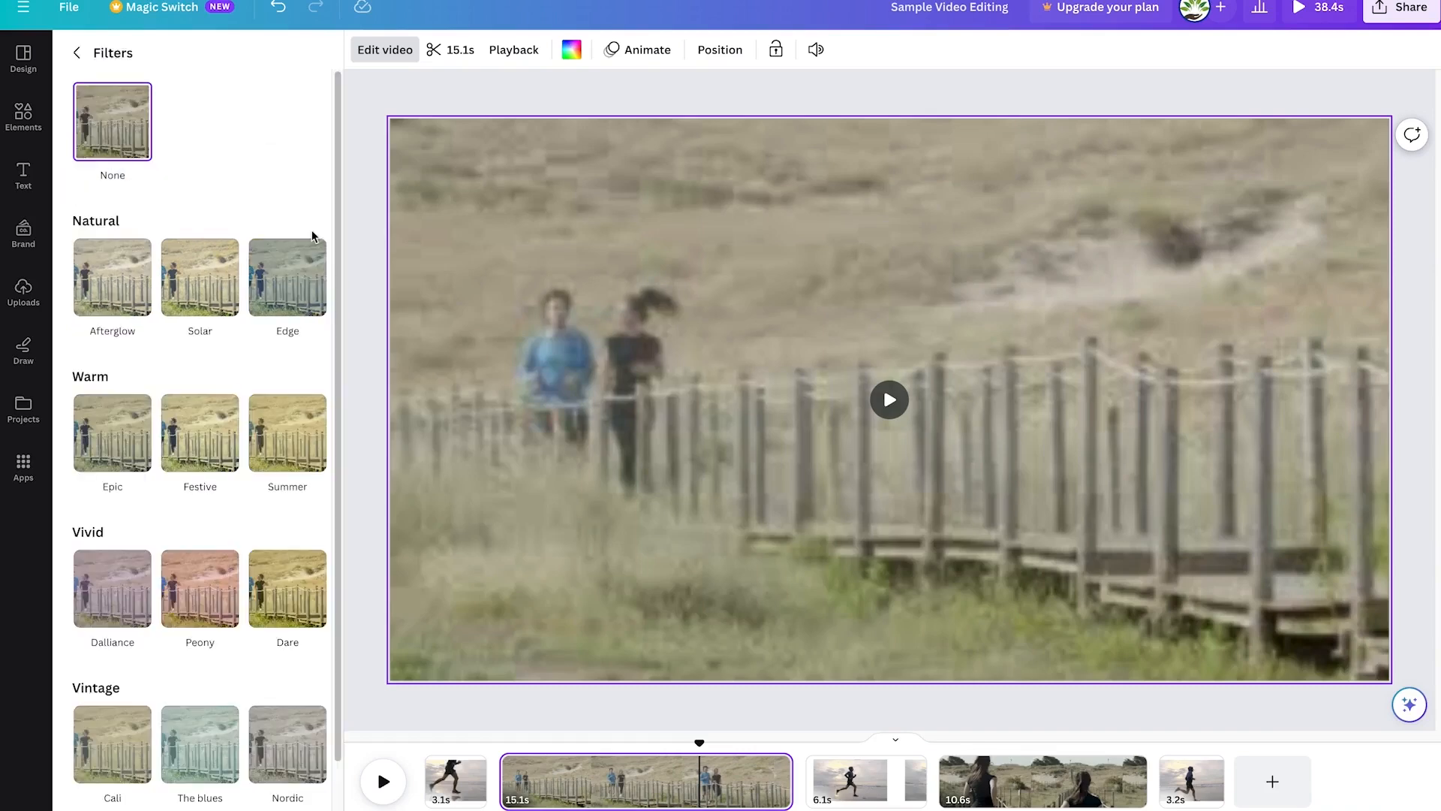
scroll(278, 300, down, 2)
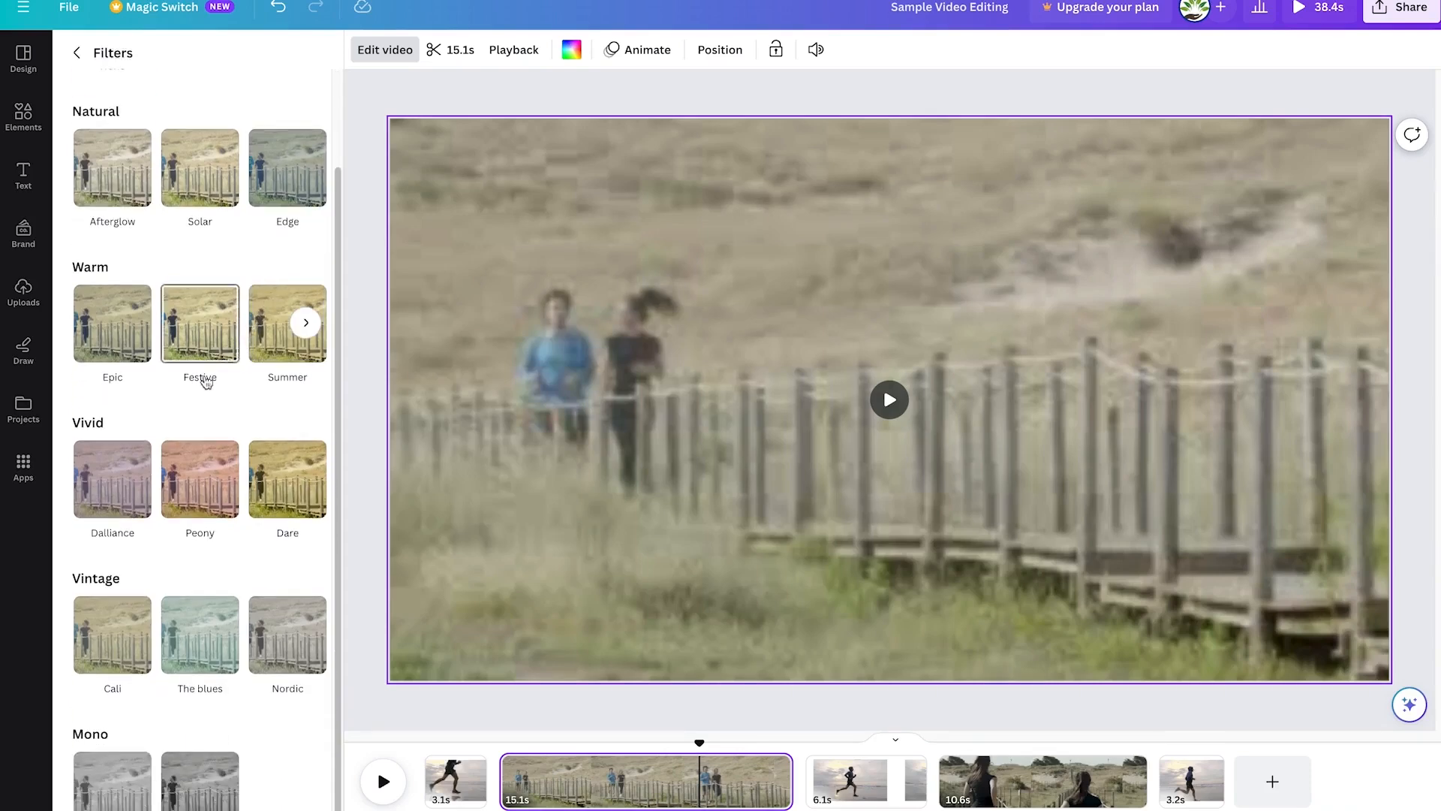
scroll(206, 381, up, 2)
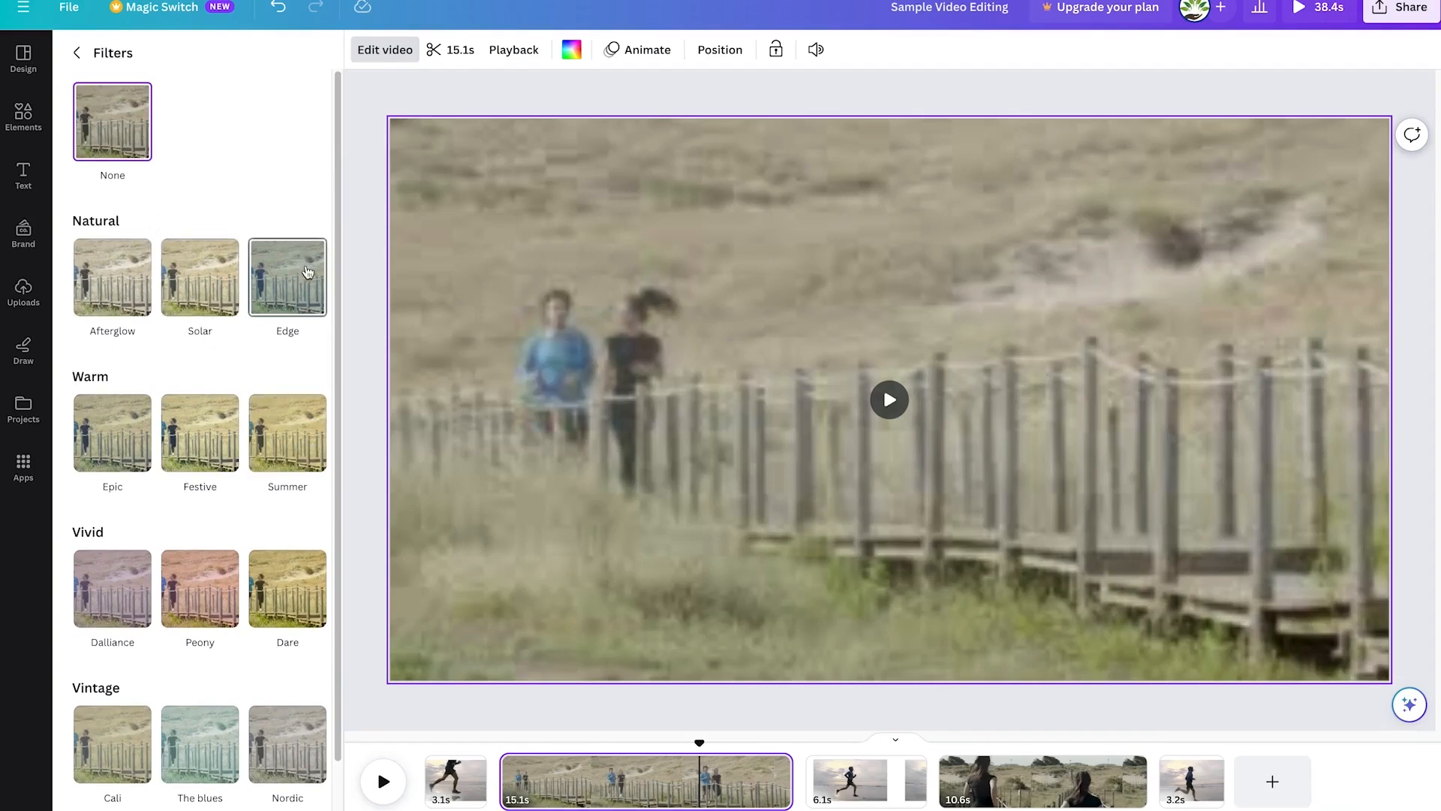
click(306, 432)
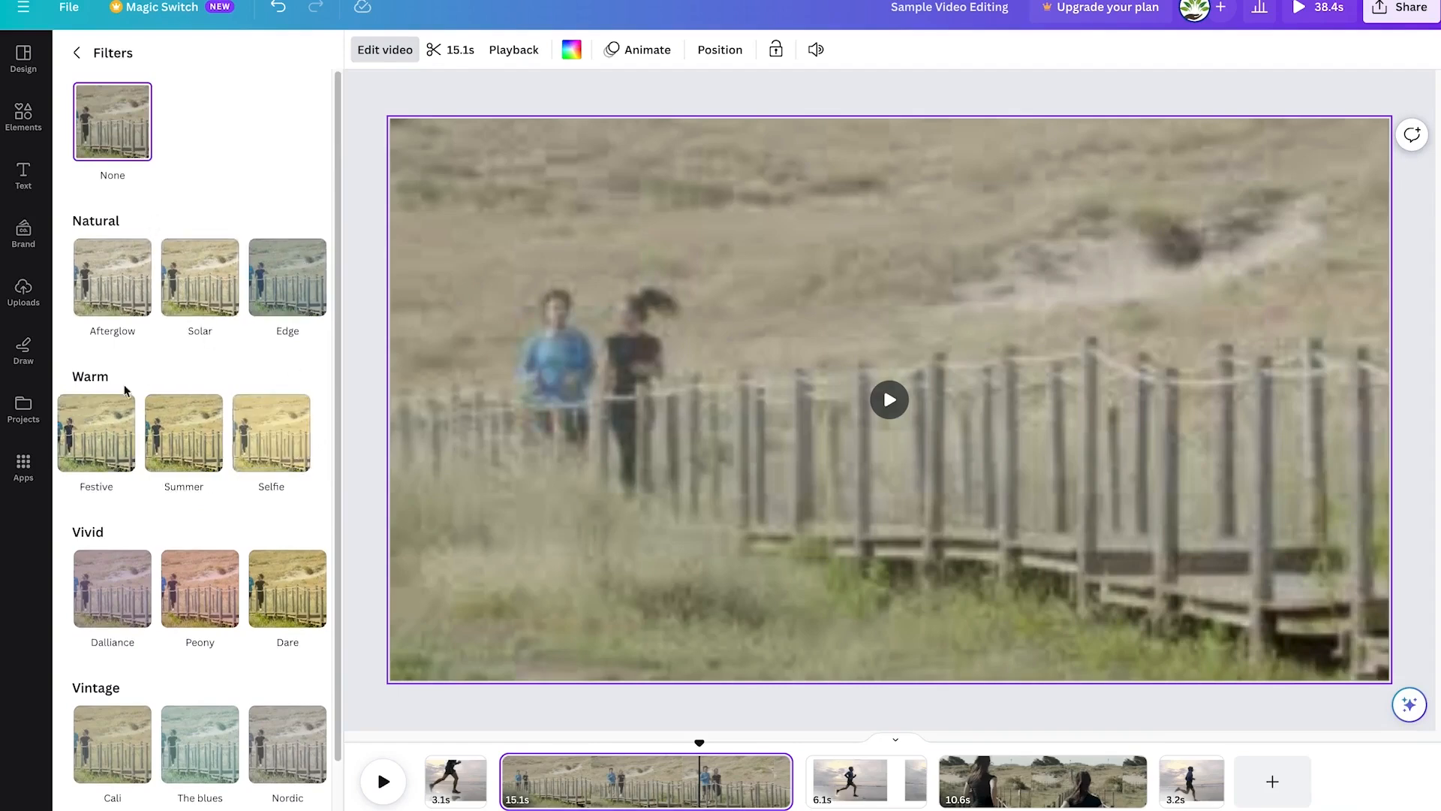
click(306, 587)
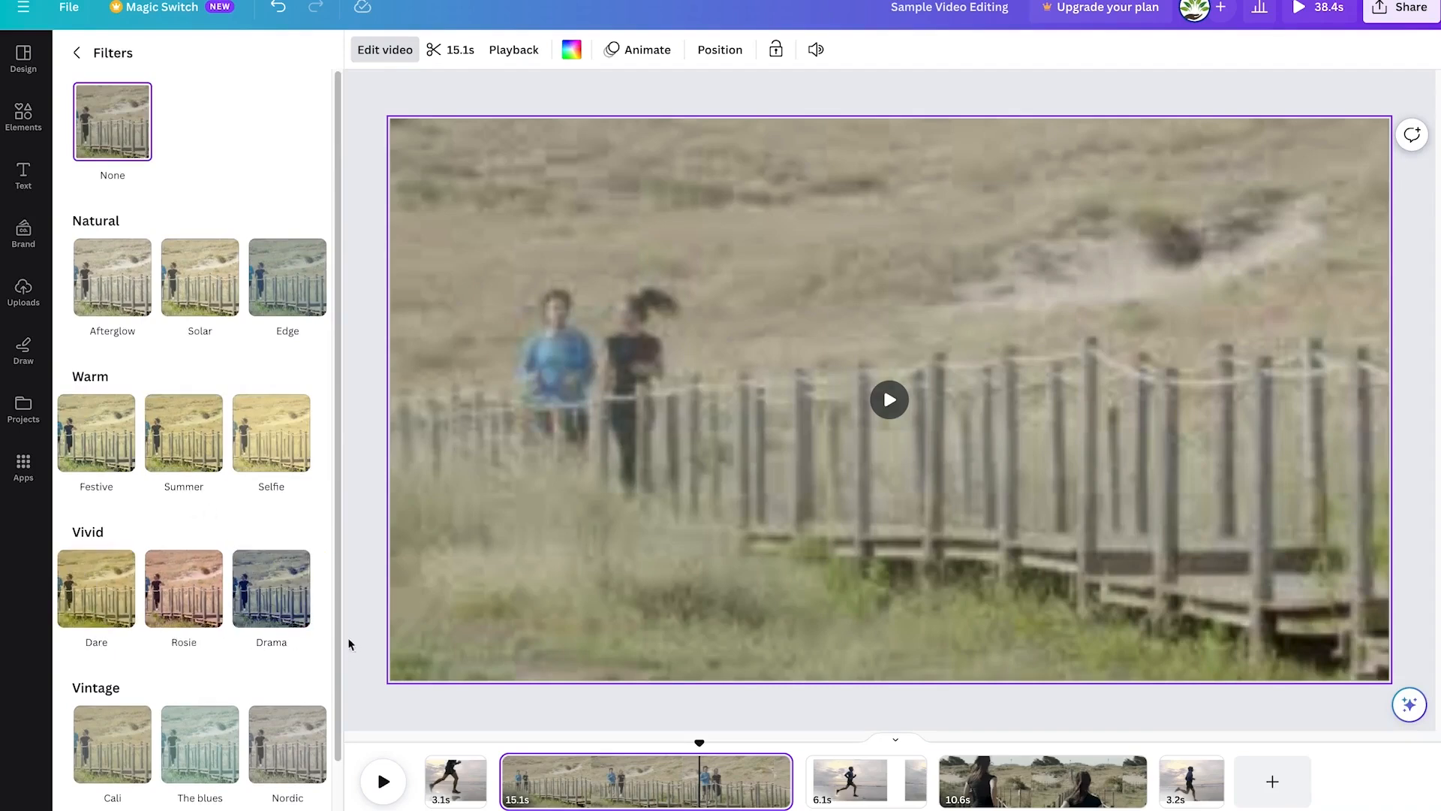
click(306, 743)
scroll(242, 547, down, 2)
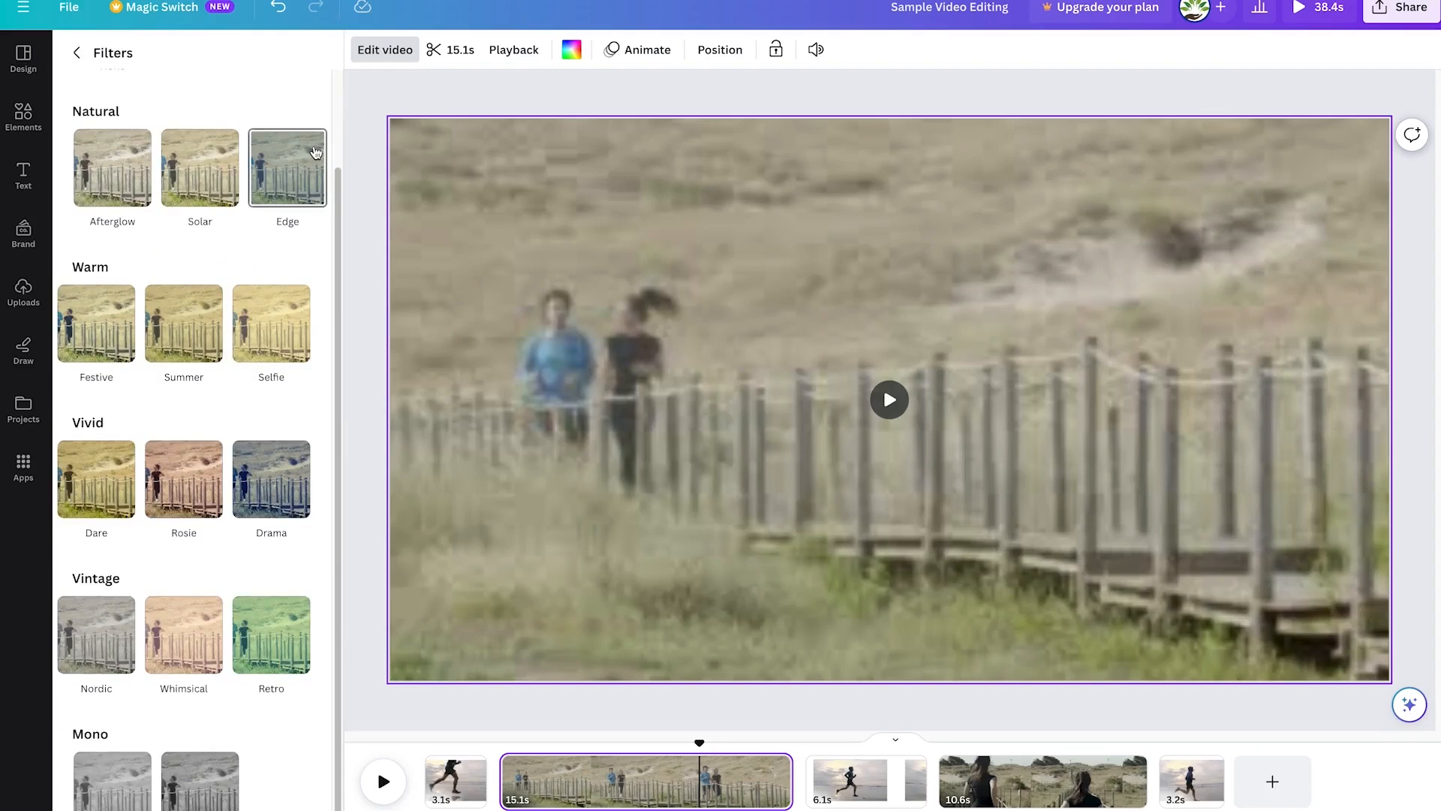
click(80, 55)
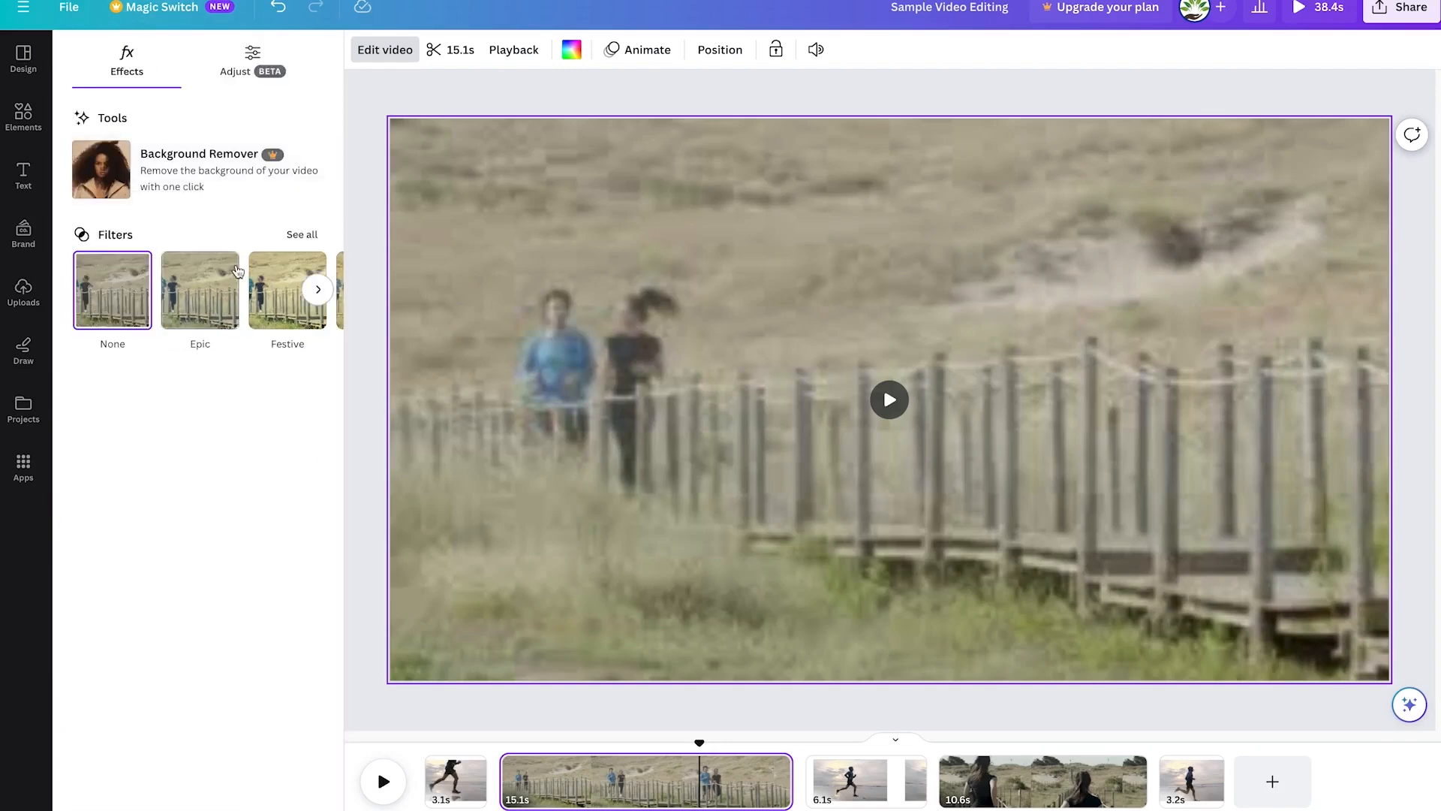
Step: Examine the boardwalk clip's image adjustments, playback settings, background colours and page animations
click(223, 73)
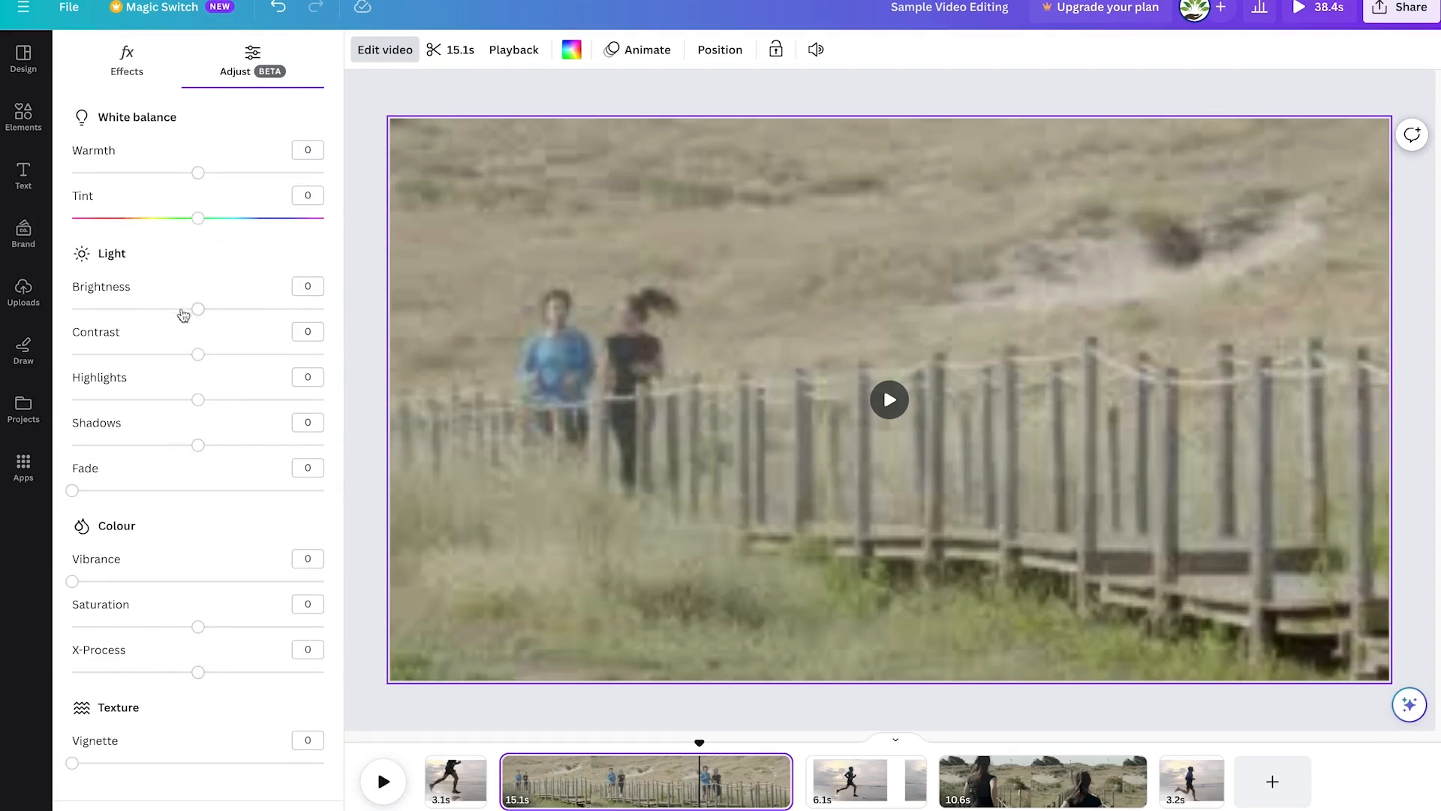
click(124, 73)
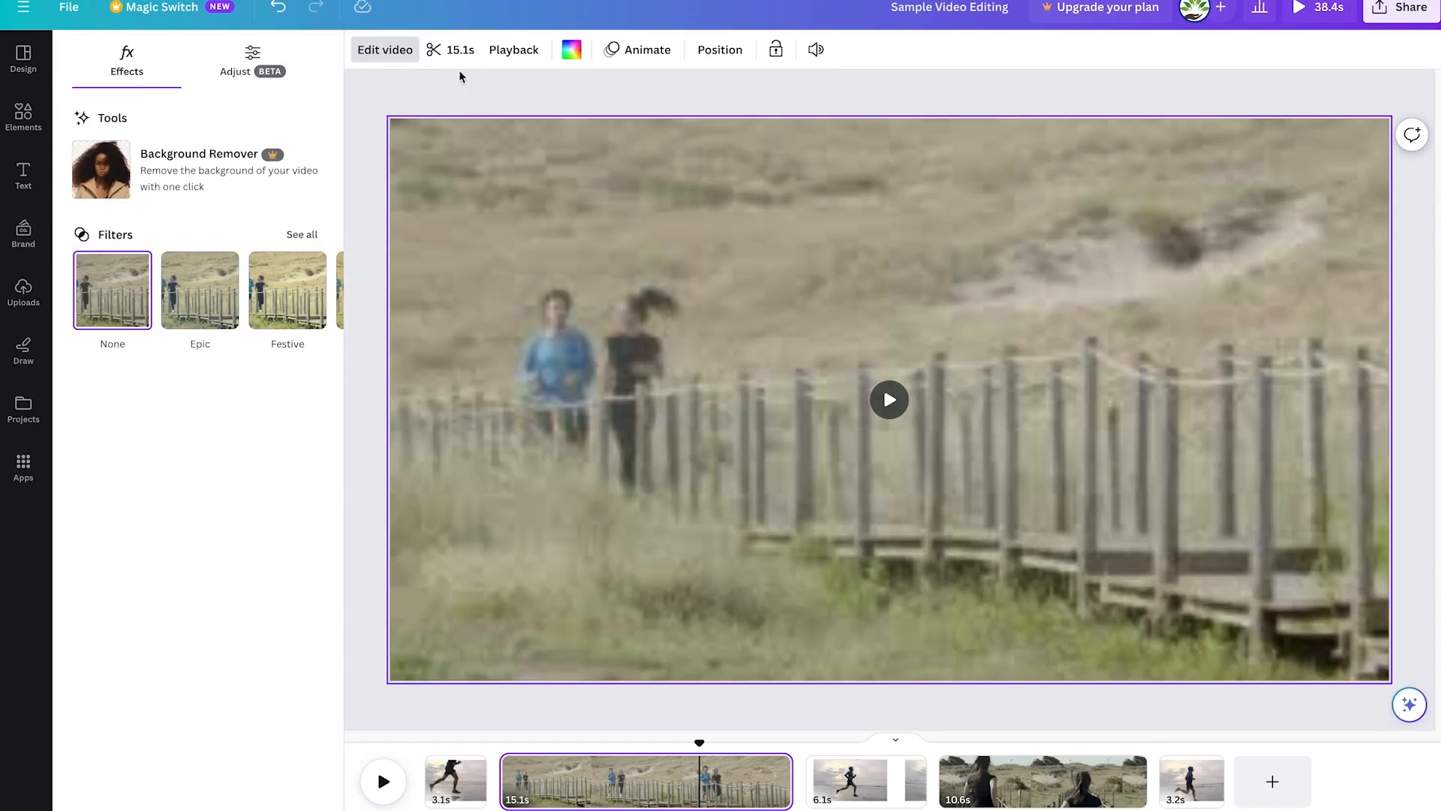
click(511, 51)
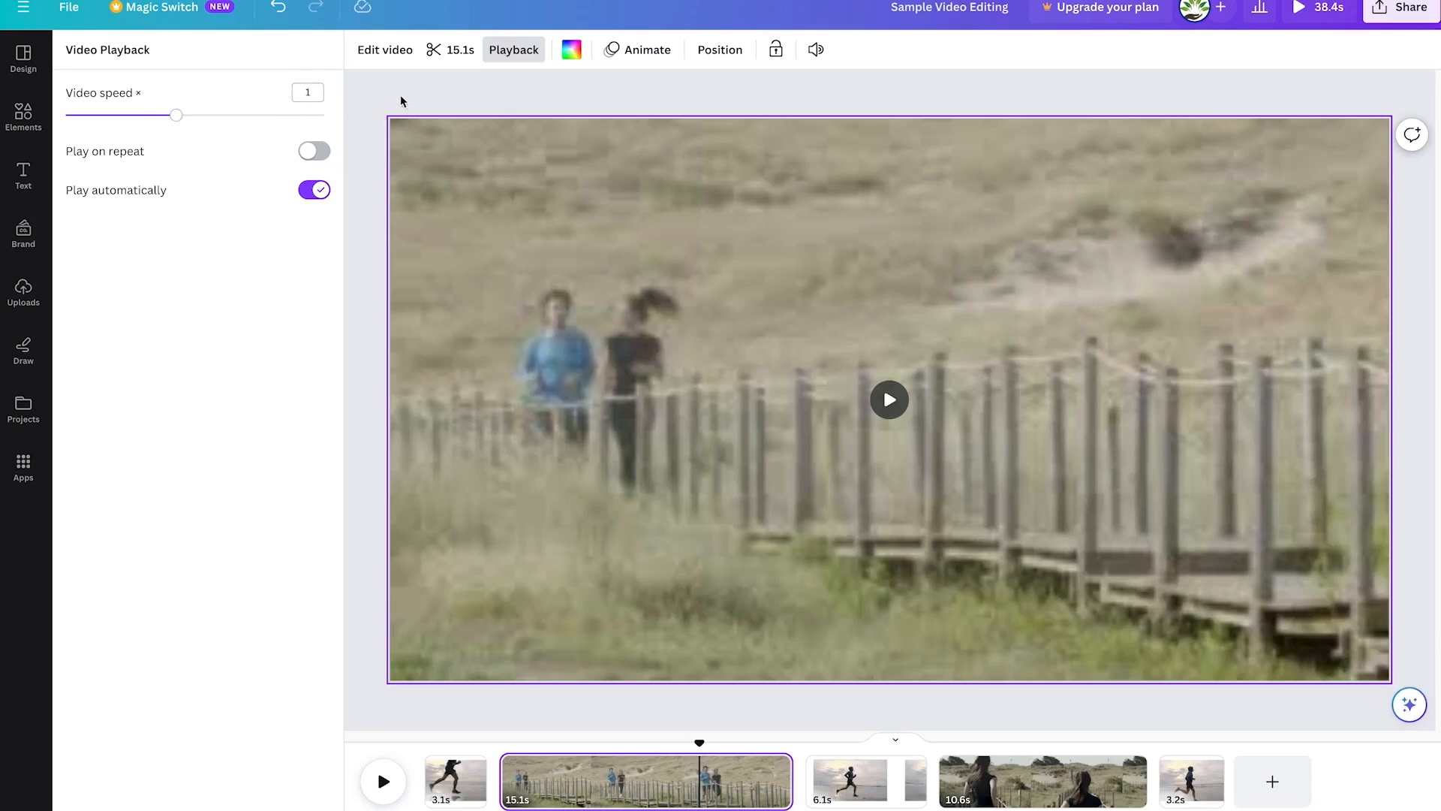
click(575, 51)
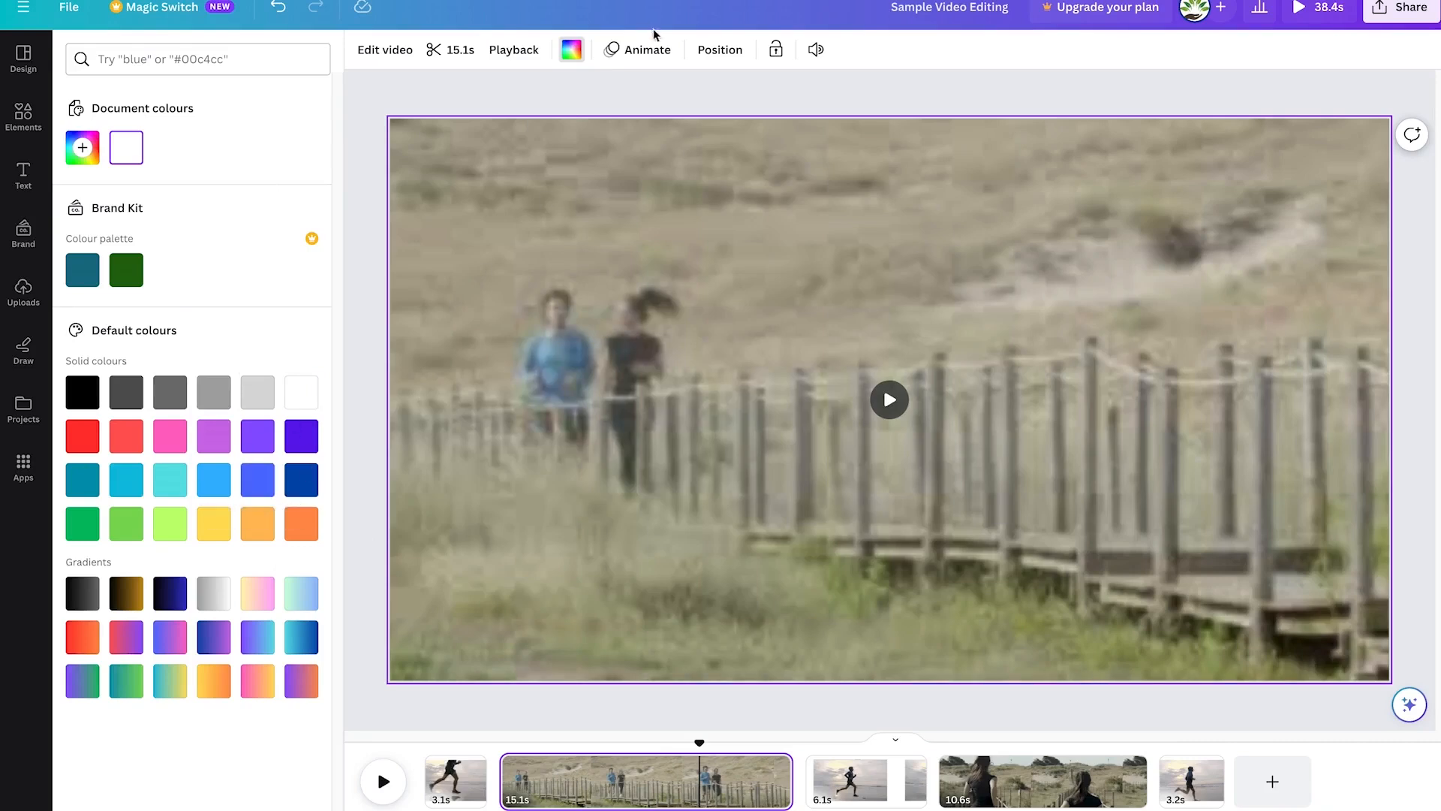
click(639, 52)
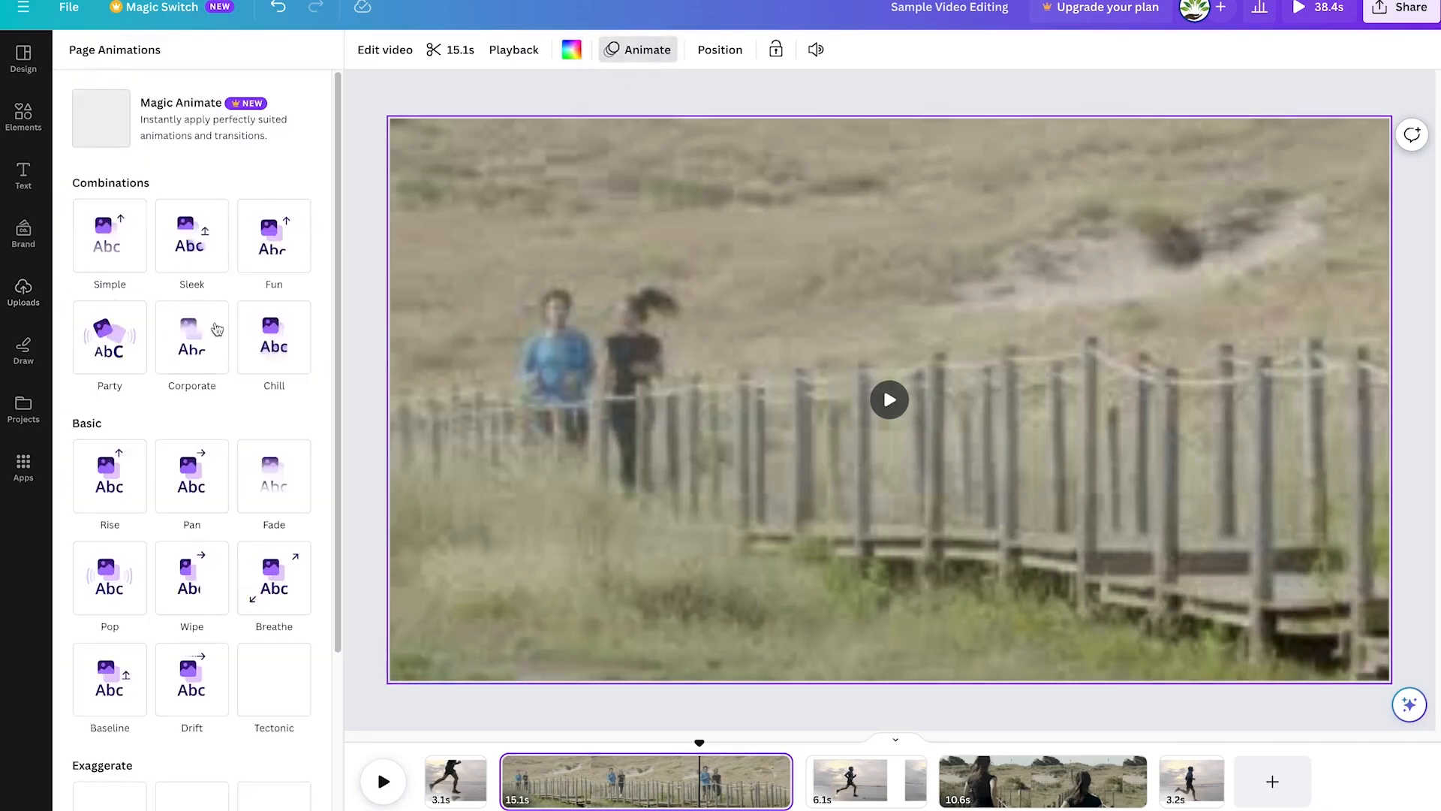
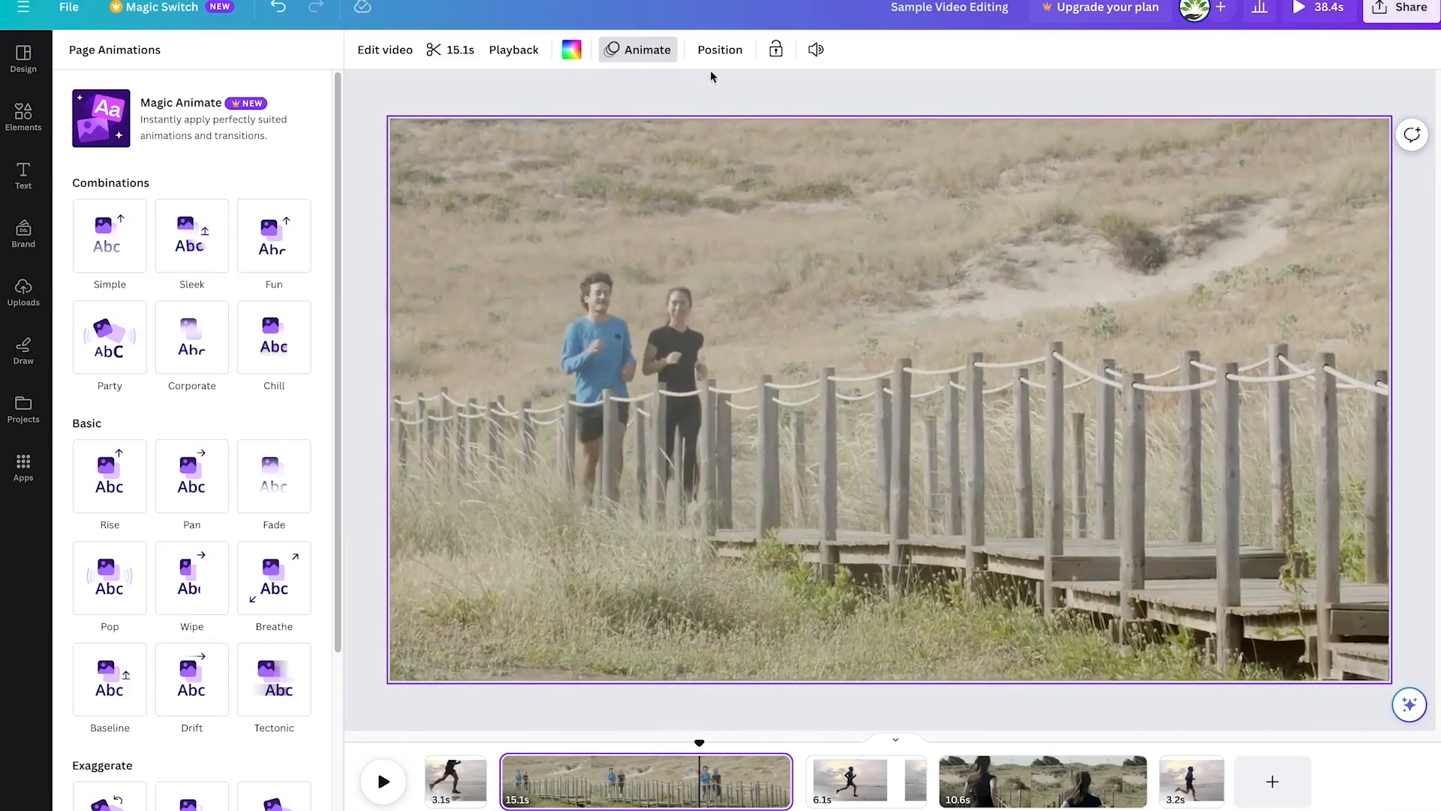
Step: Examine the boardwalk clip's layer and arrangement options and the volume setting for its page
click(725, 53)
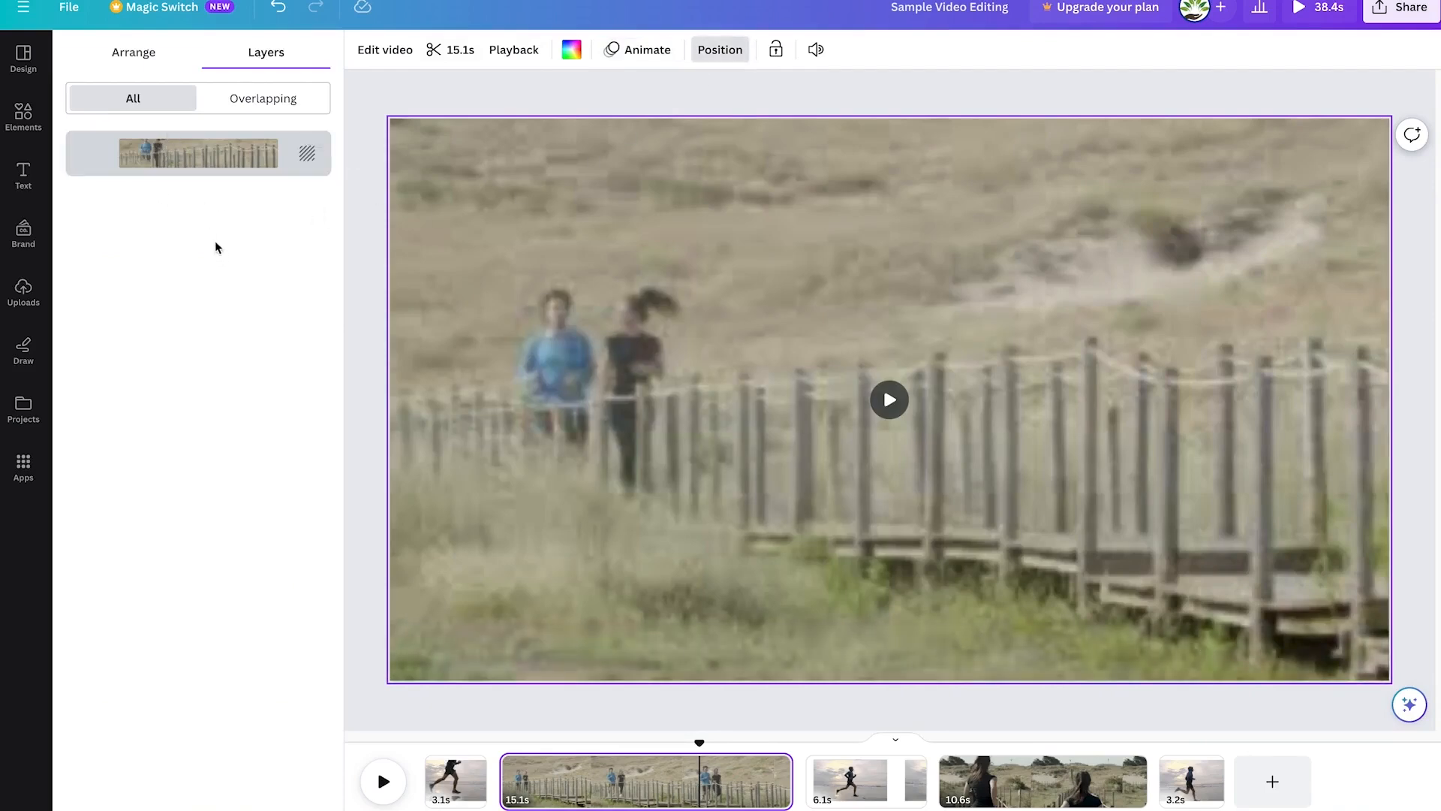
click(151, 52)
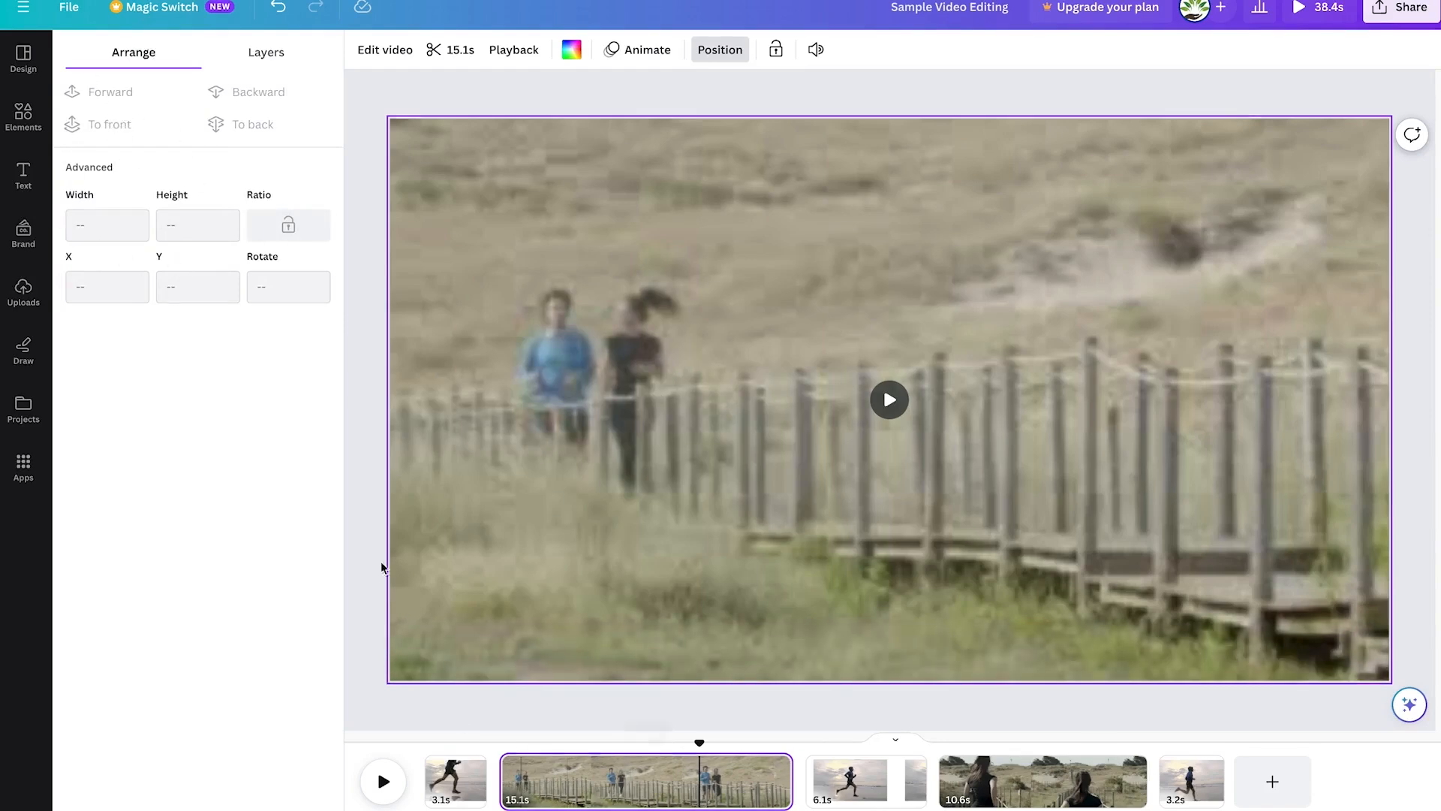
click(250, 66)
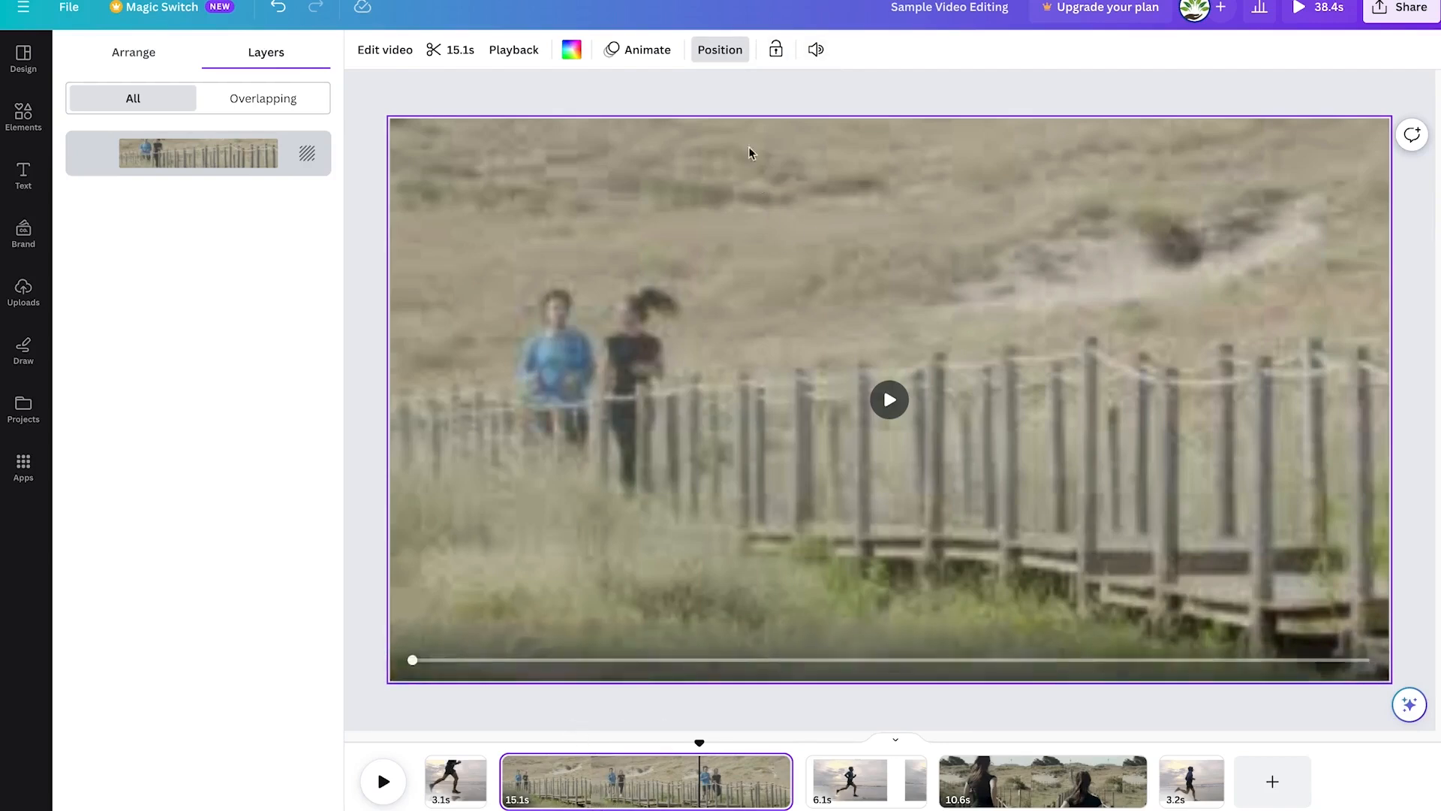
click(816, 49)
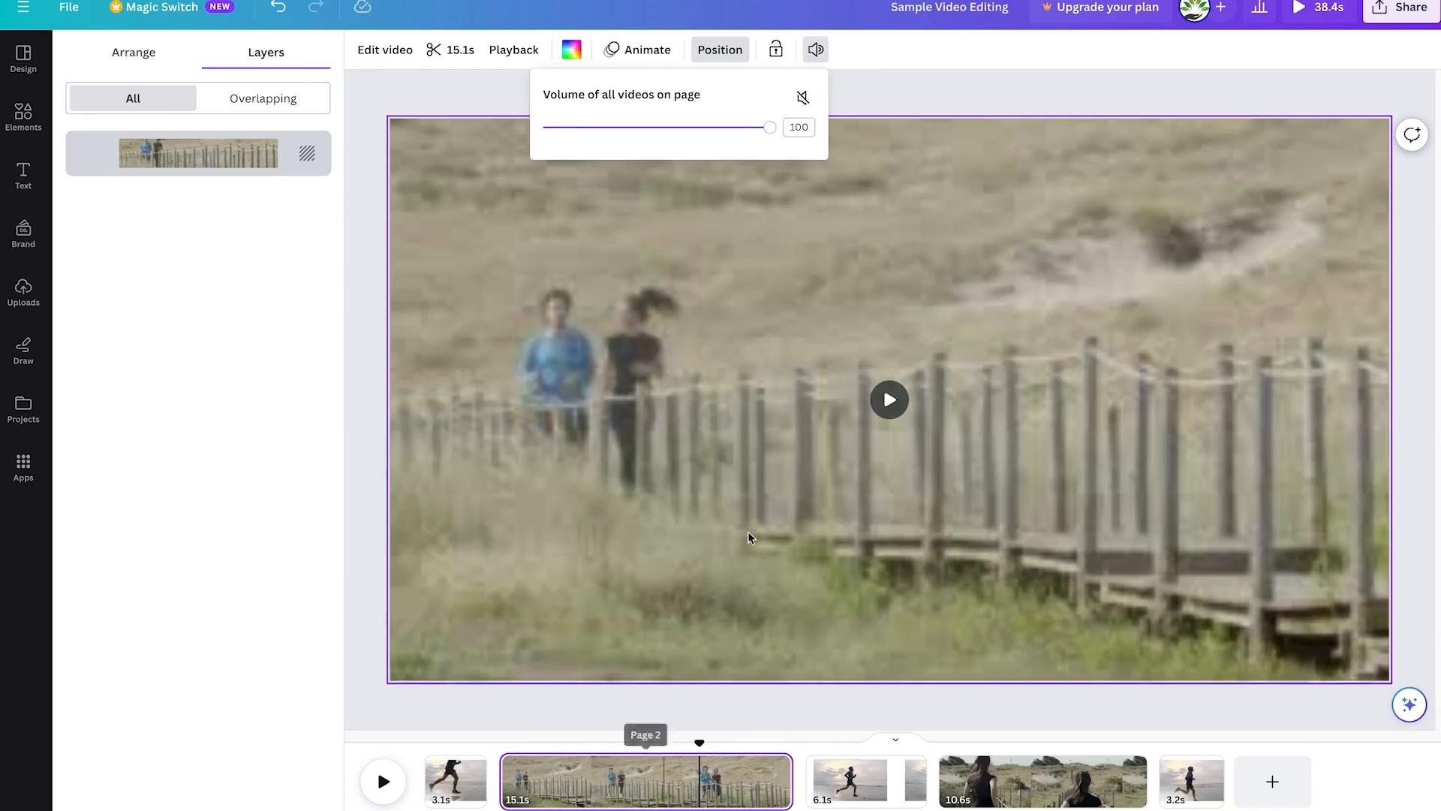
click(887, 97)
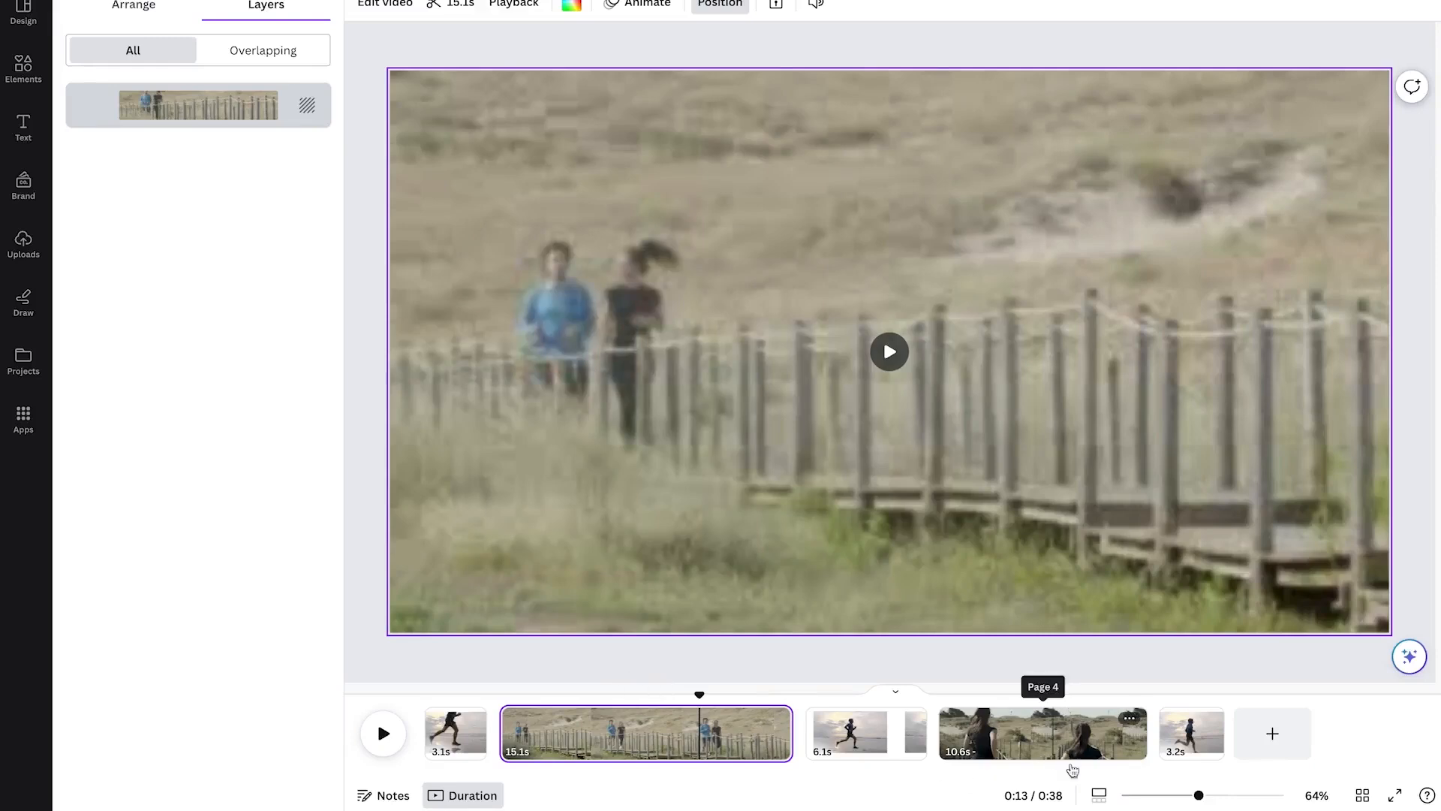
Step: Try the canvas and timeline zoom, enlarge the timeline thumbnails slightly, and hide and restore the page timeline
drag(1199, 795, 1194, 797)
click(1098, 795)
drag(1151, 797, 1155, 799)
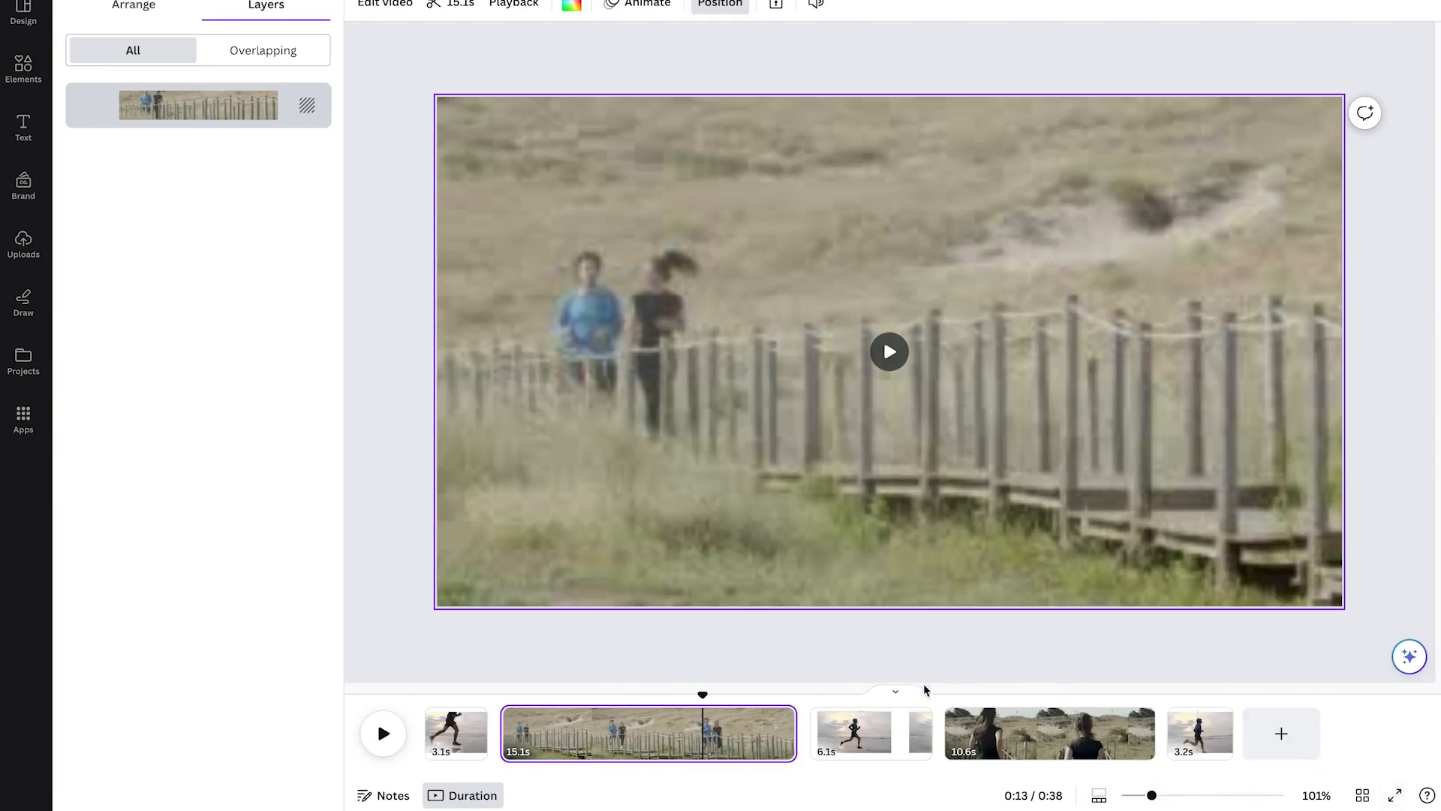
click(898, 691)
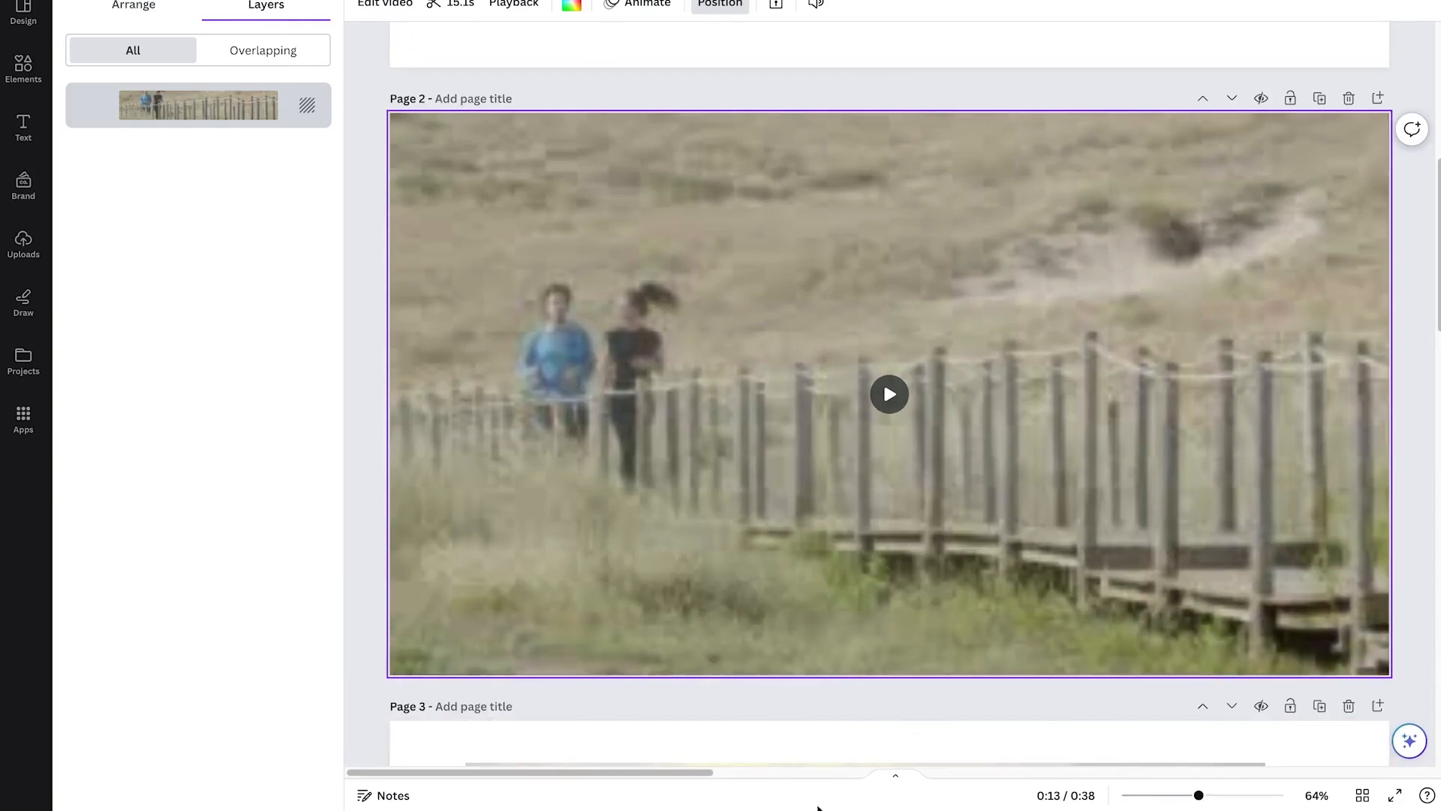
click(895, 778)
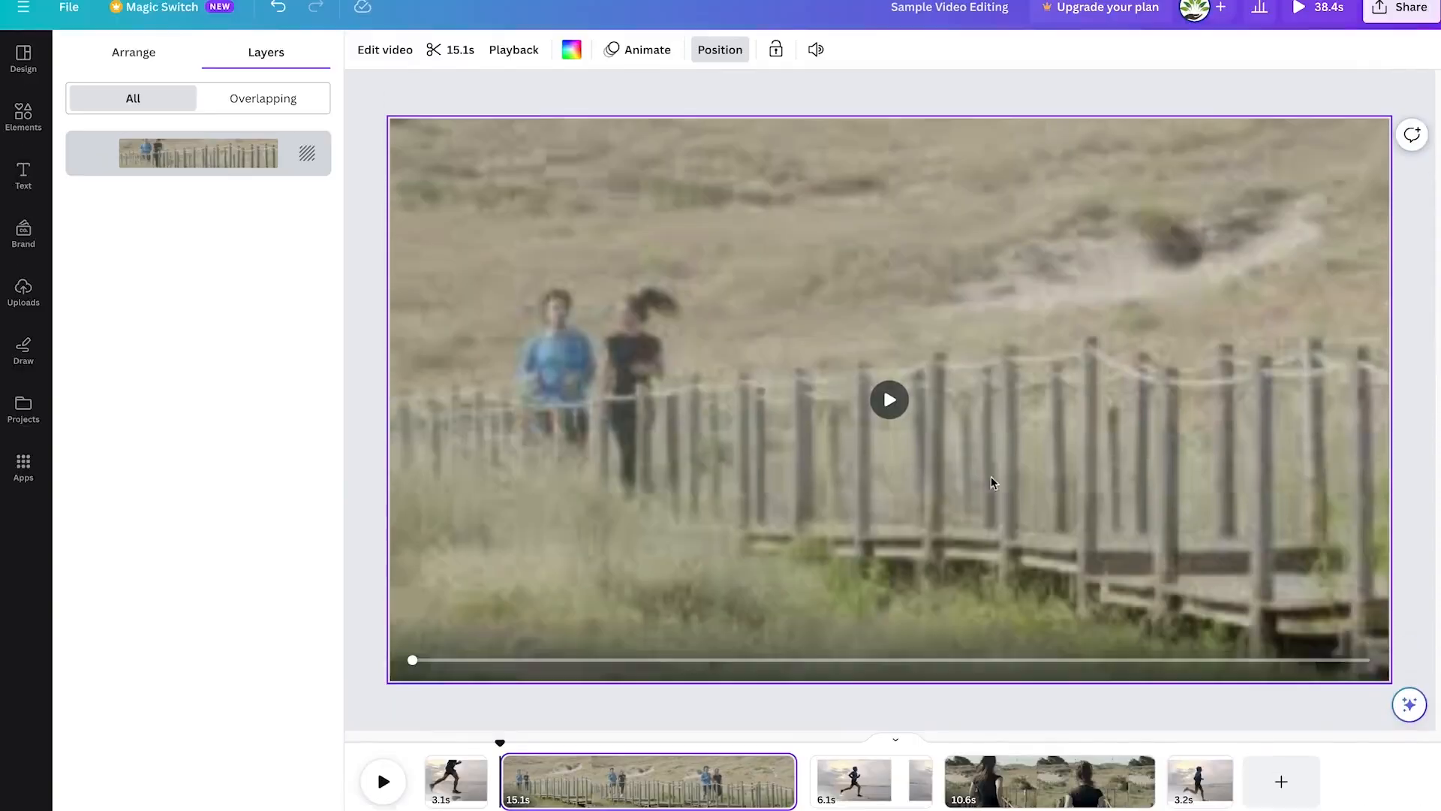
Step: Examine the additional options for the boardwalk video, such as copying its style, locking the background and detaching it
click(683, 253)
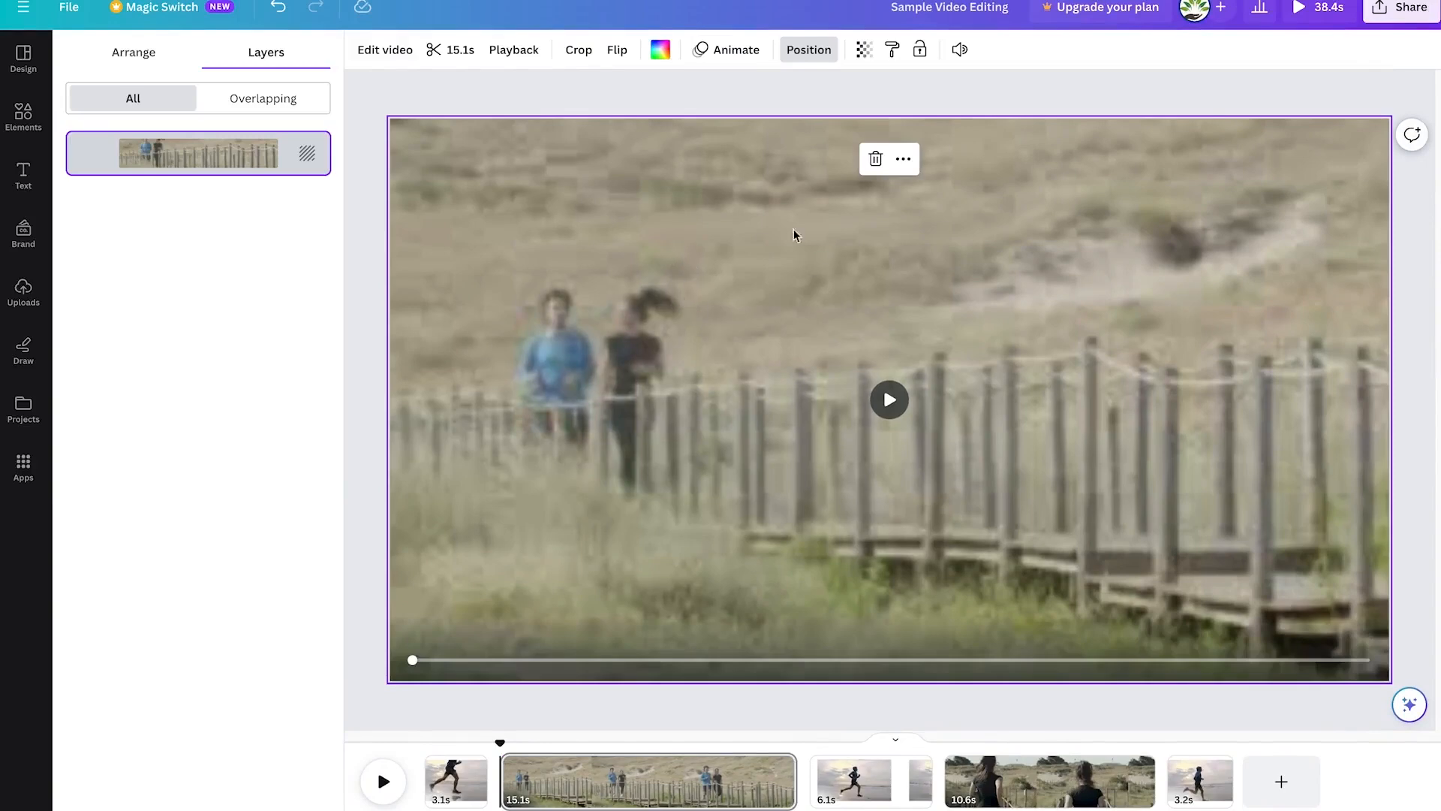
click(905, 160)
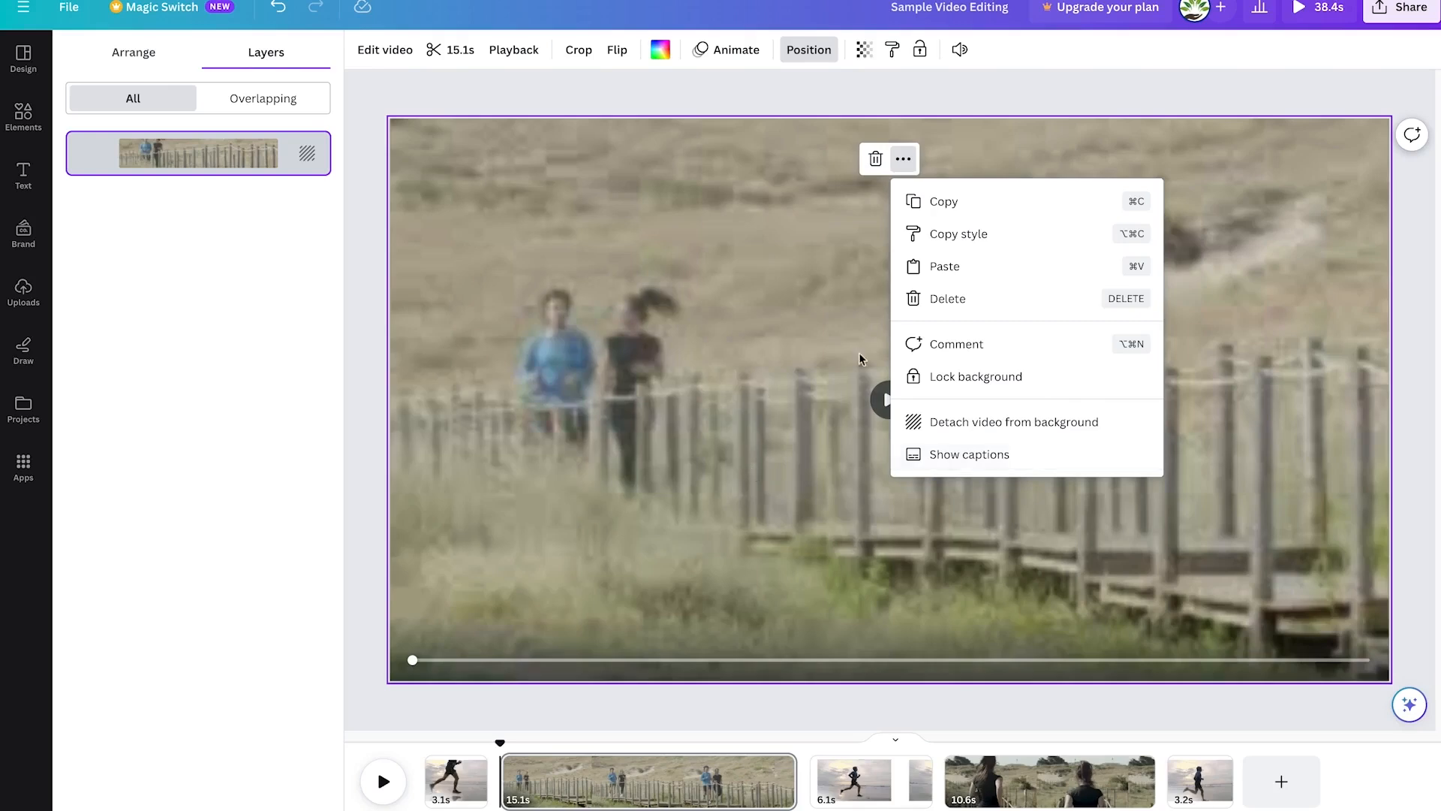
click(1036, 83)
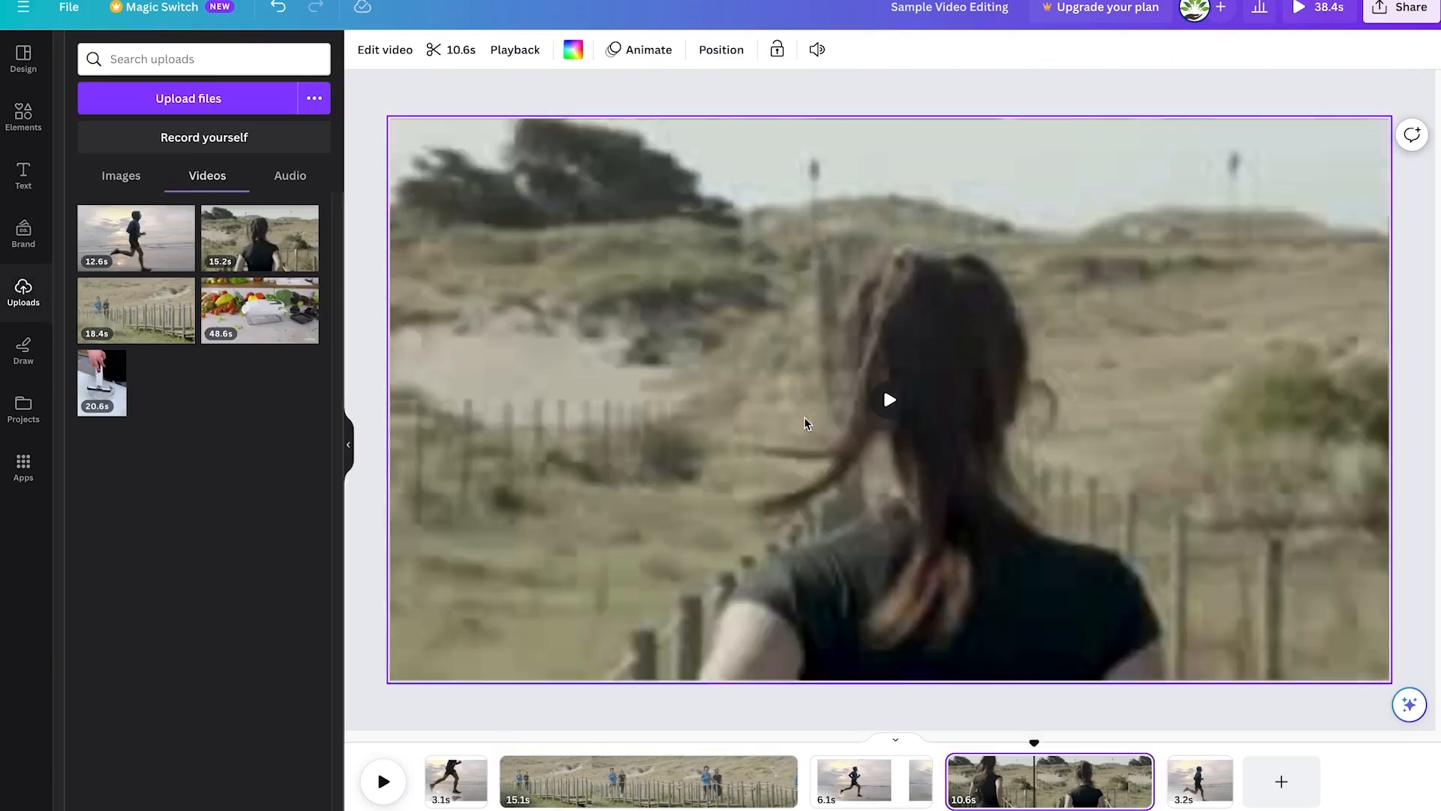
Step: Rotate the 10.6 s clip of the woman seen from behind by -13 using Crop
click(650, 292)
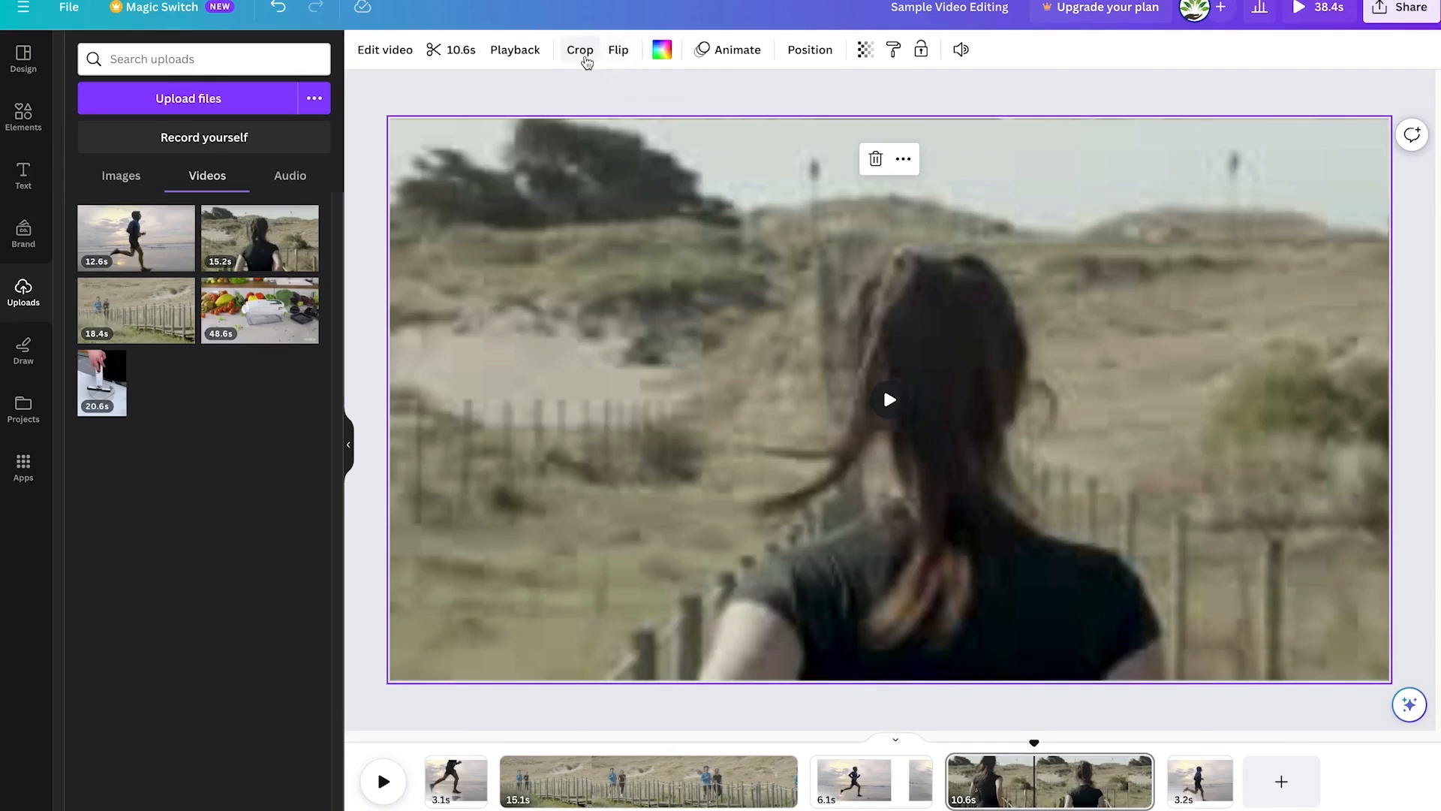
click(580, 50)
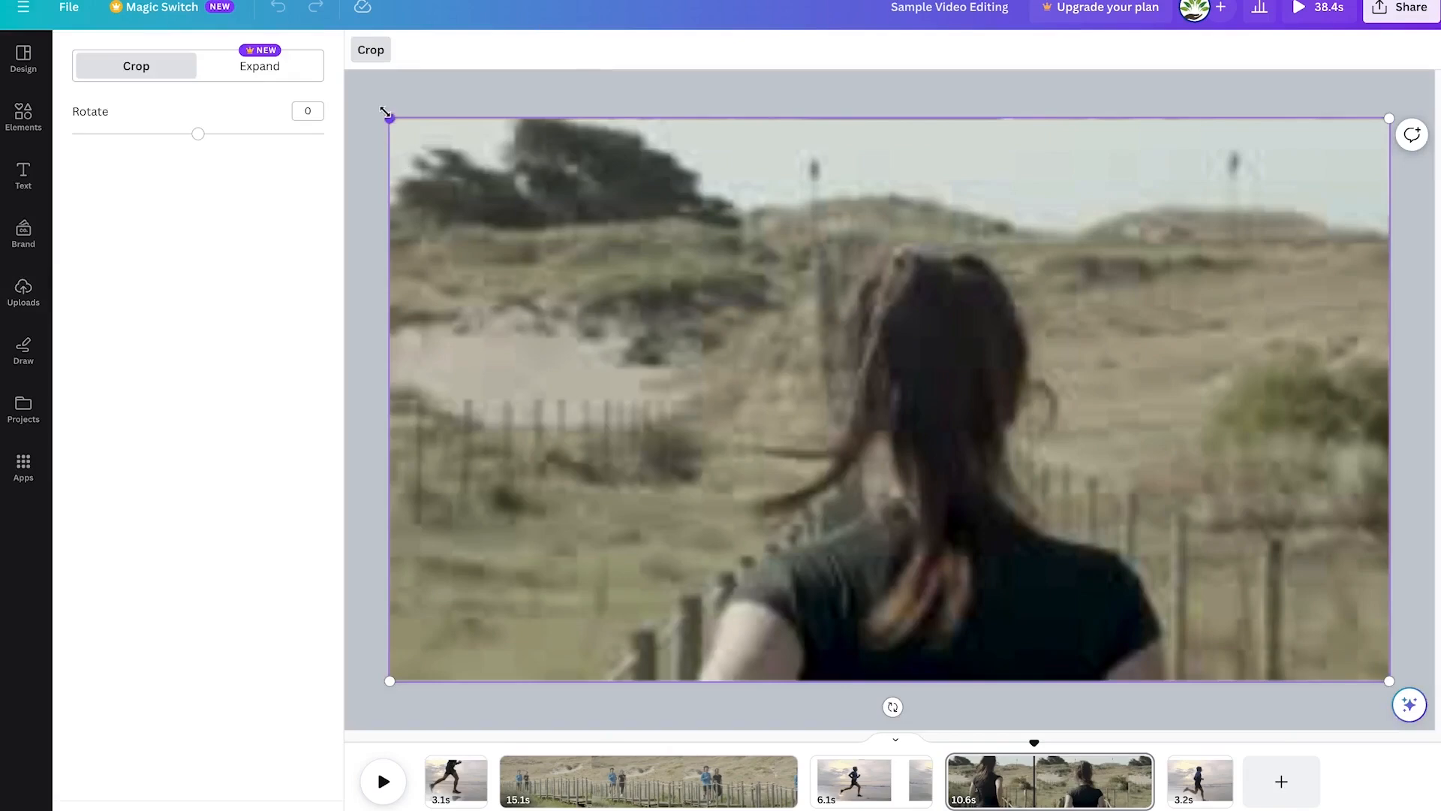
mouse_move(199, 133)
mouse_down()
mouse_move(185, 138)
mouse_move(213, 145)
mouse_move(159, 139)
mouse_move(189, 135)
mouse_up()
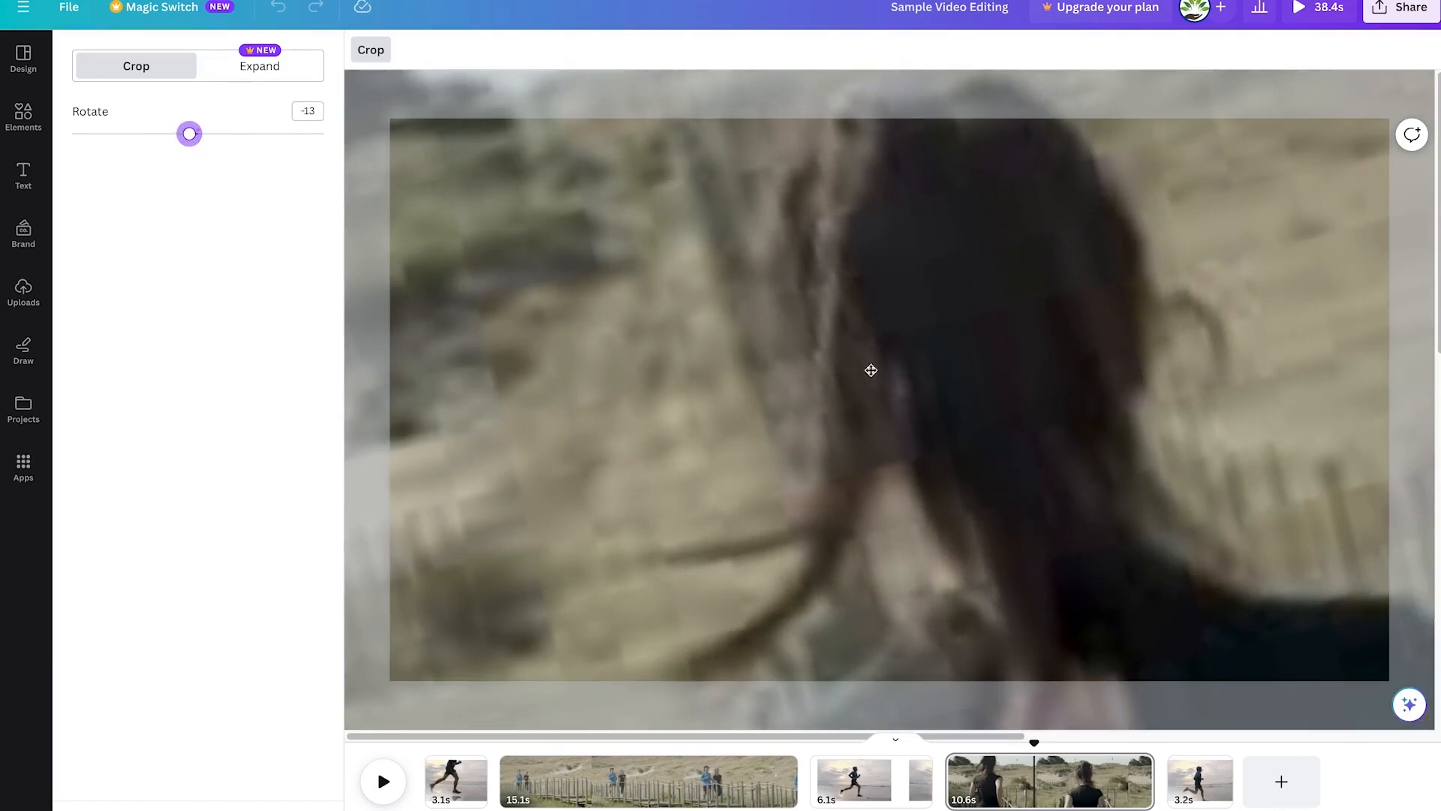
click(367, 49)
Step: Examine the flip, animation, position and transparency options for the 10.6 s clip of the woman seen from behind
click(613, 52)
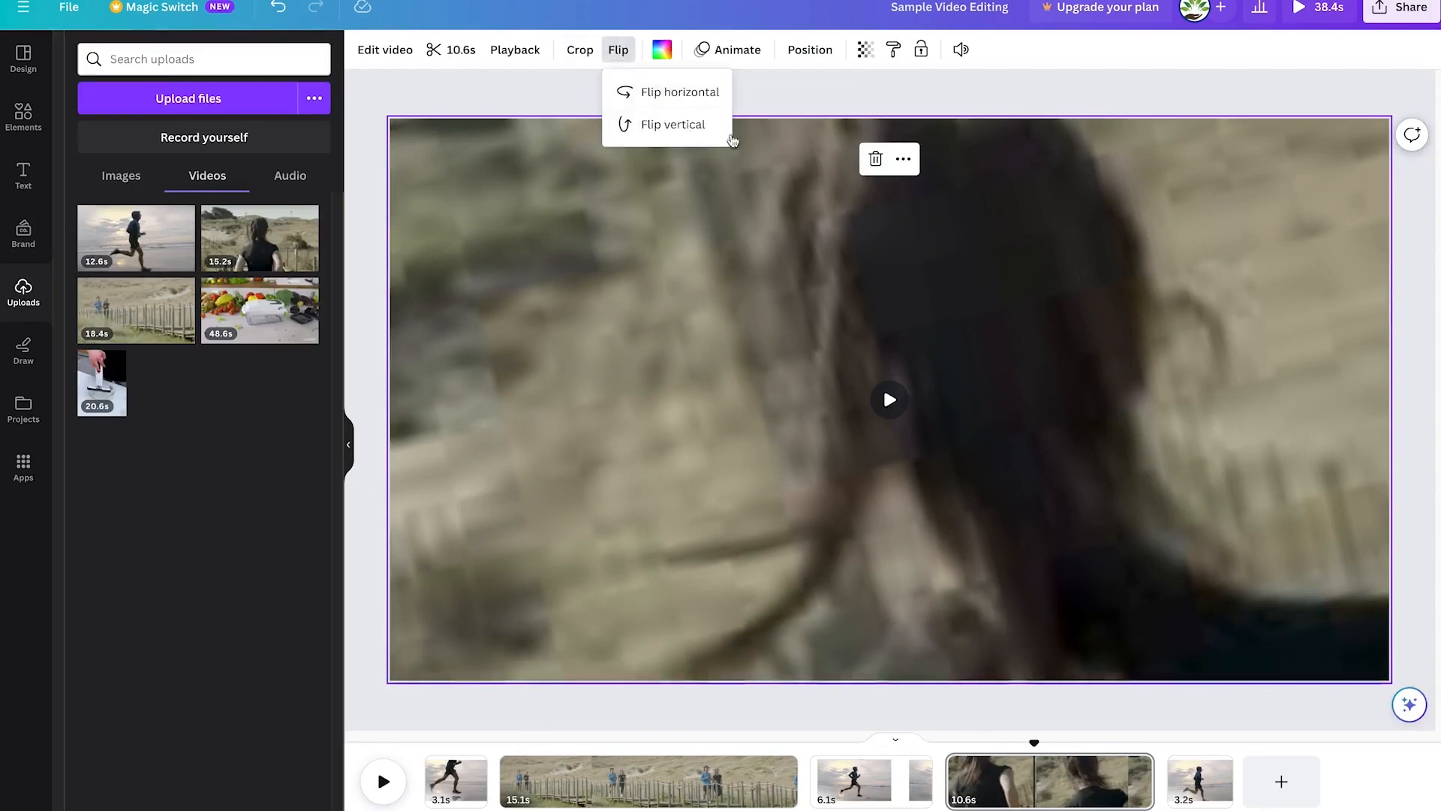
click(818, 83)
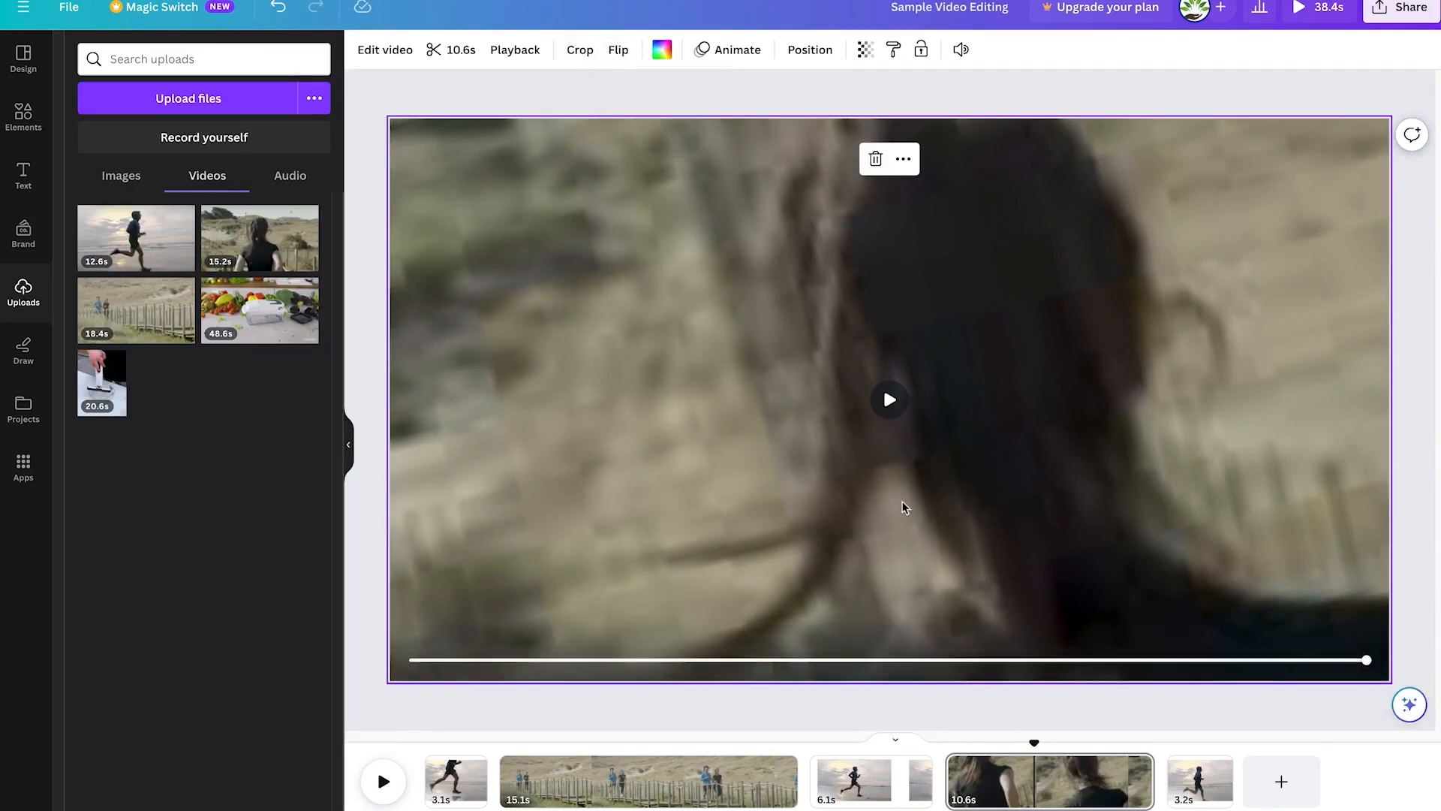
click(708, 785)
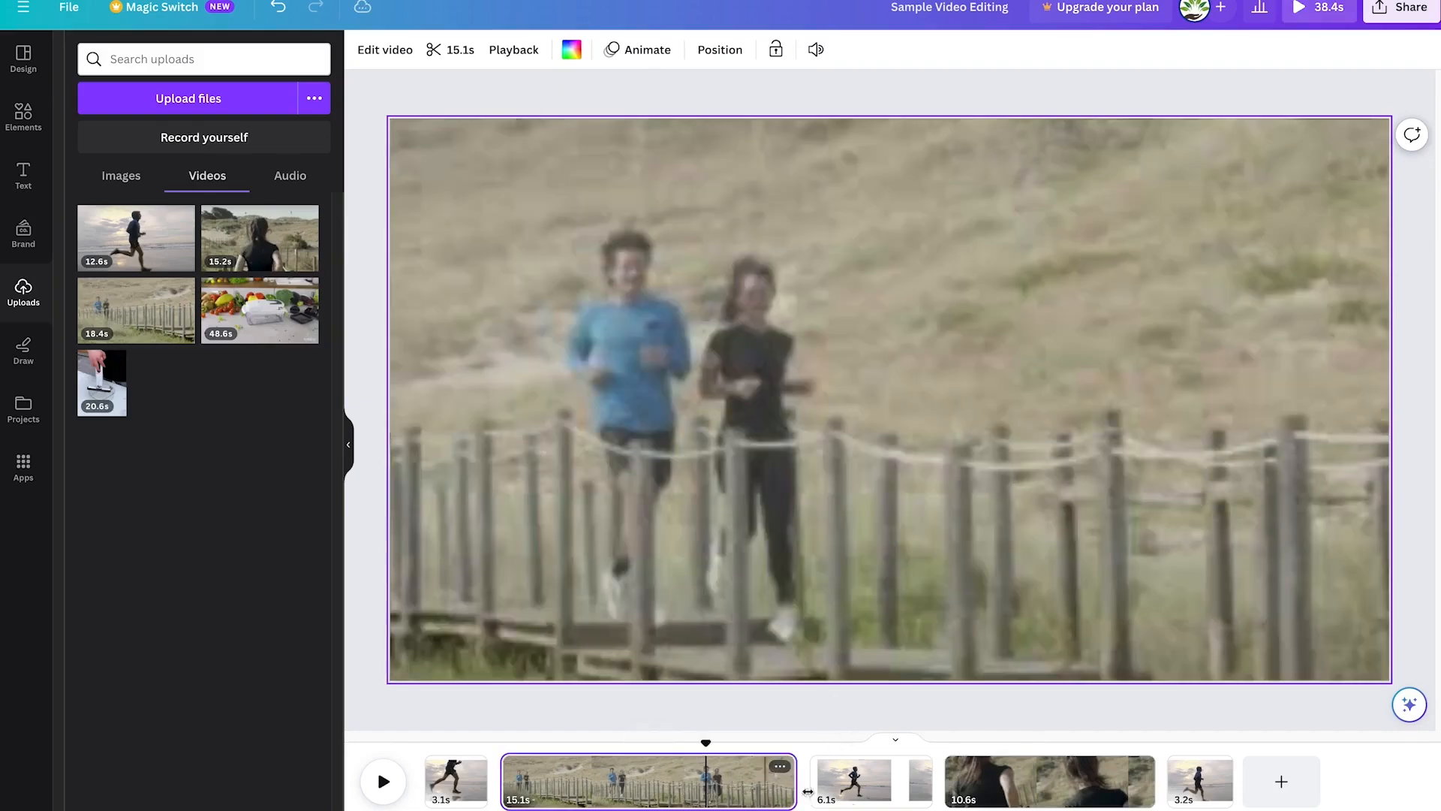
click(1068, 781)
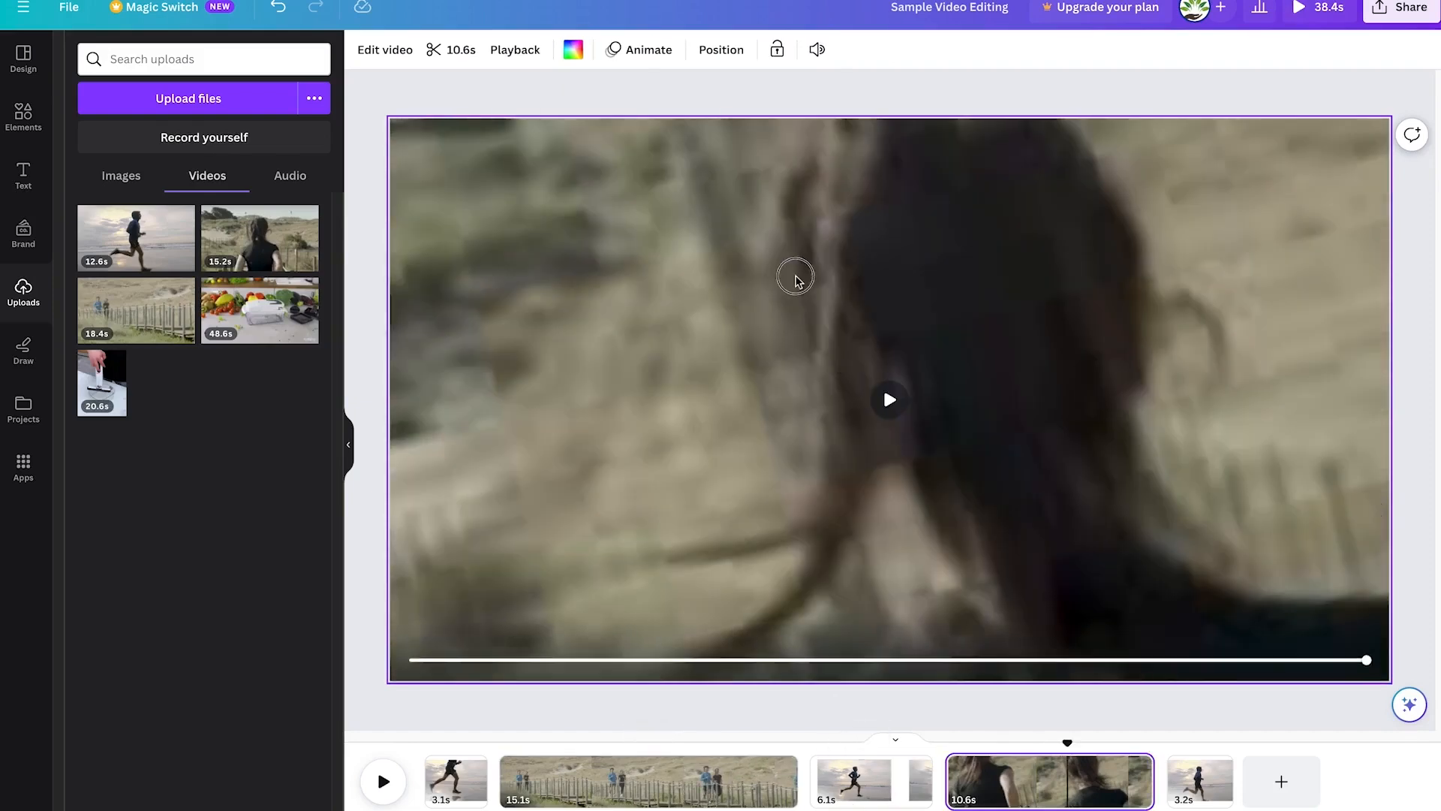
click(797, 279)
click(741, 48)
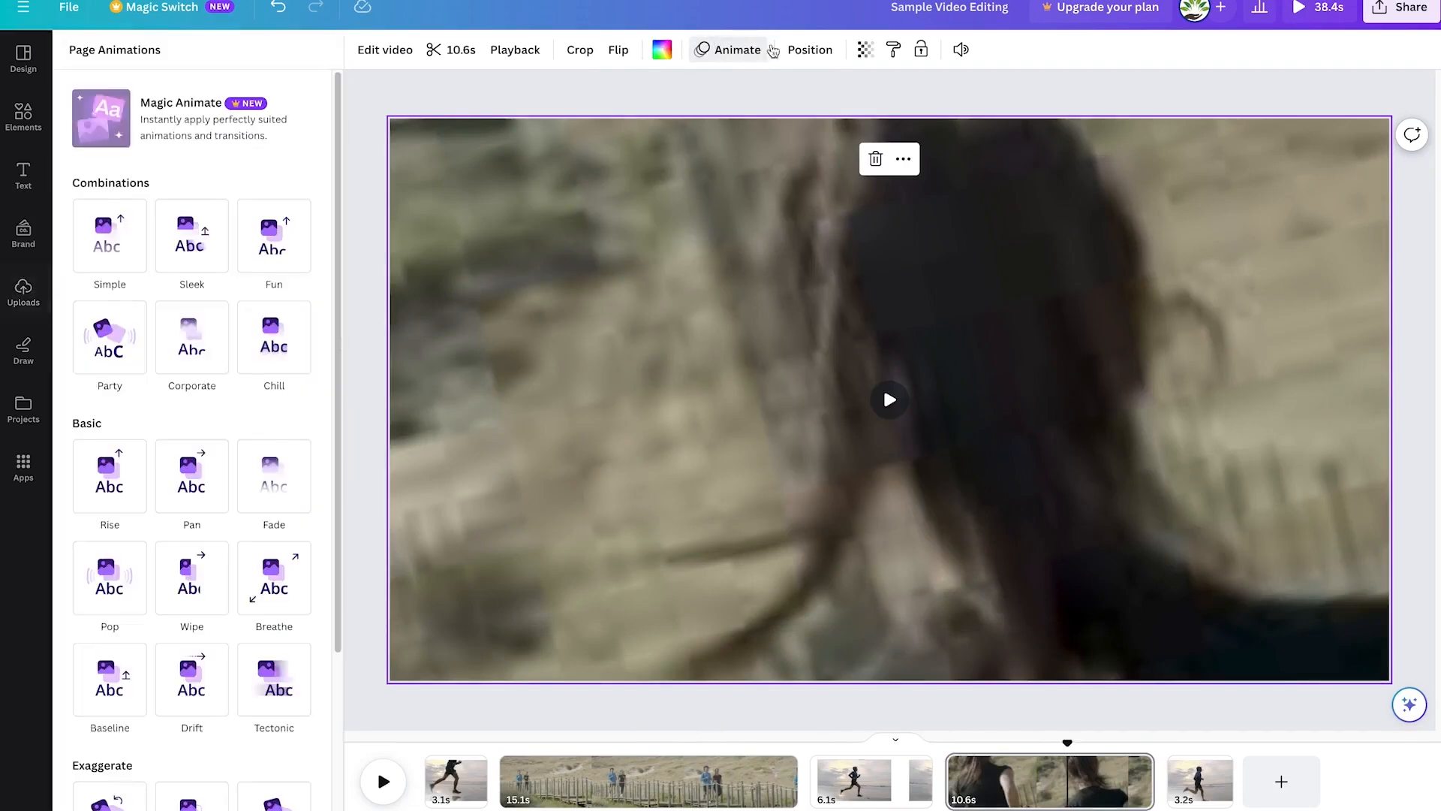
click(798, 50)
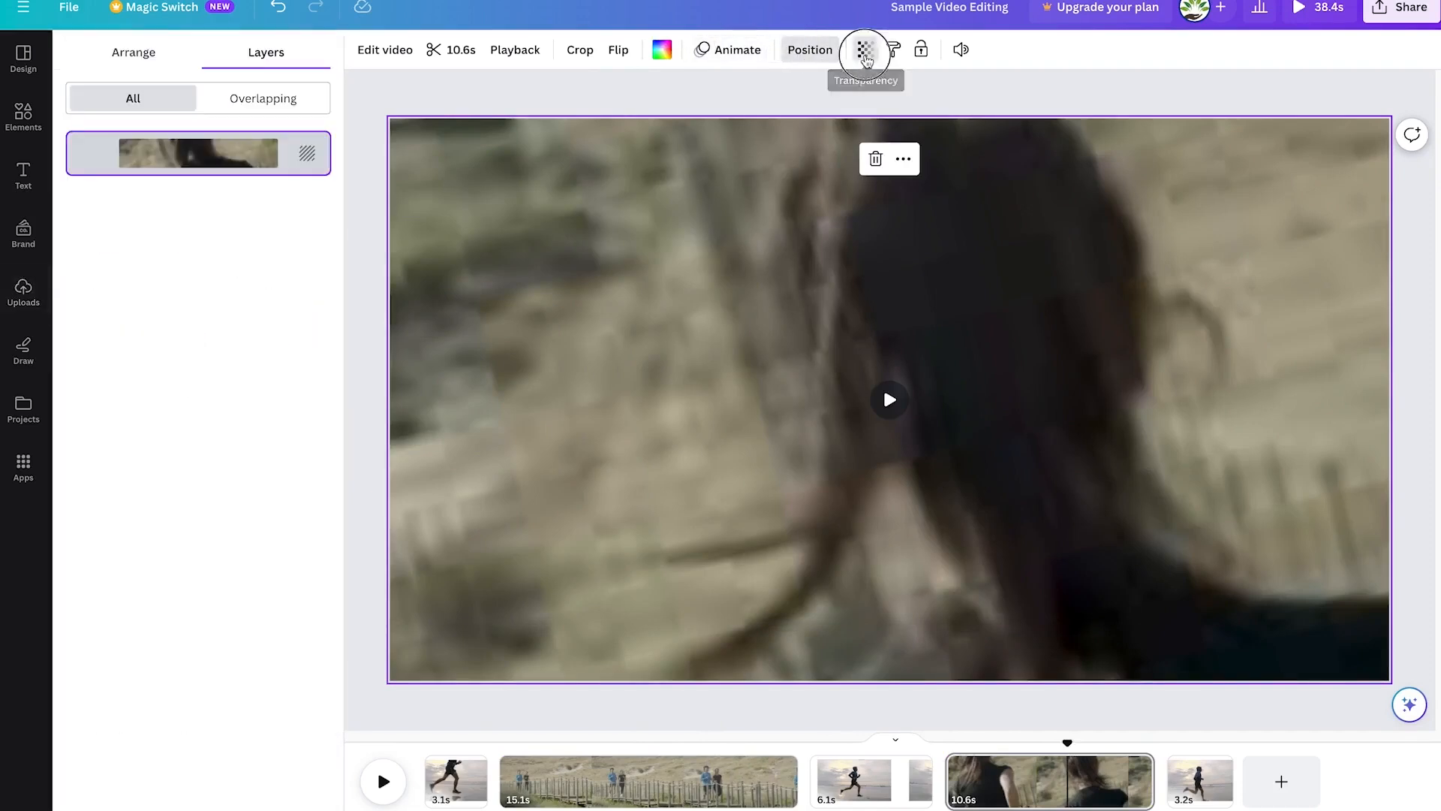
click(865, 51)
mouse_move(865, 114)
mouse_down()
mouse_move(797, 114)
mouse_move(866, 114)
mouse_up()
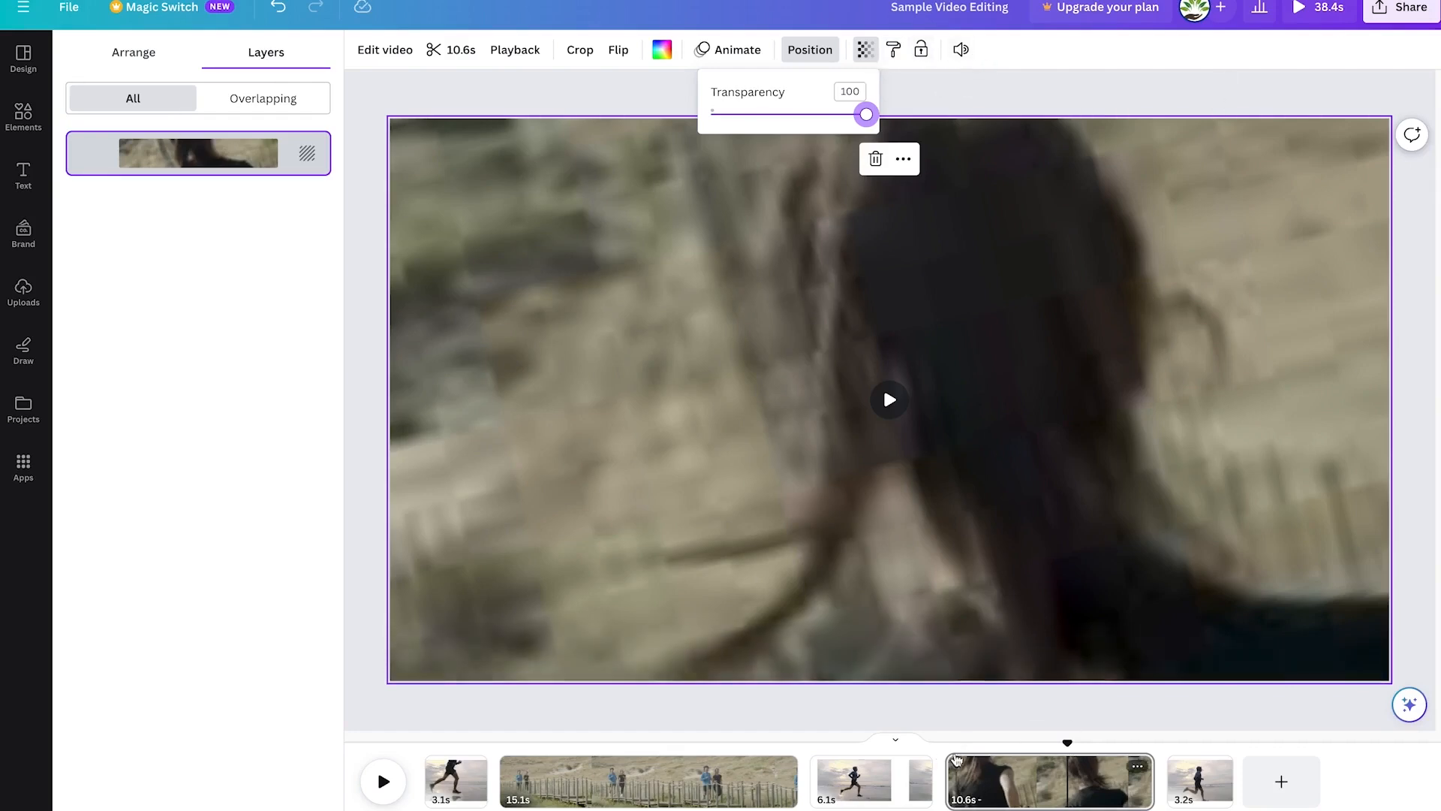
Step: Examine the boardwalk page's notes and compare the timeline's duration view with its numbered page thumbnail view
click(645, 777)
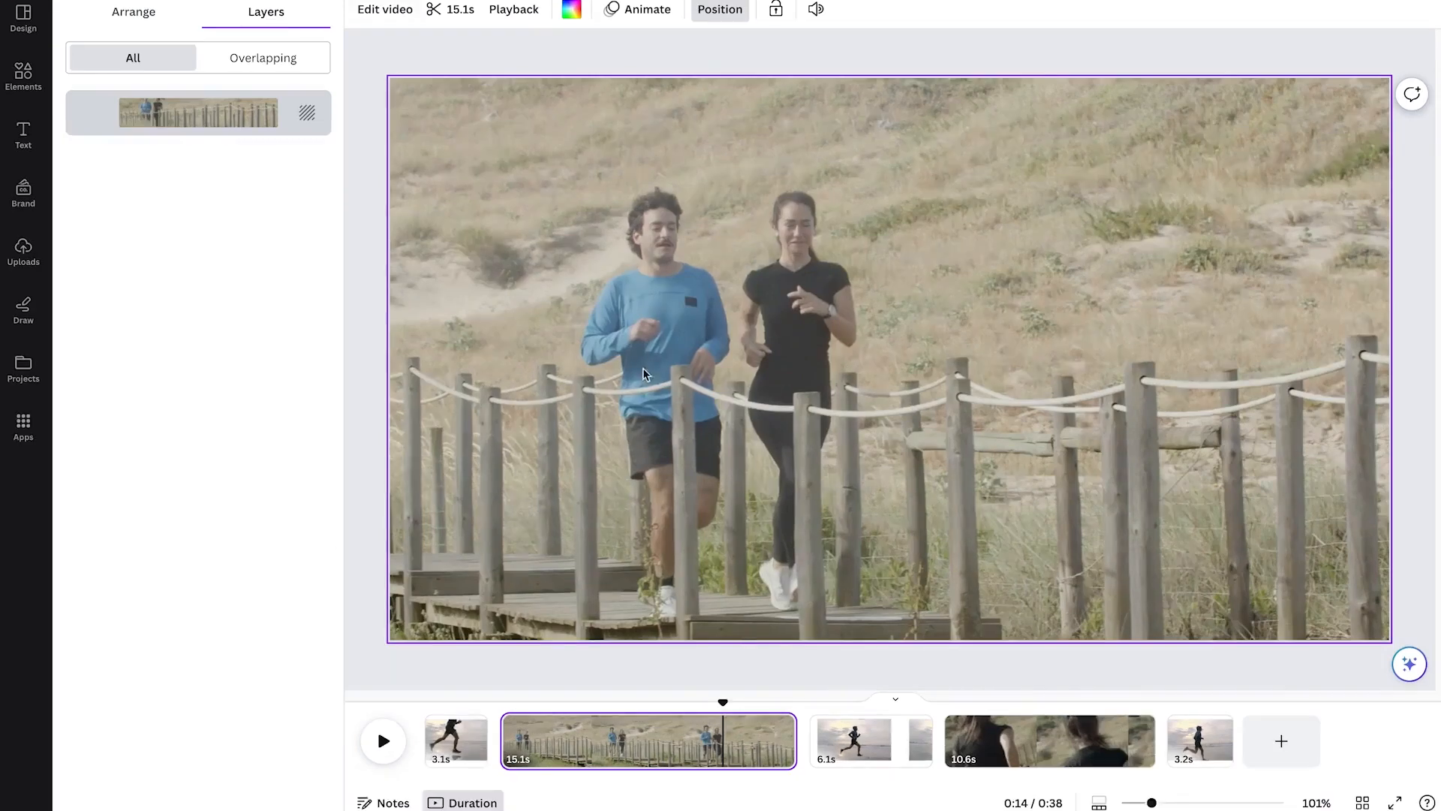
click(409, 802)
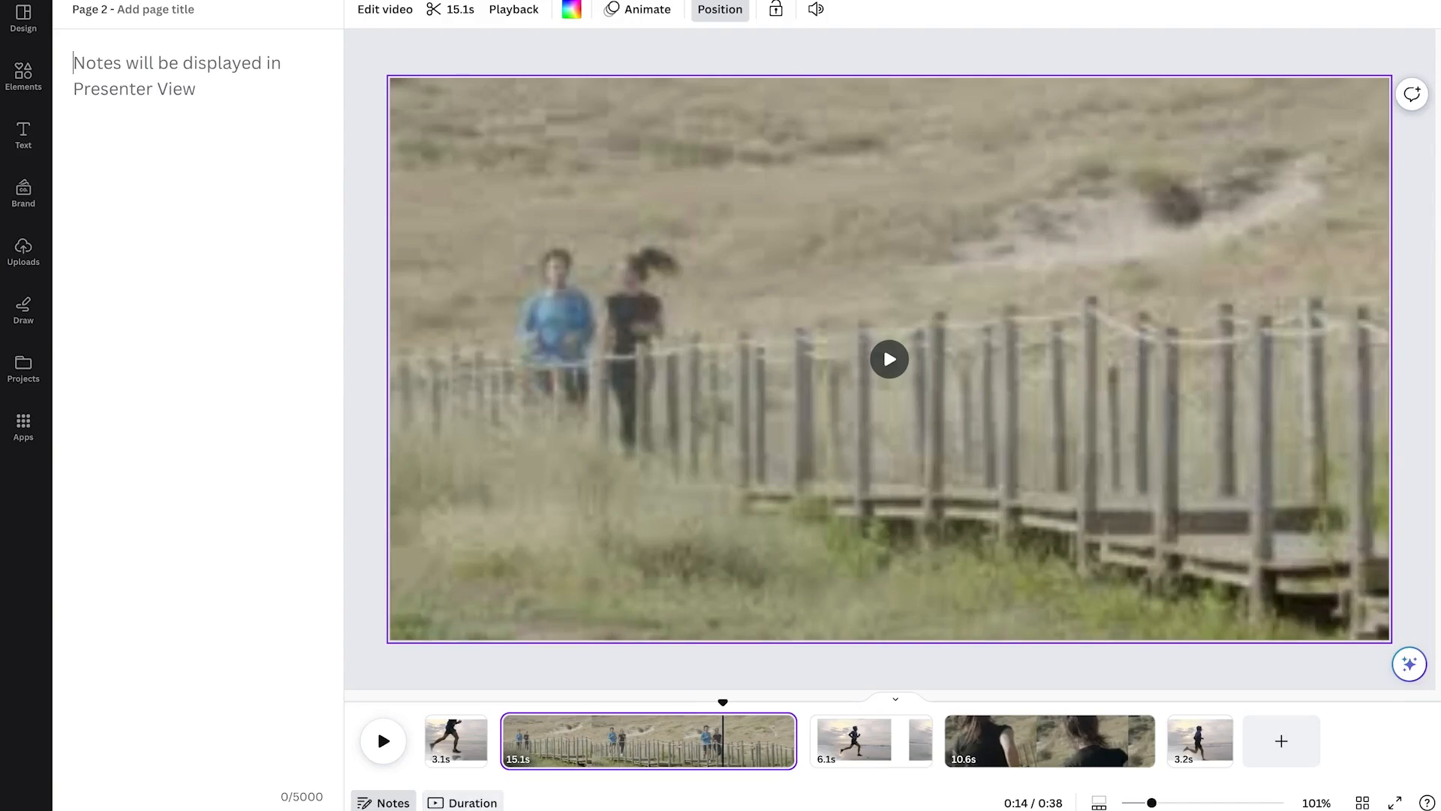
click(477, 802)
click(477, 802)
click(484, 798)
click(484, 798)
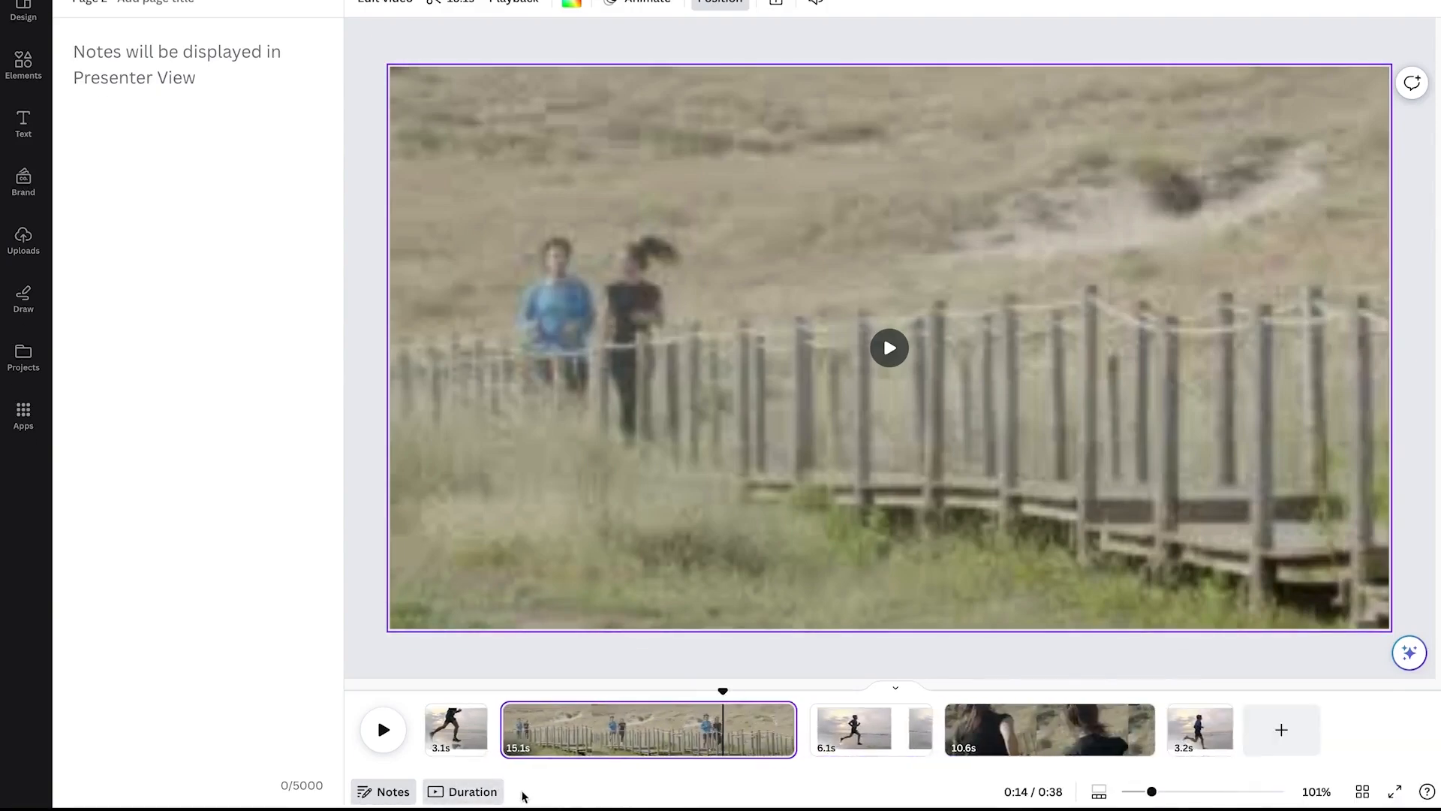
click(485, 798)
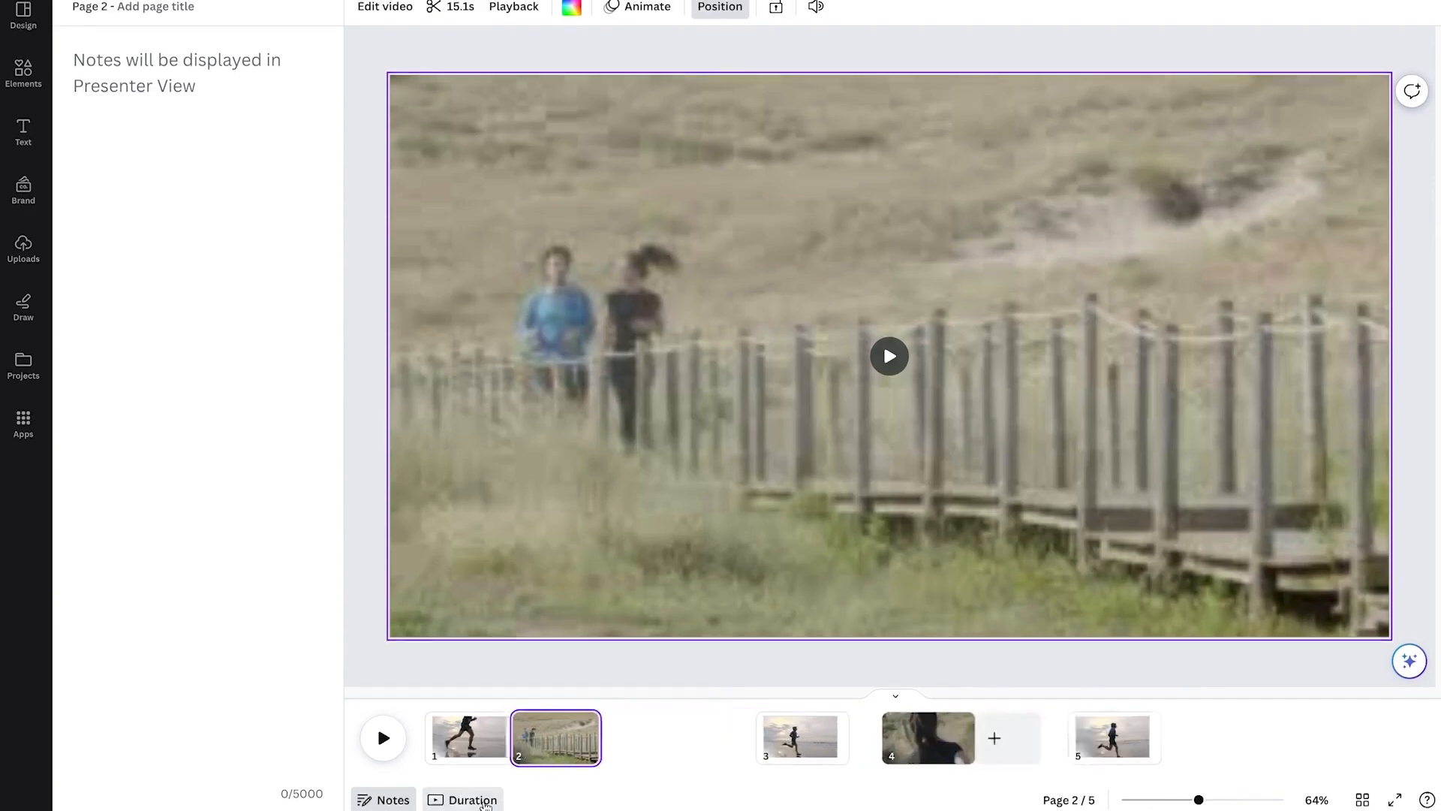
click(486, 803)
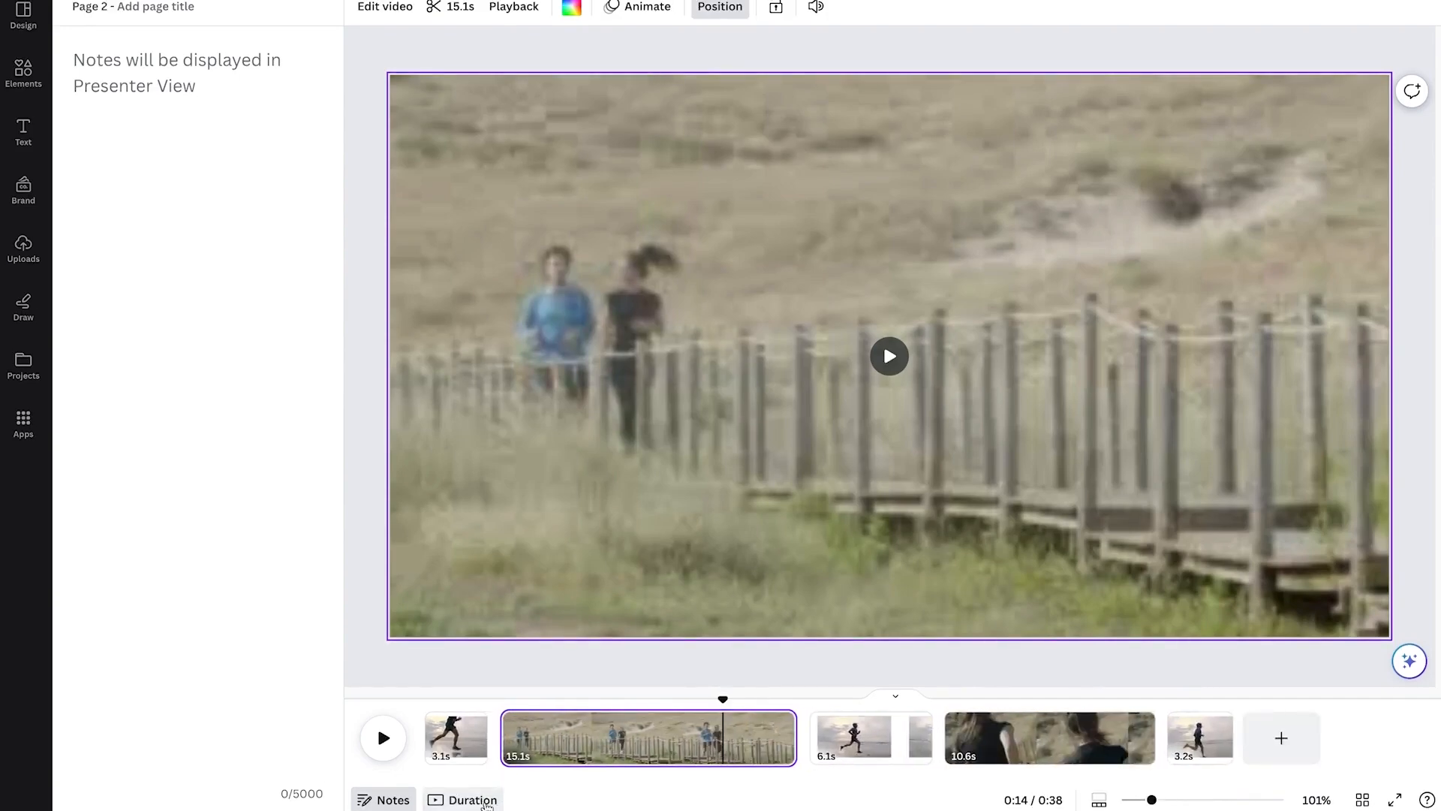
click(485, 801)
click(486, 802)
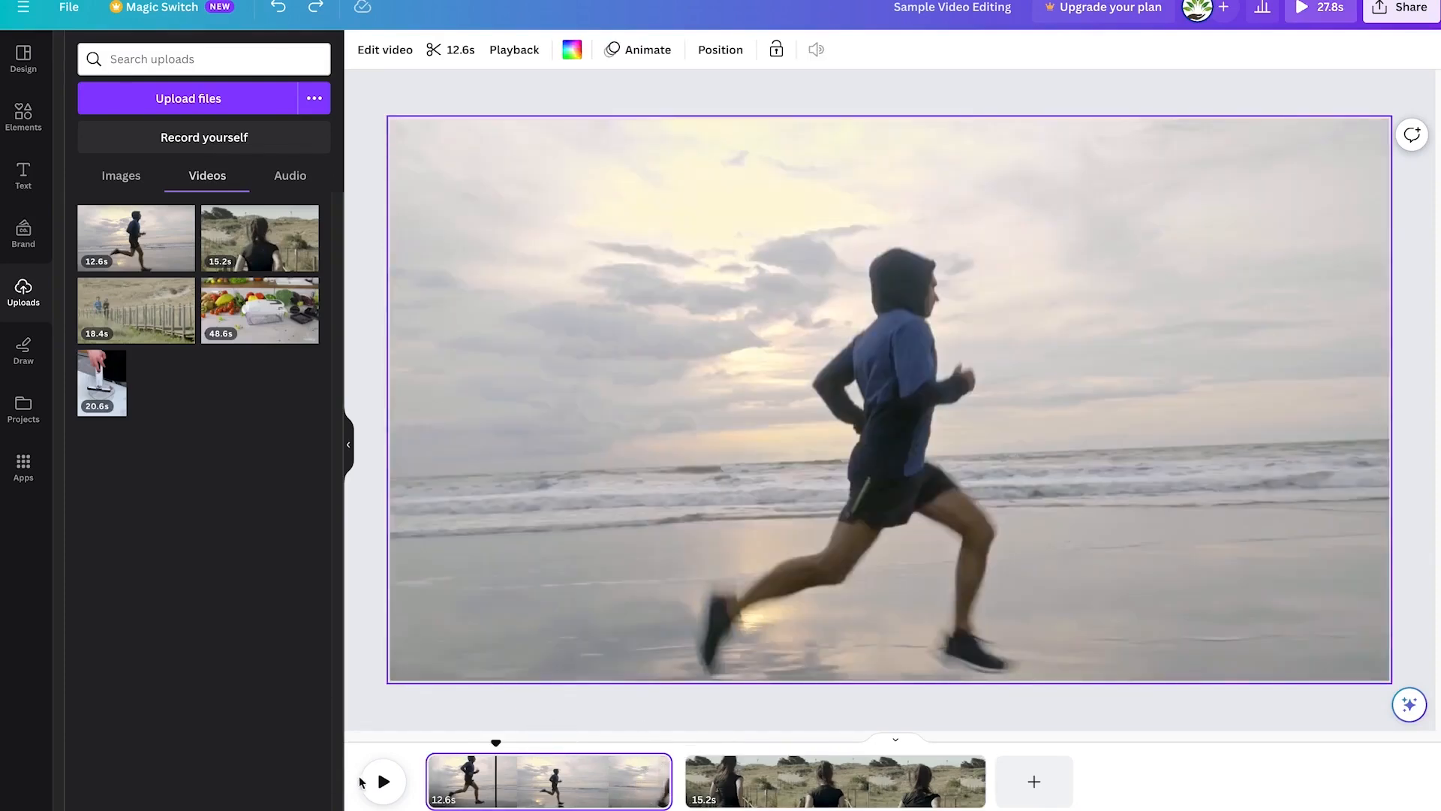
Step: Preview the 12.6 s beach runner clip and add the uploaded photo of children running on a path over it
click(381, 788)
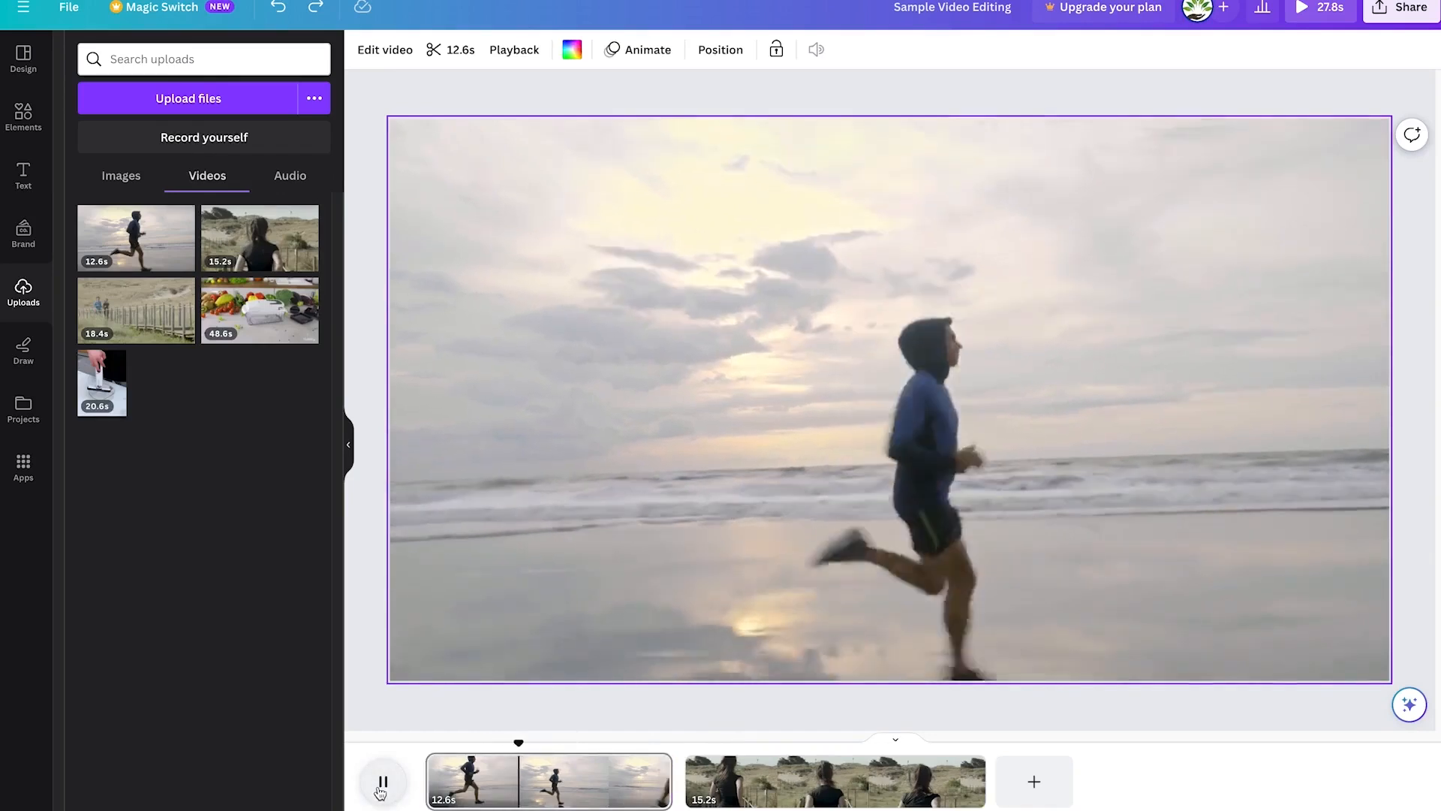
click(381, 788)
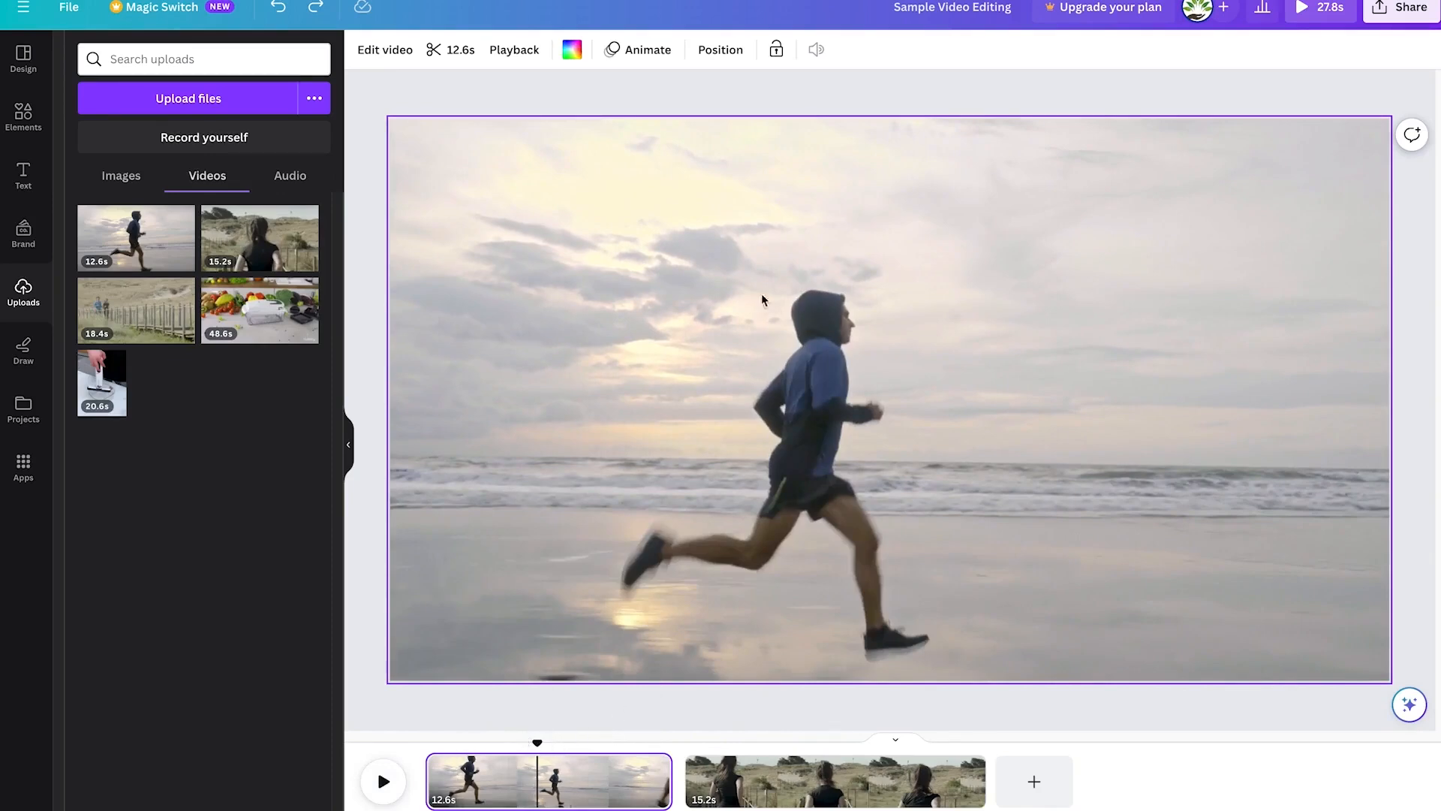
click(120, 174)
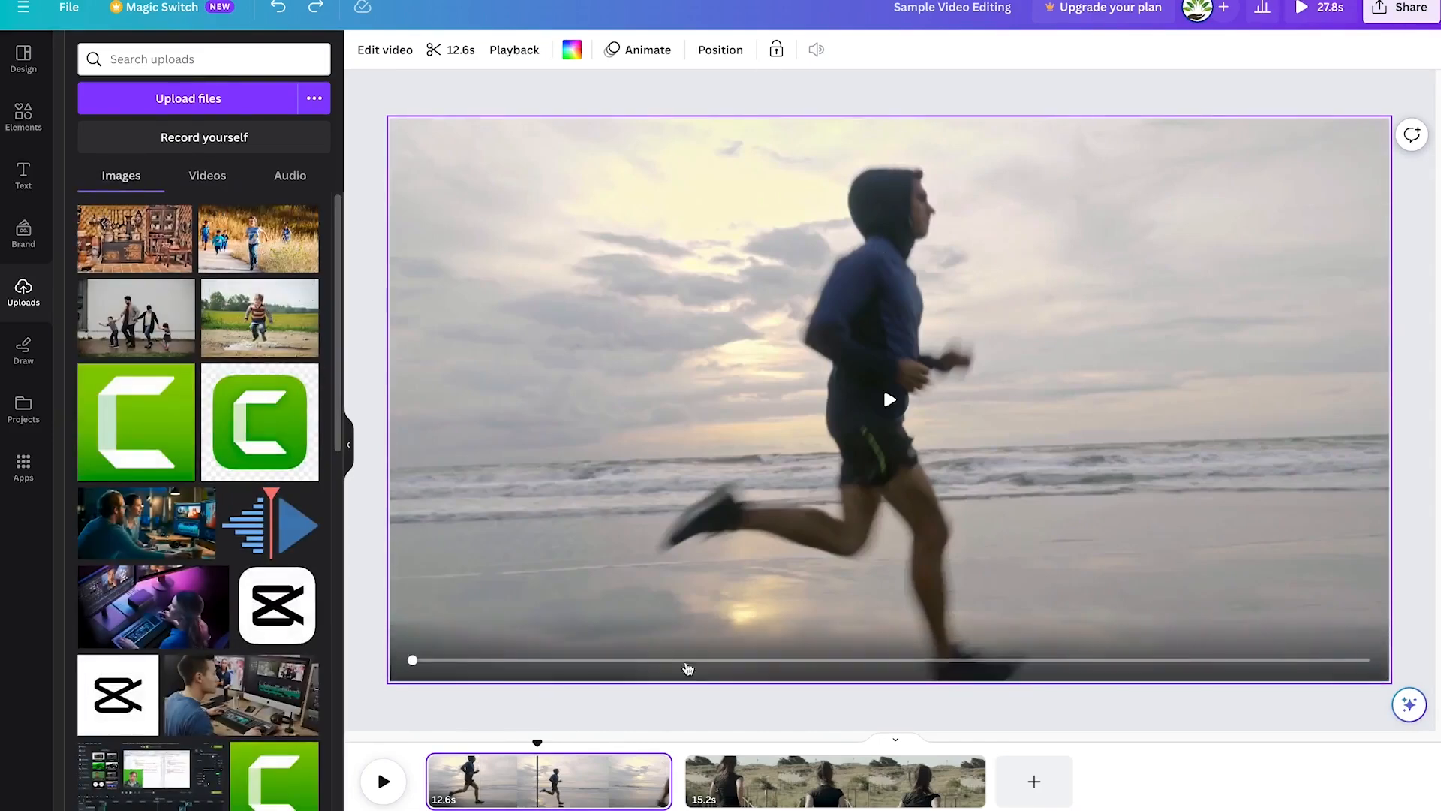
click(249, 240)
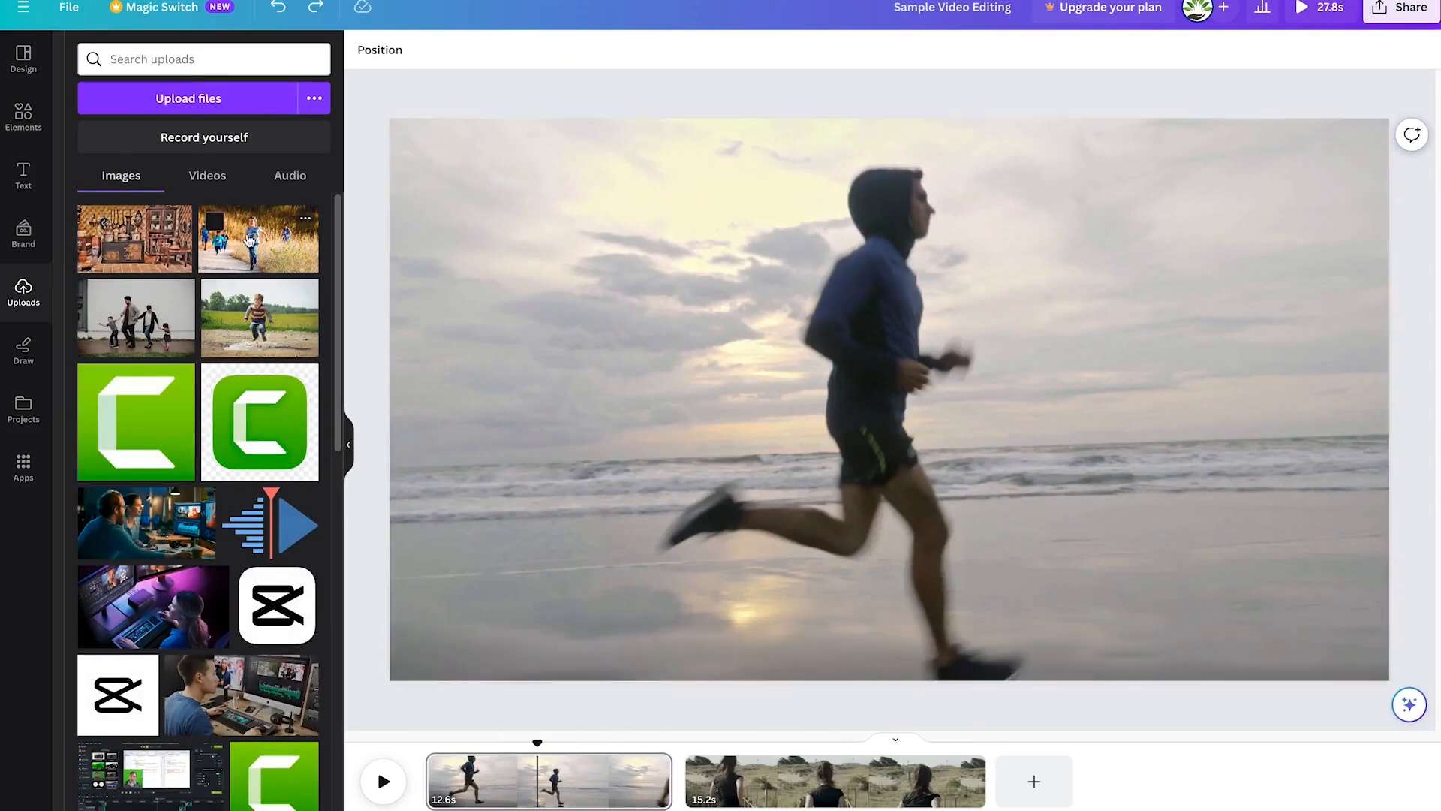
click(254, 244)
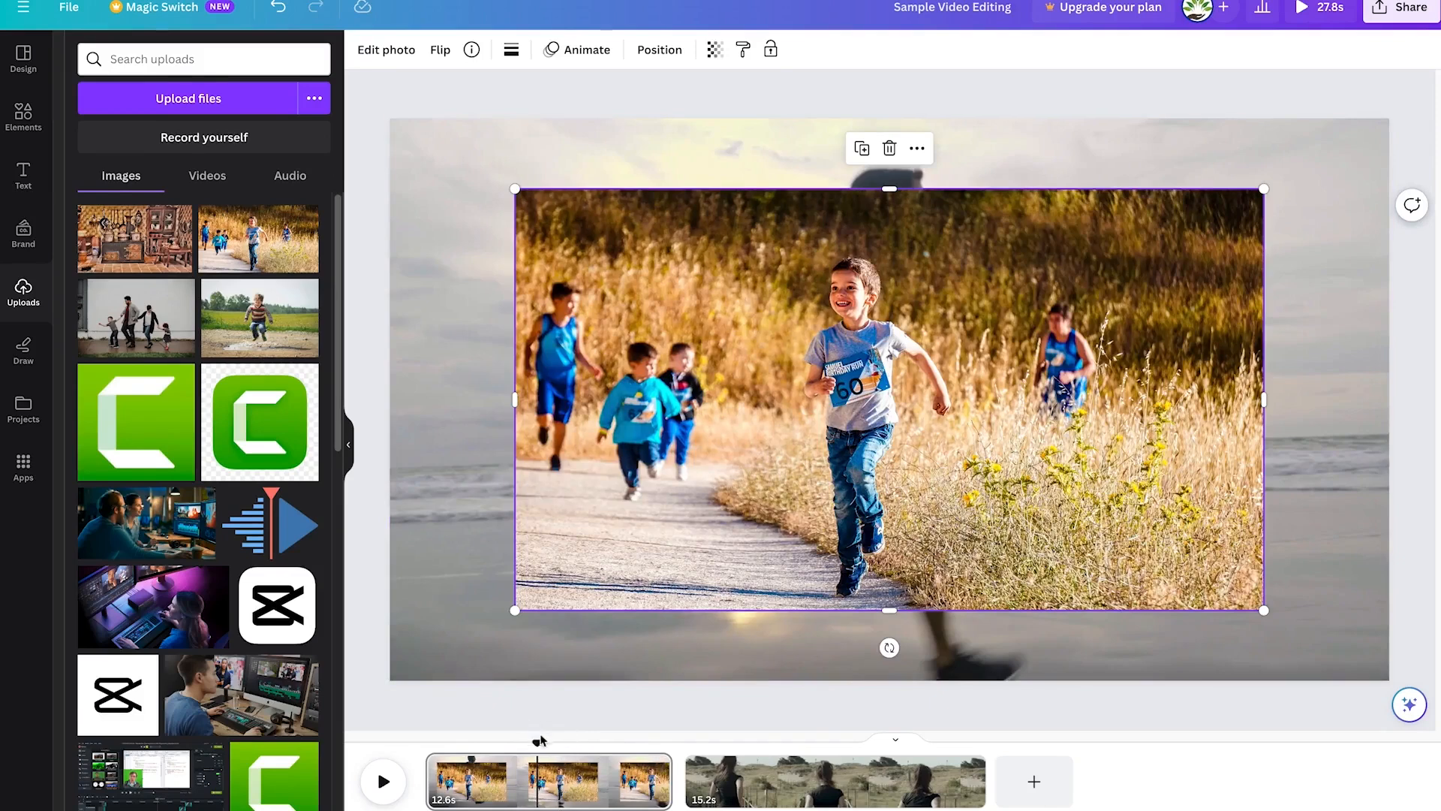
Step: Play the beach runner page from near its start to preview the photo overlay
drag(539, 743, 437, 742)
key(space)
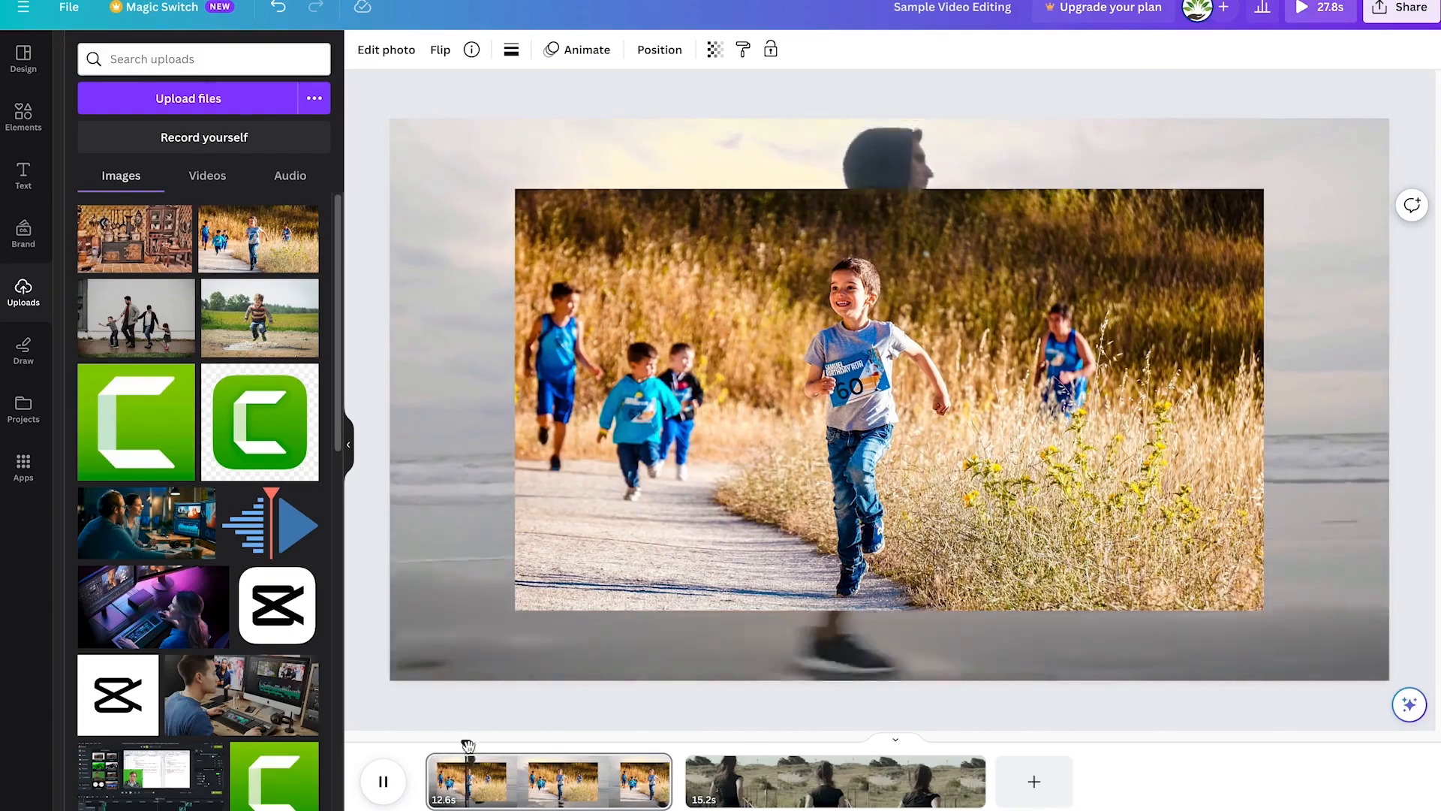
key(space)
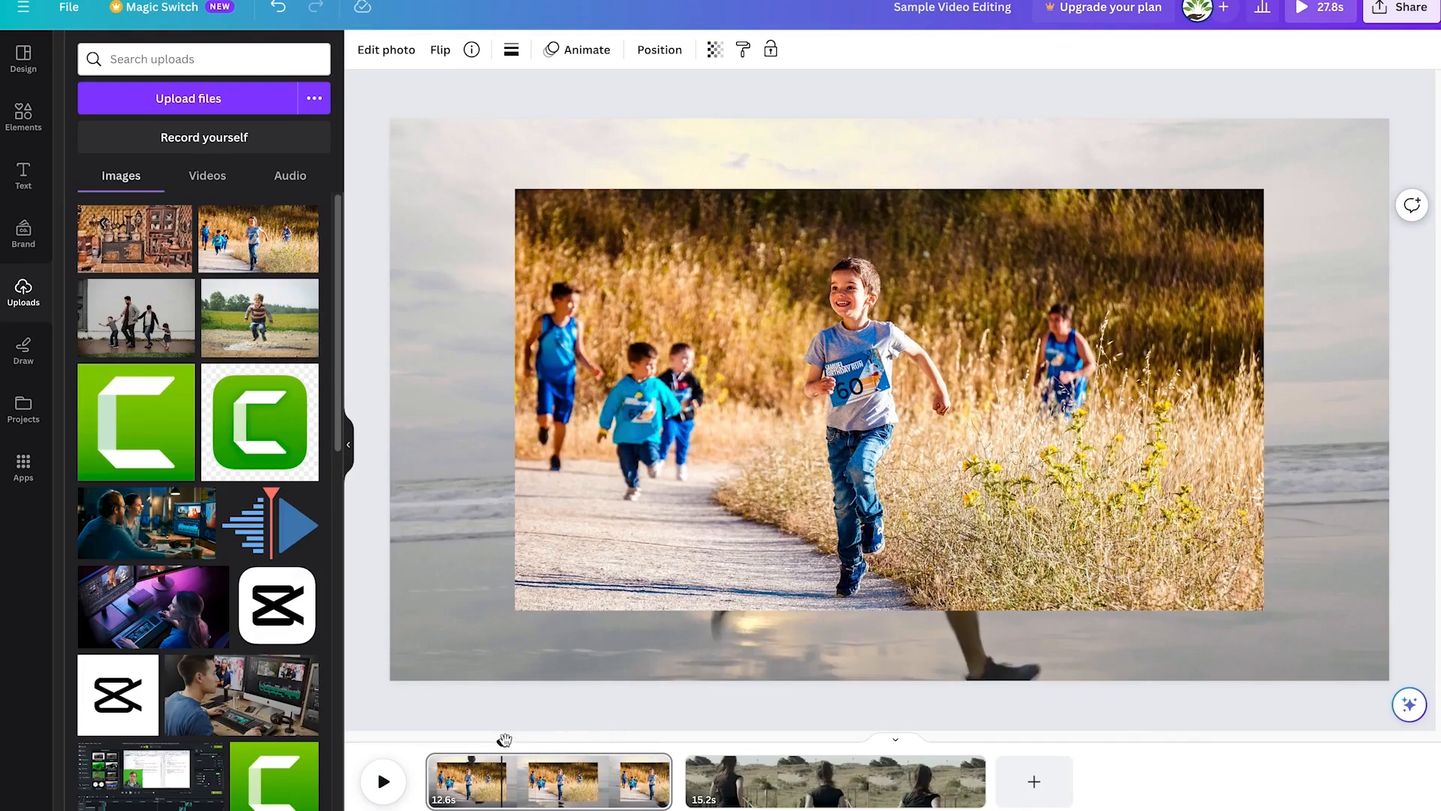
Step: Shrink the running children photo and place it in the lower-left corner of the beach runner frame
click(559, 597)
drag(515, 609, 868, 508)
drag(891, 383, 482, 614)
drag(511, 558, 535, 626)
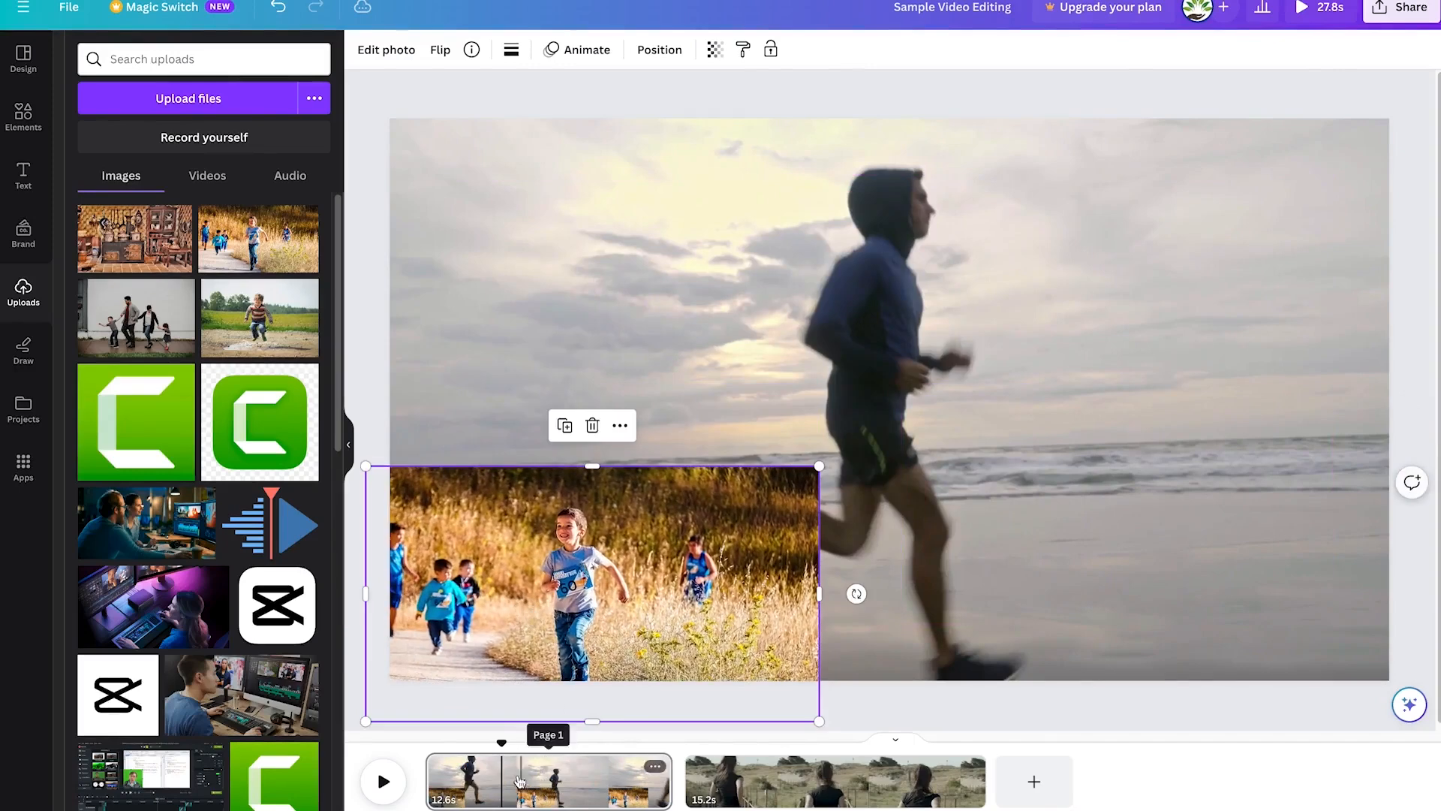
Step: Split the 12.6 s beach runner page at 4.4 s and again 3.0 s further on, using playback to find the points
drag(498, 745, 438, 727)
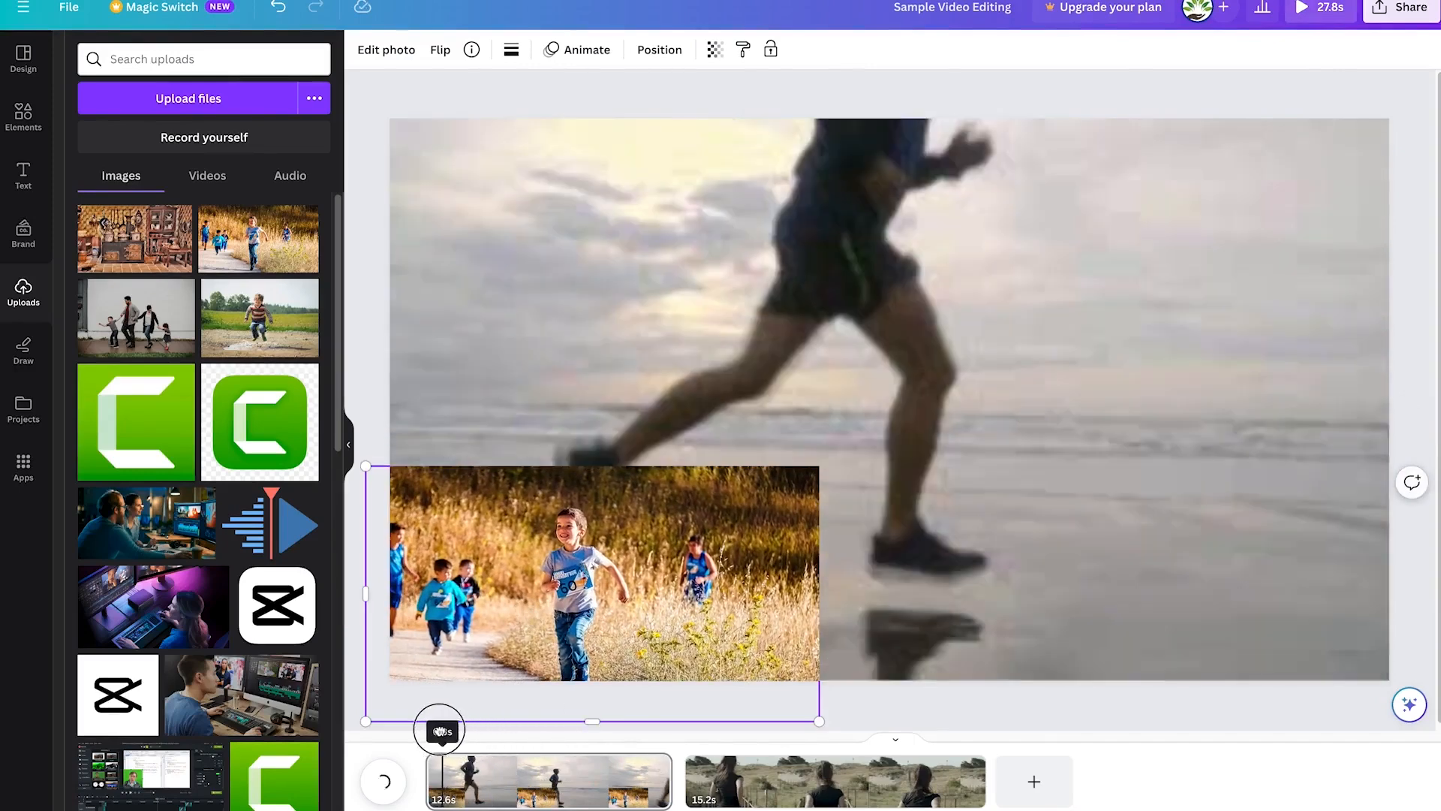
key(space)
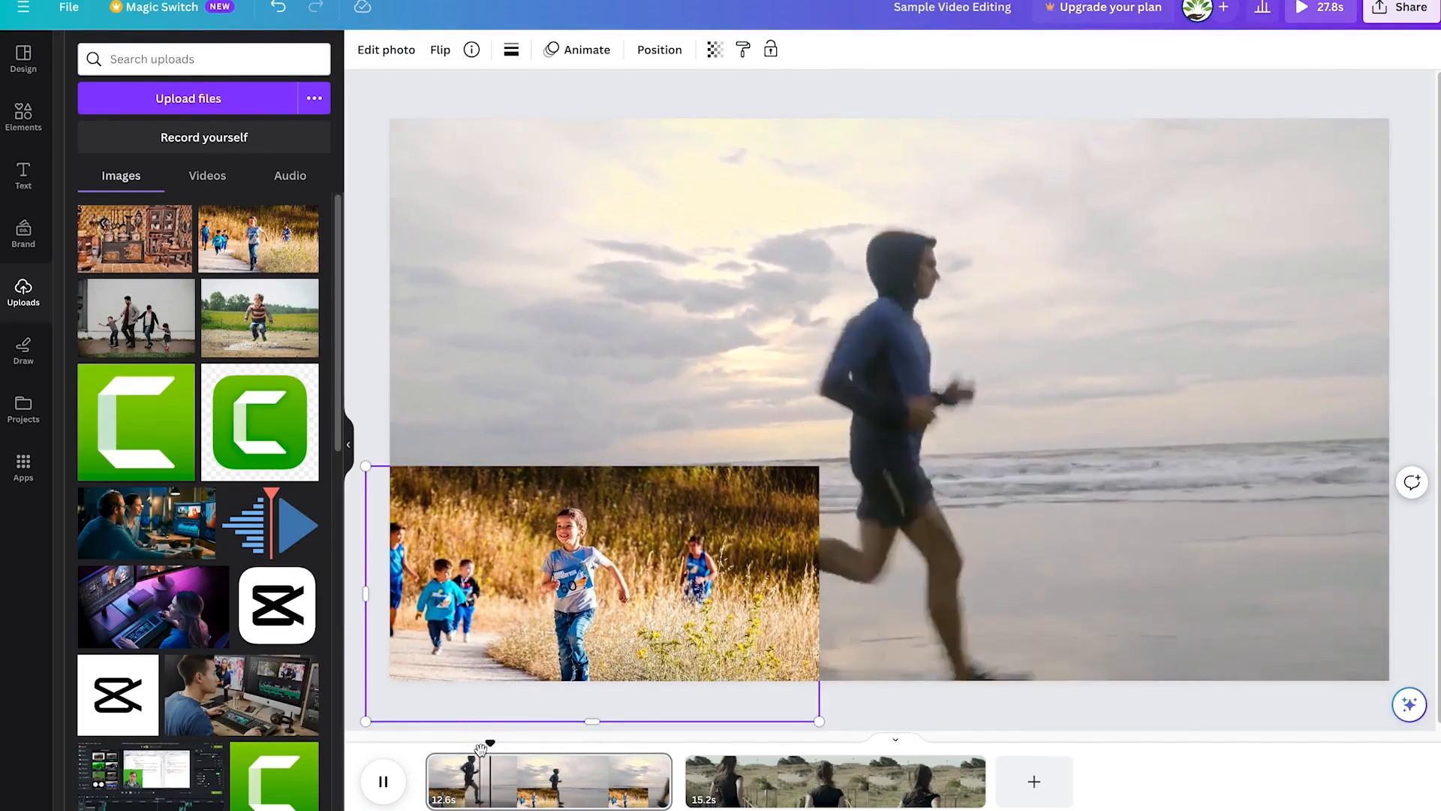
key(space)
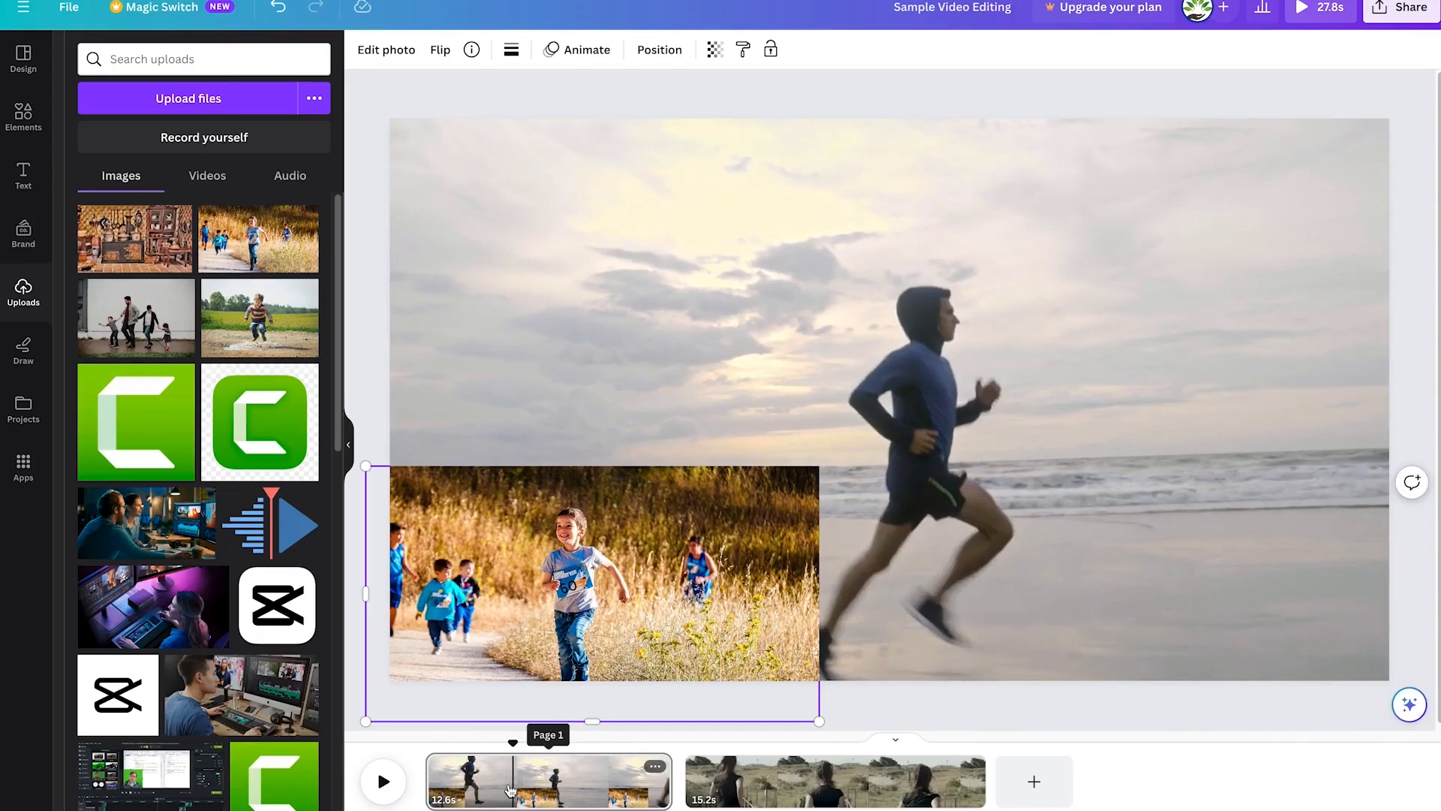
key(s)
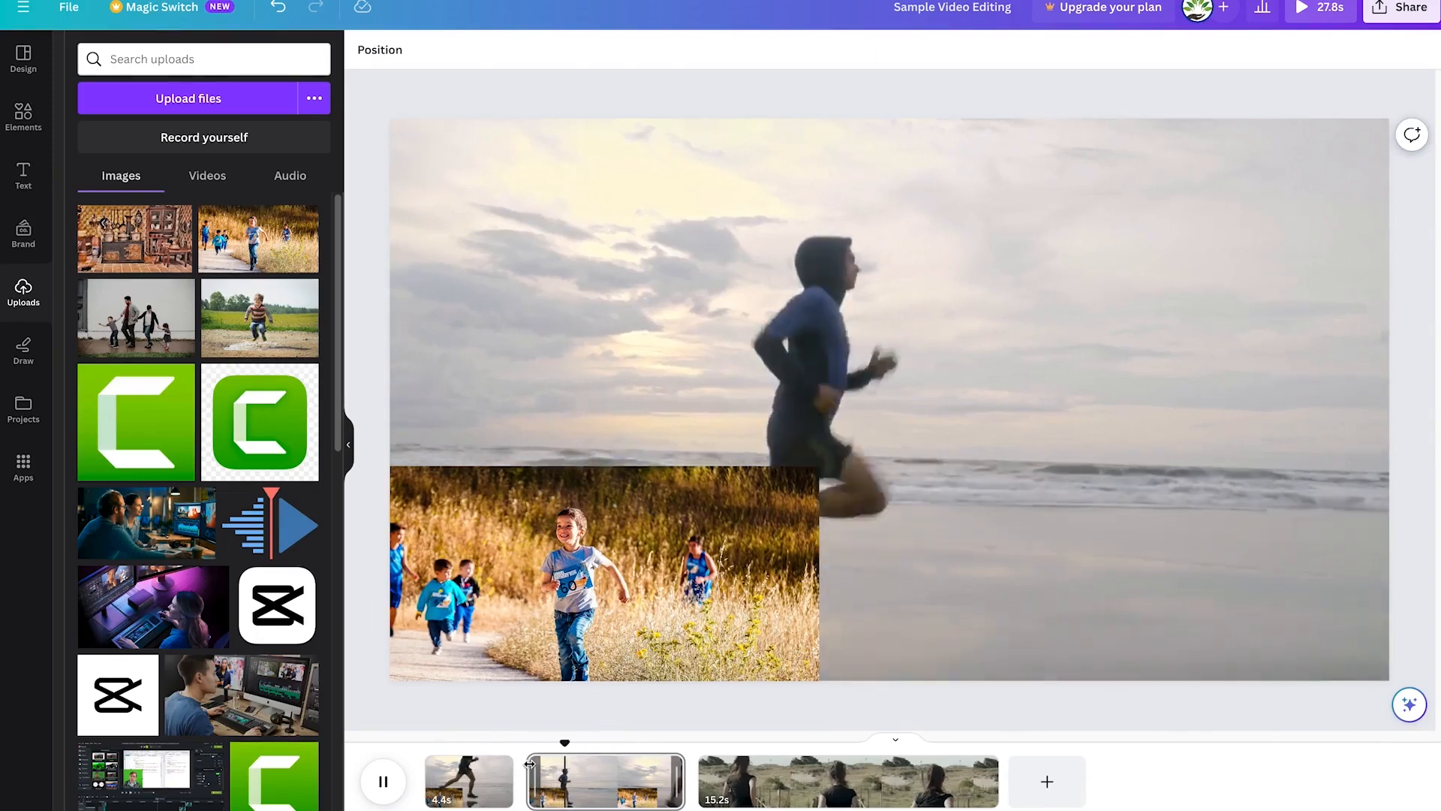
key(space)
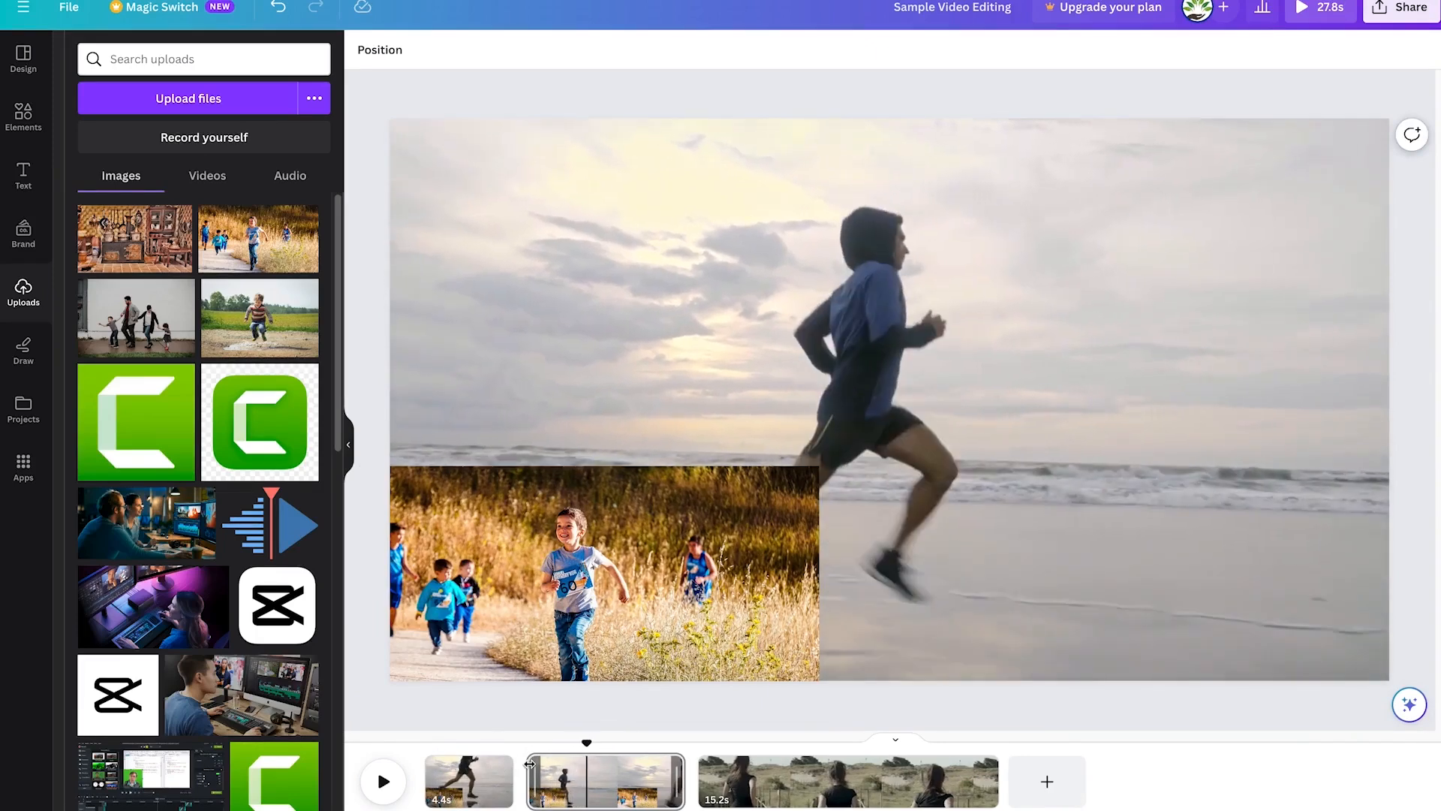
key(s)
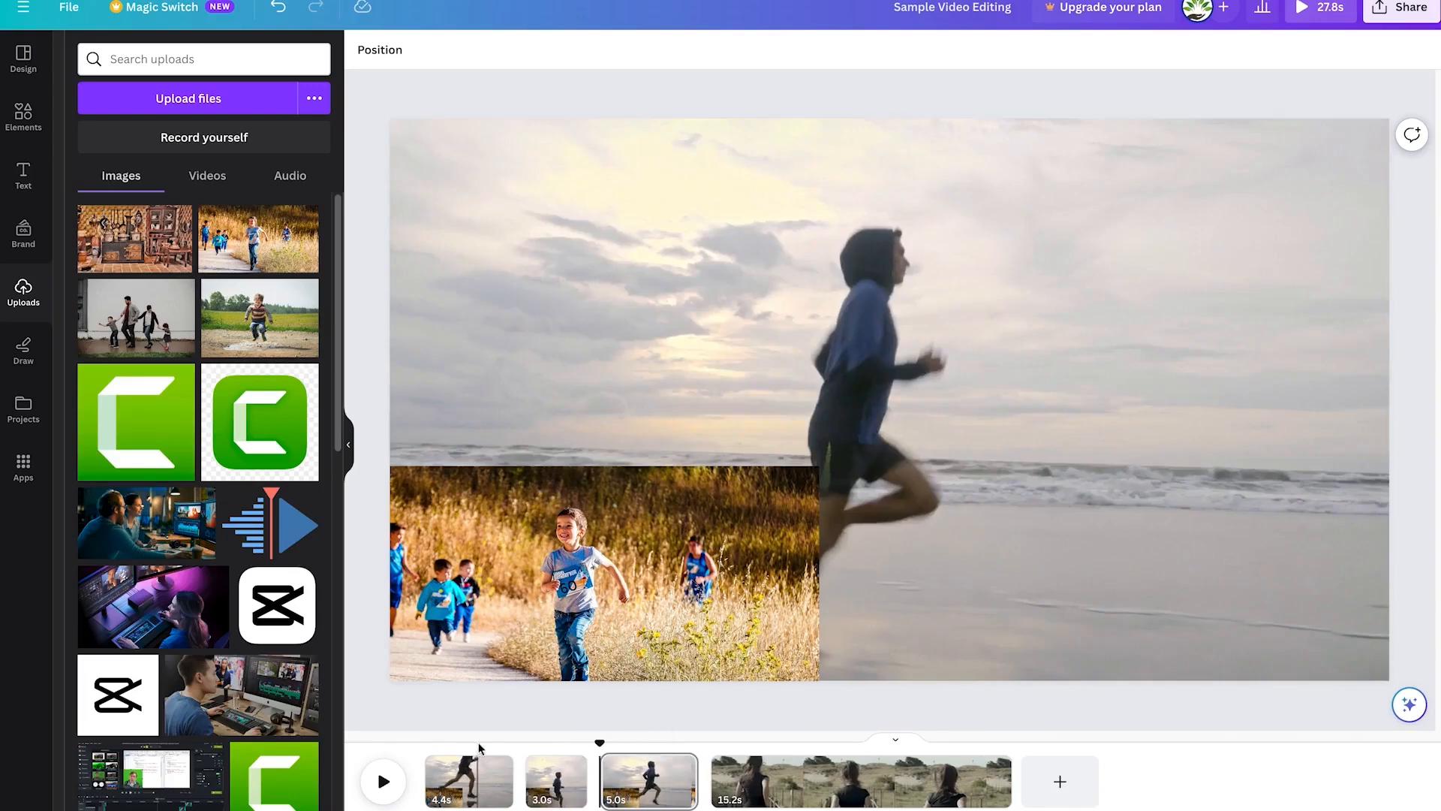
Step: Delete the children photo from the first 4.4 s segment and preview the transition into the next segment
click(467, 773)
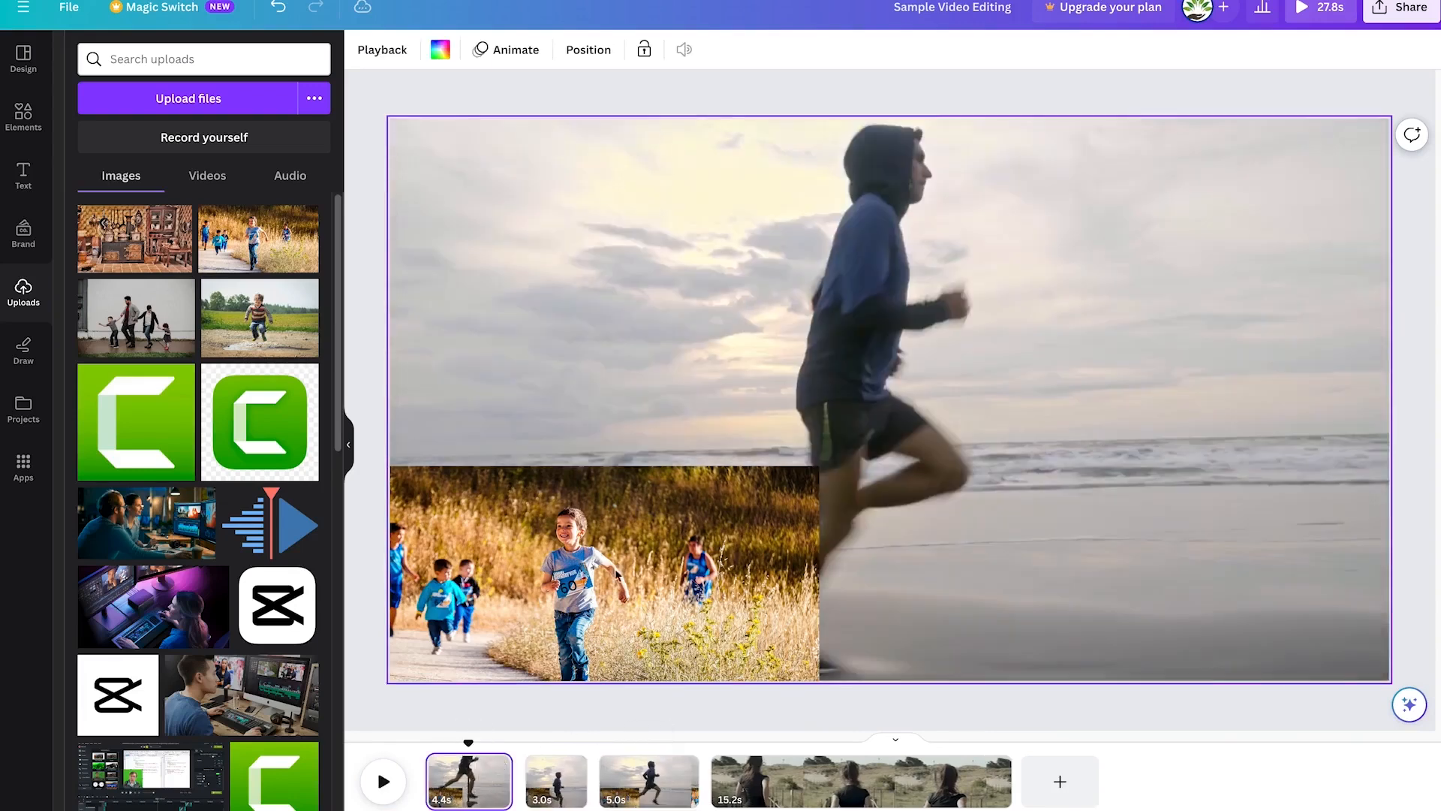
click(600, 589)
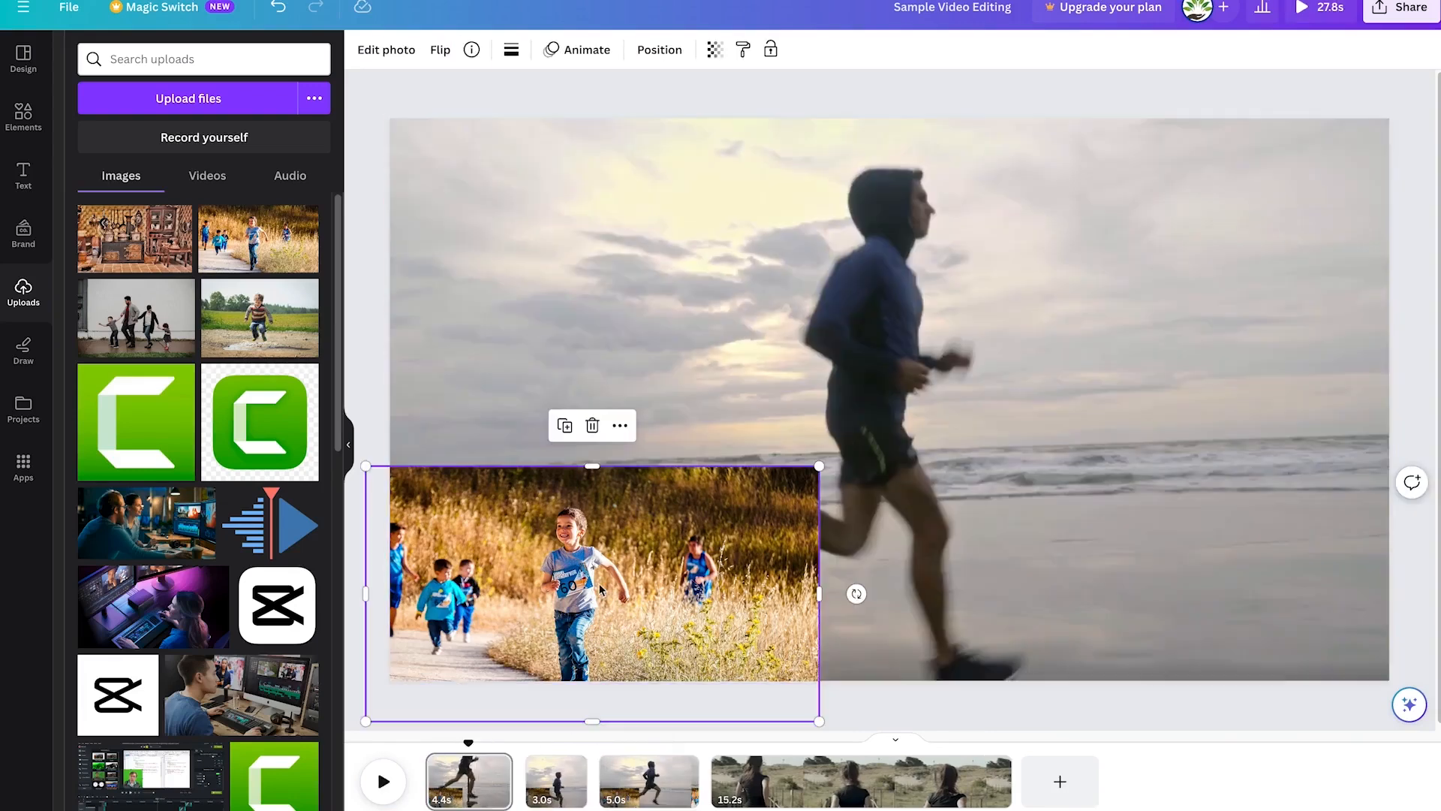
key(Delete)
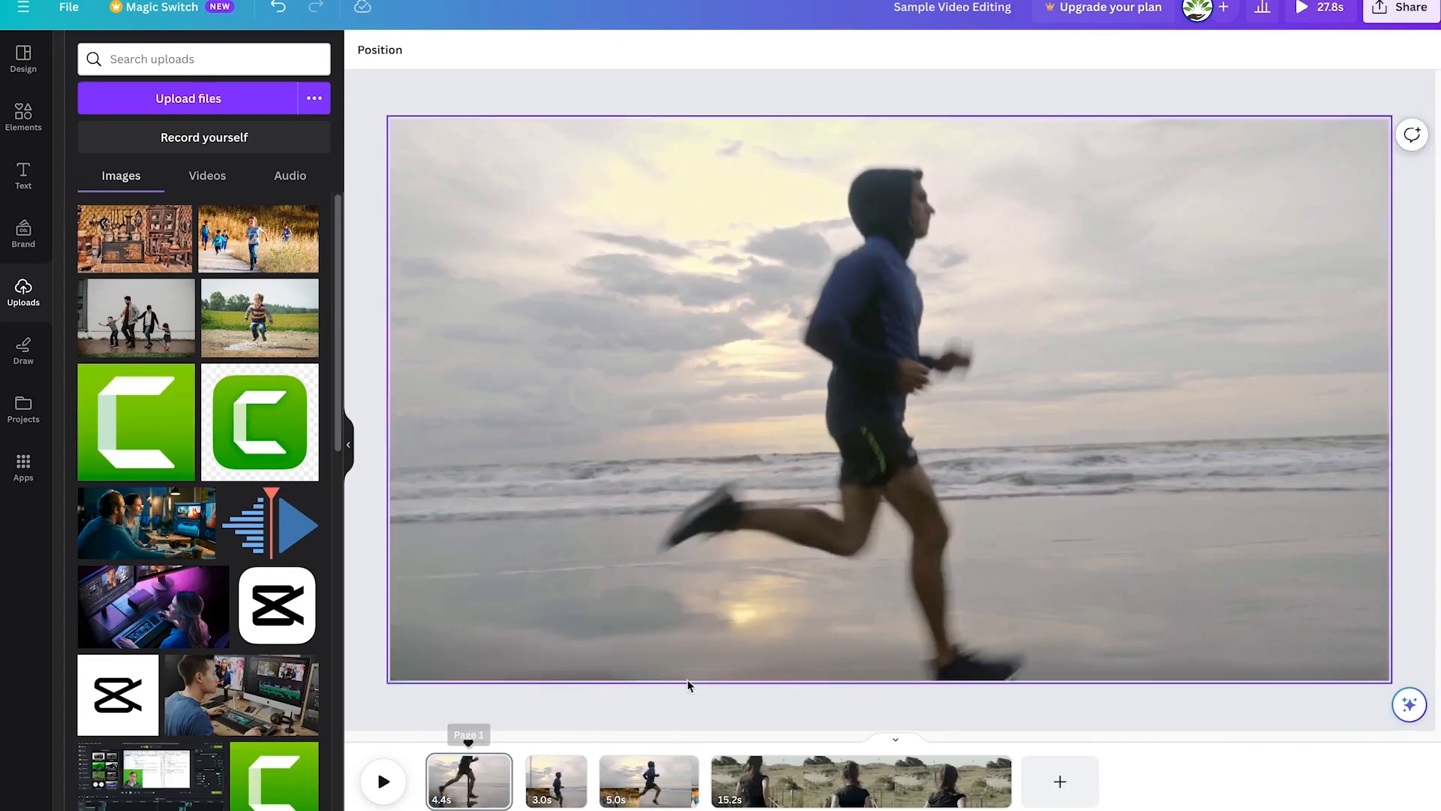
click(381, 781)
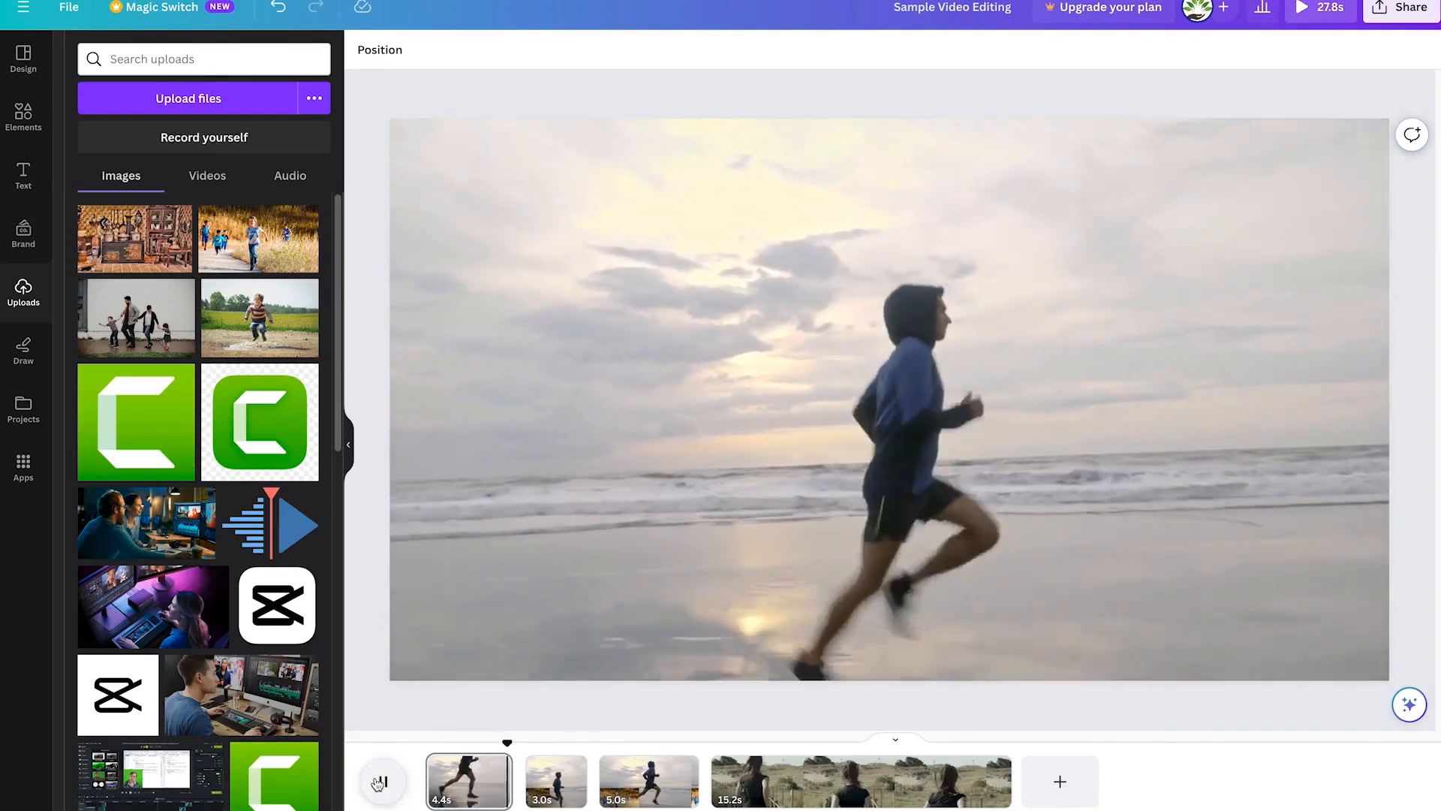
click(381, 781)
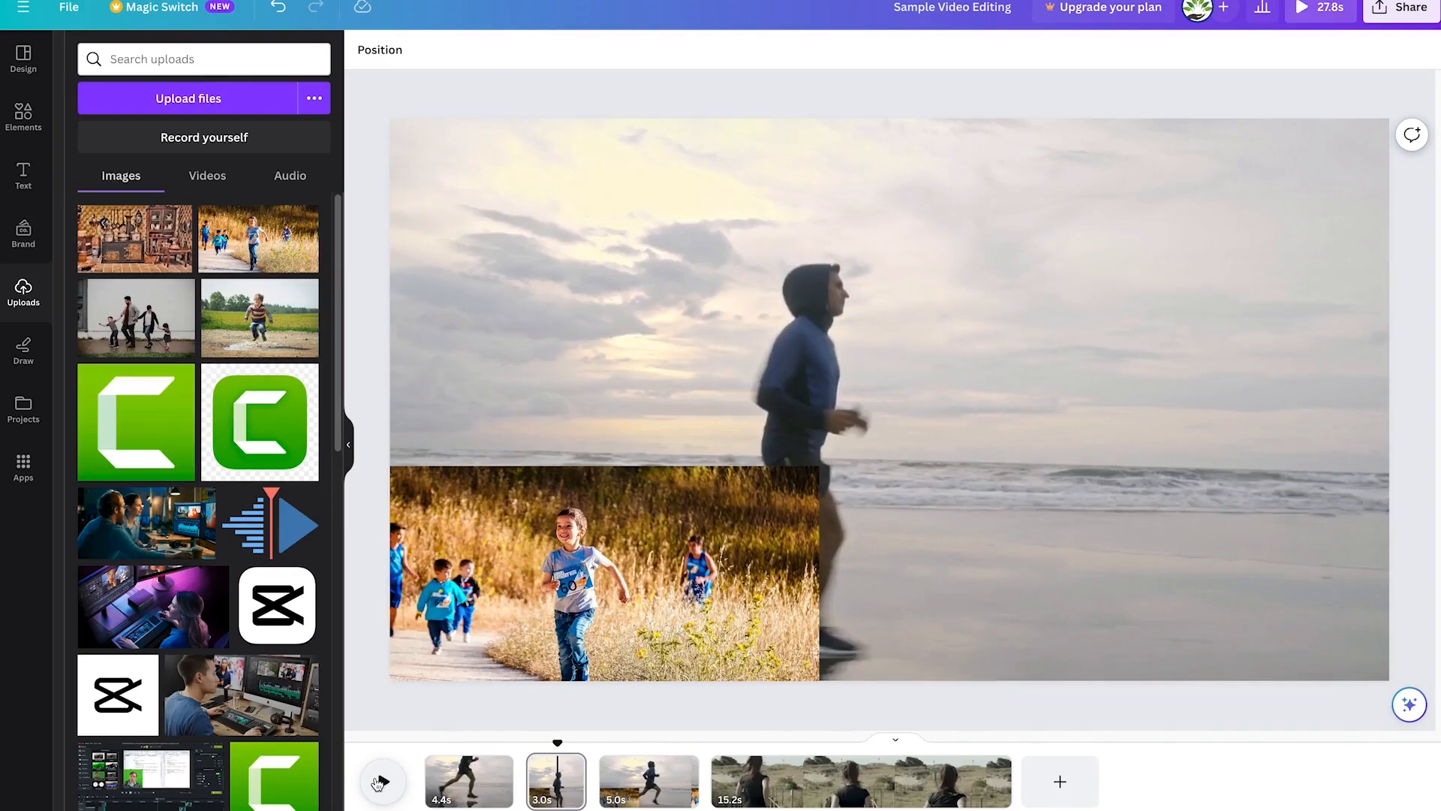
Step: Enlarge the children photo on the 3.0 s segment to cover the whole frame, and preview from the first segment
click(548, 777)
click(788, 524)
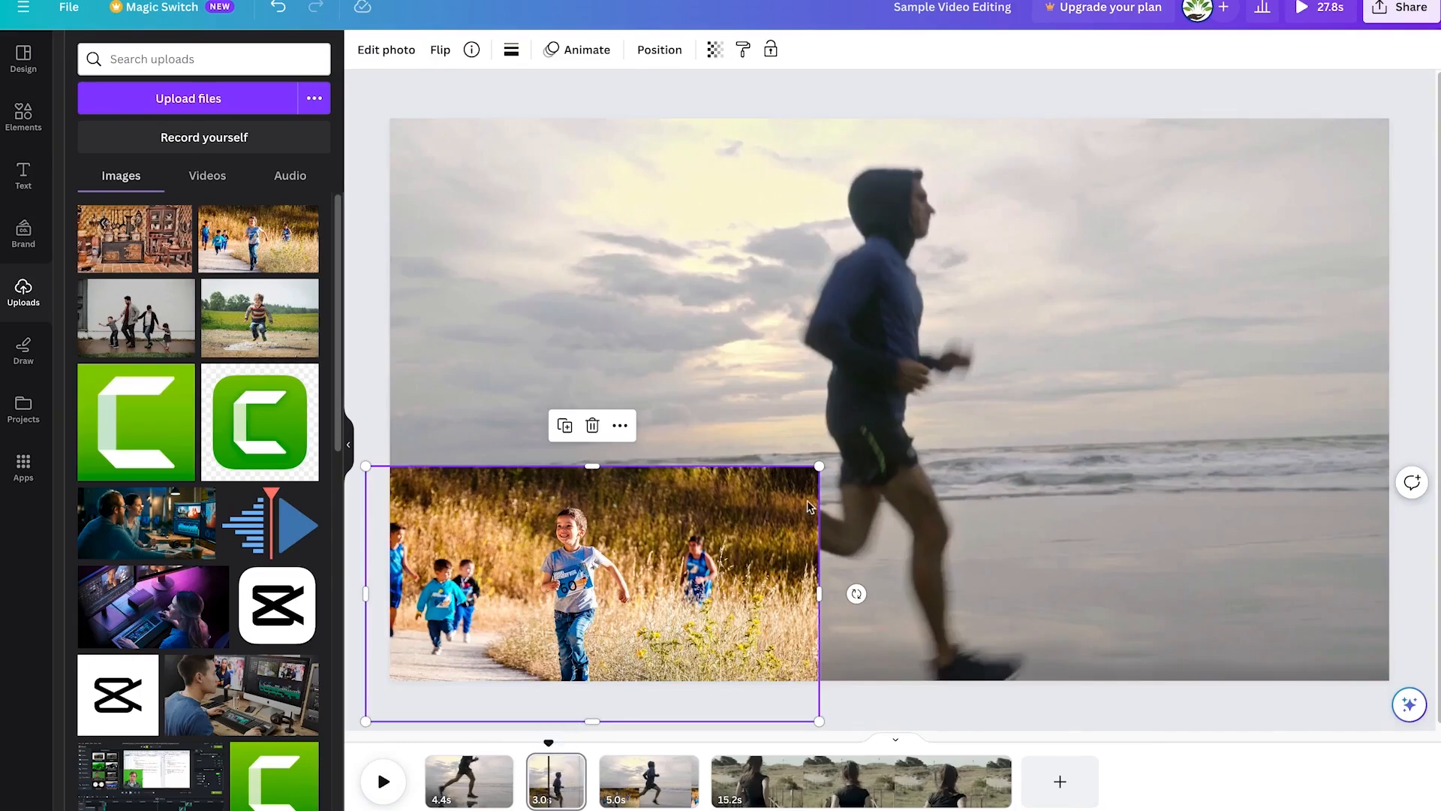
drag(822, 466, 1434, 105)
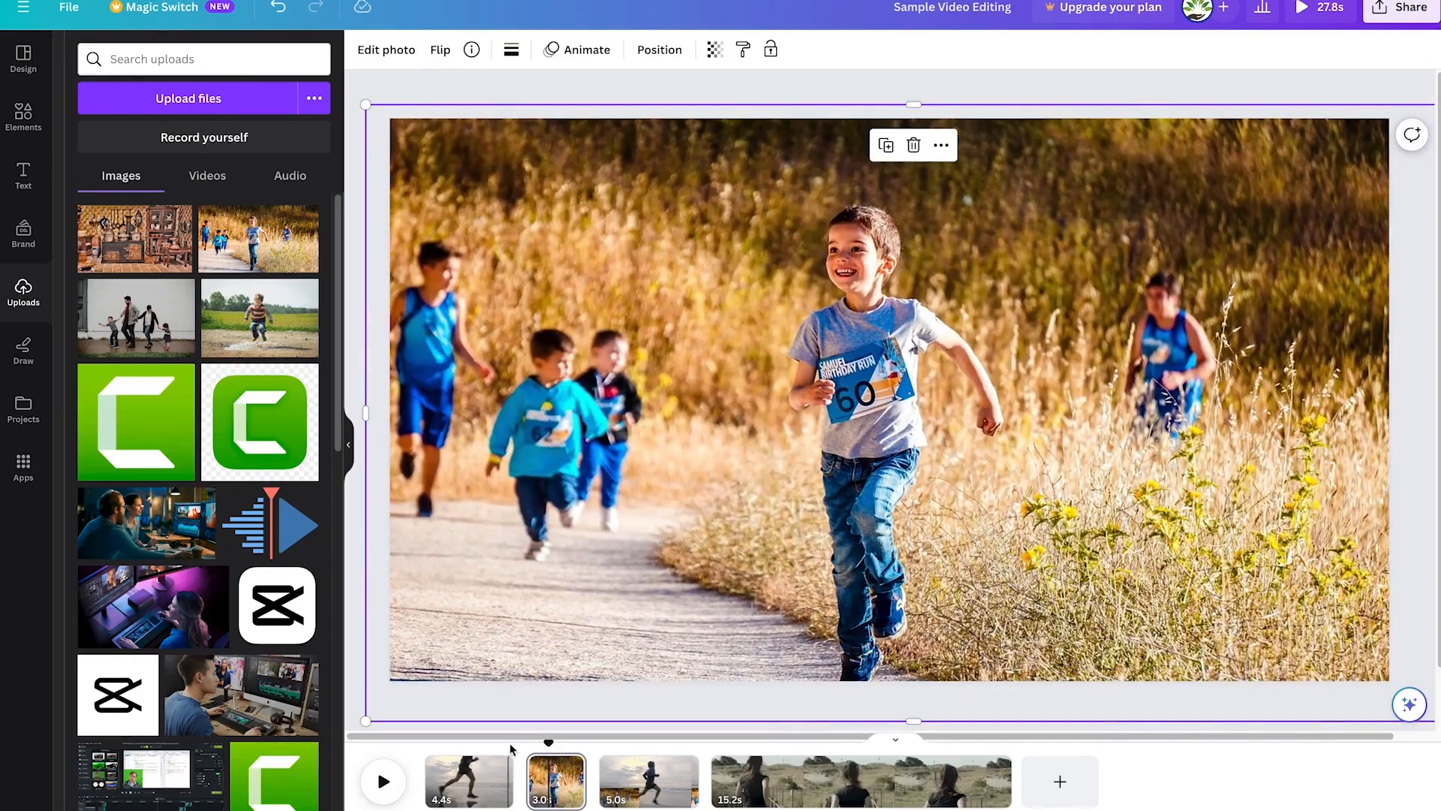
click(499, 743)
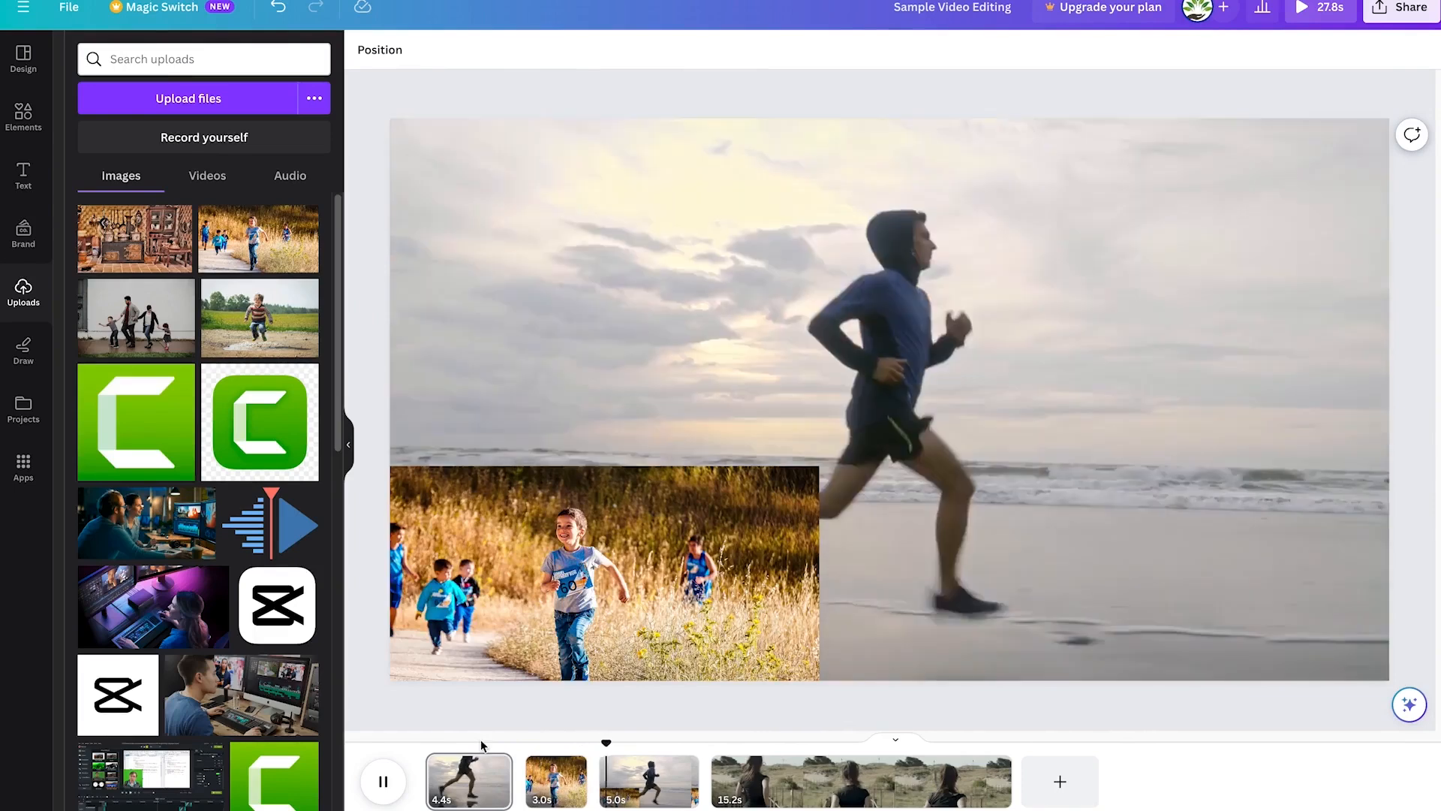
Step: Stop playback and delete the children photo from the 5.0 s beach runner segment
key(space)
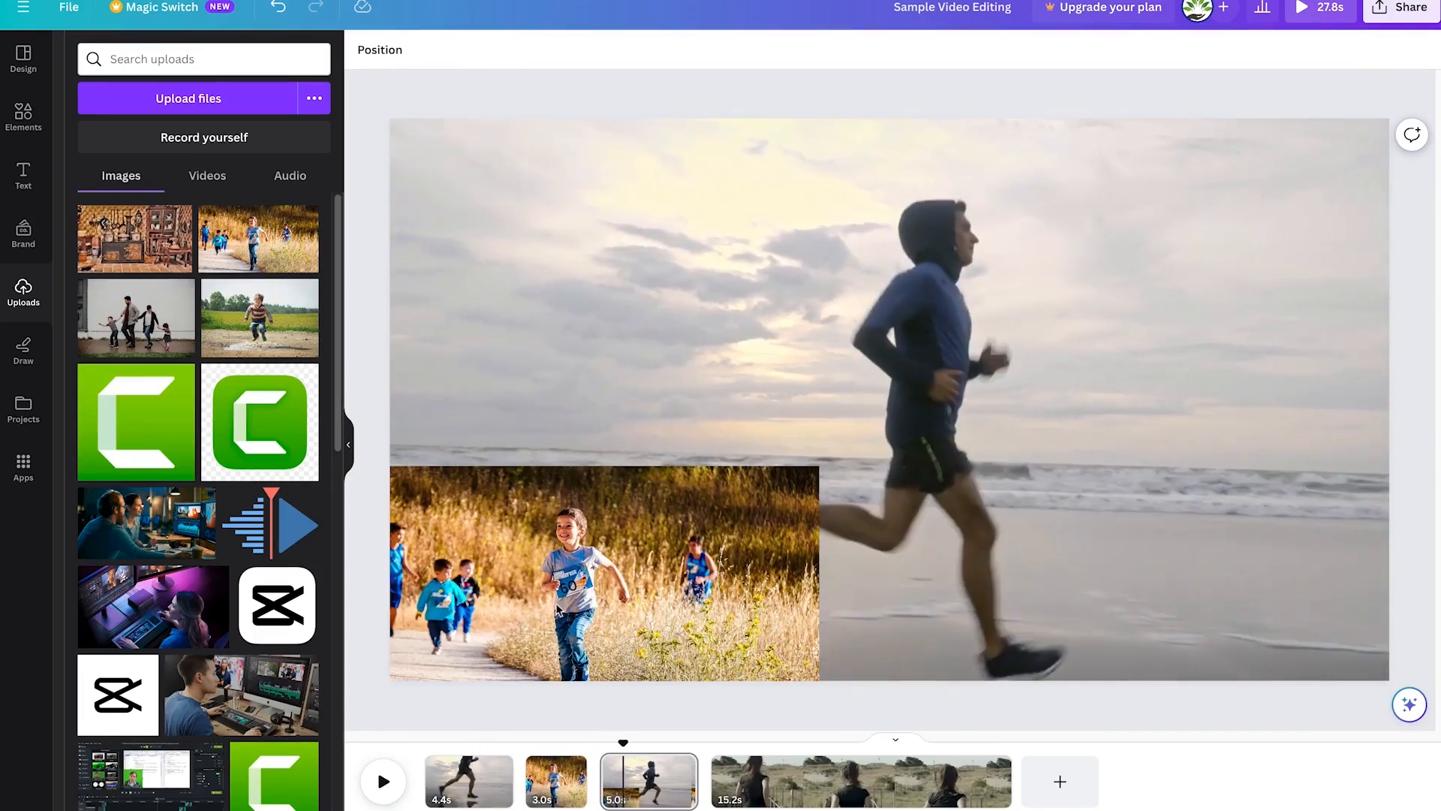
click(595, 589)
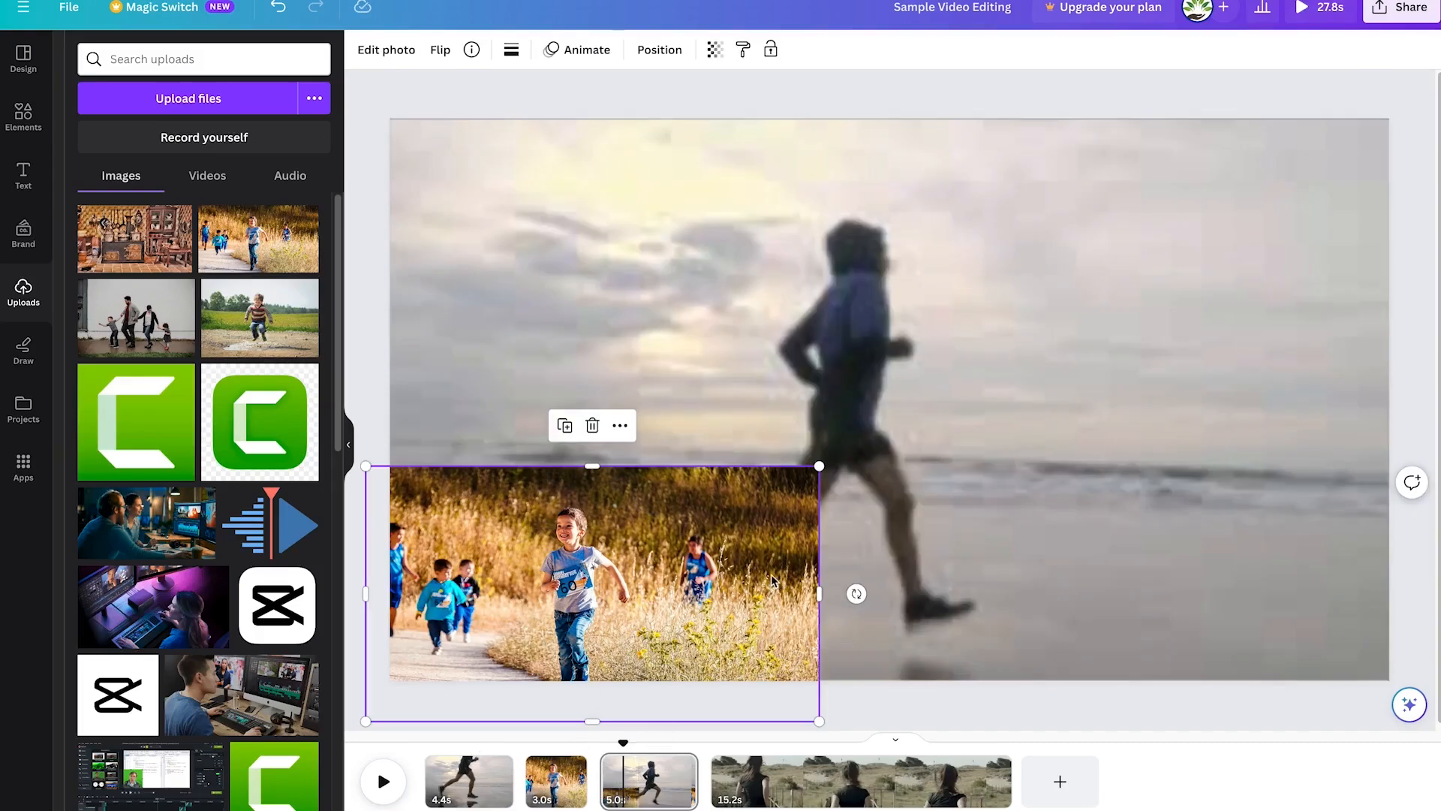
key(Delete)
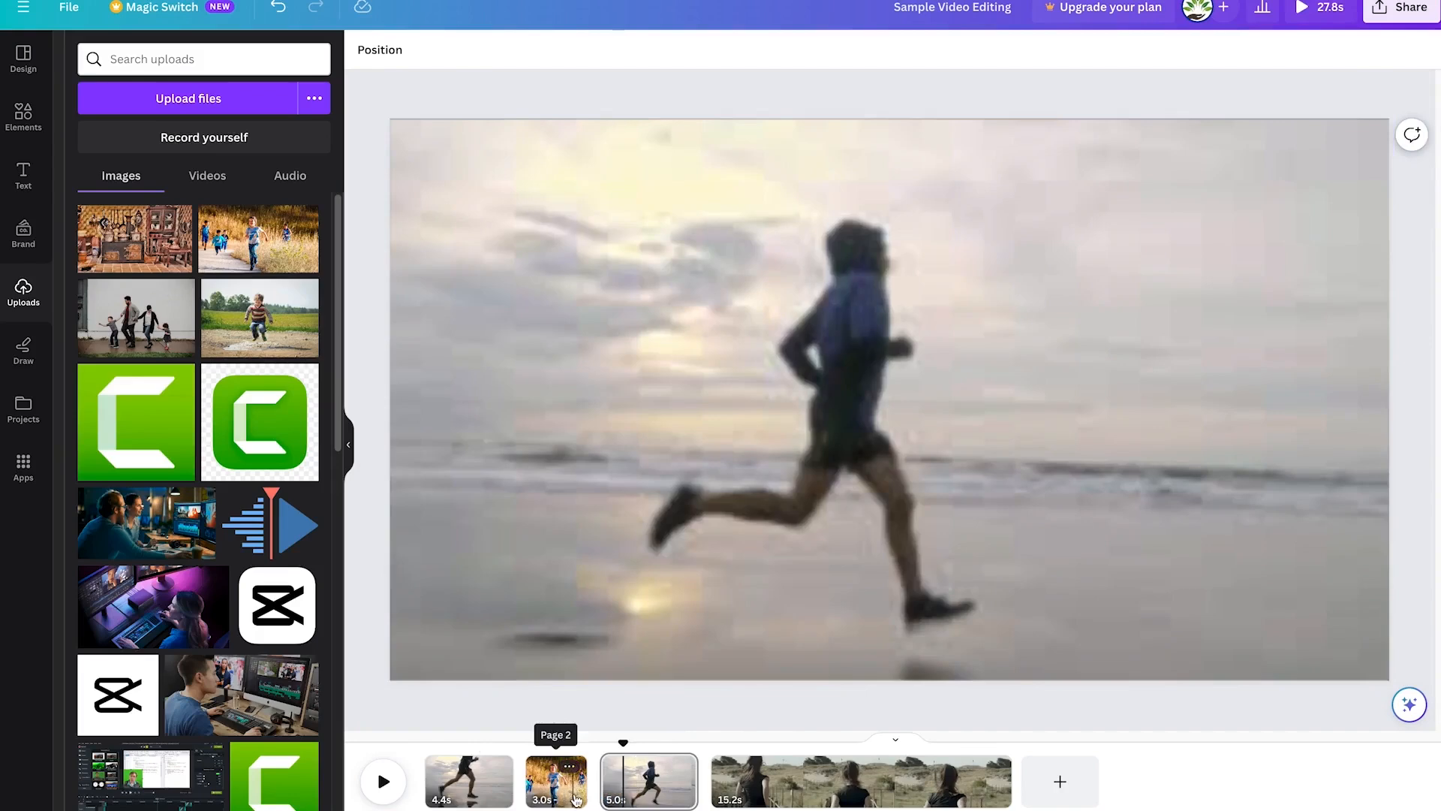
Step: Trim the children photo segment at both ends to 1.6 s, and preview from the first beach runner segment
drag(587, 782, 566, 782)
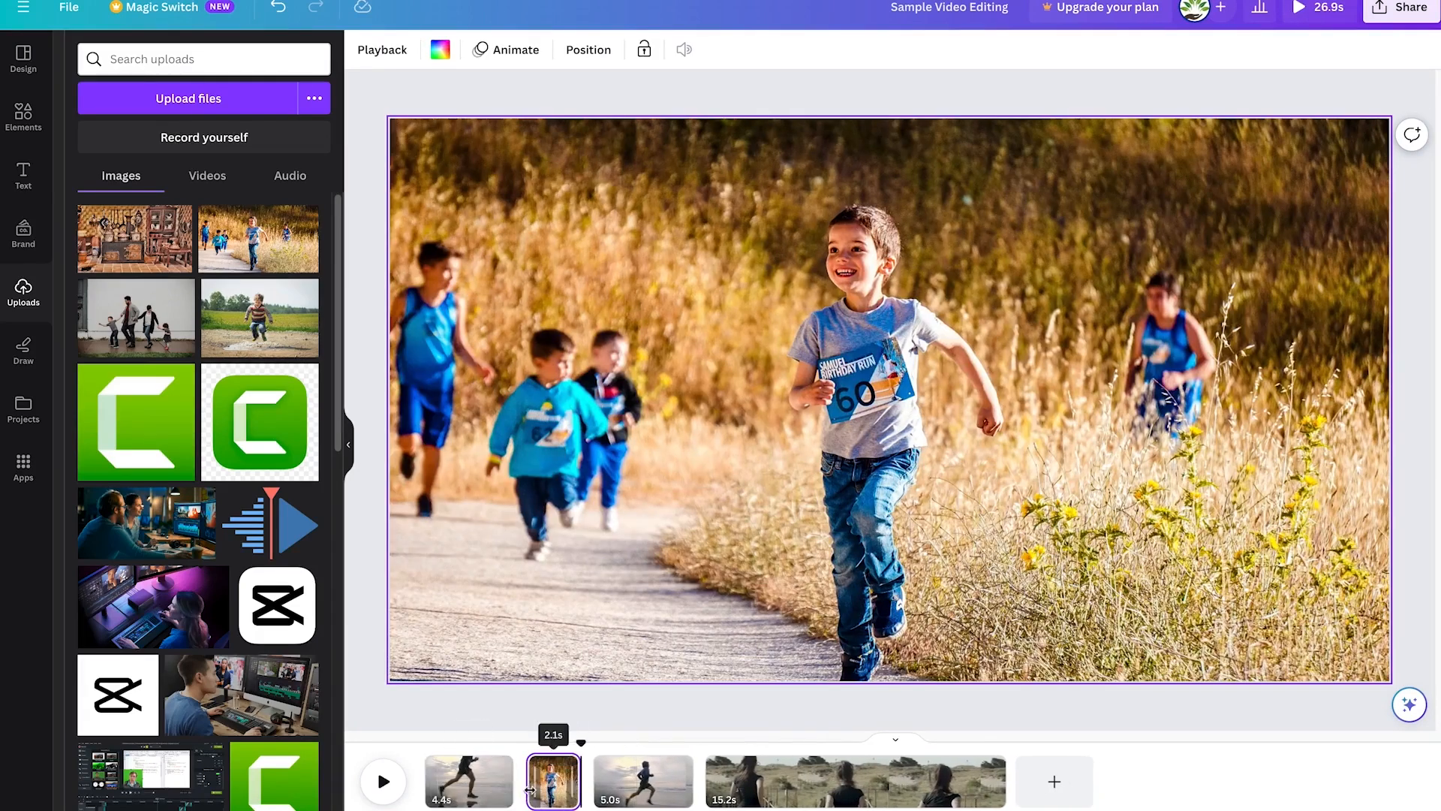
drag(529, 783, 540, 782)
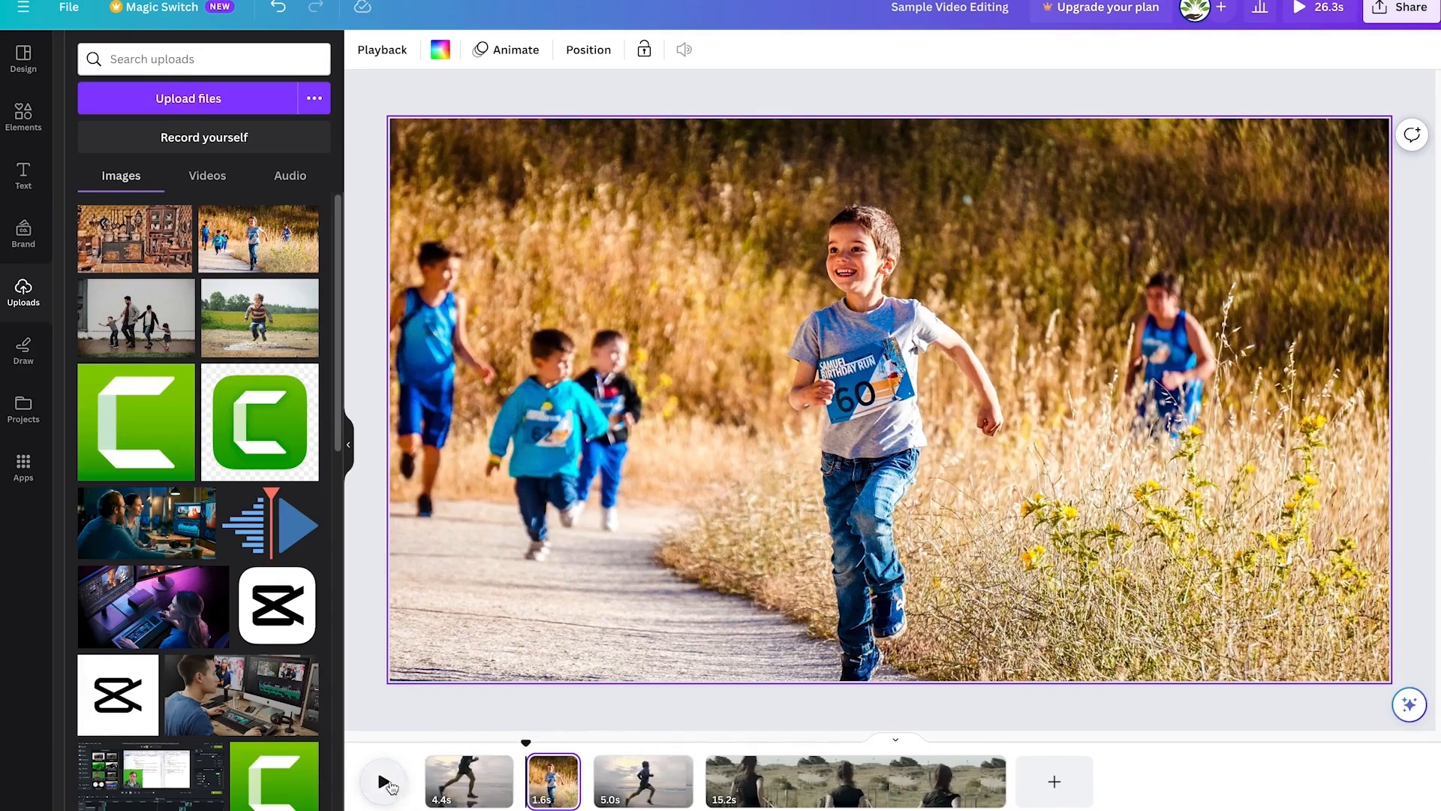
click(467, 767)
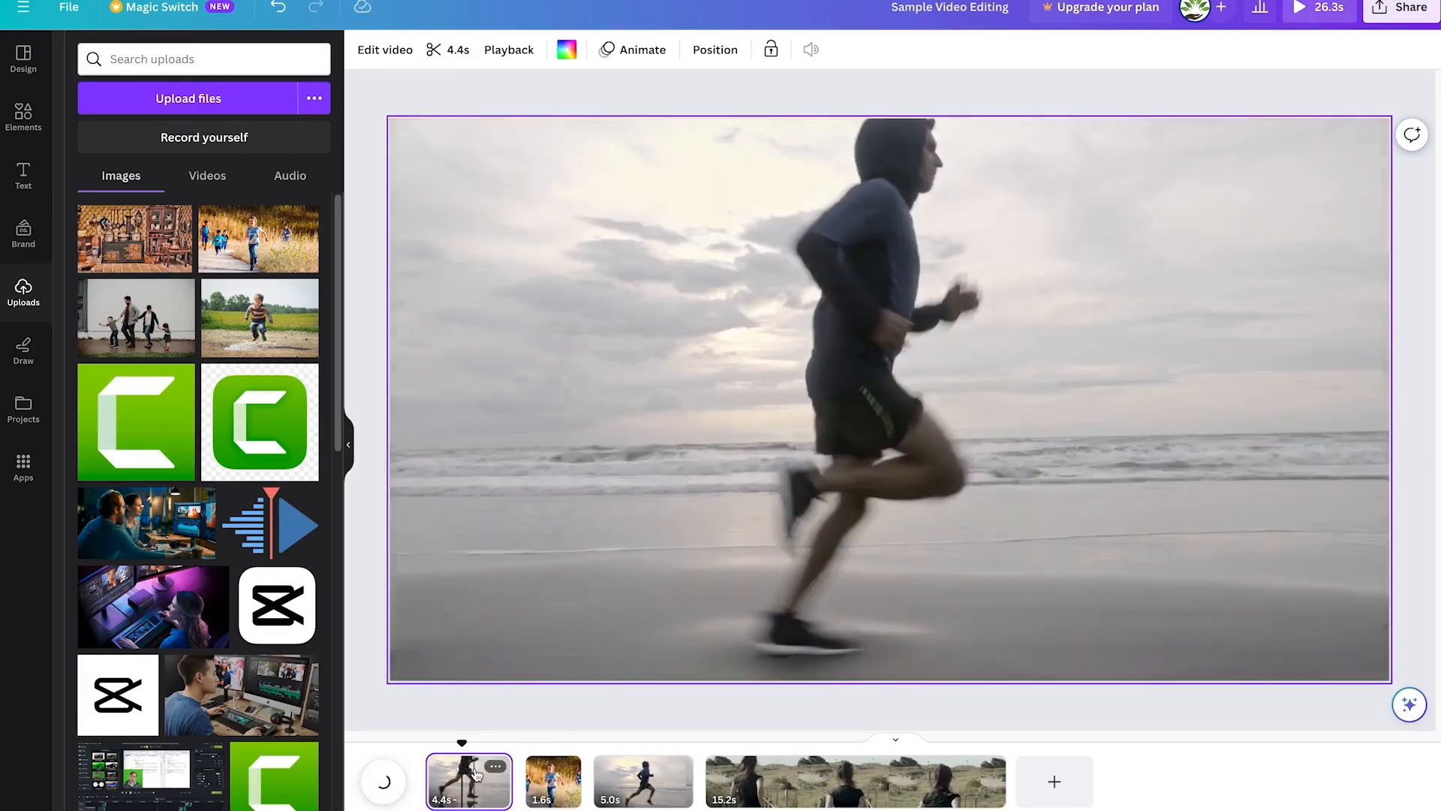
key(space)
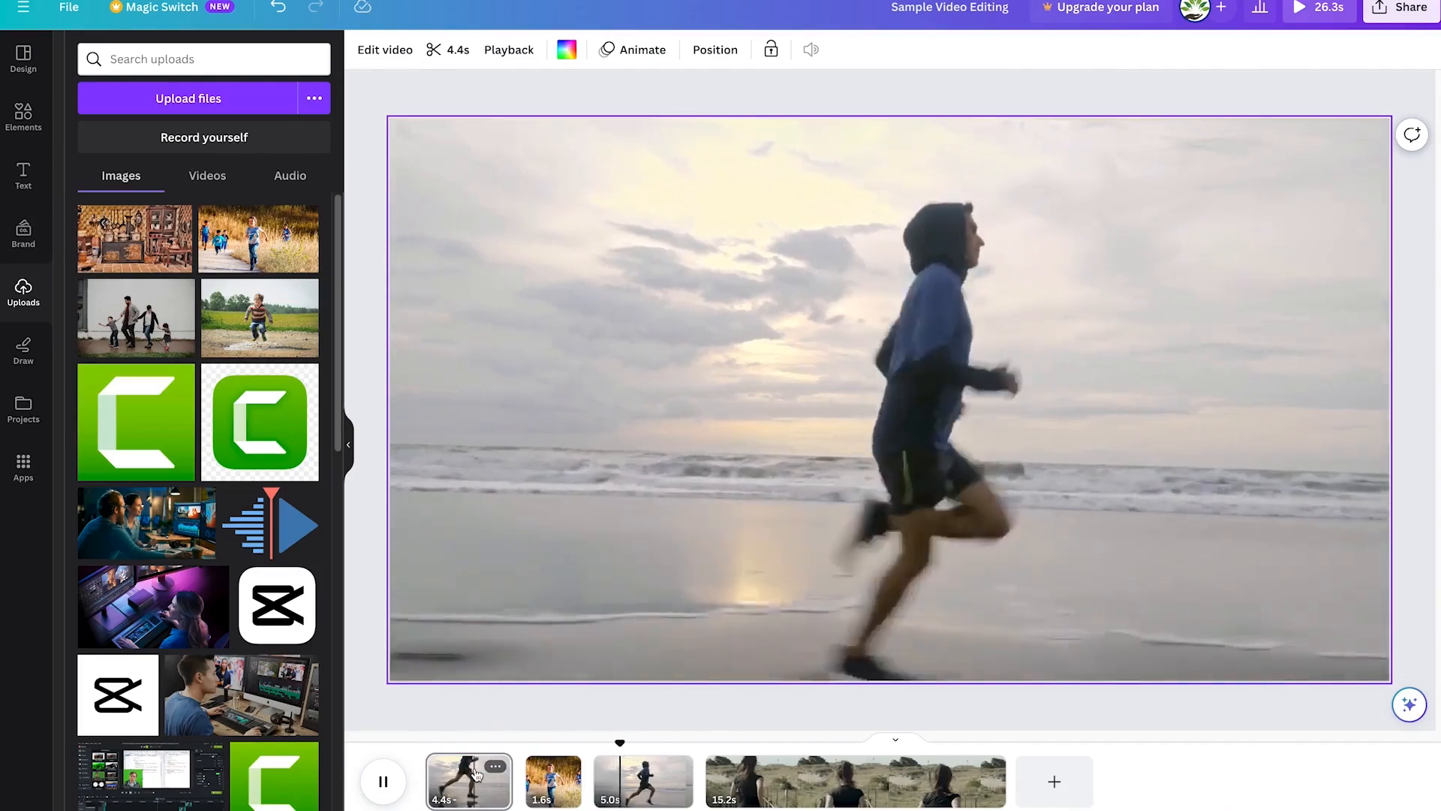
key(space)
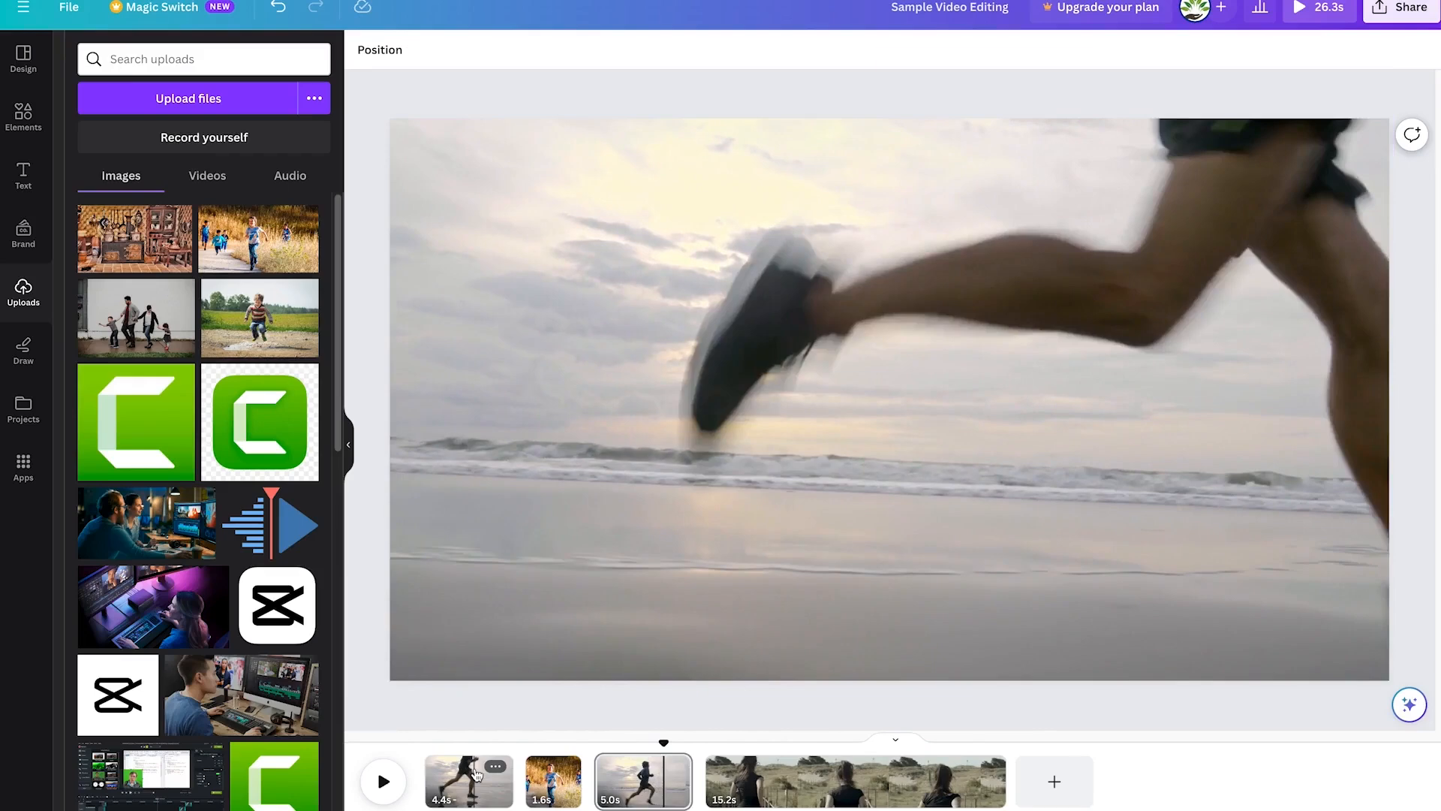
Step: Shrink the children photo on the 1.6 s segment into the lower-right corner of the frame, and preview from the first segment
right_click(554, 777)
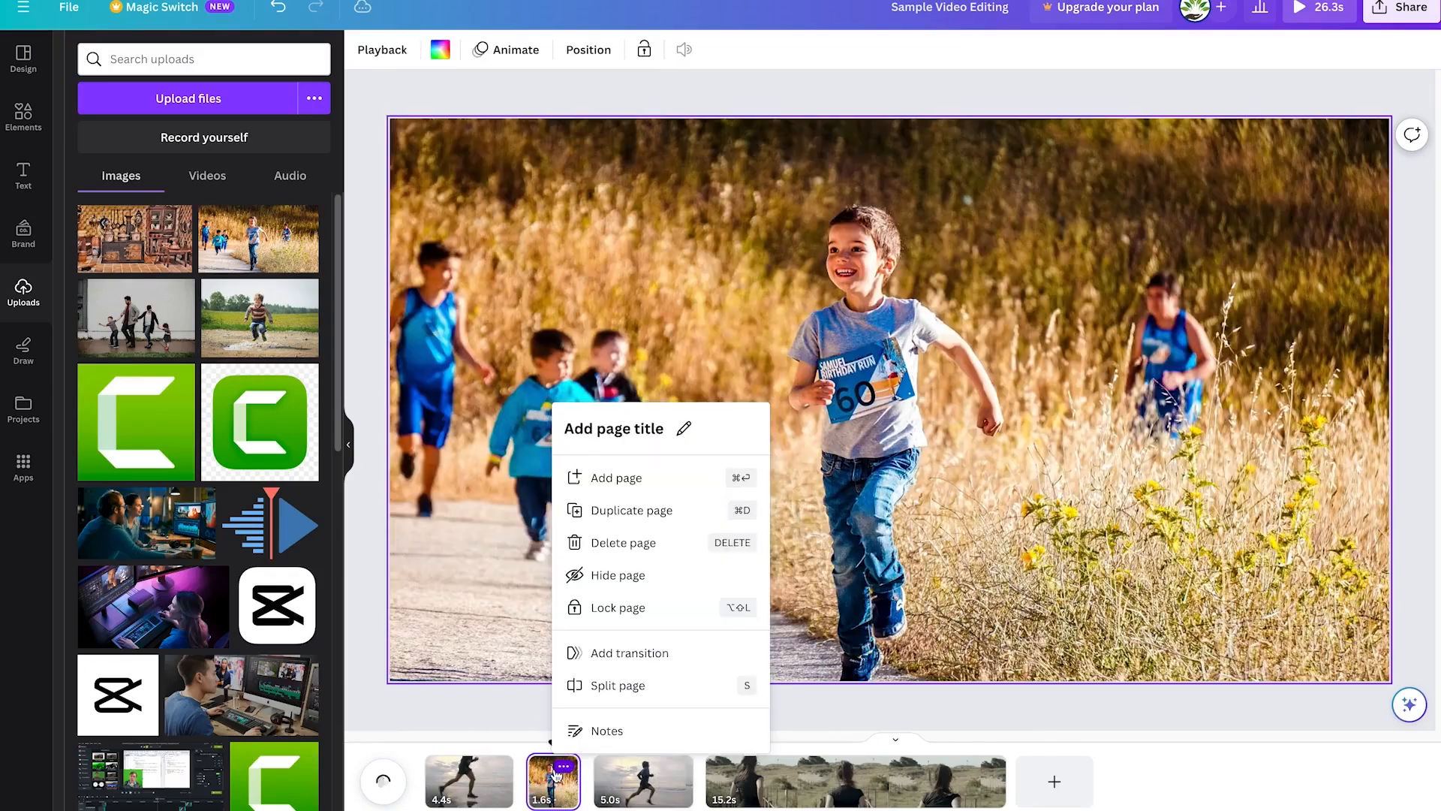
click(800, 478)
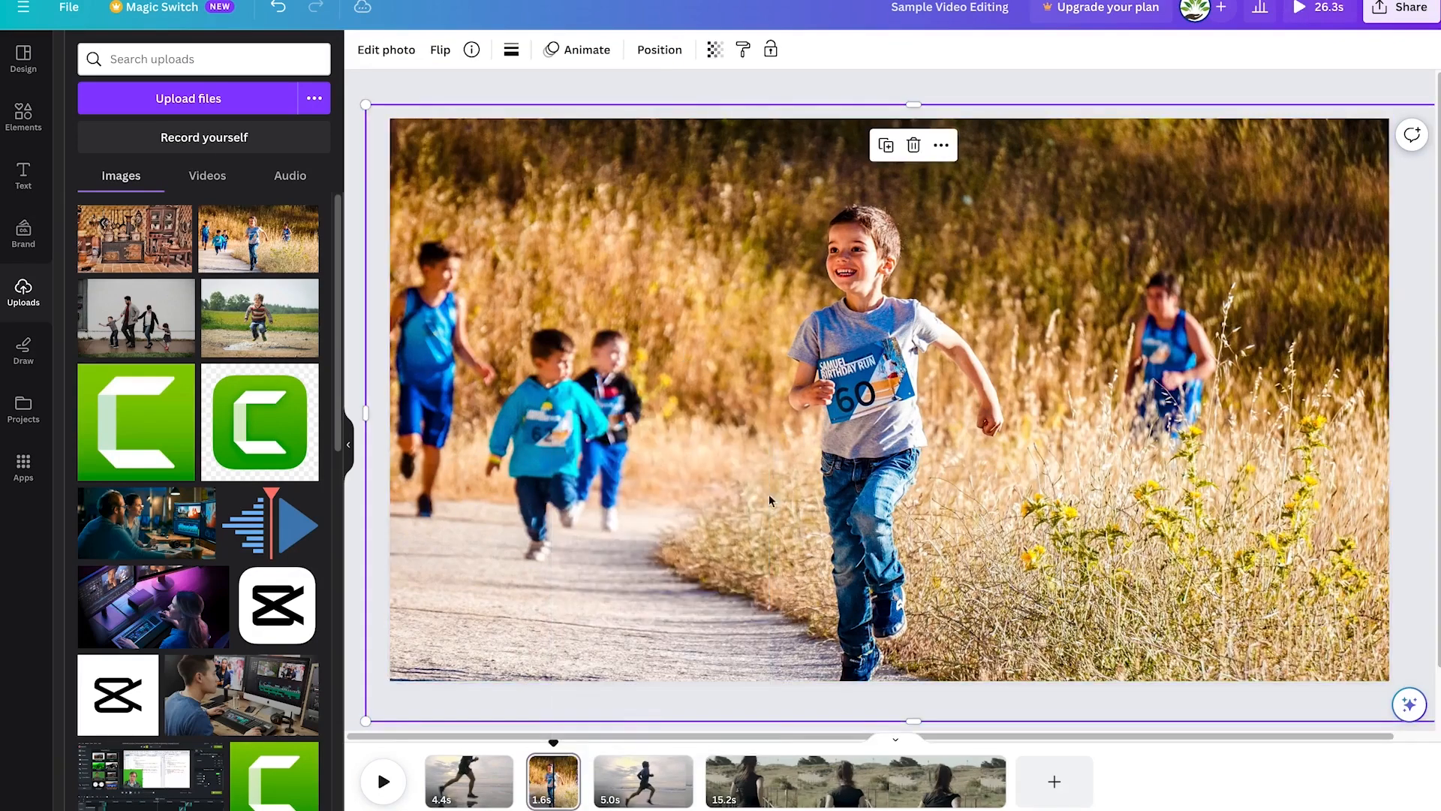
drag(365, 719, 895, 419)
drag(1163, 244, 682, 300)
drag(417, 164, 643, 290)
drag(817, 409, 1218, 610)
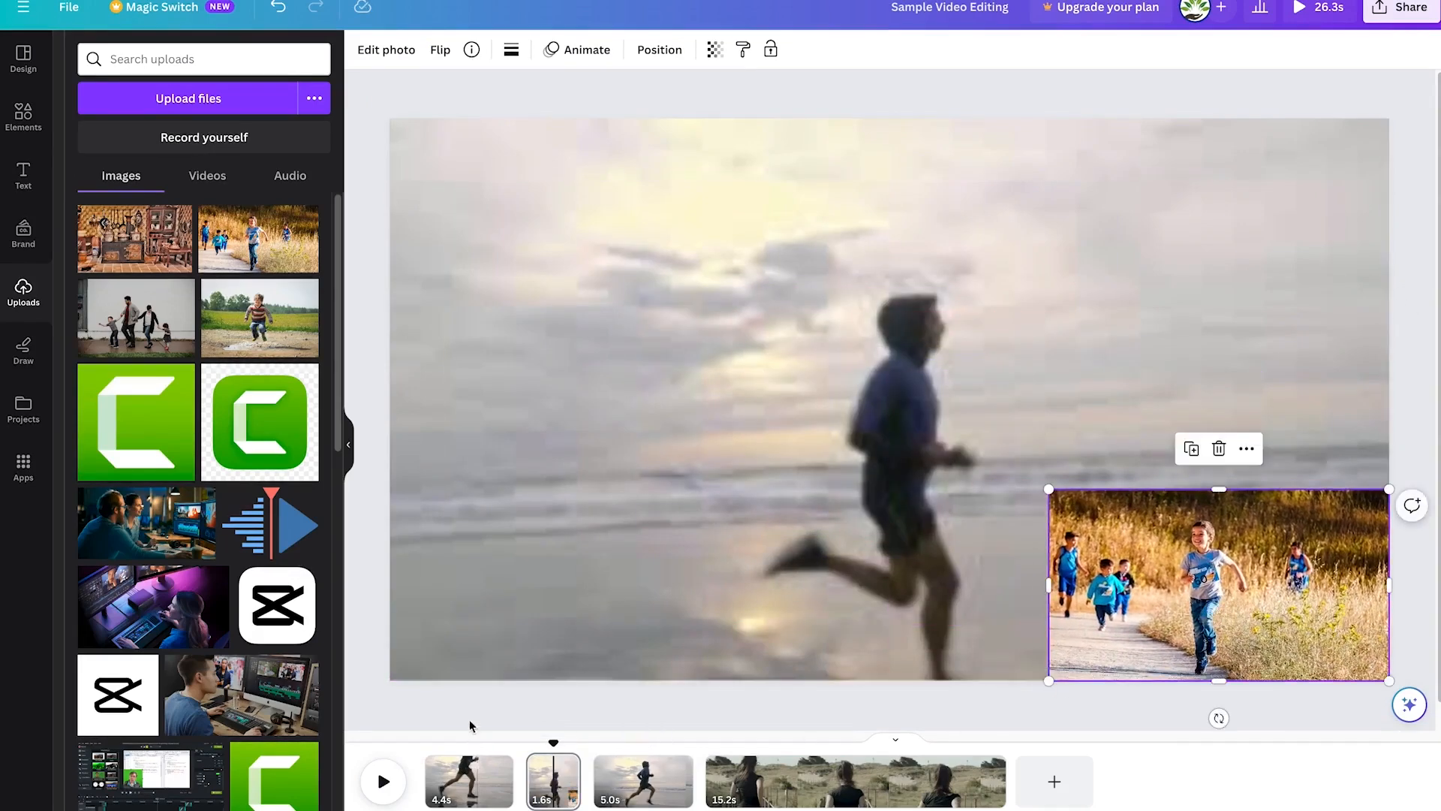
click(489, 796)
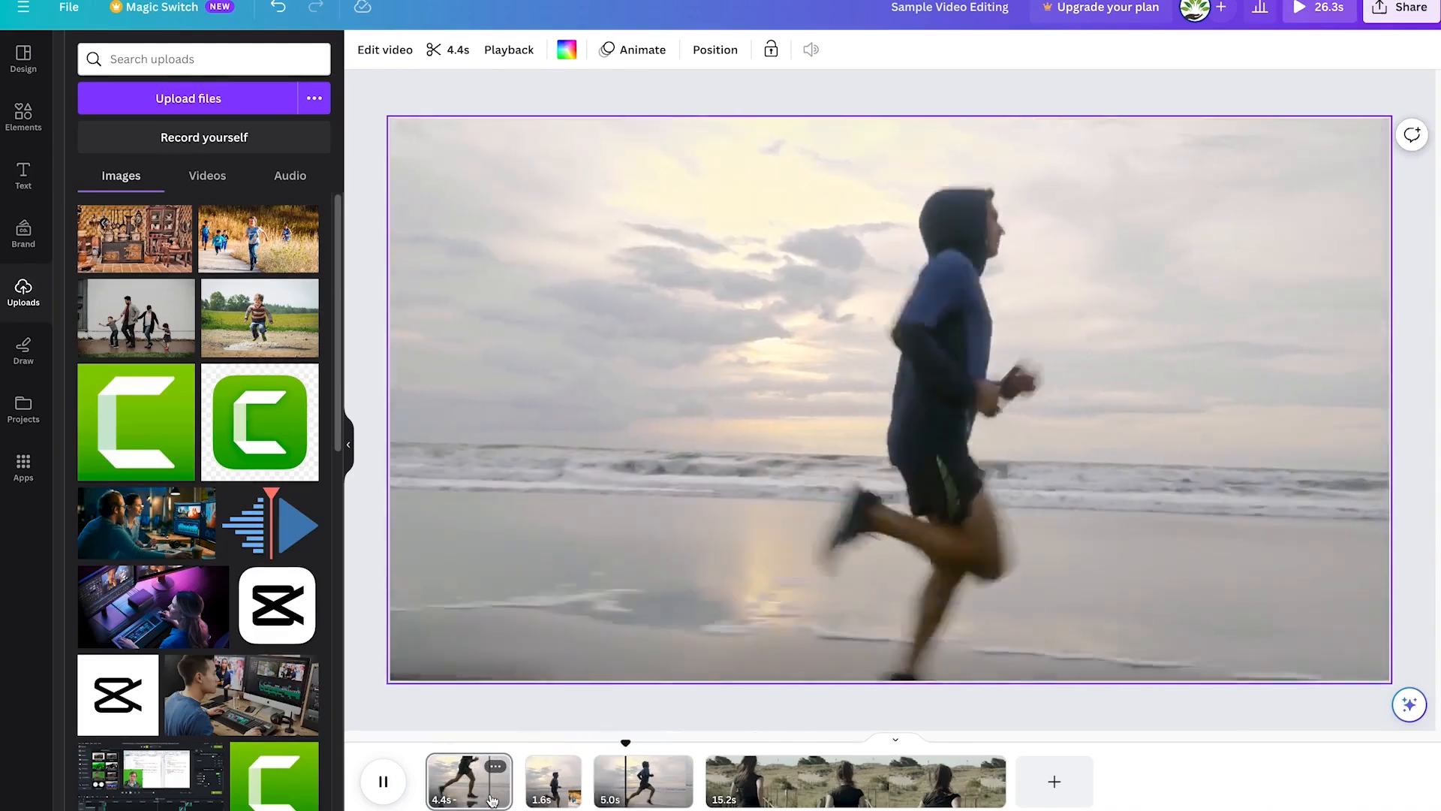
key(space)
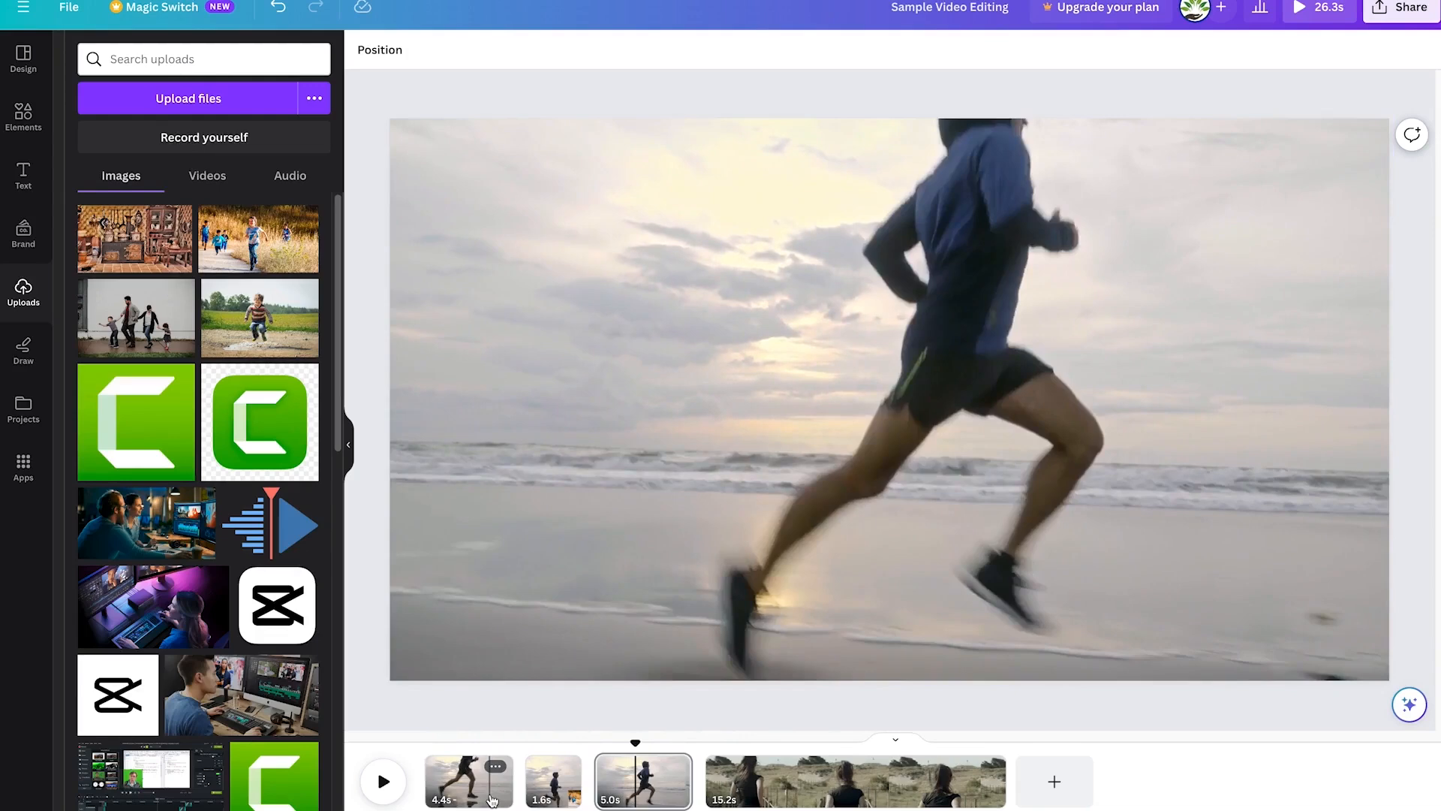
Step: Overlay the uploaded 18.4 s boardwalk couple video on the 15.2 s woman runner page, shrunk at the frame's upper right
click(208, 175)
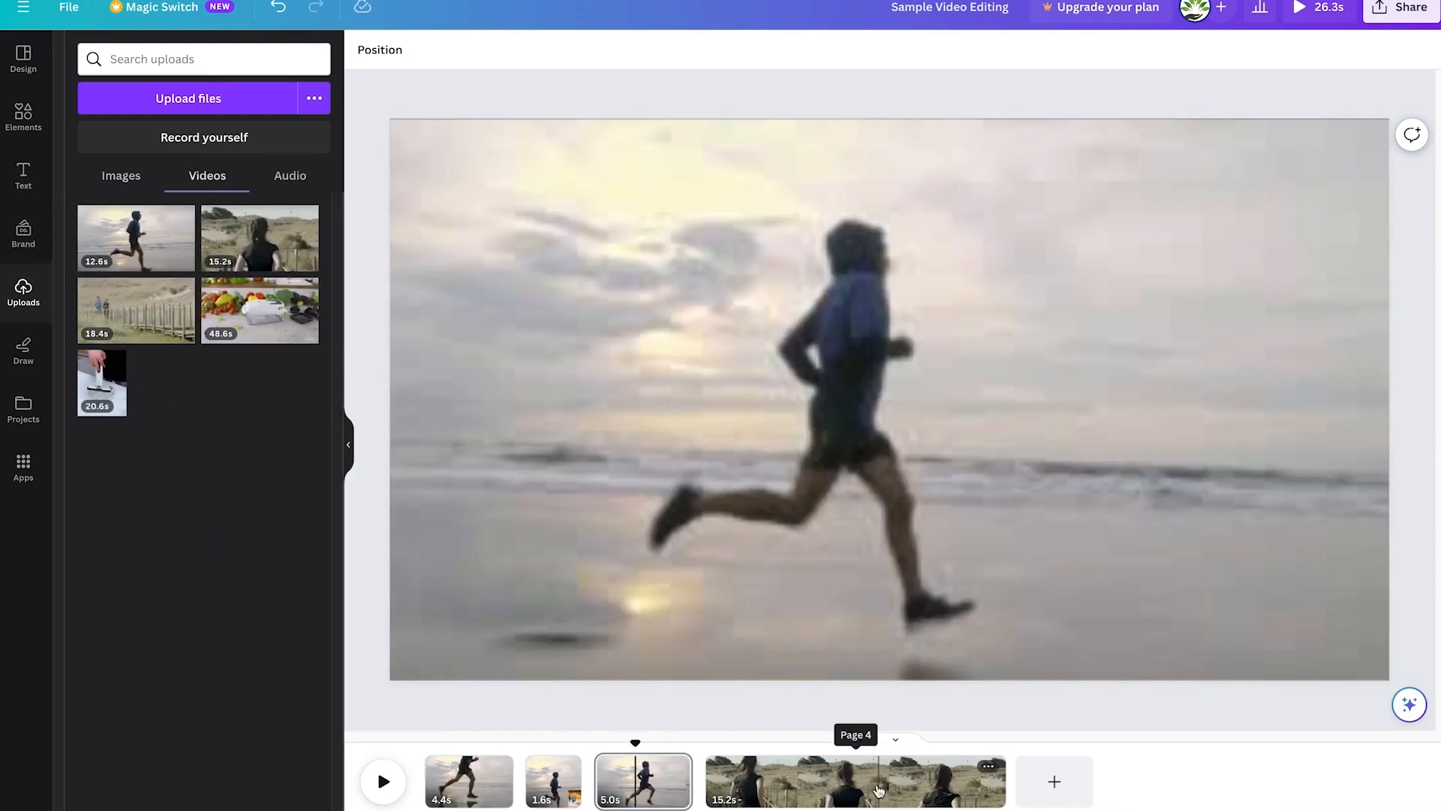
click(851, 774)
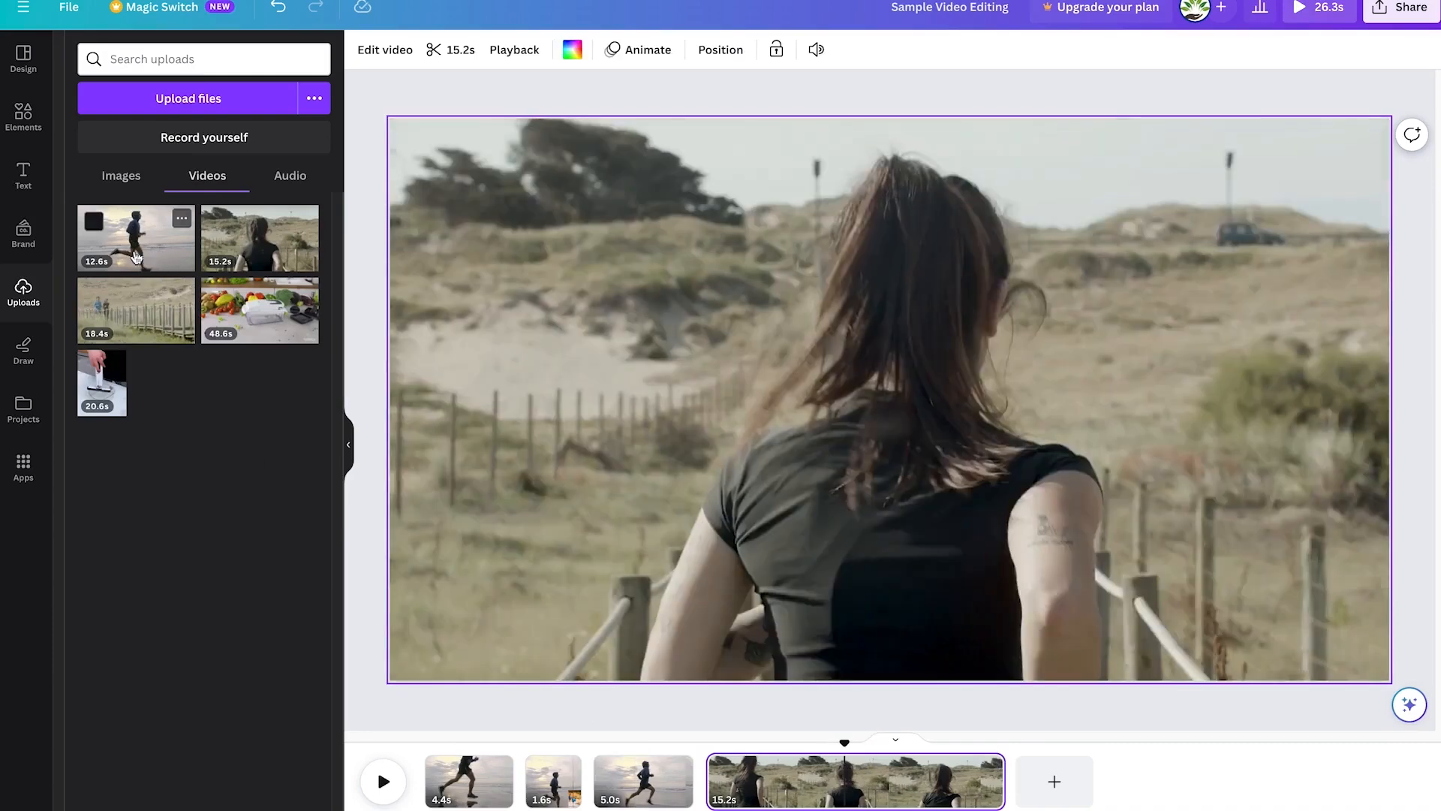
mouse_move(136, 255)
mouse_down()
mouse_move(196, 342)
mouse_move(193, 374)
mouse_move(121, 254)
mouse_up()
drag(143, 319, 662, 370)
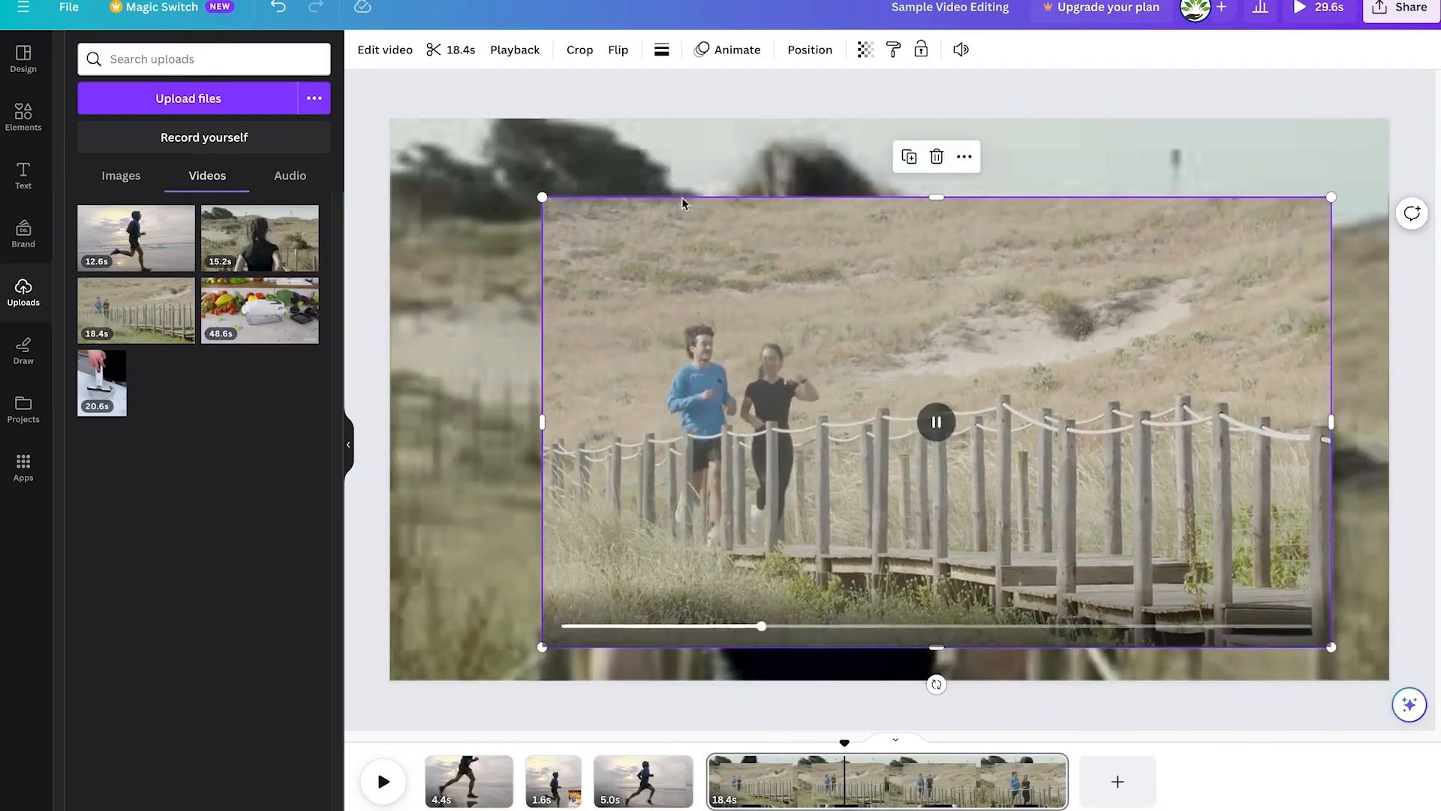
drag(542, 196, 764, 323)
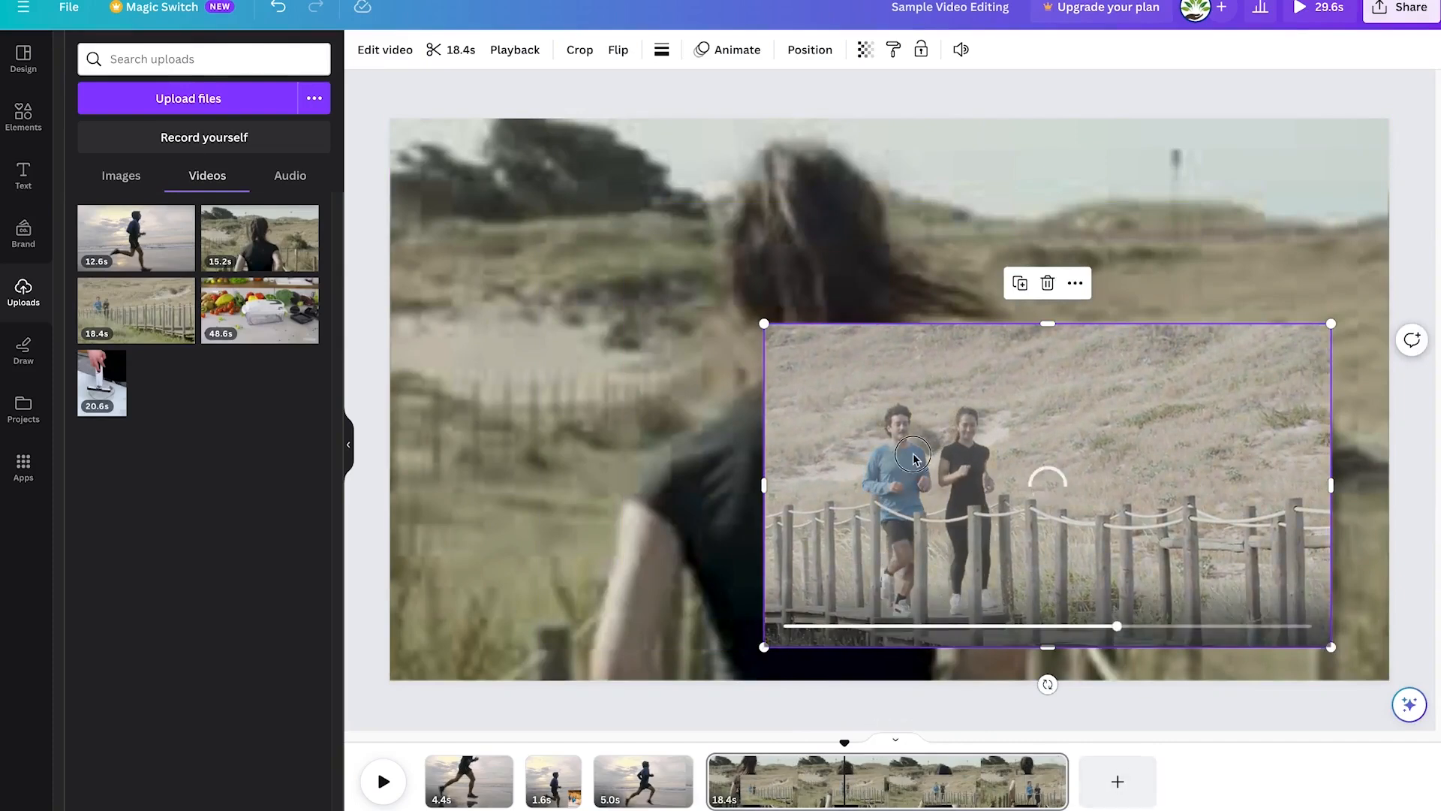
mouse_move(912, 452)
mouse_down()
mouse_move(950, 530)
mouse_move(920, 466)
mouse_up()
drag(773, 336, 965, 444)
drag(1087, 510, 1128, 297)
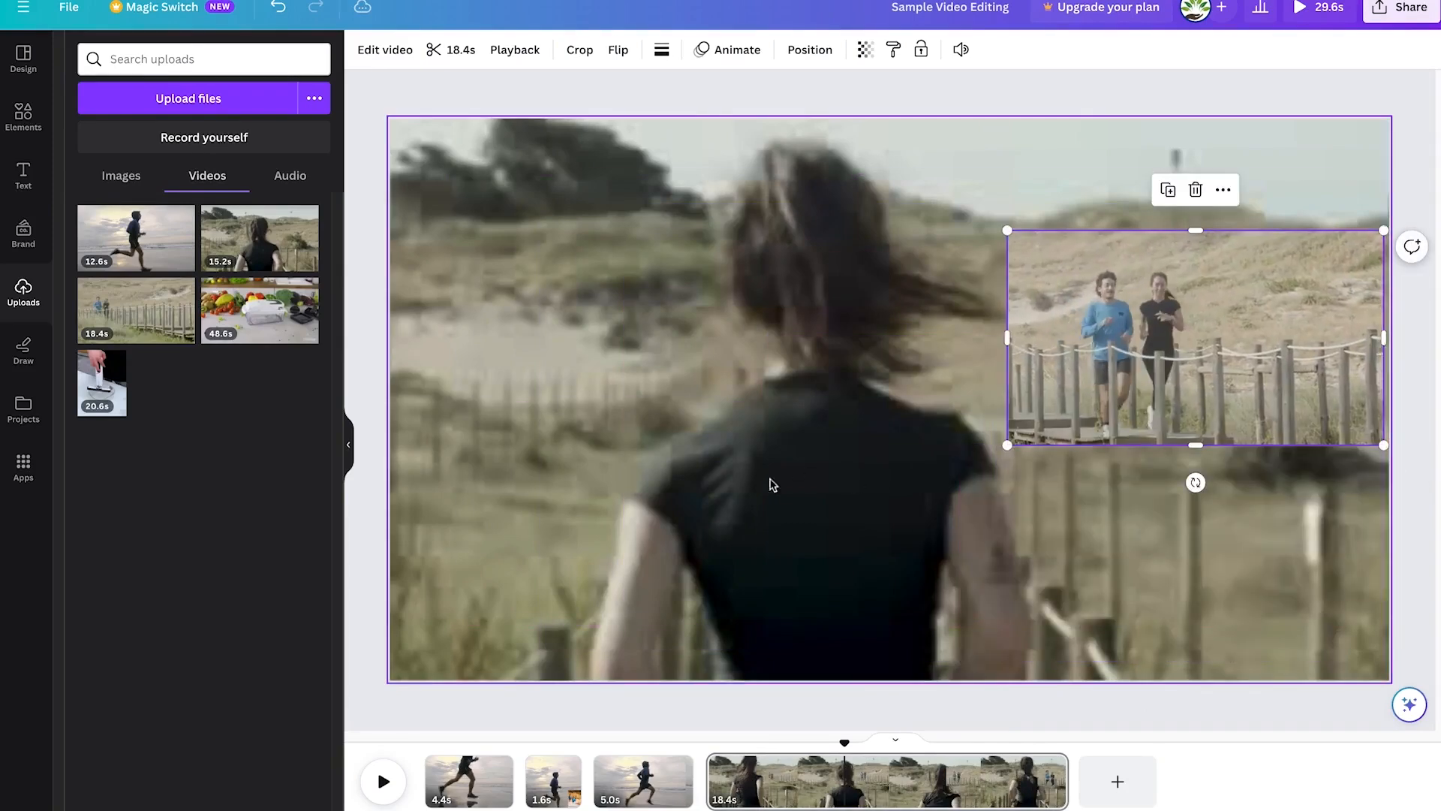
Step: Split the woman runner page with the boardwalk overlay at 8.2 s and again 1.5 s further on
click(815, 742)
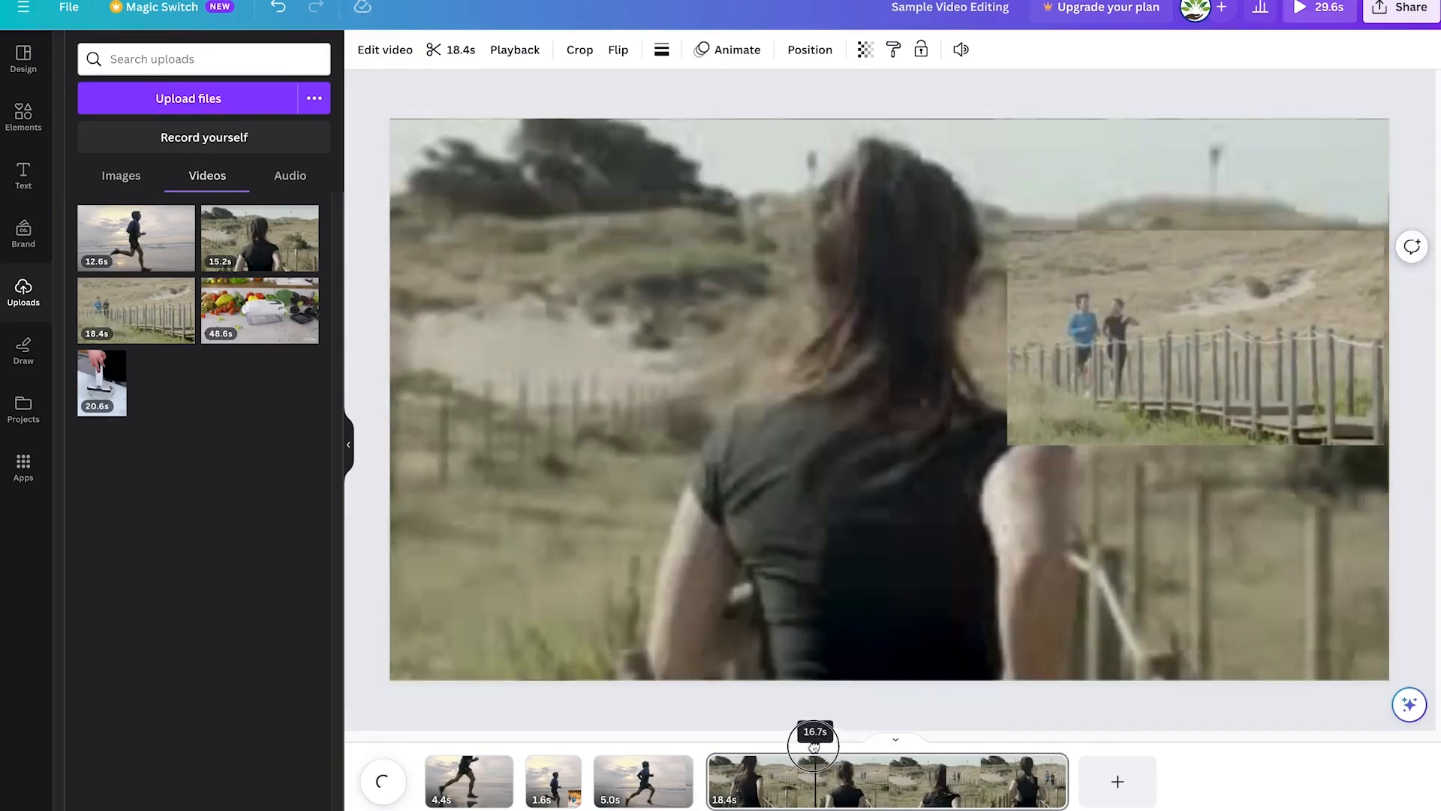
click(869, 801)
key(s)
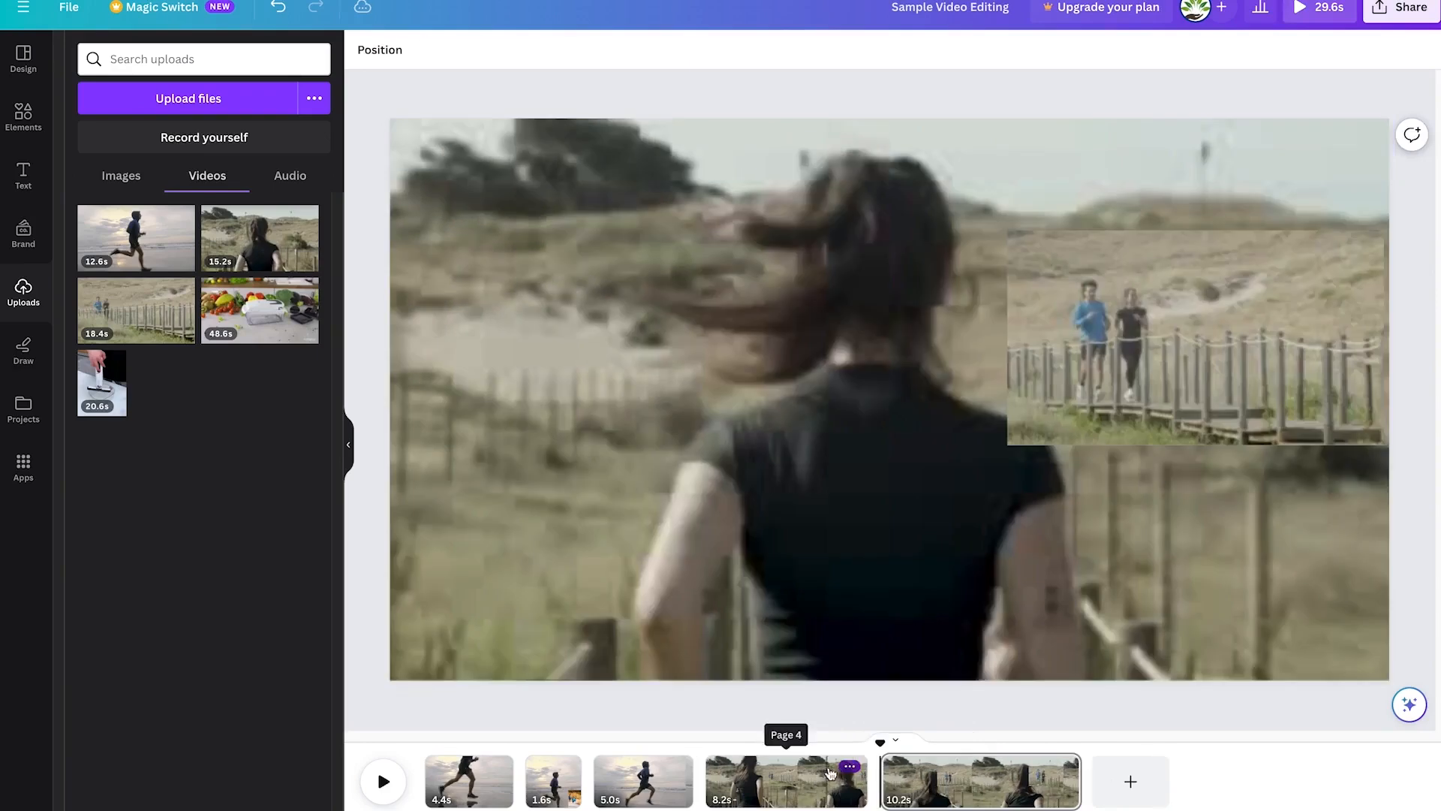
drag(882, 746, 911, 745)
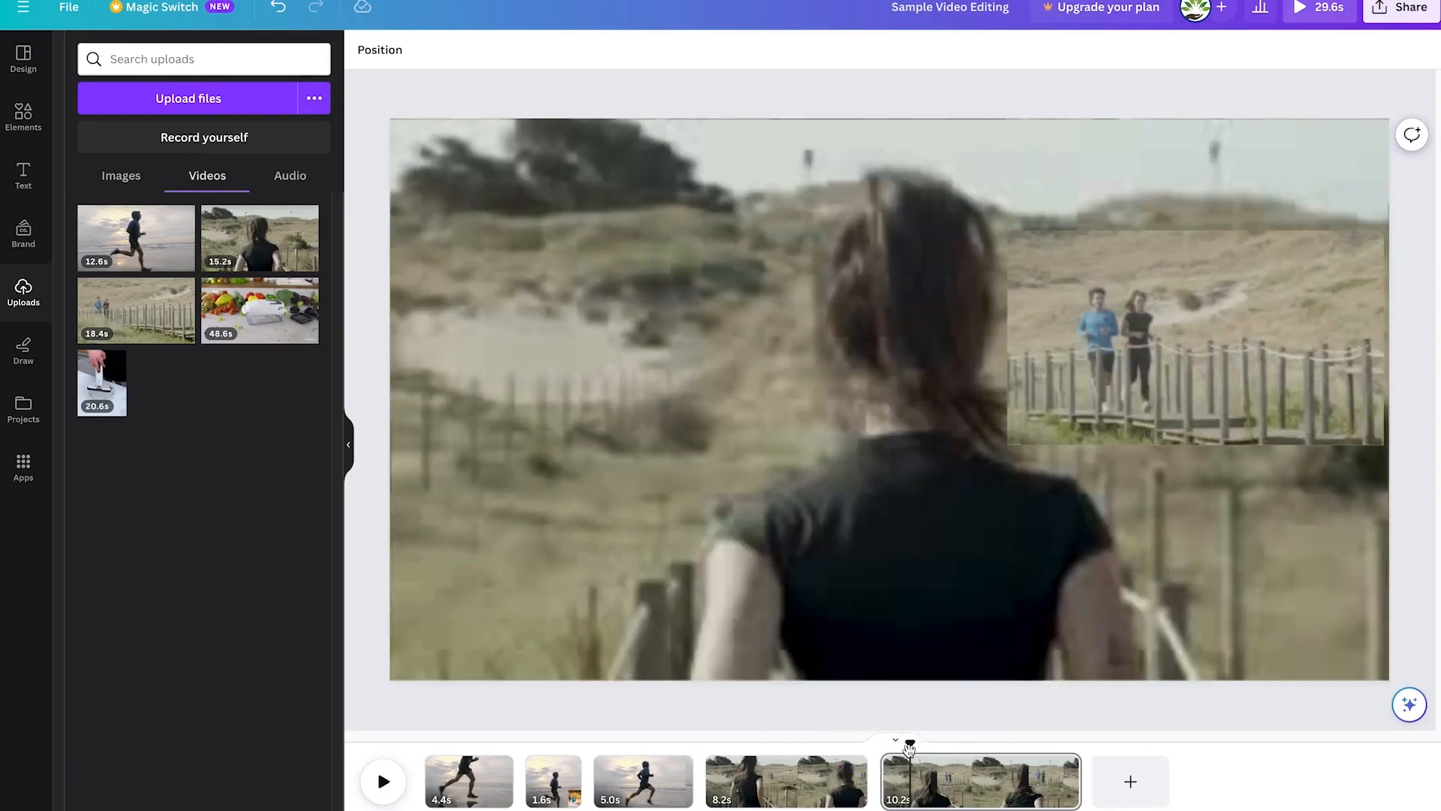
key(s)
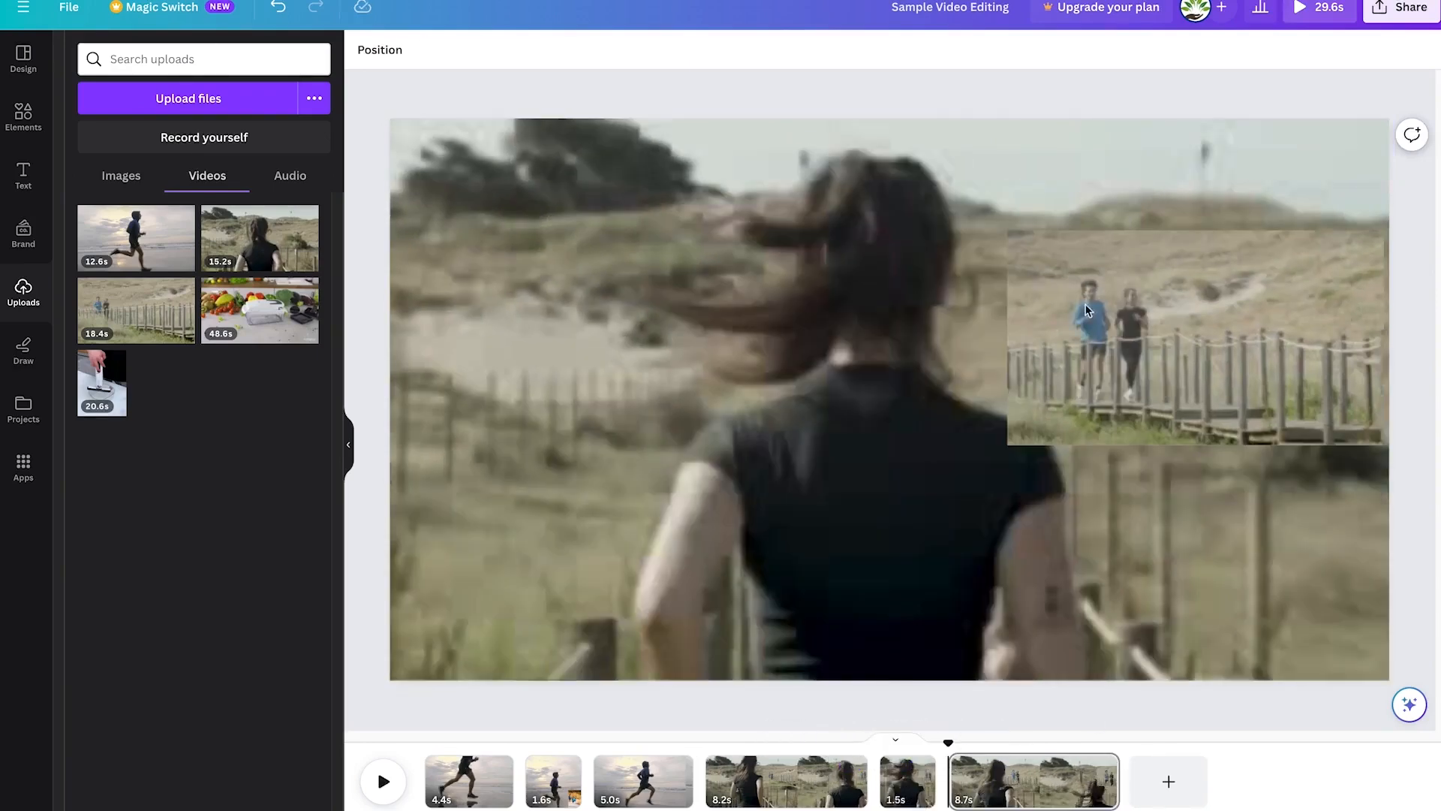
Step: Enlarge the boardwalk couple video on the 1.5 s segment to cover the whole frame
click(908, 800)
click(1137, 368)
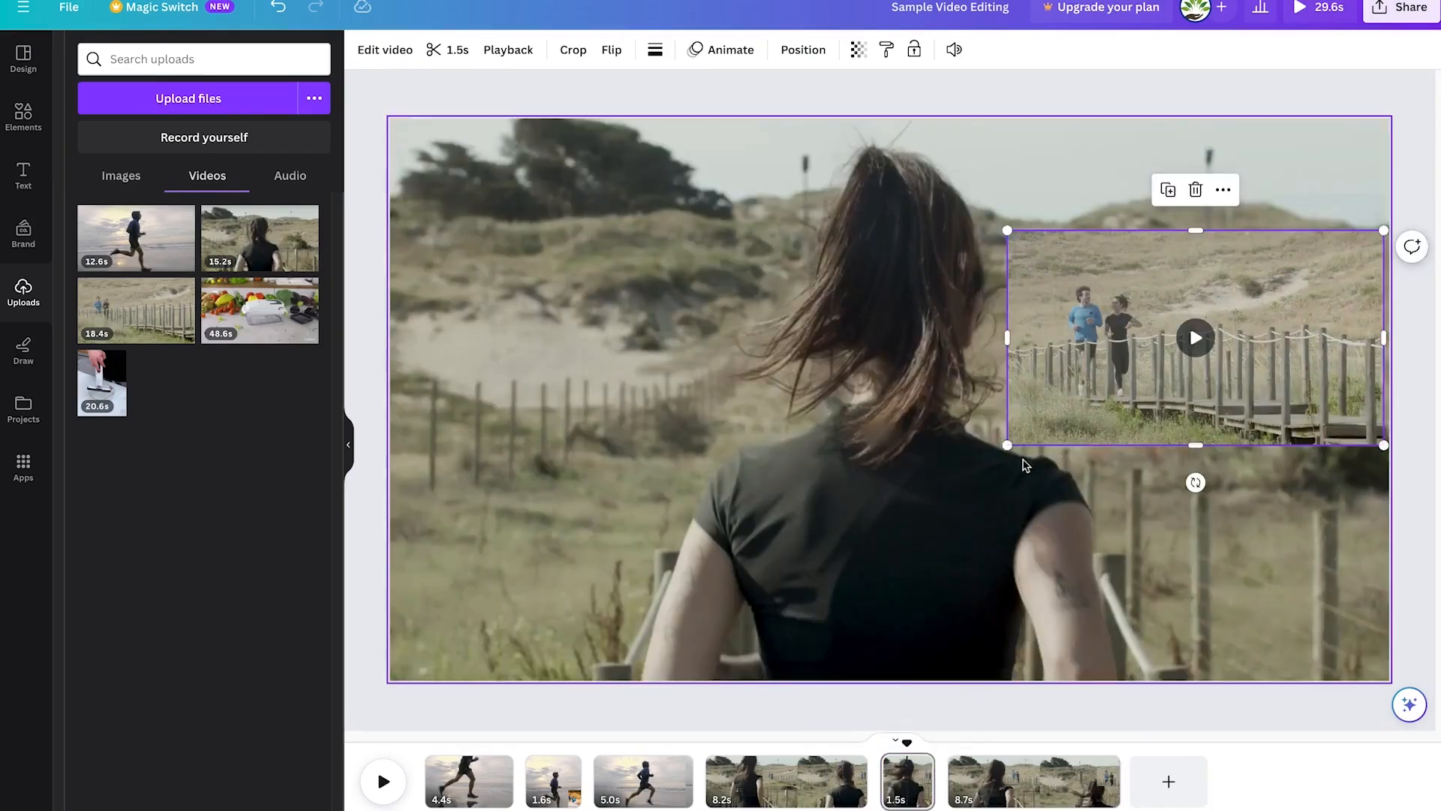
drag(1008, 444, 569, 695)
drag(754, 486, 638, 348)
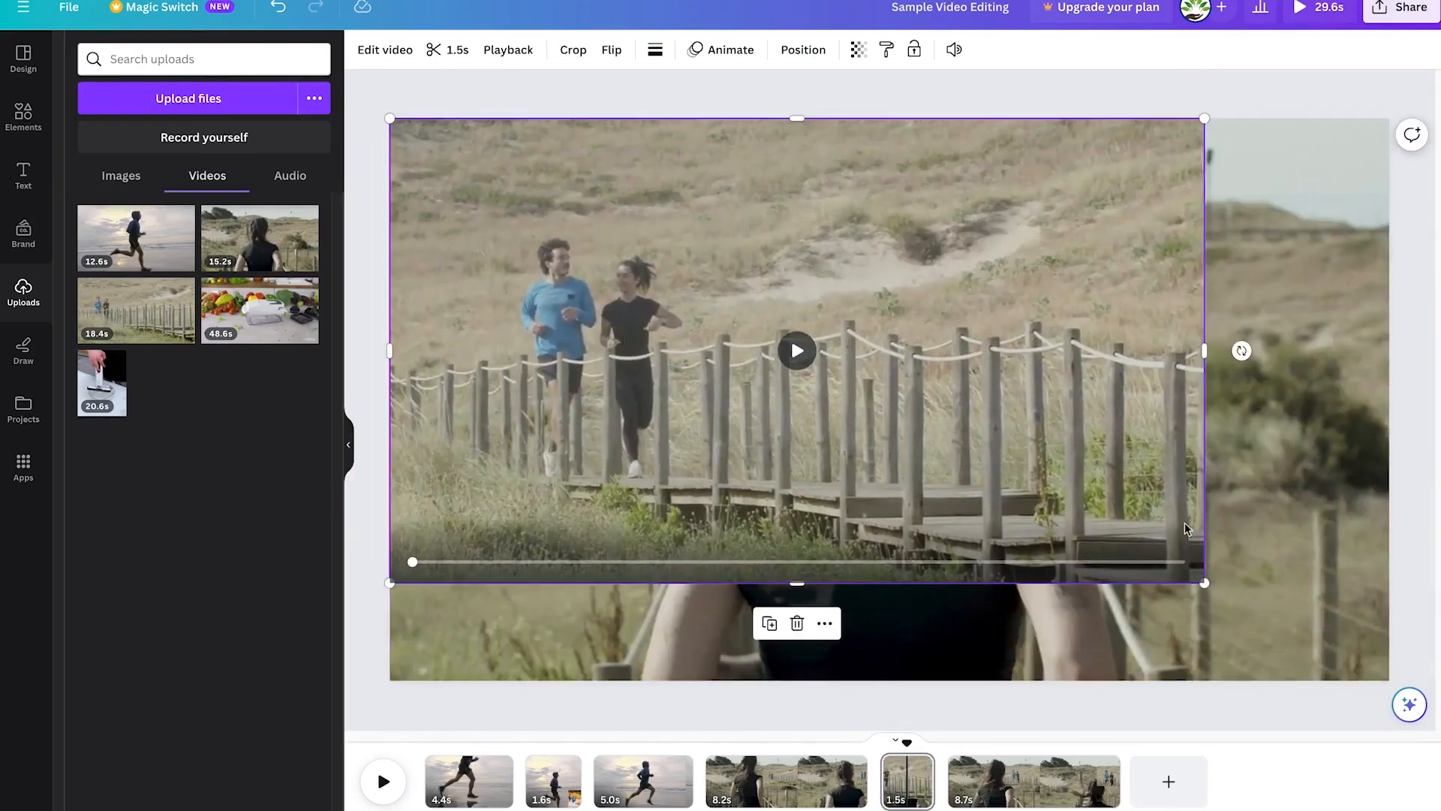
drag(1205, 583, 1395, 691)
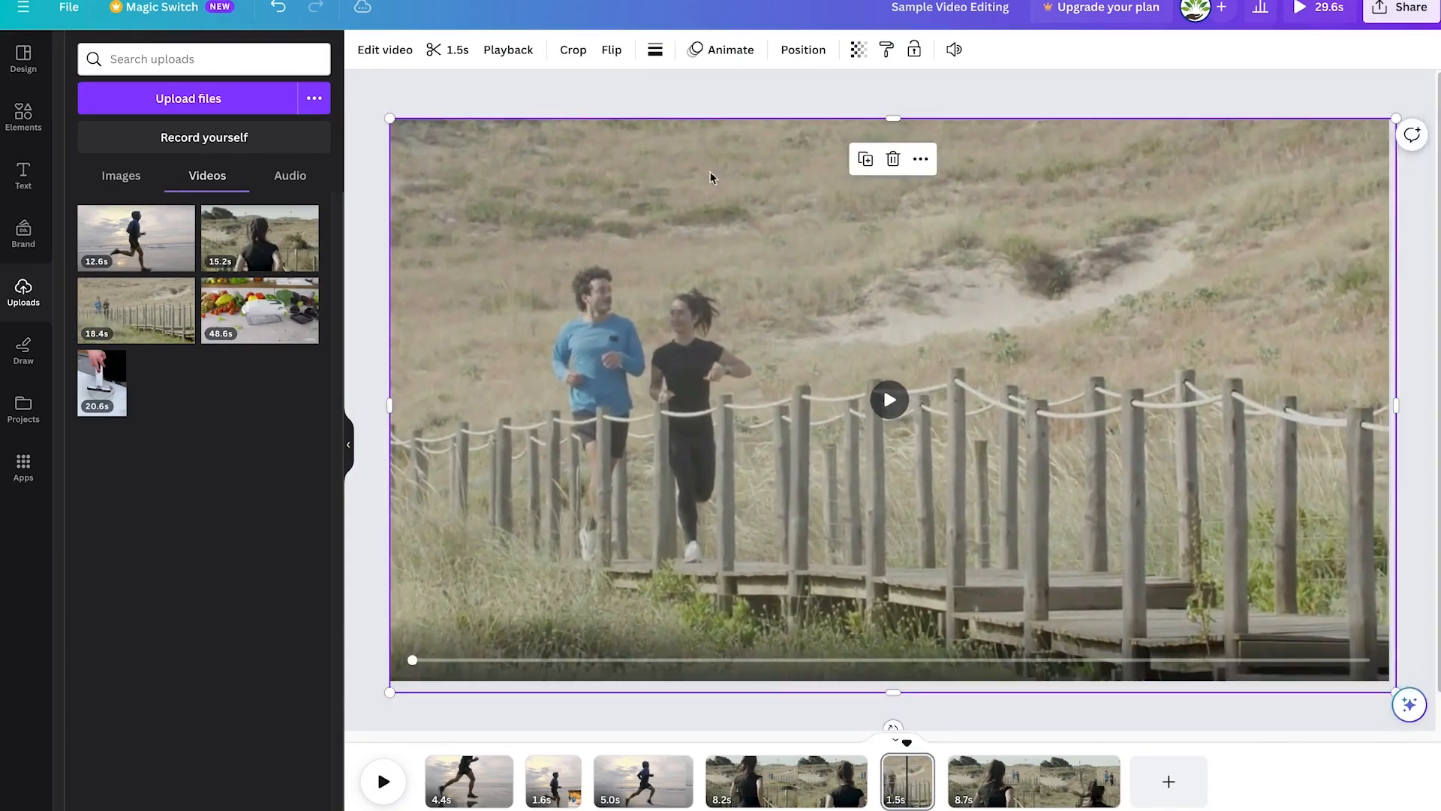
Step: Delete the boardwalk overlay video from the 8.2 s and 8.7 s woman runner segments
click(819, 794)
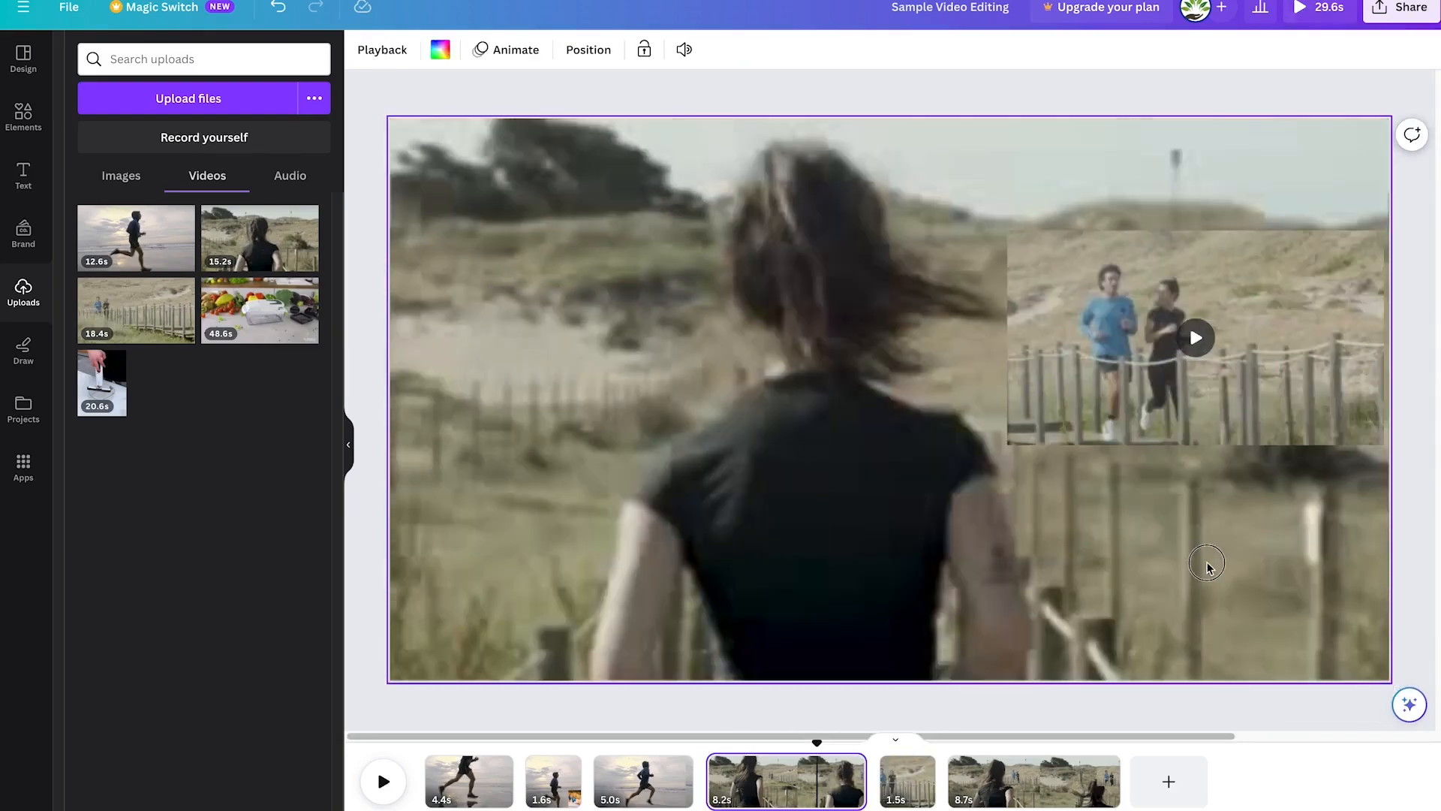
click(1182, 403)
key(Delete)
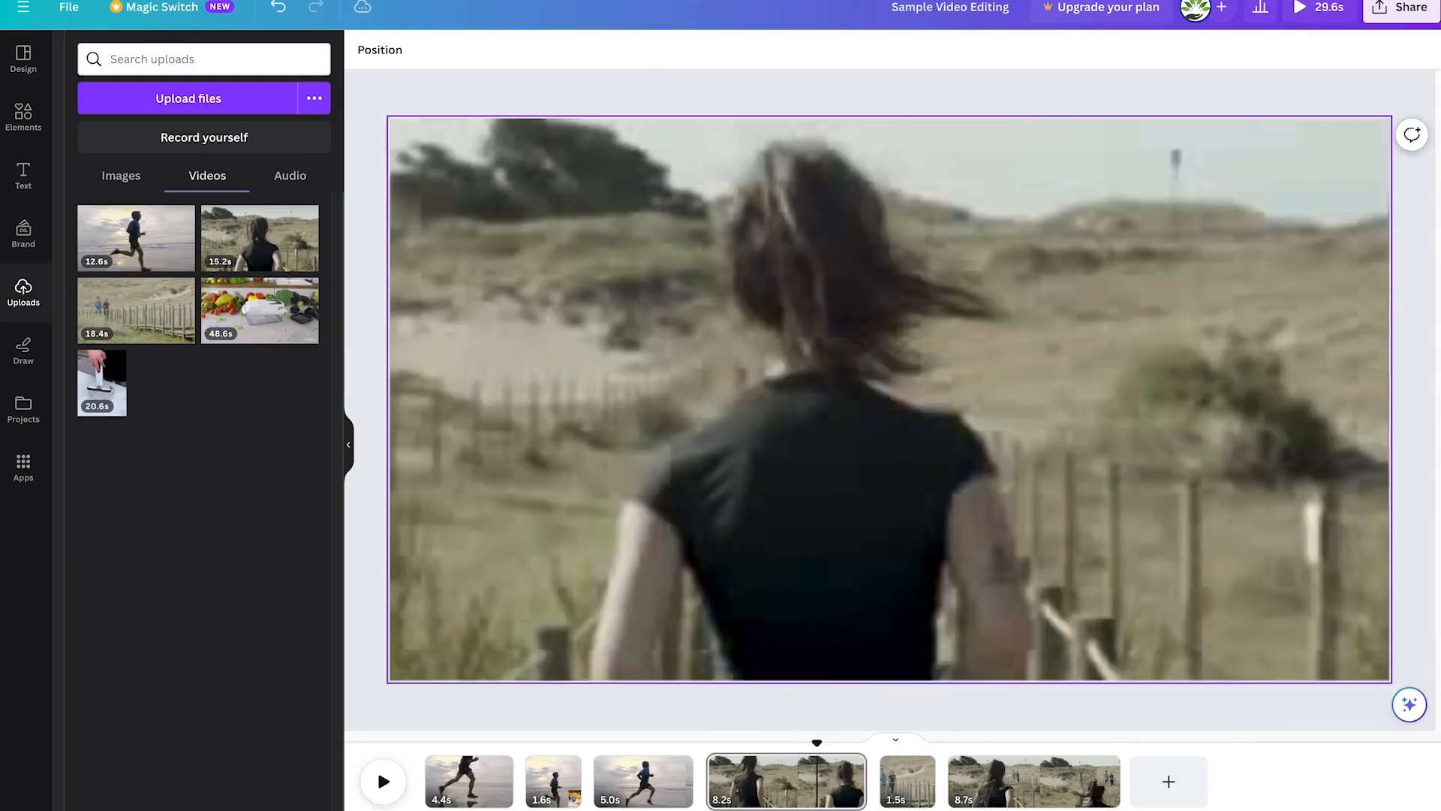
click(1064, 800)
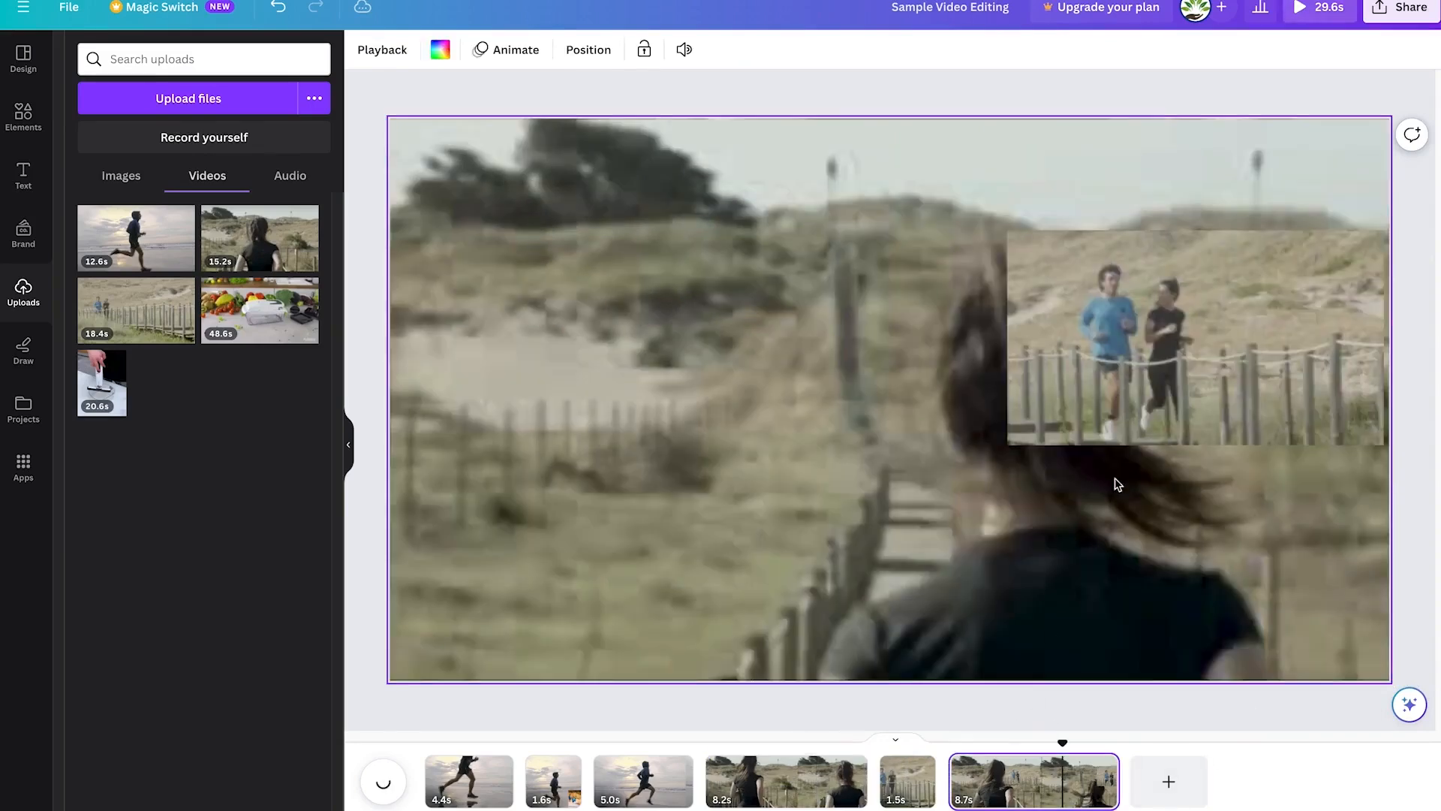
click(1144, 383)
key(Delete)
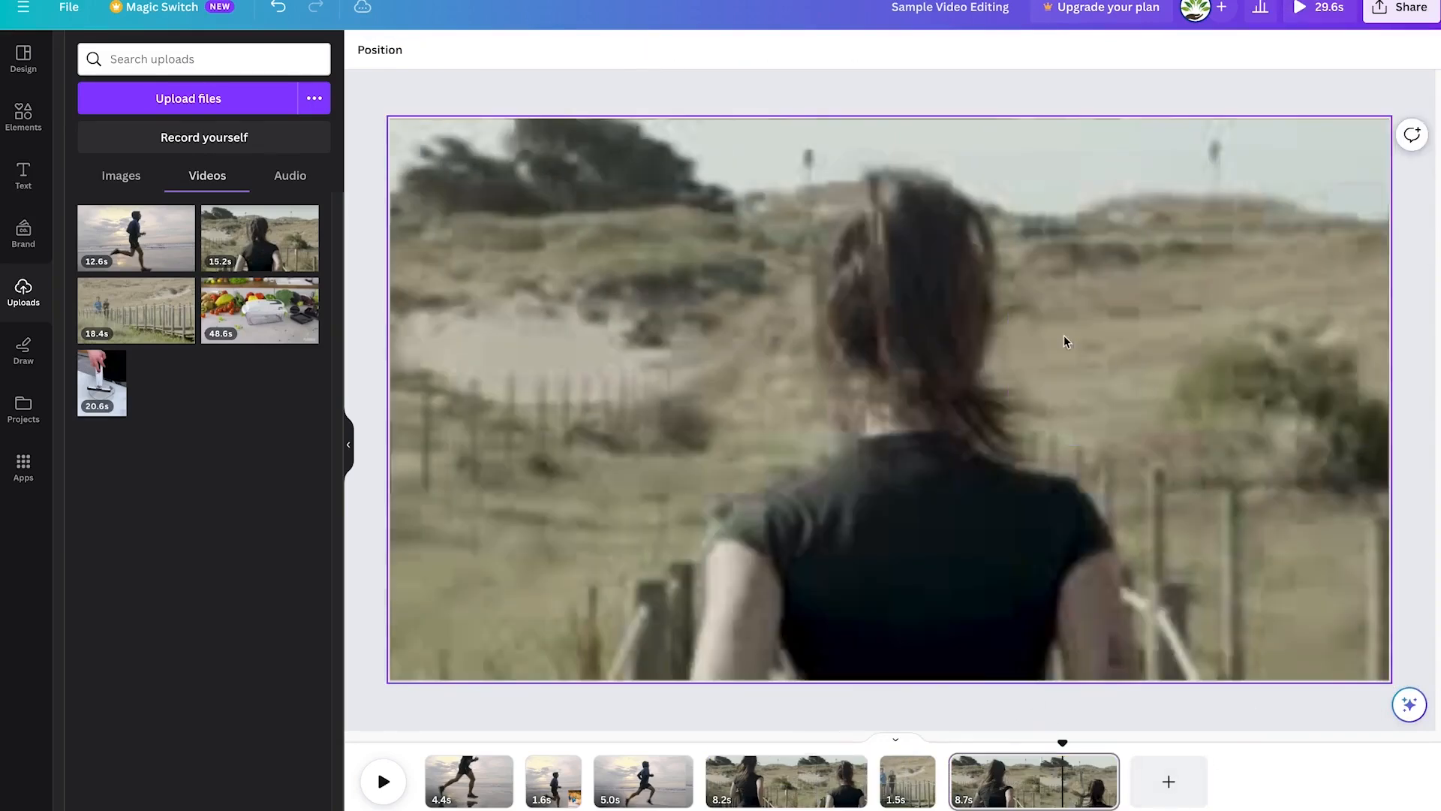
Step: Play from the 8.2 s woman runner segment through the boardwalk insert to check the cuts between the segments
click(798, 773)
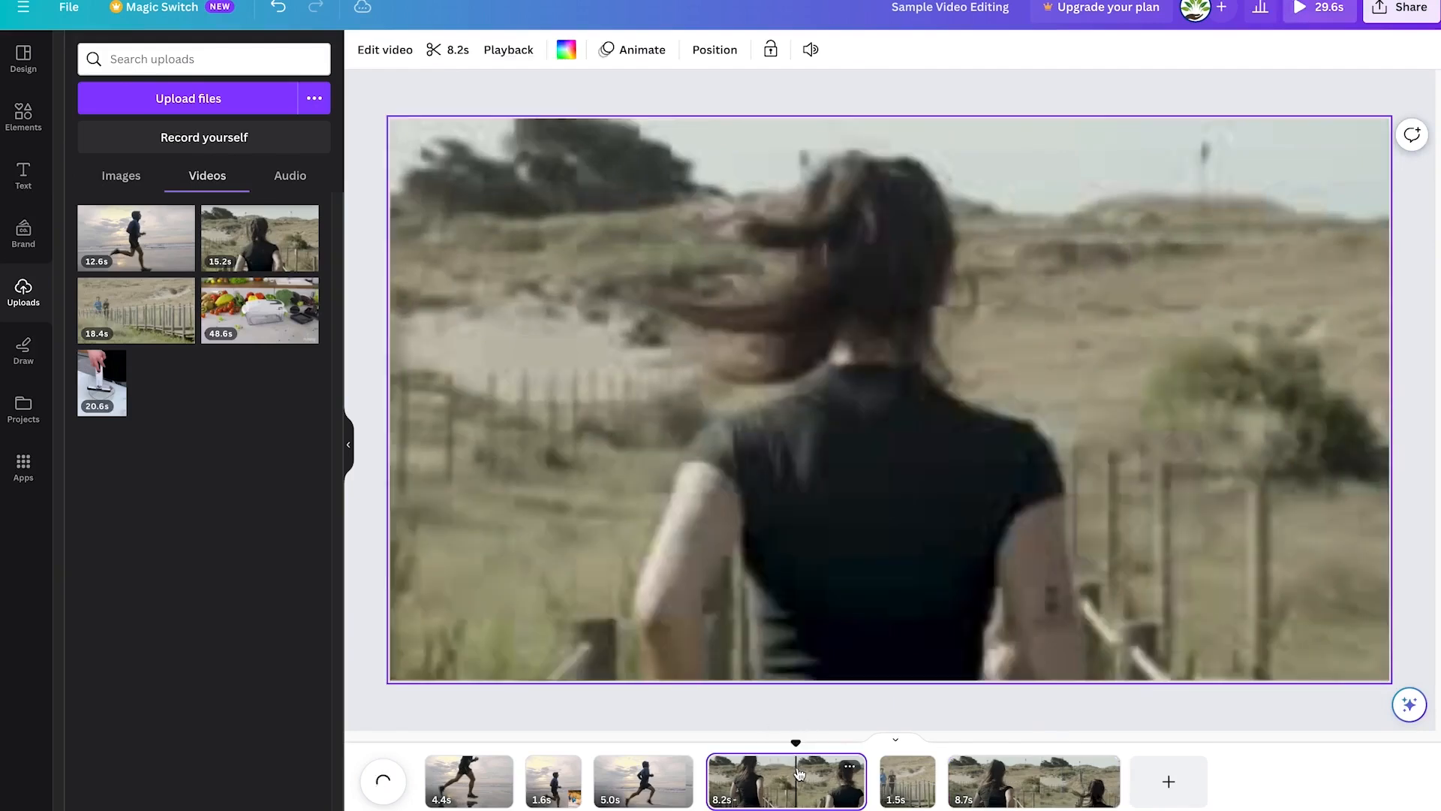
key(space)
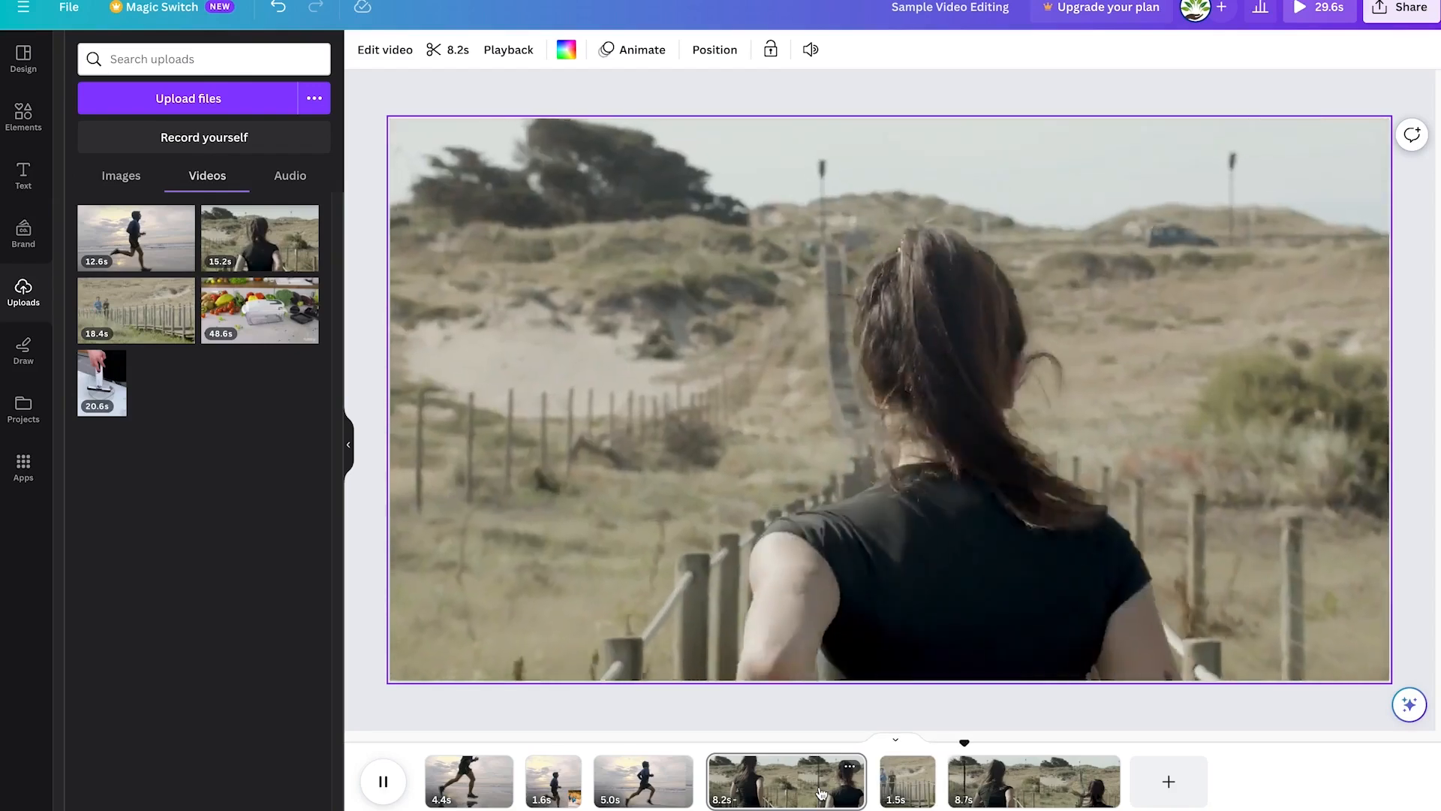
key(space)
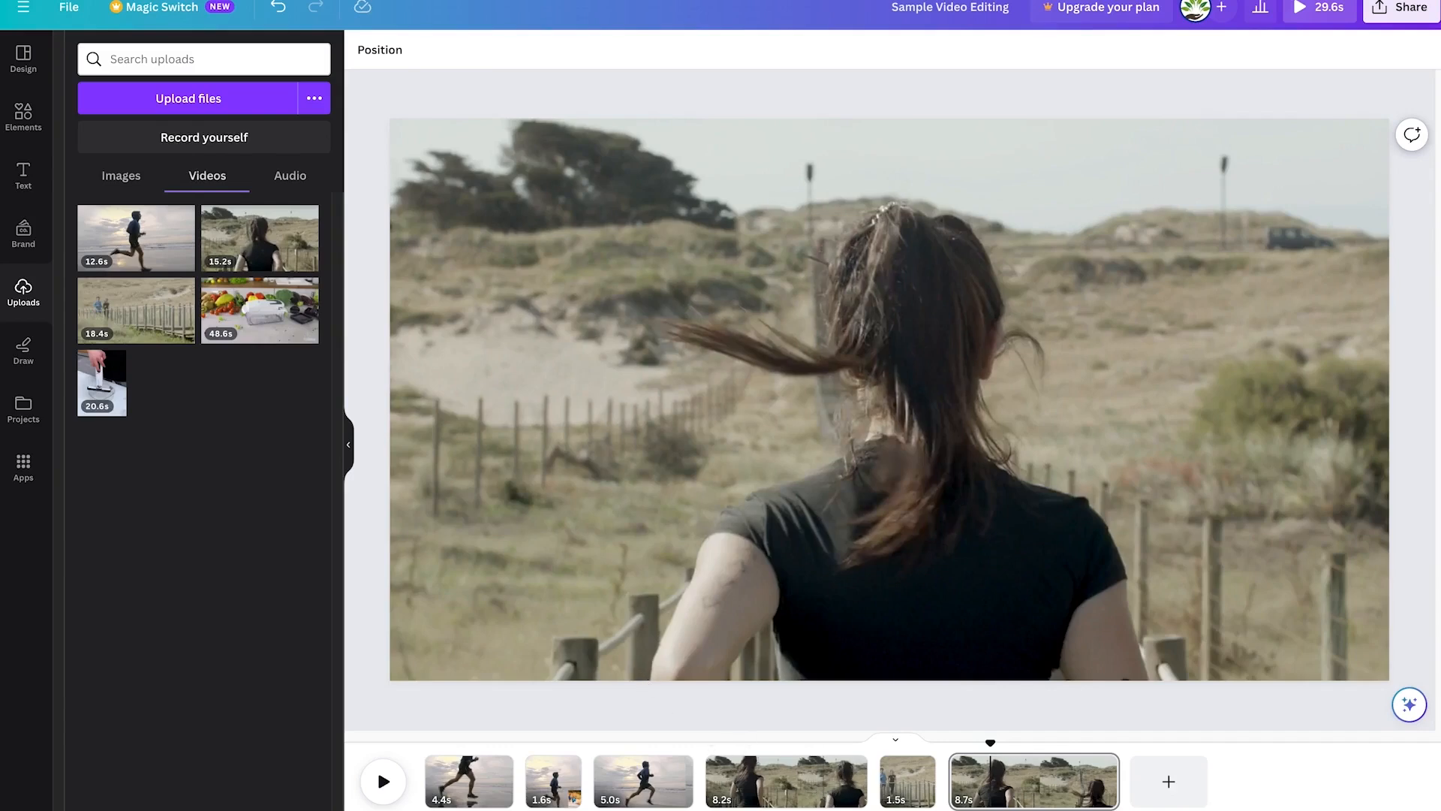
click(837, 780)
key(space)
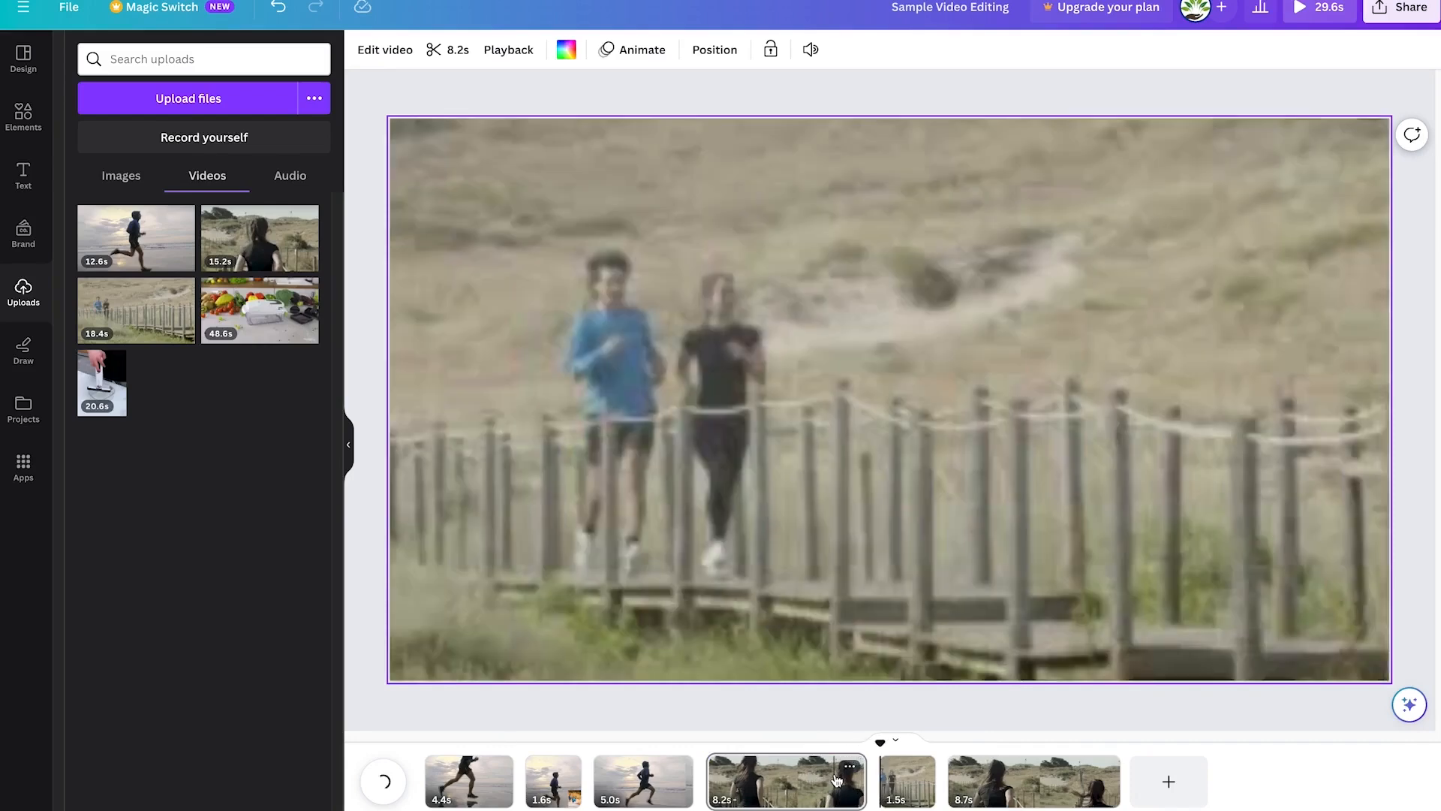
click(890, 789)
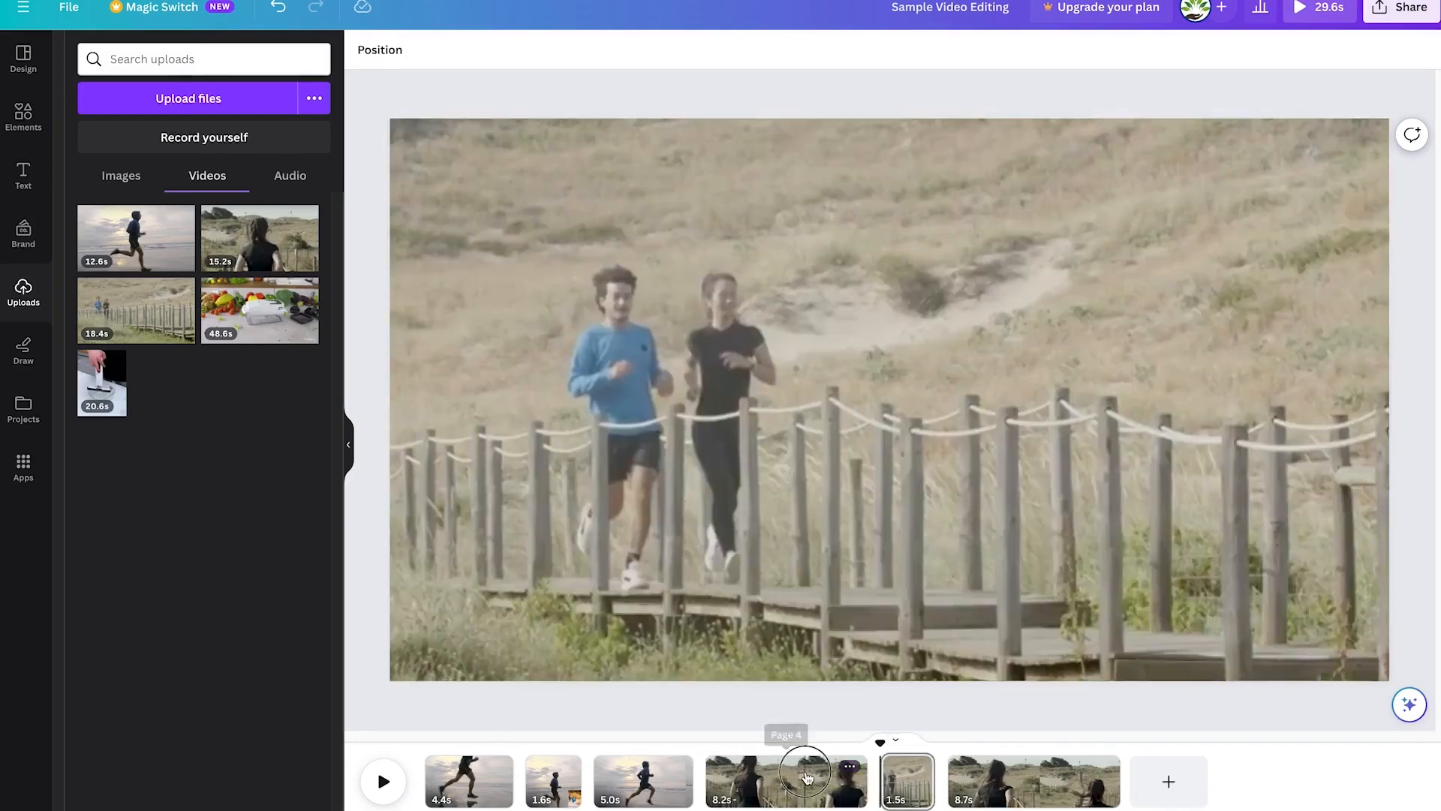
click(805, 777)
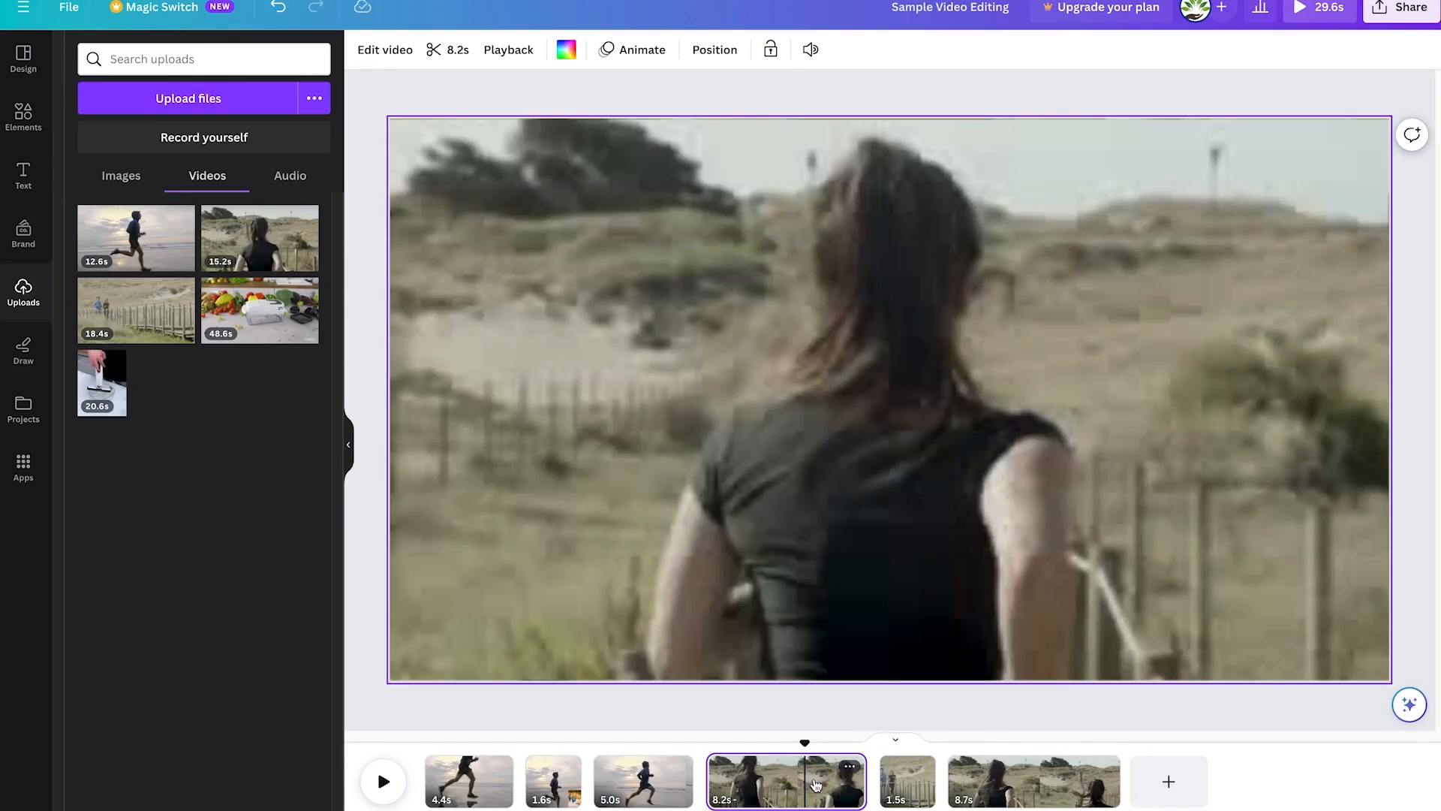
Step: Replay the woman runner footage from the 8.2 s segment across the boardwalk insert into the 8.7 s segment
key(space)
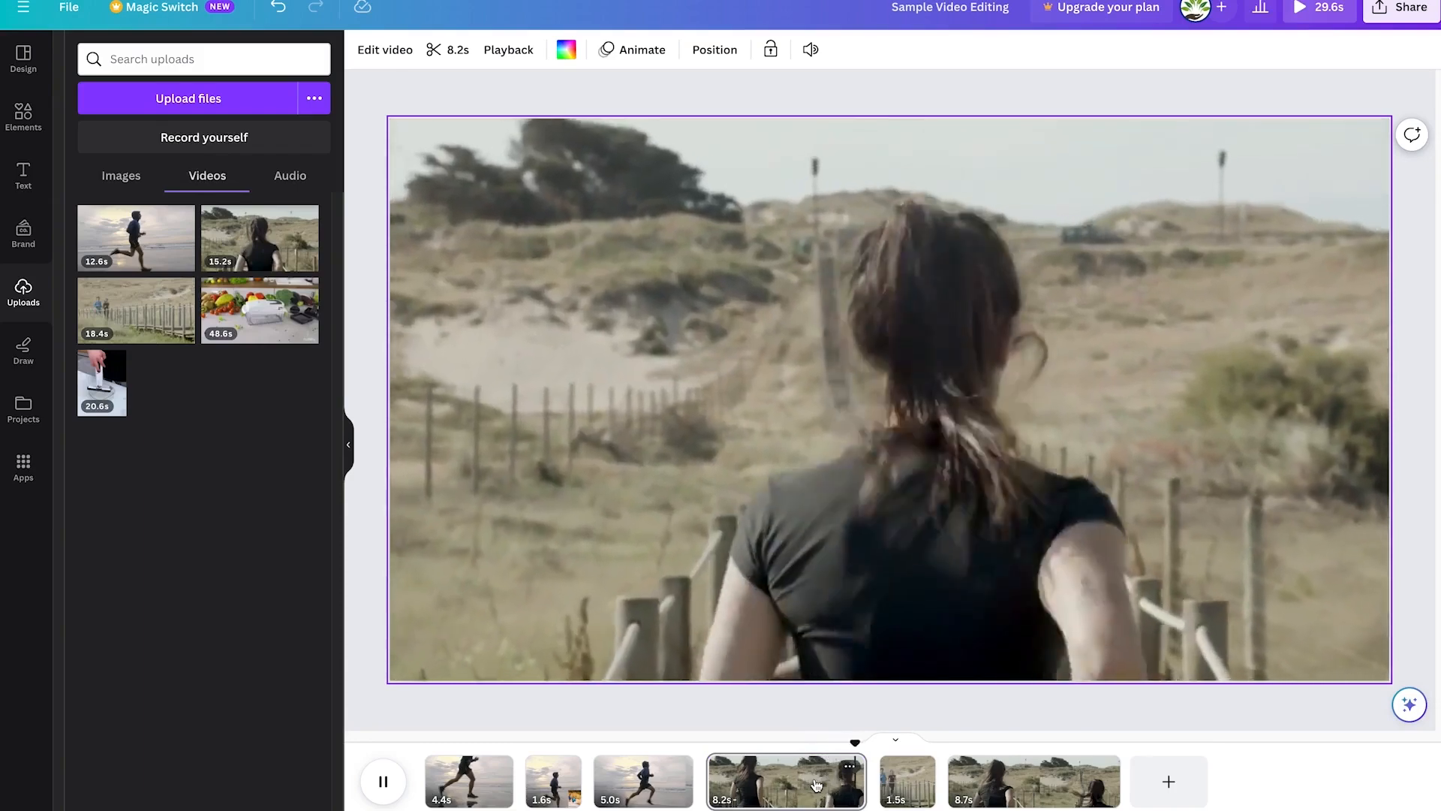
key(space)
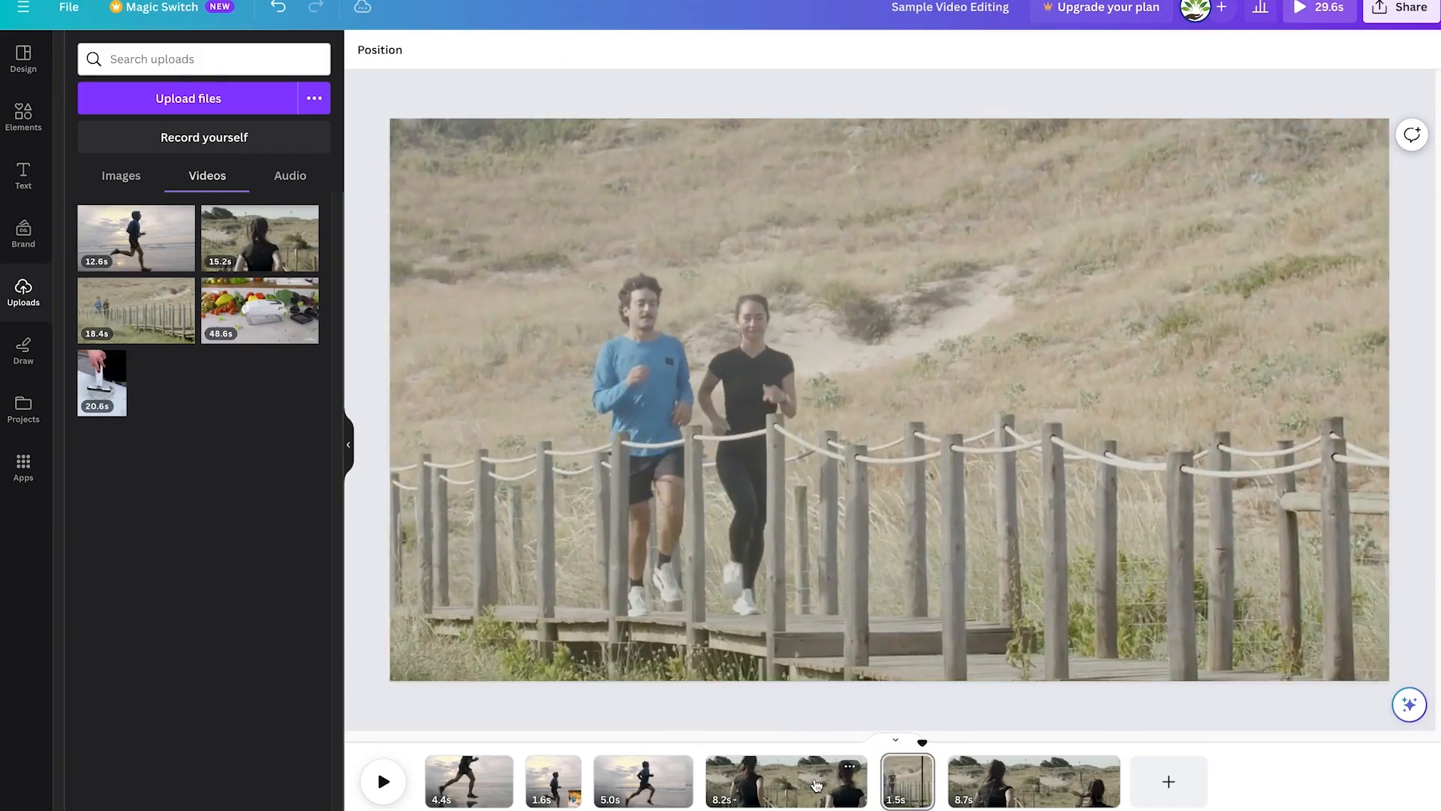
key(space)
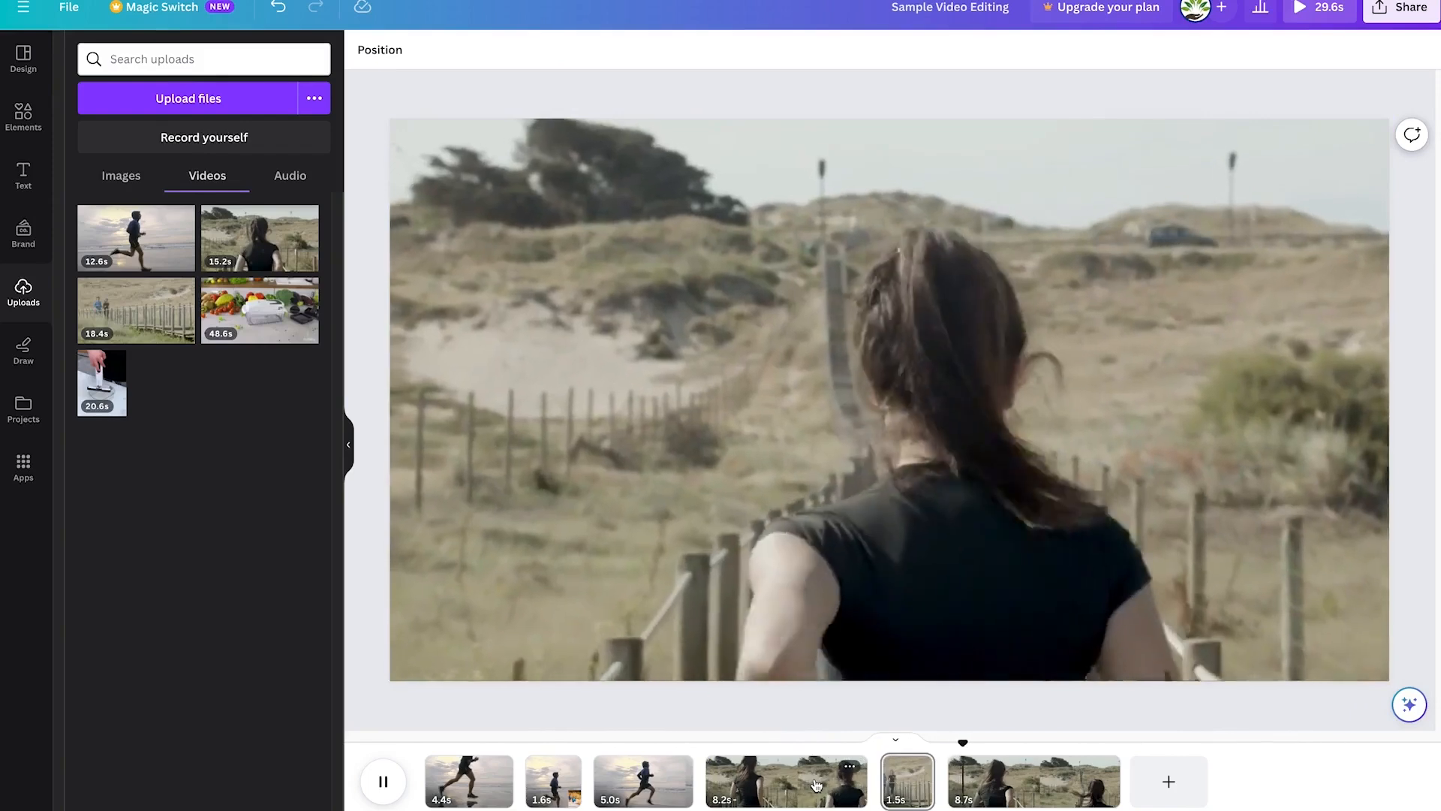
key(space)
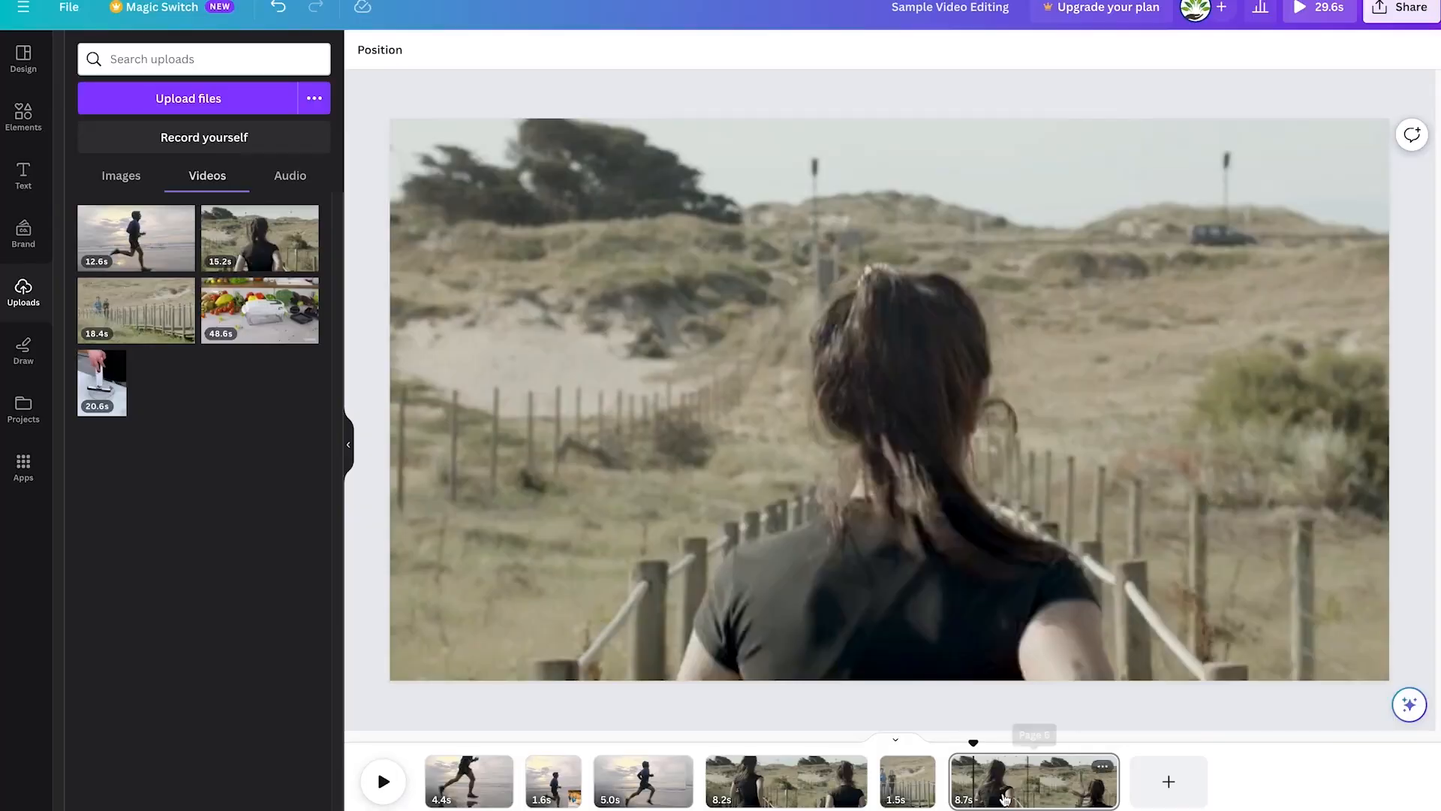
Step: Play the video from the first beach runner page to review the cuts between the first three pages
click(461, 786)
key(space)
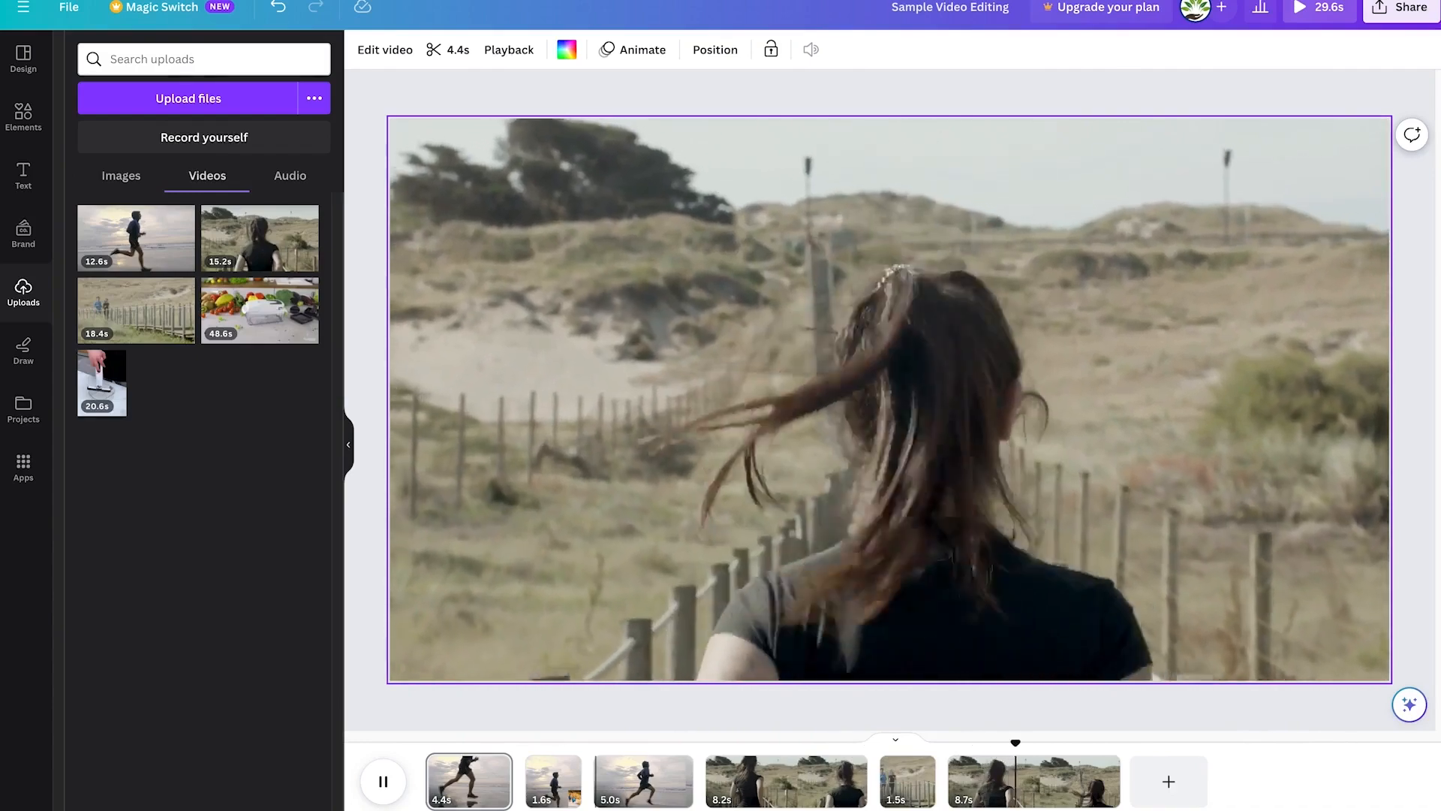
key(space)
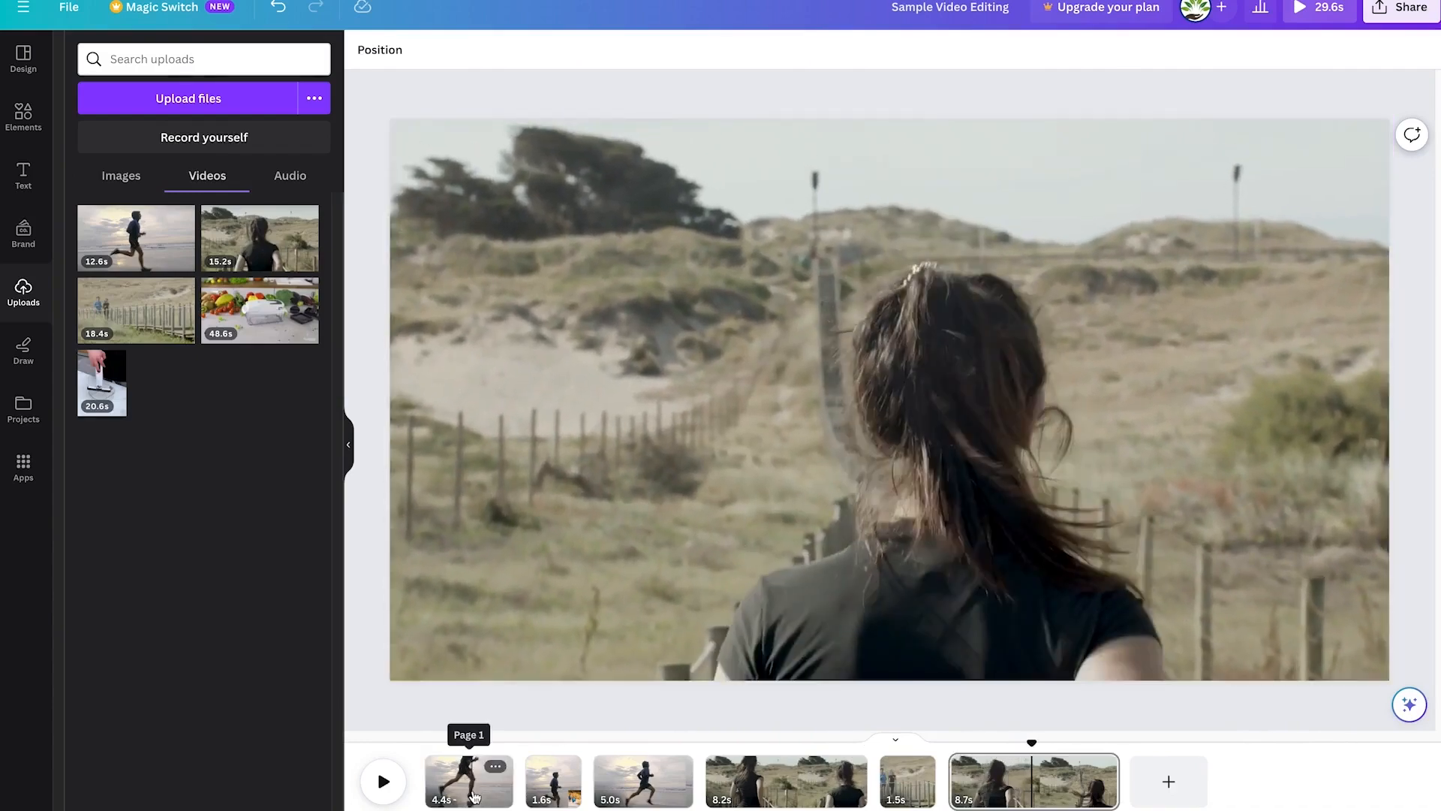
click(473, 796)
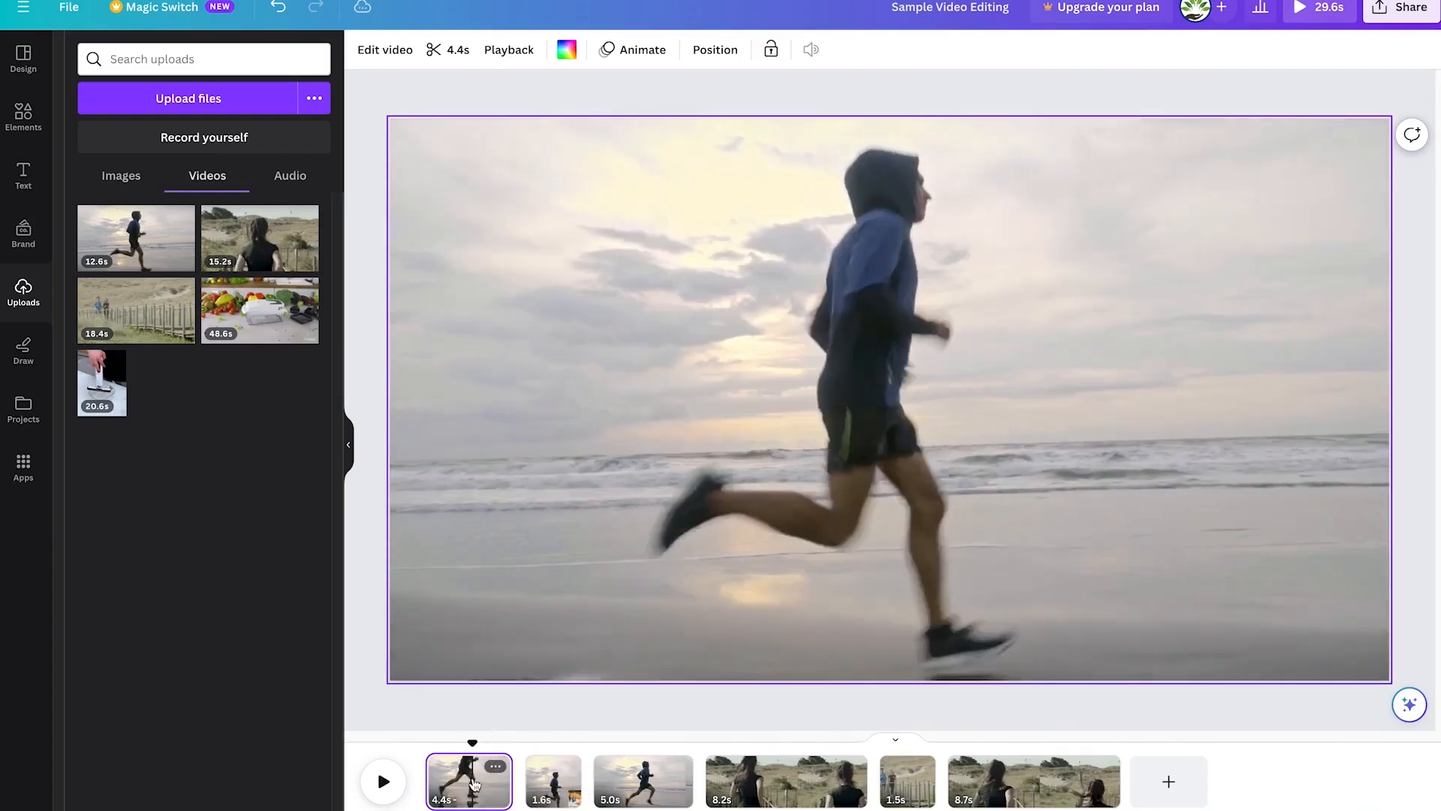
key(space)
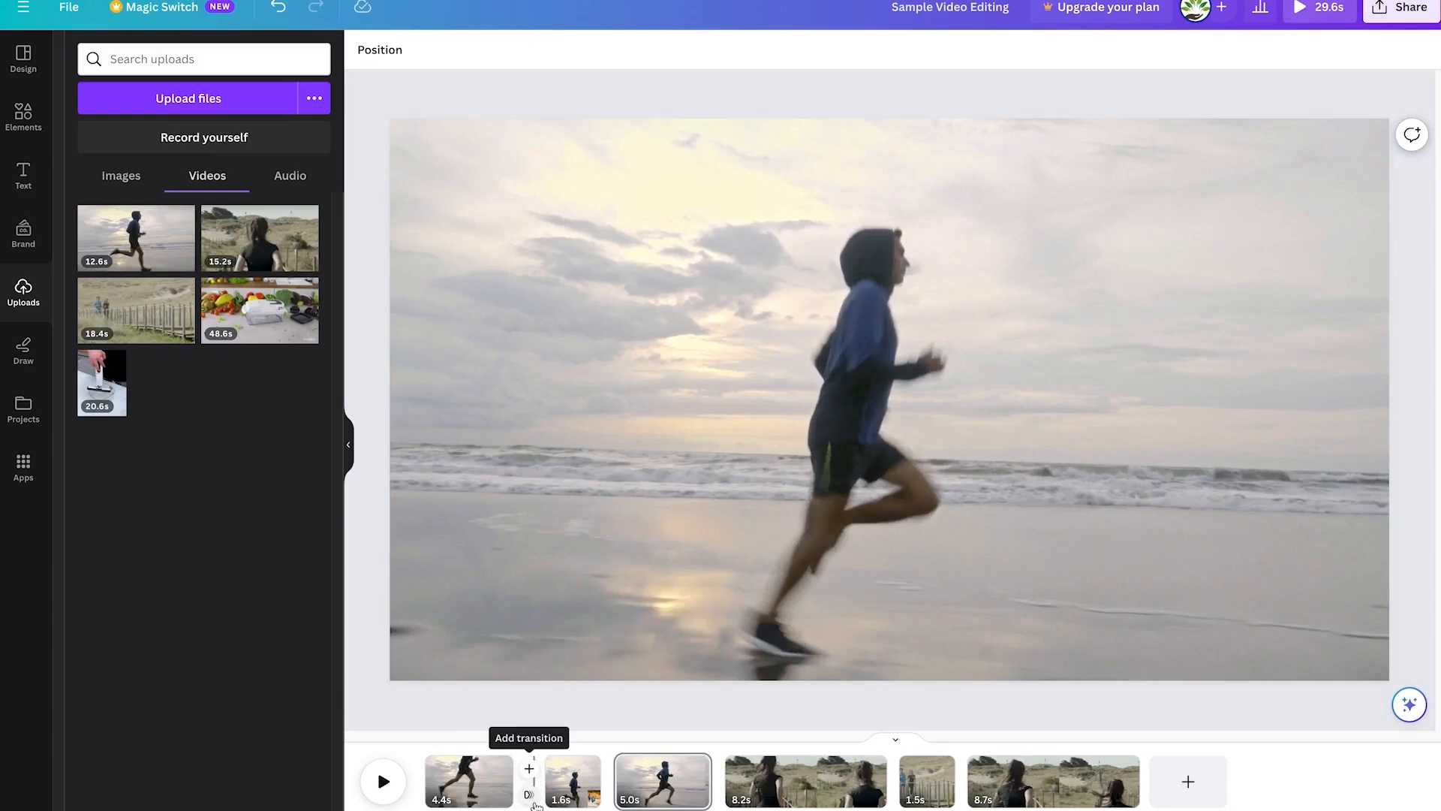
Step: Add a Chop transition between the first and second beach runner pages
click(530, 796)
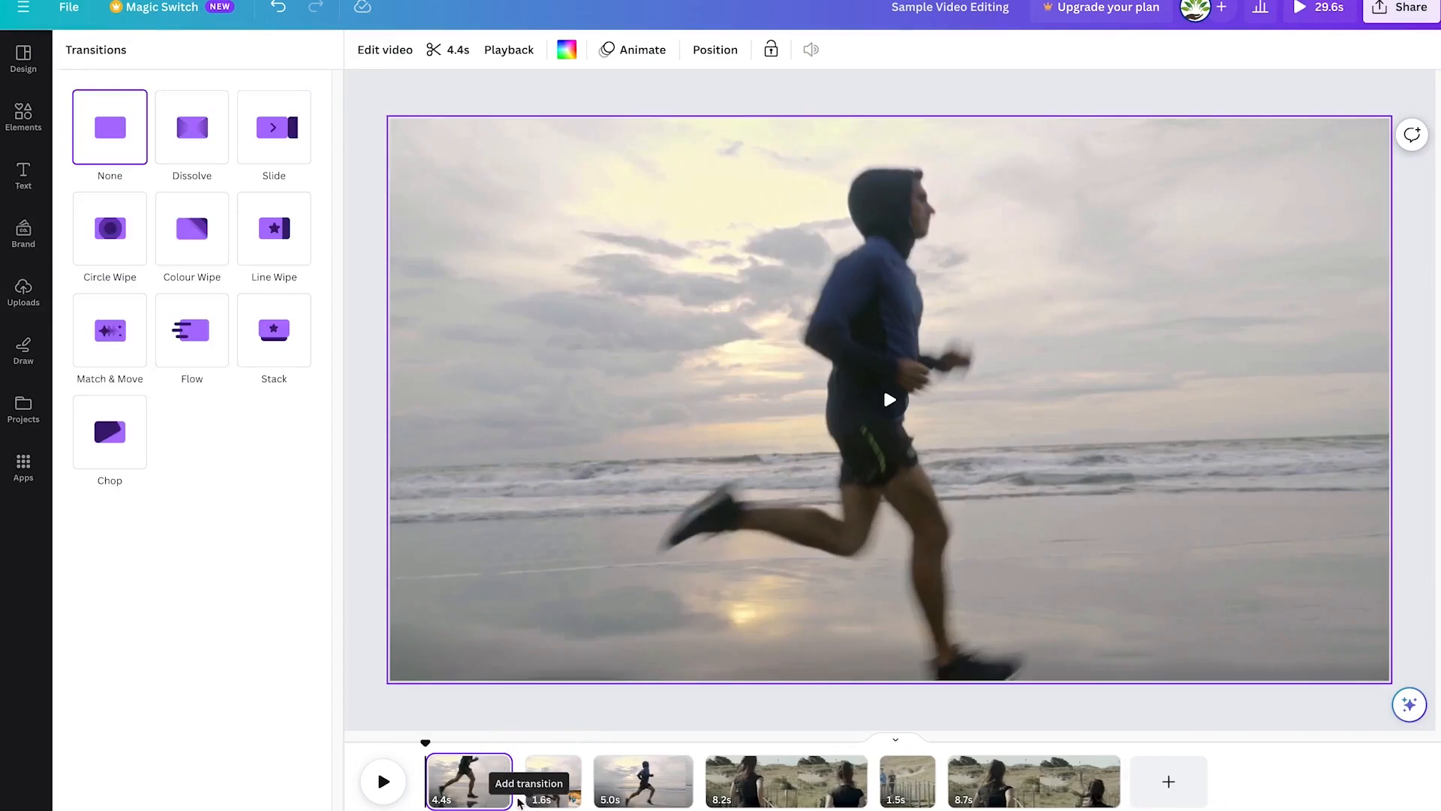
mouse_move(531, 794)
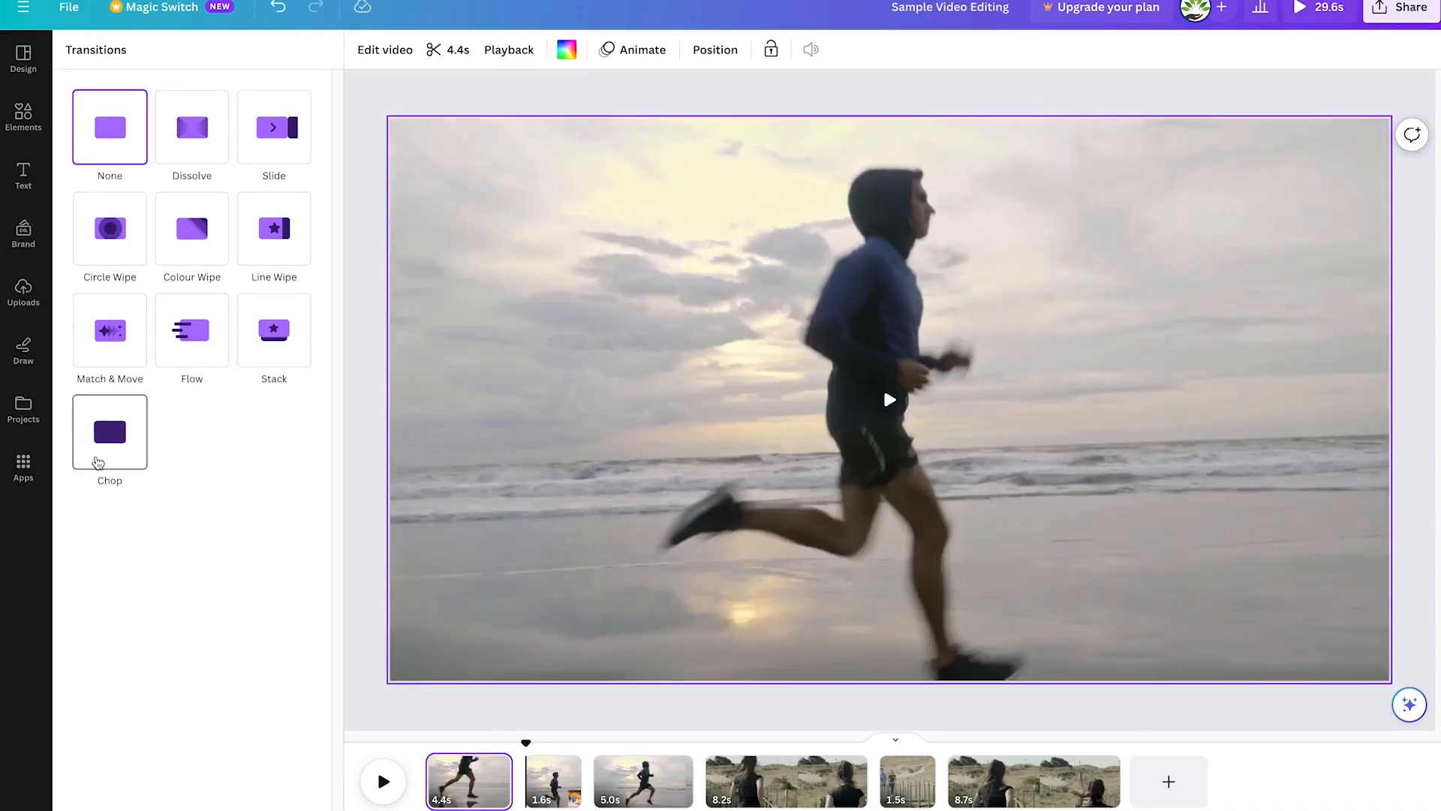
click(97, 461)
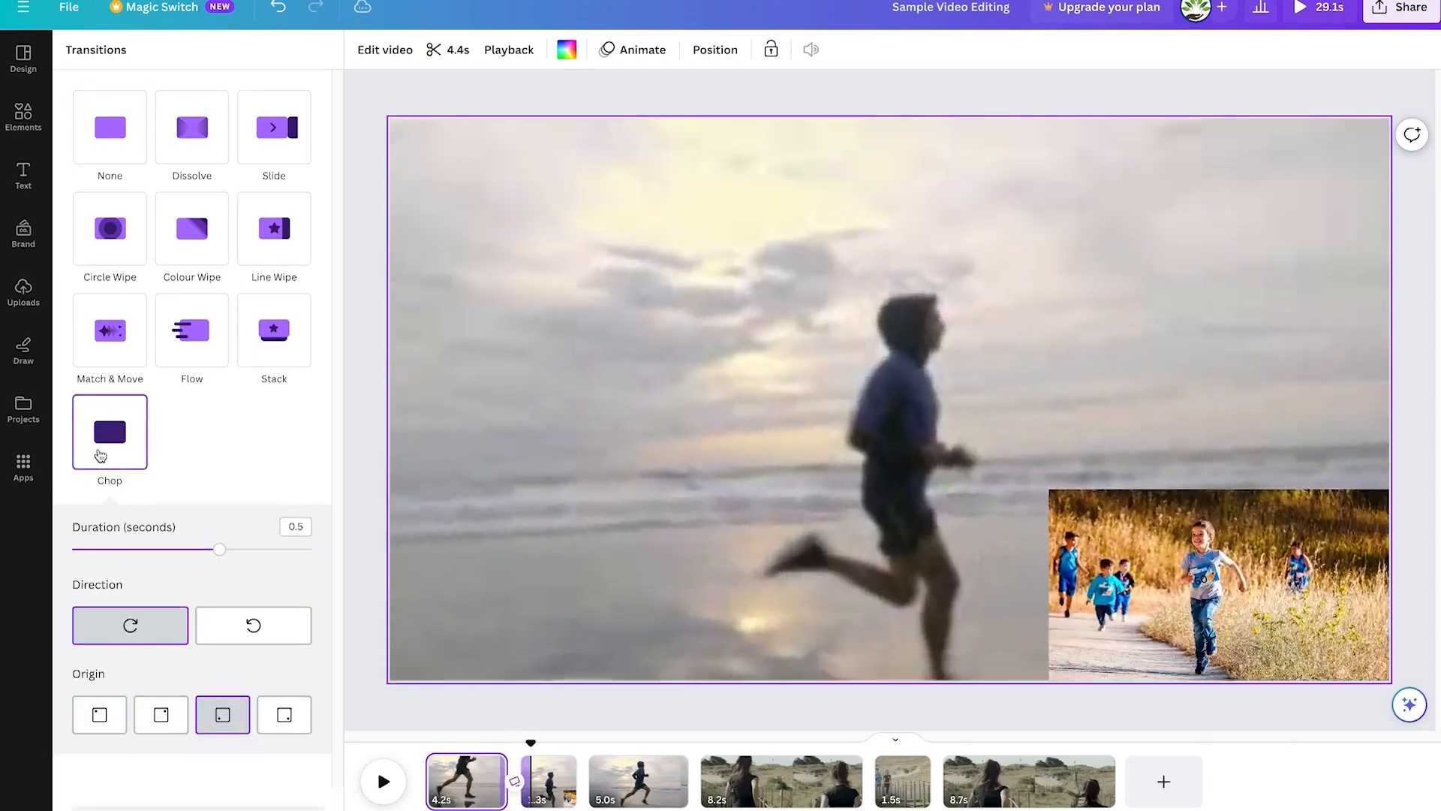
Step: Add a Stack transition between the second and third beach runner pages
mouse_move(589, 788)
click(592, 771)
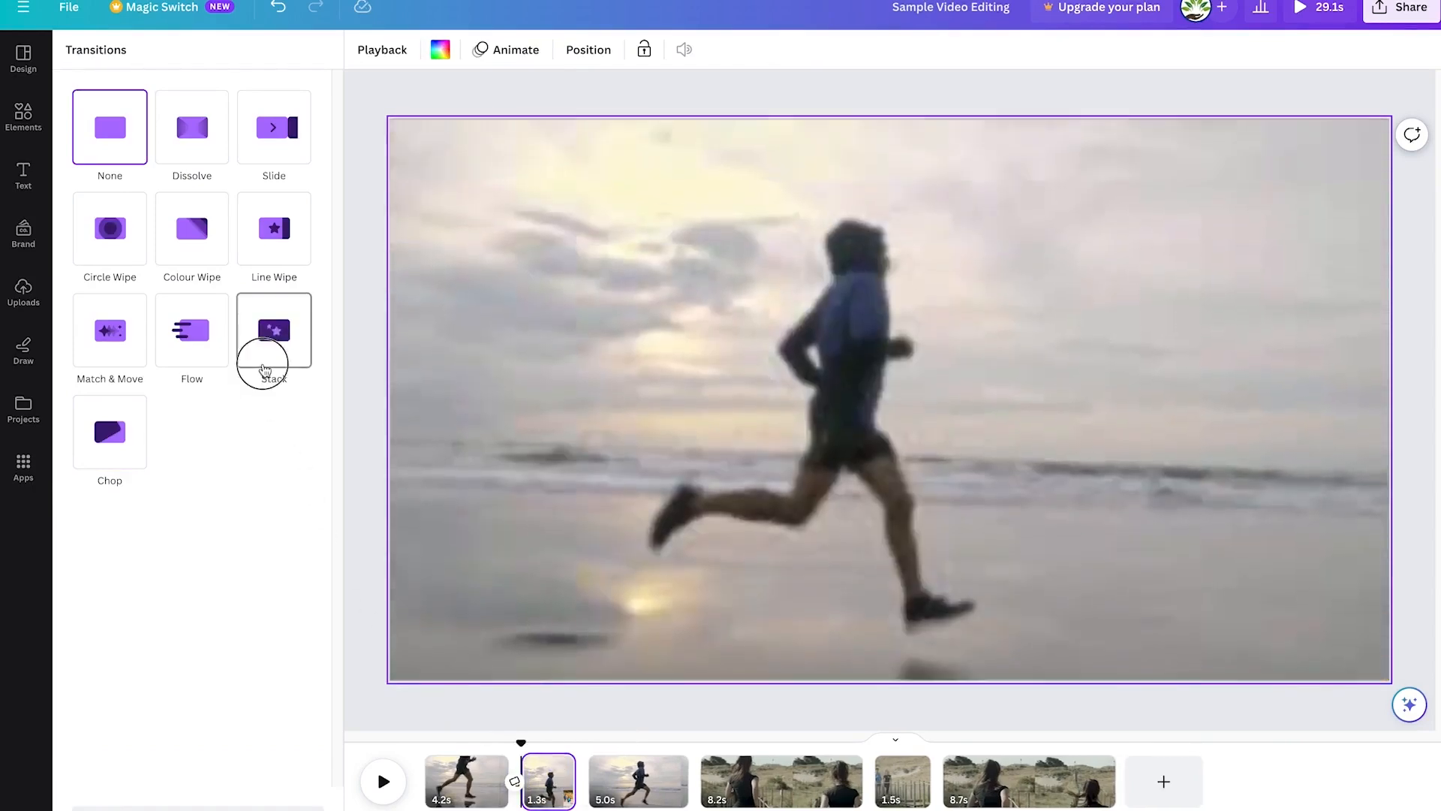
click(269, 359)
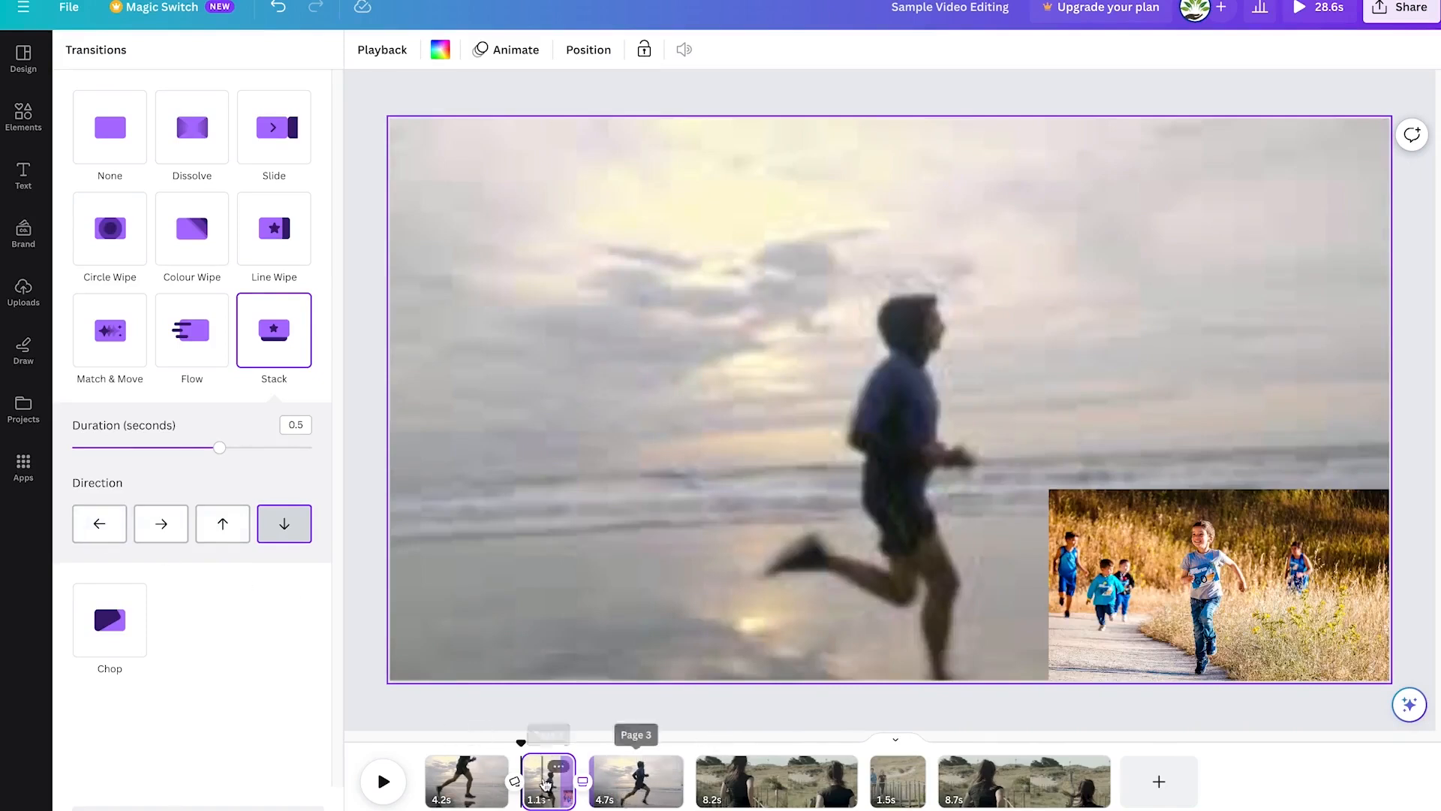
Step: Play from the first page into the third to preview the Chop and Stack transitions, replaying them from earlier points
click(491, 758)
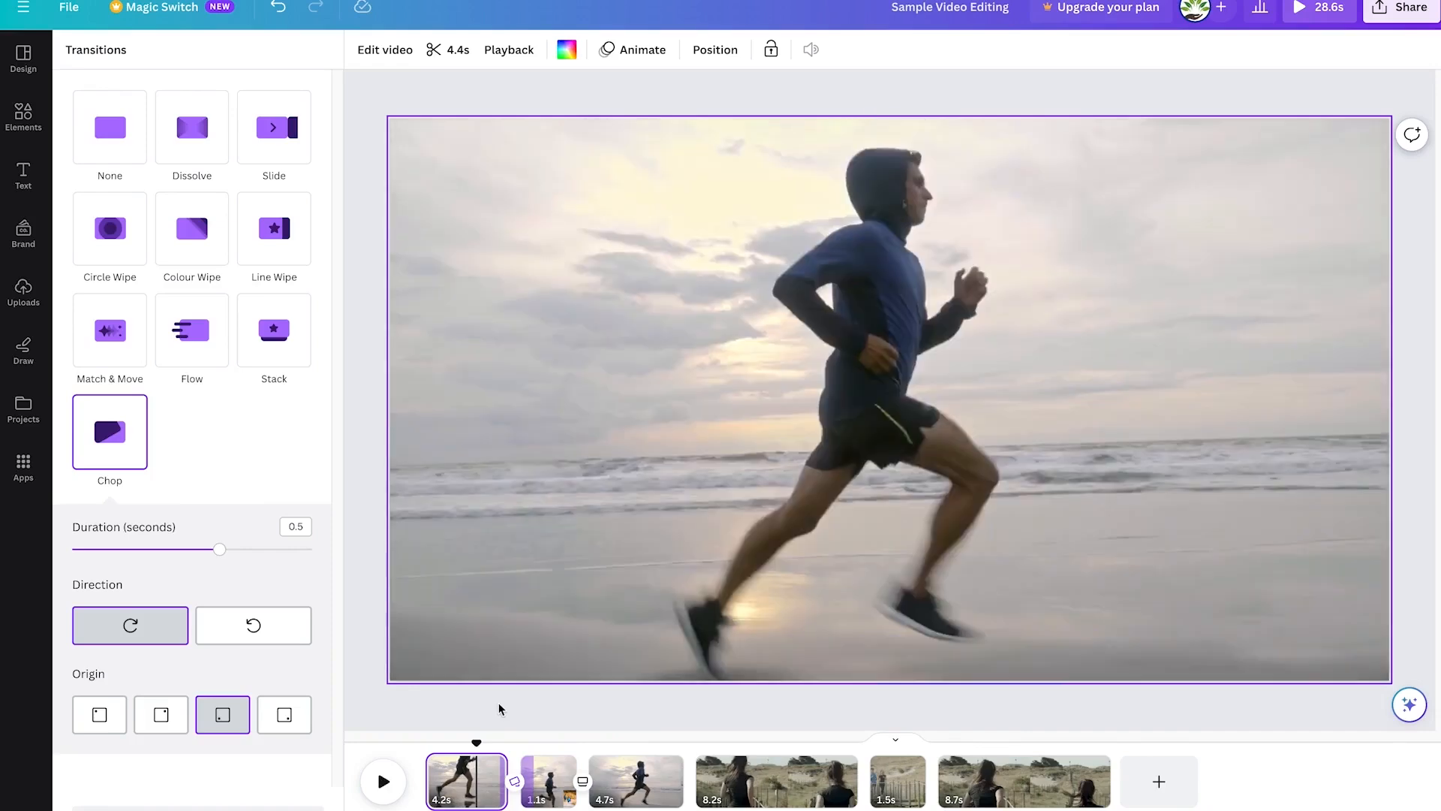
key(space)
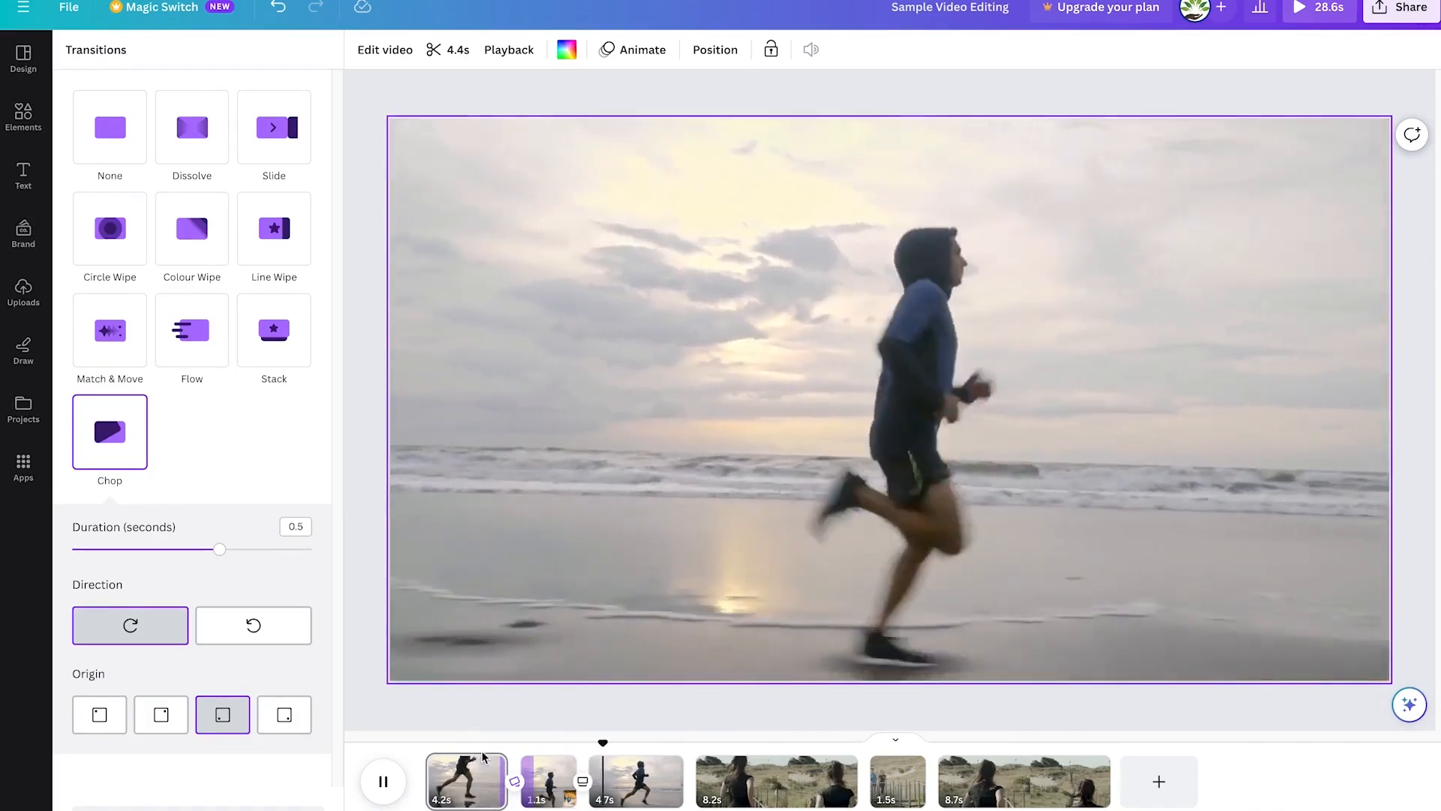
key(space)
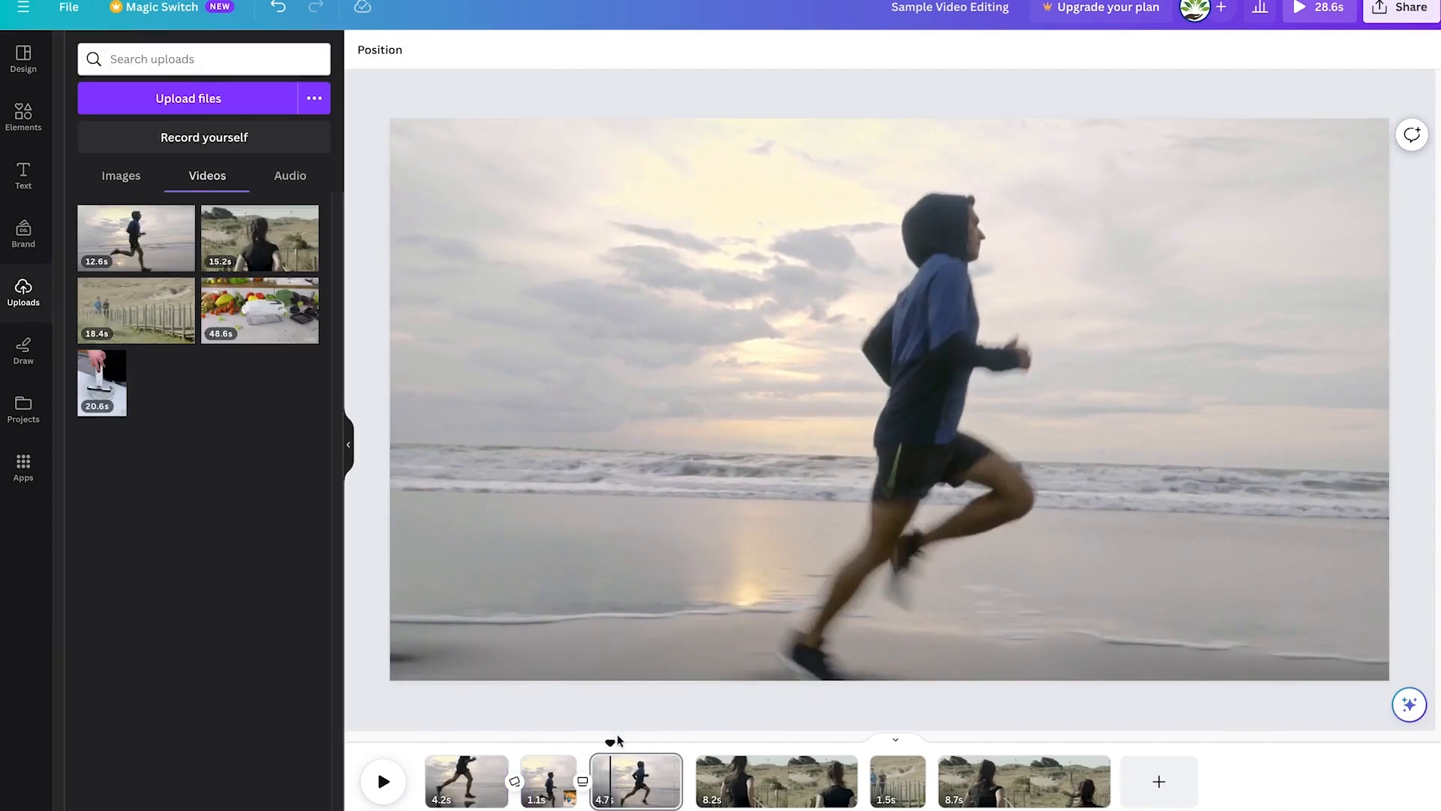
drag(619, 741, 461, 766)
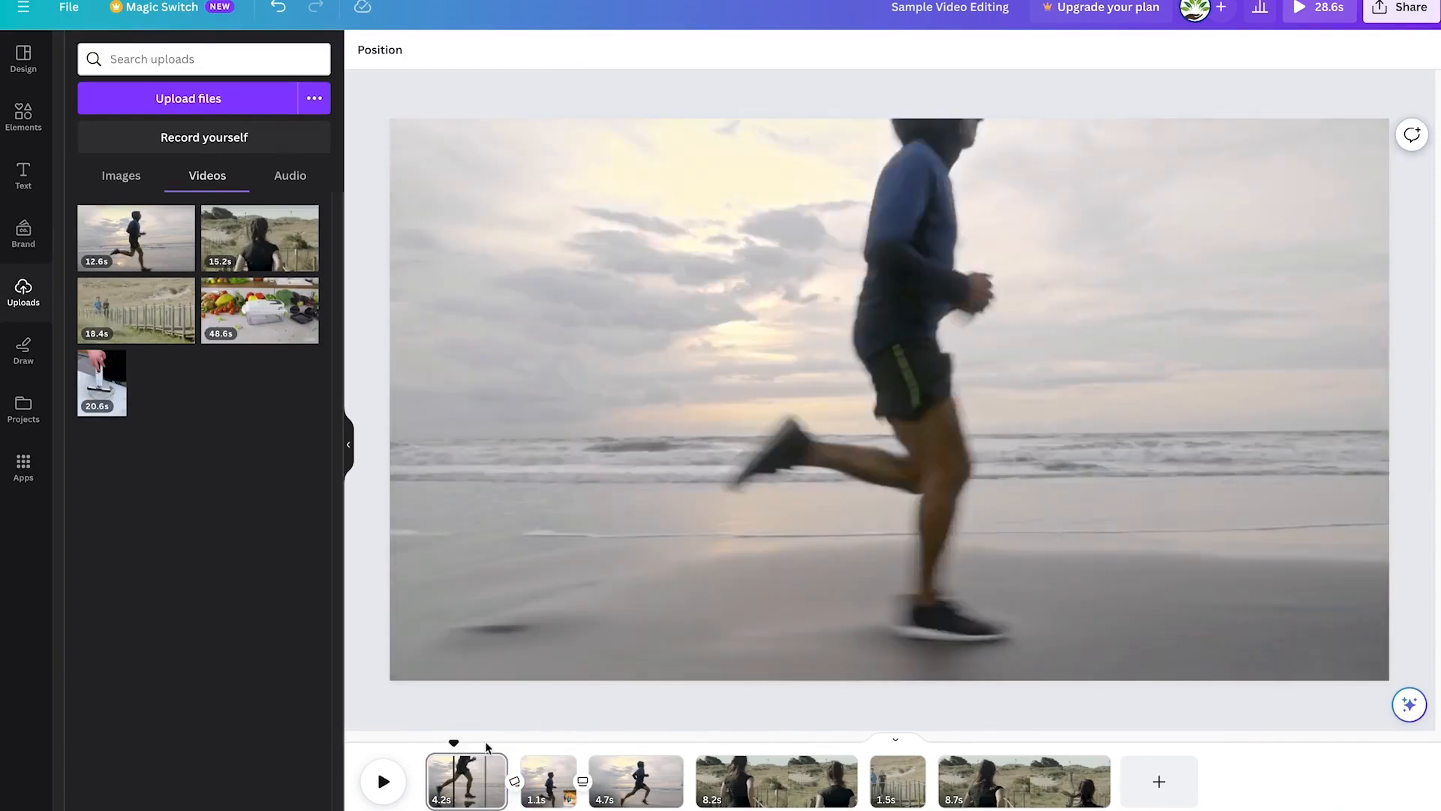
key(space)
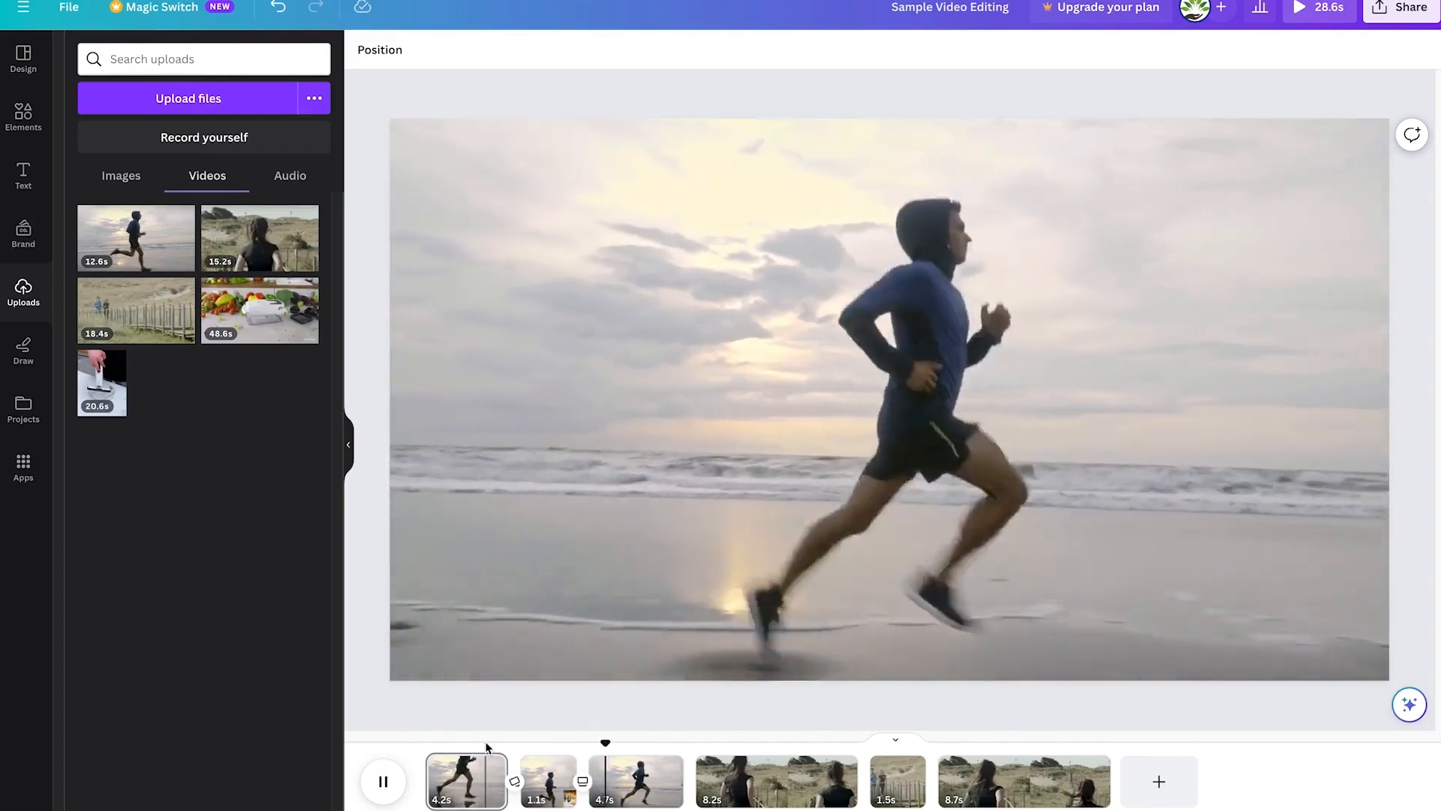
key(space)
drag(617, 747, 557, 752)
key(space)
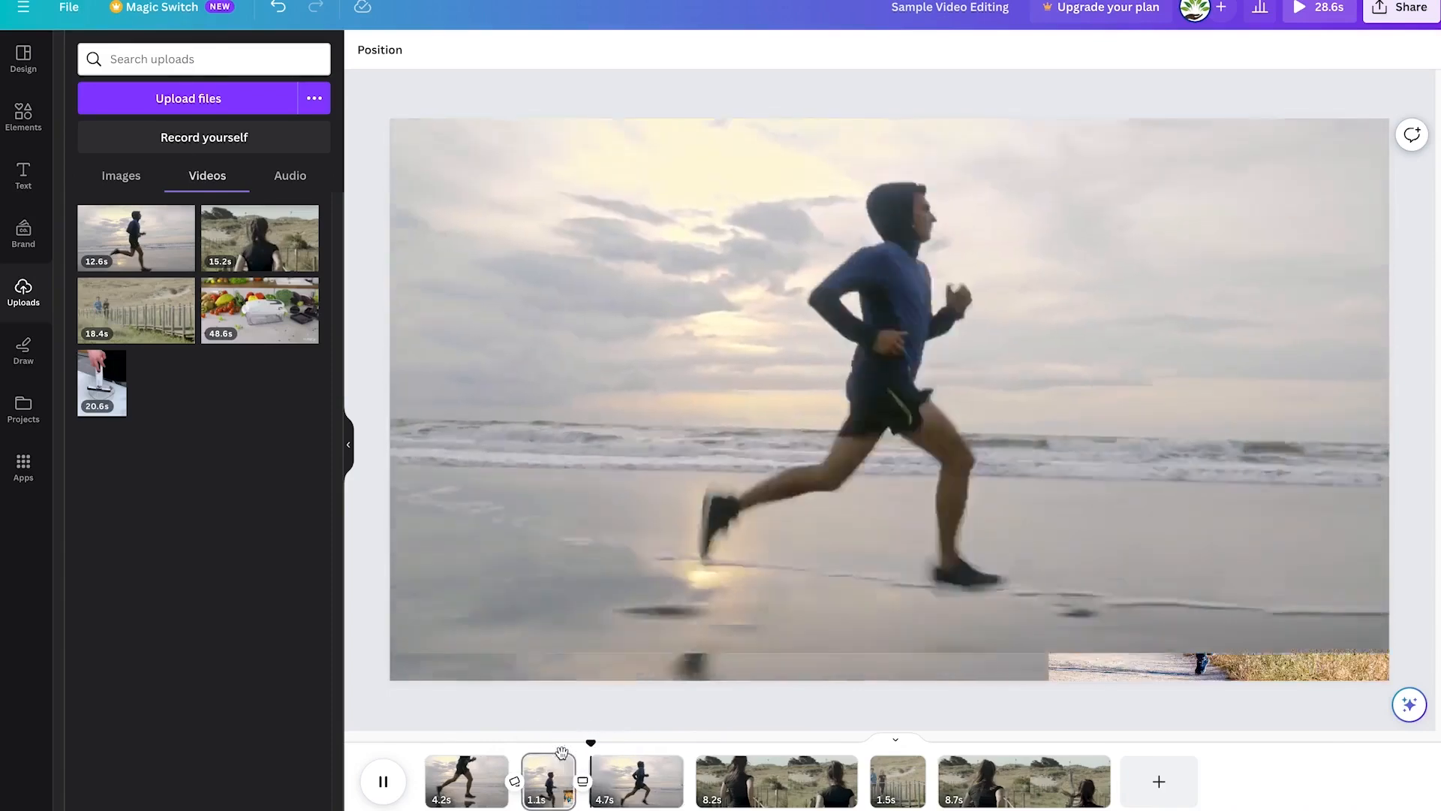
key(space)
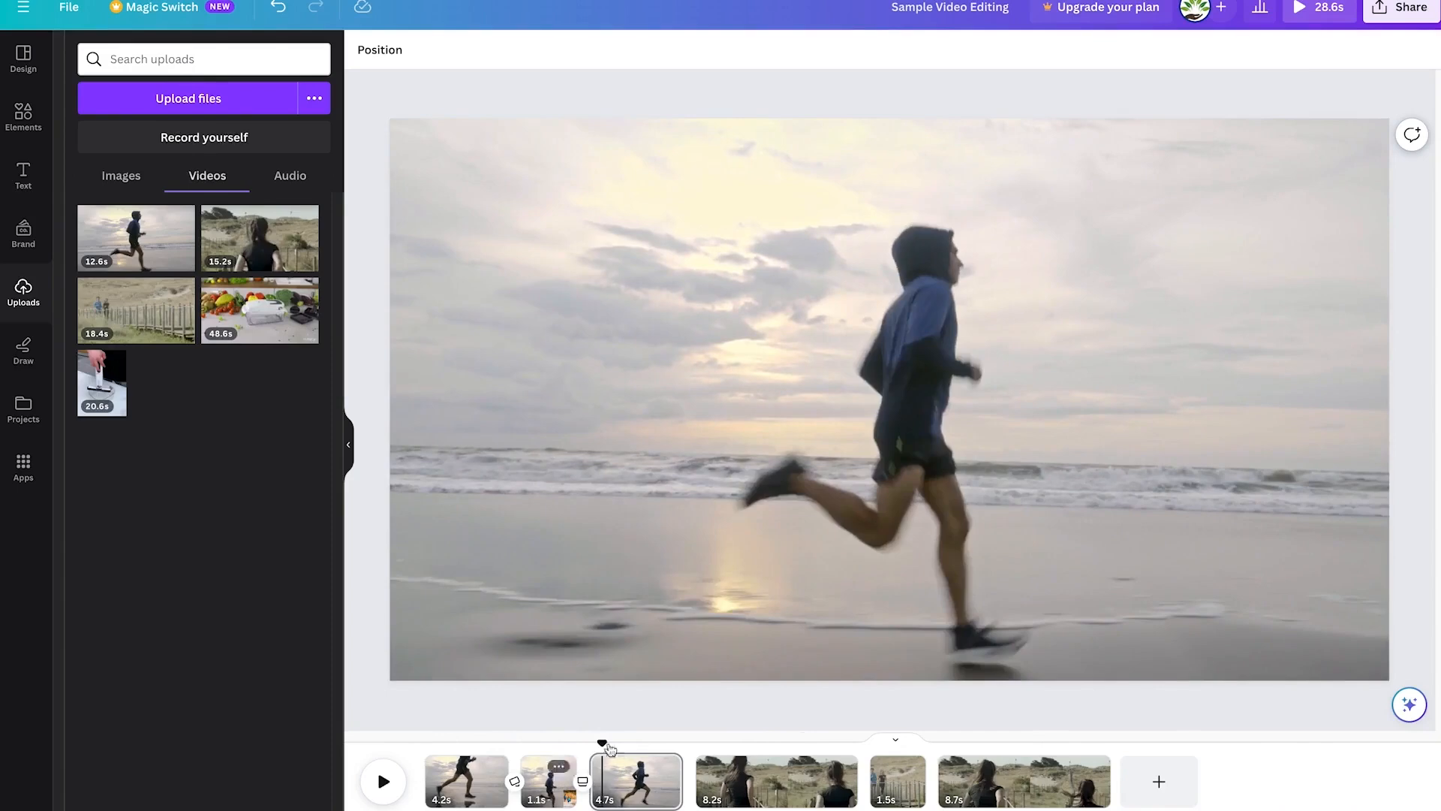
Step: Set the direction of the Stack transition between the second and third pages to left and preview it
click(583, 782)
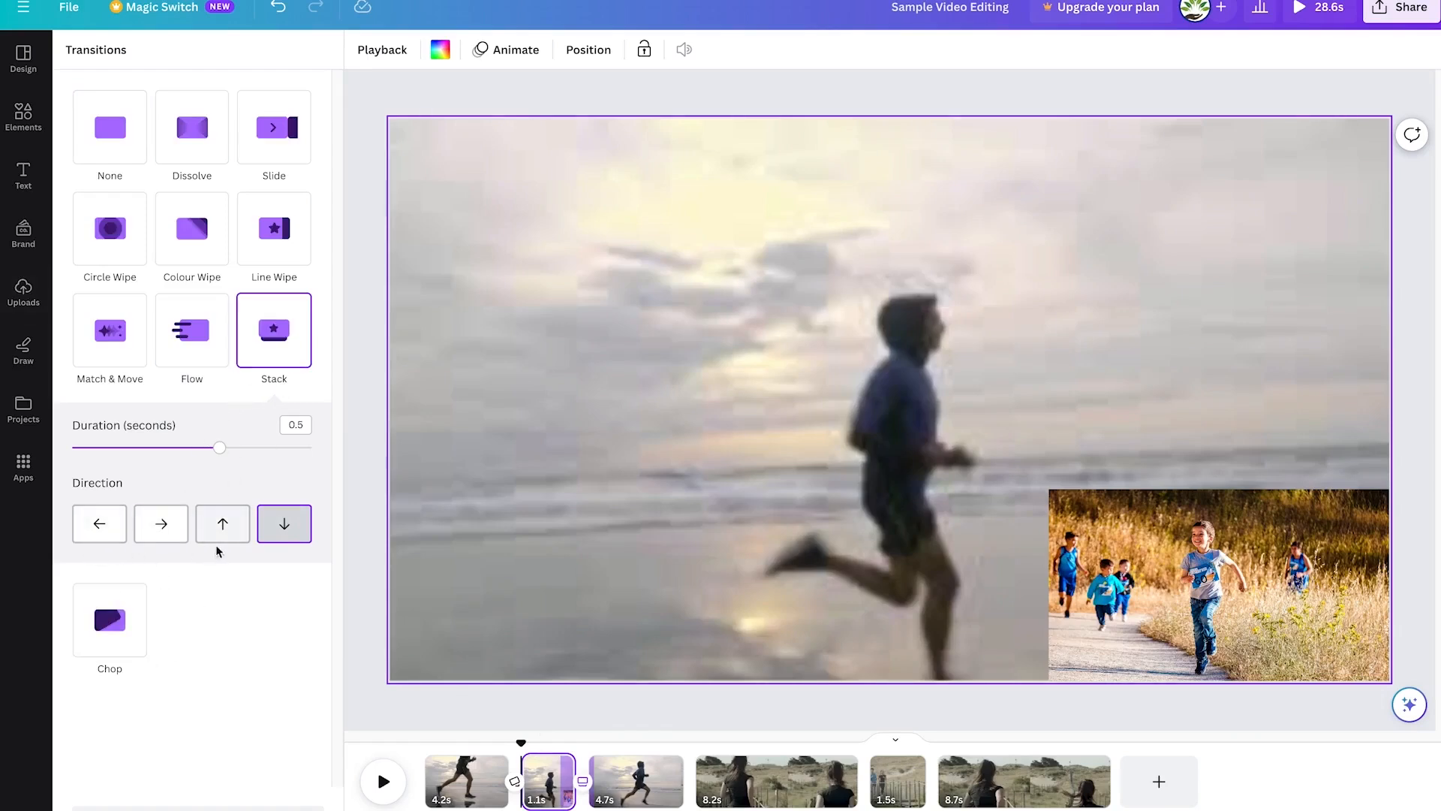
click(114, 531)
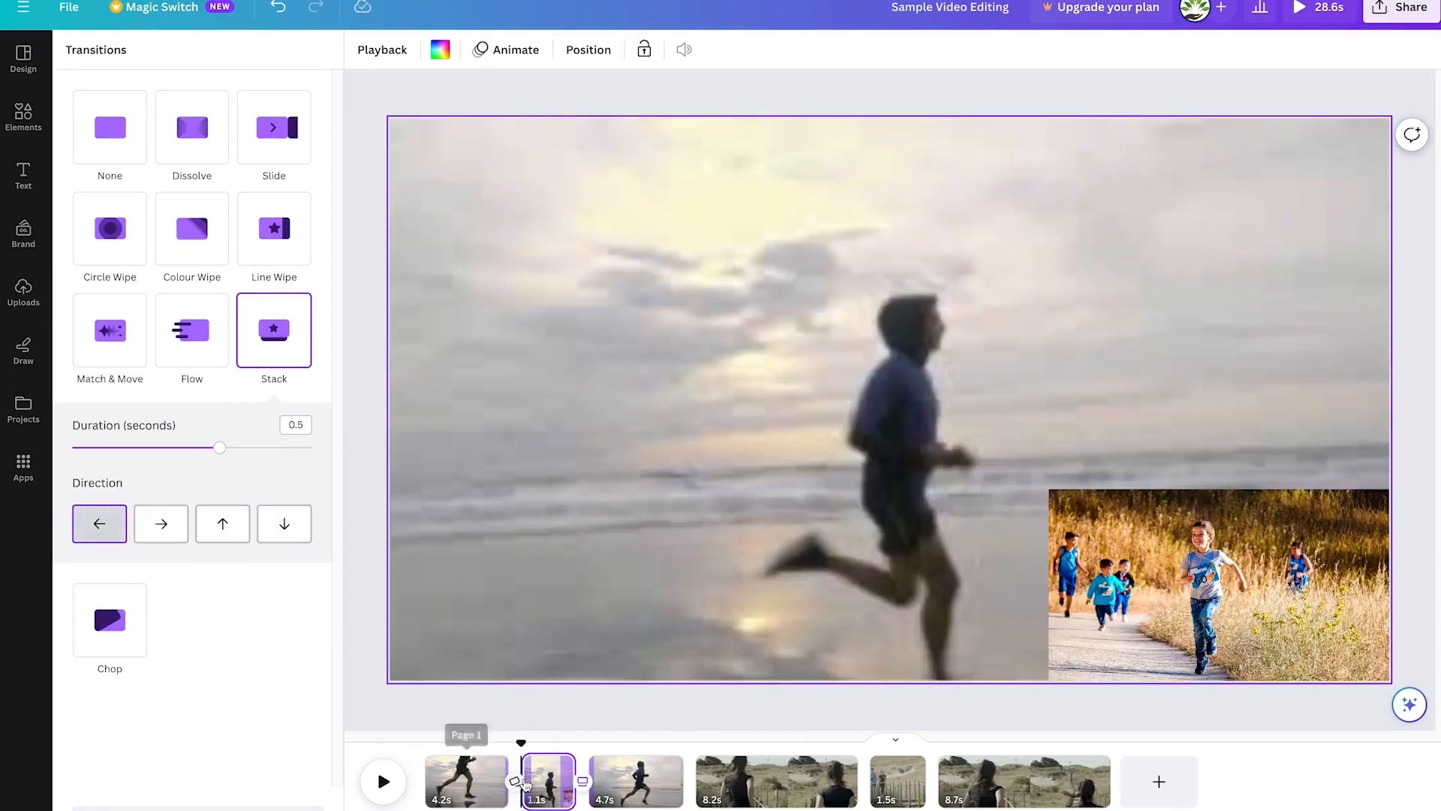
click(548, 782)
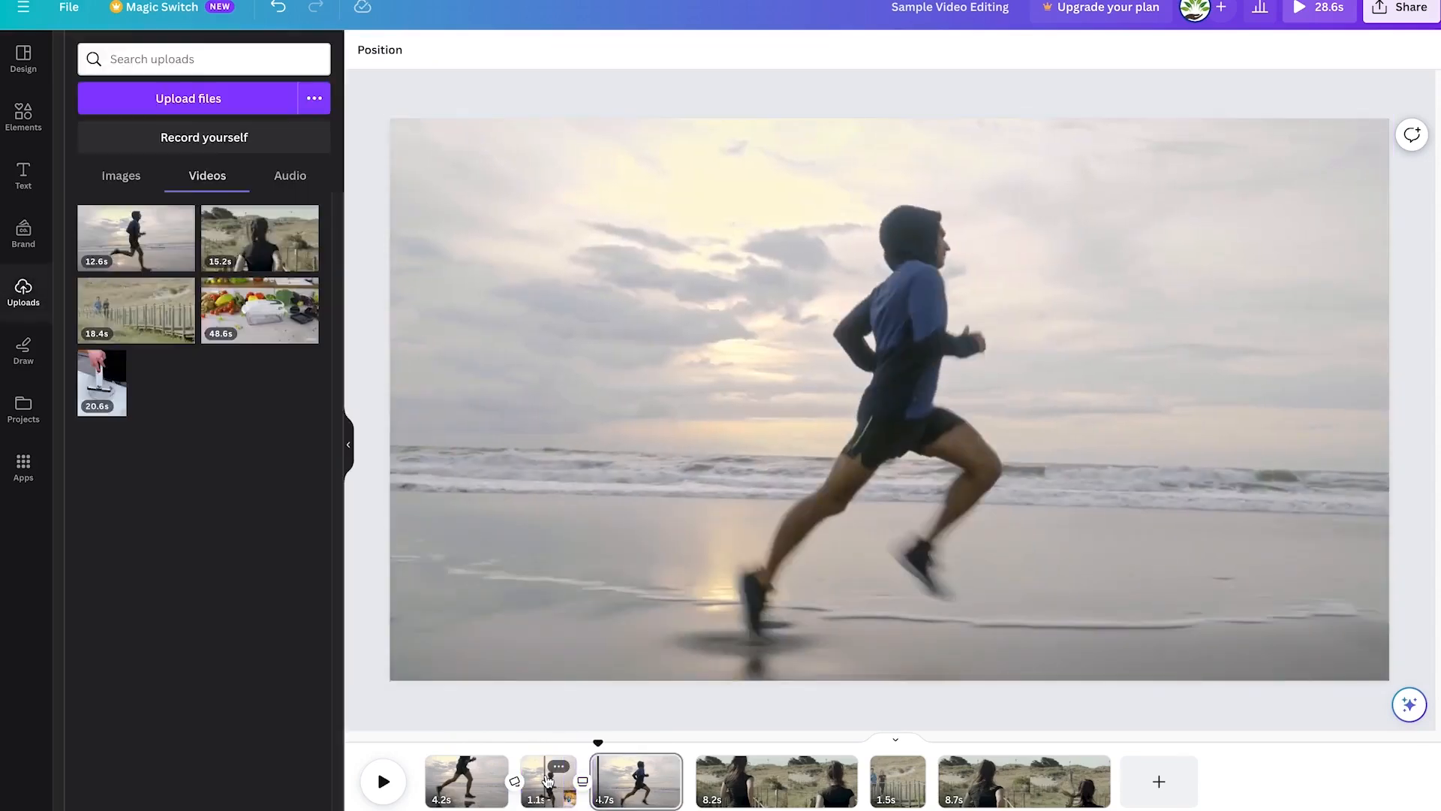
Step: Add a Slide transition moving right between the third beach runner page and the first woman runner page
mouse_move(696, 782)
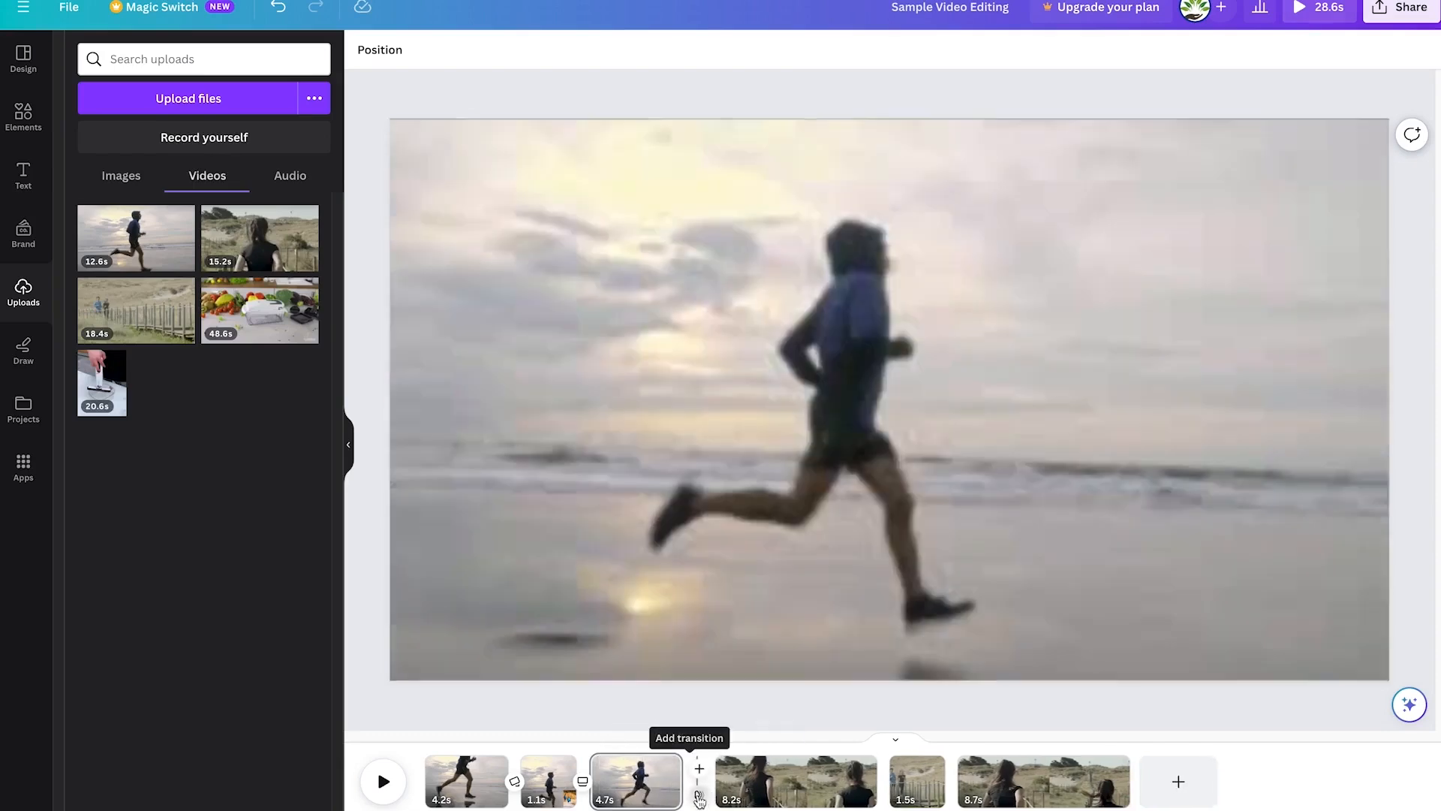
click(699, 795)
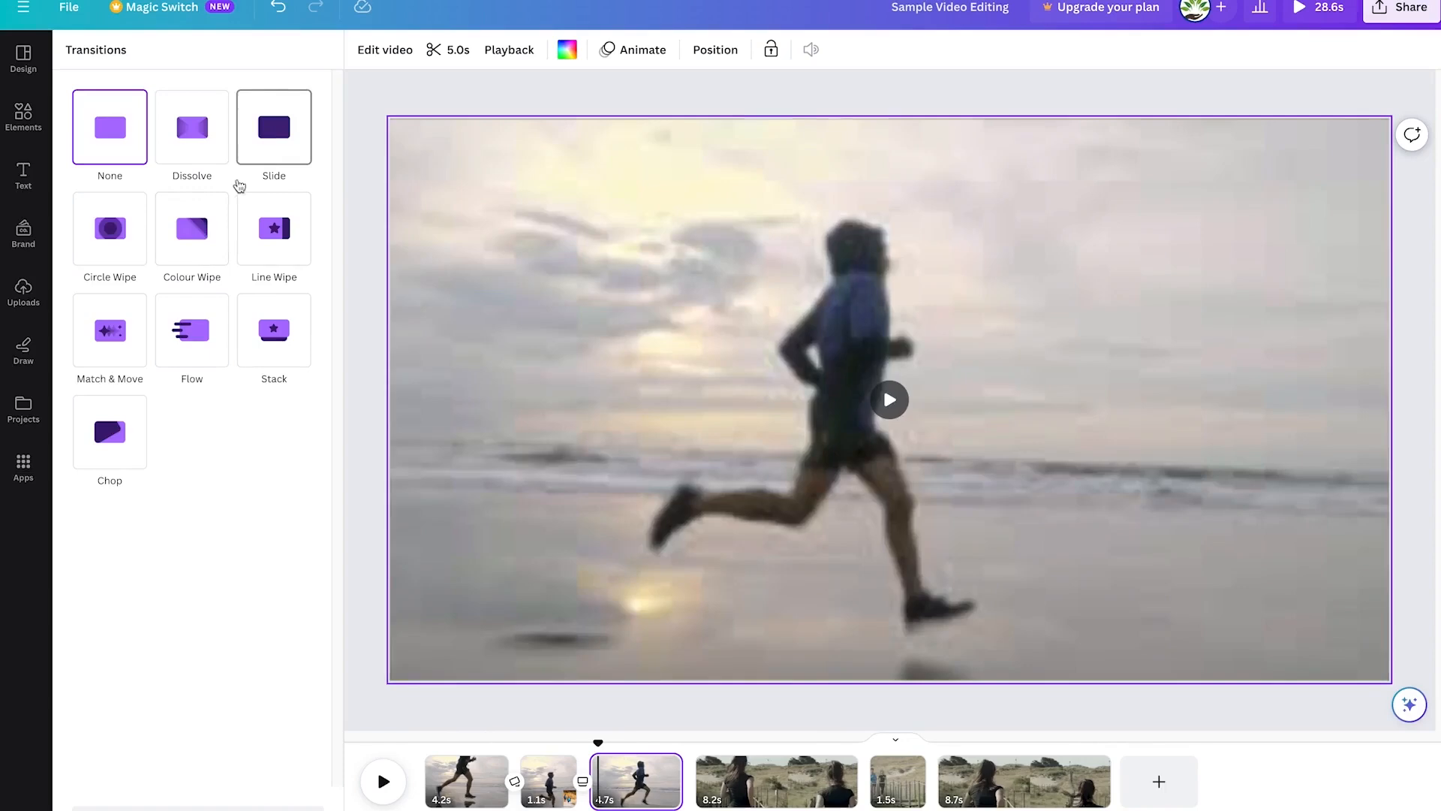
click(242, 183)
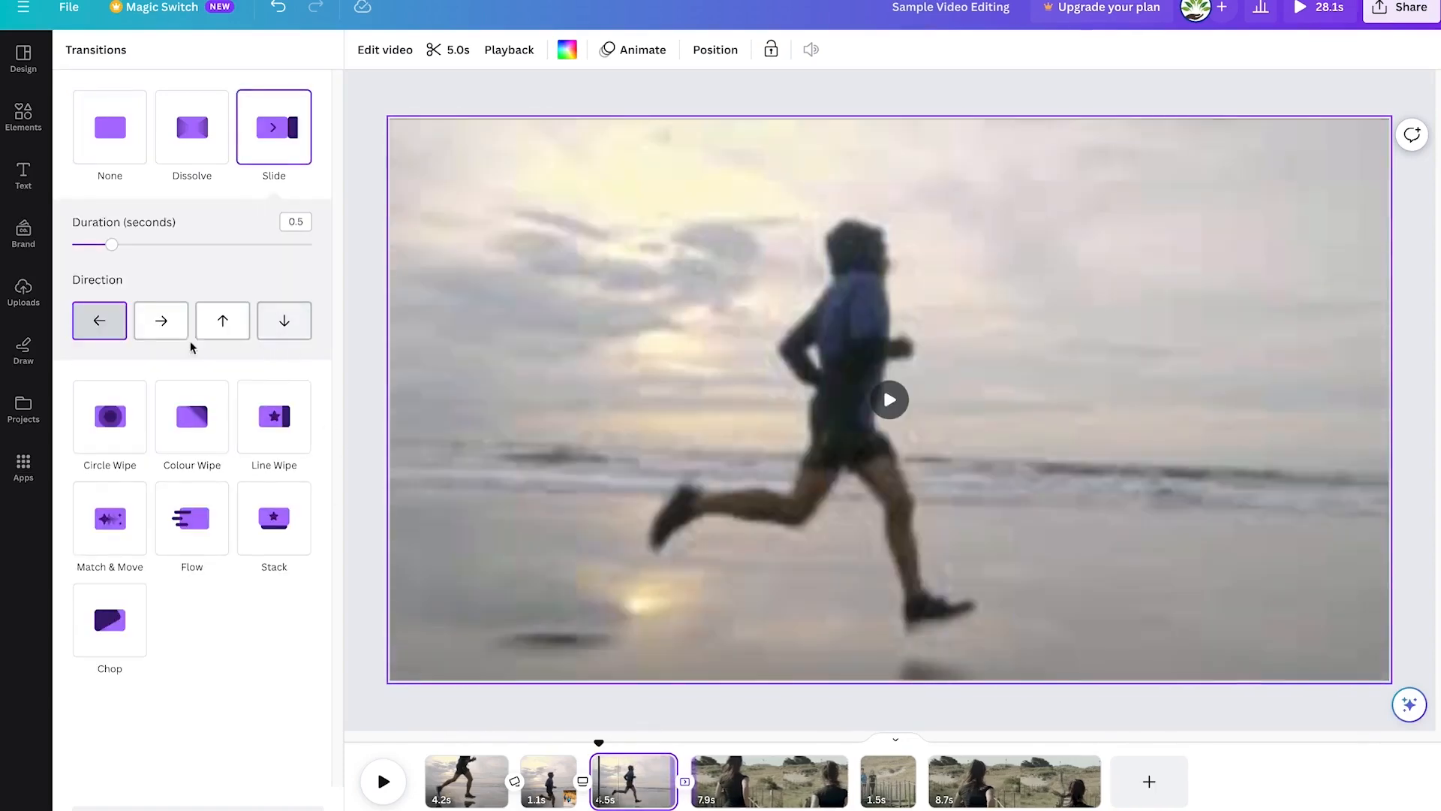
click(153, 320)
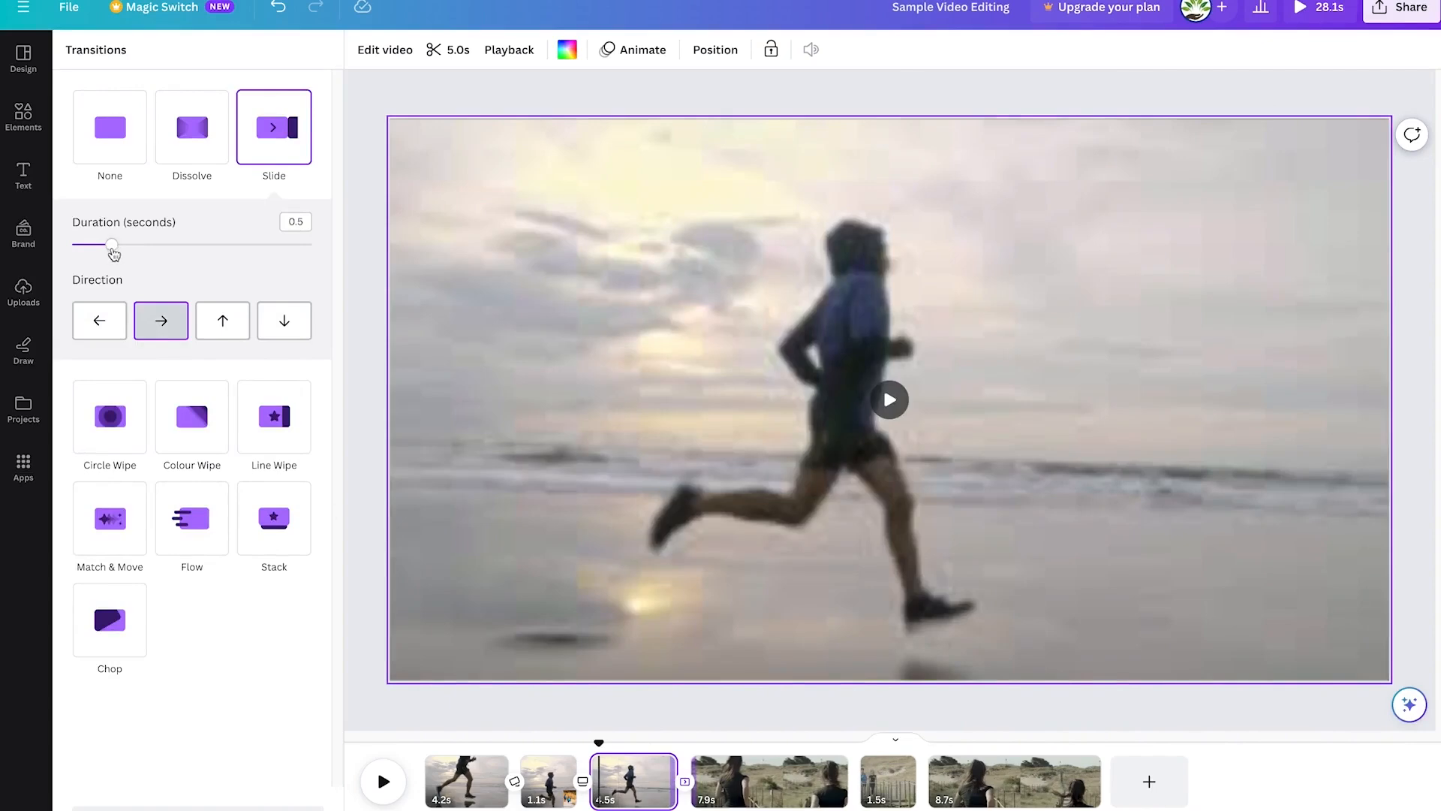
mouse_move(112, 249)
mouse_down()
mouse_move(91, 242)
mouse_move(135, 255)
mouse_move(112, 246)
mouse_up()
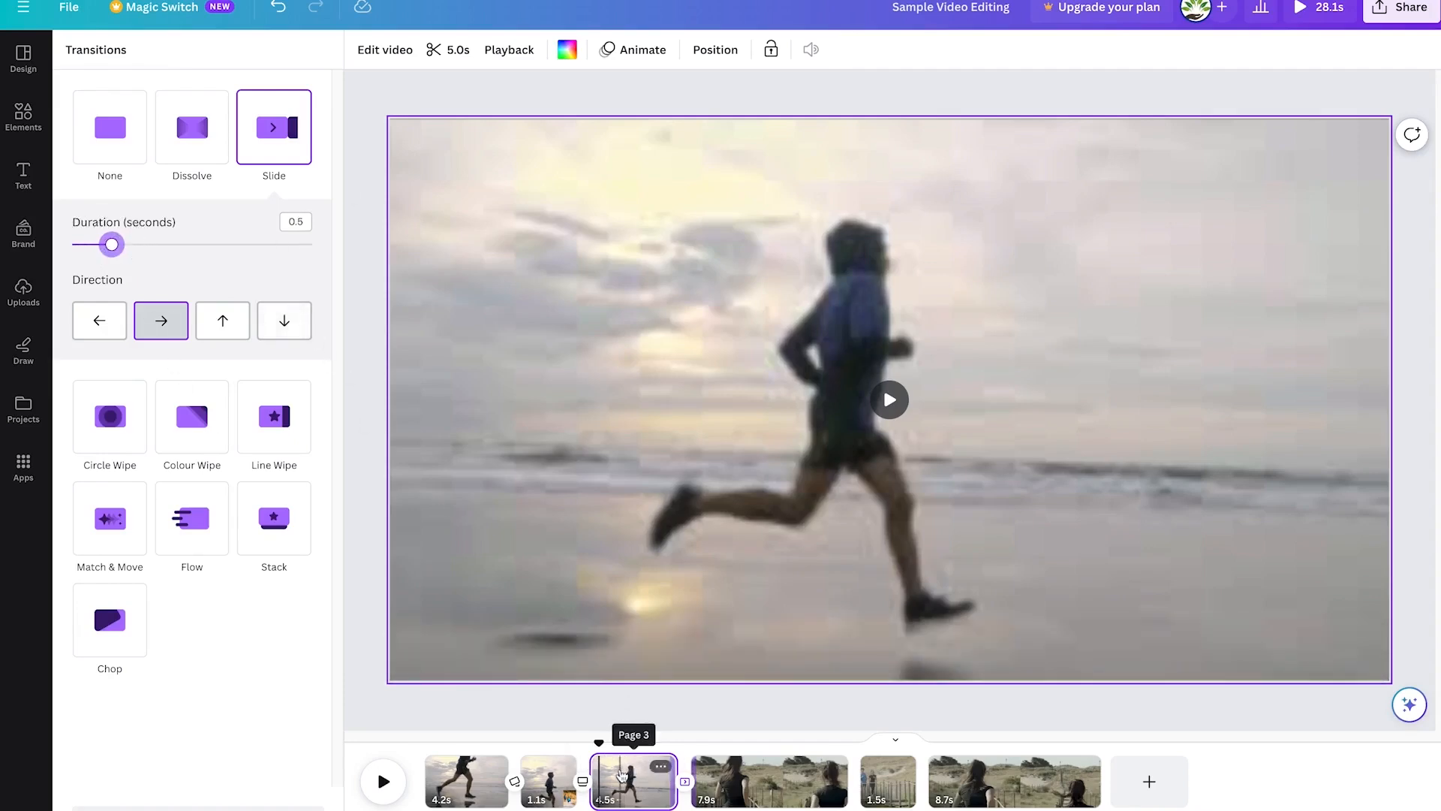
Step: Play from the third page into the first woman runner page to preview the Slide transition
click(633, 771)
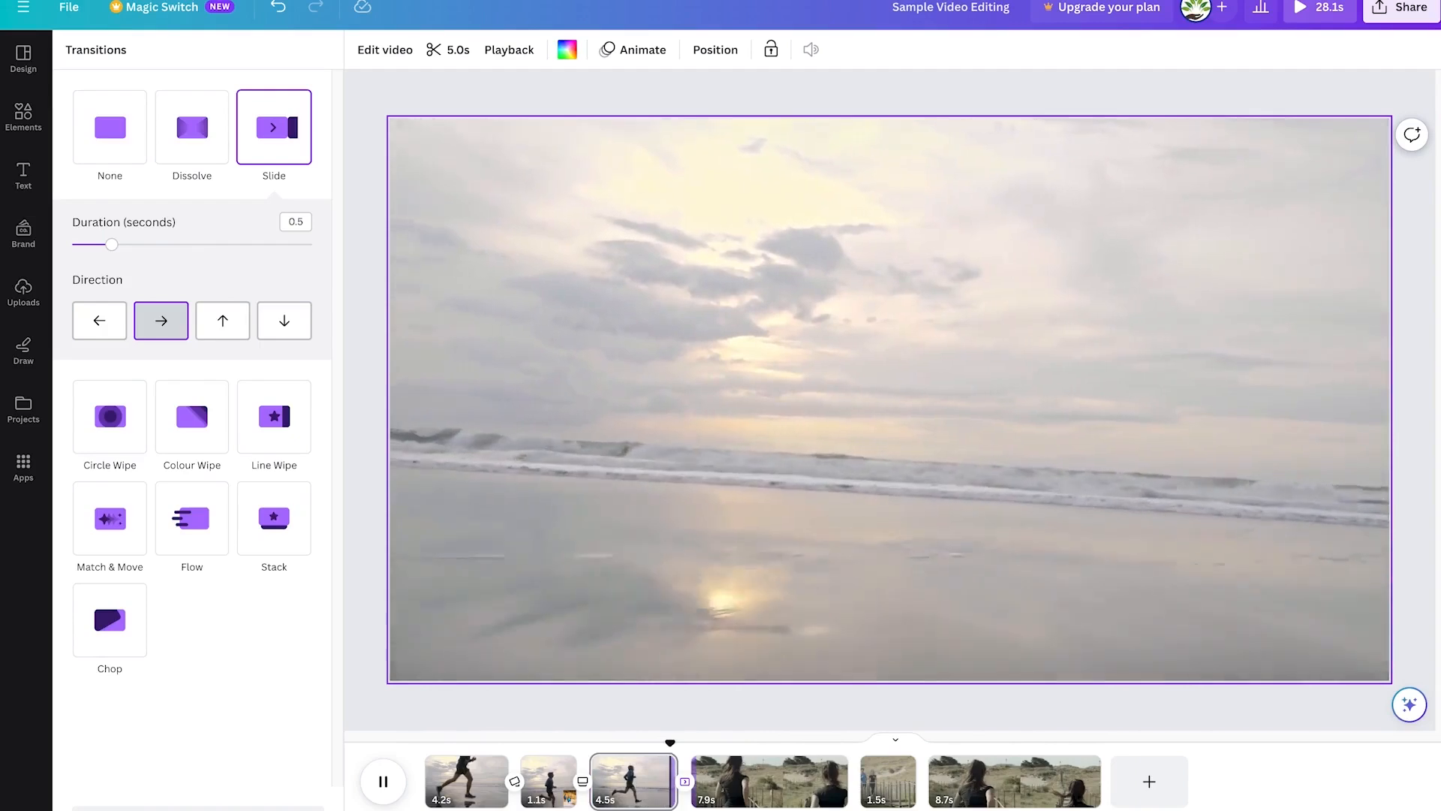
key(space)
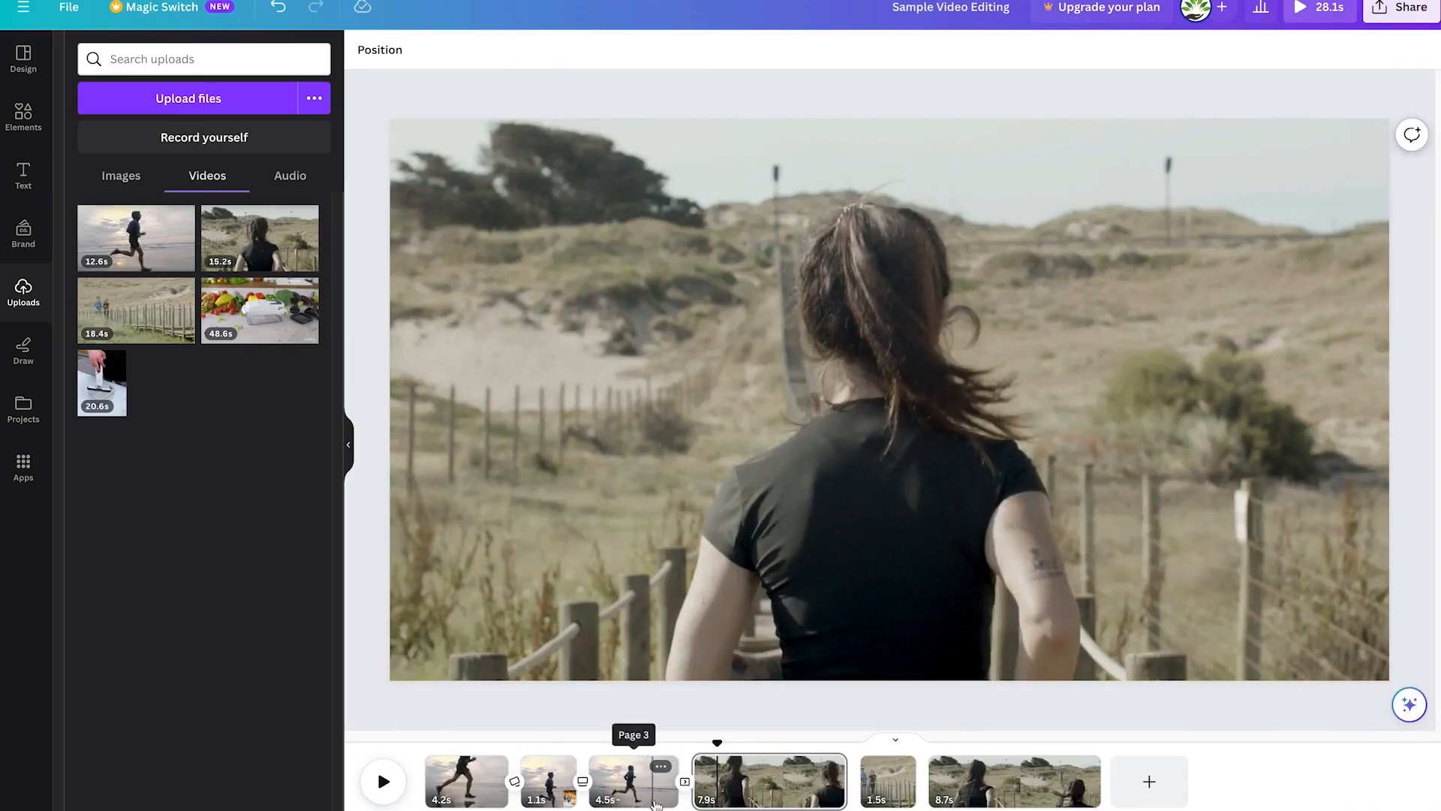
click(684, 781)
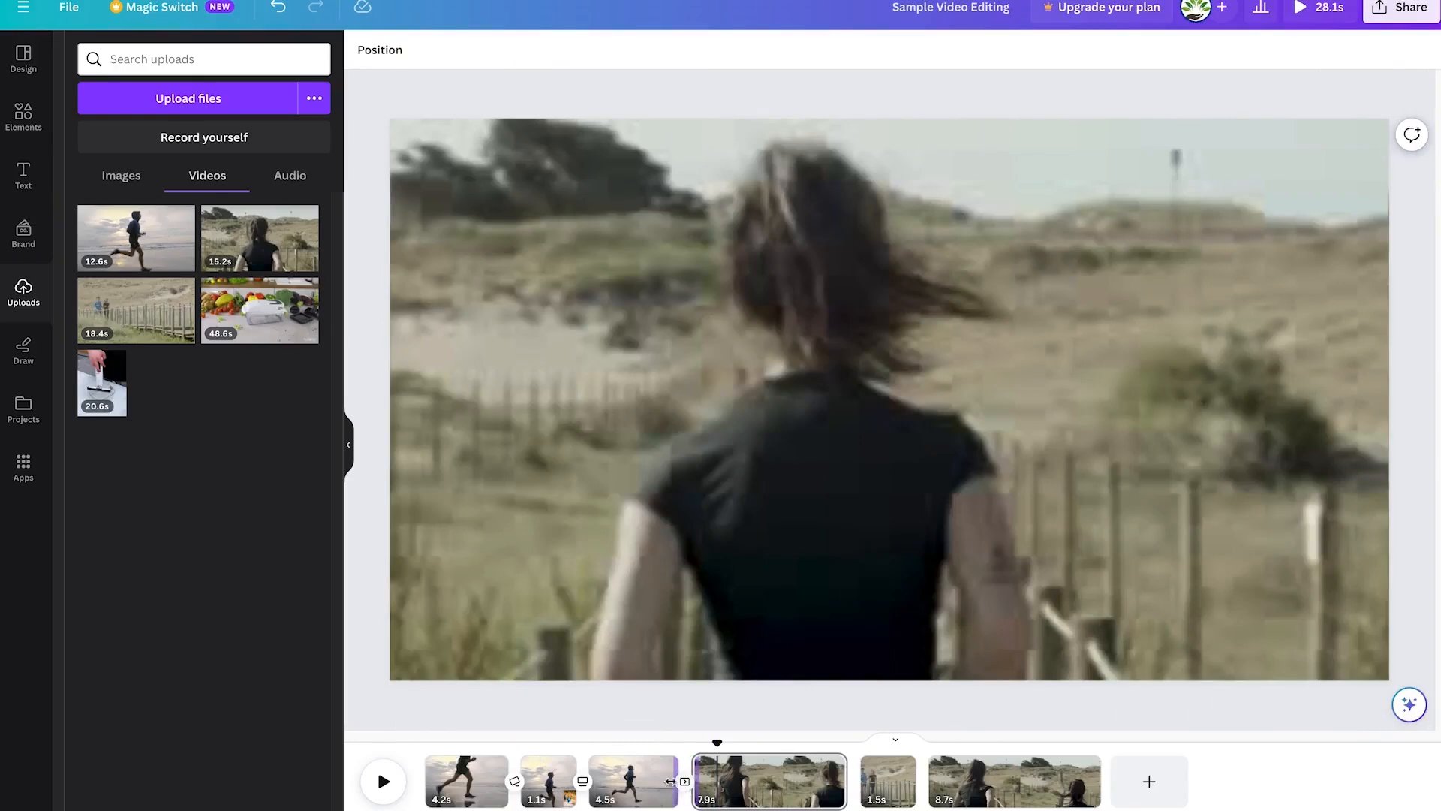
click(662, 781)
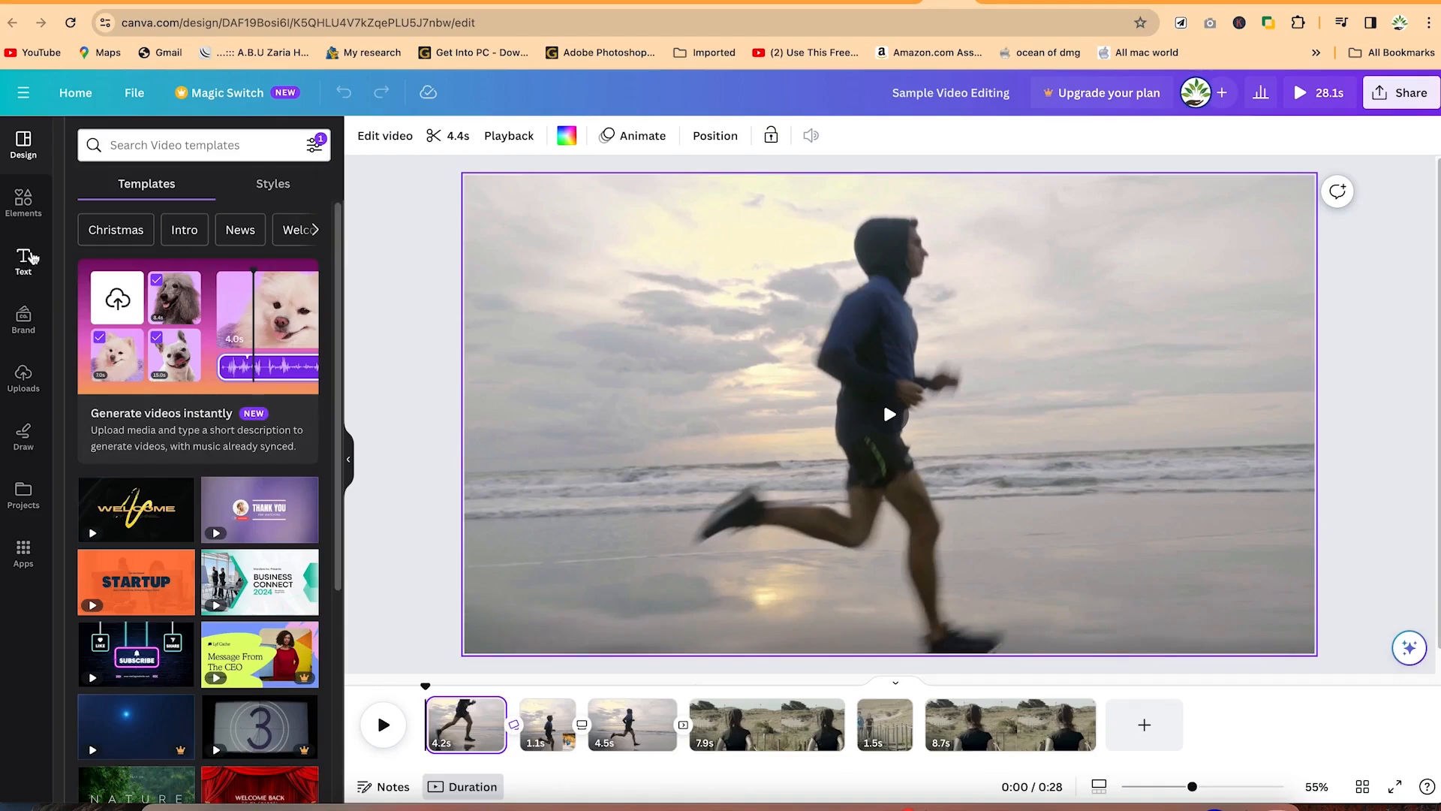
Step: Add a text box to the first page and move it to the upper-left corner of the video frame
click(26, 258)
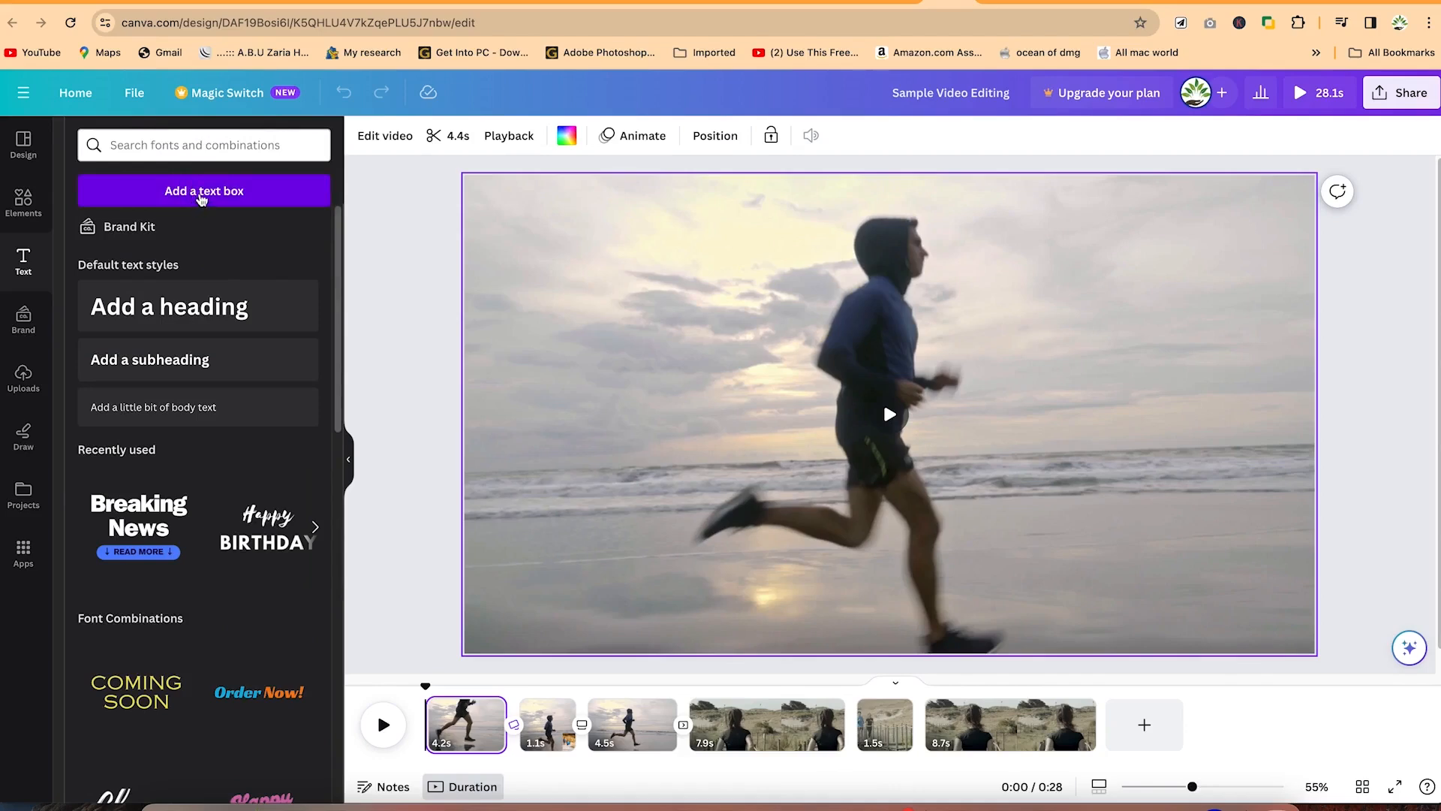
click(203, 192)
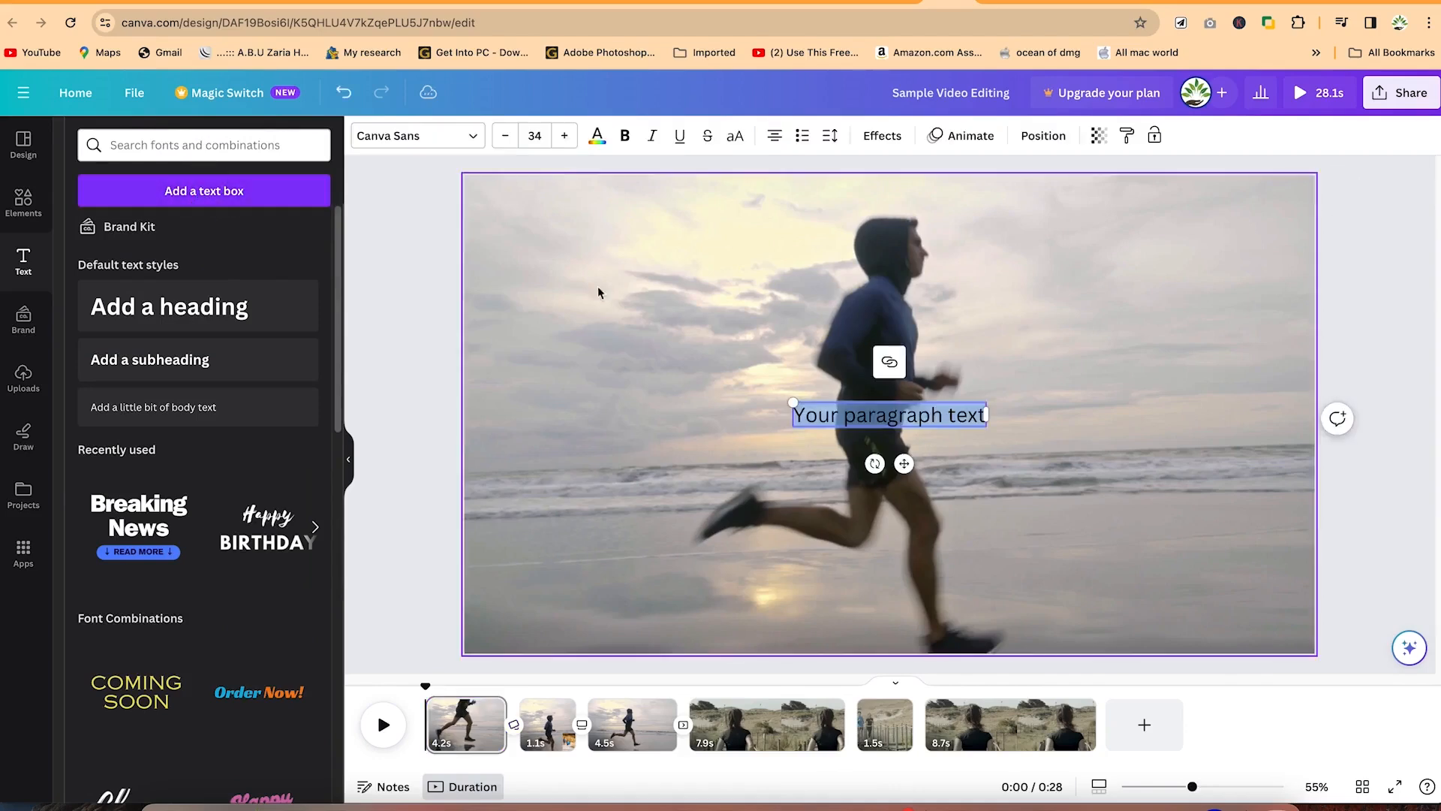
drag(904, 463, 590, 255)
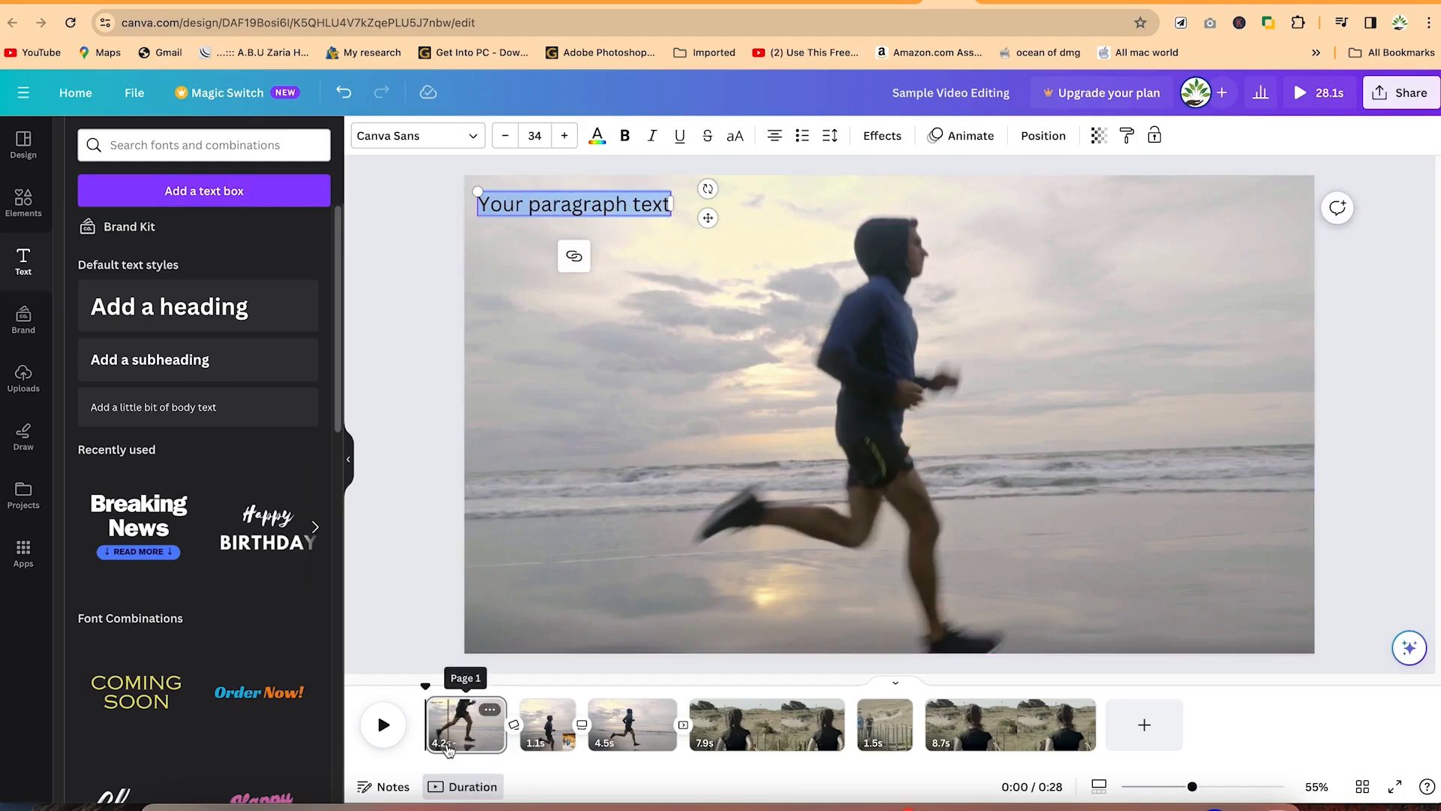
Step: Replace the first page's placeholder text with "Epic Mentorship" and move the text box closer to the frame's upper-left corner
click(456, 735)
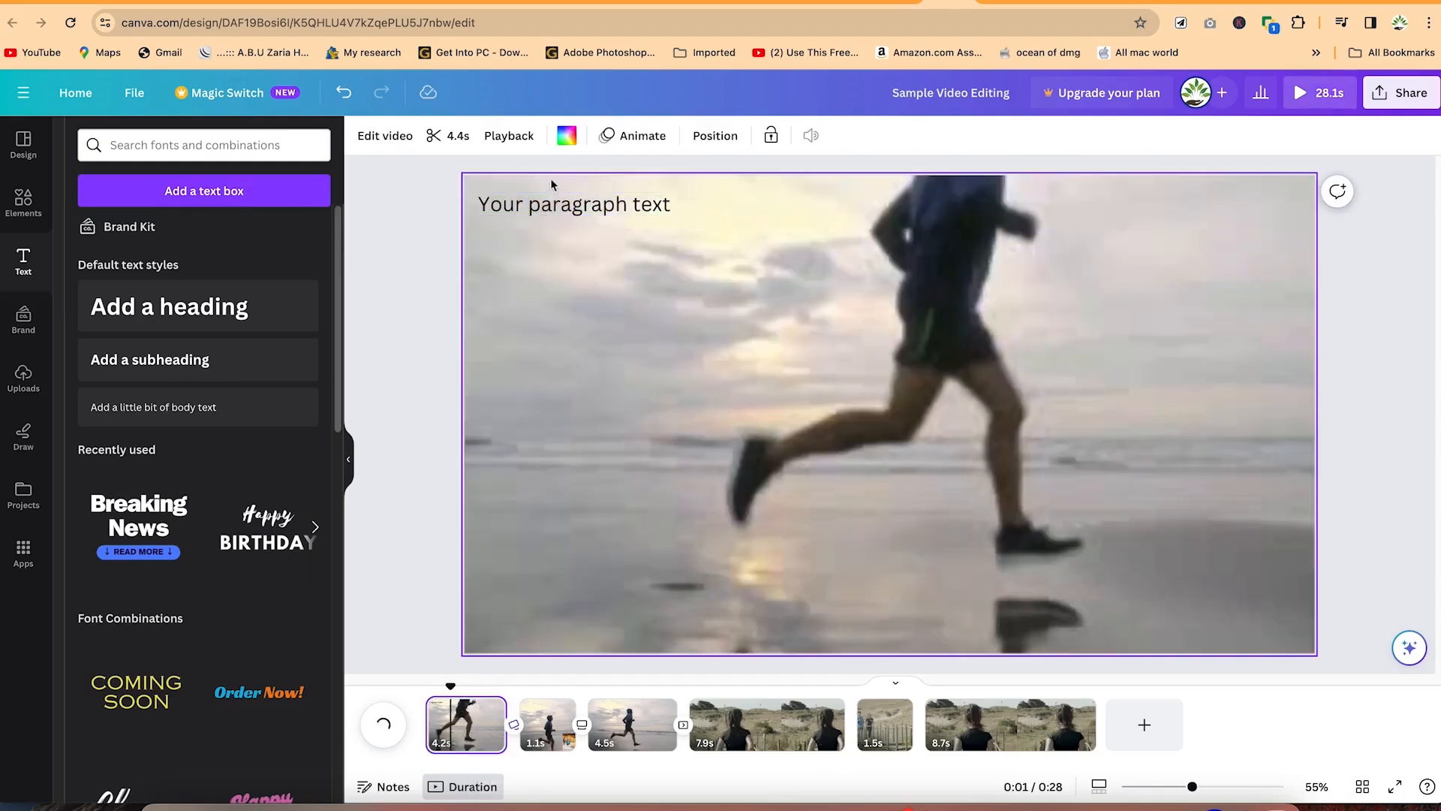
click(559, 203)
click(559, 203)
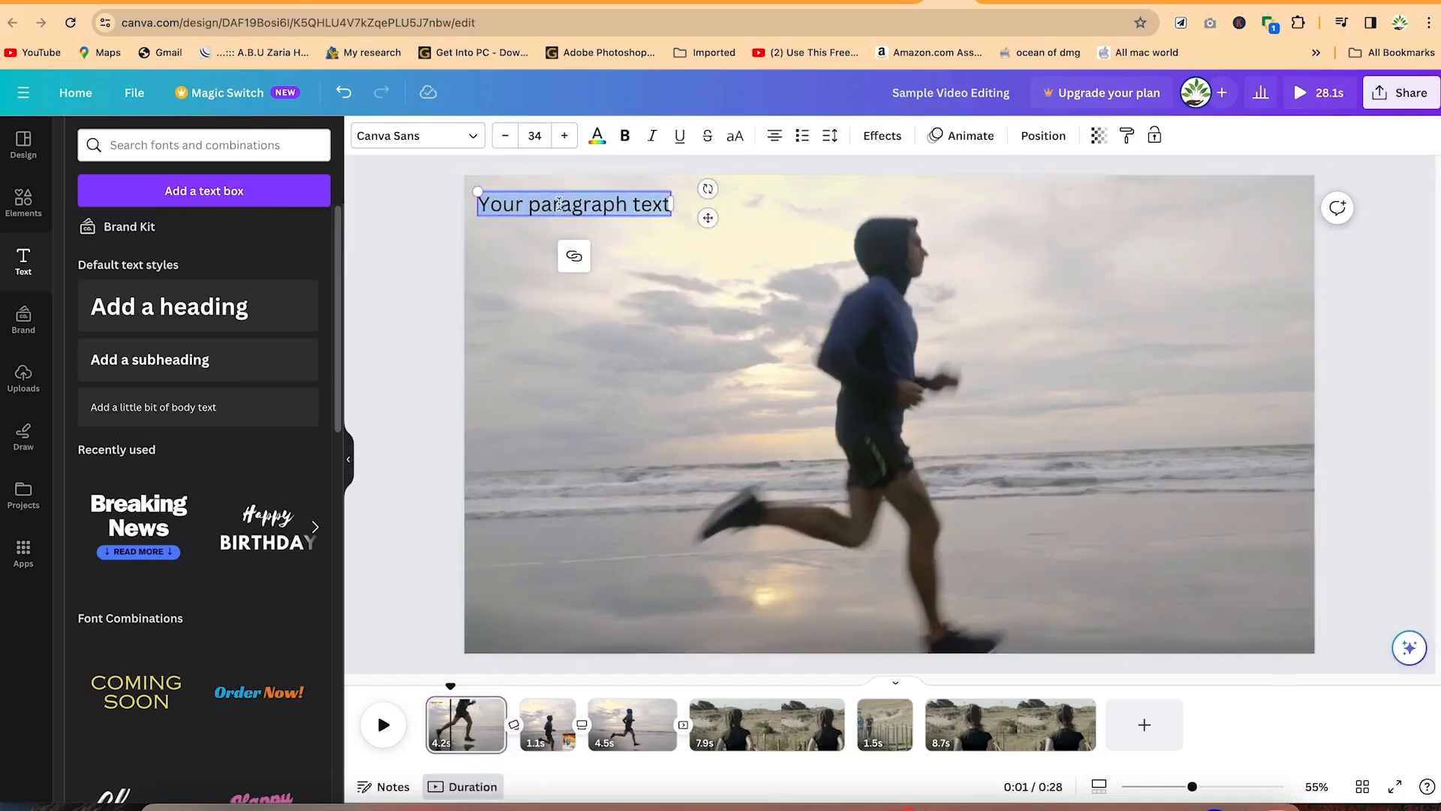
text(Epic)
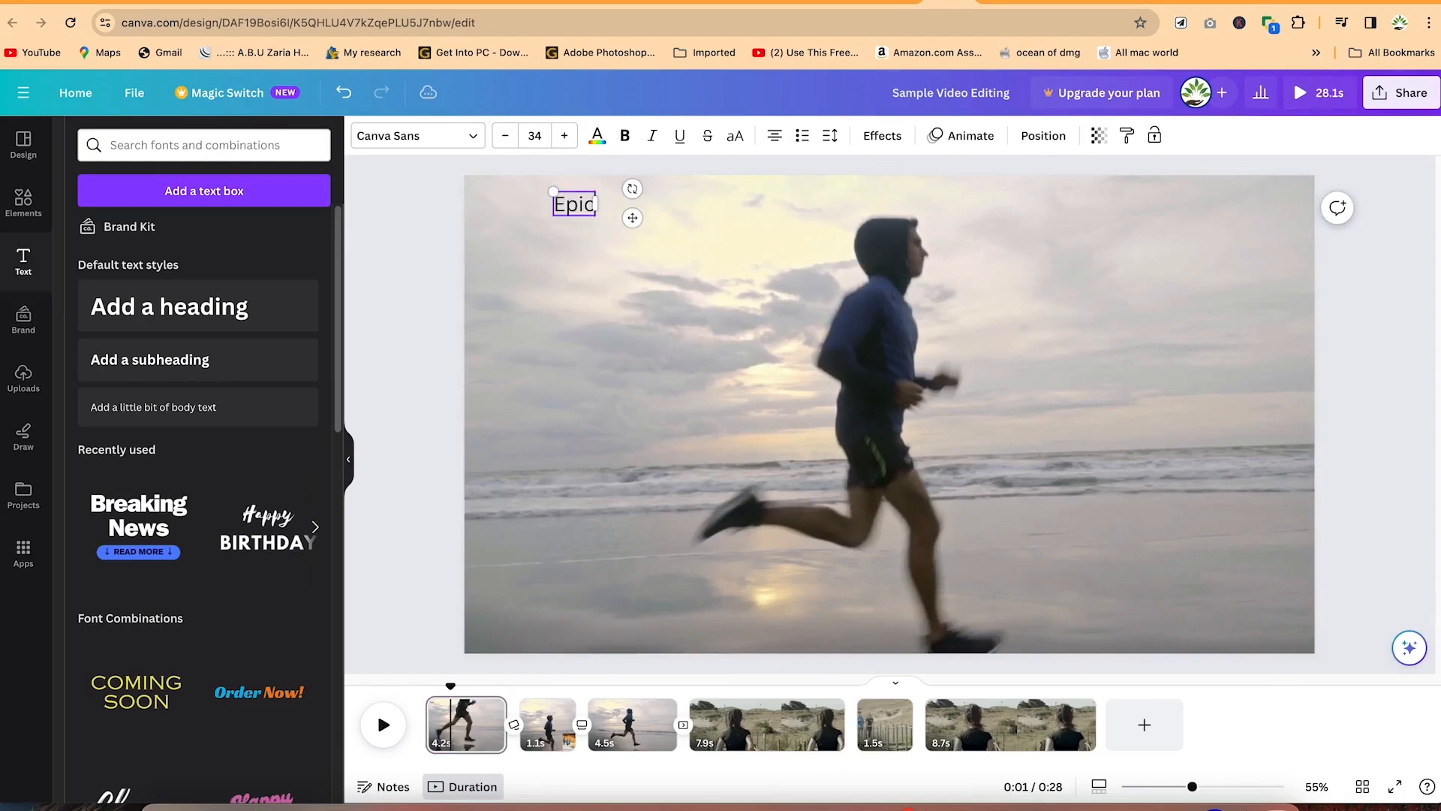
text( Mentorship)
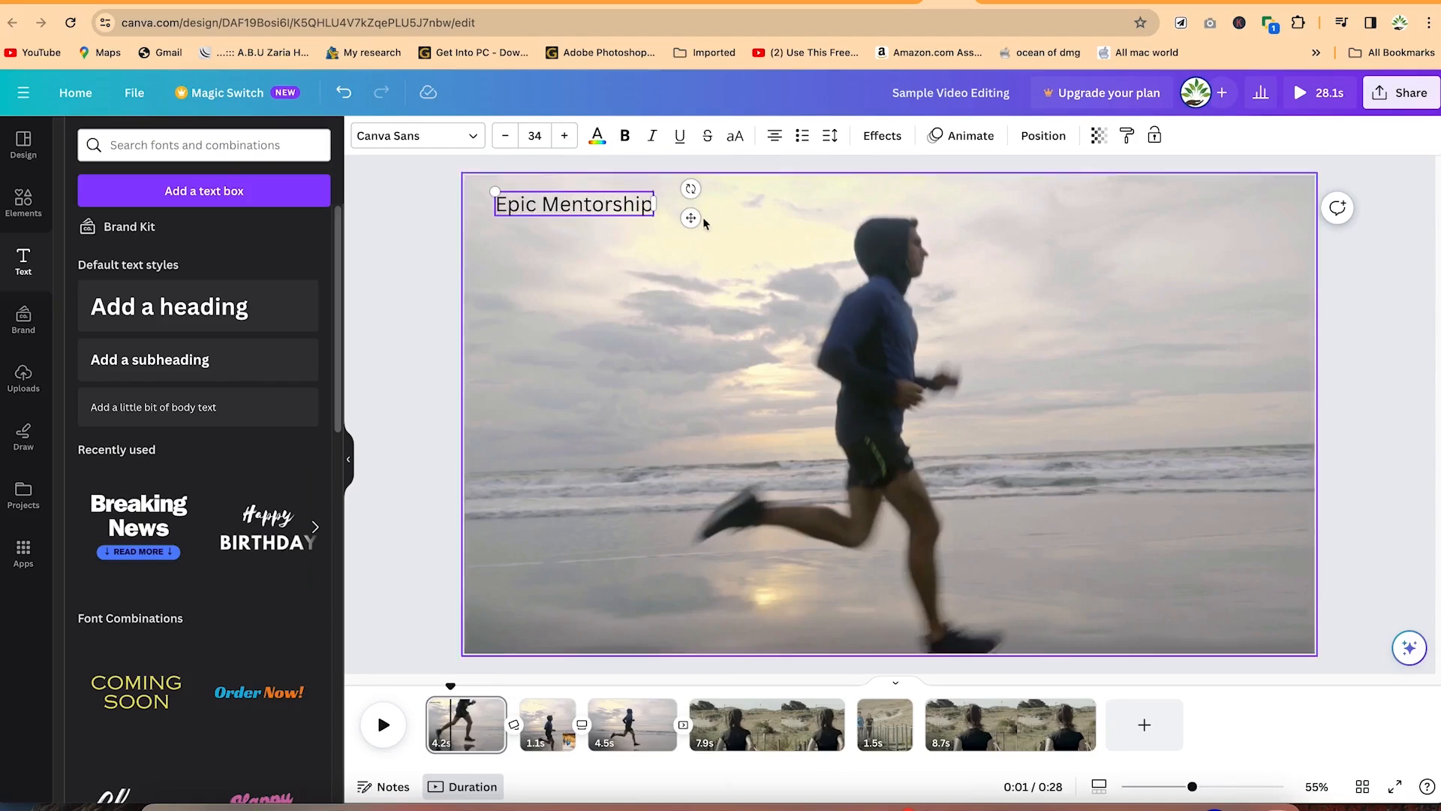
drag(691, 218, 675, 209)
drag(674, 206, 674, 205)
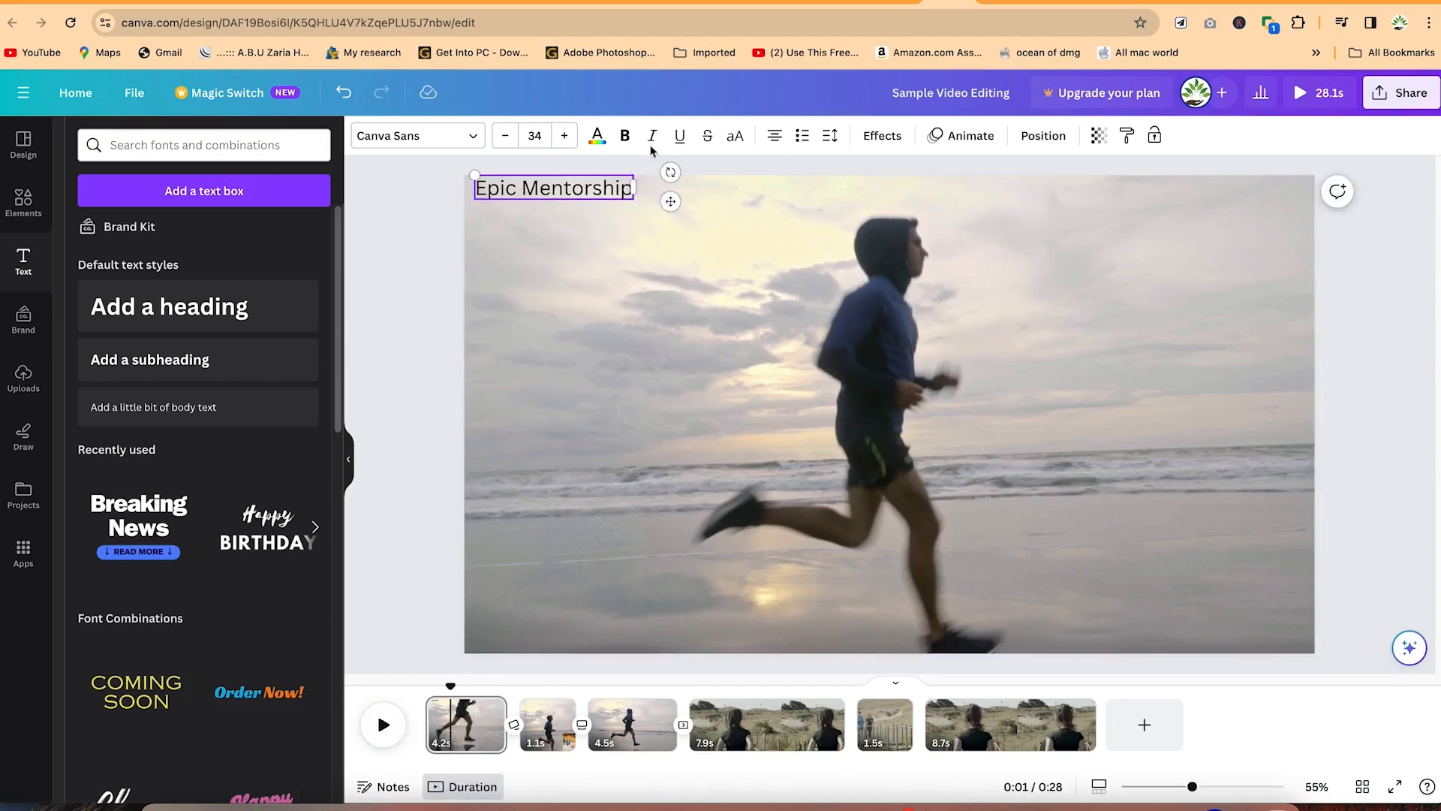
Step: Change the font of the "Epic Mentorship" text to Oswald
double_click(567, 190)
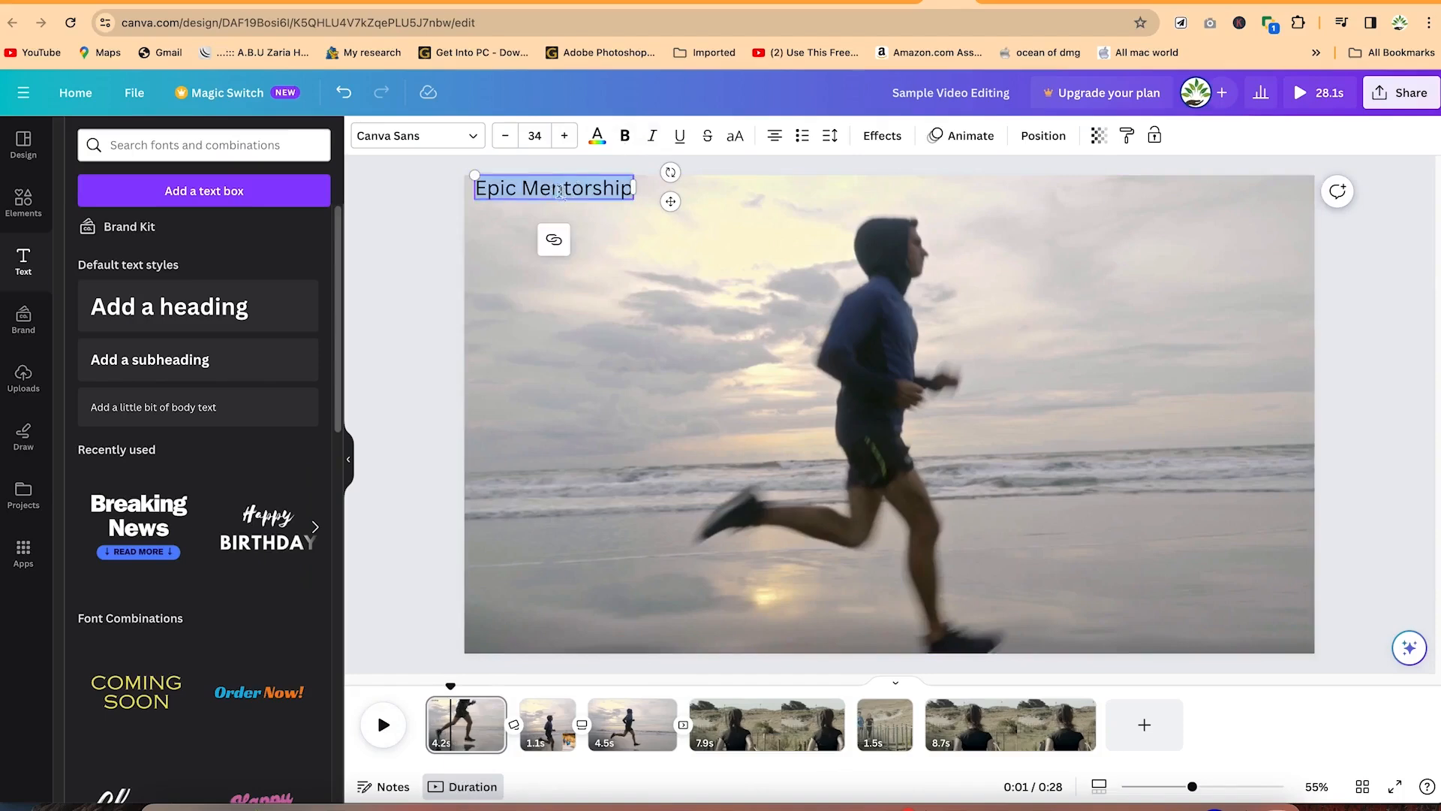
click(473, 139)
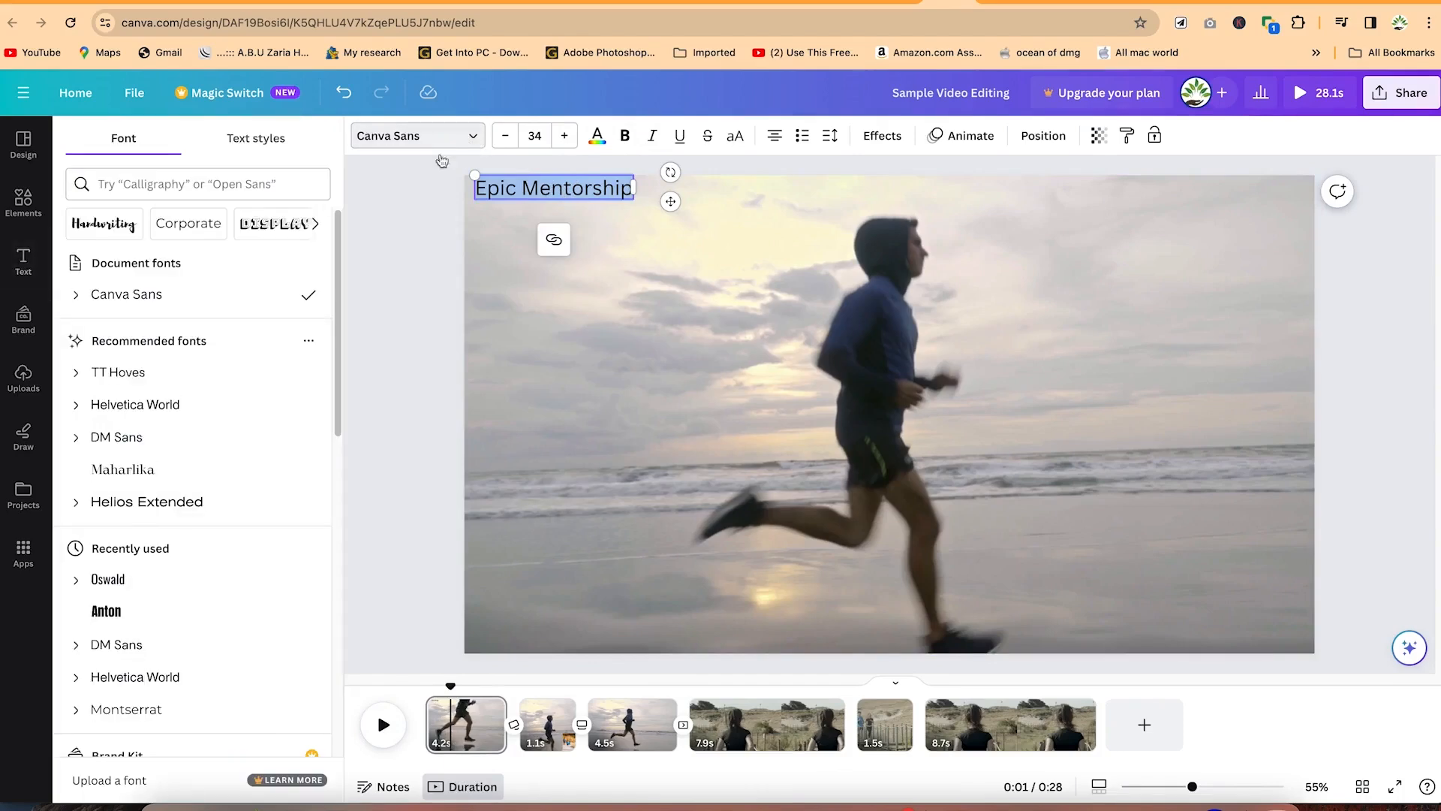
scroll(173, 412, down, 1)
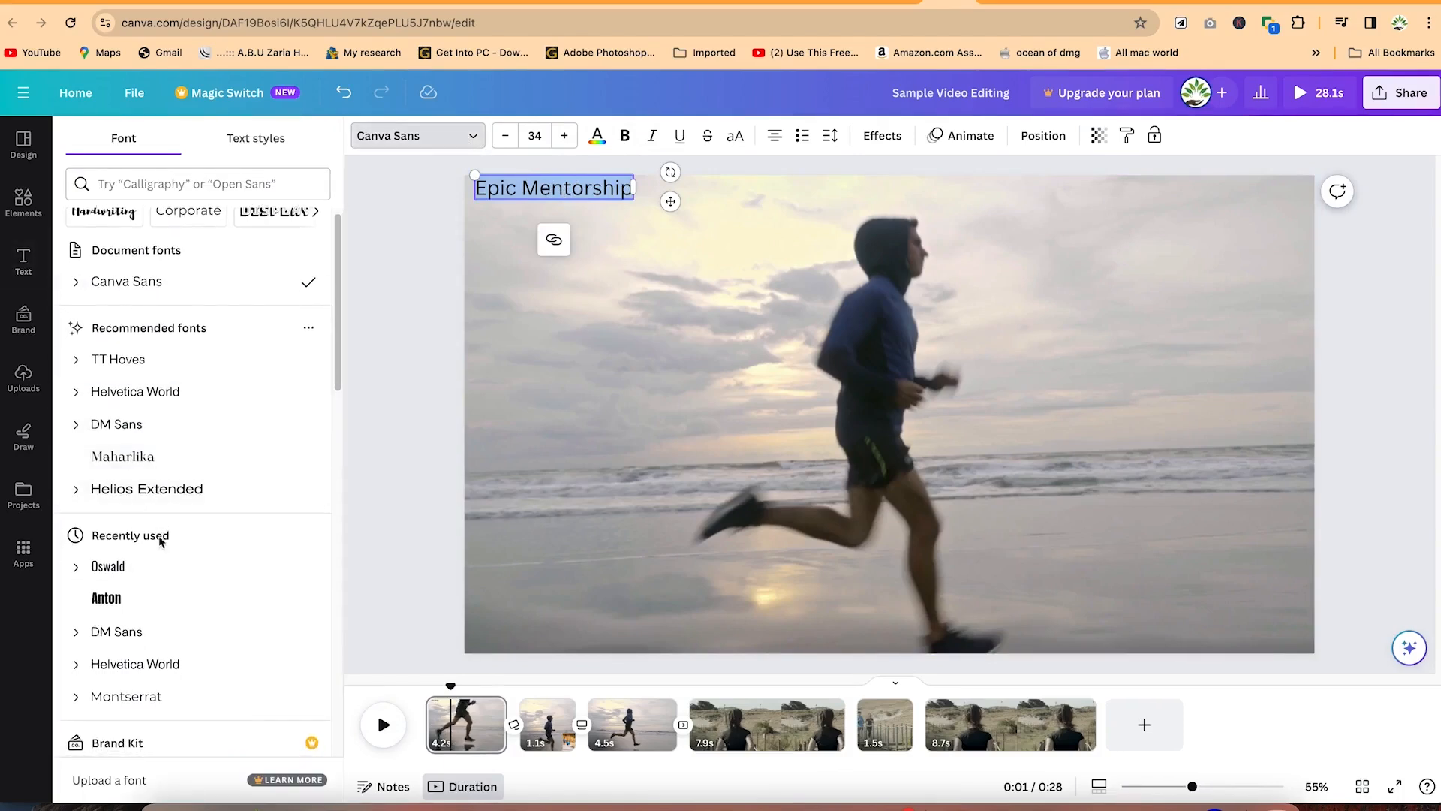
click(157, 574)
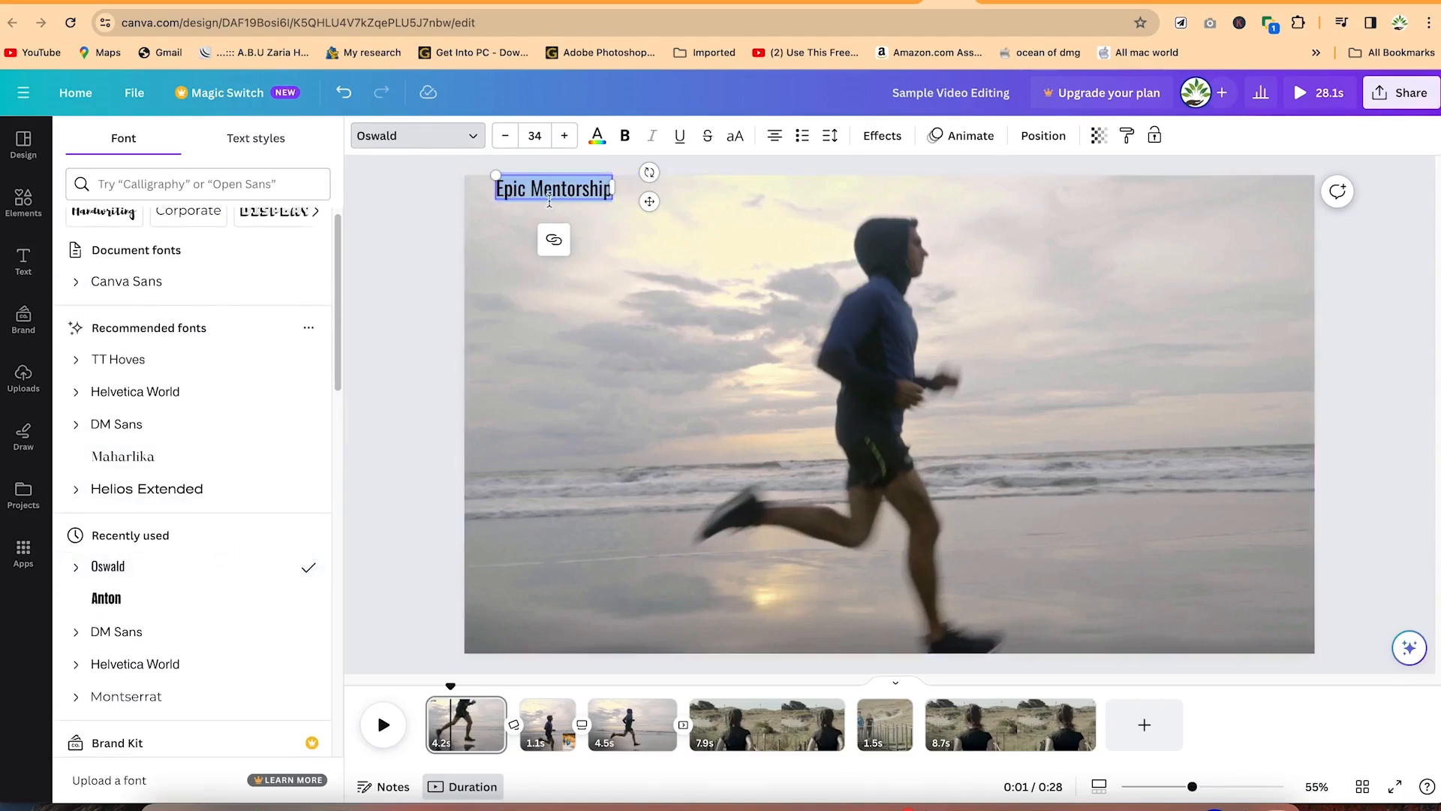
Step: Try increasing and decreasing the font size of the "Epic Mentorship" text one step at a time
click(563, 136)
click(564, 136)
click(564, 136)
click(563, 135)
click(563, 136)
click(563, 136)
click(564, 136)
click(505, 136)
click(505, 136)
click(505, 136)
click(505, 136)
click(505, 136)
click(505, 136)
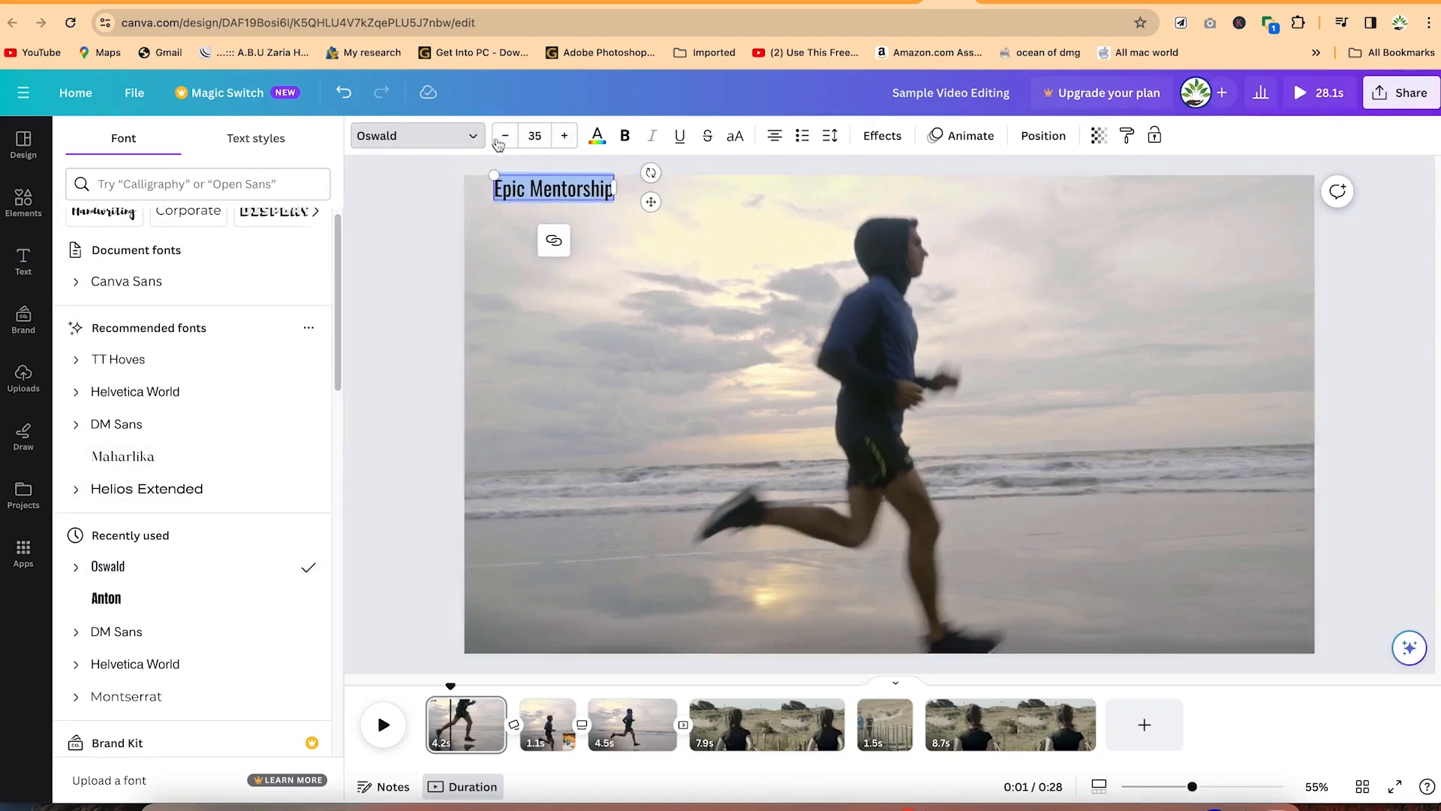
Step: Set the font size of the "Epic Mentorship" text to 50 and fit it into the frame's upper-left corner
click(524, 127)
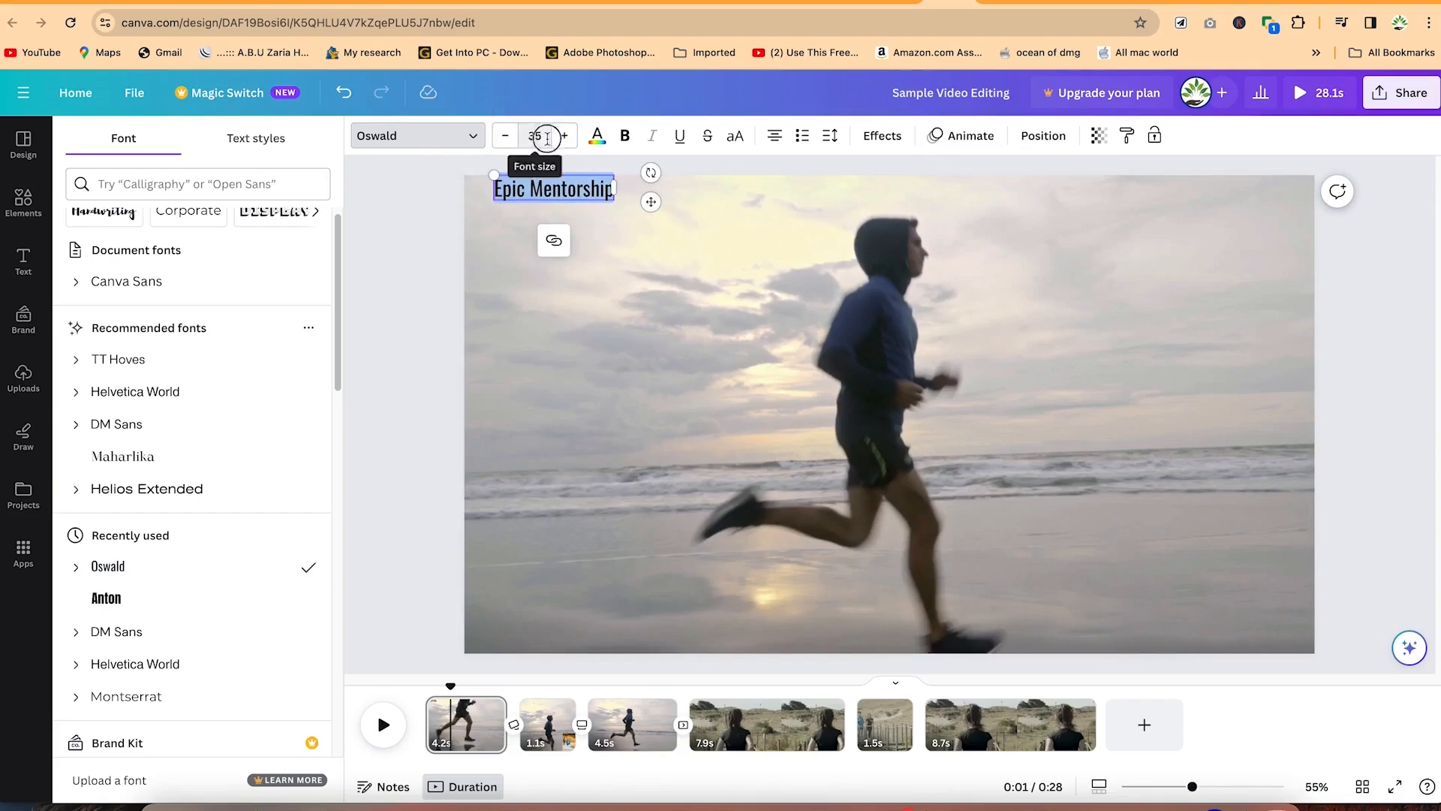
click(533, 136)
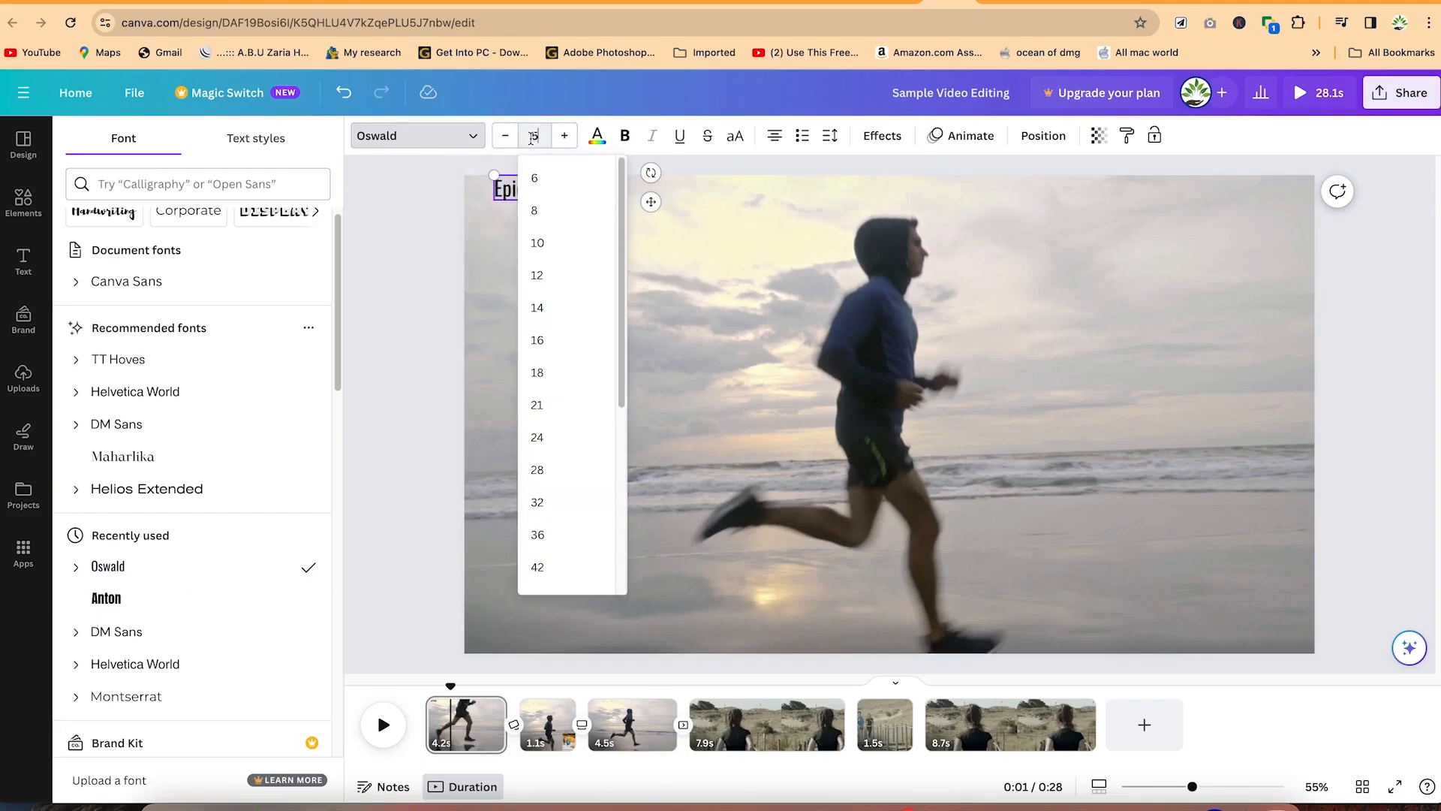
key(Return)
drag(676, 204, 679, 208)
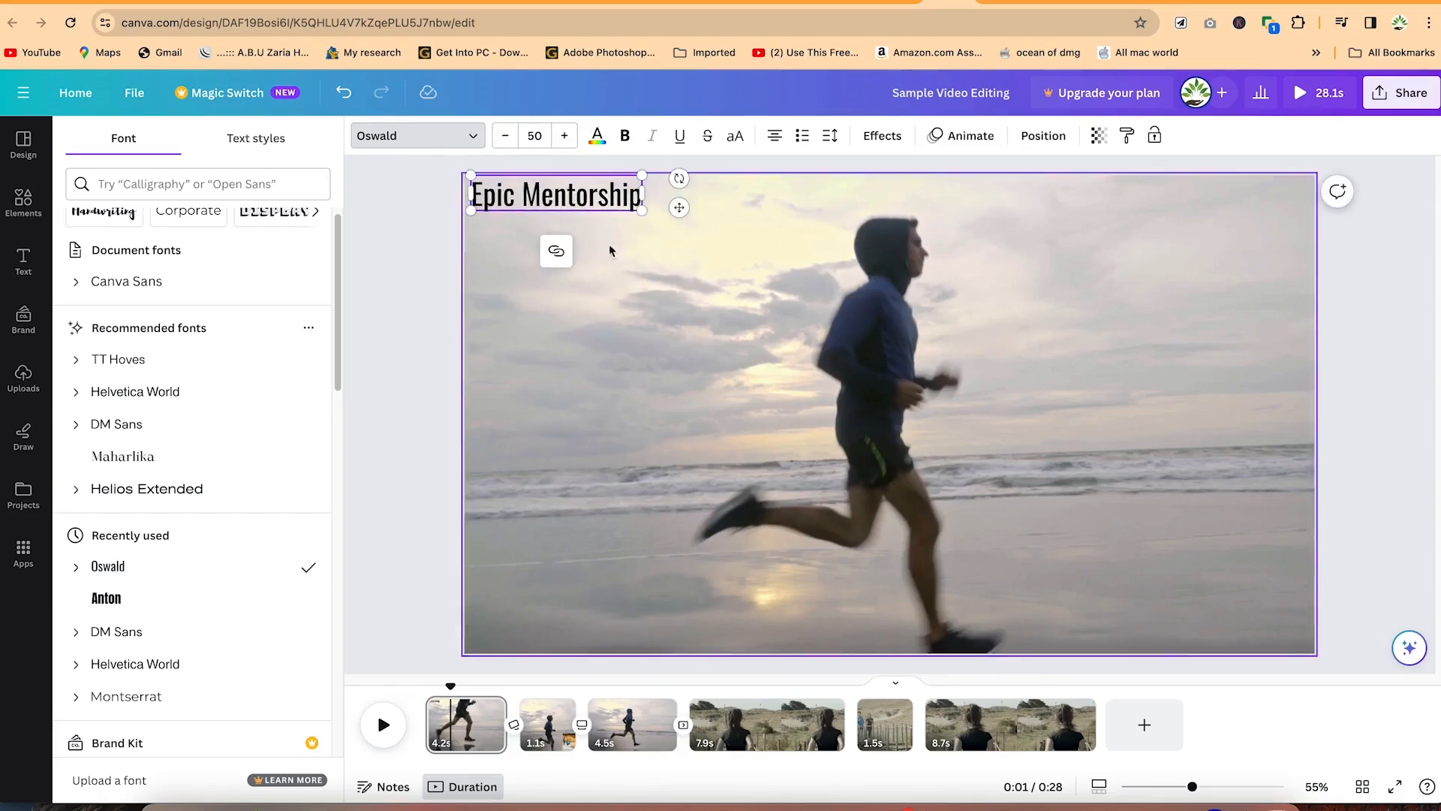
Step: Try yellow and black on the "Epic Mentorship" text and set its colour to dark blue
click(598, 134)
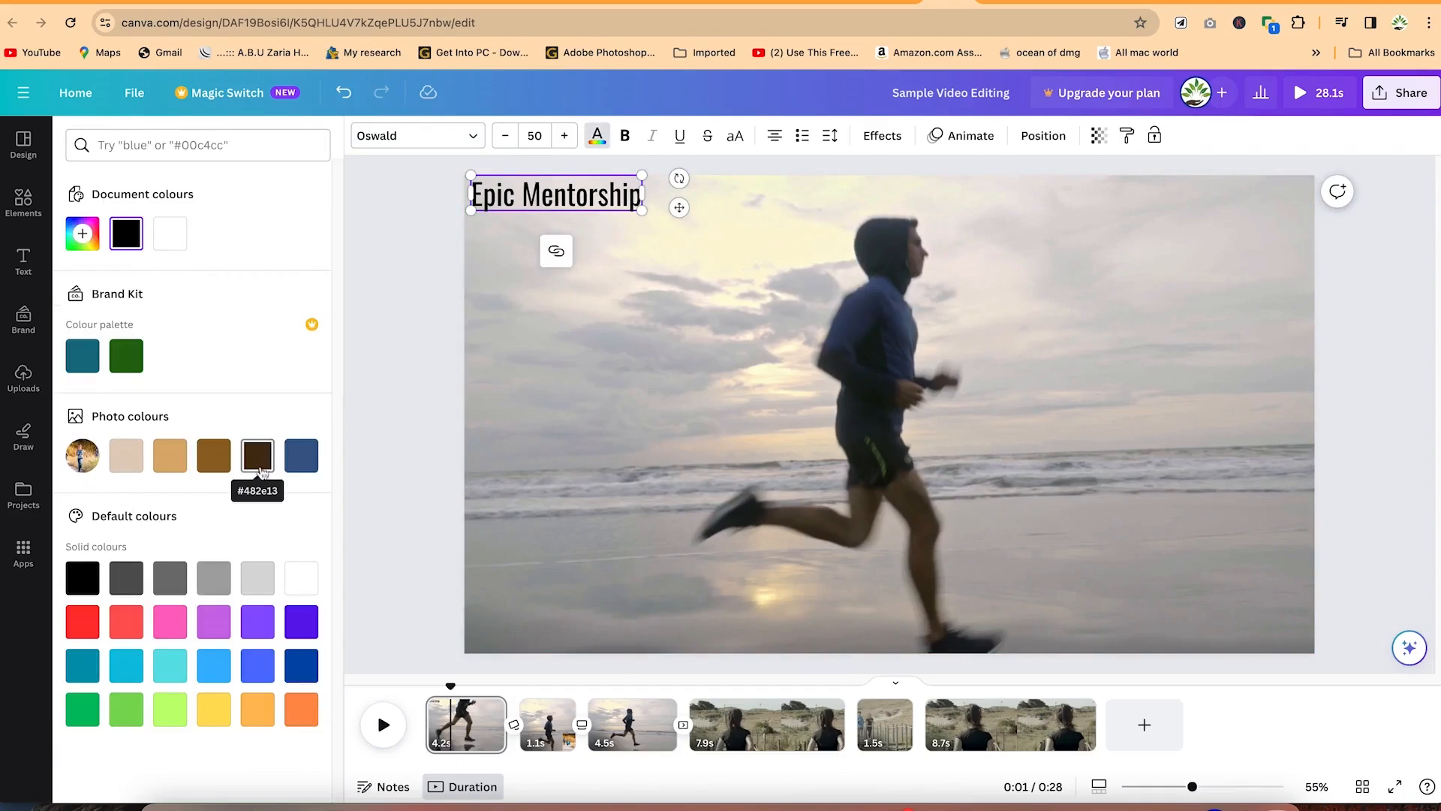
click(218, 717)
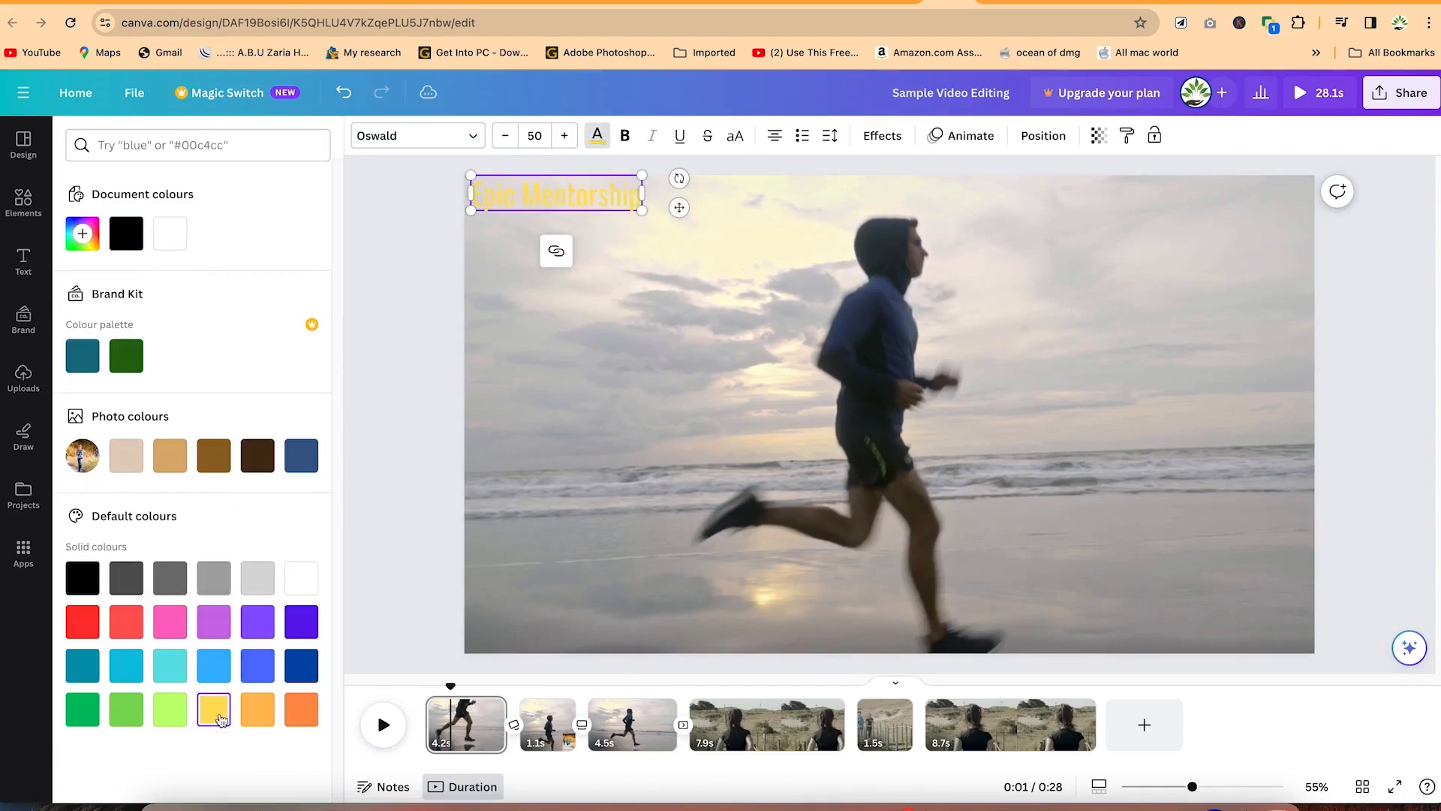
click(300, 662)
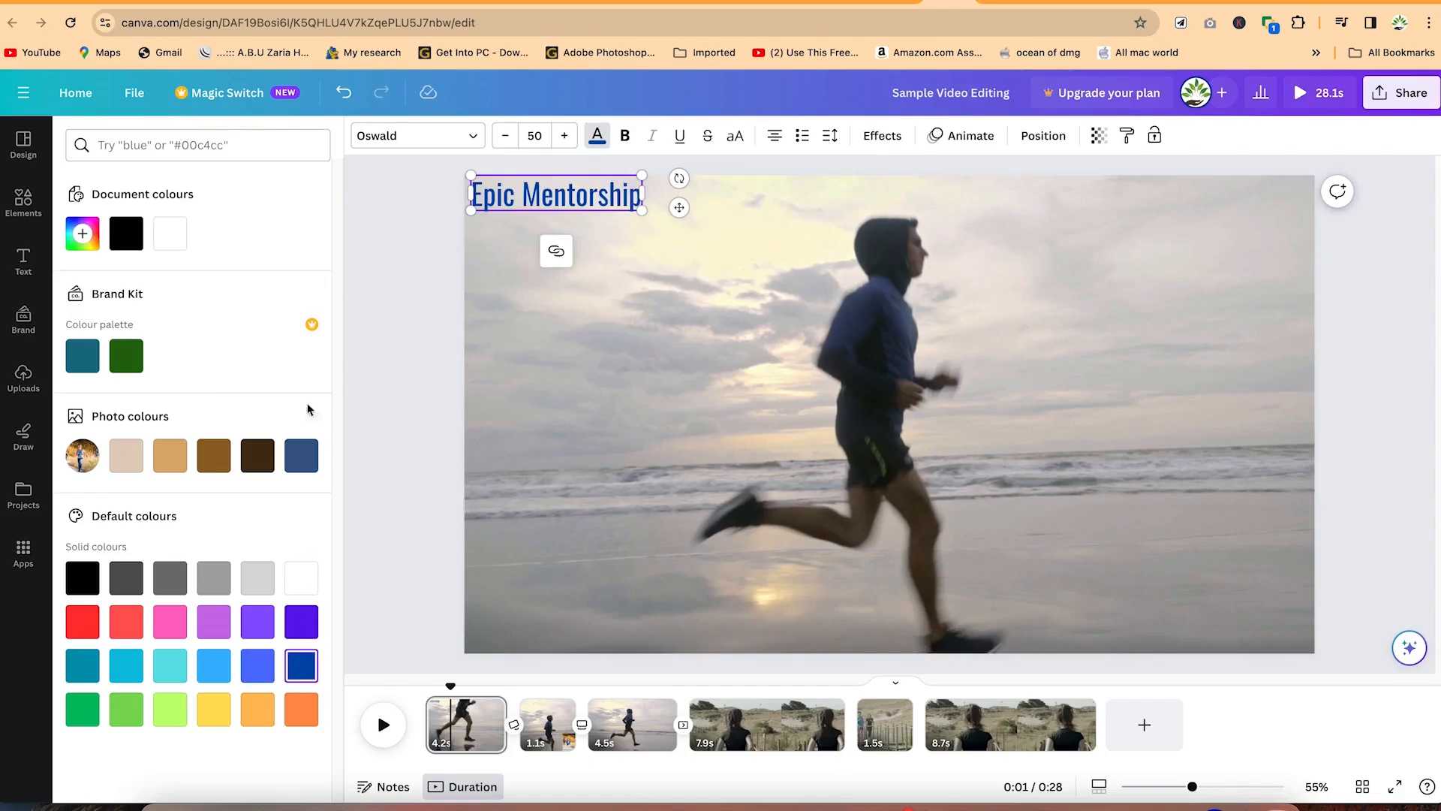
click(126, 234)
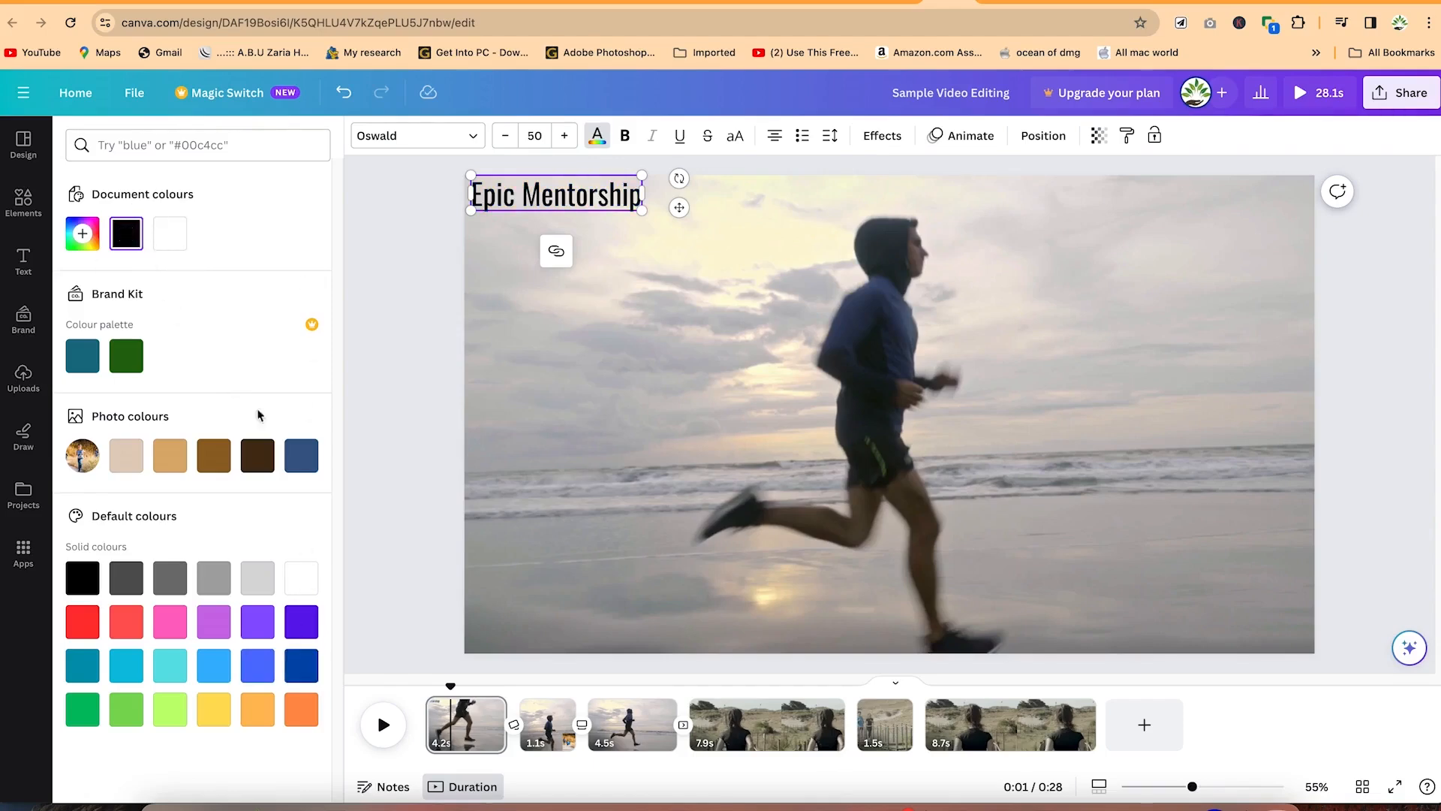
click(300, 664)
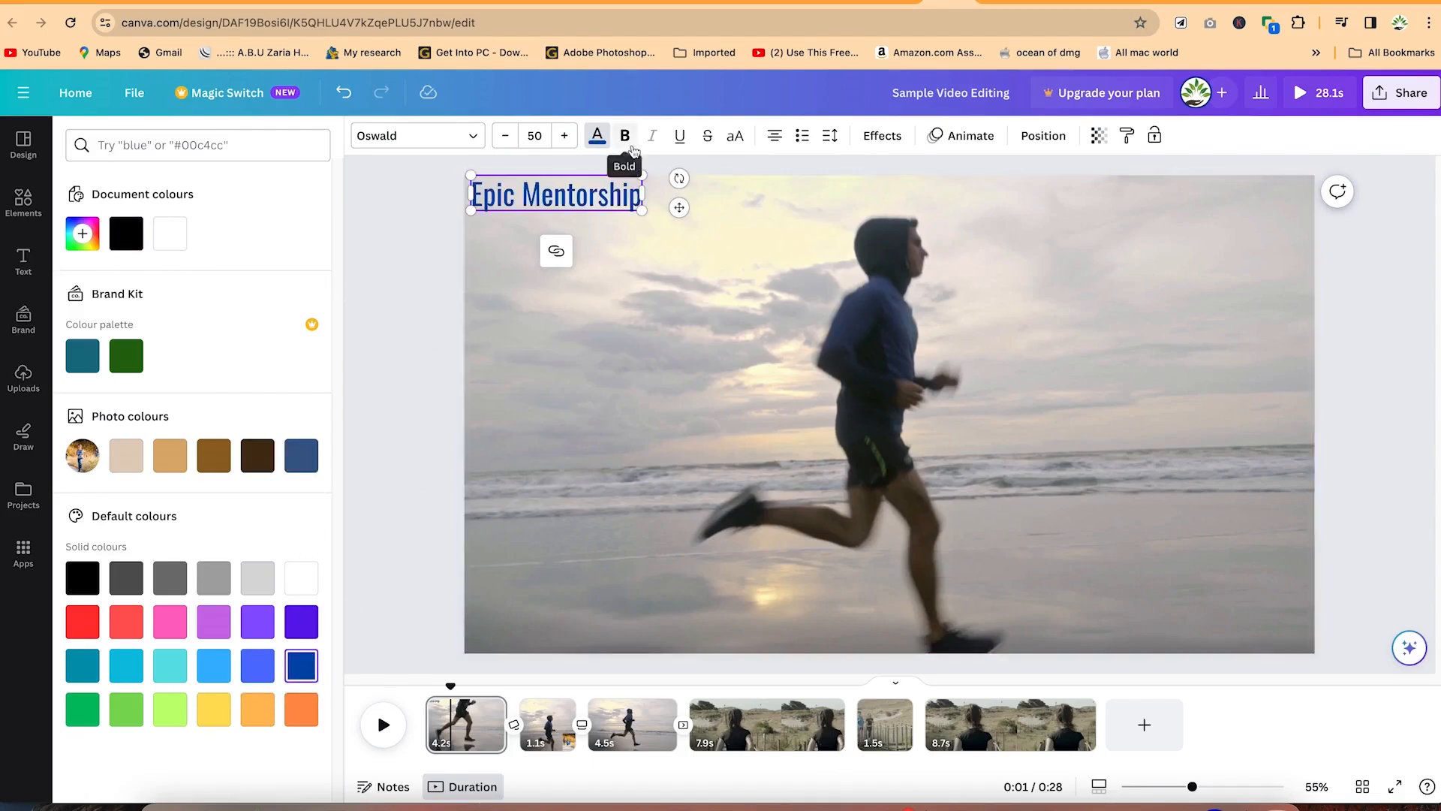
Step: Try bold and underline on the "Epic Mentorship" text, turning each one off again
click(627, 136)
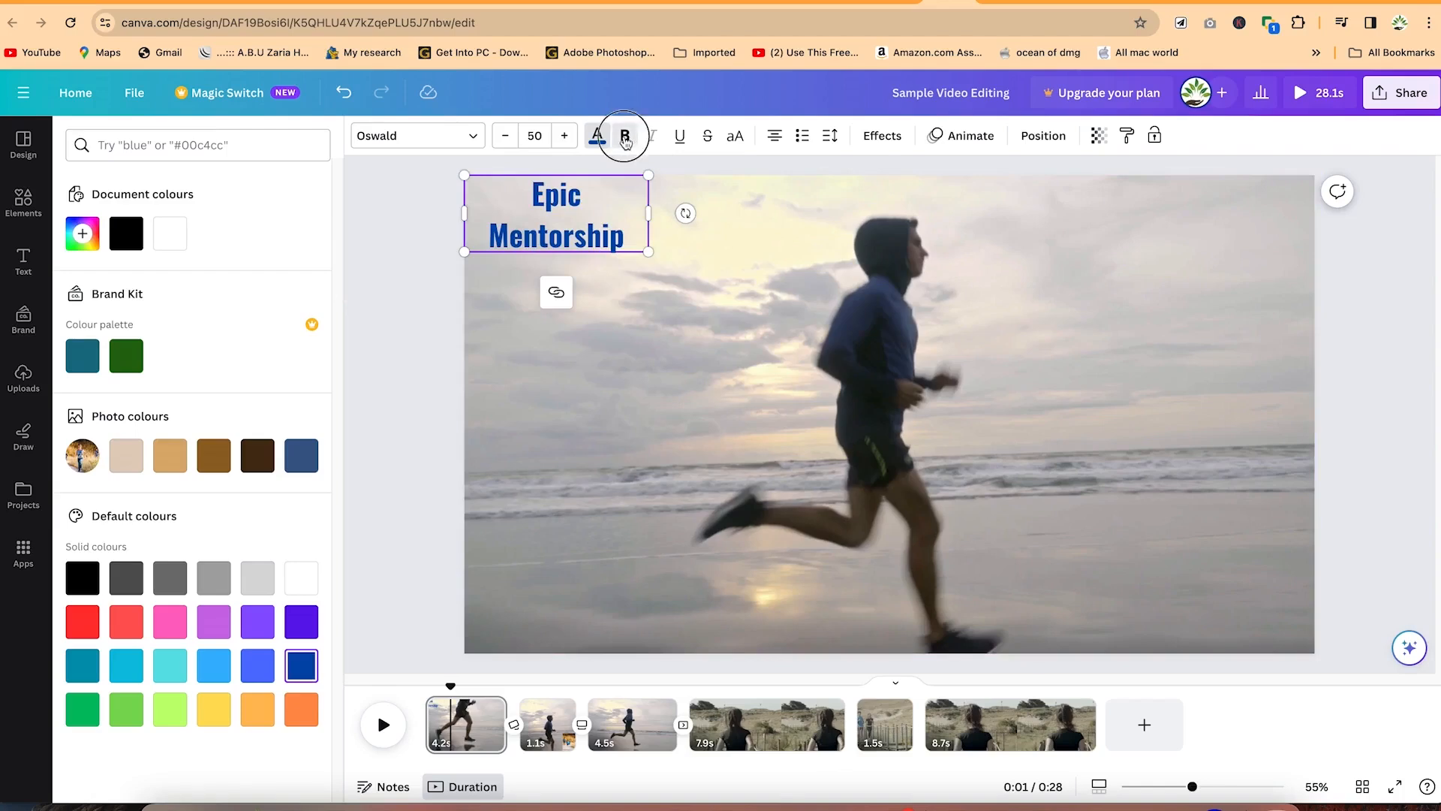
click(625, 135)
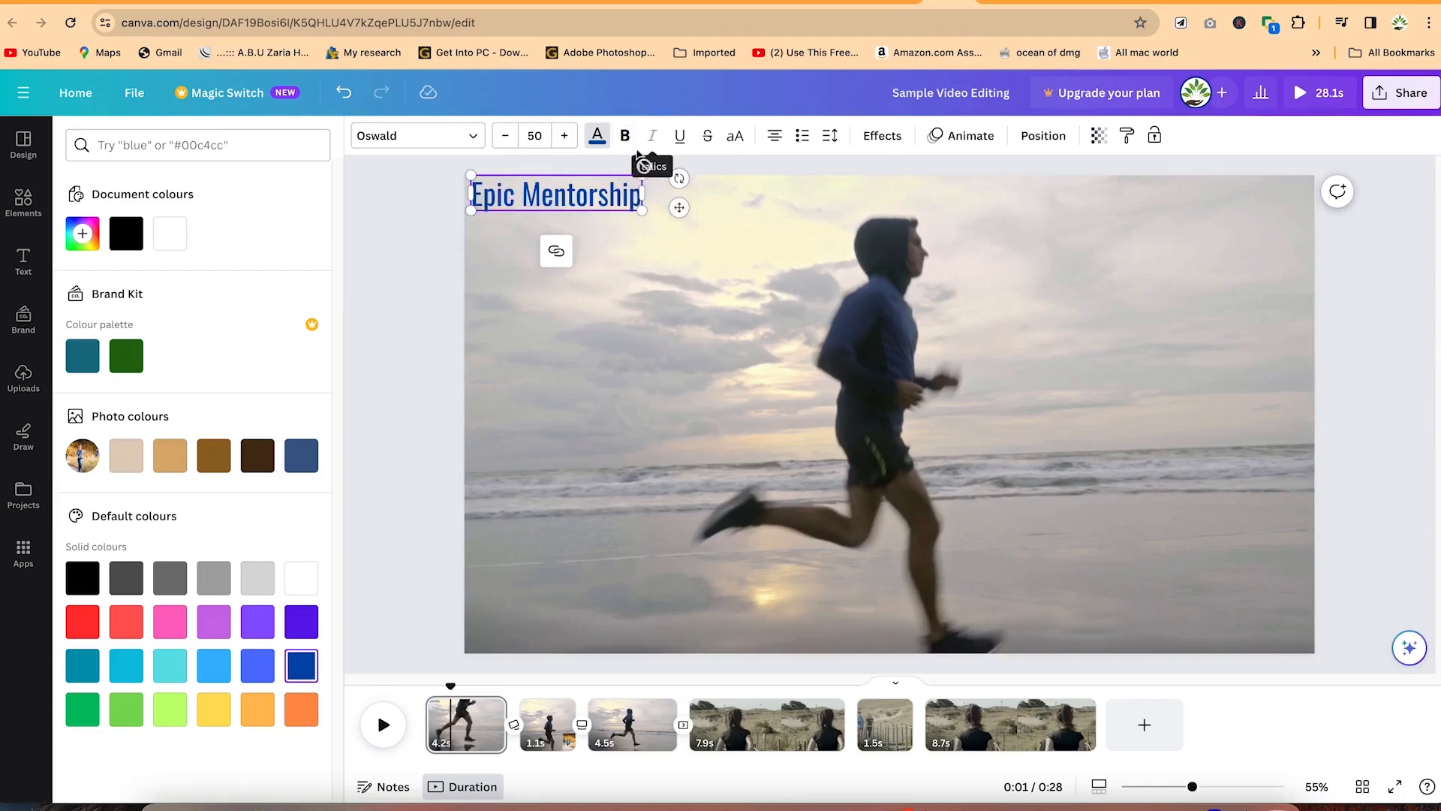
click(684, 142)
click(685, 140)
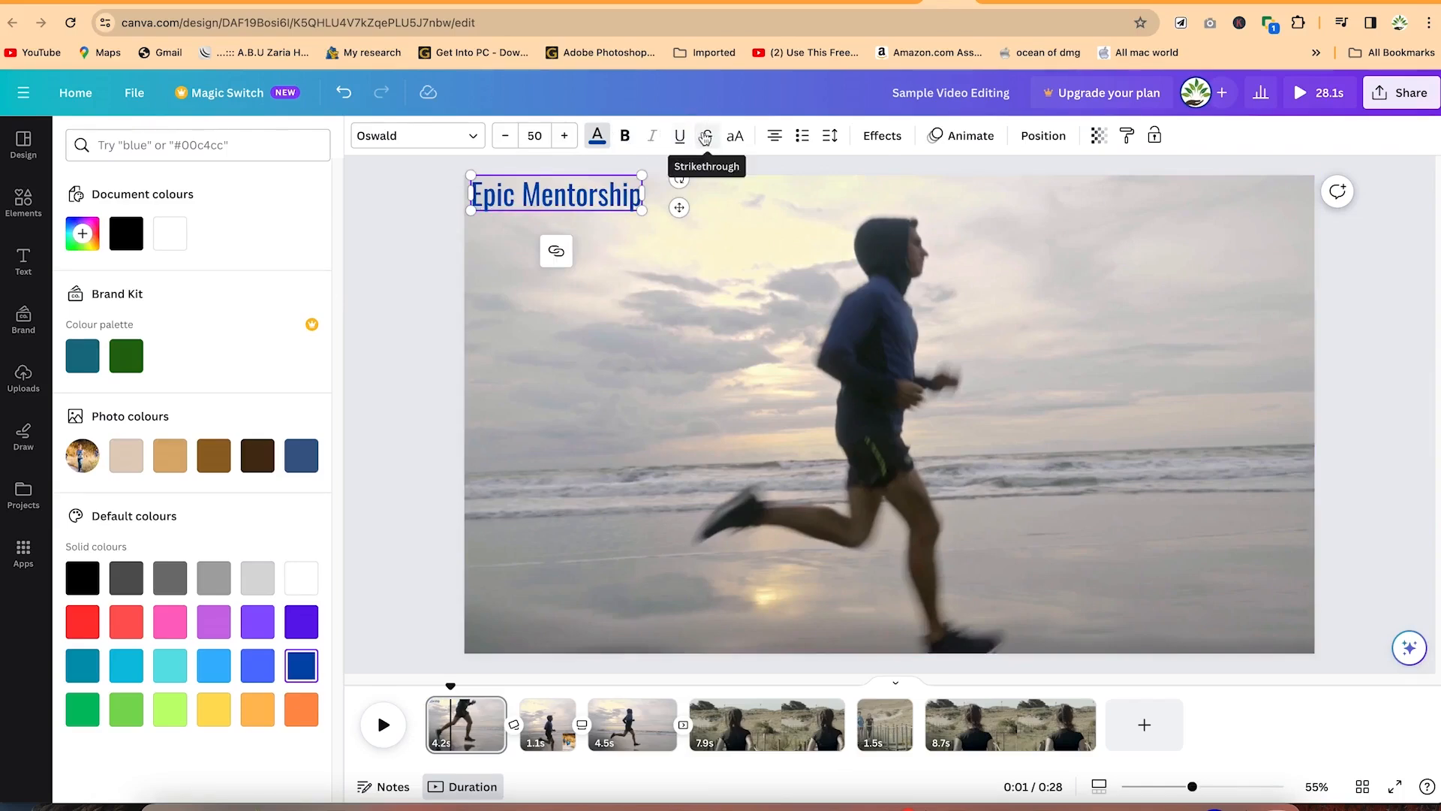
Step: Try uppercase on the "Epic Mentorship" text, revert it, and cycle through the text alignments back to centred
click(734, 138)
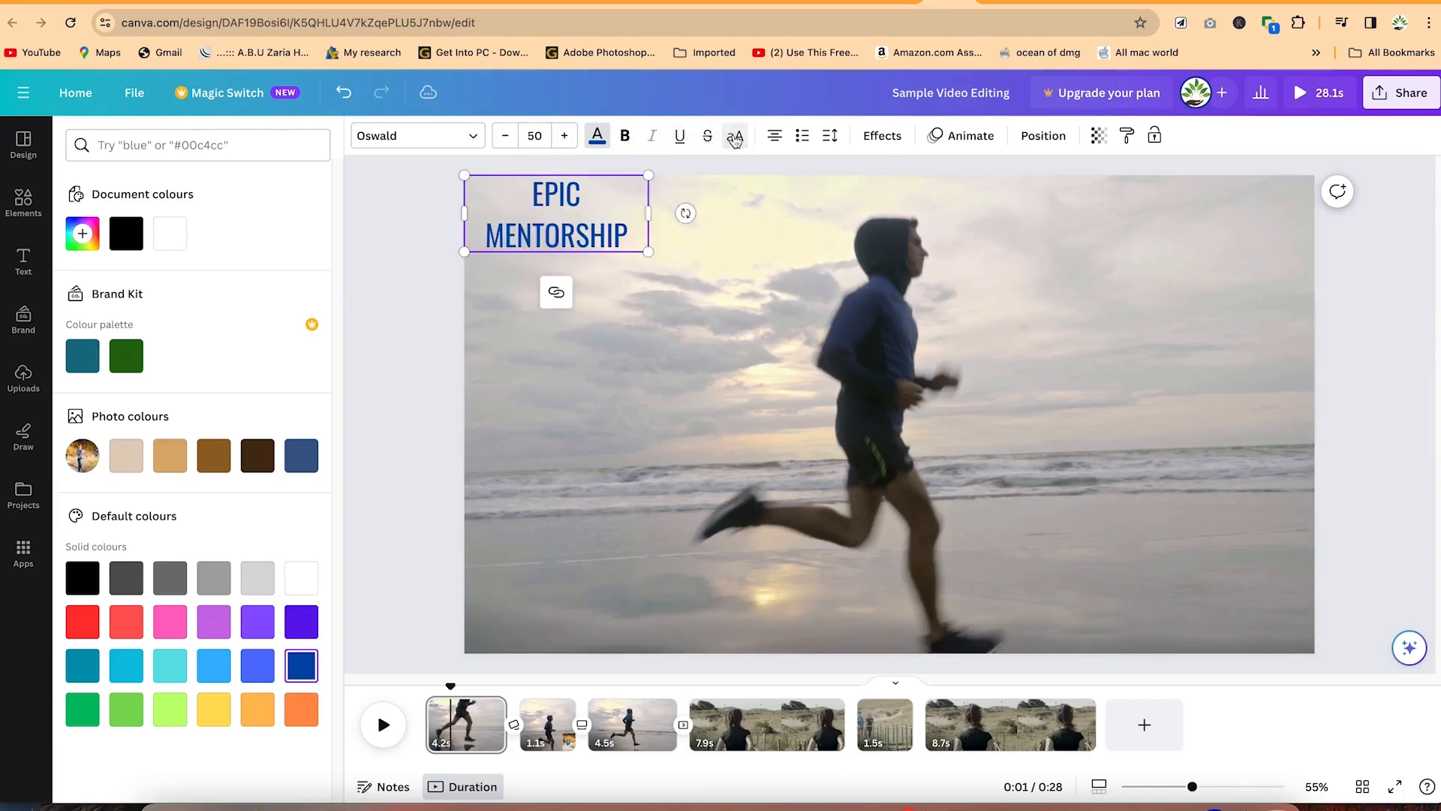
click(736, 139)
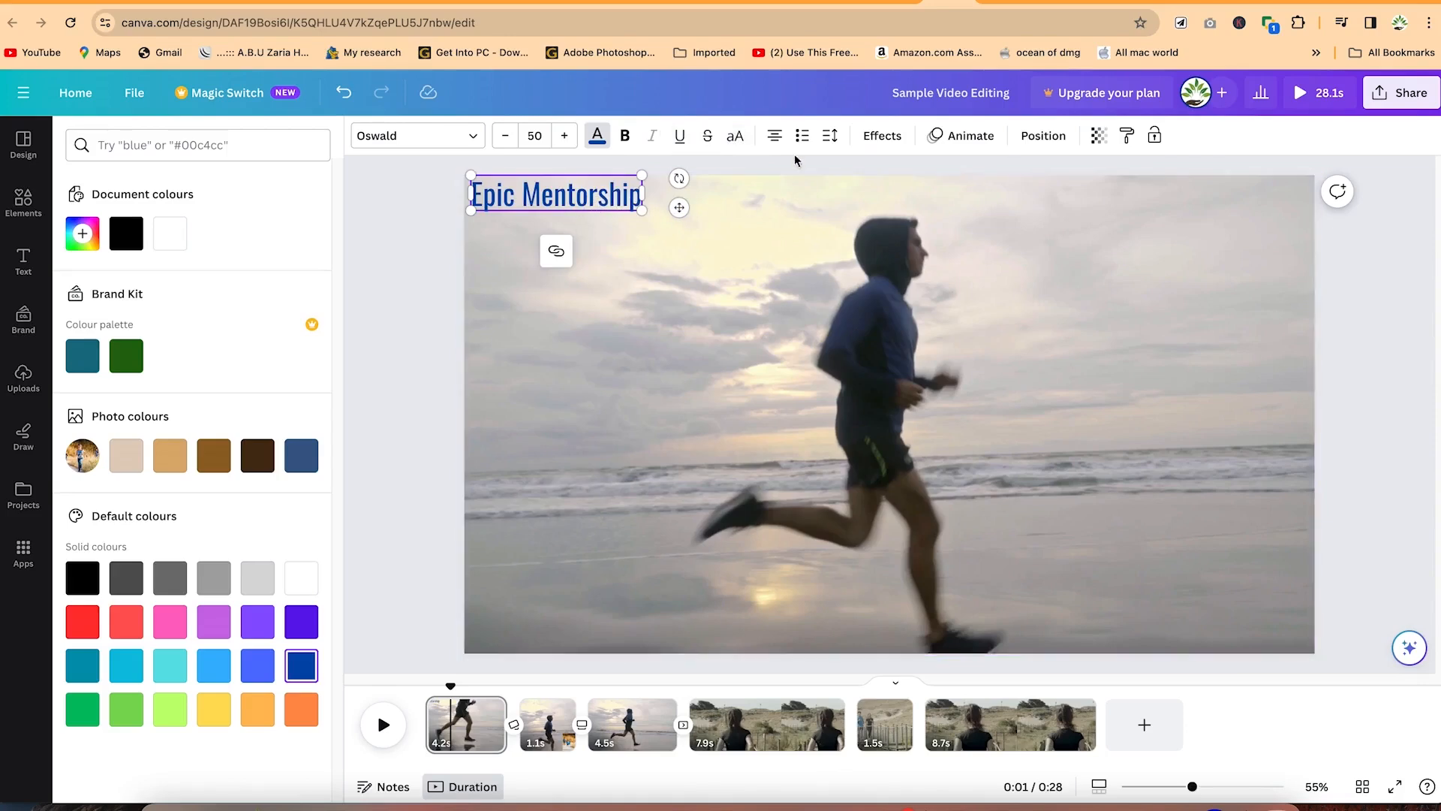
click(776, 137)
click(776, 138)
click(776, 139)
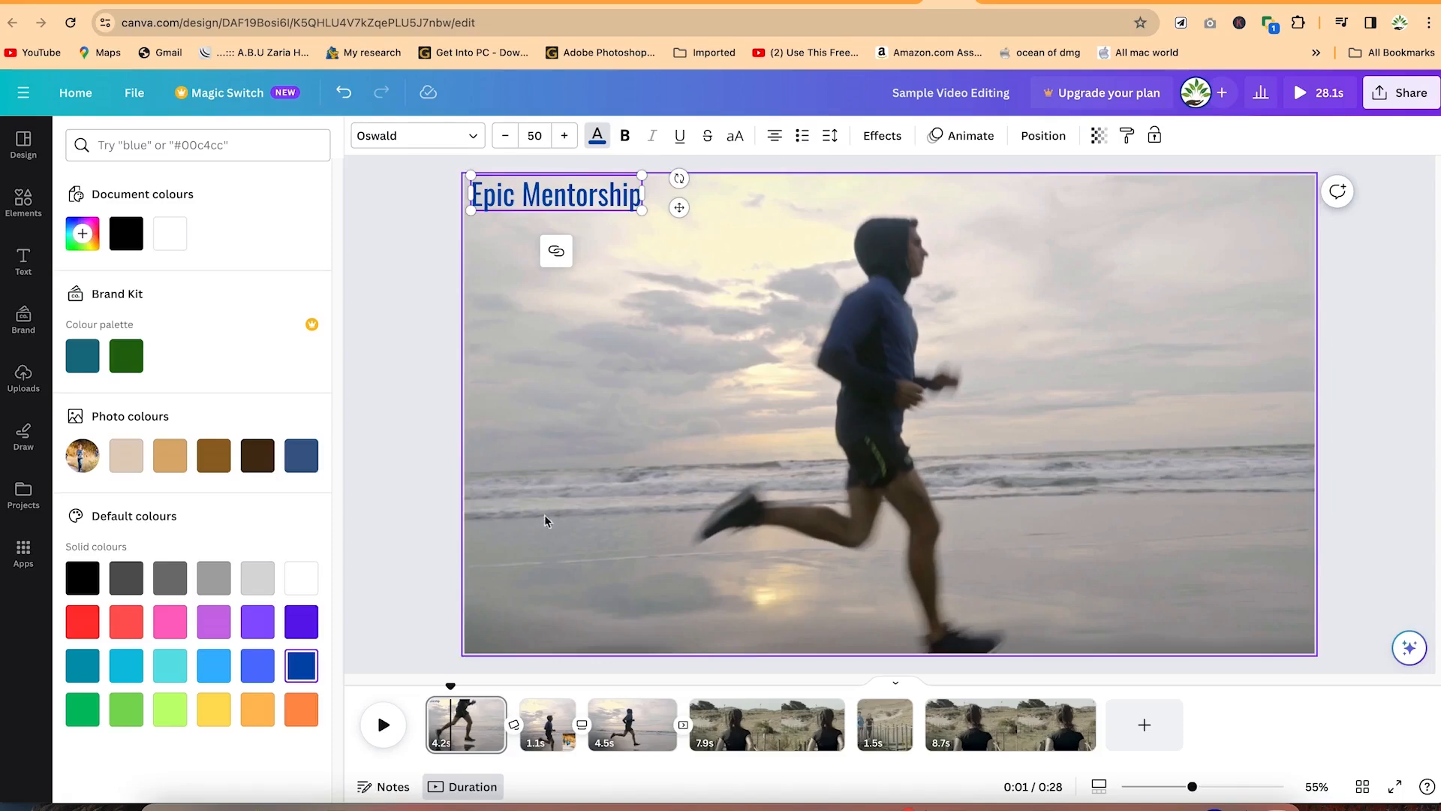
Step: Add a second text box directly below "Epic Mentorship" on the first page
click(23, 262)
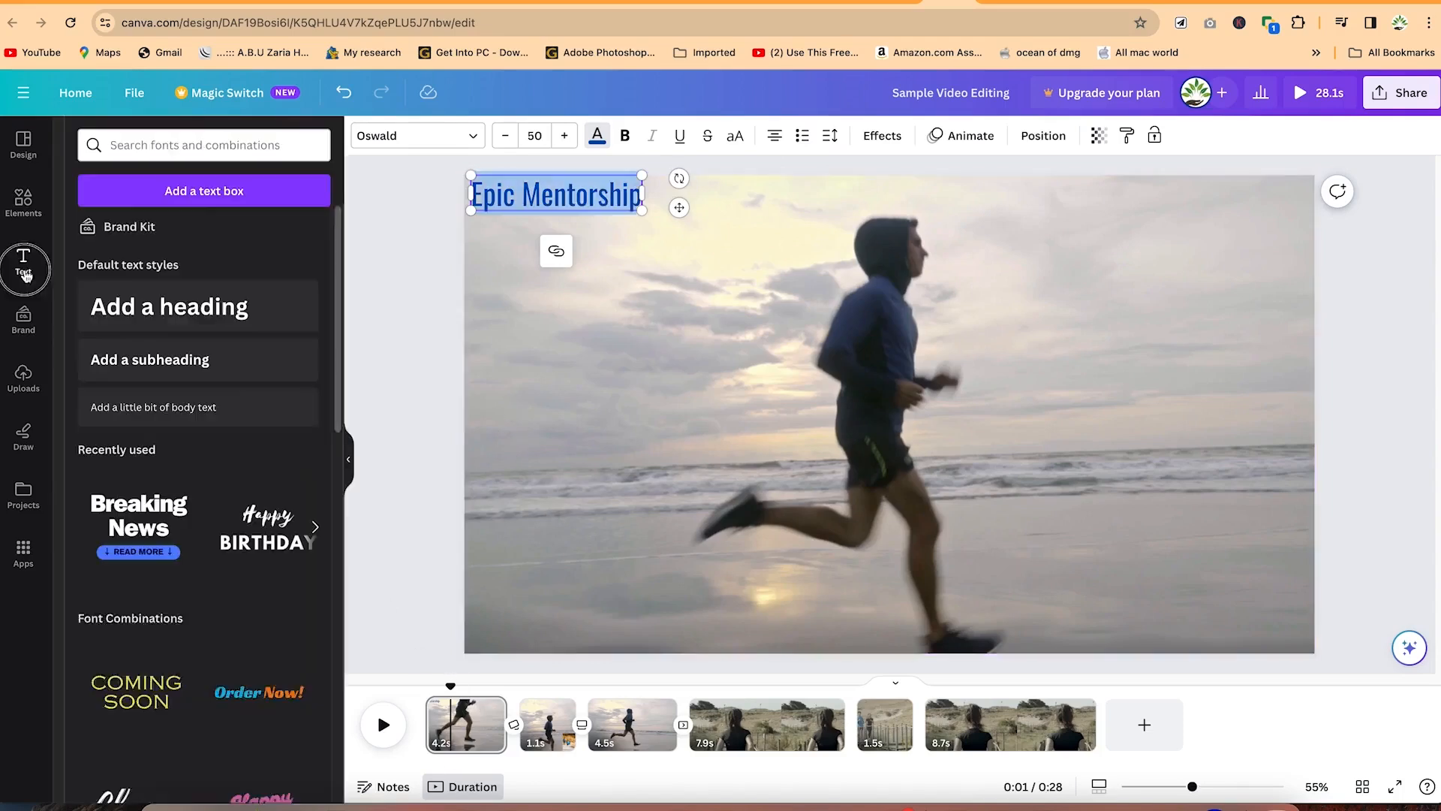
click(196, 197)
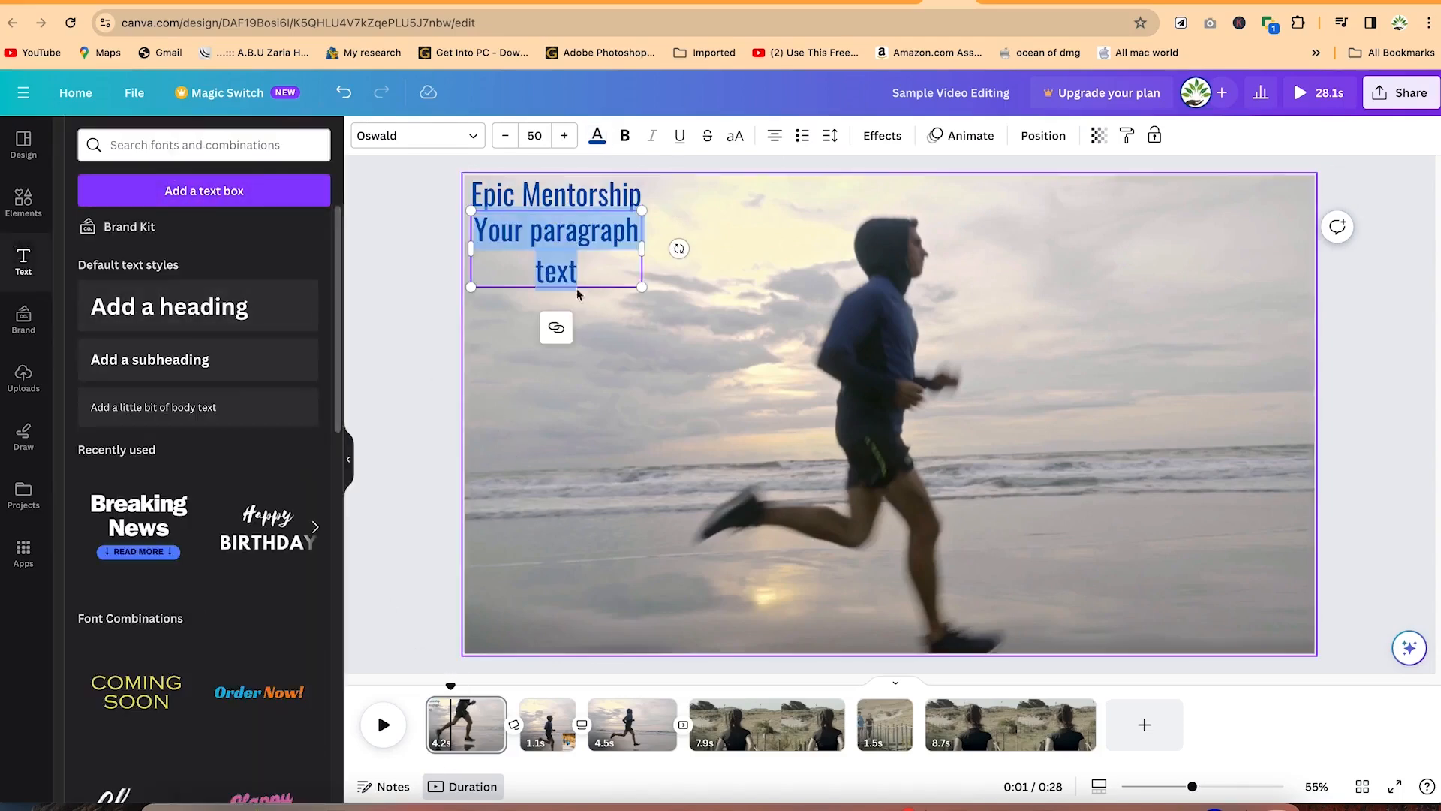
Step: Move the placeholder text box to mid-height below the Epic Mentorship heading and replace its text with three lines: Running, Dieting, Proper sleep
drag(563, 272, 577, 422)
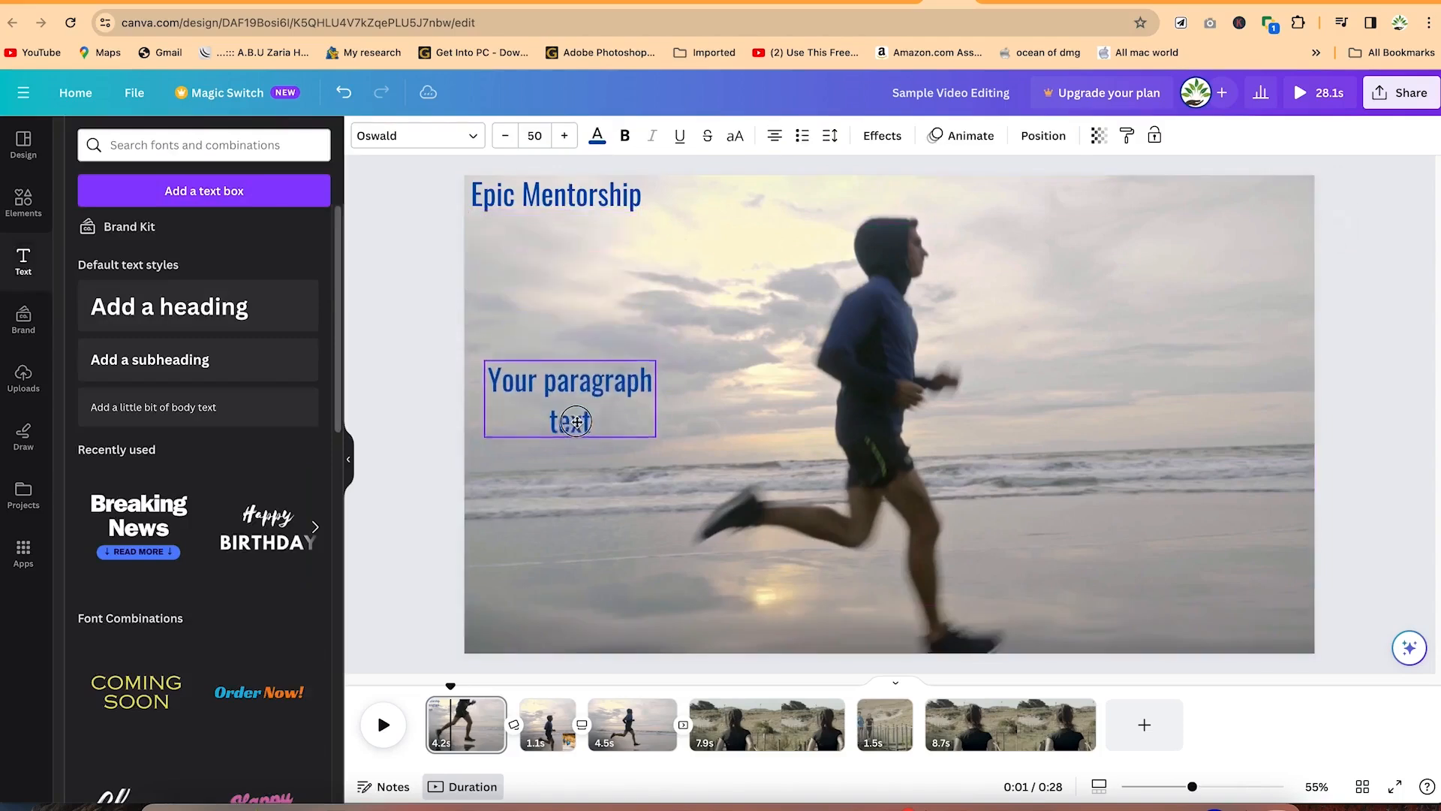
double_click(574, 379)
text(Running)
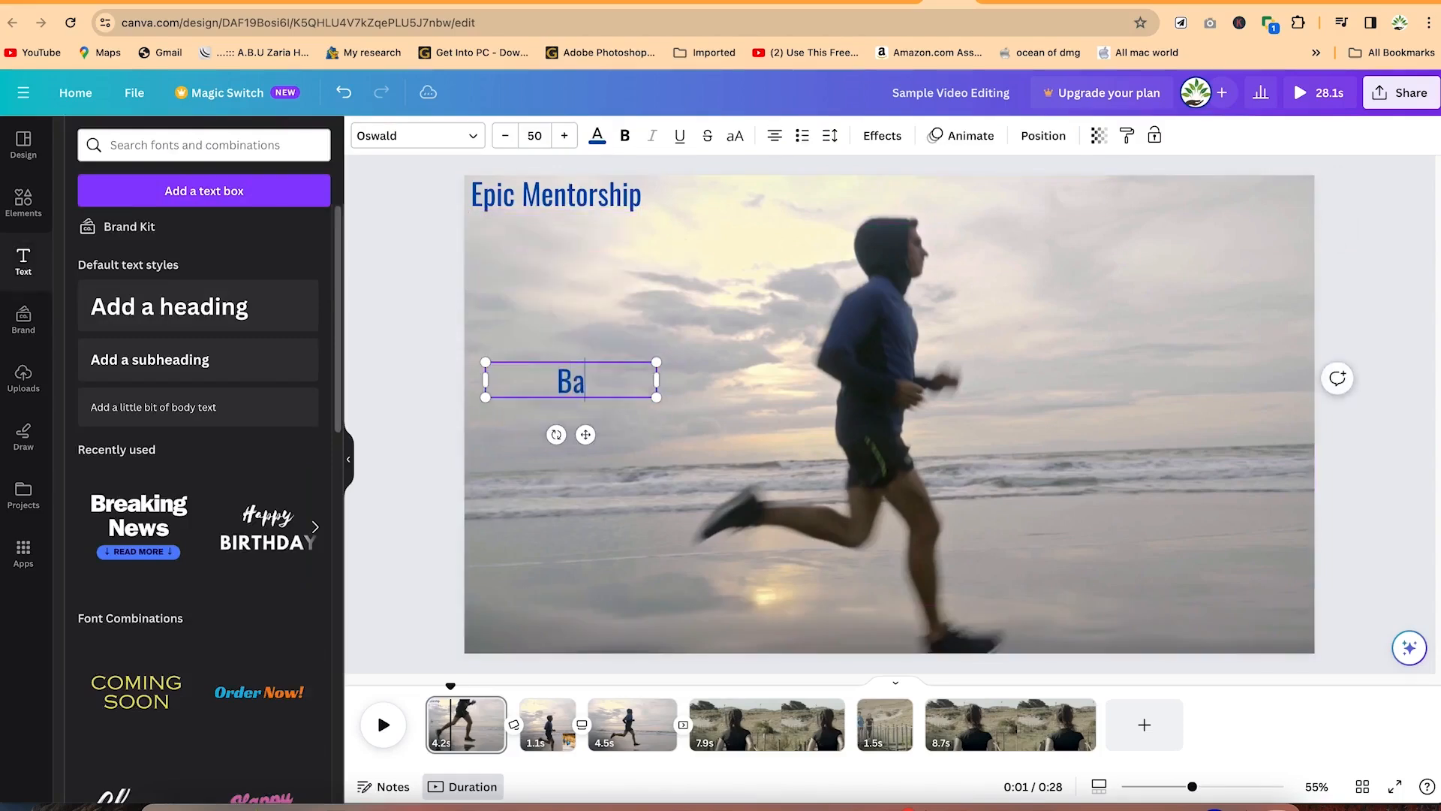
key(Return)
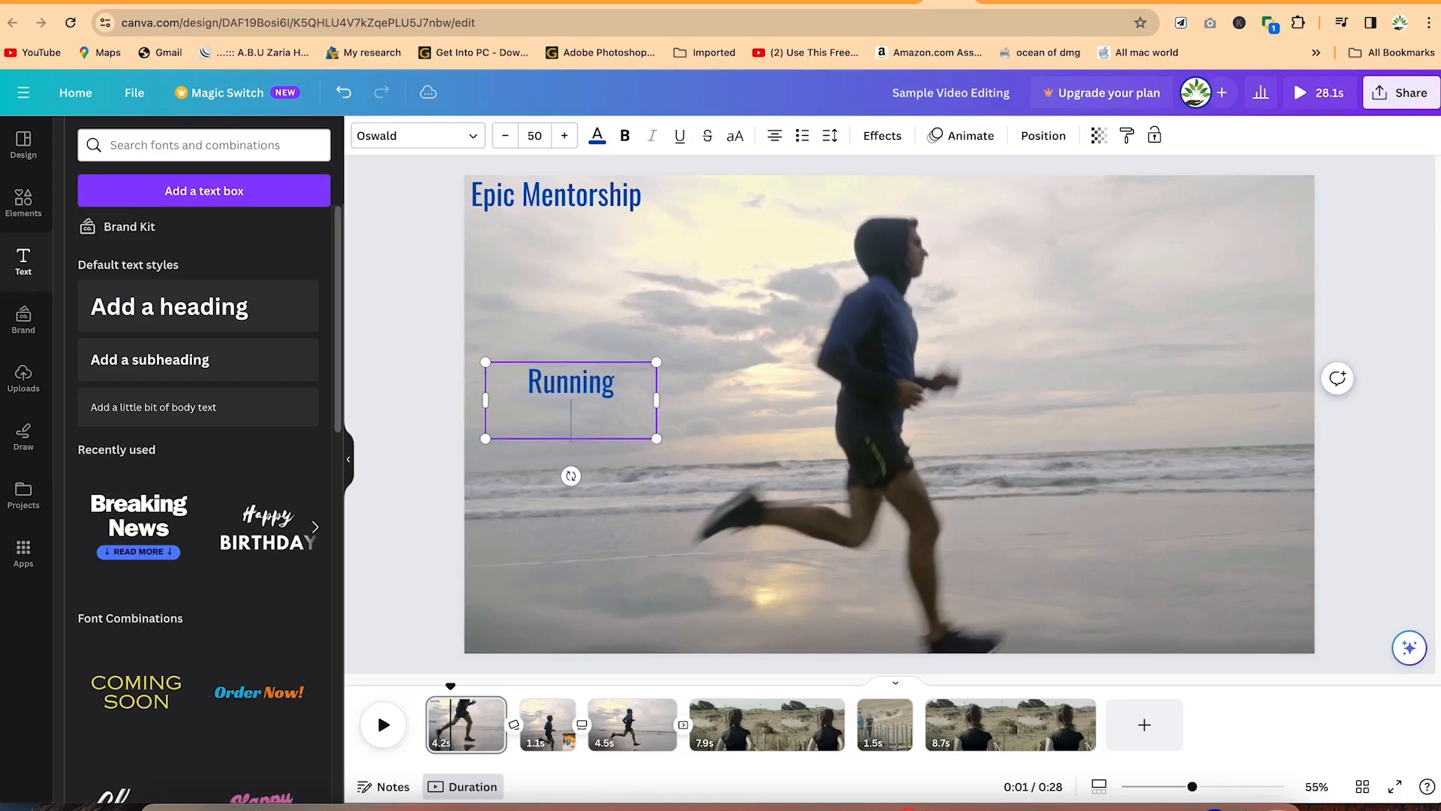
text(Dieting)
key(Return)
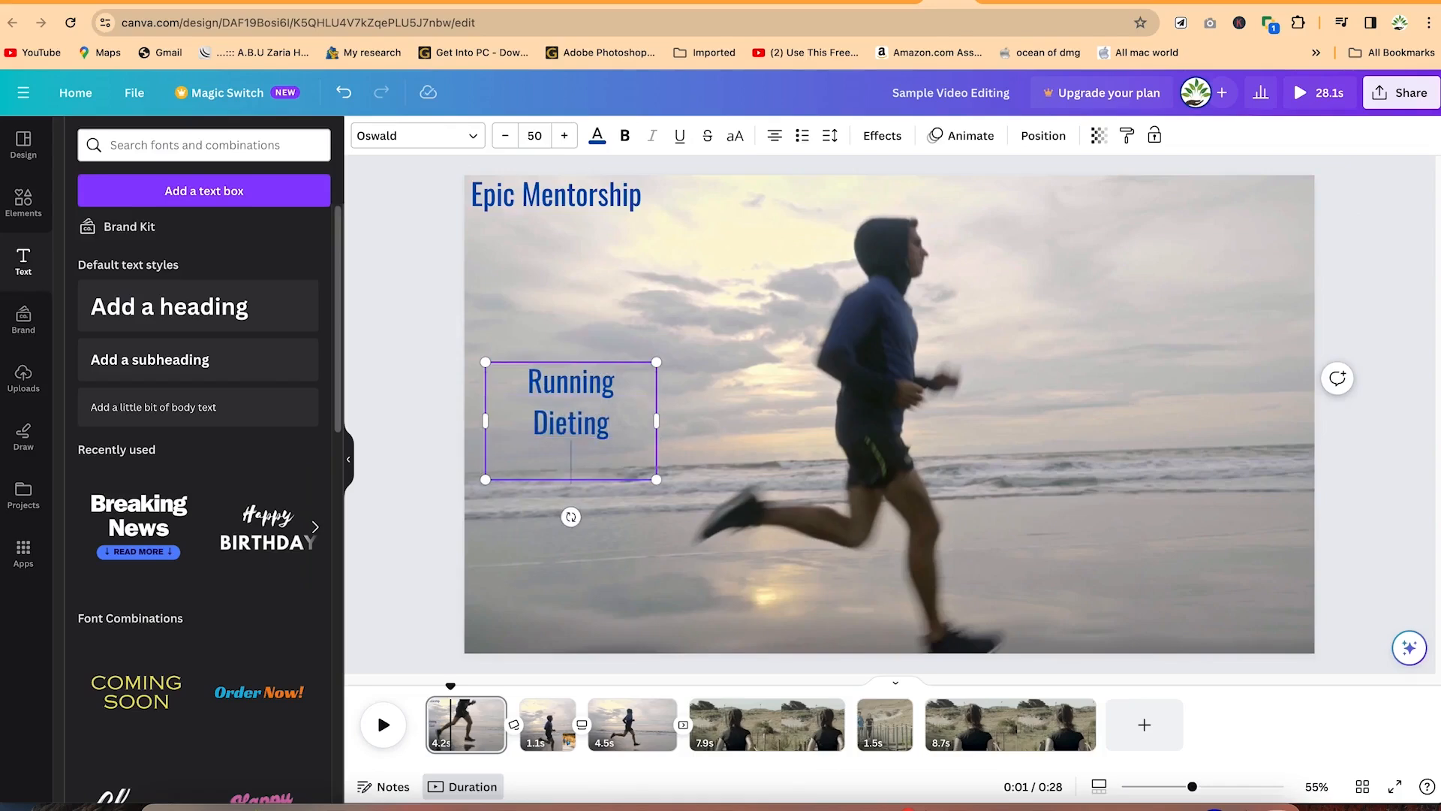
text(p)
key(BackSpace)
text(Proper sleep)
click(883, 399)
Step: Format the three lines as a left-aligned numbered list and widen its text box at the frame's left edge so each item fits one line
click(542, 402)
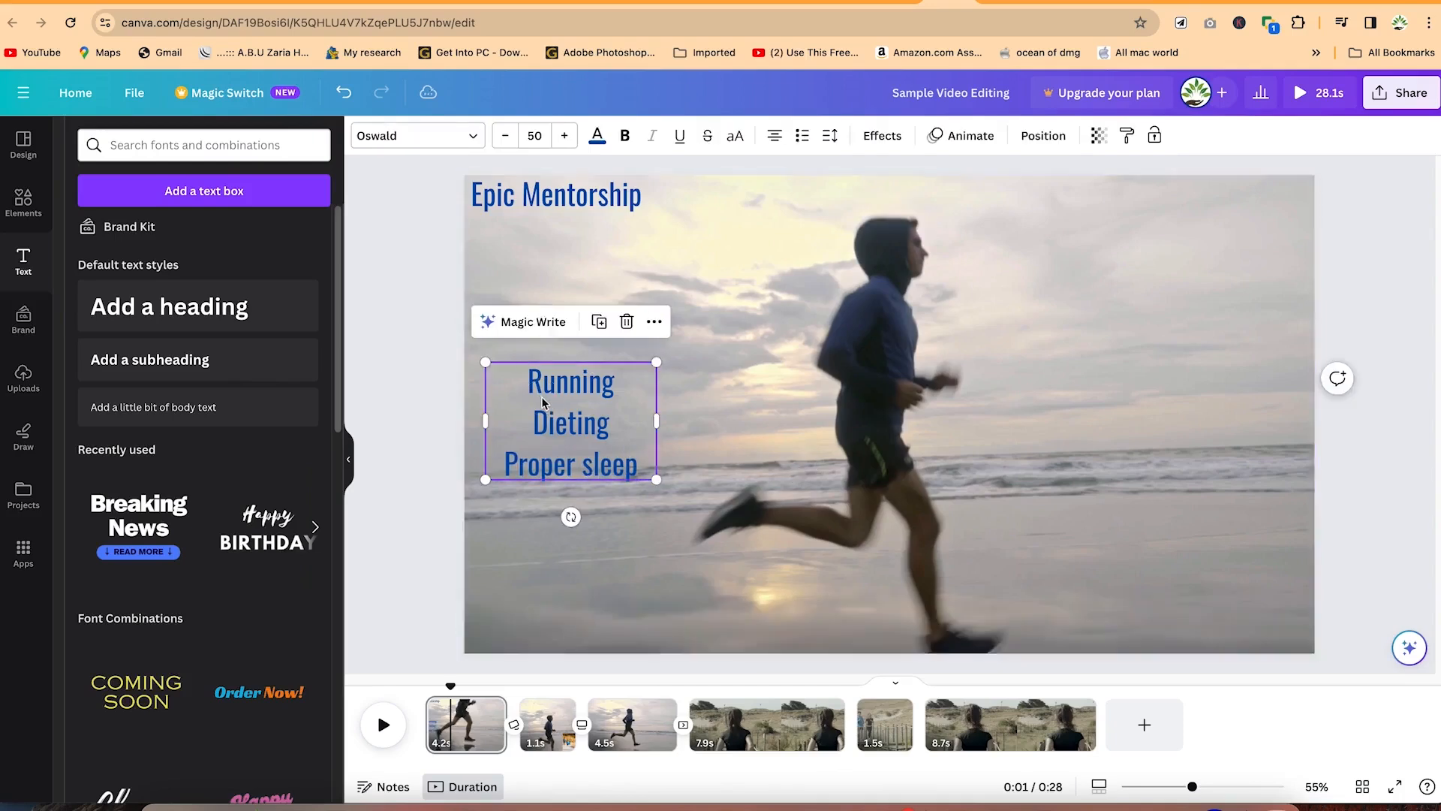
click(774, 135)
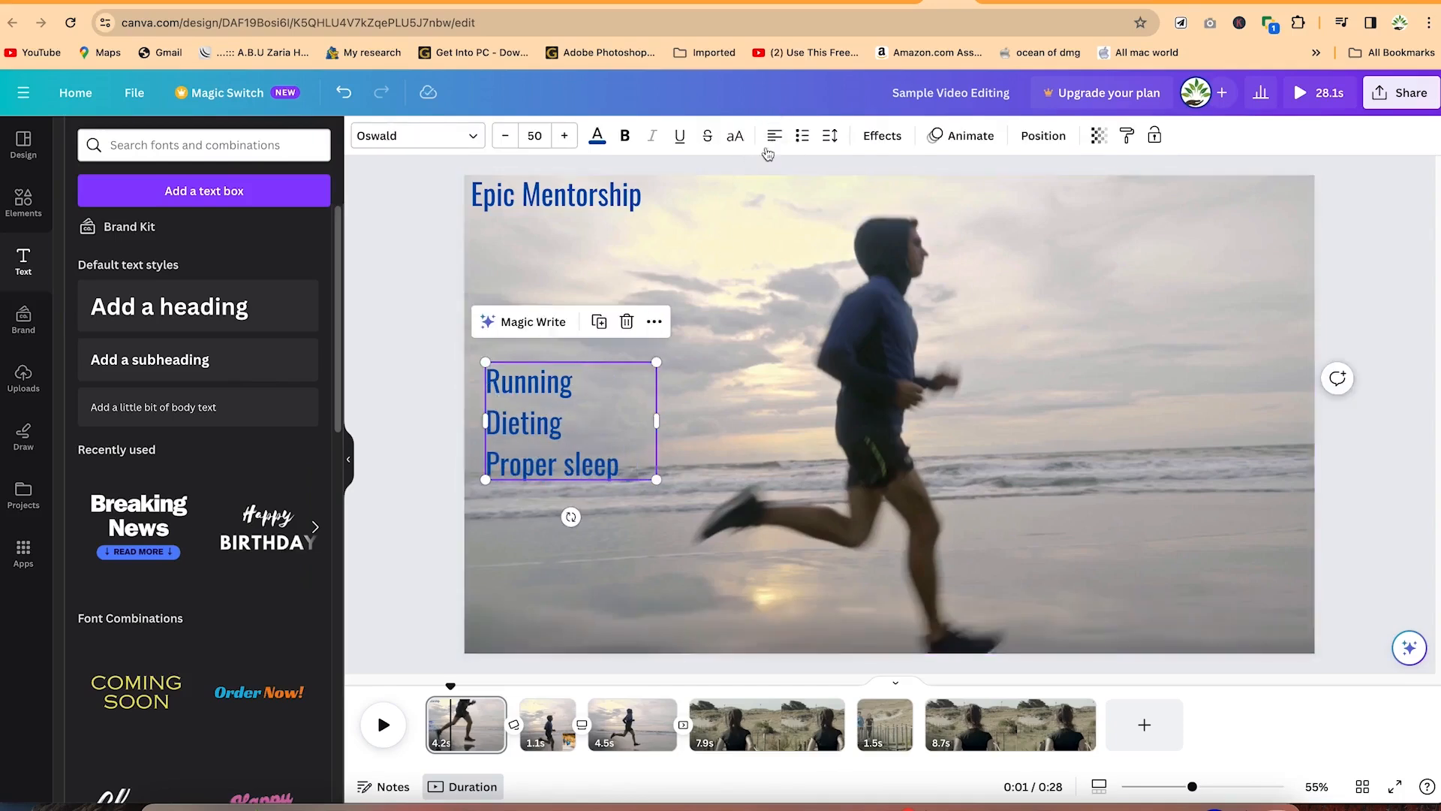
click(801, 135)
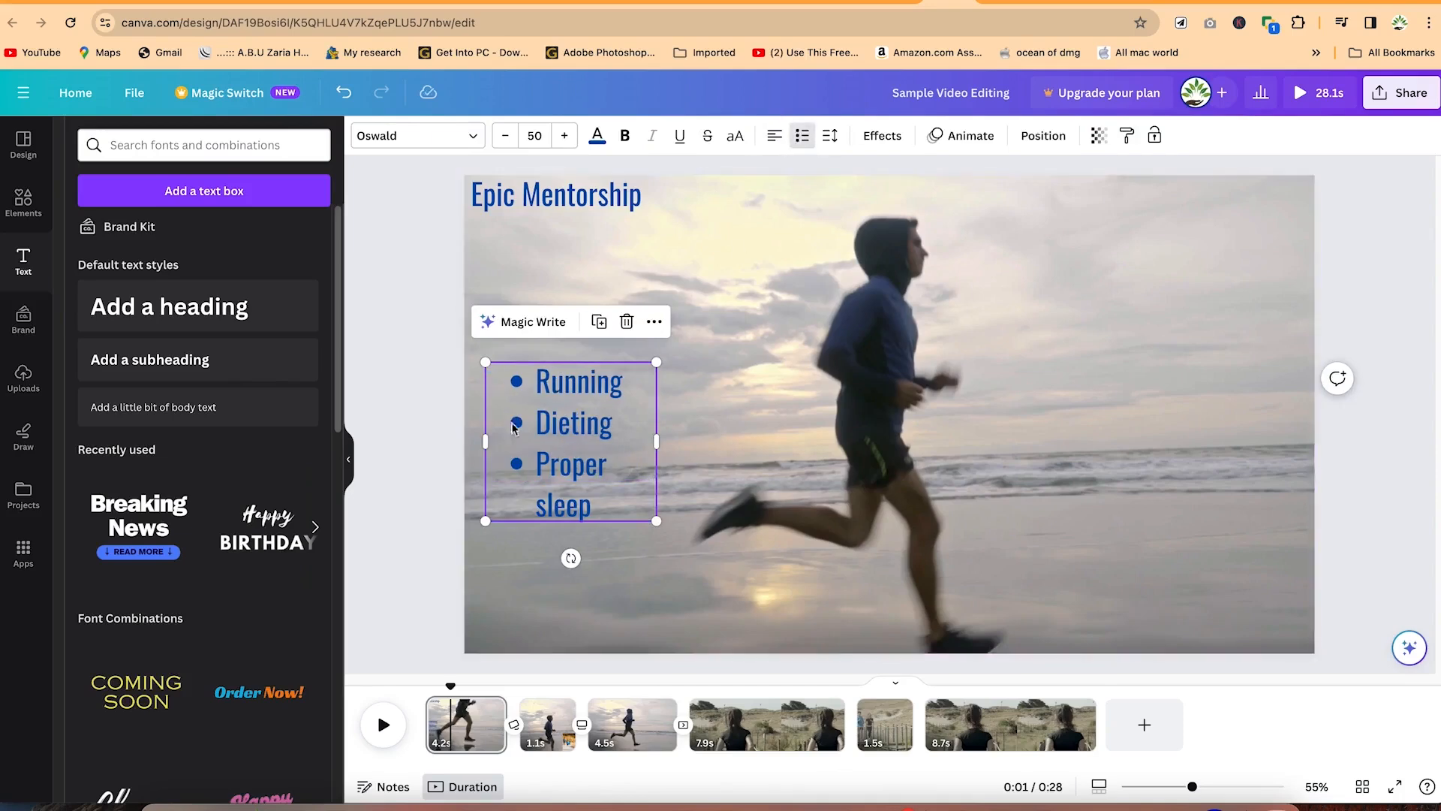
click(801, 137)
click(800, 140)
click(800, 139)
click(801, 141)
drag(656, 441, 737, 421)
drag(563, 439, 542, 439)
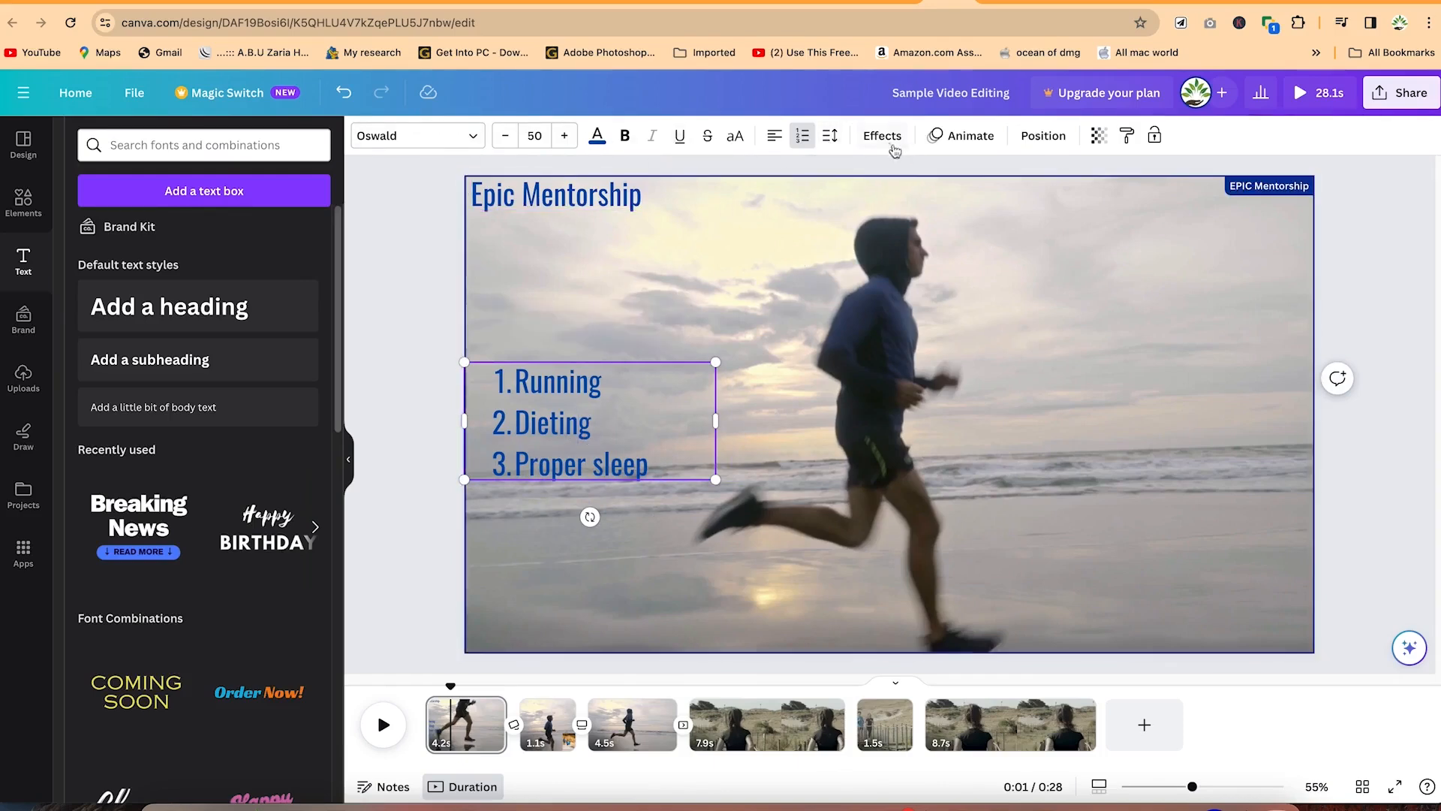
Step: Set the list text's letter spacing to 32 and line spacing to 1.42
click(842, 142)
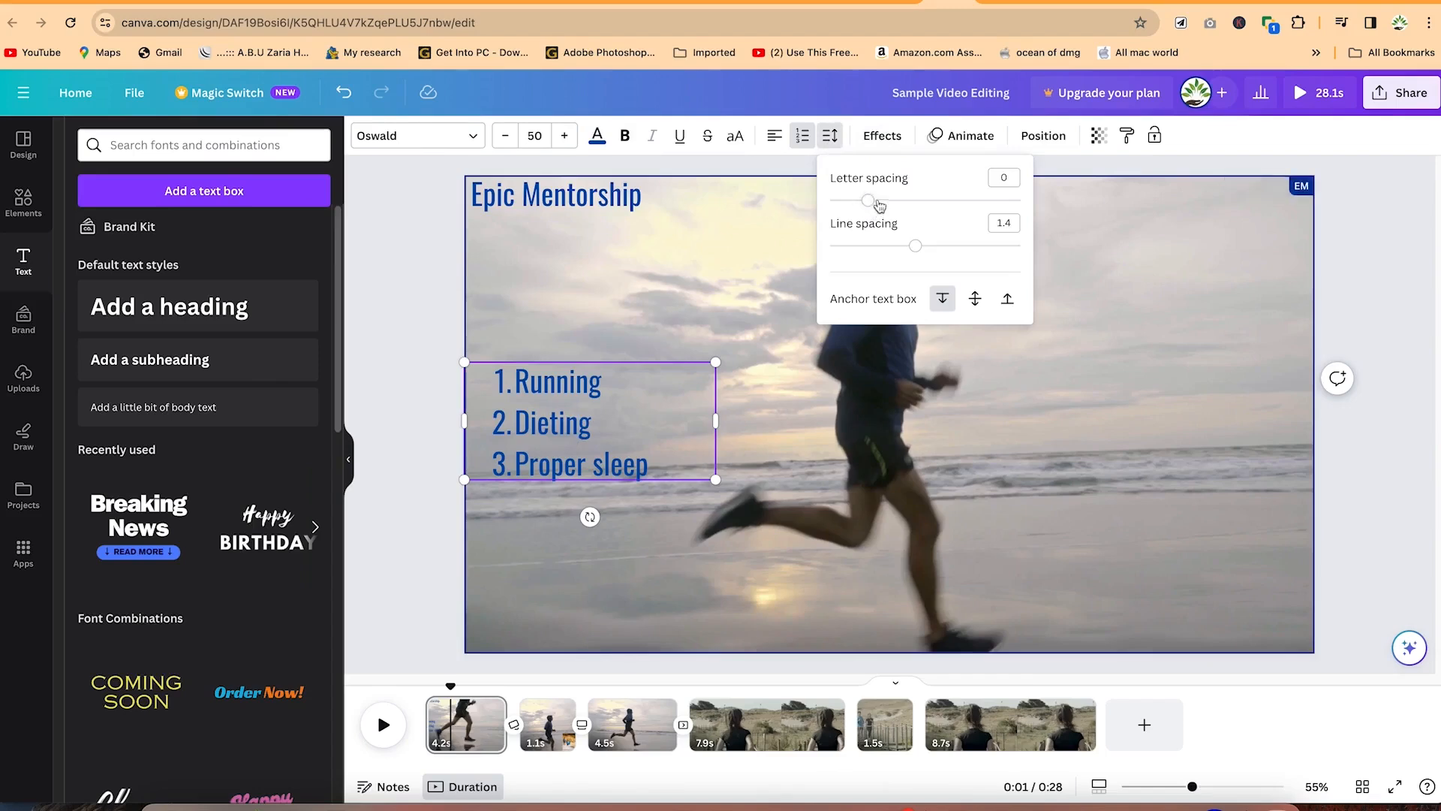
mouse_move(869, 204)
mouse_down()
mouse_move(925, 210)
mouse_move(874, 200)
mouse_up()
mouse_move(915, 250)
mouse_down()
mouse_move(992, 254)
mouse_move(915, 248)
mouse_up()
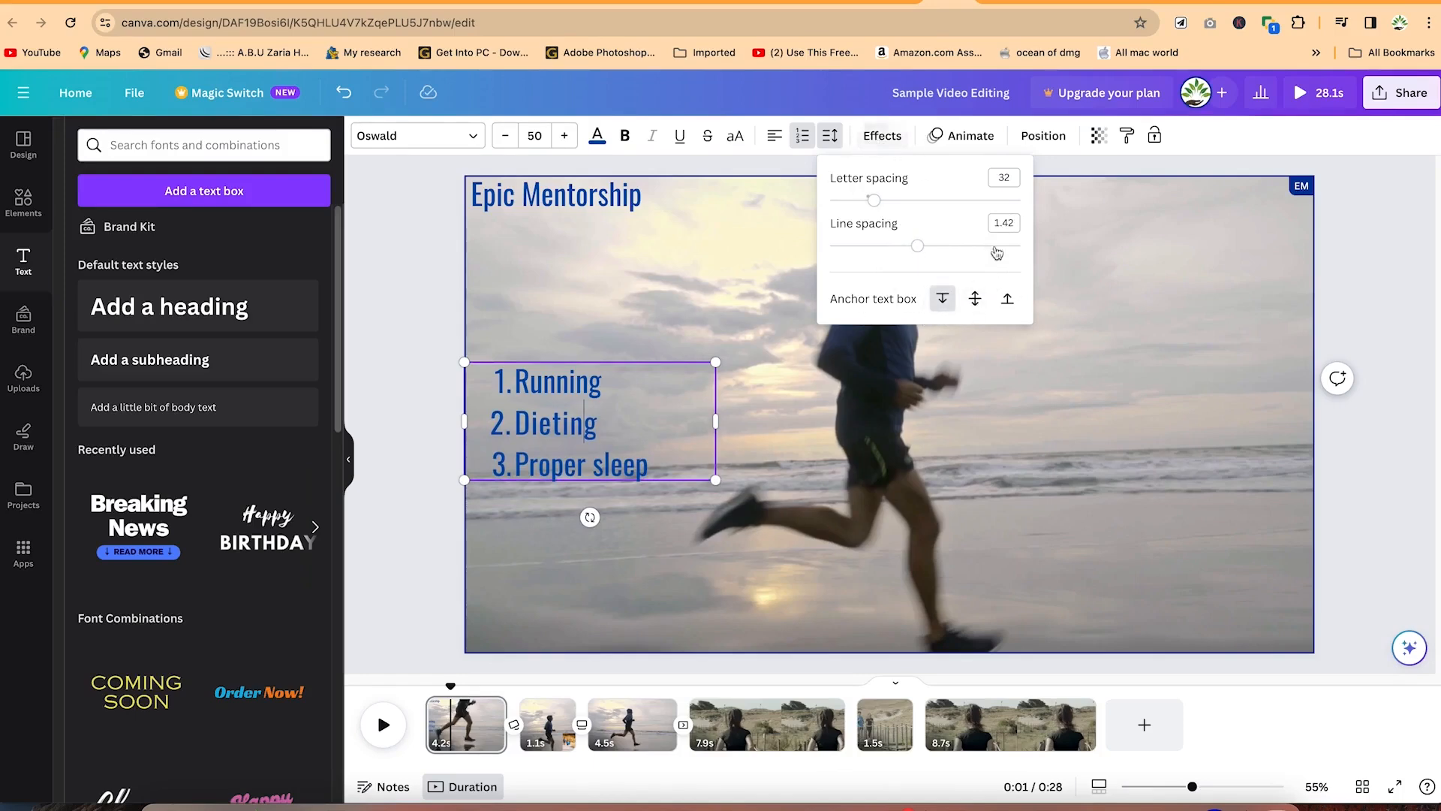
click(1100, 335)
Step: Apply the Lift text effect to the numbered list with an intensity of 100
click(559, 431)
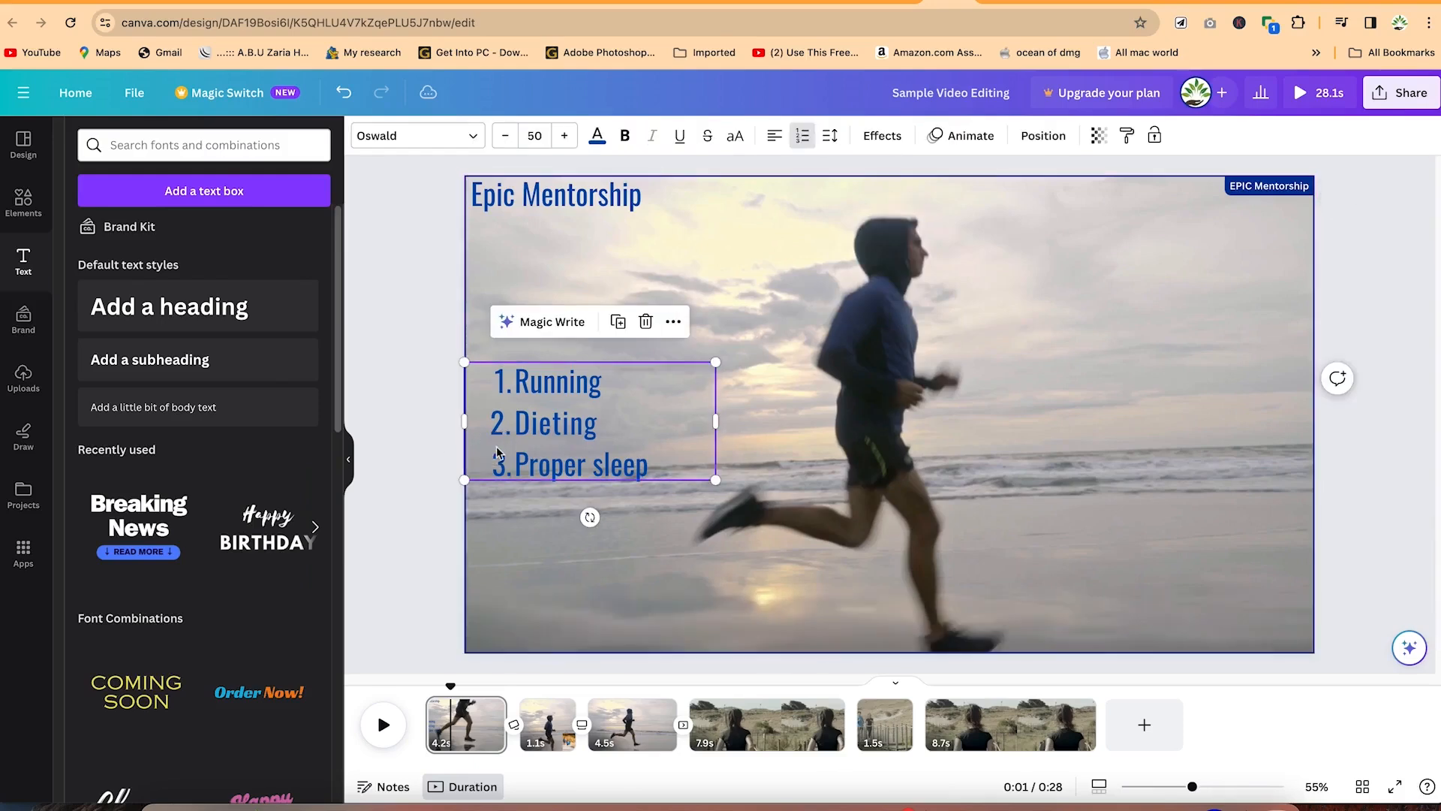
click(882, 135)
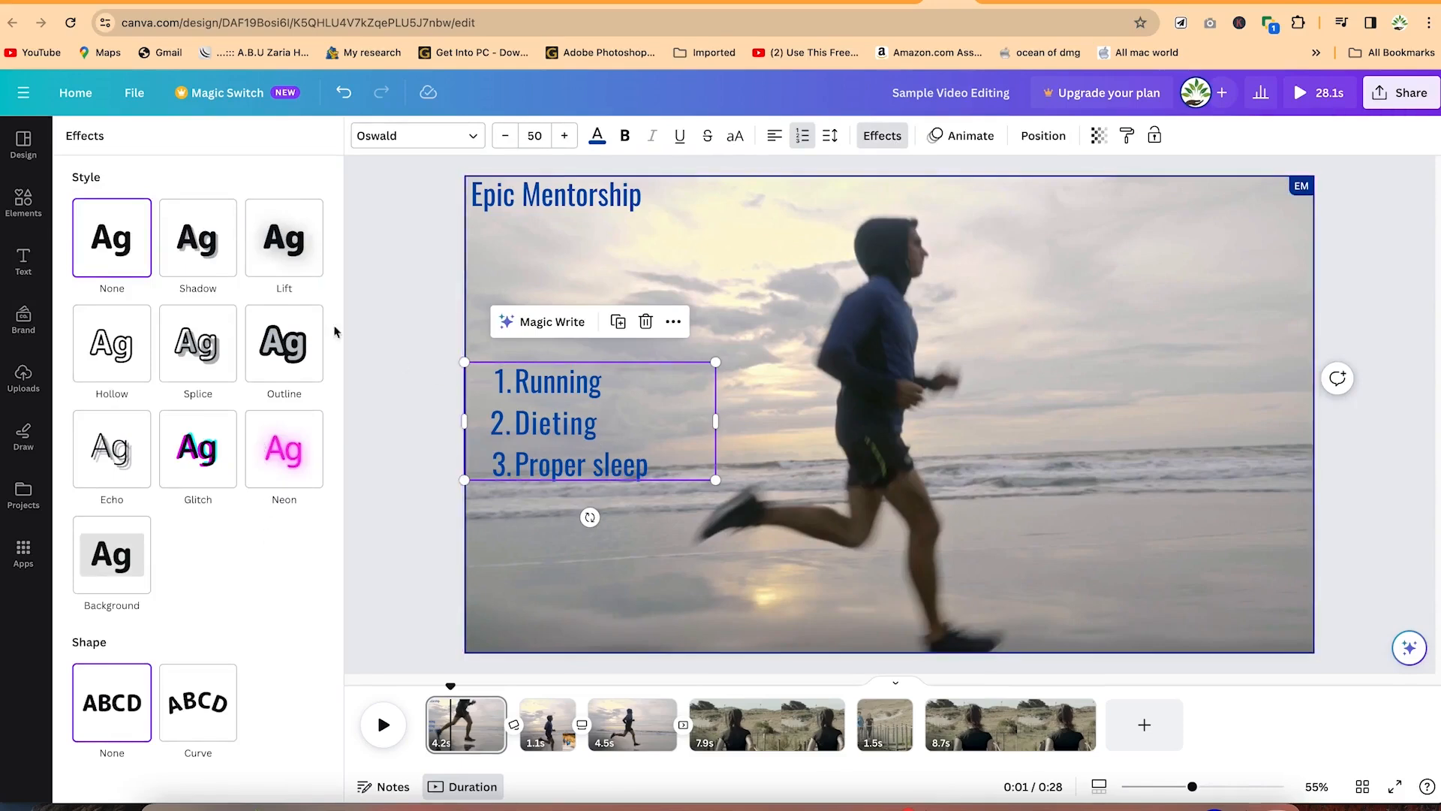
click(262, 260)
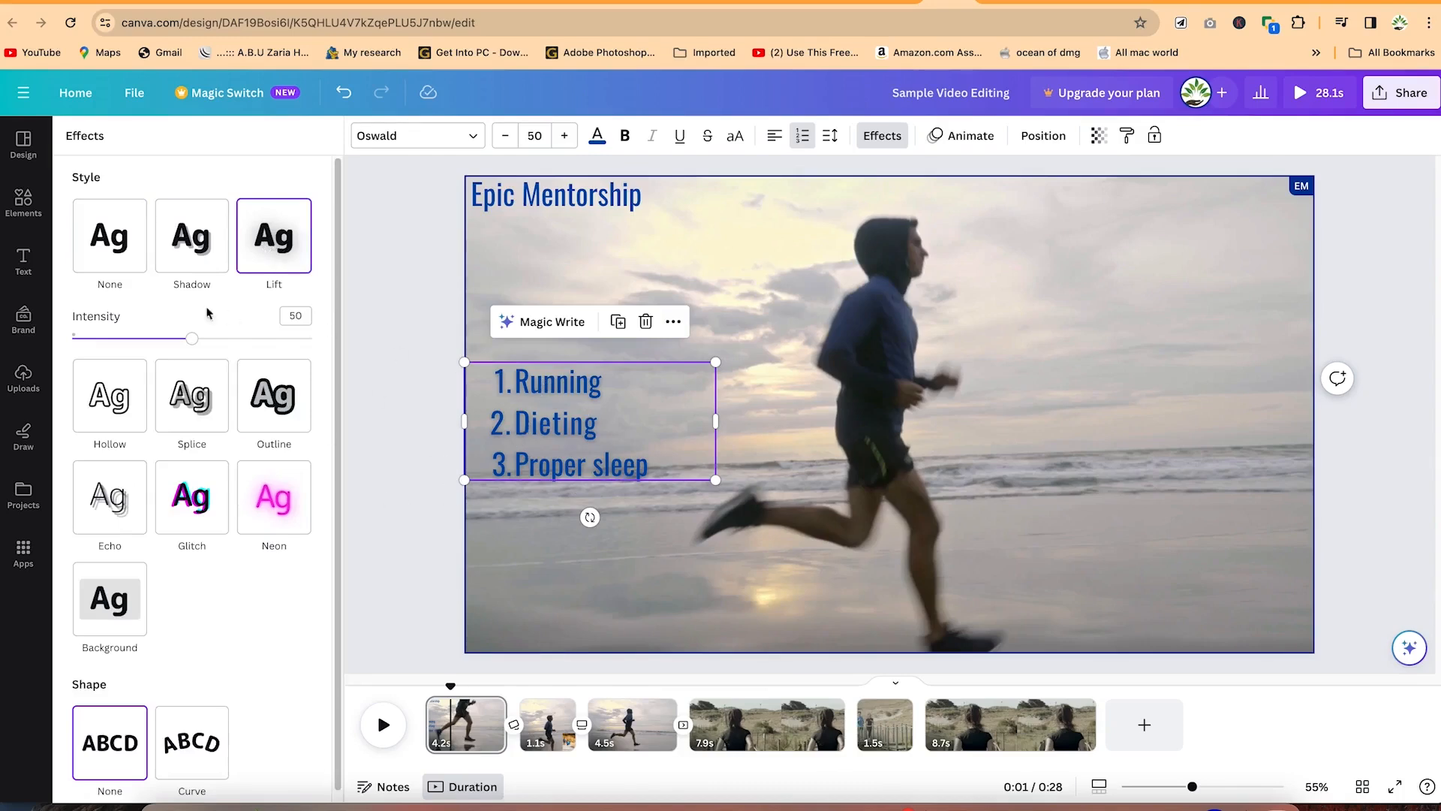
drag(194, 342, 351, 396)
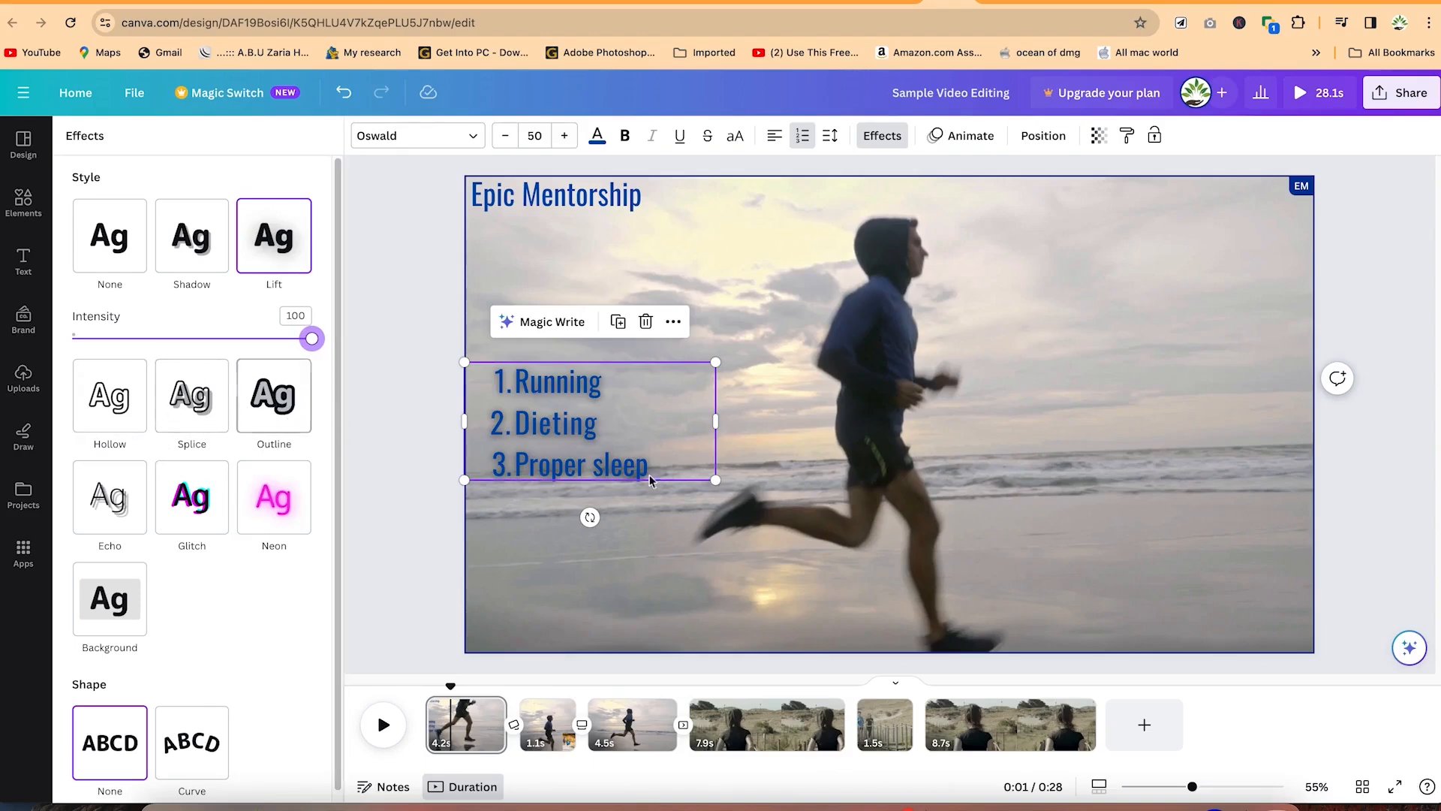
click(1050, 455)
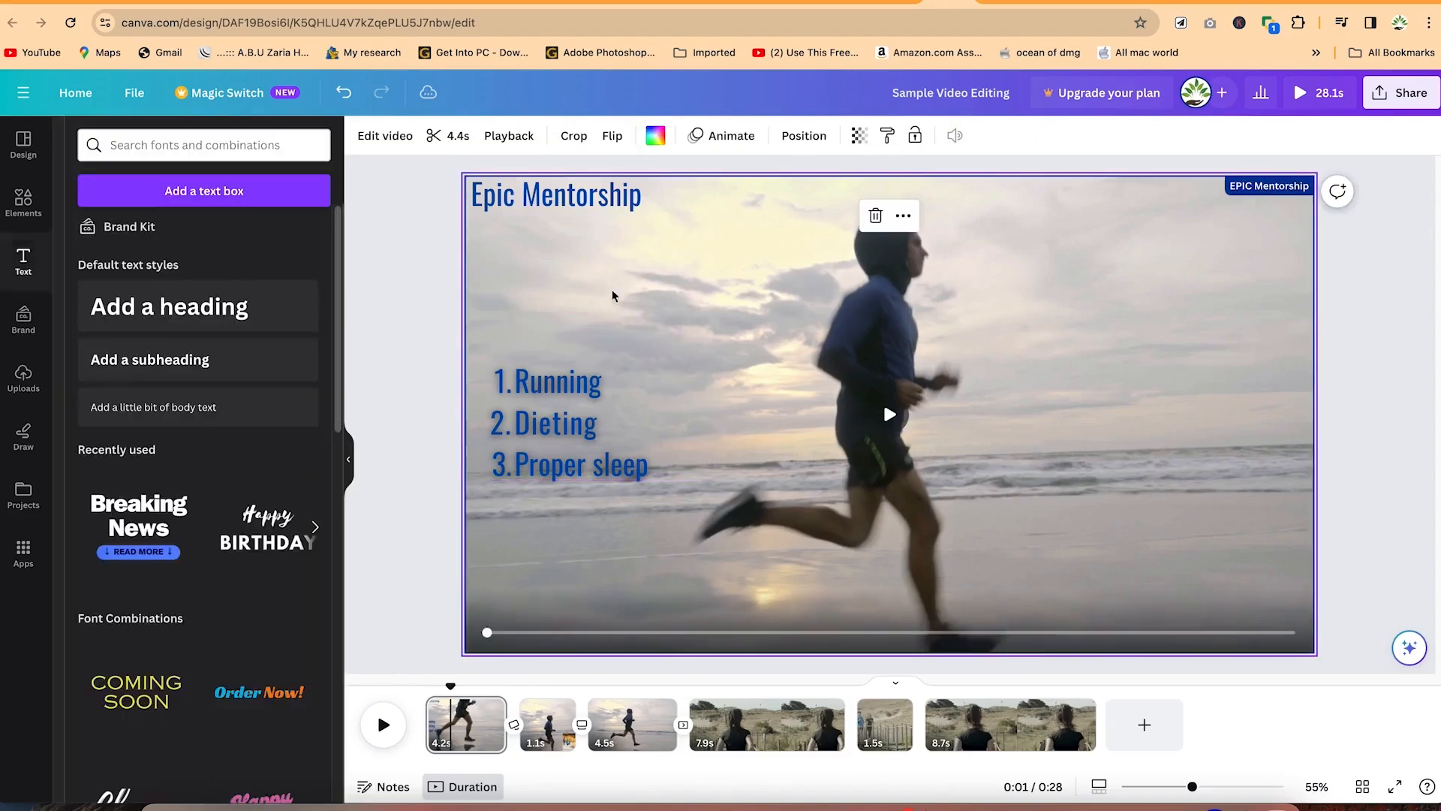
Step: Apply the Outline effect to the Epic Mentorship heading in yellow #ffde59 with a thickness of 96
click(566, 201)
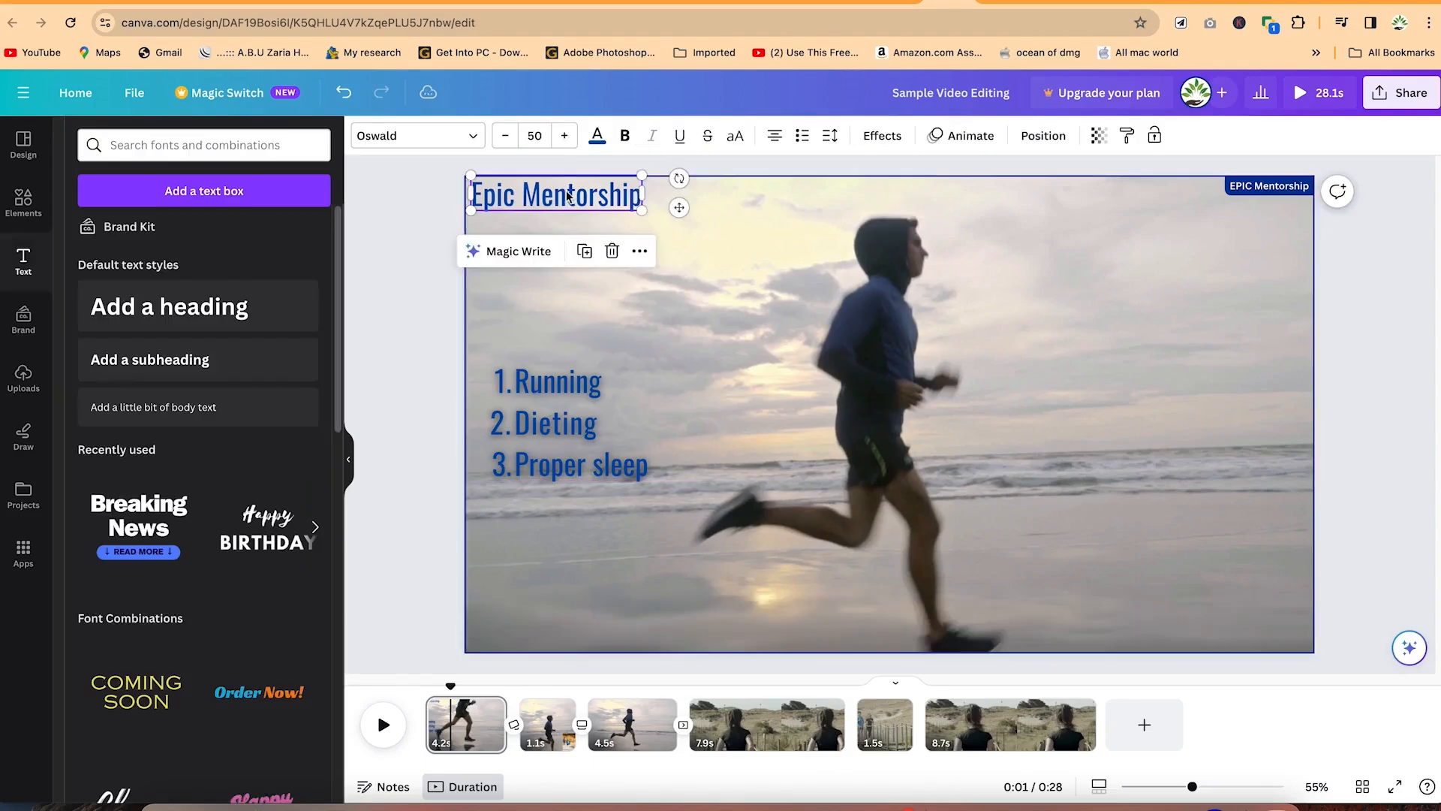
click(877, 143)
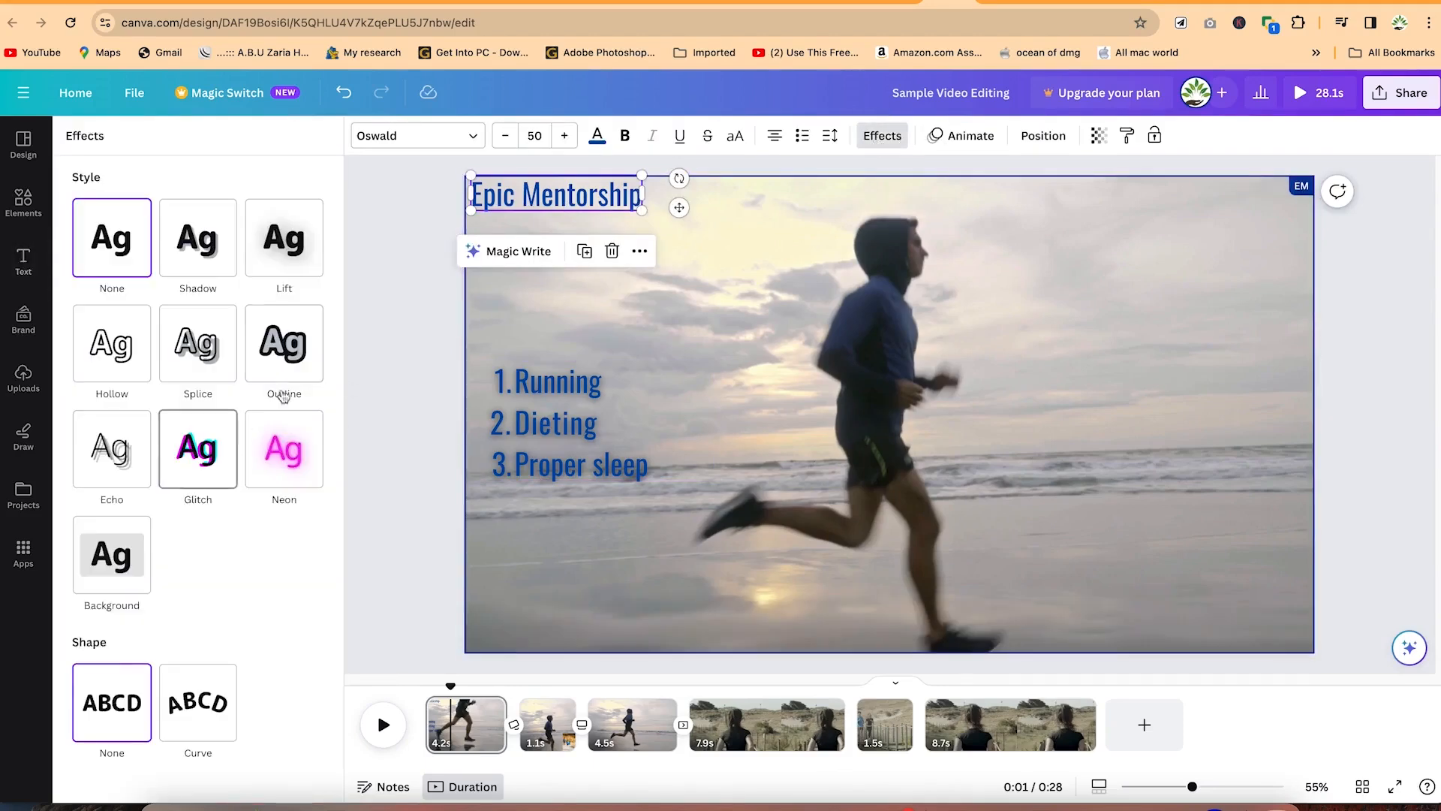
click(272, 363)
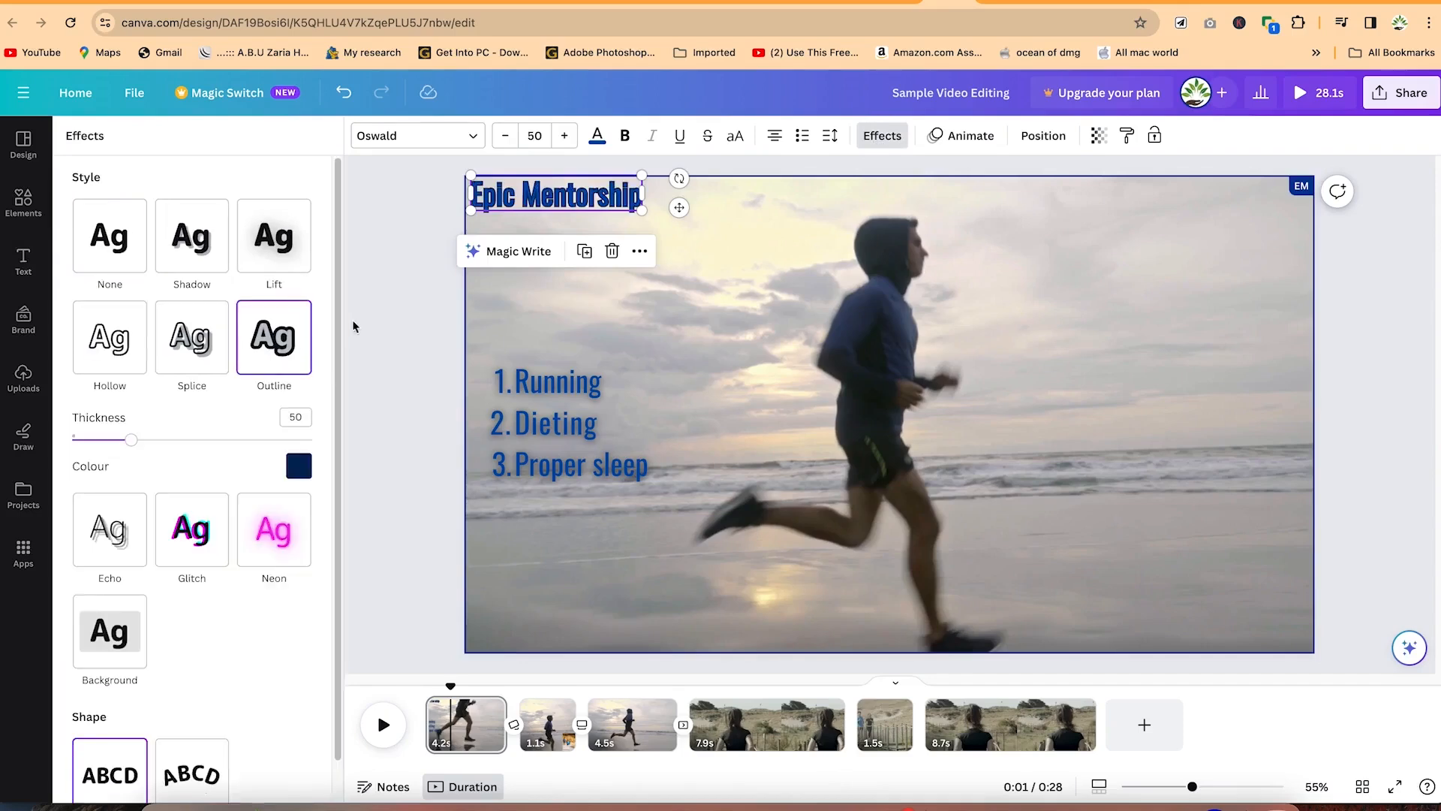
click(307, 463)
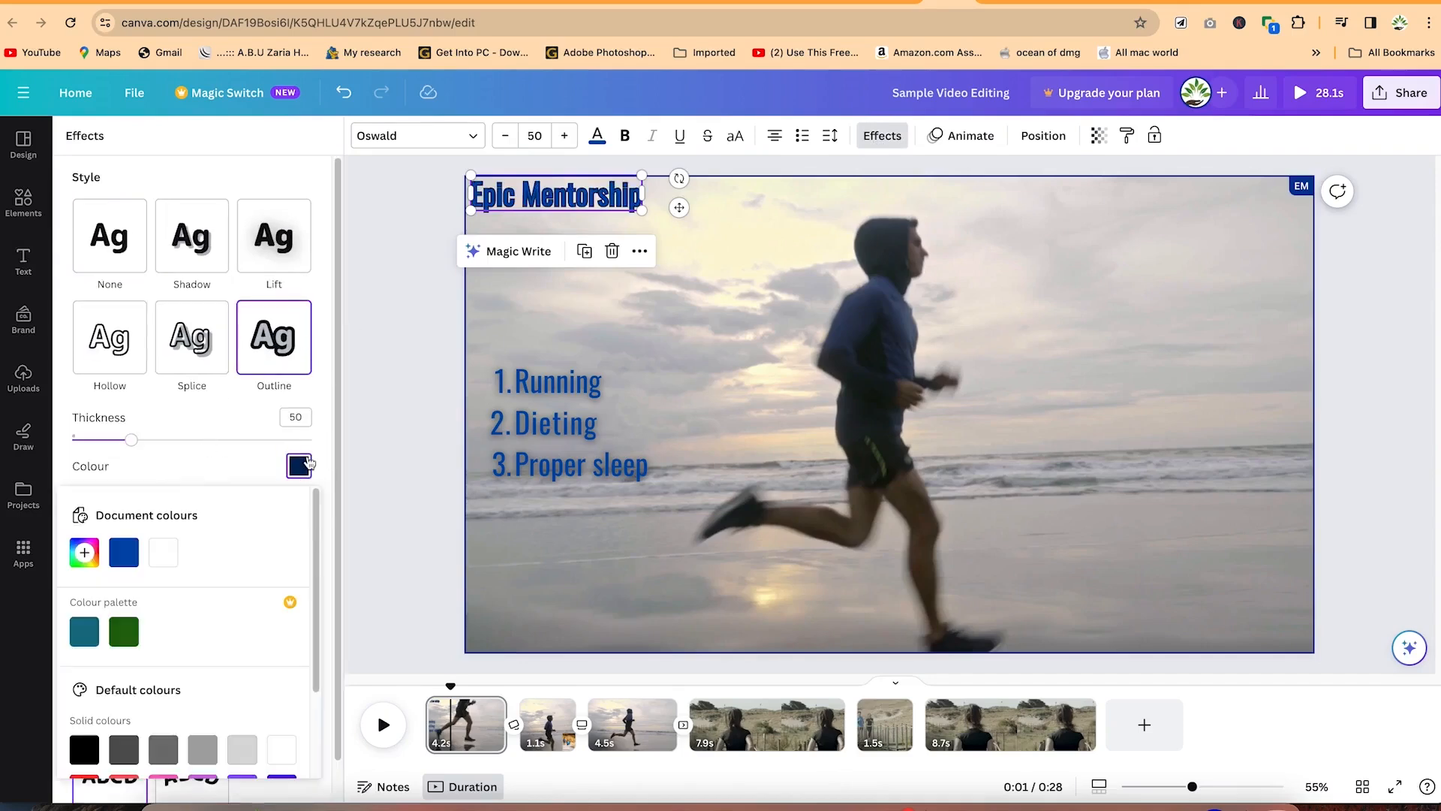
click(159, 551)
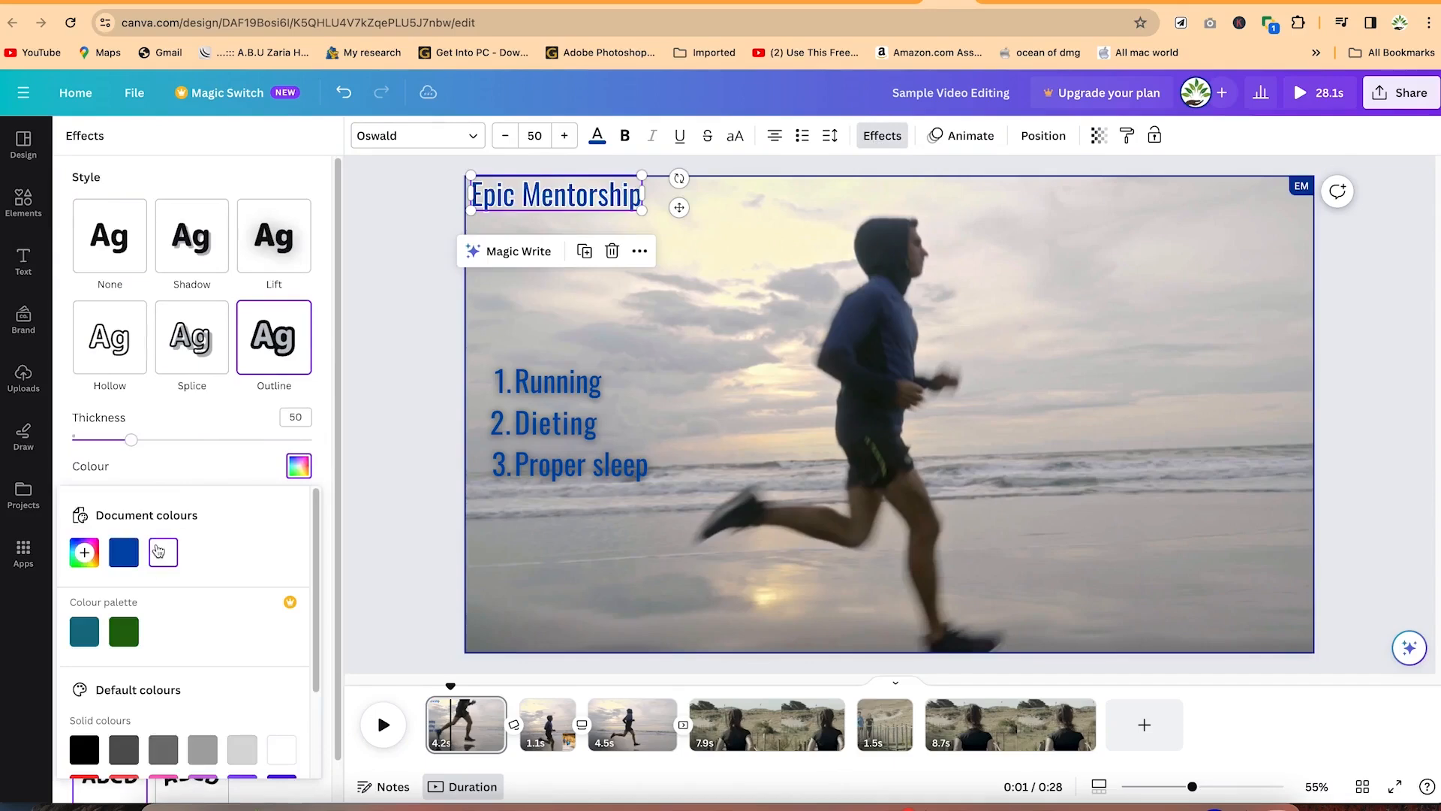
scroll(145, 677, down, 3)
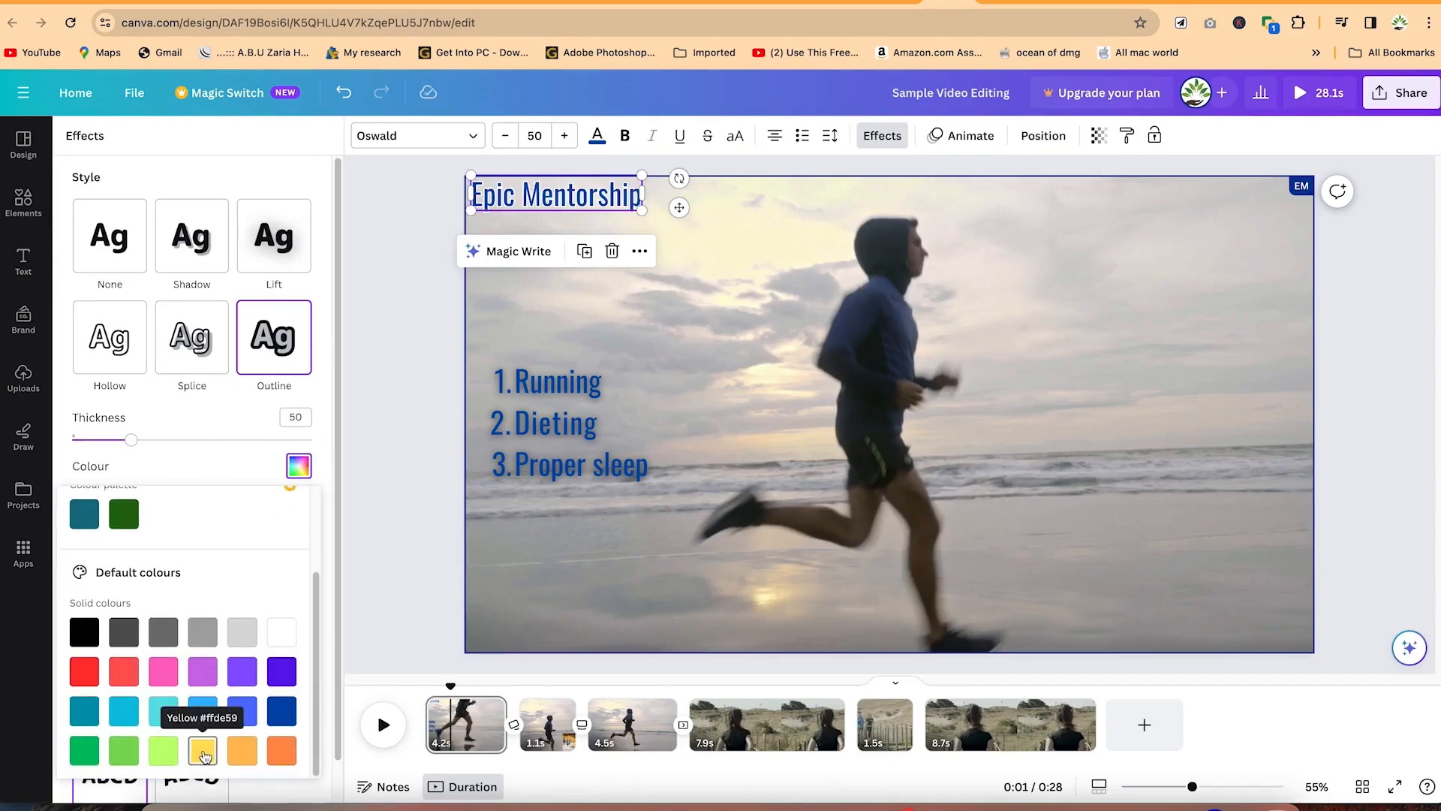
click(205, 756)
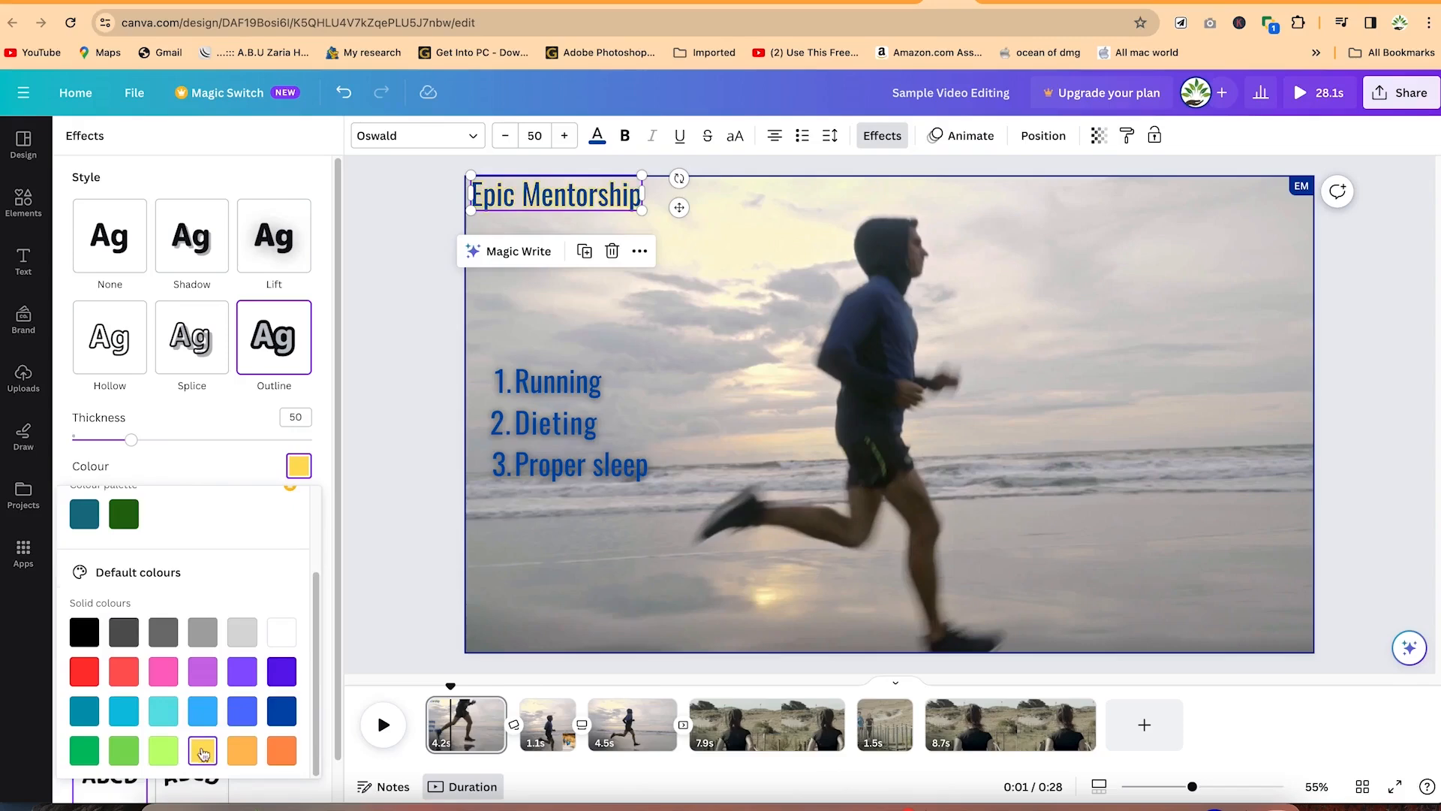
drag(124, 440, 215, 448)
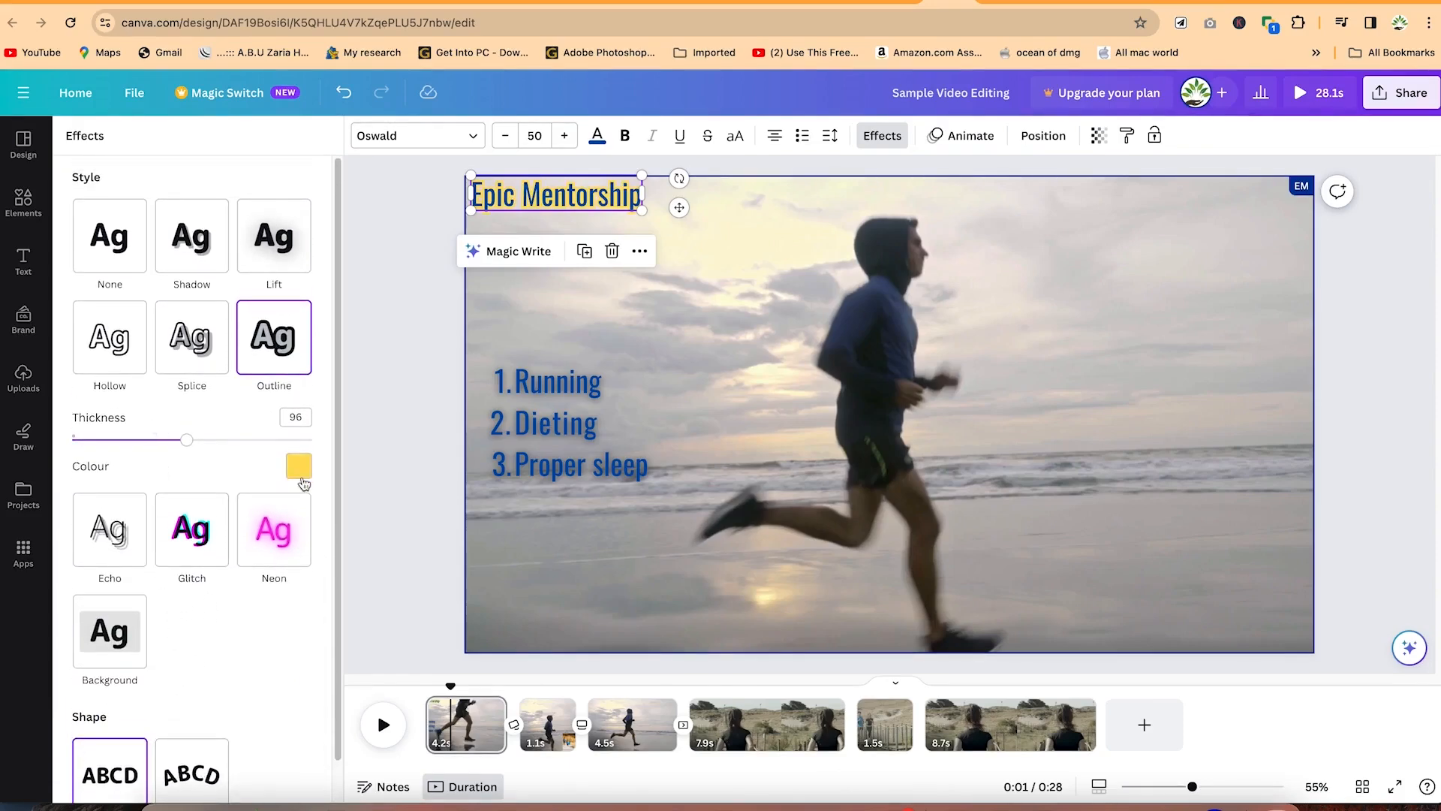
Step: Change the heading's outline colour to red and reduce its thickness to 26
click(299, 466)
scroll(225, 585, down, 3)
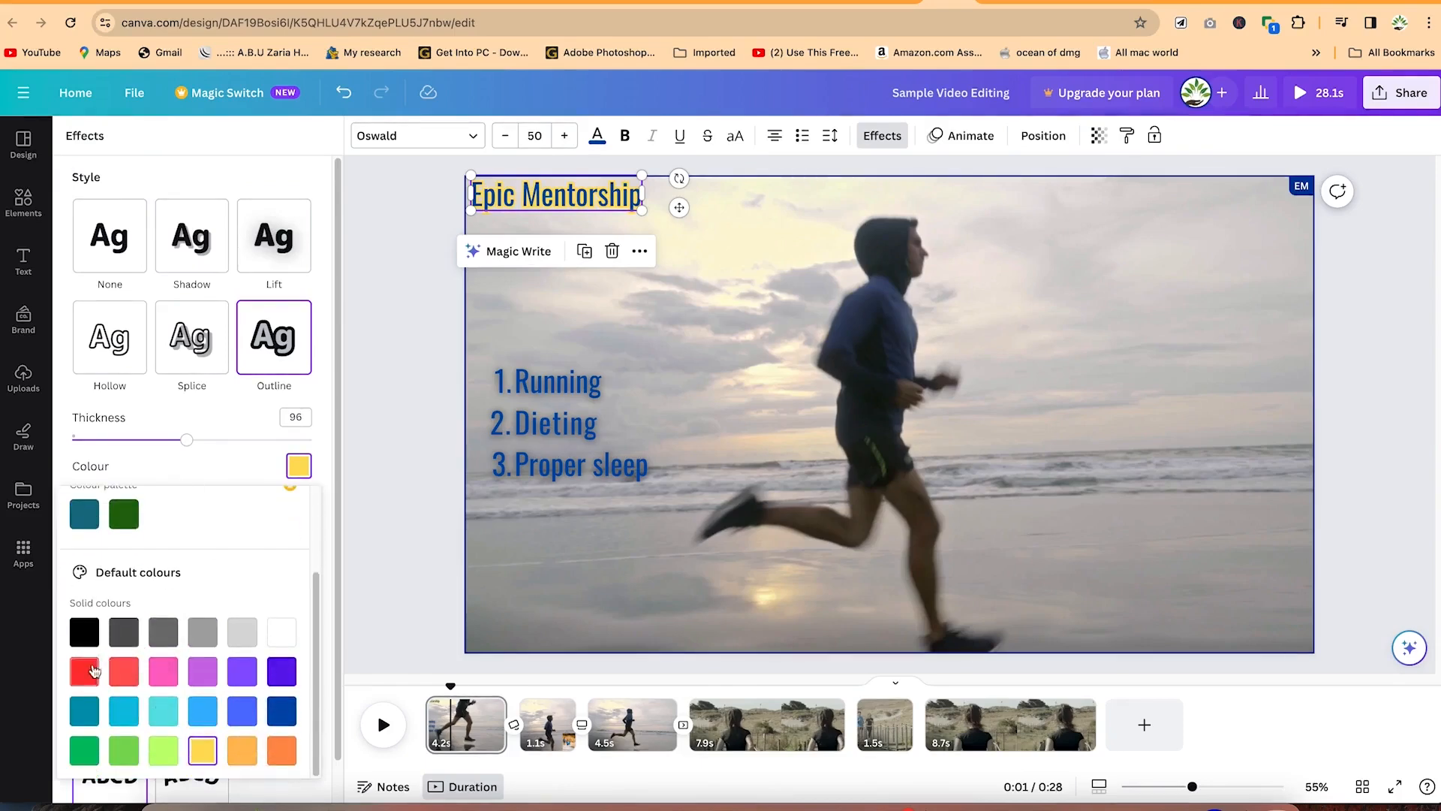
click(89, 671)
drag(187, 441, 131, 436)
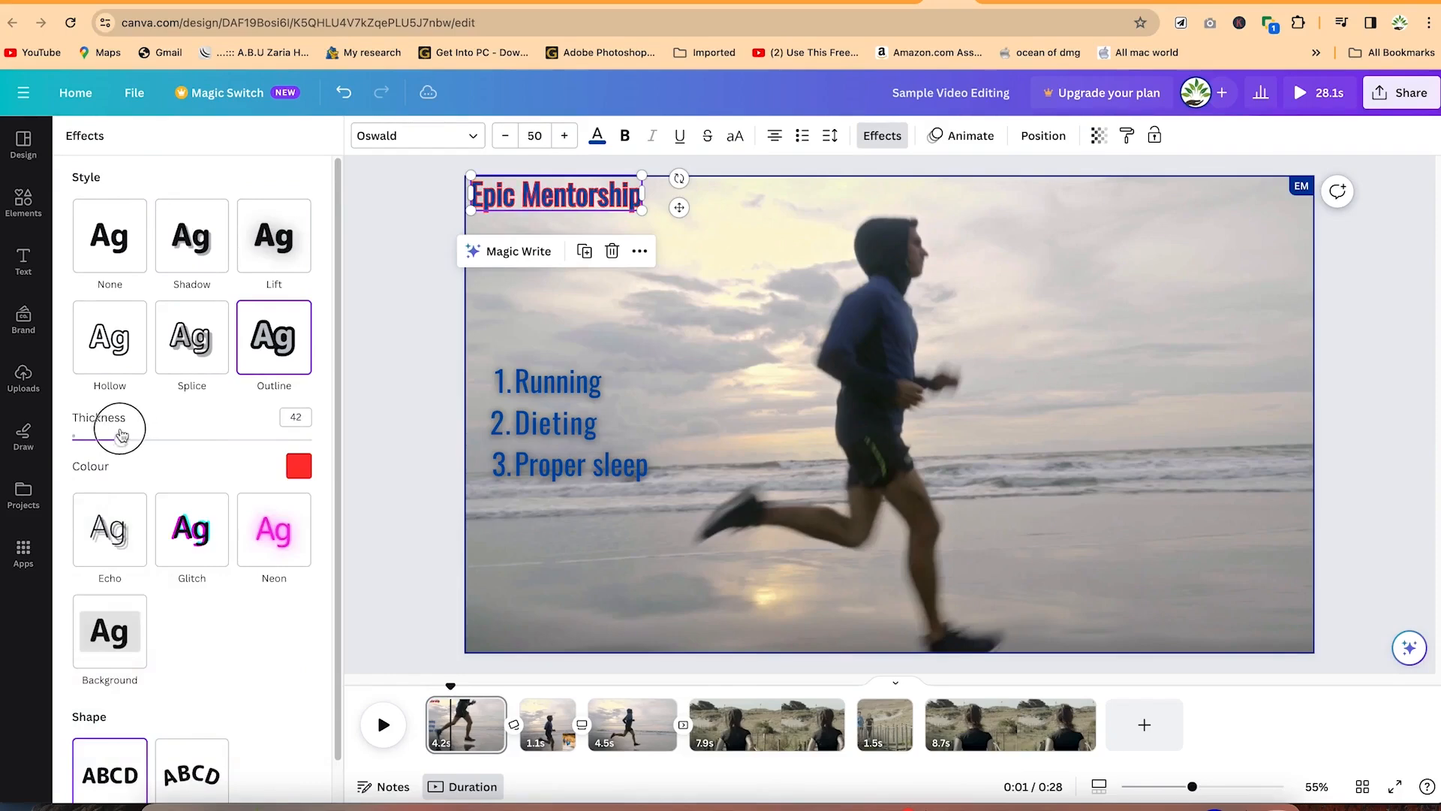
click(592, 207)
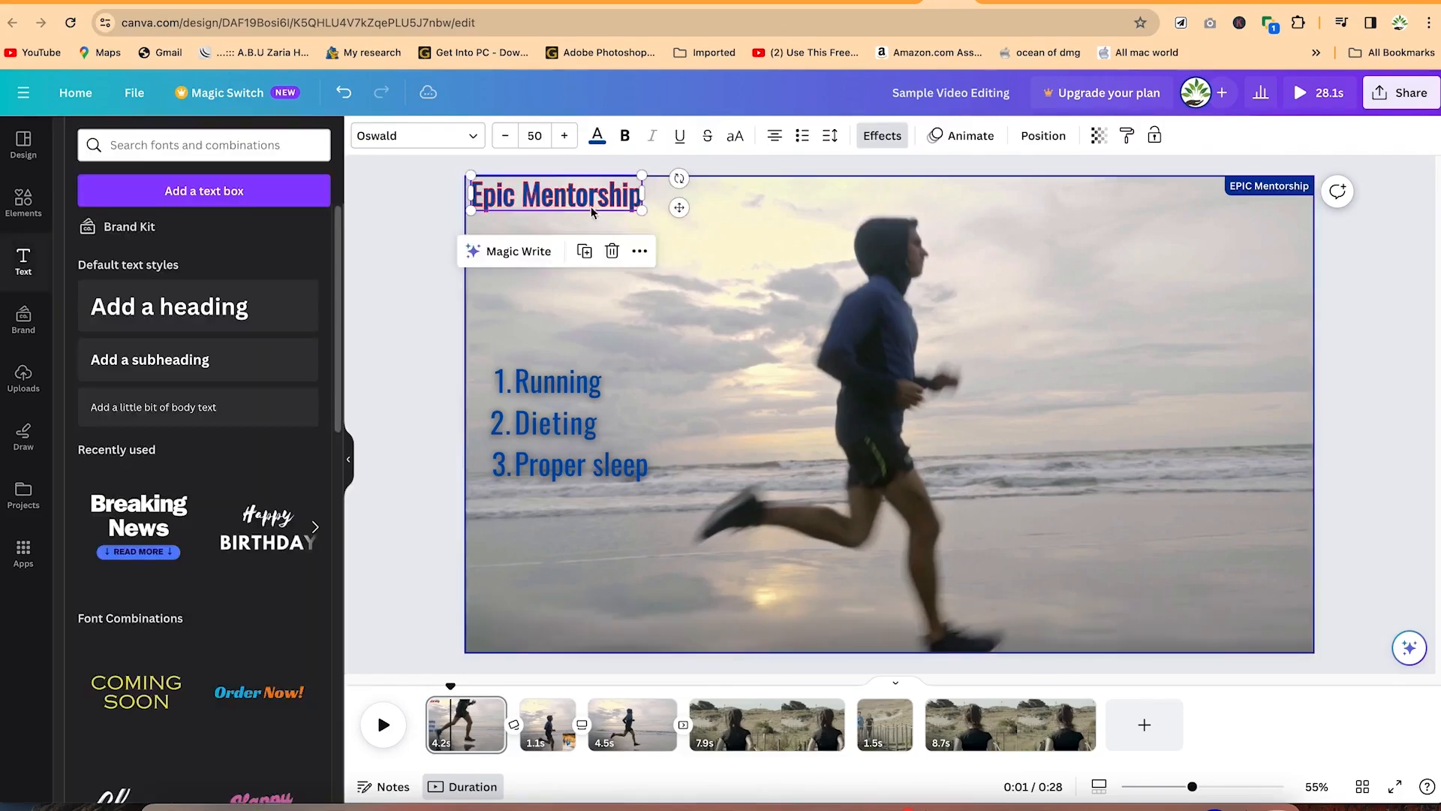
Step: Apply the Curve shape to the Epic Mentorship heading
click(881, 139)
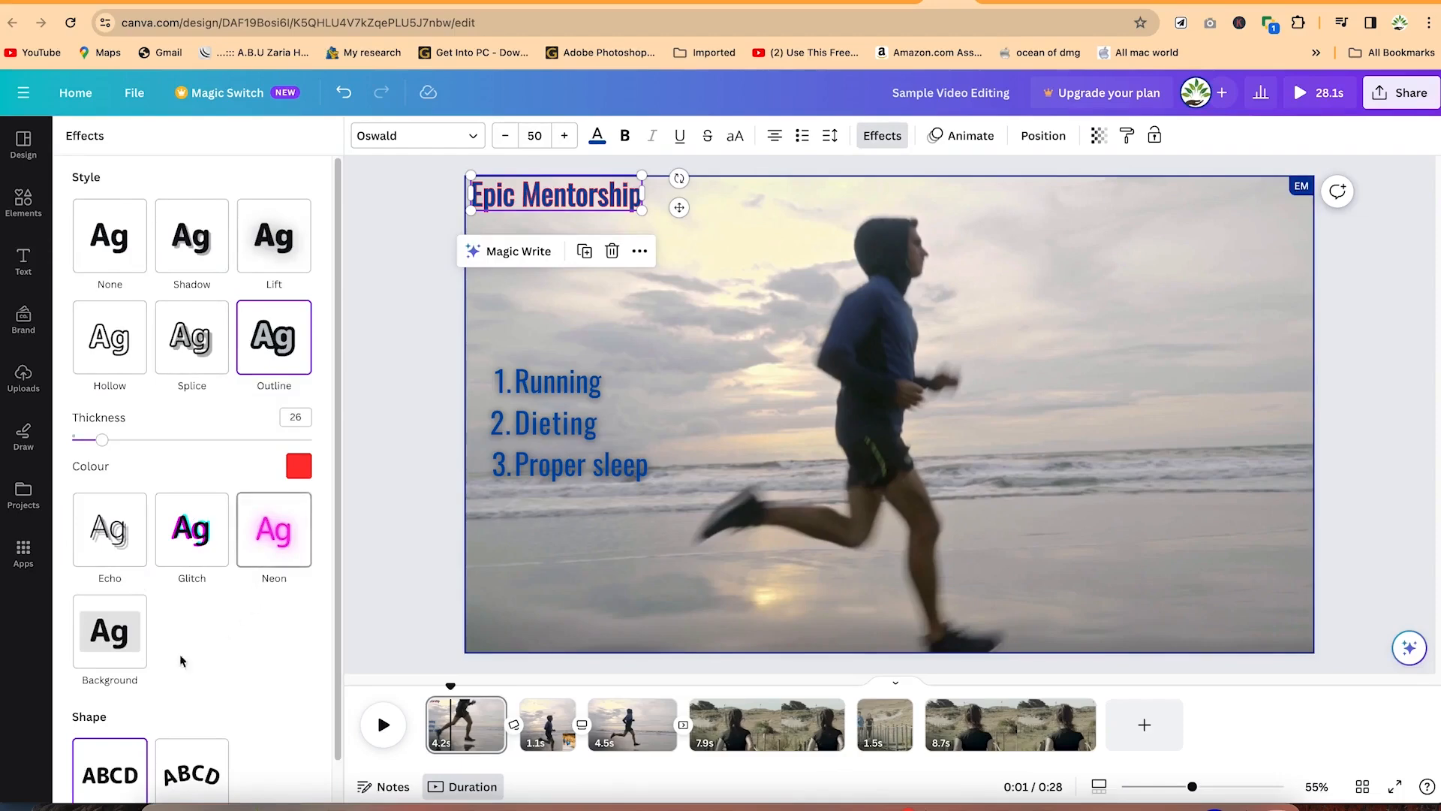
scroll(180, 661, down, 1)
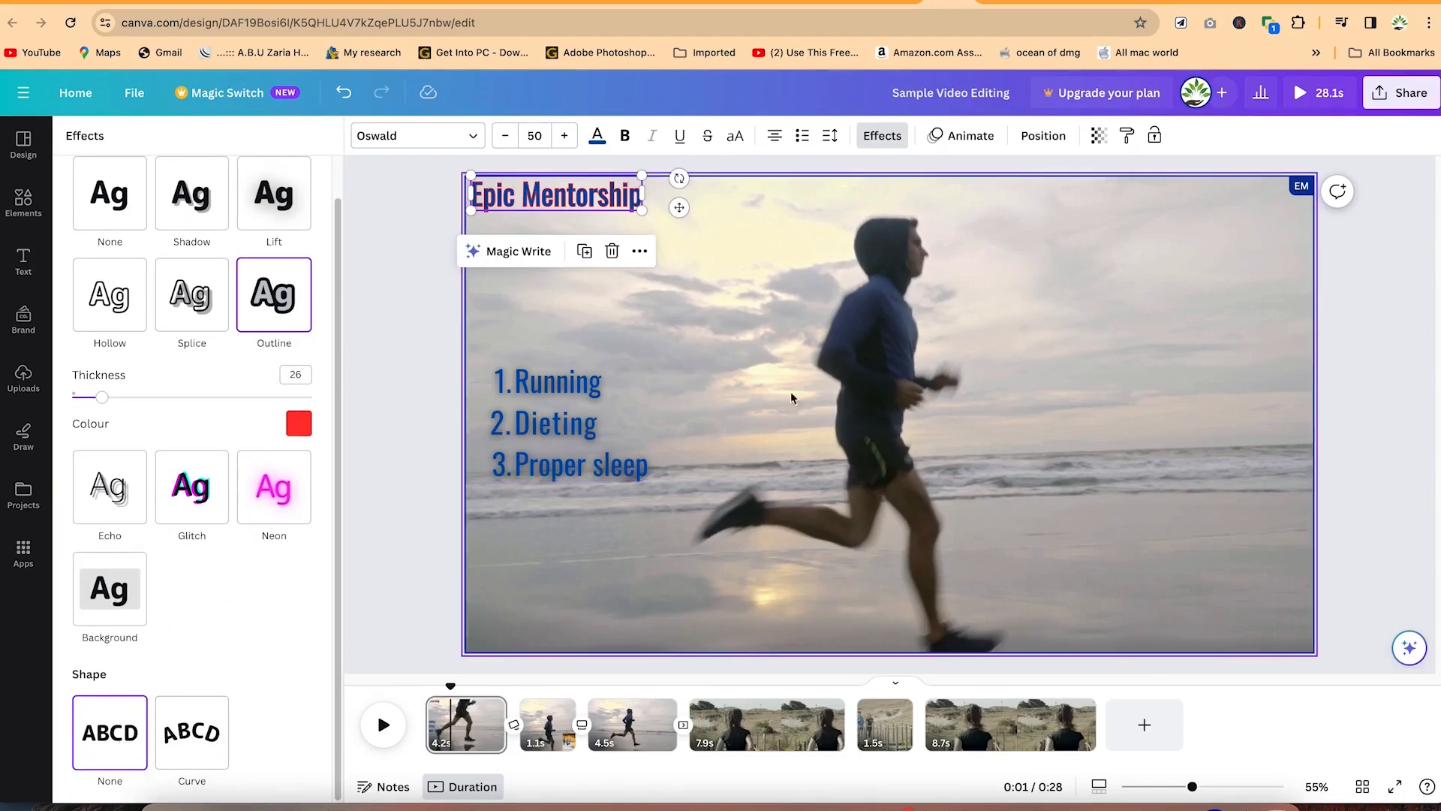
click(1171, 429)
click(577, 192)
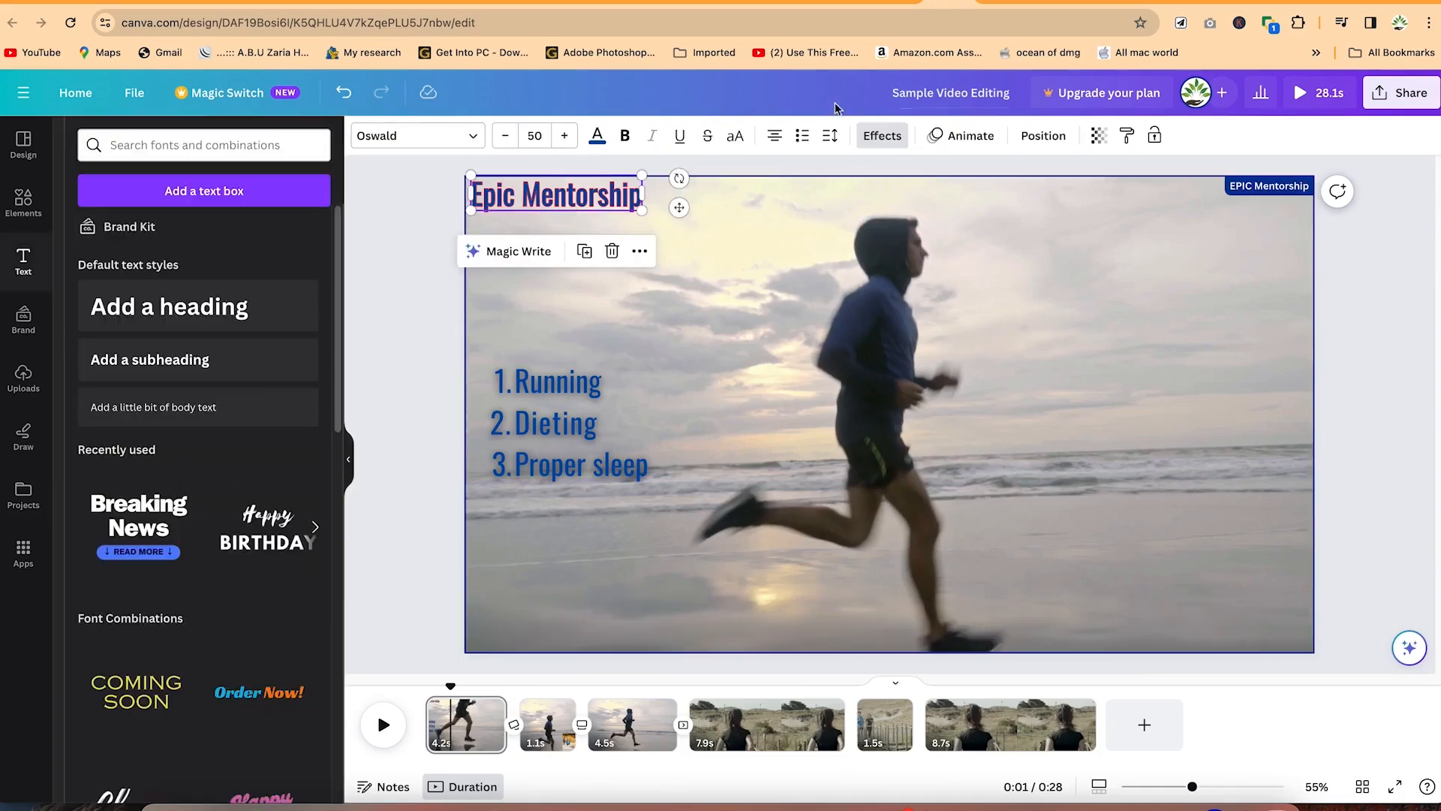
click(879, 137)
scroll(244, 600, down, 1)
click(192, 731)
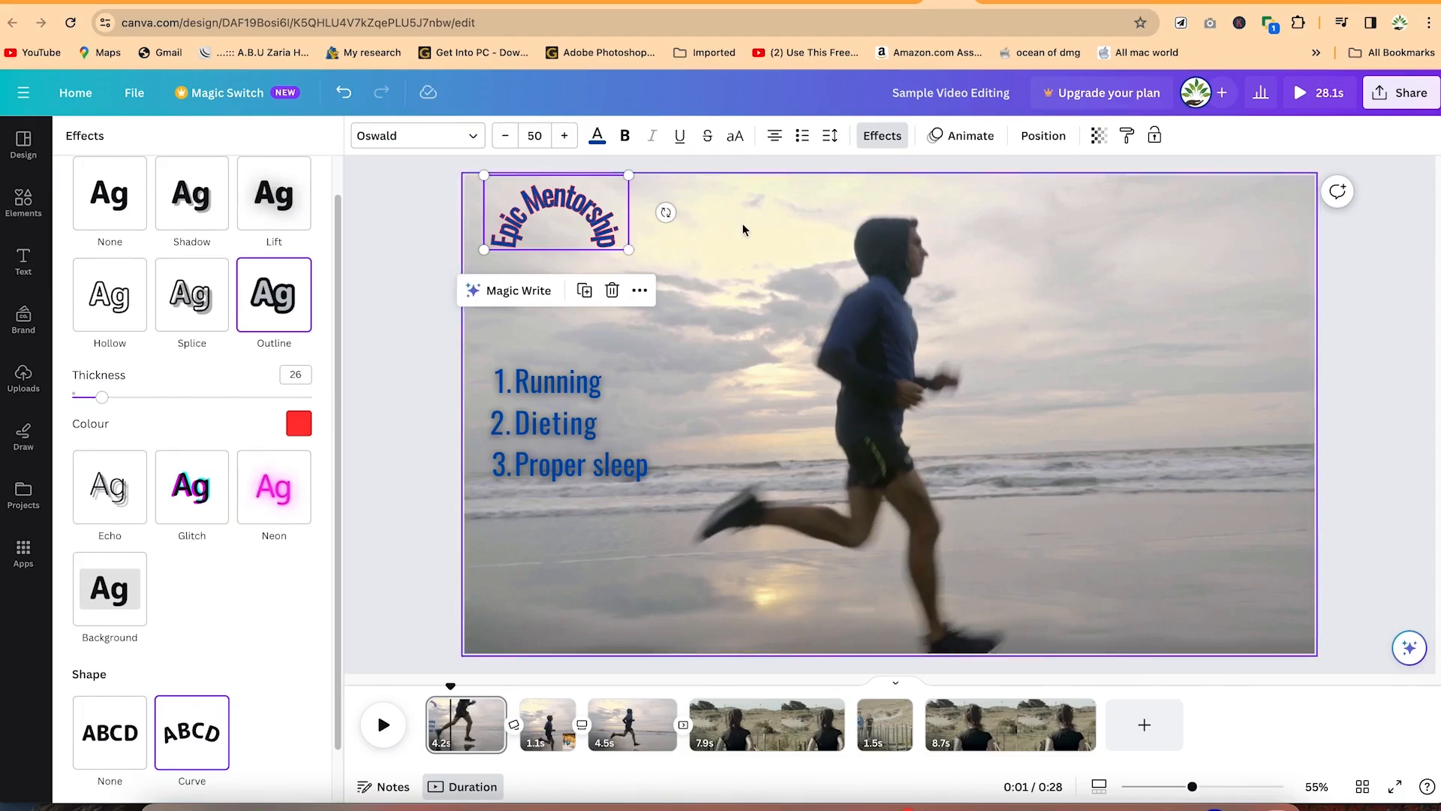
Step: Apply the Shift writing animation to the curved heading and set it to animate on exit
click(963, 135)
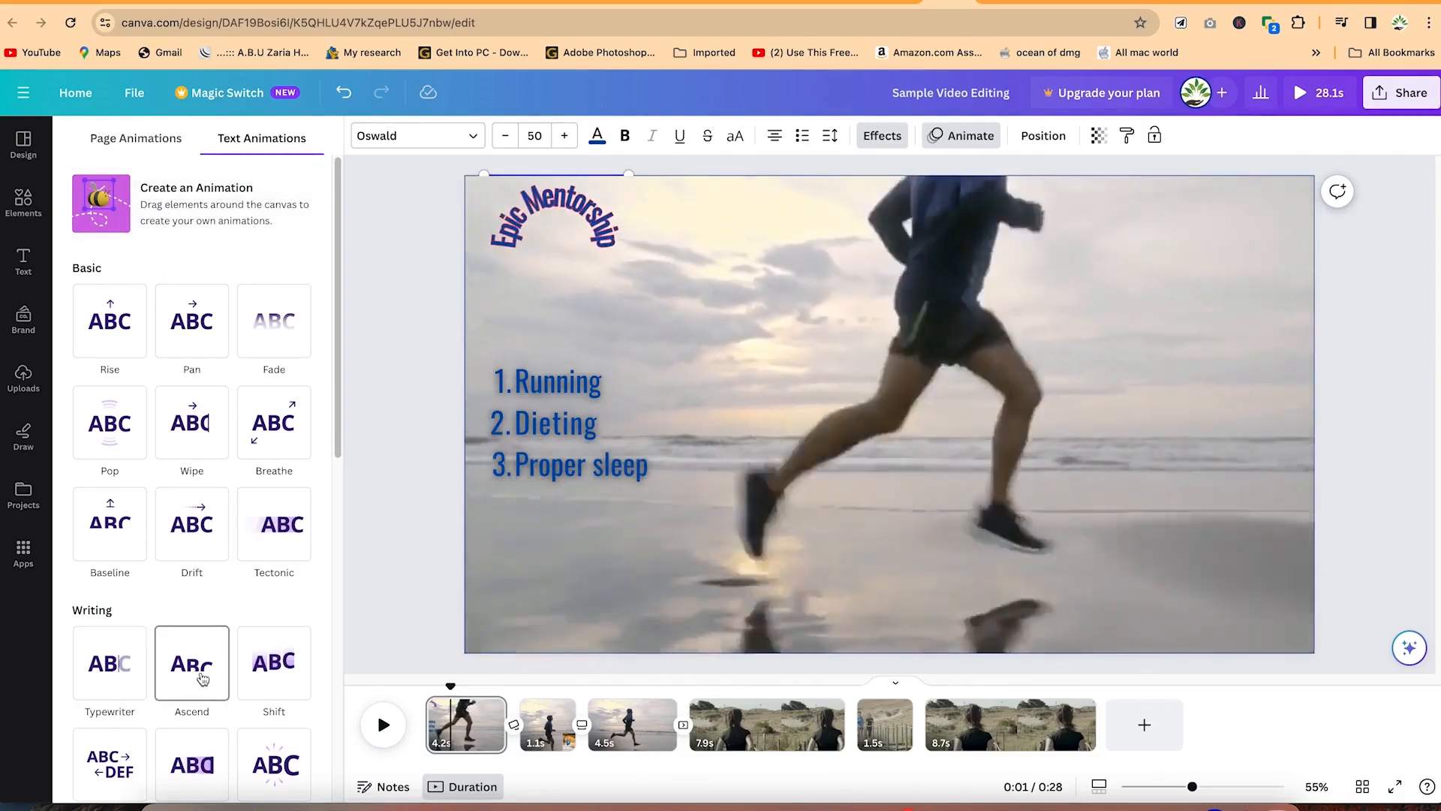
click(271, 680)
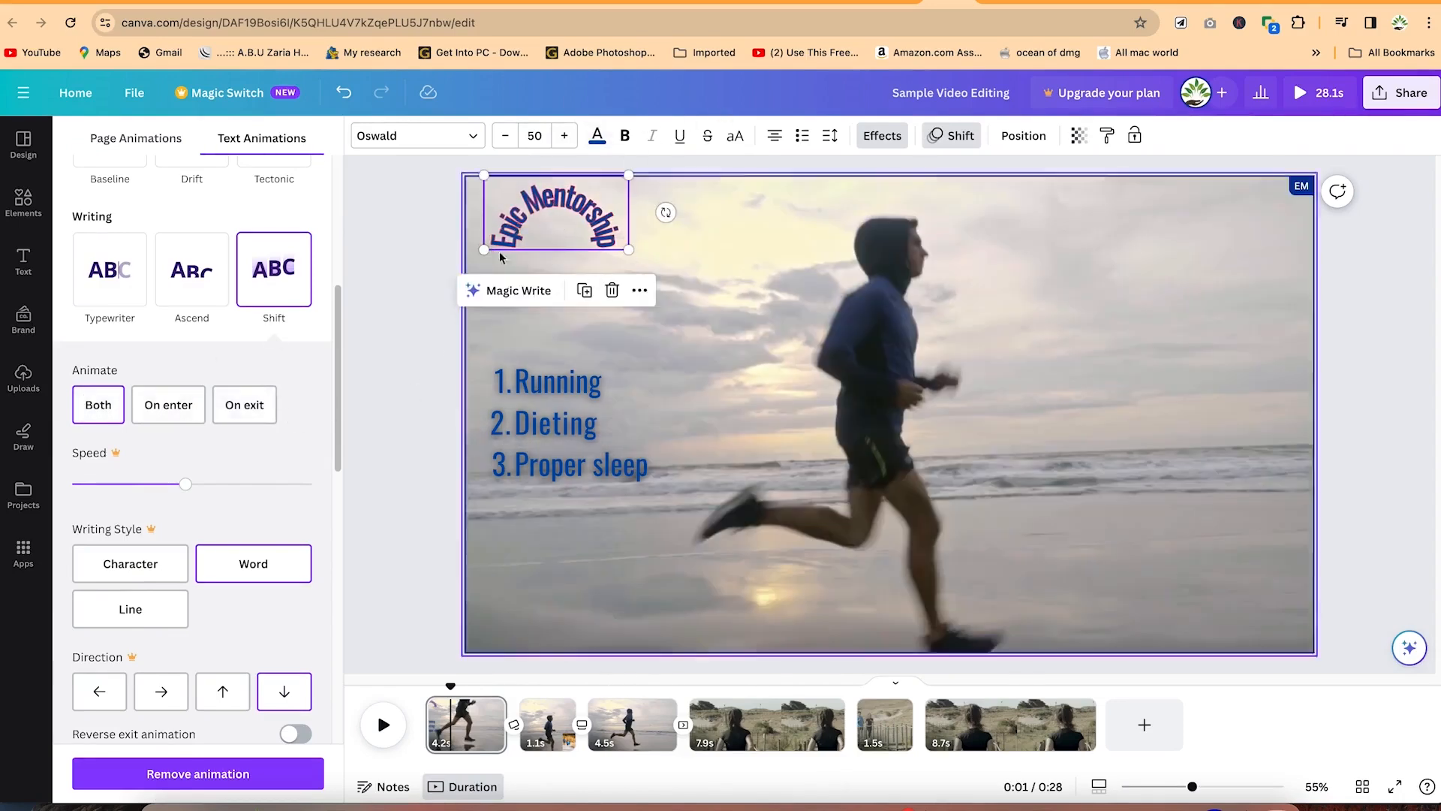
click(170, 405)
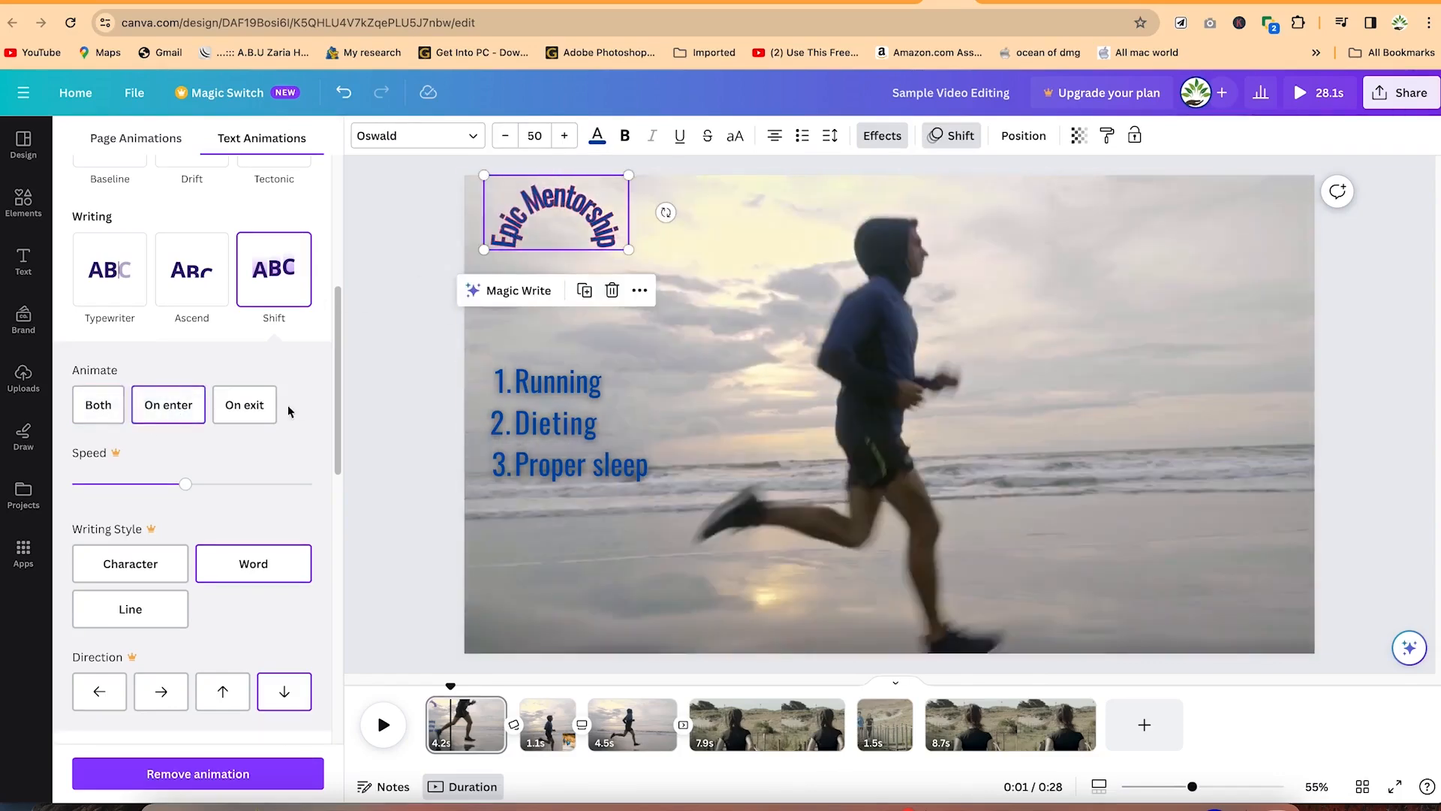
click(245, 406)
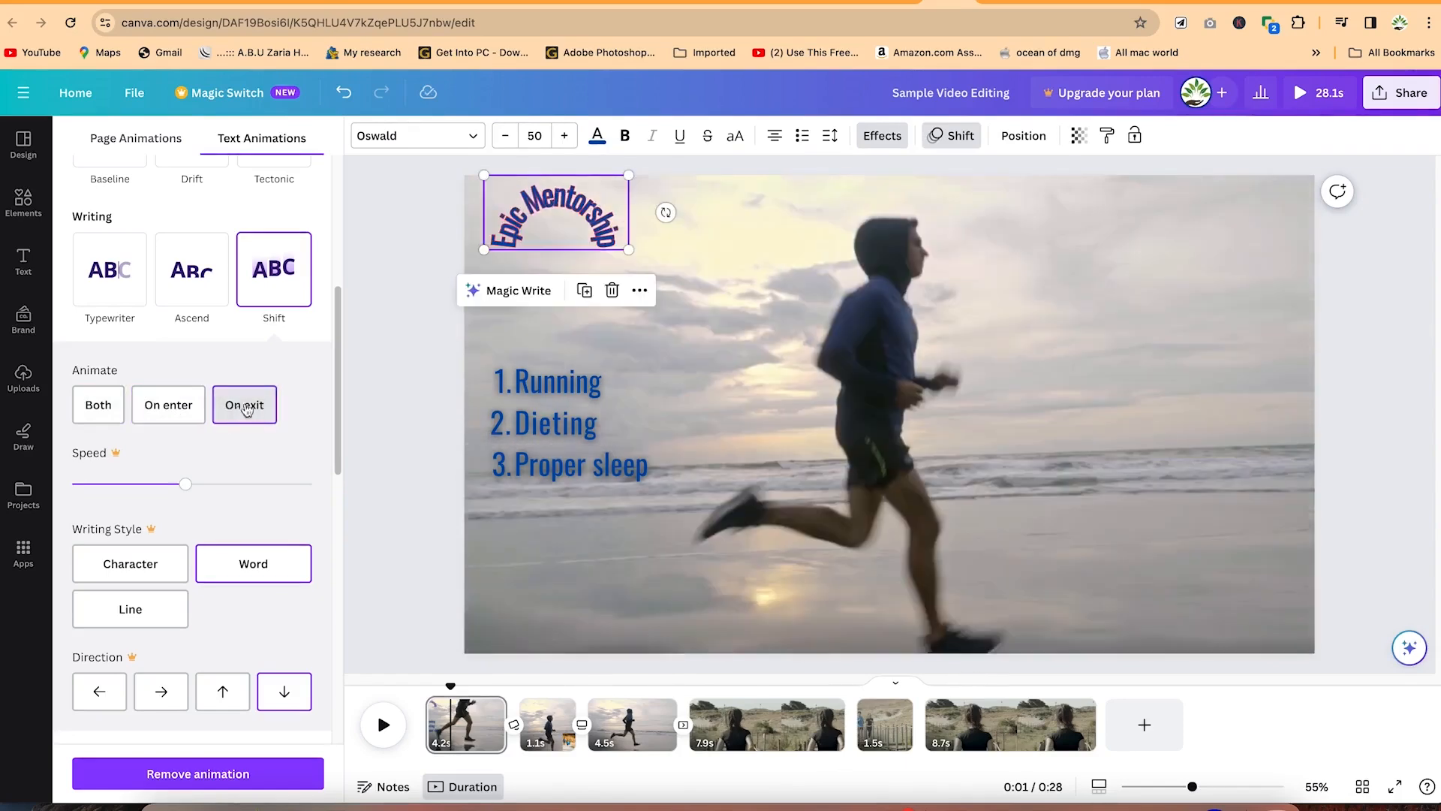
scroll(286, 386, up, 1)
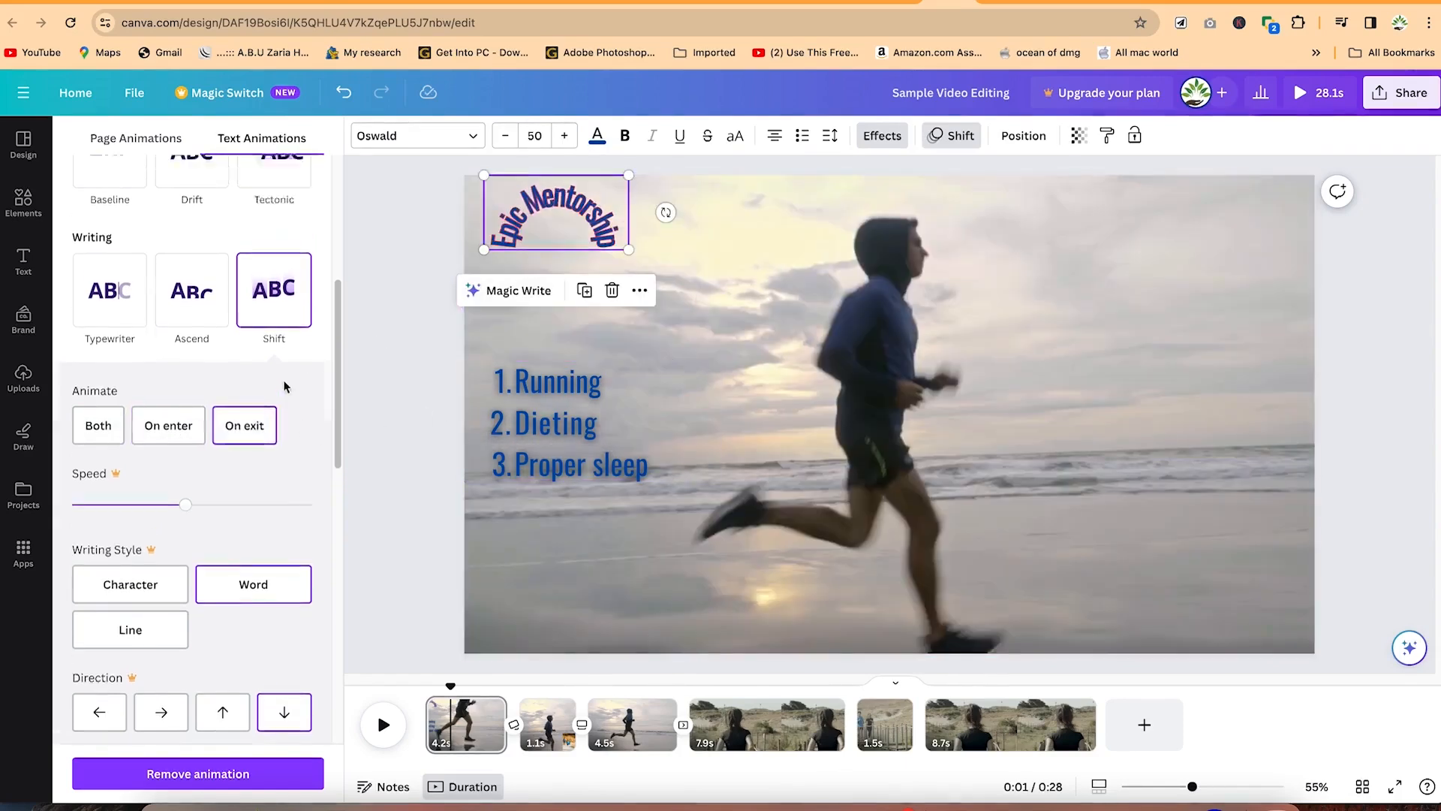
Step: Apply the basic Pan text animation to the curved Epic Mentorship heading in place of Shift
scroll(284, 386, up, 5)
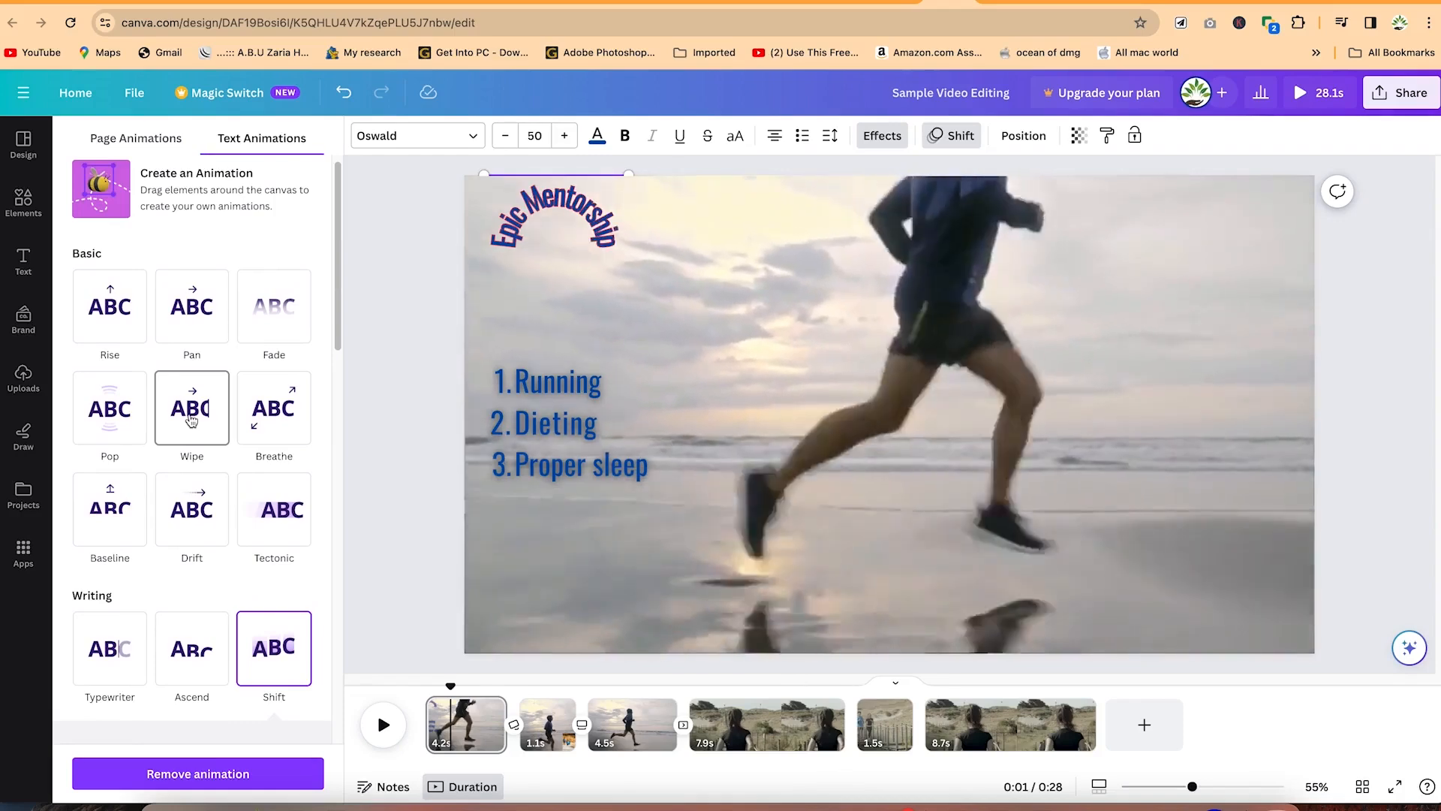
click(192, 304)
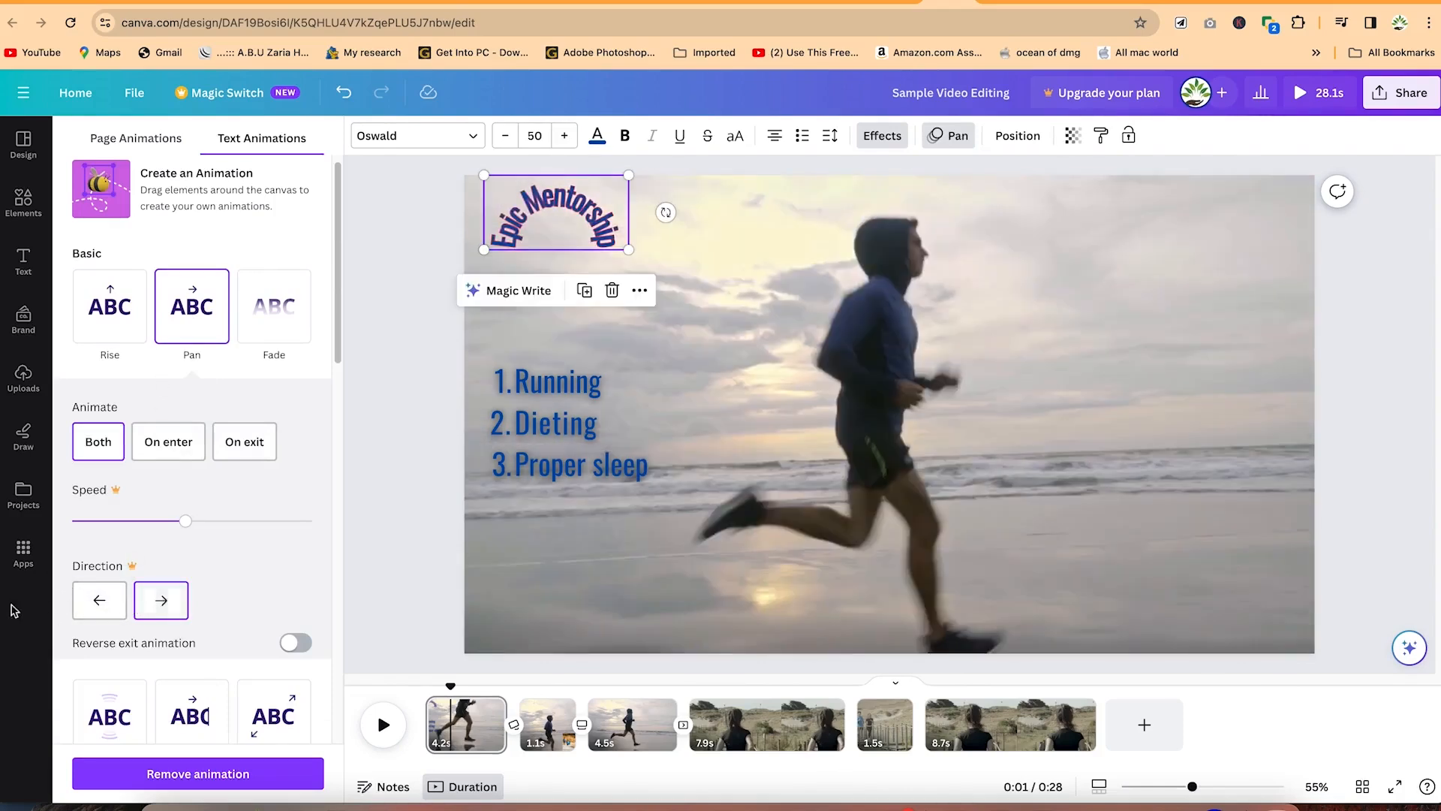
Step: Try to reverse the Pan animation's direction so the heading moves leftward
click(100, 598)
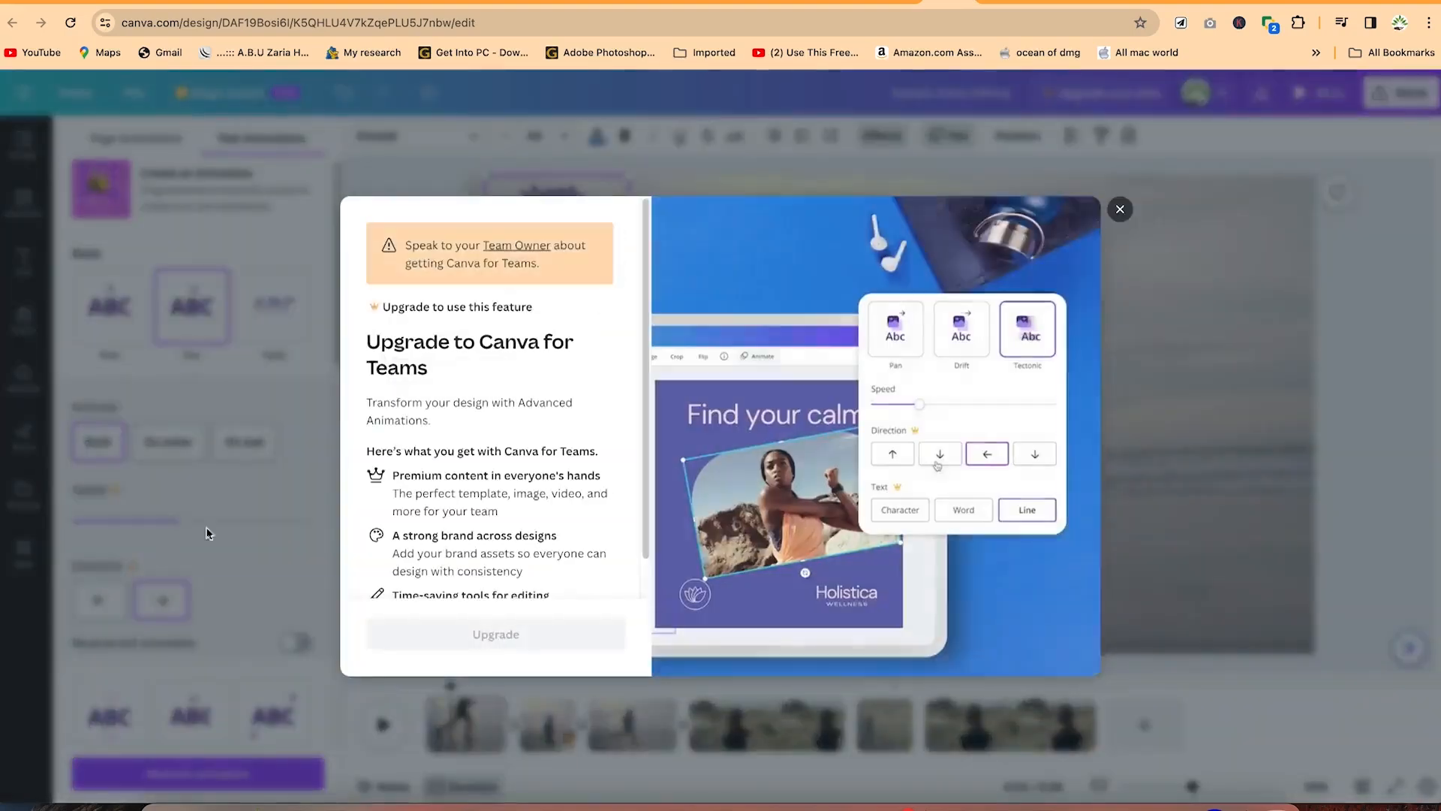
click(284, 468)
click(160, 599)
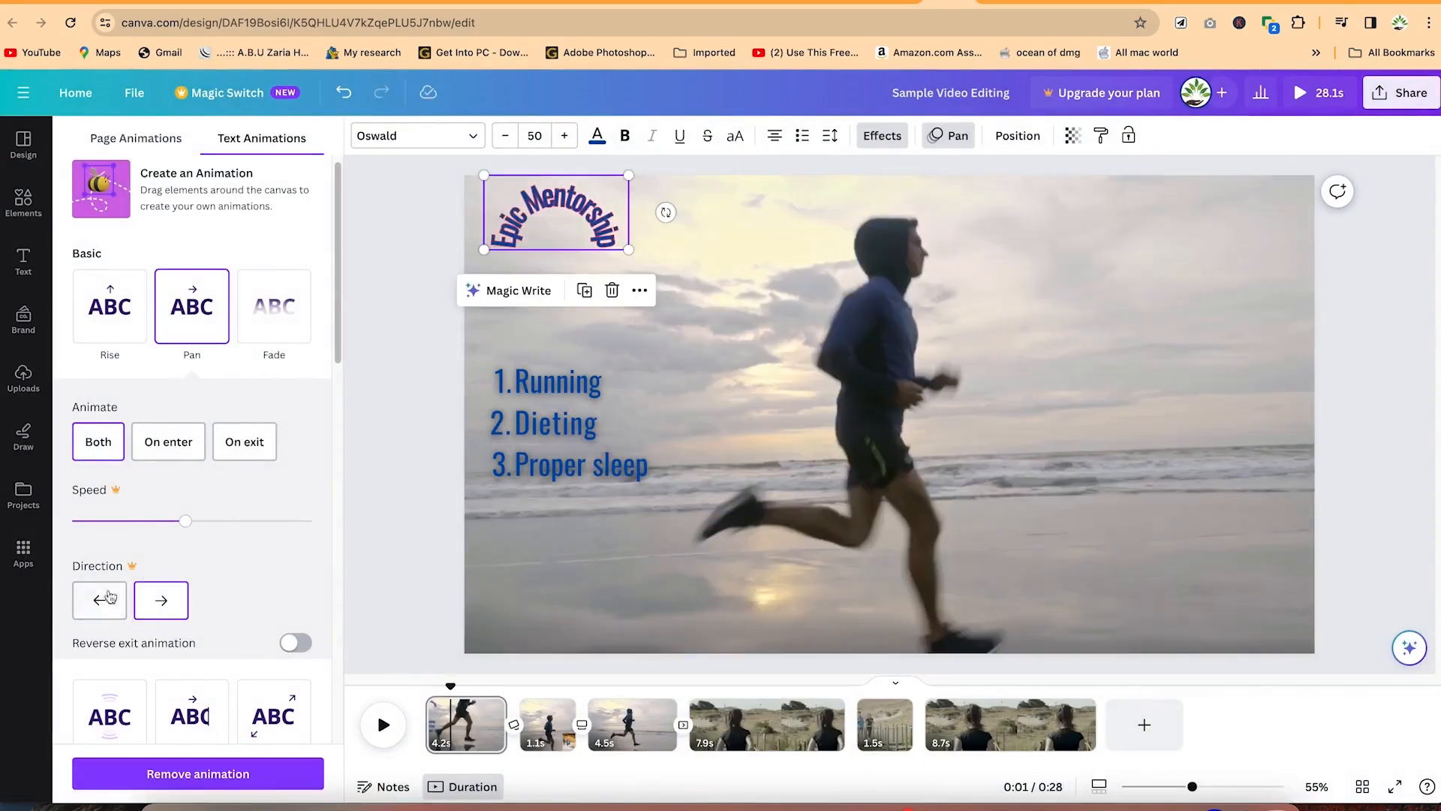
Step: Set the heading's Pan animation to play on enter only
scroll(150, 414, down, 5)
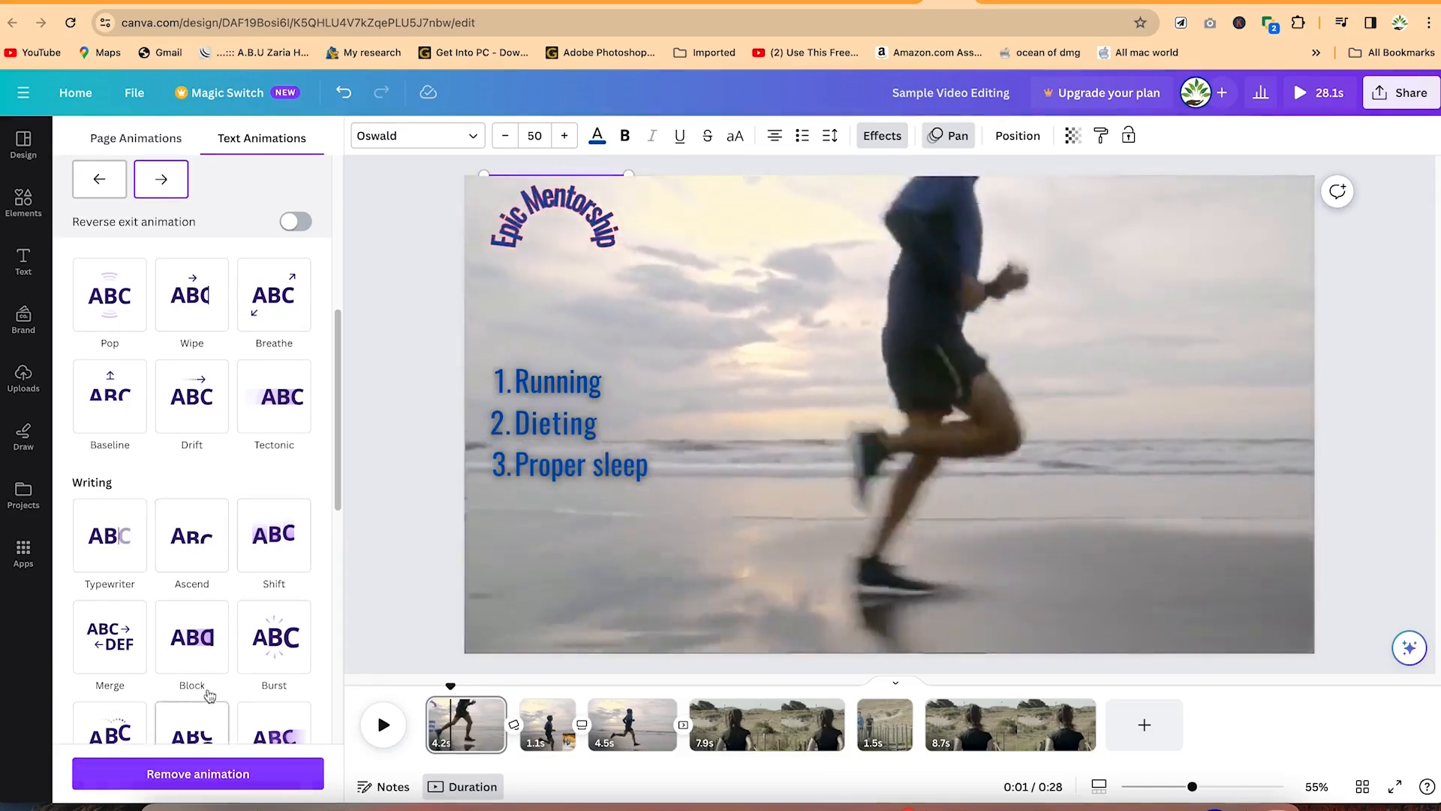
scroll(200, 644, down, 6)
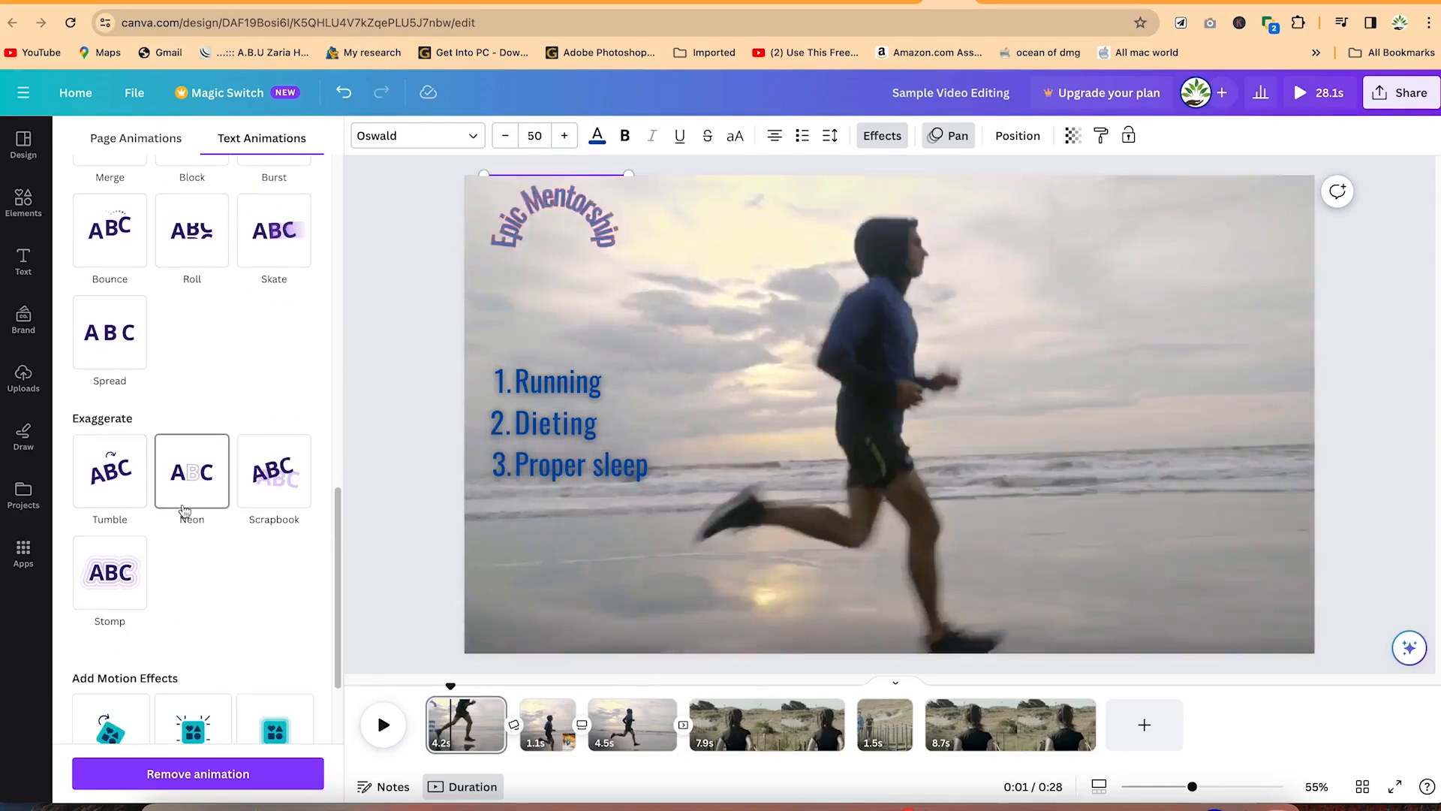
scroll(188, 509, up, 3)
scroll(187, 510, up, 7)
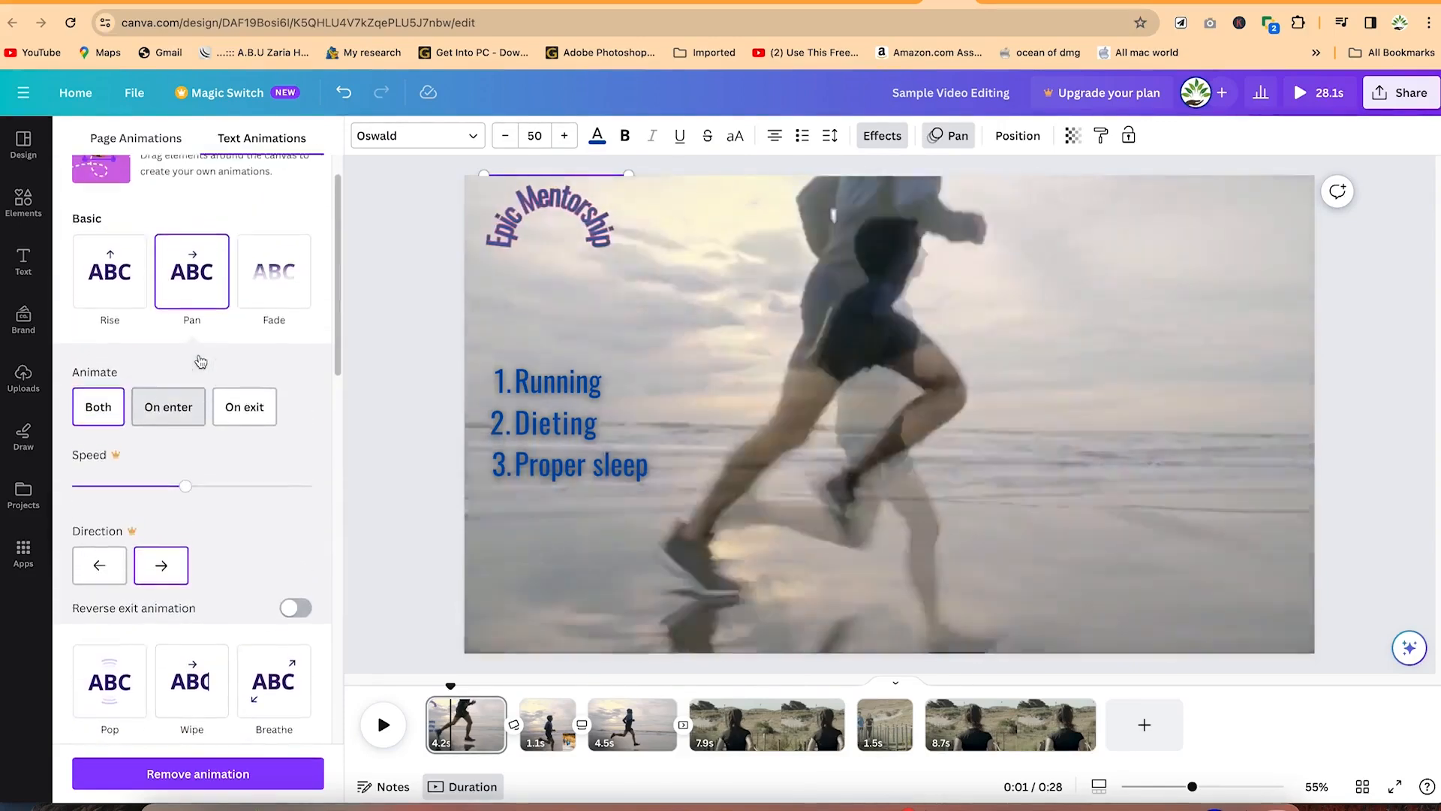
click(254, 411)
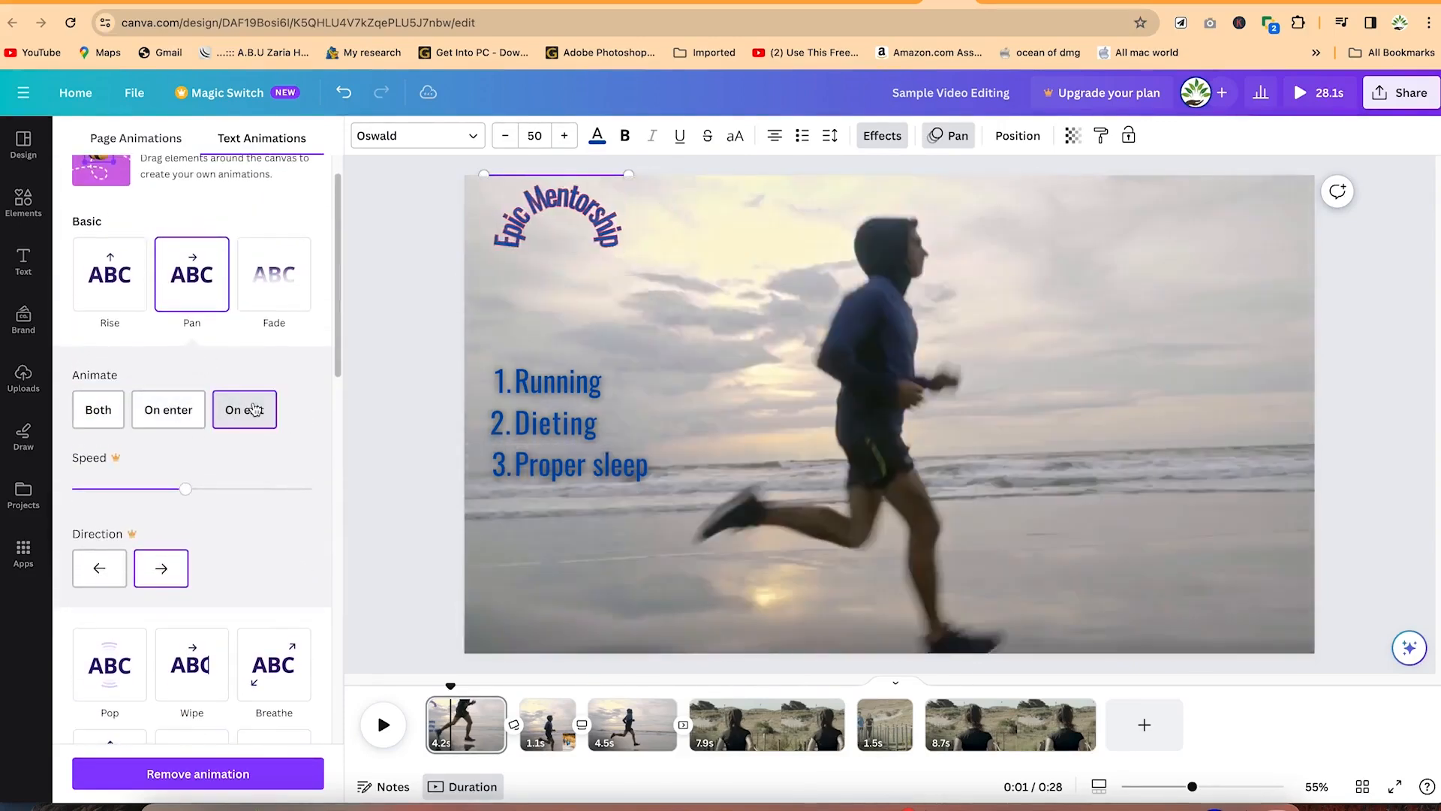
click(168, 410)
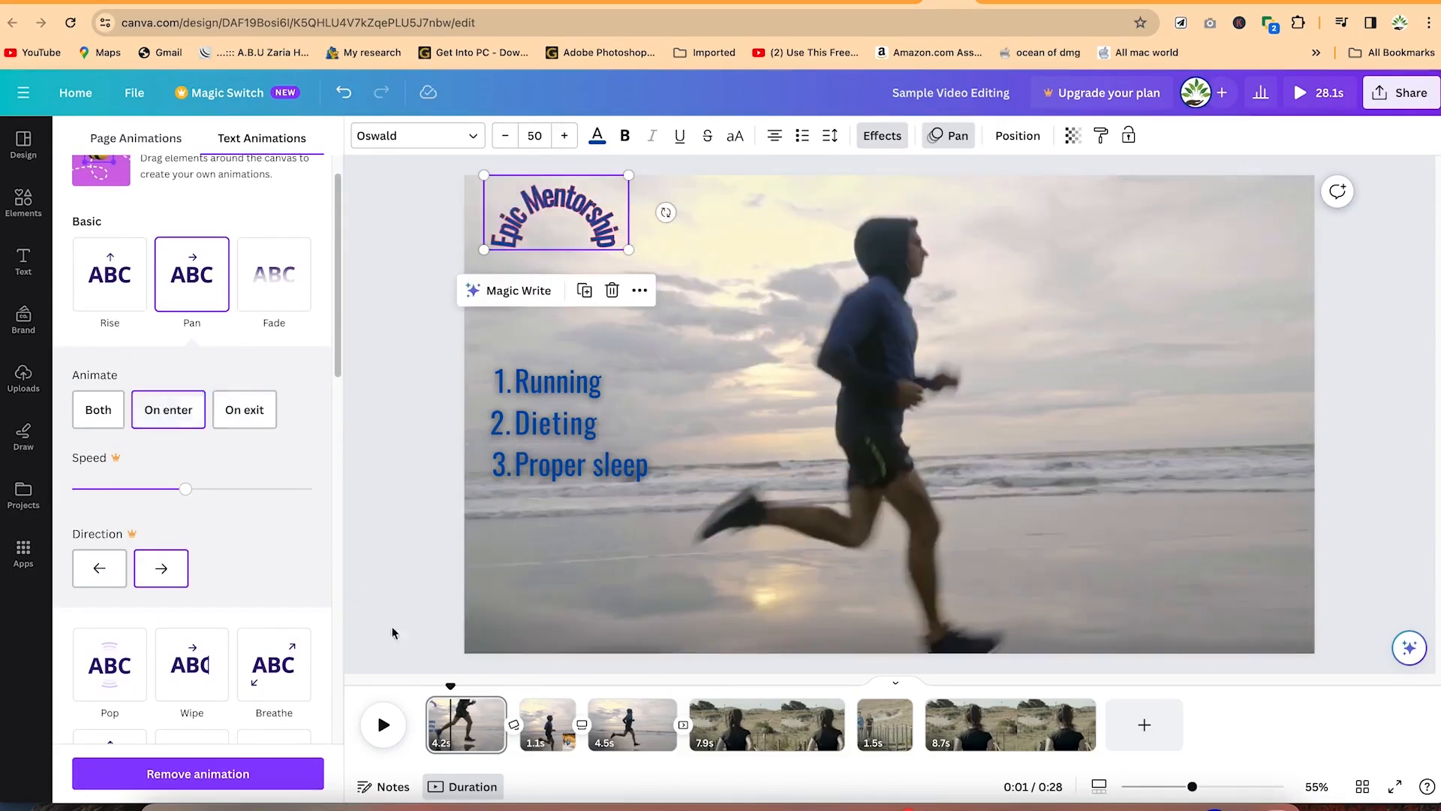
Step: Play the video from the beginning of the first clip to preview the text animation, and pause it during the third clip
click(434, 702)
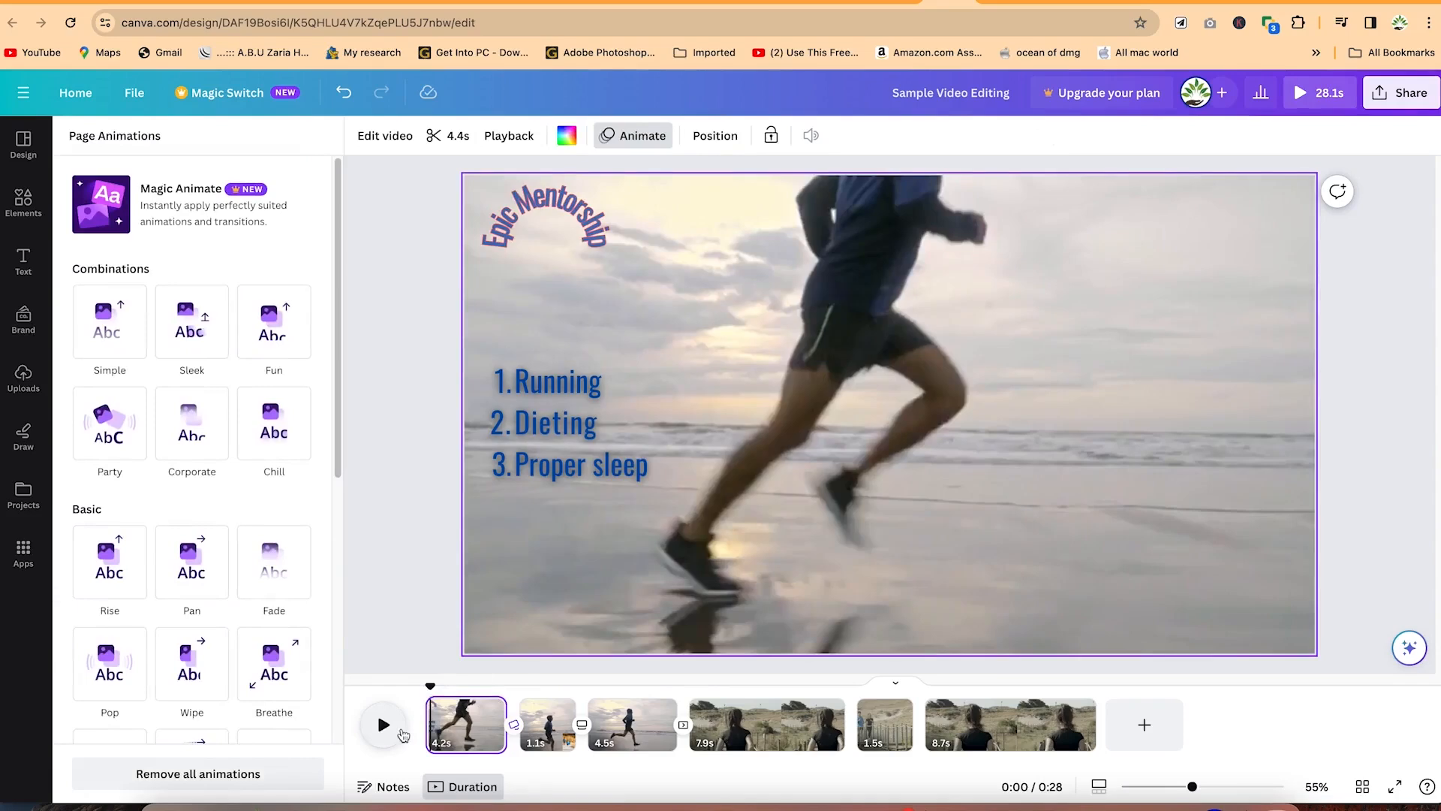
click(388, 724)
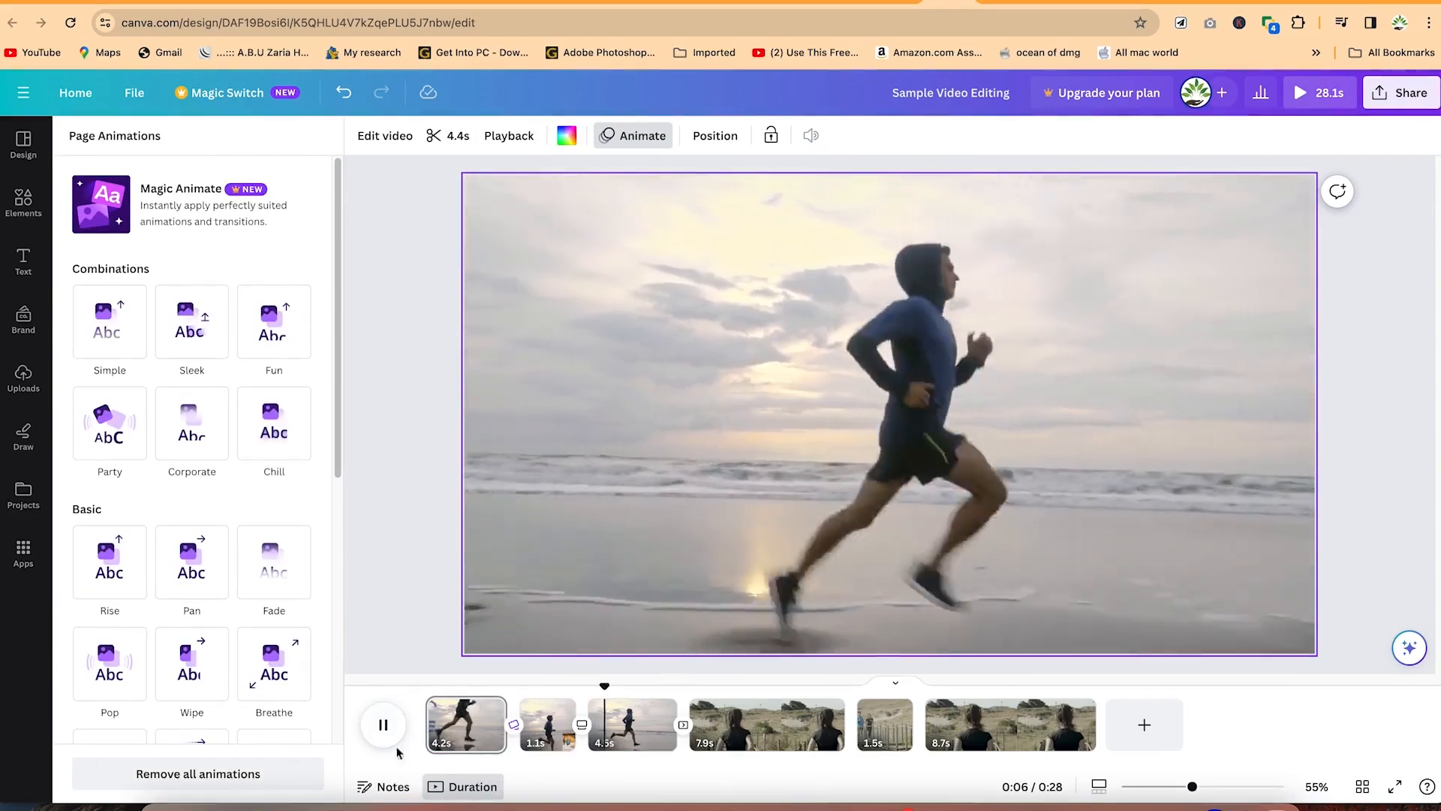
click(386, 723)
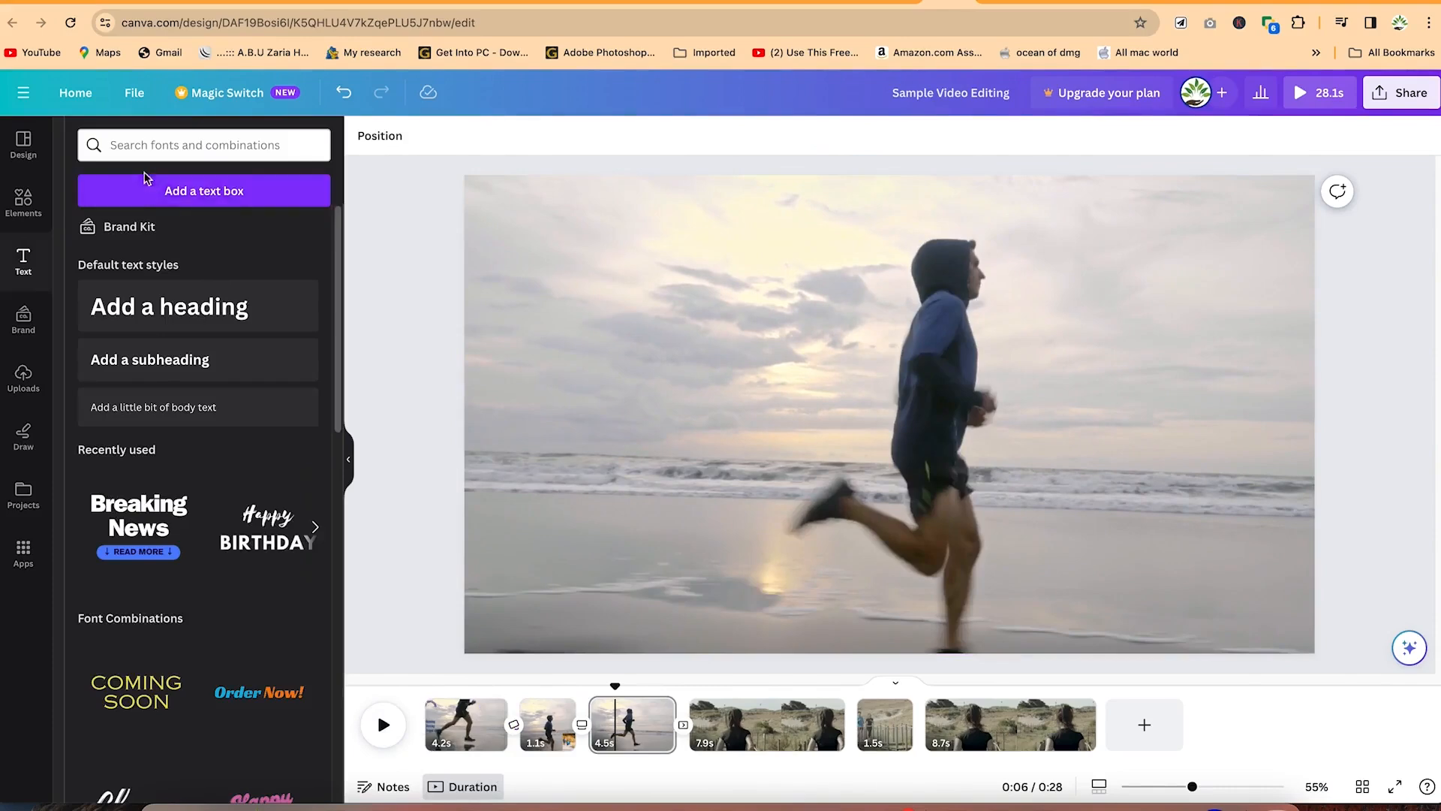
Step: Add body text reading "Running is good for the heart" to the first clip and place it in the frame's lower-right corner
click(453, 724)
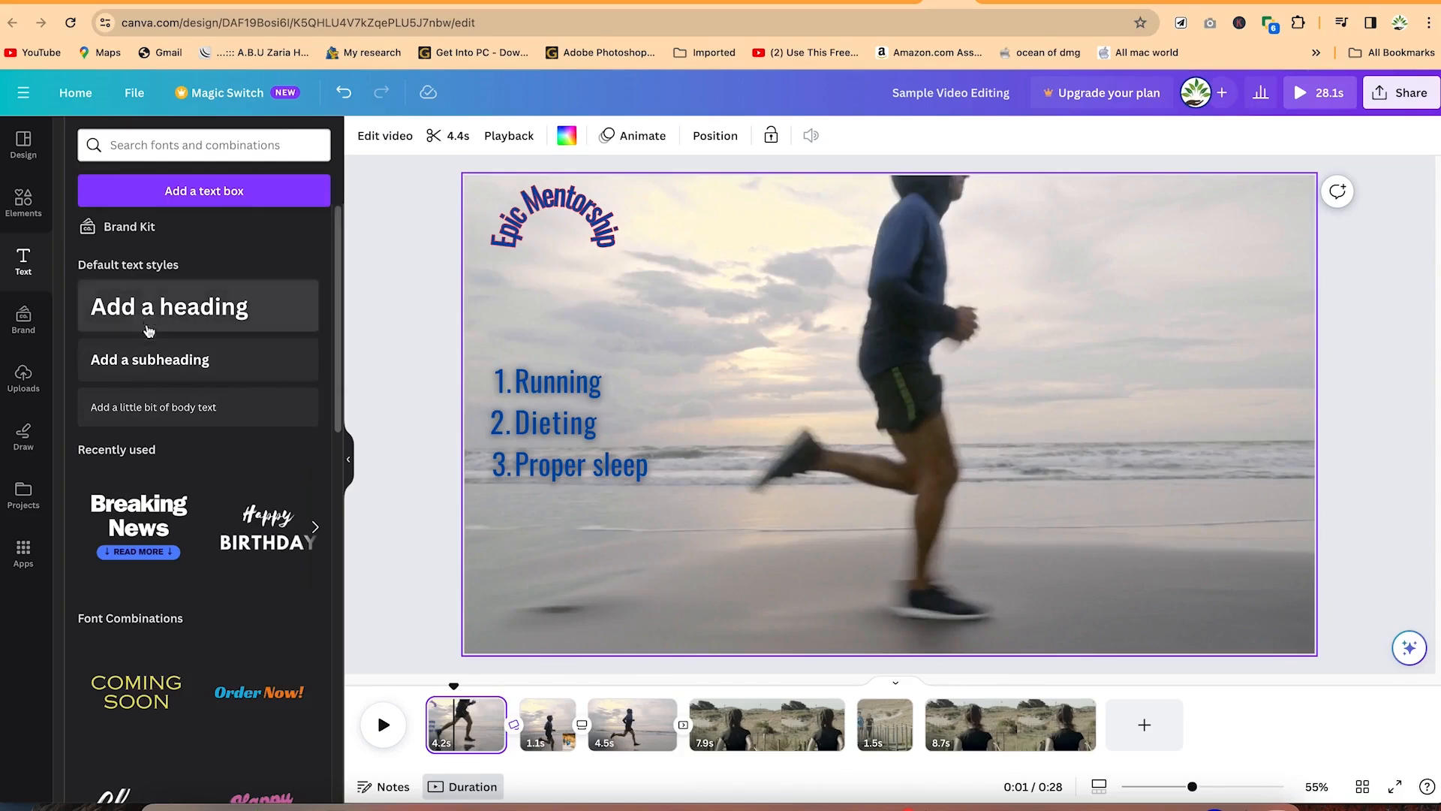
click(163, 409)
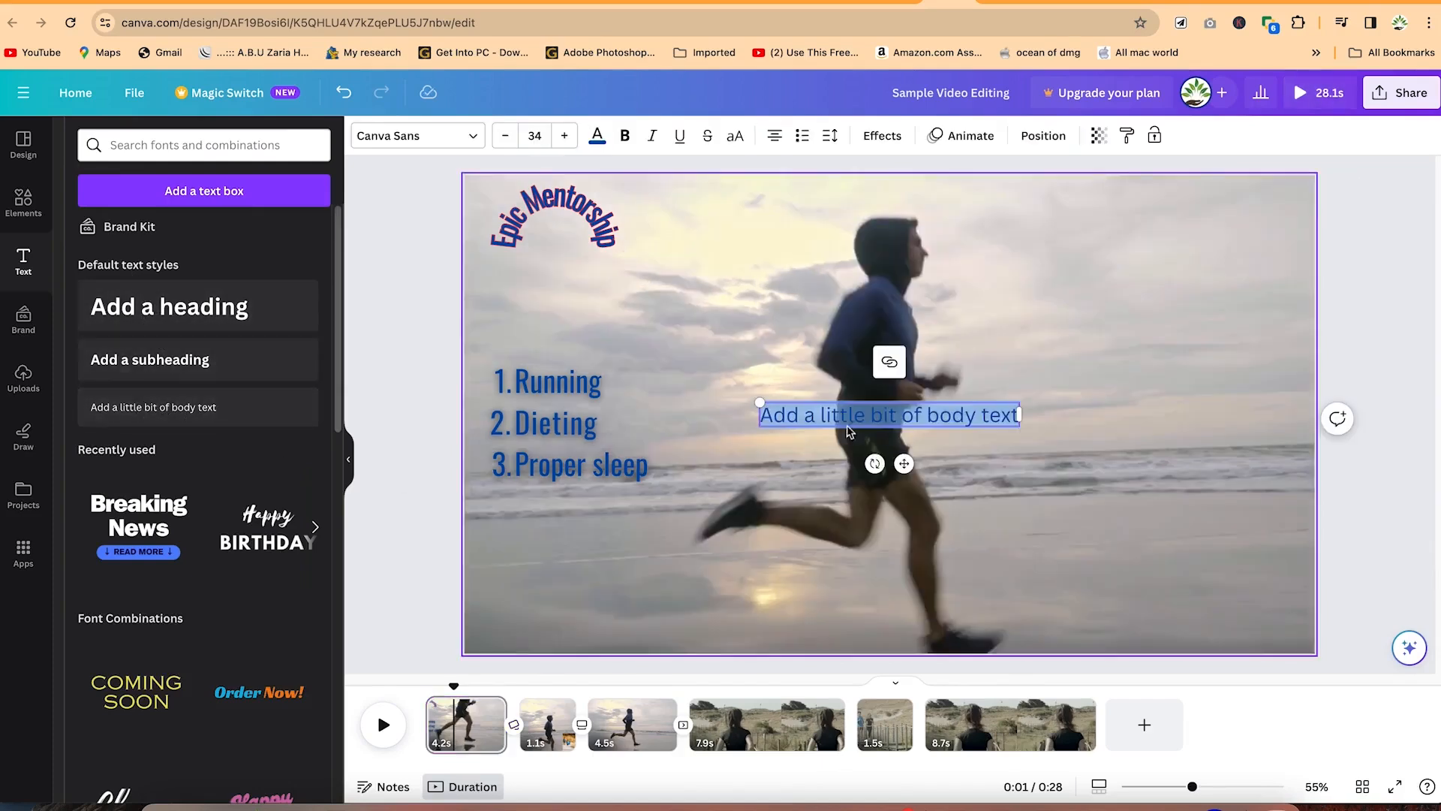
drag(904, 463, 1158, 631)
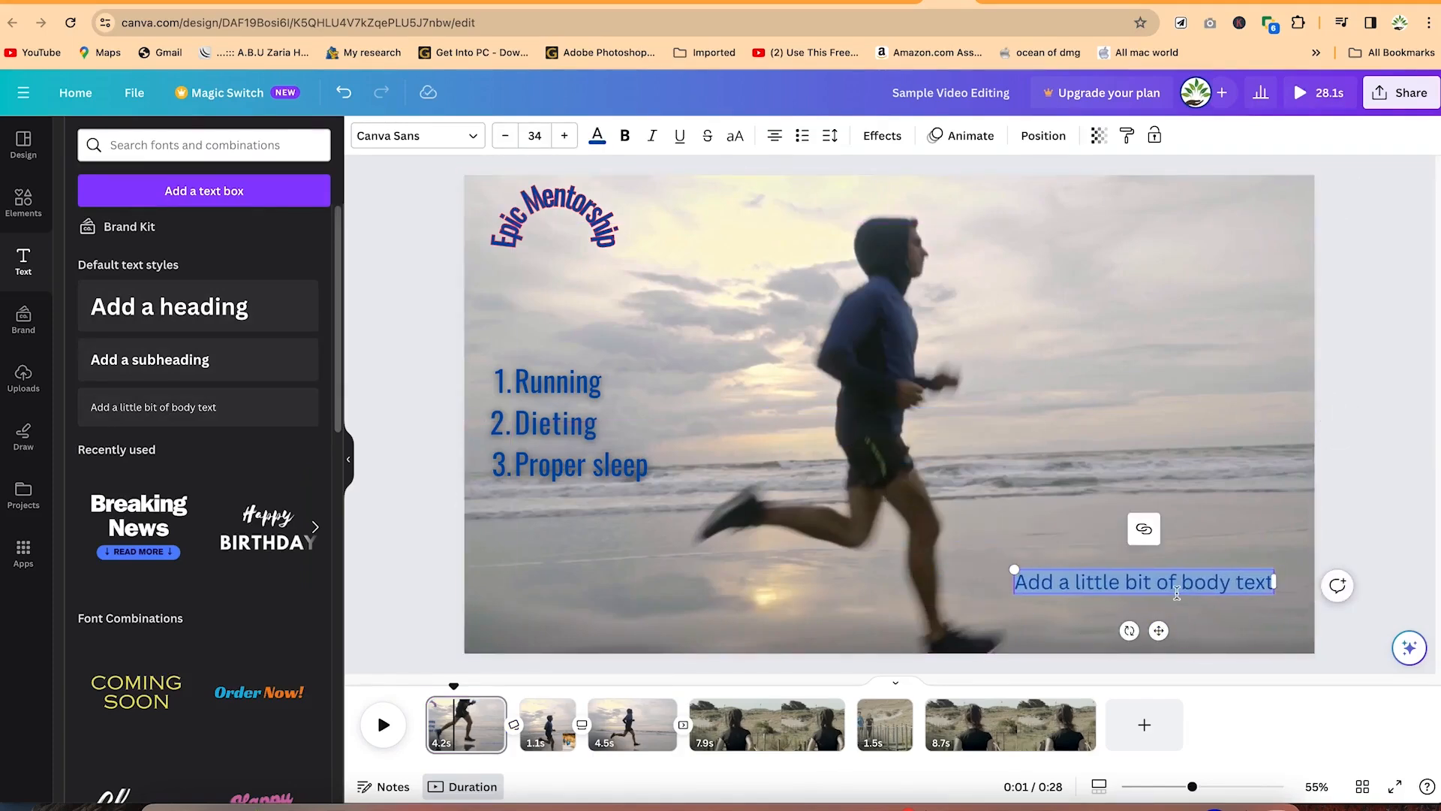
text(Running is good for the hear)
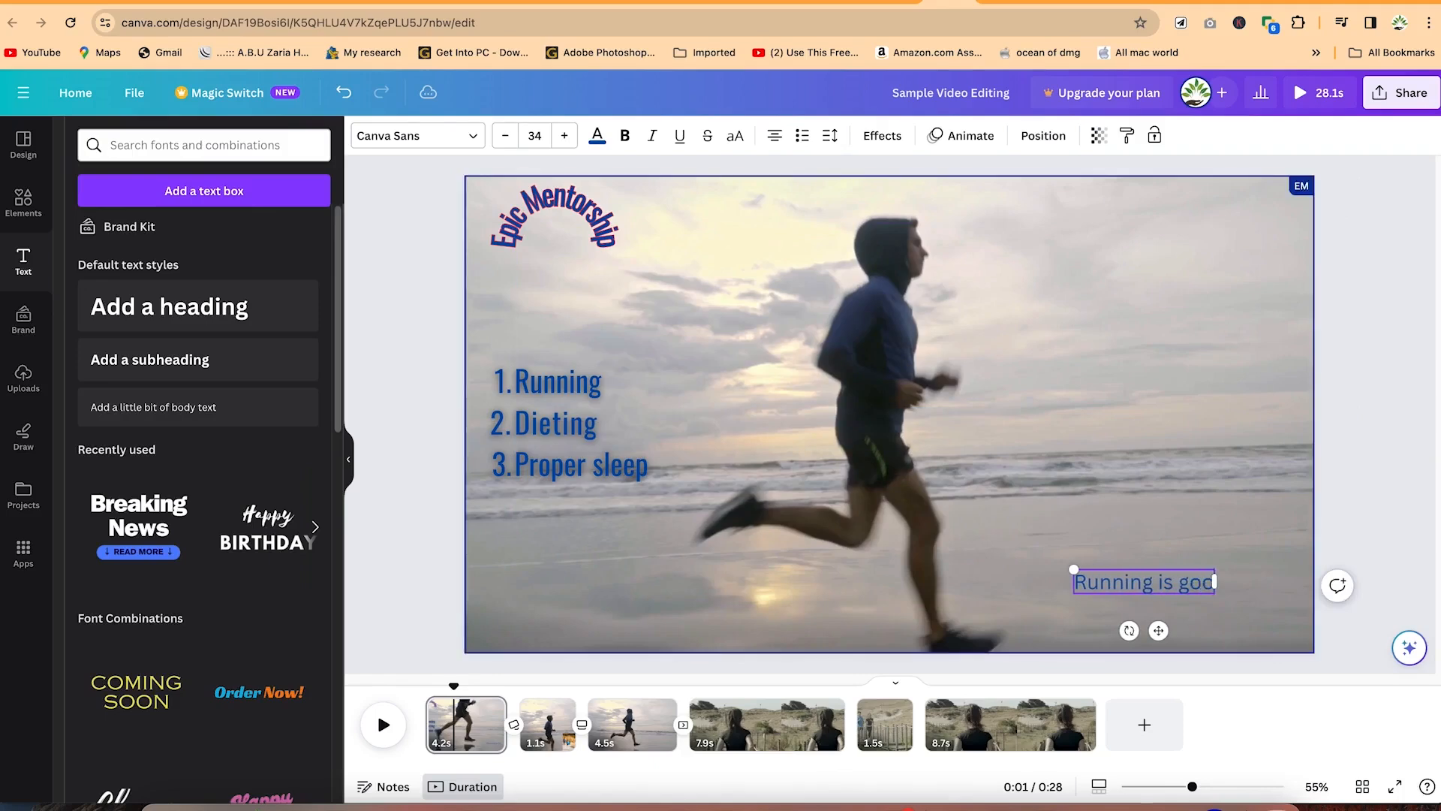
text(t)
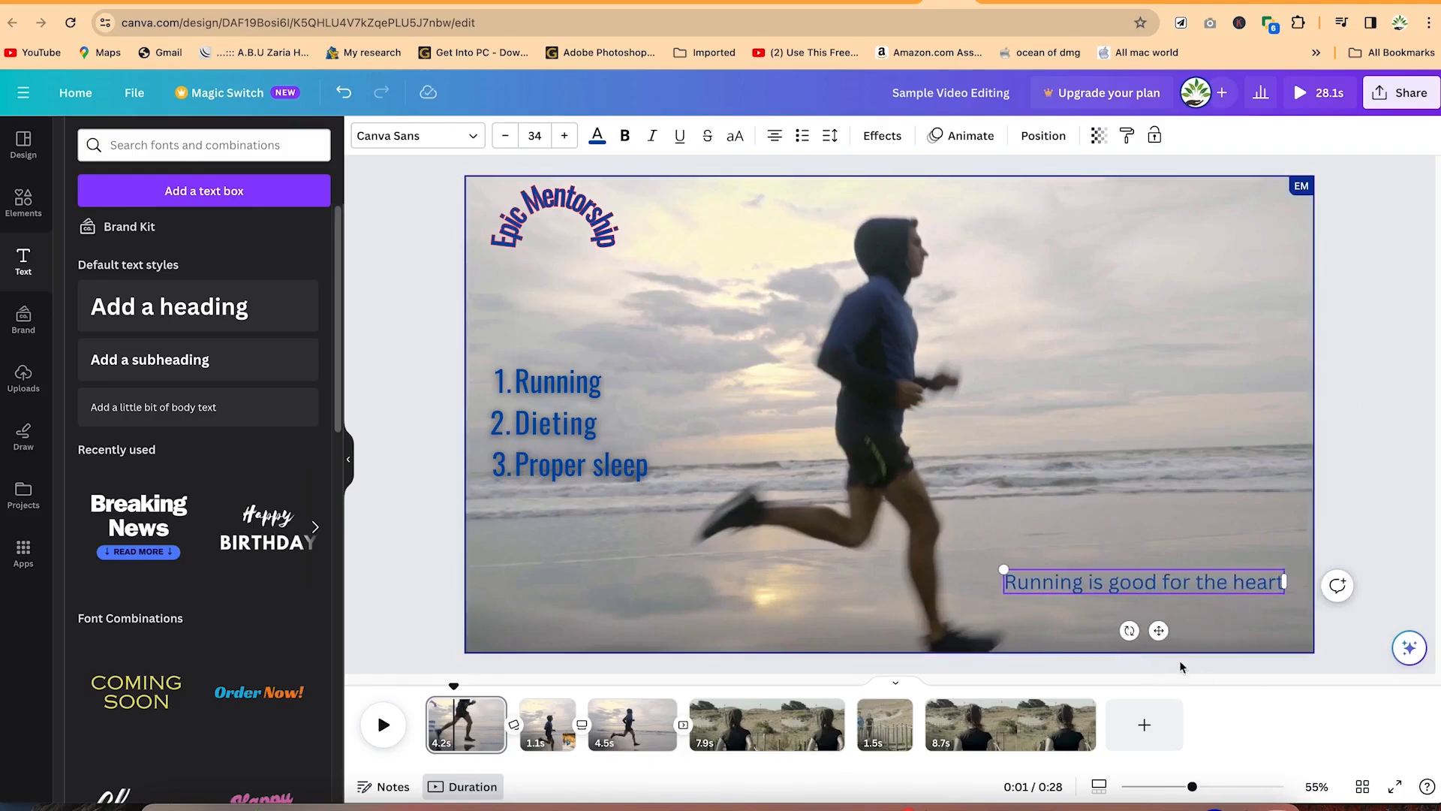
drag(1159, 632, 1171, 655)
click(1400, 516)
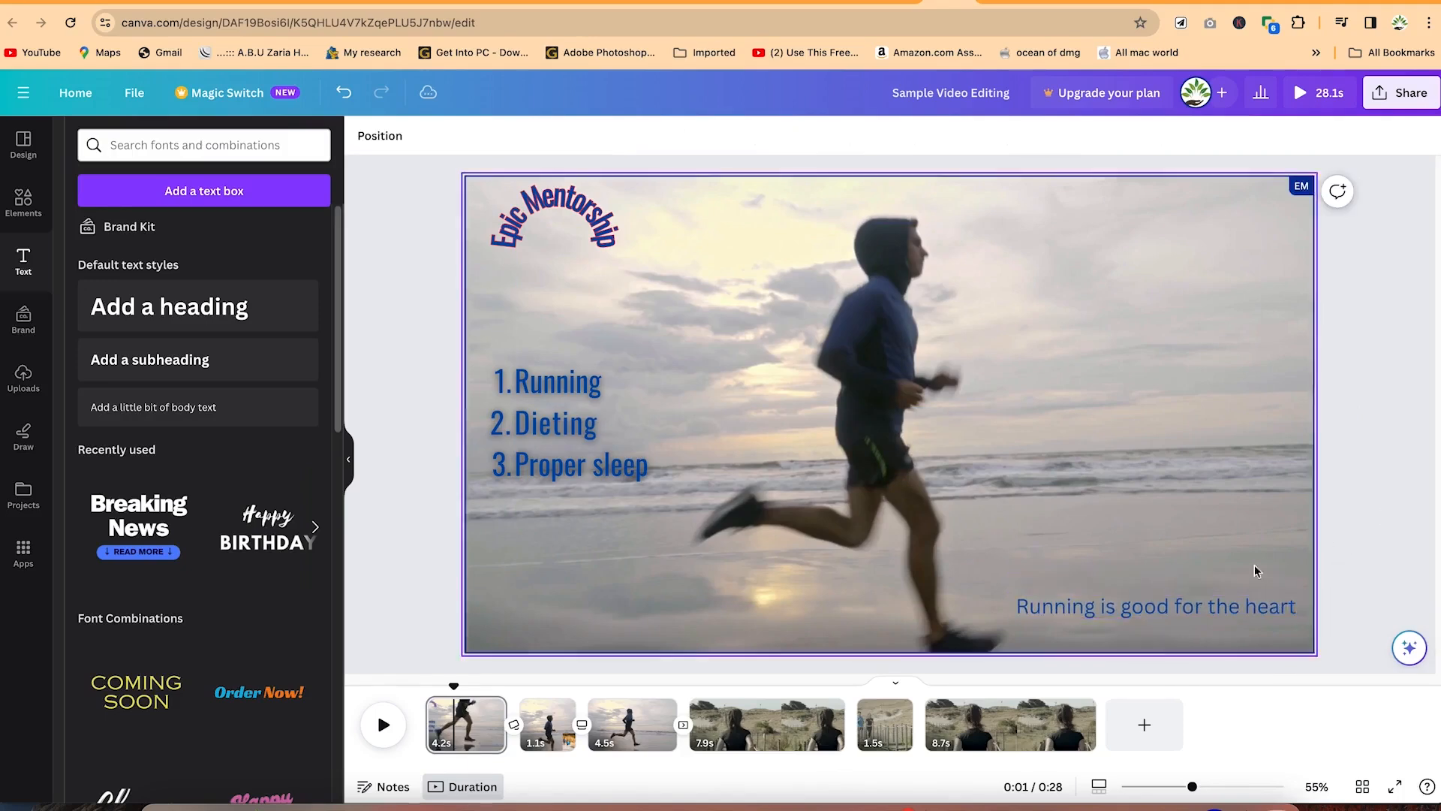
Step: Change the colour of the "Running is good for the heart" text to white
click(1119, 609)
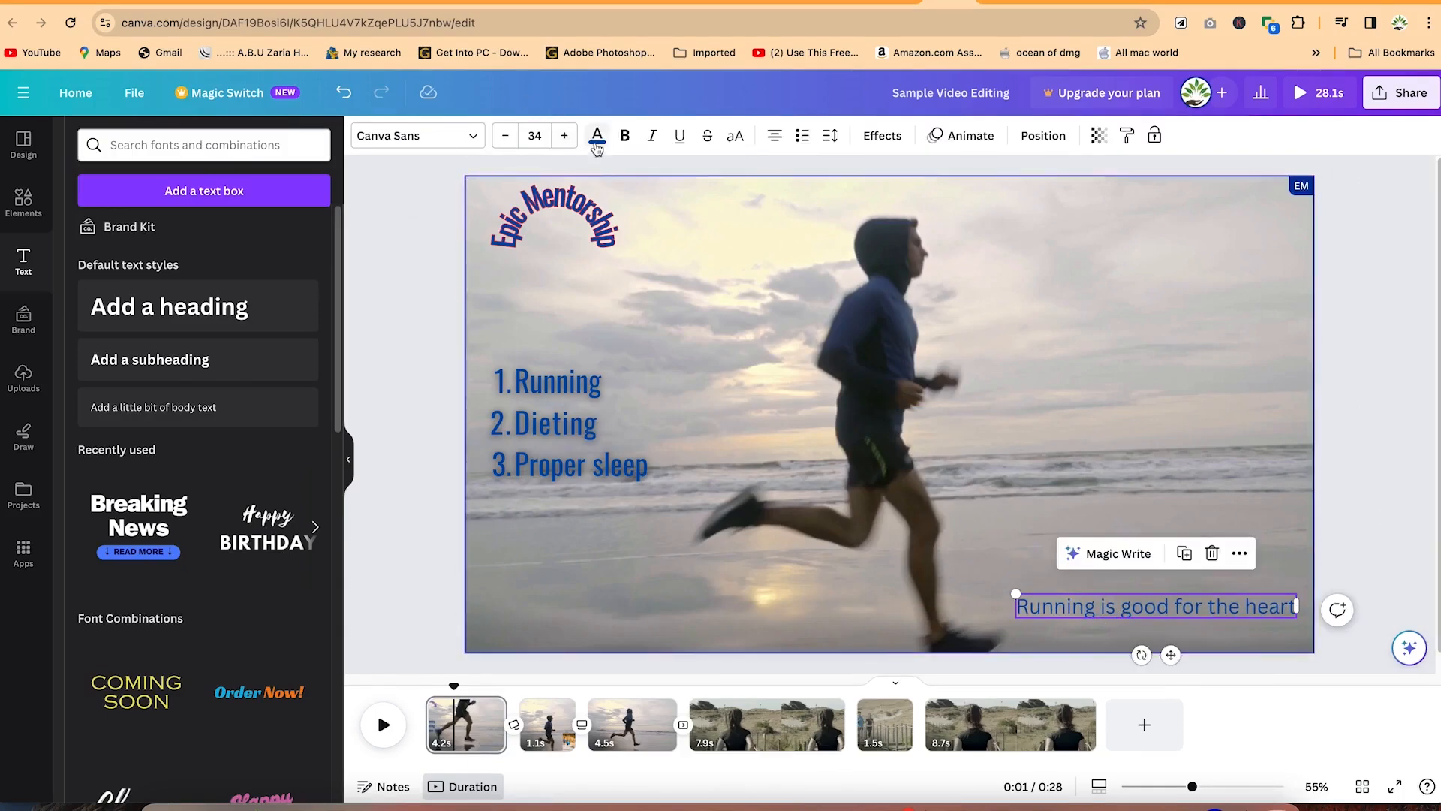
click(597, 137)
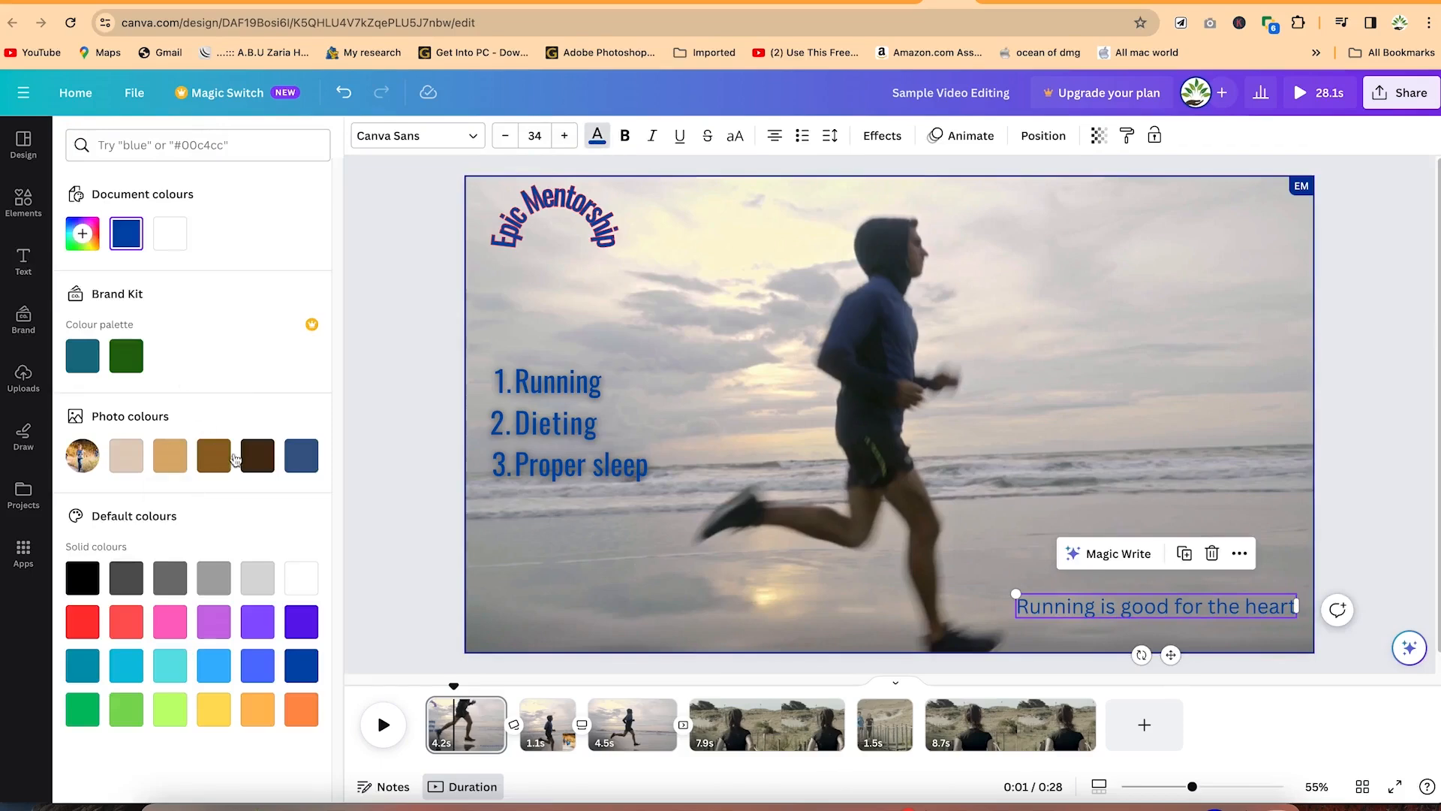
click(294, 586)
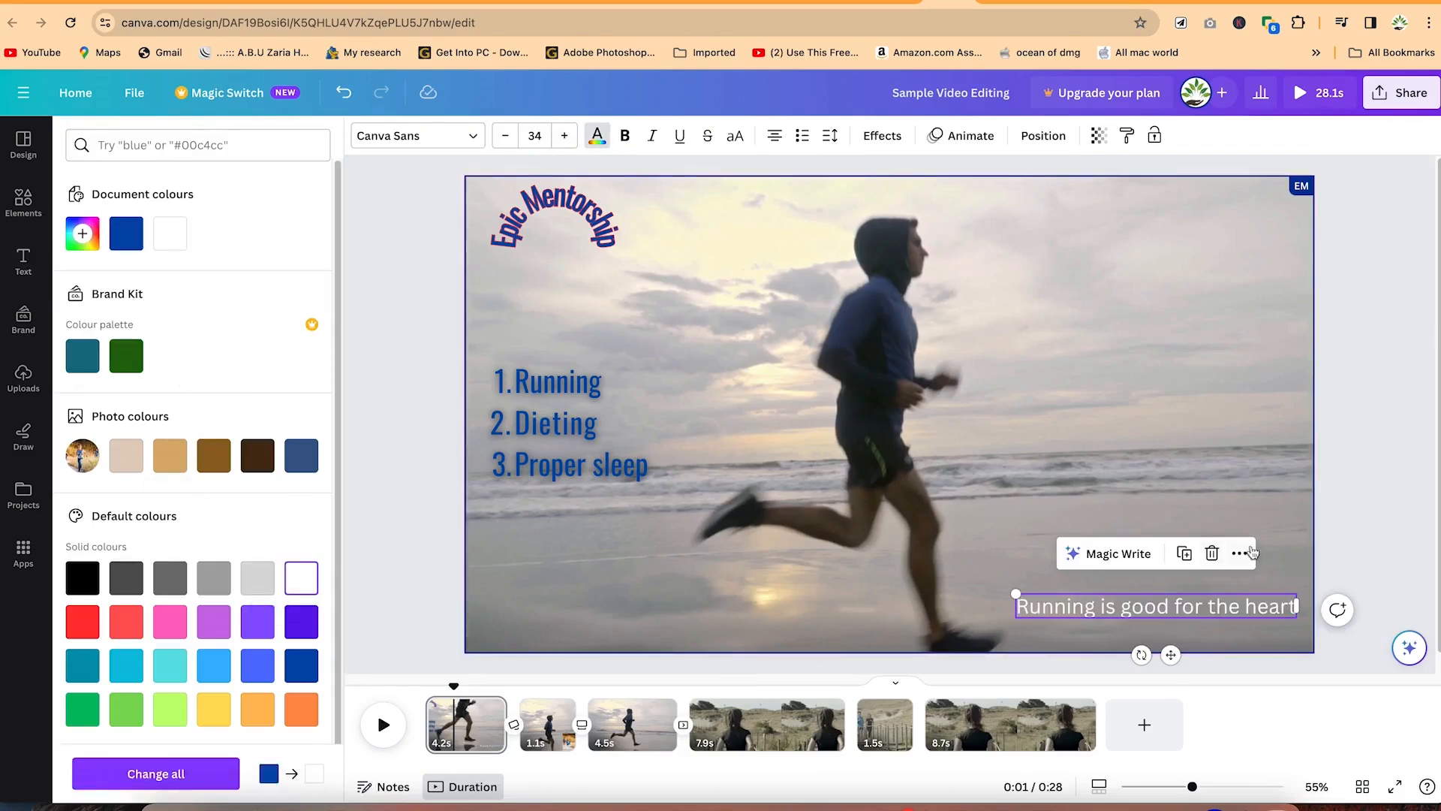
click(1409, 510)
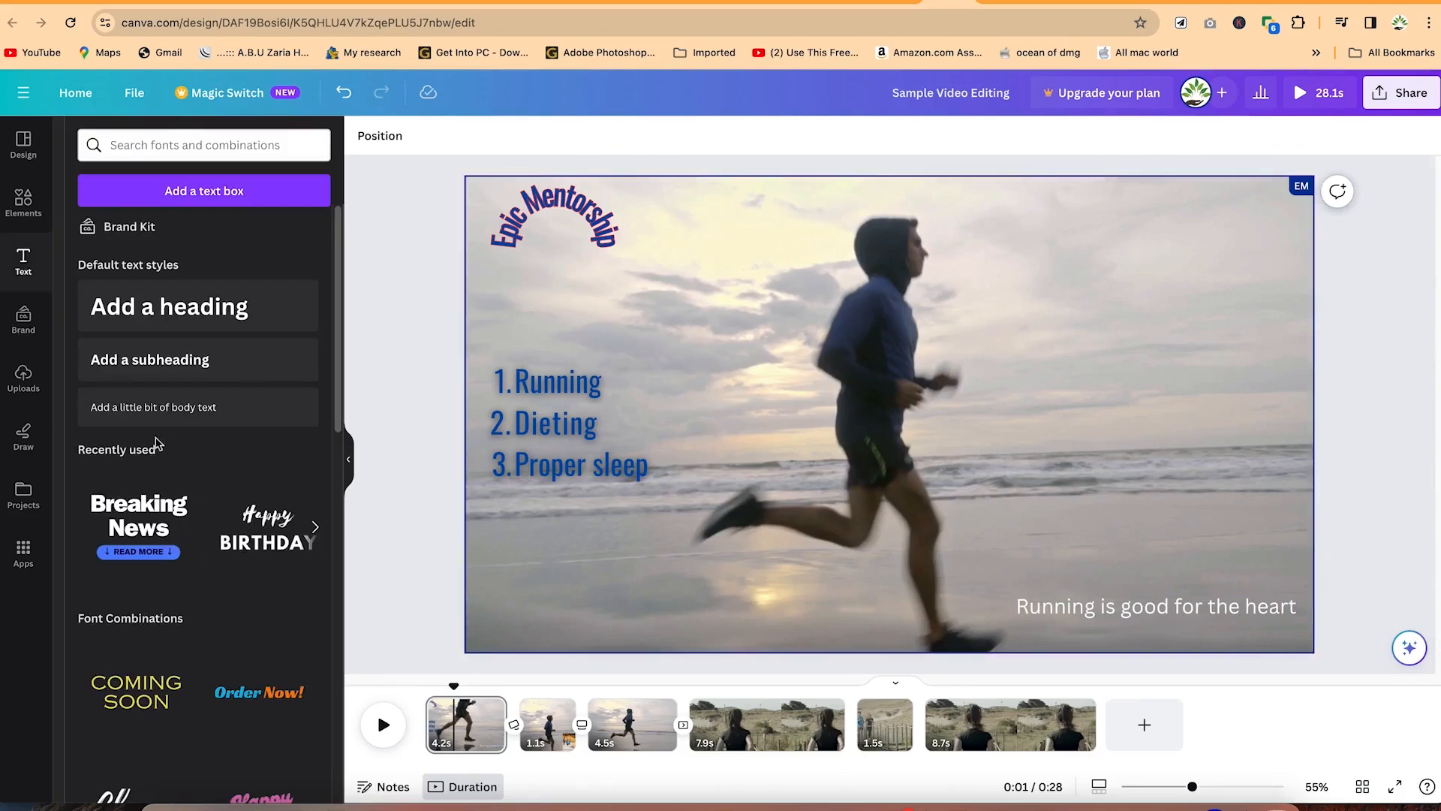
Step: Browse the recently used text styles and the ready-made font combinations
scroll(124, 529, down, 2)
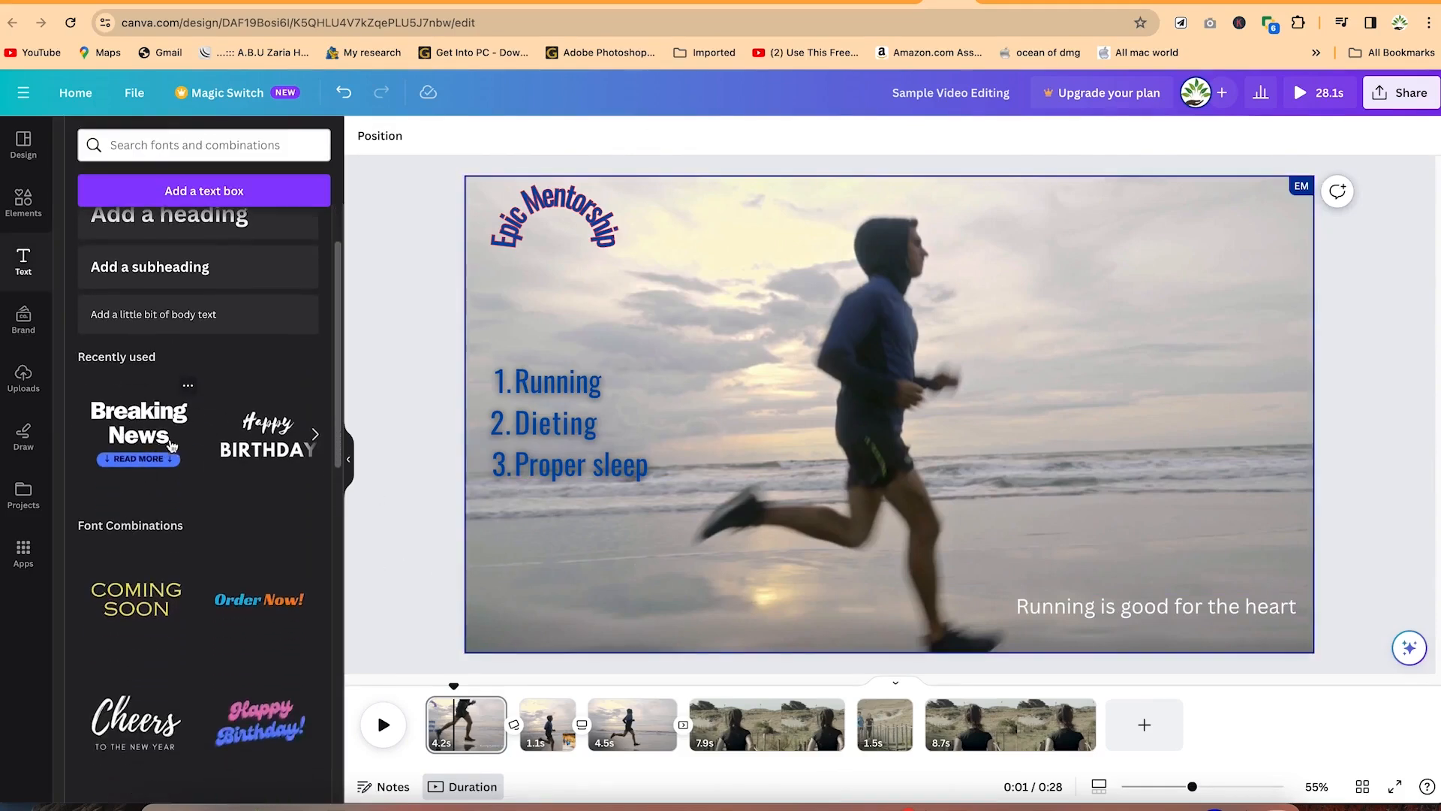
scroll(224, 471, down, 1)
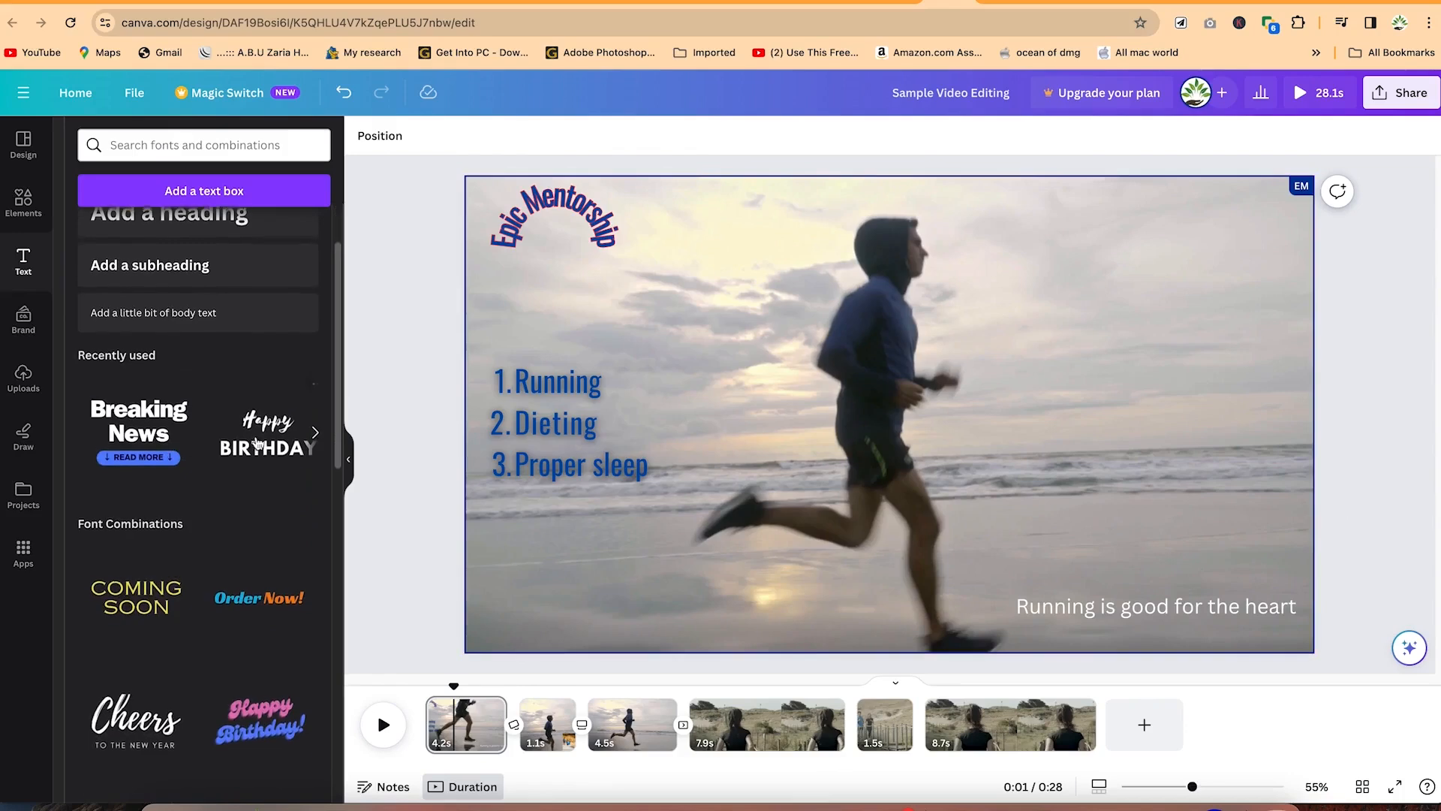
click(316, 433)
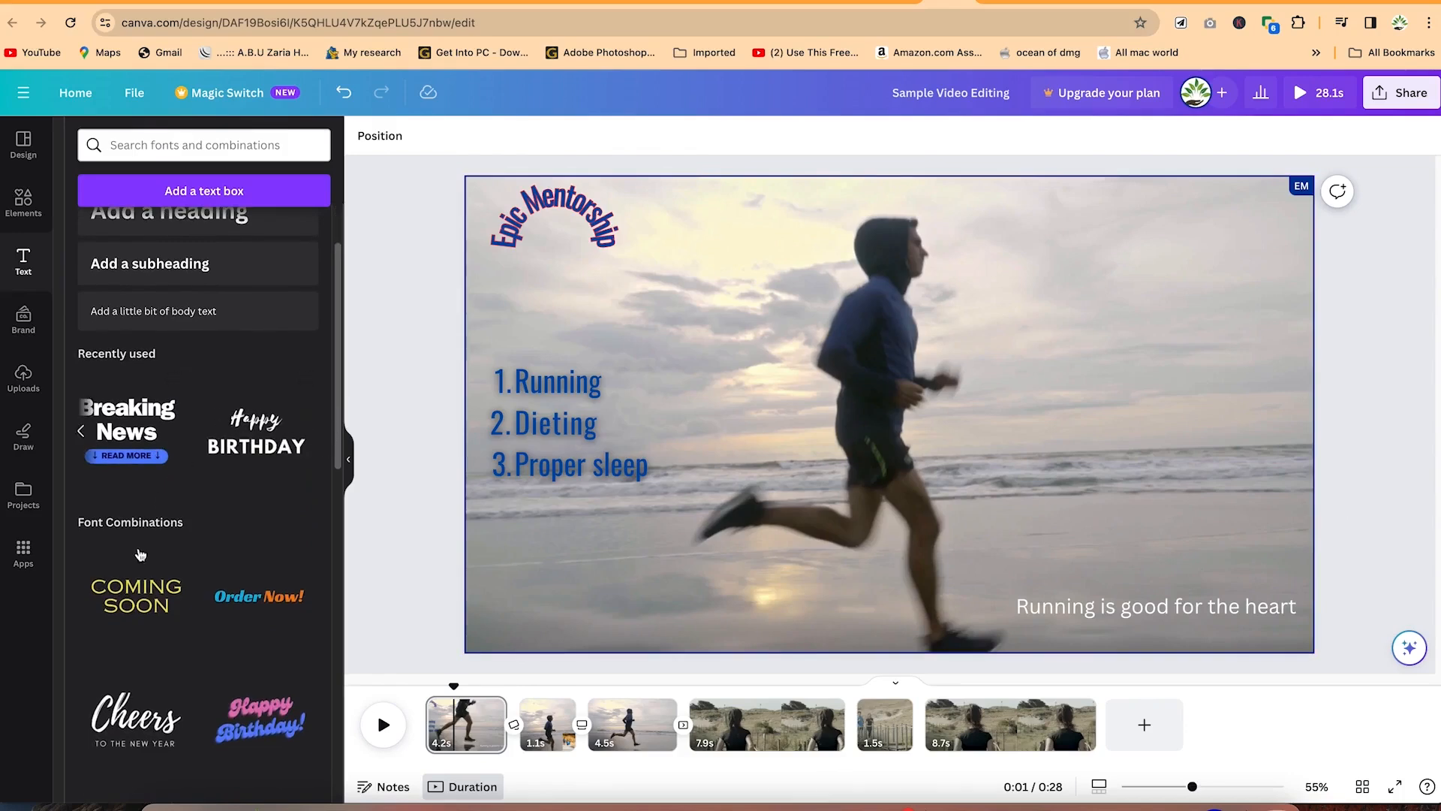
scroll(143, 546, down, 1)
scroll(124, 512, down, 5)
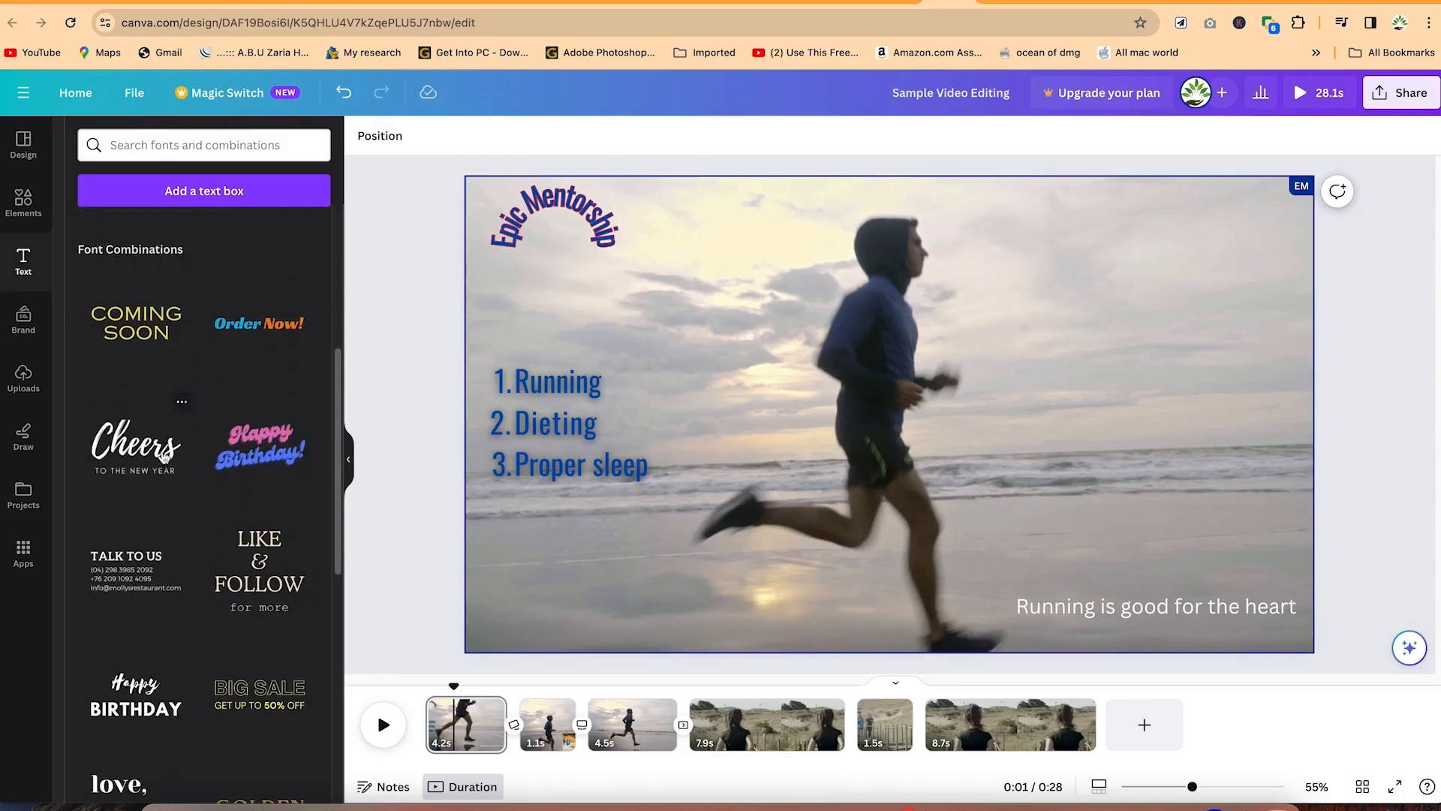
scroll(167, 450, down, 10)
scroll(182, 405, down, 7)
scroll(181, 416, down, 20)
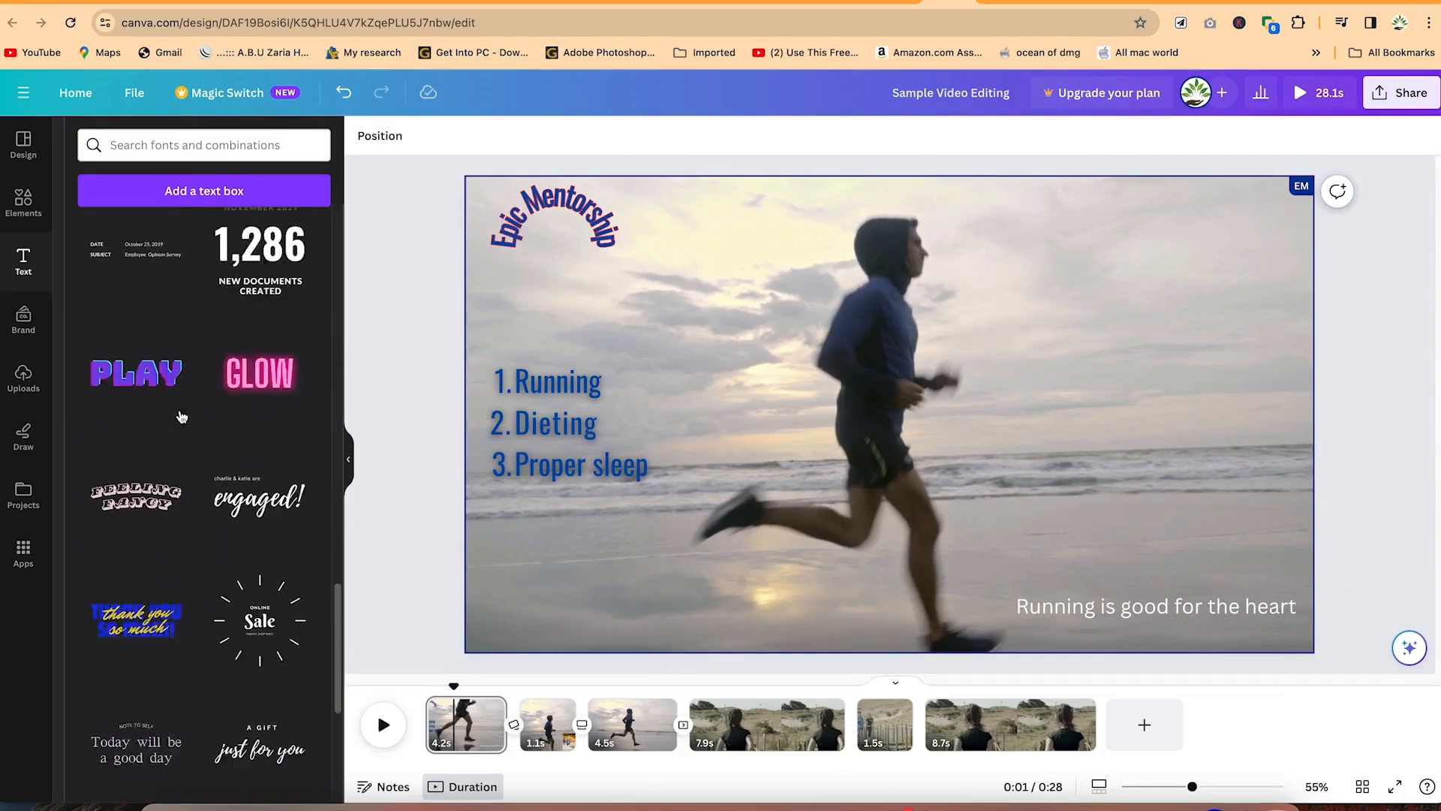
scroll(181, 416, down, 3)
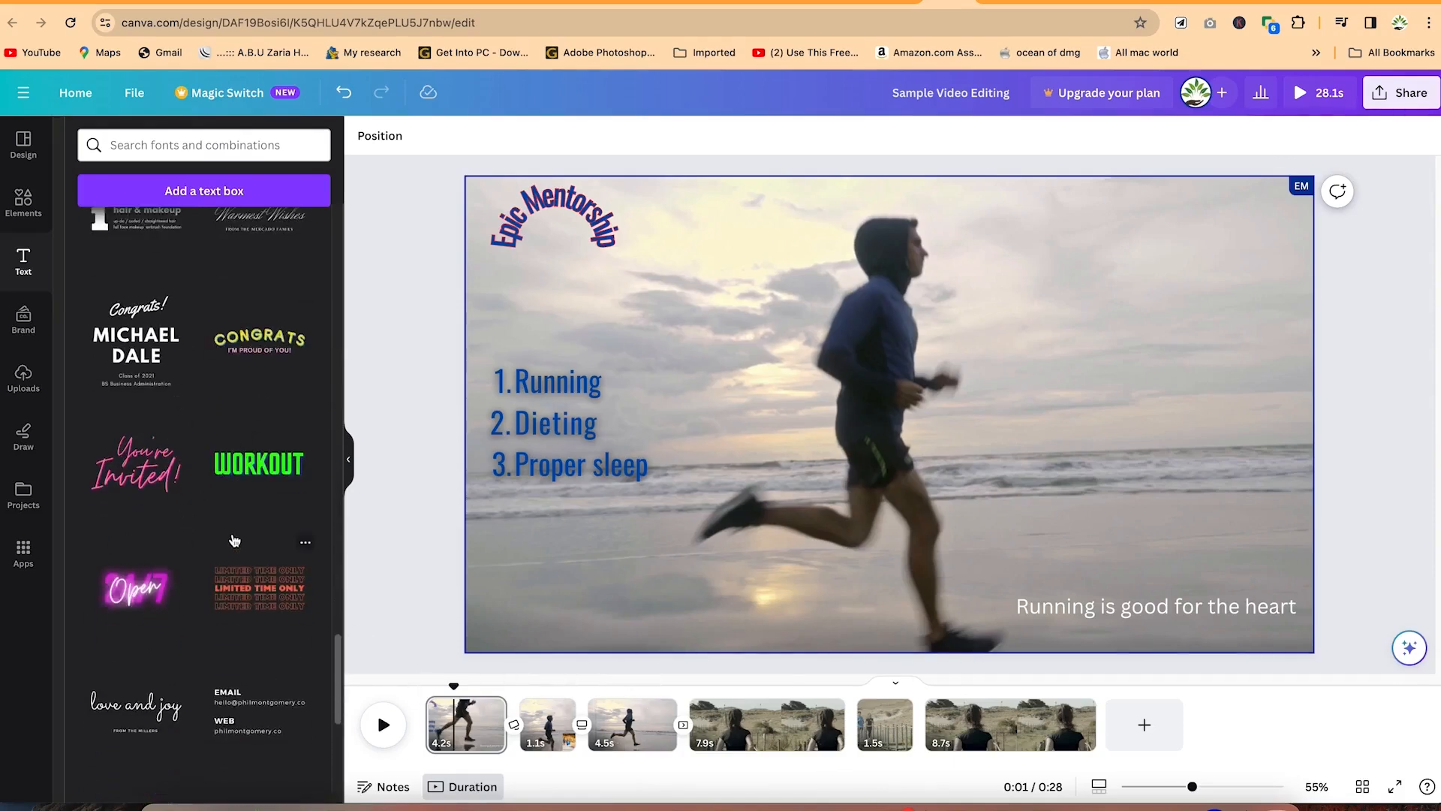
scroll(234, 540, down, 3)
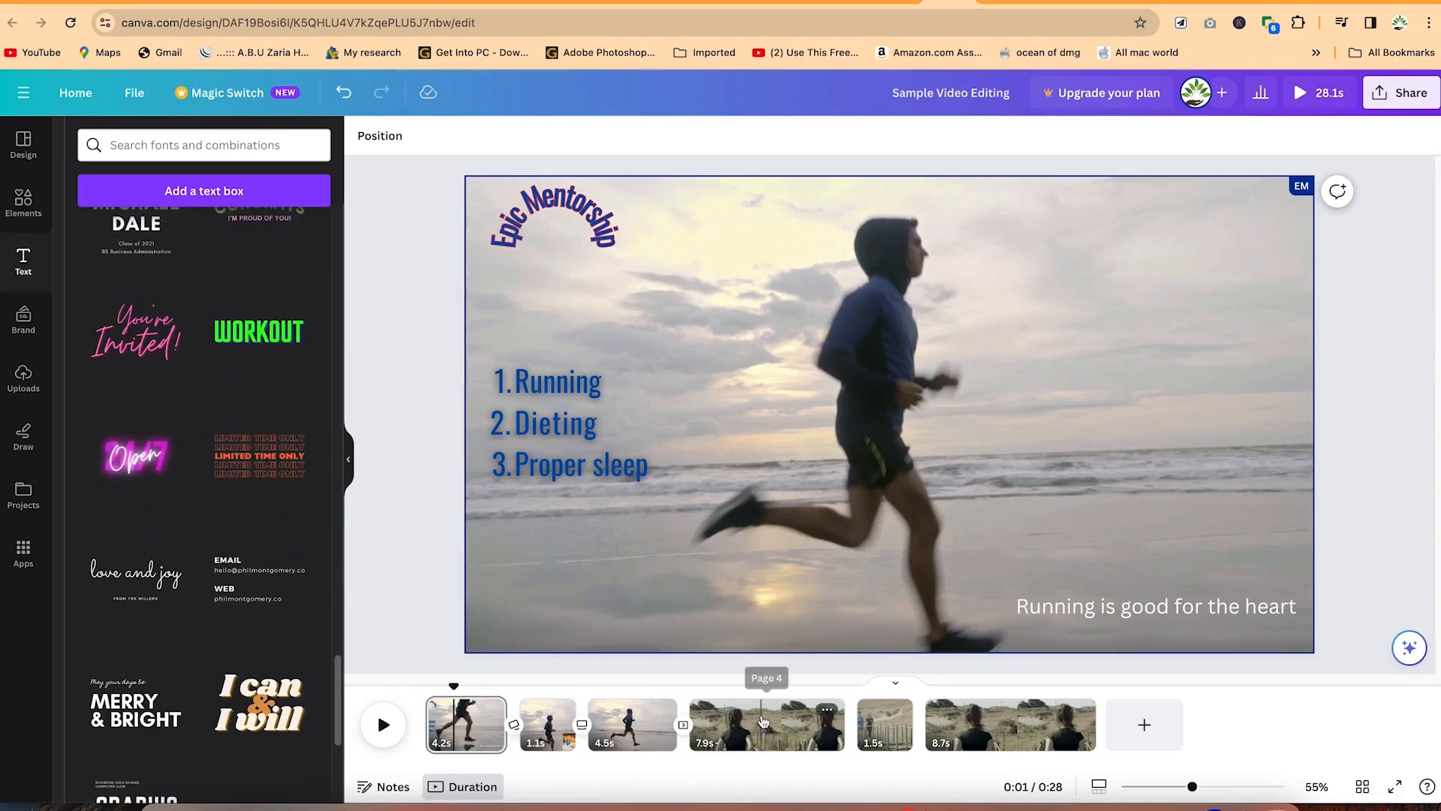
Step: Add the WORKOUT font combination to the fourth clip and shrink it to font size 104 in the frame's lower-left corner
click(748, 738)
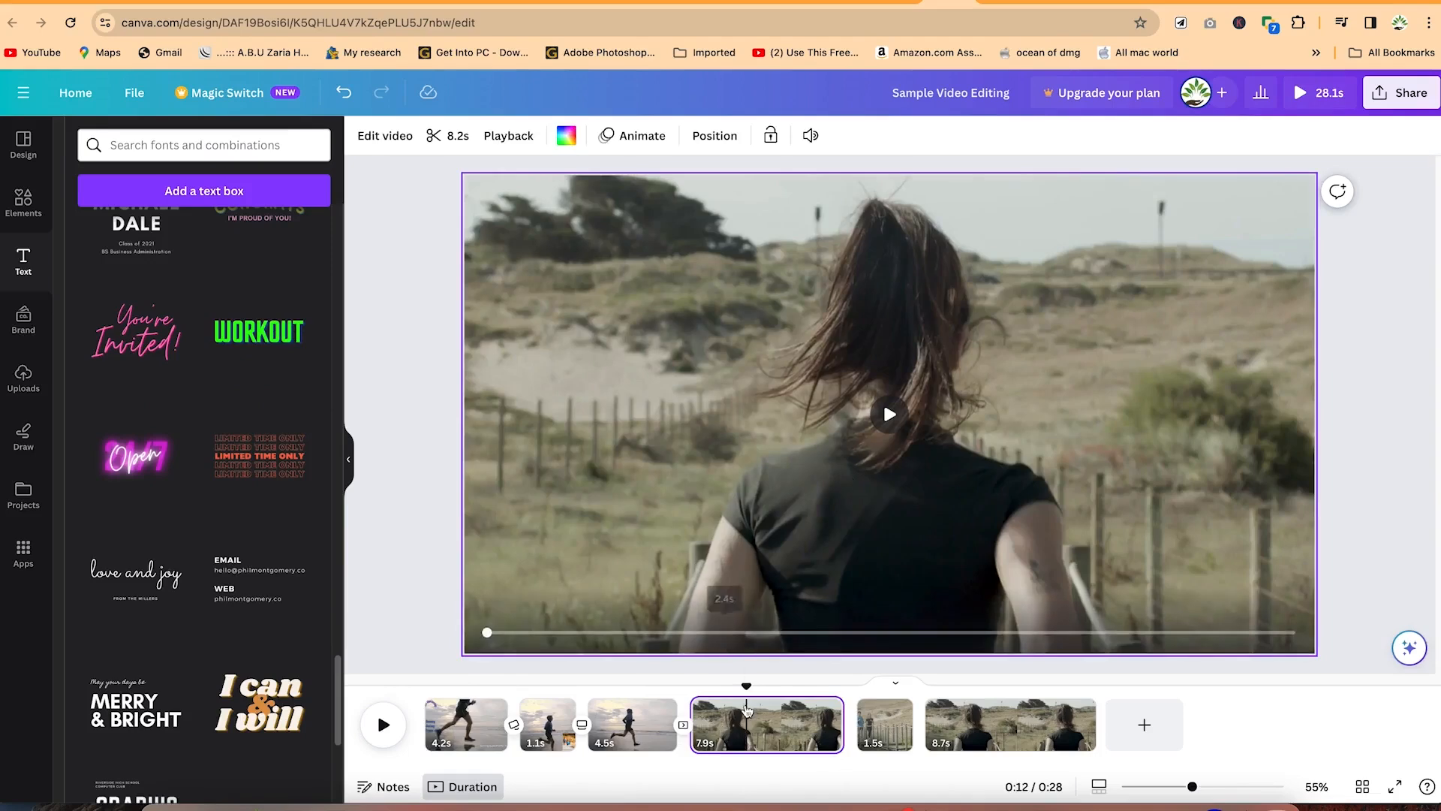
drag(877, 428, 653, 625)
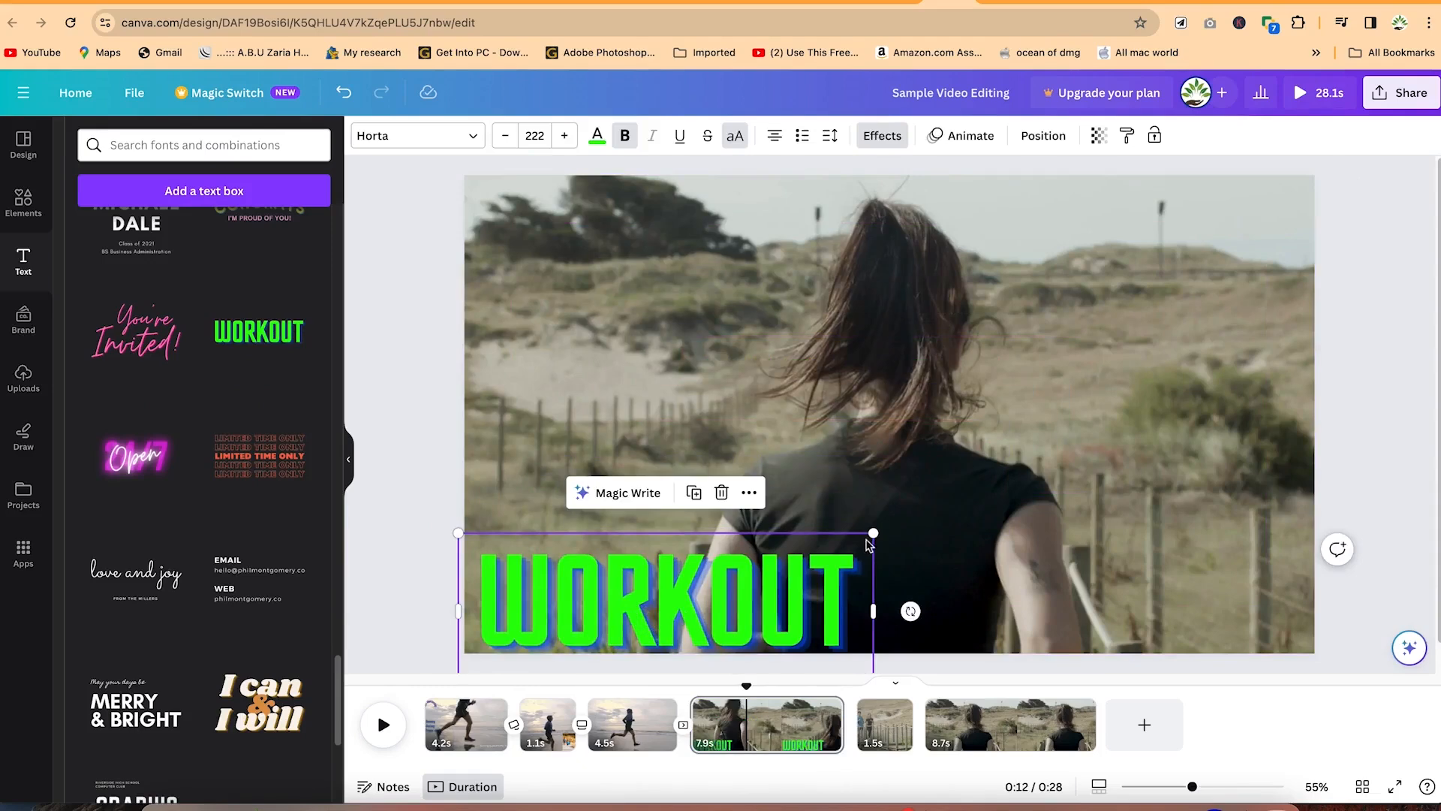
drag(875, 533, 489, 598)
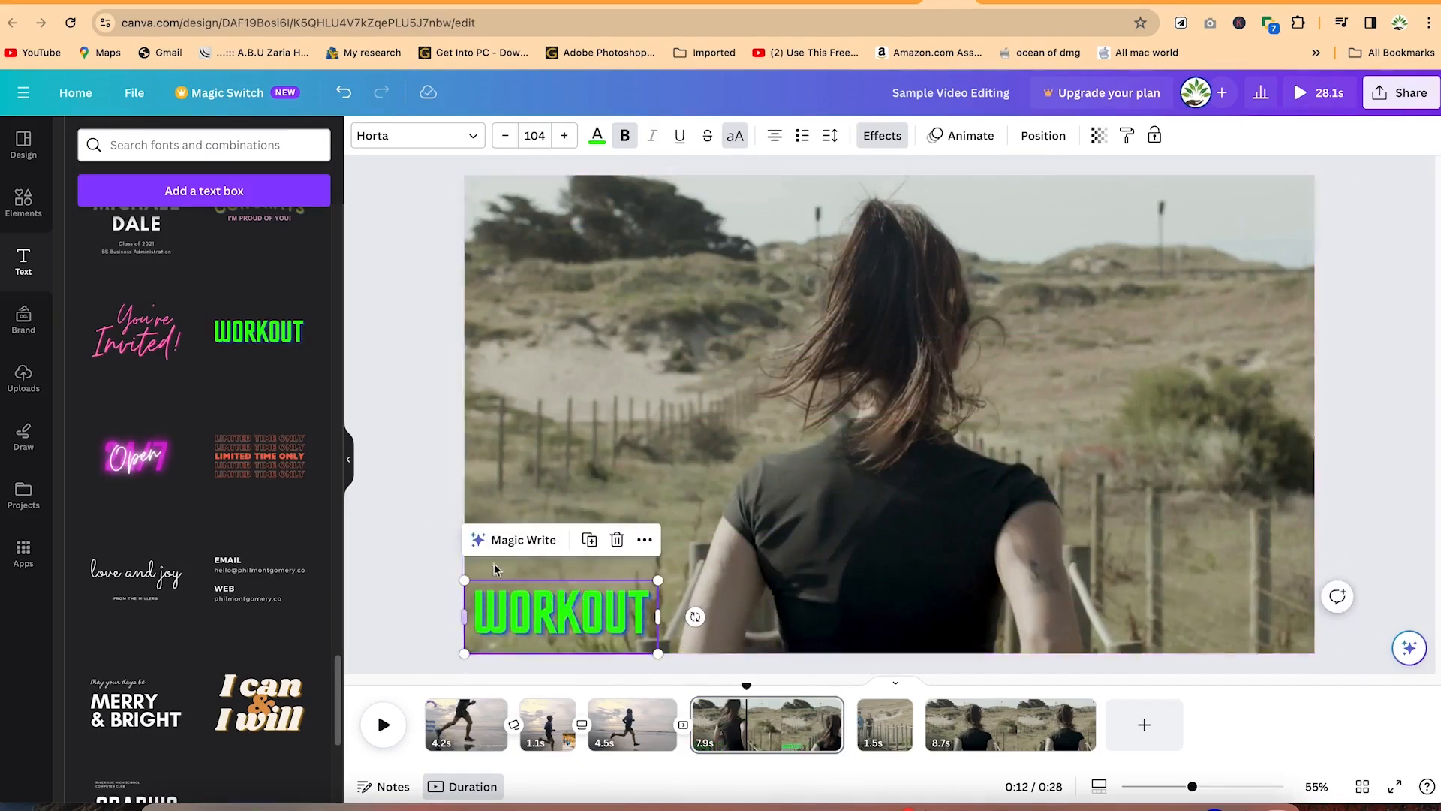
Step: Change the WORKOUT text's colour to white
click(597, 135)
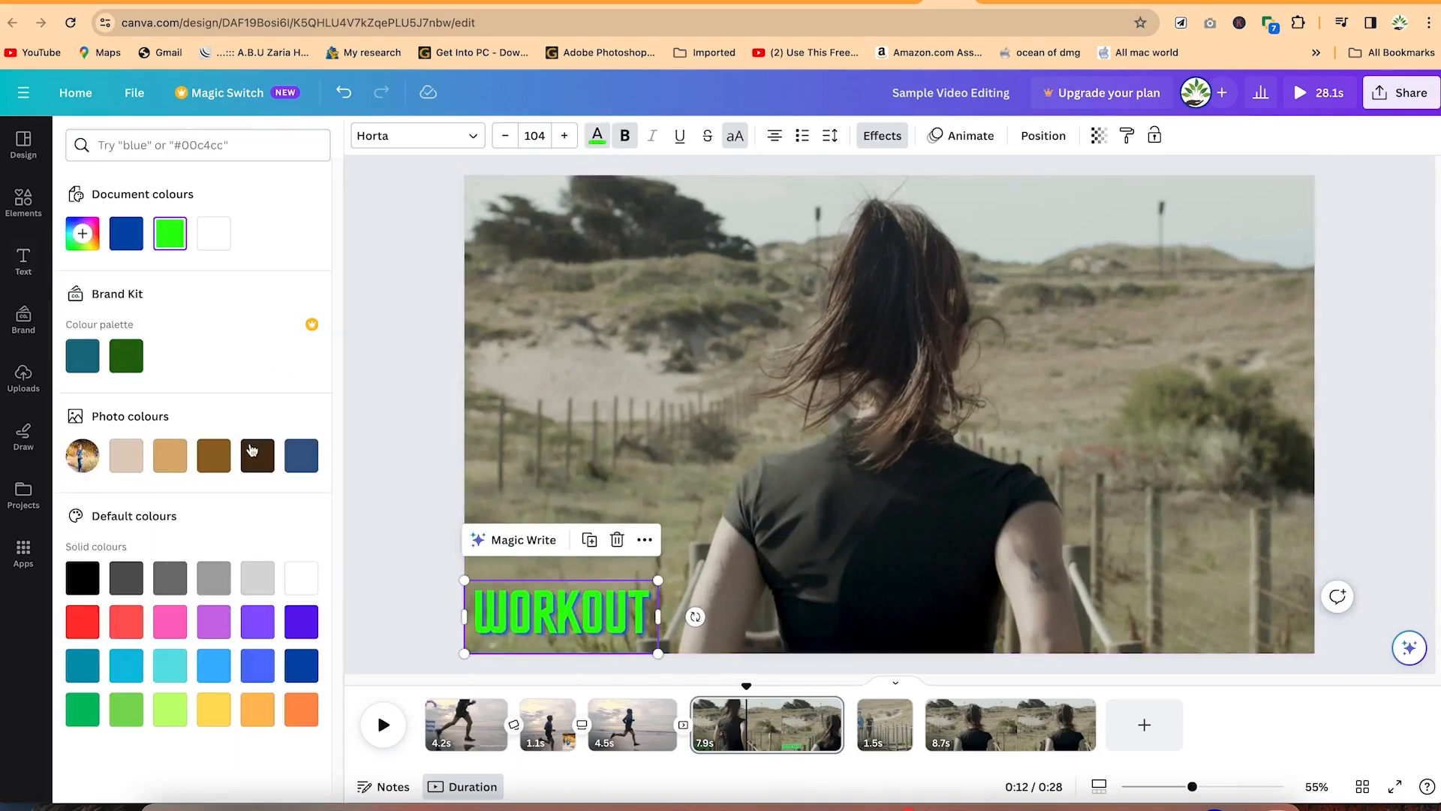
click(314, 587)
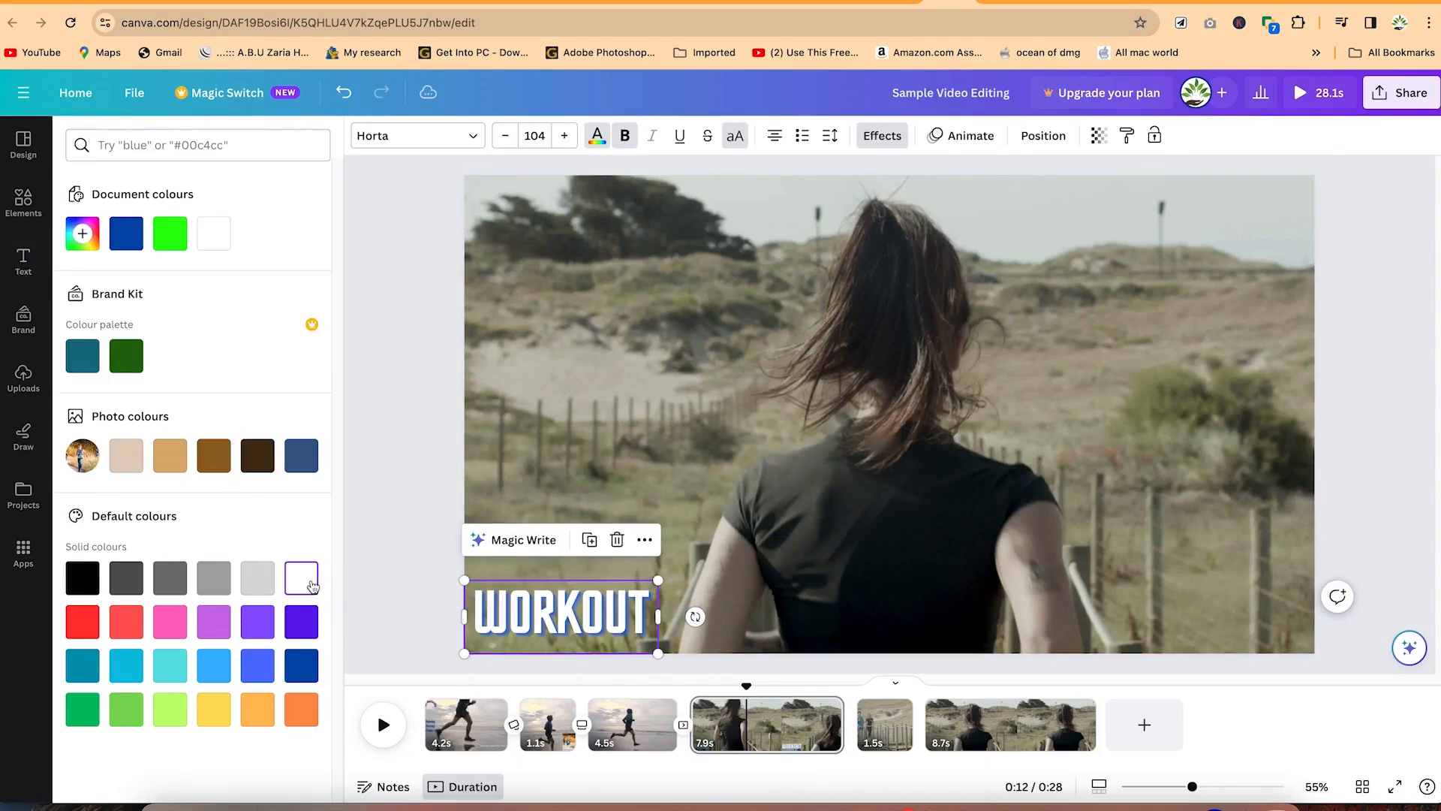
click(372, 375)
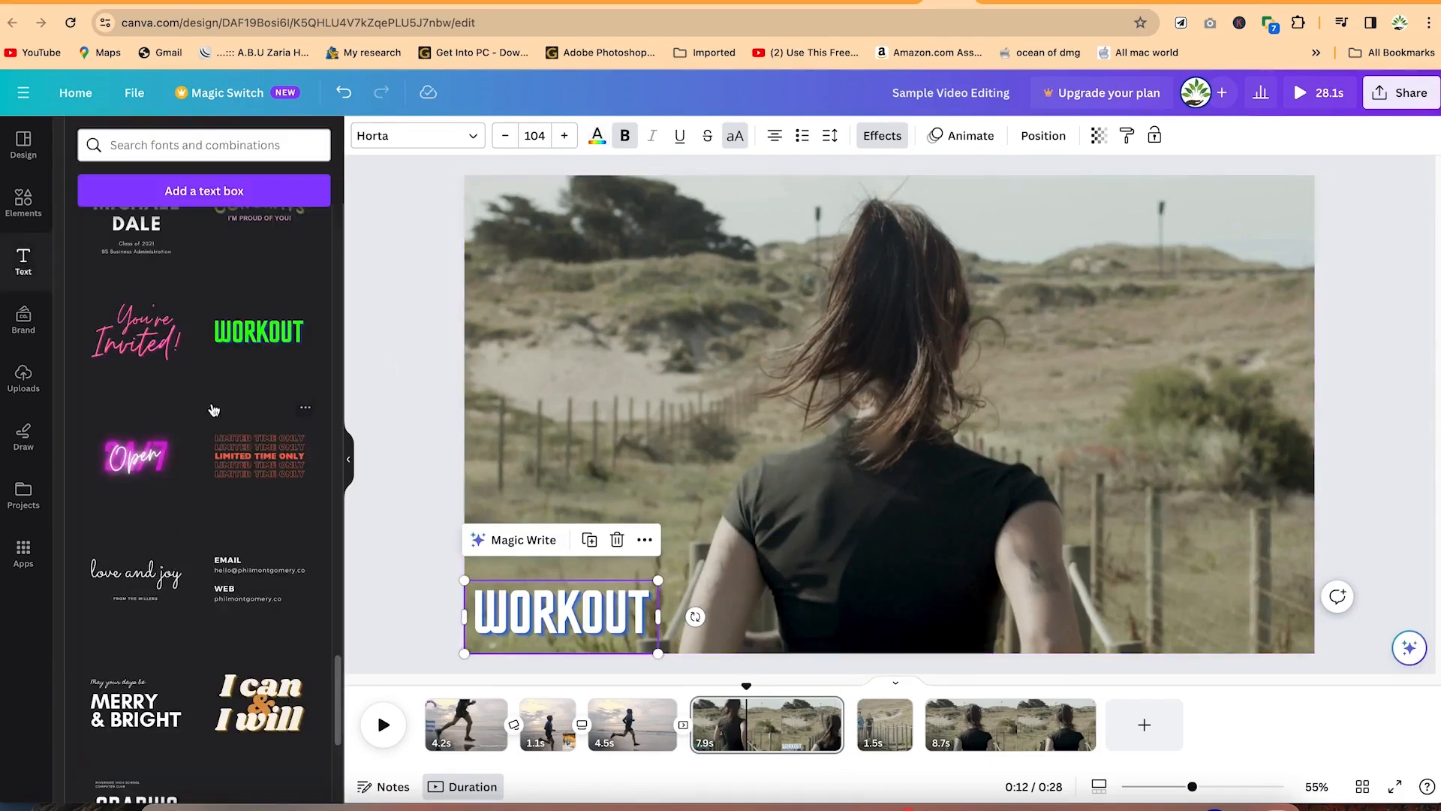
Step: Add the "I can & I will" font combination to the fifth clip
scroll(213, 408, down, 8)
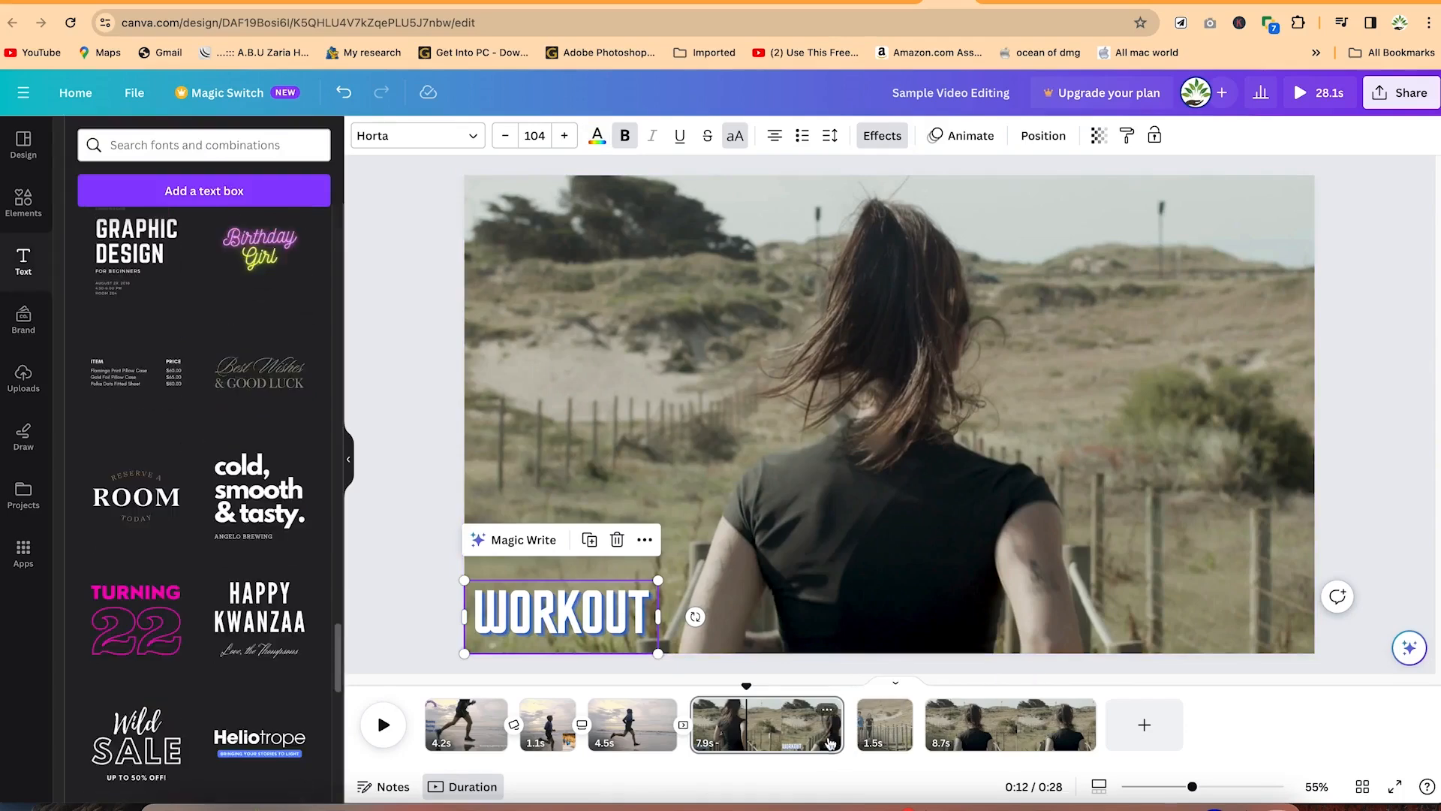
click(884, 724)
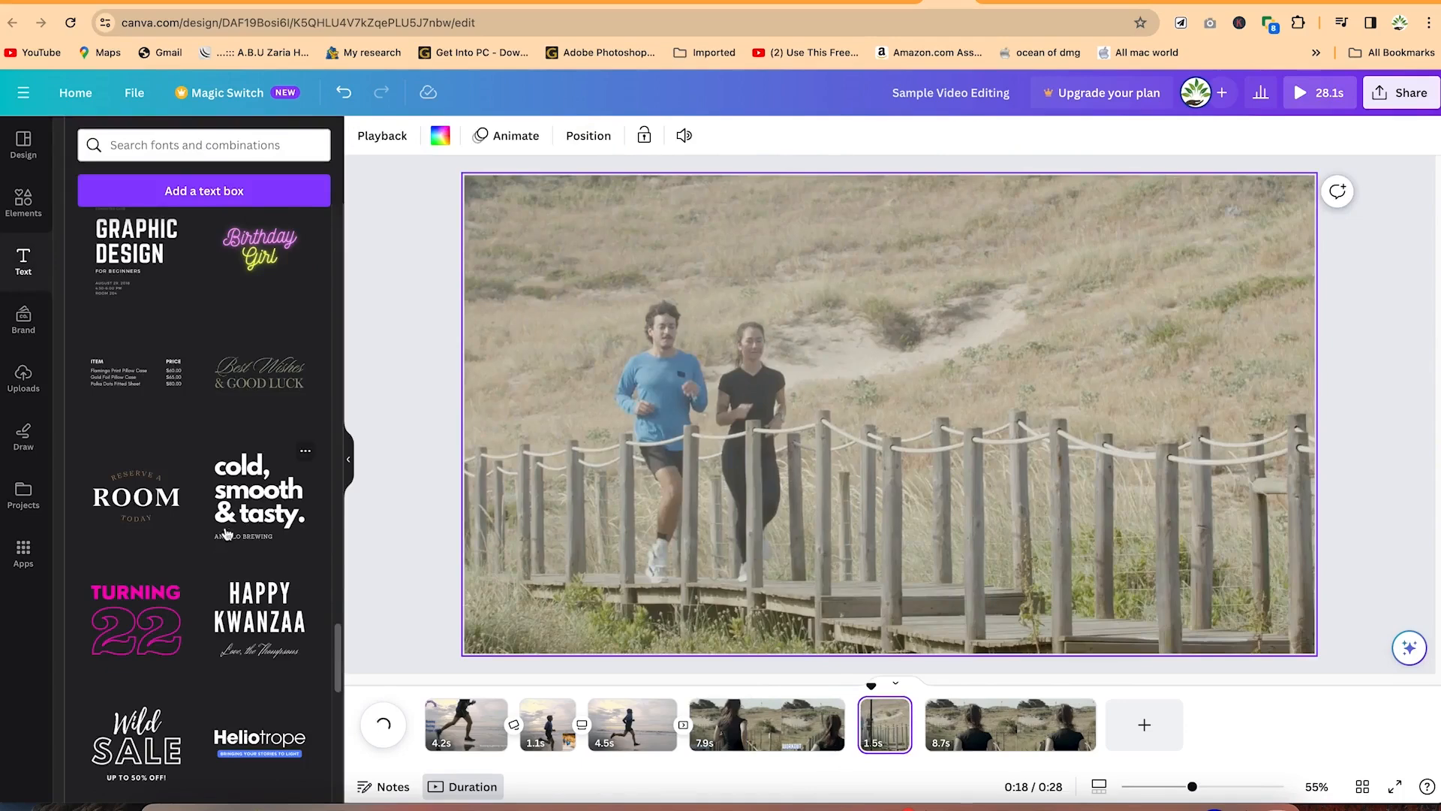
scroll(241, 563, up, 5)
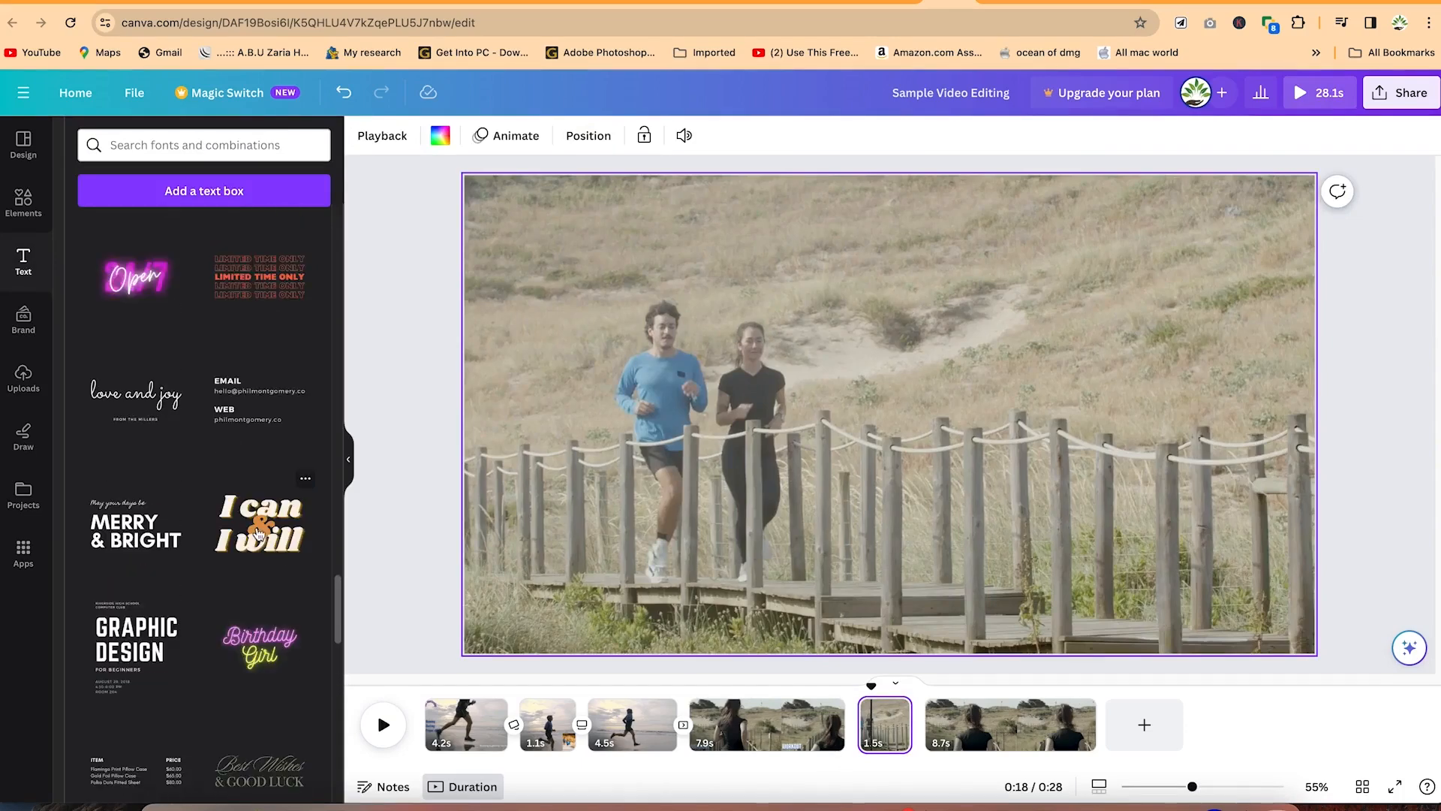
click(260, 542)
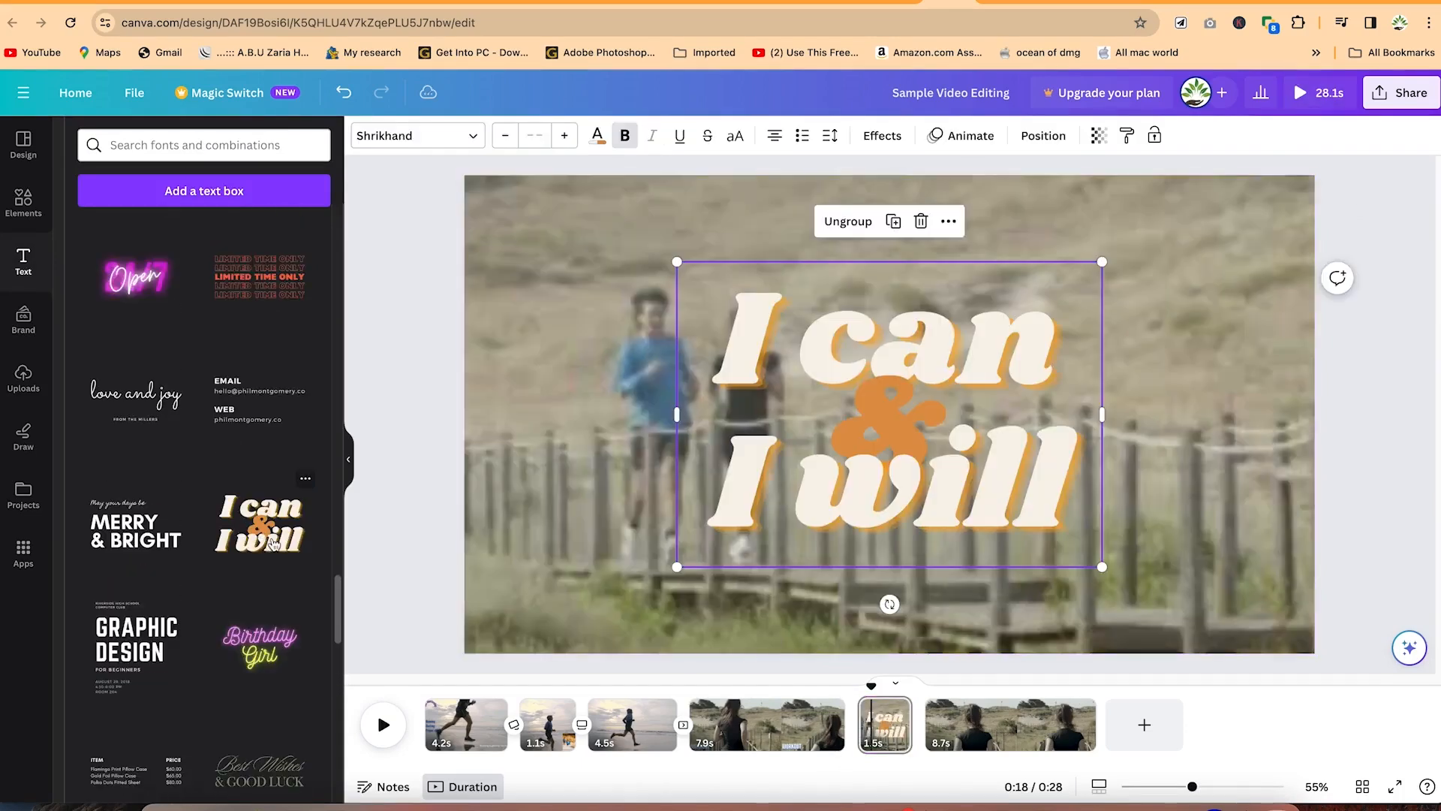
Step: Shrink the "I can & I will" text into the frame's lower-right corner and apply the Lift effect
drag(1102, 261, 793, 484)
drag(689, 530, 1207, 629)
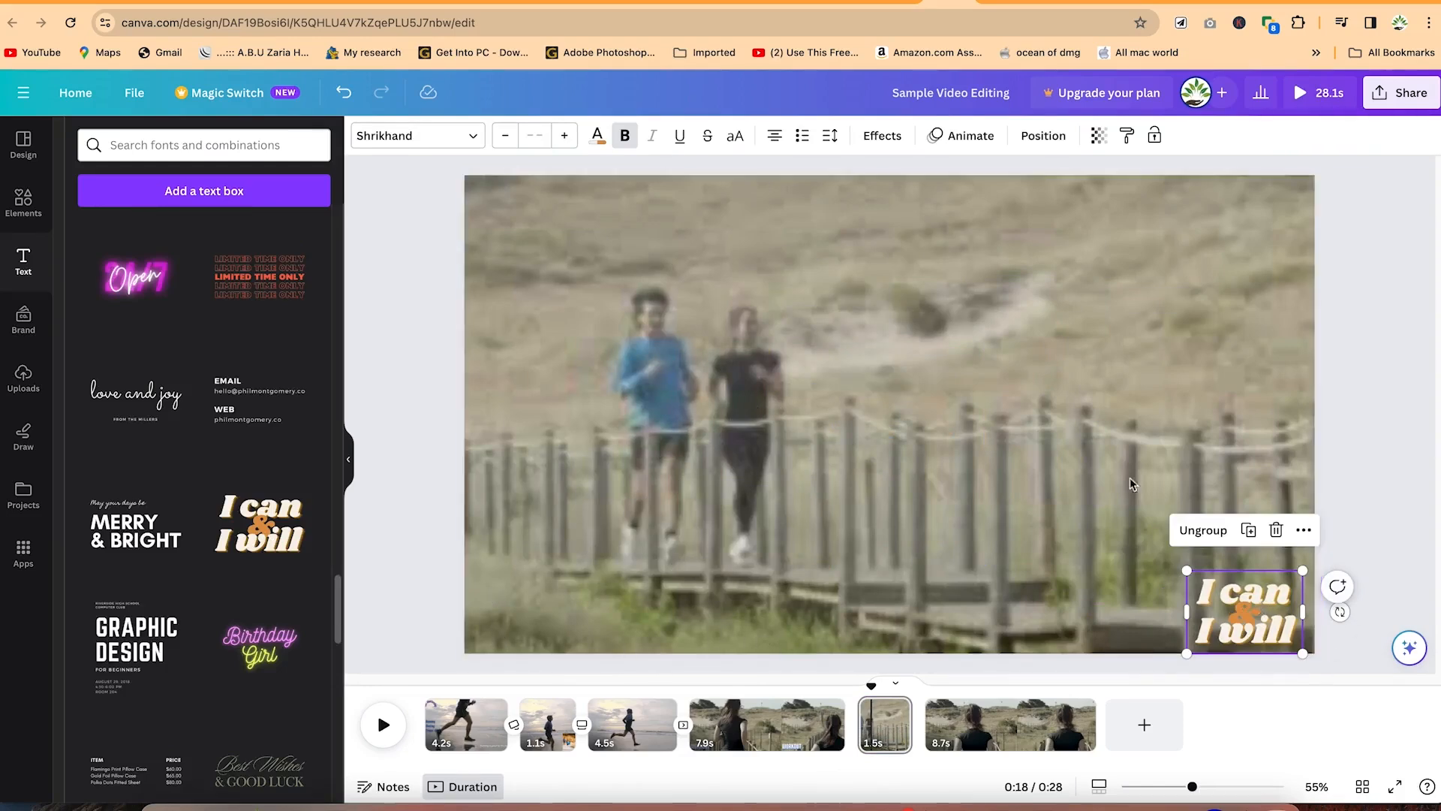
click(877, 137)
click(287, 253)
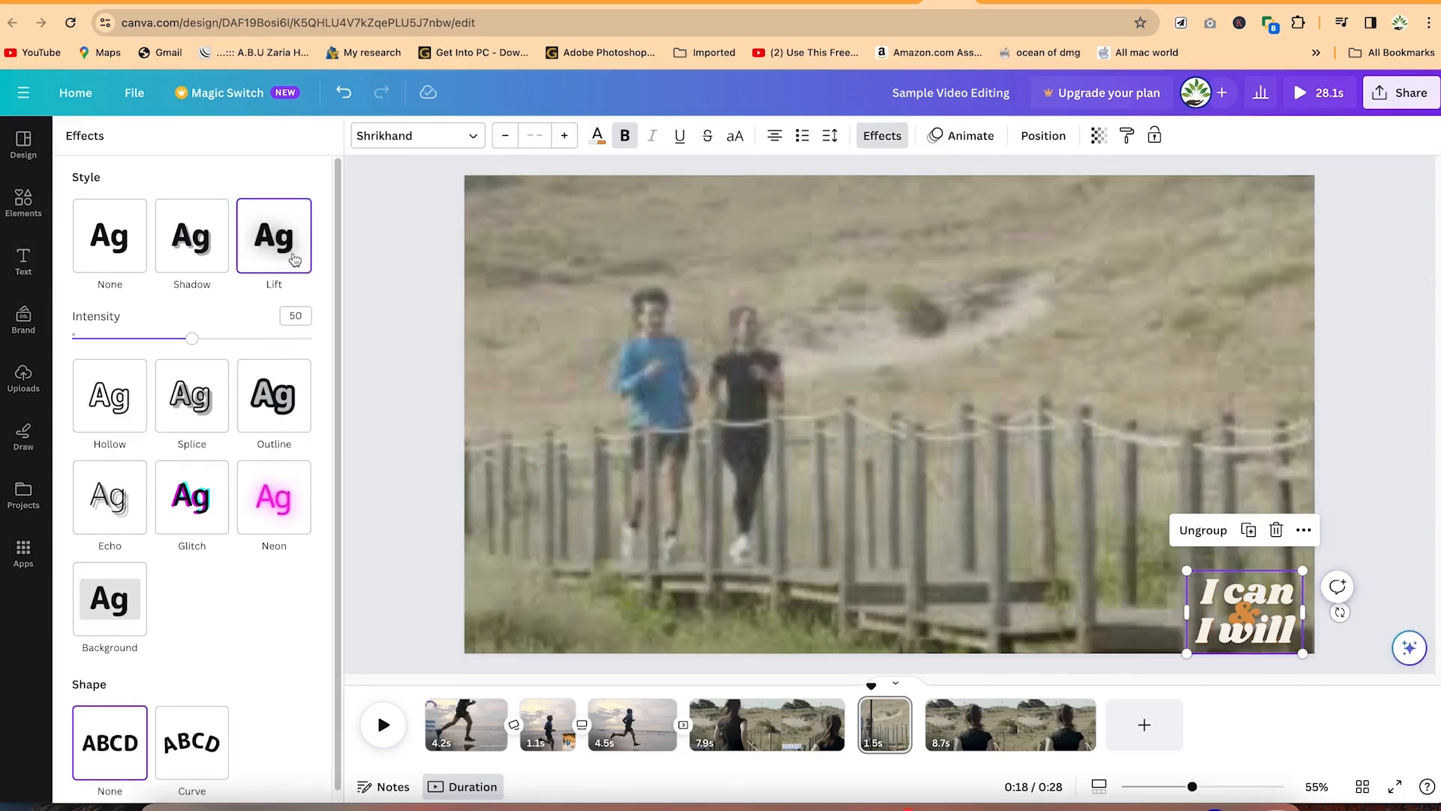
click(1269, 600)
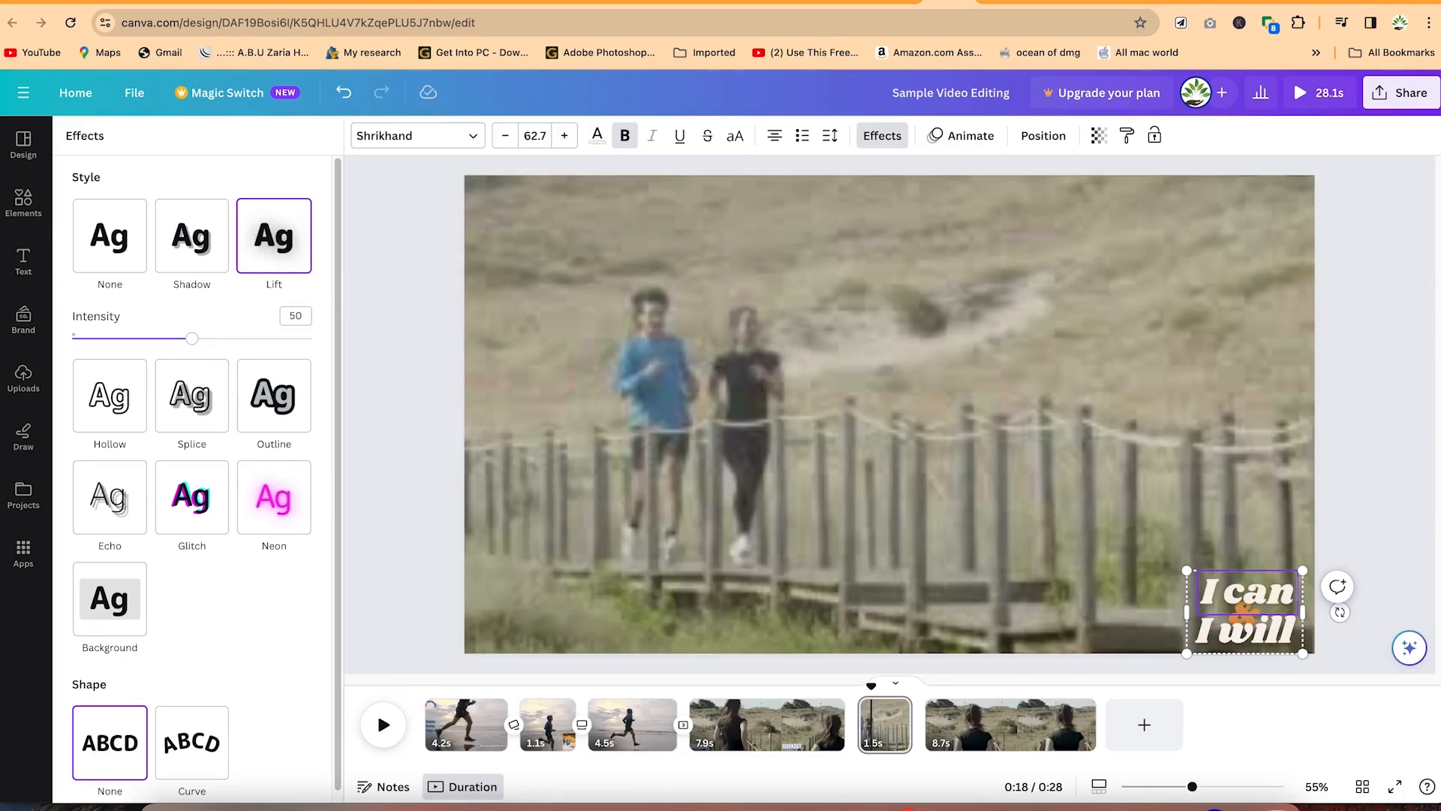
text(run)
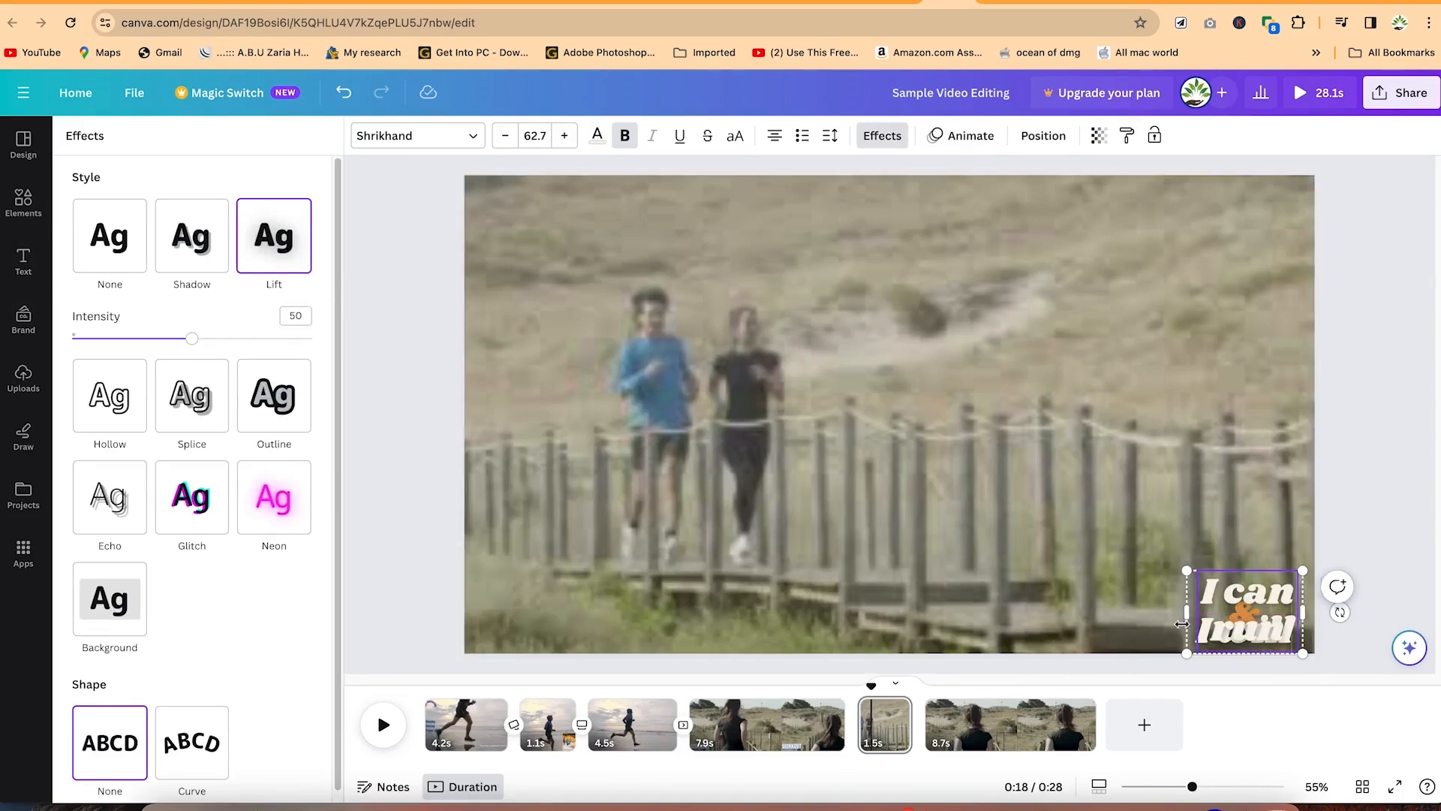
drag(1187, 612, 984, 604)
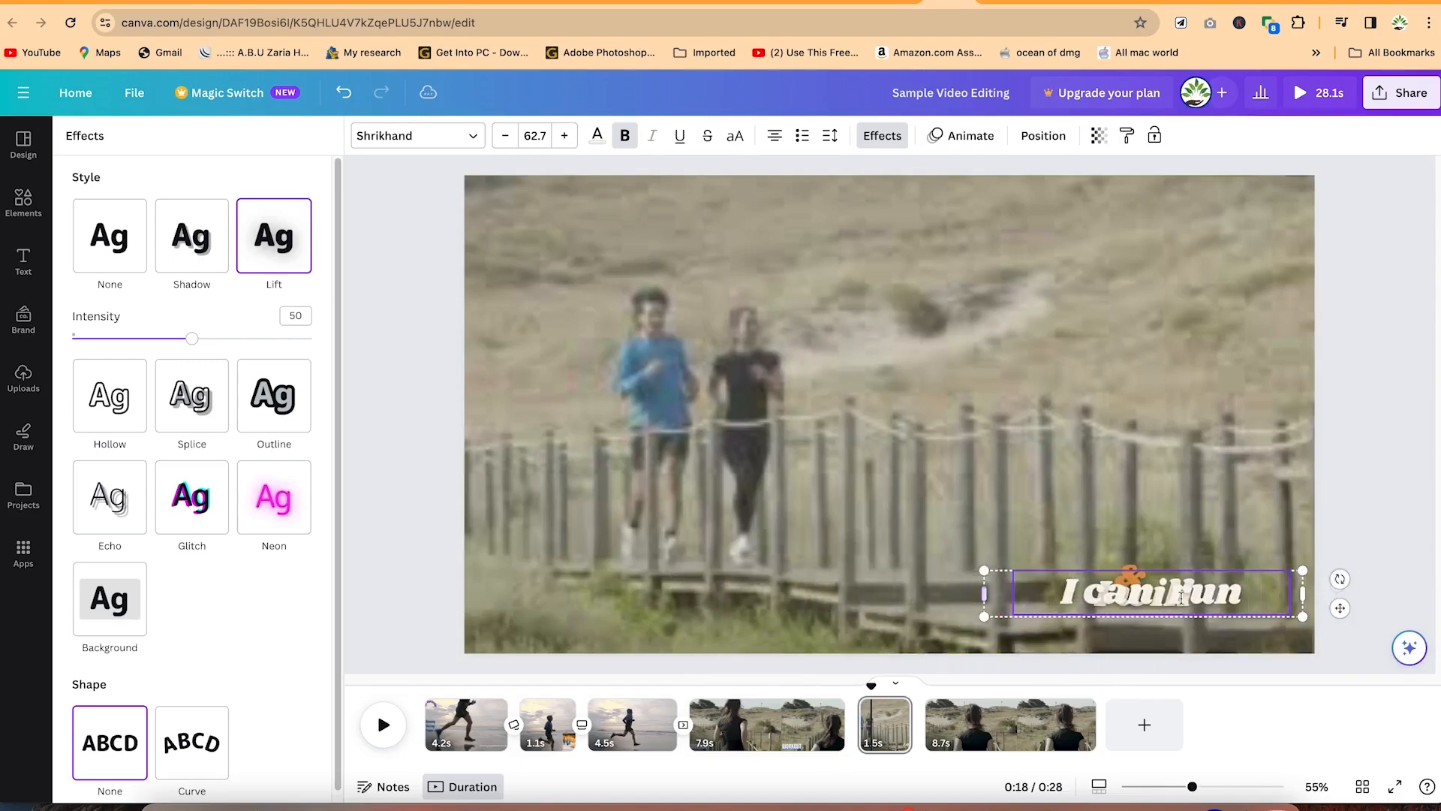
drag(1187, 599, 1186, 599)
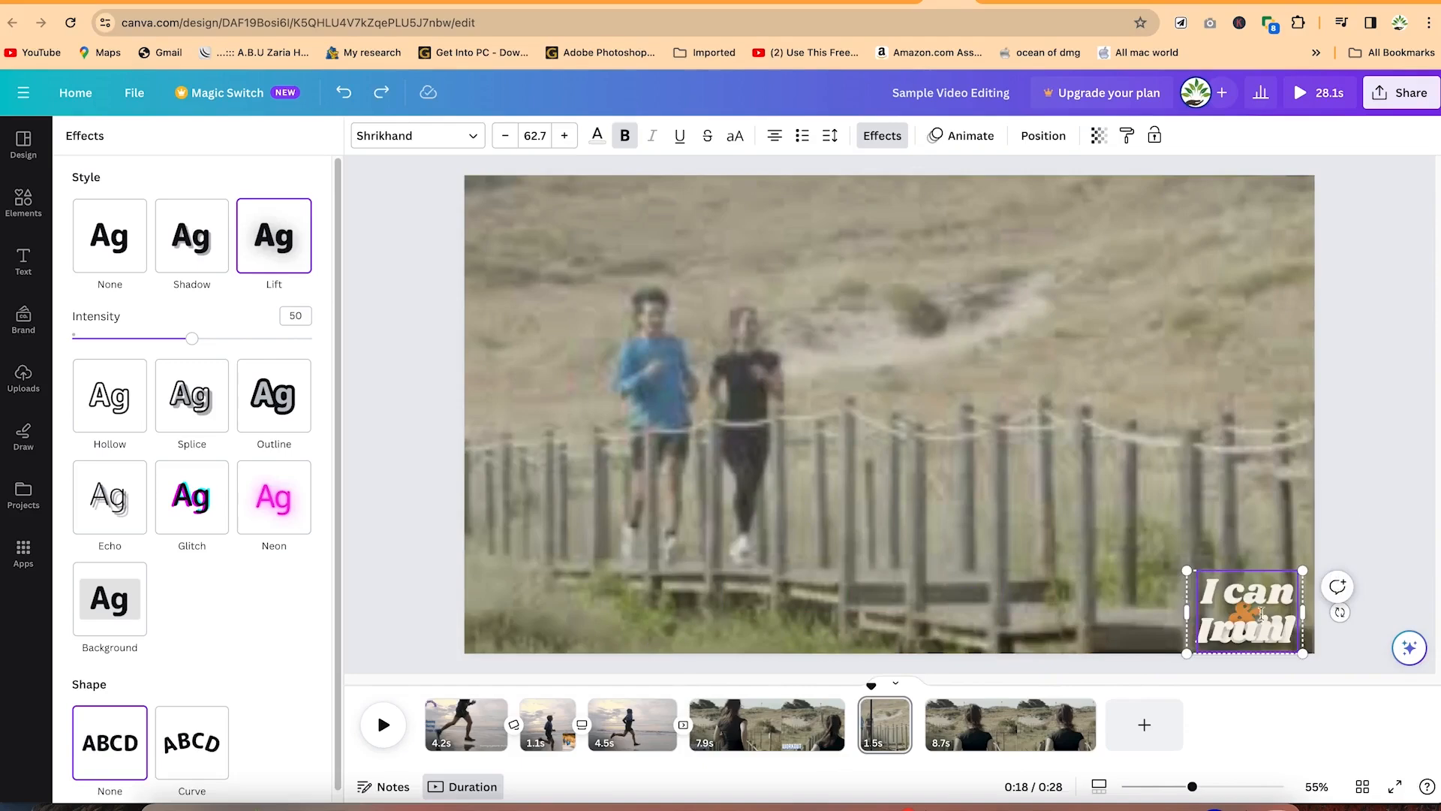
key(BackSpace)
key(BackSpace)
key(BackSpace)
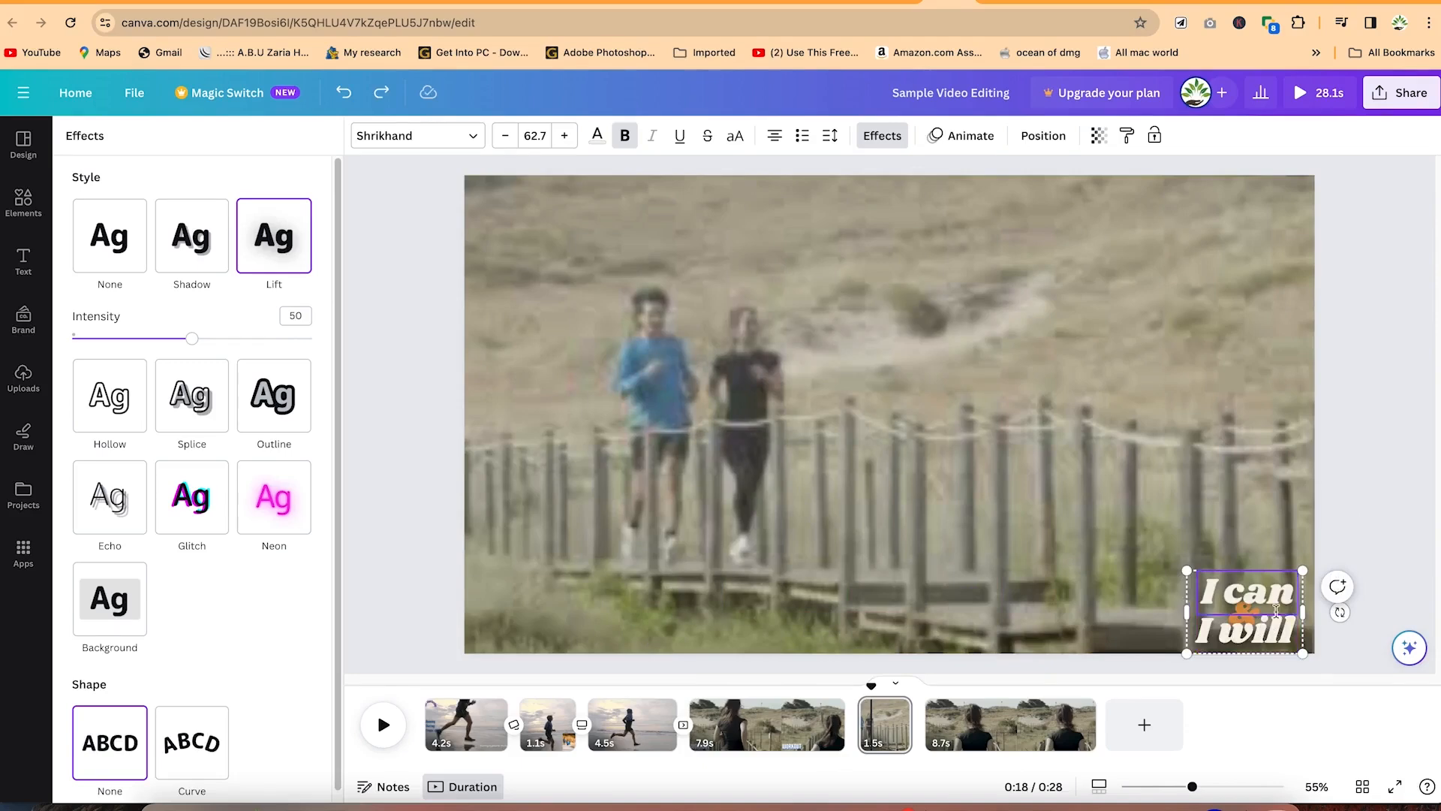
Step: Replace the "I can" line with "I can do it" and widen the text group so it fits on one line
triple_click(1219, 588)
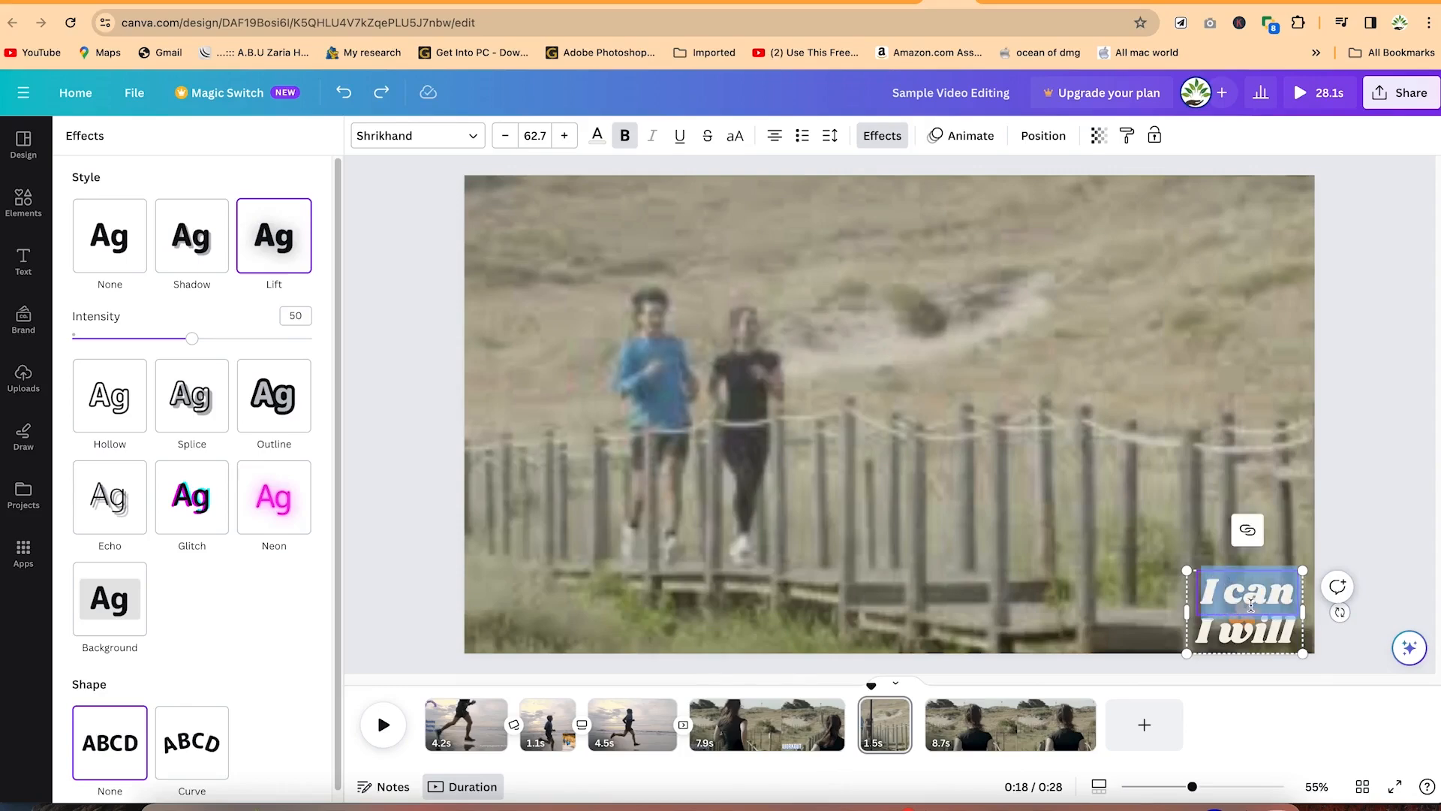
text(I can do it)
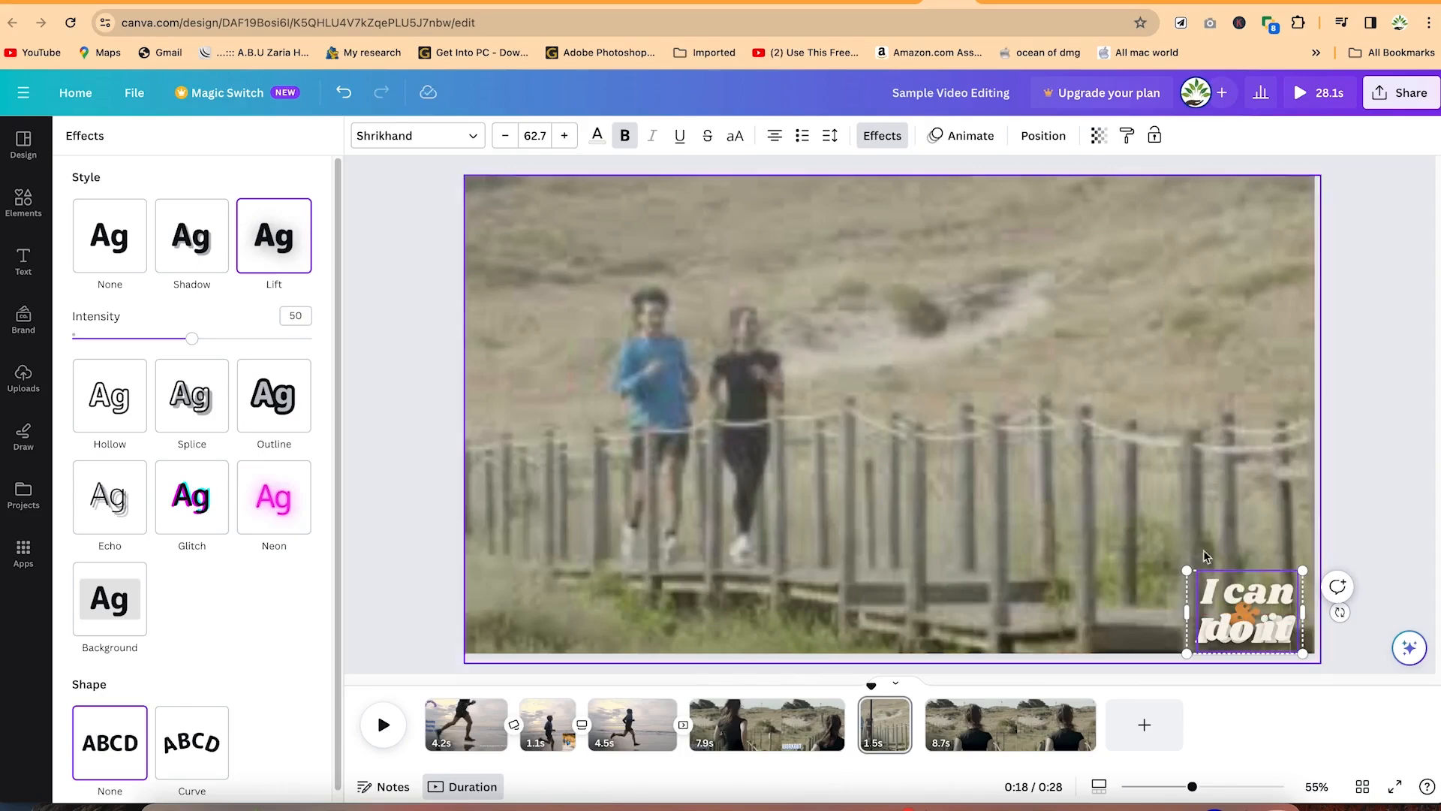
drag(1191, 615, 1038, 610)
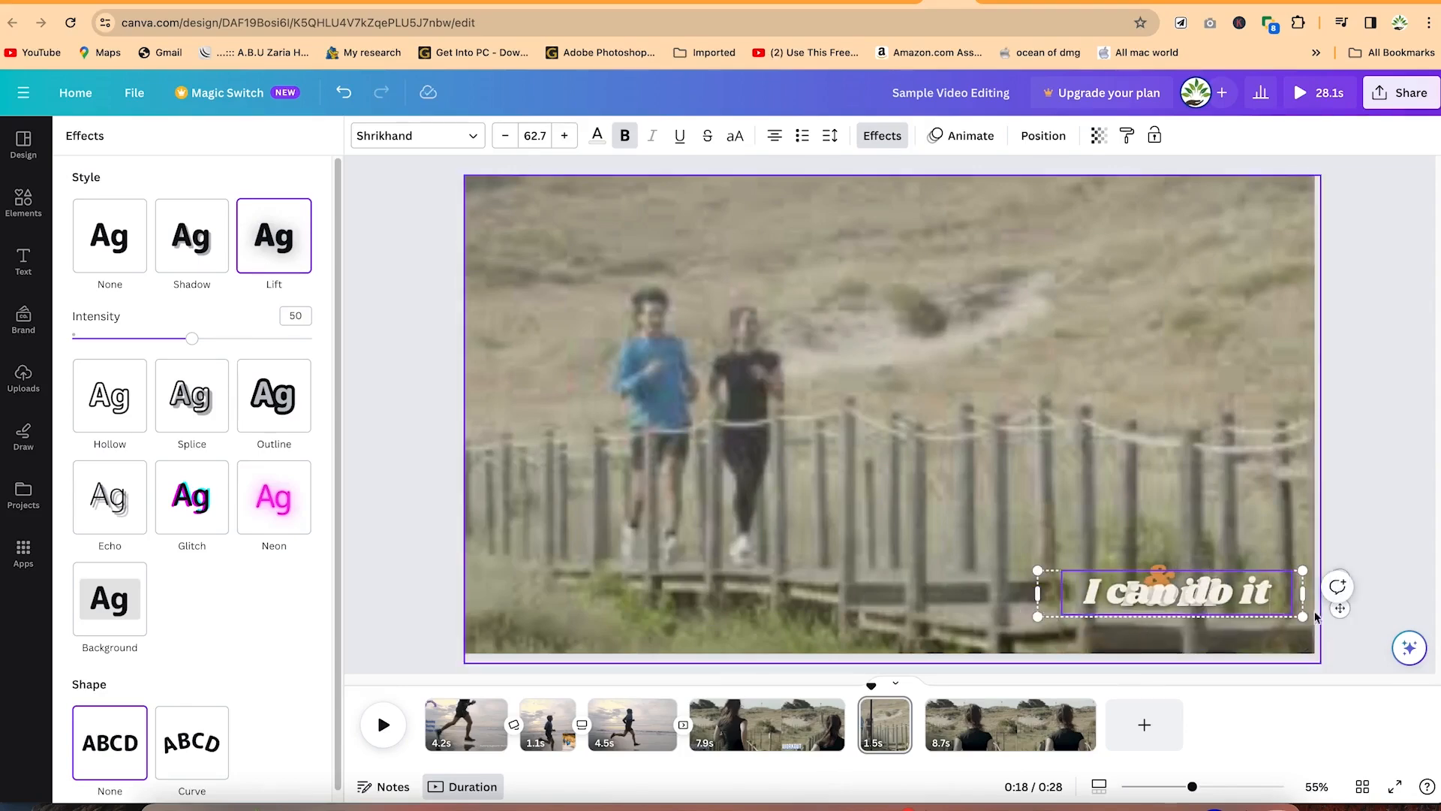
Step: Ungroup the overlapping text combination on the fifth clip
right_click(1188, 588)
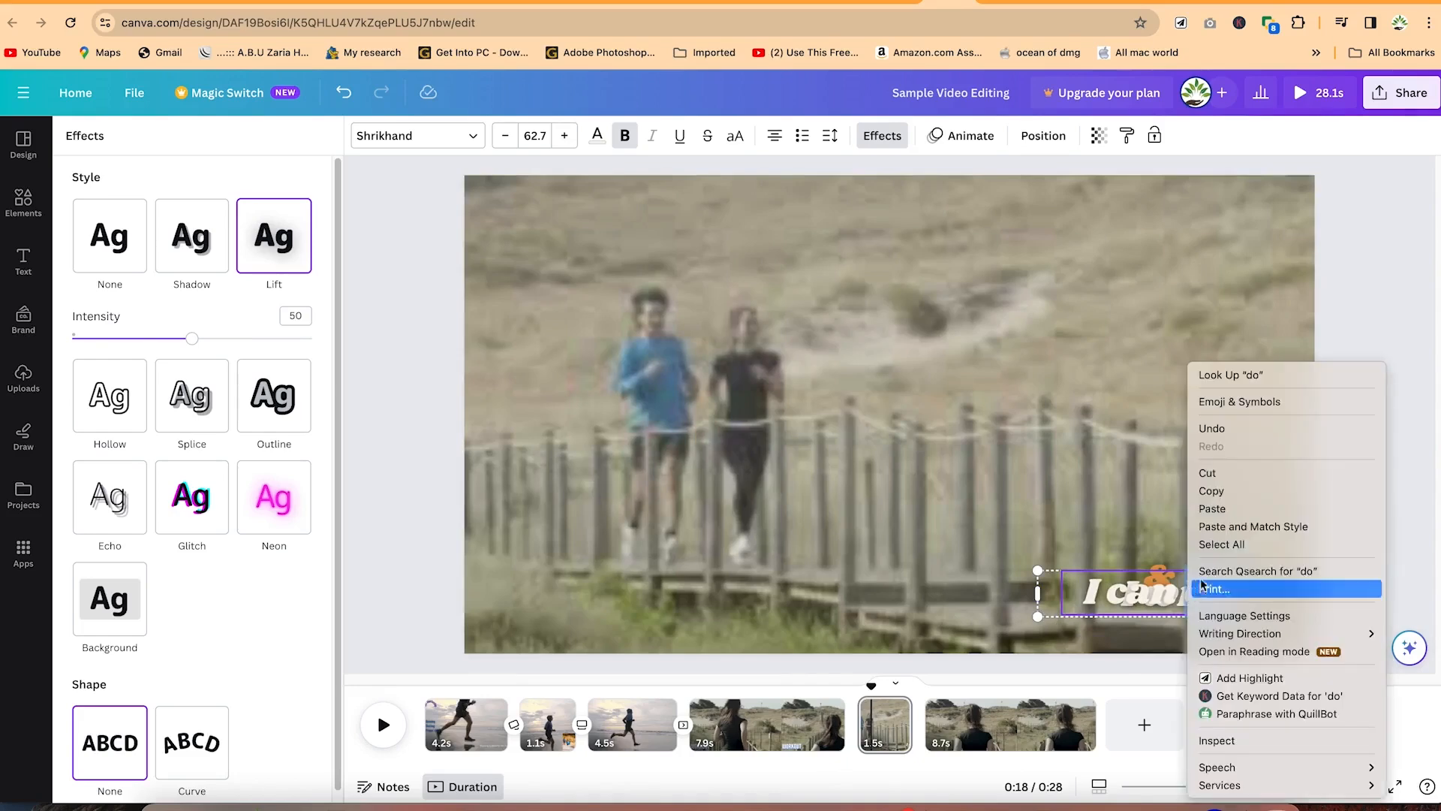
click(1034, 543)
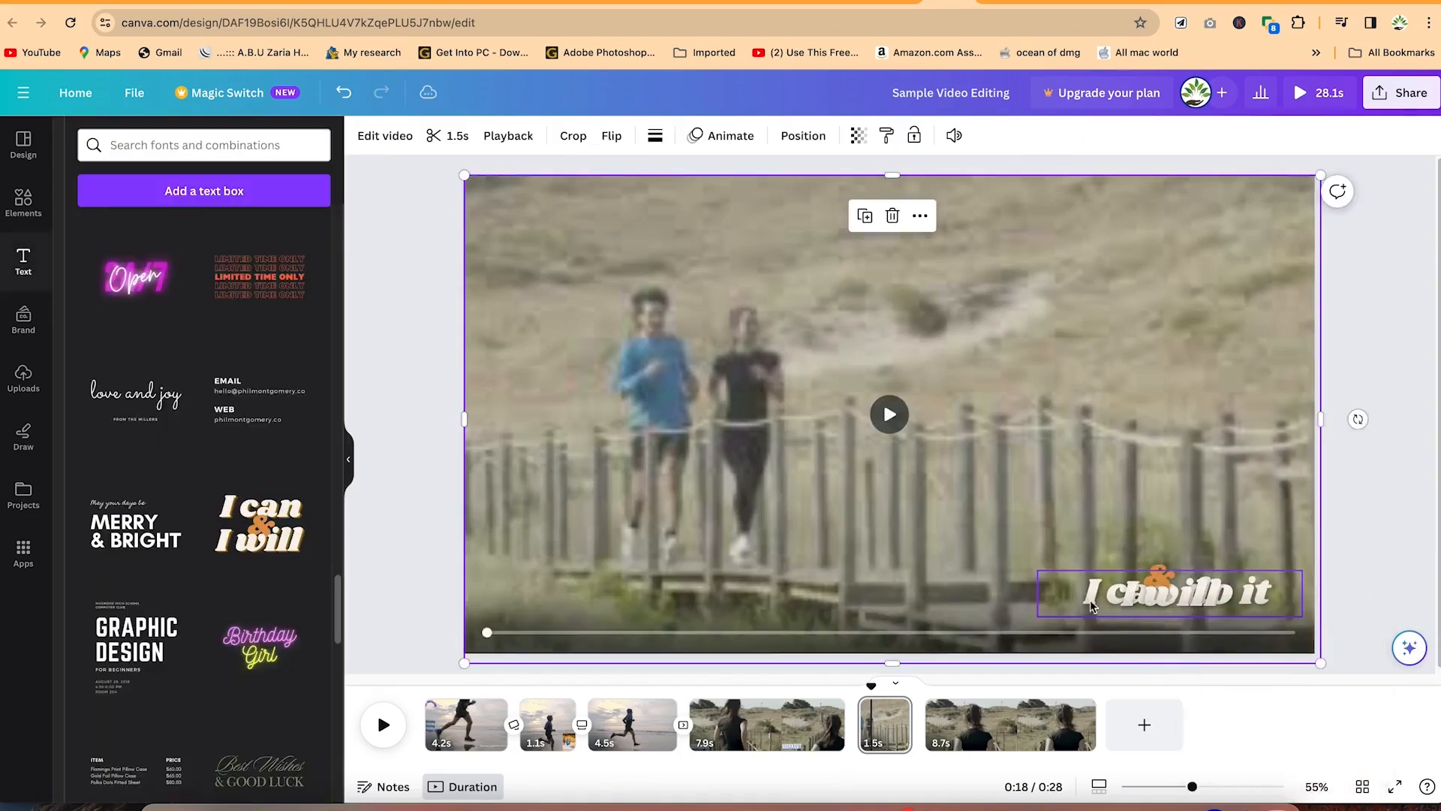
right_click(1090, 601)
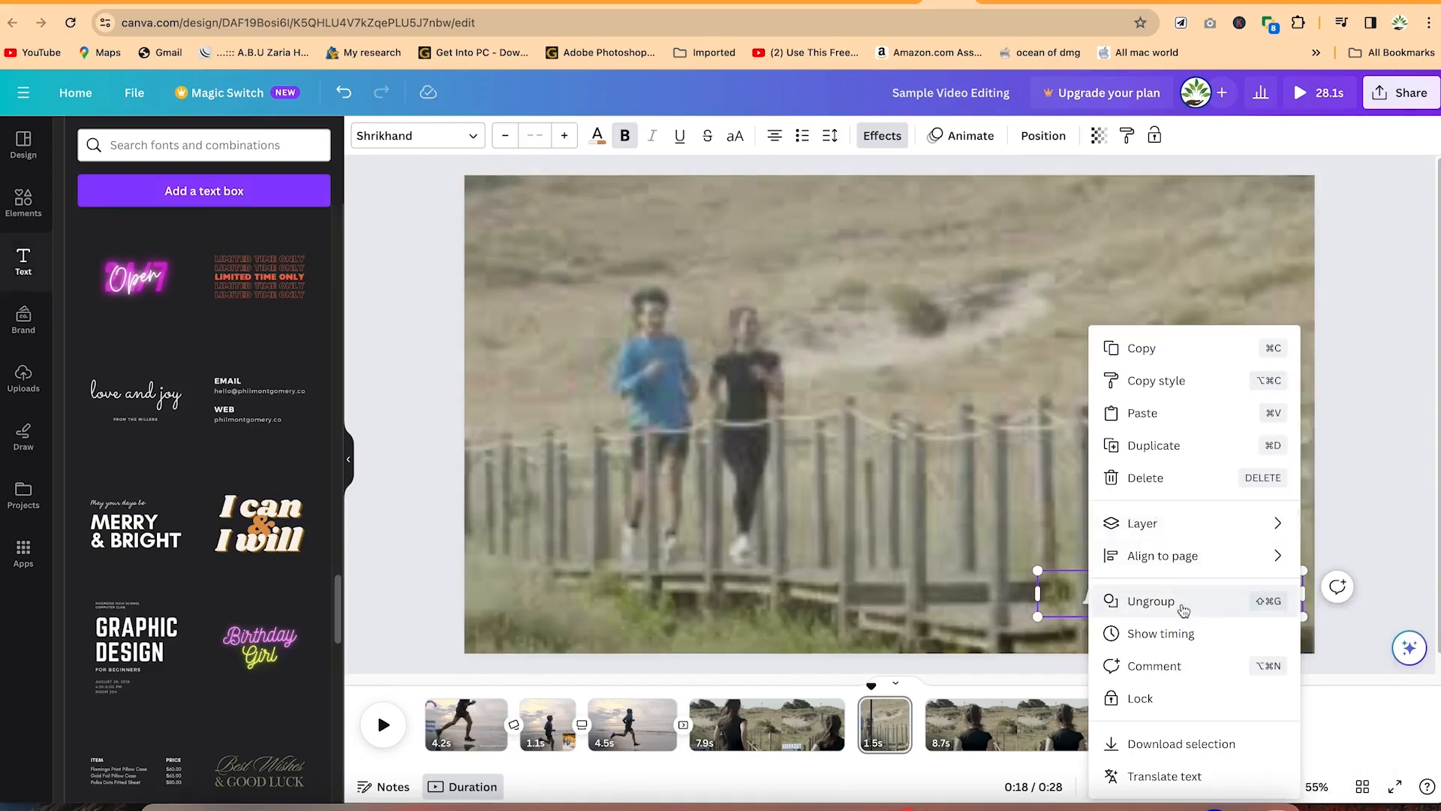
click(1156, 601)
click(1079, 617)
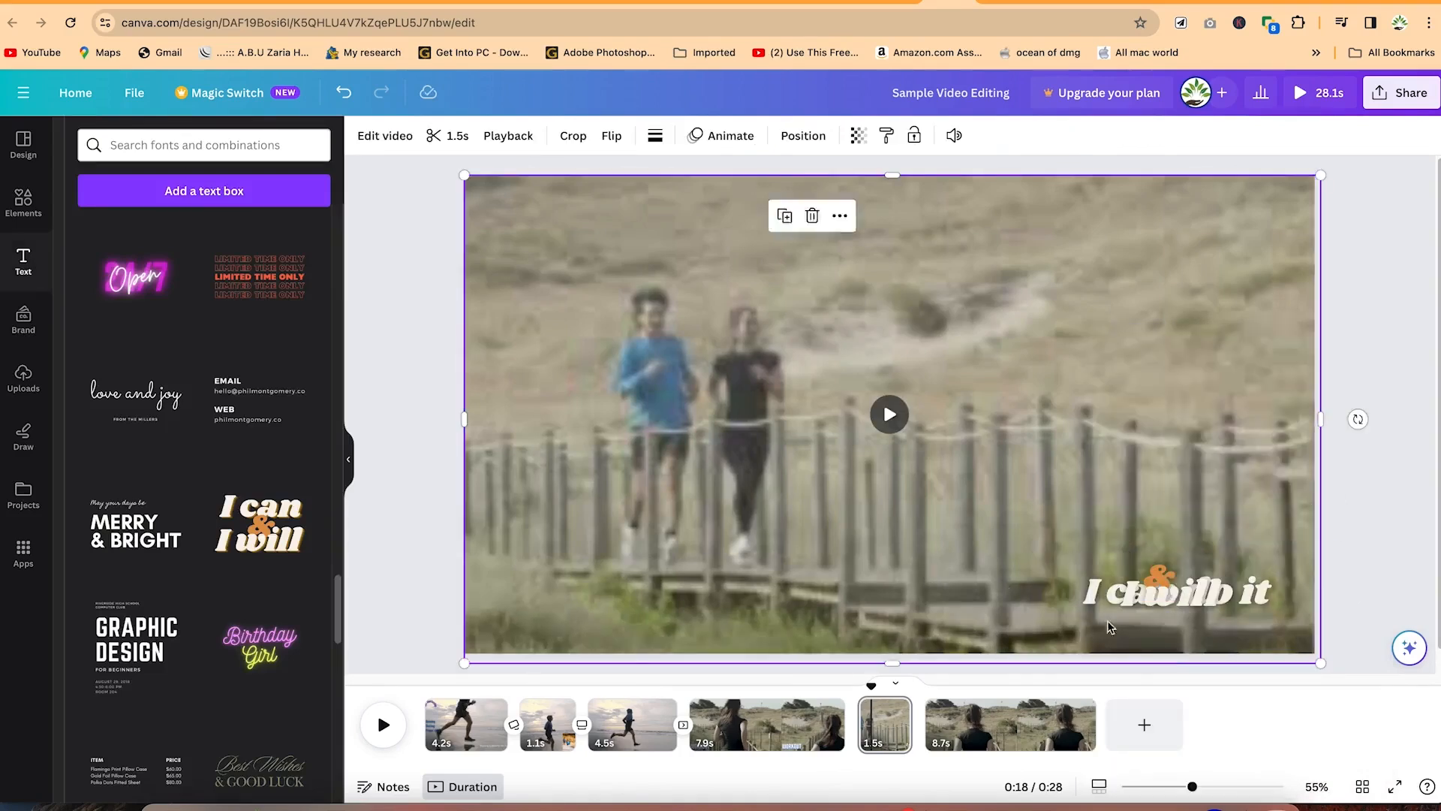
Step: Stack the separated texts with "I can do it" above the "&" and "I will" beneath it
click(1146, 612)
drag(1146, 612, 1143, 646)
click(1101, 604)
drag(1101, 600, 1180, 581)
click(1160, 580)
drag(1188, 632, 1140, 623)
click(1123, 644)
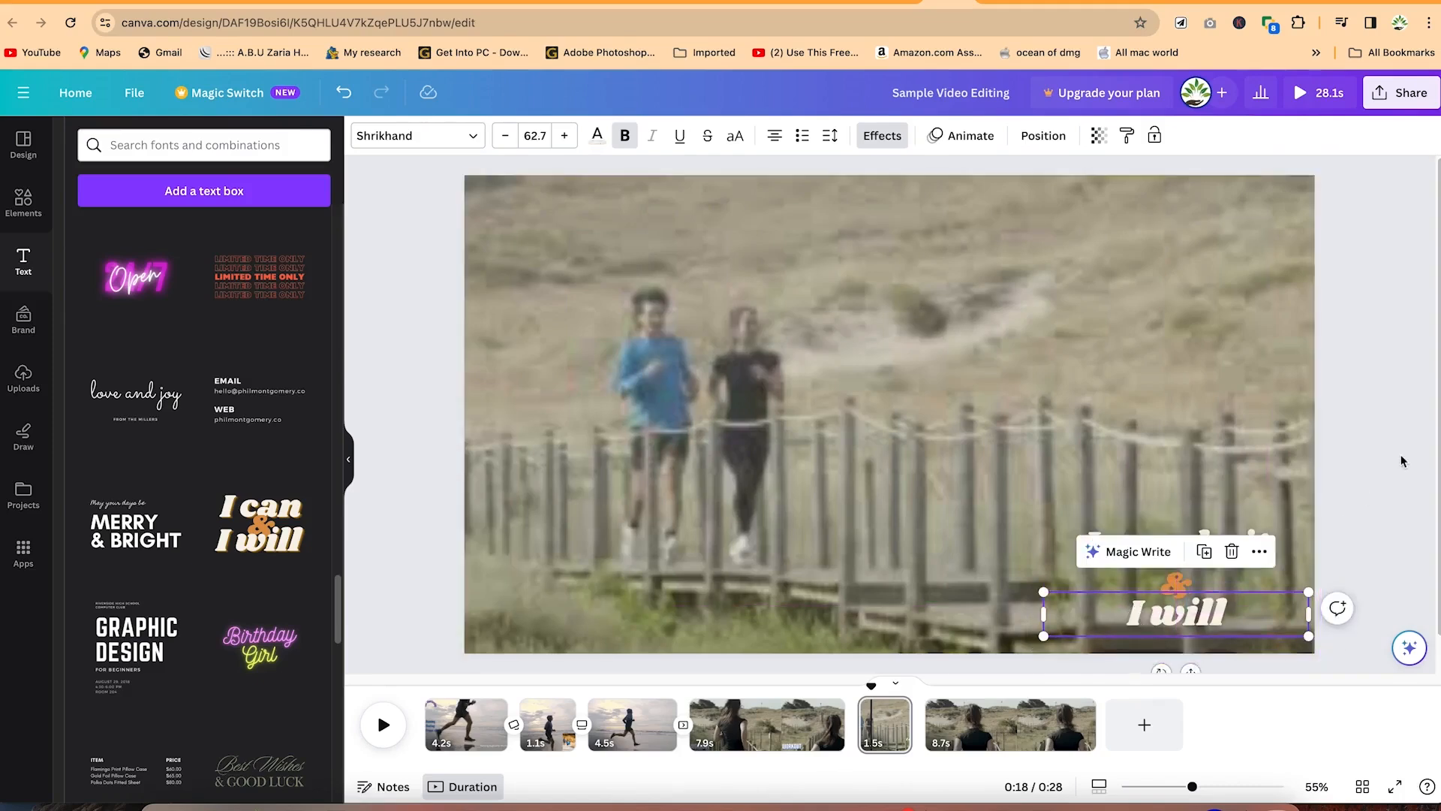
Step: Group the "I can do it", "&" and "I will" texts together
click(1167, 556)
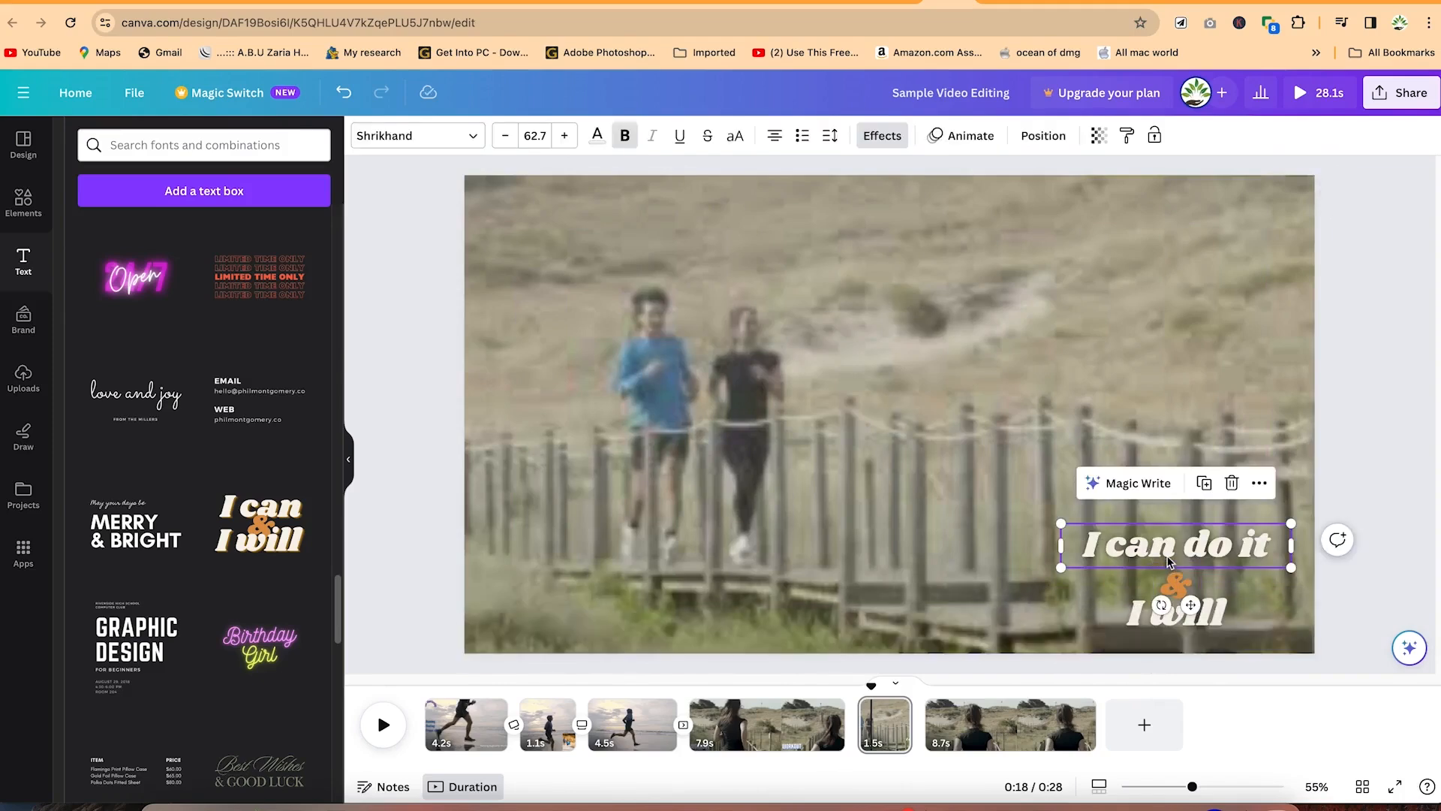
shift+click(1176, 588)
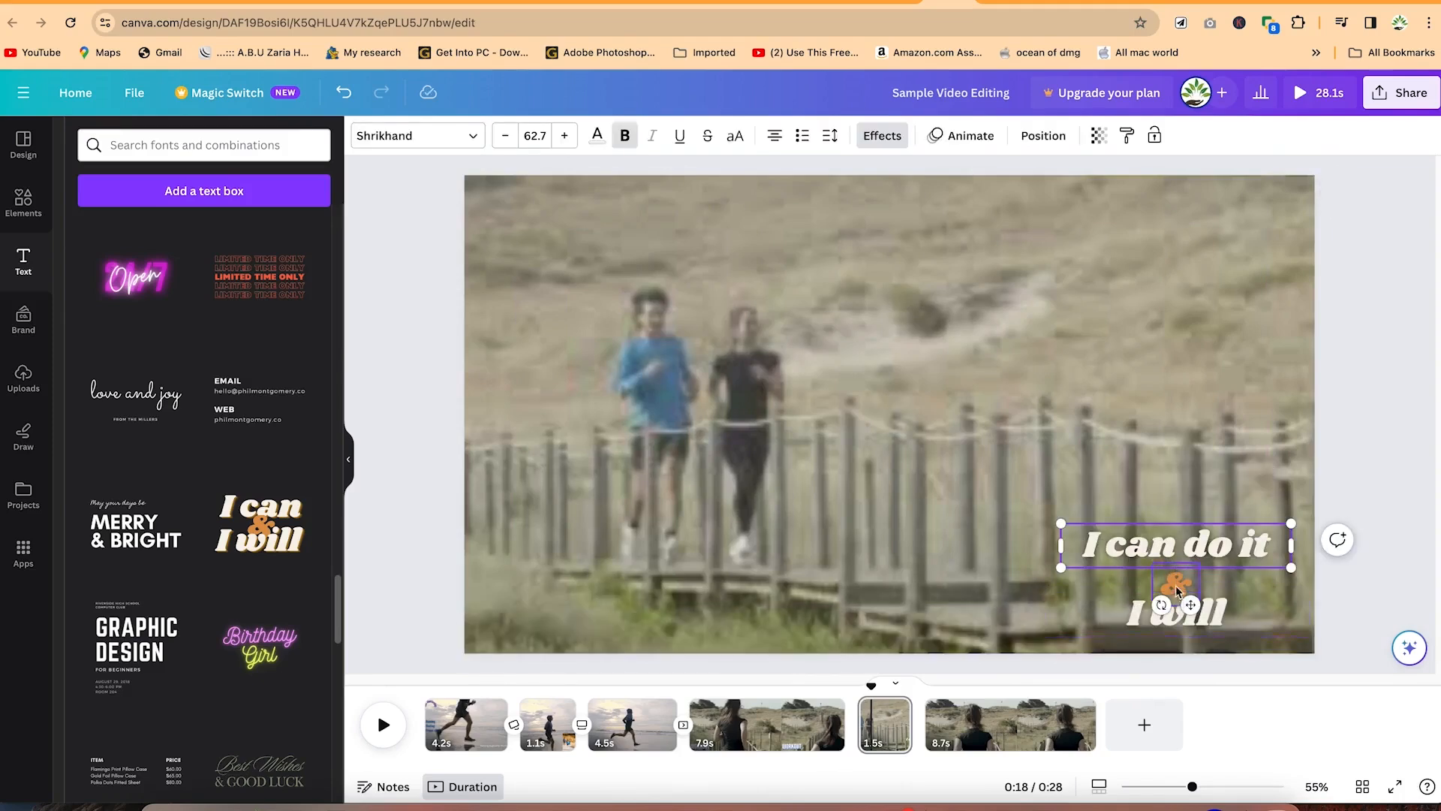
shift+click(1143, 629)
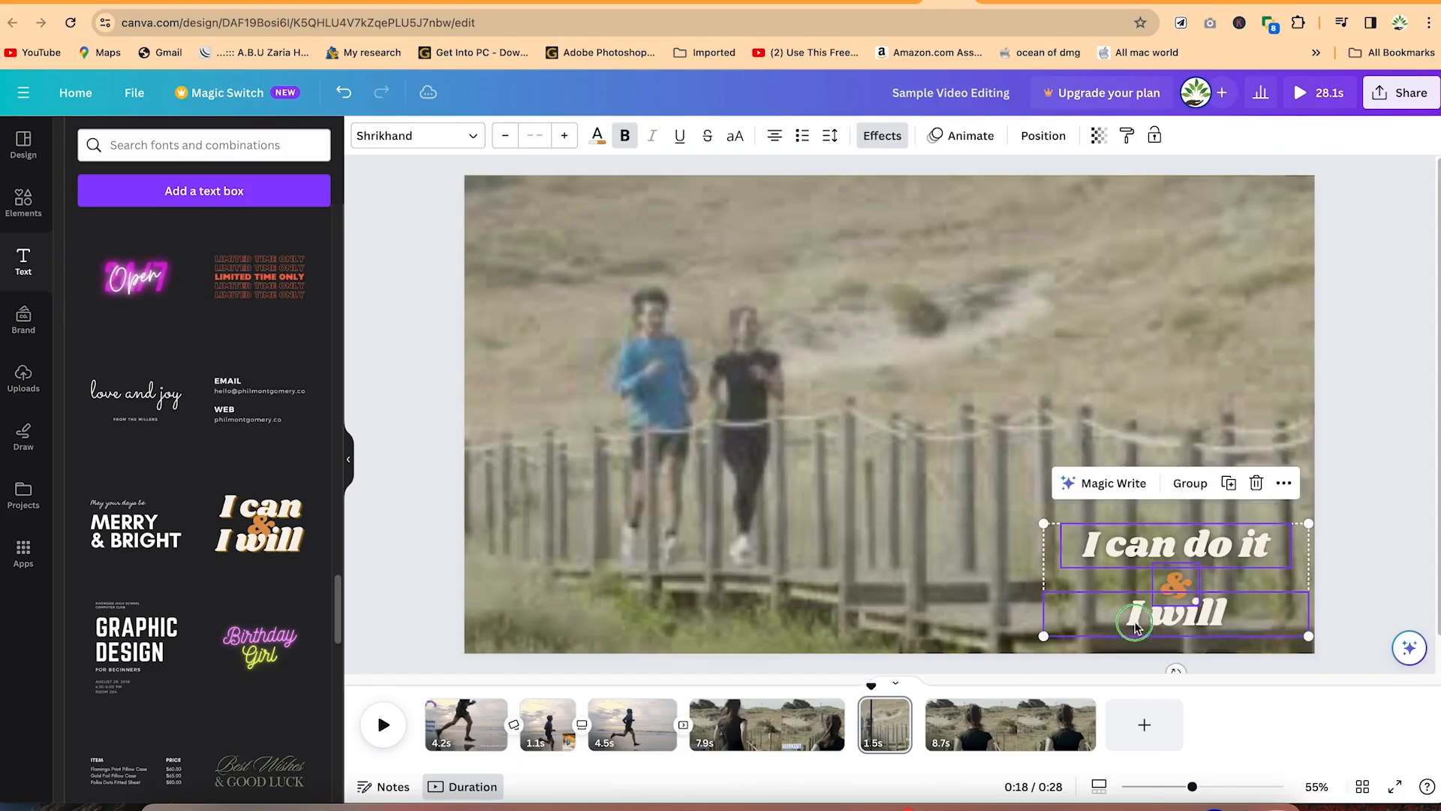
right_click(1142, 629)
click(1186, 600)
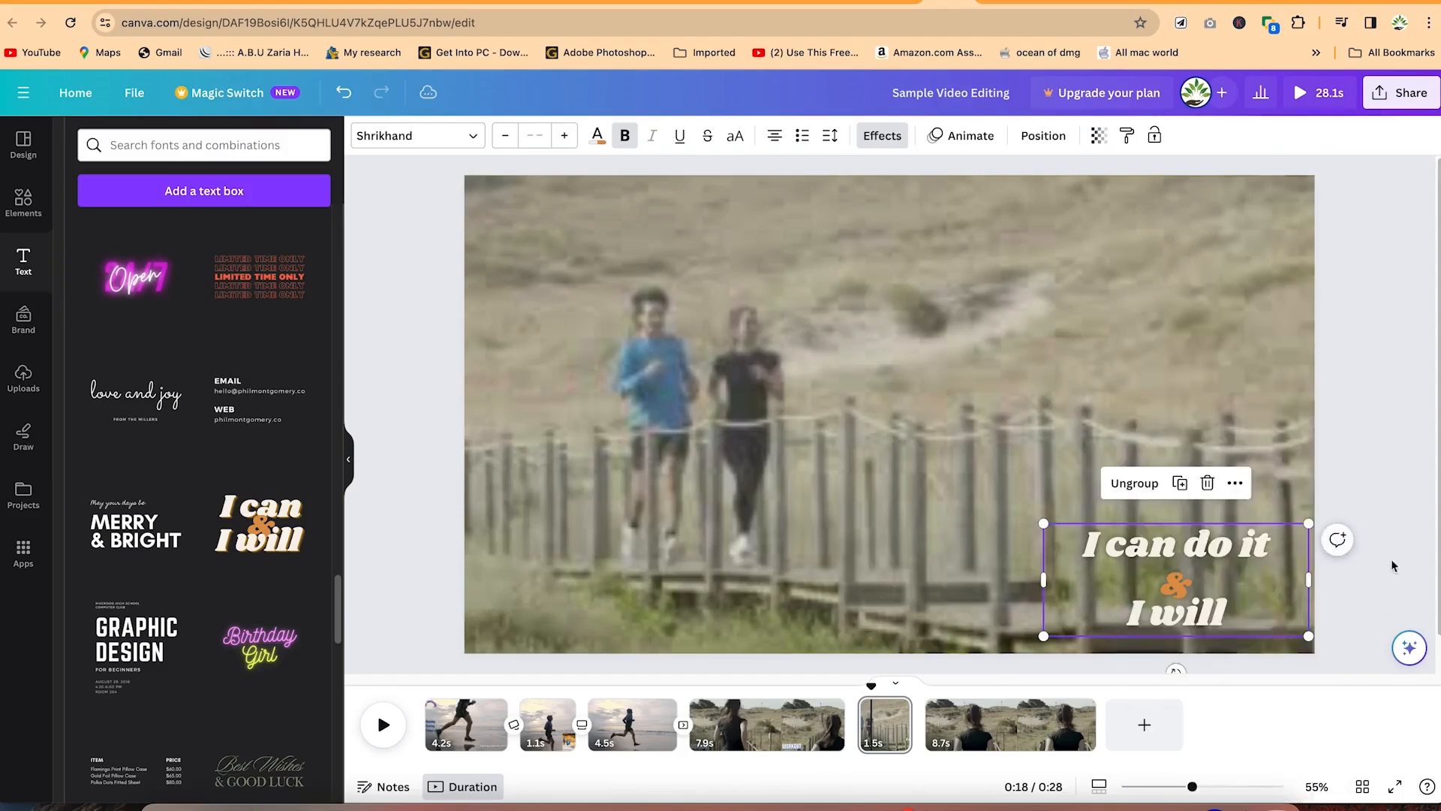
Step: Move the grouped text to the upper-right corner of the fifth clip's frame
click(1366, 551)
click(1190, 586)
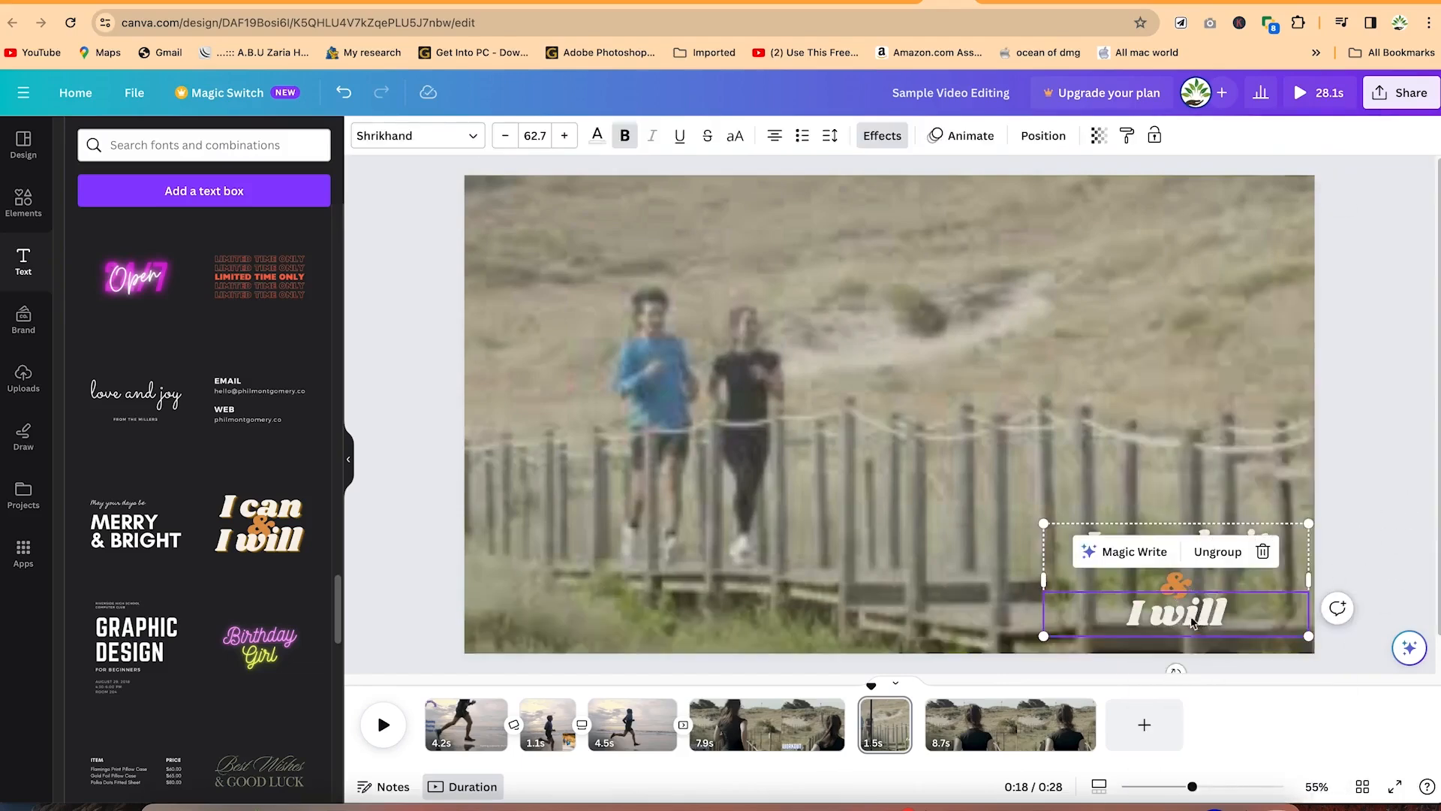
drag(1145, 559, 1165, 211)
click(1316, 341)
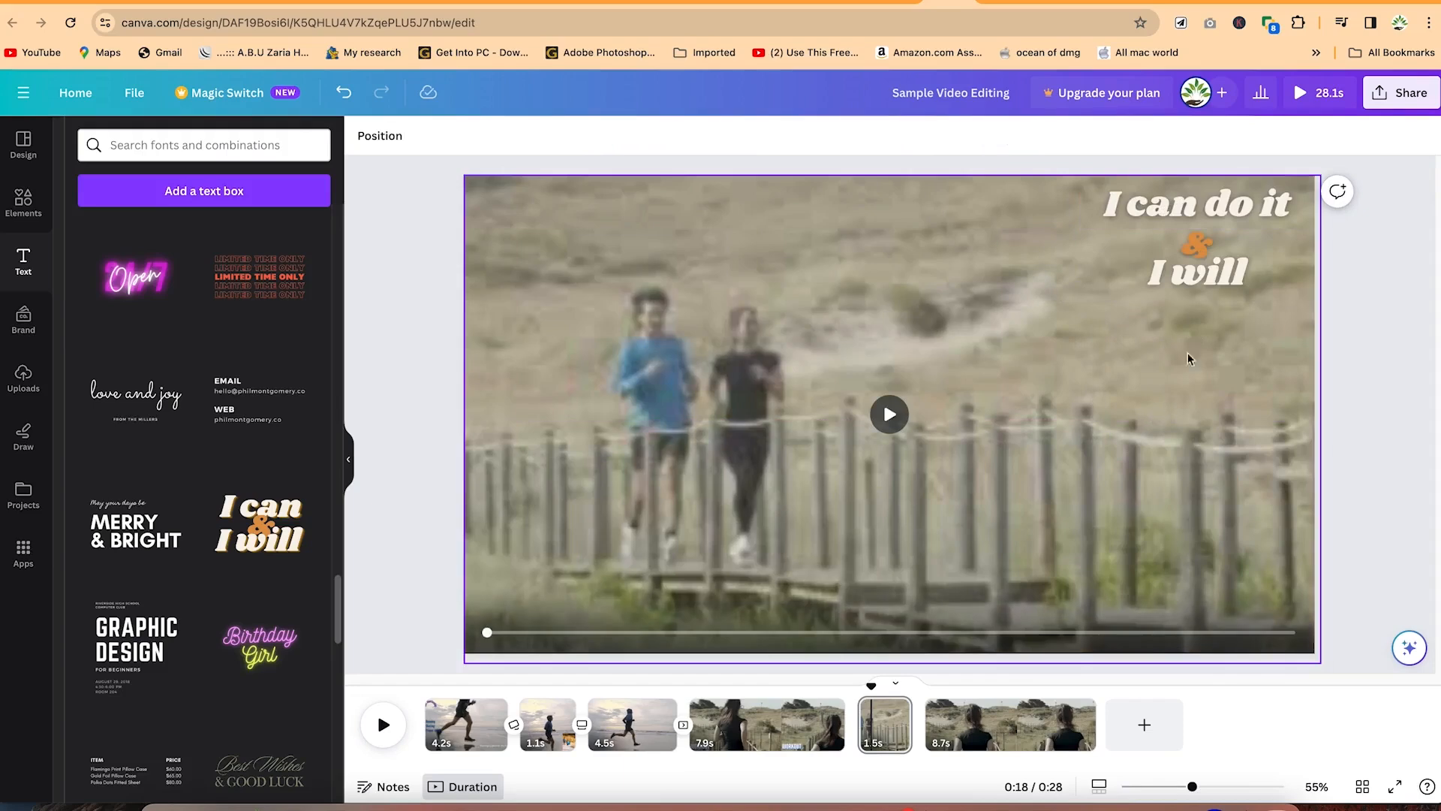
Step: Open the position settings for the "&" text and try out its transparency, returning it to 100
click(1205, 223)
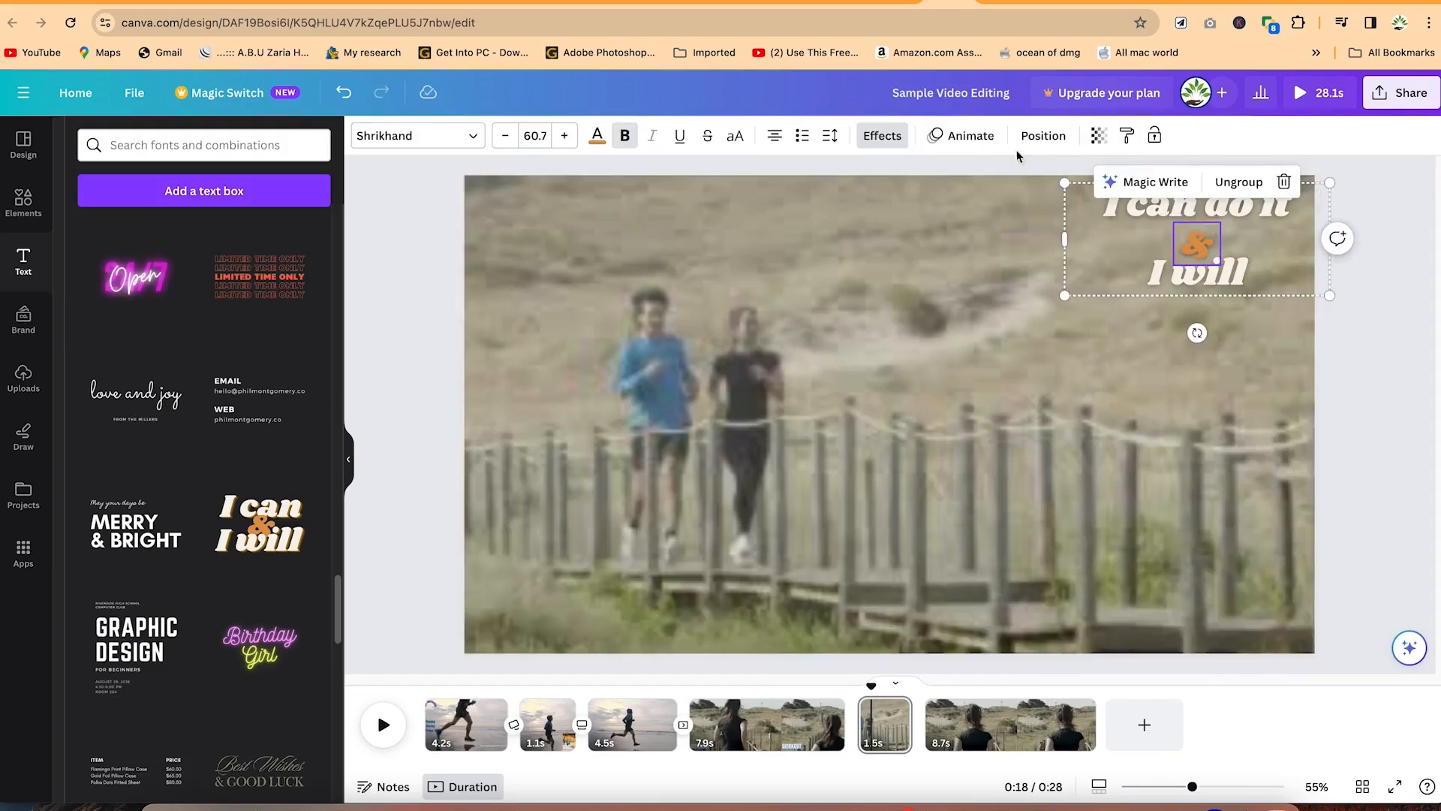
click(1043, 137)
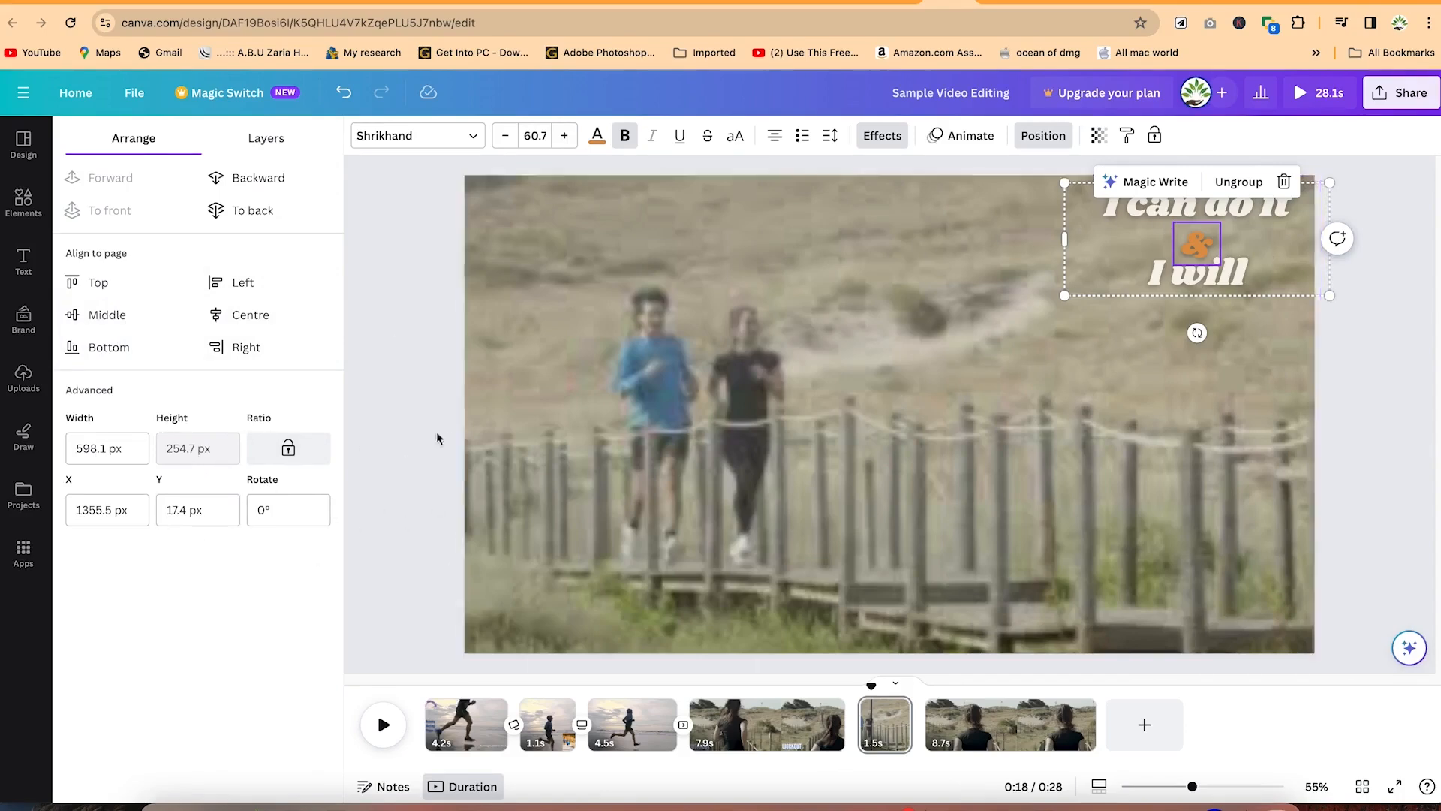
click(1100, 137)
mouse_move(1100, 208)
mouse_down()
mouse_move(983, 202)
mouse_move(1100, 201)
mouse_up()
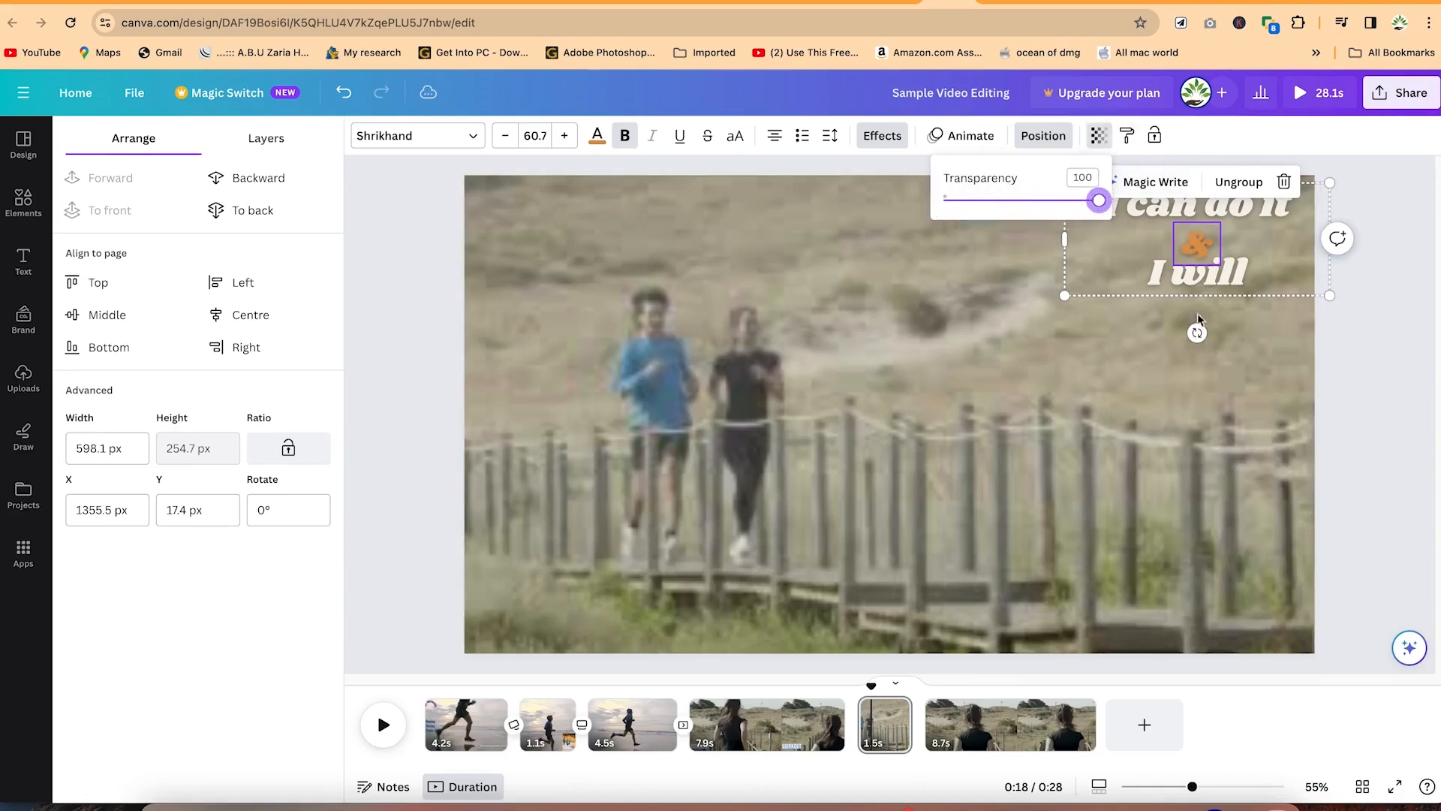
Step: Try out the transparency of the "I will" line, return it to 100 and close the position settings
click(1267, 279)
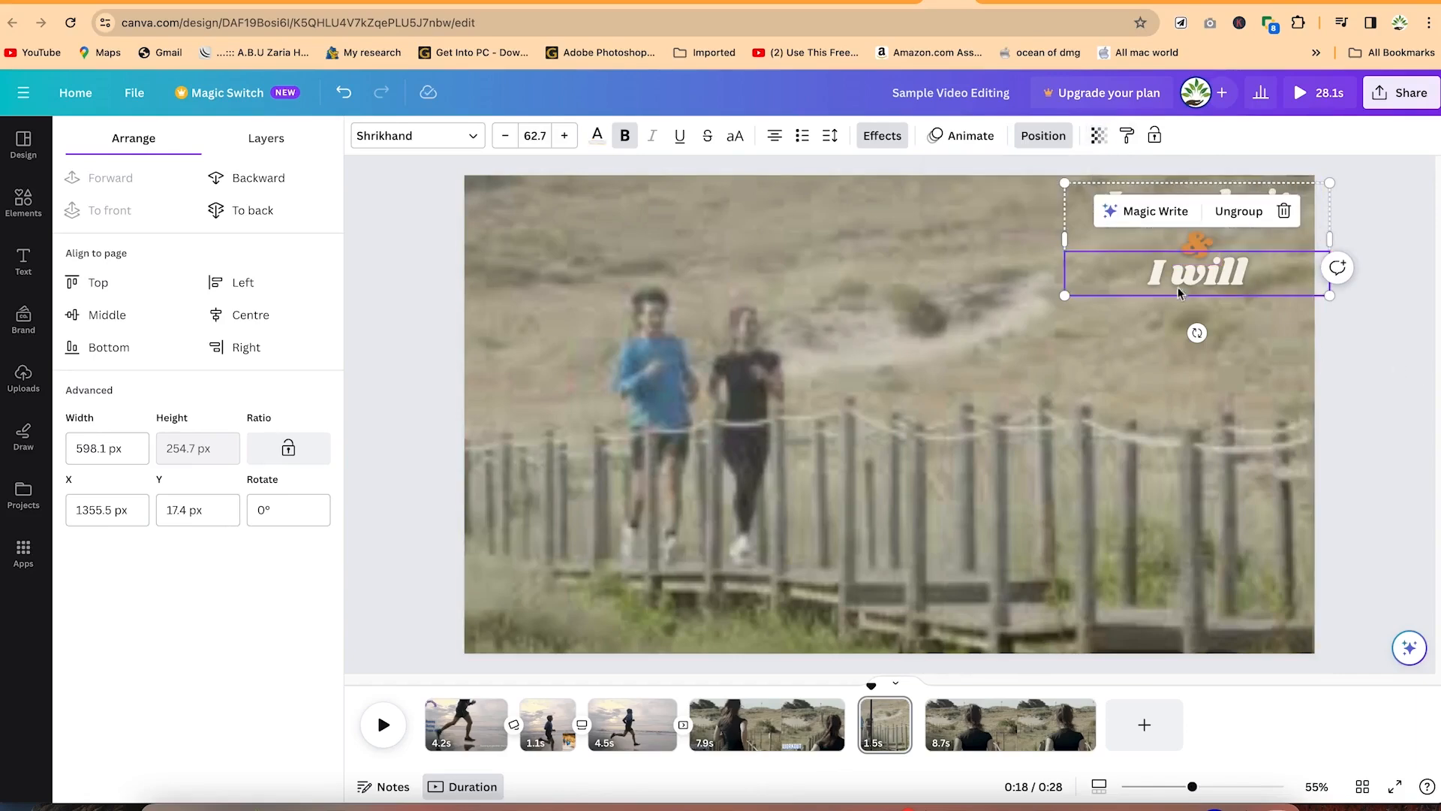
click(1096, 137)
drag(1096, 204, 1124, 246)
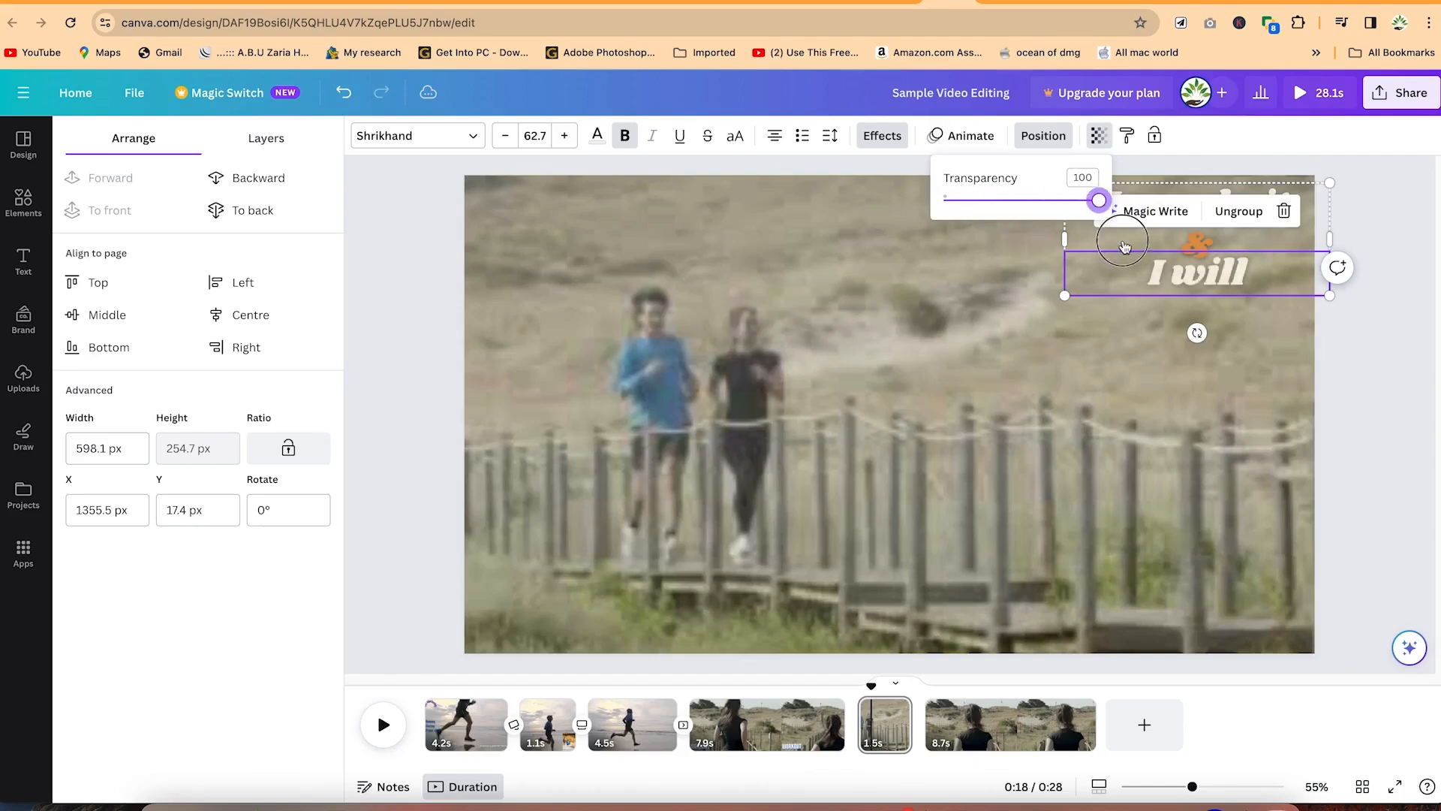
click(1378, 197)
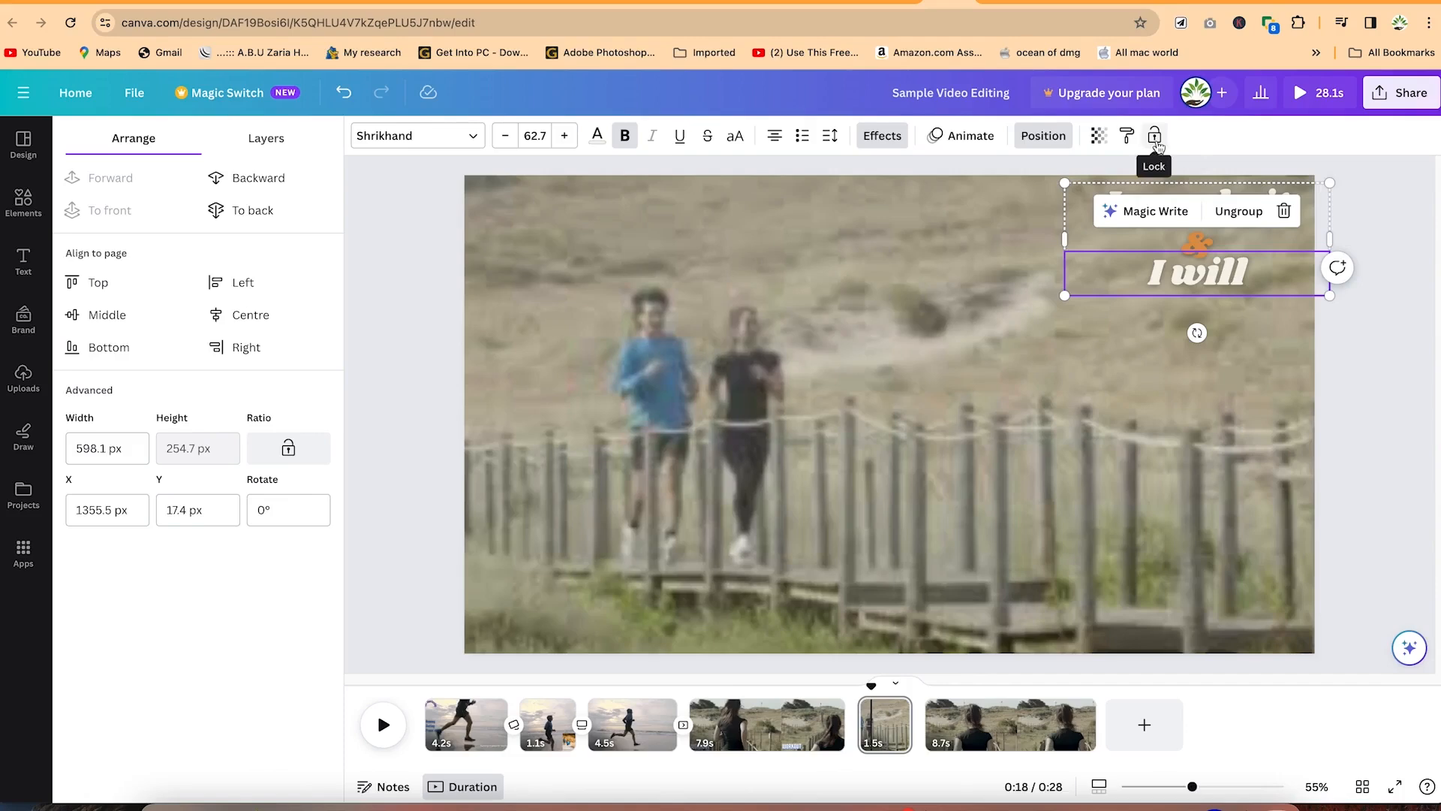
click(1044, 135)
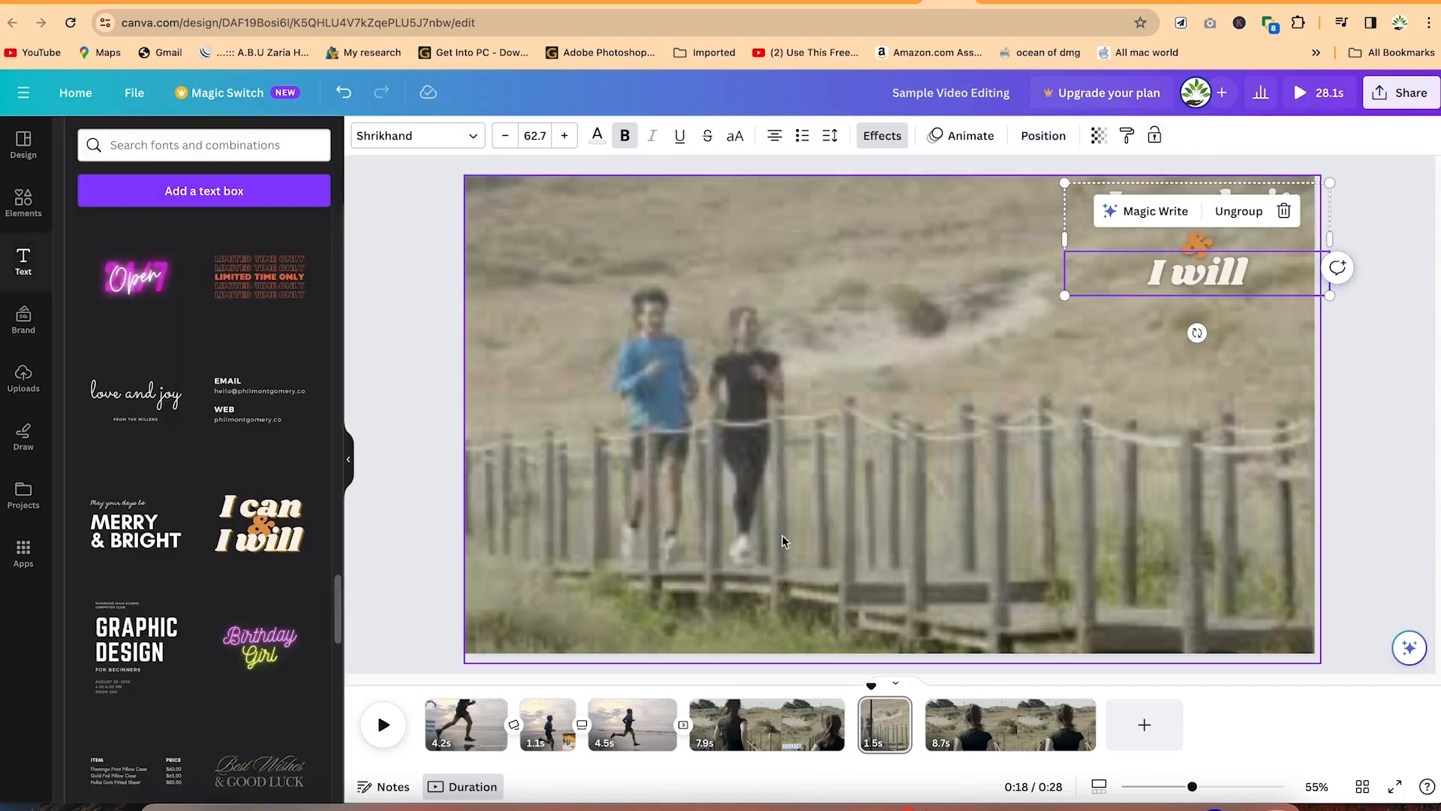
Step: Look through more of the ready-made font combinations in the text library
scroll(286, 534, down, 10)
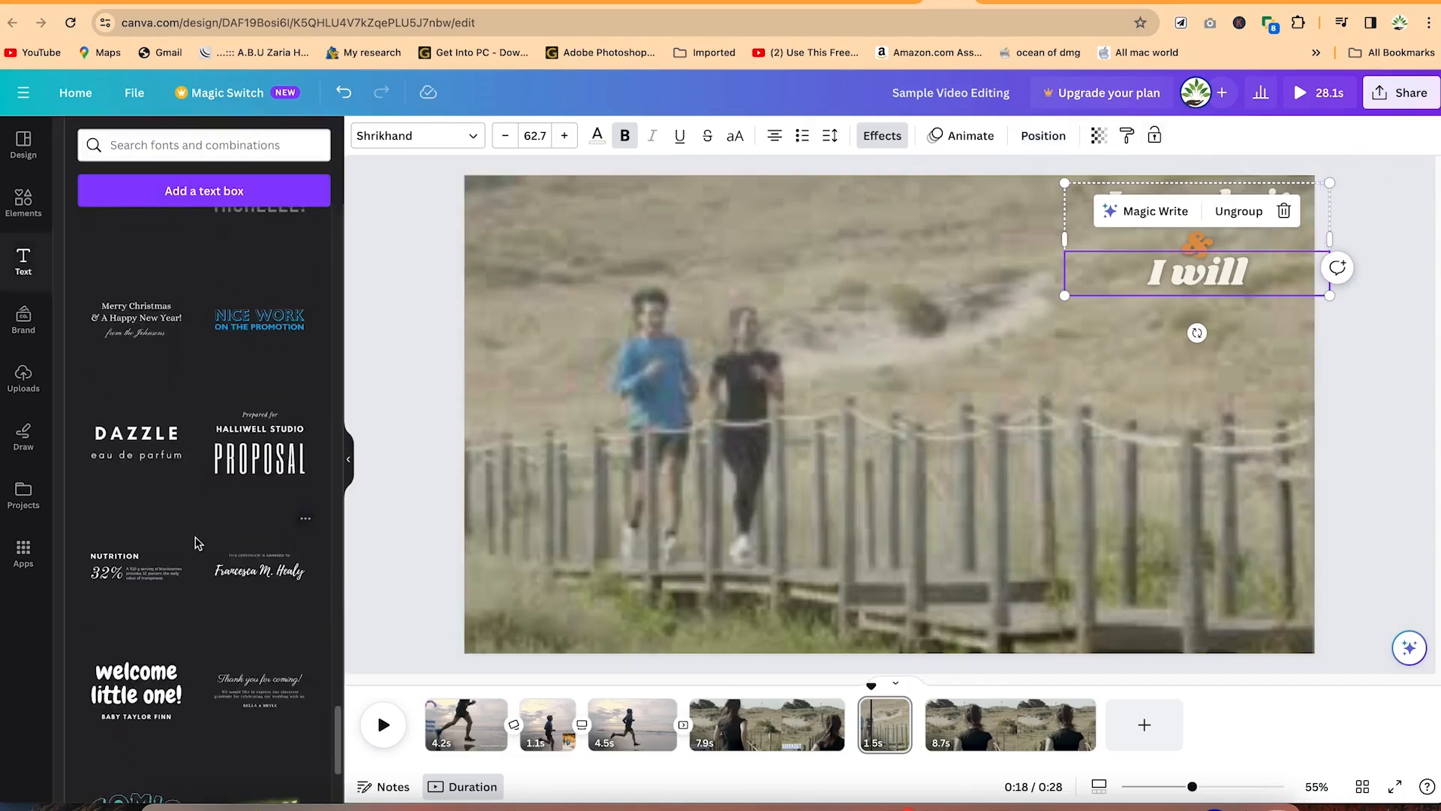
scroll(197, 542, down, 10)
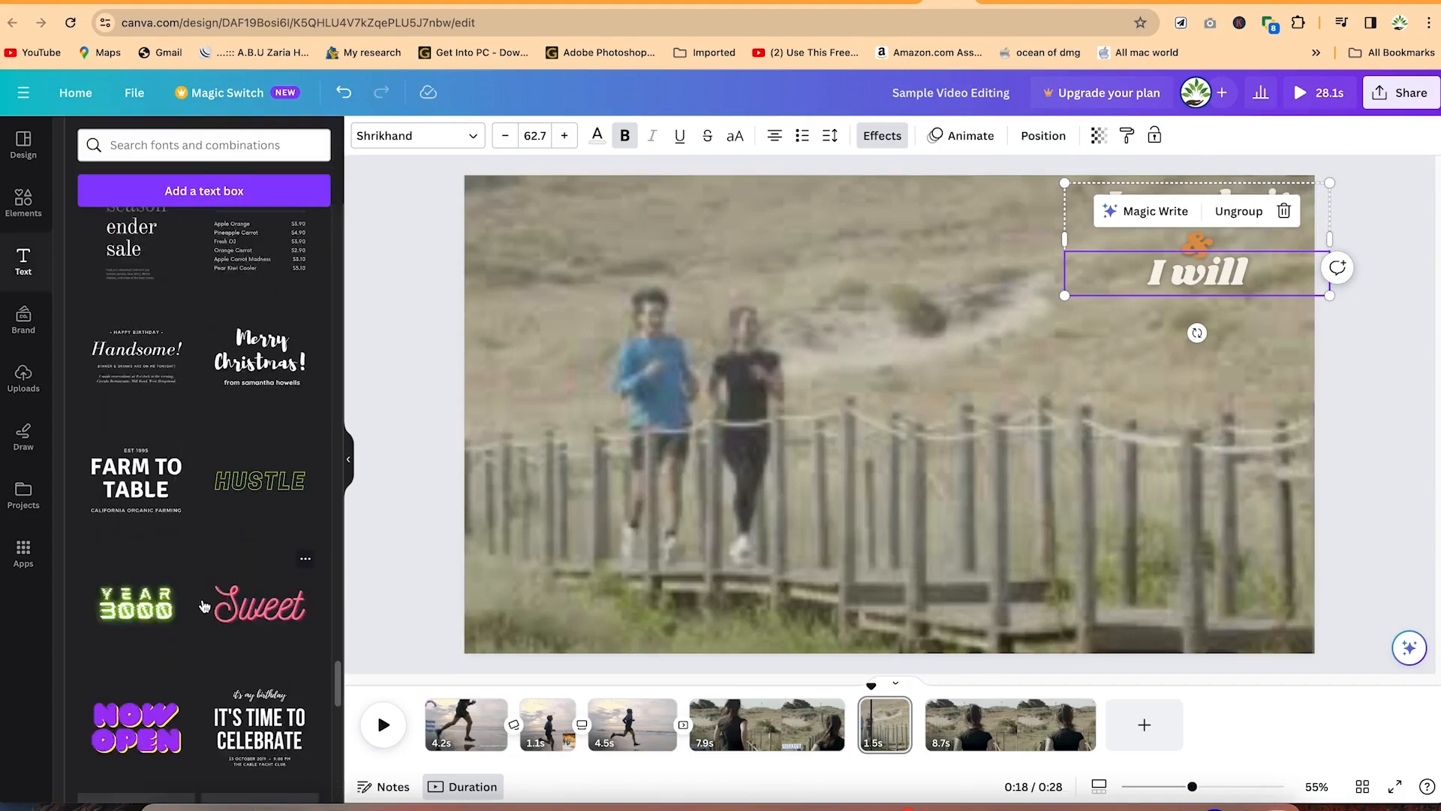
scroll(211, 587, down, 5)
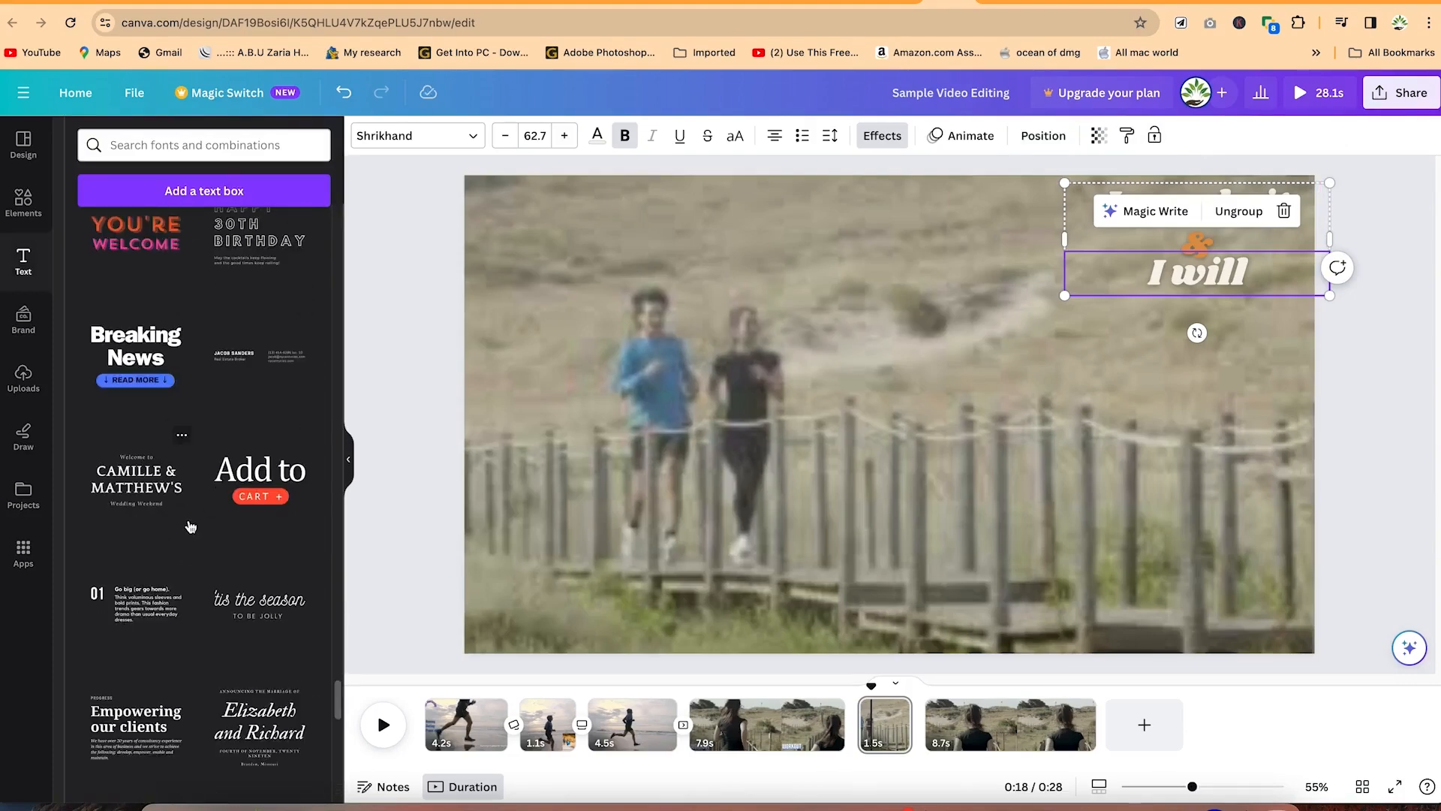
scroll(191, 527, down, 5)
scroll(192, 525, up, 15)
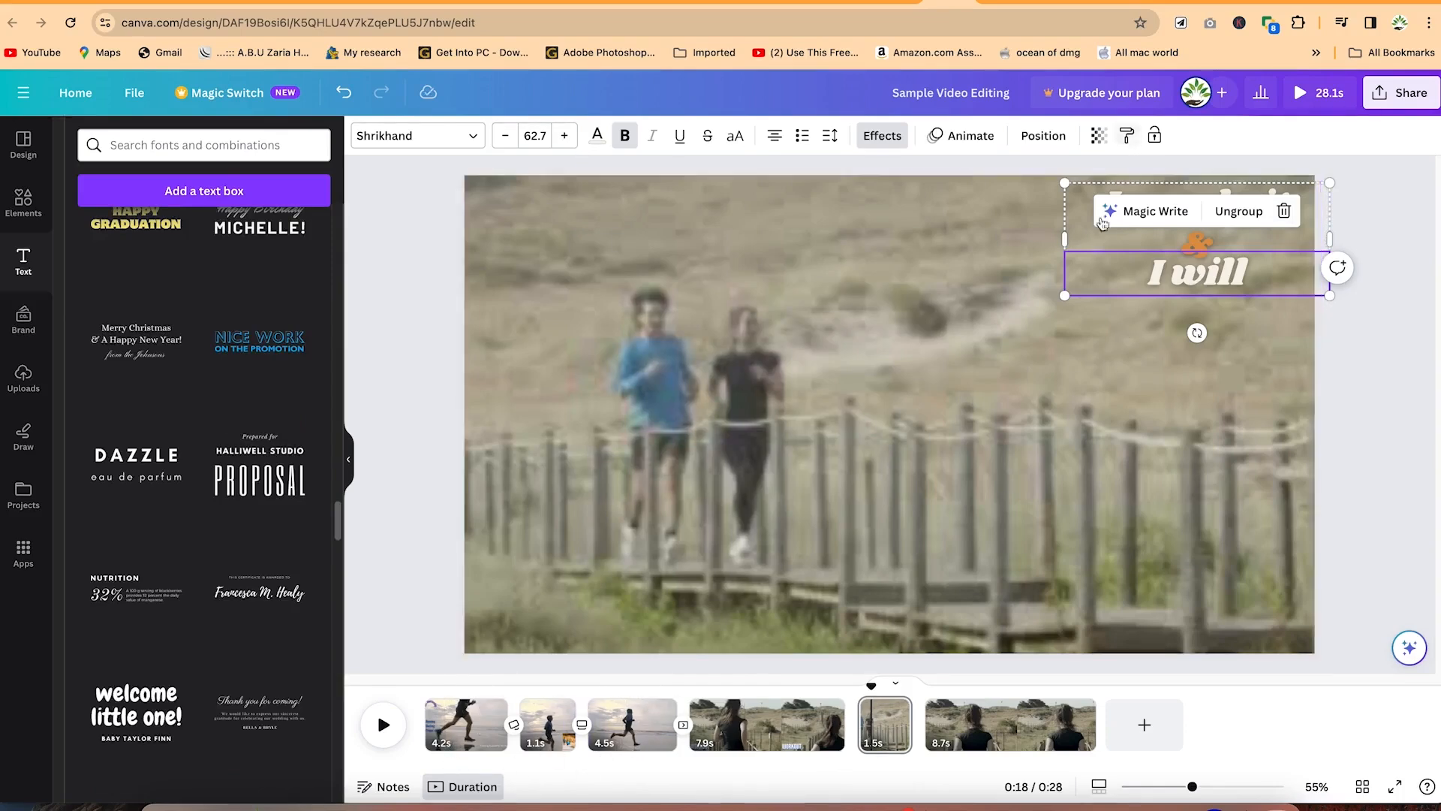
Step: Split the fourth clip, the woman seen from behind, at about 11 seconds into the video
drag(873, 685, 778, 721)
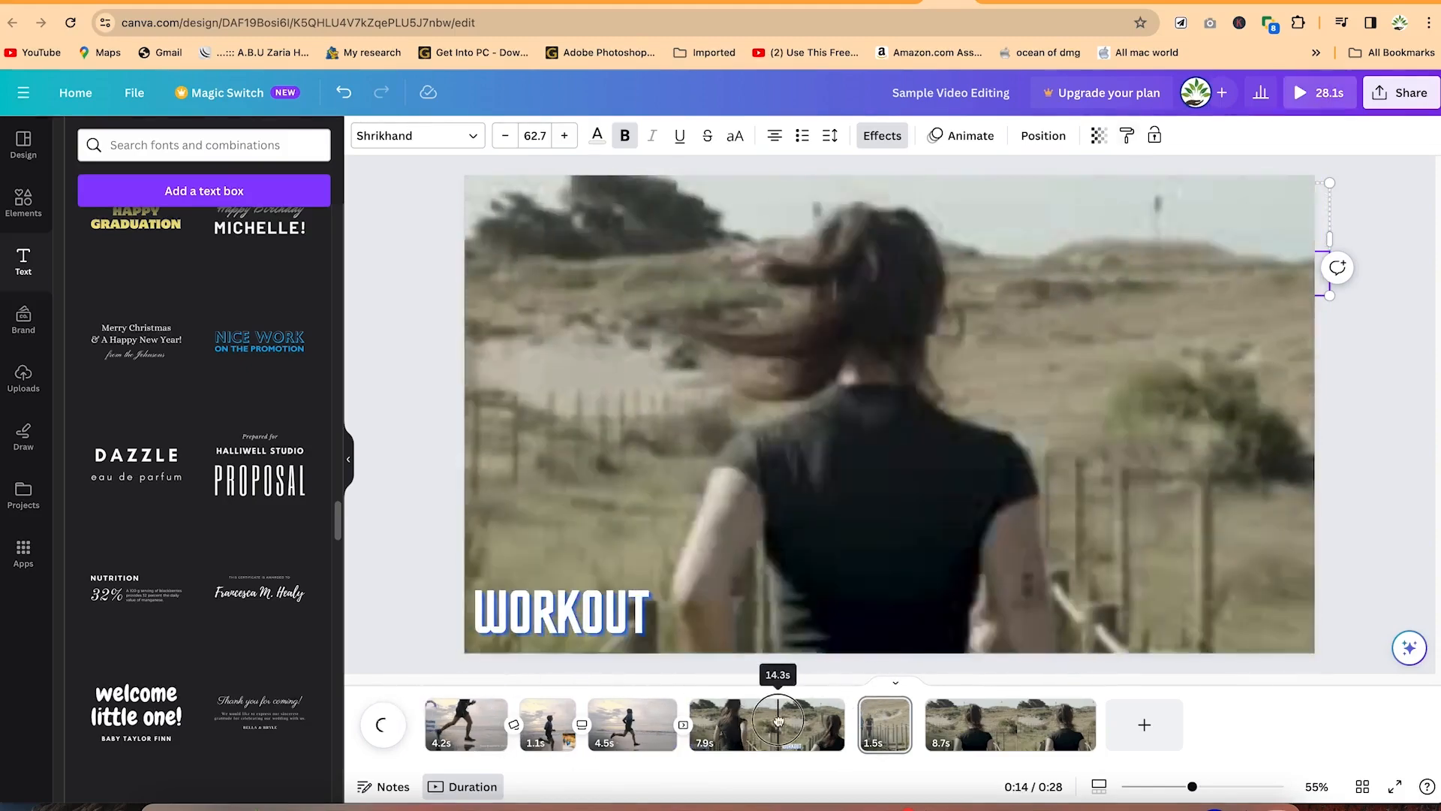
click(573, 568)
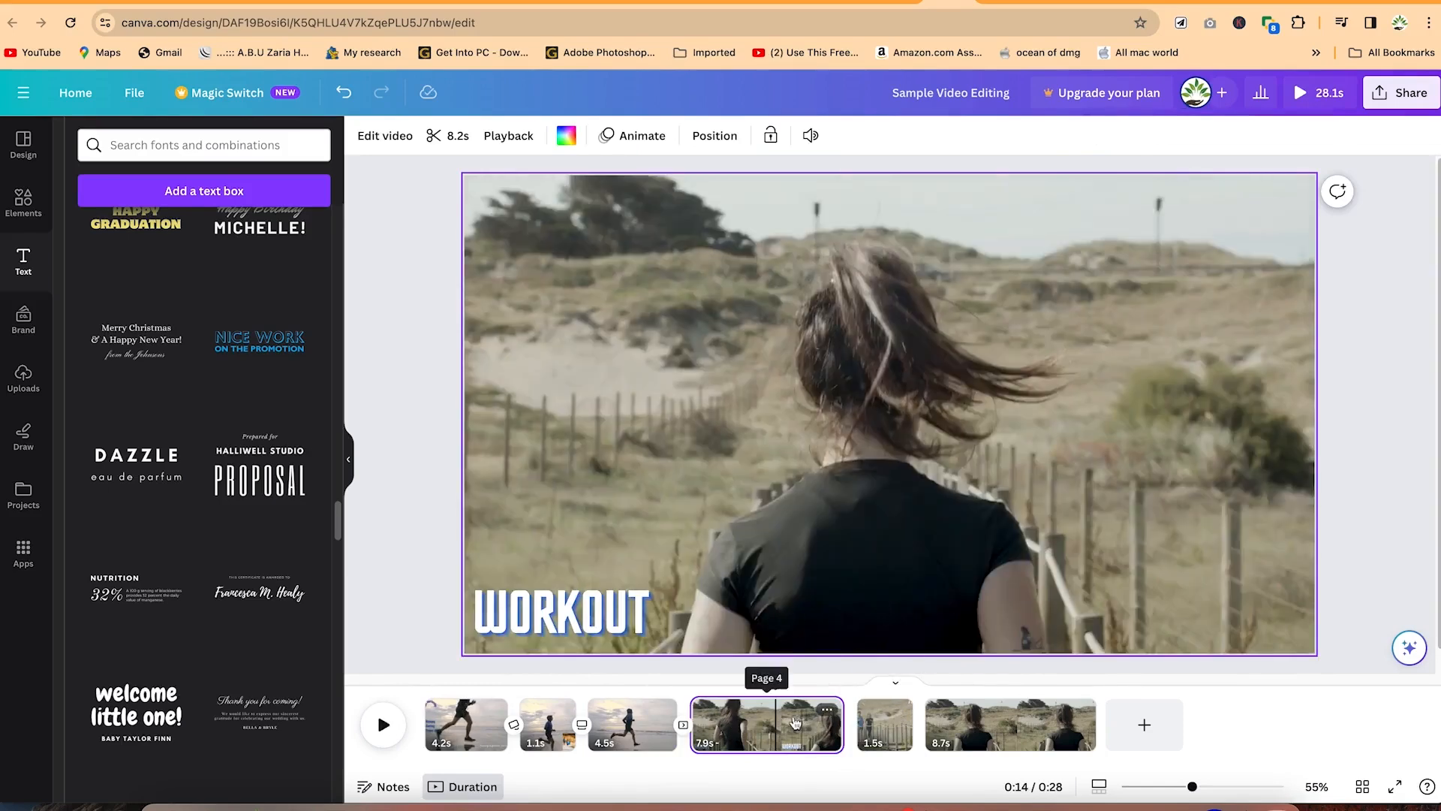
click(726, 719)
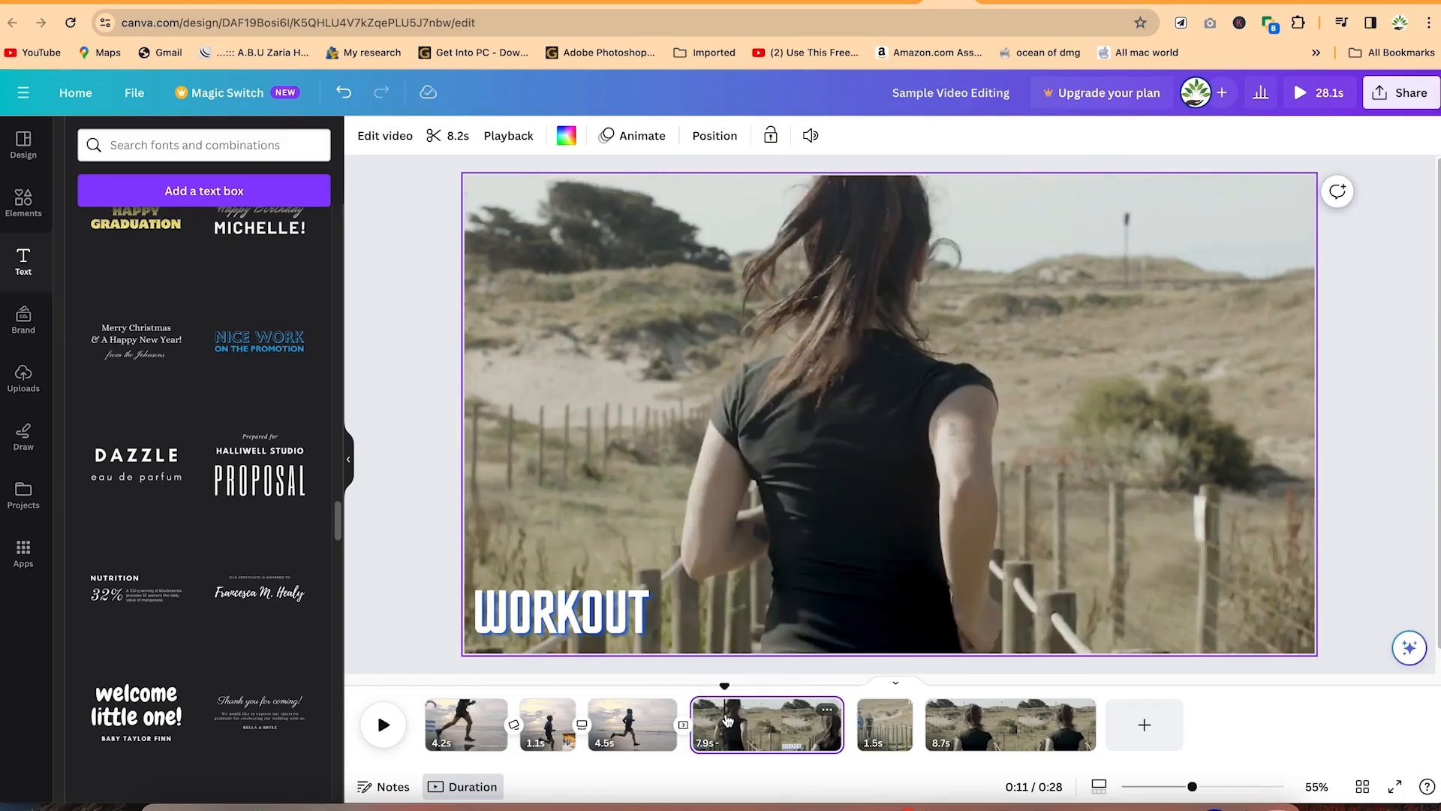
key(s)
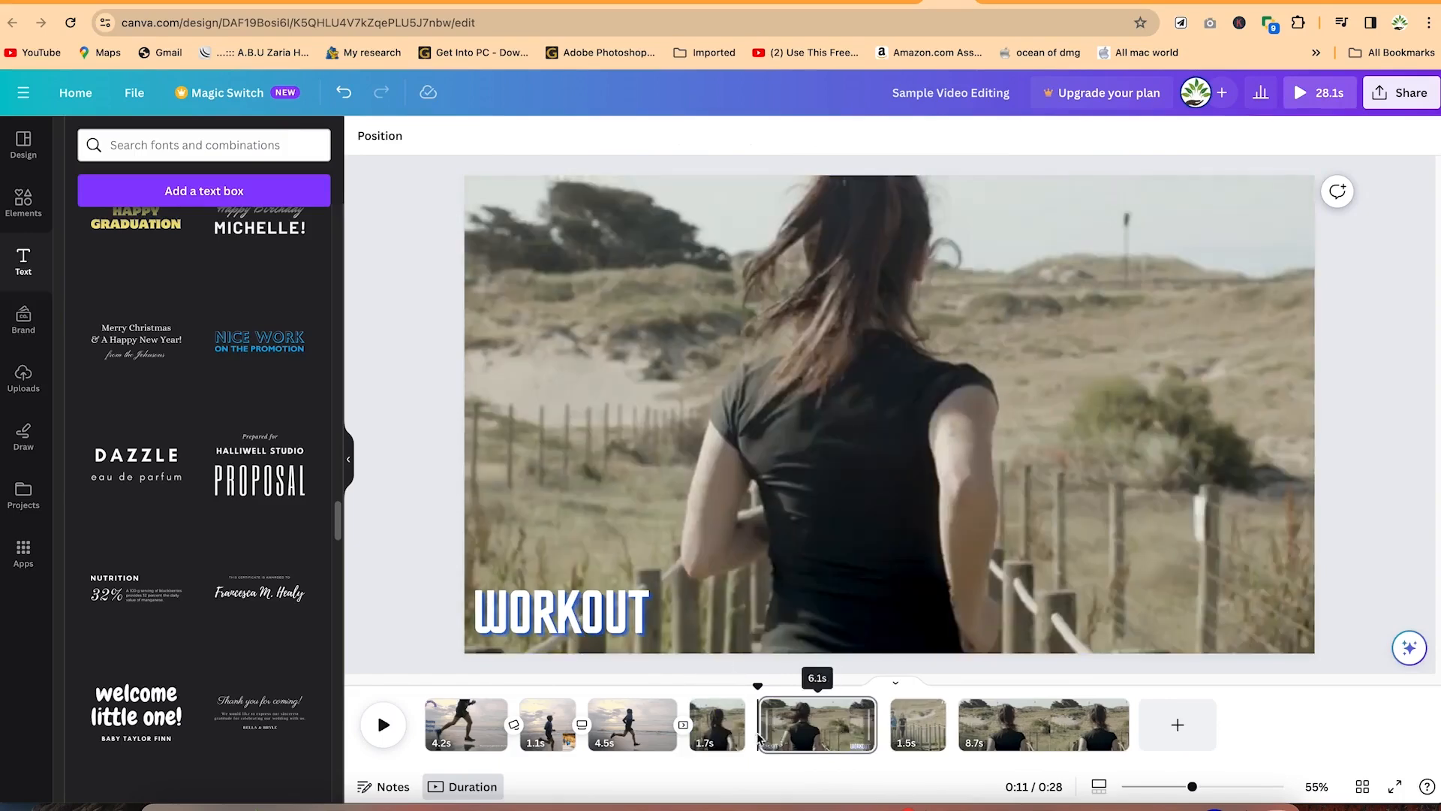
Step: Delete the "WORKOUT" text from the second part of the split clip
click(731, 732)
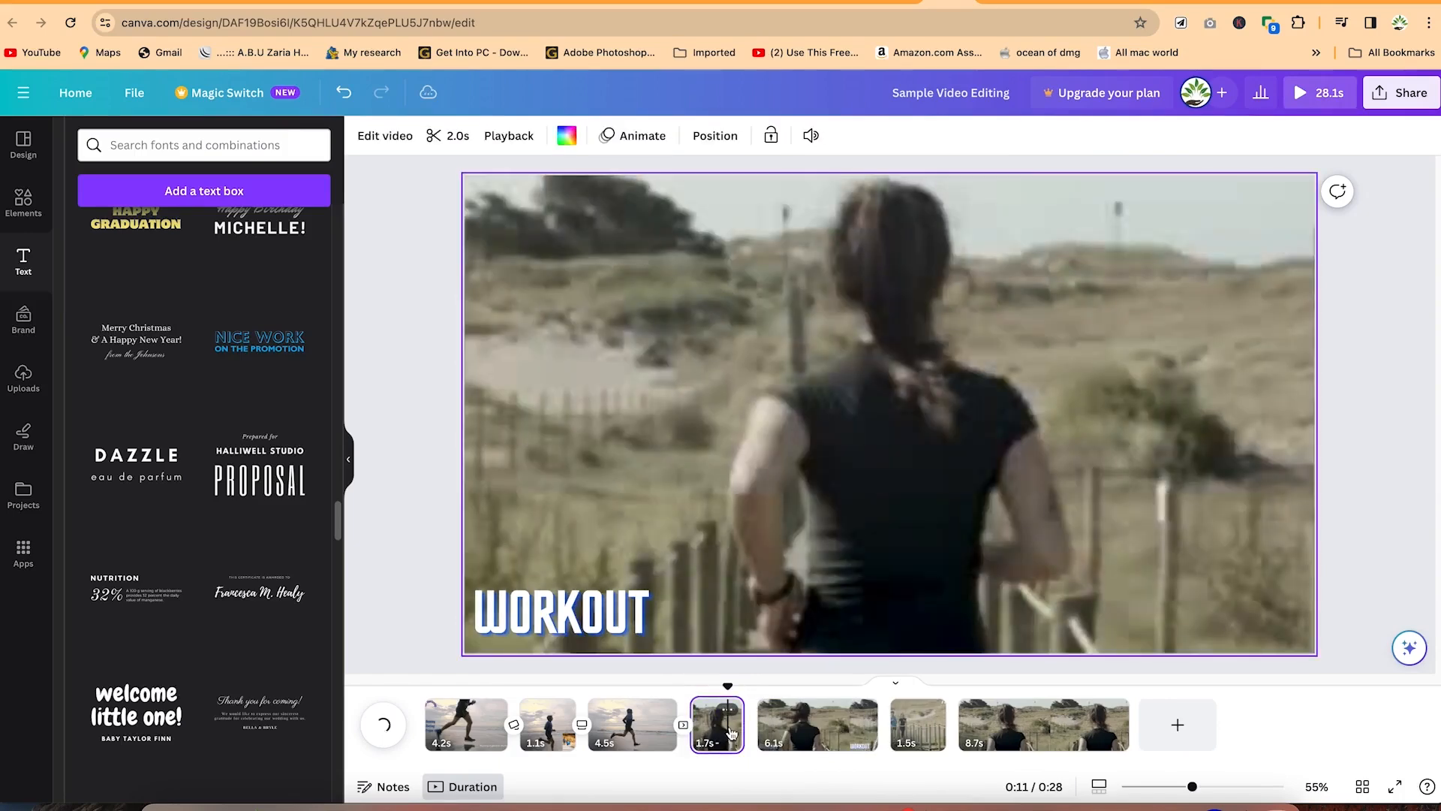
click(795, 739)
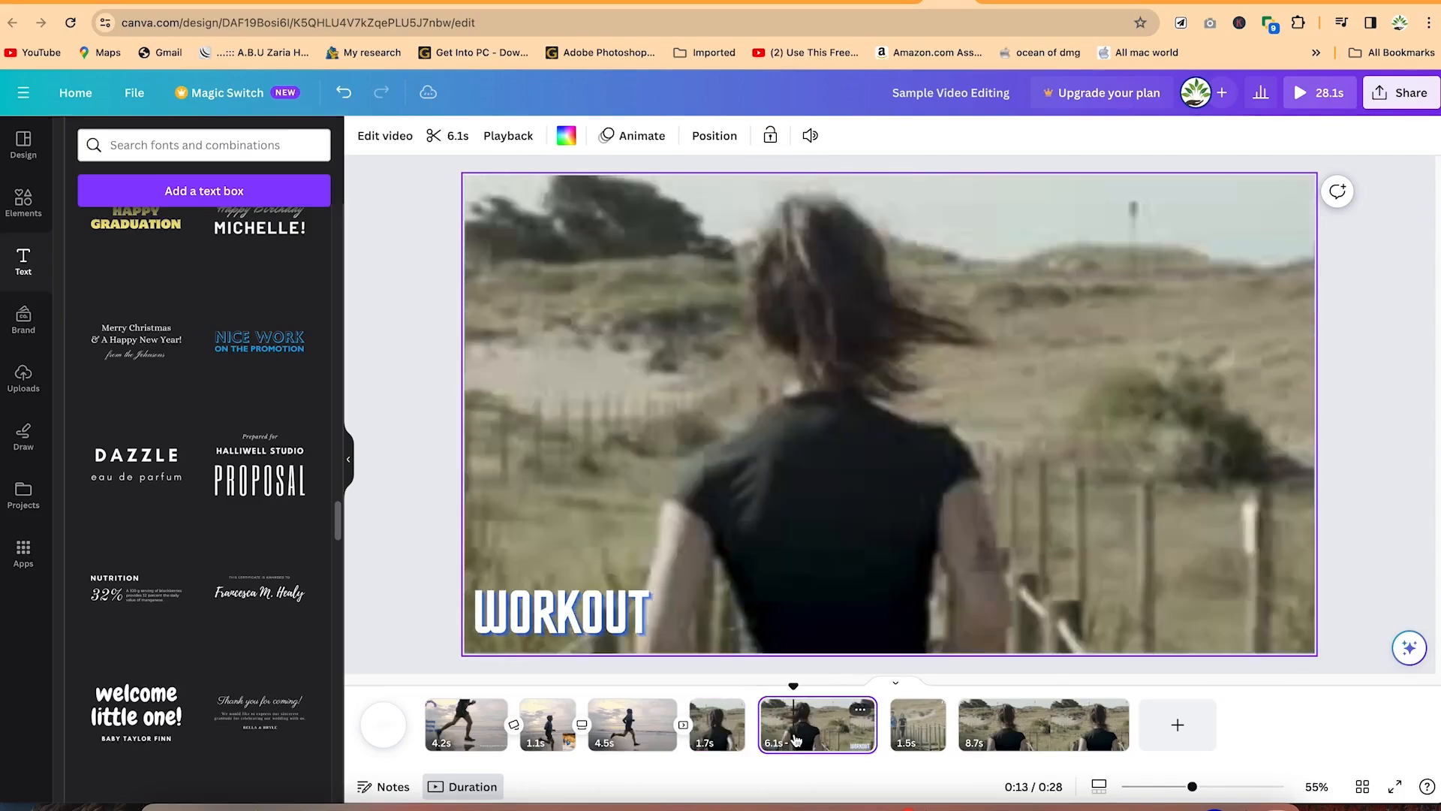
click(600, 623)
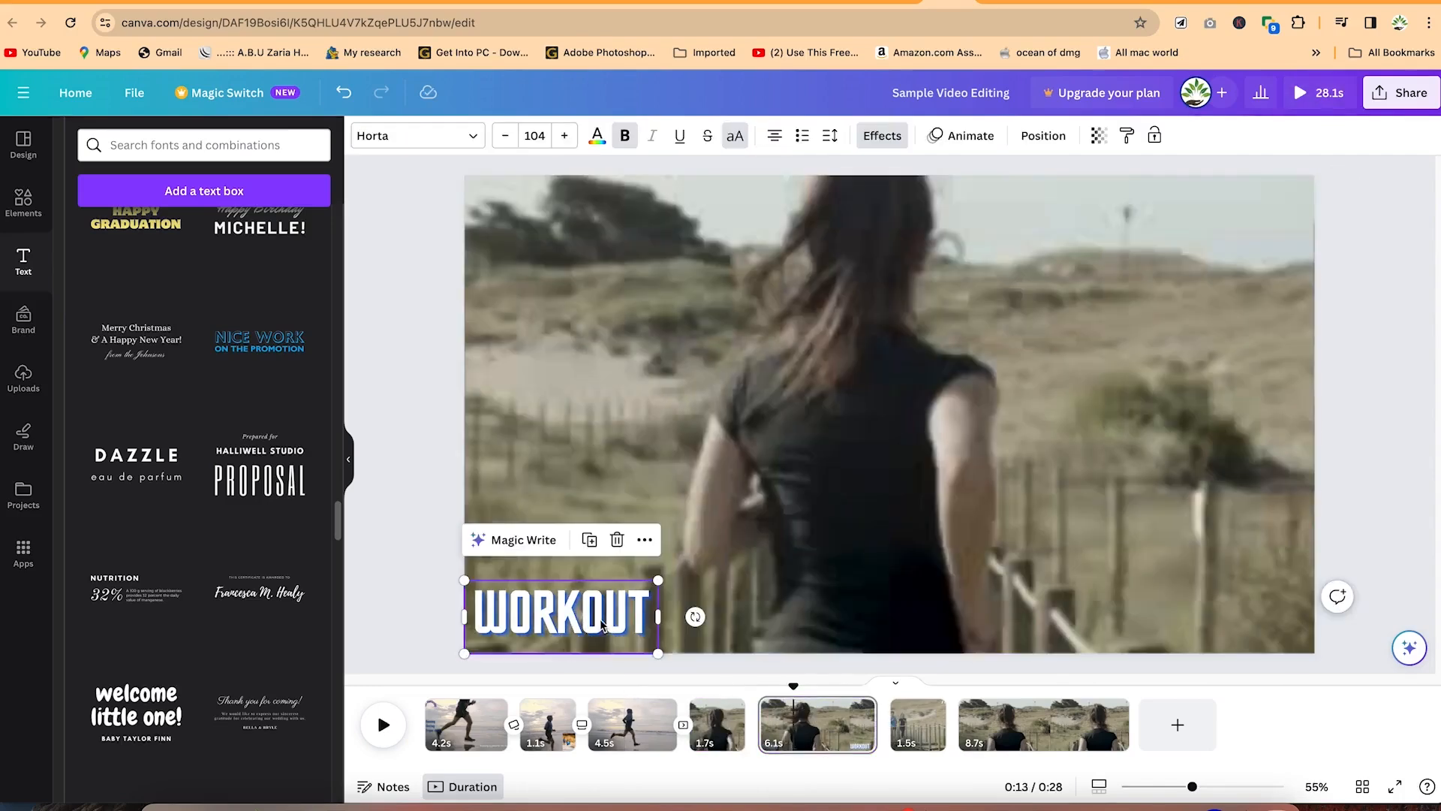
key(Delete)
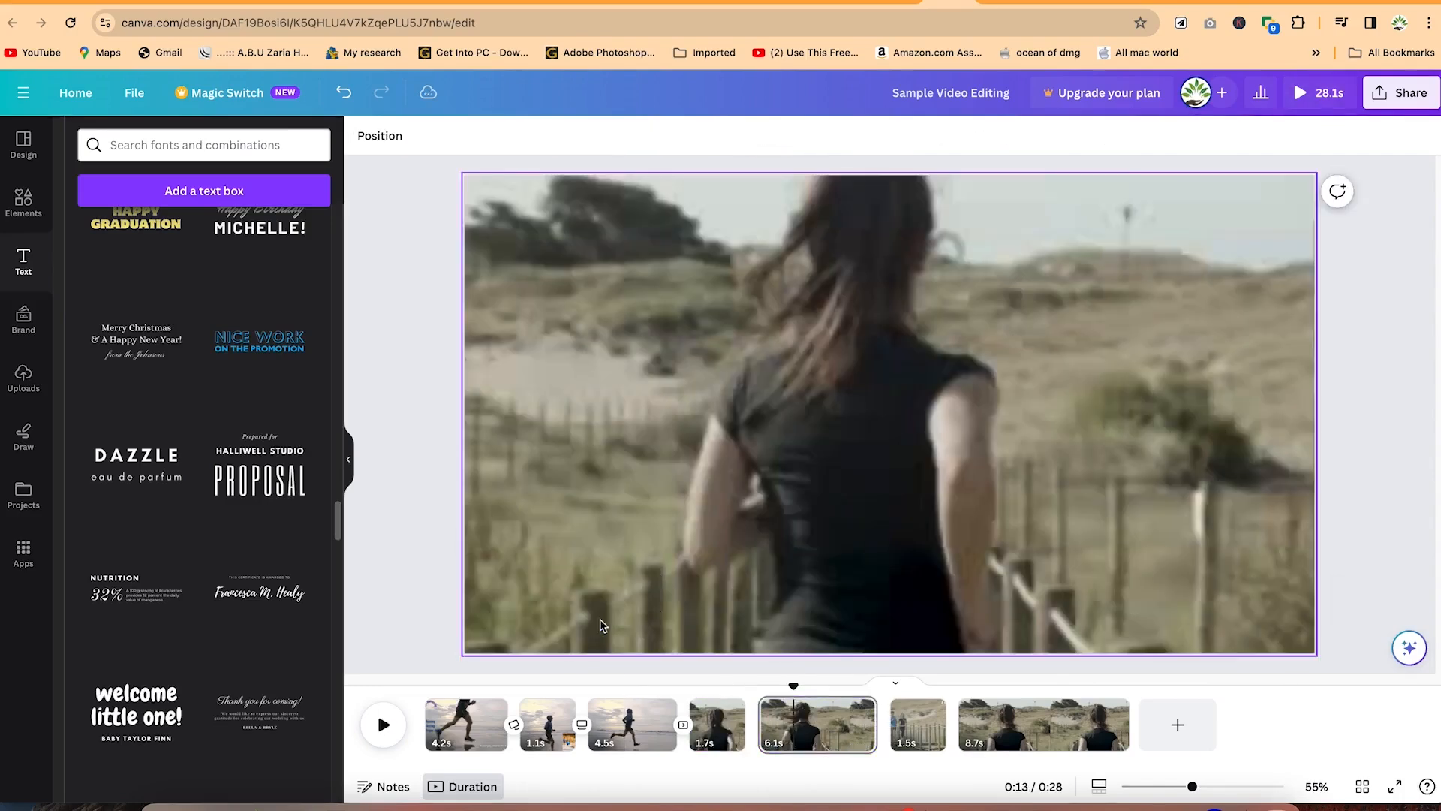
Step: Add a Dissolve transition between the two parts of the split clip
click(718, 733)
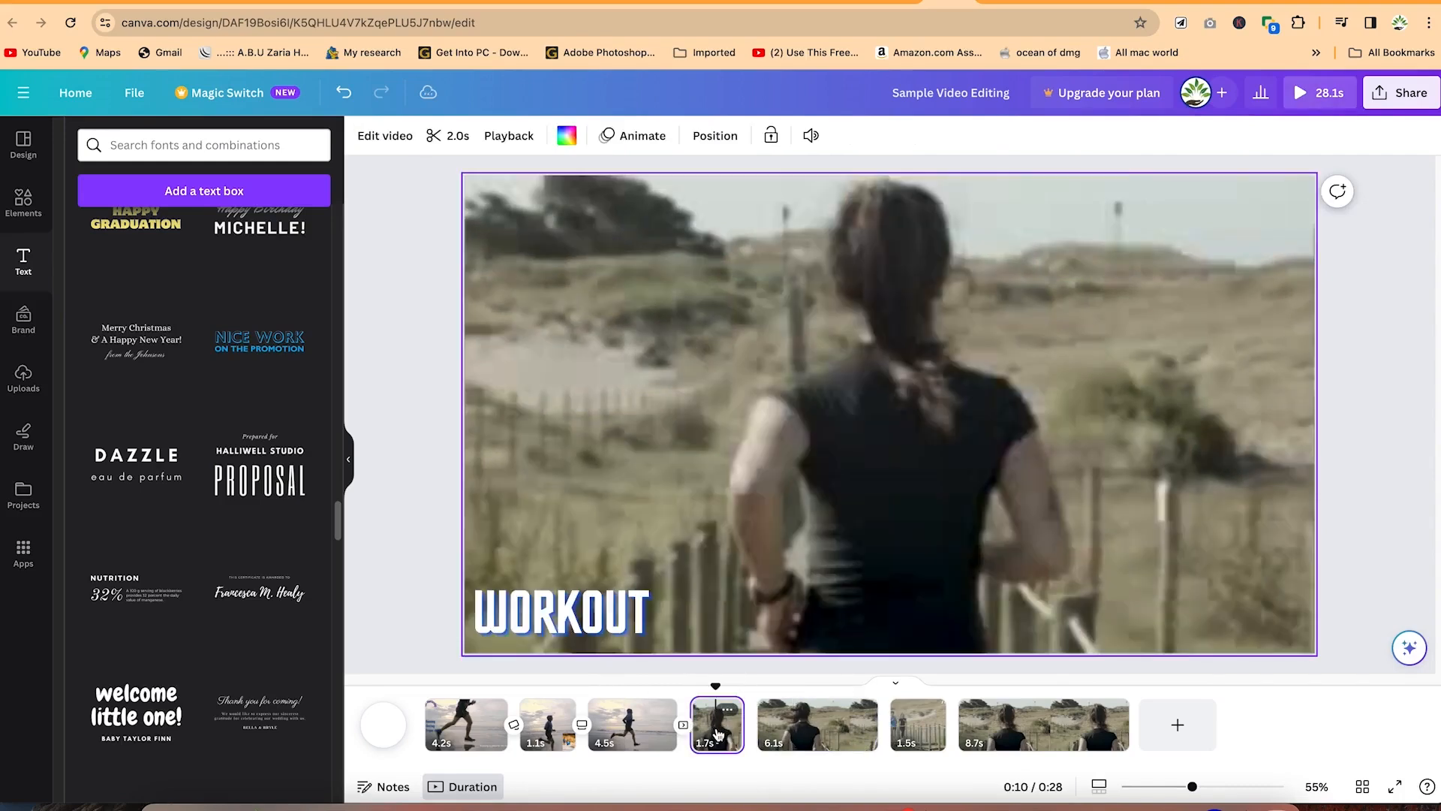
click(704, 680)
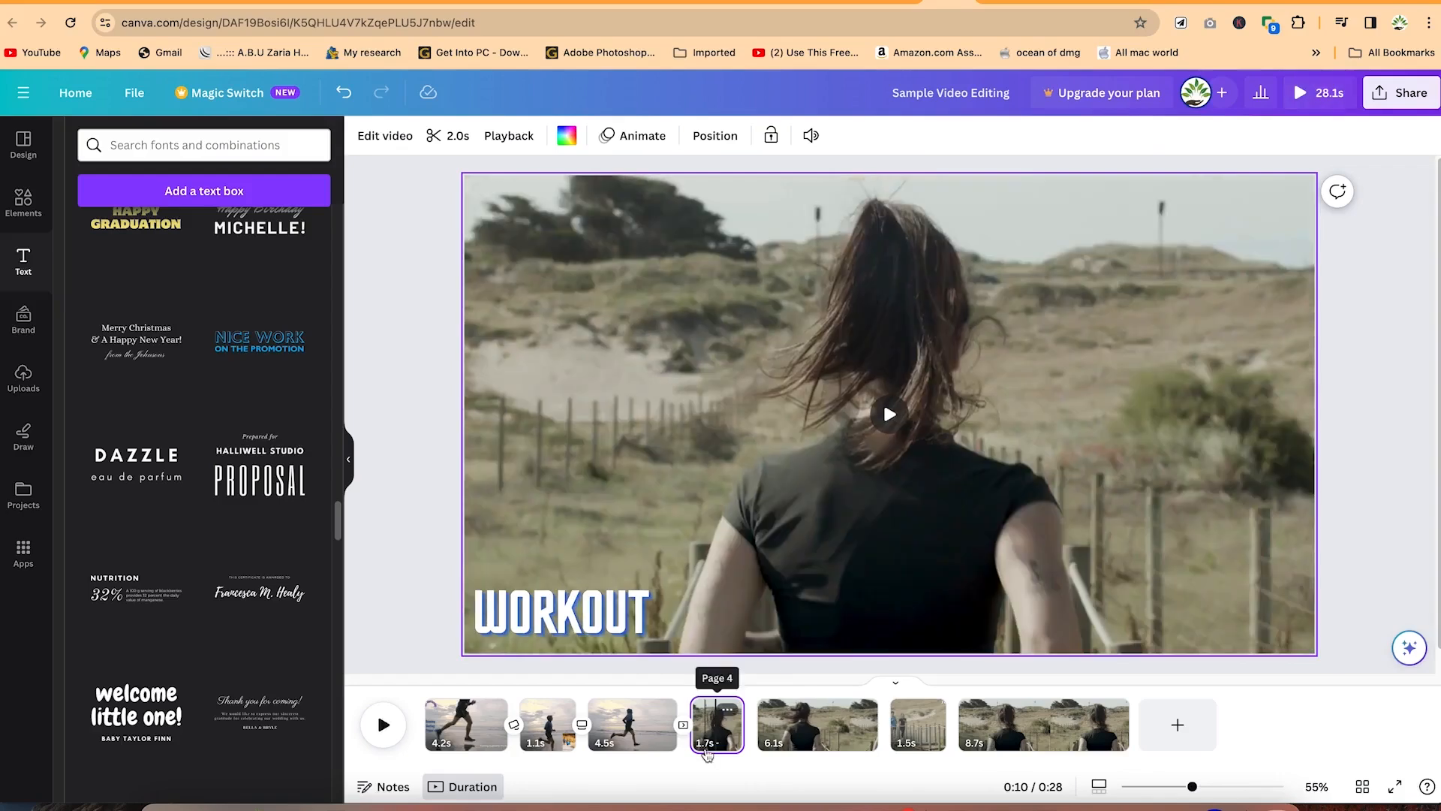
click(788, 723)
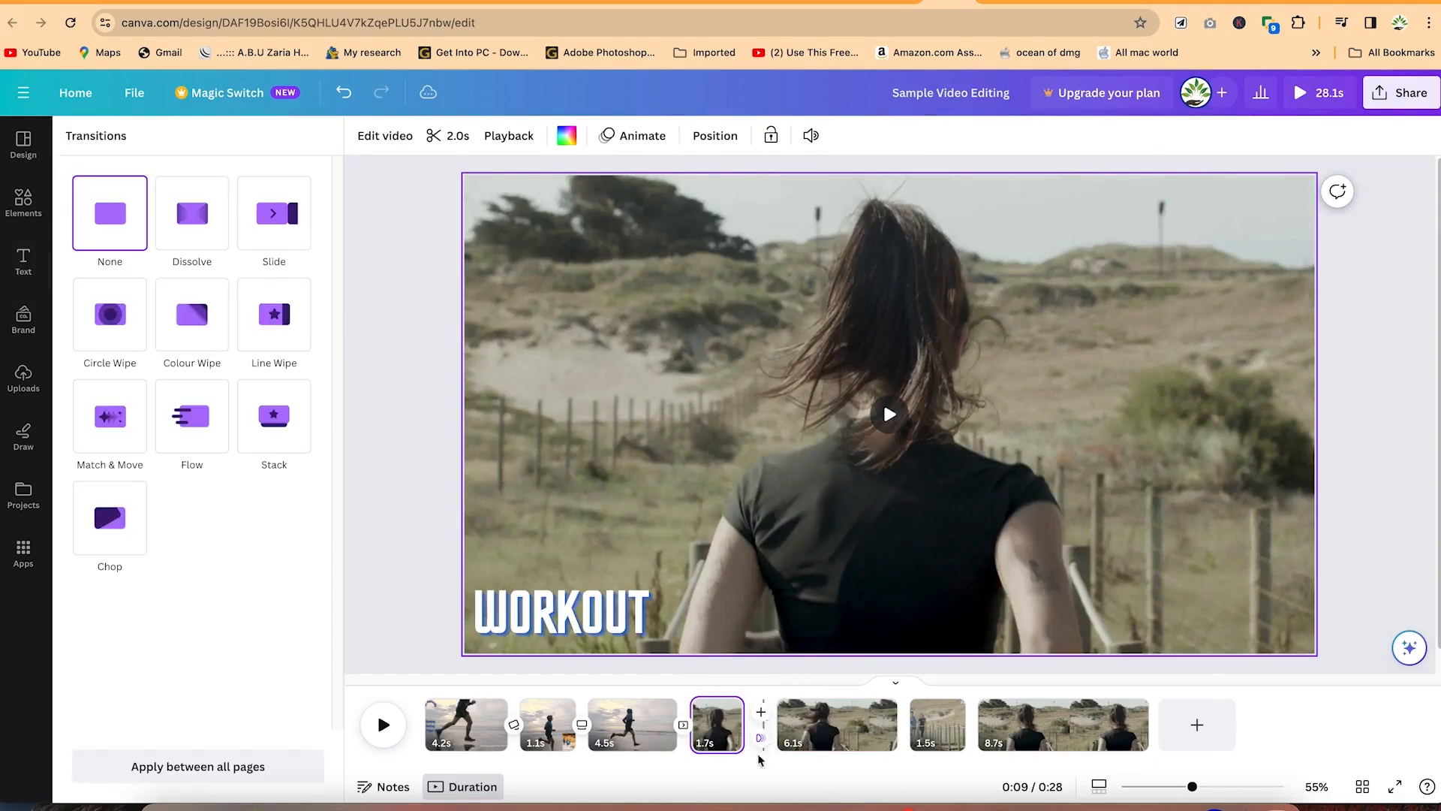
click(208, 230)
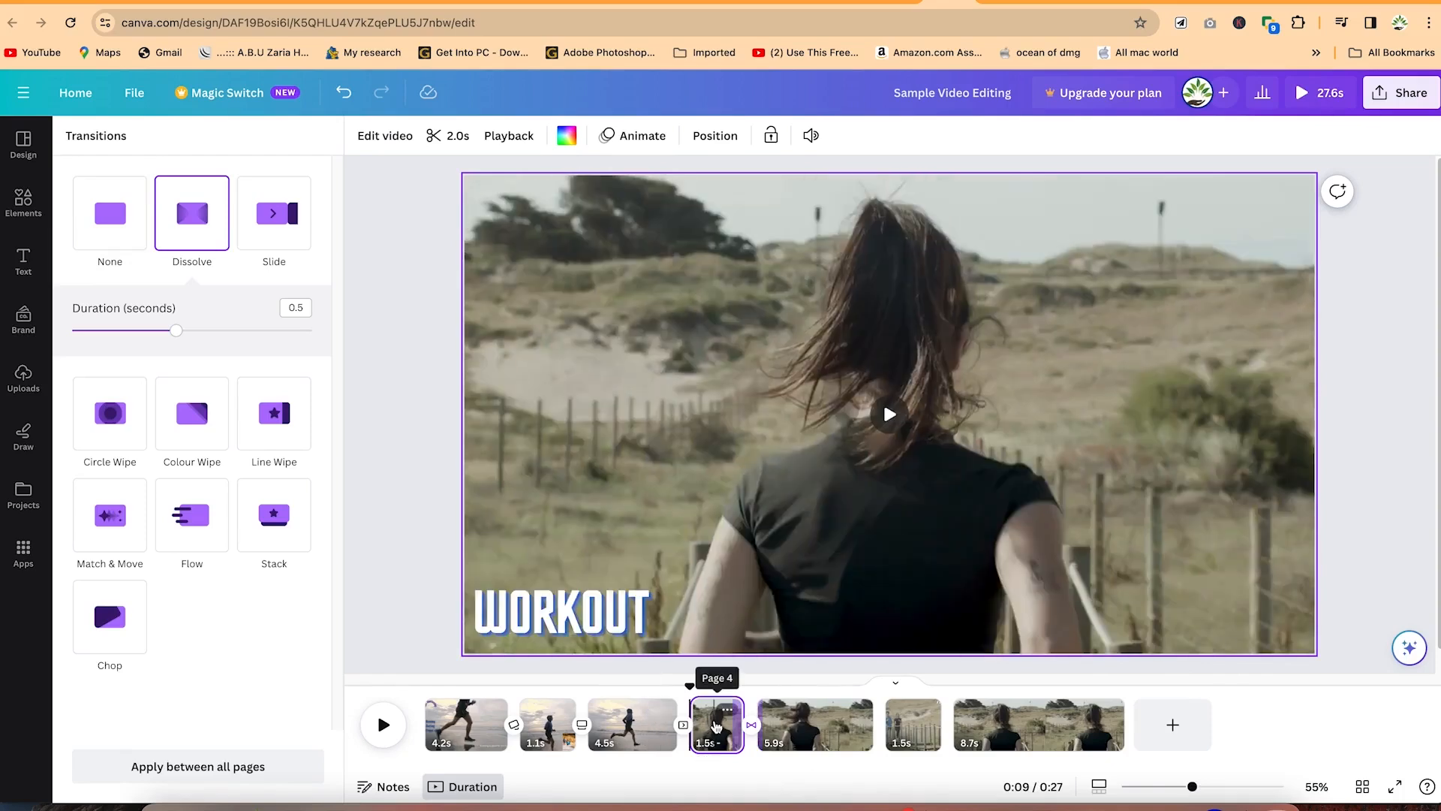
Step: Play the video from the end of the third clip to review the transition between the split parts
click(714, 726)
drag(714, 685, 659, 670)
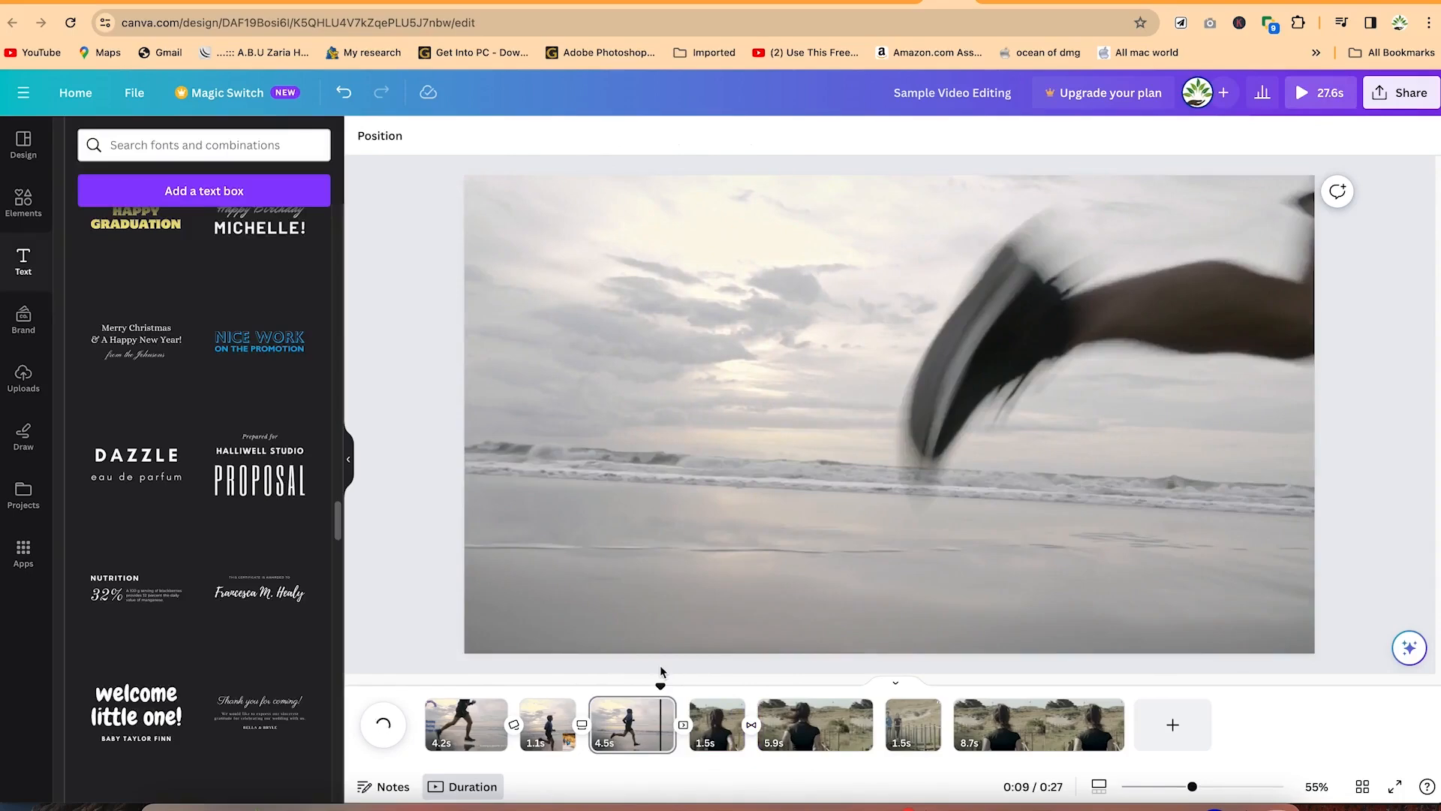
key(space)
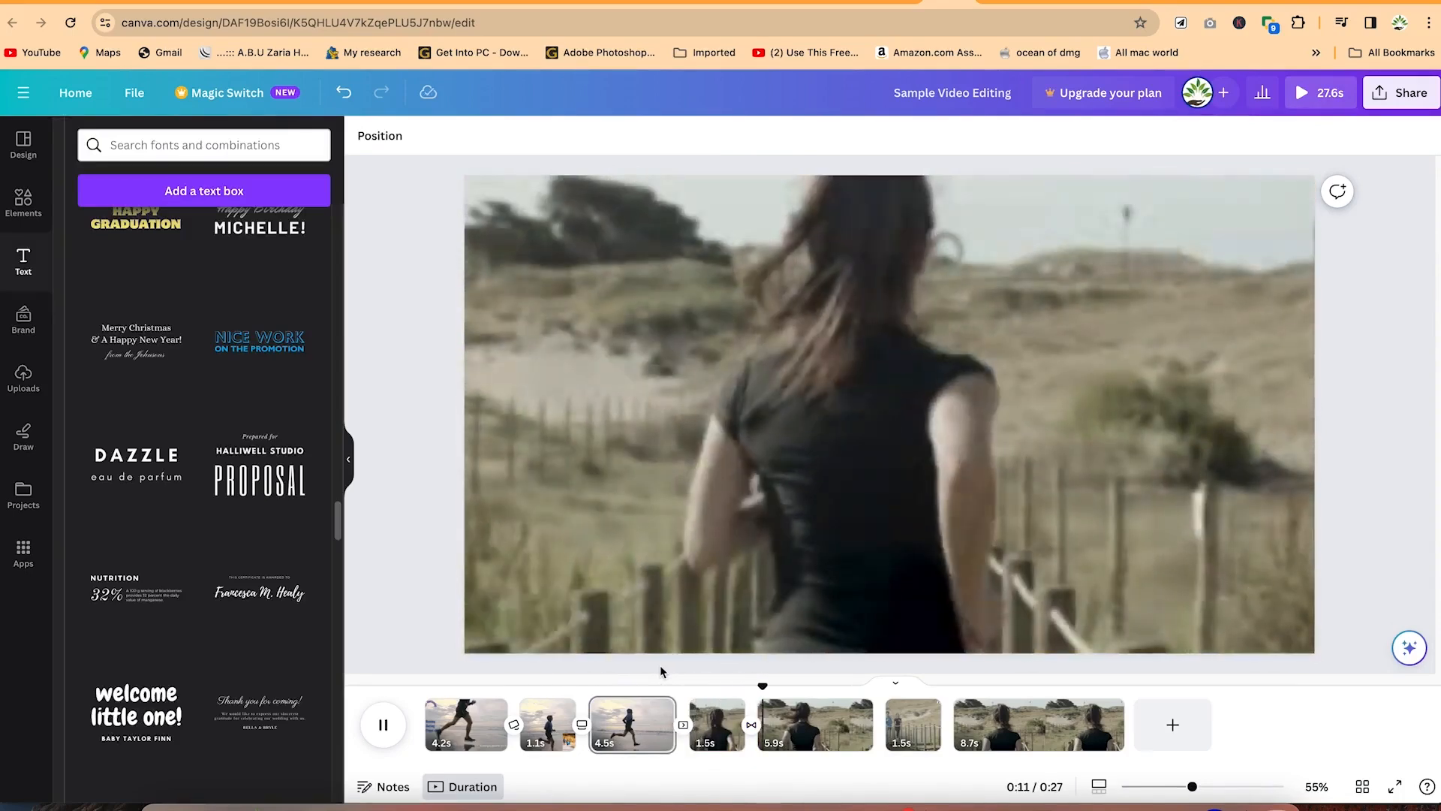
key(space)
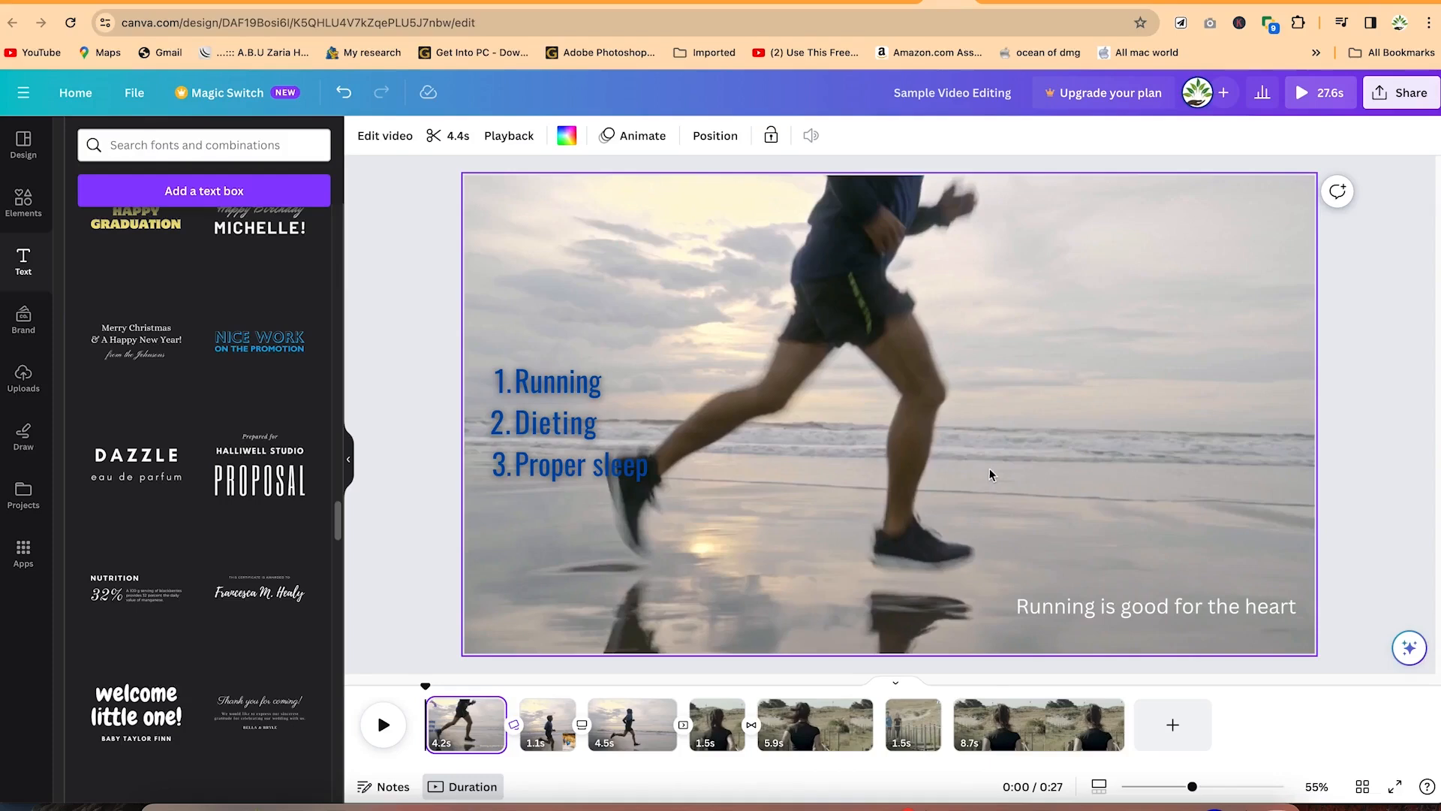
Step: Open the text animation options for the numbered "Running, Dieting, Proper sleep" list on the first clip
click(457, 734)
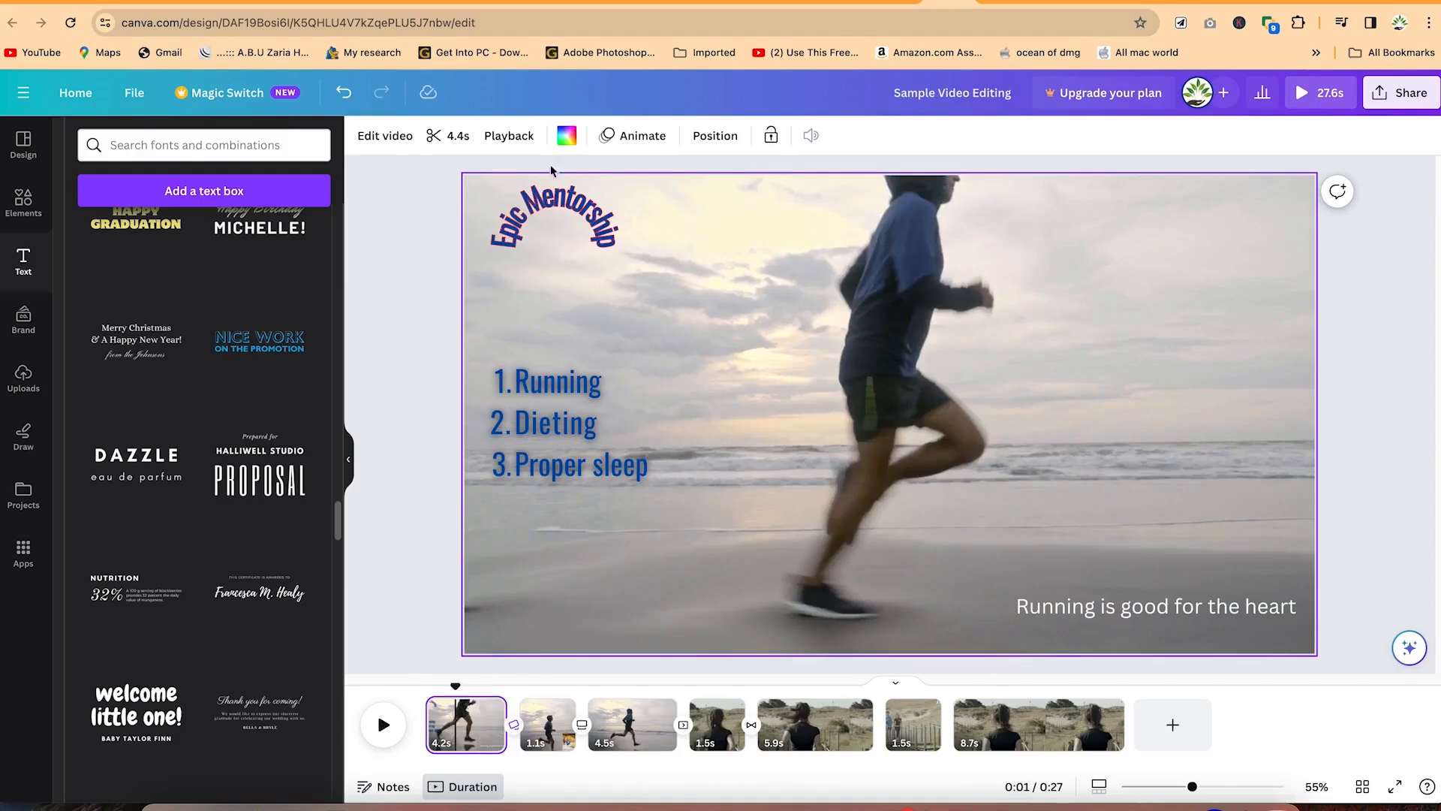
click(551, 190)
click(550, 397)
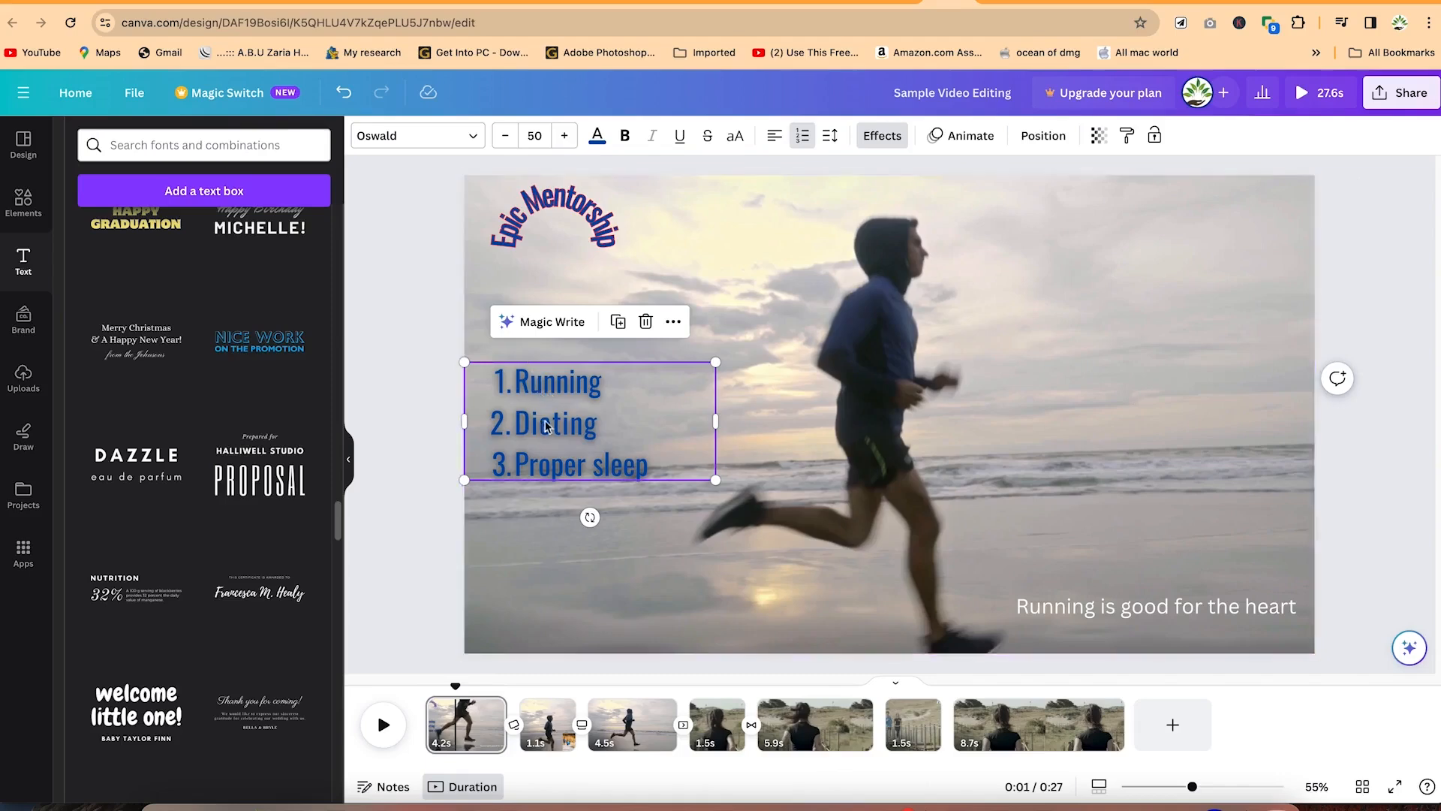
click(981, 142)
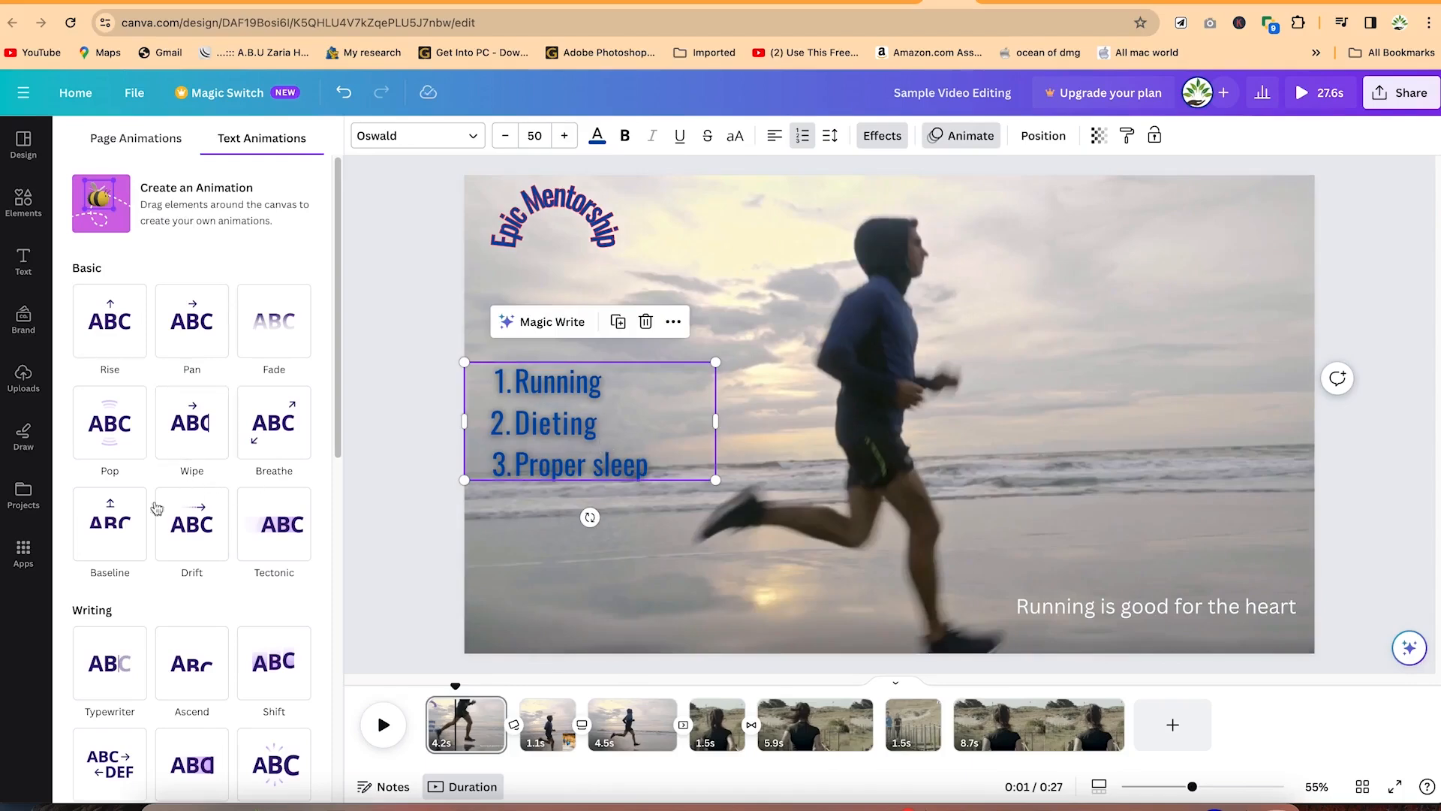
Step: Try the Baseline and Tectonic animations on the numbered list
click(107, 514)
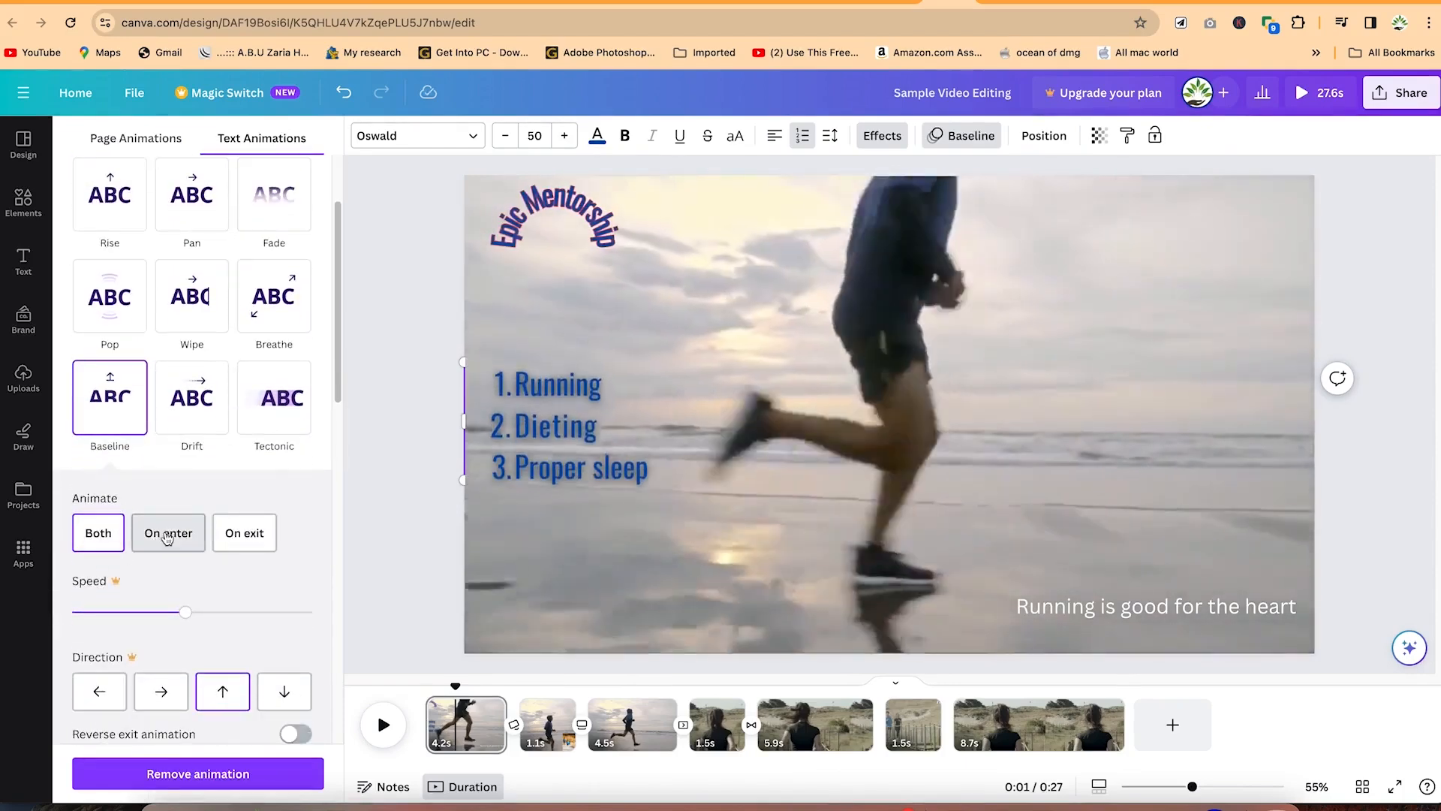
click(275, 409)
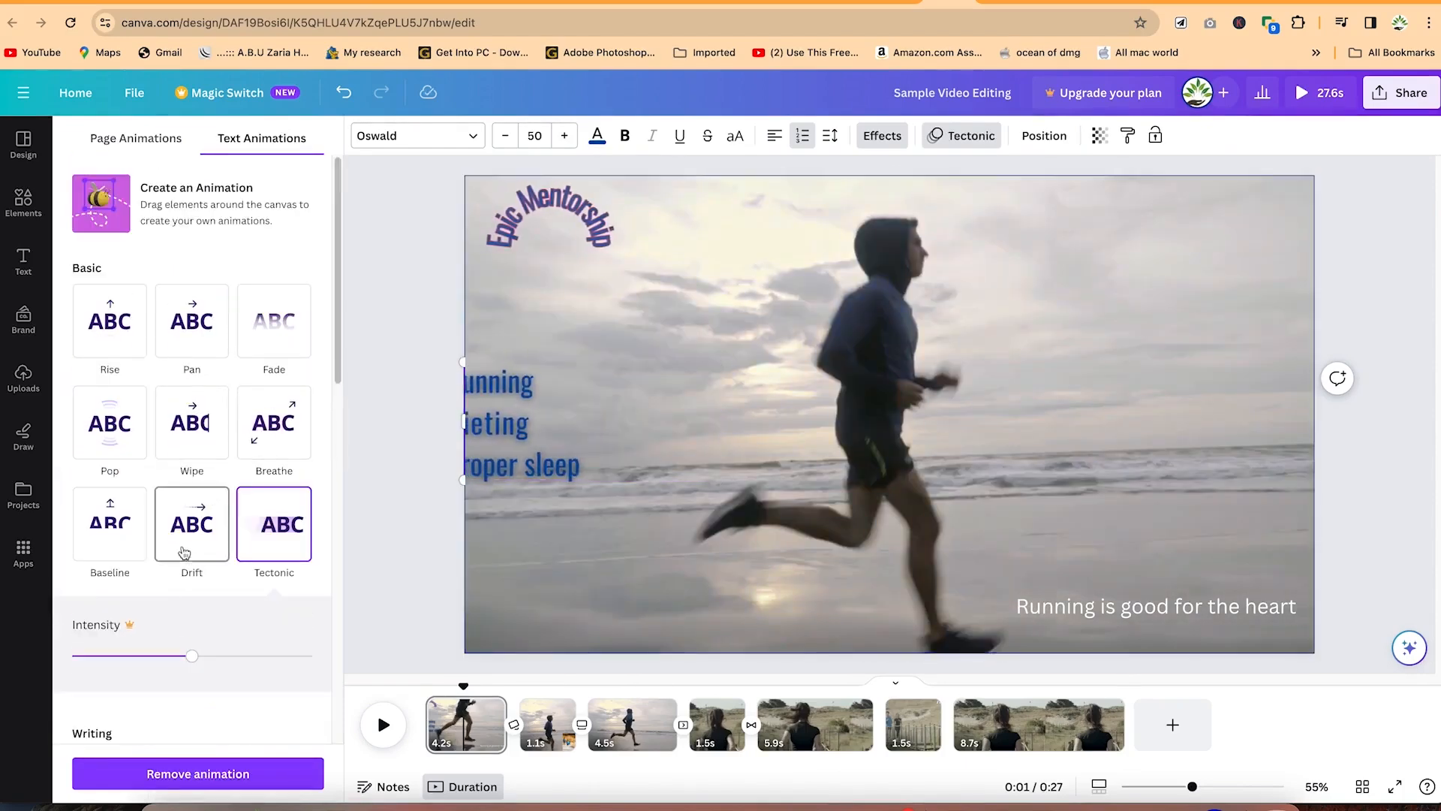
scroll(197, 450, up, 3)
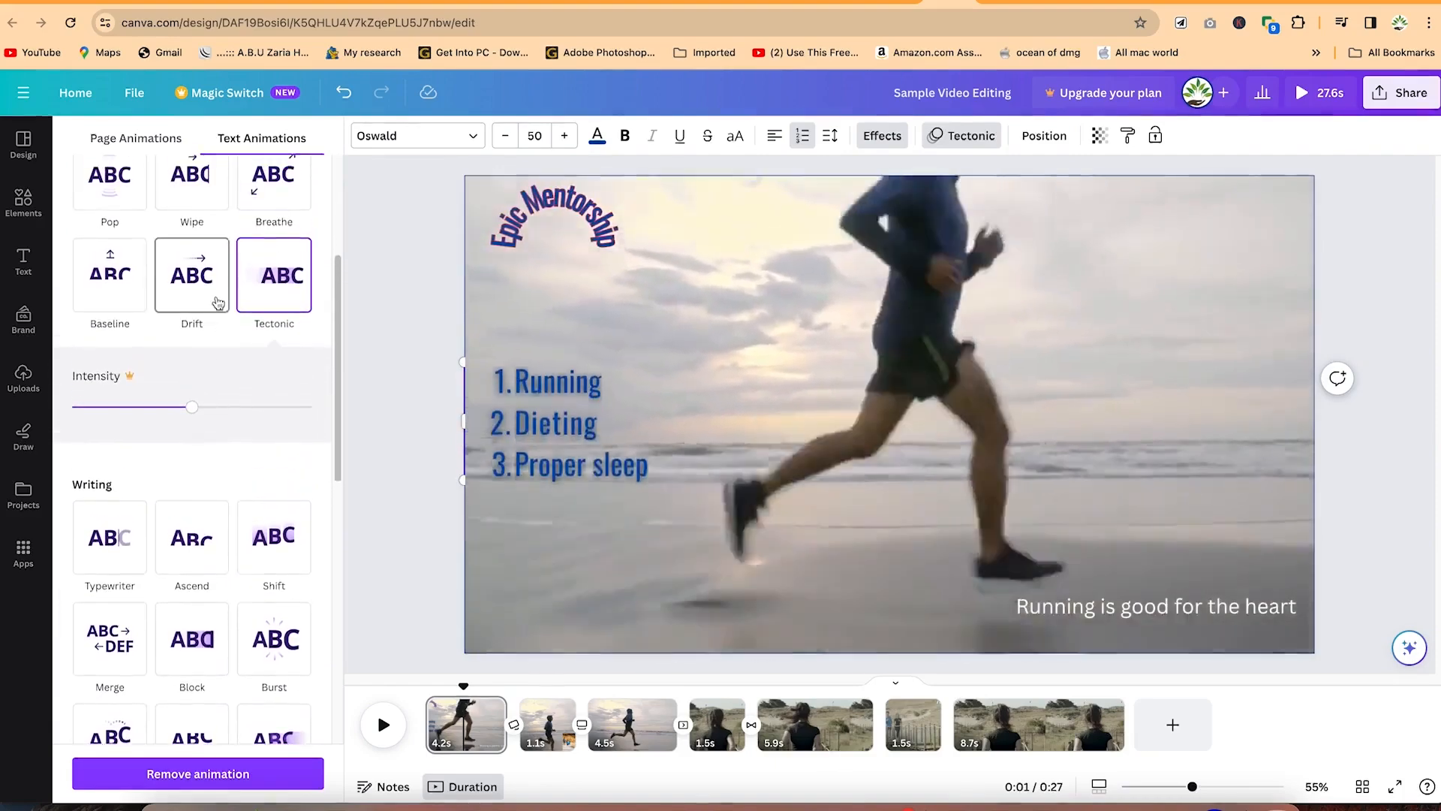
scroll(199, 319, up, 2)
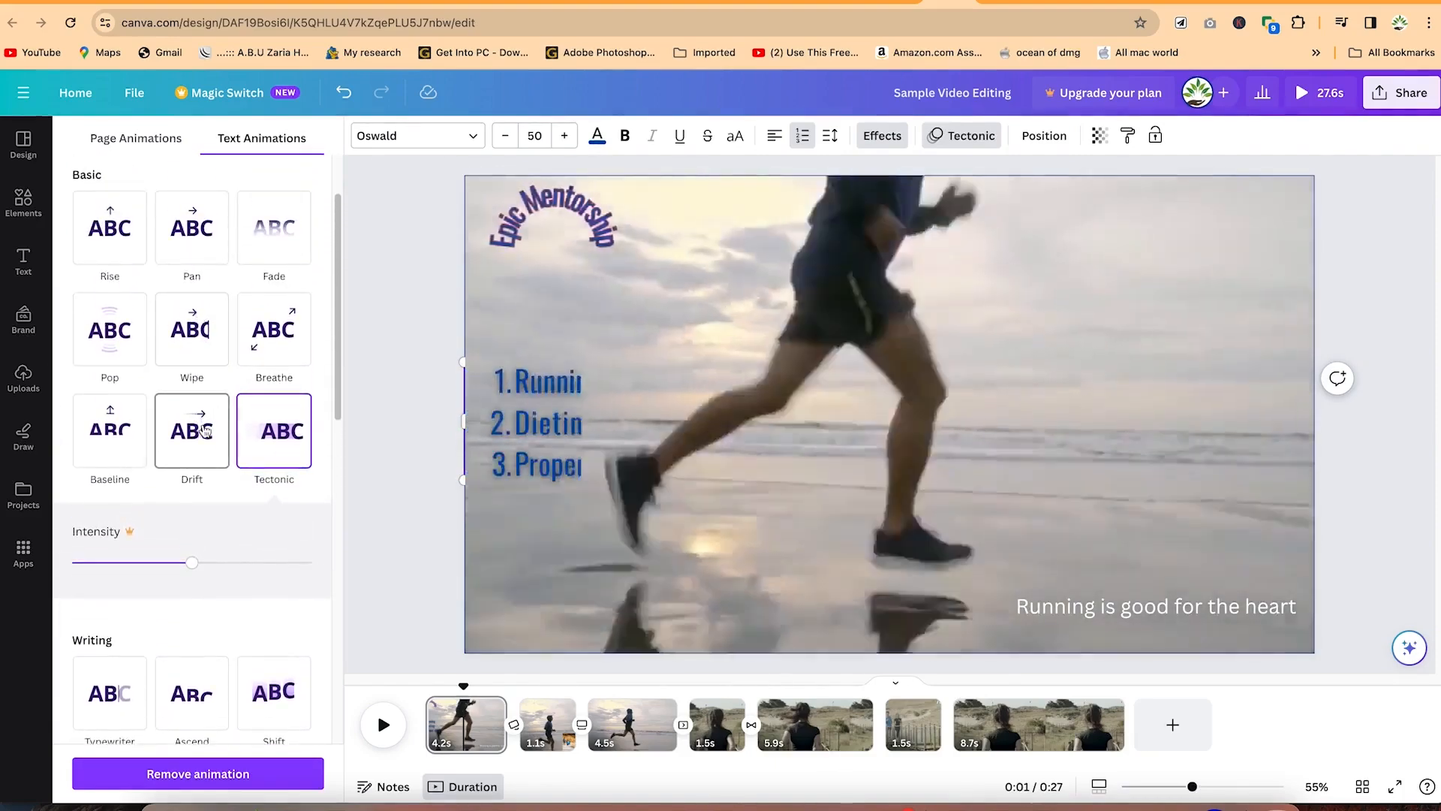
Step: Apply the Wipe text animation to the numbered list and play the first clip to review it
click(184, 344)
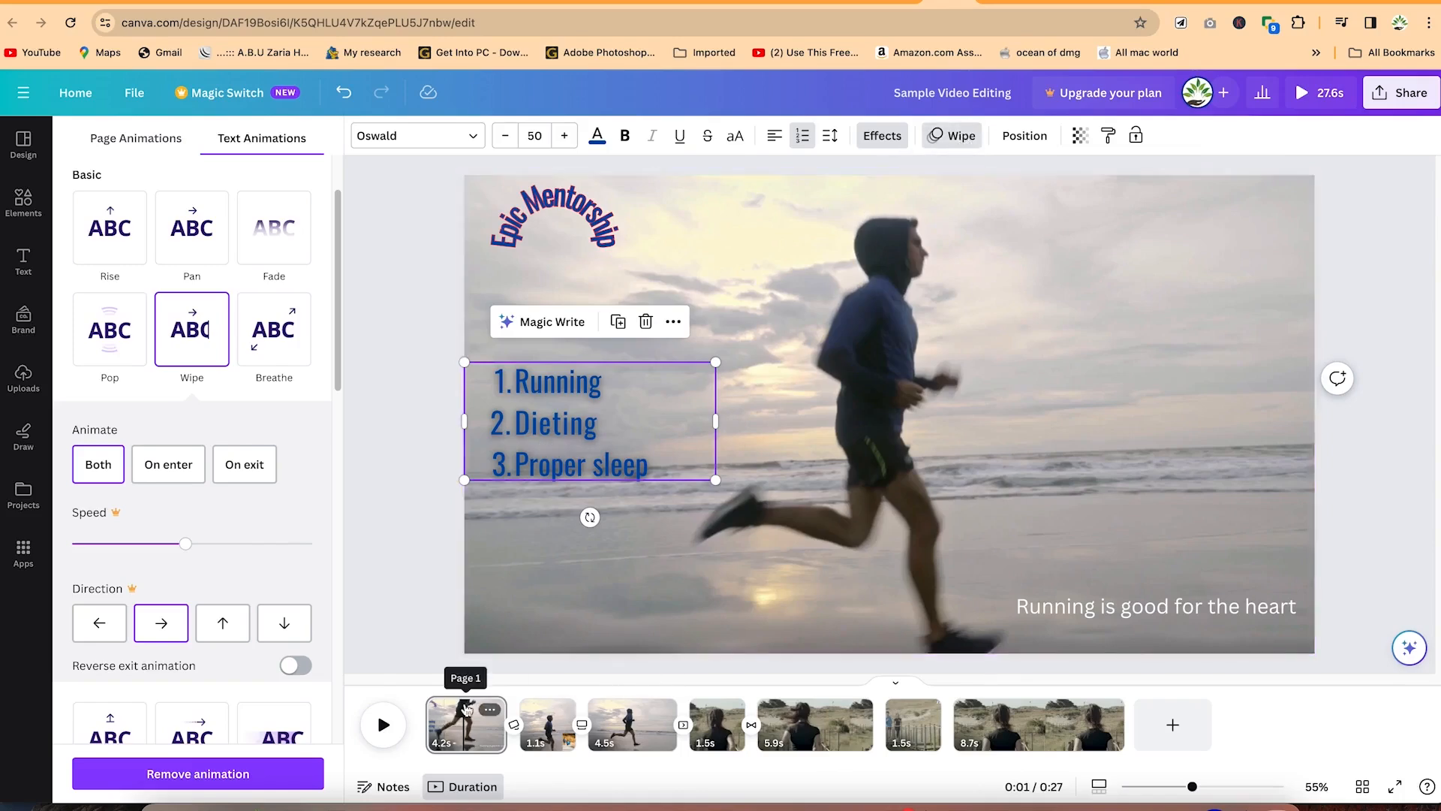
key(space)
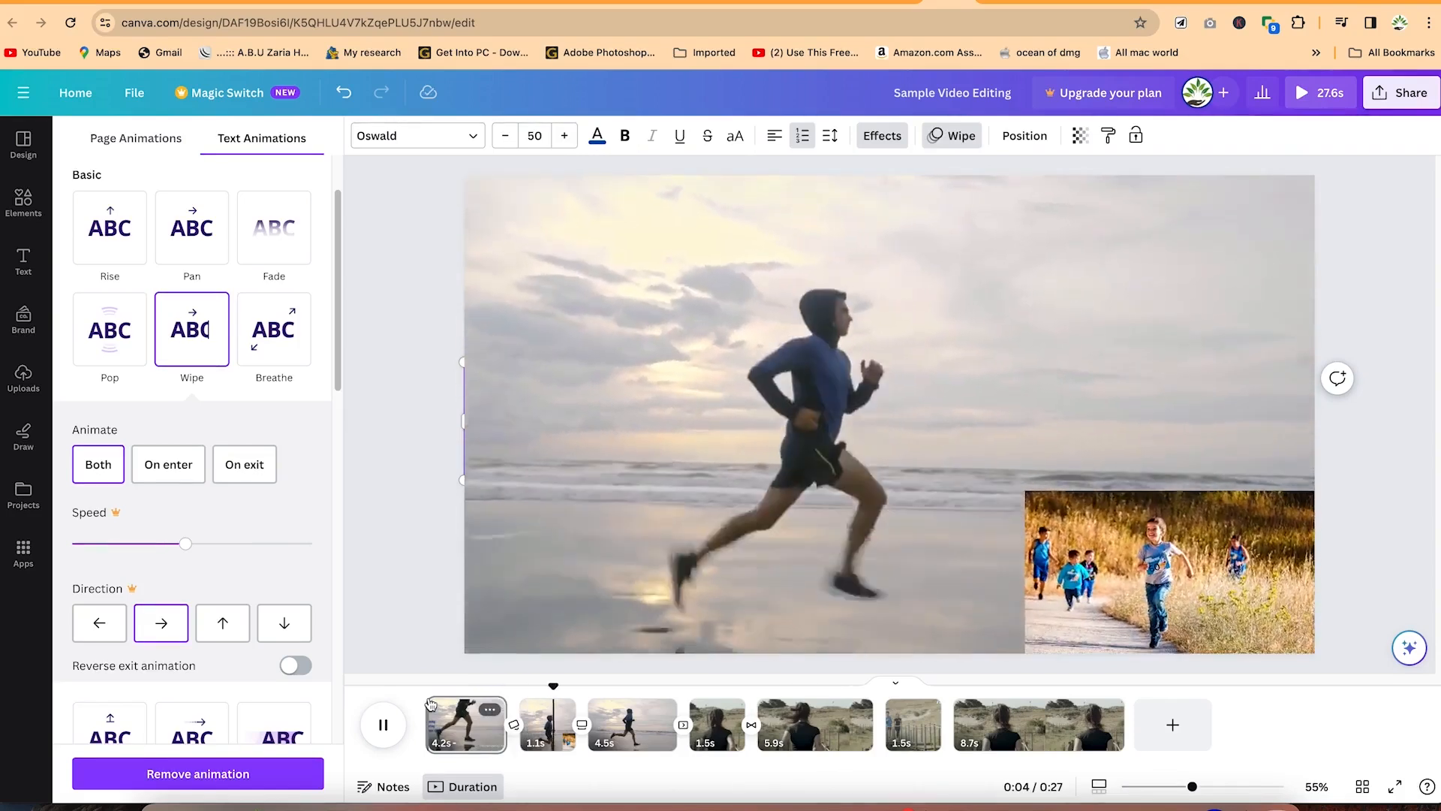
click(510, 665)
click(472, 727)
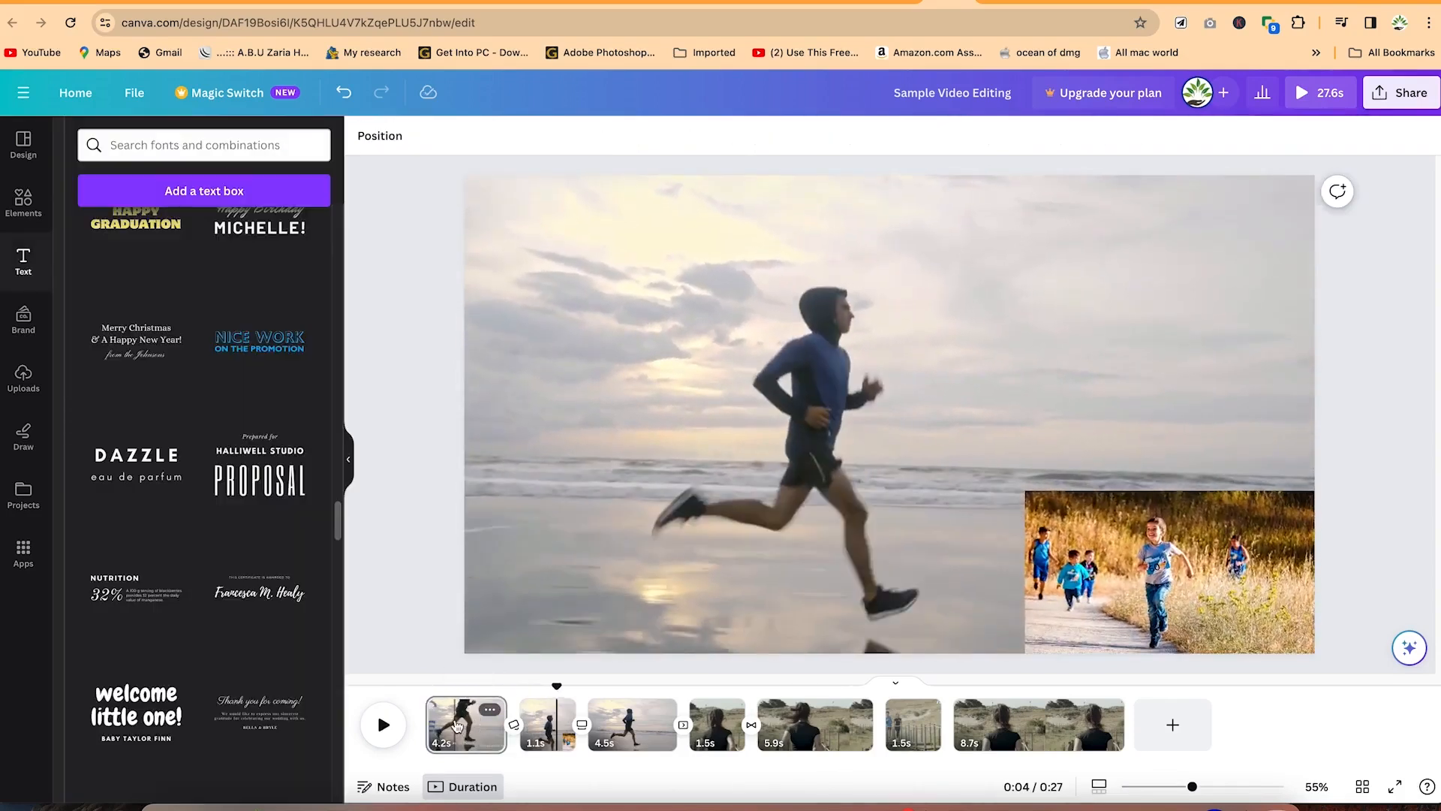
click(536, 421)
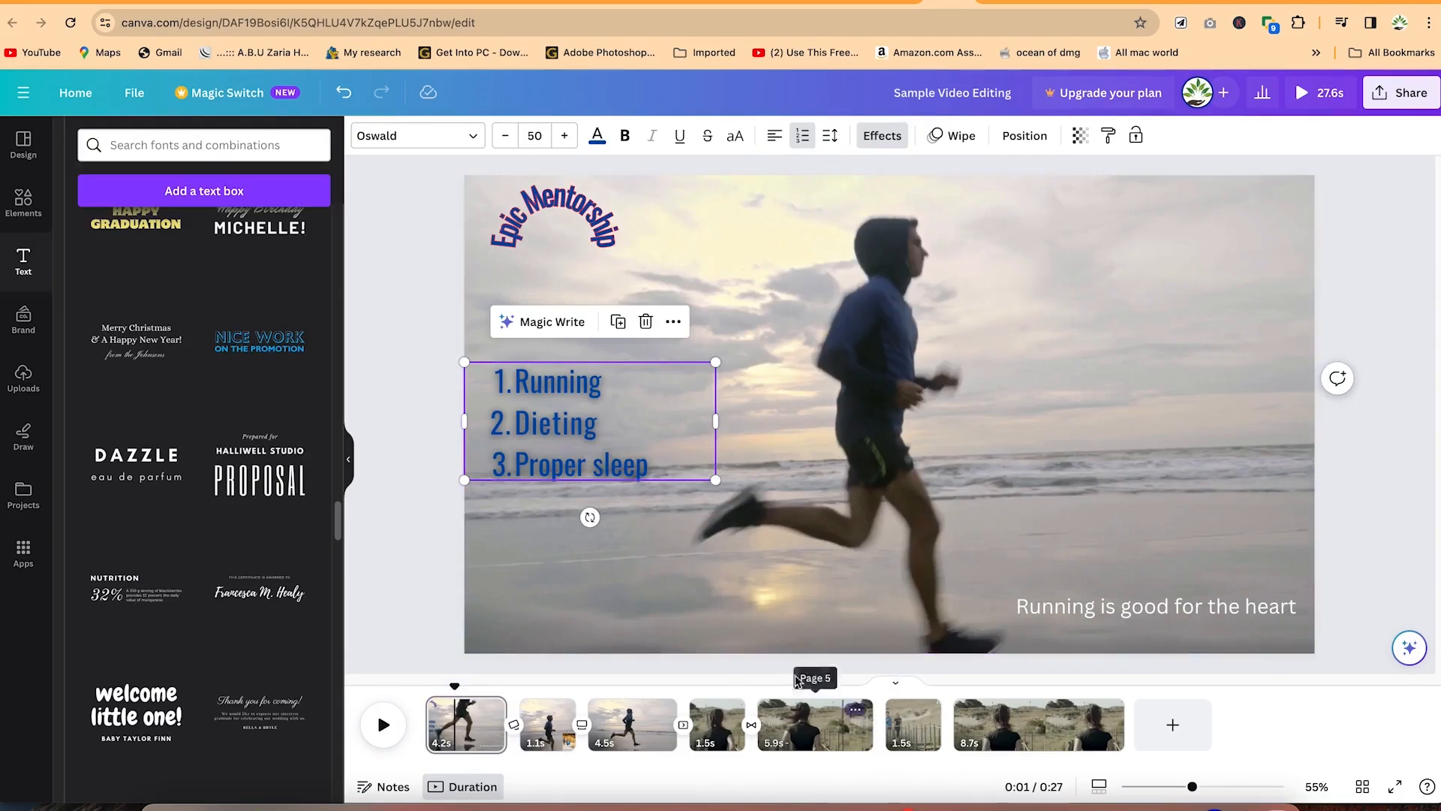
Step: Add the uploaded photo of the jumping boy to the fifth clip, shrink it and place it in the frame's upper-right corner
click(24, 379)
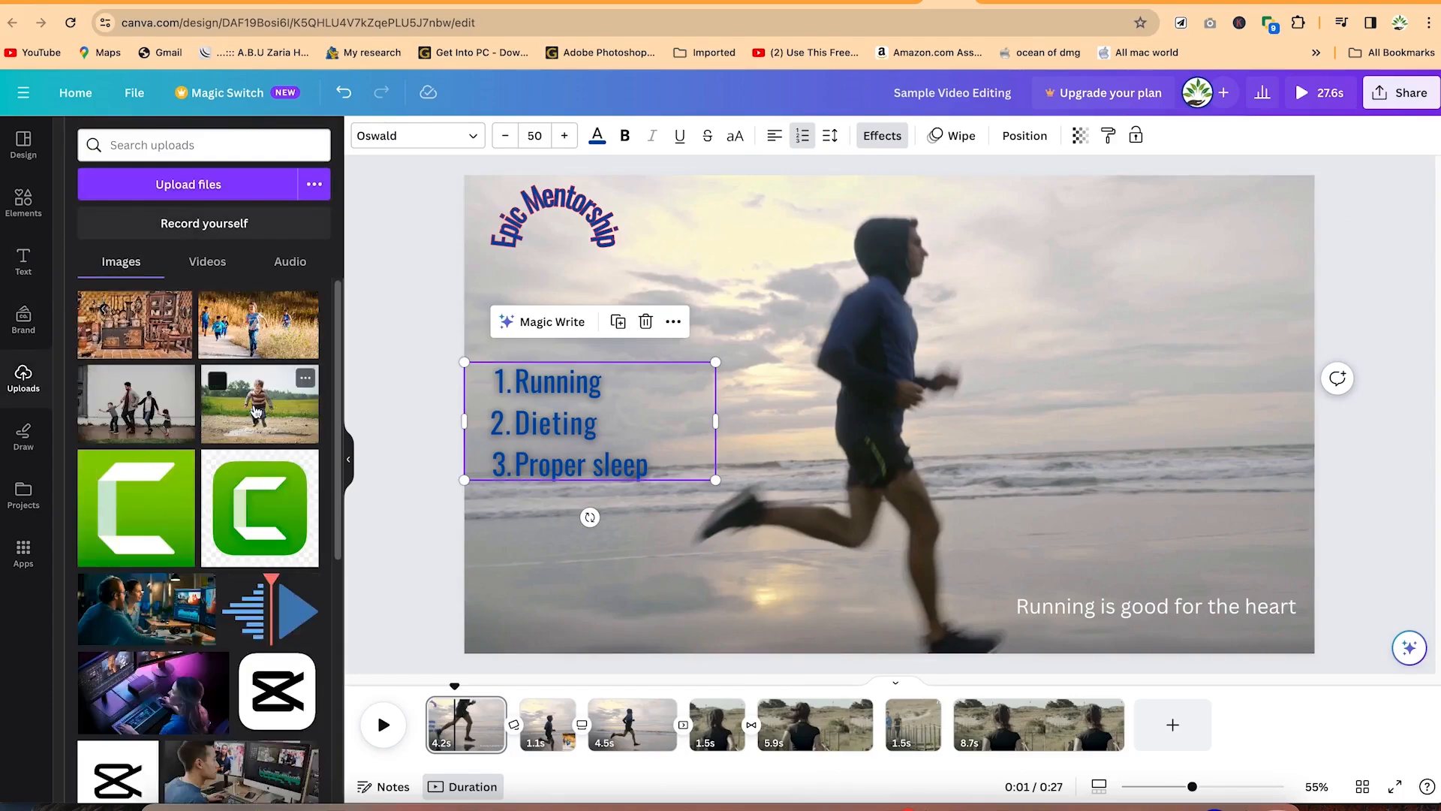
drag(256, 413, 525, 618)
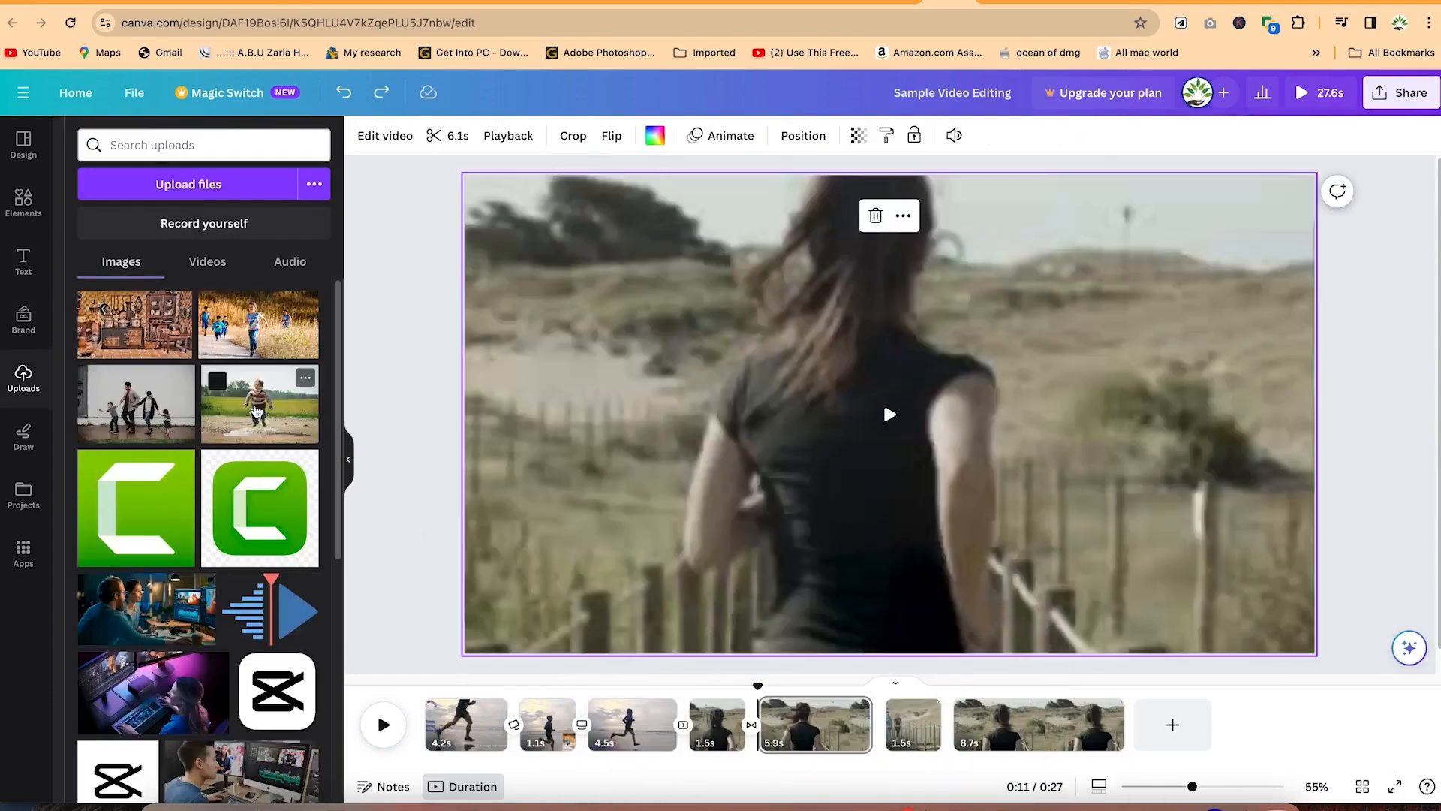
drag(255, 408, 771, 308)
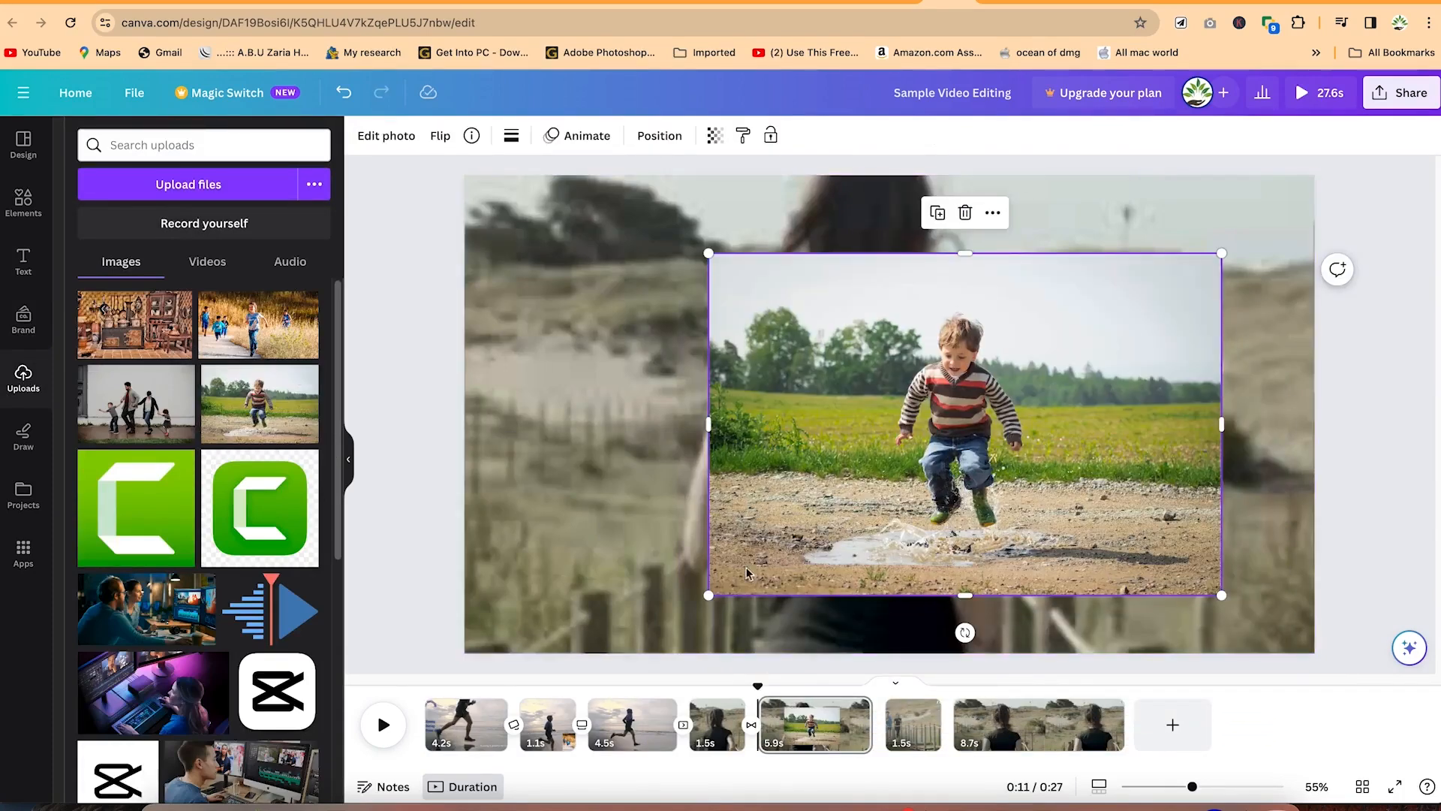
drag(706, 594, 927, 446)
drag(1134, 352, 1192, 250)
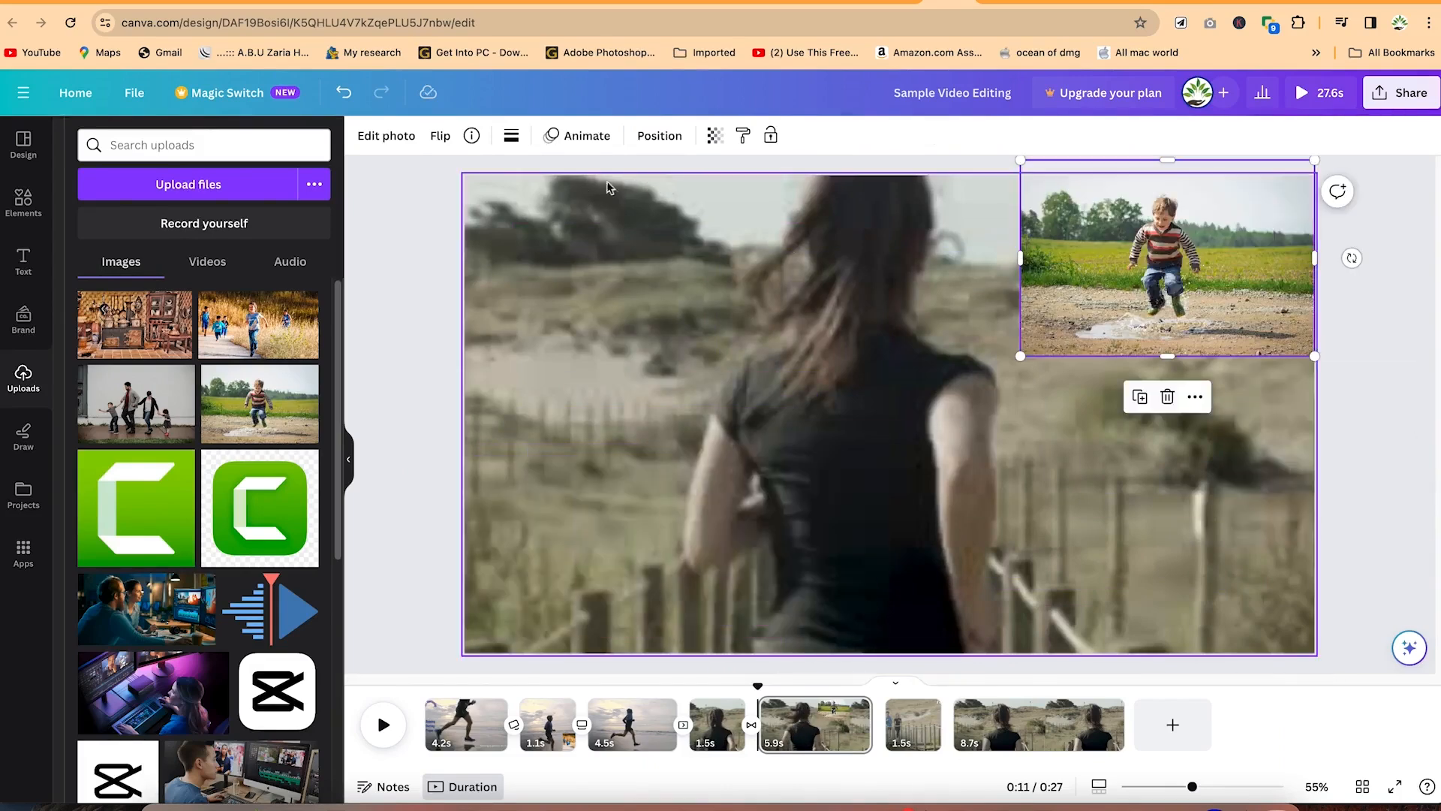
Step: Crop the jumping-boy photo to a narrow portrait around the boy and fit it into the frame's upper-right corner
click(577, 143)
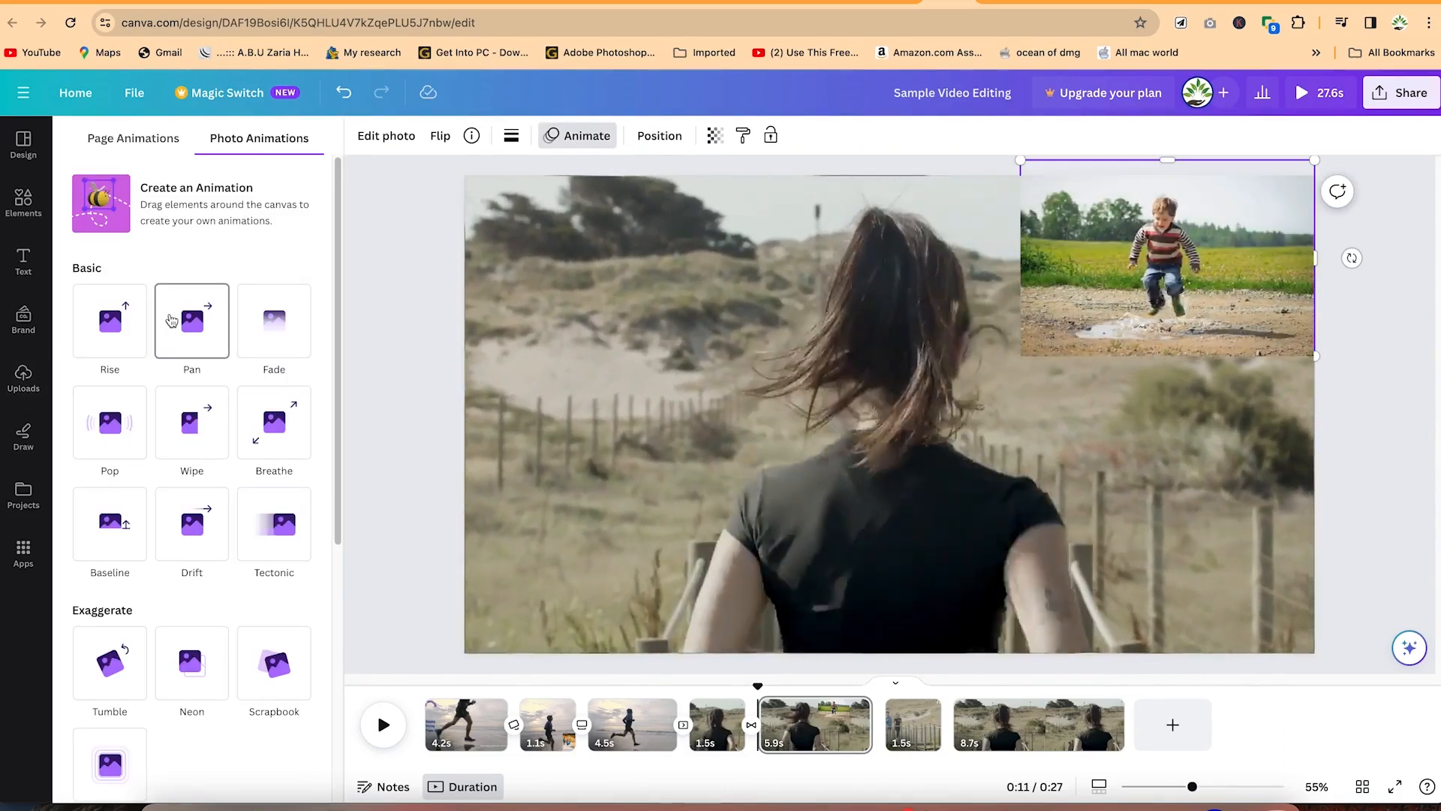
drag(1168, 355, 1169, 324)
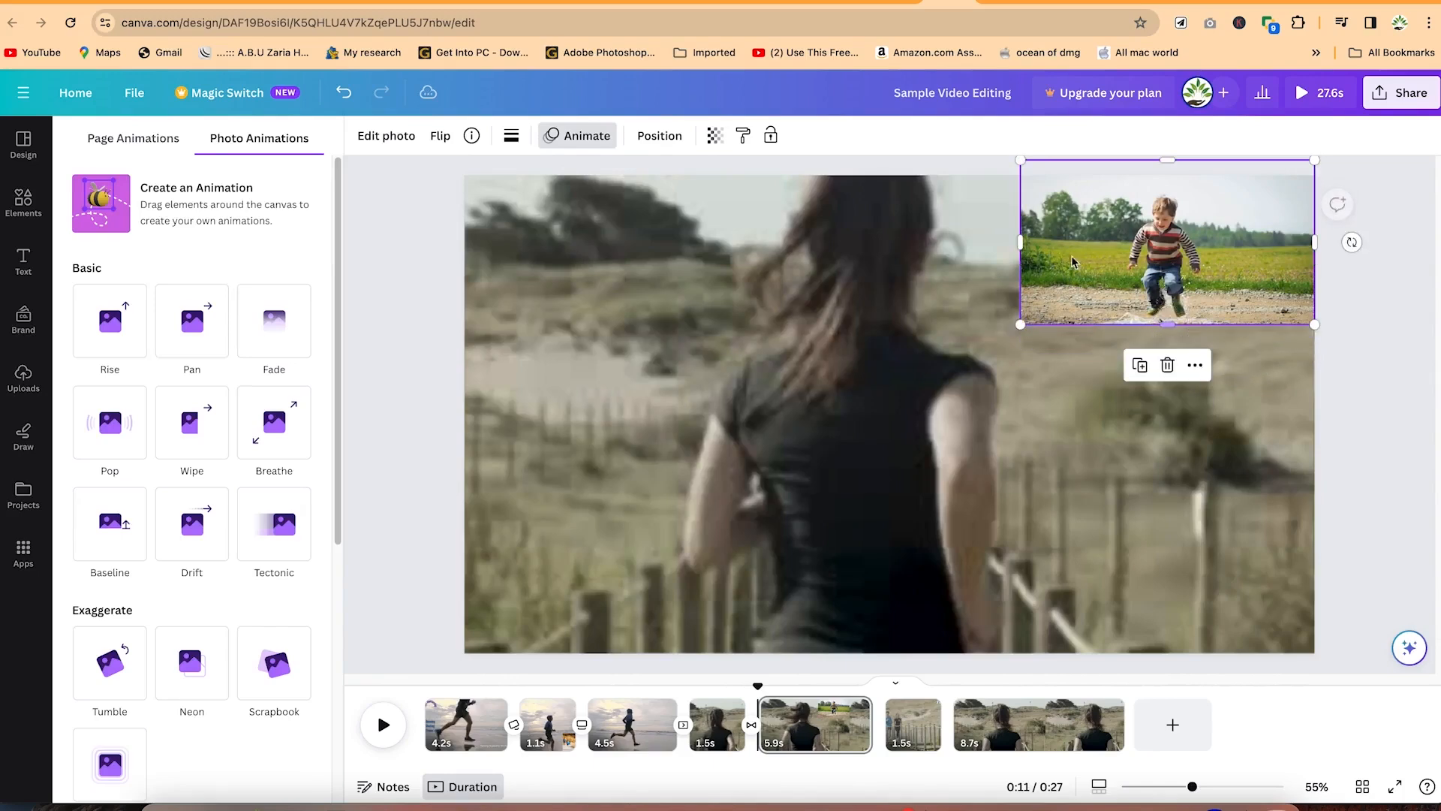
drag(1018, 242, 1123, 242)
drag(1312, 242, 1202, 261)
click(1301, 355)
click(1194, 282)
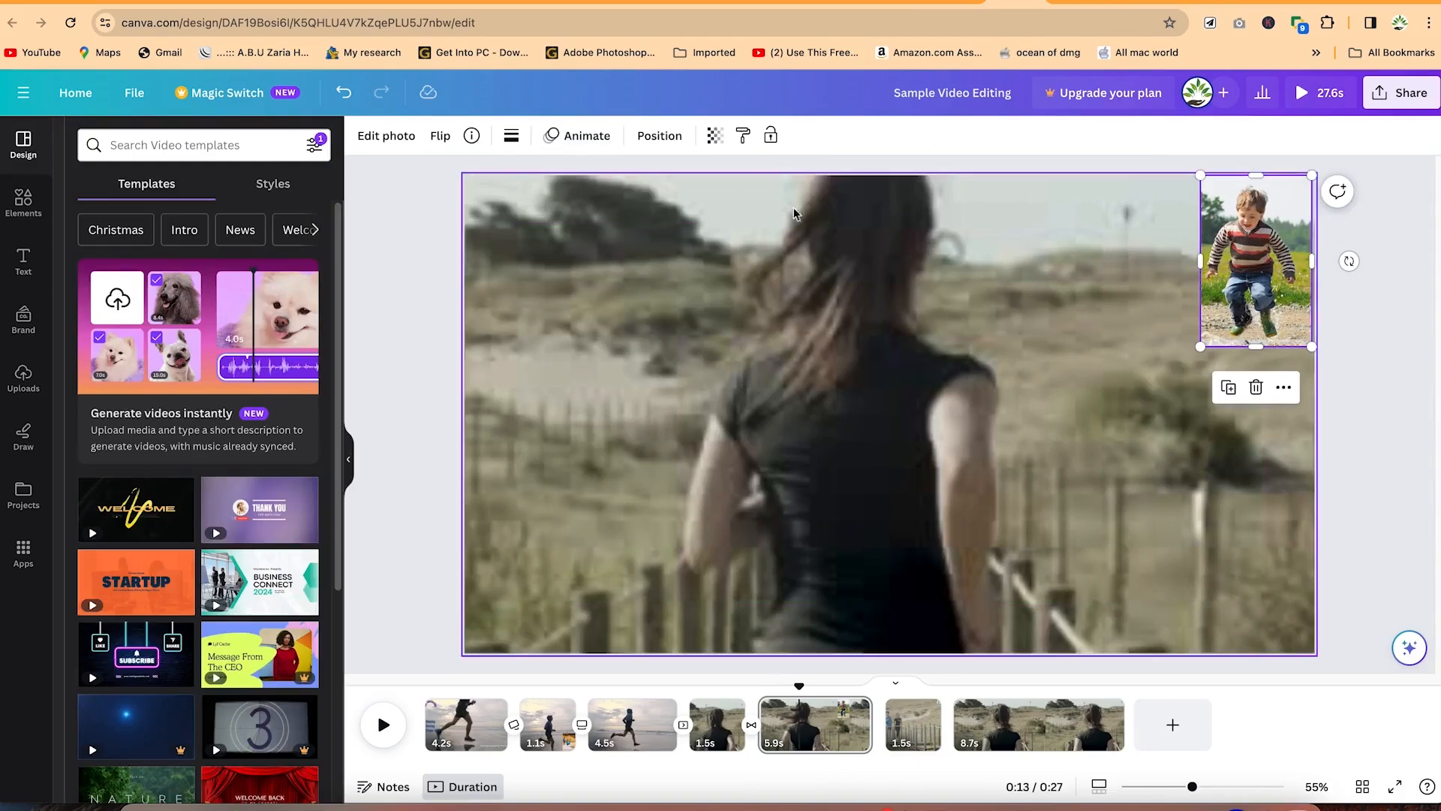
Step: Apply the Tumble photo animation to the cropped photo of the boy
click(586, 136)
click(111, 323)
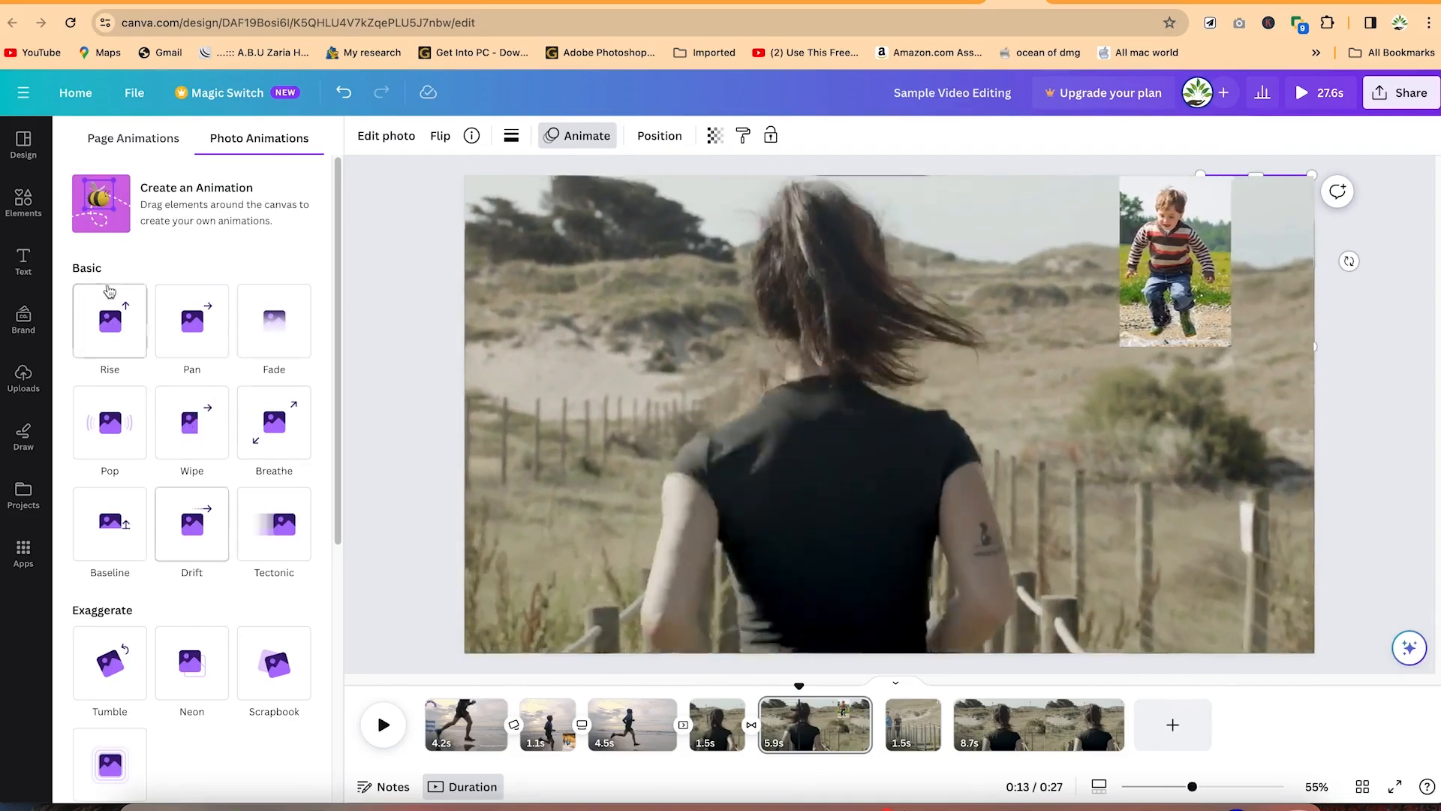
click(107, 676)
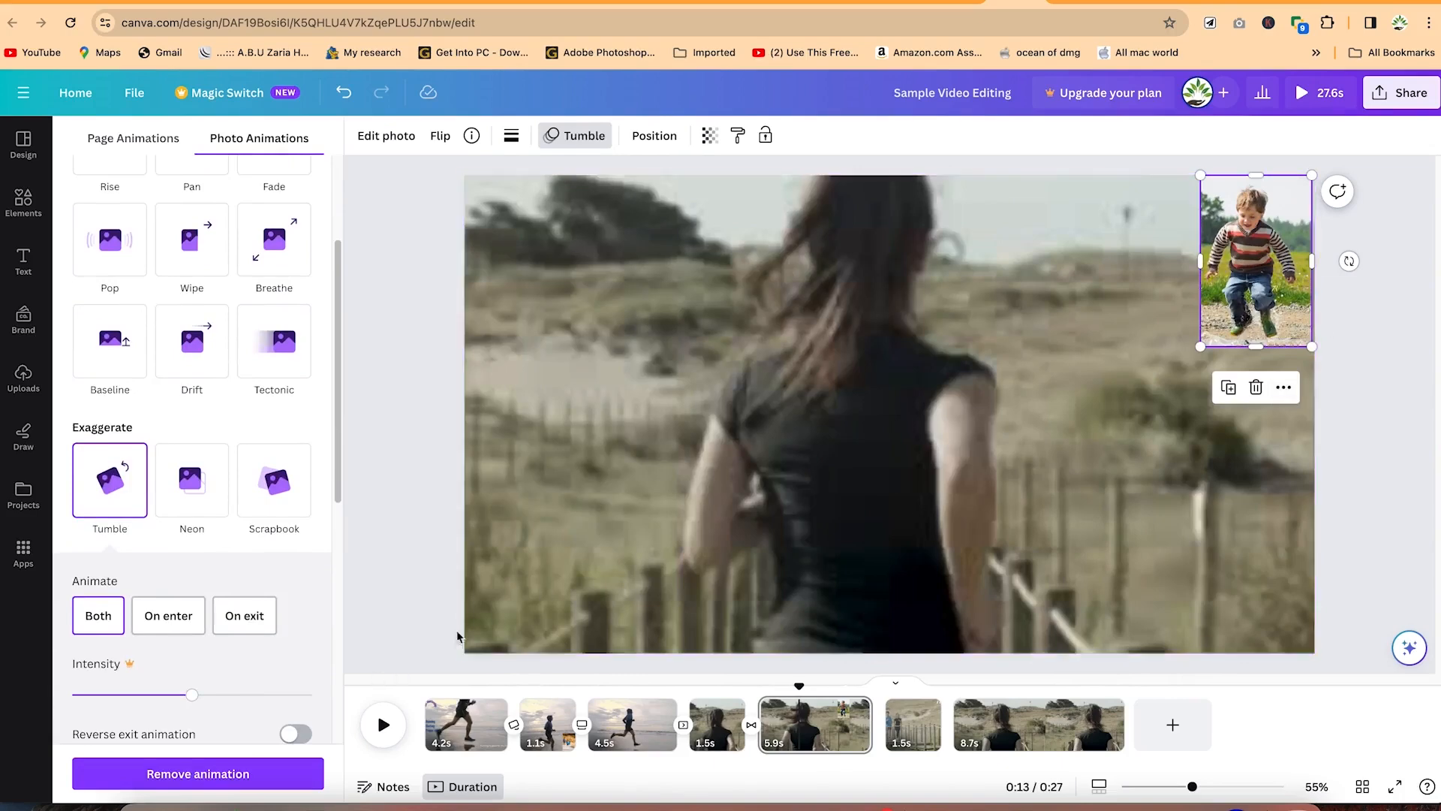
Step: Play the video from the fourth clip to review the boy photo's animation on the fifth clip
click(720, 735)
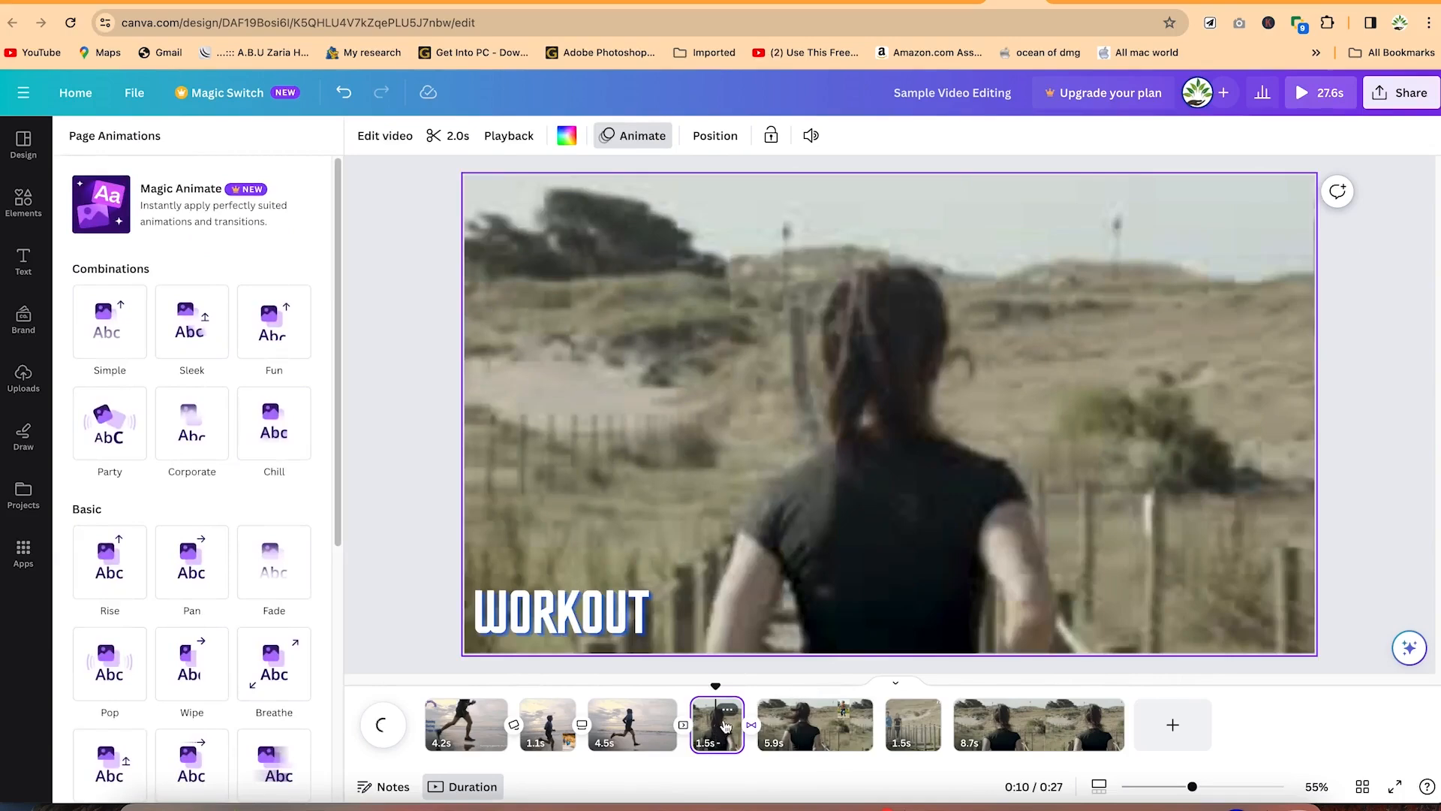
key(space)
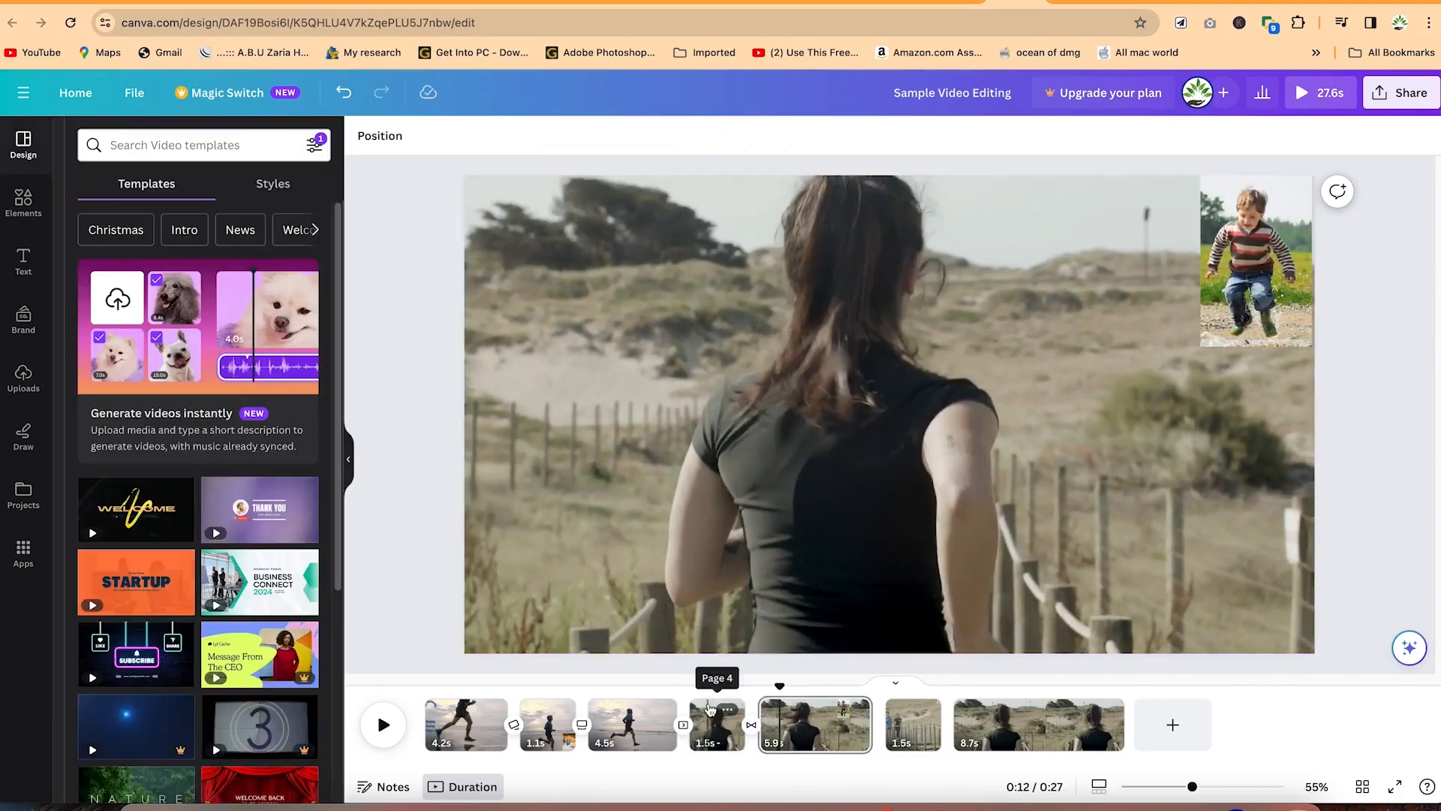
click(732, 740)
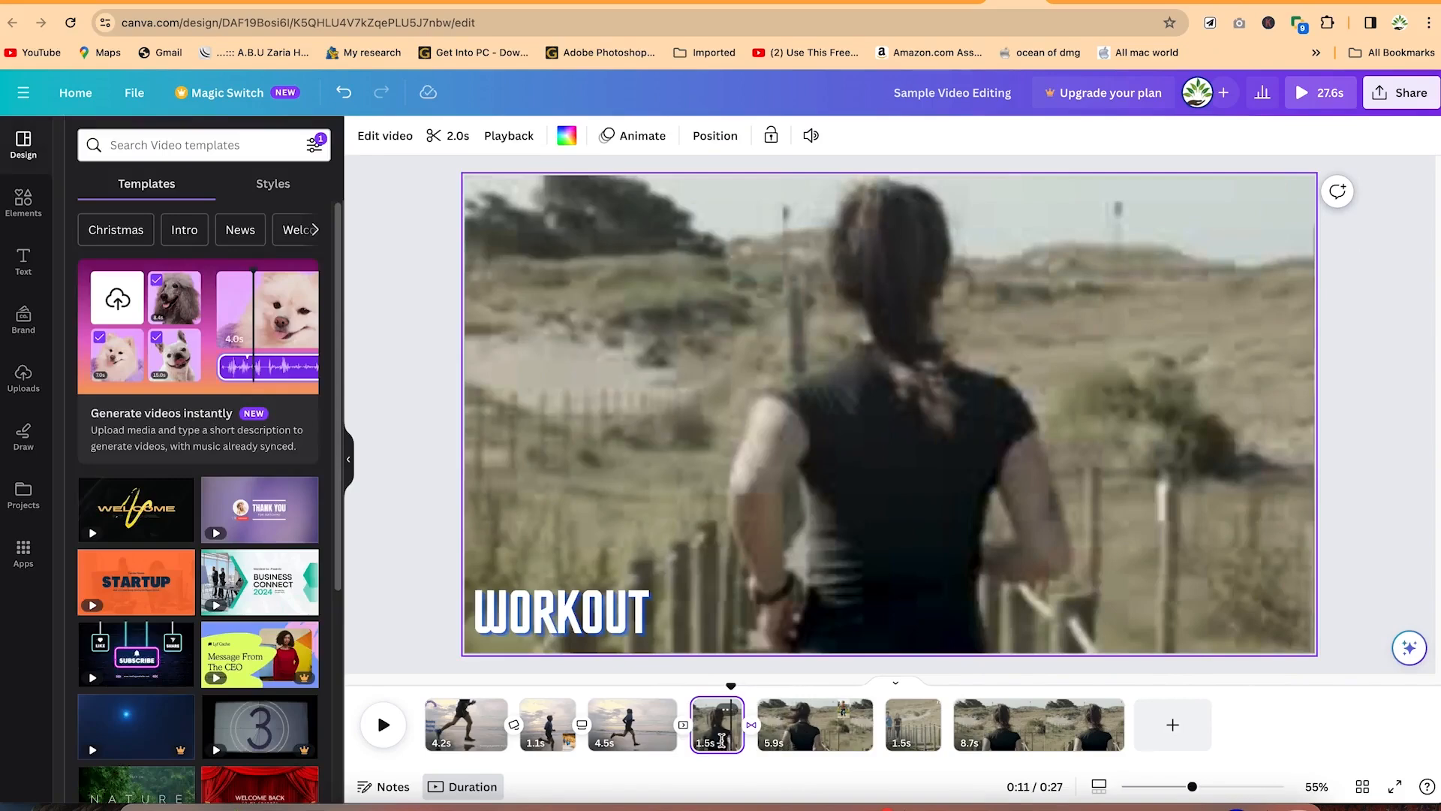
key(space)
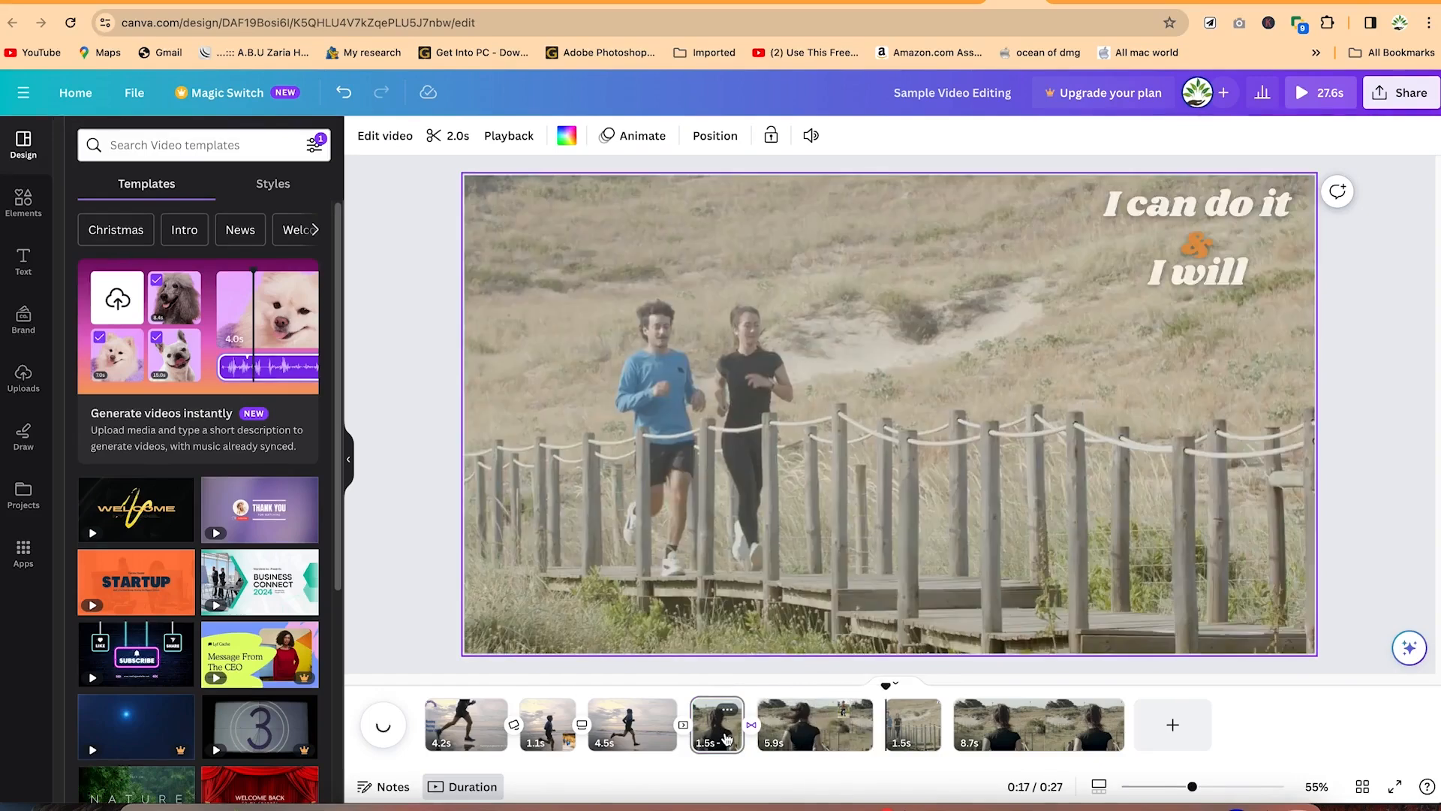
Step: Split the fifth clip about 2.6 seconds in
click(852, 714)
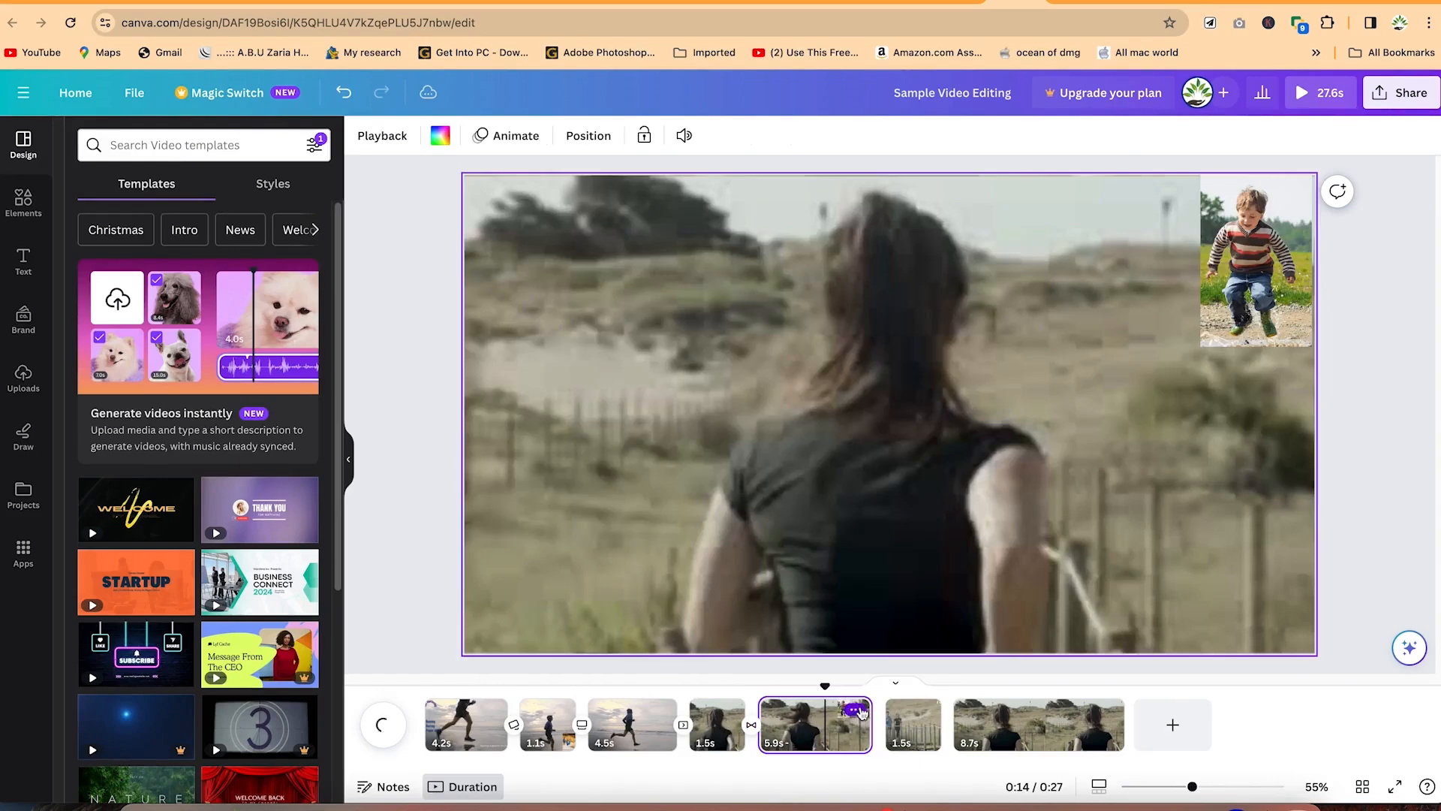
click(810, 728)
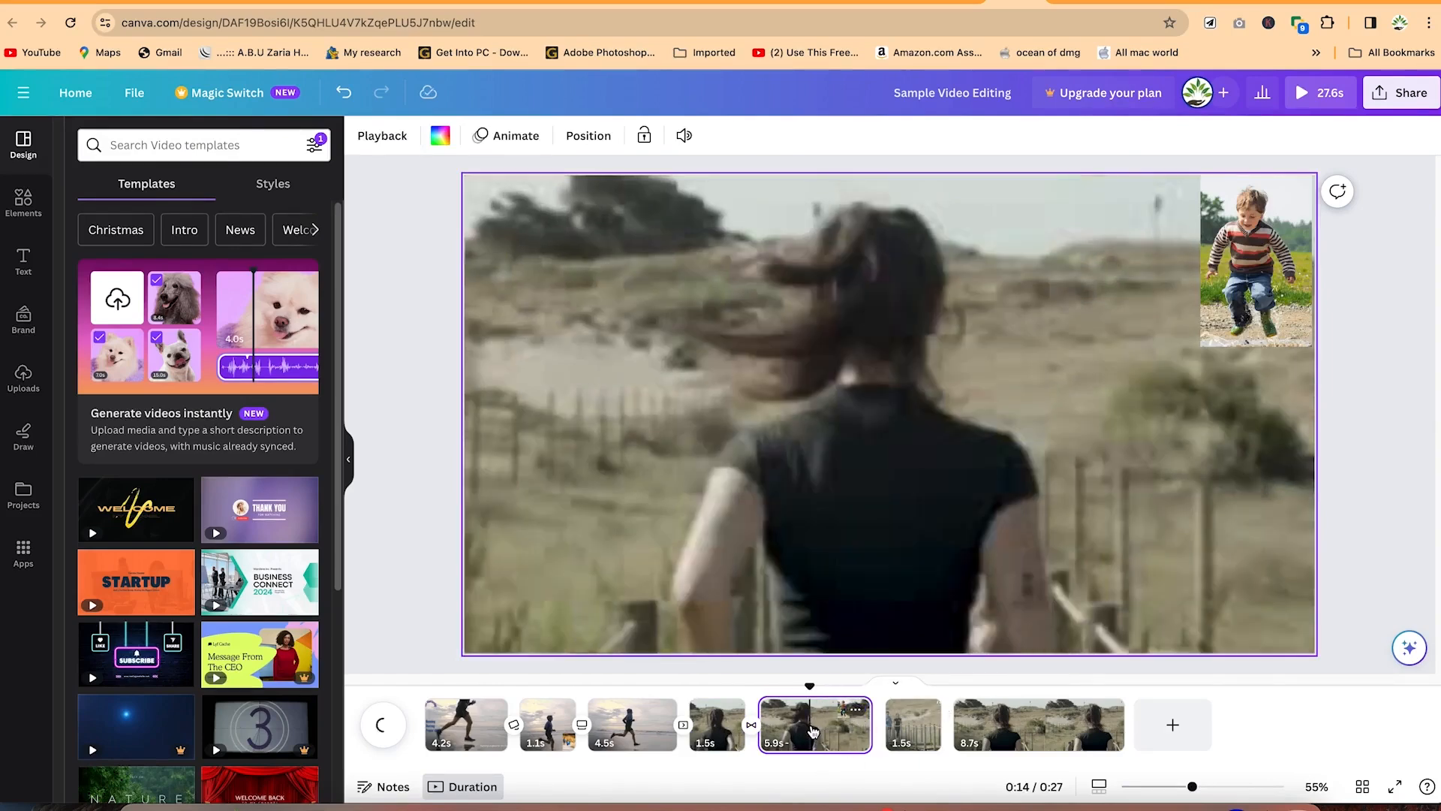
key(s)
Step: Delete the boy photo from the second part of the split clip
click(785, 728)
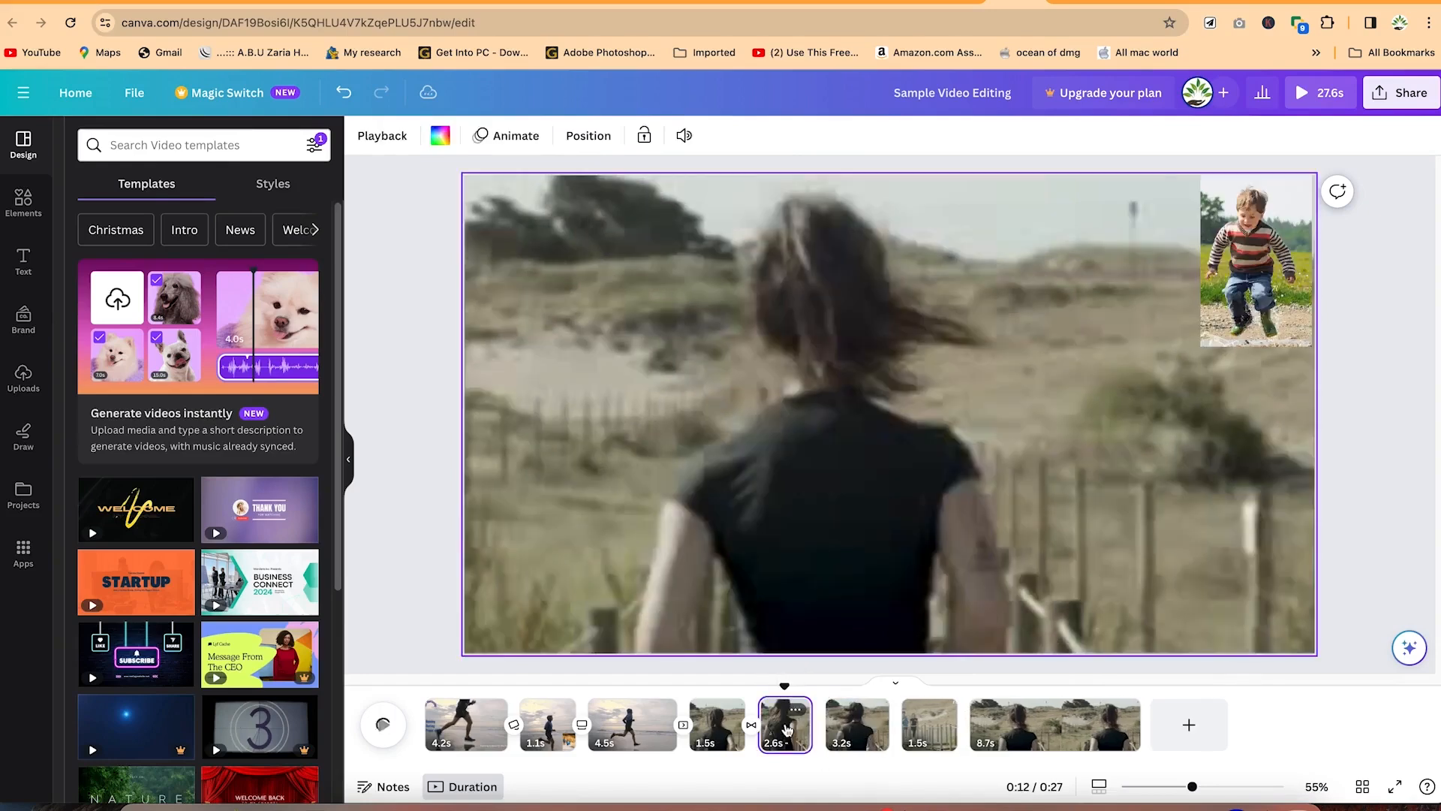
click(872, 725)
click(1273, 304)
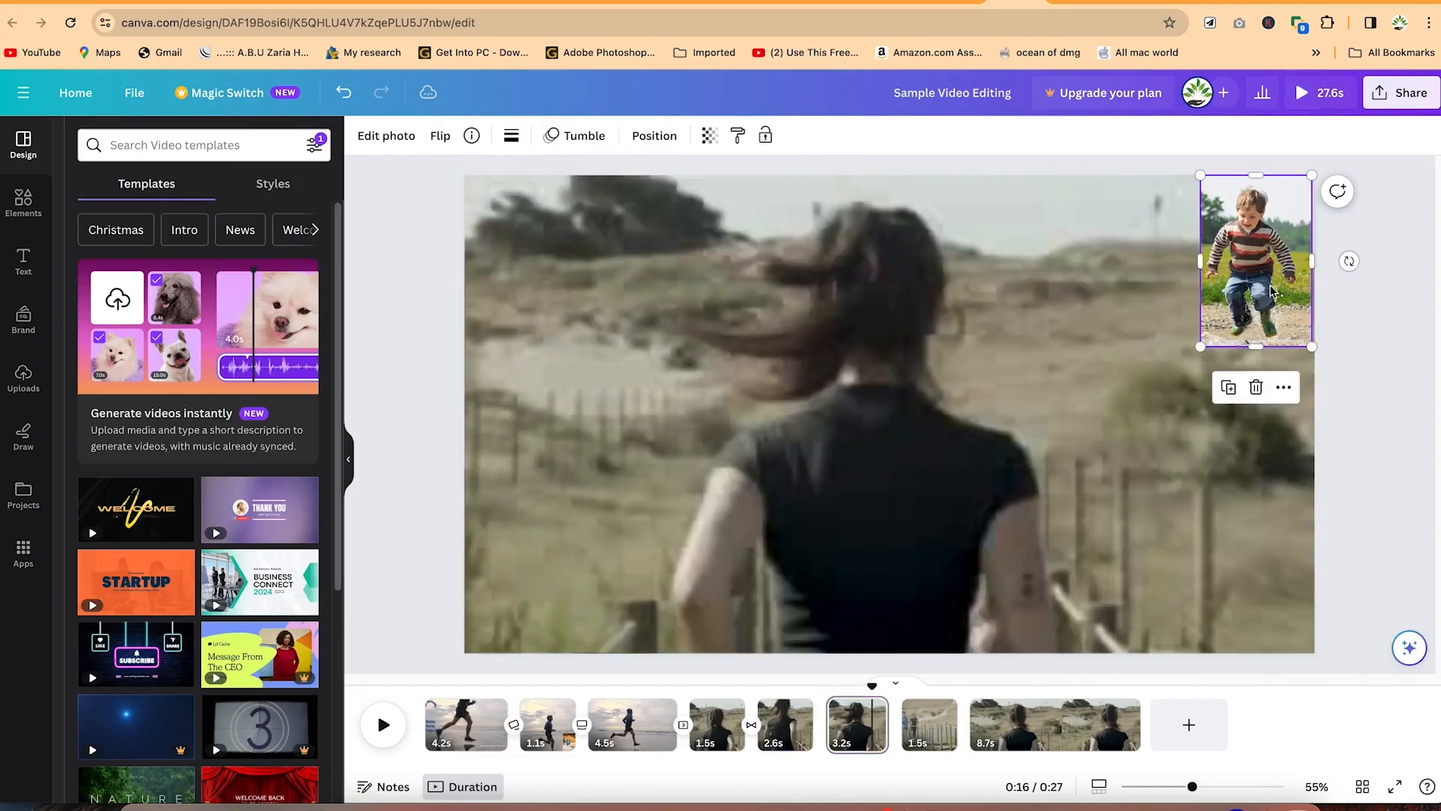
key(Delete)
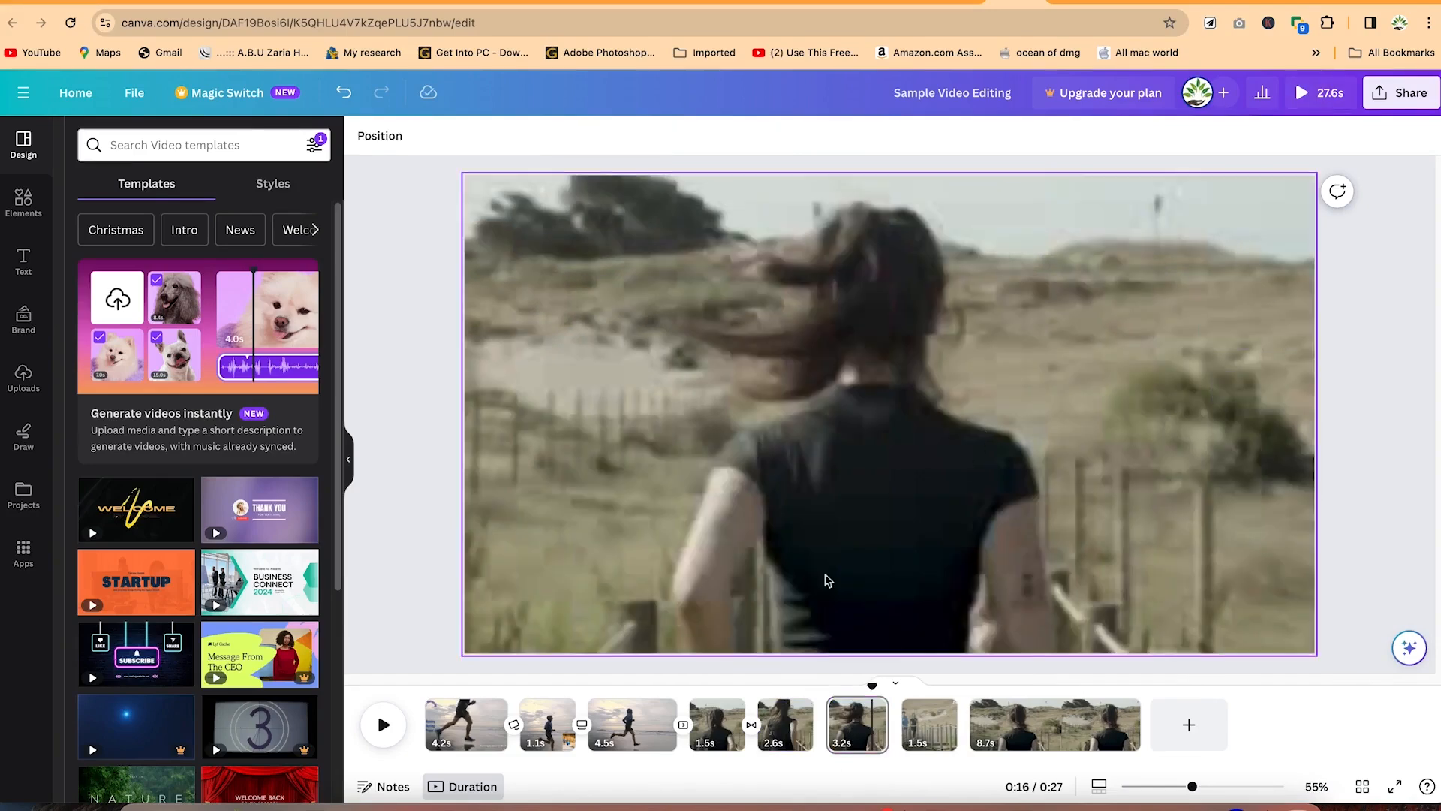
Step: Search the graphic elements for "aeroplane"
click(783, 722)
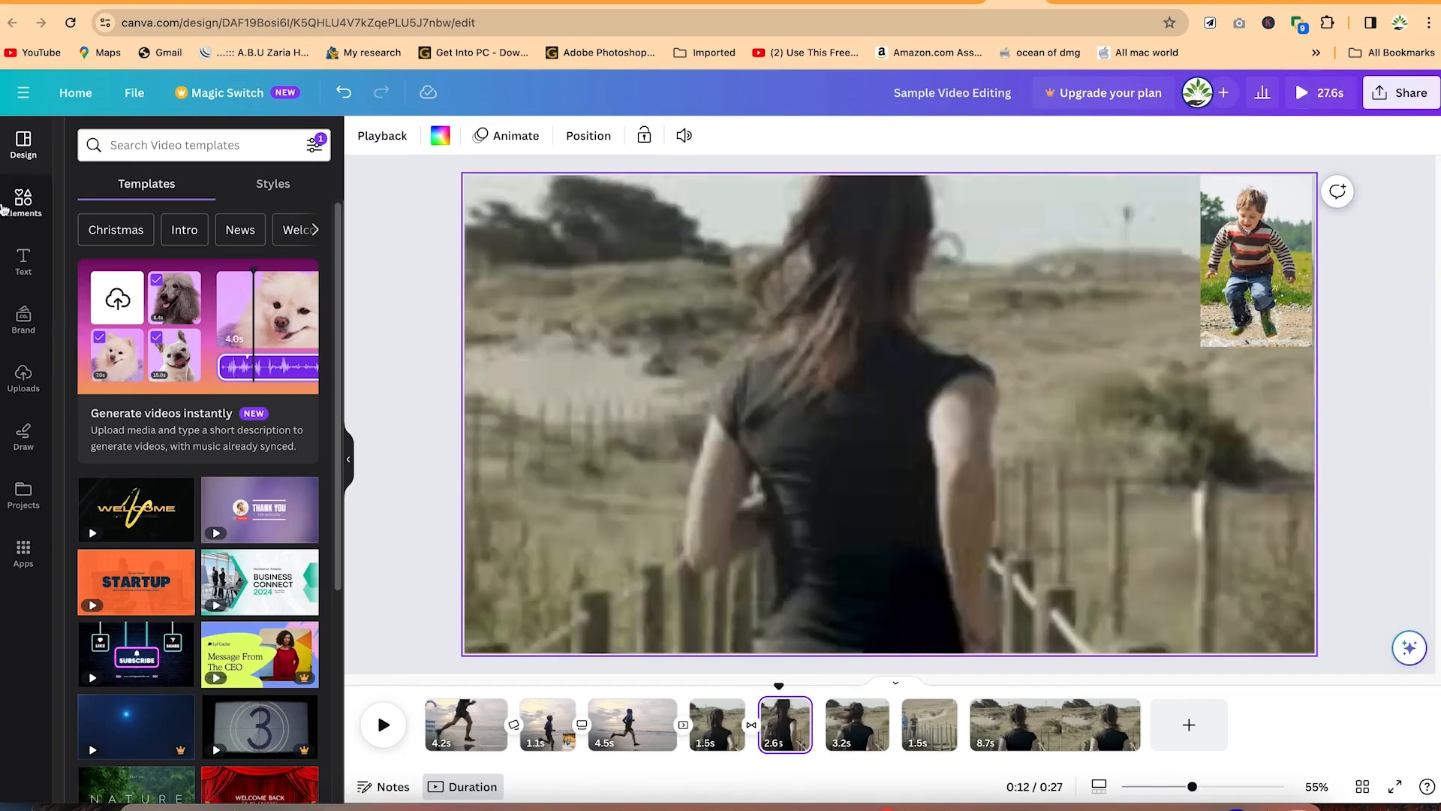
click(26, 197)
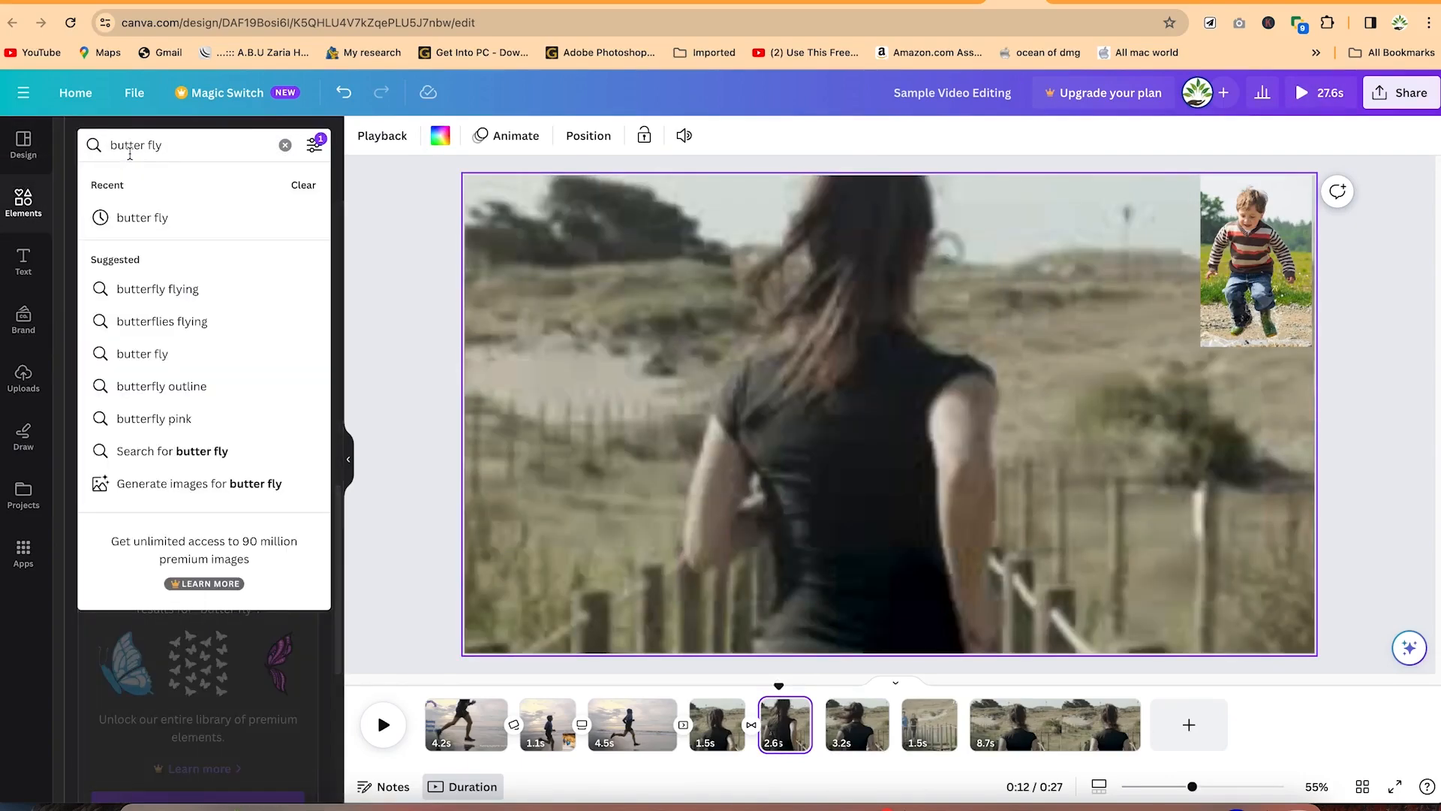
click(130, 147)
text(e)
key(super+a)
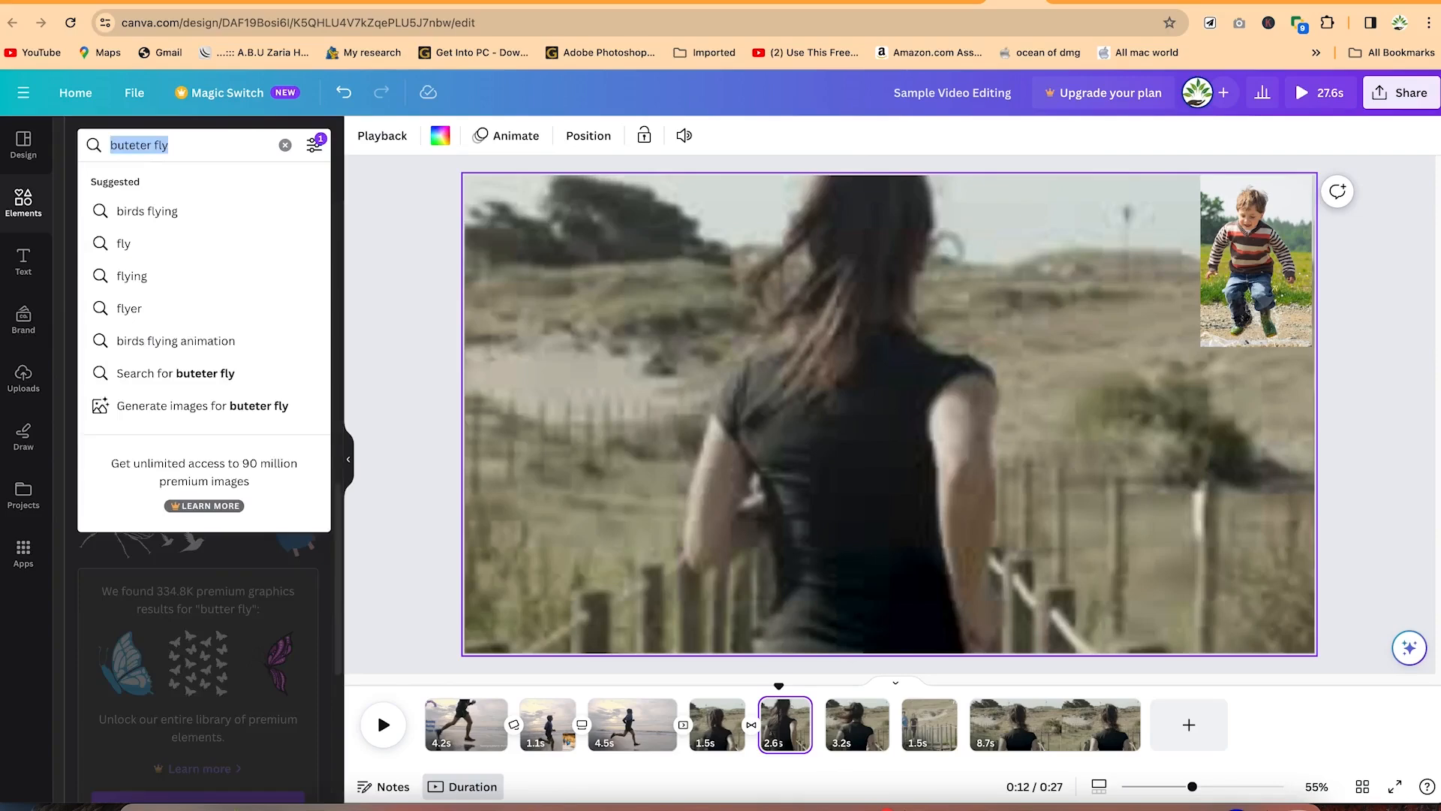
text(aeropla)
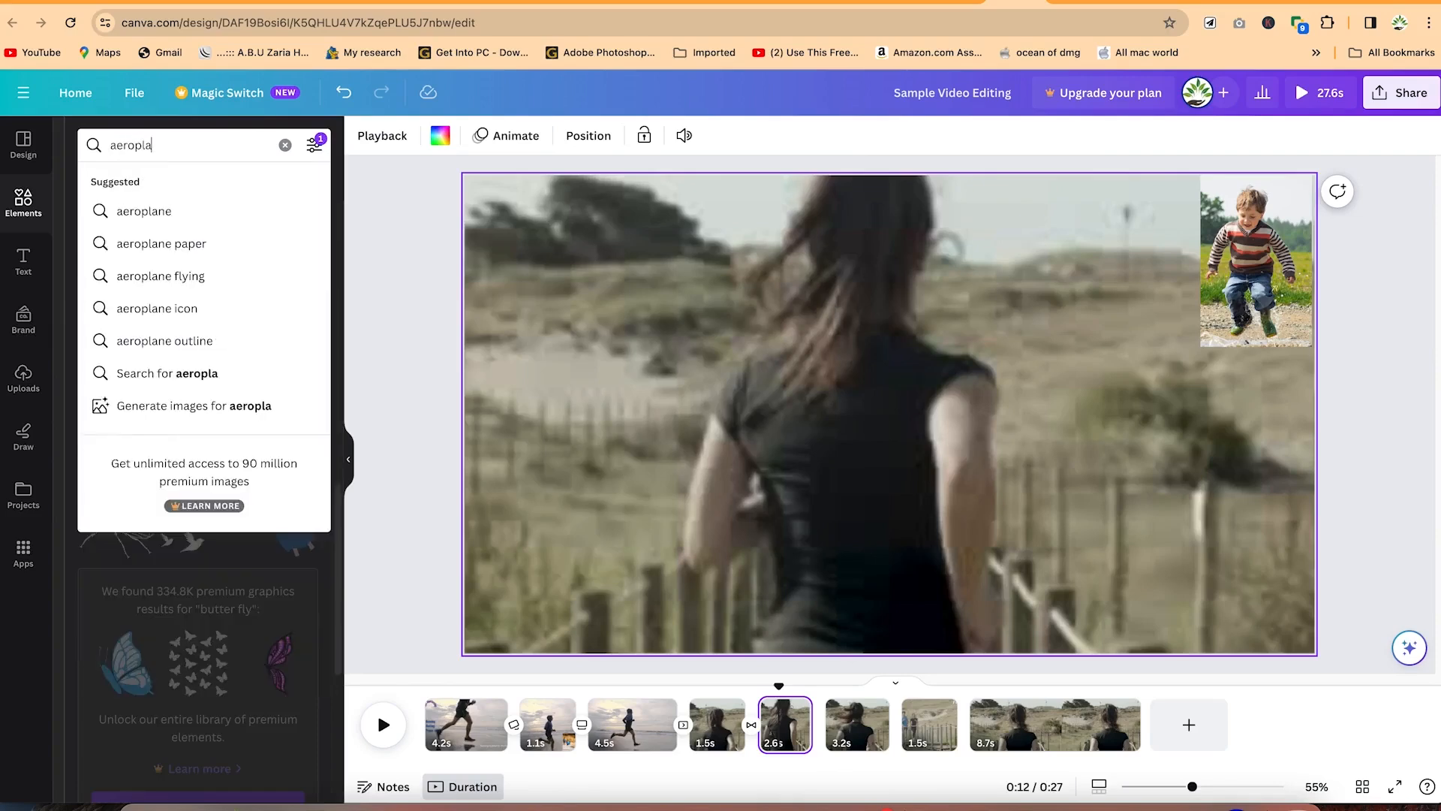
text(ne)
key(Return)
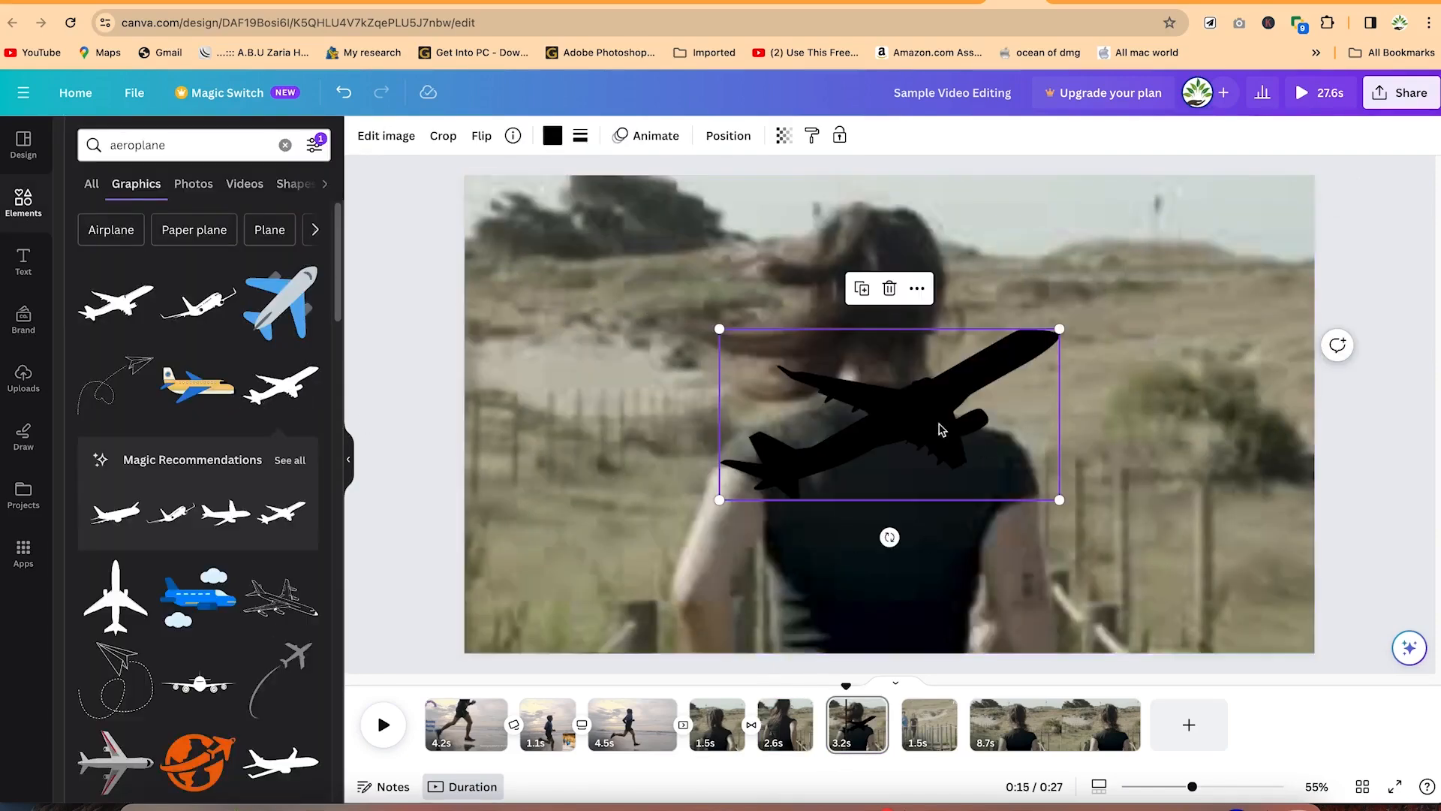
Step: Add the aeroplane silhouette to the 3.2-second clip, shrink it and place it in the frame's lower-left corner
drag(928, 427, 719, 550)
drag(846, 620, 701, 553)
drag(614, 518, 582, 604)
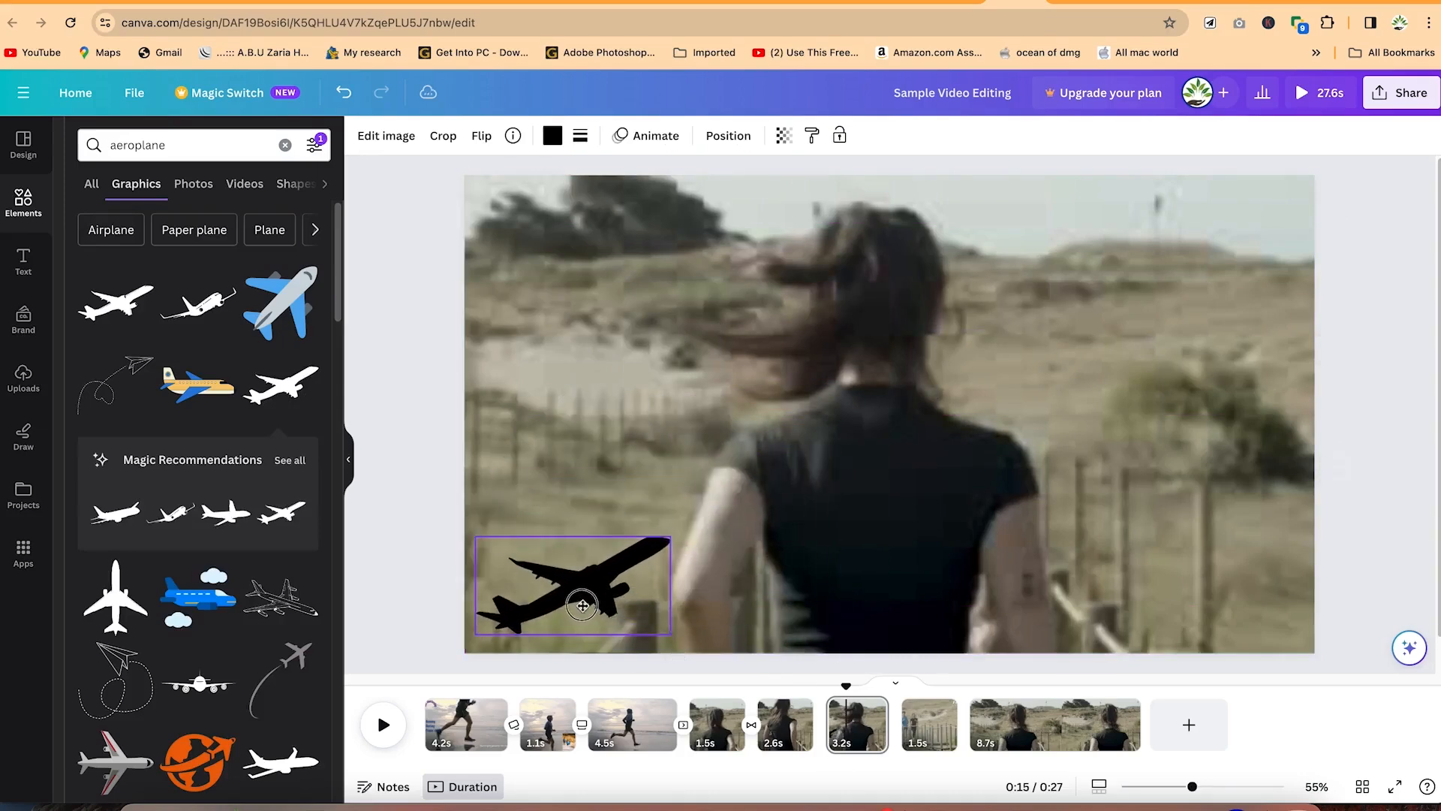
Step: Recolour the aeroplane graphic white
click(553, 135)
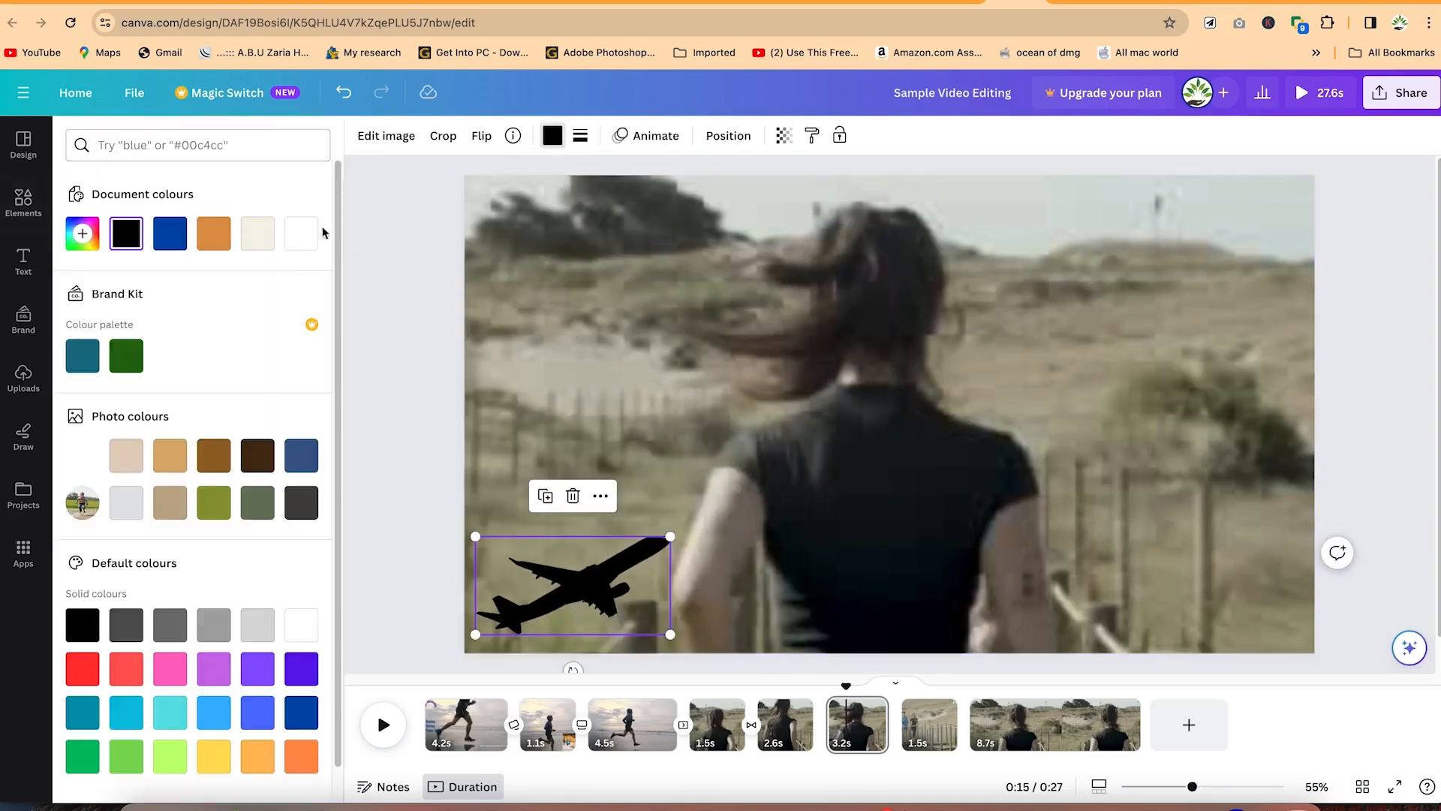
click(301, 235)
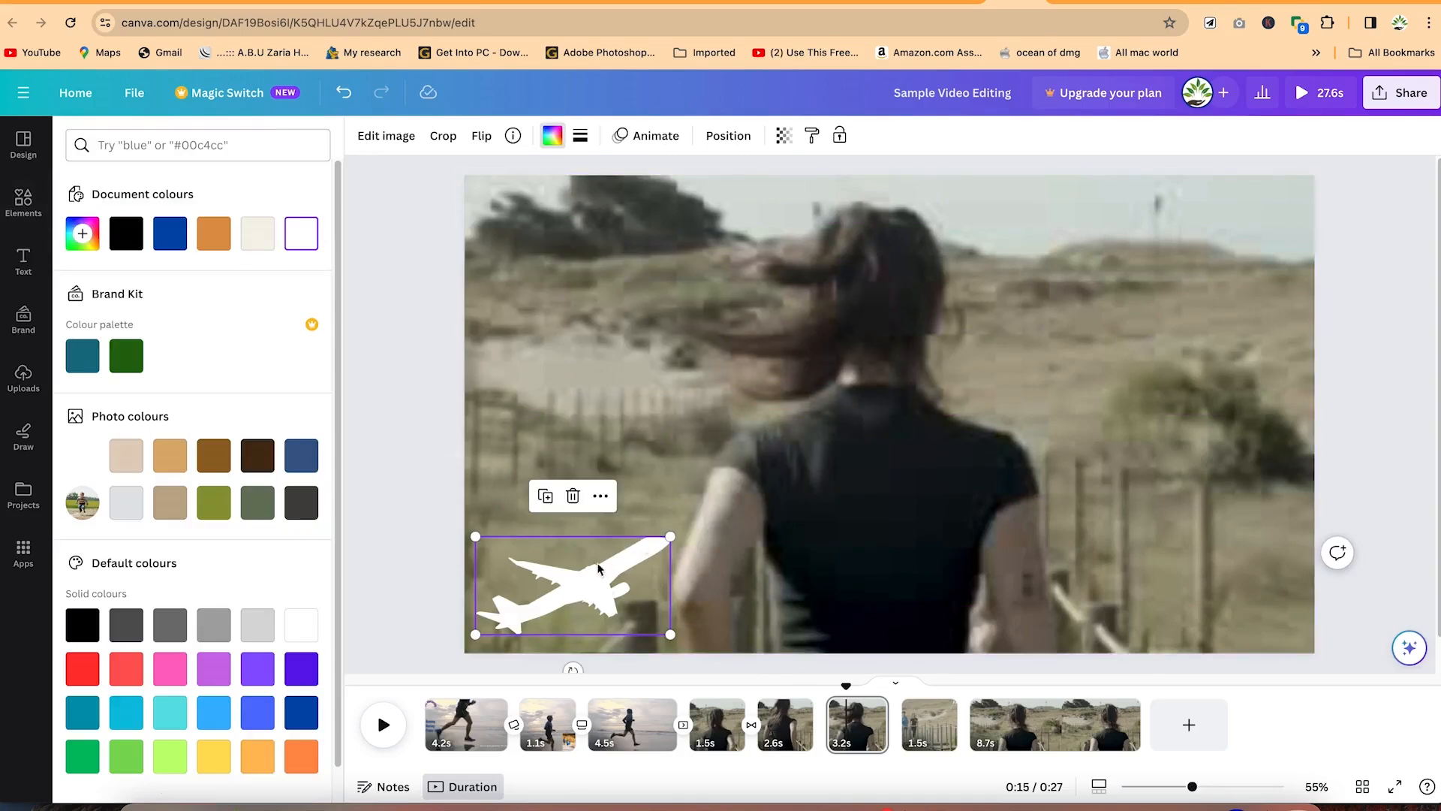
click(656, 430)
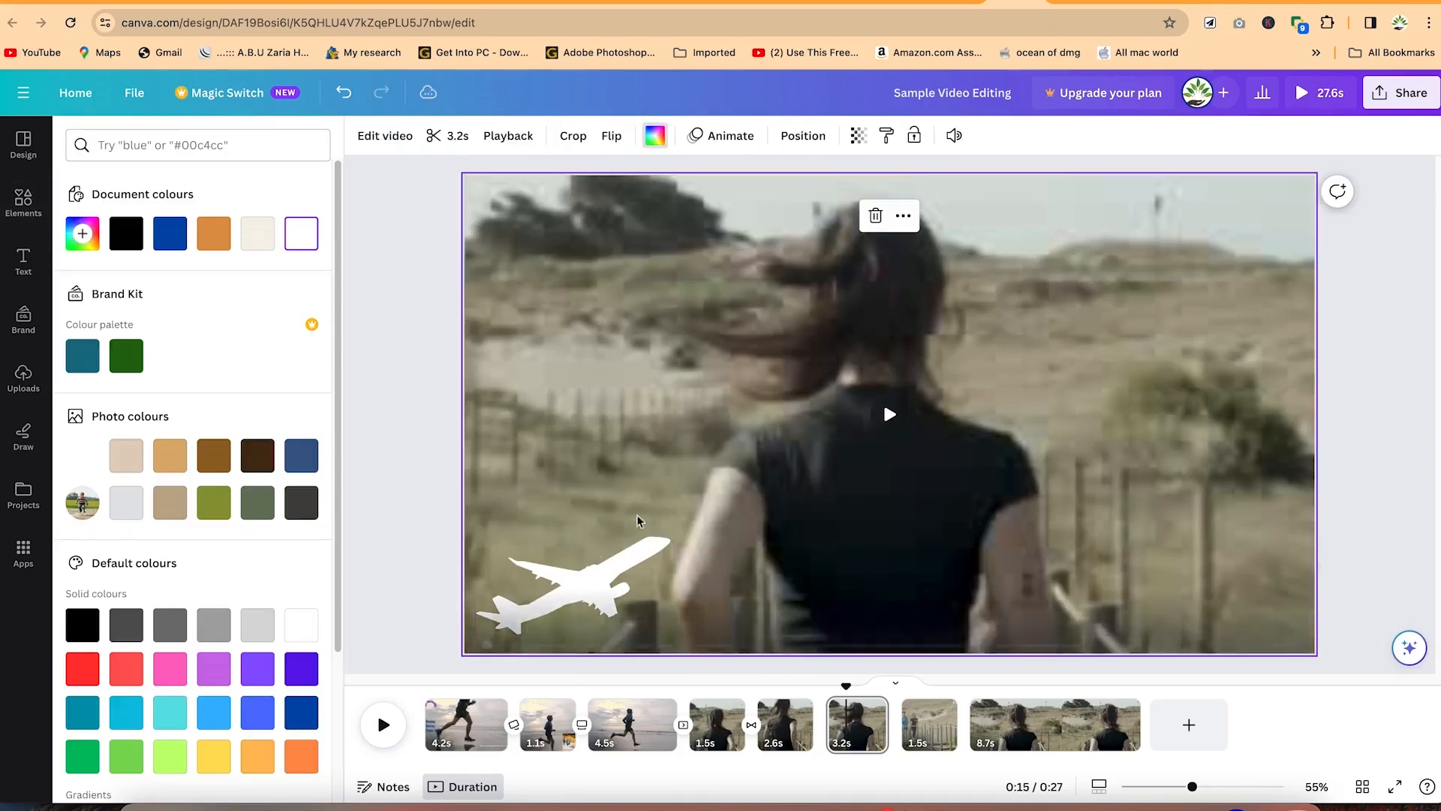
Step: Create a custom animation for the aeroplane along a wavy path across the frame, up to the upper-right corner and back to the upper left
click(599, 584)
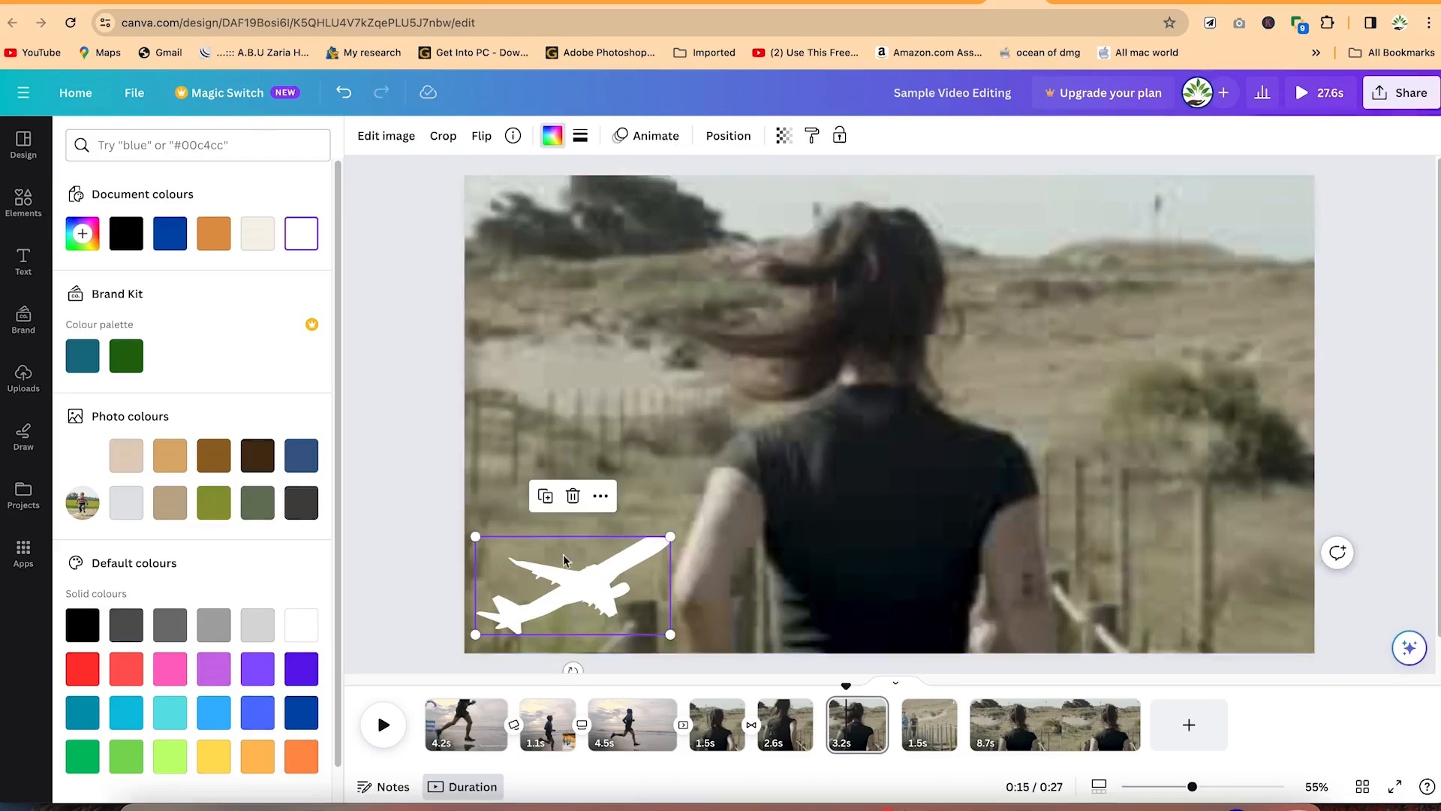
click(652, 136)
click(175, 216)
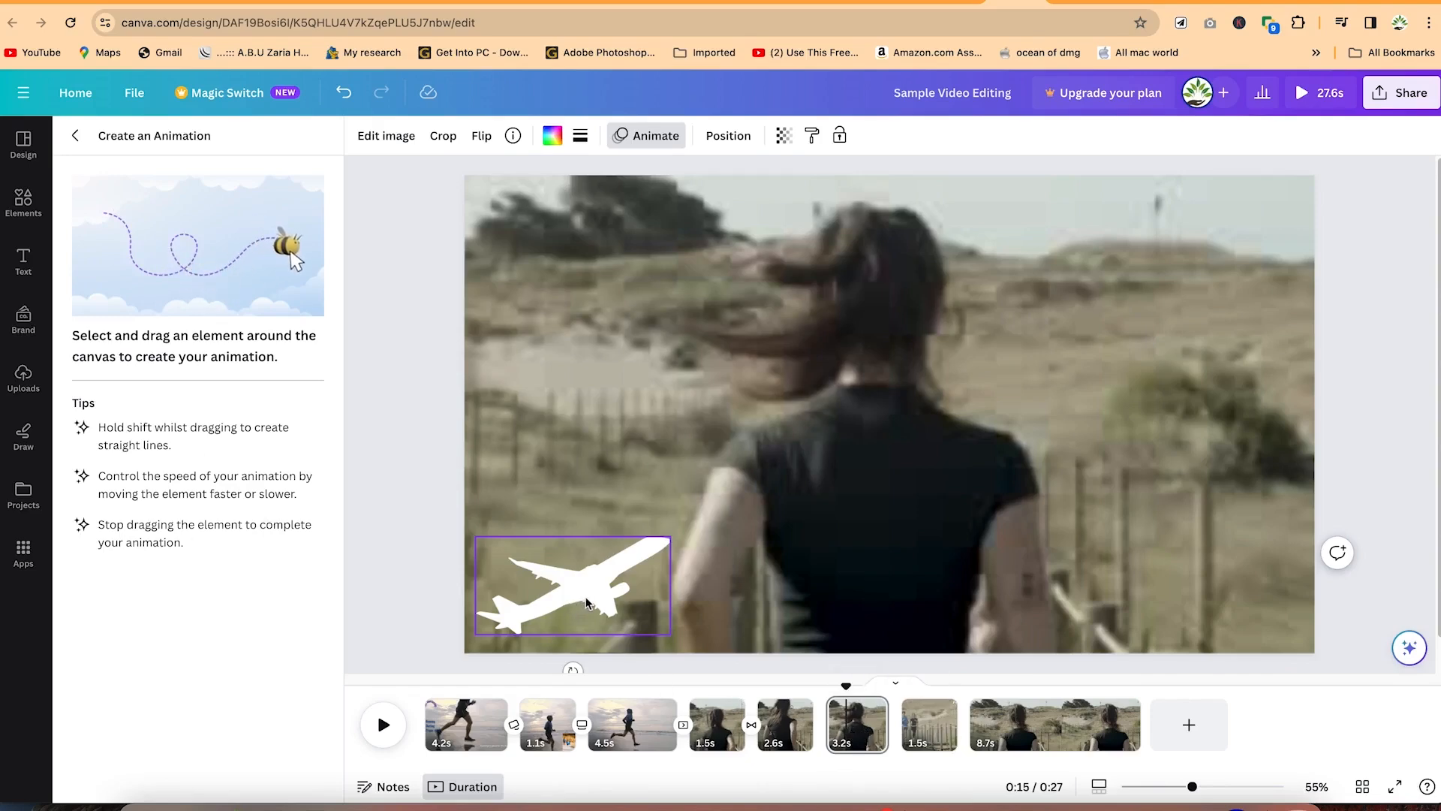
mouse_move(575, 590)
mouse_down()
mouse_move(597, 544)
mouse_move(713, 420)
mouse_move(777, 473)
mouse_move(823, 542)
mouse_move(908, 499)
mouse_move(962, 428)
mouse_move(1103, 561)
mouse_move(1223, 559)
mouse_move(1253, 300)
mouse_move(1290, 174)
mouse_move(1238, 234)
mouse_move(1167, 263)
mouse_move(568, 243)
mouse_up()
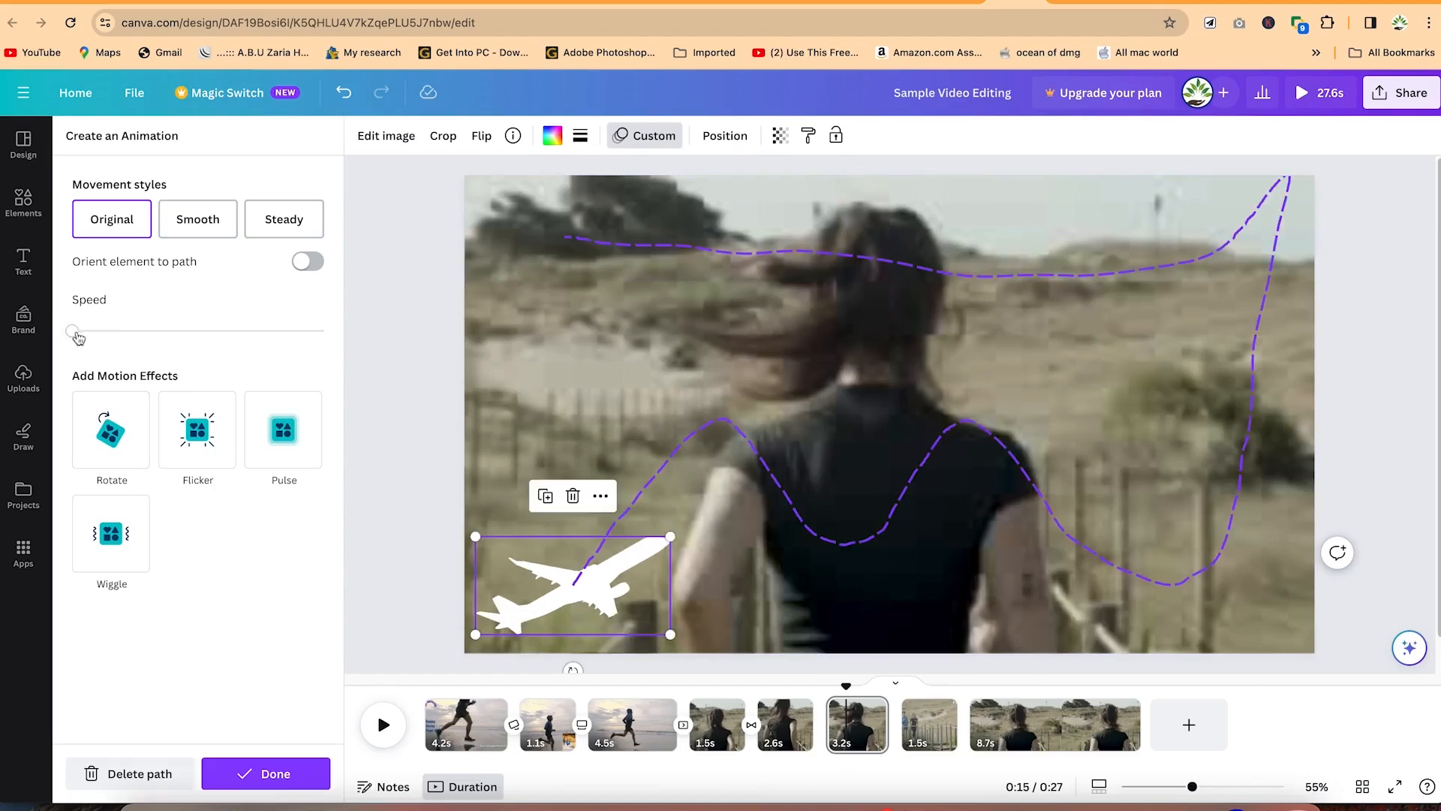
Step: Try a different speed and path orientation on the aeroplane's animation, resetting the speed to minimum and turning orientation off again
drag(73, 336, 91, 345)
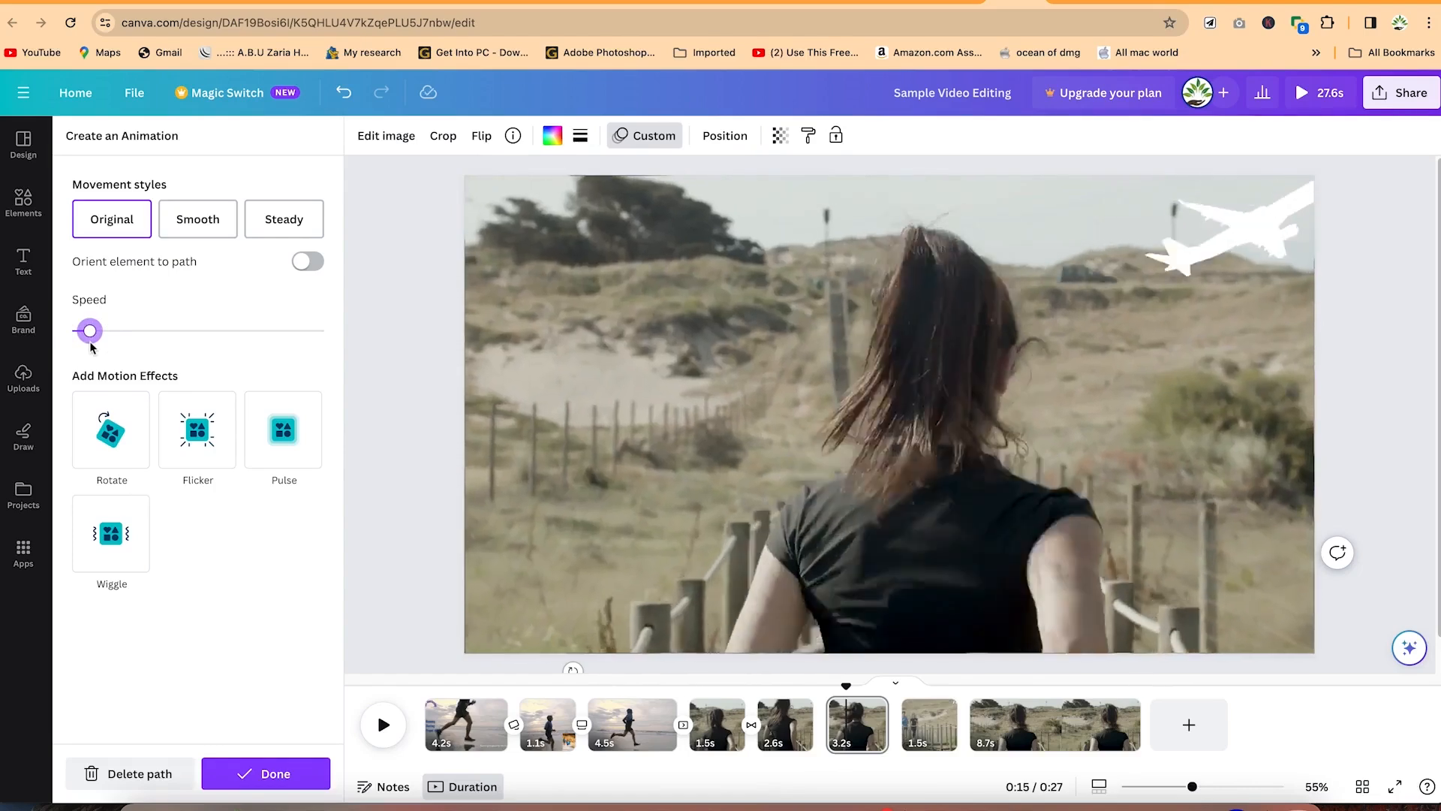
drag(99, 325, 73, 331)
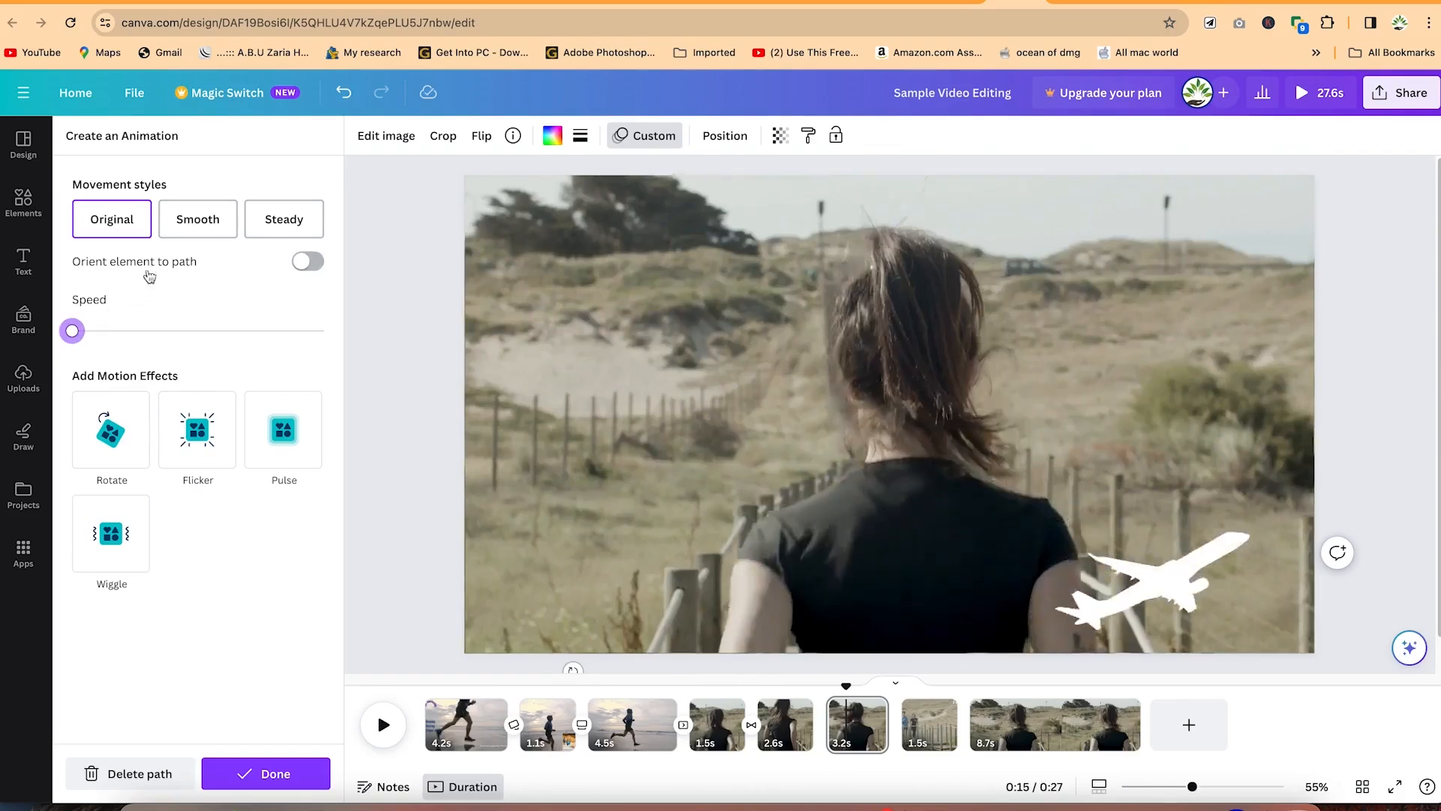
click(308, 262)
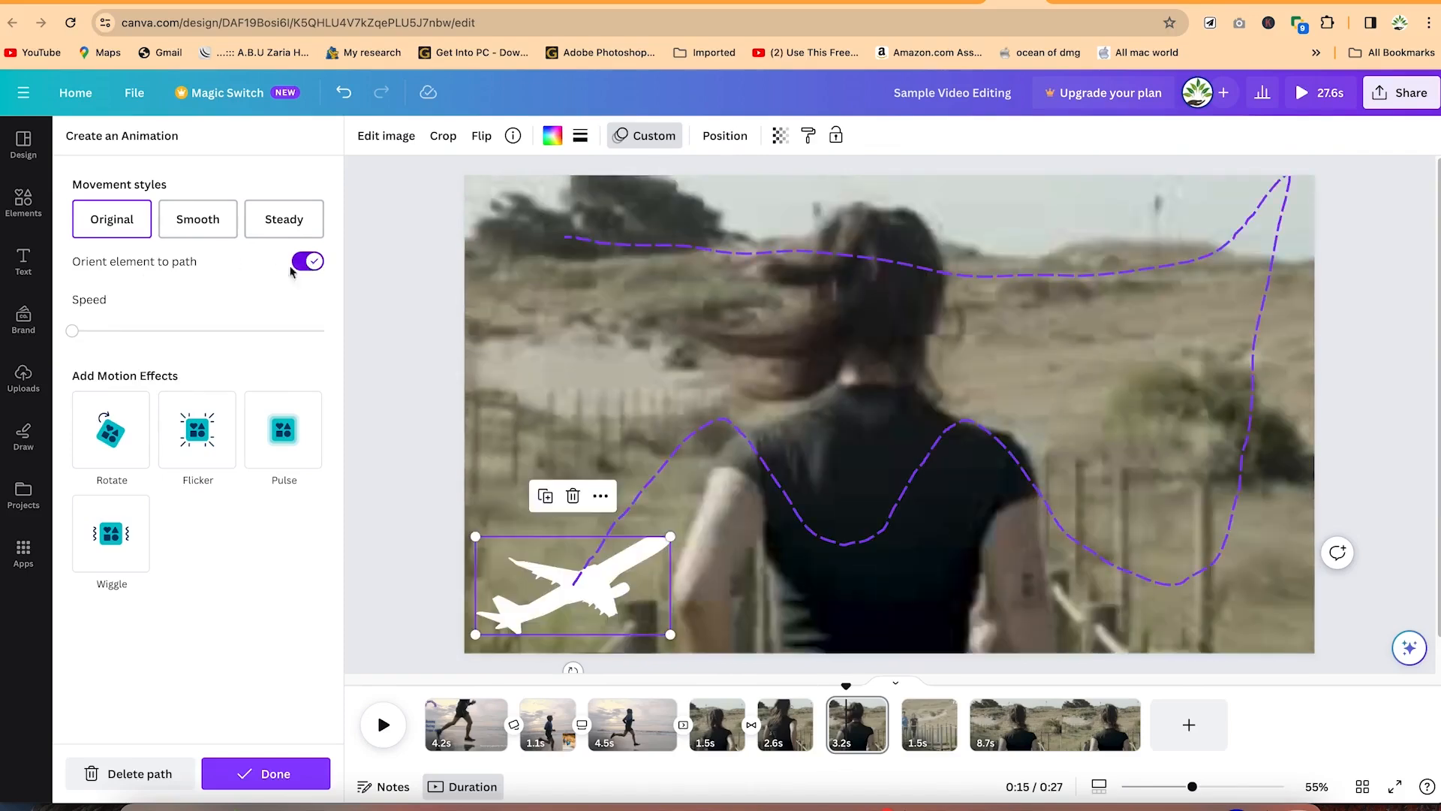
click(314, 269)
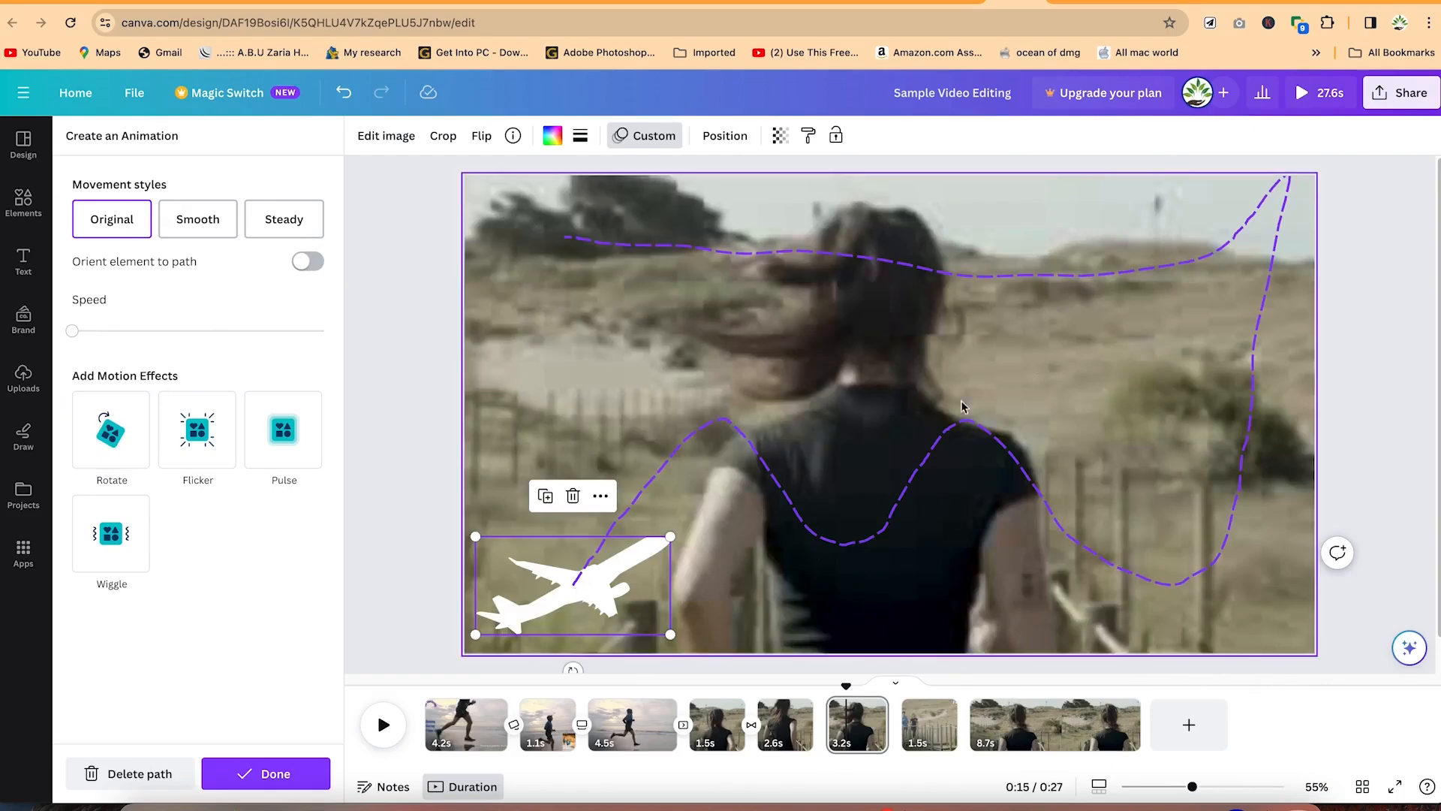
Step: Add the Rotate and Wiggle effects and Steady movement to the aeroplane's animation, and play it back from the fifth clip
click(111, 429)
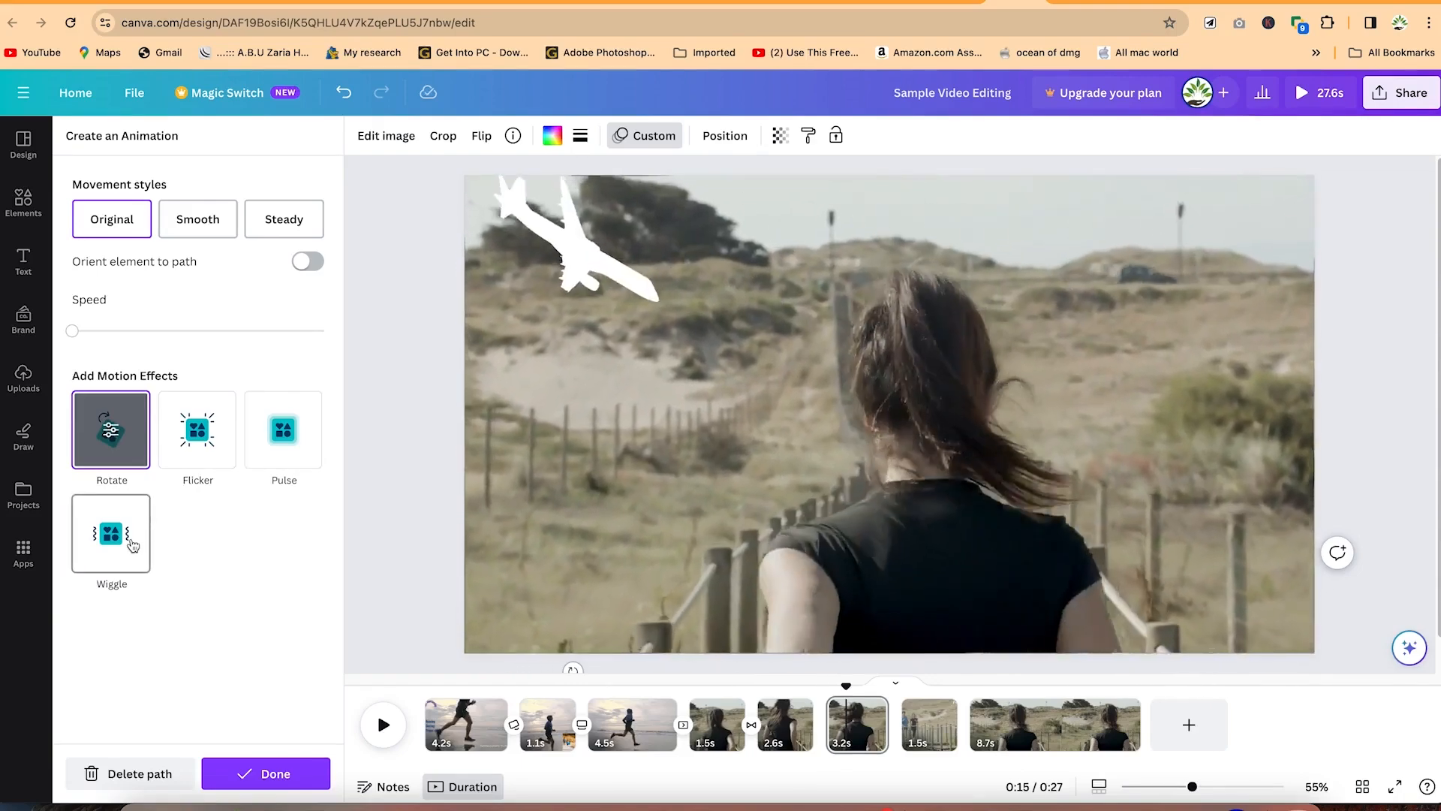
click(132, 543)
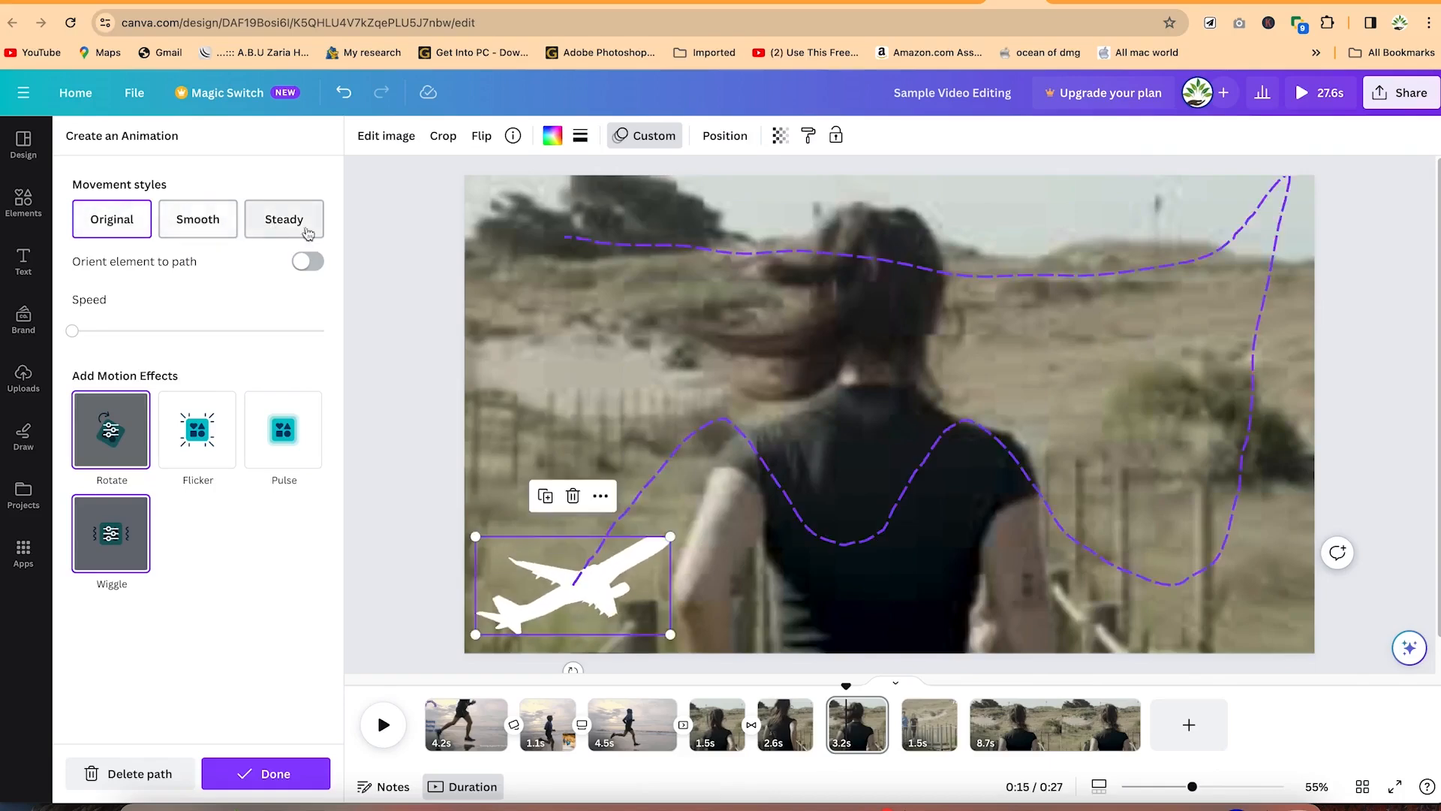
click(283, 212)
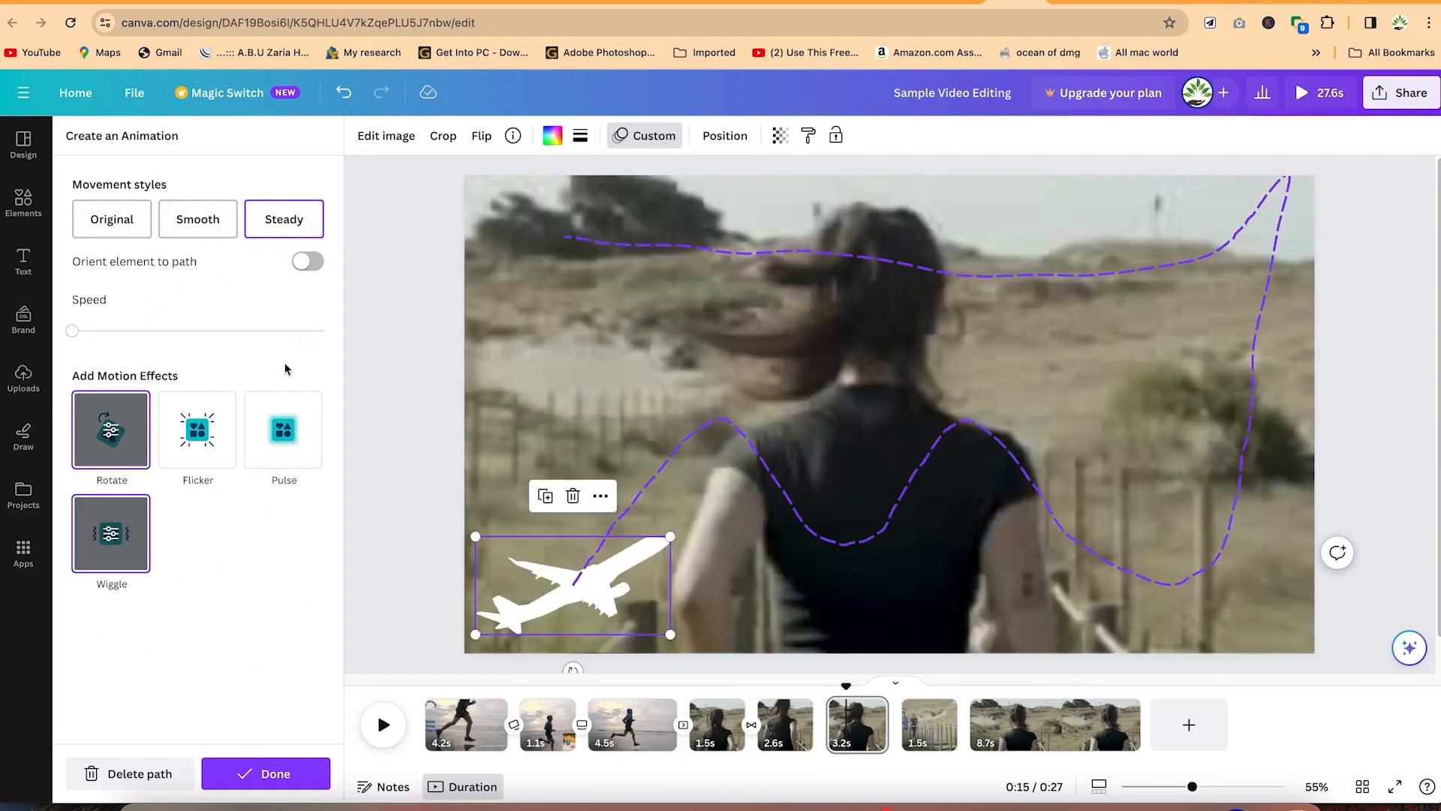
click(290, 779)
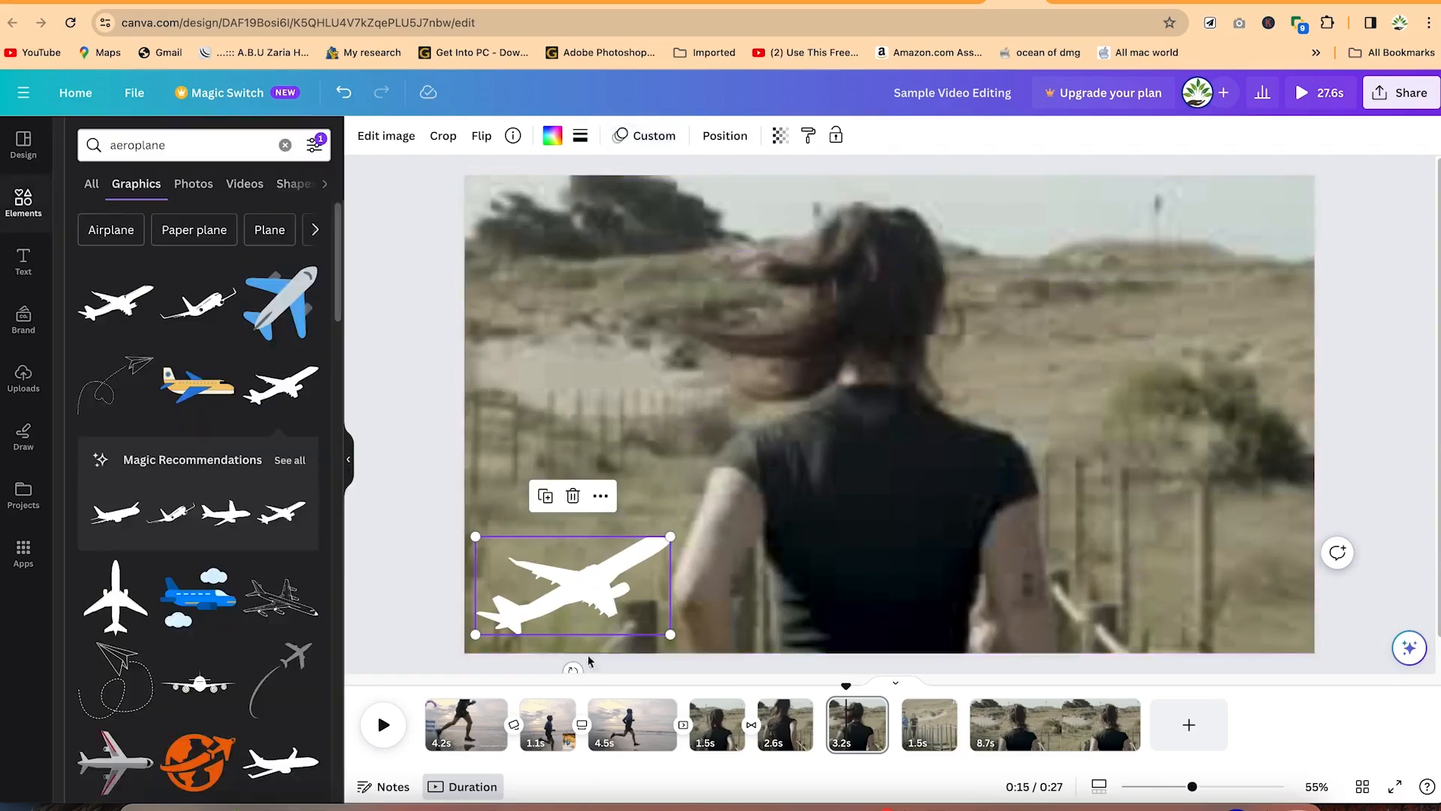
click(794, 732)
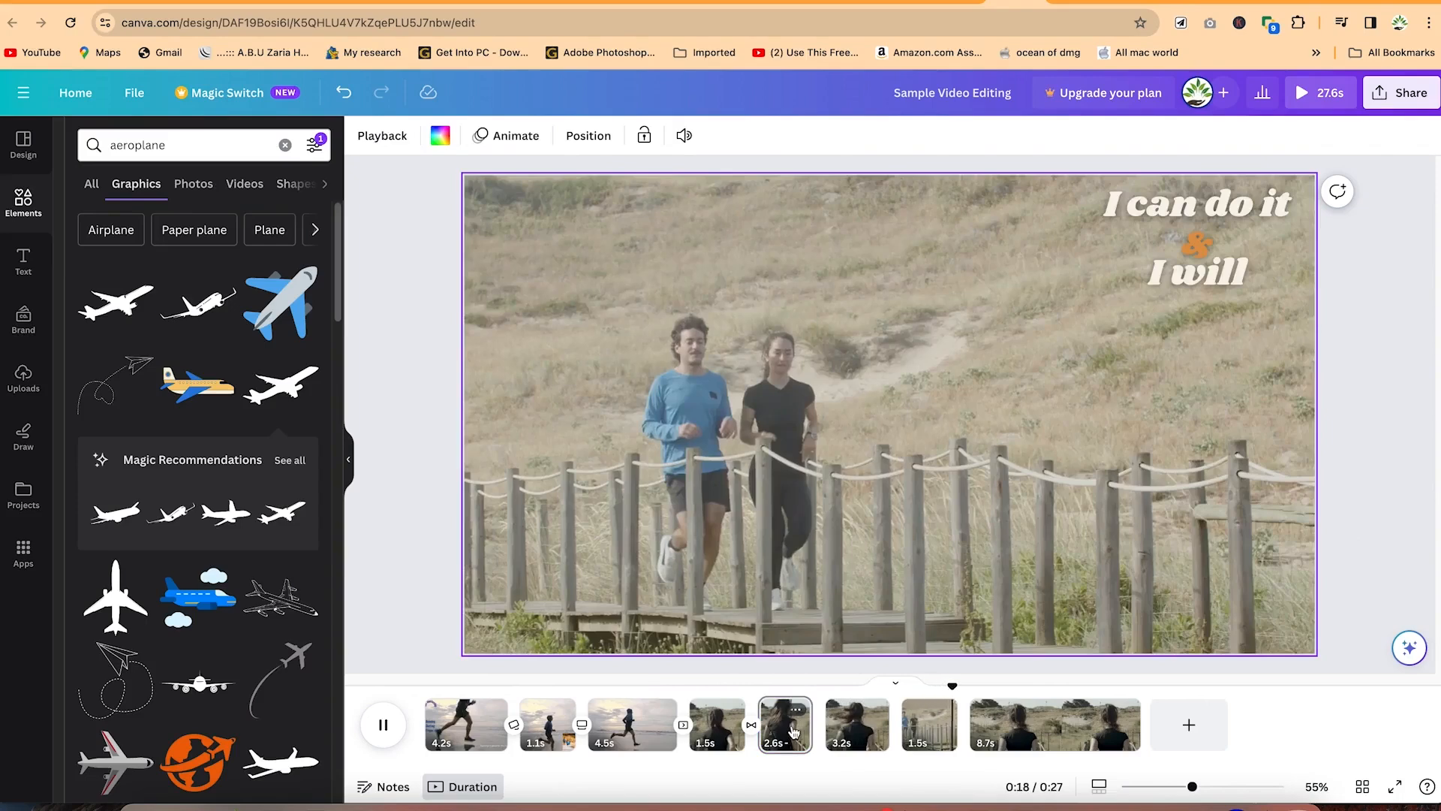
Step: Stop the playback and look through the first, third, fourth and fifth clips
key(space)
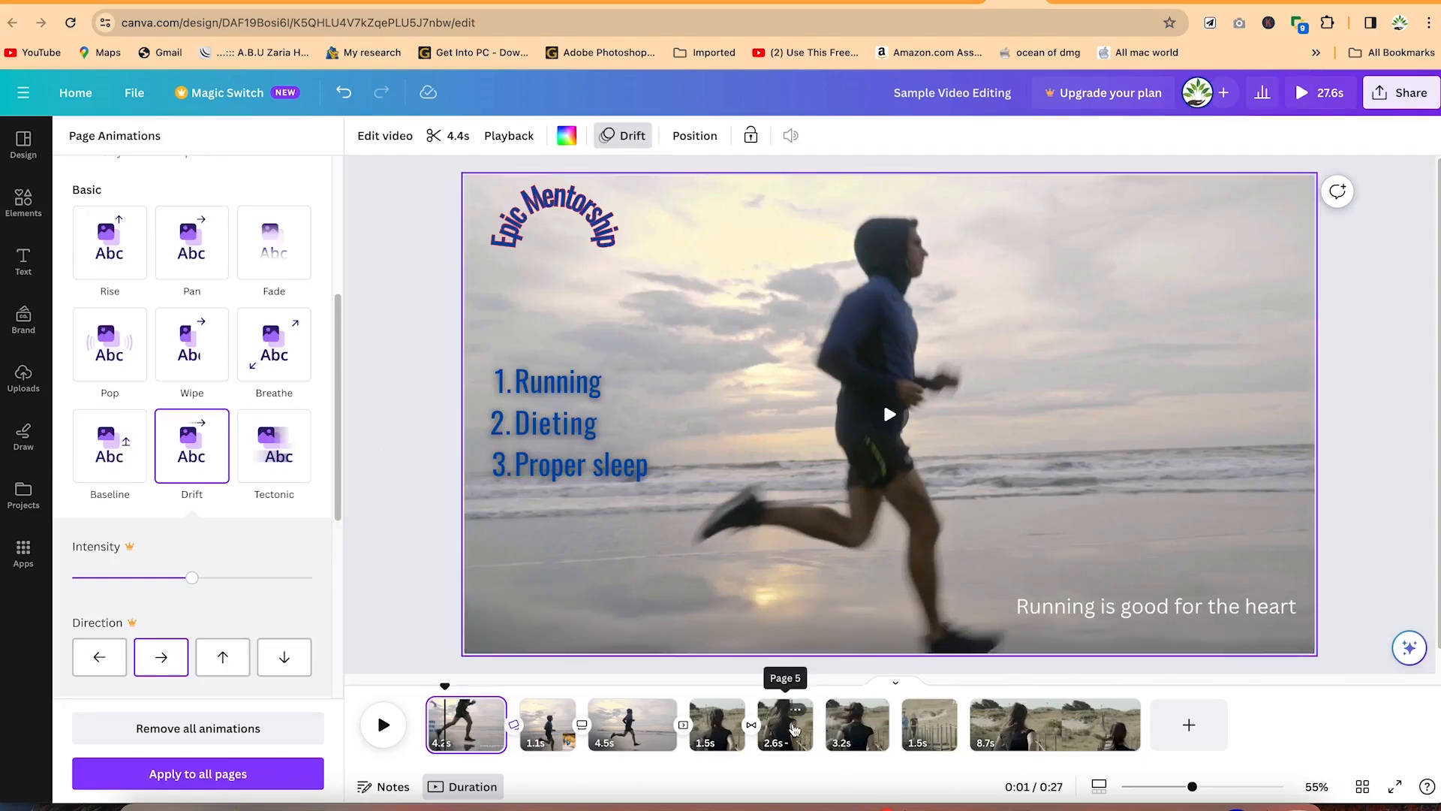
click(800, 732)
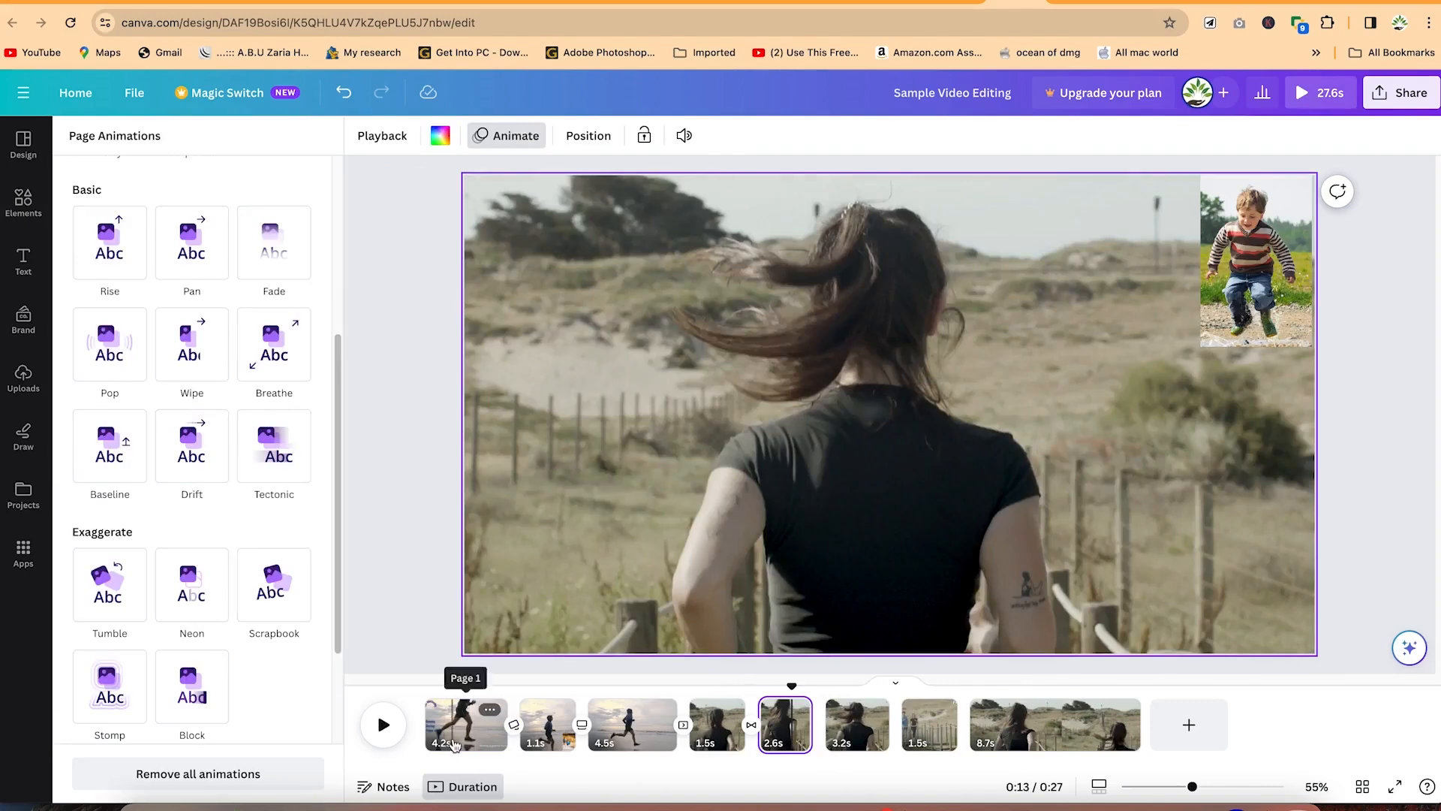
click(465, 722)
click(632, 722)
click(719, 728)
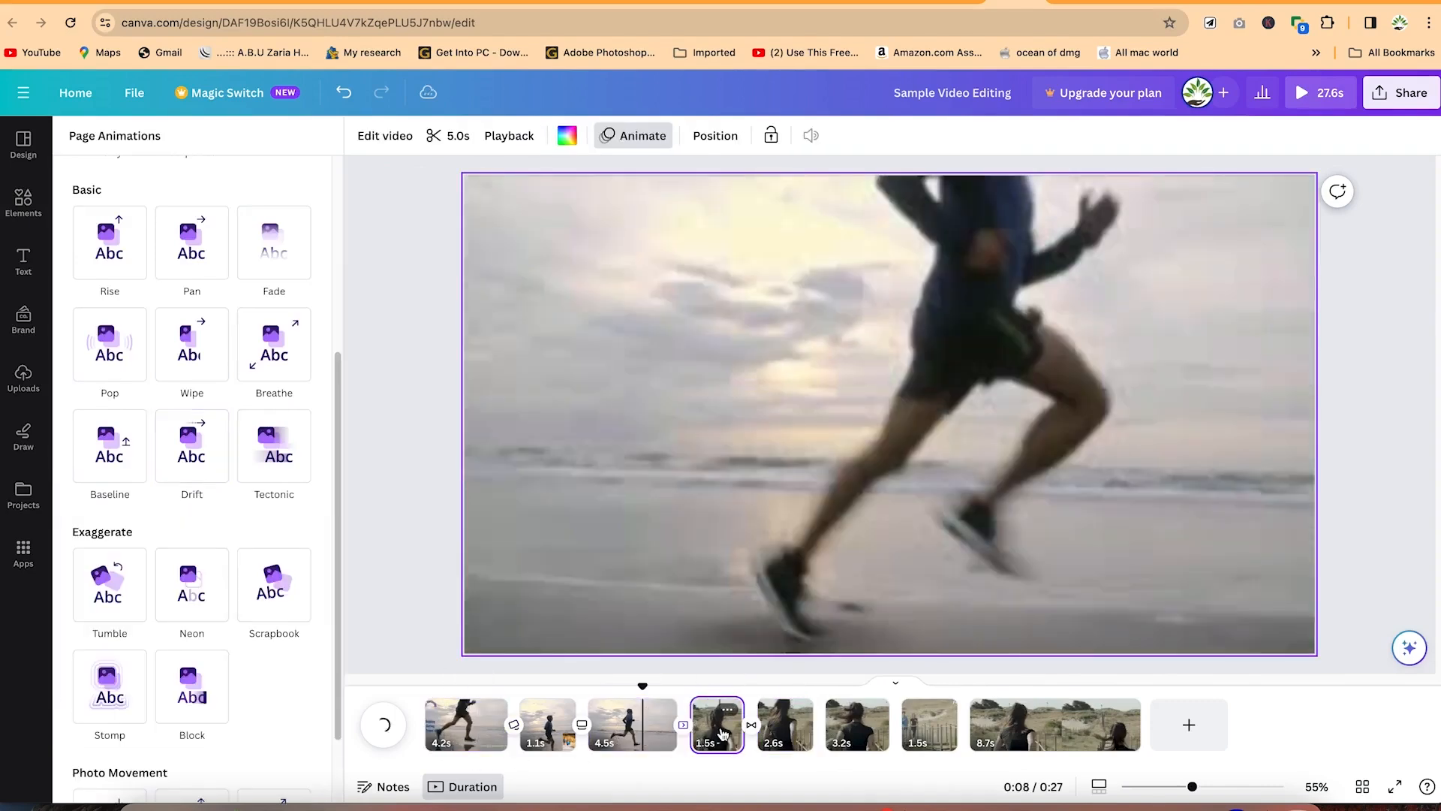
Step: Create a custom animation for the boy's photo on the fifth clip along a bouncing path down to the frame's lower-left corner
click(775, 743)
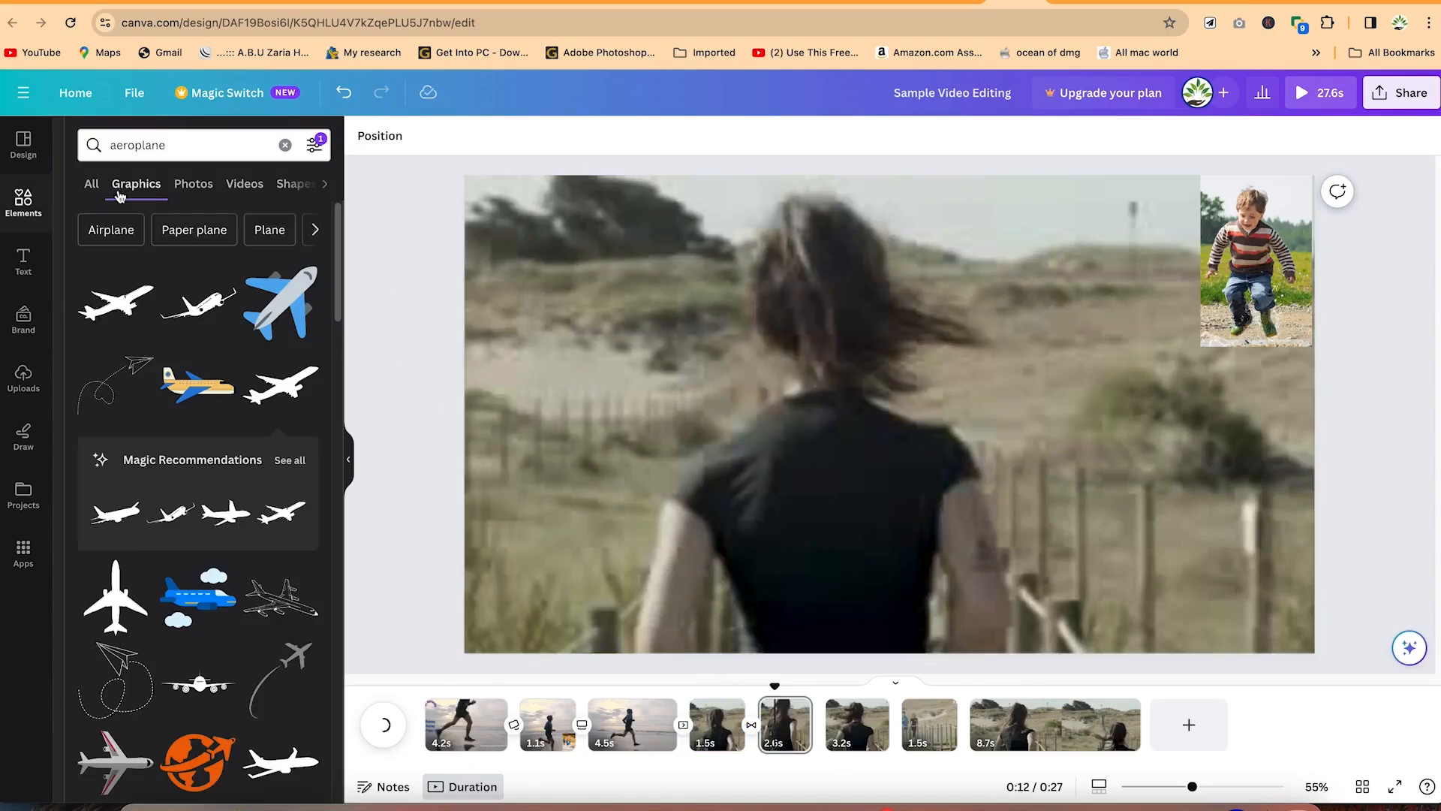
click(1272, 289)
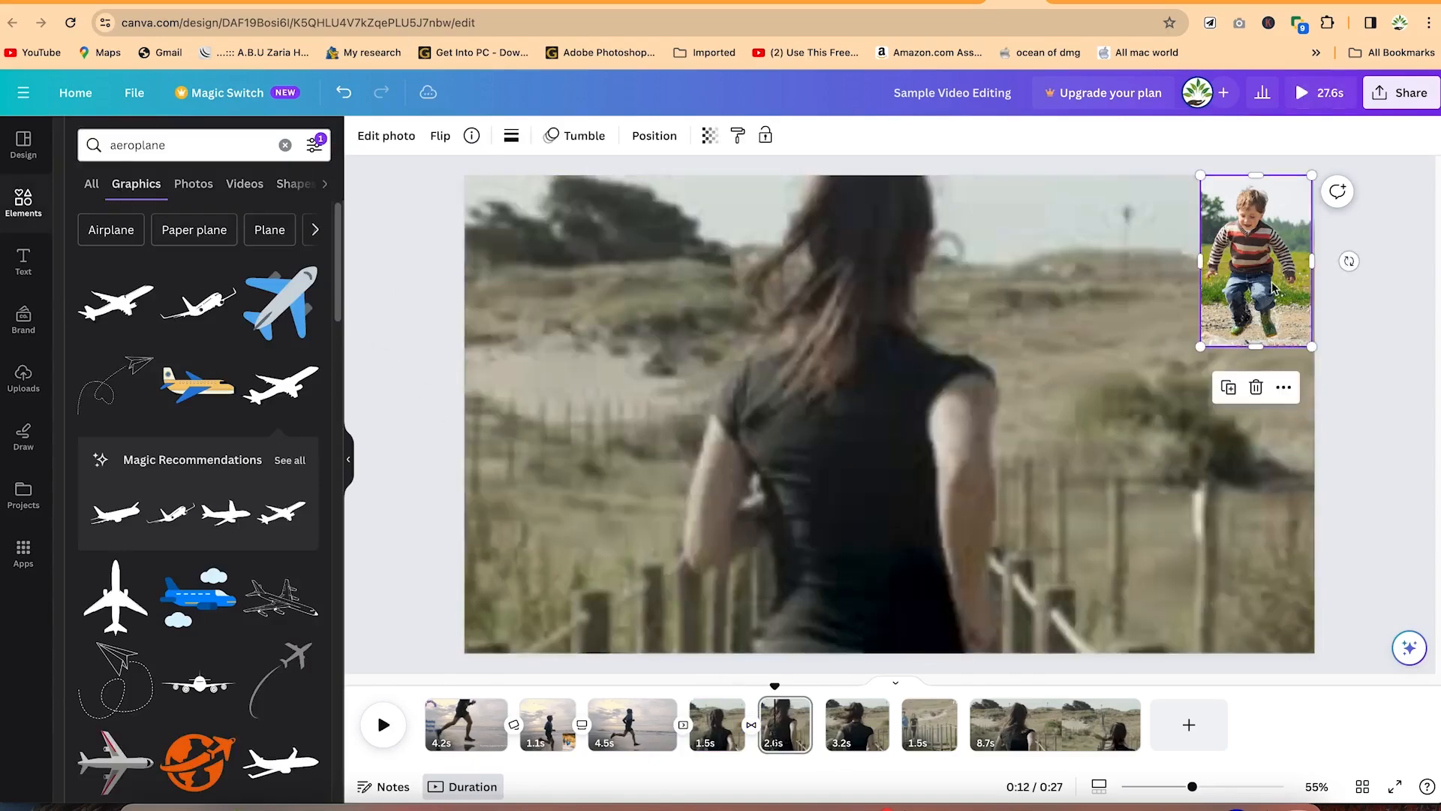
click(584, 137)
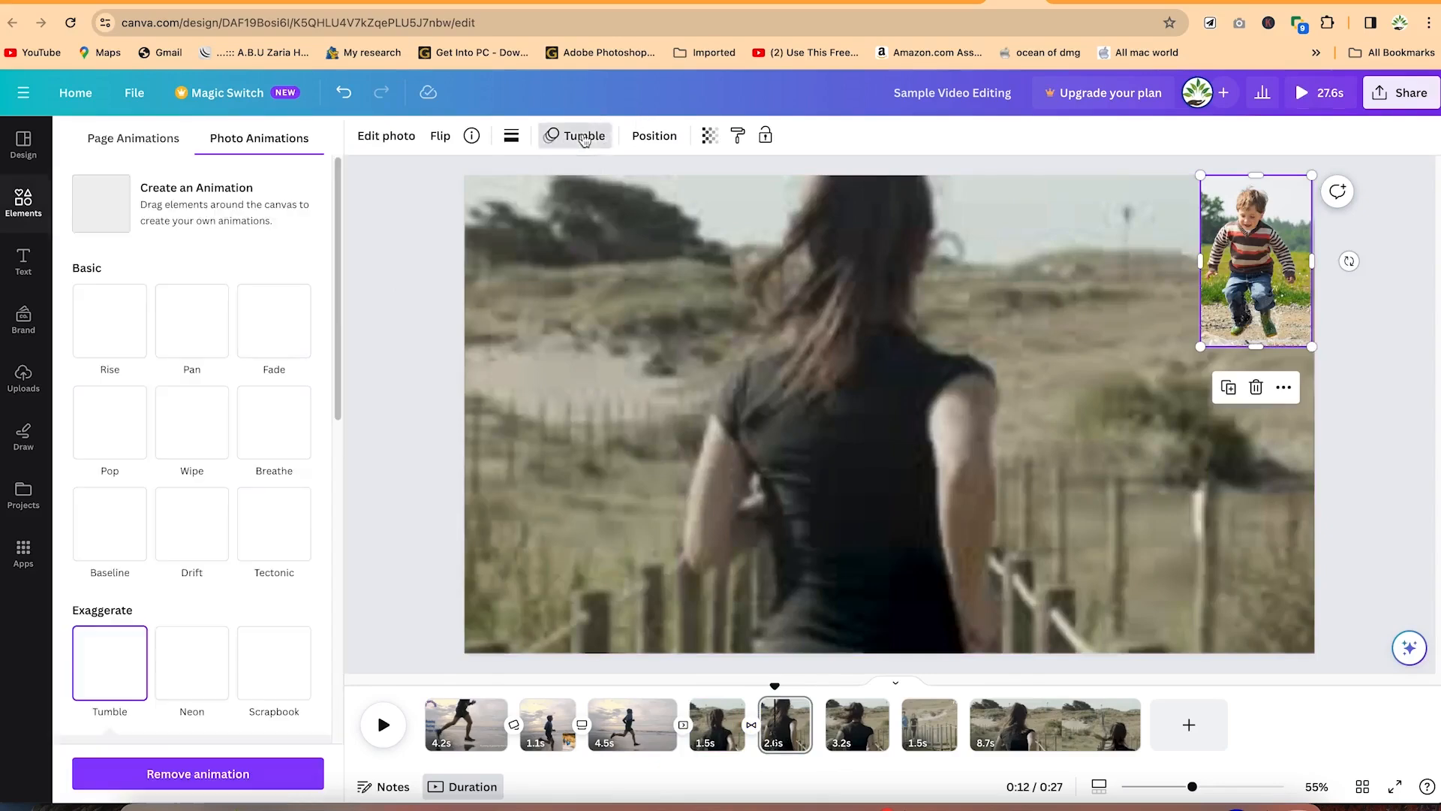
click(146, 203)
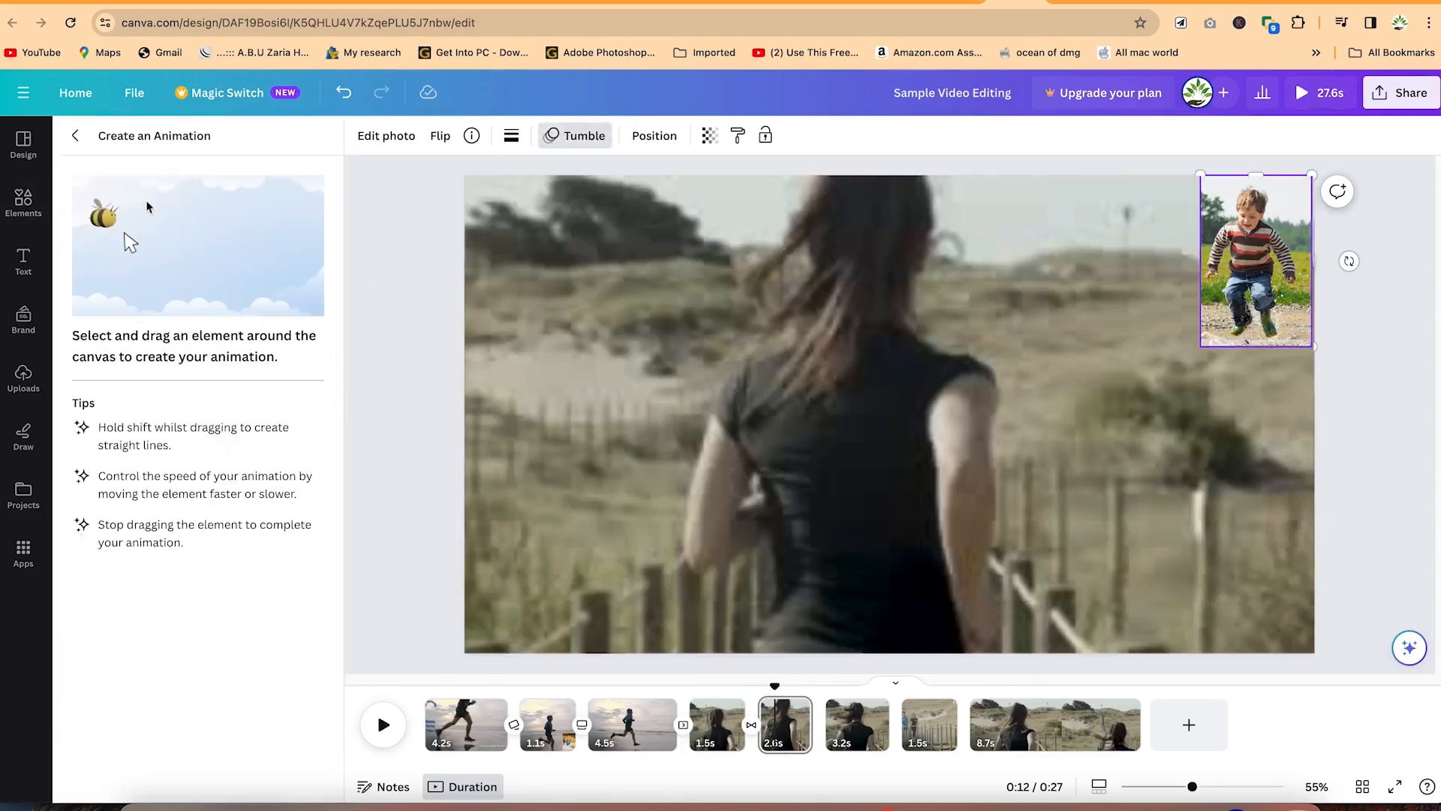
mouse_move(1242, 276)
mouse_down()
mouse_move(1126, 261)
mouse_move(1074, 301)
mouse_move(1062, 372)
mouse_move(1009, 339)
mouse_move(859, 371)
mouse_move(840, 439)
mouse_move(849, 459)
mouse_move(719, 419)
mouse_move(593, 472)
mouse_move(587, 529)
mouse_move(544, 531)
mouse_move(533, 581)
mouse_up()
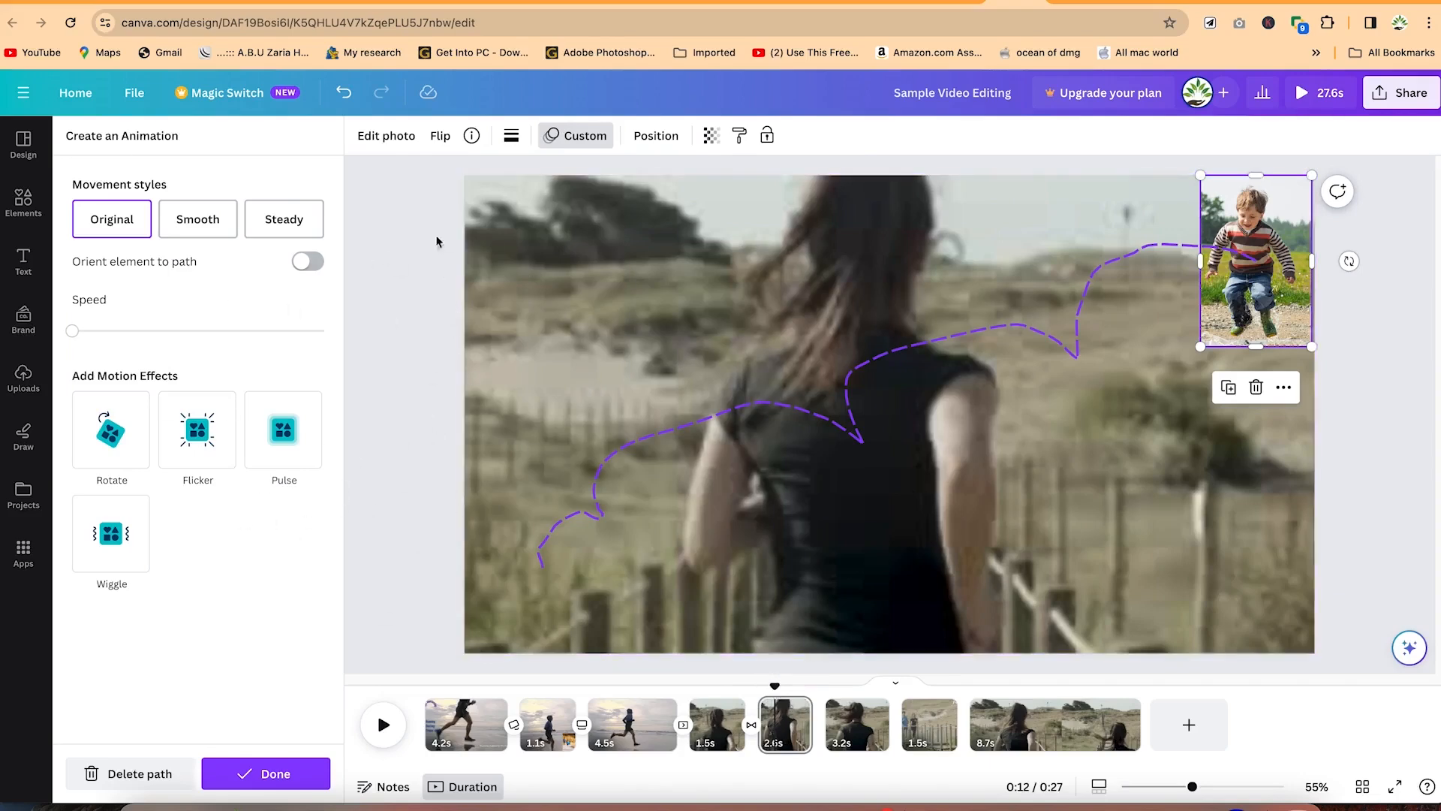
Step: Try the horizontal and vertical flips on the boy's photo, flipping it back in both directions
click(439, 136)
click(469, 180)
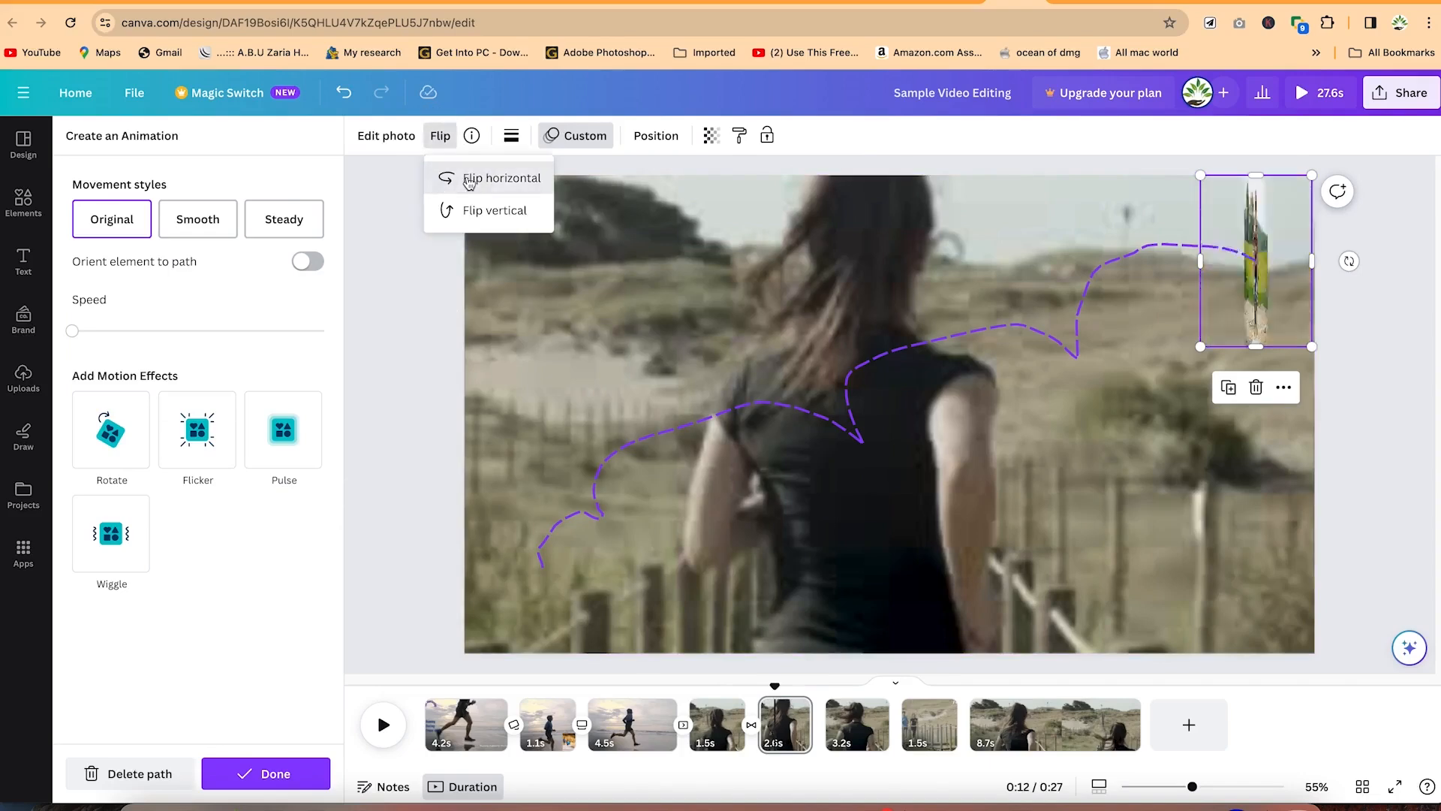
click(483, 210)
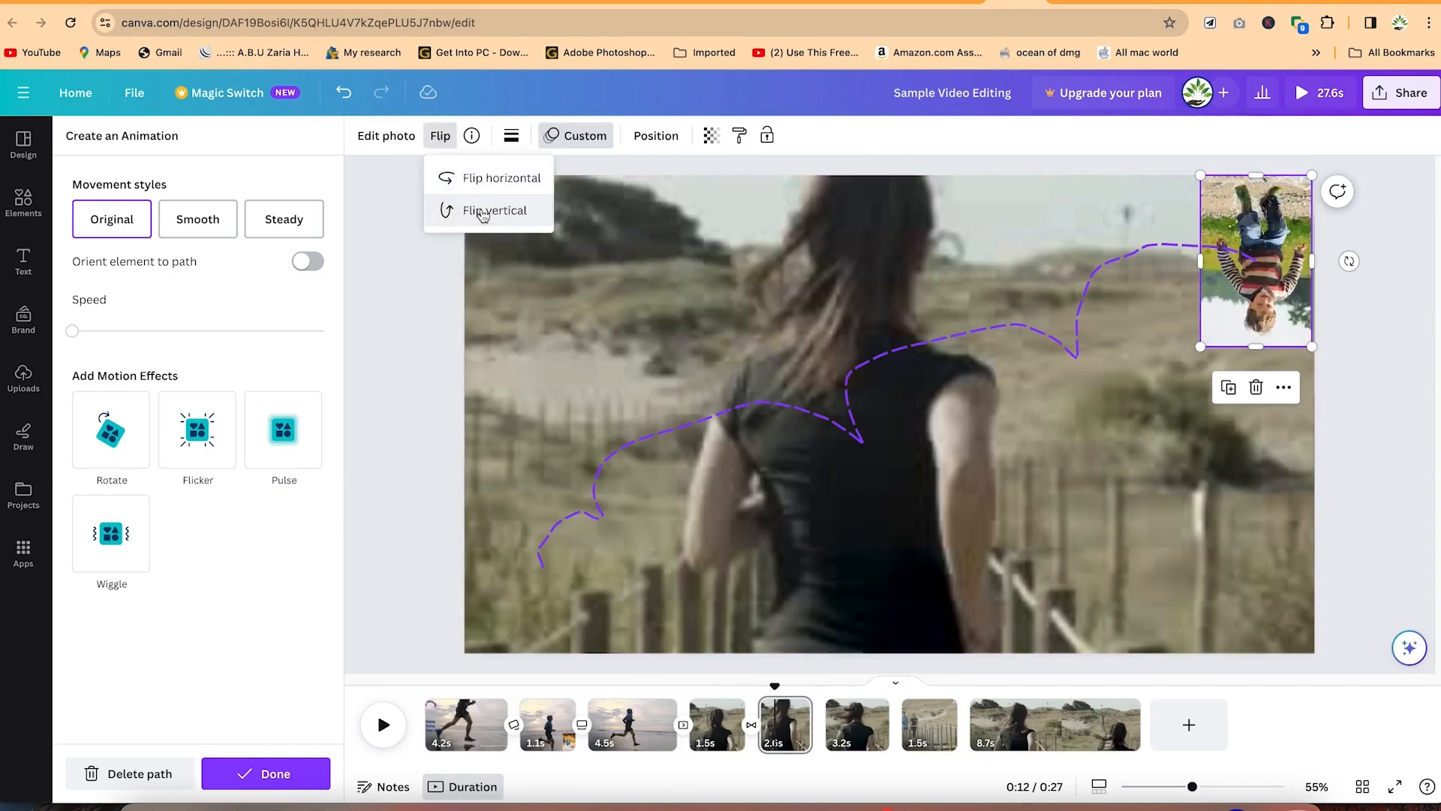
click(471, 180)
click(488, 217)
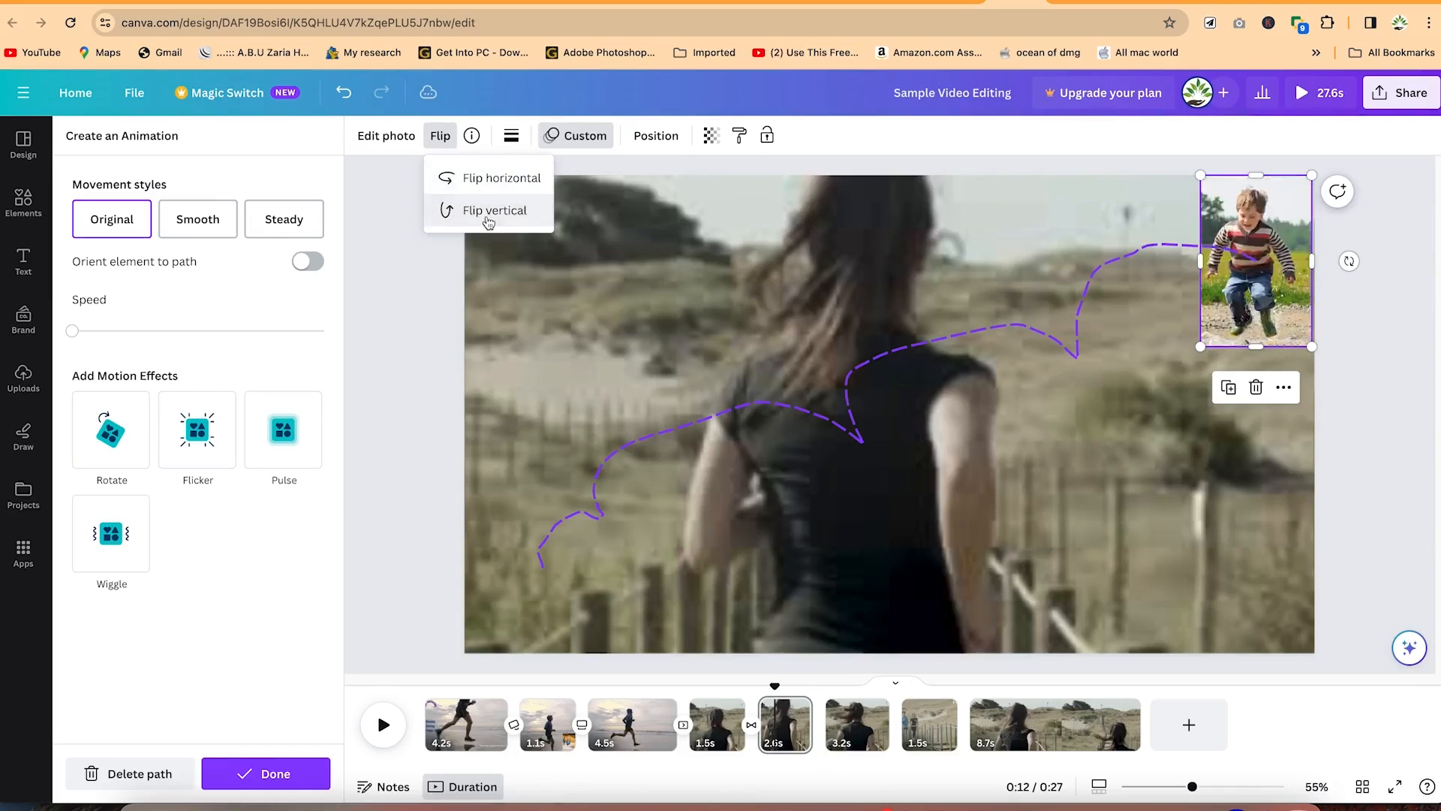
click(383, 323)
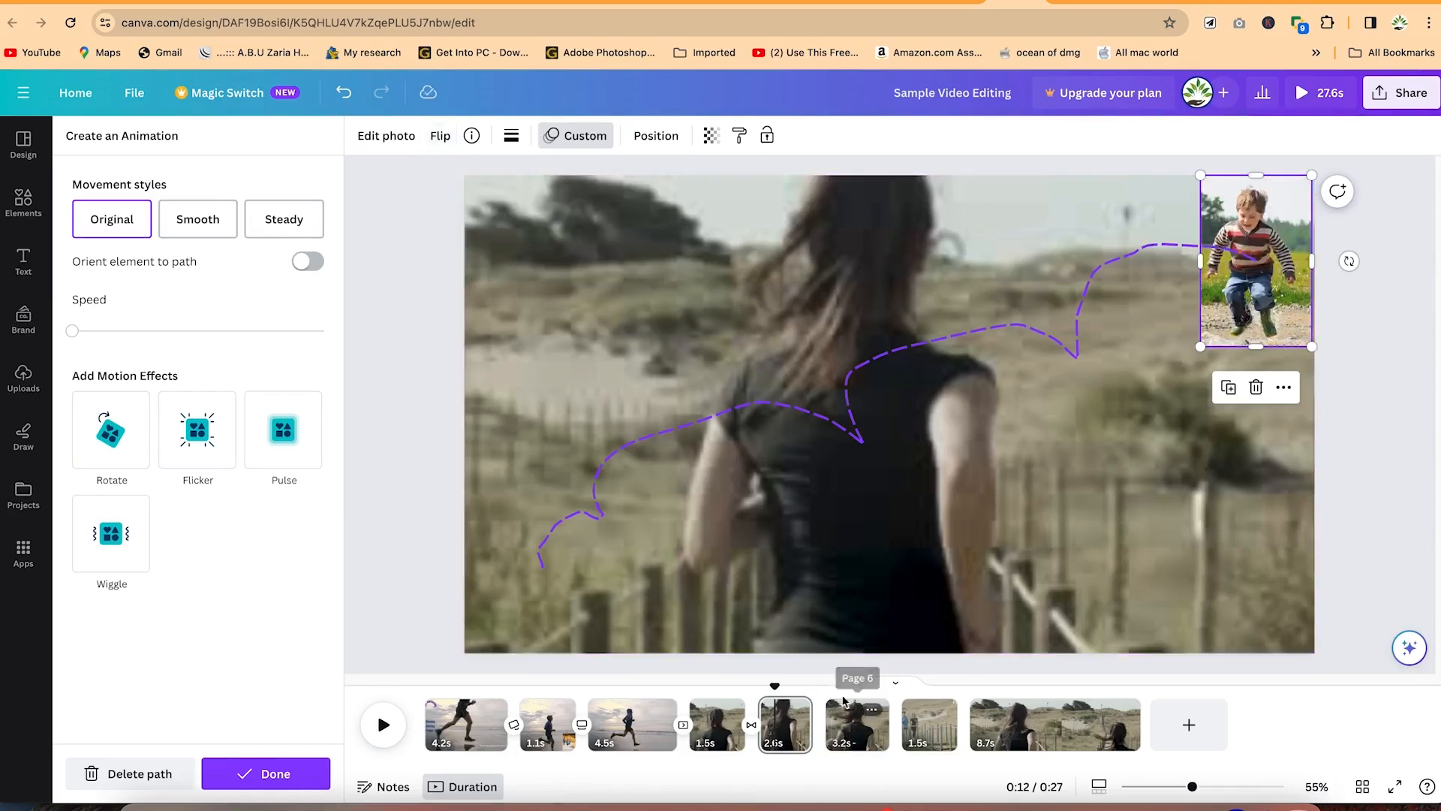
Step: Place the uploaded 48.6 s vegetable chopper video on top of the last clip
click(1007, 734)
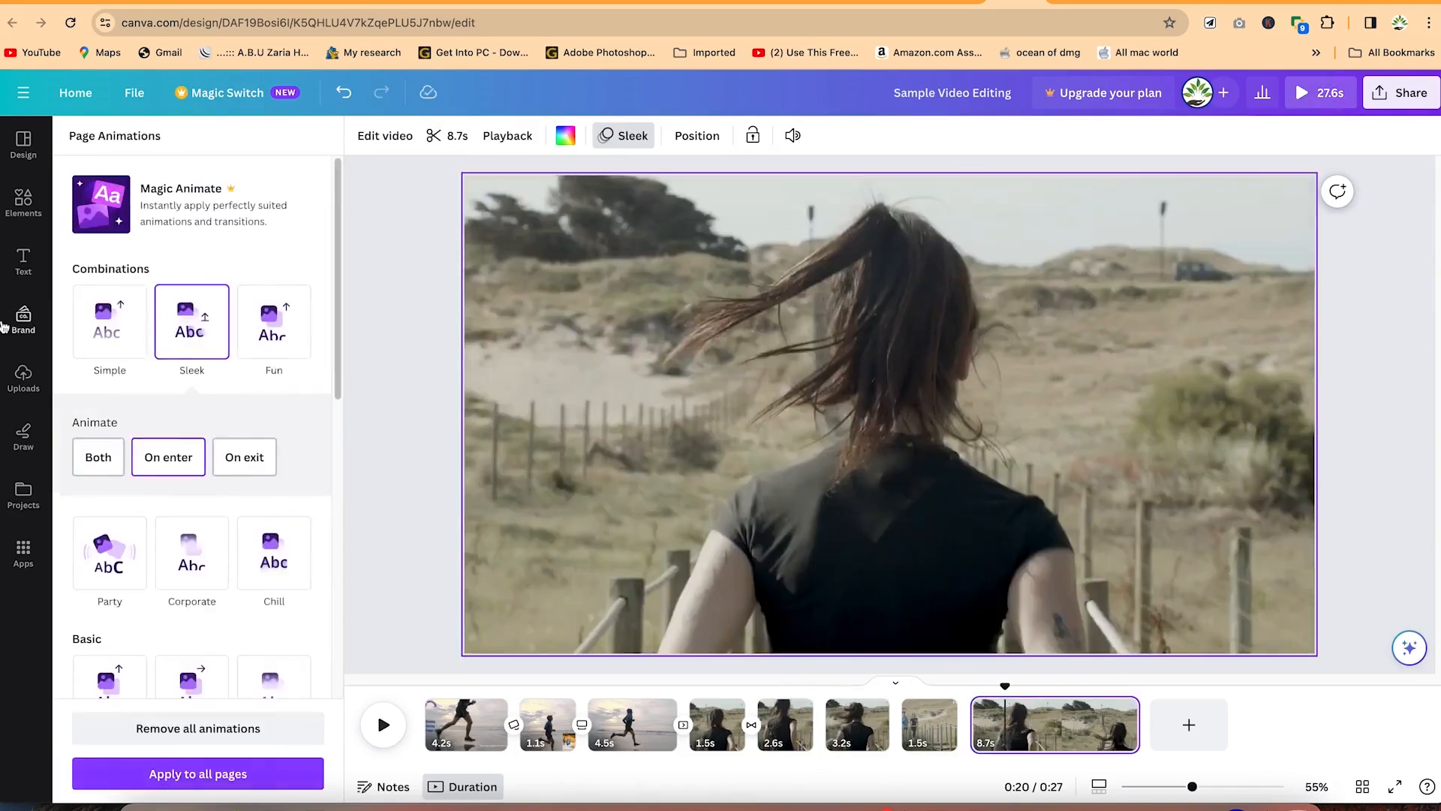
click(11, 324)
click(23, 379)
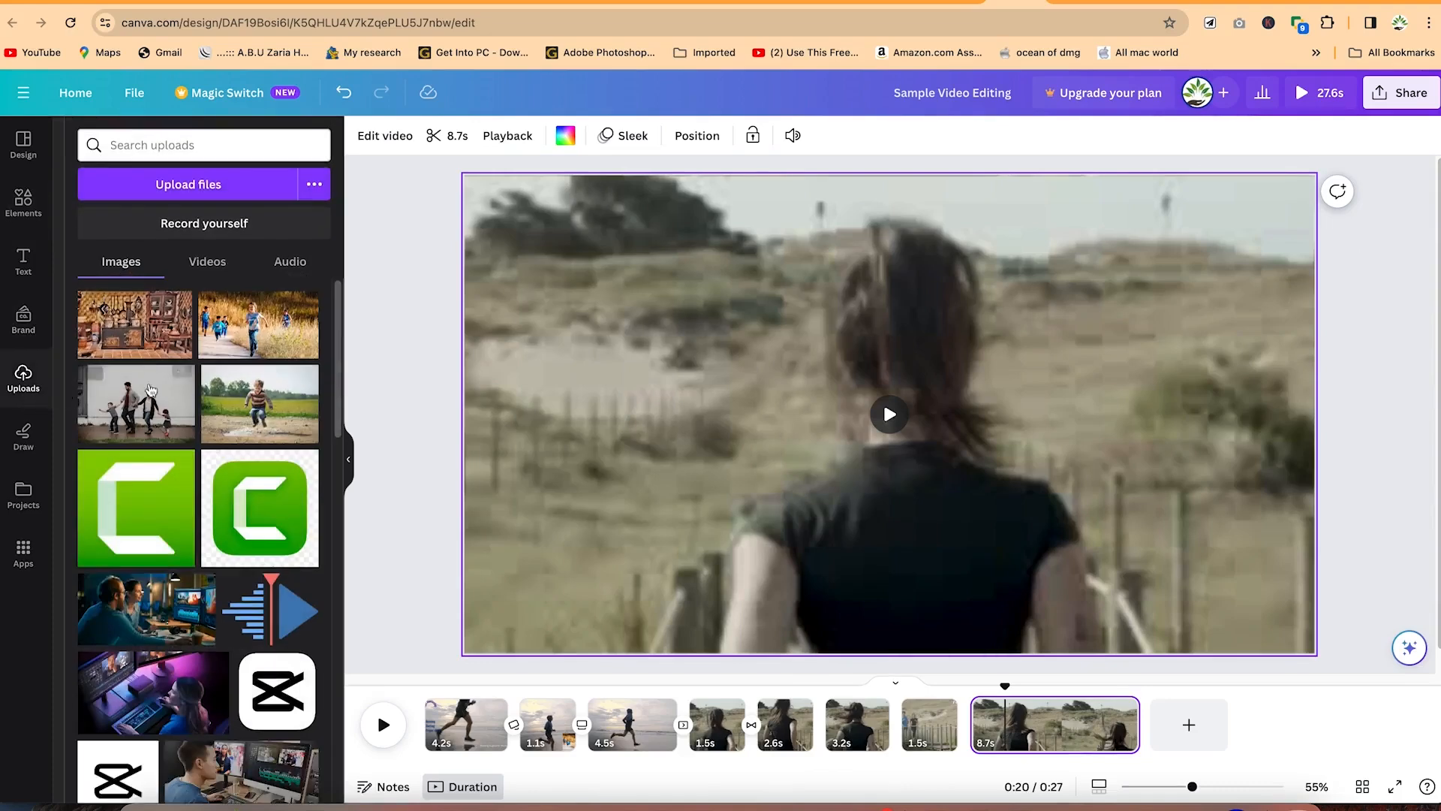
scroll(191, 471, down, 3)
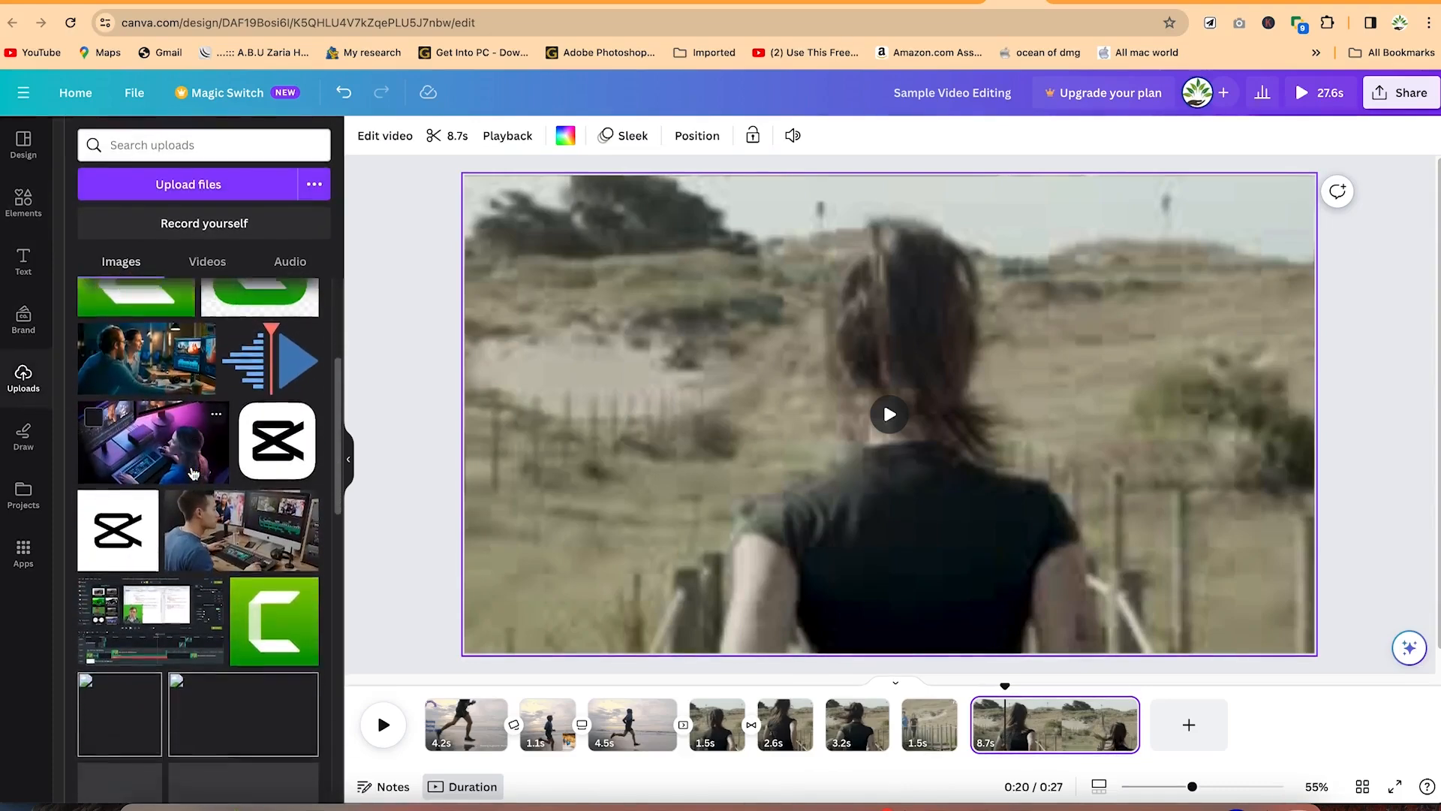
click(207, 262)
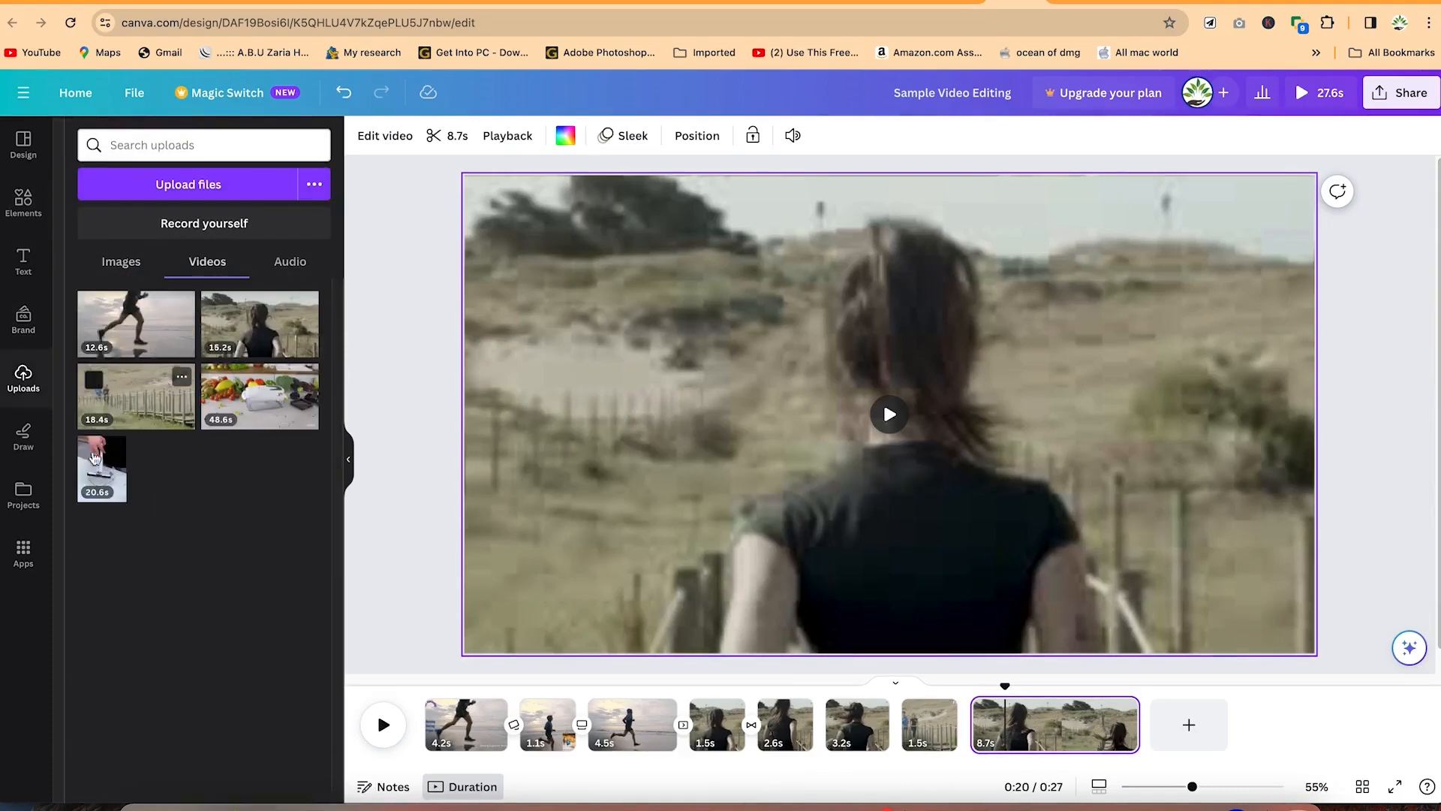
drag(257, 363, 668, 373)
drag(612, 289, 651, 309)
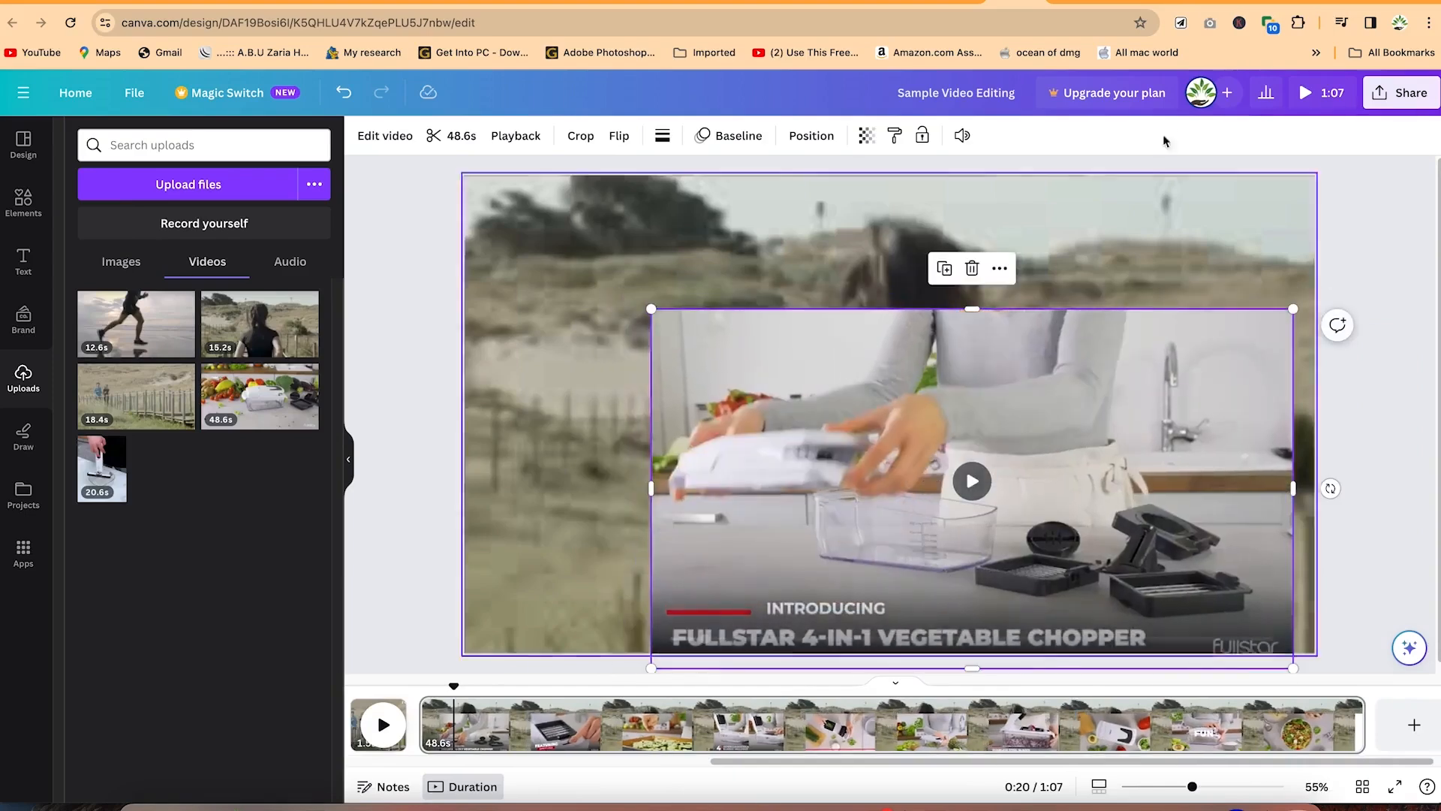
Step: Set the vegetable chopper video's volume to 0 and shrink it into the lower-right corner of the frame
click(965, 134)
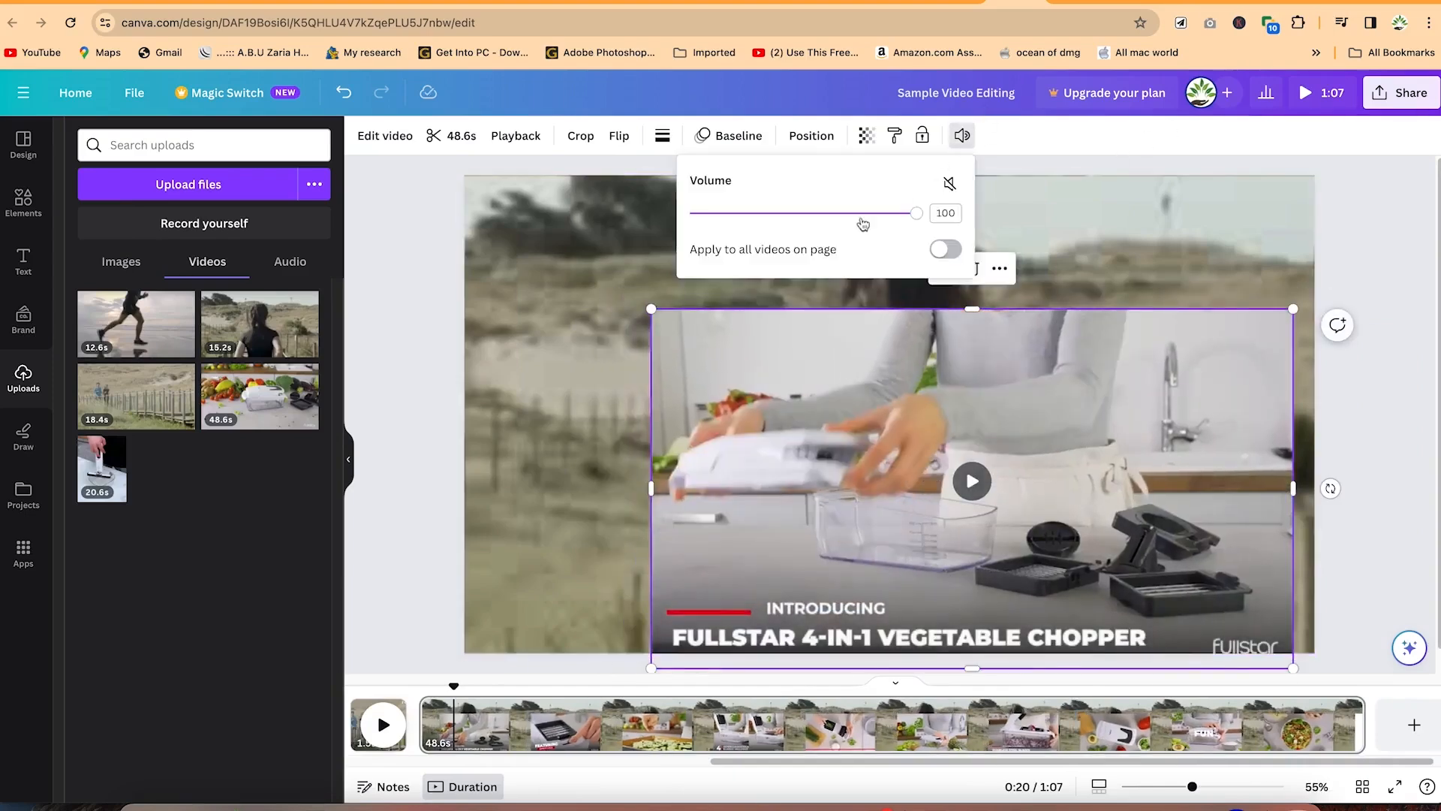
drag(895, 215, 433, 213)
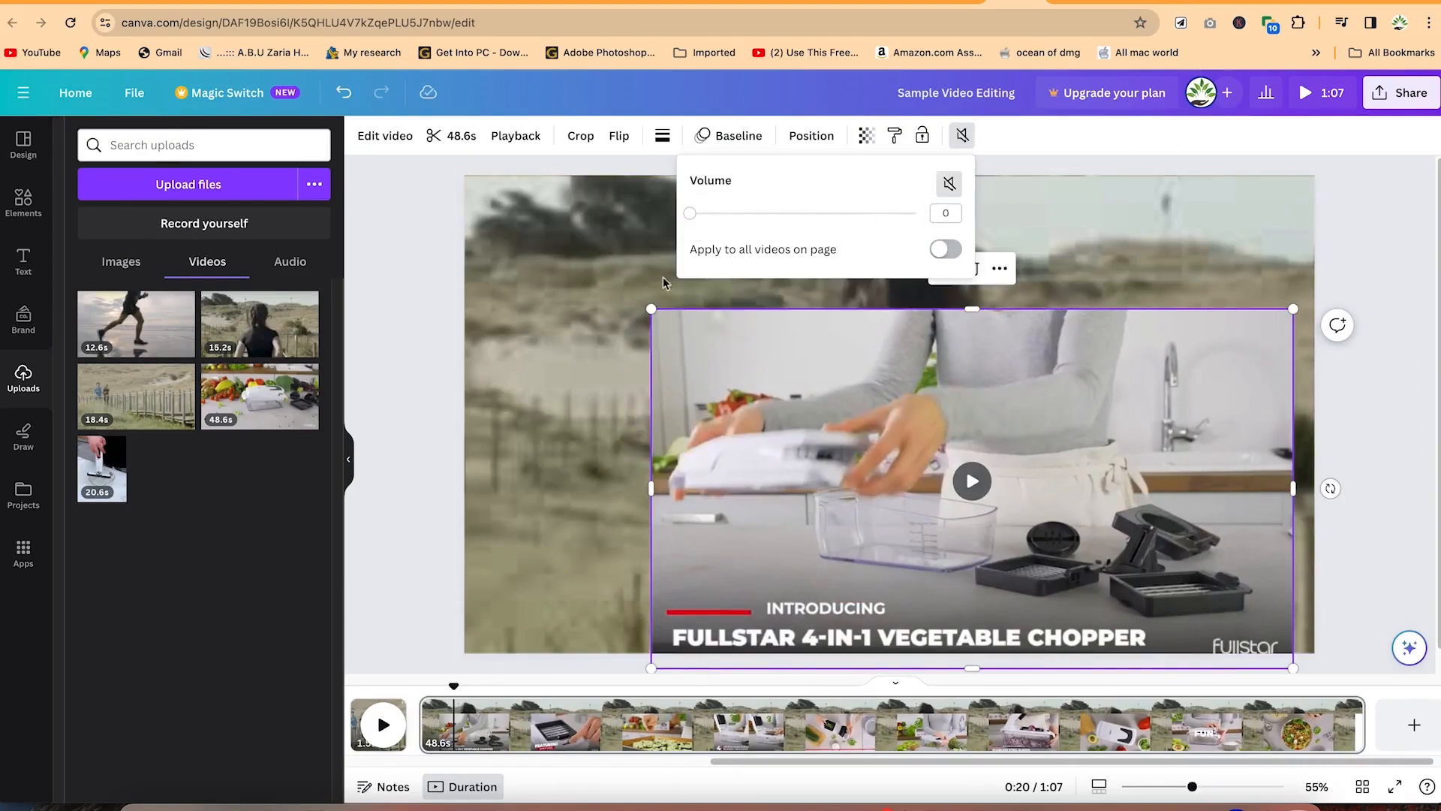
click(727, 409)
drag(913, 485, 878, 368)
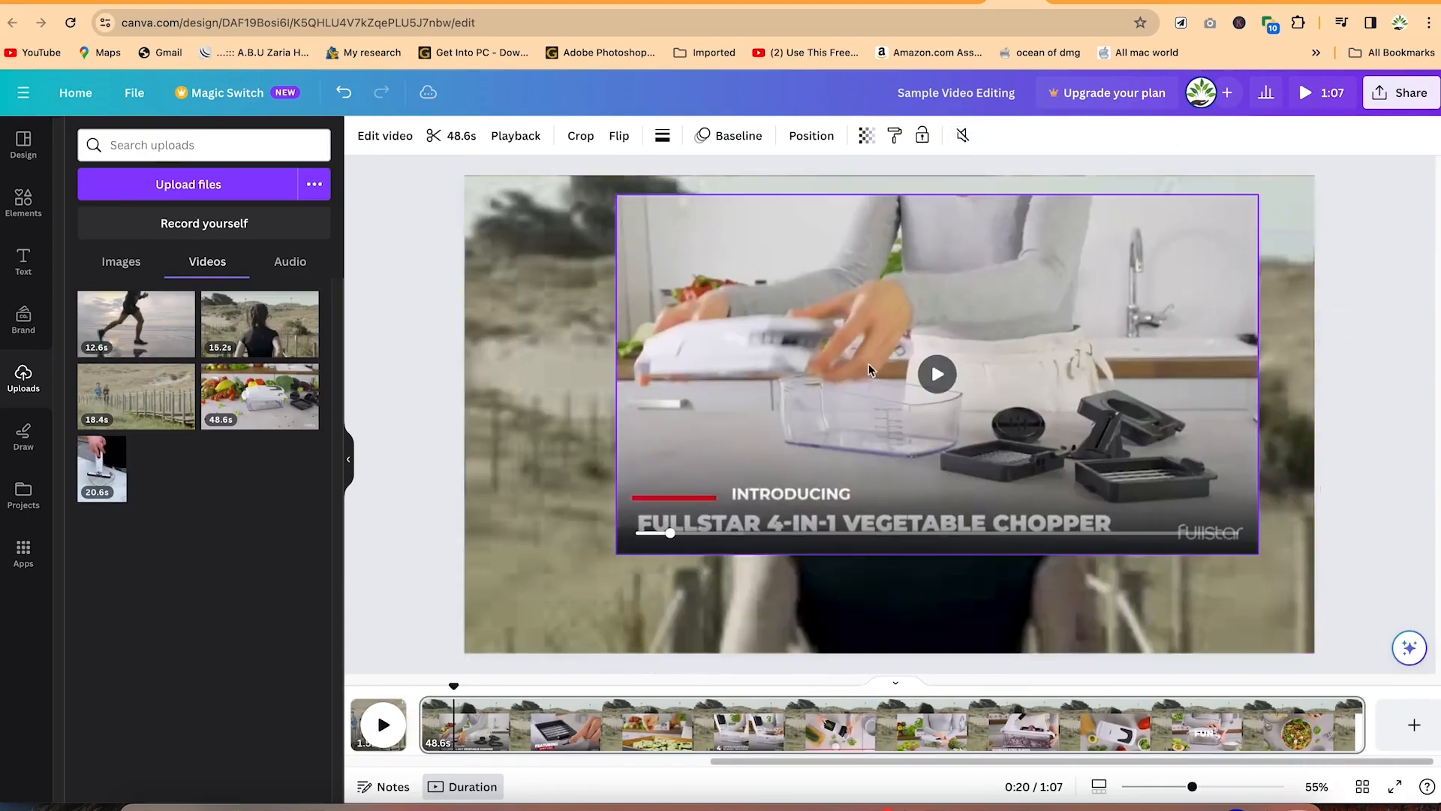
drag(616, 193, 933, 370)
drag(1050, 423, 1107, 524)
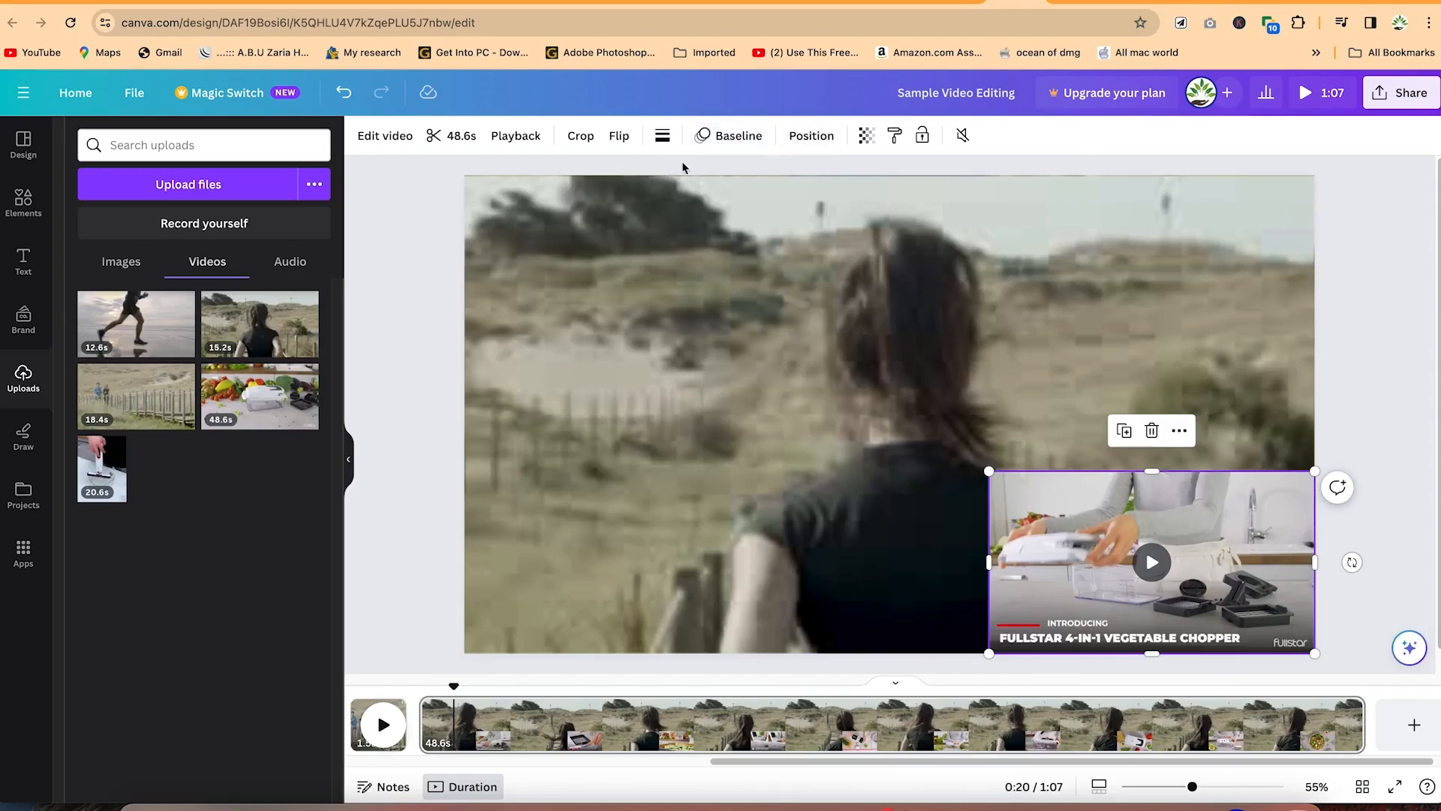
Step: Apply the Pan animation to the vegetable chopper video and play it back from the seventh clip
click(732, 135)
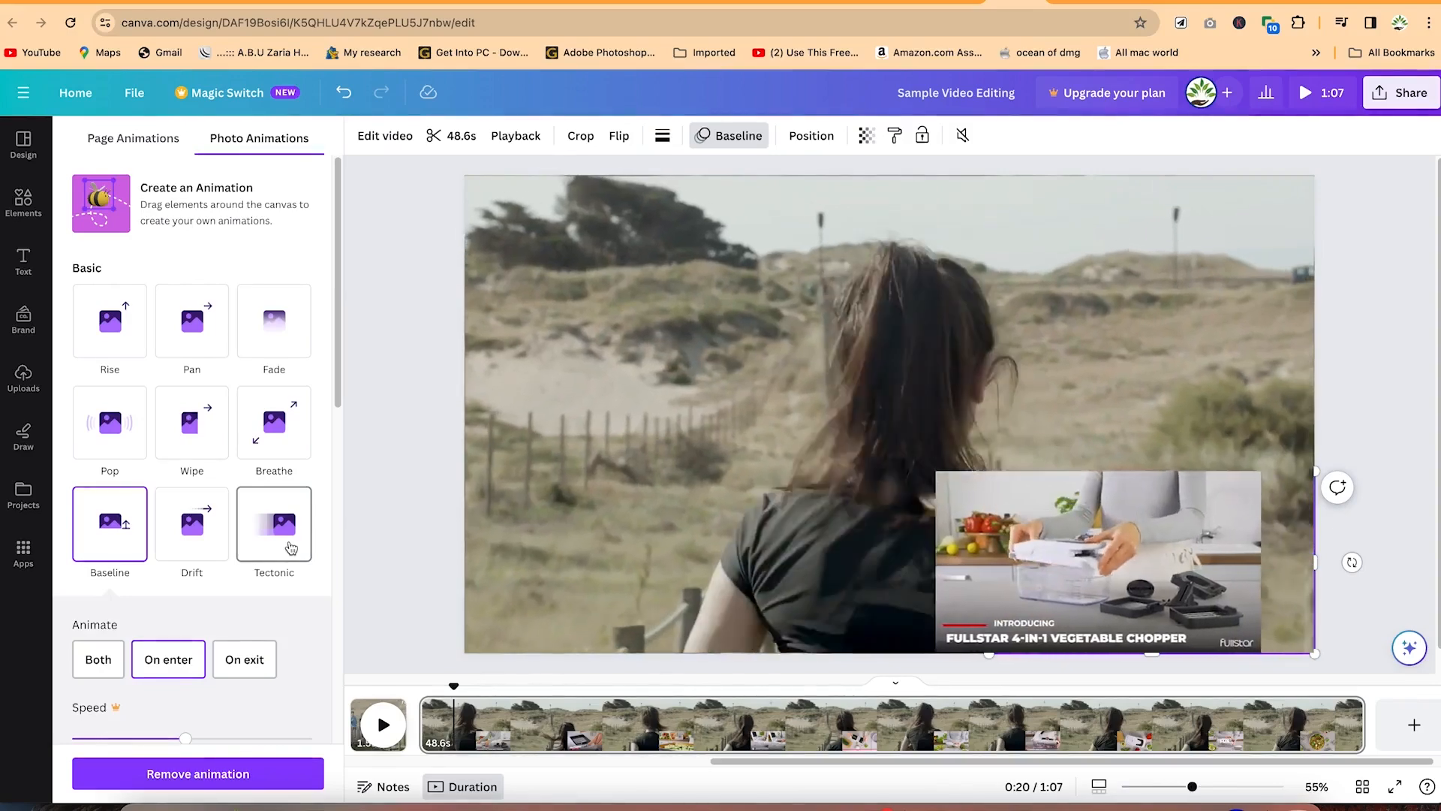
scroll(291, 548, down, 2)
scroll(291, 548, down, 1)
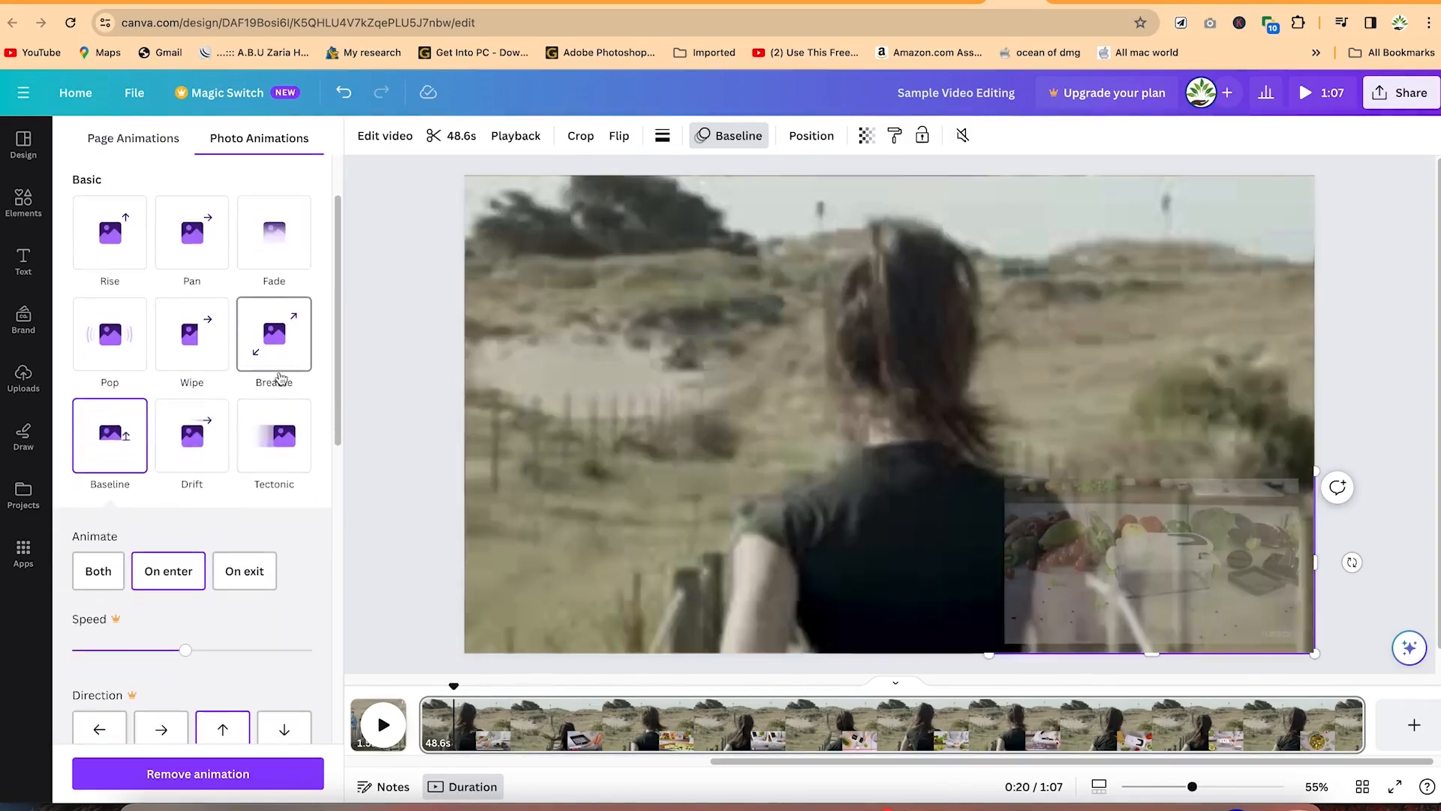
scroll(279, 373, down, 10)
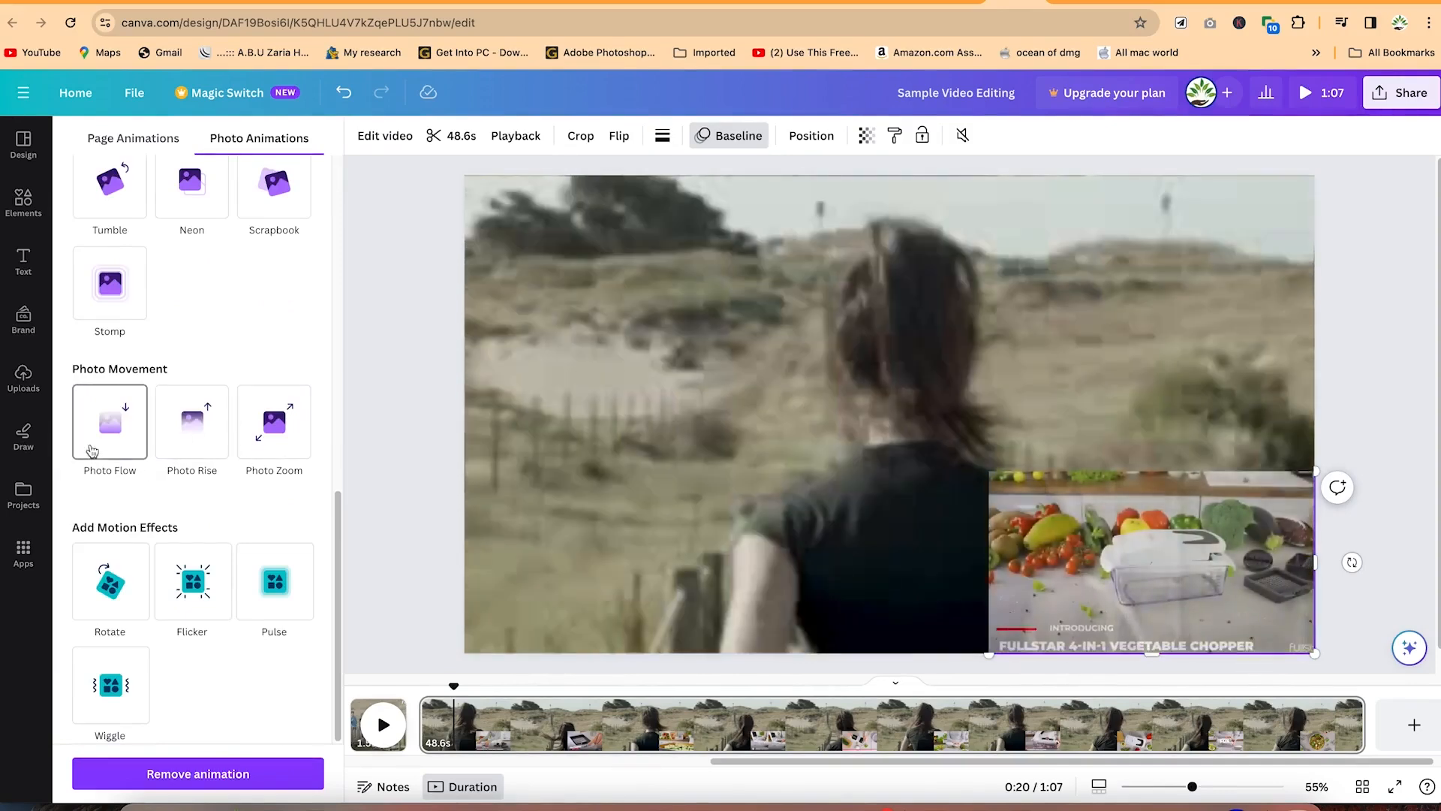
scroll(96, 454, up, 10)
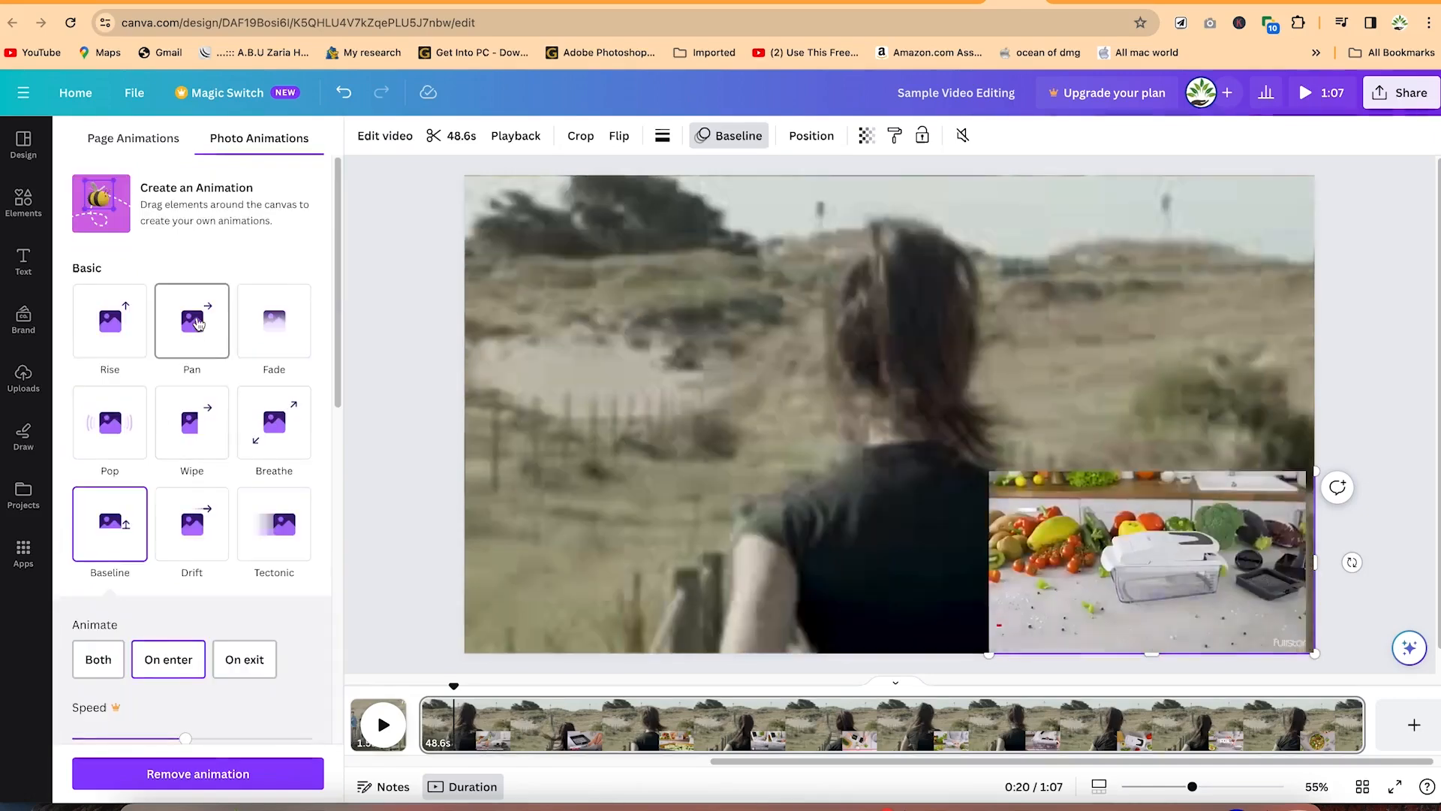
click(197, 323)
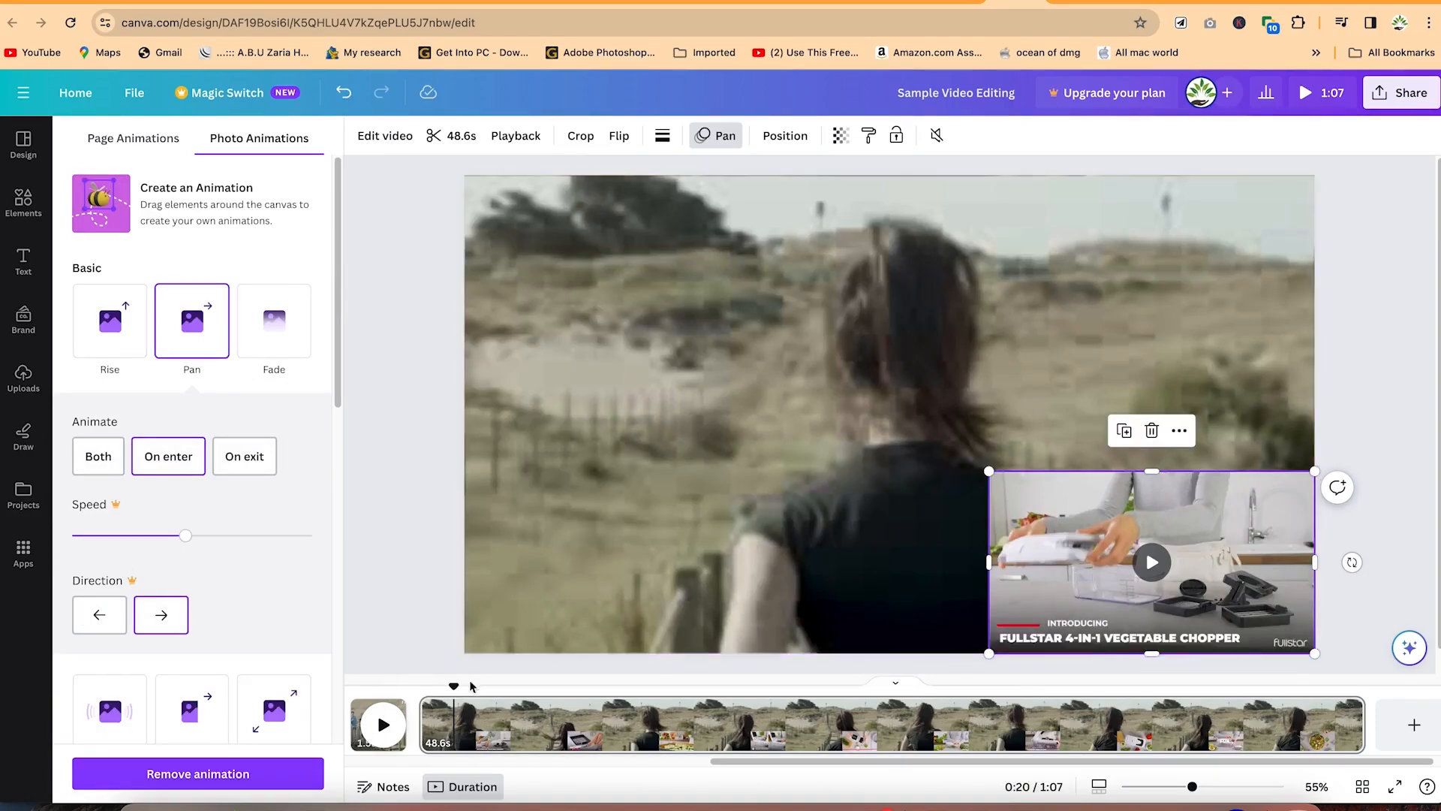
click(383, 722)
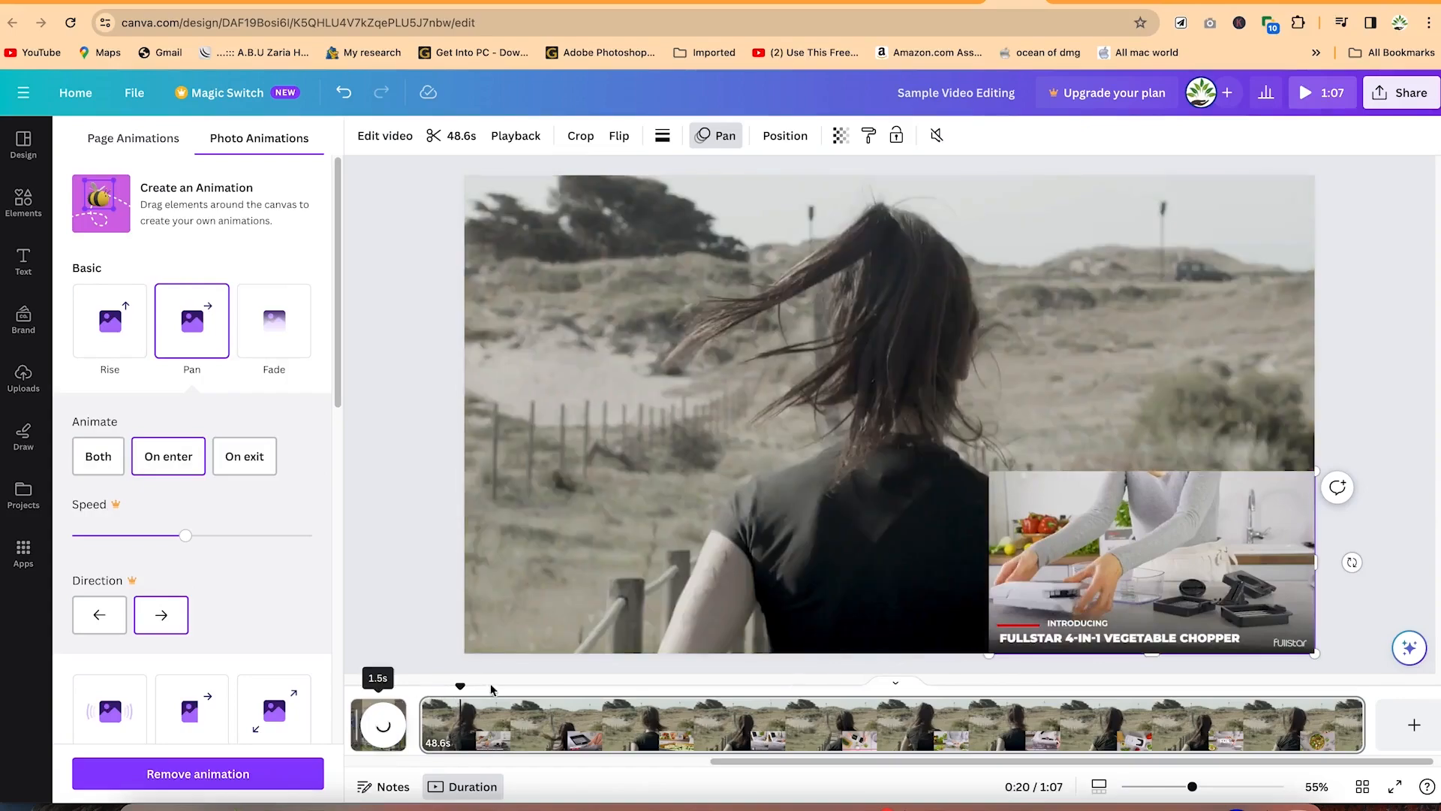
drag(465, 688, 579, 698)
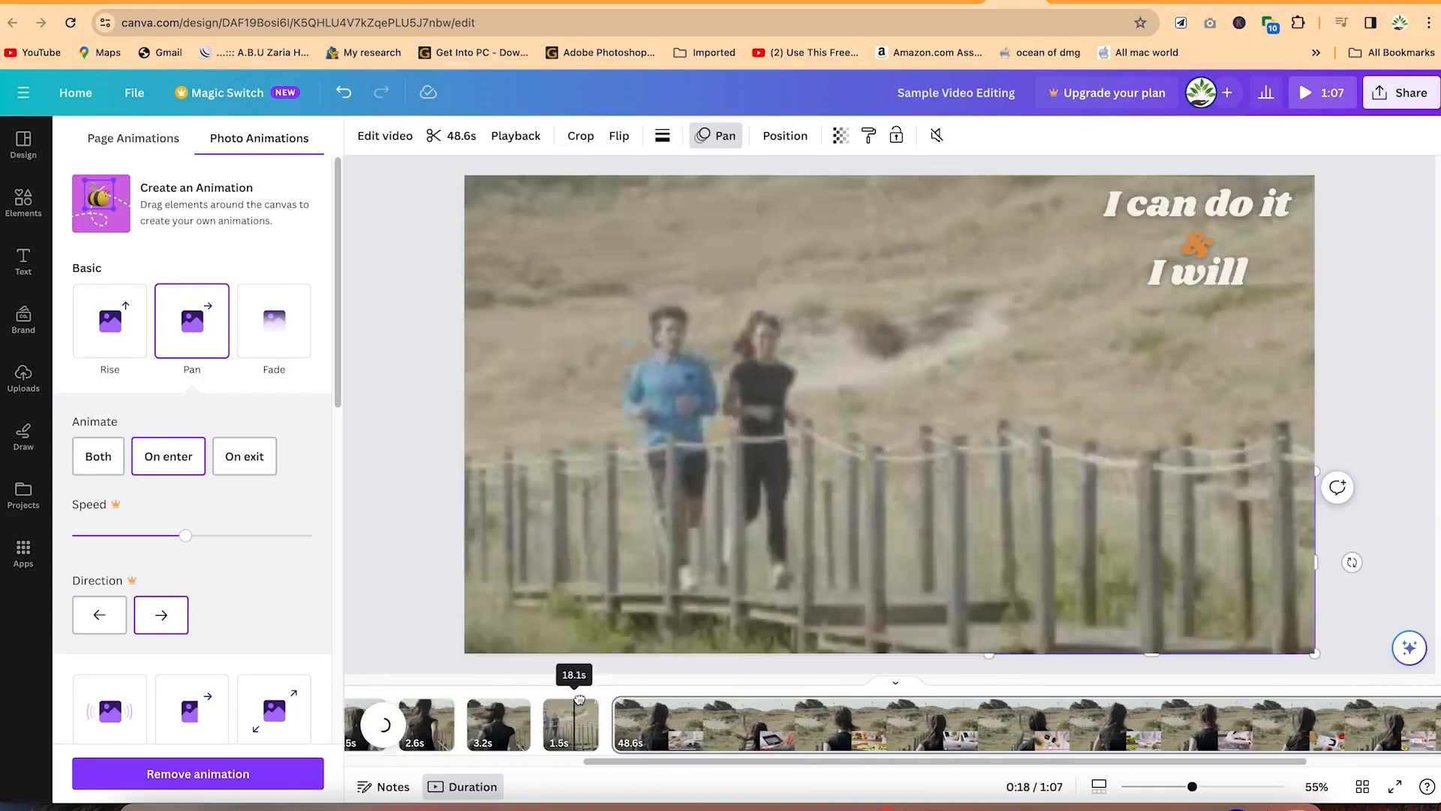
click(596, 706)
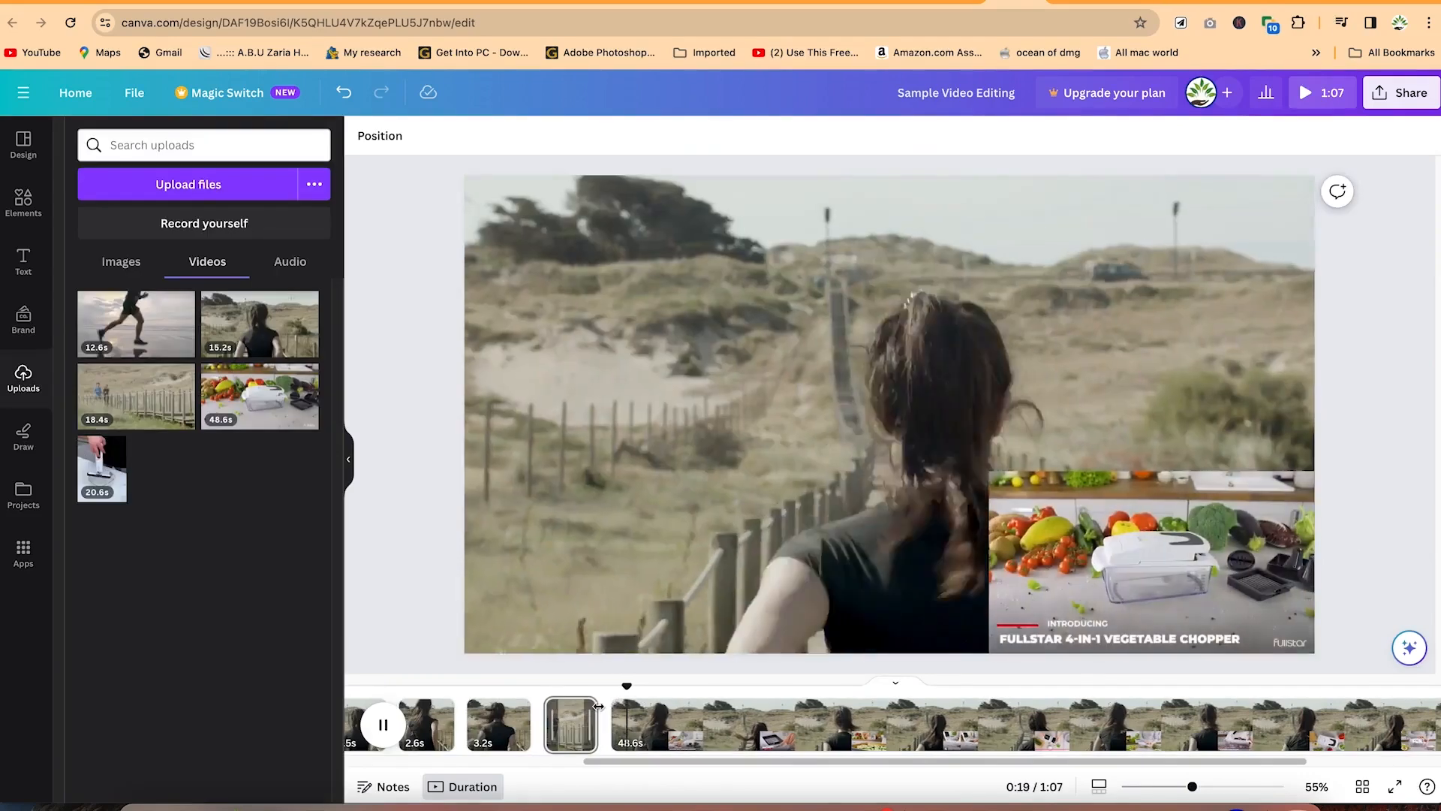
click(662, 528)
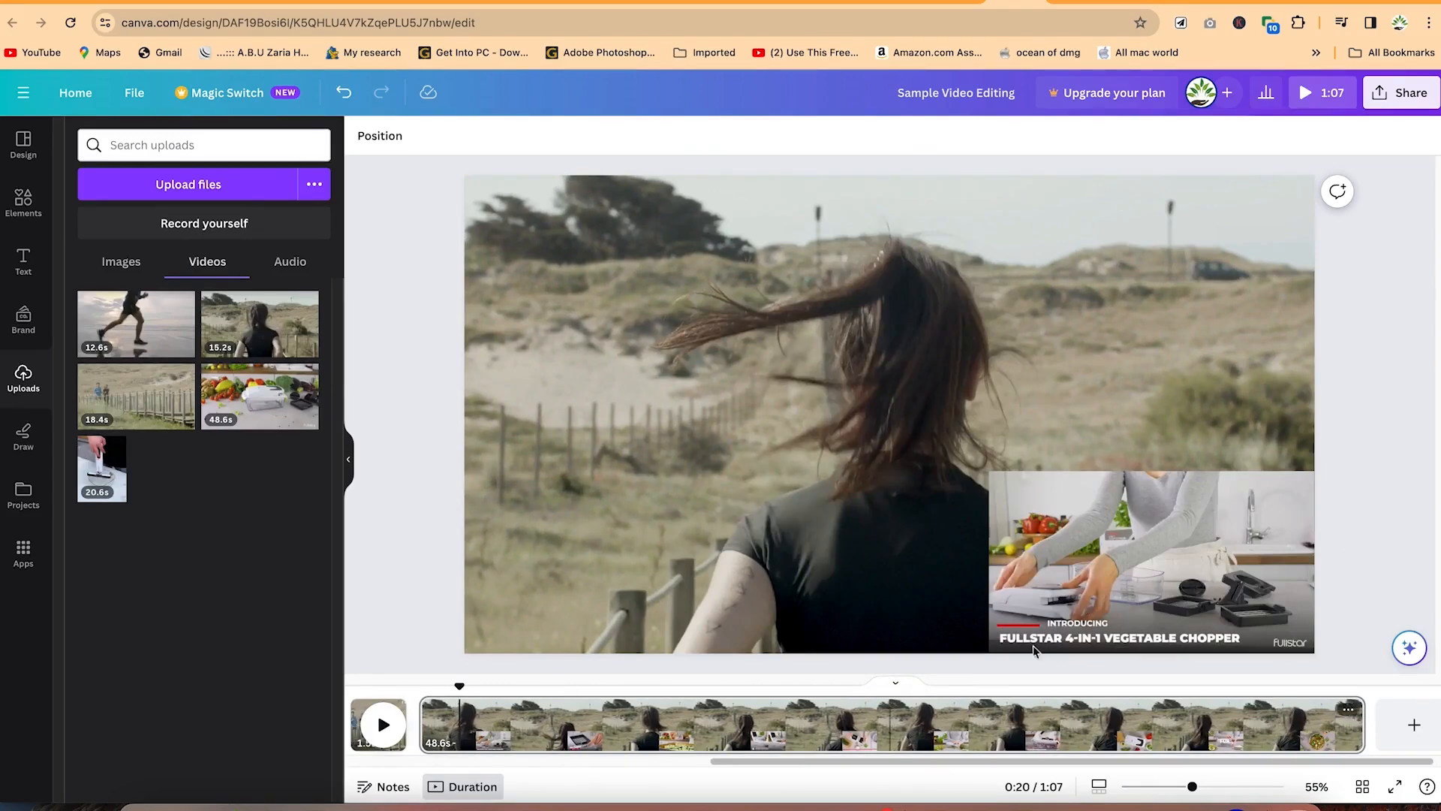
Step: Create a custom animation for the vegetable chopper video along a wavy path to the frame's upper left, and play it back
click(1096, 572)
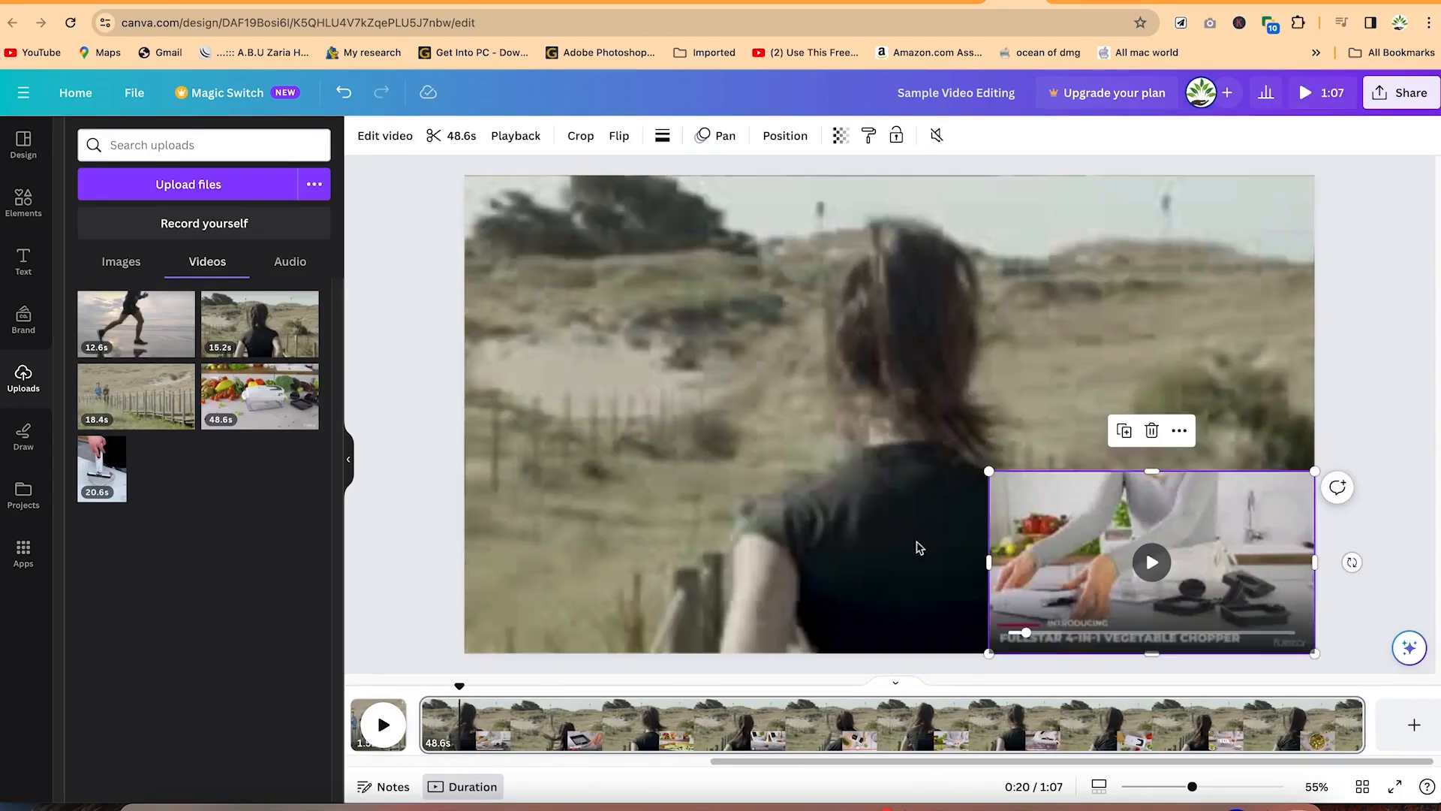
click(719, 136)
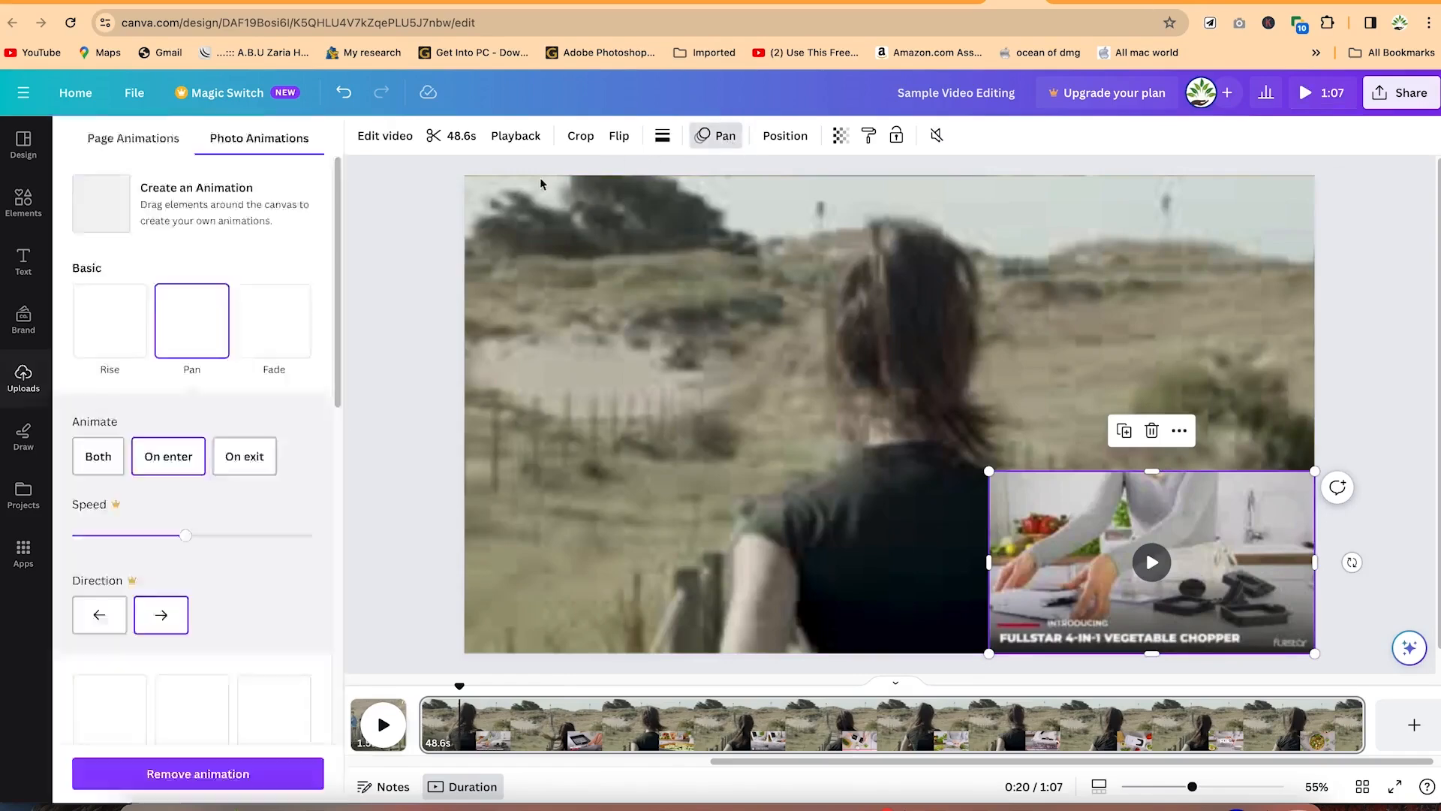
click(224, 204)
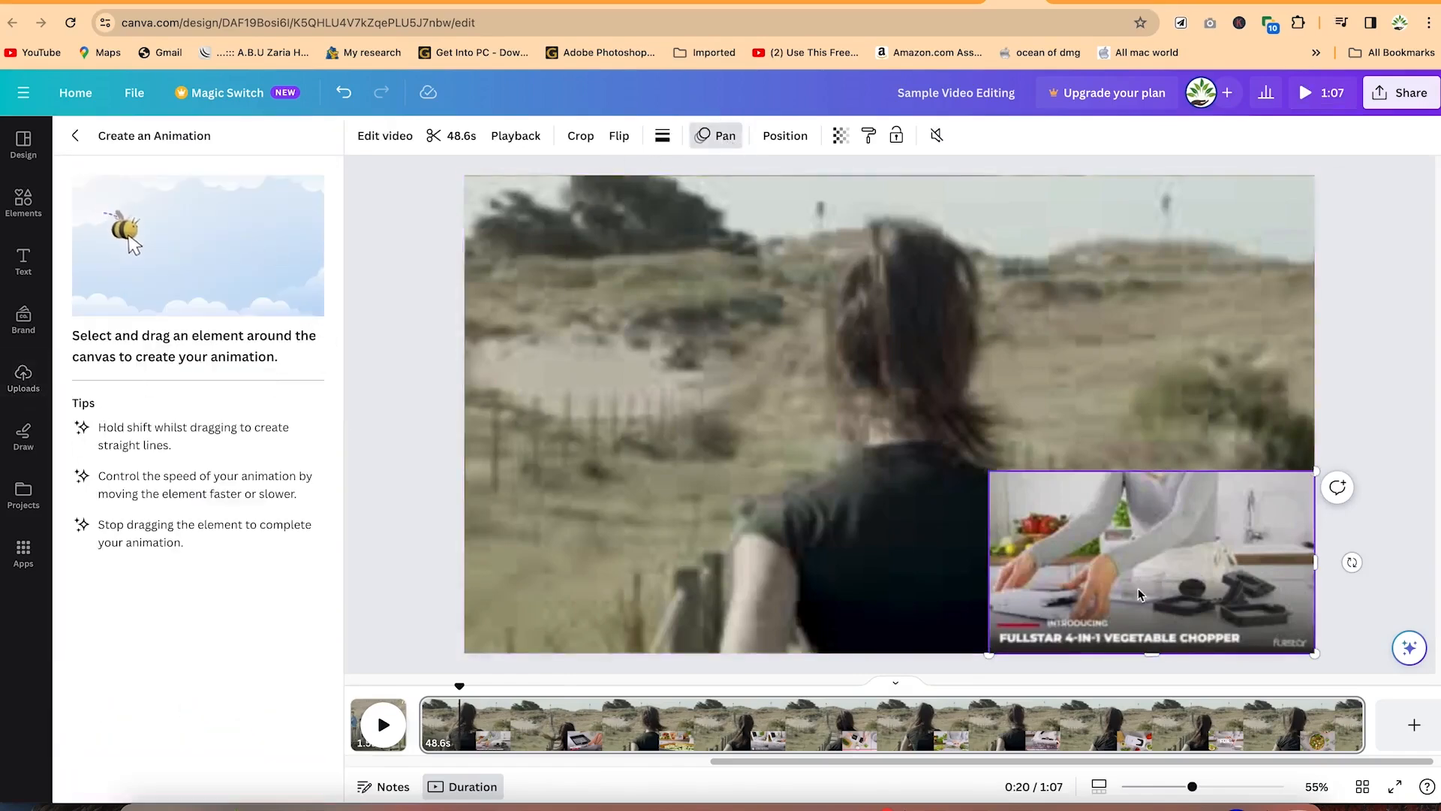
mouse_move(1152, 576)
mouse_down()
mouse_move(1120, 489)
mouse_move(1074, 454)
mouse_move(993, 512)
mouse_move(971, 506)
mouse_move(897, 386)
mouse_move(852, 435)
mouse_move(754, 421)
mouse_move(709, 343)
mouse_move(634, 373)
mouse_move(607, 276)
mouse_up()
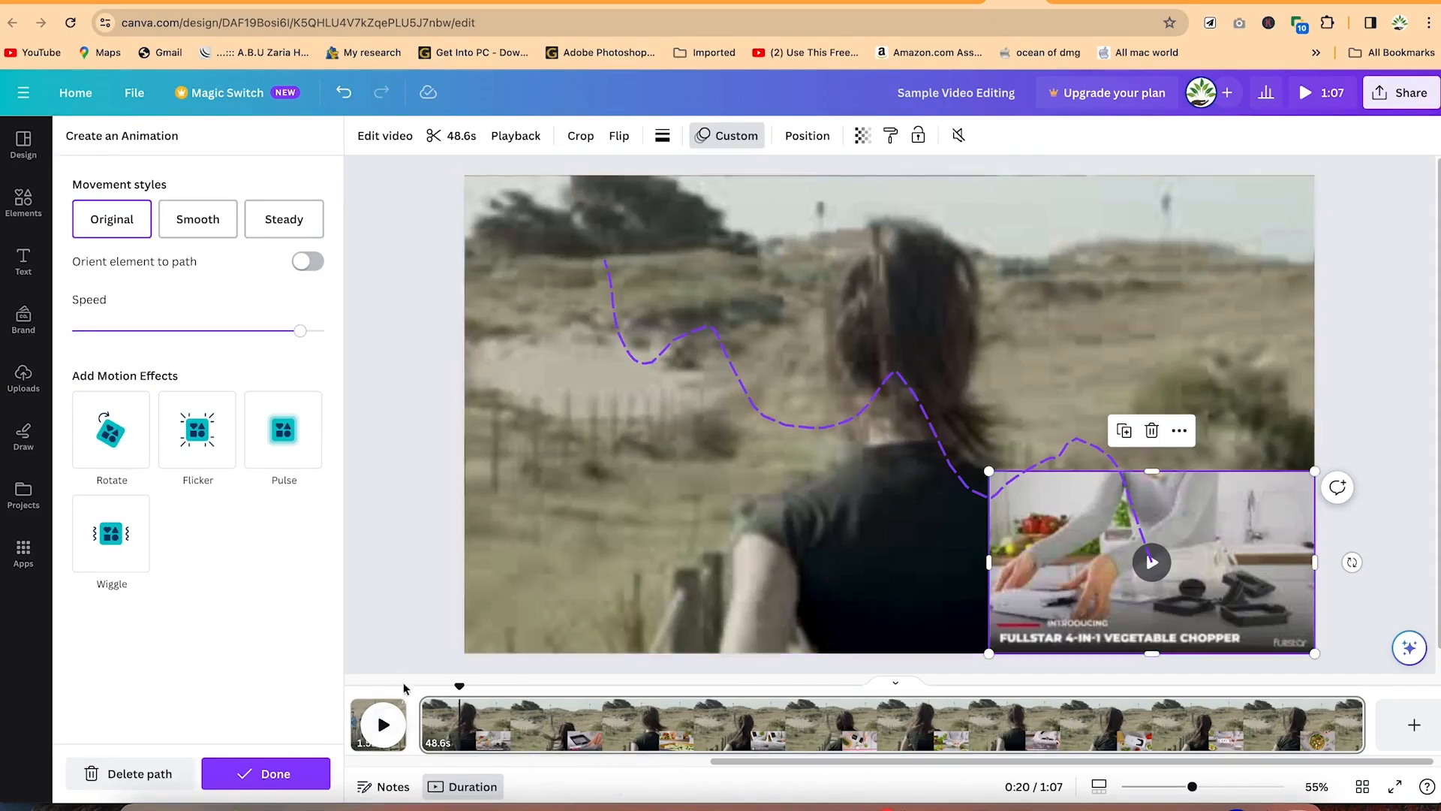
click(382, 725)
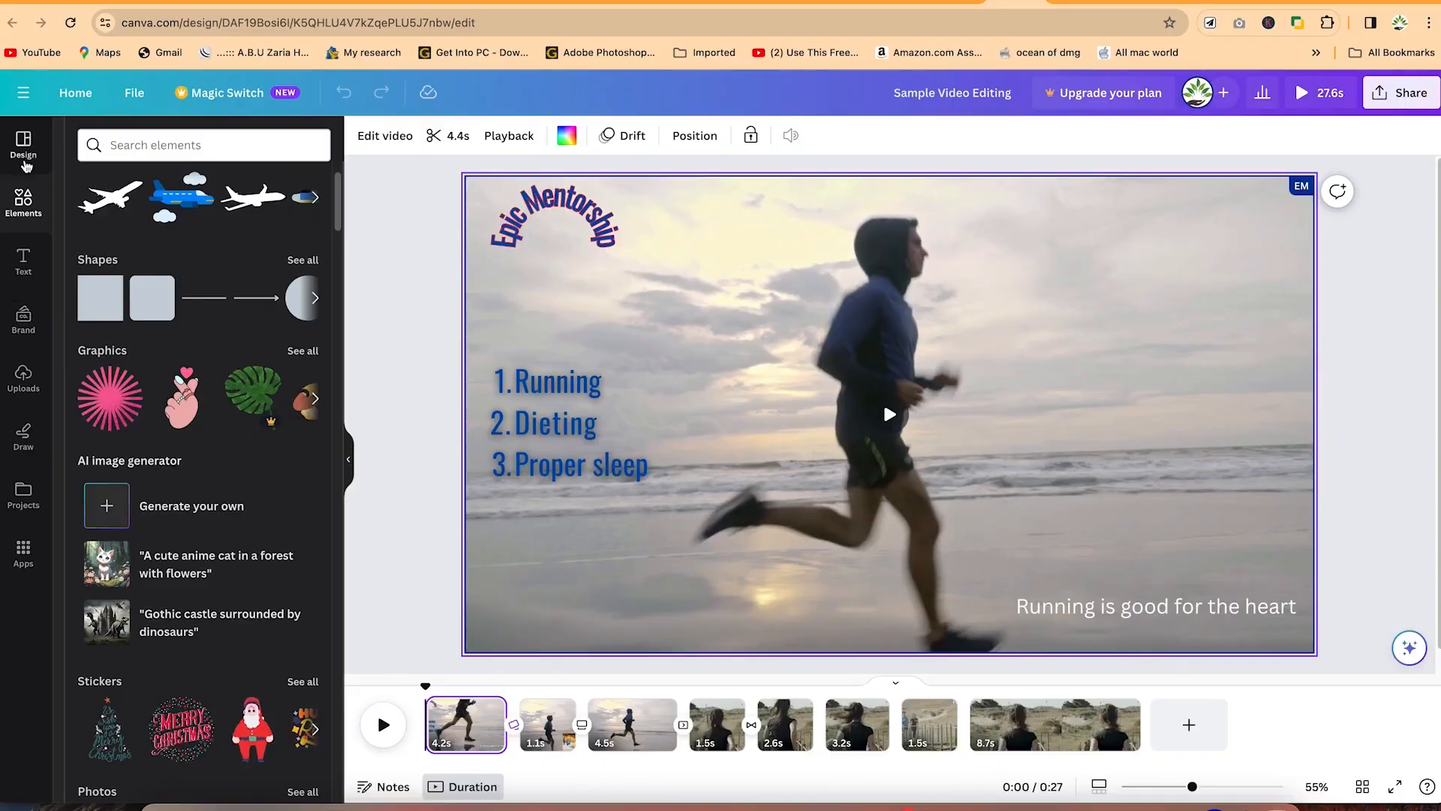
Step: Browse the available element categories, from shapes, graphics and stickers to charts, tables, frames, grids and collections, and the suggested search terms
click(26, 165)
click(23, 199)
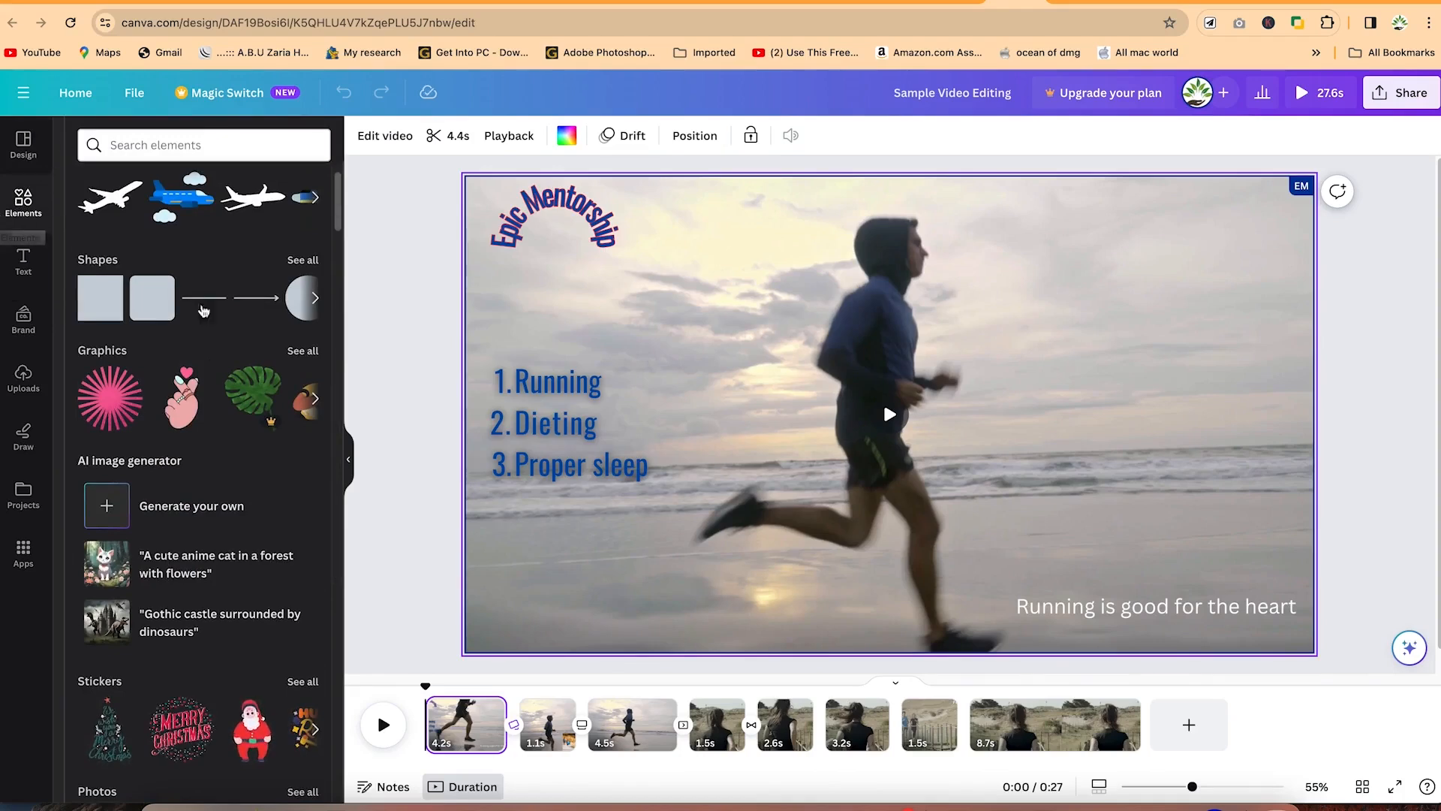
scroll(173, 424, down, 4)
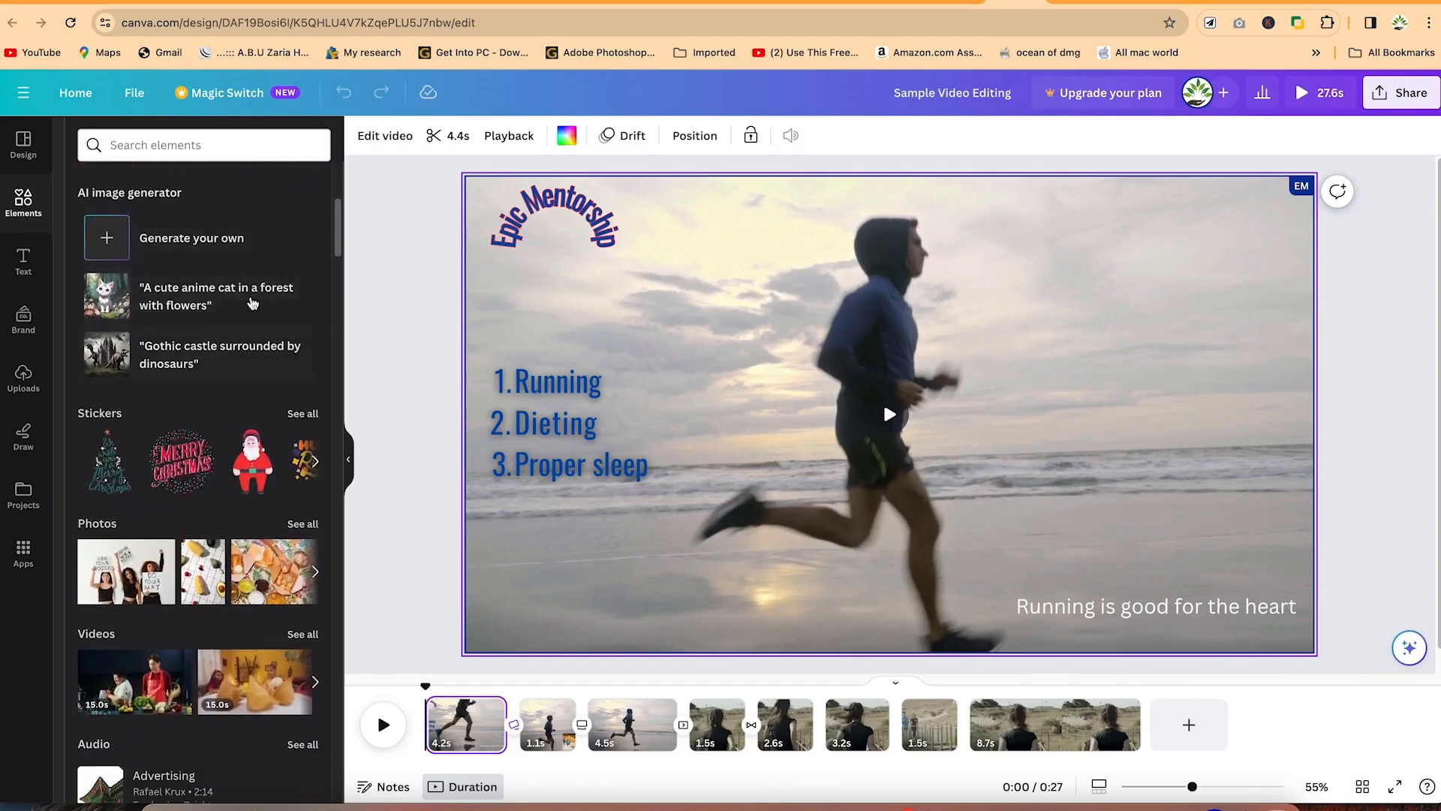
scroll(199, 459, down, 1)
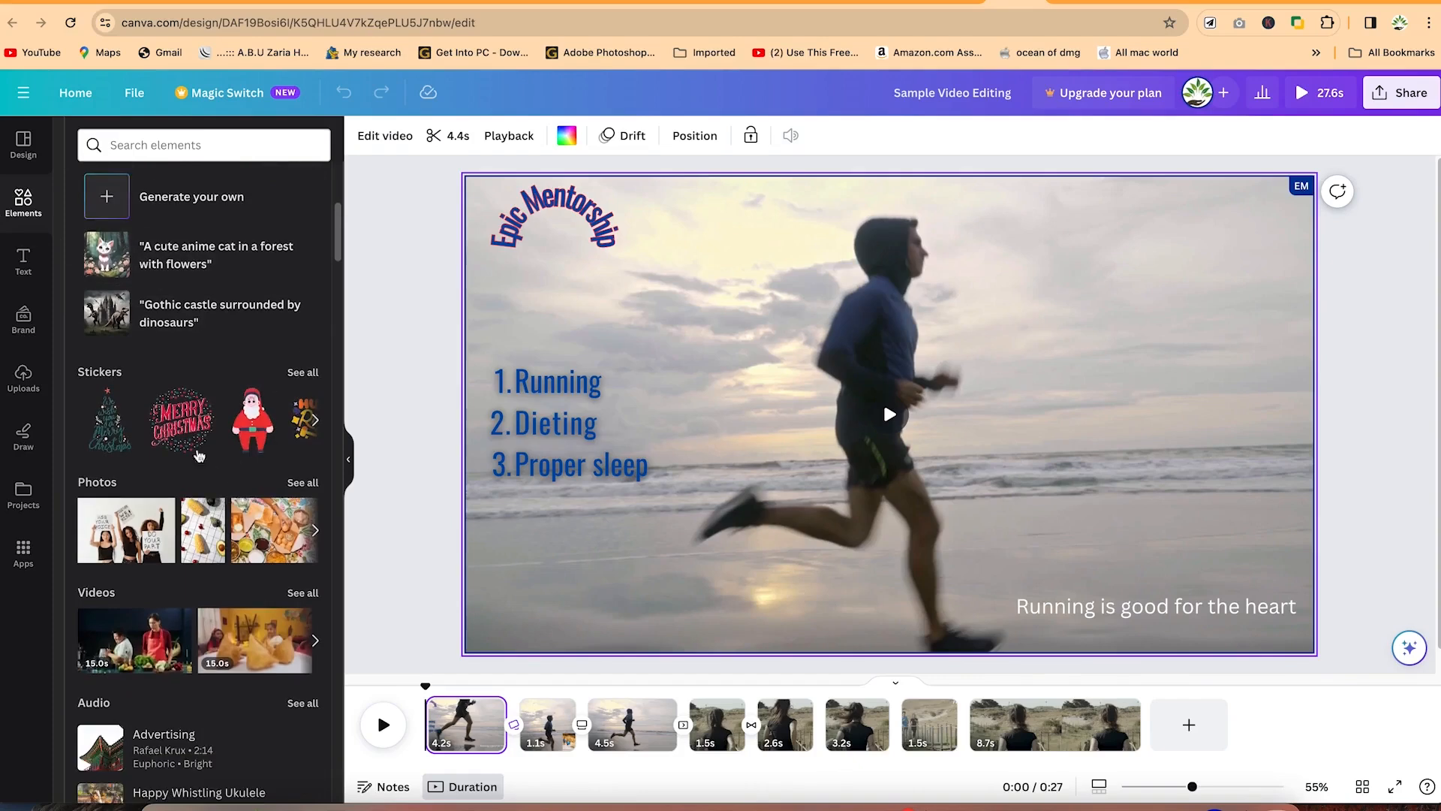
scroll(199, 497, down, 2)
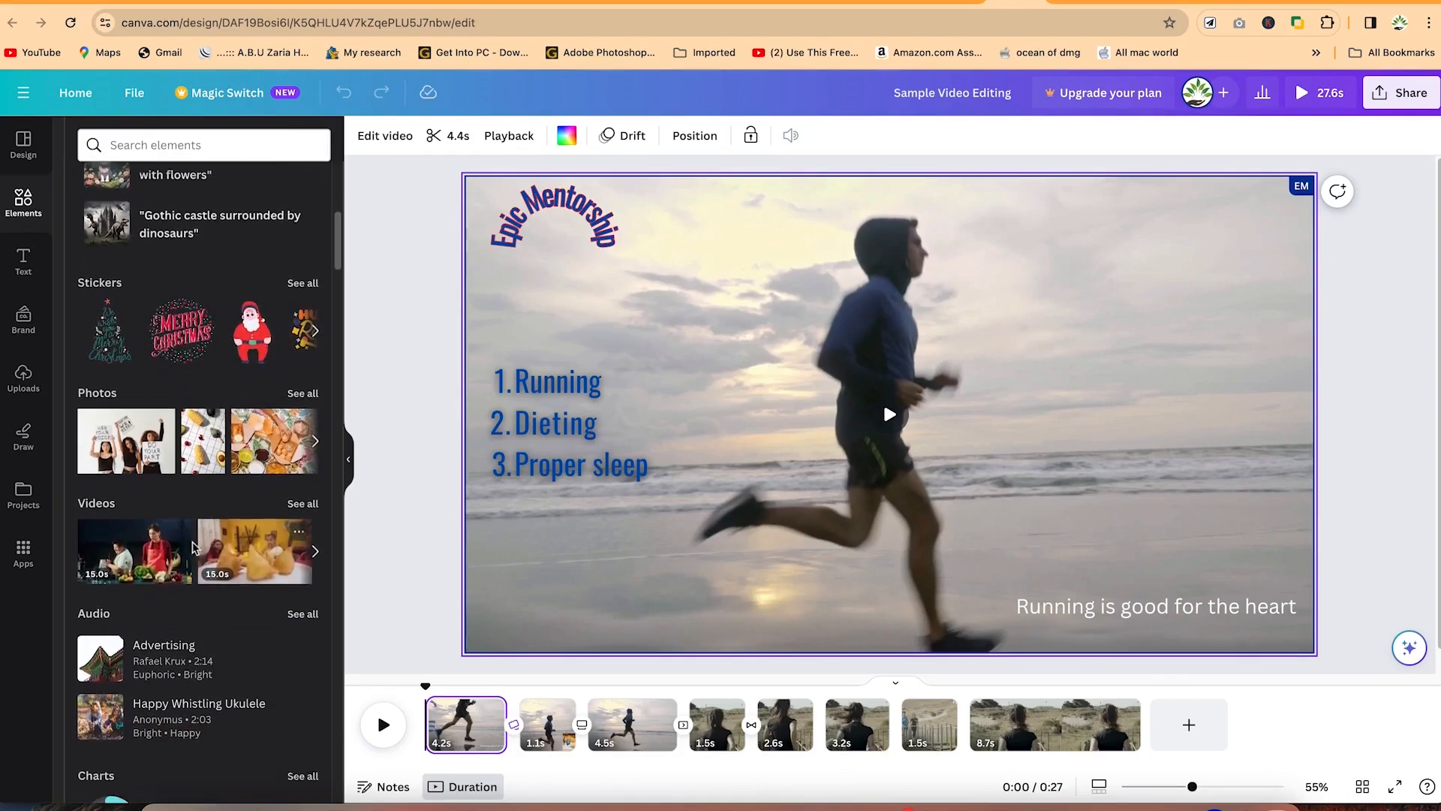
scroll(199, 525, down, 2)
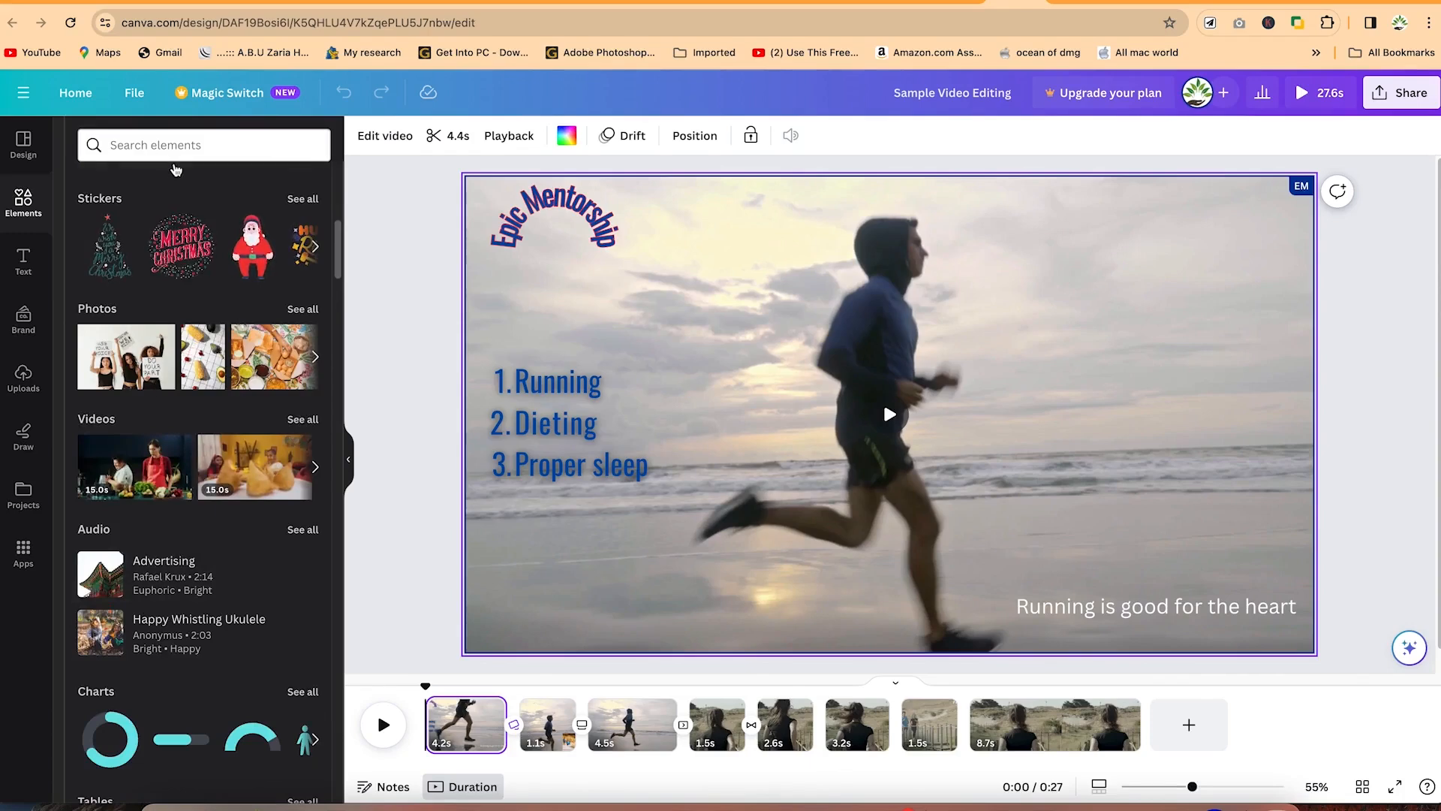
scroll(158, 570, down, 5)
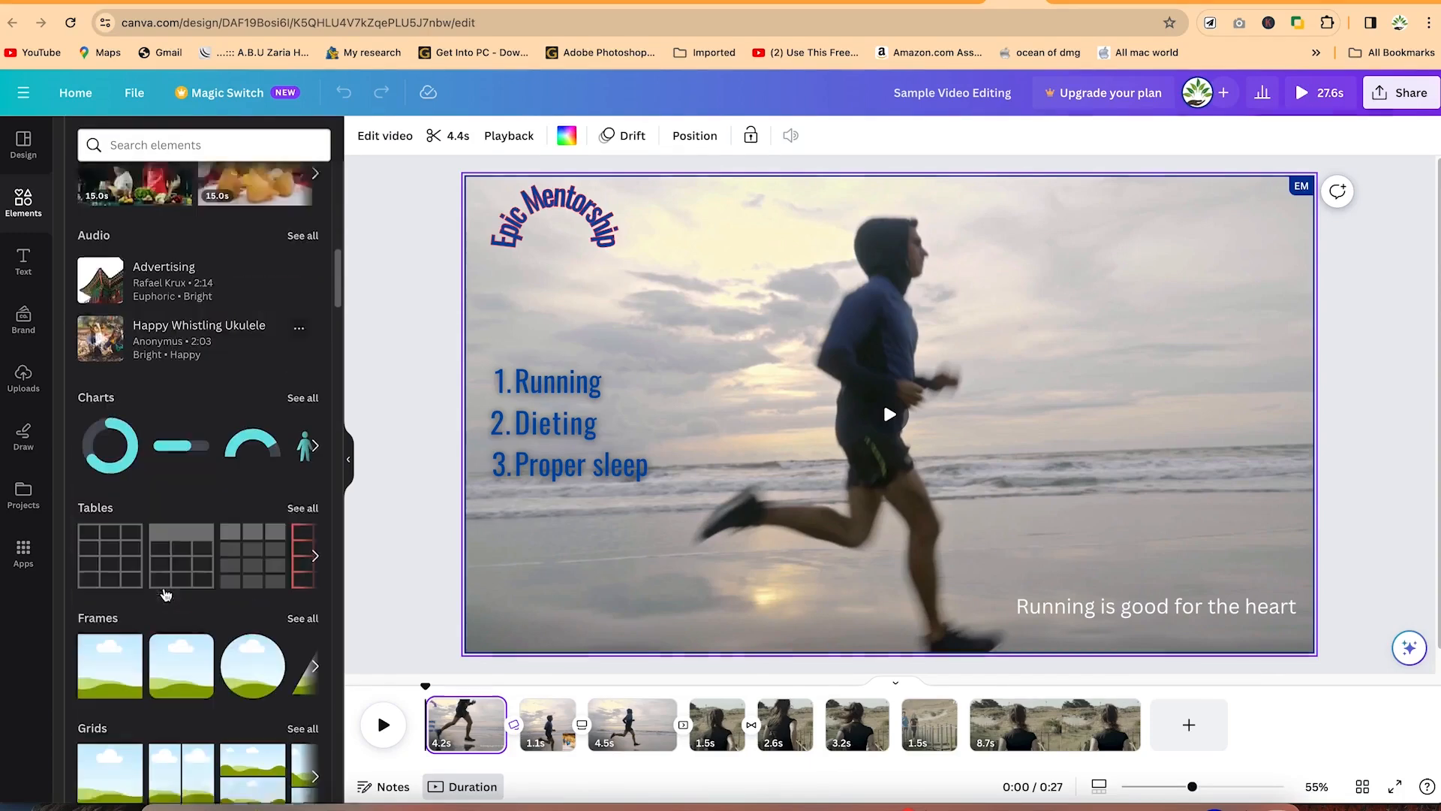
scroll(202, 523, down, 3)
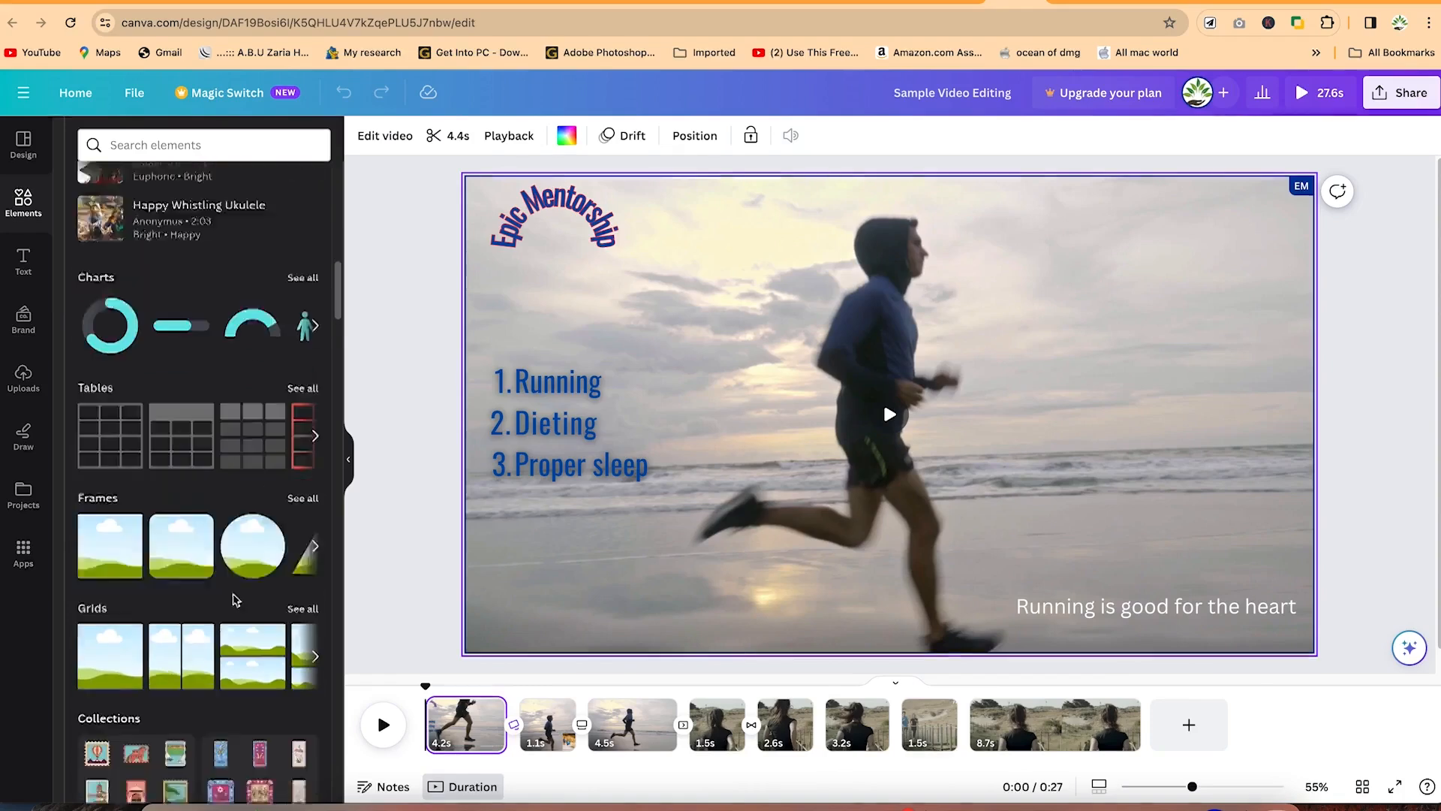
scroll(232, 503, down, 3)
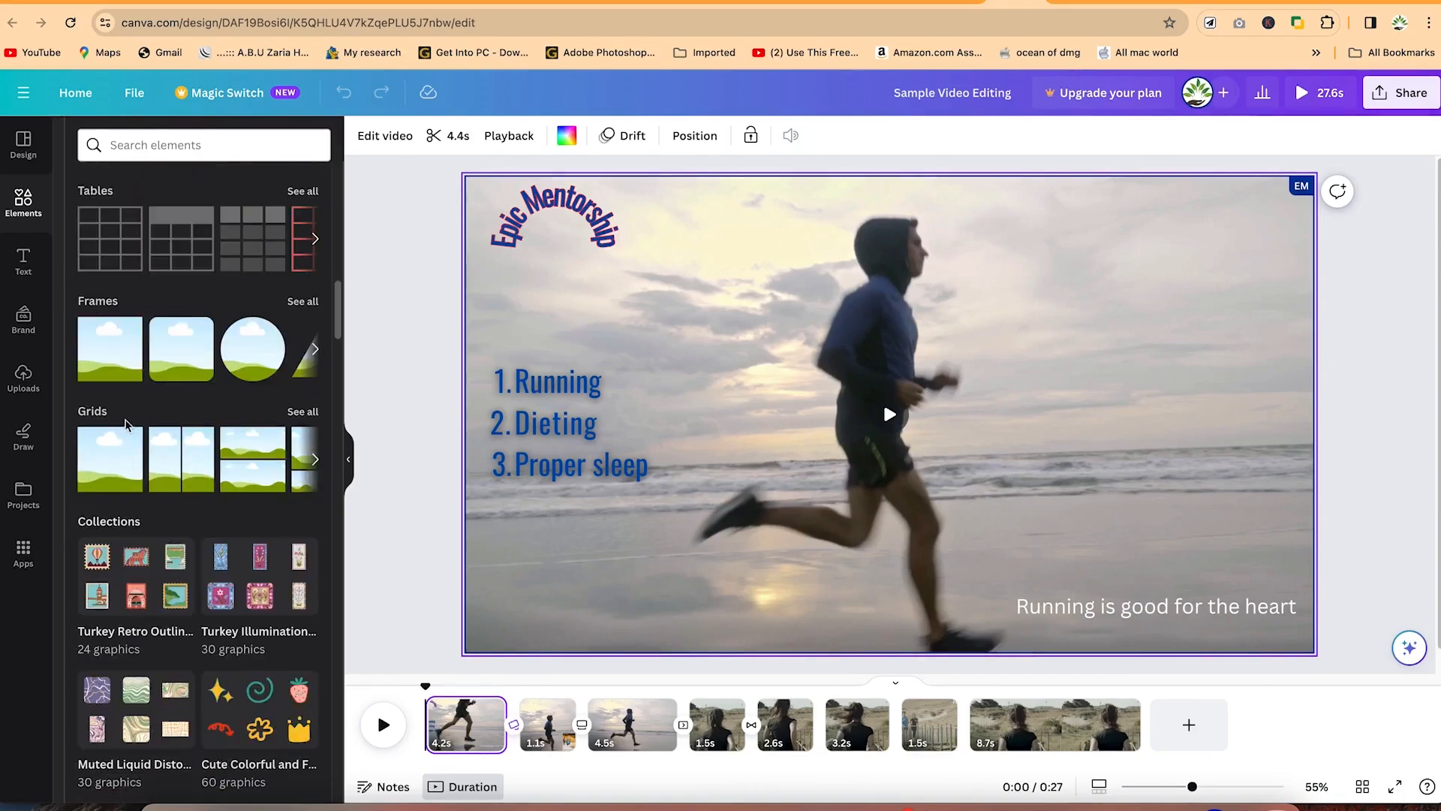
scroll(229, 529, down, 5)
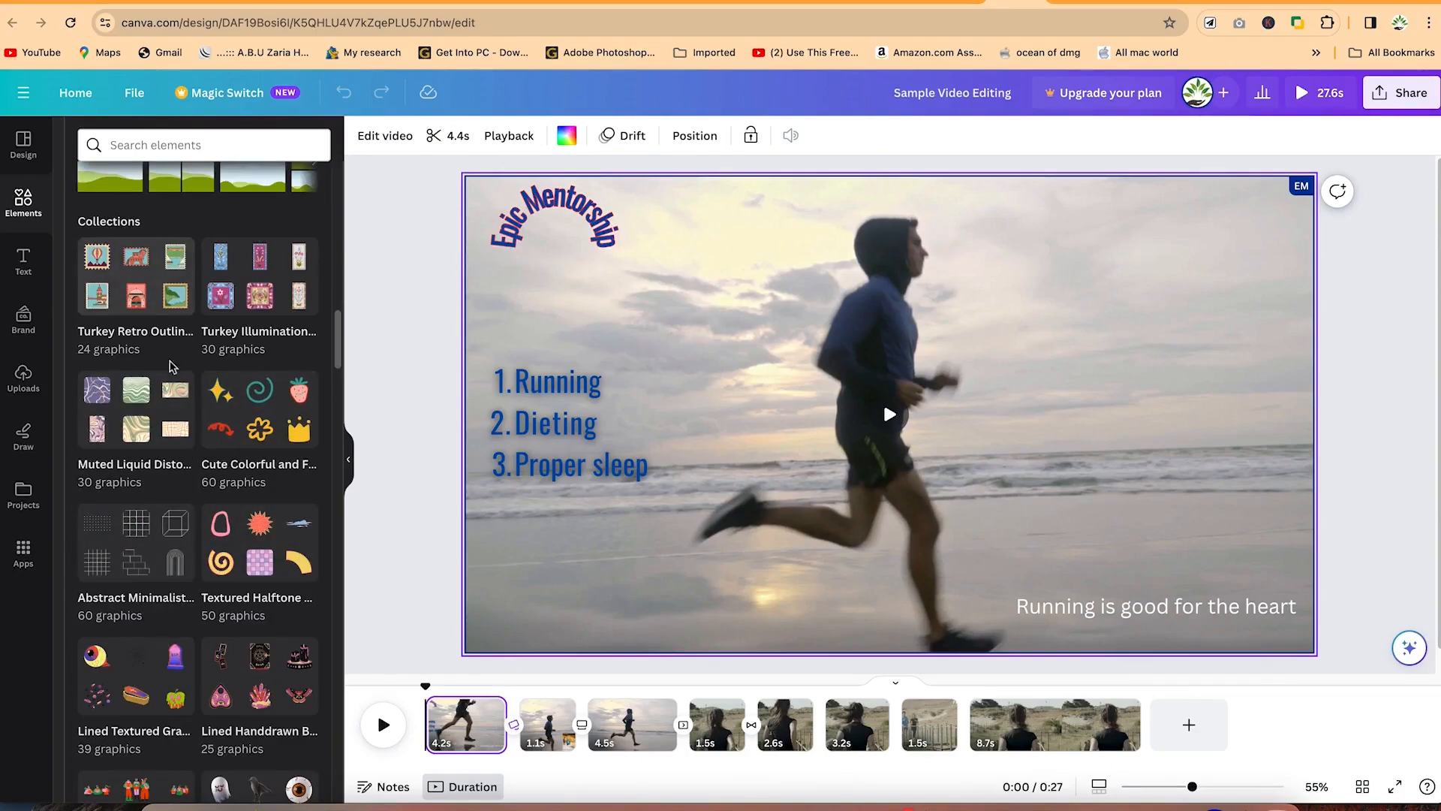
scroll(173, 366, down, 10)
scroll(208, 419, up, 15)
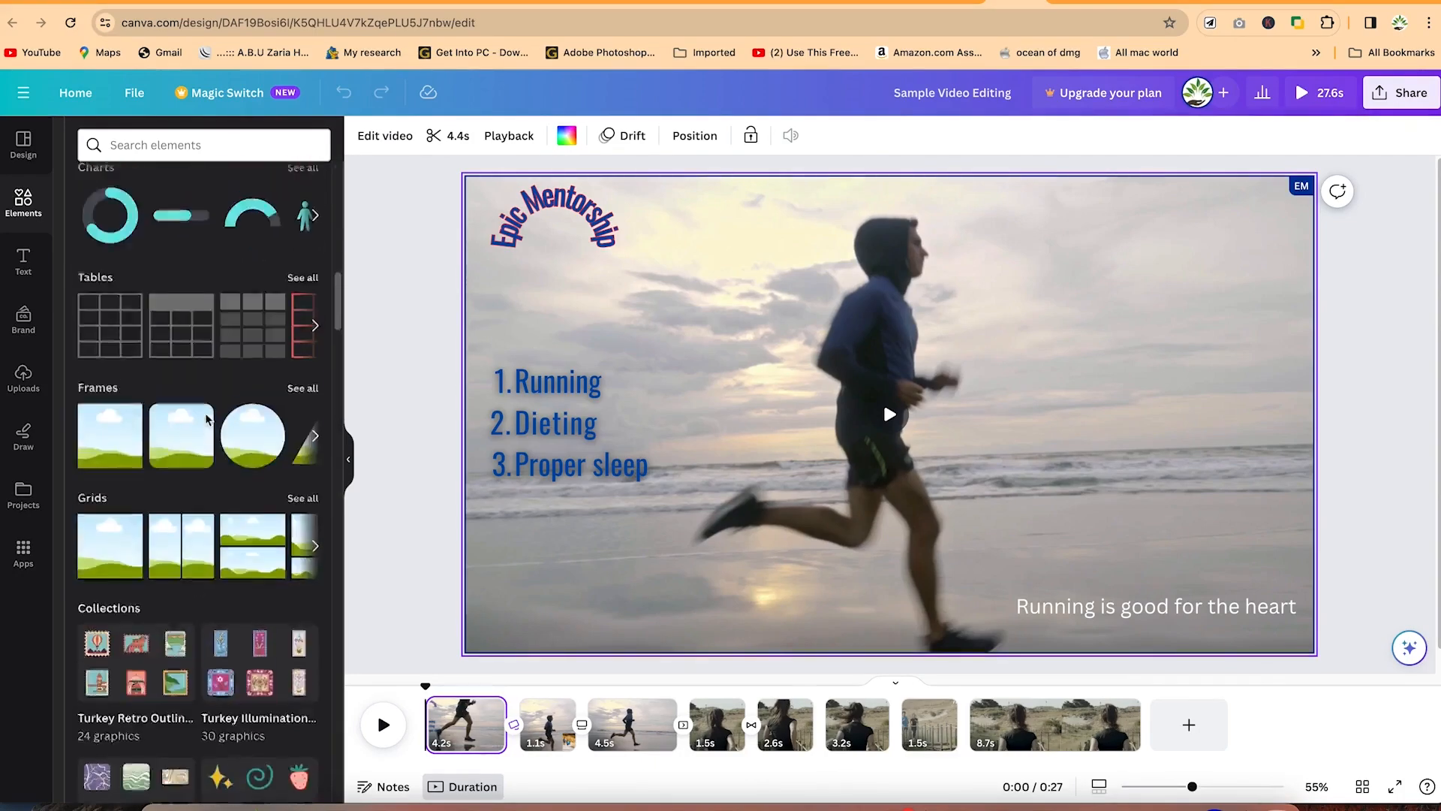
scroll(217, 398, up, 10)
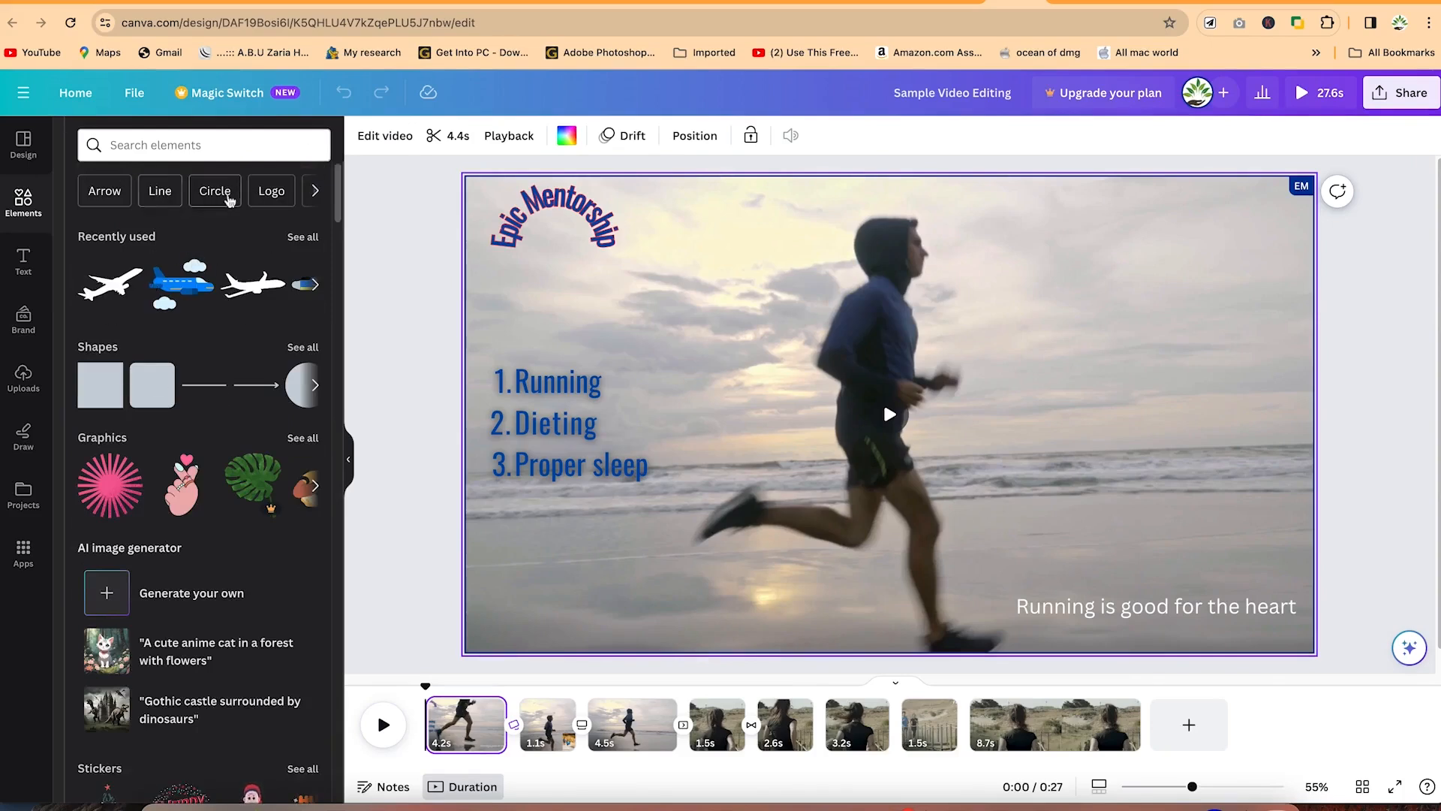
click(315, 192)
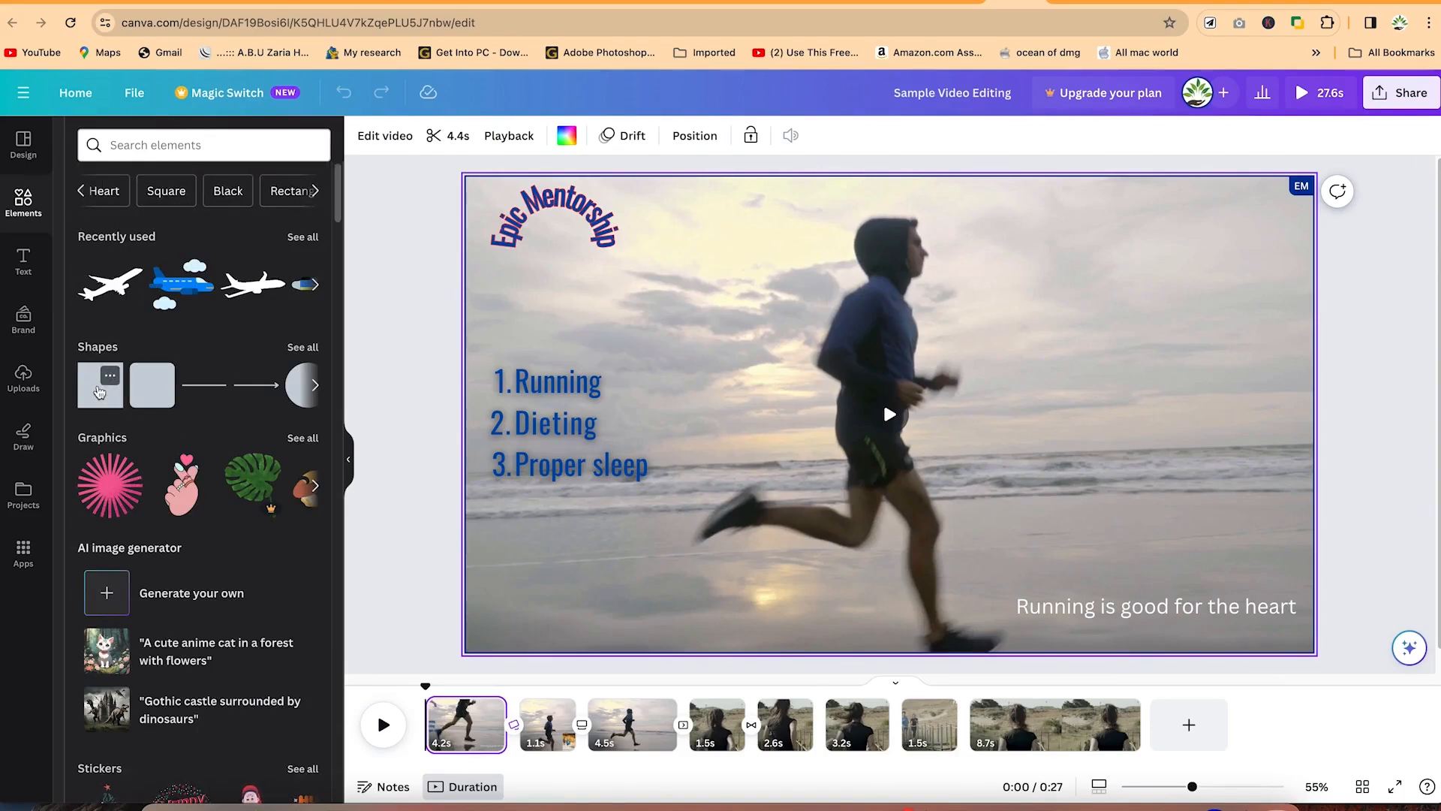
Step: Add a square shape to the first clip and place it behind the numbered list
click(100, 384)
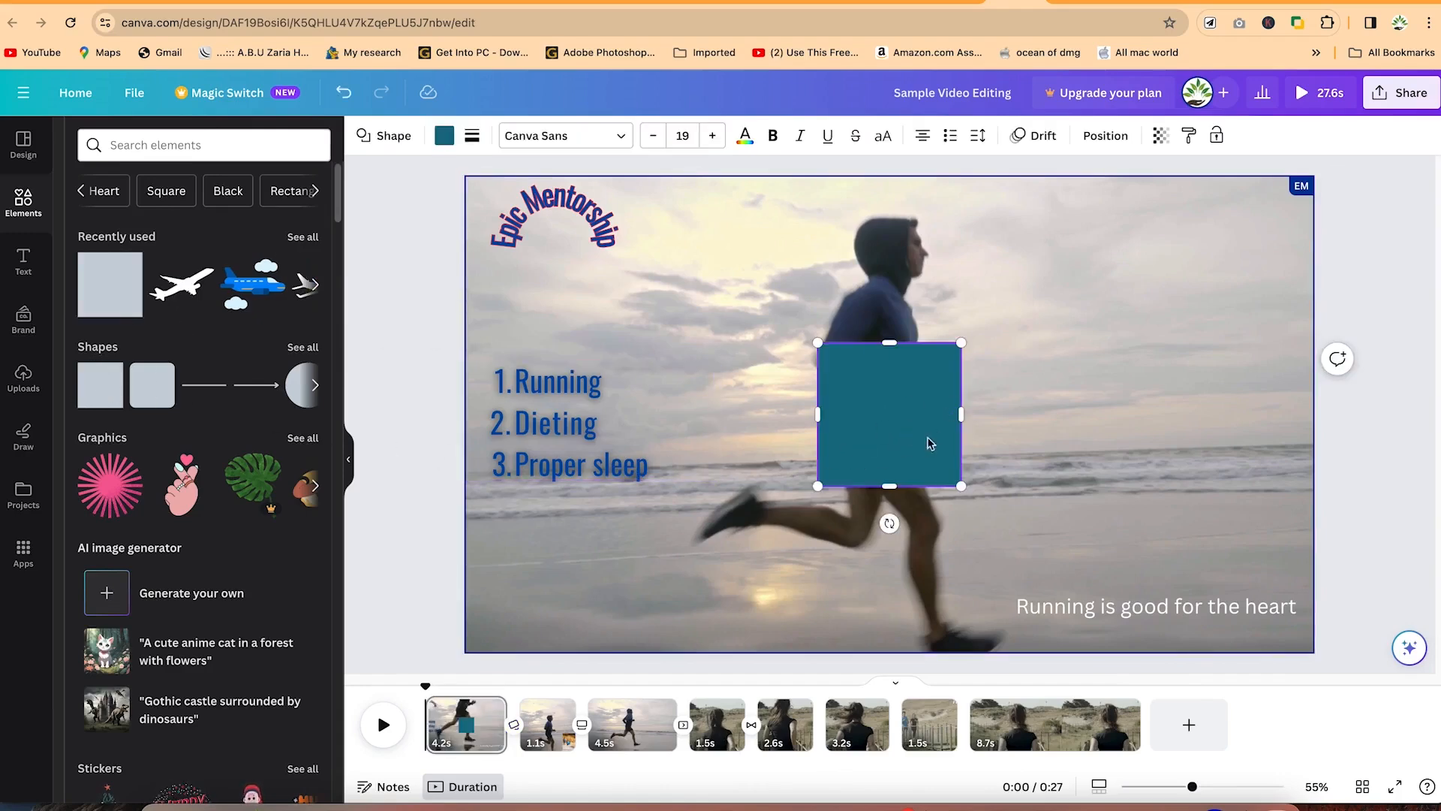
click(1083, 375)
drag(926, 380, 592, 393)
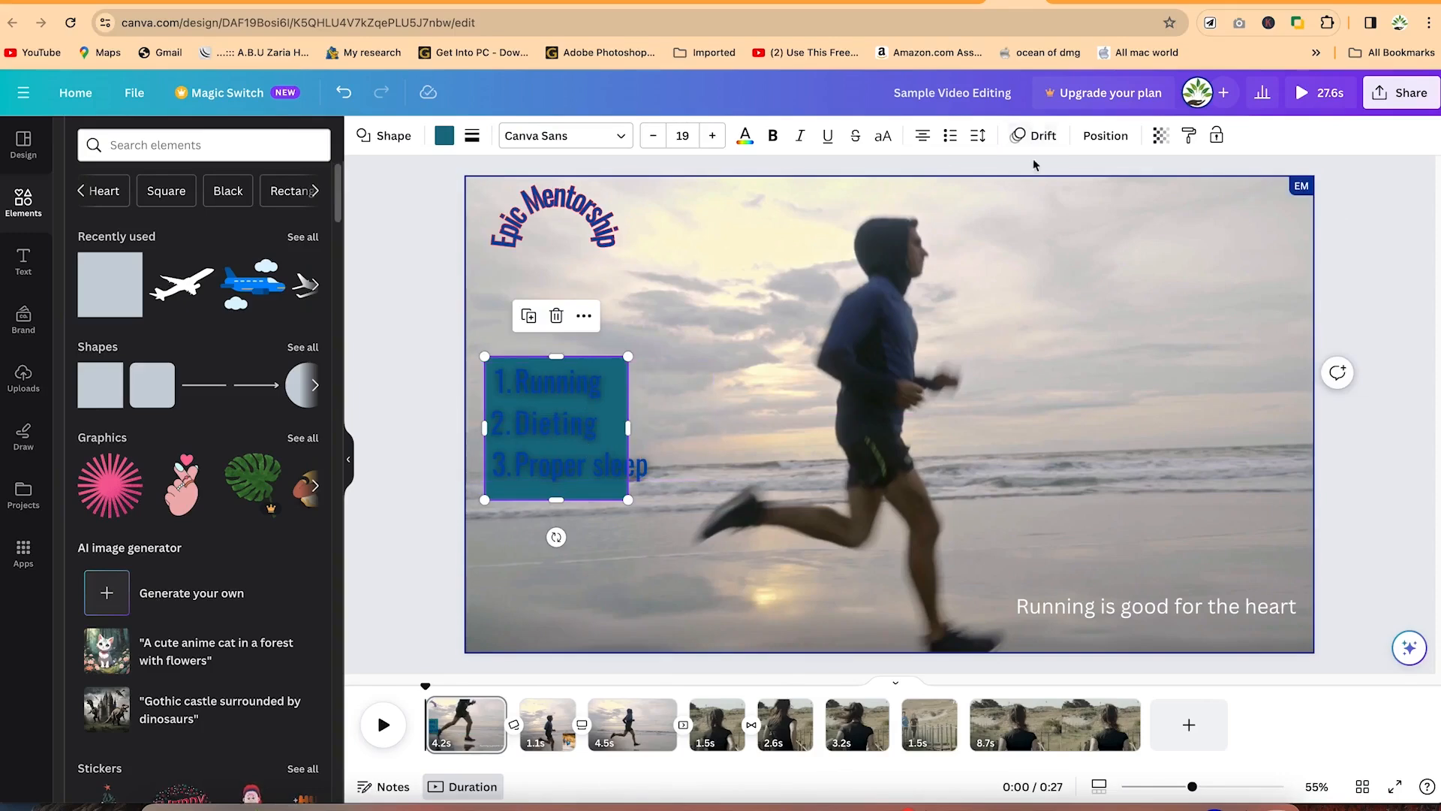
Step: Try the beige document colour on the square, and set its fill to solid white
click(444, 136)
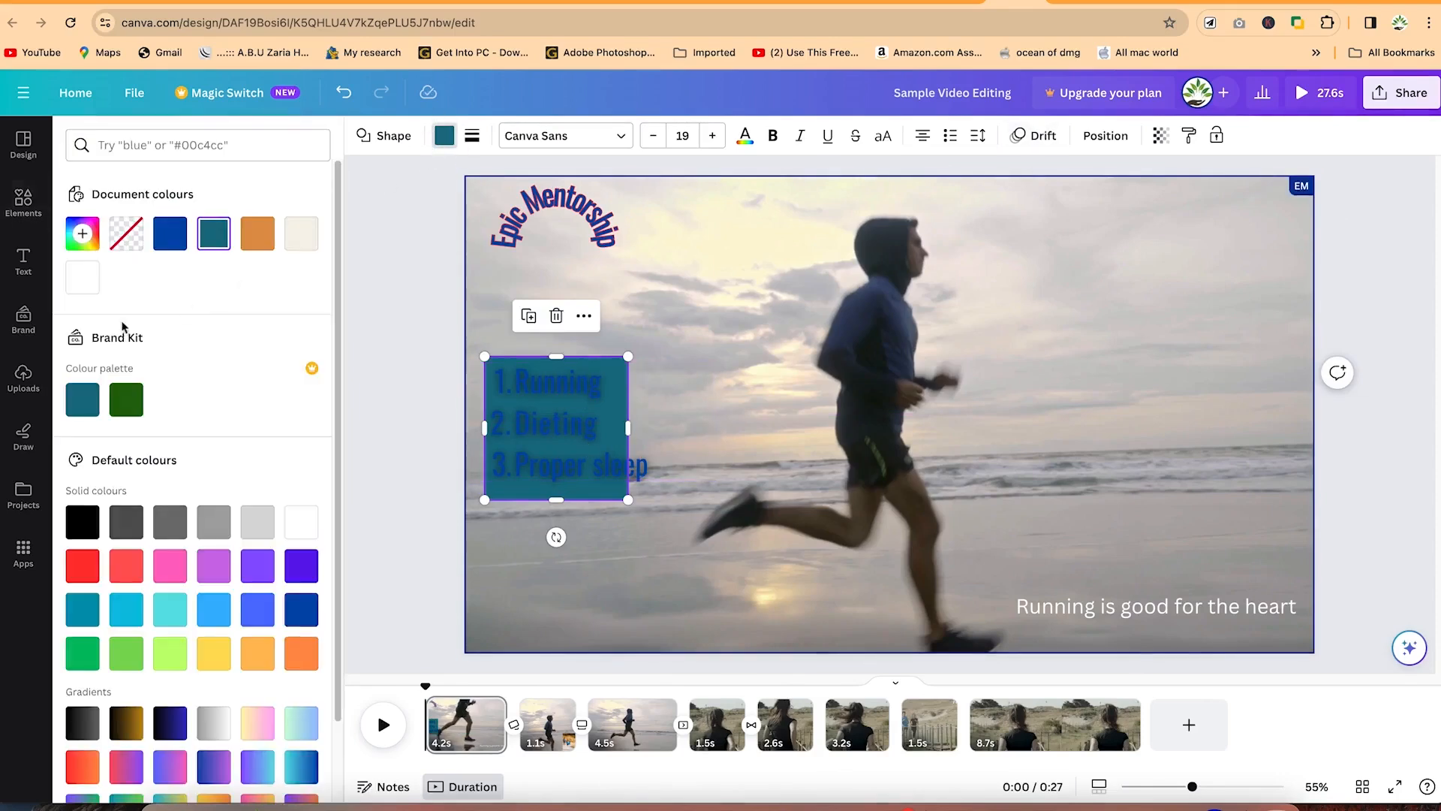
click(297, 243)
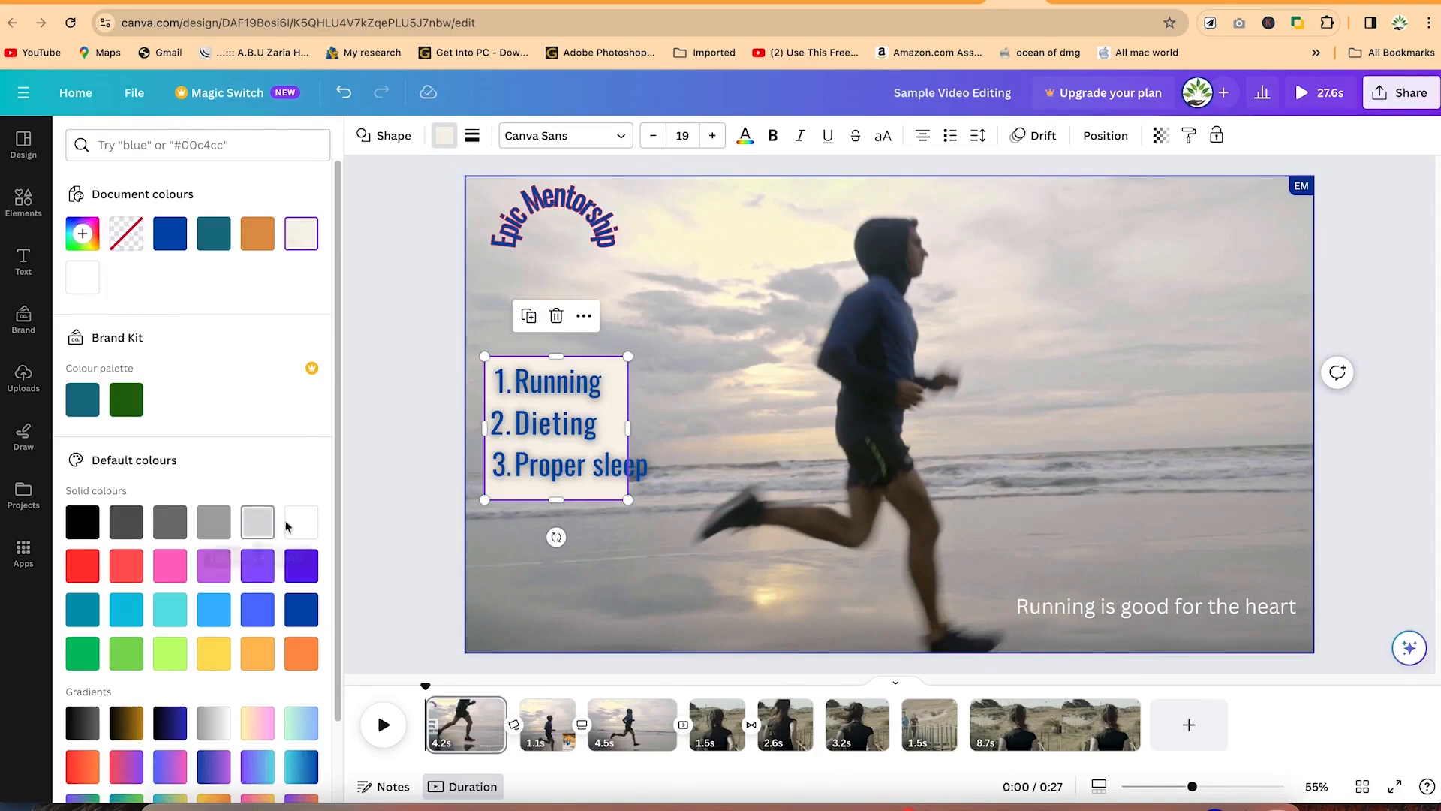
click(287, 526)
click(723, 376)
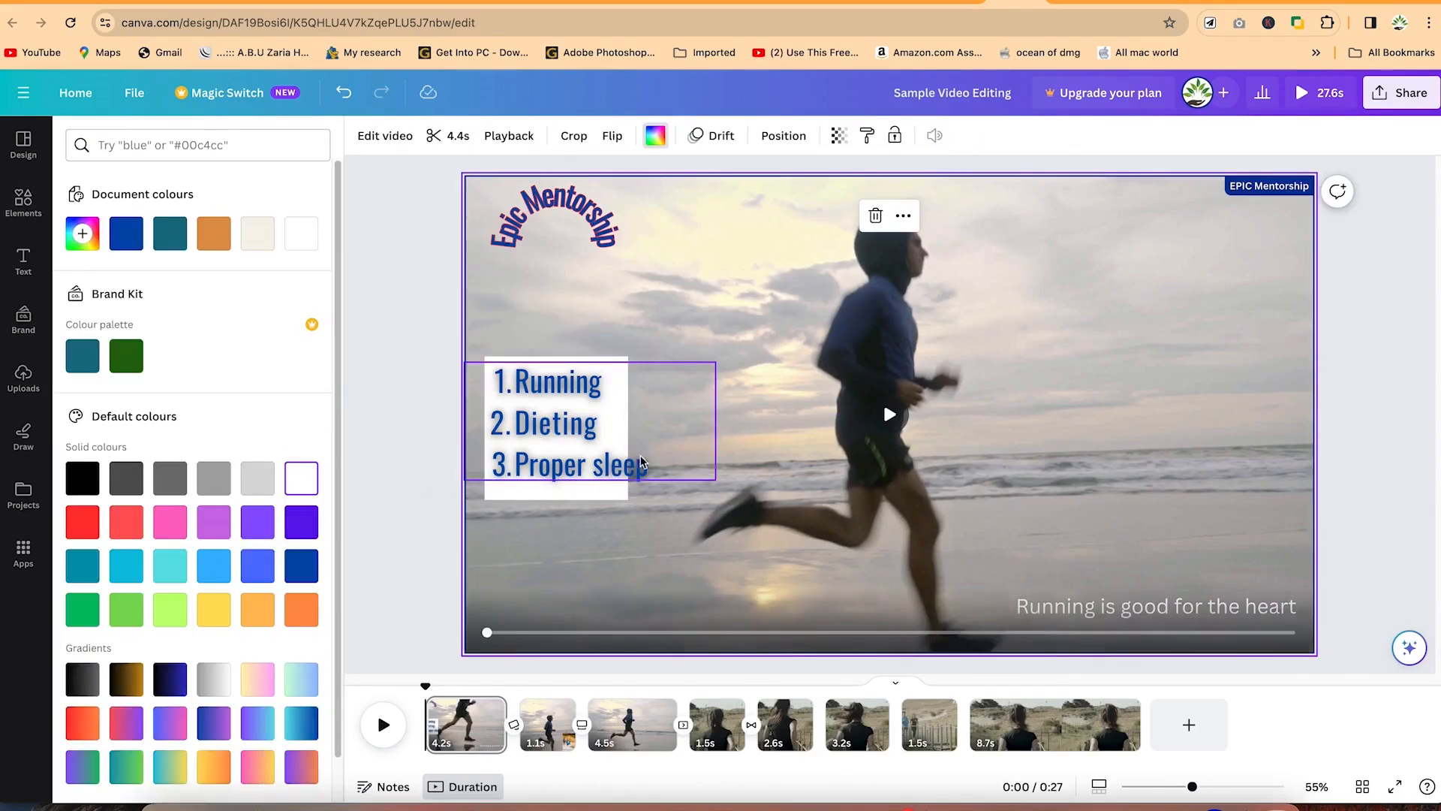
Step: Widen the white square into a rectangle that extends past the end of "Proper sleep"
click(605, 370)
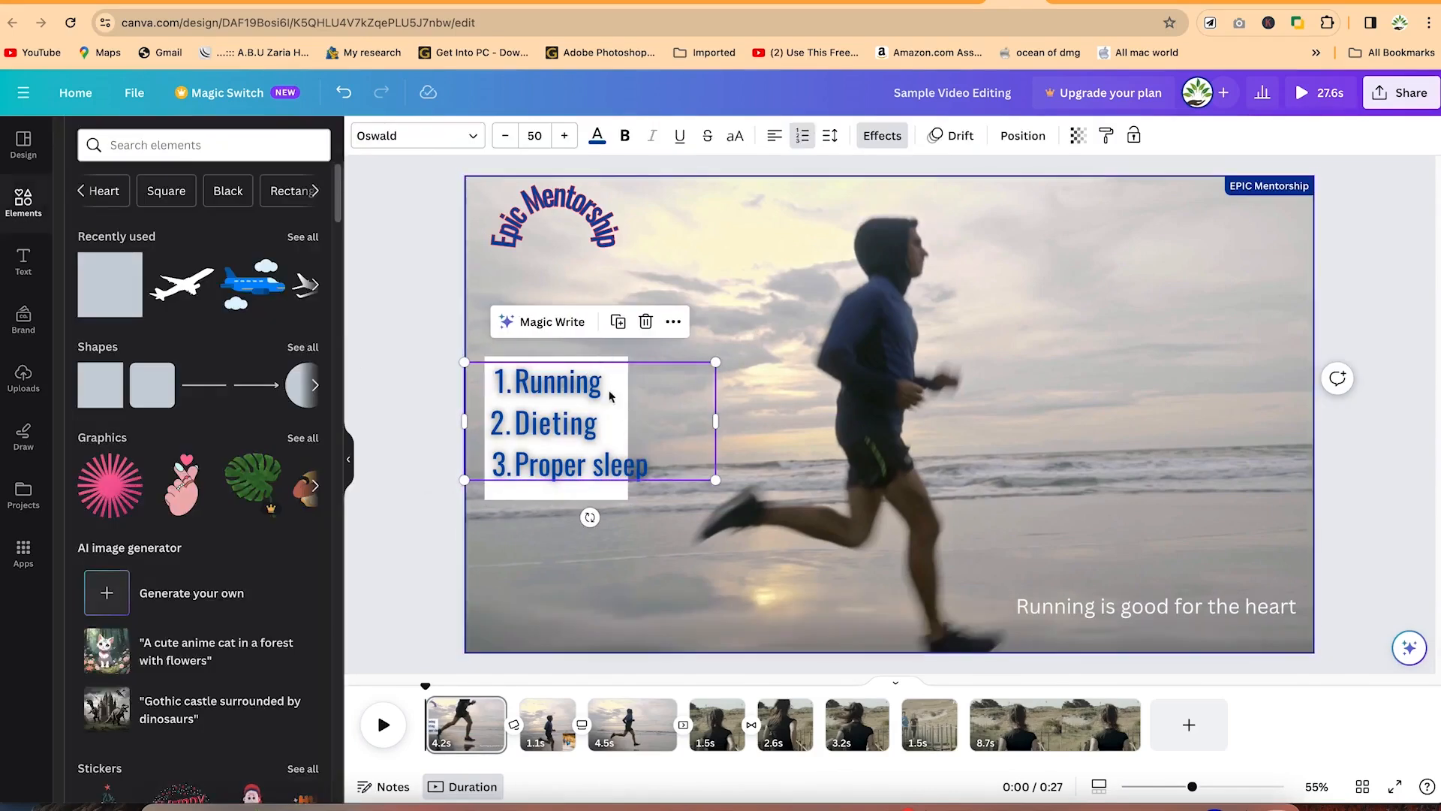
click(590, 492)
drag(629, 434, 705, 428)
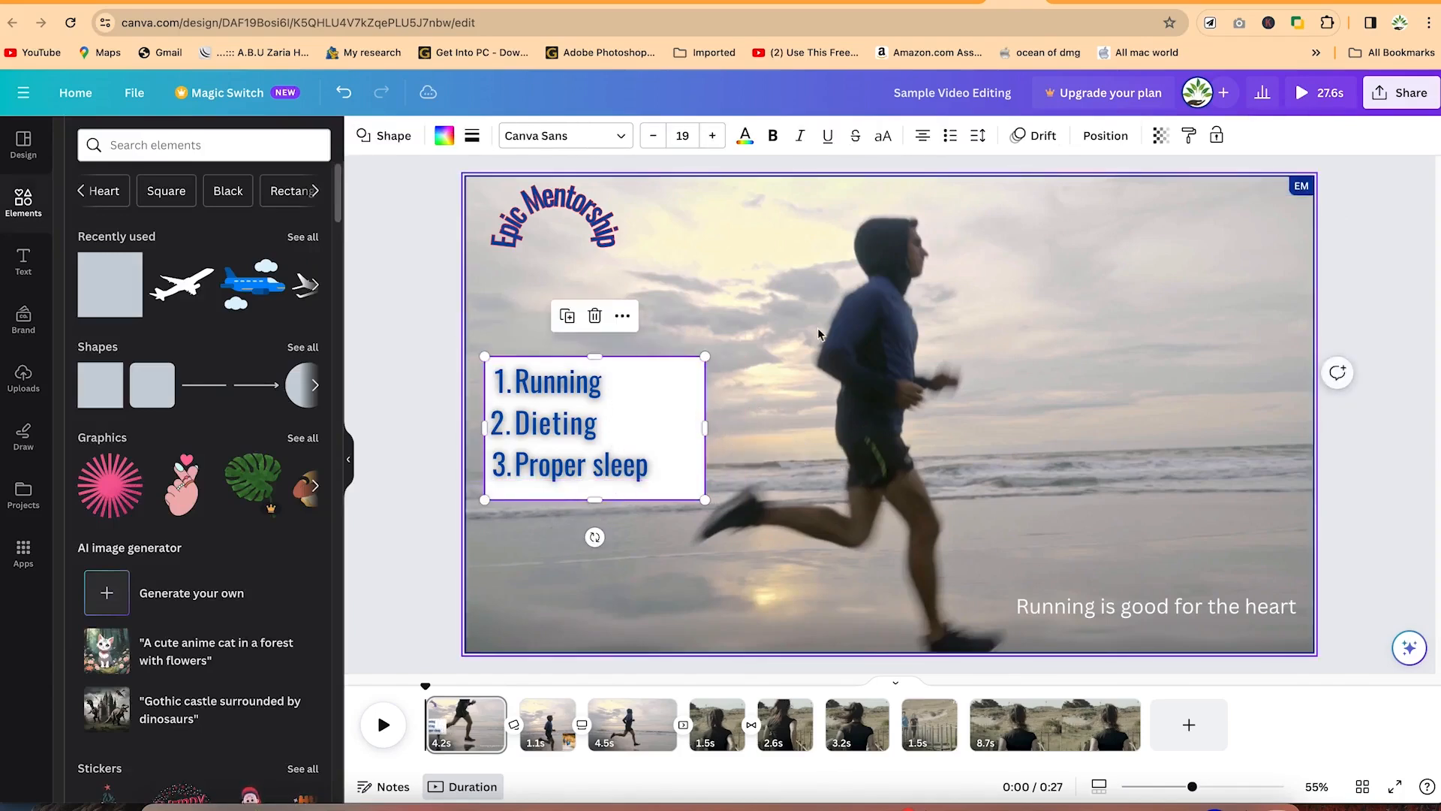
click(817, 327)
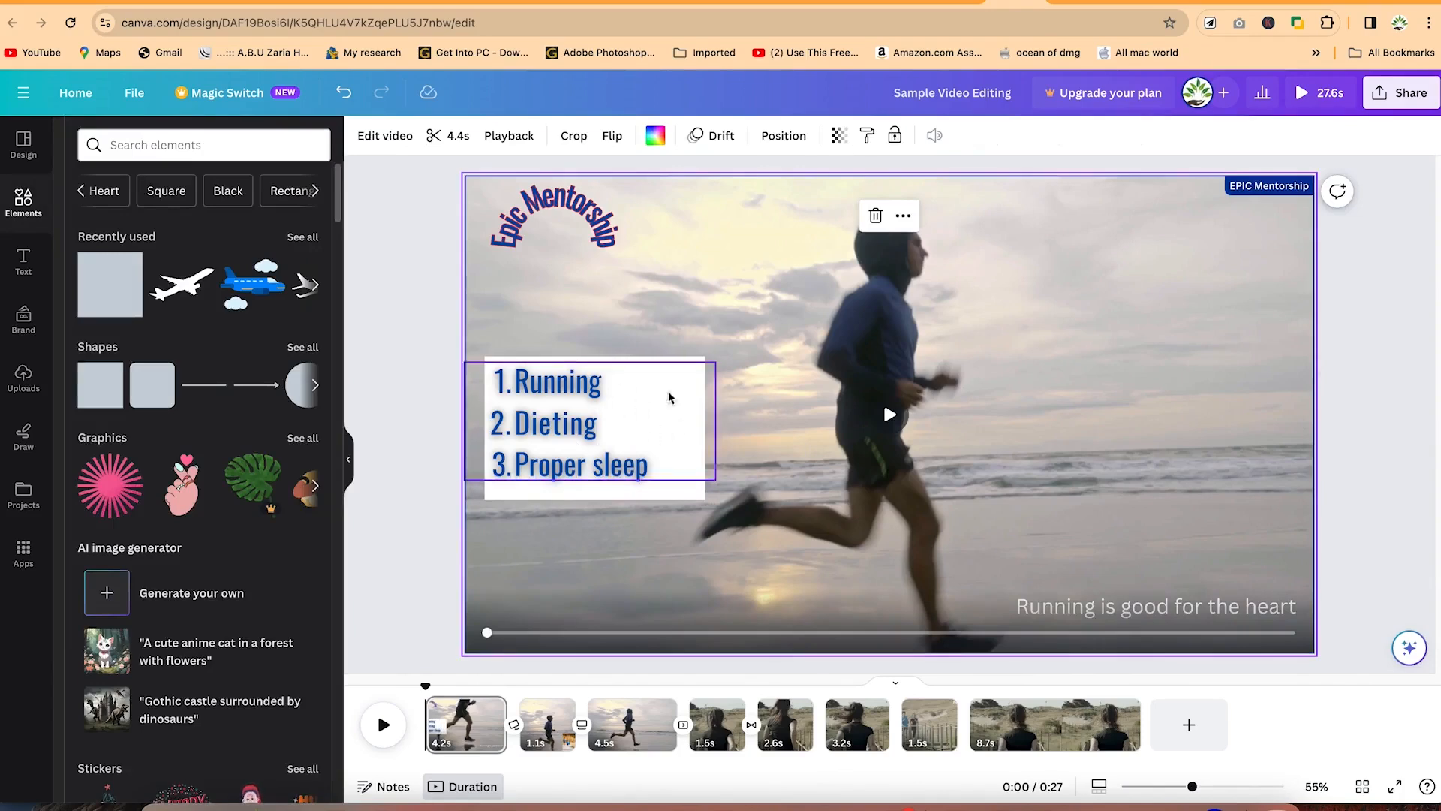
Step: Search the graphics for "butterfly", place the turquoise butterfly on the first clip, and shrink it into the frame's upper-right corner
scroll(298, 377, down, 3)
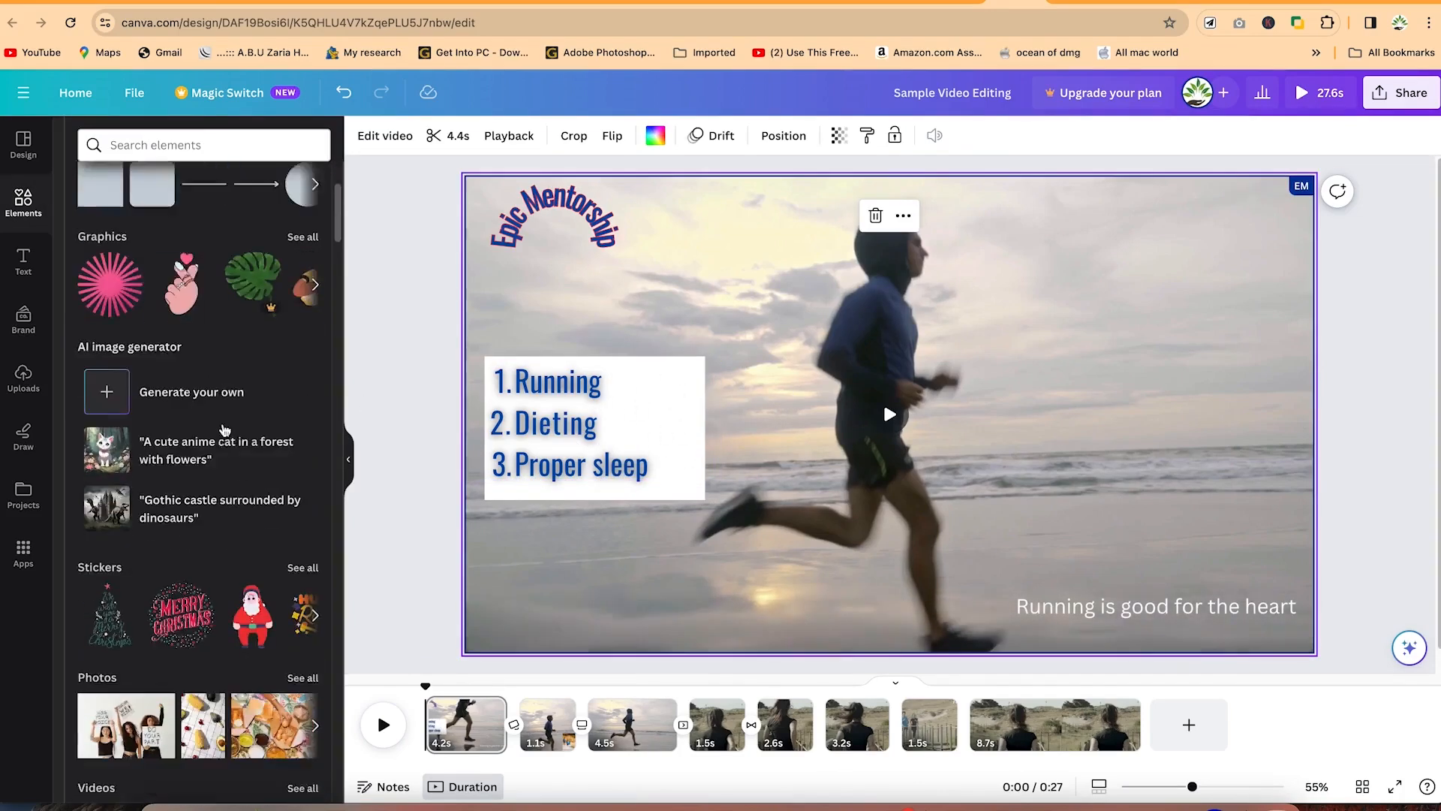
scroll(298, 378, up, 2)
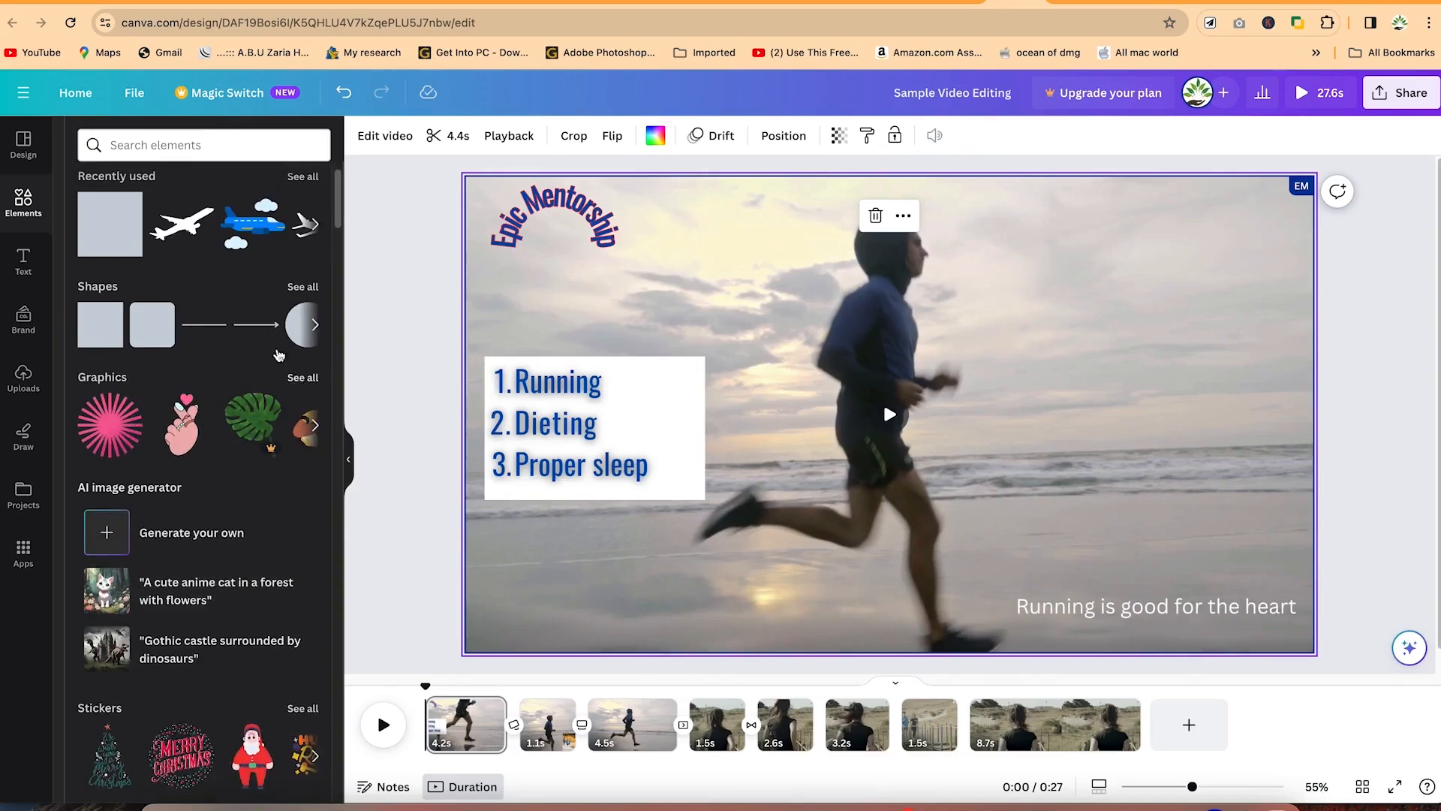
click(303, 376)
click(190, 180)
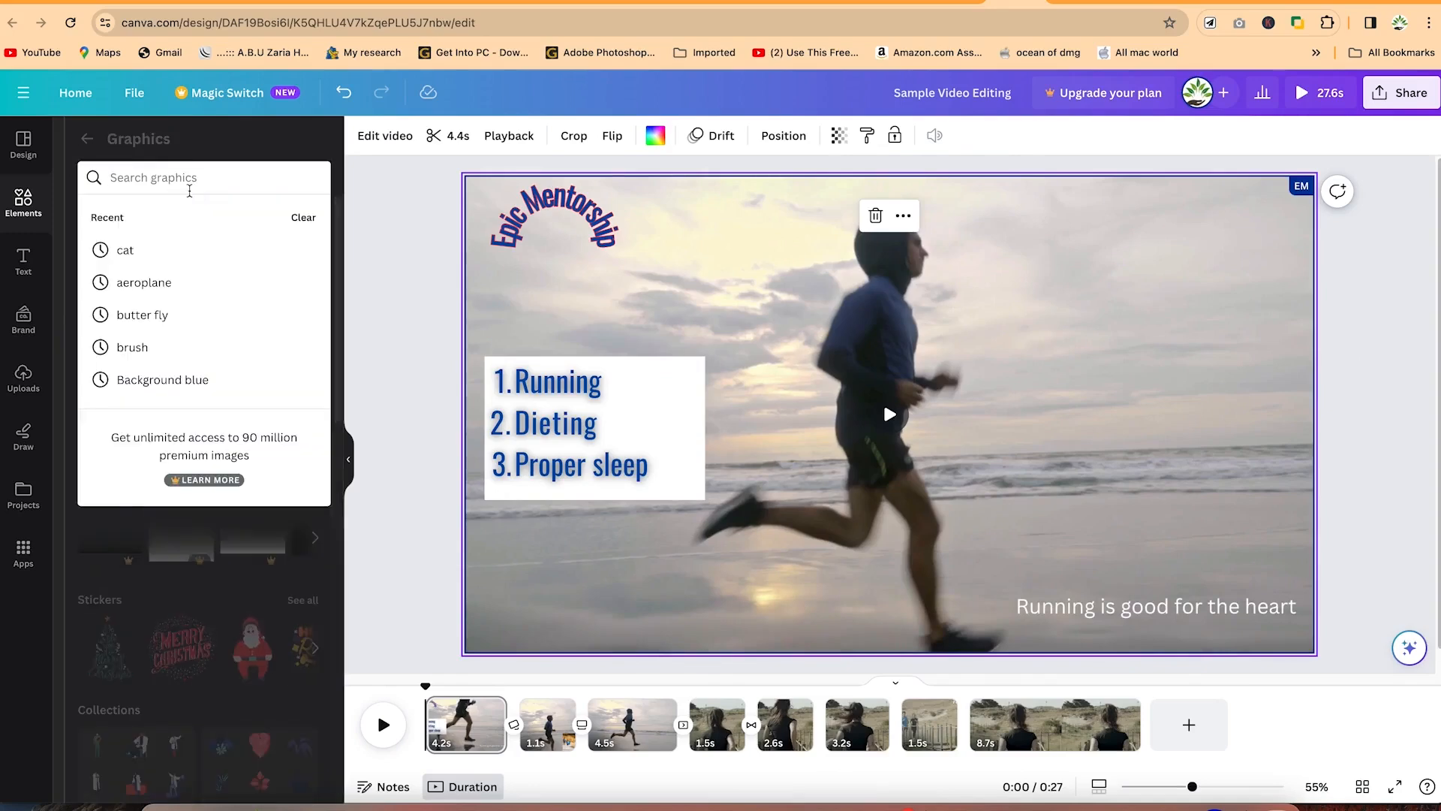
text(butterfly)
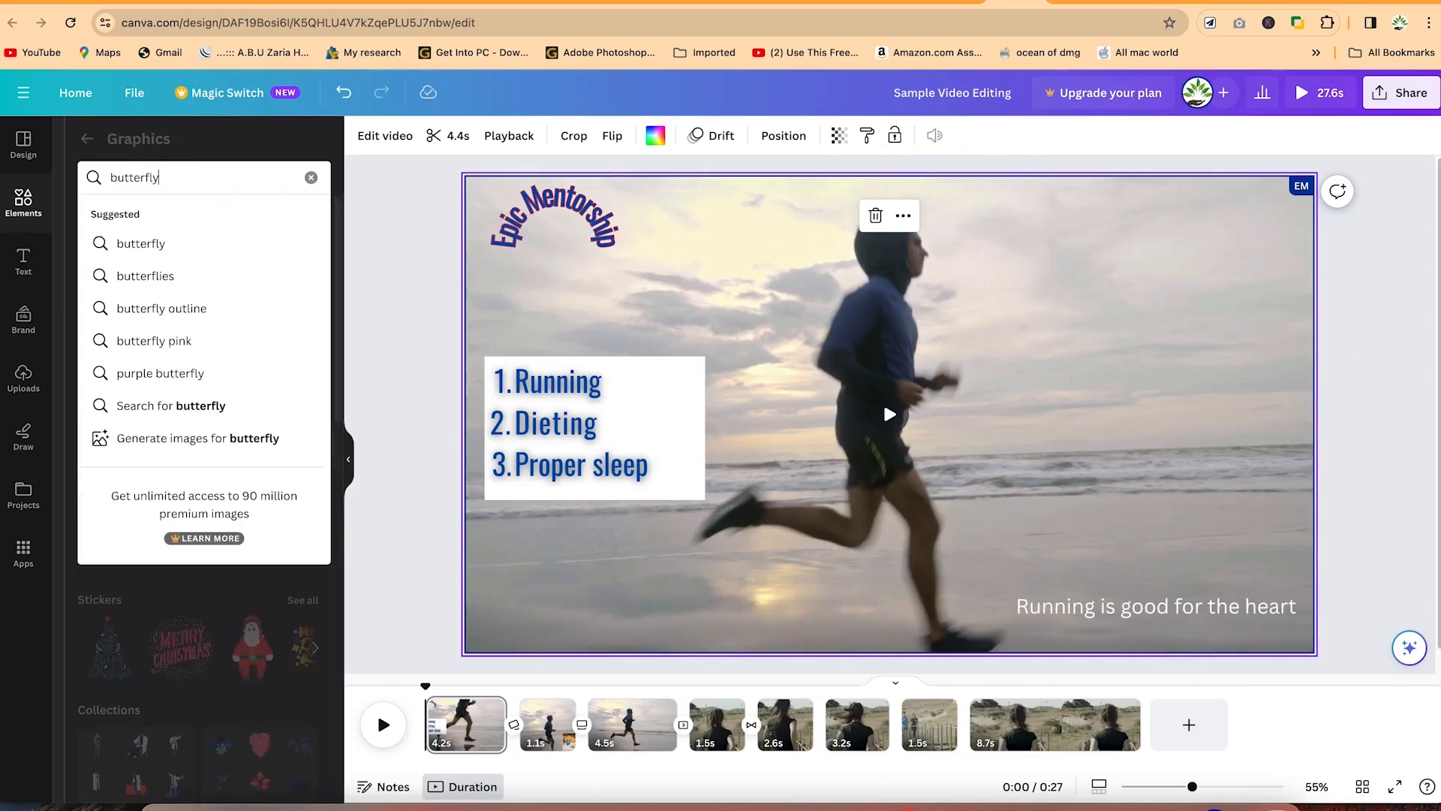
key(Return)
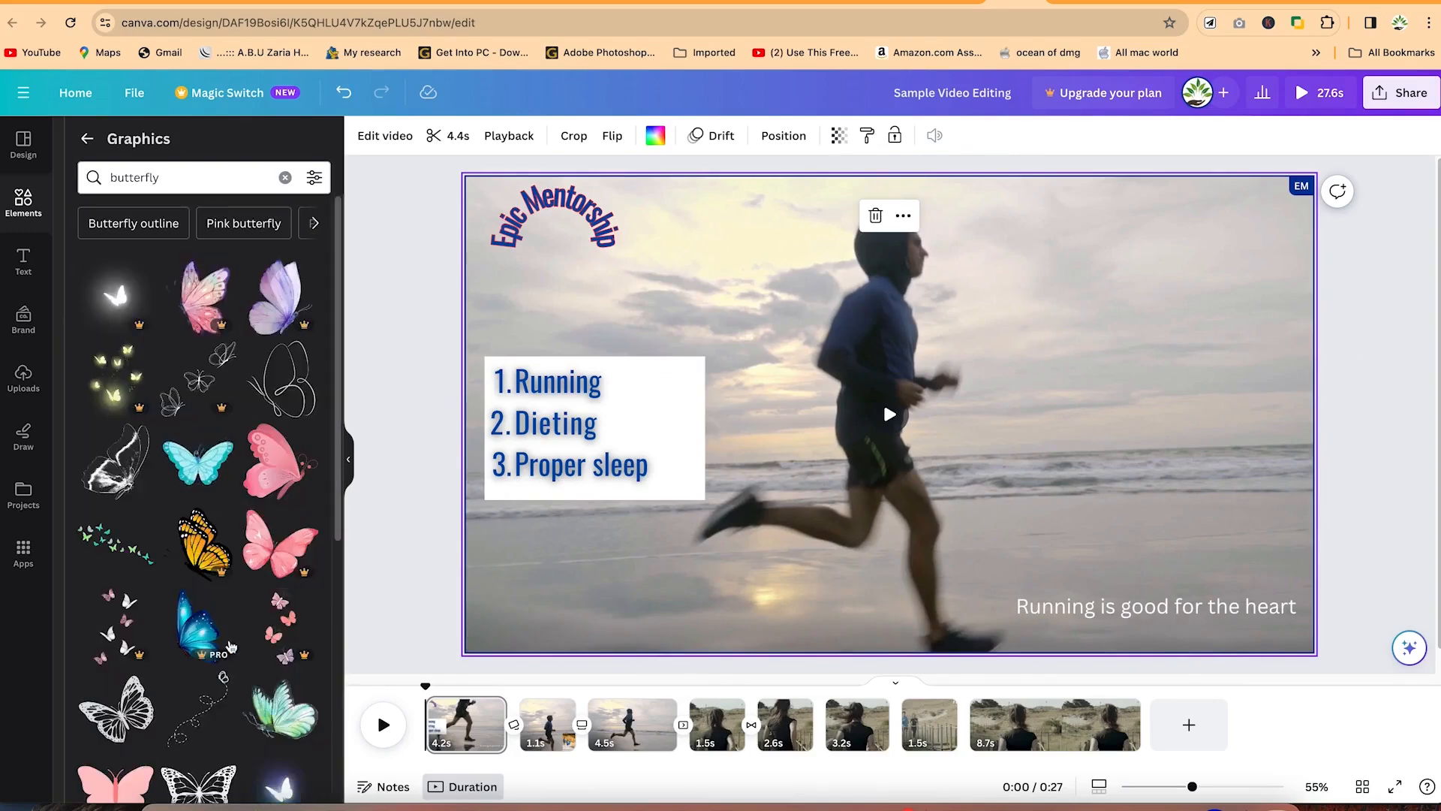
drag(198, 466, 1102, 429)
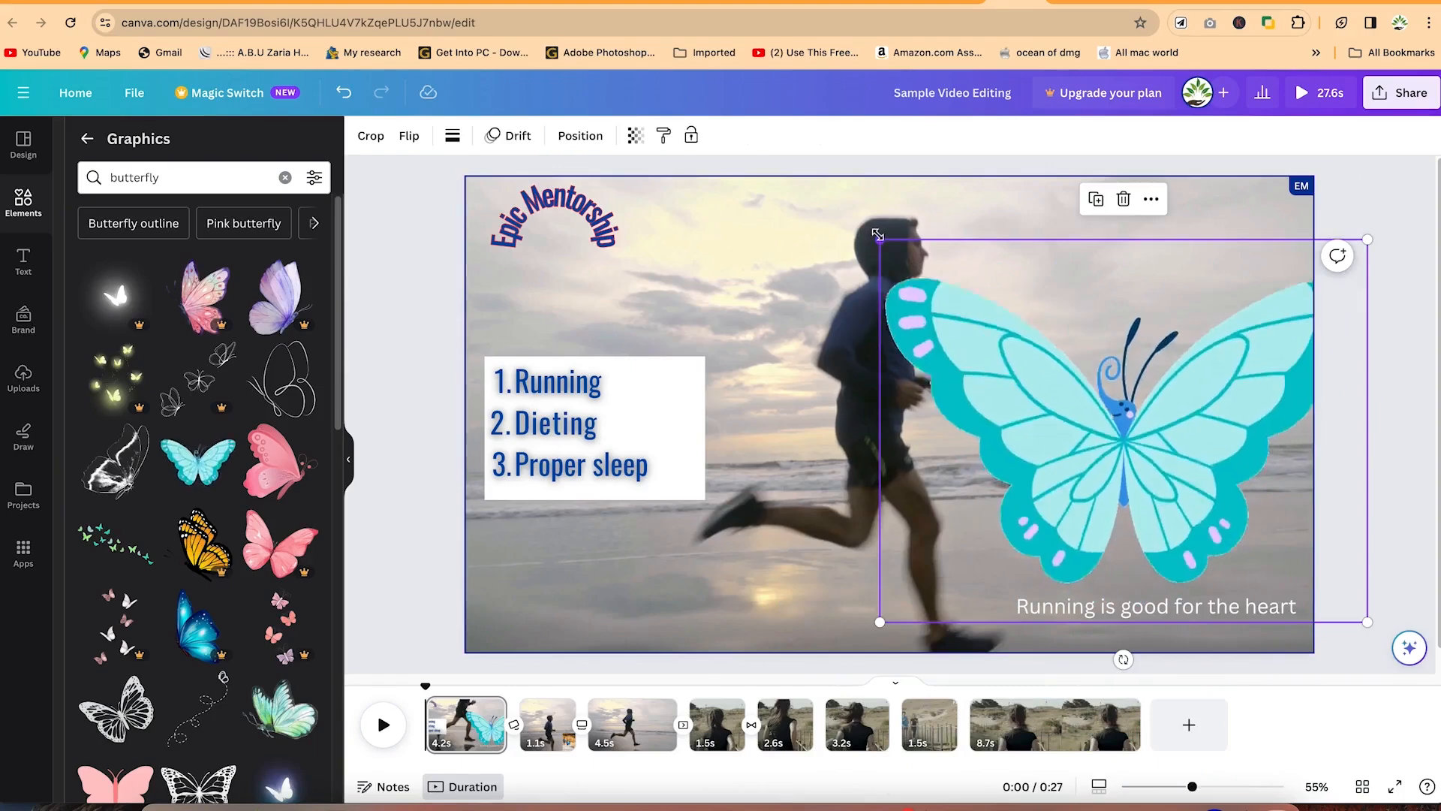
drag(880, 240, 1142, 508)
drag(1201, 559, 1232, 268)
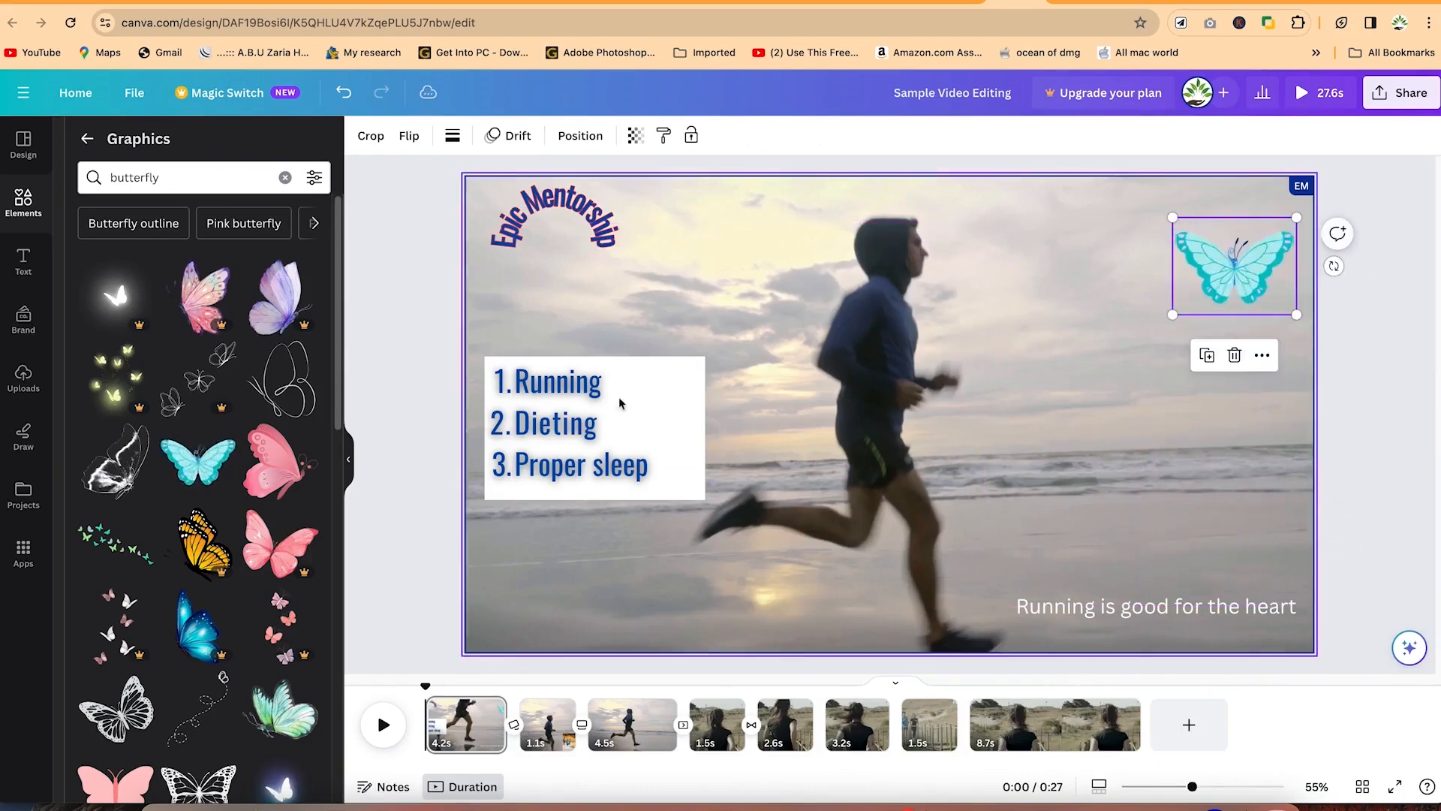
Step: Look through the butterfly graphics and replace the search term with "cat"
scroll(223, 417, down, 15)
scroll(223, 417, down, 10)
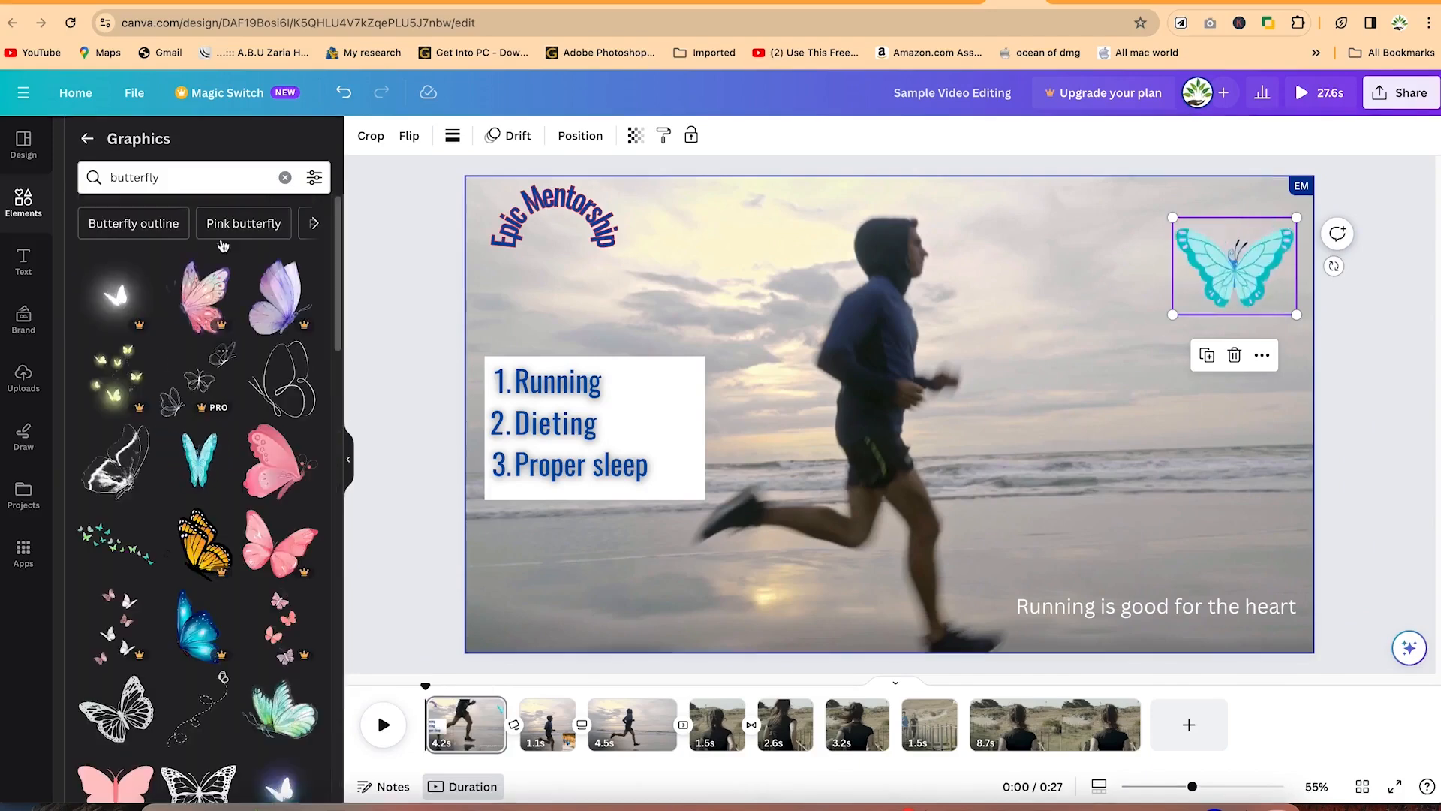
click(205, 176)
key(BackSpace)
key(BackSpace)
key(BackSpace)
key(BackSpace)
key(BackSpace)
key(BackSpace)
key(BackSpace)
key(BackSpace)
key(BackSpace)
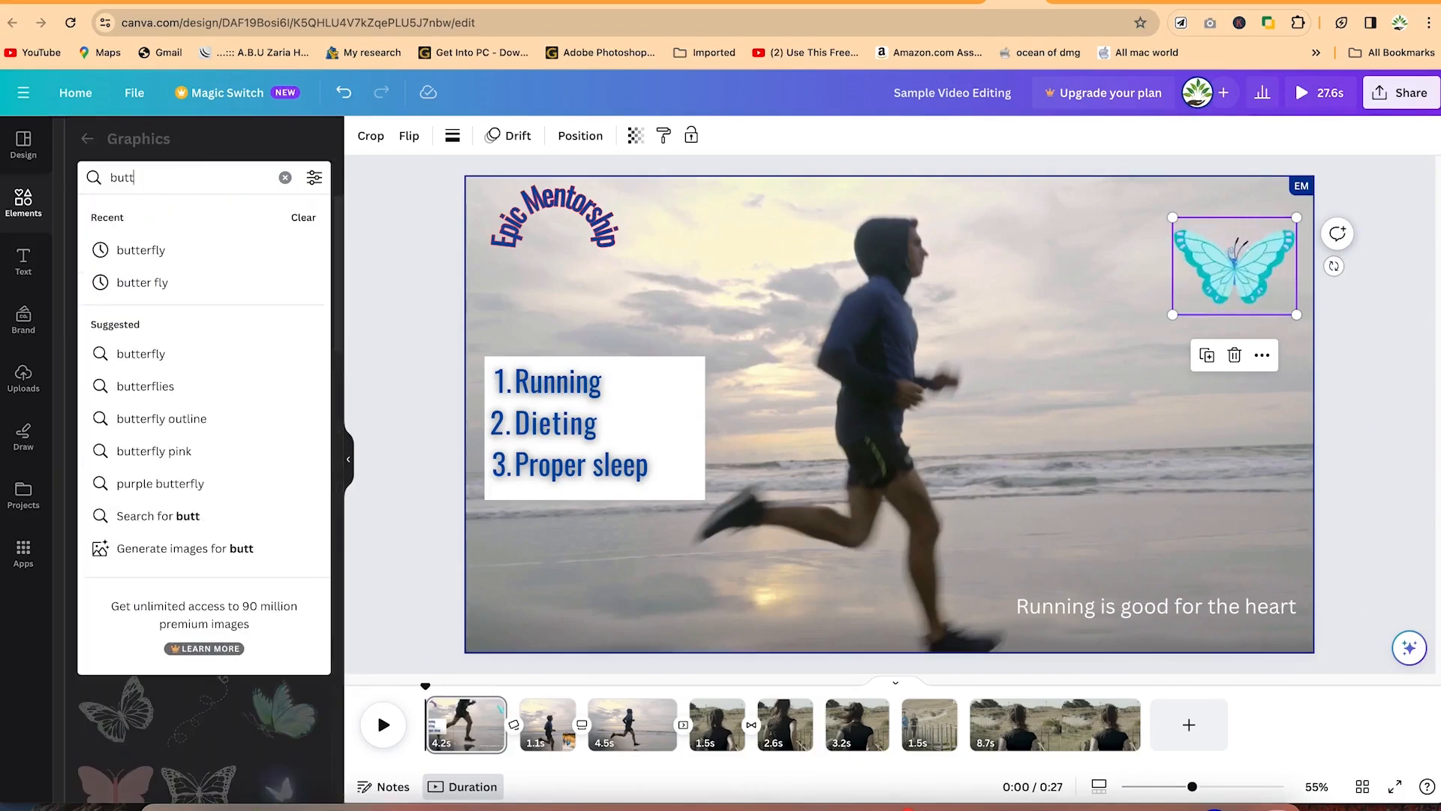
text(cat)
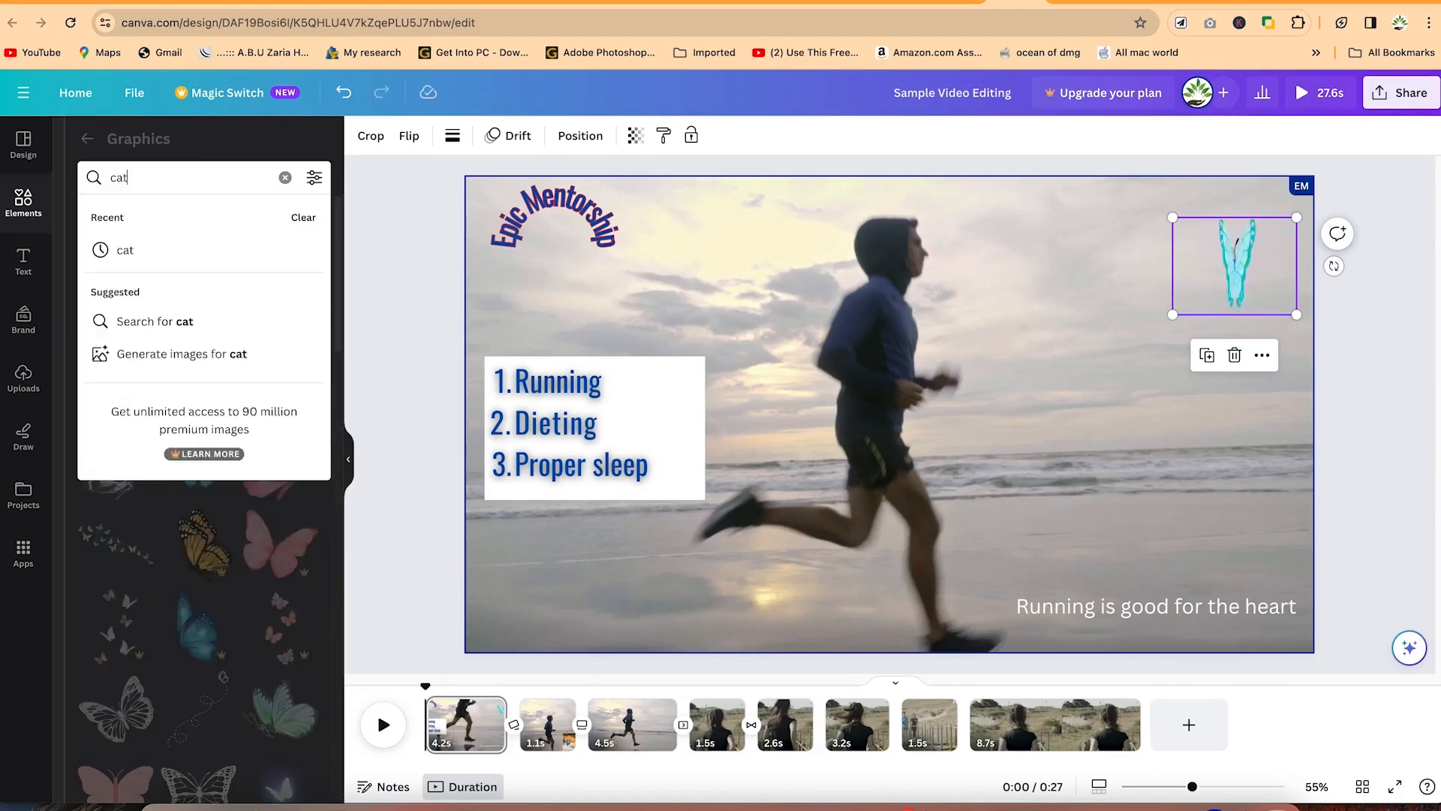
key(Return)
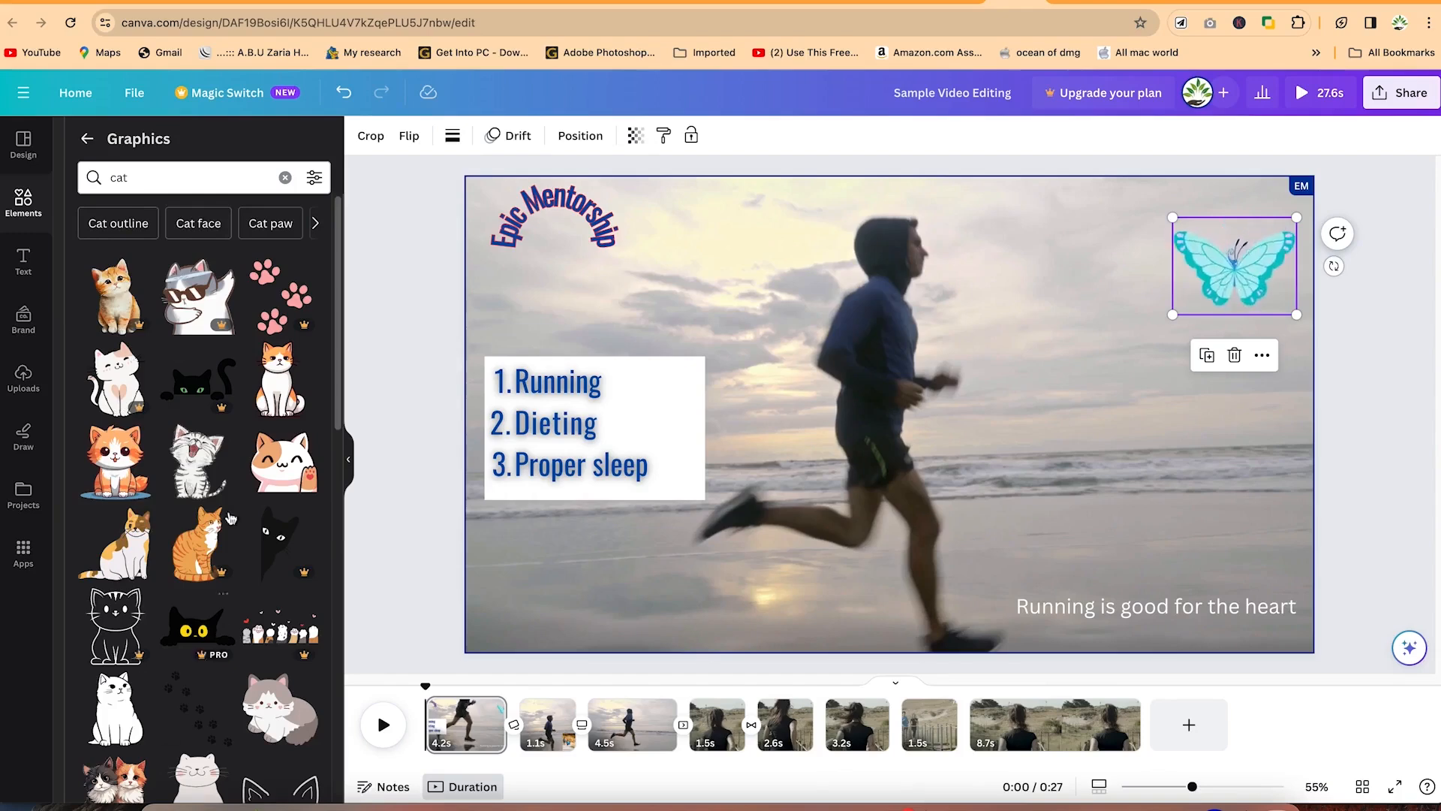
Step: Browse the cat graphics, narrow the search to "Cat outline", and look through those results
scroll(155, 471, down, 10)
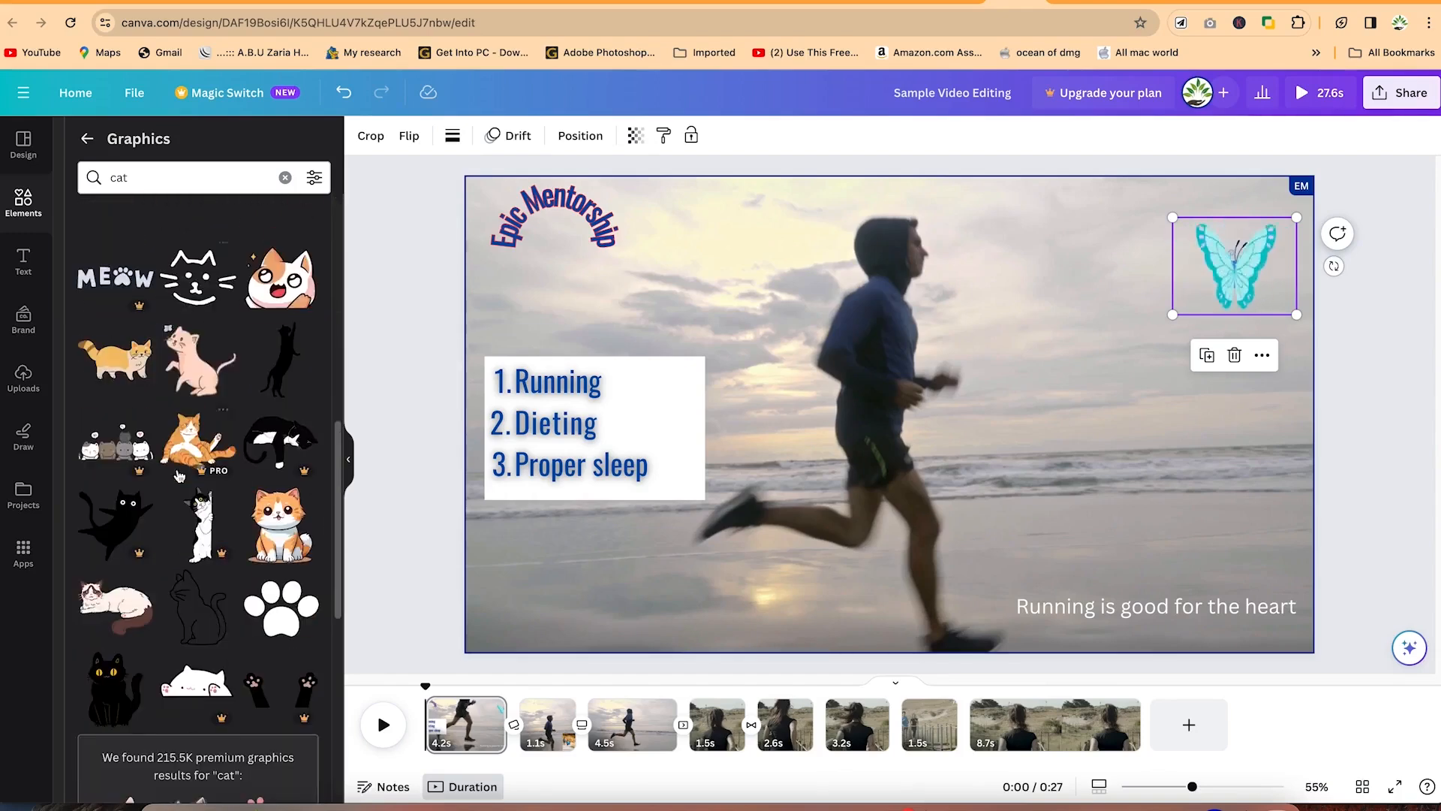
scroll(191, 538, up, 10)
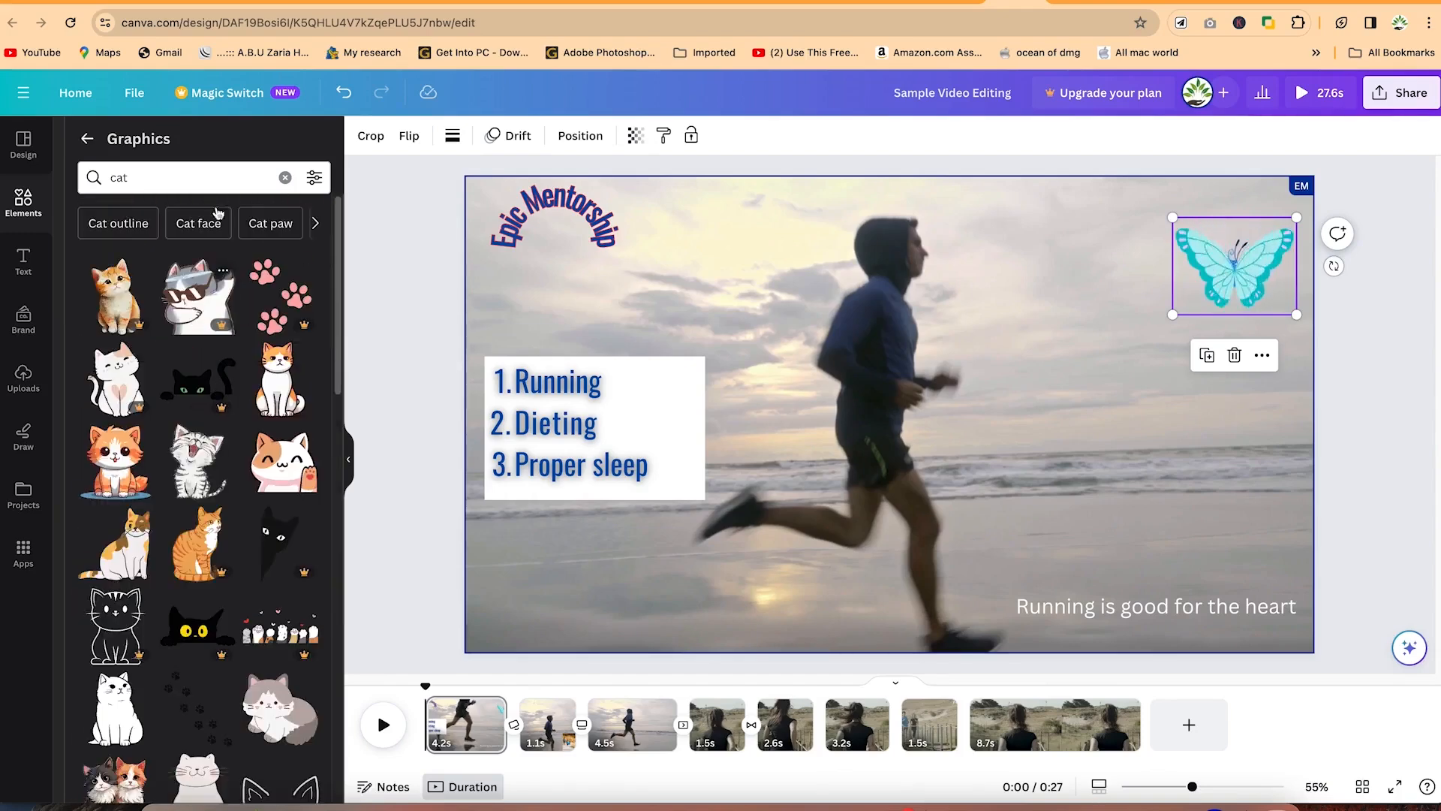
click(118, 224)
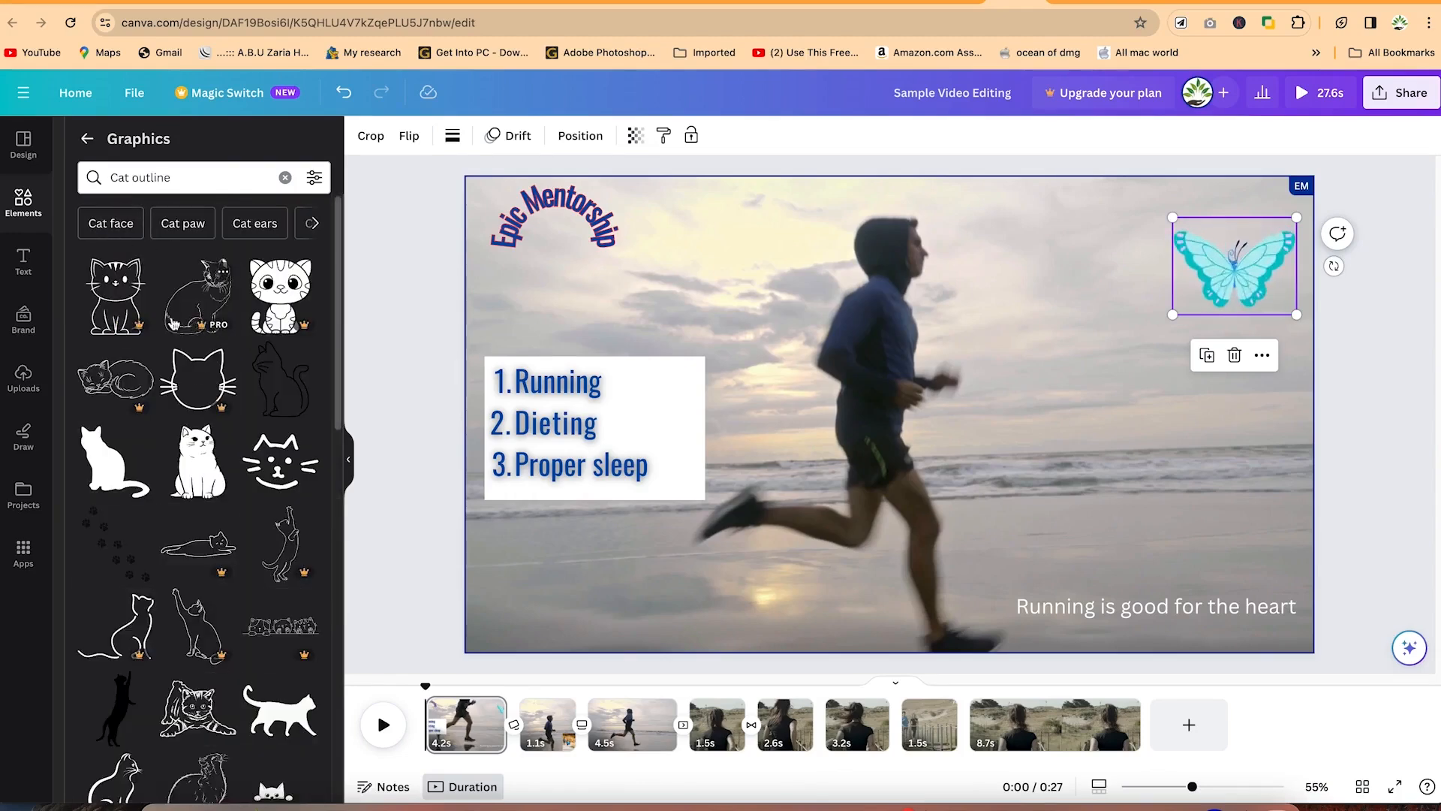
scroll(177, 488, down, 2)
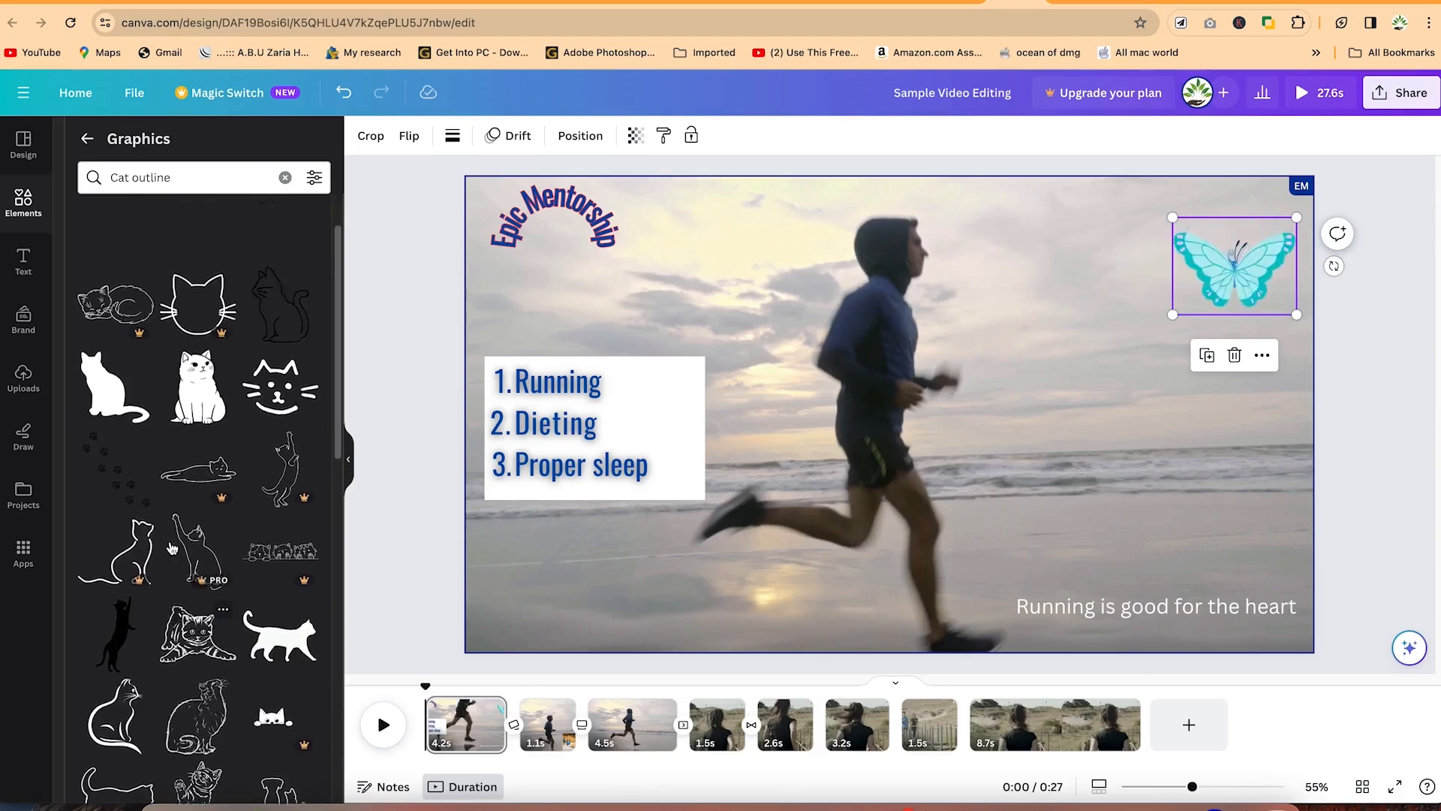
Step: Look through the "Cat ears" and "Kitten" graphics, clear the search, browse the graphics collections, and deselect the butterfly
scroll(172, 548, up, 2)
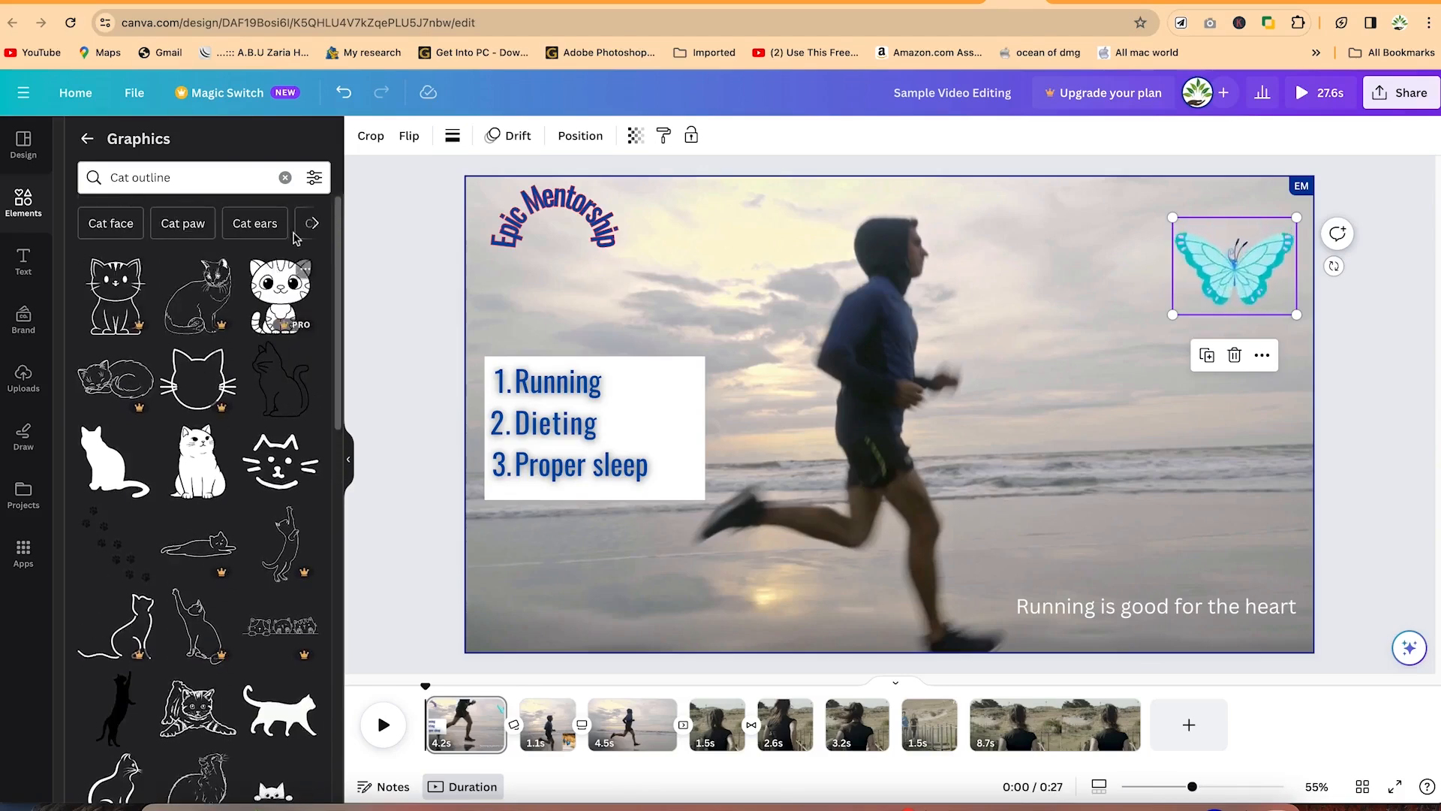
click(258, 224)
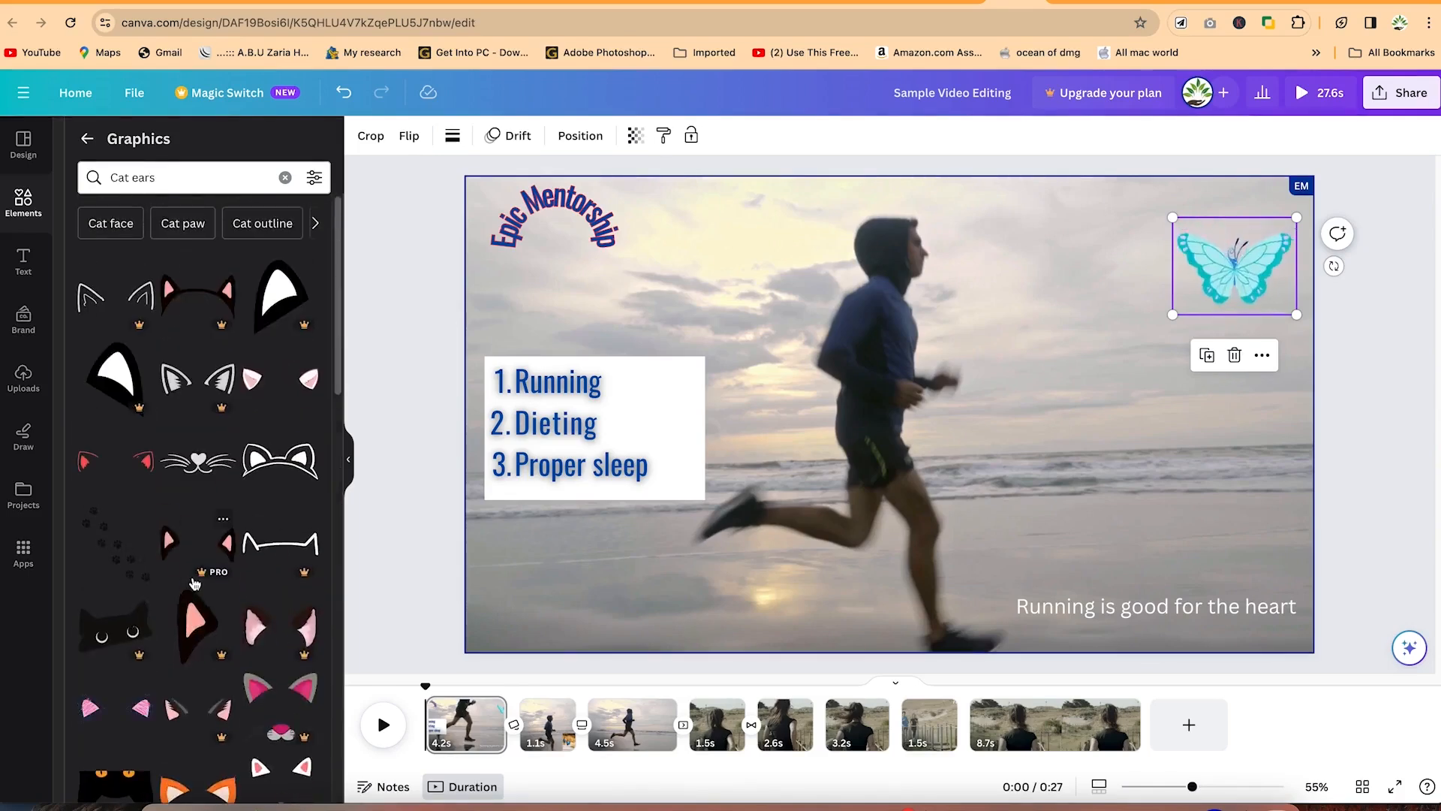
click(318, 222)
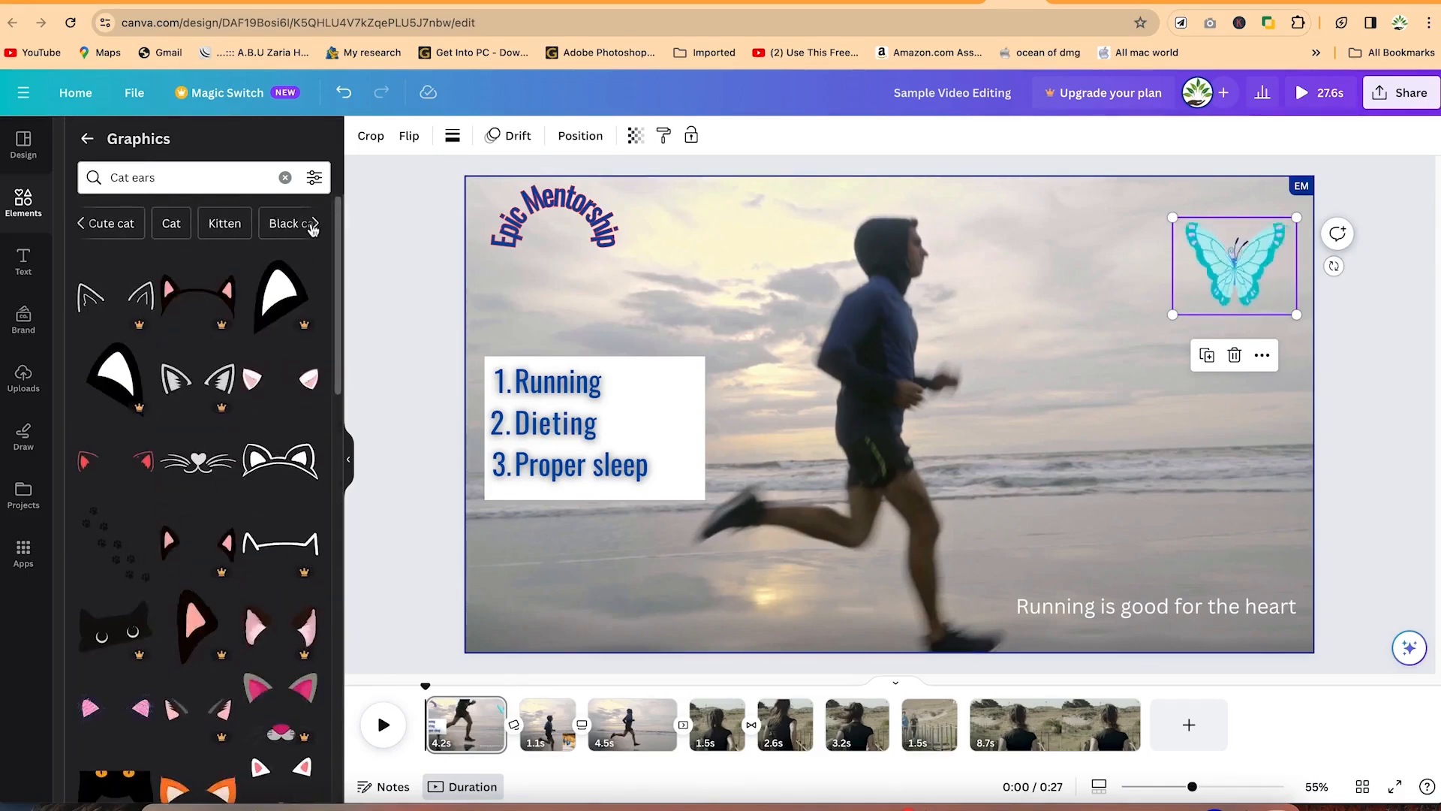
click(225, 223)
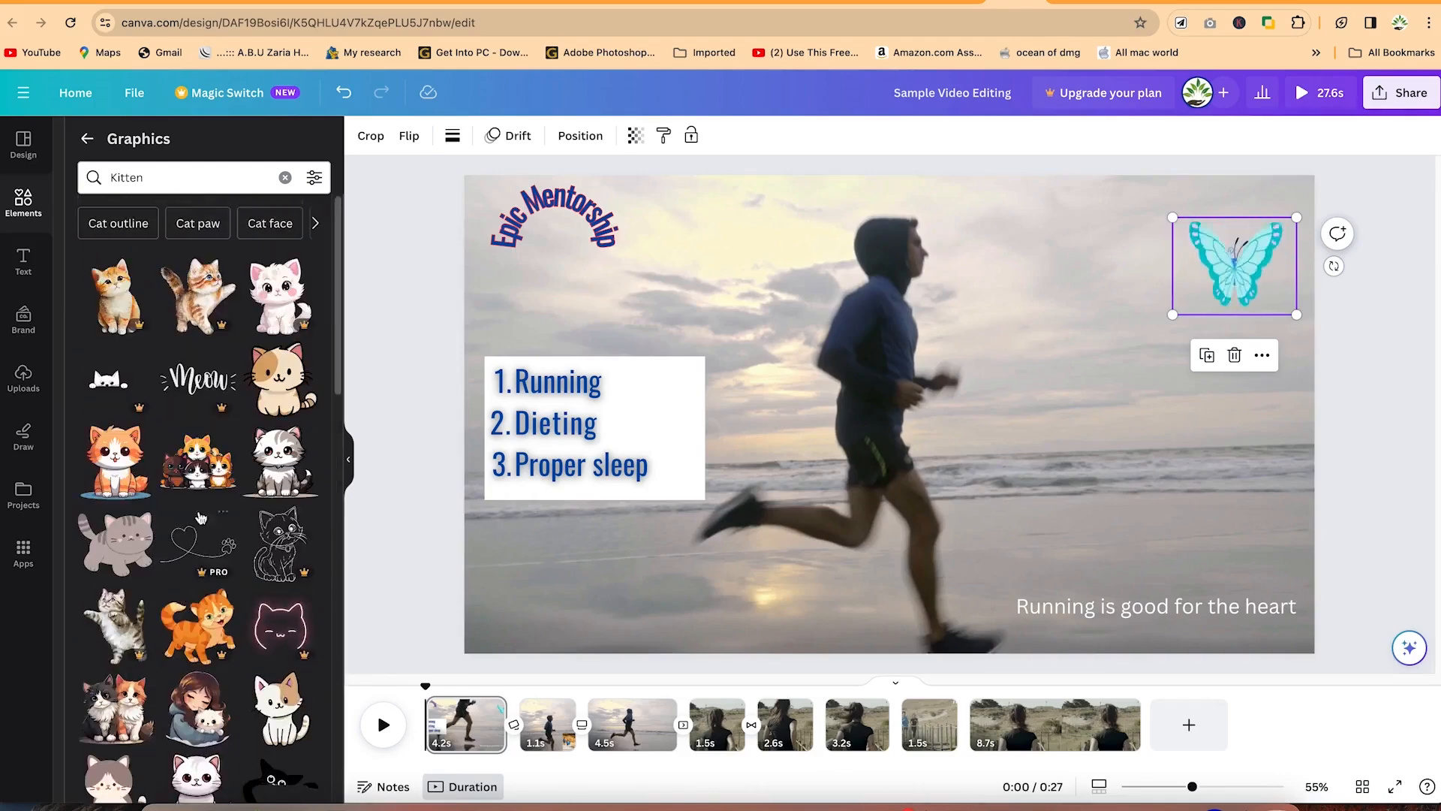
click(287, 178)
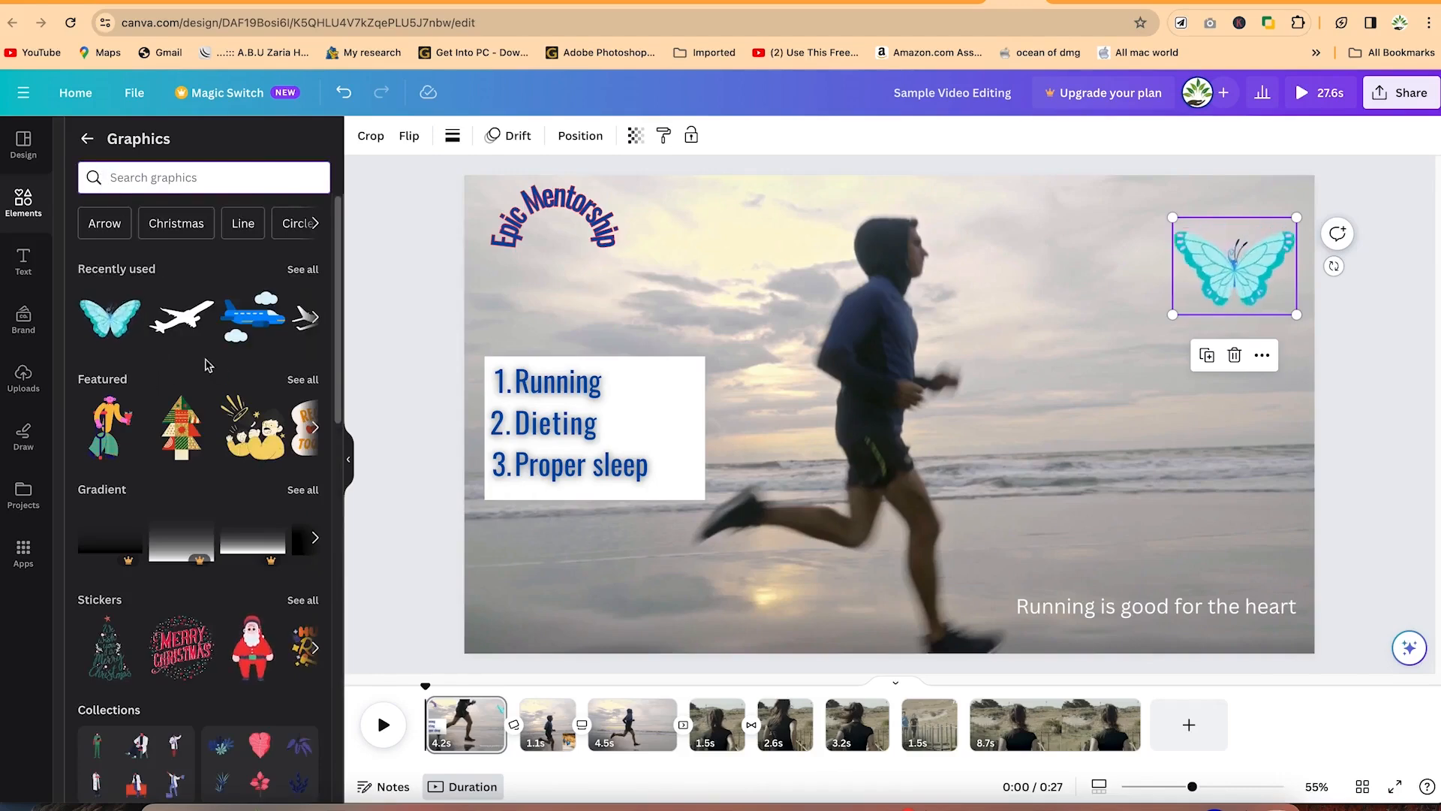
scroll(201, 474, down, 10)
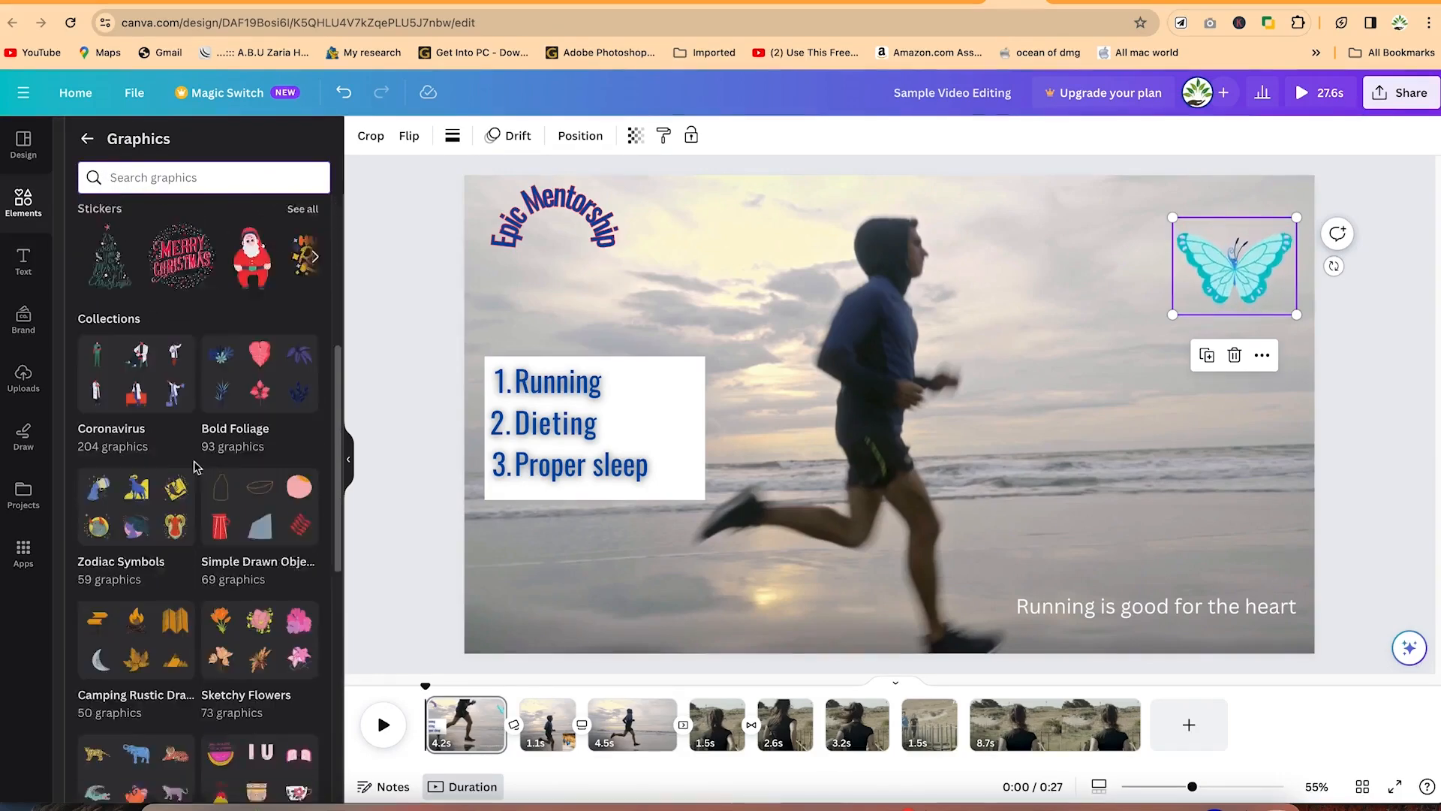
scroll(199, 451, up, 10)
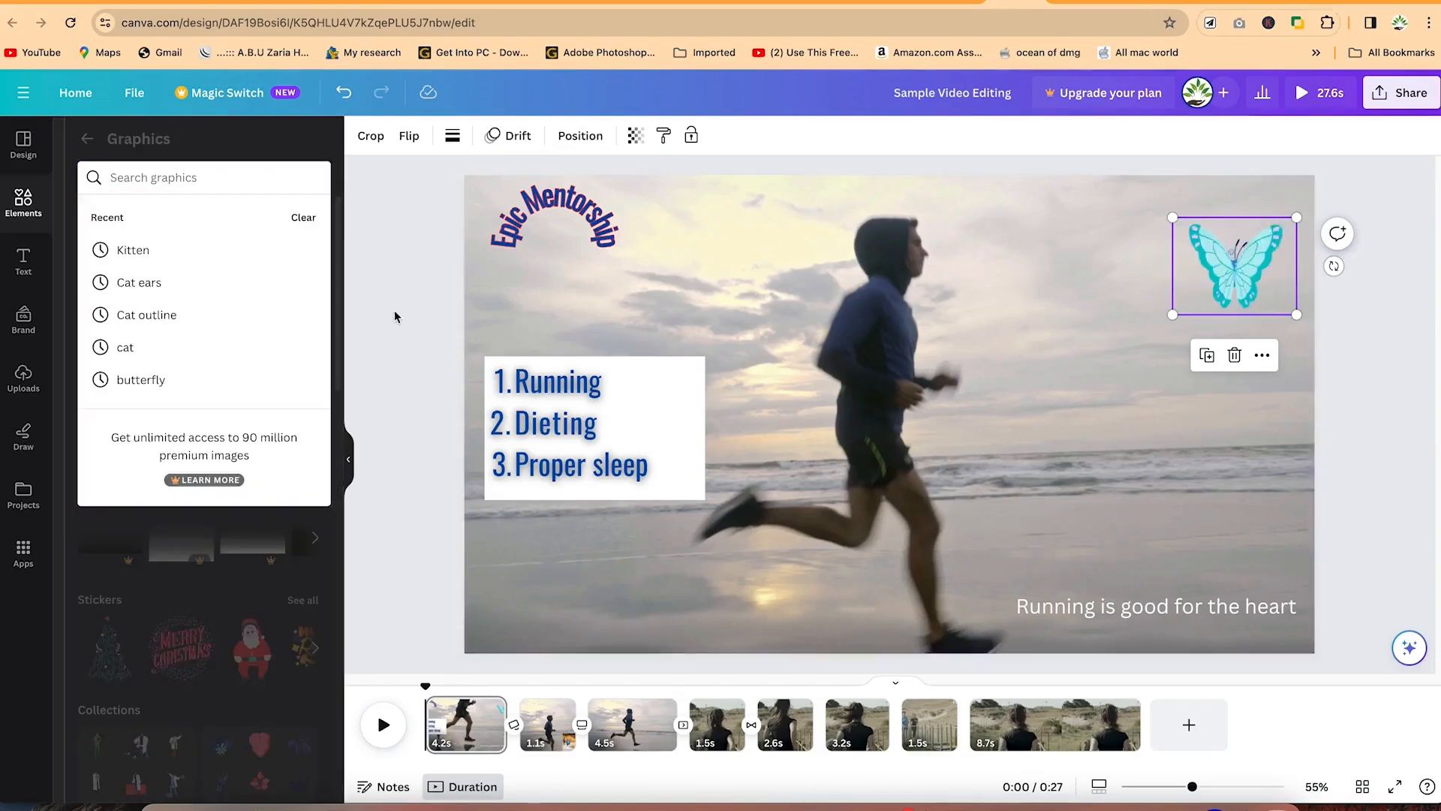
click(388, 358)
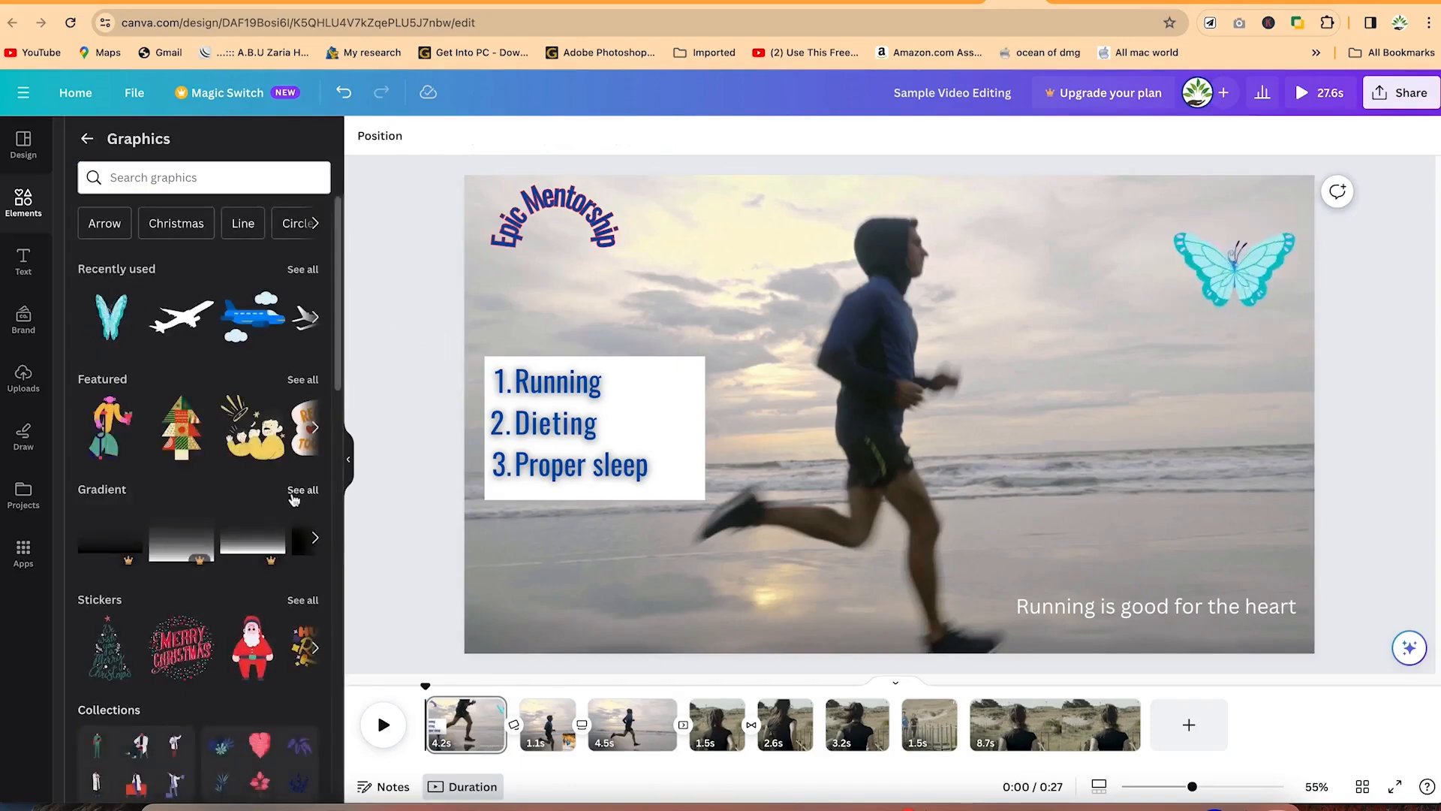
Step: Search the graphics for "frame" and place the white rectangular outline with rounded corners on the first clip
click(184, 171)
text(frame)
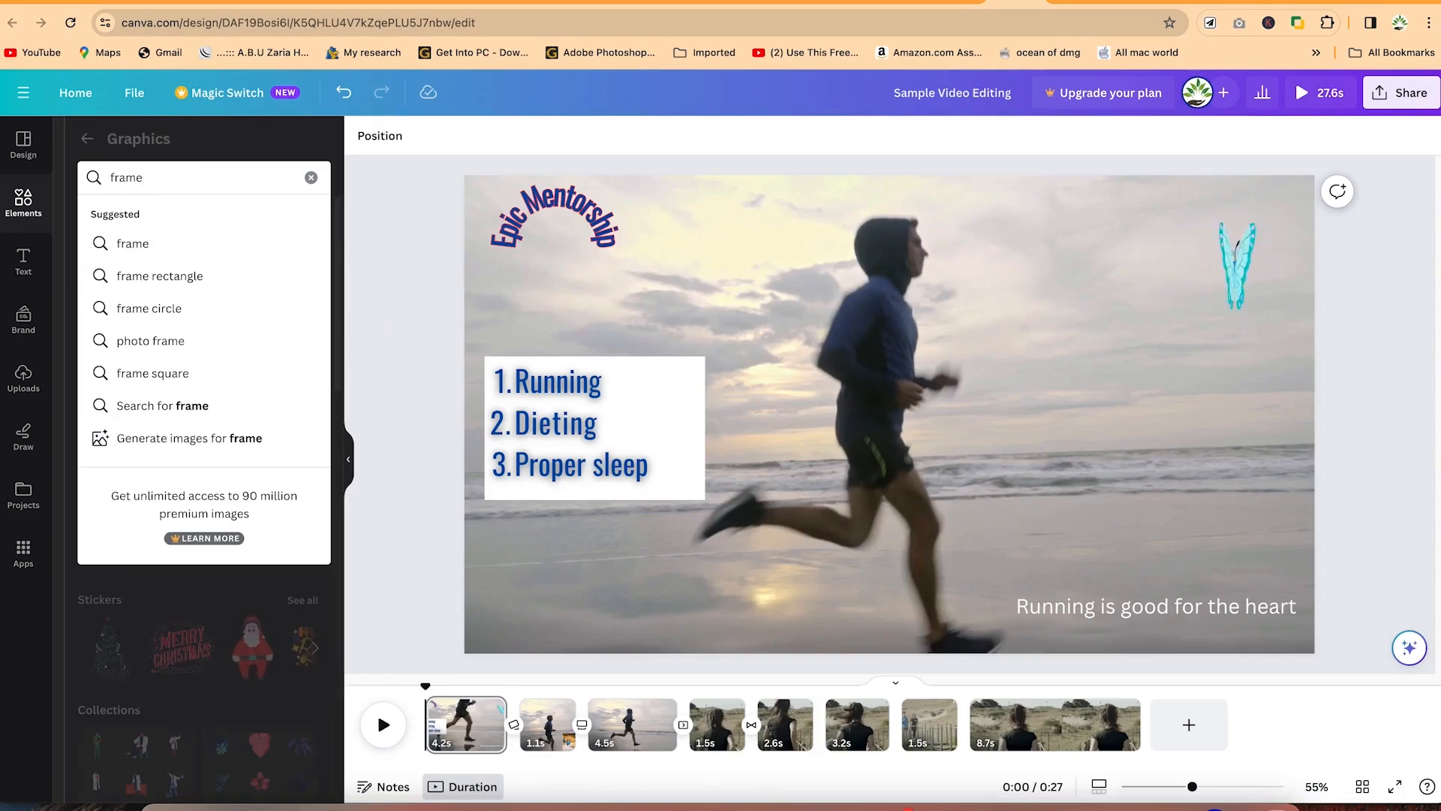
key(Return)
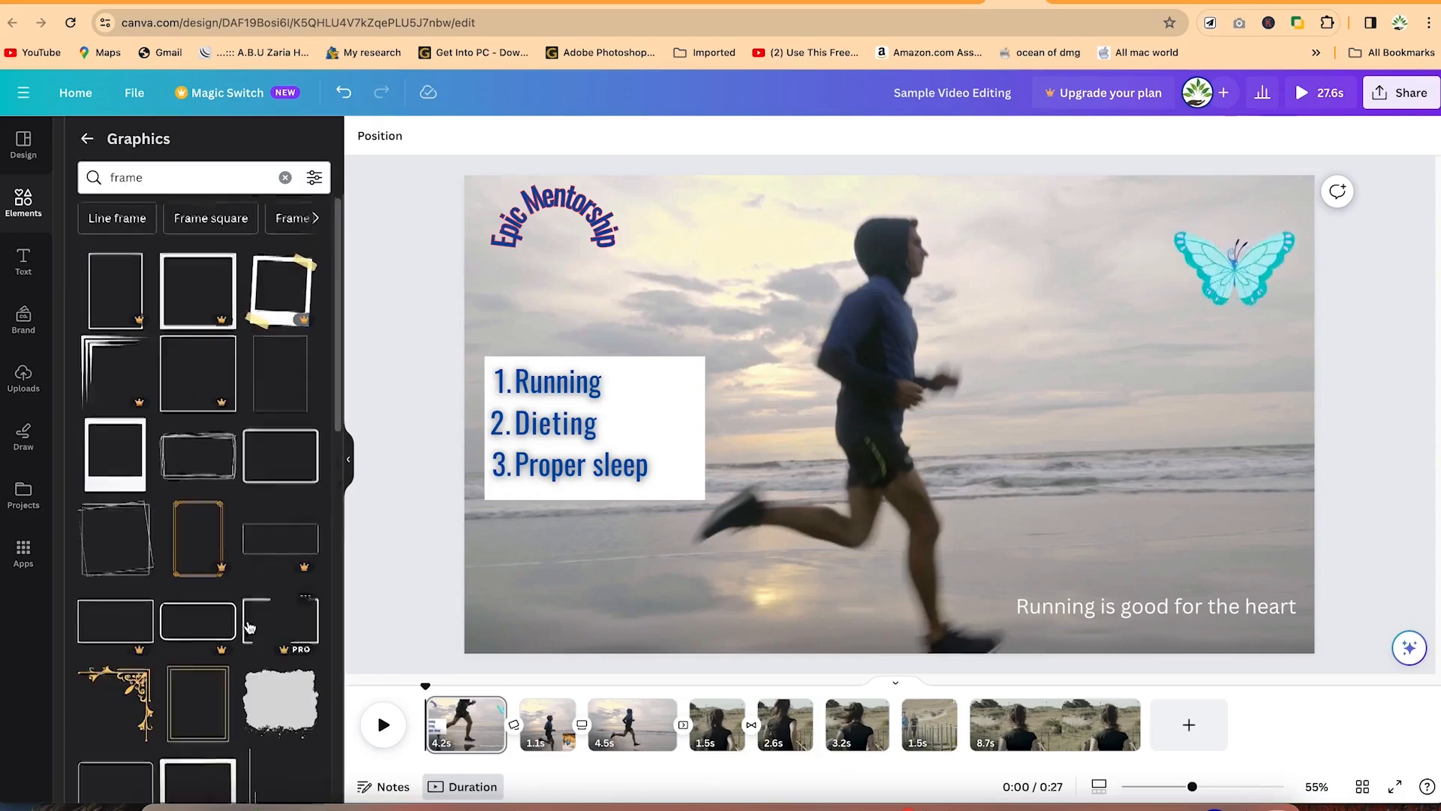
scroll(225, 481, down, 15)
scroll(218, 576, up, 12)
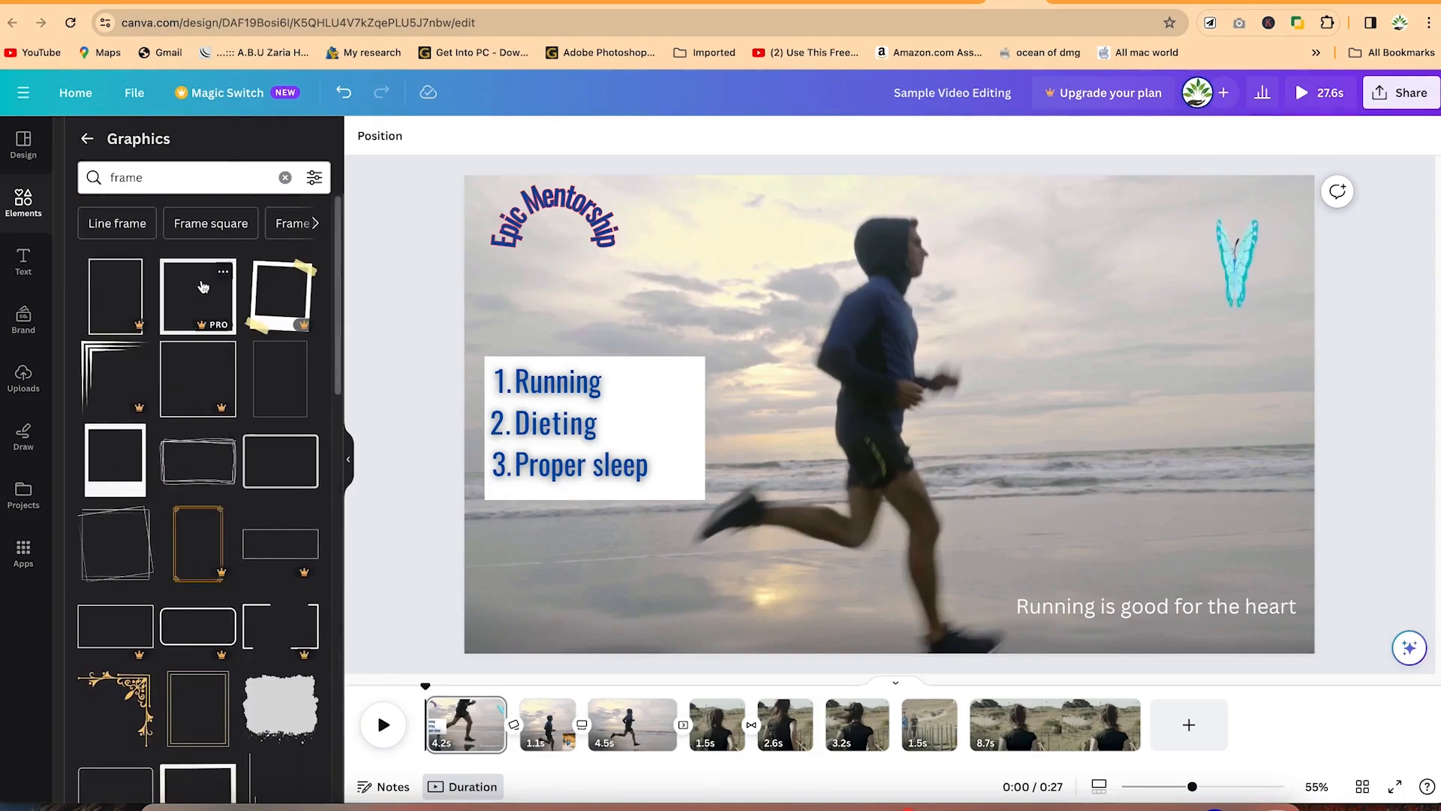
drag(289, 467, 794, 362)
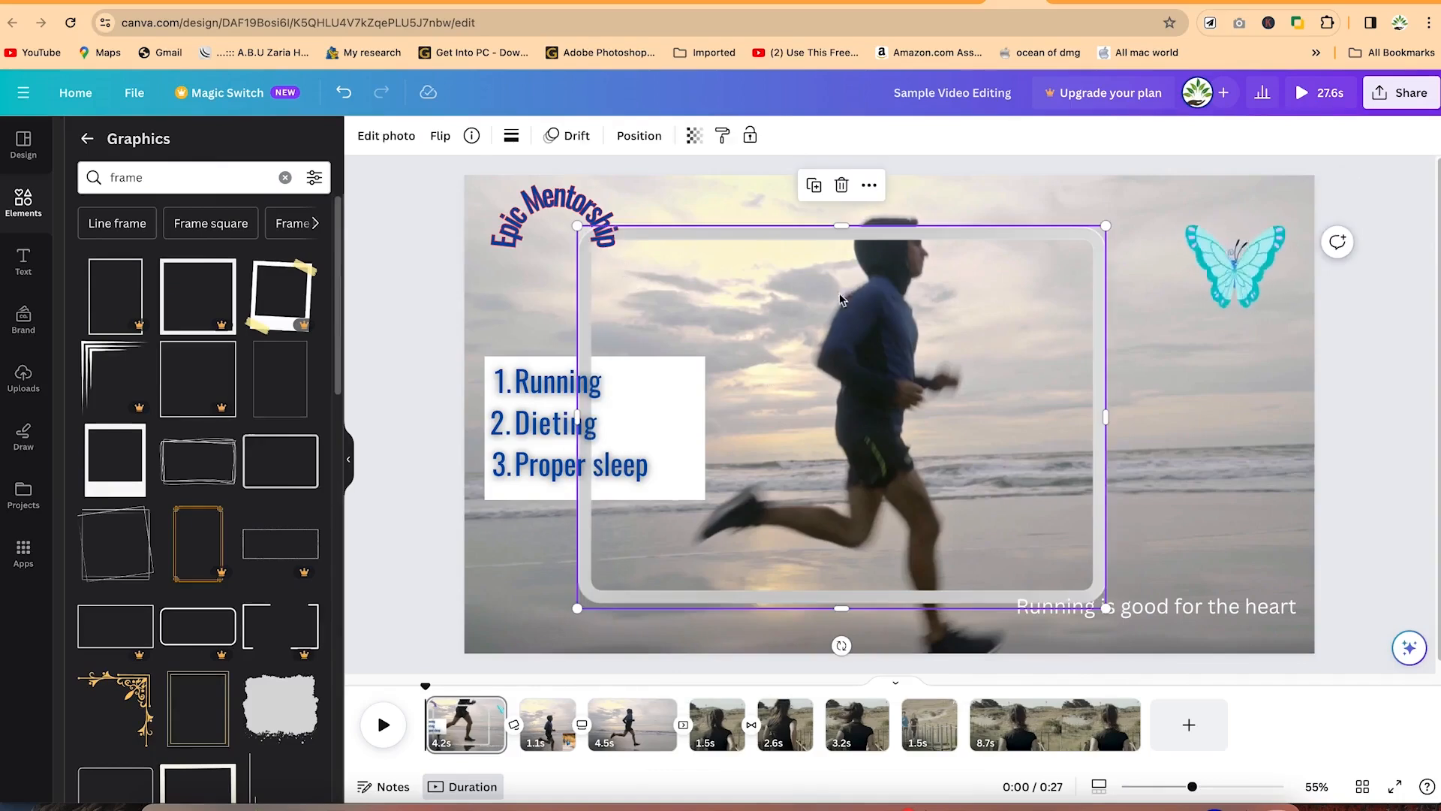
Step: Stretch the white outline frame on all four sides to the clip's edges, making it 1,920 wide
drag(1106, 416, 1314, 416)
drag(576, 422, 464, 417)
drag(893, 229, 905, 178)
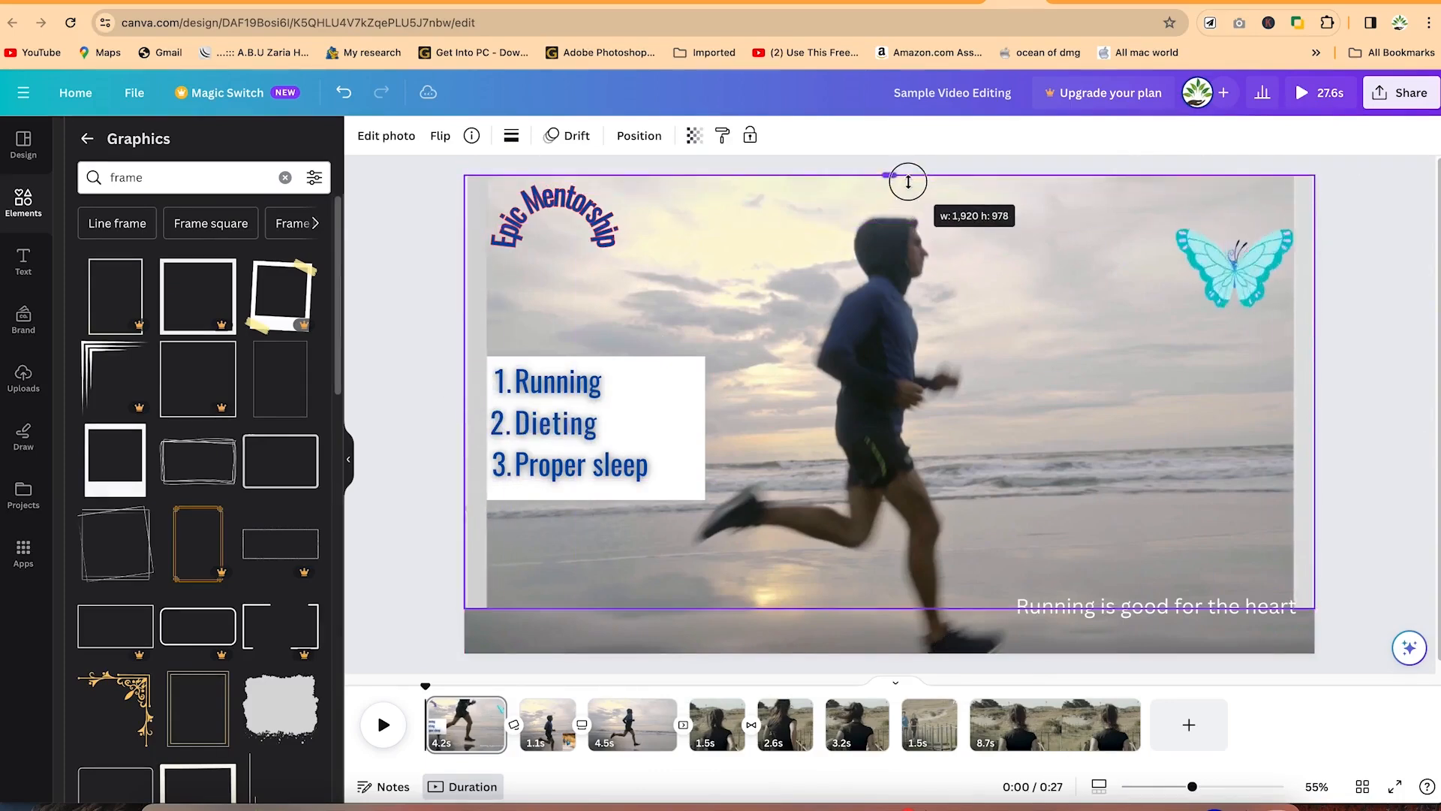
drag(886, 608, 879, 654)
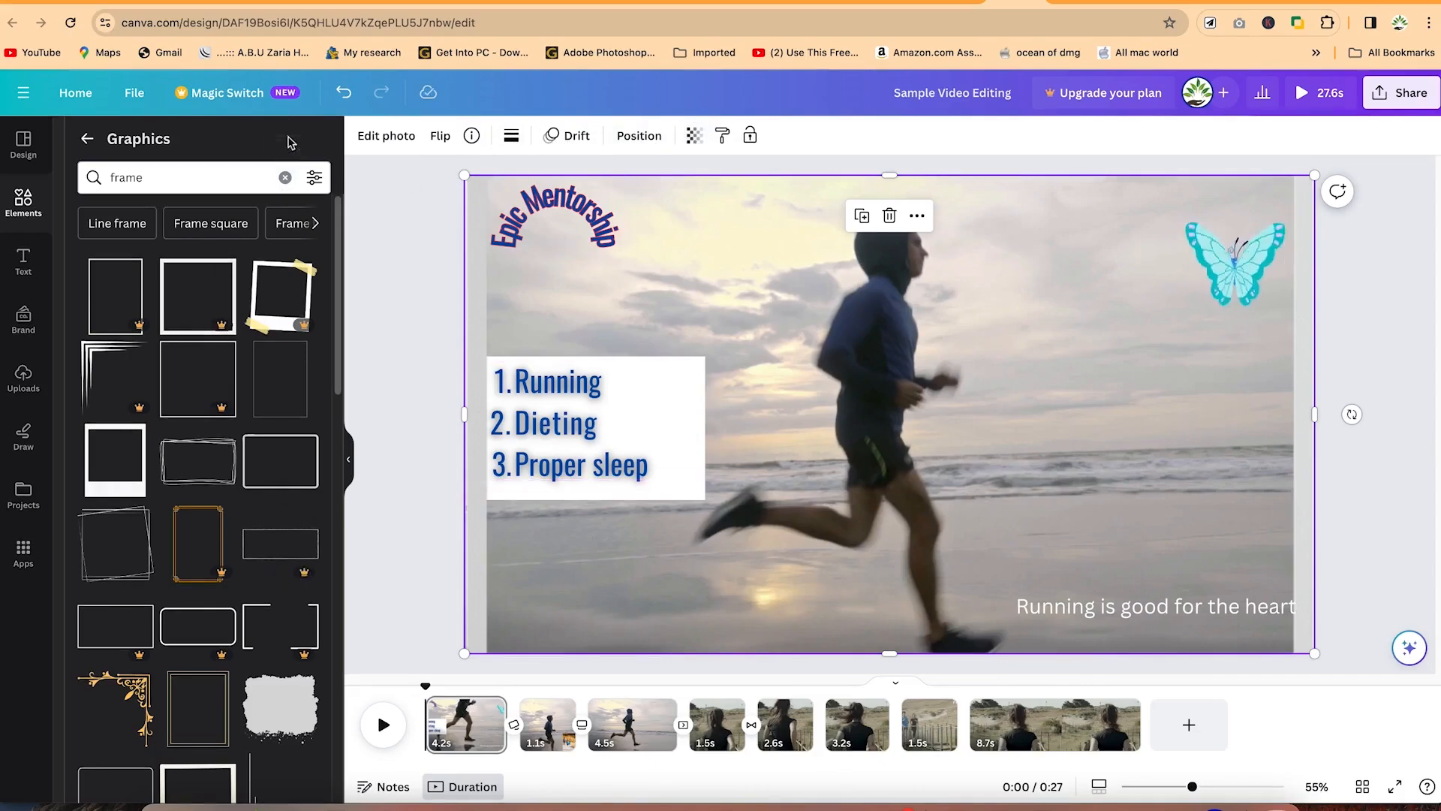
Step: Place a circular photo frame on the first clip and enlarge it to fill the space between the runner and the clip's right edge
click(286, 178)
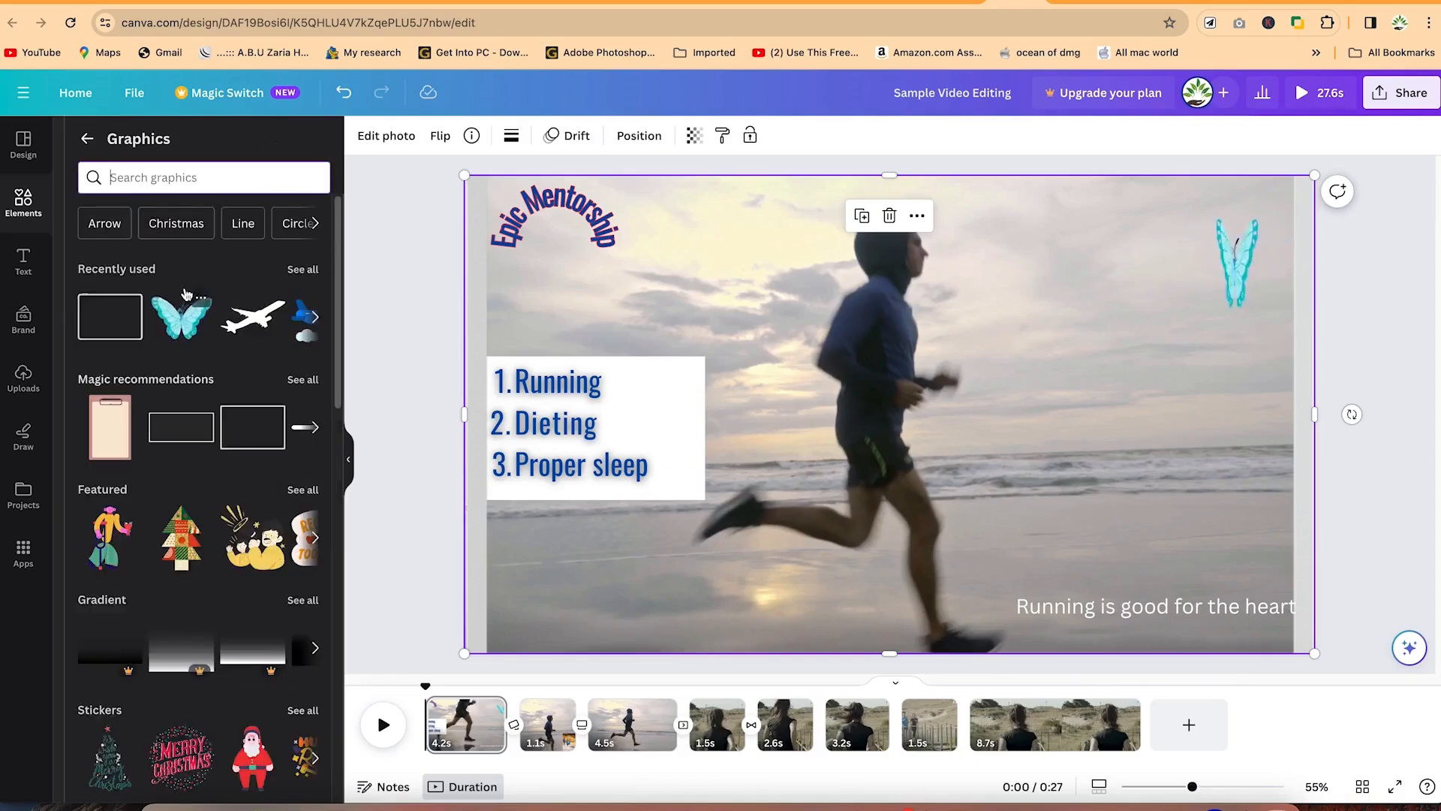
scroll(224, 419, down, 4)
scroll(224, 419, down, 15)
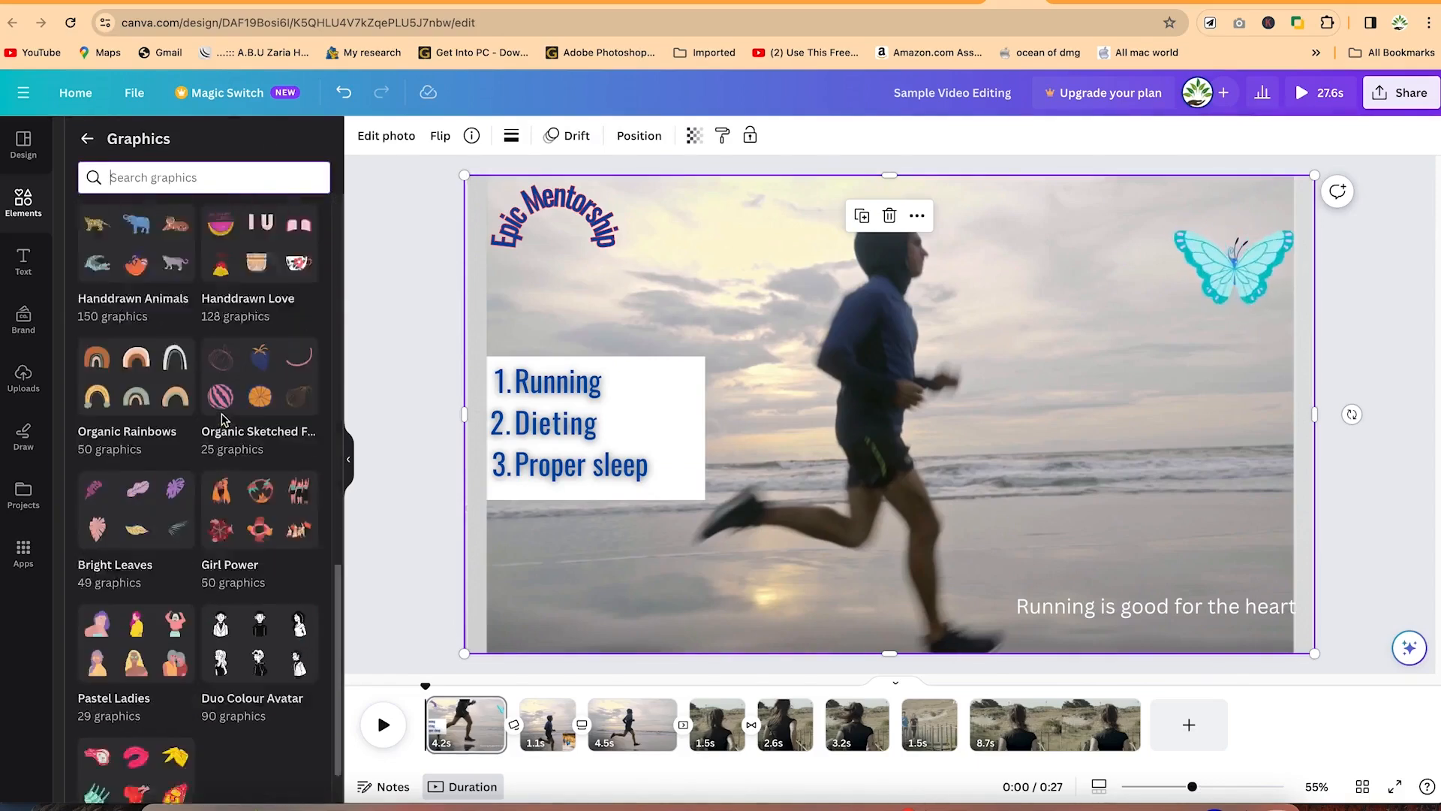
scroll(204, 439, up, 20)
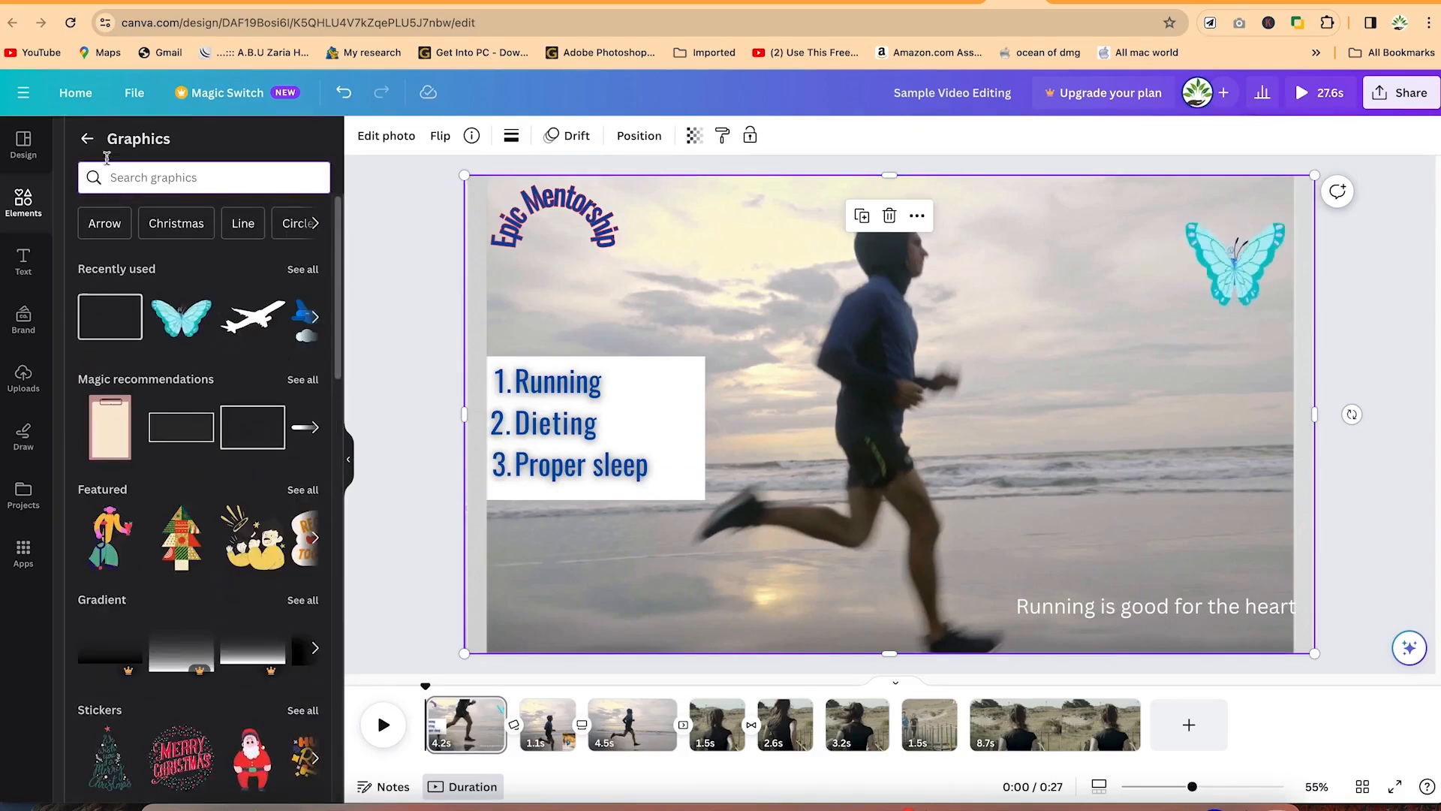
click(87, 138)
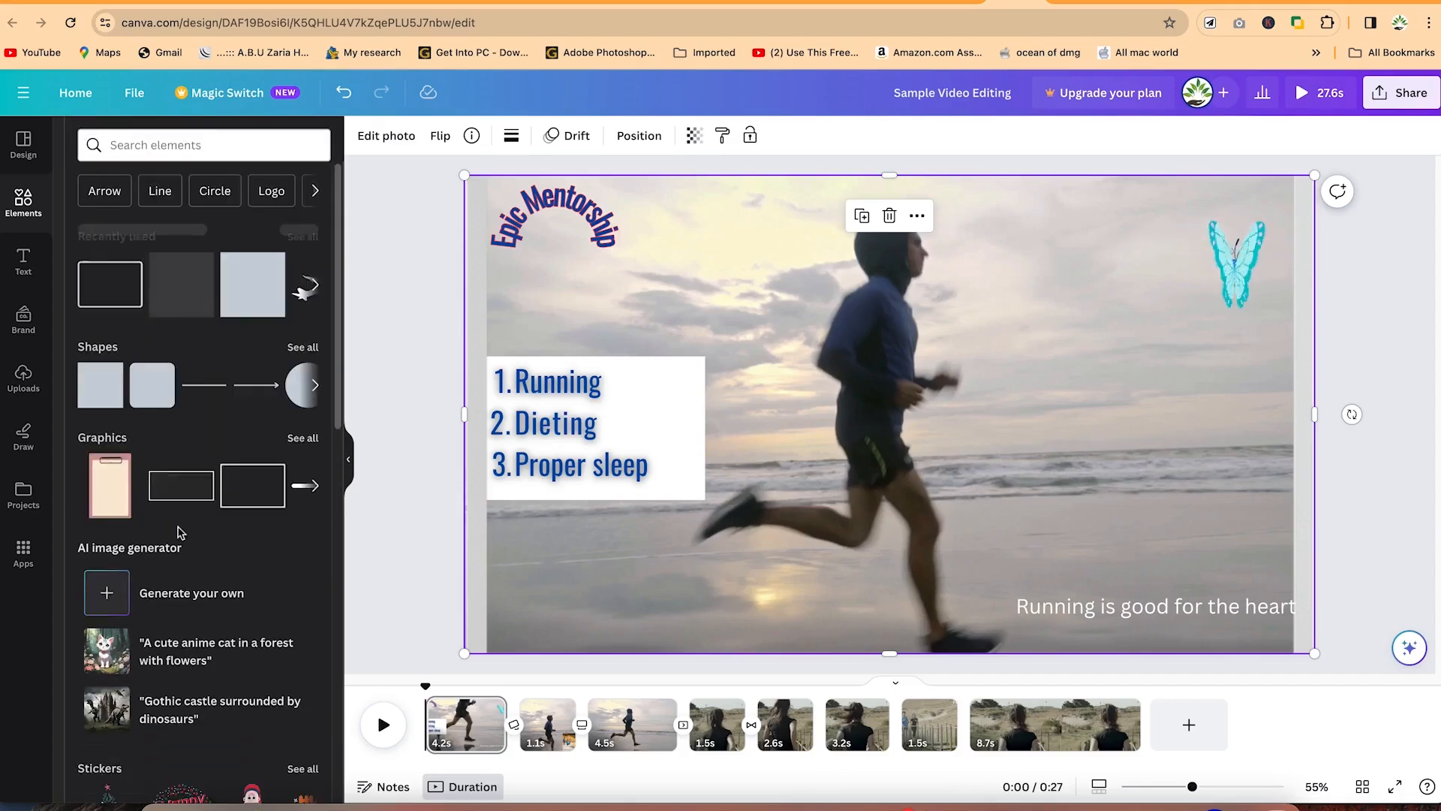
scroll(182, 451, down, 15)
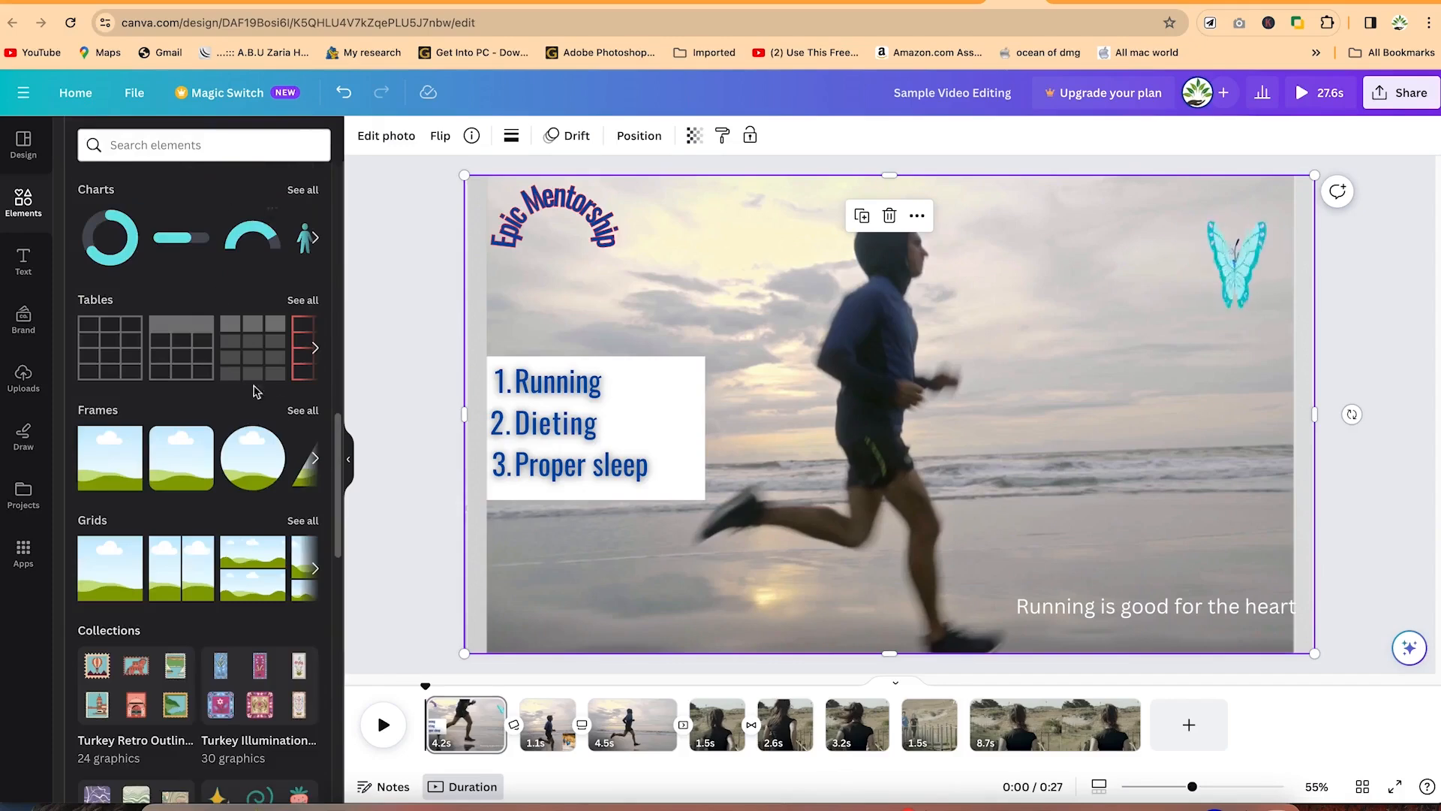
drag(305, 467, 1071, 421)
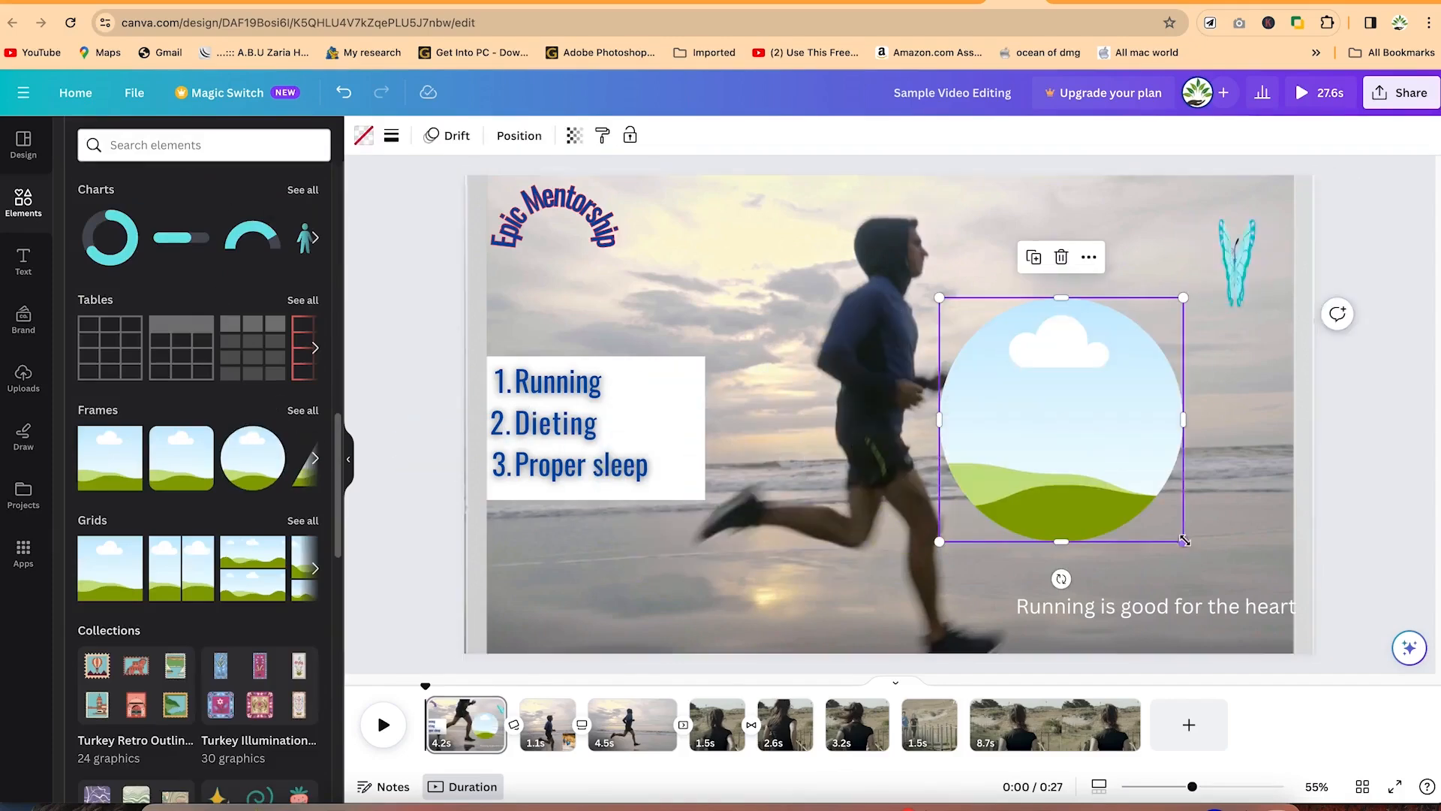
drag(1184, 541, 1268, 586)
mouse_move(1084, 473)
mouse_down()
mouse_move(891, 486)
mouse_move(1023, 489)
mouse_move(1149, 467)
mouse_move(1108, 460)
mouse_up()
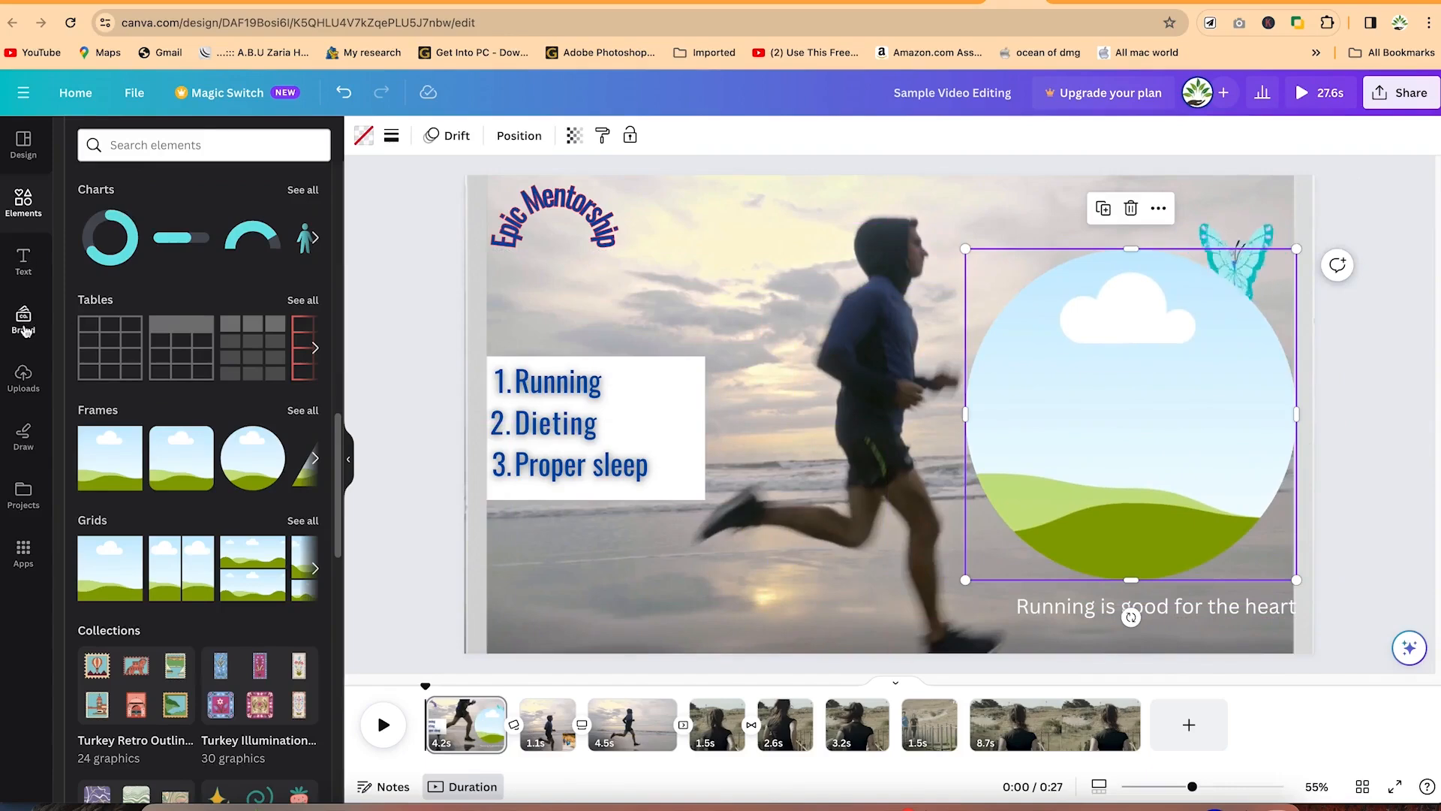
Step: Fill the circular frame with the uploaded 48.6 s vegetable video
click(23, 379)
click(208, 261)
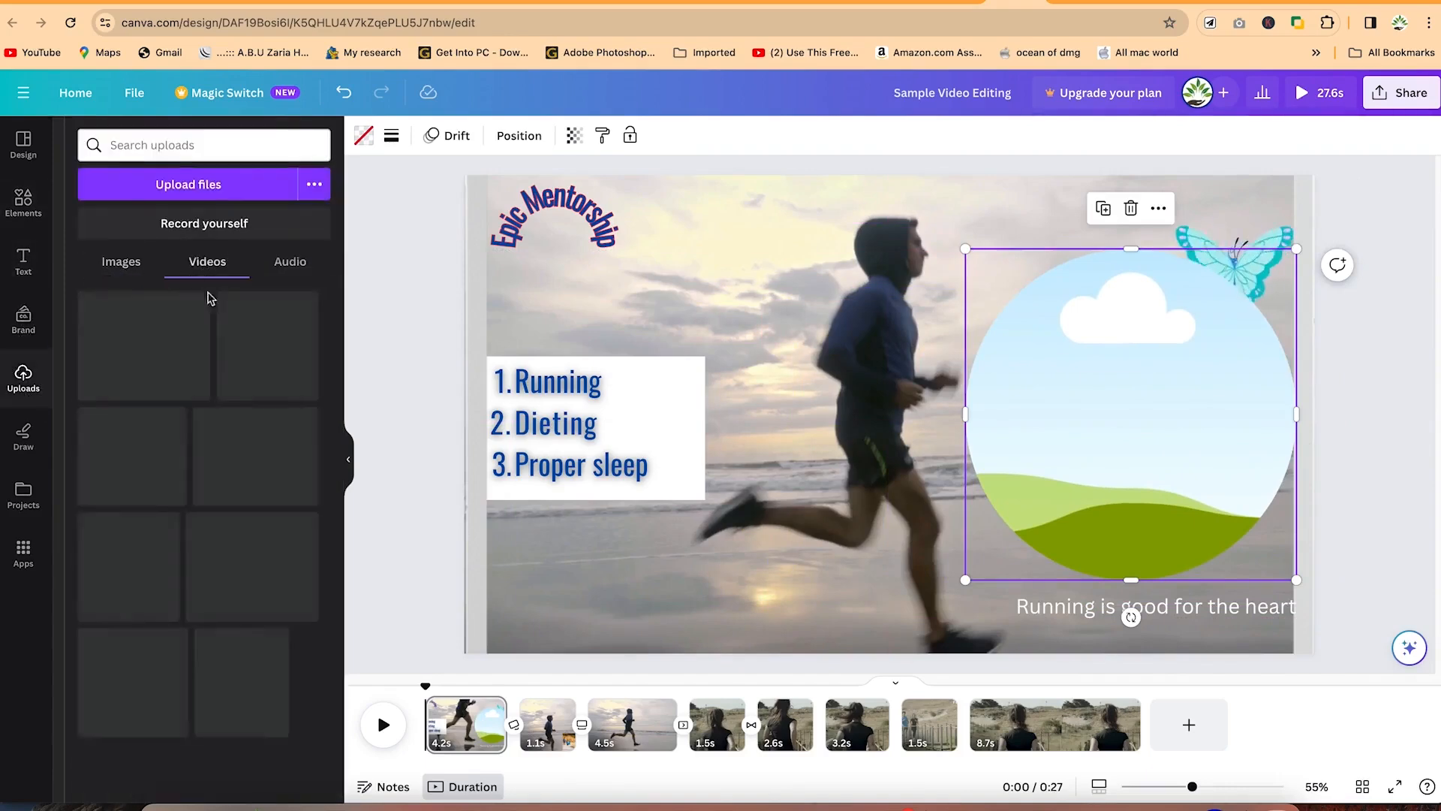
drag(247, 410, 1083, 334)
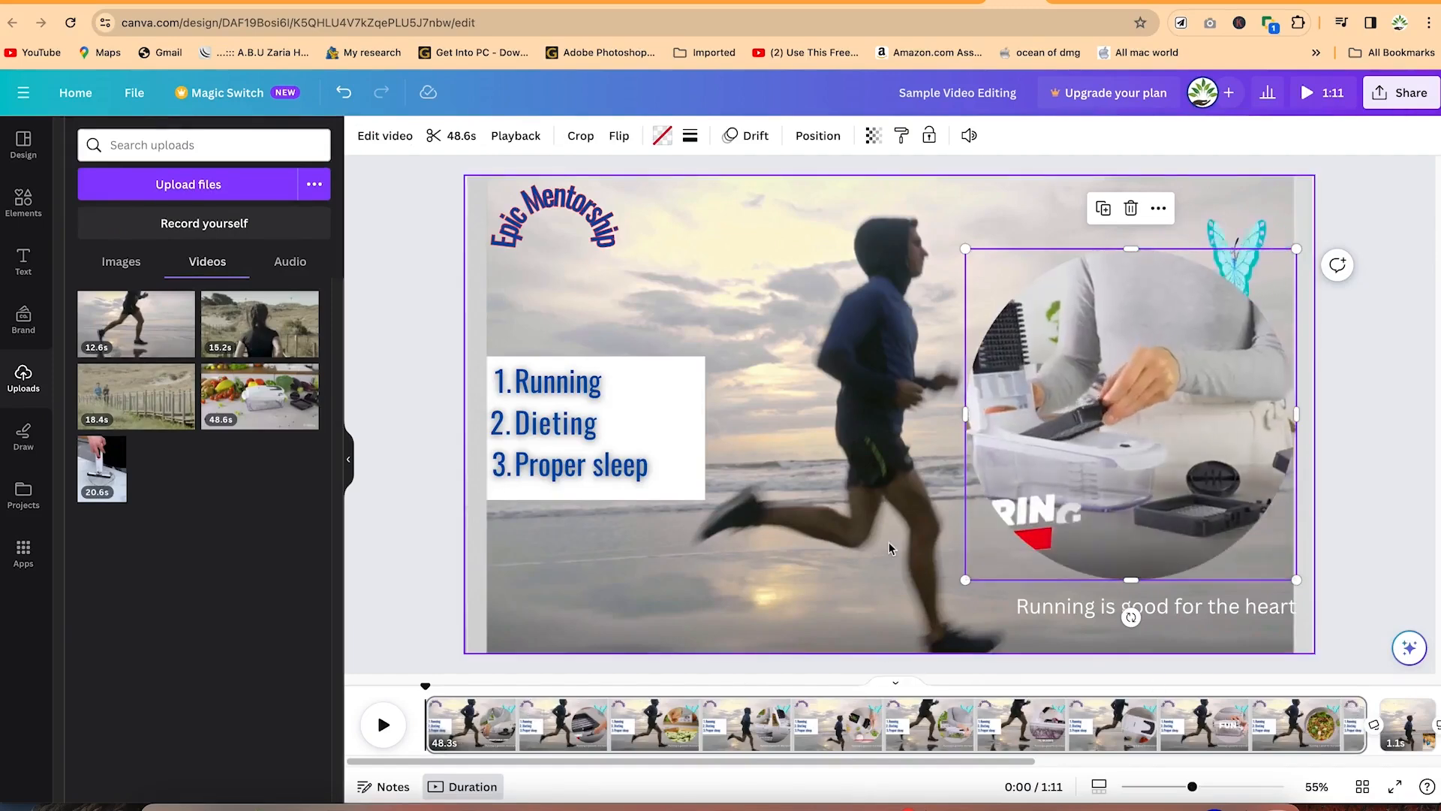
Step: Look through the graphics collections in the elements library
click(24, 200)
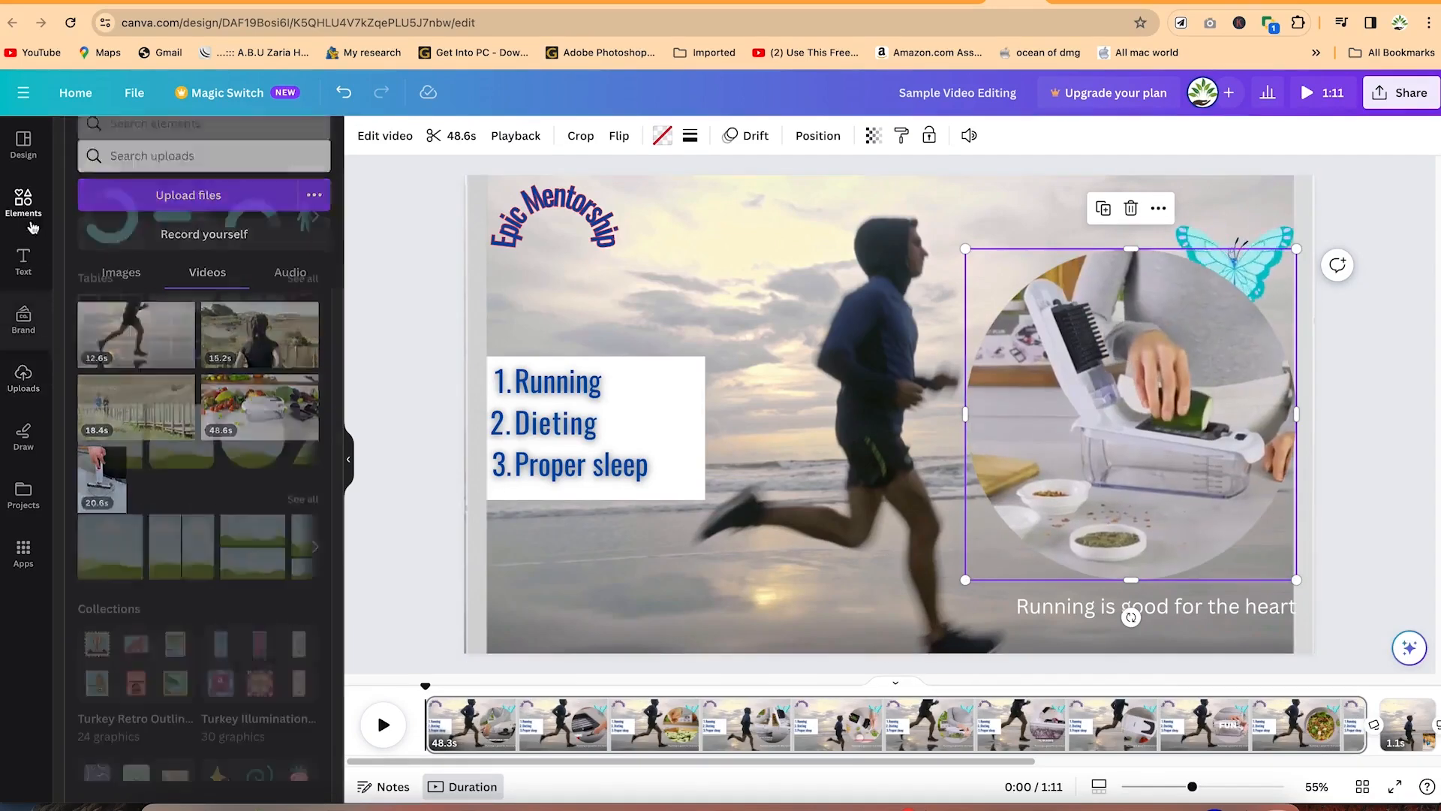
scroll(206, 515, down, 5)
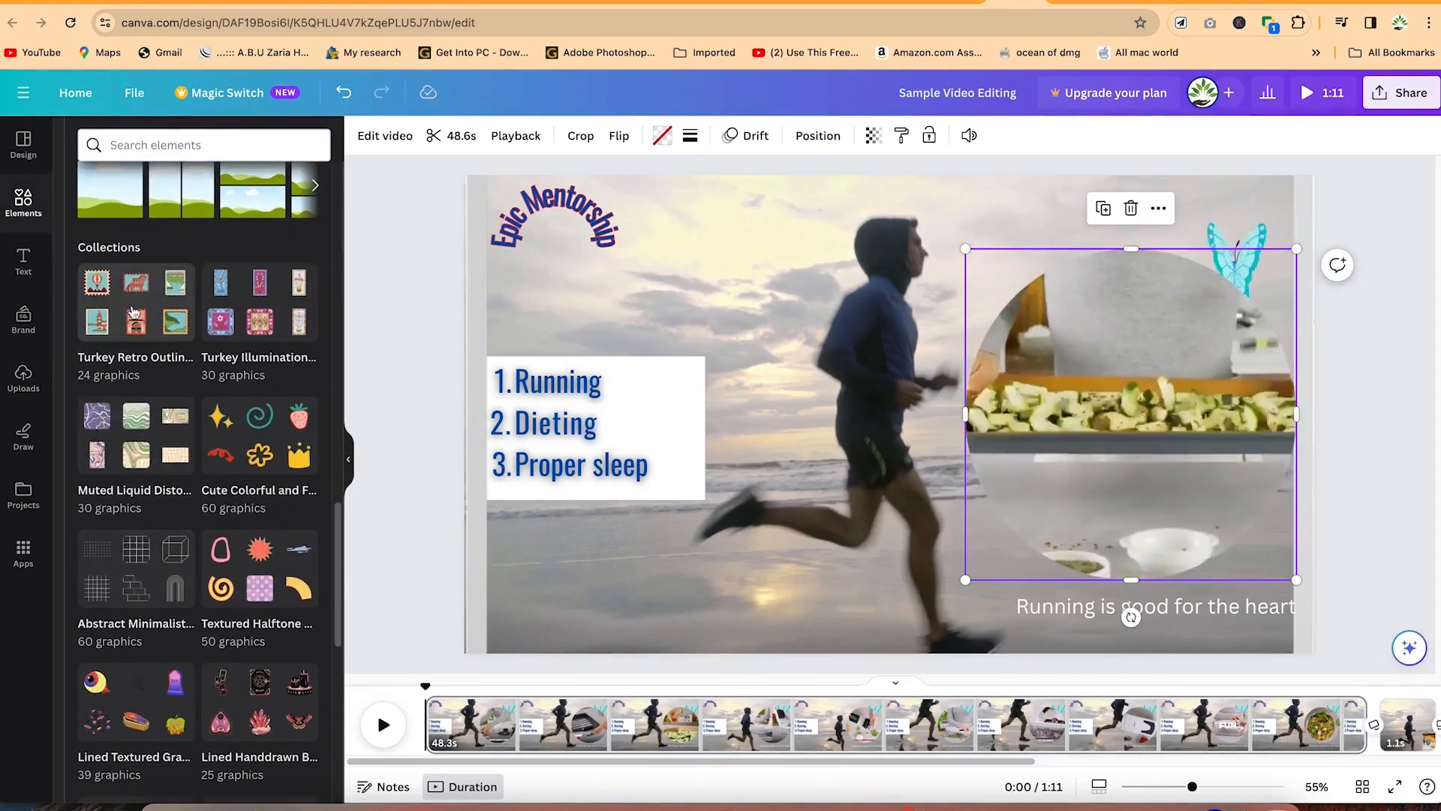
scroll(179, 544, down, 1)
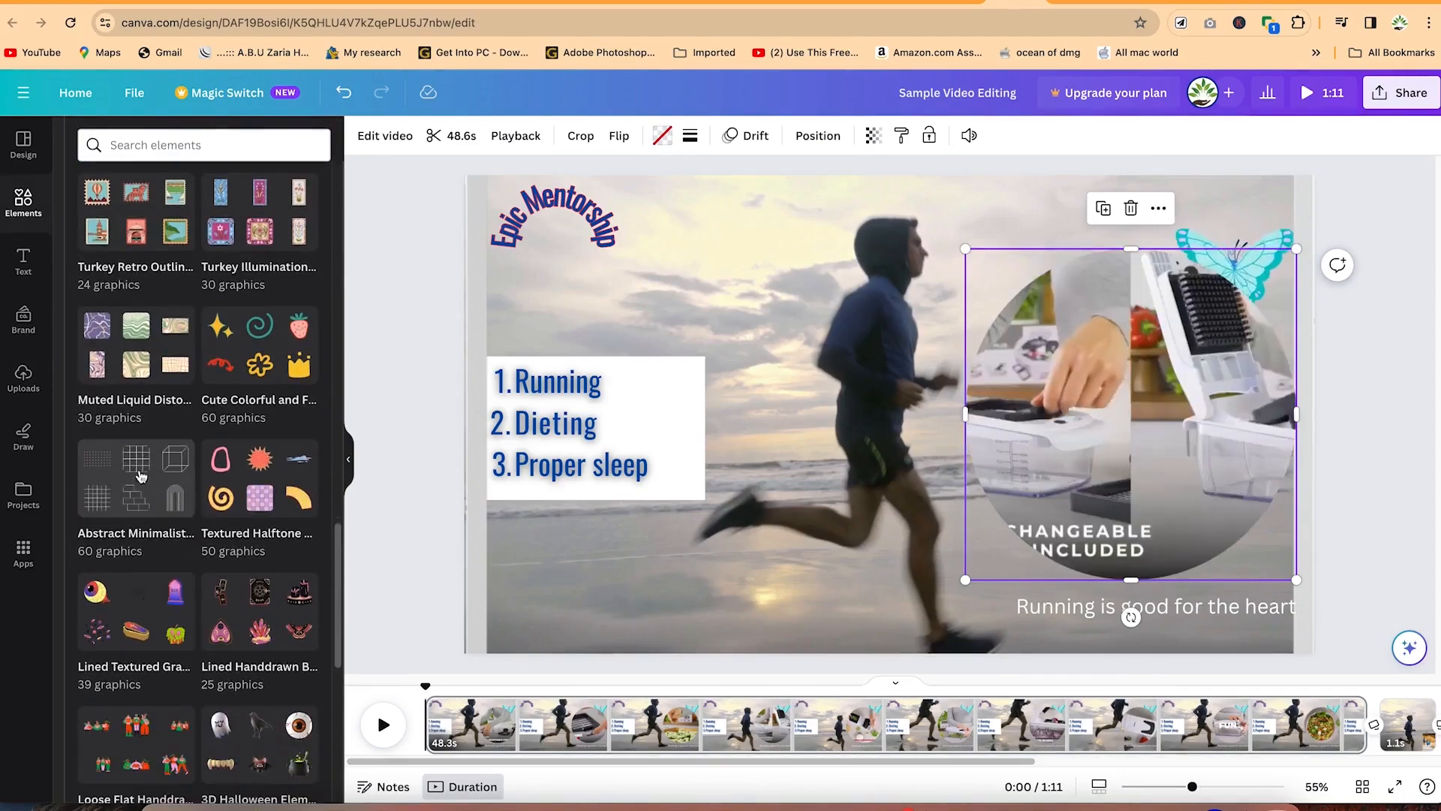
scroll(196, 588, down, 6)
scroll(194, 582, down, 6)
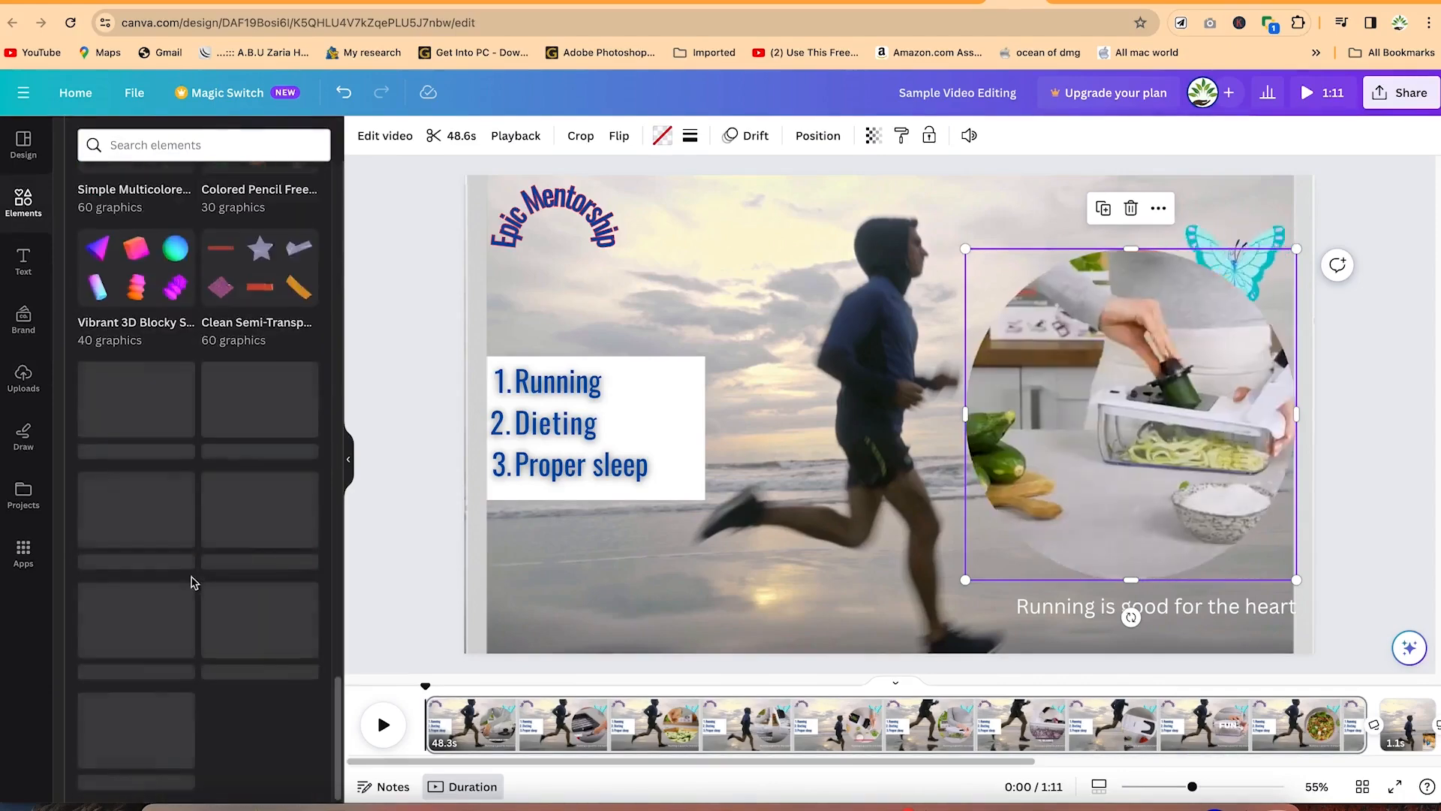
scroll(194, 581, up, 13)
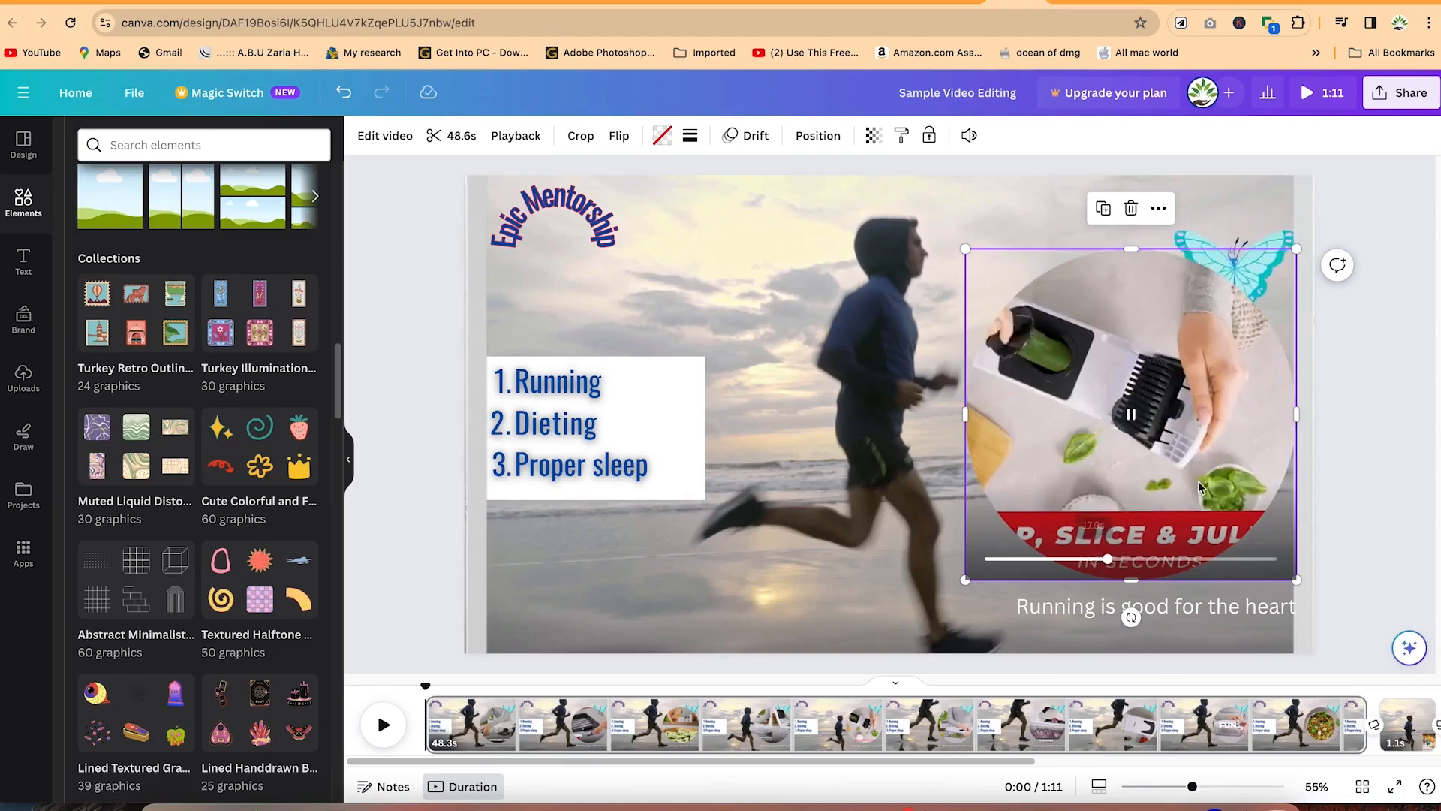
Step: Pause the video inside the circular frame and undo its placement in the frame
click(1148, 423)
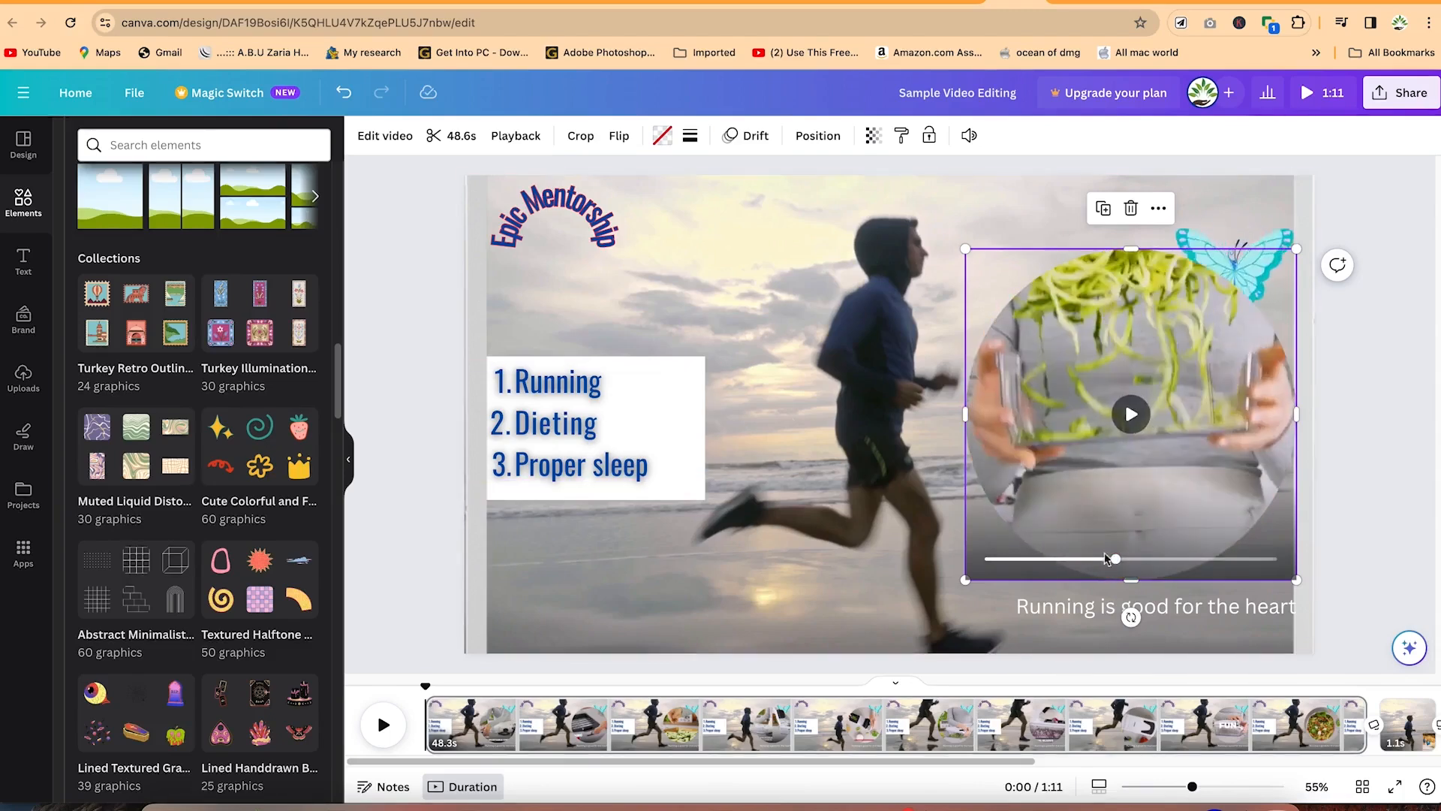
scroll(184, 484, down, 9)
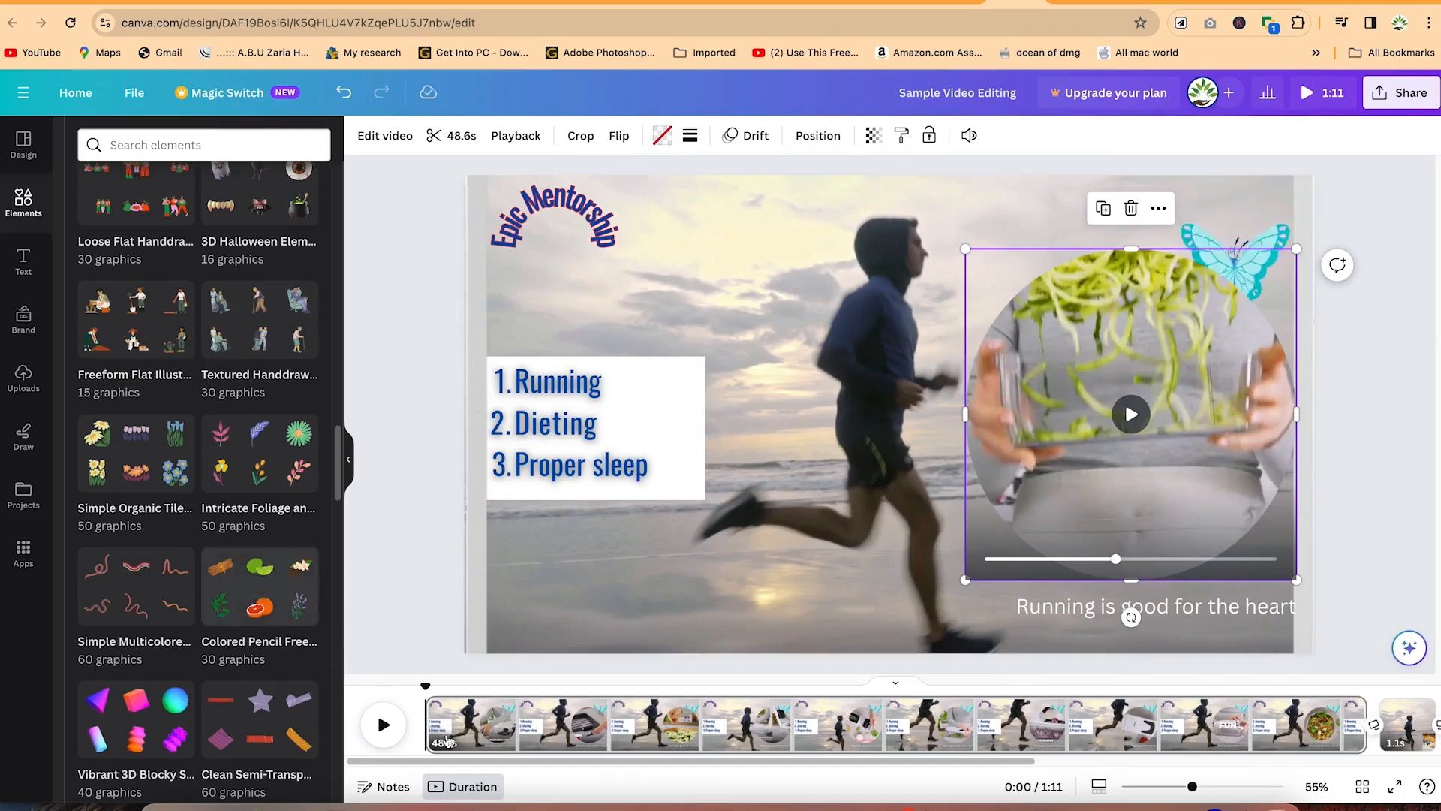
key(super+z)
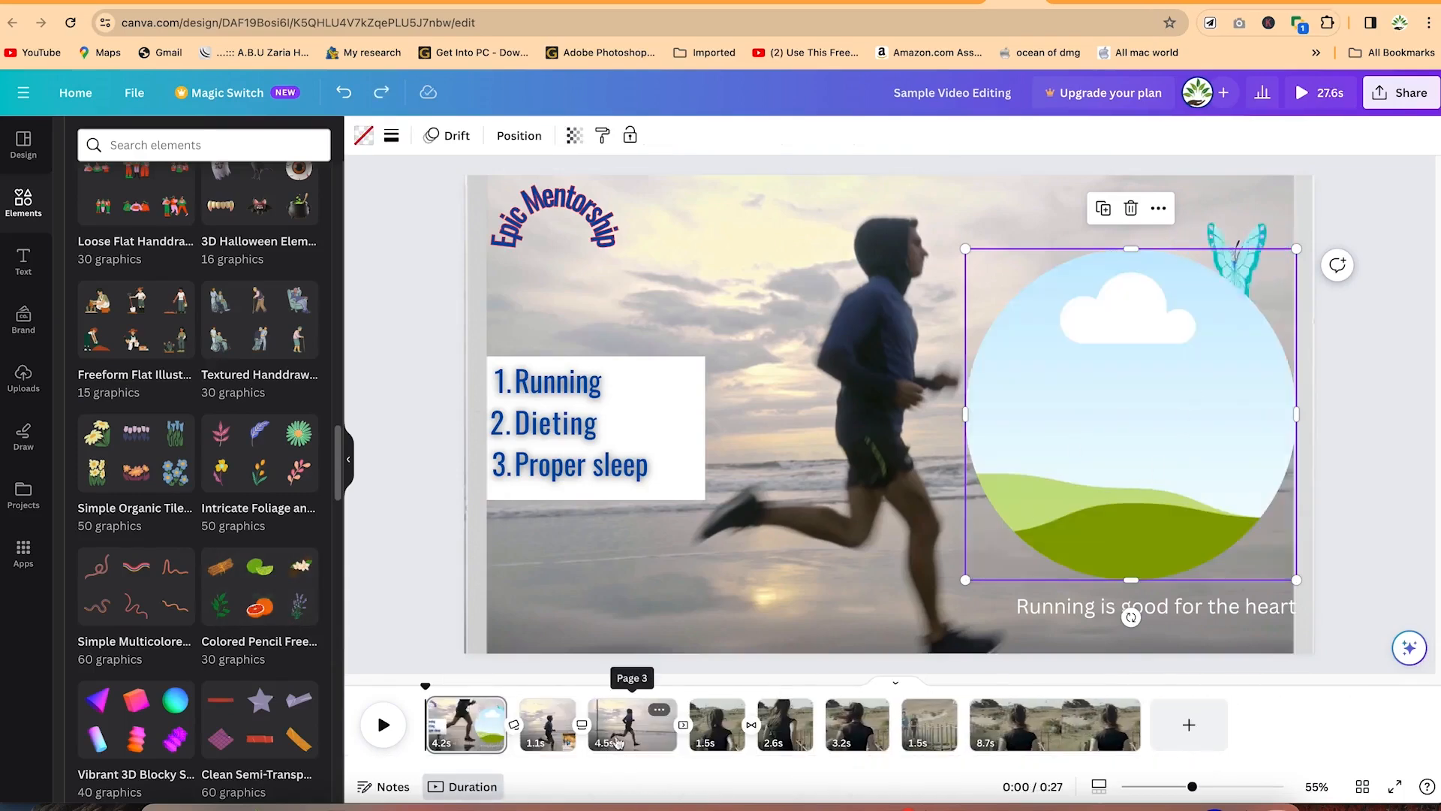
Step: Select the third clip and search the graphics library for "logo"
click(640, 732)
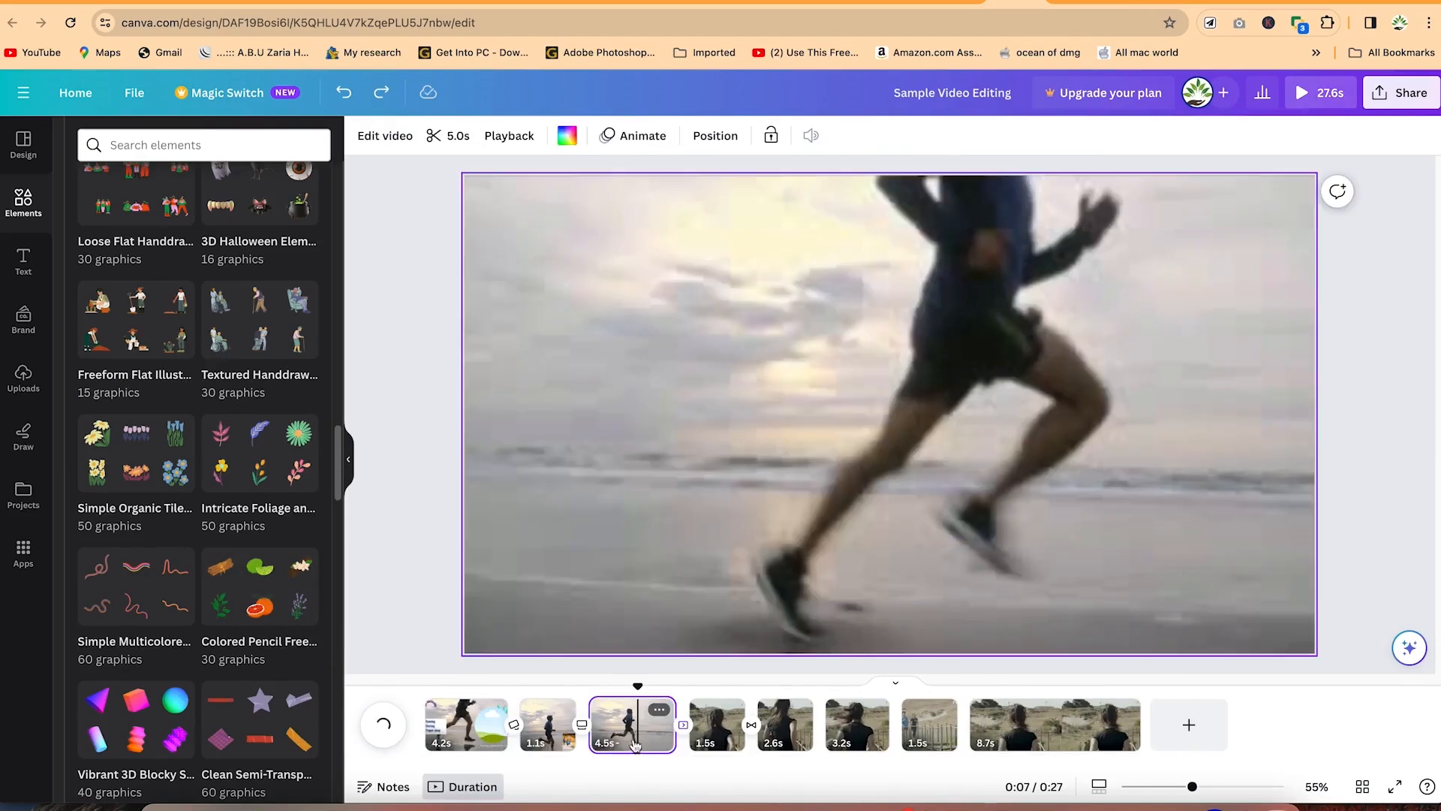
scroll(99, 274, up, 15)
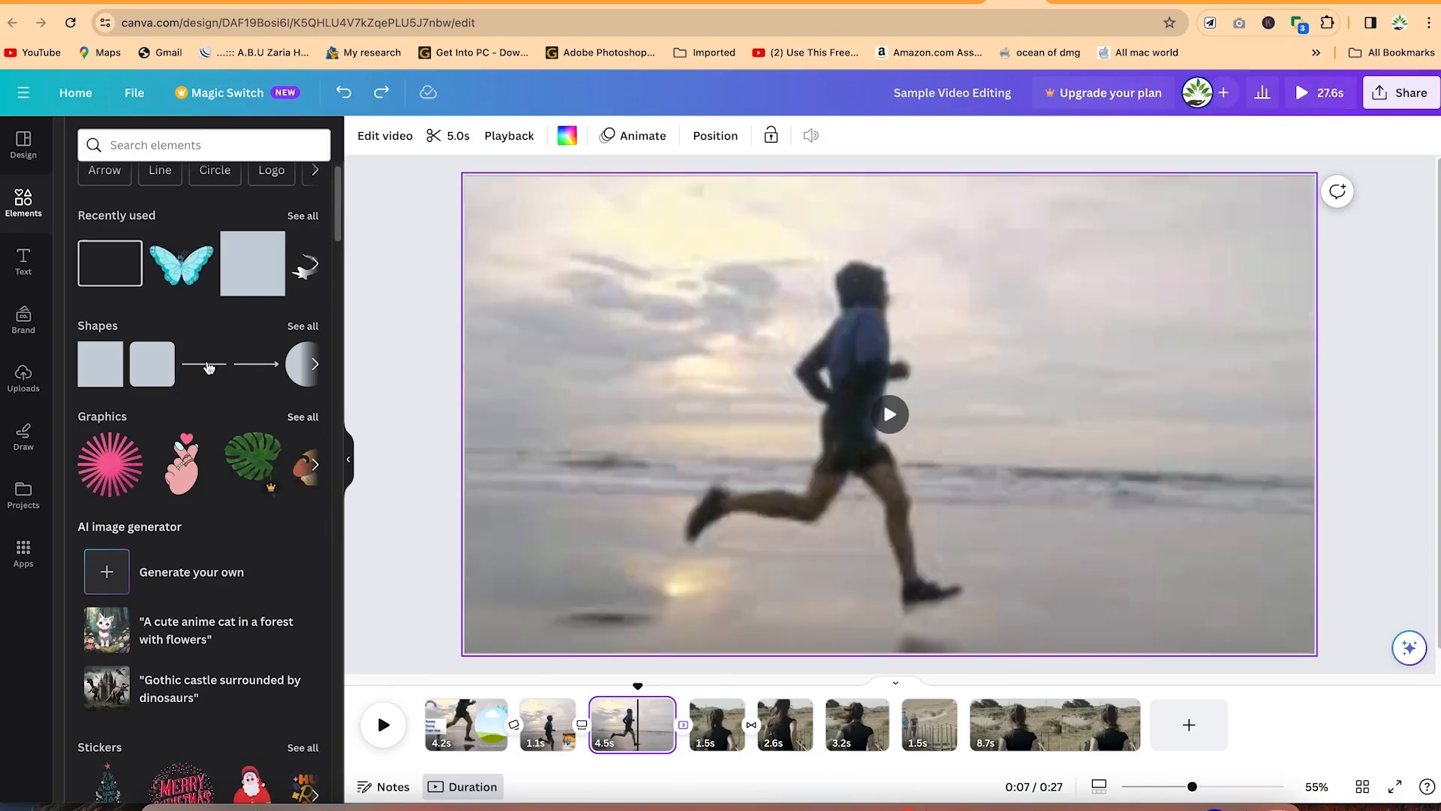
click(303, 416)
scroll(208, 397, down, 5)
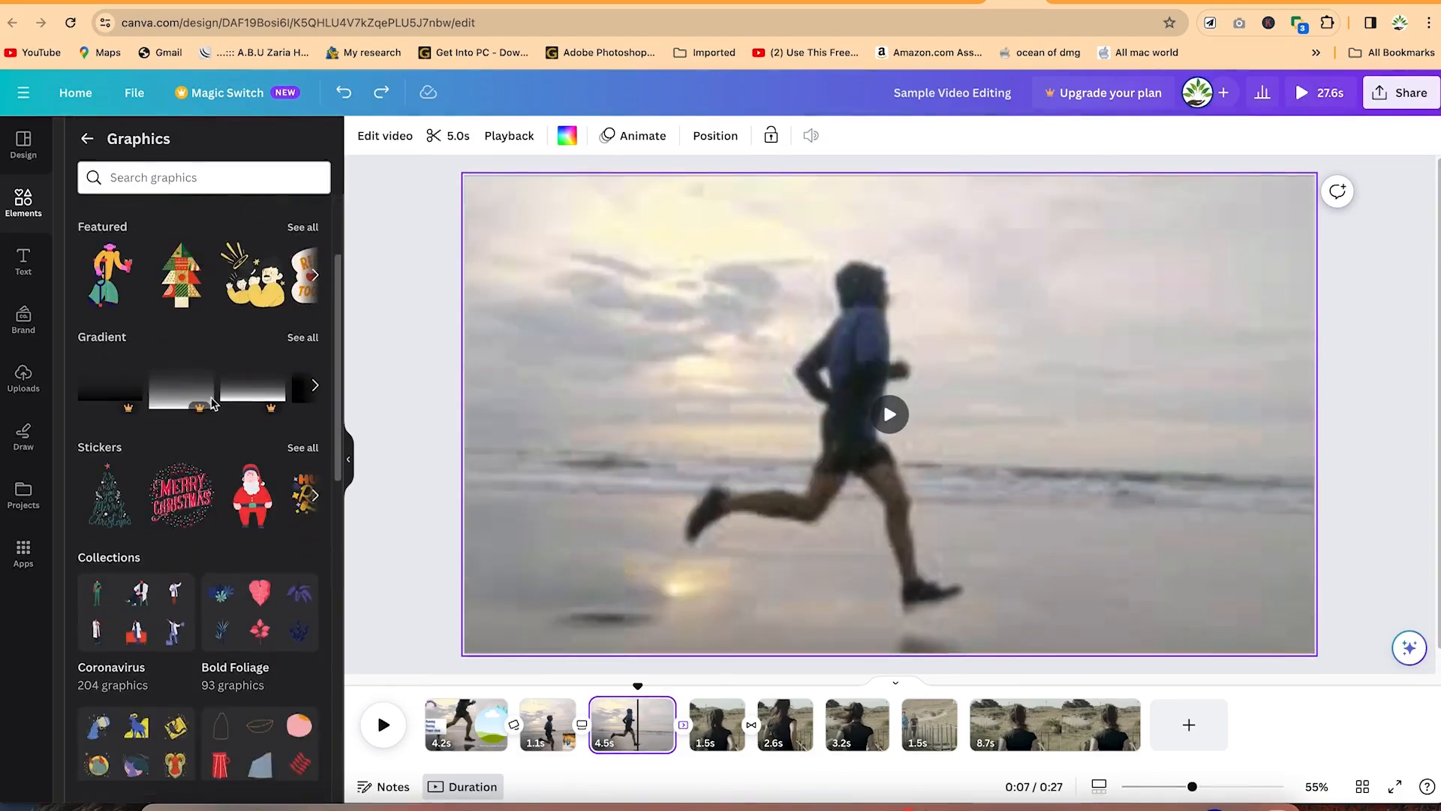
scroll(199, 443, up, 5)
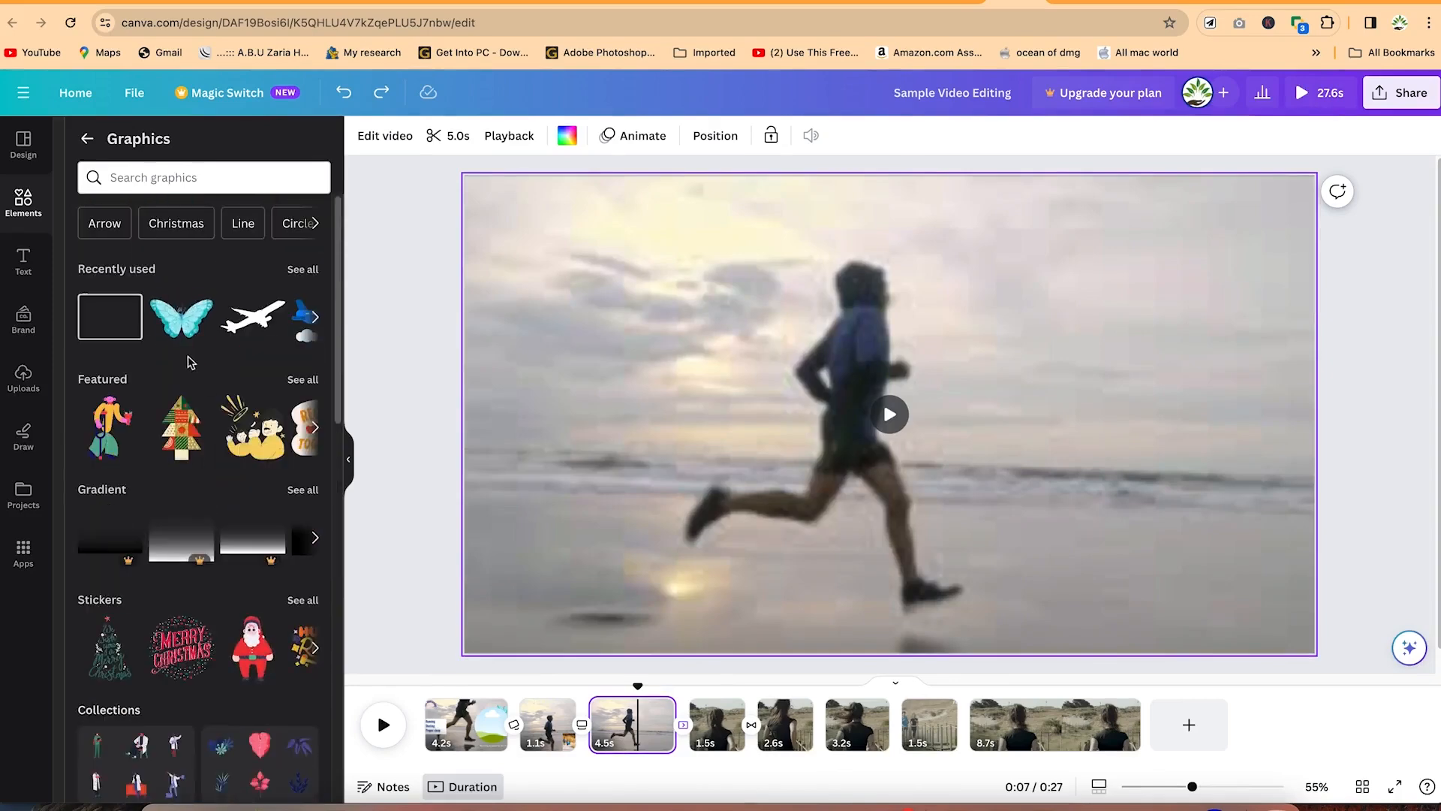
scroll(180, 420, down, 15)
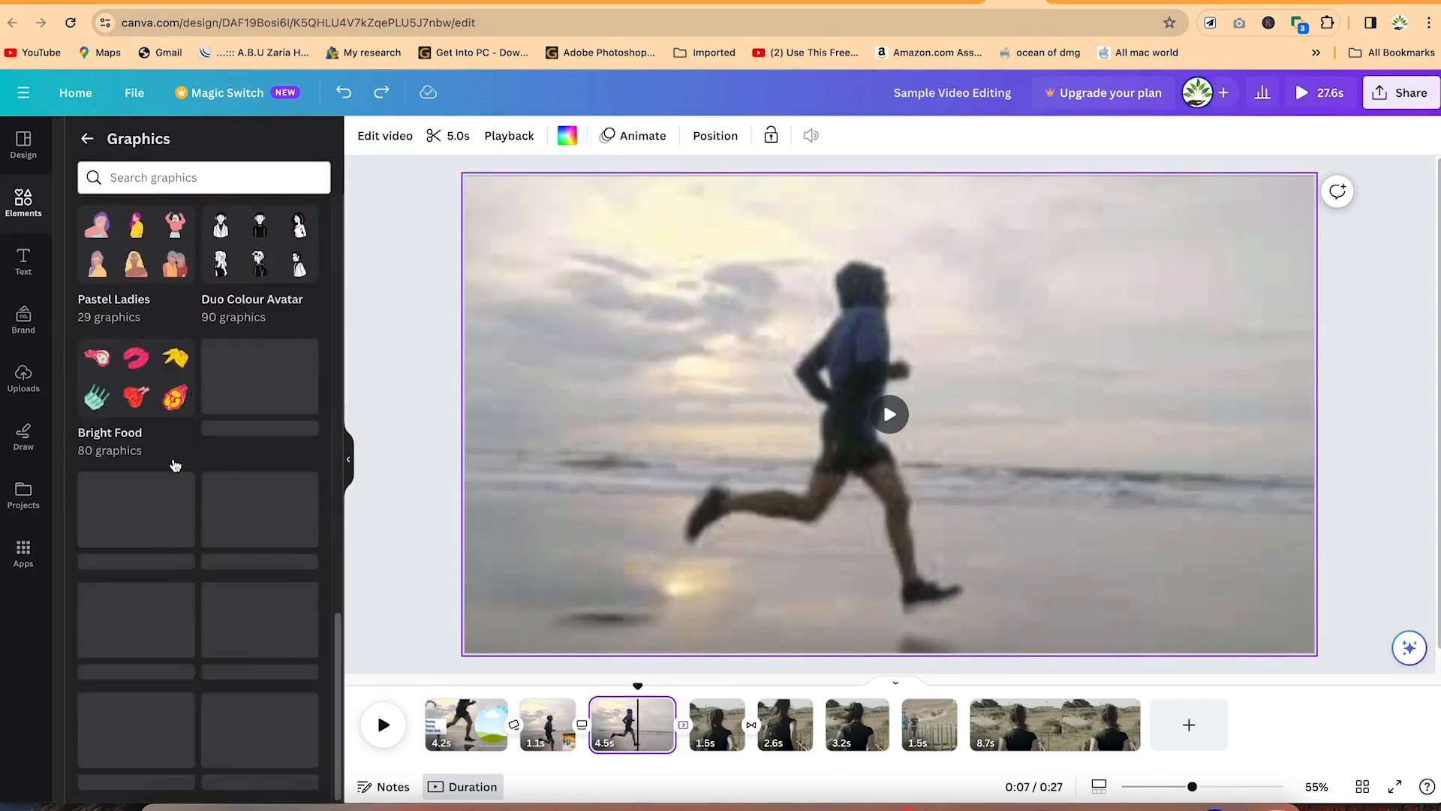
scroll(175, 466, up, 15)
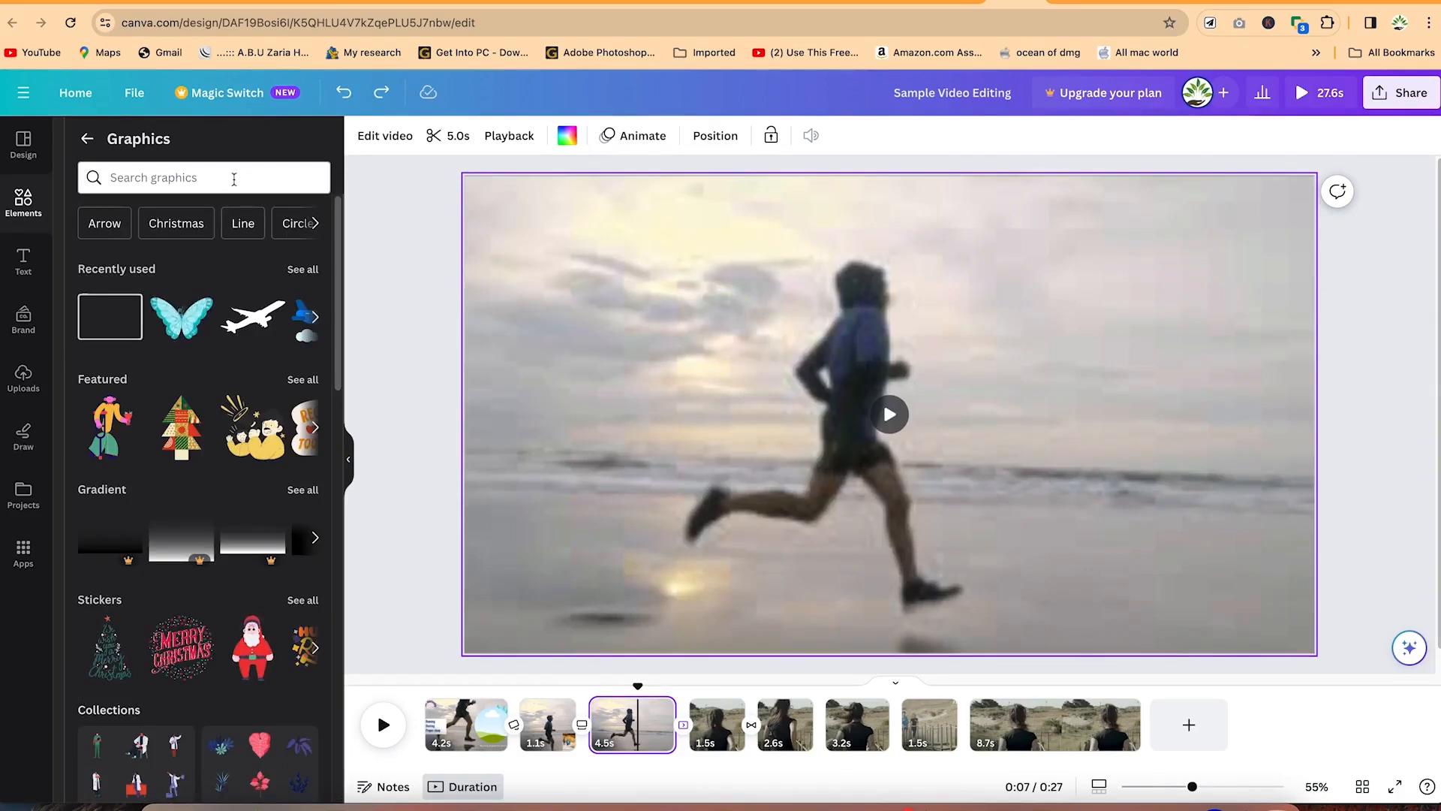
click(237, 177)
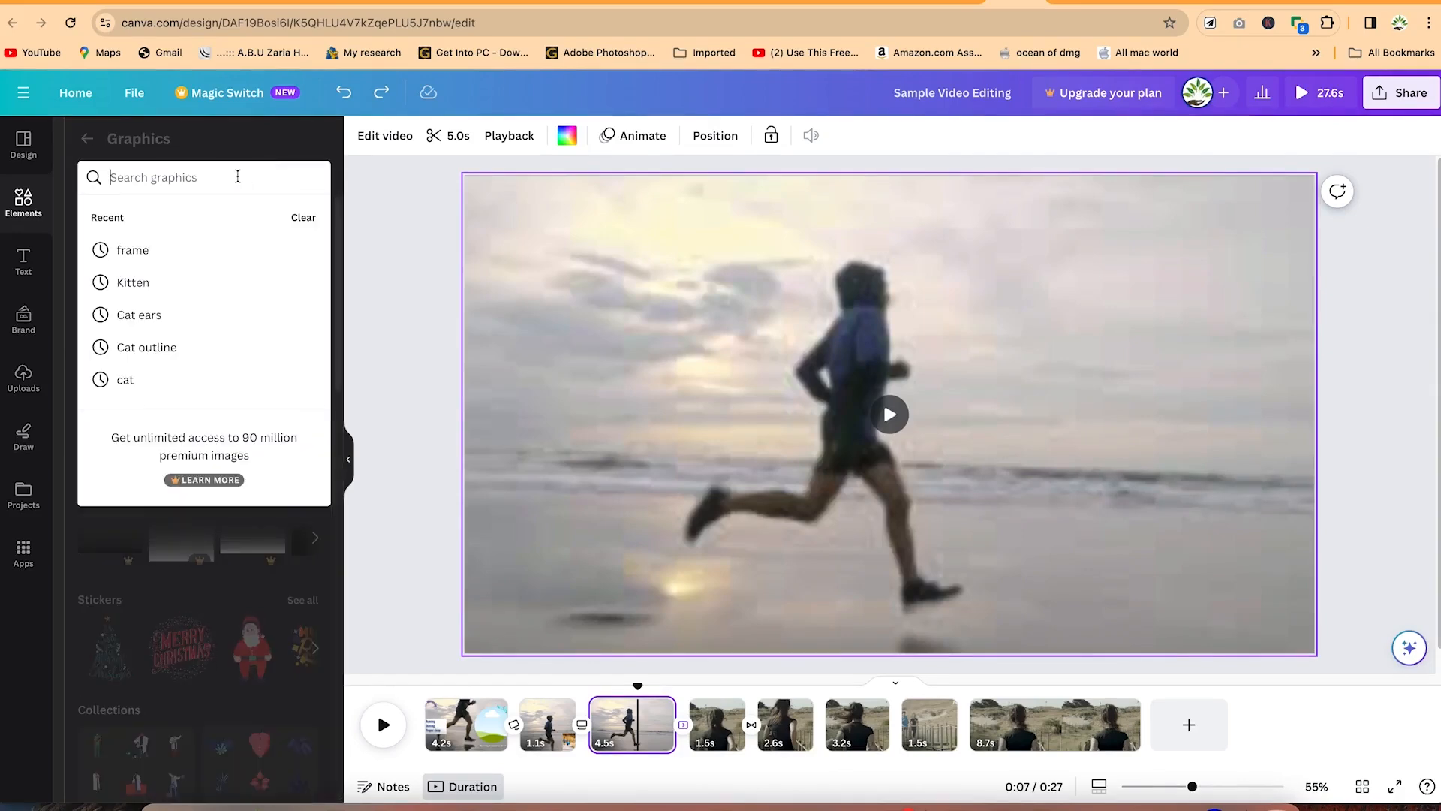
text(logl)
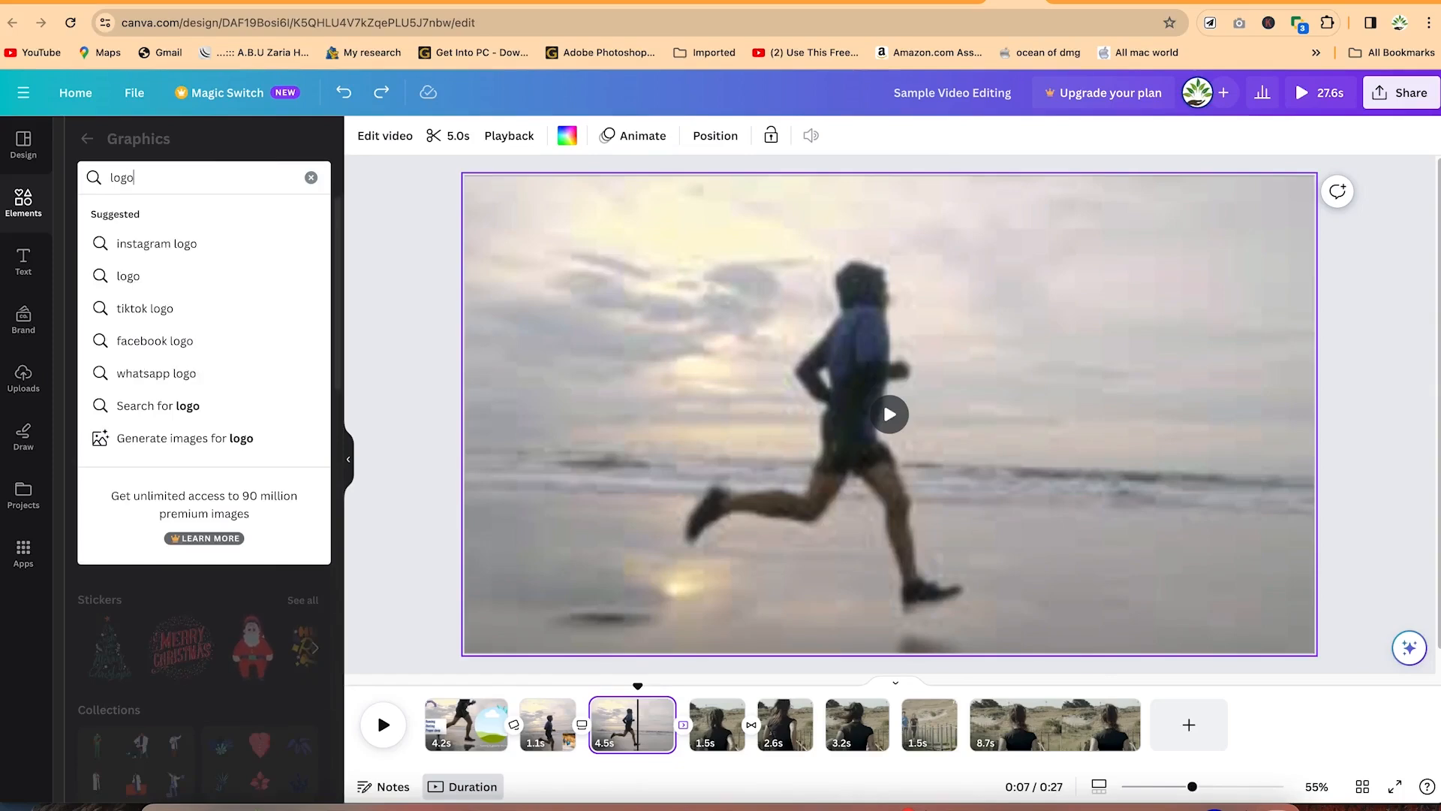
key(Return)
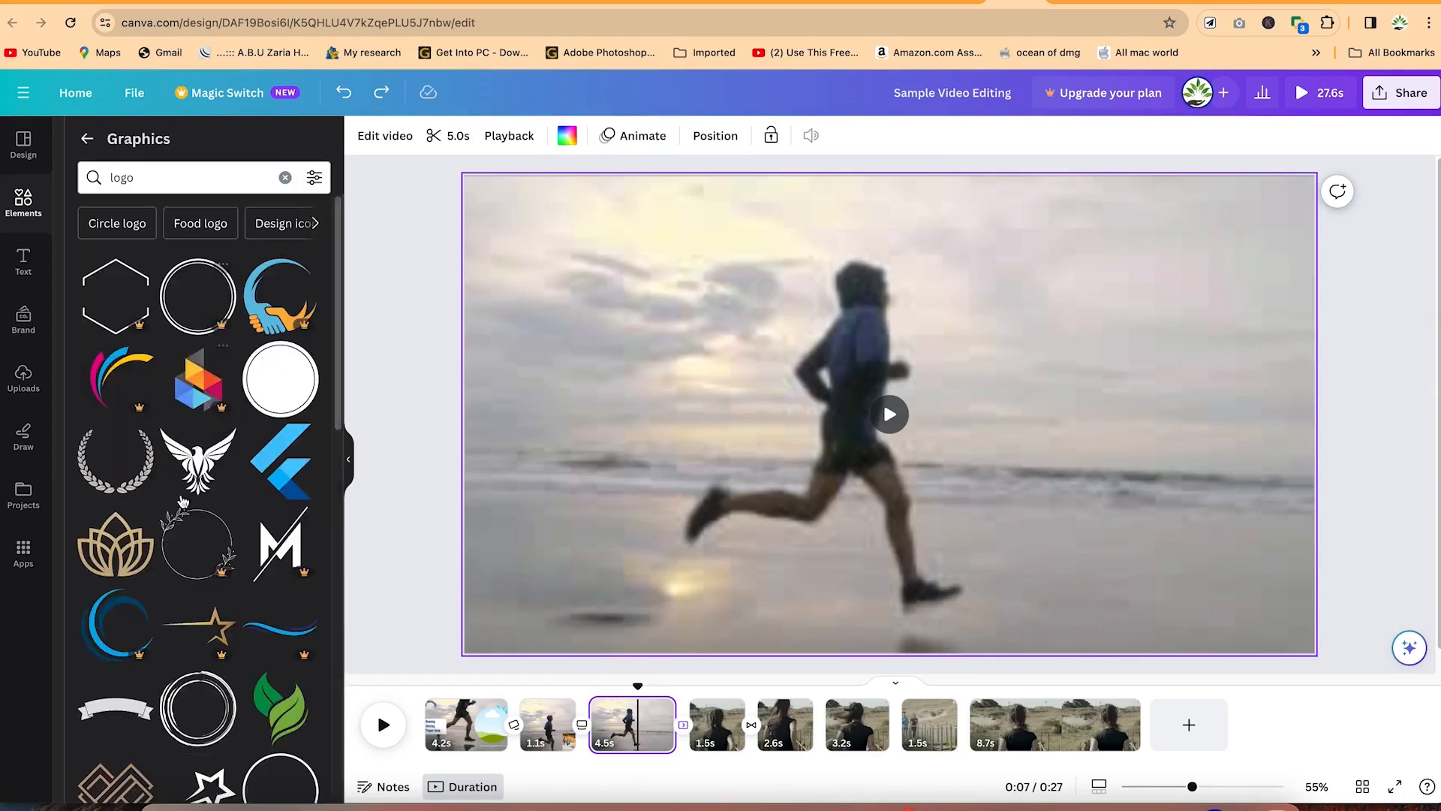
Step: Place the hand-drawn multi-ring circle graphic, small, in the third clip's upper-right corner and colour it white
scroll(201, 566, down, 3)
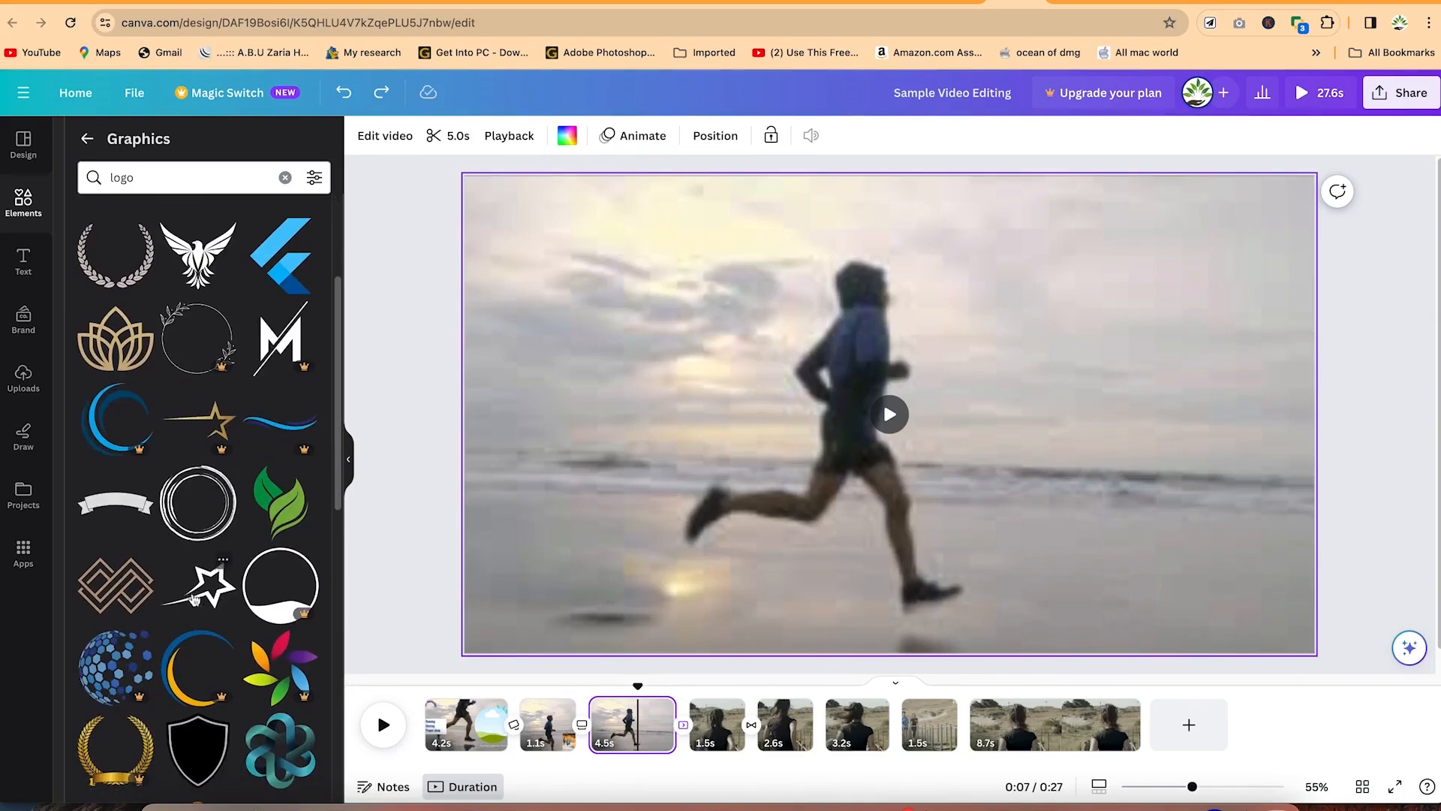
scroll(202, 556, down, 1)
drag(186, 523, 1138, 254)
drag(1112, 377, 1248, 227)
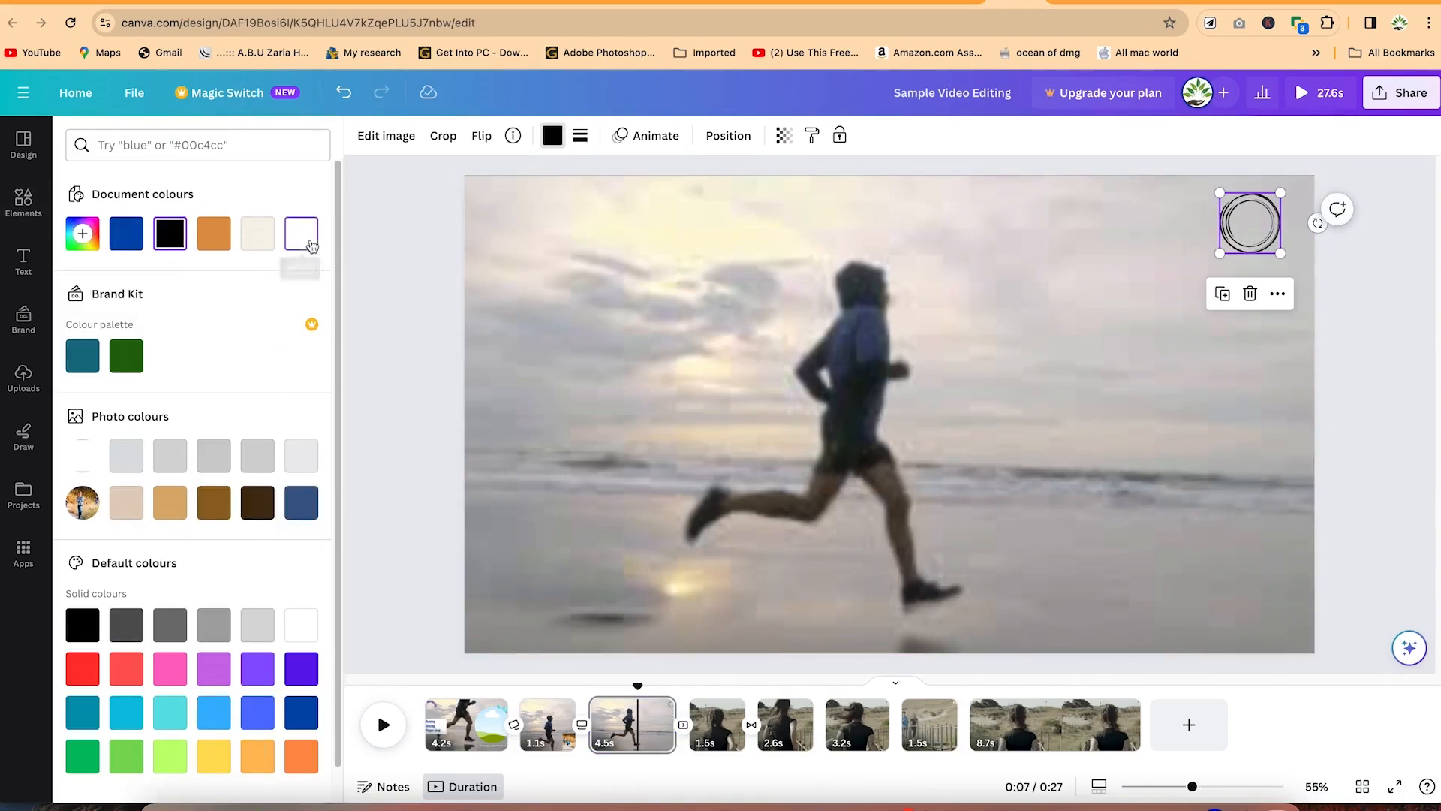
click(301, 233)
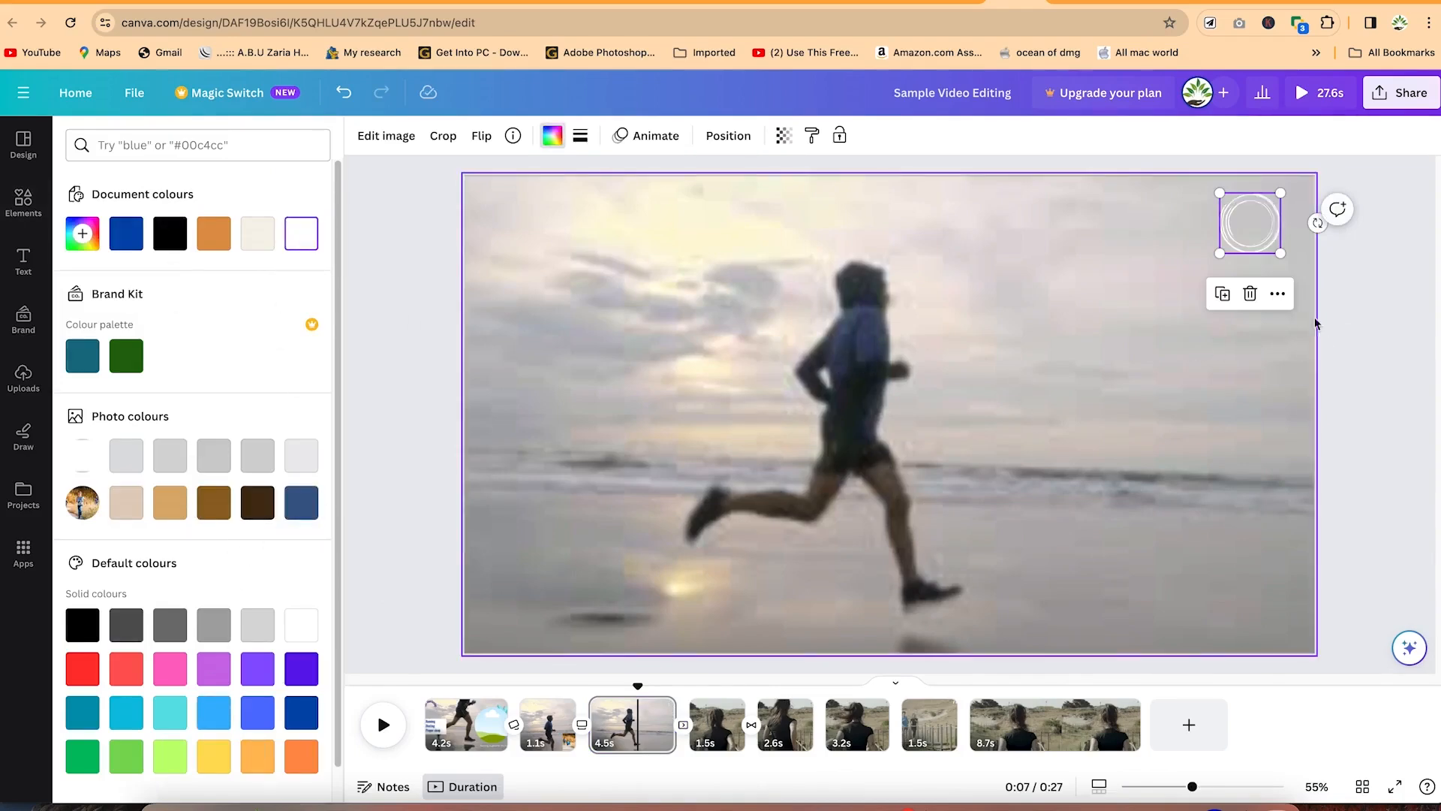
click(1325, 349)
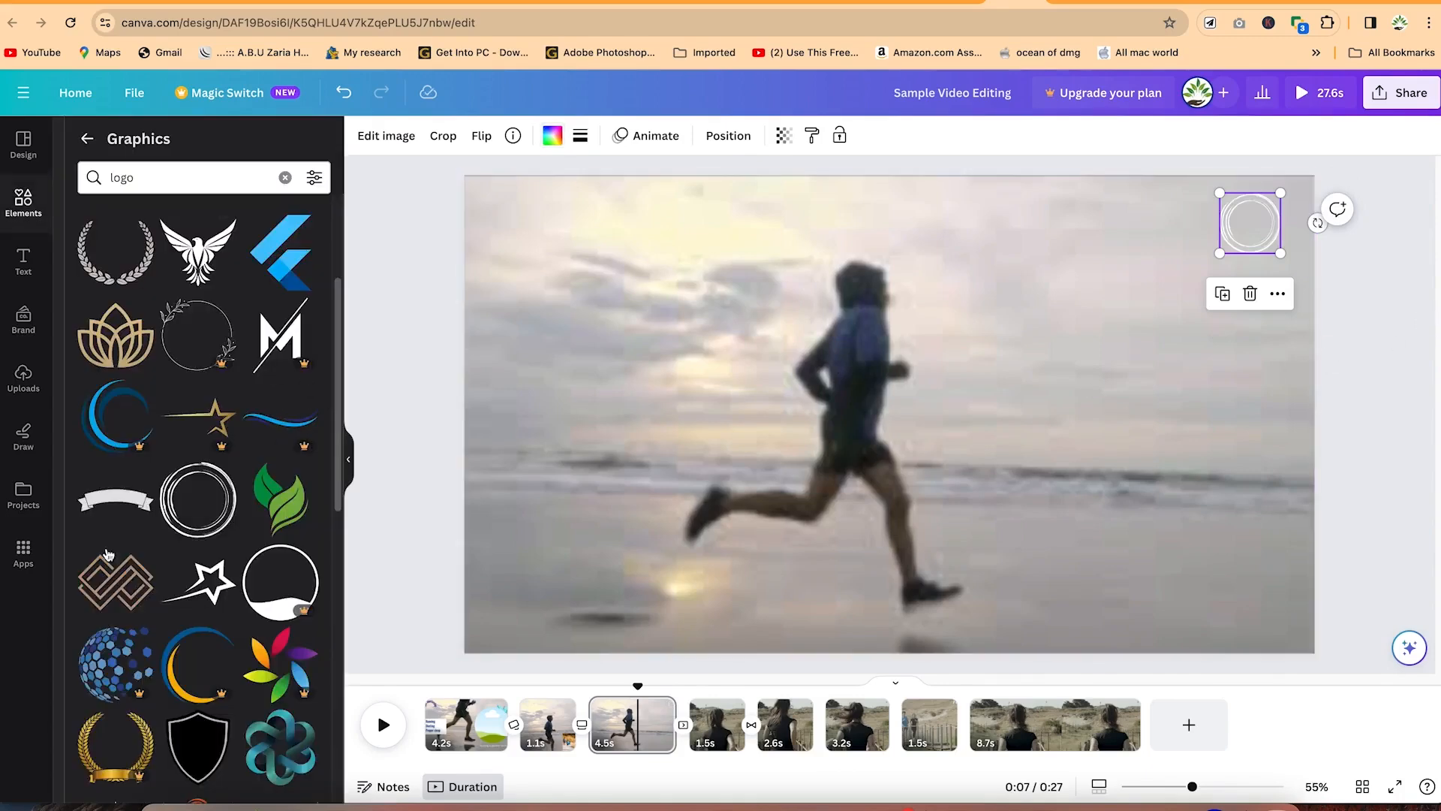
Step: Search the whole elements library for "oranges"
click(22, 214)
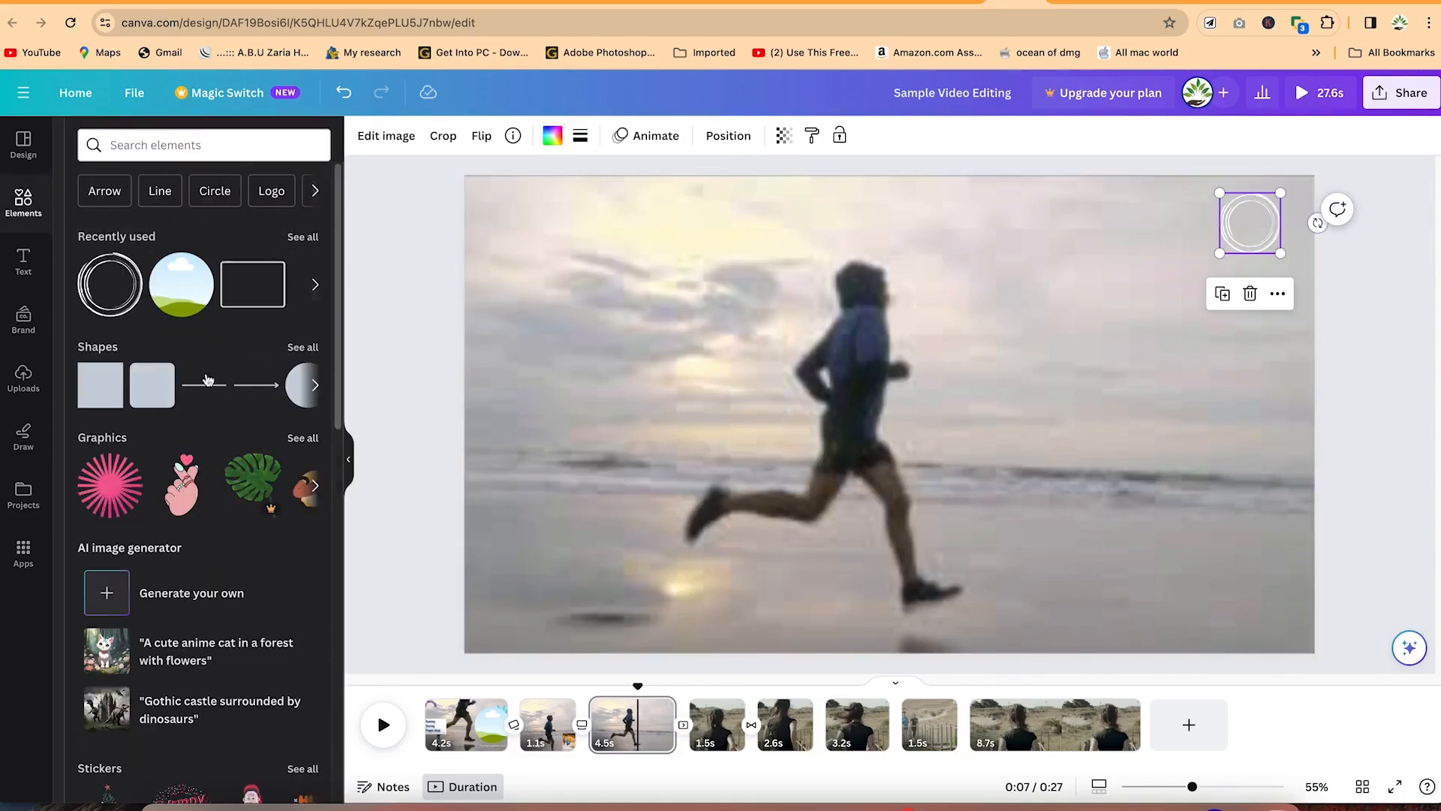
scroll(196, 510, down, 5)
scroll(192, 512, down, 5)
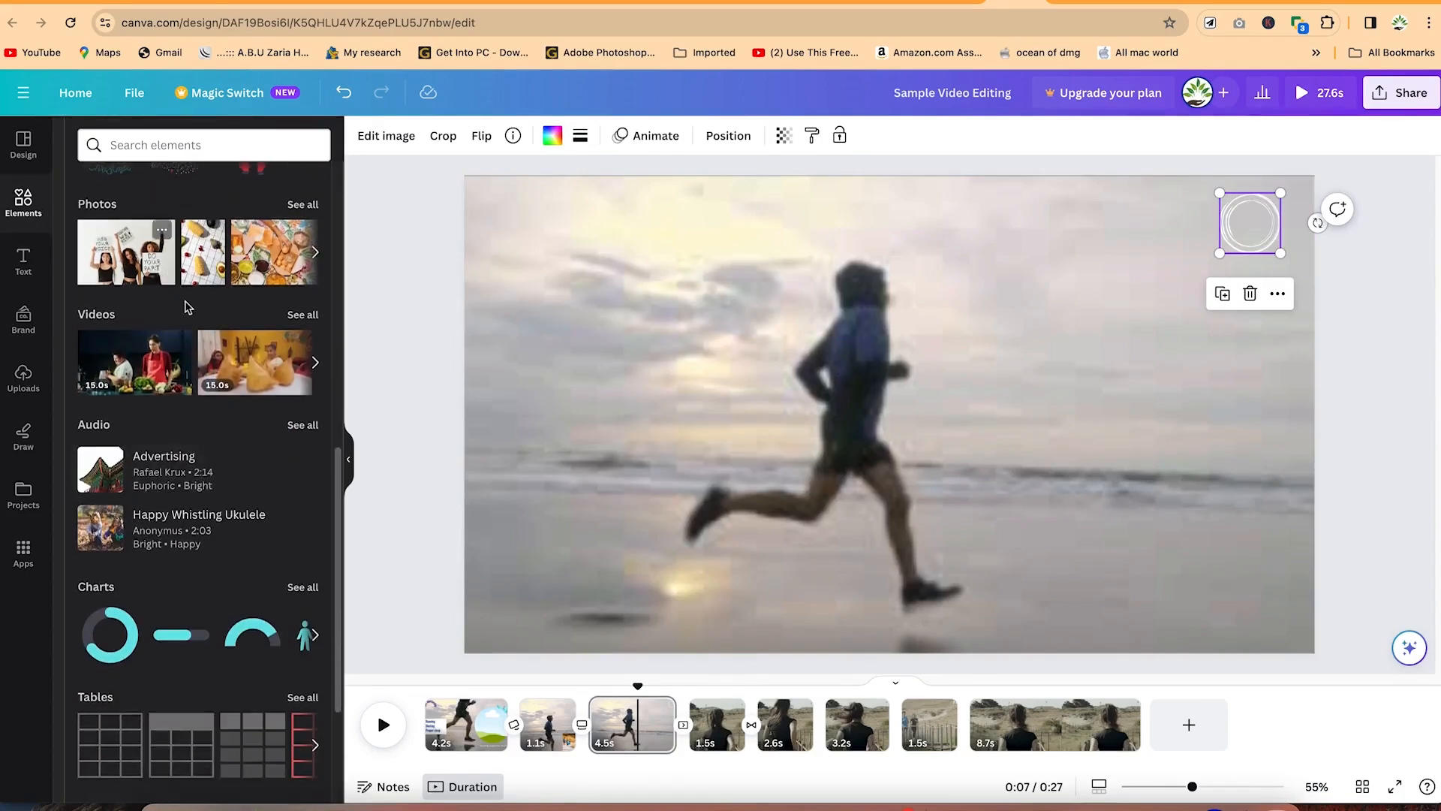
click(174, 154)
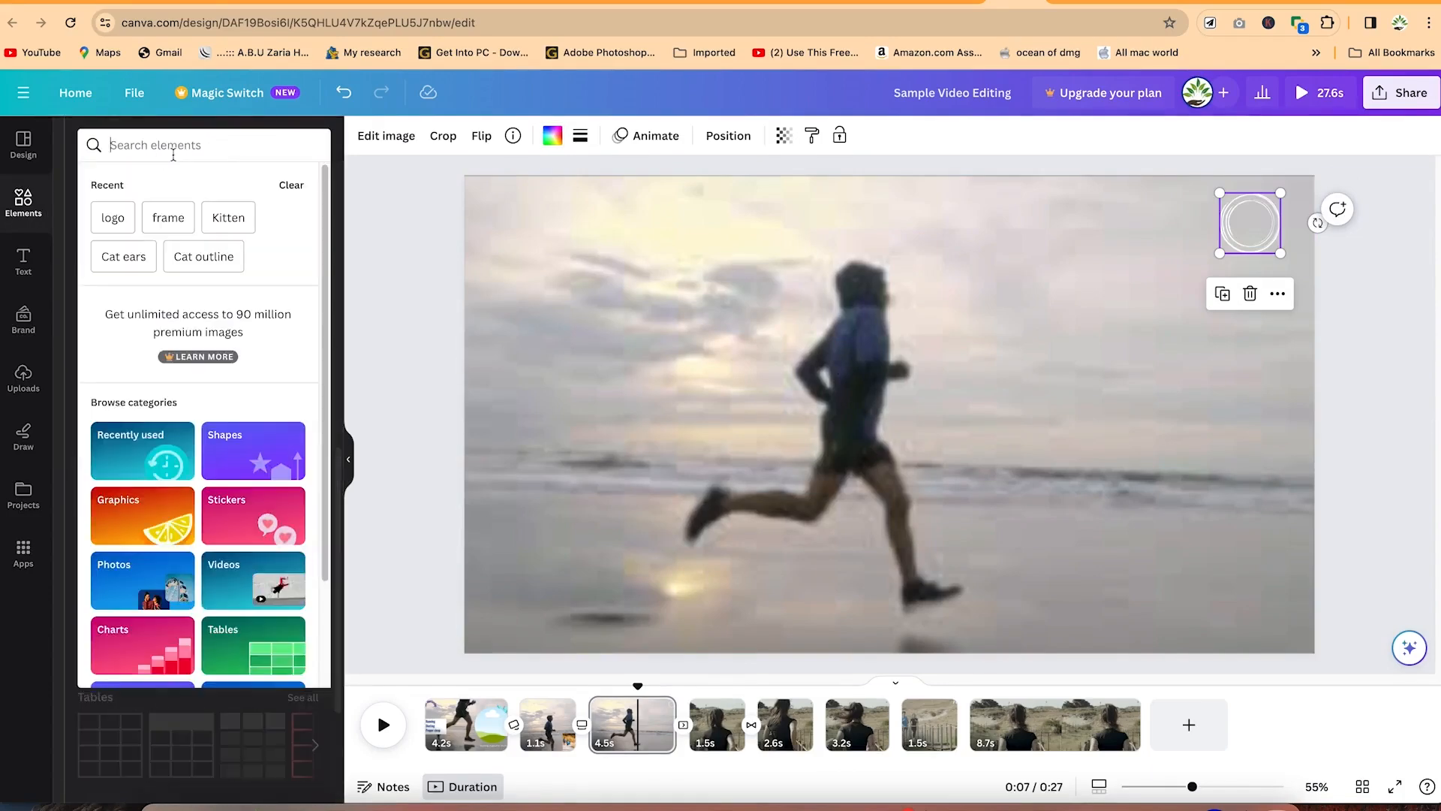
text(orang)
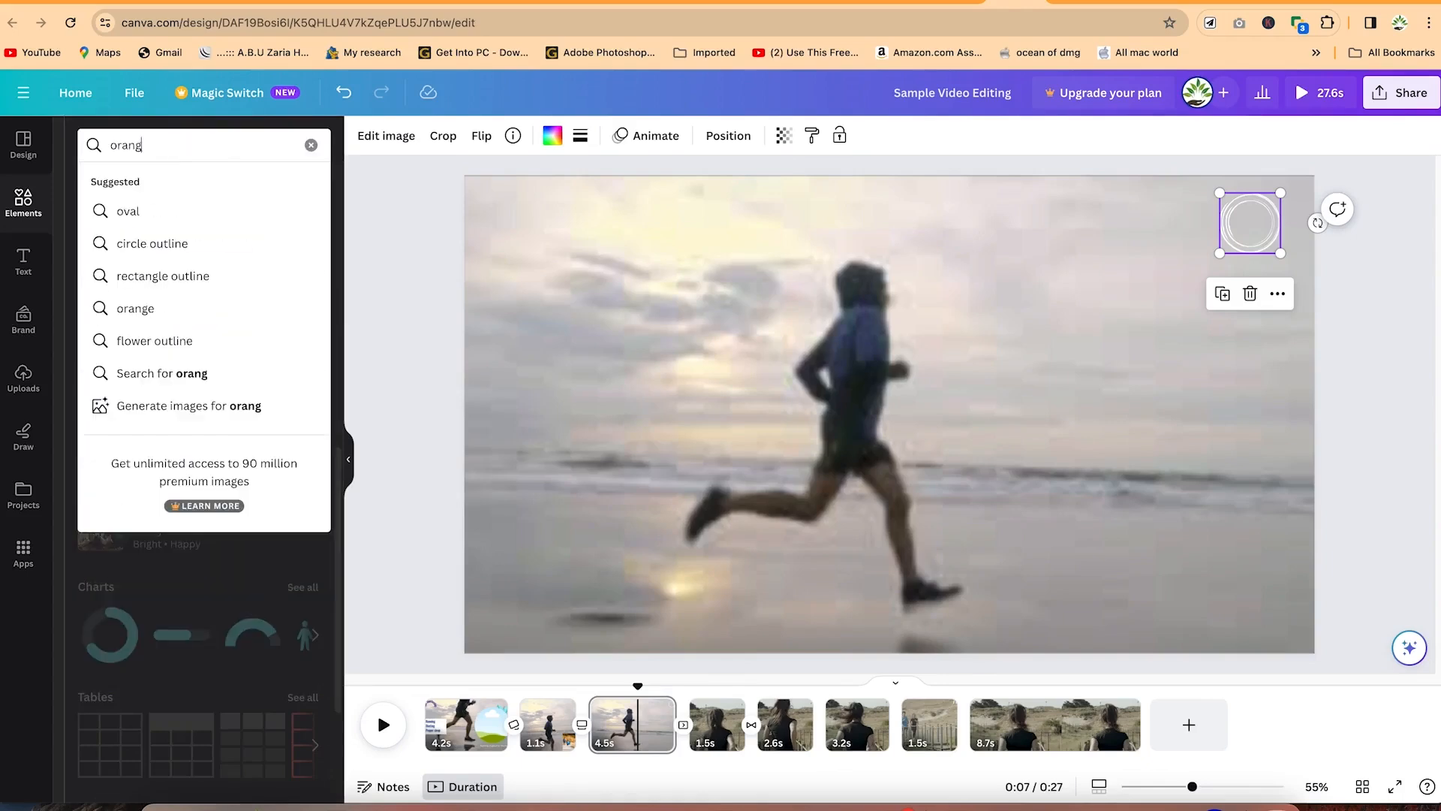
text(es)
key(Return)
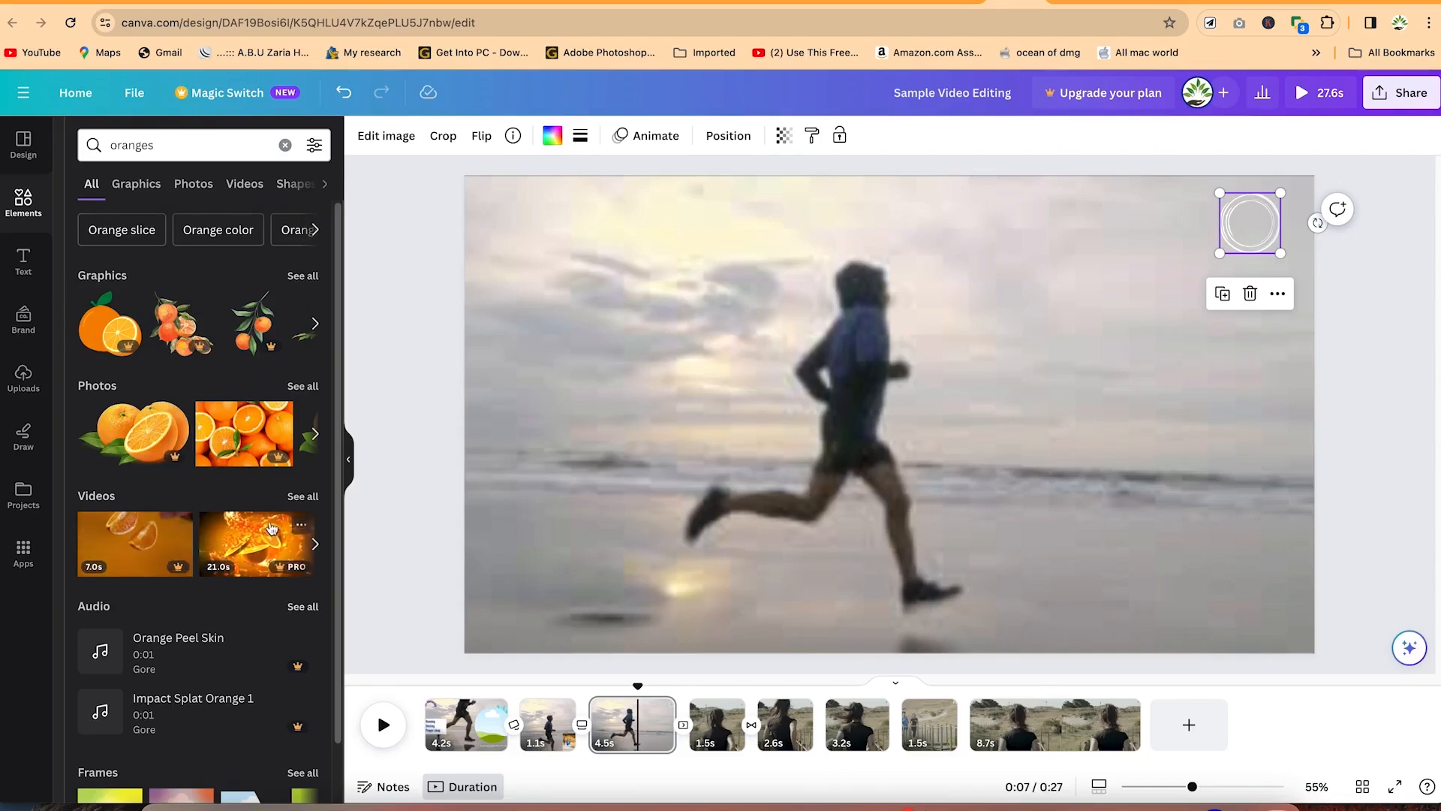
scroll(274, 541, down, 2)
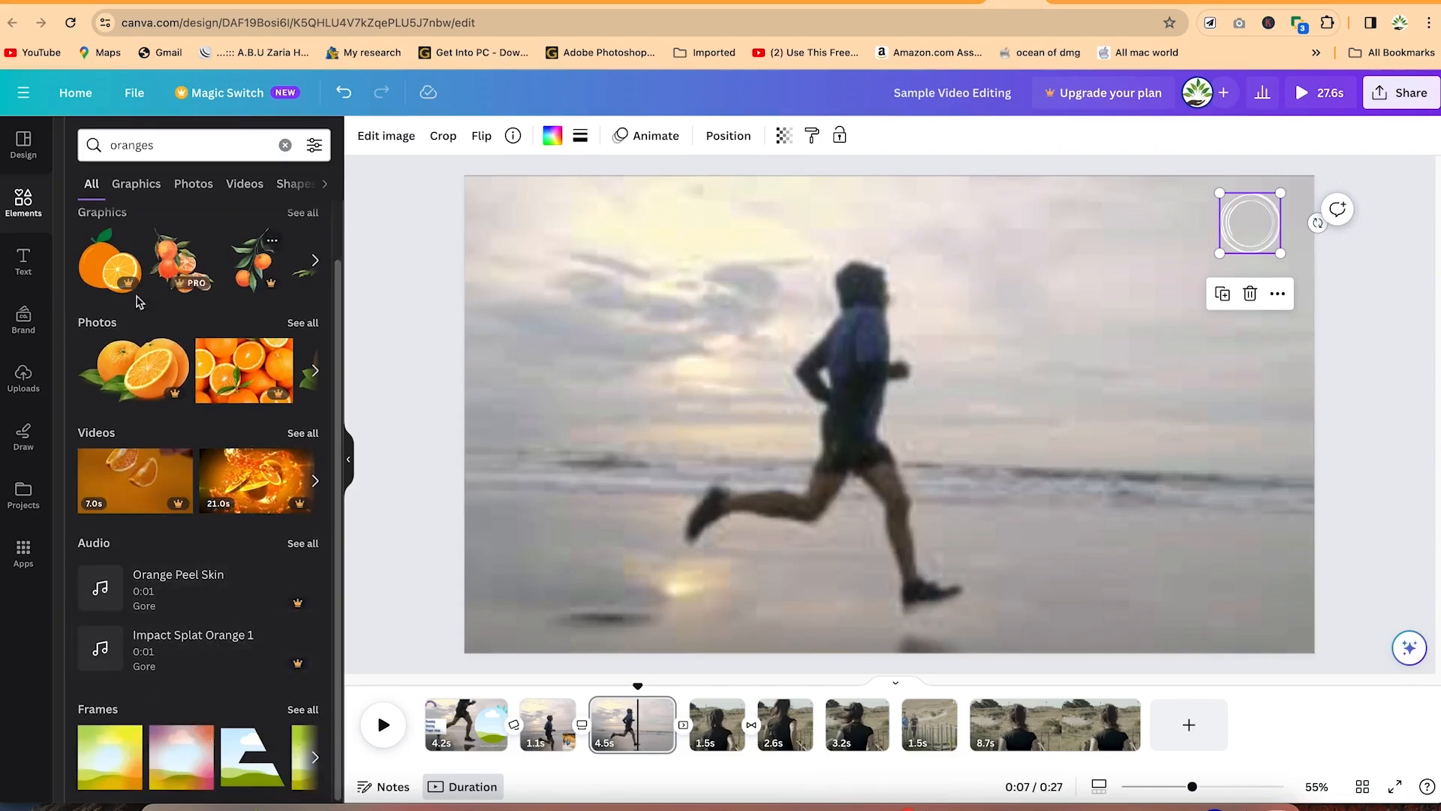
scroll(227, 267, up, 2)
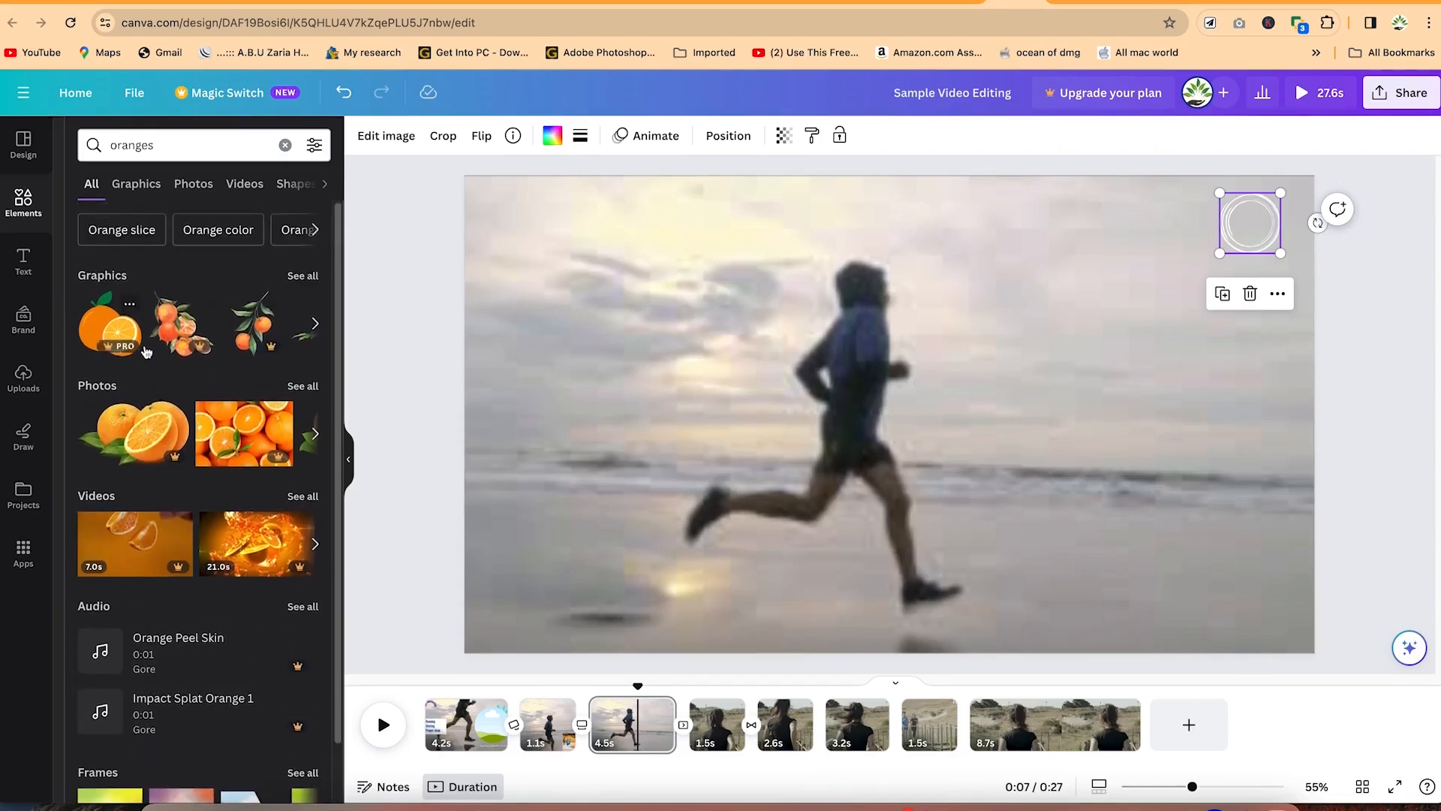
Step: Add the whole orange graphic with a single green leaf to the third clip, shrunk into its upper-left corner
click(306, 276)
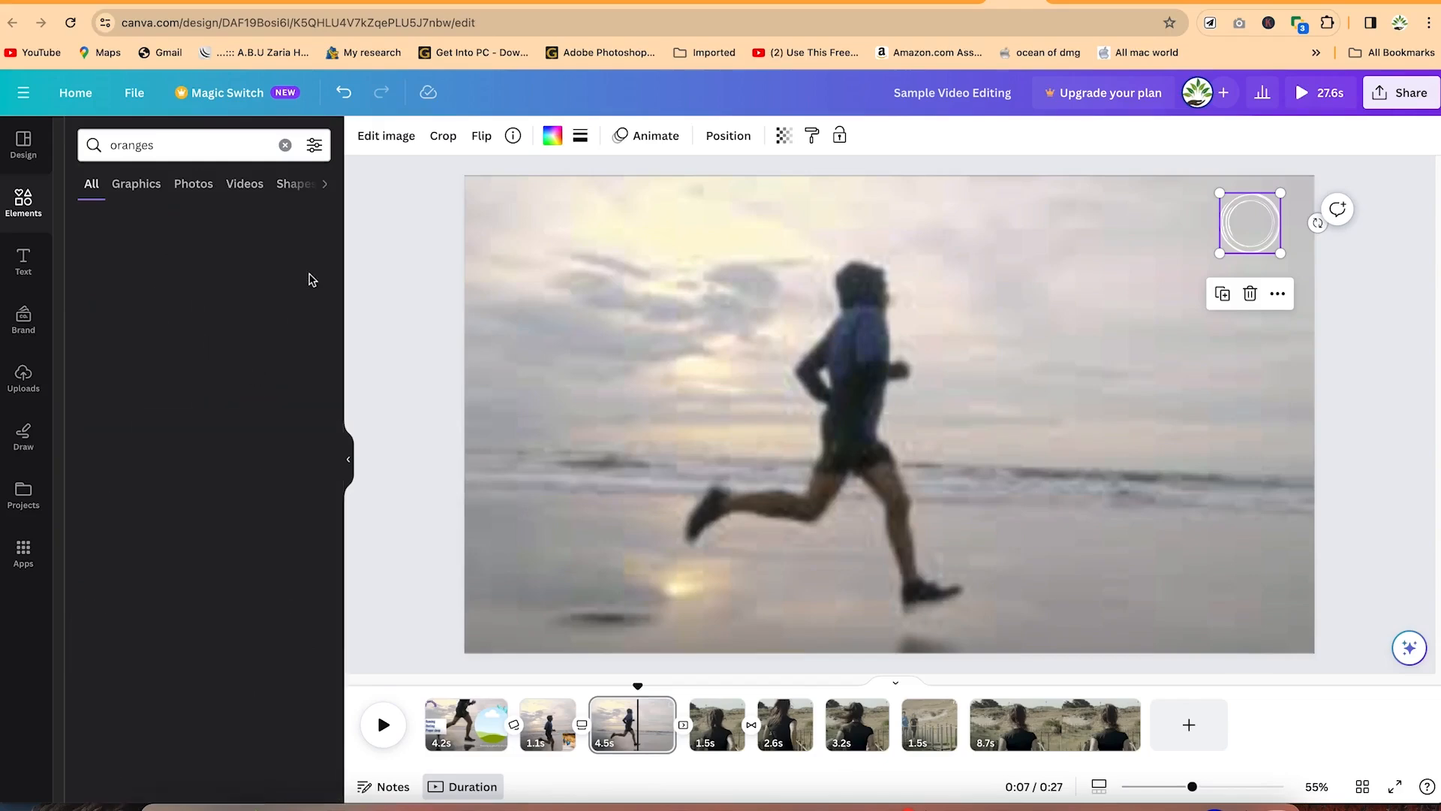
click(325, 184)
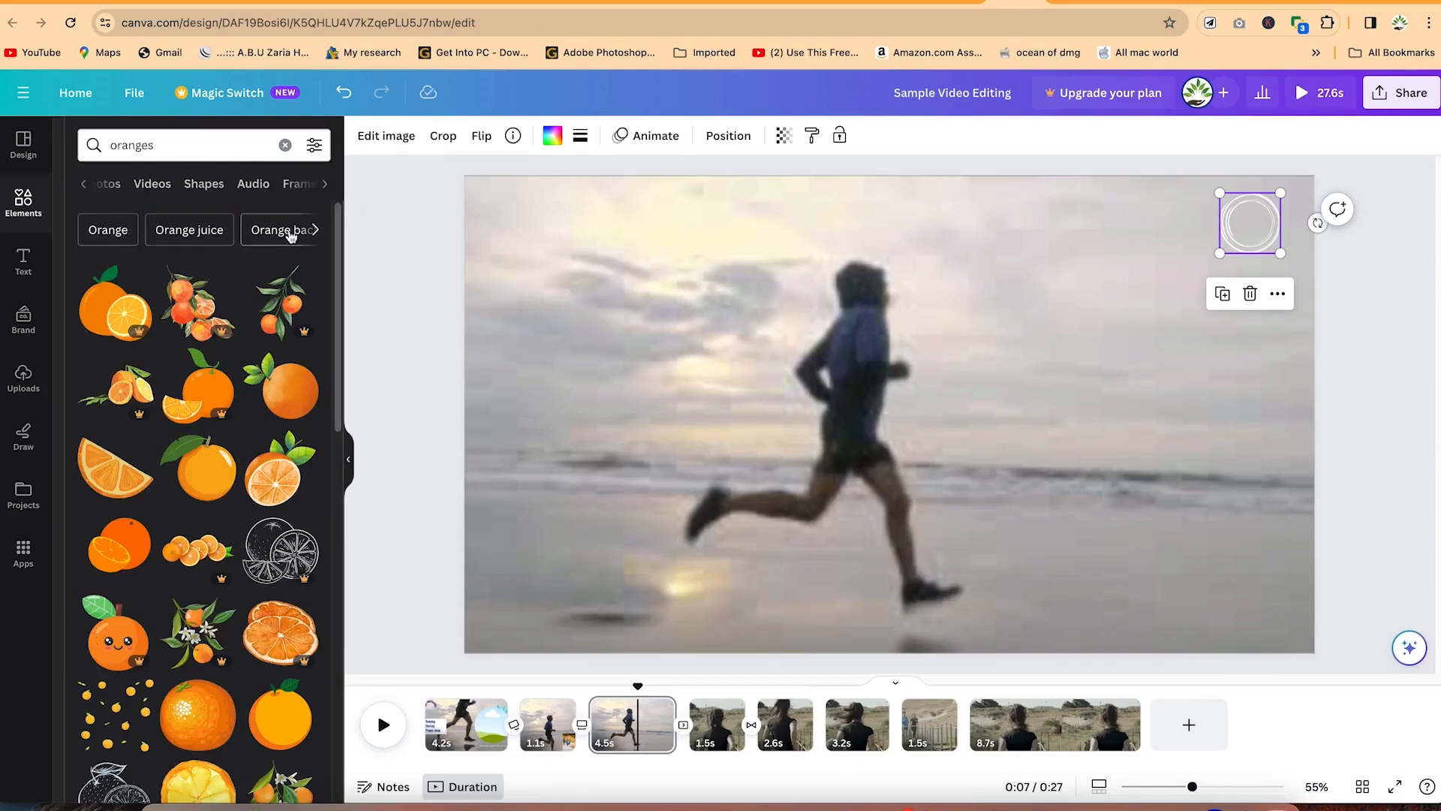
click(315, 230)
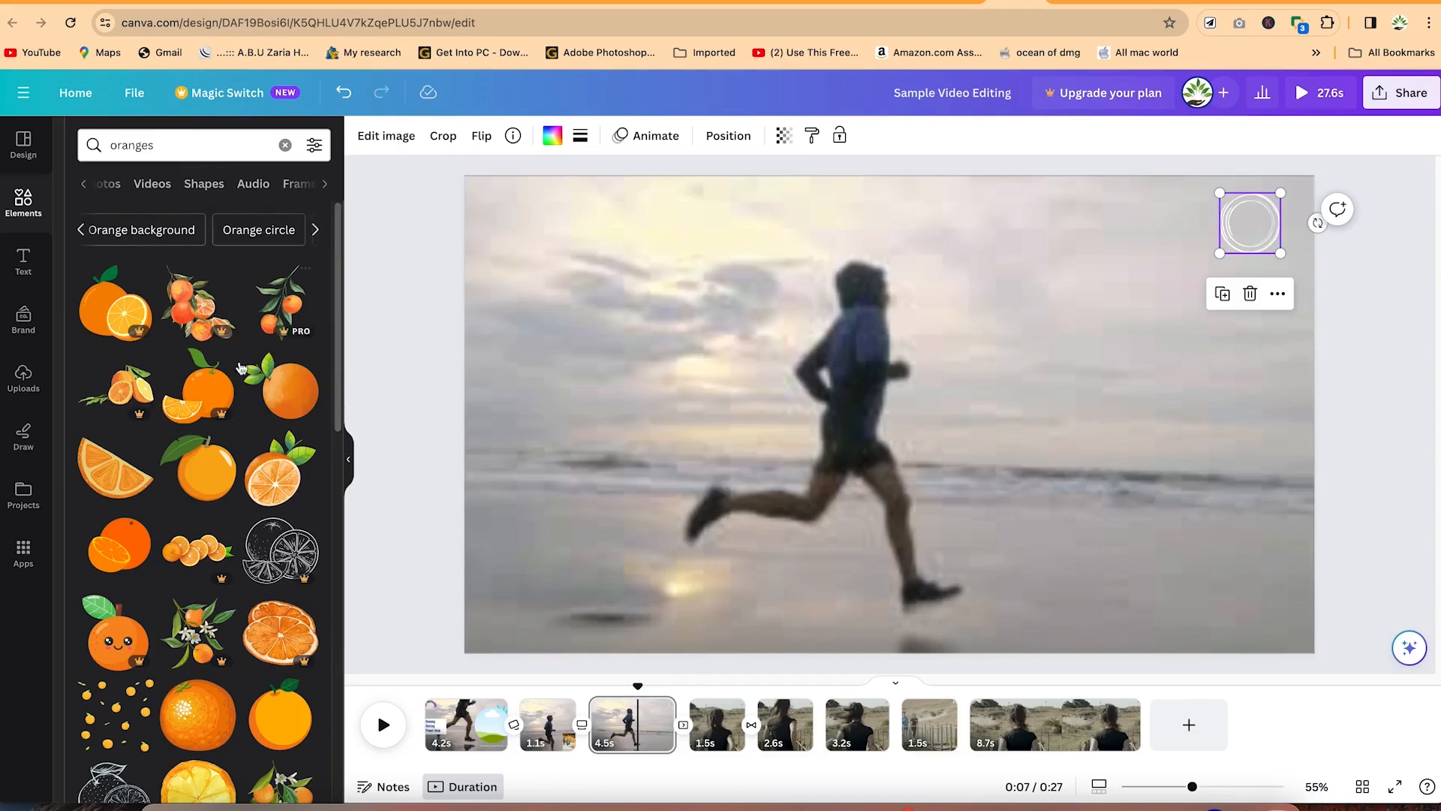
scroll(217, 362, down, 1)
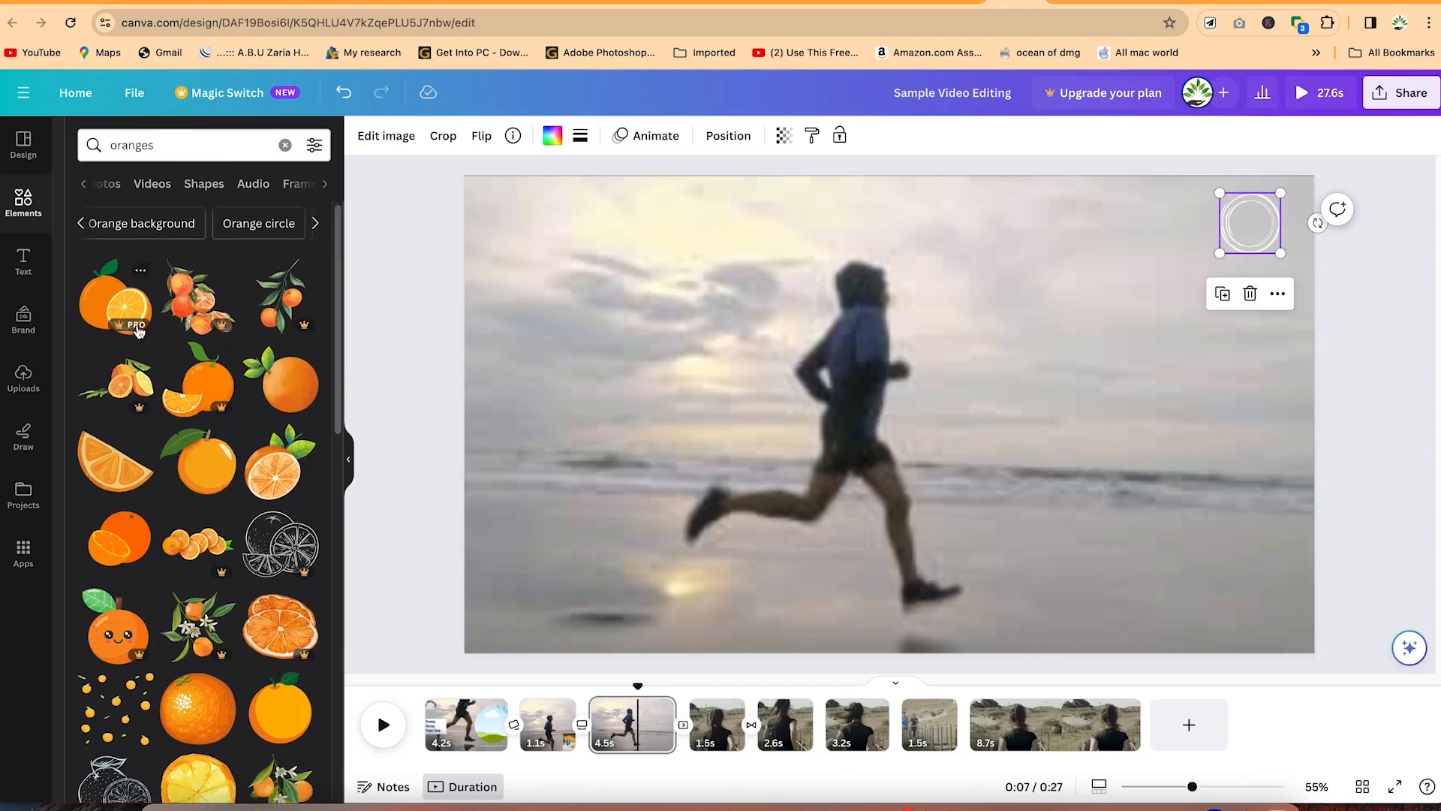
click(208, 472)
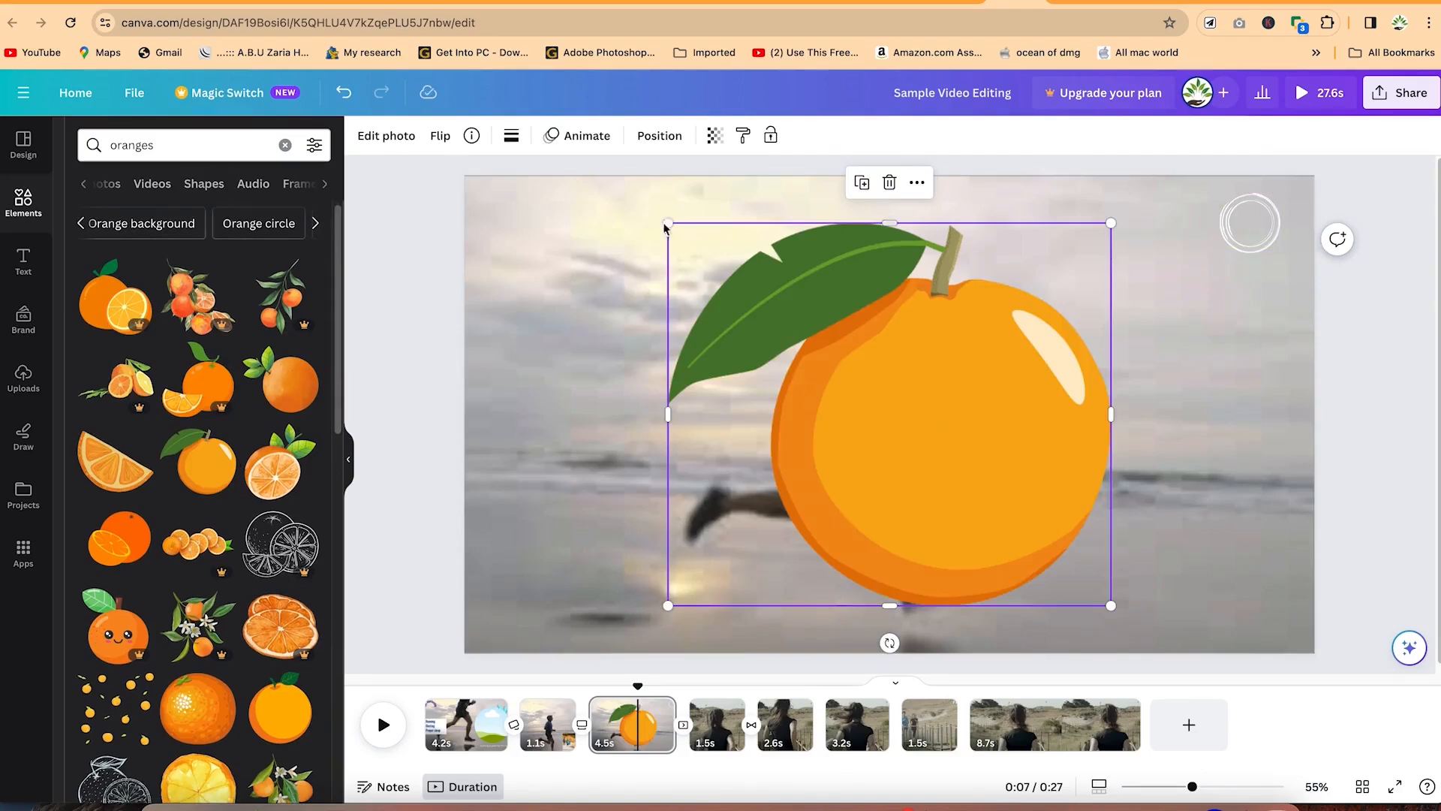
double_click(664, 225)
click(655, 725)
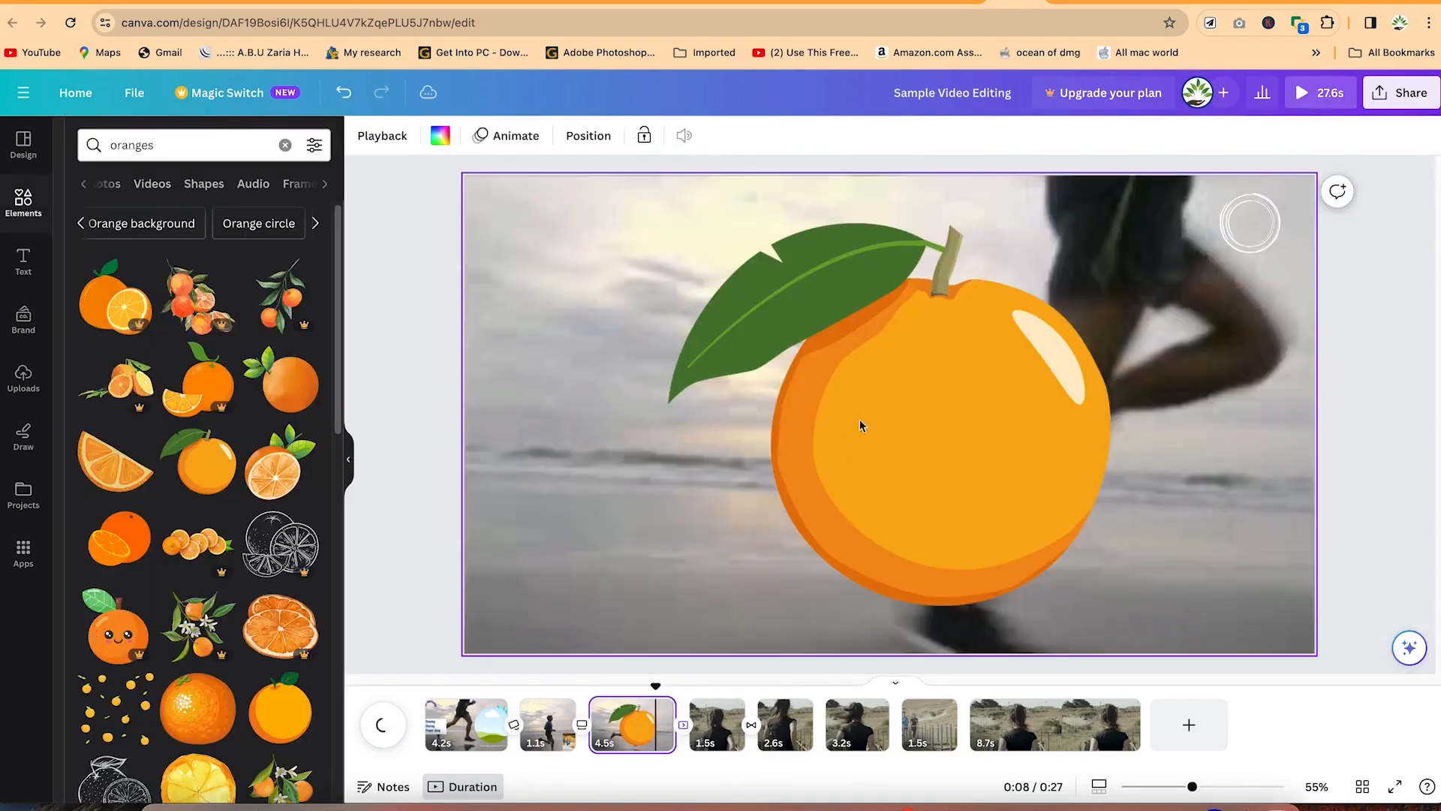
click(860, 425)
drag(671, 227, 525, 240)
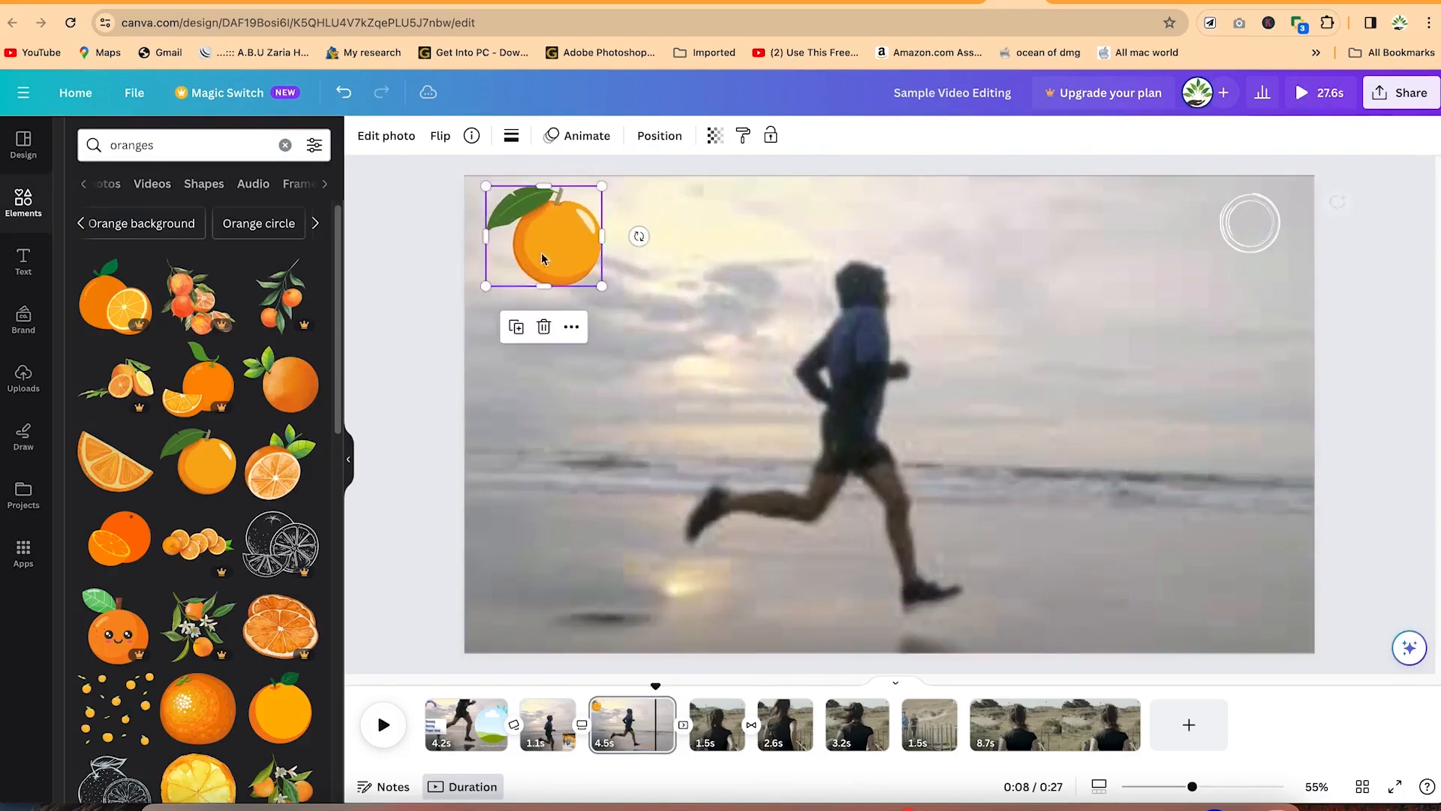
click(569, 295)
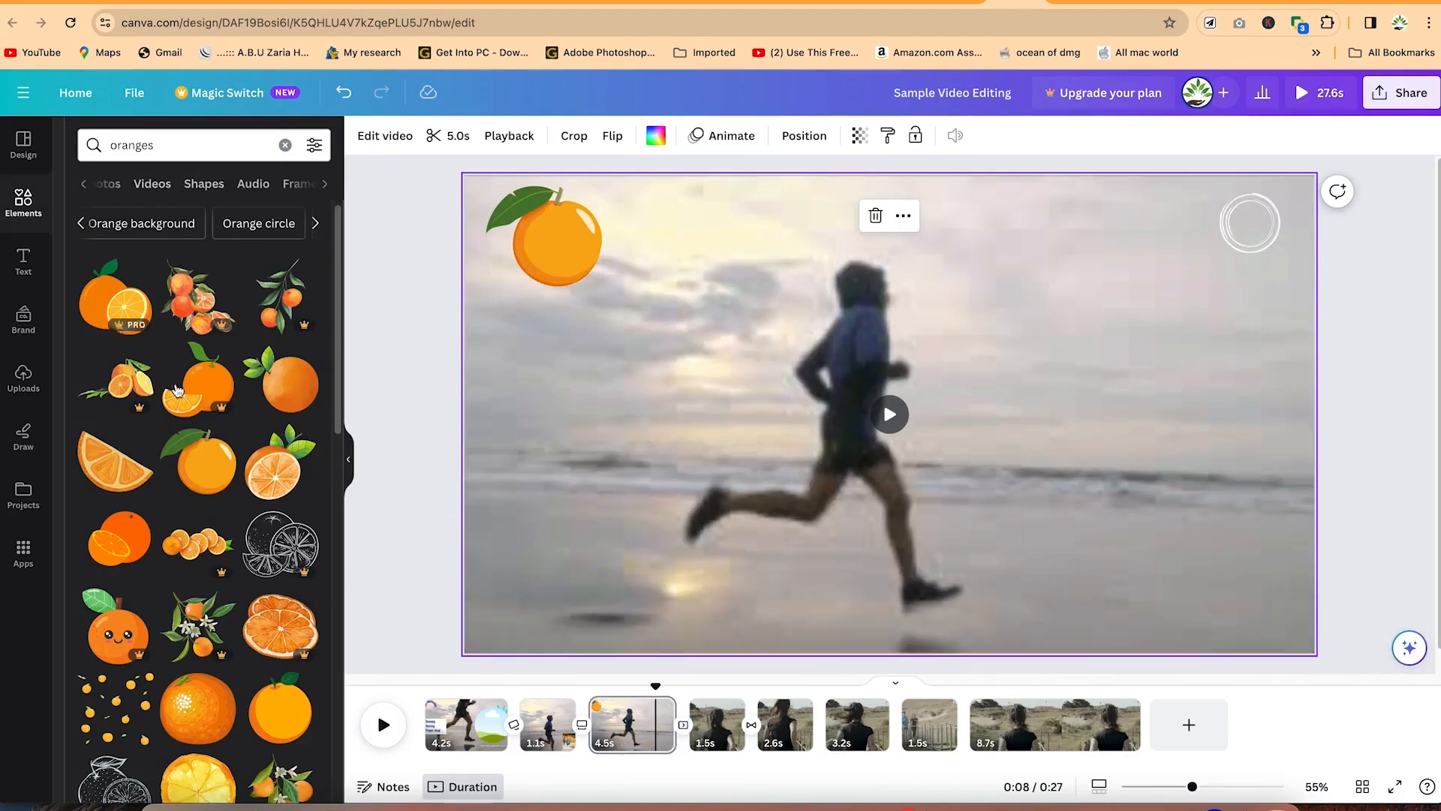
Step: Add a blank page at the end of the timeline and place the 17.0 s orange-squeezing video on it
click(146, 187)
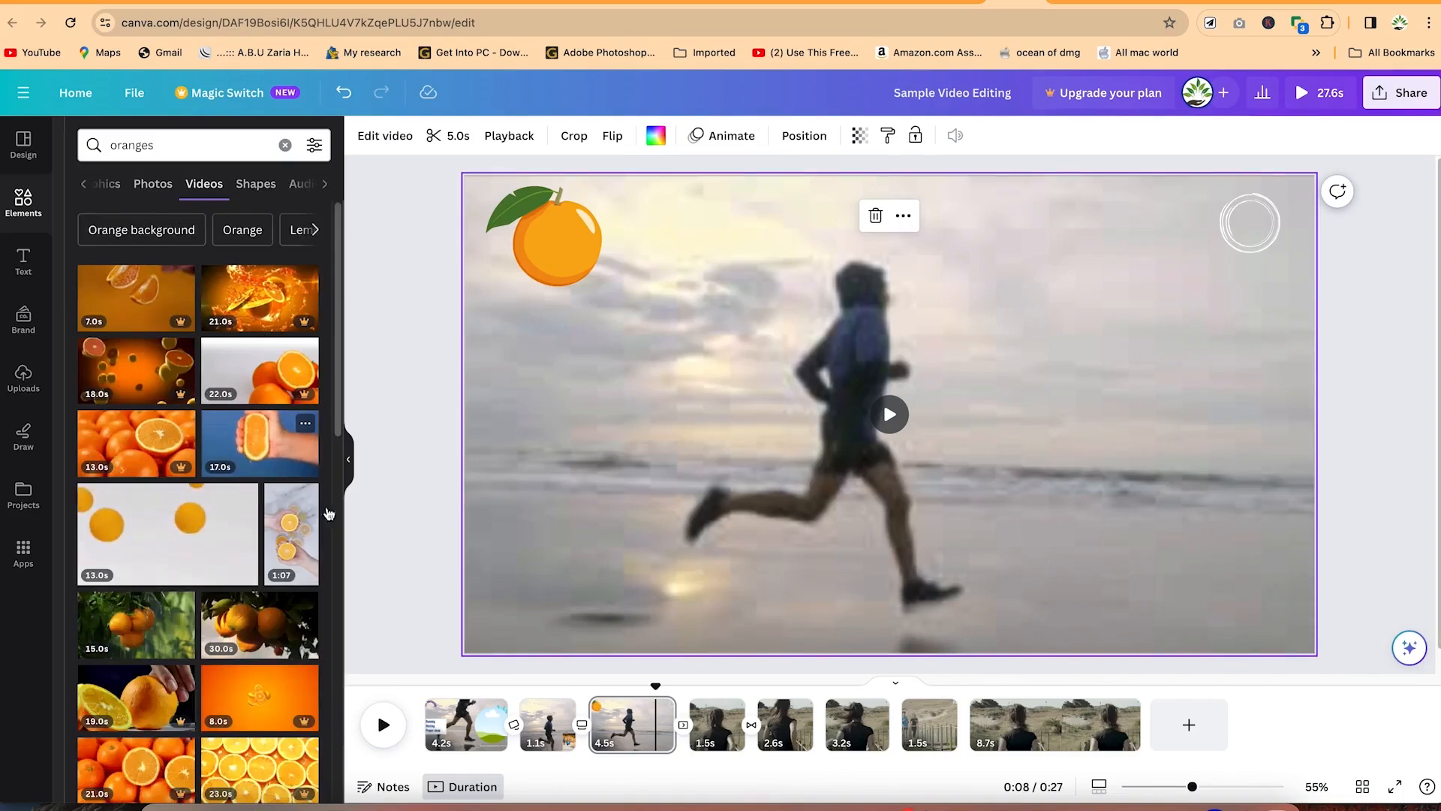
click(1189, 724)
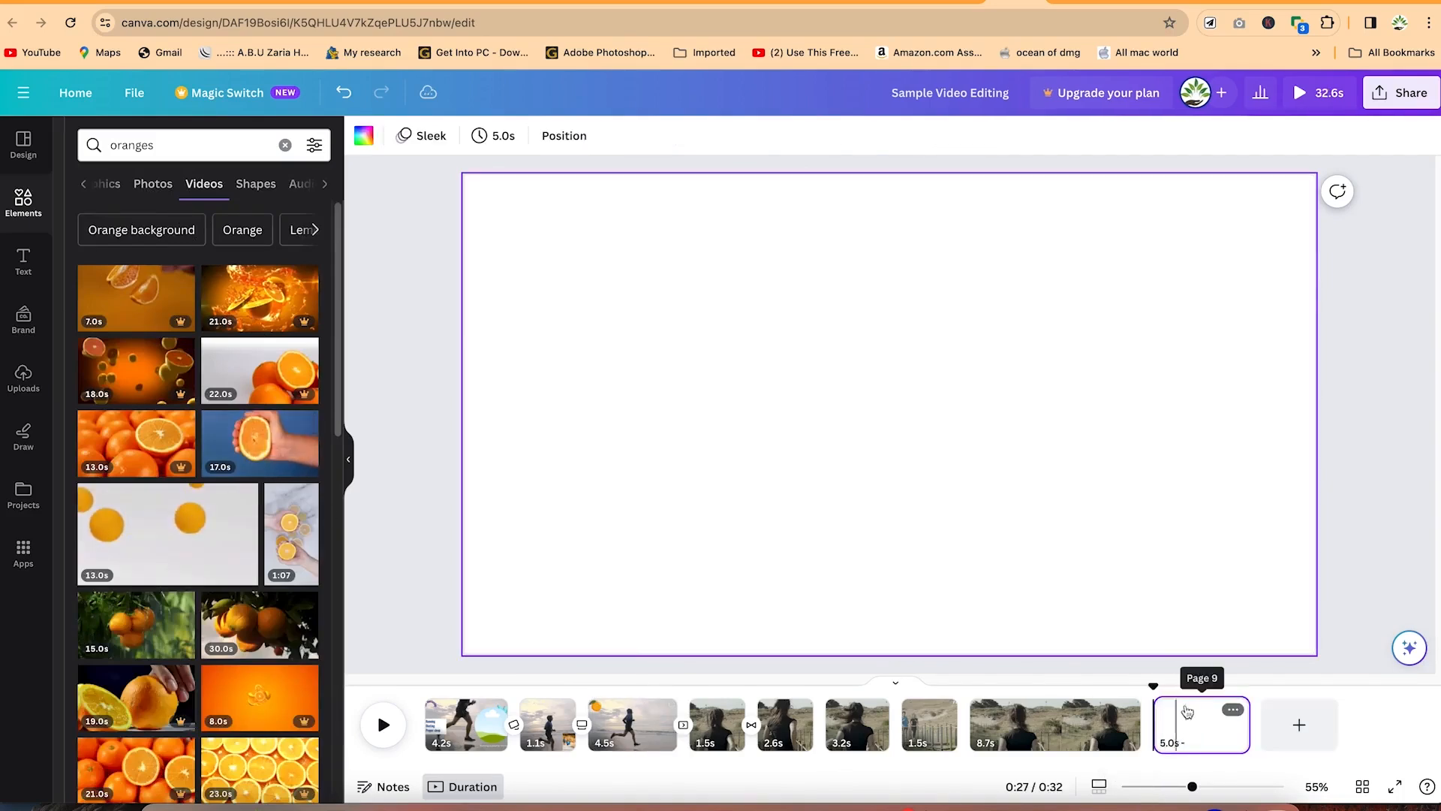
click(249, 461)
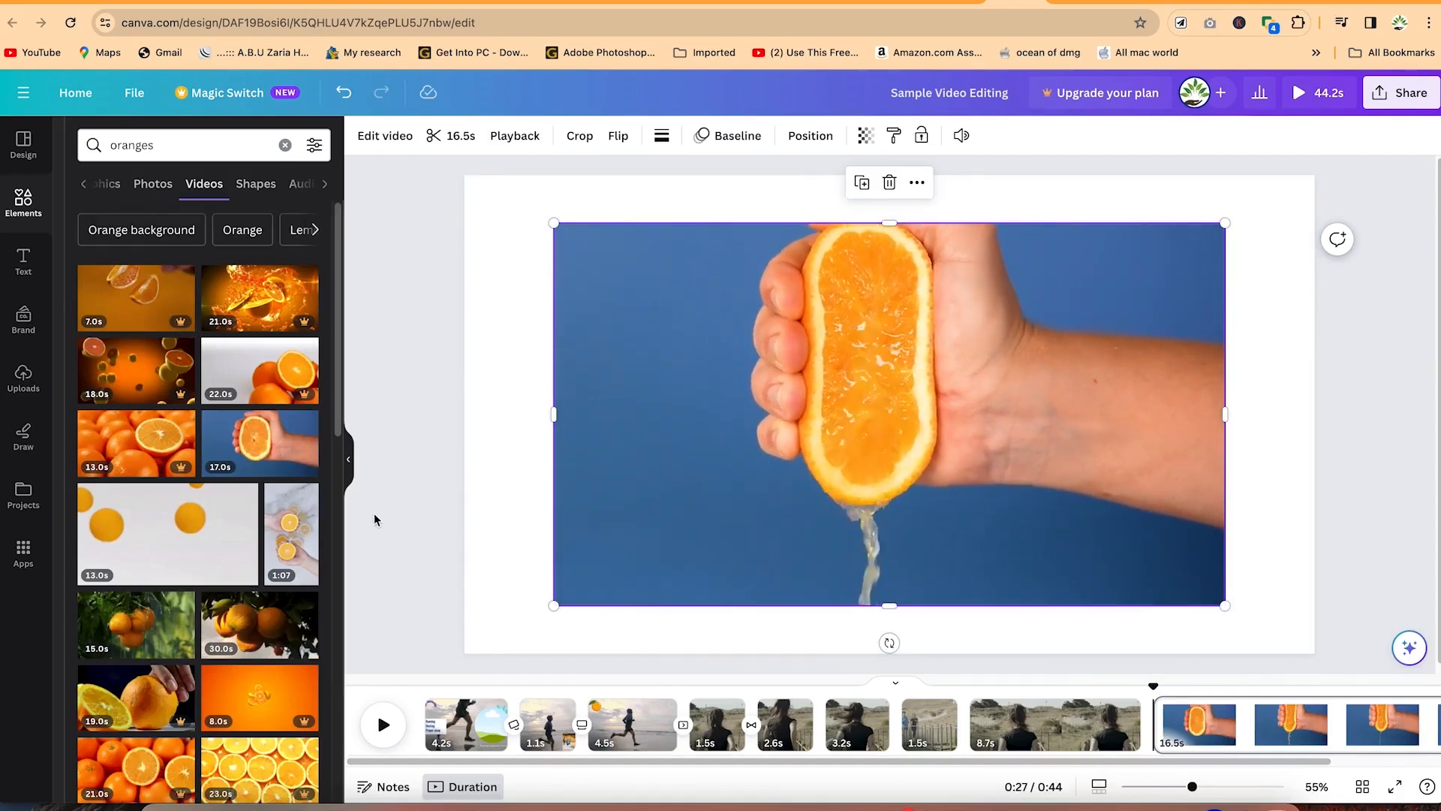
Step: Enlarge the orange-squeezing video from its corners until it covers the entire page
mouse_move(732, 479)
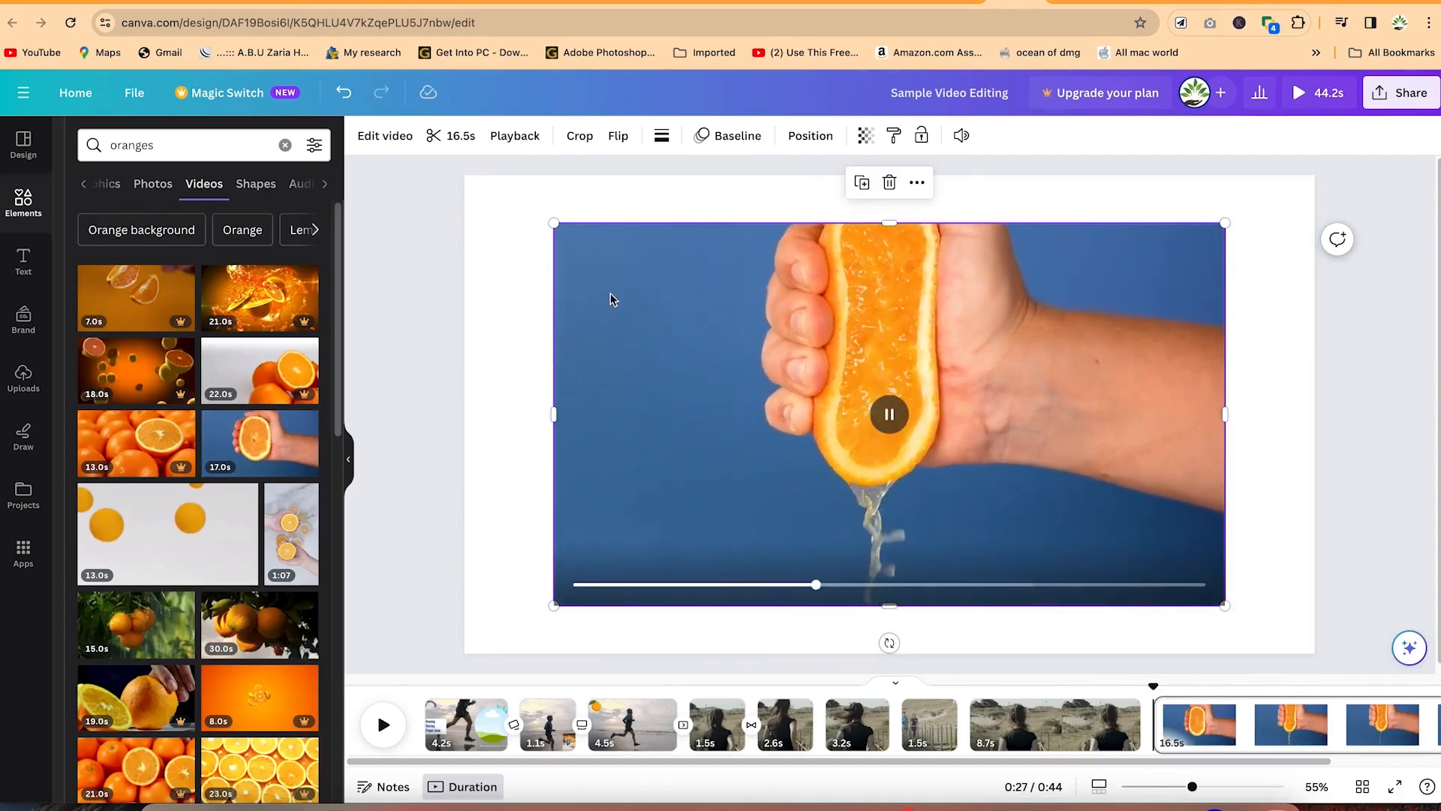
drag(553, 223, 470, 175)
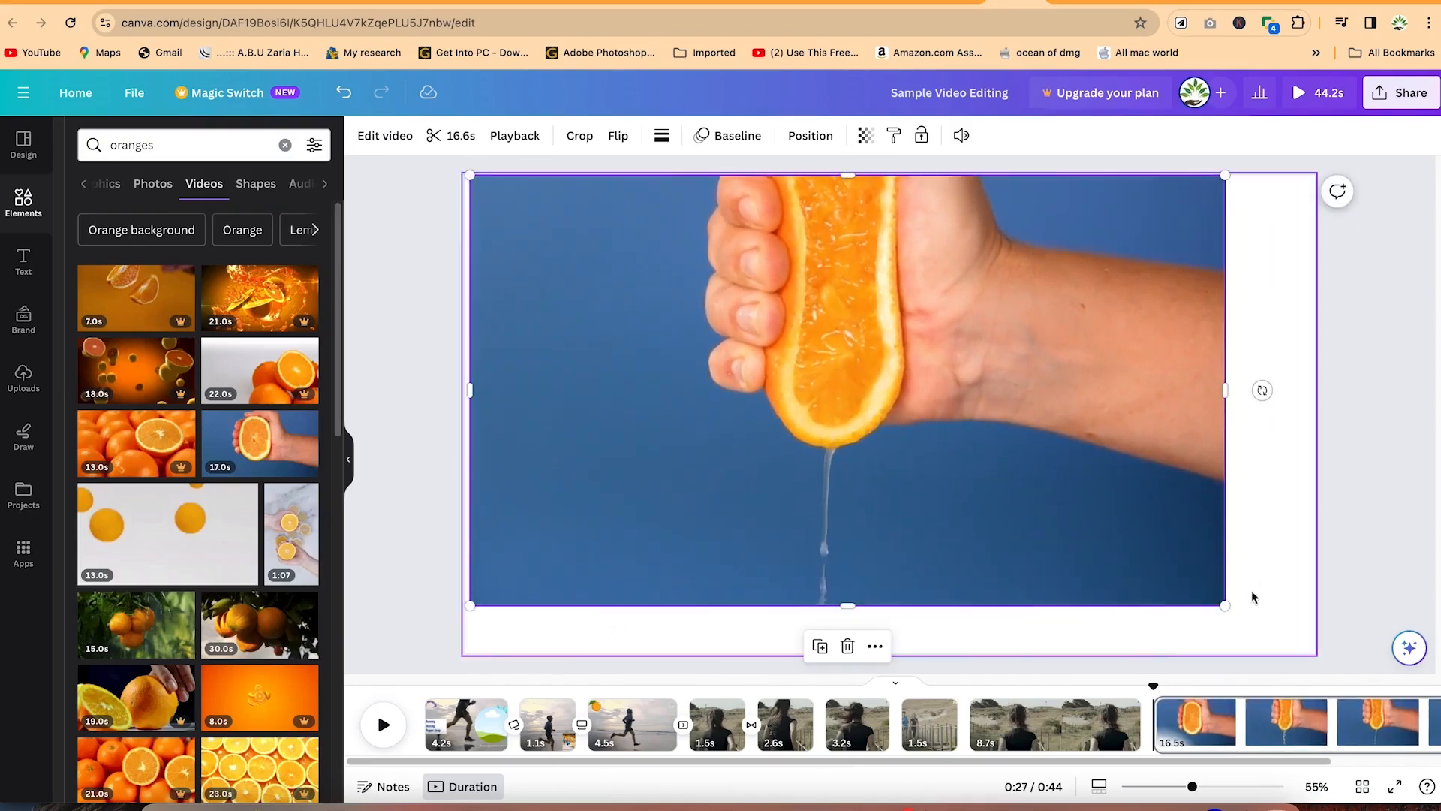
click(1230, 608)
drag(1226, 606, 1325, 662)
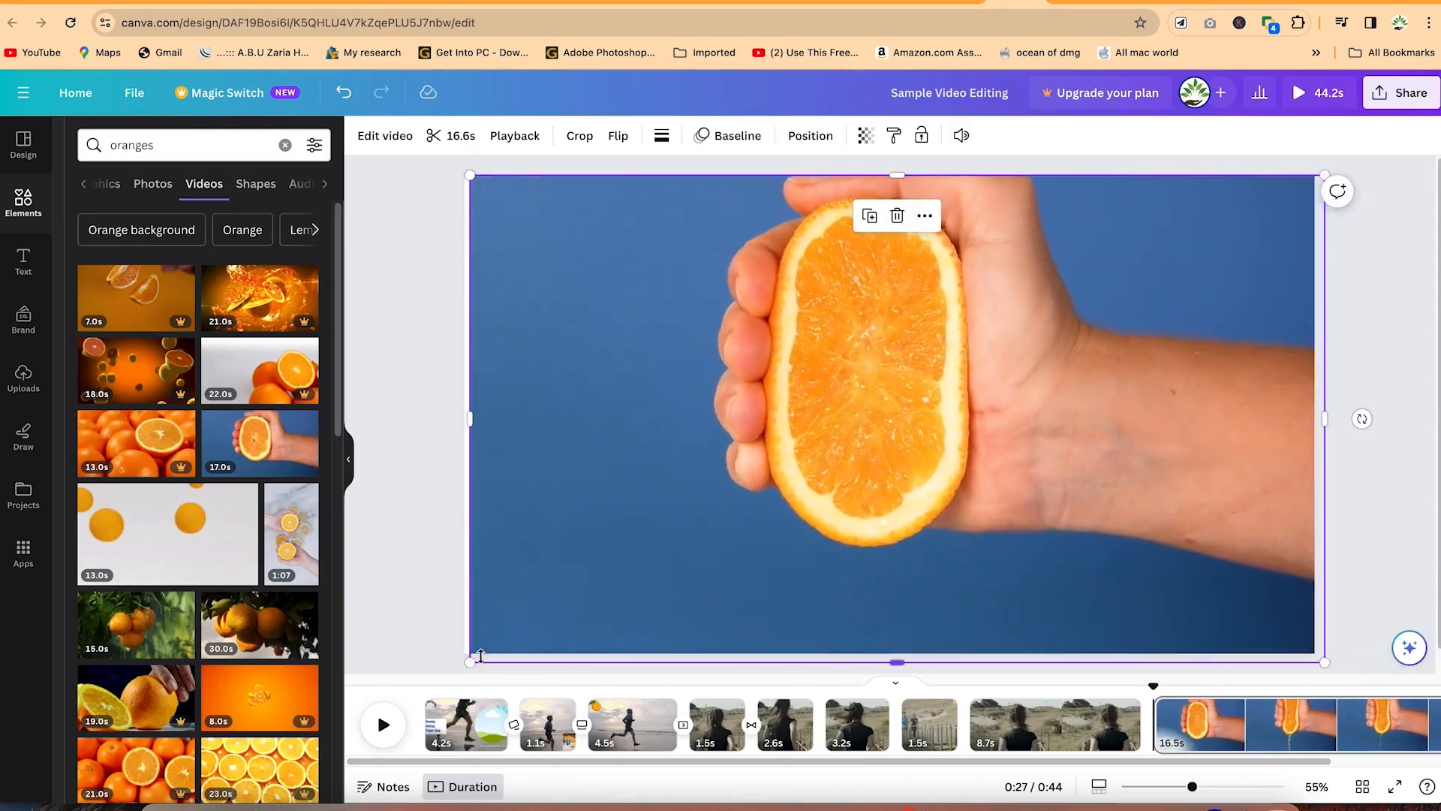
drag(480, 655, 448, 672)
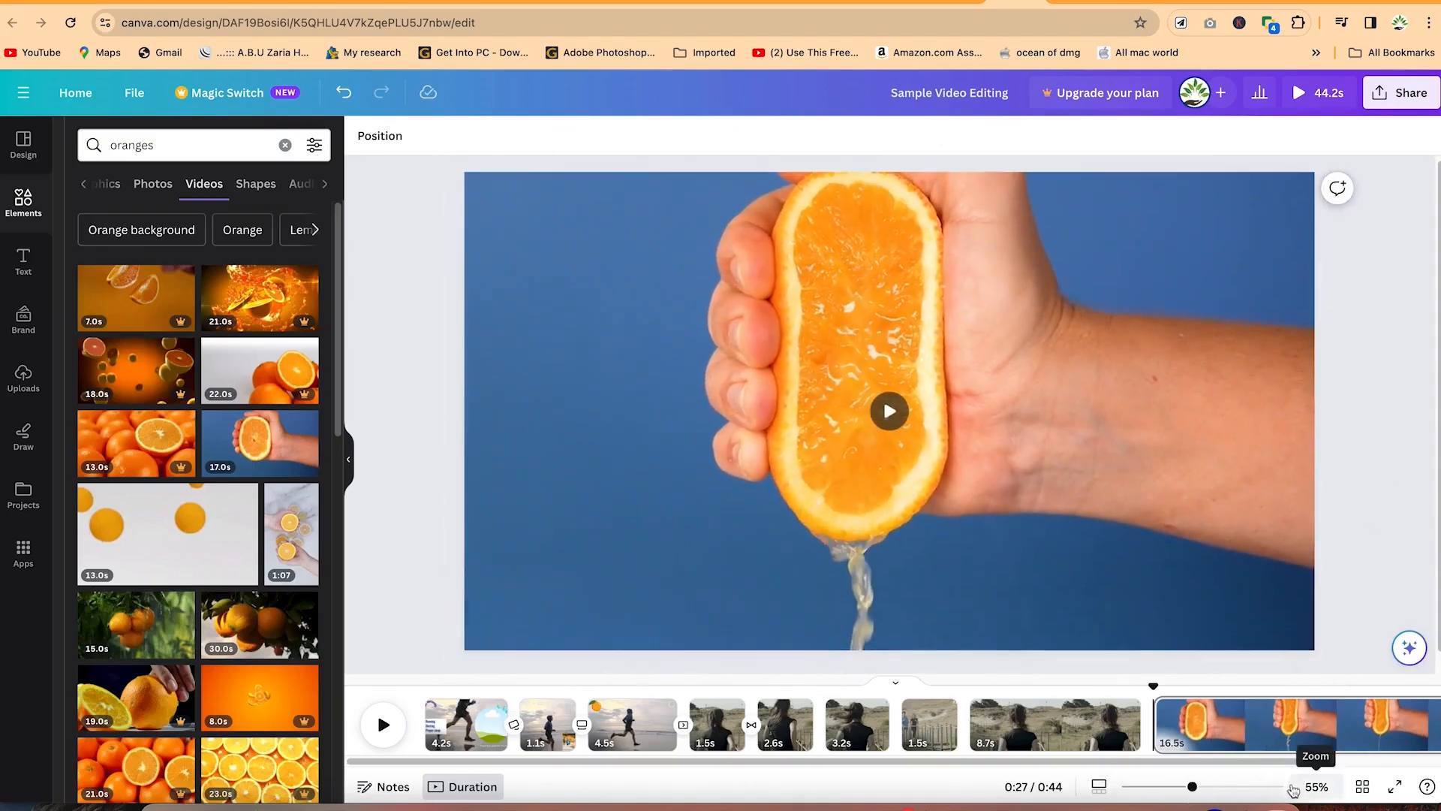
Step: Split the orange-squeezing clip on the last page near its midpoint, at about 0:35 on the timeline, and delete the second part
mouse_move(1193, 792)
mouse_down()
mouse_move(1180, 787)
mouse_move(1193, 788)
mouse_up()
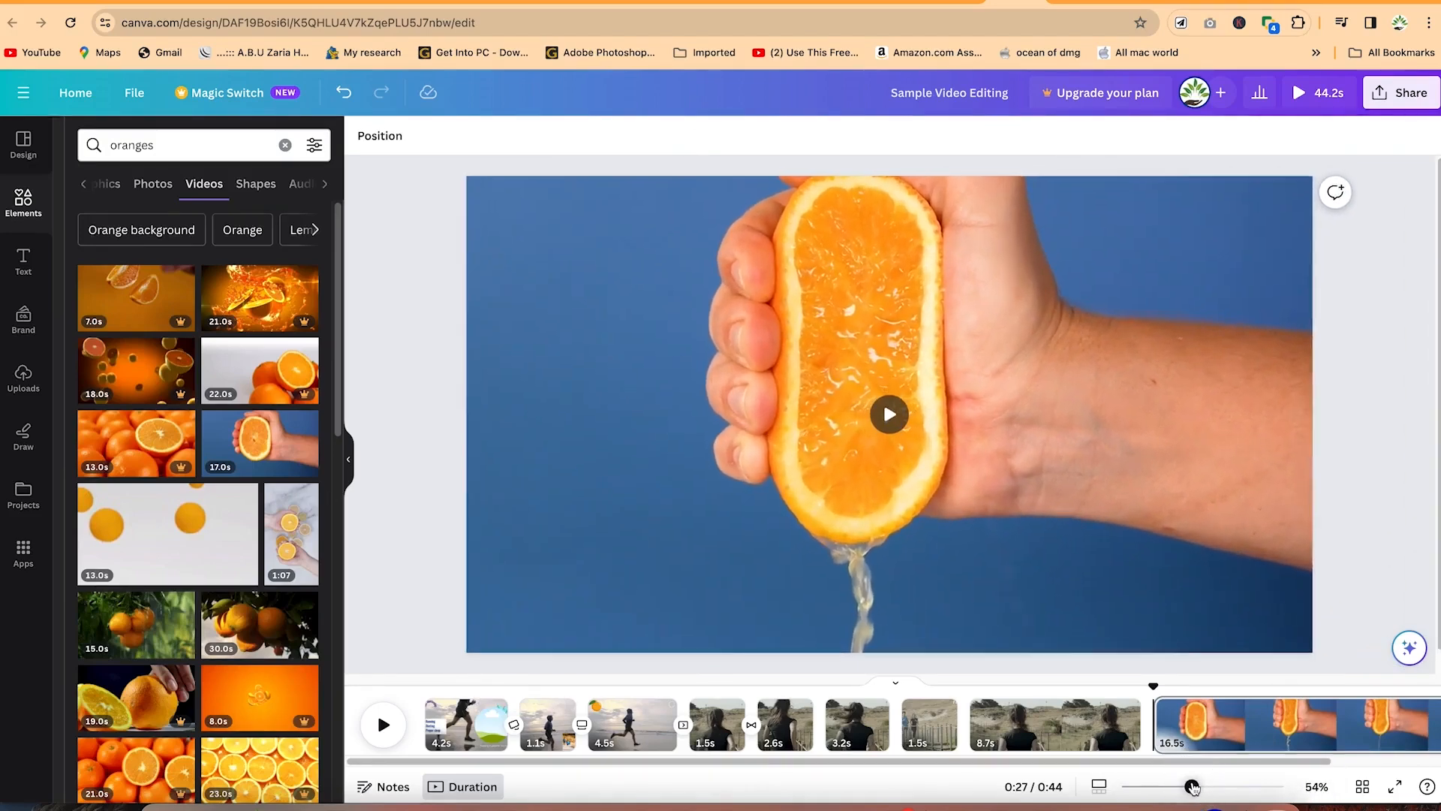
click(1097, 786)
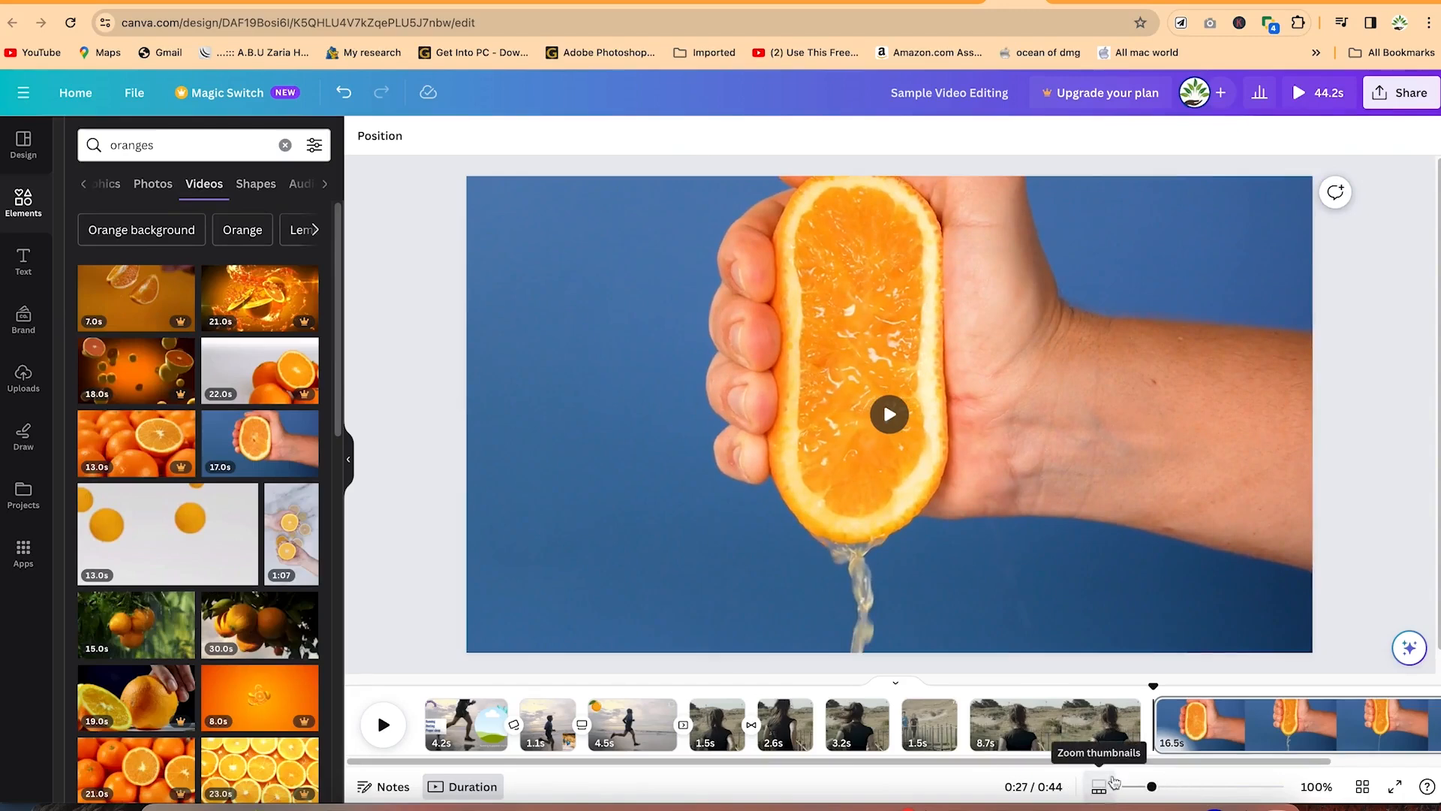
drag(1153, 788, 1146, 788)
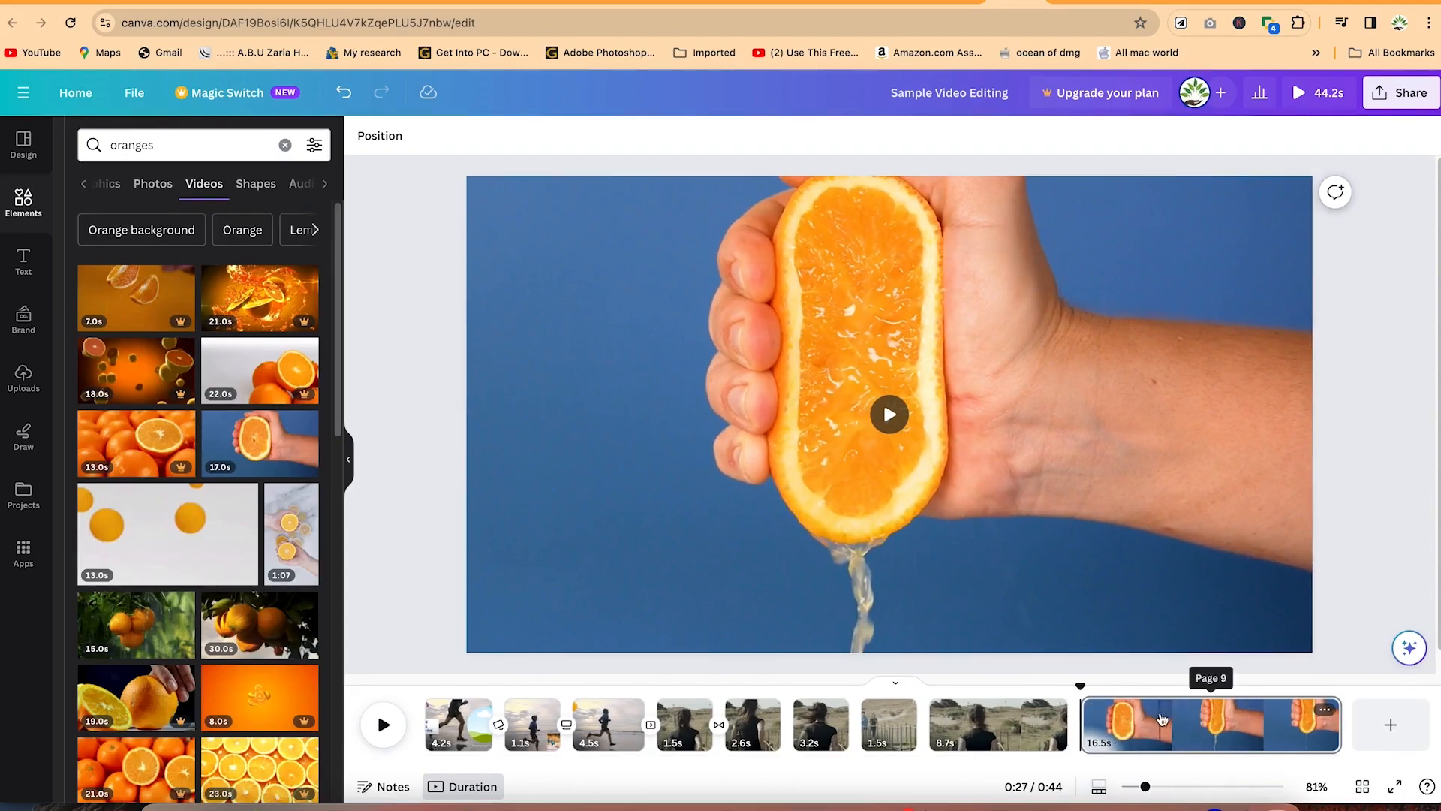
drag(1081, 688, 1205, 691)
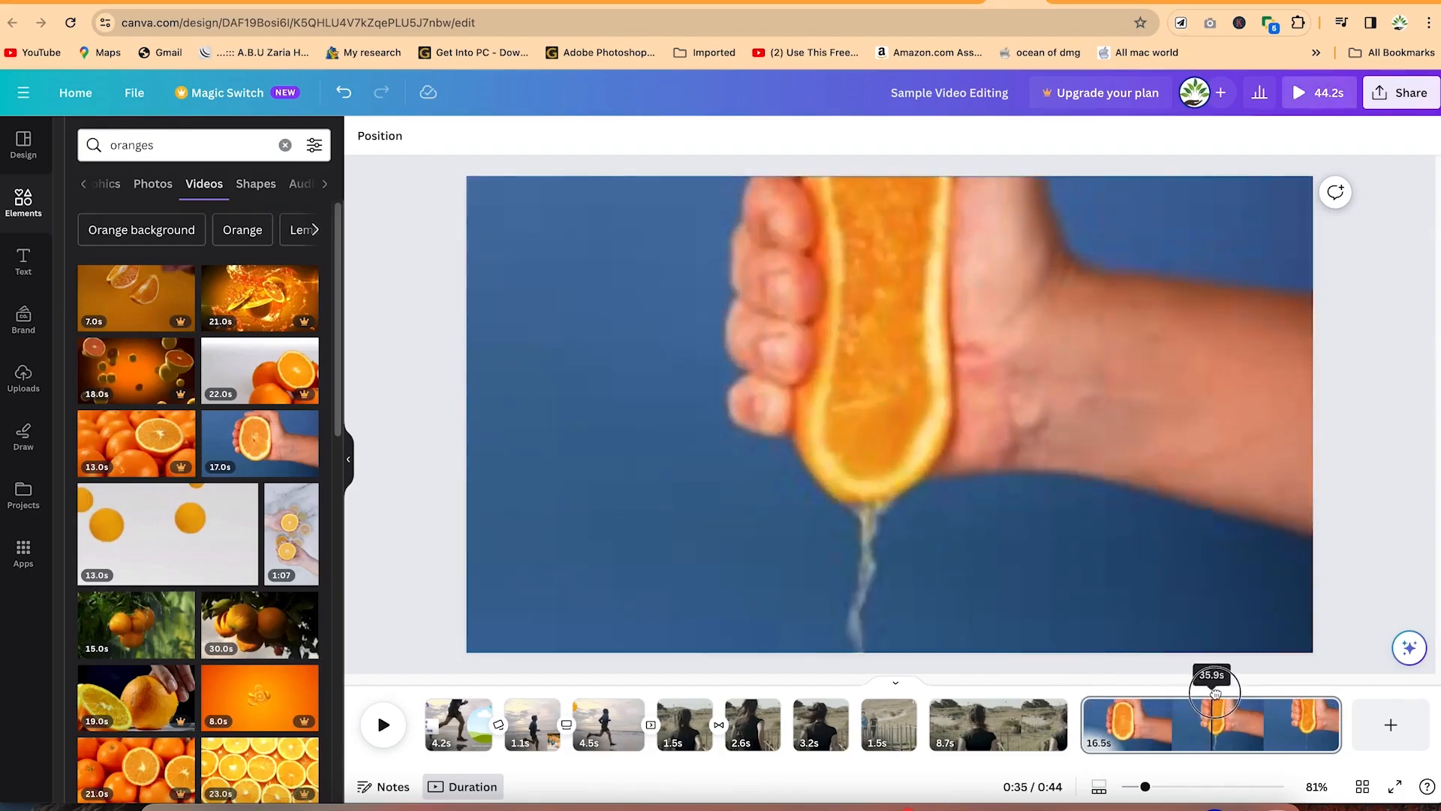
click(1204, 734)
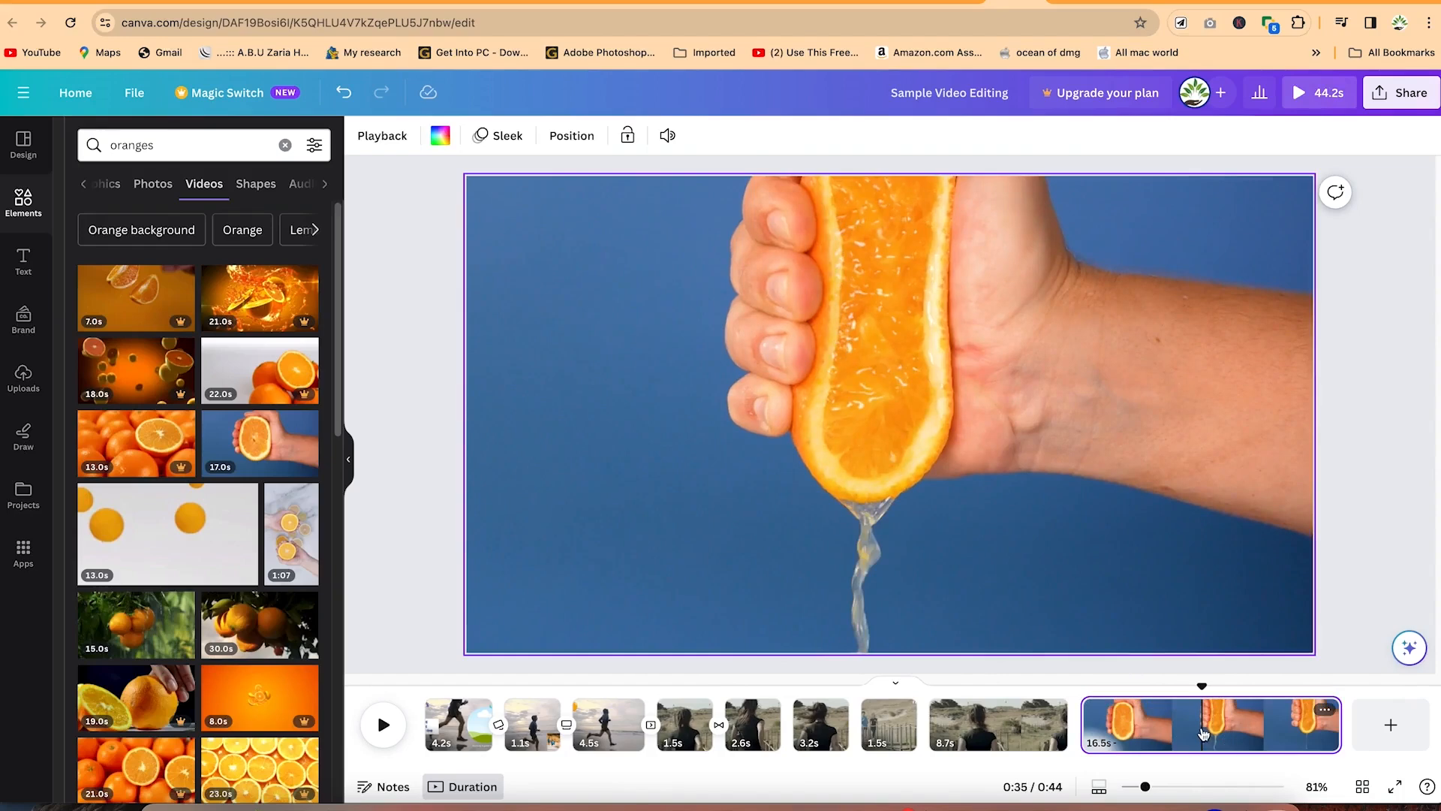
key(s)
click(1268, 733)
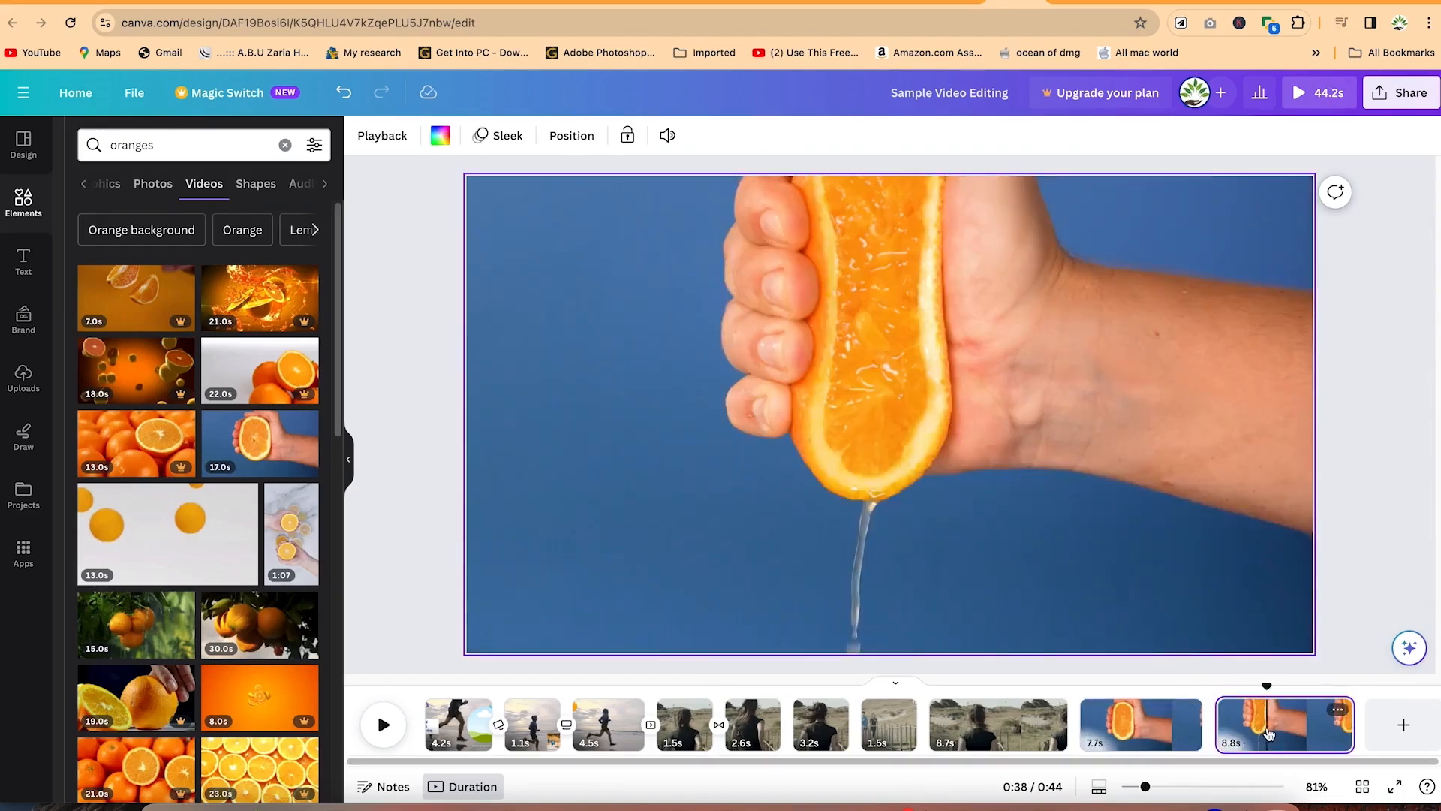
key(Delete)
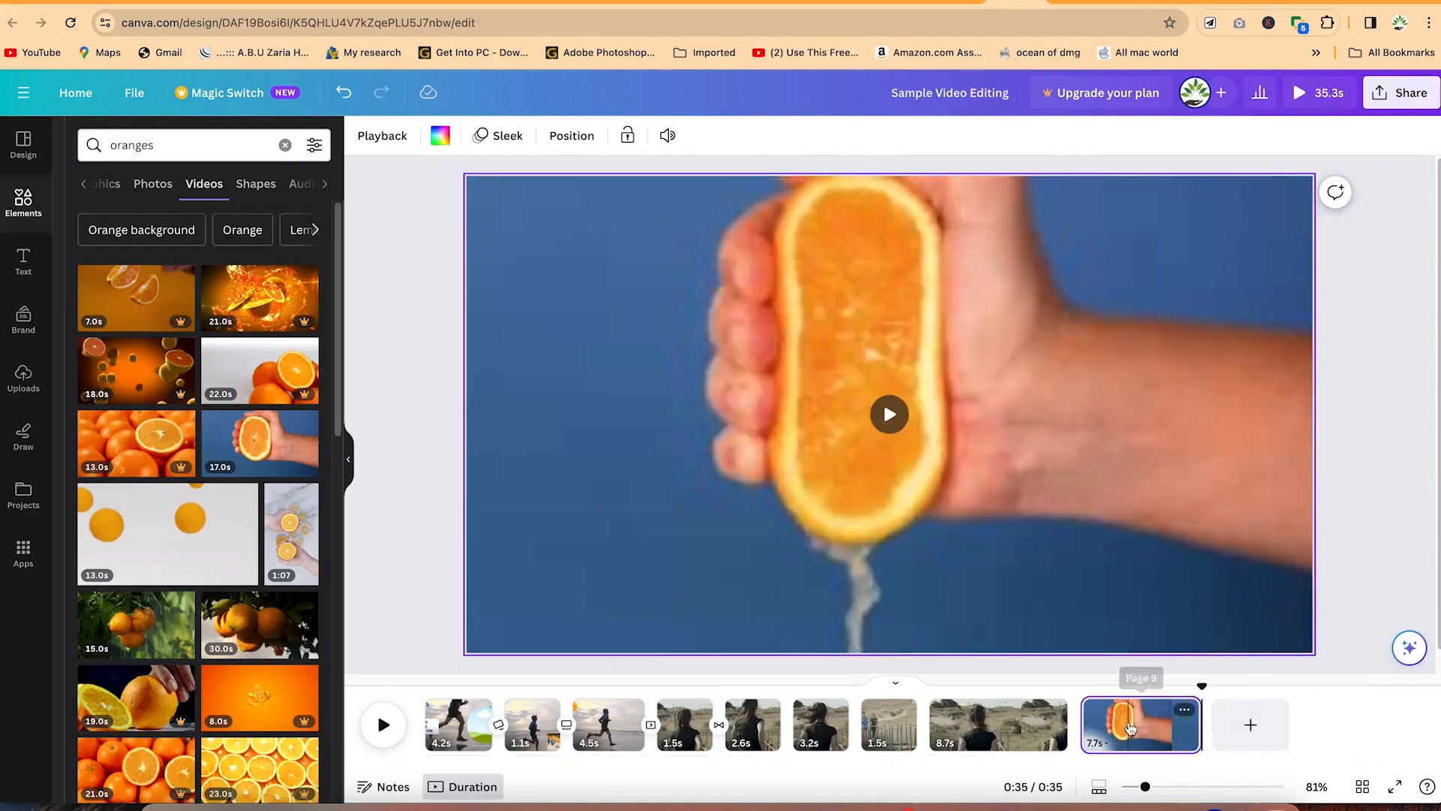
Step: Clear the video results and search the whole elements library for "oranges" again
scroll(208, 289, down, 5)
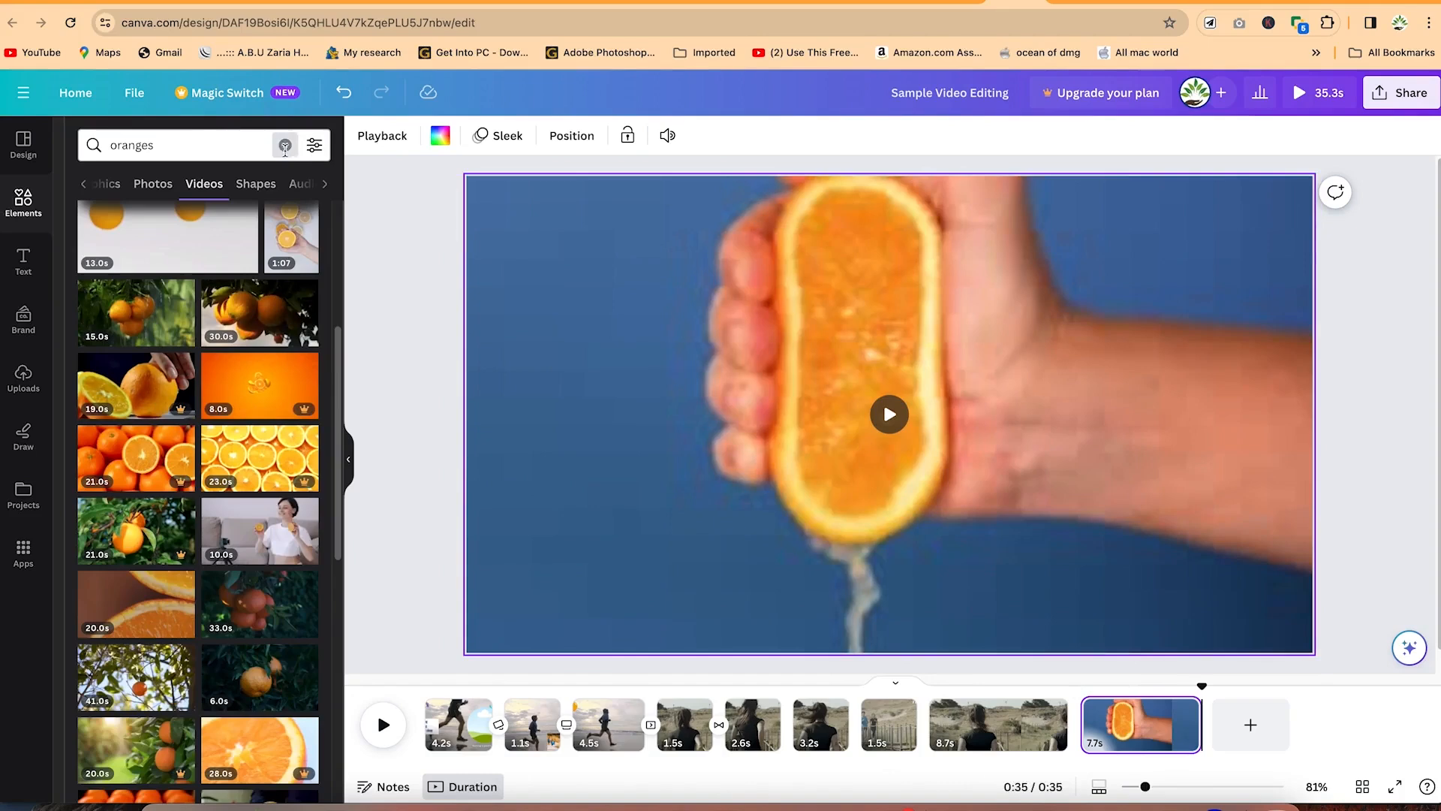
click(285, 150)
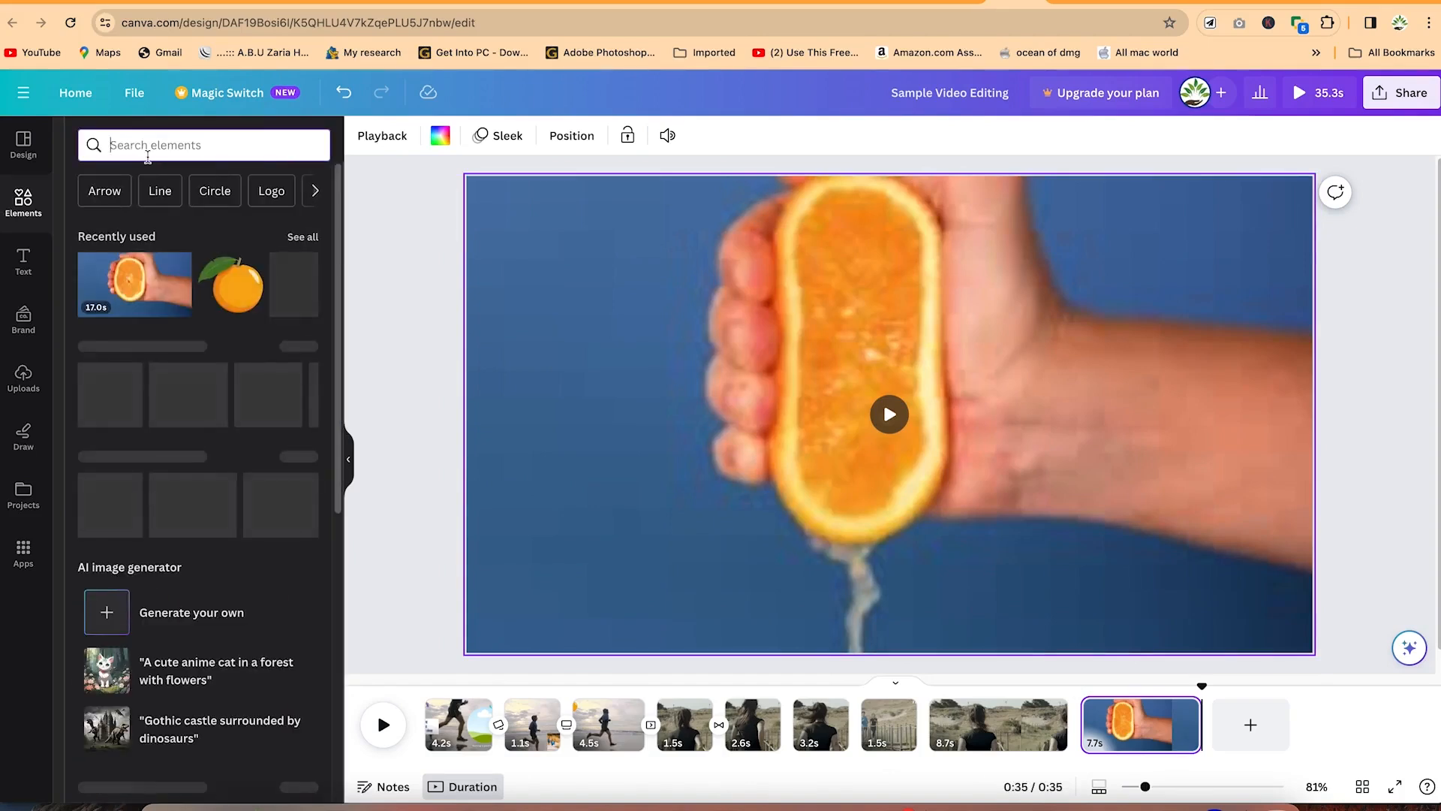
text(ora)
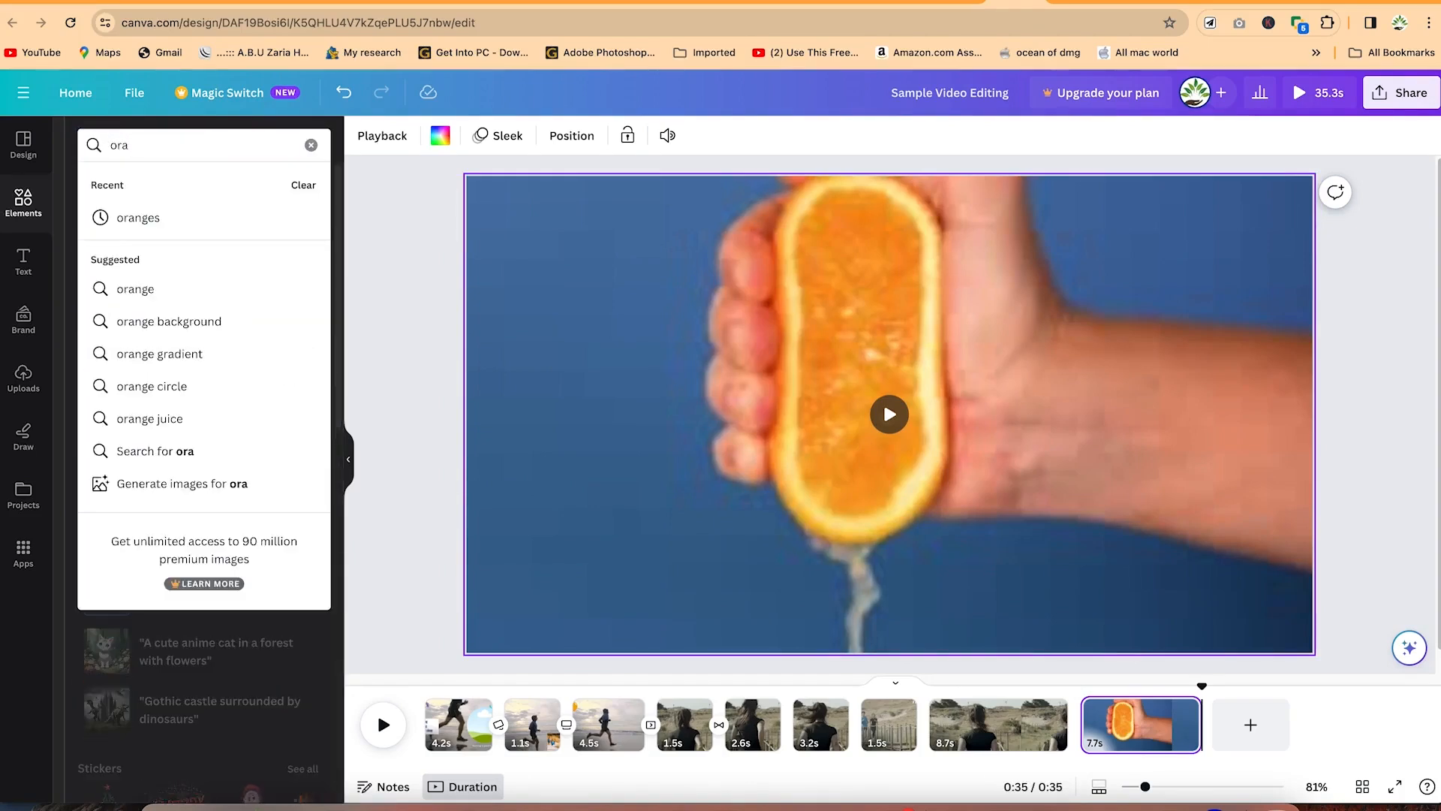
key(Return)
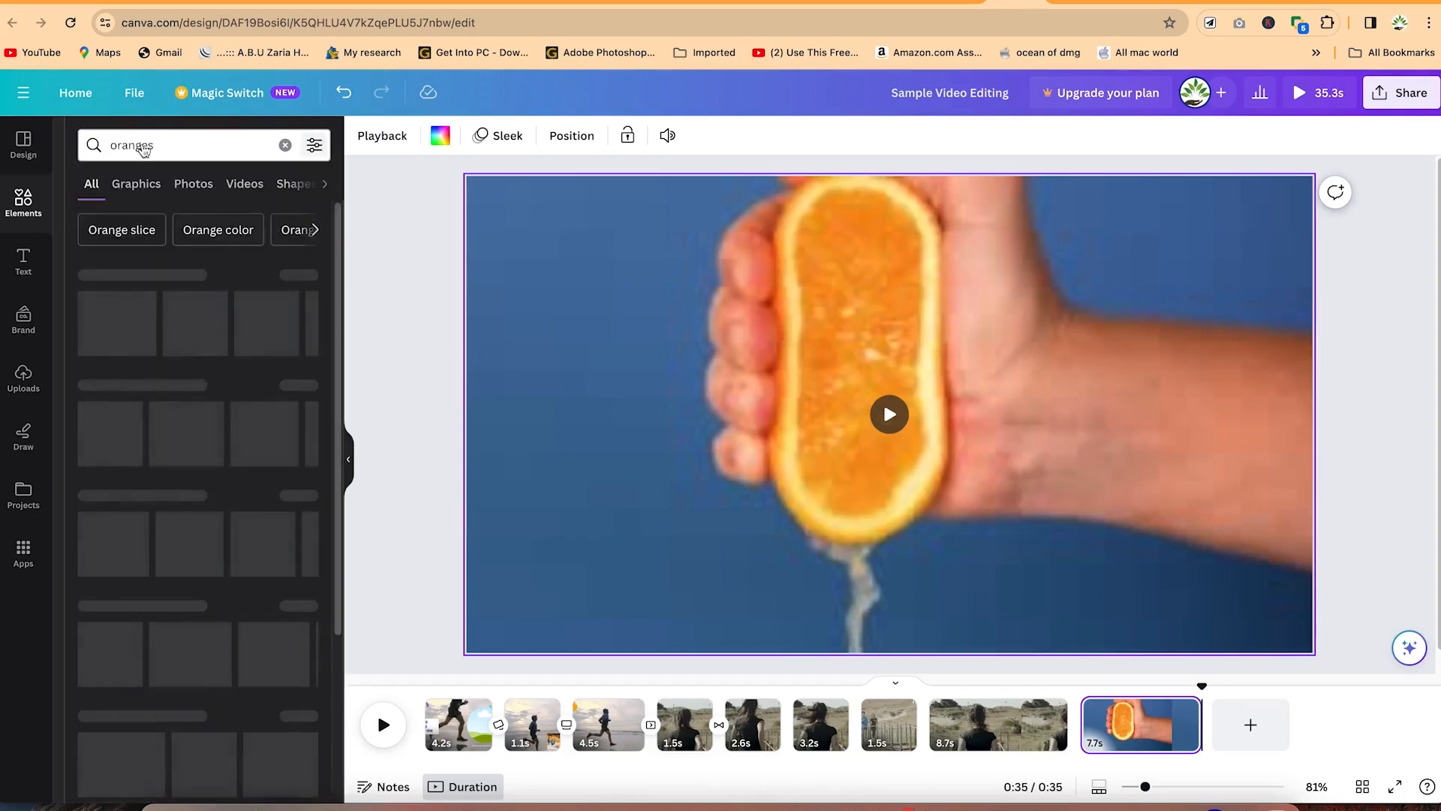
Step: Filter the oranges results by price to Free and browse the free graphics and photos
click(314, 147)
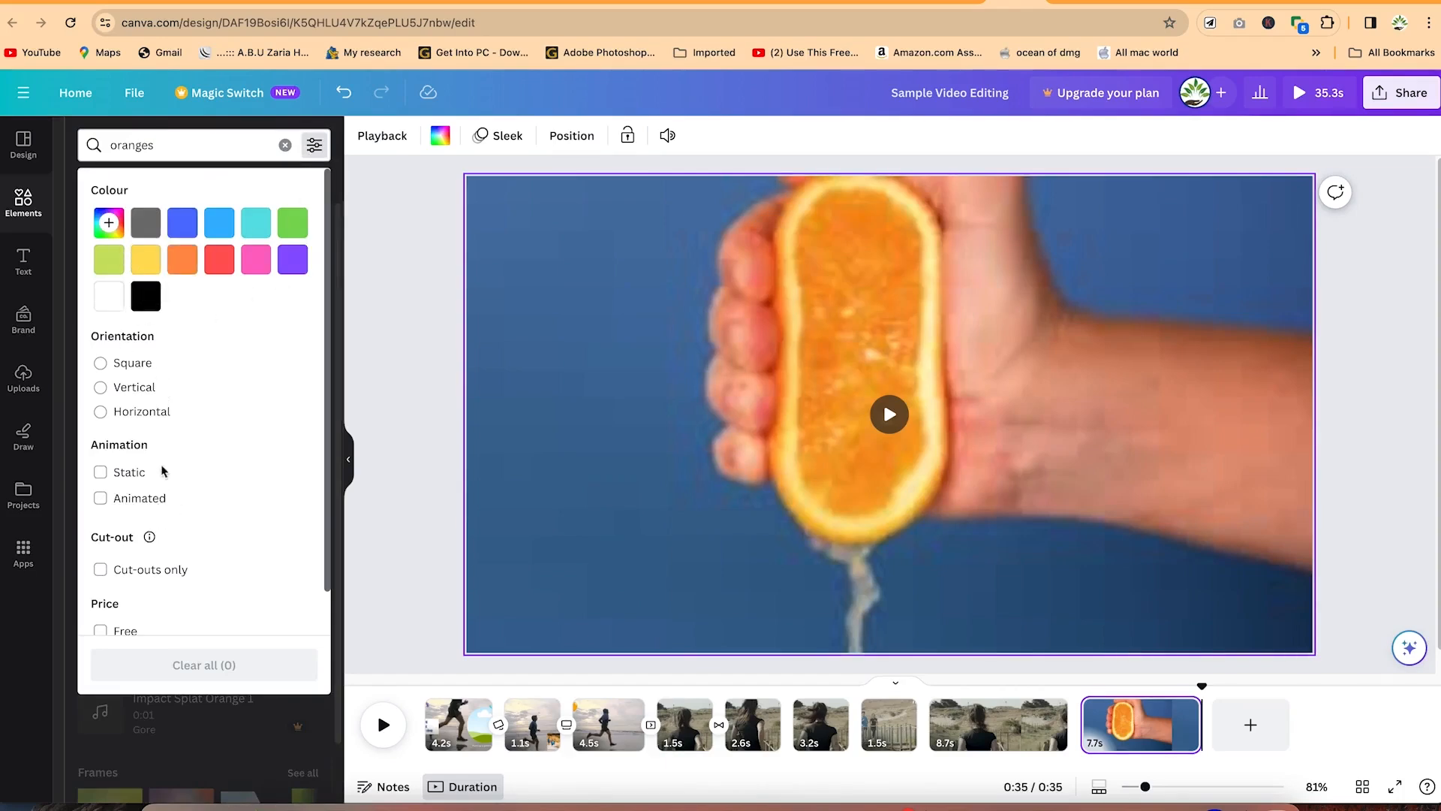
scroll(180, 578, down, 2)
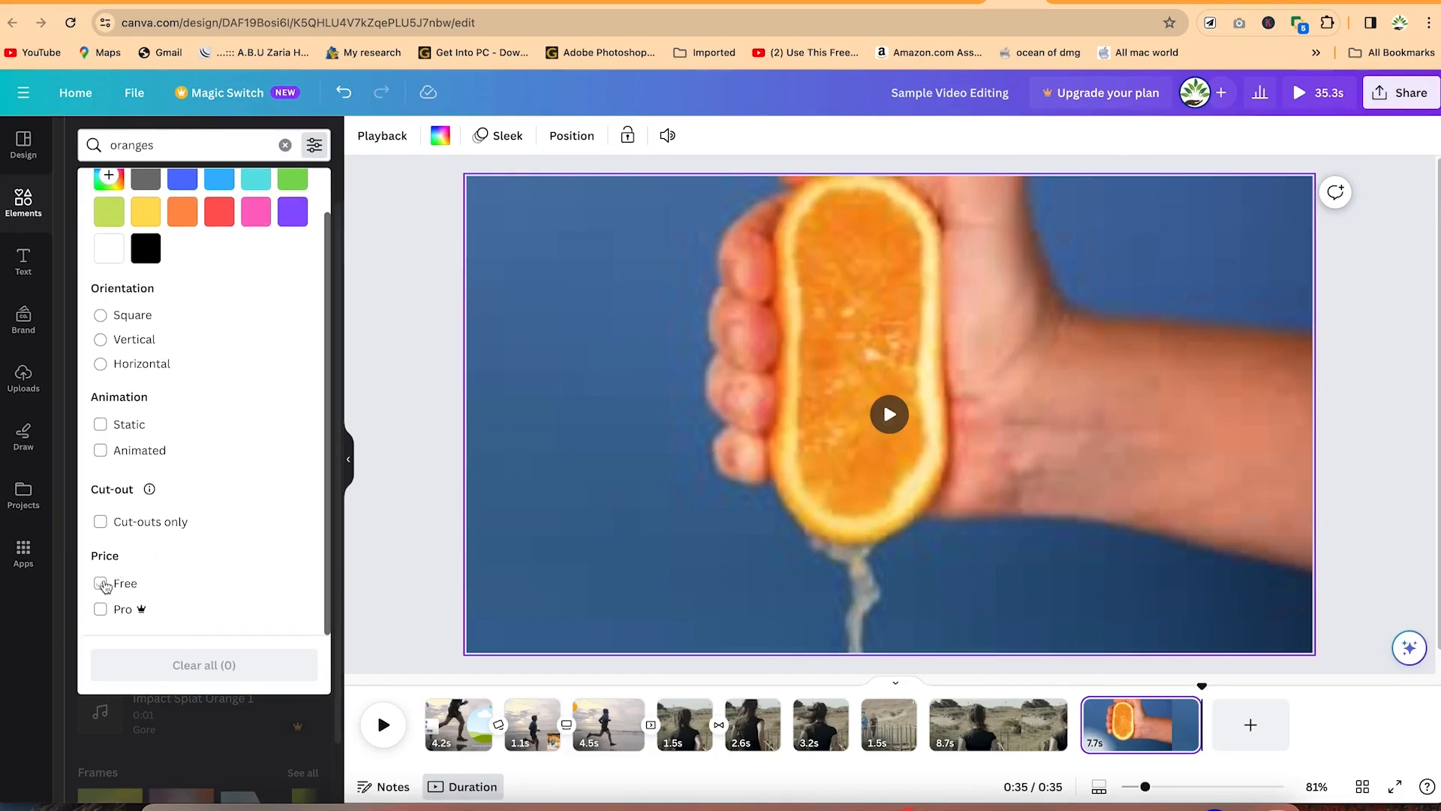
click(101, 583)
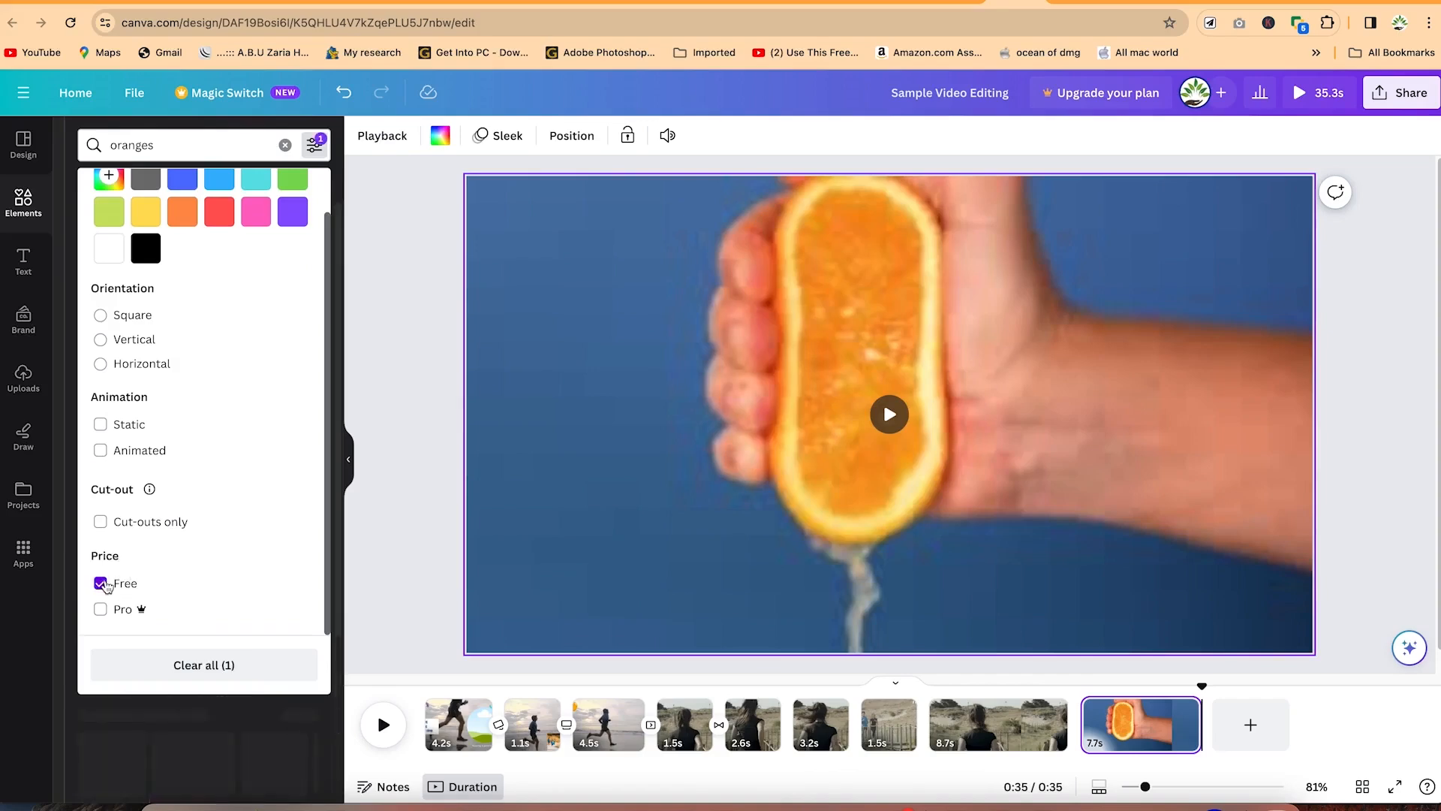
click(381, 459)
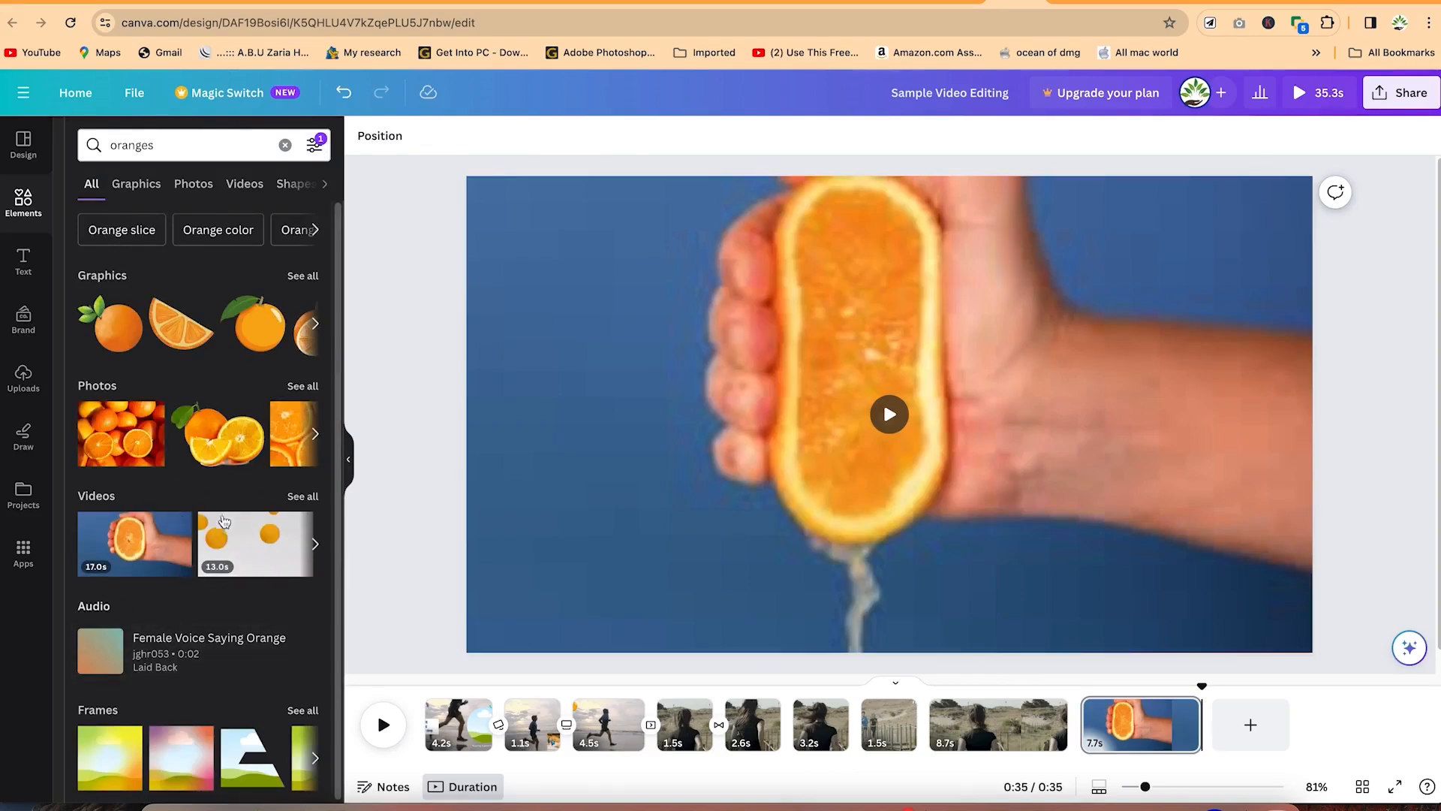
click(316, 323)
click(314, 434)
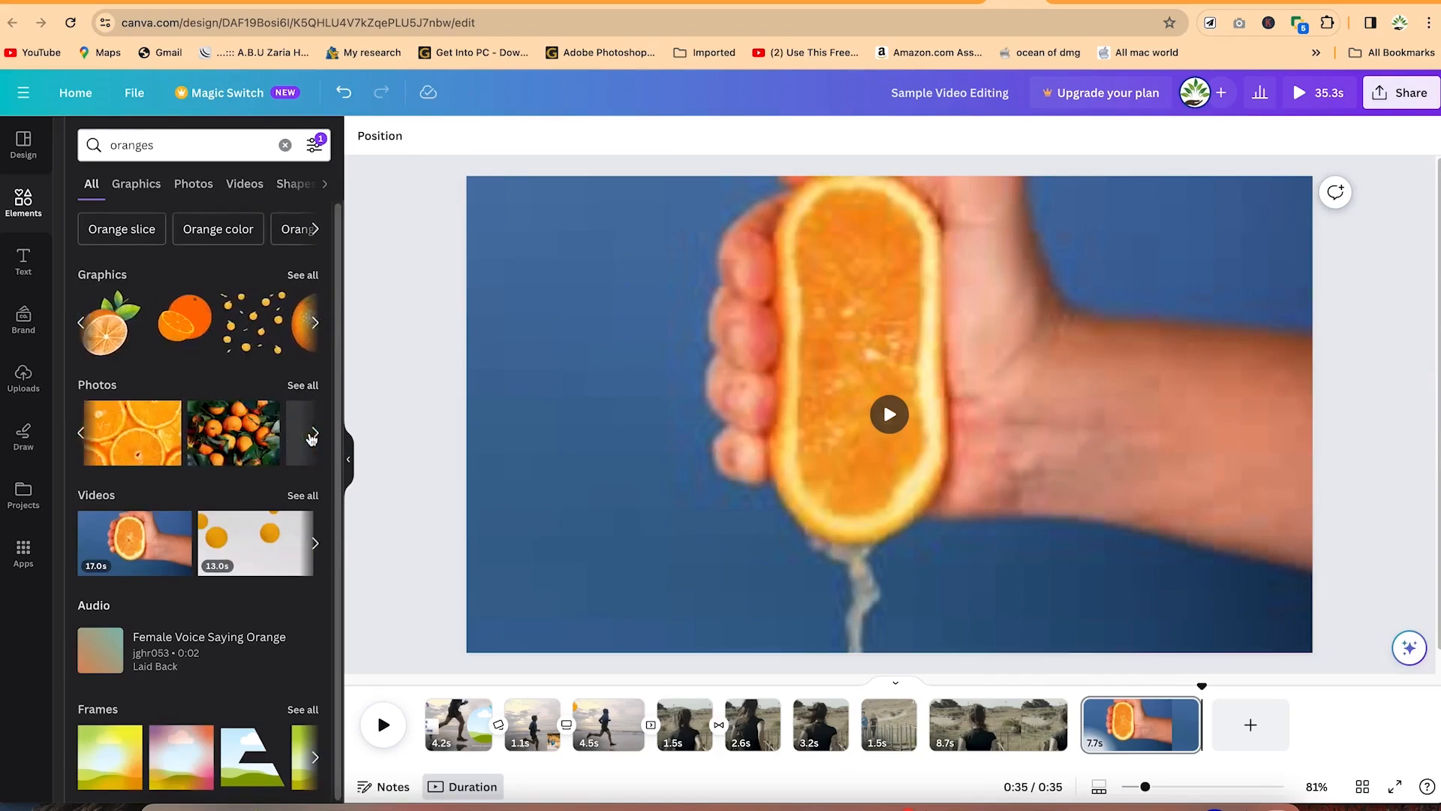
Step: Switch the price filter of the oranges results from Free to Pro
click(315, 146)
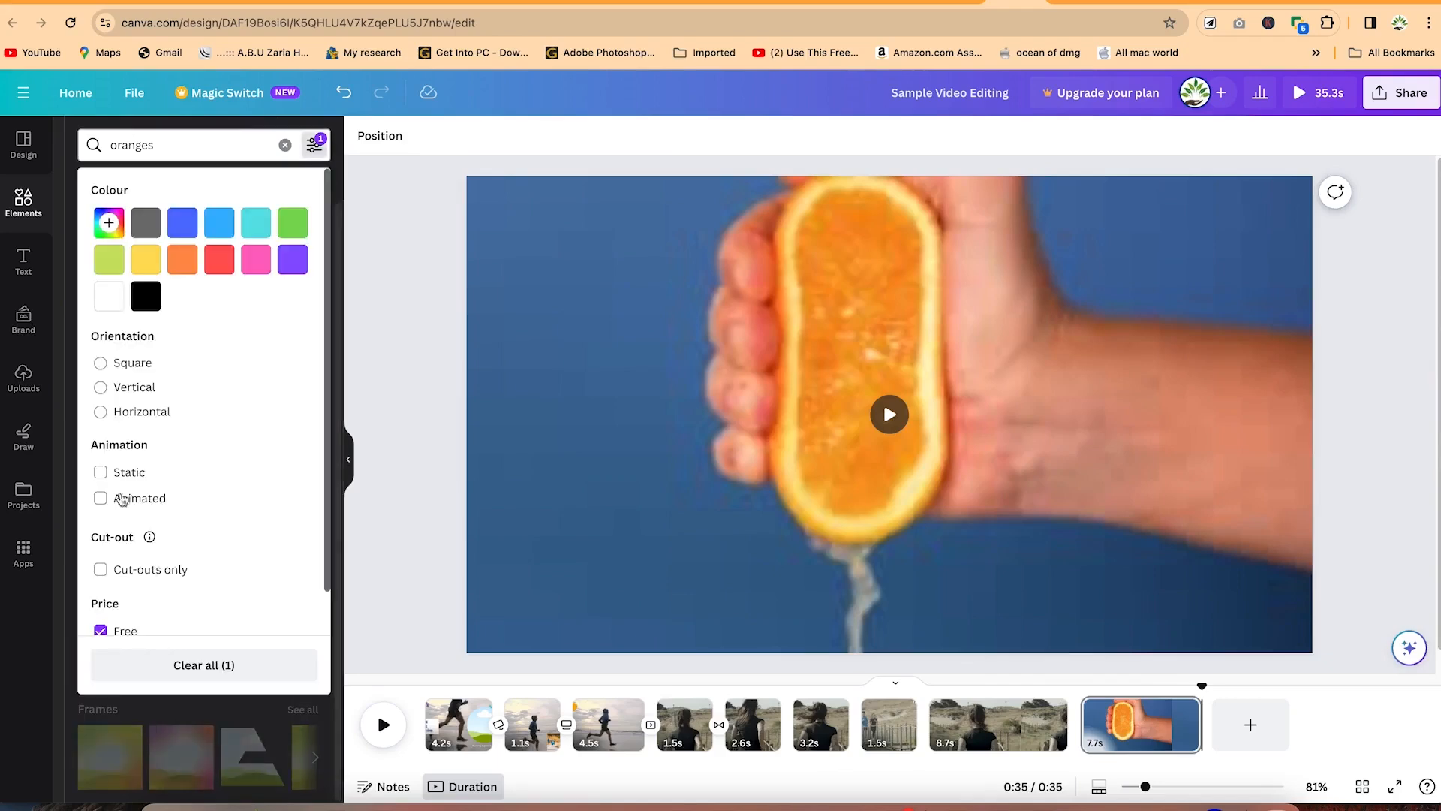
scroll(106, 578, down, 1)
click(102, 585)
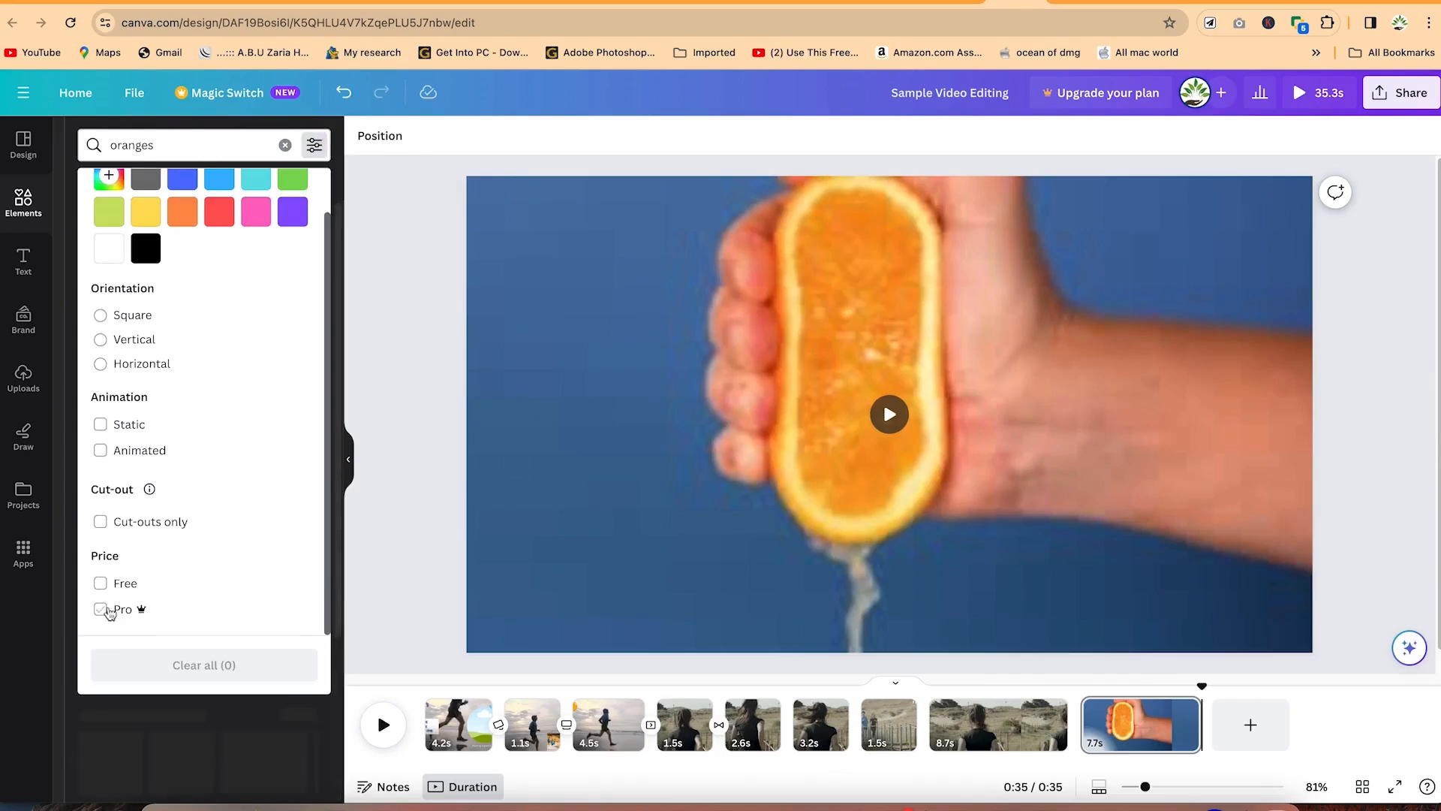
click(102, 609)
click(403, 498)
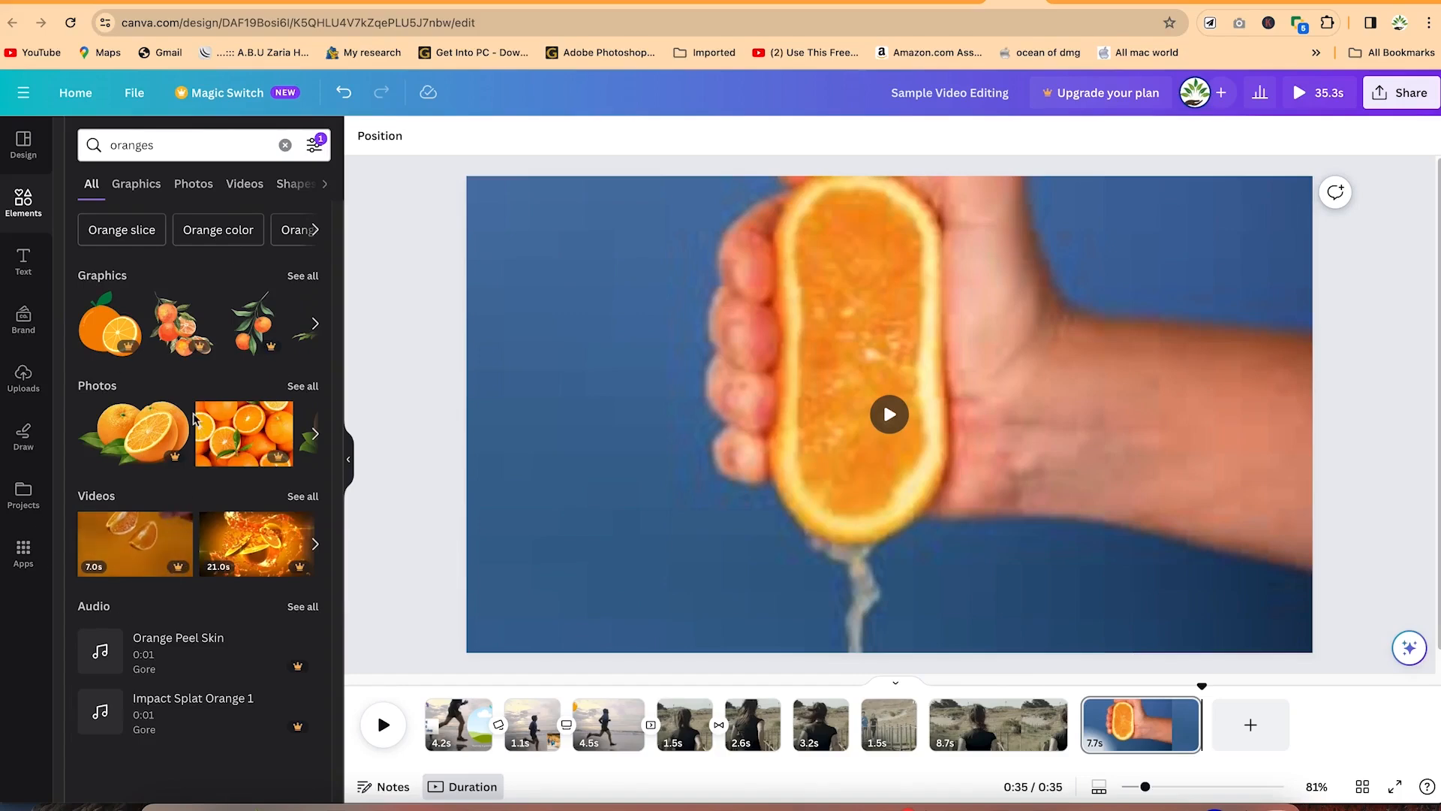
Step: Add a blank page at the end of the timeline and move it to the very beginning
click(987, 719)
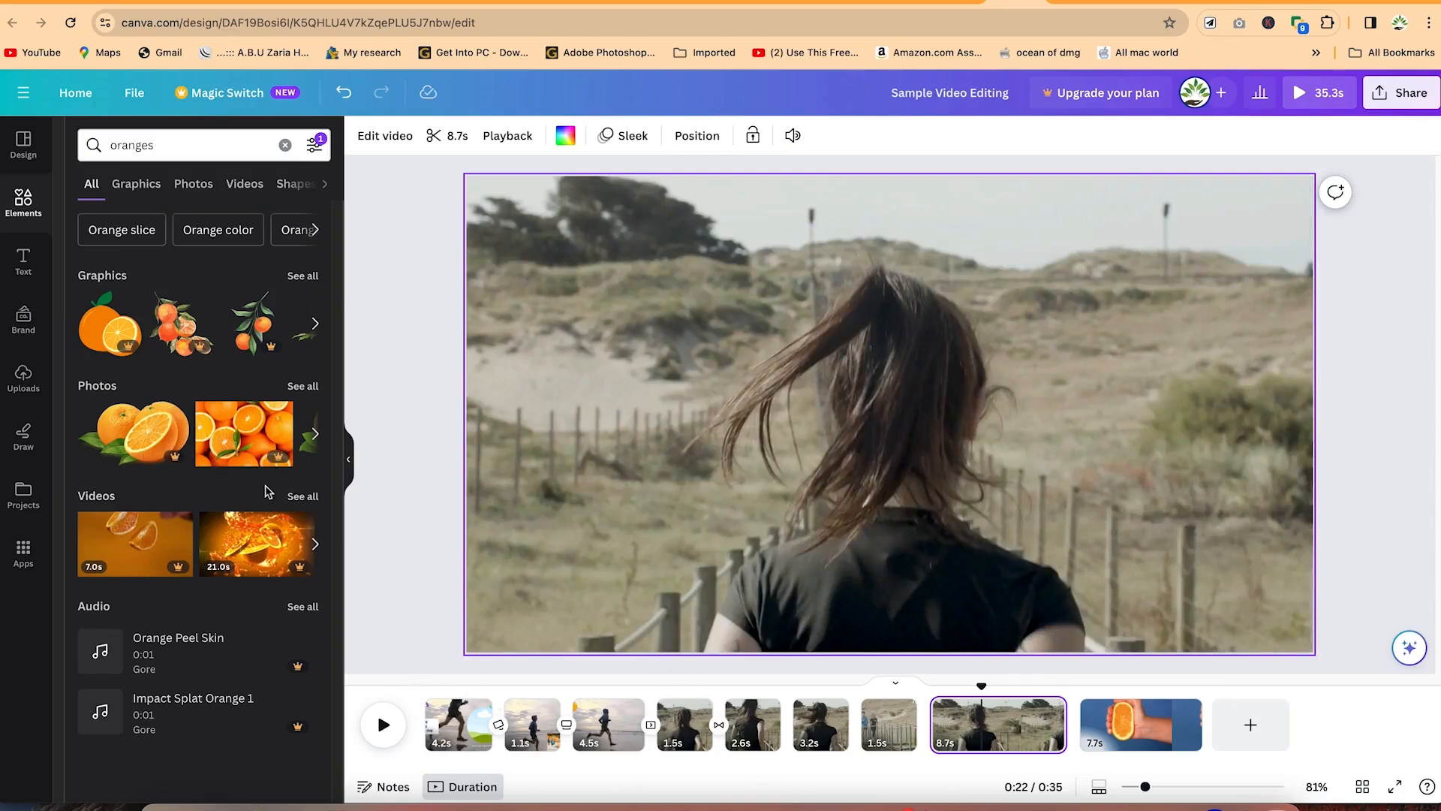
click(1263, 742)
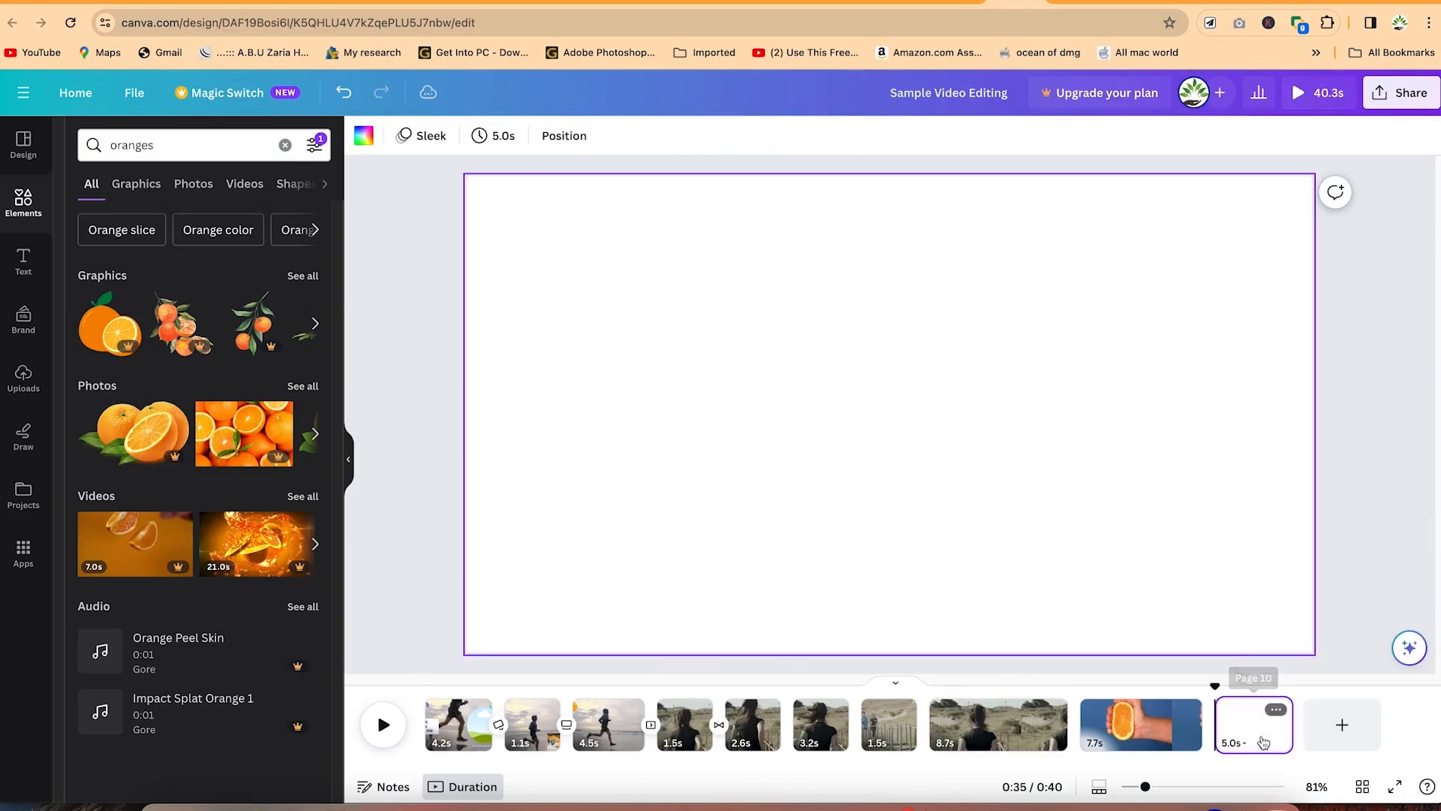
drag(1261, 735, 502, 728)
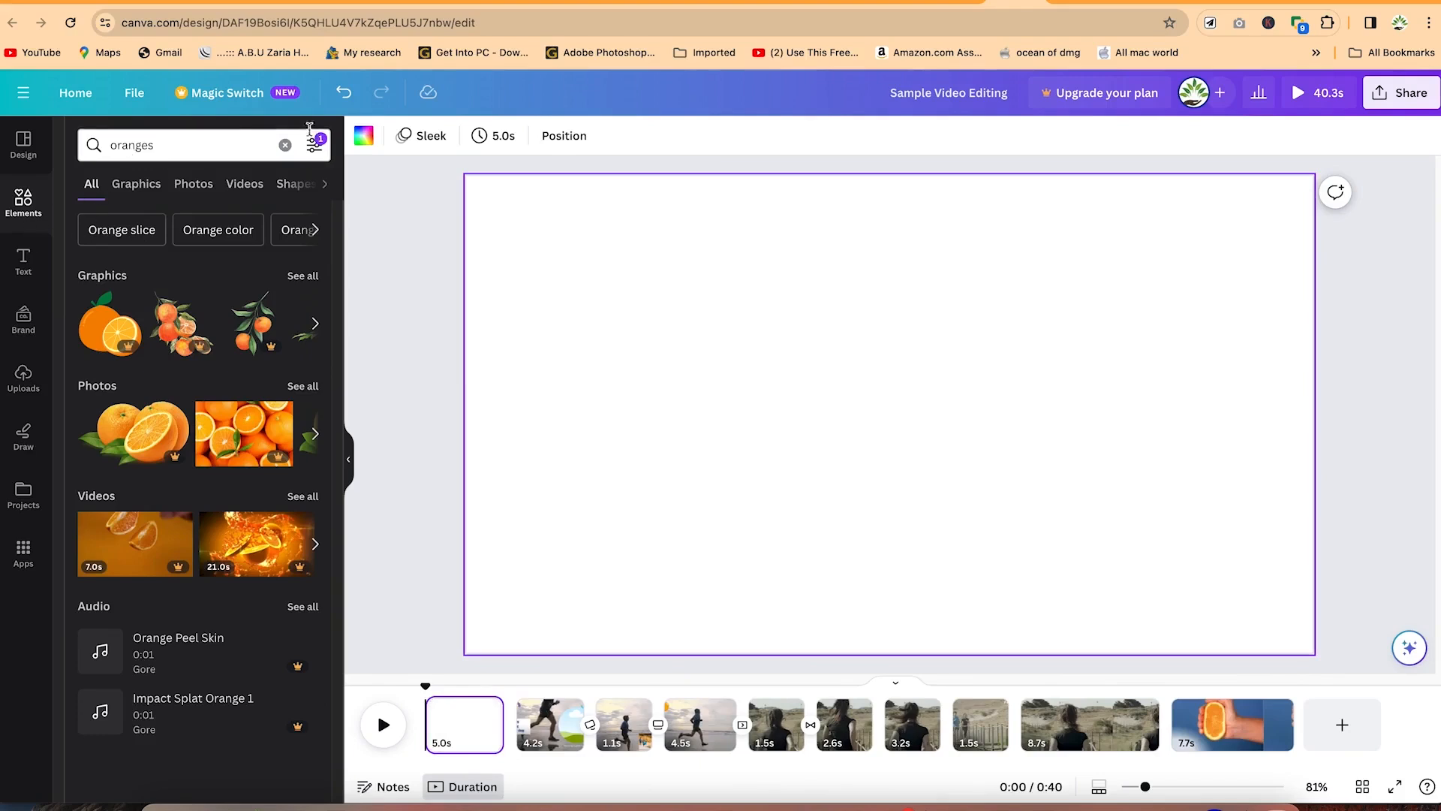
Step: Search the elements library for "background" and limit the results to Free items
click(286, 145)
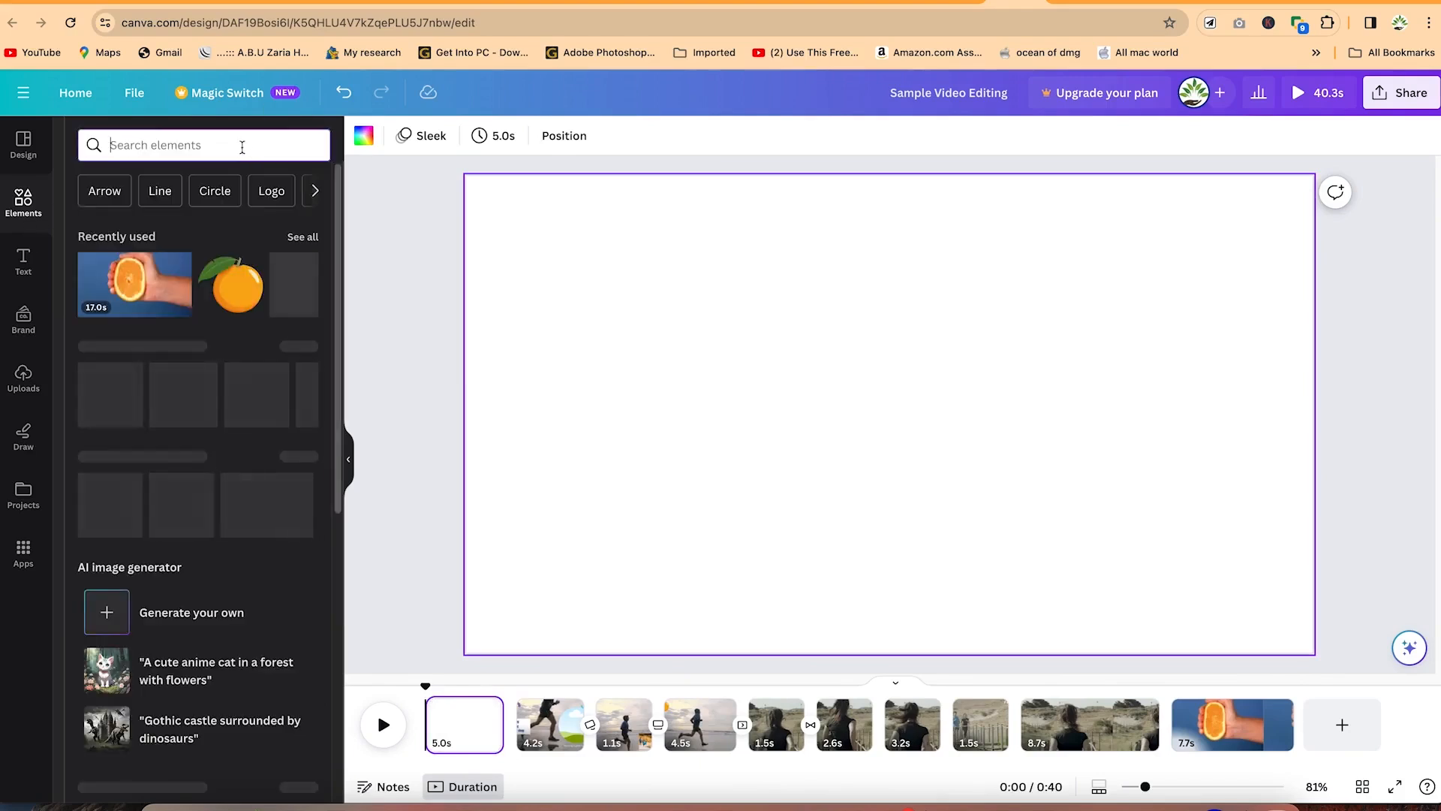
text(background)
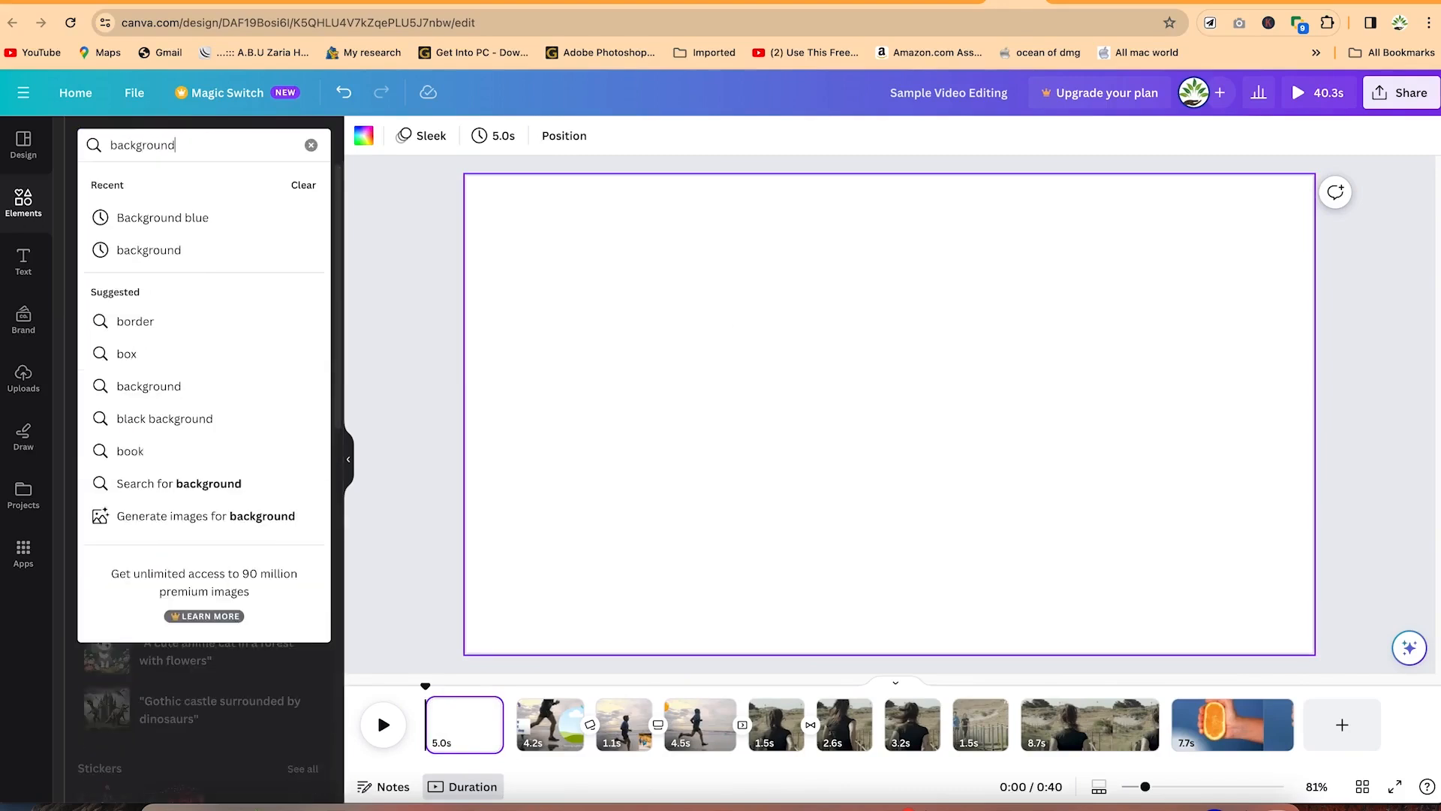
key(Return)
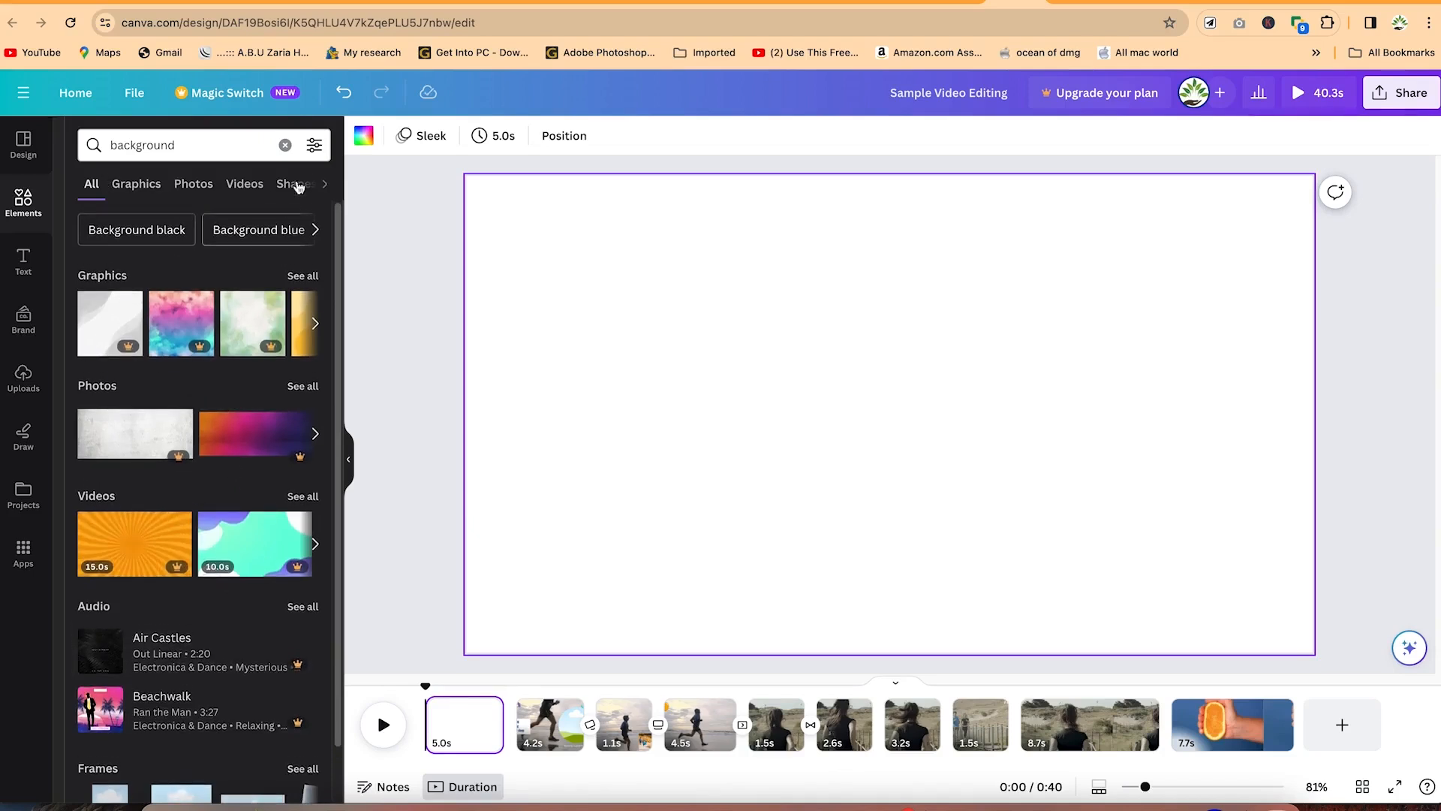
click(314, 144)
scroll(167, 547, down, 1)
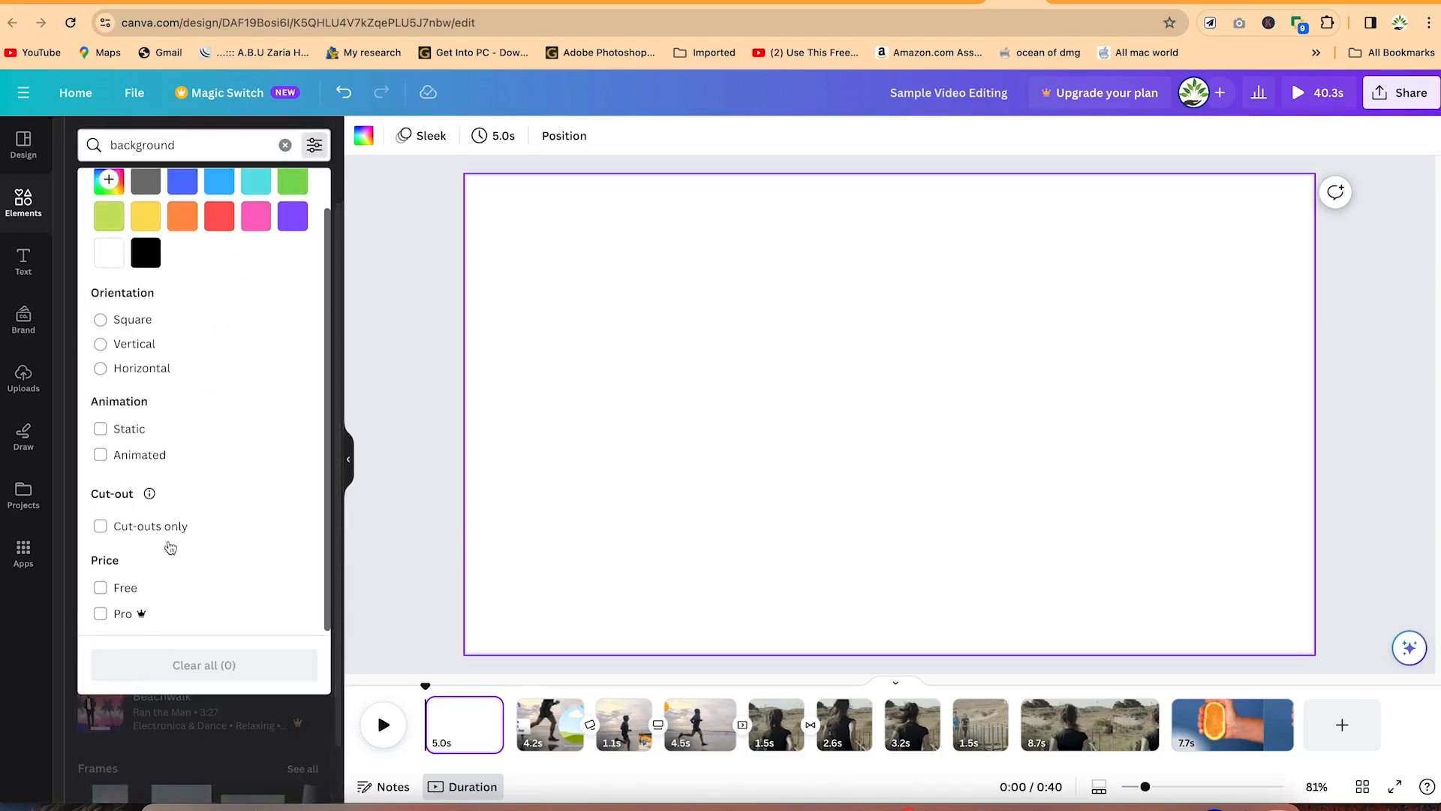
click(100, 583)
click(425, 489)
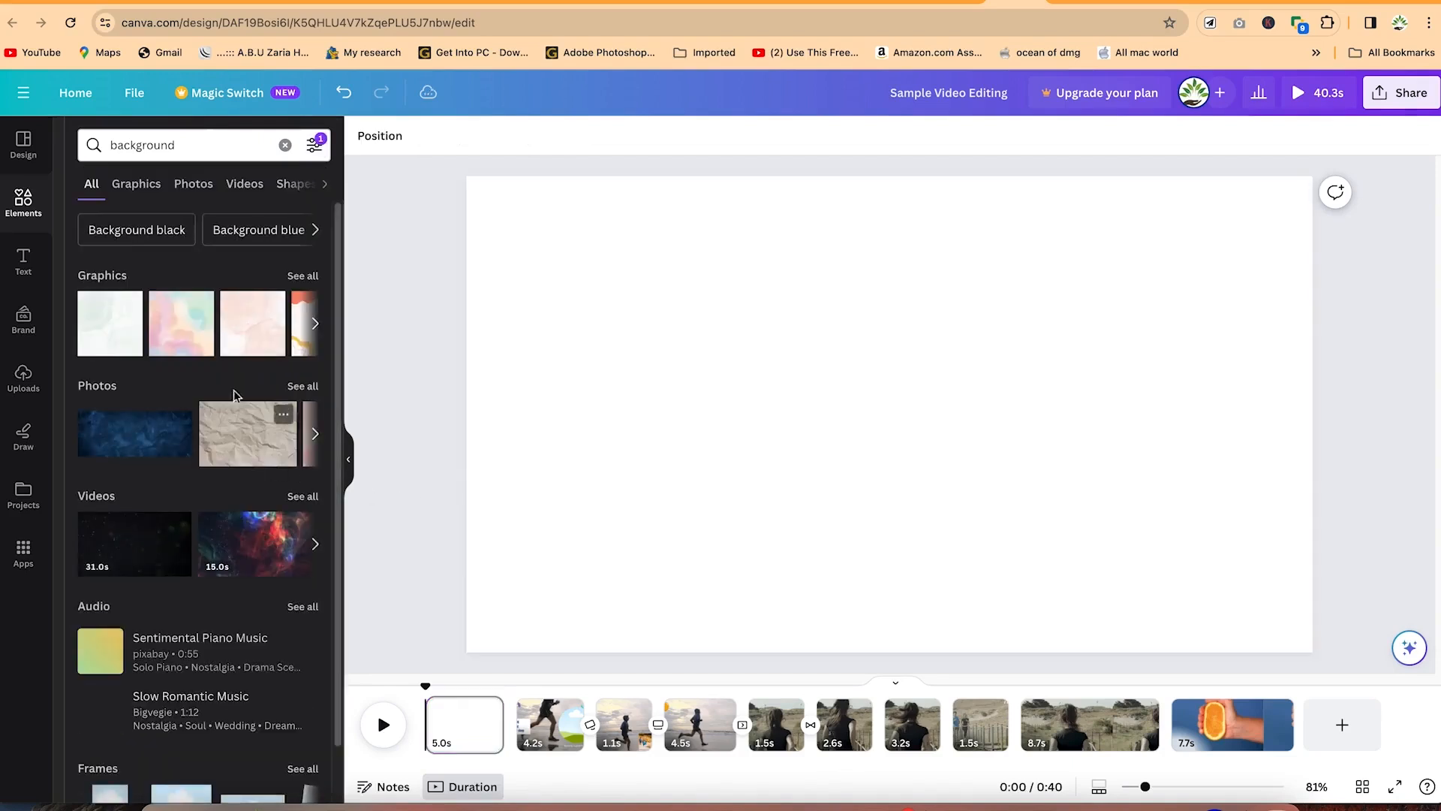
Step: Place the 15.0 s colourful nebula background video on the blank first page and enlarge it to cover the entire page
click(237, 187)
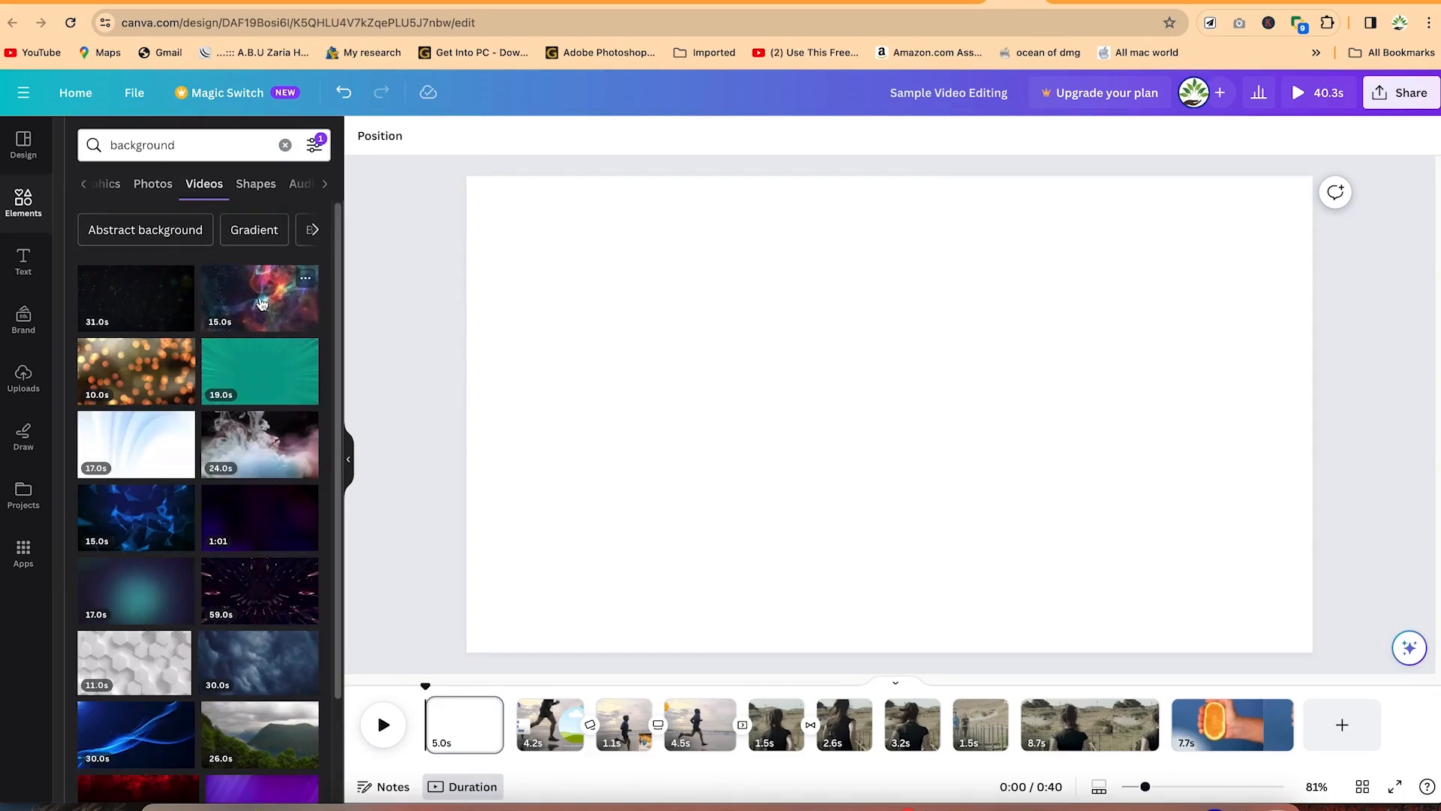
click(278, 330)
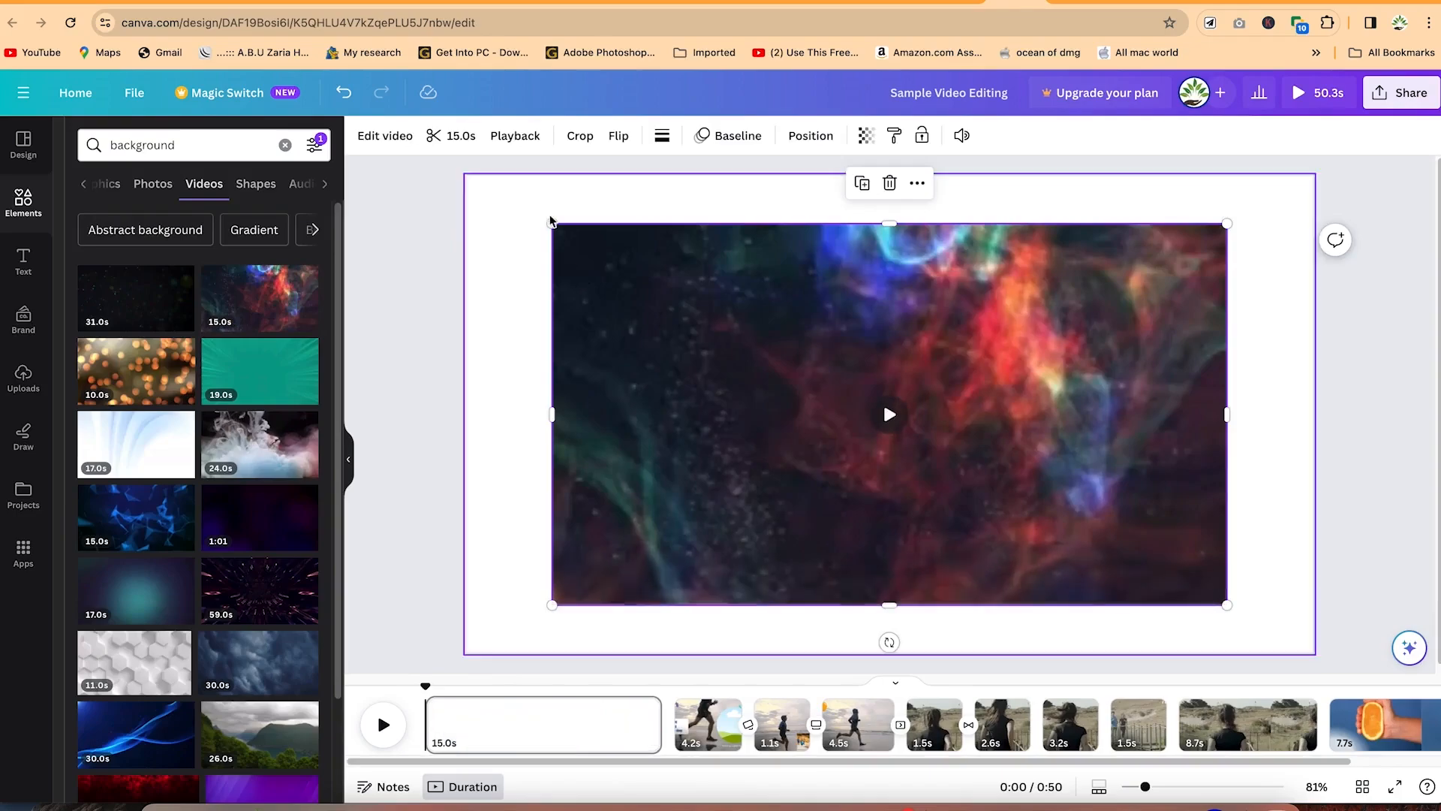
drag(548, 222, 449, 165)
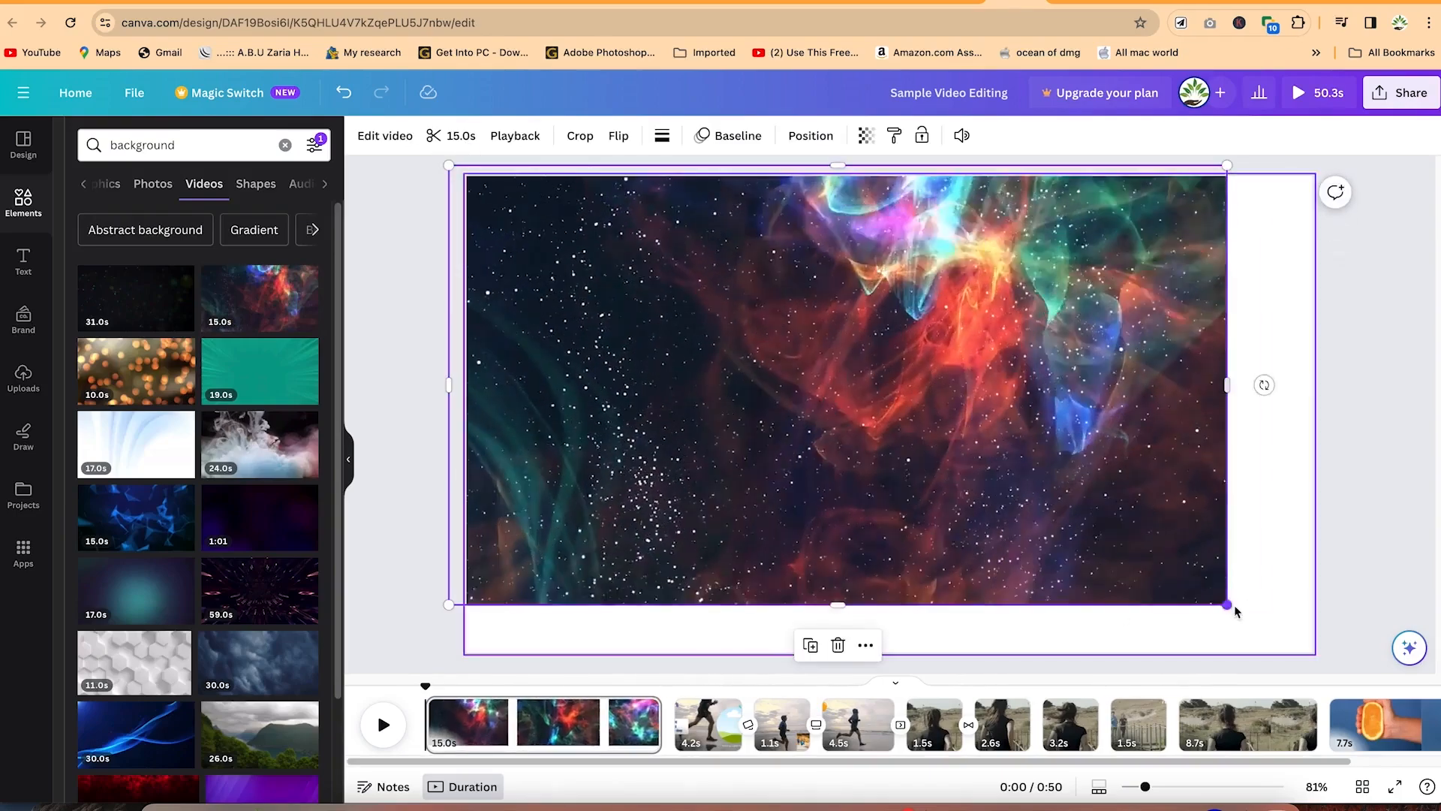
drag(1227, 604, 1319, 652)
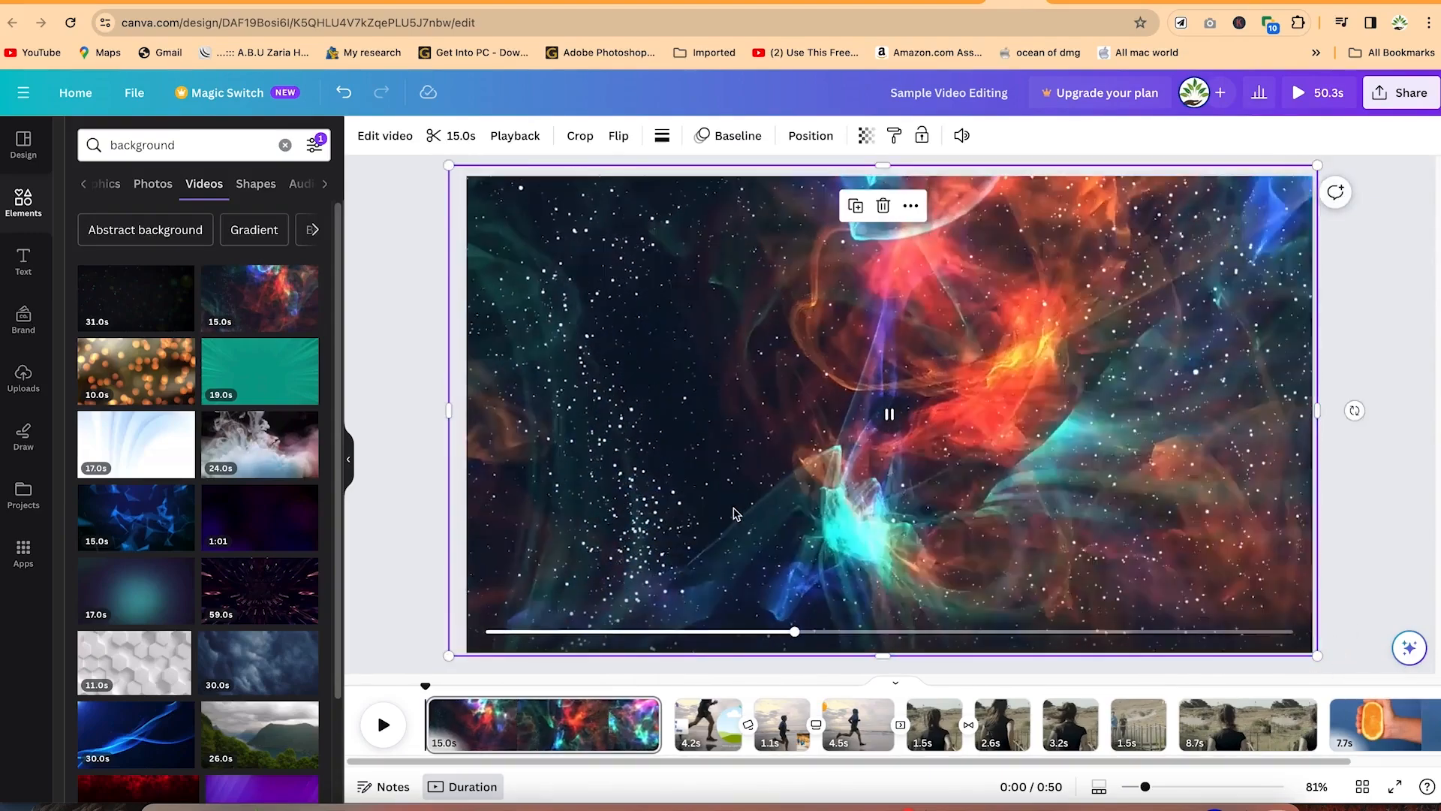
Step: Add the gold "GOLDEN HOUR" font combination over the nebula video on the first page
click(23, 261)
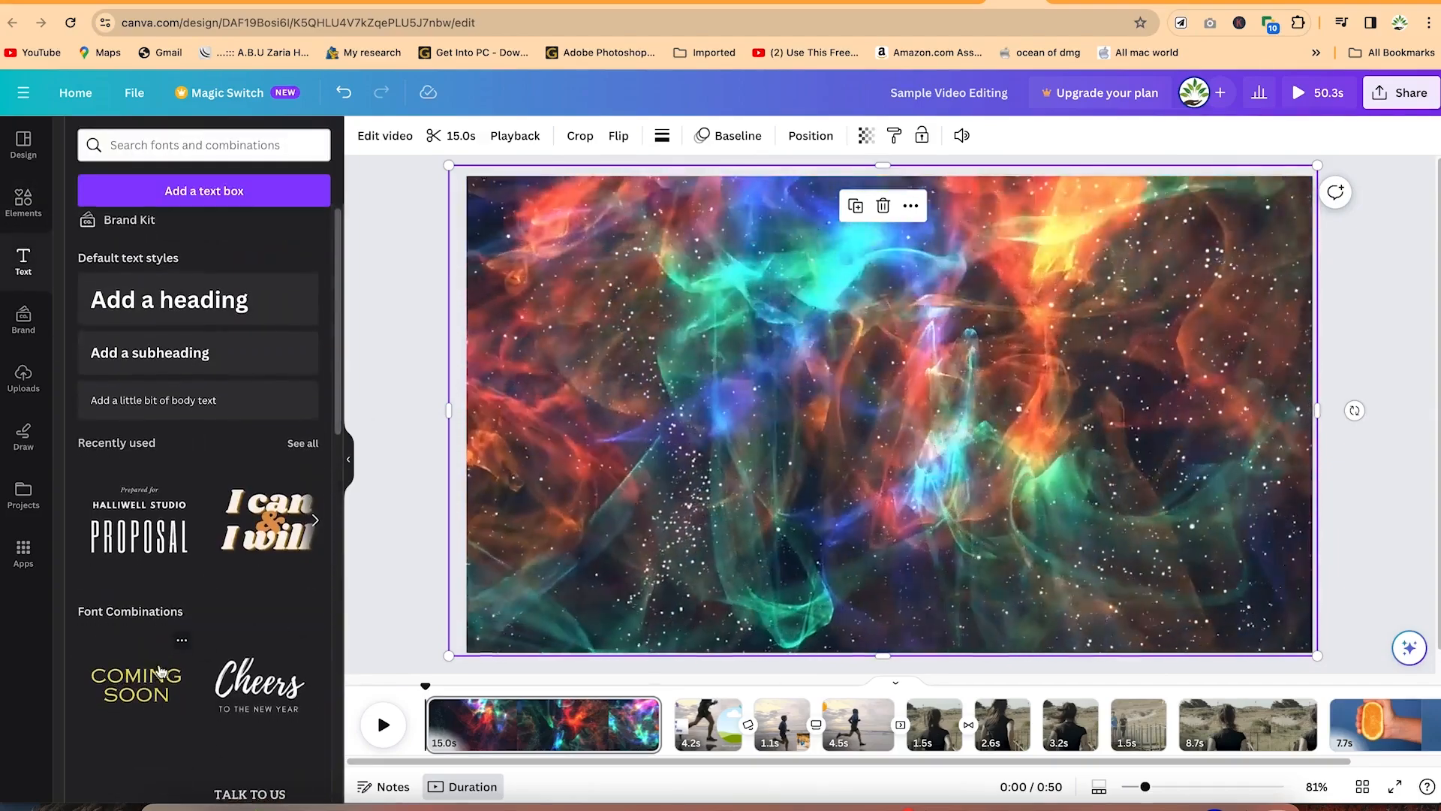
scroll(159, 709, down, 7)
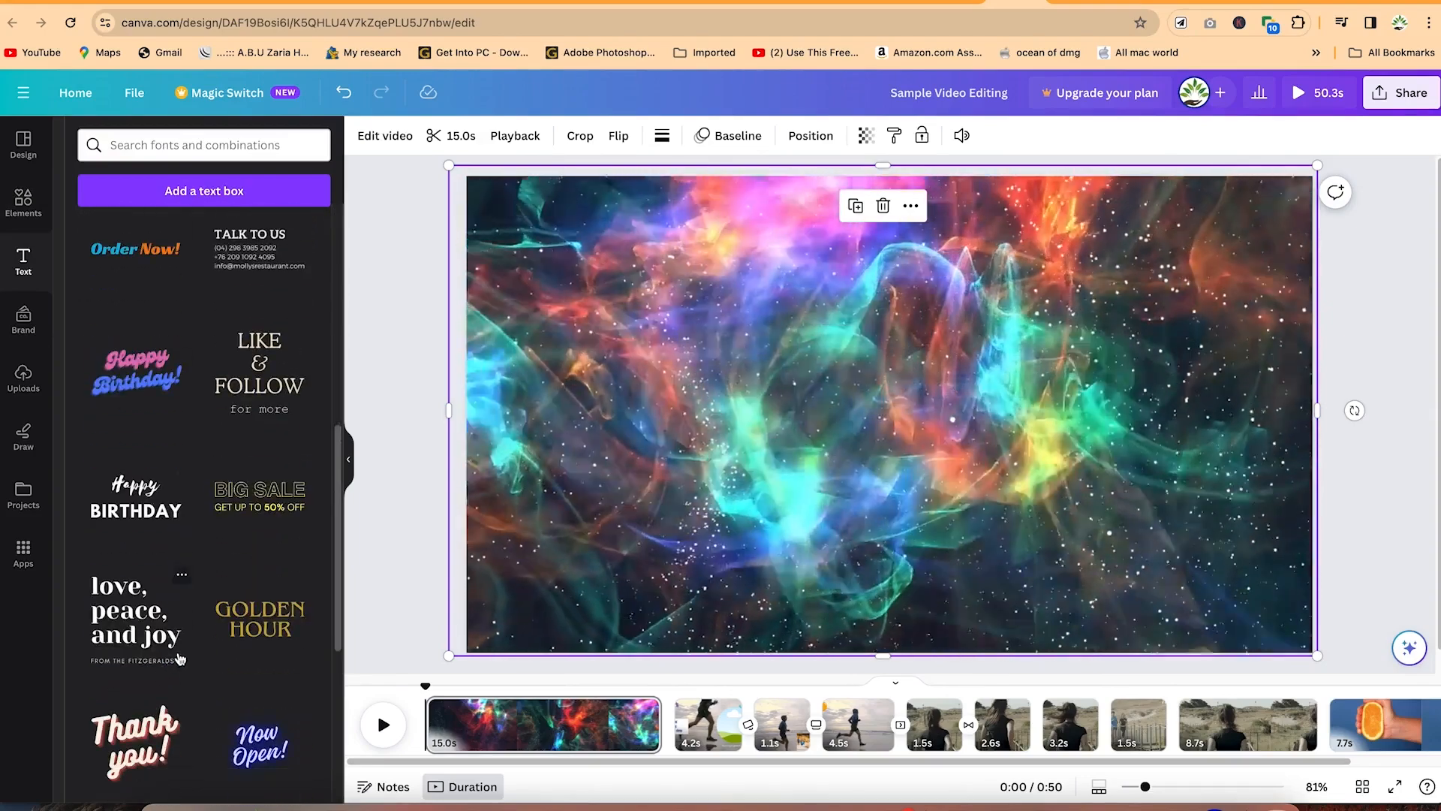
scroll(164, 670, down, 10)
scroll(208, 660, down, 10)
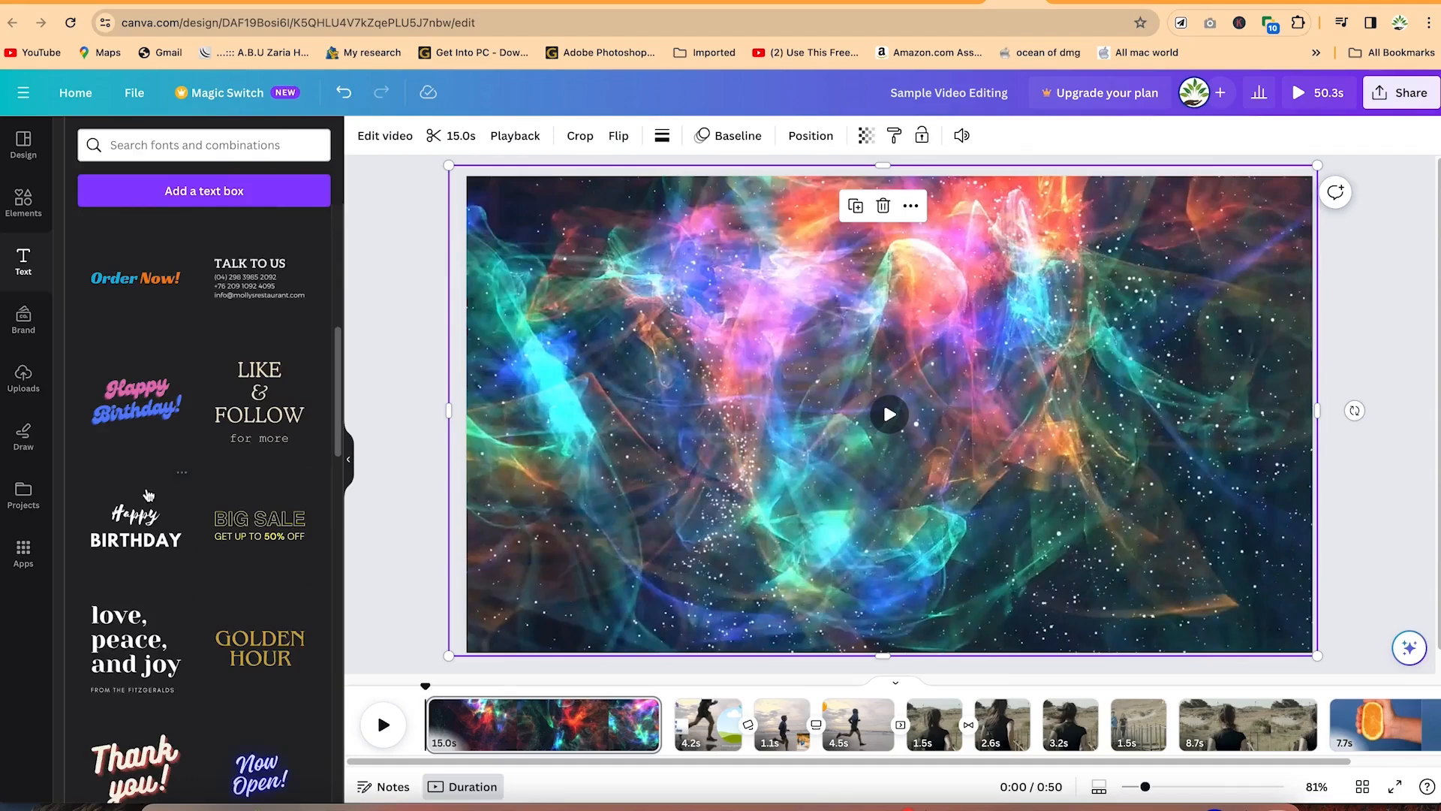
click(274, 673)
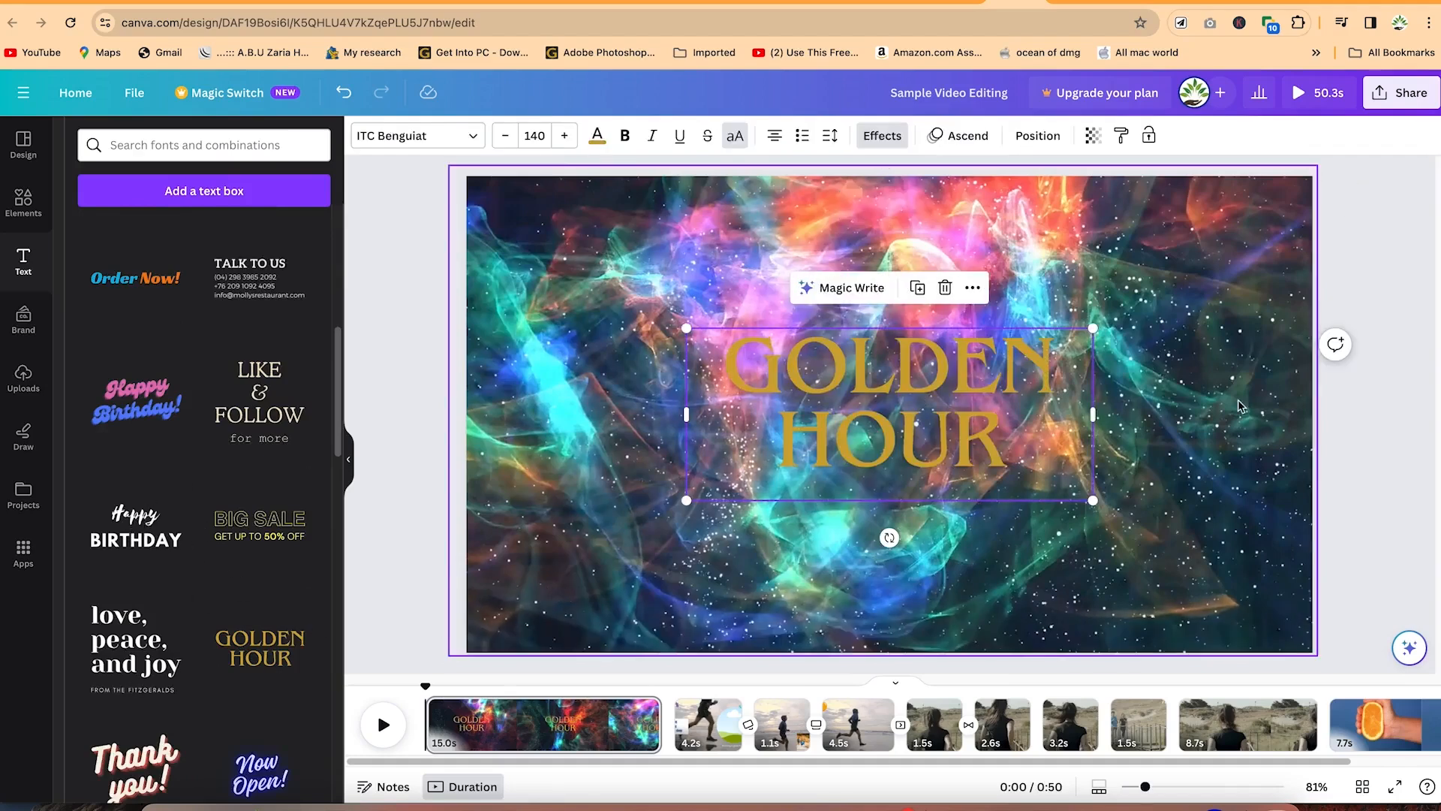
Step: Replace the gold "GOLDEN HOUR" text on the first page with the white "Happy BIRTHDAY" font combination
click(885, 394)
key(BackSpace)
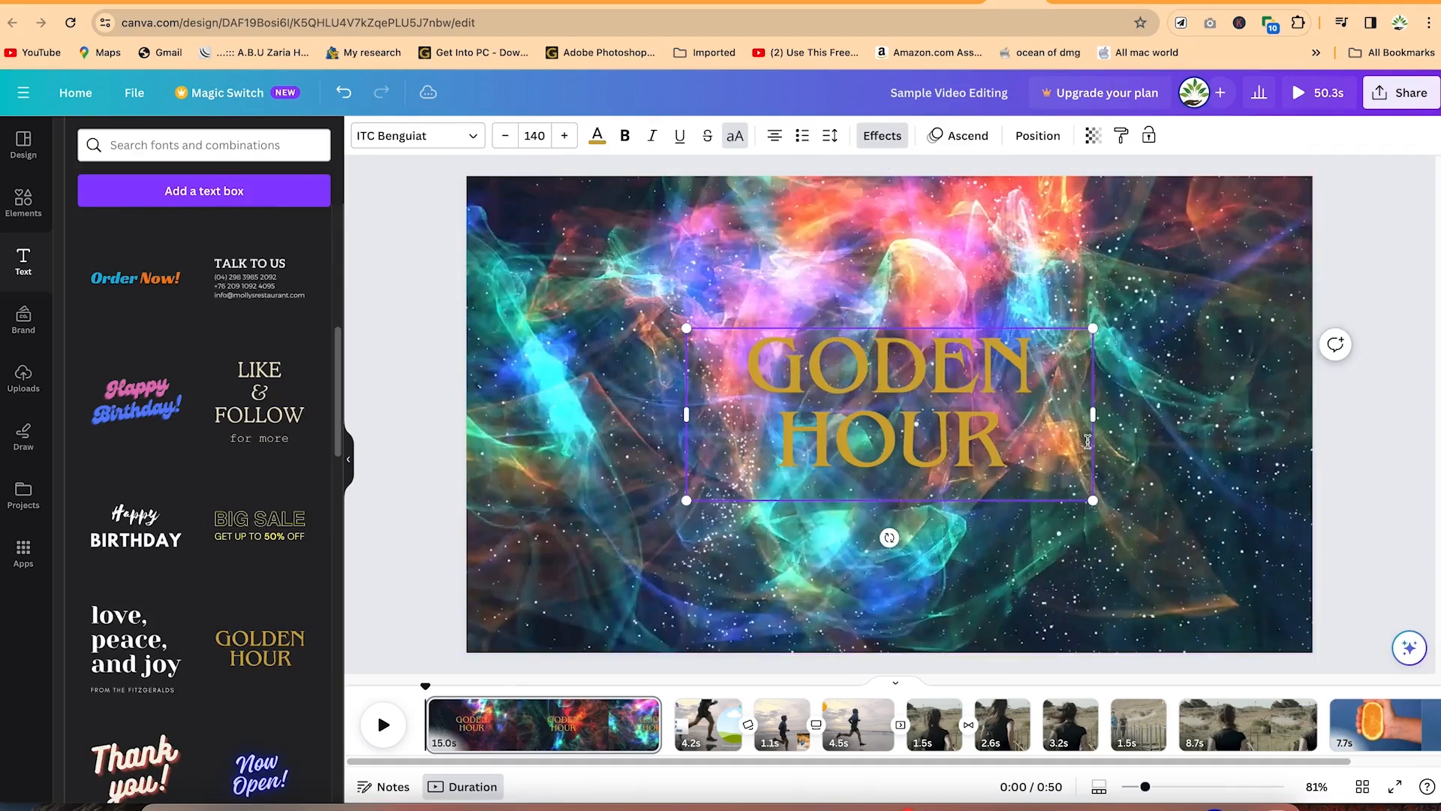
click(1135, 422)
click(886, 405)
key(Delete)
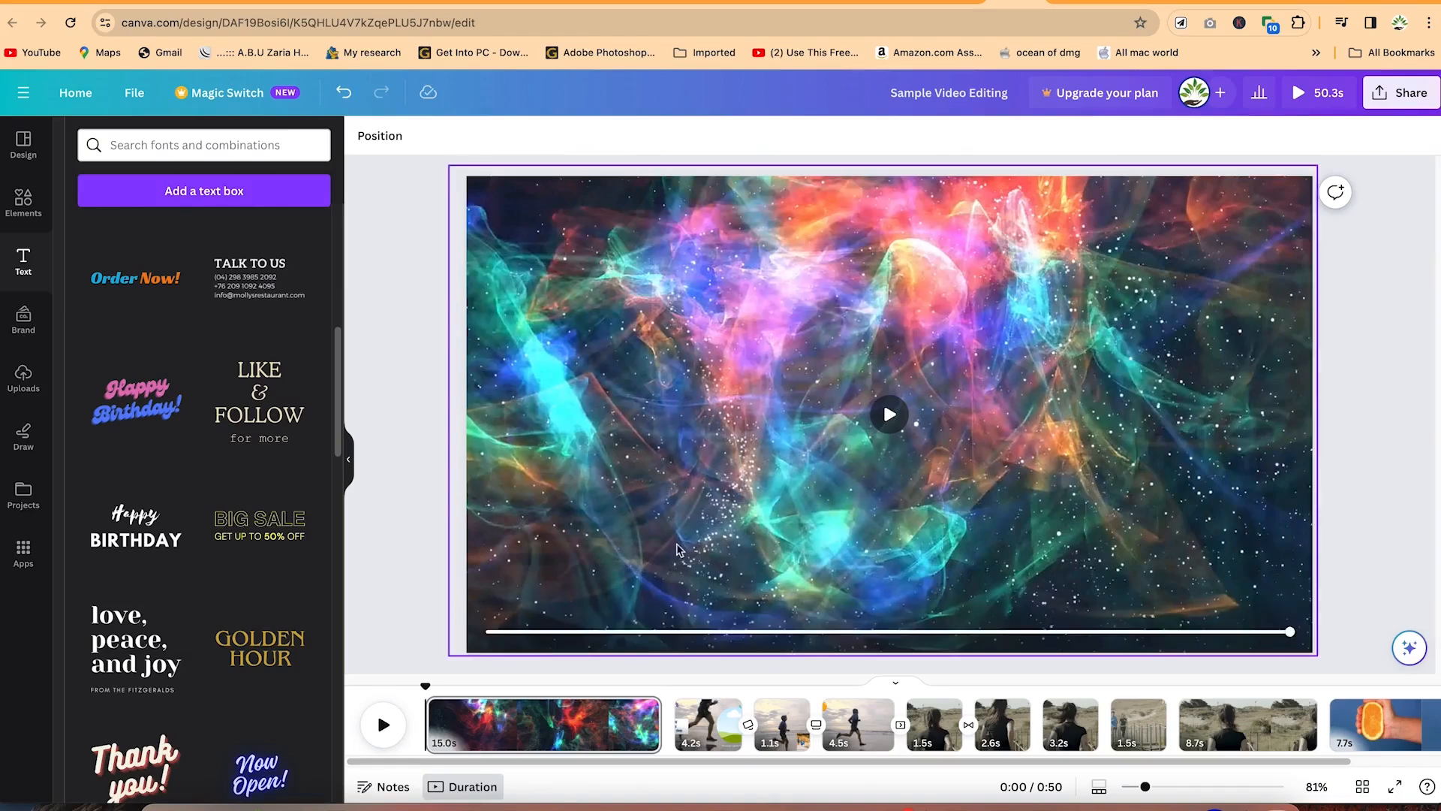
click(169, 542)
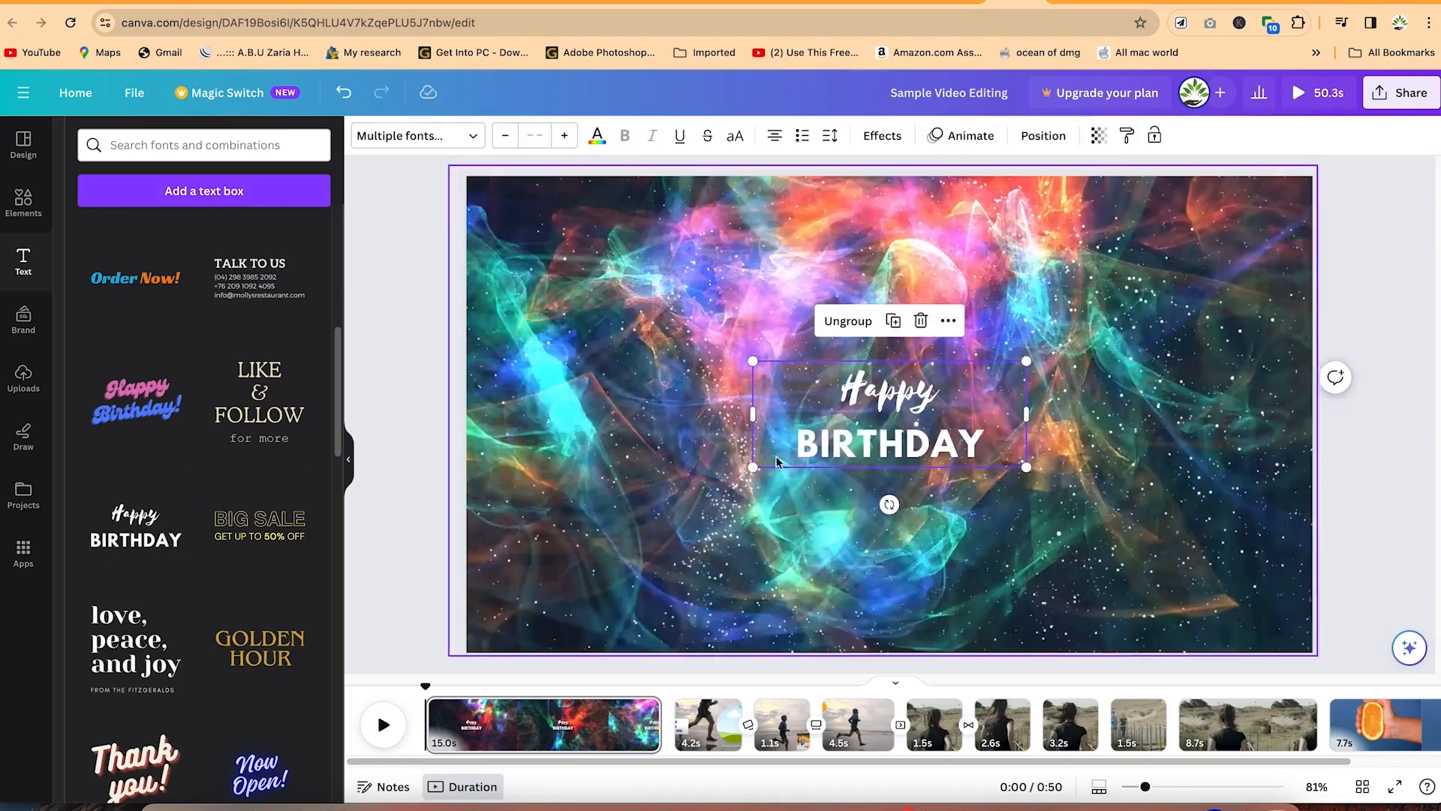
Step: Change the "Happy" line to "Welcome to My Channel" and widen the text group until that line fits on one row
double_click(945, 450)
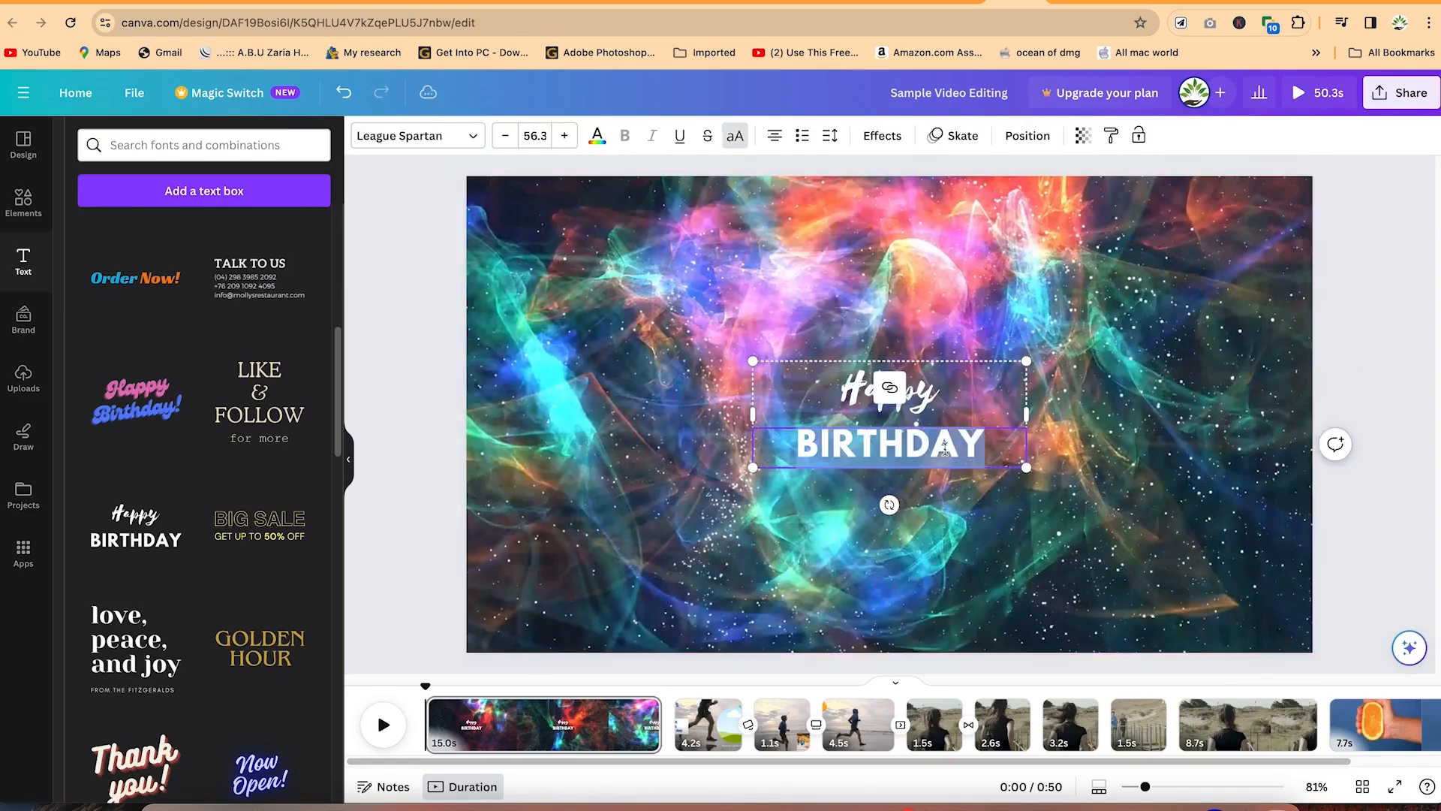
click(982, 382)
click(794, 488)
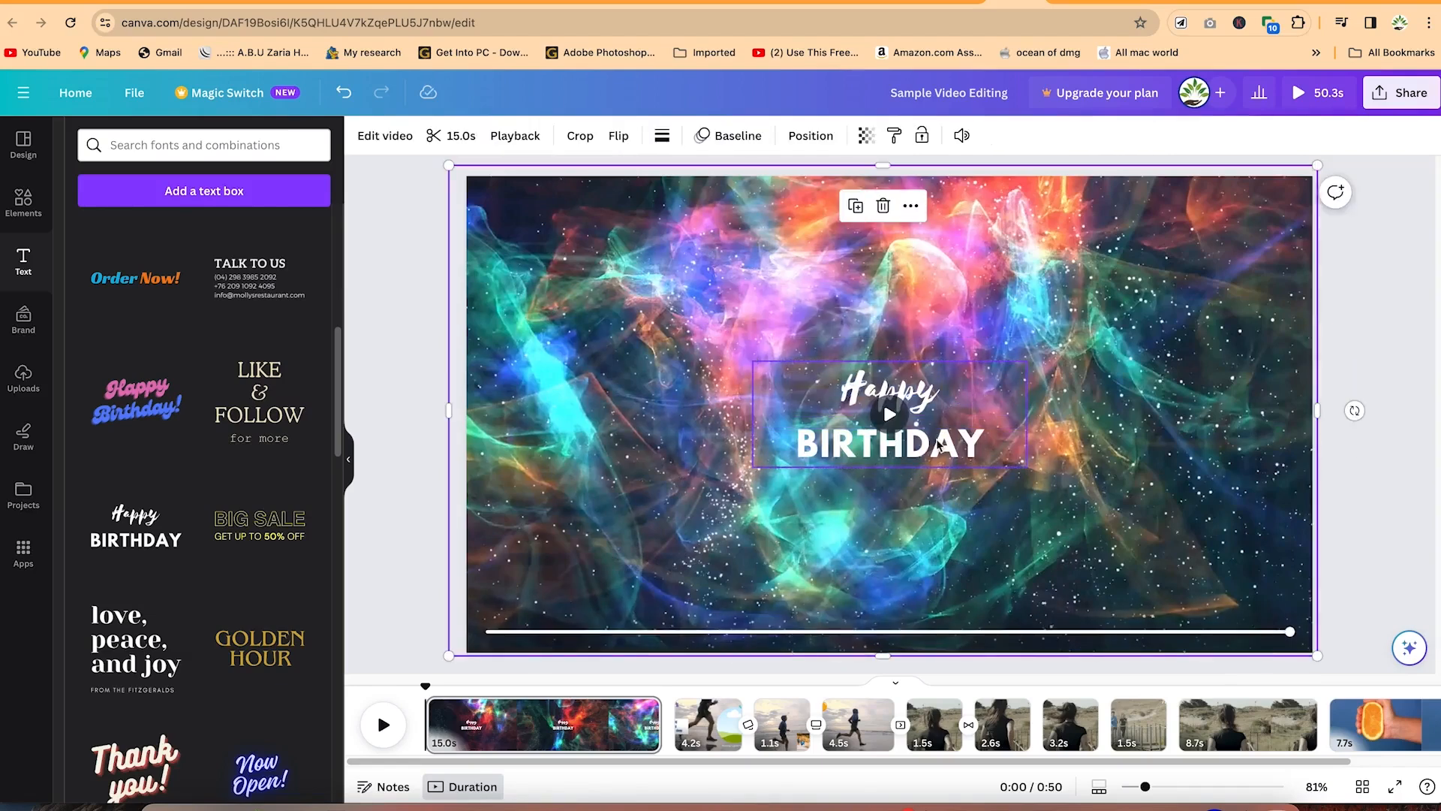
click(923, 452)
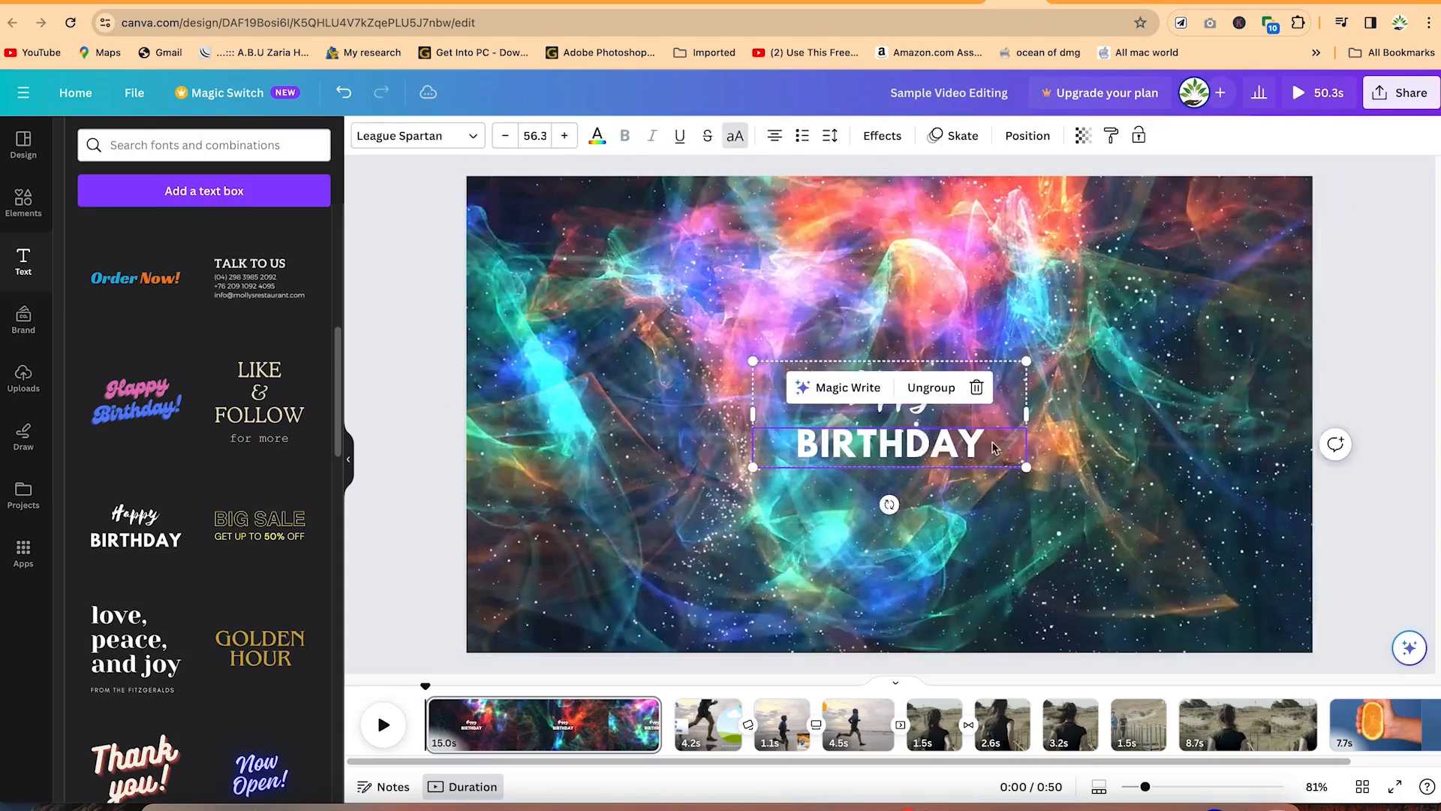
click(1098, 436)
double_click(938, 396)
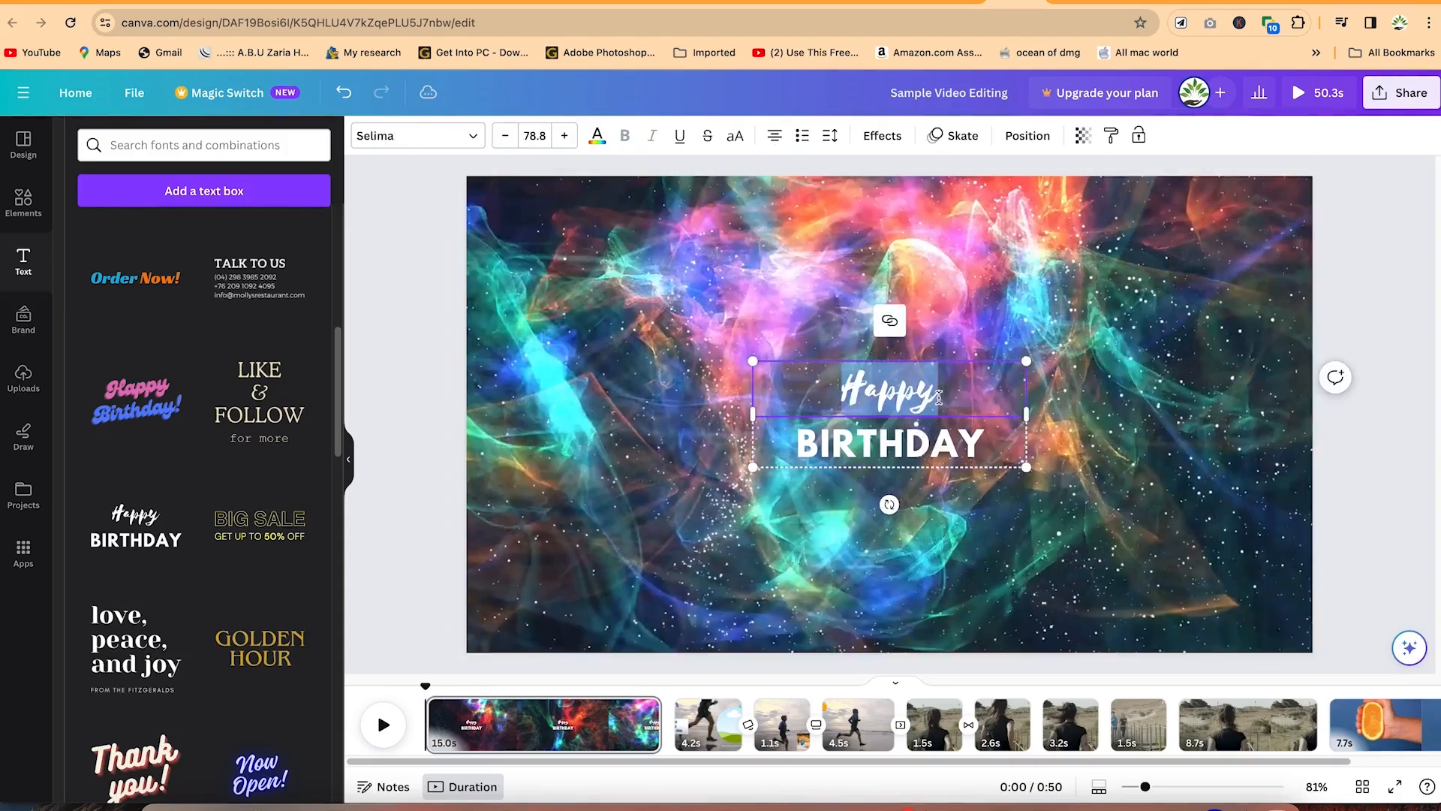
text(Welcome to My Ca)
key(BackSpace)
text(hannel)
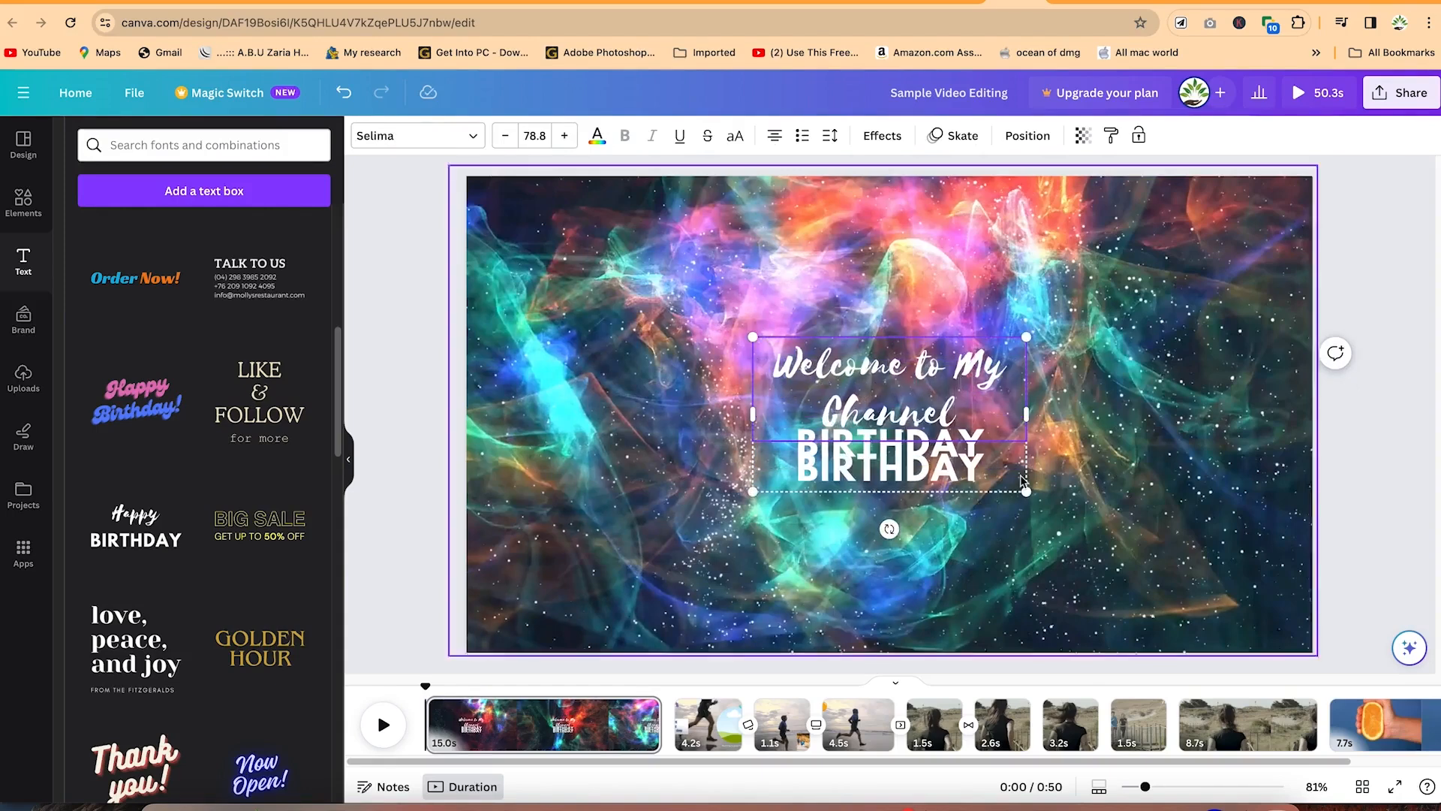
drag(1026, 413, 1150, 414)
drag(753, 421, 701, 421)
Step: Change the "BIRTHDAY" line to "THANKS FOR CHEKCING OUT" and centre the text group on the page
click(891, 564)
double_click(951, 451)
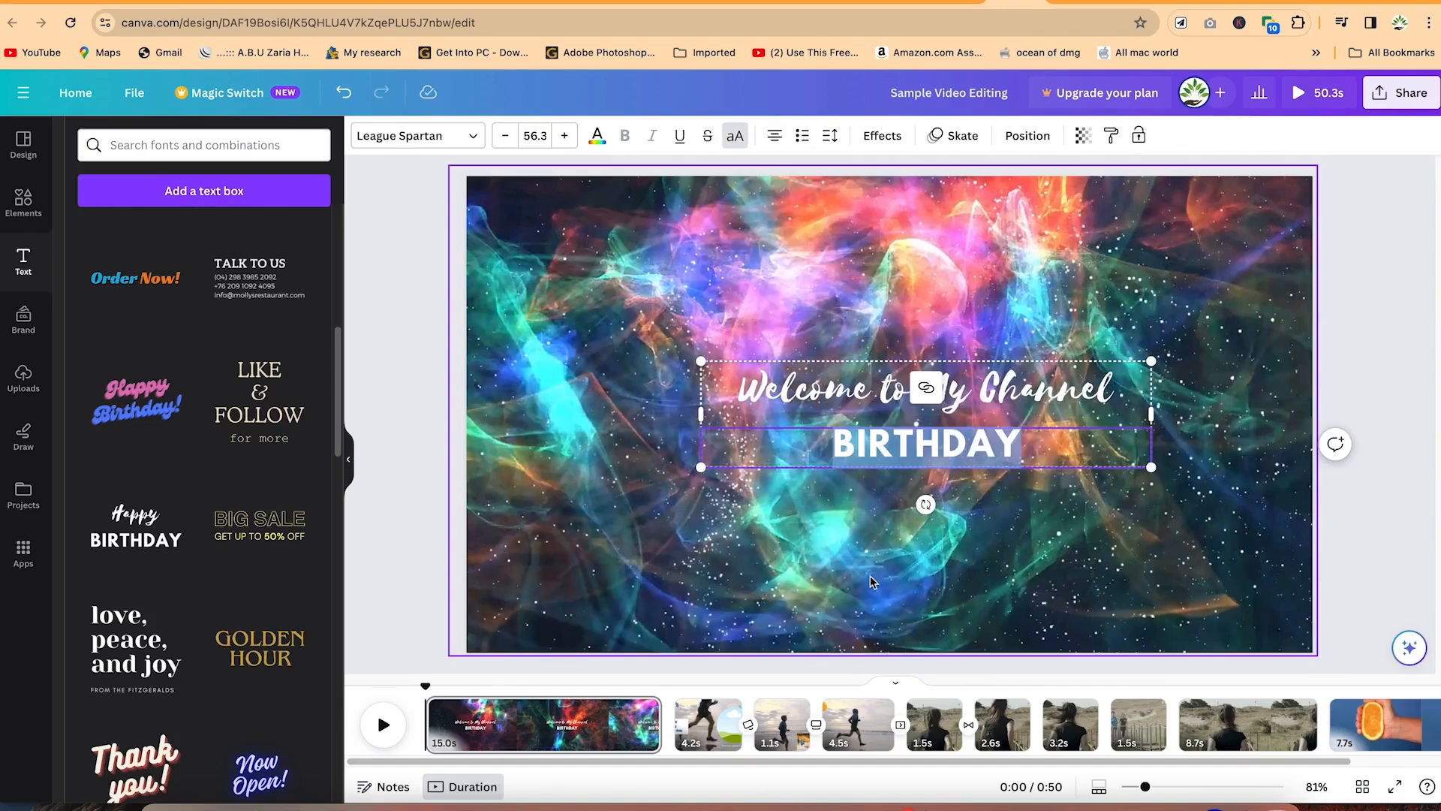
text(THANKS )
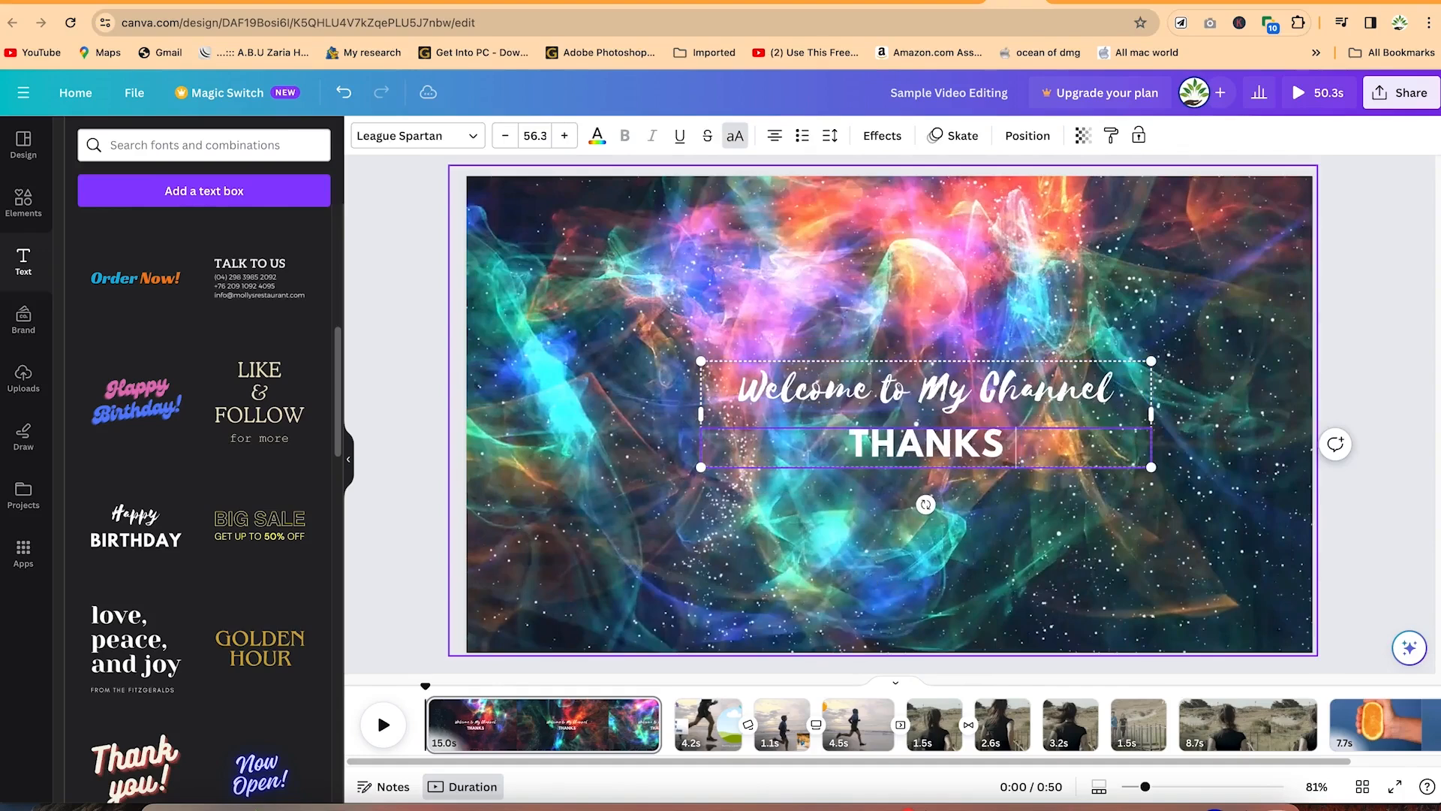
text(FOR)
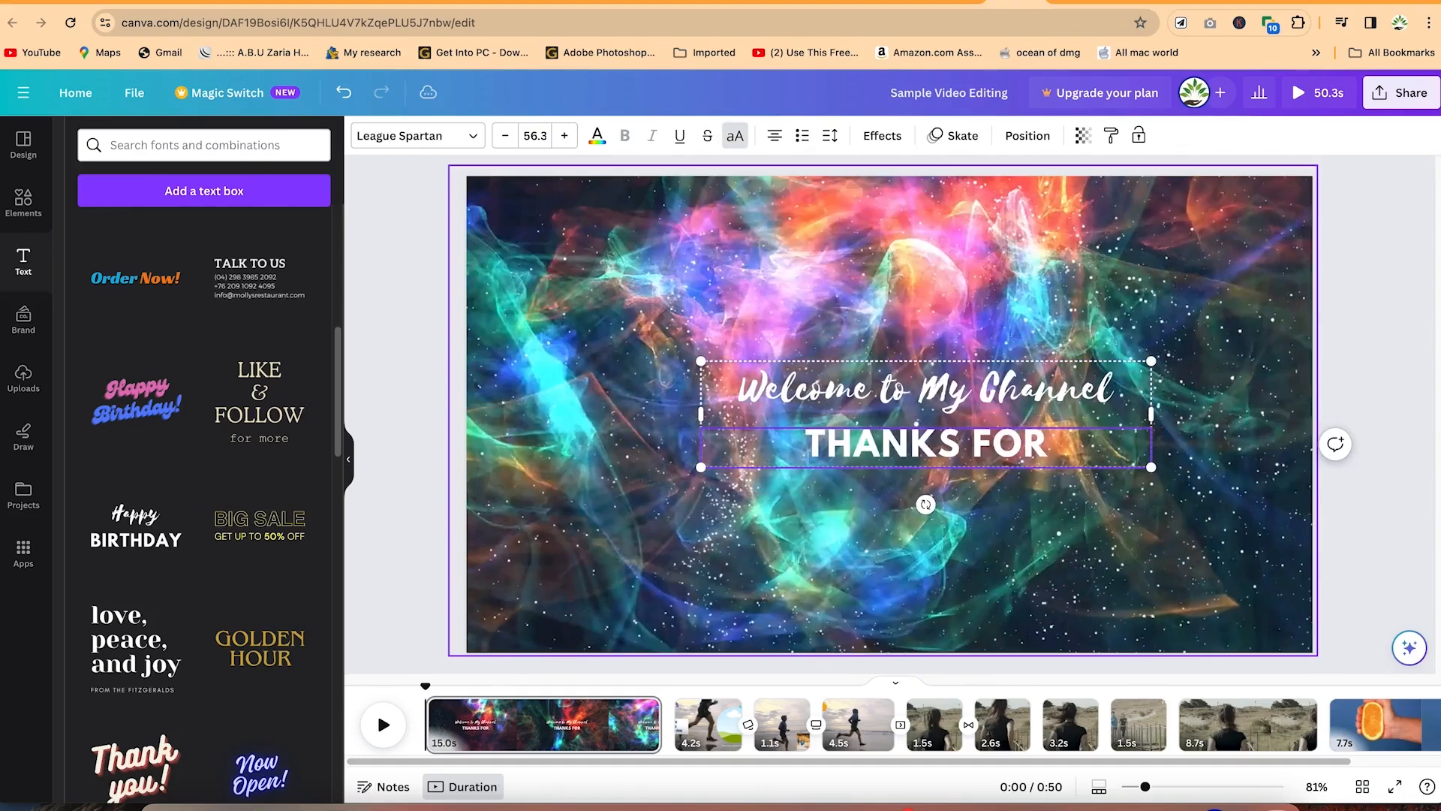
text( CHEKCING OUT)
click(1041, 585)
click(929, 466)
drag(929, 465, 895, 466)
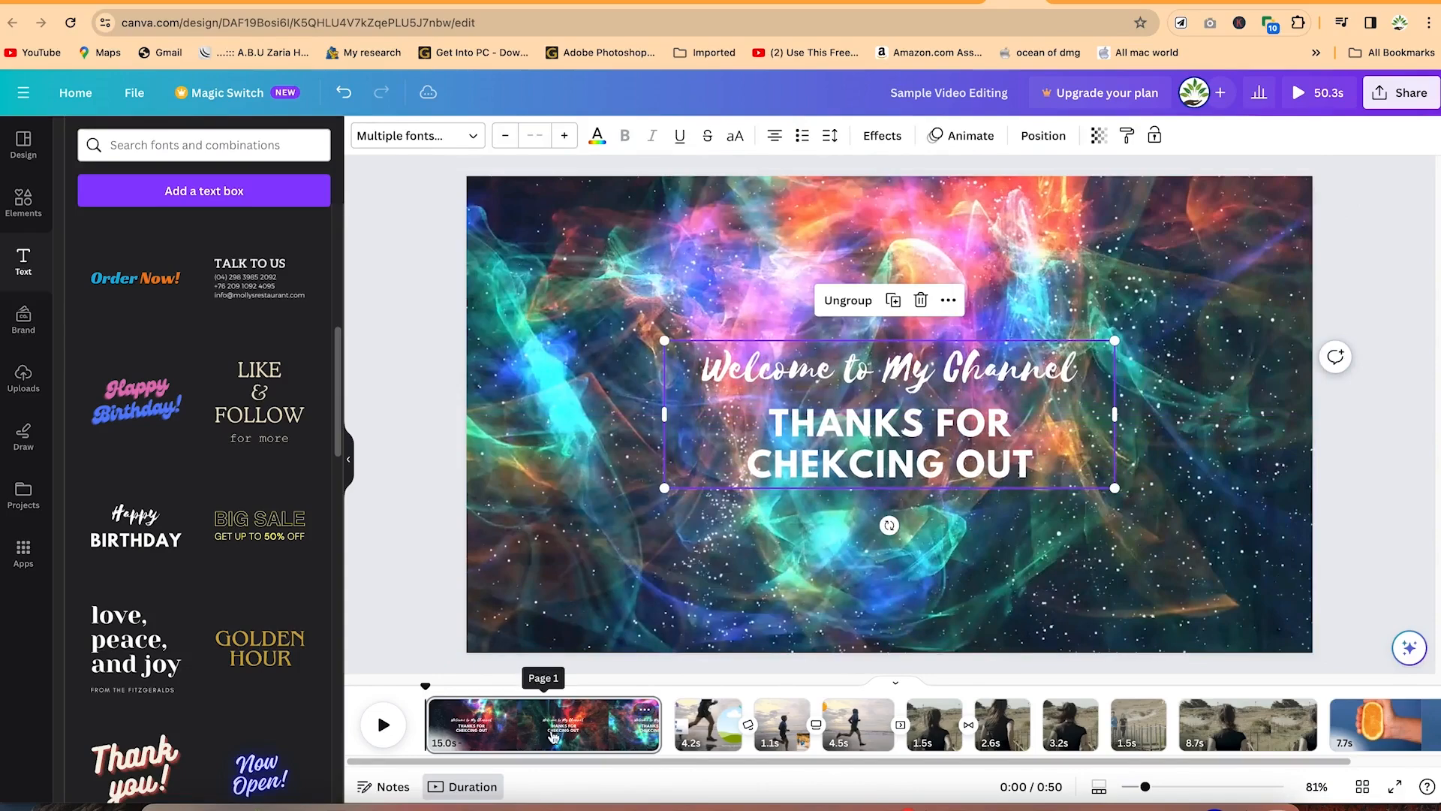
Step: Shorten the first page to 12.3 s and play the video from its start into the running clip
drag(656, 725, 618, 724)
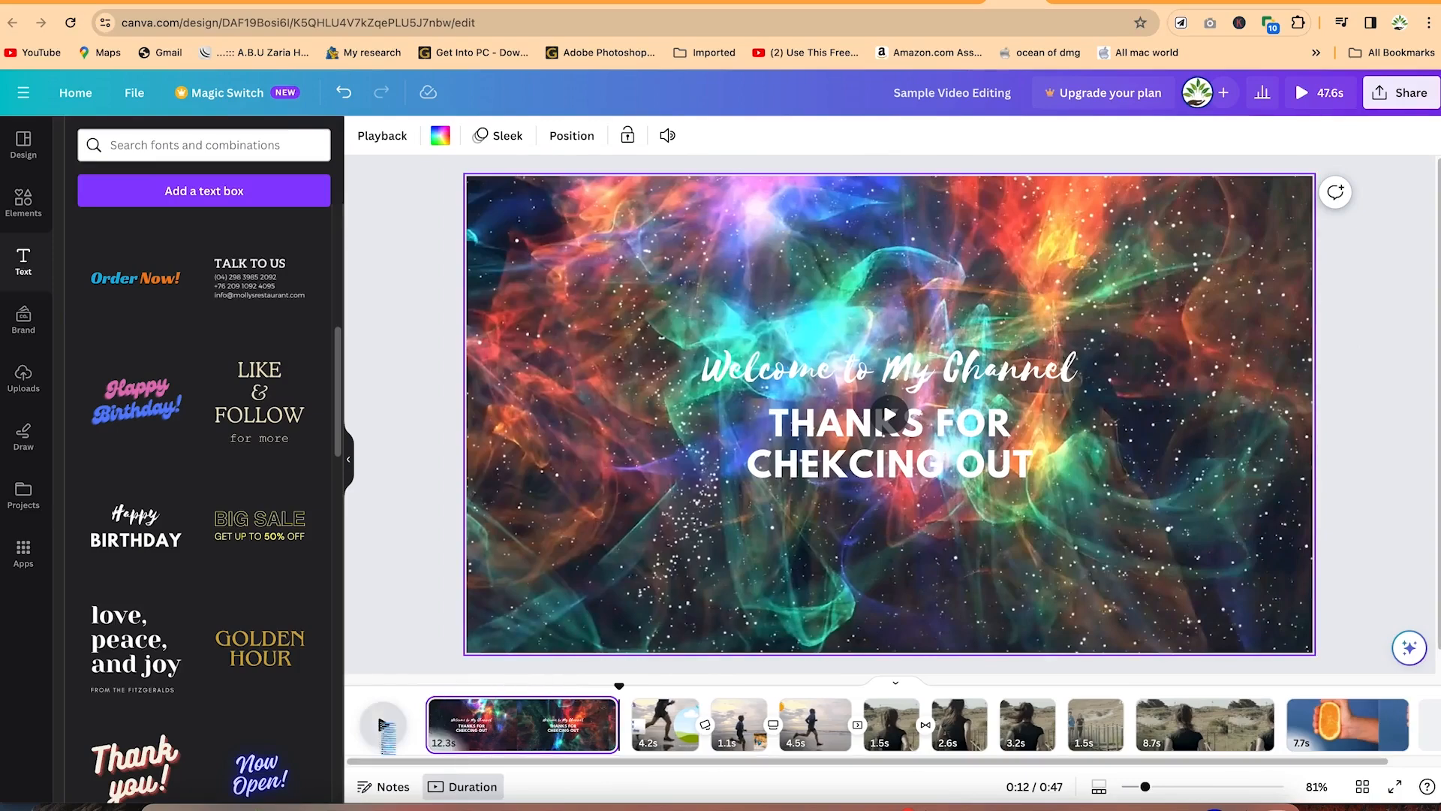
click(382, 725)
click(471, 732)
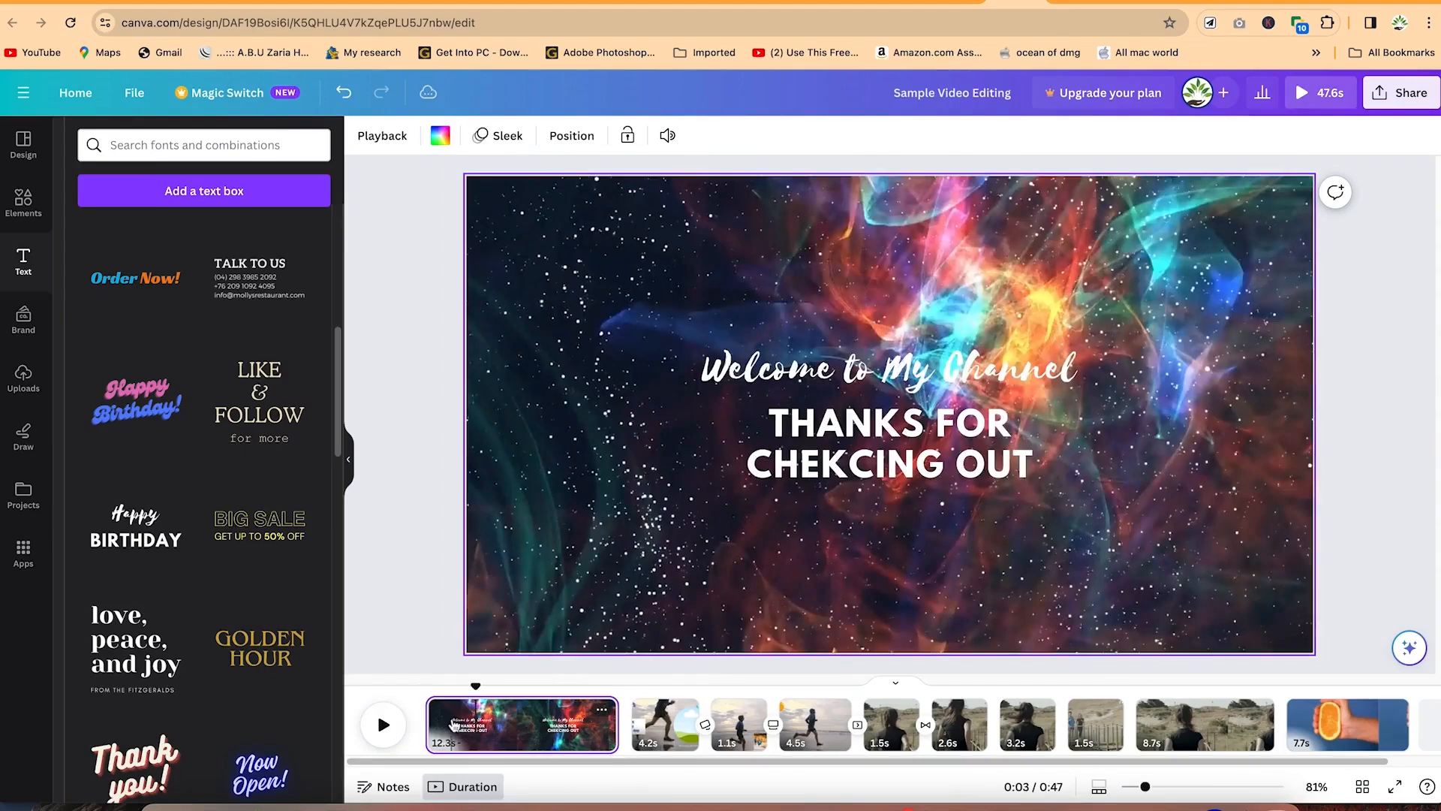
click(453, 713)
key(space)
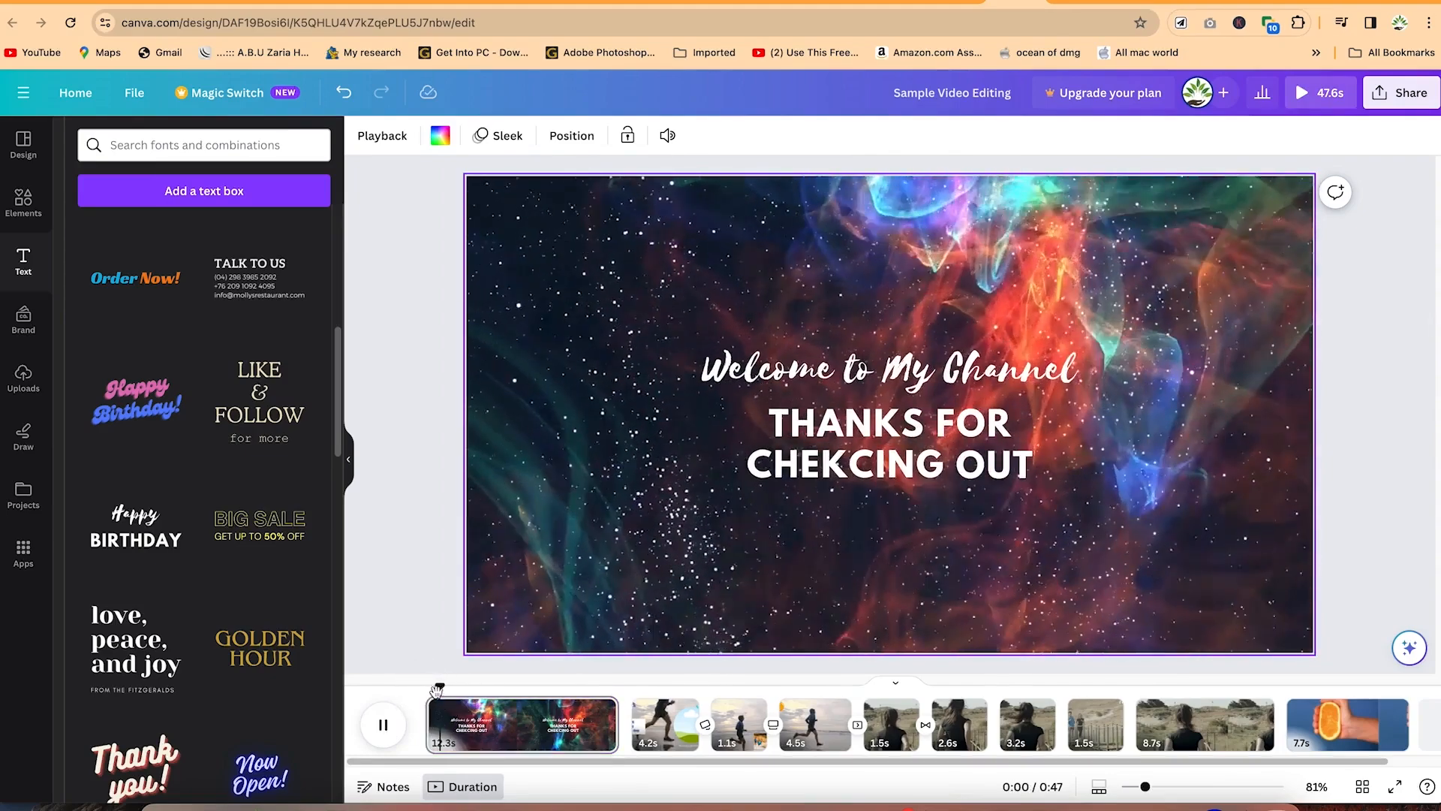
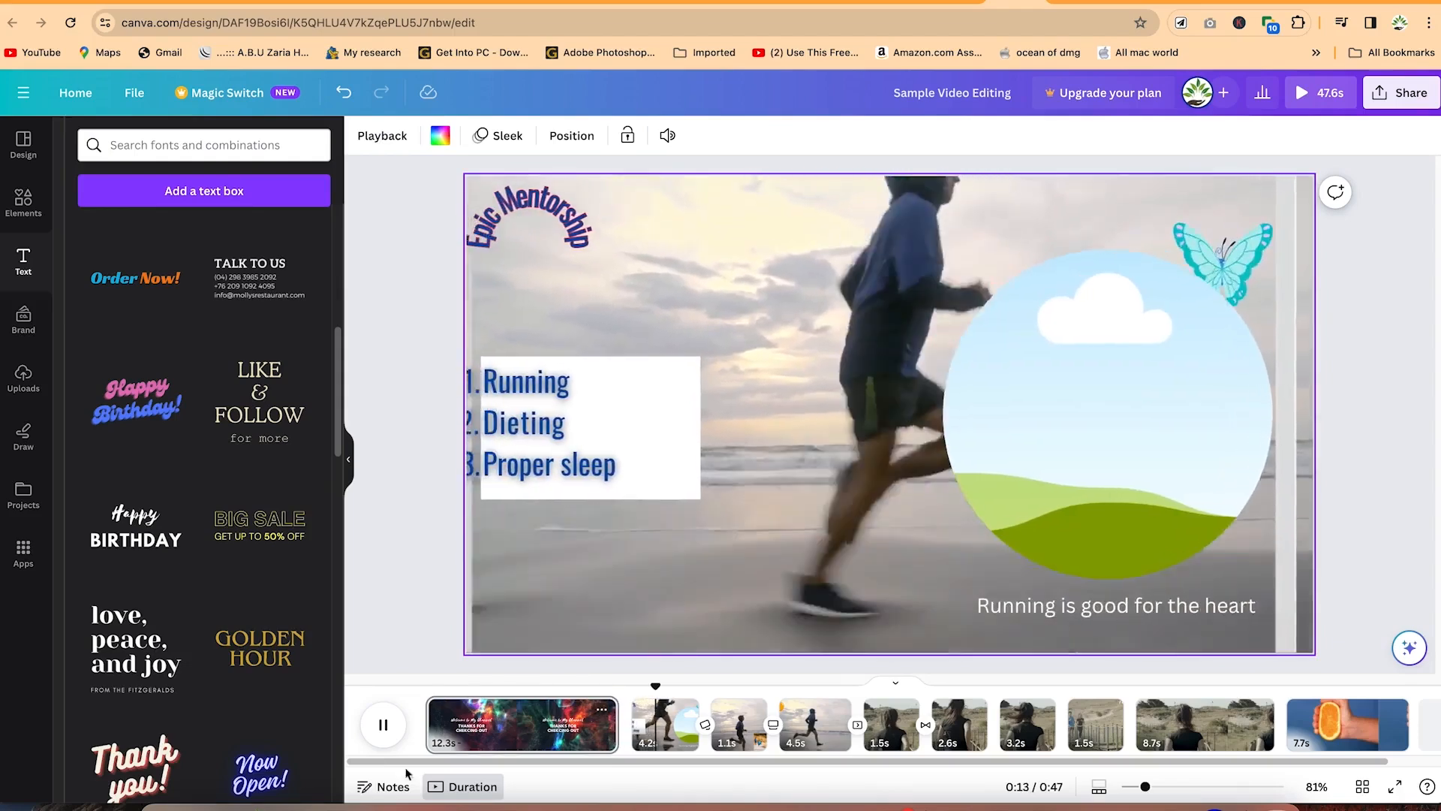
key(space)
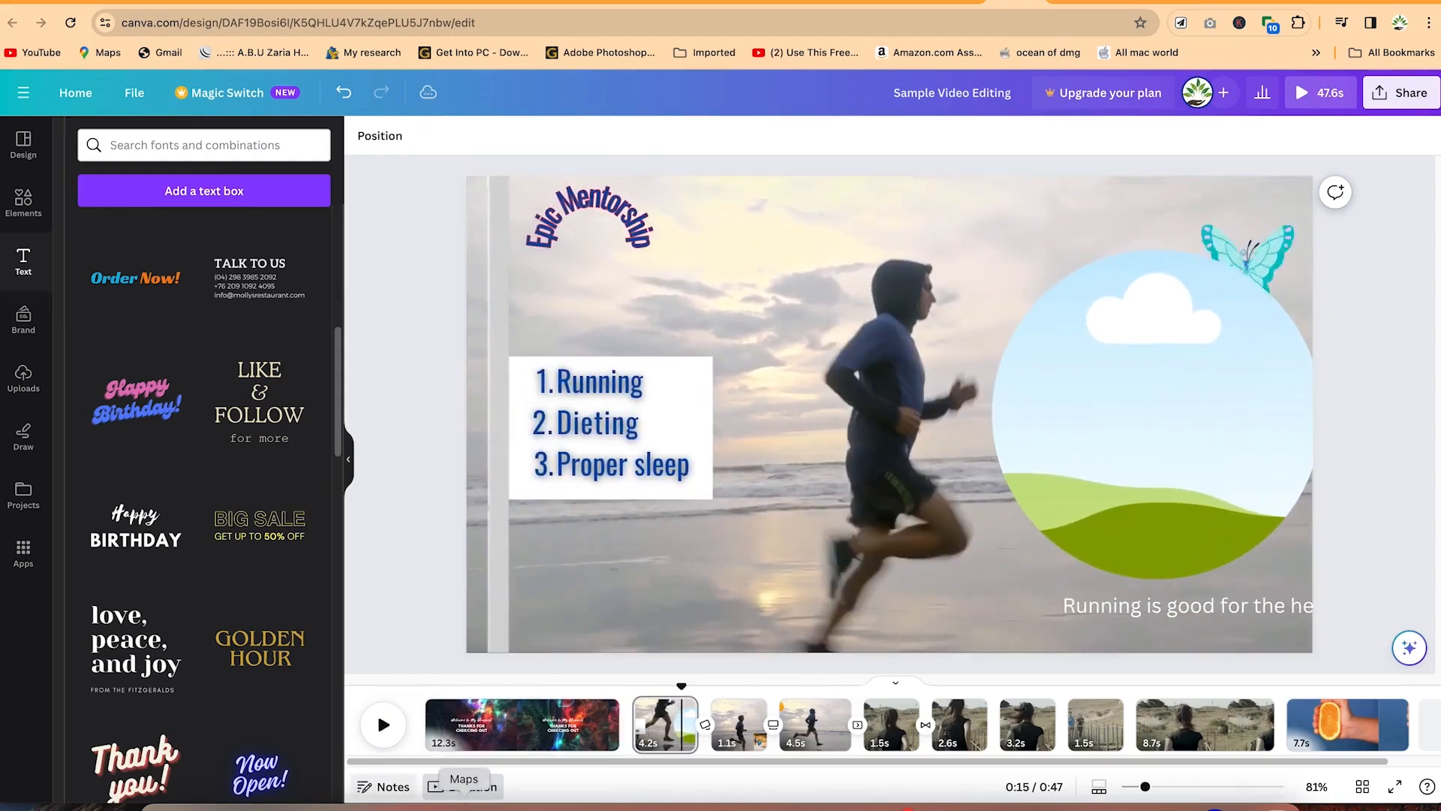
Step: Return to the first page and search the elements library for "youtube" videos
click(544, 747)
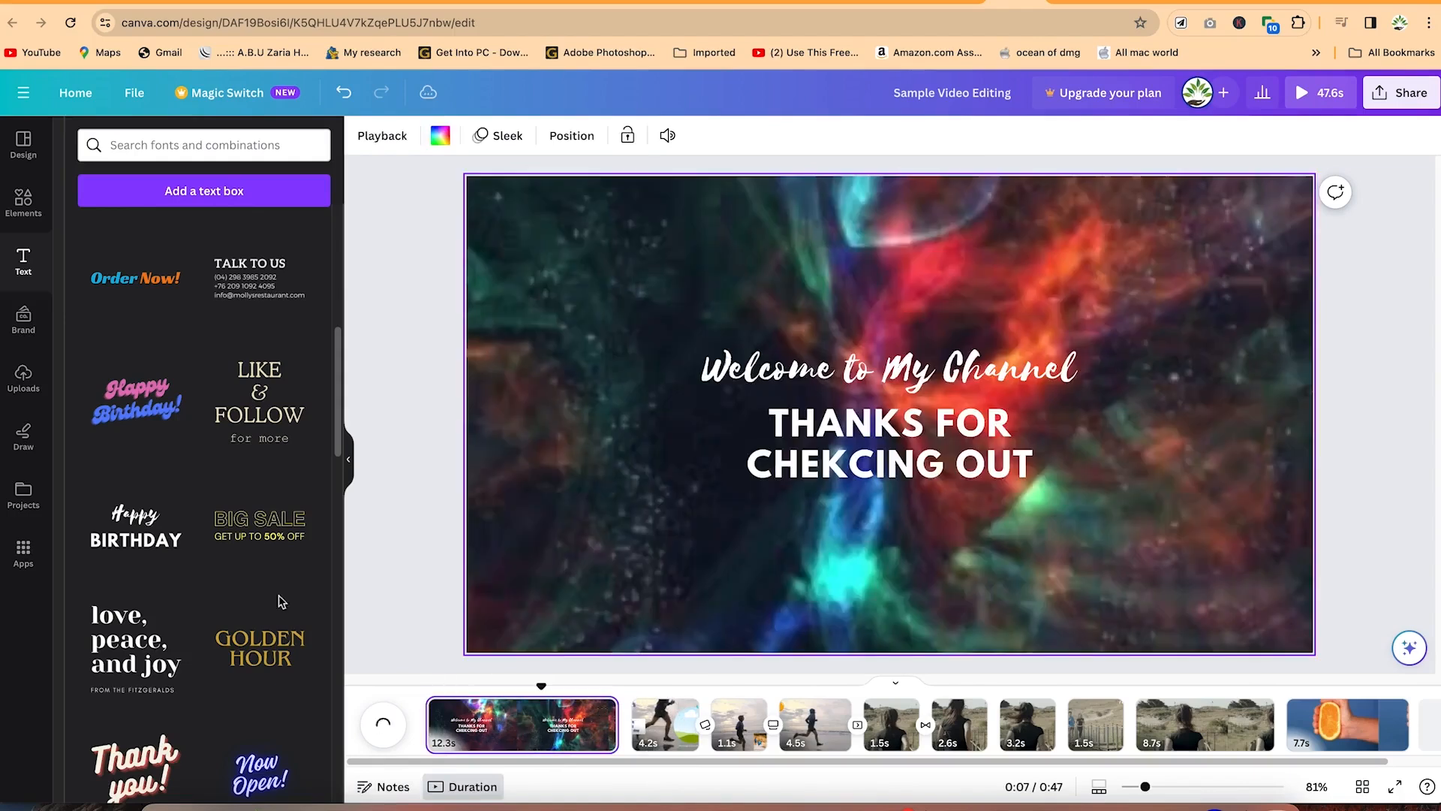
click(8, 218)
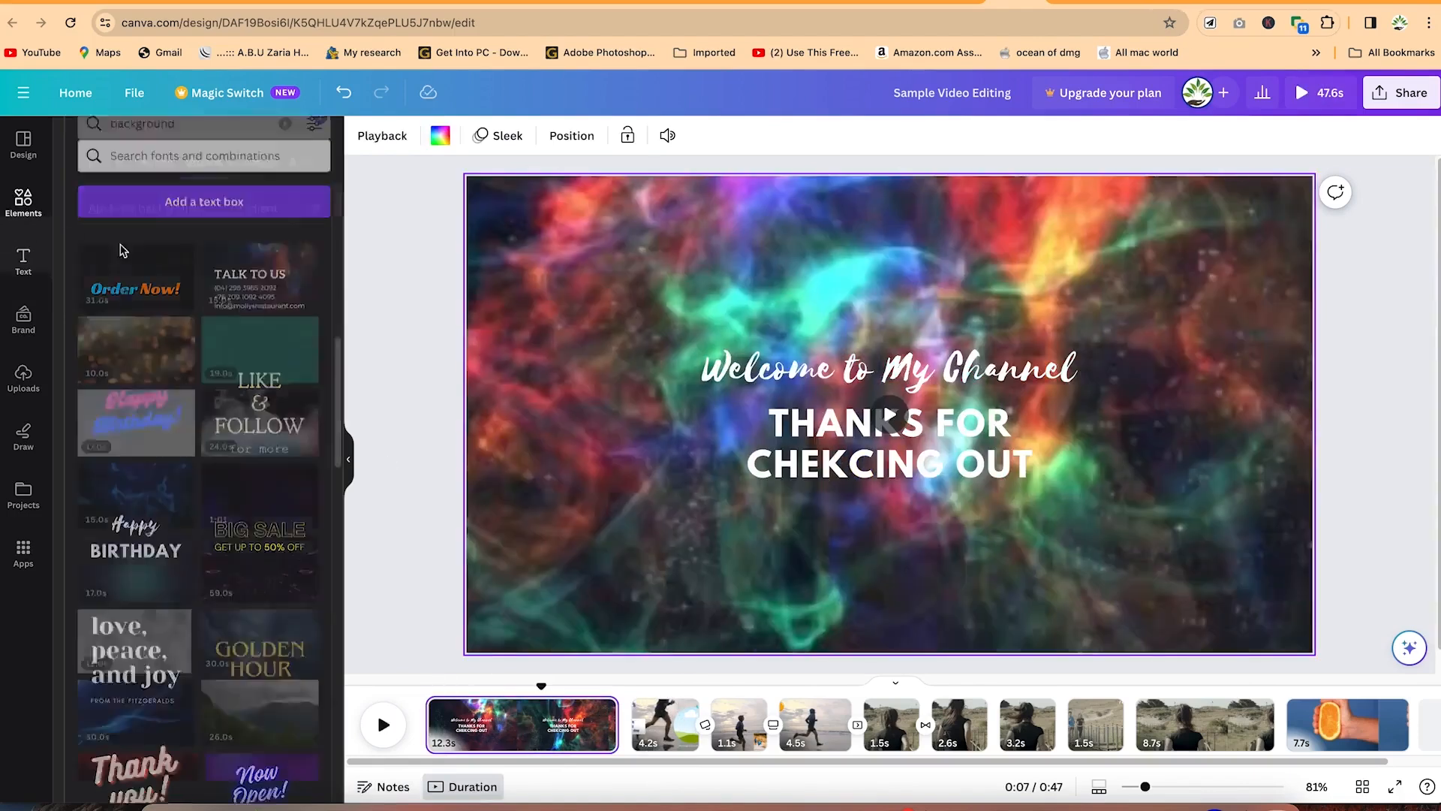
click(285, 145)
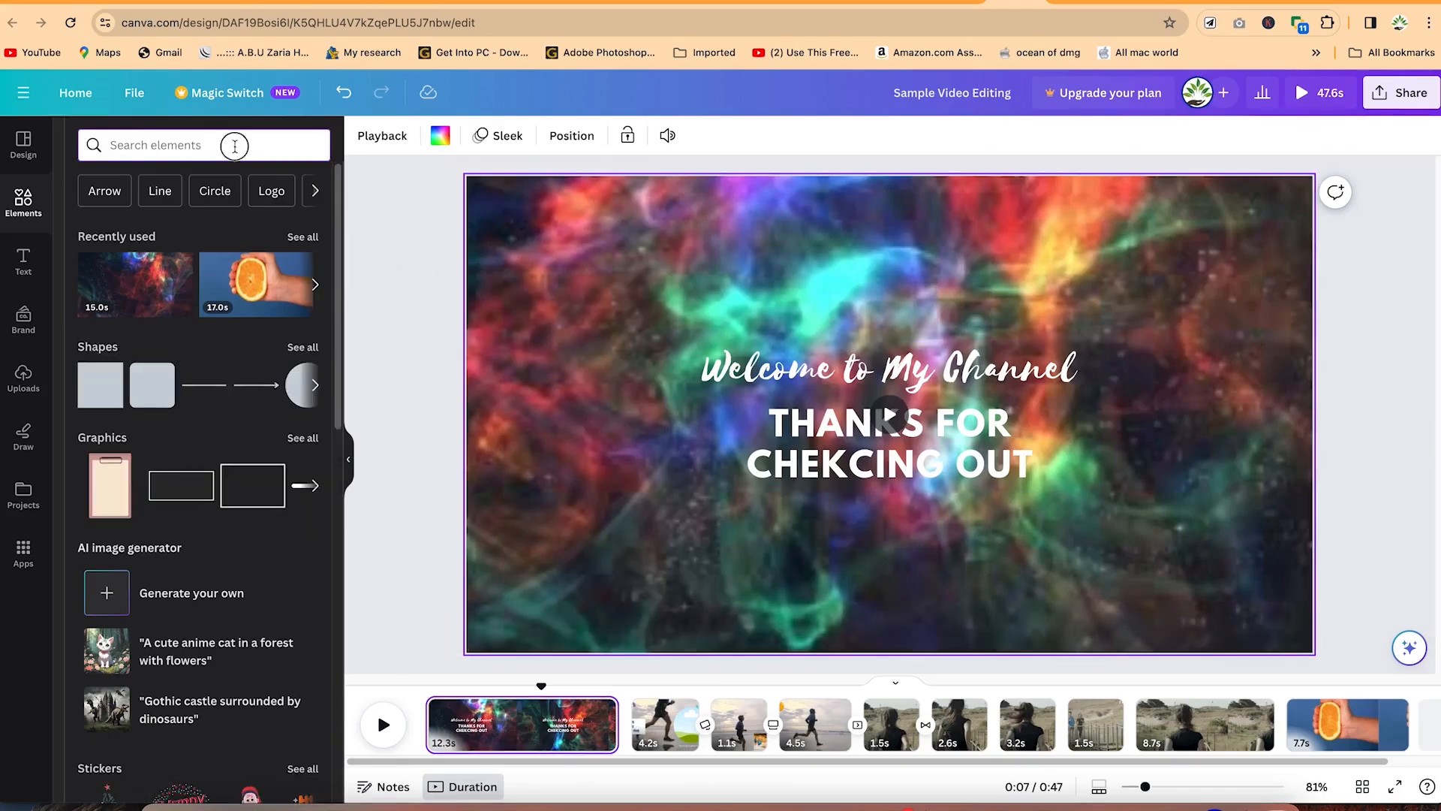
text(youtube)
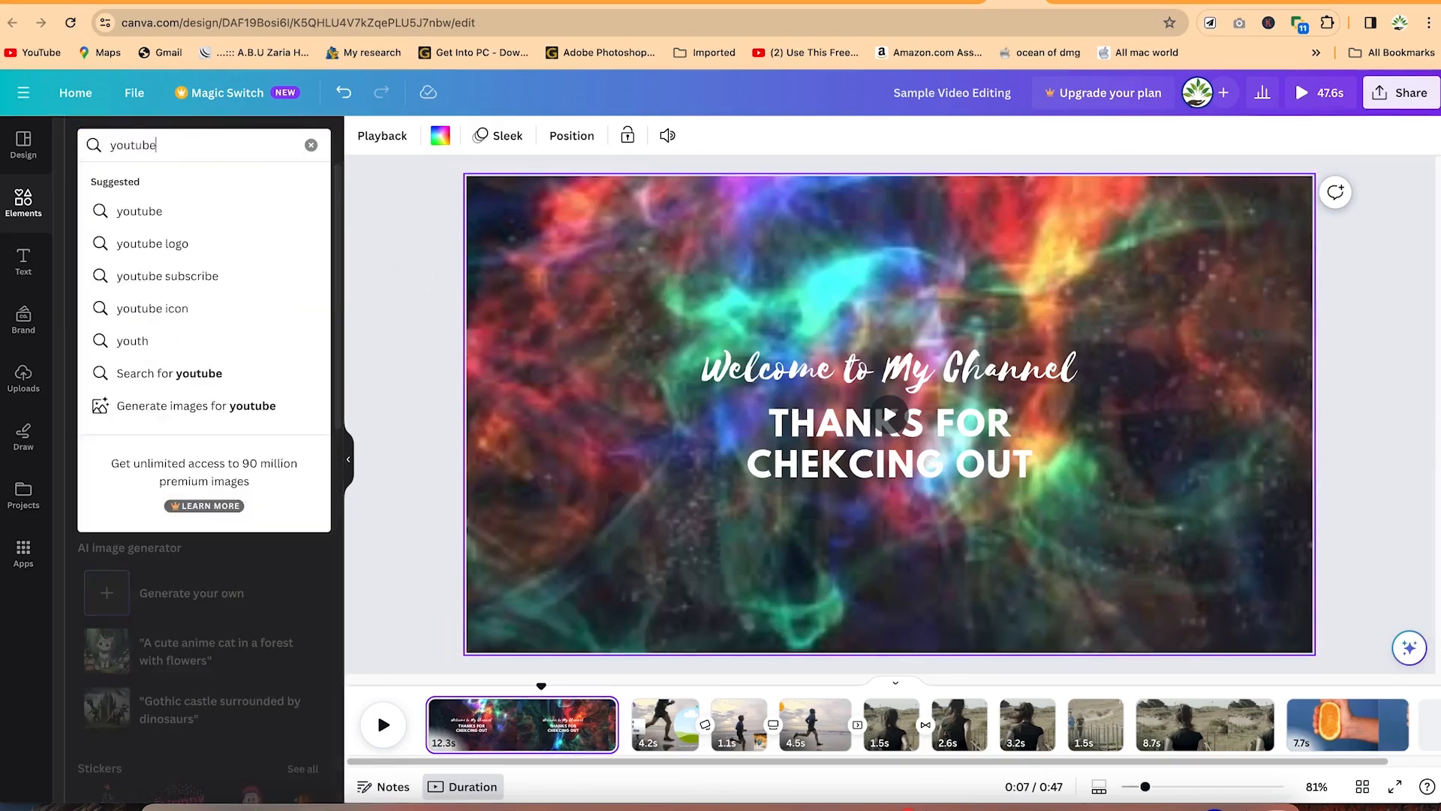
key(Return)
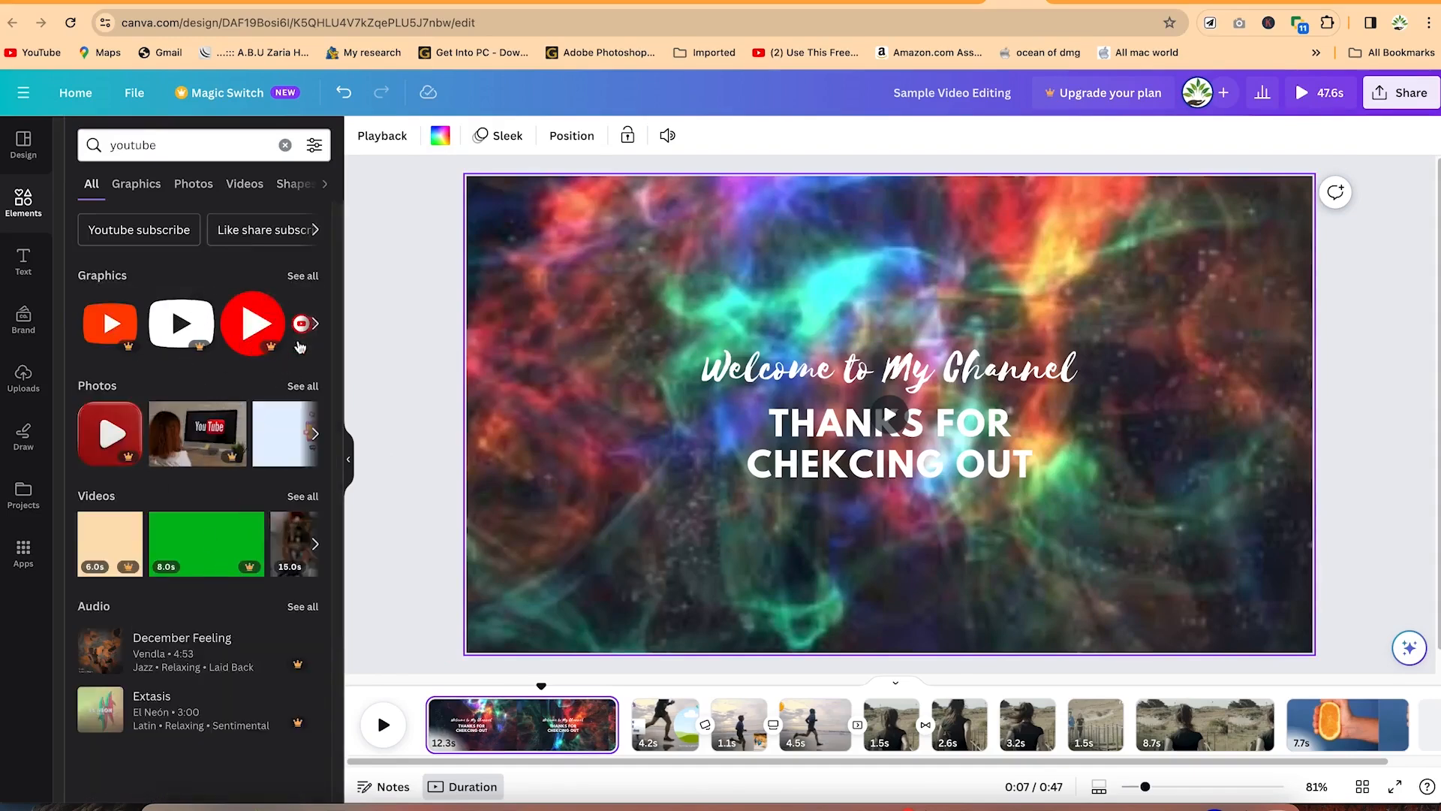
click(245, 185)
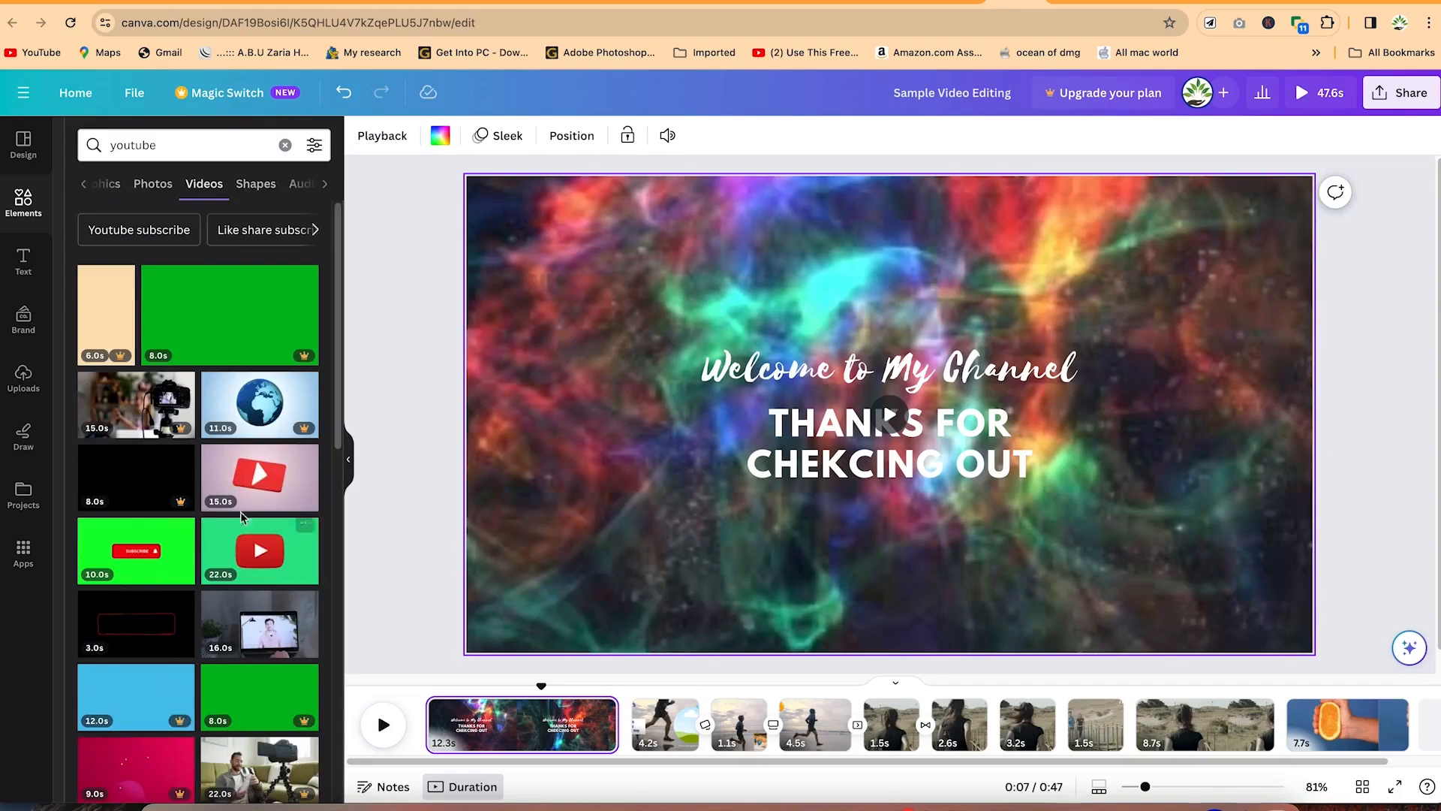
Step: Place the 15.0 s red play-button video on the first page, shrunk into the page's upper-right corner
scroll(173, 660, down, 3)
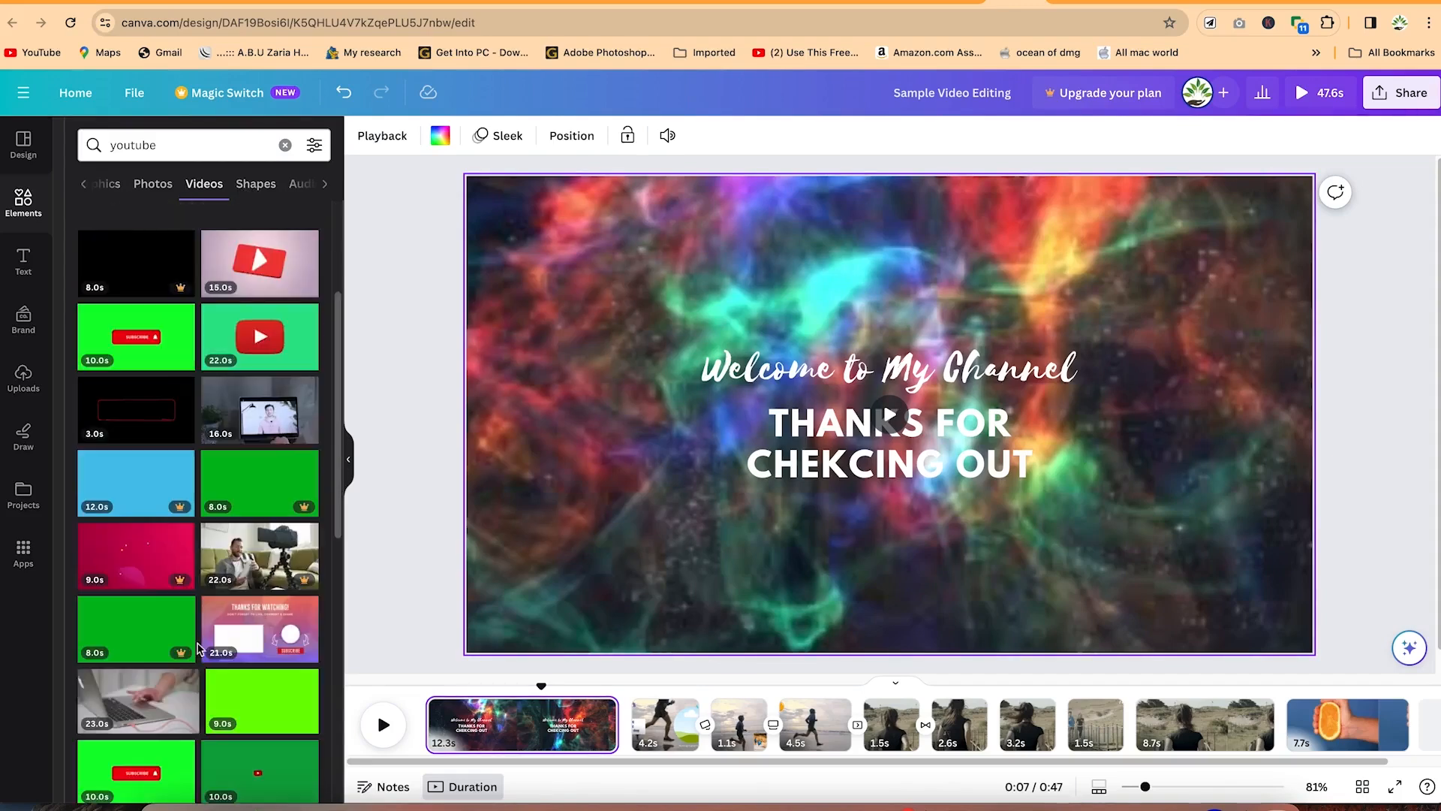
scroll(223, 554, up, 3)
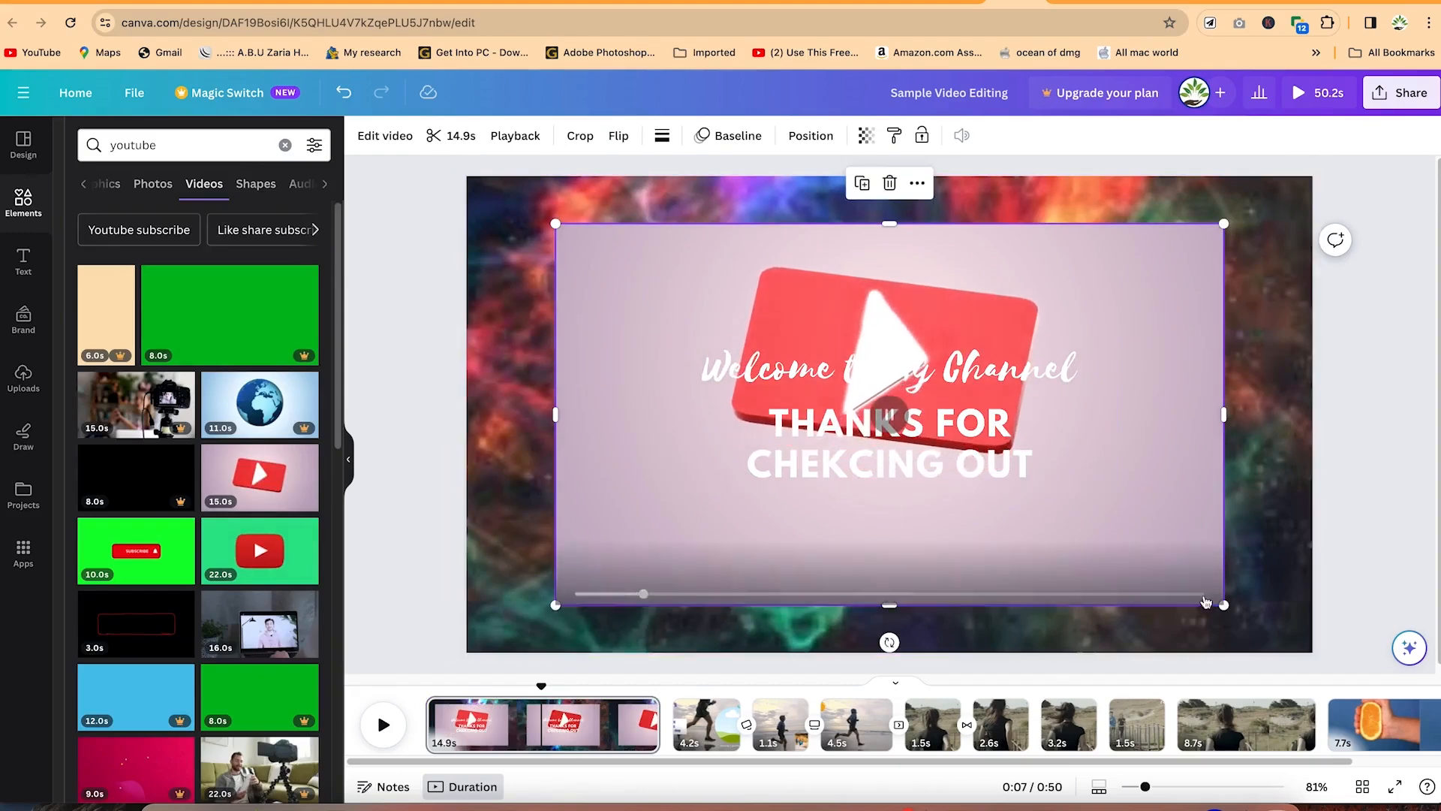
drag(1226, 608, 1274, 233)
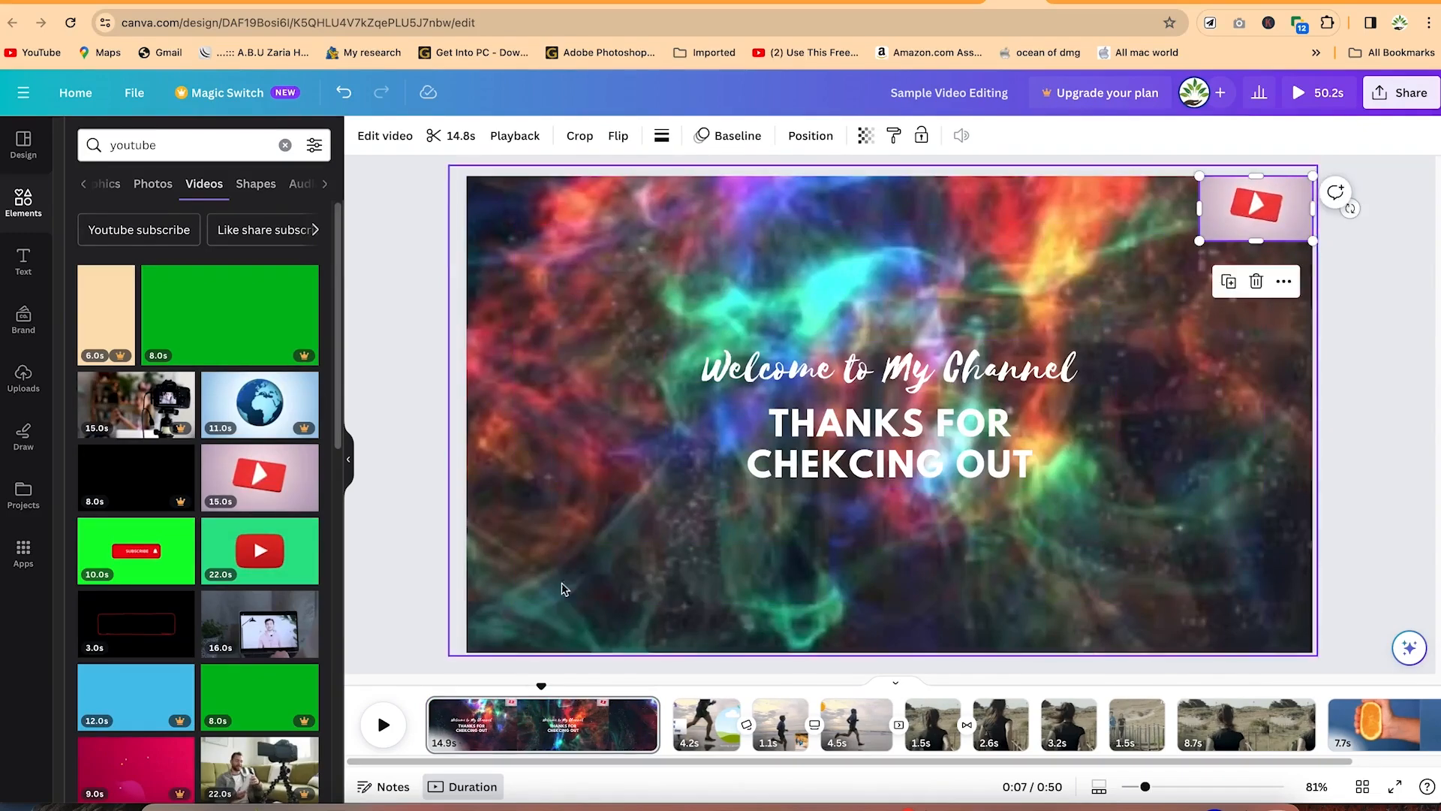
Step: Play the first page from near its start to check the play-button video in the corner
click(451, 710)
key(space)
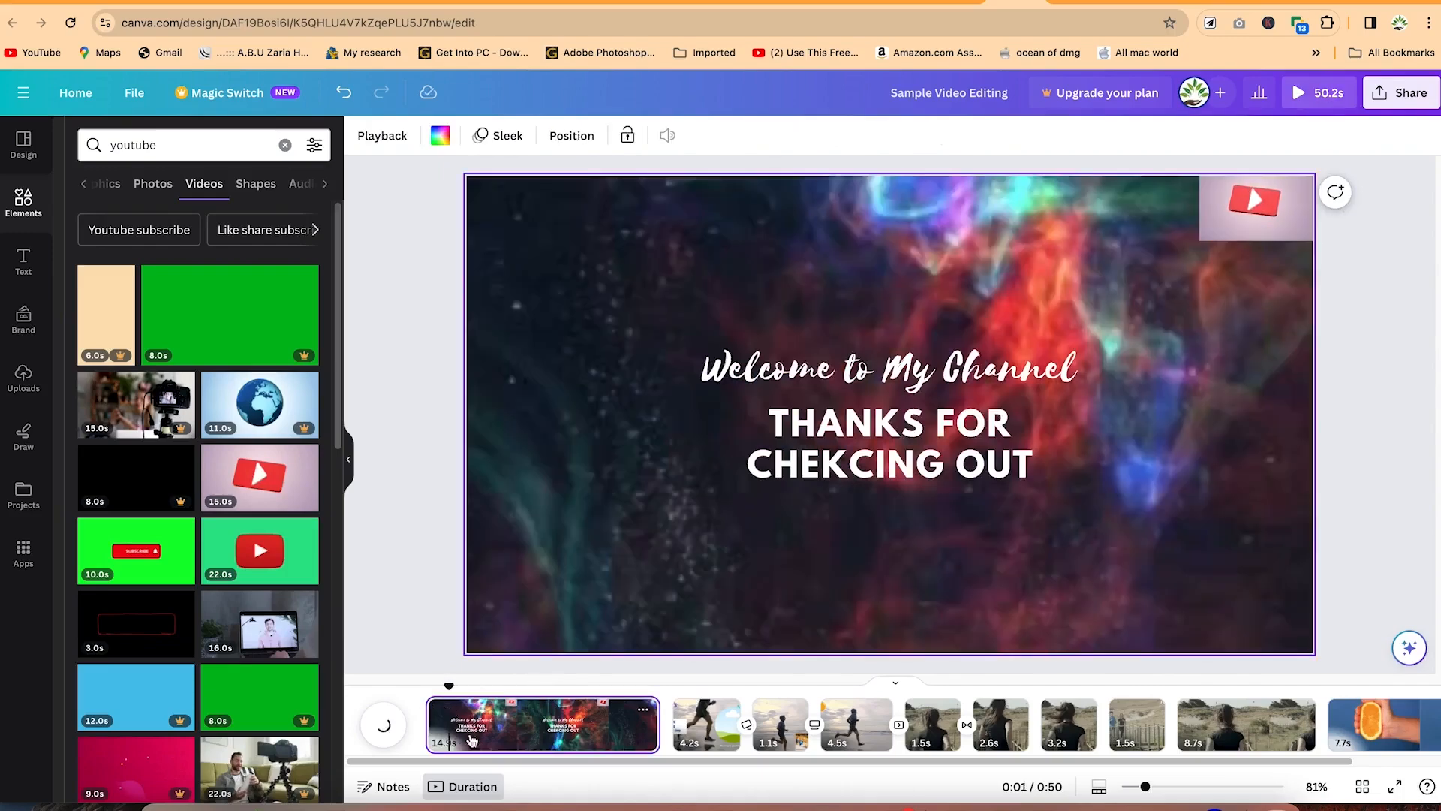
key(space)
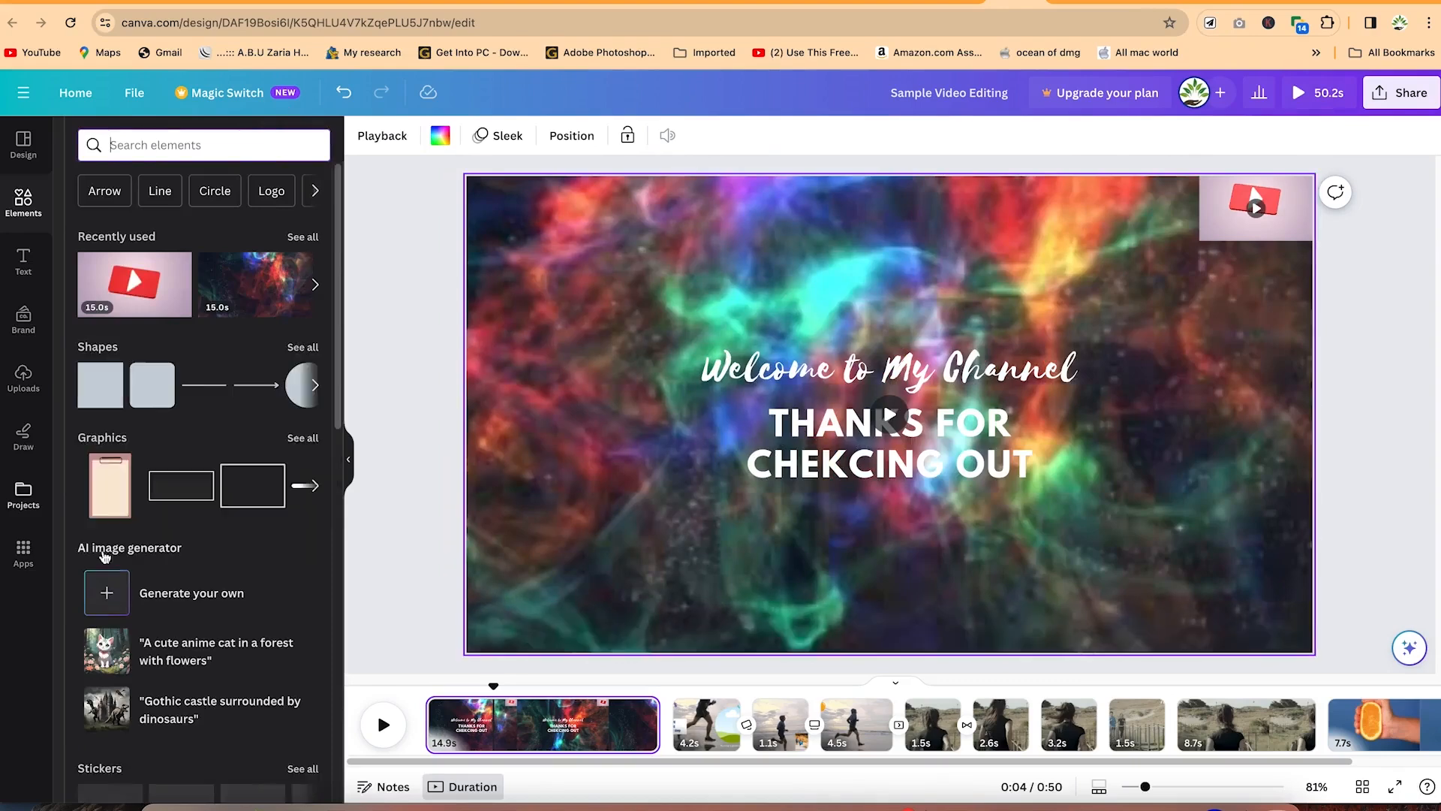
Step: Add the smiling strawberry graphic from the "Cute Colorful" collection, shrunk into the first page's upper-left corner
scroll(180, 526, down, 5)
scroll(216, 554, down, 5)
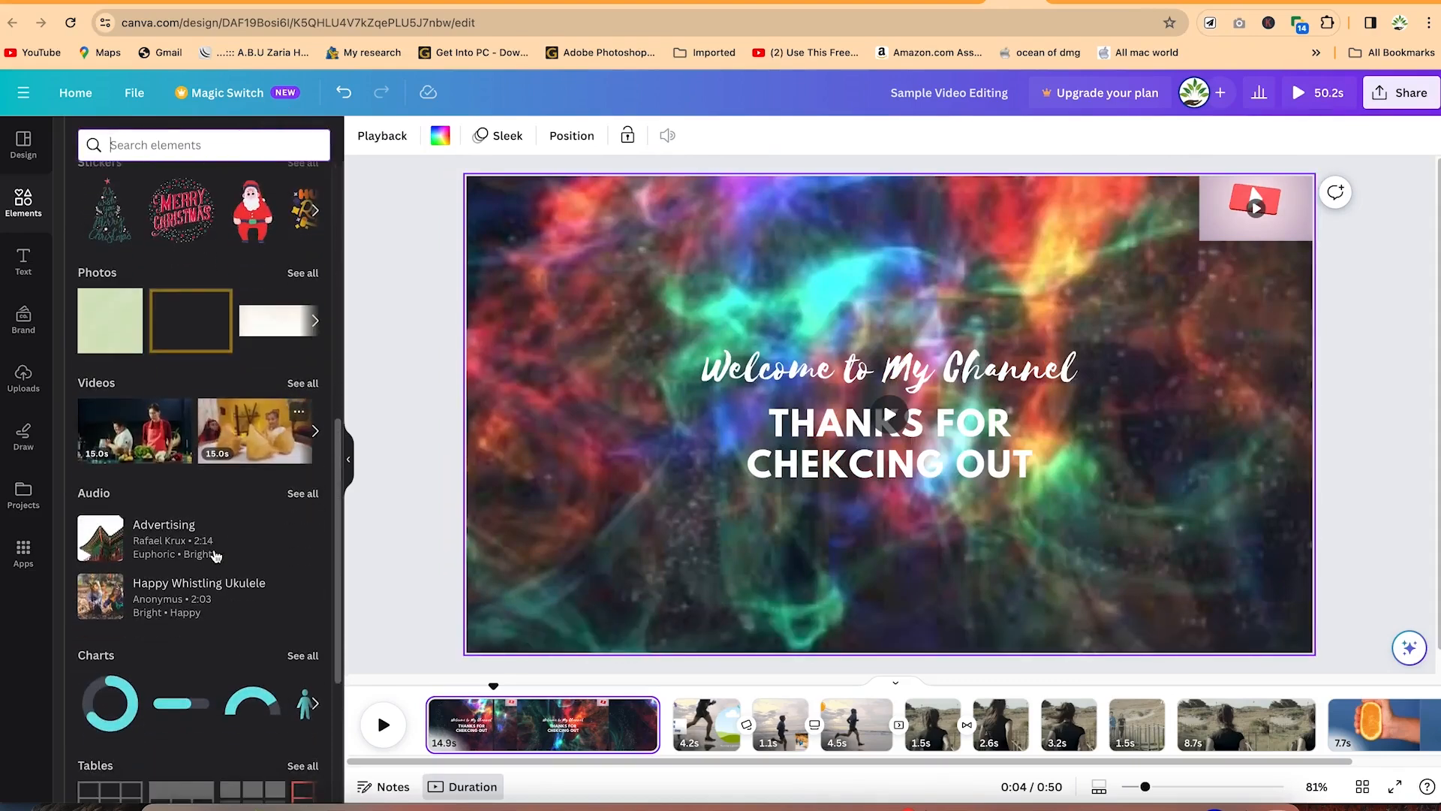
scroll(209, 518, down, 3)
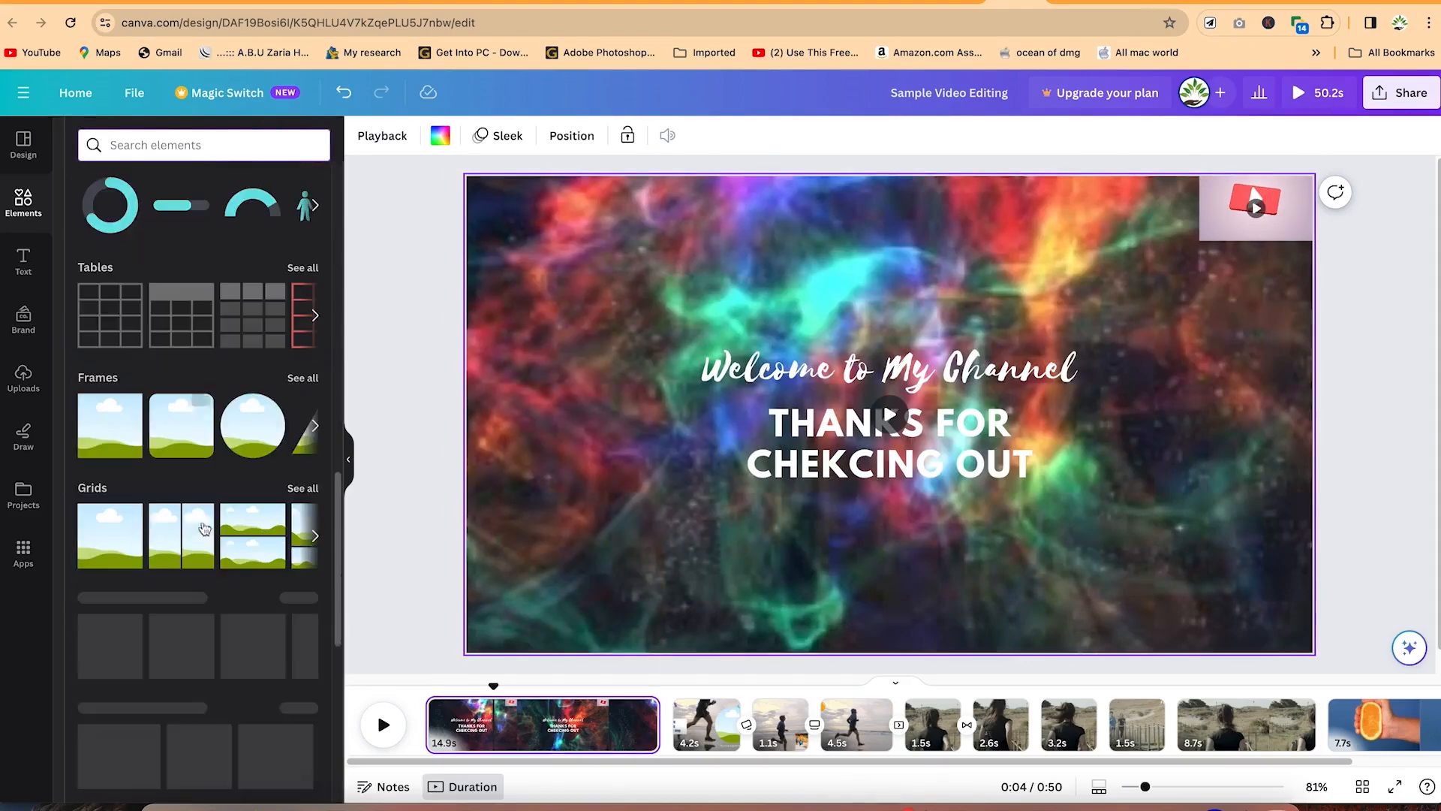
scroll(225, 749, down, 5)
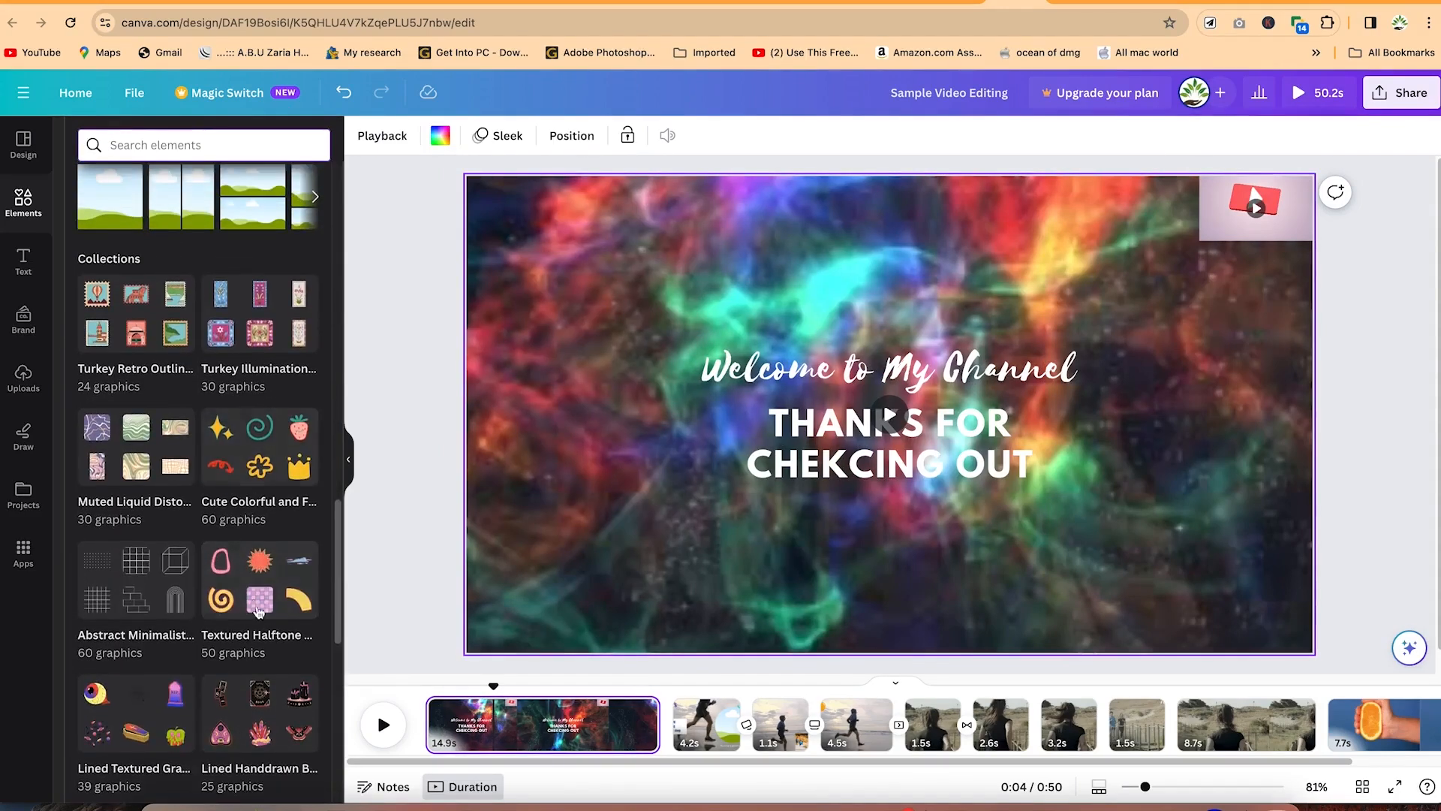
click(425, 433)
drag(299, 426, 529, 239)
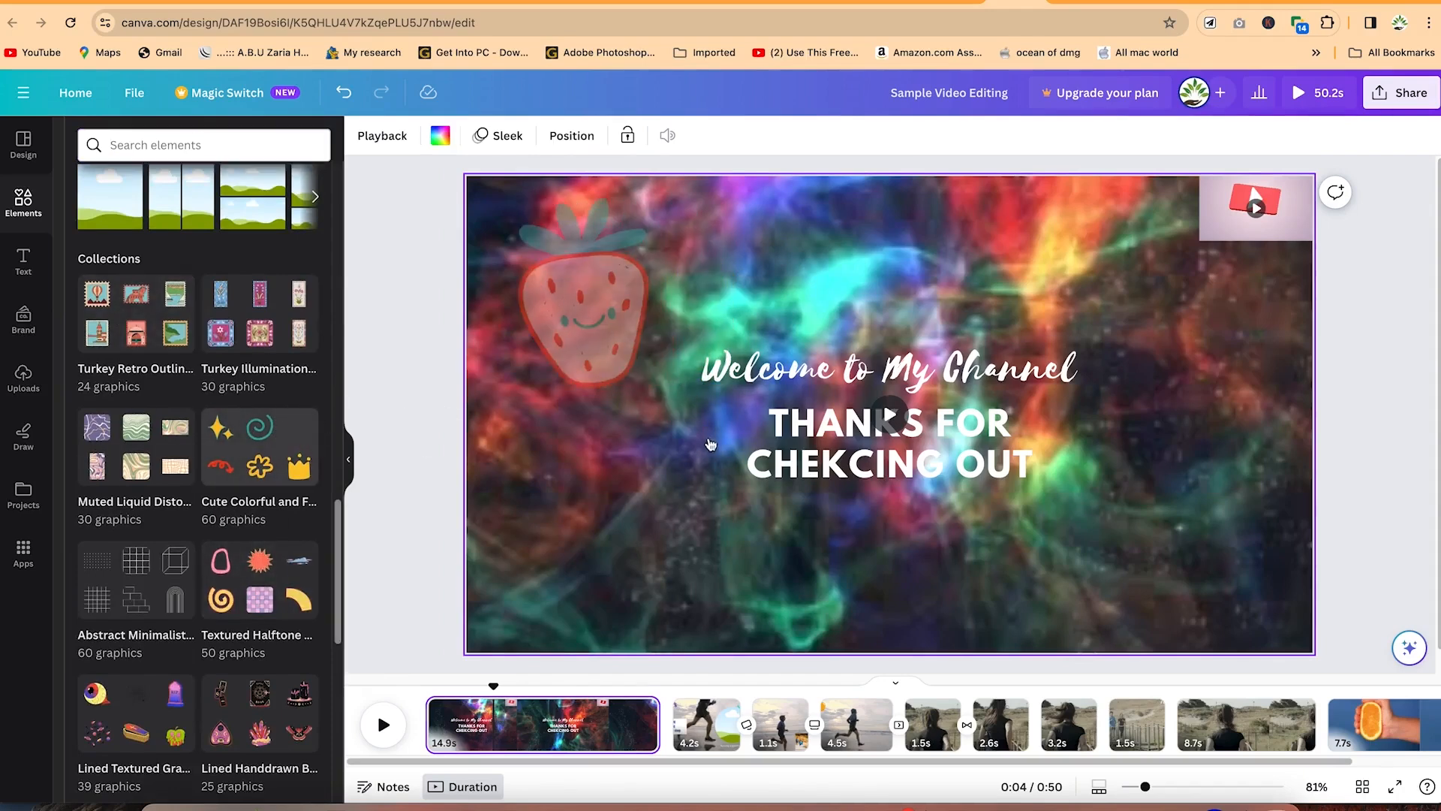
drag(710, 444, 710, 444)
drag(638, 367, 571, 276)
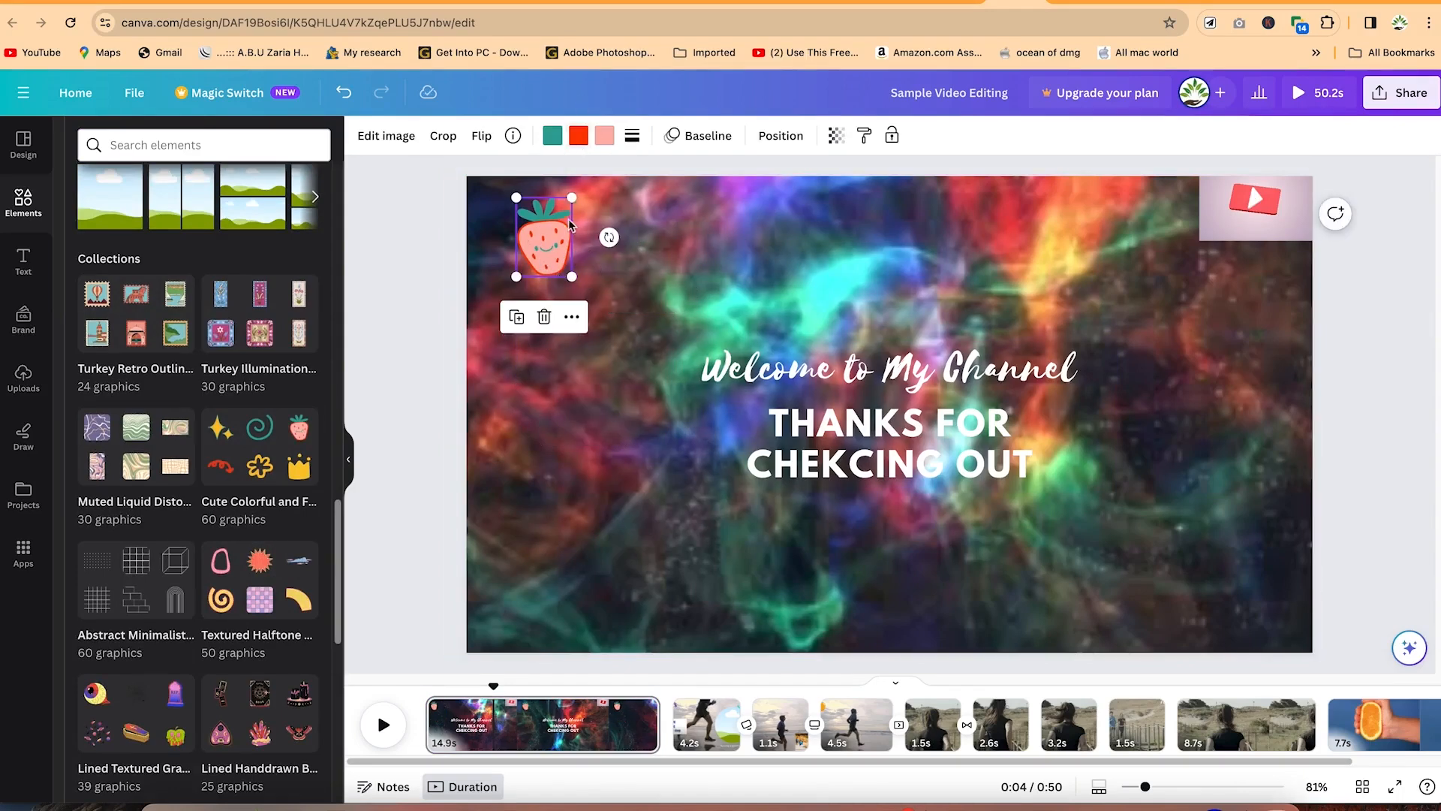
drag(545, 250, 508, 229)
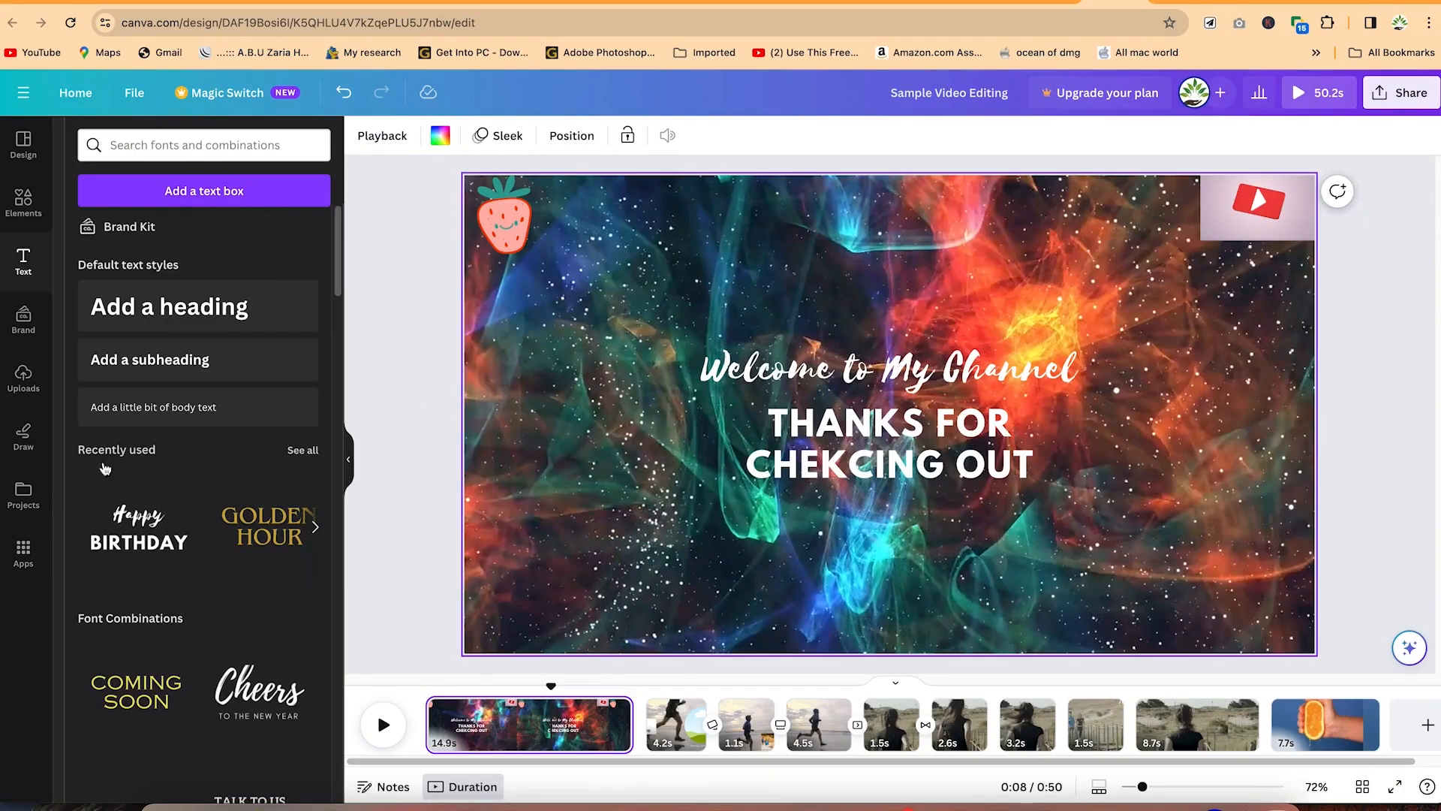
Step: Open the uploads library, examine the available upload sources and look over the uploaded images, videos and audio files
click(24, 378)
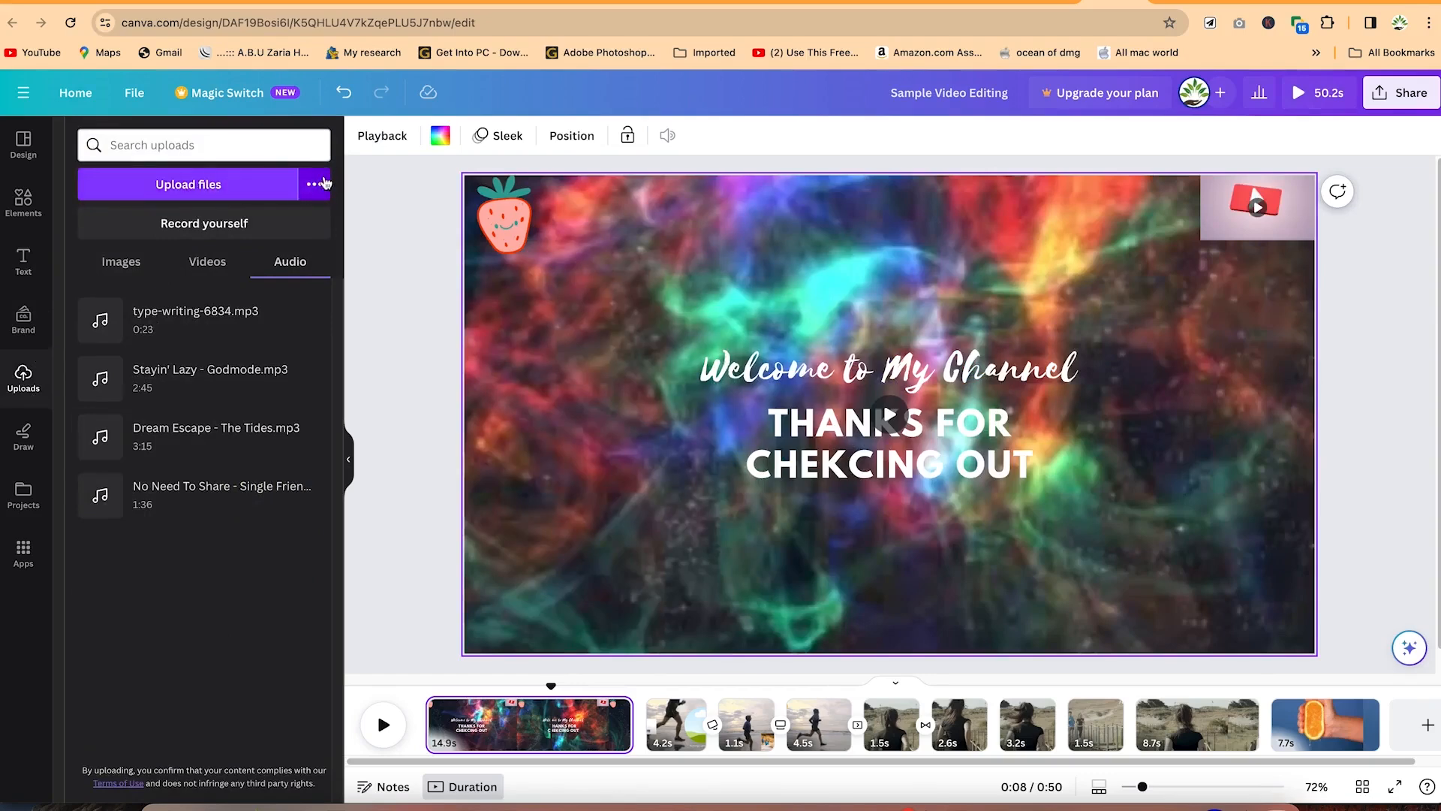
click(314, 184)
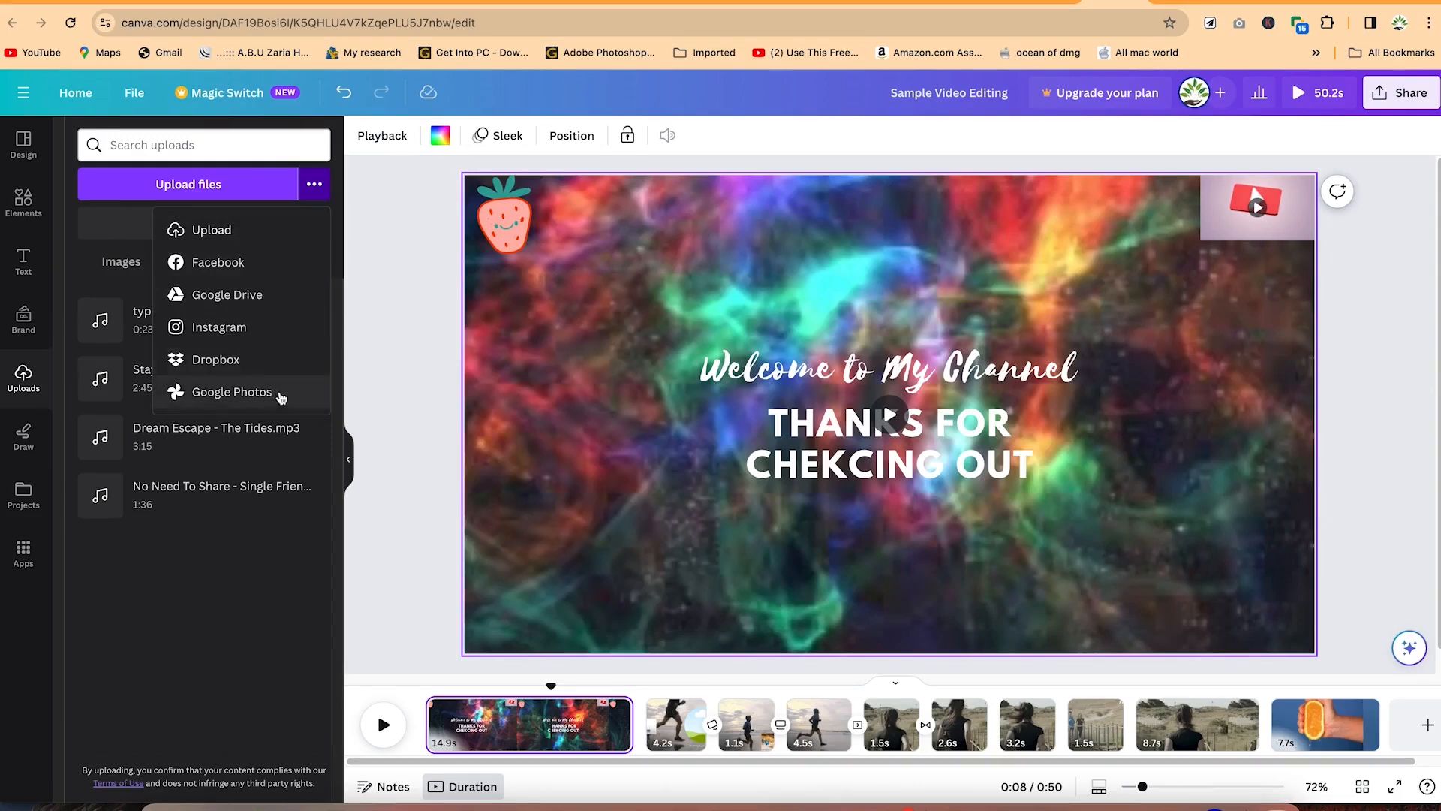
click(314, 184)
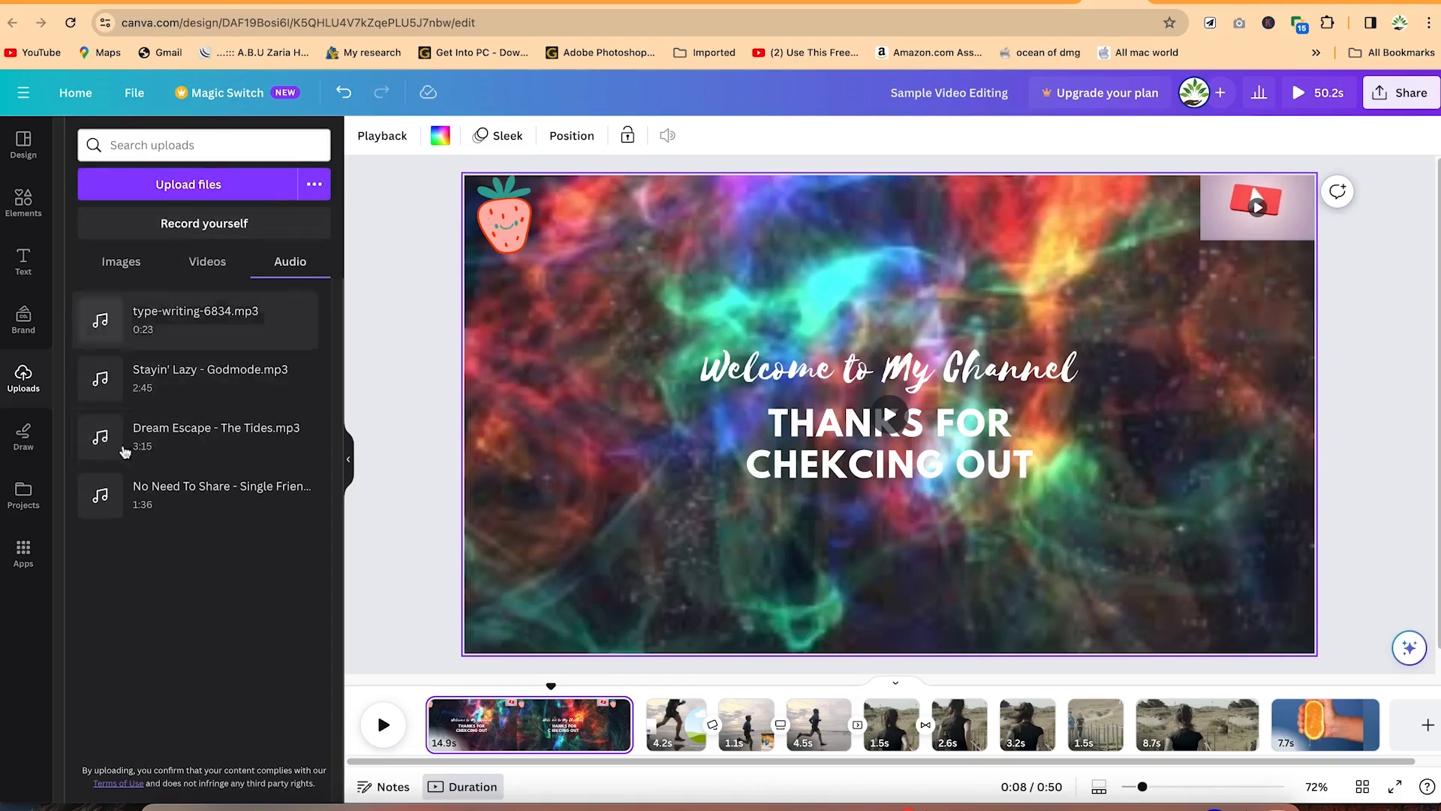
click(104, 262)
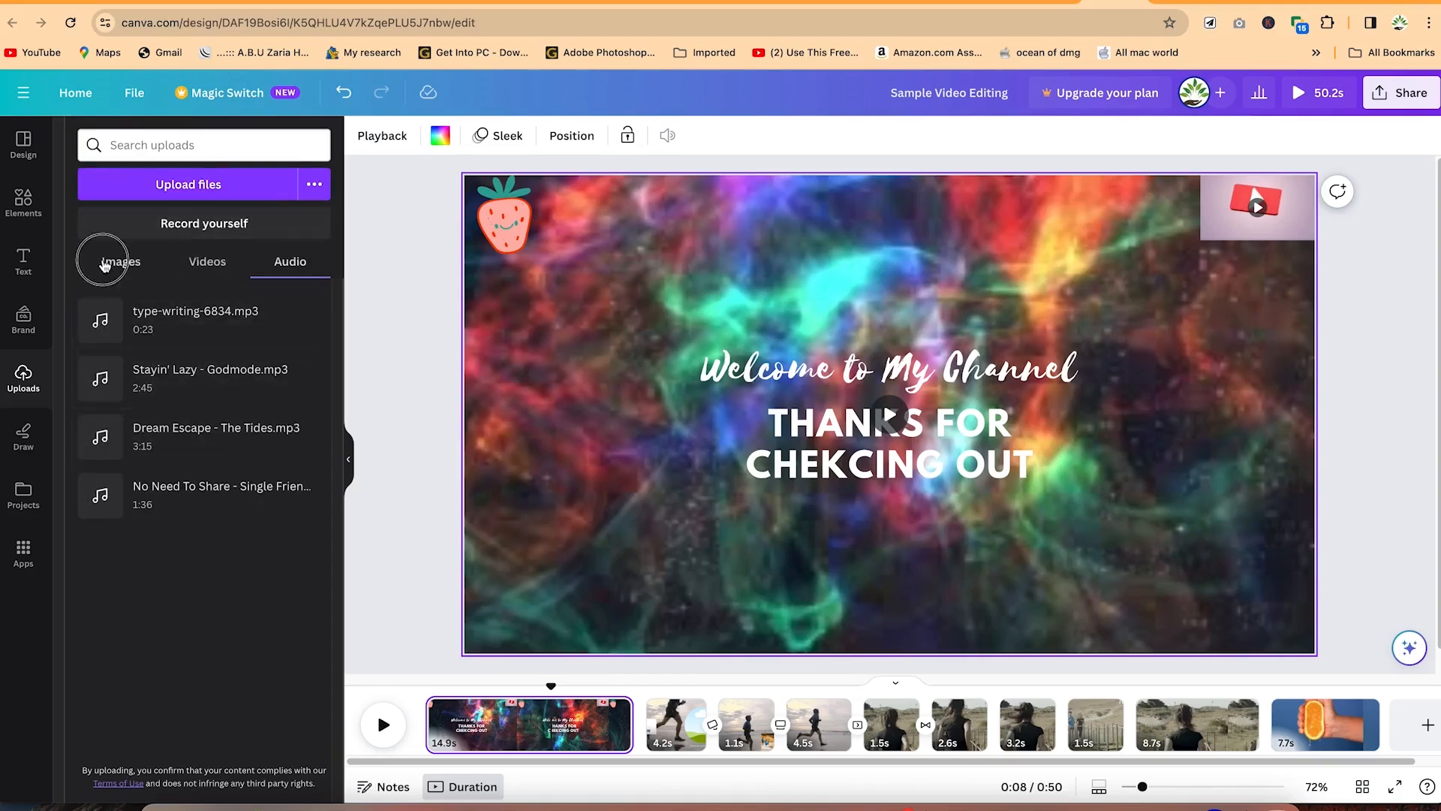
click(204, 263)
click(282, 267)
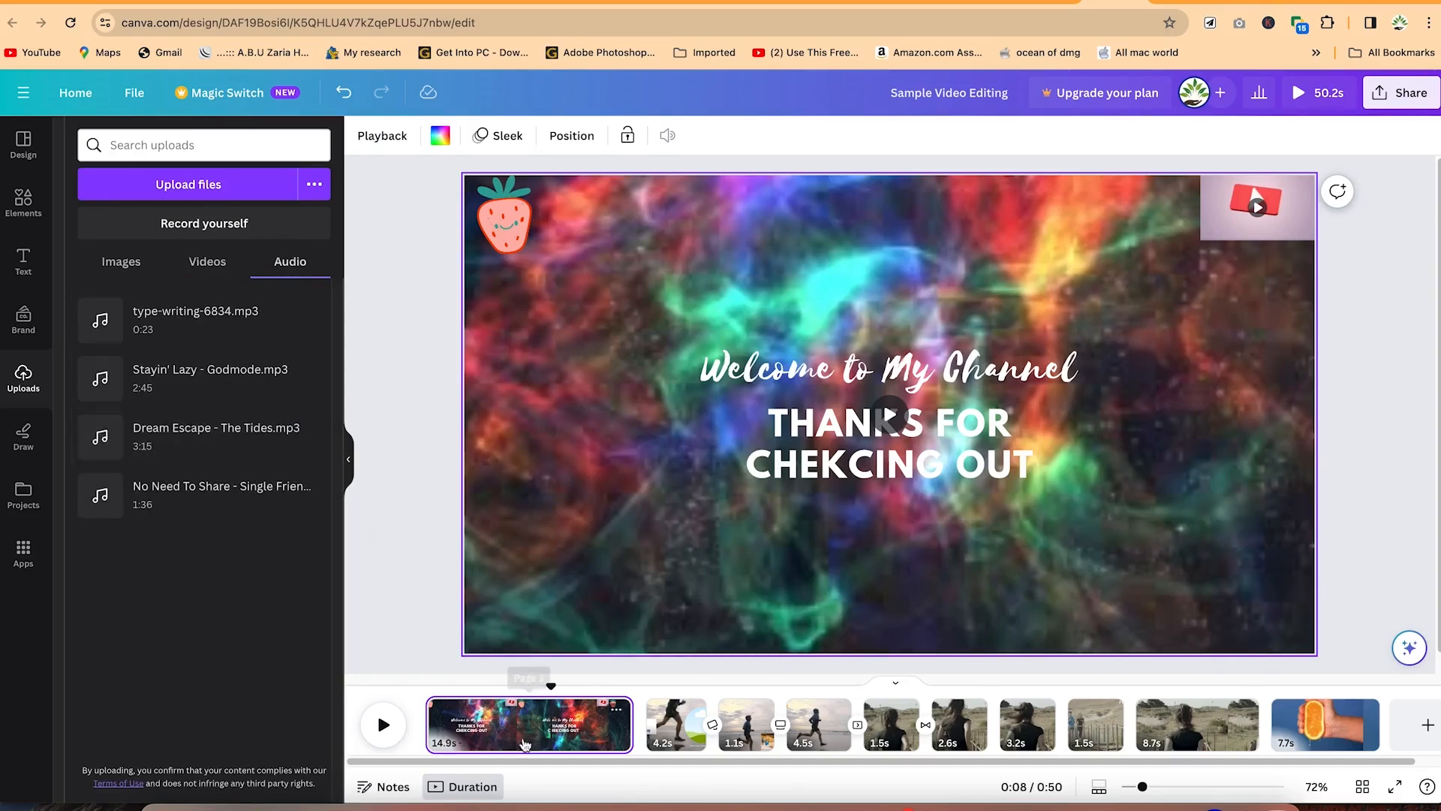
Step: Add the uploaded "Dream Escape - The Tides.mp3" track to the timeline, aligned to start at 0:00 and span the full 50.2 s video
drag(551, 684, 423, 673)
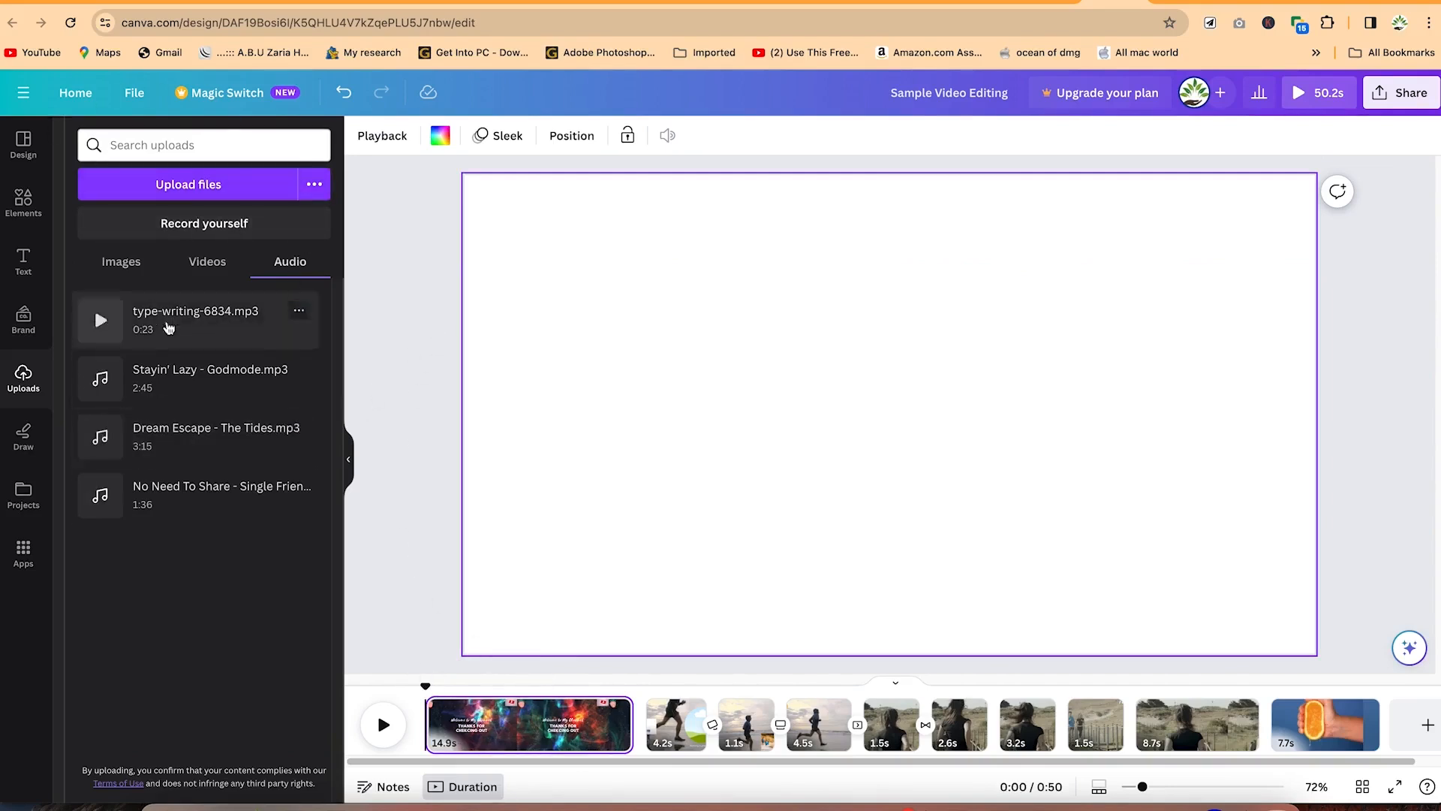
click(180, 433)
drag(181, 433, 488, 738)
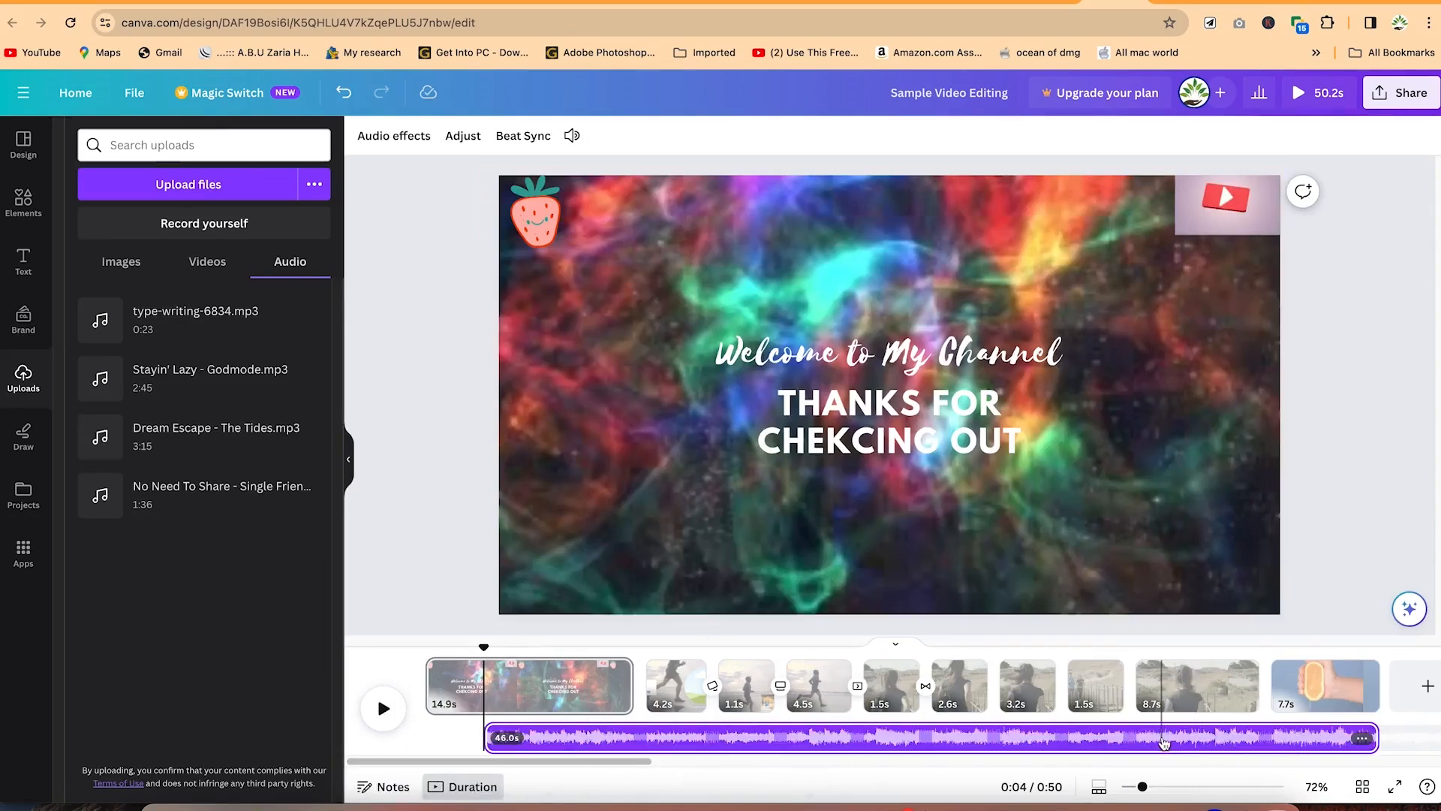
drag(1162, 743, 1073, 726)
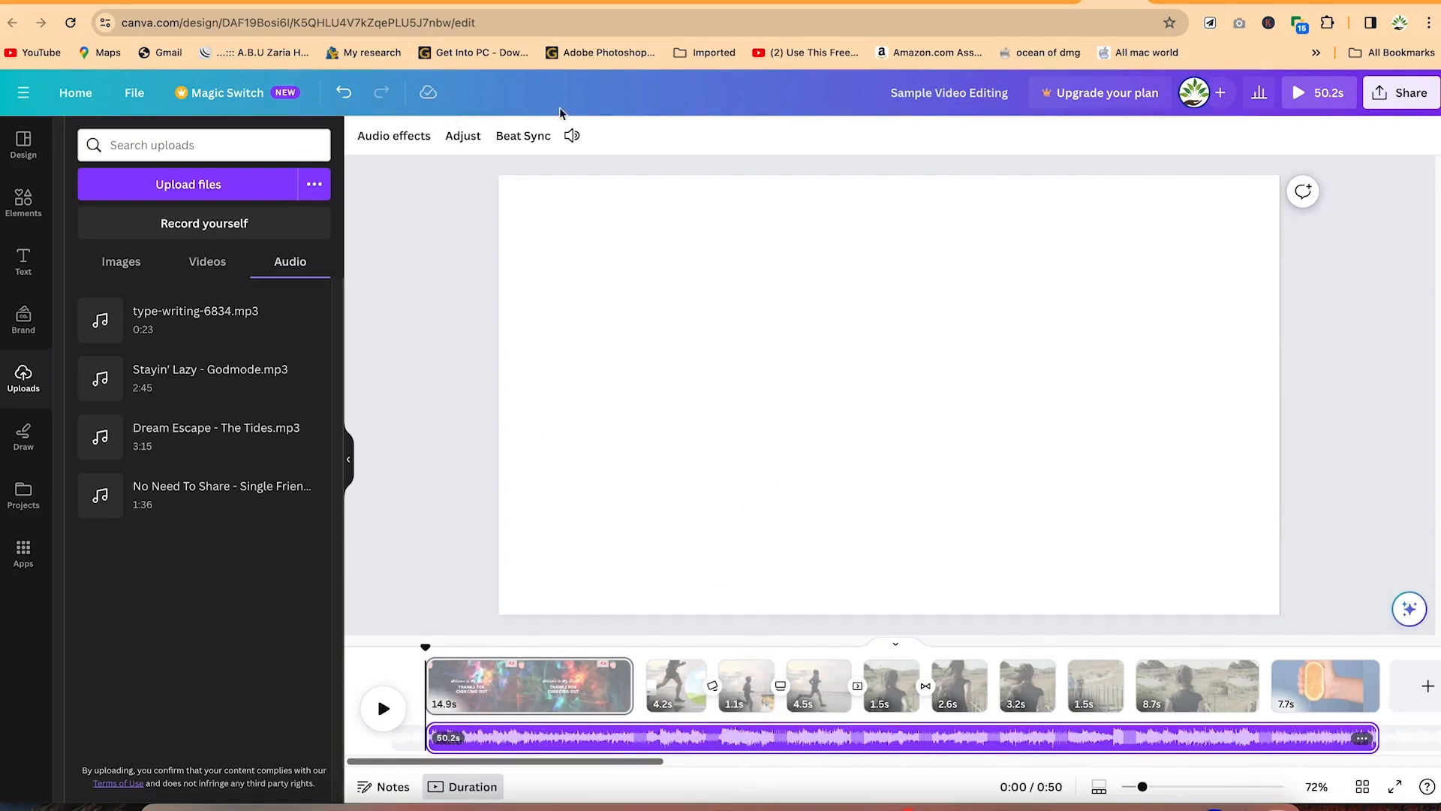
Step: Adjust the audio track's used portion so that it plays from the very beginning of the song
click(459, 135)
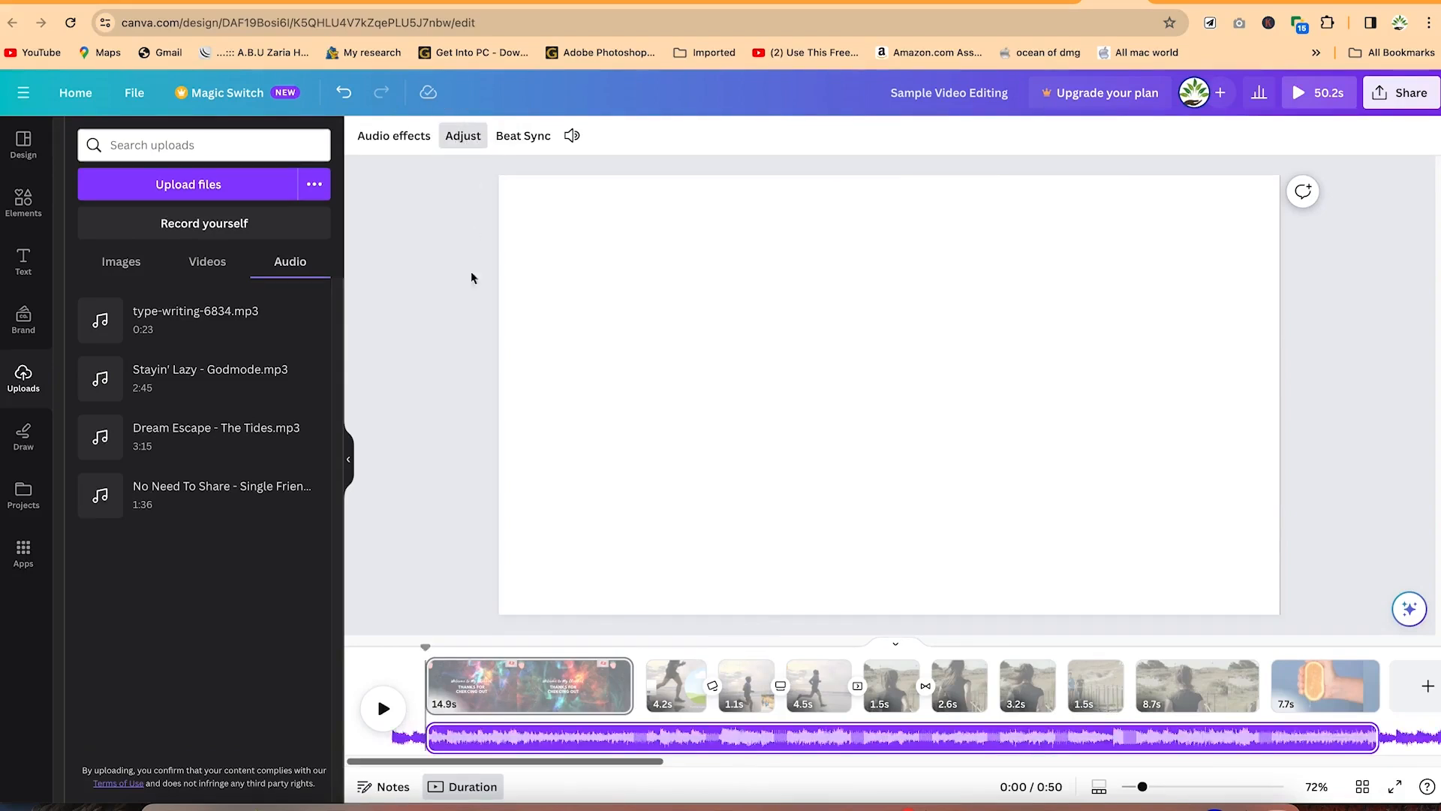
drag(648, 740, 719, 733)
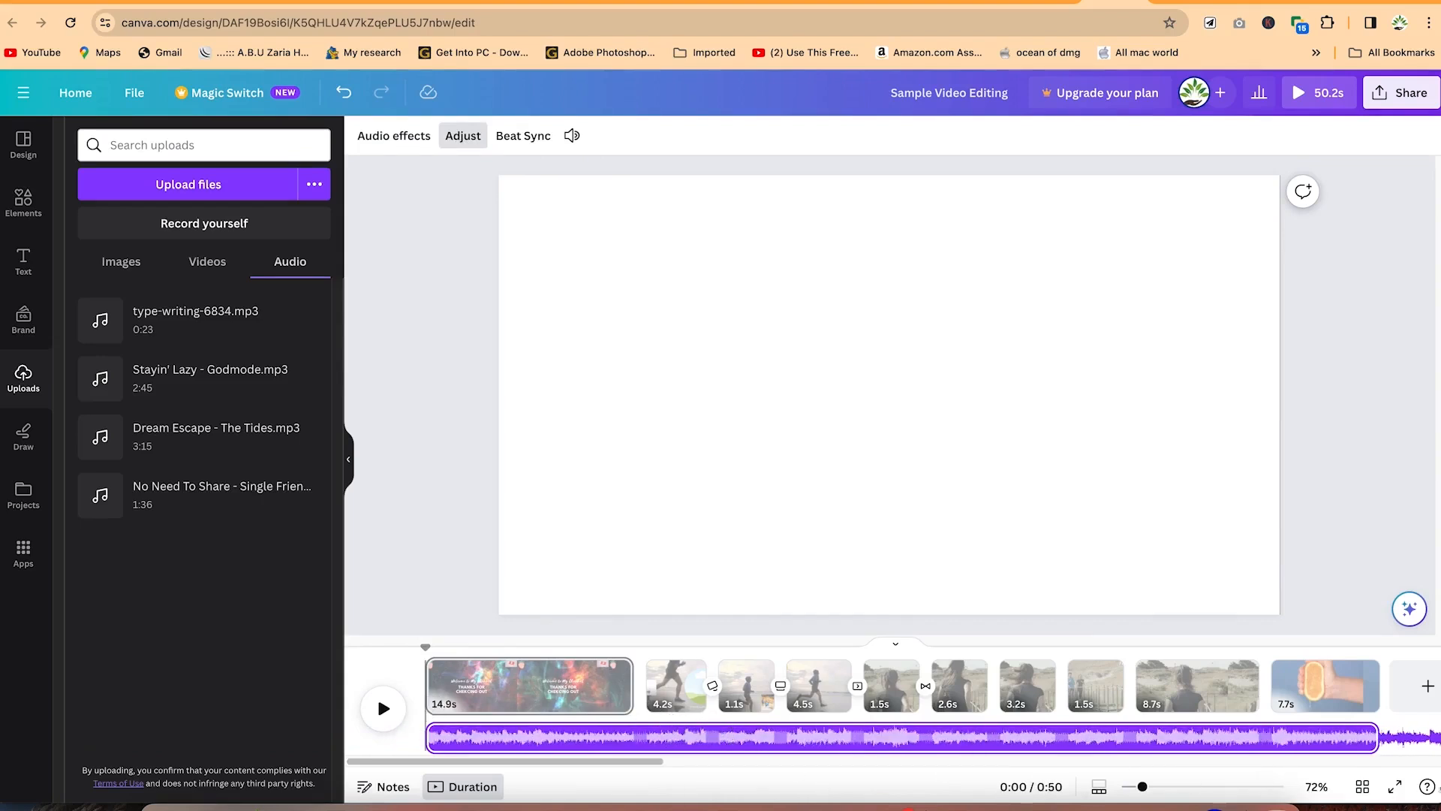
click(400, 244)
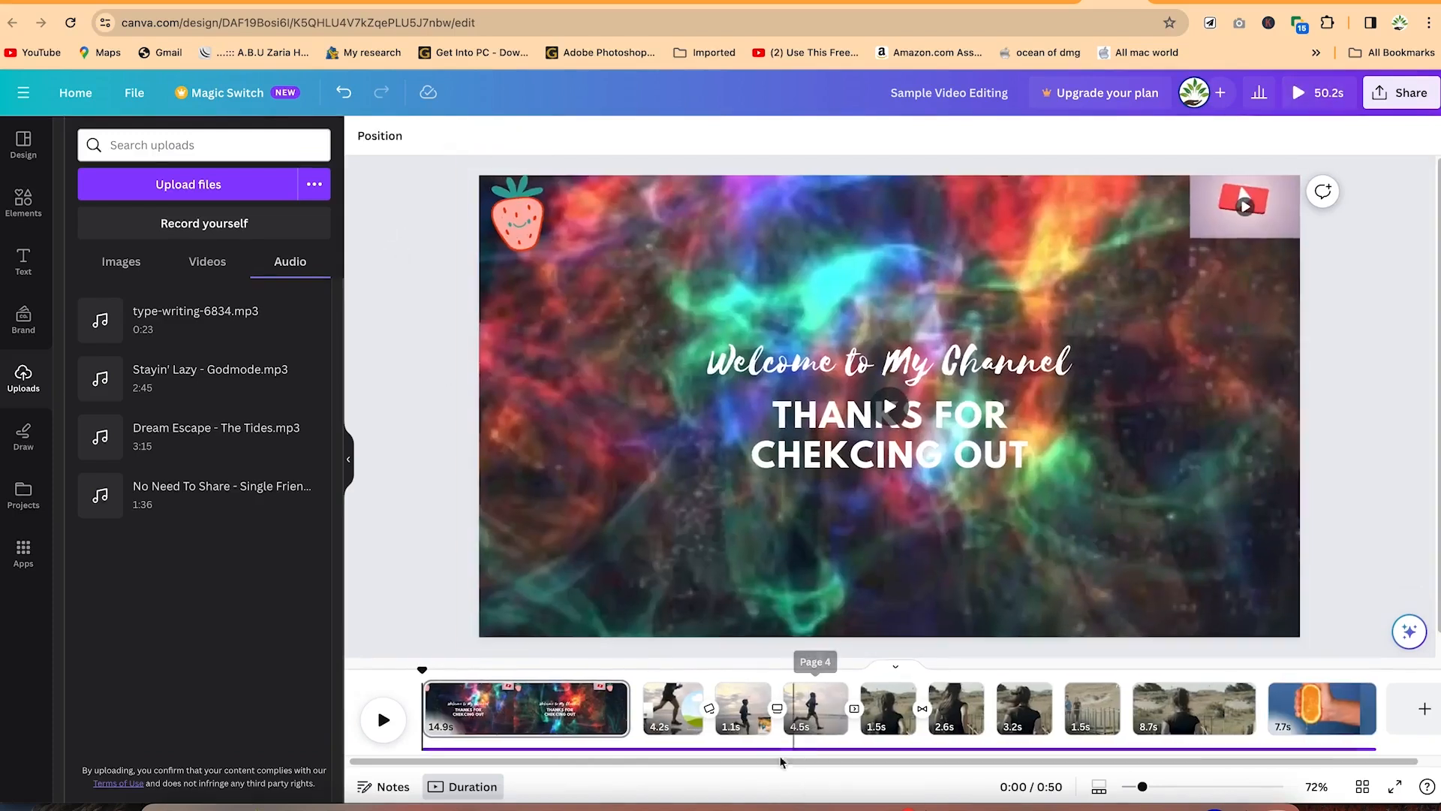
Step: Play the first few seconds of the video to listen to the added audio track
click(713, 748)
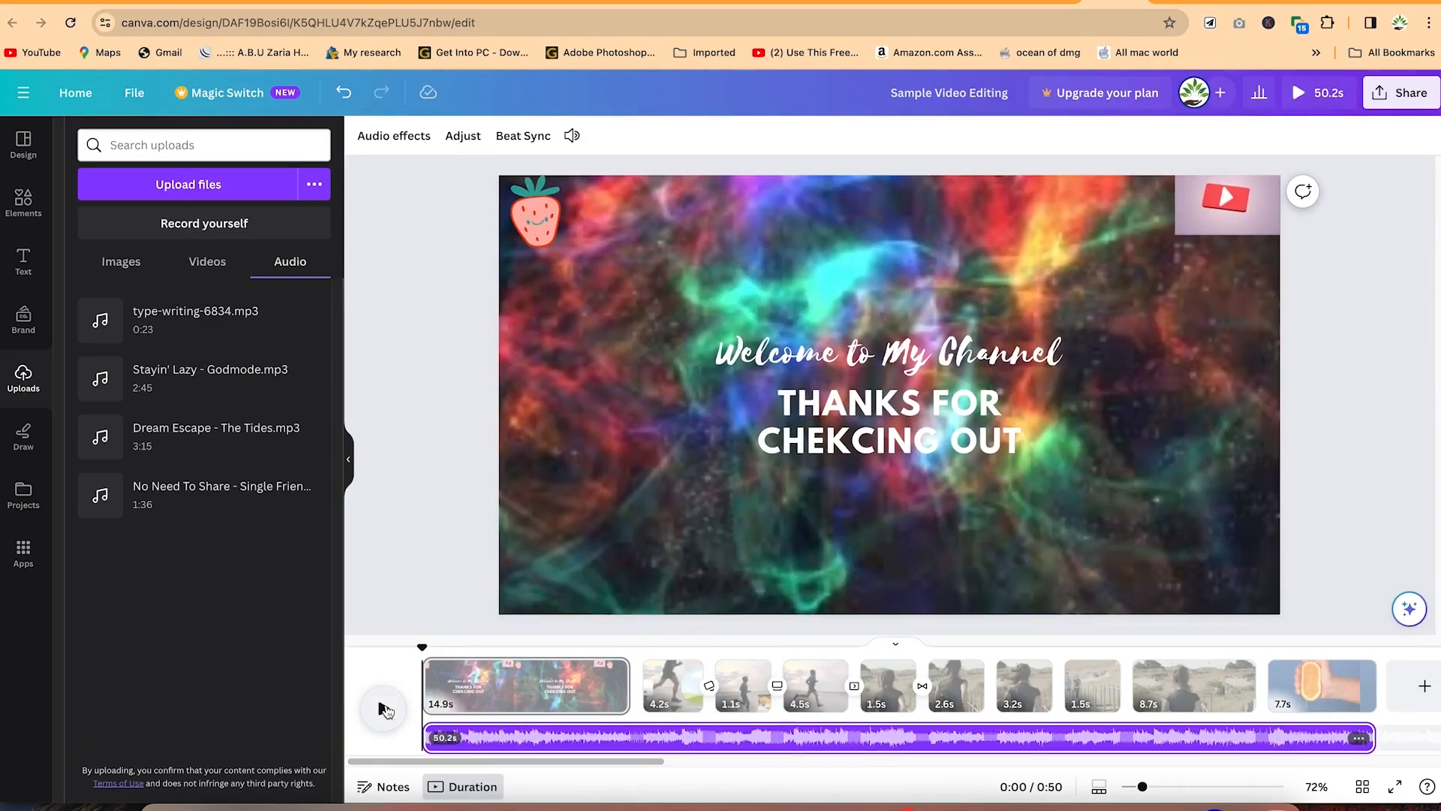
click(382, 709)
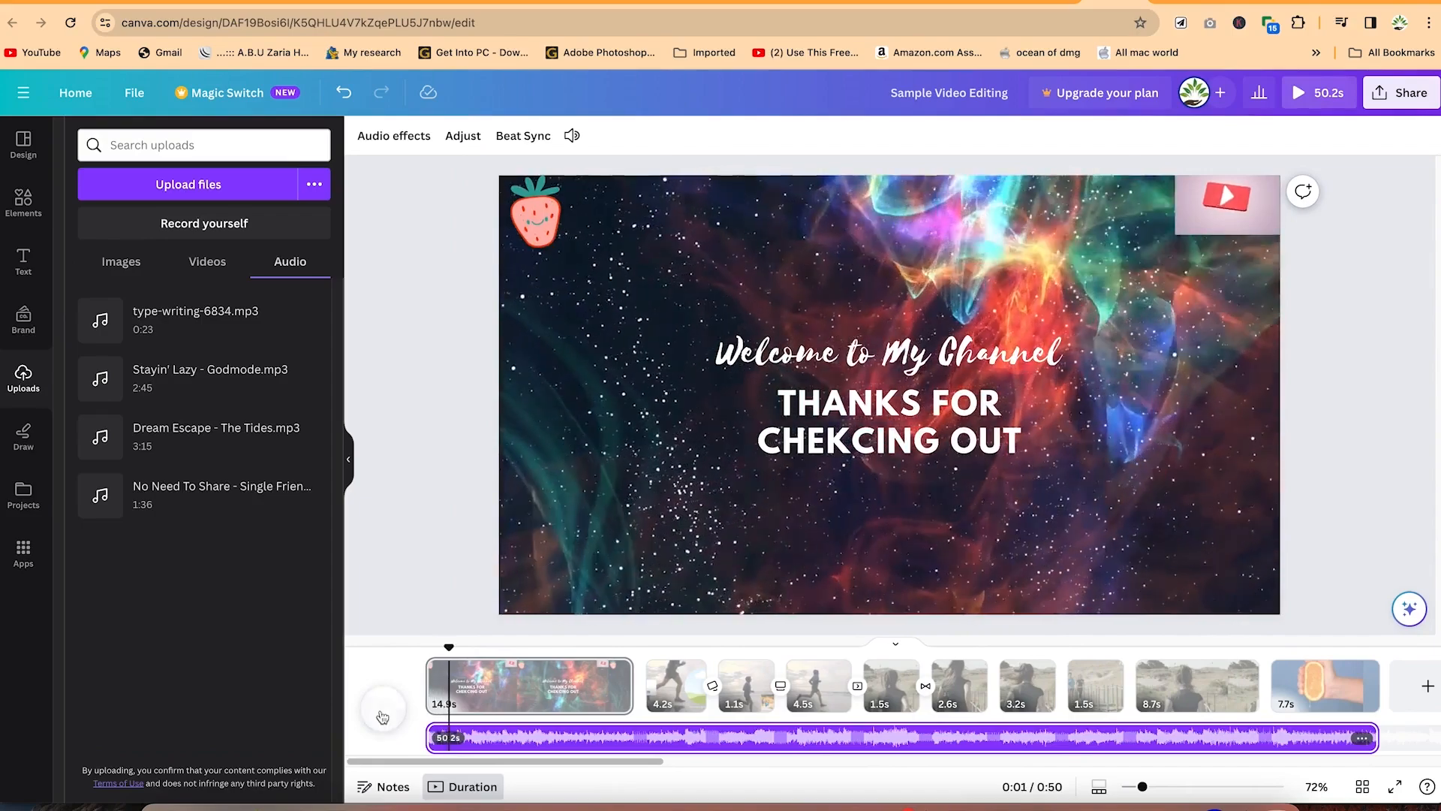
click(383, 710)
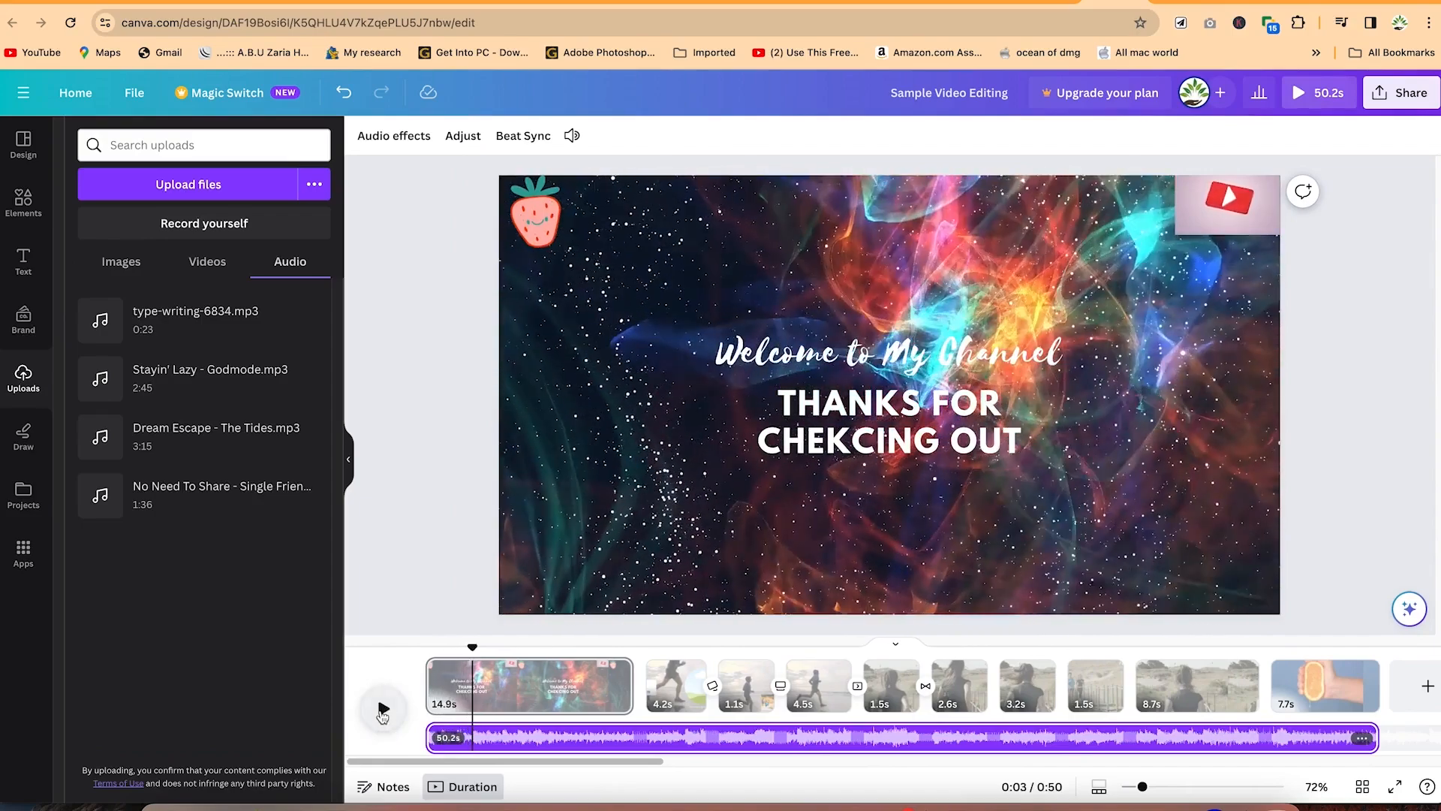
Step: Apply a 2.6 s fade-in effect to the audio track
click(670, 741)
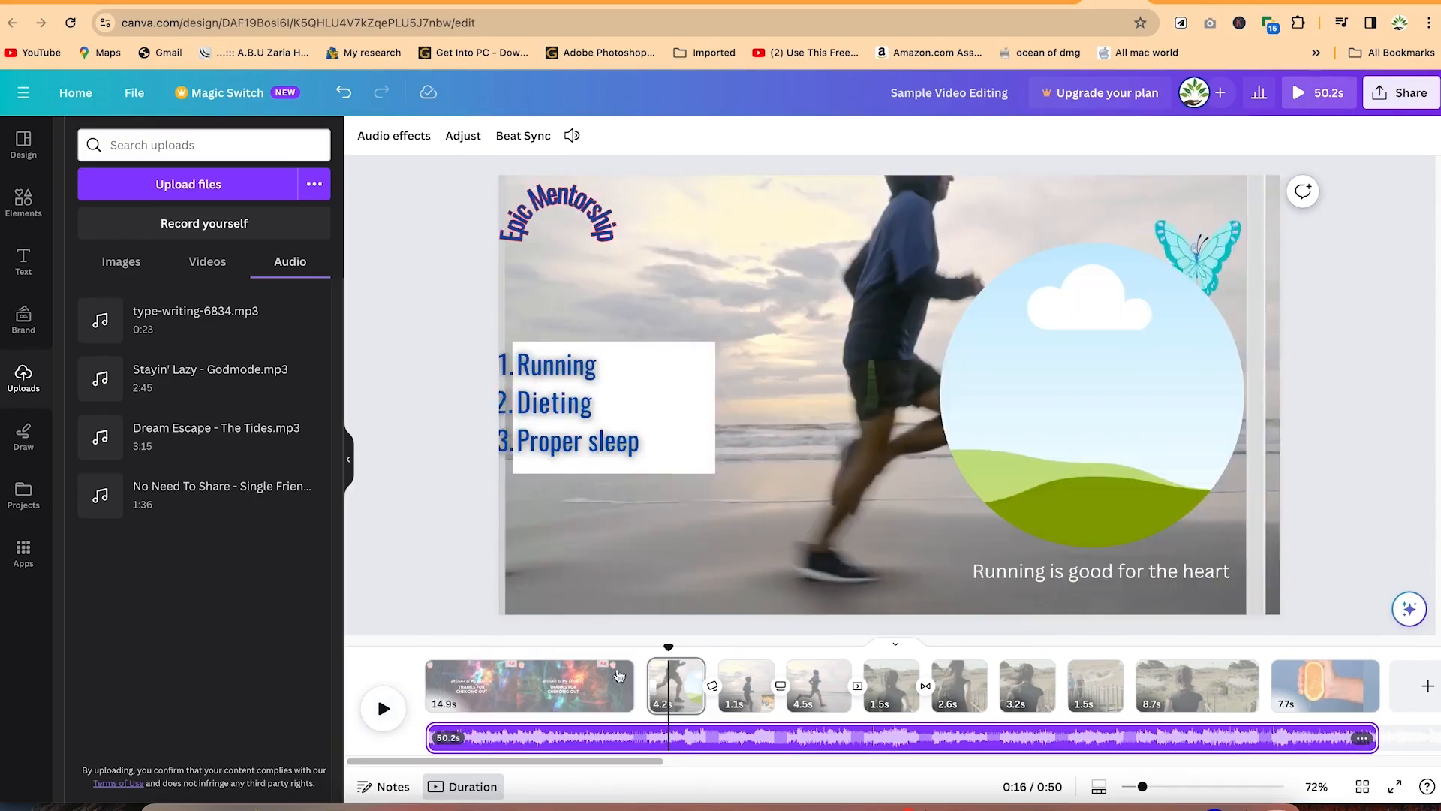
click(398, 136)
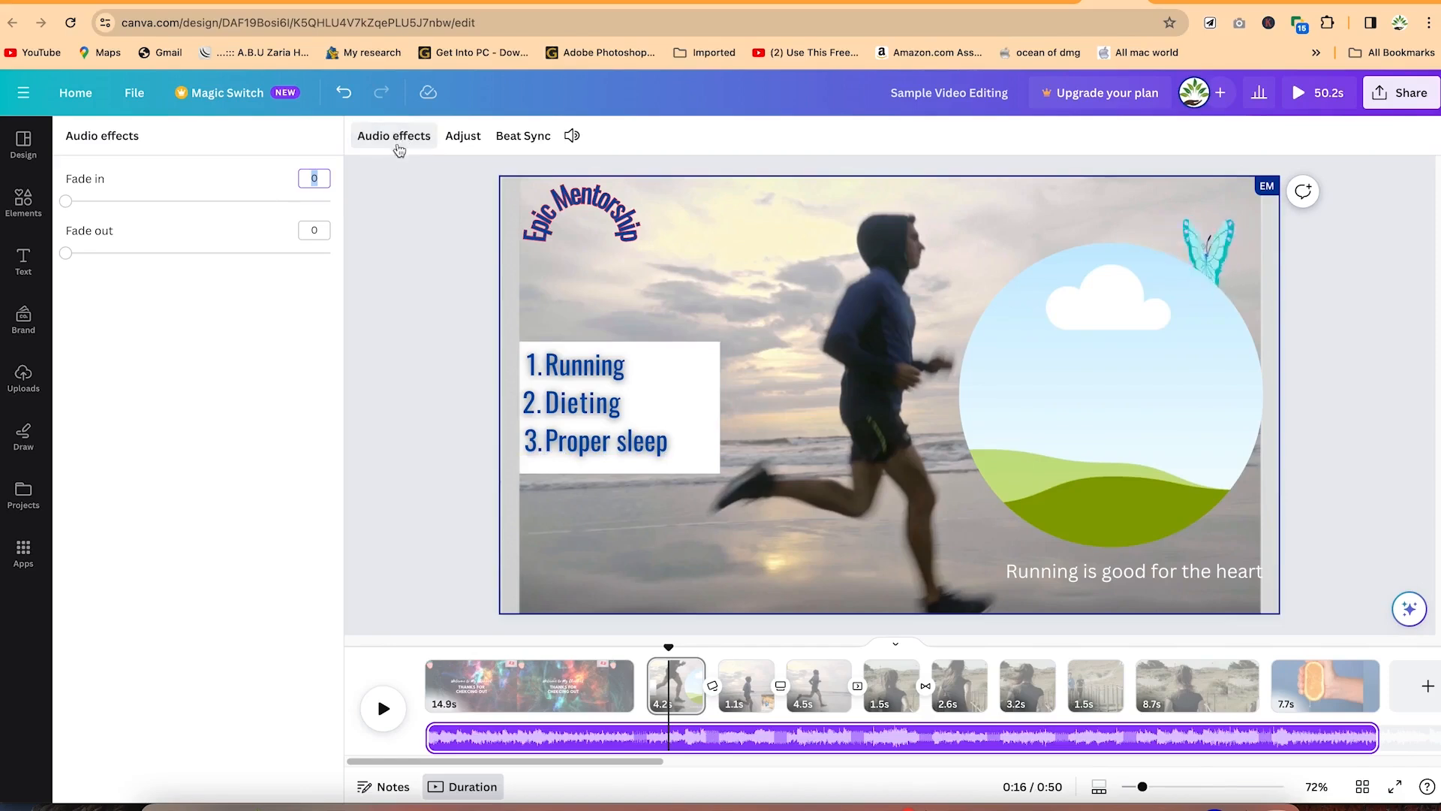
drag(68, 209, 203, 232)
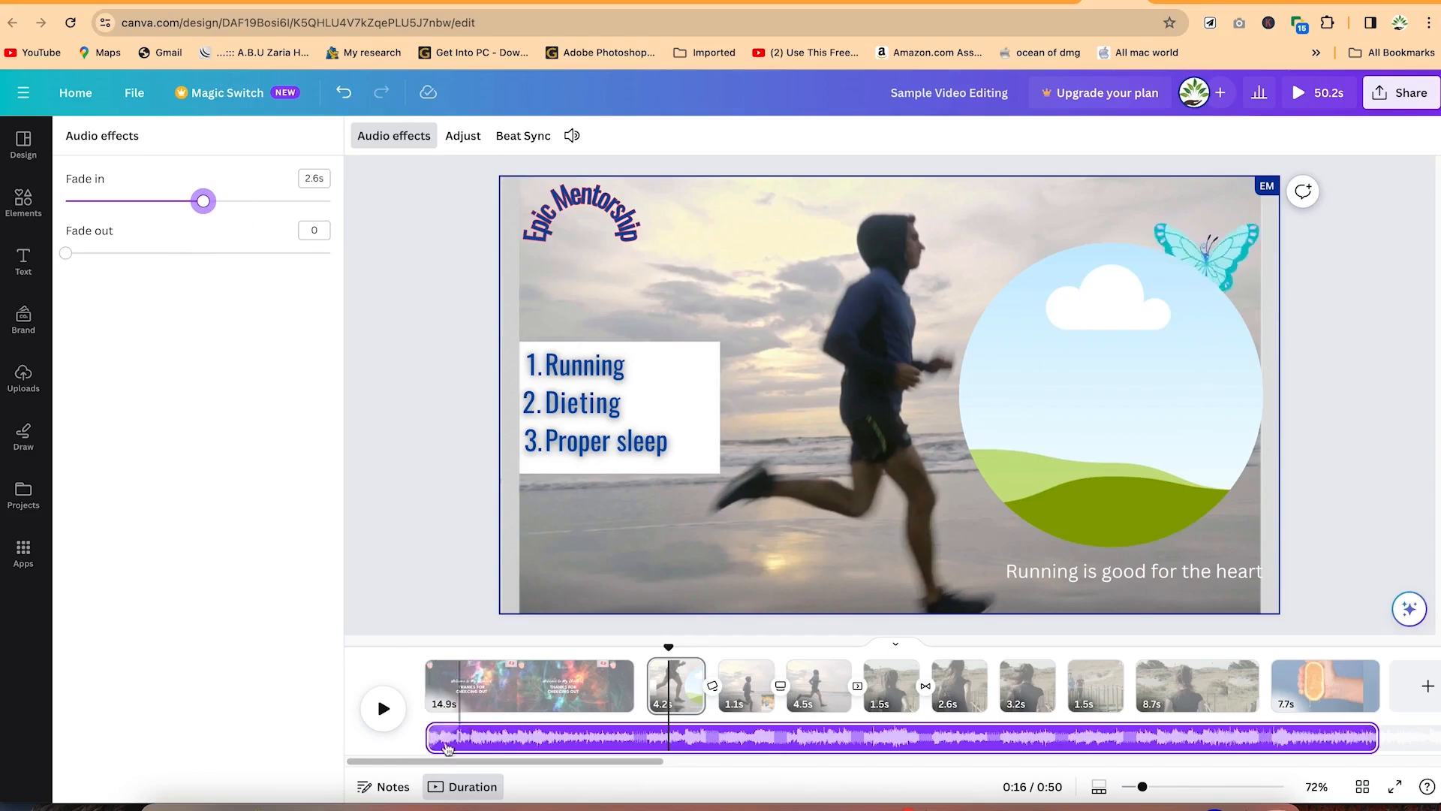
Step: Set the audio track's fade-in to 4.1 s and fade-out to 4.5 s, and play back its beginning and ending
drag(212, 204, 287, 204)
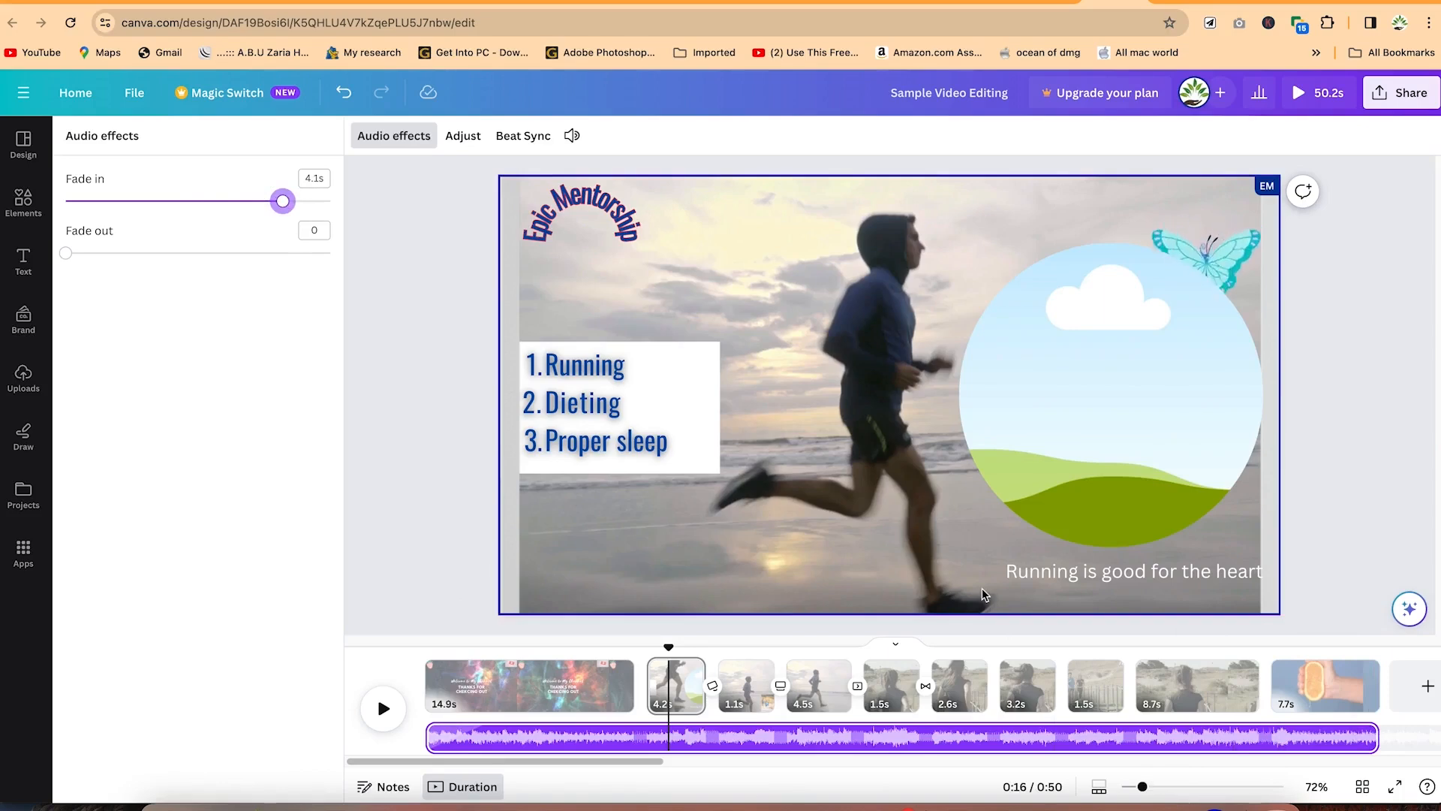
drag(64, 255, 304, 253)
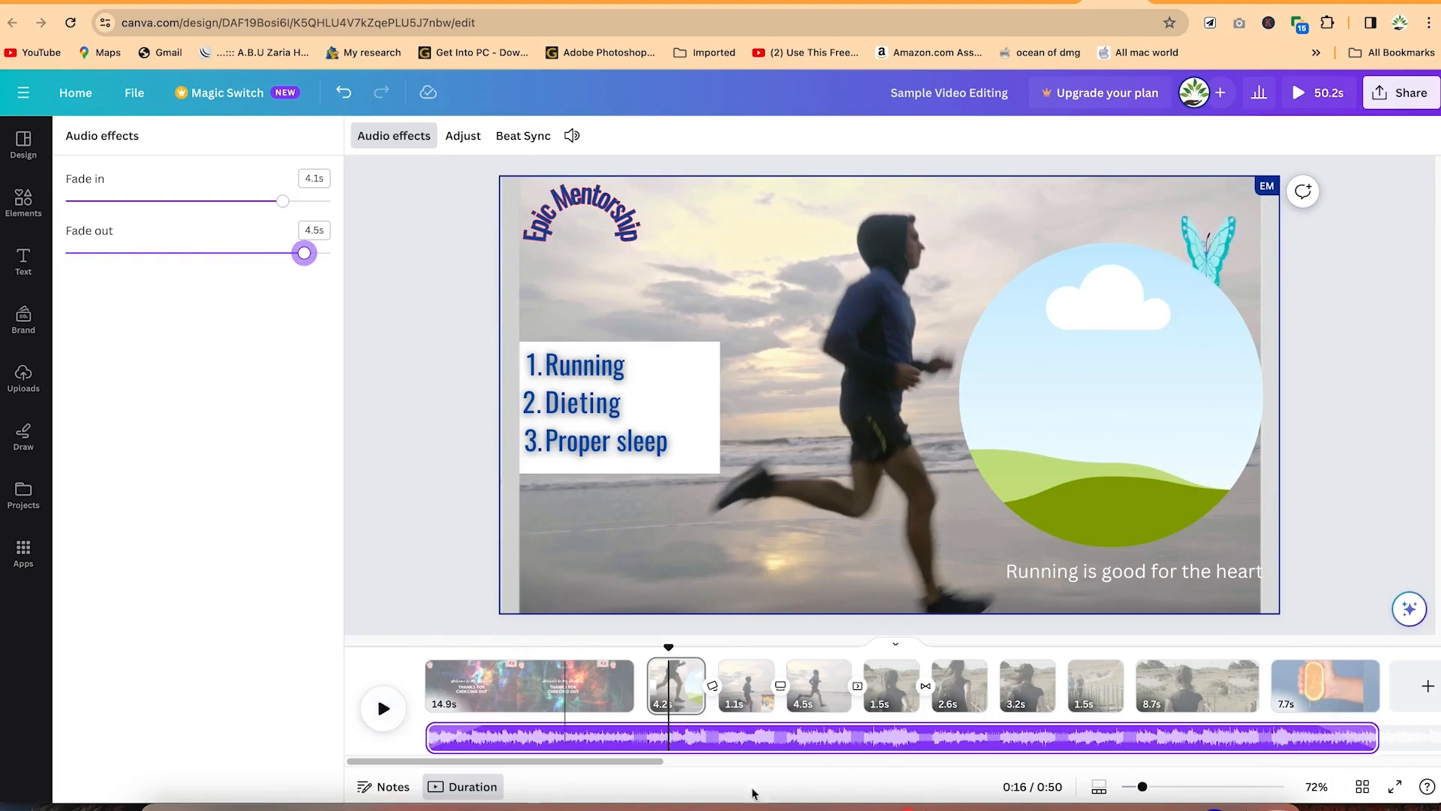
drag(666, 649, 390, 668)
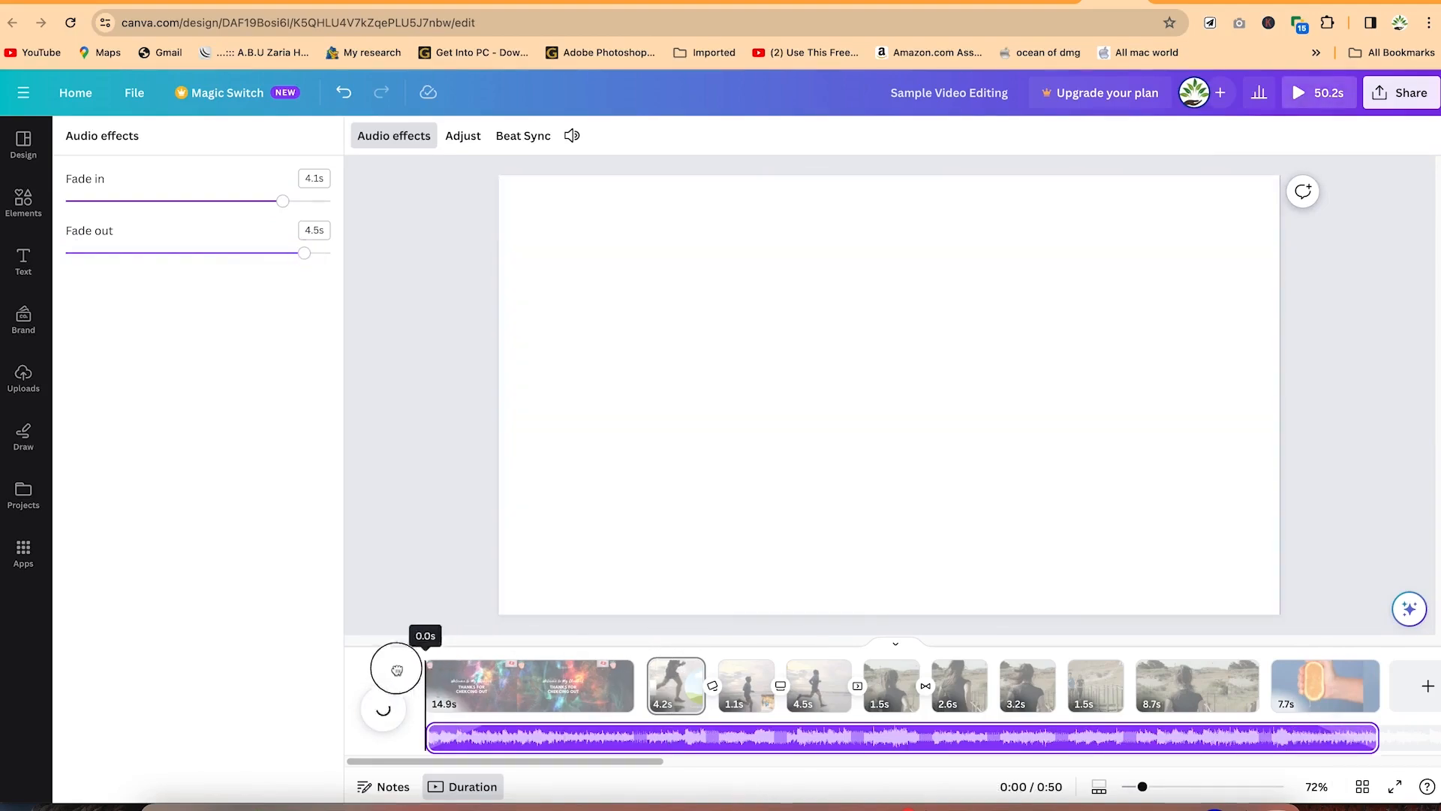
key(space)
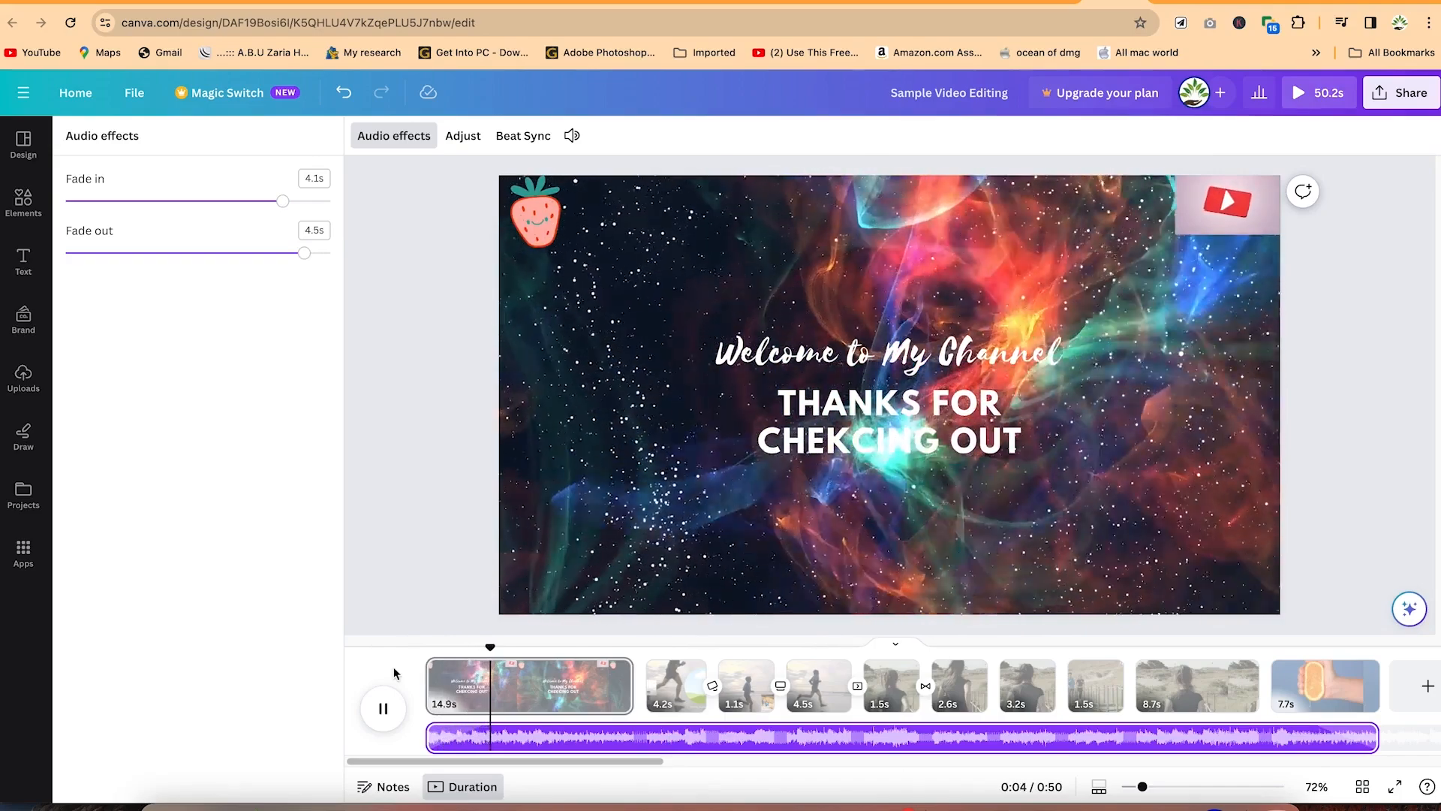
key(space)
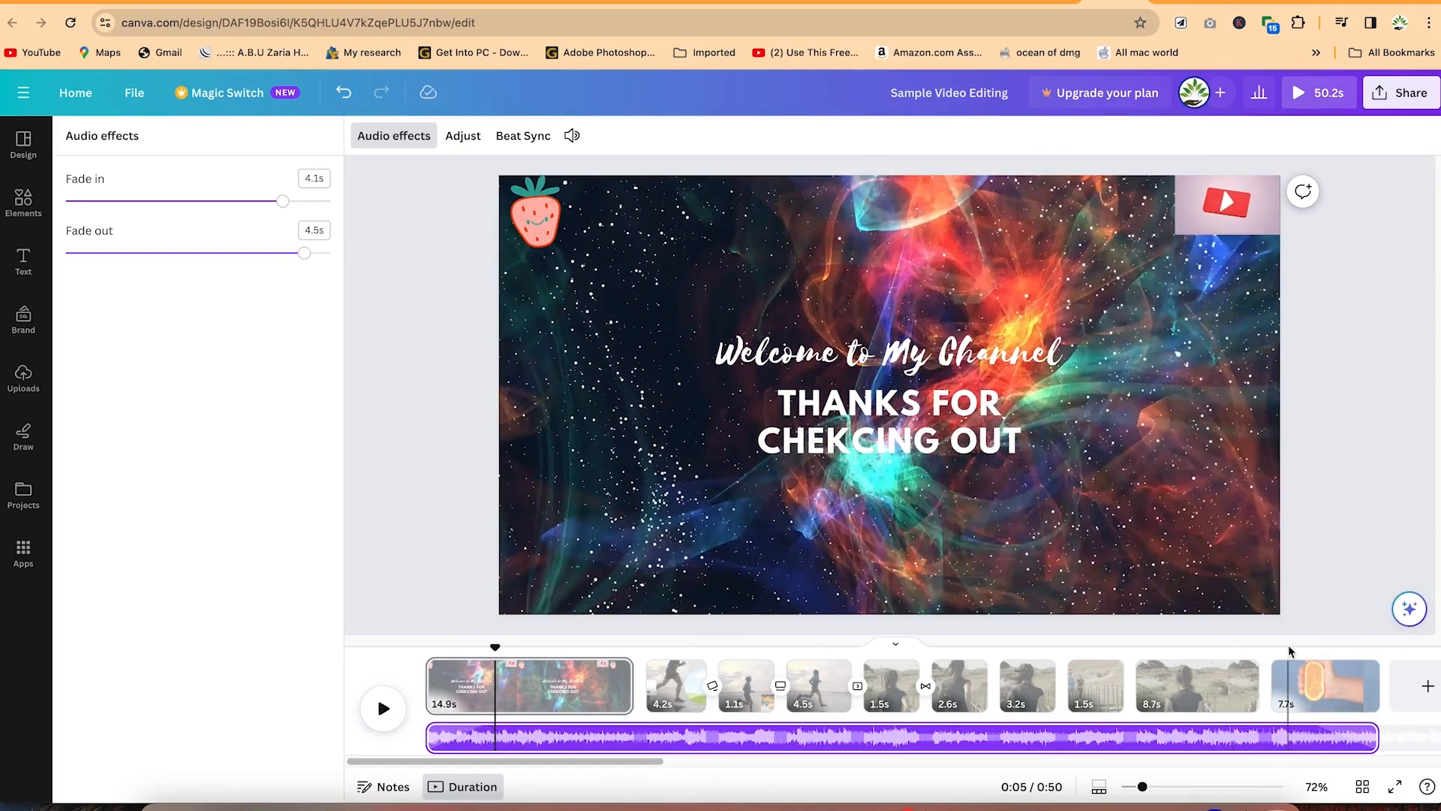
click(1291, 678)
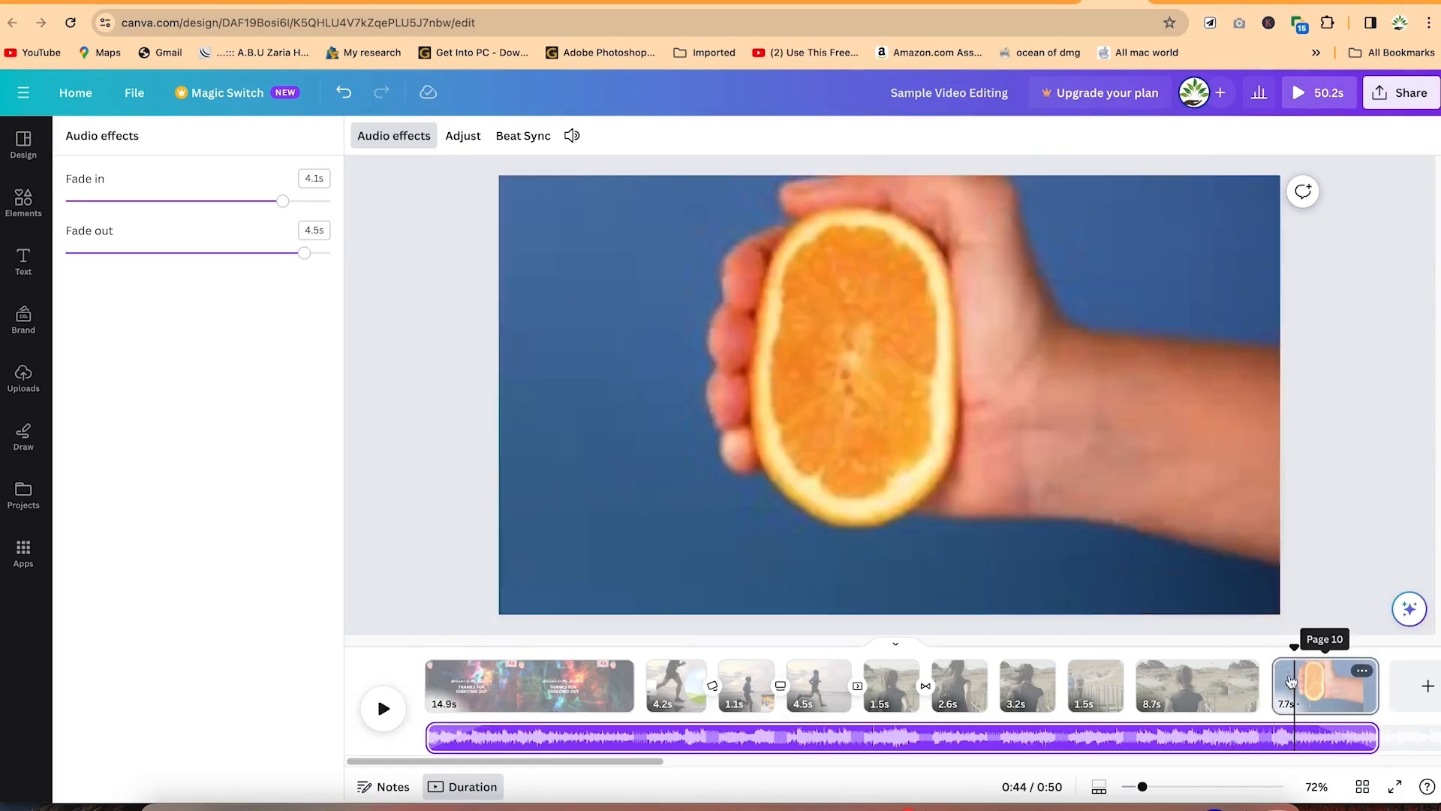
key(space)
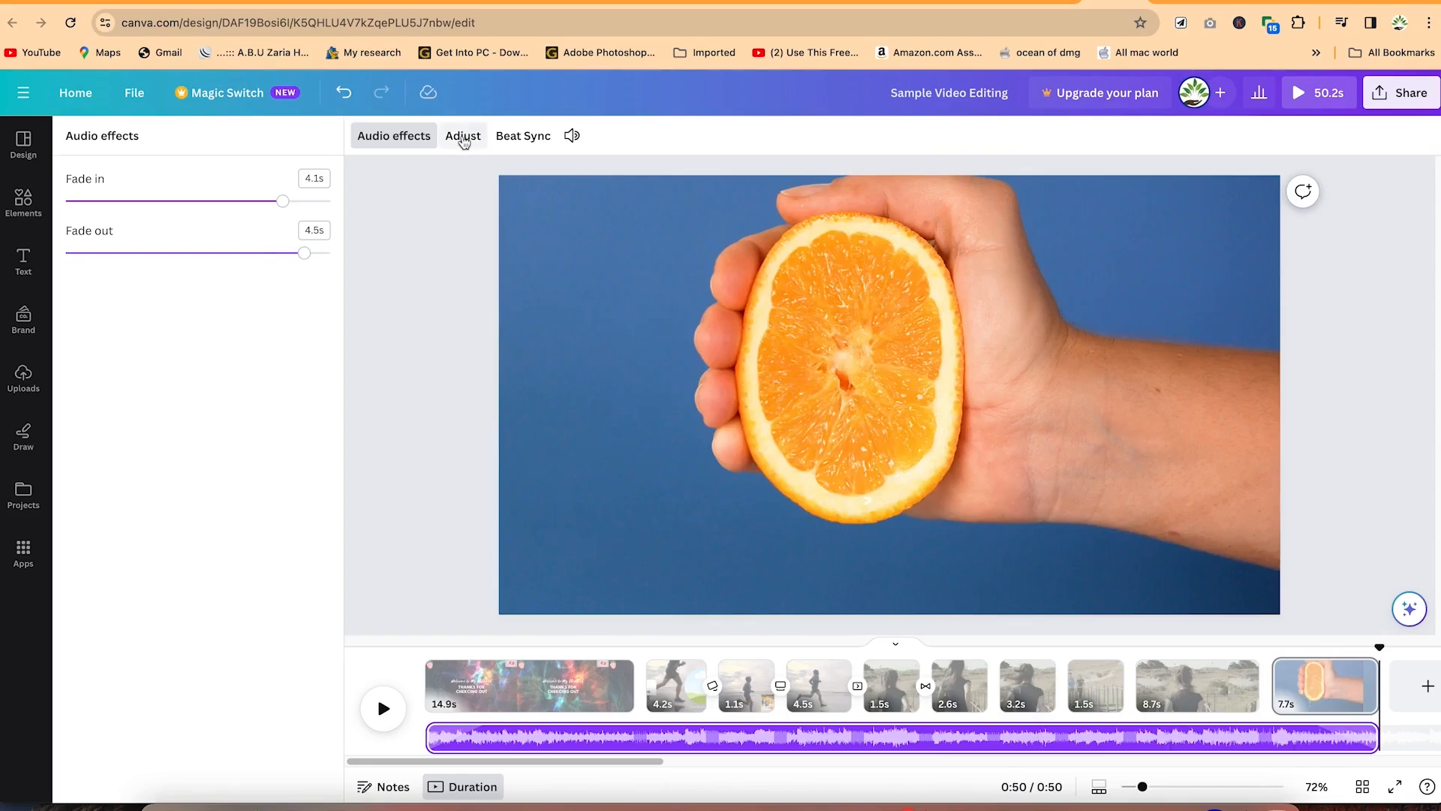
Step: View the audio track's Beat Sync options and set its volume to 71 after trying muted and louder levels
click(515, 138)
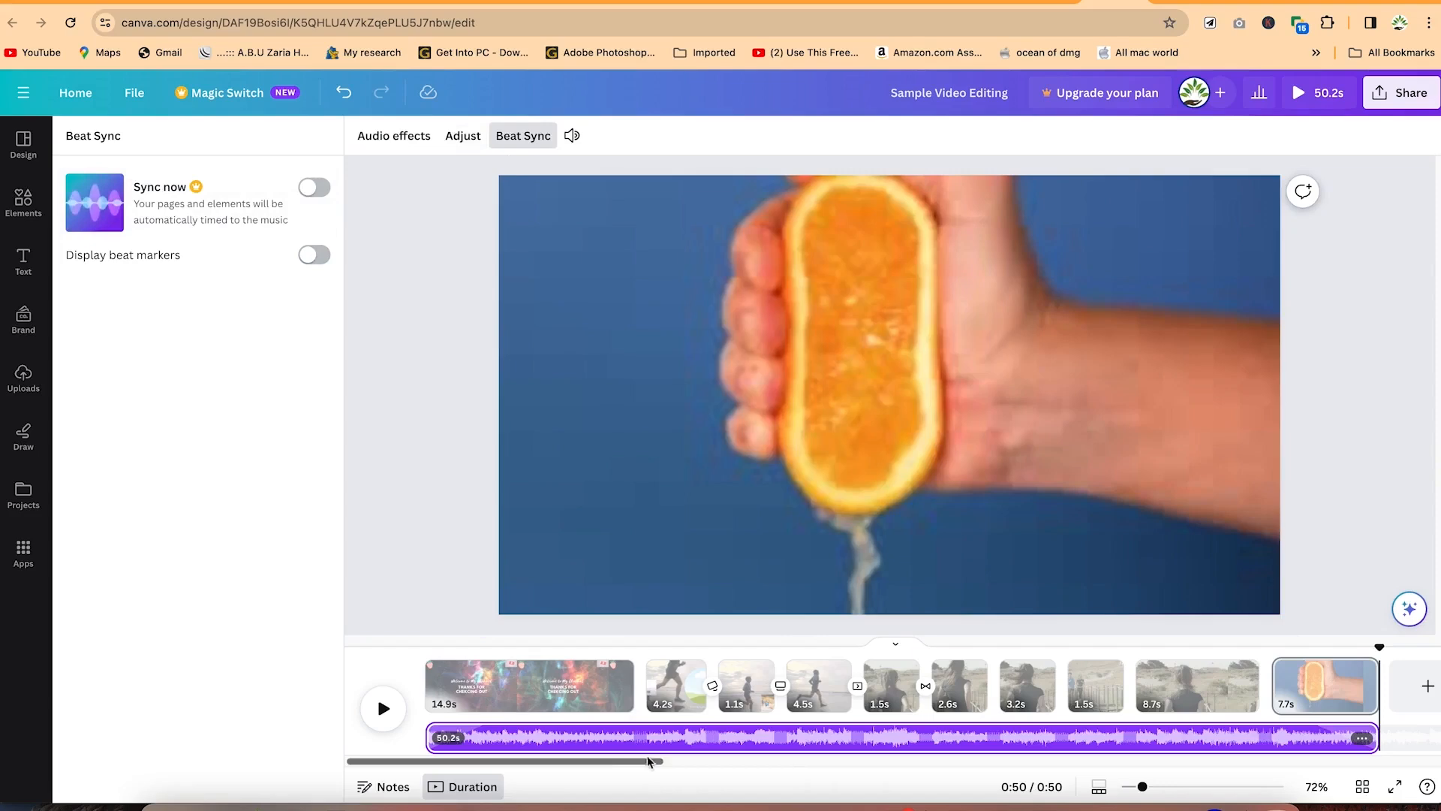
click(573, 136)
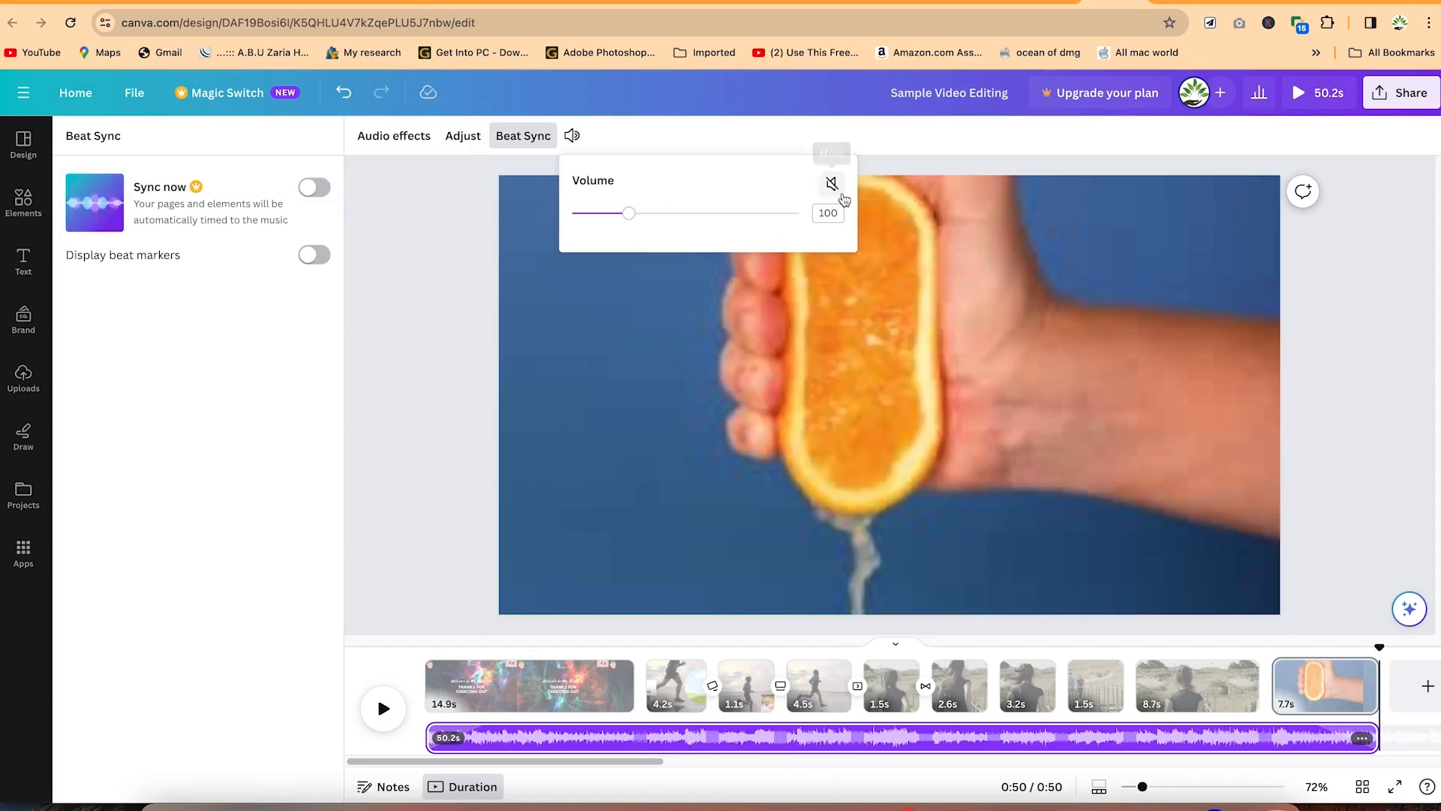
drag(629, 213, 572, 213)
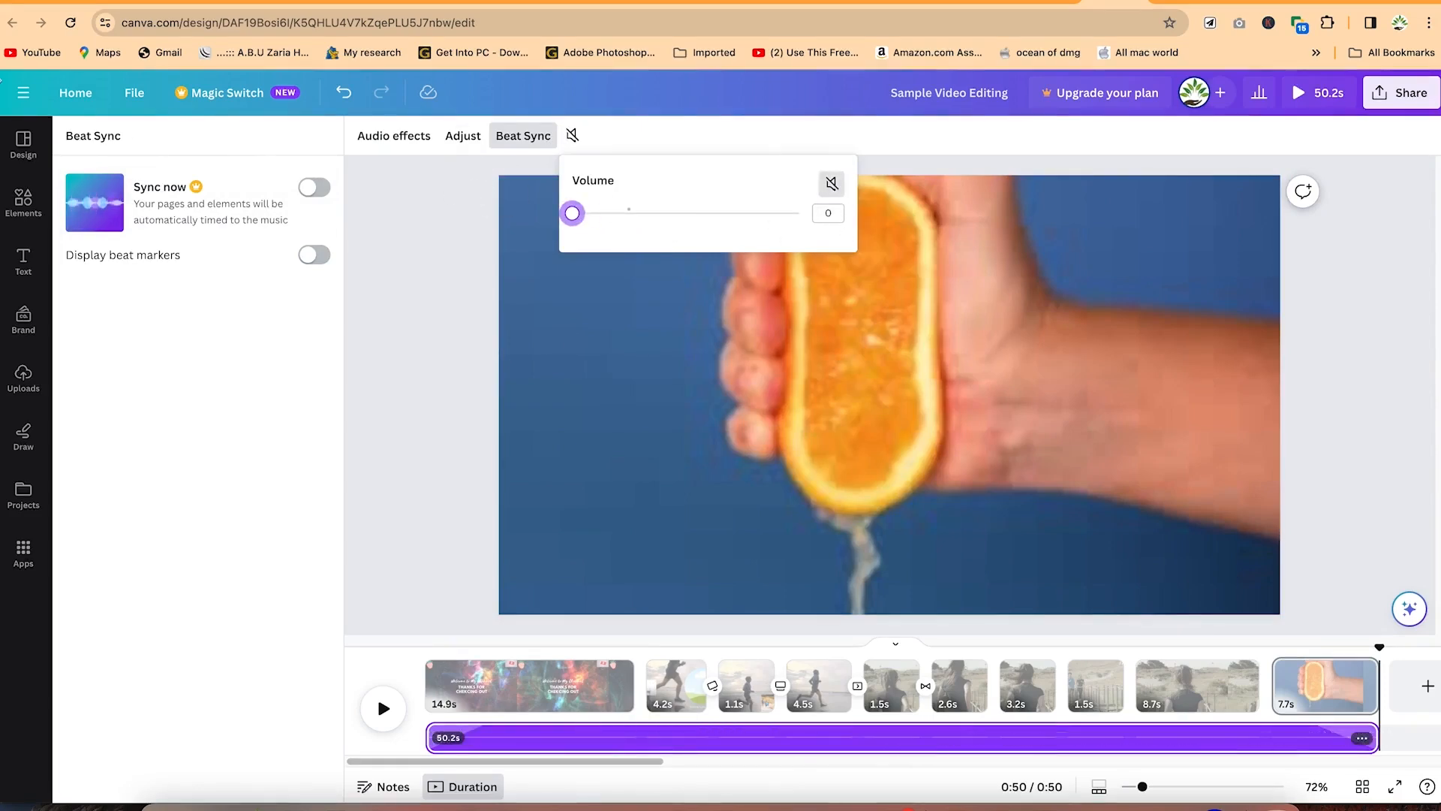
drag(572, 213, 702, 246)
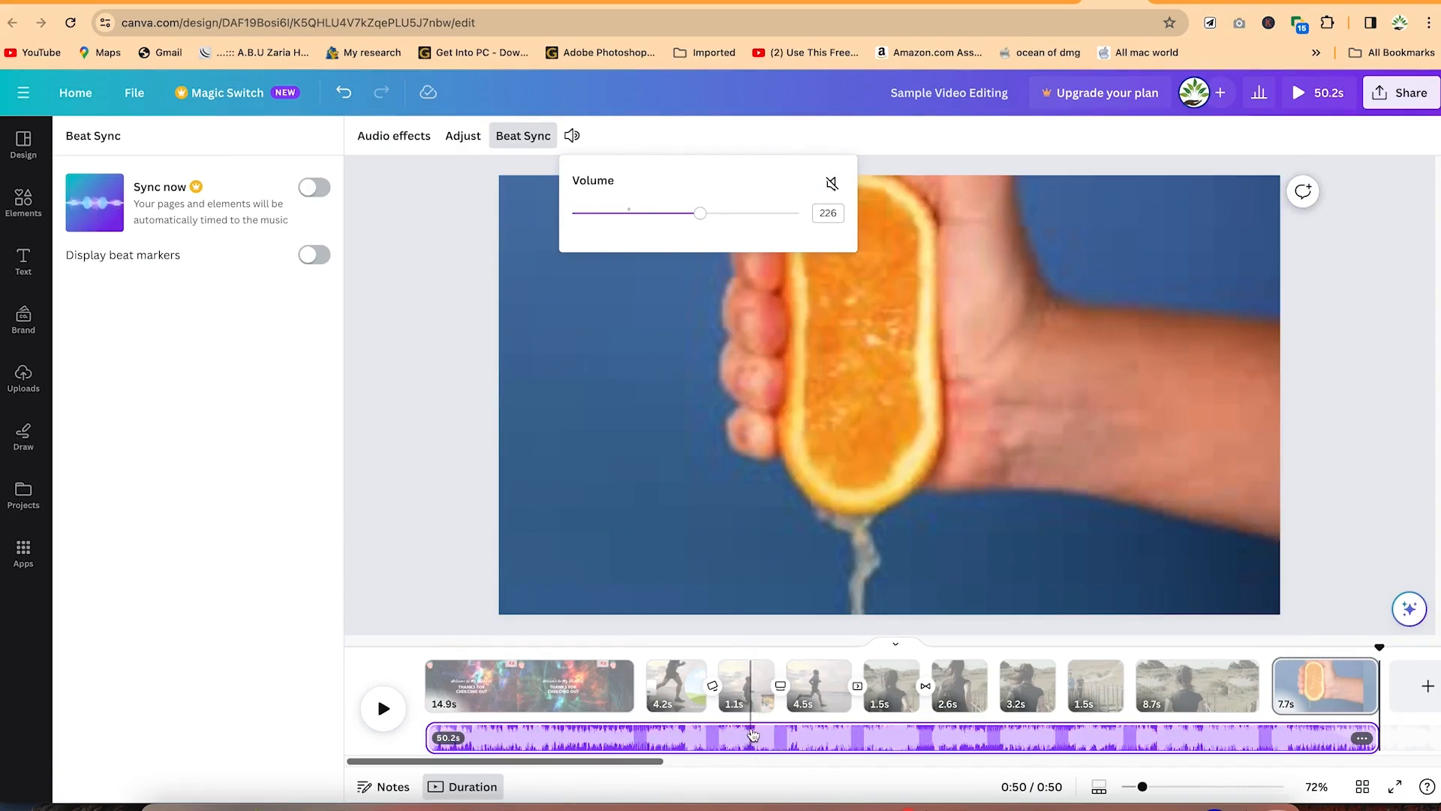
drag(702, 215, 614, 268)
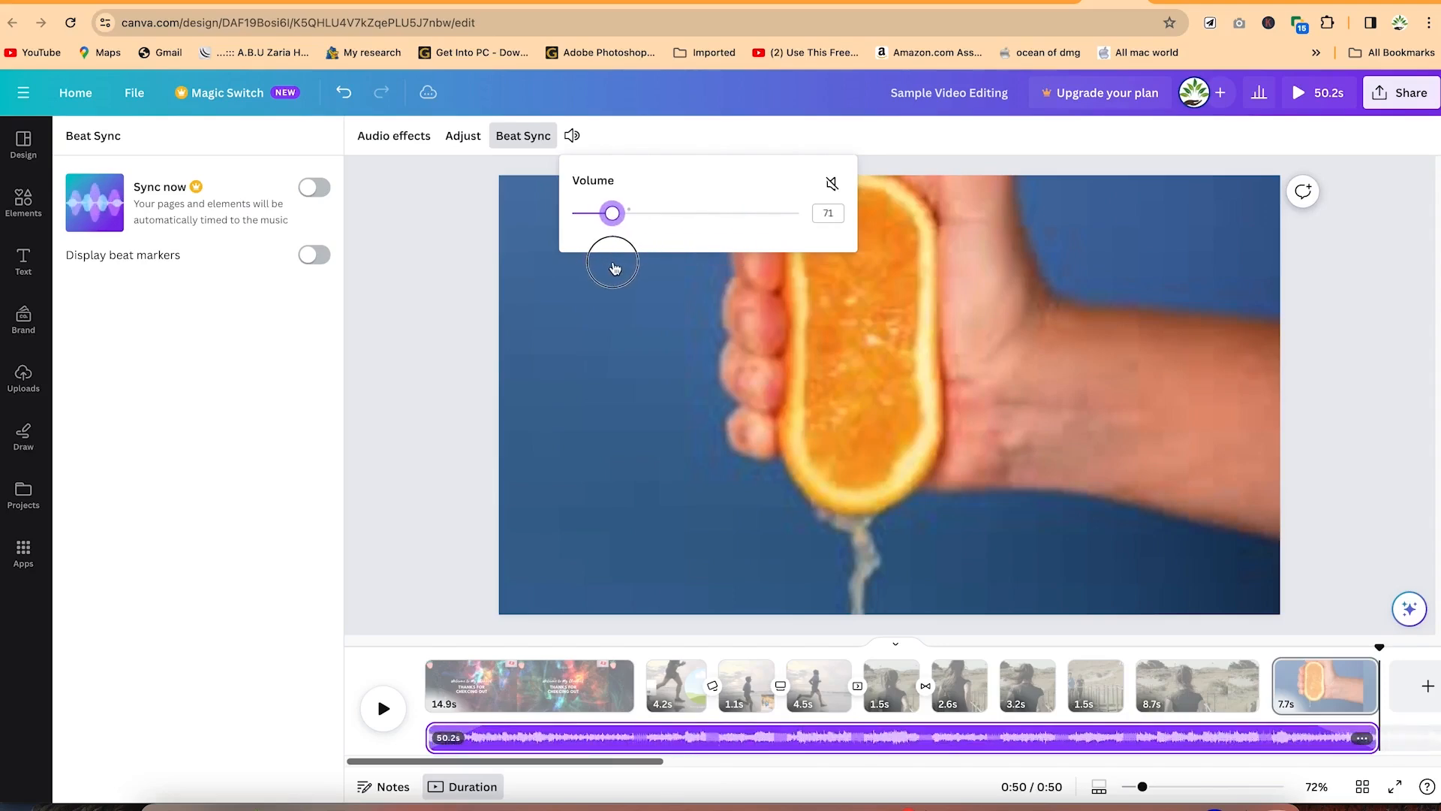
Step: Play part of the intro clip to hear the audio level, and review the audio track's volume setting
click(468, 665)
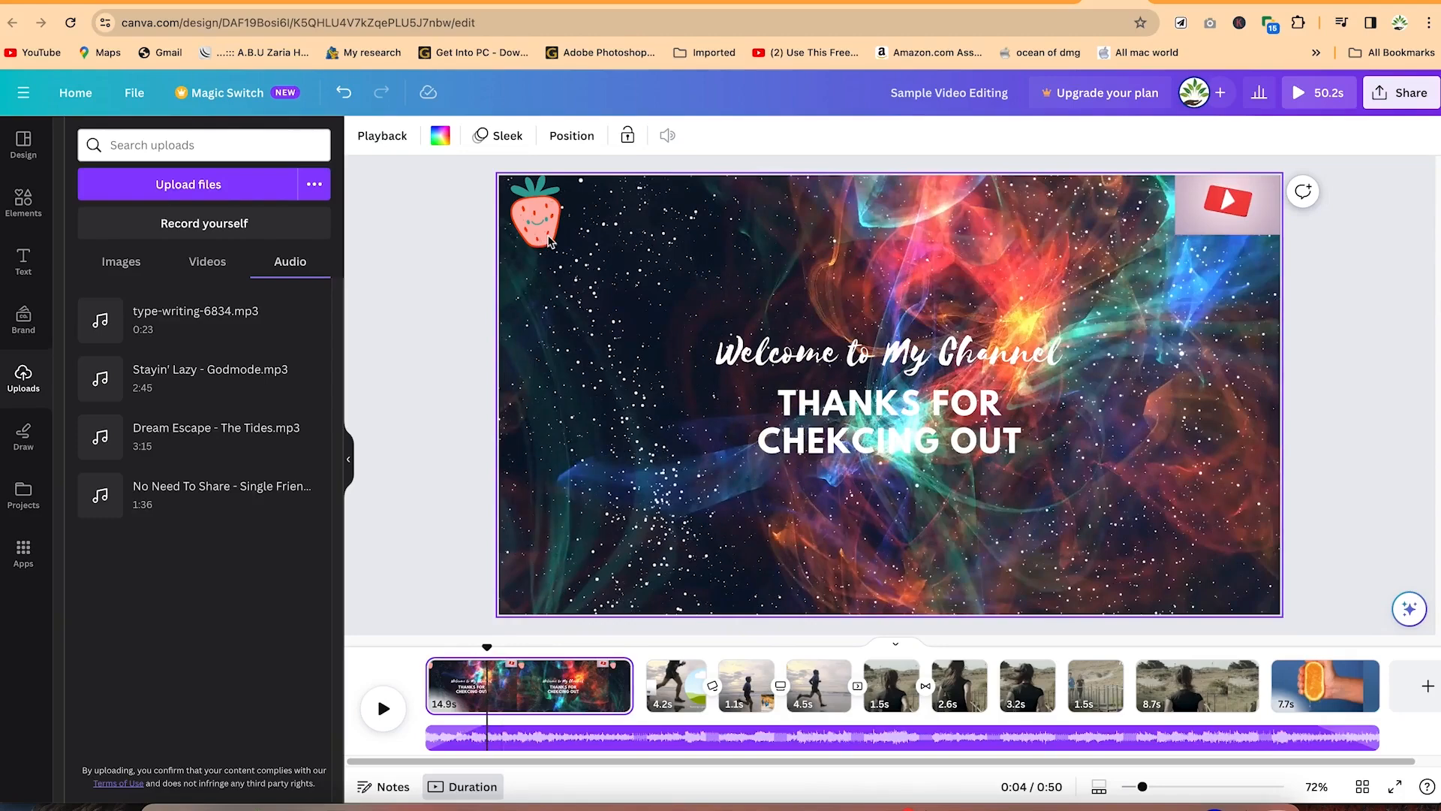
key(XF86AudioRaiseVolume)
key(space)
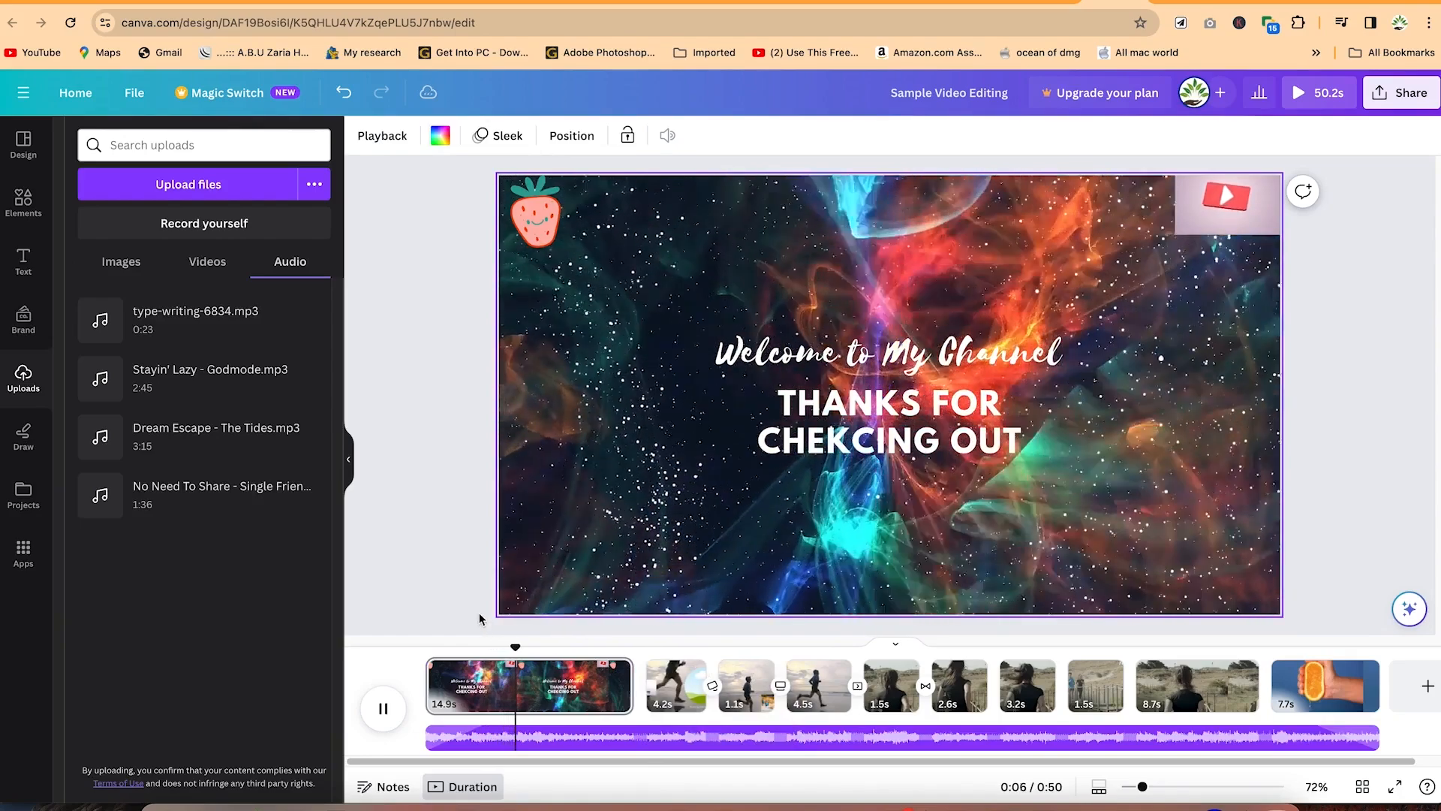
key(space)
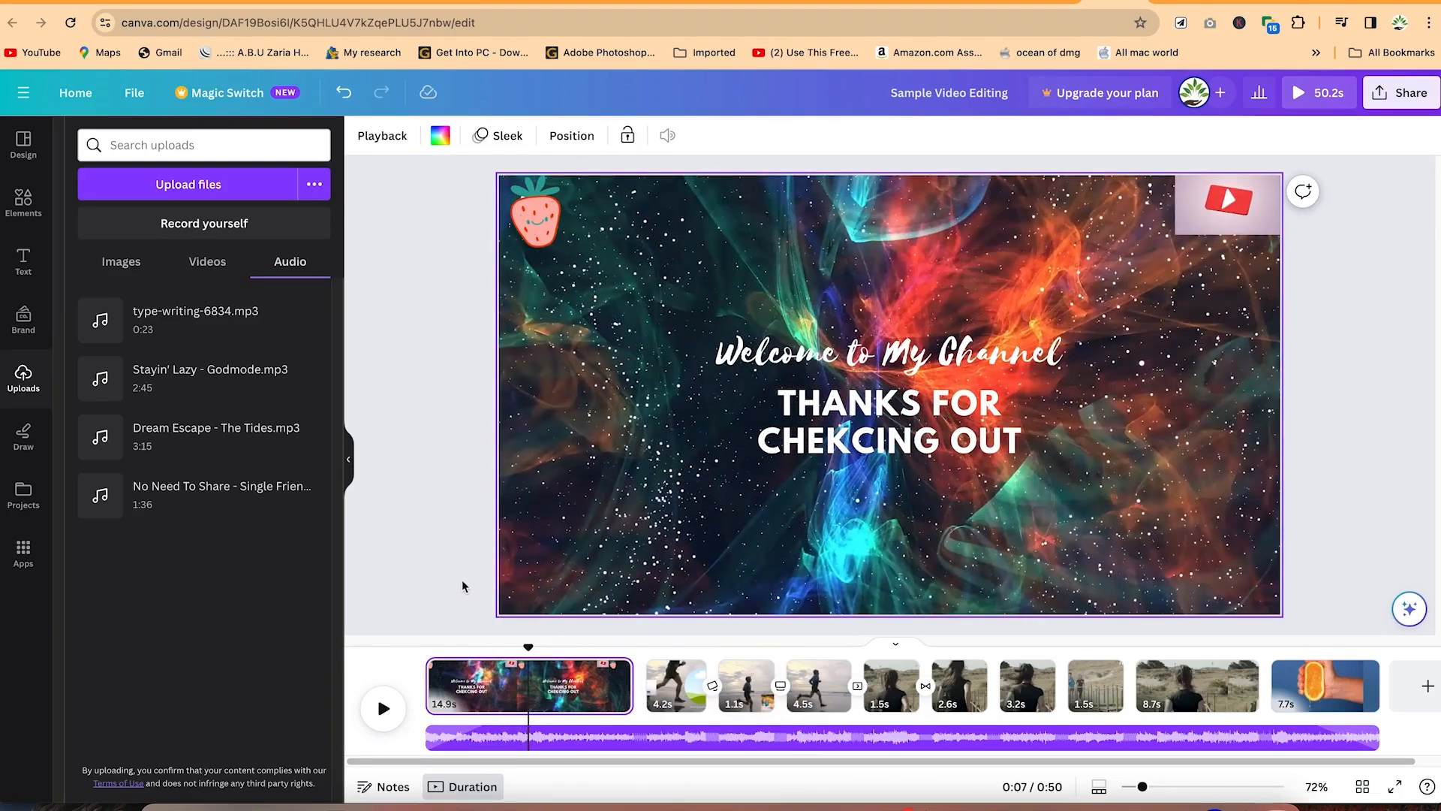
click(524, 743)
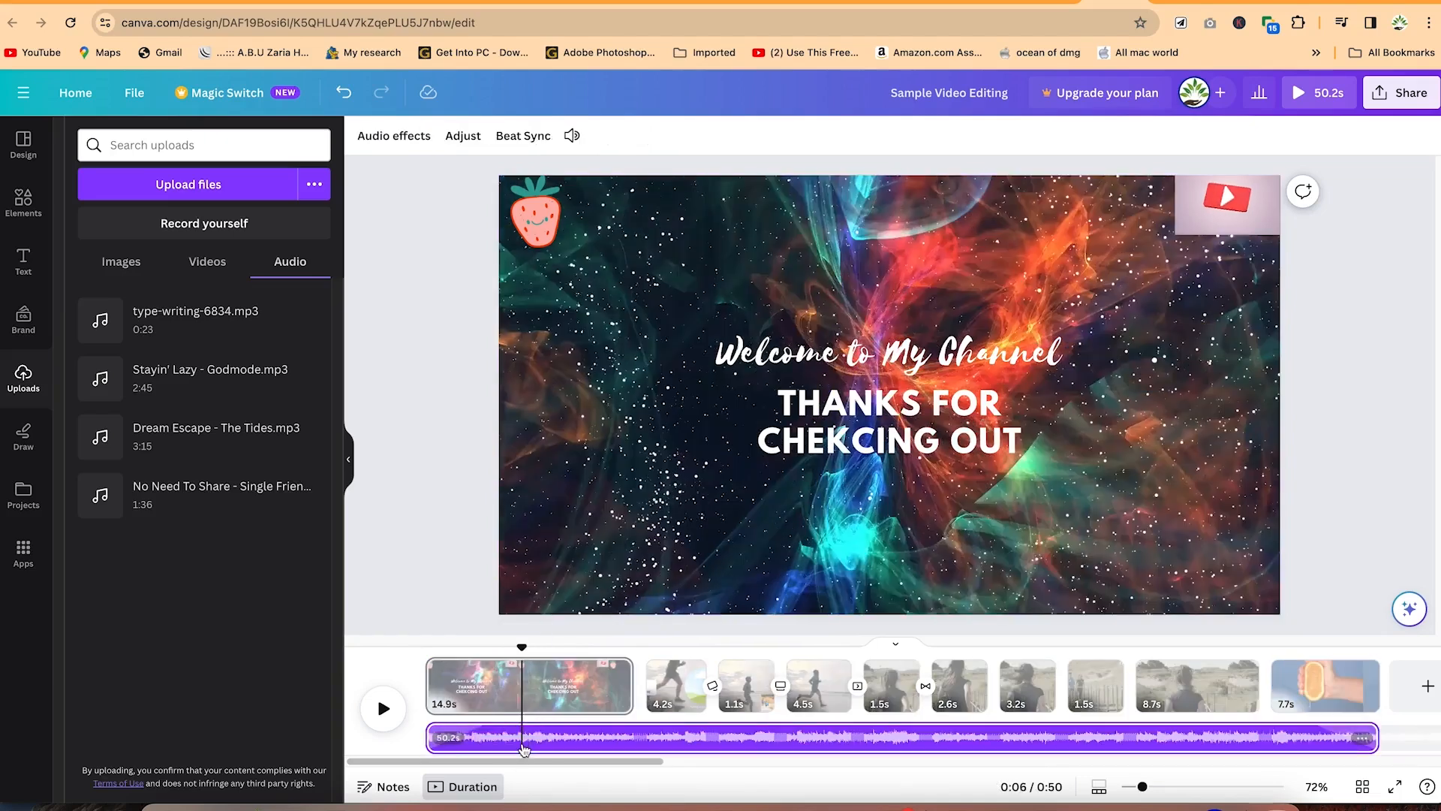
click(572, 137)
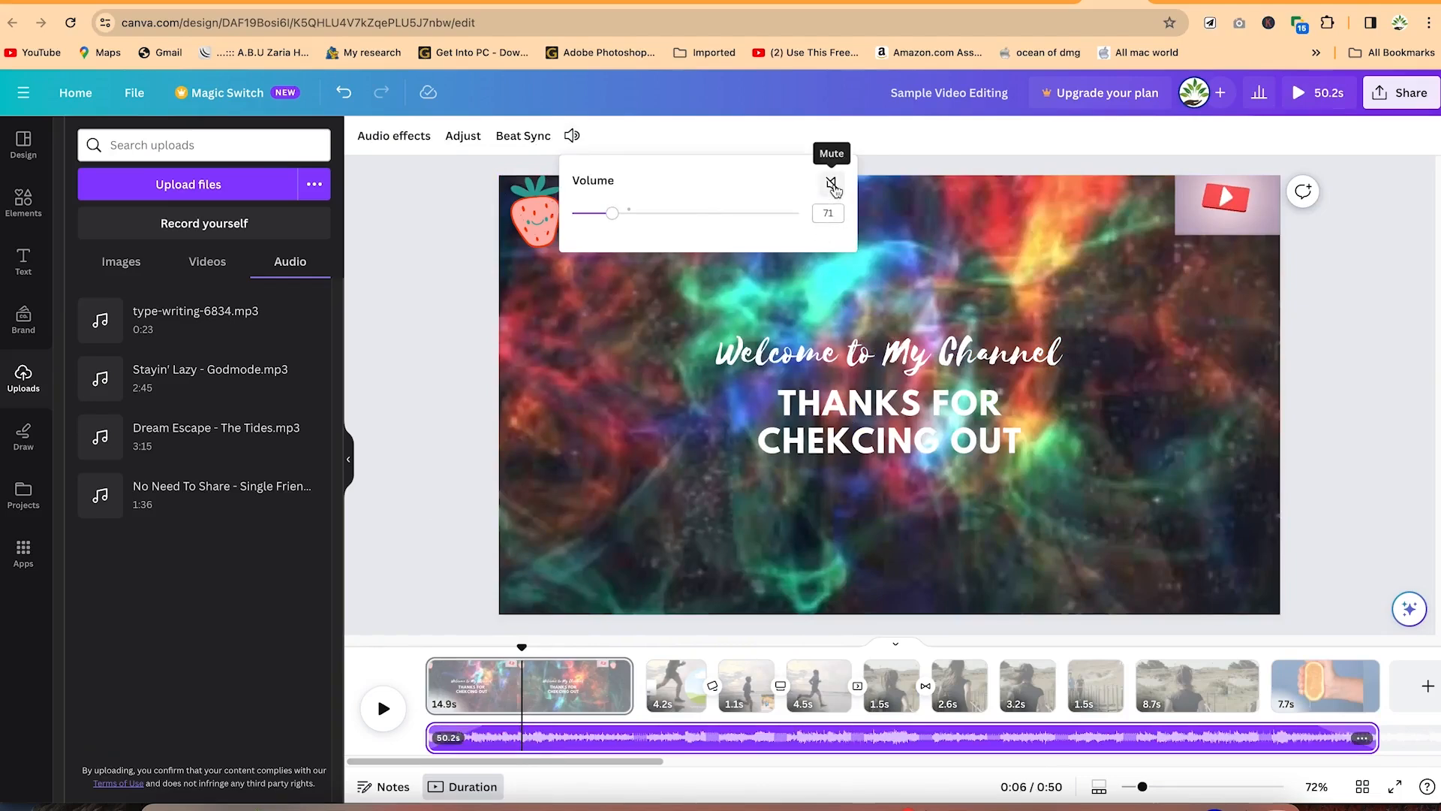
click(449, 555)
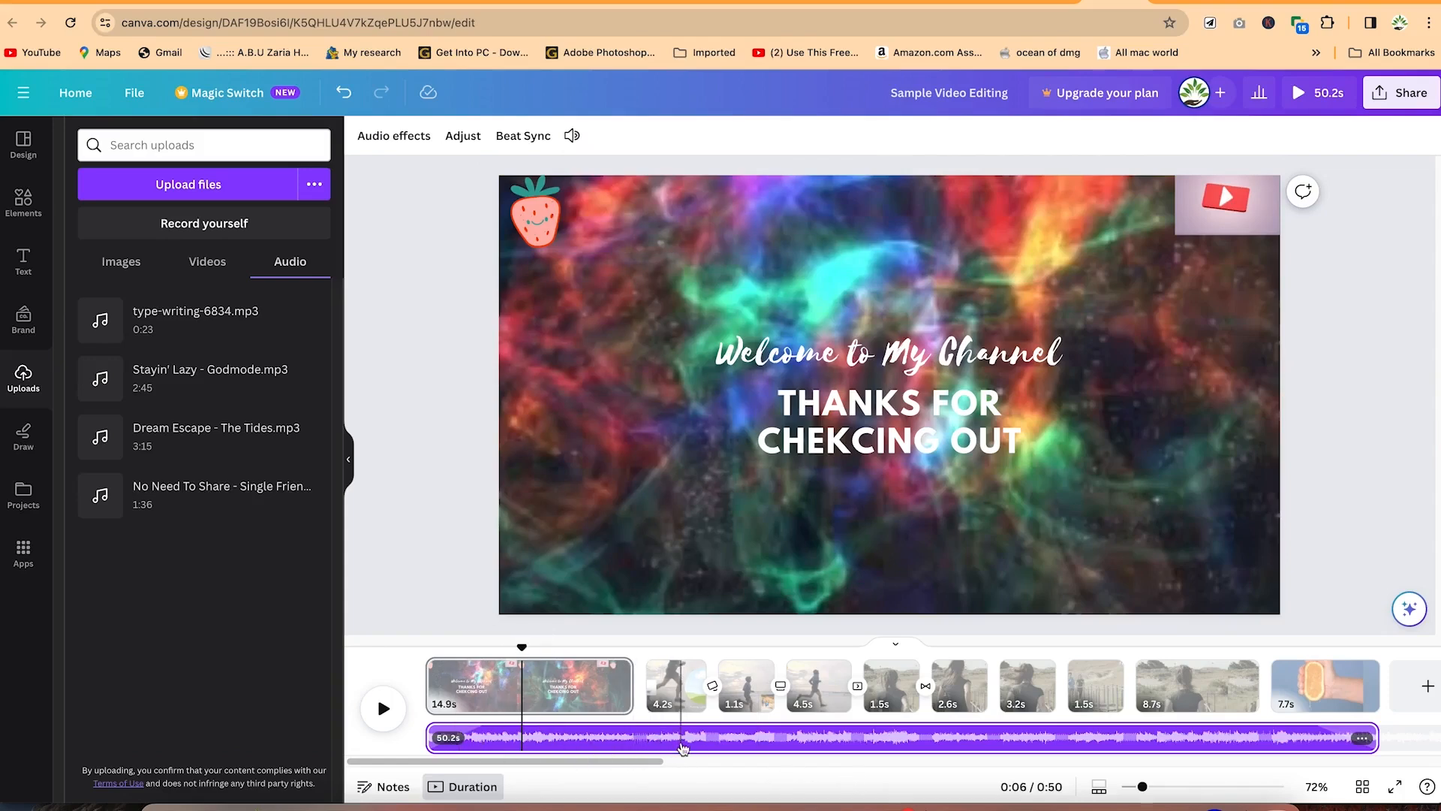
Step: Split the audio track at 0:14, near the end of the intro clip
click(643, 751)
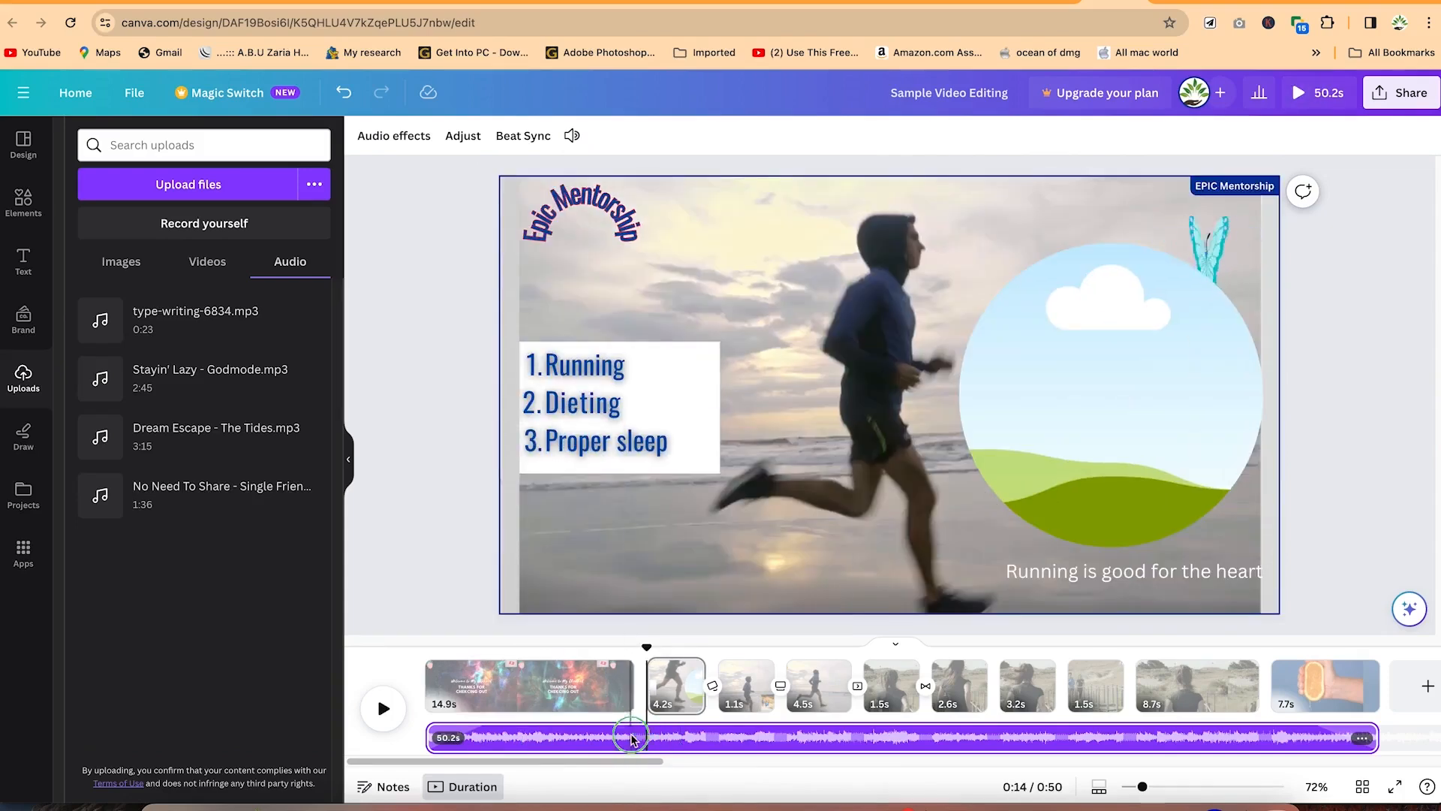
right_click(630, 738)
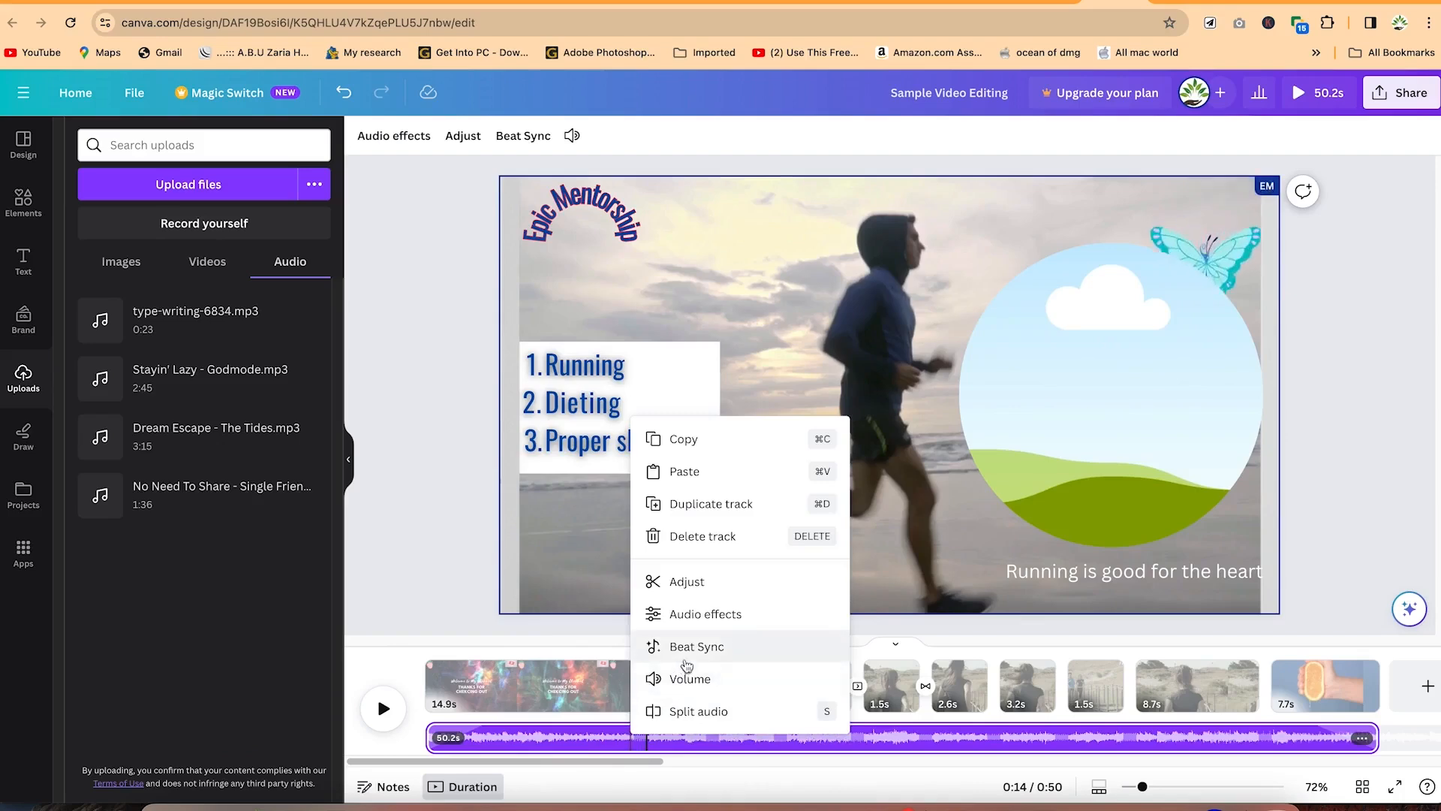
click(722, 710)
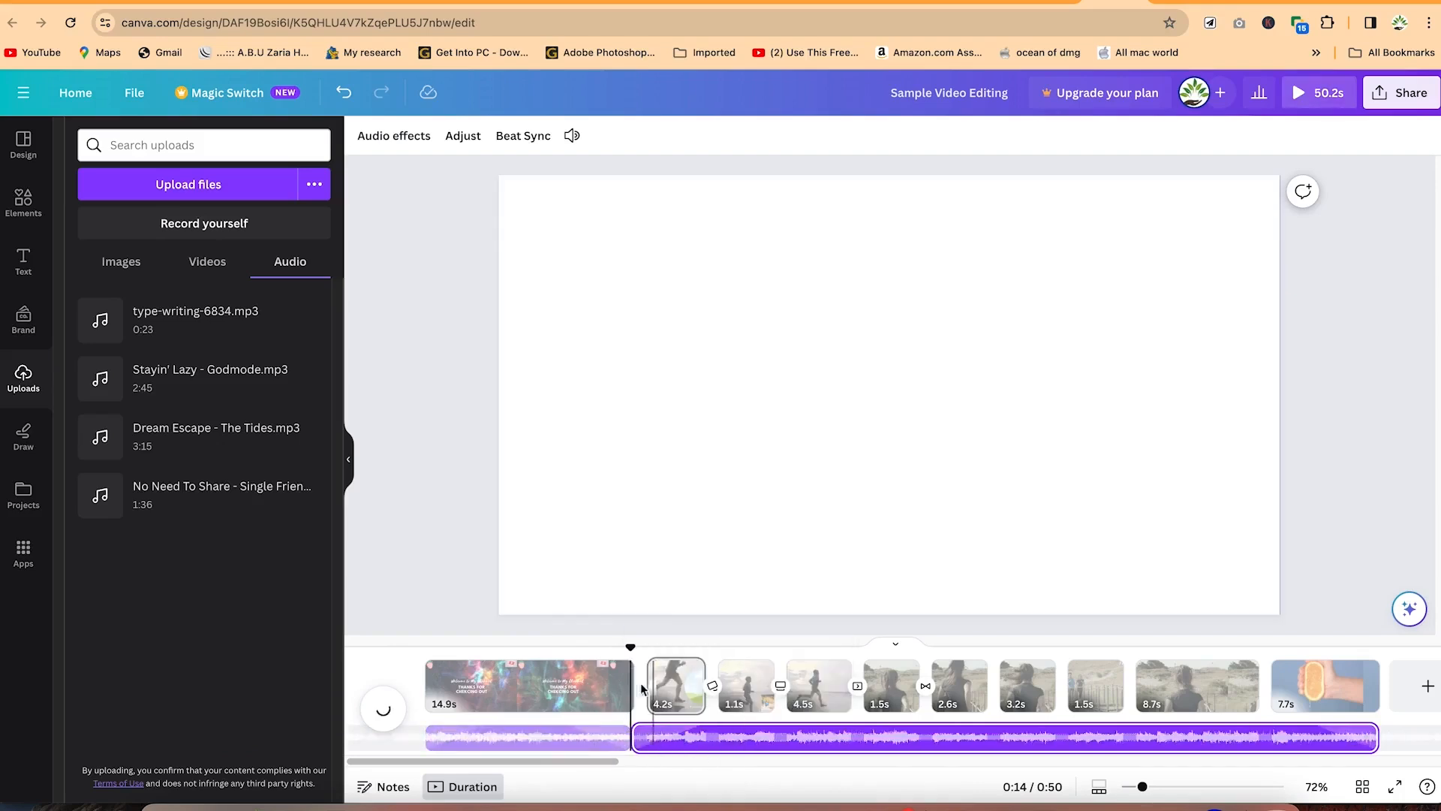
Step: Split the second audio segment at 0:21, within the 4.5 s beach running clip
drag(631, 647, 752, 683)
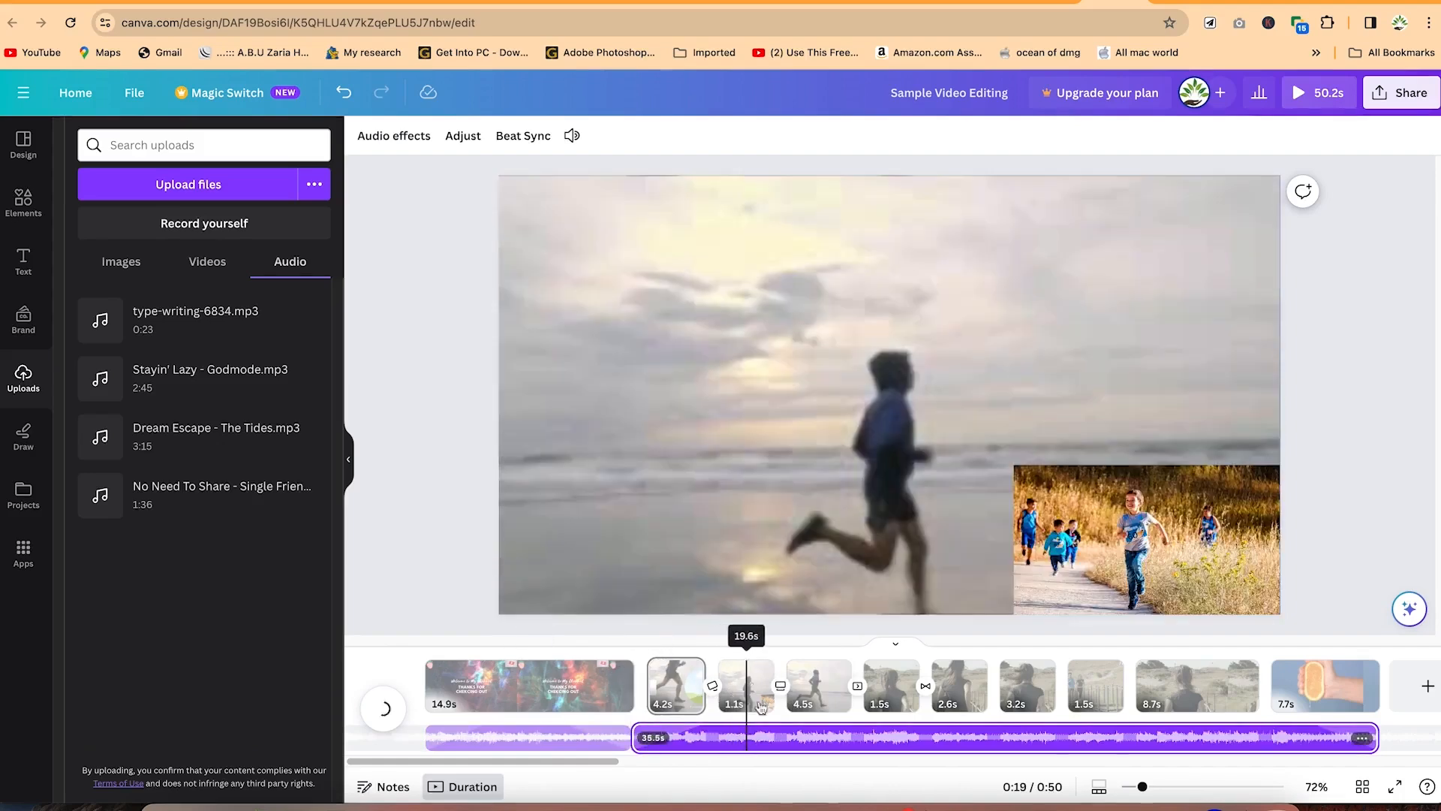
click(803, 740)
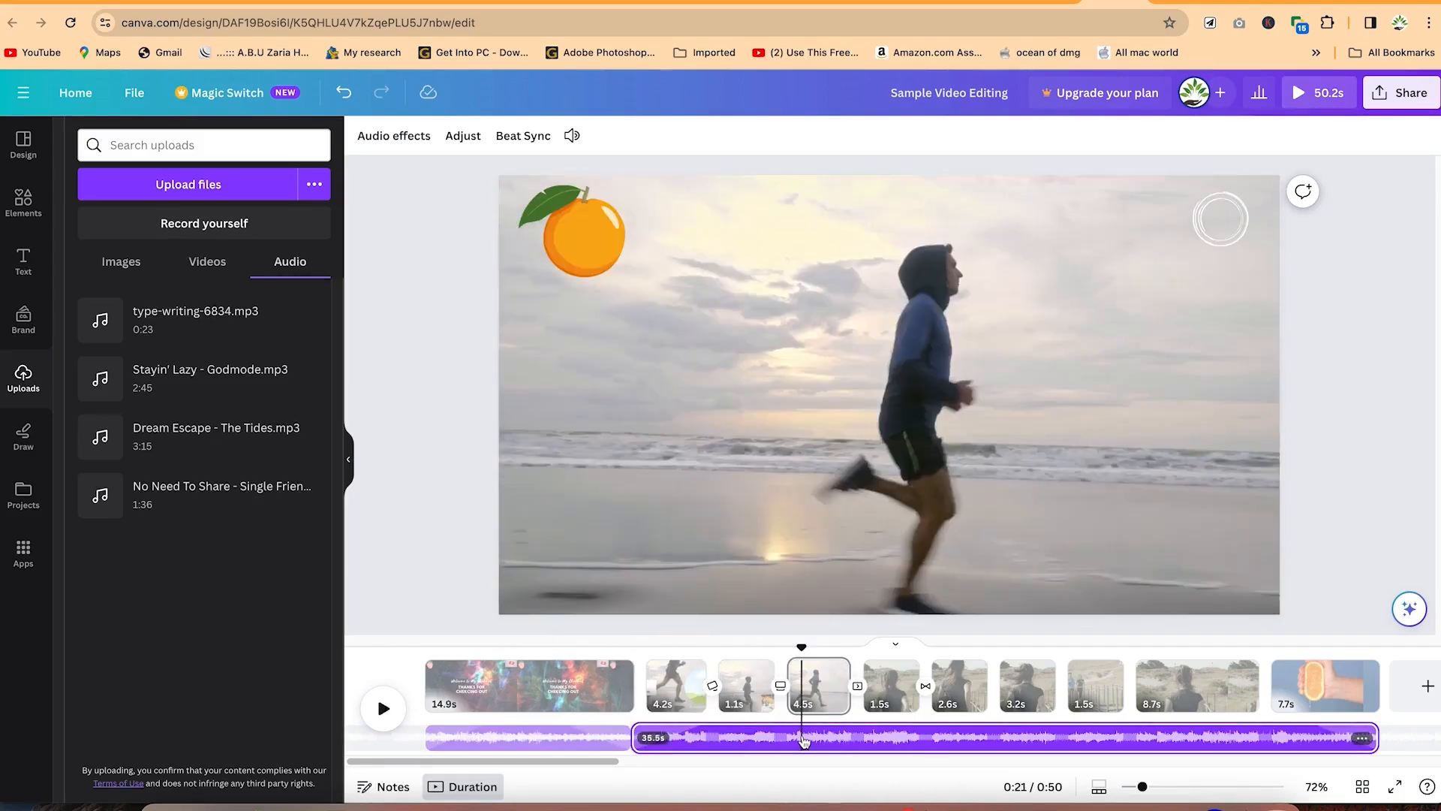
key(s)
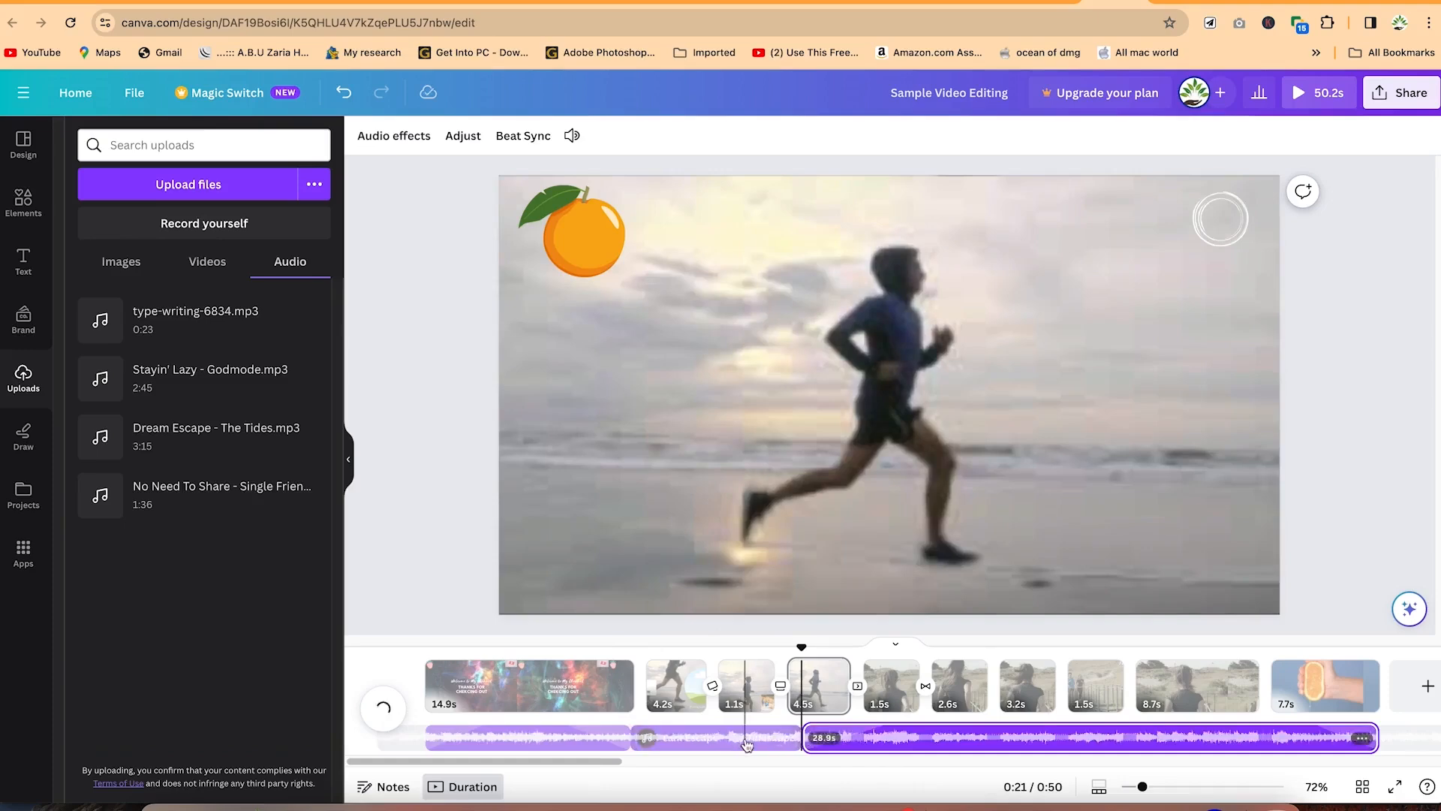
Step: Select the separate audio segments in turn and undo both audio splits
click(746, 744)
click(863, 745)
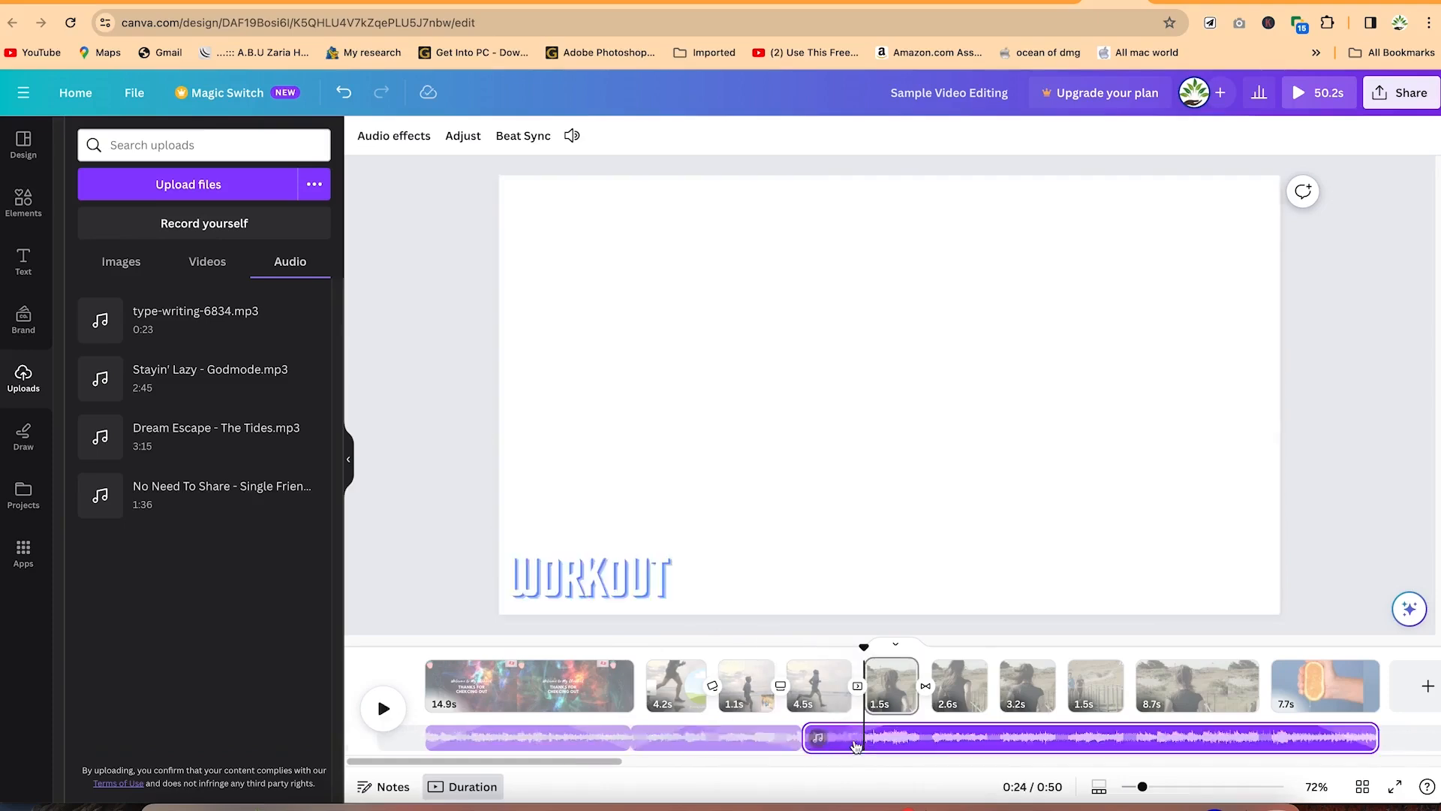
click(763, 743)
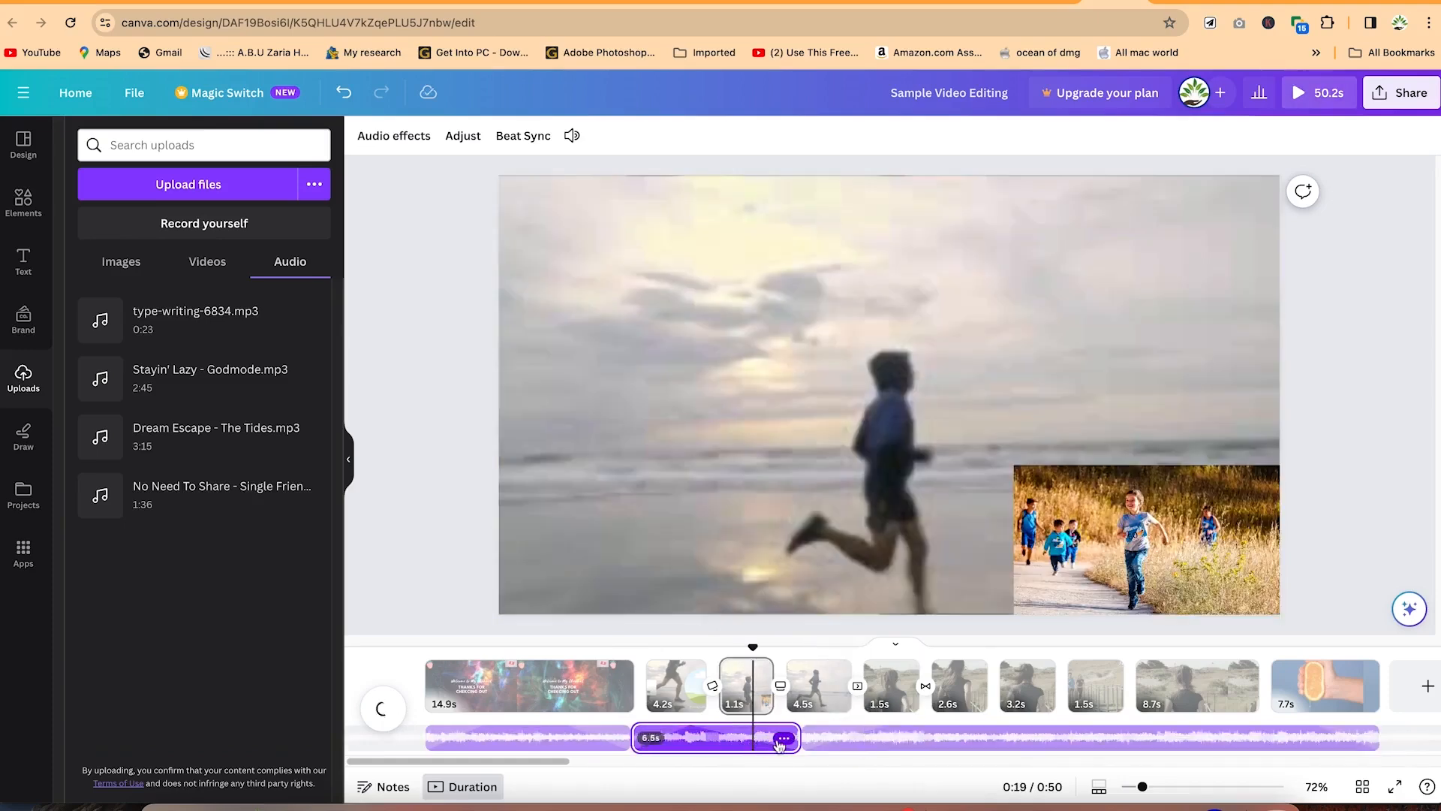
key(ctrl+z)
key(ctrl+z)
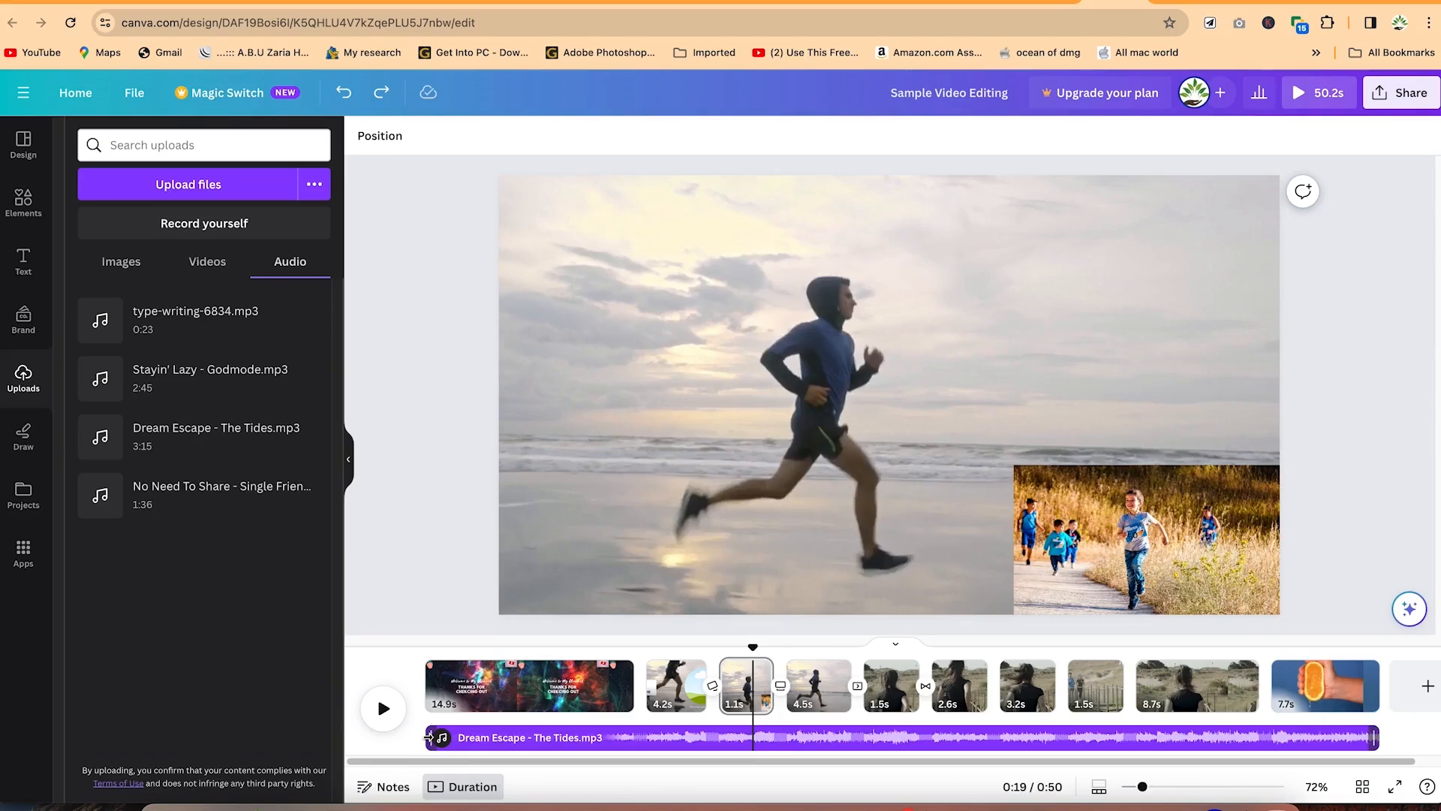
Step: Trim both ends of the audio track to a length of 16.9 s and move it to start at 0:16
drag(428, 737, 655, 778)
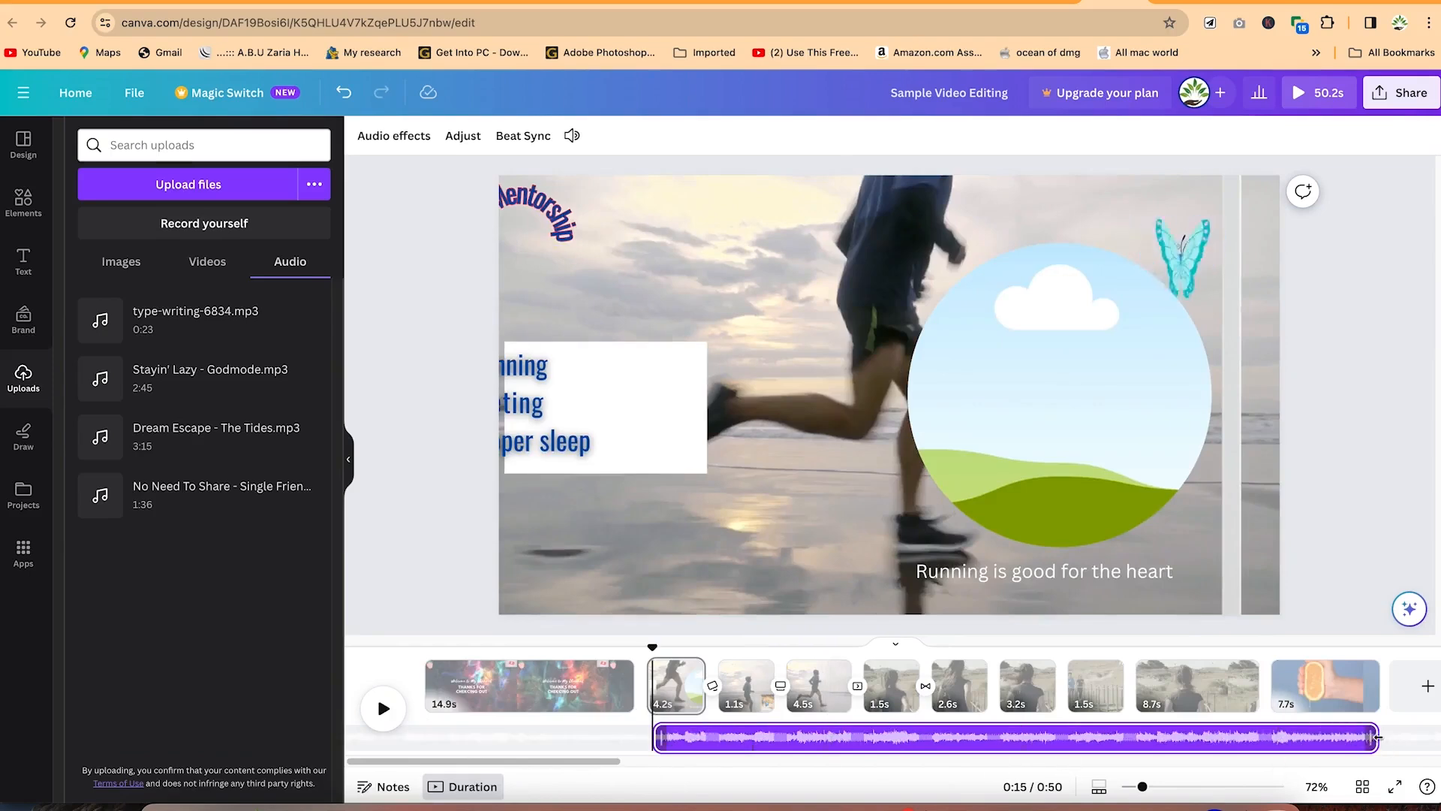
drag(1374, 737, 886, 742)
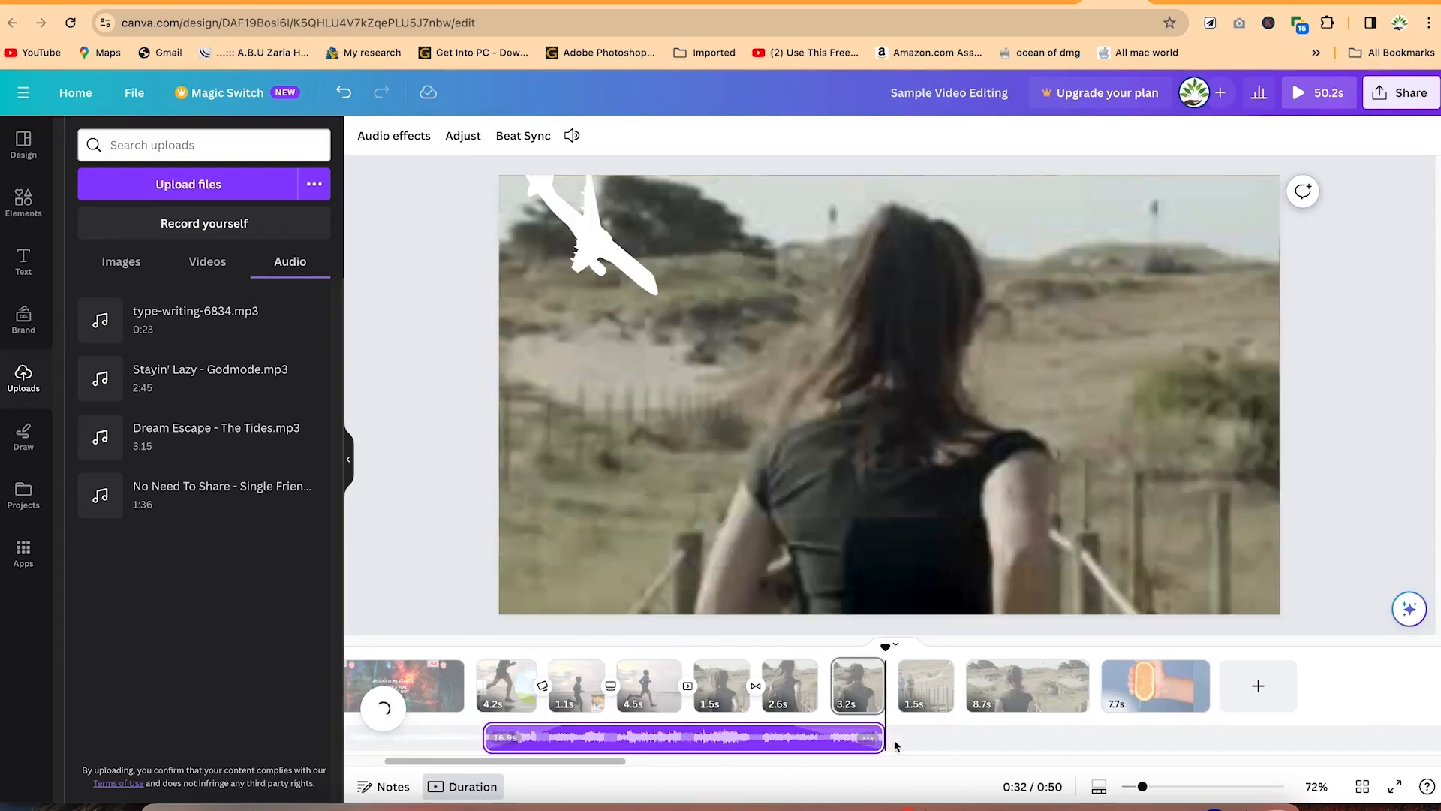
click(712, 737)
drag(712, 737, 666, 745)
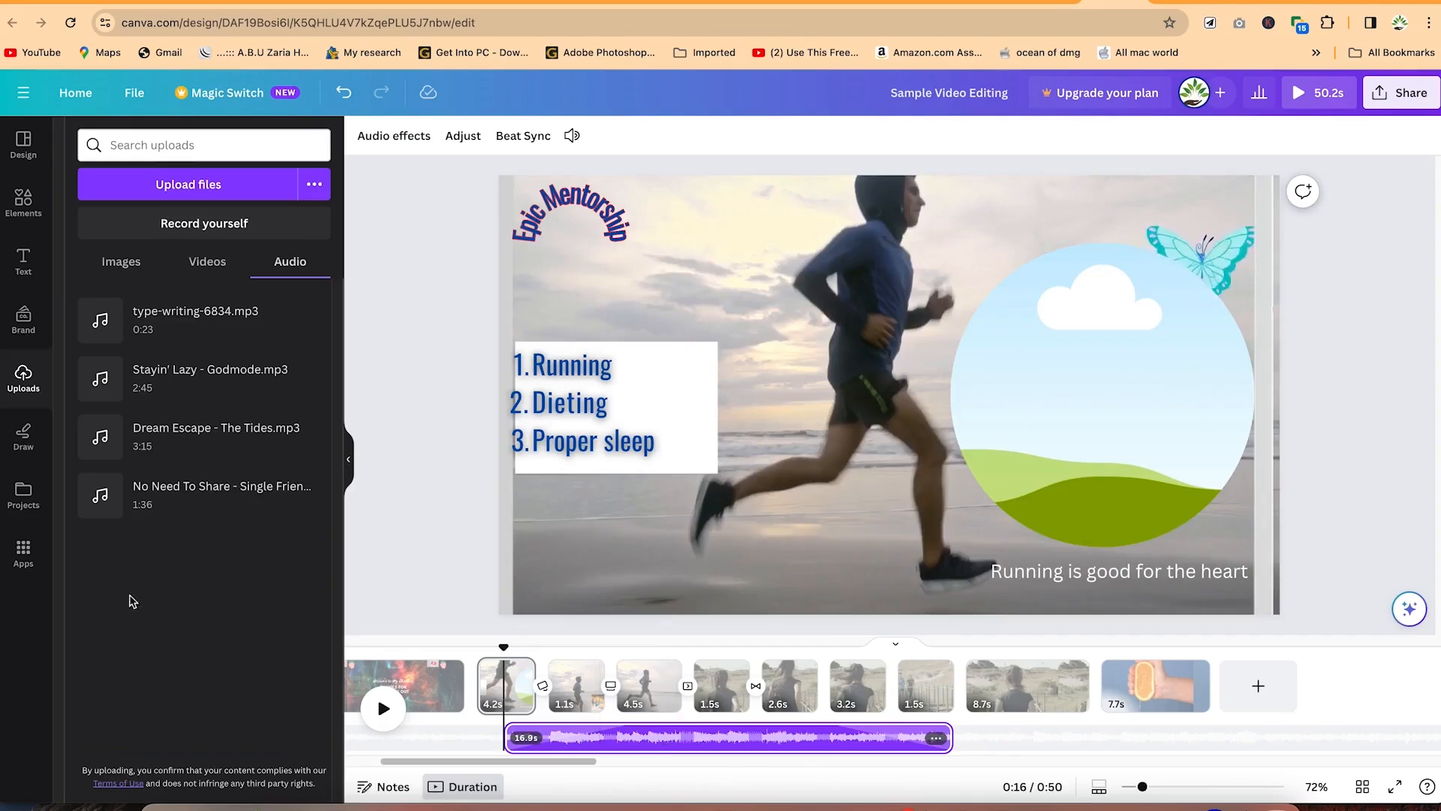
Step: Search the elements for "audio", limit the results to audio and browse the listed tracks
click(23, 199)
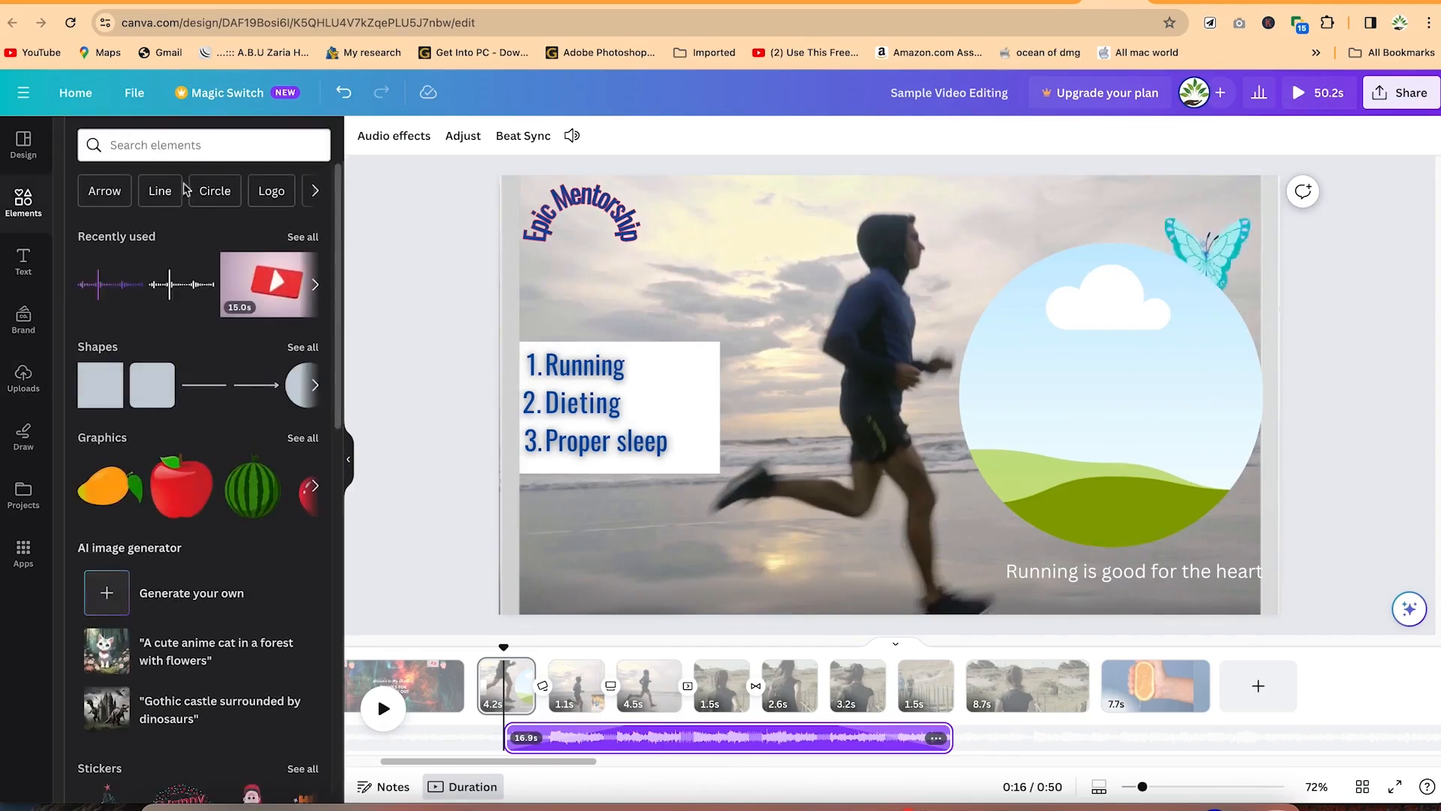
click(193, 143)
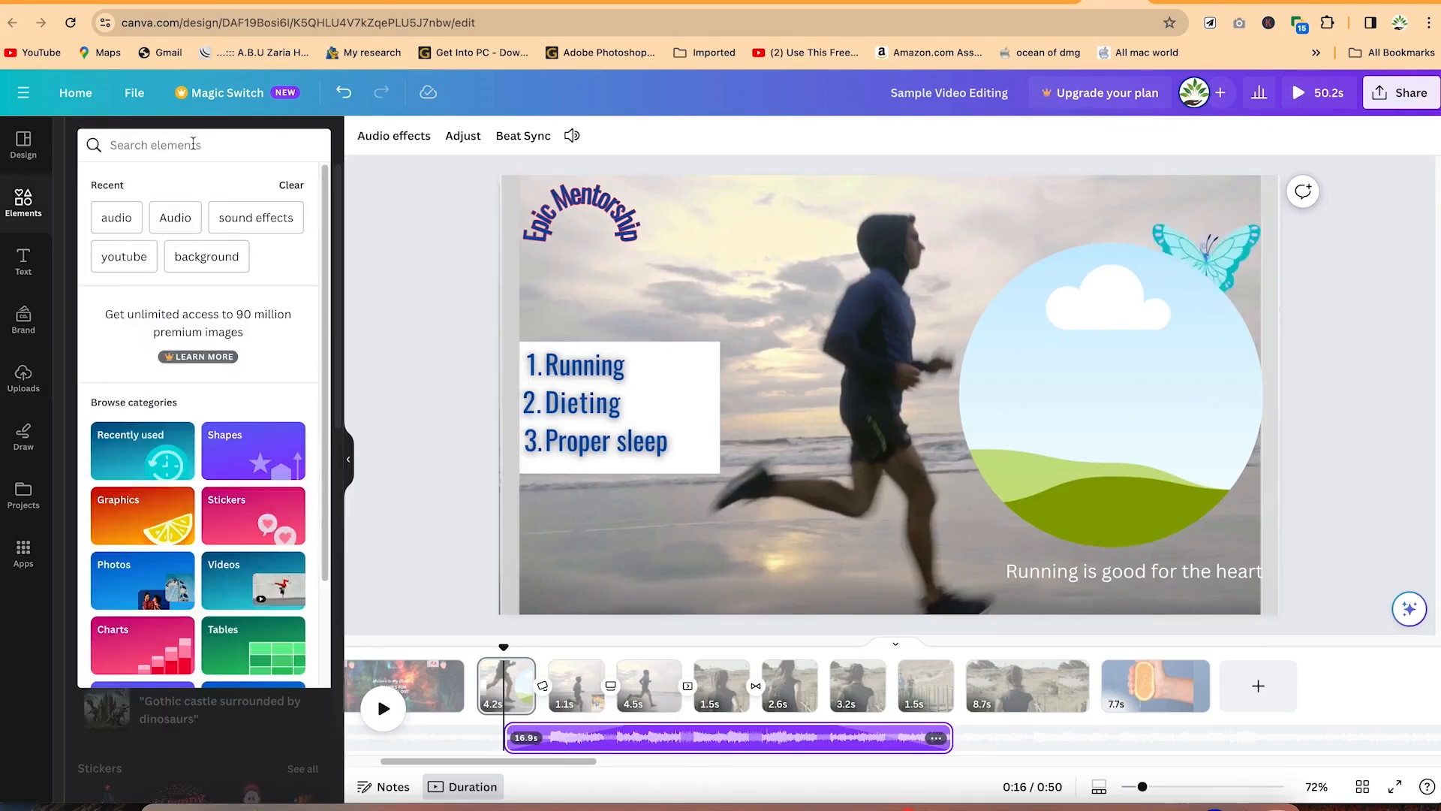
text(audio)
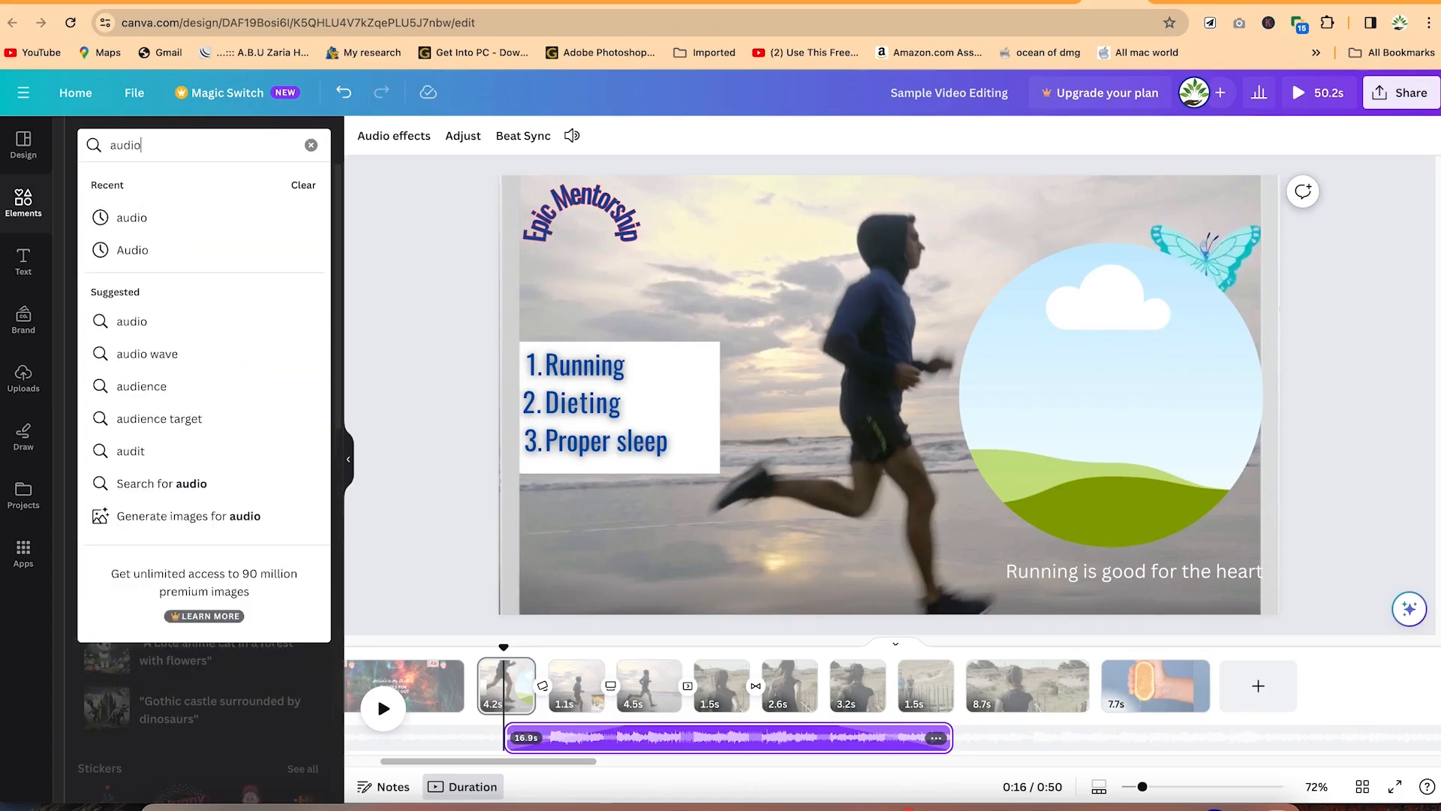
key(Return)
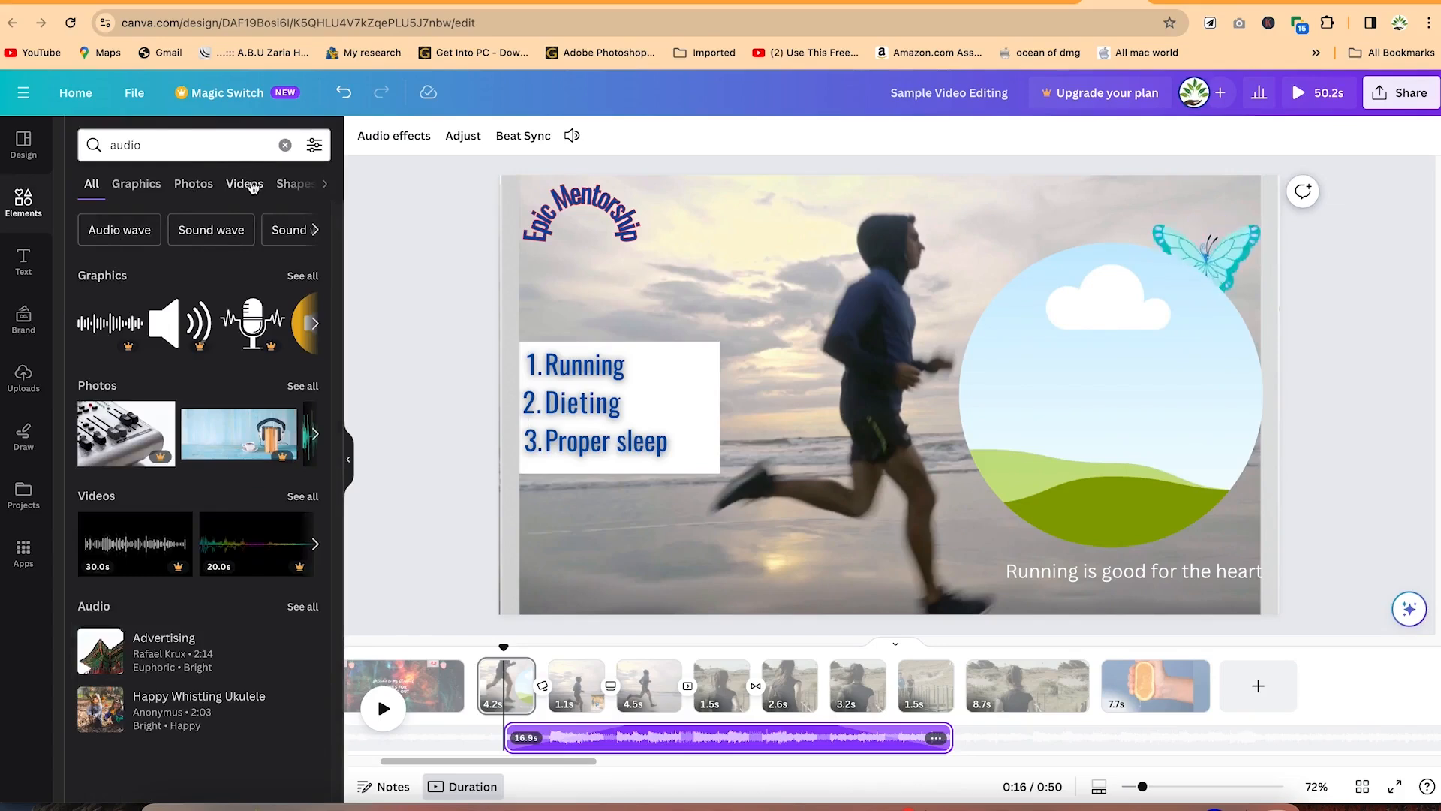
click(322, 186)
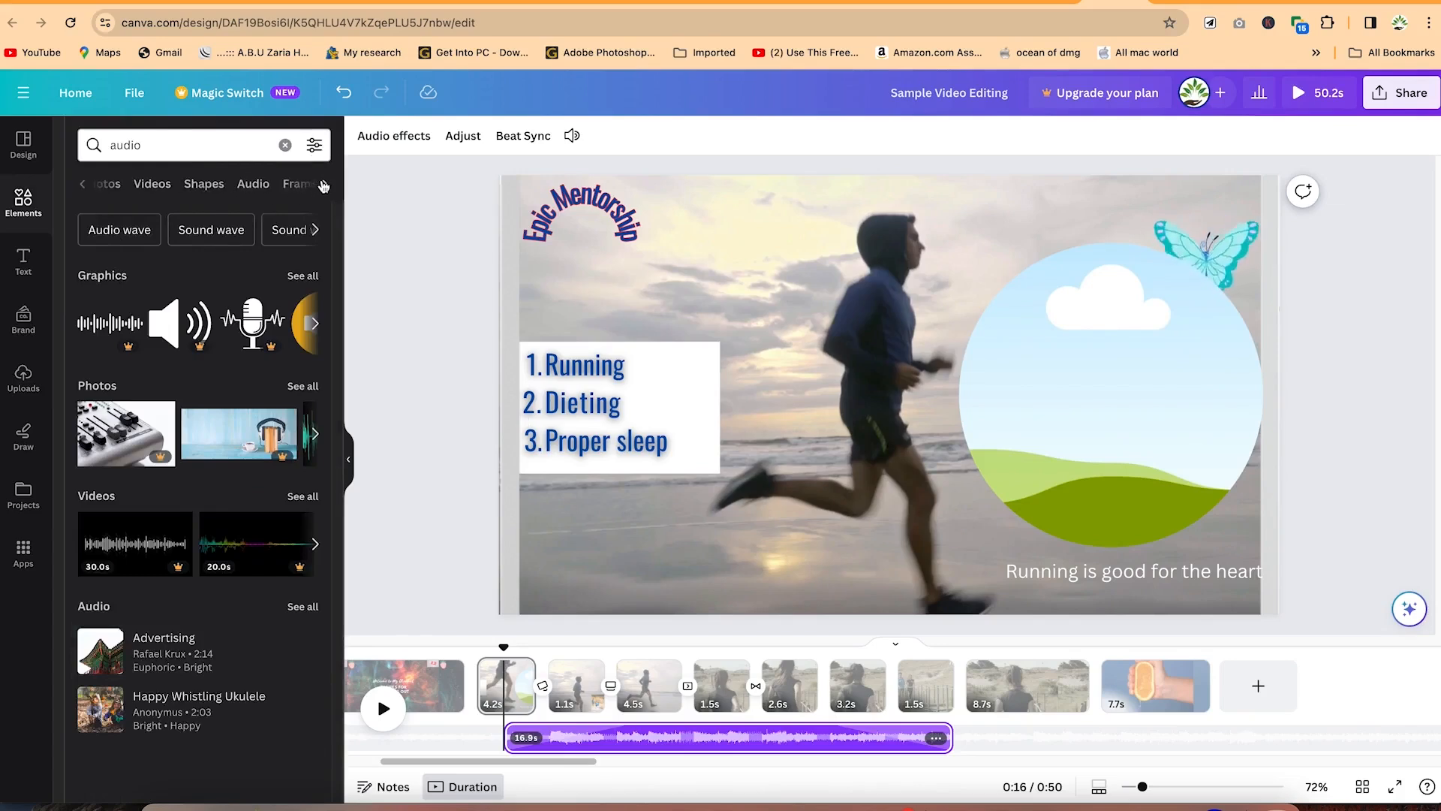
click(252, 188)
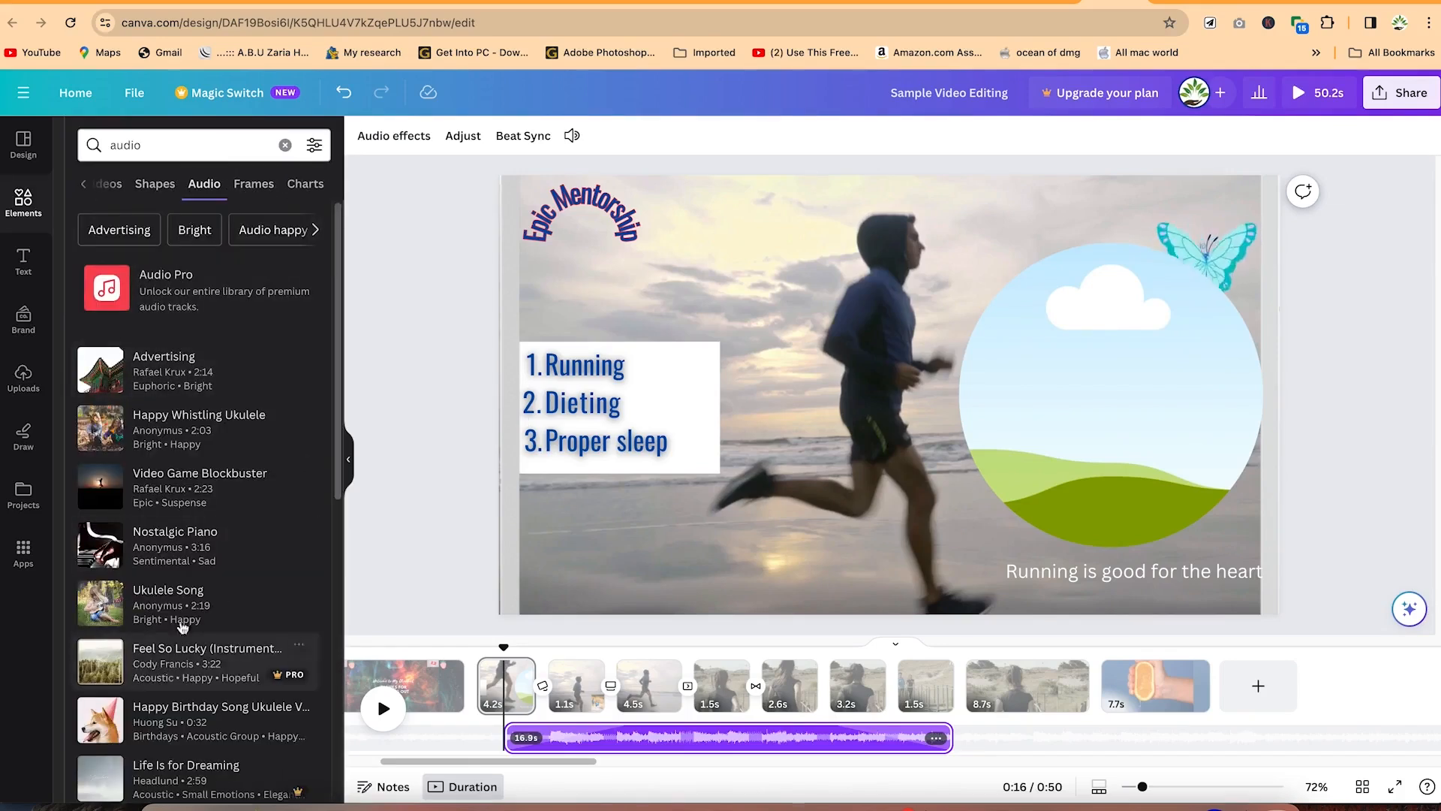
scroll(180, 600, down, 2)
scroll(195, 496, up, 2)
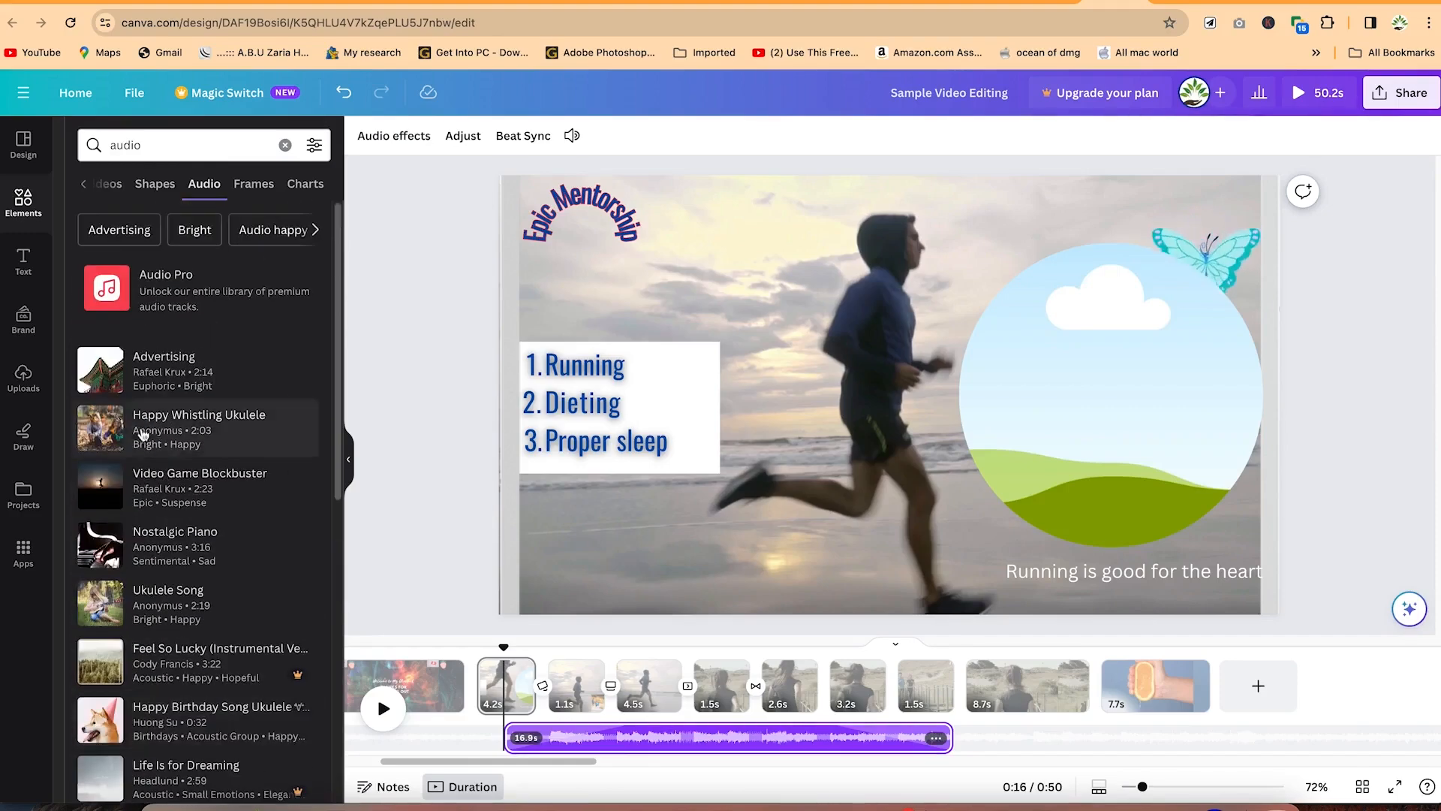
scroll(166, 518, down, 10)
scroll(190, 572, up, 10)
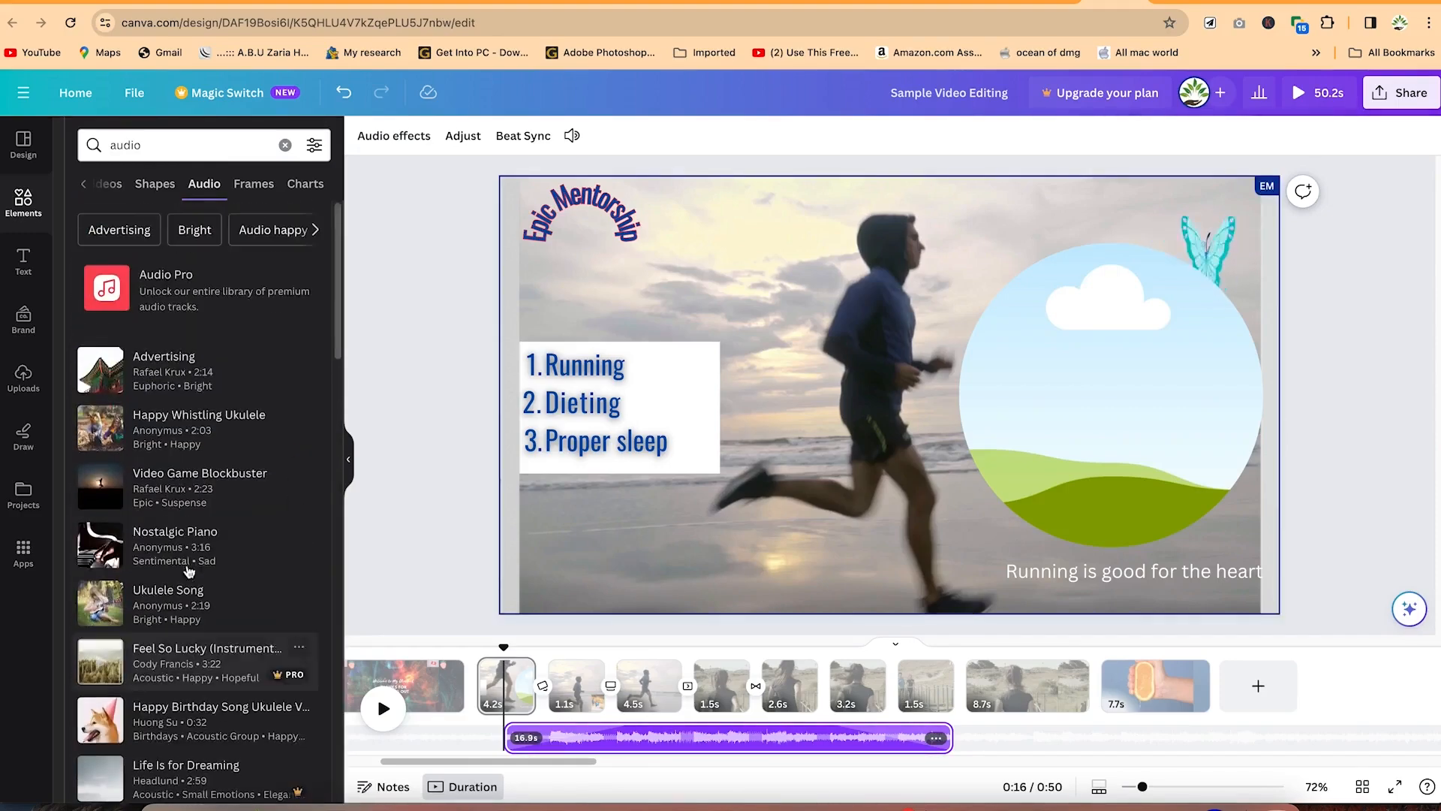
Step: Preview the Advertising track and add it to the timeline as a second audio layer starting at 0:08
click(102, 377)
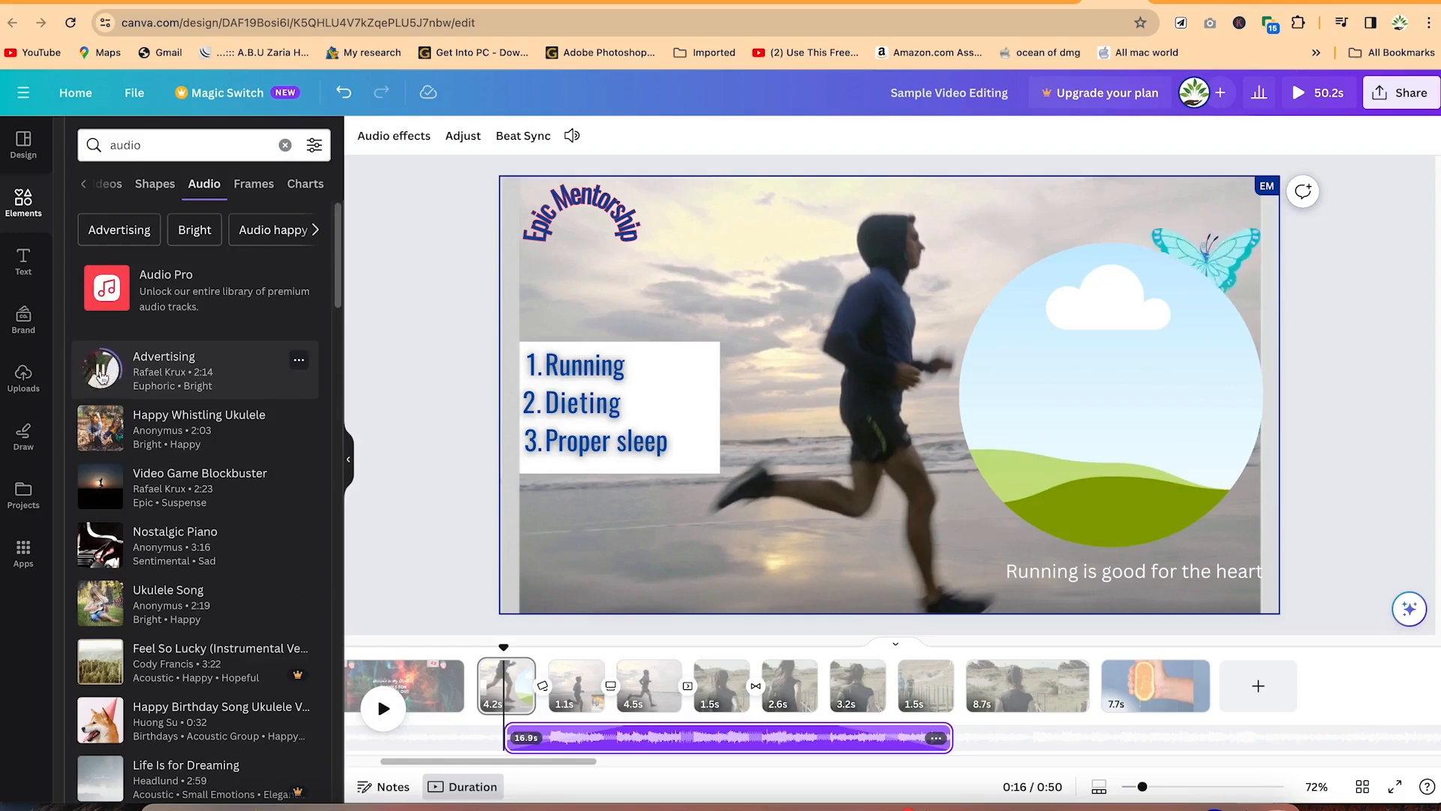
click(103, 378)
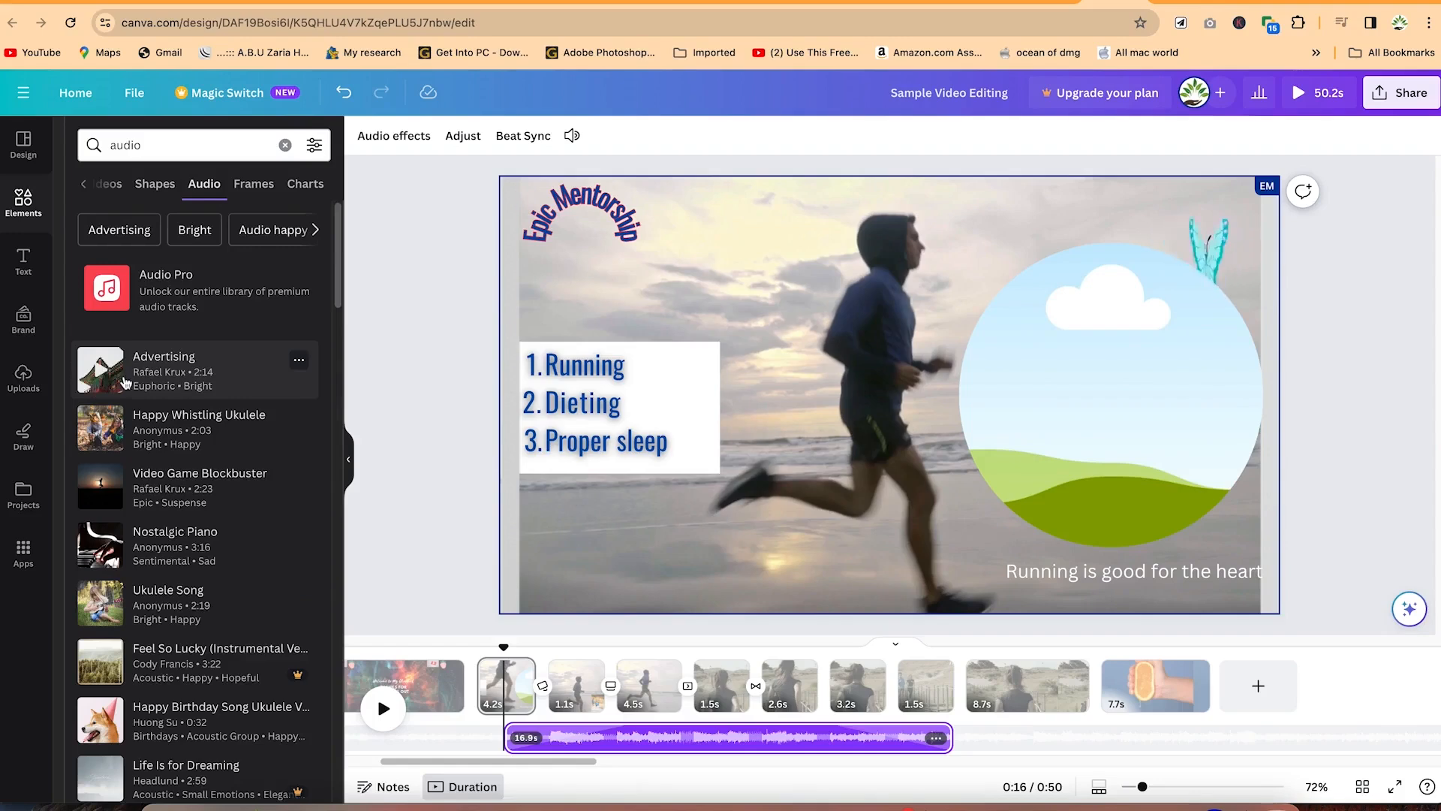
drag(126, 383, 692, 743)
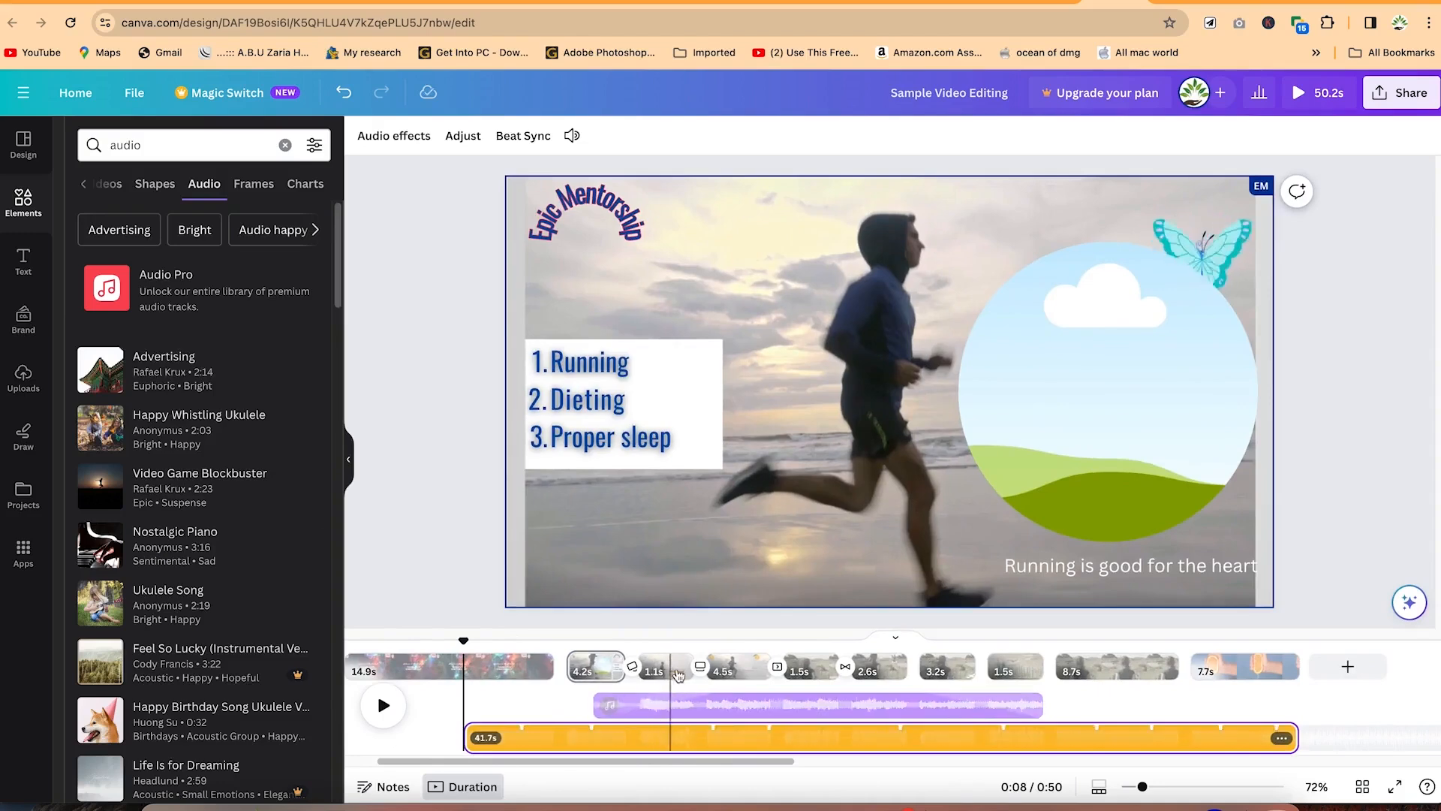
Step: Select the Advertising audio track at 0:20, review its available track options and dismiss them
click(705, 740)
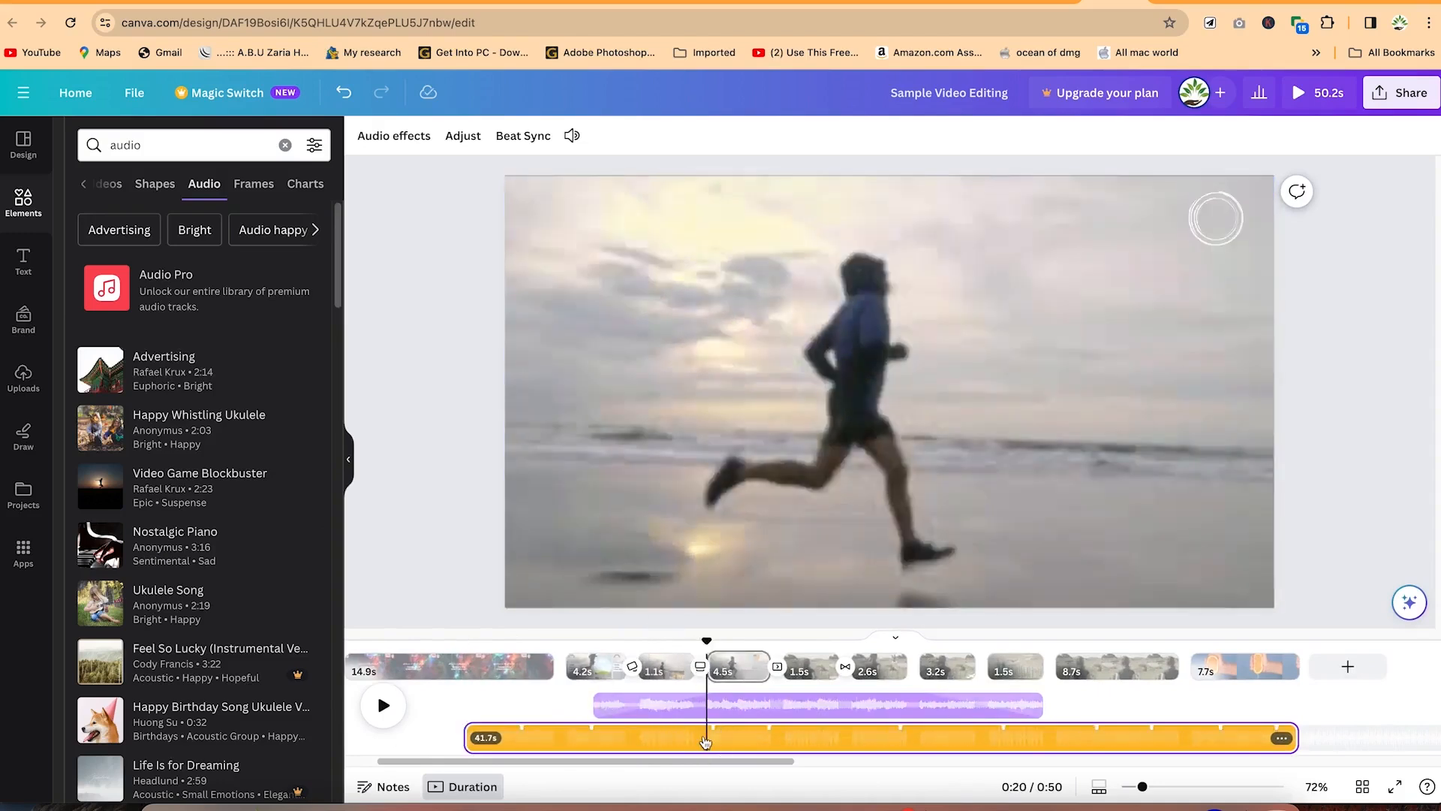
right_click(649, 736)
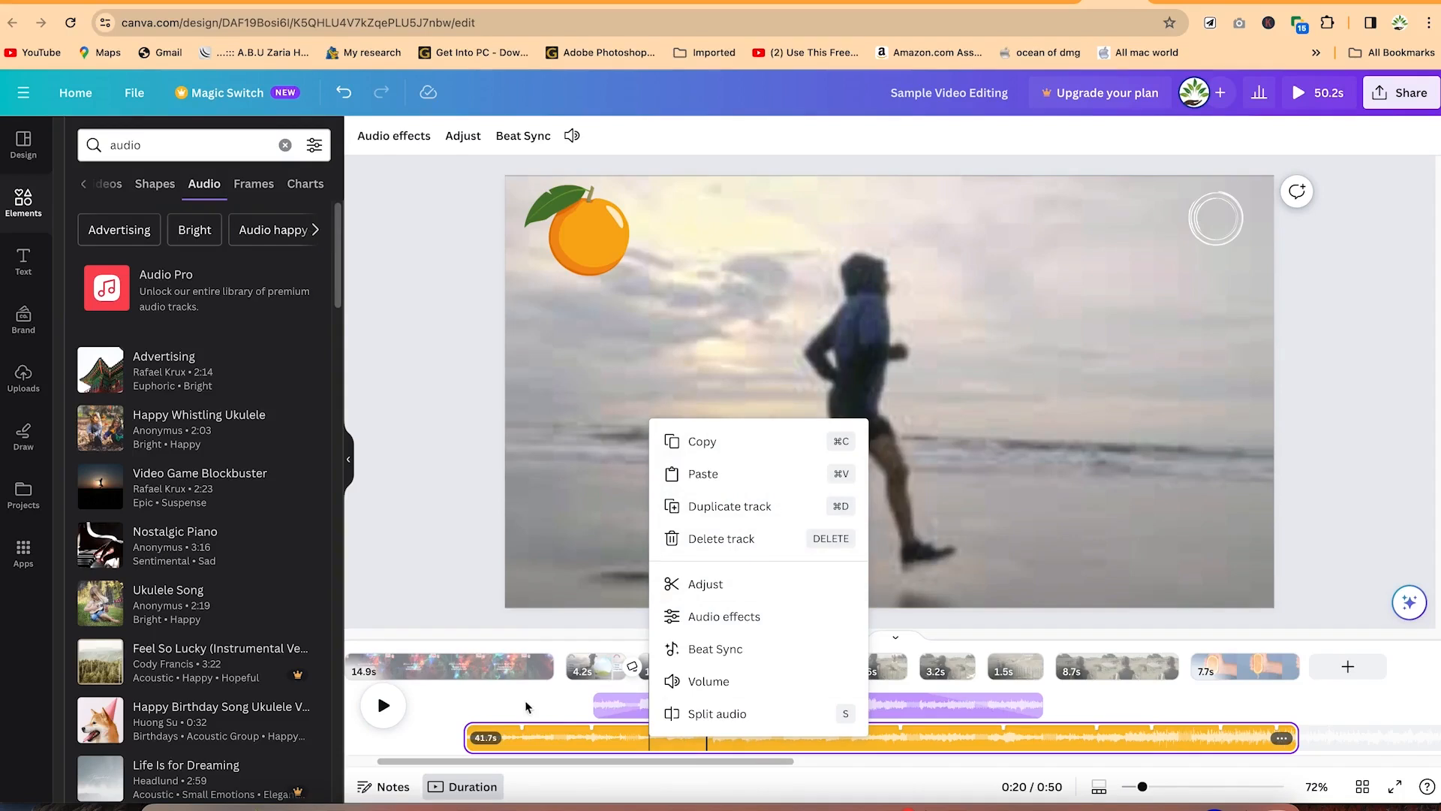
click(561, 742)
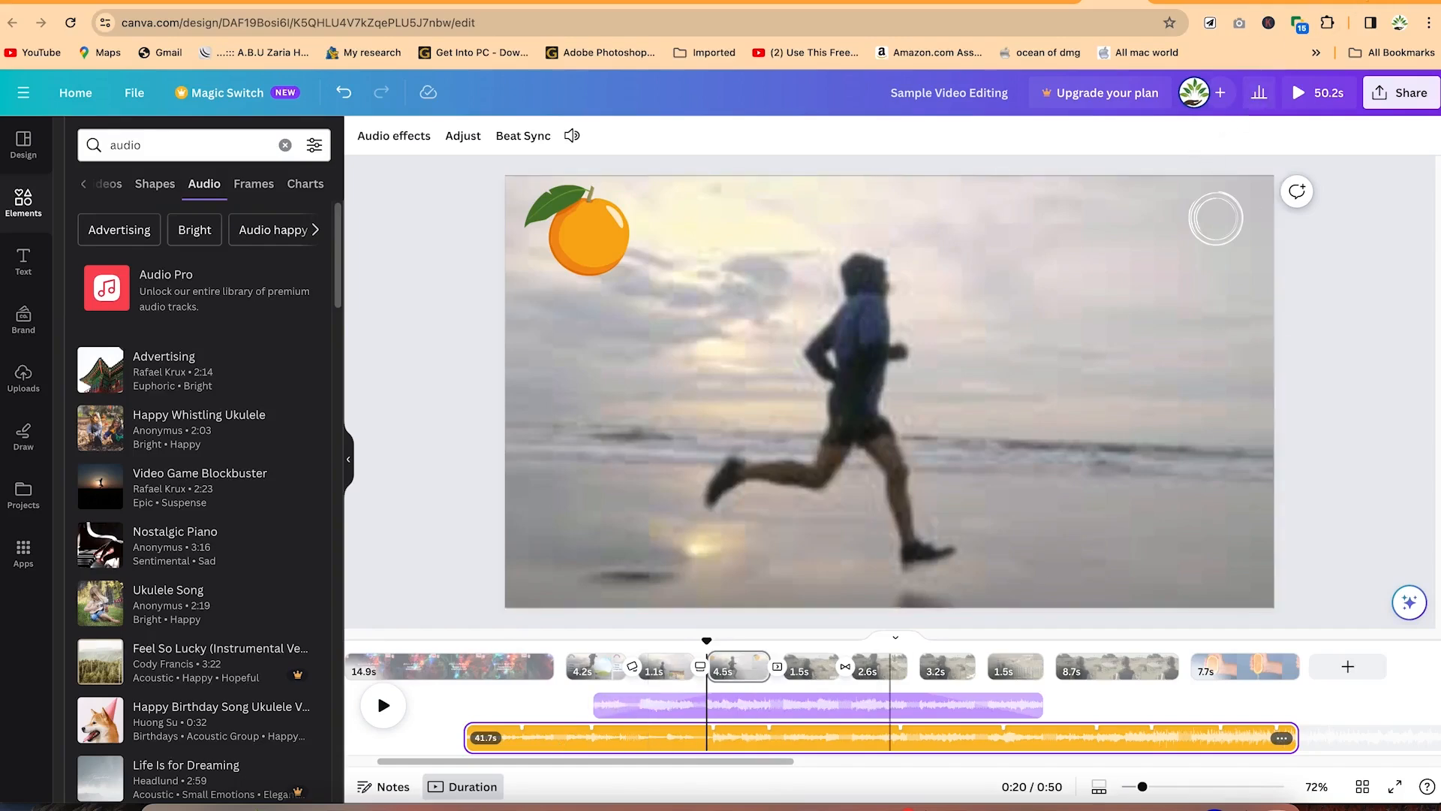
Step: Open pixabay.com in a new browser tab and set its search category to Music
key(super+t)
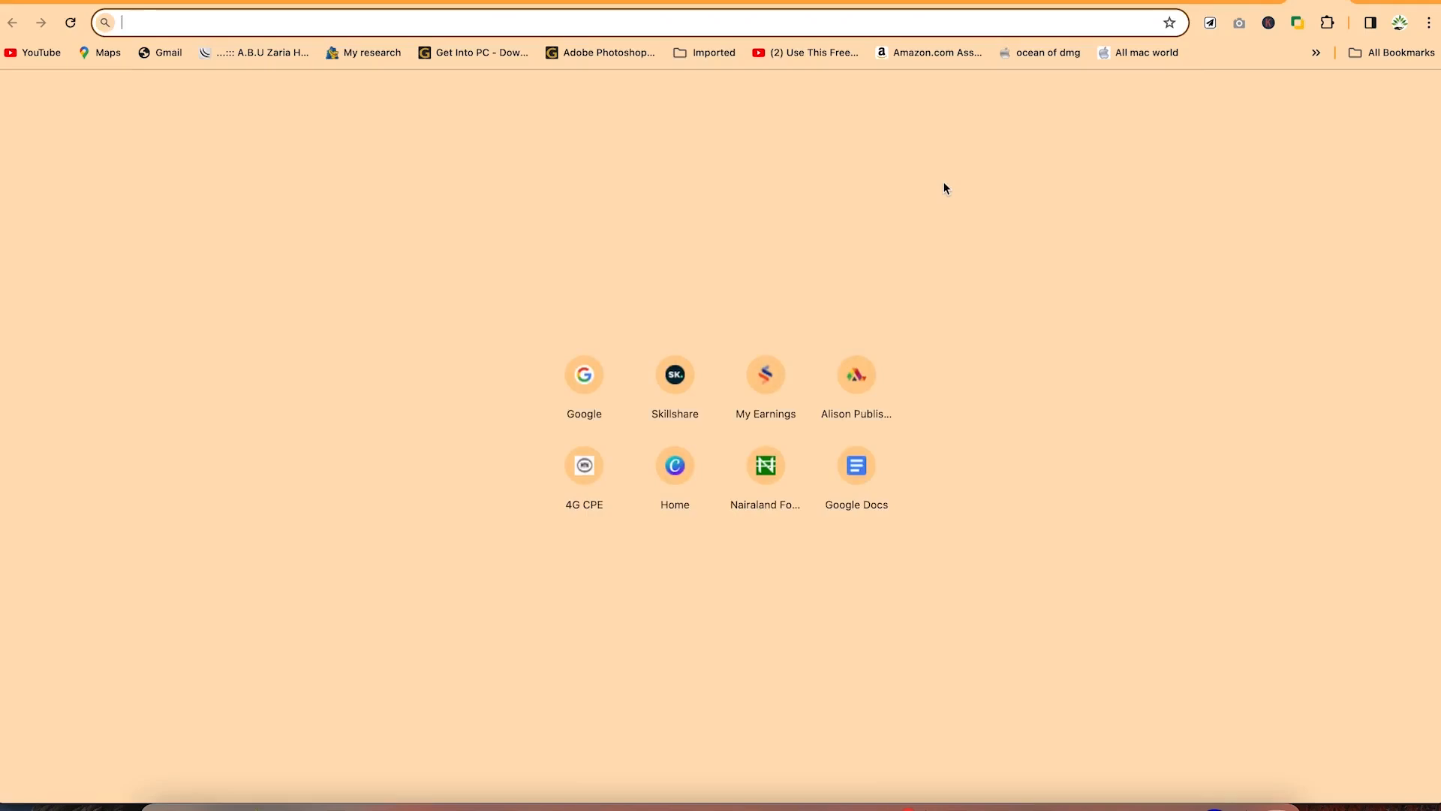
text(pix)
key(Return)
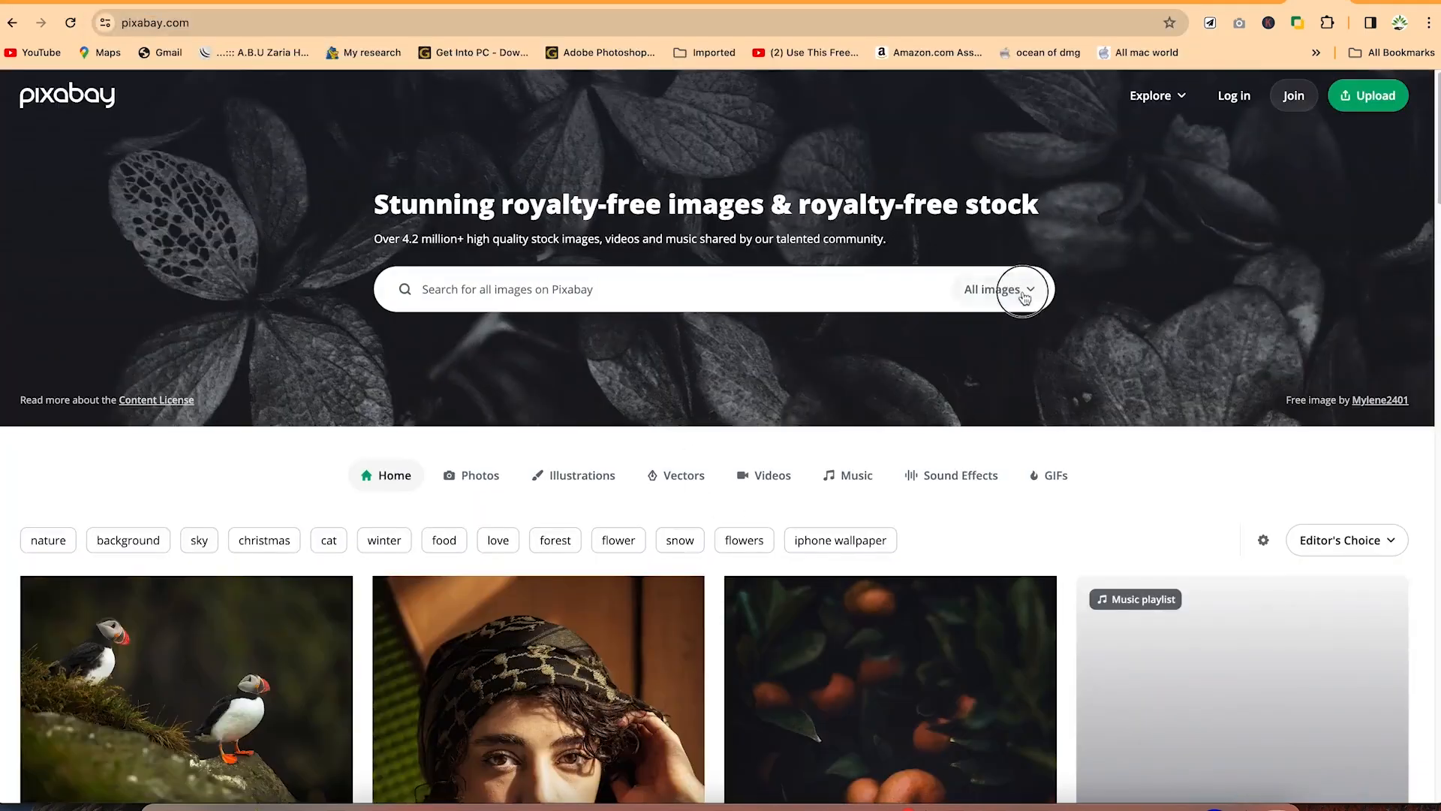
click(1019, 289)
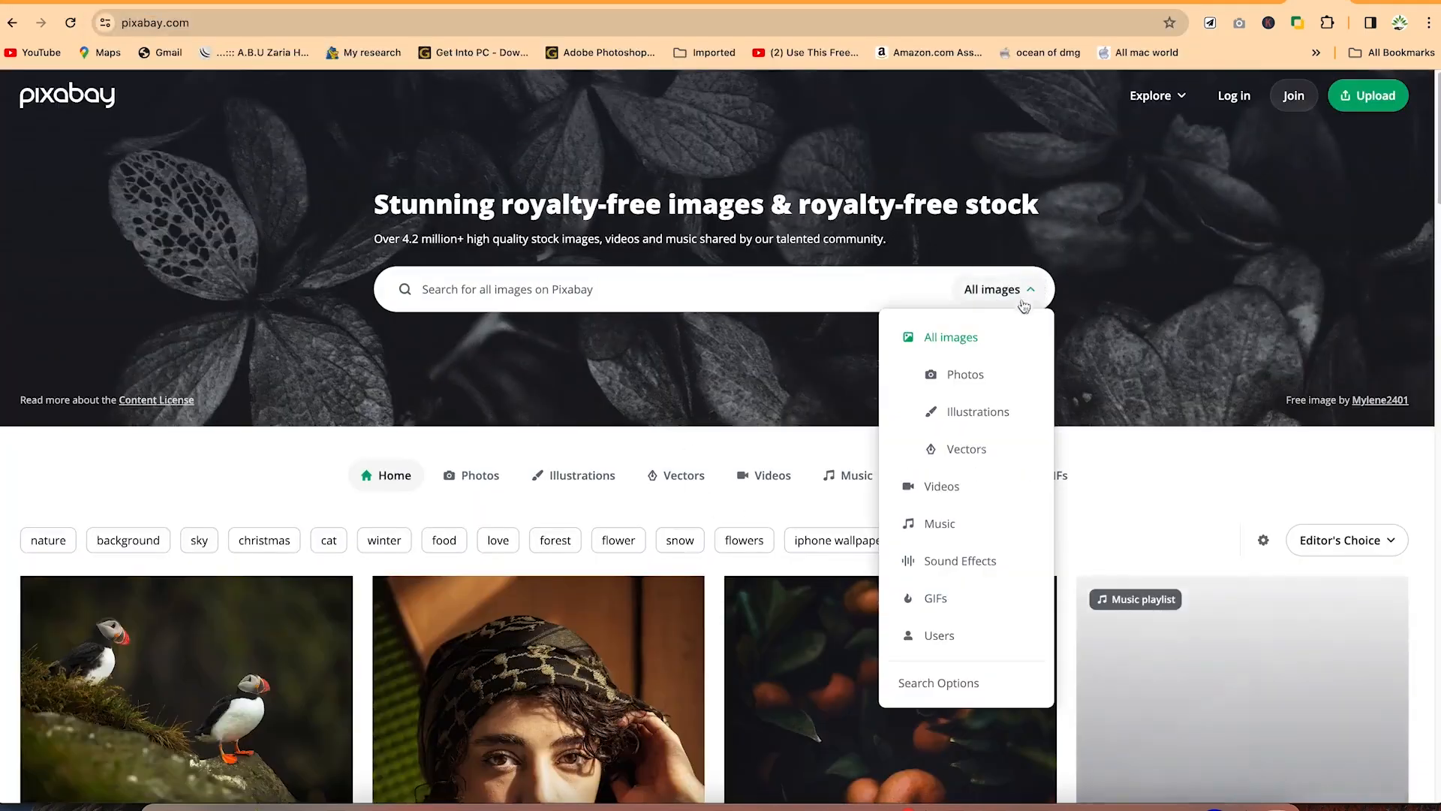
click(958, 532)
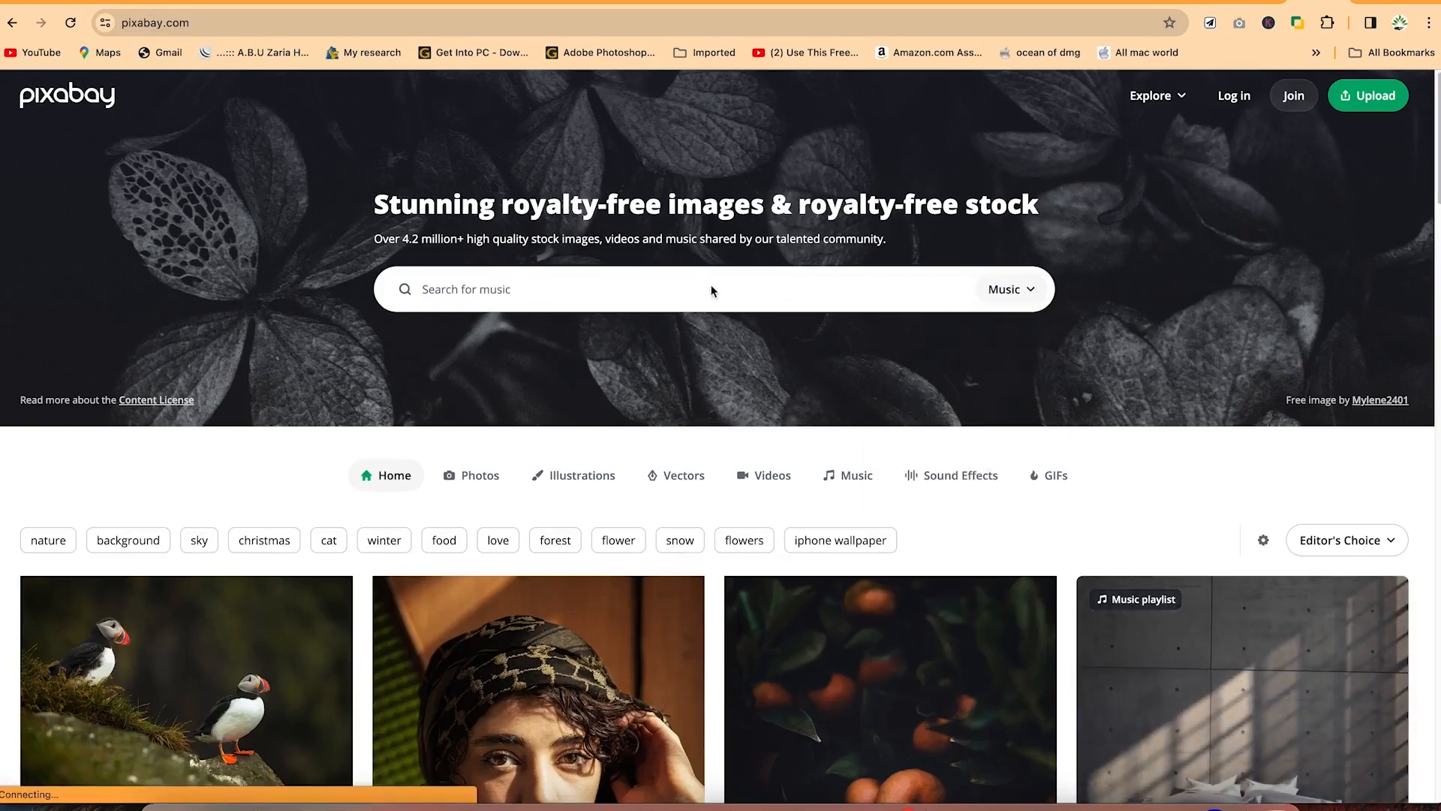
Step: Search Pixabay music for "background" and briefly preview the Forest Lullaby track
click(515, 290)
text(background)
key(Return)
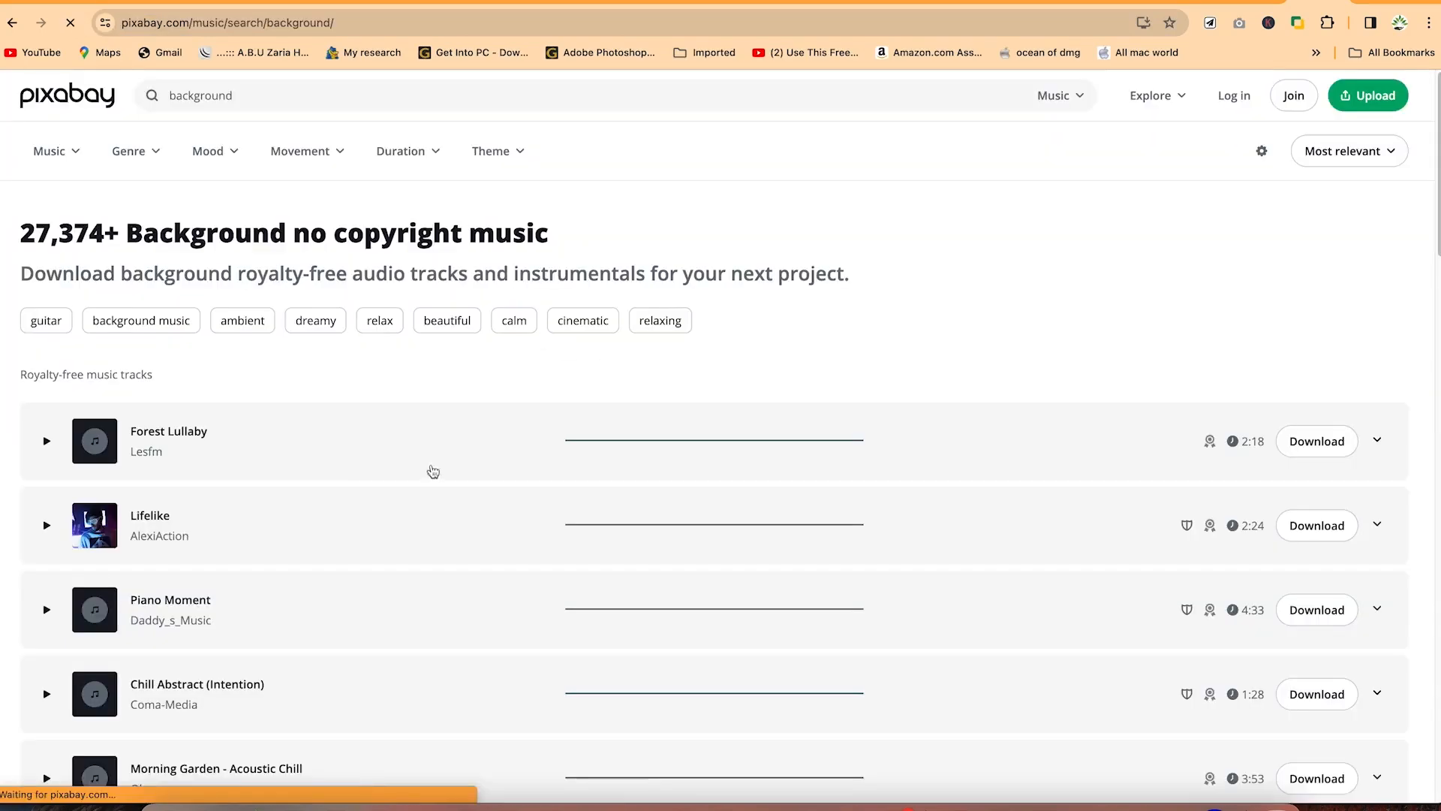
click(48, 435)
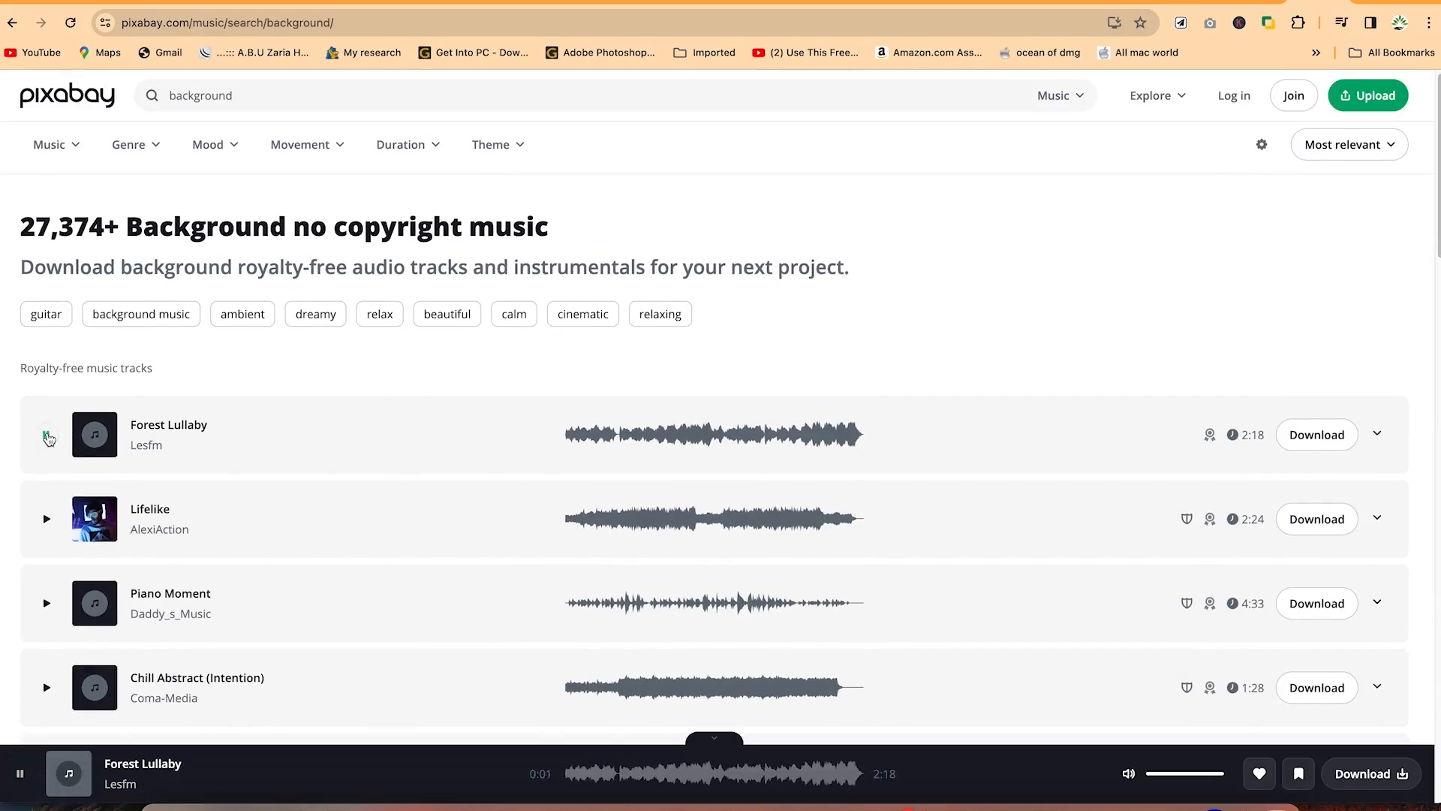
click(46, 434)
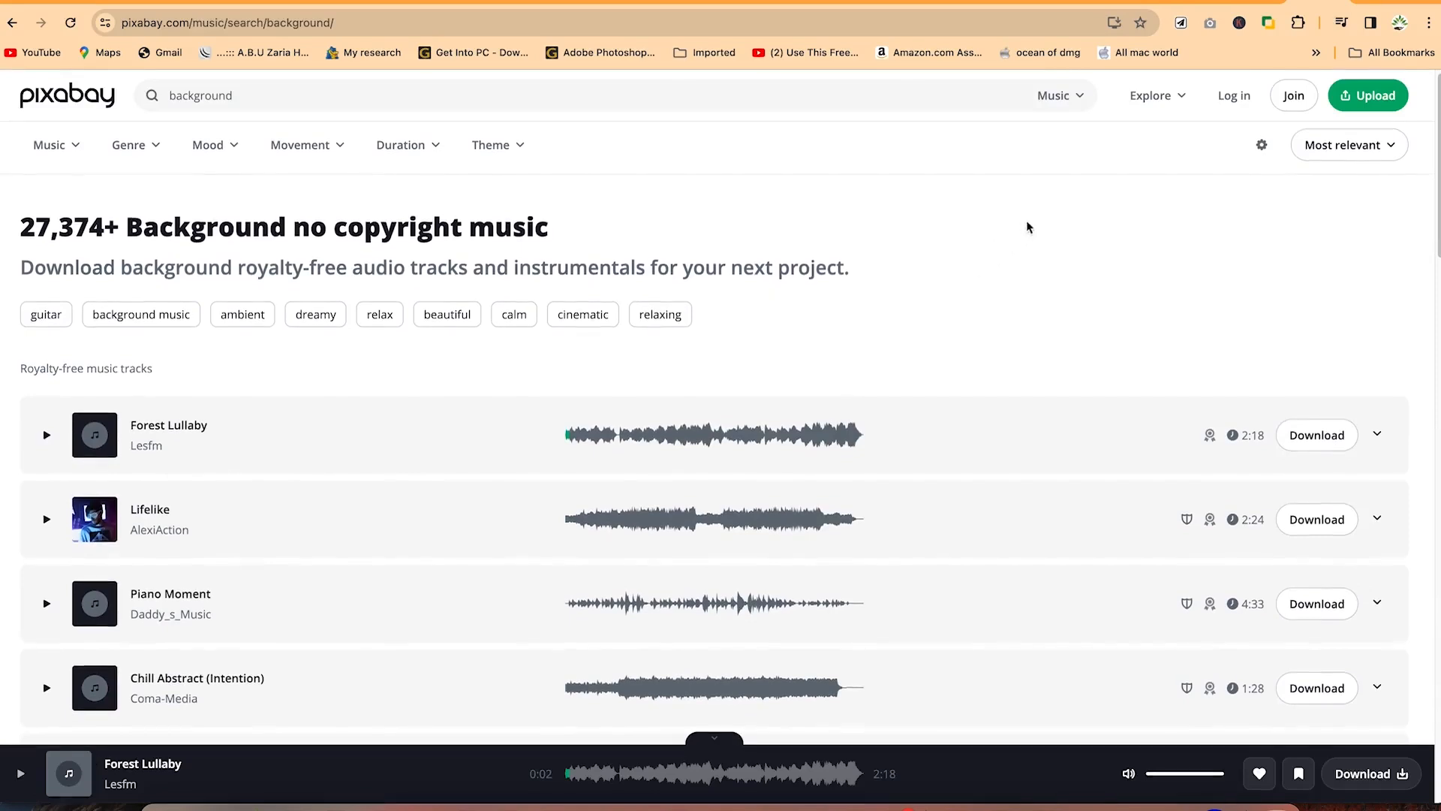
Step: Change the Pixabay search category to Sound Effects and search for "typewriter effect"
click(1059, 95)
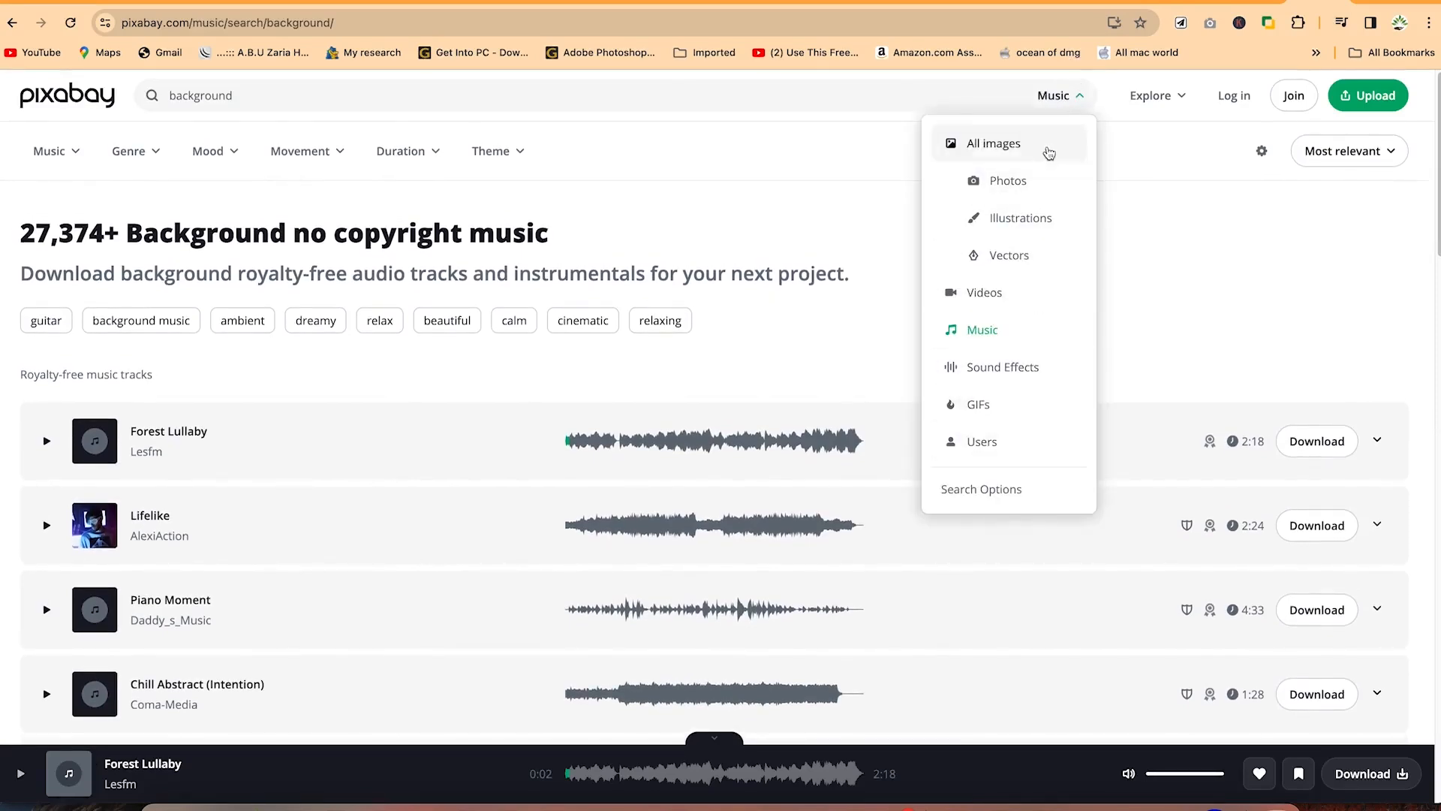
click(1033, 366)
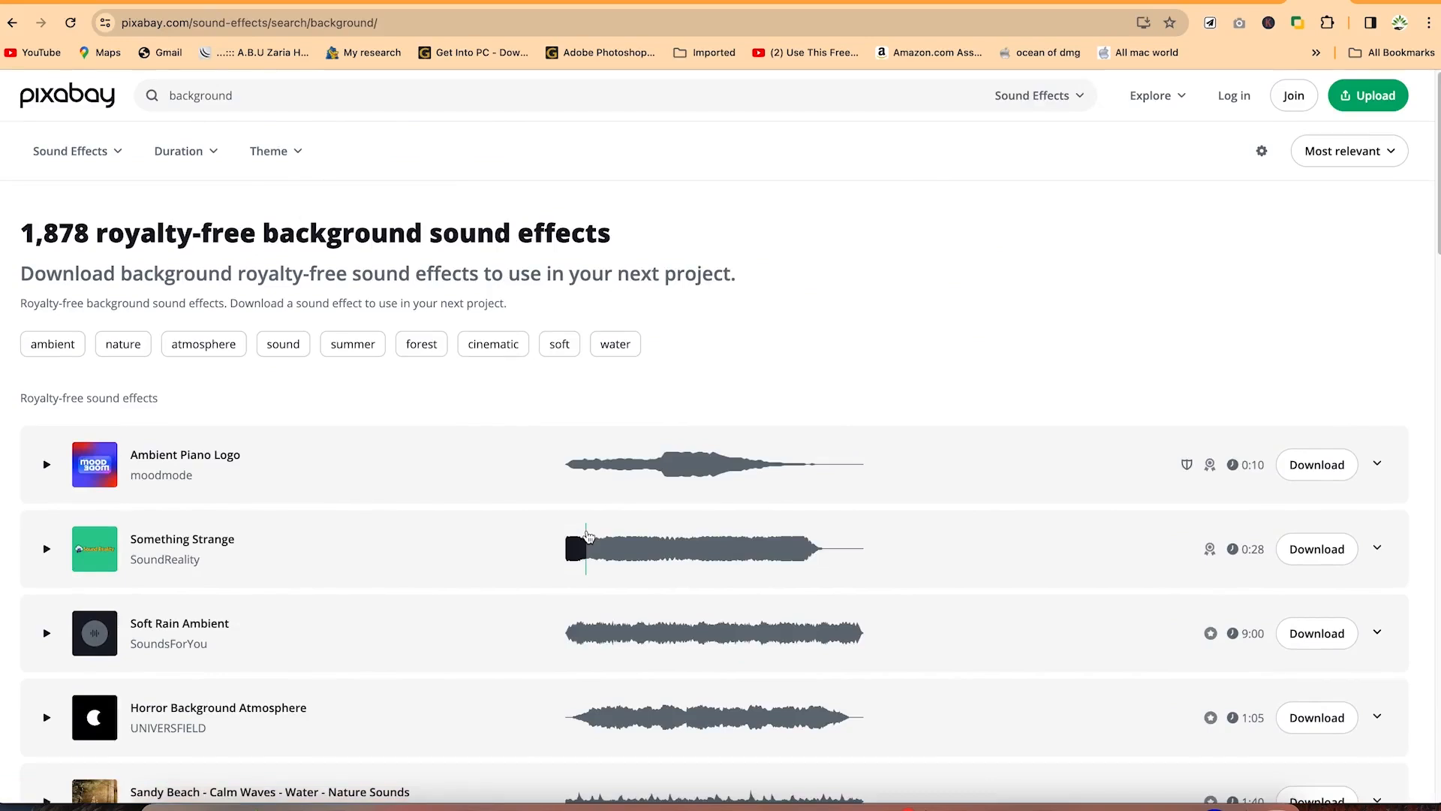
click(277, 93)
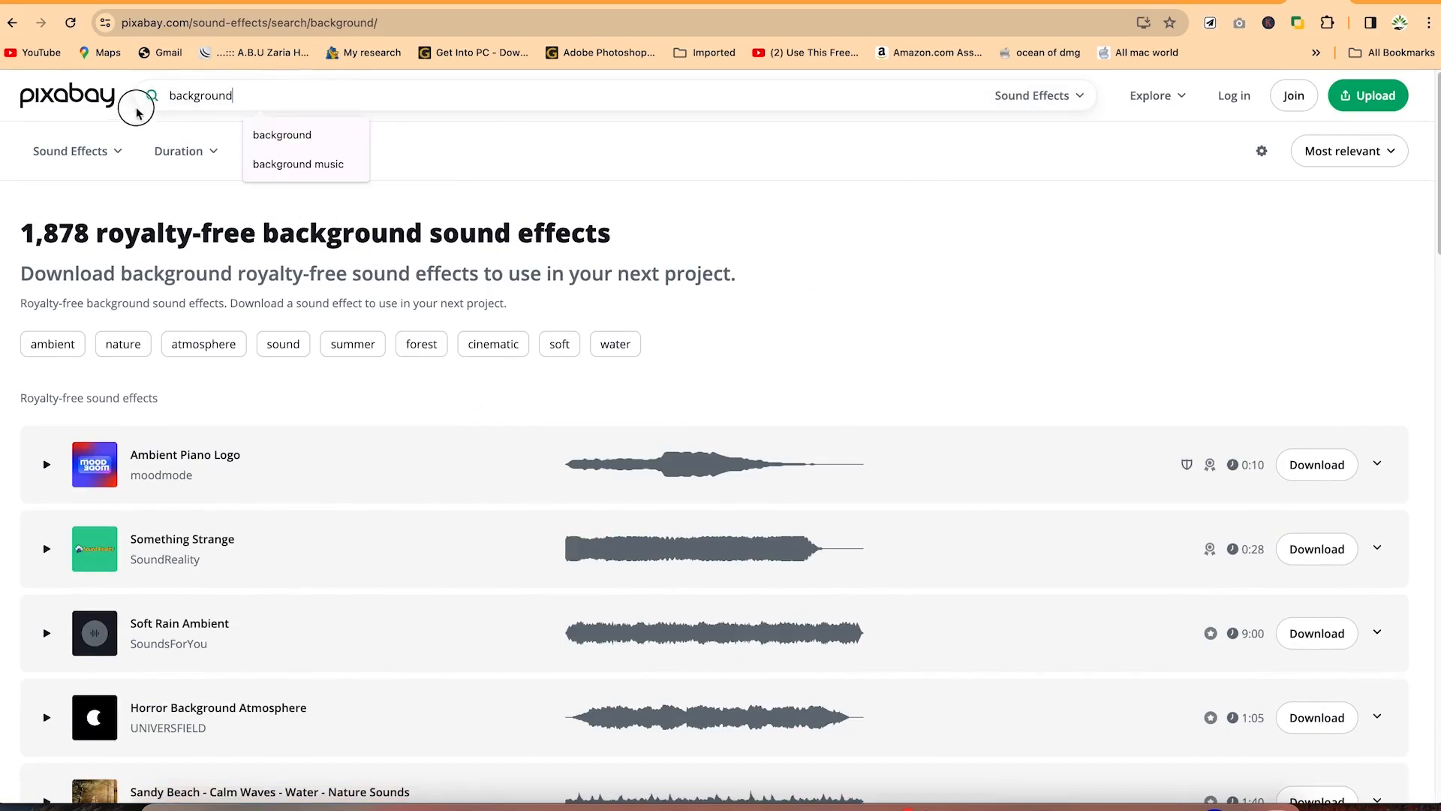
drag(136, 109, 151, 102)
text(Type)
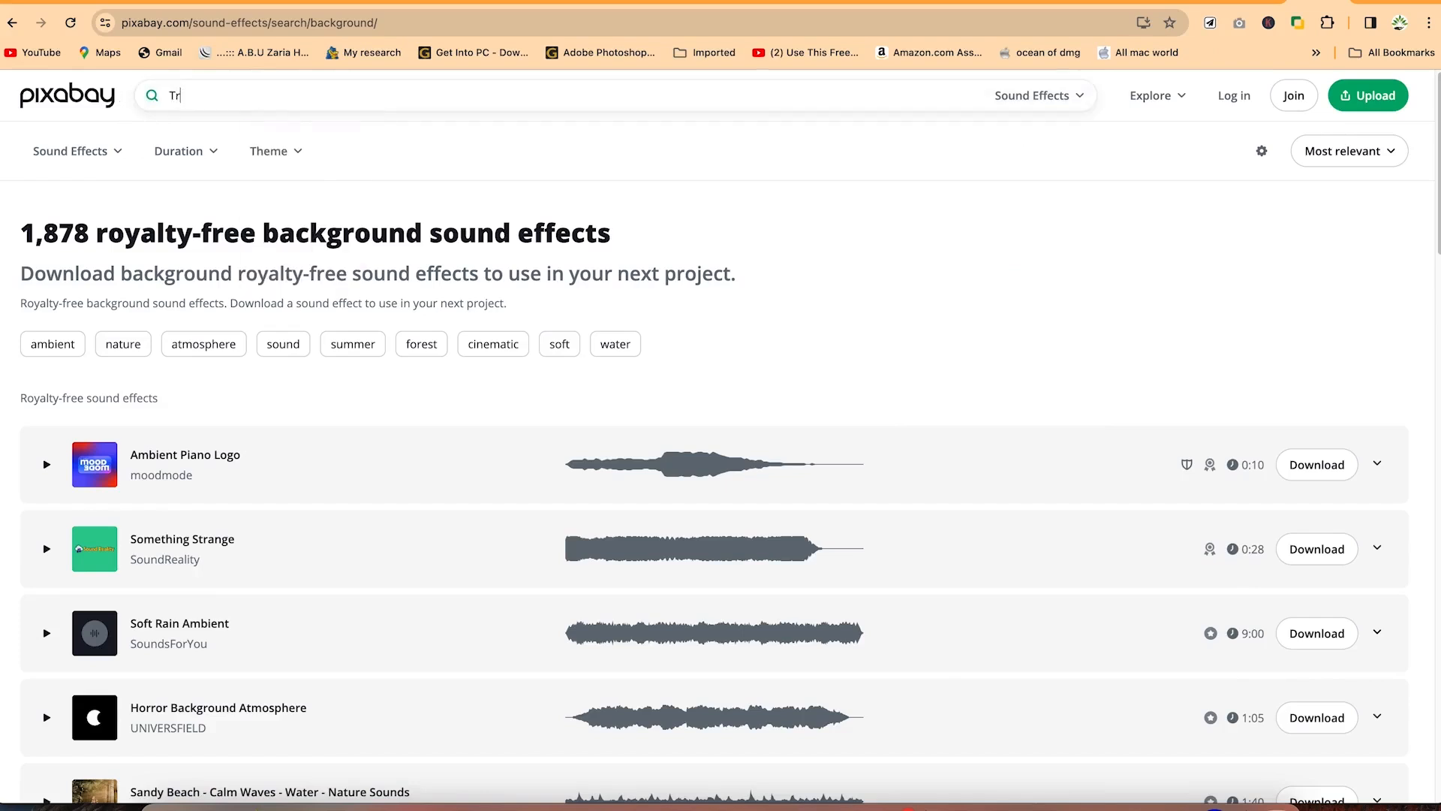
text(writer eff)
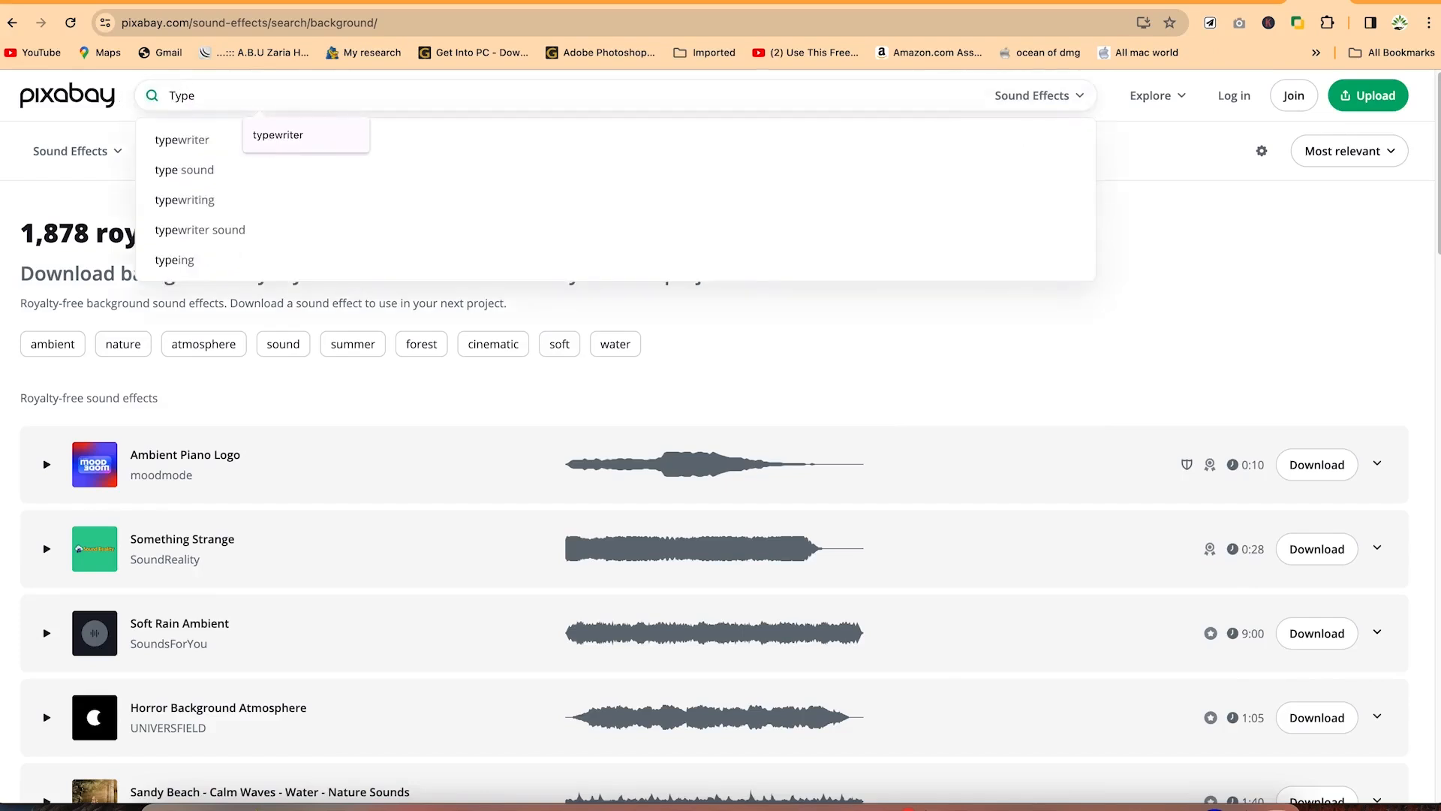
text(ect)
key(Return)
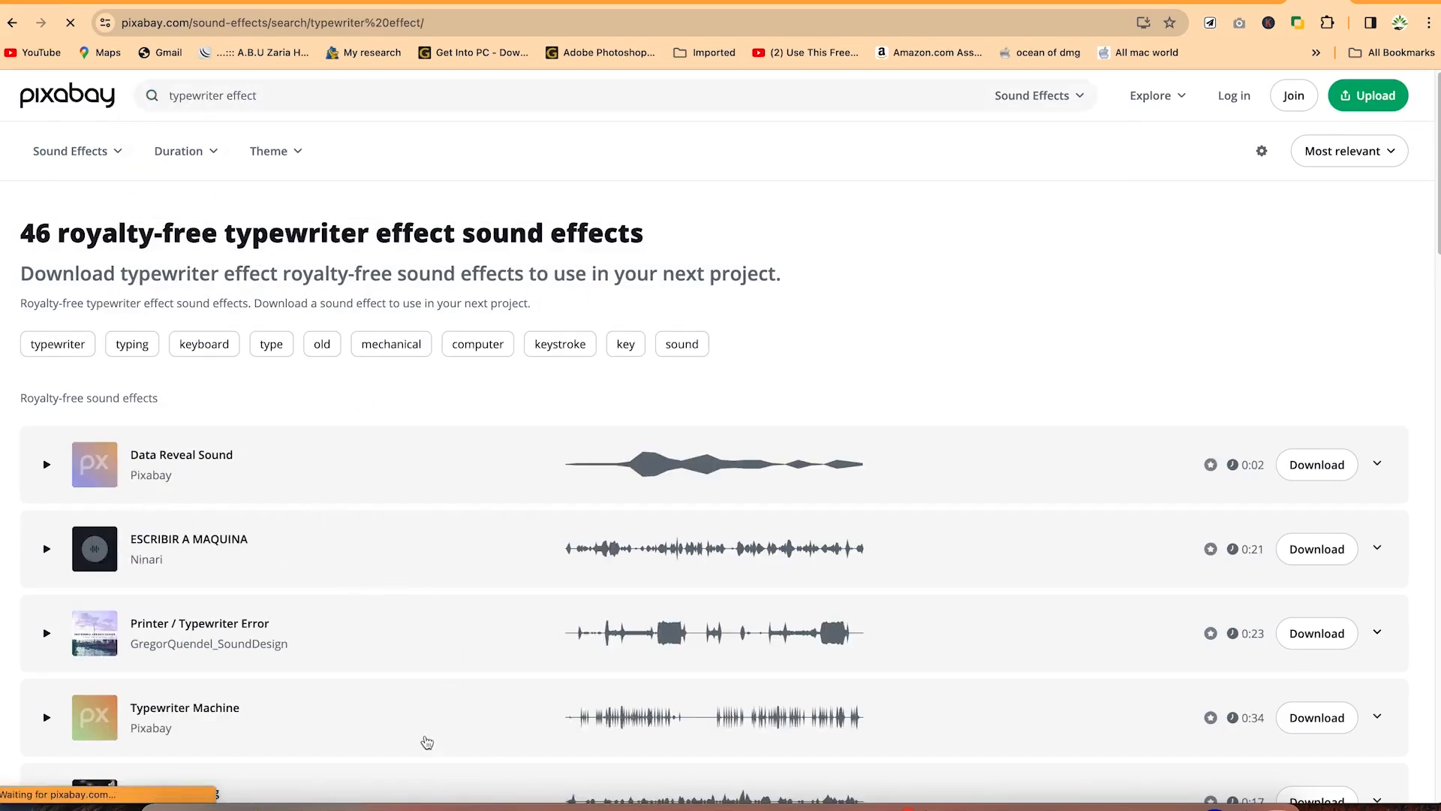
Step: Preview the Typewriter Machine sound effect at a raised system volume and pause it
click(47, 719)
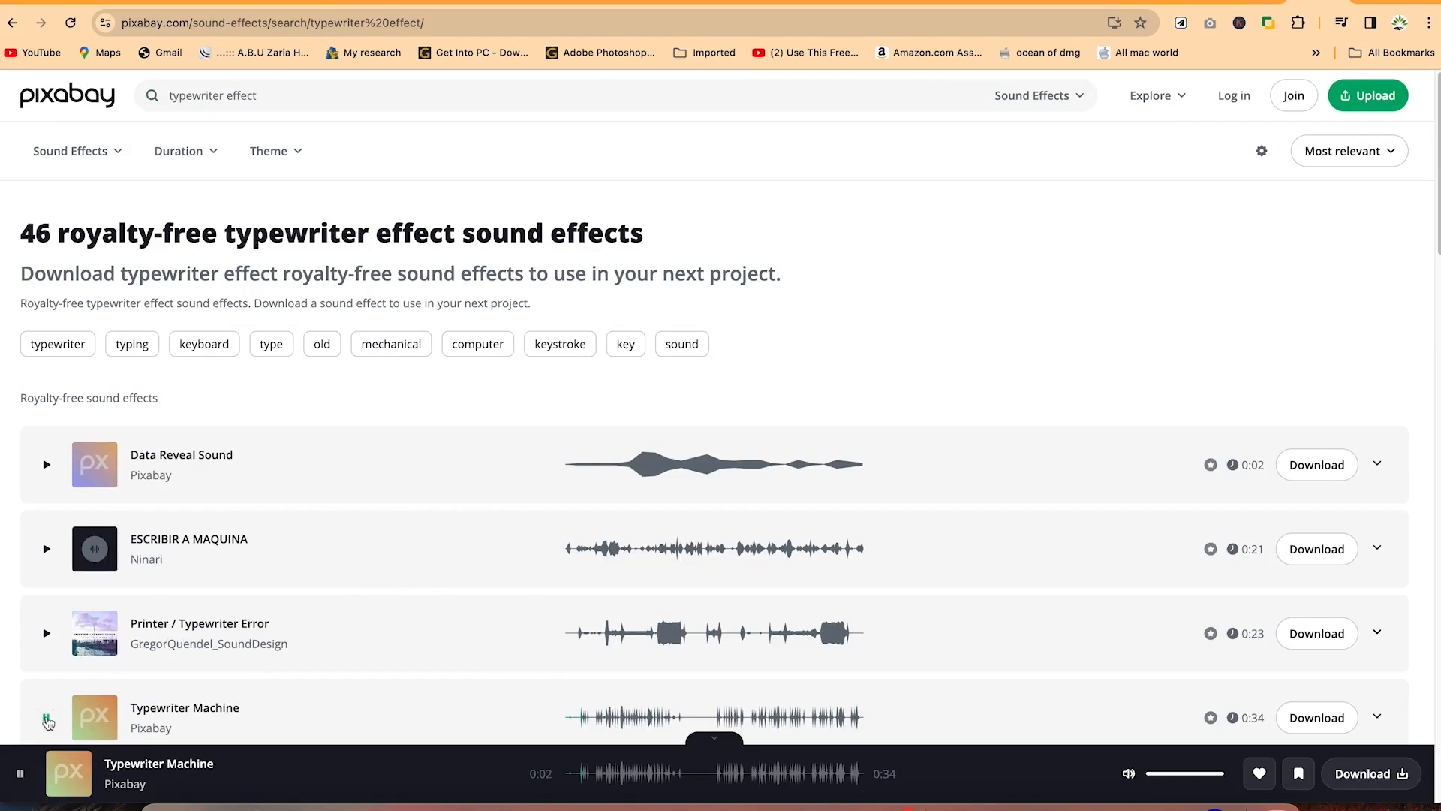
key(XF86AudioRaiseVolume)
key(XF86AudioRaiseVolume)
click(45, 717)
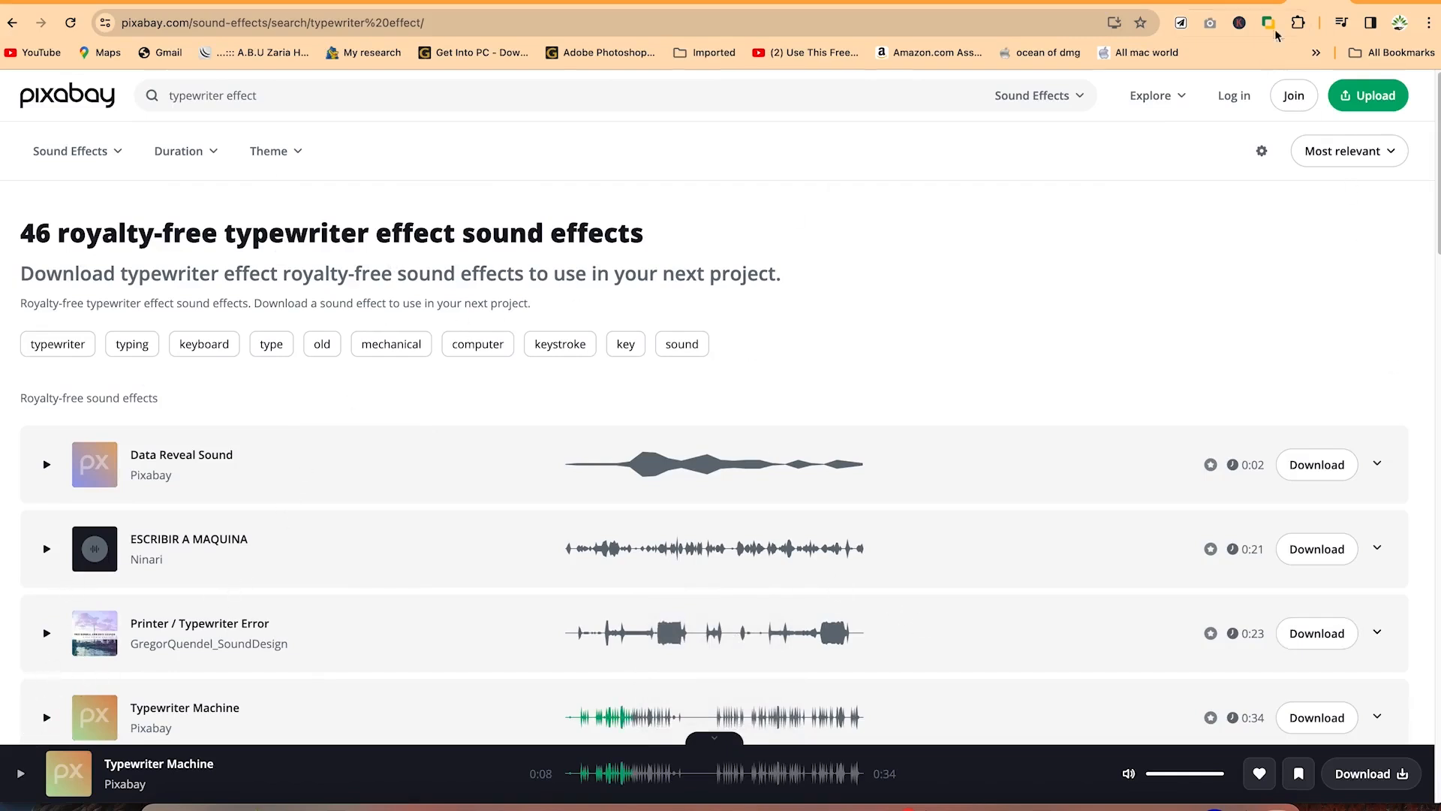
Step: Switch back to the Canva video design, open the self-recording studio from the uploads and display its camera and microphone options
click(1062, 2)
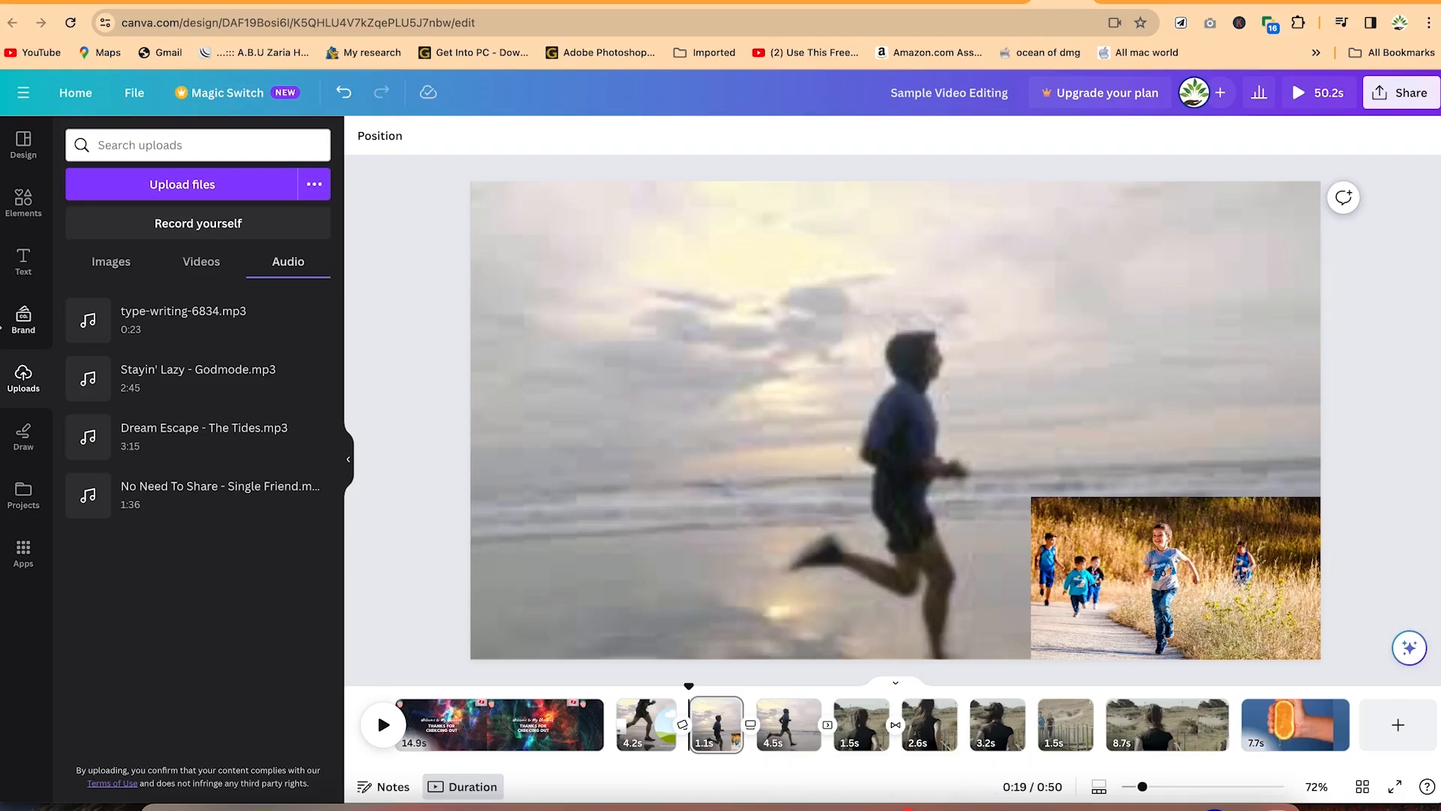
click(23, 201)
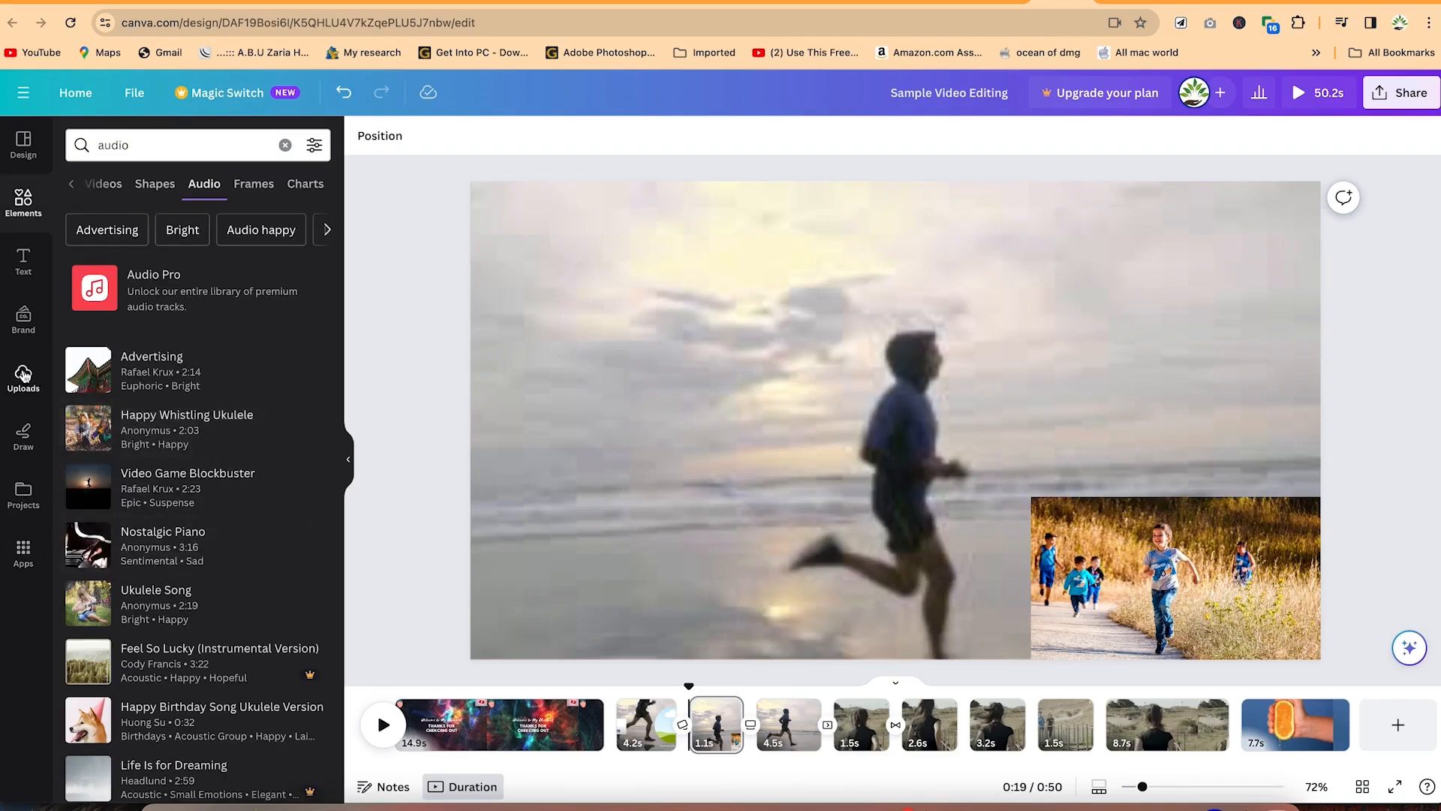
click(24, 373)
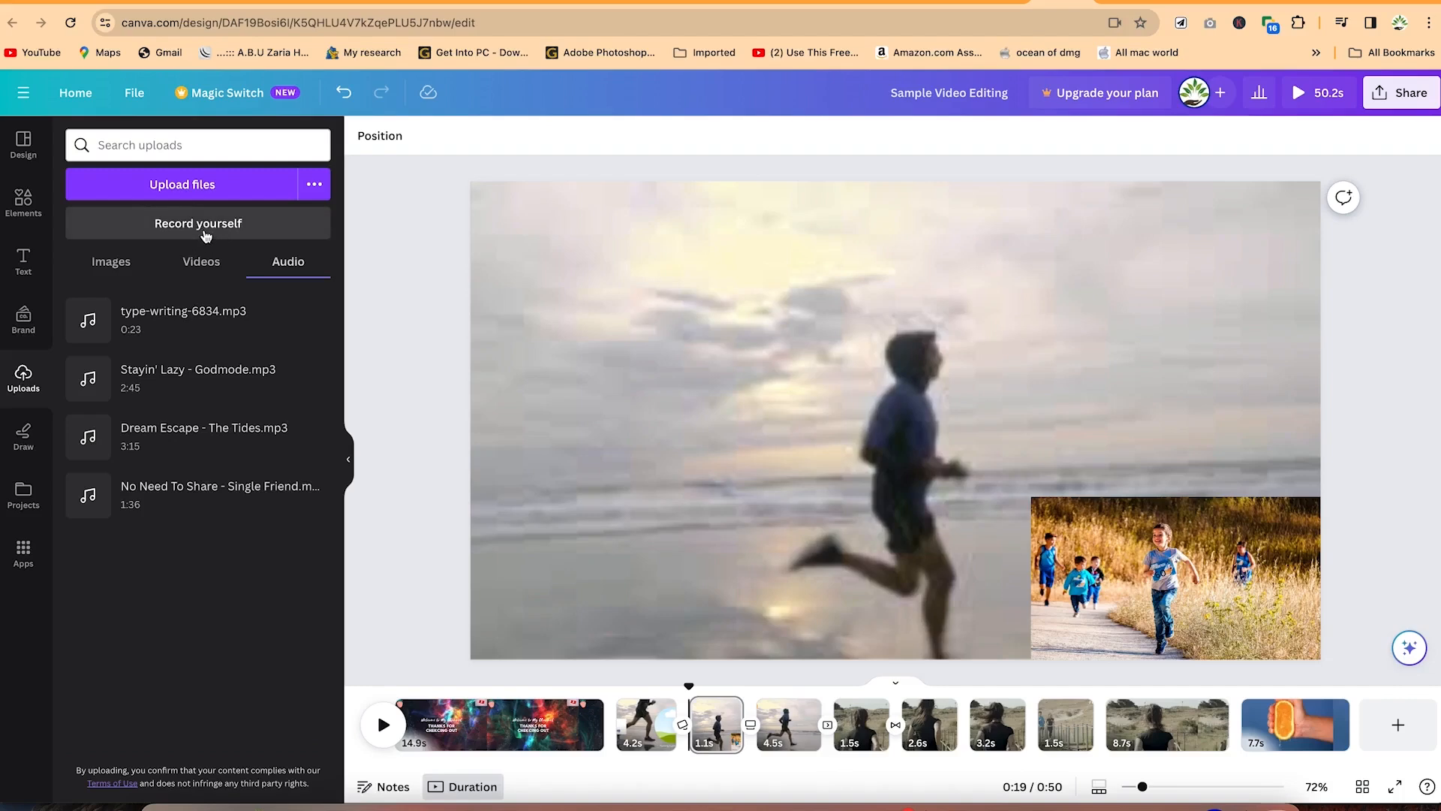
click(205, 236)
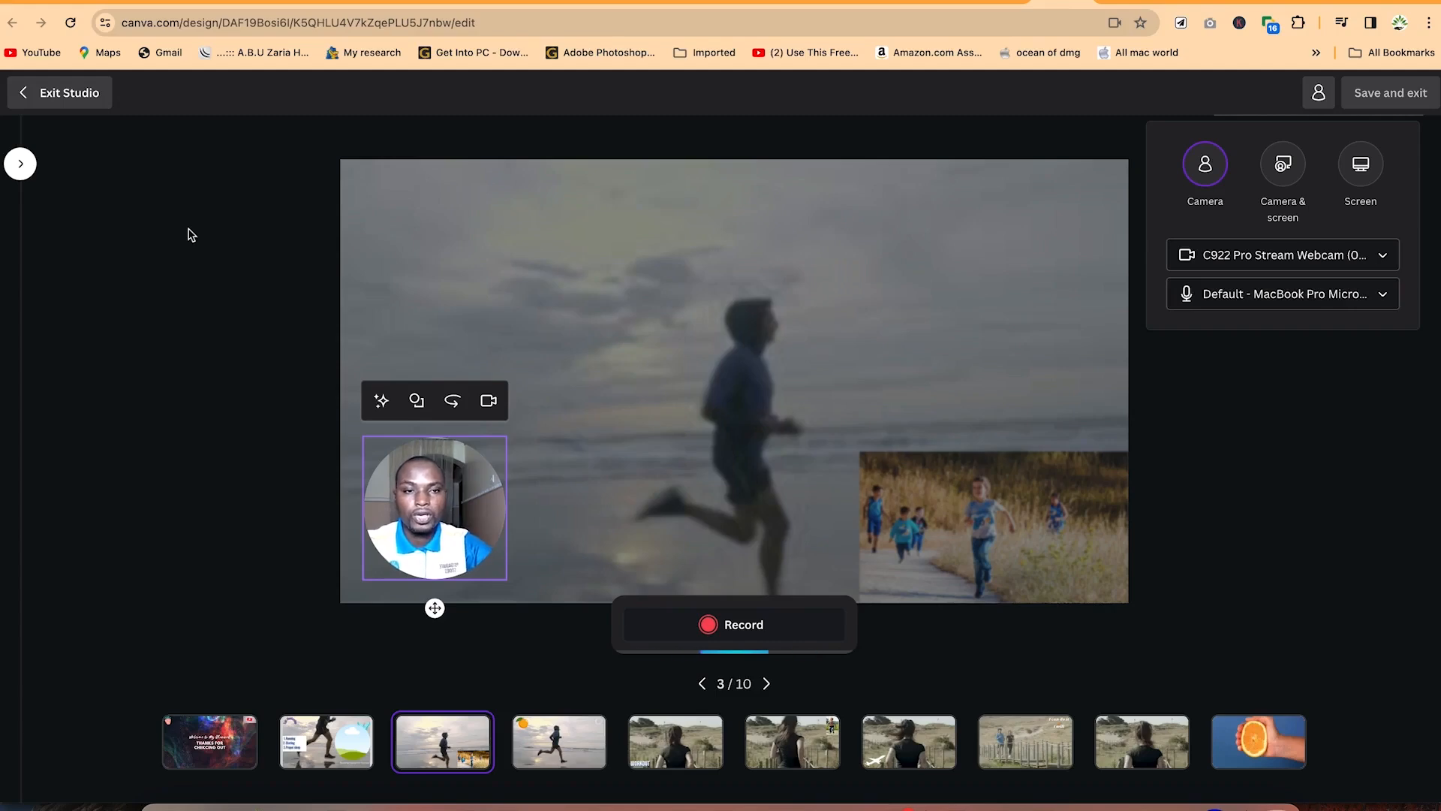
click(1317, 92)
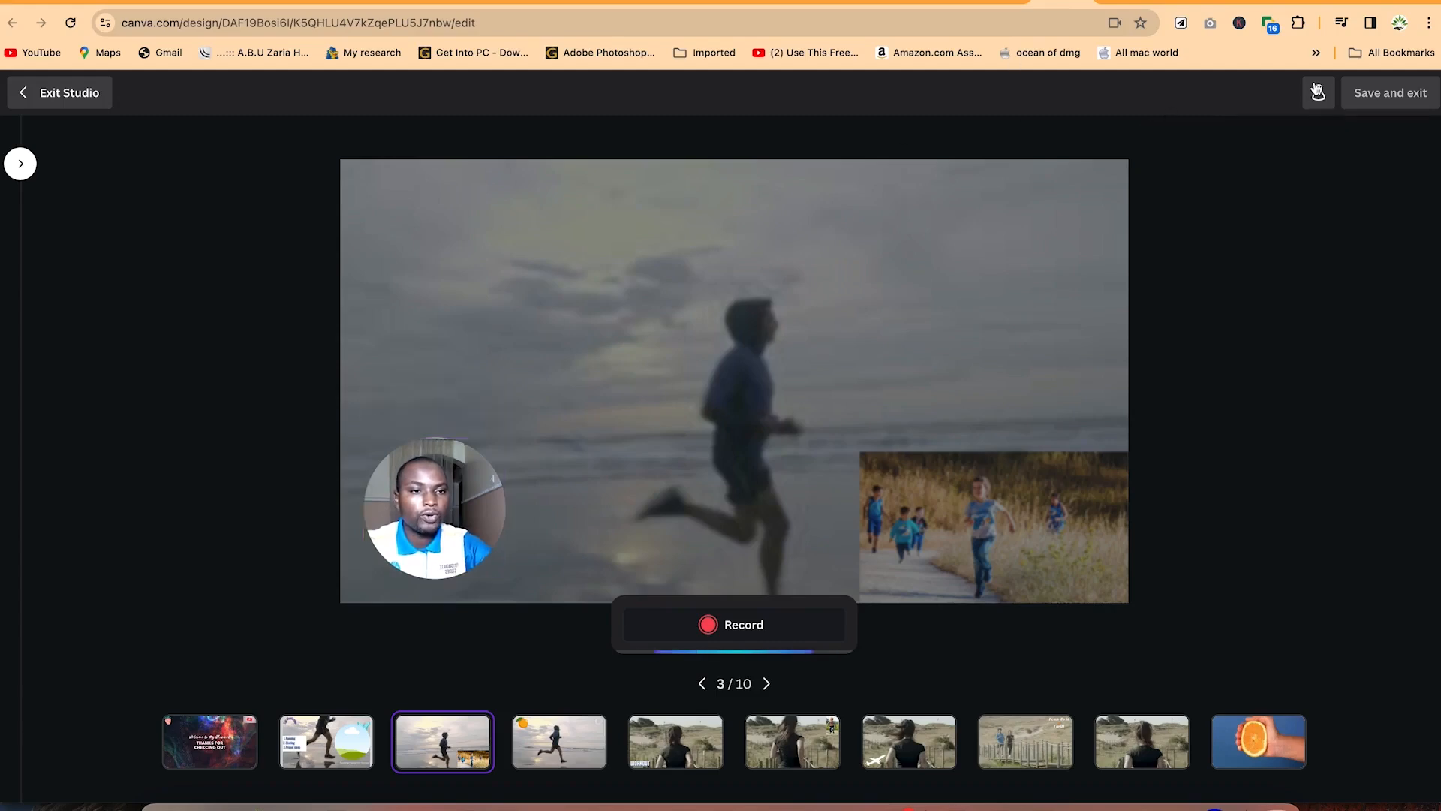
click(1314, 96)
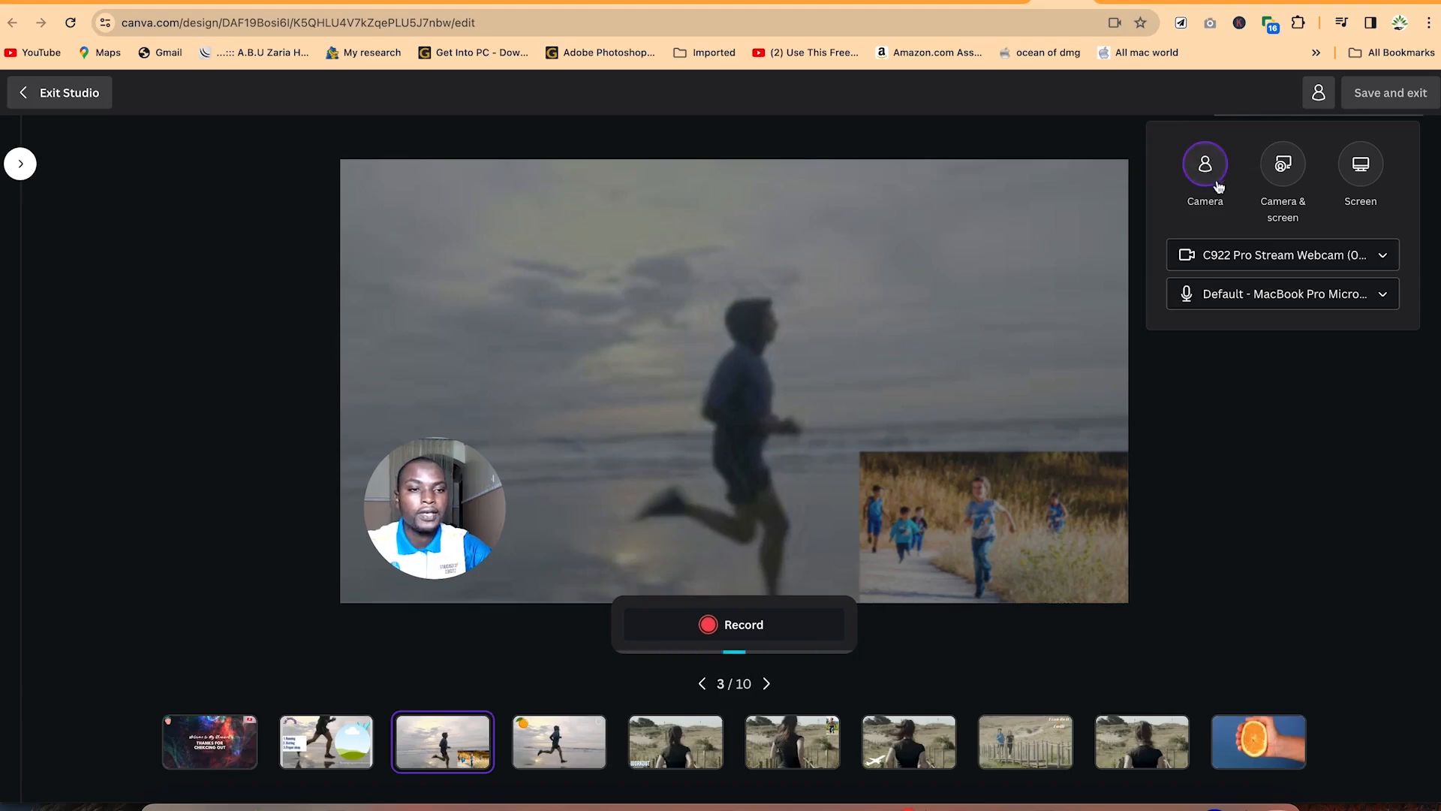
Step: Choose the C922 Pro Stream Webcam as the camera and the RODE NT-USB as the microphone for the recording
click(1293, 256)
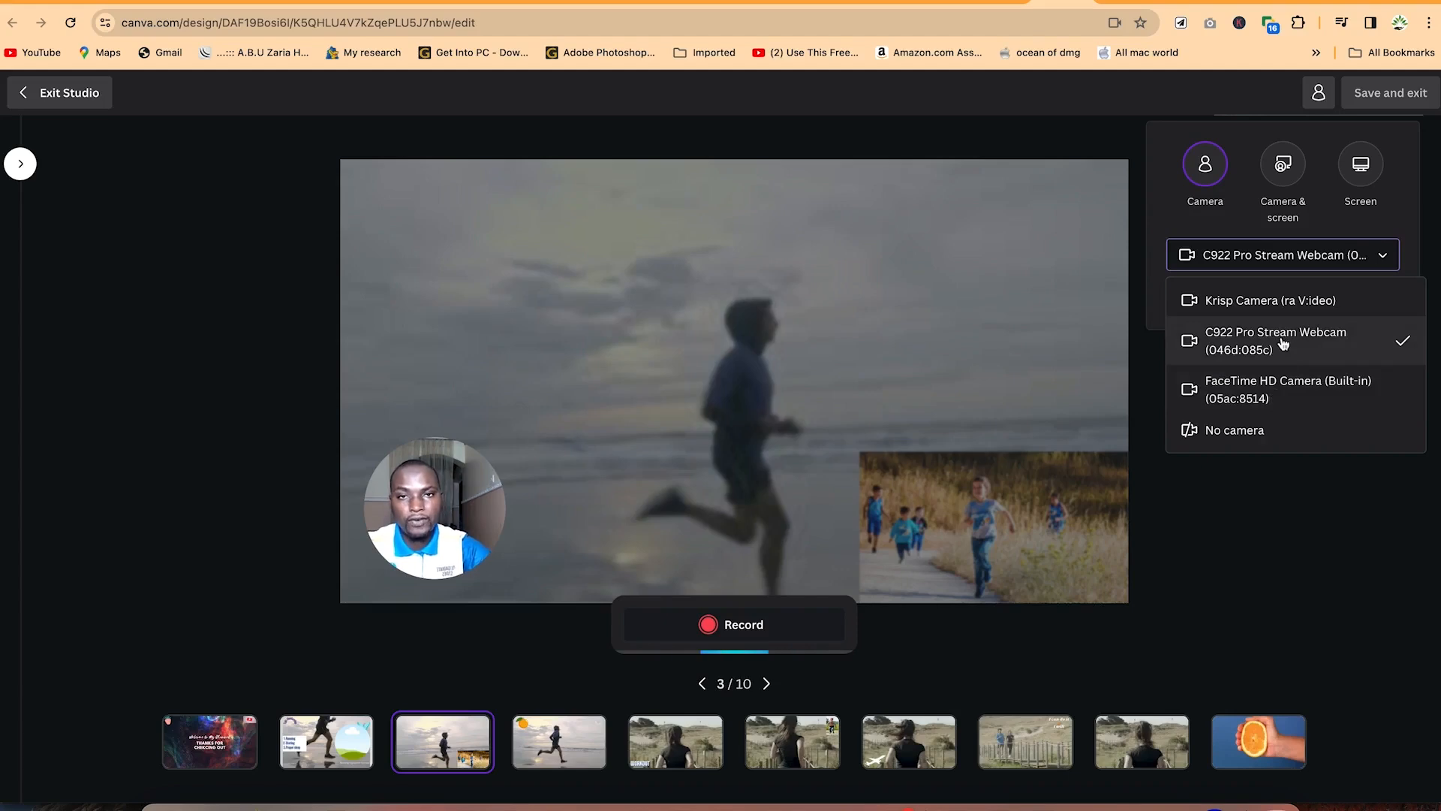
click(1259, 349)
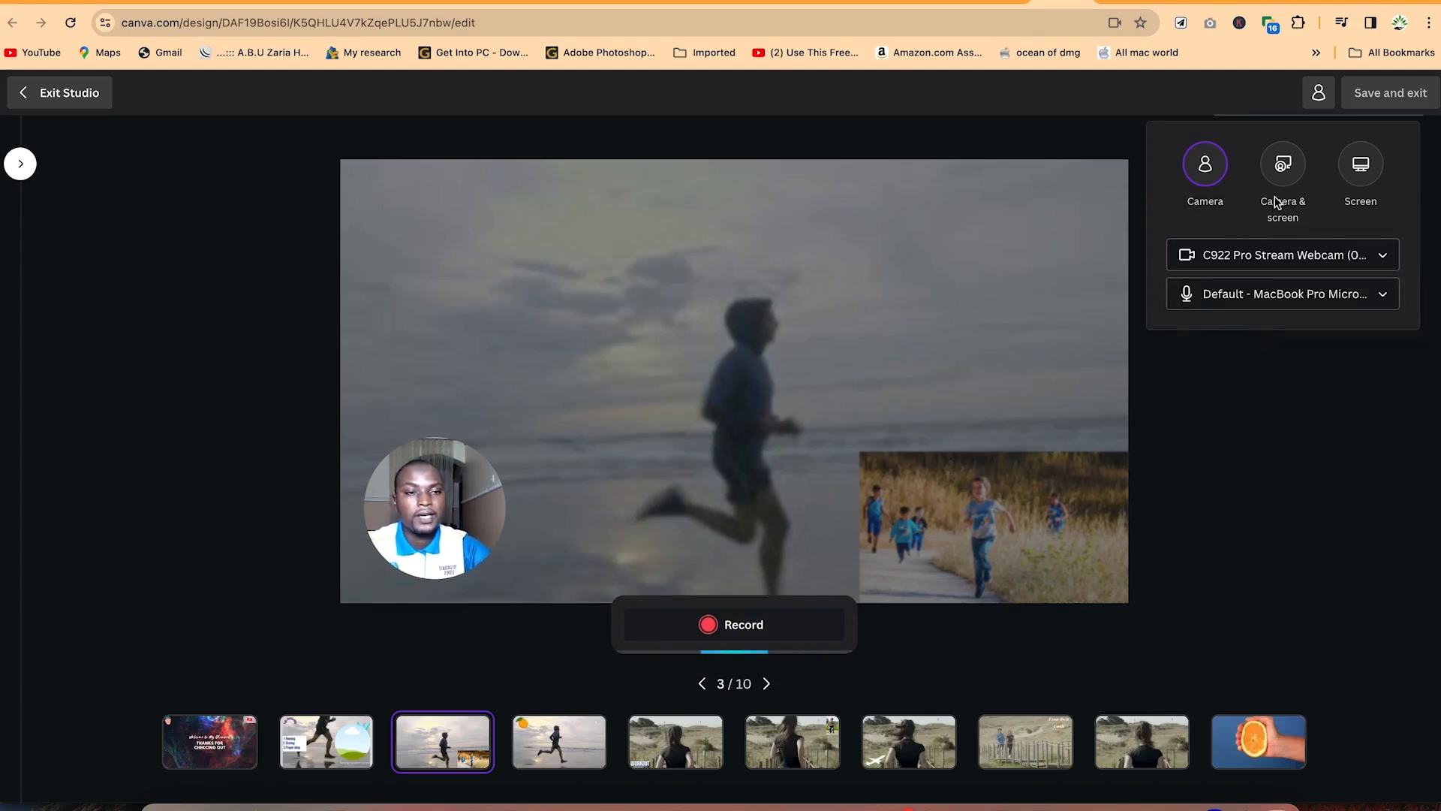
click(1260, 309)
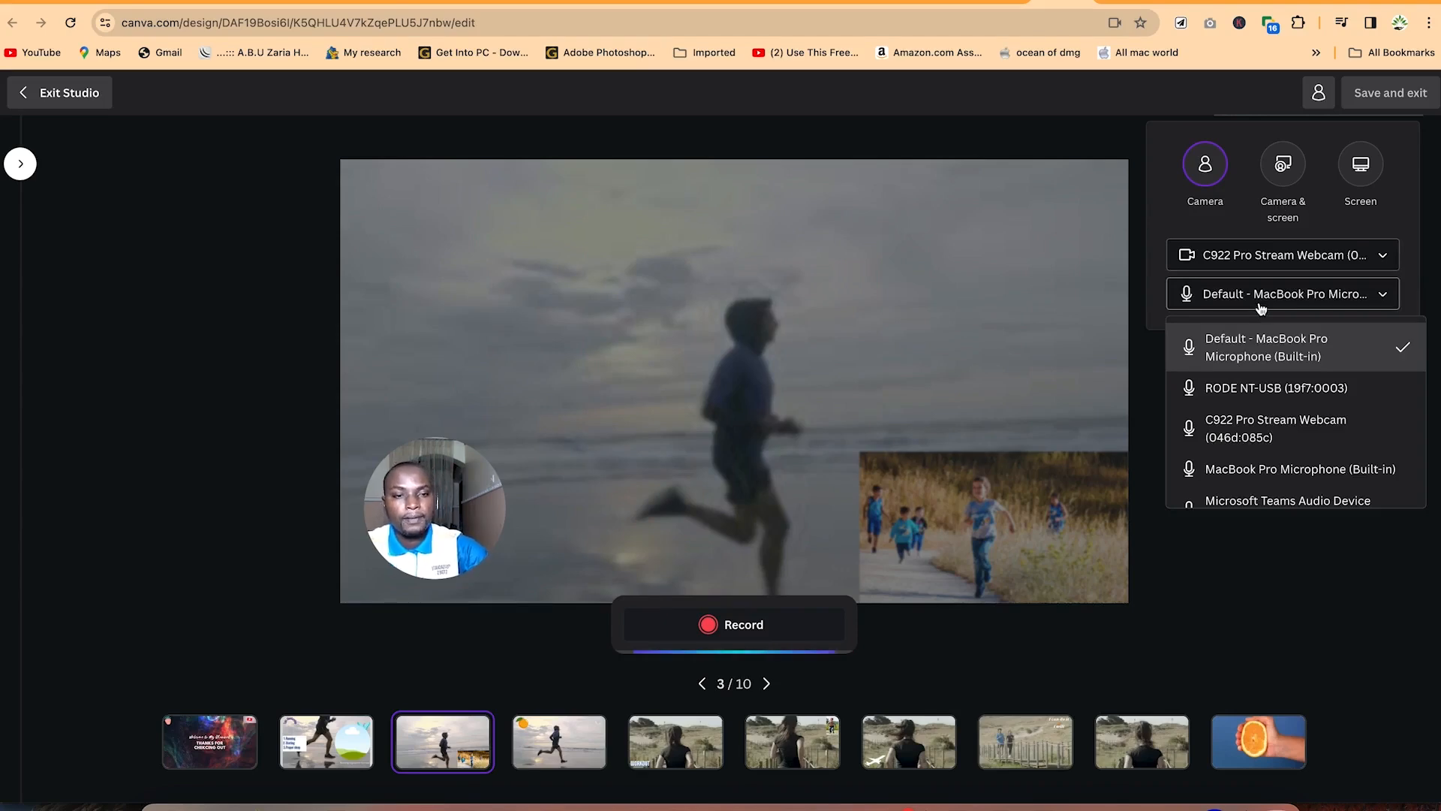
scroll(1257, 389, down, 1)
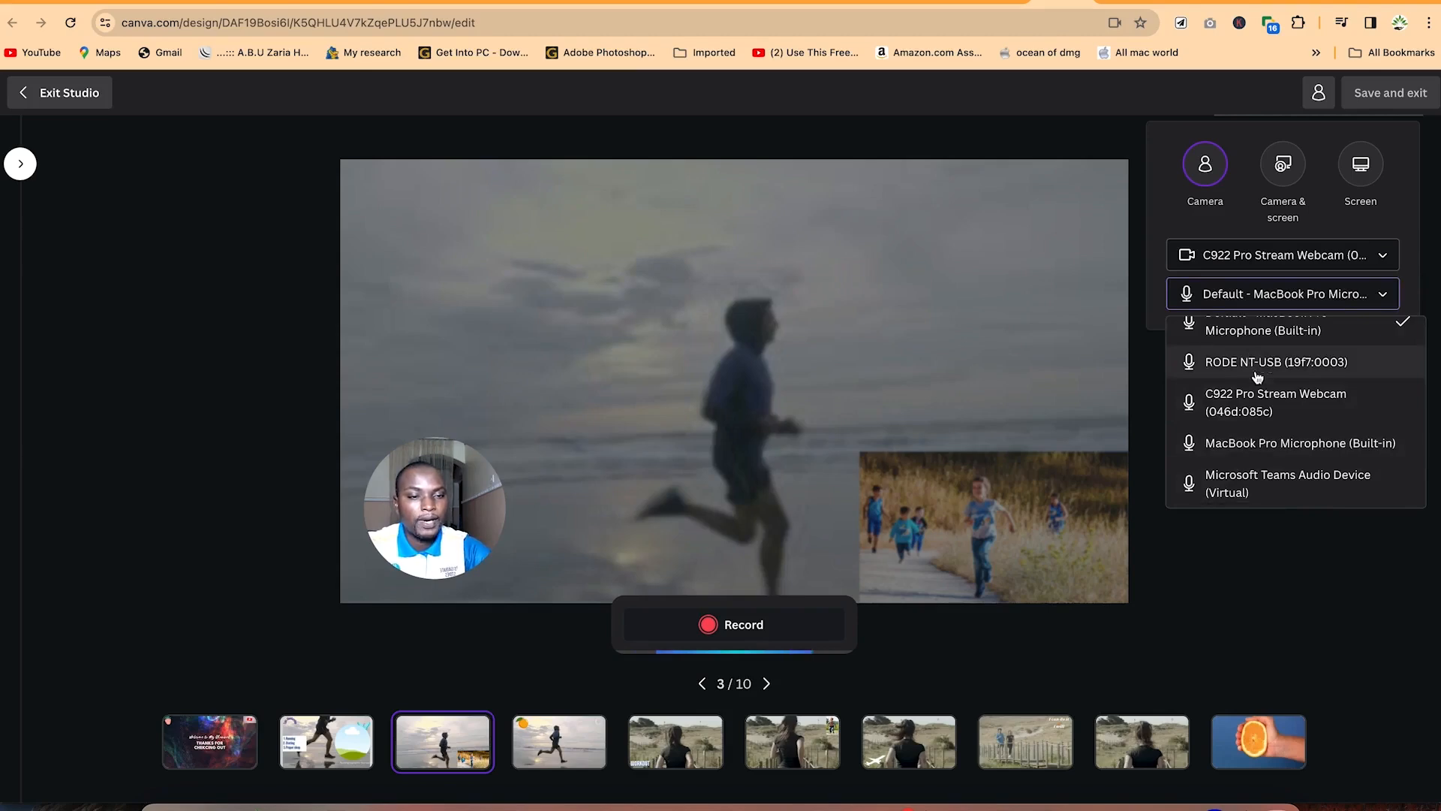
scroll(1257, 378, up, 1)
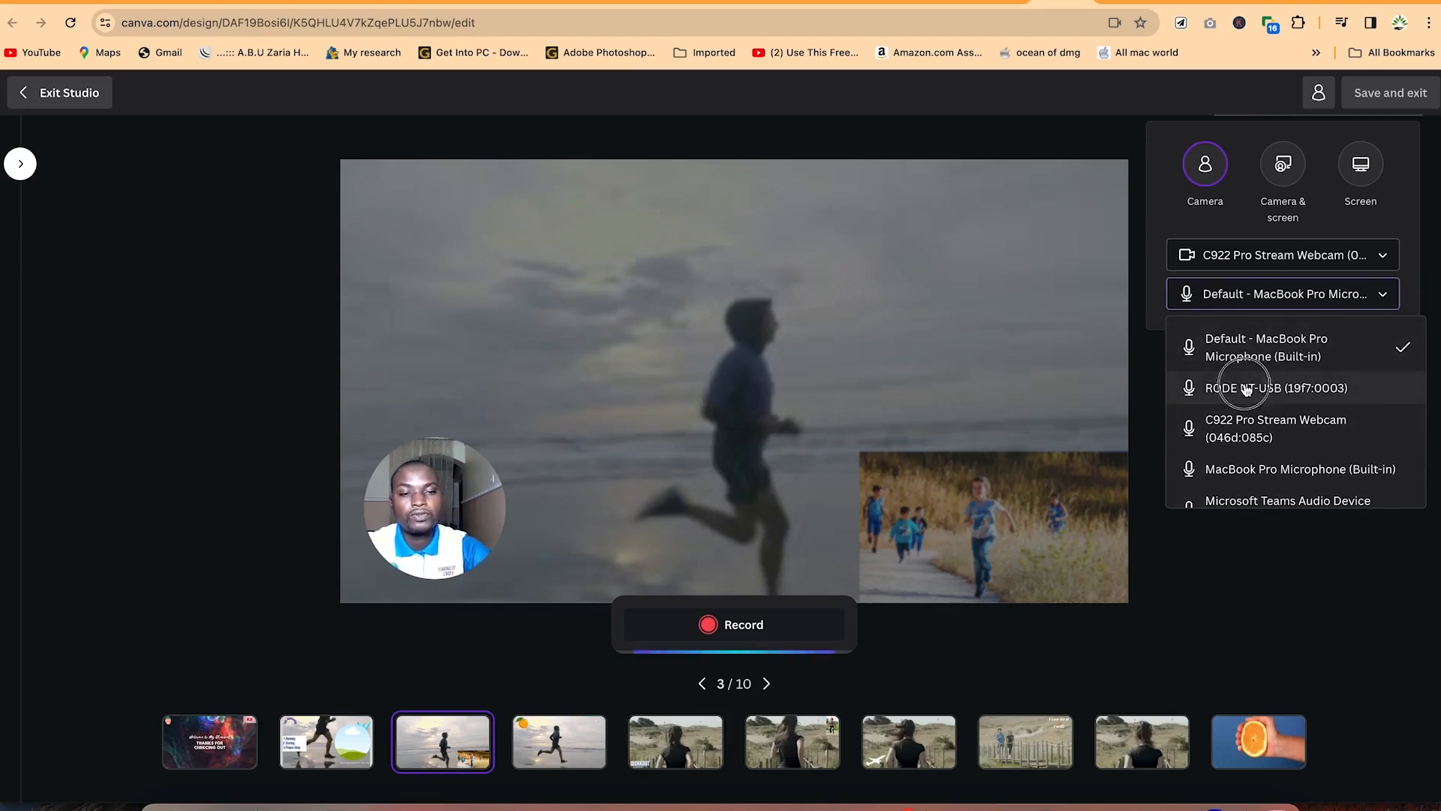
click(1246, 388)
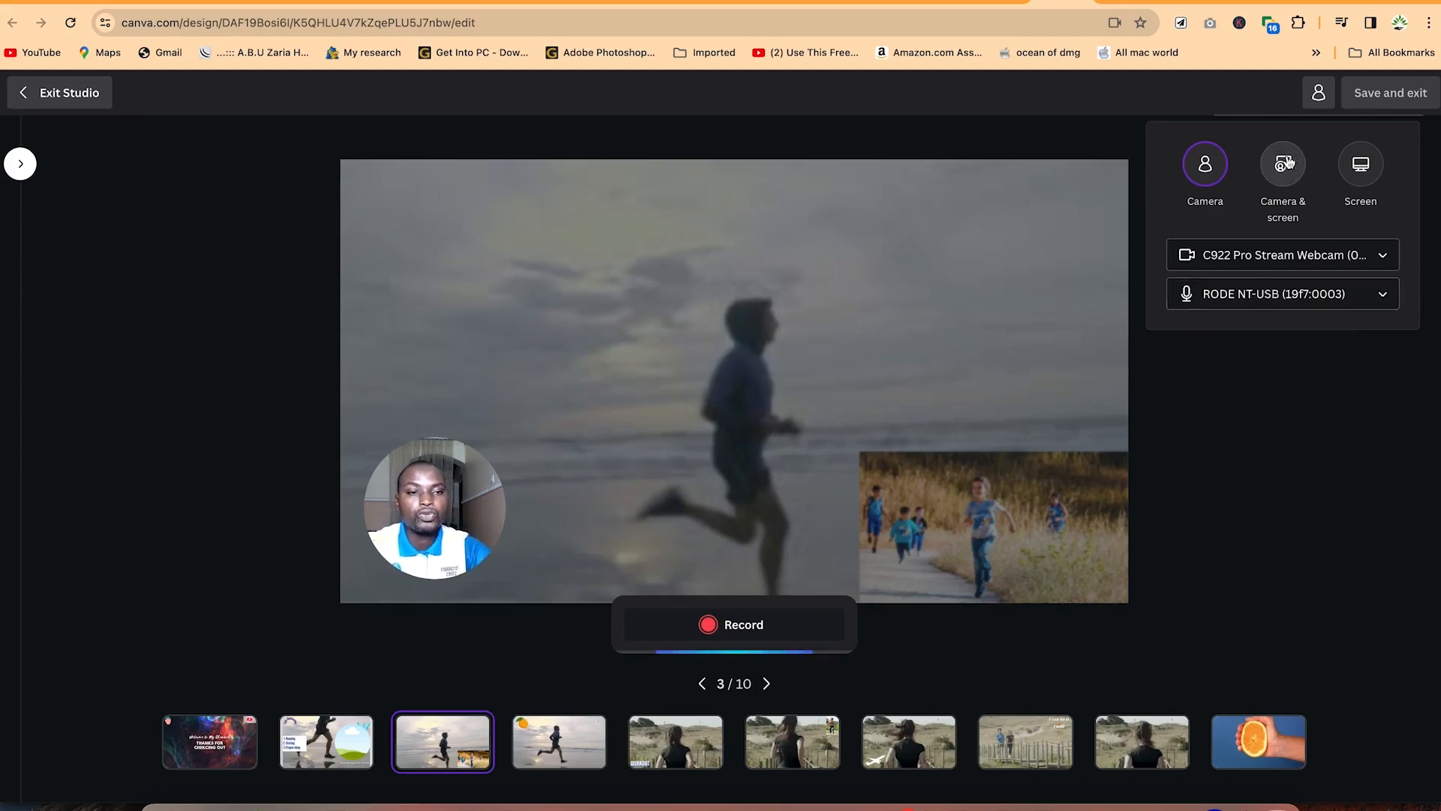
Step: Set the studio to record camera and screen together, sharing the entire screen, and start recording
click(1285, 162)
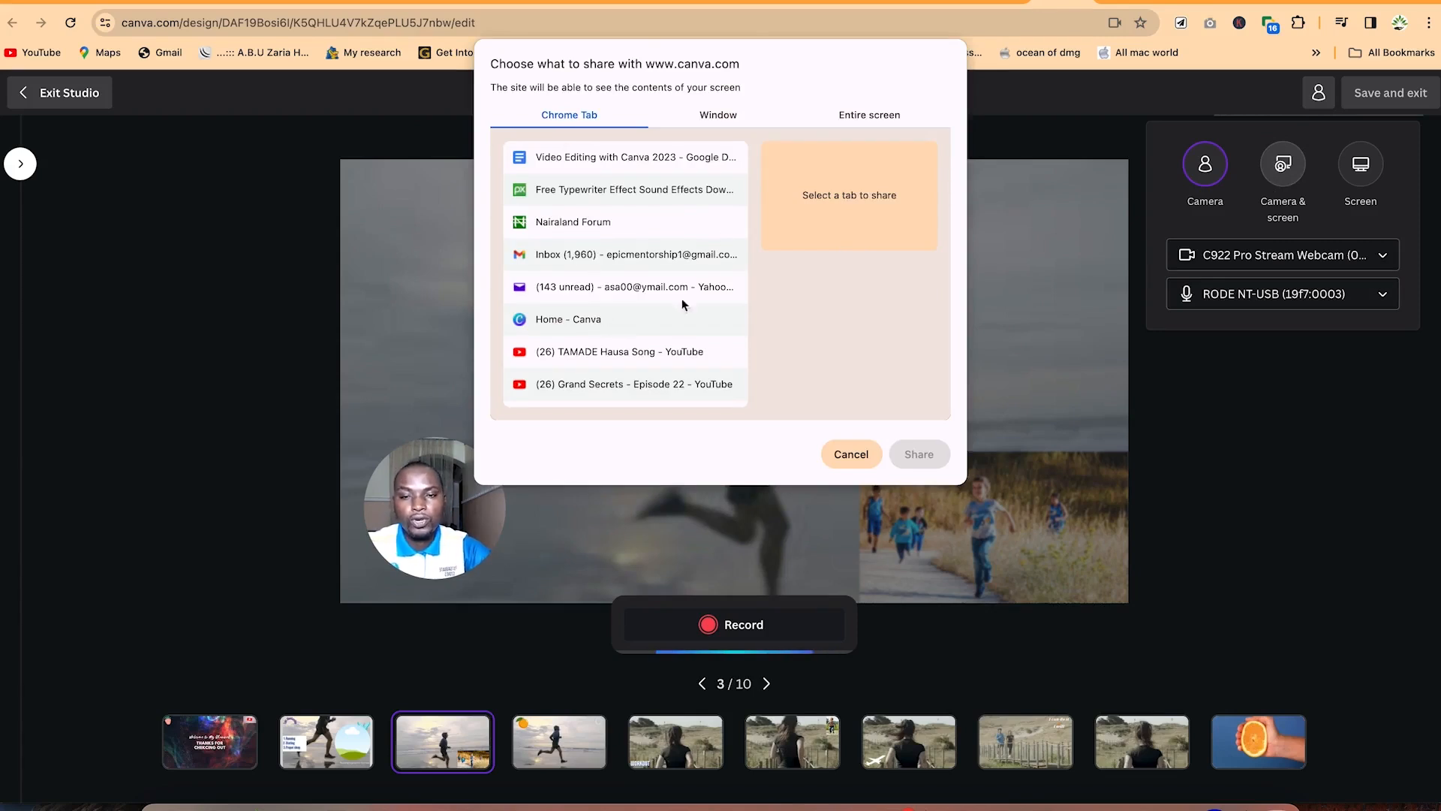
click(720, 115)
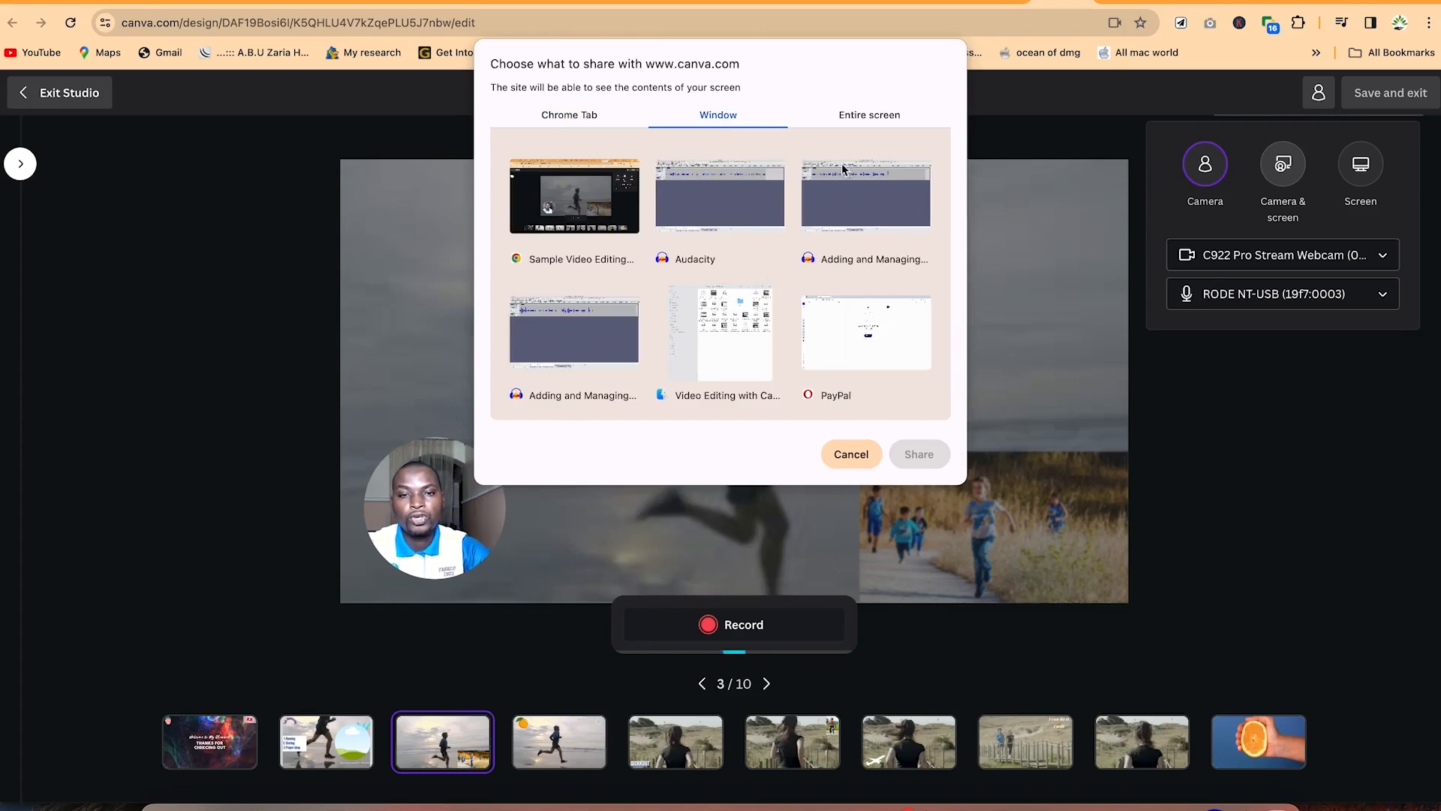
click(856, 112)
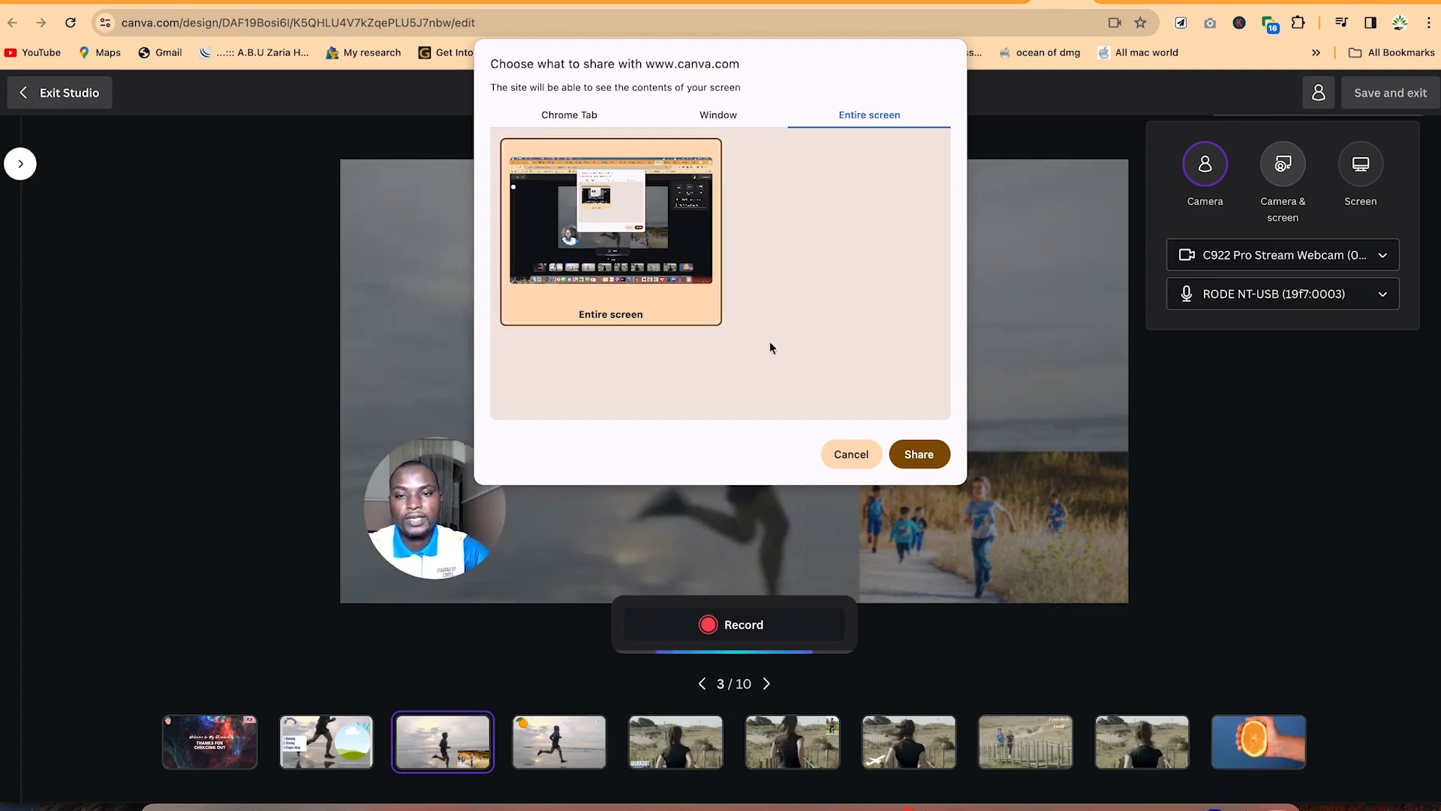
click(920, 454)
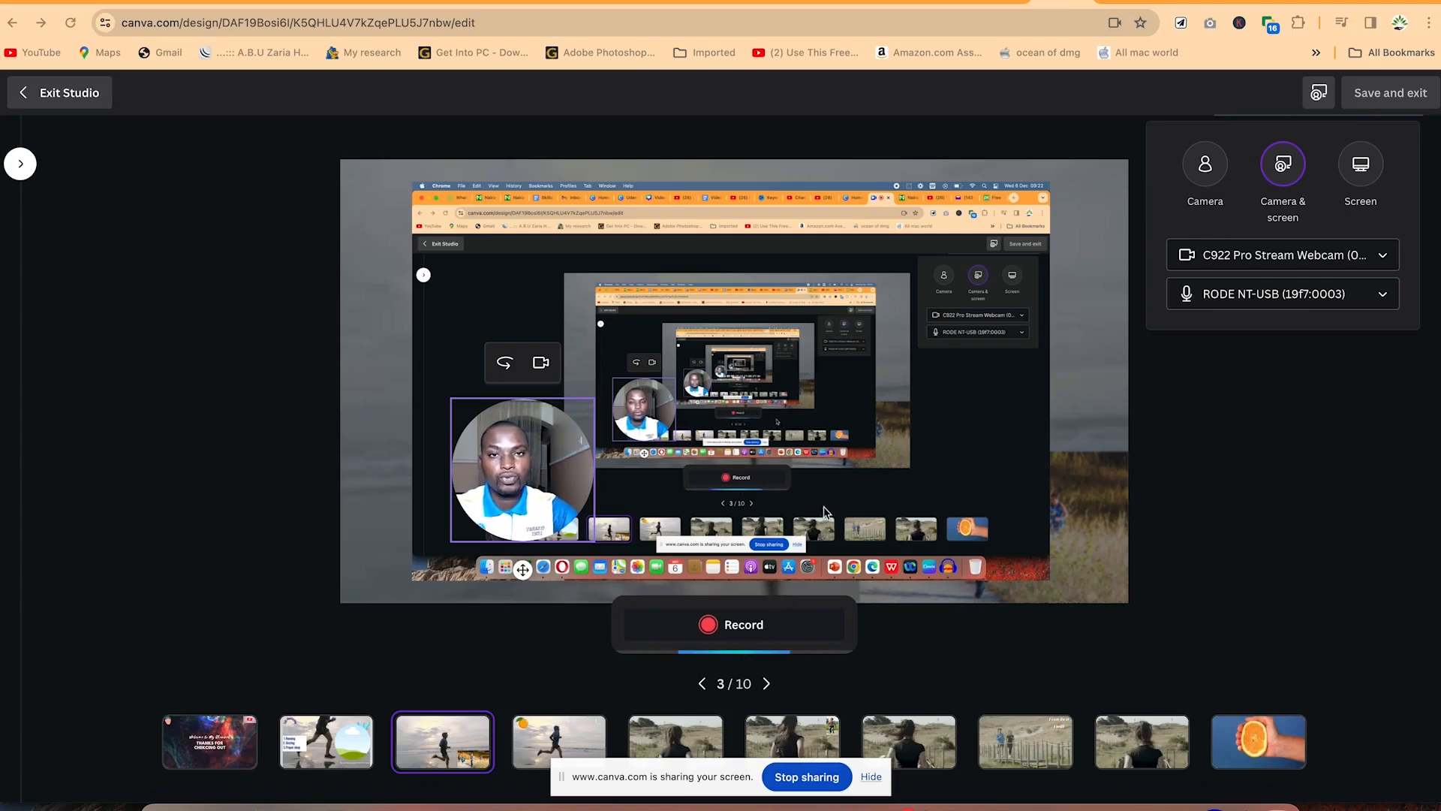
click(745, 629)
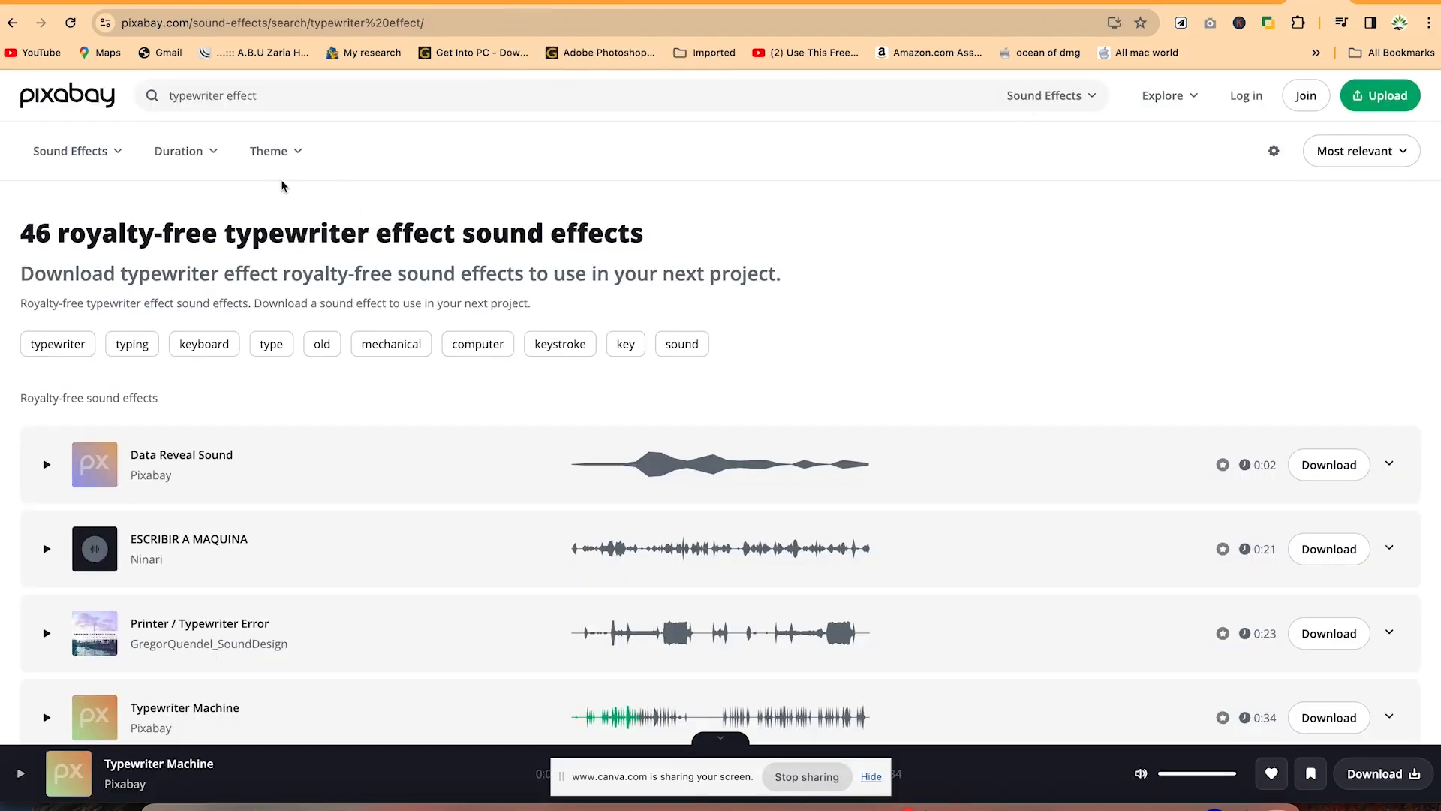
Step: While recording, go to the Pixabay home page and search its music for "background"
click(68, 99)
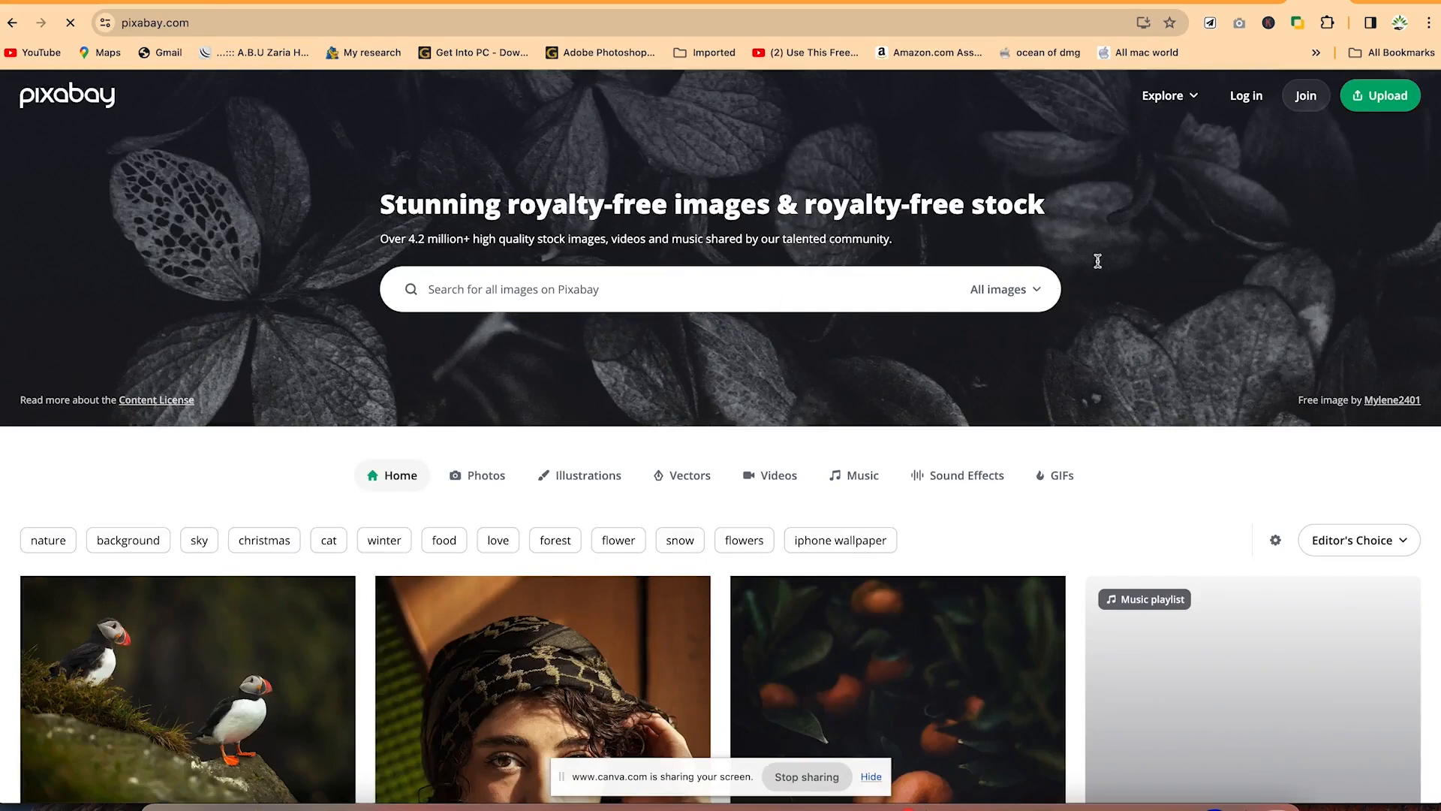
click(1034, 291)
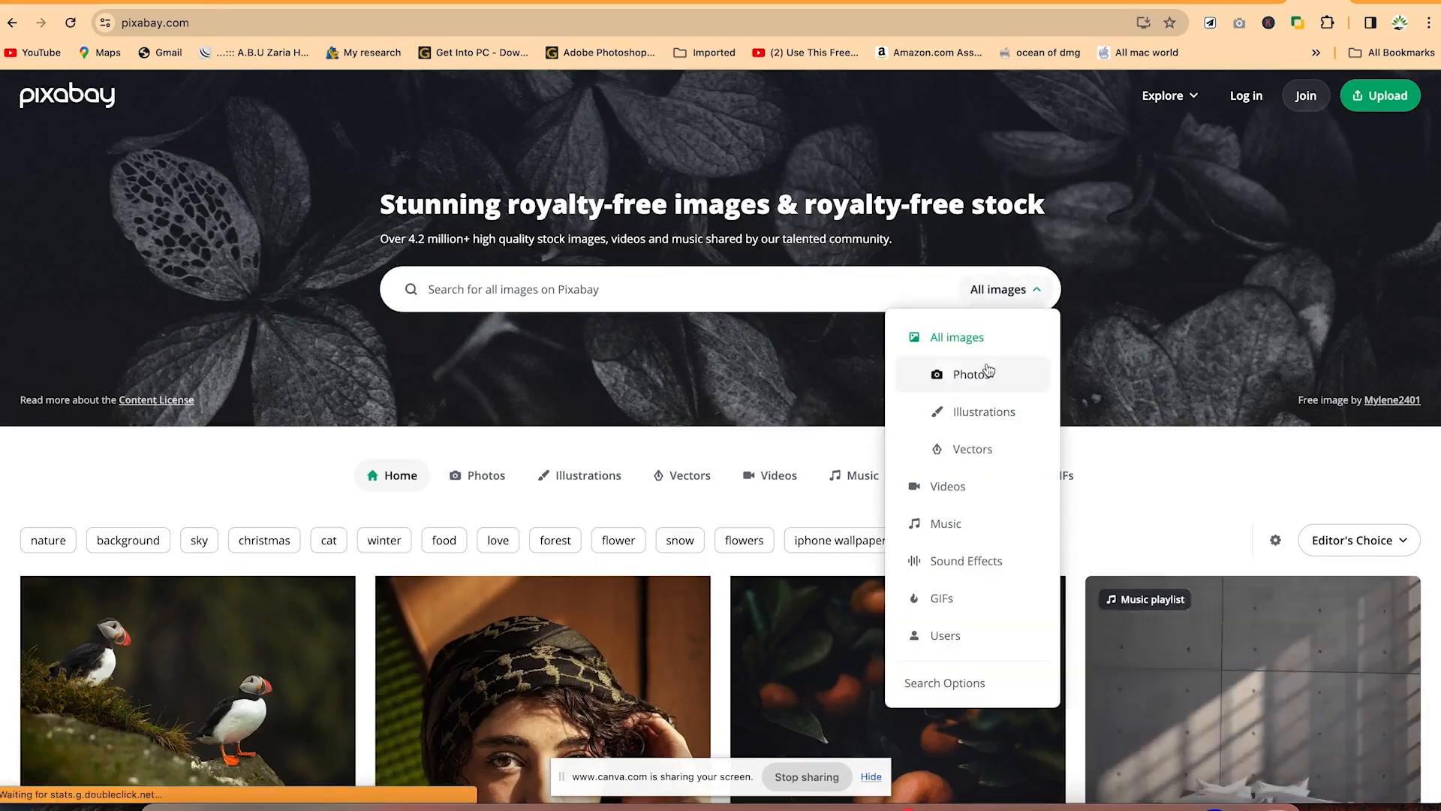
click(971, 519)
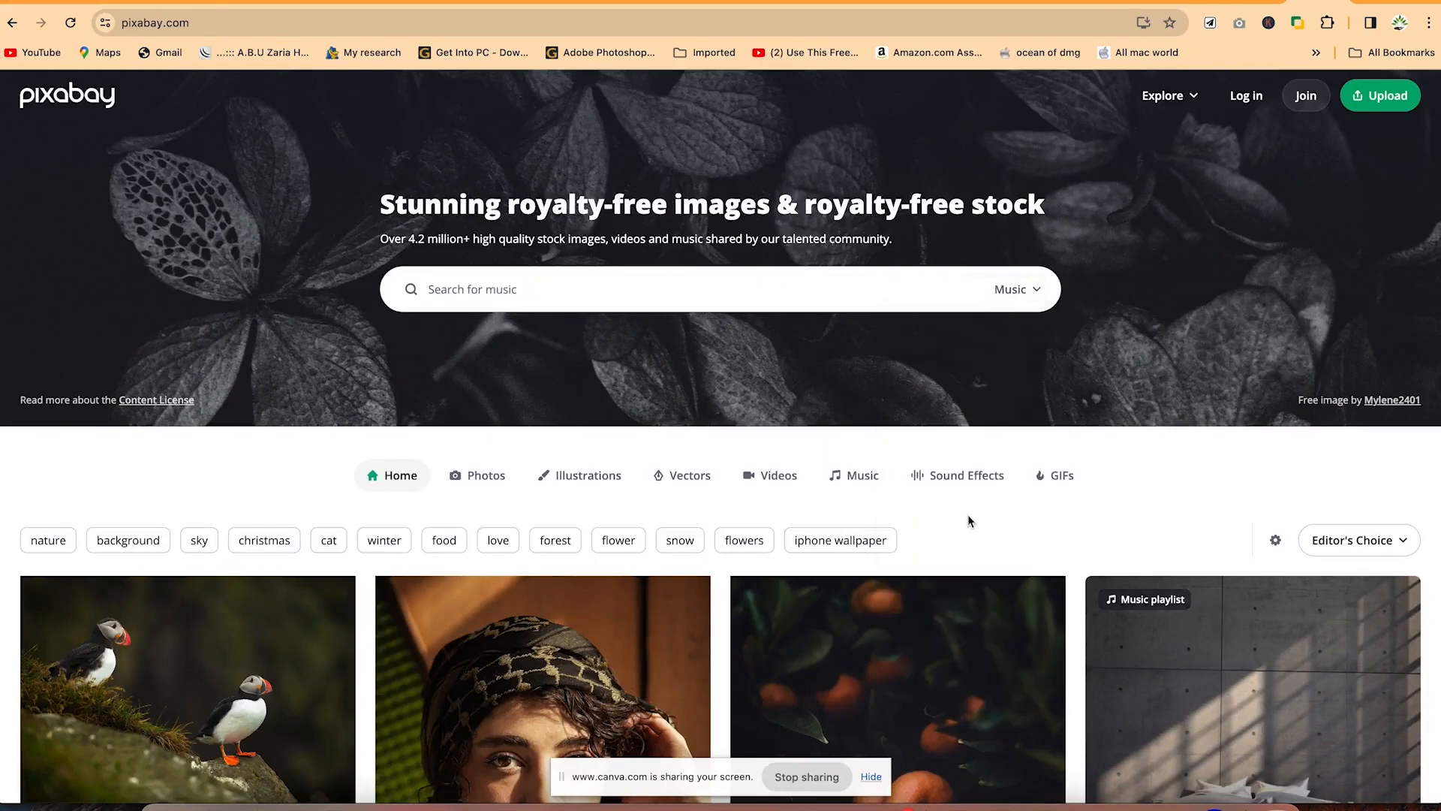
click(759, 278)
click(565, 329)
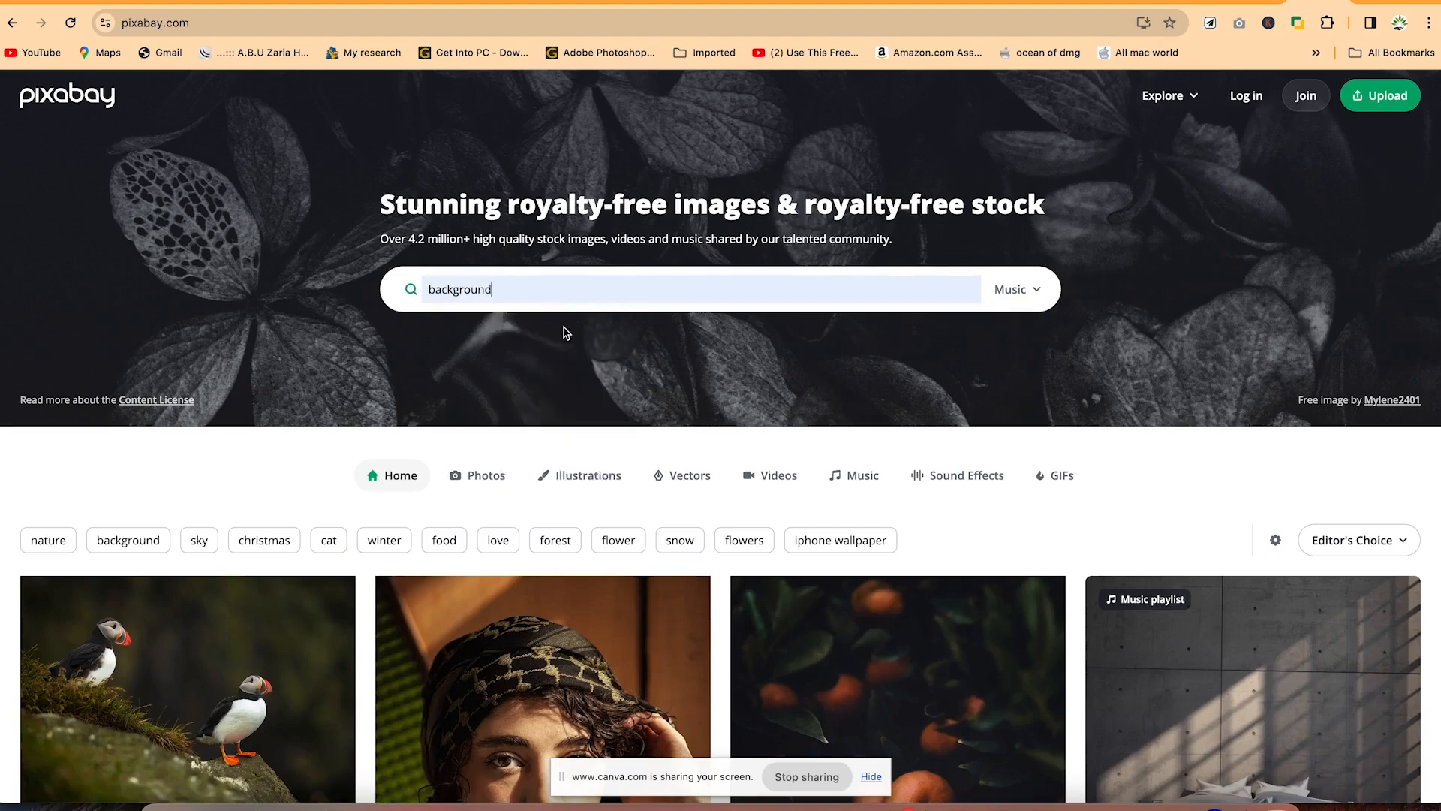
key(Return)
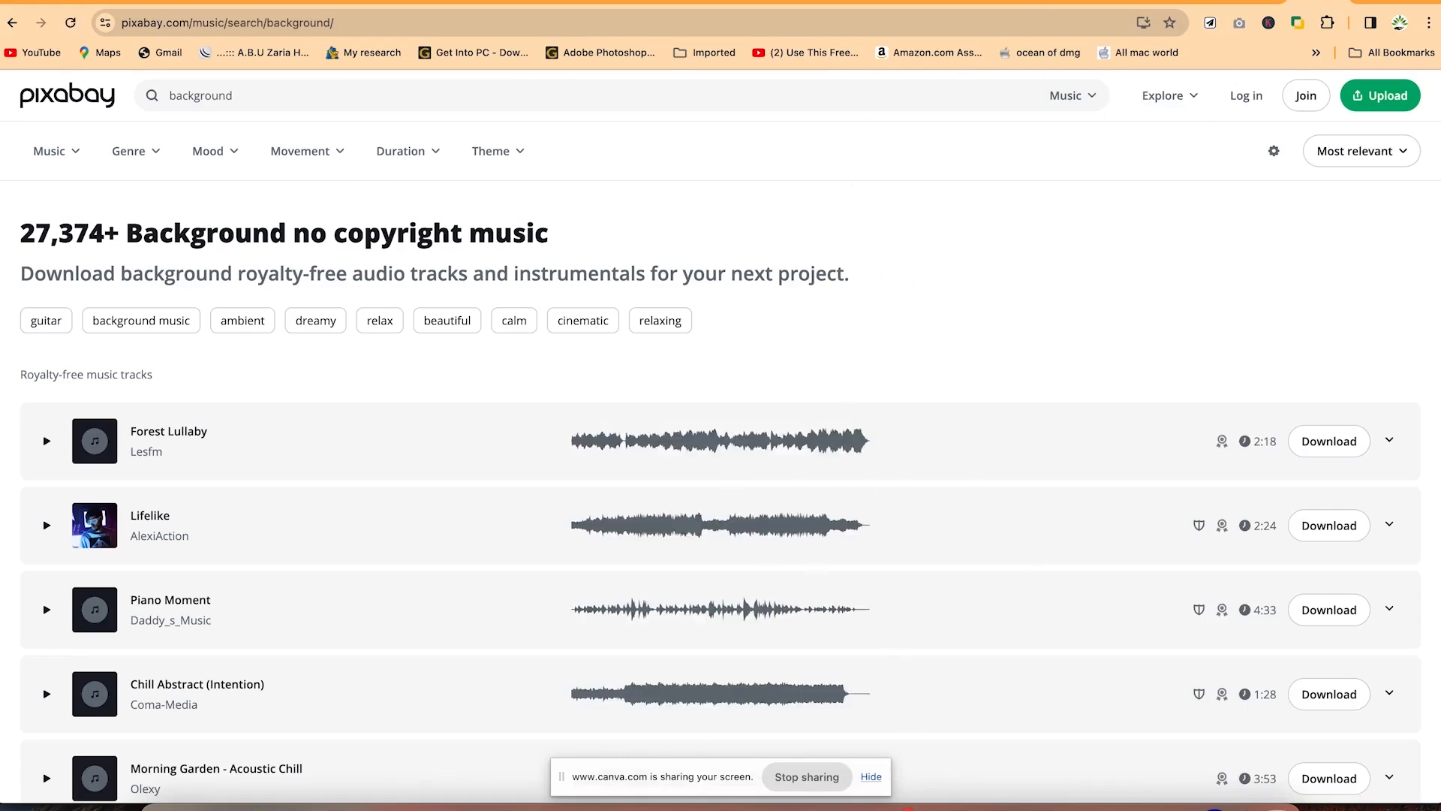
Step: Return to the Canva studio, finish the recording and save it into the design after a brief playback at raised volume
click(1058, 3)
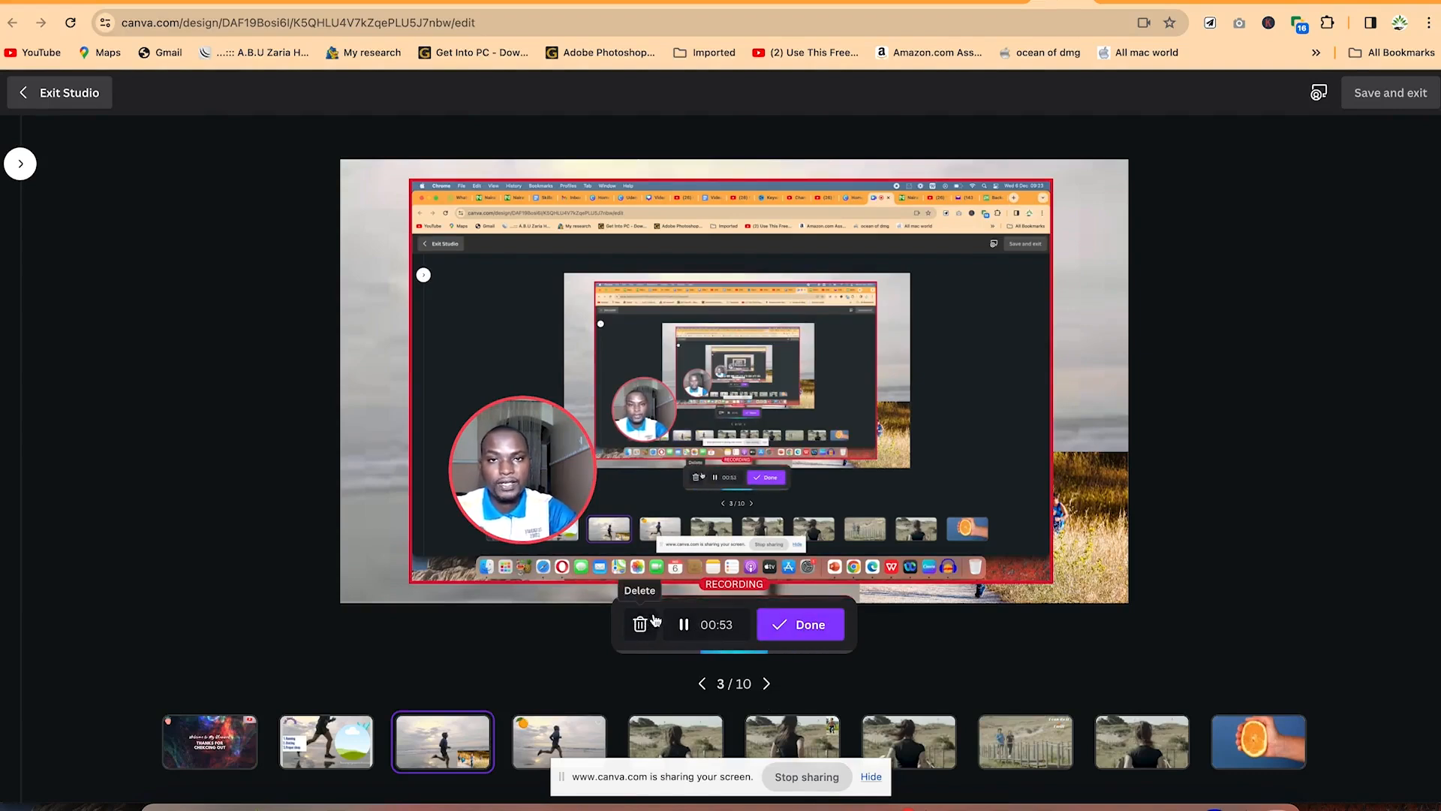
click(822, 625)
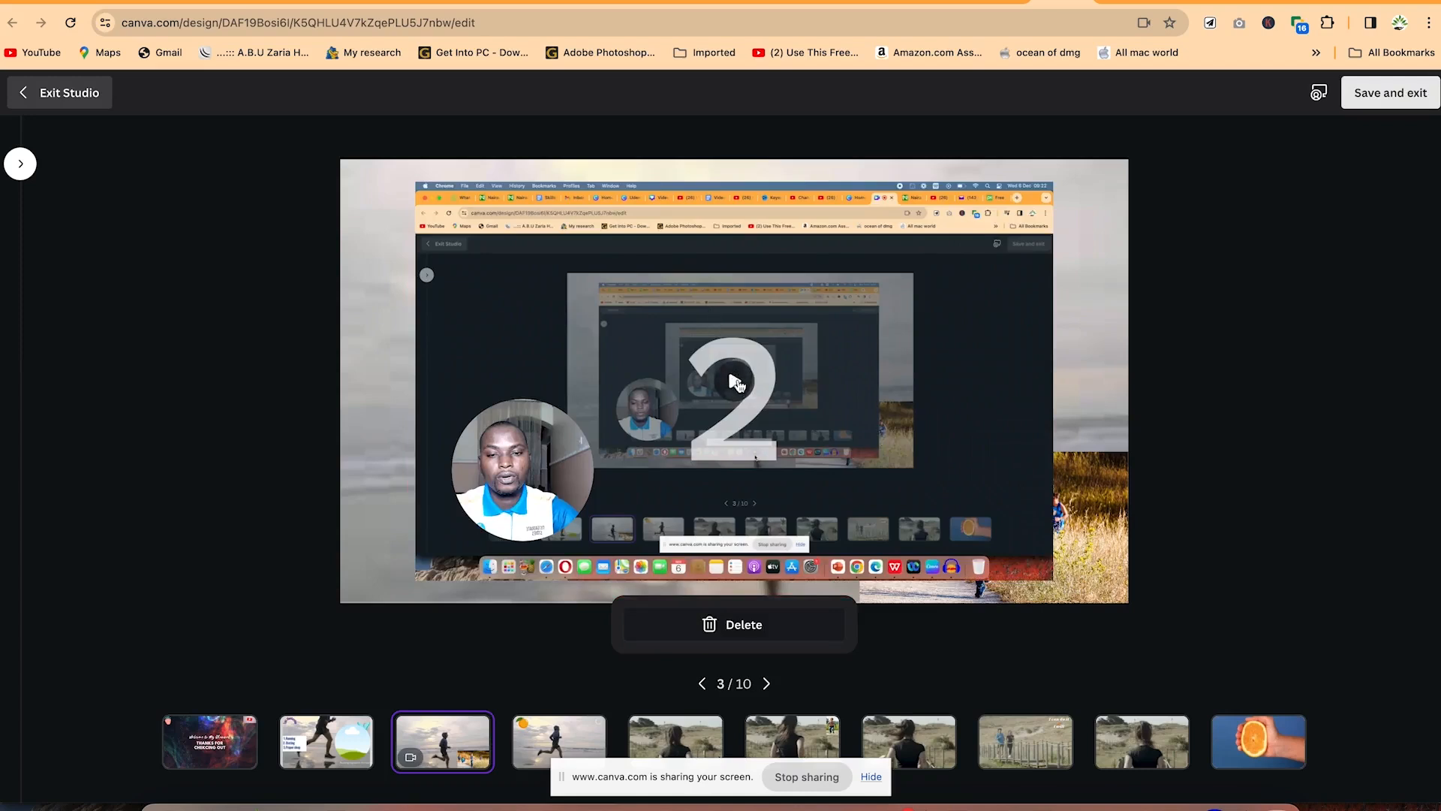
click(736, 381)
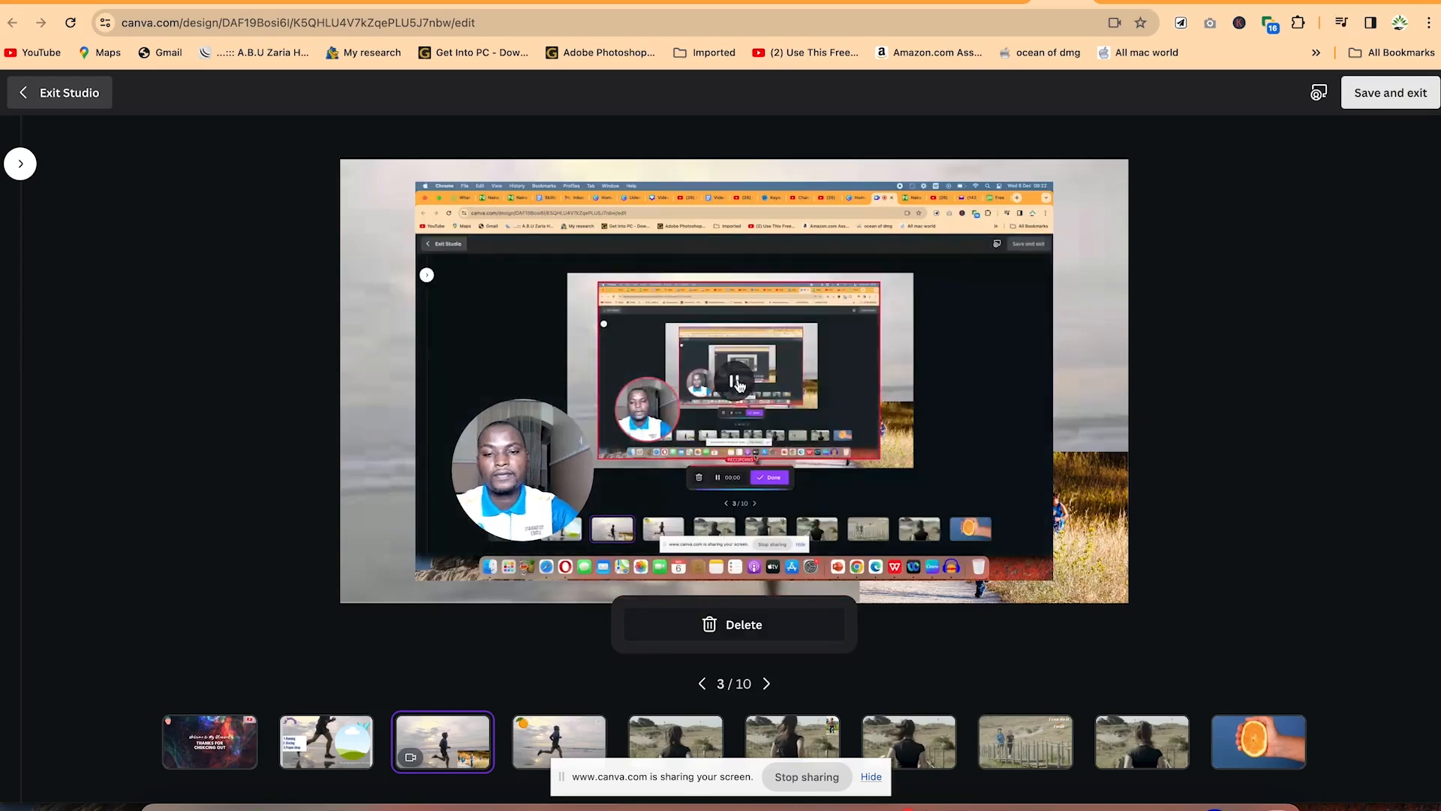
key(XF86AudioRaiseVolume)
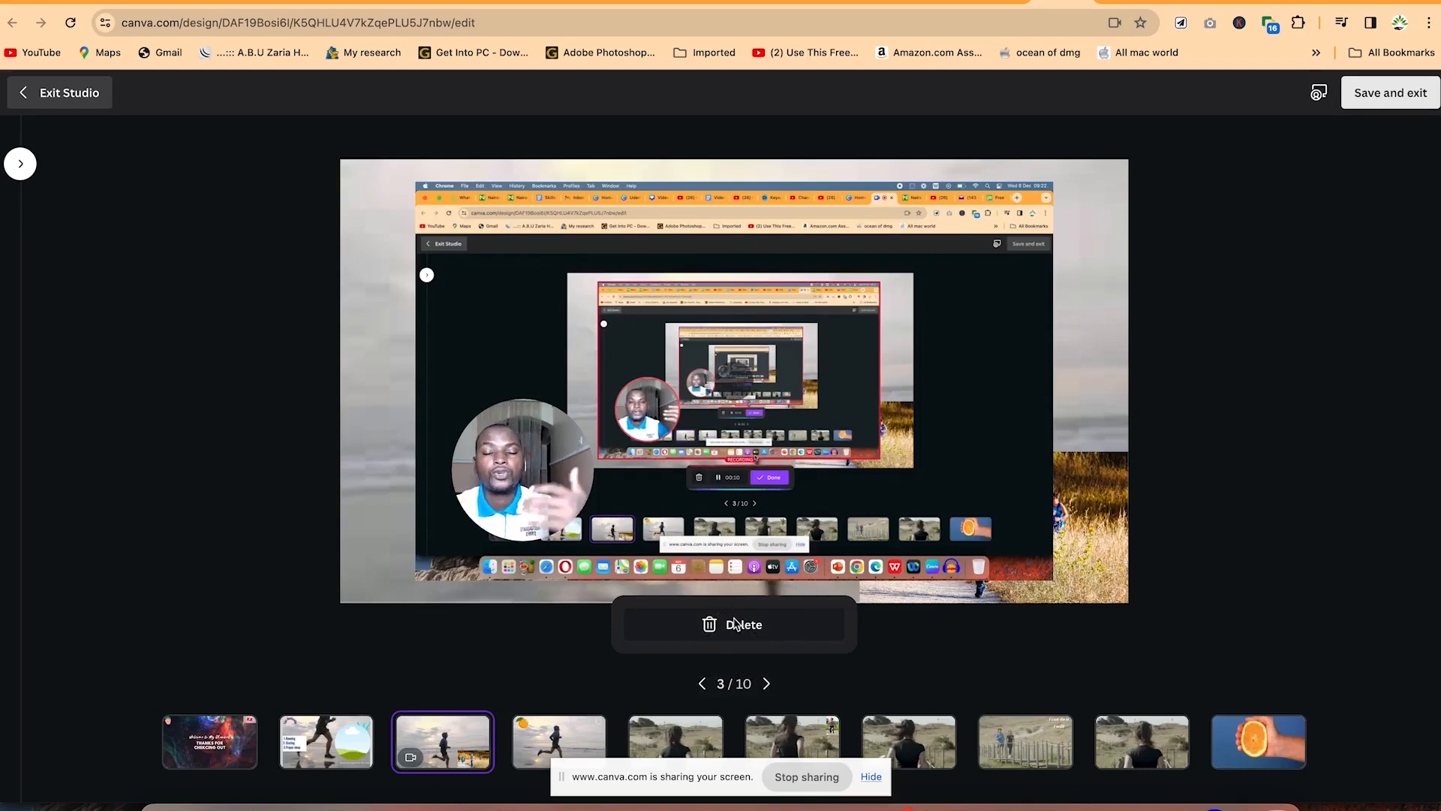
click(715, 413)
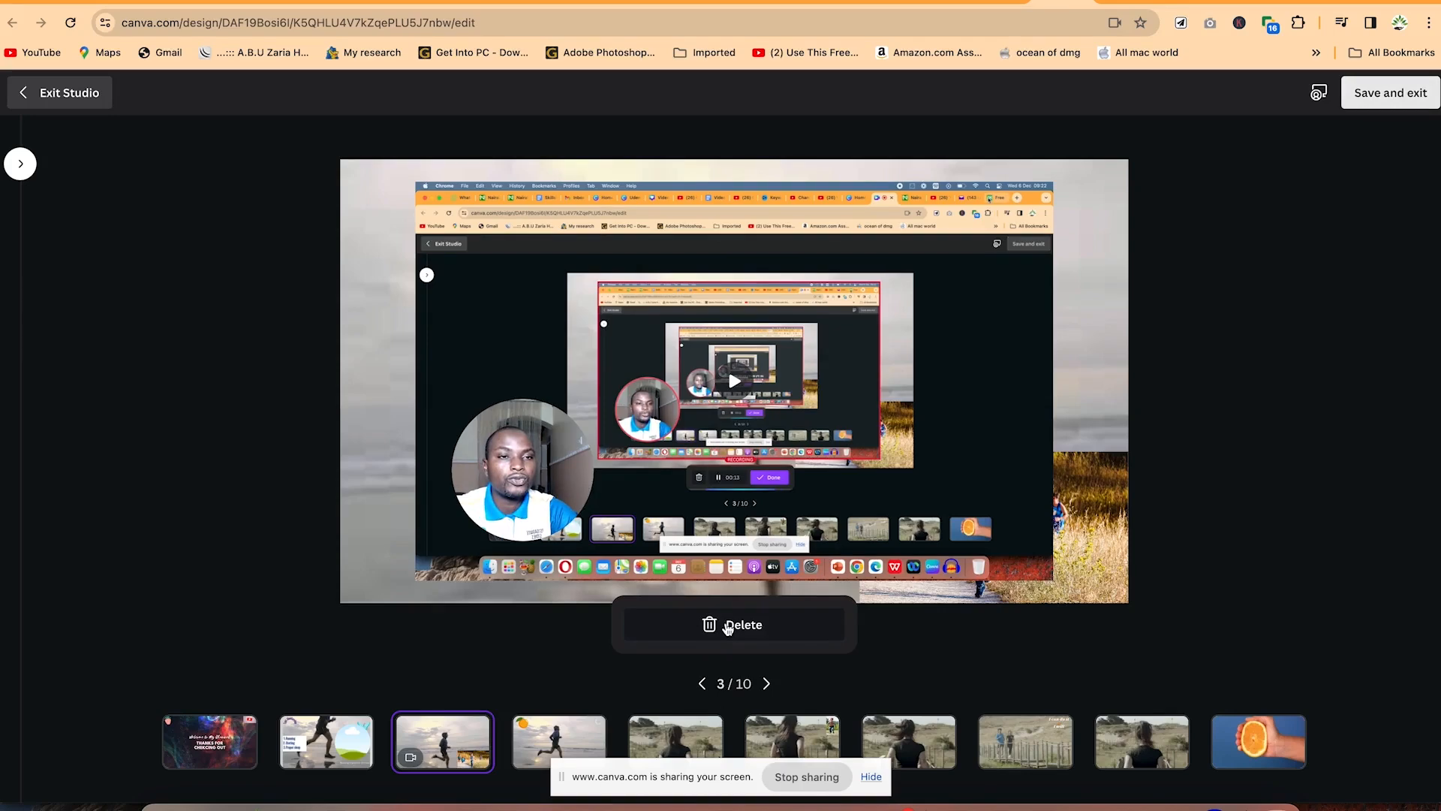
click(1390, 93)
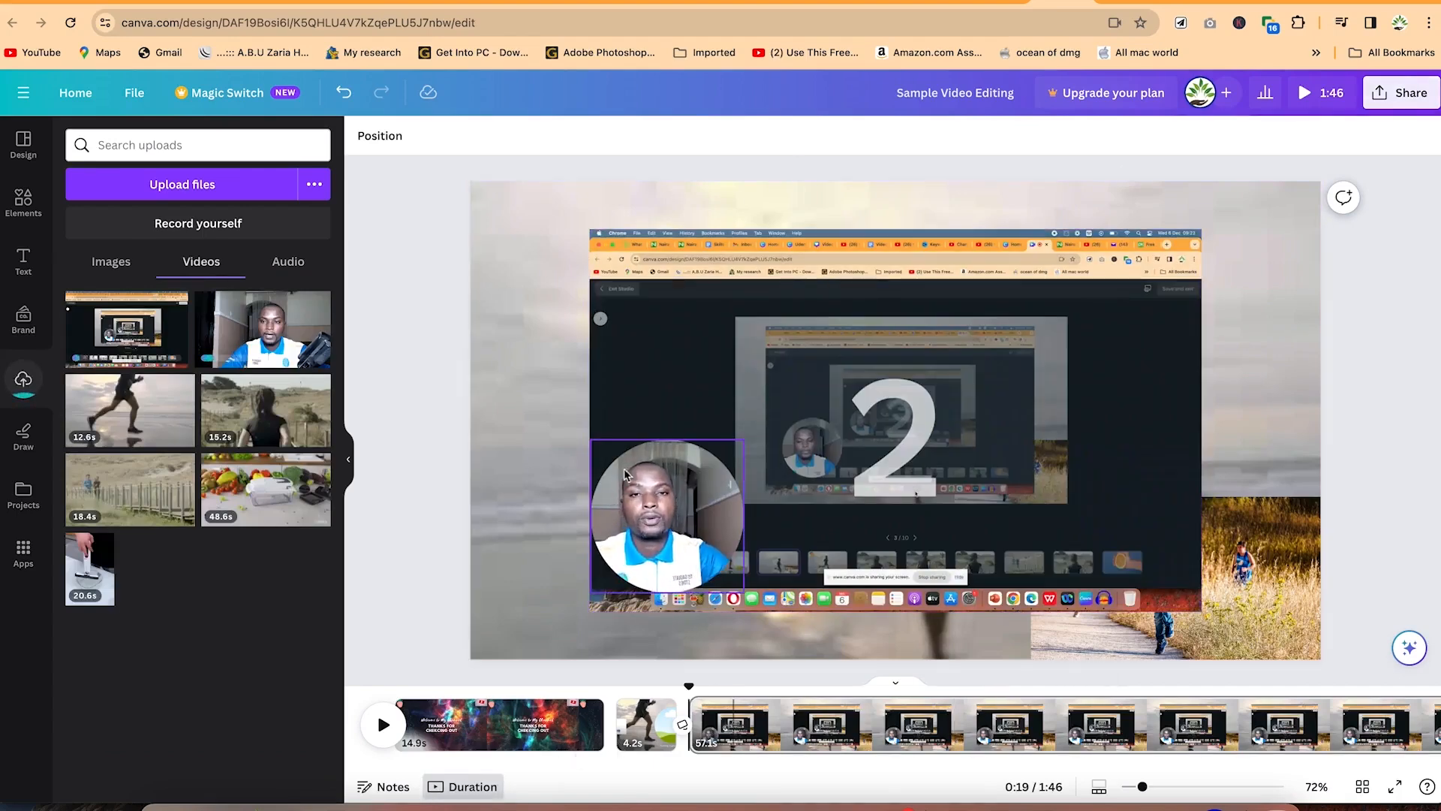
Step: Move the screen recording from the third page onto a new blank page at the end of the timeline
click(750, 371)
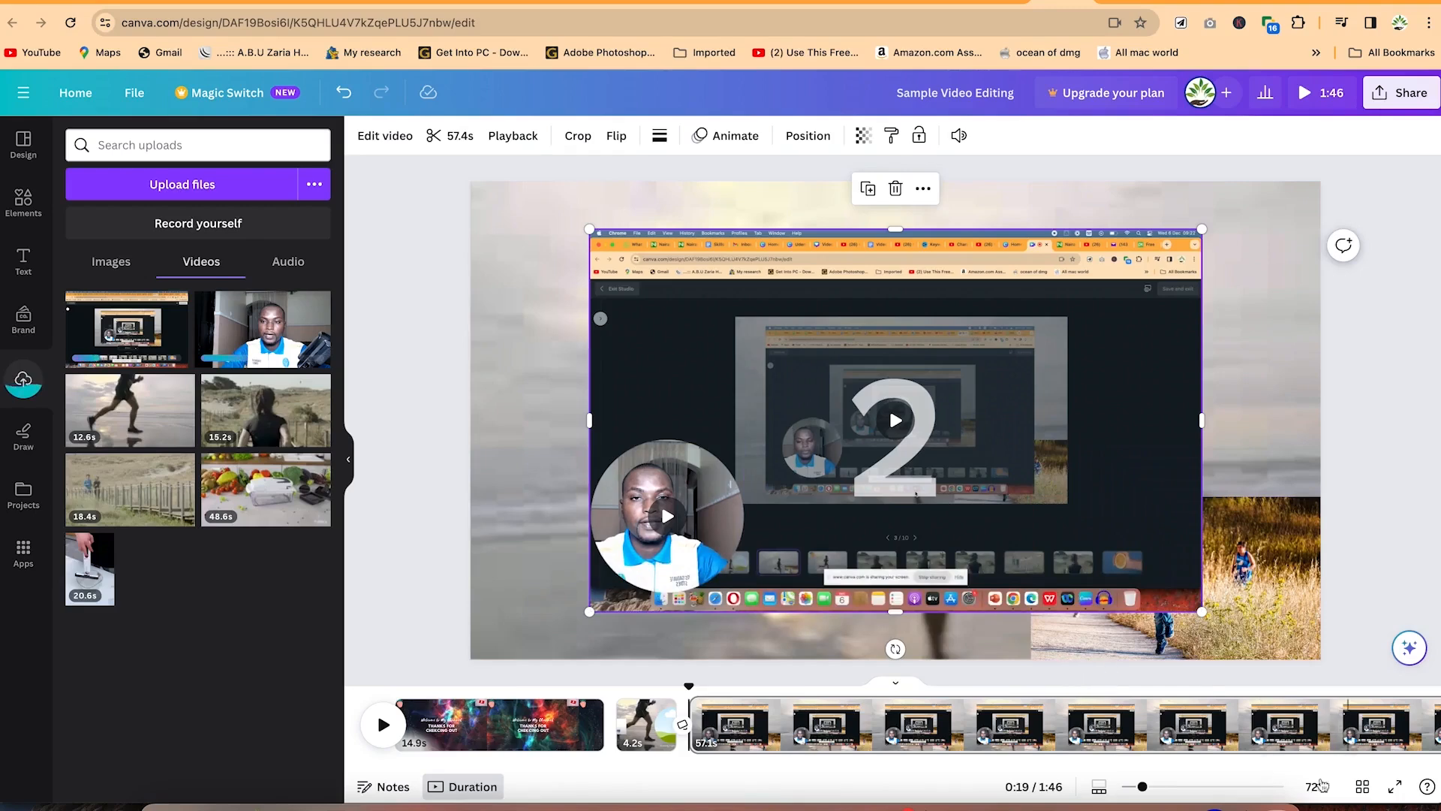
drag(1142, 788, 1140, 790)
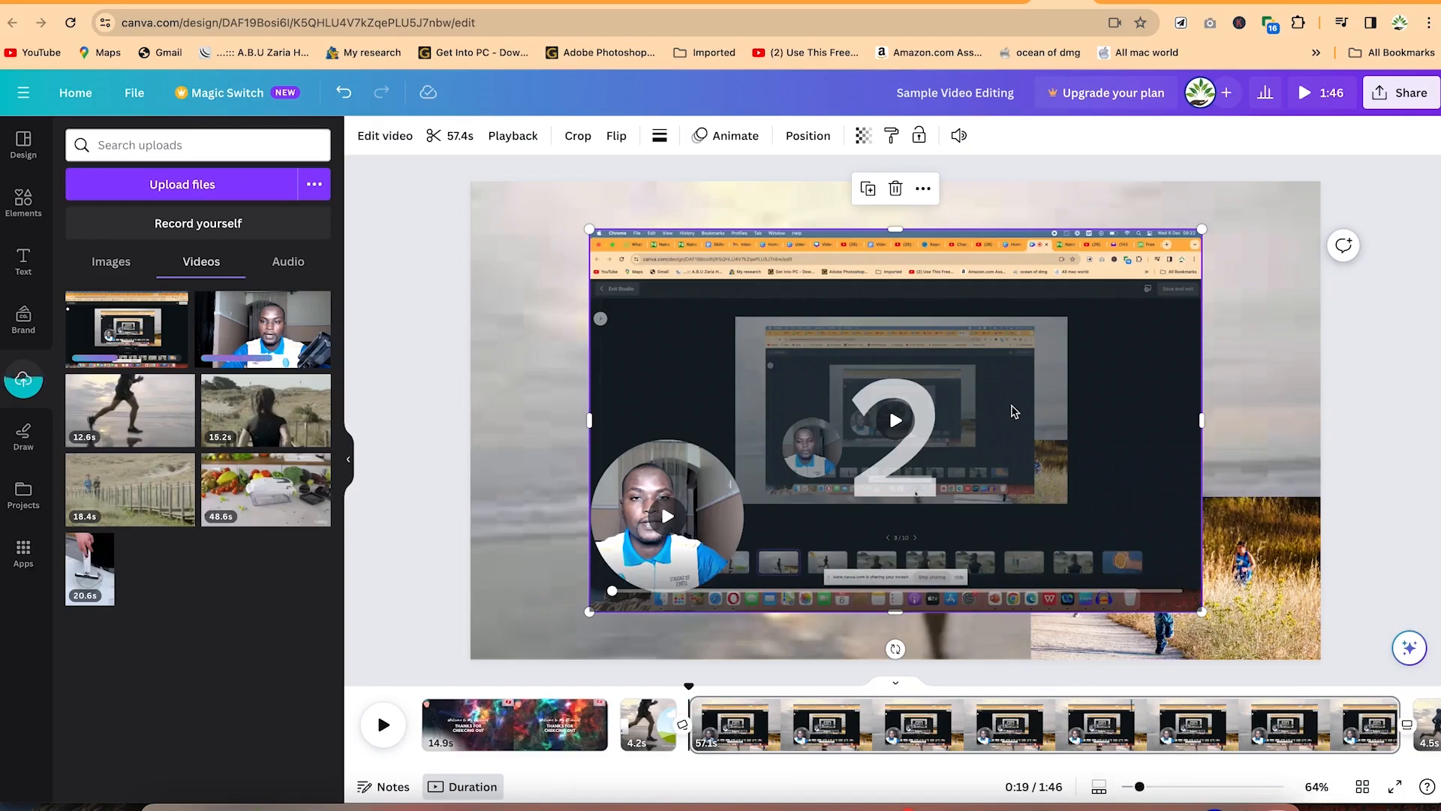
key(Delete)
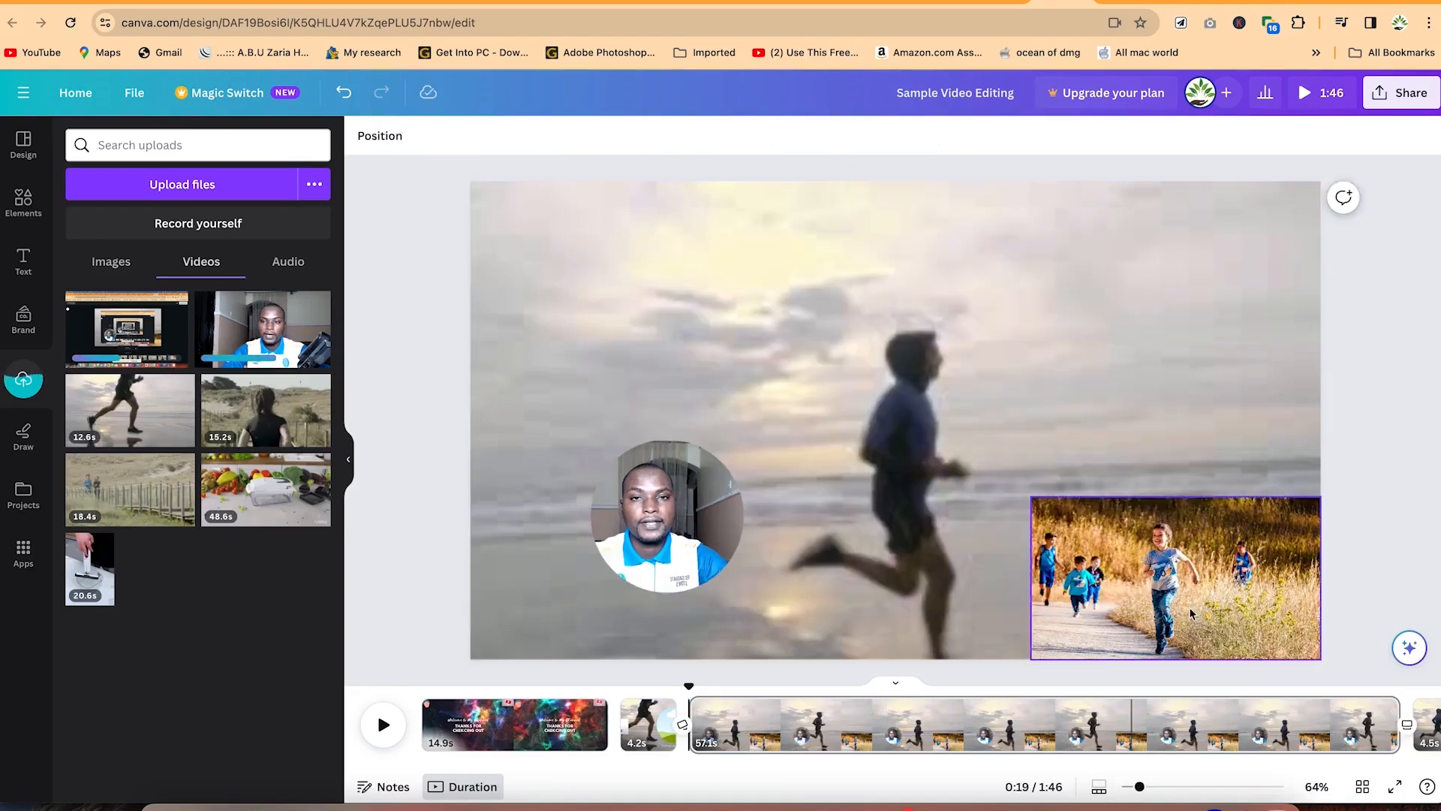
drag(1139, 787, 1124, 789)
click(1295, 727)
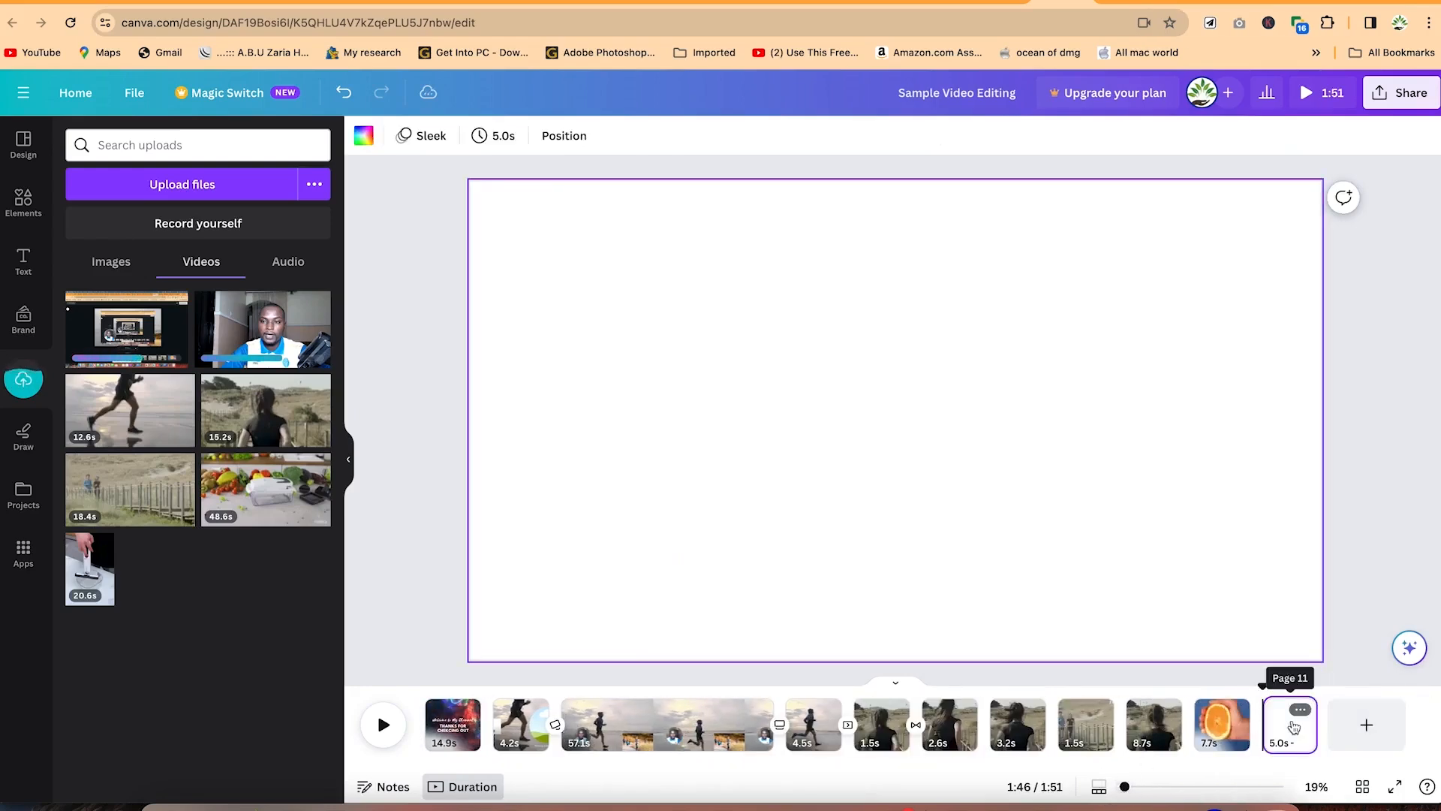
key(super+v)
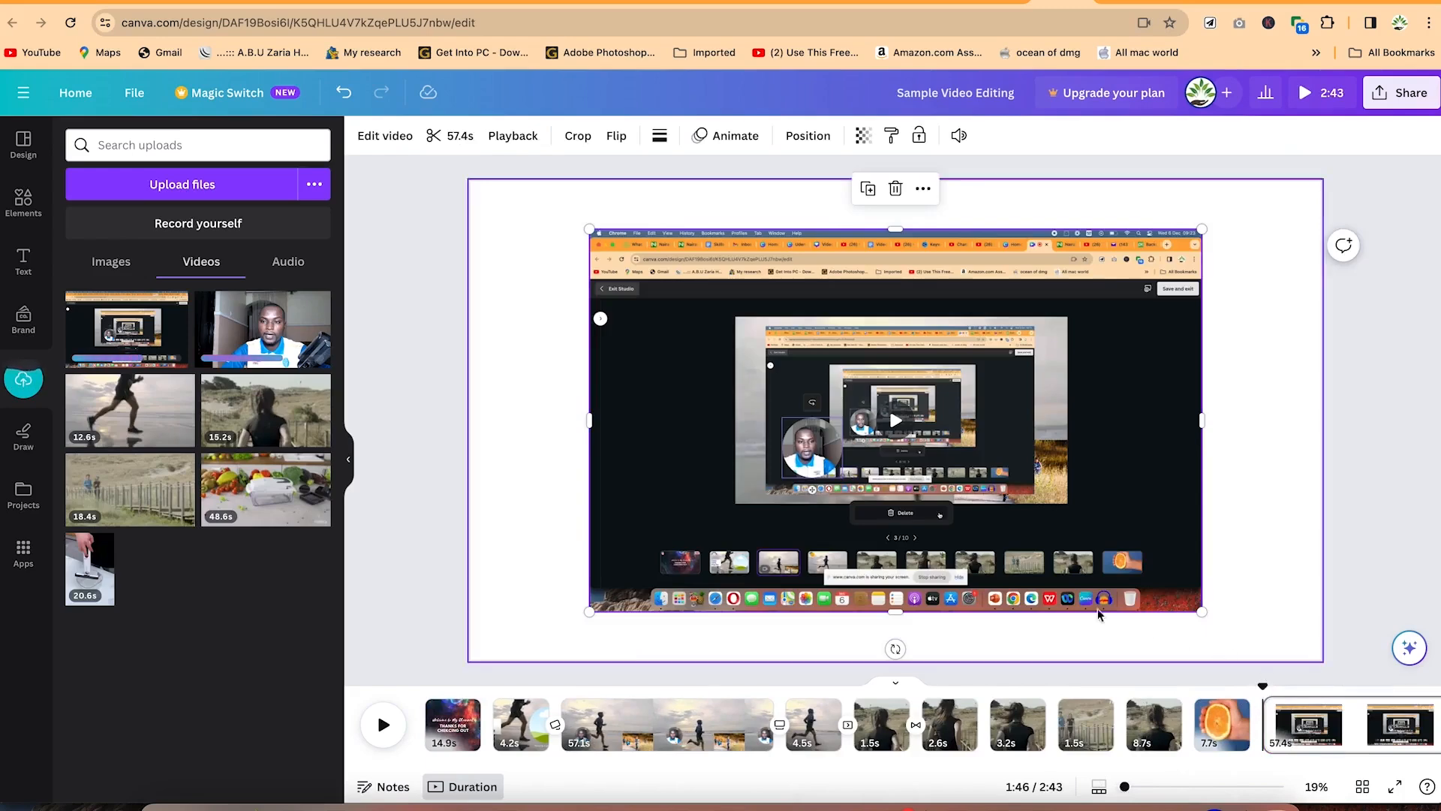
Step: Enlarge the screen recording to cover the whole last page and check it along the timeline
drag(1199, 234, 1328, 177)
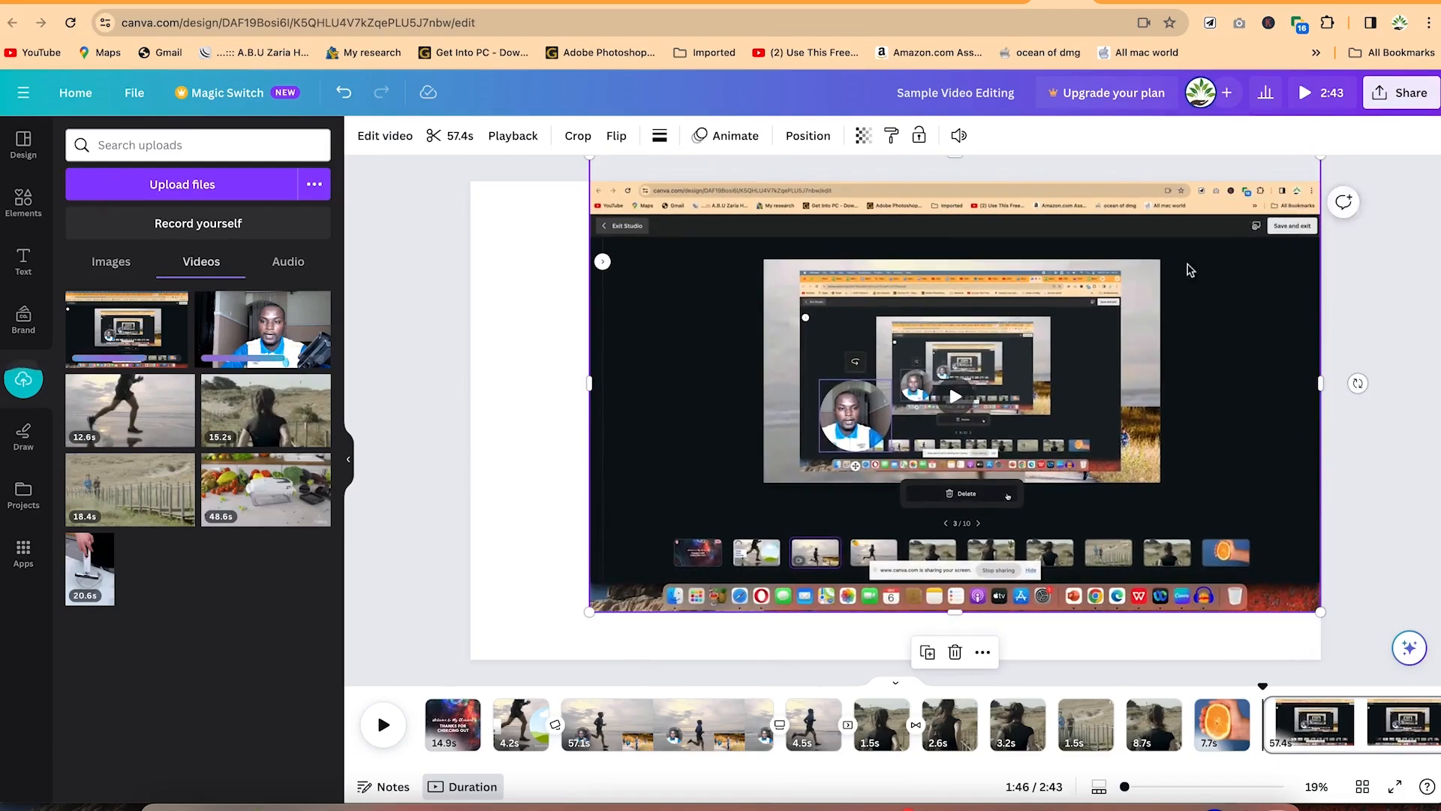
drag(583, 614, 440, 661)
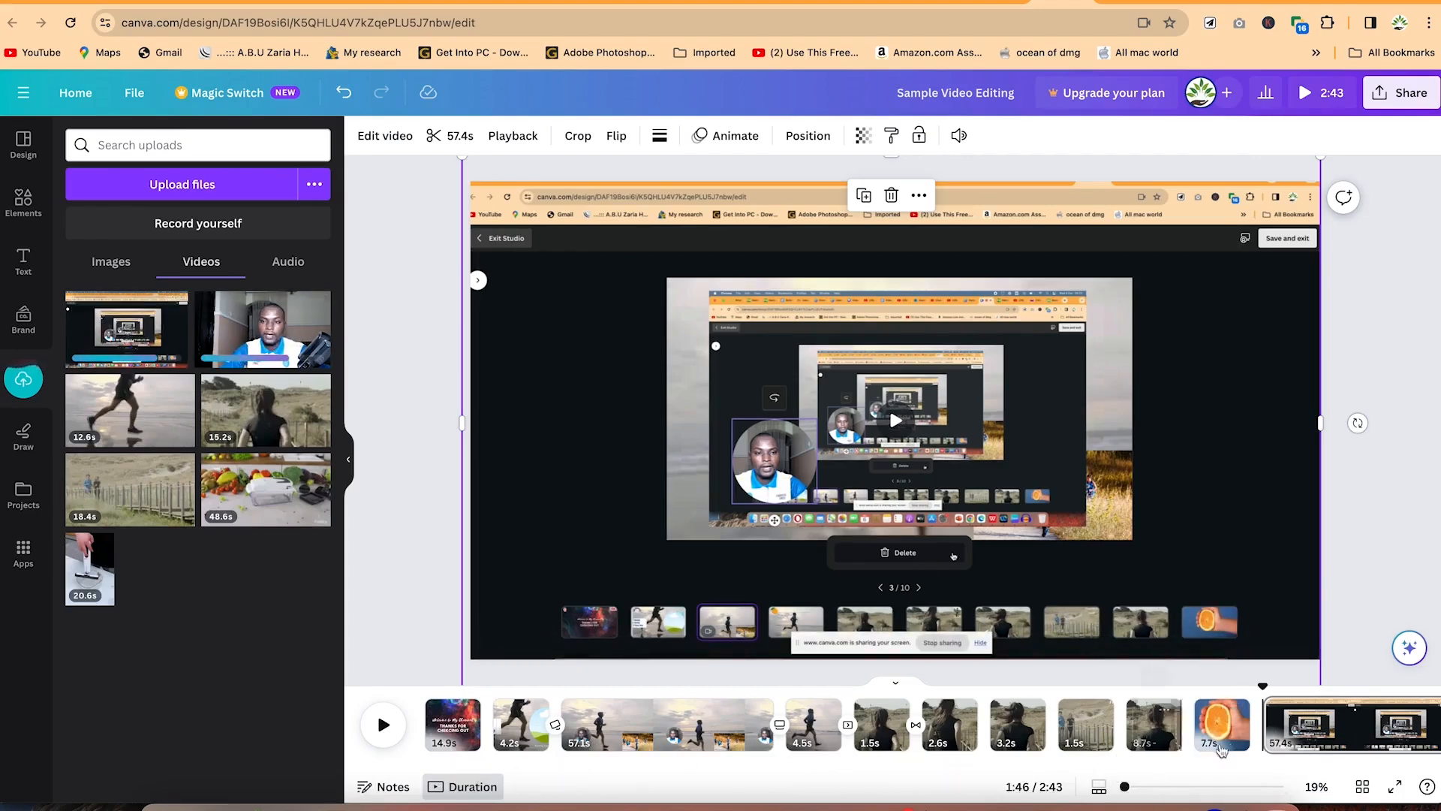
click(1340, 722)
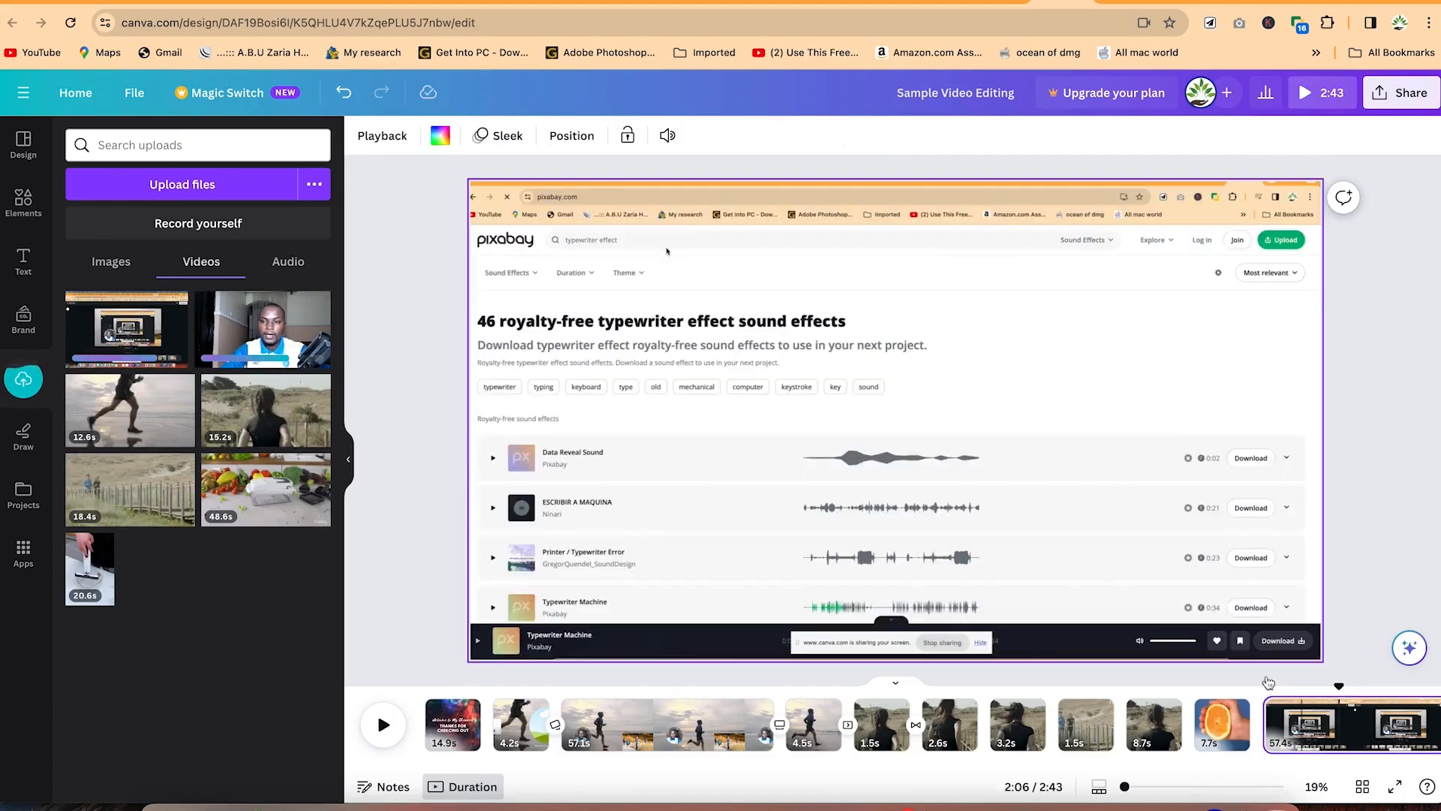
drag(1333, 688, 1190, 688)
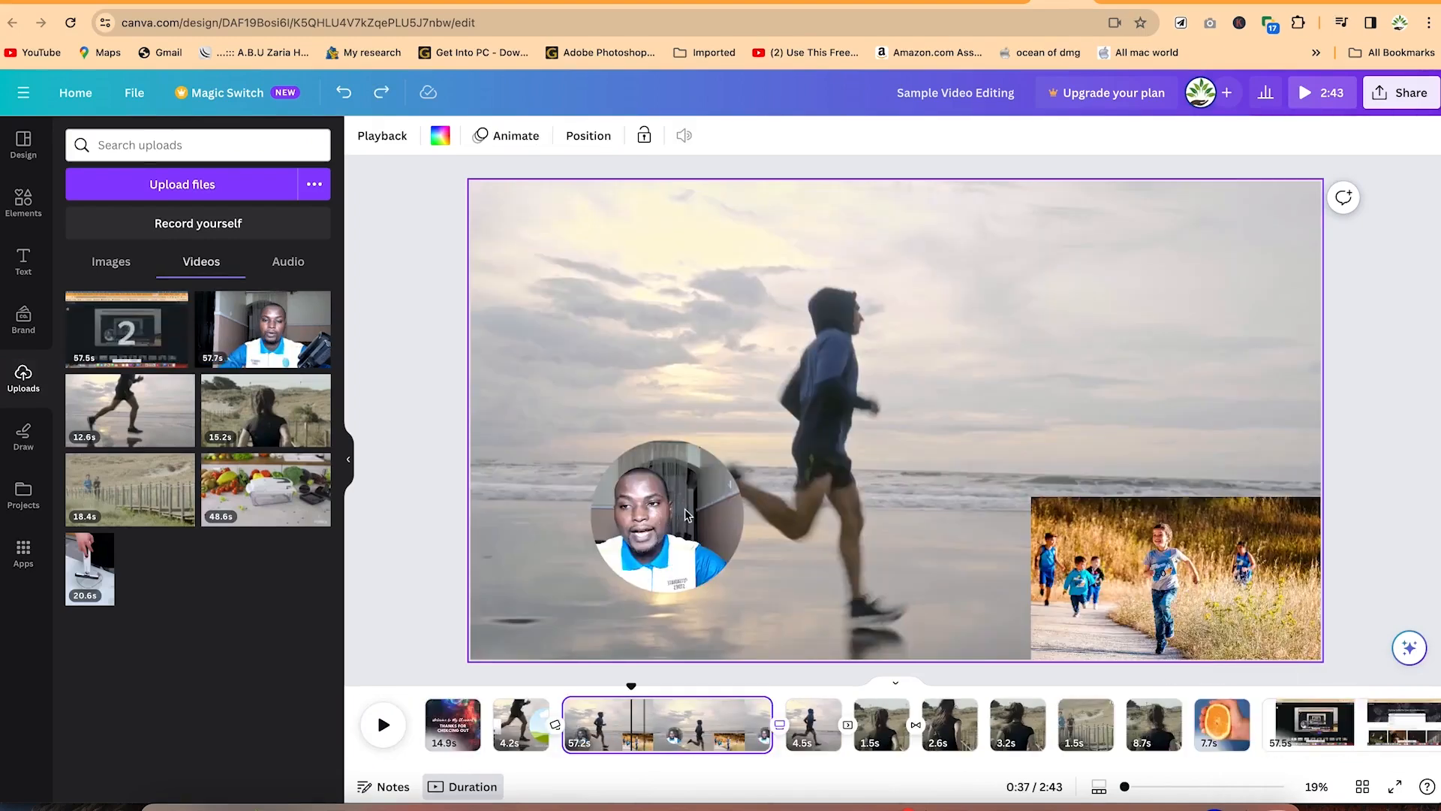
Step: Move the circular camera clip from the third page onto the last page with the screen recording
click(686, 515)
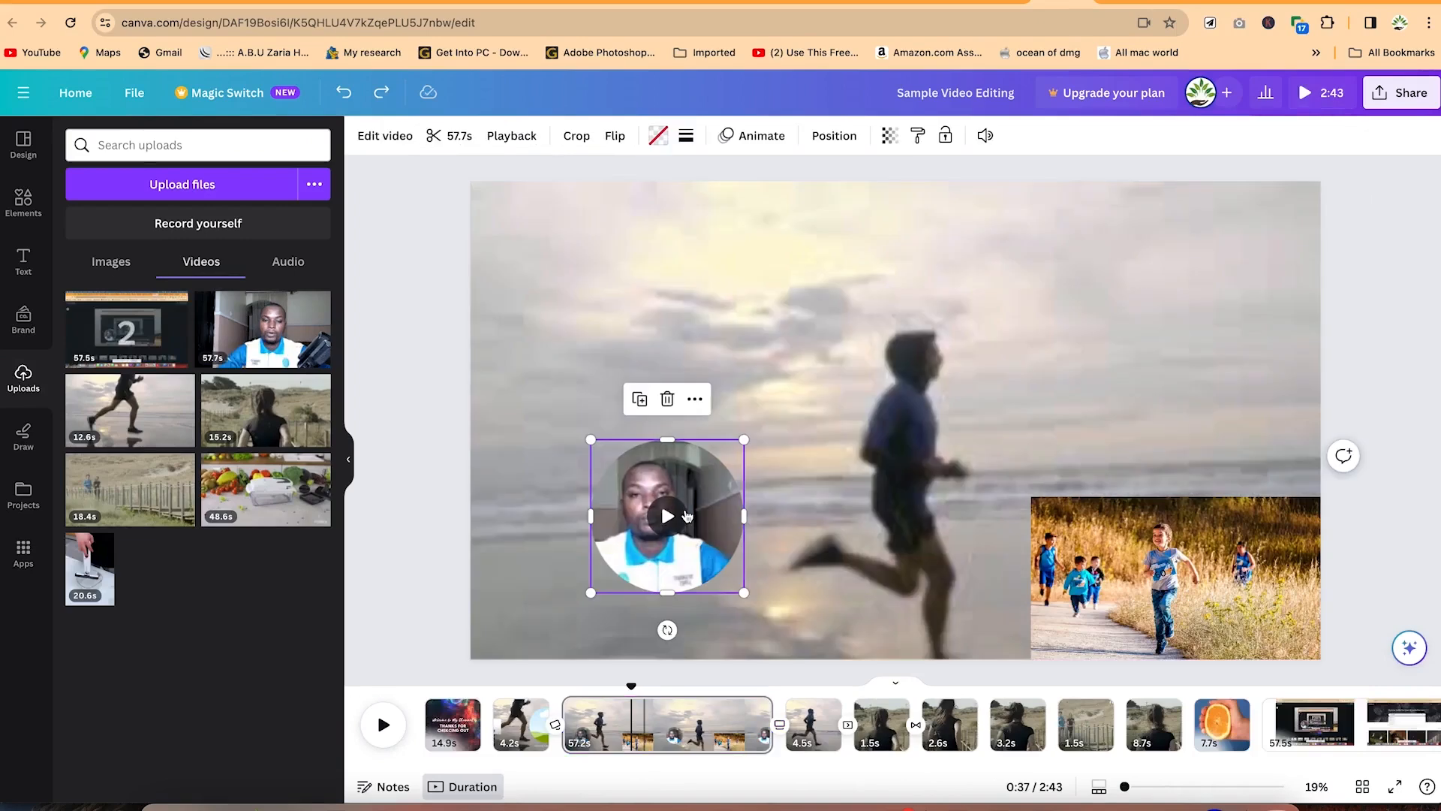
key(Delete)
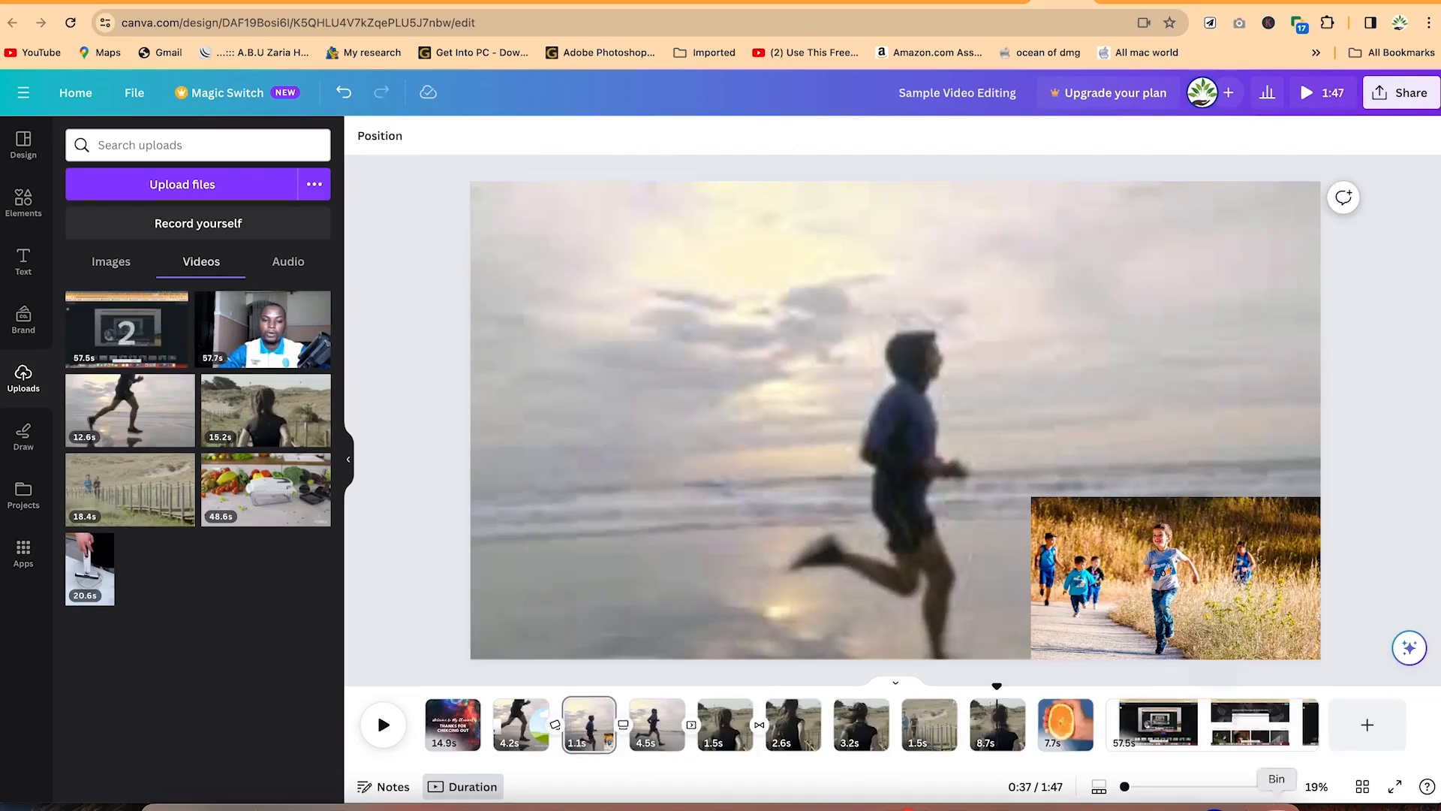
click(1222, 752)
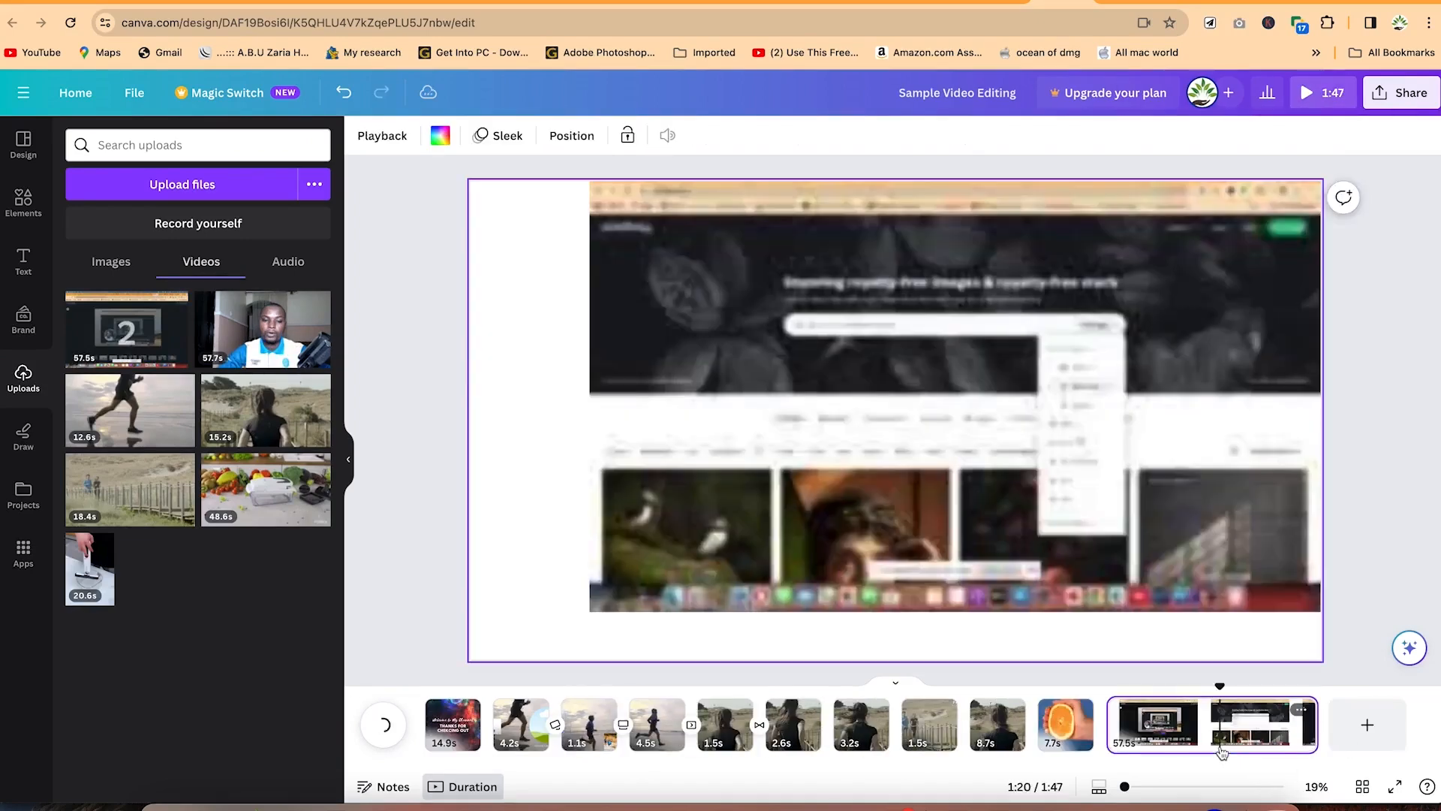
right_click(1199, 687)
click(1124, 689)
click(1152, 703)
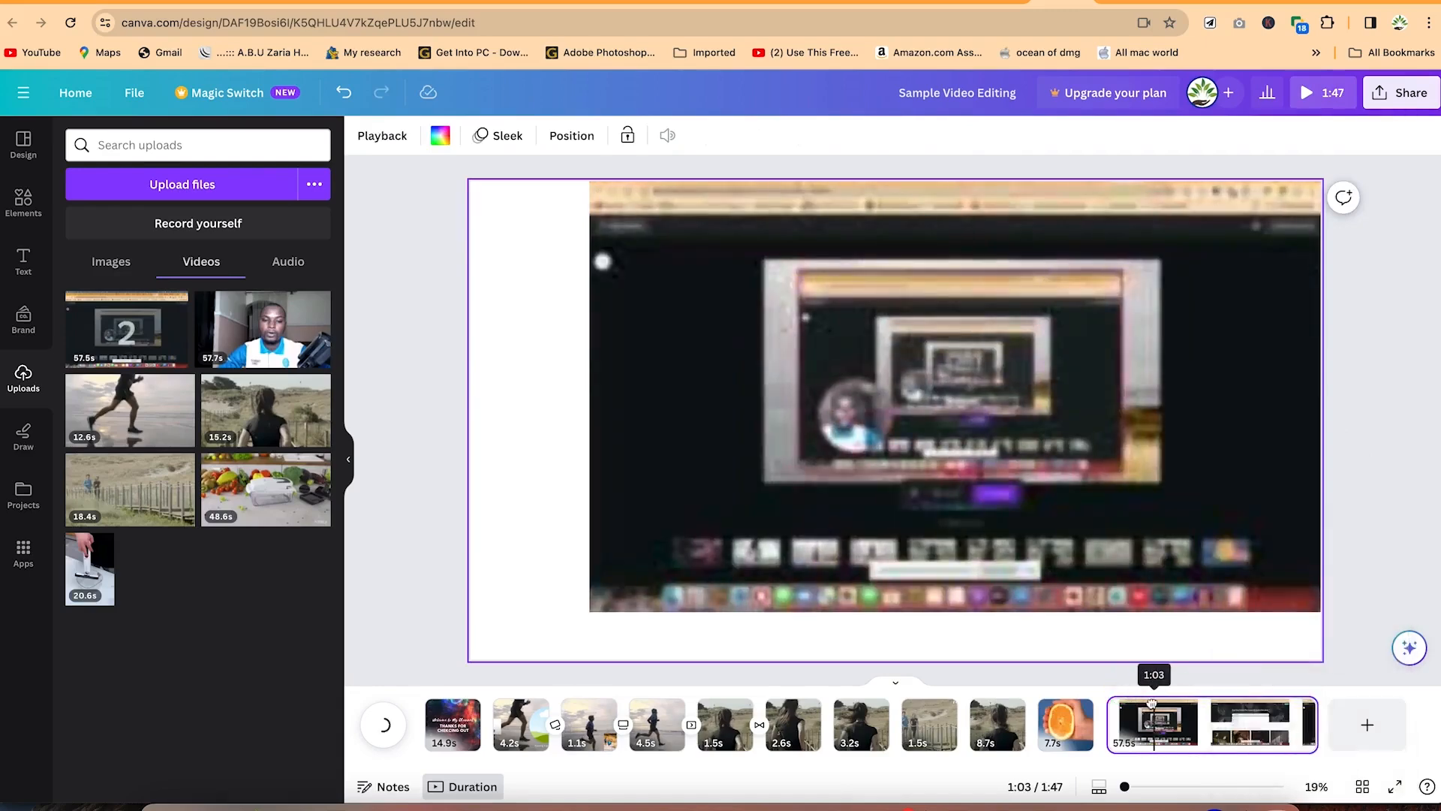
key(super+v)
mouse_move(1152, 703)
mouse_down()
mouse_move(952, 705)
mouse_move(1300, 707)
mouse_move(1146, 706)
mouse_up()
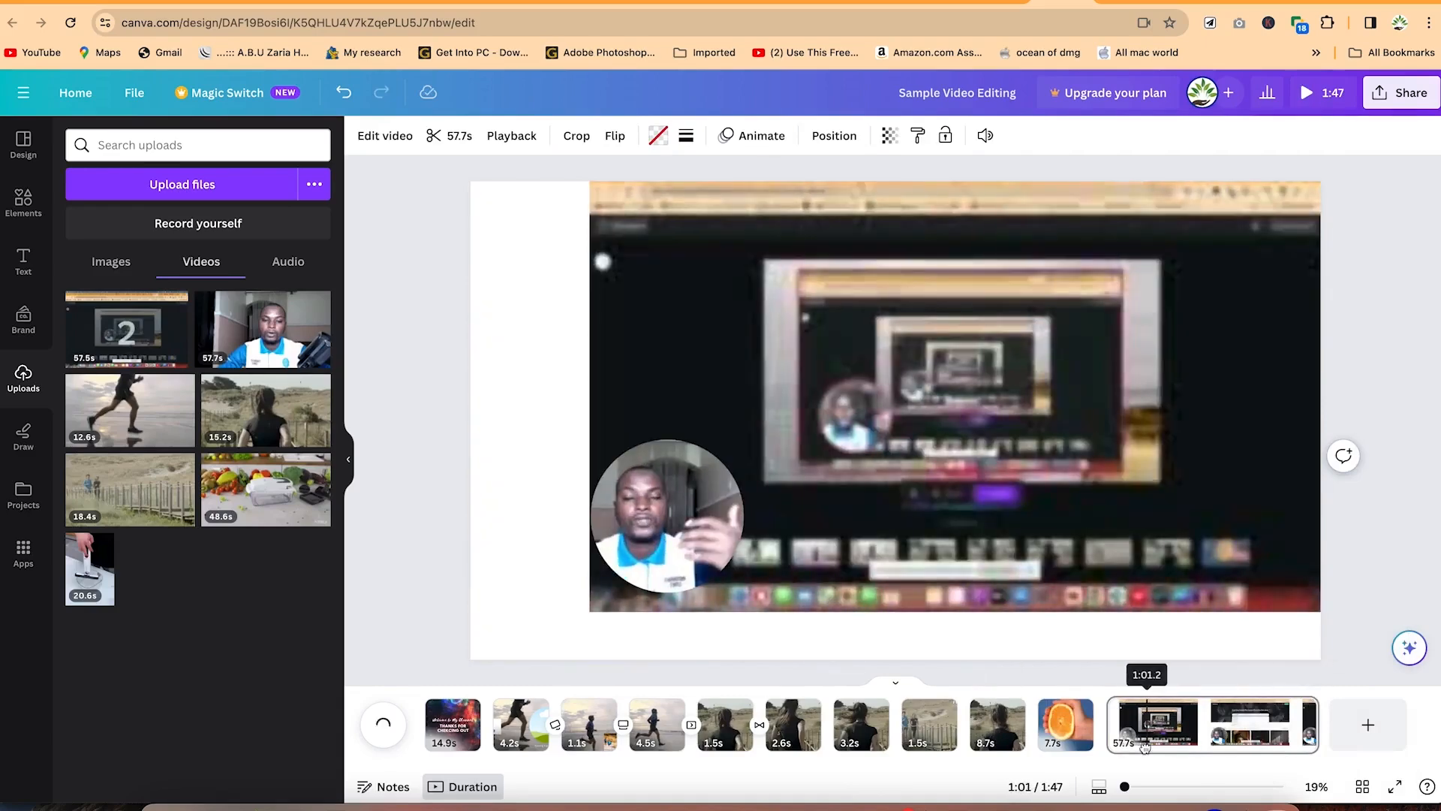
Step: Enlarge the screen recording to fill the last page, place the circular camera clip in its lower-right corner, and briefly preview it
click(589, 602)
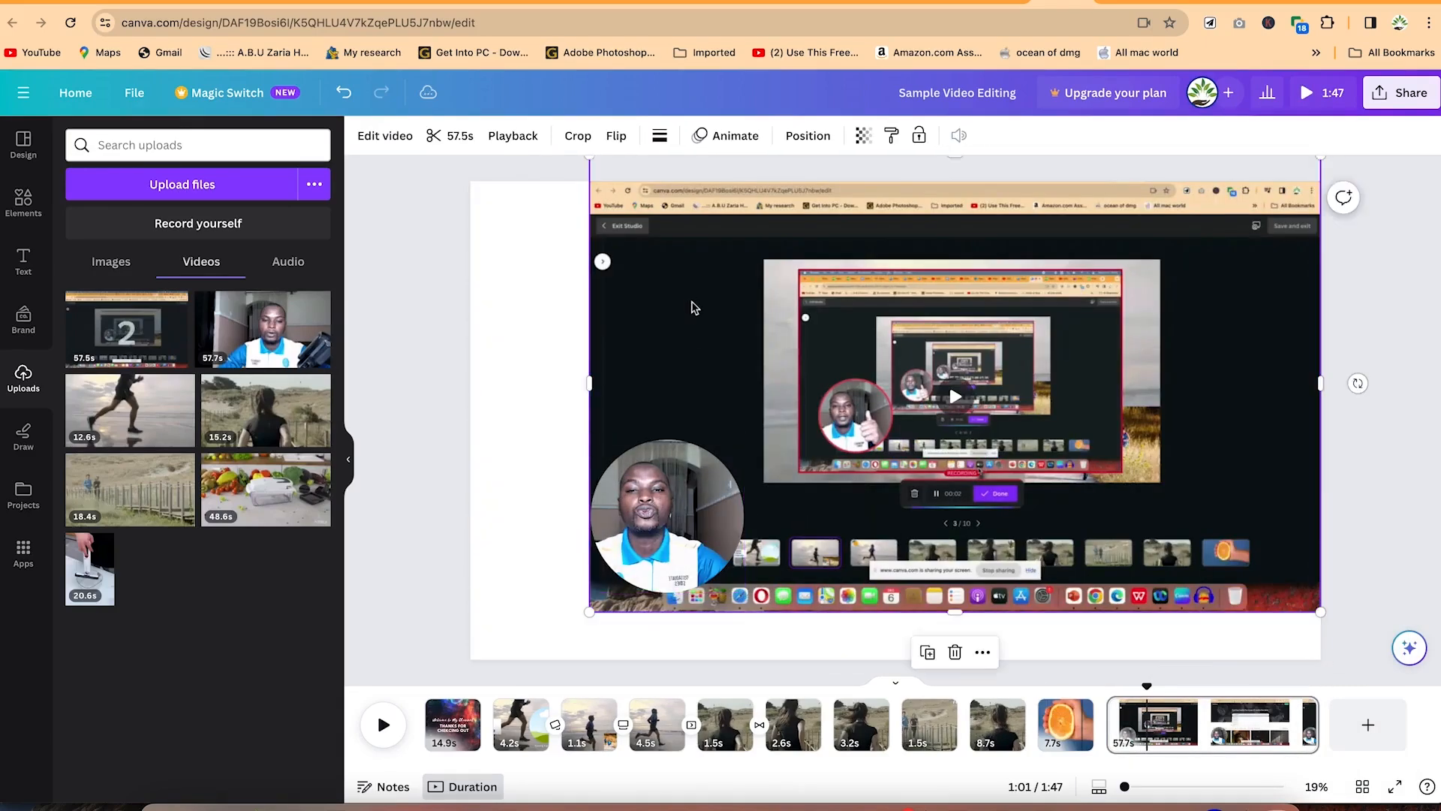
drag(590, 612, 447, 640)
click(642, 535)
drag(725, 523, 1294, 582)
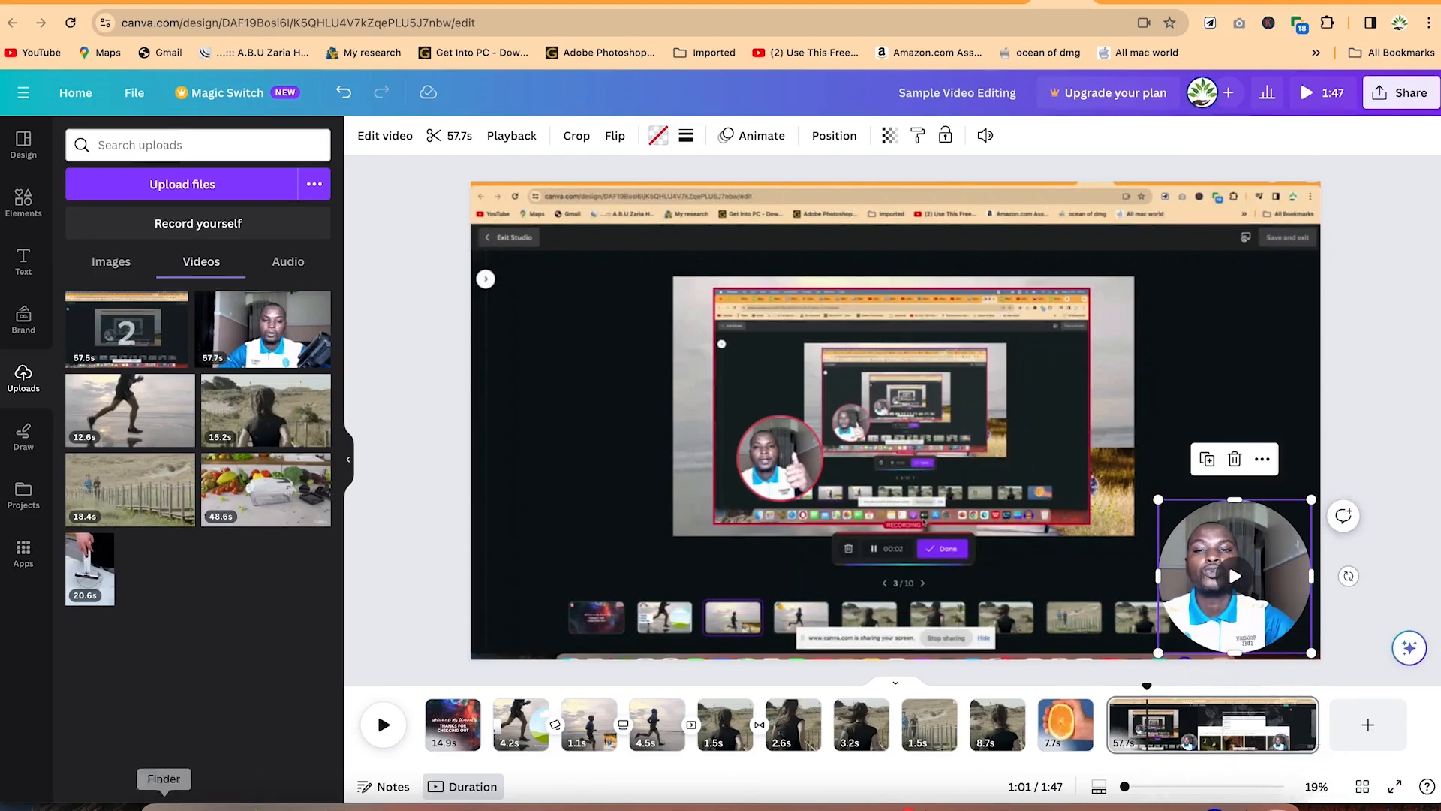
click(383, 725)
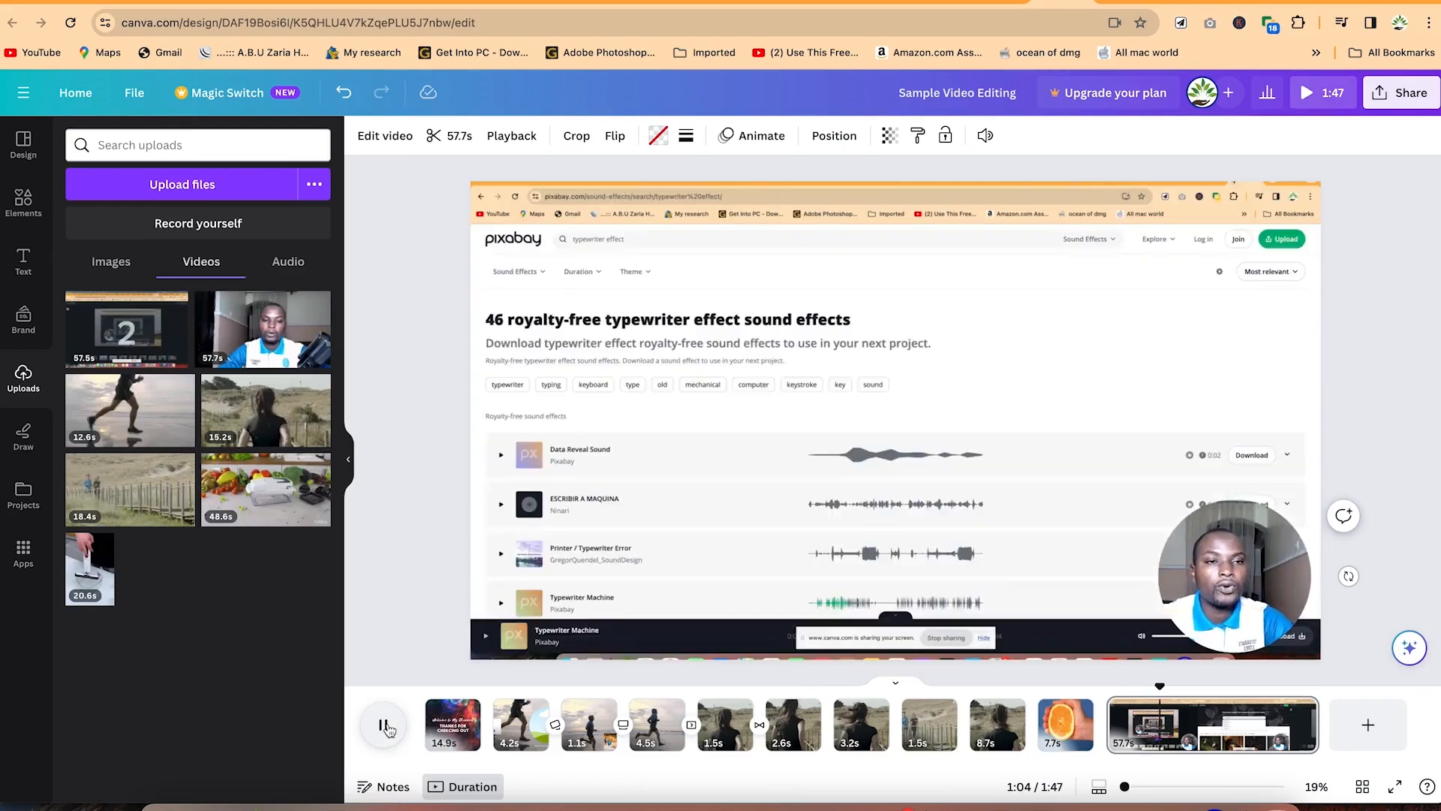
click(384, 726)
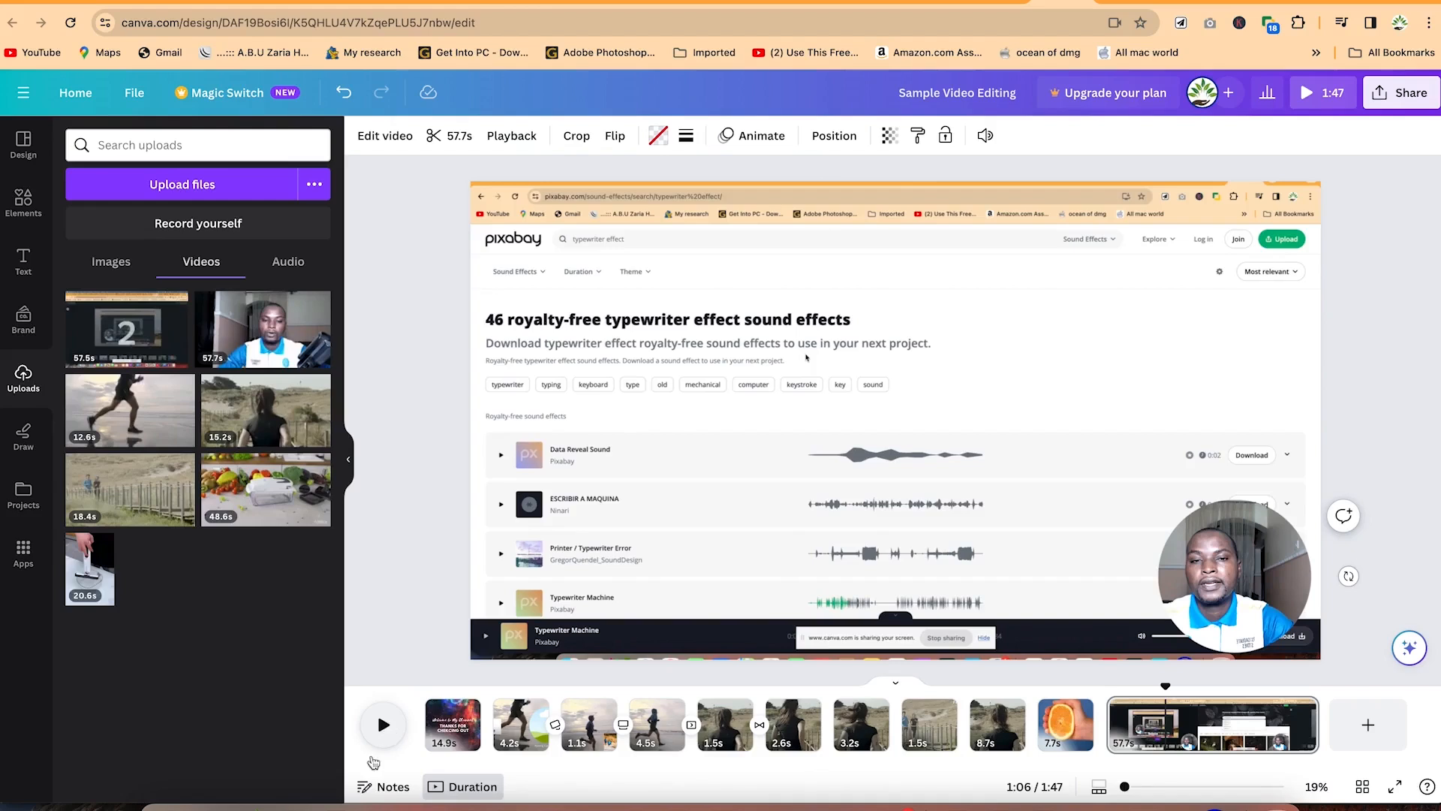
Step: Examine the studio's screen-only recording and the windows it can share, then exit without recording
click(149, 232)
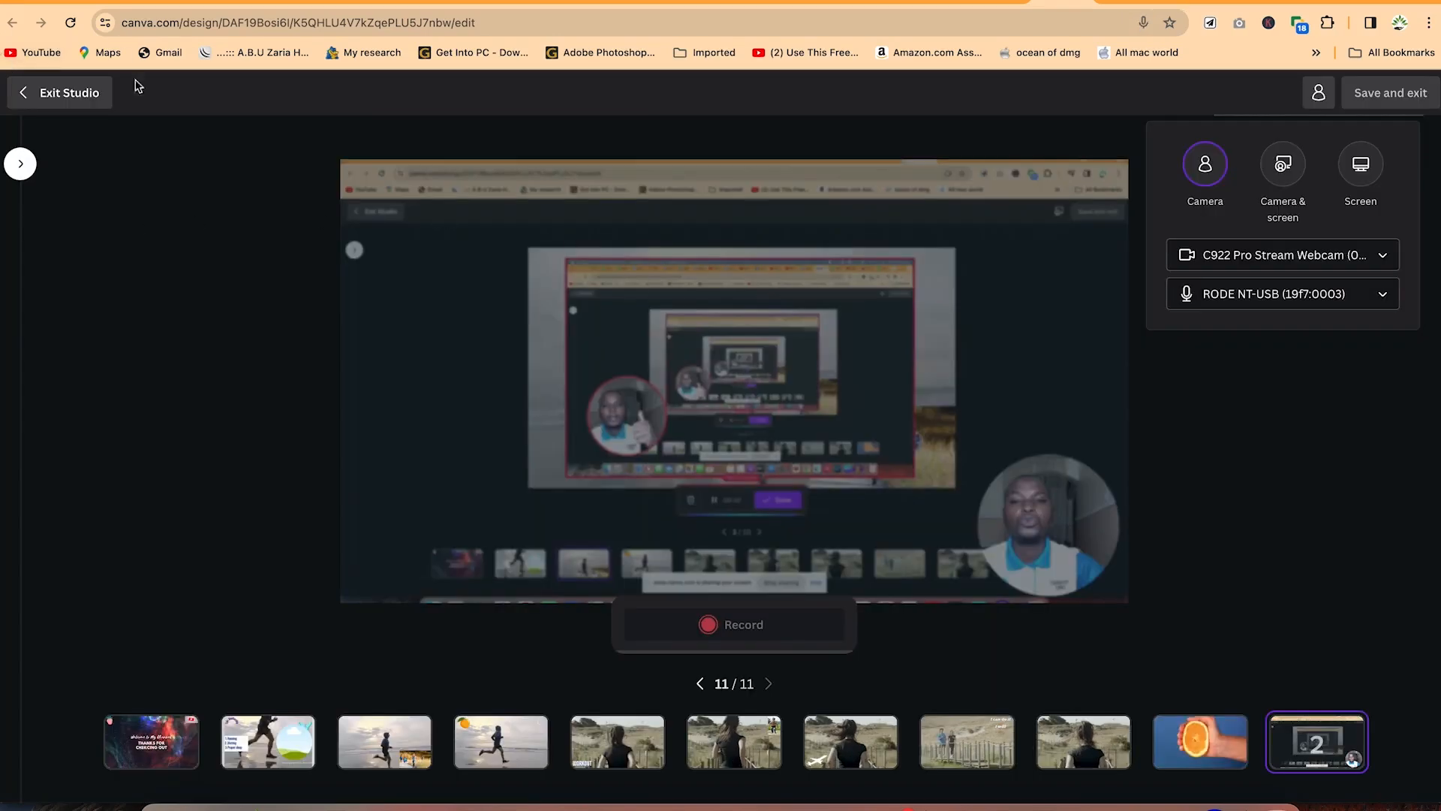
click(1360, 176)
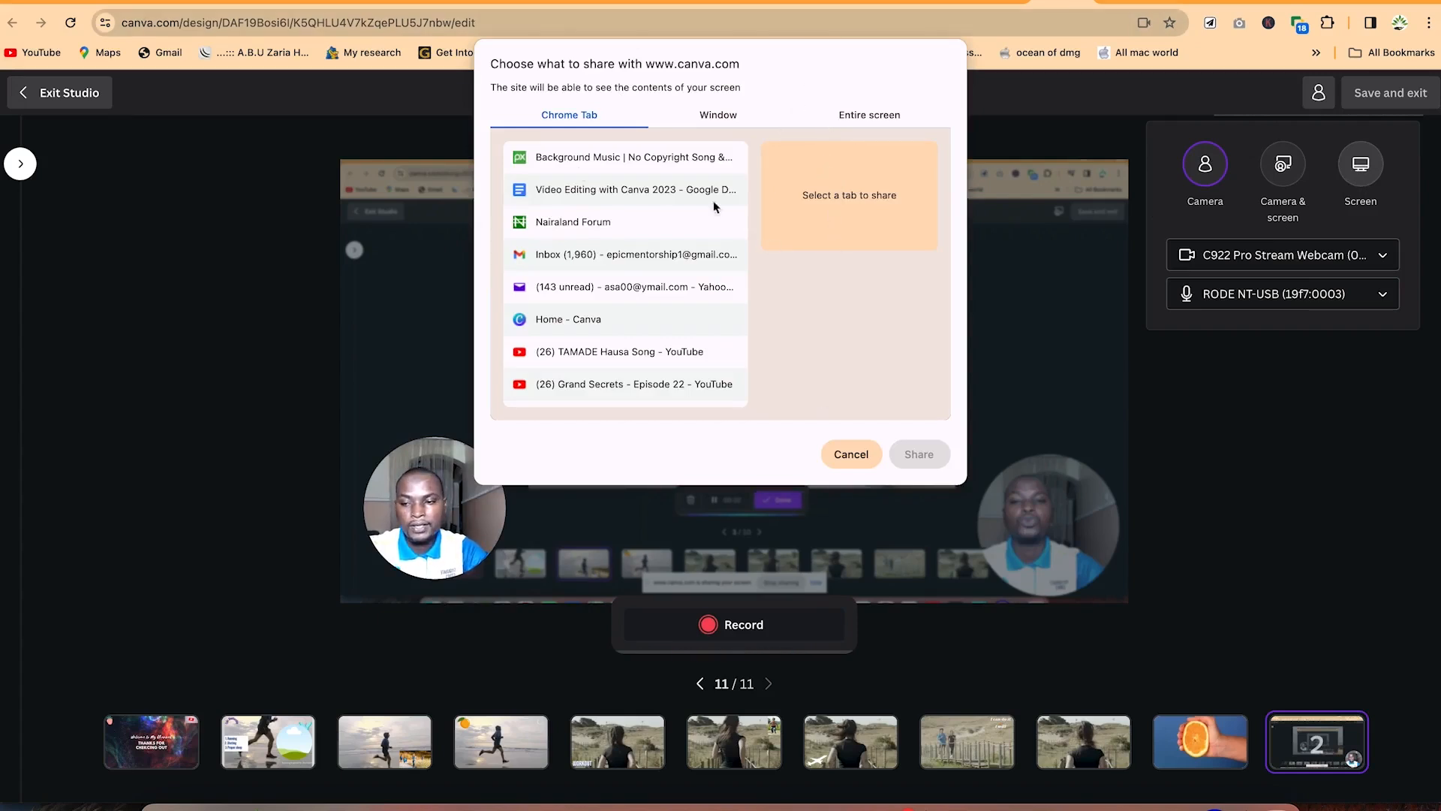
click(720, 117)
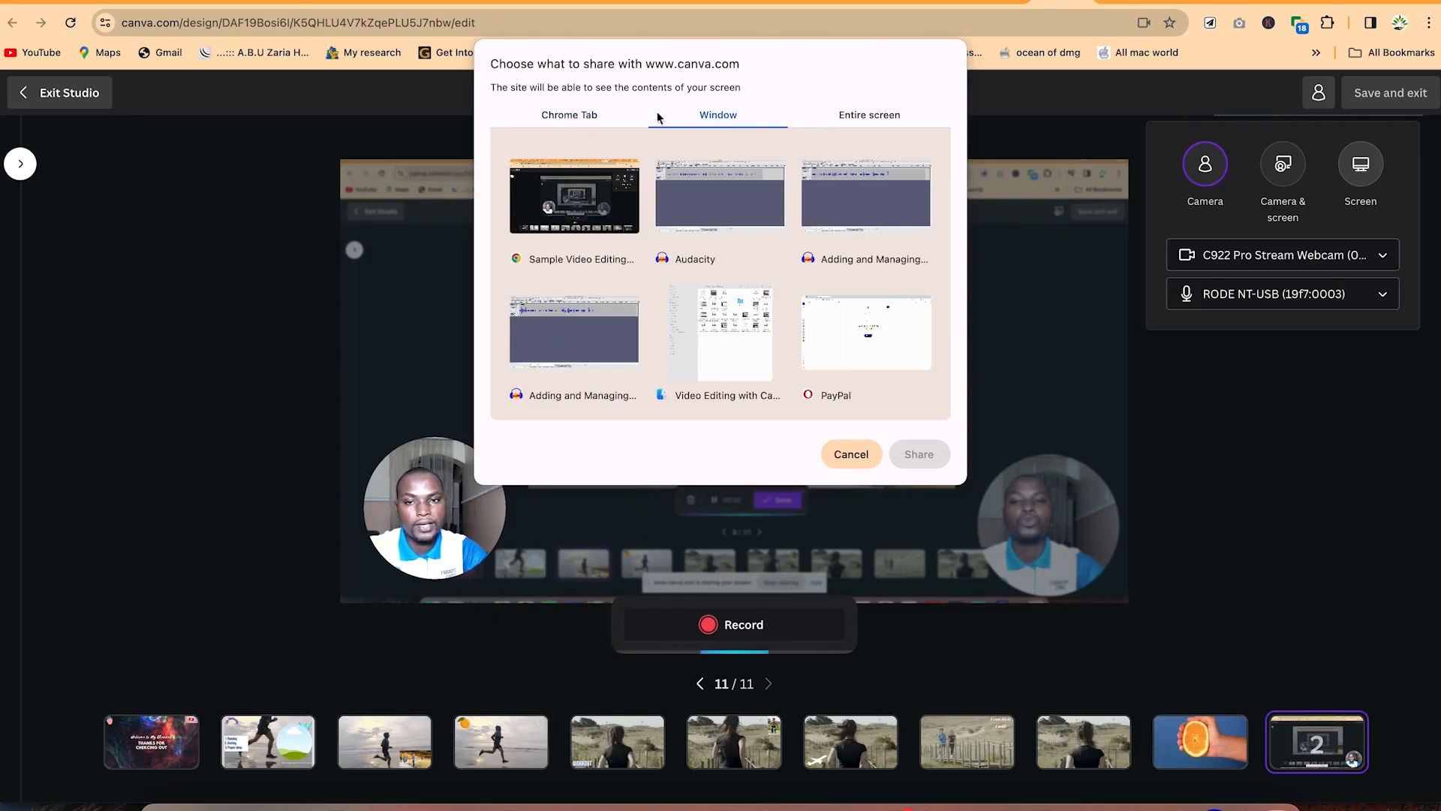
click(735, 359)
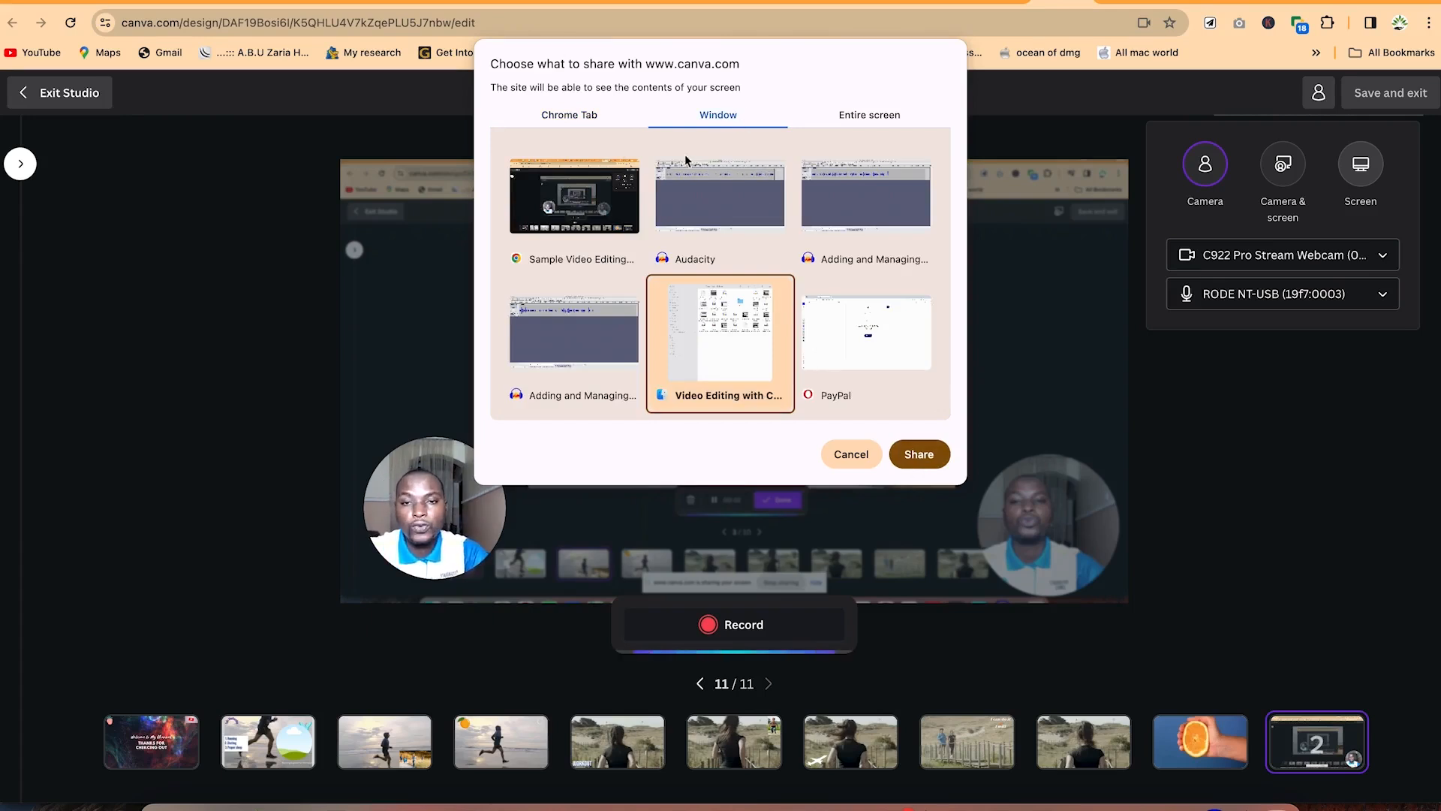
click(852, 467)
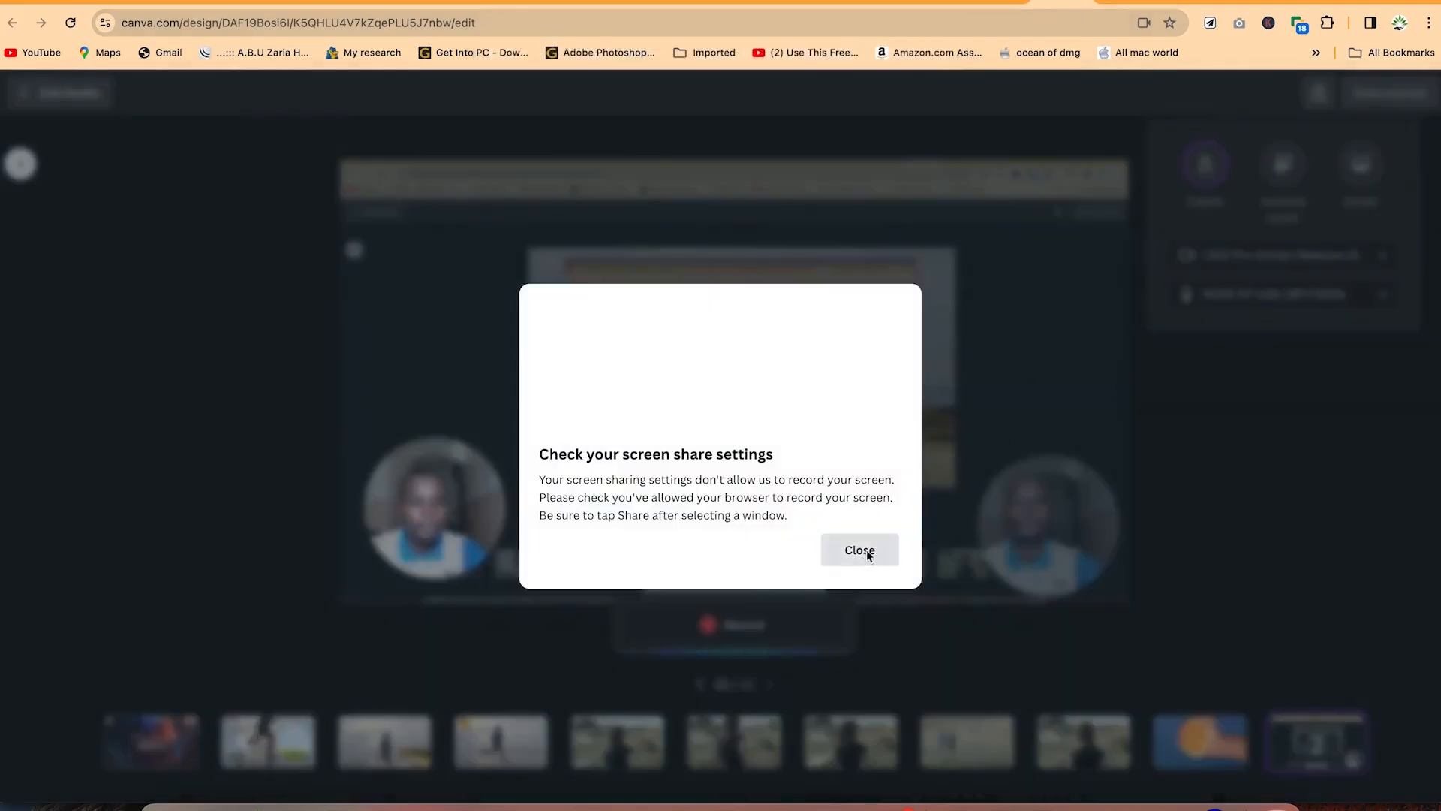
click(860, 551)
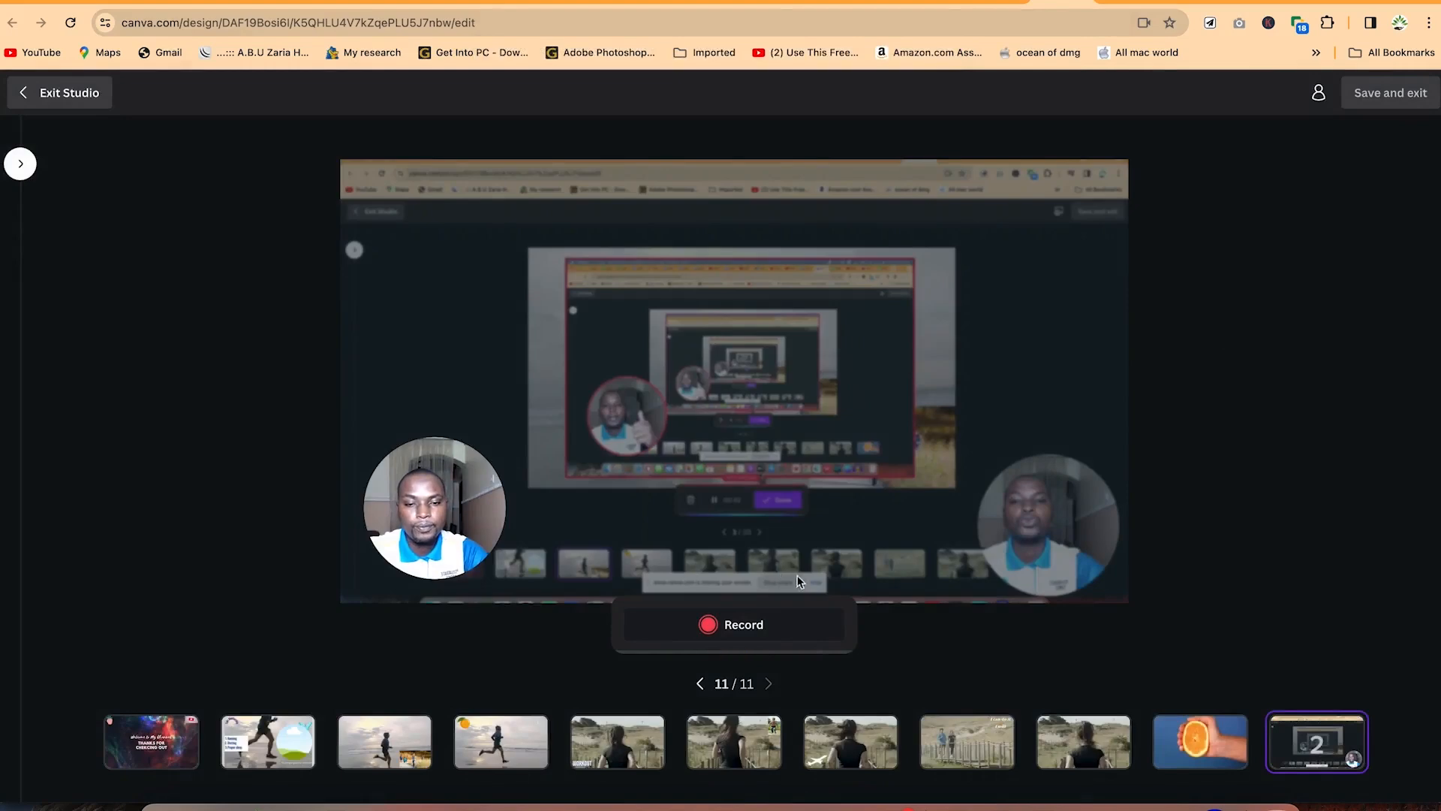
click(41, 96)
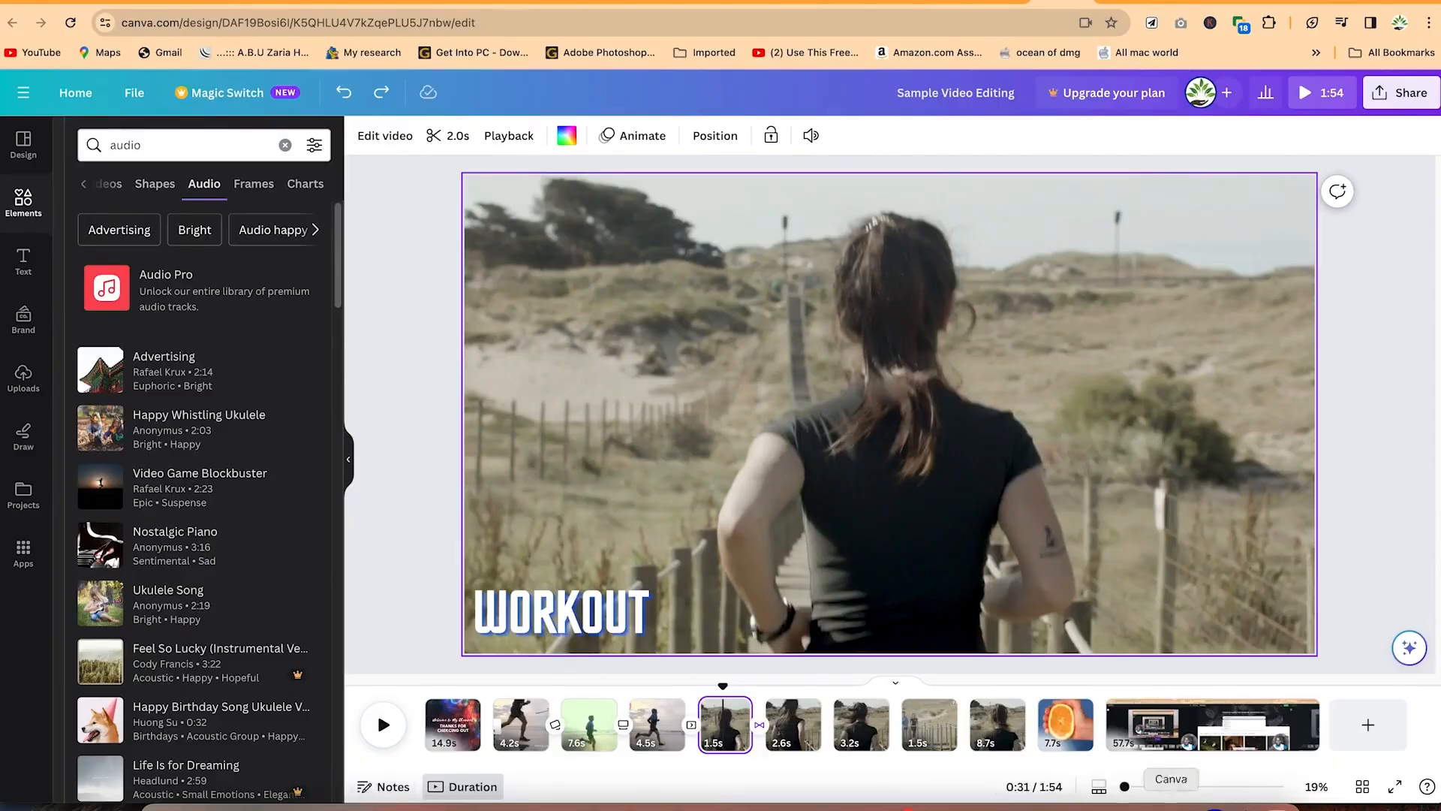
Step: Duplicate page 8 with the two runners on the boardwalk, and preview the original page's video
click(927, 723)
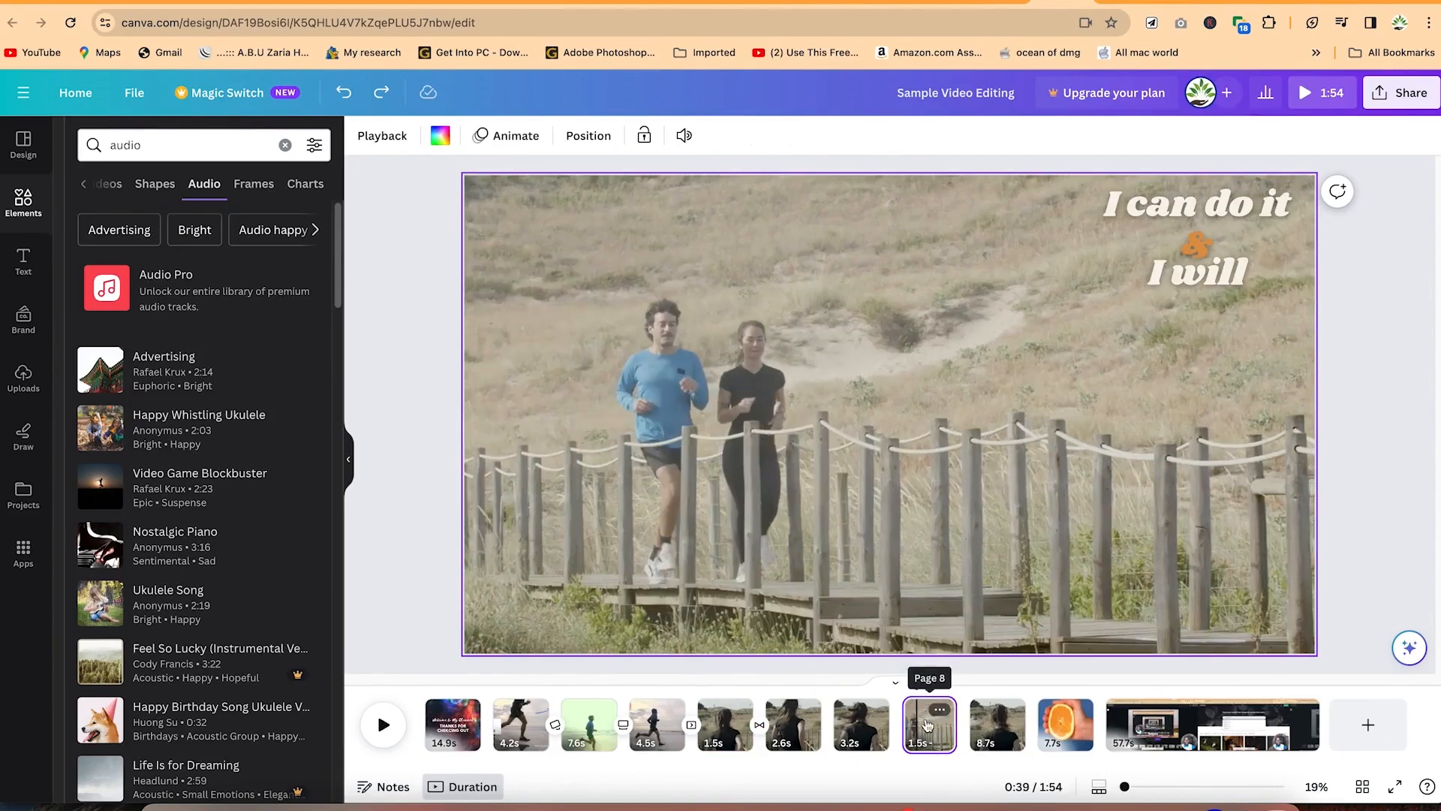
click(941, 710)
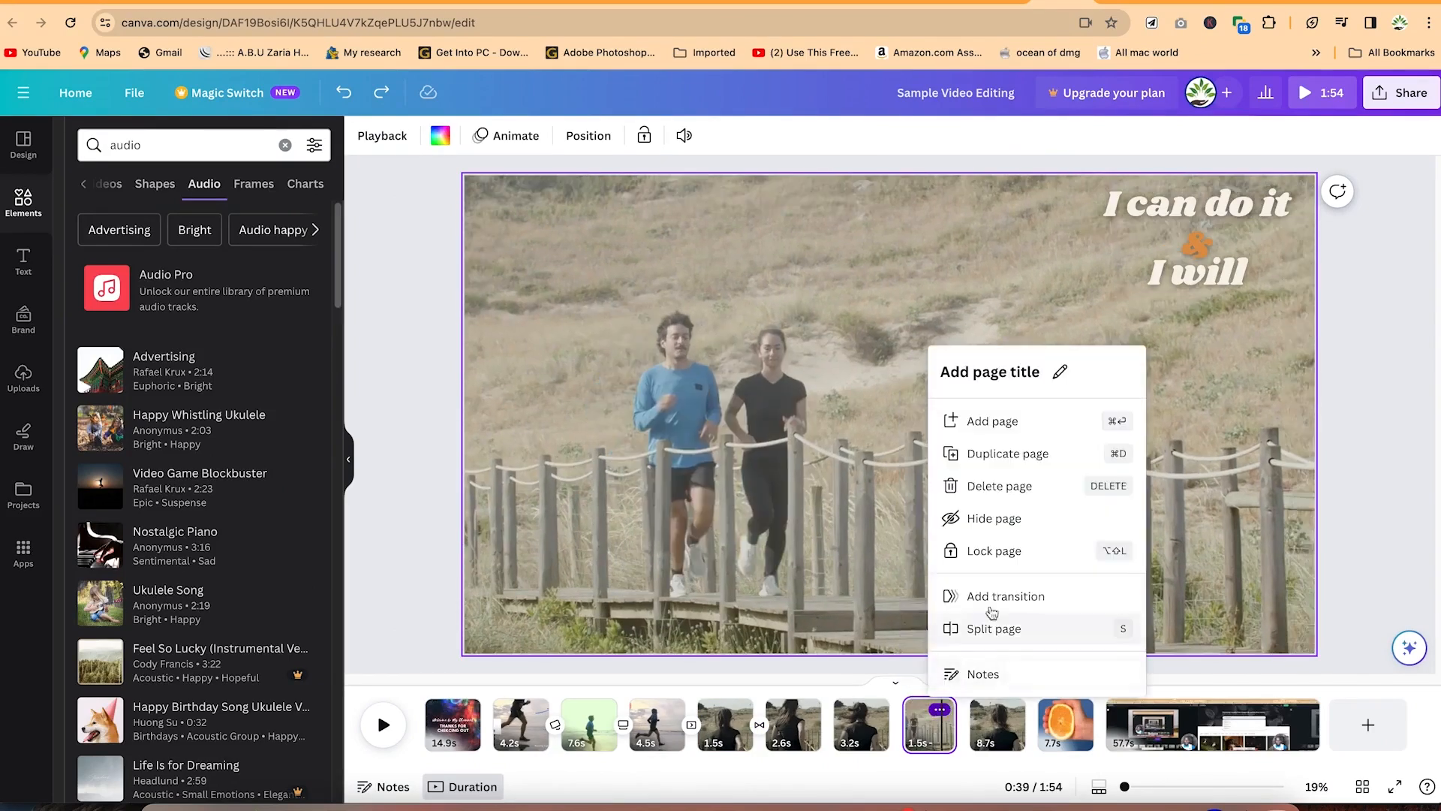
click(1027, 453)
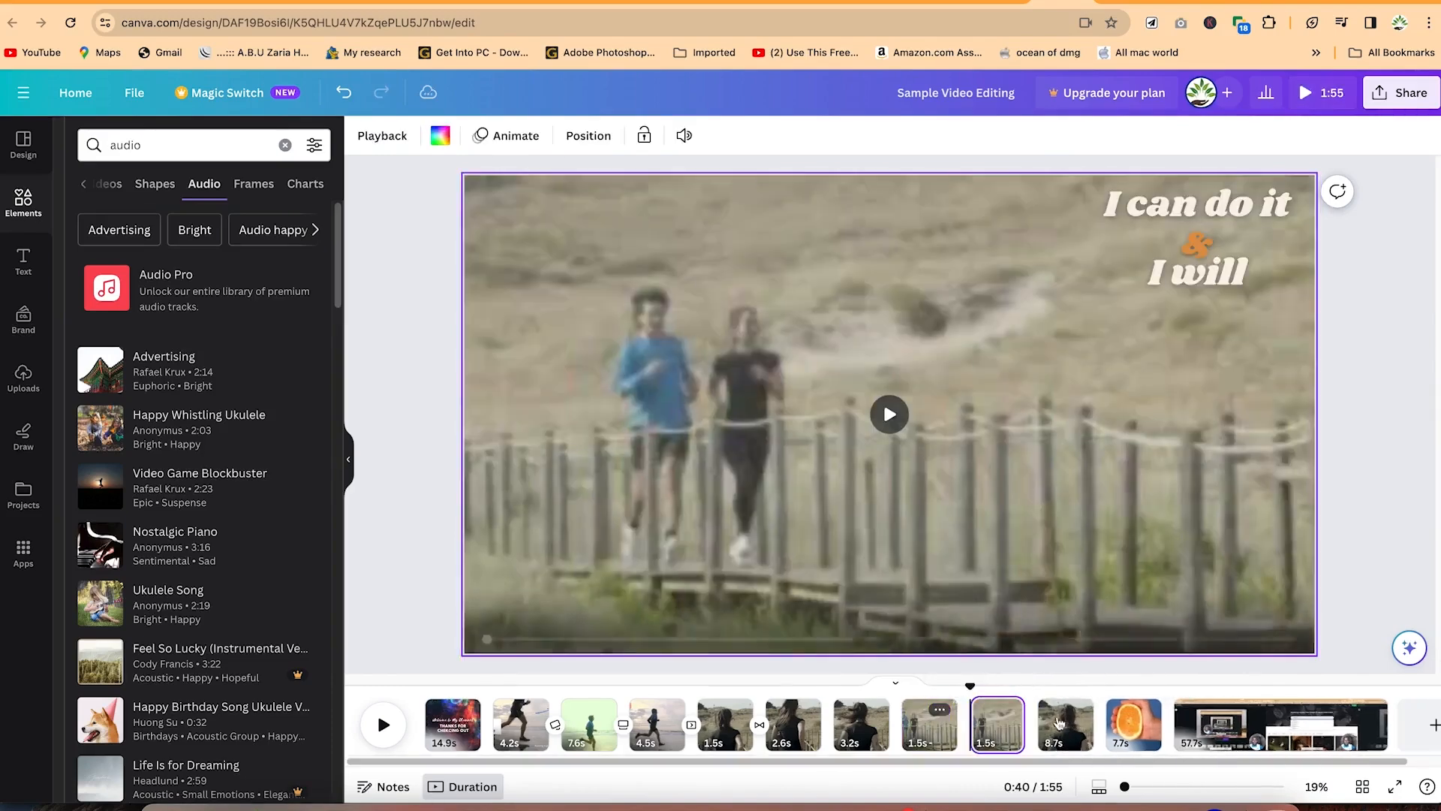
click(916, 732)
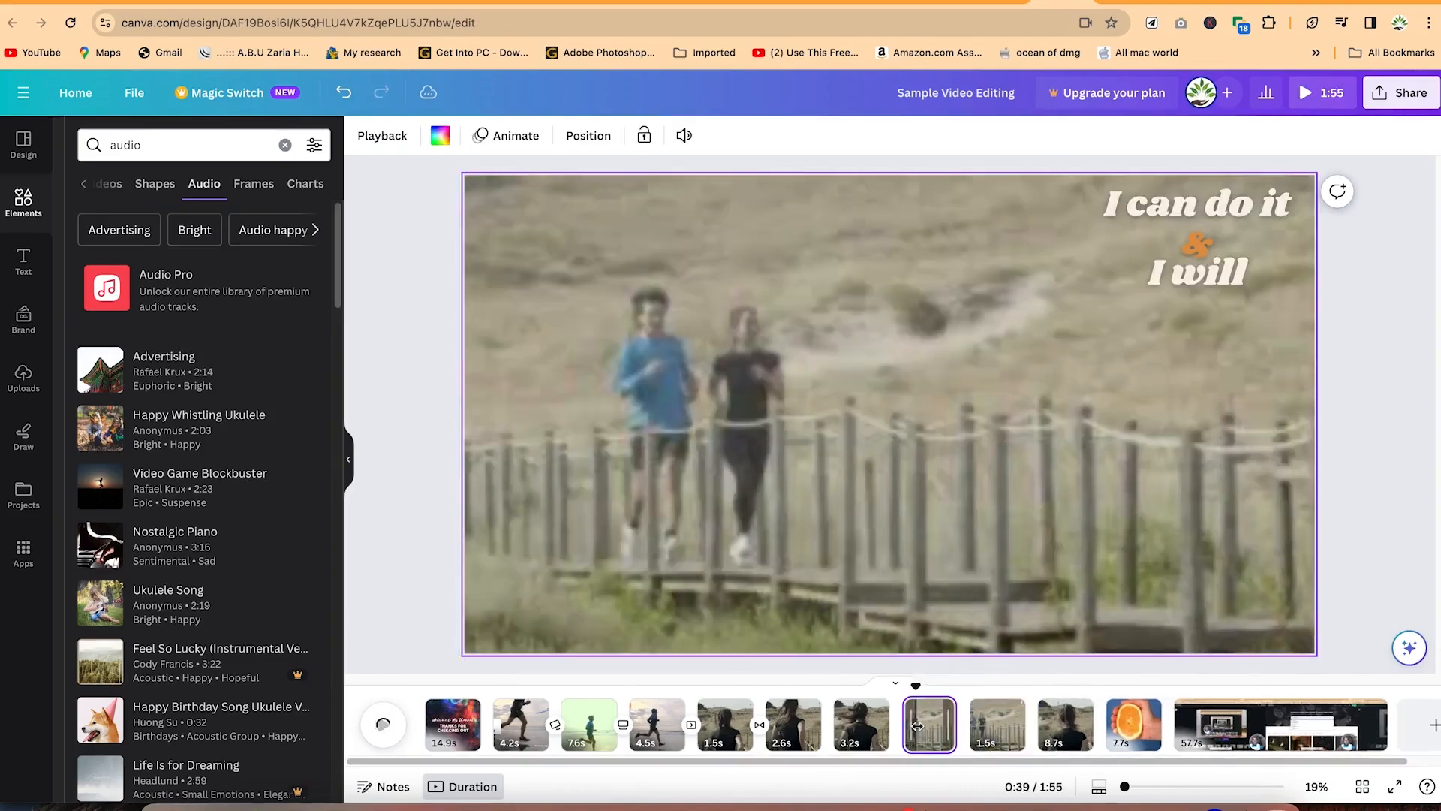
click(895, 418)
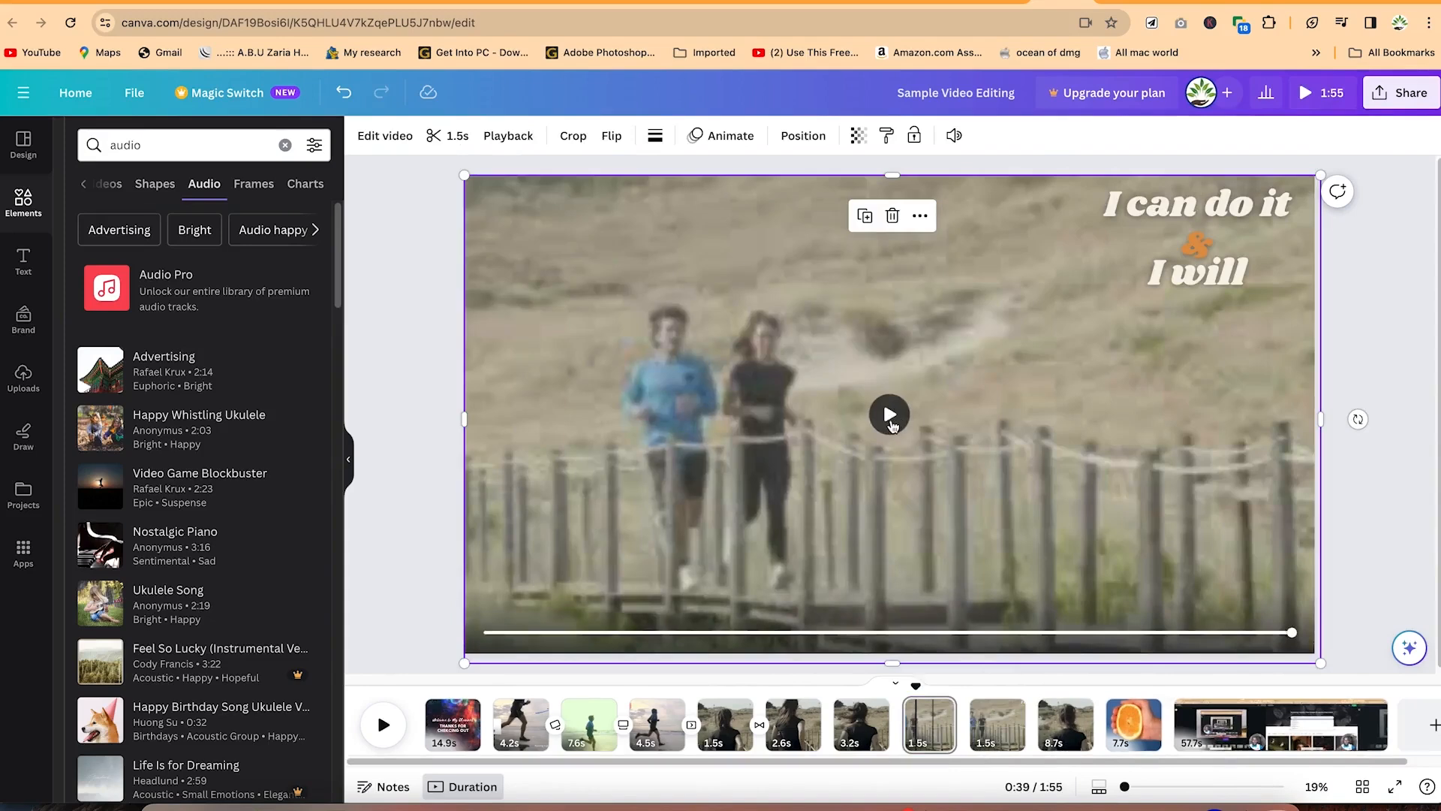
click(897, 427)
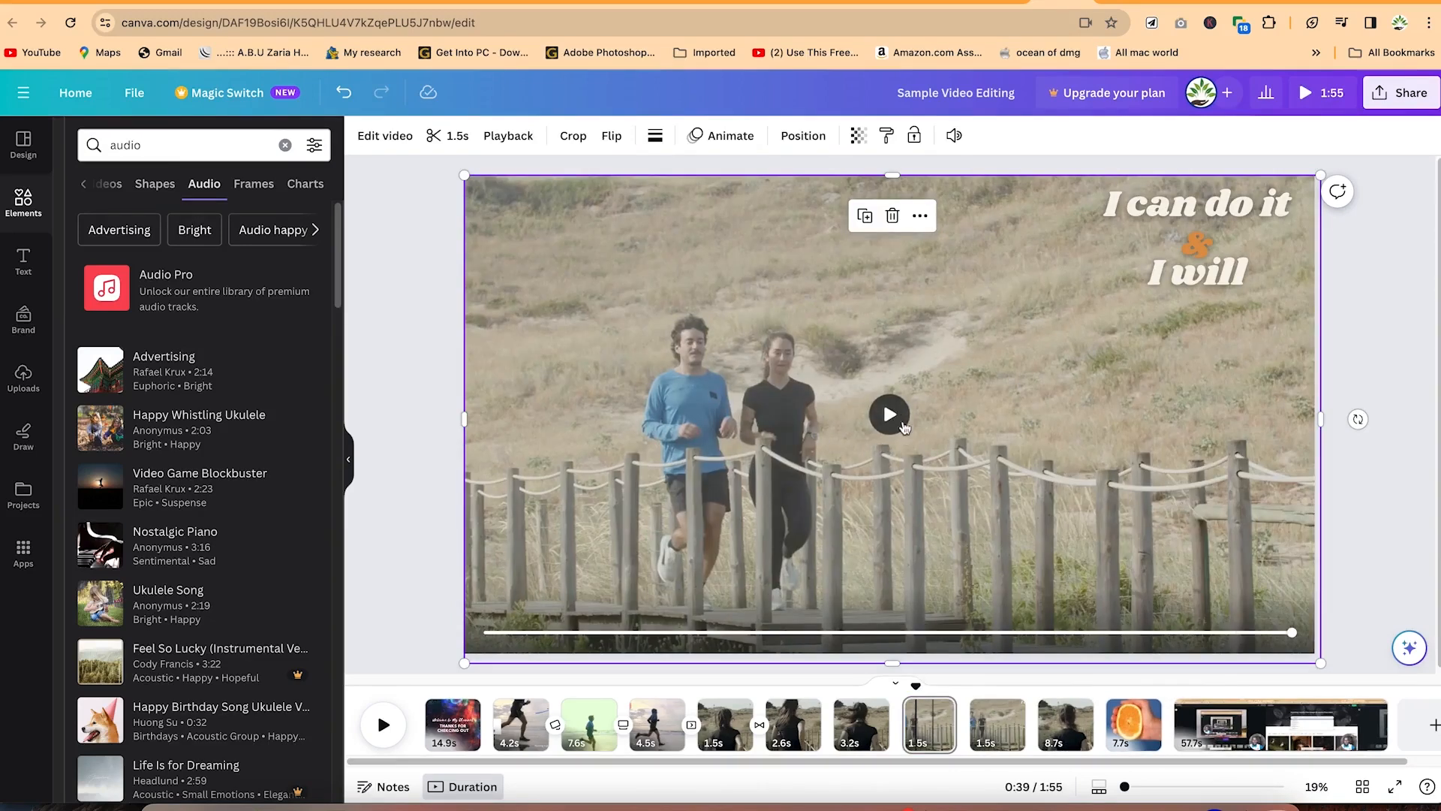
Step: Bring up the colour and light adjustments for the runners' video on the duplicated page 9, and preview the clip
click(1006, 713)
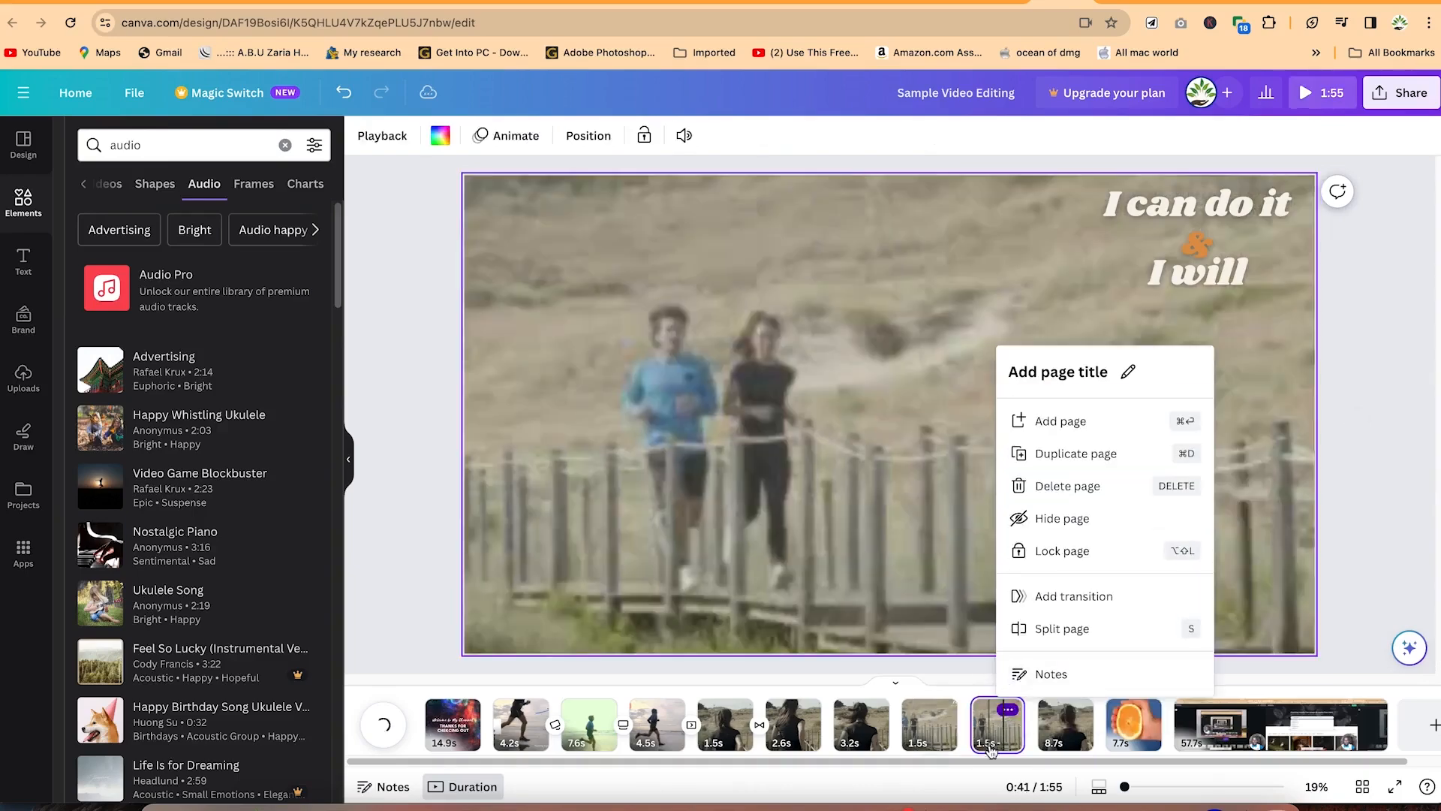
click(992, 735)
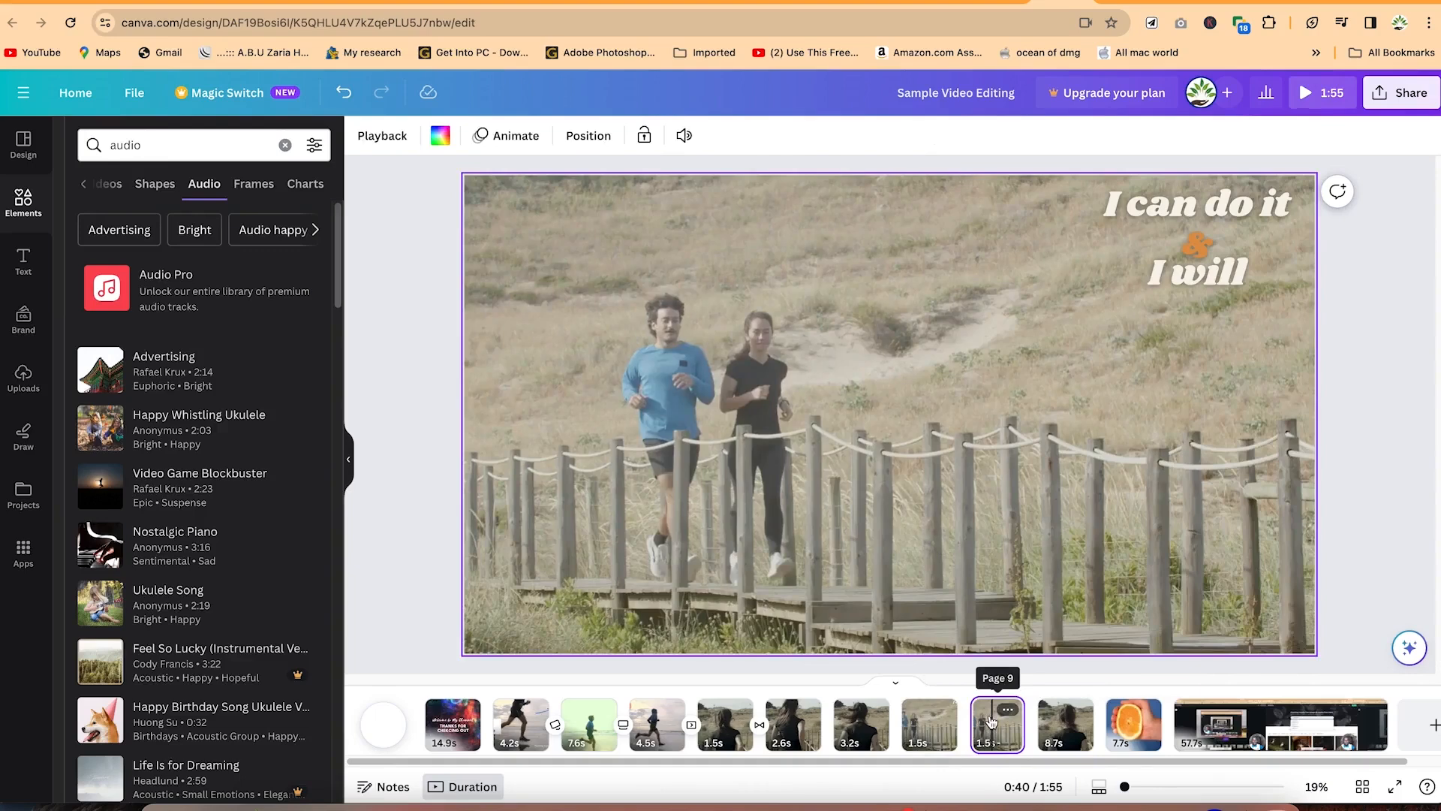
click(660, 348)
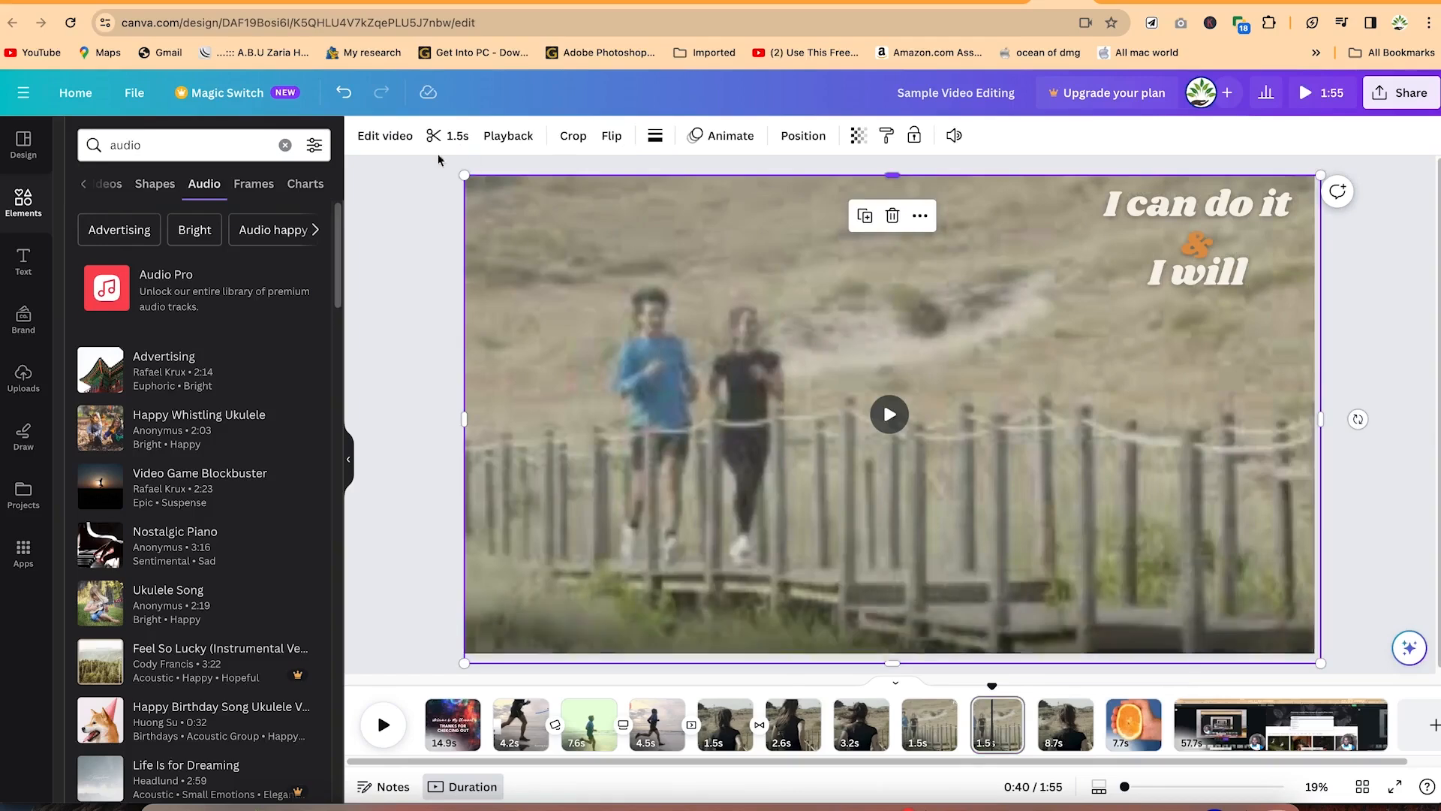
click(385, 135)
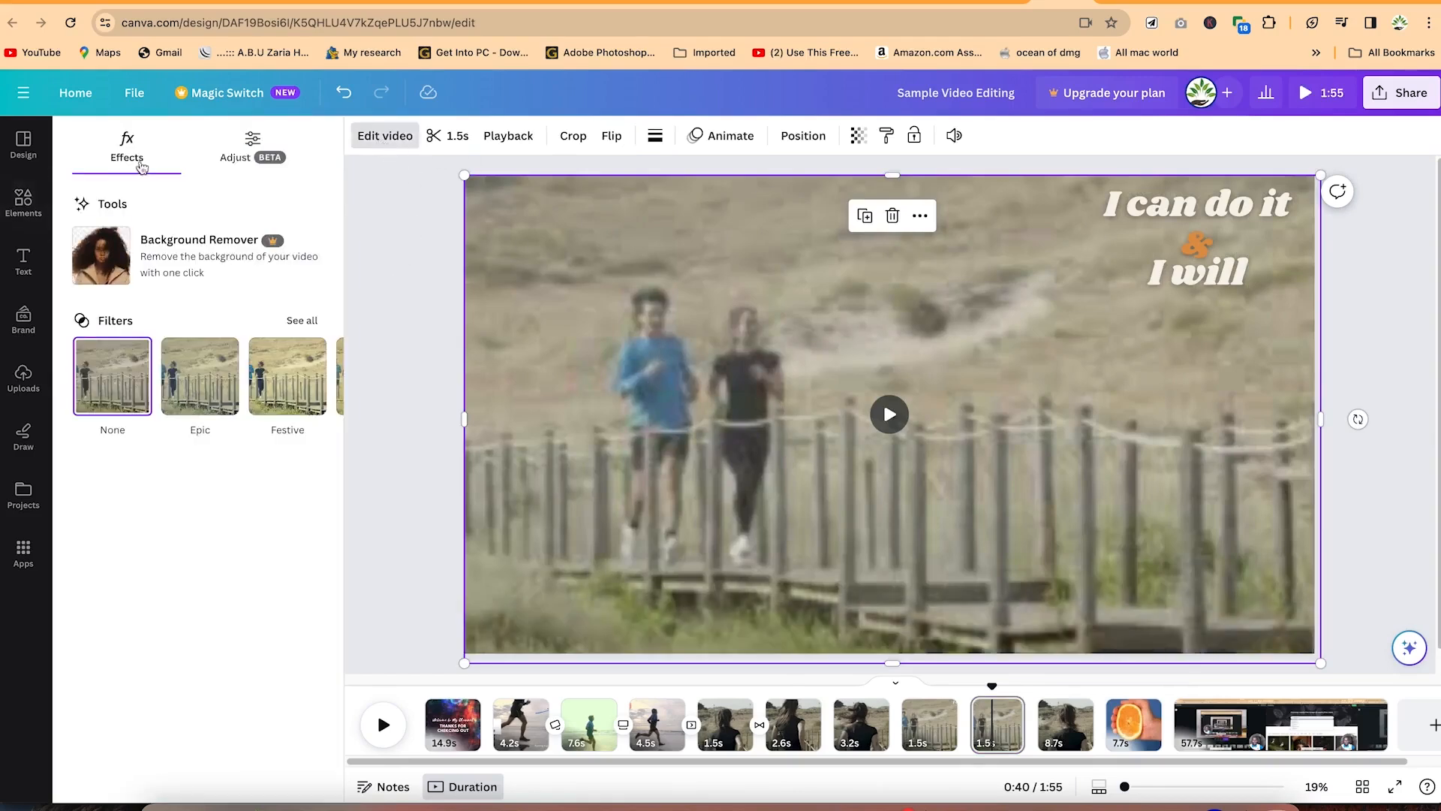
click(234, 154)
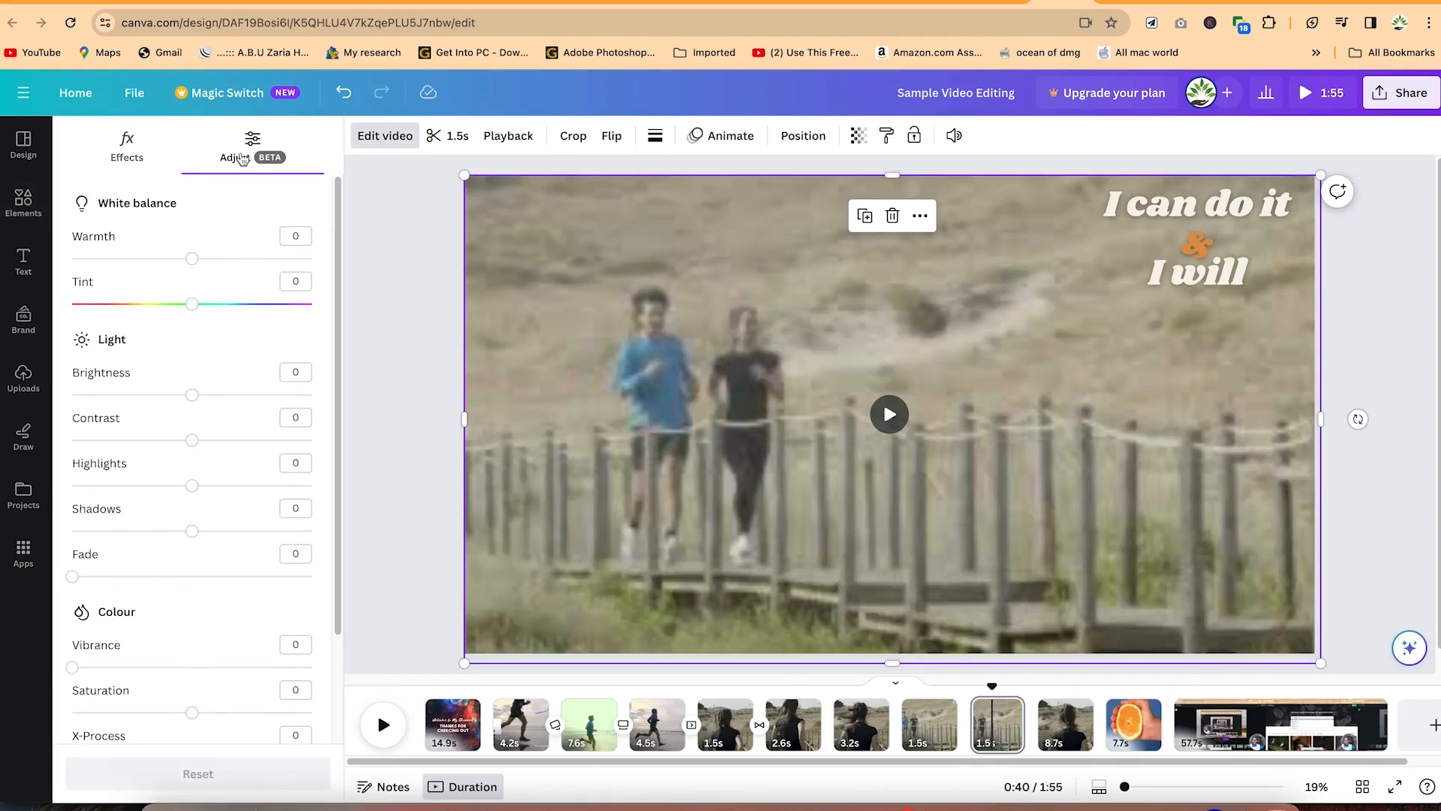
drag(336, 217, 338, 326)
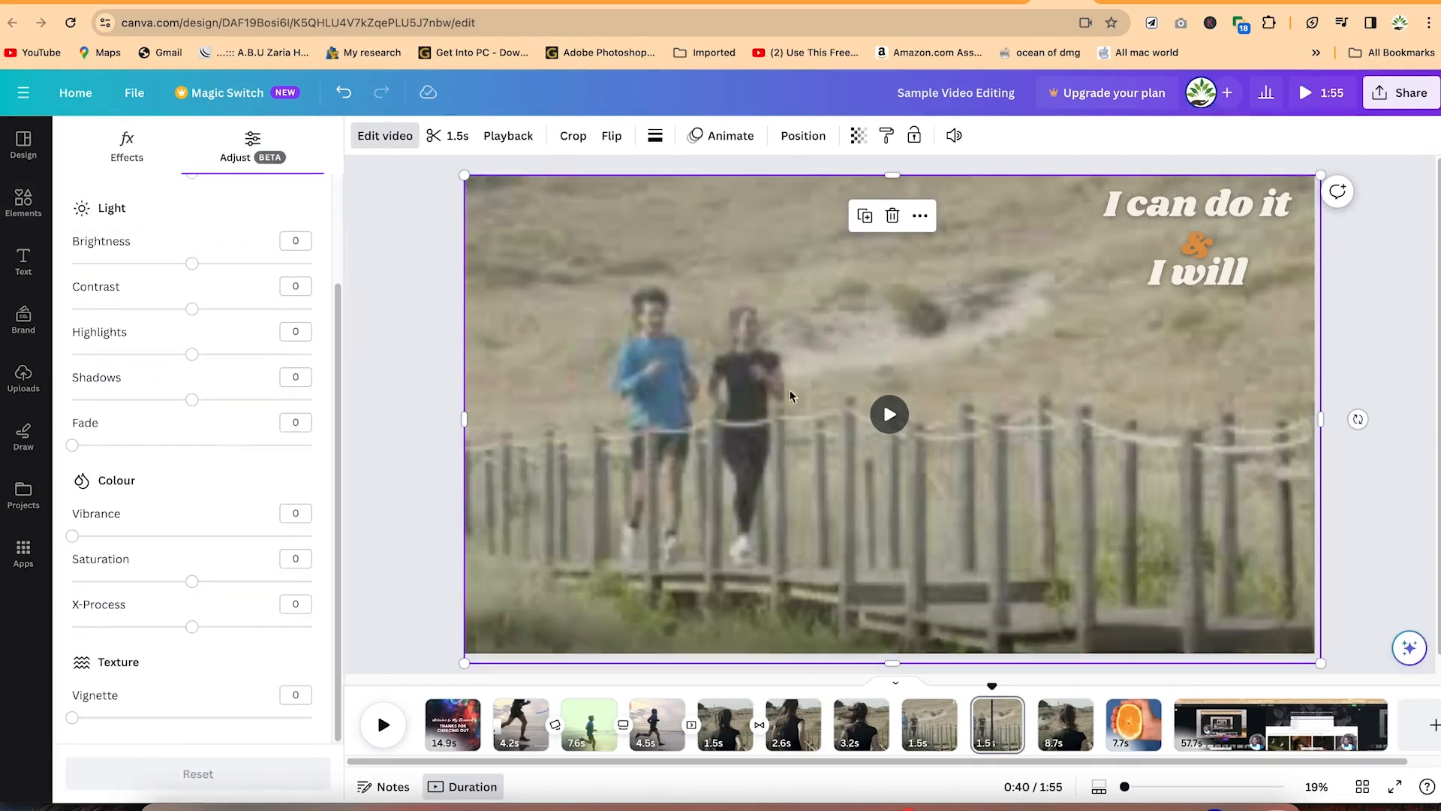
click(889, 417)
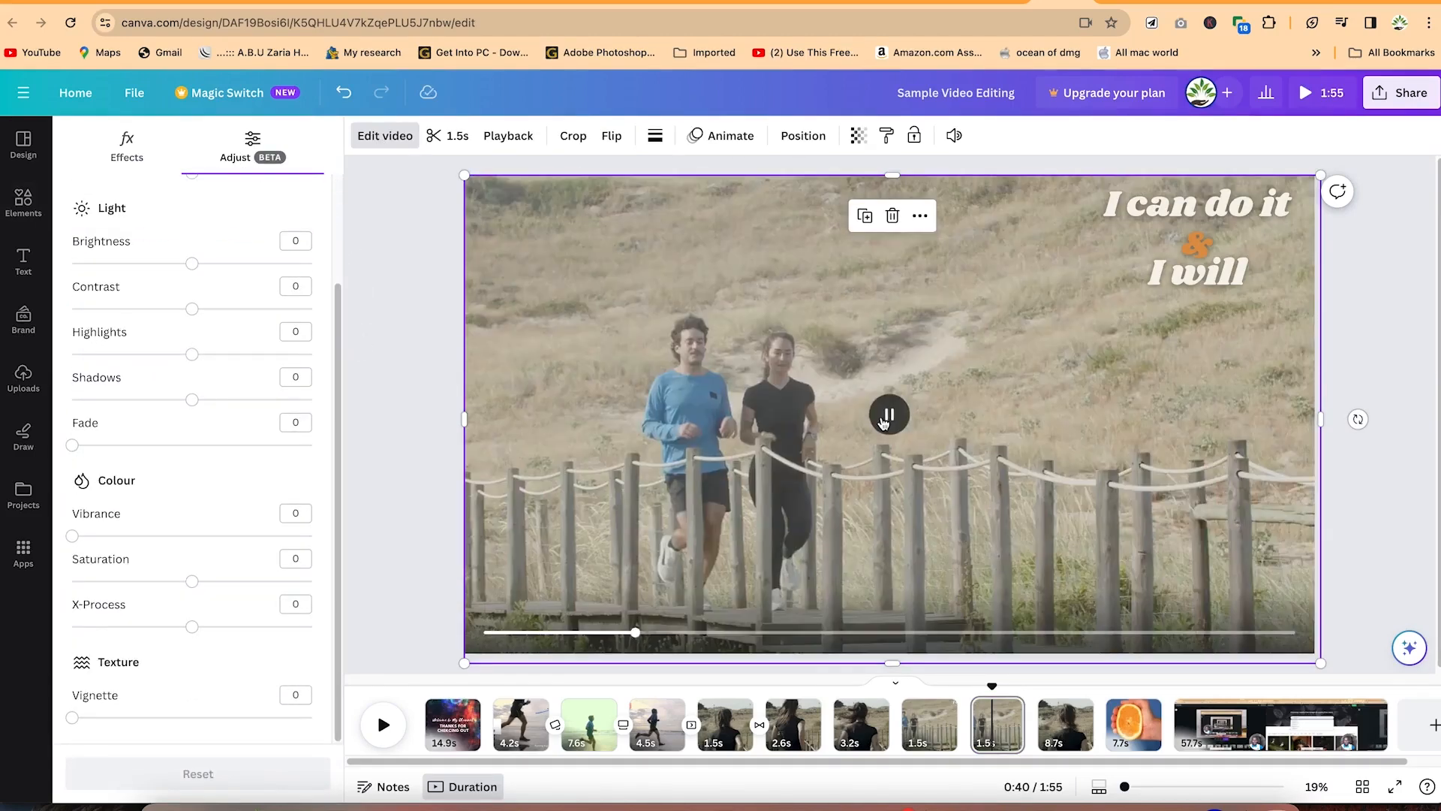
click(885, 421)
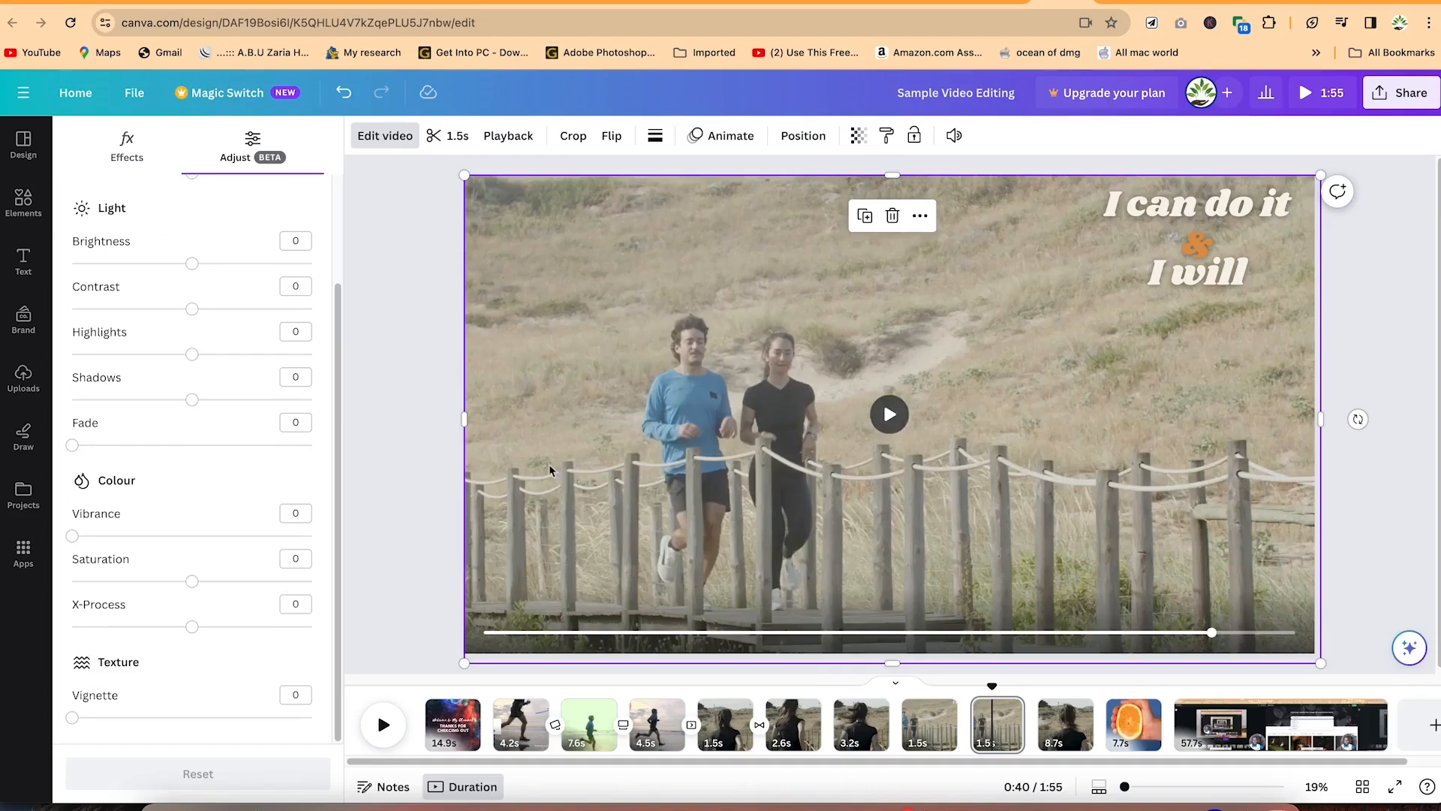
Step: Look through the adjustments for the runners' video and set its white balance warmth to -14
drag(337, 319, 327, 223)
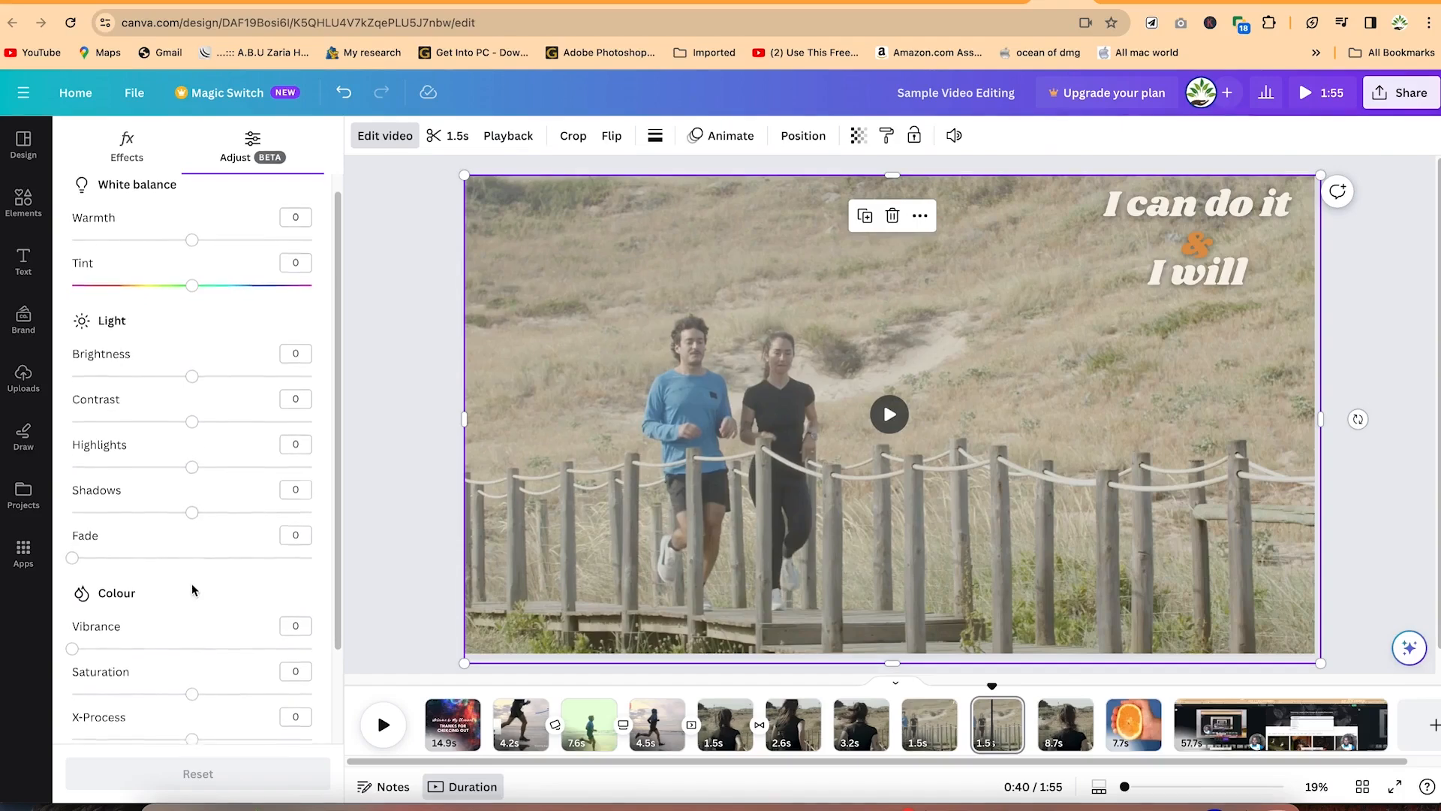
scroll(191, 586, down, 2)
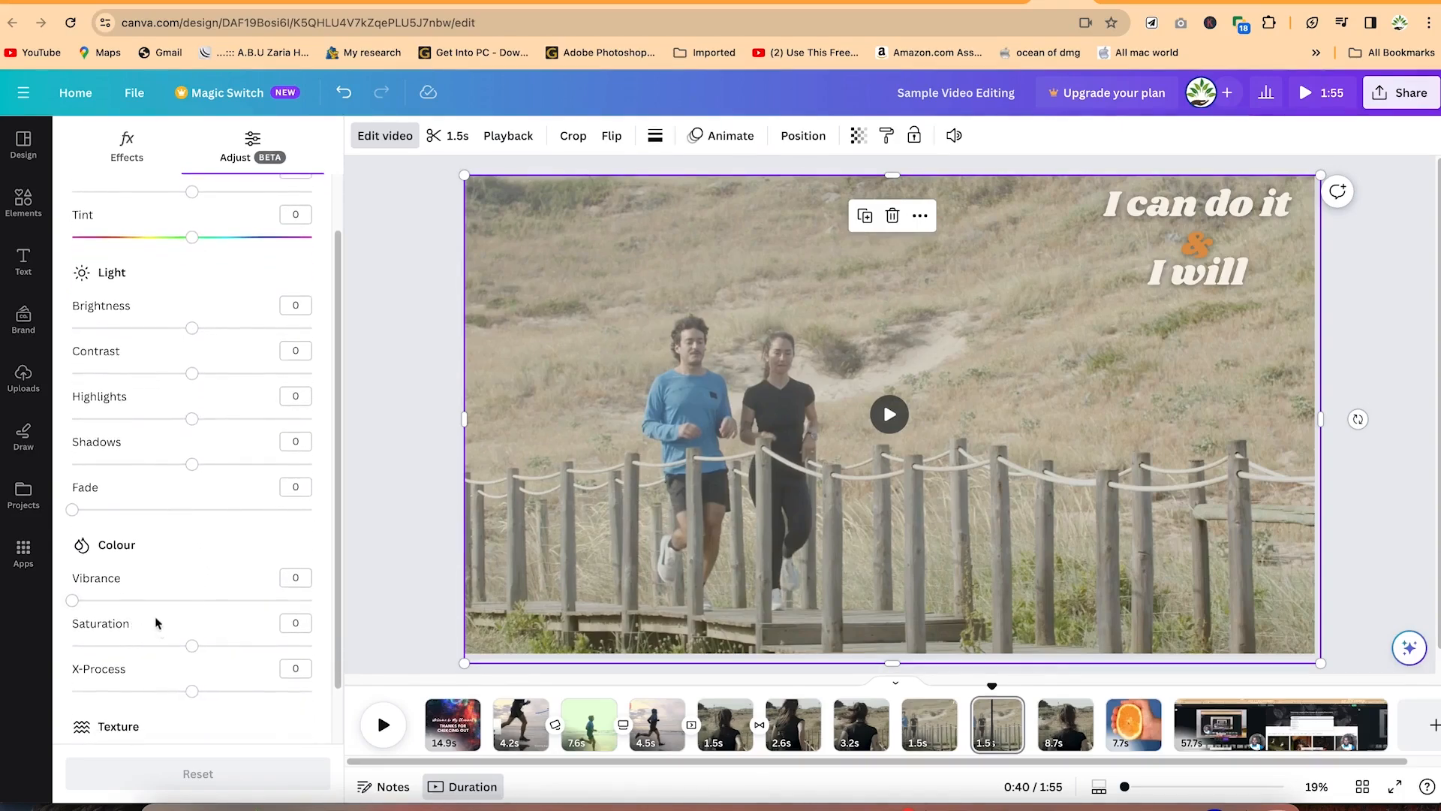
scroll(163, 606, down, 2)
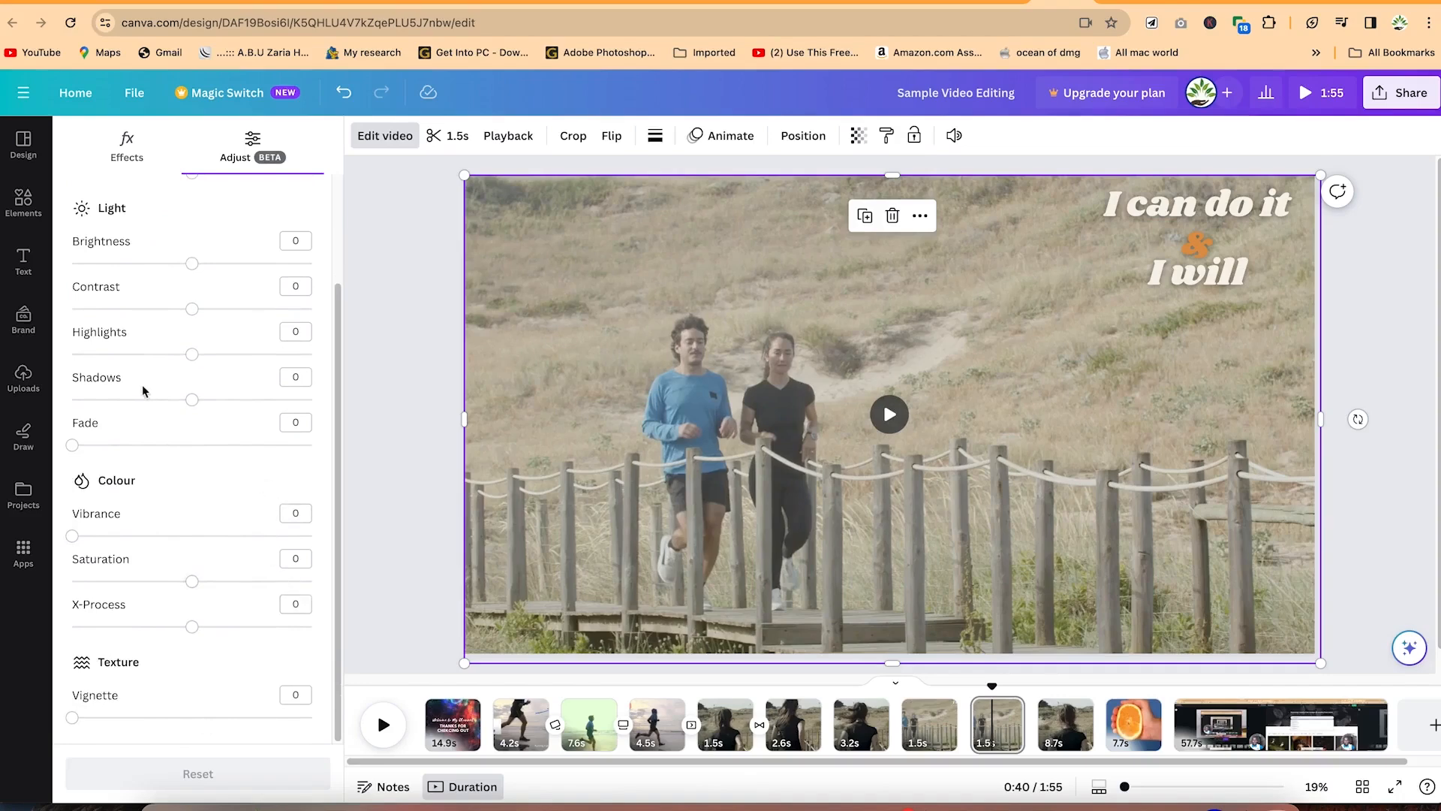
scroll(144, 389, up, 4)
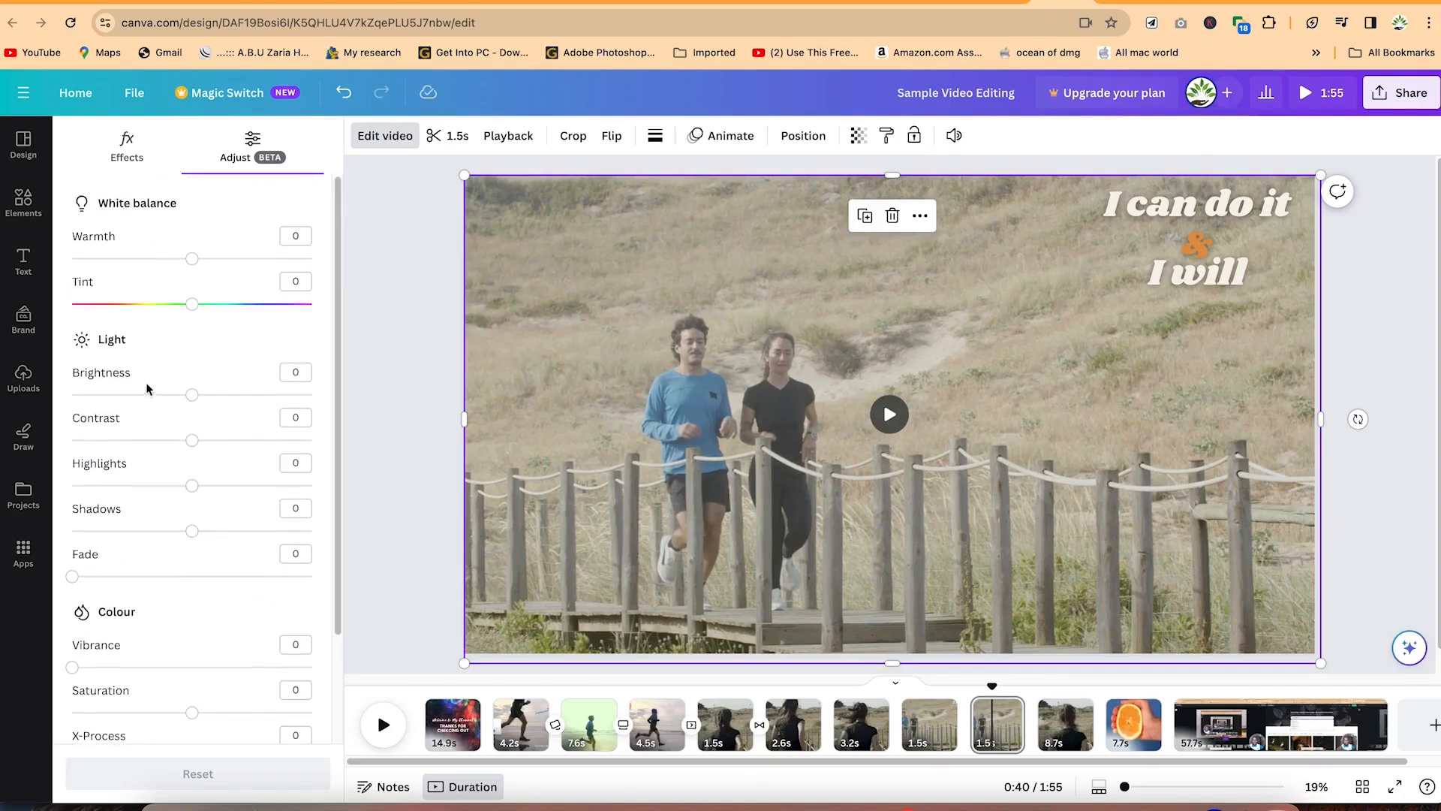
click(188, 259)
drag(188, 259, 177, 258)
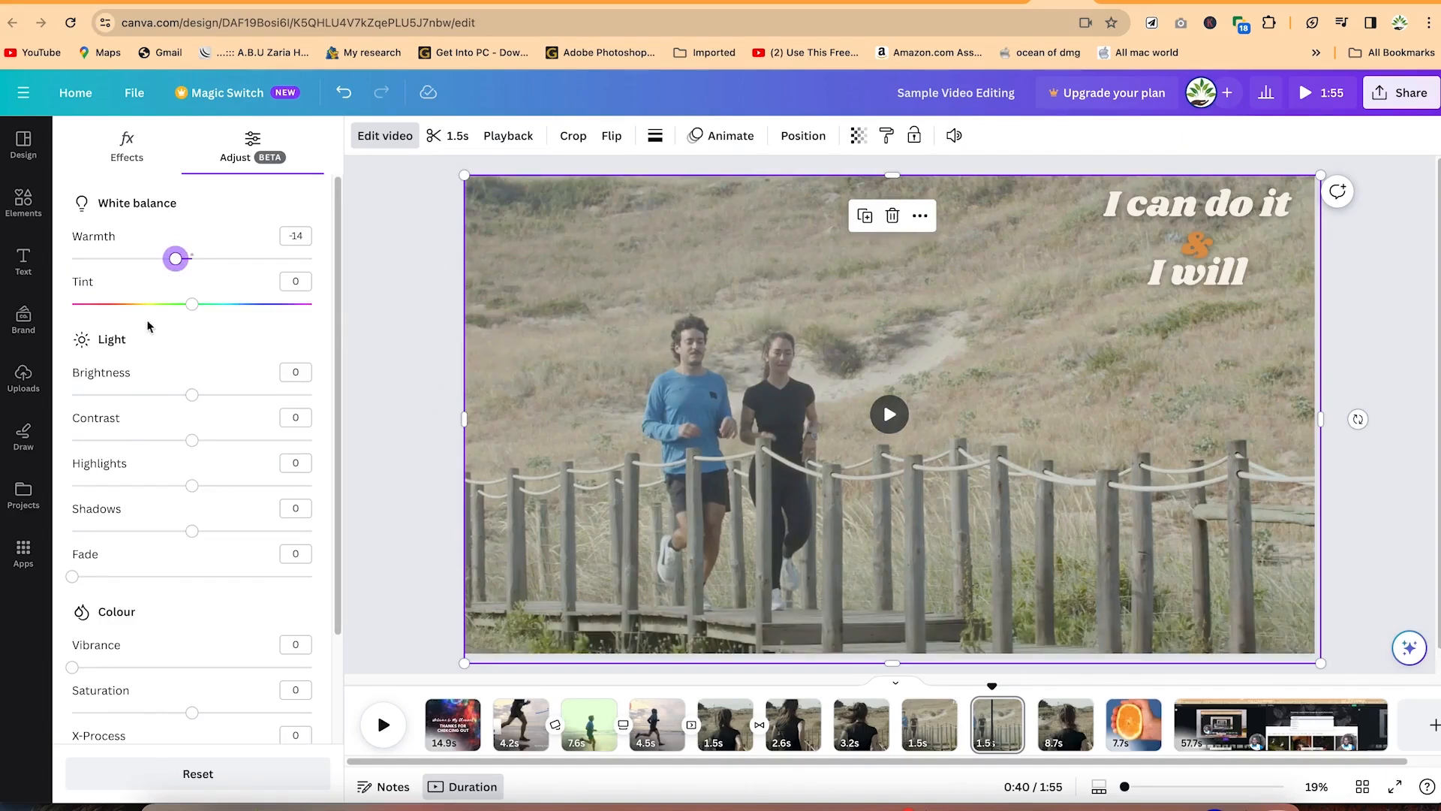
Step: Set the runners' video to brightness 11, contrast 33, highlights 31 and shadows -20, keeping fade at 0
drag(194, 396, 205, 395)
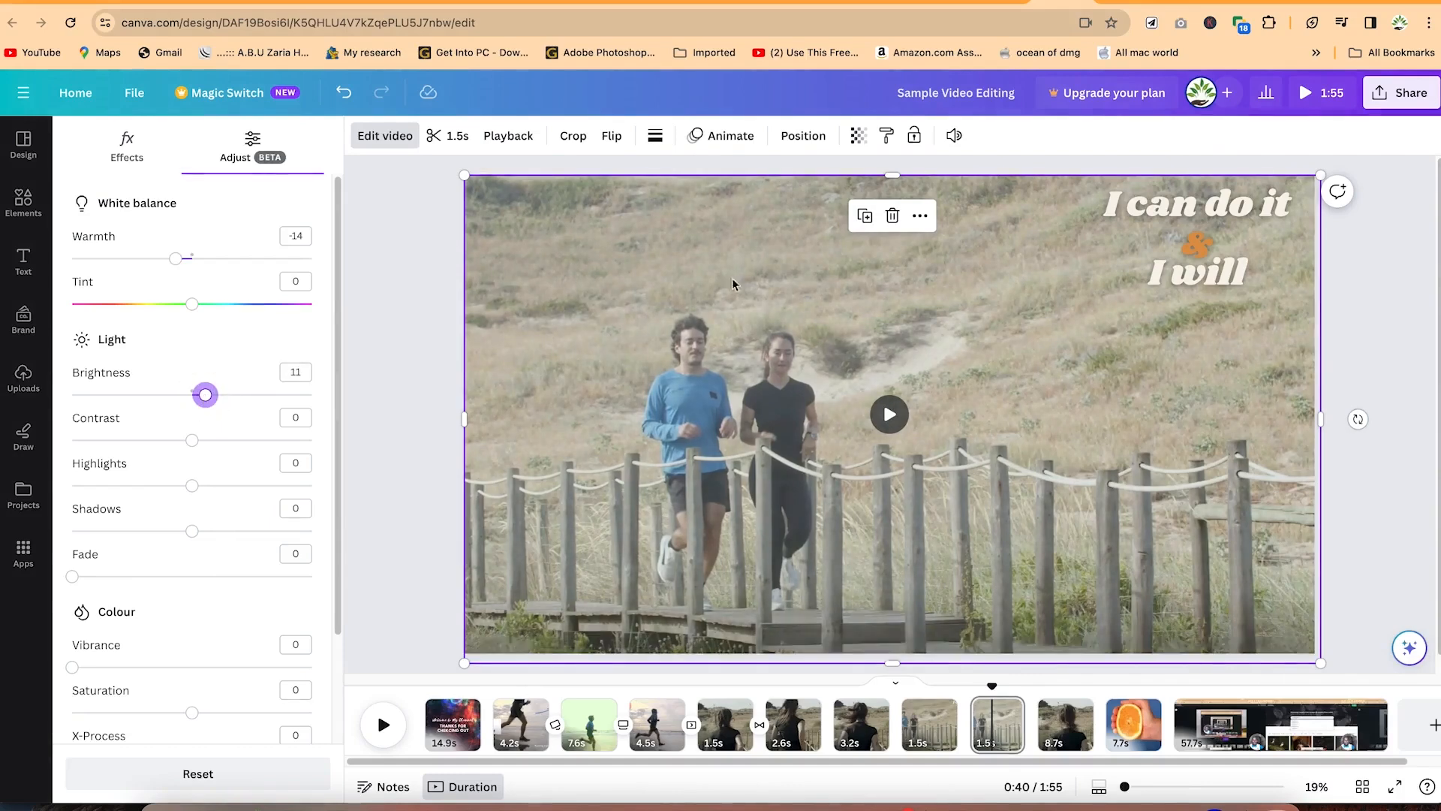
drag(193, 444, 301, 461)
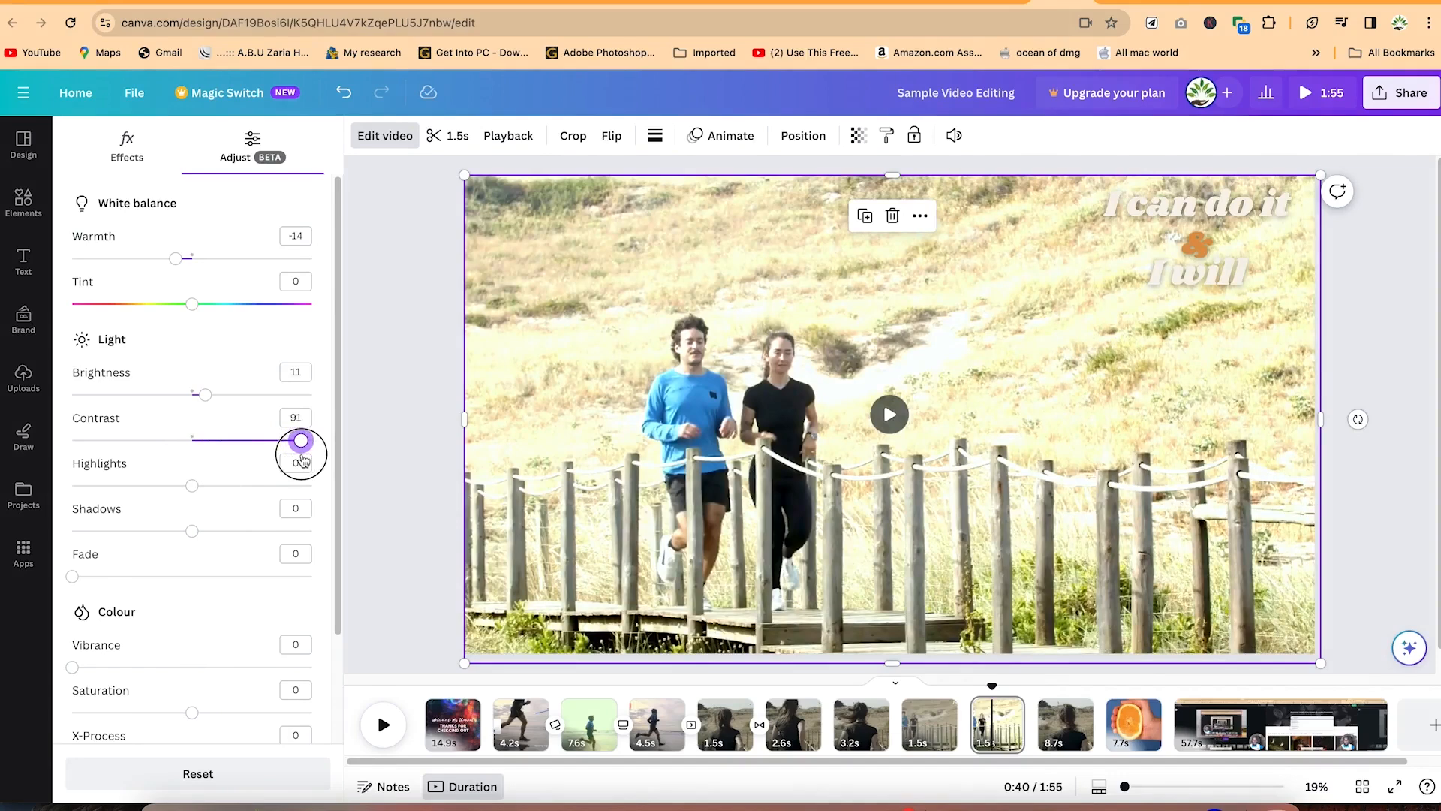
drag(303, 460, 232, 450)
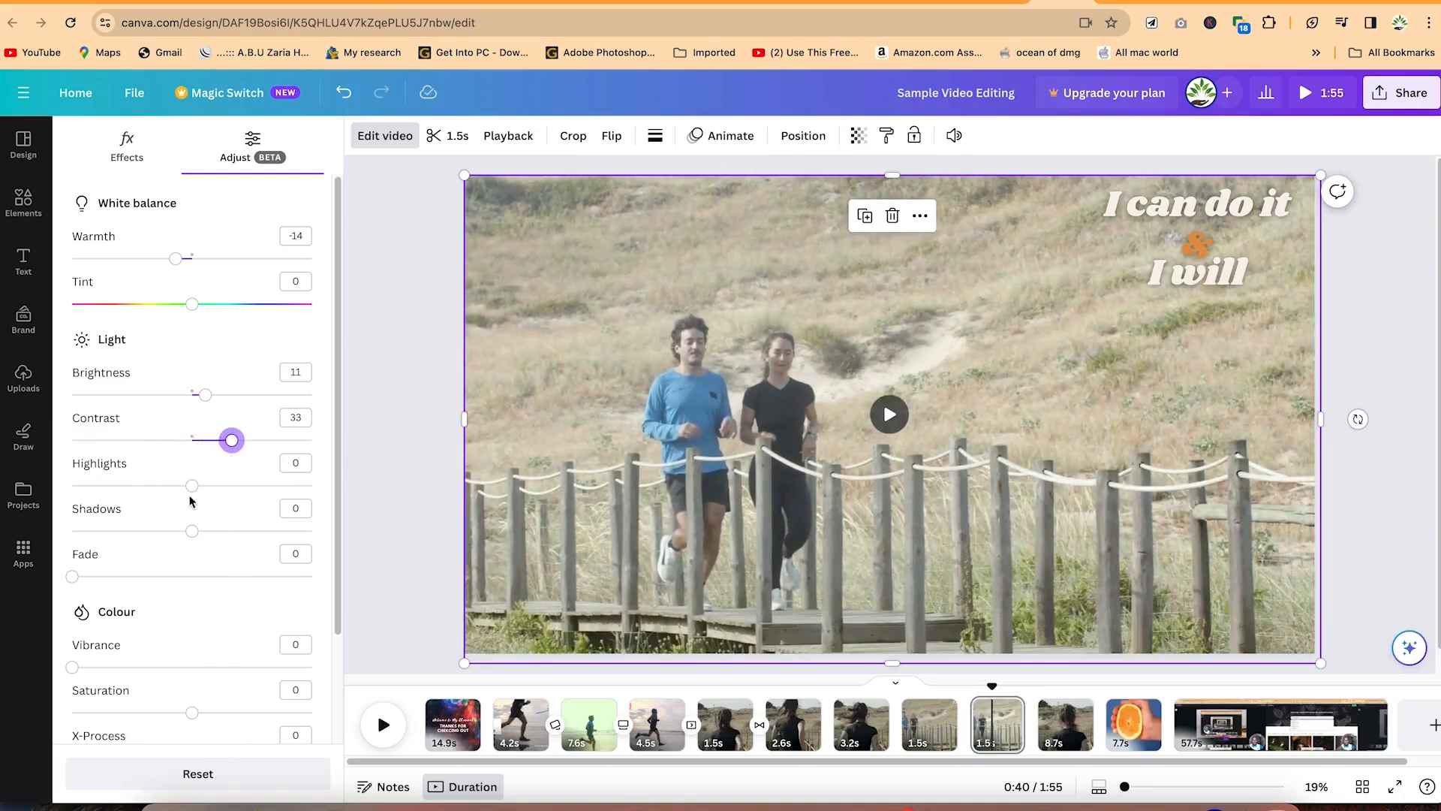
drag(192, 487, 229, 499)
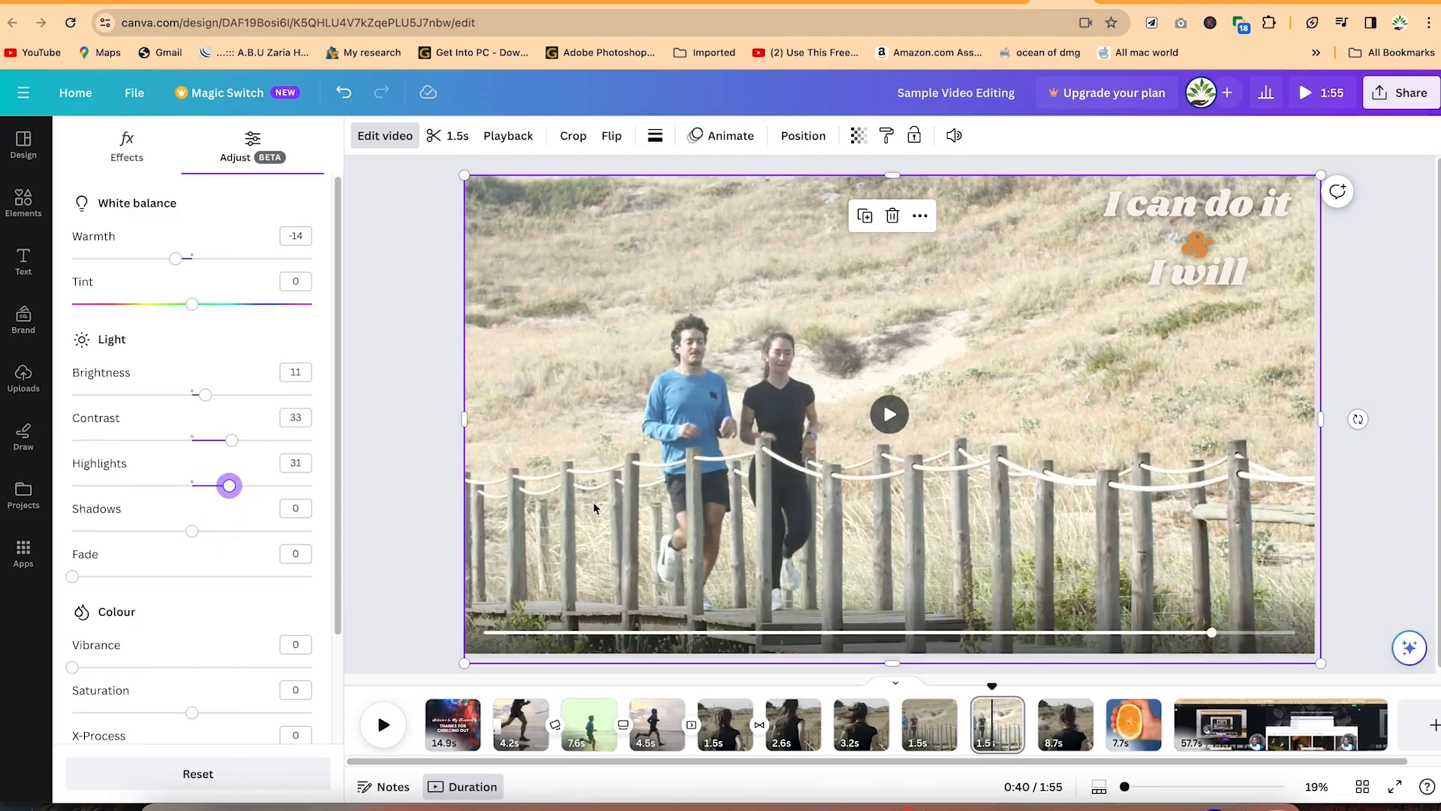
drag(190, 535, 168, 530)
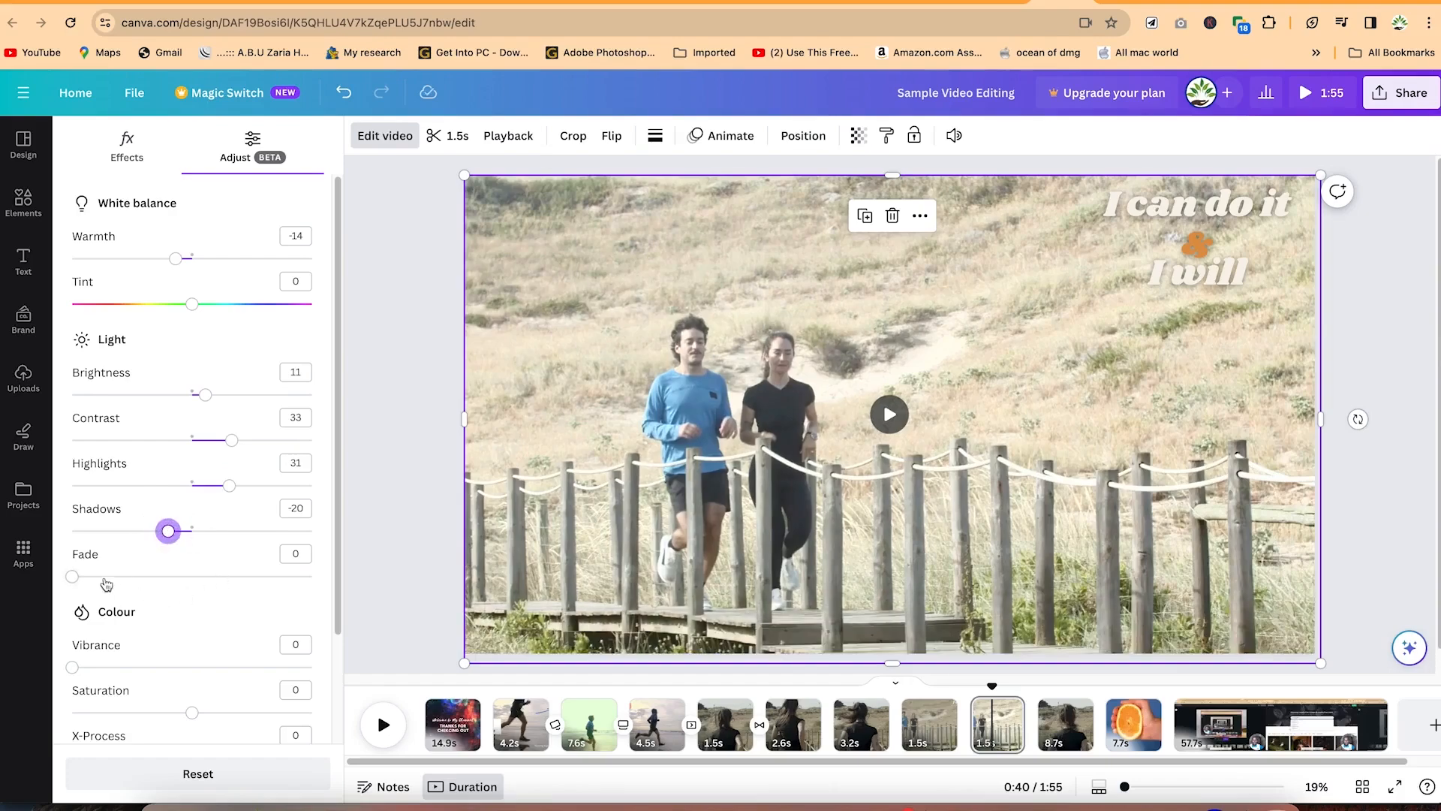
drag(76, 578, 2, 589)
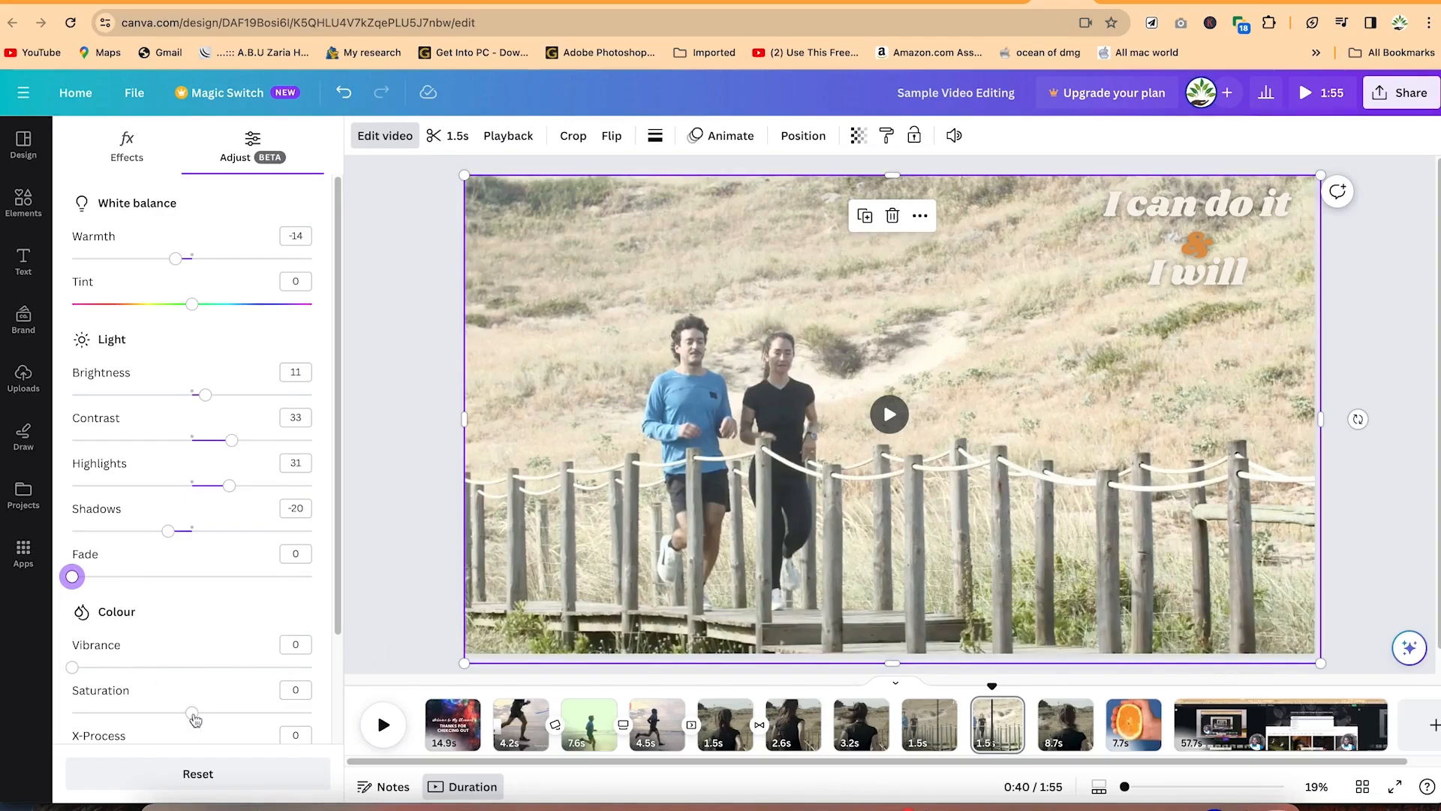
Step: Set the runners' video colour to saturation 44 and vibrance 23, and add a vignette of 59
drag(194, 719, 244, 721)
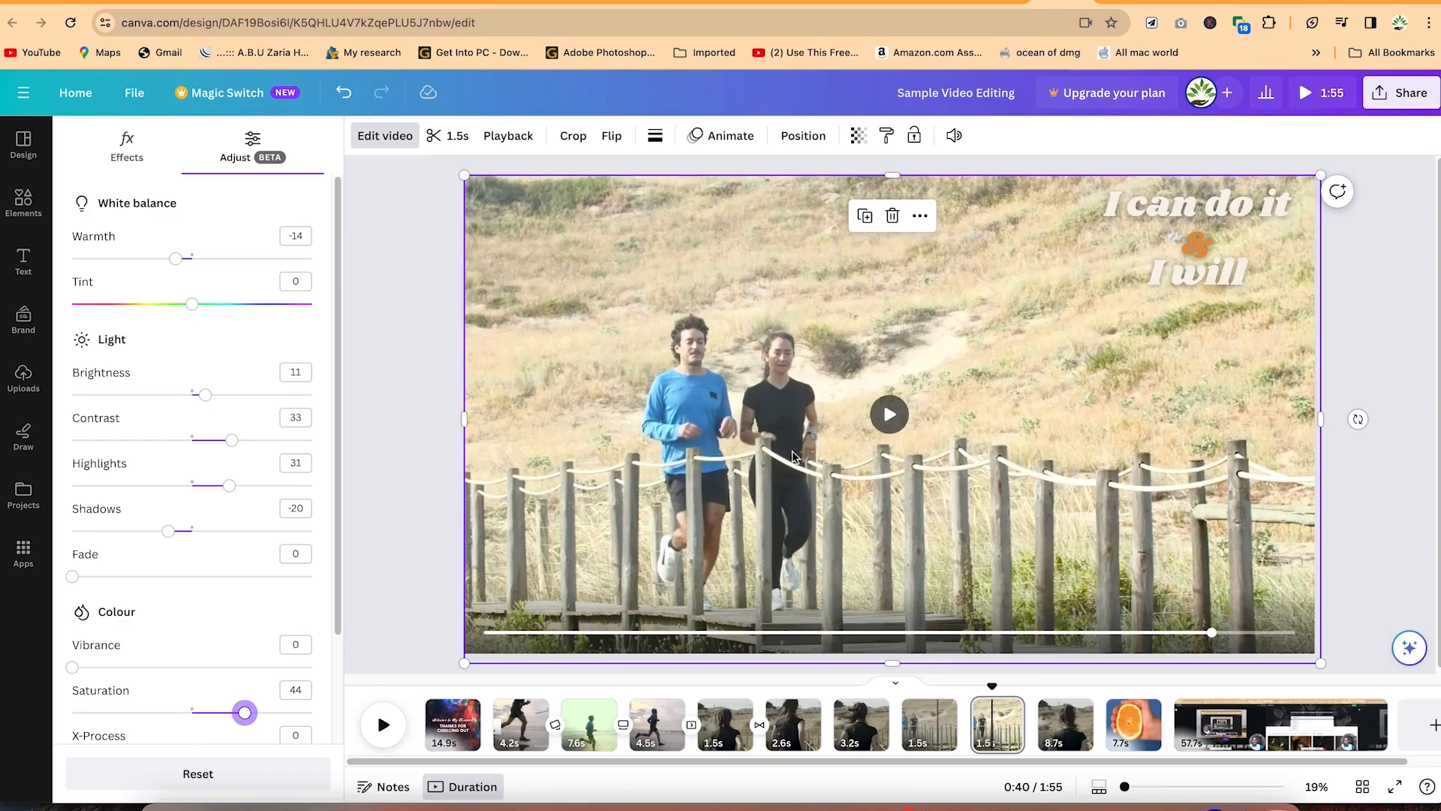
drag(75, 673, 136, 684)
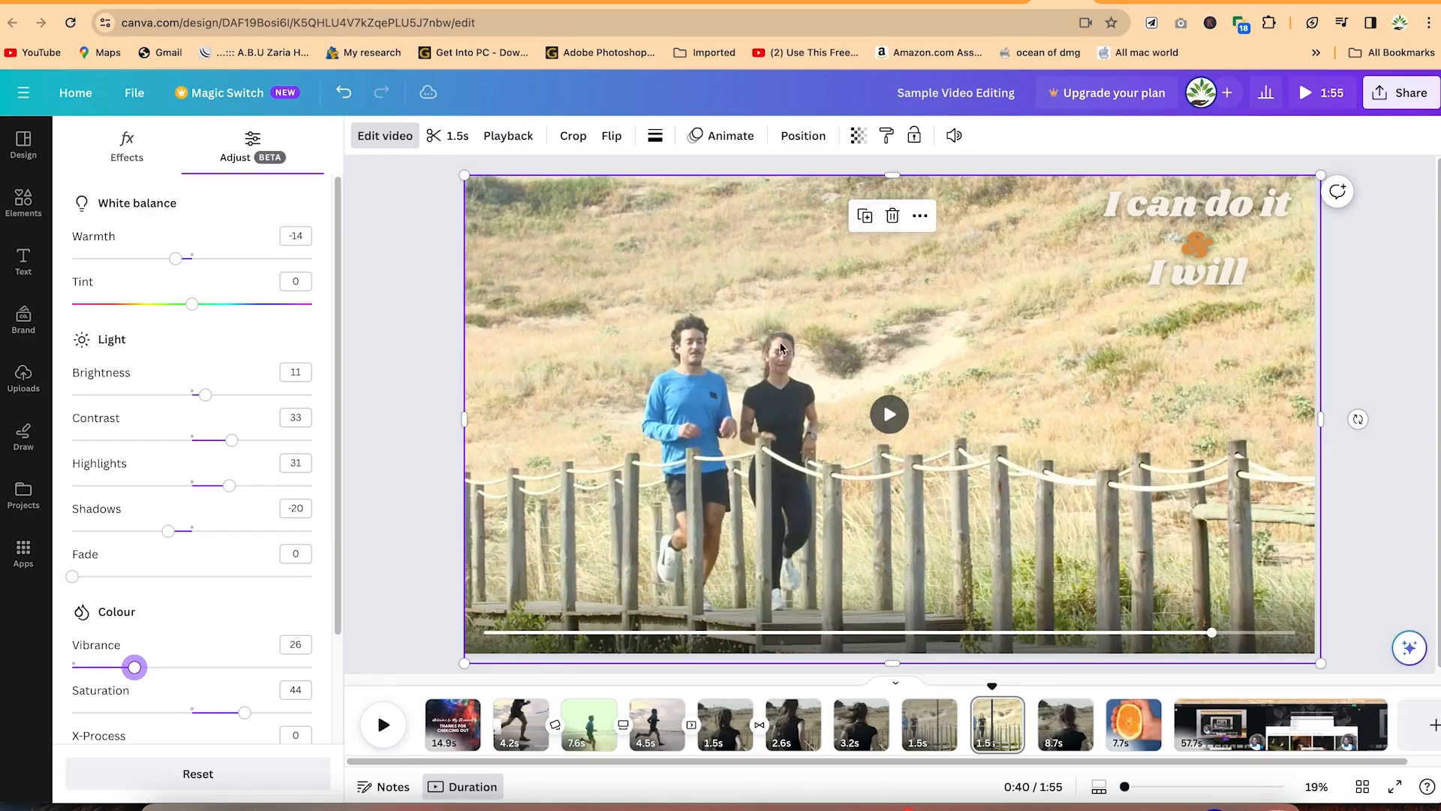
mouse_move(136, 667)
mouse_down()
mouse_move(466, 633)
mouse_move(361, 663)
mouse_move(128, 658)
mouse_up()
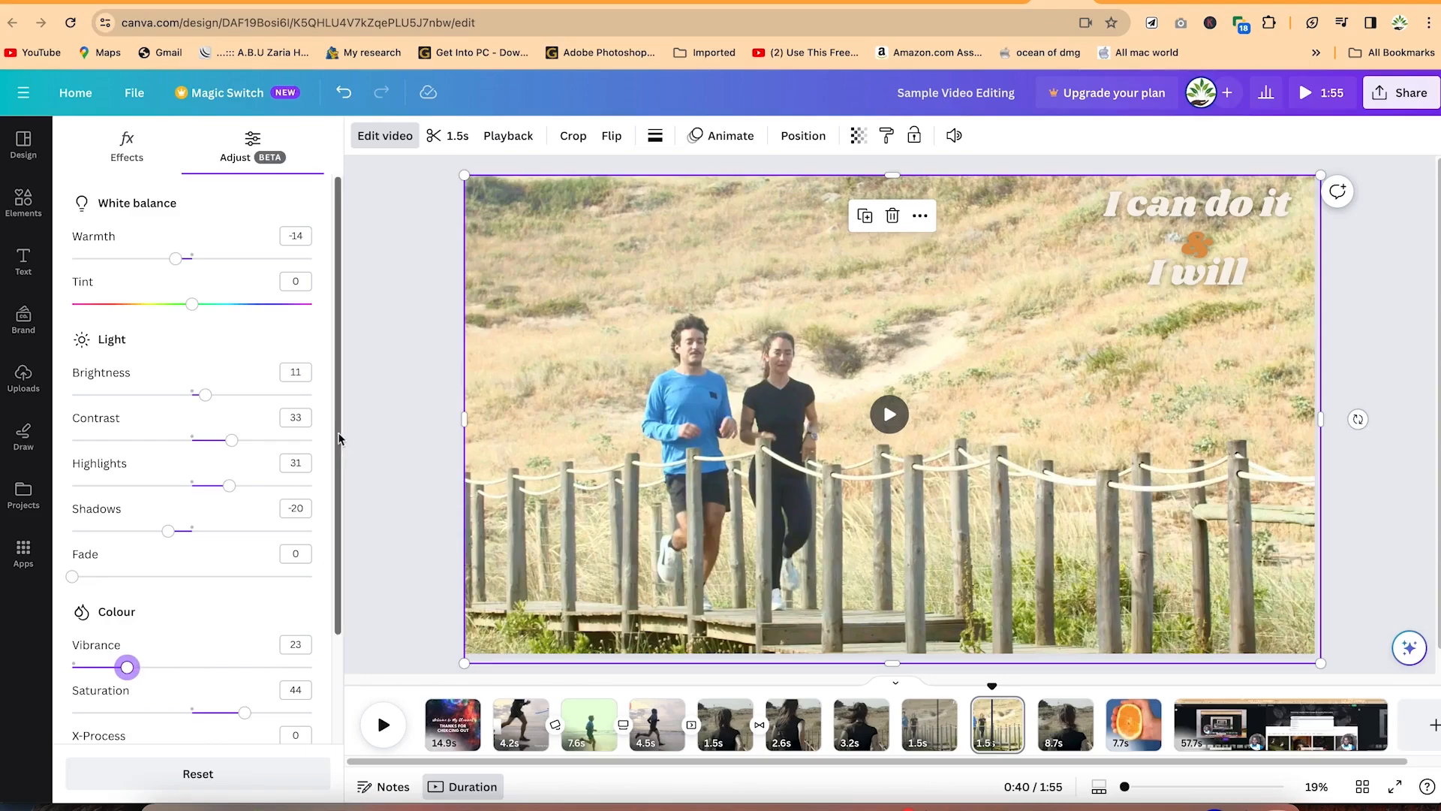
scroll(328, 498, down, 4)
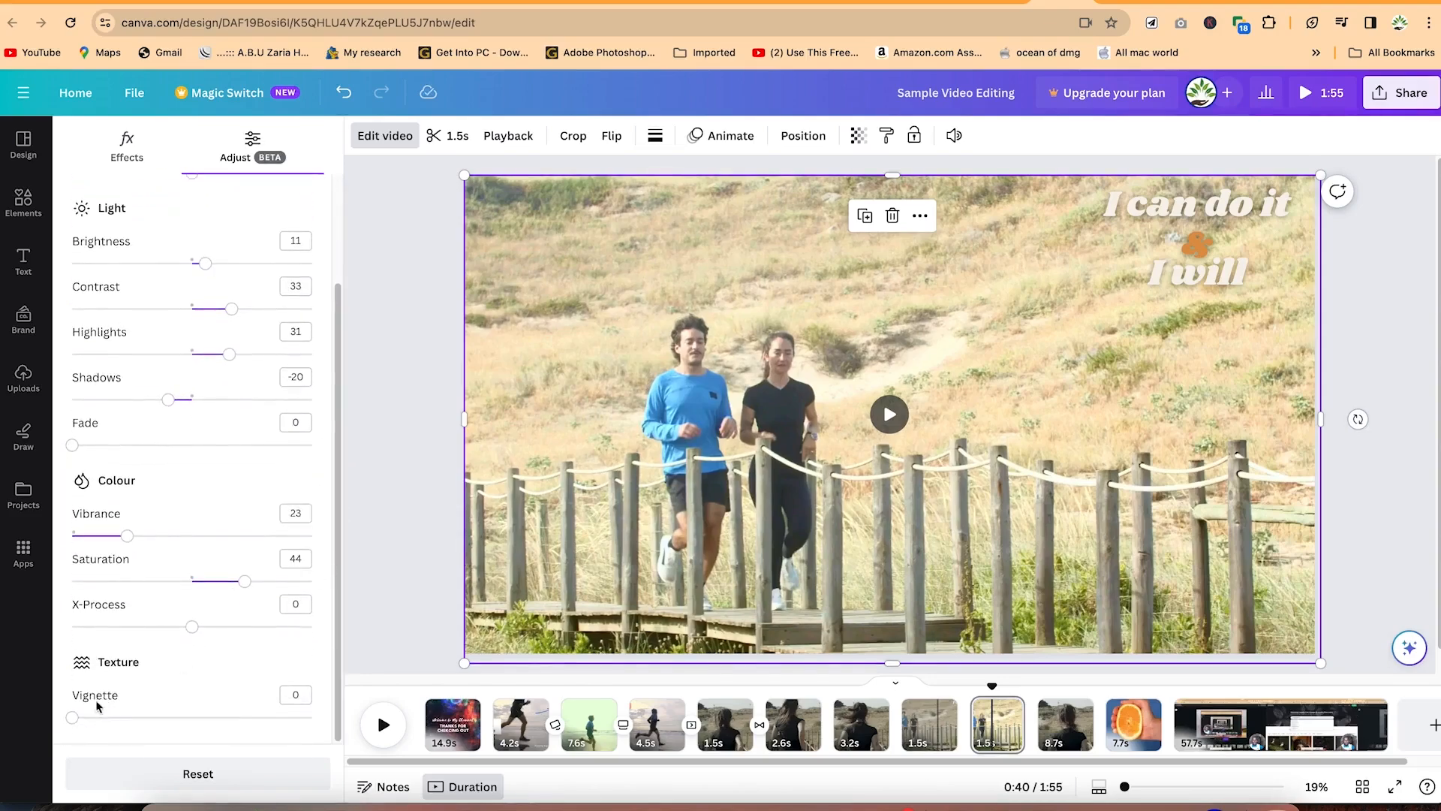
drag(72, 717, 216, 749)
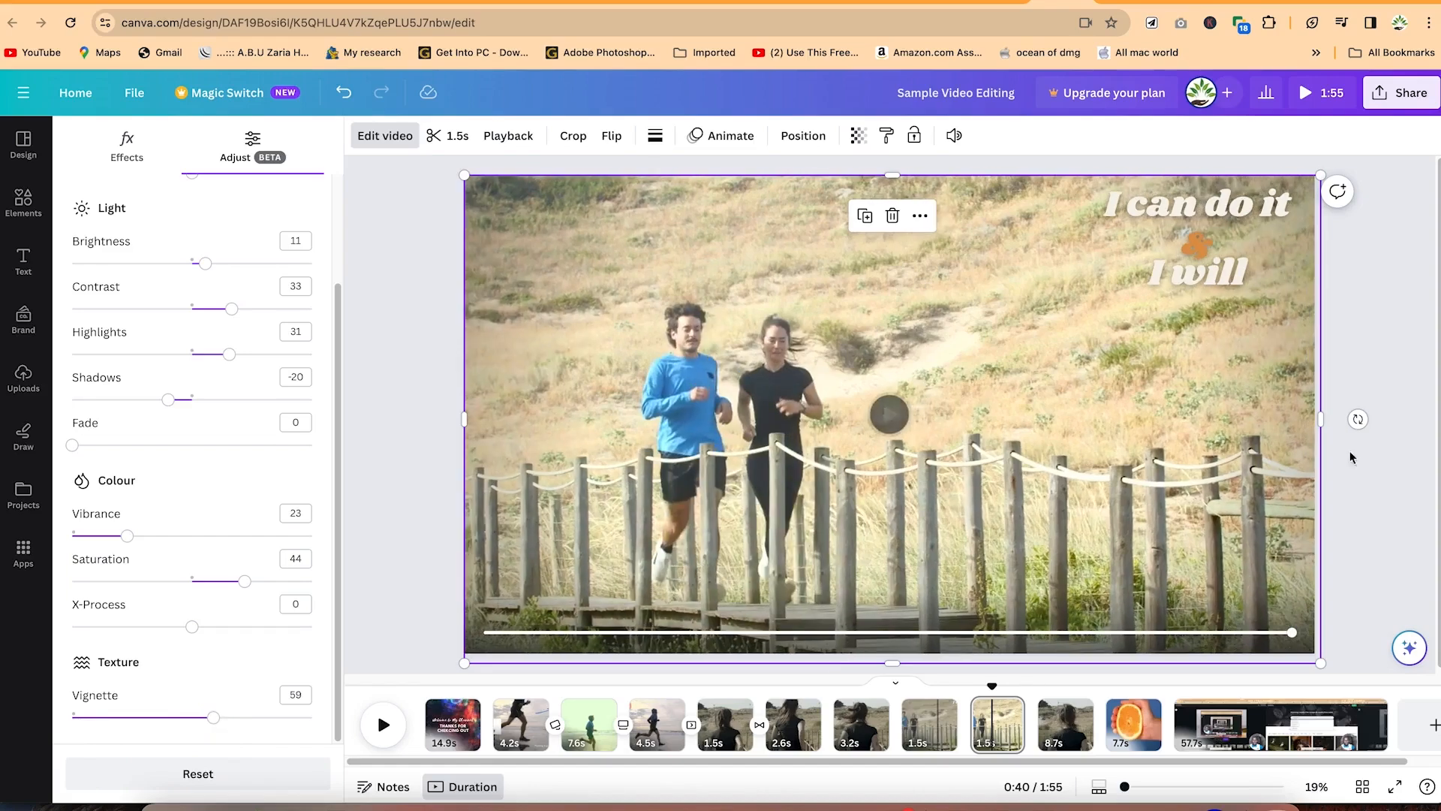
Step: Preview the colour-adjusted runners' video on page 9 against the unadjusted original on page 8
click(889, 414)
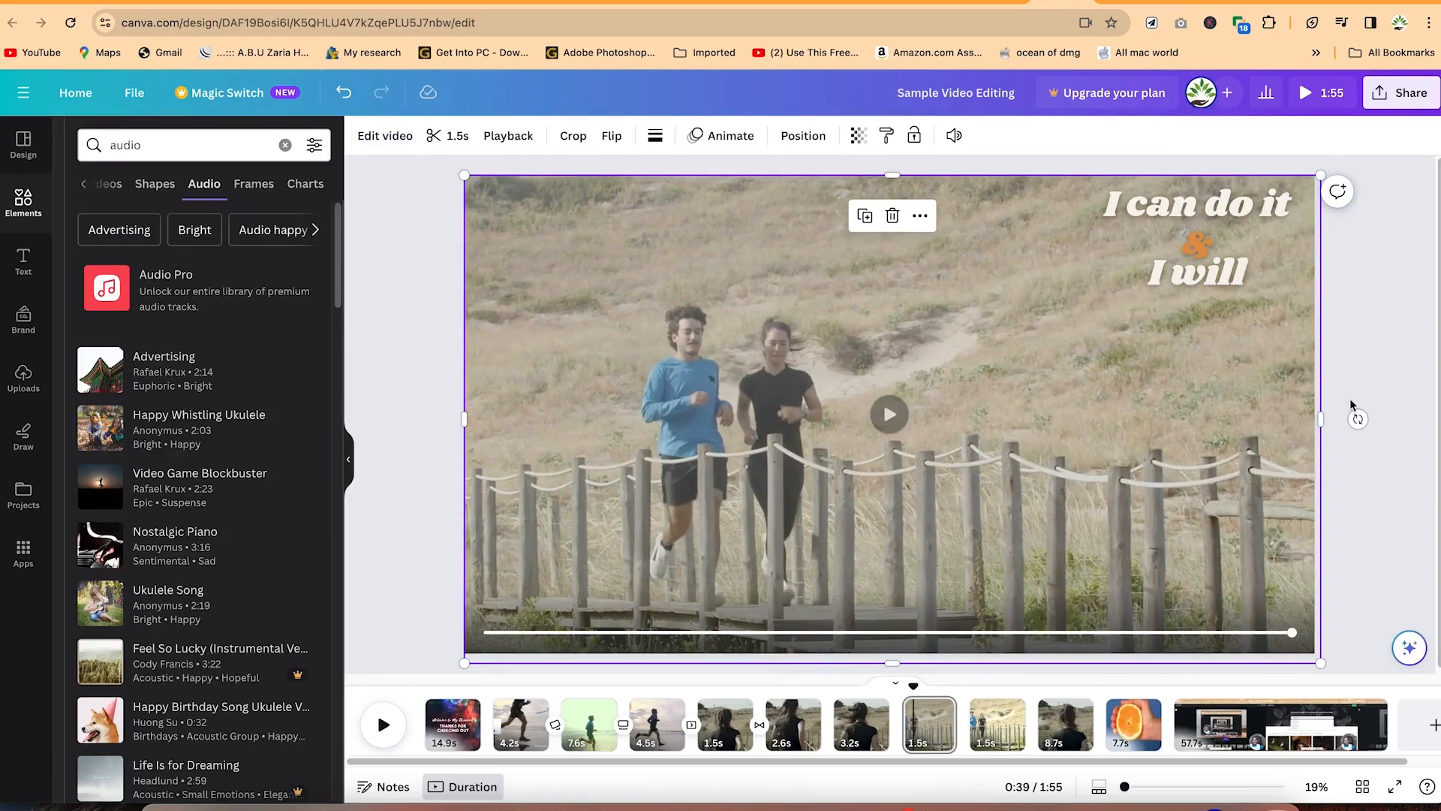
click(996, 722)
click(888, 412)
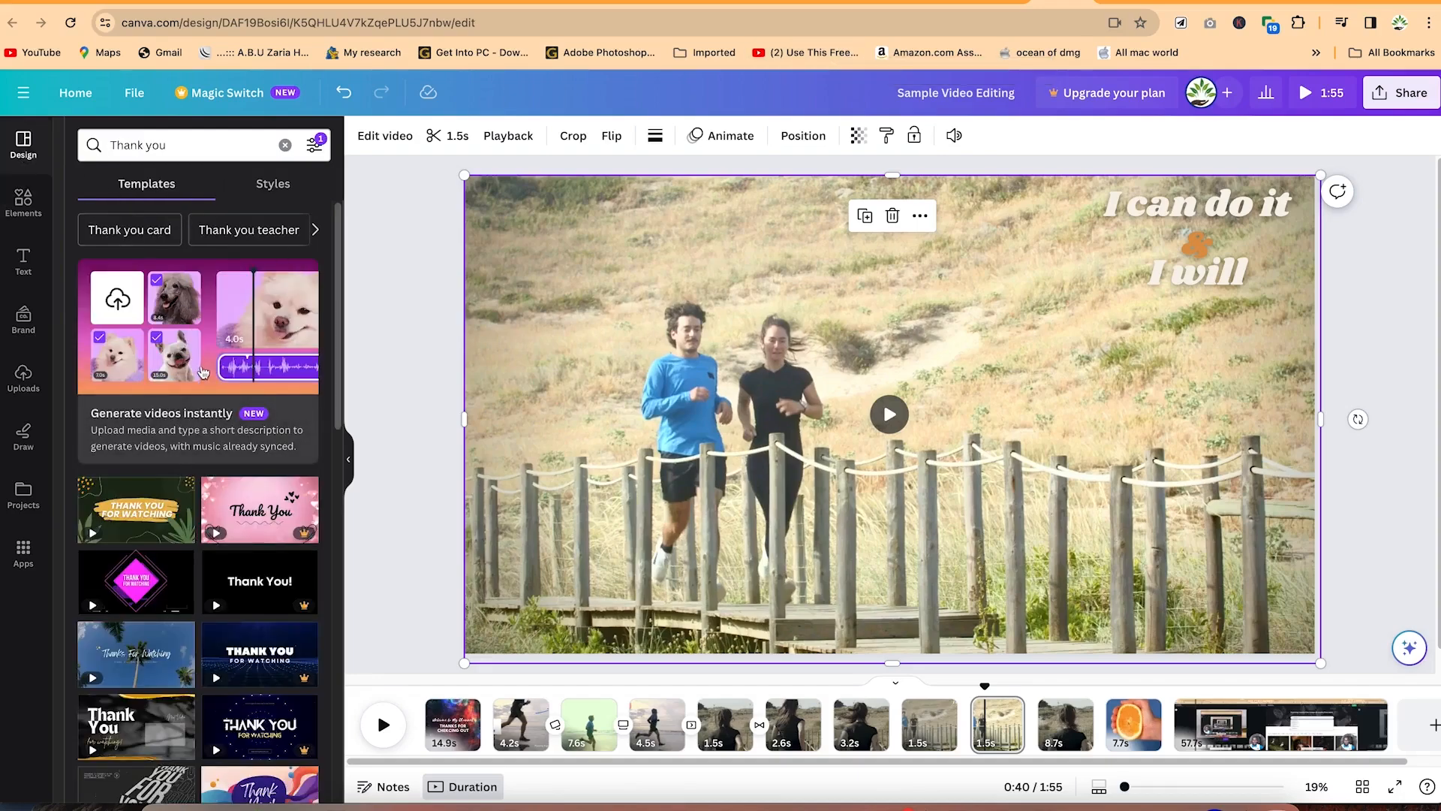
Step: Clear the "Thank you" template search and browse the general video templates
scroll(208, 184, down, 2)
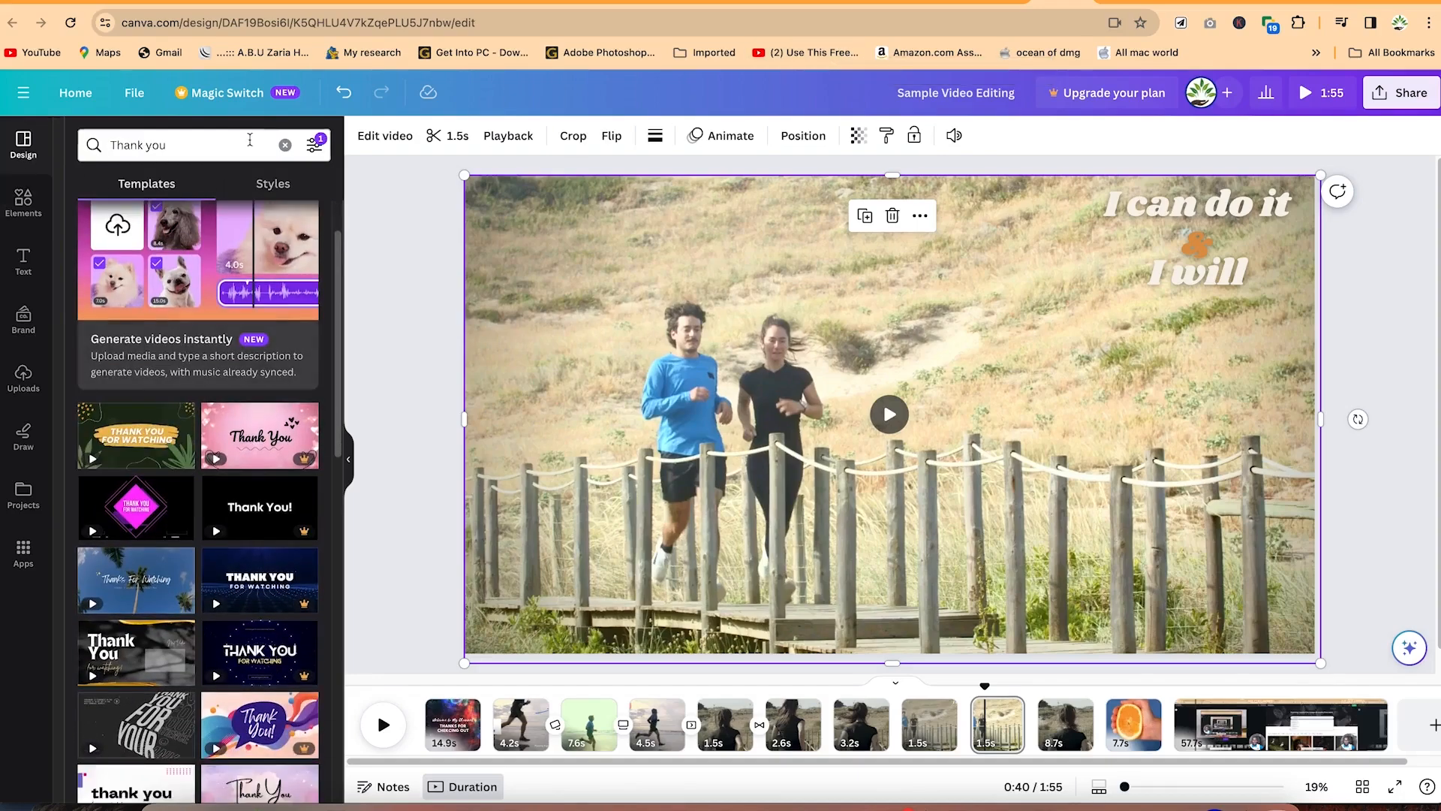
click(285, 145)
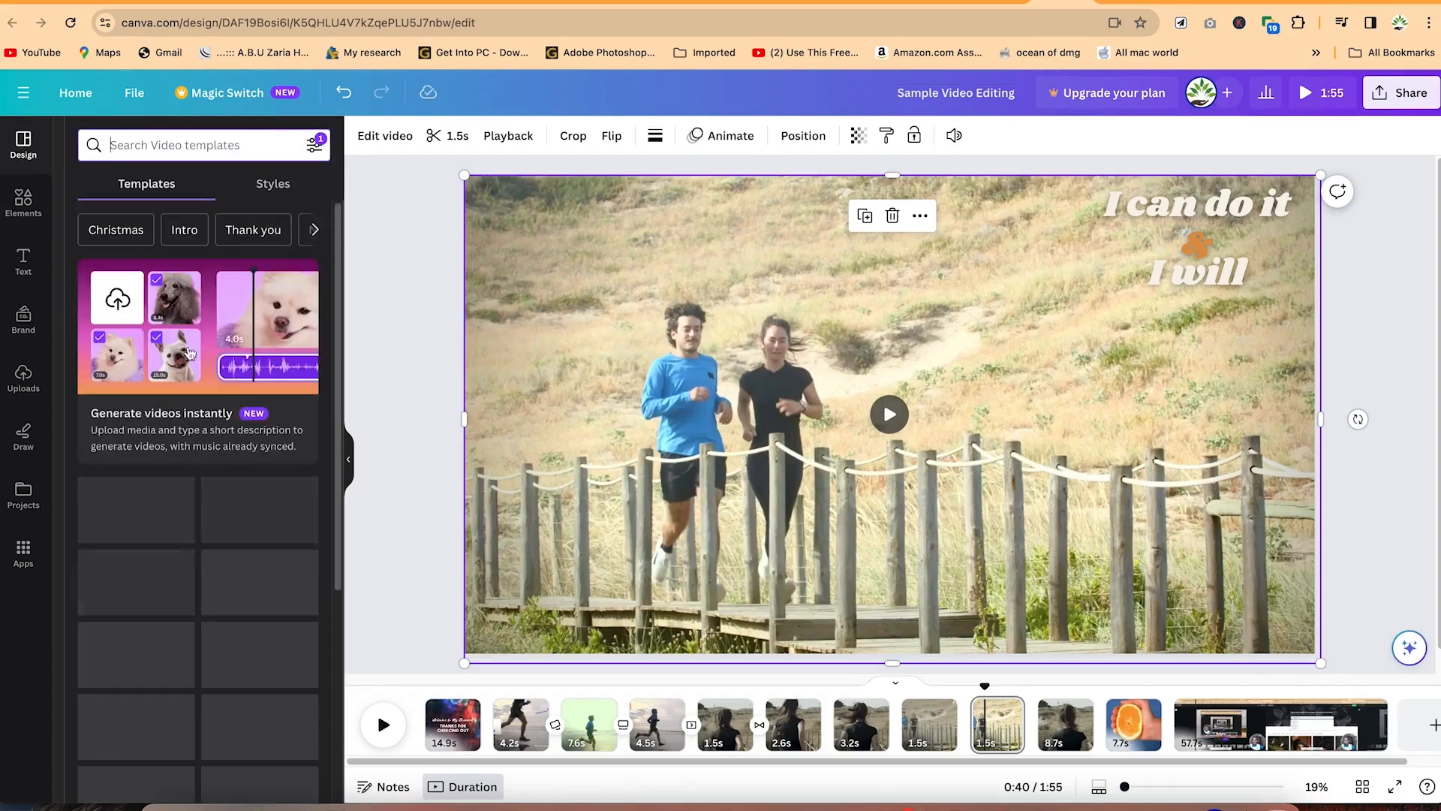
scroll(184, 375, down, 10)
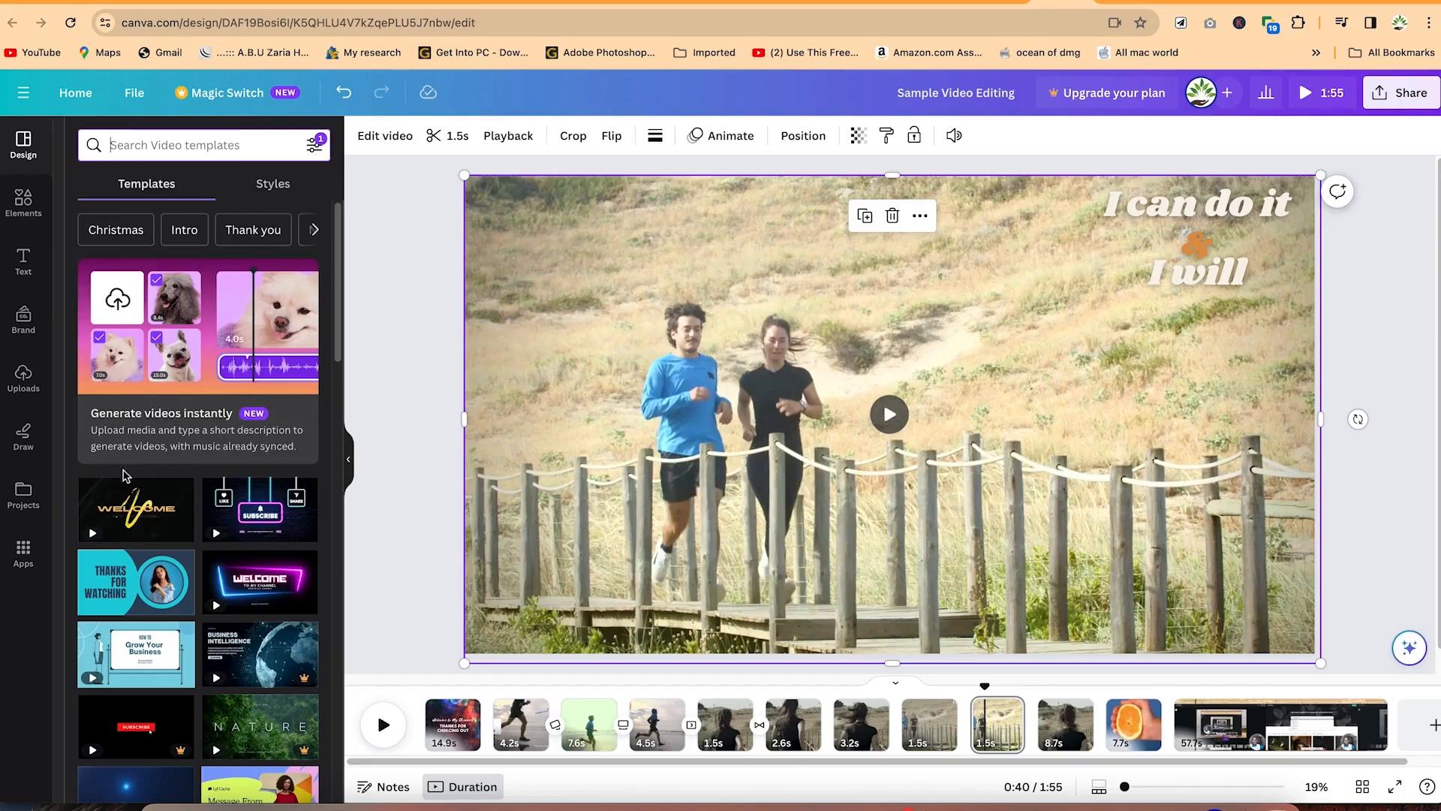
scroll(153, 664, down, 1)
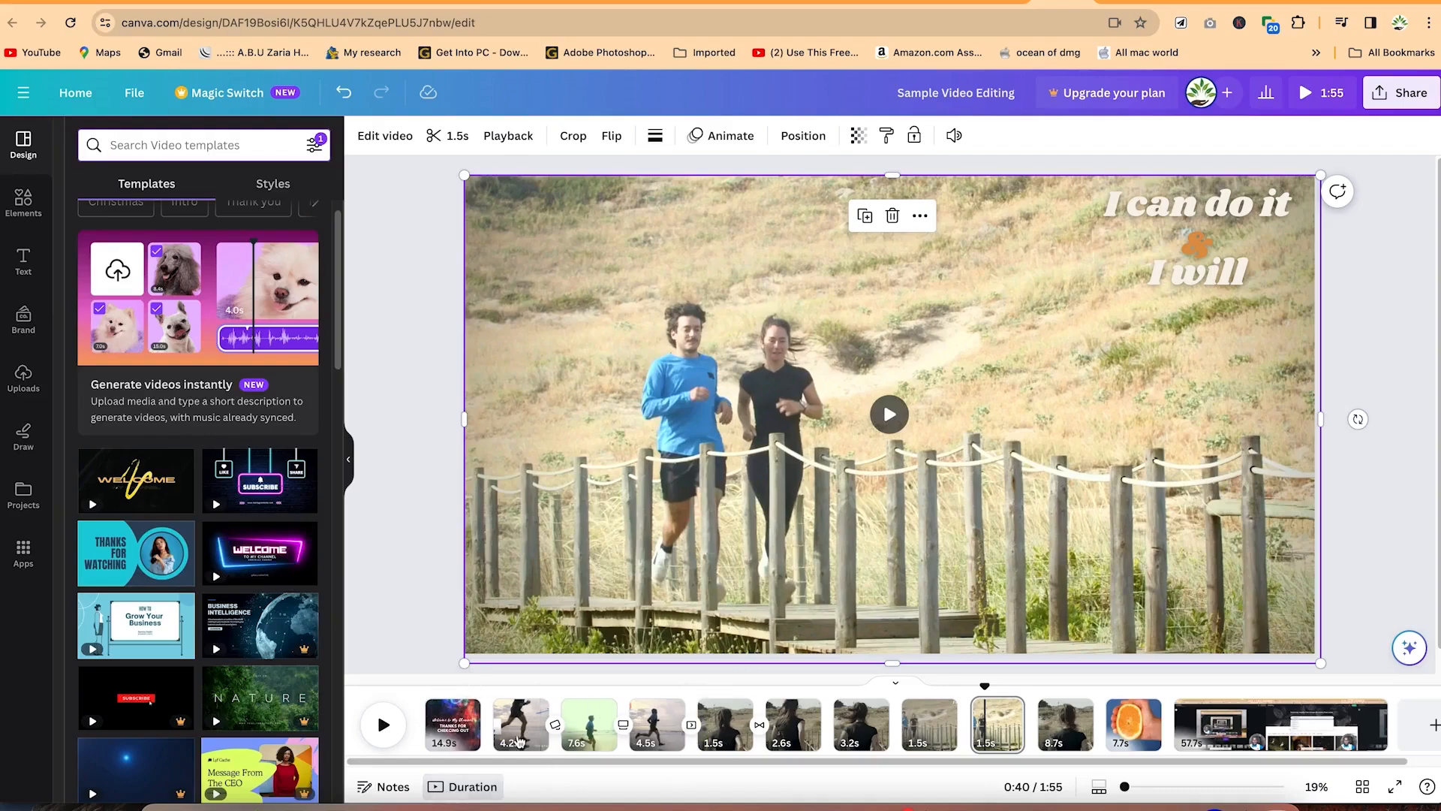
Step: Add a blank page after the "Welcome to My Channel" page and move it to the start of the video
click(464, 730)
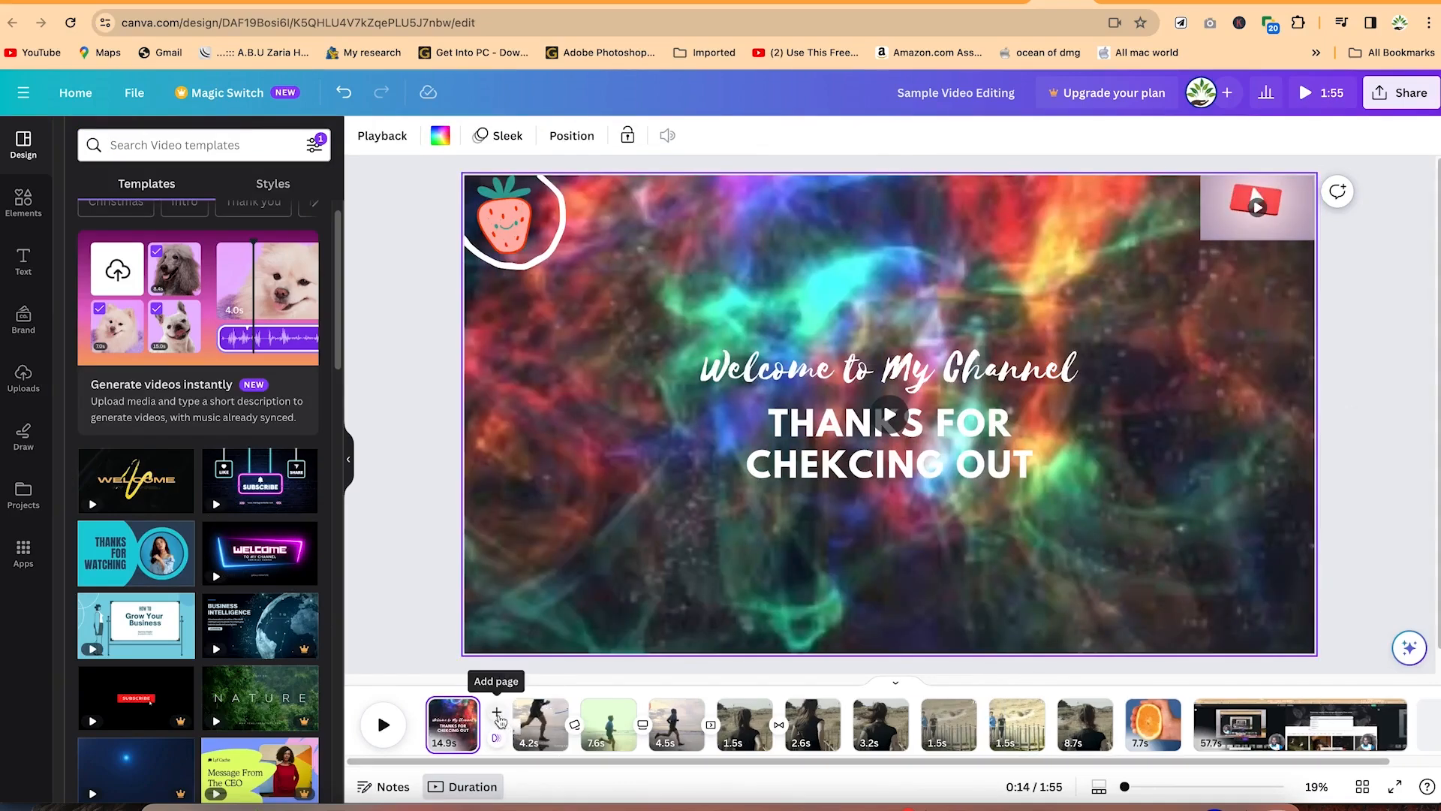
click(499, 714)
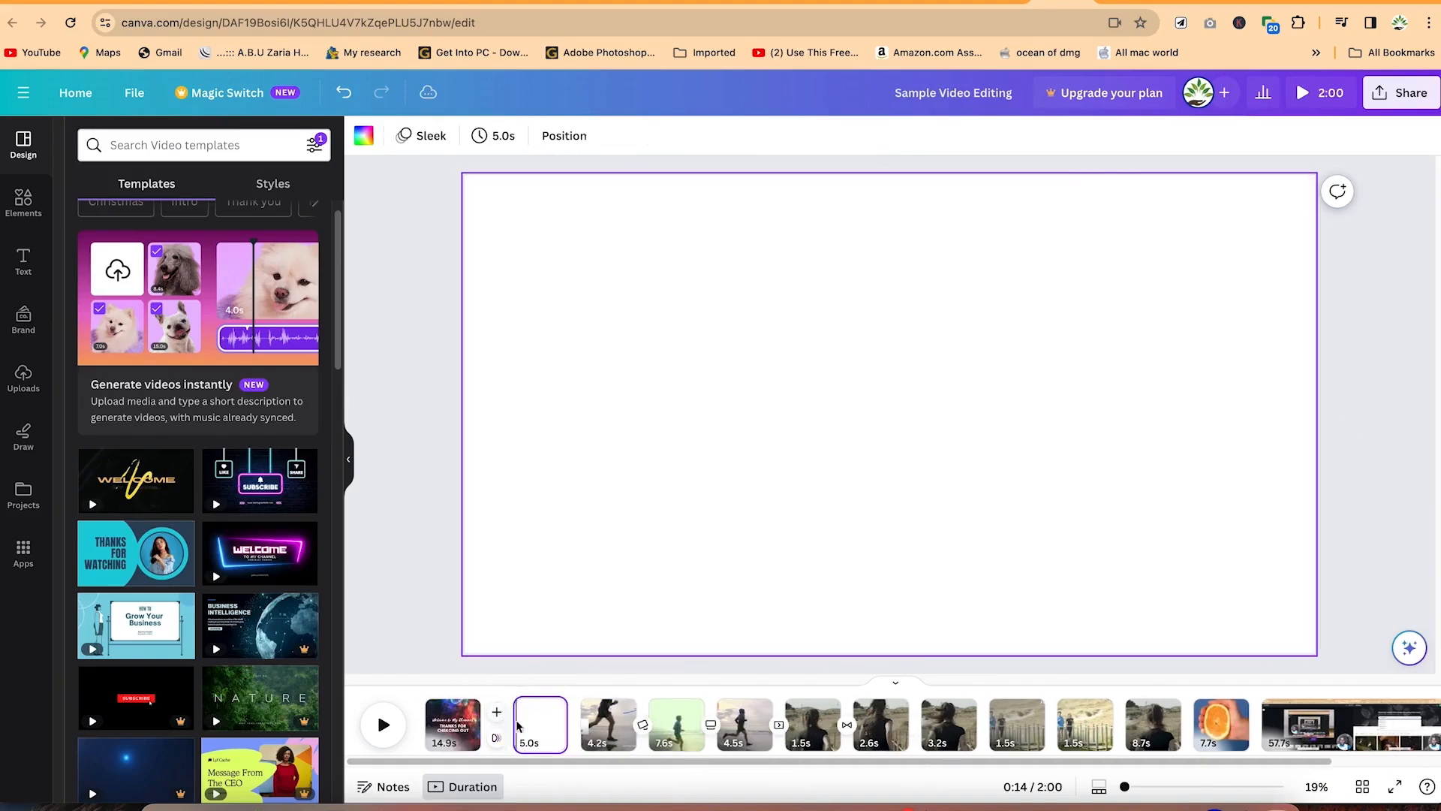
drag(524, 722, 443, 726)
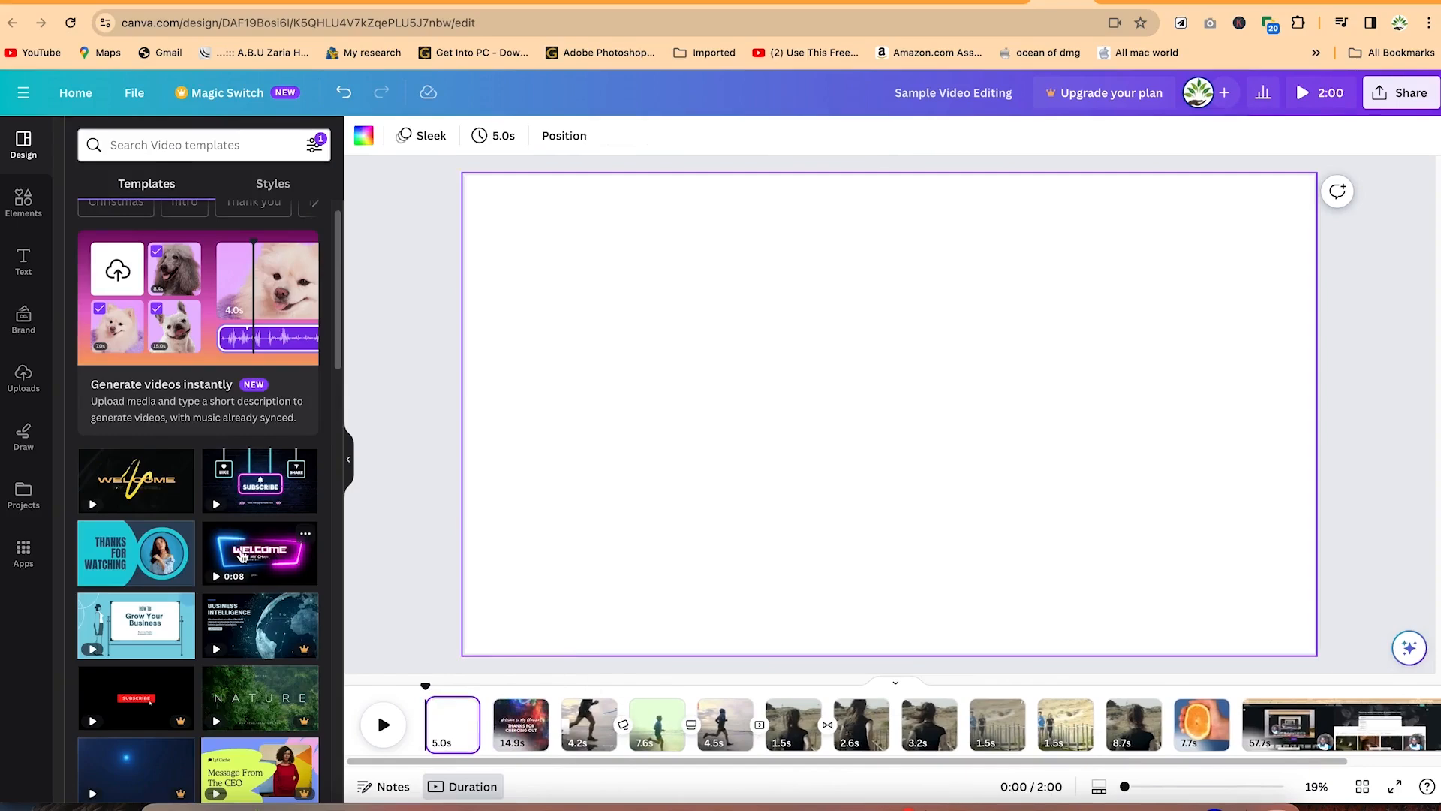
Step: Apply the Pink & Blue Futuristic Gaming Channel Youtube Intro template to the blank first page and preview it
click(240, 554)
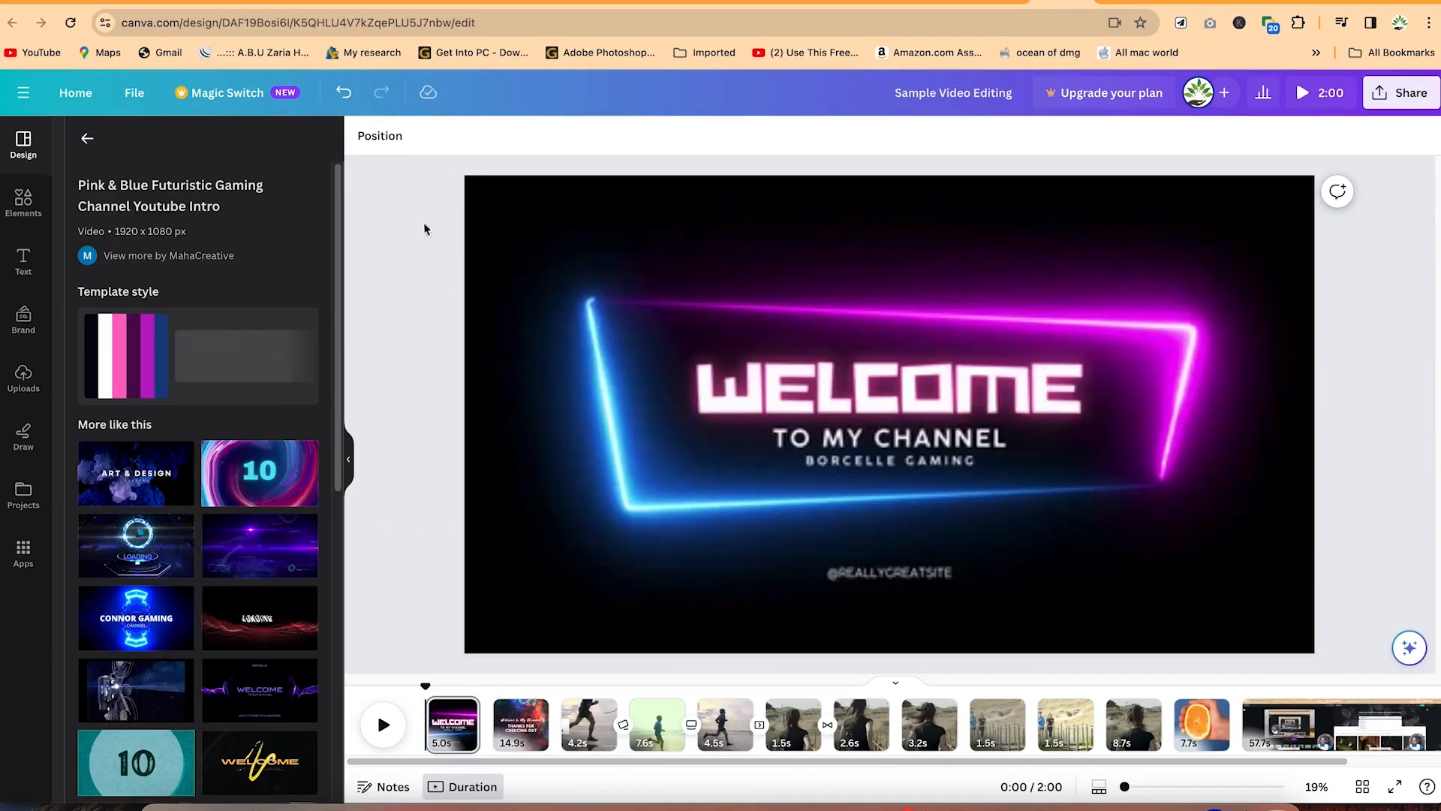
click(764, 582)
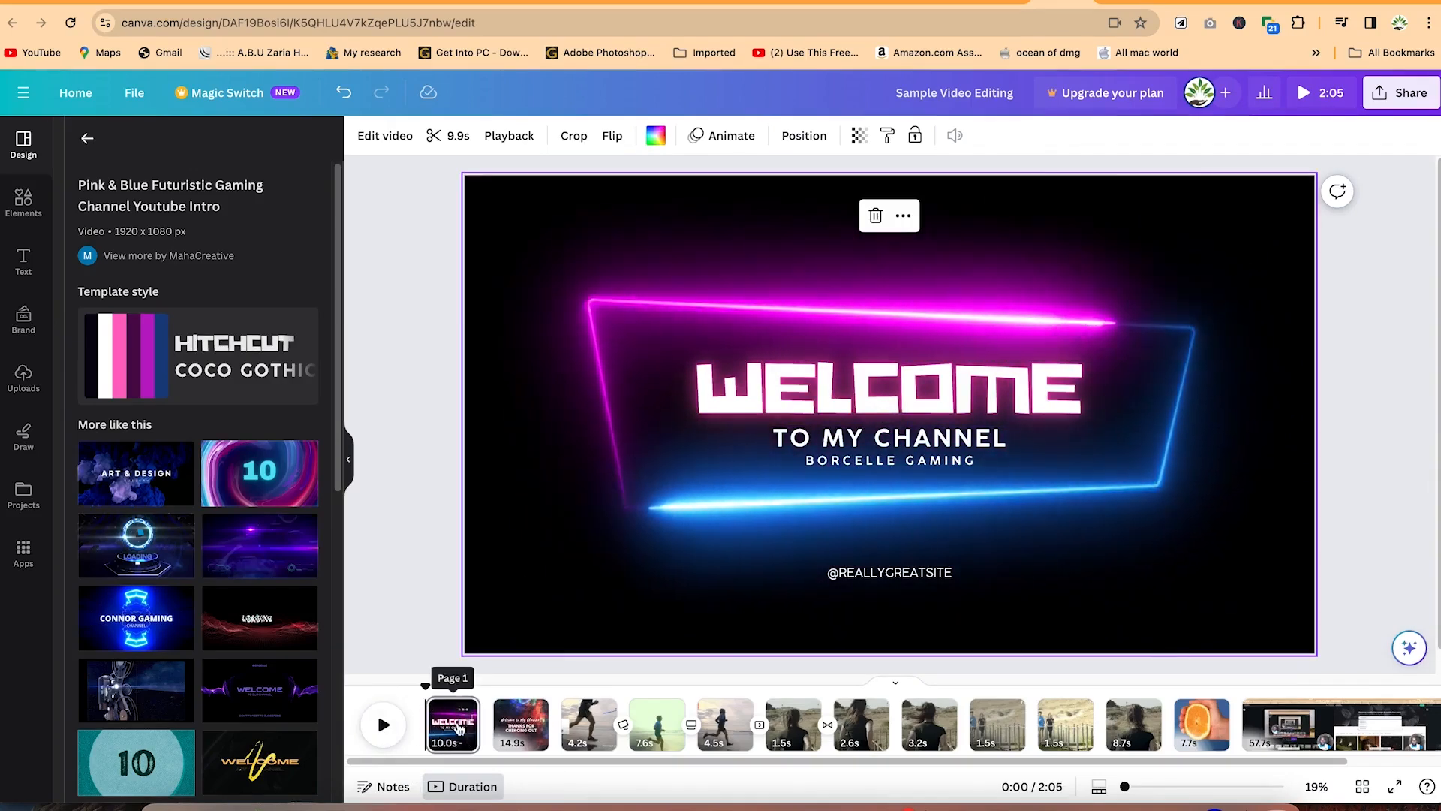
key(space)
Step: Replace the intro page's WELCOME title with "EPIC MENTORSHIP"
click(818, 395)
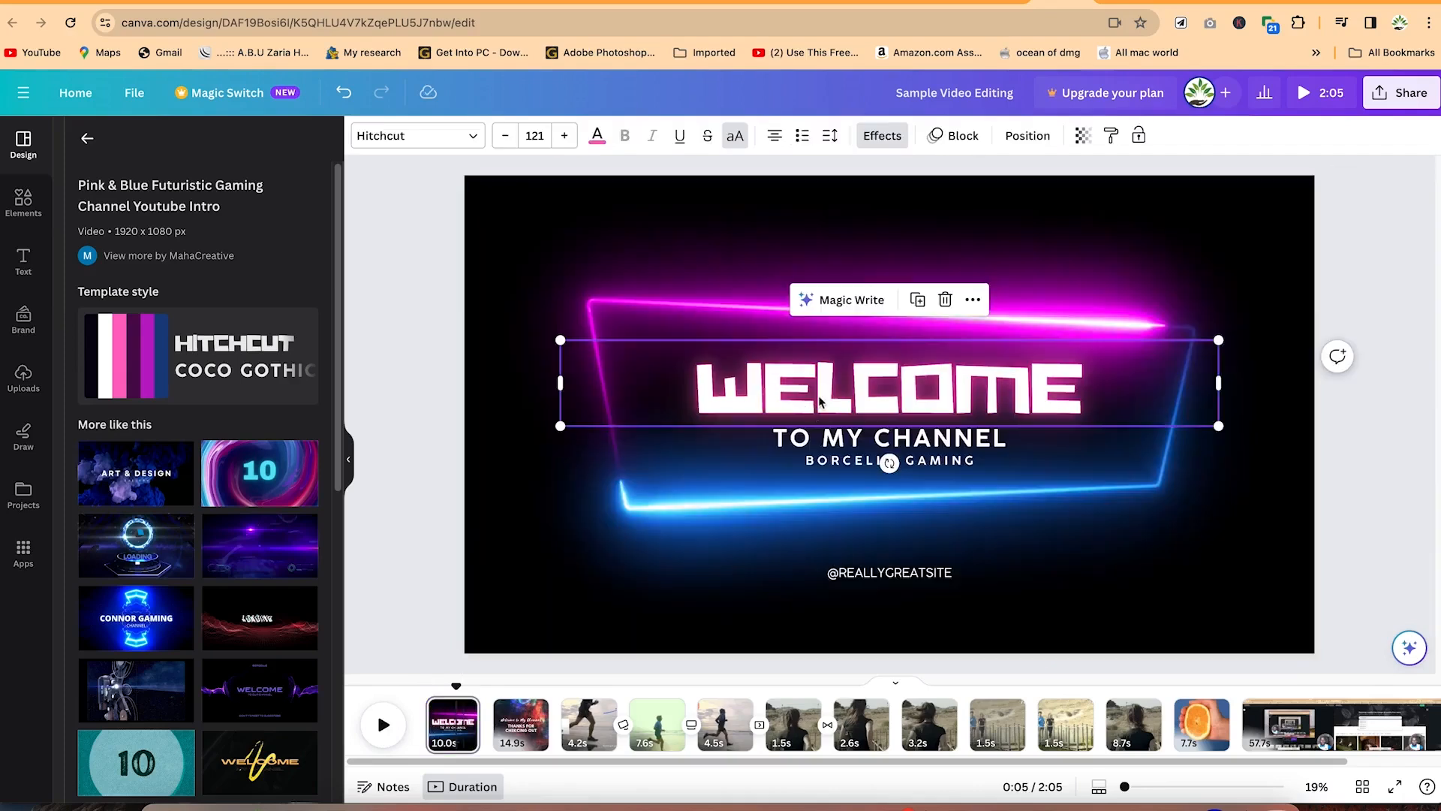
click(818, 395)
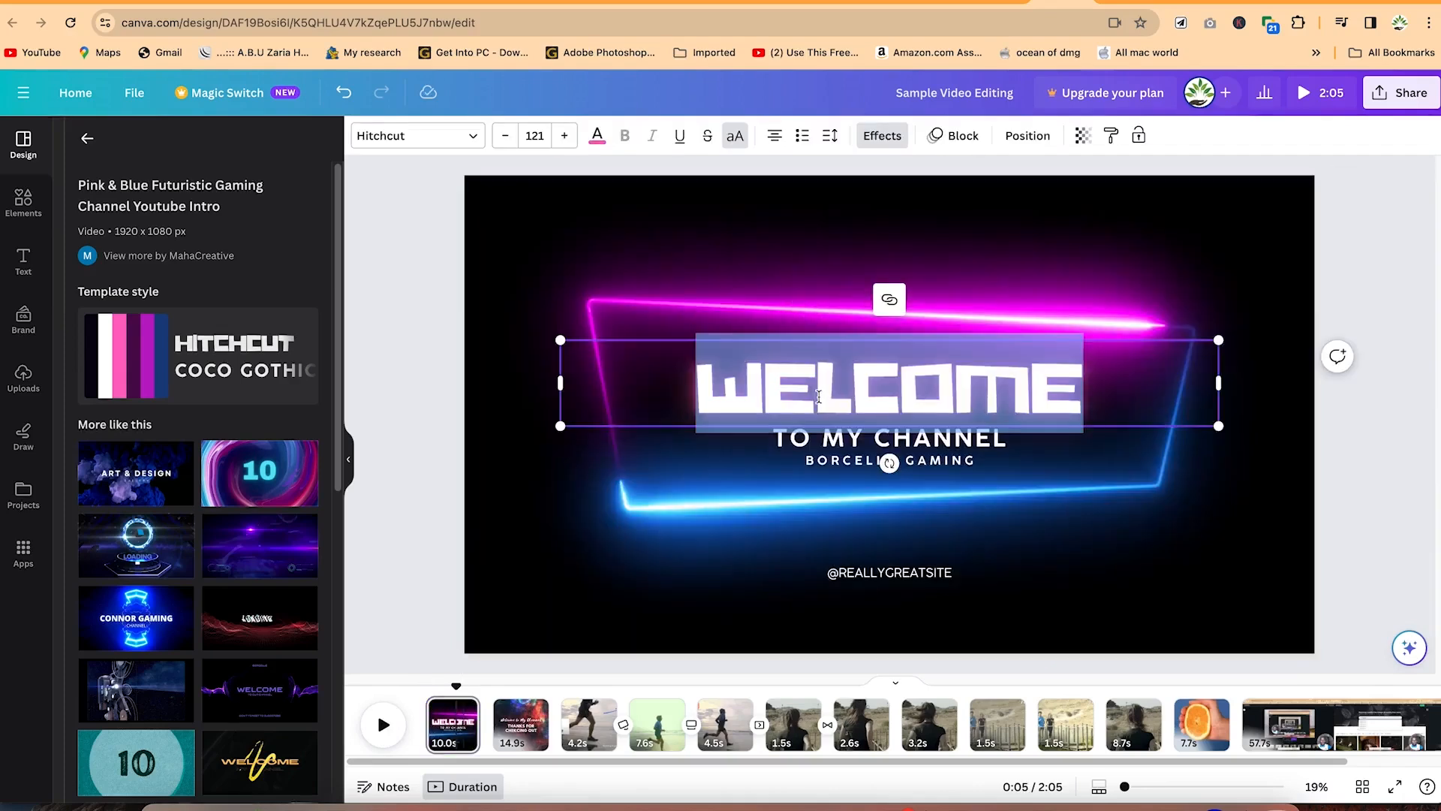
text(W)
text(ELCO)
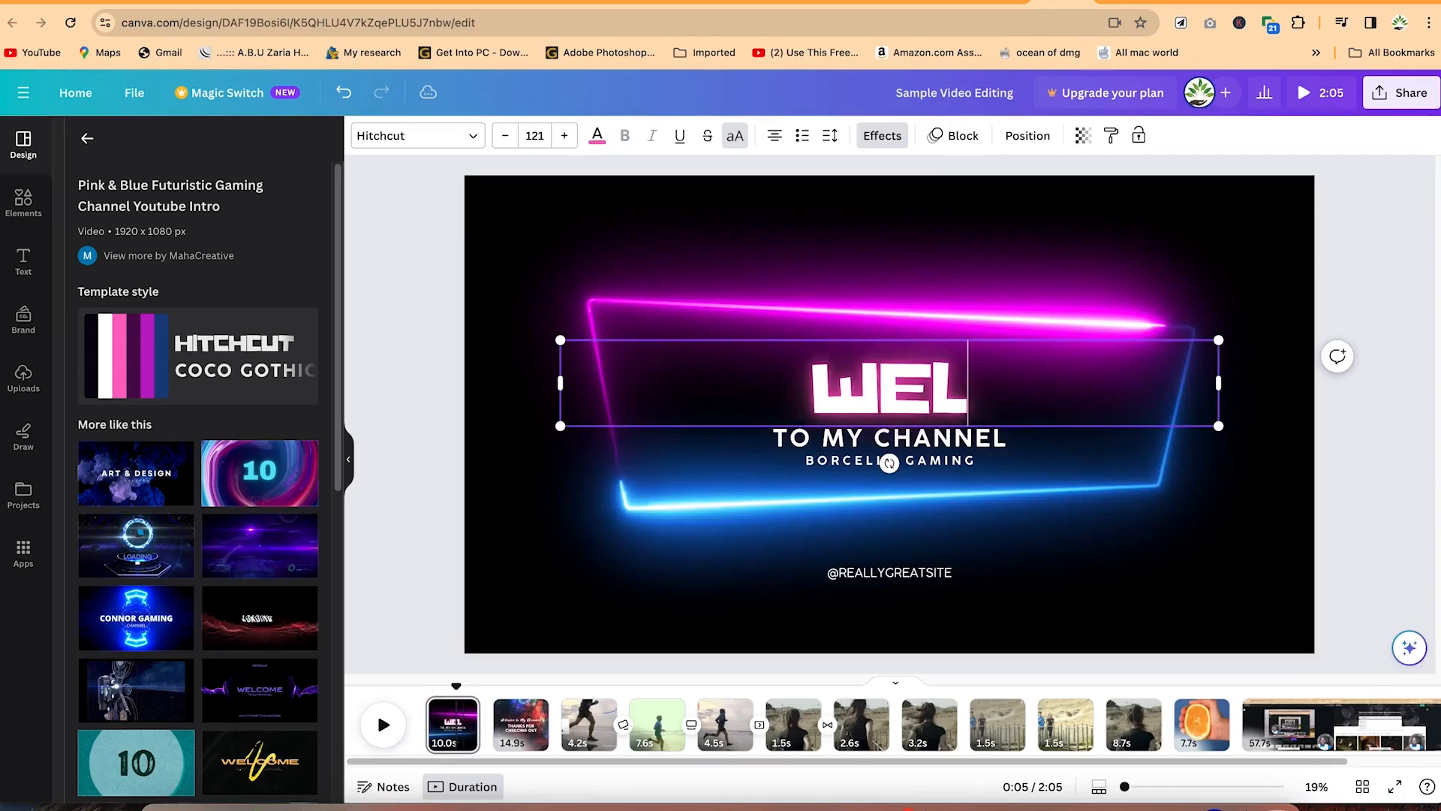
key(BackSpace)
key(BackSpace)
key(BackSpace)
key(BackSpace)
key(BackSpace)
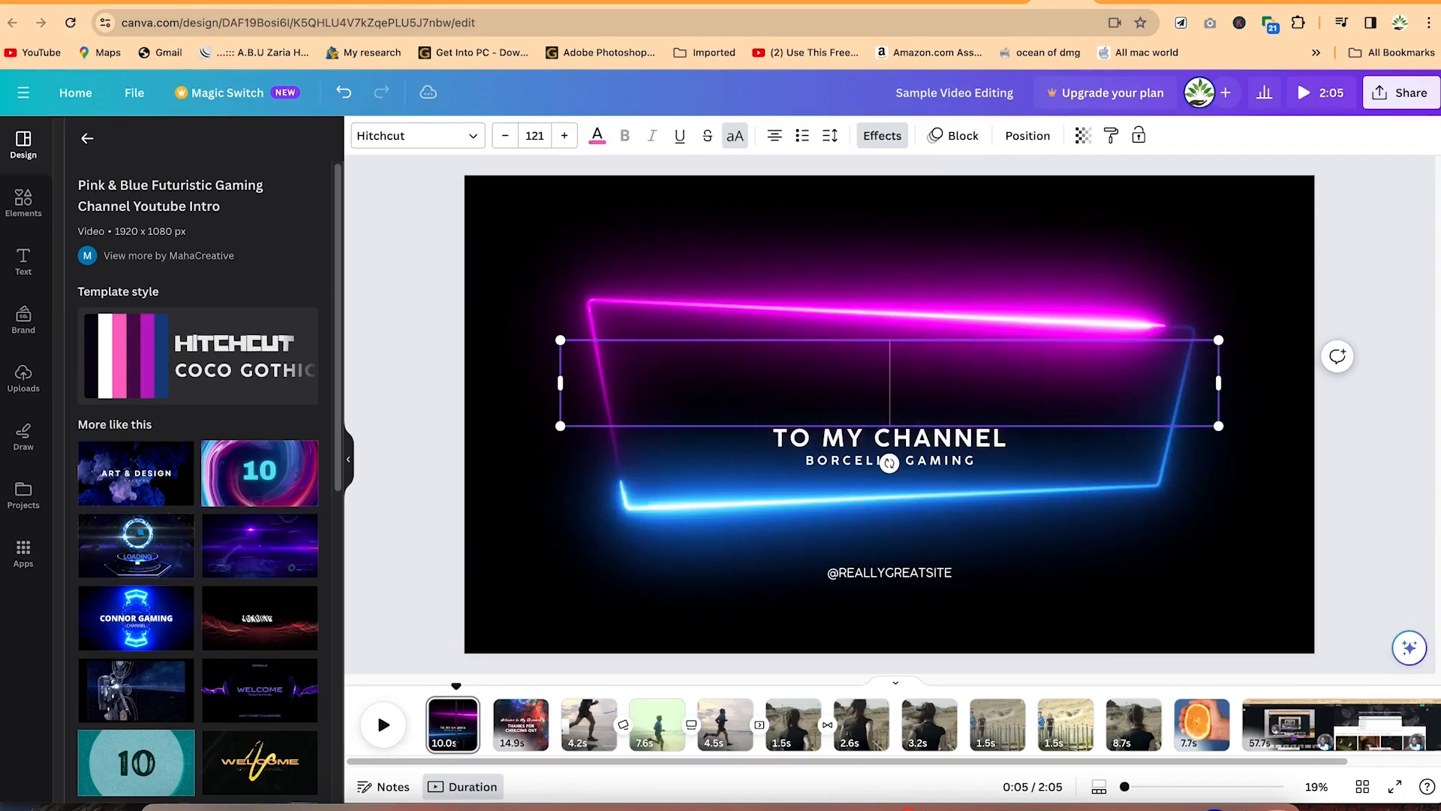
text(E)
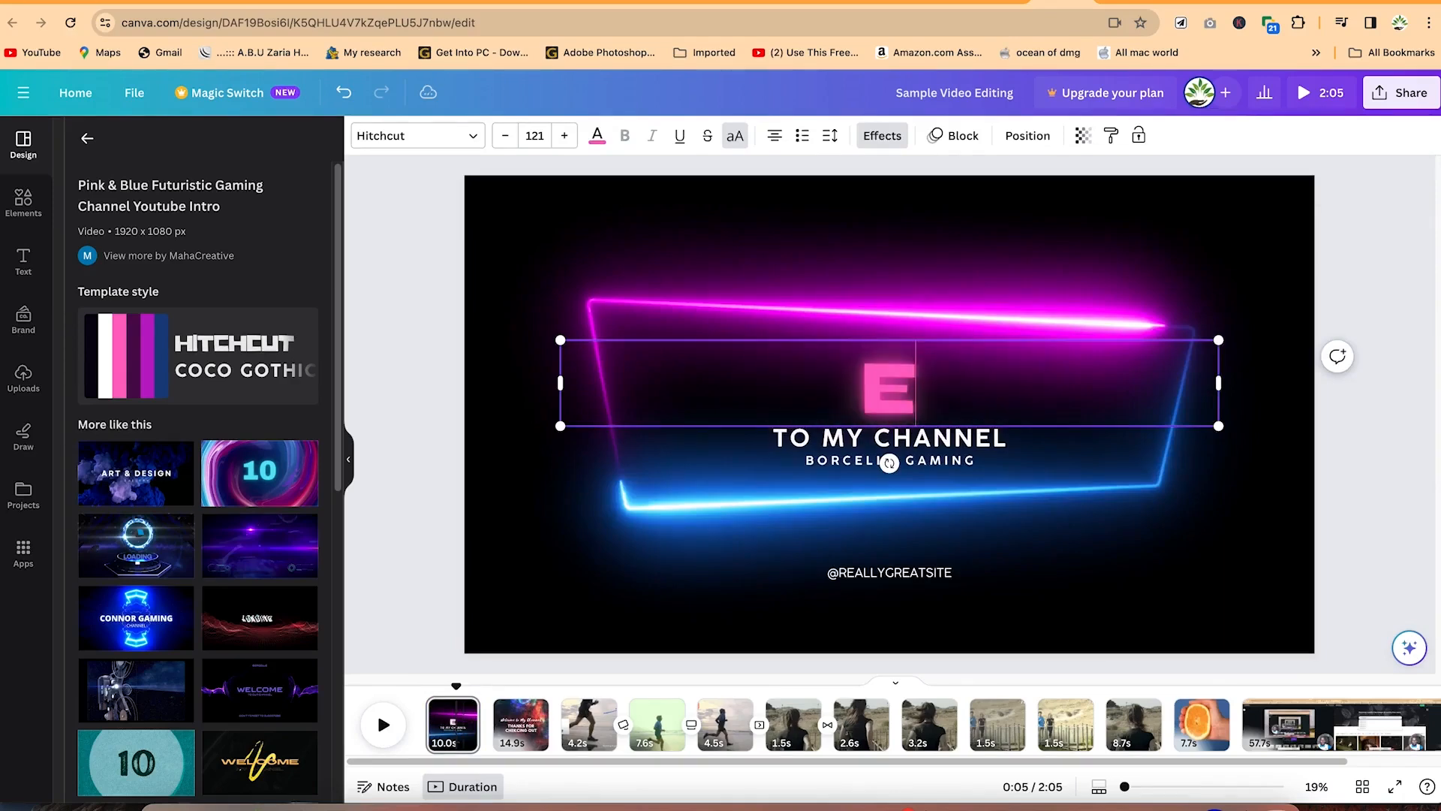
key(BackSpace)
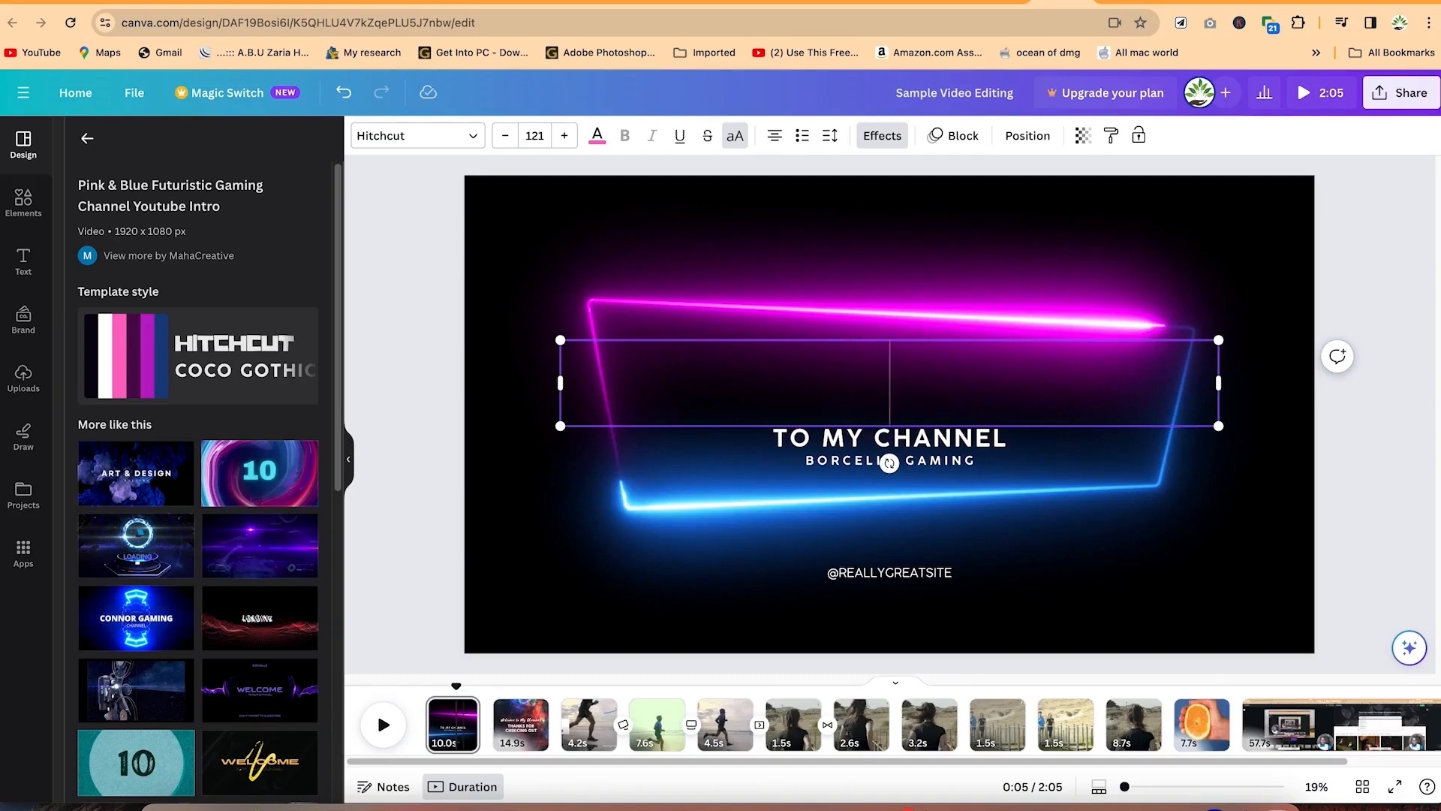
text(EPIC MENTORSHIP)
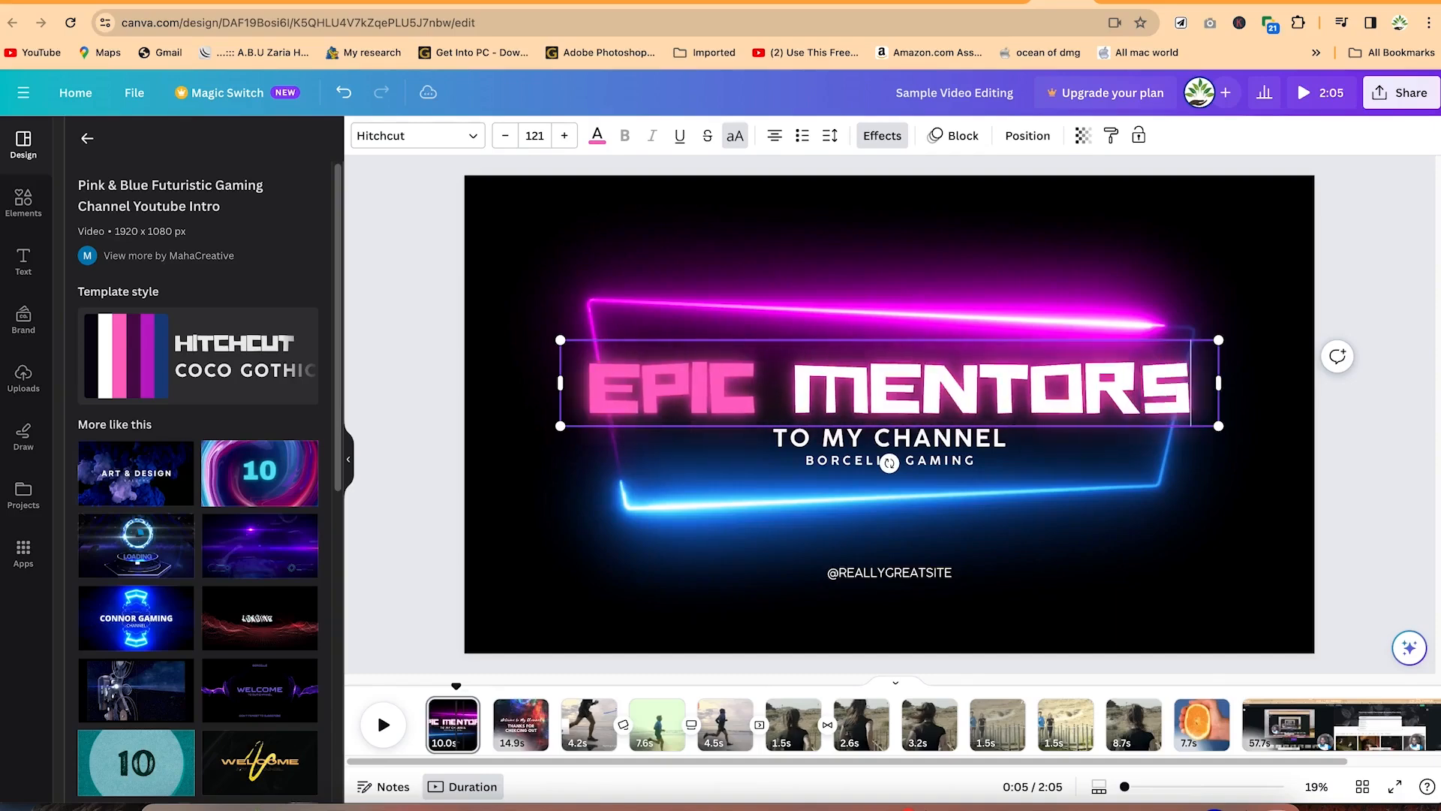
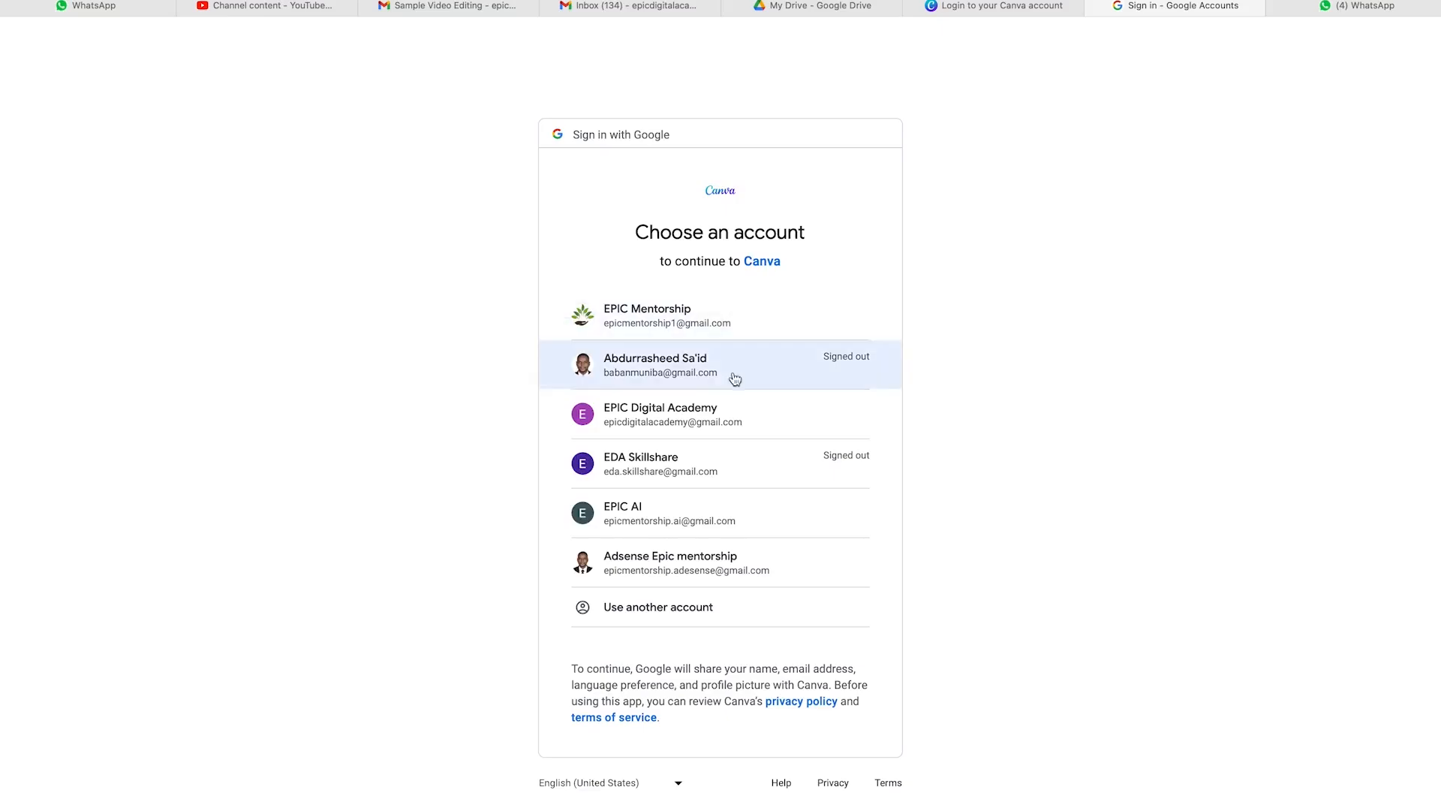
Step: Sign in to Canva with the EPIC AI Google account and accept all cookies
click(721, 524)
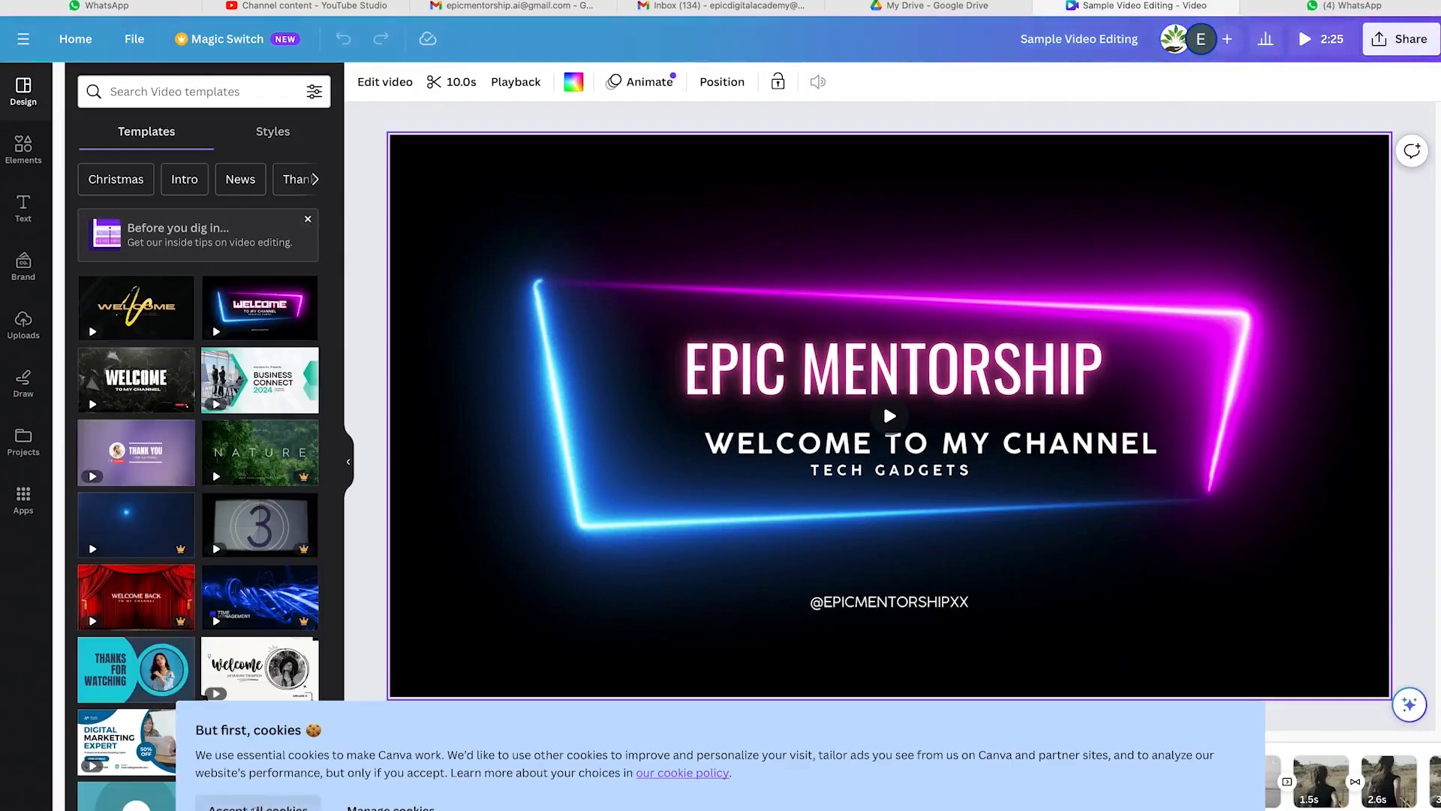
click(258, 805)
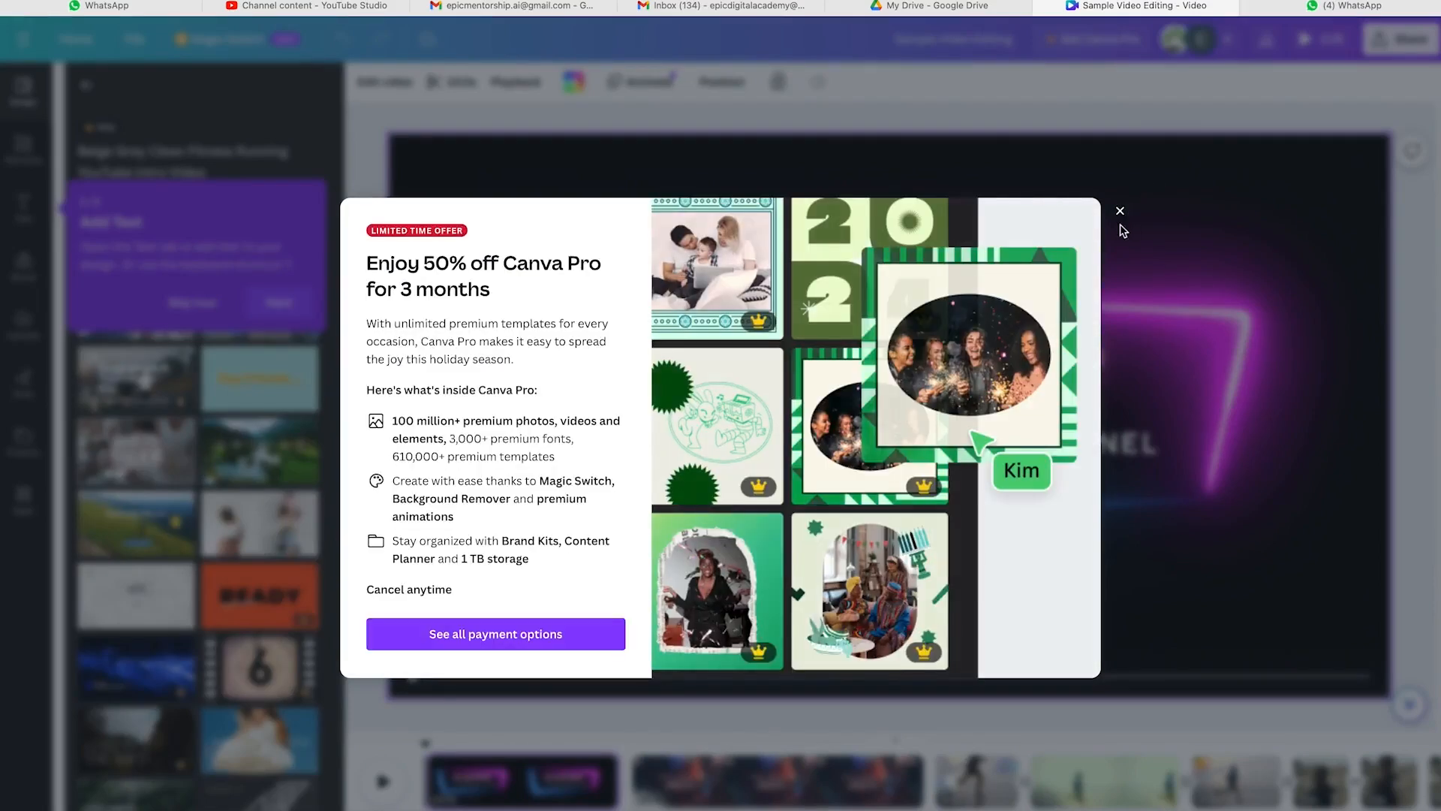
Step: Dismiss the Canva Pro offer and the introductory tour, and return to the full list of video templates
click(1119, 212)
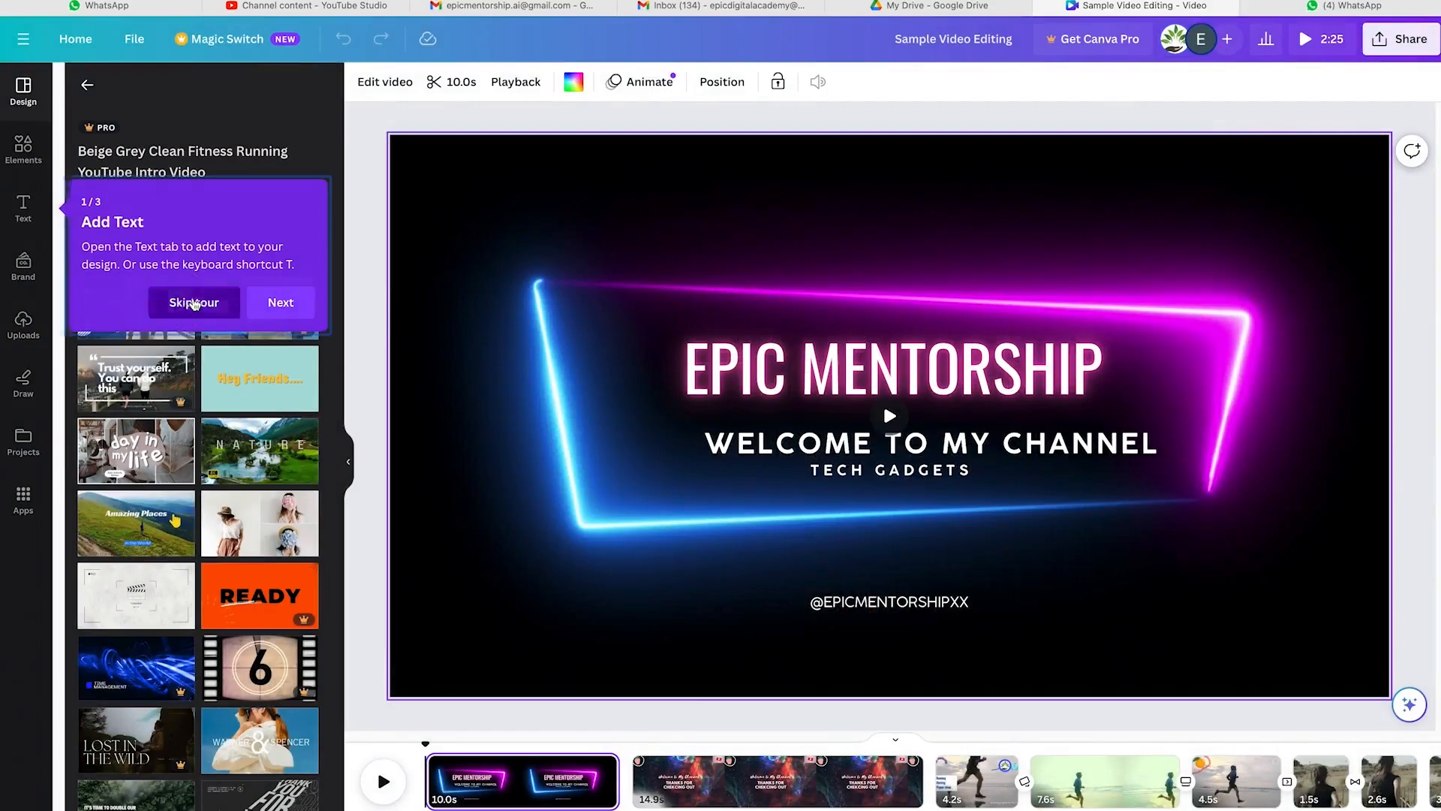
click(189, 302)
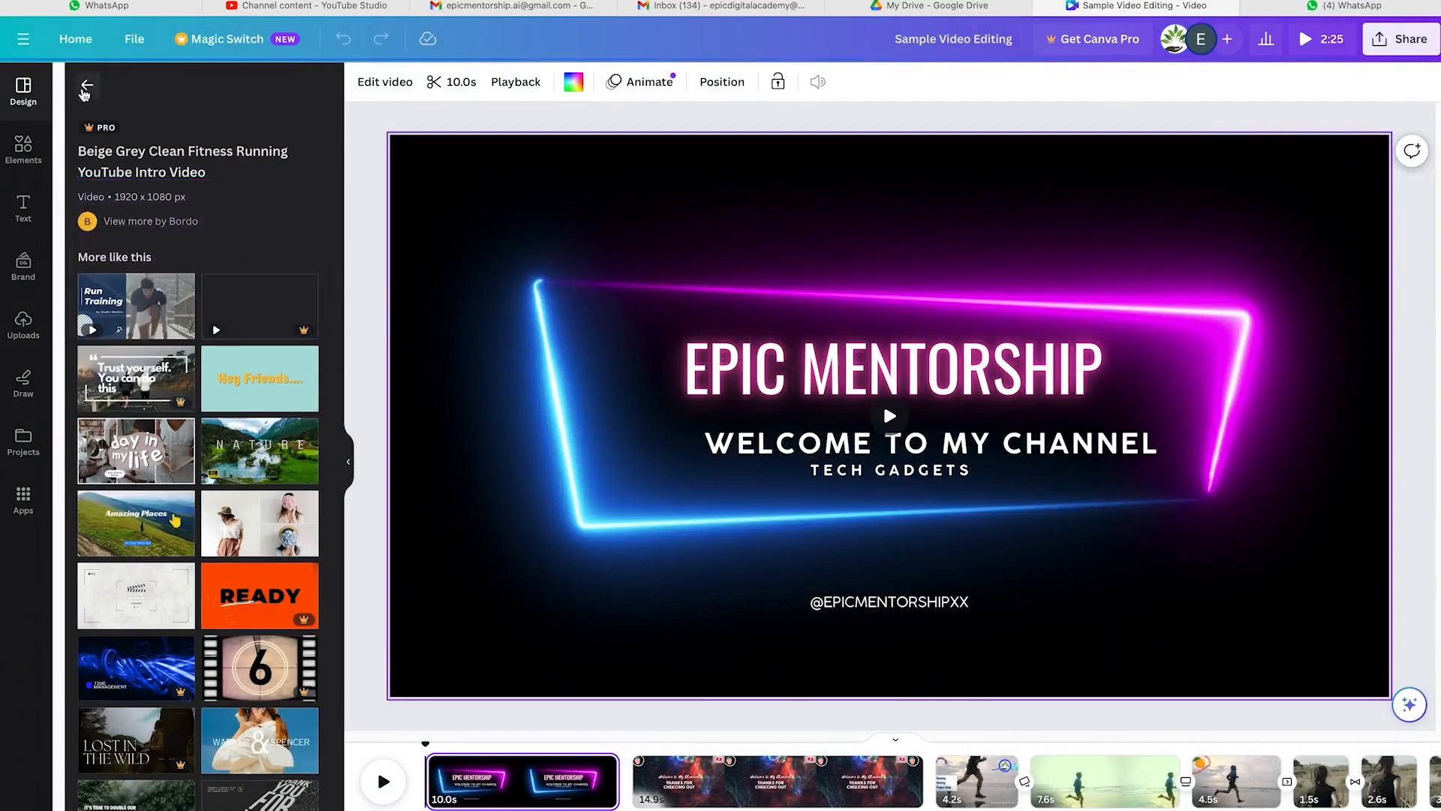
click(97, 99)
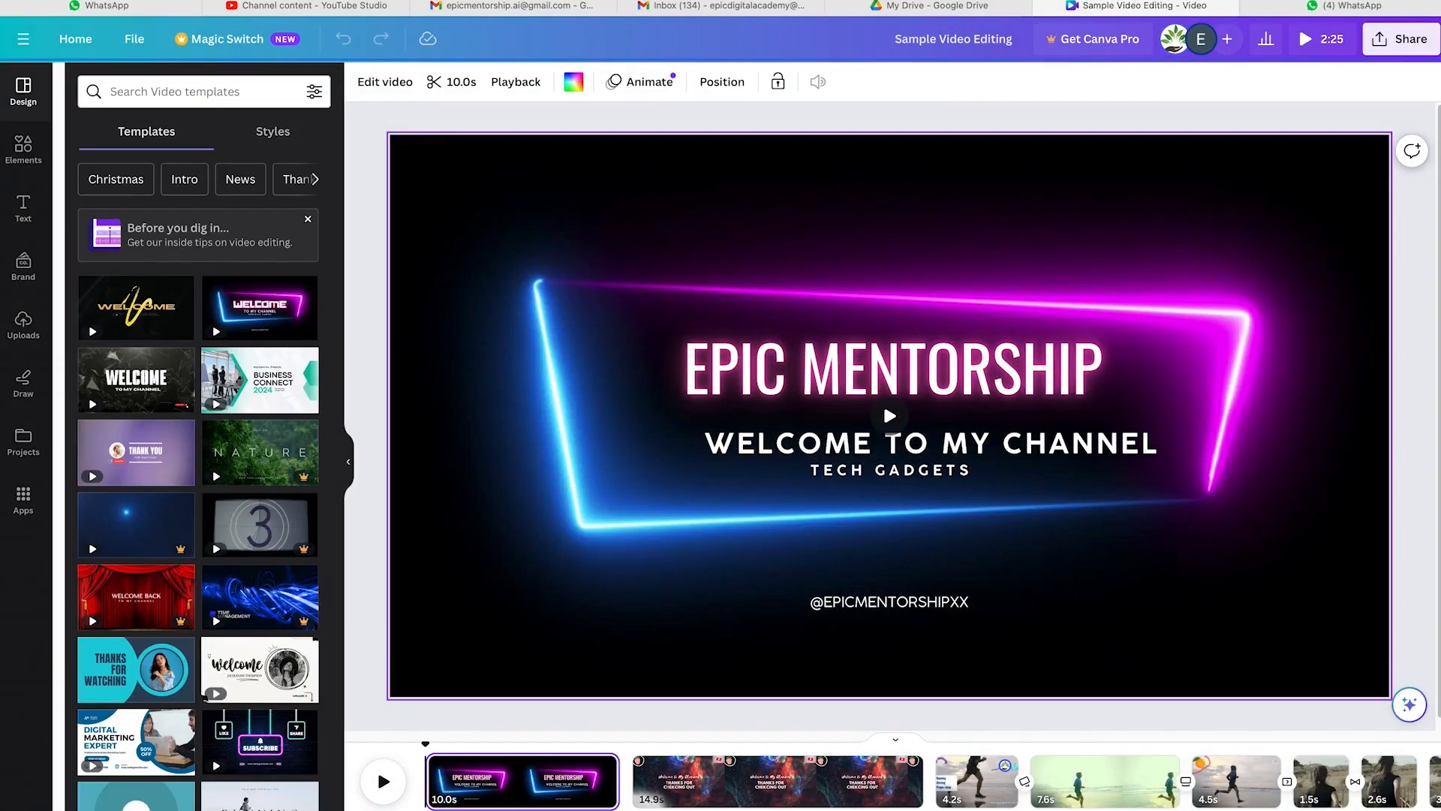
Step: Replace MENTORSHIP in the intro page's title with "DIGITAL ACADEMY" so it reads "EPIC DIGITAL ACADEMY"
scroll(677, 781, right, 5)
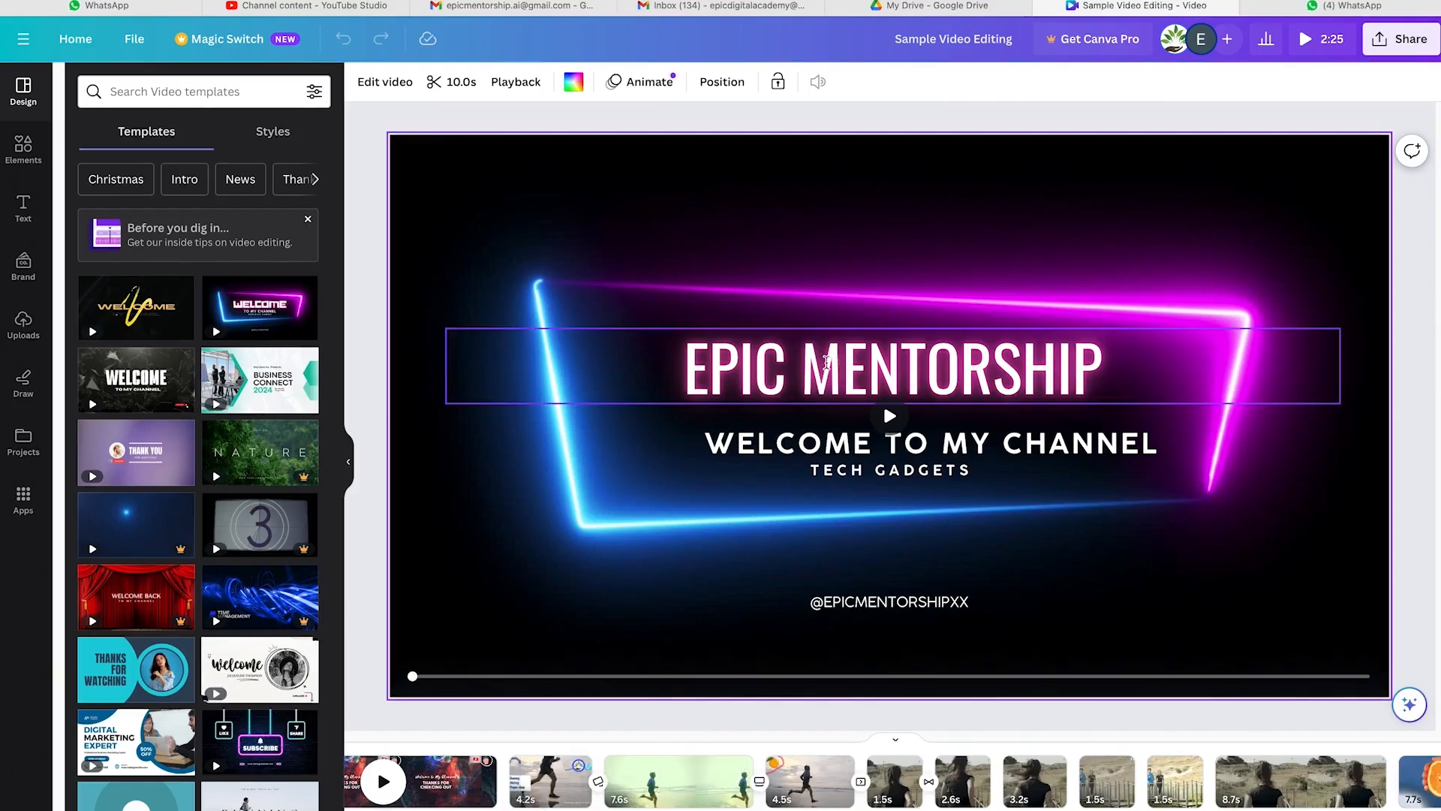
click(826, 363)
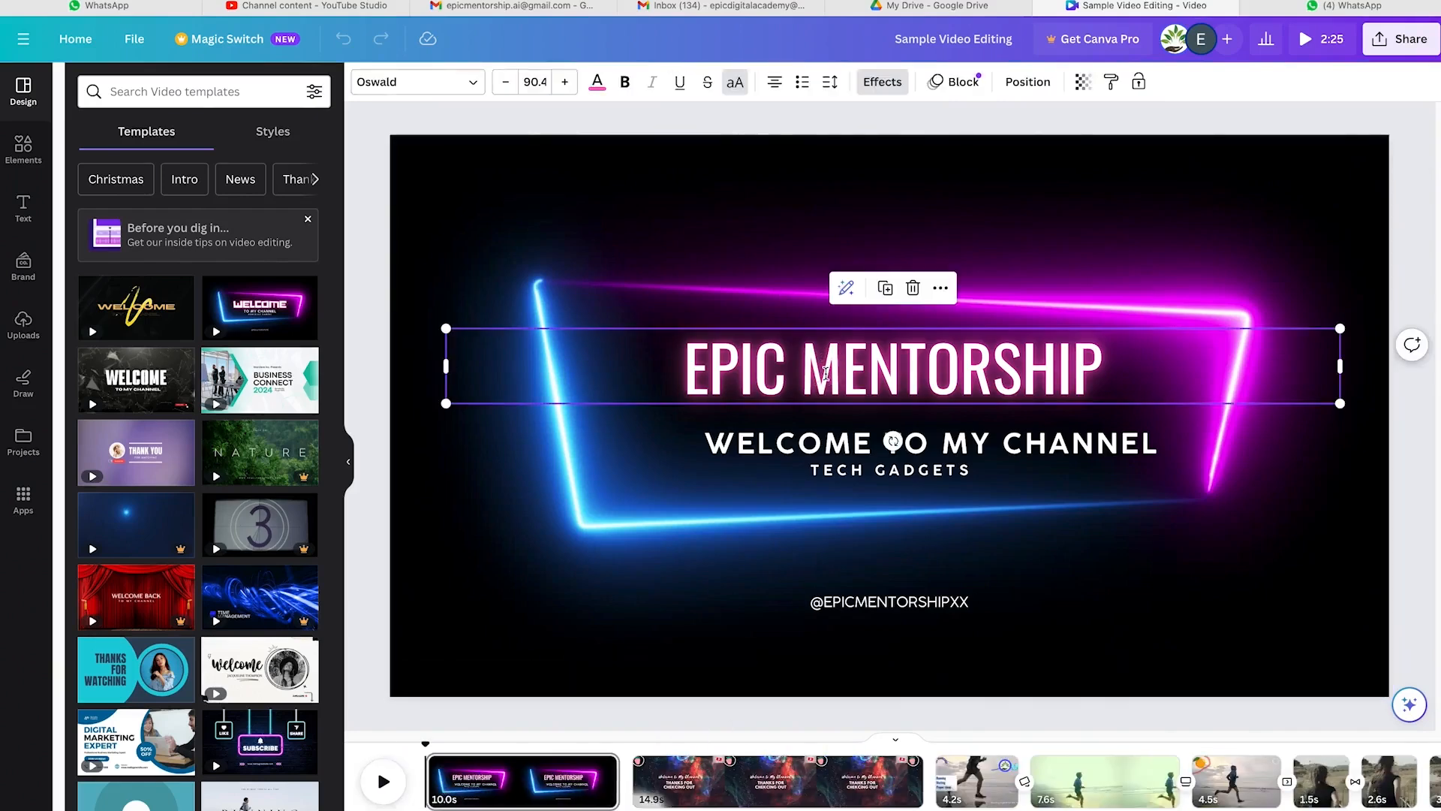
click(825, 373)
double_click(825, 373)
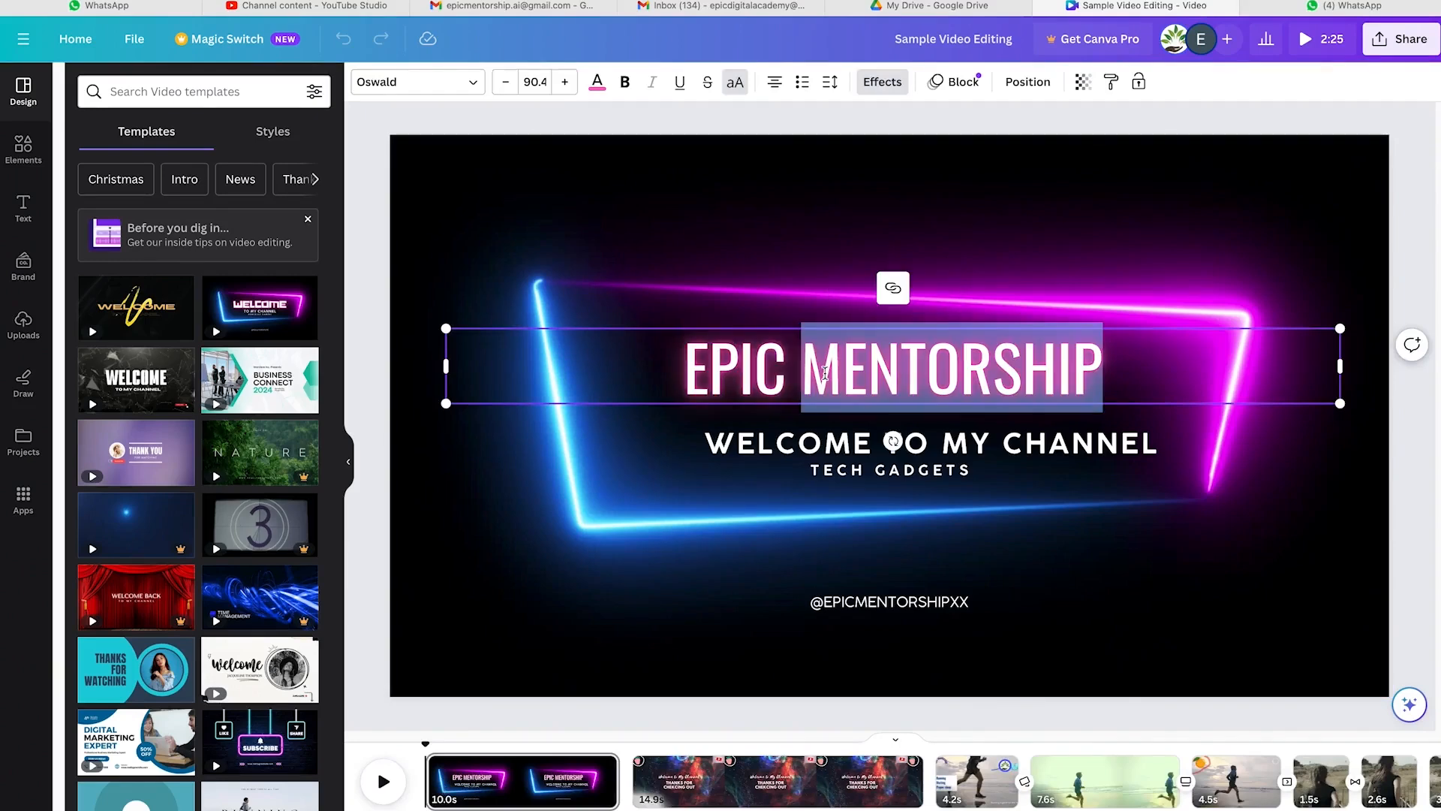
text(DIGITL)
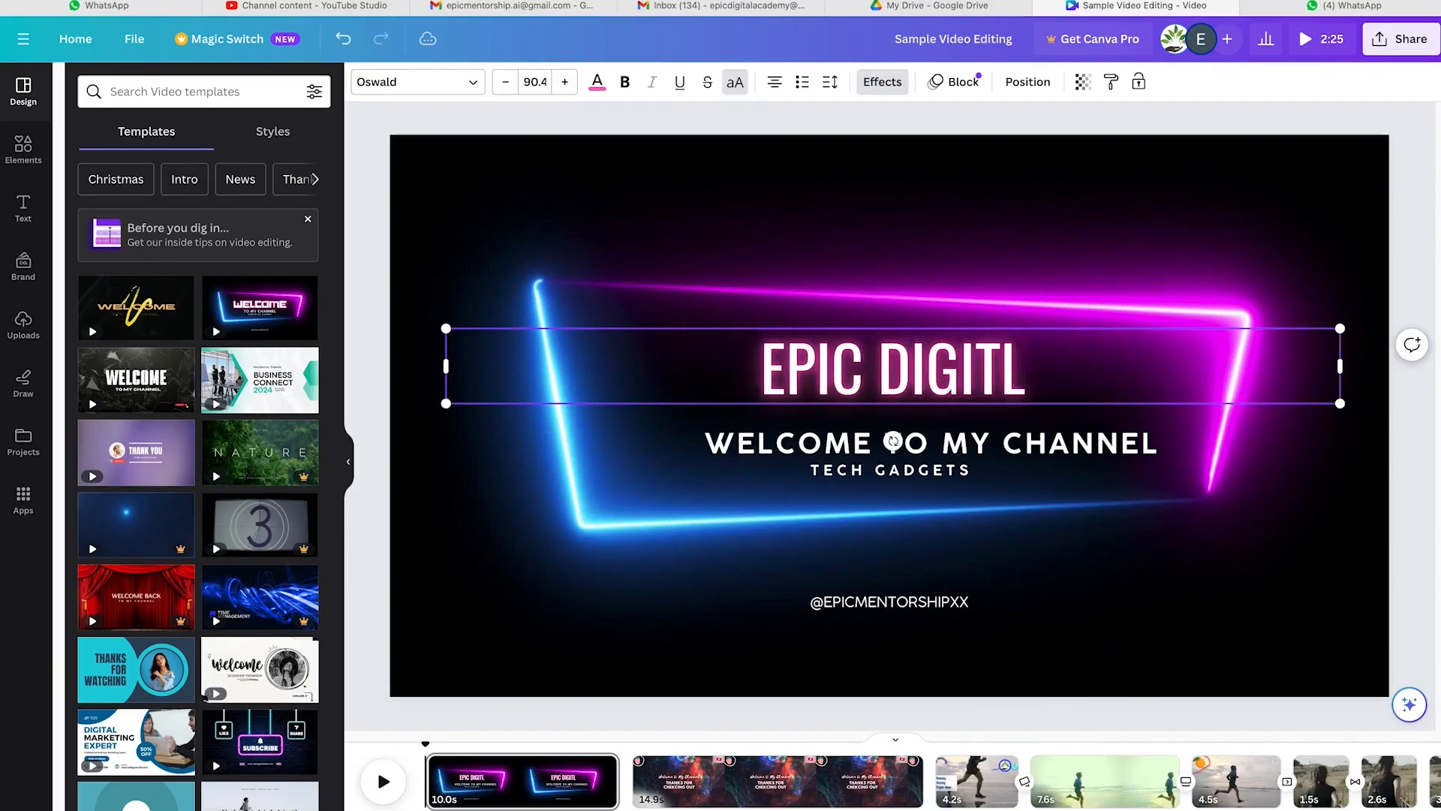
key(BackSpace)
text(AL)
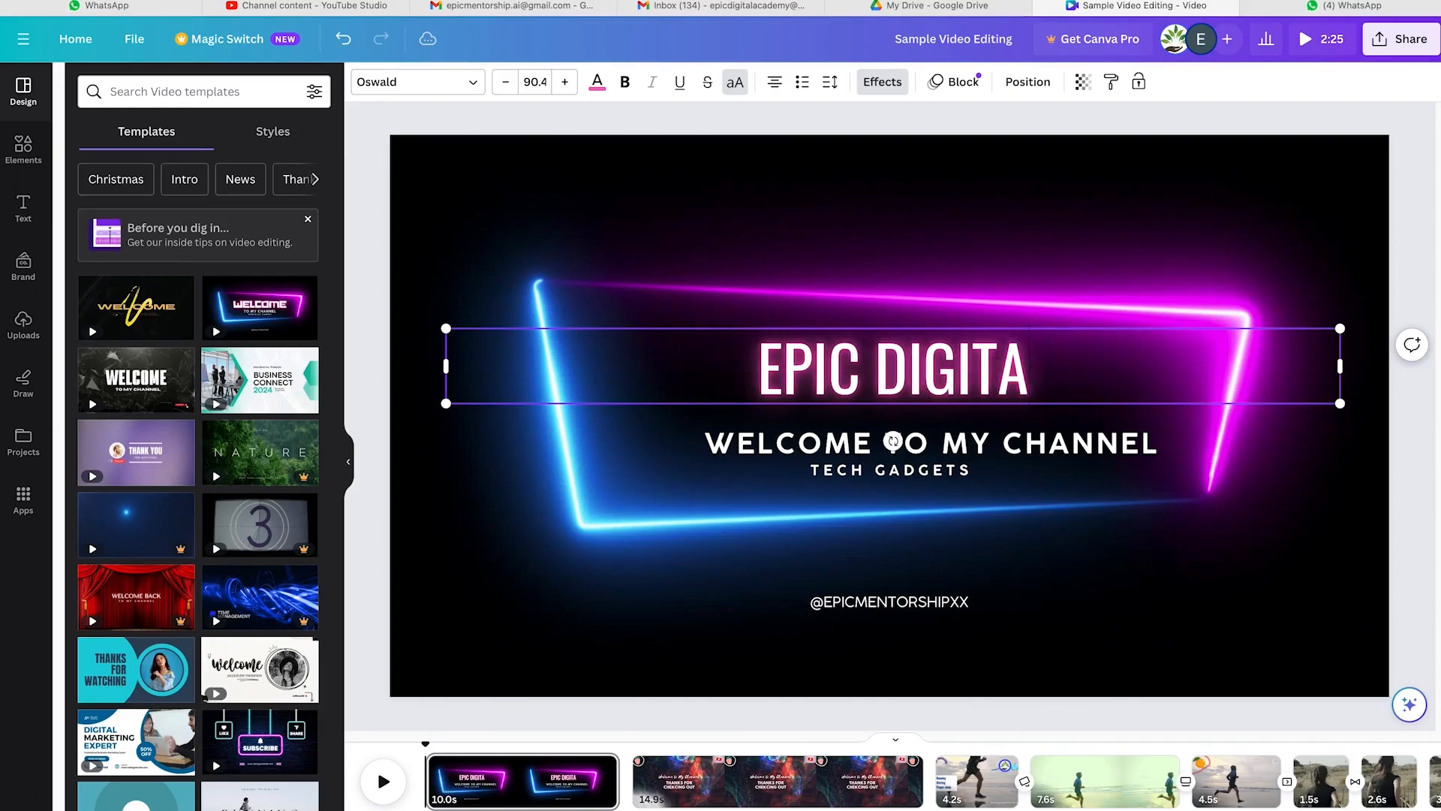
text( ACADEMY)
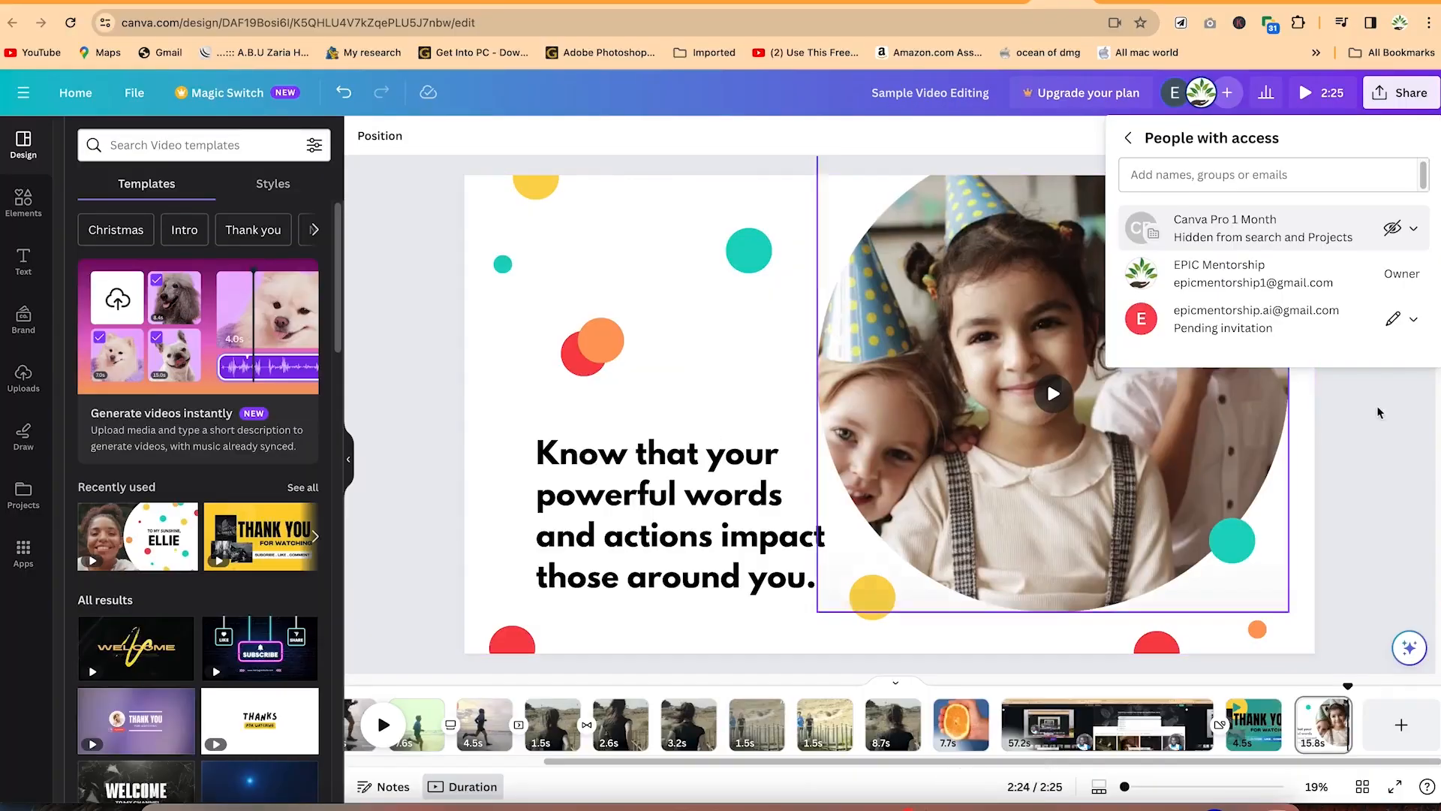
Step: Close the sharing list in the owner's account and check the edited intro page at the start of the timeline
click(1387, 434)
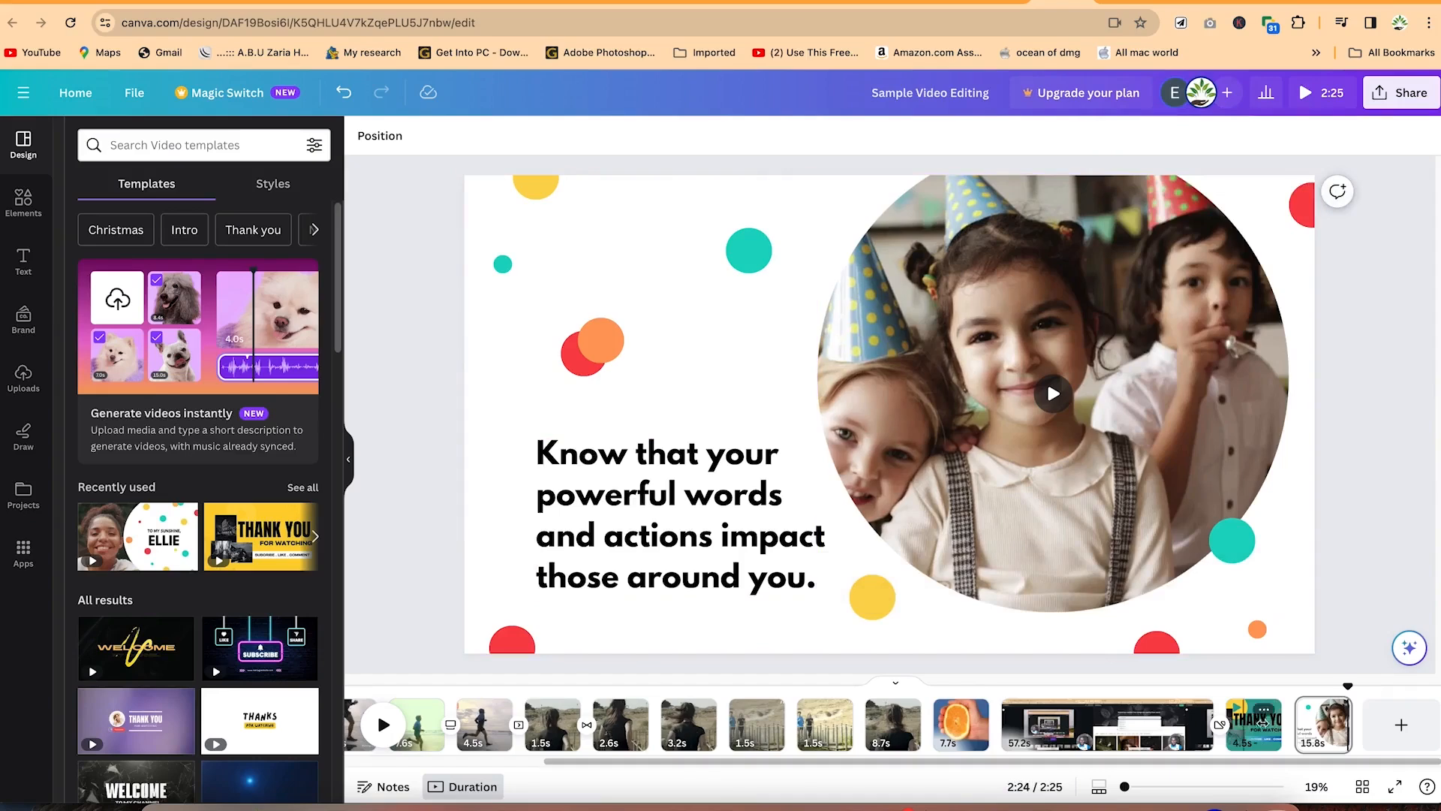
drag(1151, 761, 953, 763)
click(444, 726)
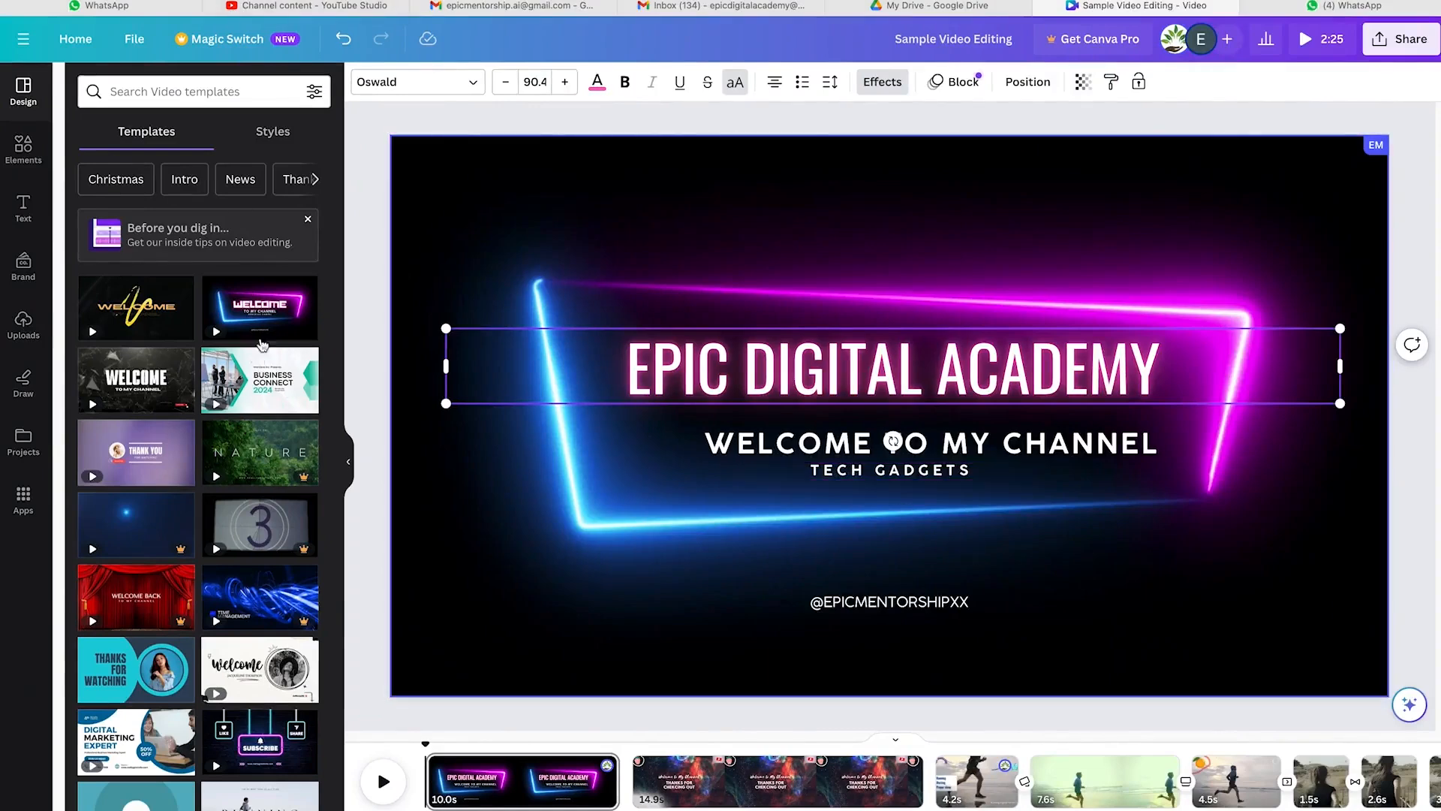
scroll(225, 270, down, 4)
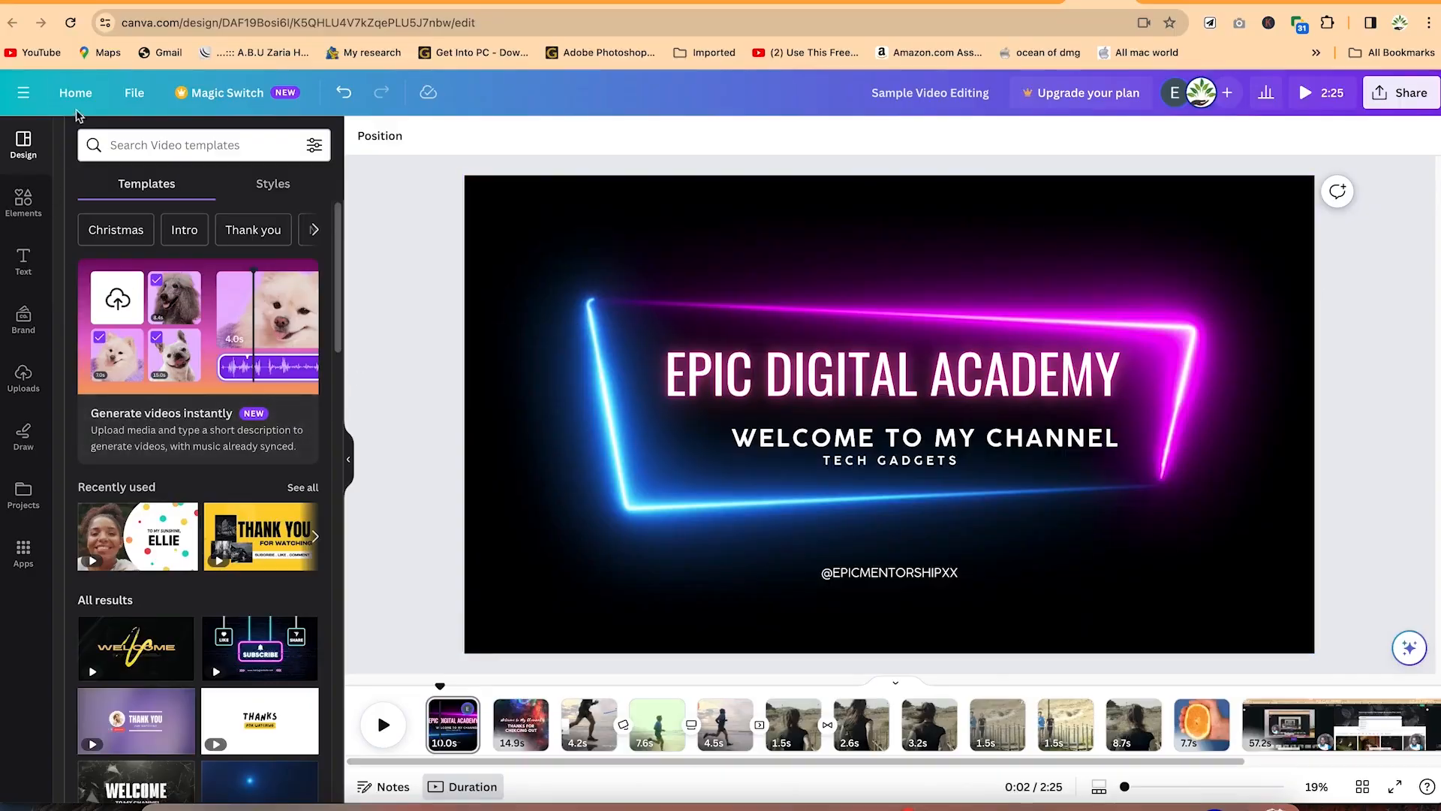
Step: Create a new blank video design, keep it in the browser, and name it "Sample 2"
click(75, 93)
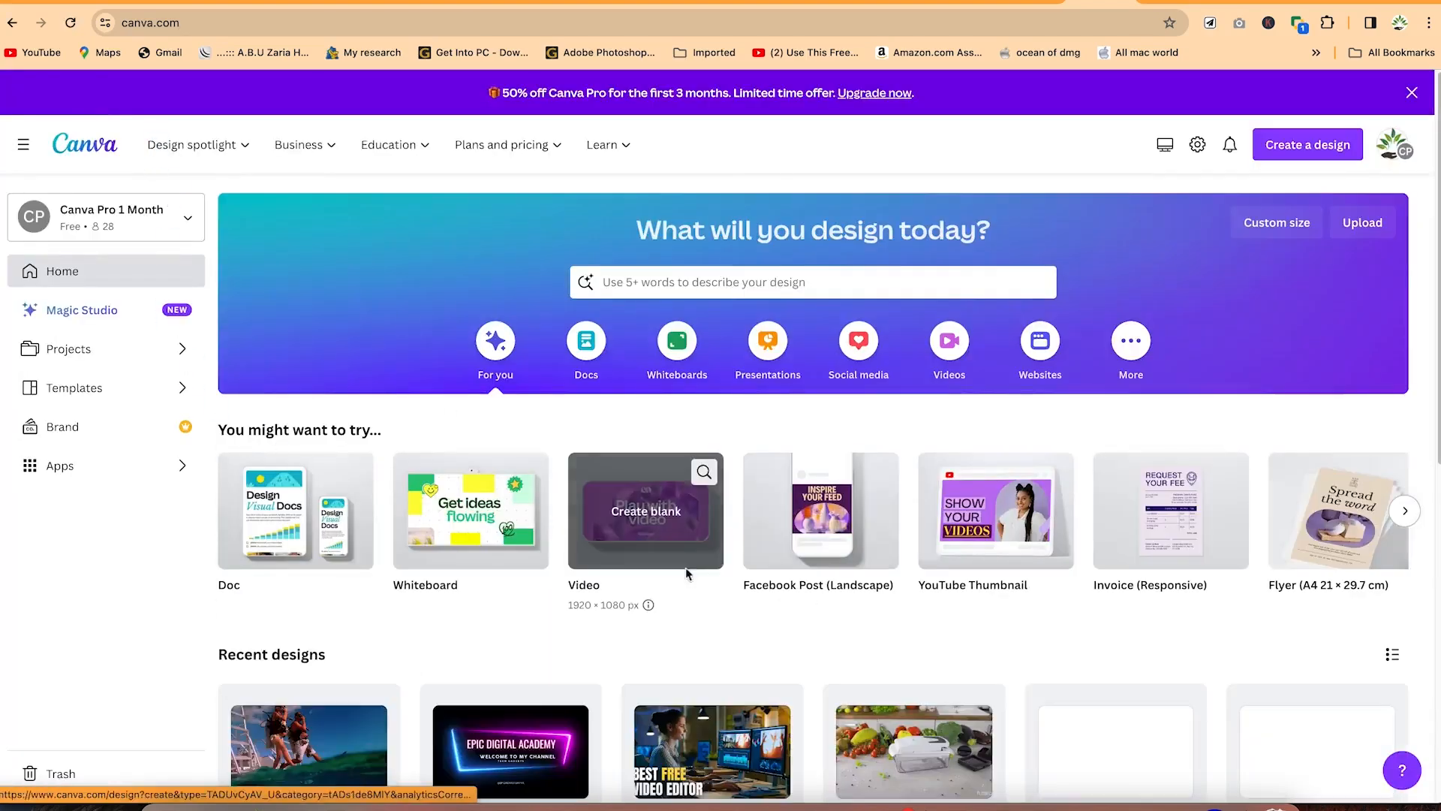
click(644, 494)
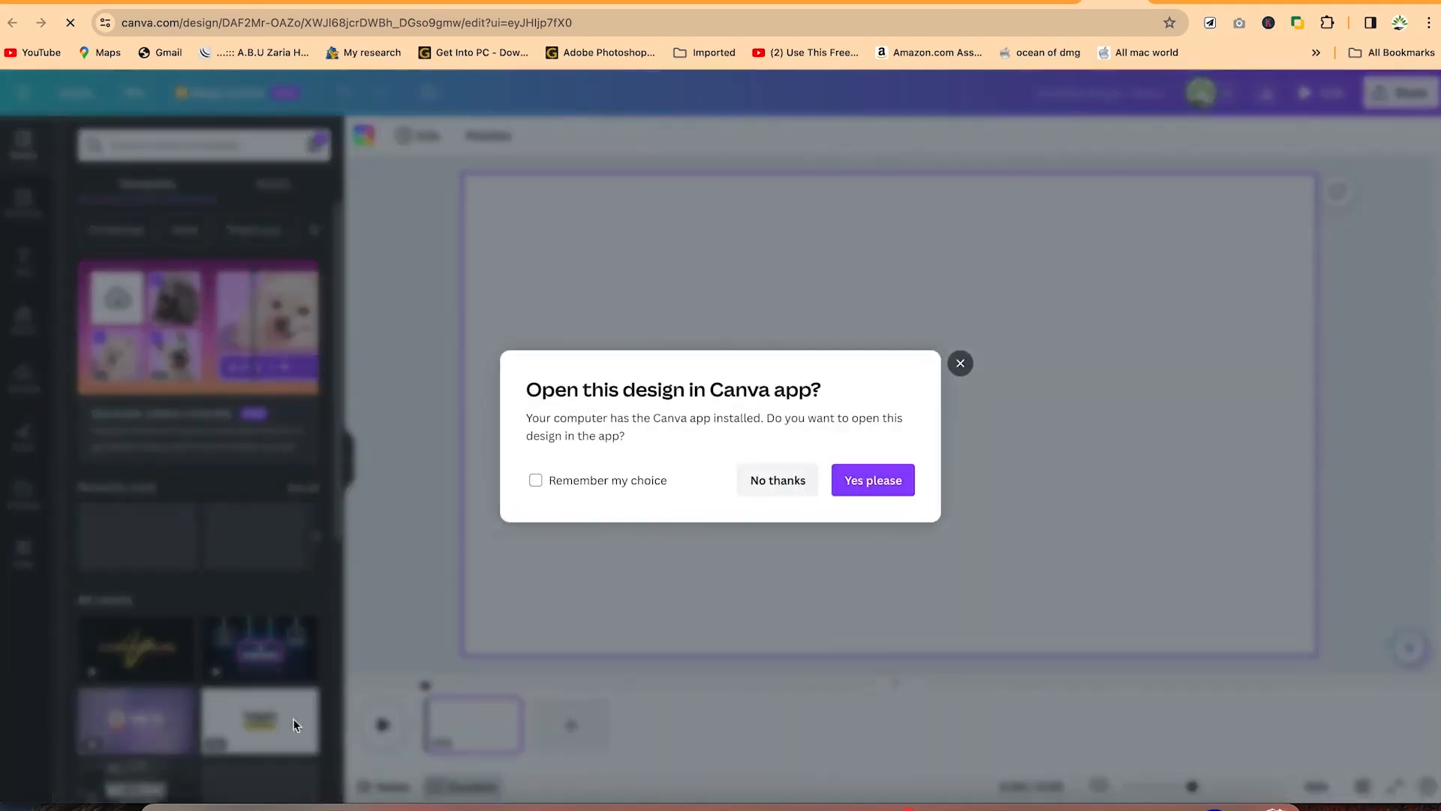
click(773, 486)
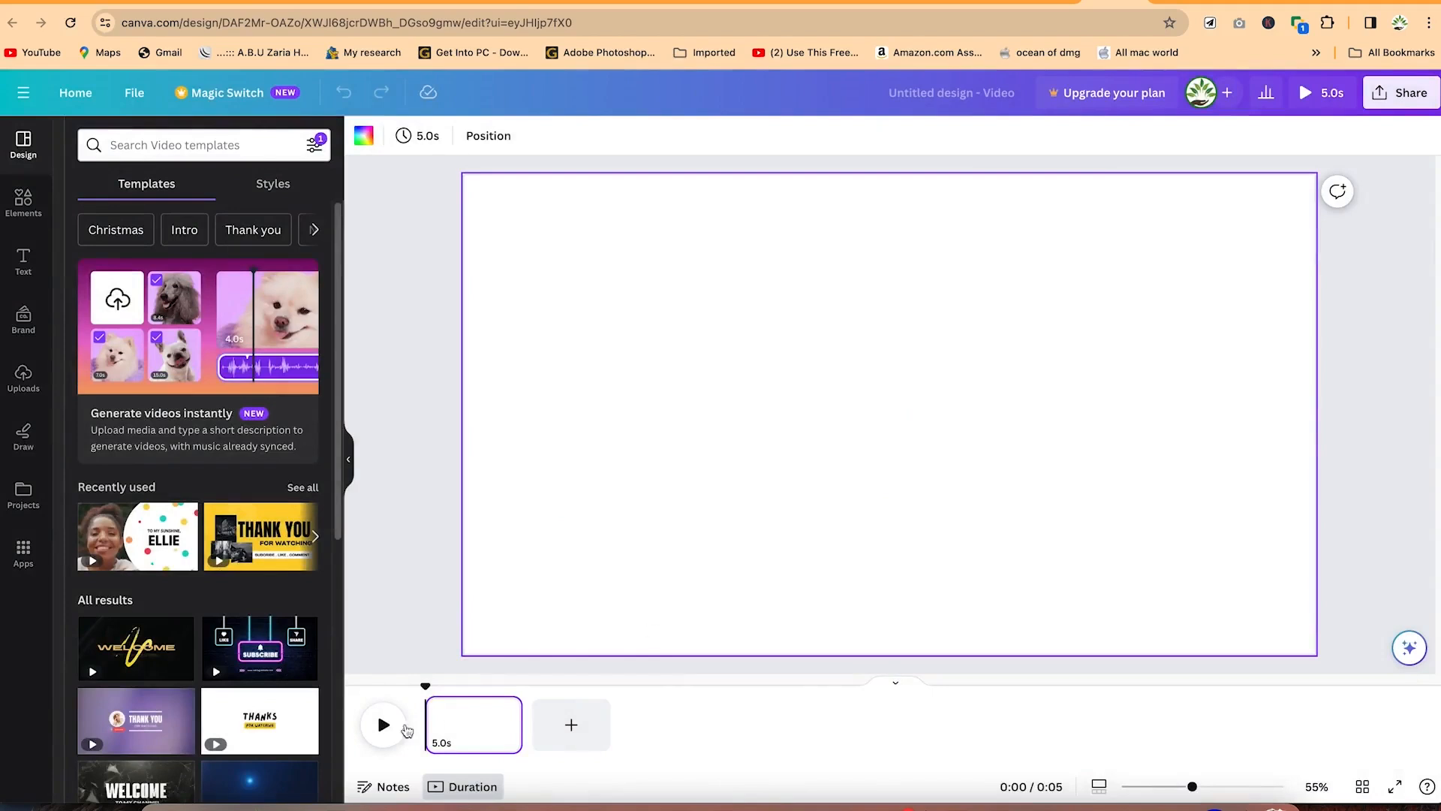
click(938, 96)
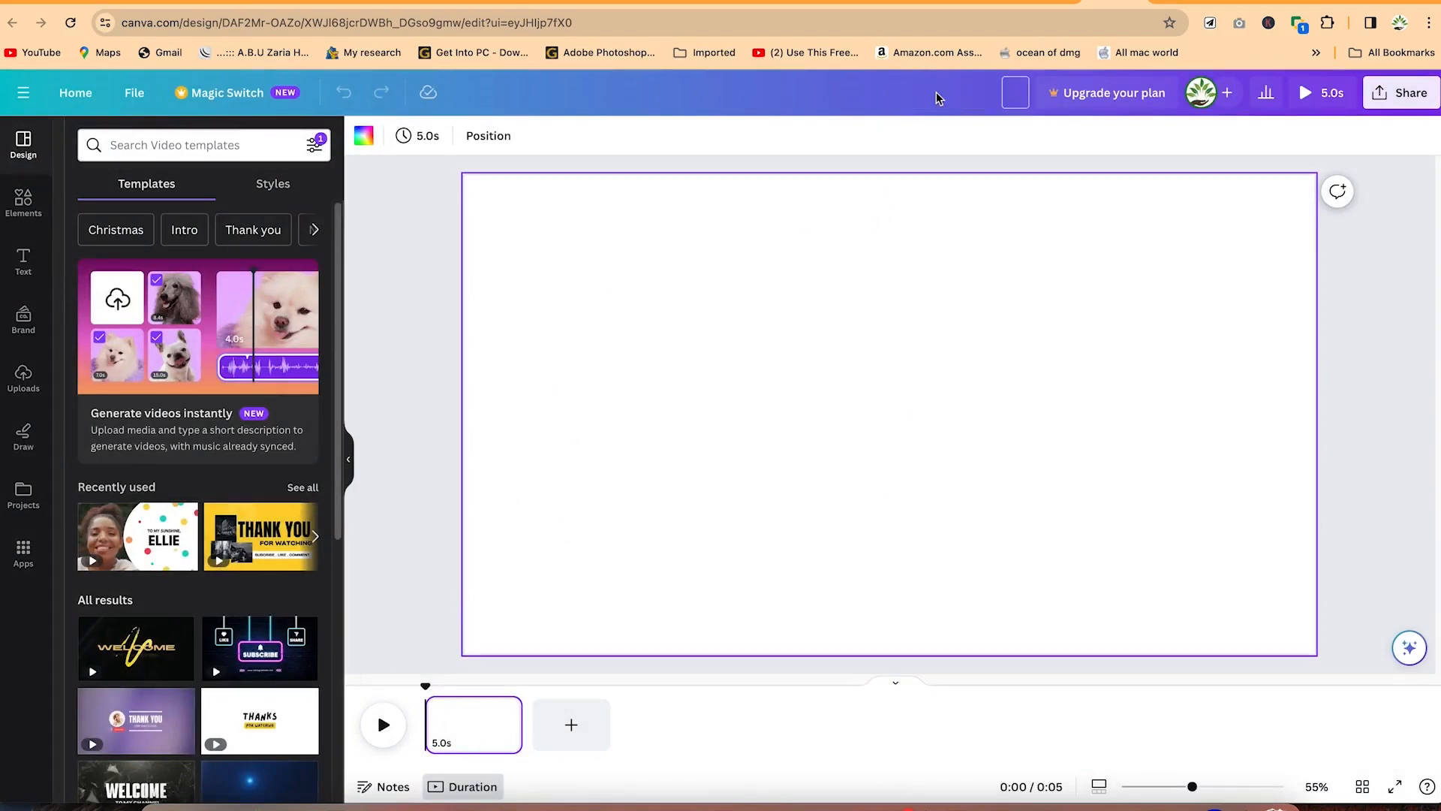
text(Sample 2)
click(1073, 277)
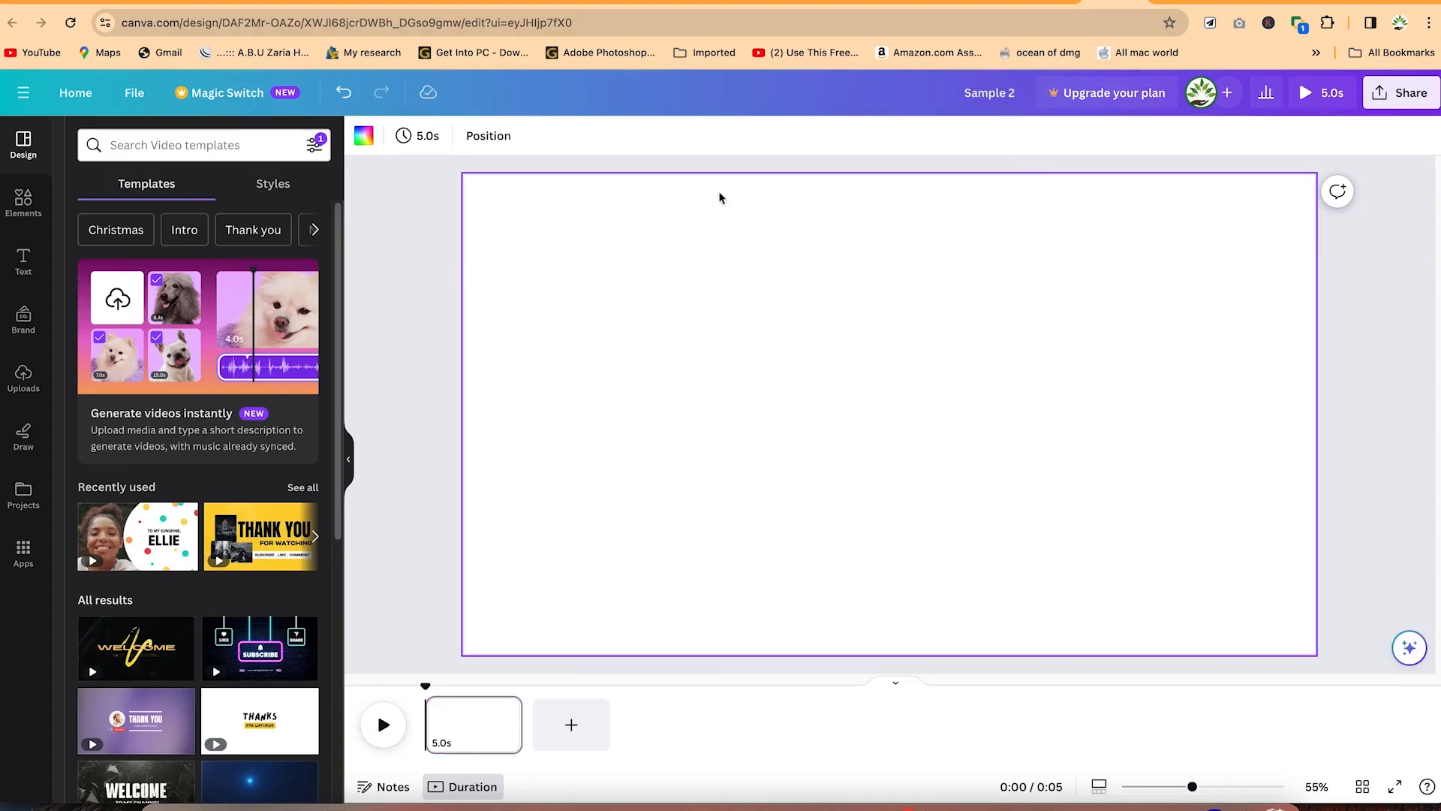
Step: Save the Sample 2 design to the Sample Project folder, and show the uploaded media
click(134, 92)
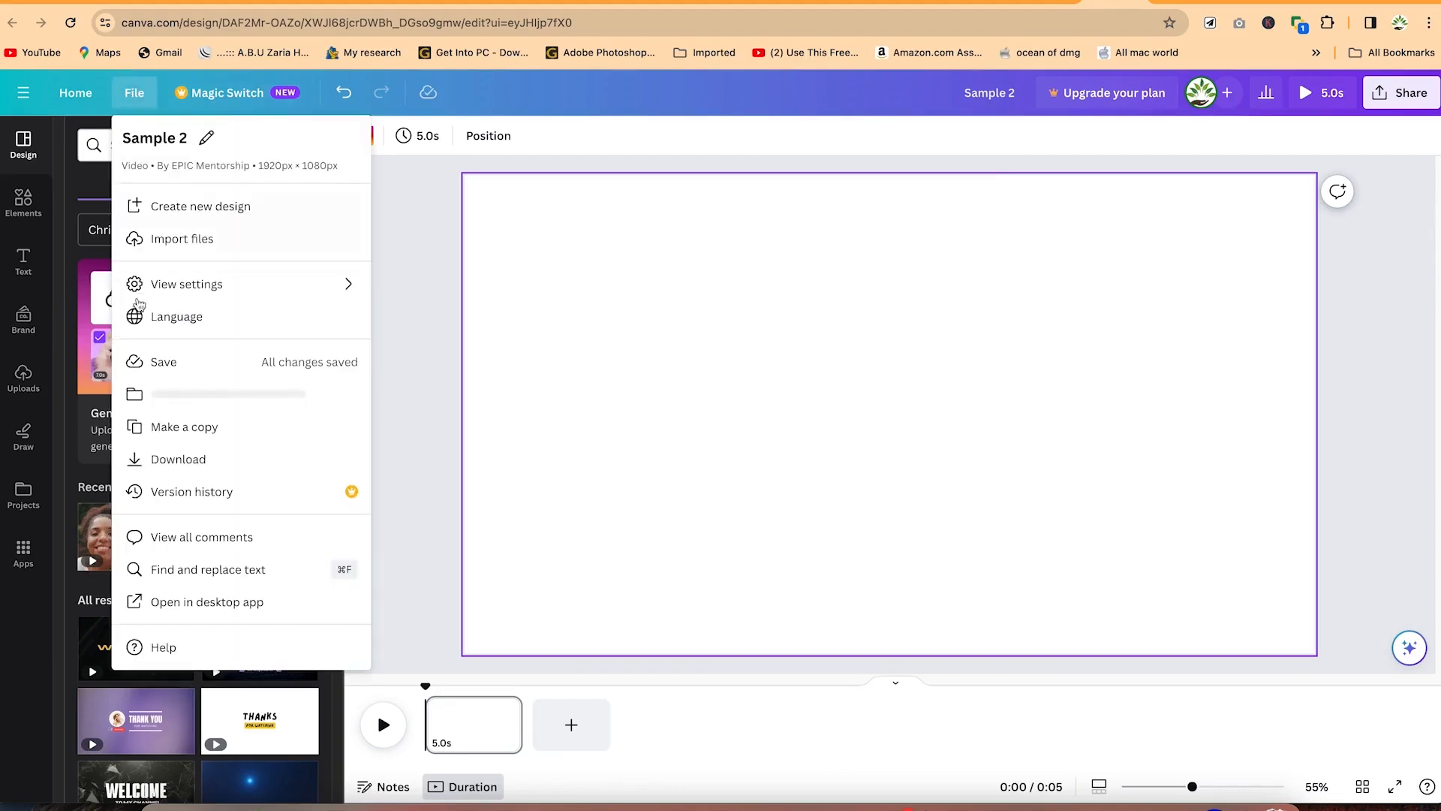
click(218, 395)
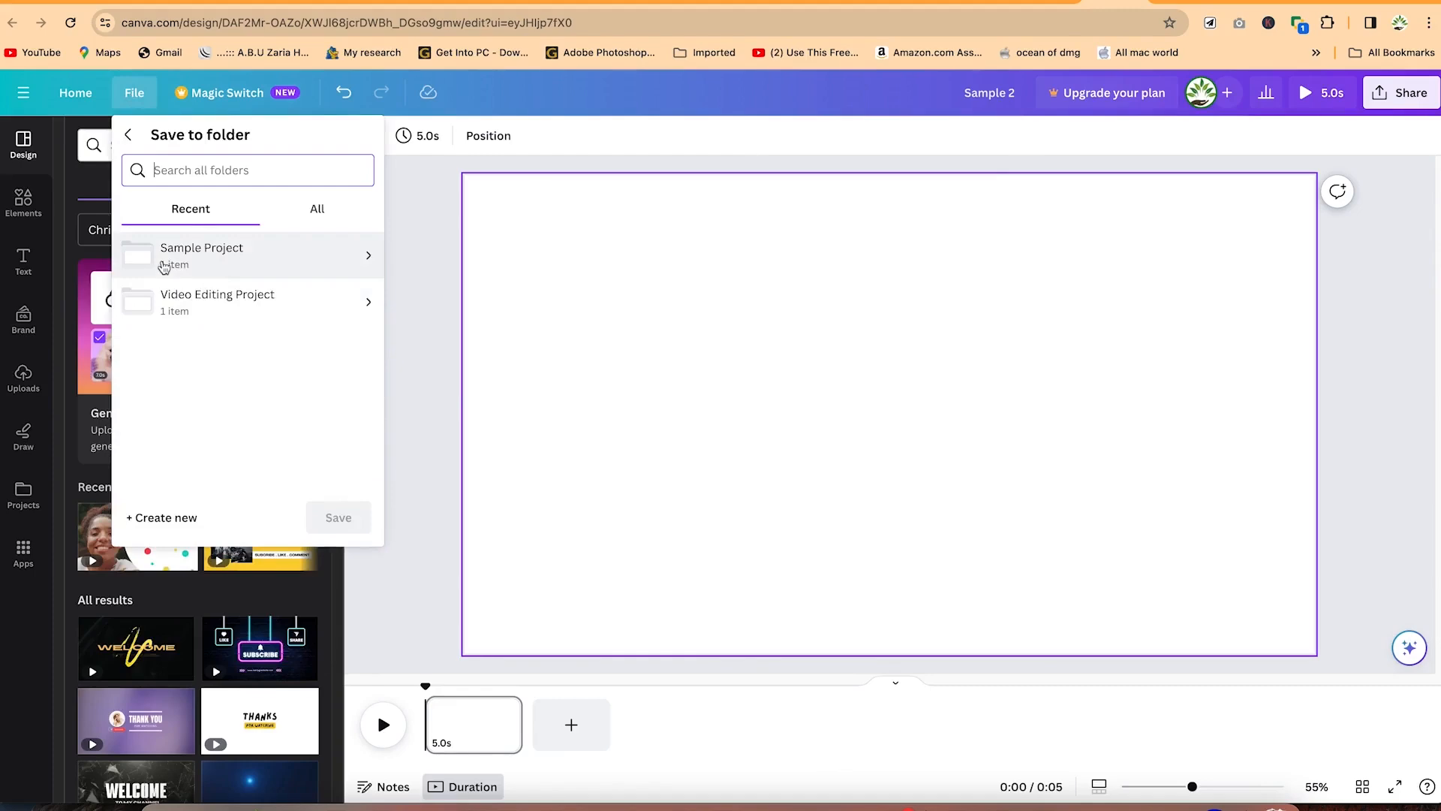
click(161, 262)
click(334, 477)
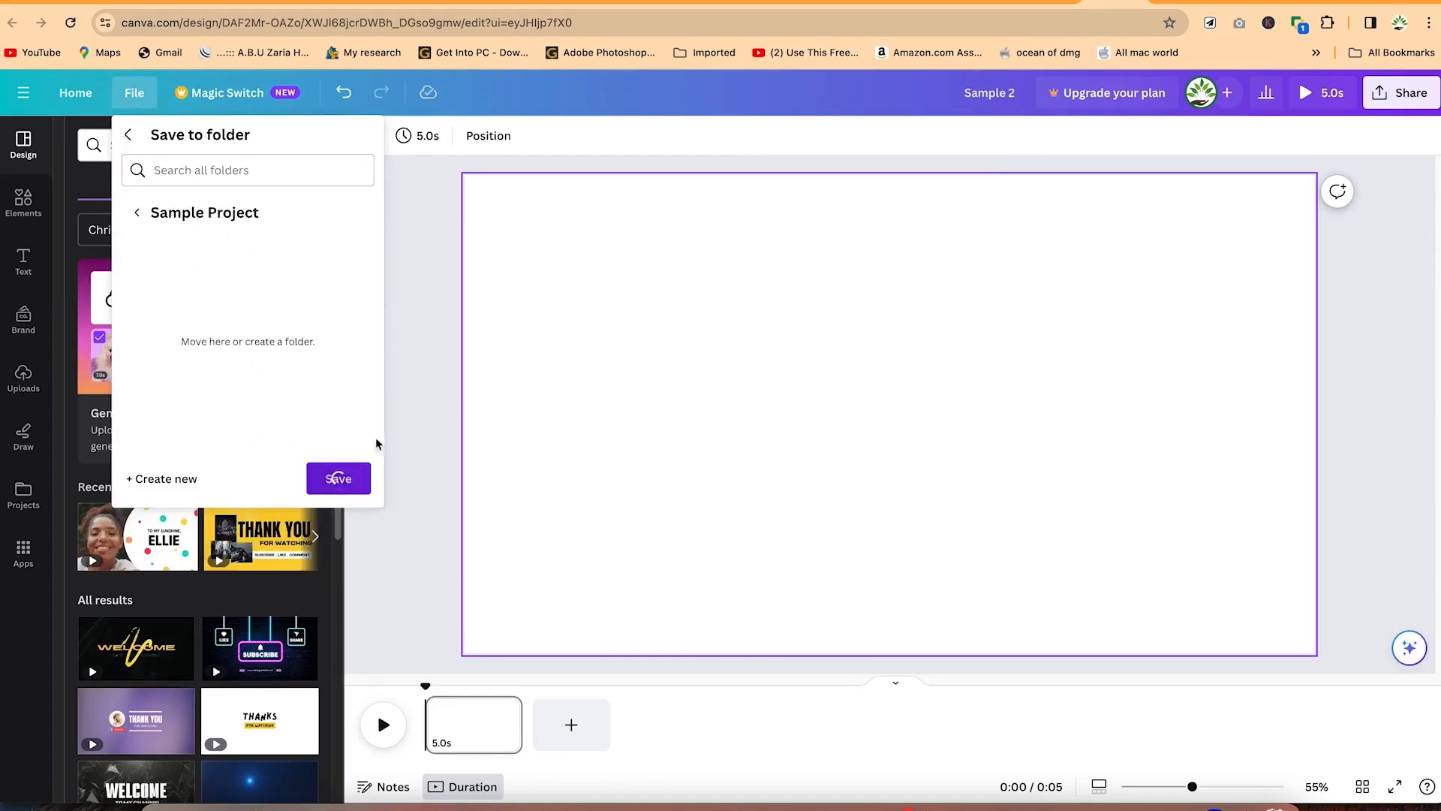
click(408, 412)
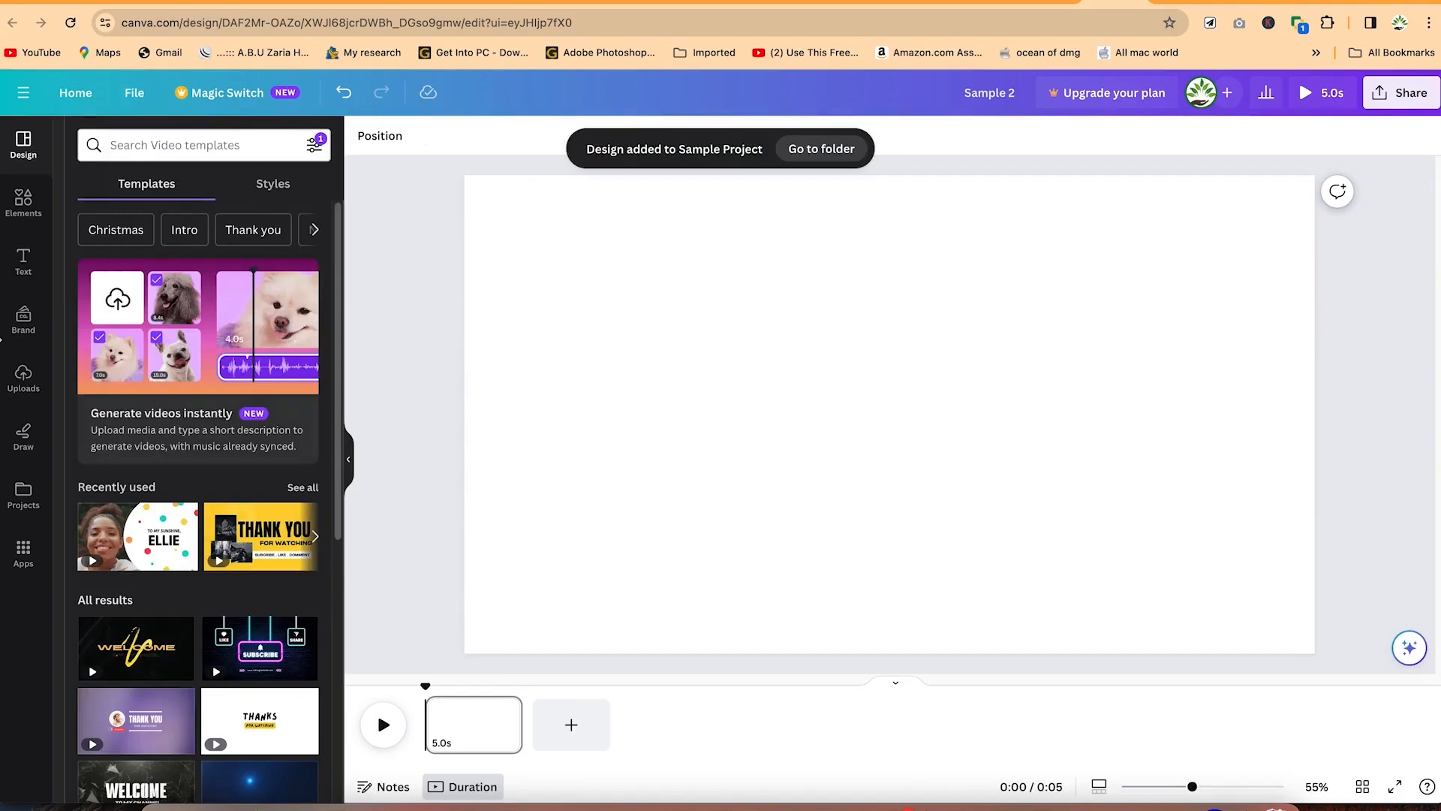
click(23, 378)
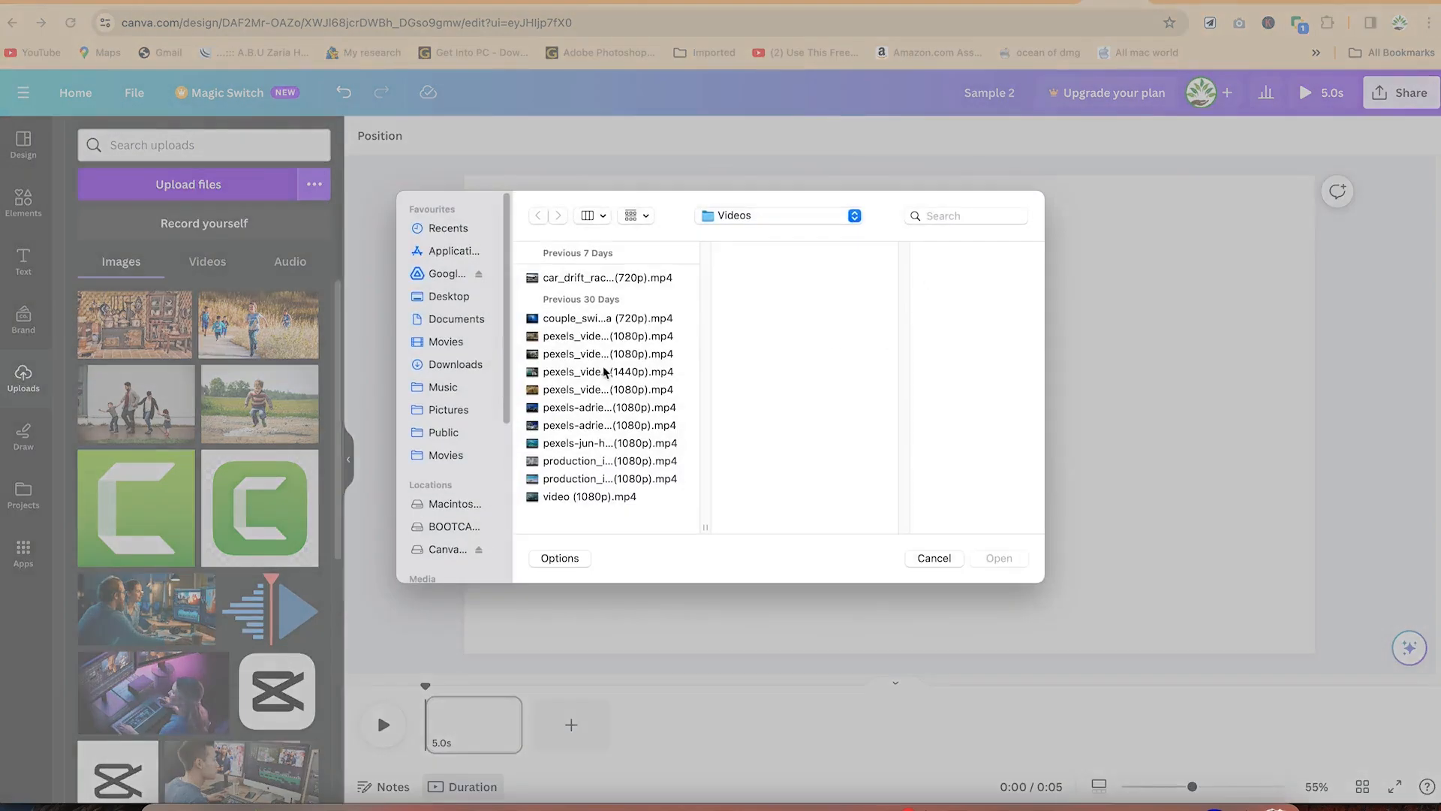
click(592, 318)
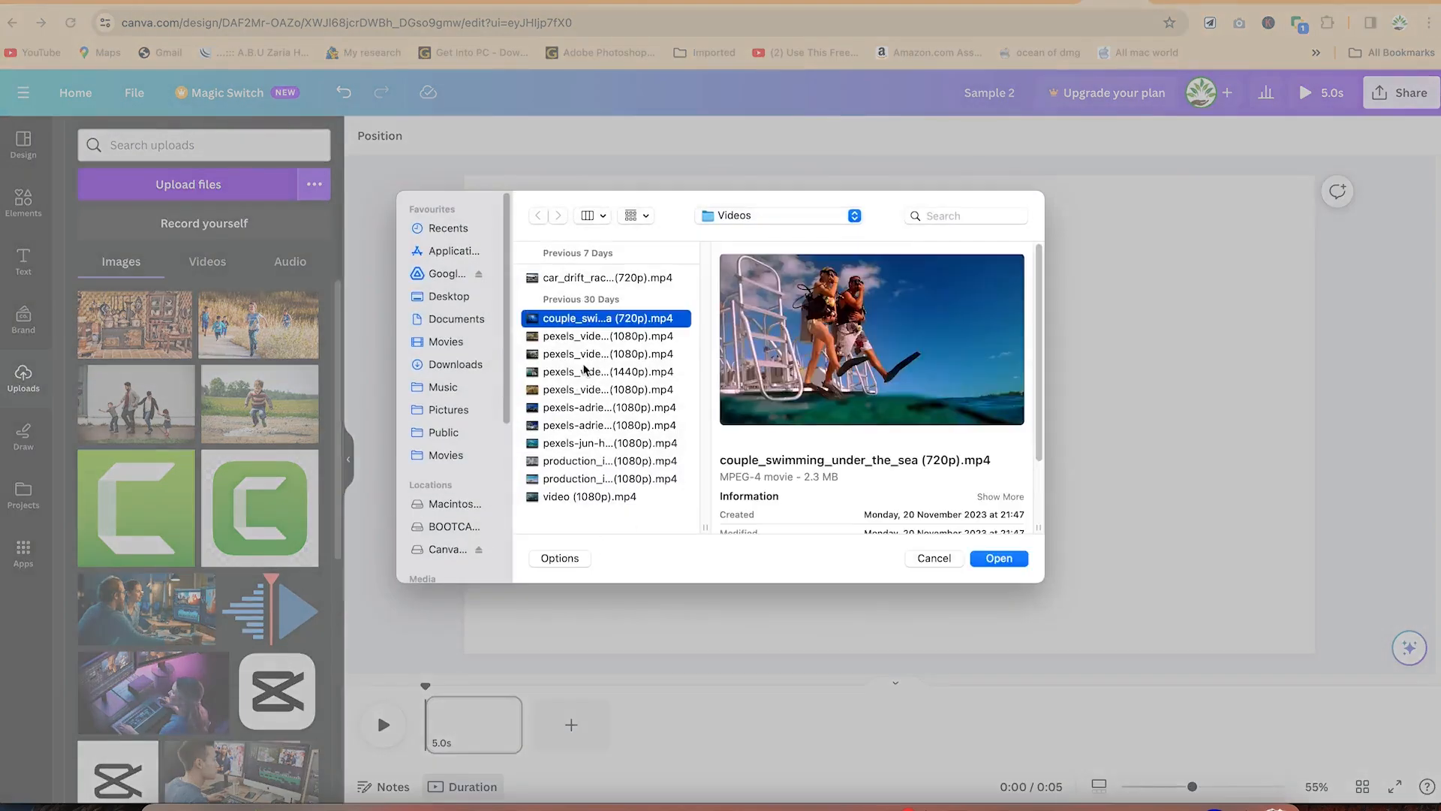
click(584, 355)
click(598, 322)
click(577, 425)
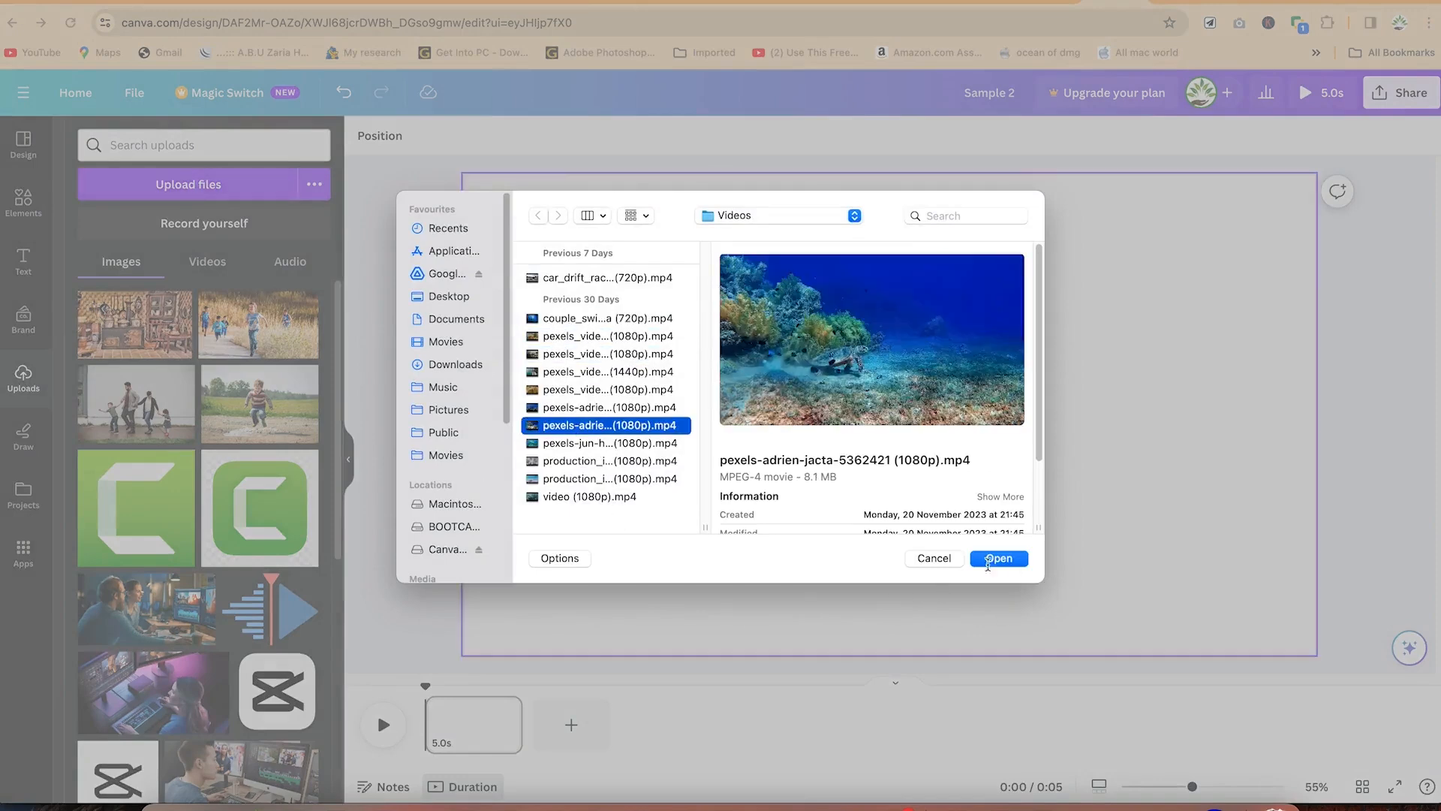
click(936, 557)
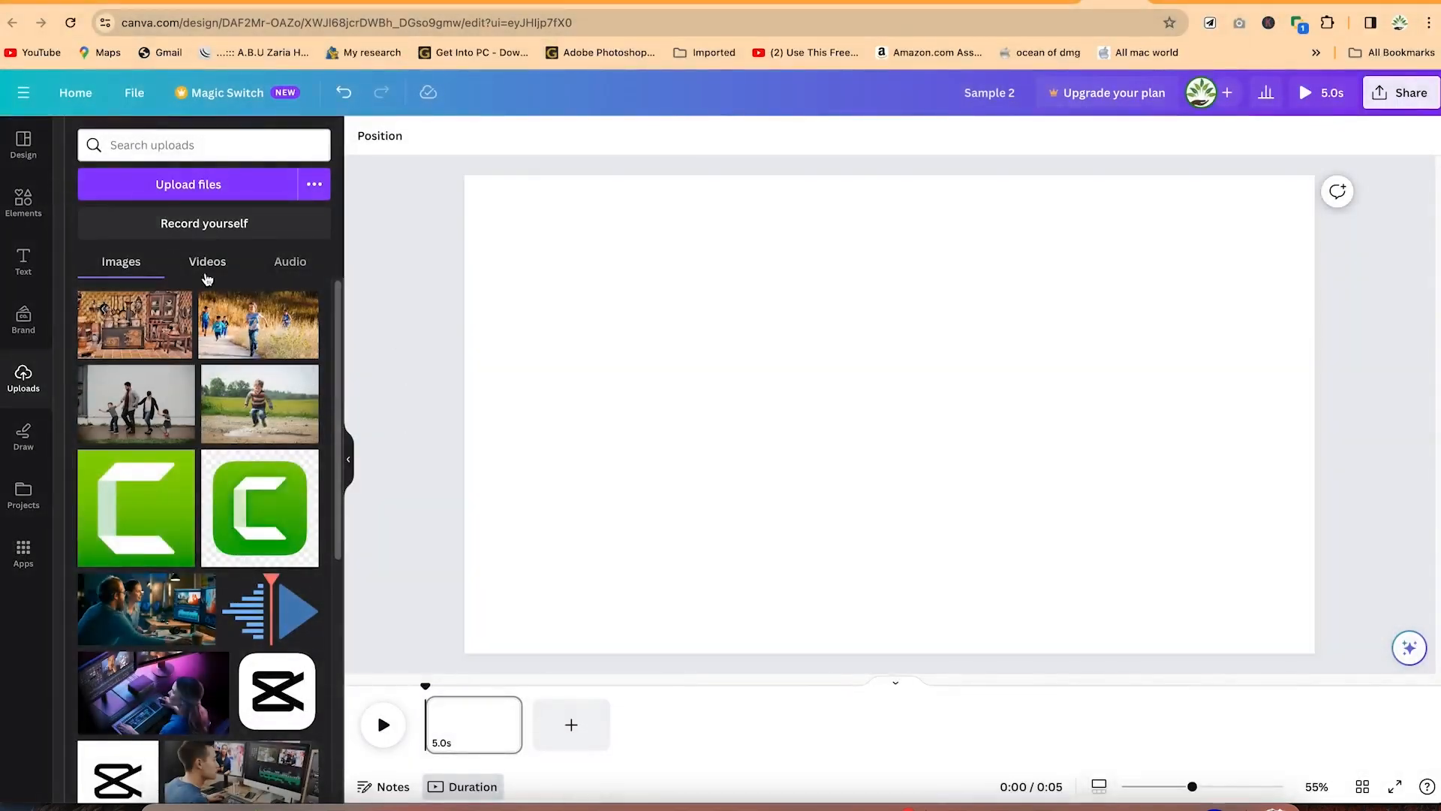
Step: Fill the timeline with the uploaded couple diving, sea turtle and beach runner video clips, in that order
click(204, 260)
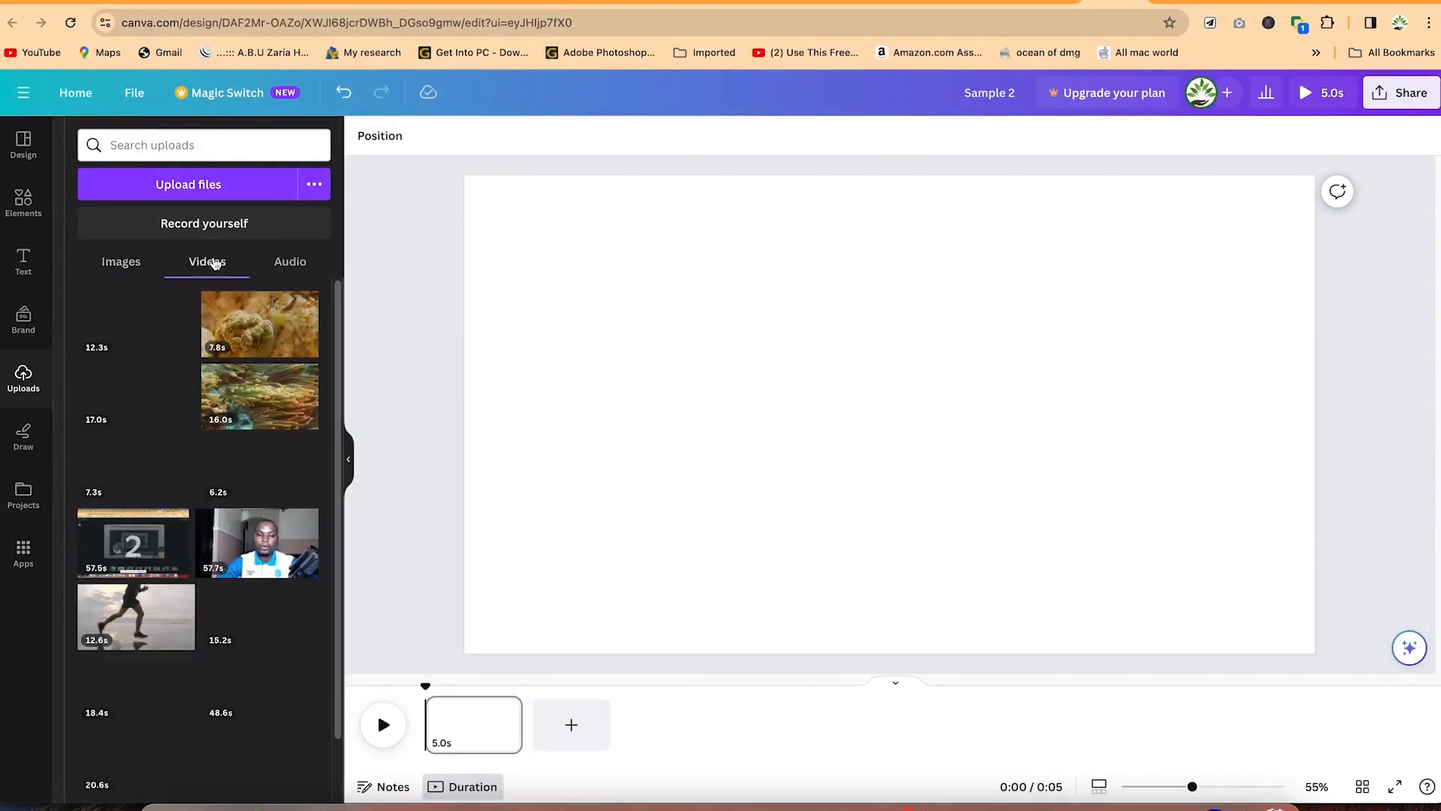
drag(136, 468, 466, 720)
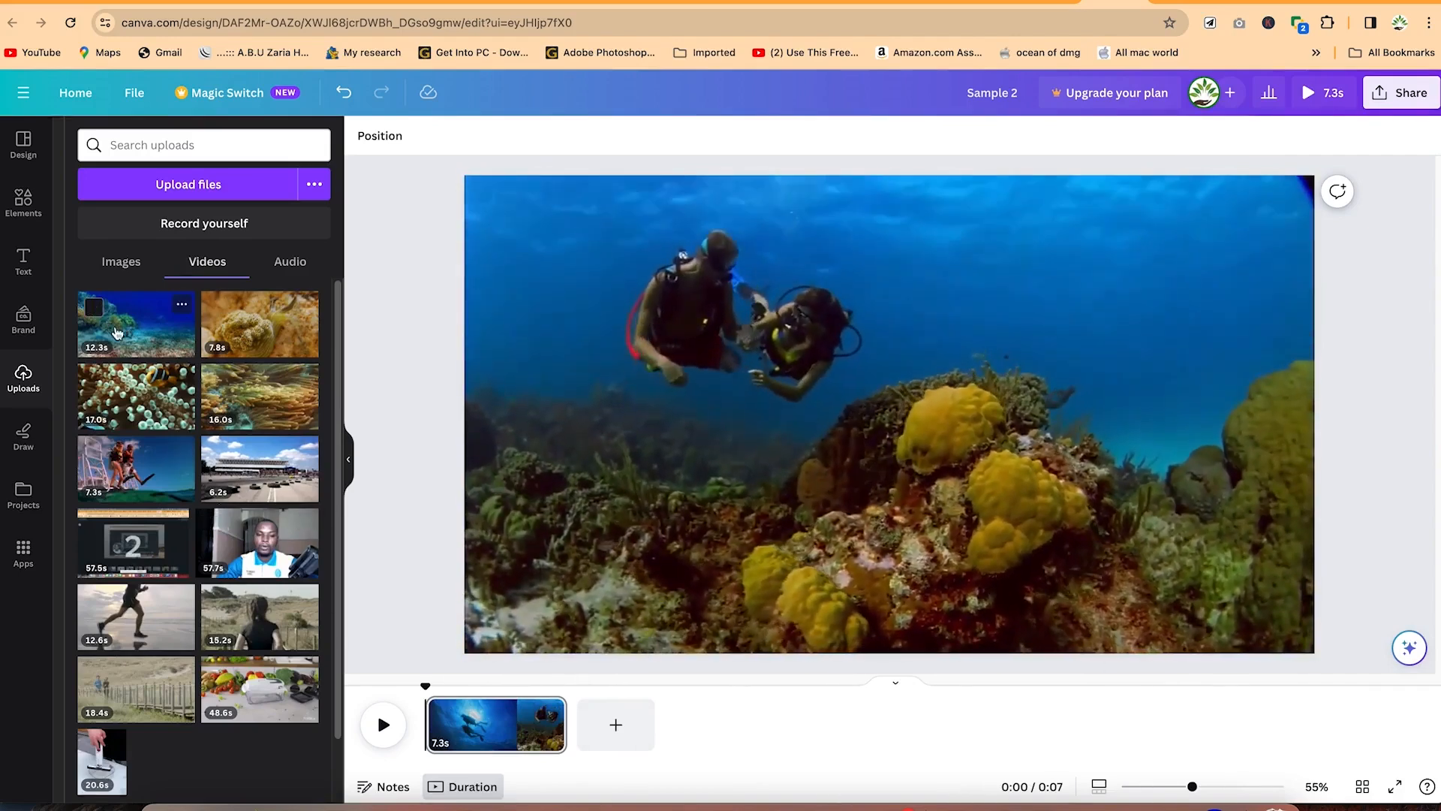
drag(146, 346, 698, 722)
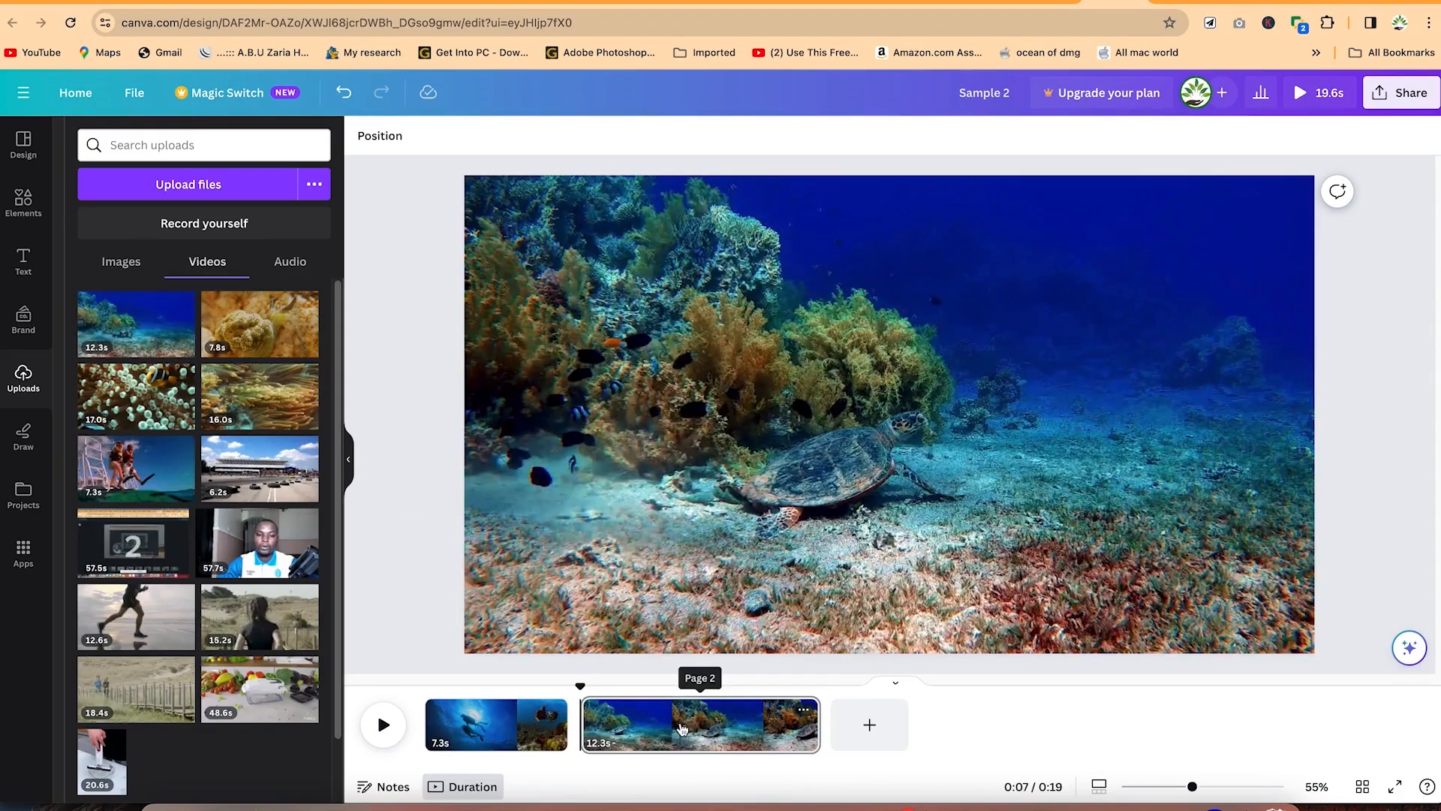
click(682, 728)
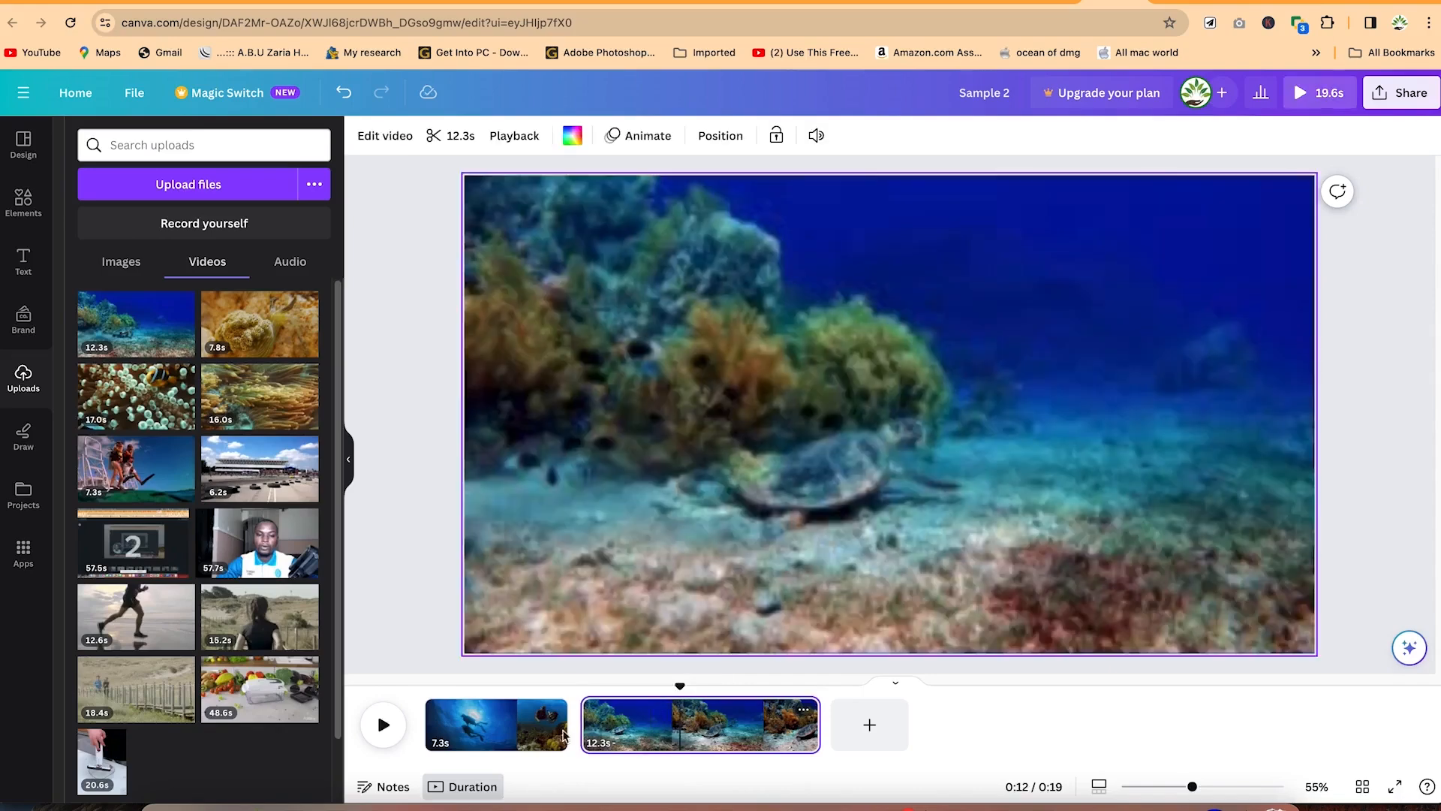
scroll(208, 557, down, 1)
scroll(208, 557, up, 1)
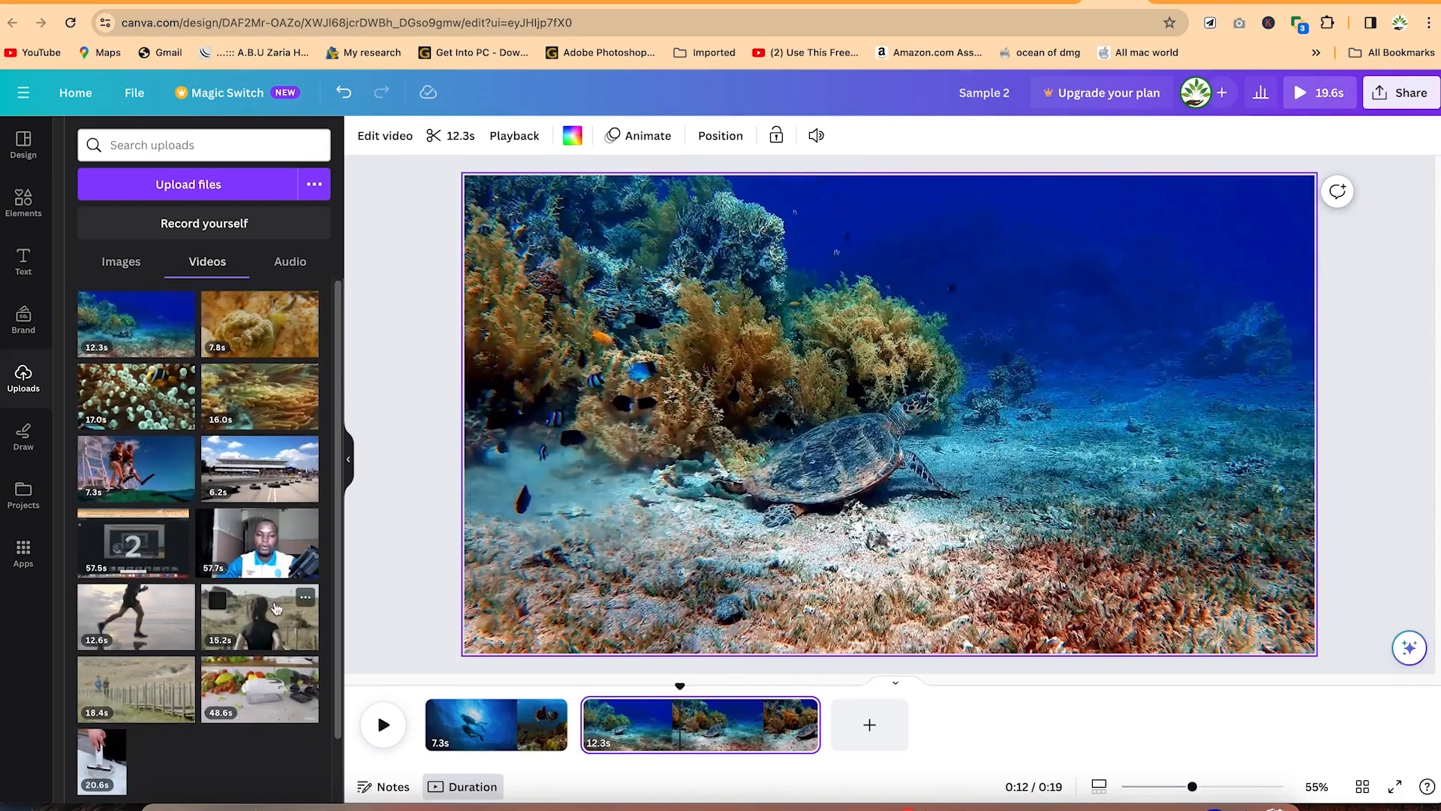
drag(151, 626, 902, 726)
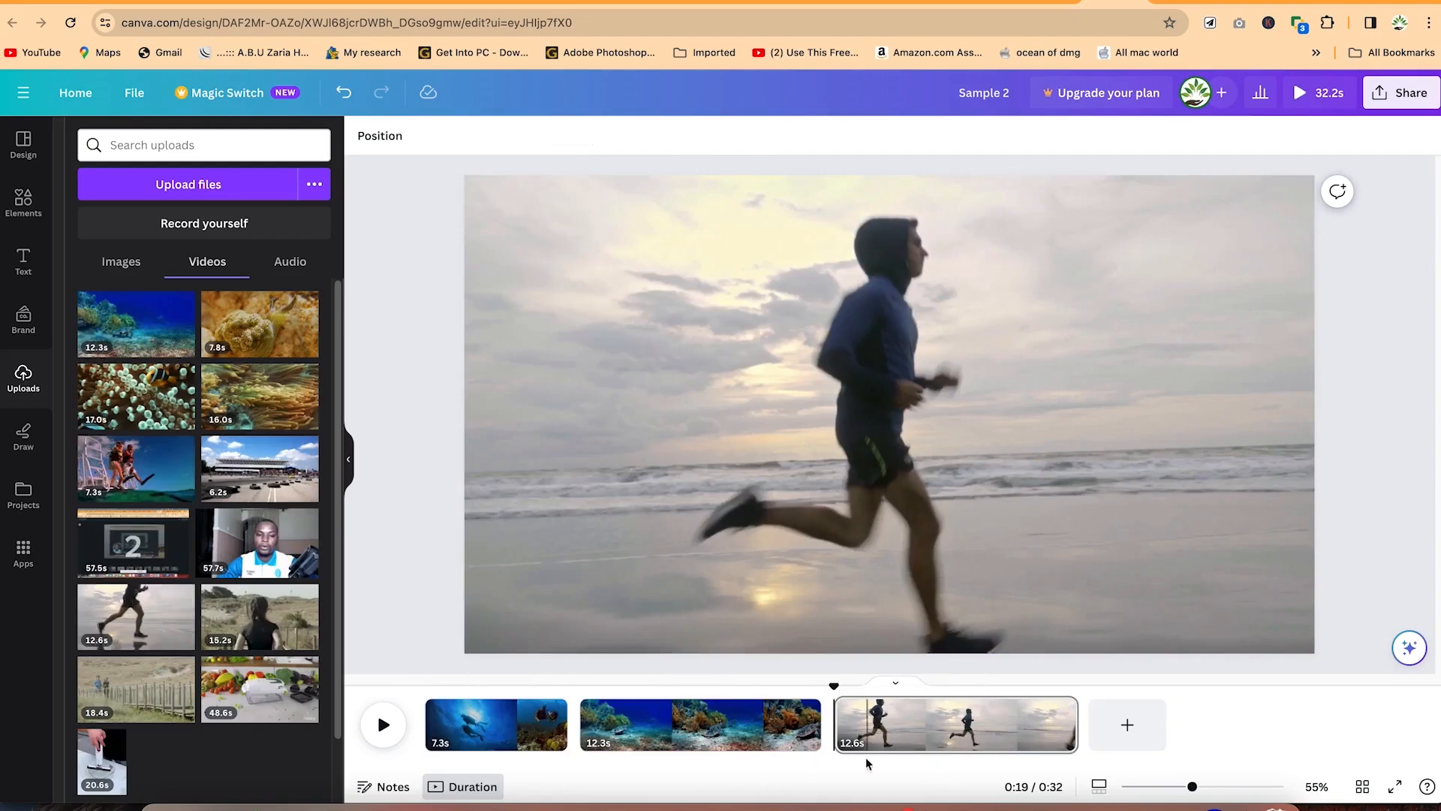
Step: Split the turtle clip at 4.4 s and delete the second part, and trim the end of the runner clip to 6.6 s
click(717, 739)
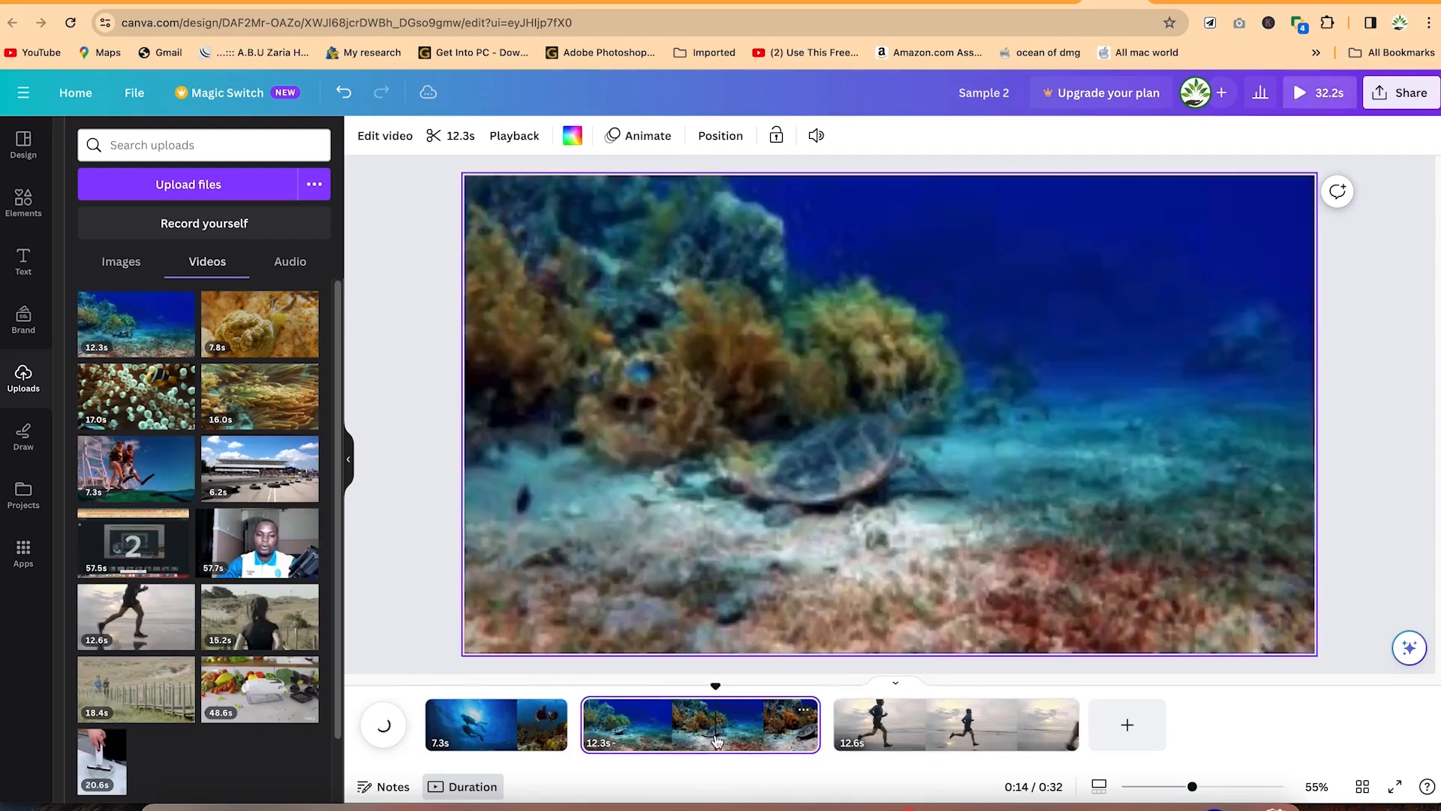
click(670, 723)
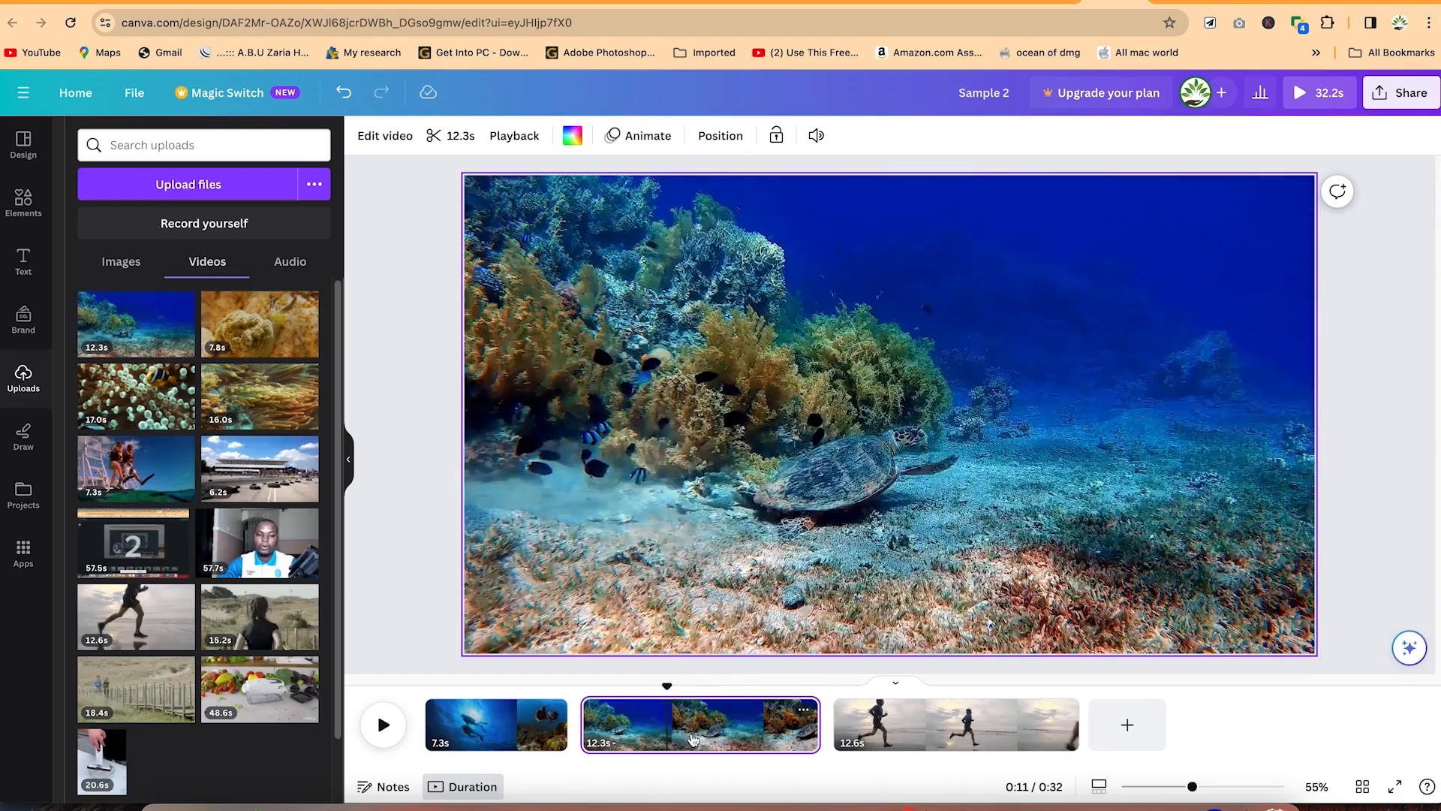
key(s)
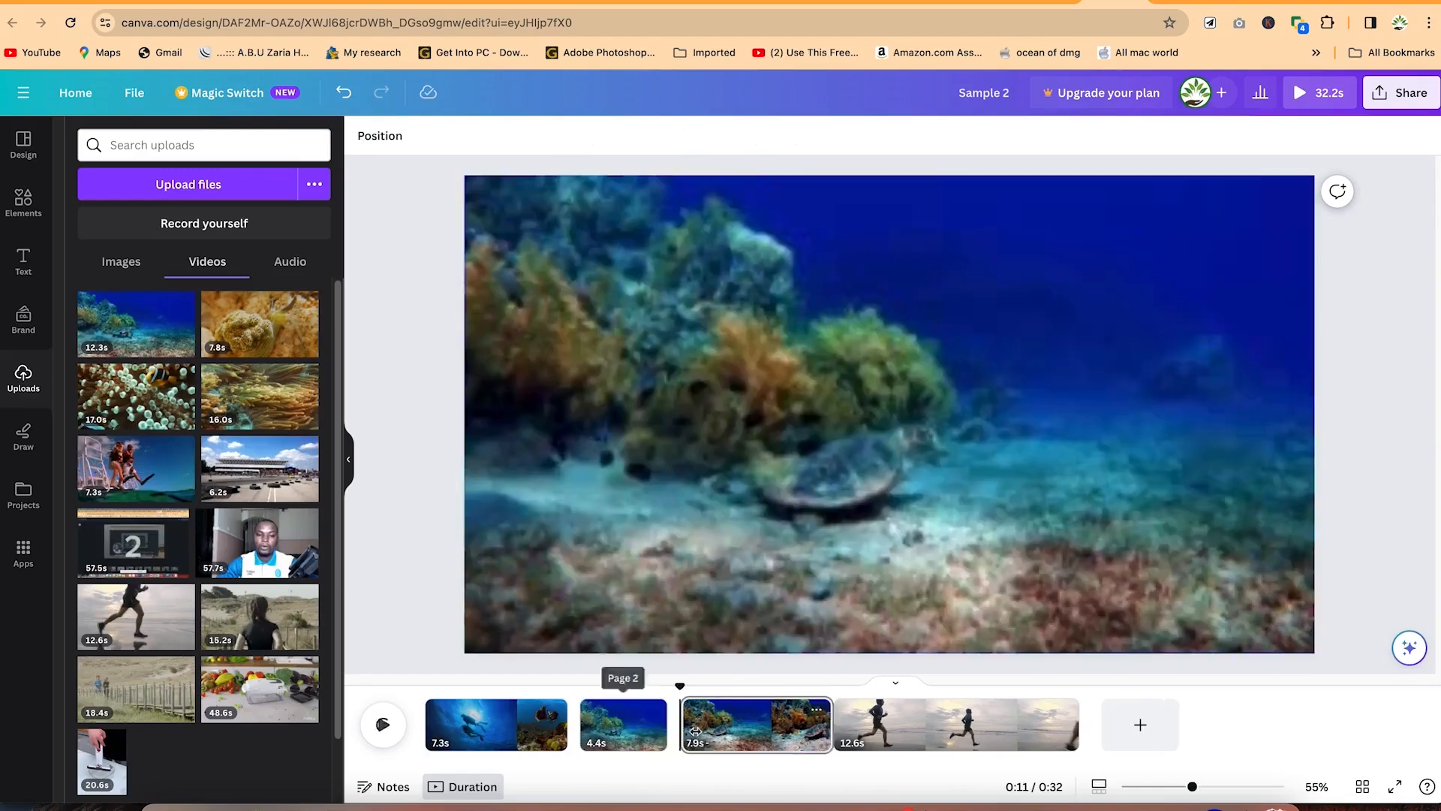
click(722, 737)
key(Delete)
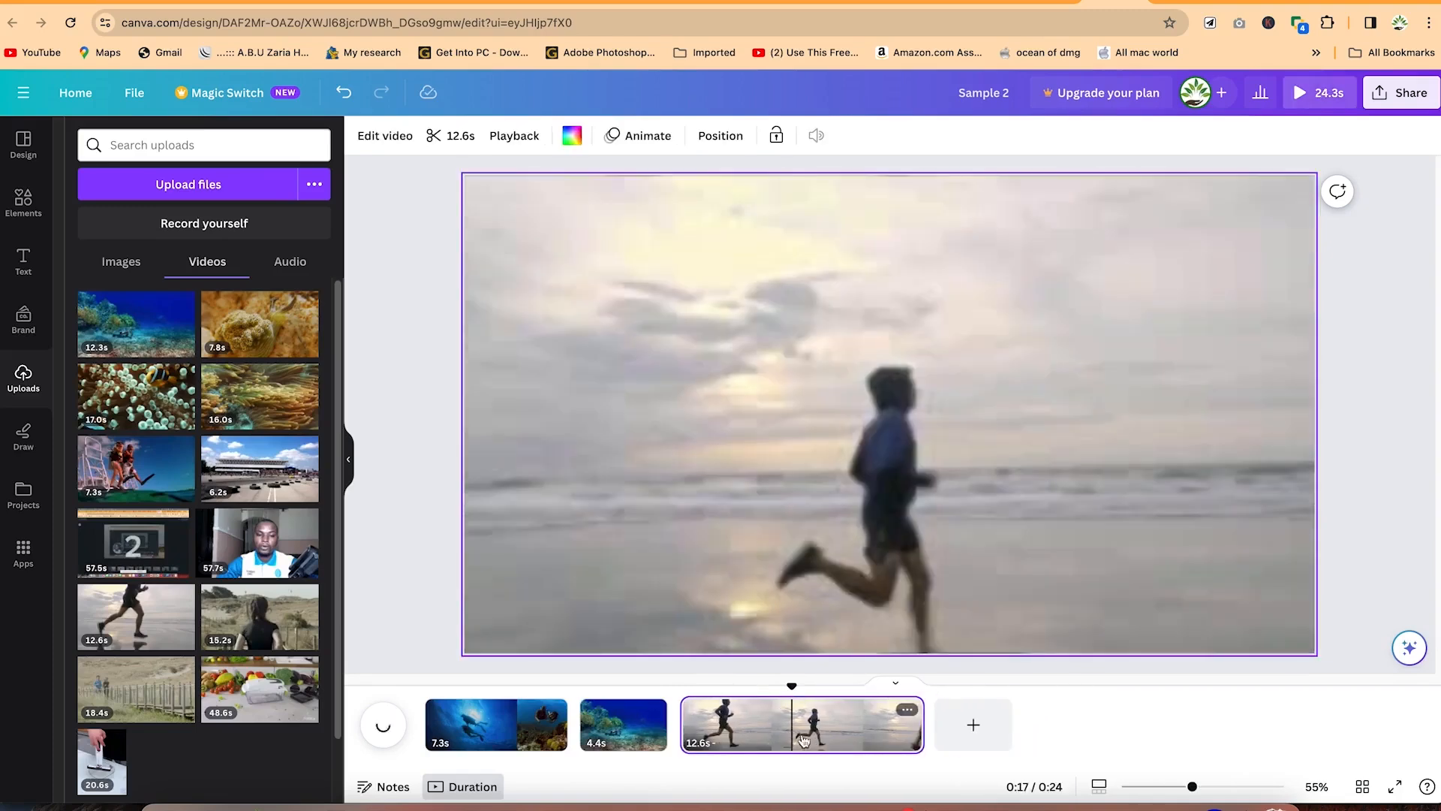
drag(918, 726, 807, 727)
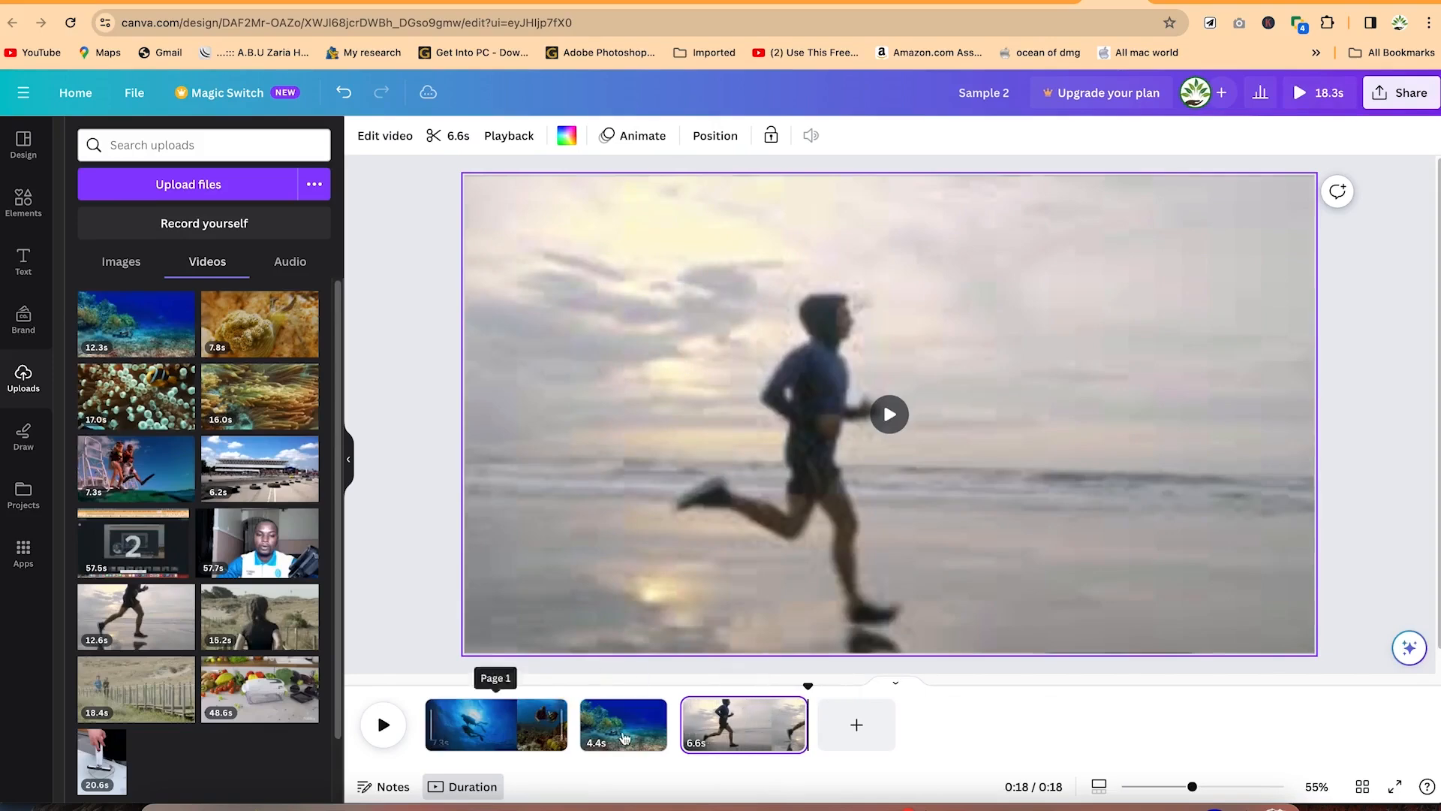
Step: Play the opening diving clip and pause it at 0:03
click(489, 725)
drag(487, 689, 419, 670)
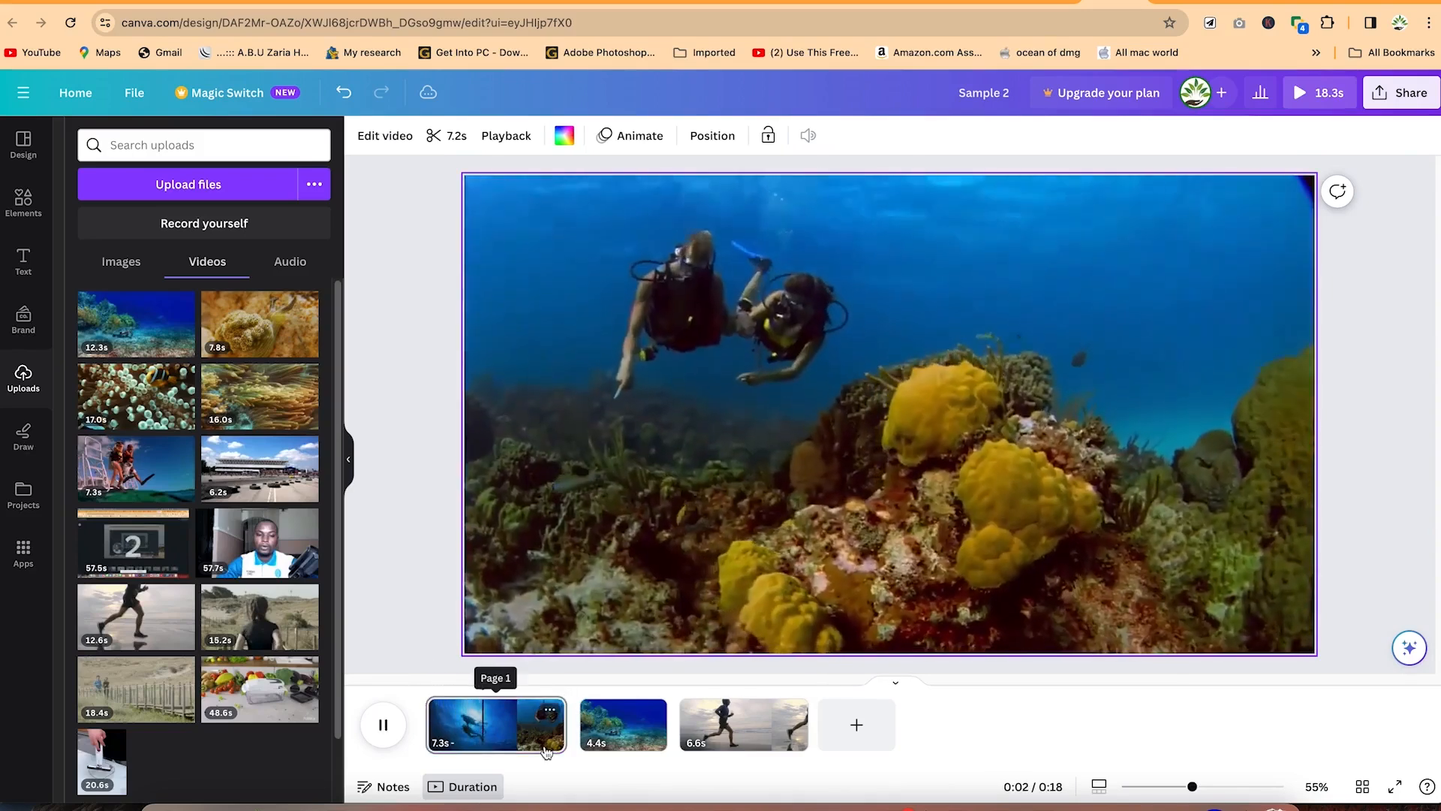
key(space)
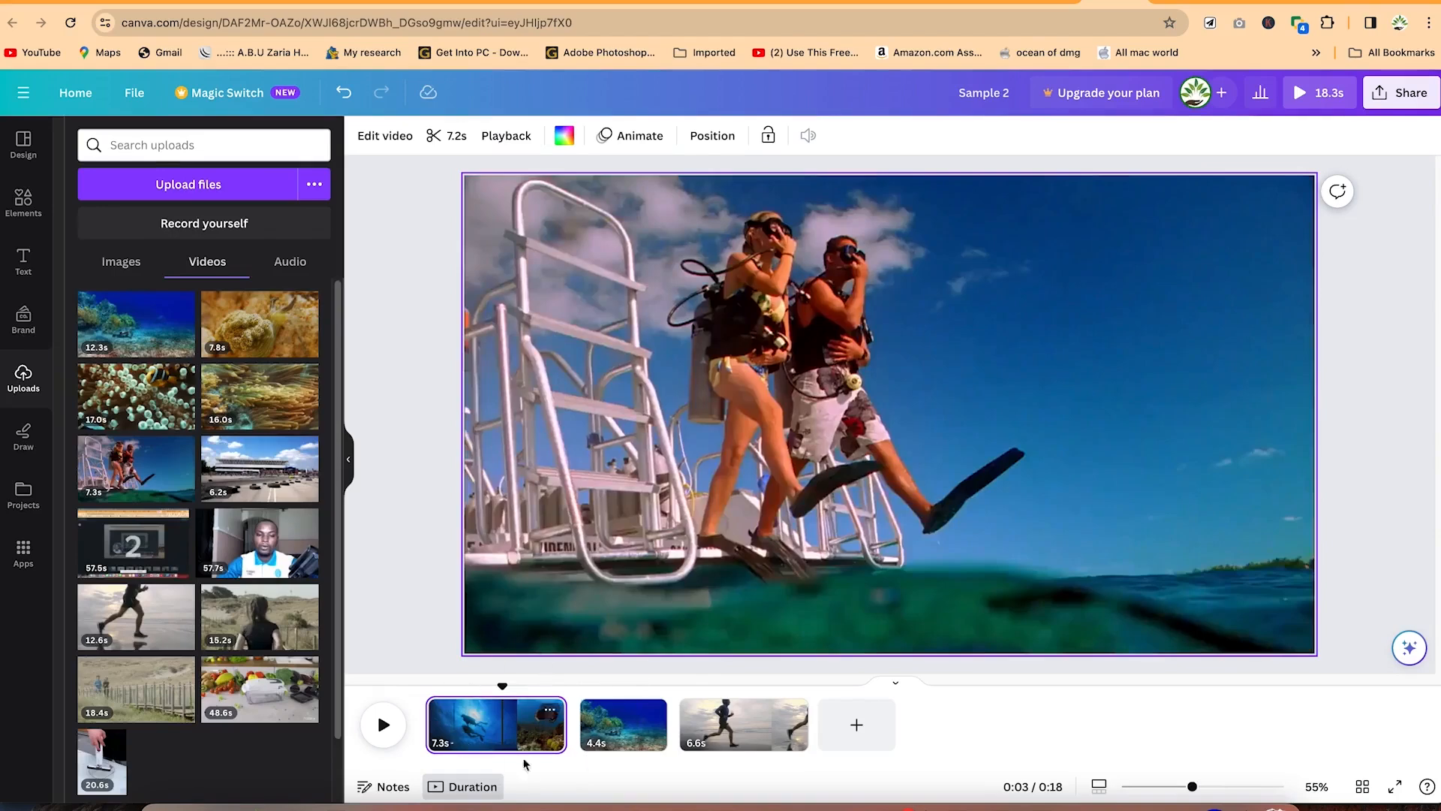
Step: Search the video templates for "intro" and place the blue Welcome to My Channel intro with the yellow ring before the diving clip
click(22, 203)
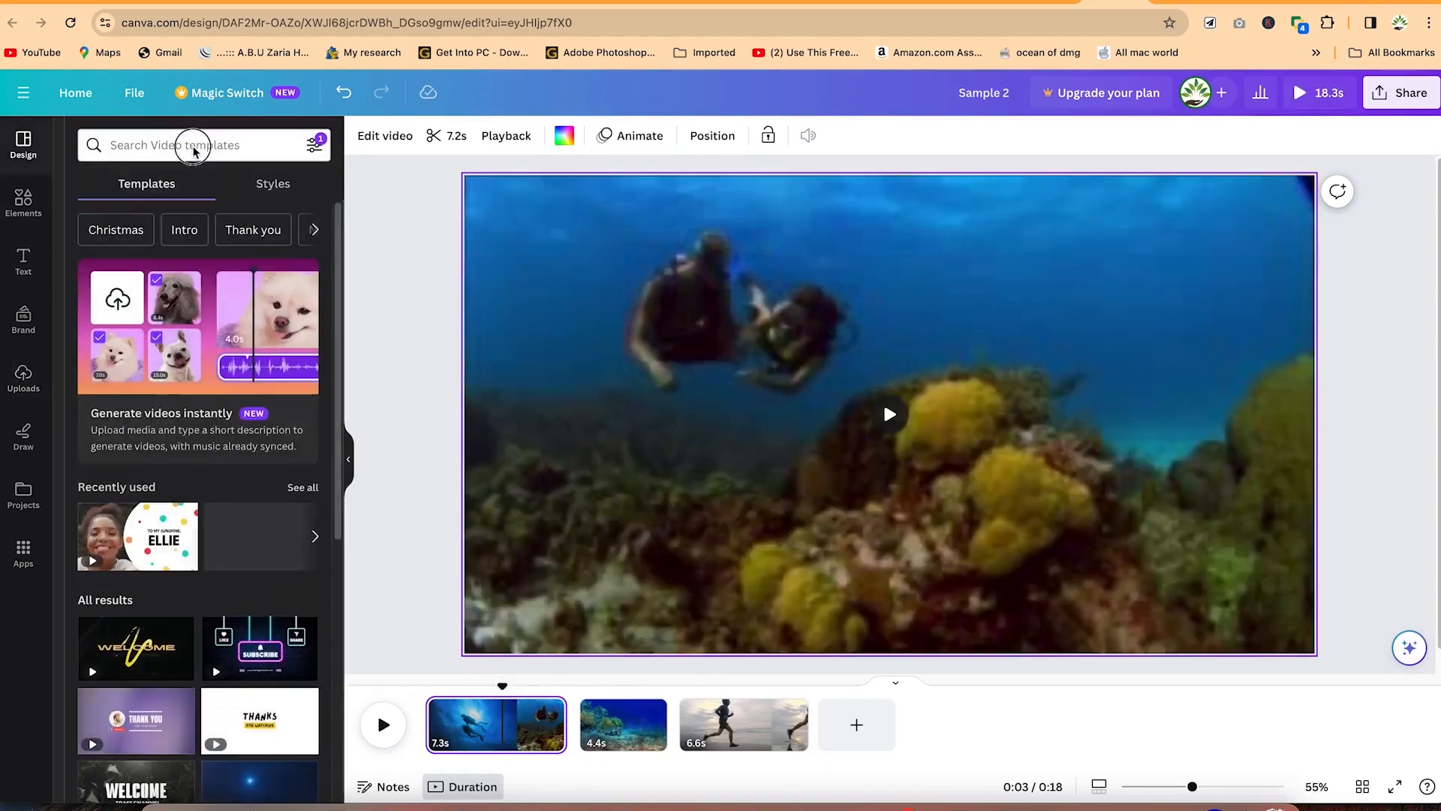
click(193, 145)
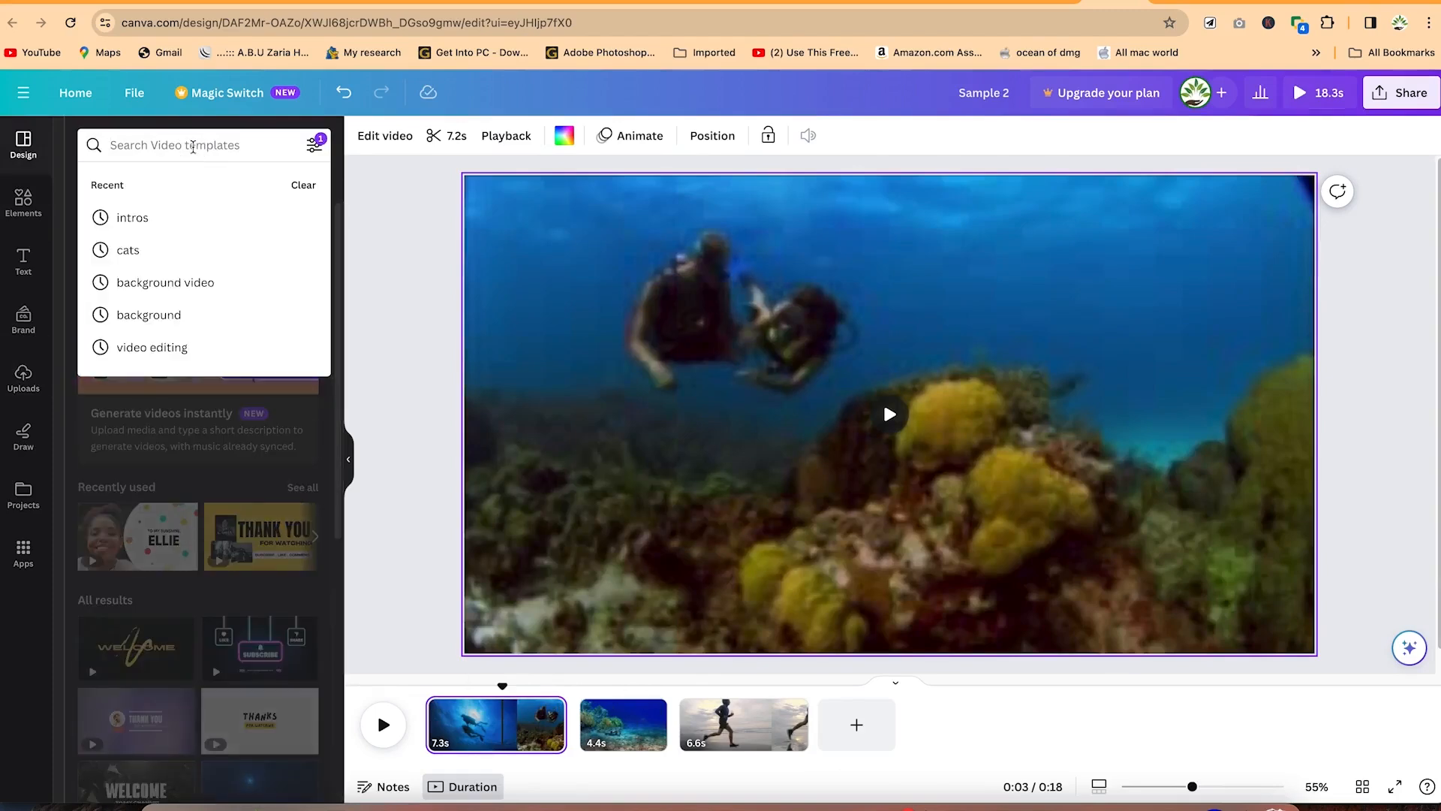
text(intro)
key(Return)
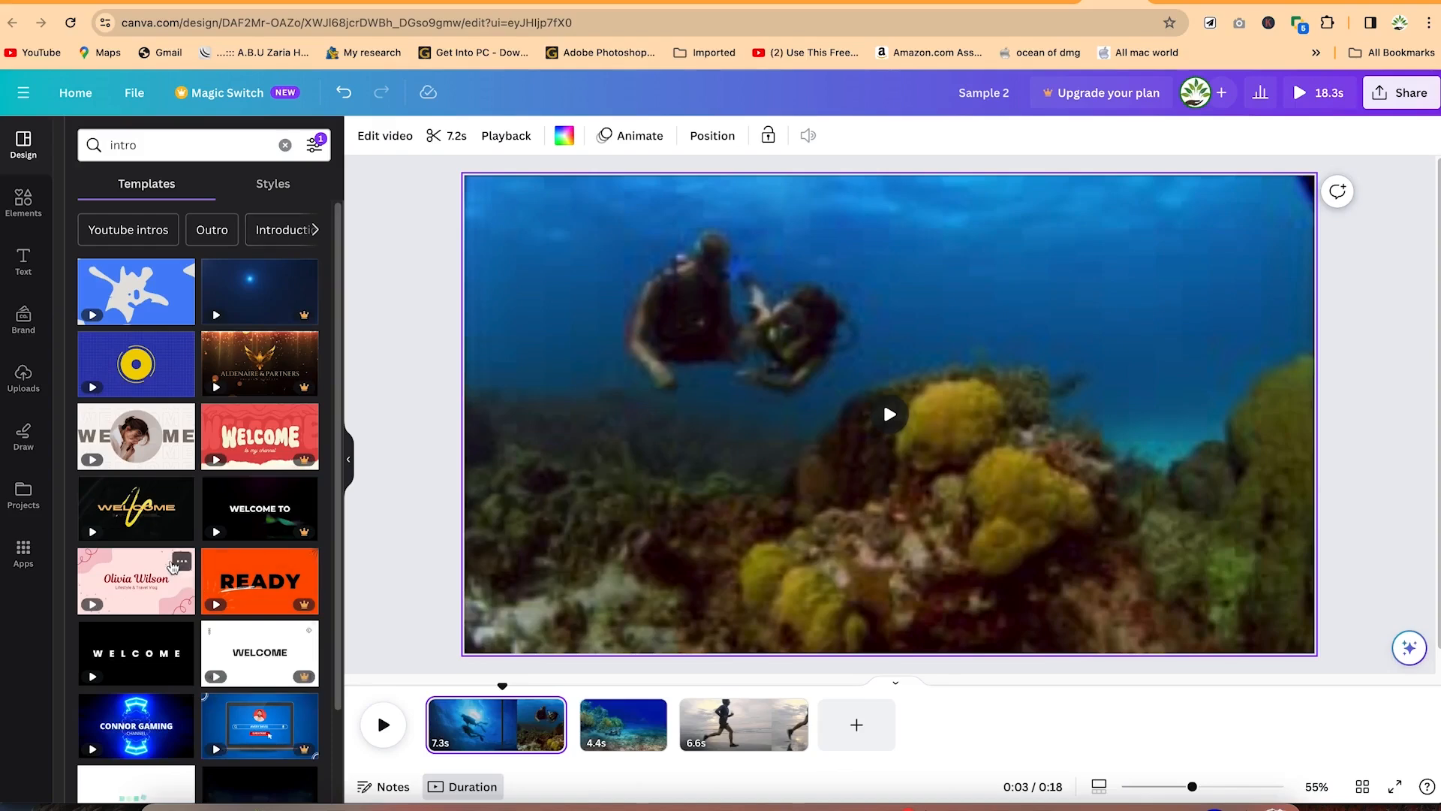
mouse_move(153, 373)
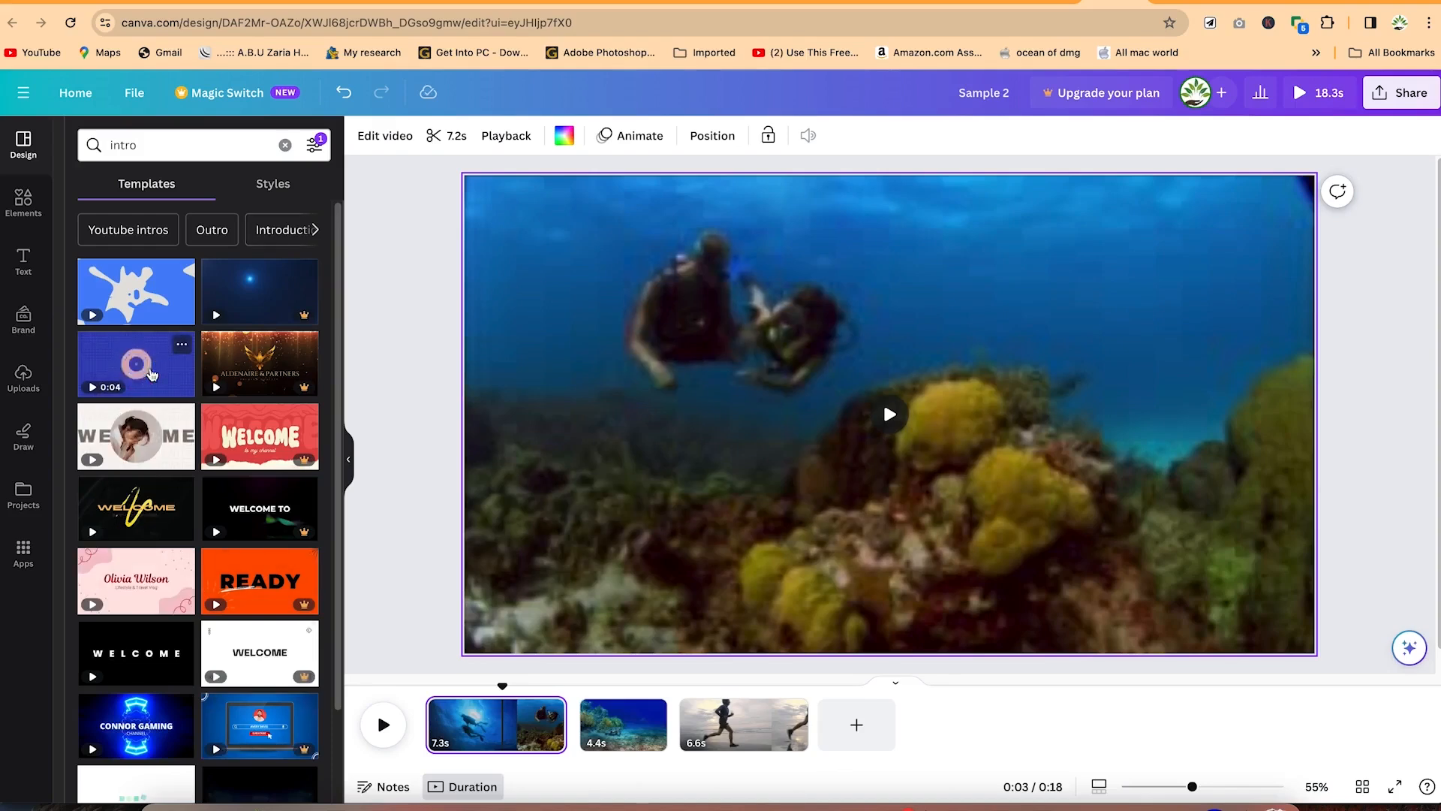
drag(343, 505, 451, 721)
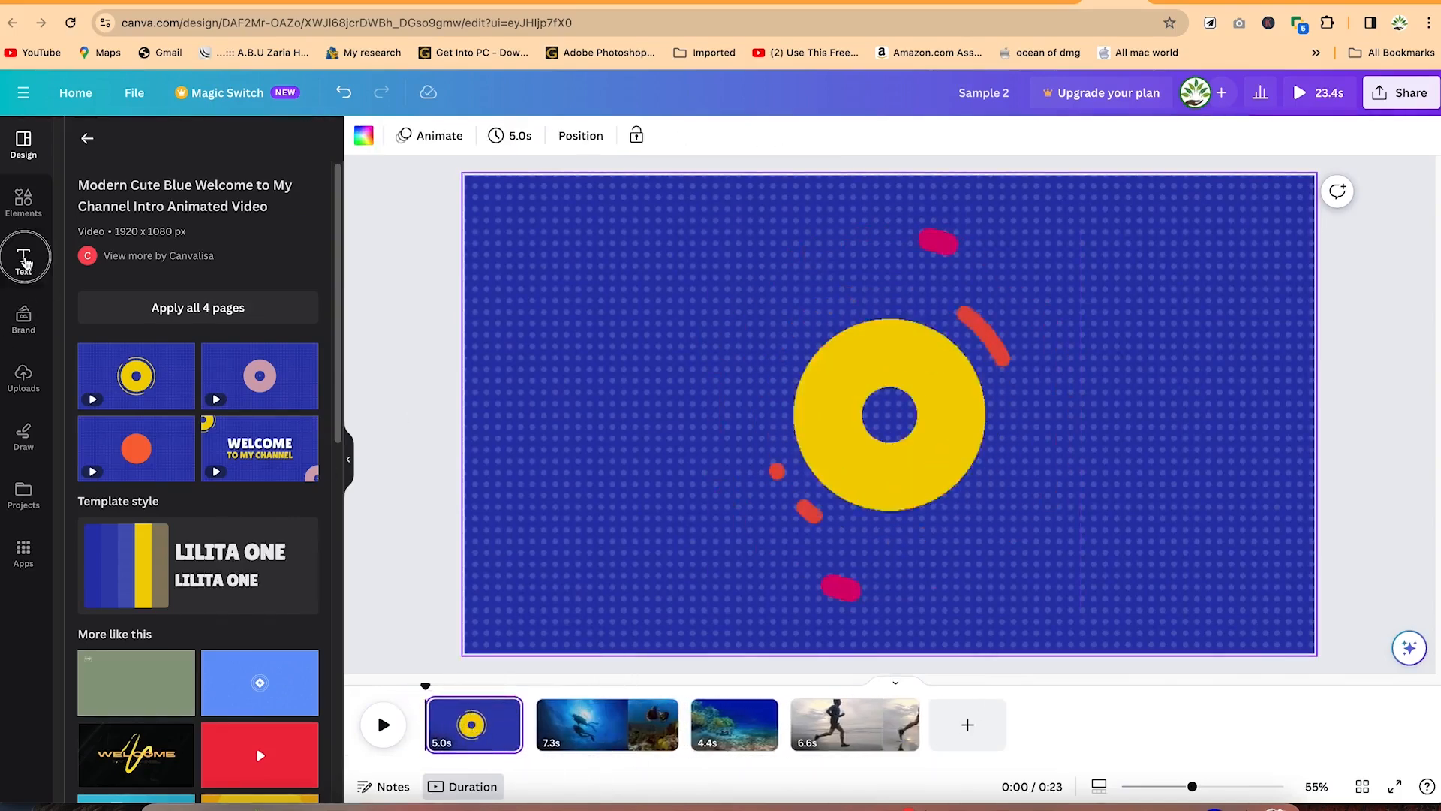
Step: Add the "Order Now!" font combination to the intro page and change its first word to "Welcome"
click(23, 260)
scroll(178, 333, down, 2)
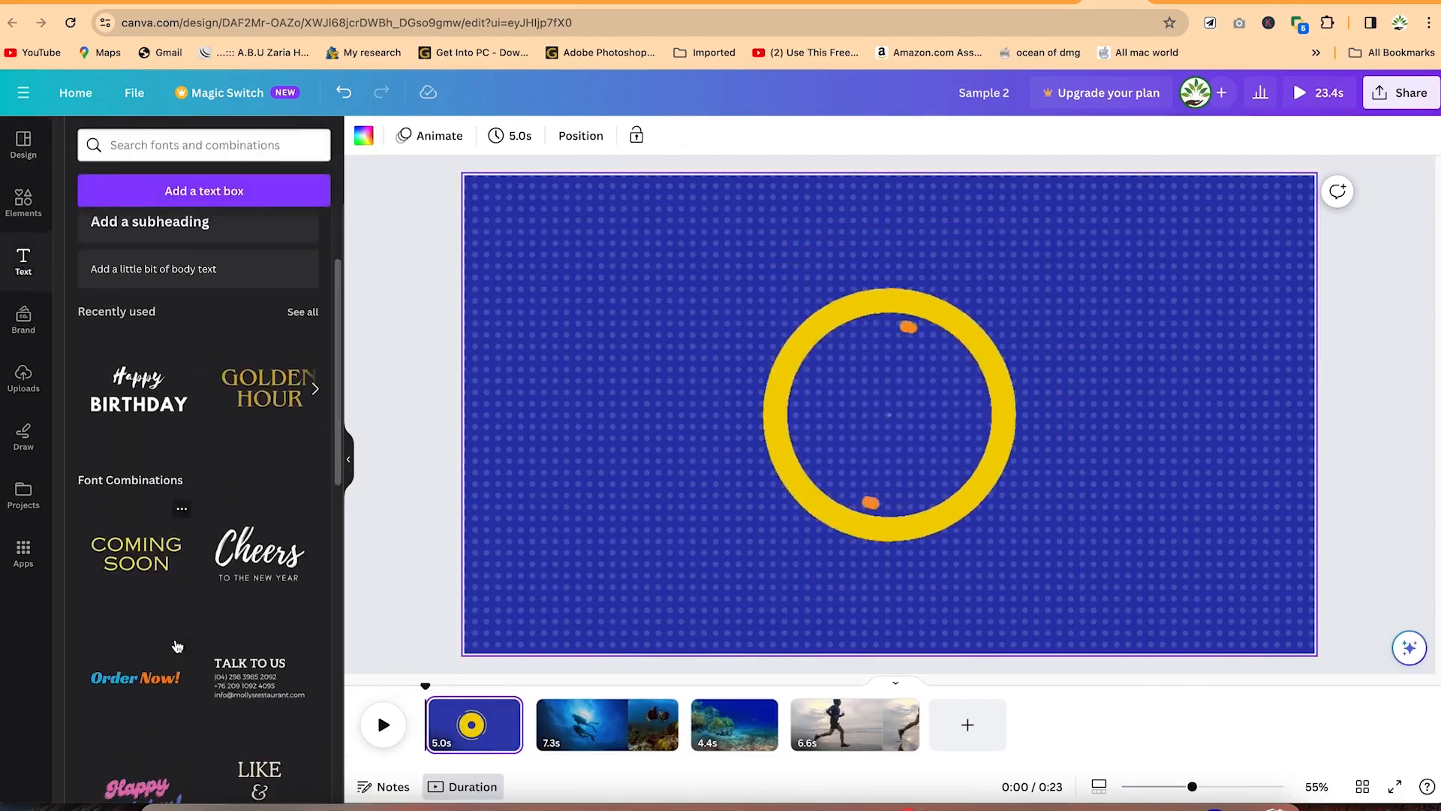
scroll(220, 575, down, 2)
scroll(220, 575, down, 3)
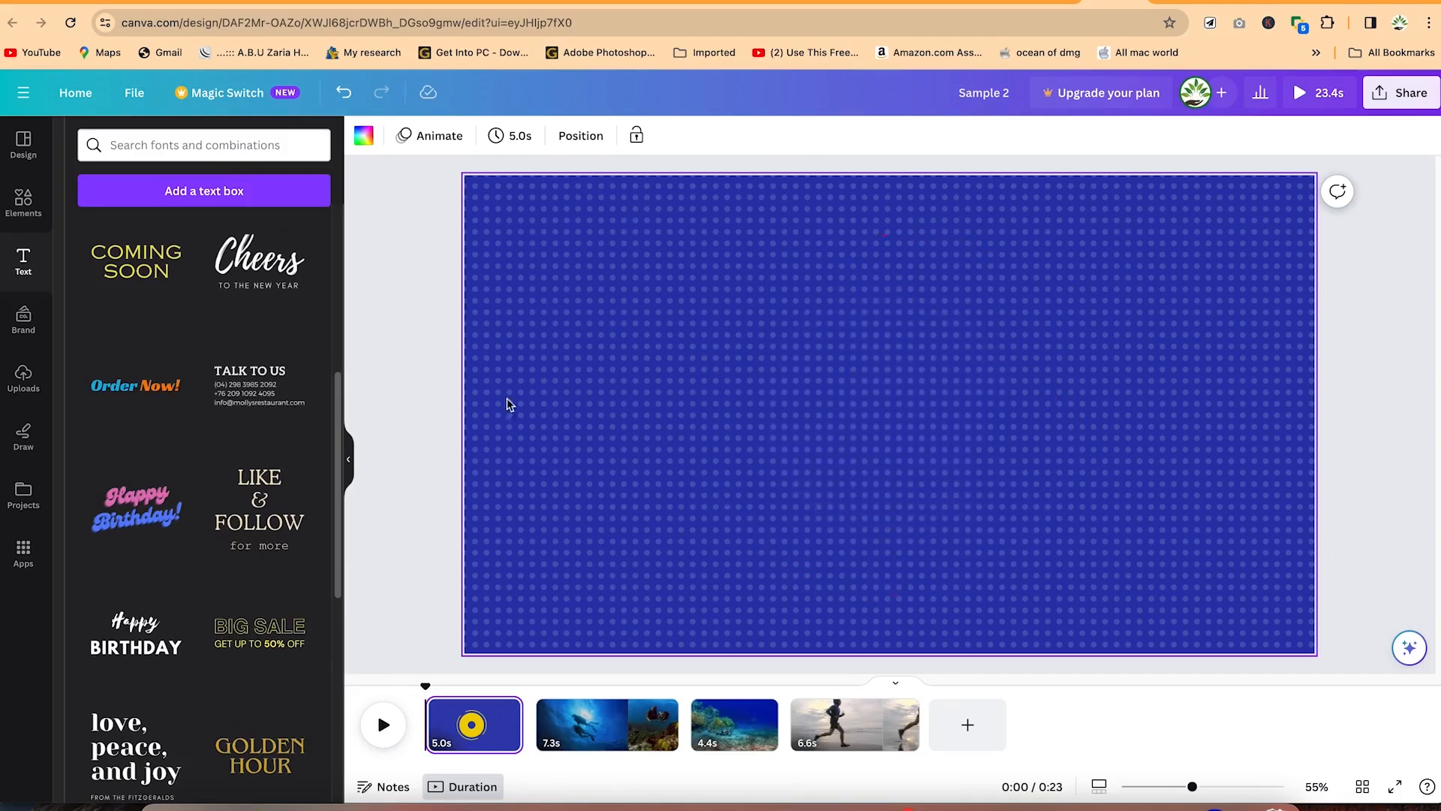
click(172, 362)
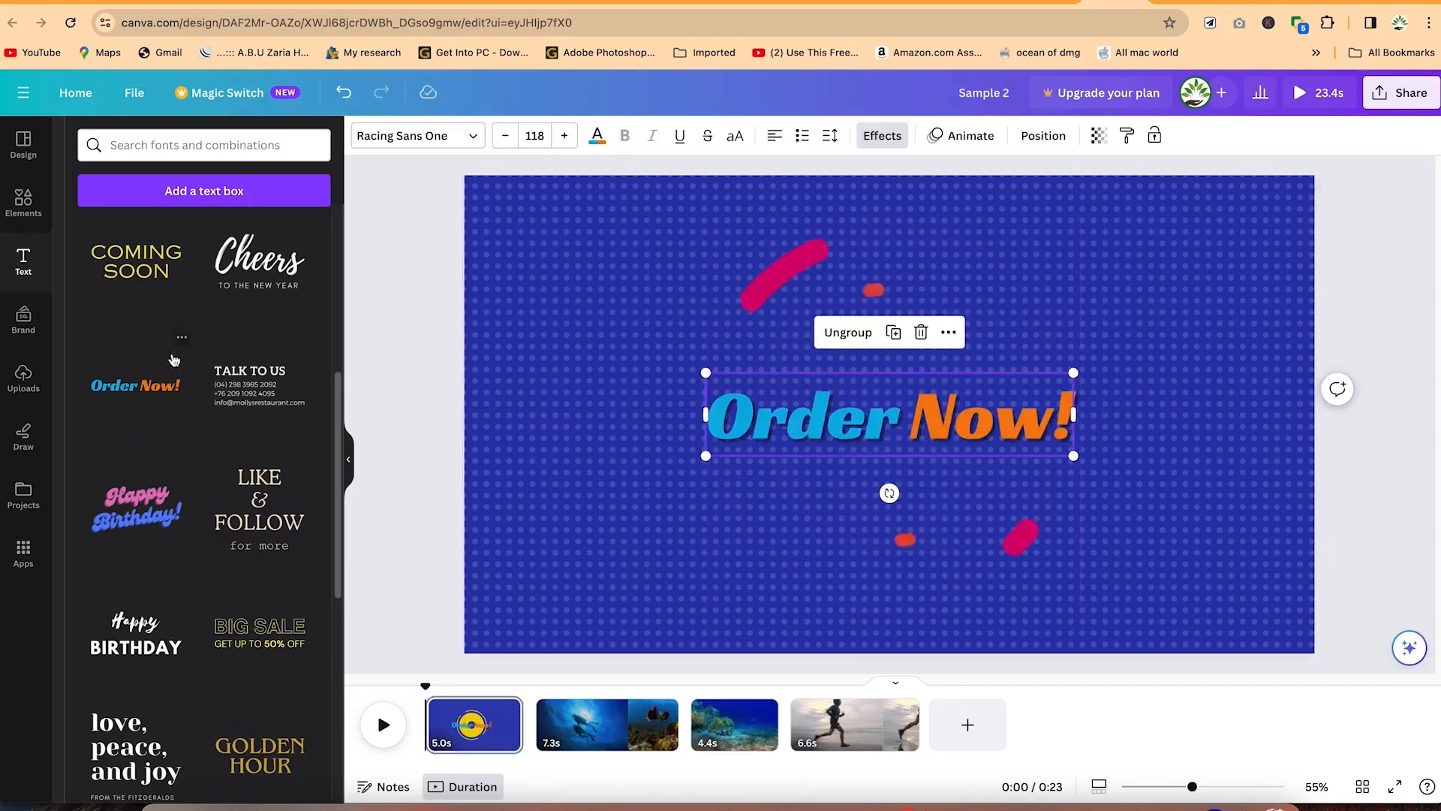
double_click(850, 426)
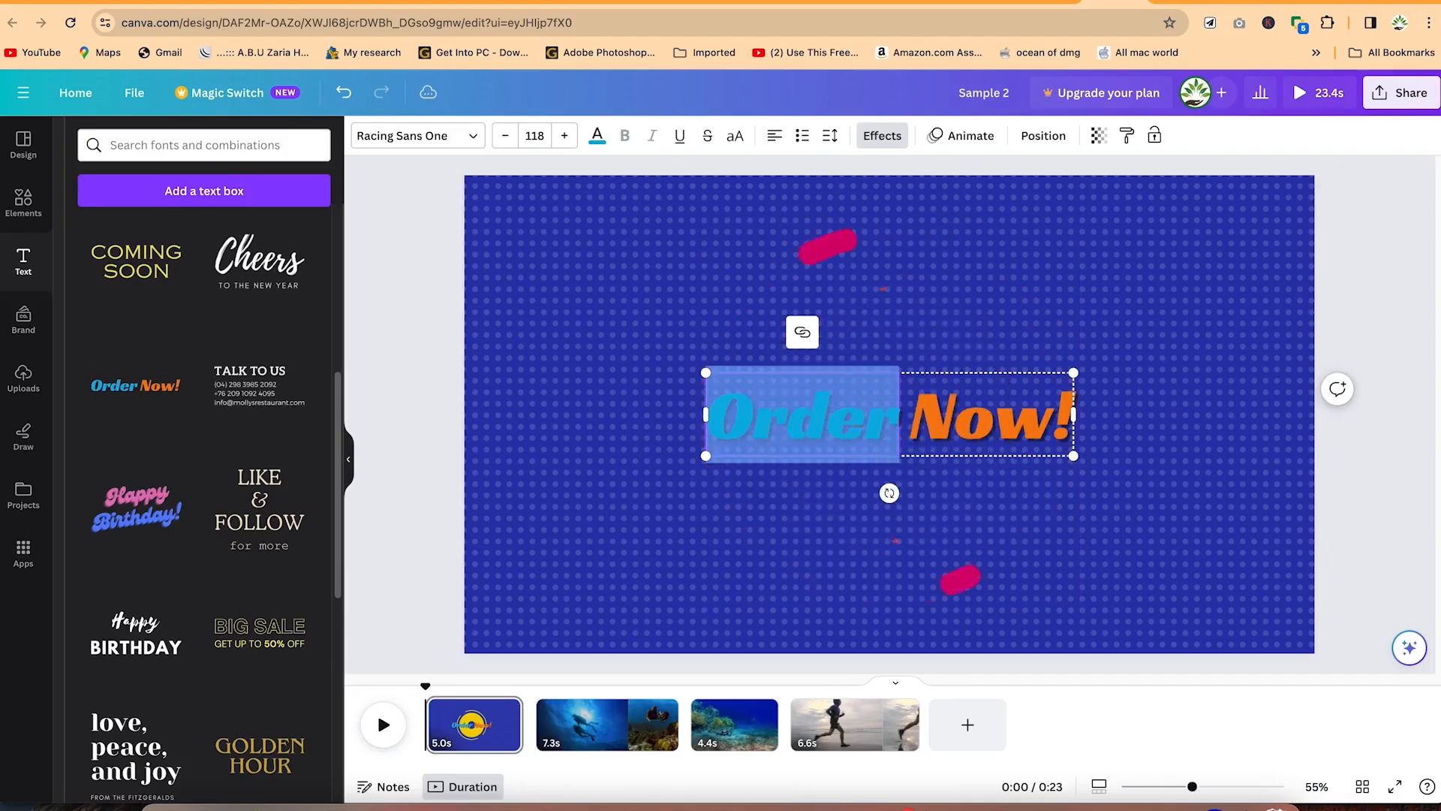
text(Welcome)
key(Escape)
Step: Ungroup the two-word text on the intro page and line up "Now!" beside "Welcome"
drag(1086, 390, 886, 369)
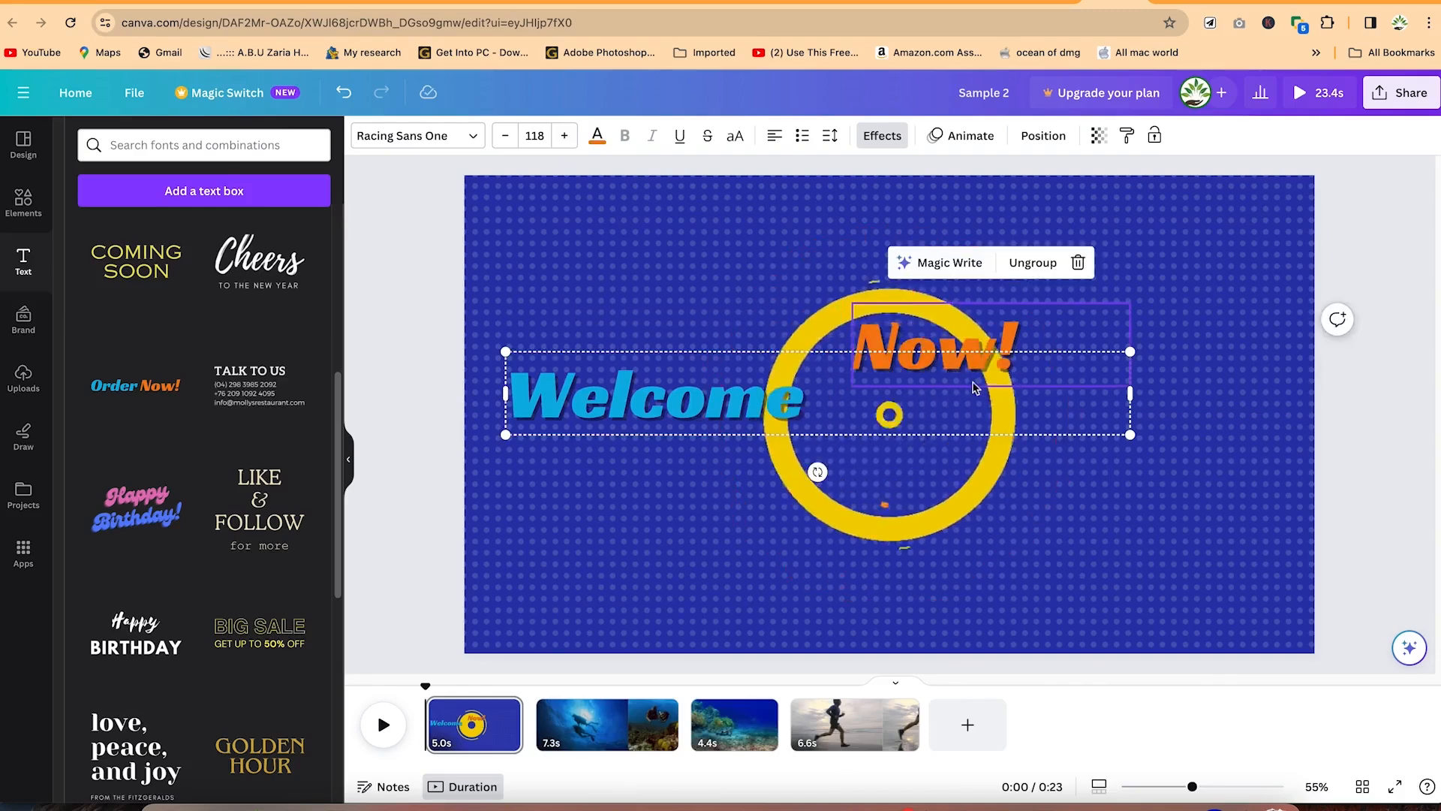
drag(988, 380, 995, 400)
right_click(995, 400)
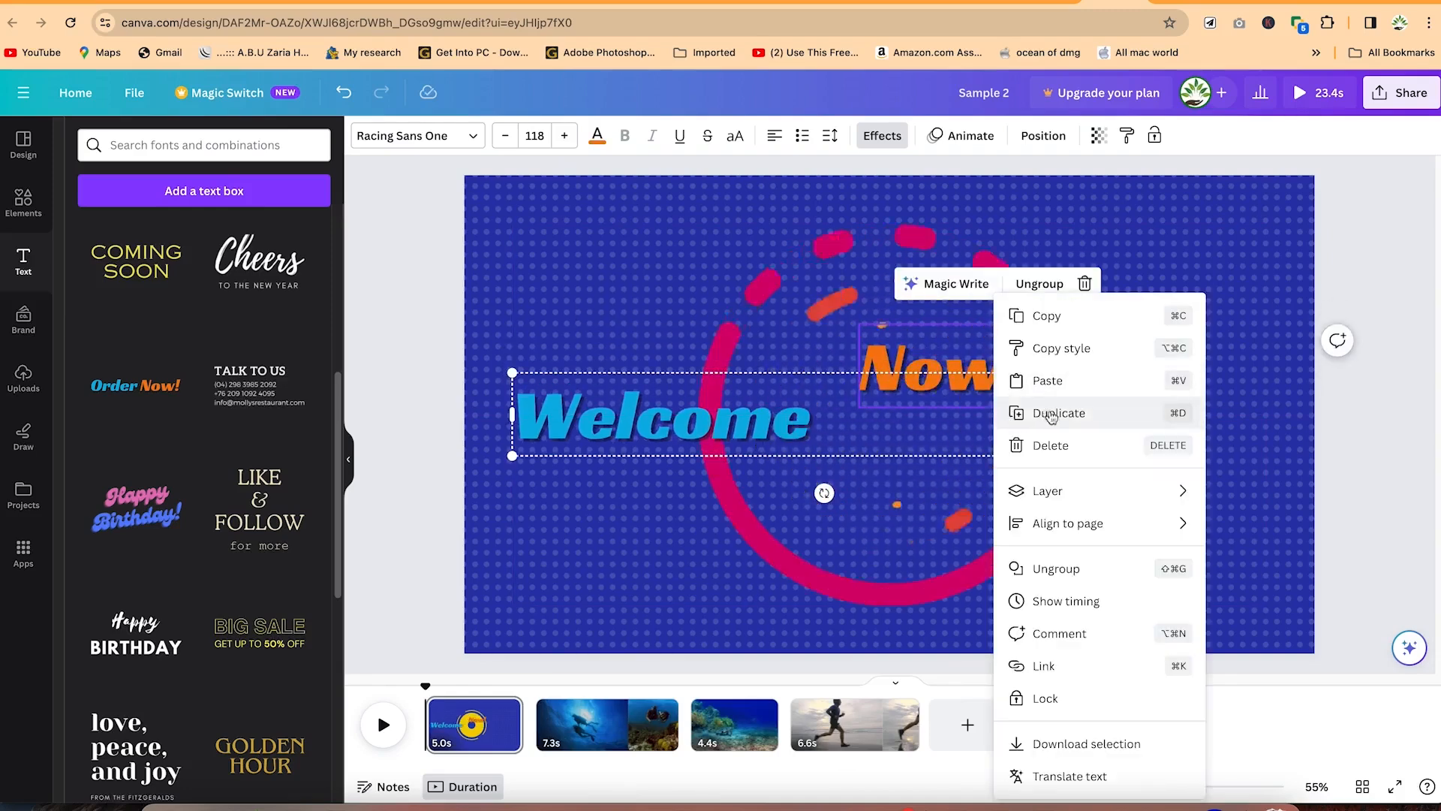
click(1056, 568)
click(1109, 285)
drag(985, 376, 985, 430)
Step: Replace "Now!" with "To My Channel" and widen its text box to fit on one line
double_click(984, 430)
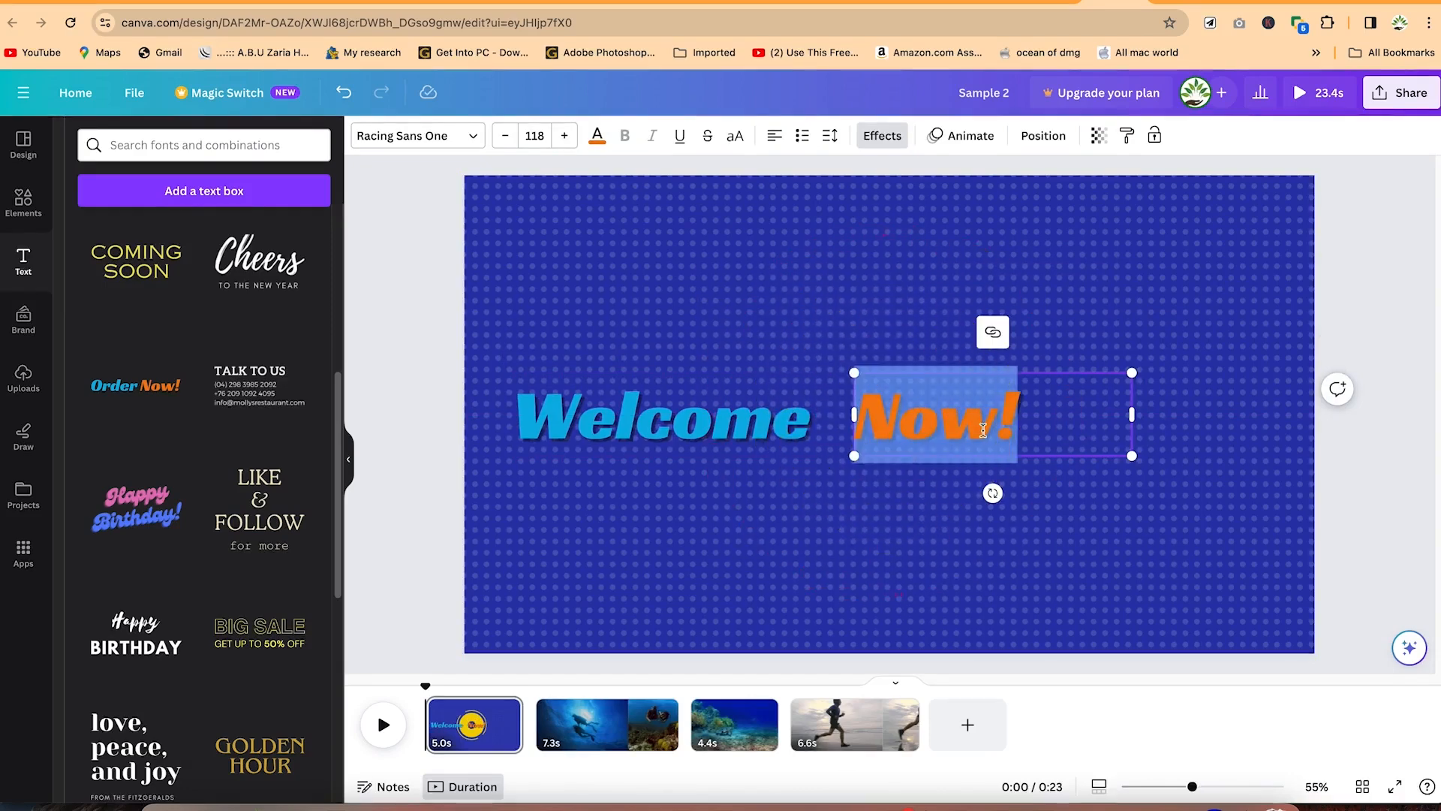
text(To My)
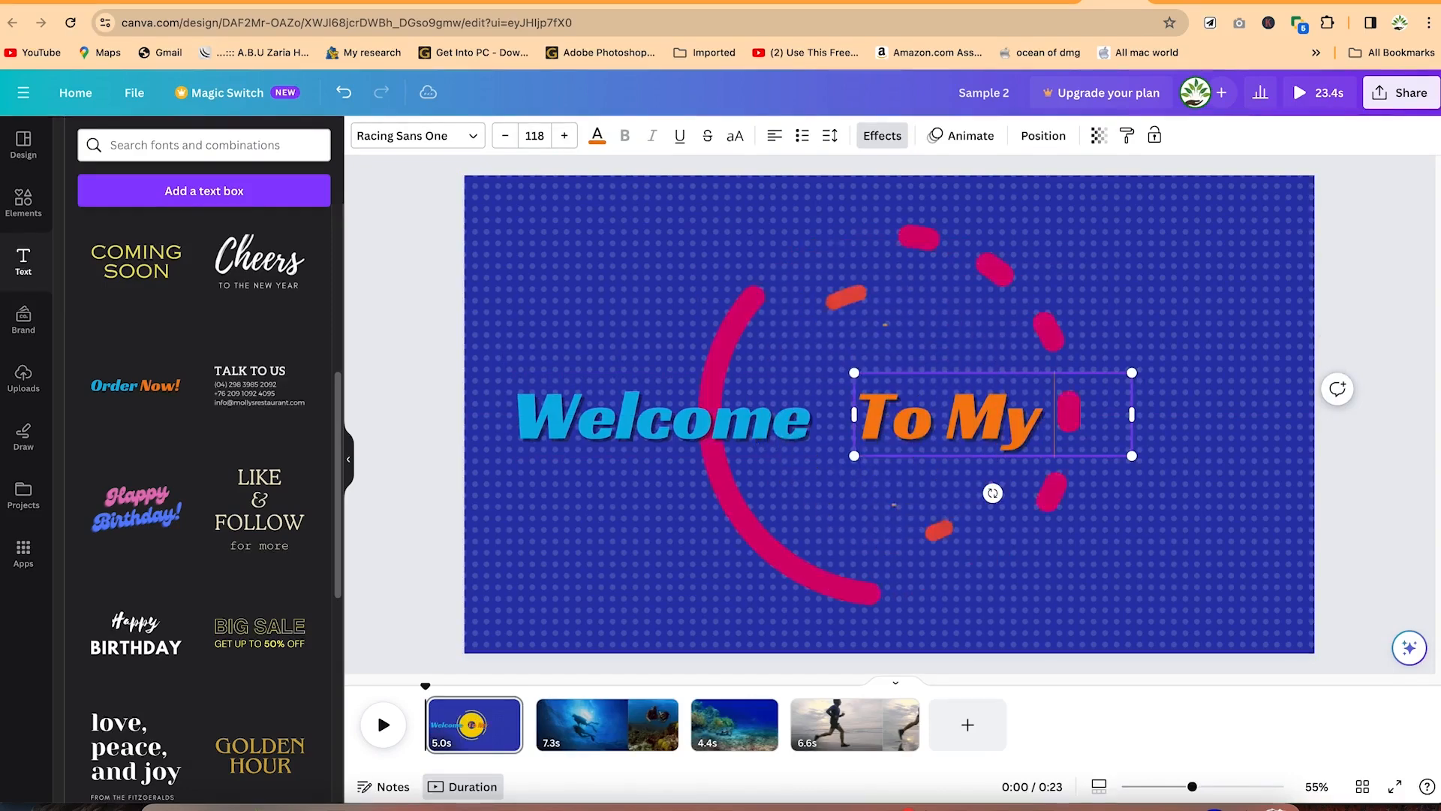
text( Chan)
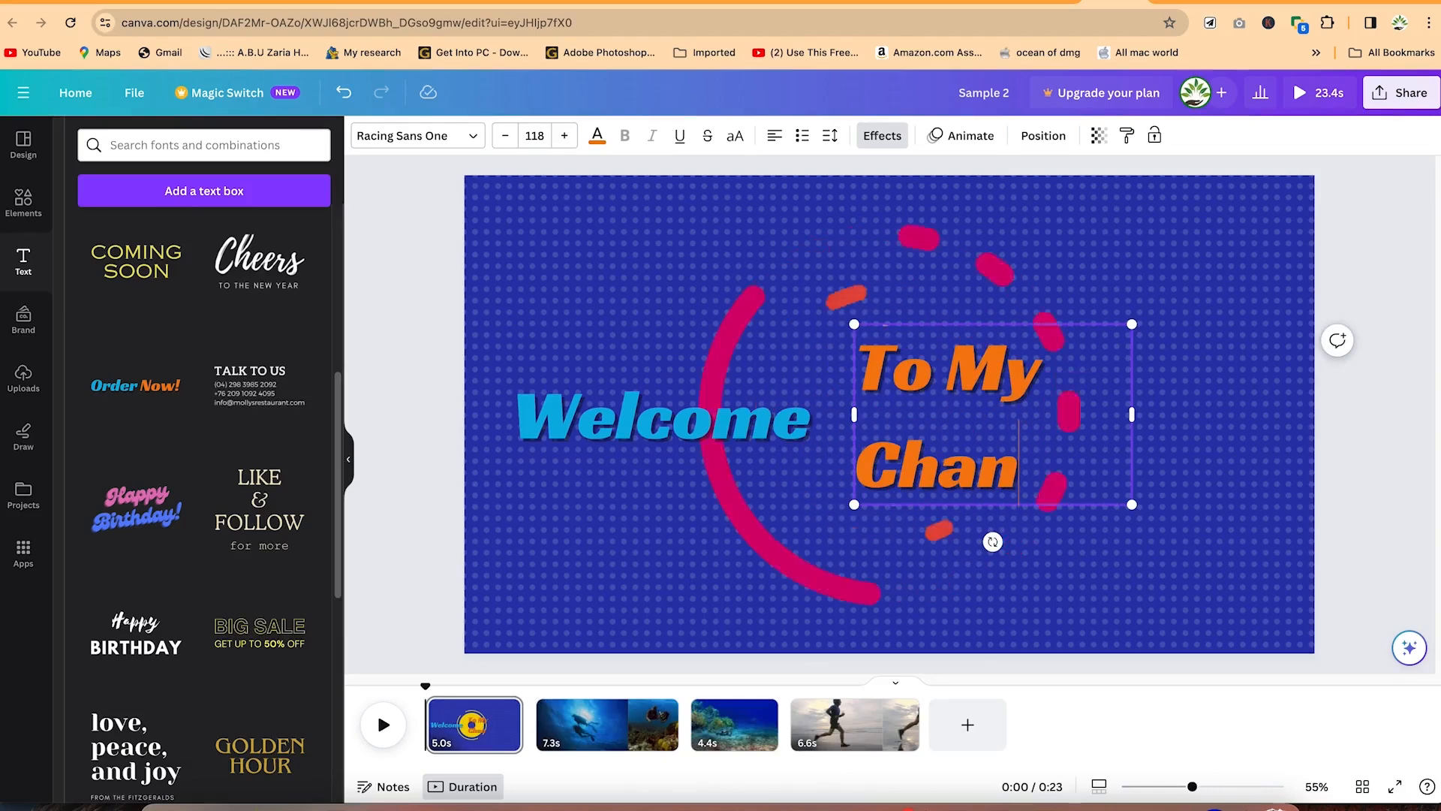
text(nel)
drag(1133, 418, 1321, 419)
click(1123, 559)
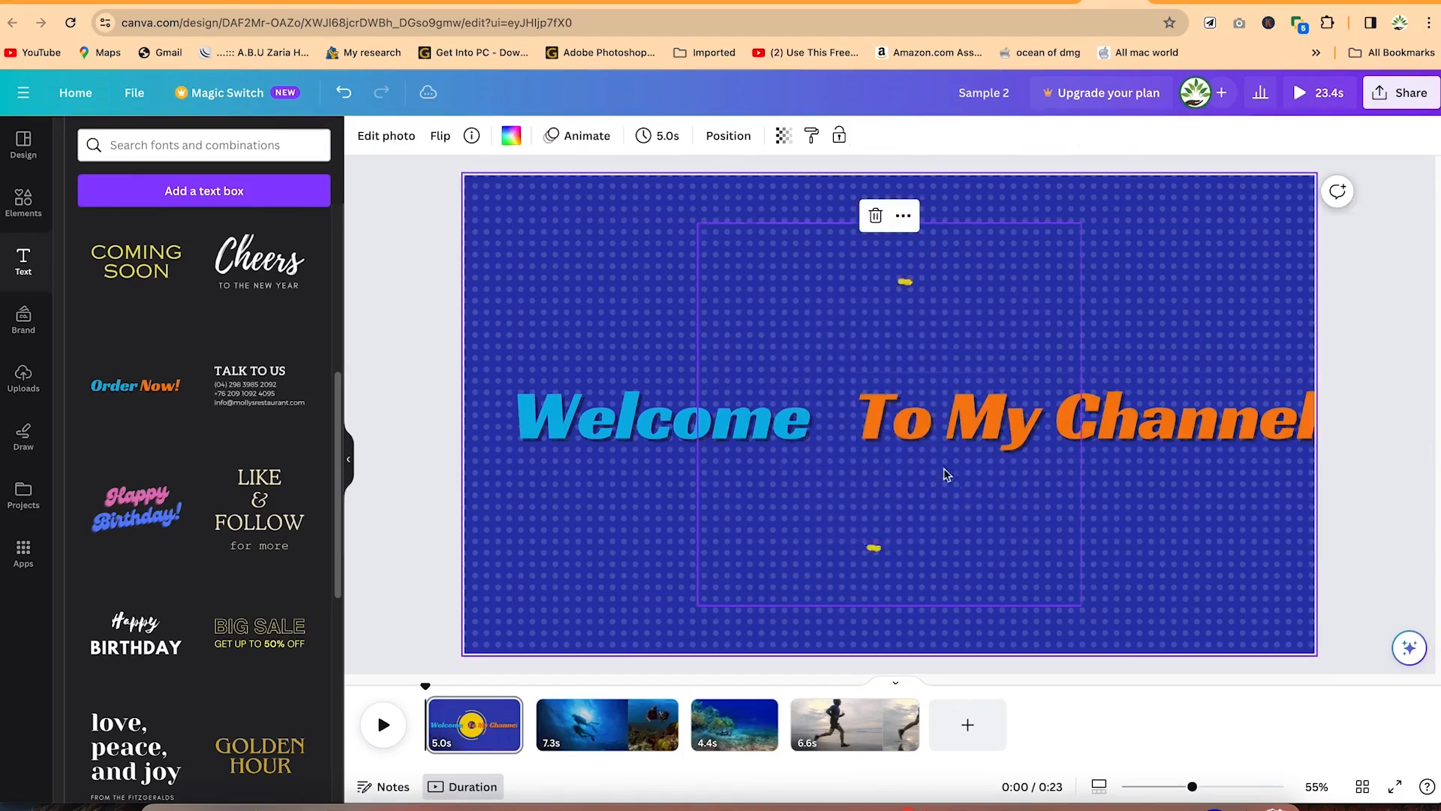
Step: Stack "Welcome" directly above "To My Channel" in the middle of the intro page
click(946, 432)
drag(658, 438, 874, 375)
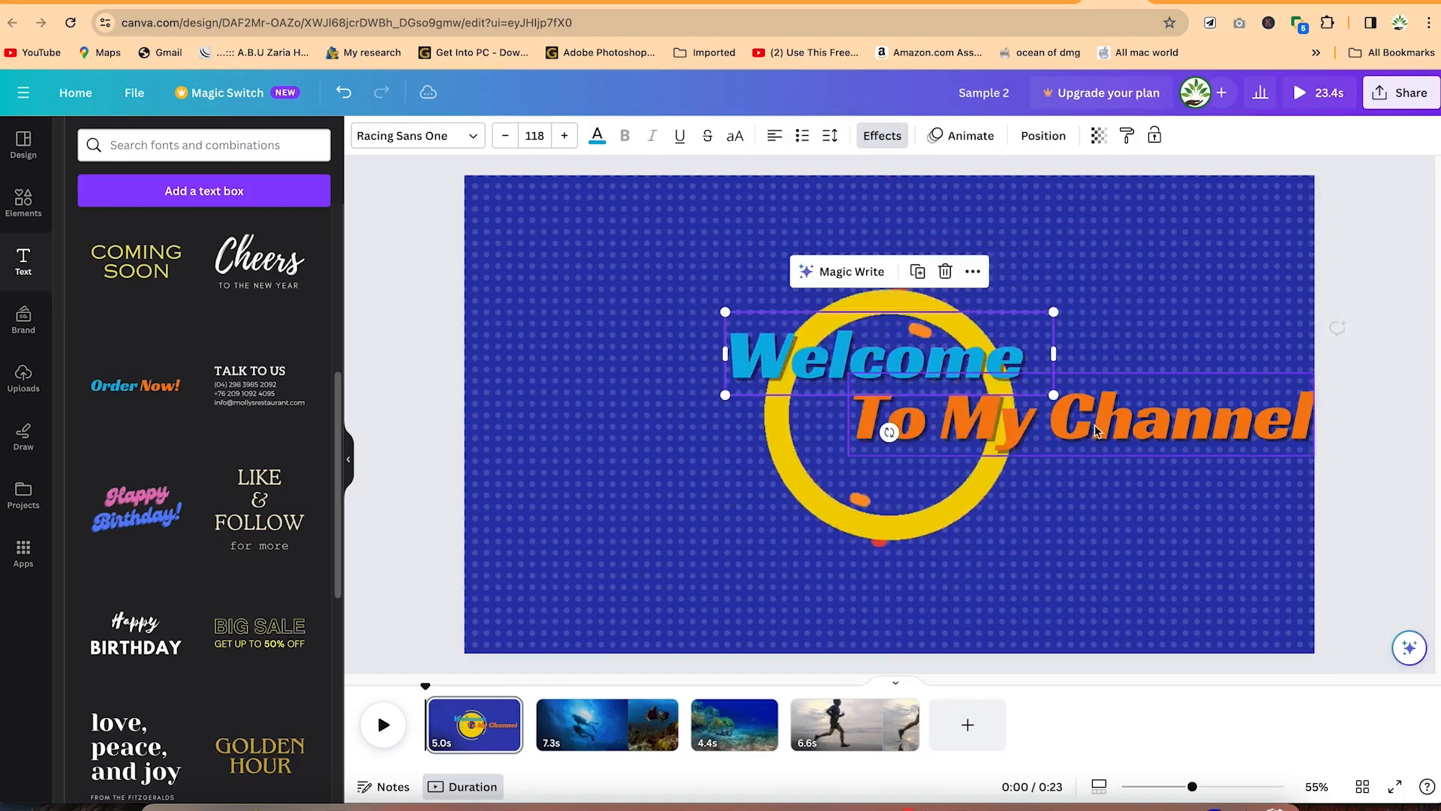
drag(1096, 431, 984, 430)
click(1107, 294)
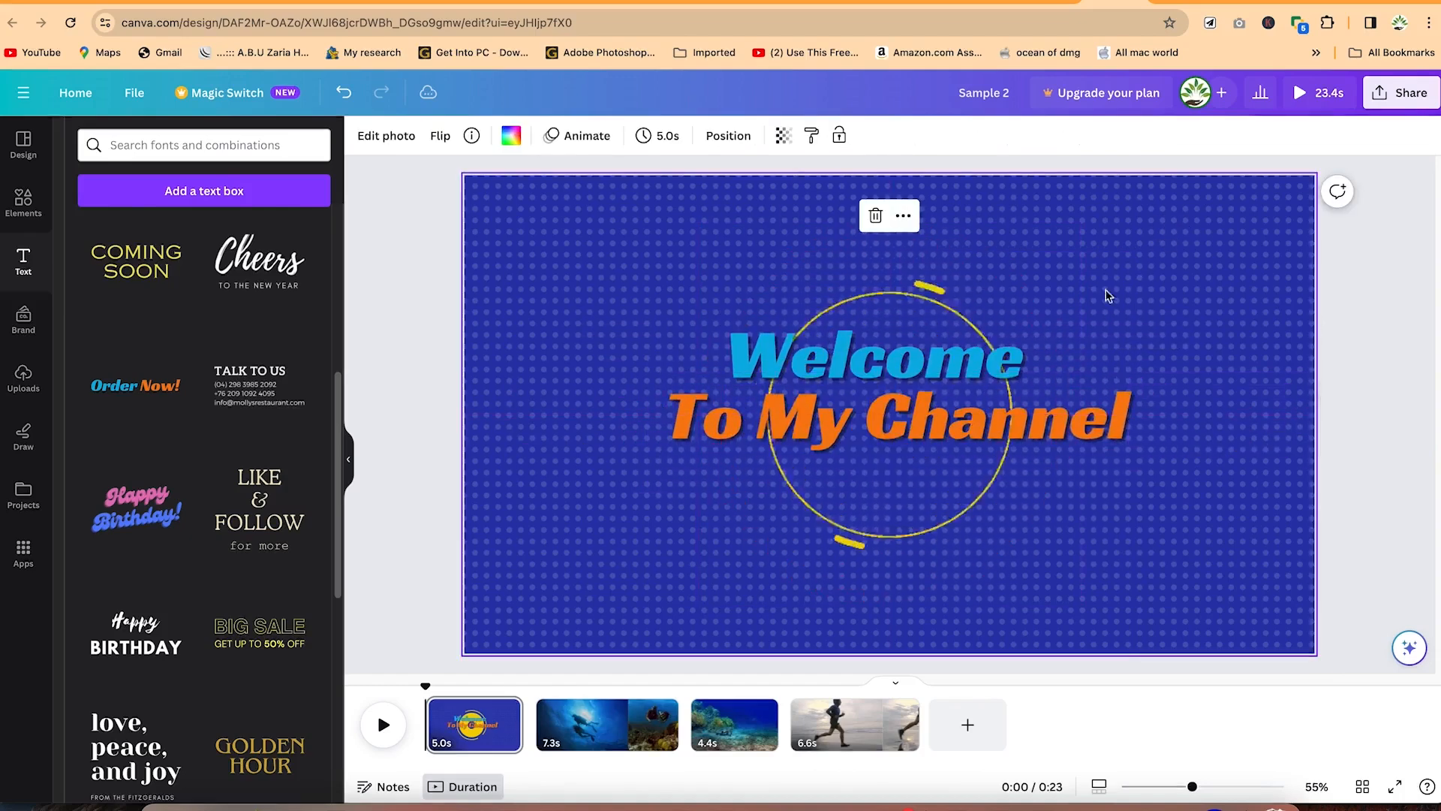
Step: Recolour the "Welcome" text with the orange from the document colours
click(920, 376)
click(778, 350)
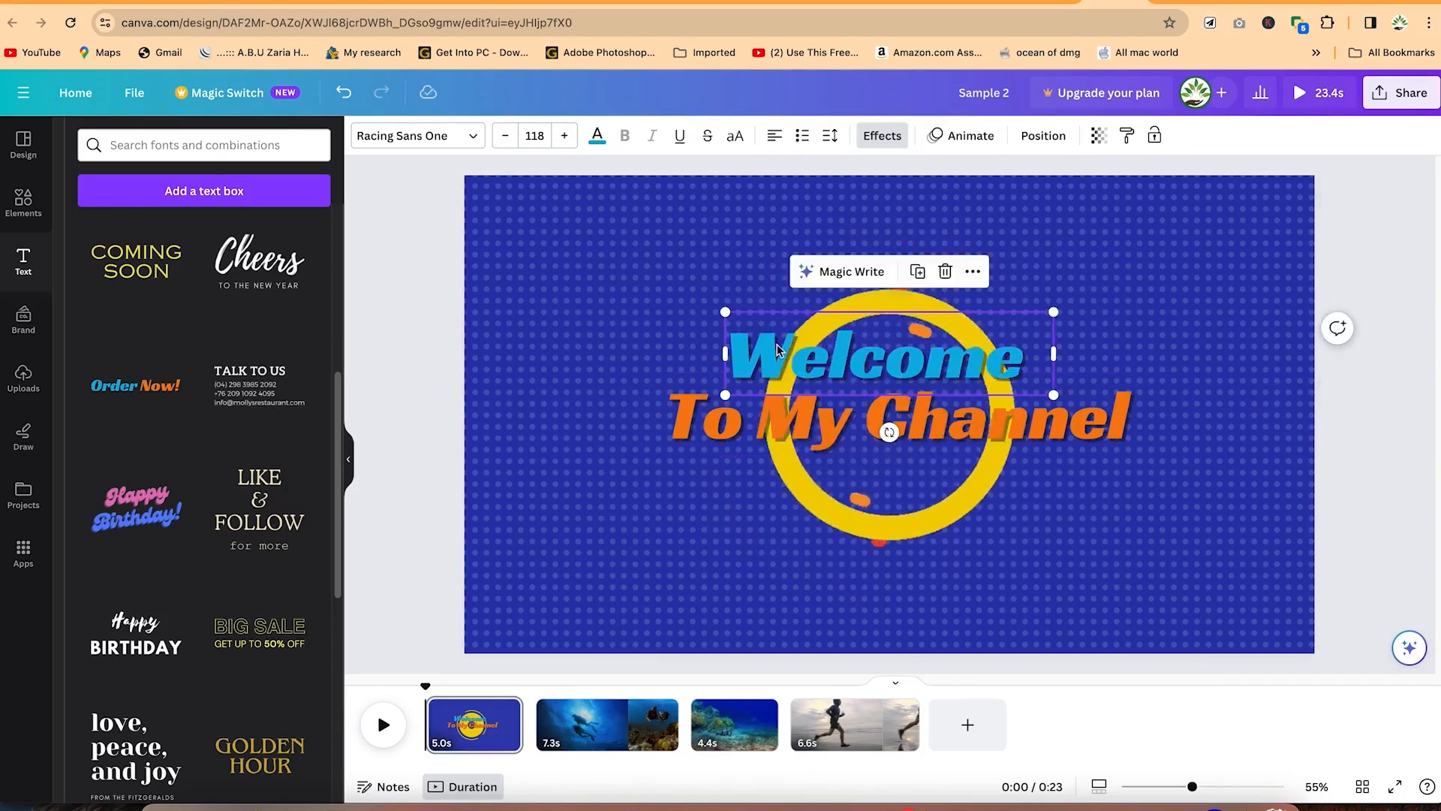
click(597, 136)
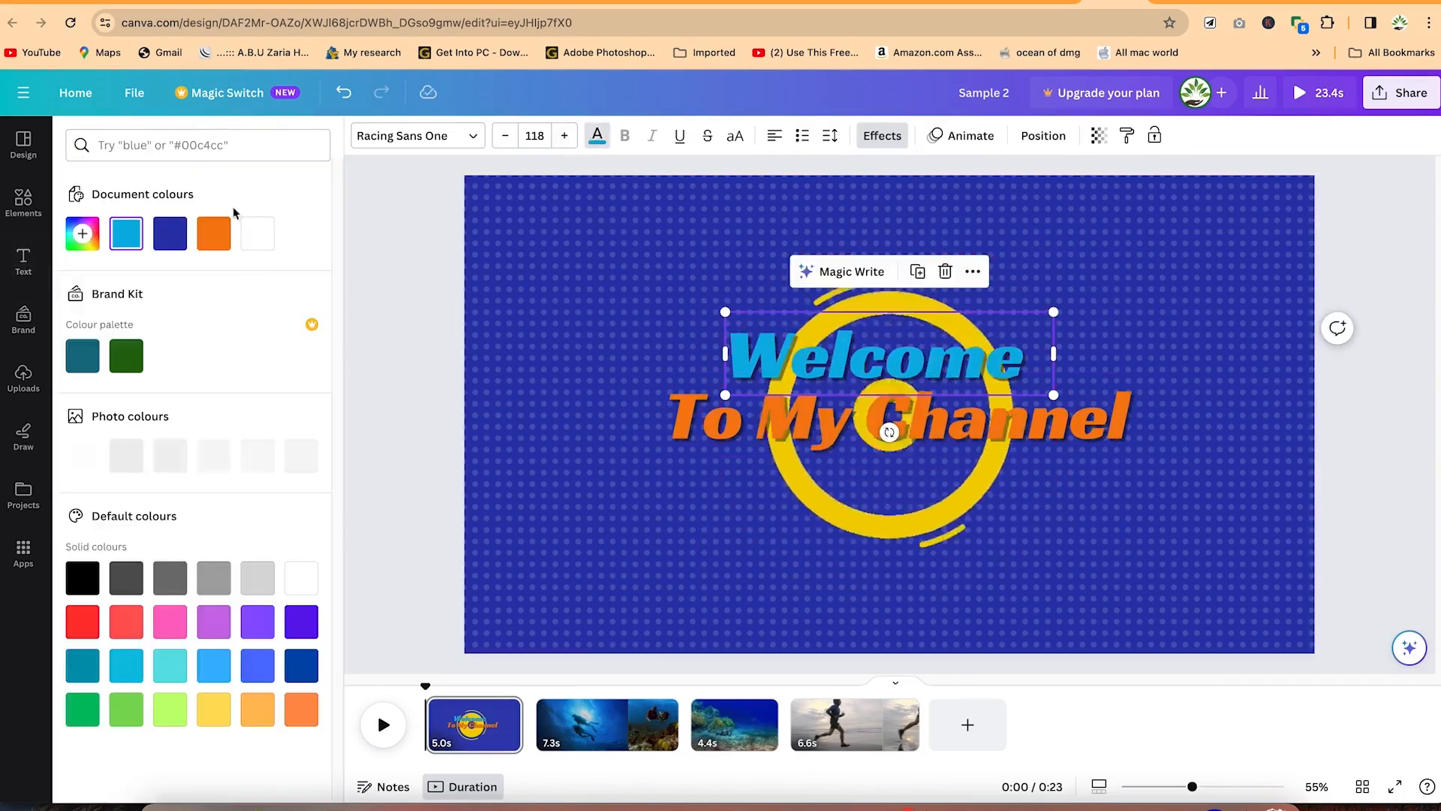
click(214, 233)
Step: Try red on the "To My Channel" text, and settle on white as its colour
click(679, 413)
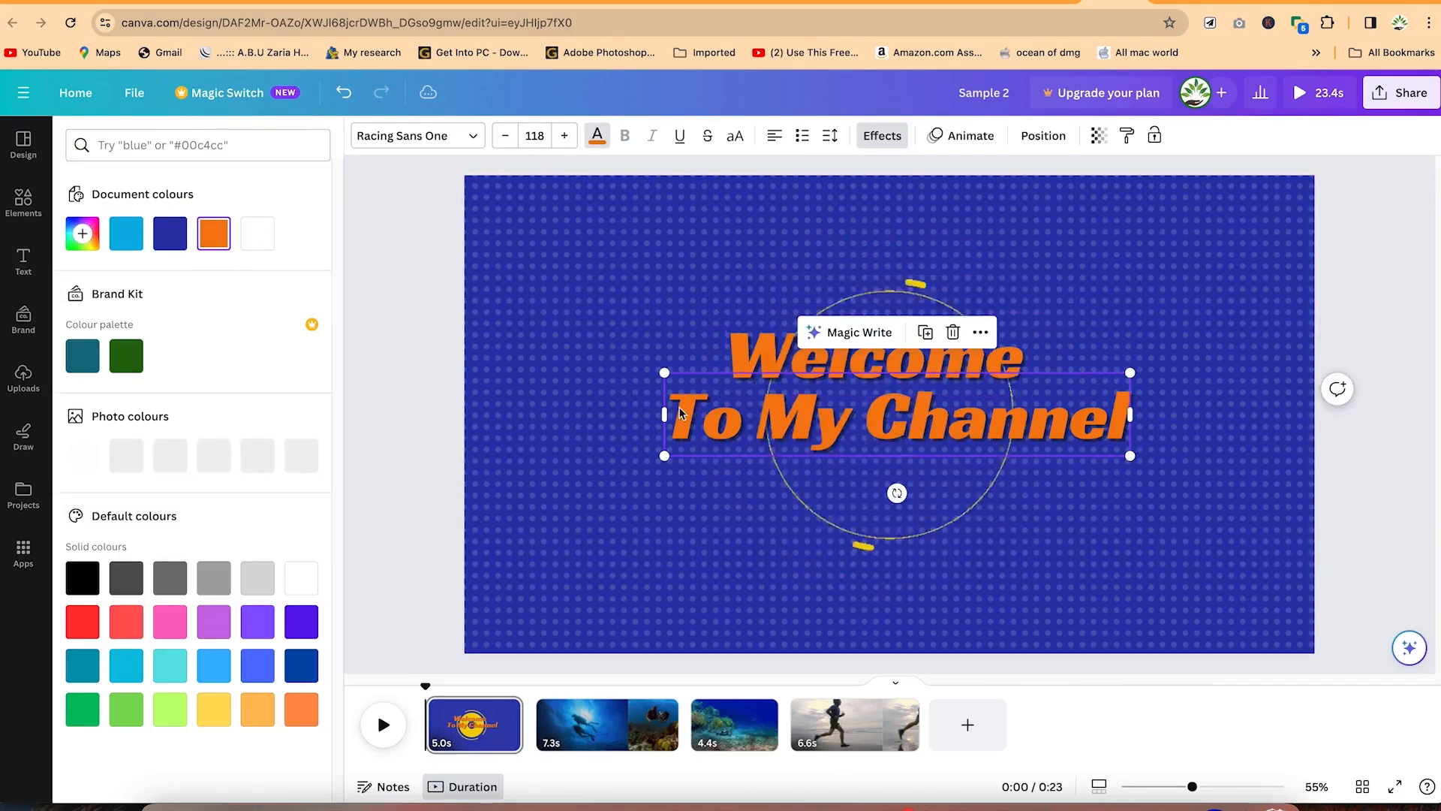
click(591, 141)
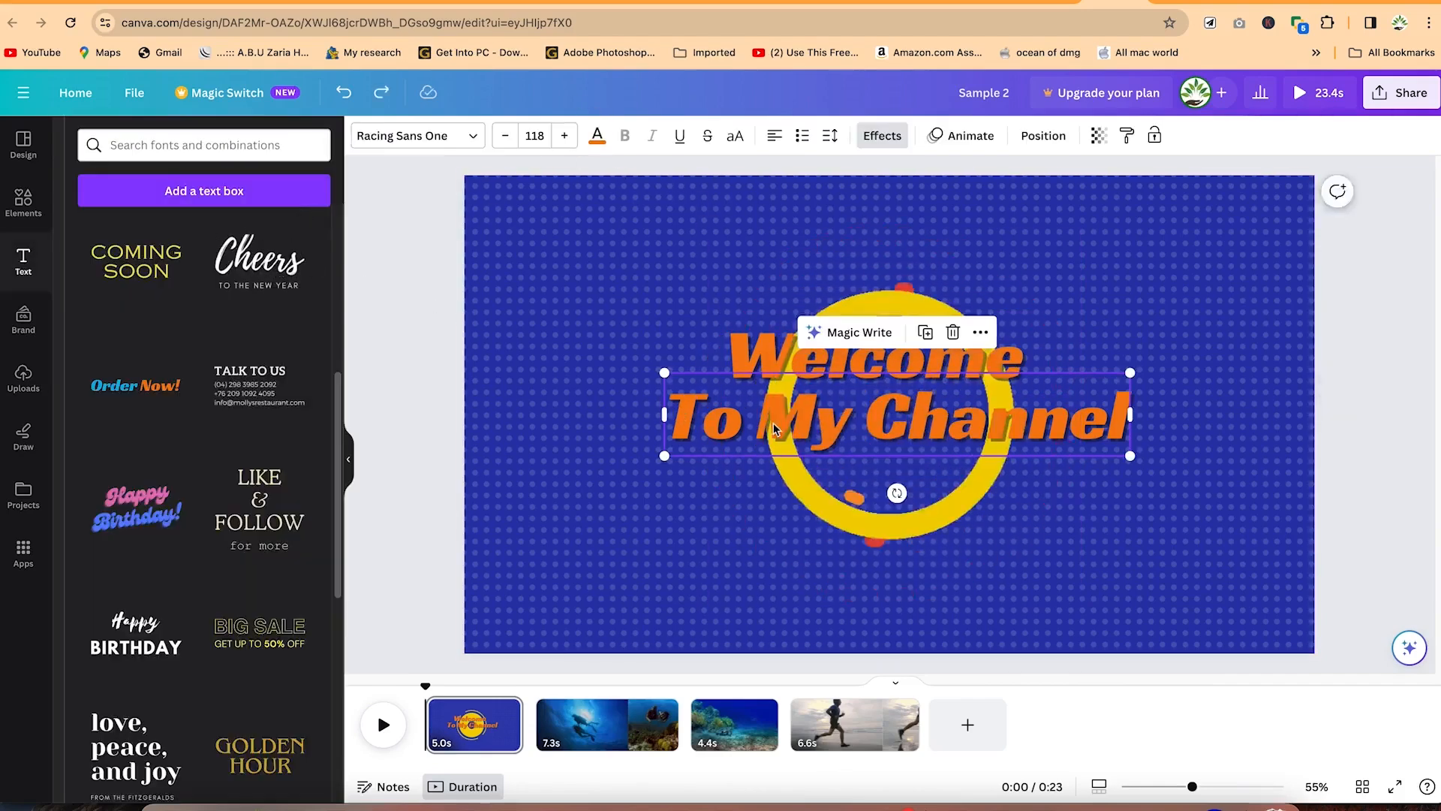
click(597, 141)
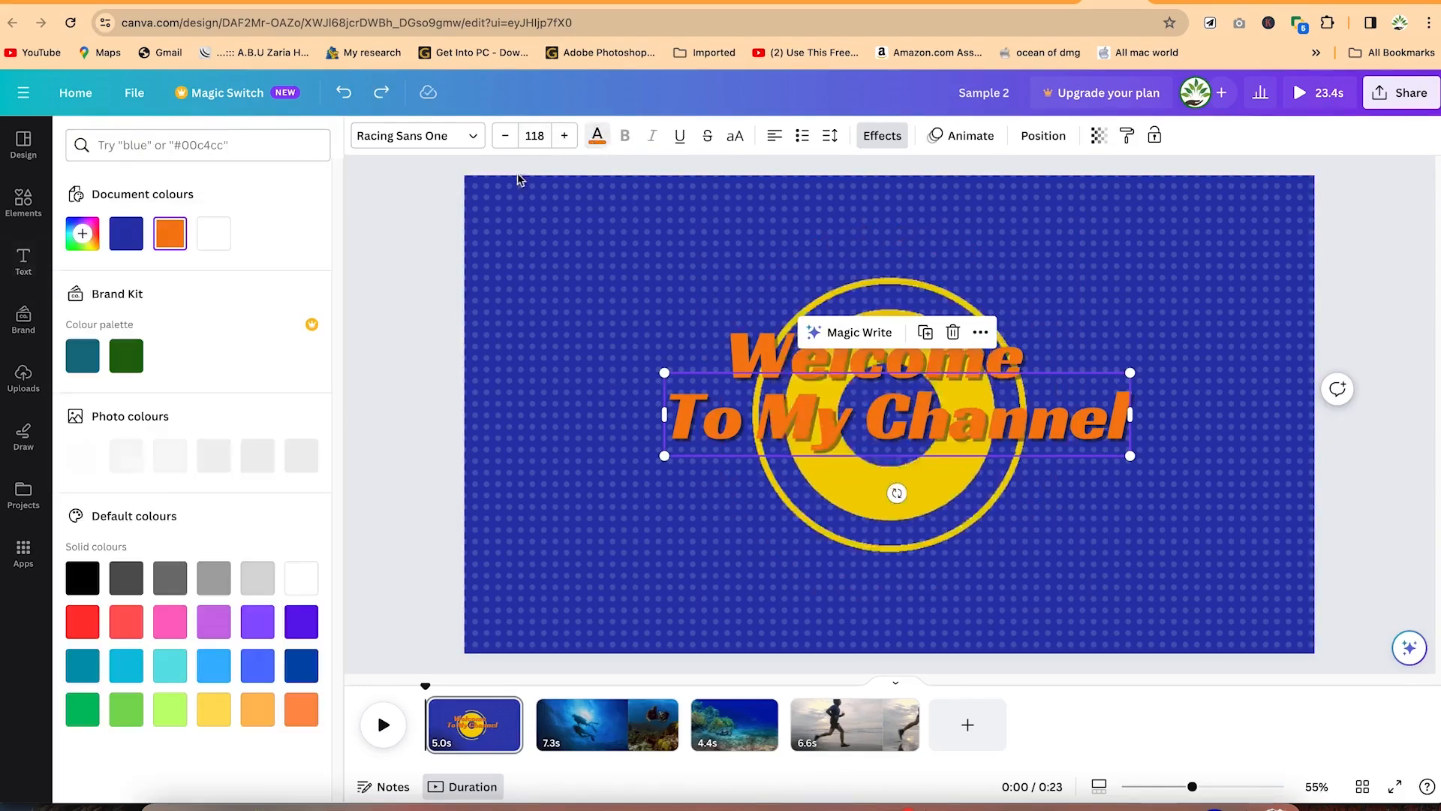
click(100, 625)
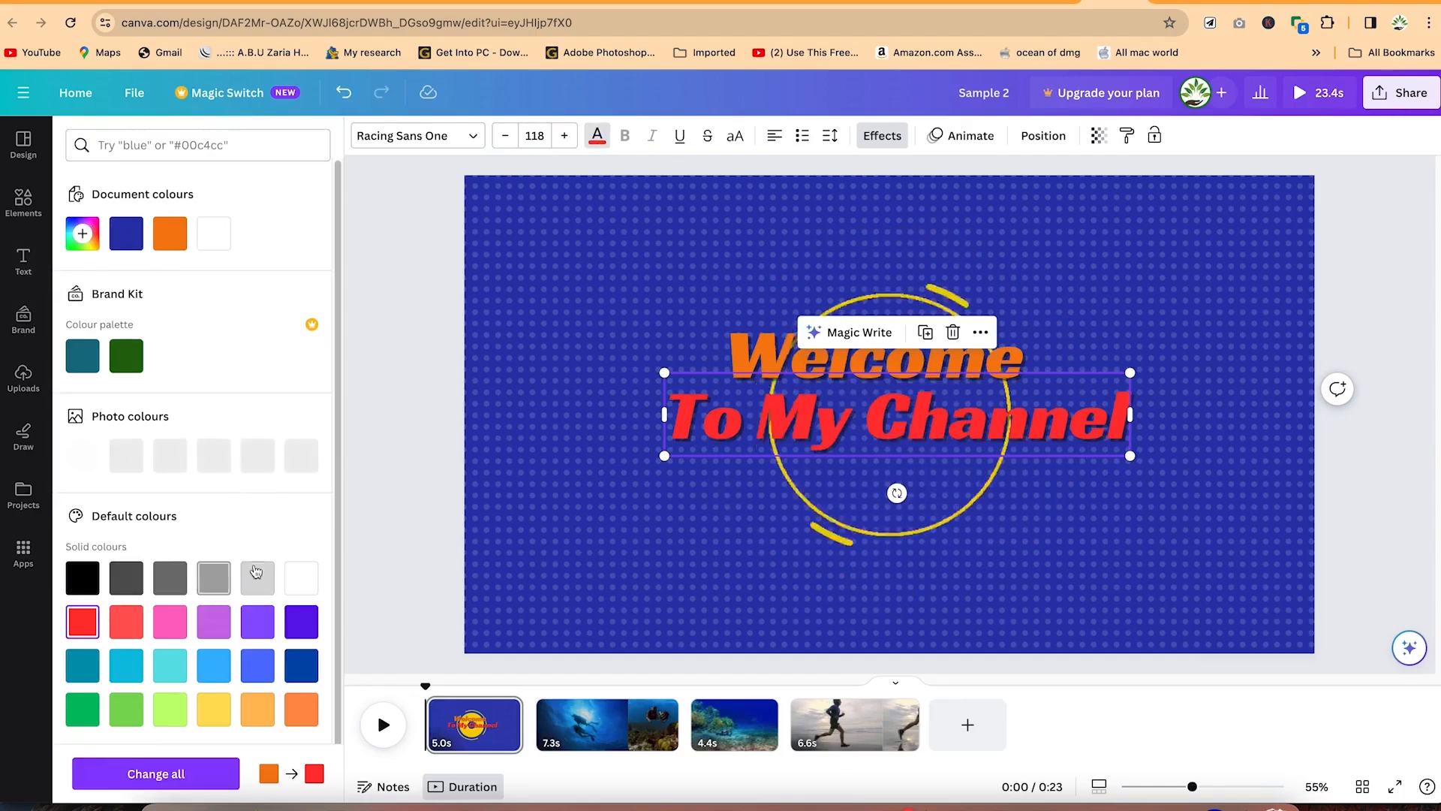
click(297, 575)
click(511, 370)
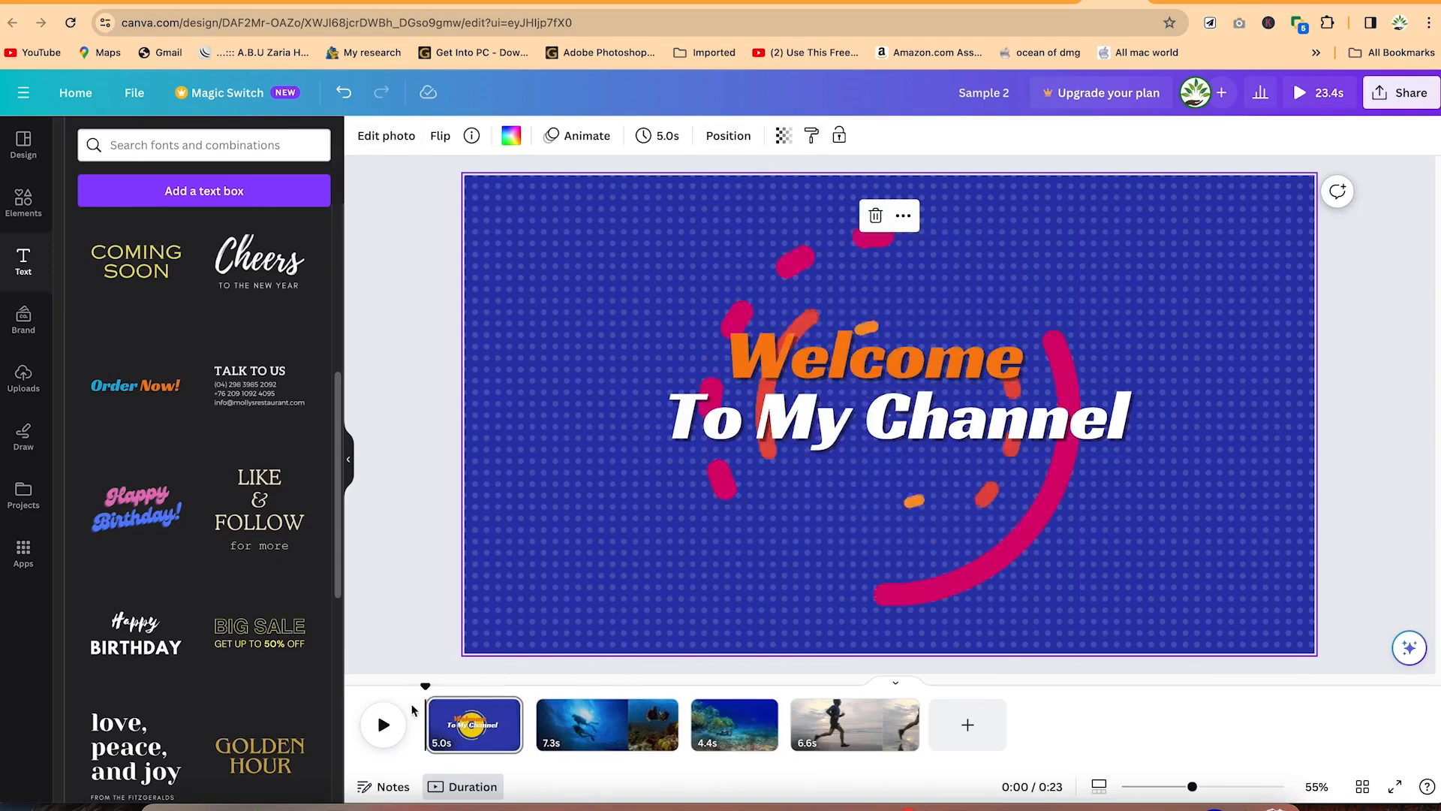
Step: Preview the intro page, apply the Rise animation to "Welcome" and Wipe to "To My Channel", and move the playhead back to 0:02
click(384, 724)
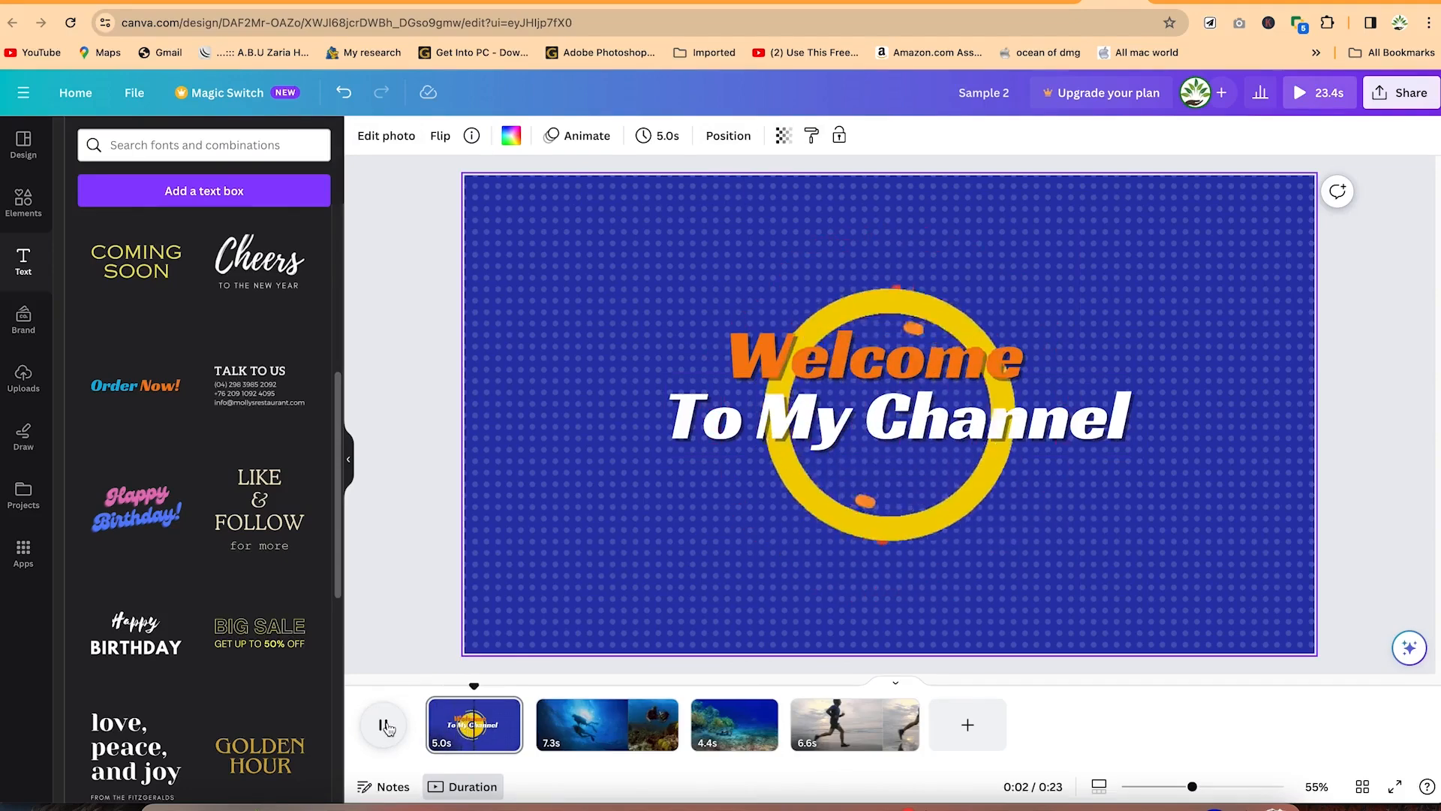
click(768, 352)
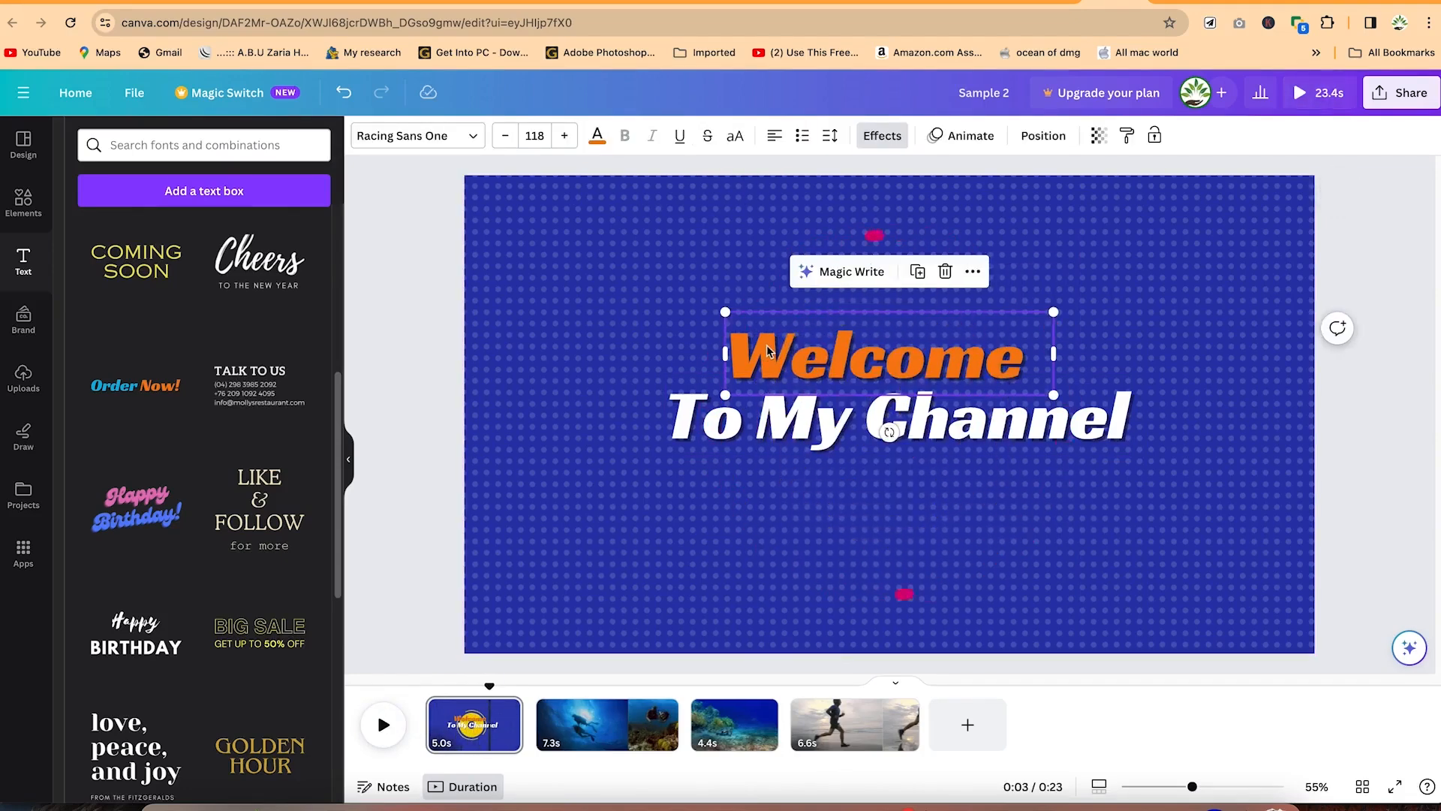
click(935, 142)
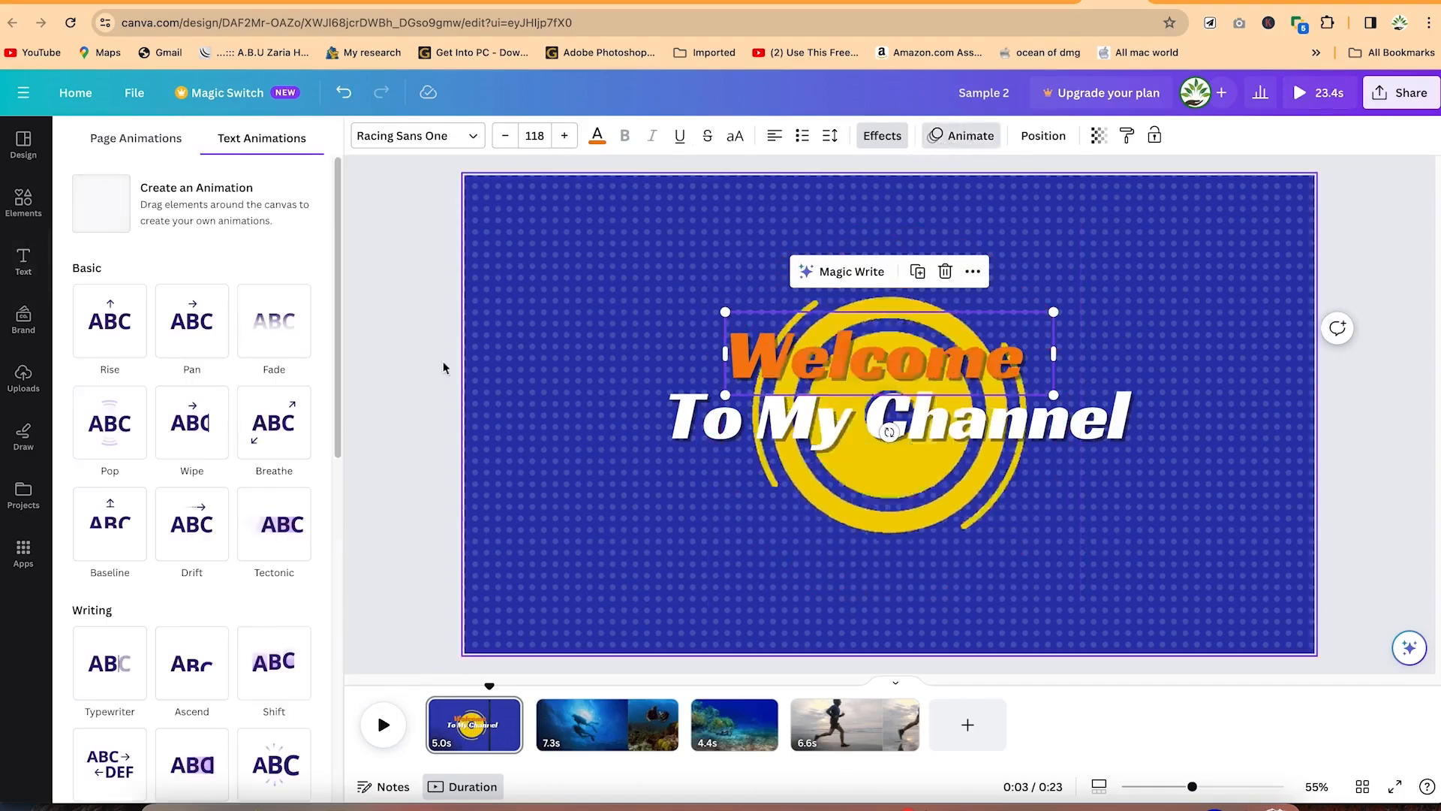
click(108, 346)
click(850, 424)
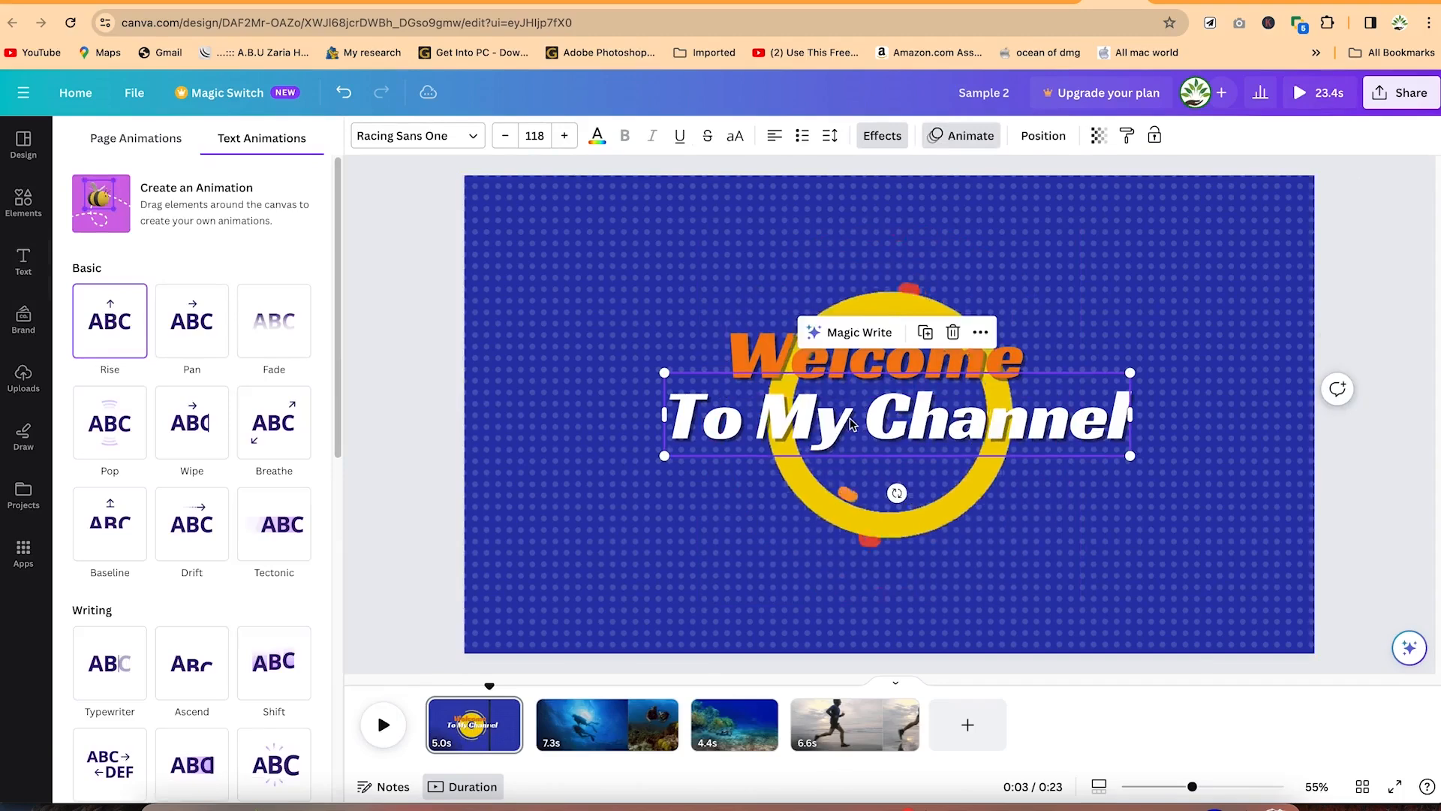
click(195, 436)
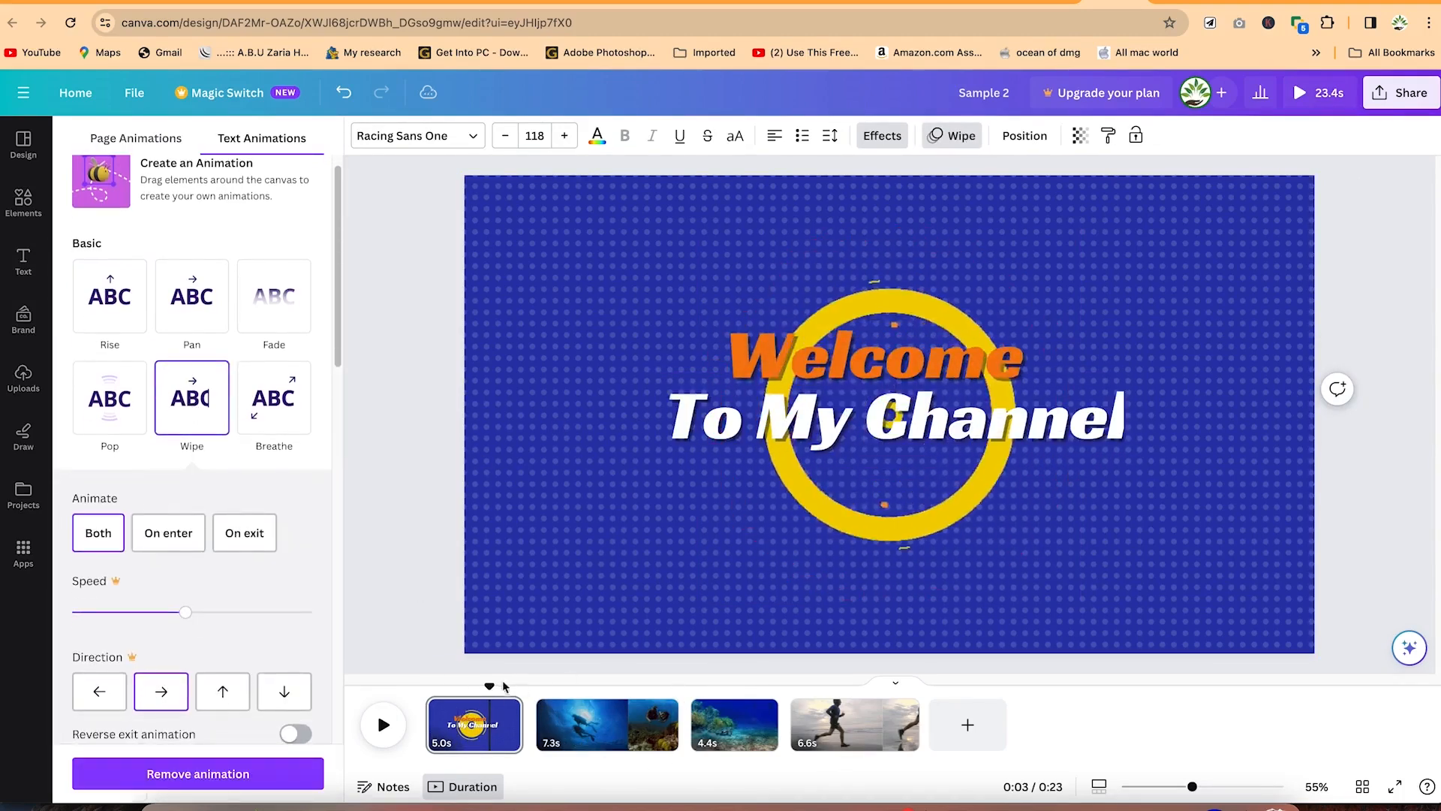
drag(491, 688, 326, 698)
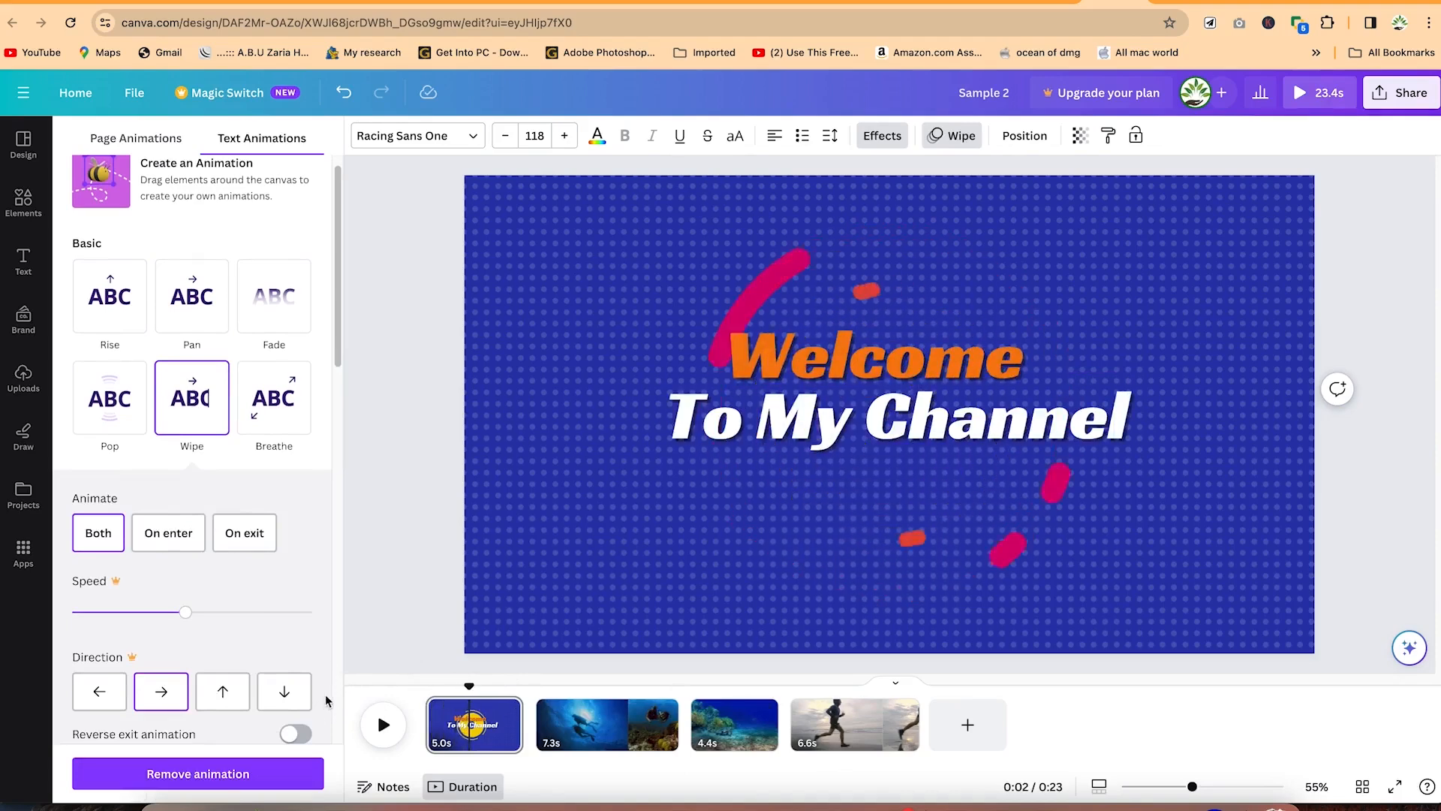
Step: Add a Colour Wipe transition between the intro page and the diving clip, and play the video through it
click(539, 721)
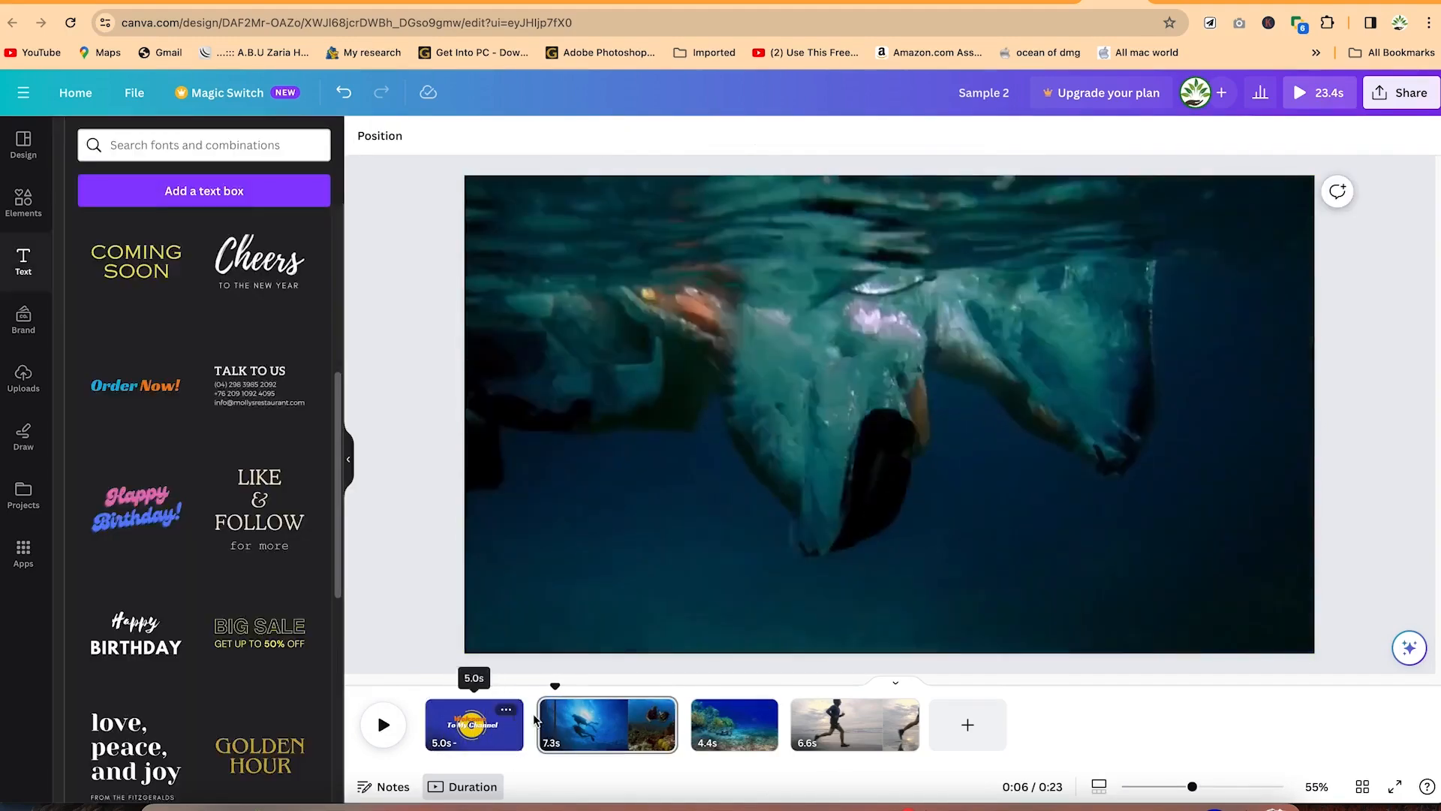
mouse_move(532, 727)
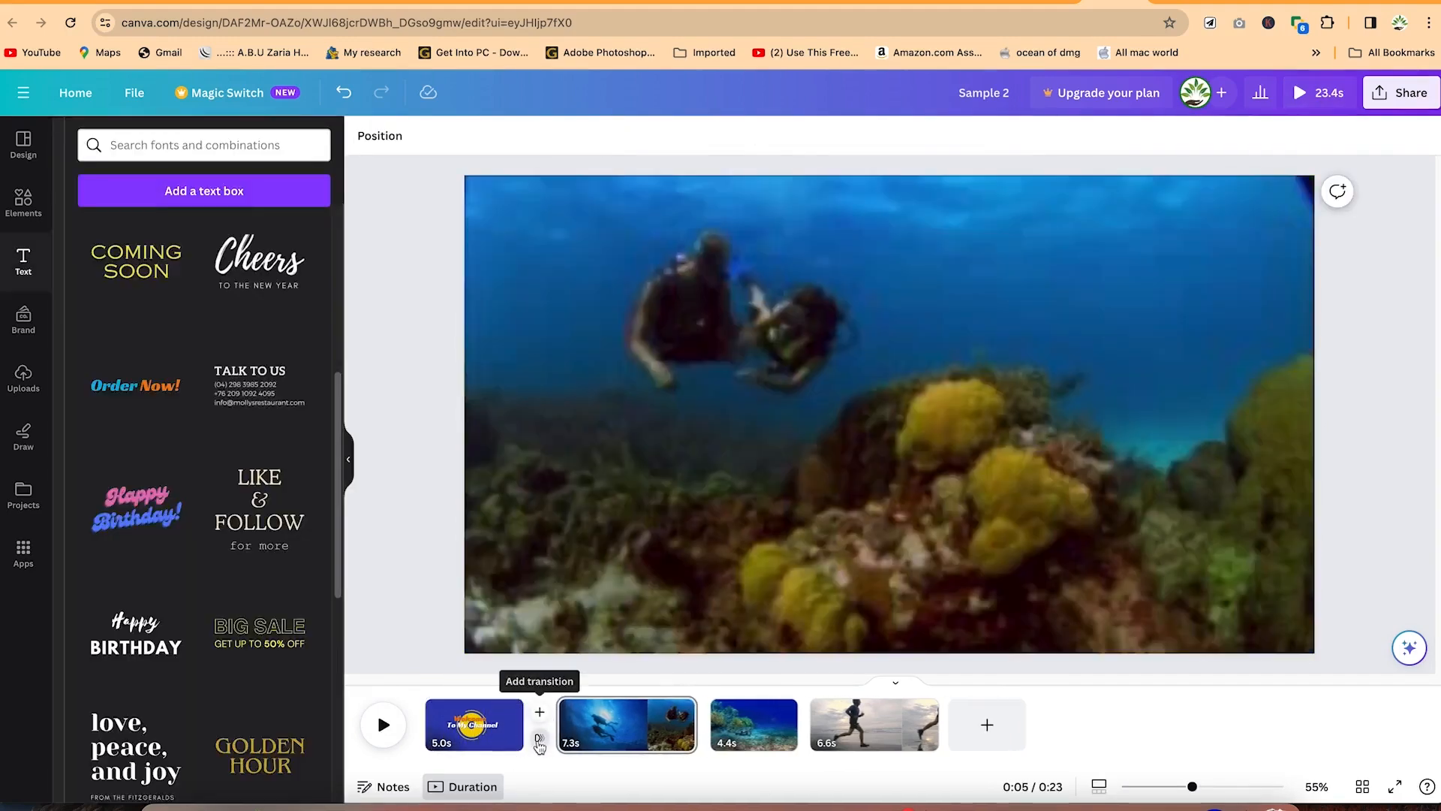
click(538, 742)
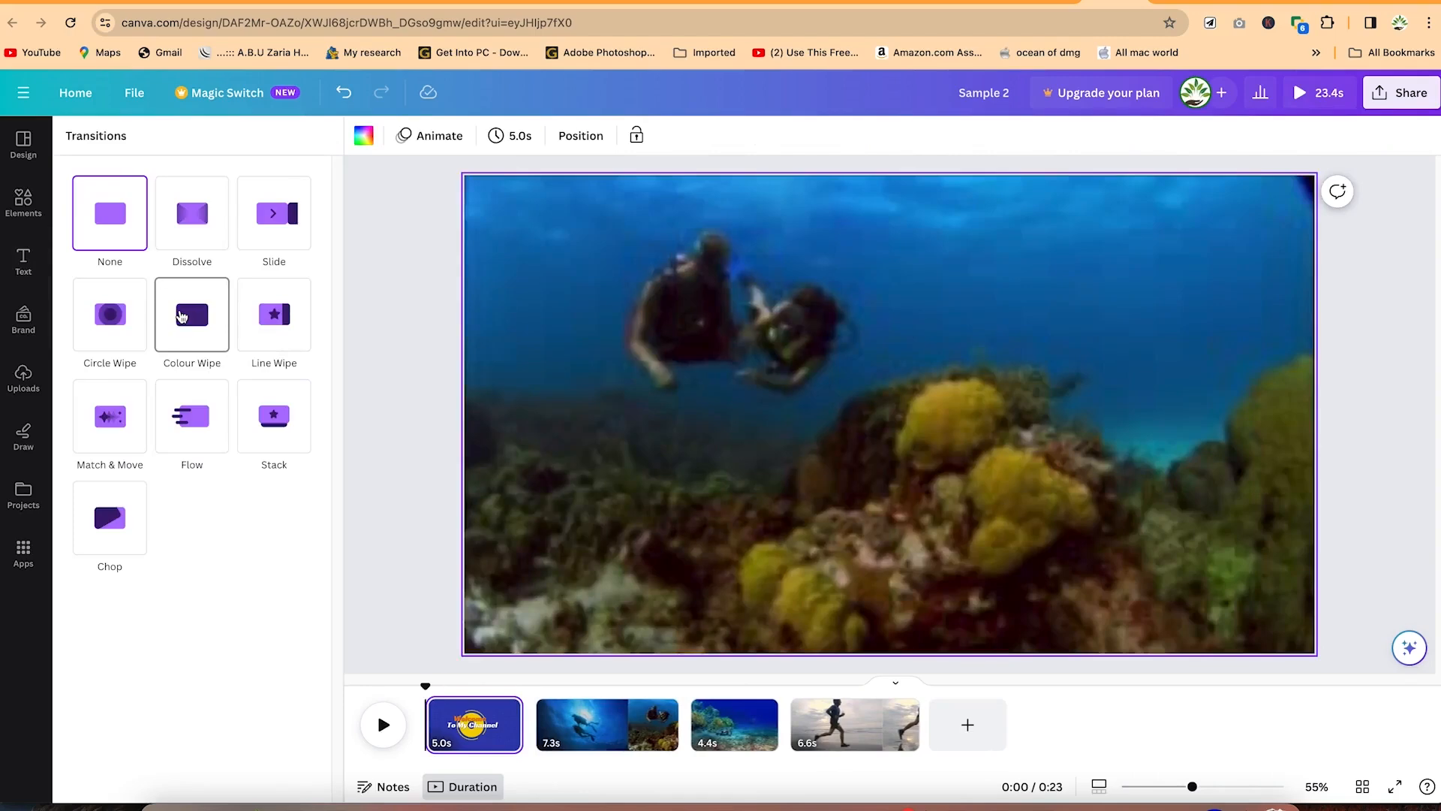
click(182, 317)
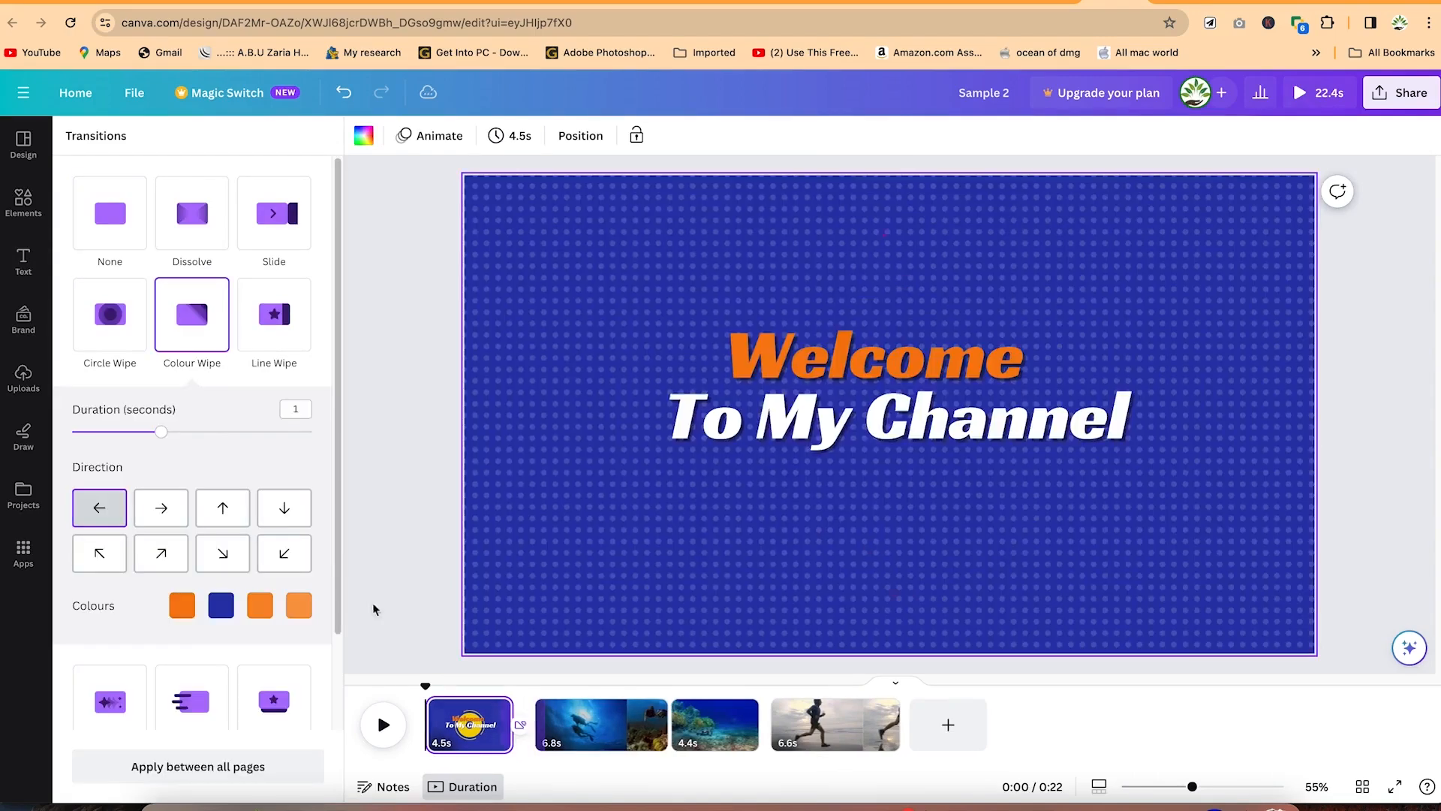
click(495, 708)
click(467, 732)
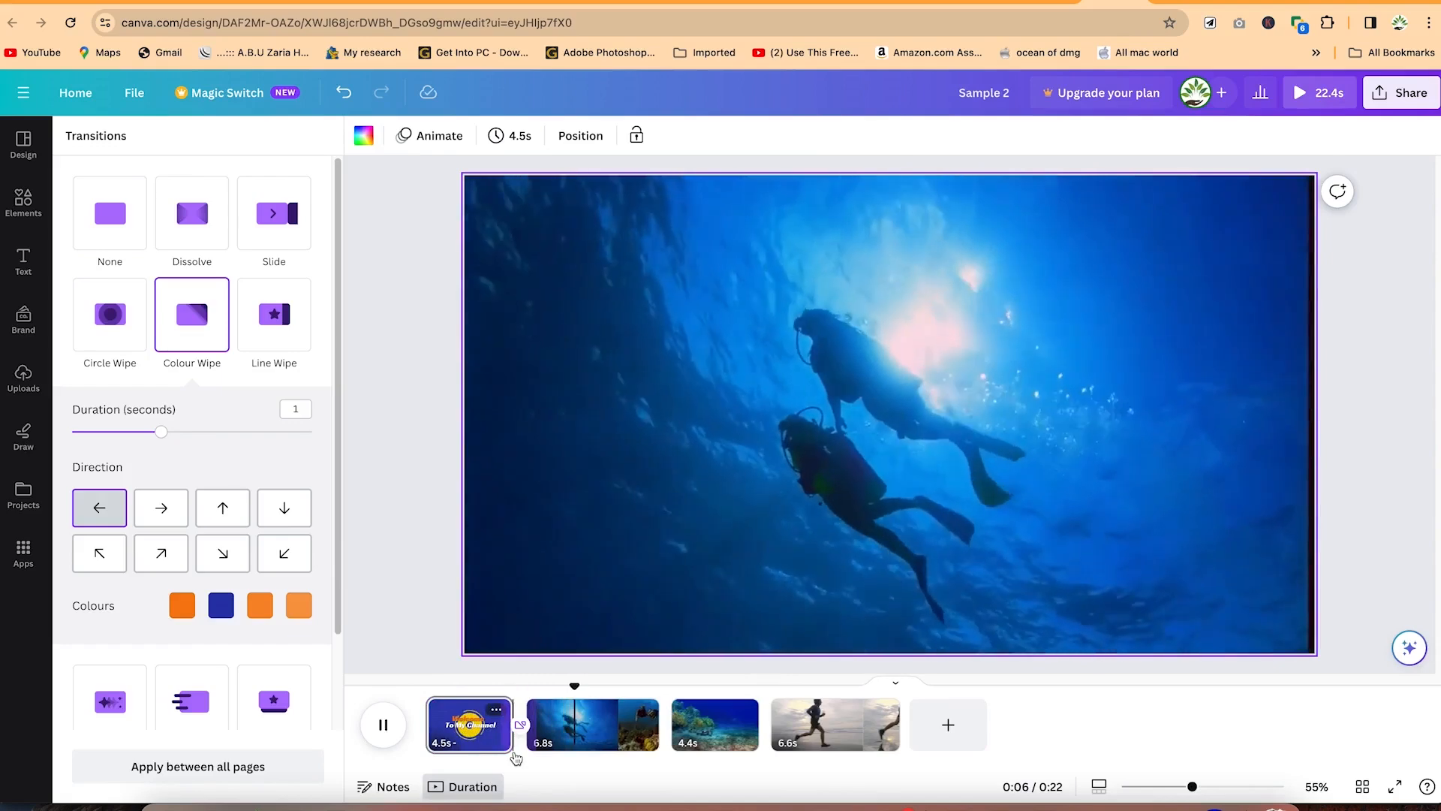
Step: Stop playback, move the playhead to 0:05 in the diving clip, and add a heading to that page
click(629, 677)
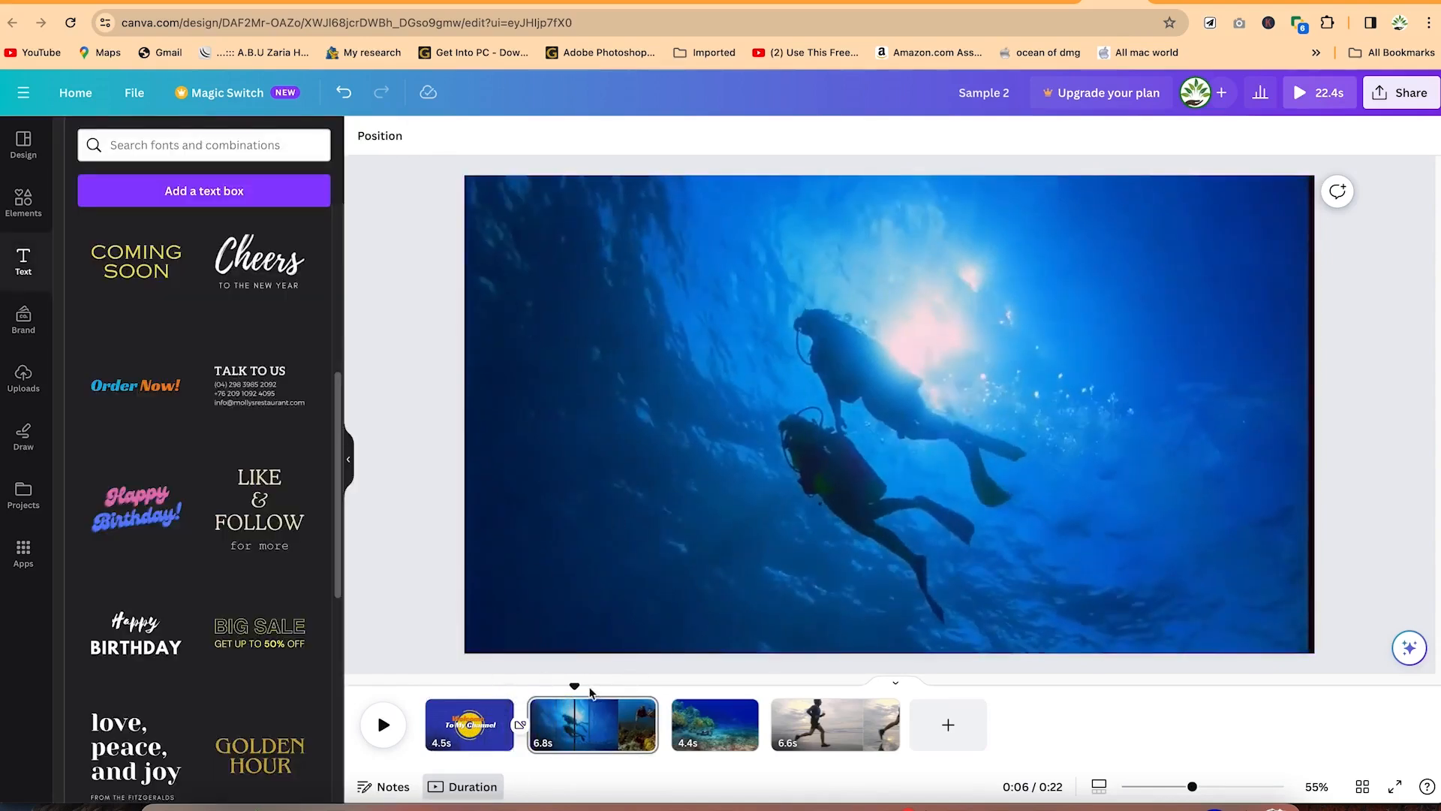
drag(547, 680, 545, 683)
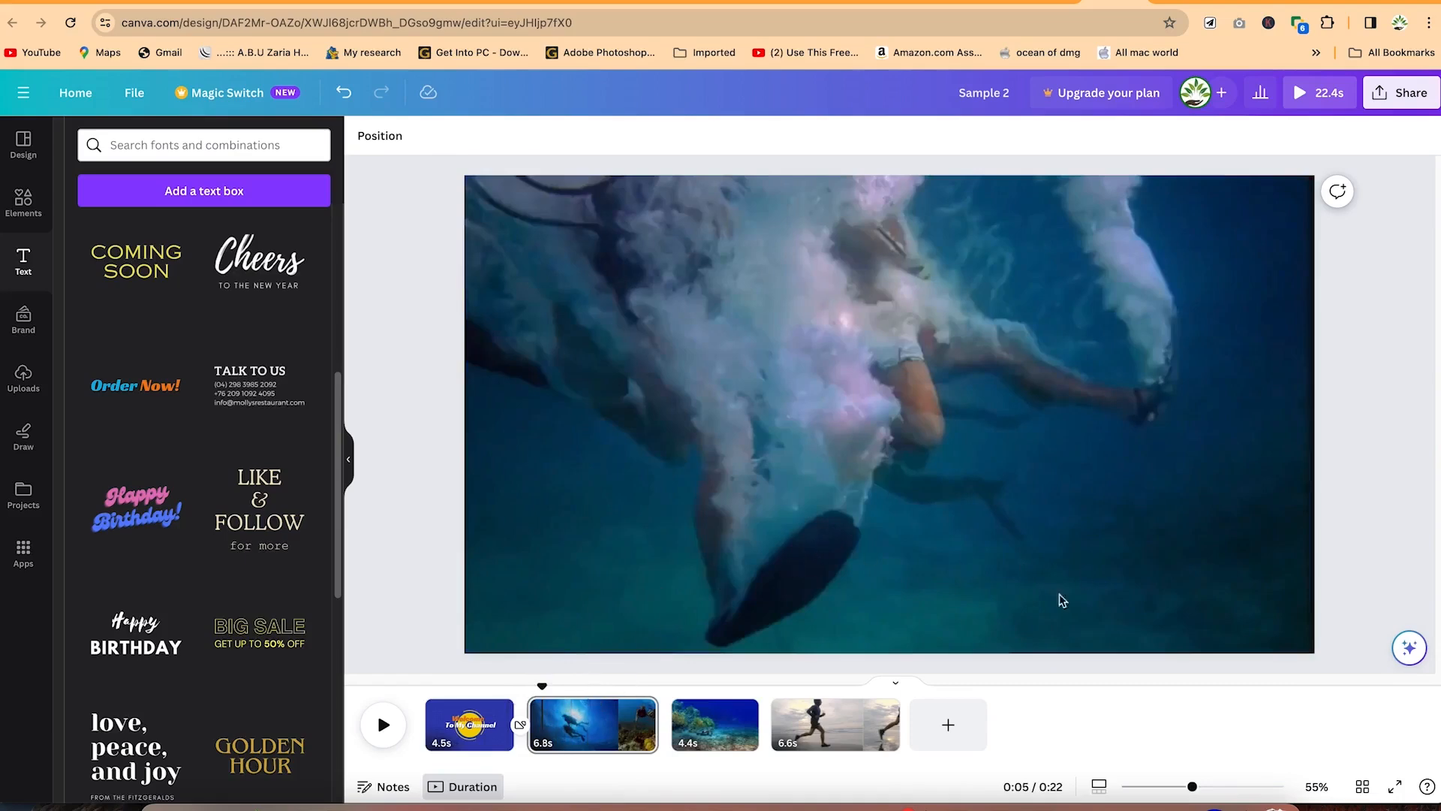
scroll(209, 325, up, 6)
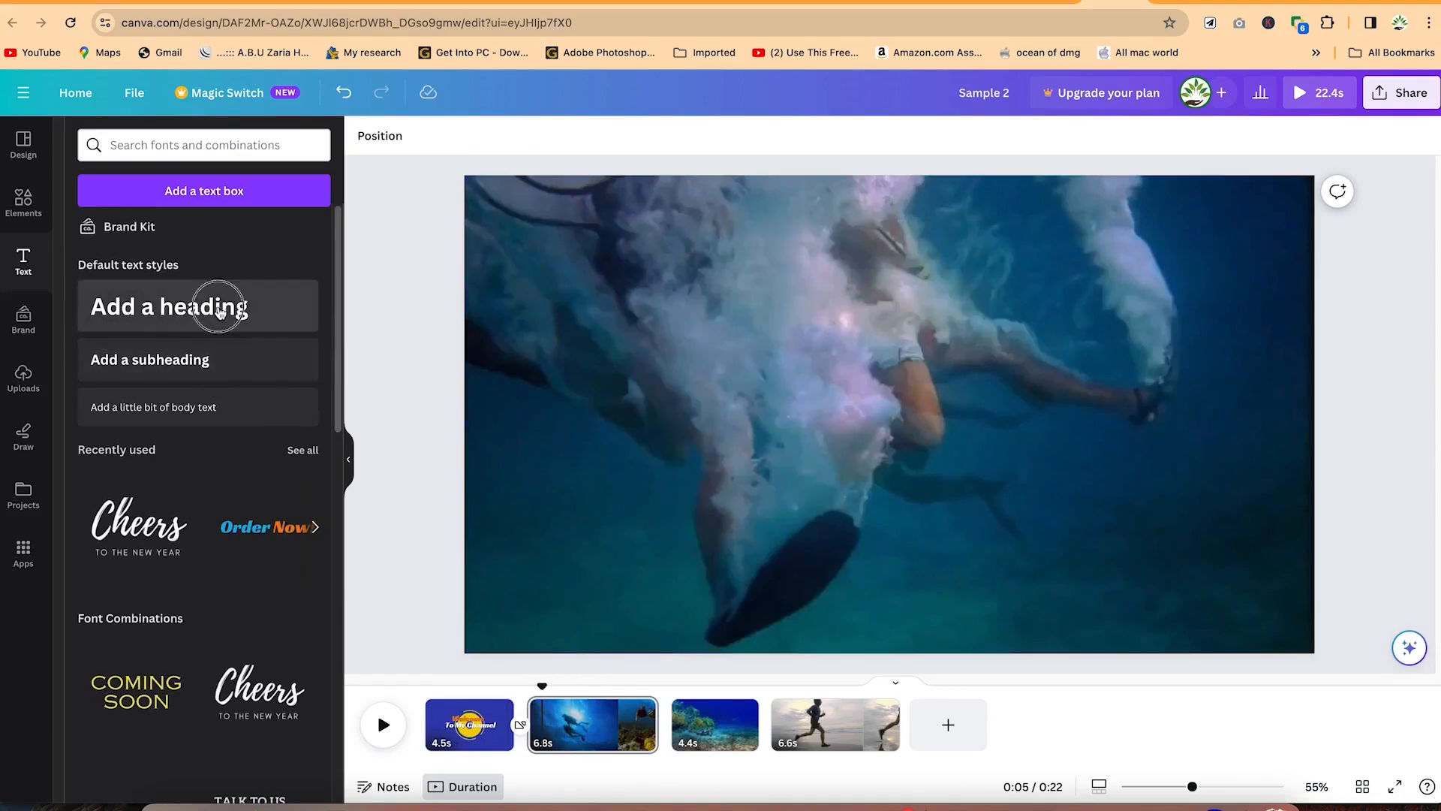
click(169, 306)
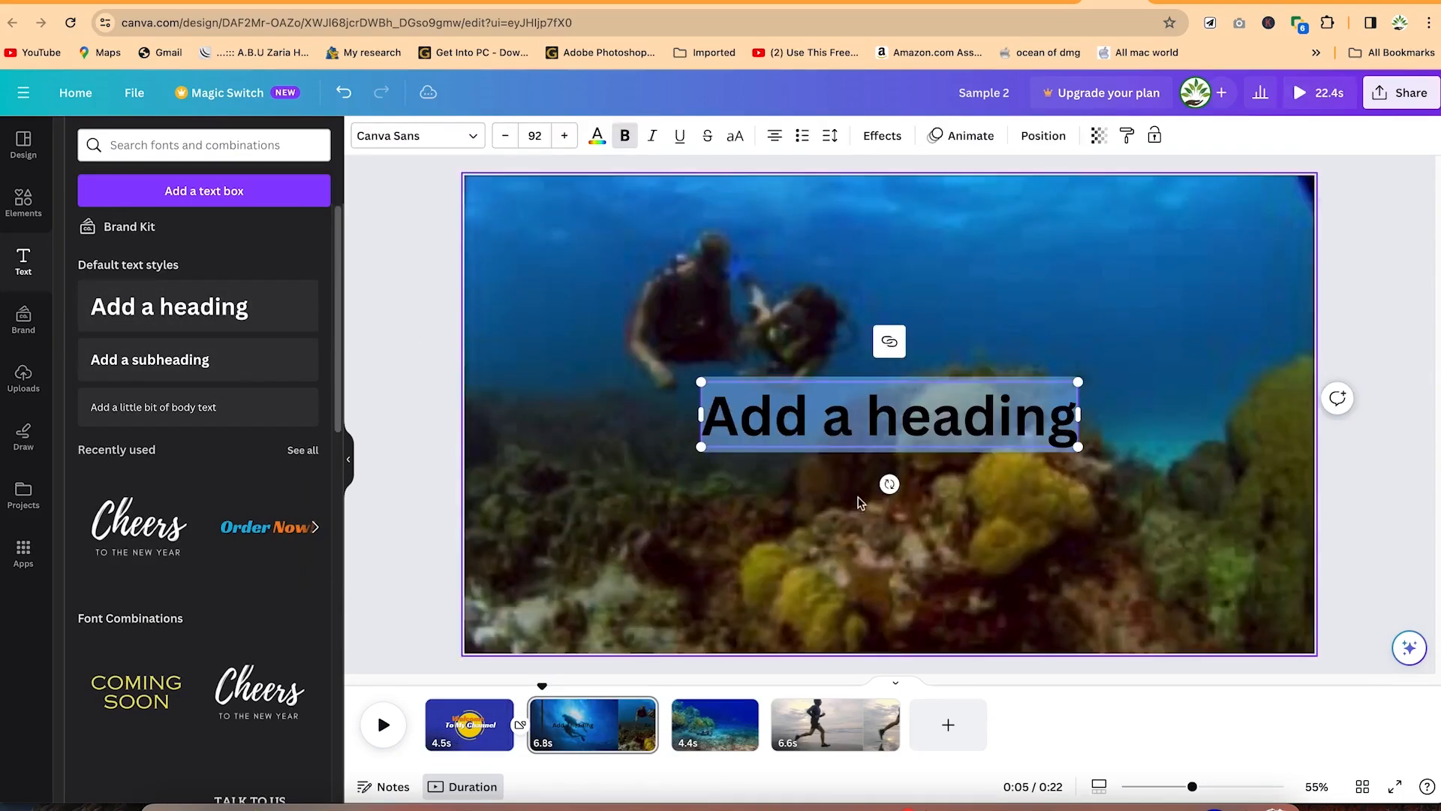
Step: Replace the heading's placeholder text on the diving clip with "Enjoying the Sea view"
click(944, 422)
triple_click(944, 424)
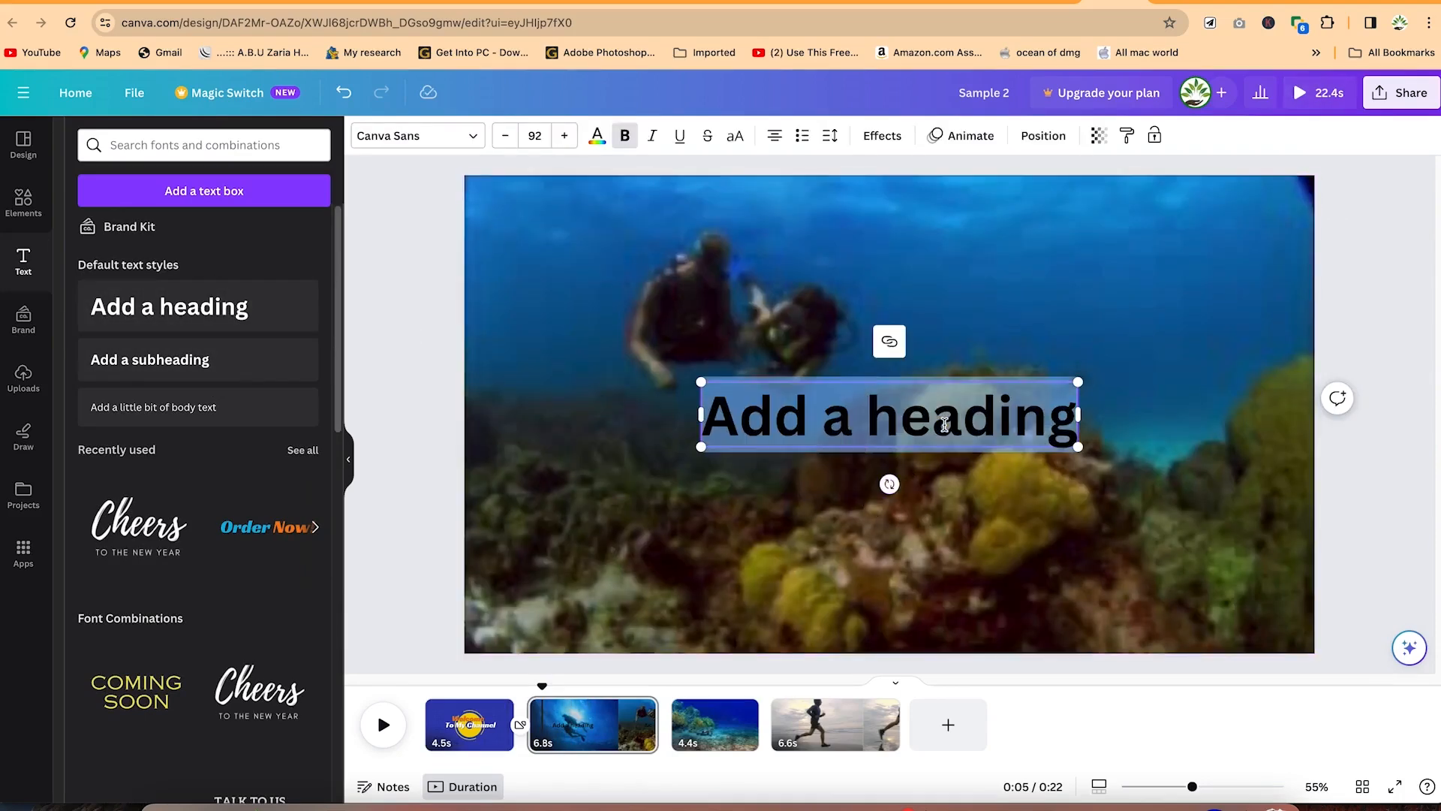
text(En)
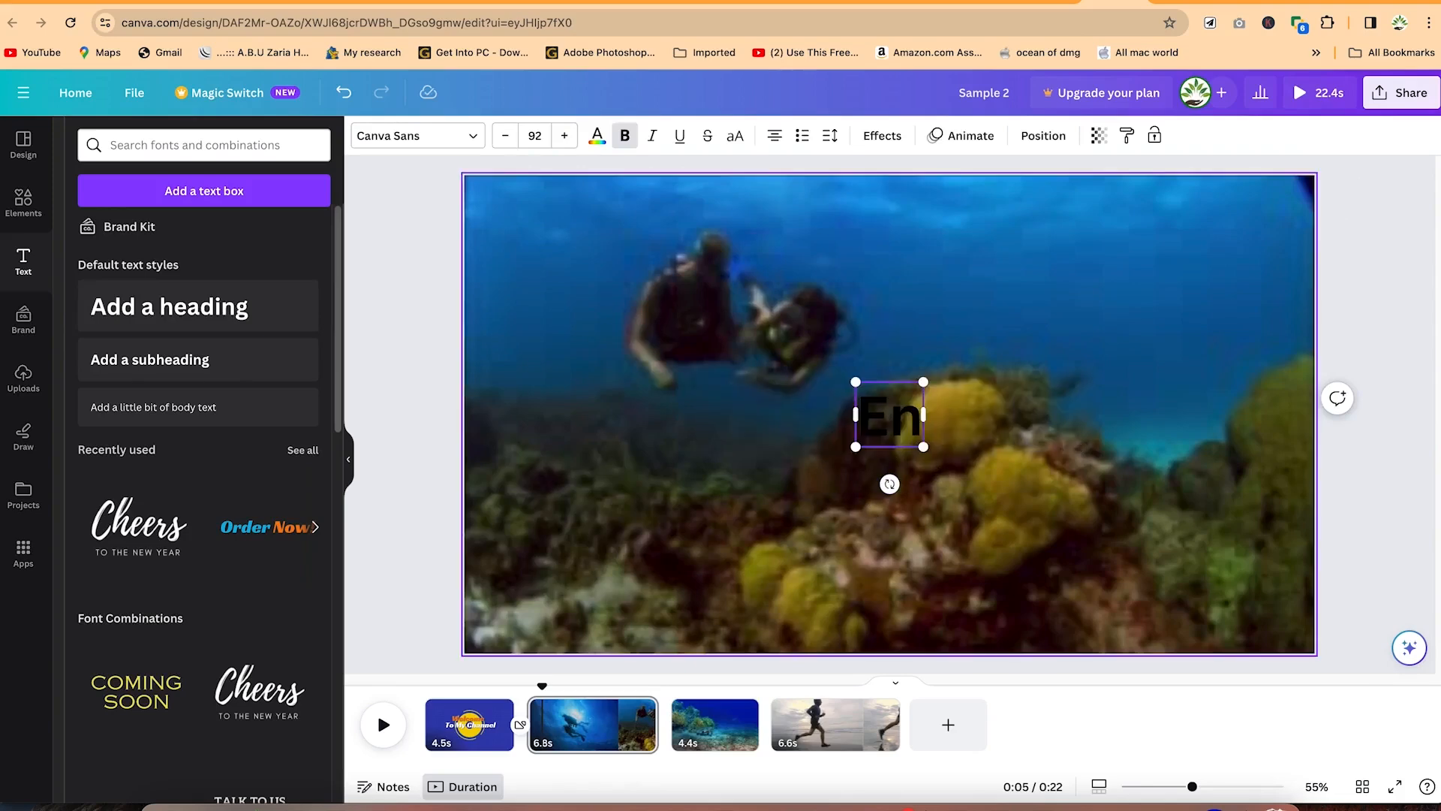
text(joying the SEar)
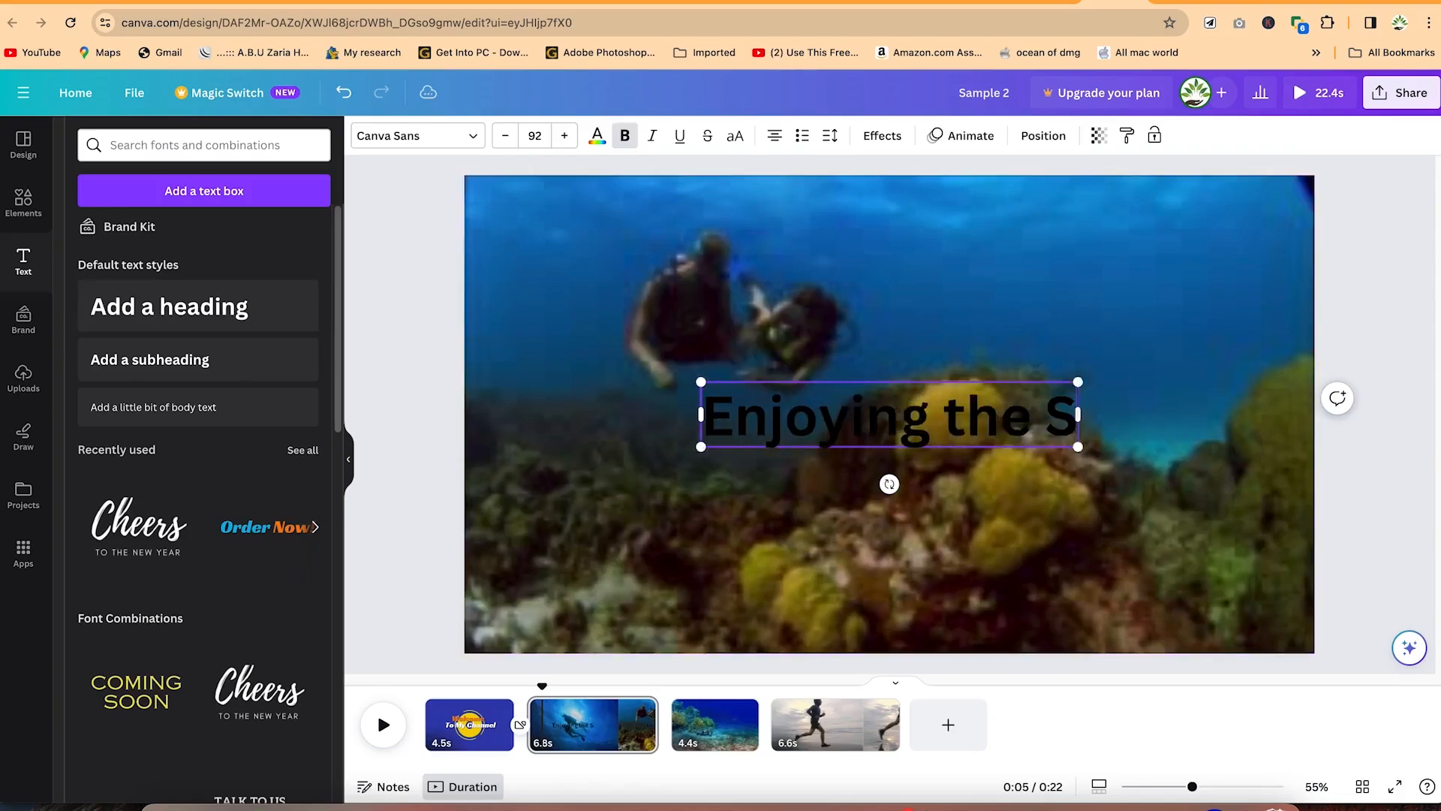
key(BackSpace)
key(BackSpace)
key(BackSpace)
text(ea)
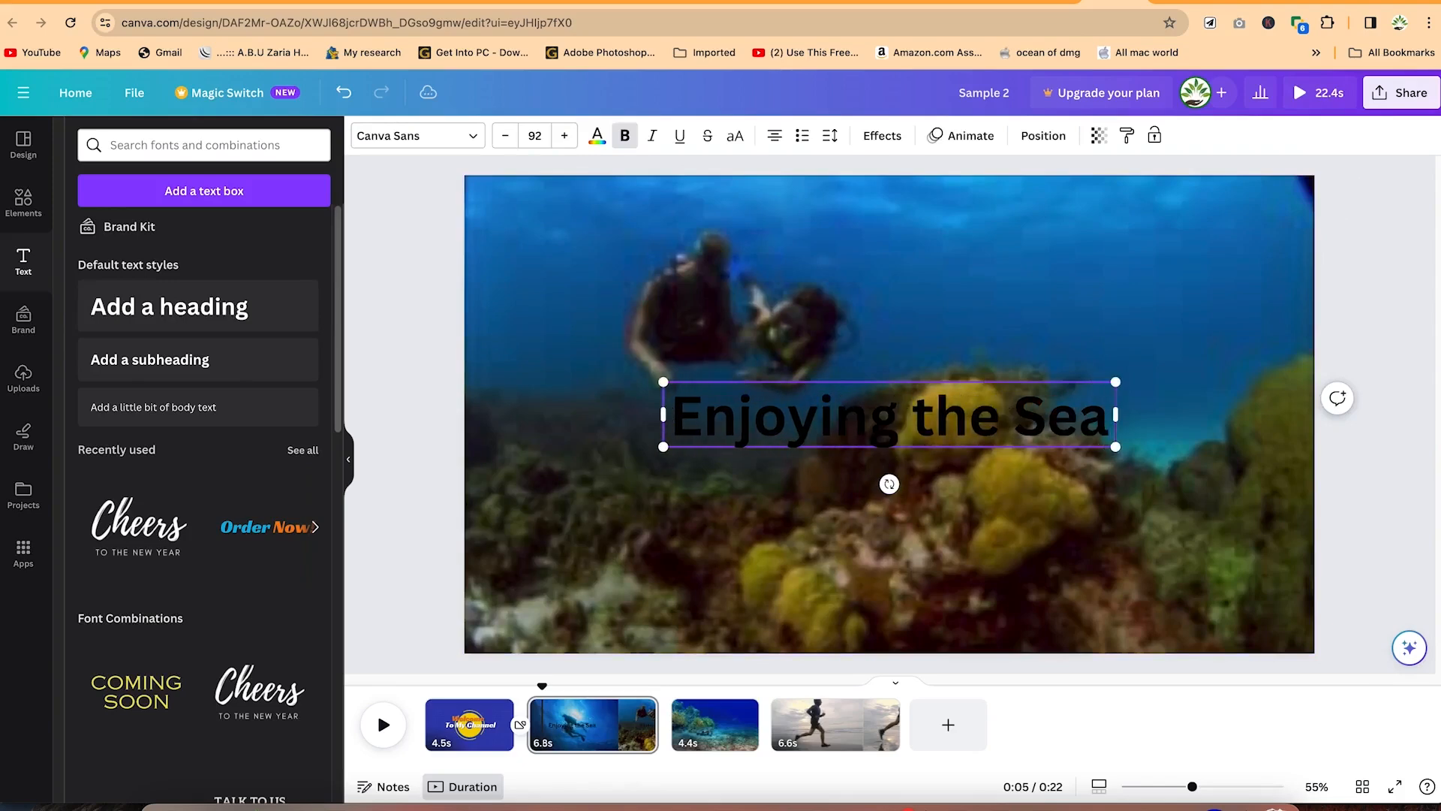
text( videw)
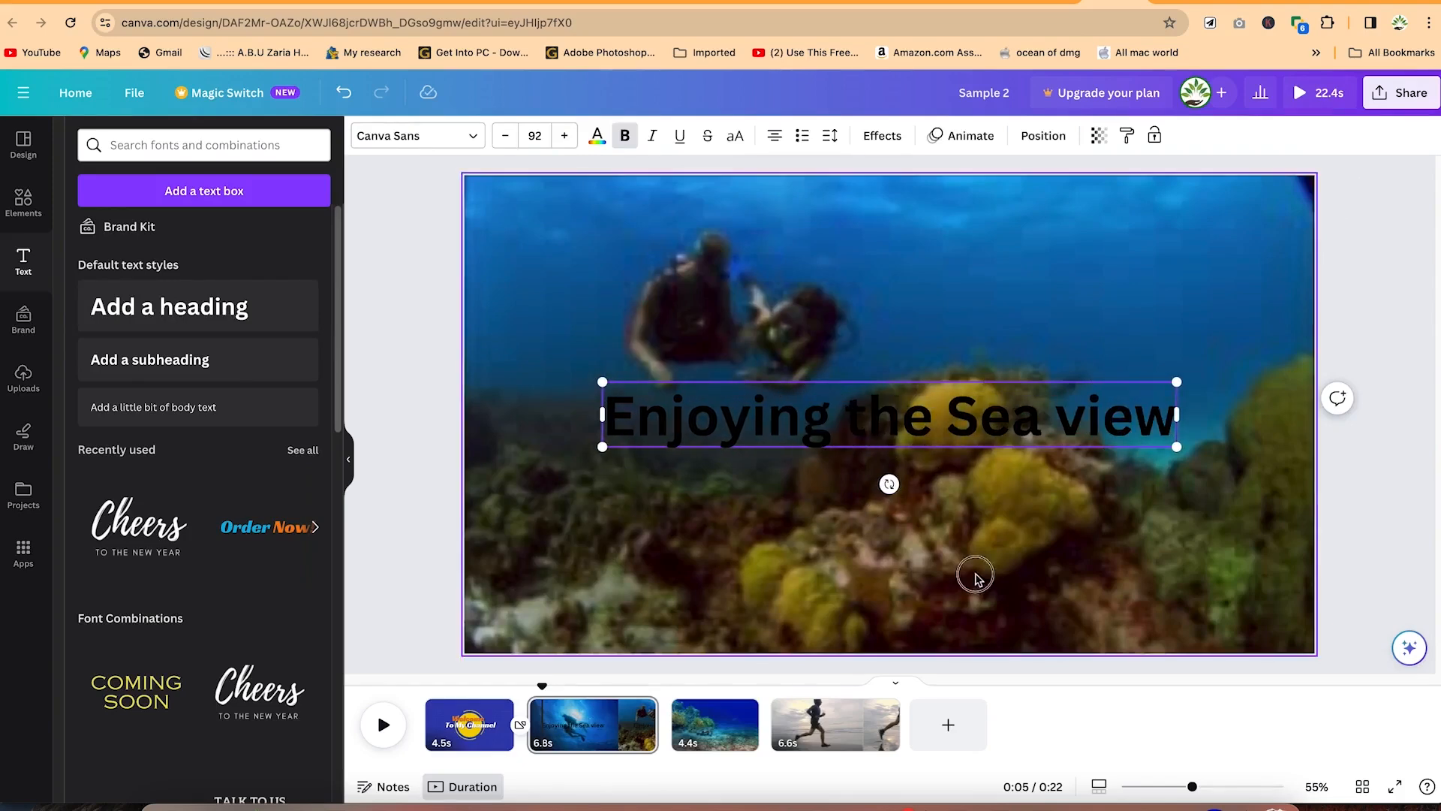
Step: Recolour the "Enjoying the Sea view" heading white, then shrink it to about size 61.9 in the frame's lower-right corner
click(1018, 373)
click(1013, 409)
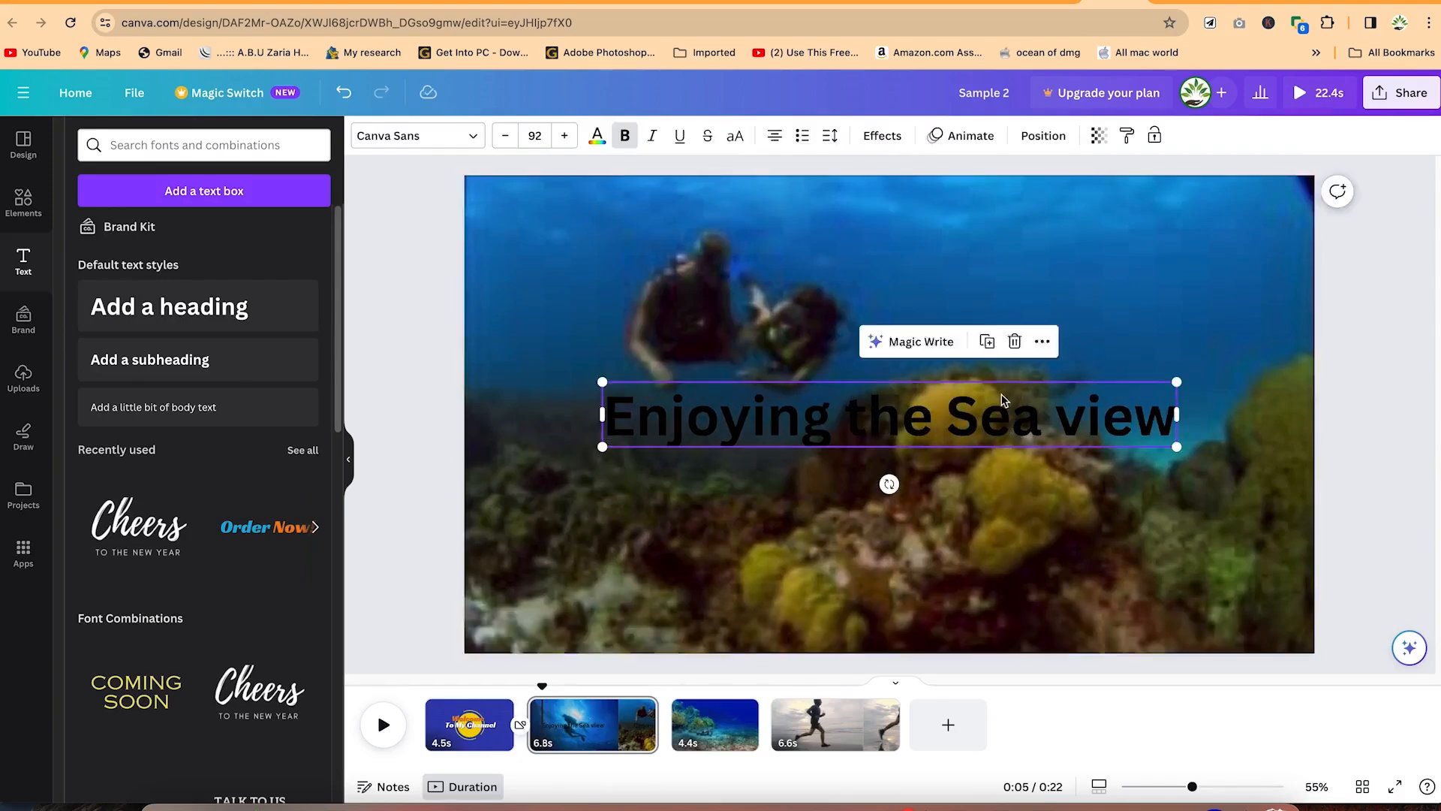
click(598, 137)
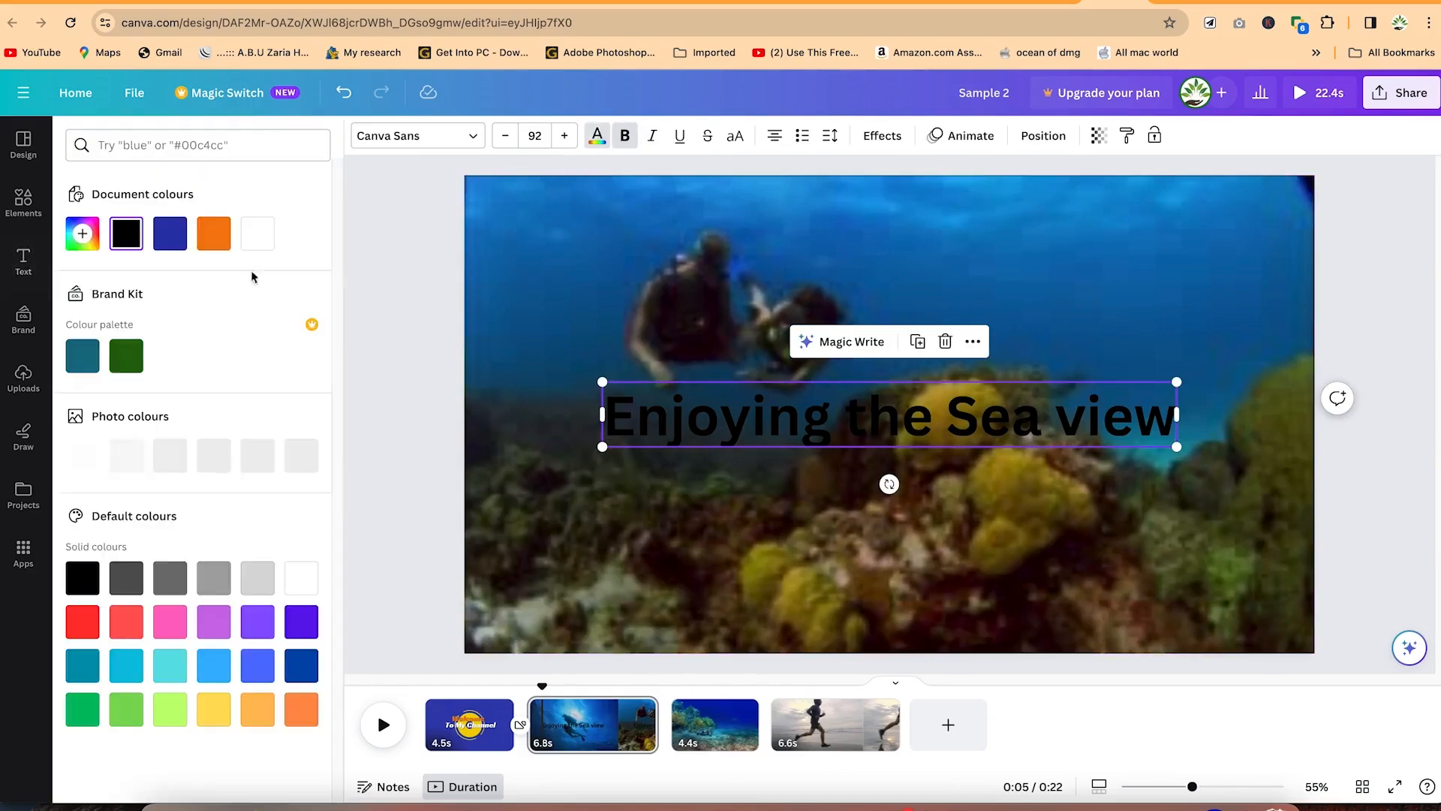
click(267, 235)
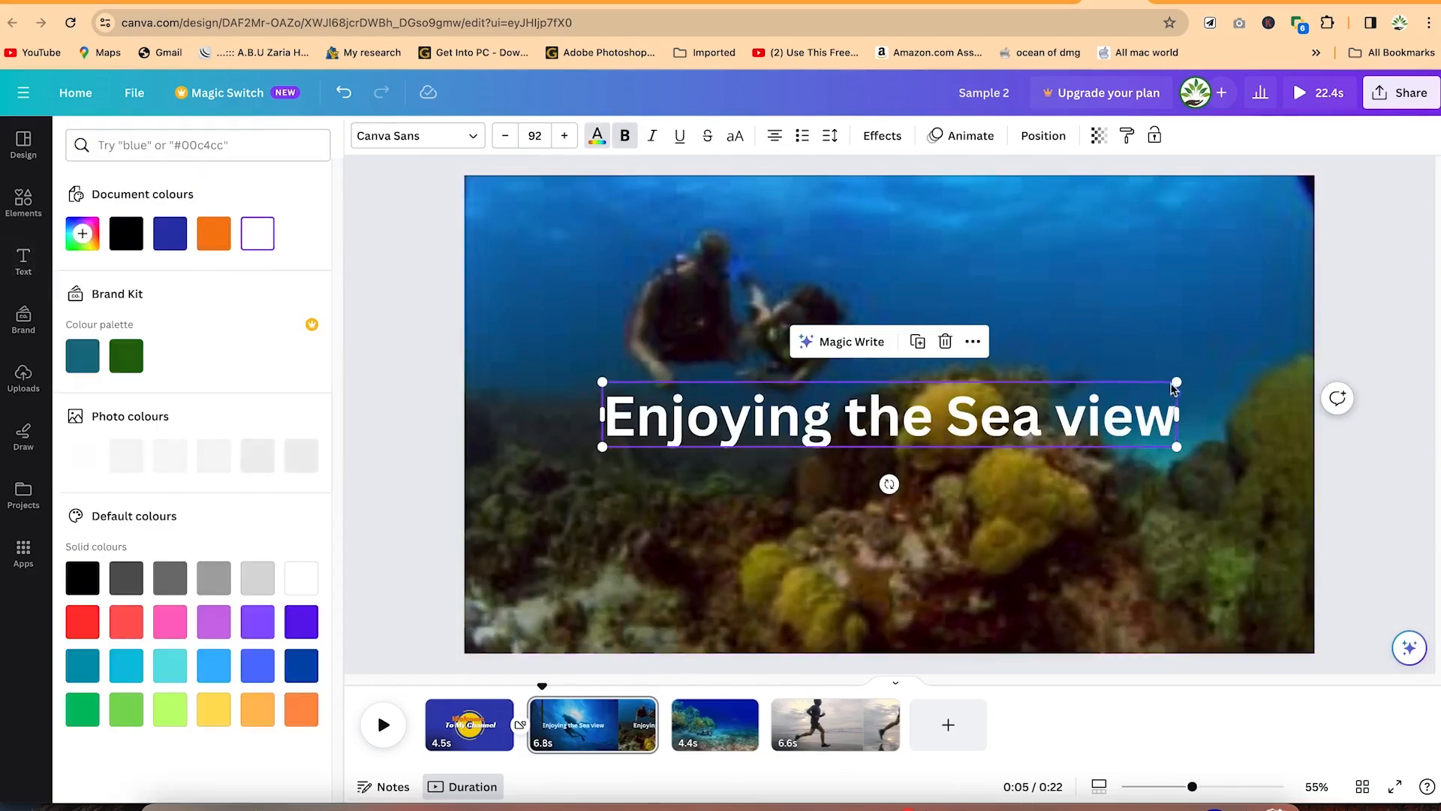
drag(1179, 381, 992, 420)
drag(835, 424, 1153, 627)
Step: Give the "Enjoying the Sea view" heading the Lift effect, adjust its intensity, and apply the Drift text animation
click(871, 138)
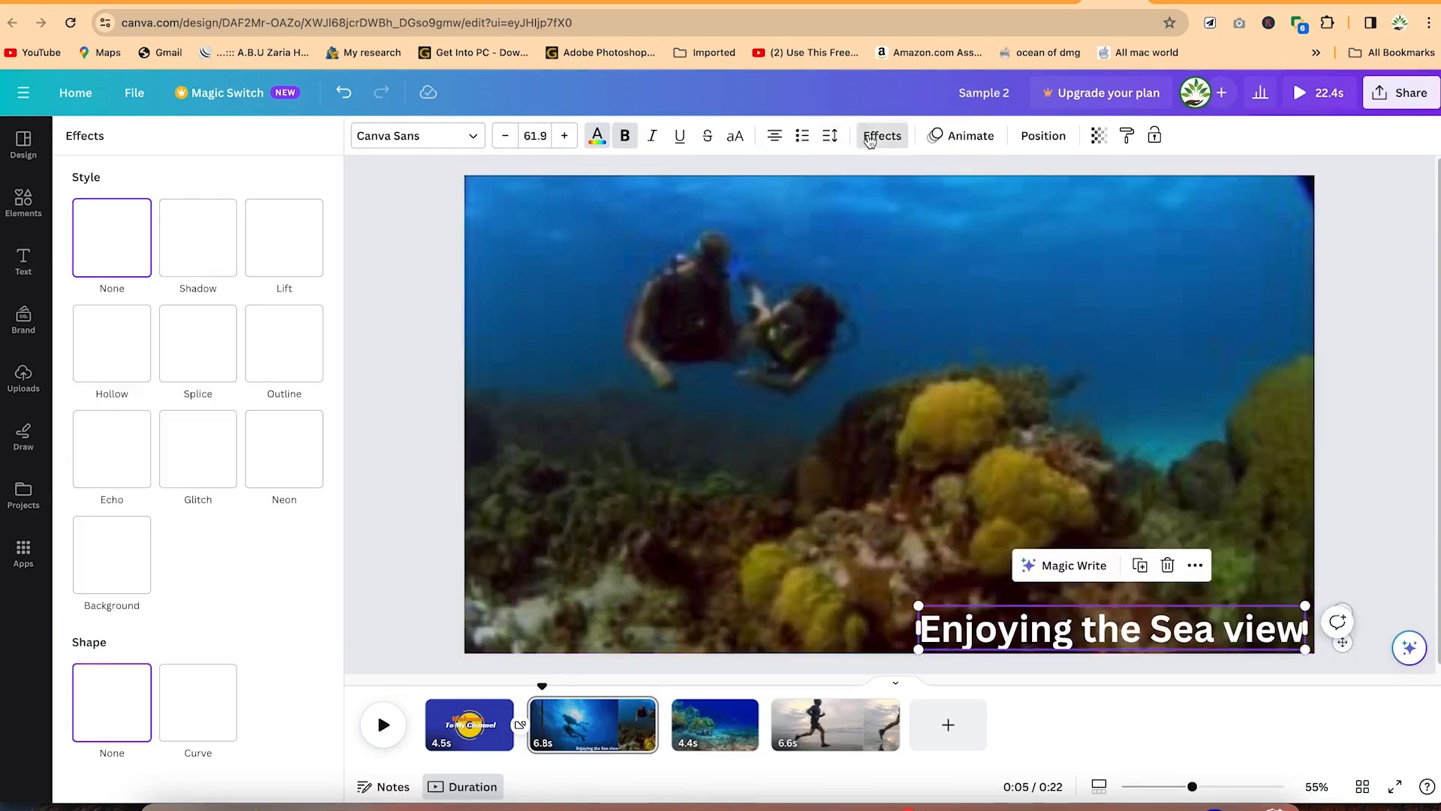
click(295, 254)
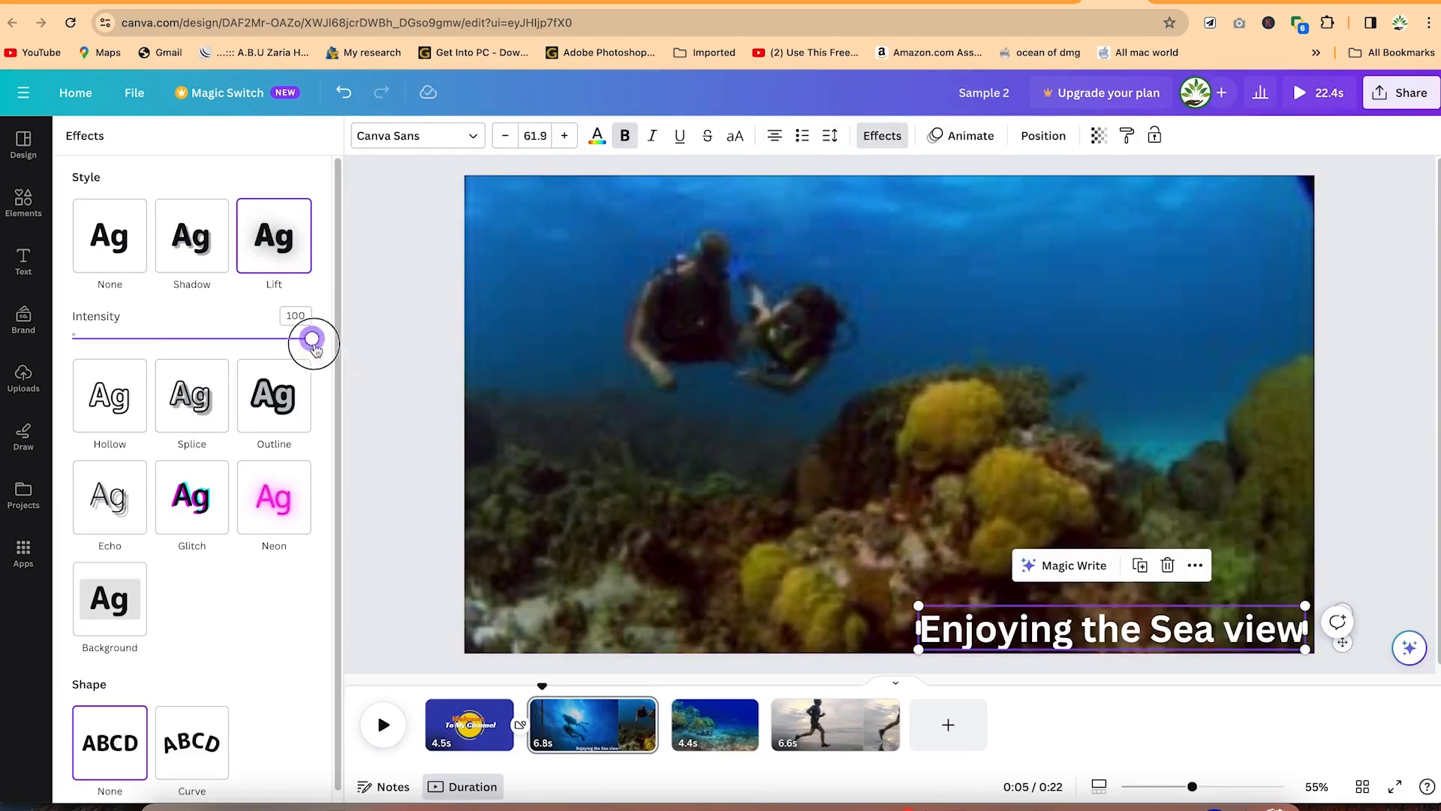
drag(288, 338, 281, 338)
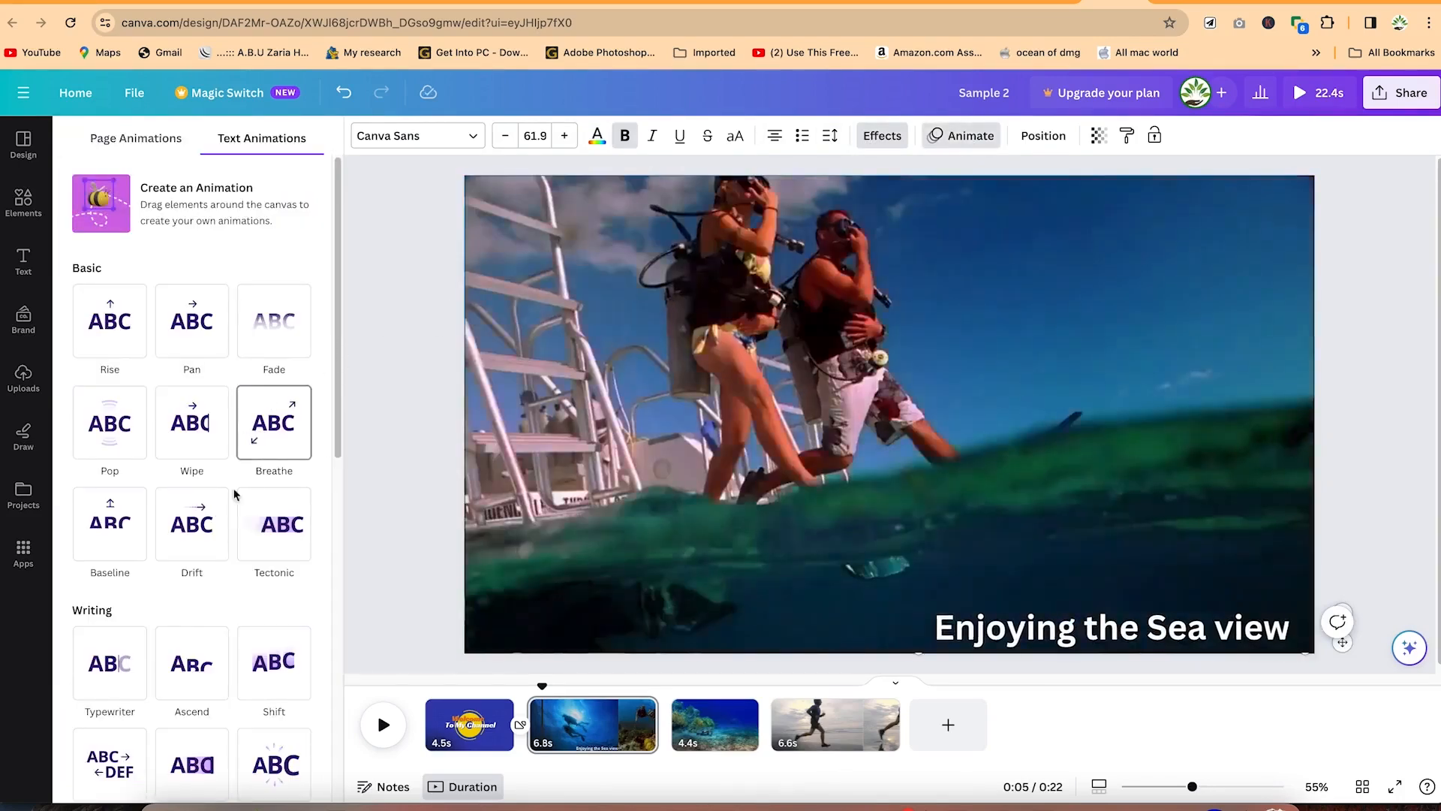
click(211, 530)
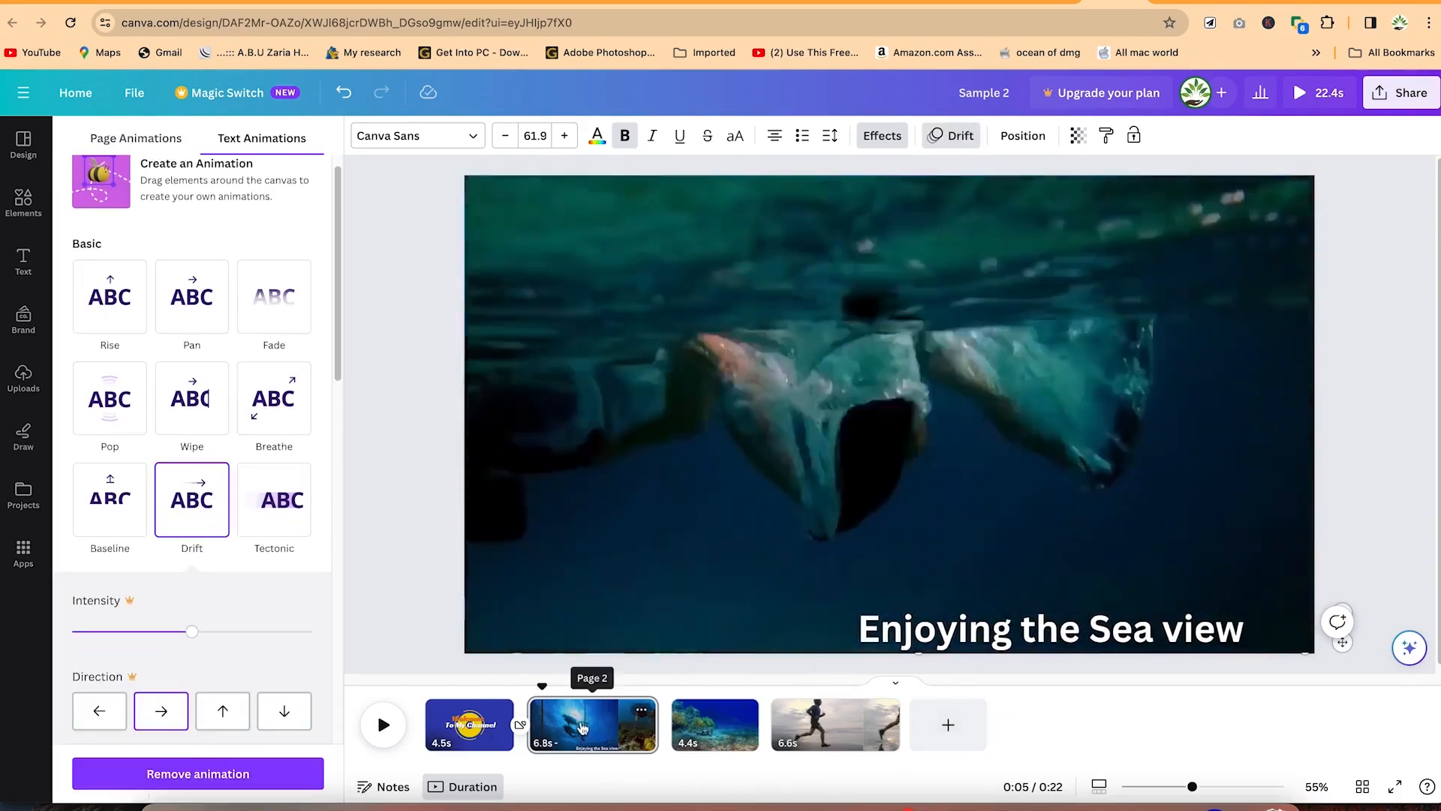
Step: Split the diving clip at about 0:07 on the timeline
drag(542, 687, 574, 706)
click(587, 739)
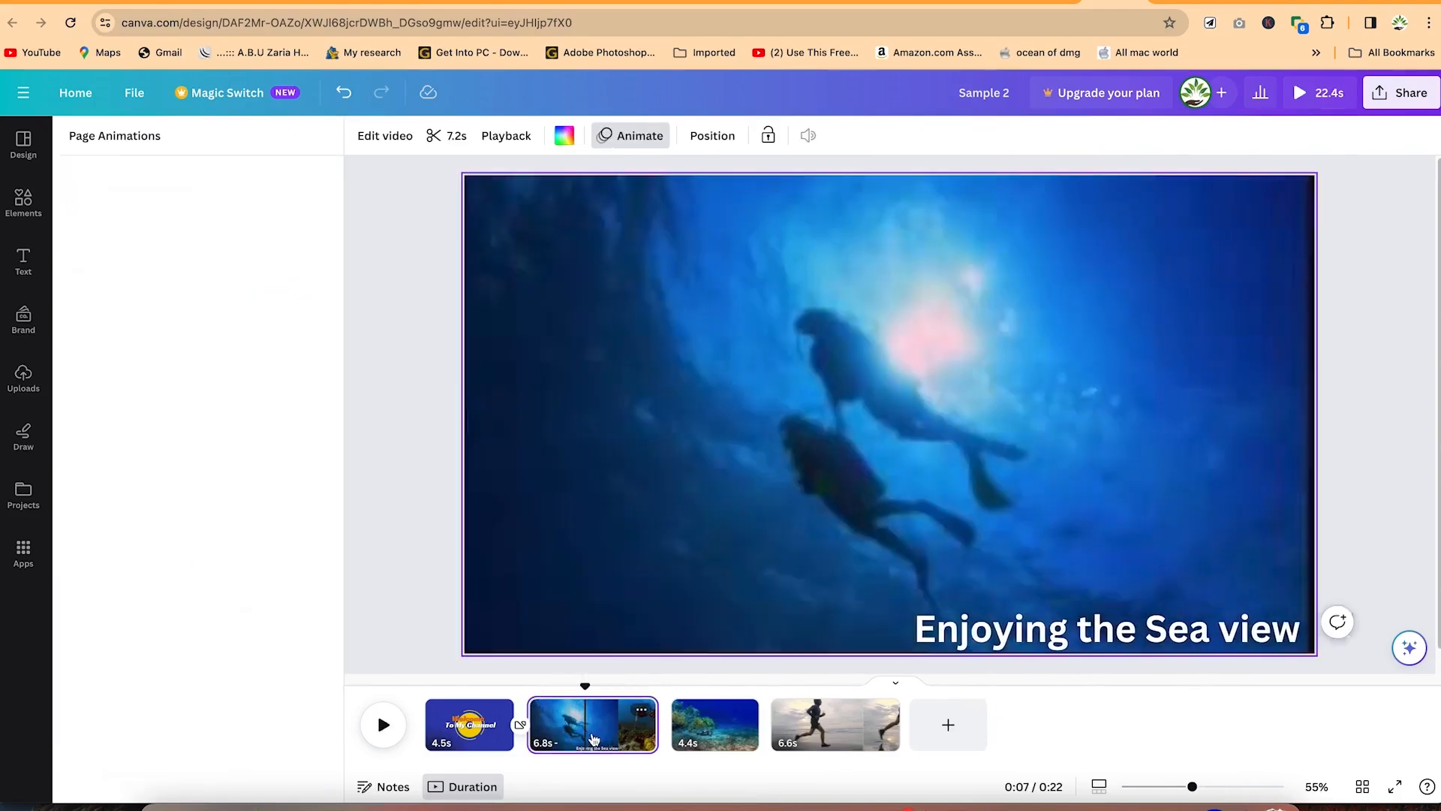
key(s)
Step: Delete the "Enjoying the Sea view" text from the second part of the split diving clip, and place the playhead at 0:09
click(617, 712)
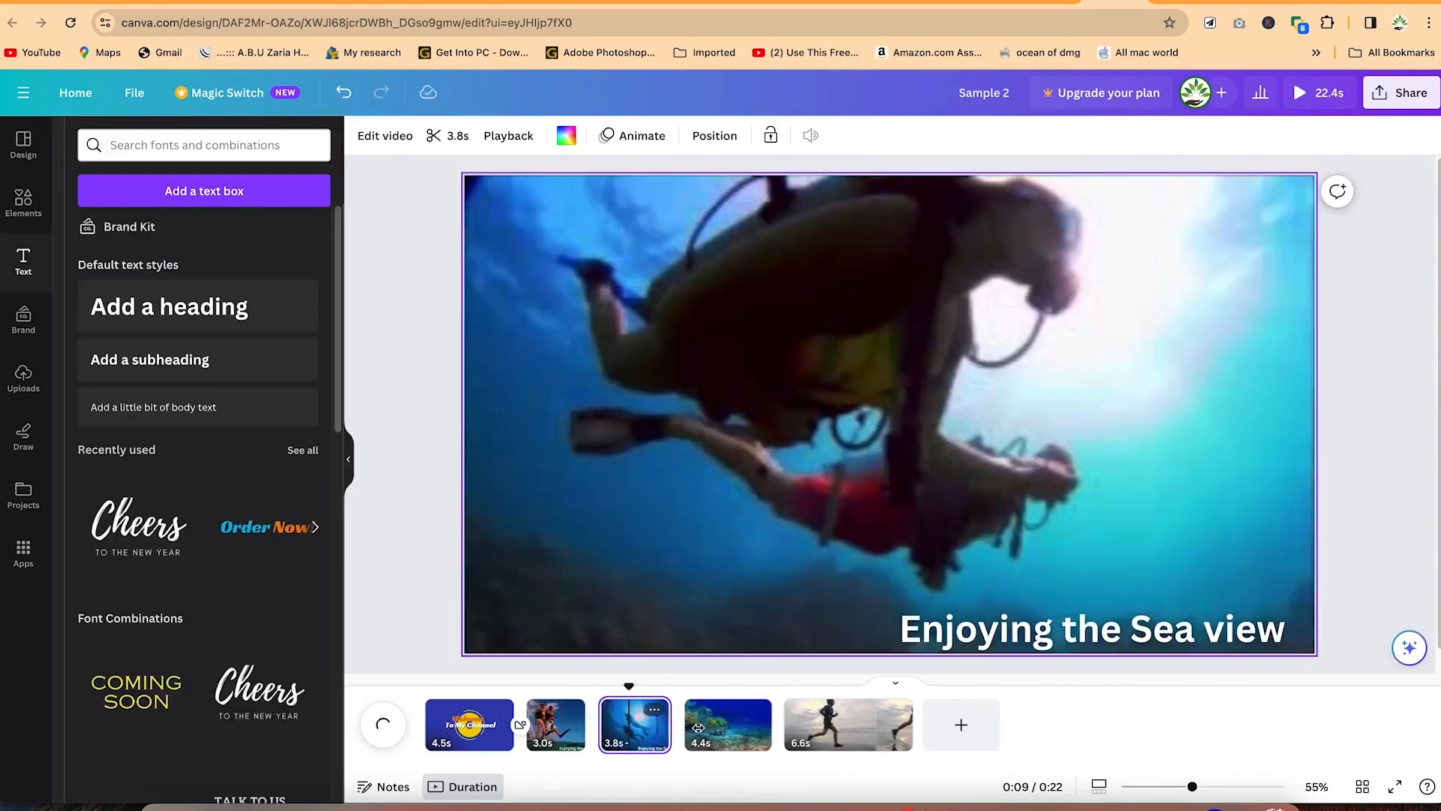
click(1065, 634)
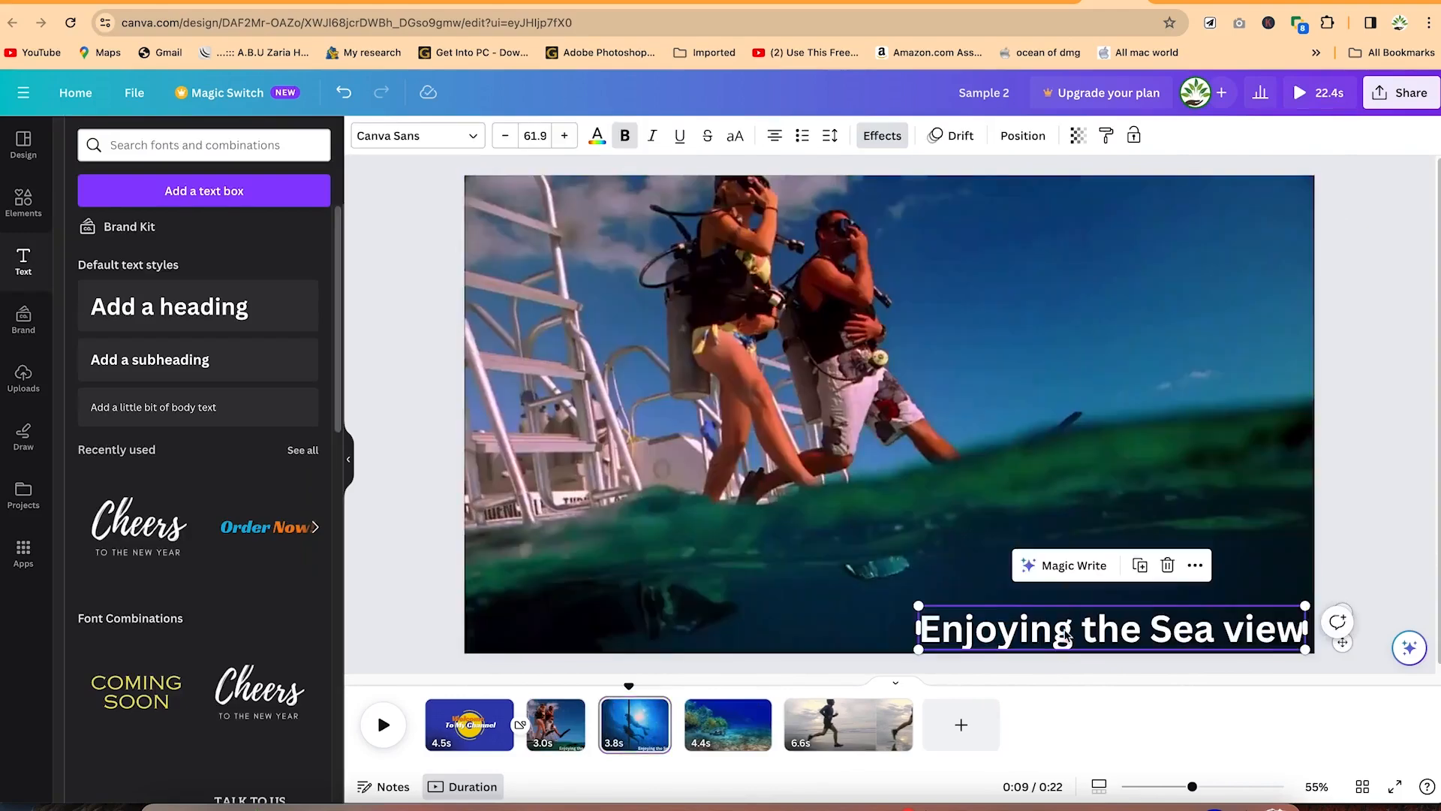
key(Delete)
mouse_move(629, 685)
mouse_down()
mouse_move(607, 677)
mouse_move(633, 702)
mouse_up()
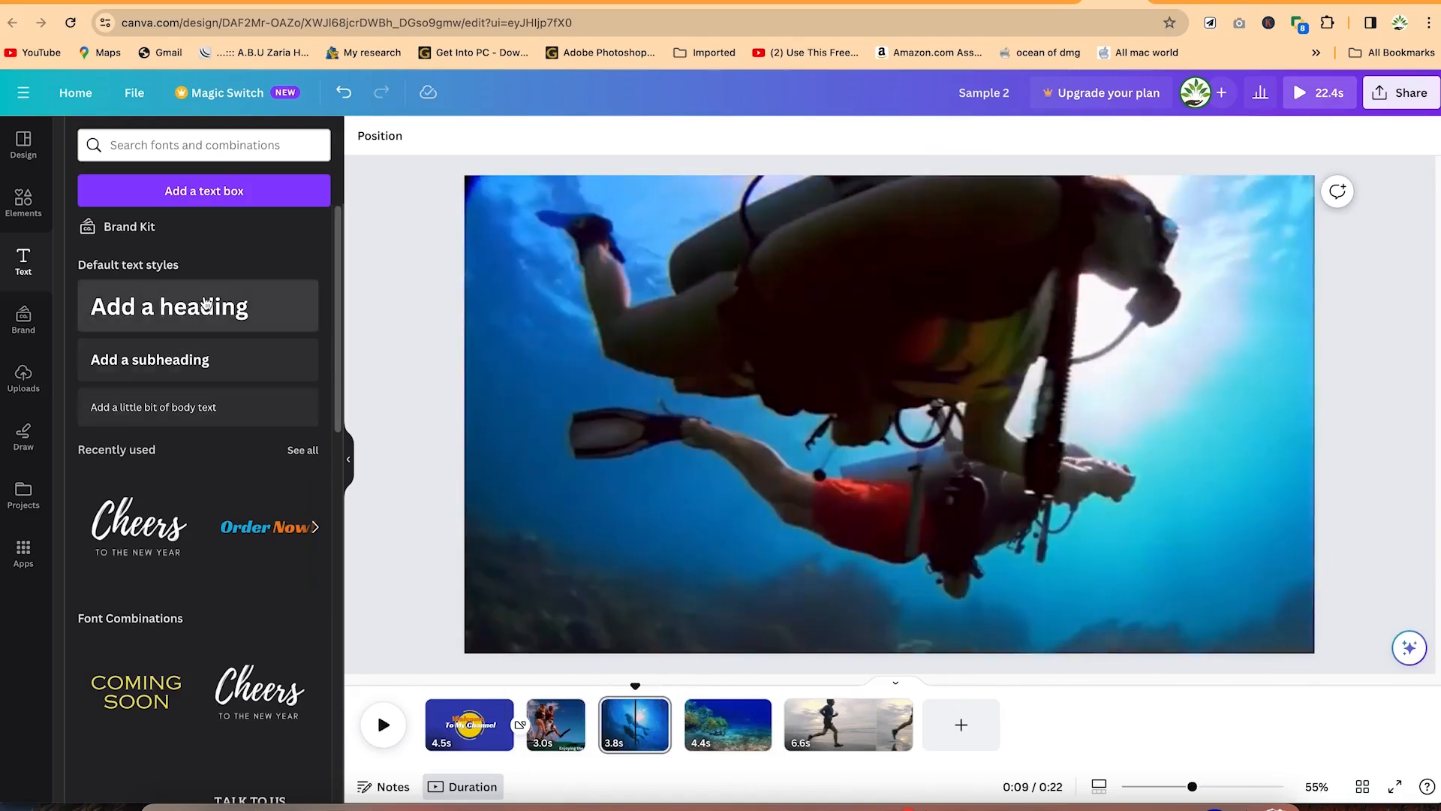
Step: Copy the "Enjoying the Sea view" text from the 3.0-second diving page and paste it onto the 3.8-second page
click(567, 743)
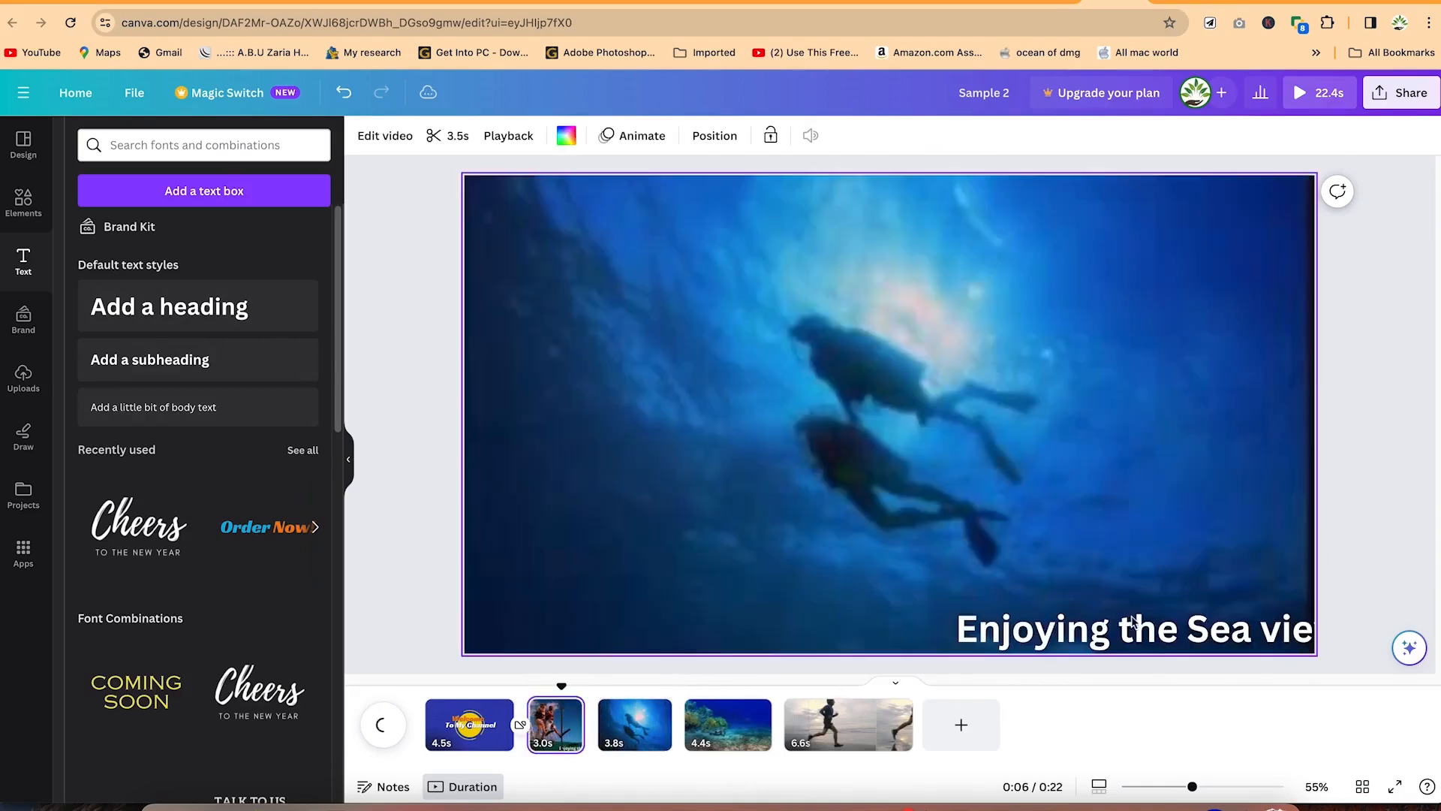
click(1134, 623)
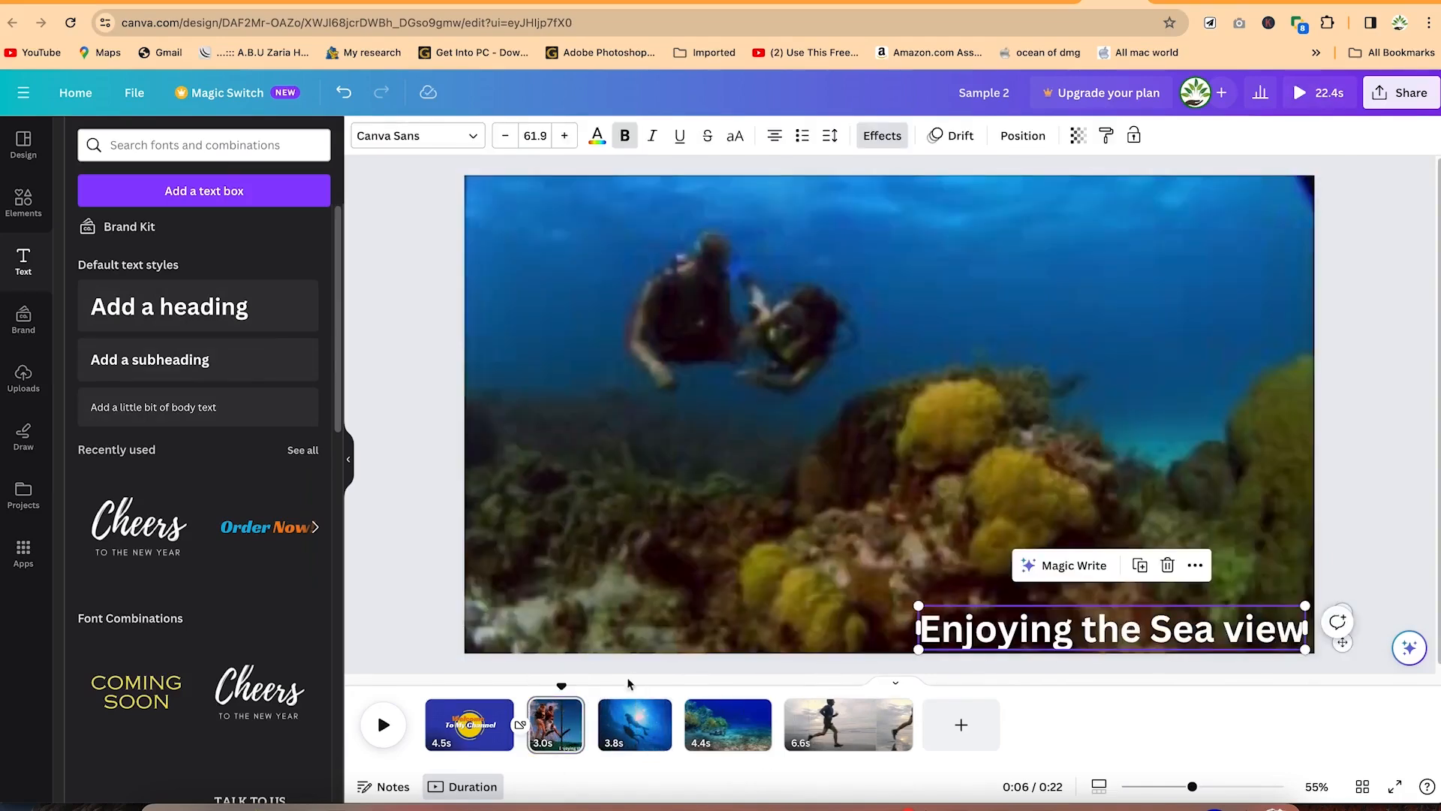
click(653, 732)
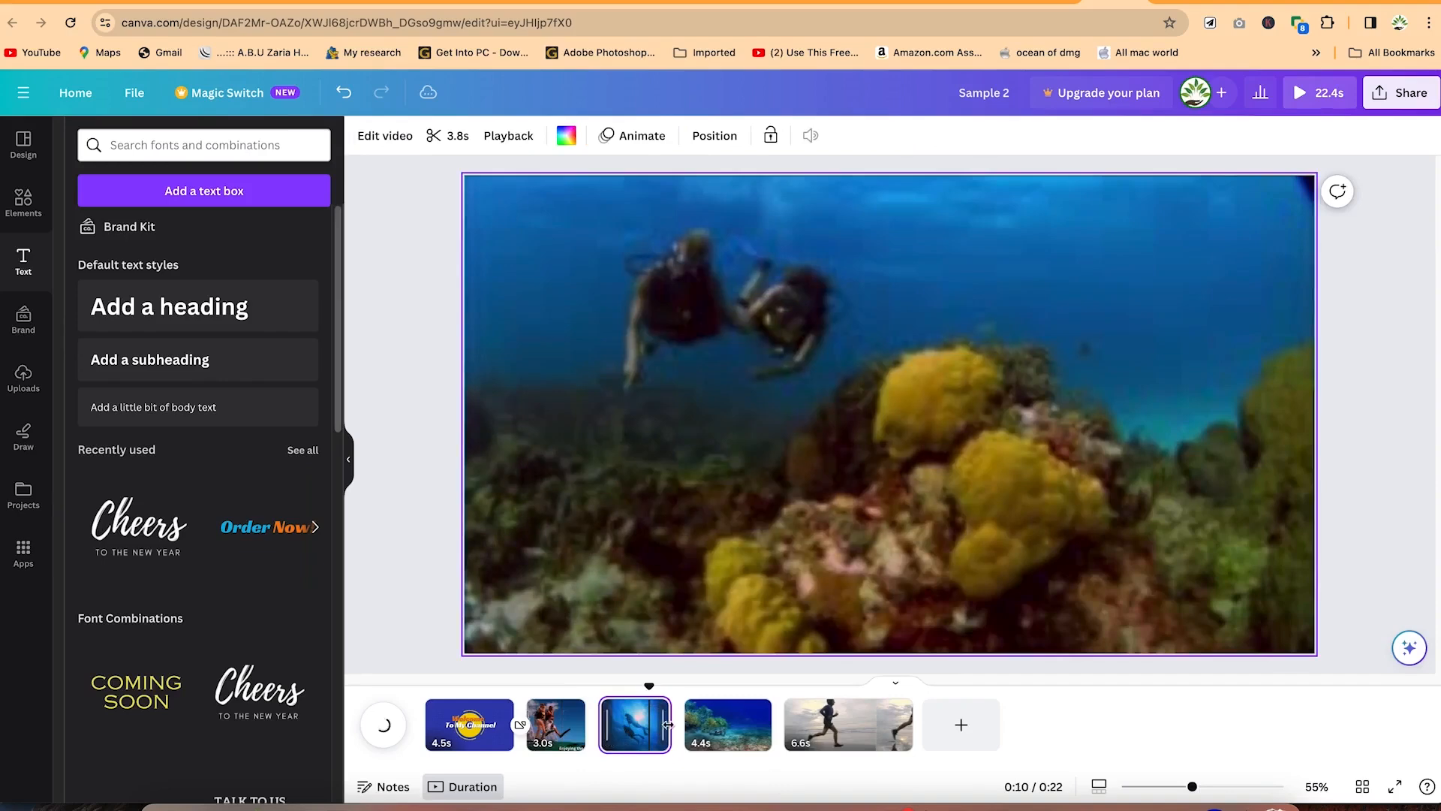
text(Enjoying the Sea view)
Step: Move the pasted text to the lower centre of the frame and change its wording to "Underwater adventure"
click(1090, 639)
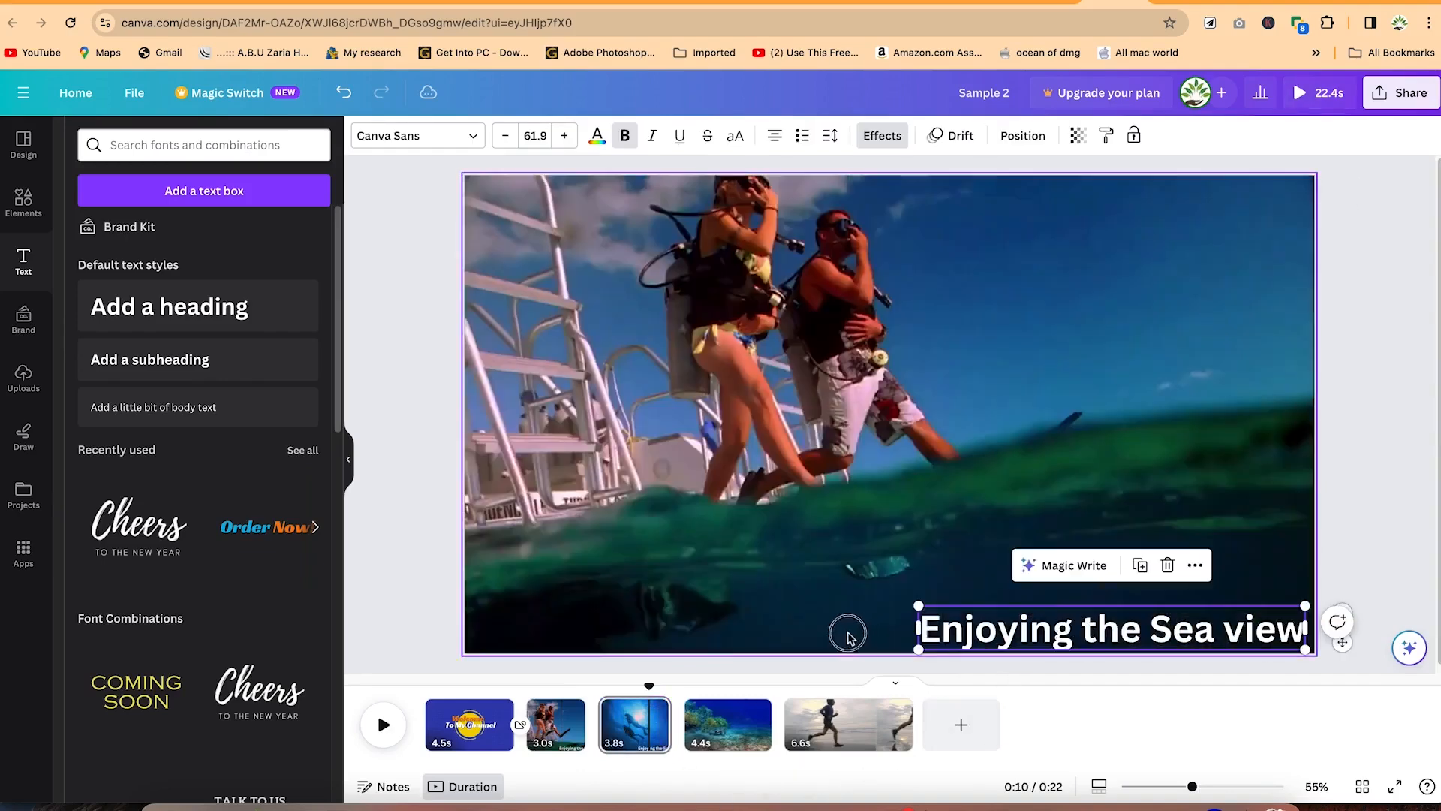
drag(986, 643, 760, 626)
double_click(805, 613)
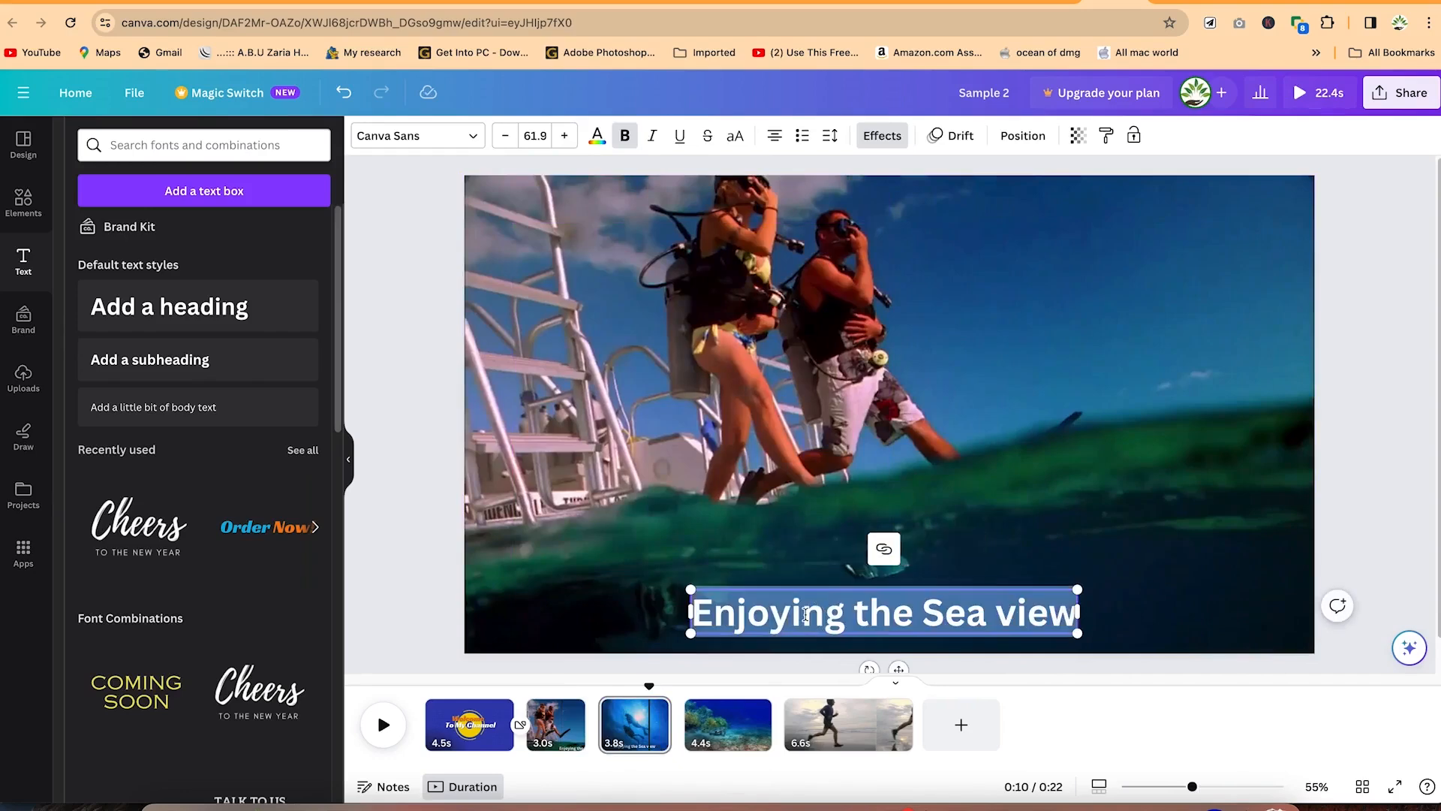
text(Underwater adventure)
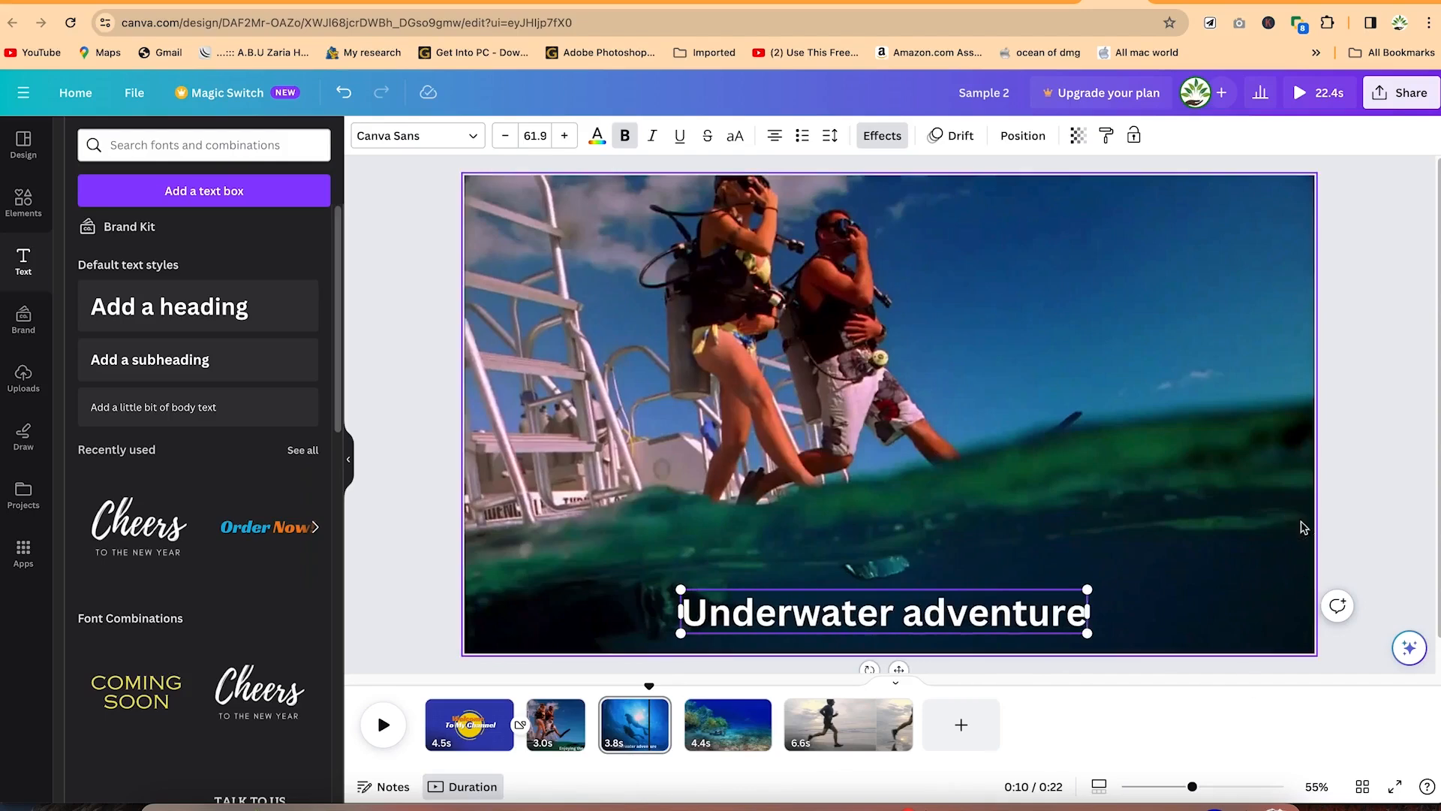
click(1300, 521)
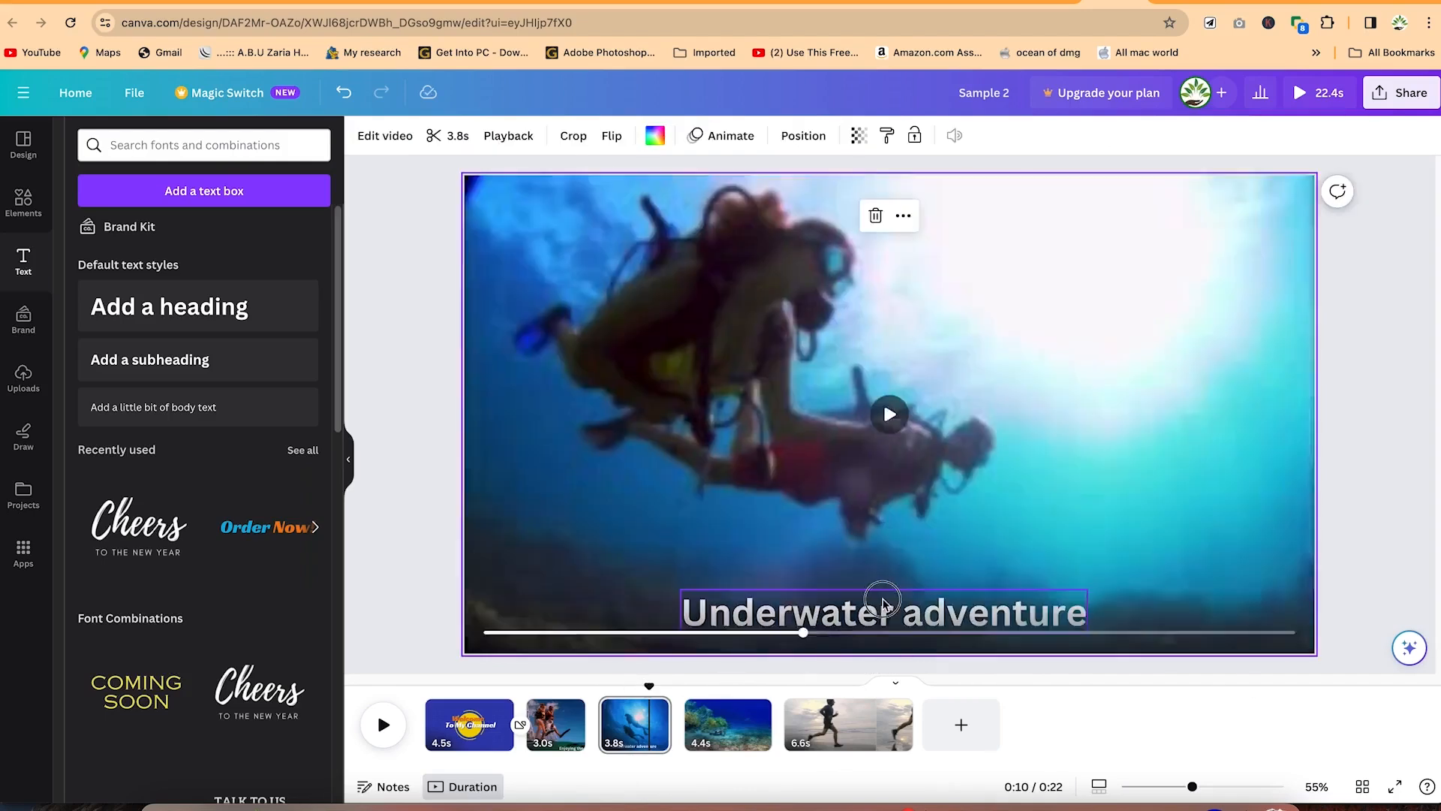
Step: Change the animation of the "Underwater adventure" text to Ascend
click(883, 612)
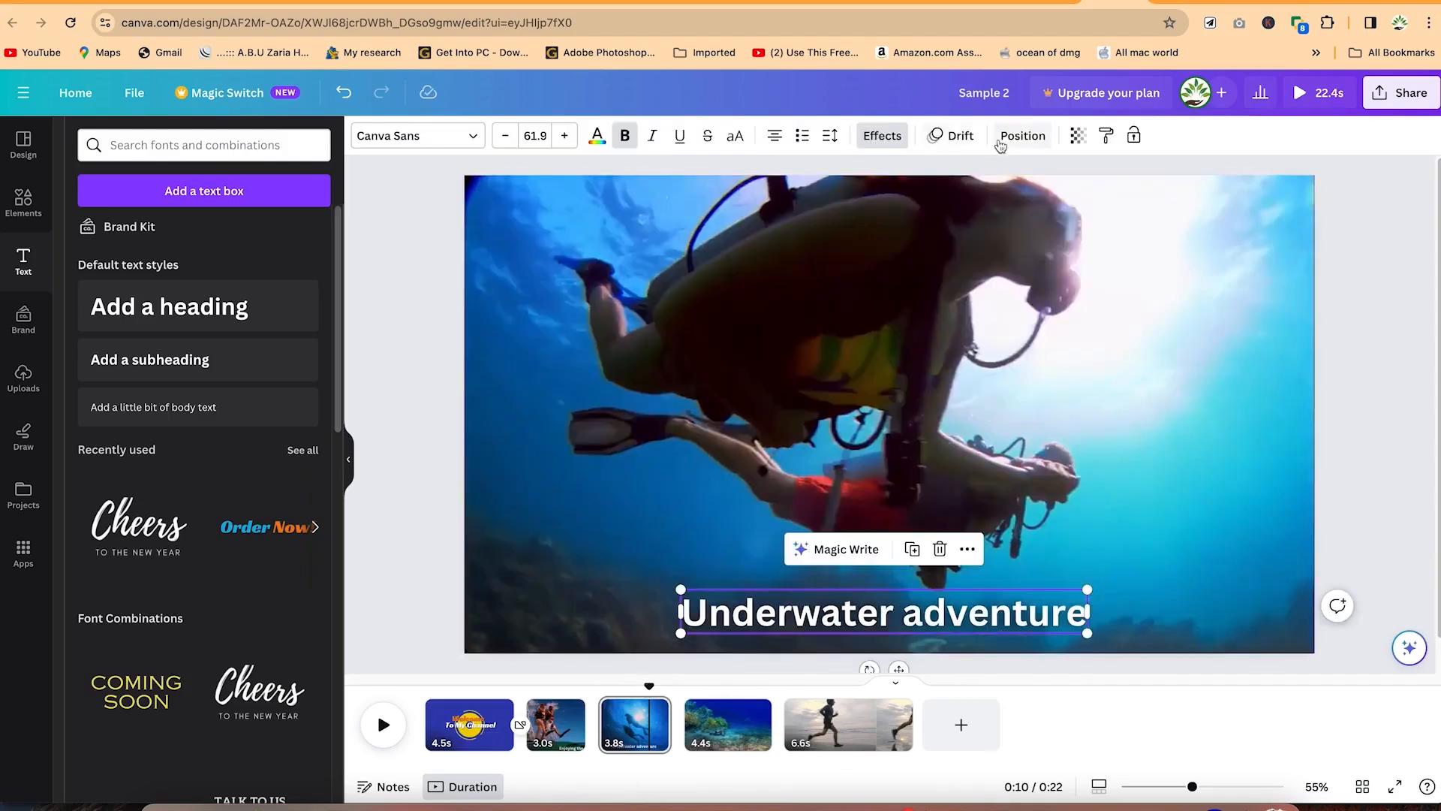
click(960, 139)
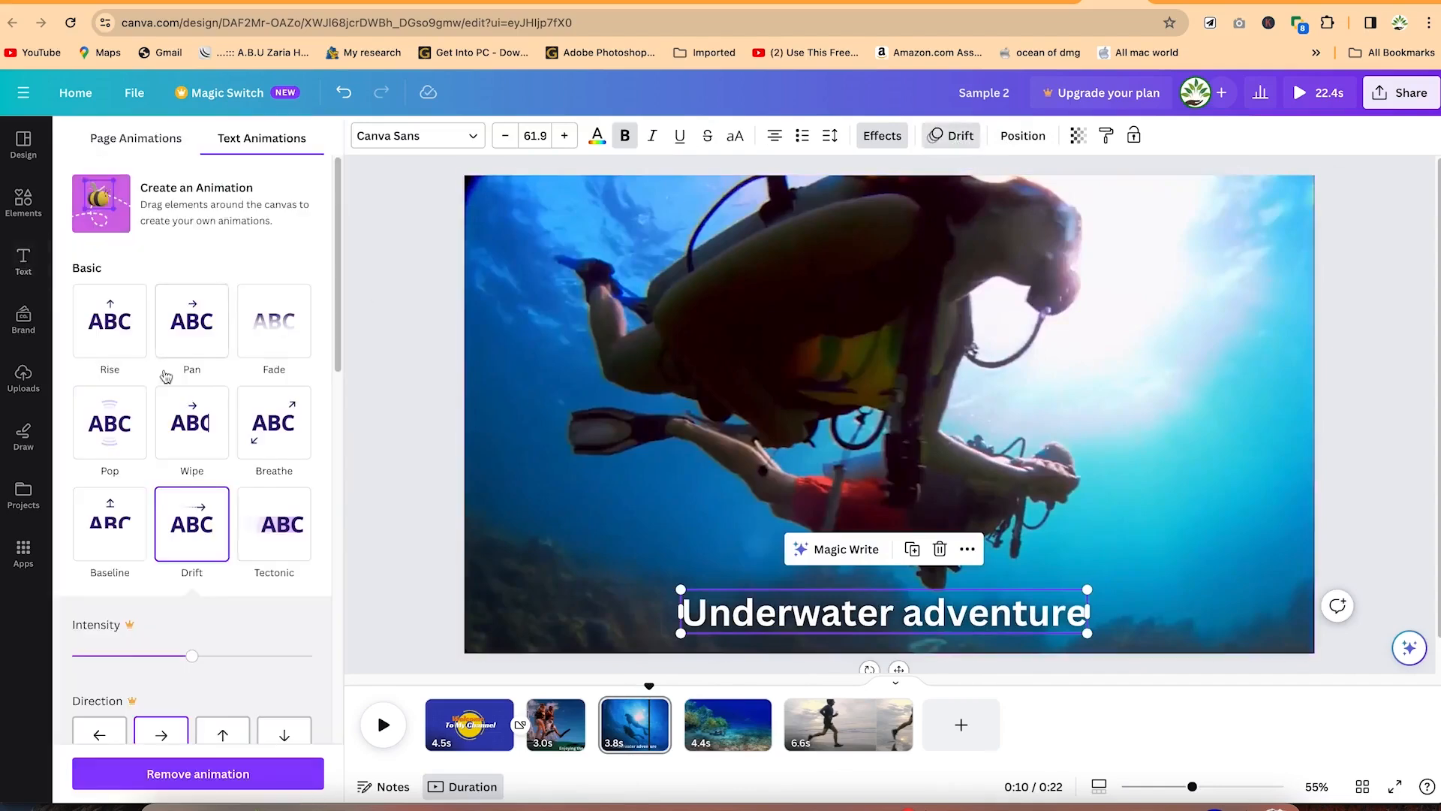
scroll(195, 570, down, 4)
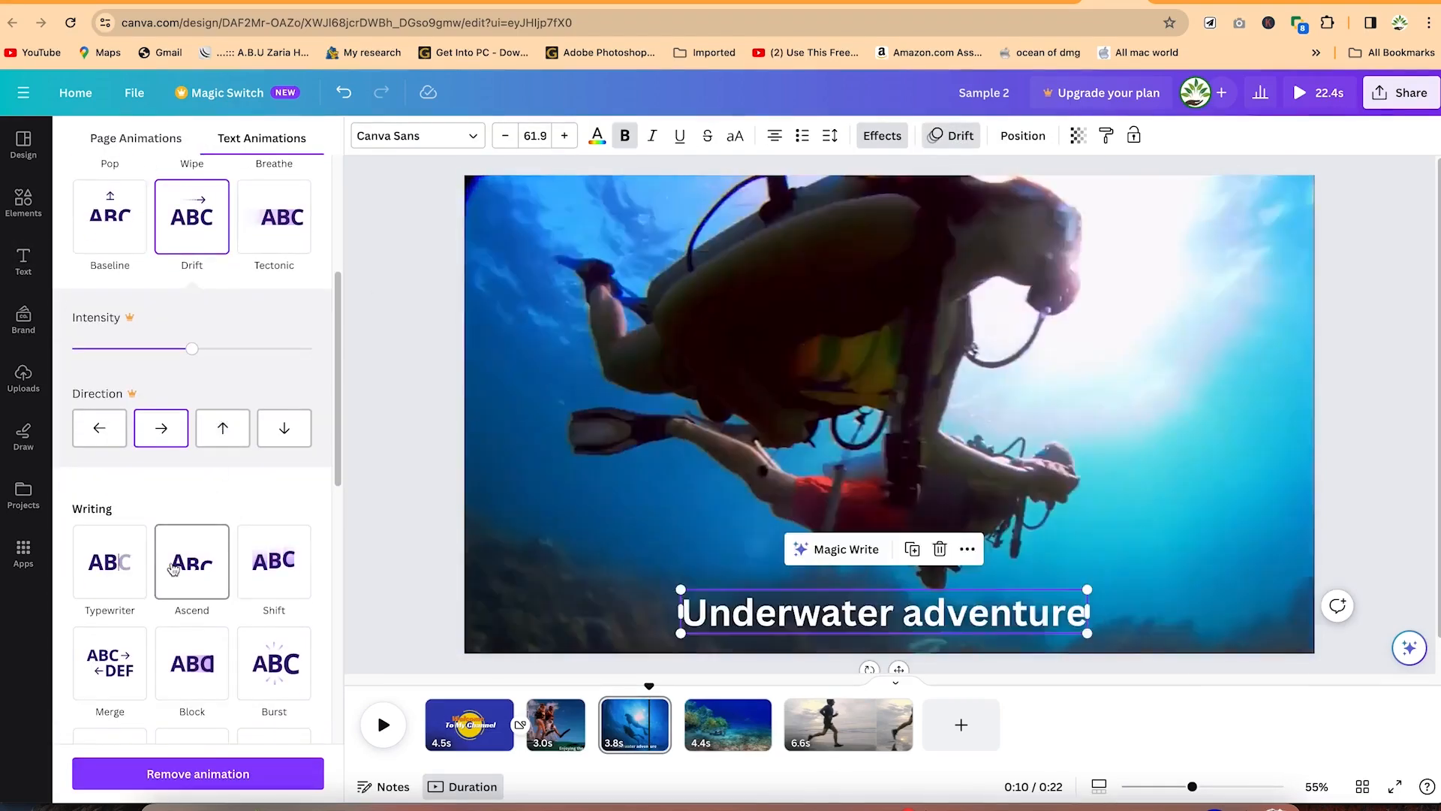
click(173, 569)
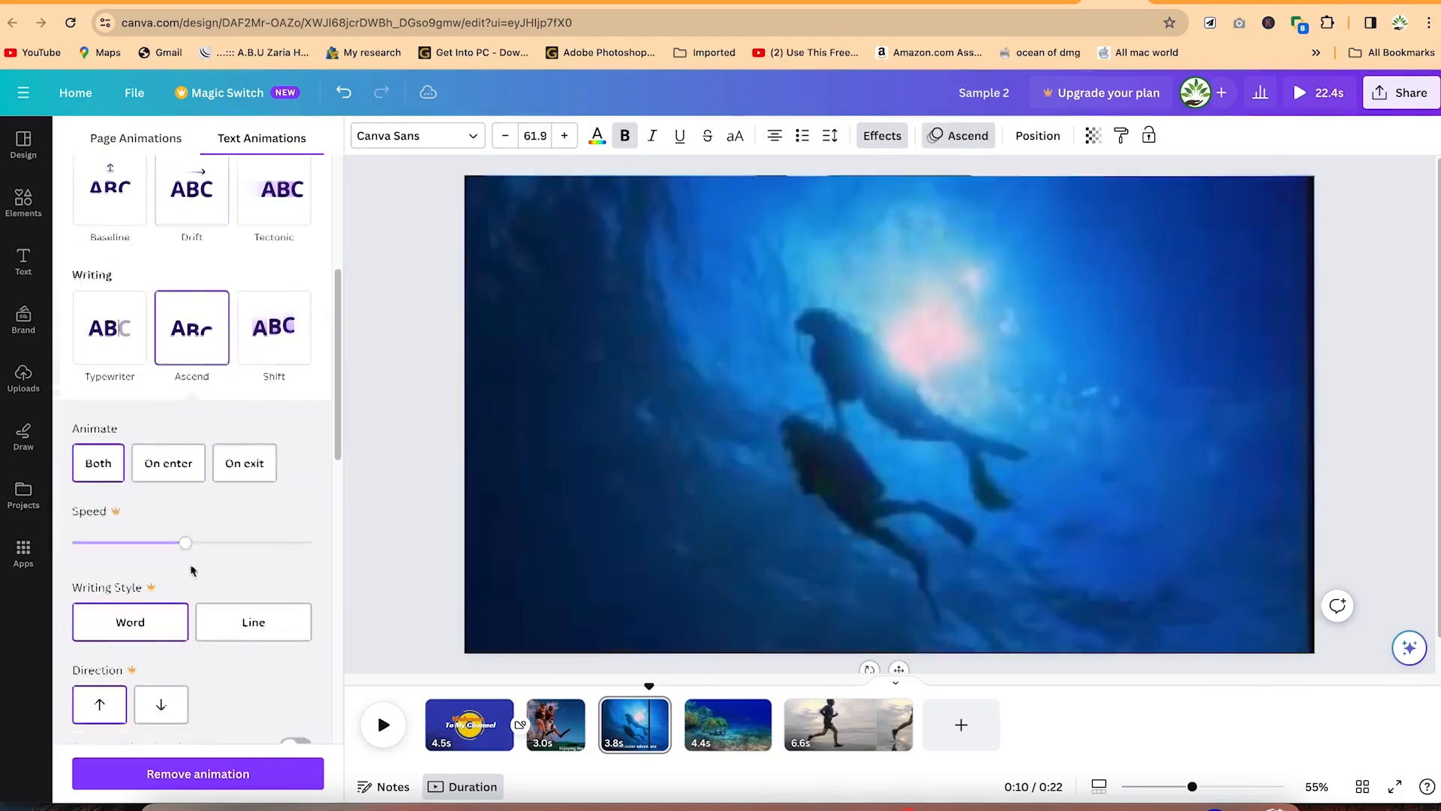
Step: Split the "Underwater adventure" page at about 0:10, where the coral scene appears, and select the second part
mouse_move(650, 689)
mouse_down()
mouse_move(669, 698)
mouse_move(647, 684)
mouse_up()
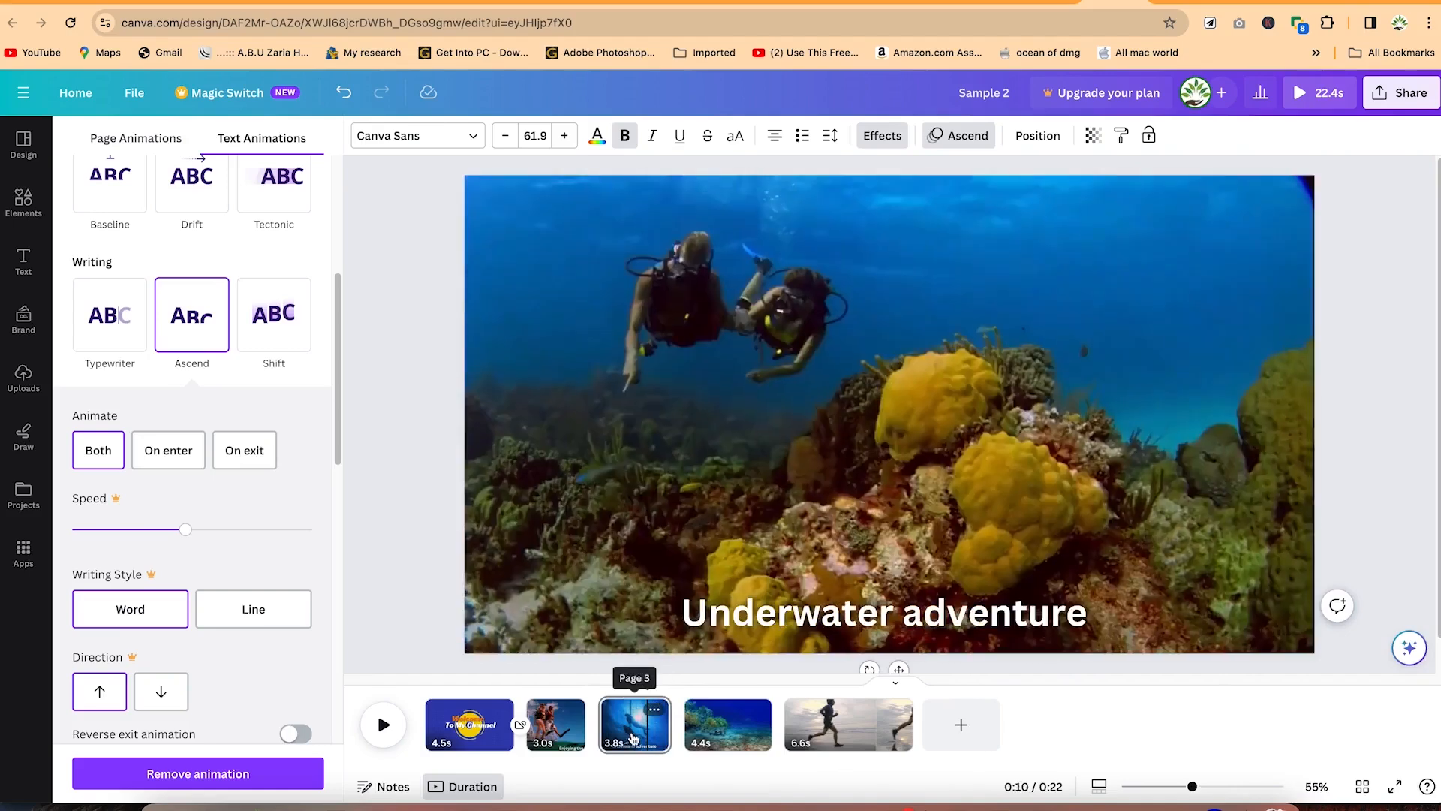
key(s)
click(694, 739)
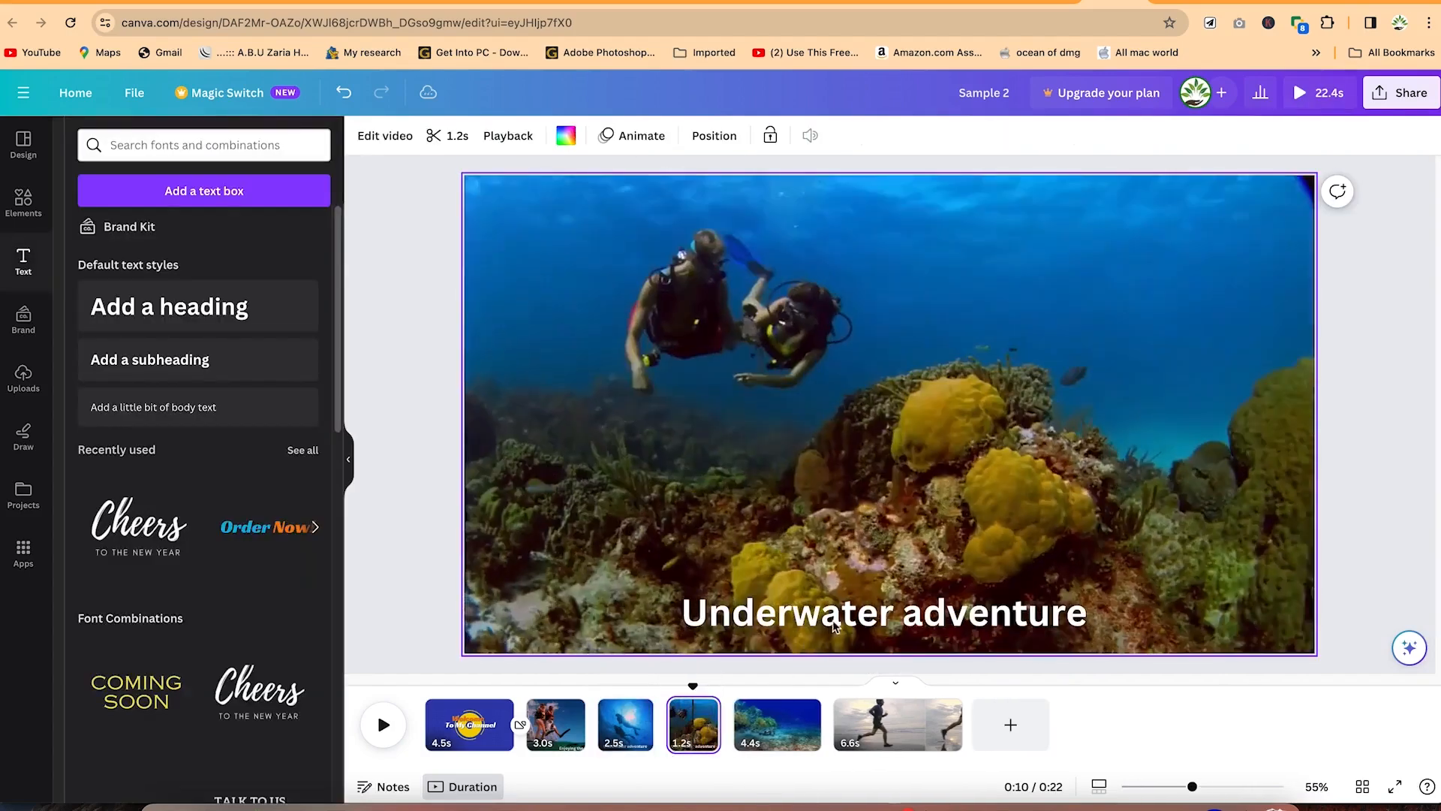
Step: Change the caption on the 1.2-second coral page to "Wonder of the sea" and move it to the frame's upper right
click(837, 617)
click(838, 621)
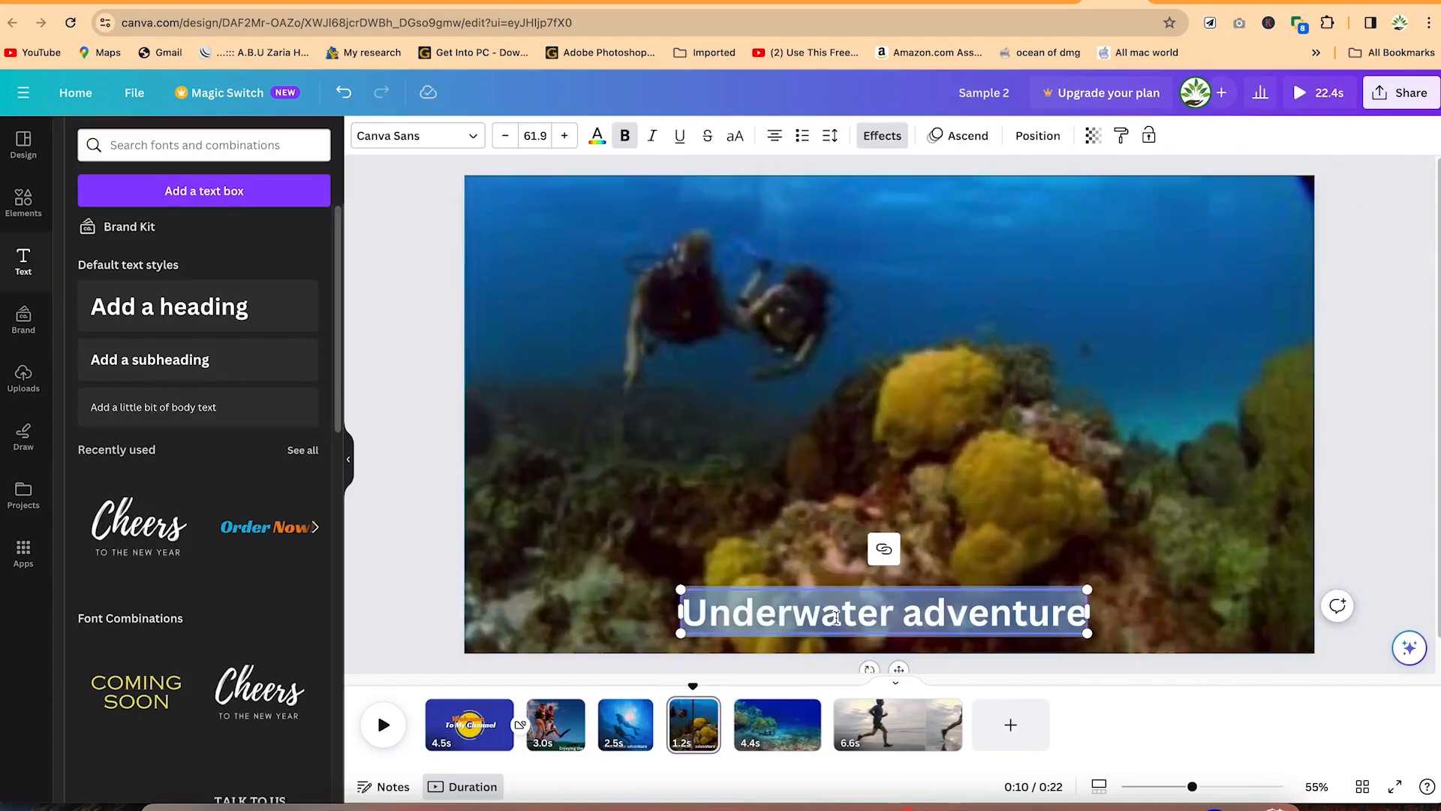
text(Wo)
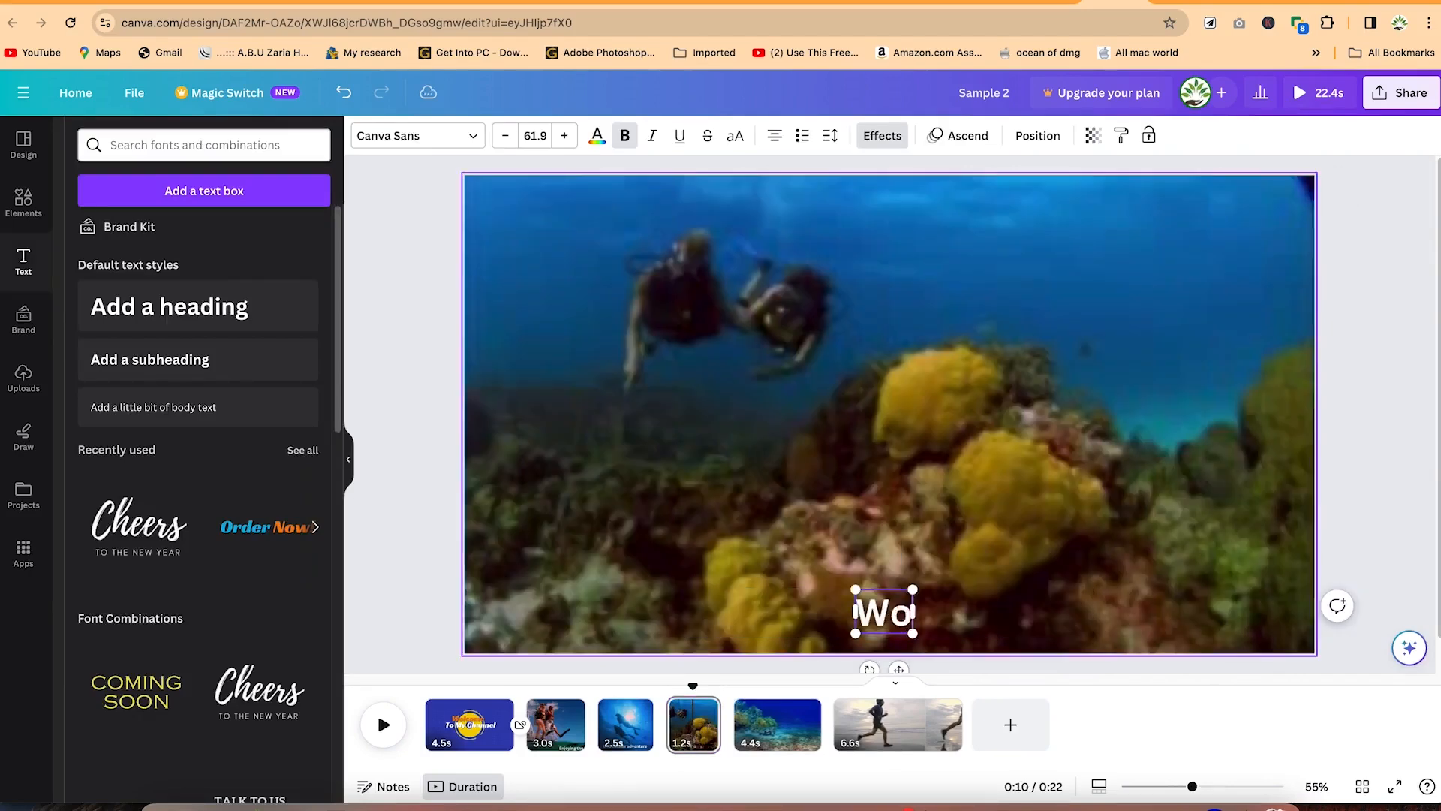
text(nder of the sea)
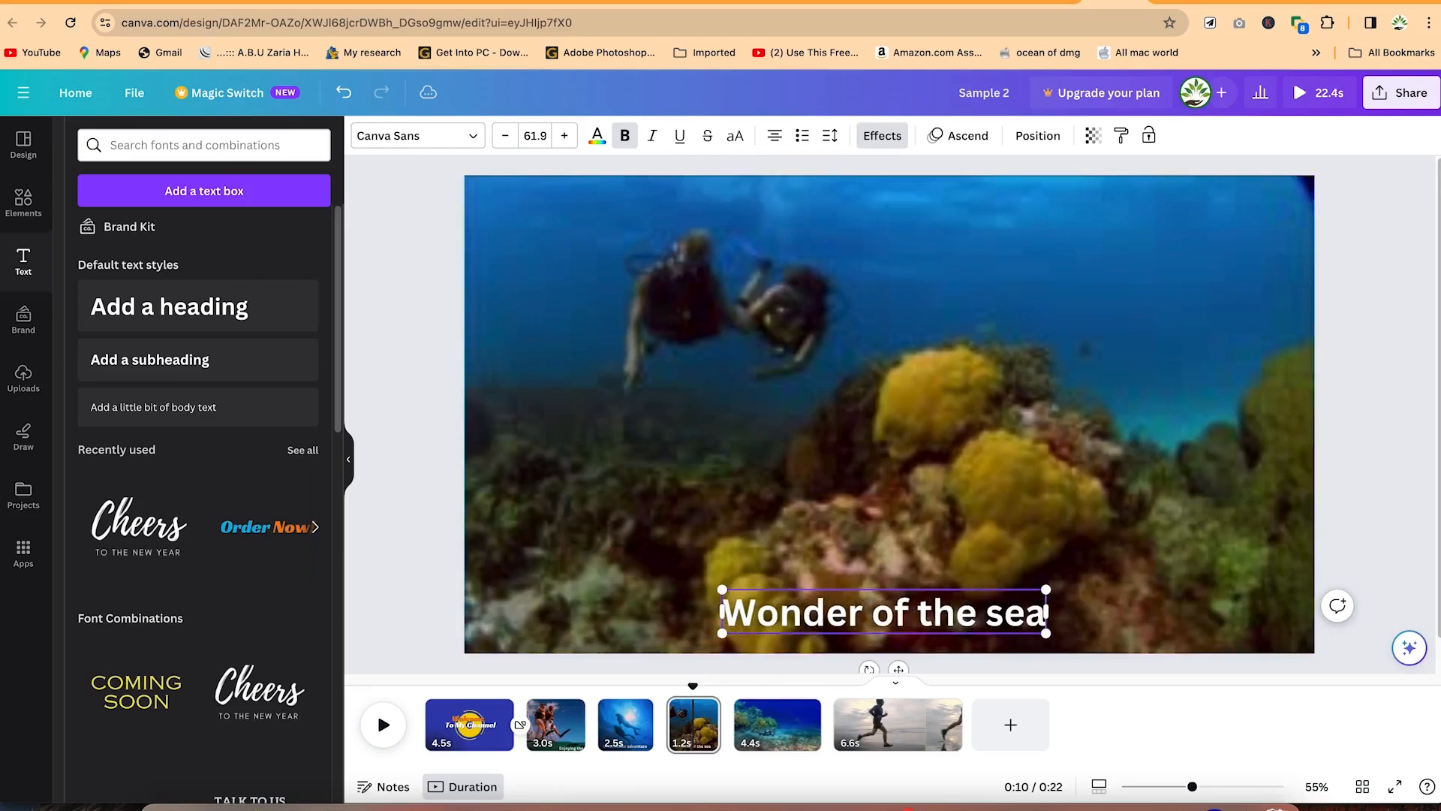
click(840, 510)
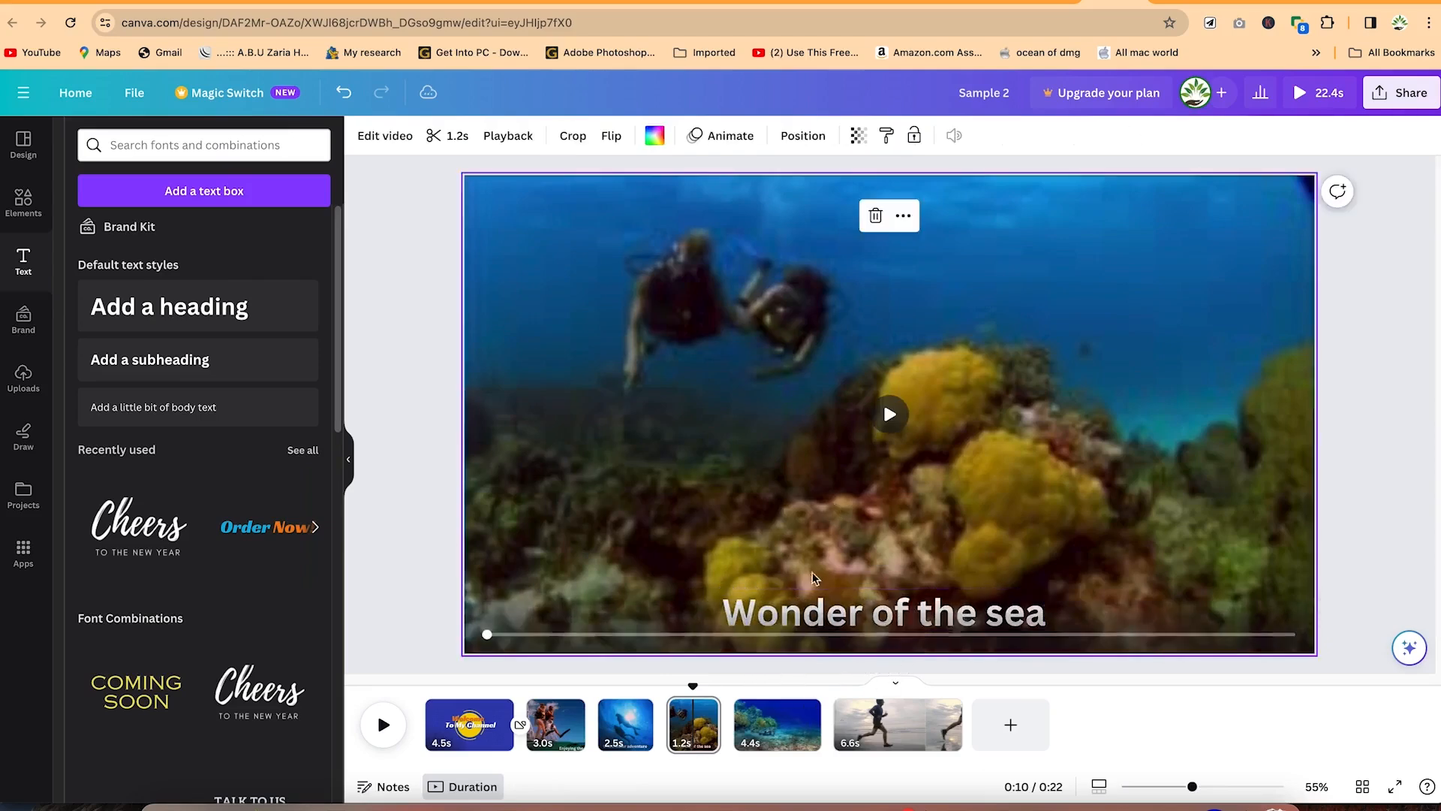
click(820, 604)
drag(819, 604, 1053, 216)
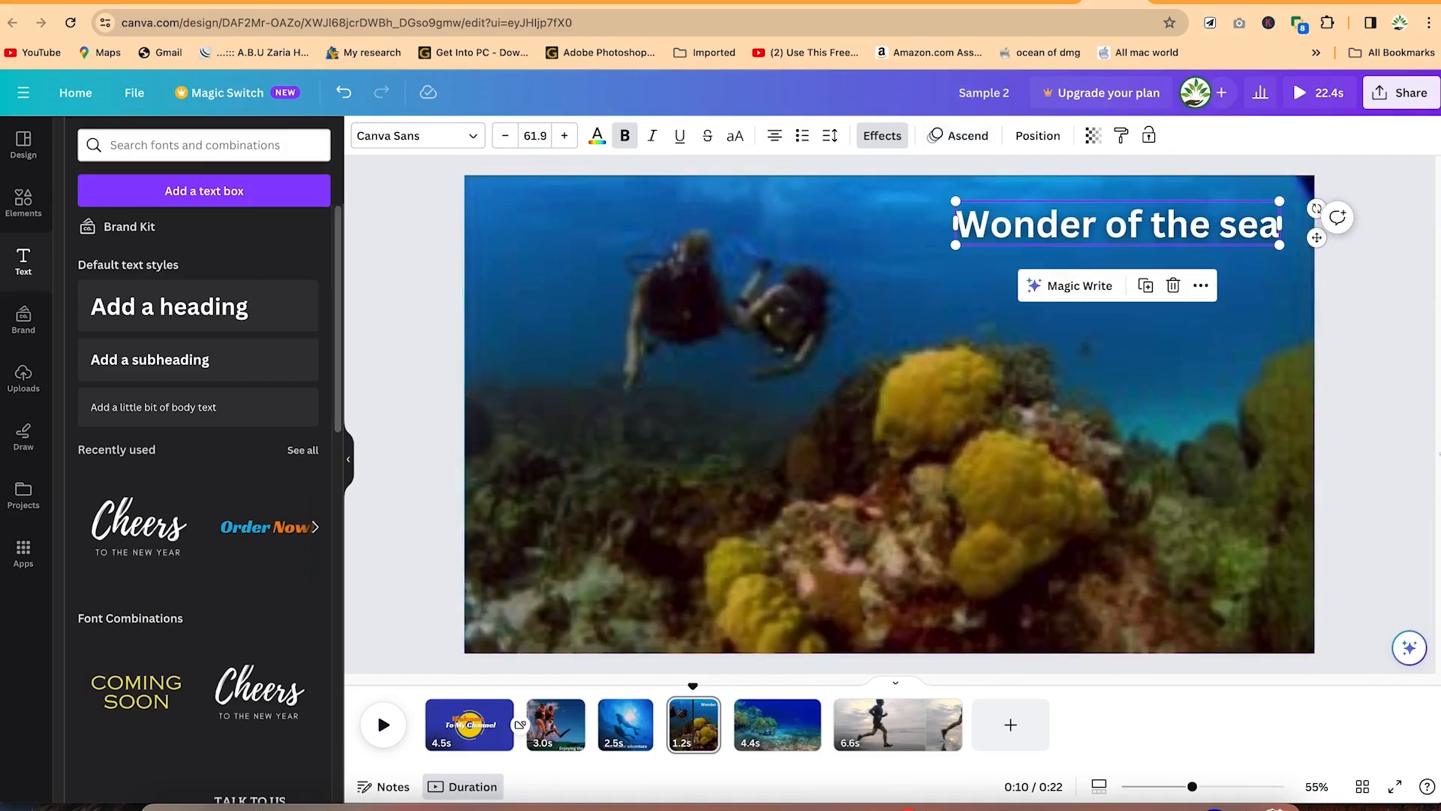
Step: Add a heading reading "Wonderful creatures" to the 4.4-second turtle page and place it in the frame's upper right
click(776, 722)
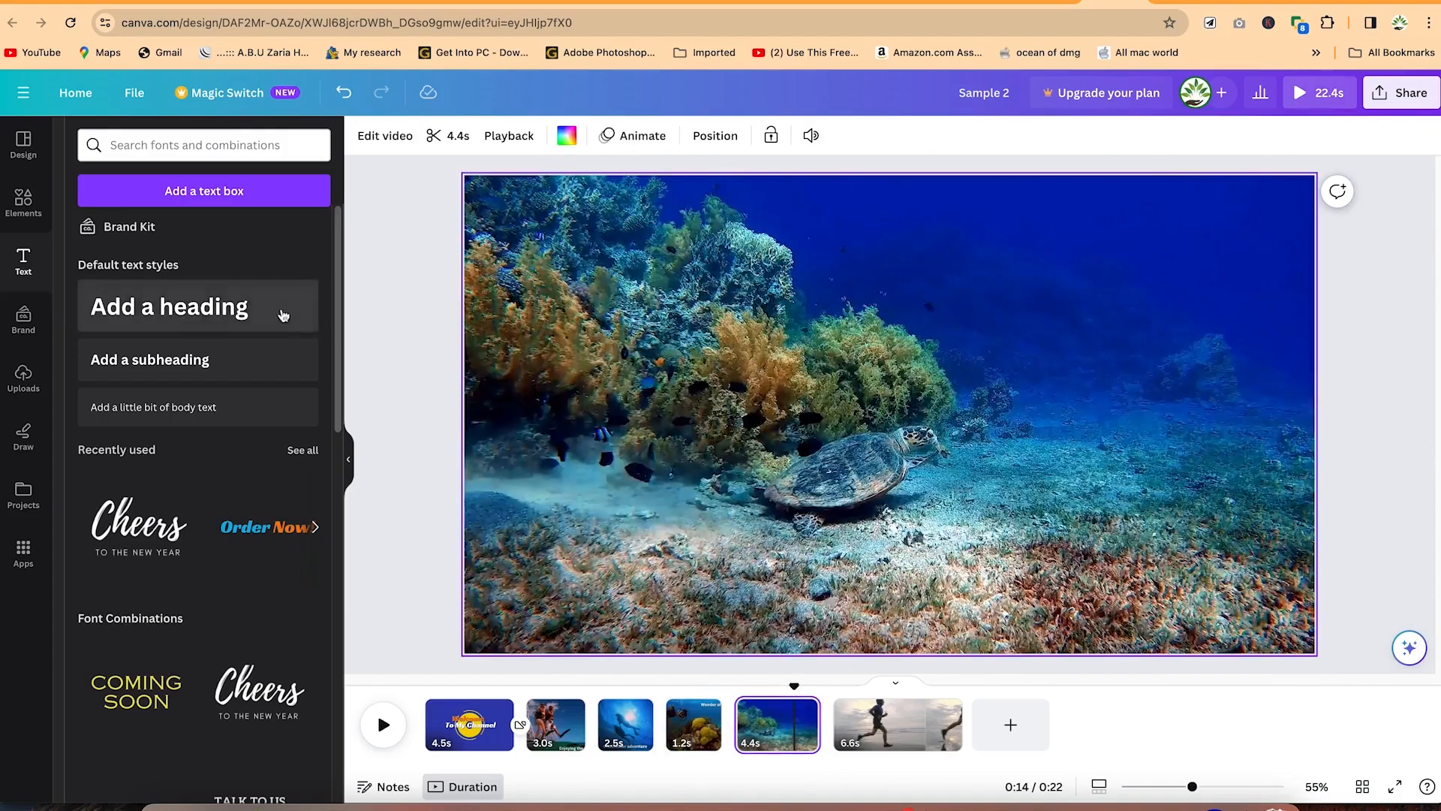
click(236, 304)
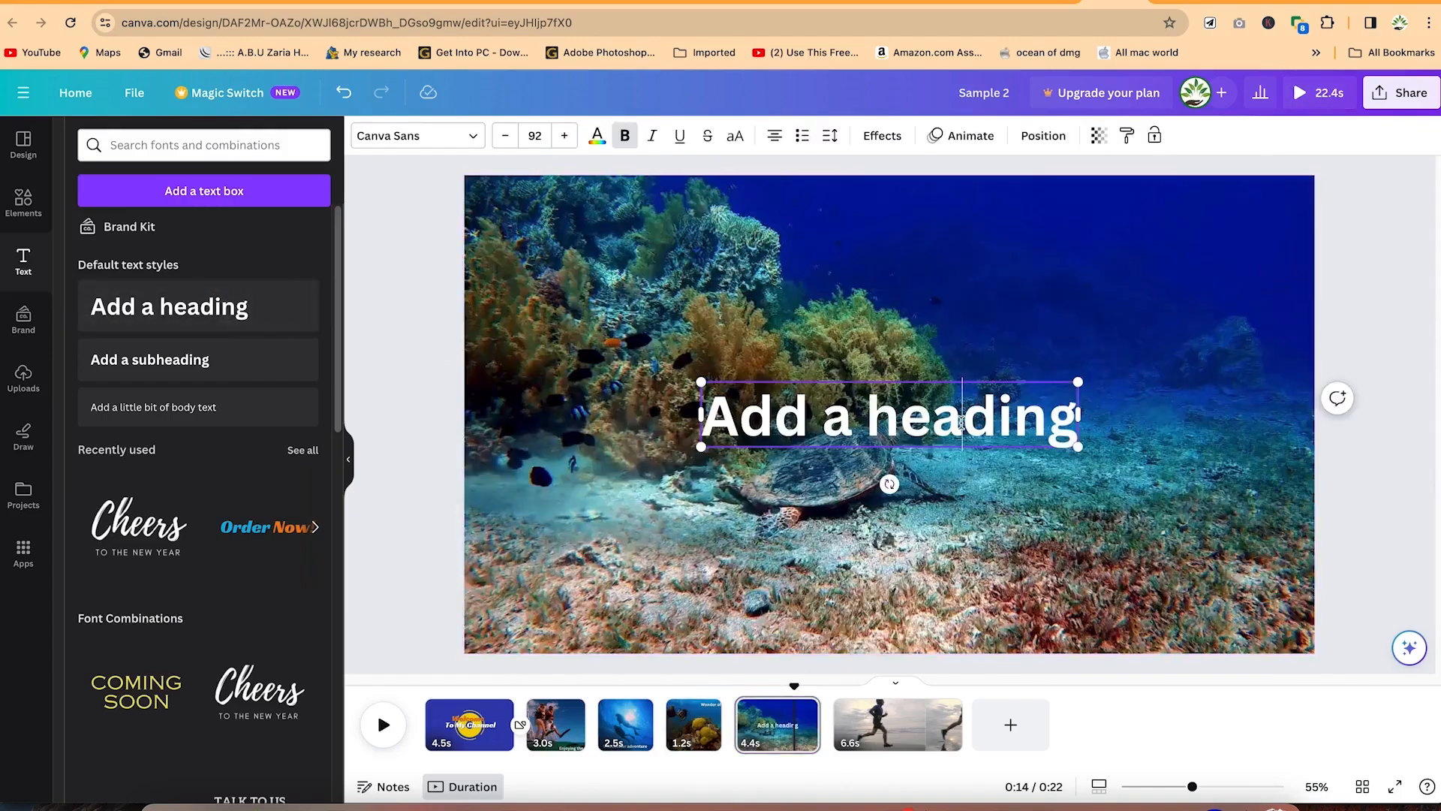
double_click(960, 422)
text(Wo)
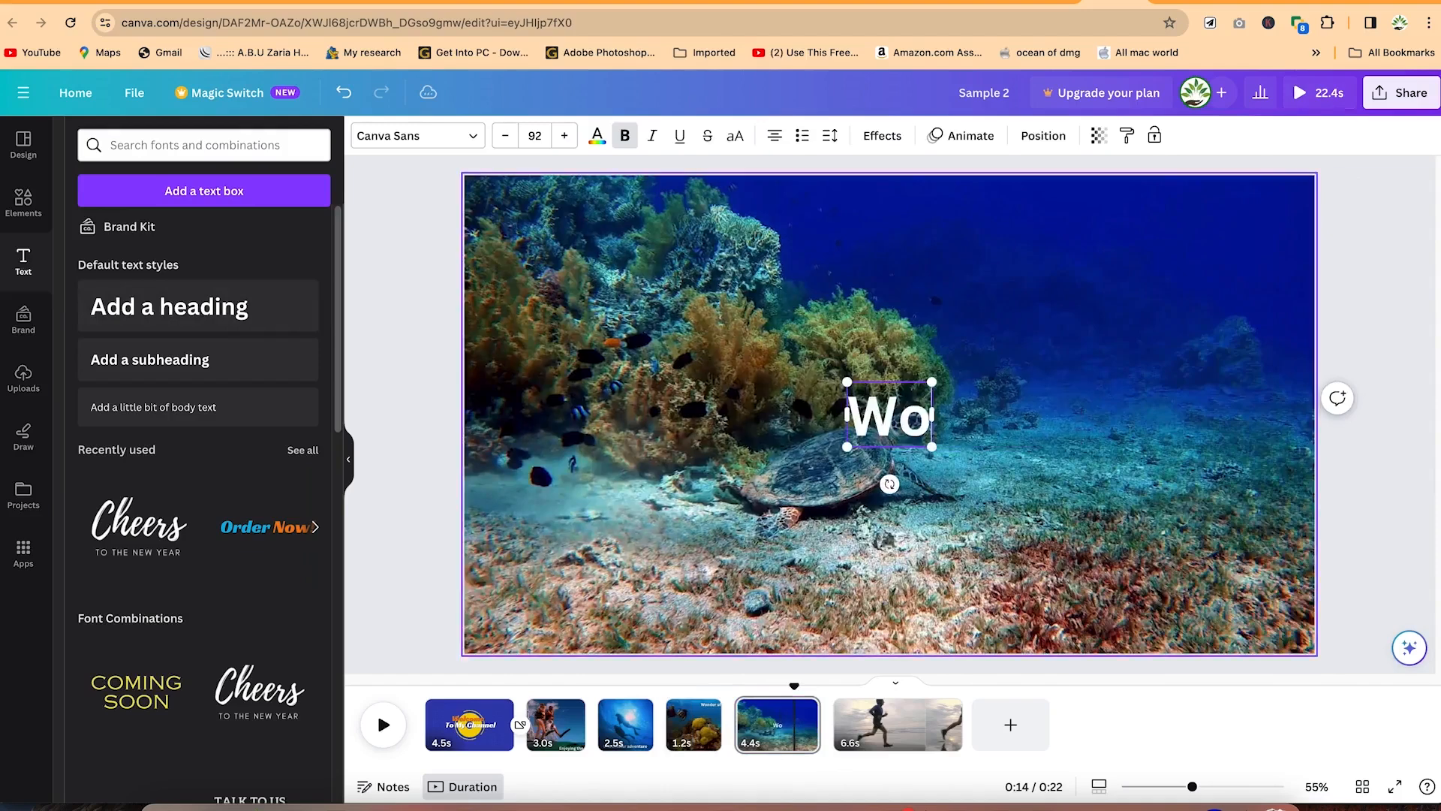
text(nderful creatures)
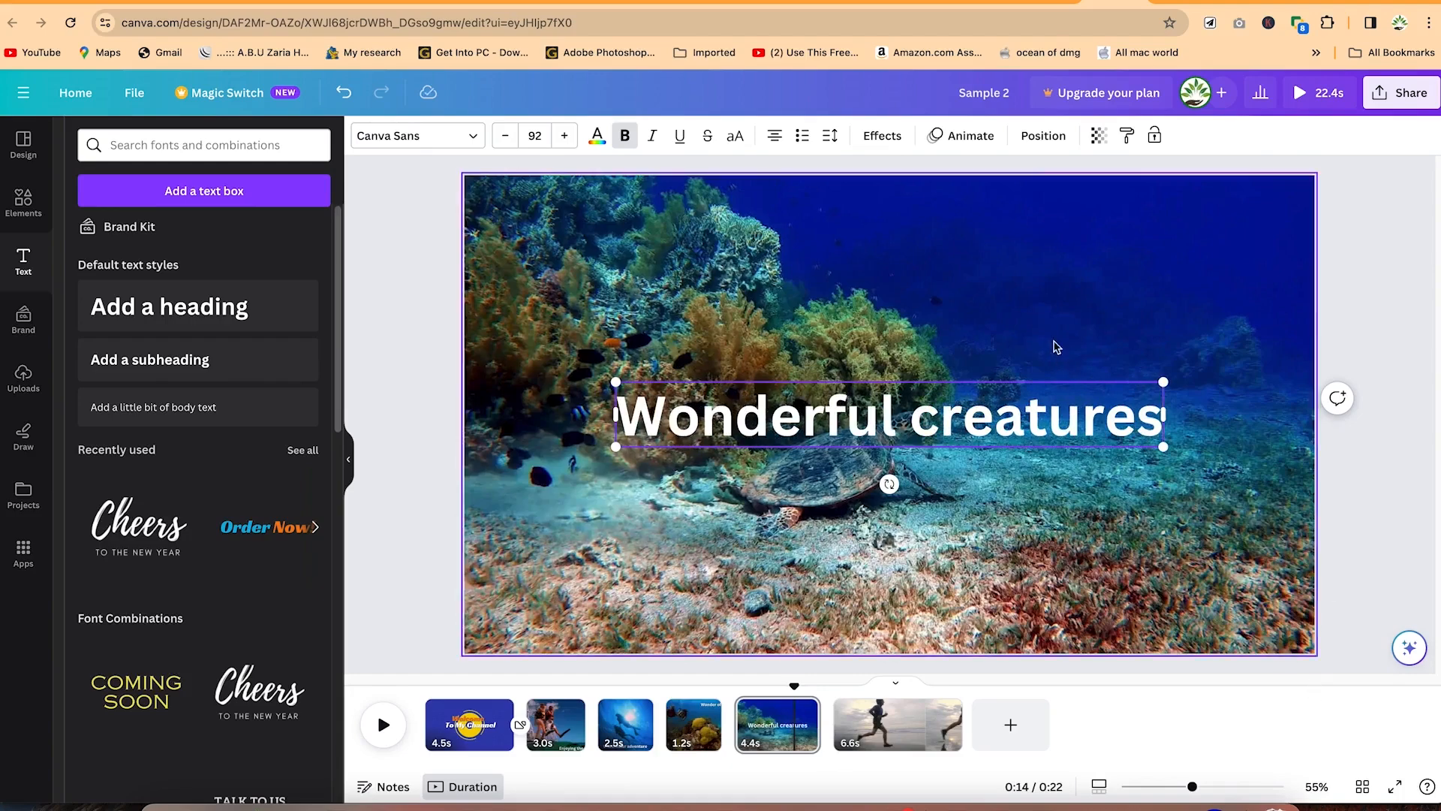
click(1065, 445)
click(1410, 544)
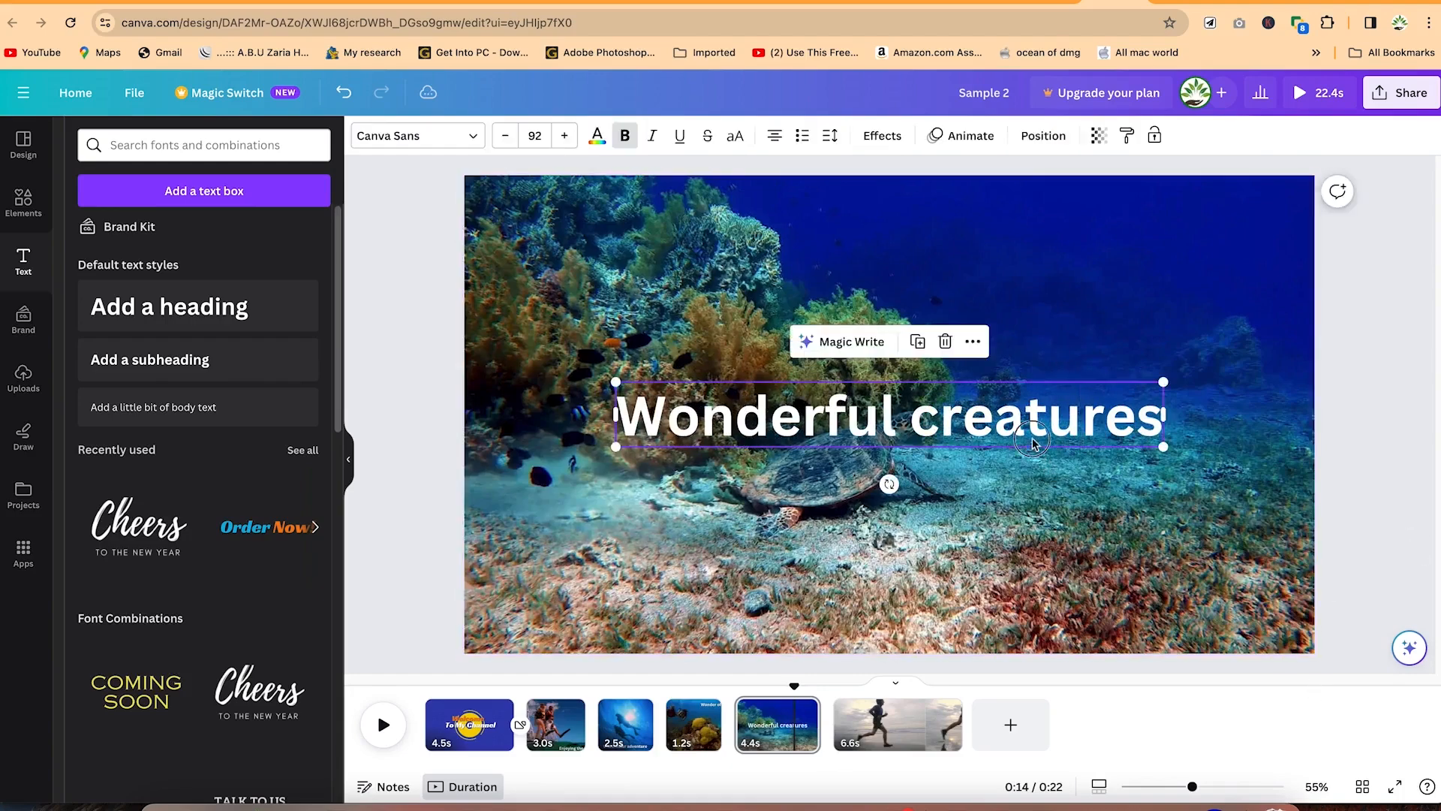
drag(1002, 421, 1134, 225)
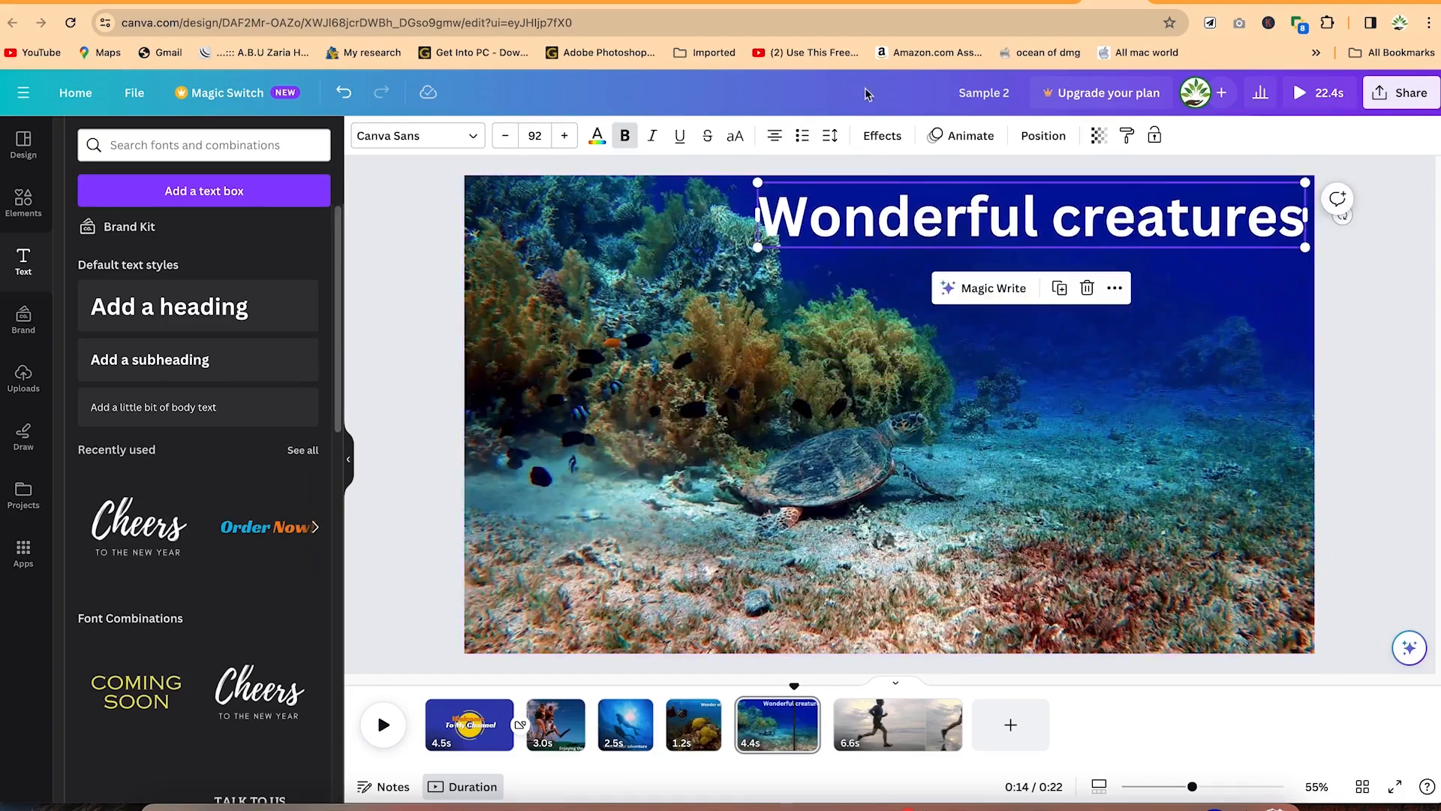
Step: Give the "Wonderful creatures" heading the Lift effect and the Wipe text animation
click(883, 136)
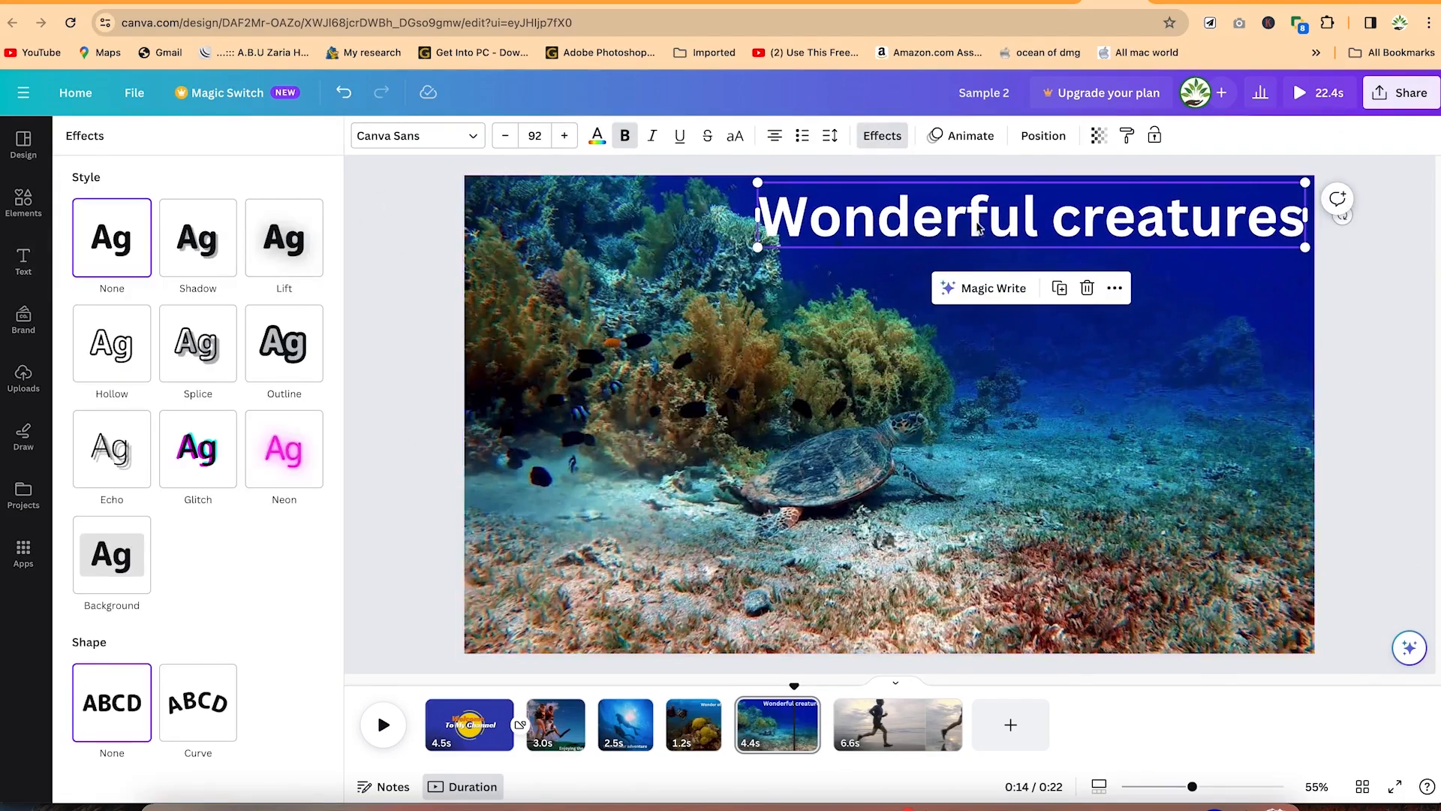
click(309, 239)
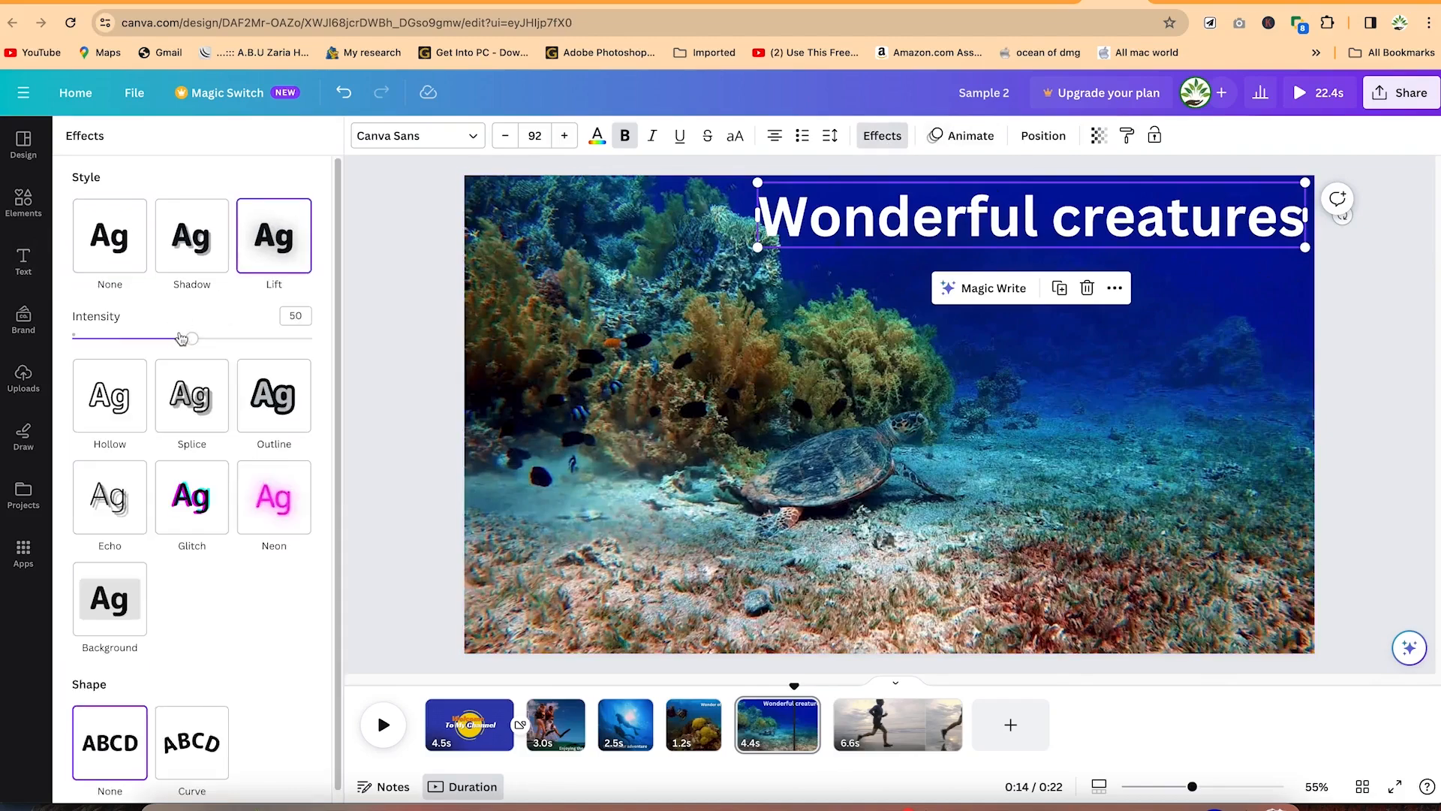
click(967, 135)
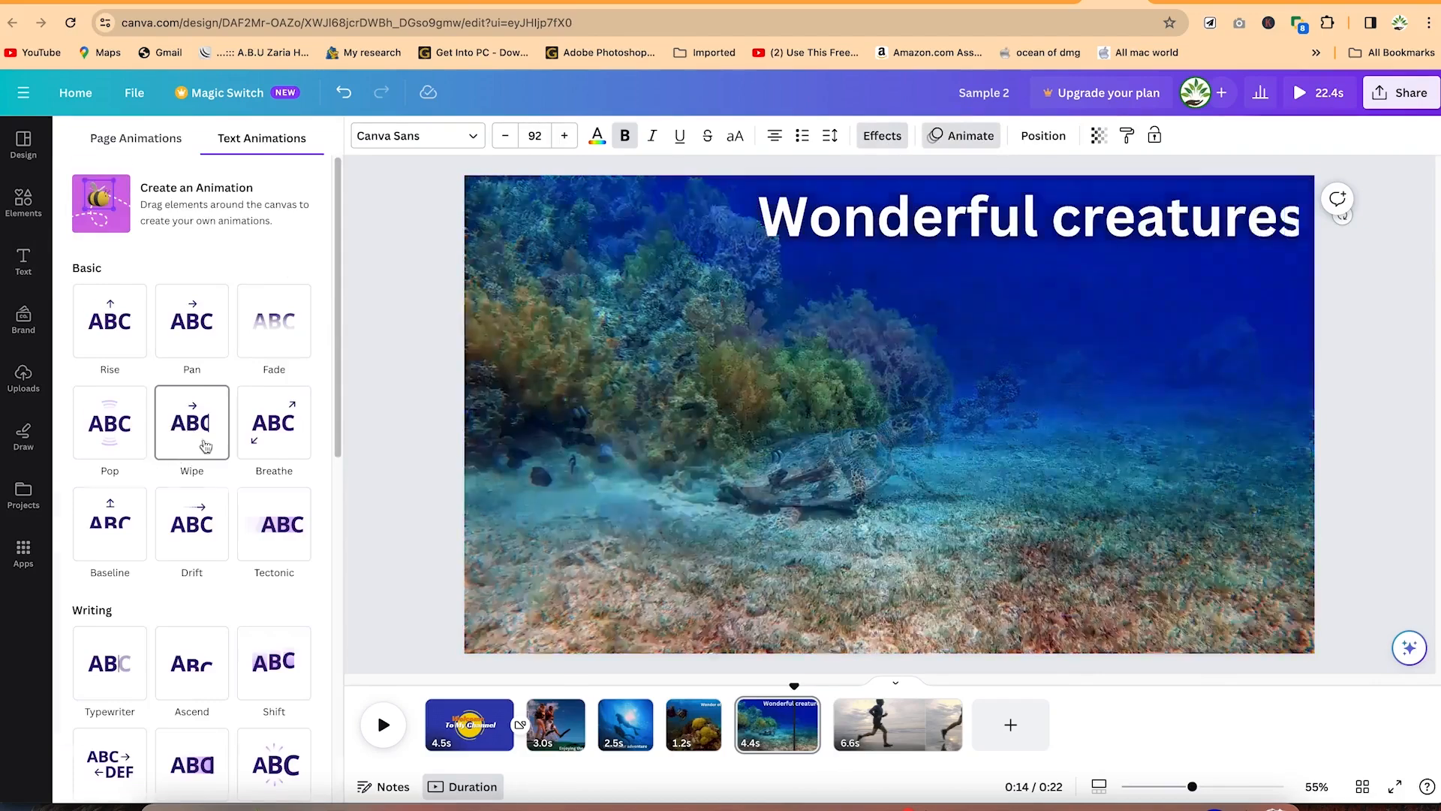
click(177, 455)
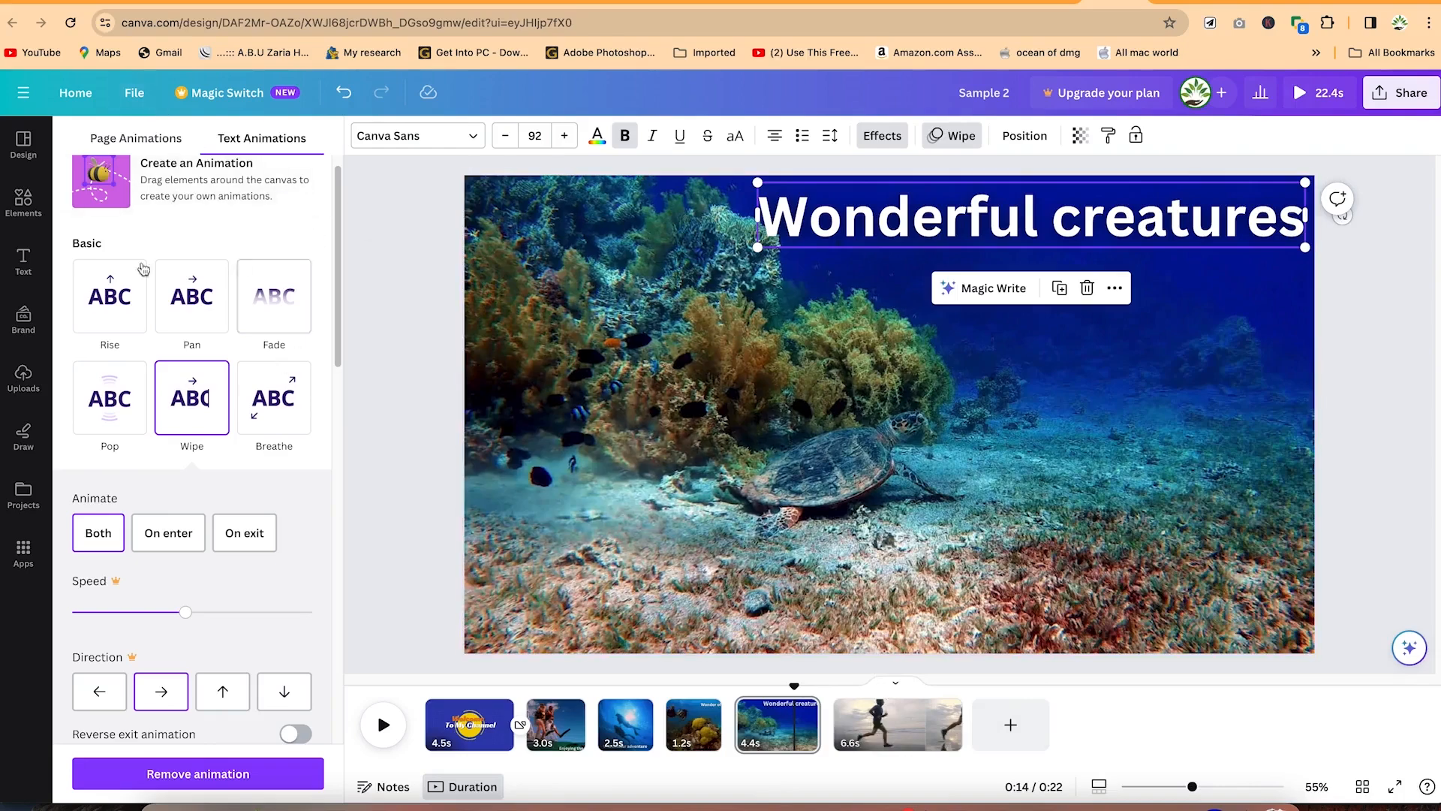
Step: Search the templates for "outro" and add the Black Futuristic Youtube Outro as the video's last page
click(28, 161)
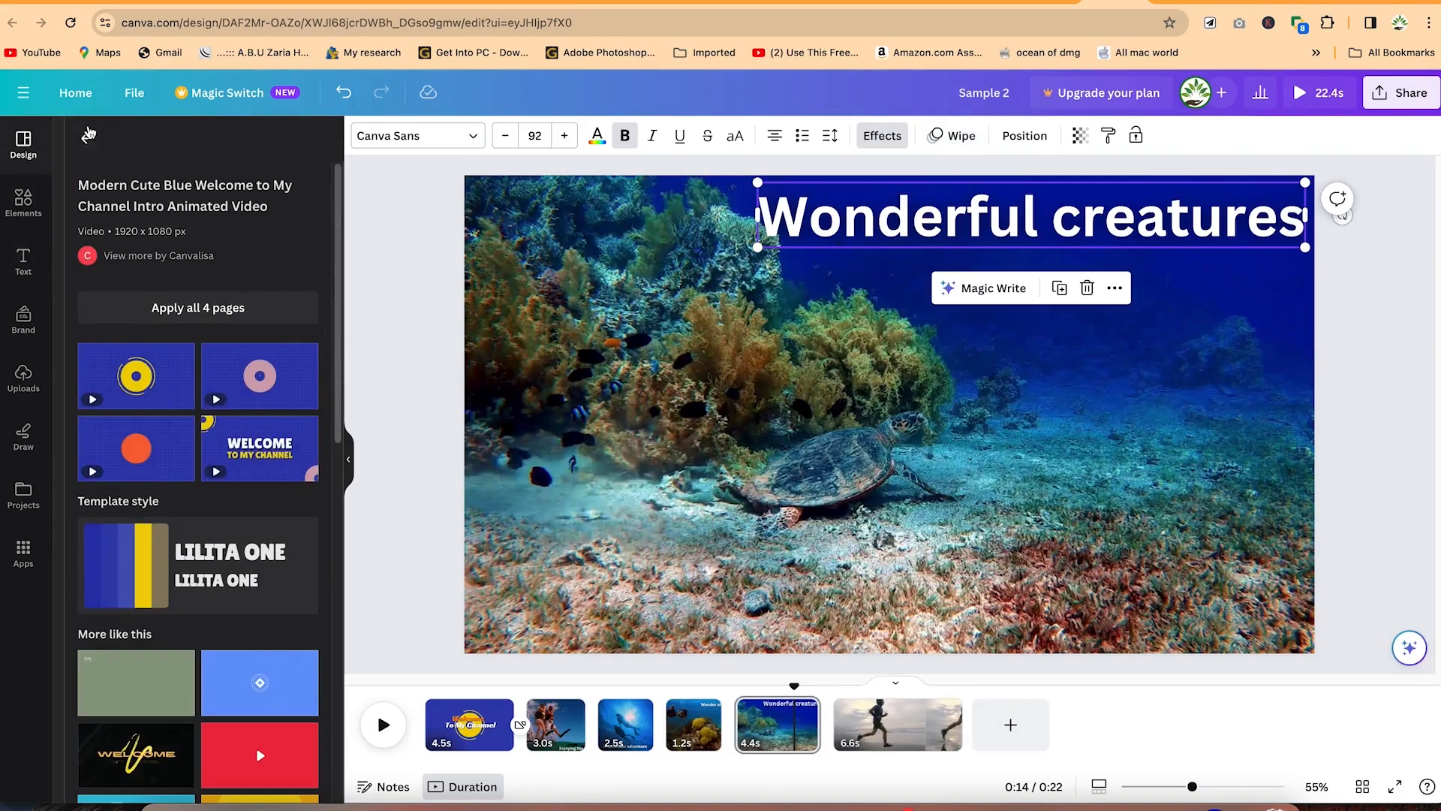
click(88, 134)
click(184, 147)
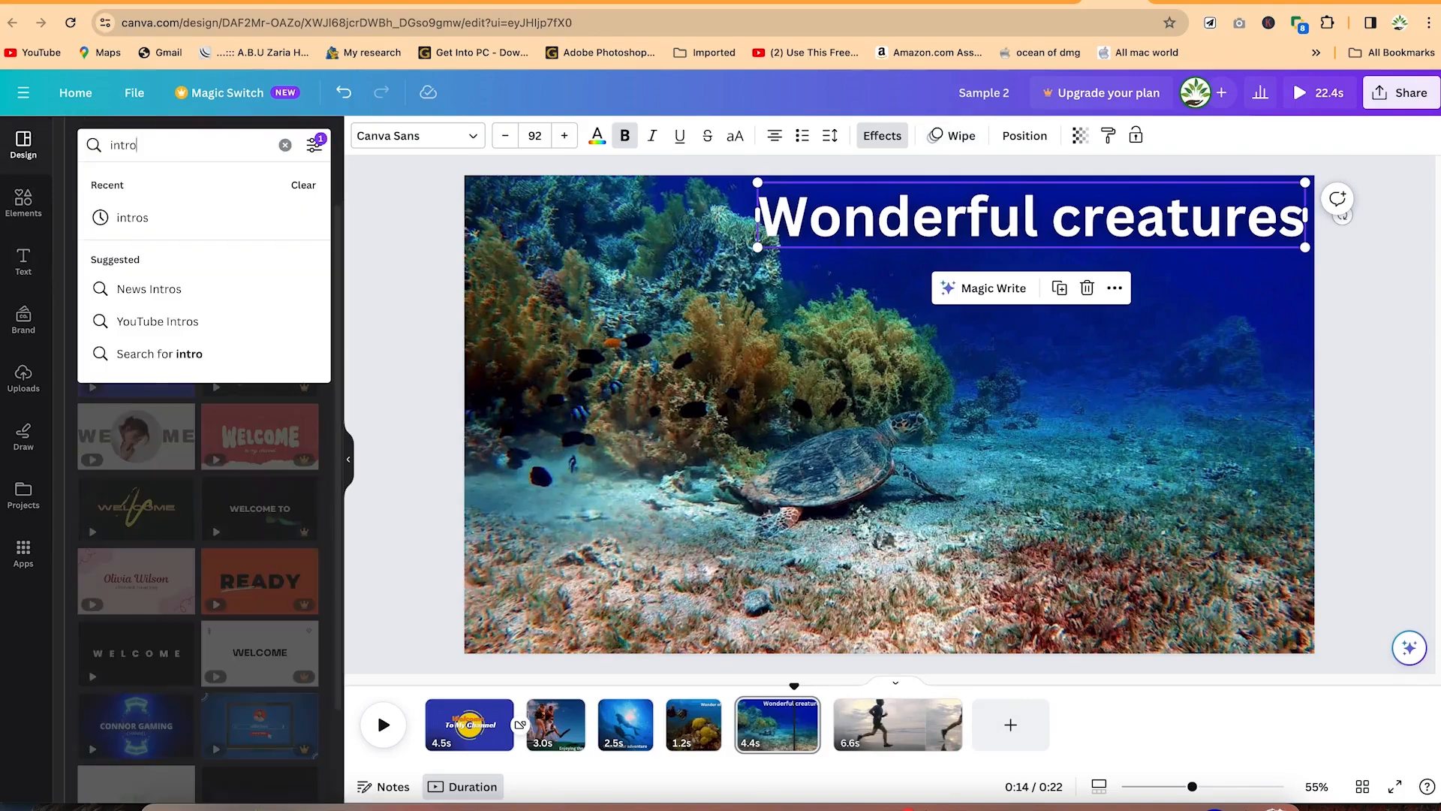
key(BackSpace)
key(BackSpace)
key(BackSpace)
key(BackSpace)
key(BackSpace)
text(outro)
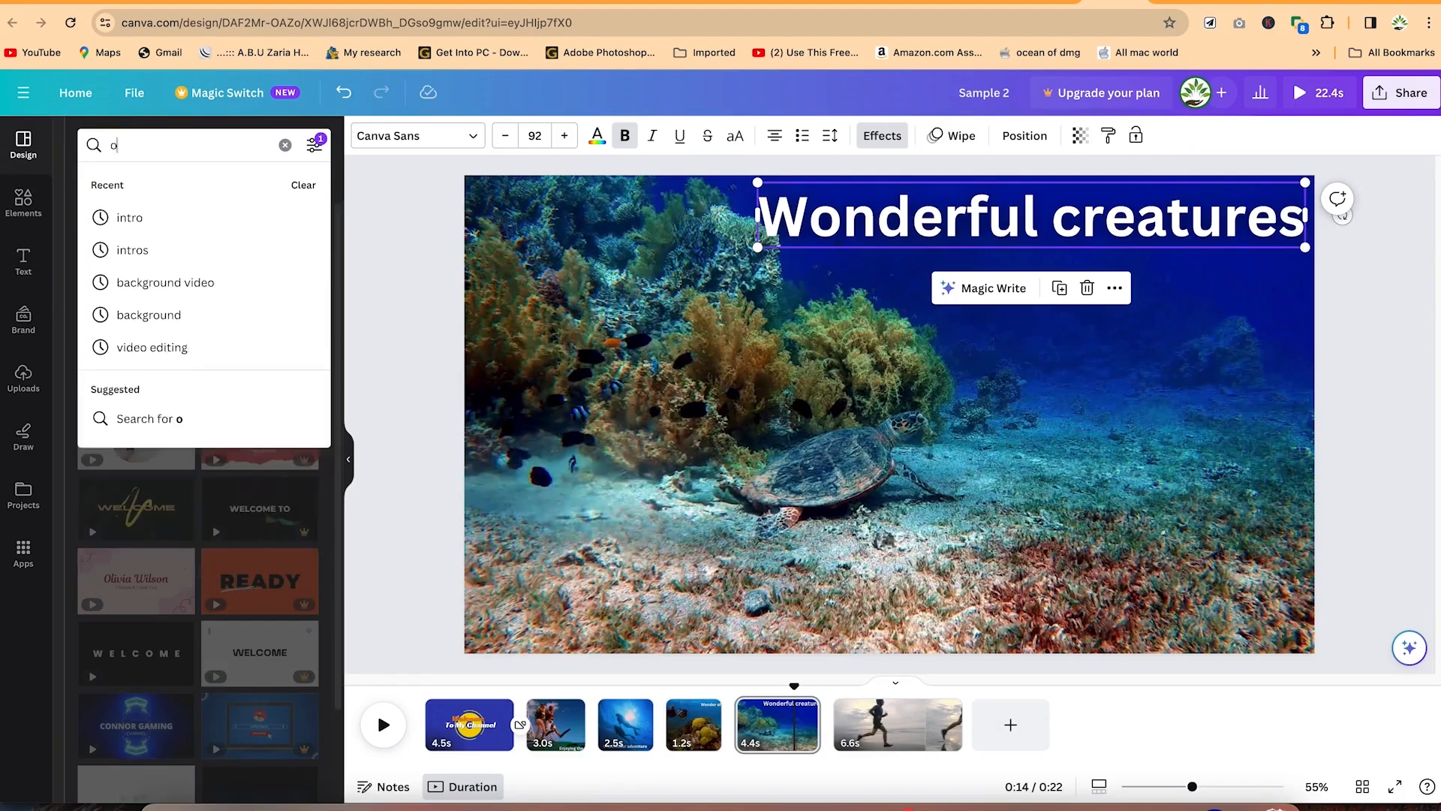
key(Return)
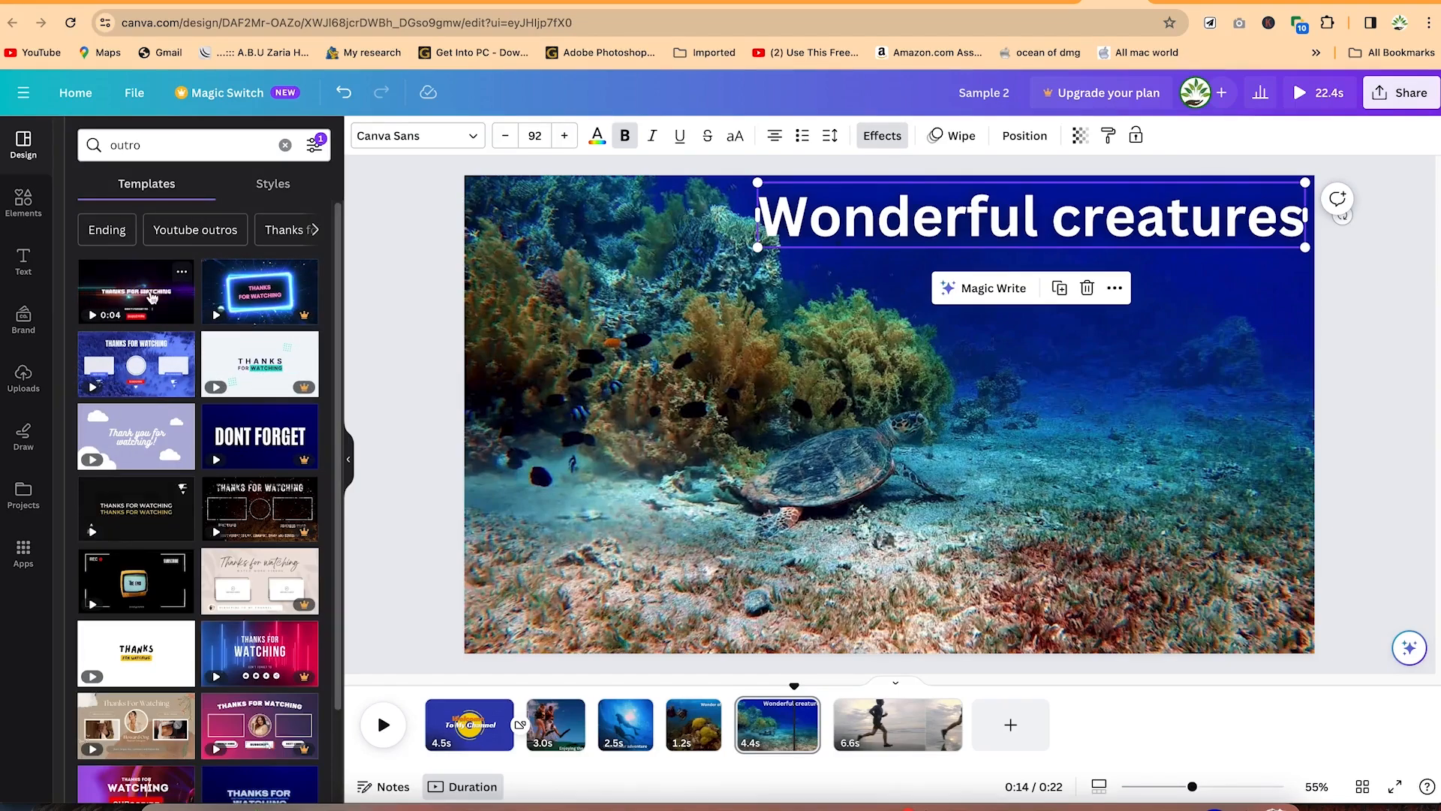
drag(147, 298, 1030, 743)
click(863, 503)
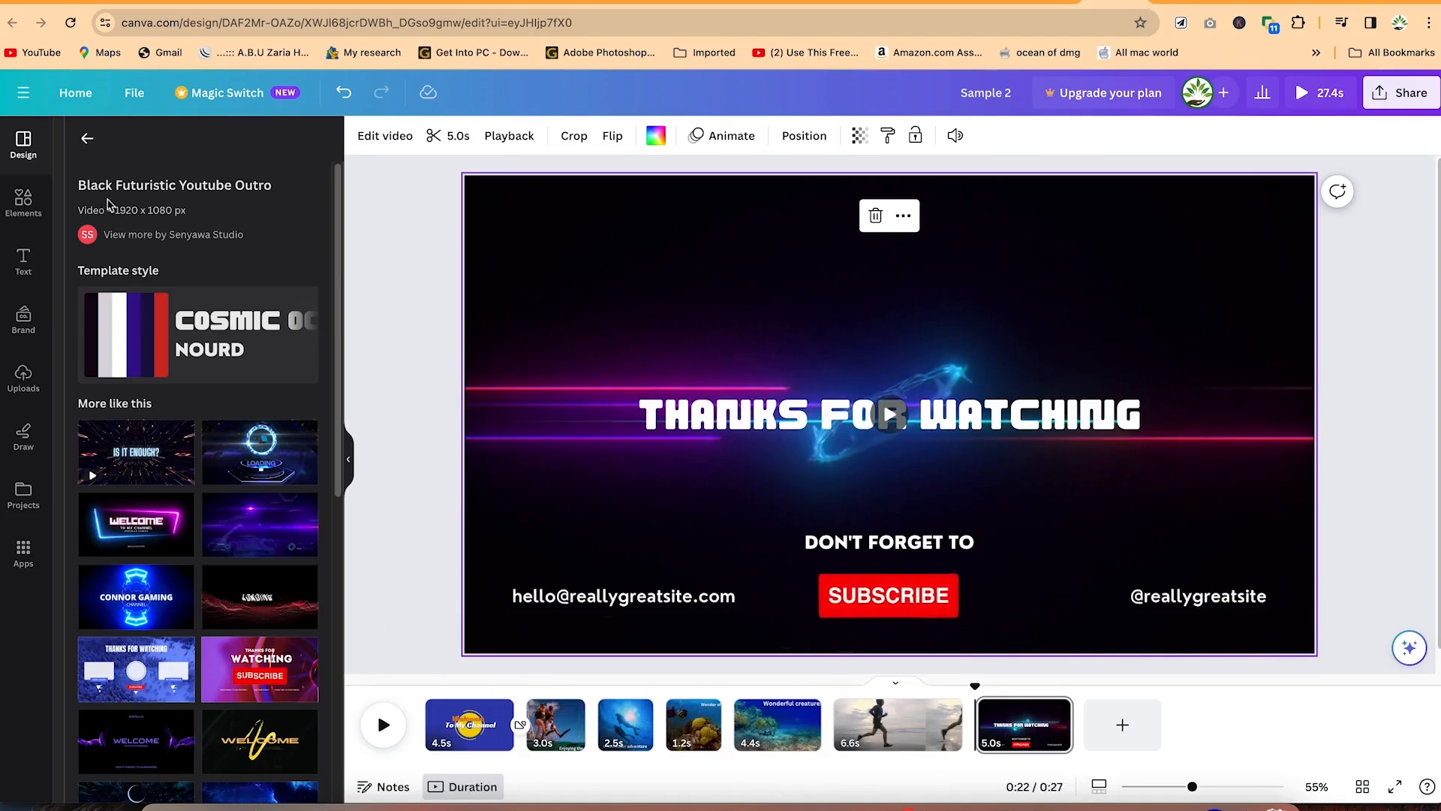
Step: Add an uploaded music track to the timeline, running from the start of the welcome page
click(25, 386)
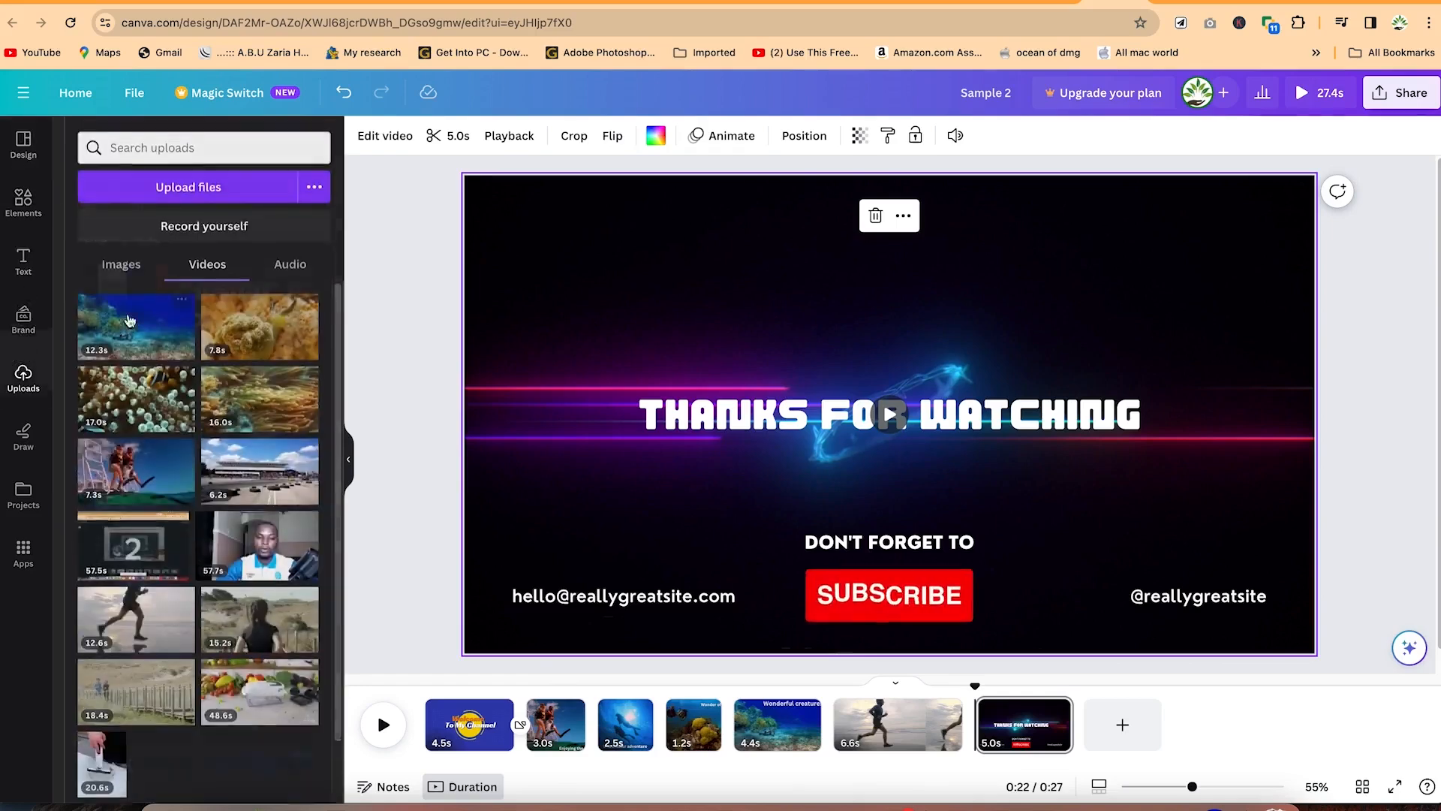
click(298, 268)
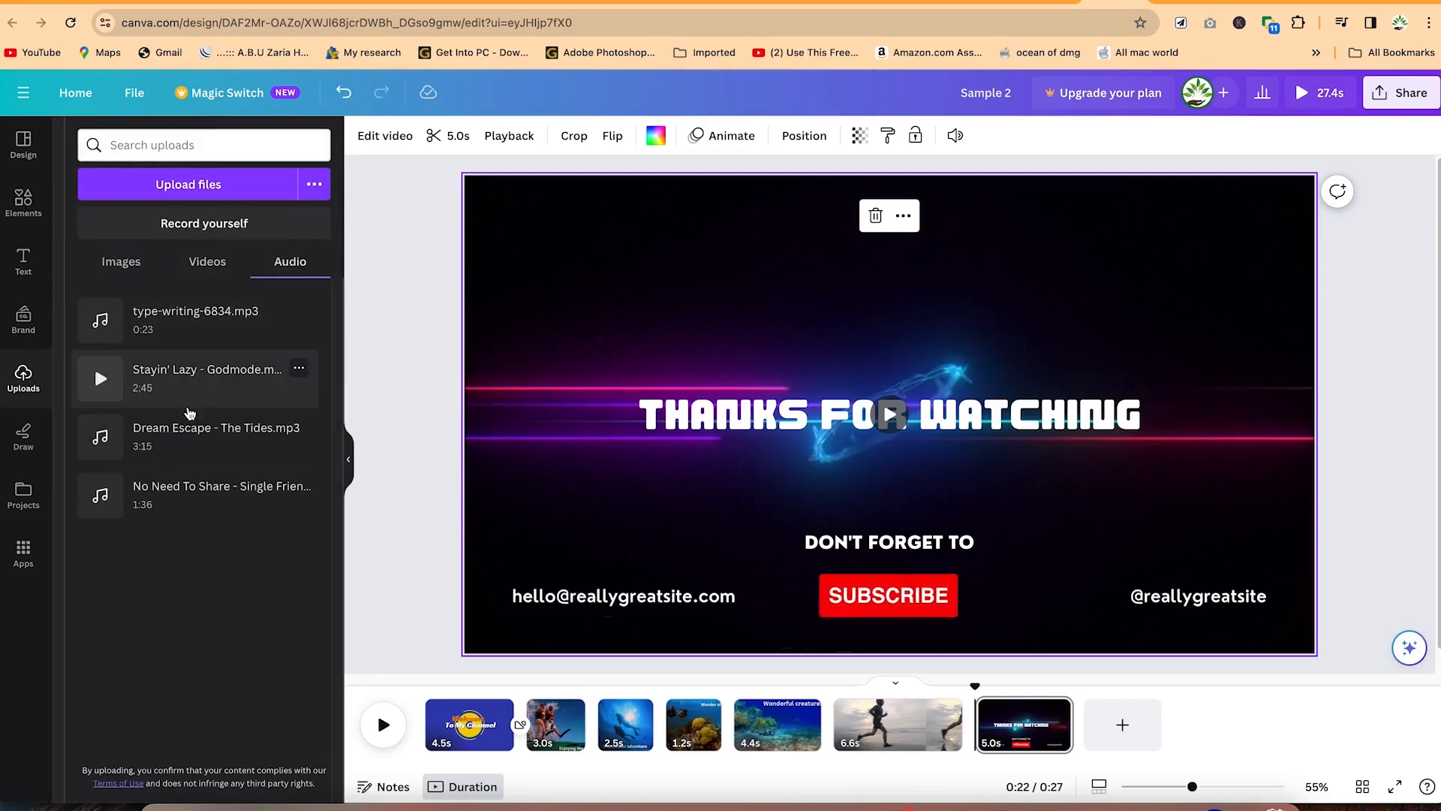
drag(406, 635, 453, 734)
drag(596, 743, 499, 738)
click(495, 747)
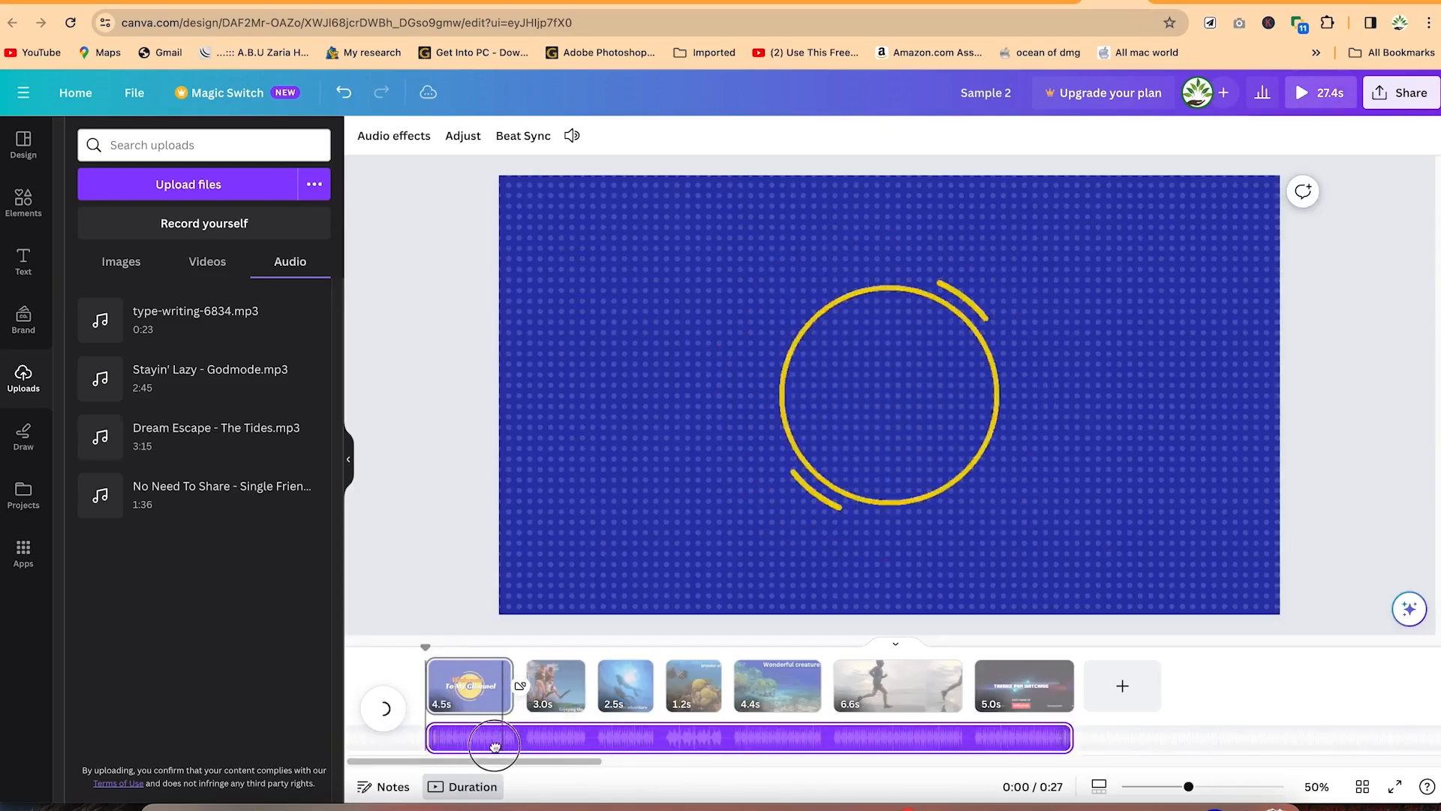
Step: Adjust the music clip so the video uses the track's opening section
click(460, 138)
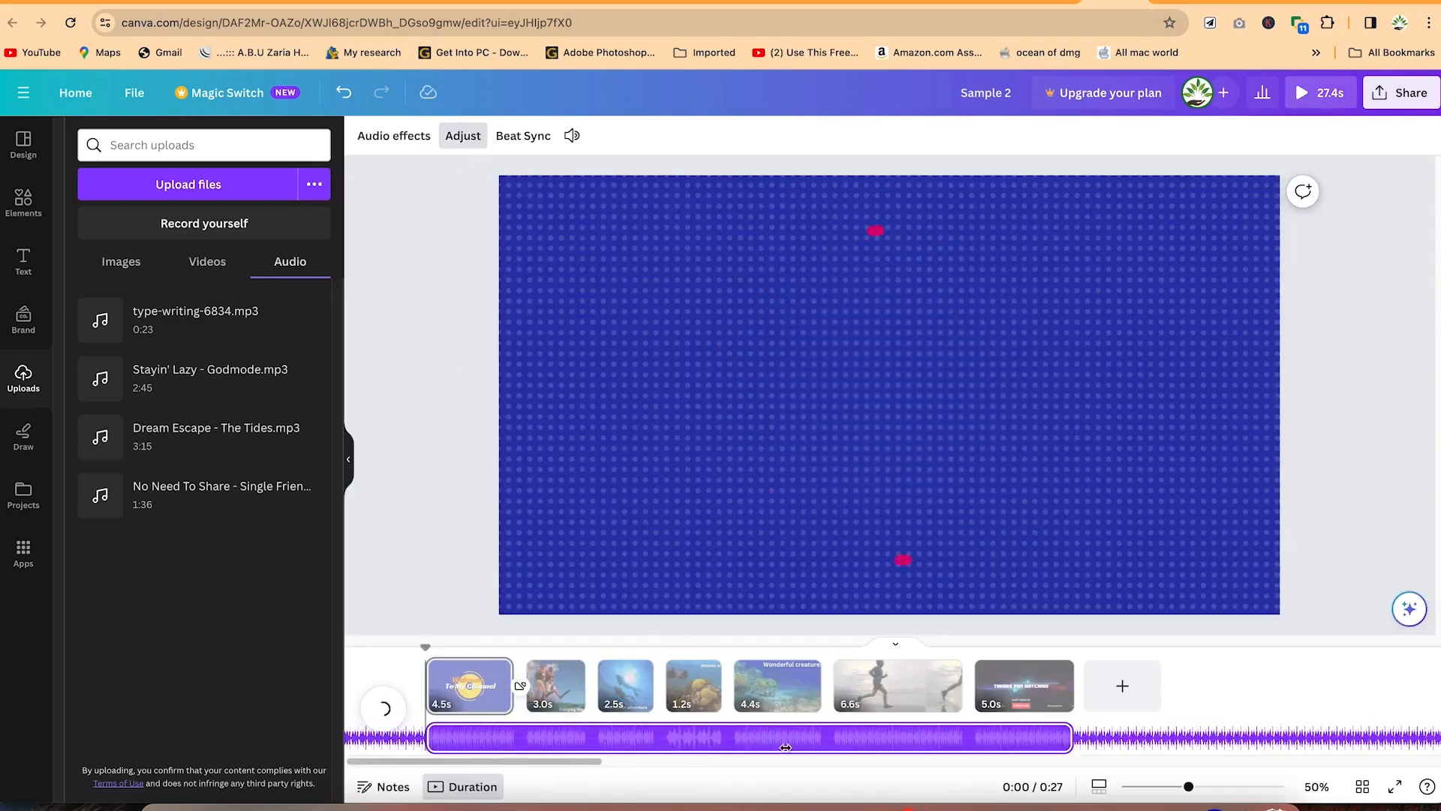
drag(845, 751, 927, 752)
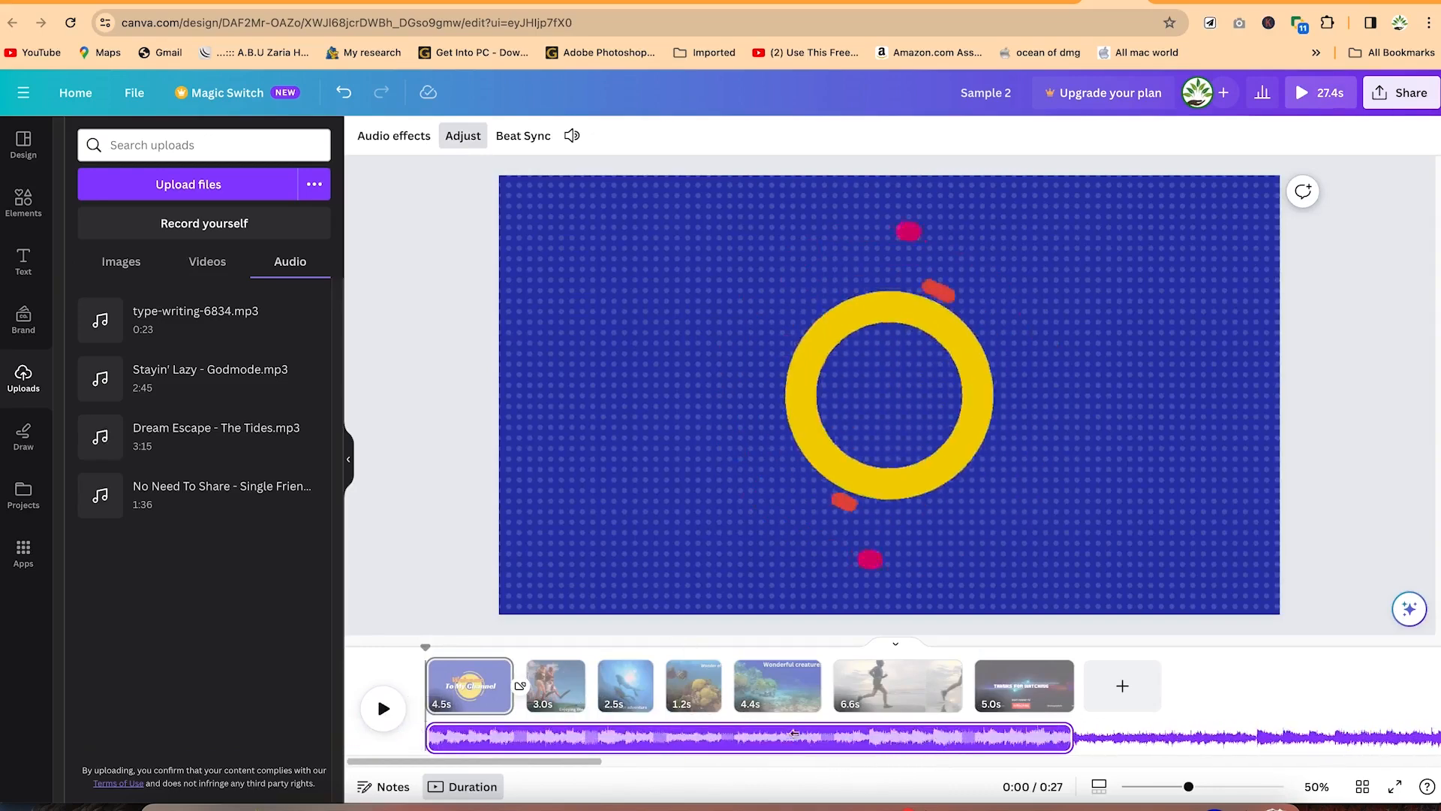
click(423, 294)
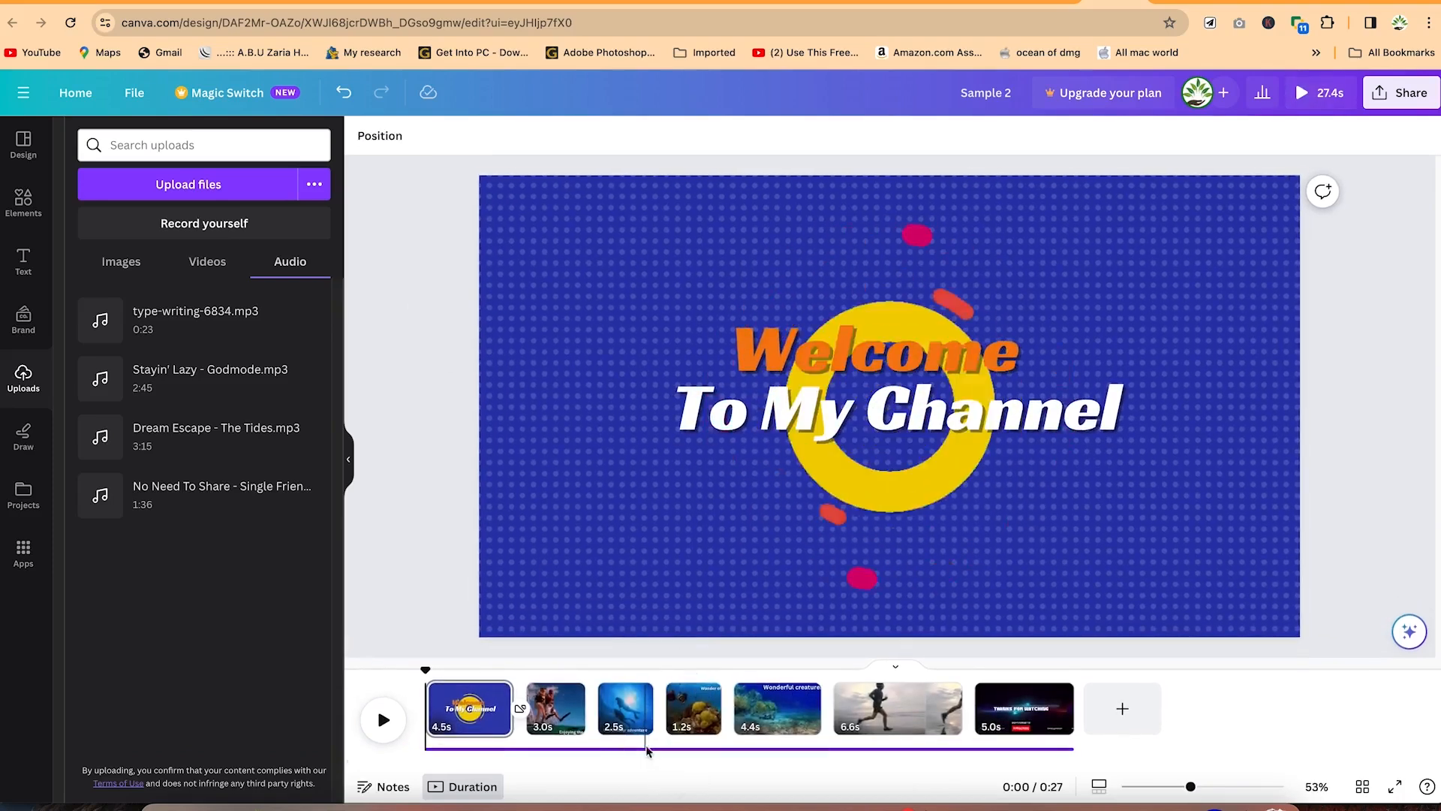
Step: Set the music track's fade in to 3.3 s and its fade out to 5.0 s
click(677, 744)
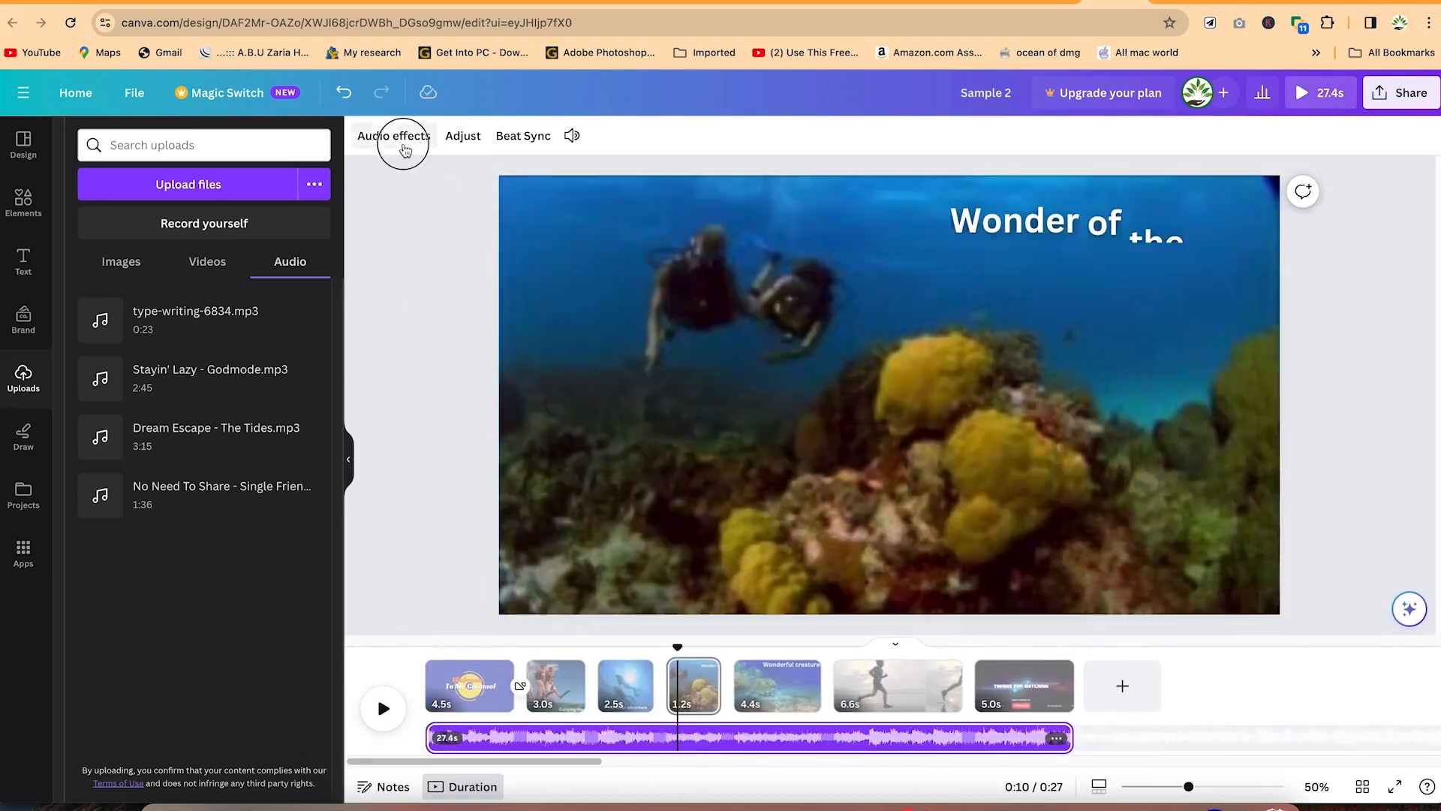
click(396, 140)
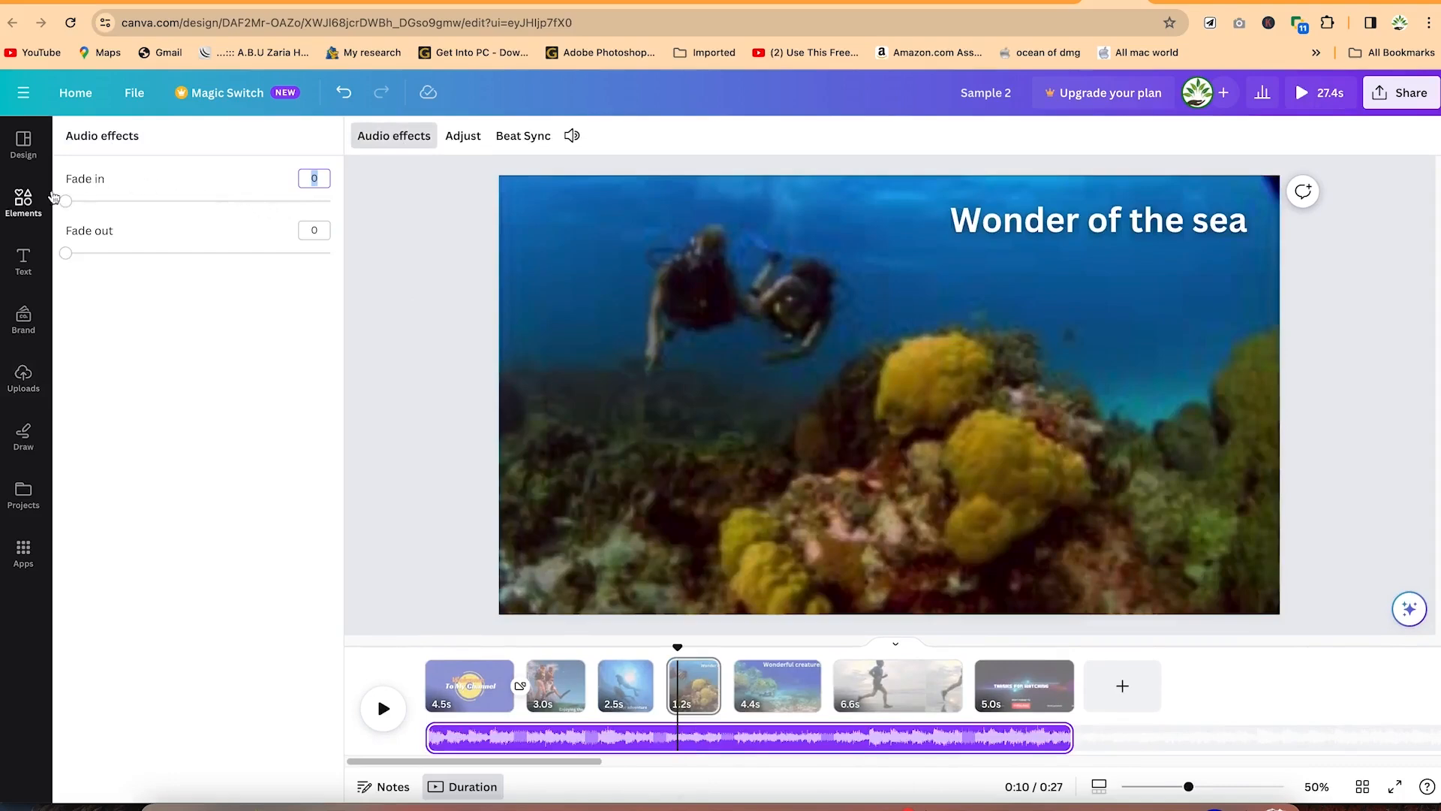
drag(72, 204, 241, 263)
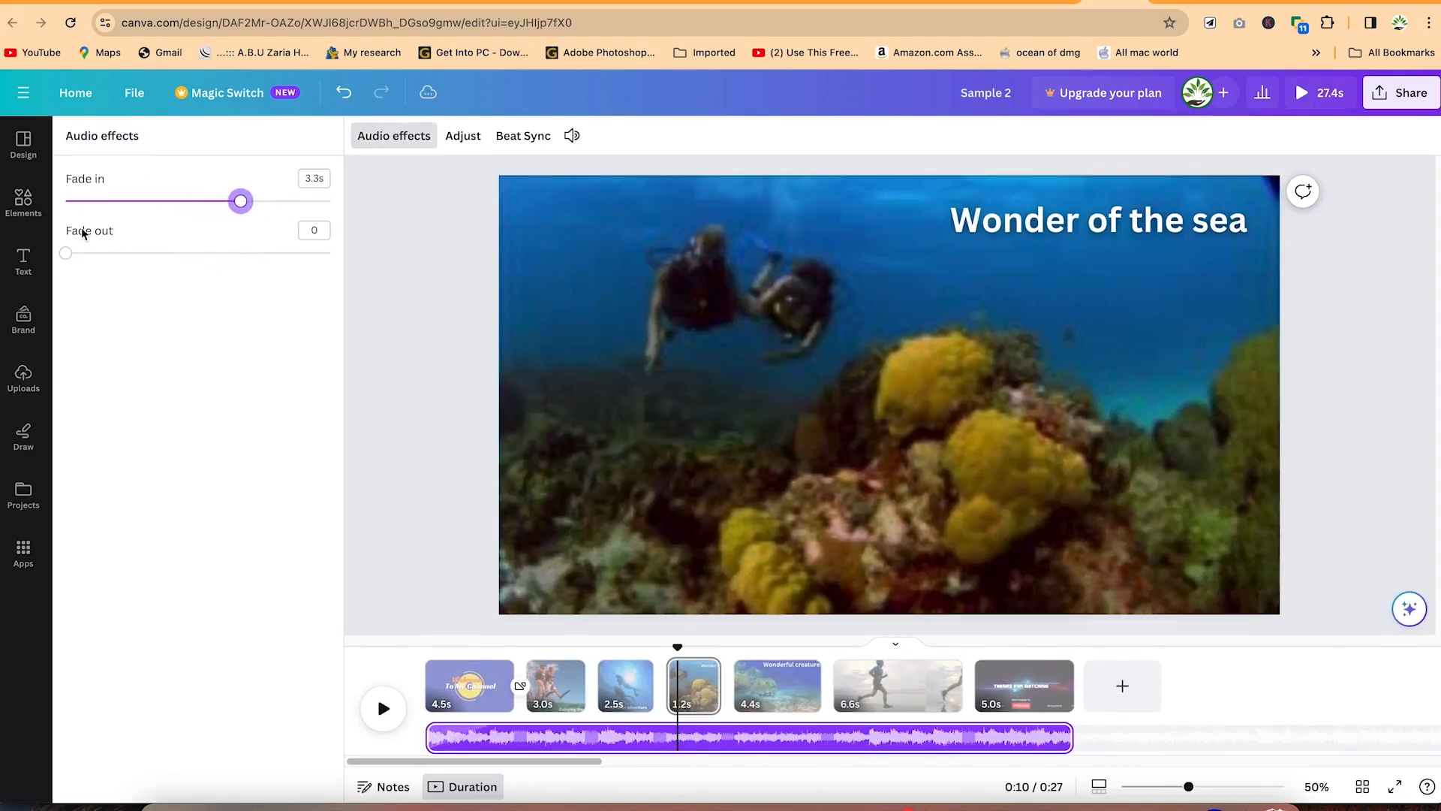
drag(76, 256, 370, 322)
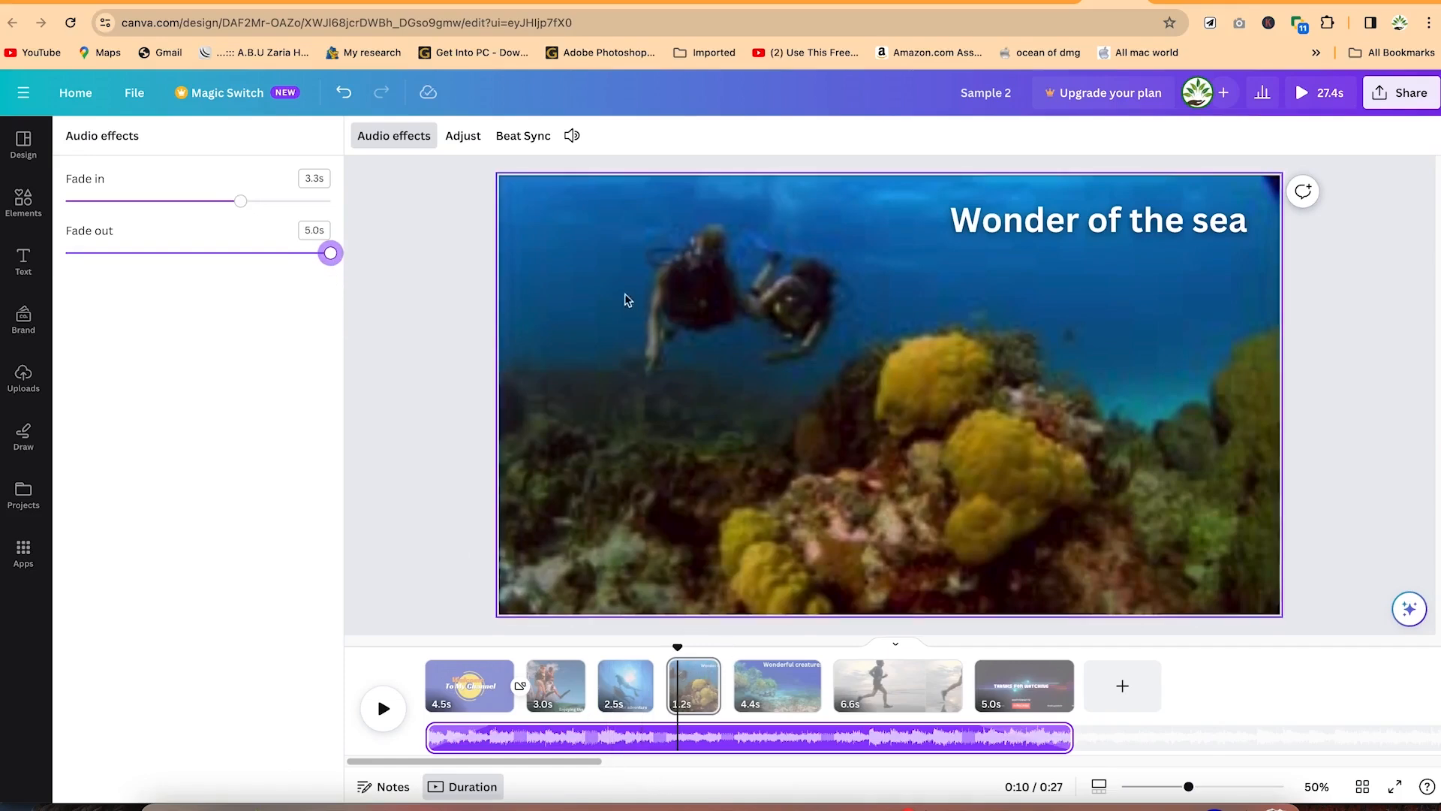
Step: Open the music track's Beat Sync options and set its volume to 100
click(532, 141)
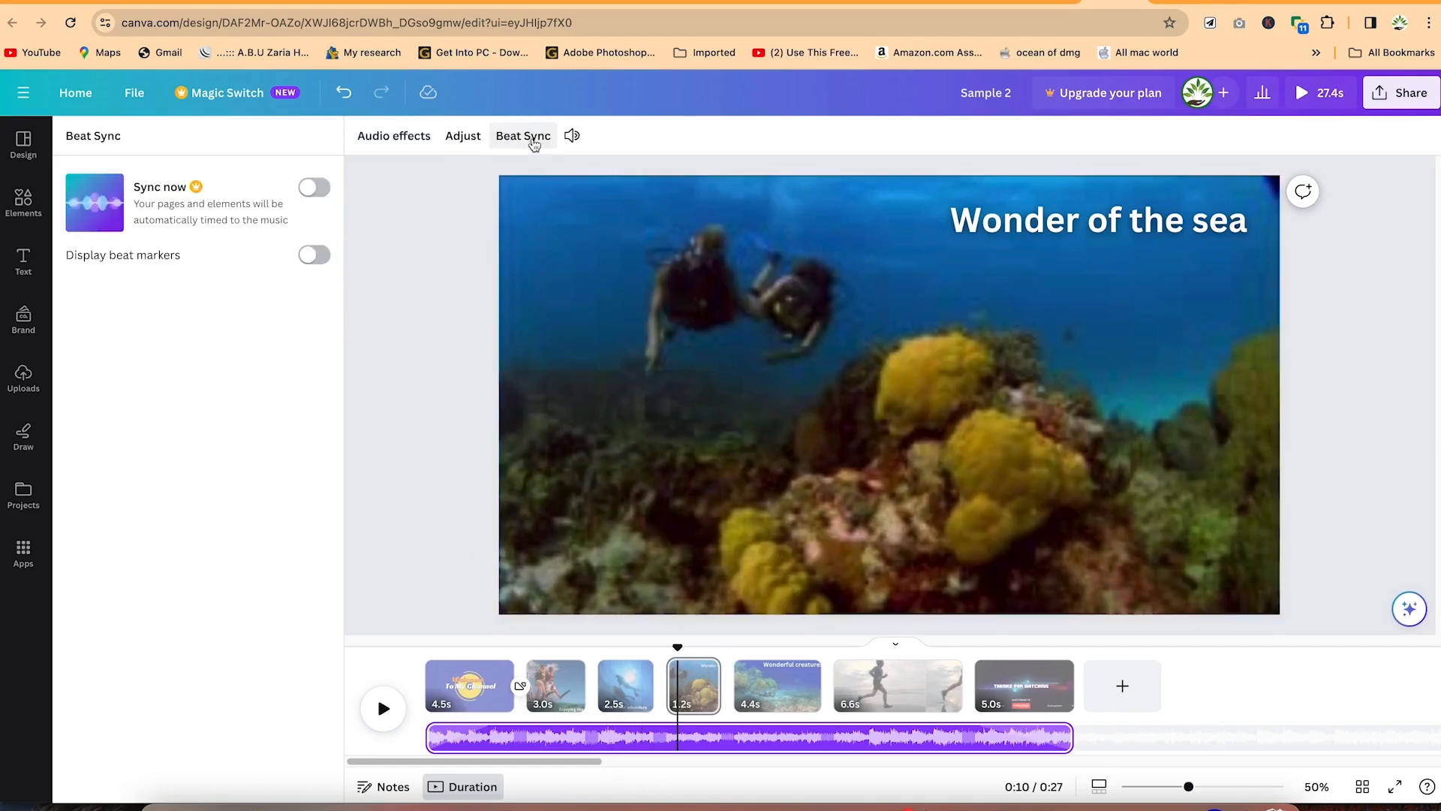
click(573, 140)
mouse_move(634, 218)
mouse_down()
mouse_move(601, 217)
mouse_move(646, 213)
mouse_up()
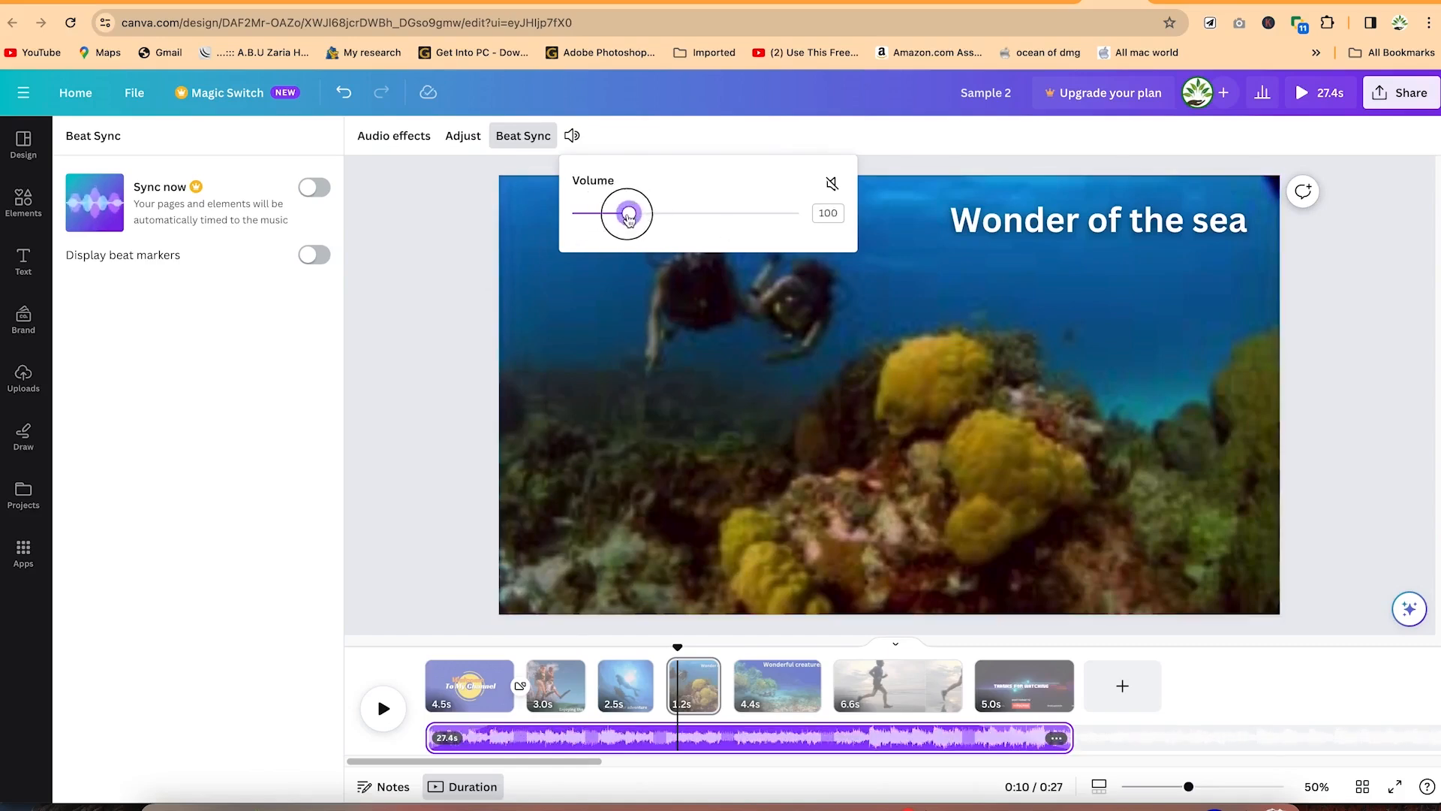
Step: Play the video from the beginning to preview the welcome intro and diving page with the music
click(390, 426)
drag(679, 648, 343, 636)
key(space)
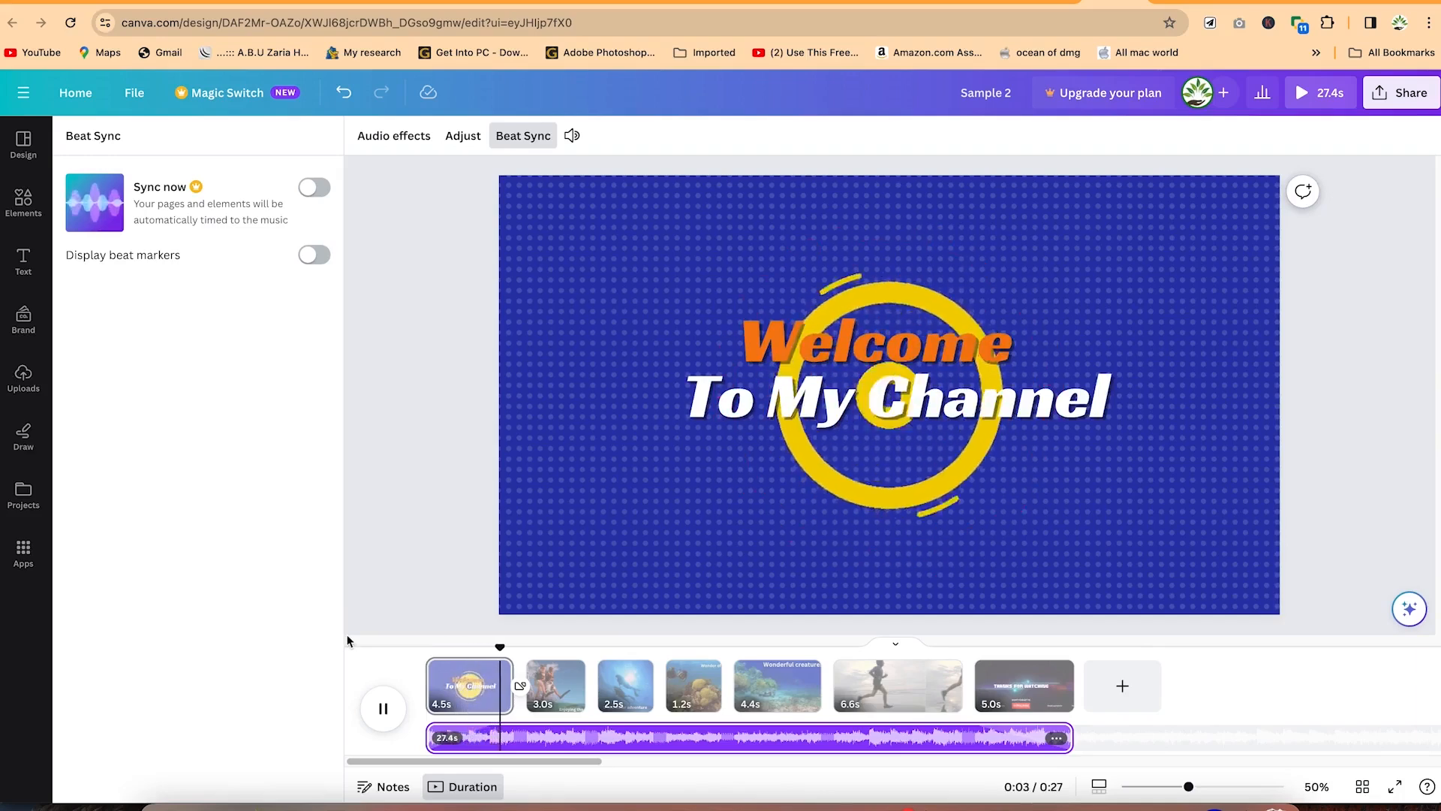
key(space)
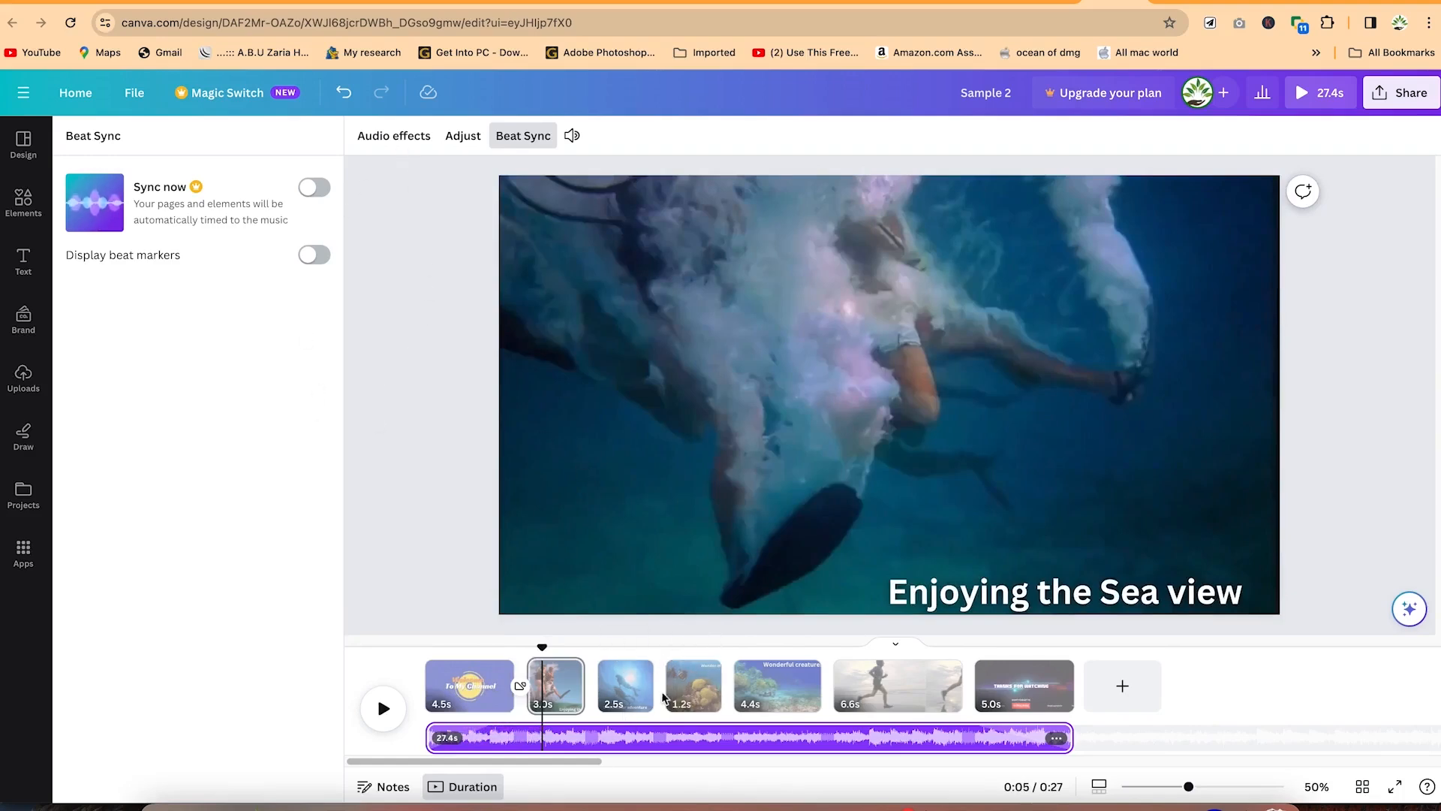
Step: Add a Colour Wipe transition after the "Underwater adventure" page and a Line Wipe after the "Wonder of the sea" page
mouse_move(662, 694)
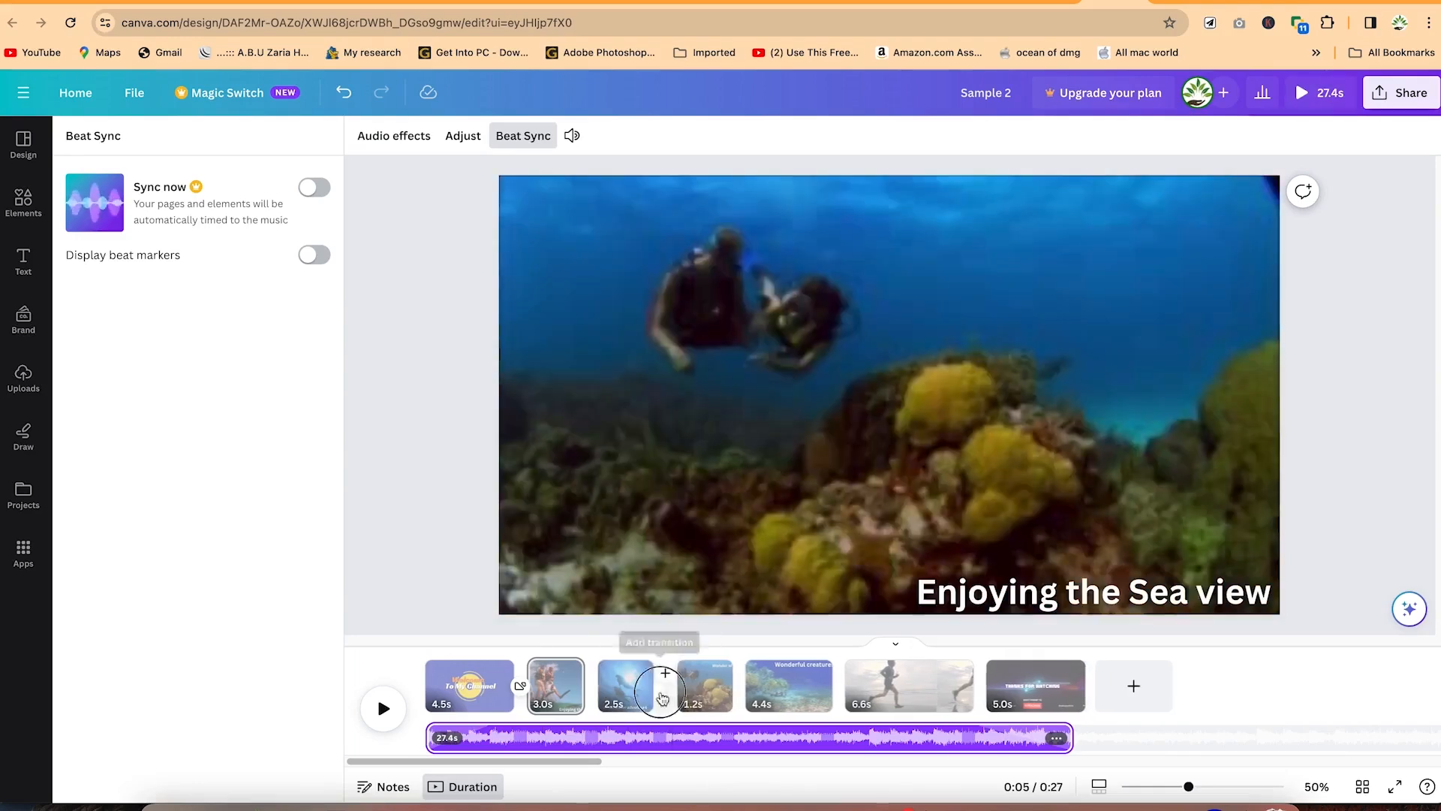
click(652, 697)
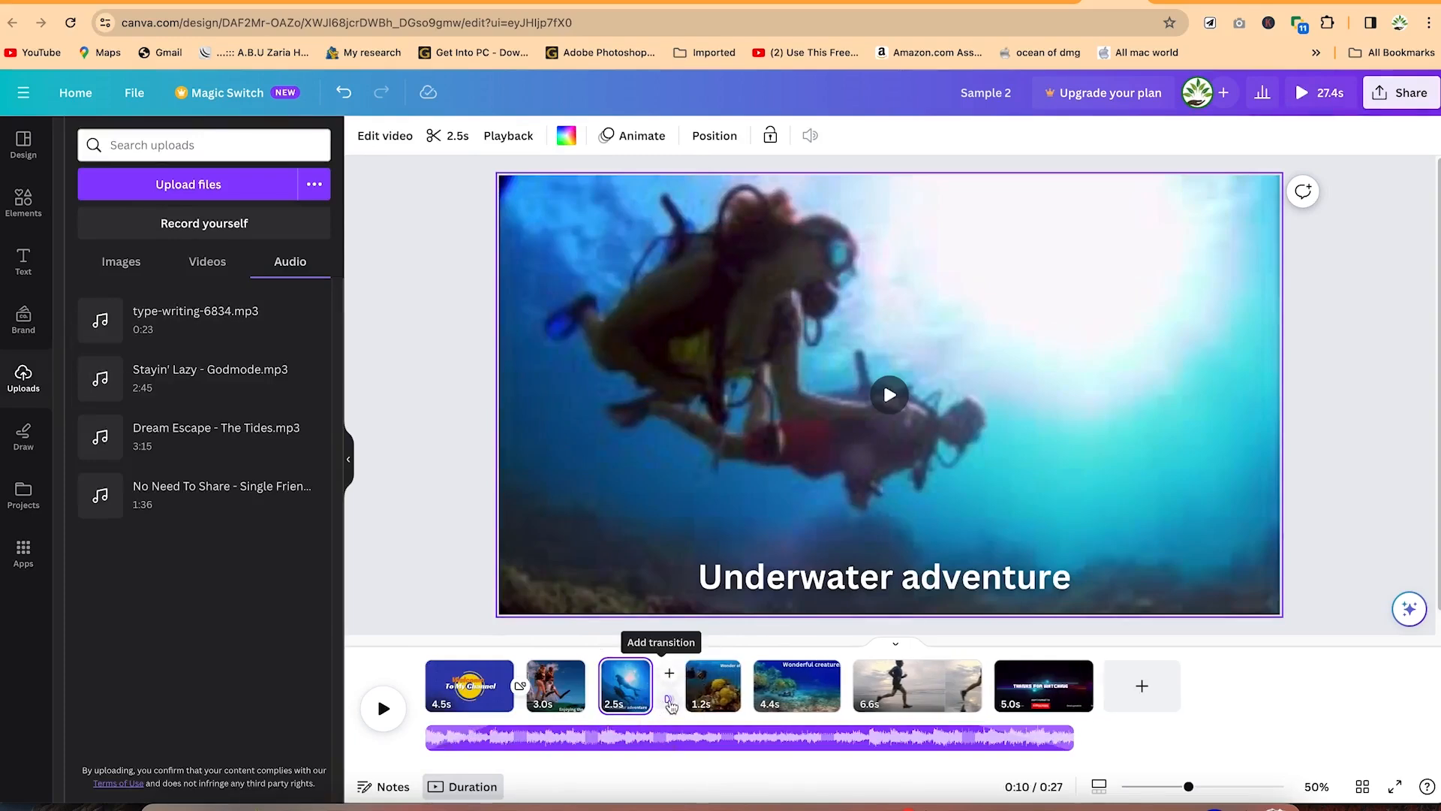
click(670, 703)
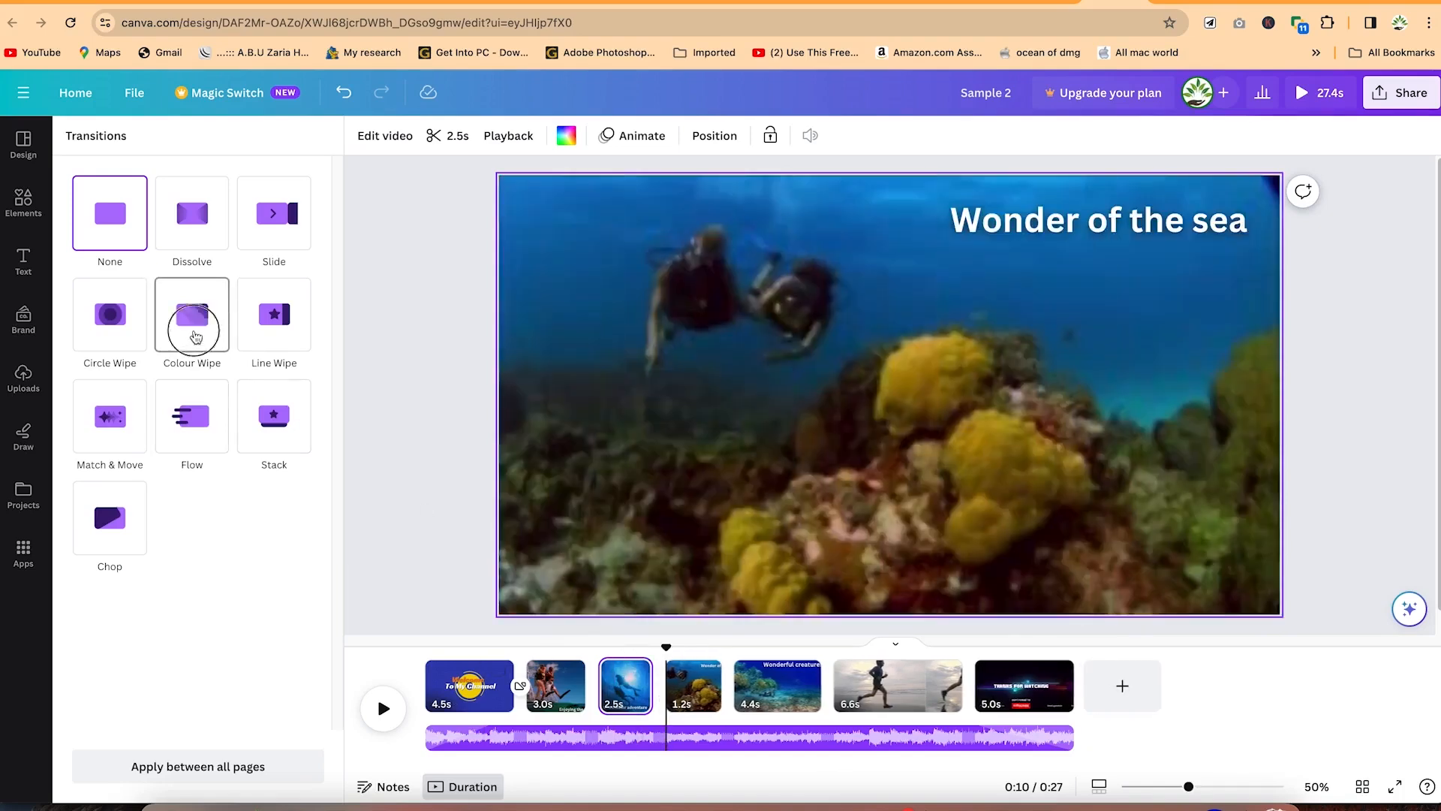
click(192, 329)
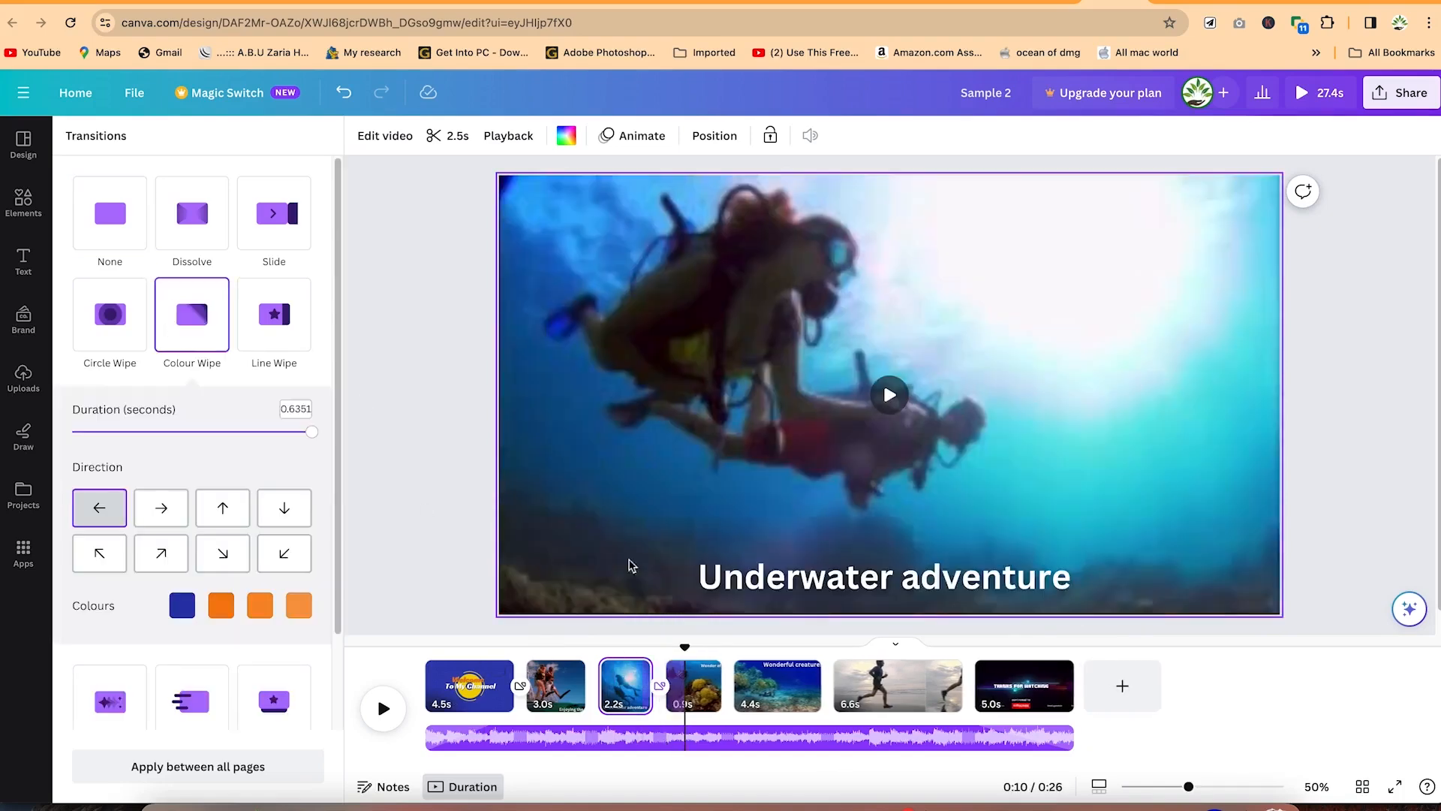
click(736, 703)
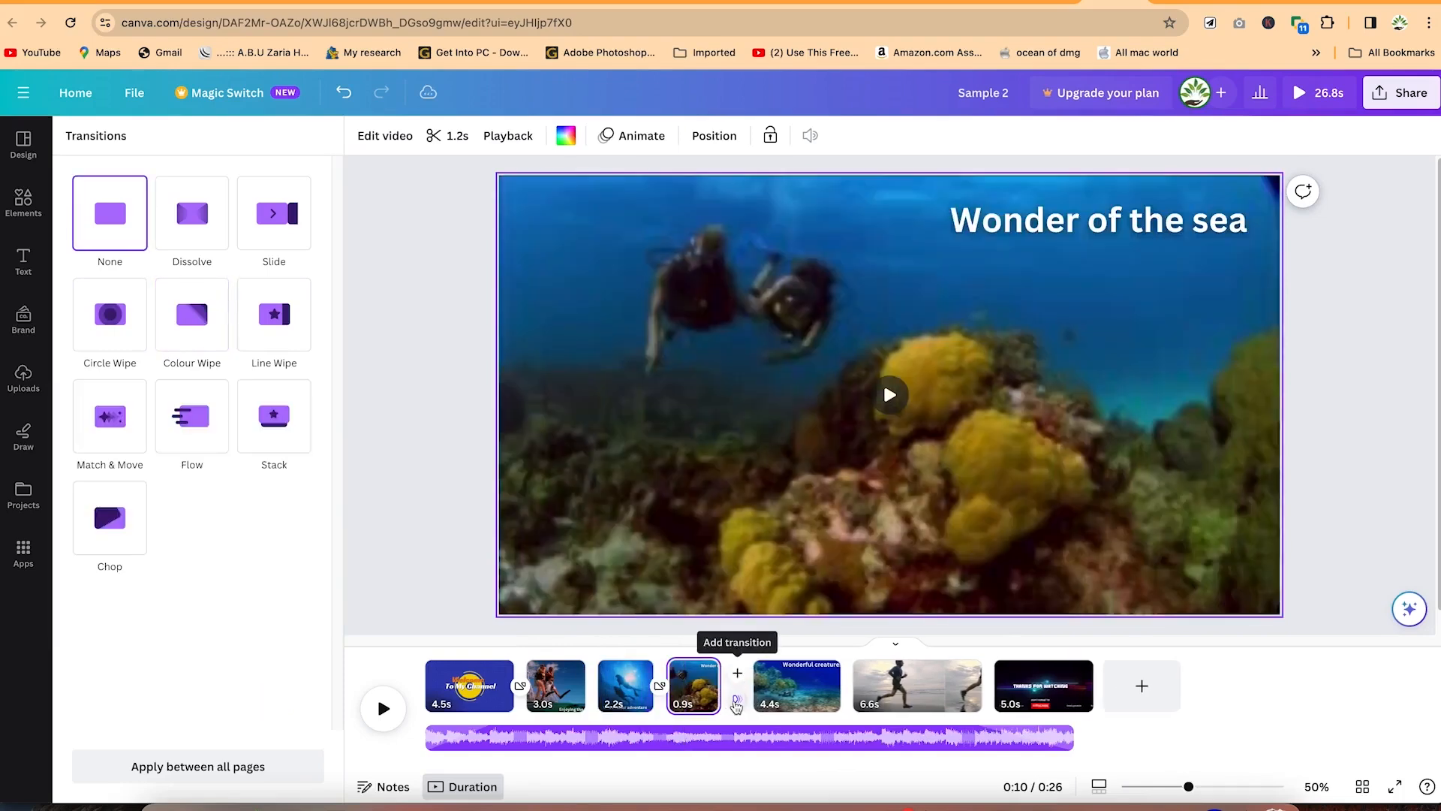
click(299, 308)
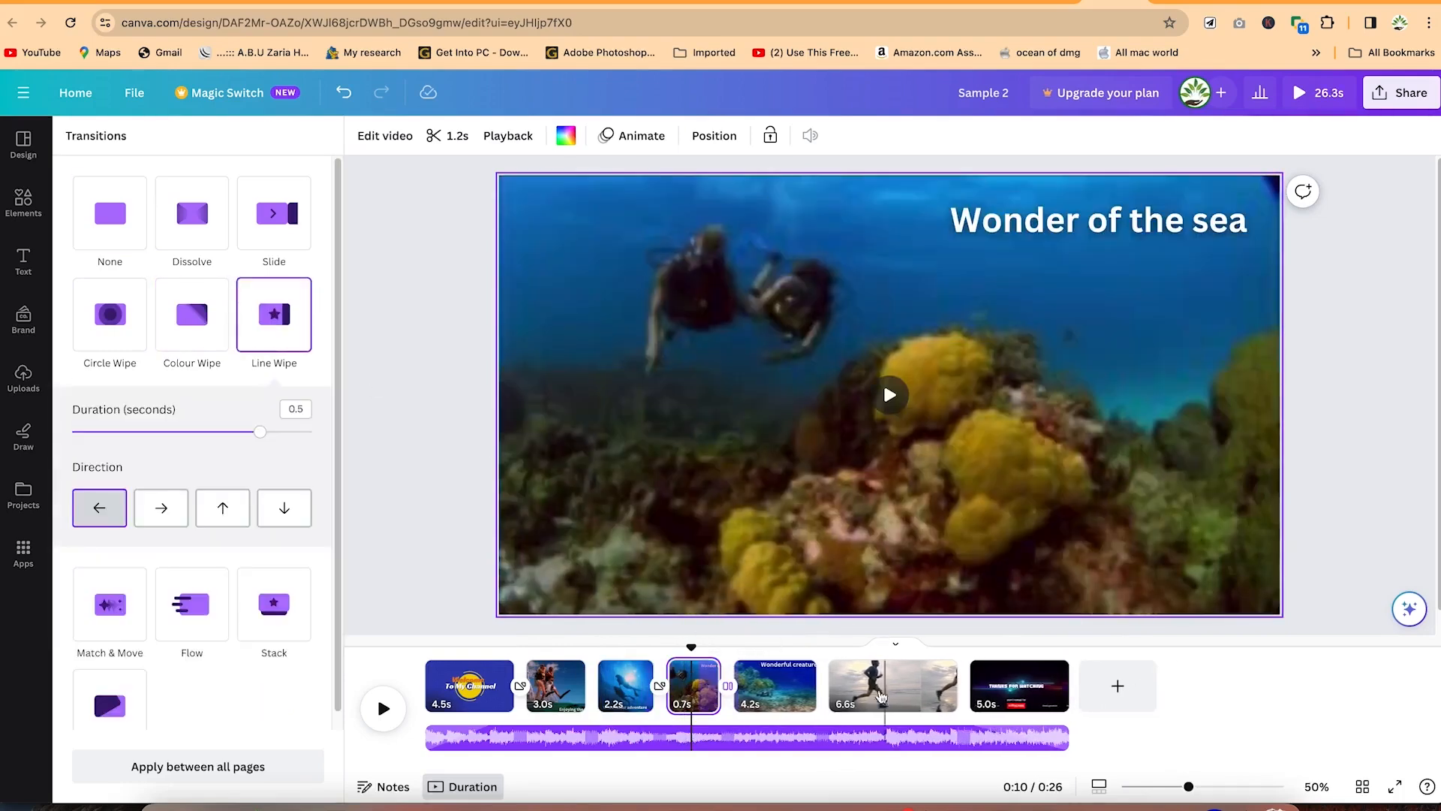
Step: Add an upward Slide transition between the "Wonderful creatures" page and the beach runner page
click(834, 700)
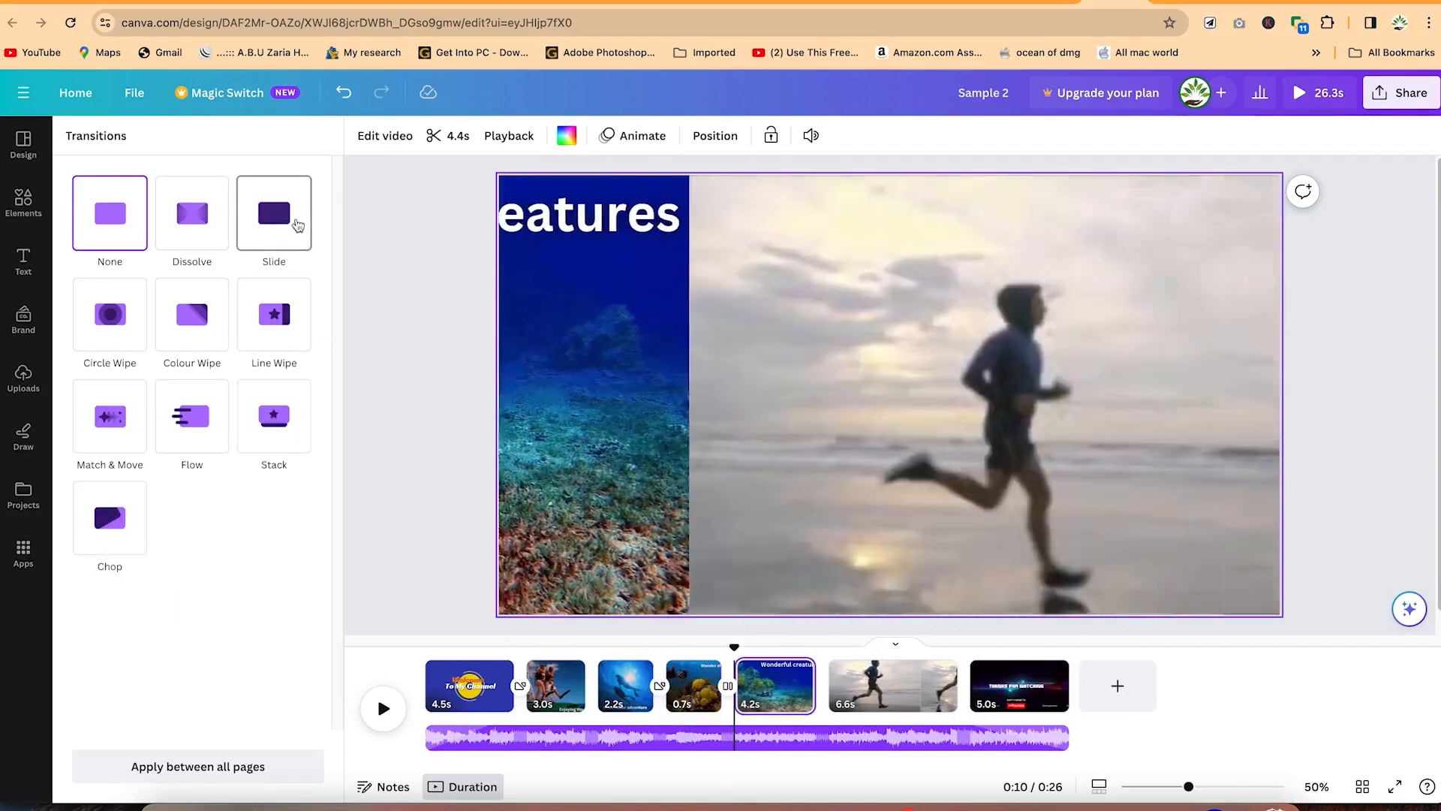
click(286, 217)
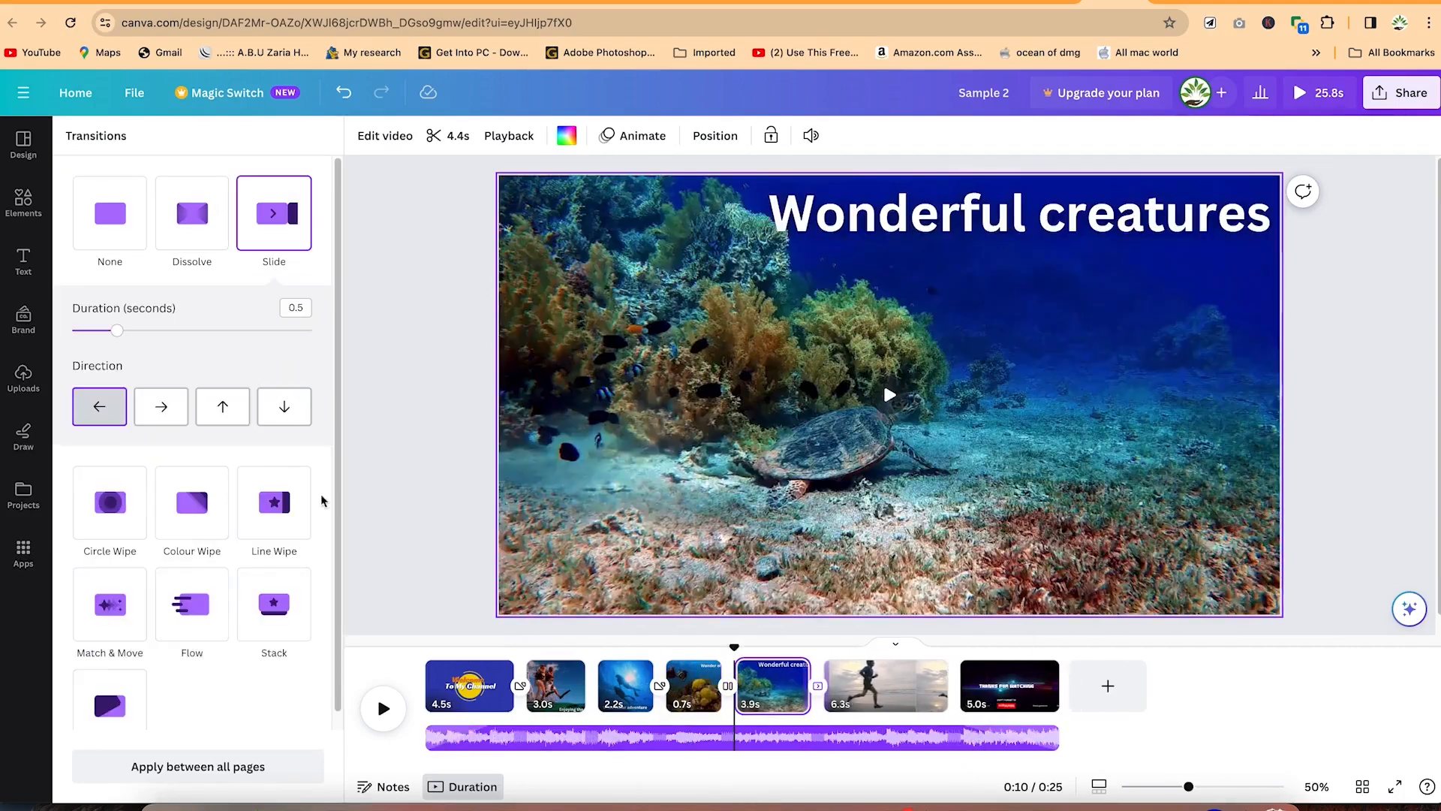
click(219, 406)
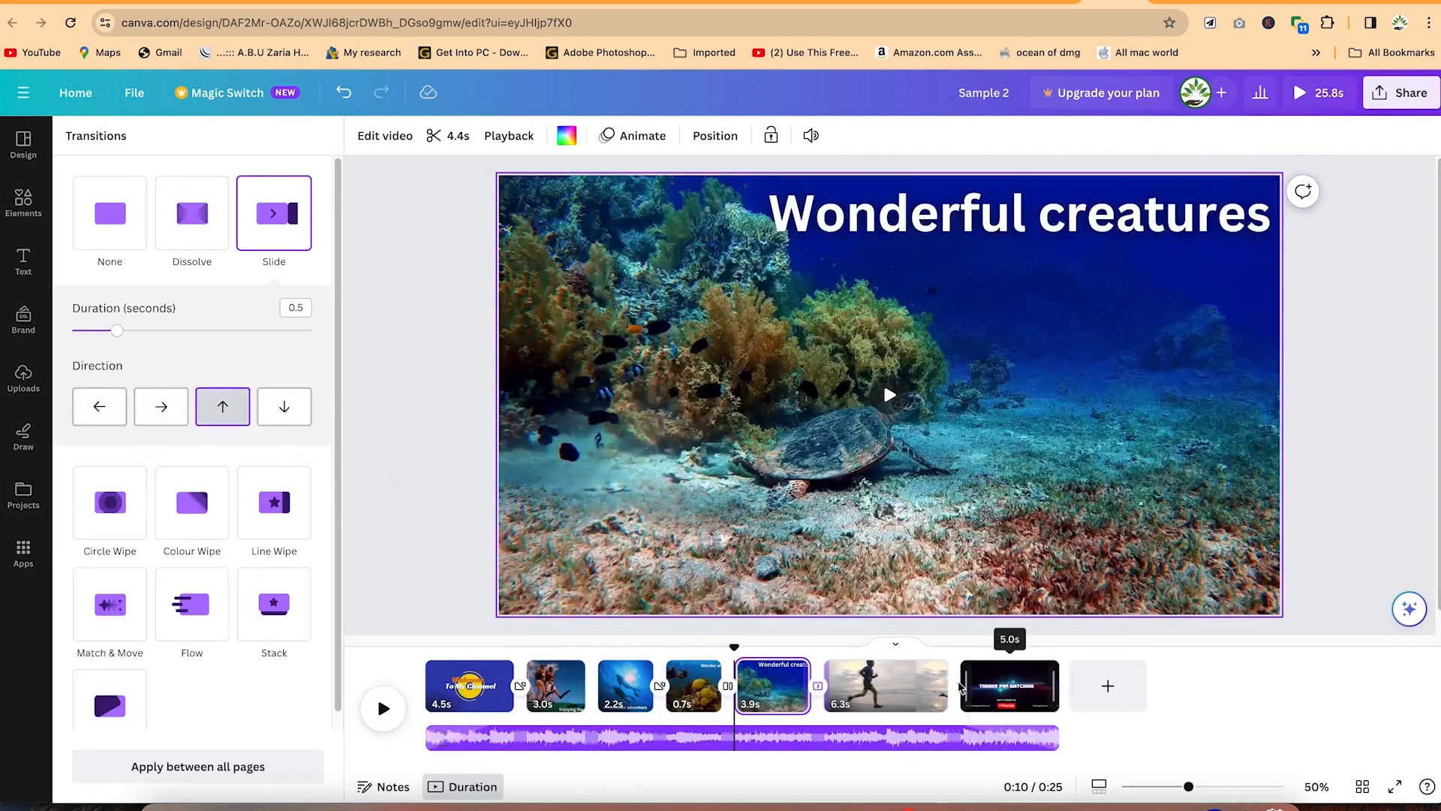
Step: Add a downward Slide transition between the beach runner page and the outro page
click(965, 702)
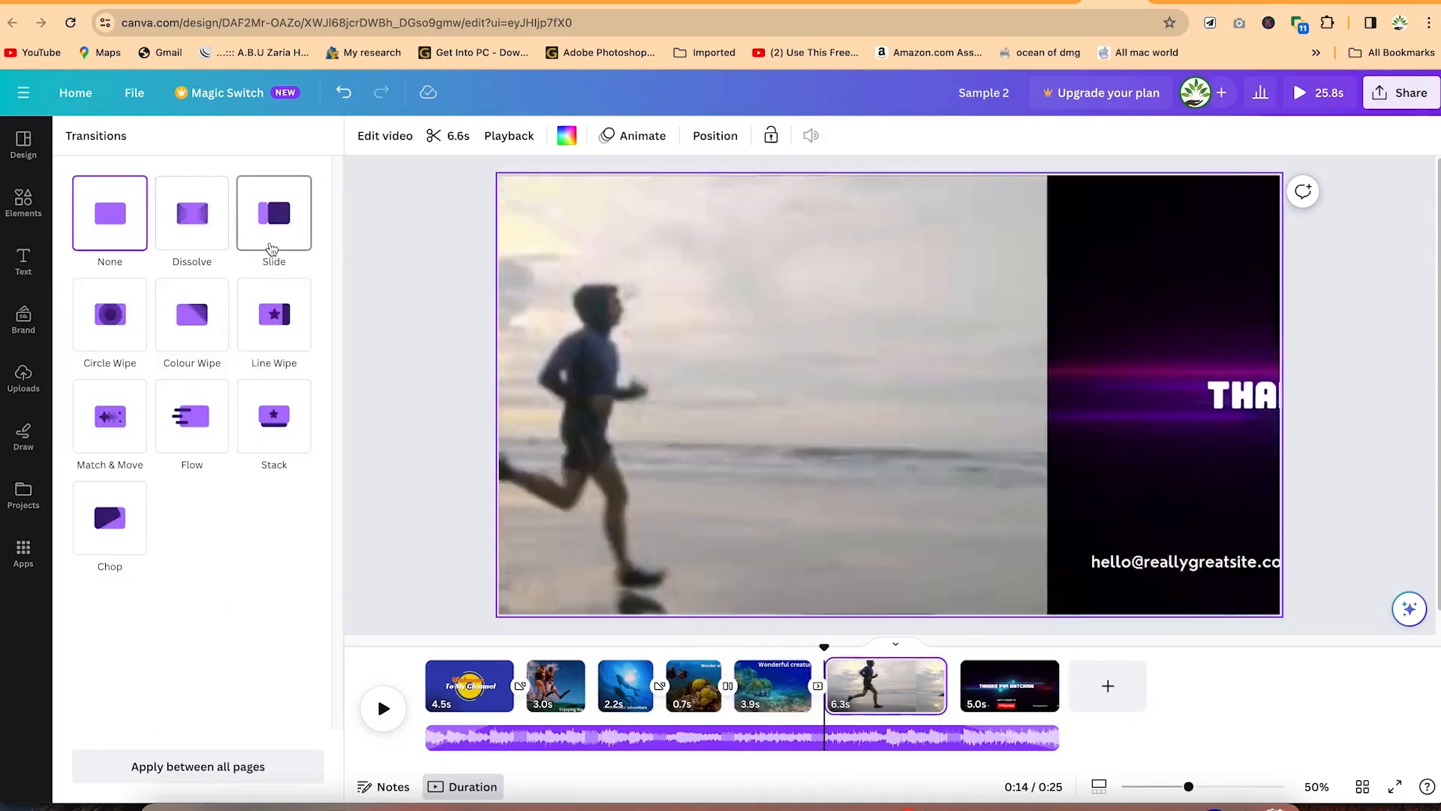
click(271, 225)
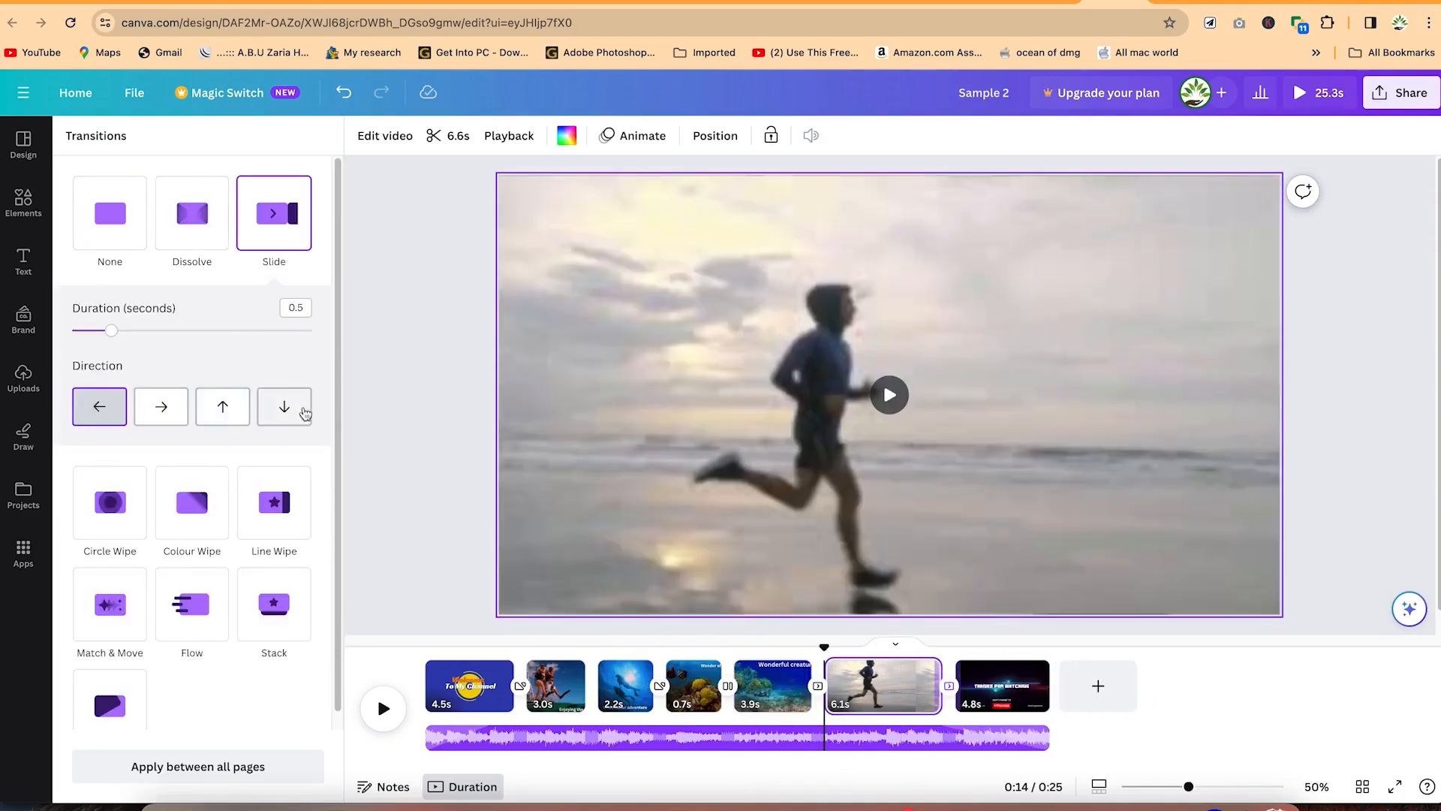
click(287, 409)
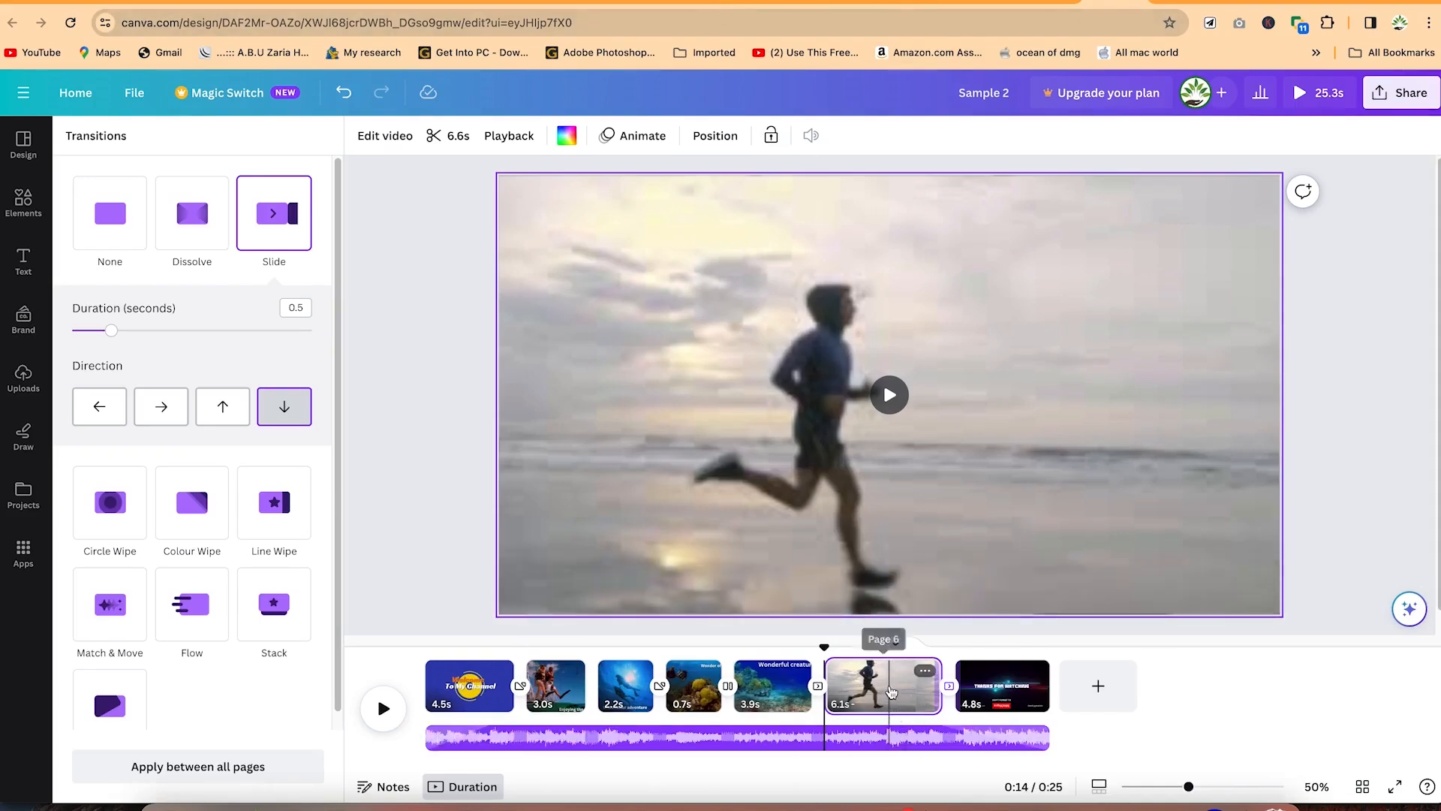
Step: Adjust the beach runner video's light settings: brightness 20, contrast 25, highlights -9 and shadows -21
click(891, 691)
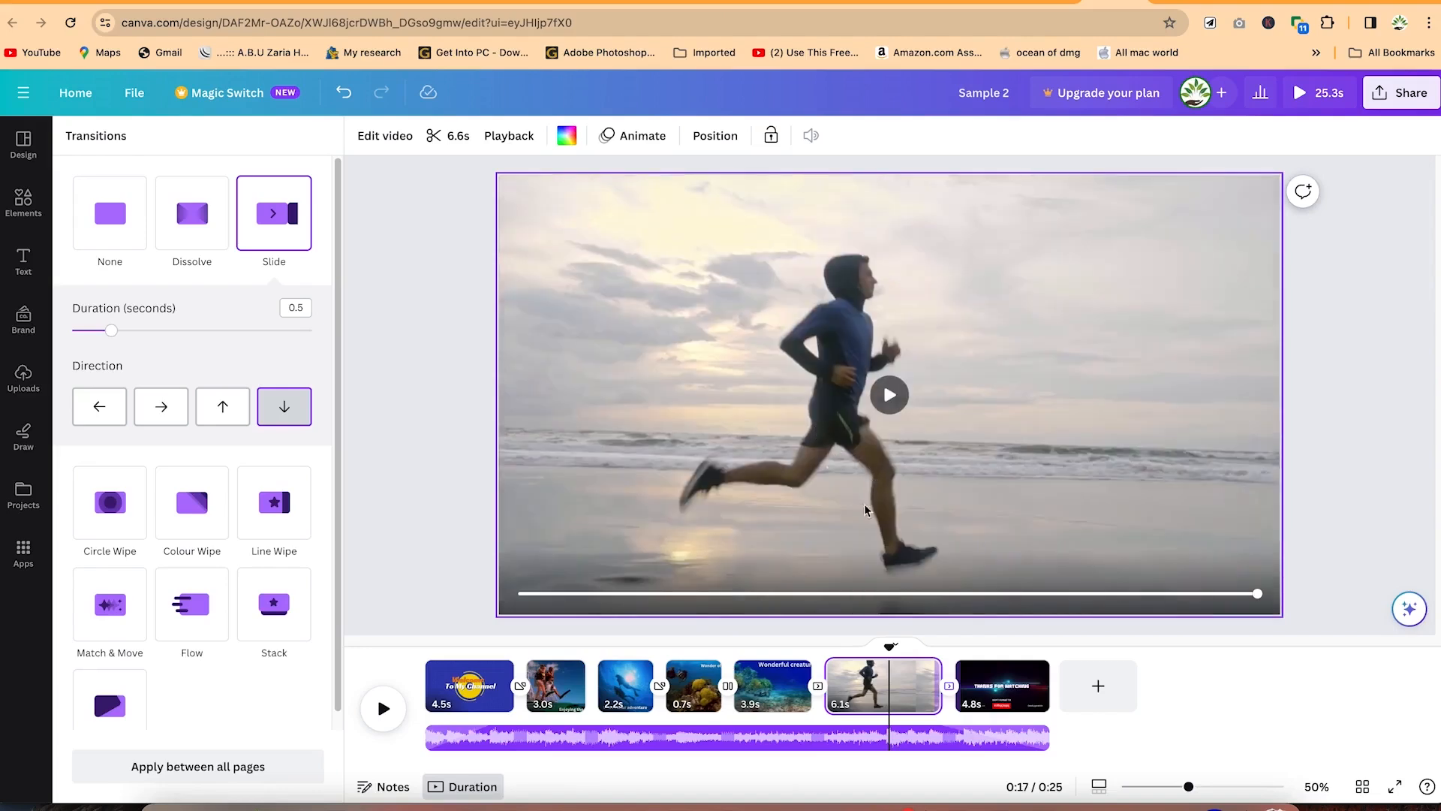
click(754, 373)
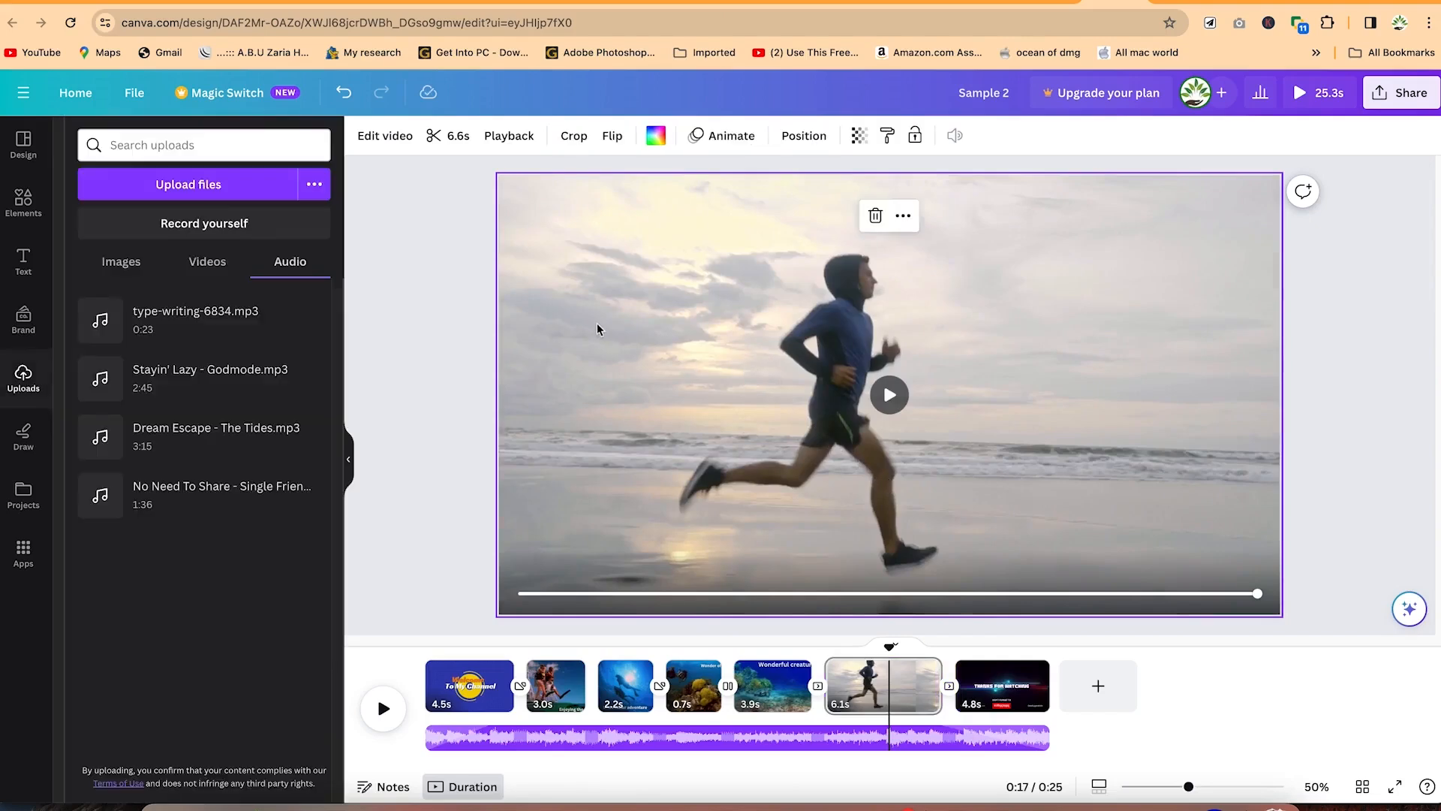
click(403, 147)
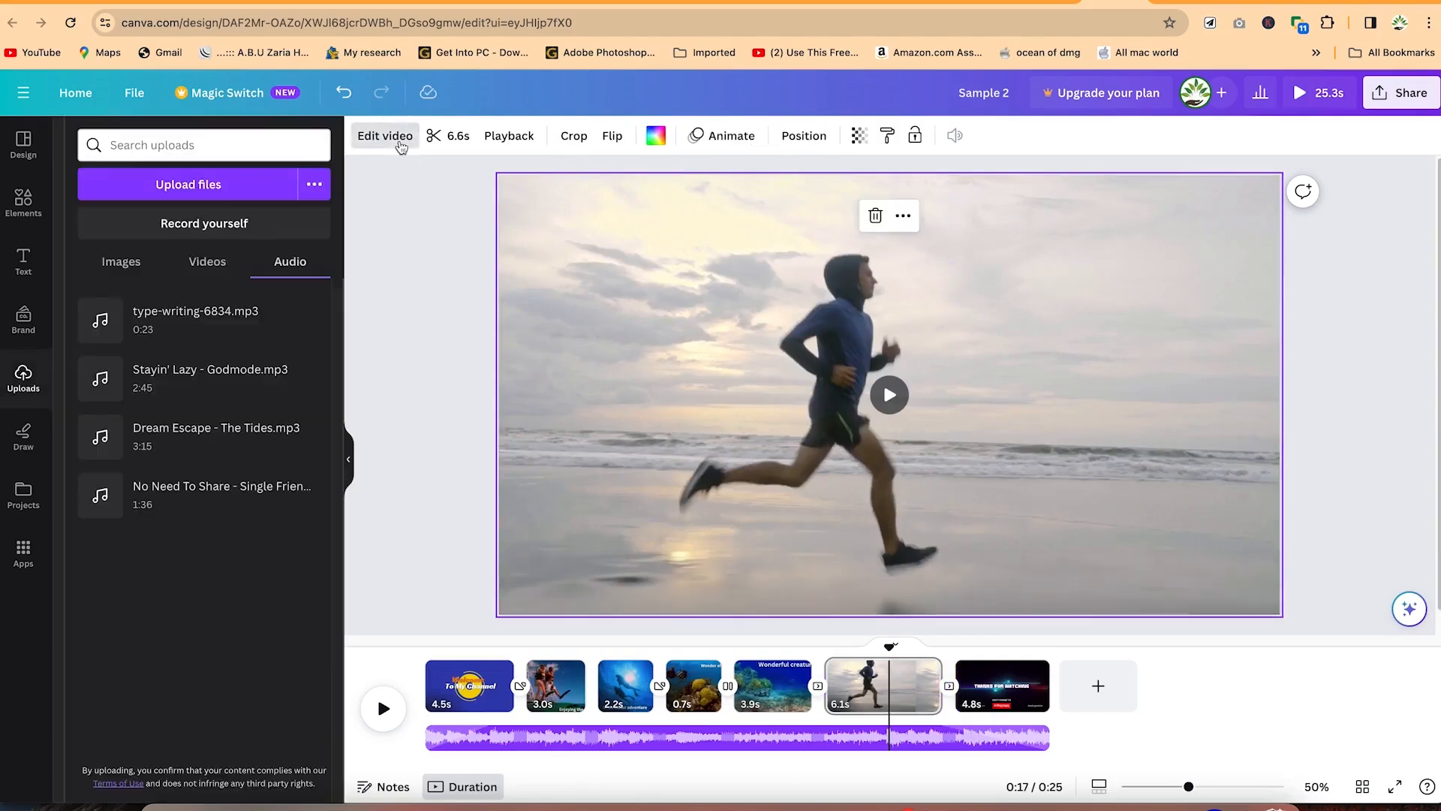
click(251, 150)
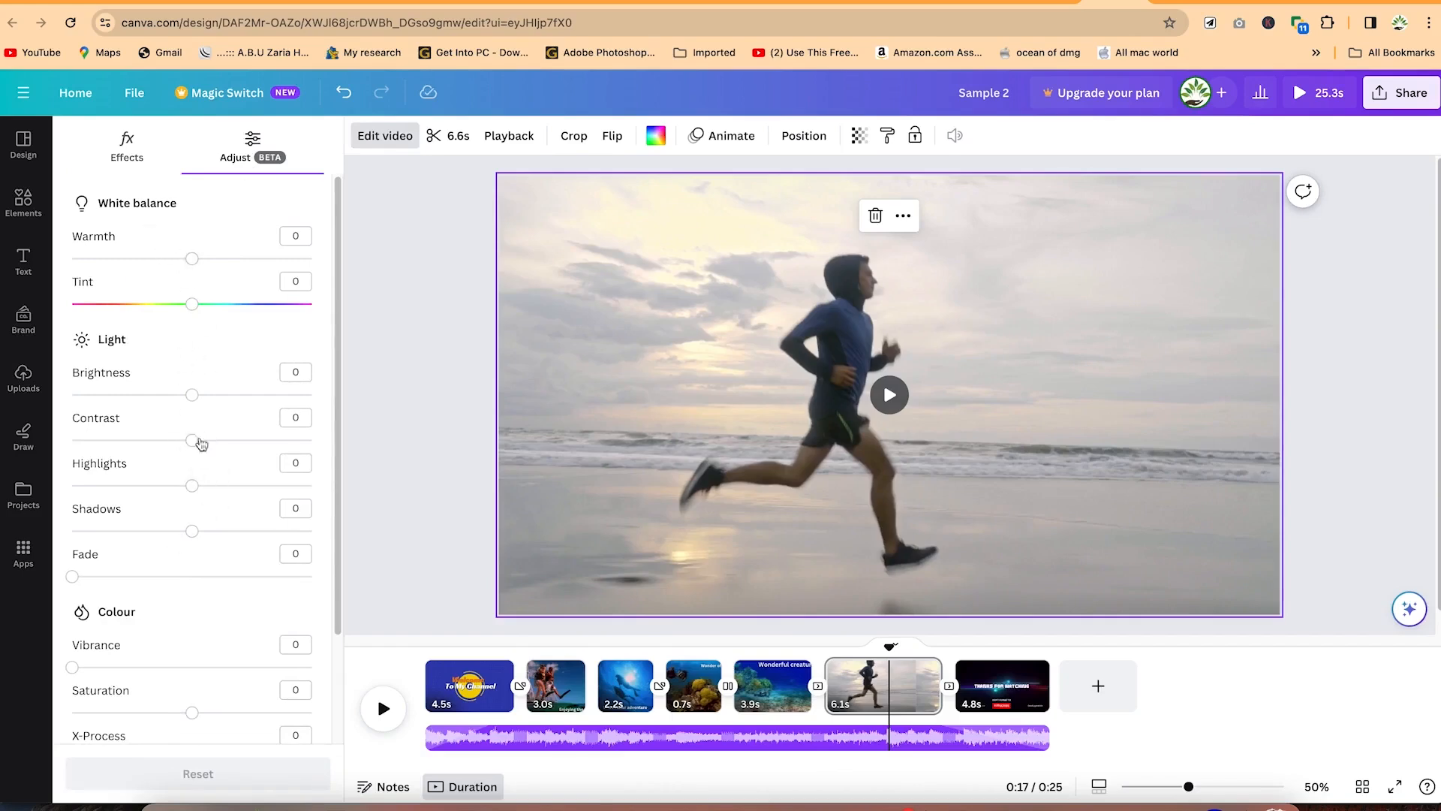
drag(194, 399, 168, 531)
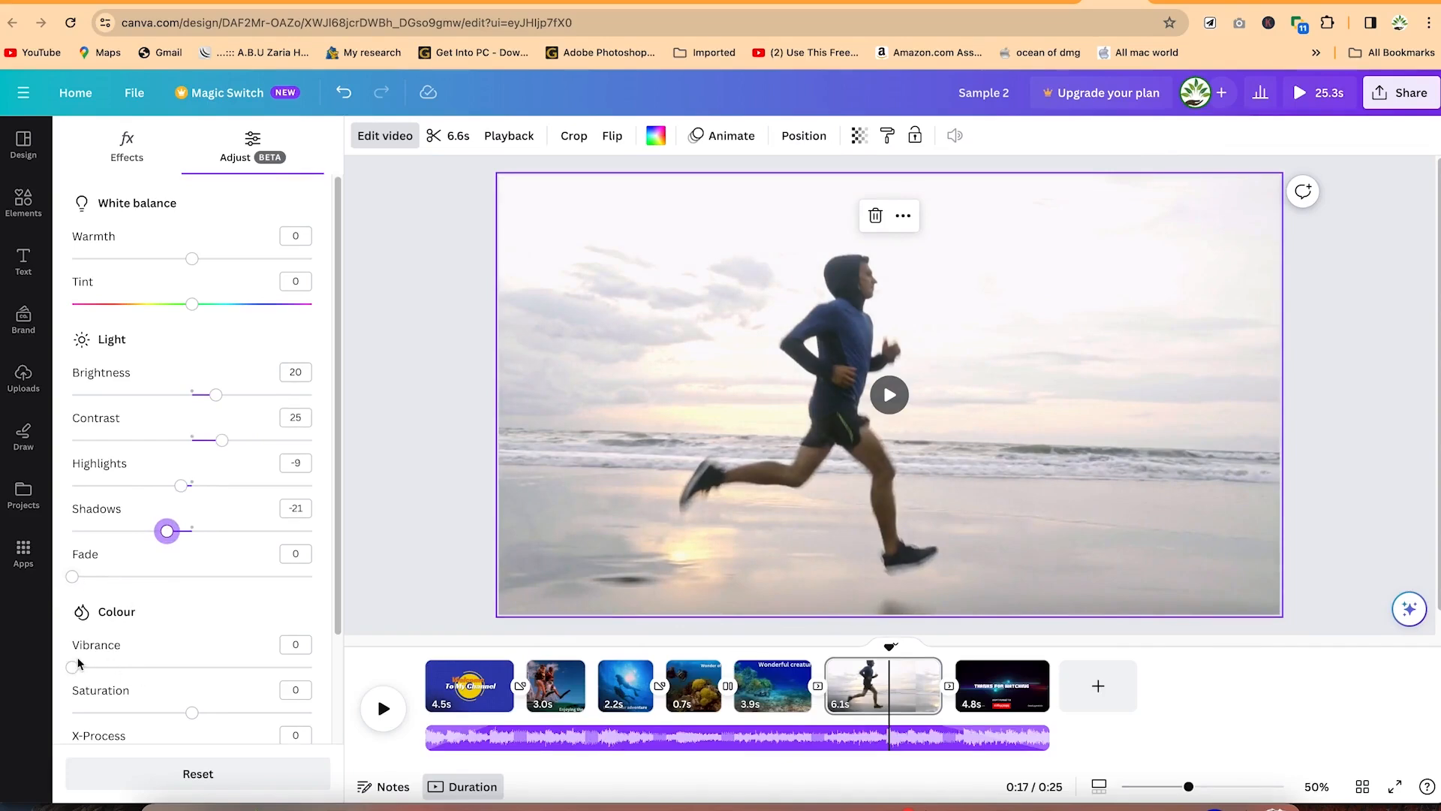
Step: Set the beach runner video's vibrance to 45, saturation to 58 and vignette to 54
drag(74, 670, 262, 717)
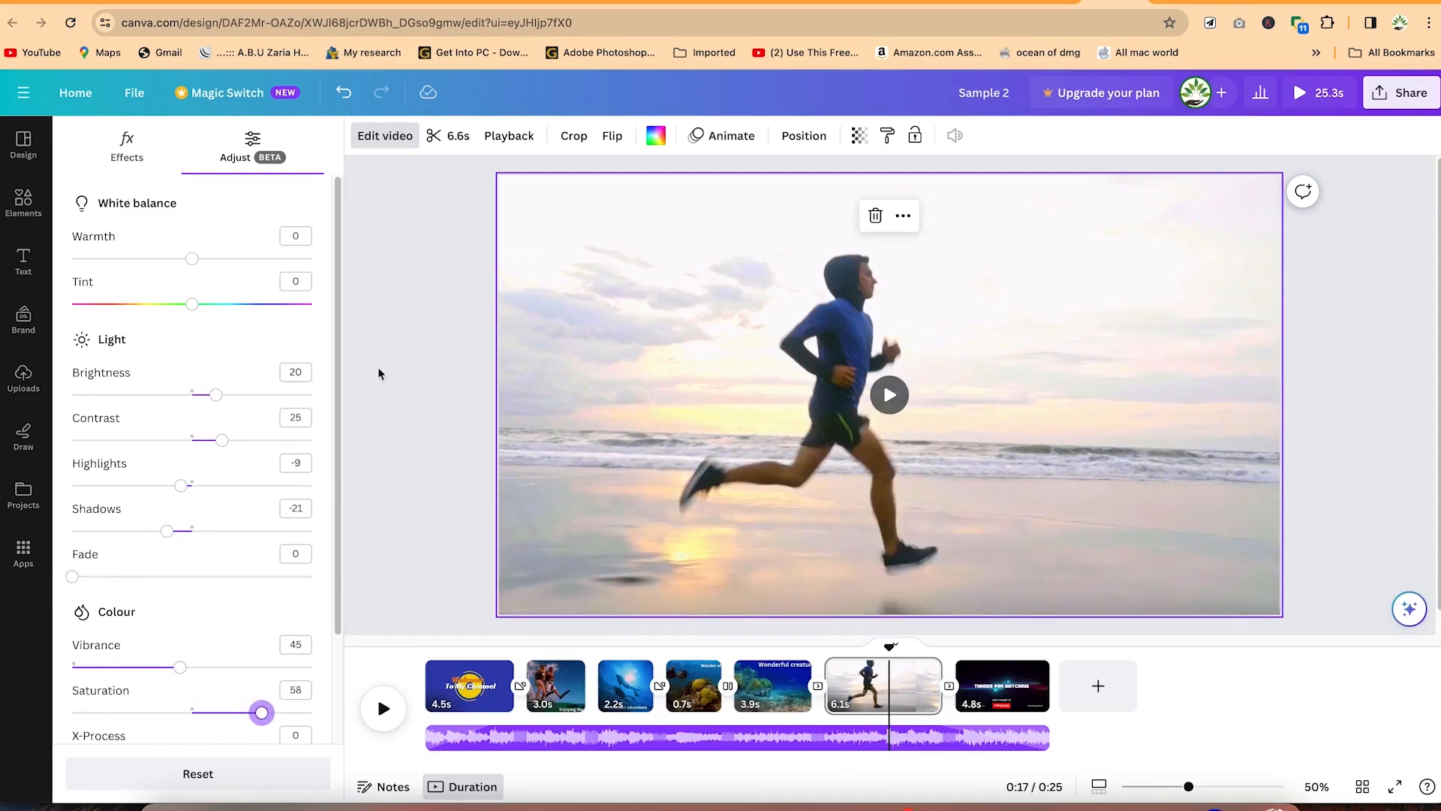
drag(335, 448, 304, 684)
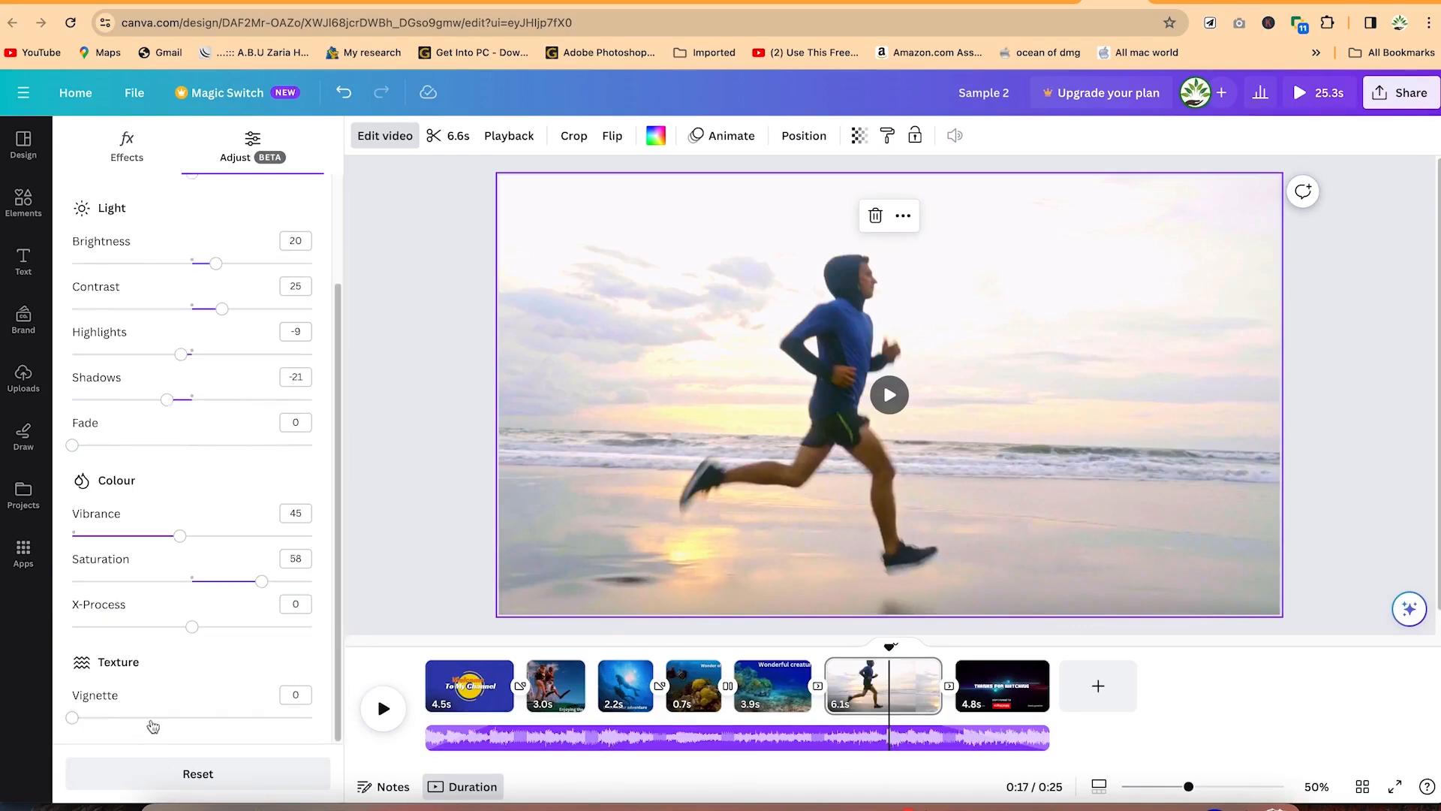
drag(75, 723, 203, 730)
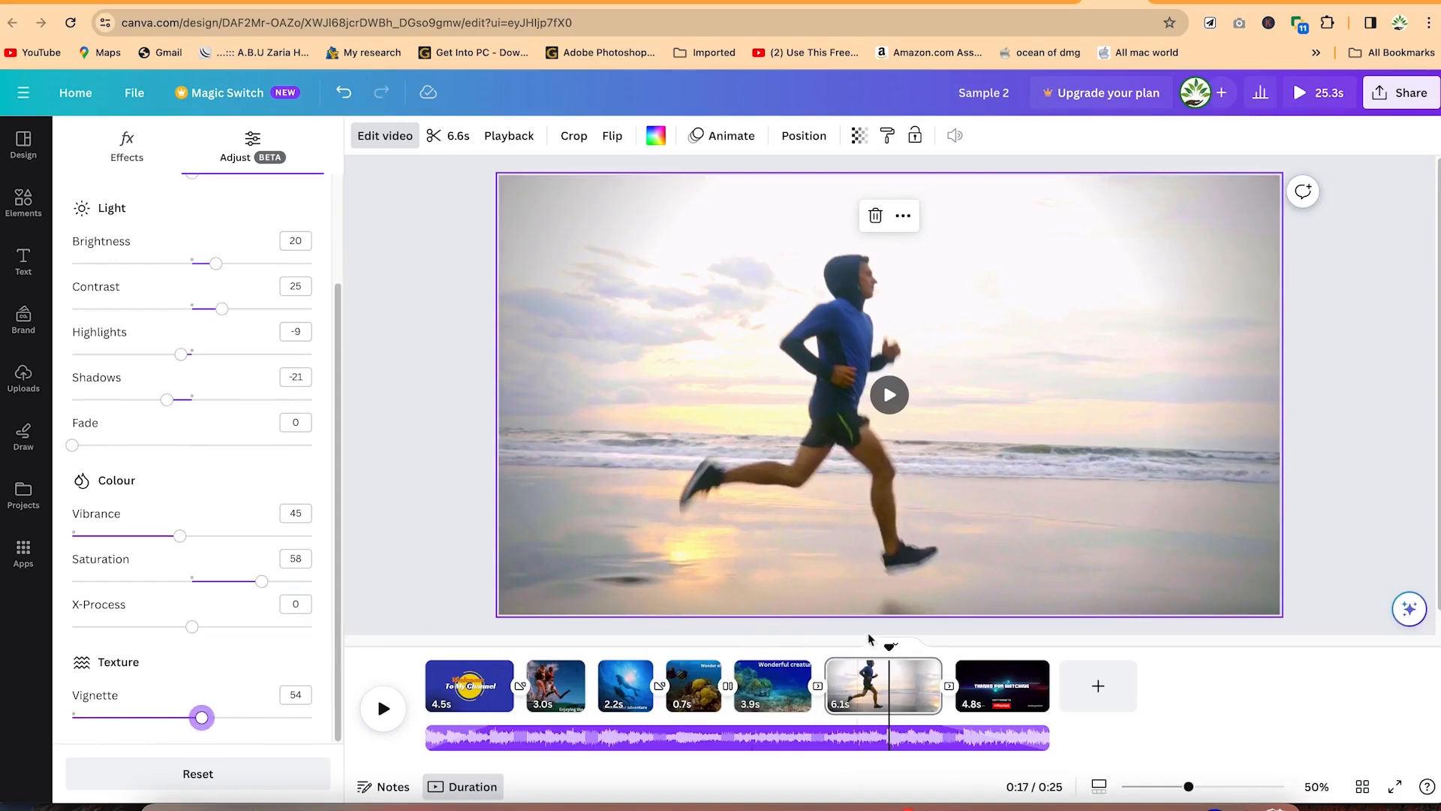
Step: Play part of the beach runner page to preview the colour adjustments, and move the playhead back to the scuba divers page
mouse_move(892, 644)
mouse_down()
mouse_move(856, 636)
mouse_move(877, 643)
mouse_up()
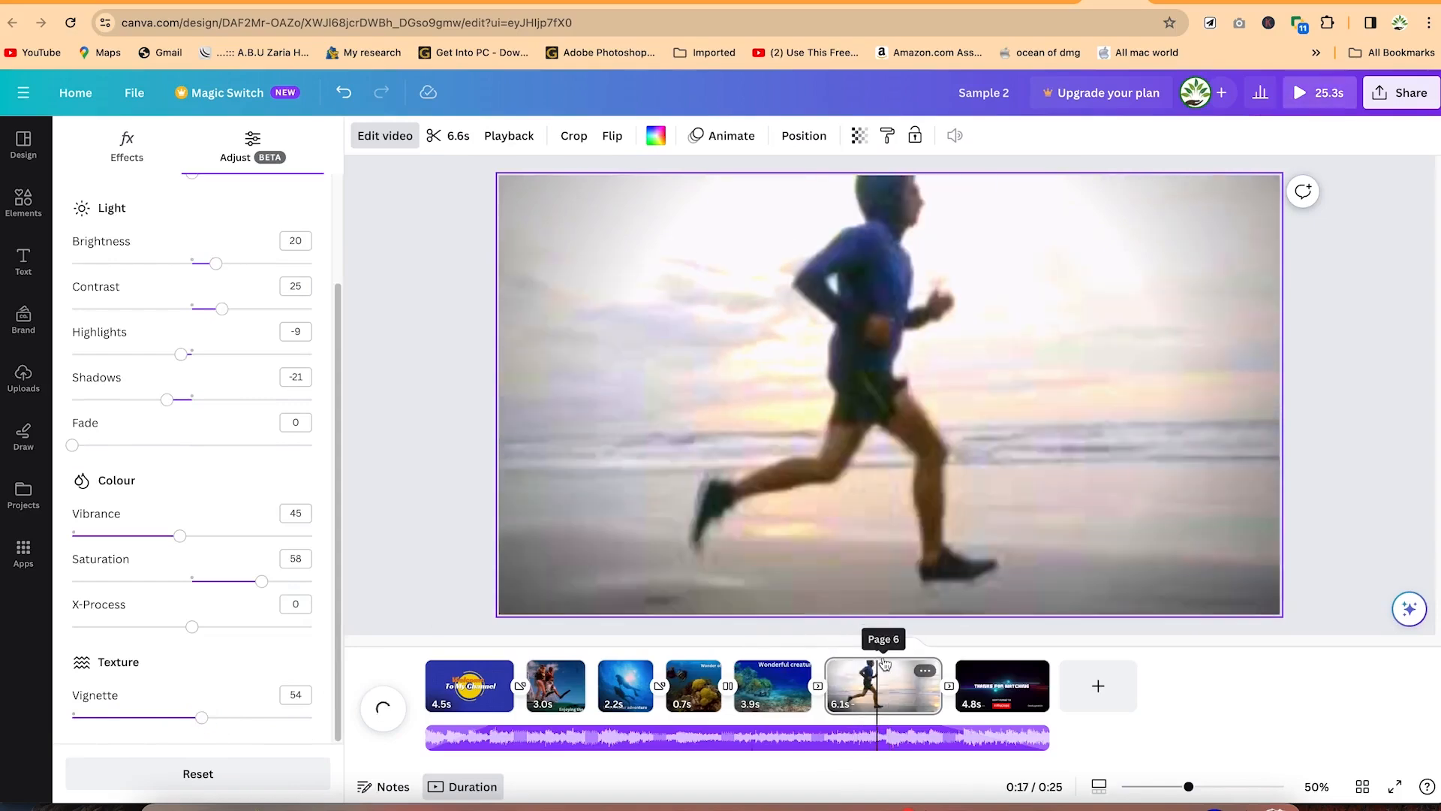
key(space)
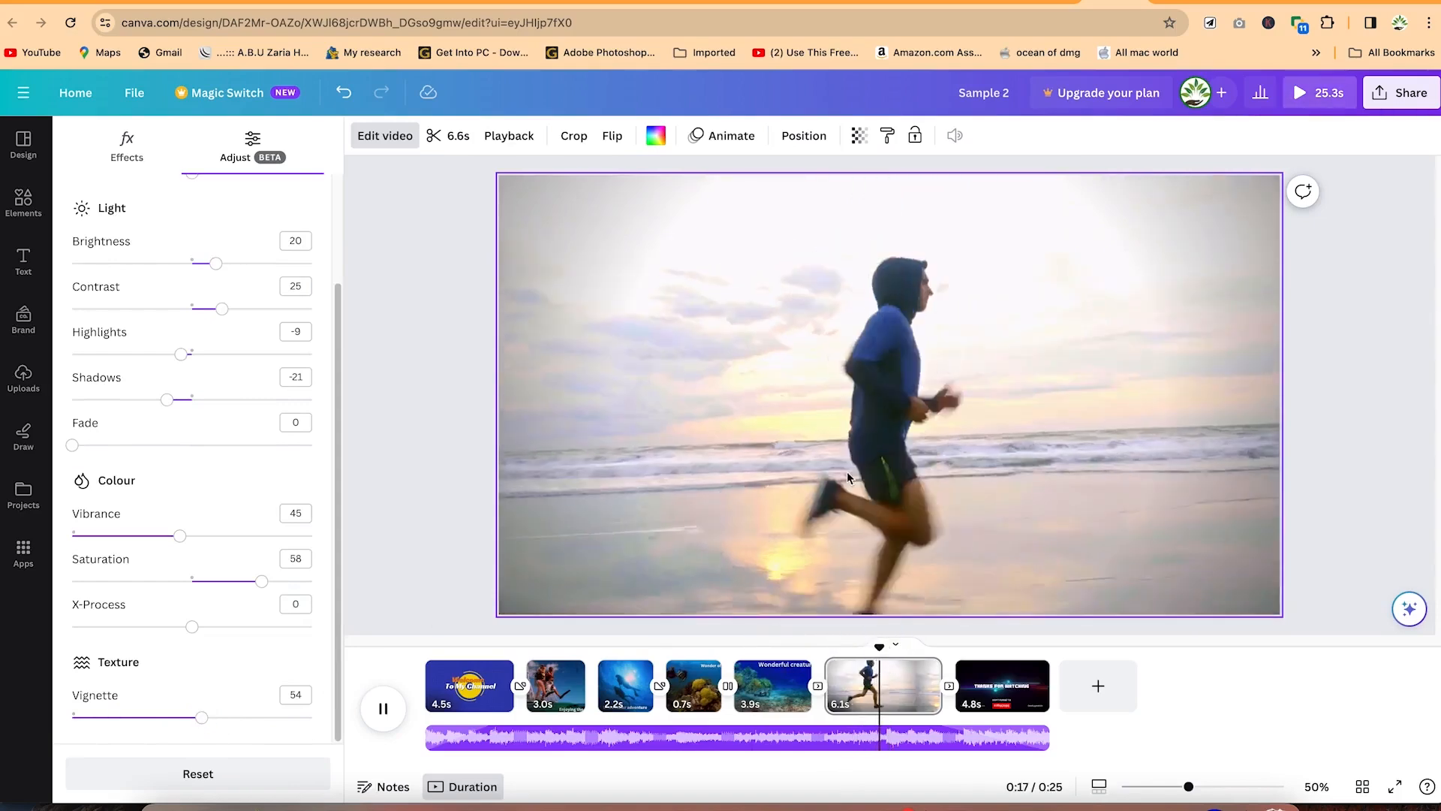
key(space)
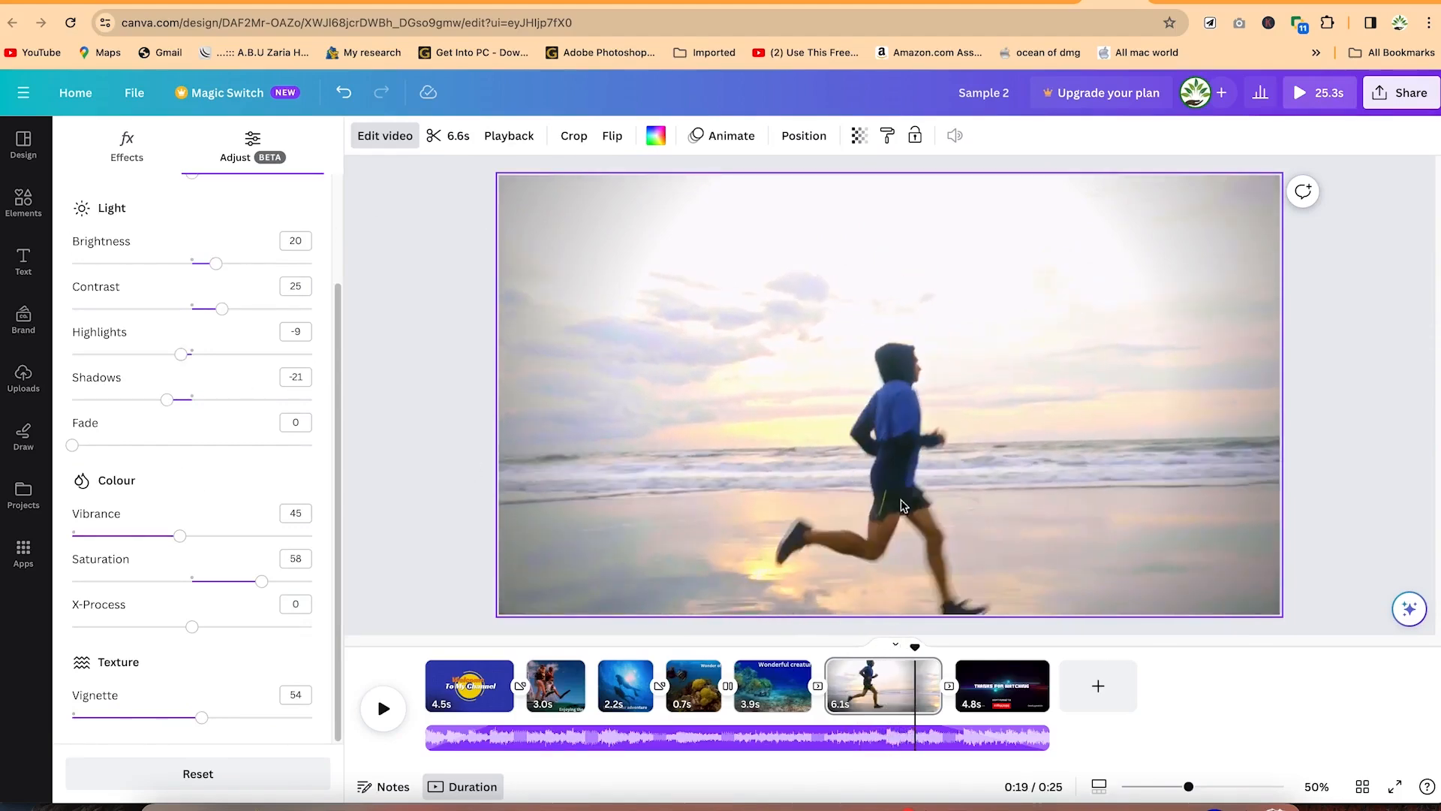
drag(915, 647, 599, 645)
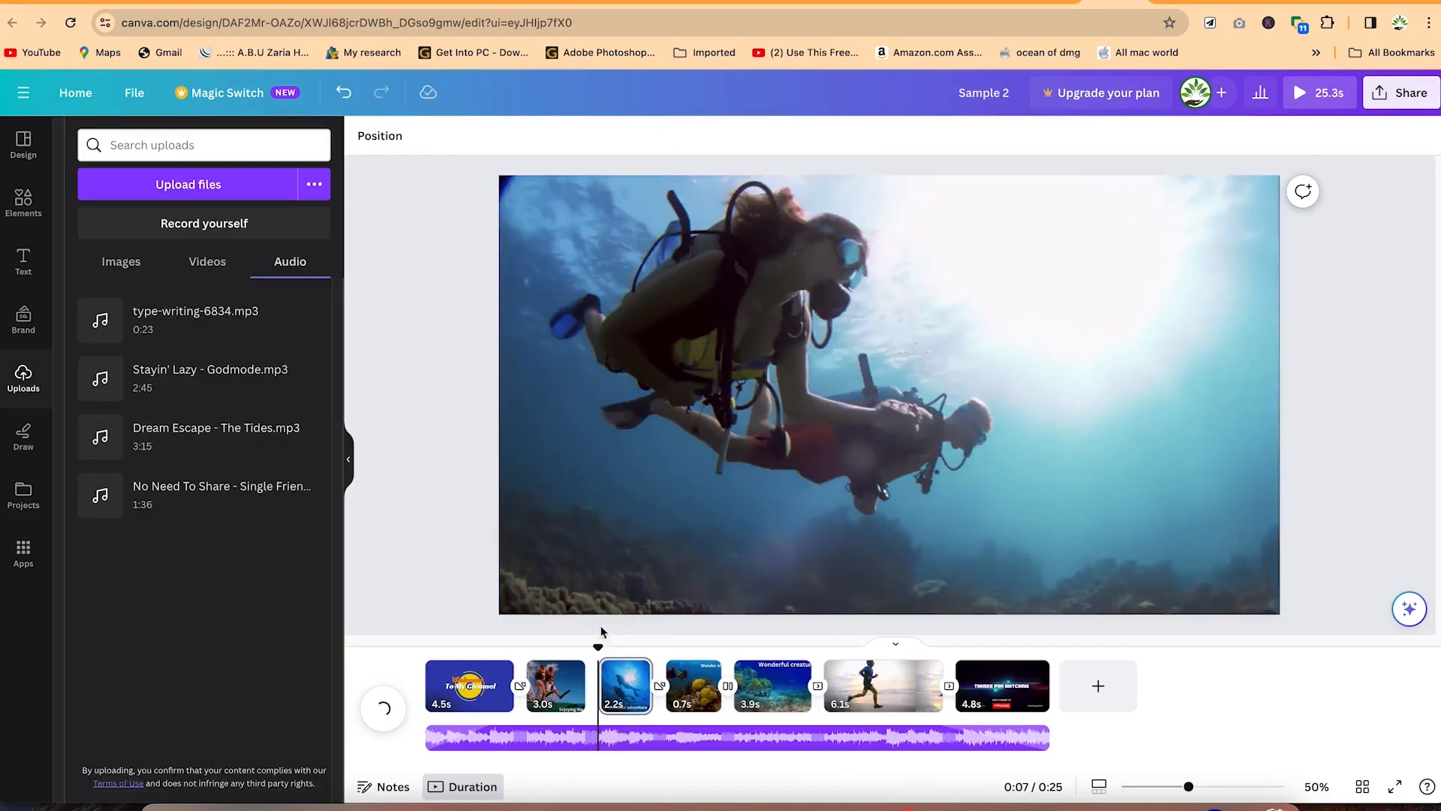
Step: Add the uploaded photo of boys running on a path to the beach runner page
click(863, 687)
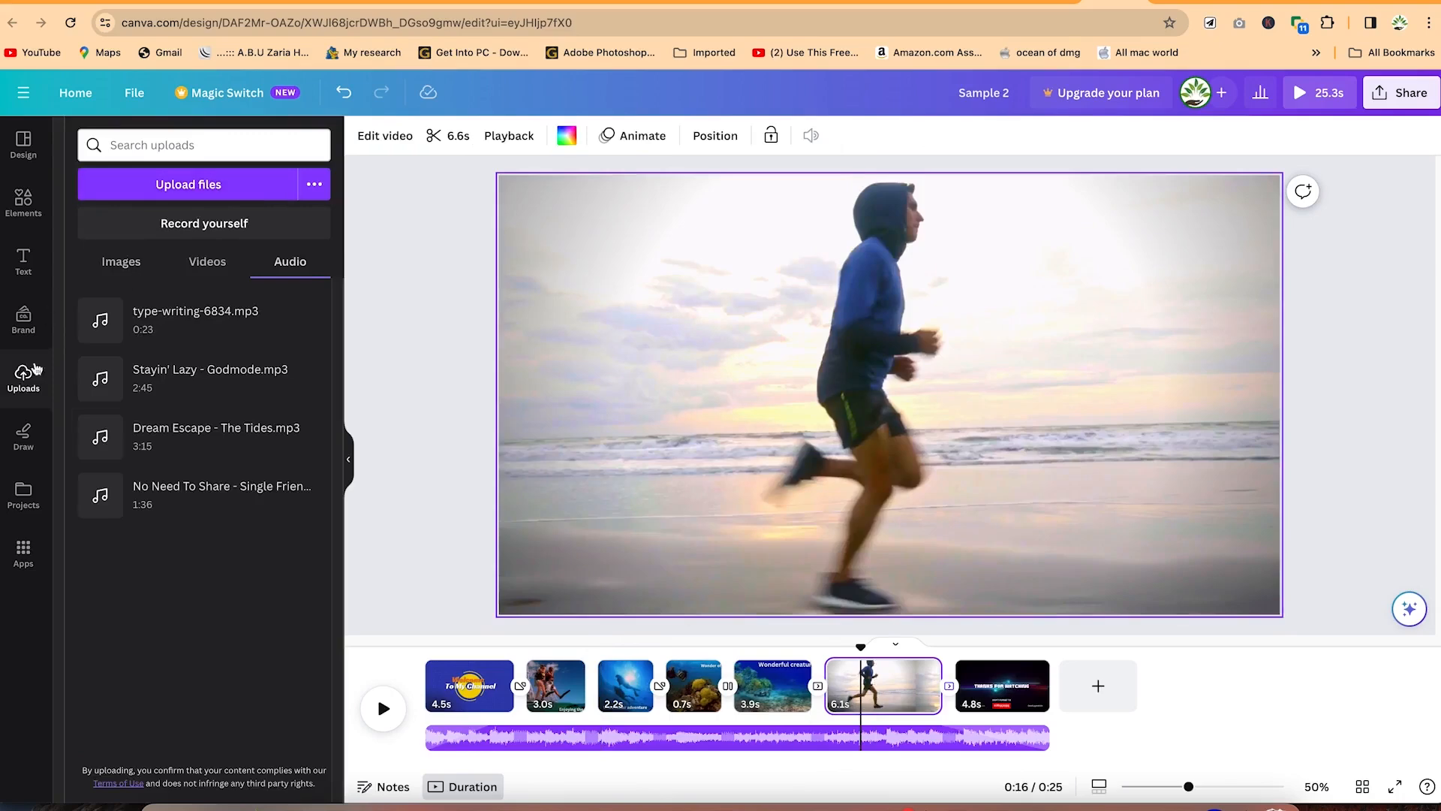
click(122, 263)
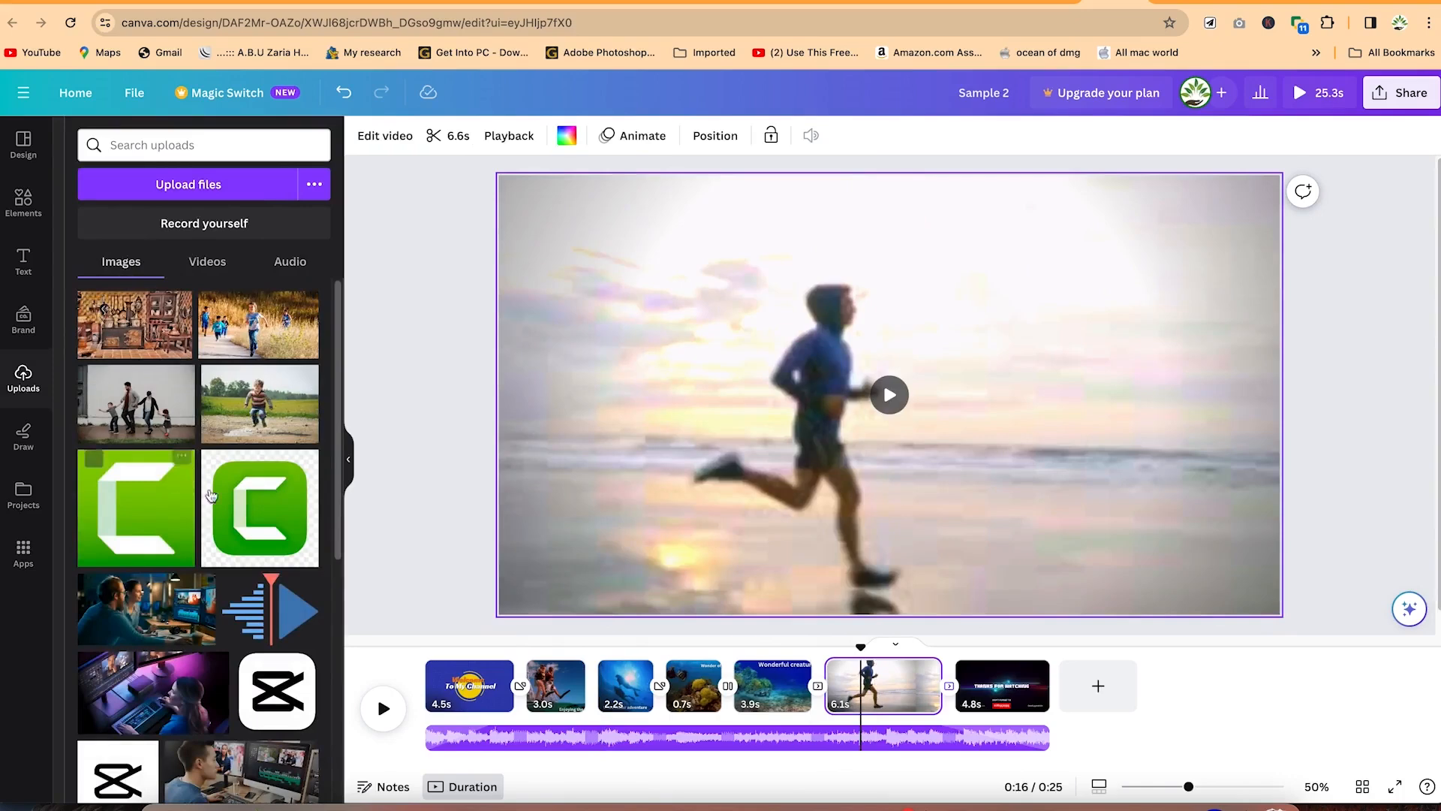
scroll(201, 556, down, 2)
scroll(184, 374, up, 2)
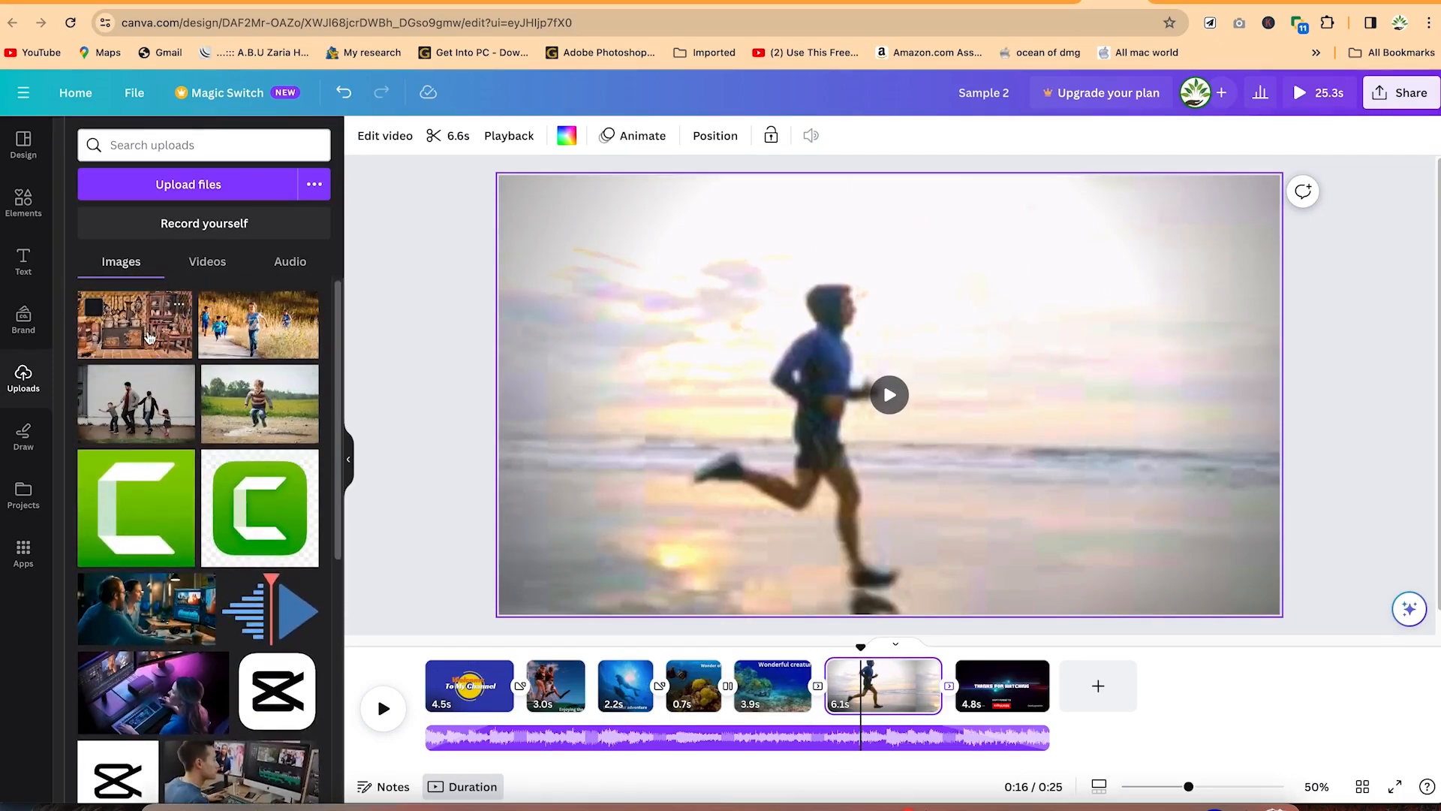
click(258, 324)
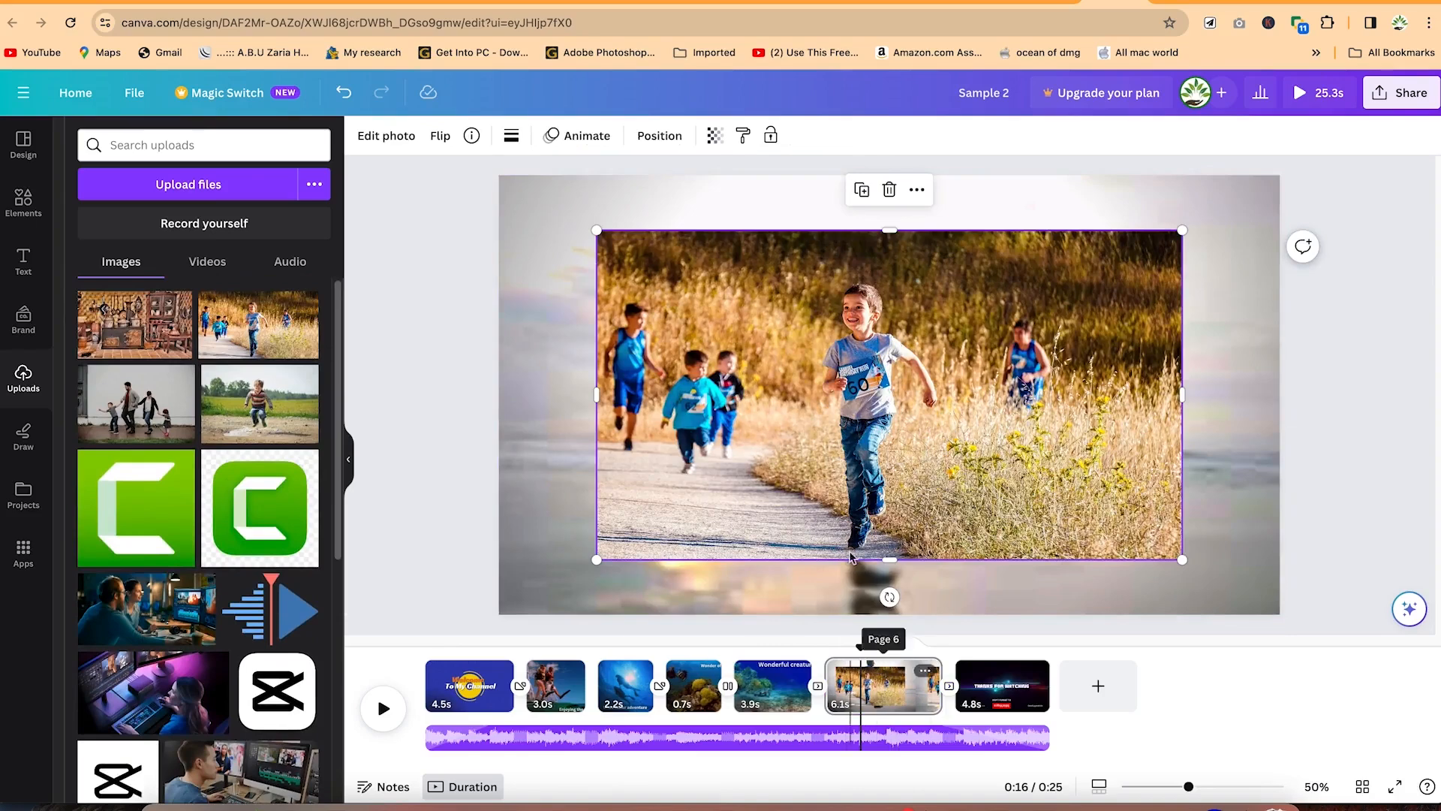
Step: Split the beach runner page at about 0:16 and delete the running boys photo from the second part
click(888, 690)
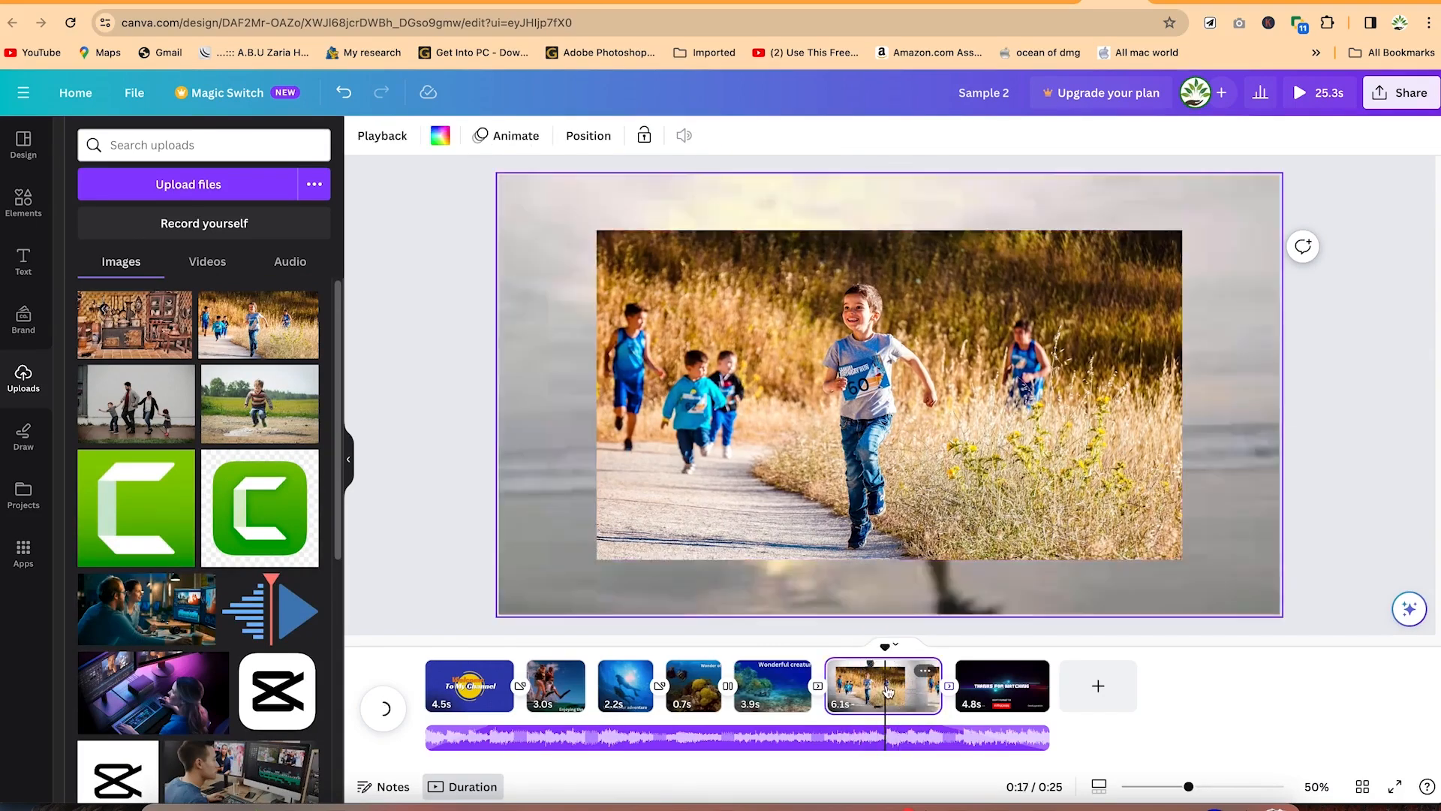
click(871, 689)
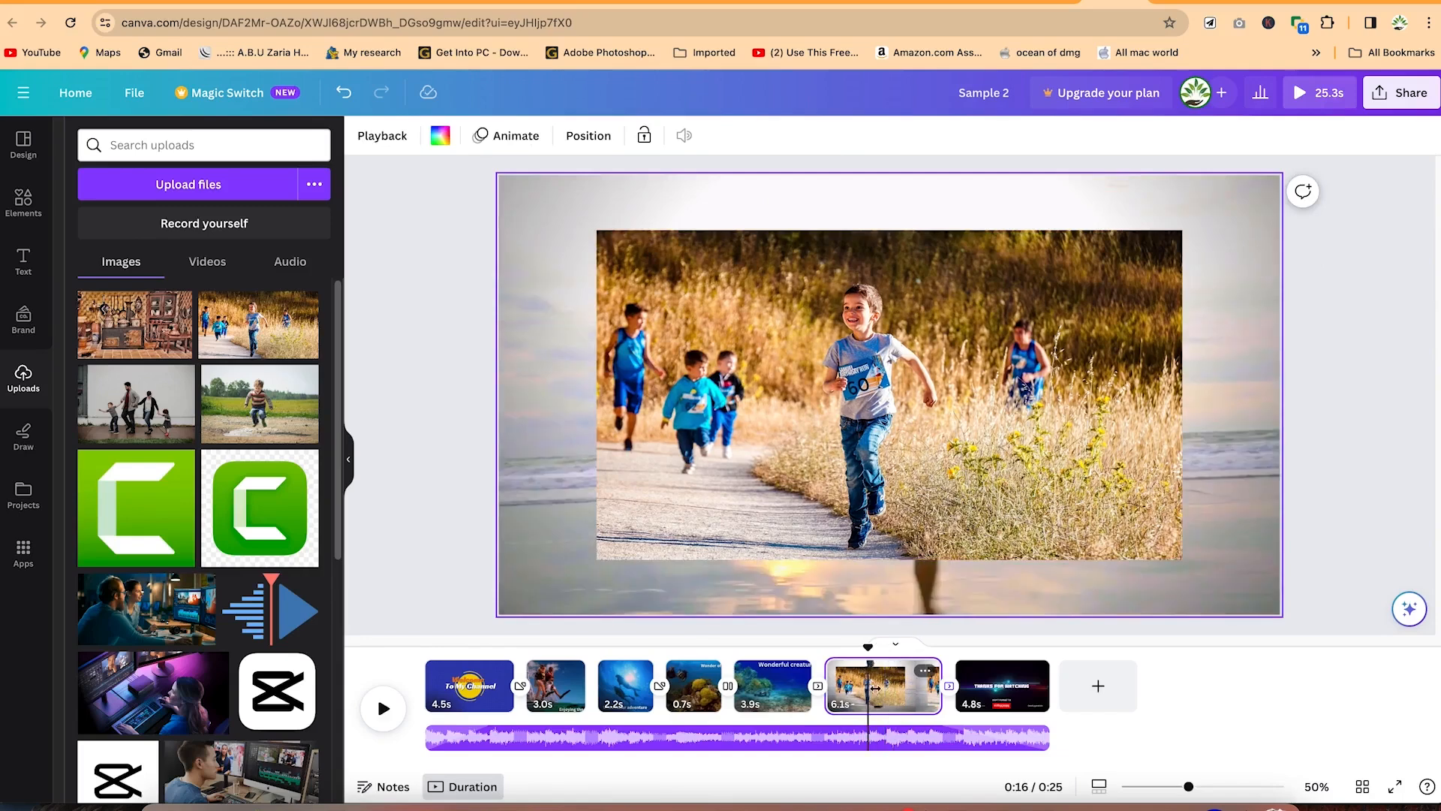
key(s)
click(929, 698)
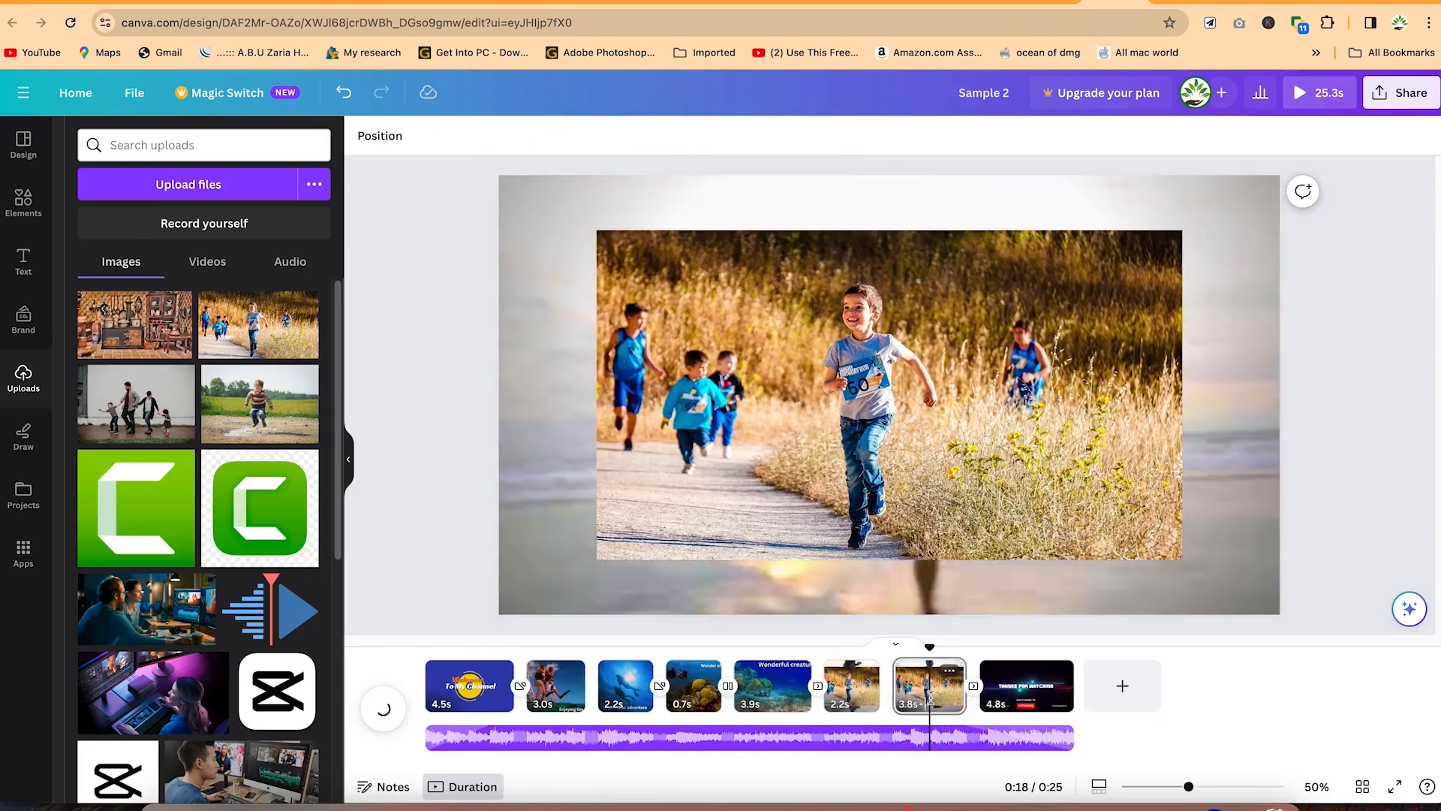
click(956, 394)
key(Delete)
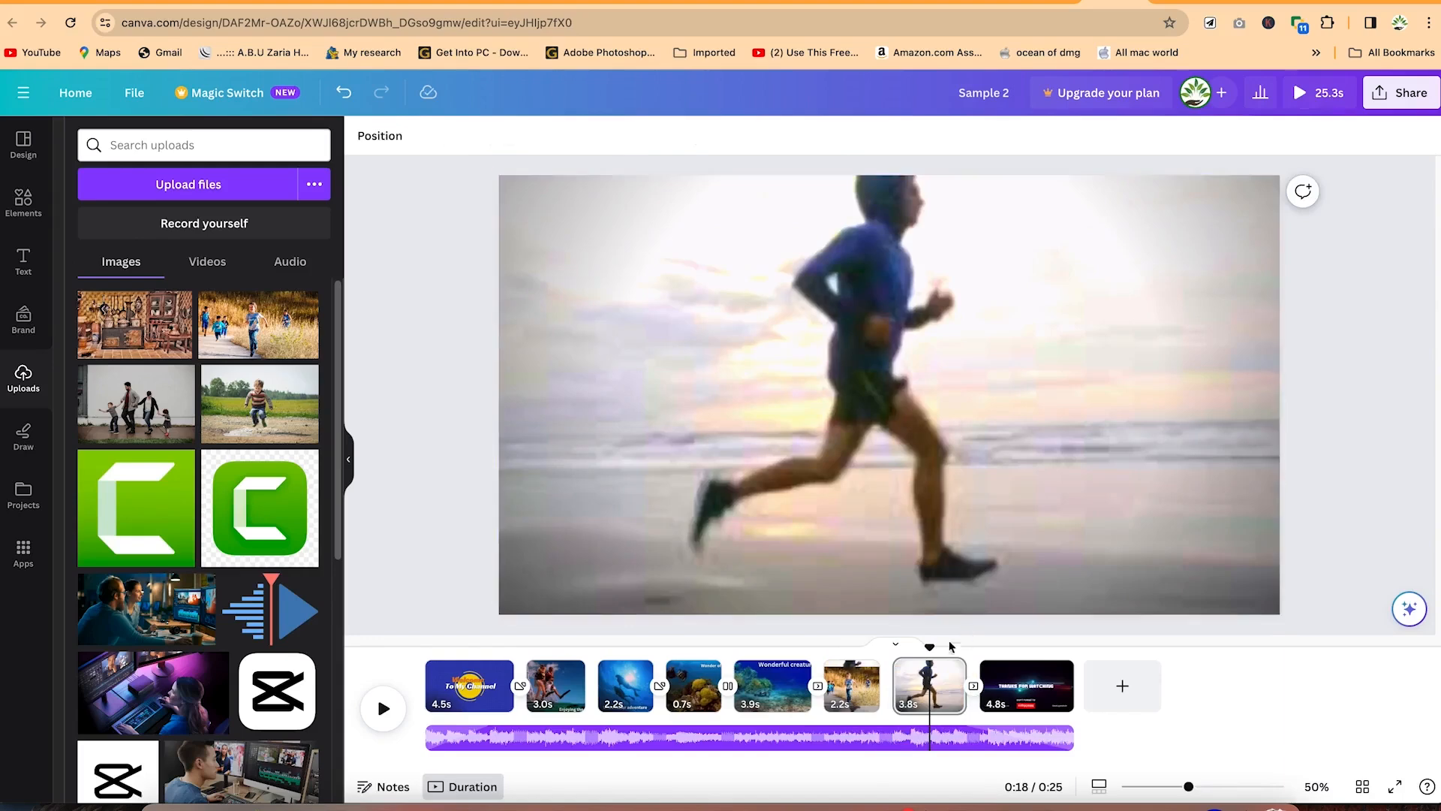
Step: Split the beach runner page with the running boys photo at about 15.7 s and delete the photo from the first part
click(856, 687)
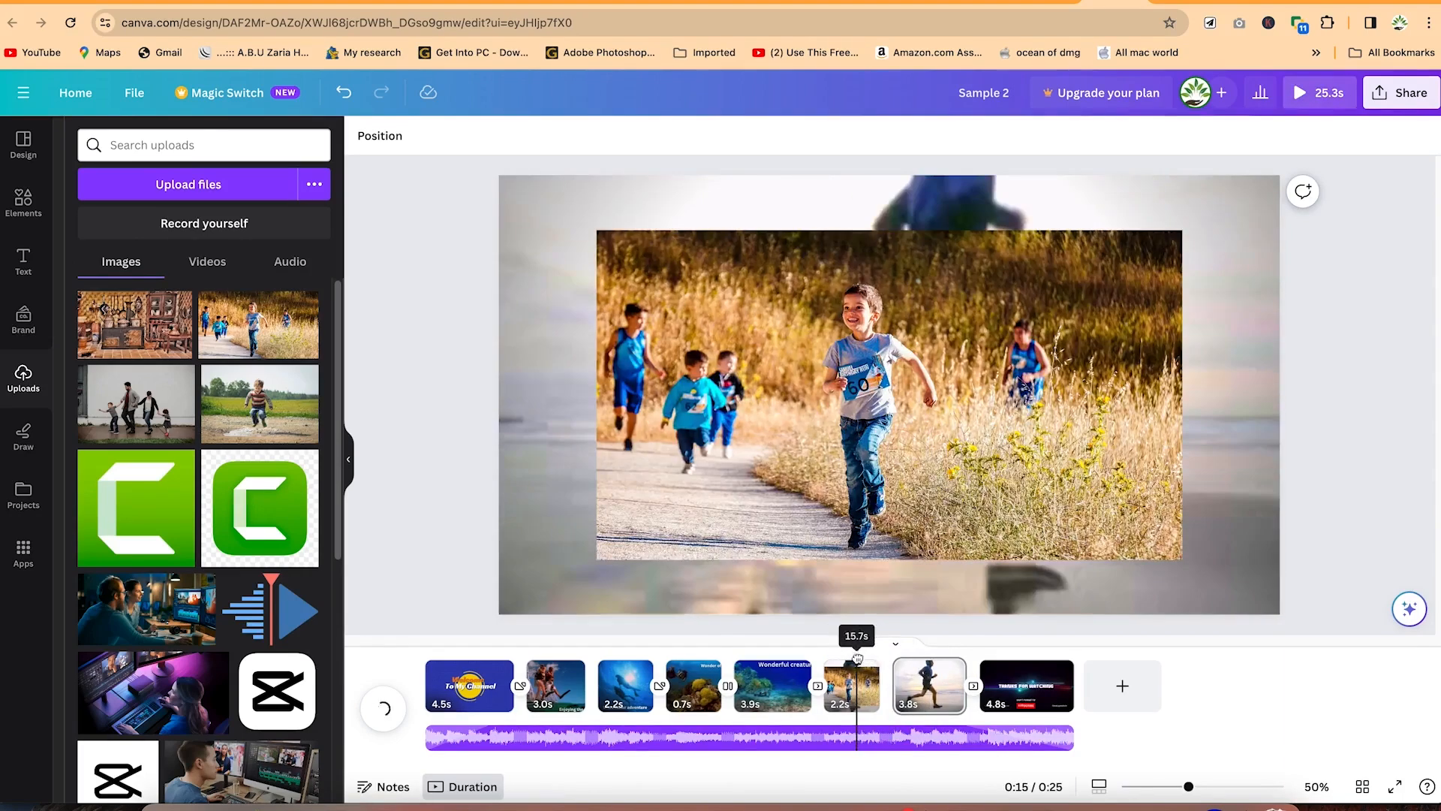
click(863, 685)
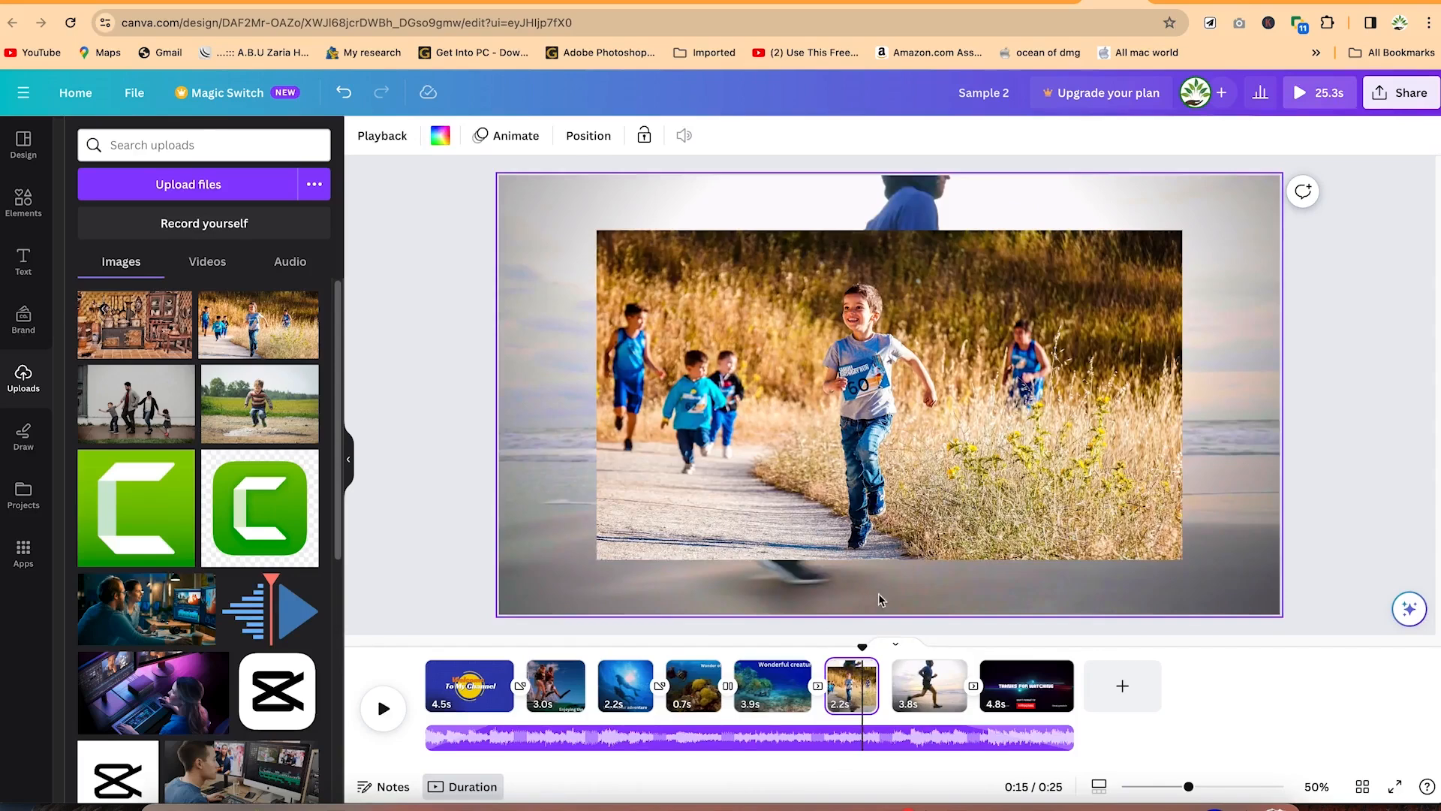
drag(862, 646, 857, 649)
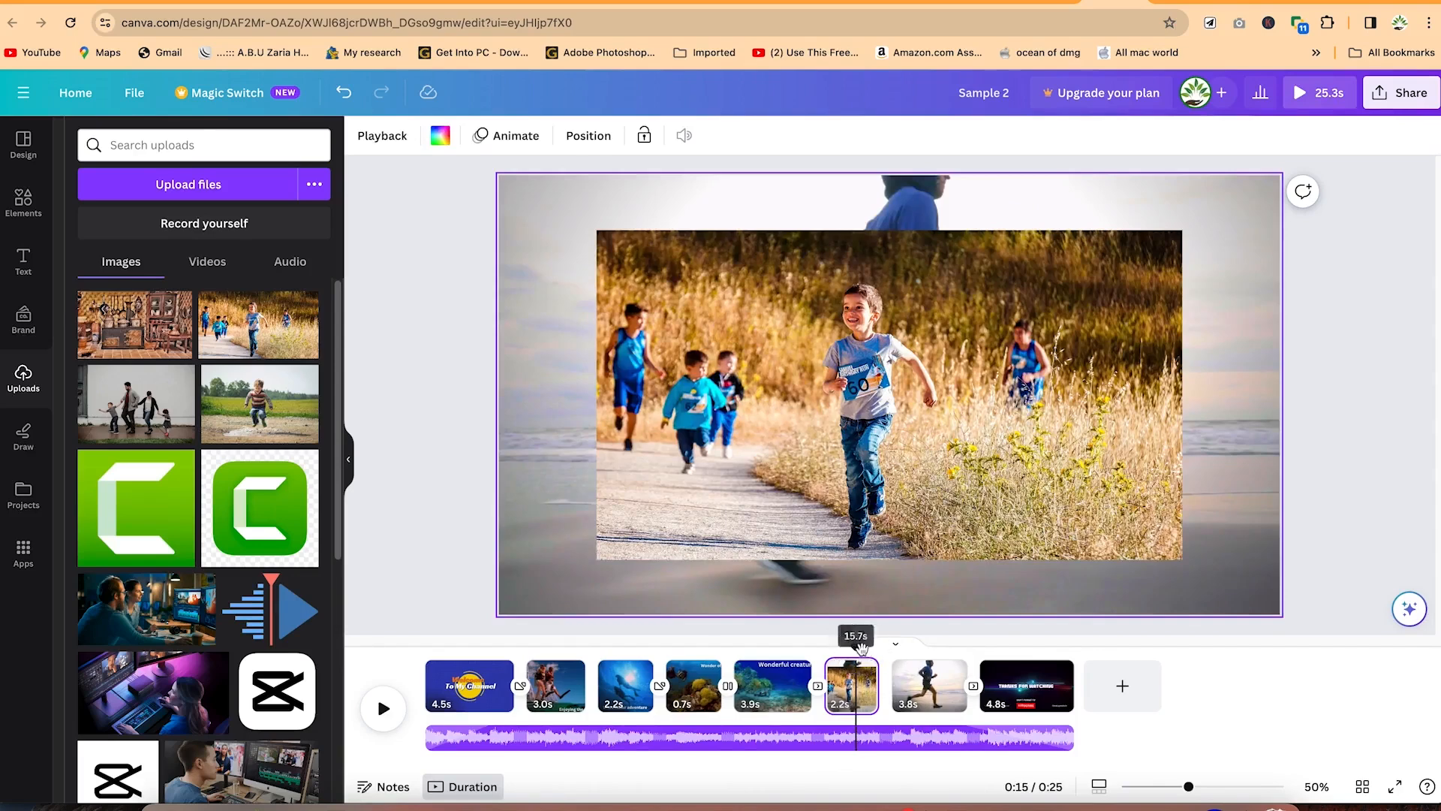
key(s)
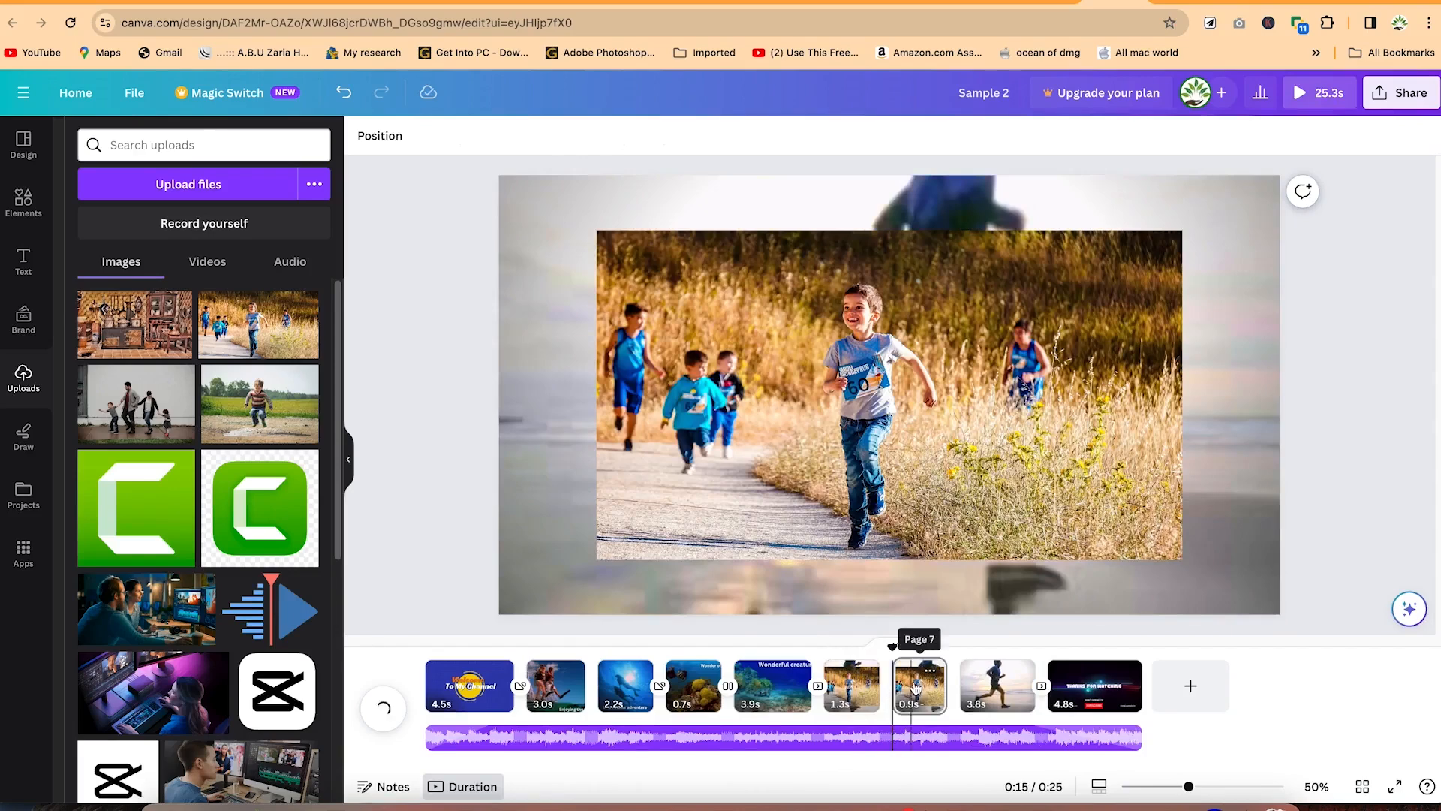
click(917, 685)
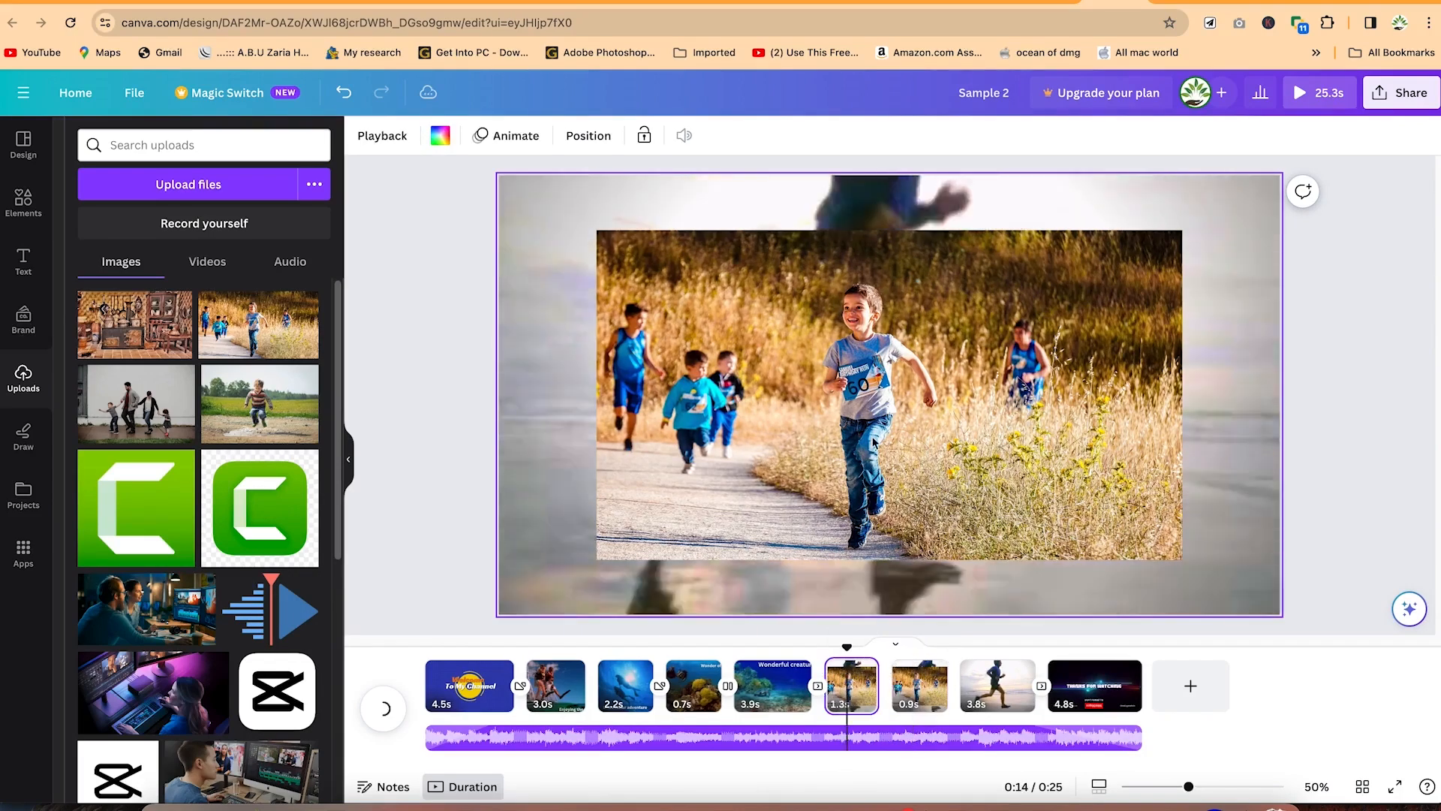
click(850, 684)
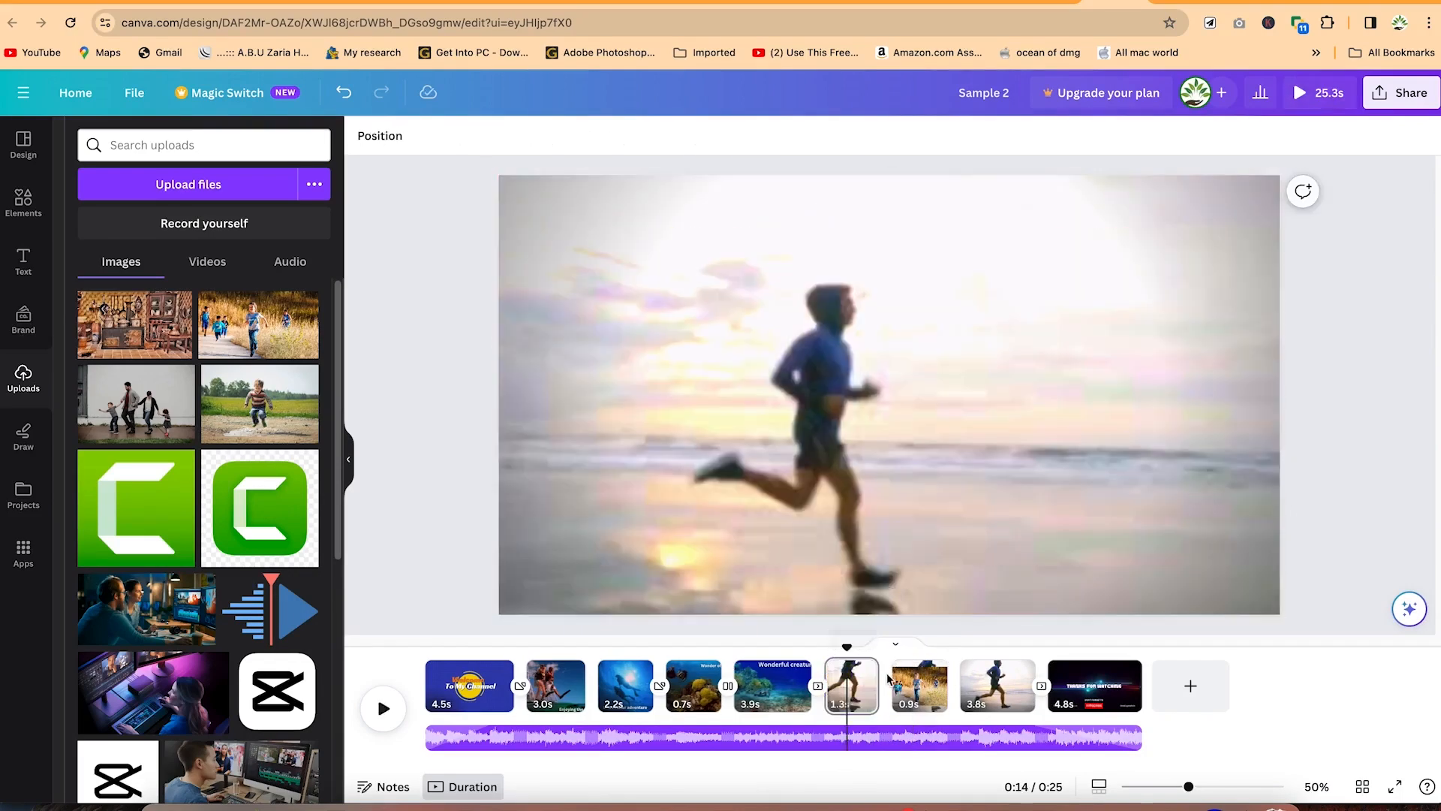
Step: Enlarge the running boys photo on the 0.9 s page to cover the whole page and give it the Breathe photo animation
click(925, 688)
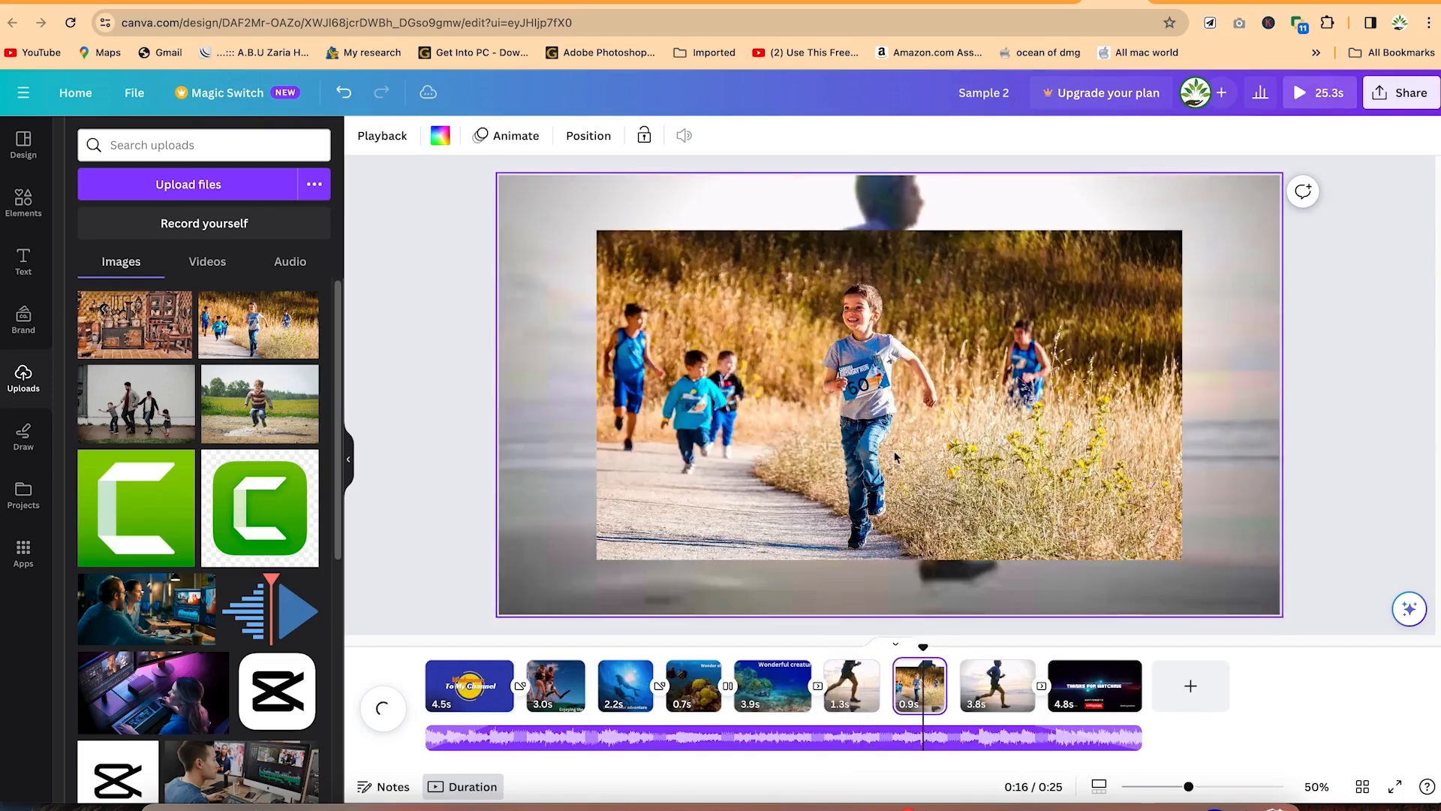
click(606, 555)
drag(596, 559, 484, 623)
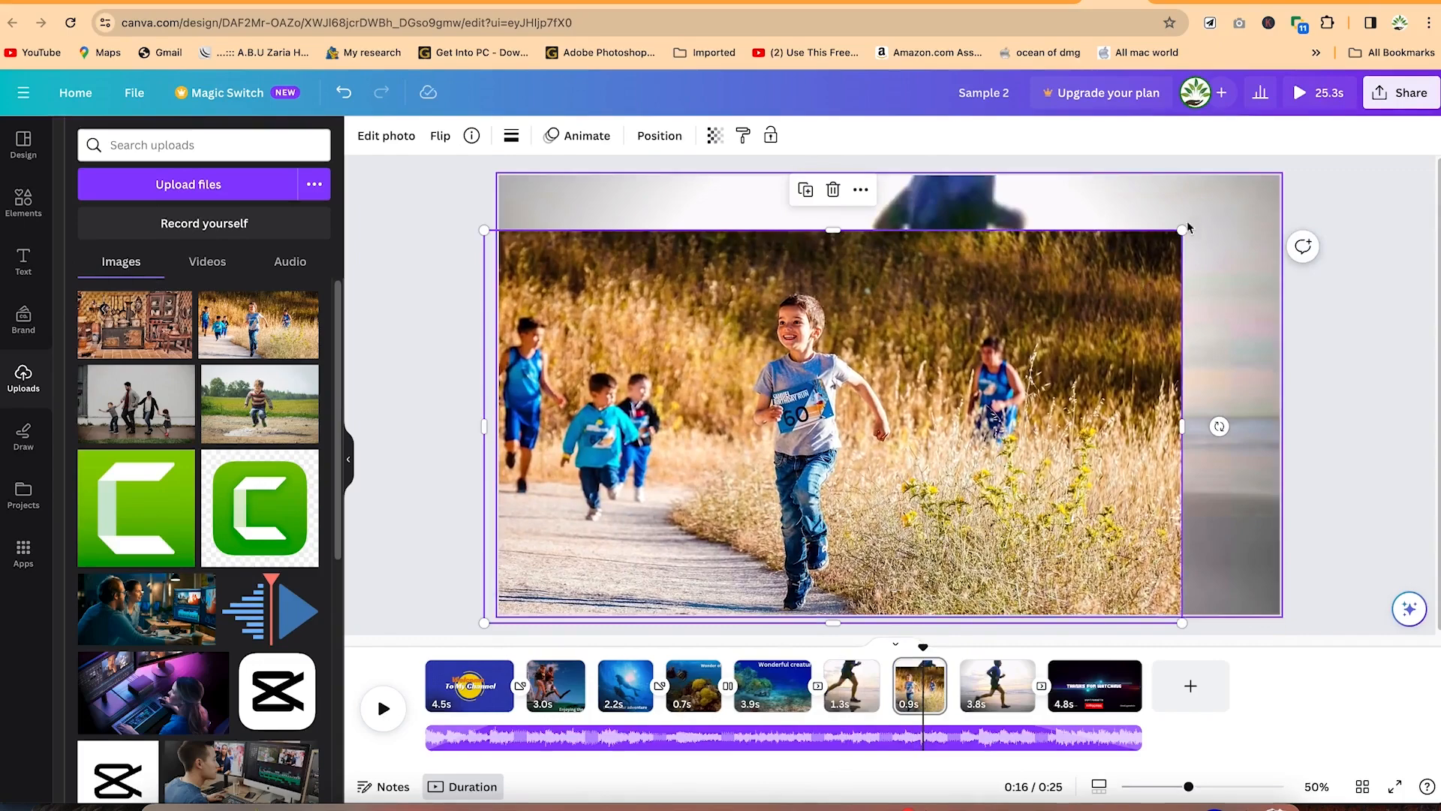
drag(1182, 230, 1296, 165)
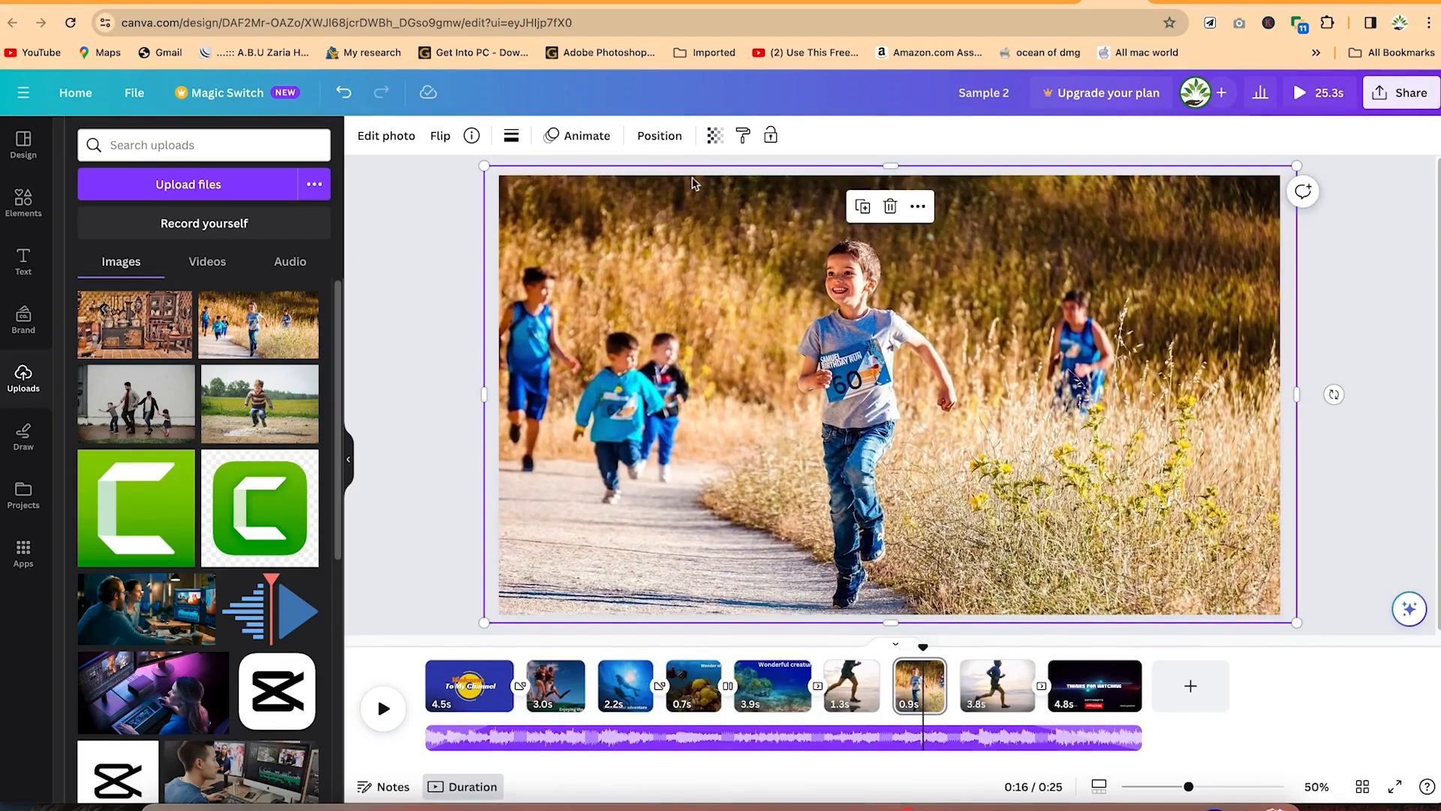
click(585, 137)
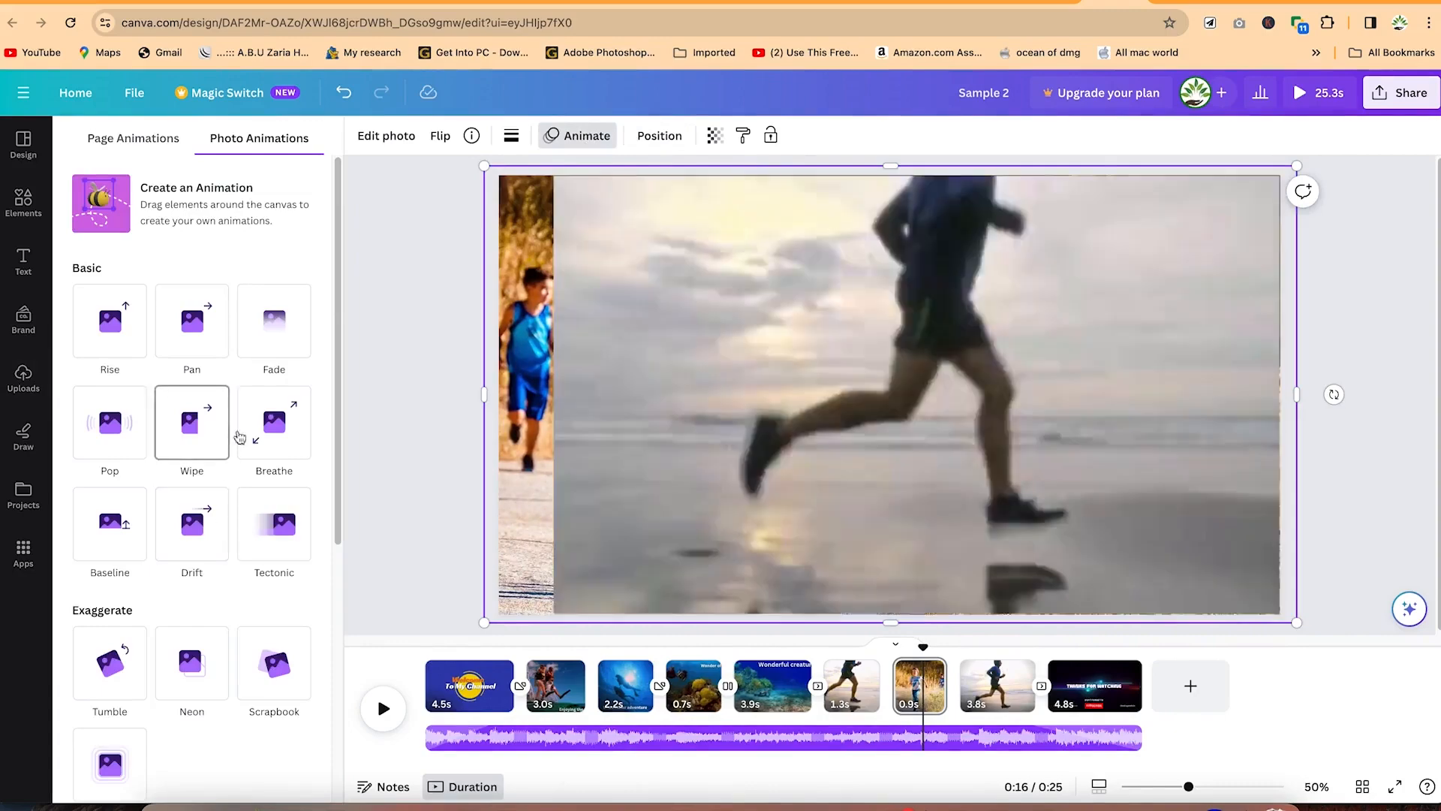
click(258, 444)
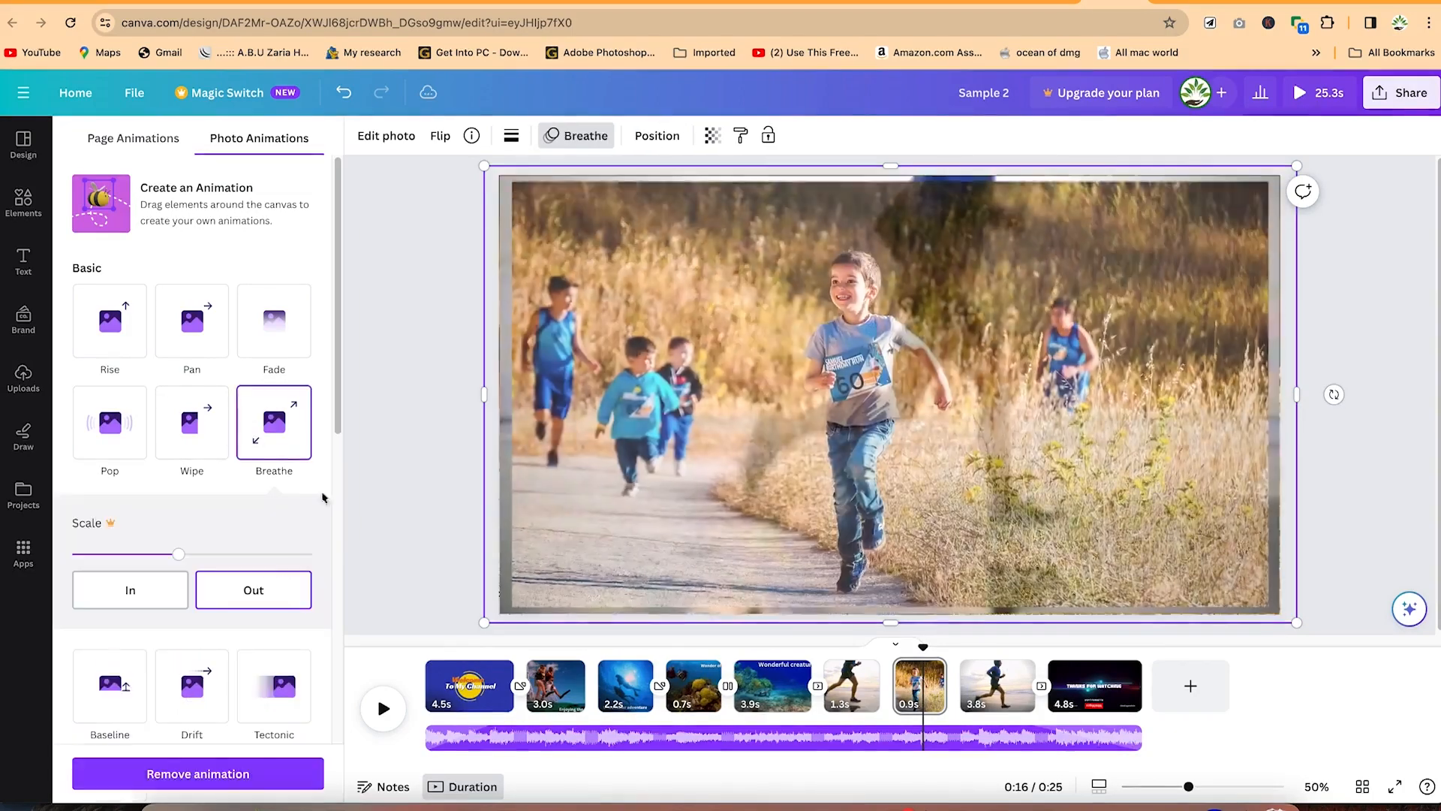
Step: Preview the video from the beach runner page before the running boys photo to the runner page after it
click(841, 671)
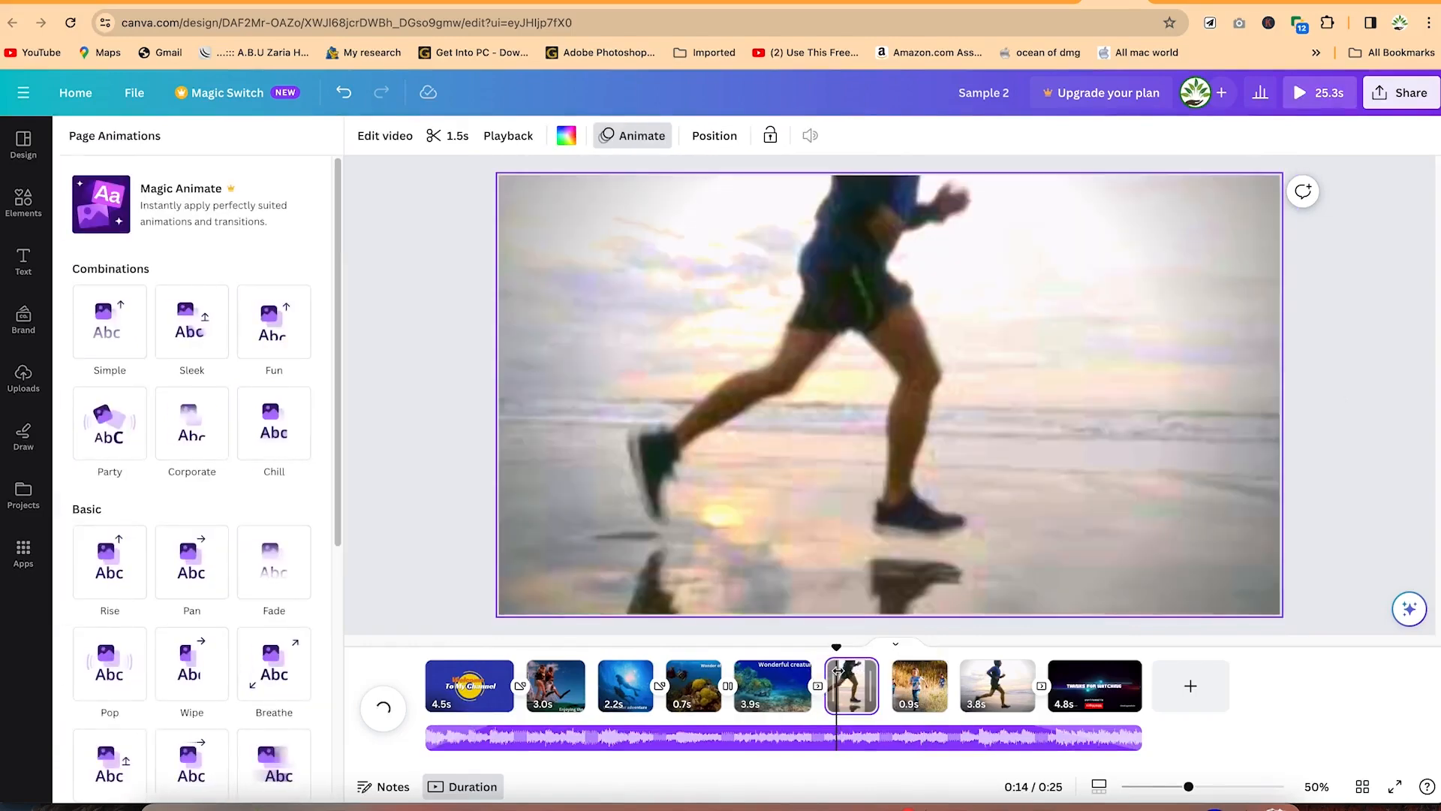
key(space)
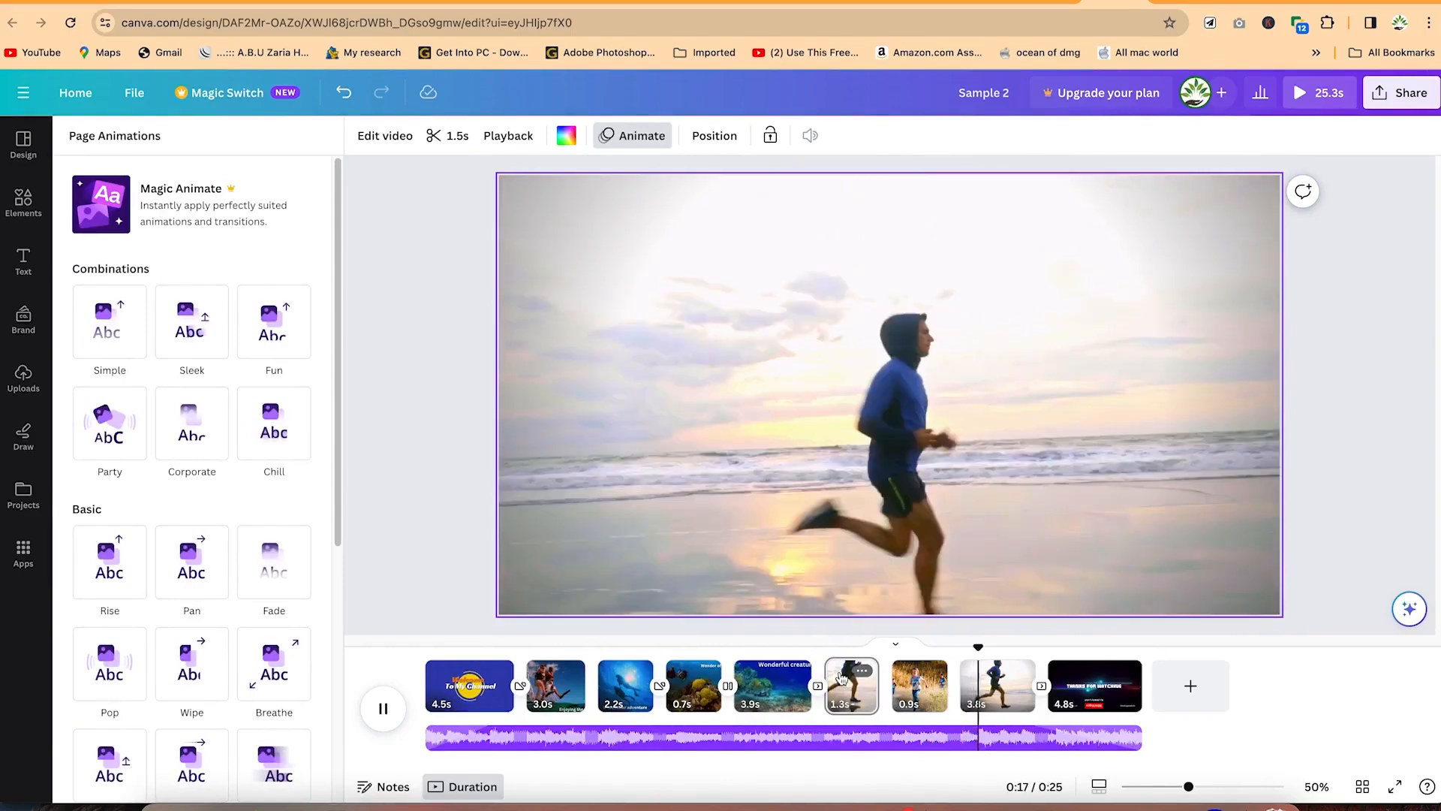
click(1023, 629)
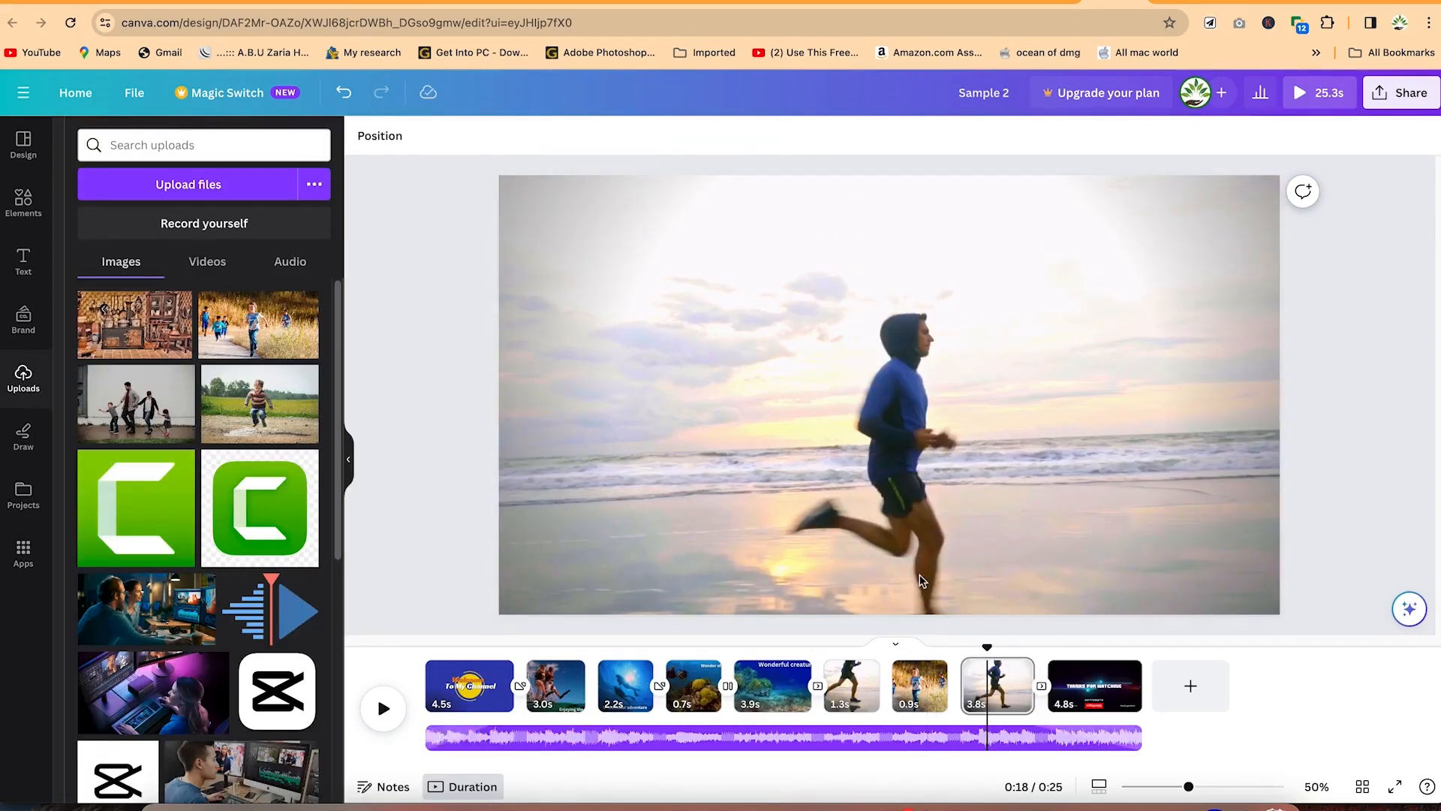
Step: Split the beach runner page that follows the running boys photo into three parts, at about 0:18 and 0:19
click(990, 686)
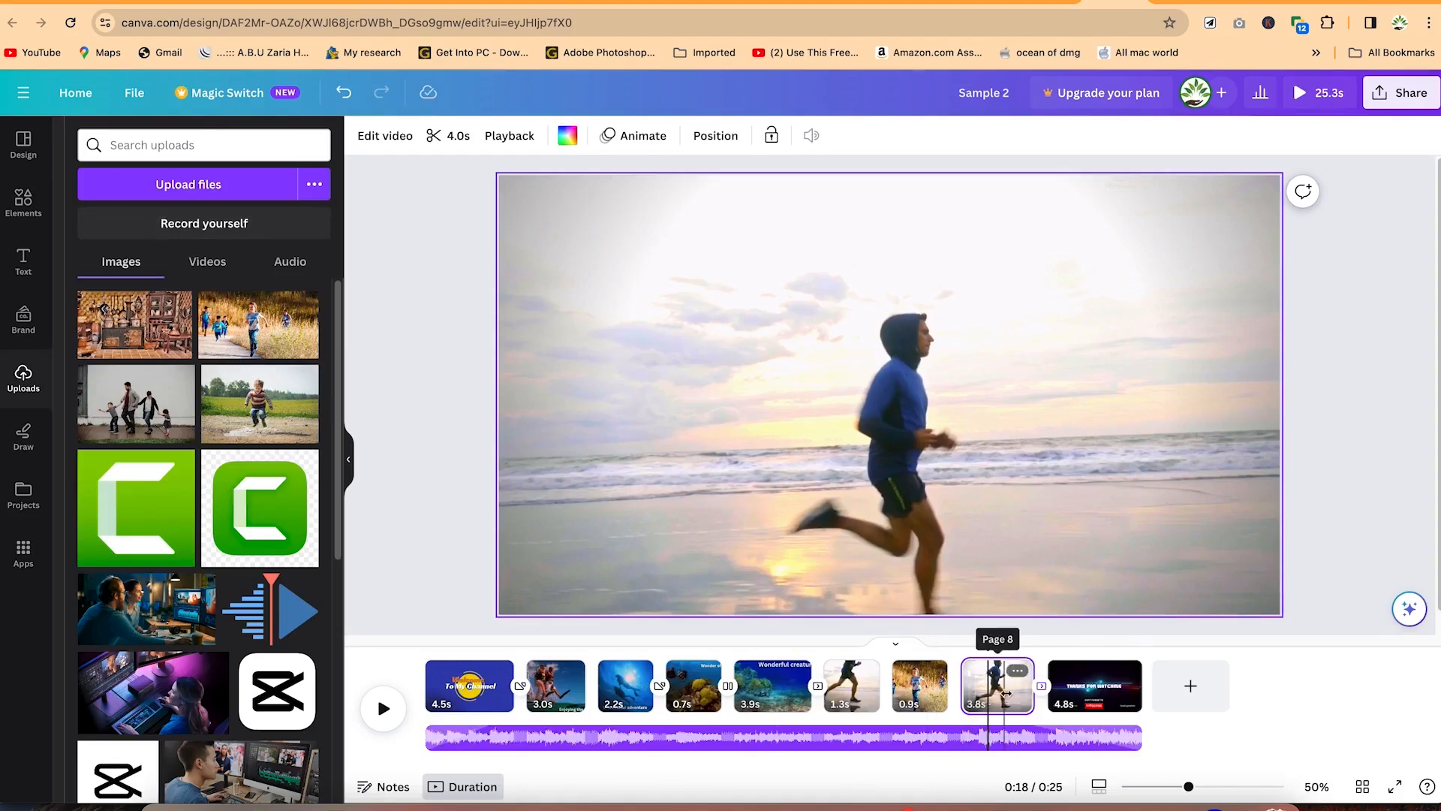
key(s)
drag(1029, 646, 1062, 652)
key(s)
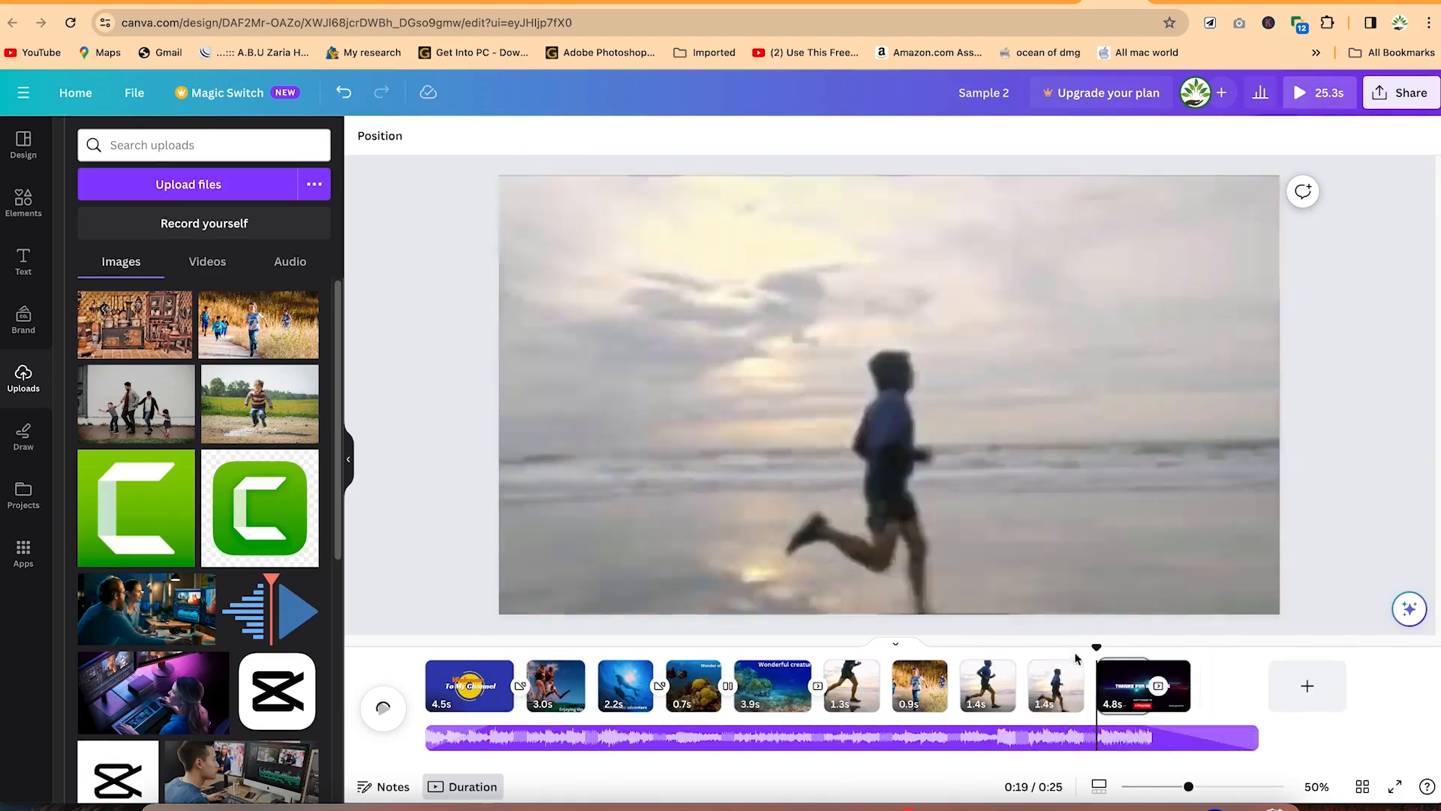
Step: Add the uploaded 7.8-second yellow coral video to the middle part of the split beach runner page
click(1057, 679)
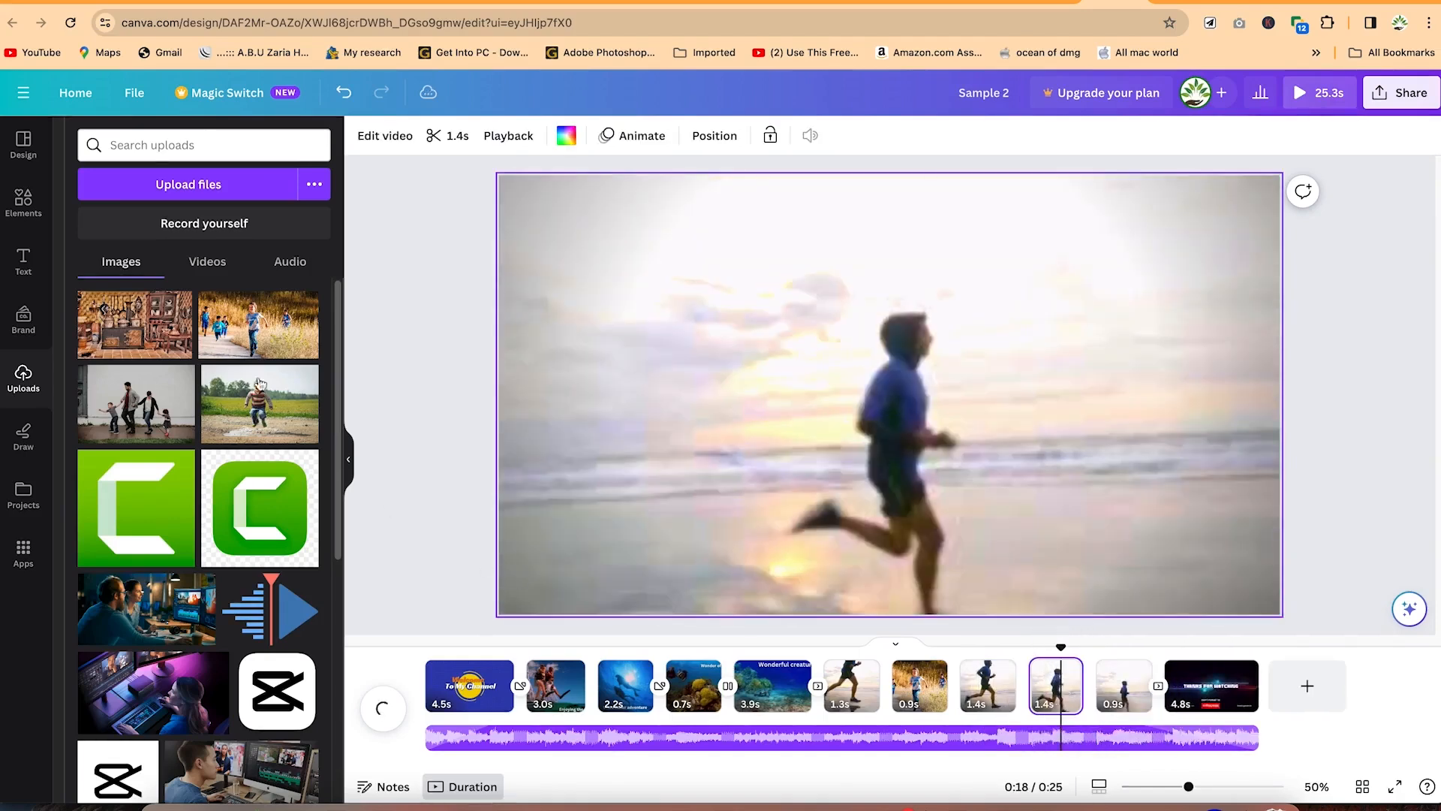
click(199, 260)
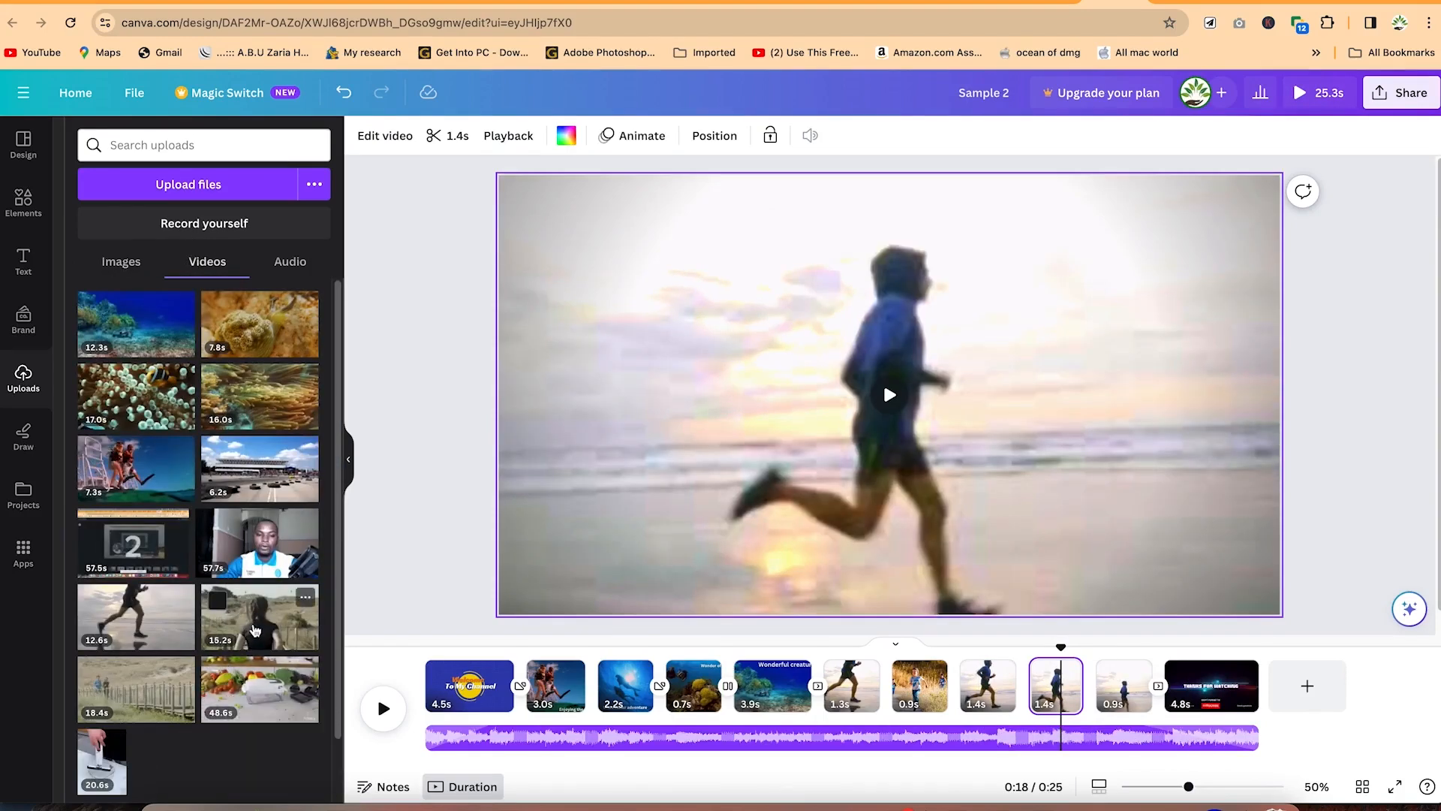
drag(259, 634, 931, 434)
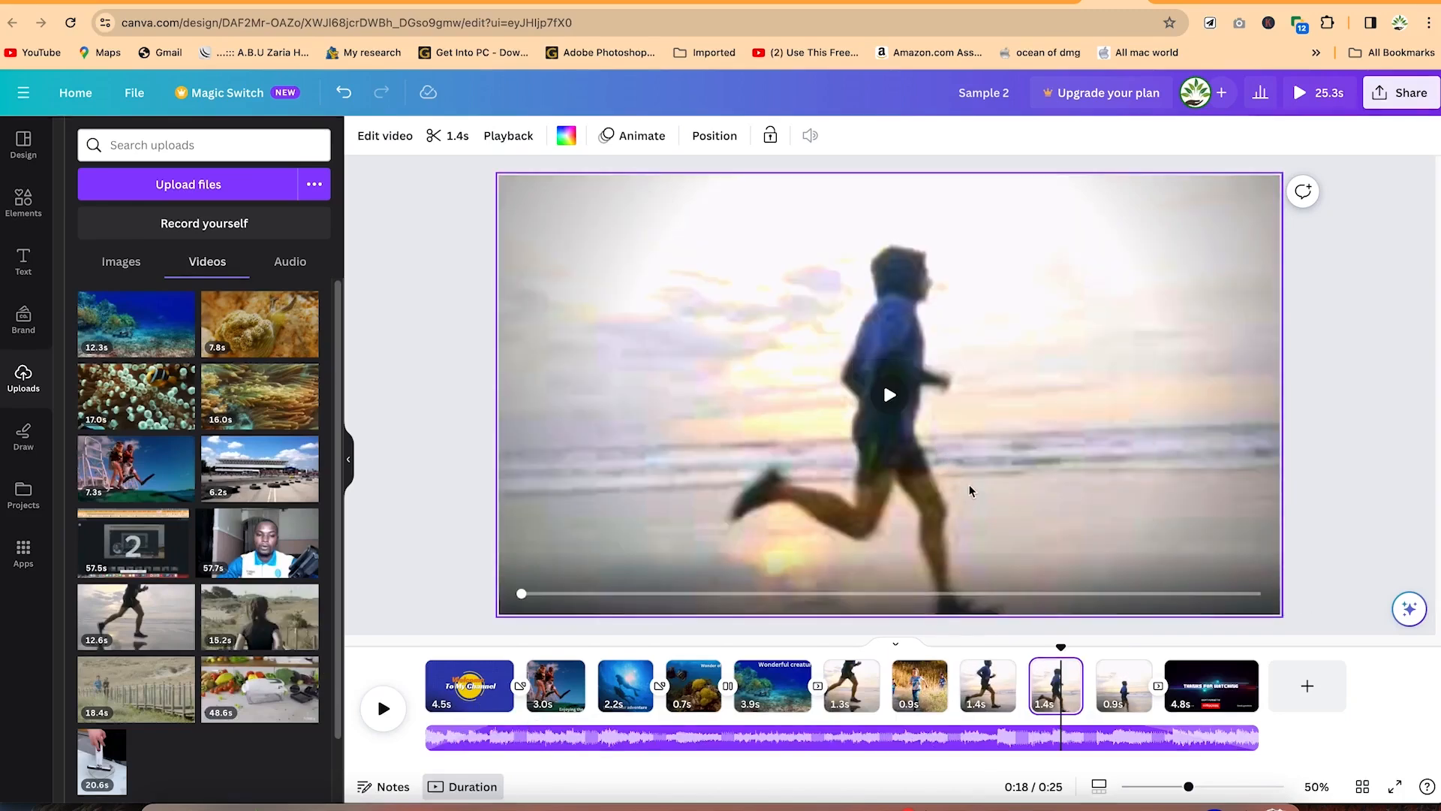
drag(259, 331, 670, 273)
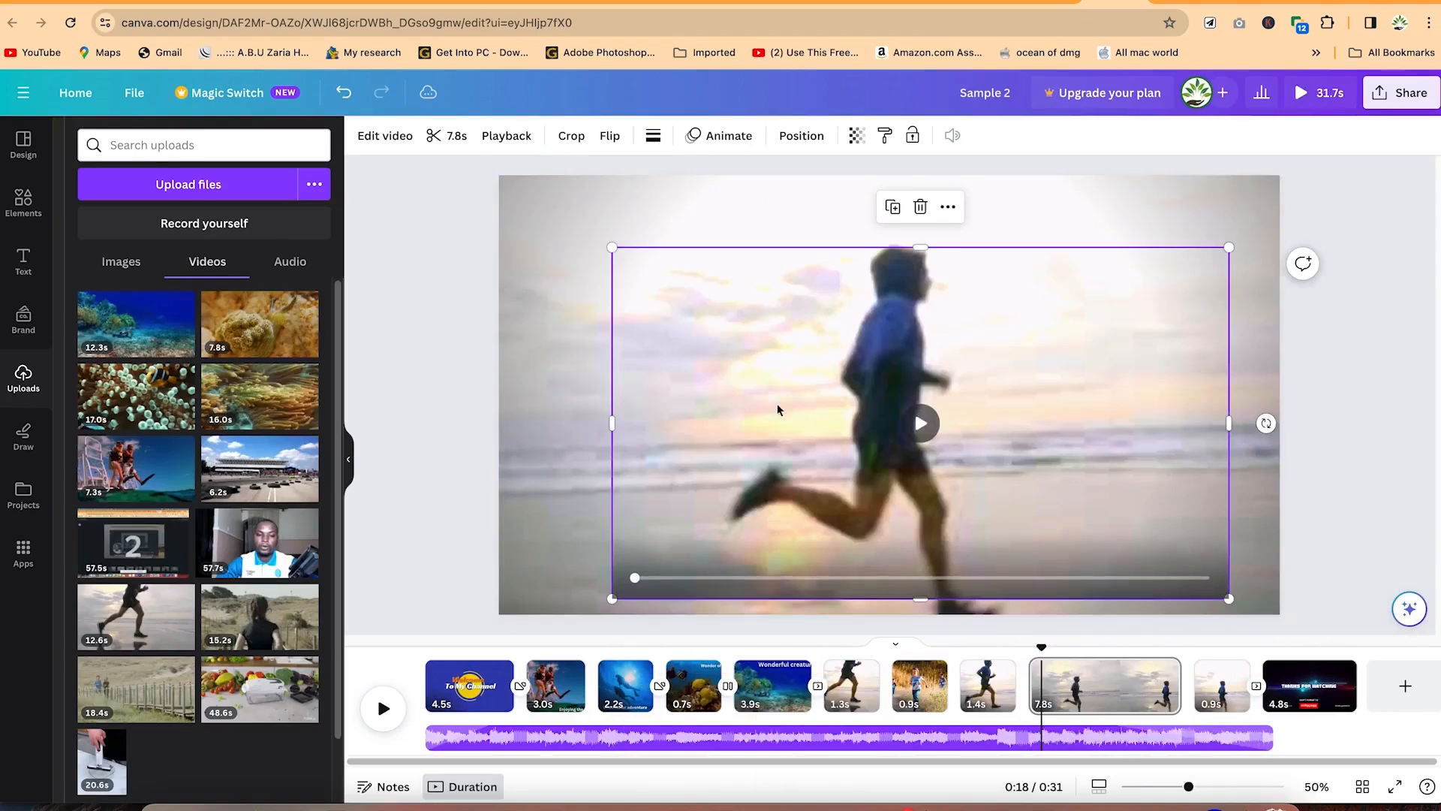
Step: Align the coral video with the page's upper-left corner and enlarge it to cover the whole page
drag(1222, 253, 948, 409)
click(783, 574)
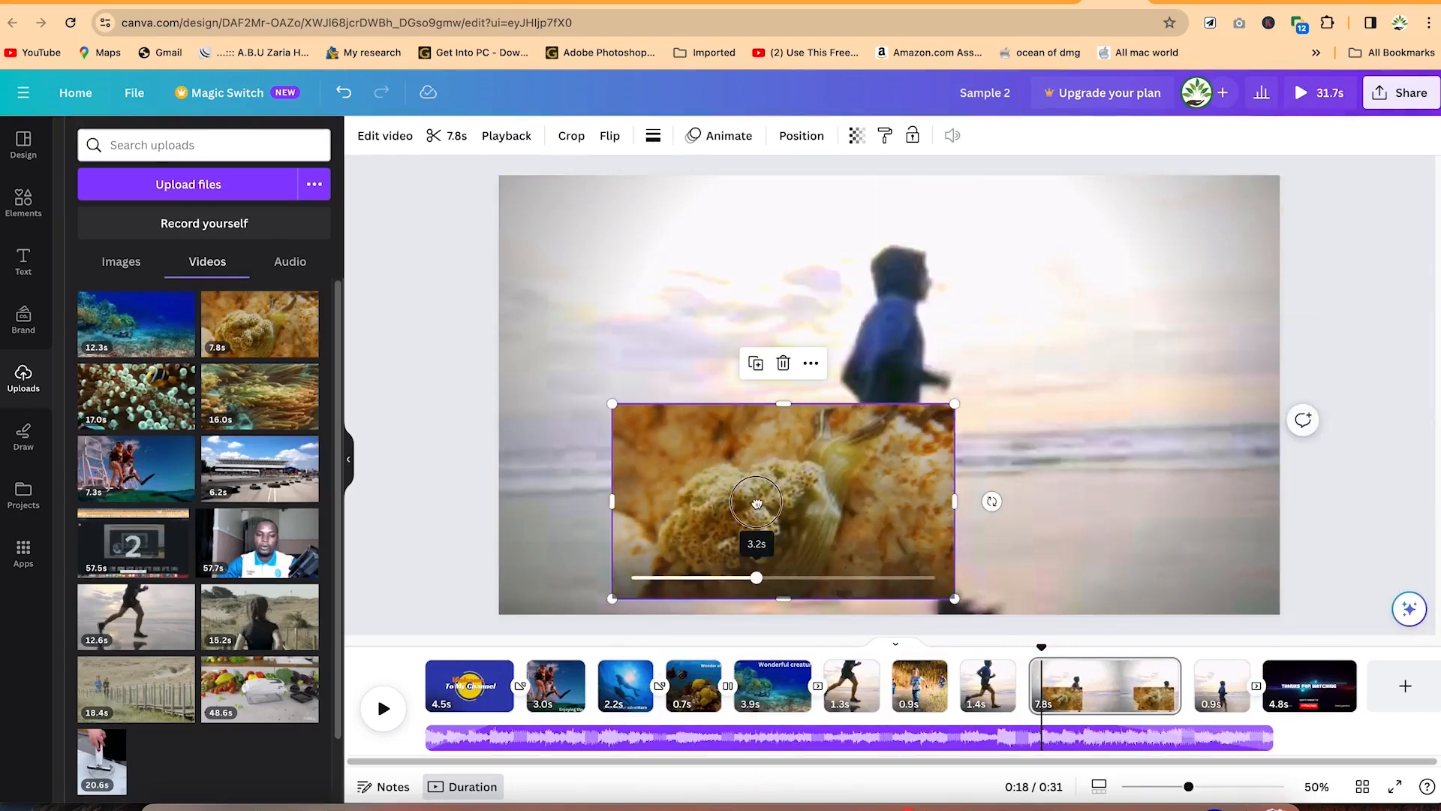
drag(687, 468, 586, 223)
drag(832, 343, 755, 302)
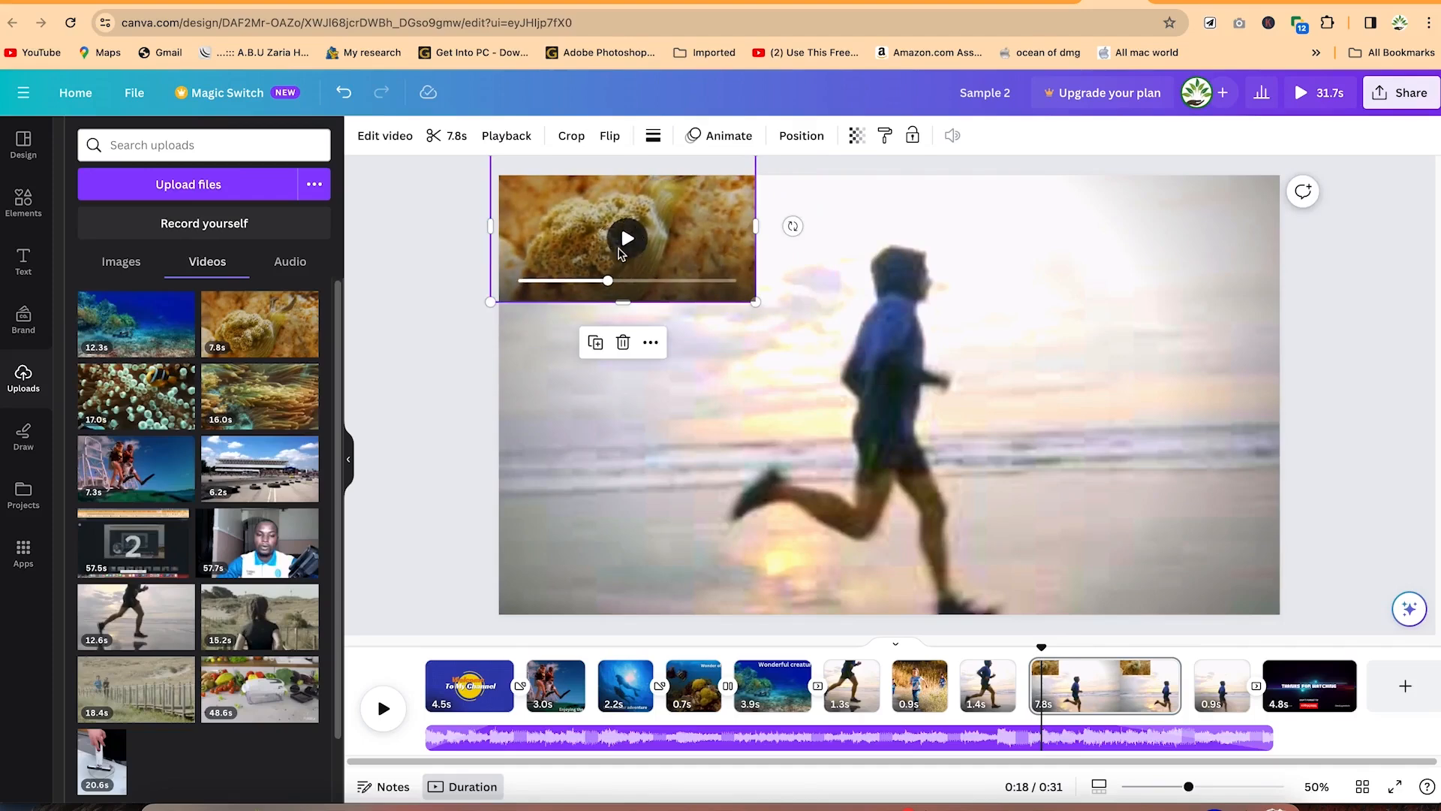
drag(757, 304, 1302, 658)
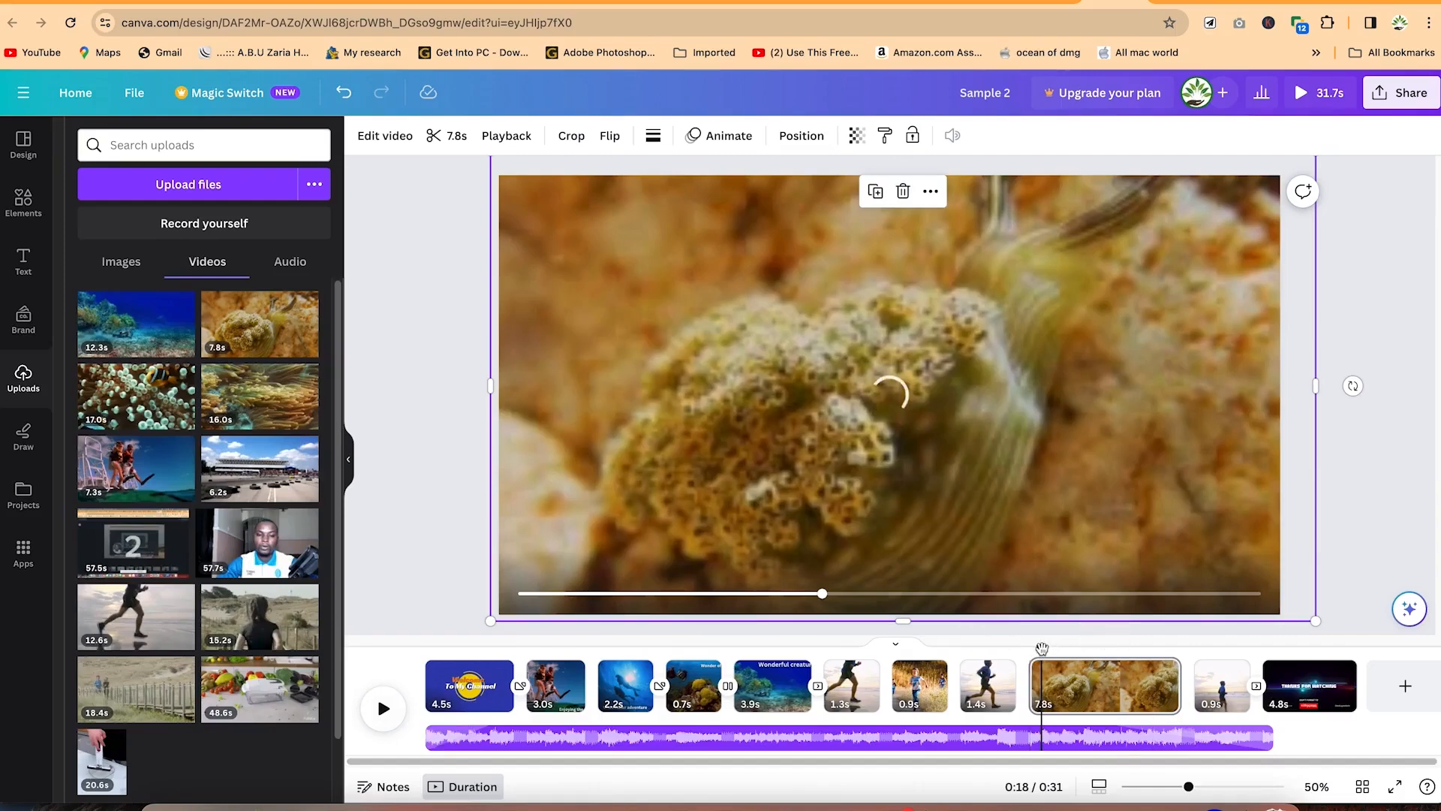
Step: Split the coral video page after about 3.4 s and delete its second part
click(1111, 657)
drag(1111, 657, 1095, 652)
key(s)
click(1137, 694)
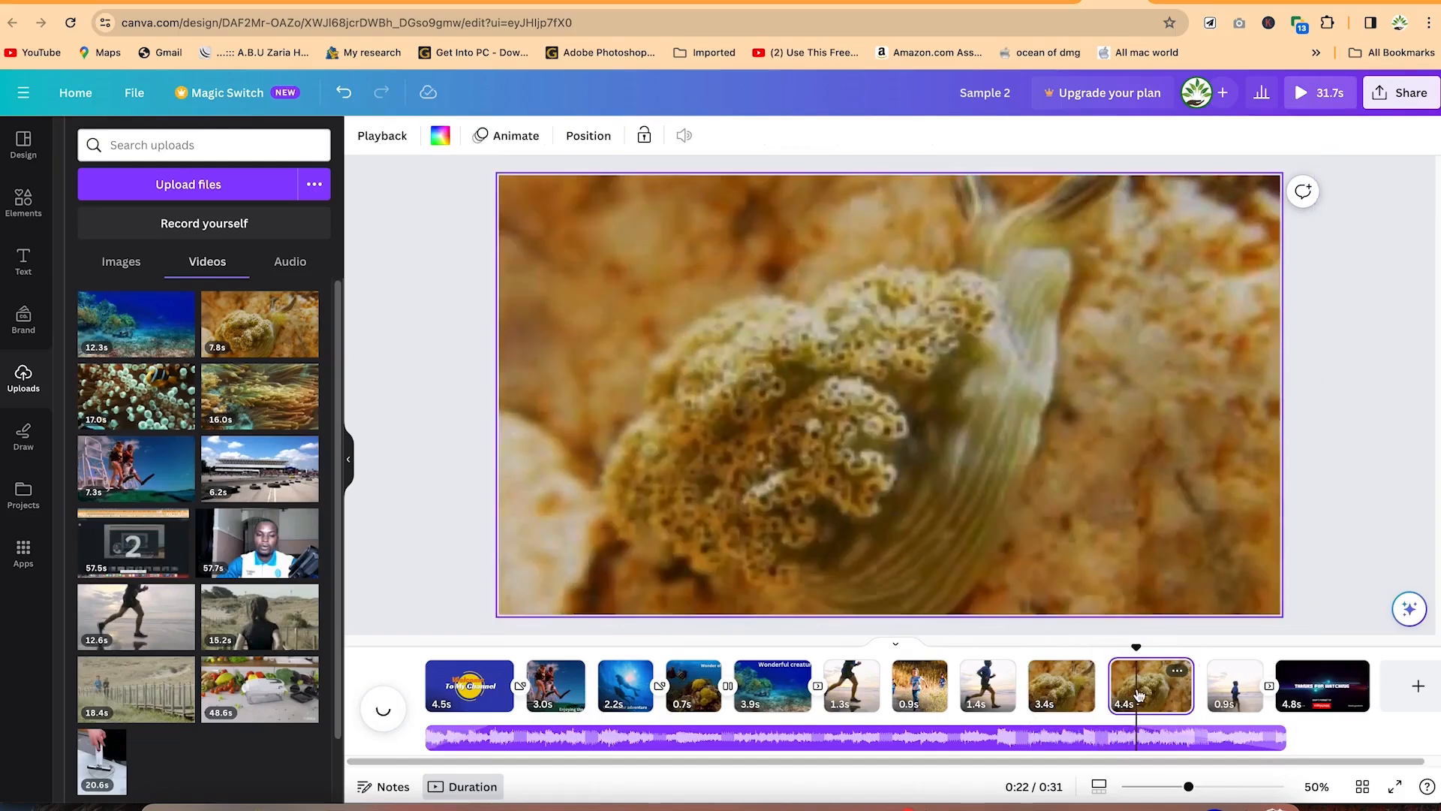
click(1177, 670)
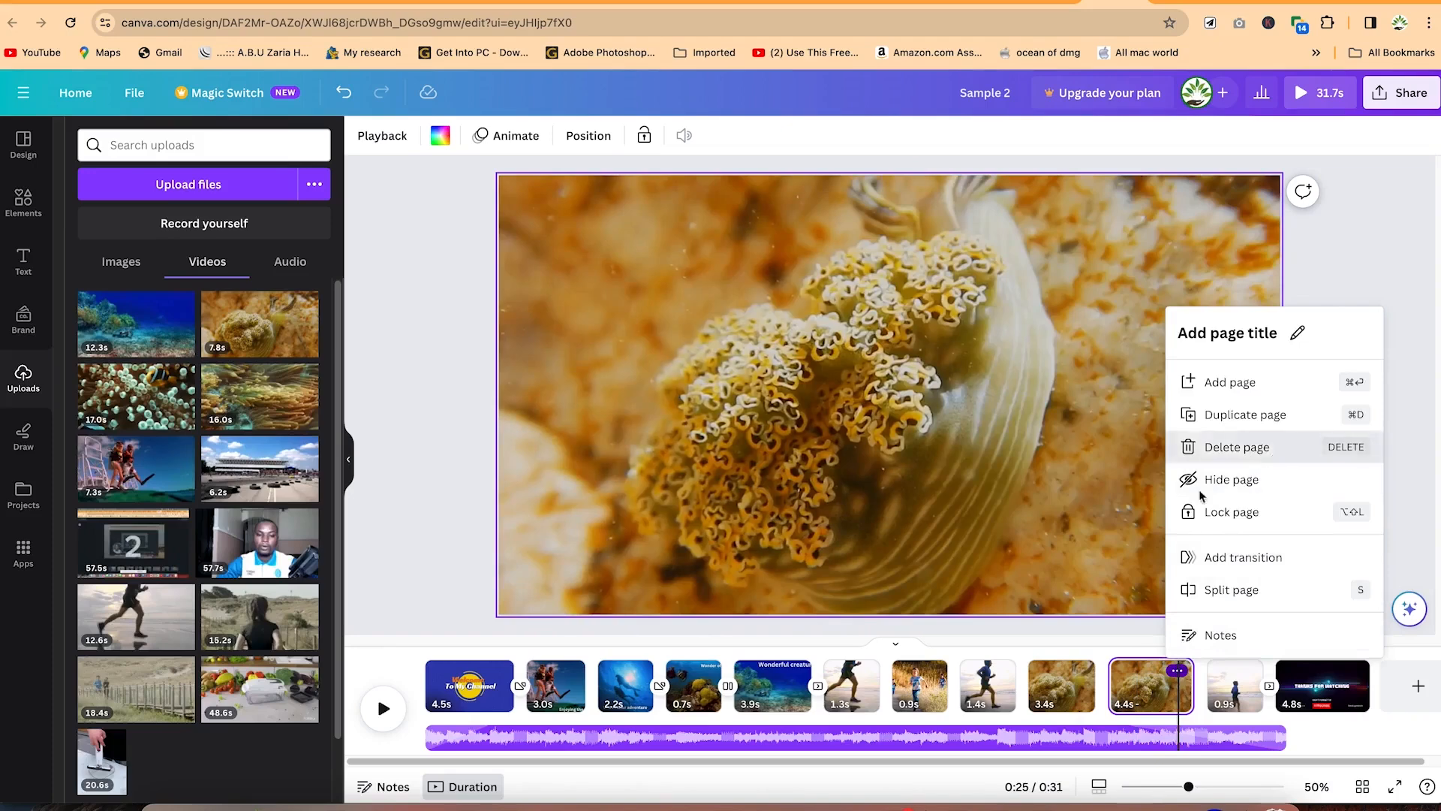
click(1234, 447)
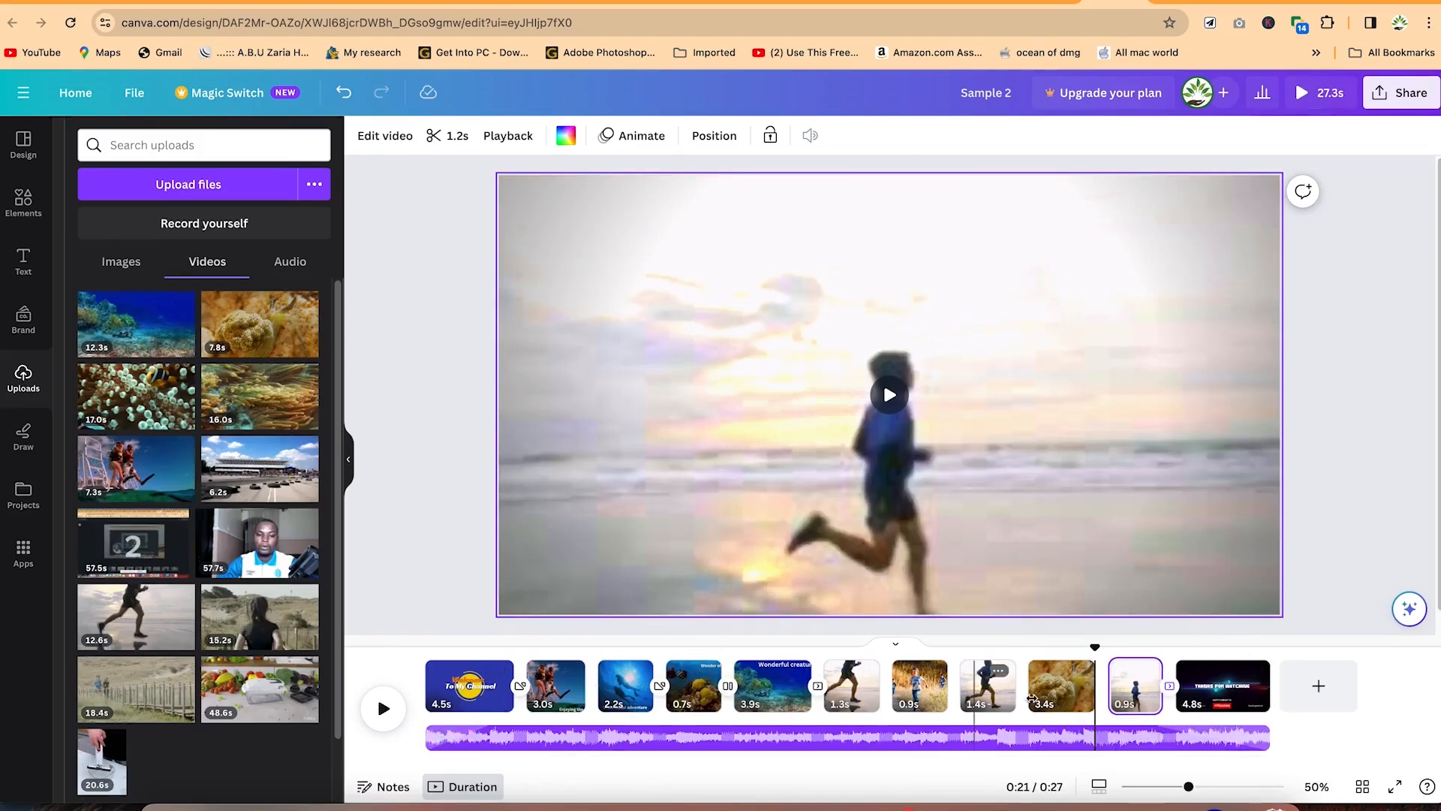
Step: Play the video from the beach runner page before the coral clip up to the start of the outro
click(1003, 673)
click(1001, 672)
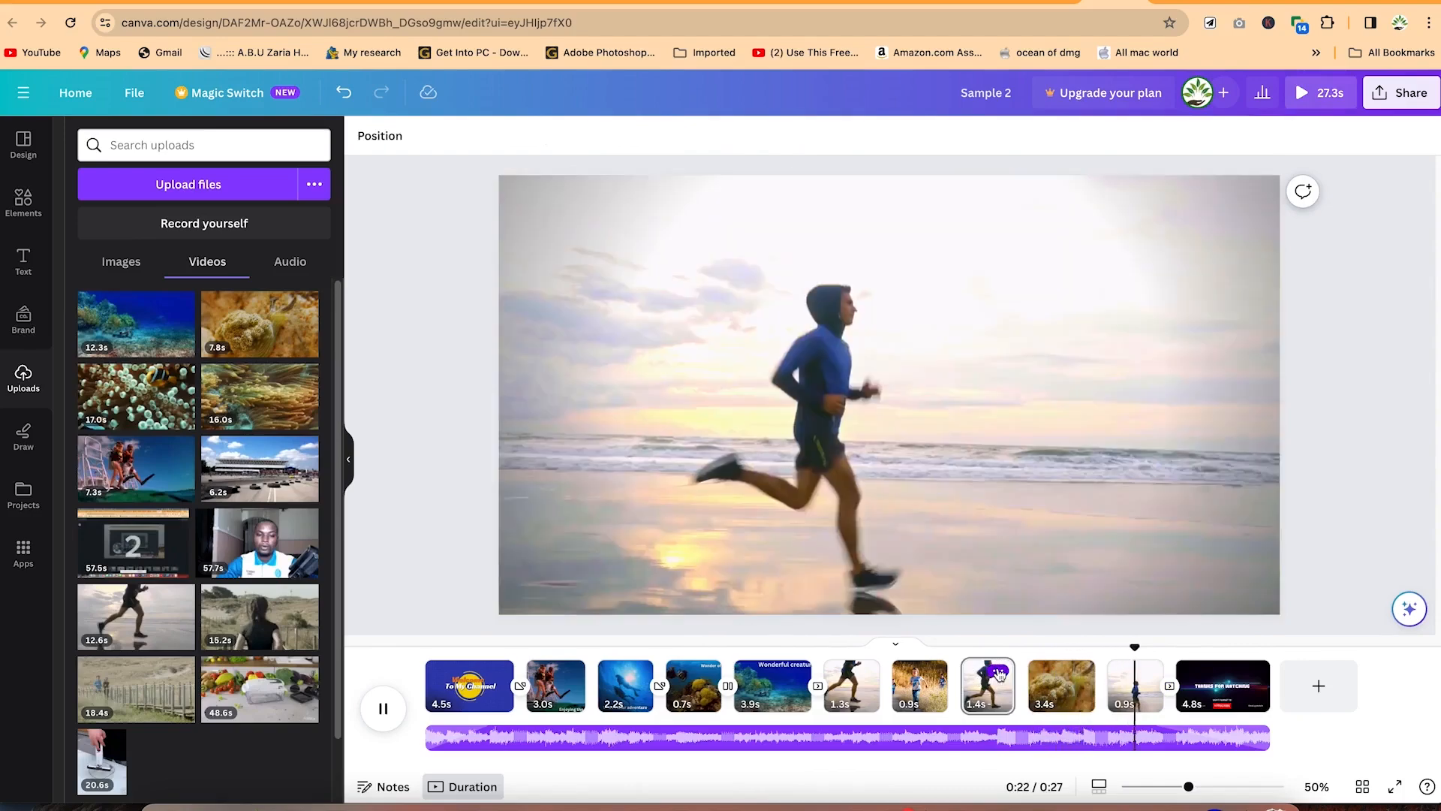
key(space)
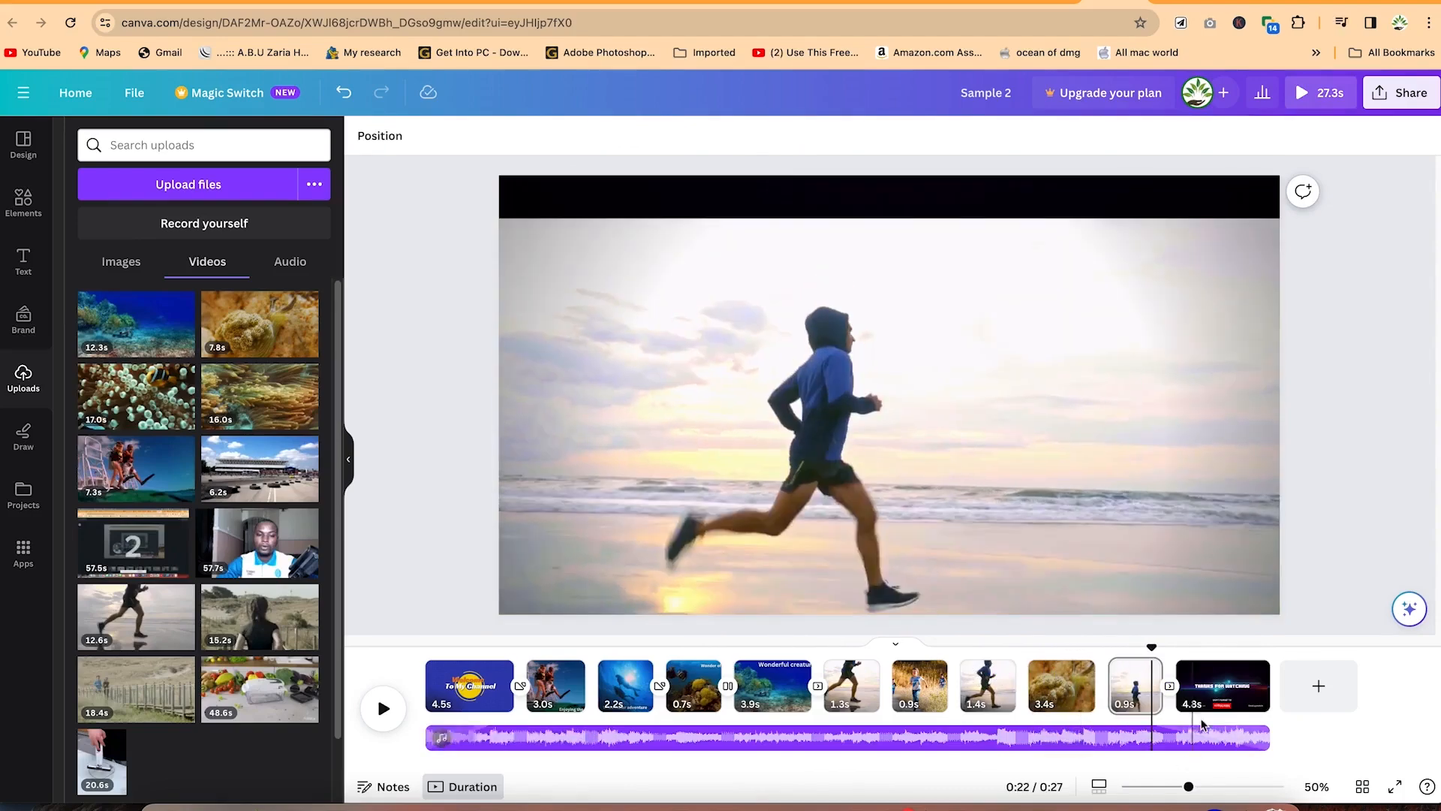
Step: Add a Colour Wipe transition between the beach runner page and the coral video page
click(1030, 700)
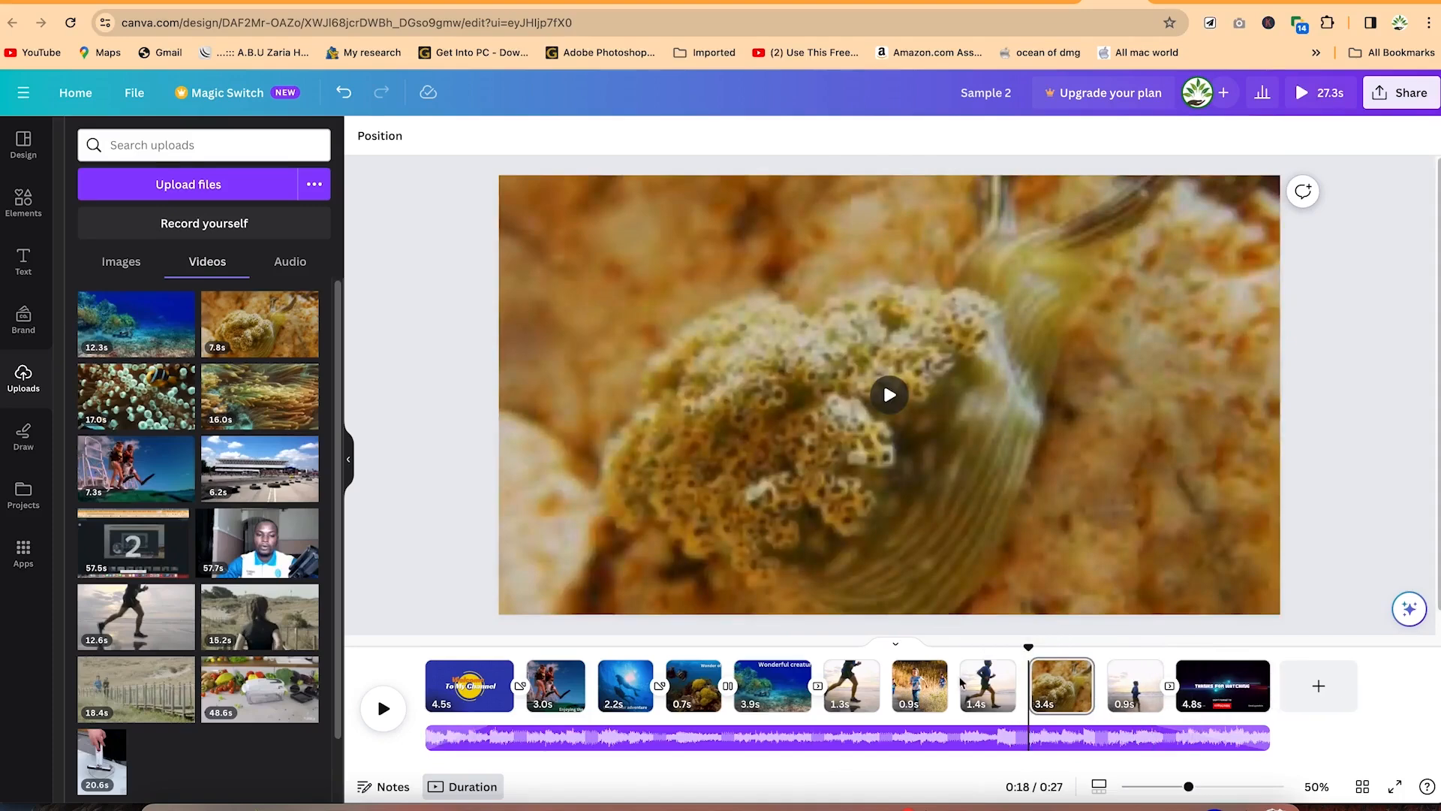
click(1030, 701)
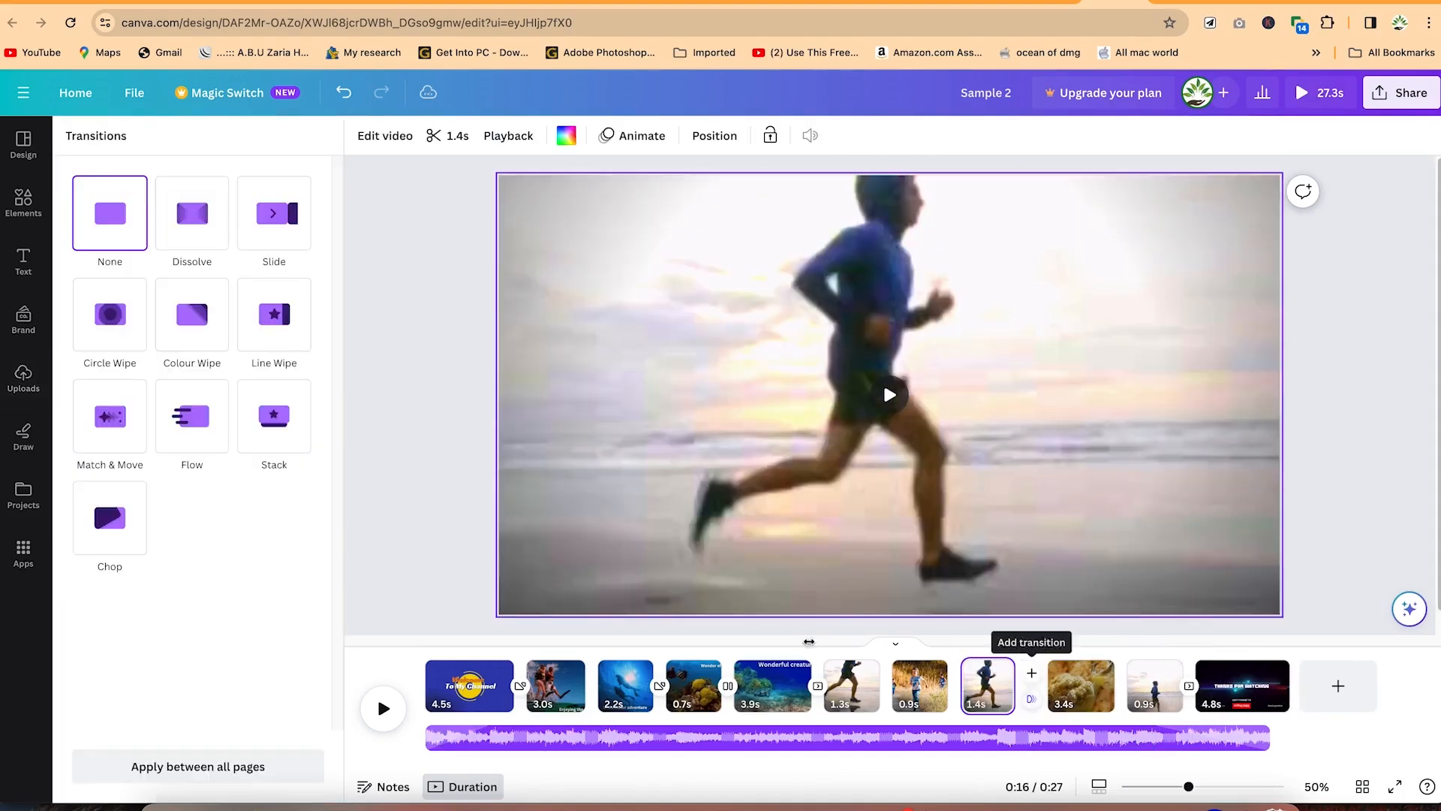
click(162, 330)
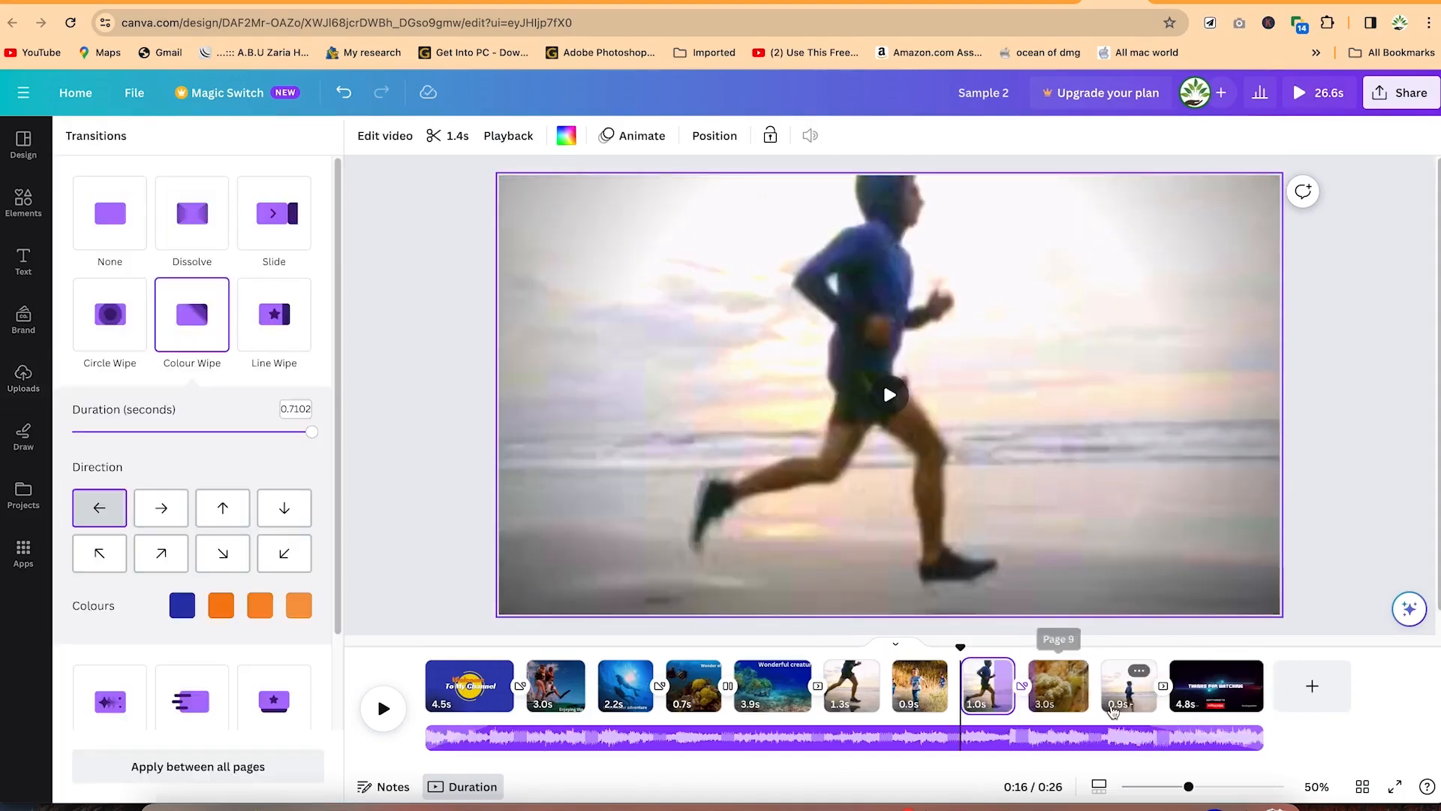
Step: Add a Colour Wipe transition with upward direction between the coral page and the last runner page, and return the playhead to the start
mouse_move(1110, 708)
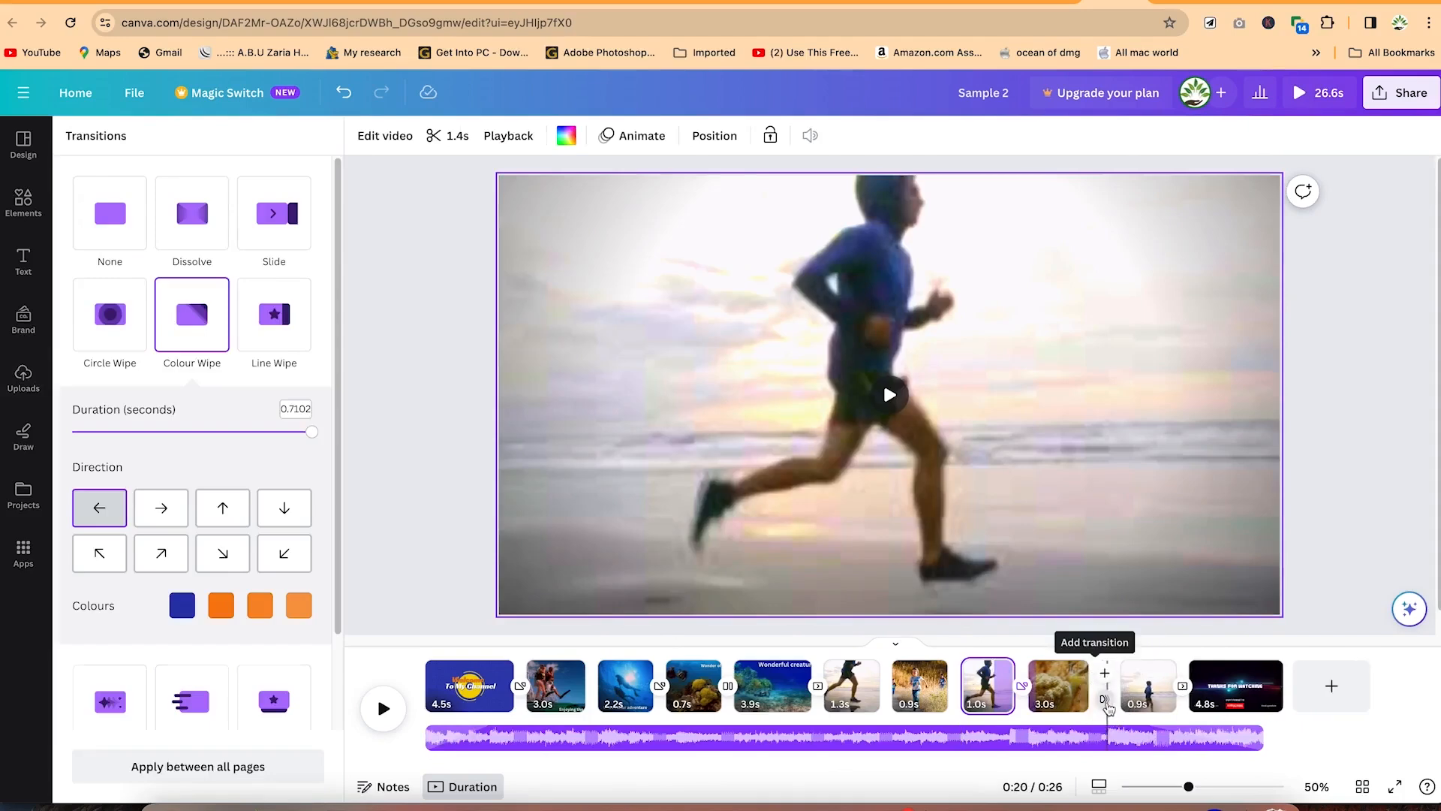
click(1106, 703)
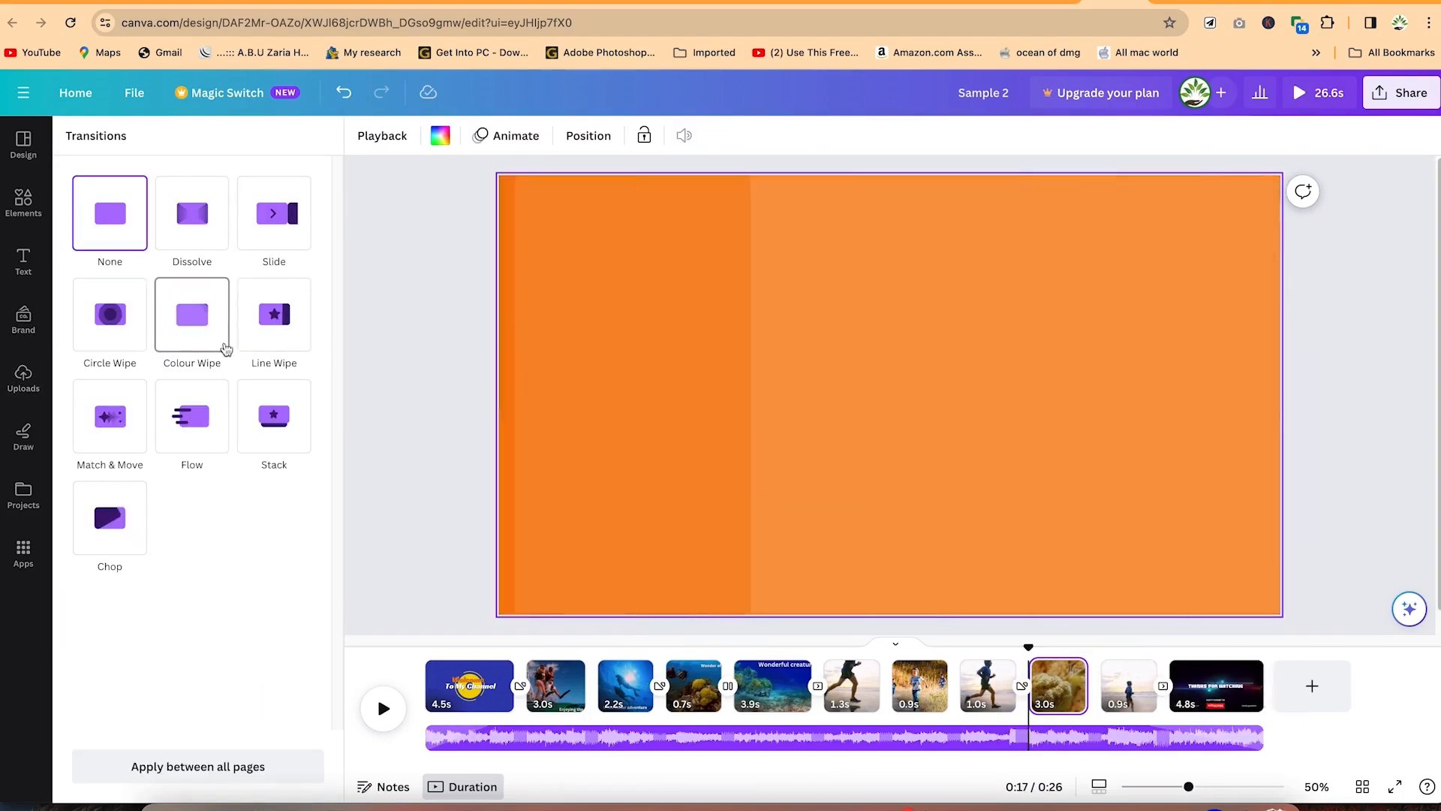
click(225, 348)
click(222, 508)
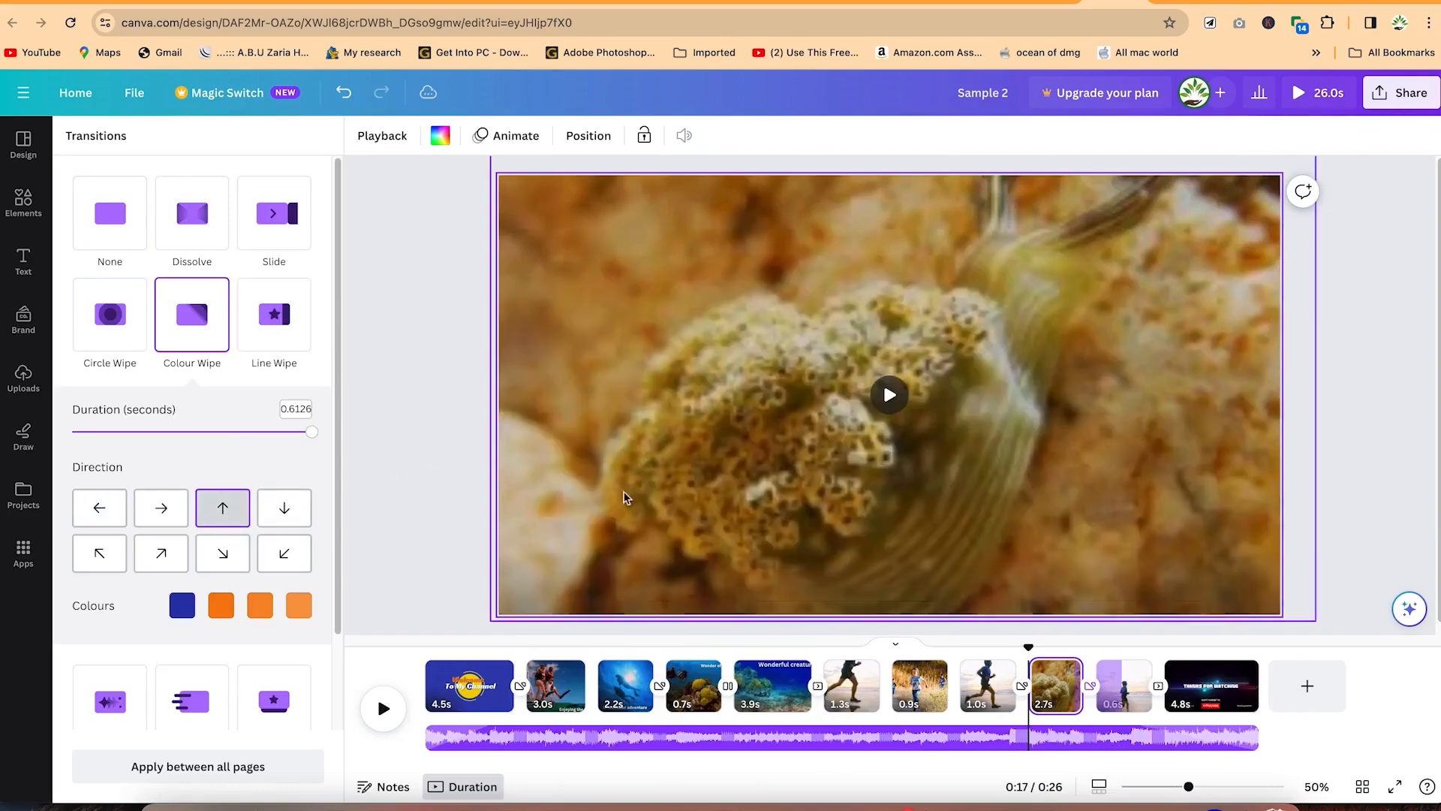
drag(1028, 650, 403, 642)
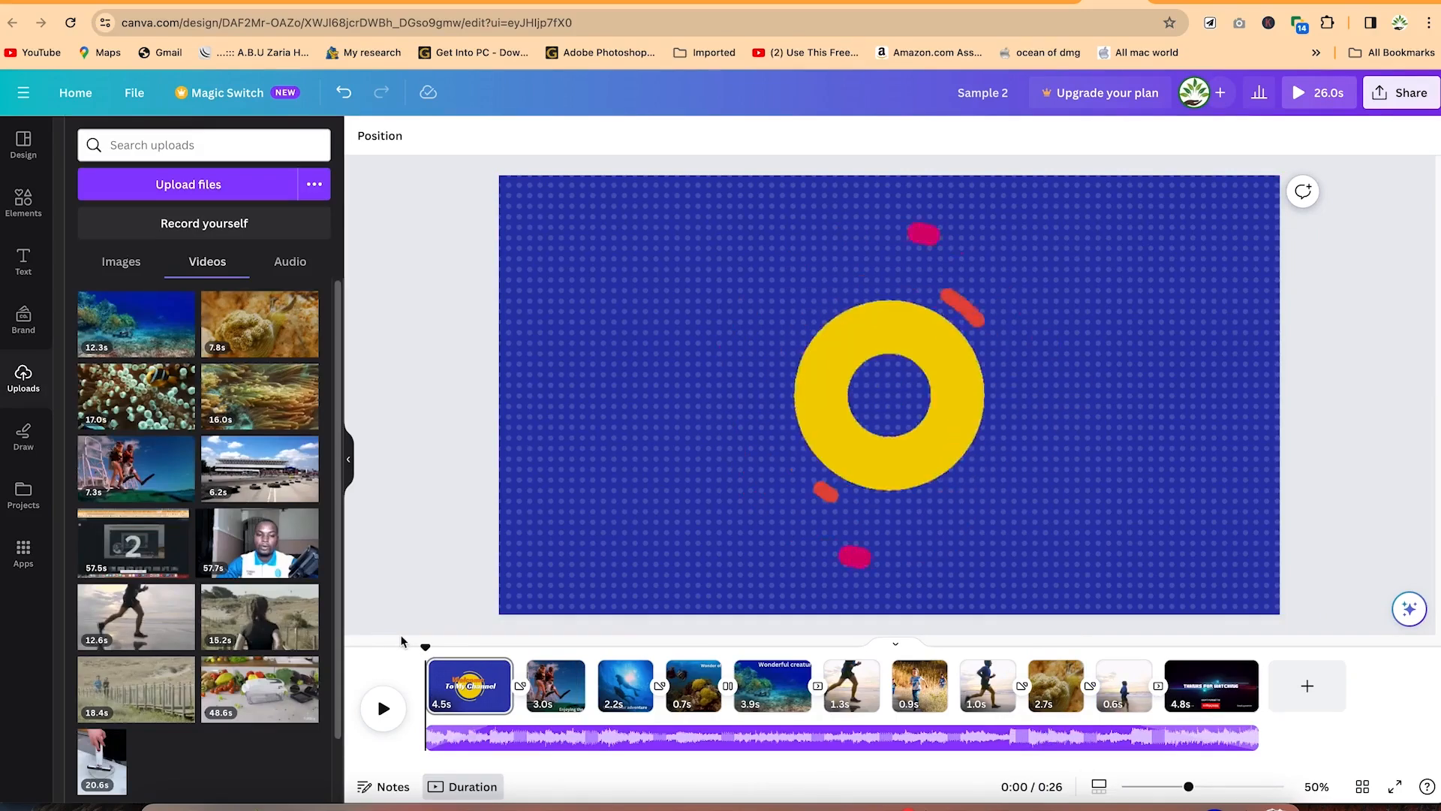
Step: Review the edited video from the intro to the last beach runner page, pausing to browse the elements library
key(space)
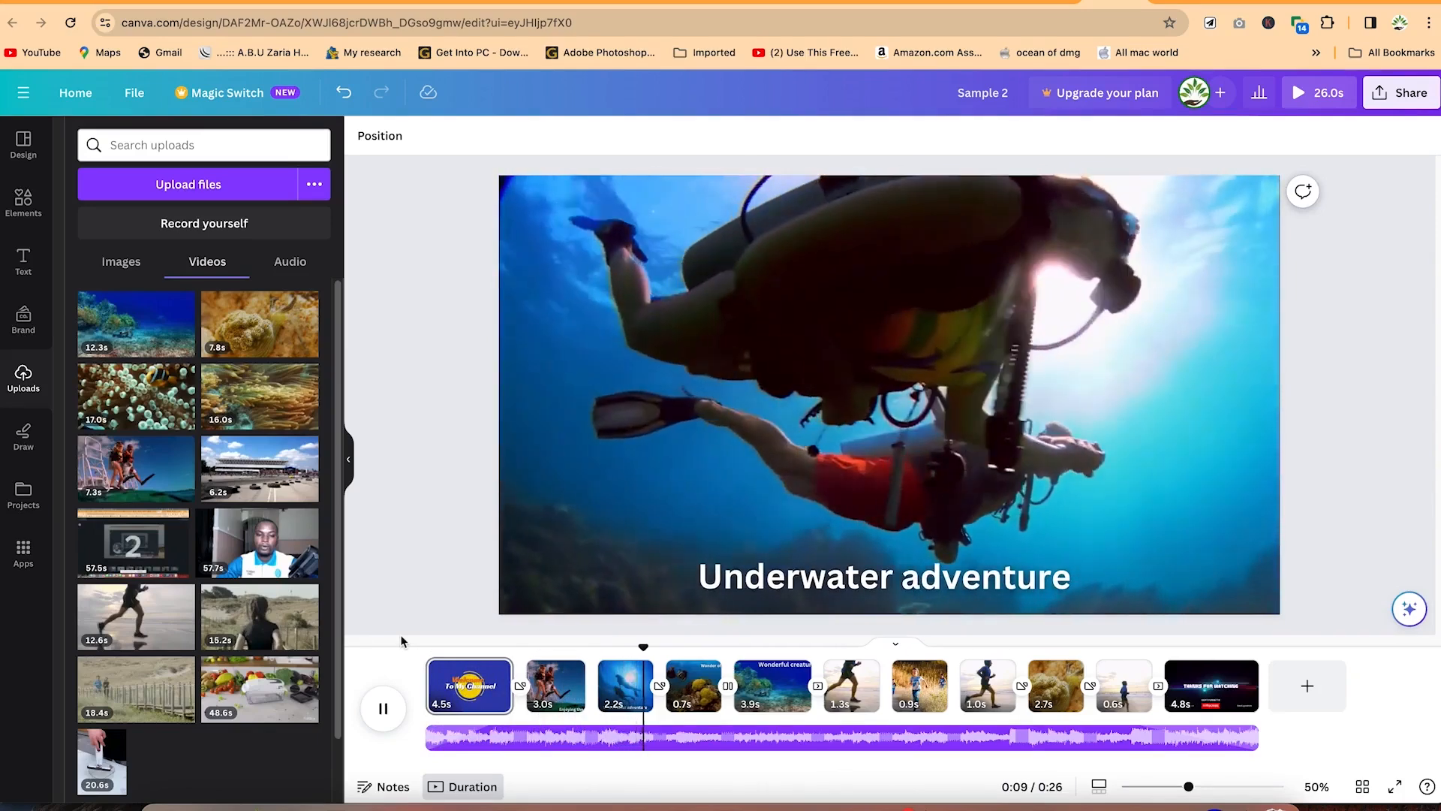
key(space)
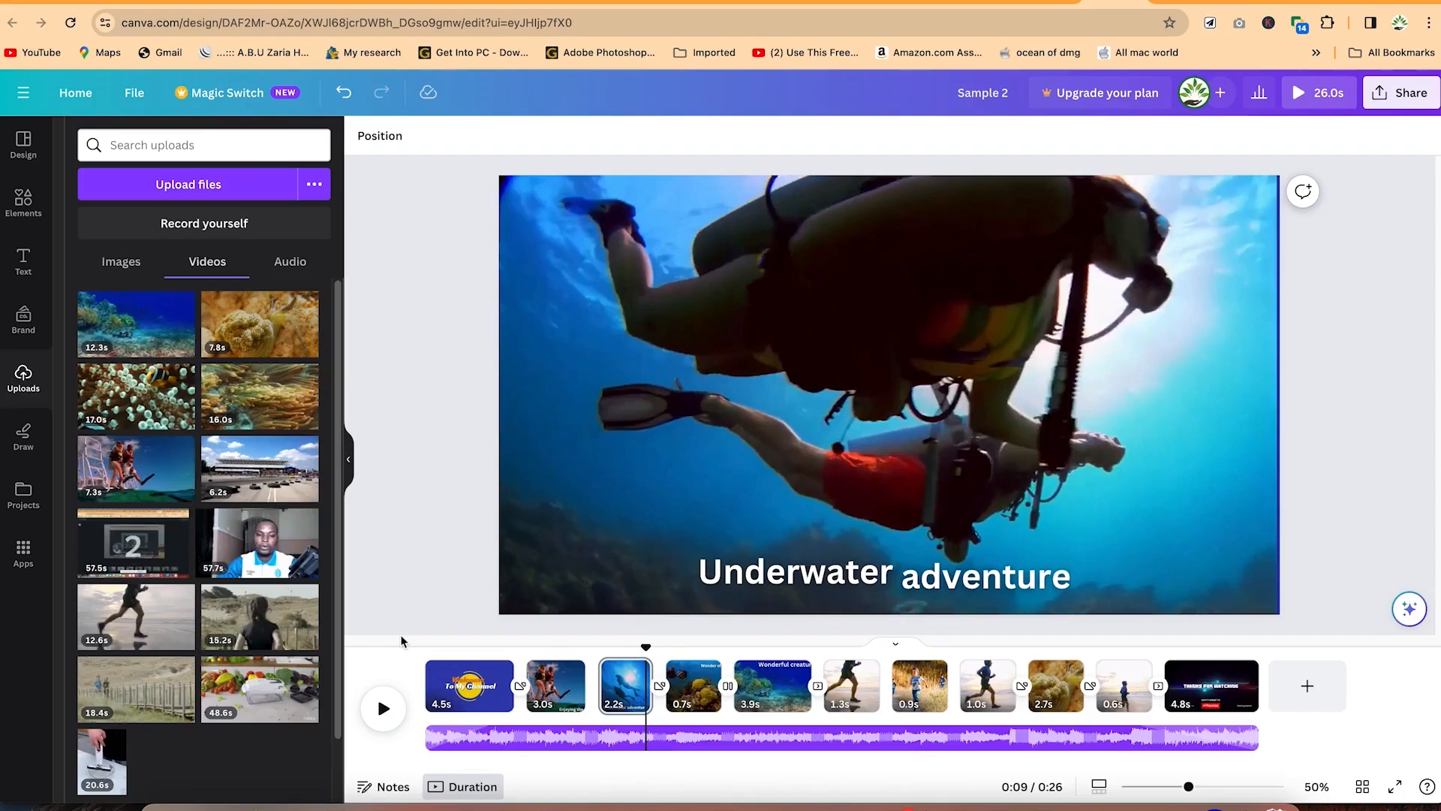
click(22, 208)
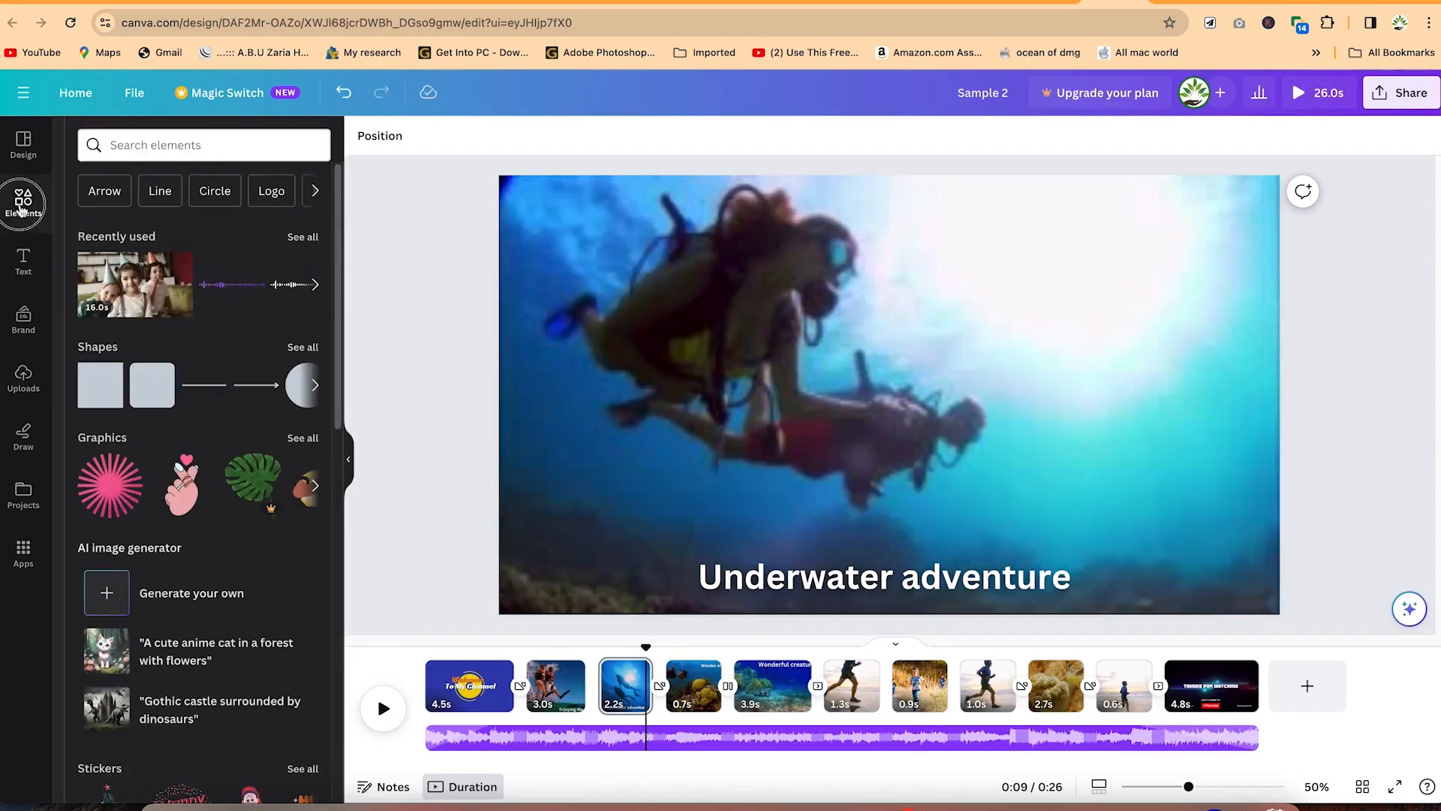
scroll(222, 615, down, 1)
scroll(222, 615, down, 4)
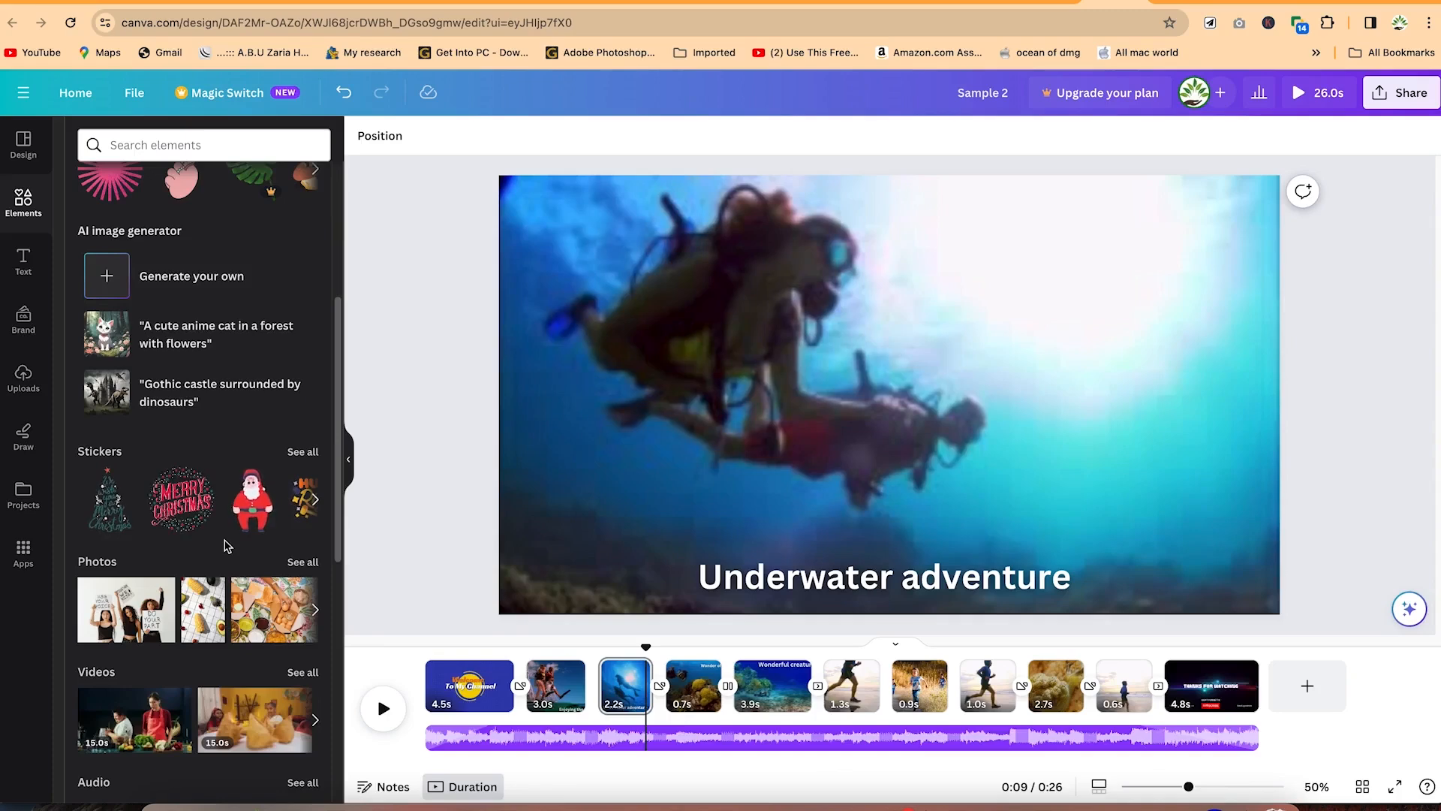
scroll(133, 478, up, 5)
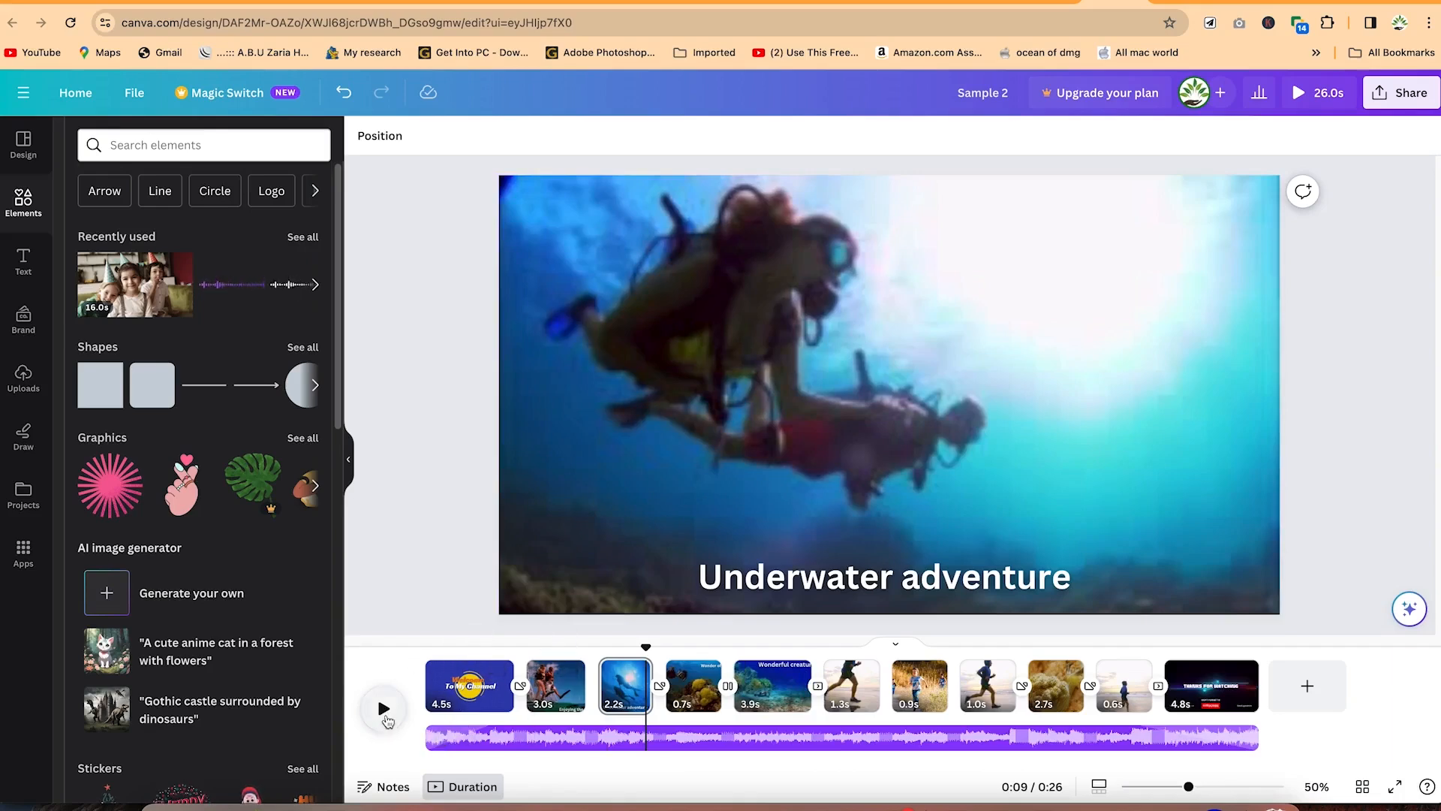
click(385, 711)
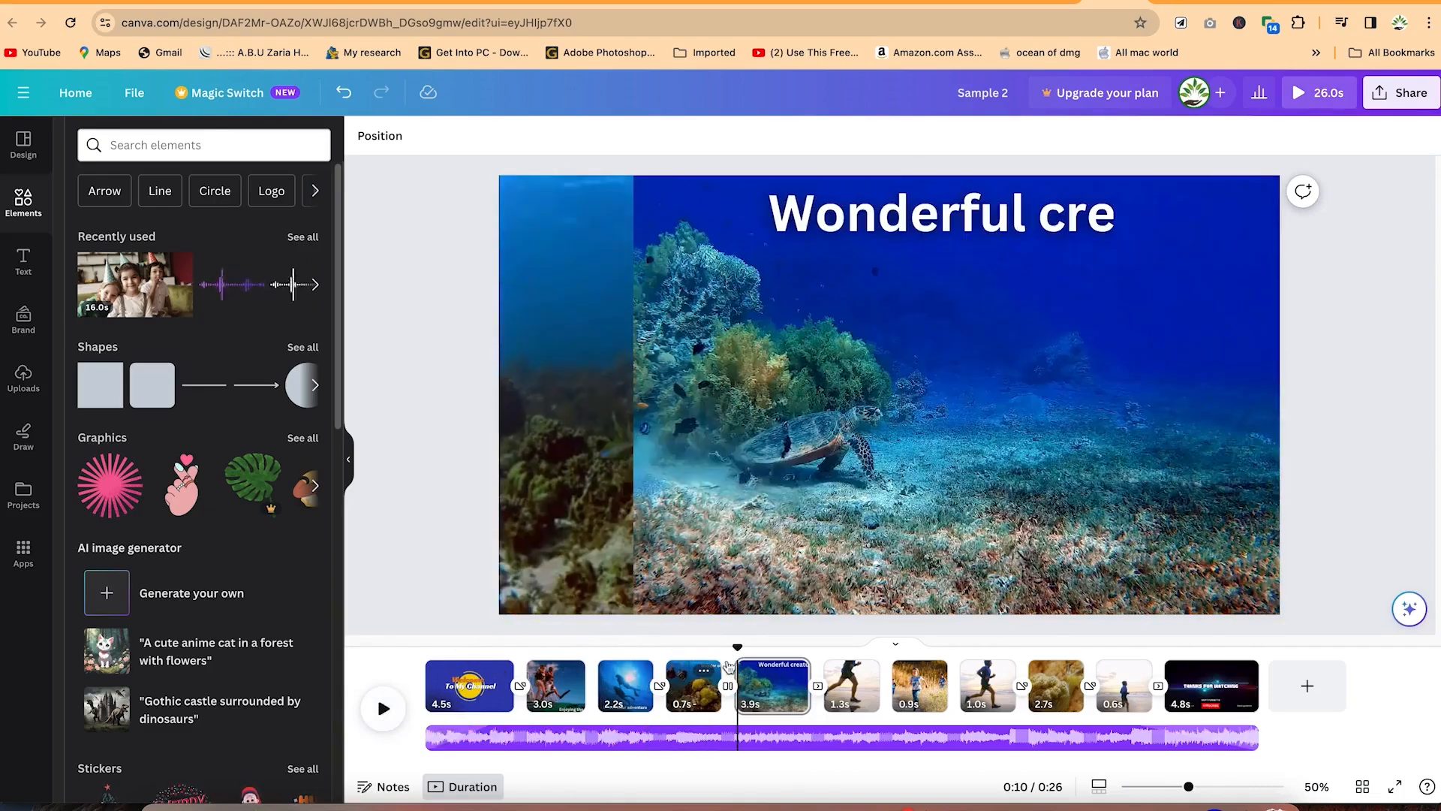
drag(743, 647, 1118, 662)
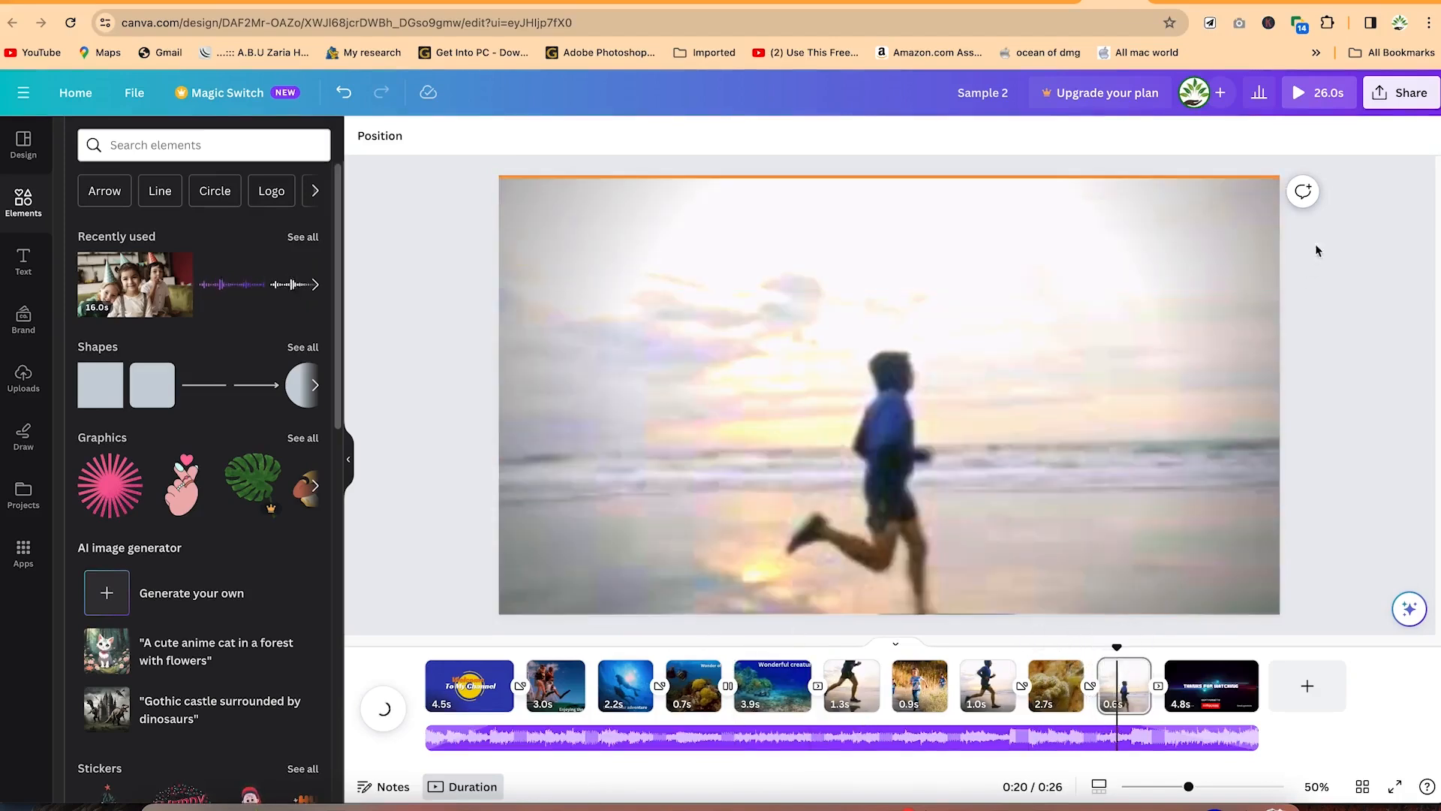
Step: Set the design's collaboration link to Anyone with the link with Can edit access, and look over the social sharing destinations
click(1418, 95)
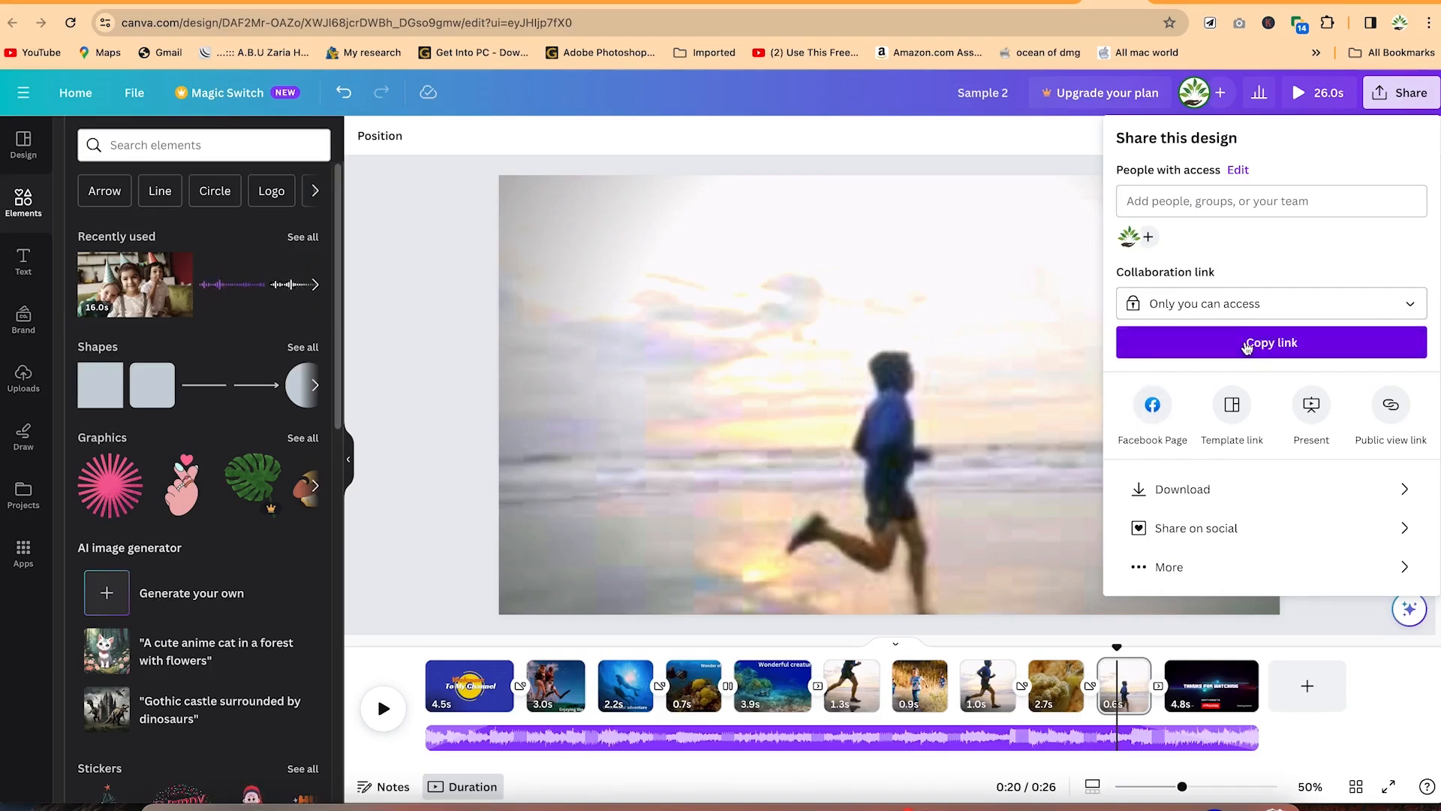
click(1411, 305)
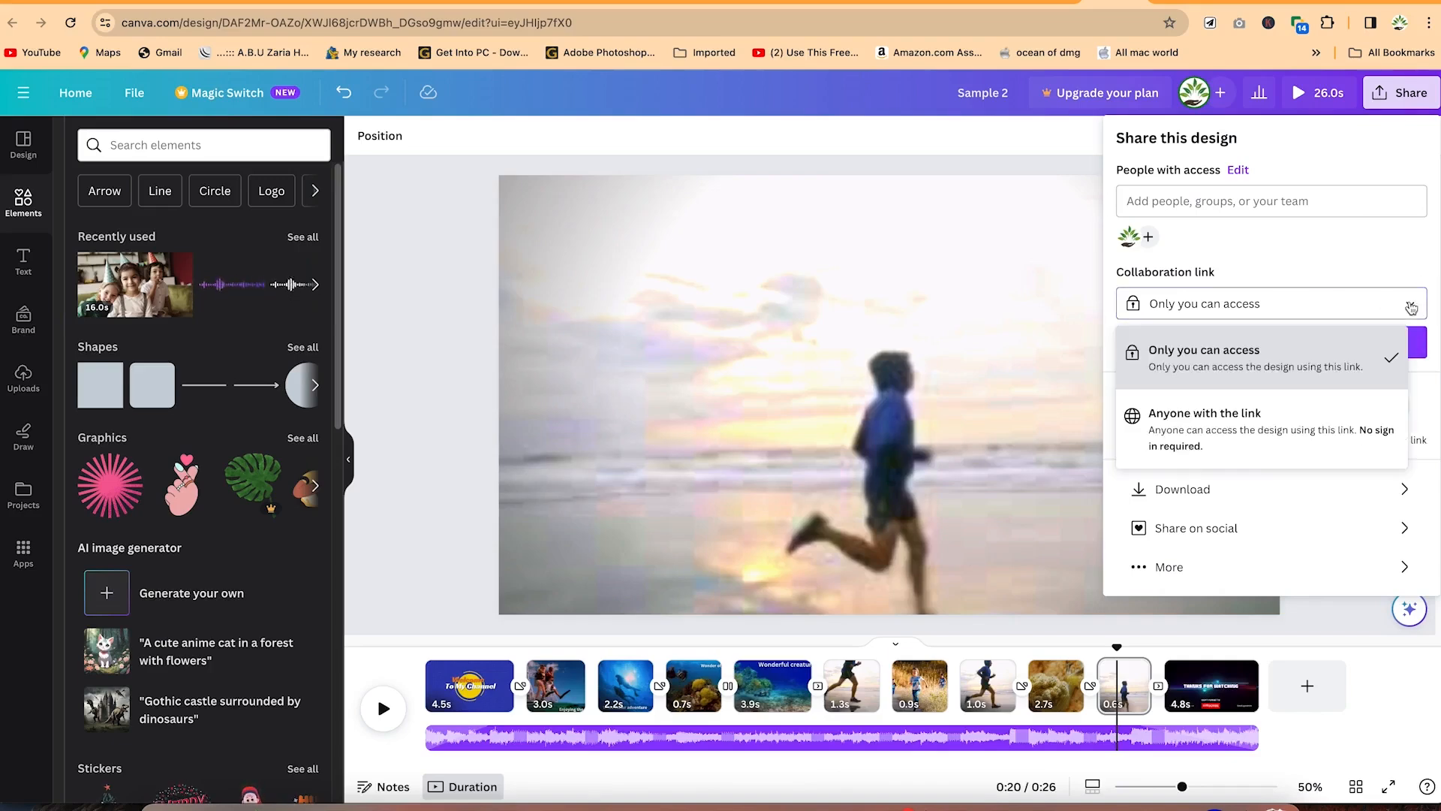
click(1260, 424)
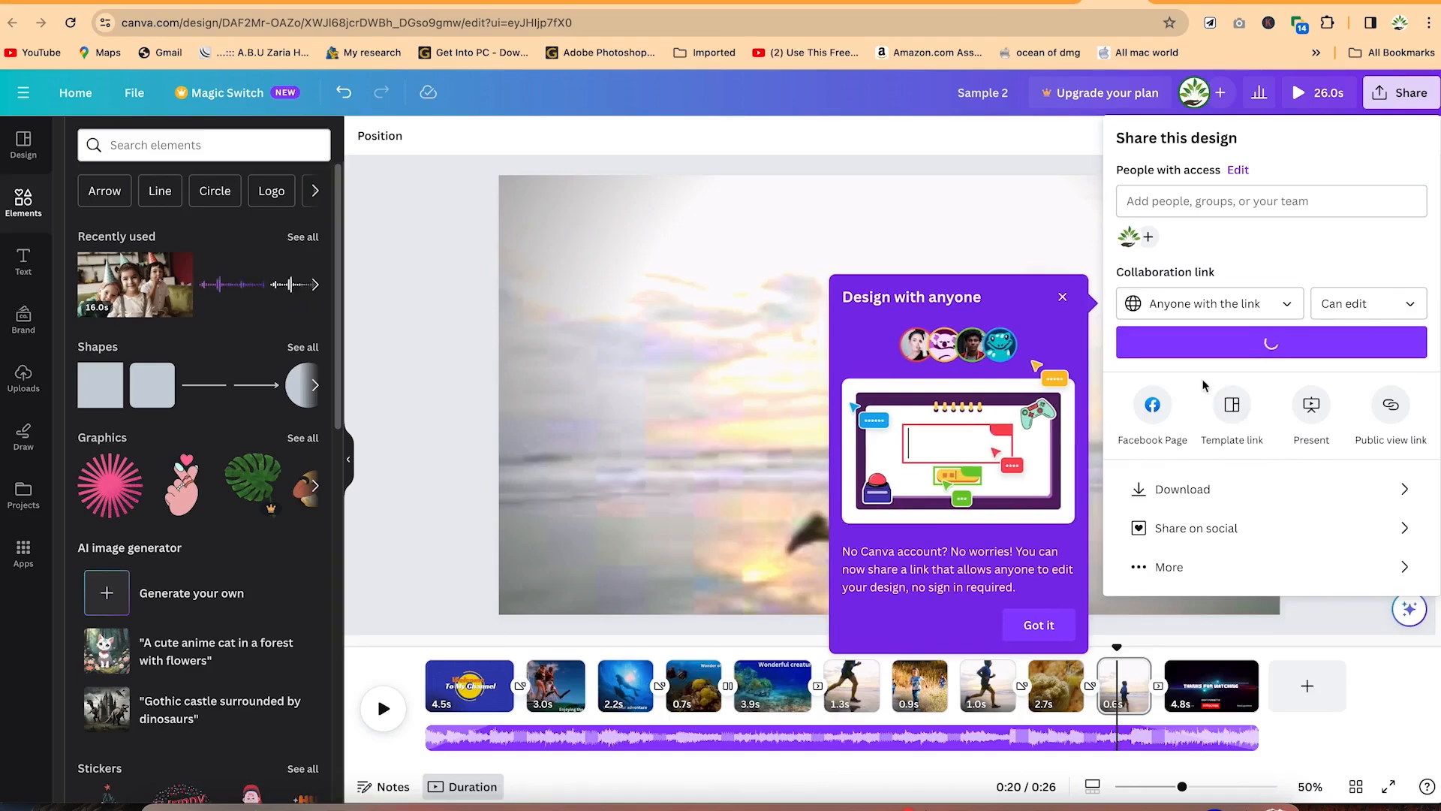
click(1414, 304)
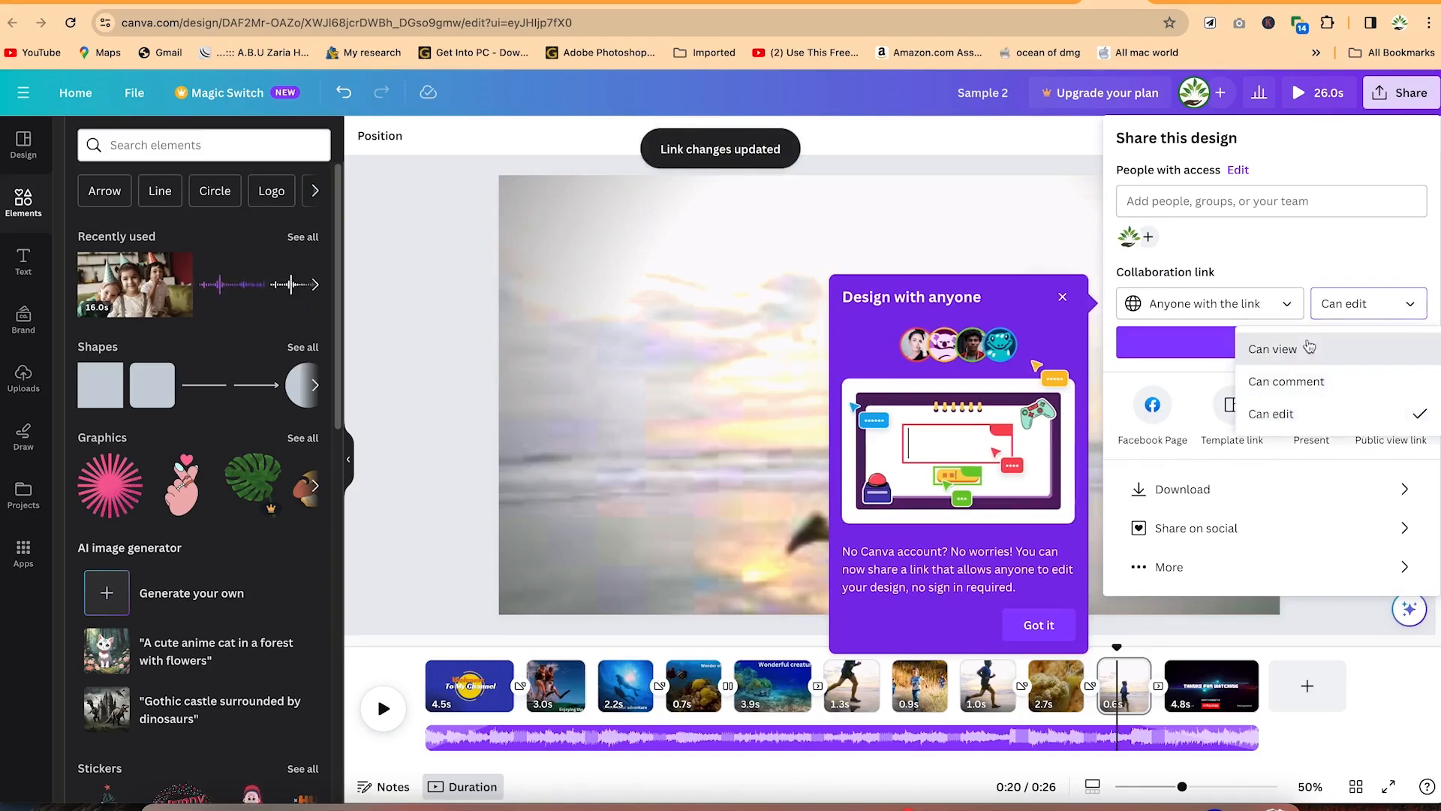
click(1409, 313)
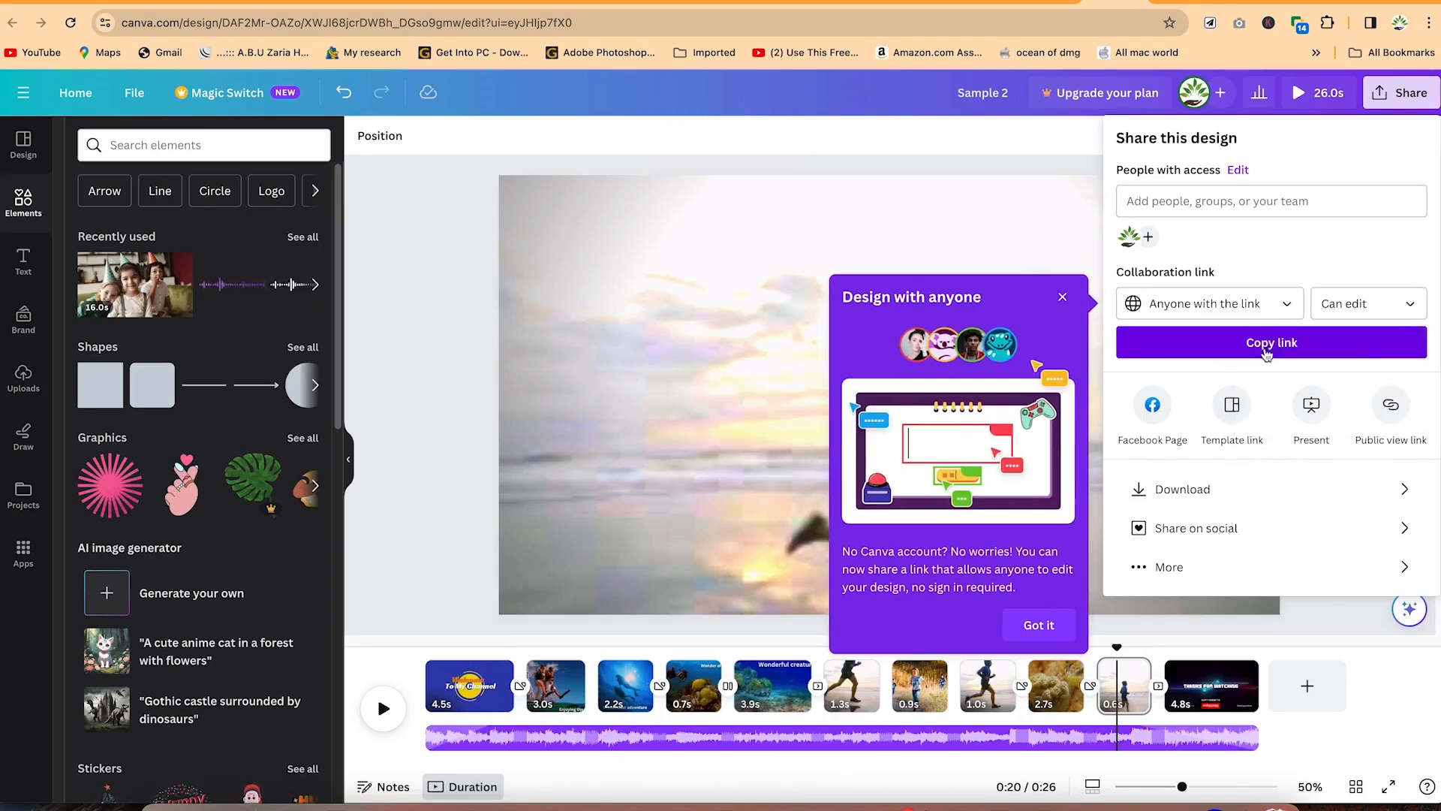
click(1347, 356)
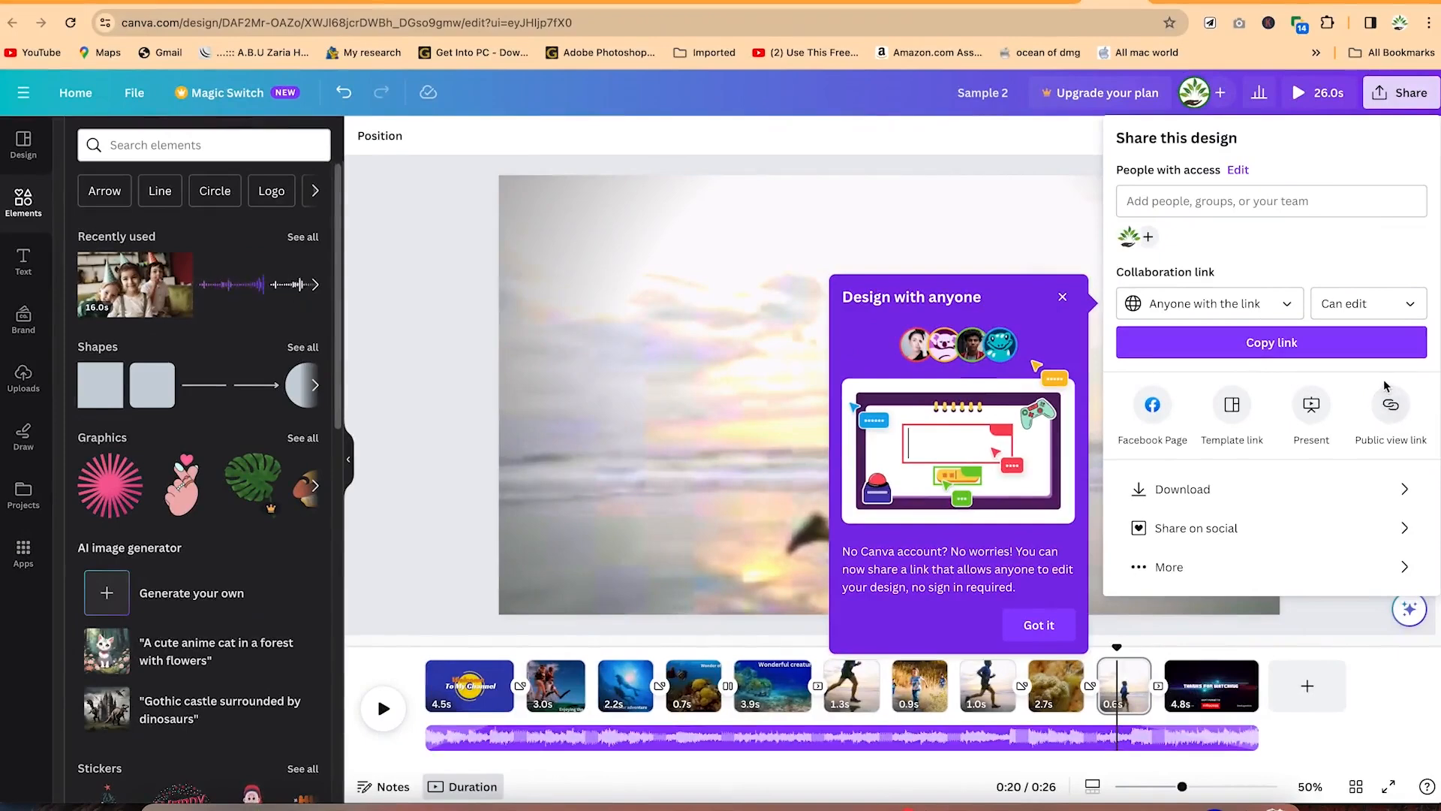
click(1062, 298)
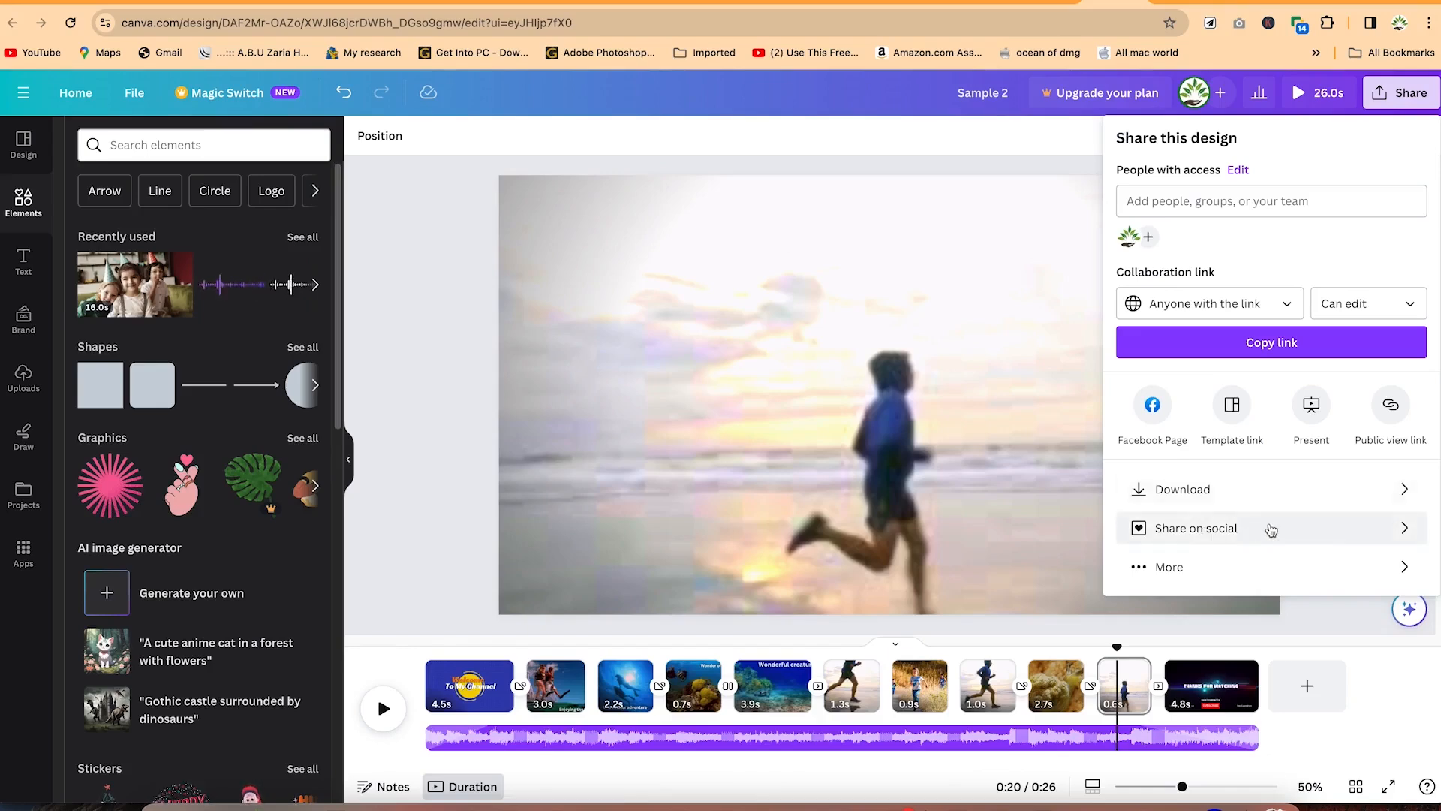
click(1376, 528)
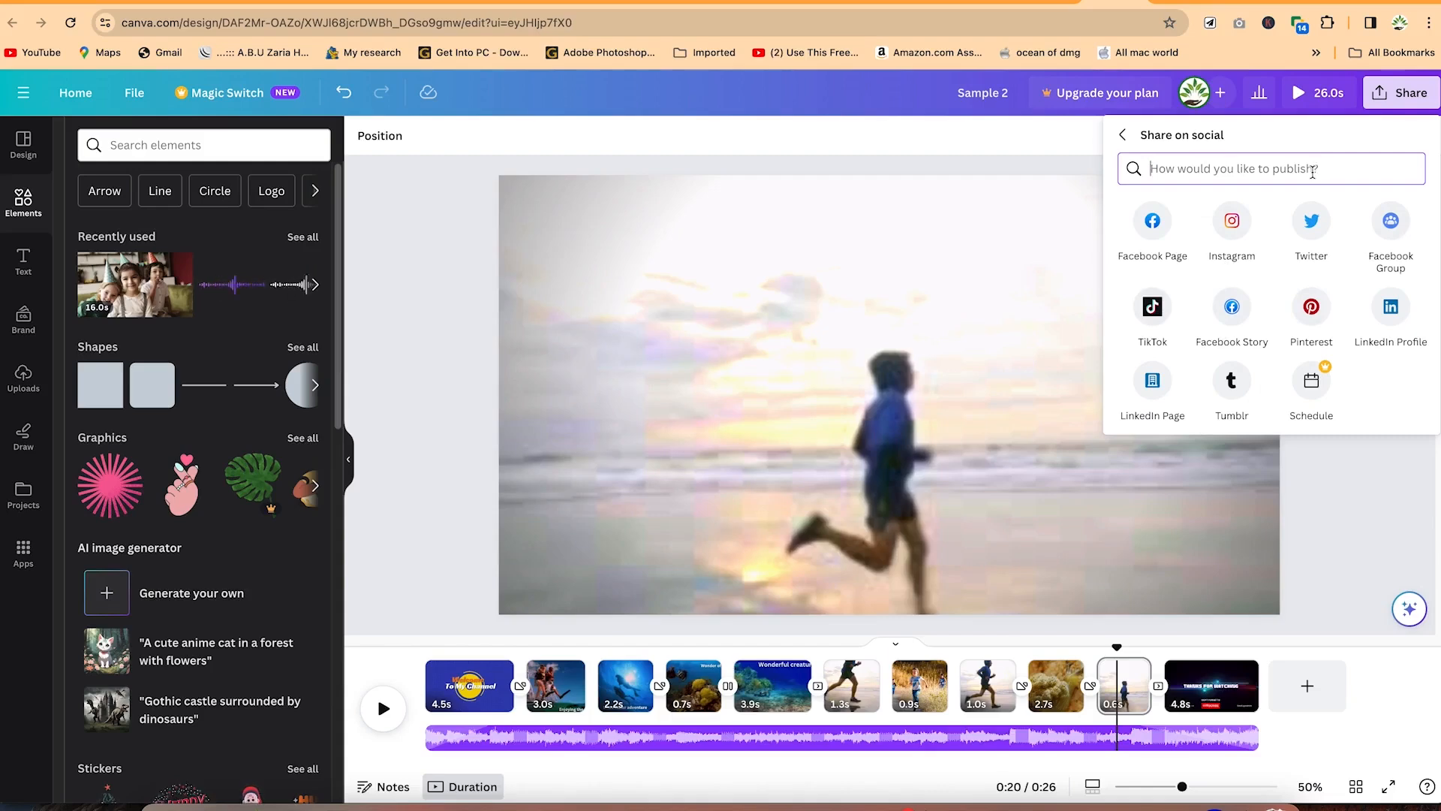
click(1125, 136)
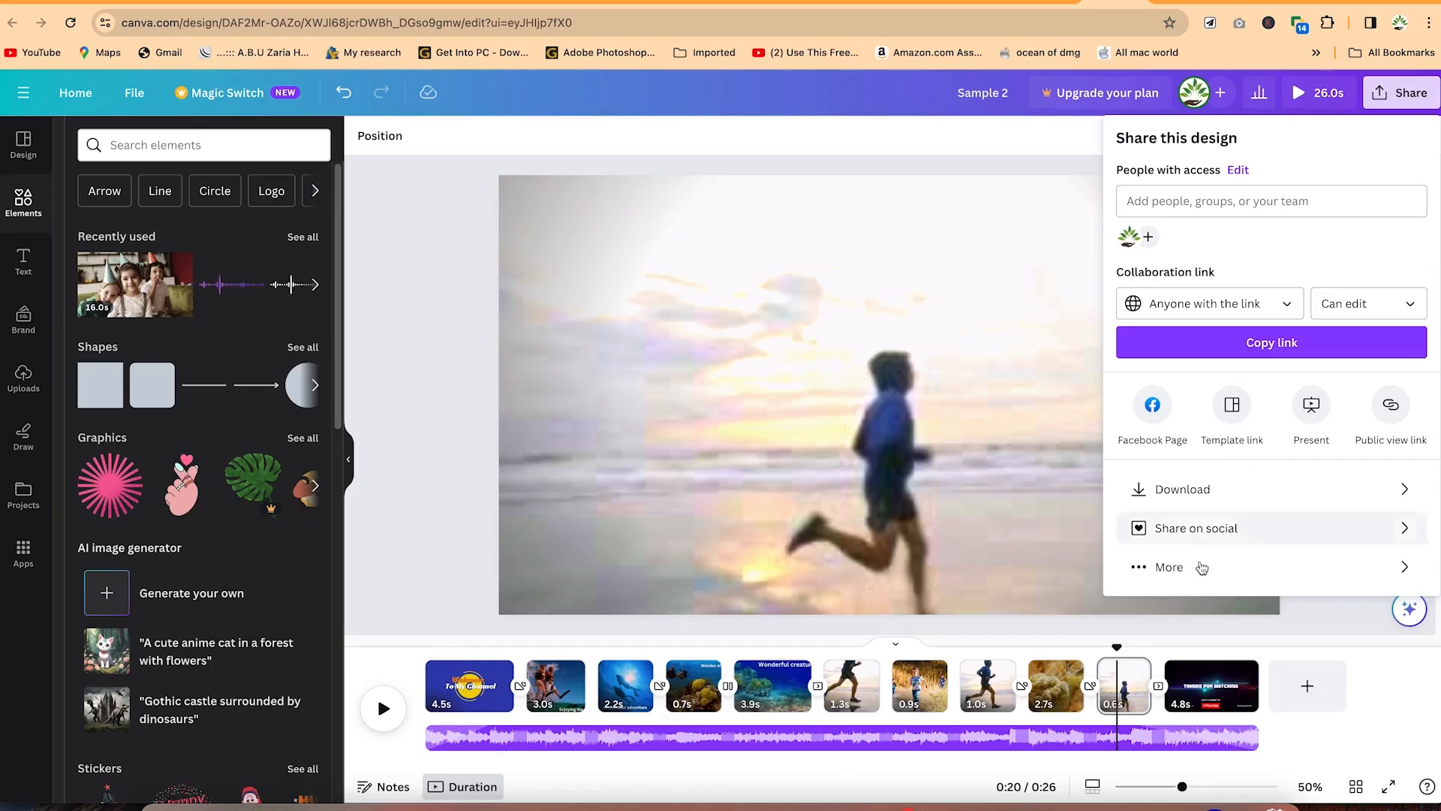
Step: Check the file type and page choices and download all pages of the design as an MP4 Video in 1080p (HD)
click(1221, 492)
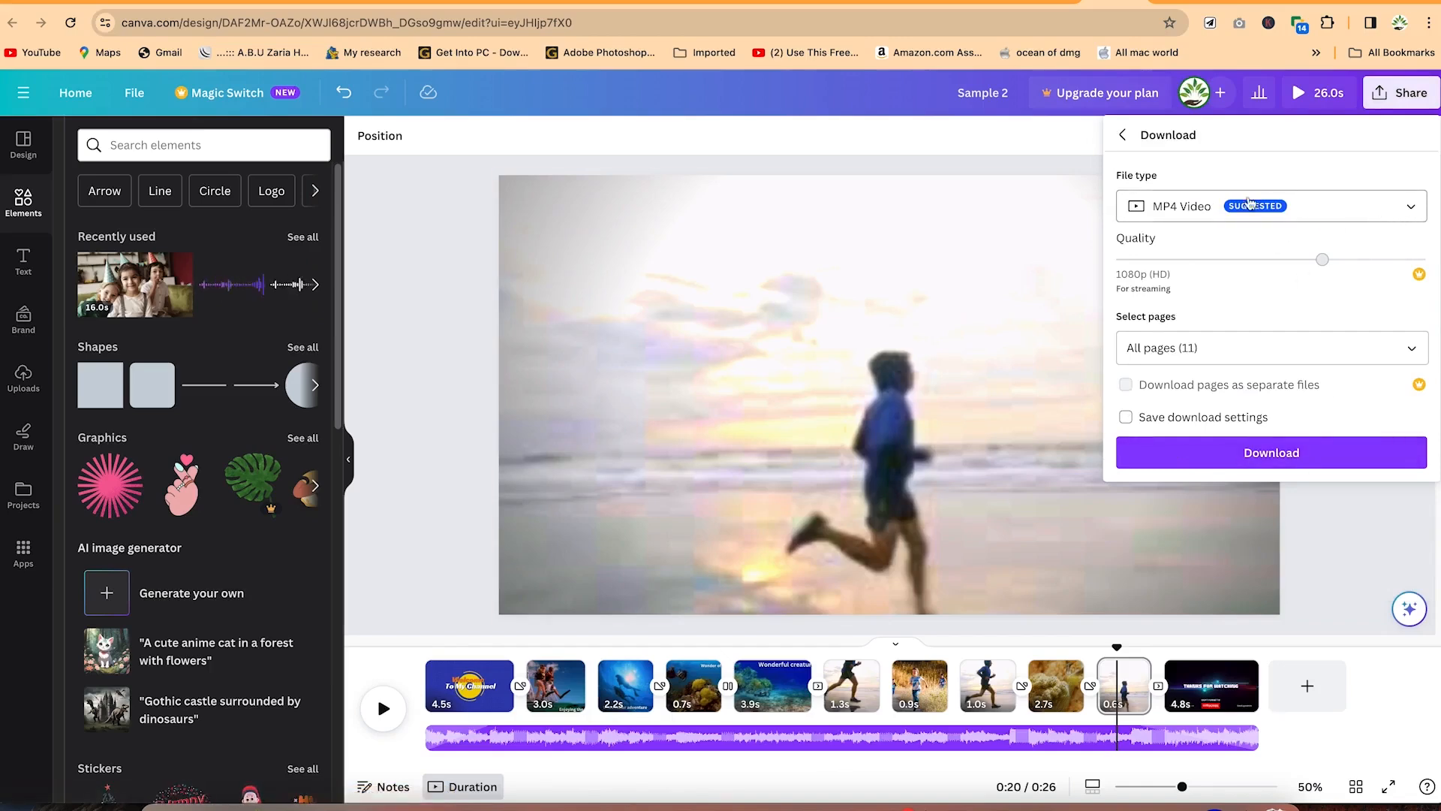
click(1400, 214)
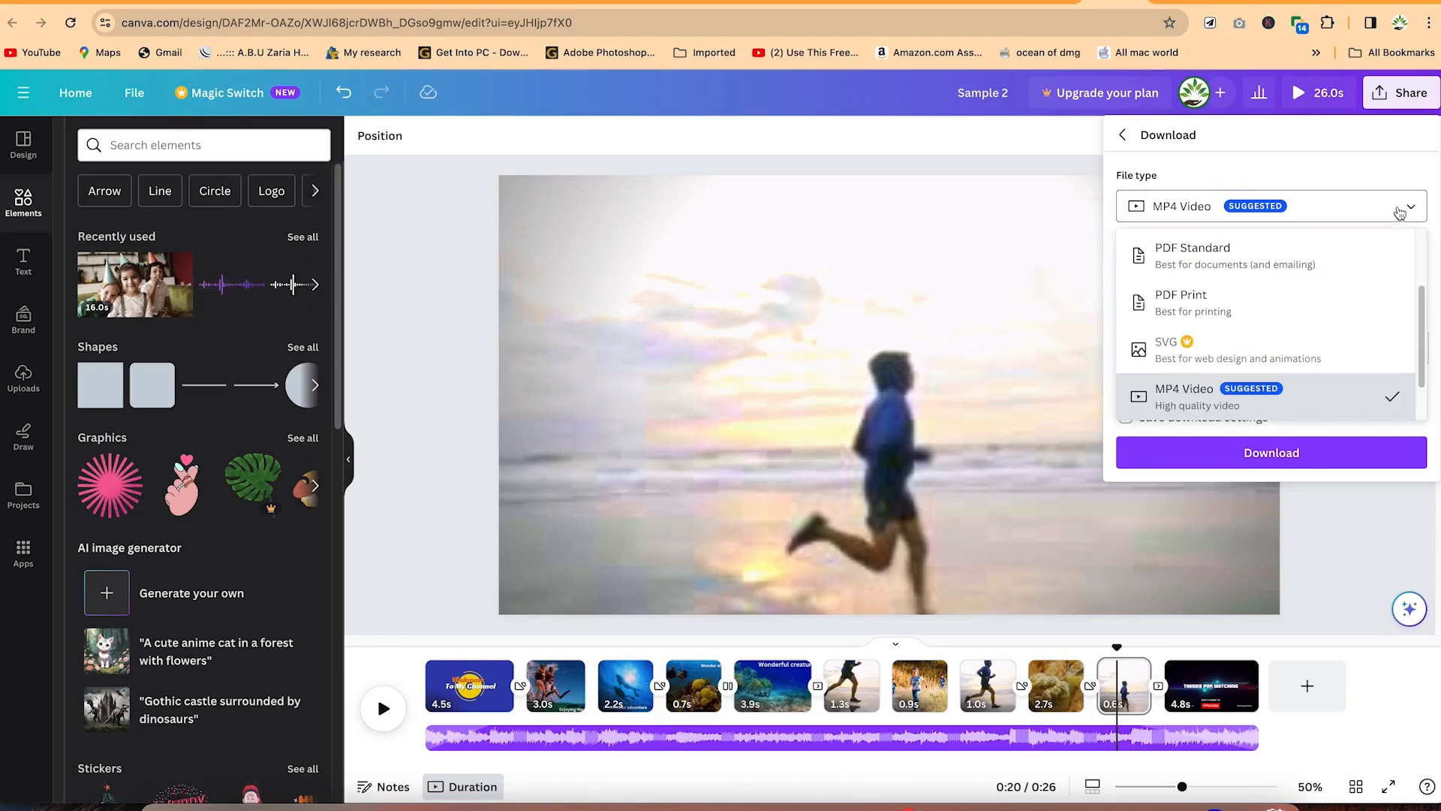
click(1400, 211)
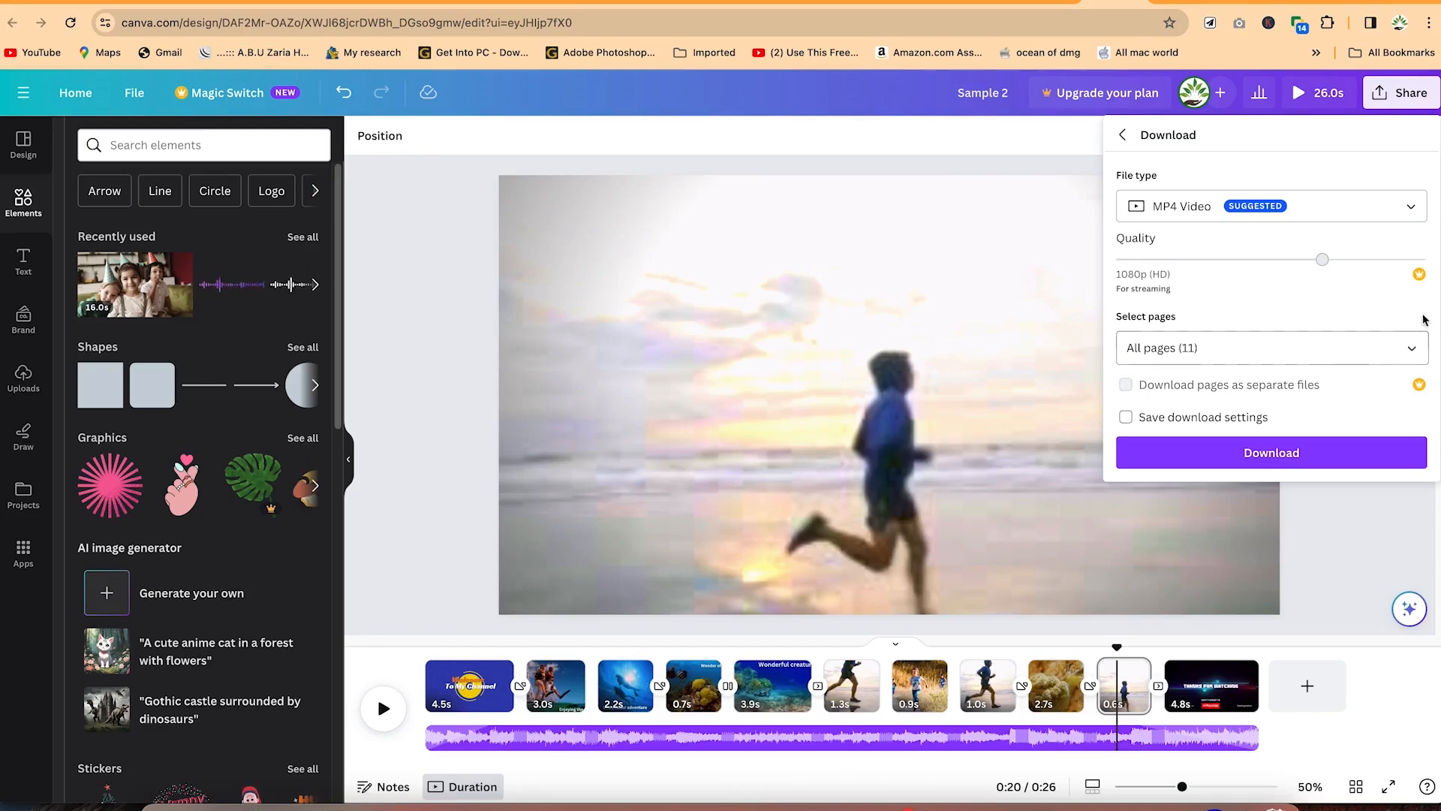
click(1410, 350)
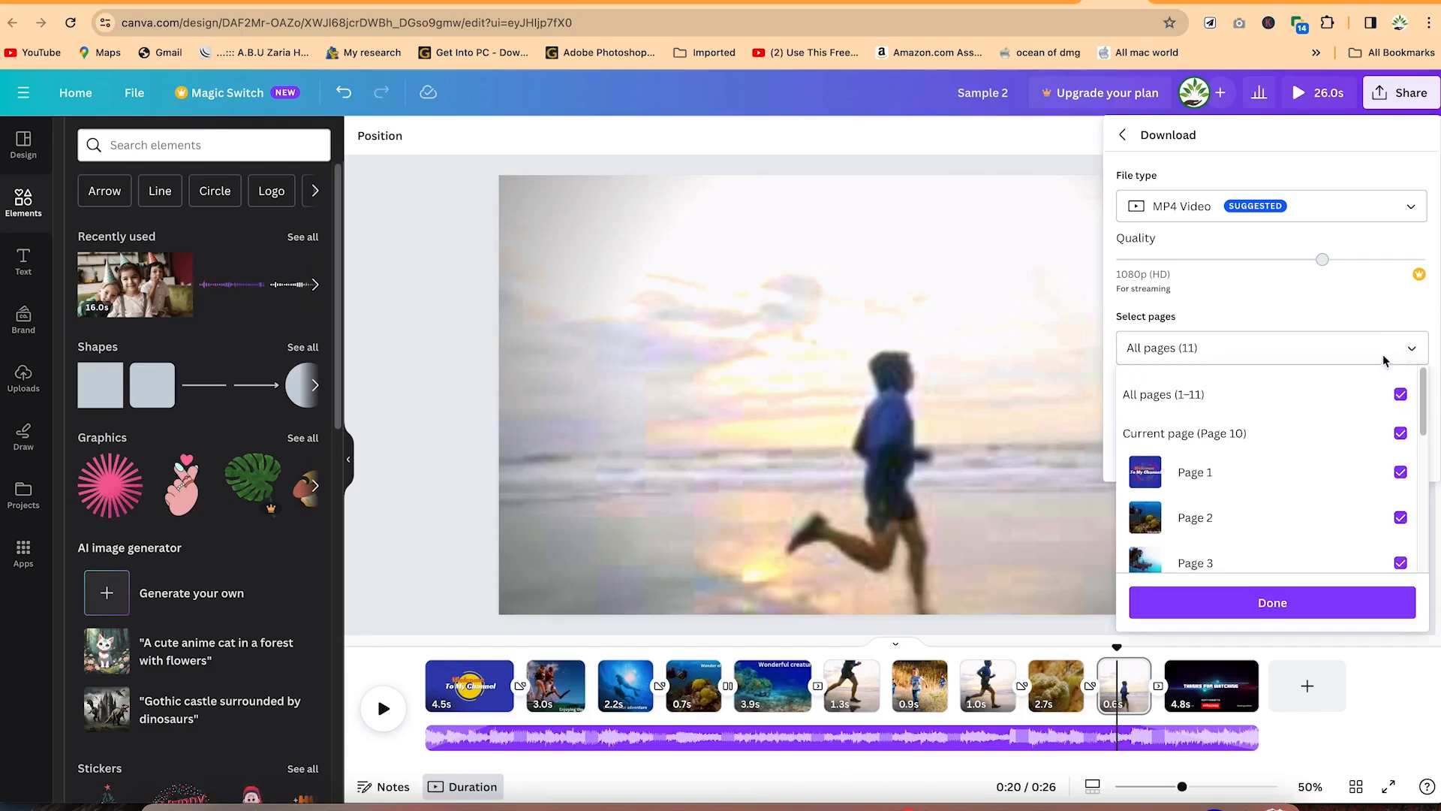
scroll(1338, 439, down, 5)
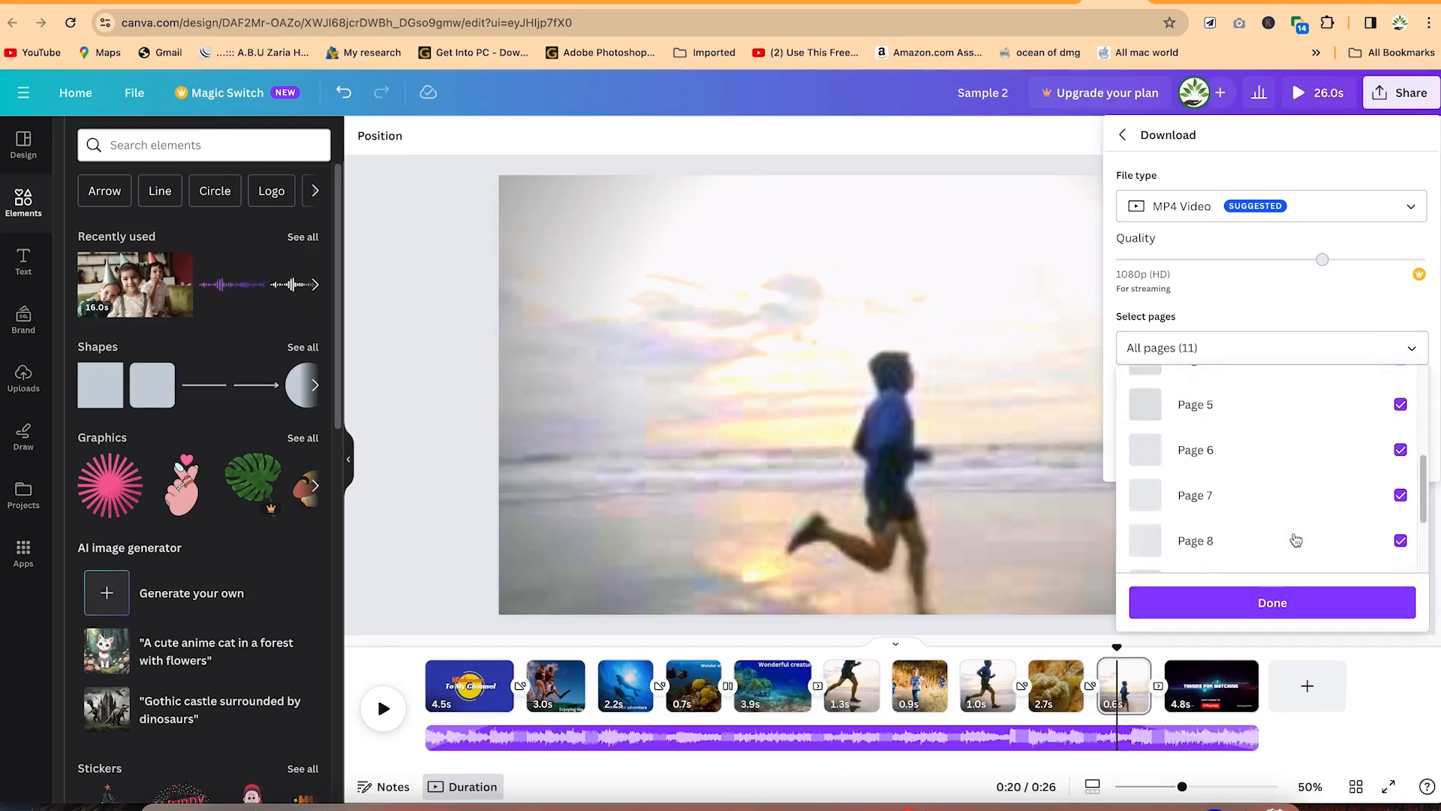
scroll(1303, 496, up, 5)
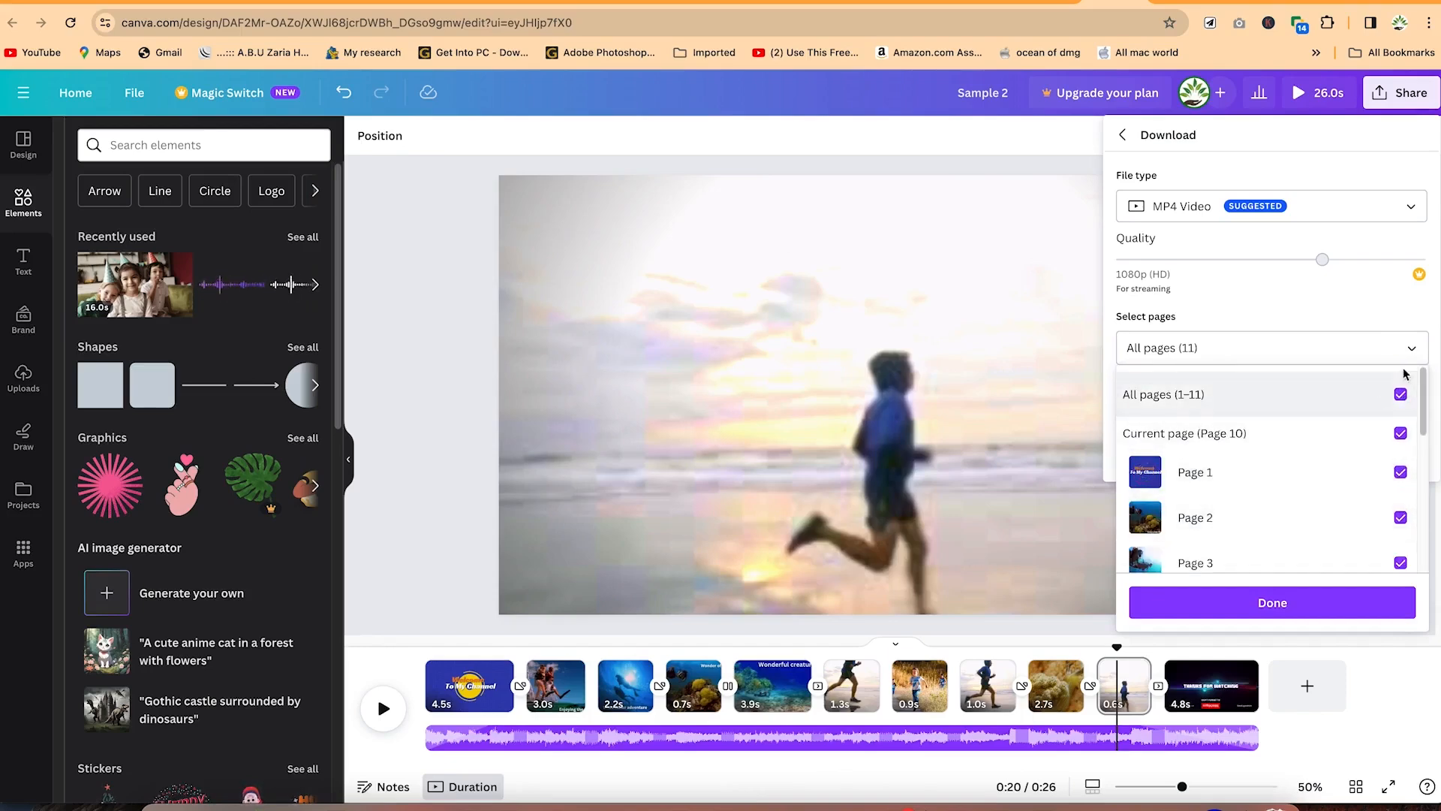
click(1409, 347)
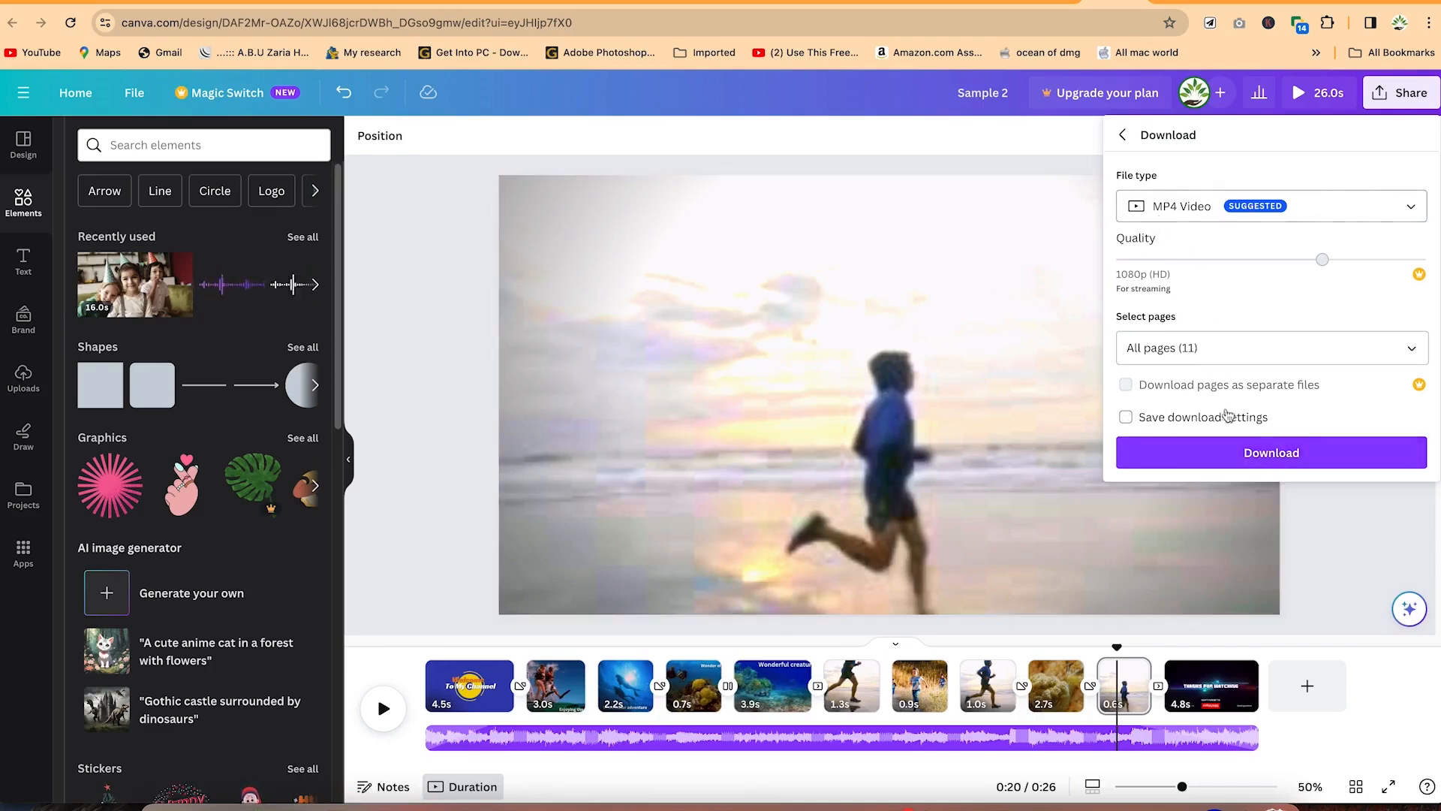
click(1246, 459)
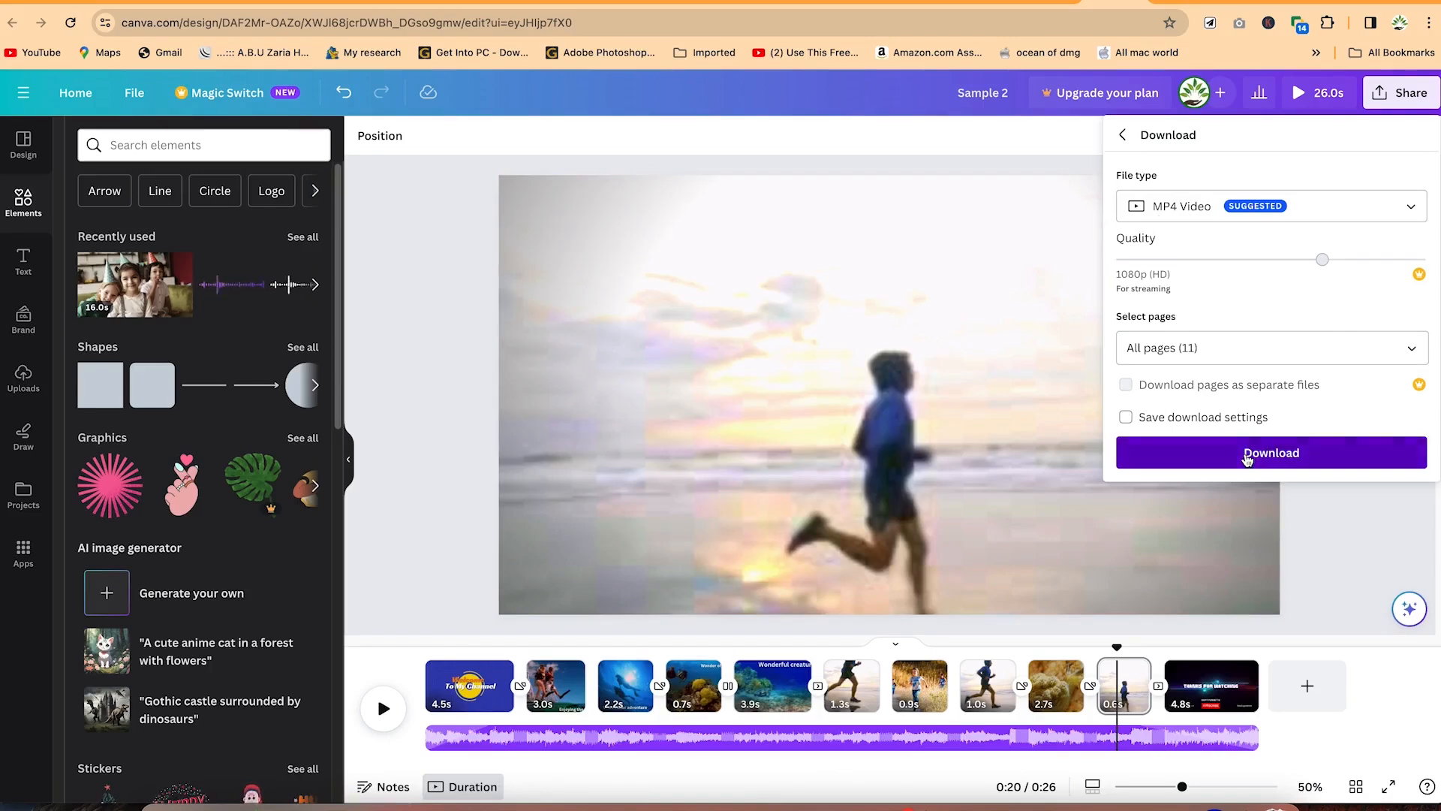